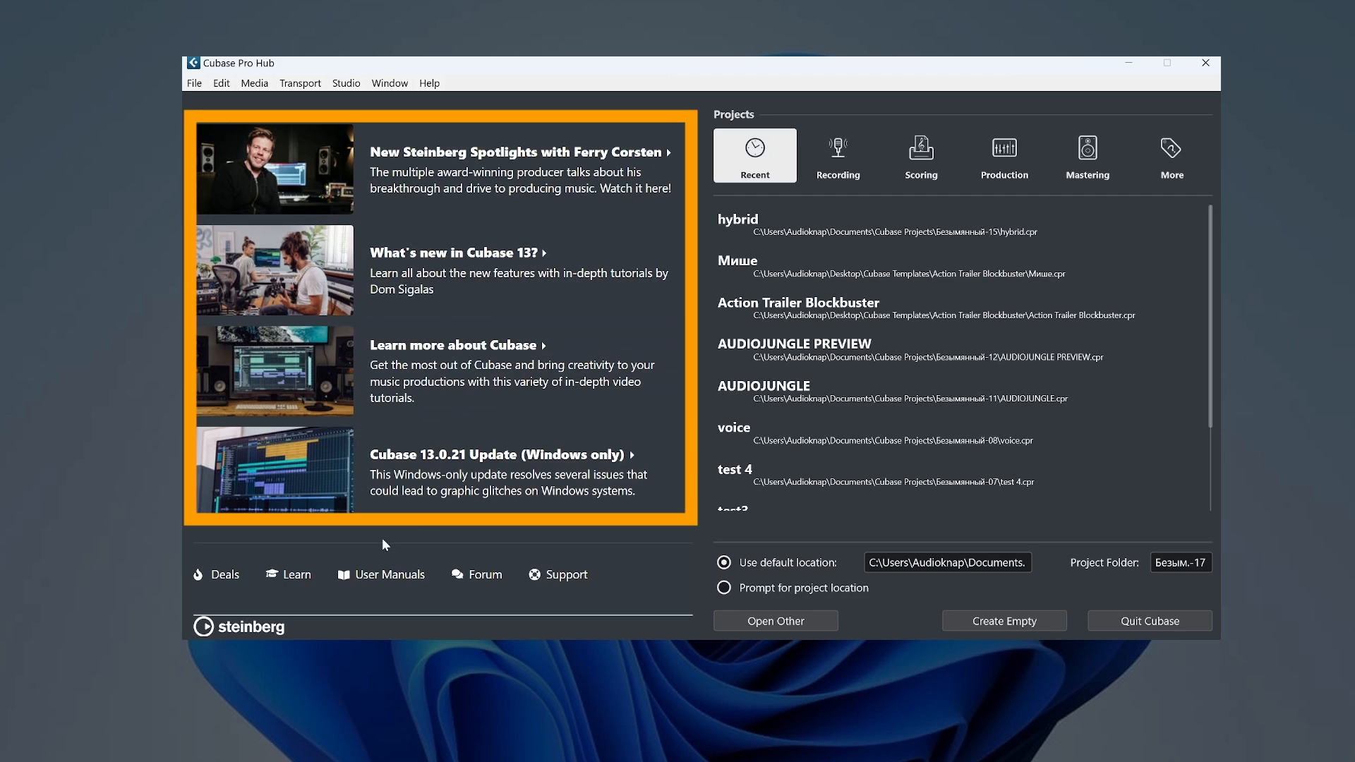
Step: Browse the project template categories from Recording through More, and return to the recent projects
{"action": "left_click", "coordinate": [844, 157]}
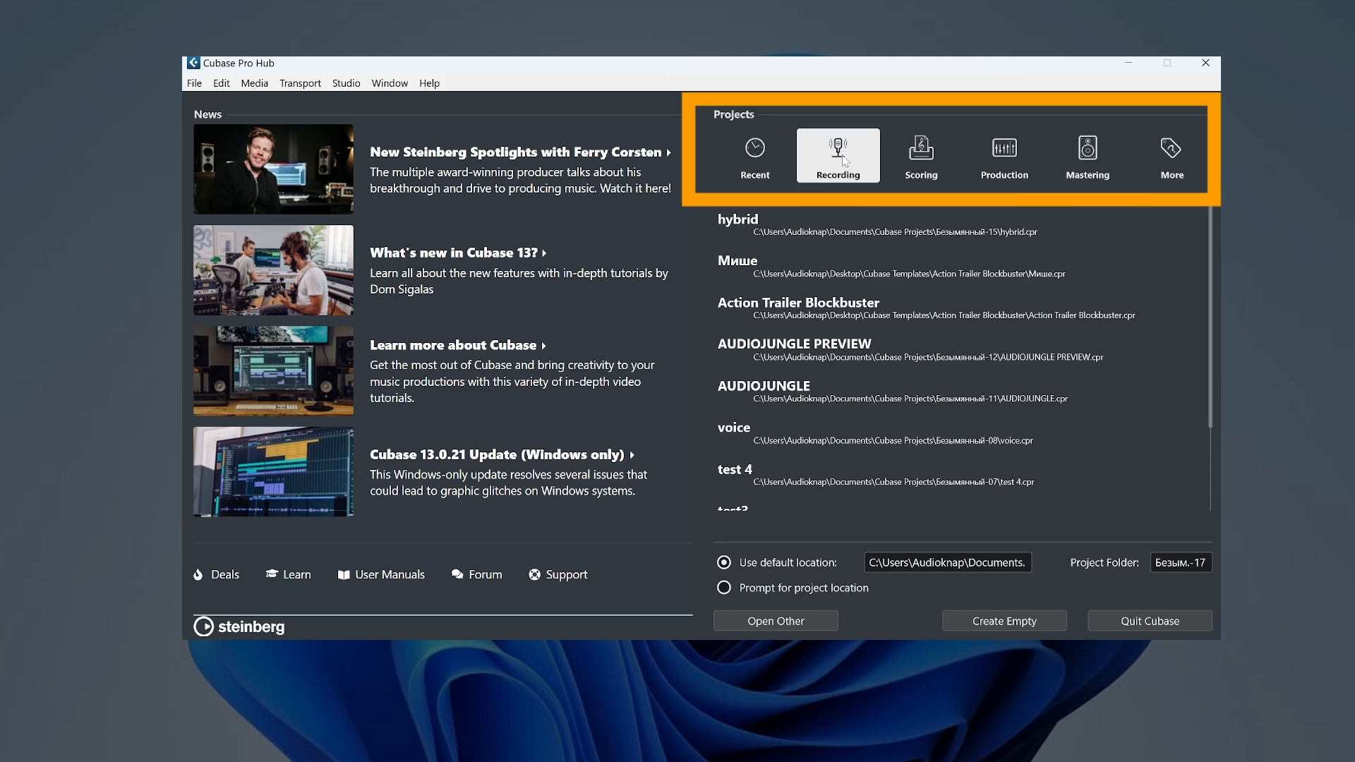
{"action": "left_click", "coordinate": [928, 160]}
{"action": "left_click", "coordinate": [990, 155]}
{"action": "left_click", "coordinate": [1102, 157]}
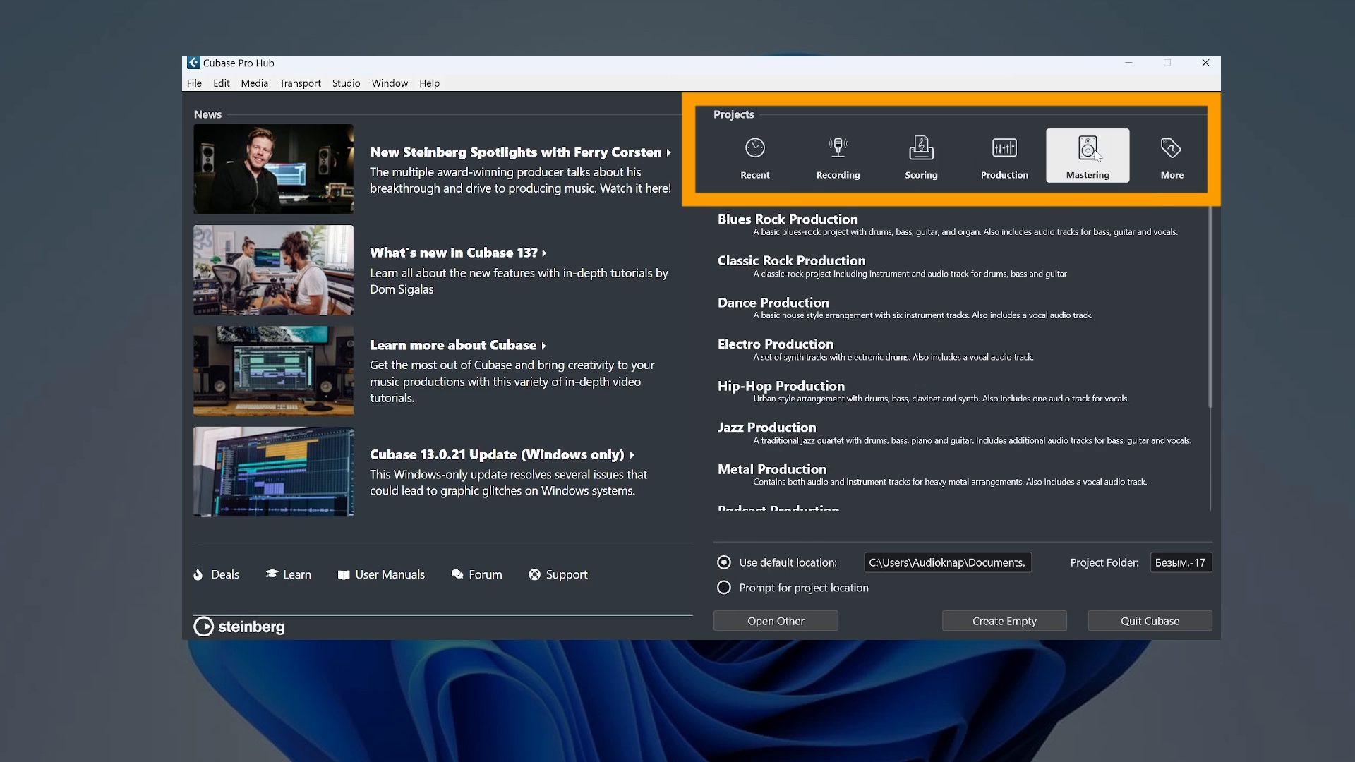
{"action": "left_click", "coordinate": [1173, 157]}
{"action": "left_click", "coordinate": [841, 157]}
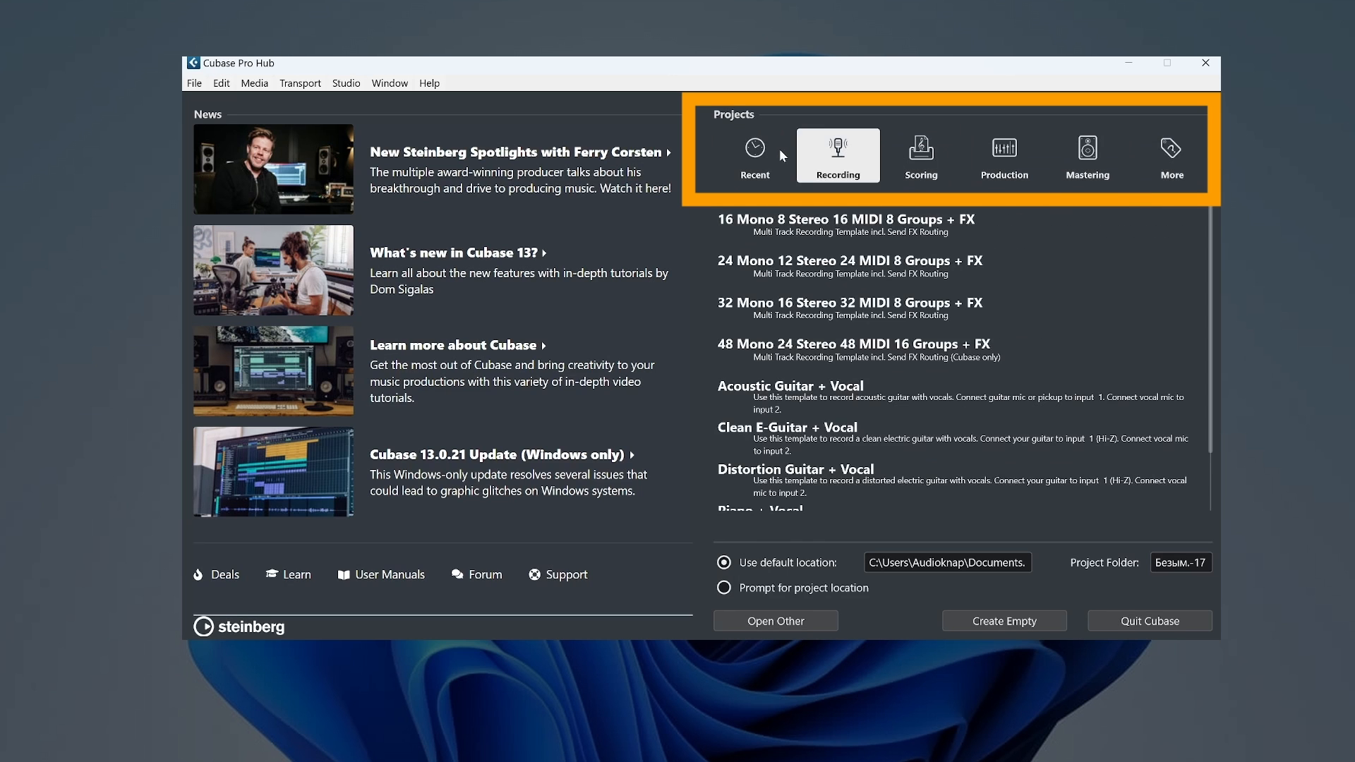
{"action": "left_click", "coordinate": [760, 157]}
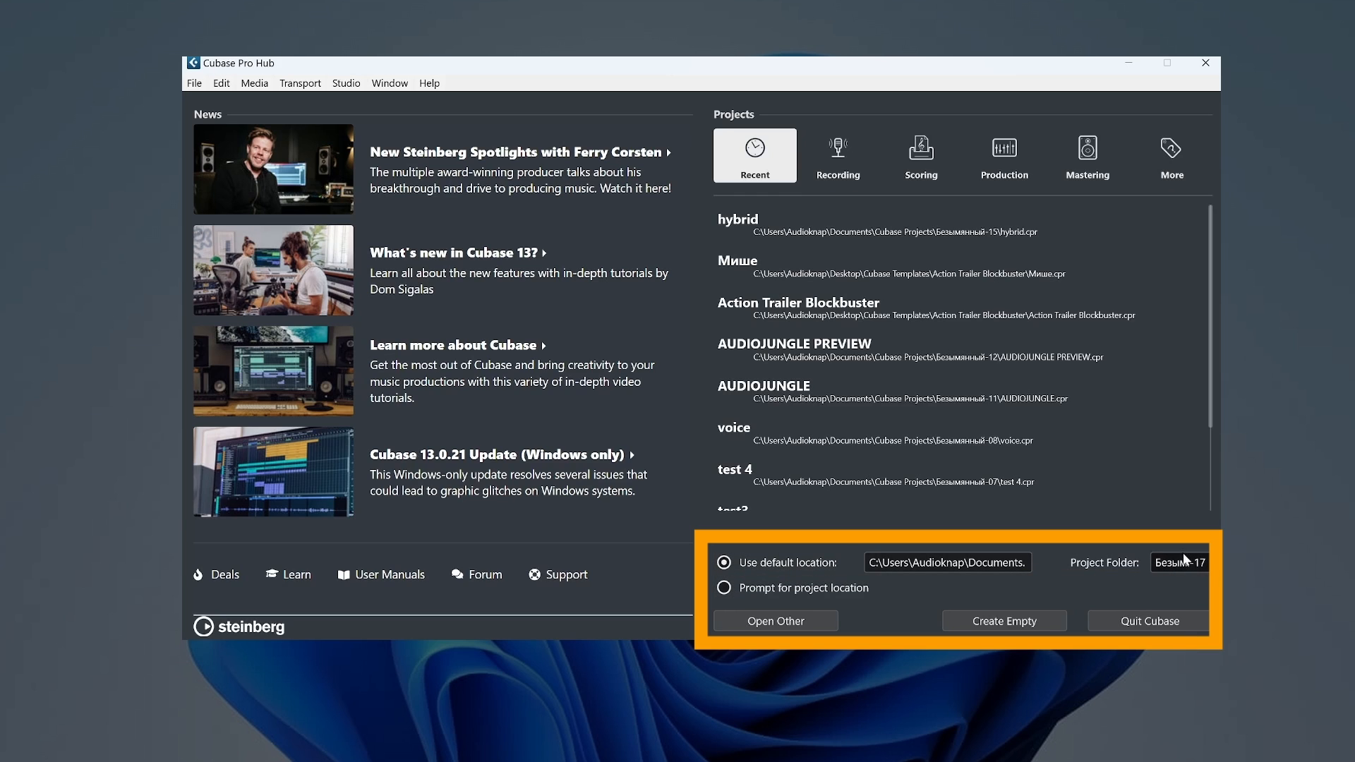
Step: Try the option that prompts for a project location, and switch back to the default location
{"action": "left_click", "coordinate": [769, 588]}
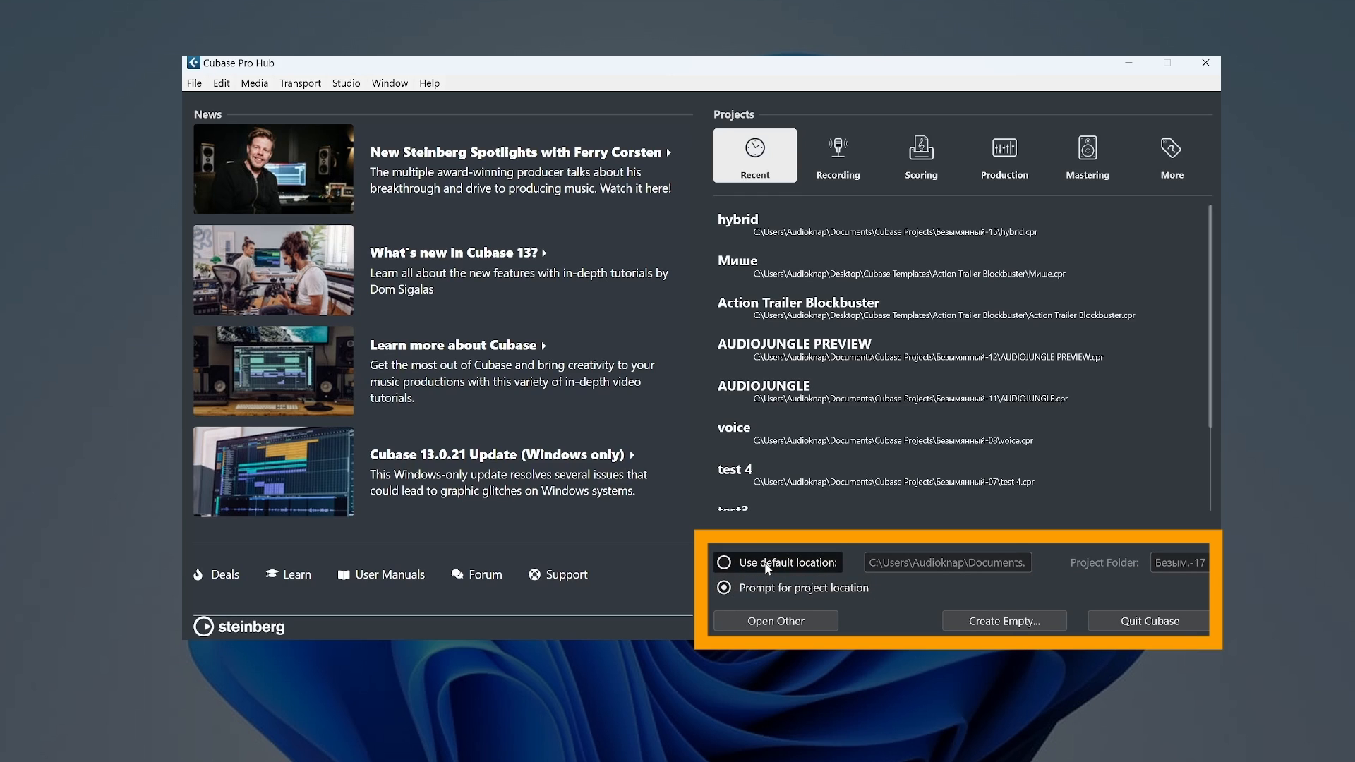
{"action": "left_click", "coordinate": [767, 565]}
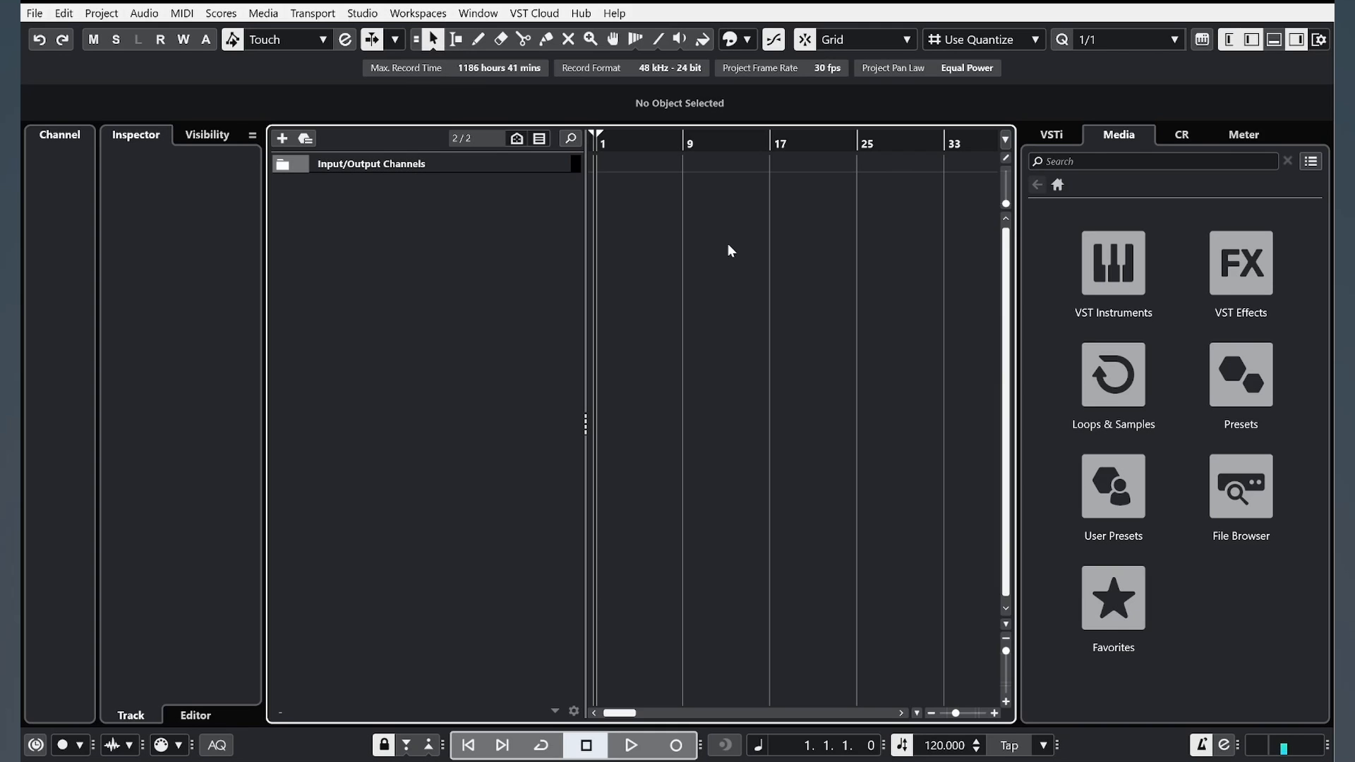
Step: Choose ASIO Fireface USB as the audio system's ASIO driver in Studio Setup and confirm switching the driver
{"action": "left_click", "coordinate": [364, 14]}
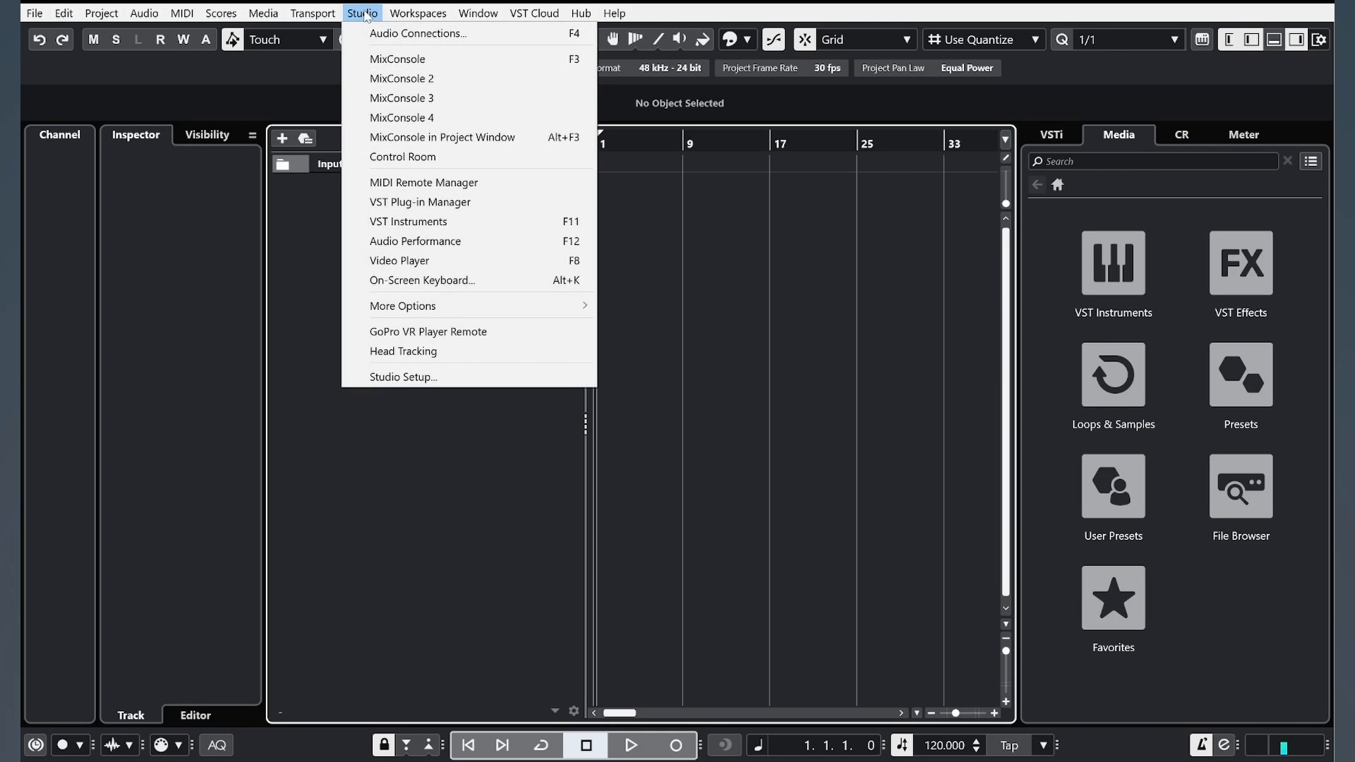
{"action": "left_click", "coordinate": [422, 378]}
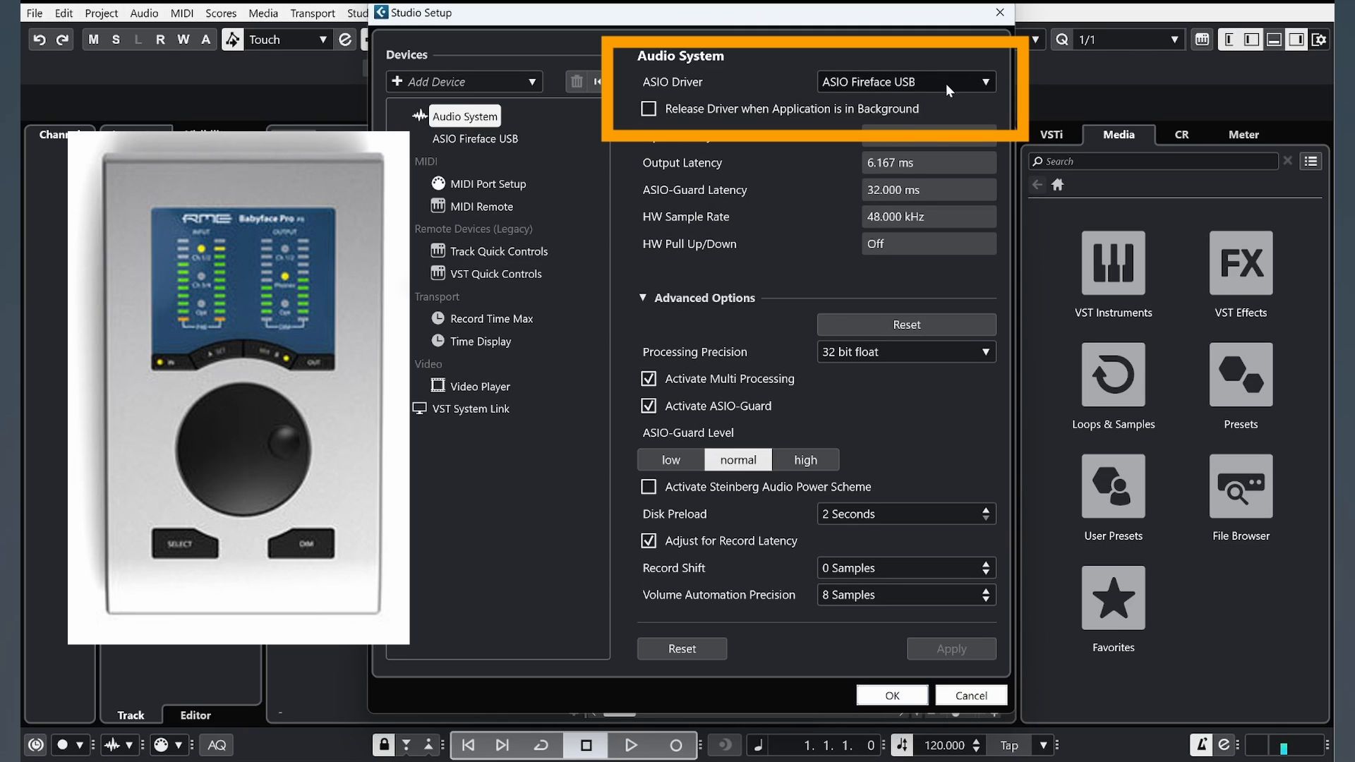
{"action": "left_click", "coordinate": [946, 83]}
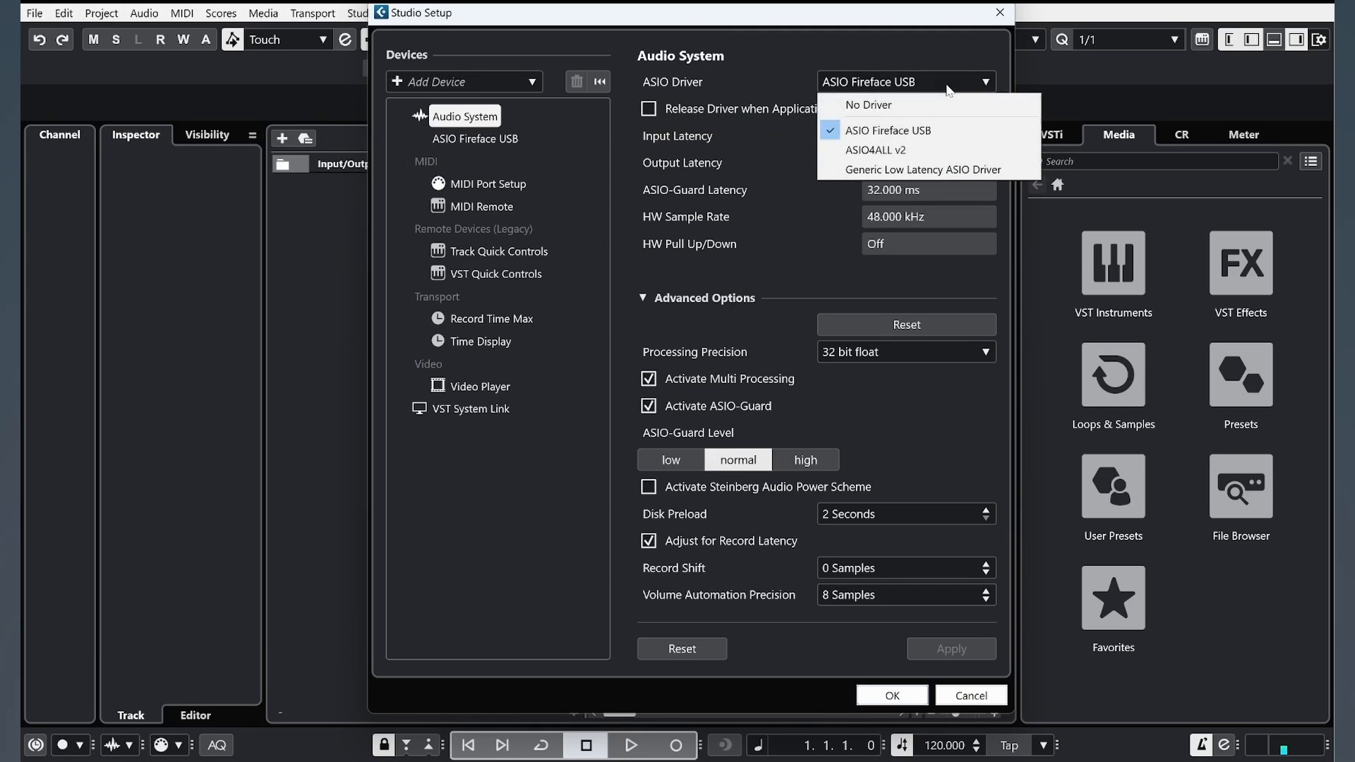
{"action": "left_click", "coordinate": [943, 132]}
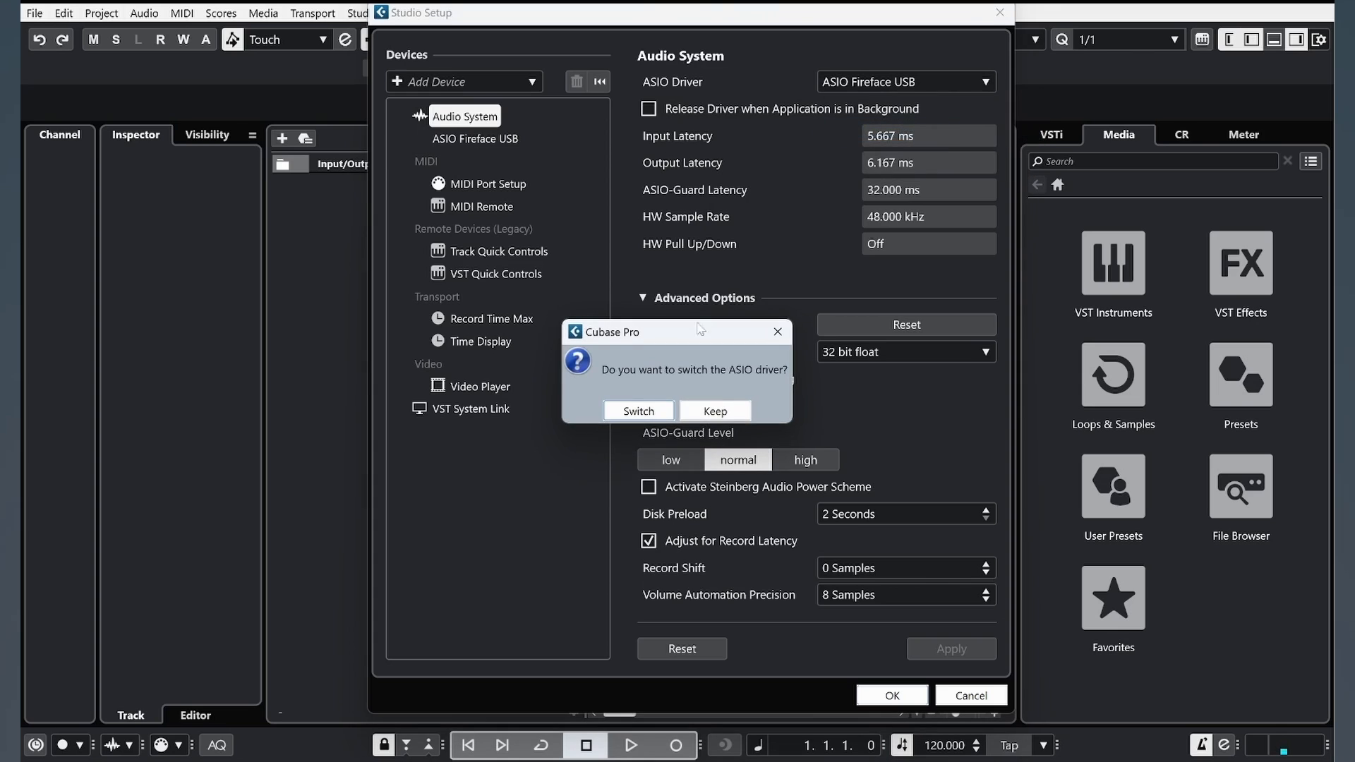
{"action": "left_click", "coordinate": [633, 412]}
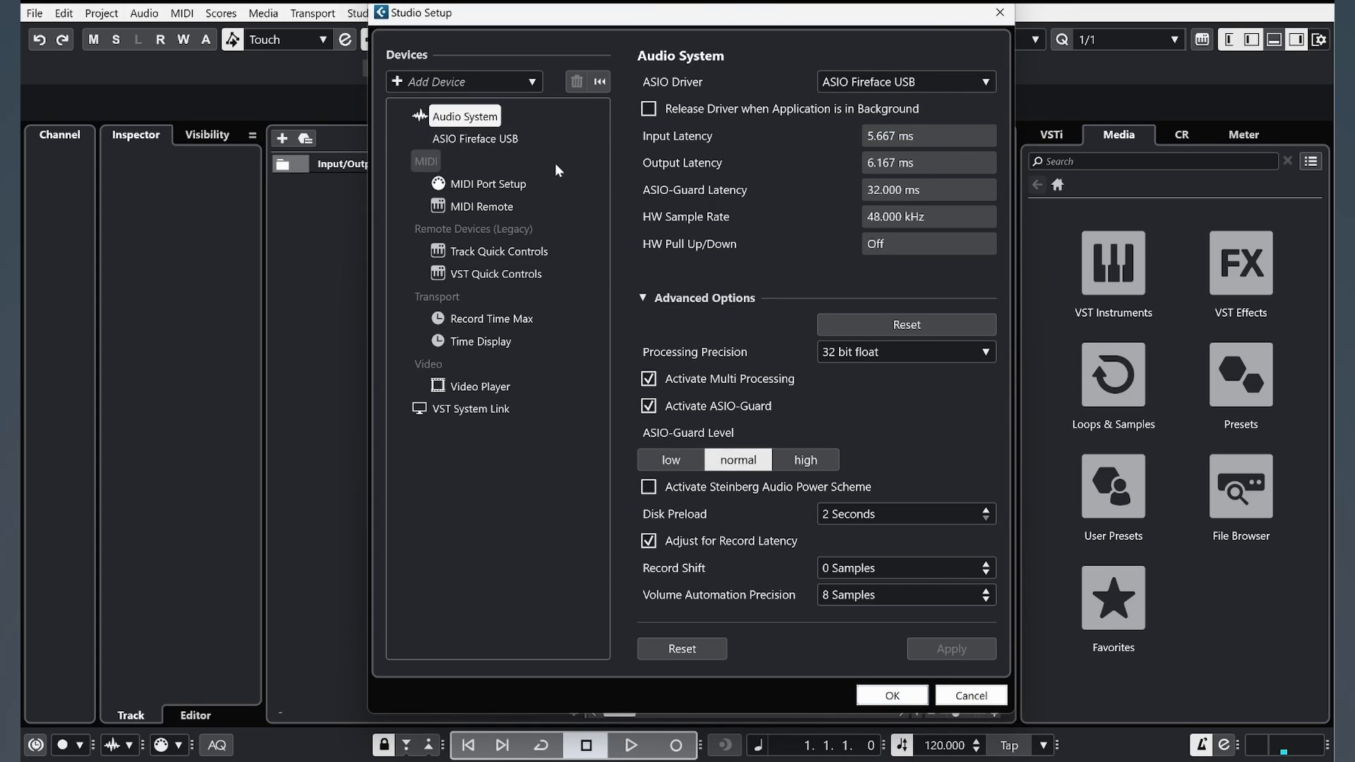
{"action": "left_click", "coordinate": [892, 696]}
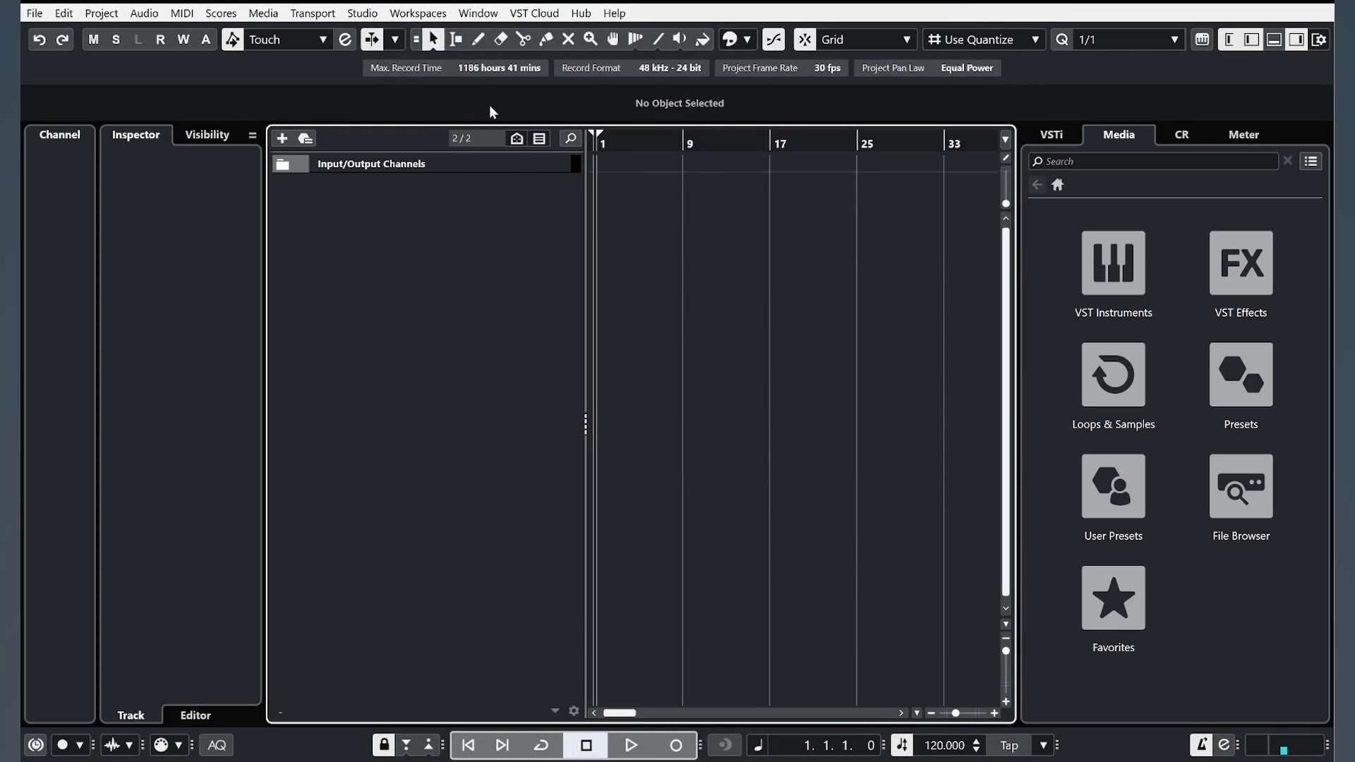
Step: Examine the input and output buses in Audio Connections, including the audio device choices for the Stereo In bus
{"action": "left_click", "coordinate": [362, 13]}
{"action": "left_click", "coordinate": [390, 36]}
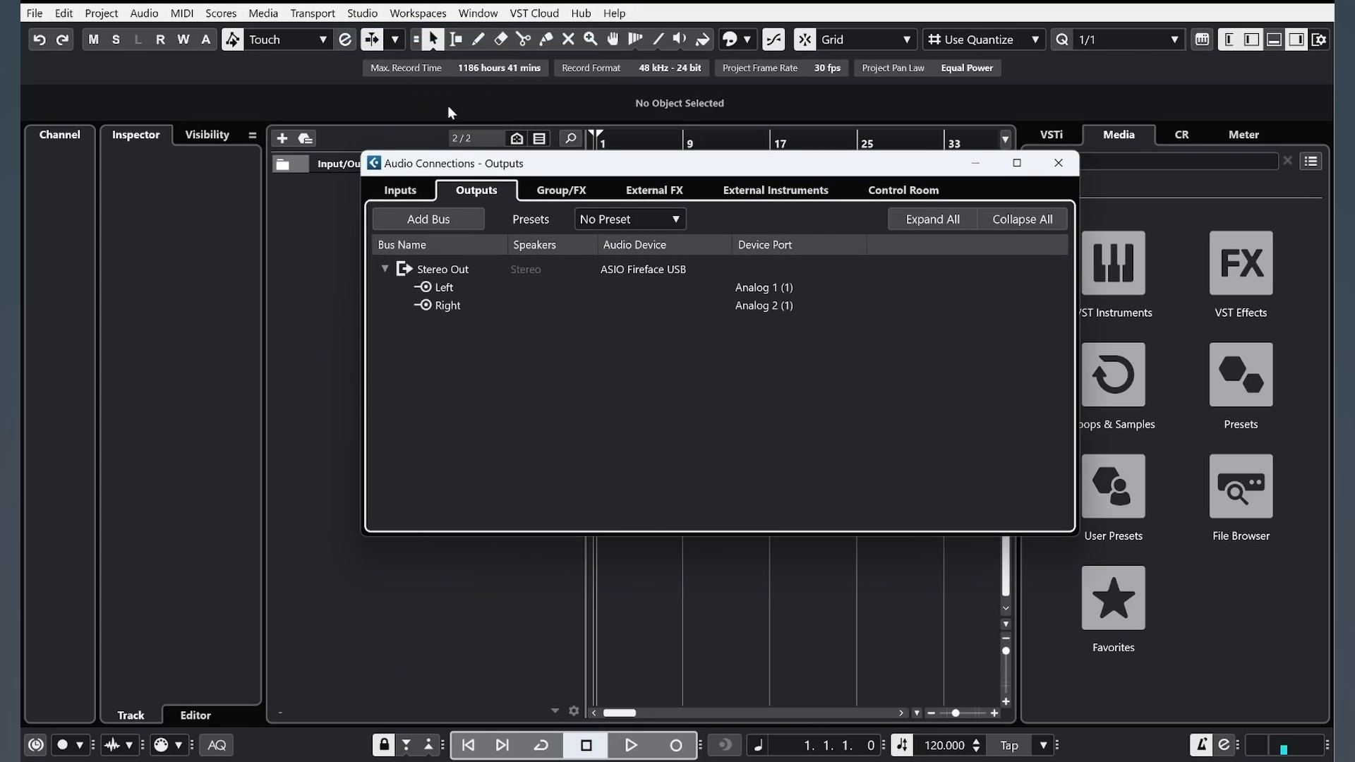
{"action": "left_click", "coordinate": [401, 192]}
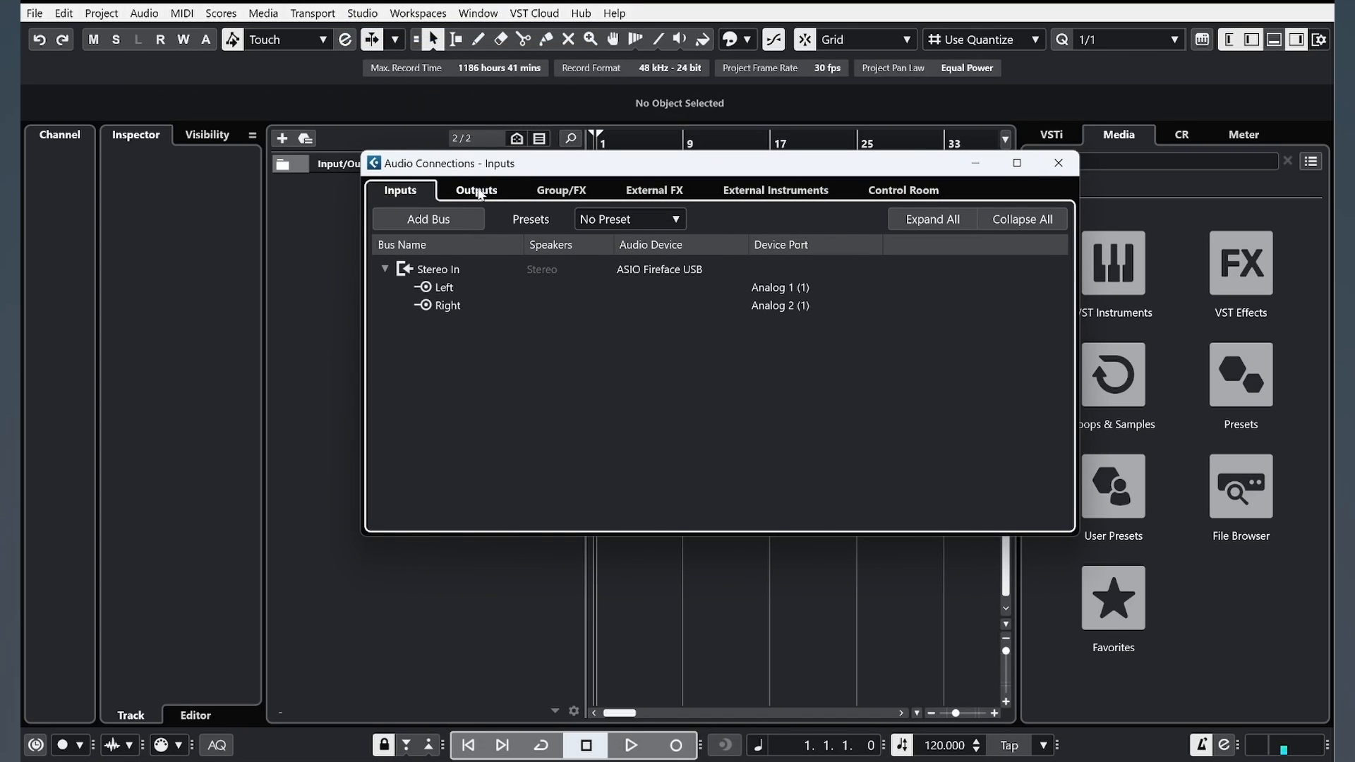
{"action": "left_click", "coordinate": [471, 192]}
{"action": "left_click", "coordinate": [401, 194]}
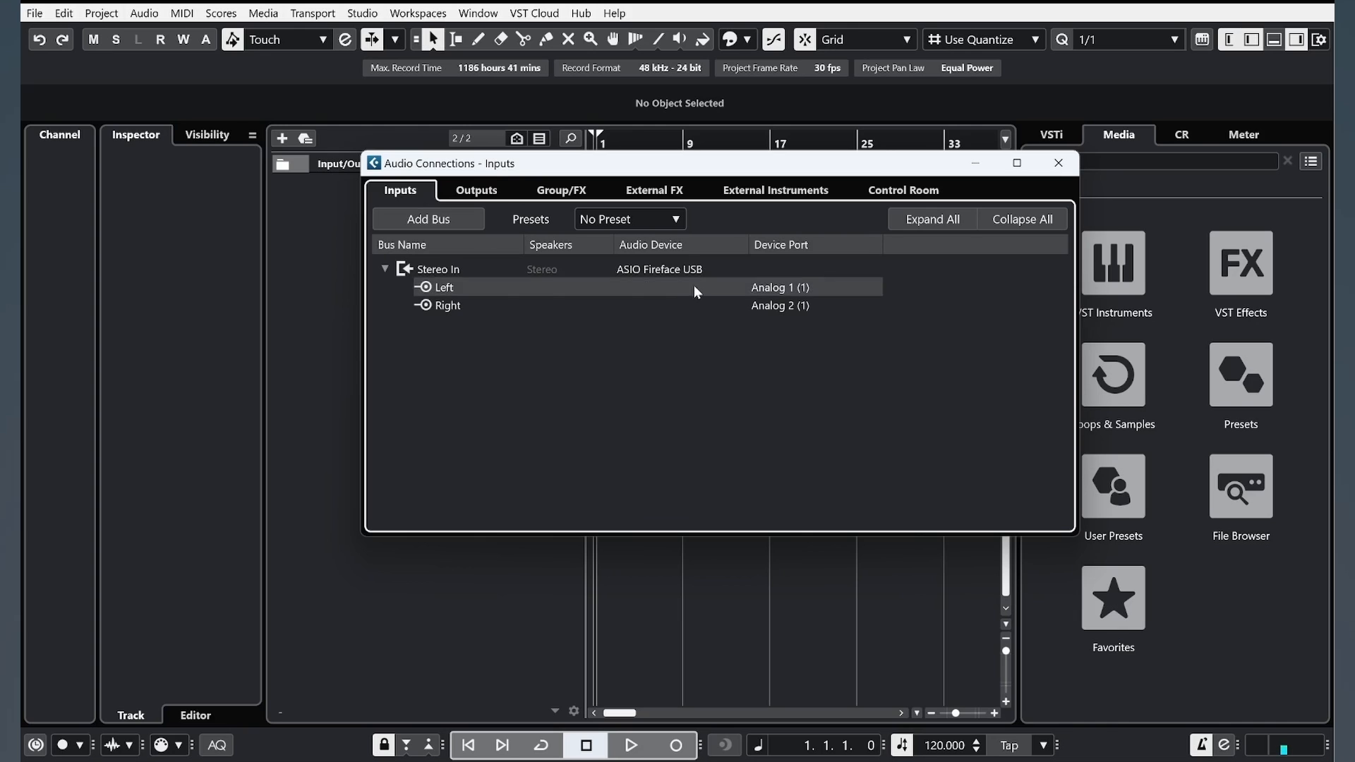
{"action": "left_click", "coordinate": [682, 271]}
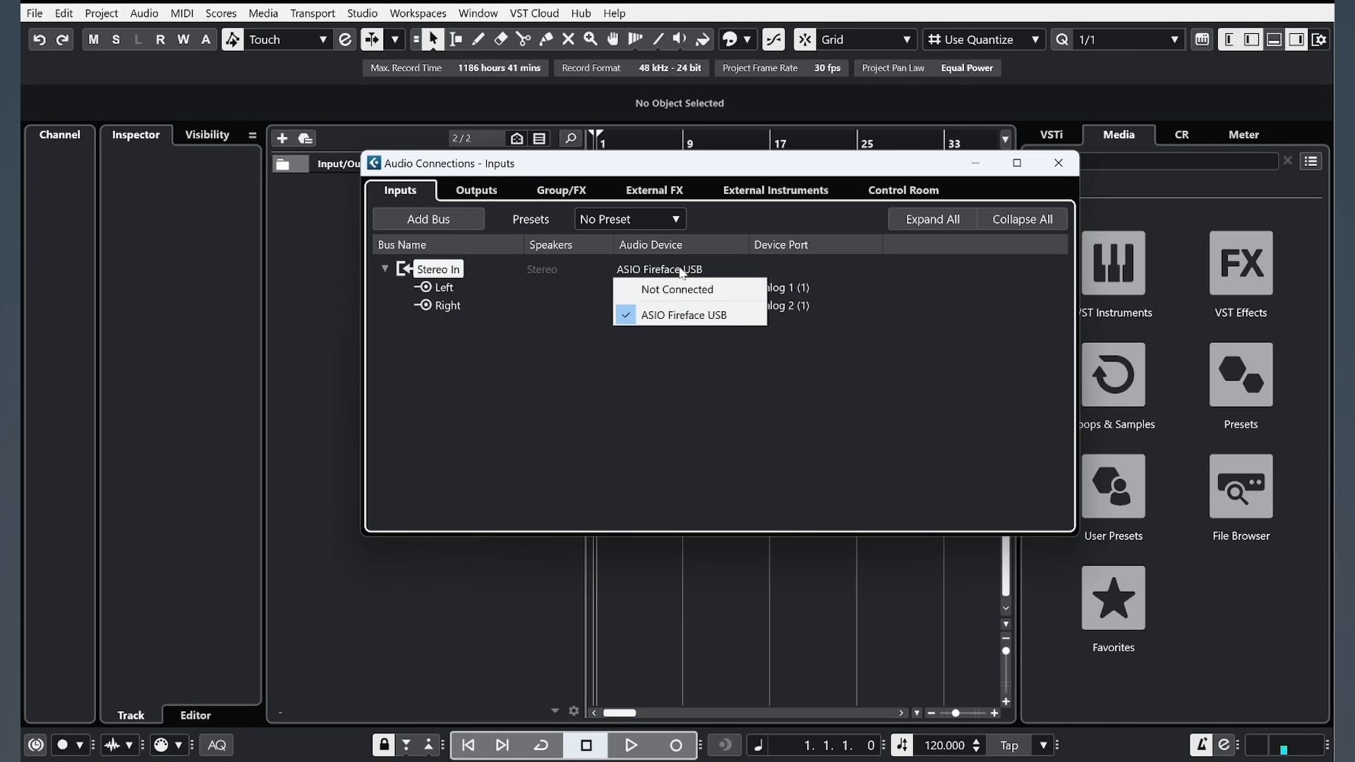
{"action": "left_click", "coordinate": [881, 404]}
{"action": "left_click", "coordinate": [496, 192]}
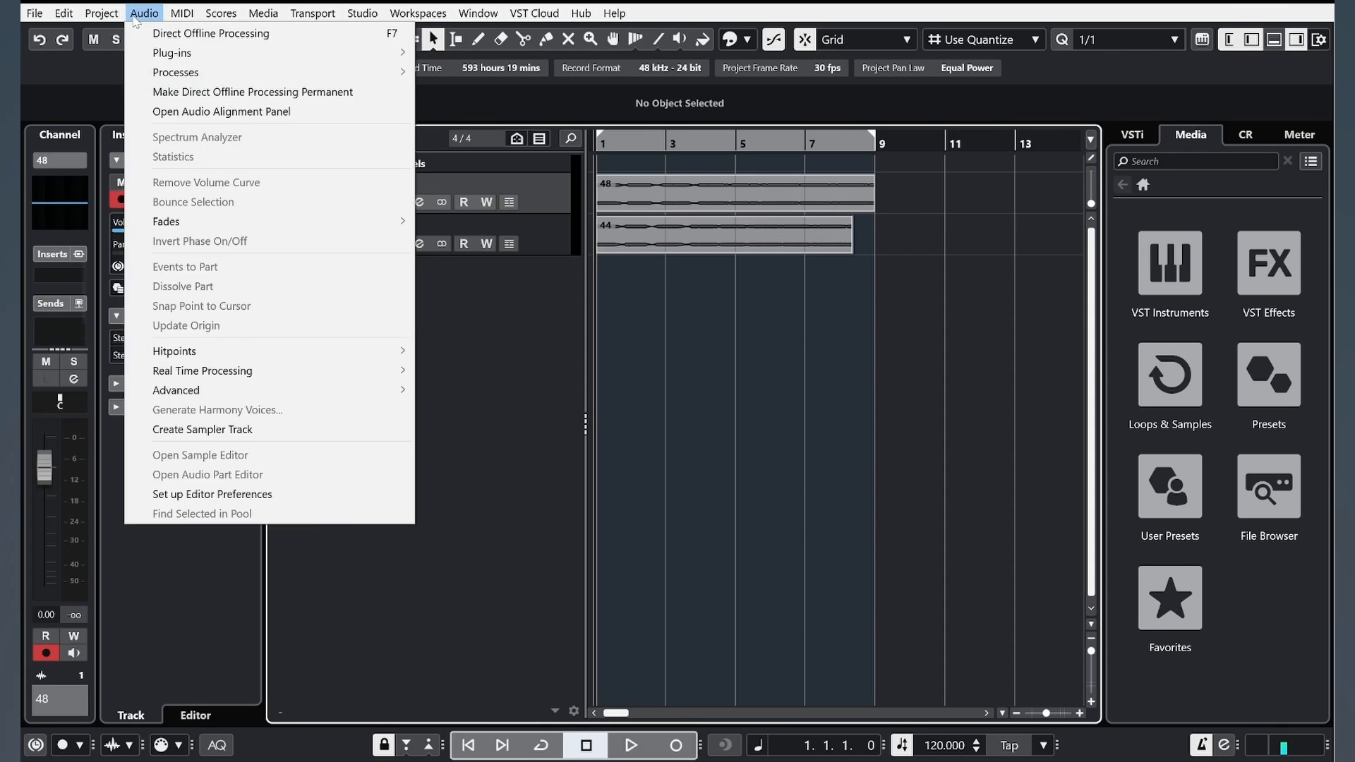
Step: Review the sample rate, bit depth and record file type in Project Setup
{"action": "mouse_move", "coordinate": [101, 13]}
{"action": "left_click", "coordinate": [159, 514]}
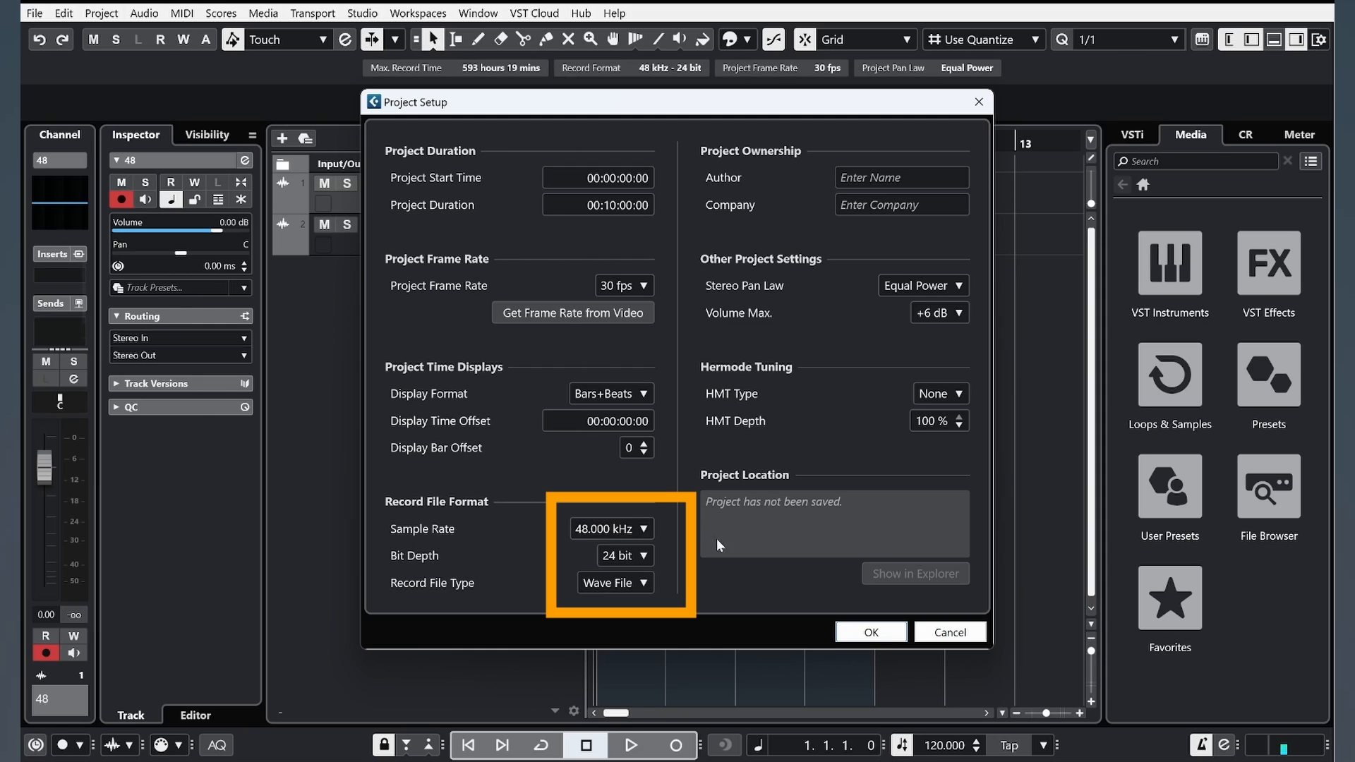
{"action": "left_click", "coordinate": [872, 634]}
Step: Compare the audio clip on track 44 with the one on track 48, and deselect it
{"action": "left_click", "coordinate": [557, 244]}
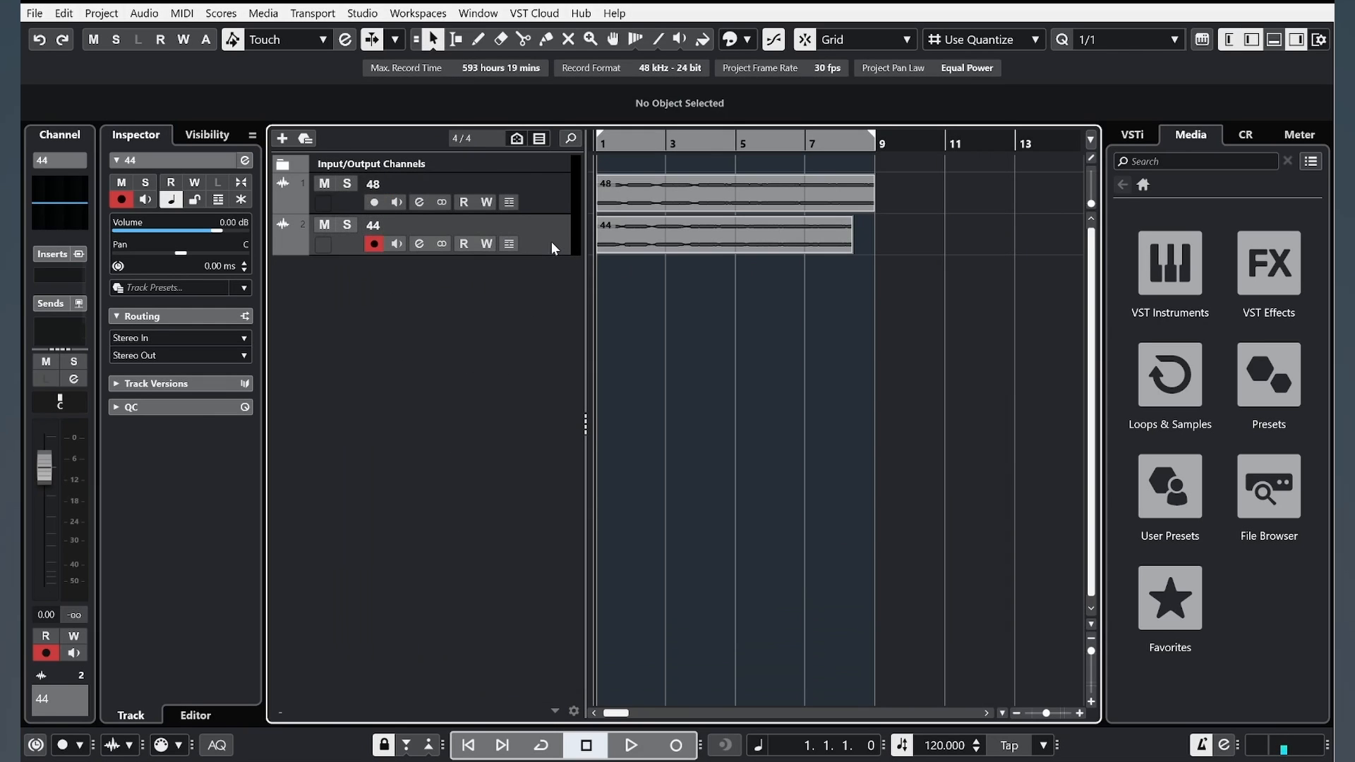
{"action": "left_click", "coordinate": [658, 244]}
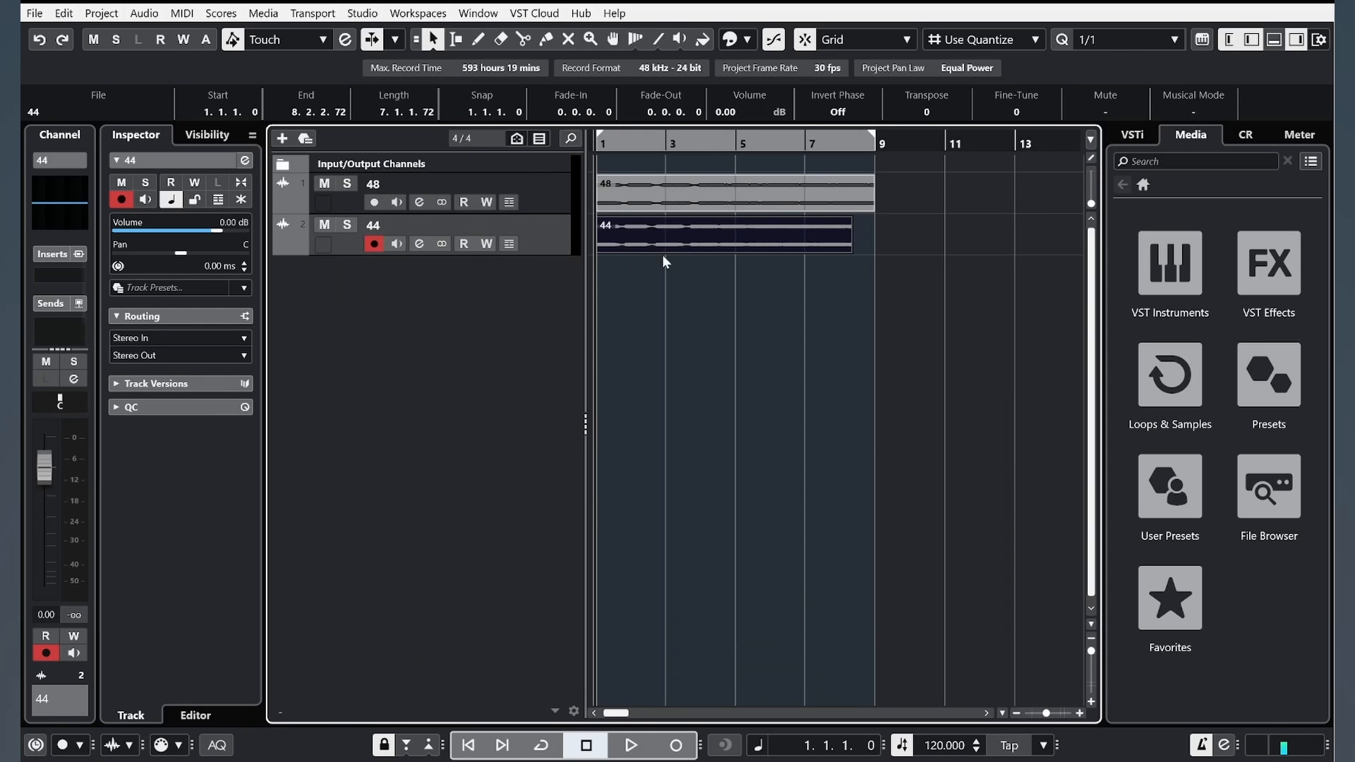
{"action": "mouse_move", "coordinate": [815, 256]}
{"action": "left_click", "coordinate": [421, 374]}
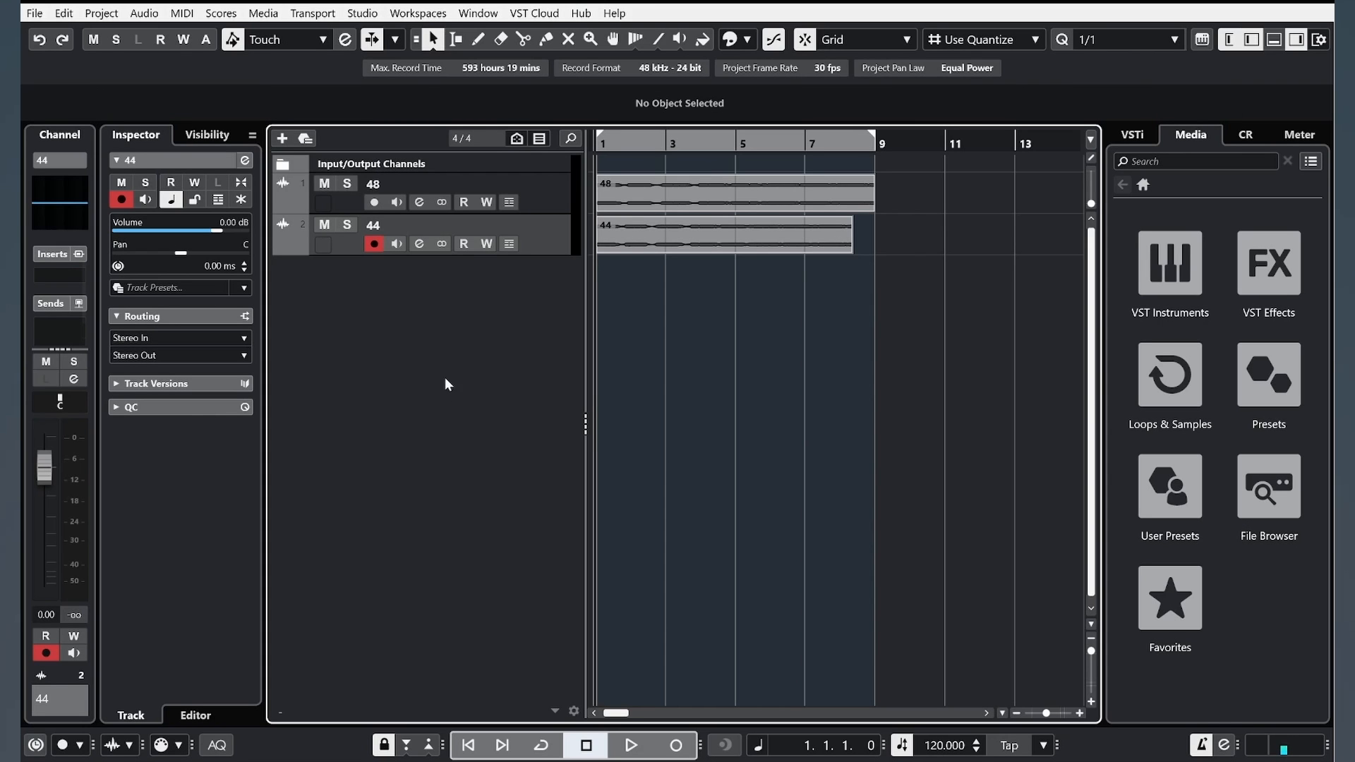
Step: Check in the Editing-Audio preferences that imported files are converted to project settings and copied to the project folder if needed
{"action": "left_click", "coordinate": [63, 13]}
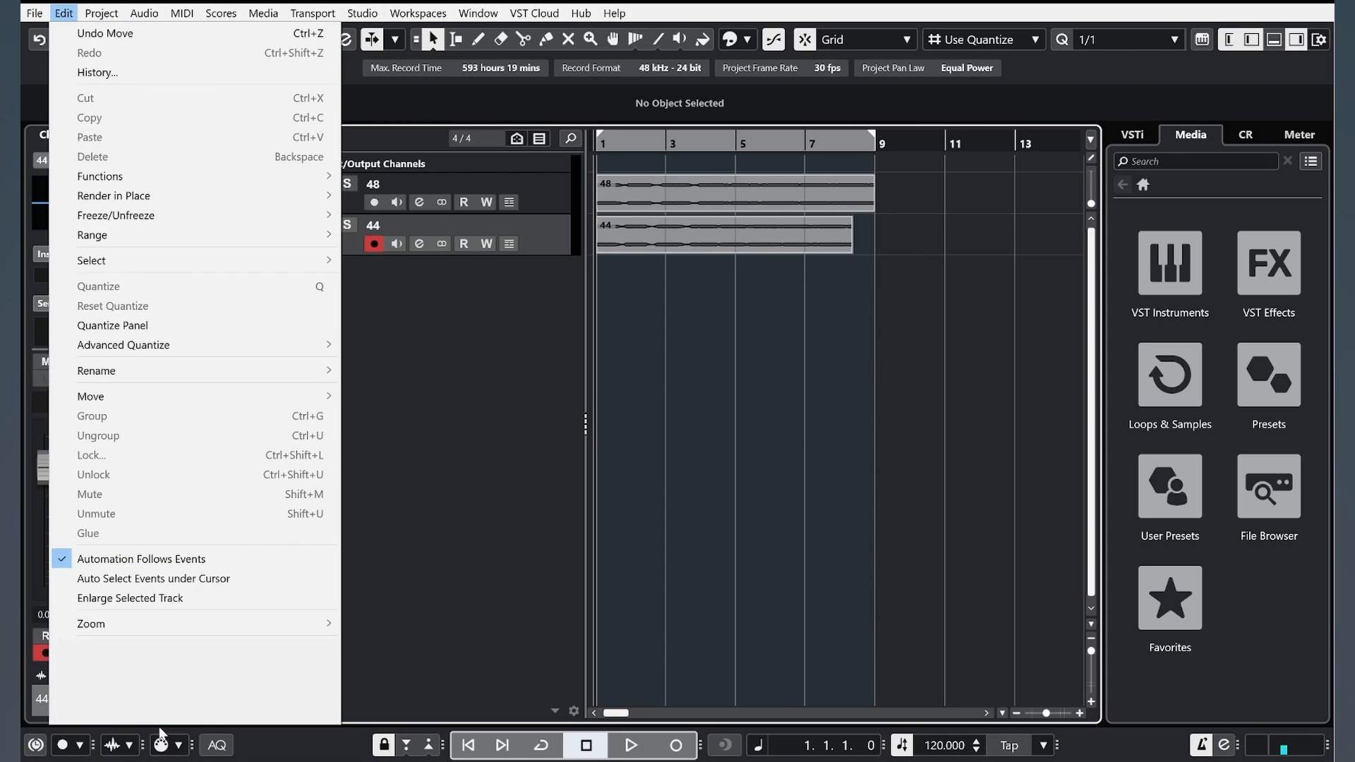
{"action": "left_click", "coordinate": [161, 714]}
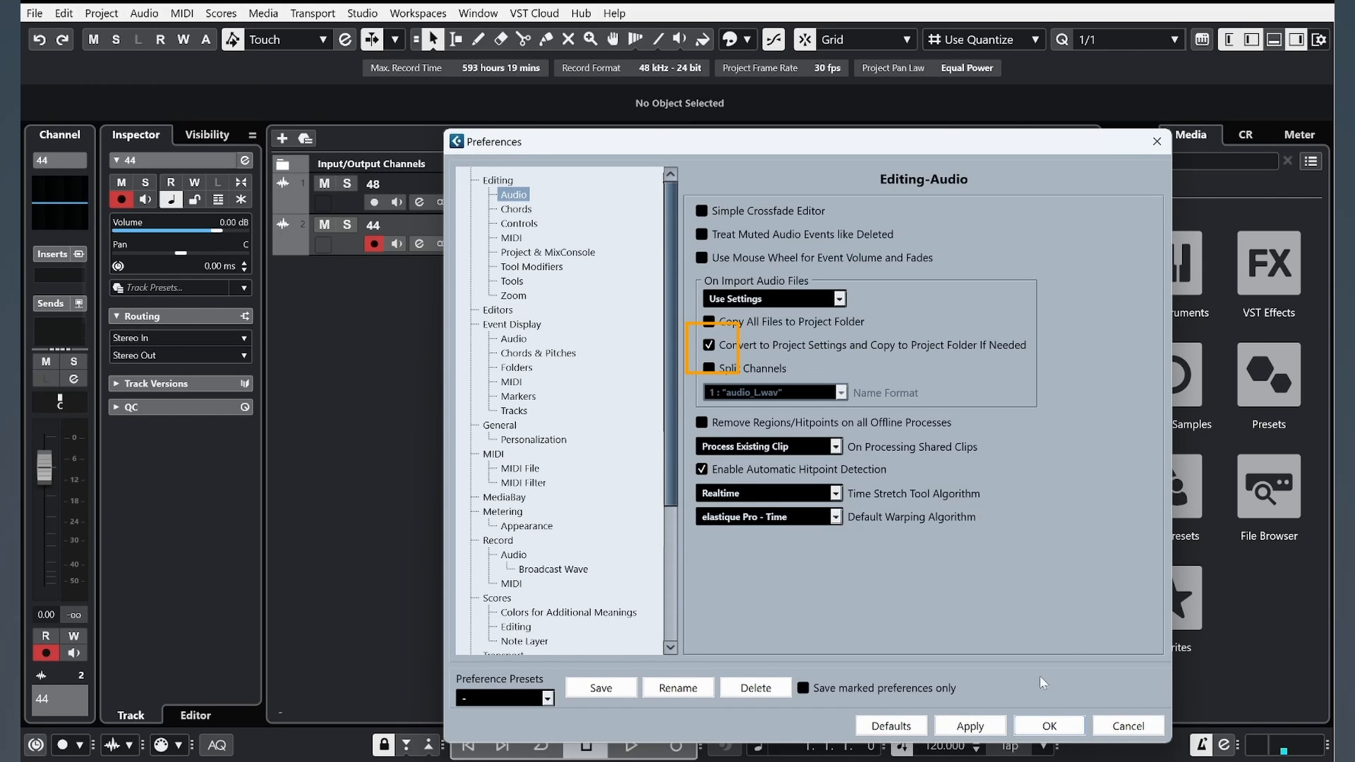
{"action": "left_click", "coordinate": [1049, 727]}
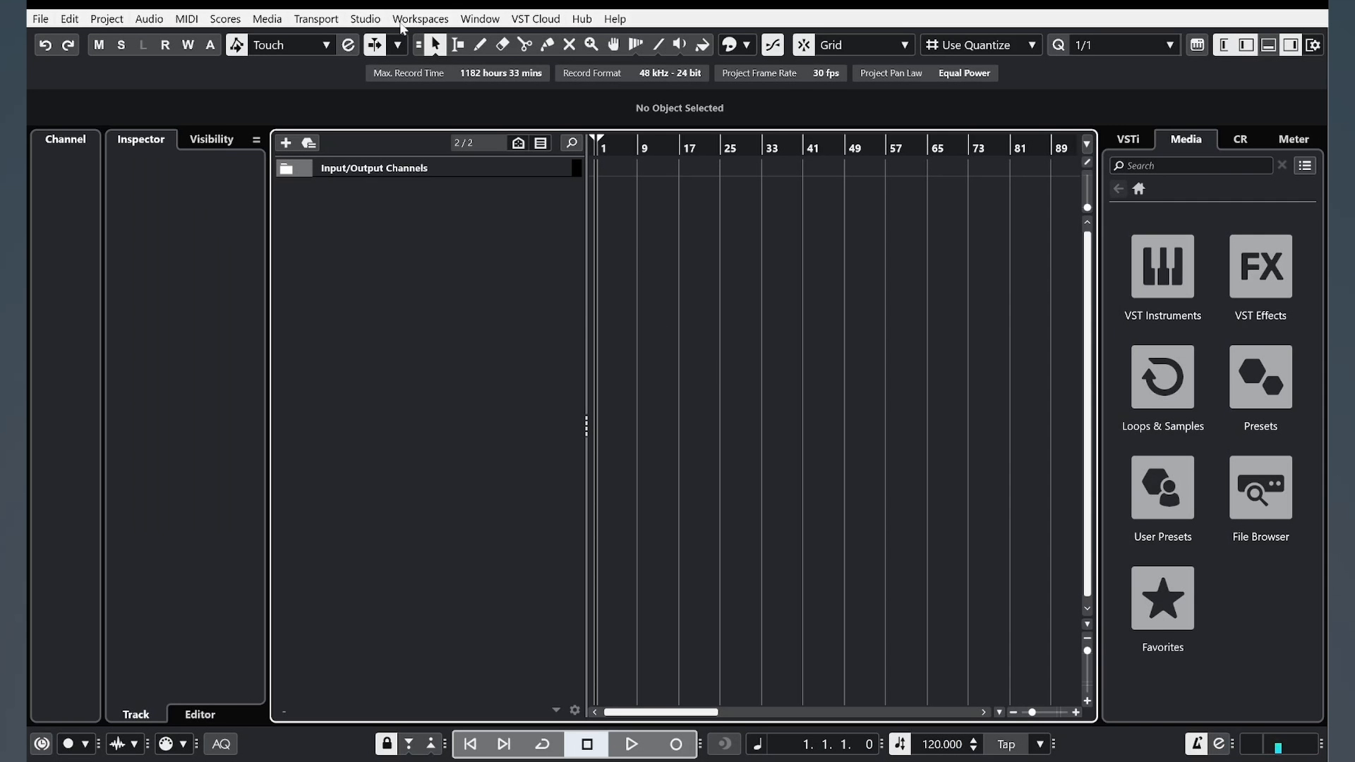
Step: Open the Fireface USB control panel from the ASIO Fireface USB page in Studio Setup
{"action": "left_click", "coordinate": [365, 18]}
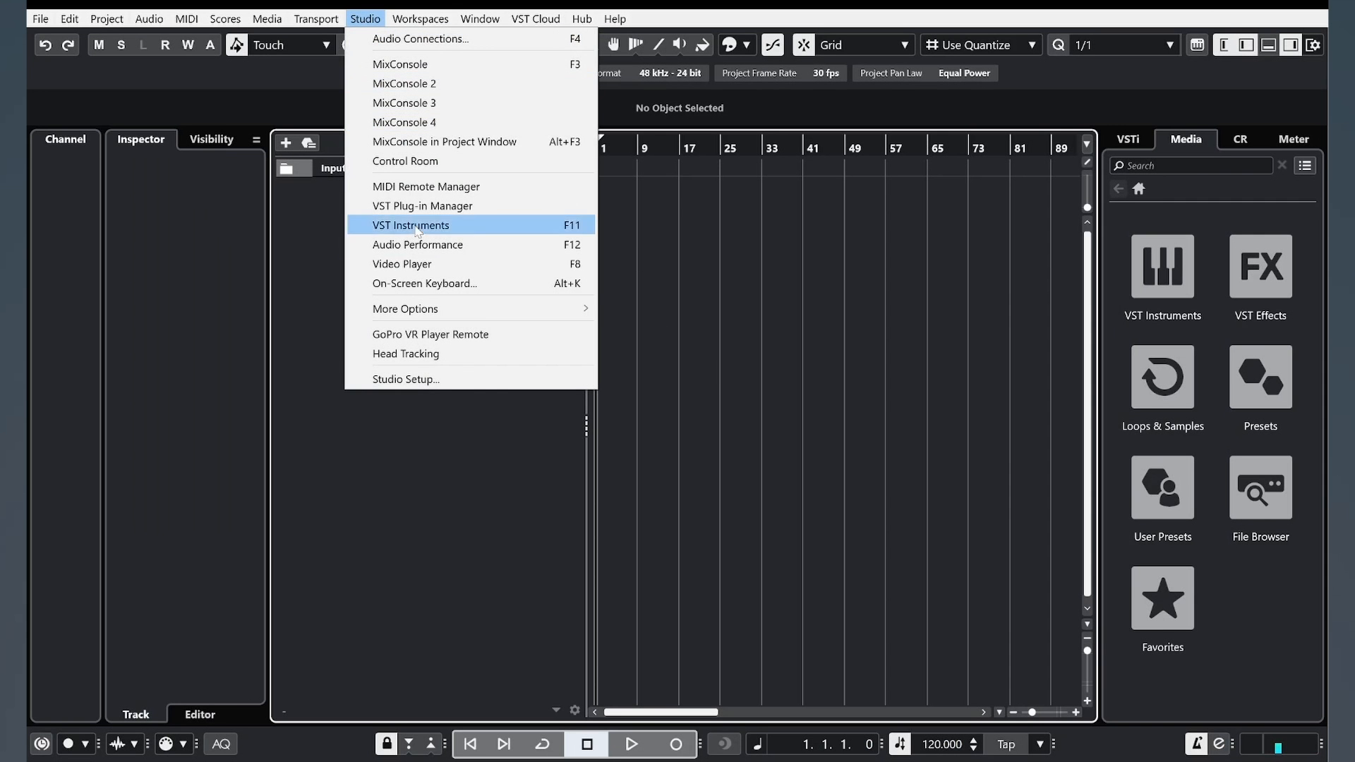
{"action": "left_click", "coordinate": [427, 379]}
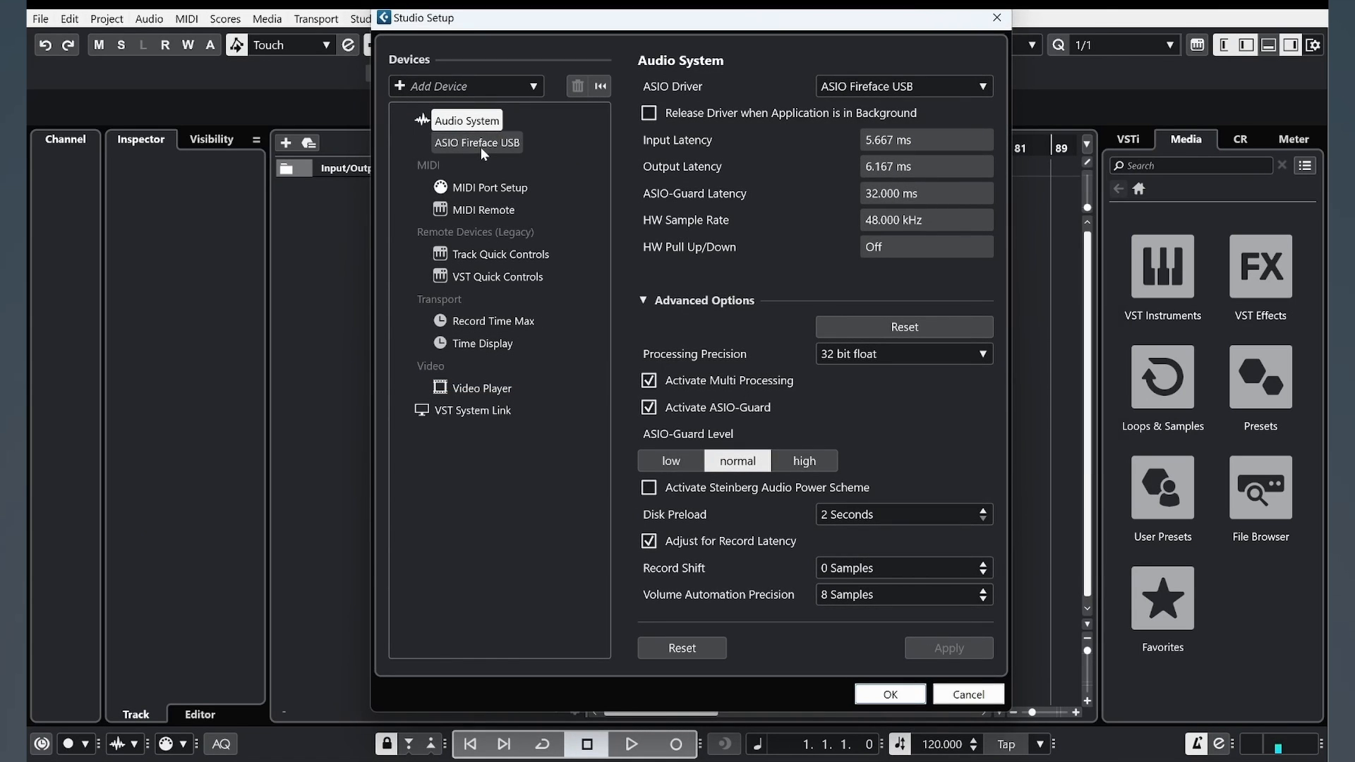
{"action": "left_click", "coordinate": [480, 145]}
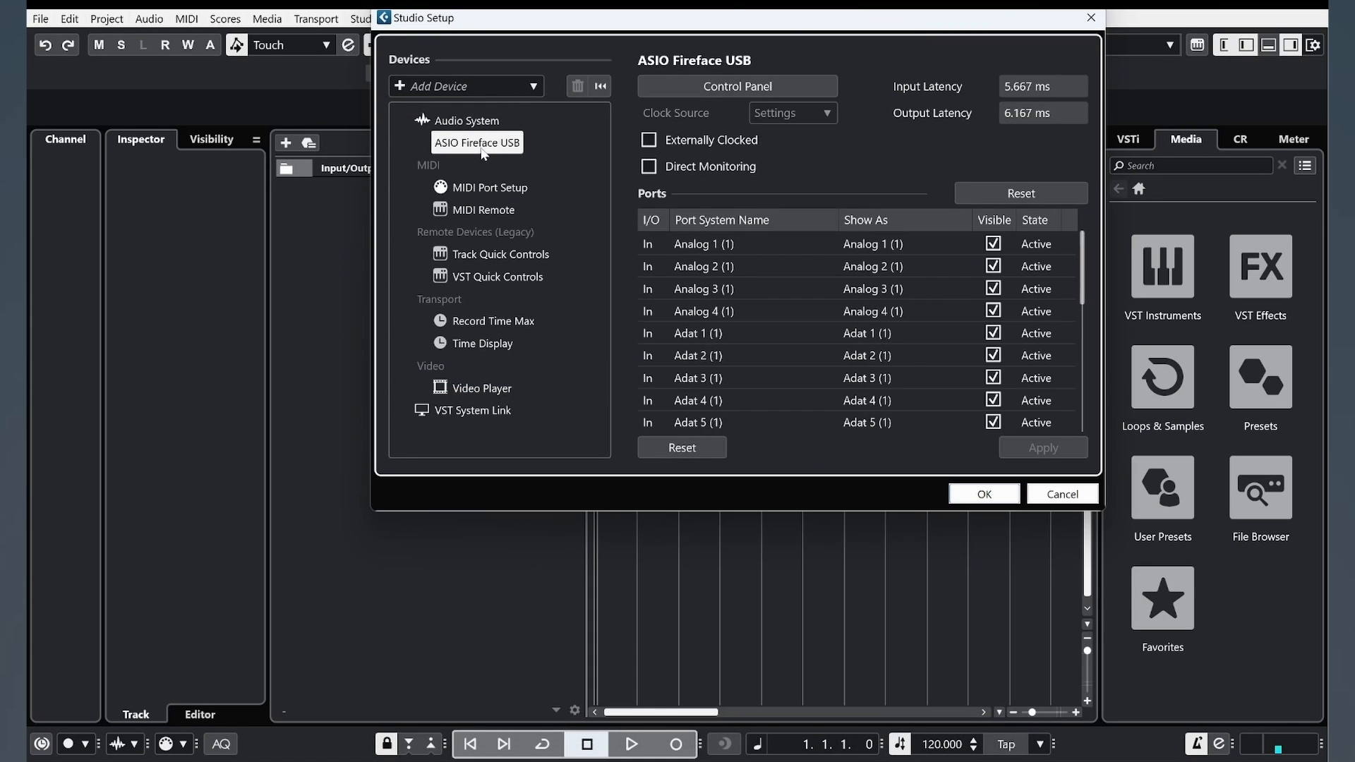
{"action": "left_click", "coordinate": [755, 92]}
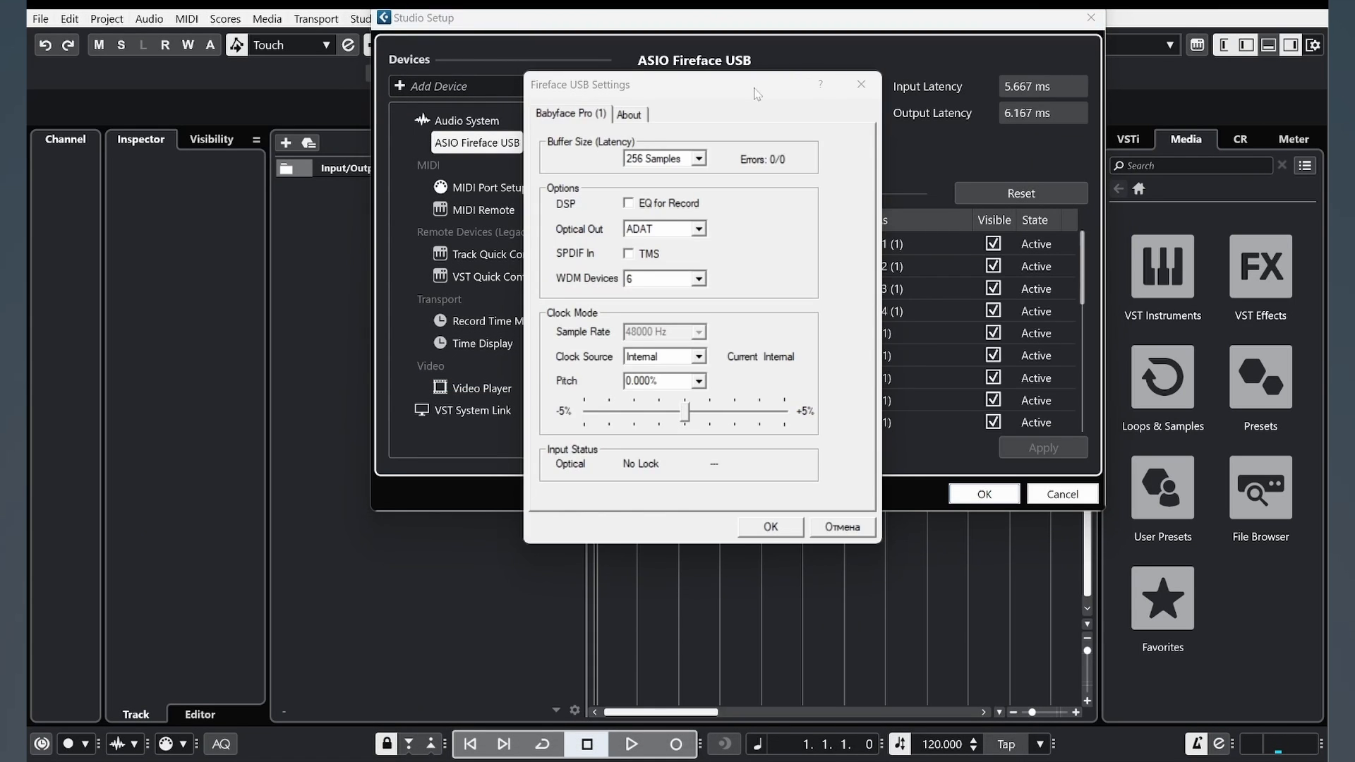
{"action": "left_click_drag", "start_coordinate": [694, 93], "coordinate": [705, 130]}
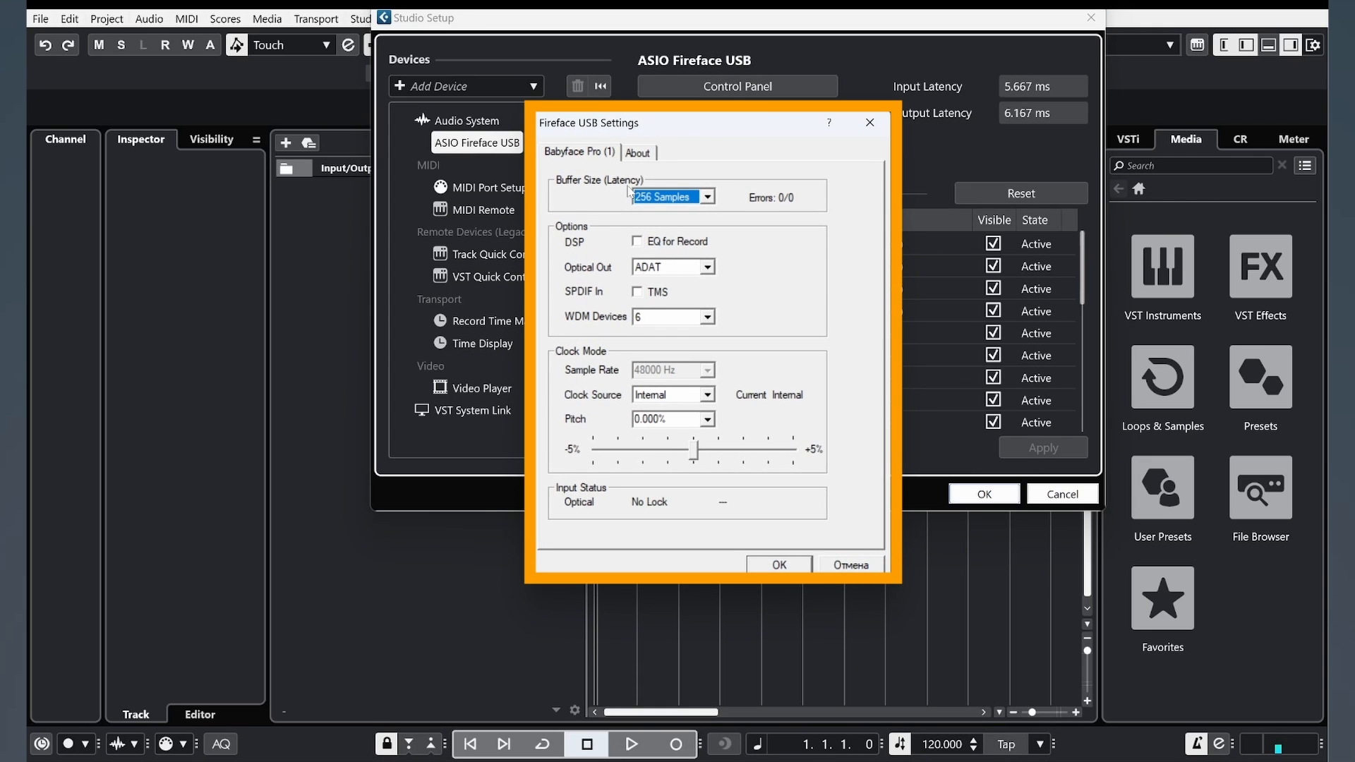
Step: Try the smallest and largest buffer sizes, 48 samples and 2048 samples, for the Babyface Pro
{"action": "left_click", "coordinate": [707, 197]}
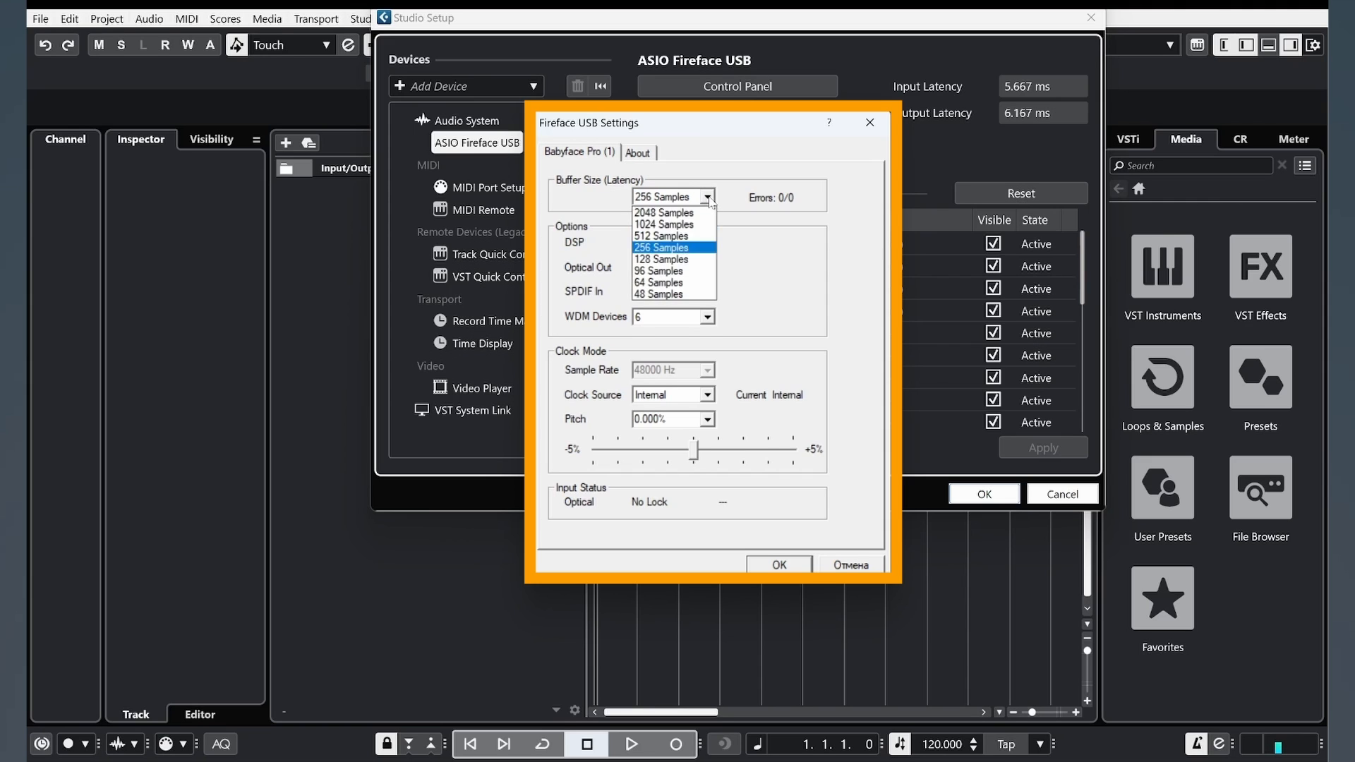
{"action": "left_click", "coordinate": [676, 295]}
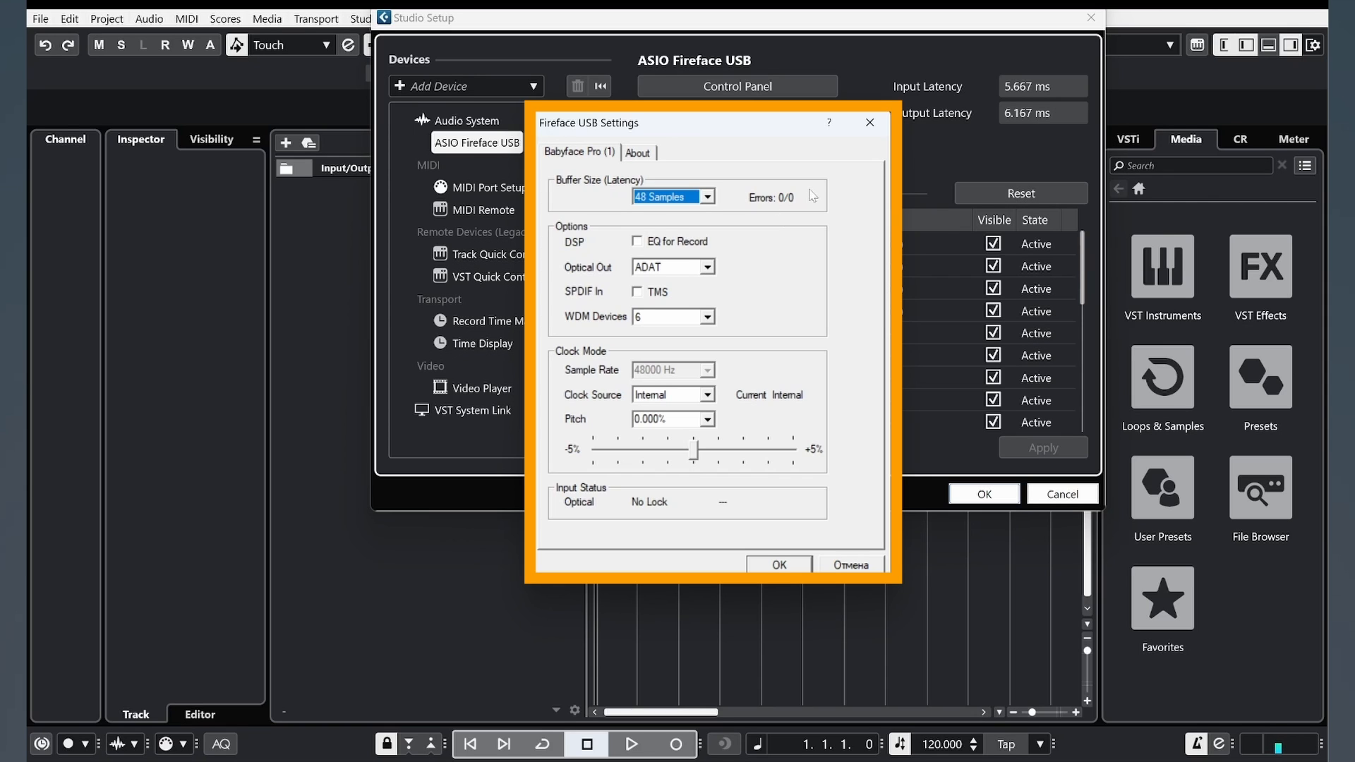
{"action": "left_click", "coordinate": [707, 196]}
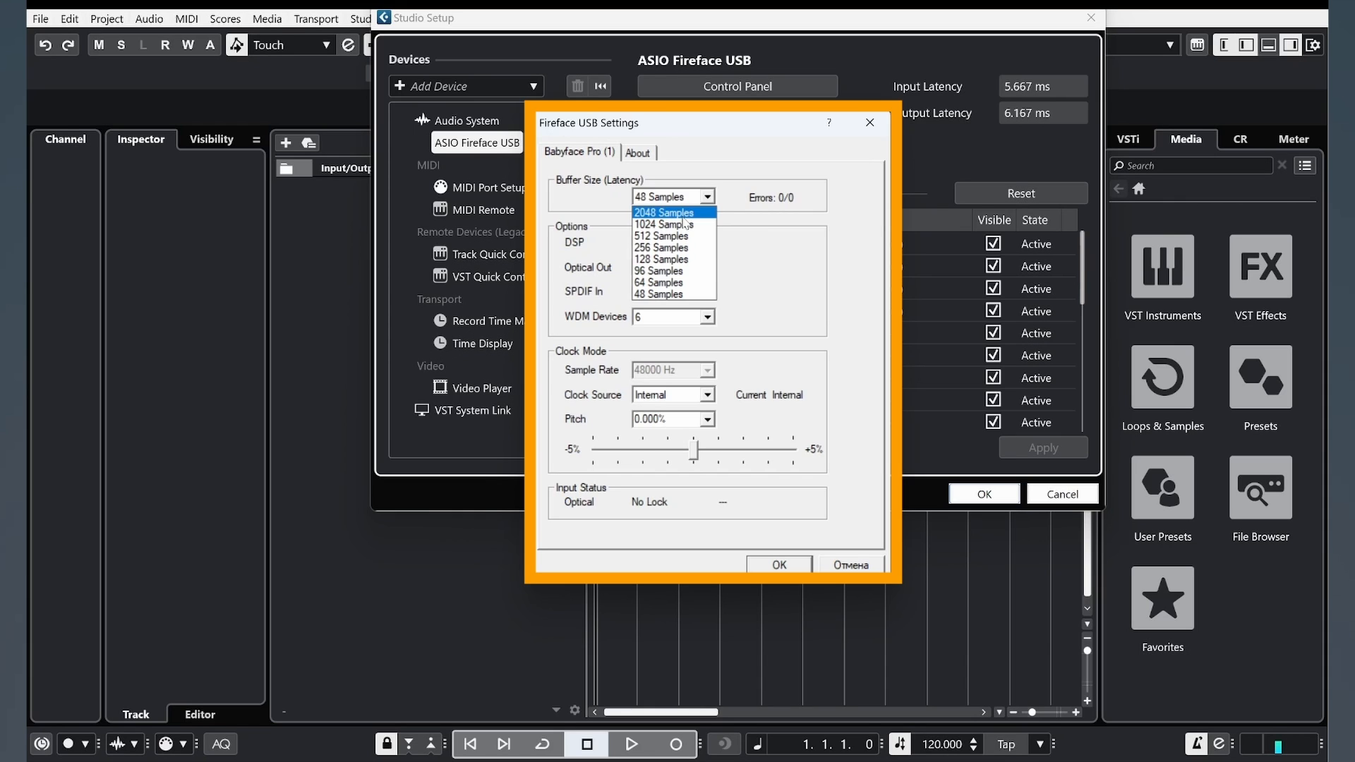
{"action": "left_click", "coordinate": [683, 217]}
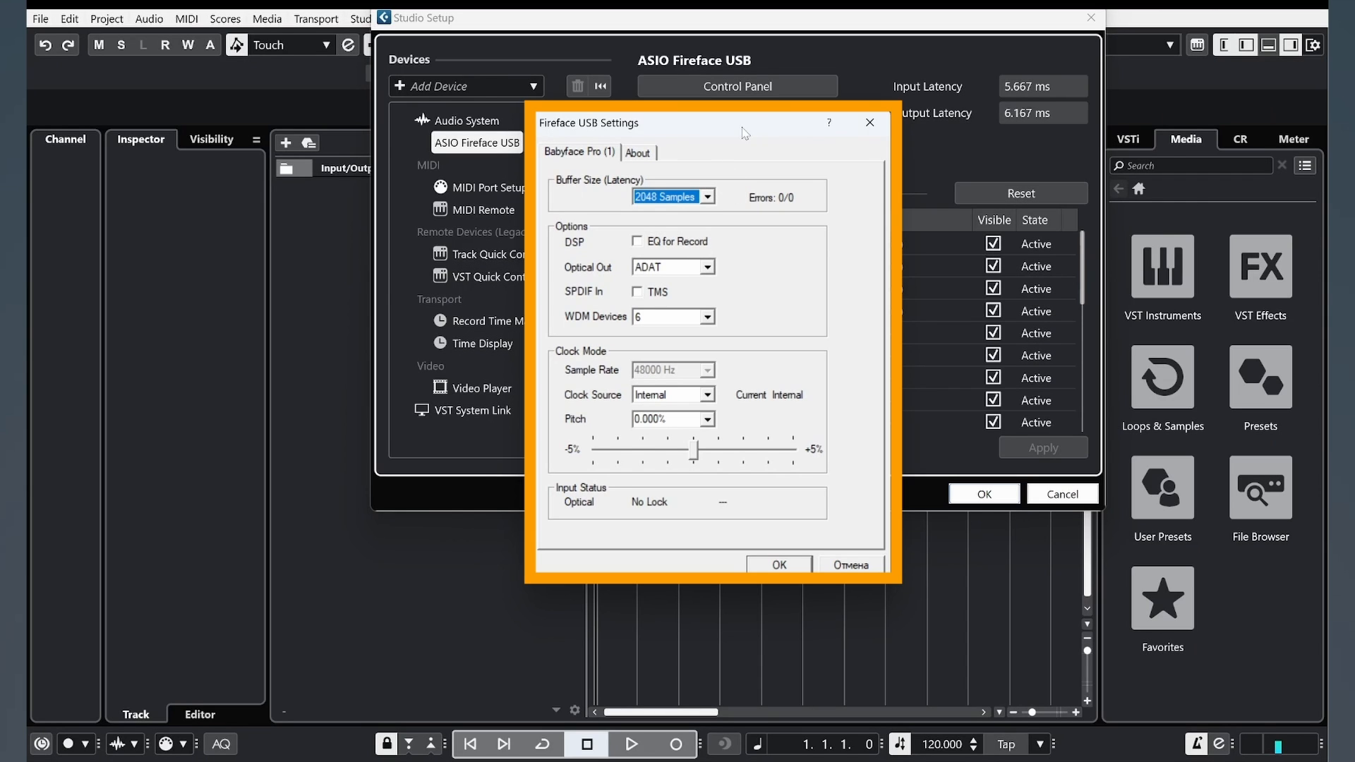
Step: Set the Babyface Pro buffer size to 96 samples and enable EQ for Record
{"action": "left_click", "coordinate": [707, 198]}
{"action": "left_click", "coordinate": [674, 245]}
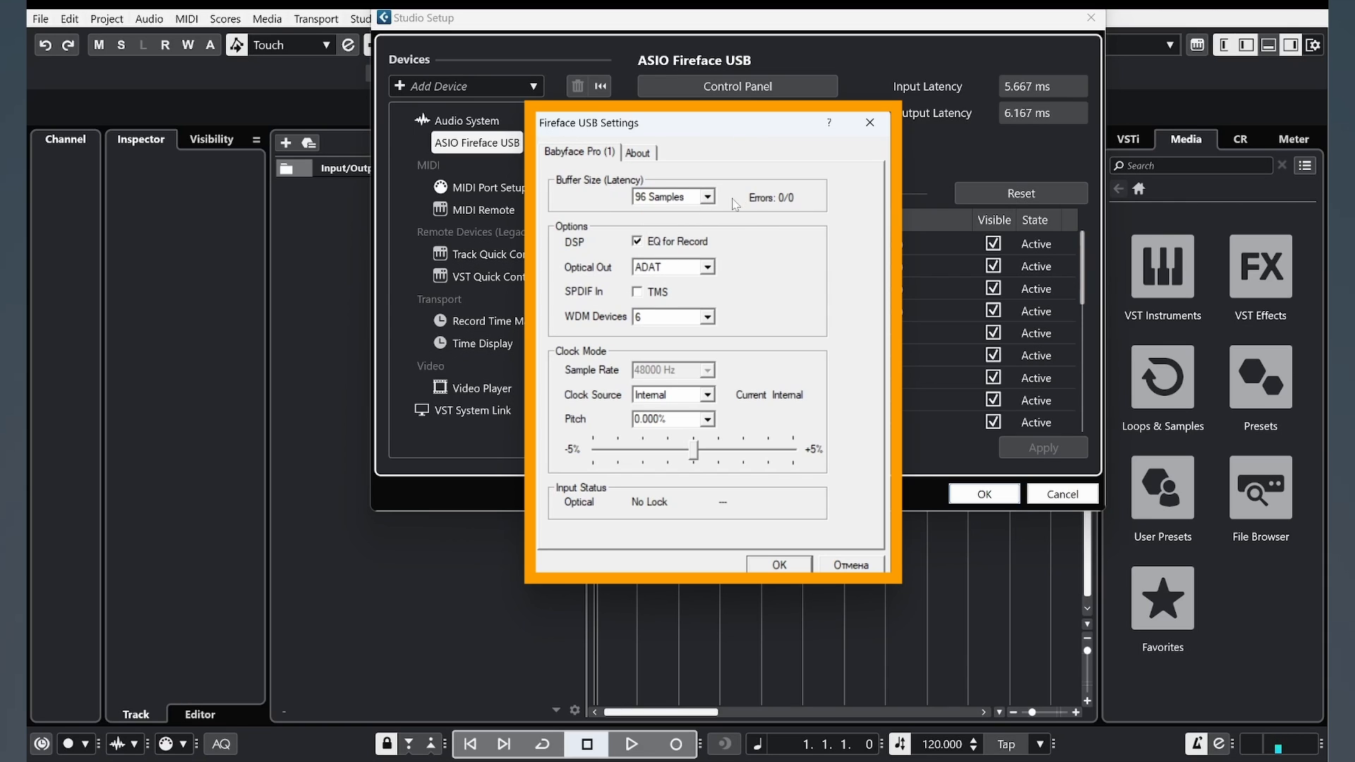
Step: Try a 256-sample buffer size, and set the Babyface Pro buffer size to 512 samples
{"action": "left_click", "coordinate": [707, 197]}
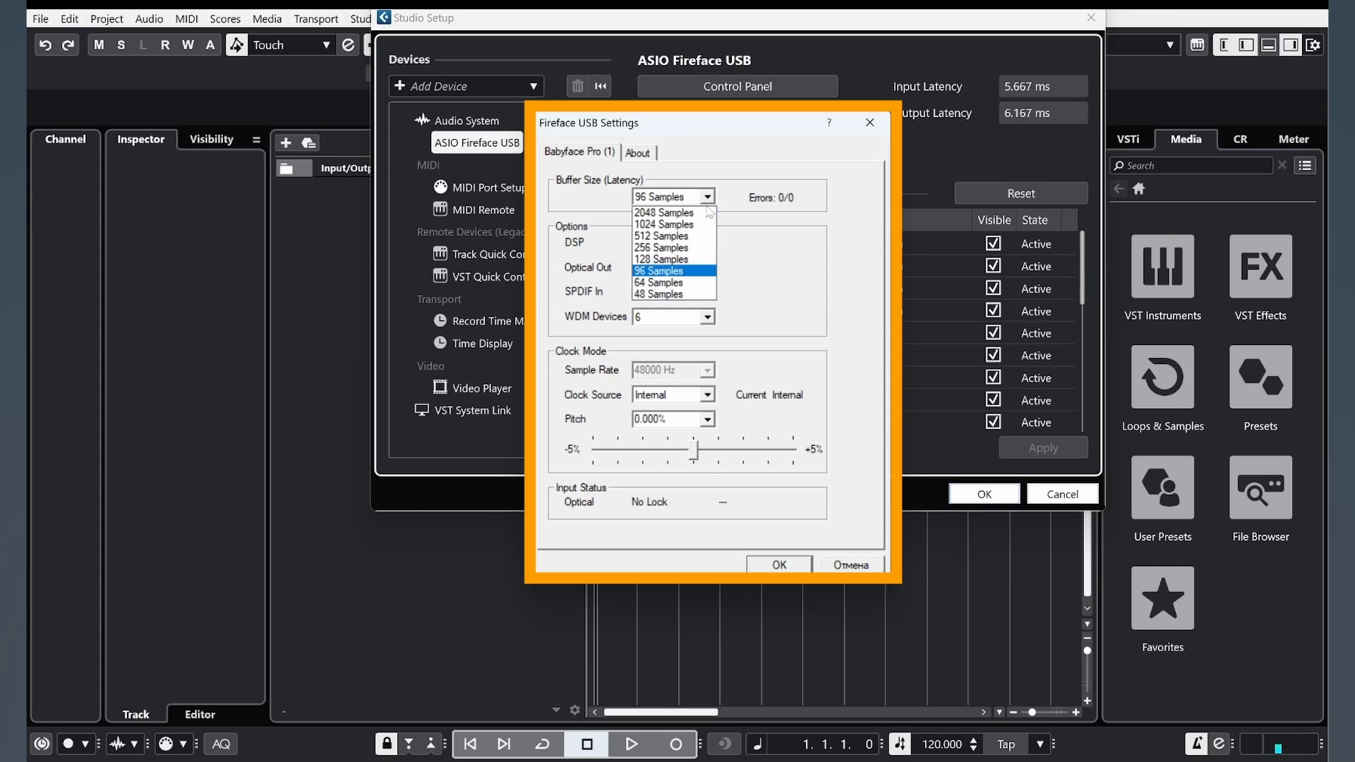
{"action": "left_click", "coordinate": [661, 251]}
{"action": "left_click", "coordinate": [707, 197]}
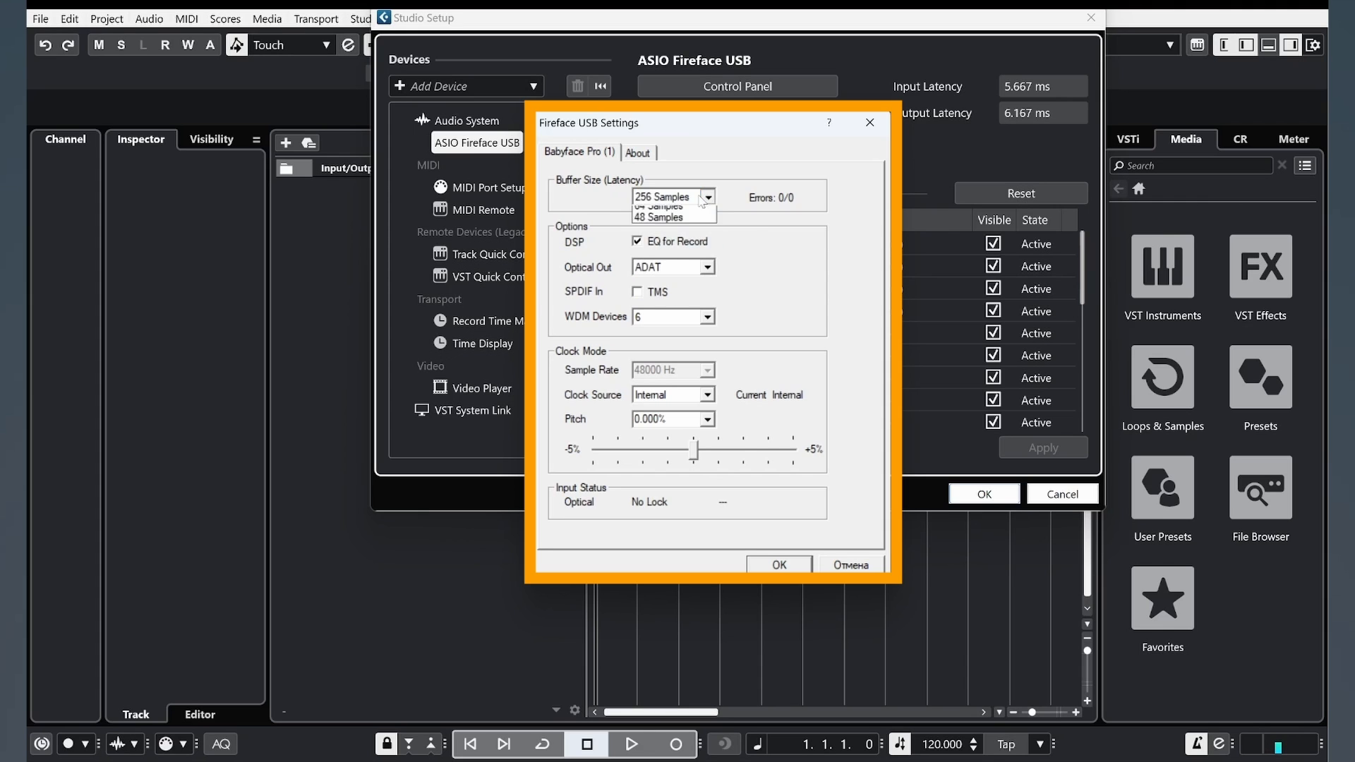
{"action": "left_click", "coordinate": [667, 237]}
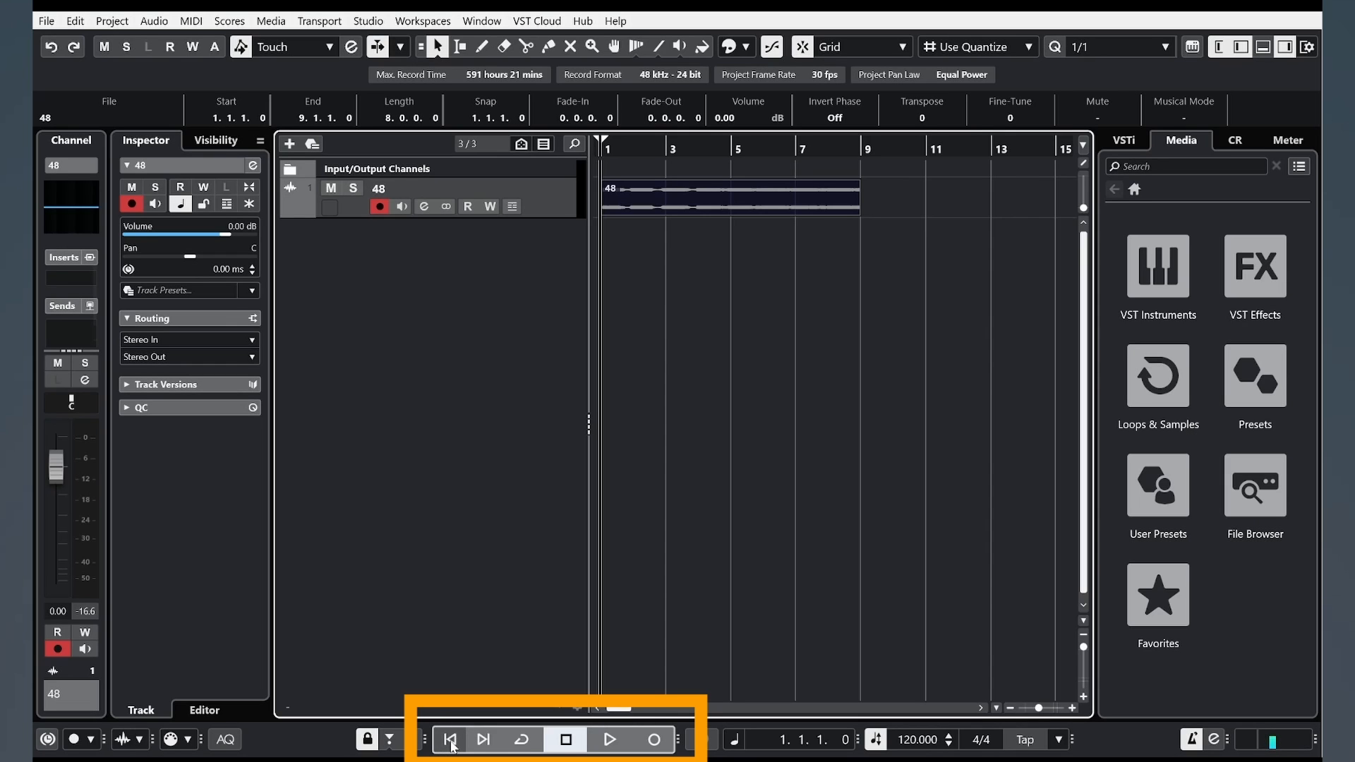
Step: Jump the project cursor back and forth between the project start and the end of the 48 clip at bar 9
{"action": "left_click", "coordinate": [486, 745]}
{"action": "left_click", "coordinate": [449, 739]}
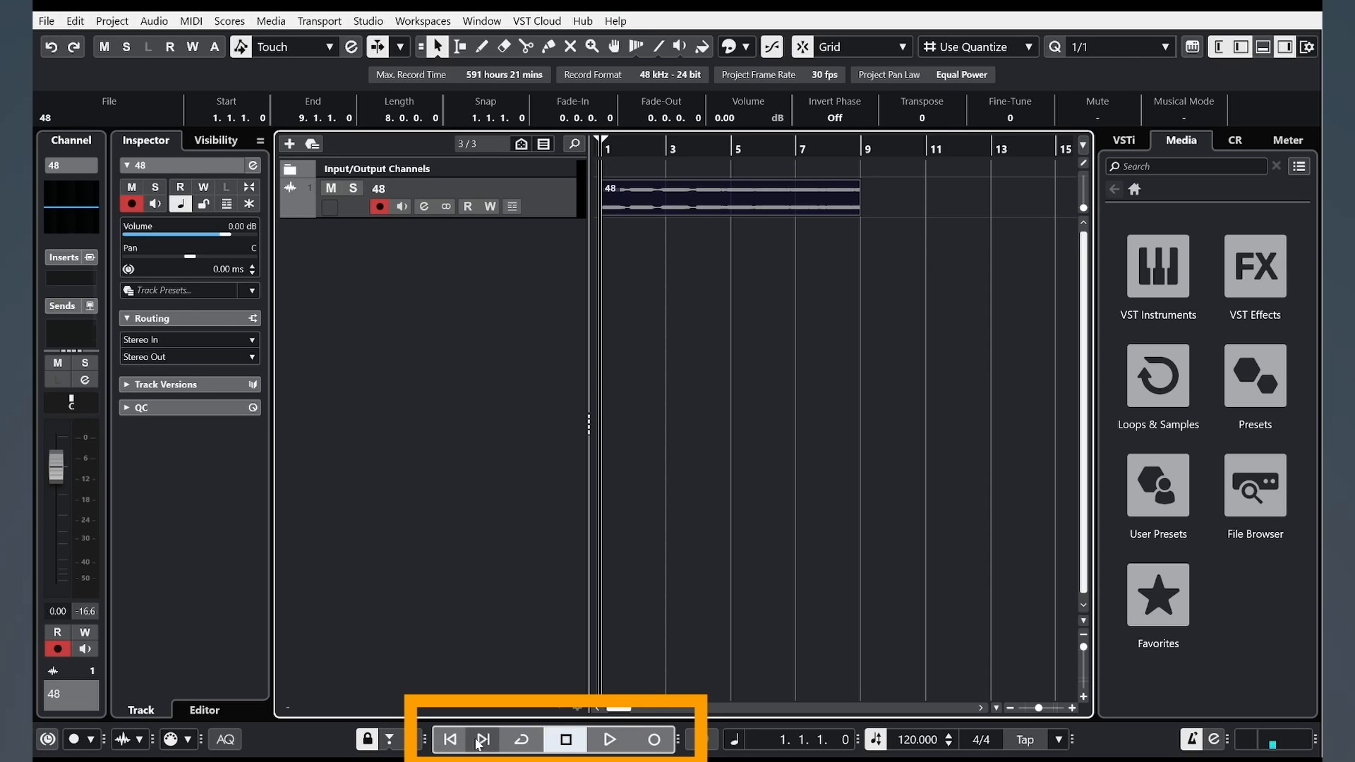
{"action": "left_click", "coordinate": [482, 740]}
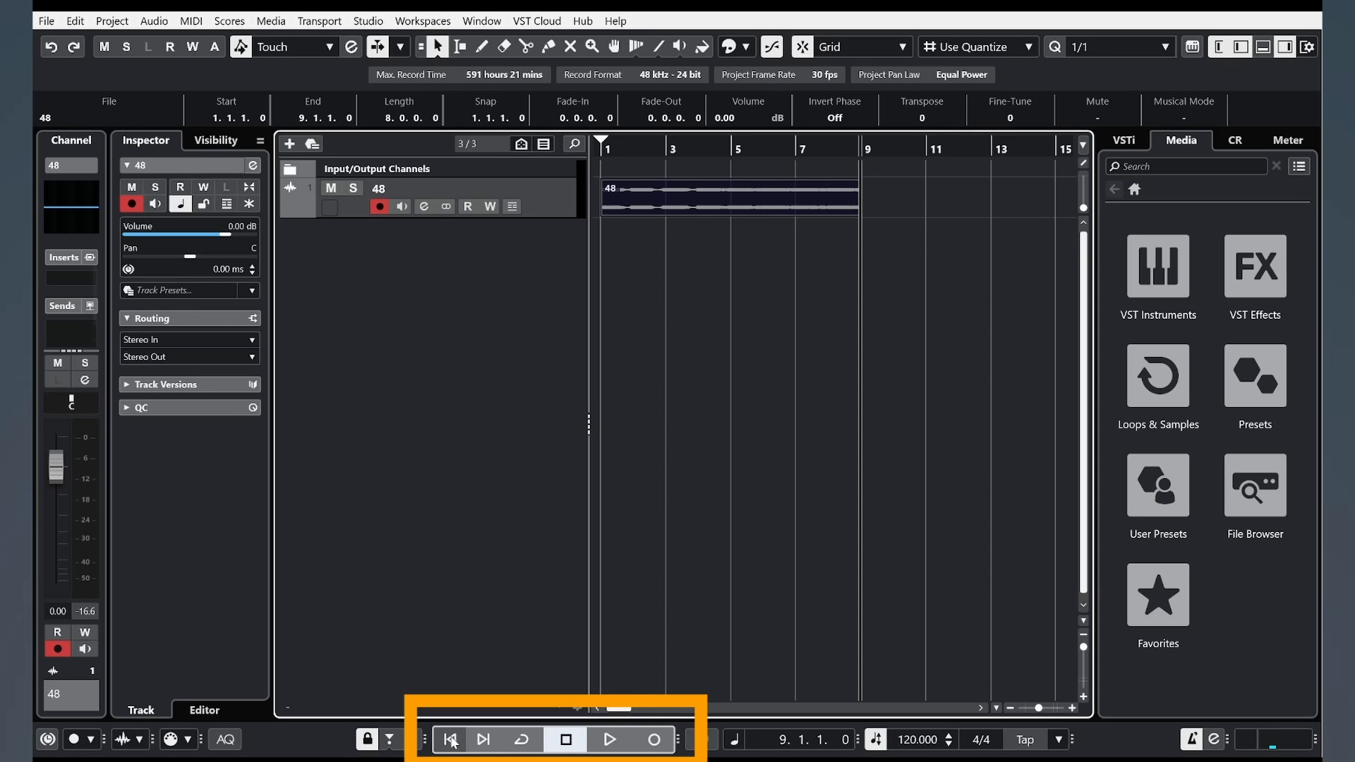
{"action": "left_click", "coordinate": [450, 739]}
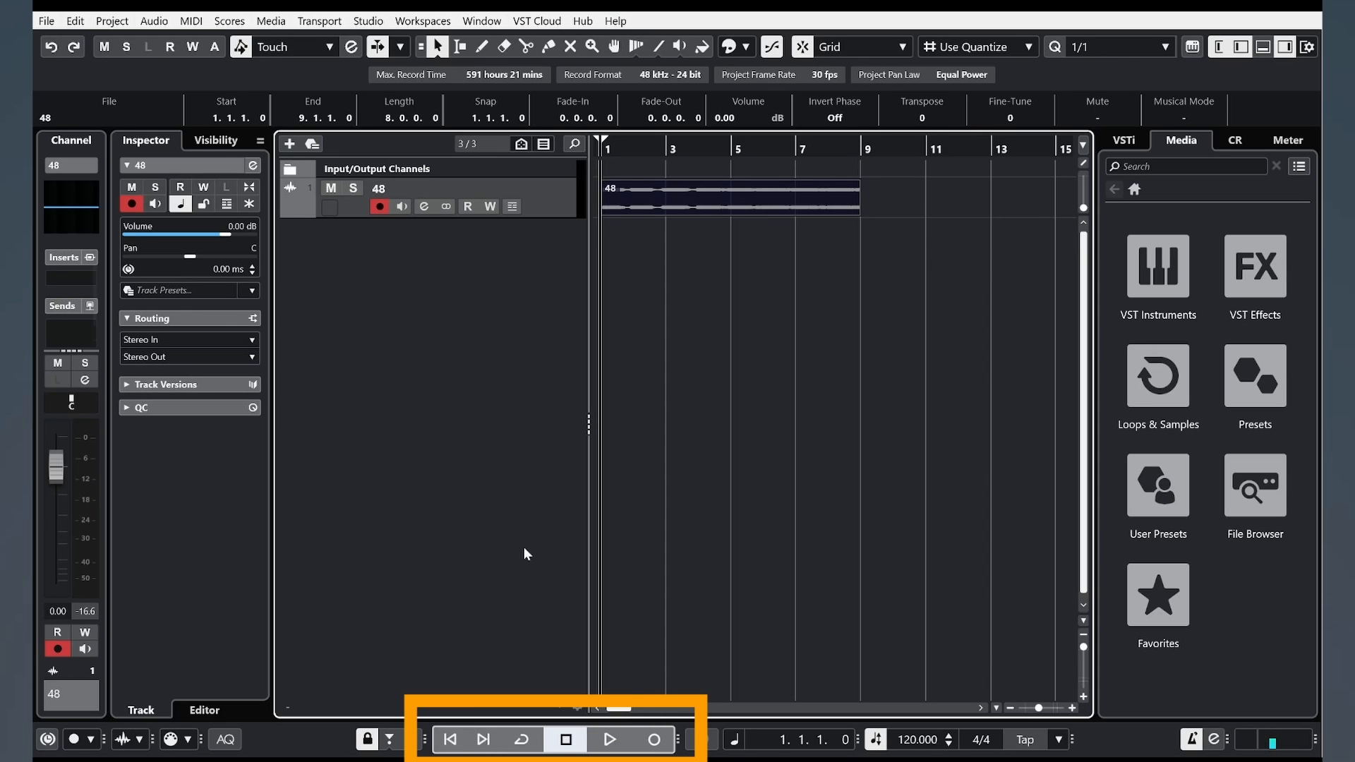
{"action": "left_click", "coordinate": [483, 740]}
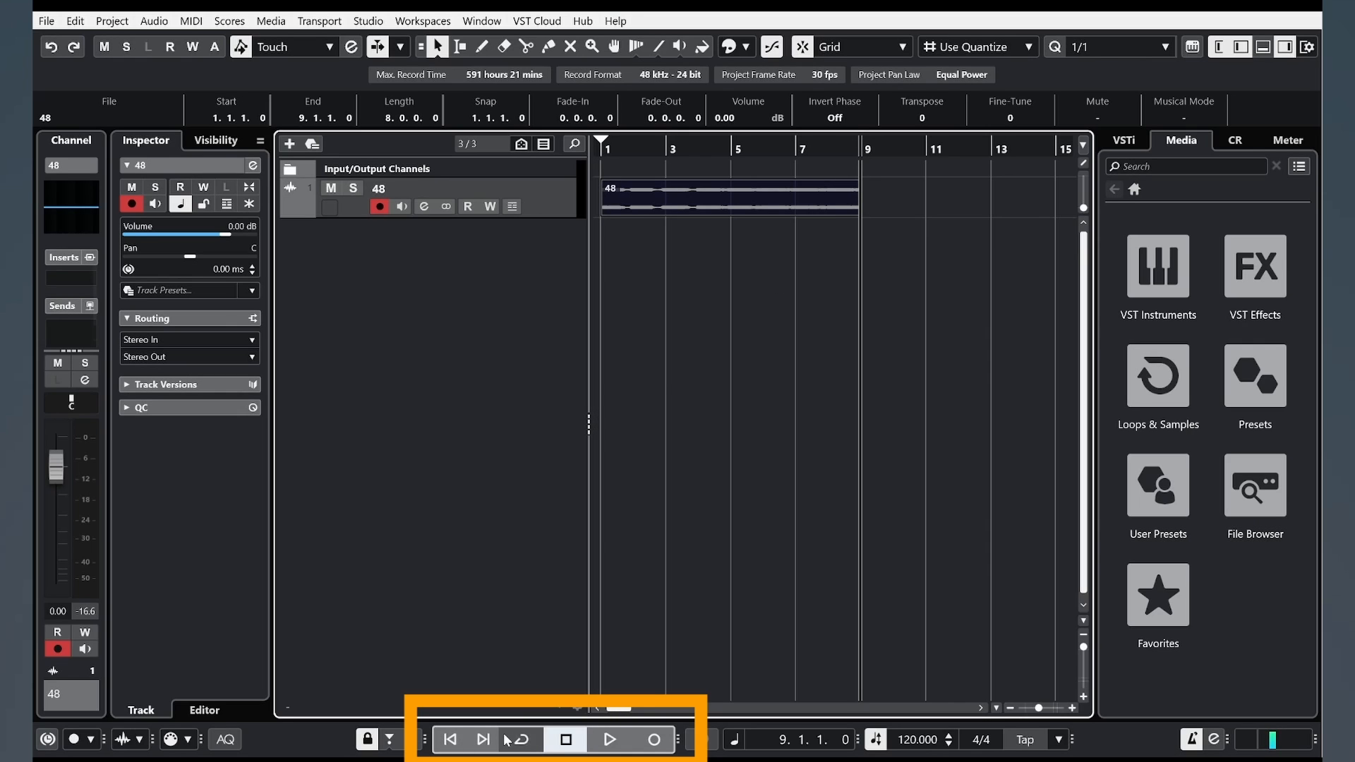
Step: Activate Cycle and draw the cycle range from bar 1 to bar 9 over the 48 clip
{"action": "left_click", "coordinate": [524, 739]}
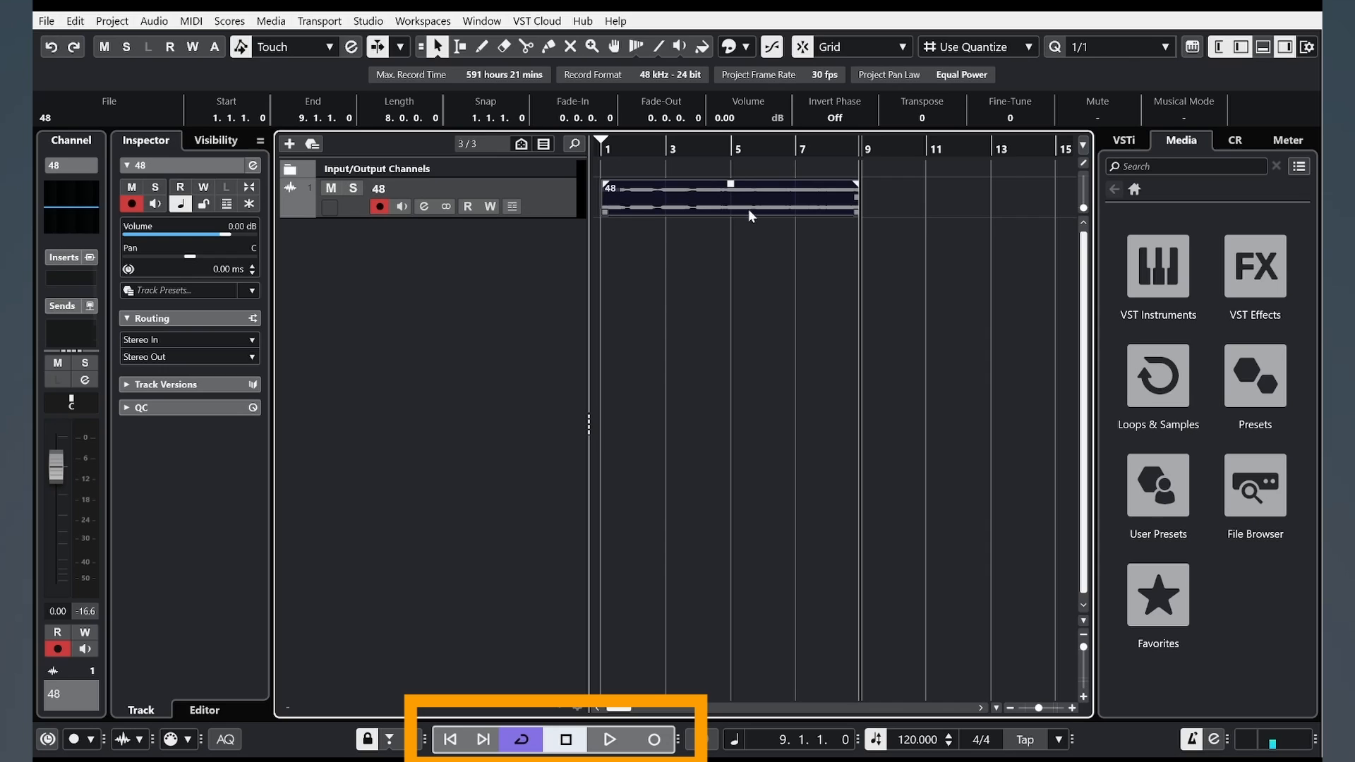
{"action": "left_click", "coordinate": [709, 209]}
{"action": "left_click_drag", "start_coordinate": [602, 137], "coordinate": [870, 155]}
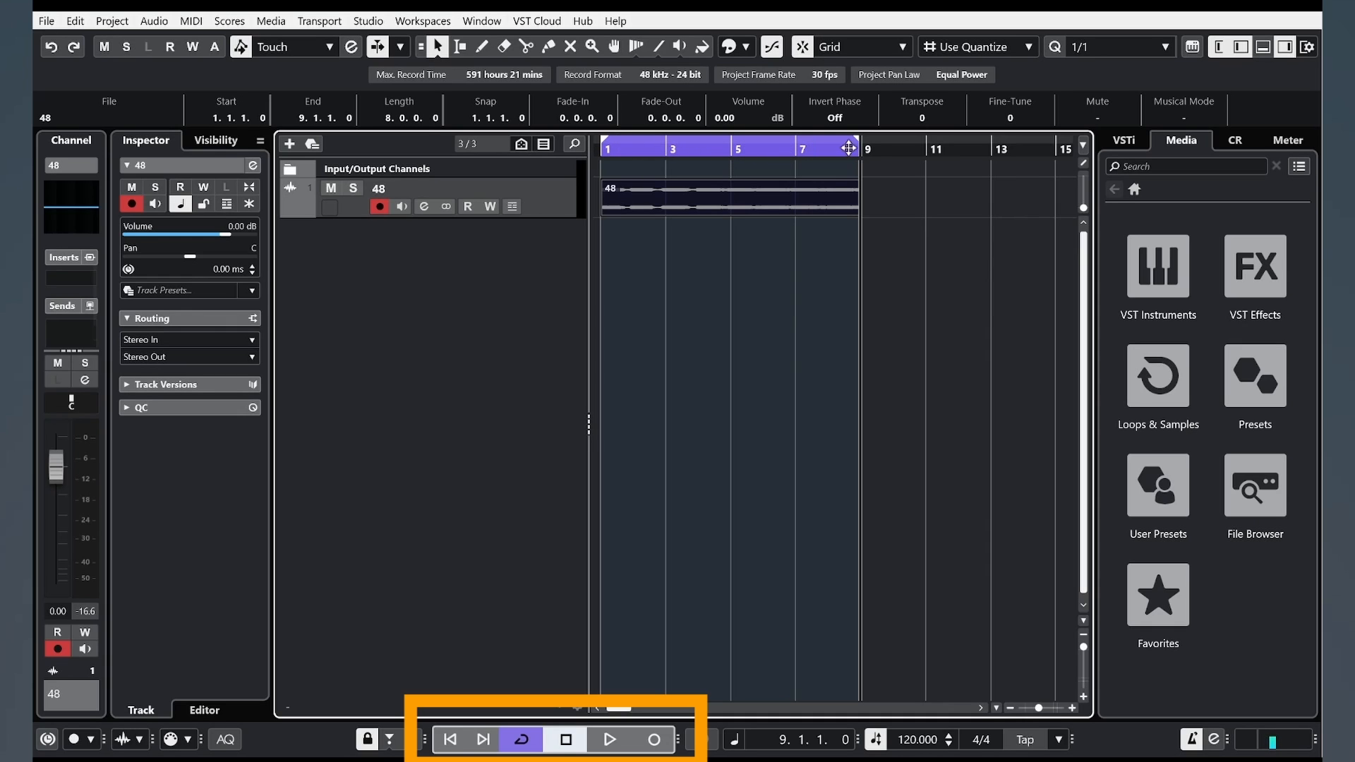
Step: Toggle Cycle mode off and on repeatedly, leaving it active
{"action": "left_click", "coordinate": [523, 743]}
{"action": "left_click", "coordinate": [522, 741]}
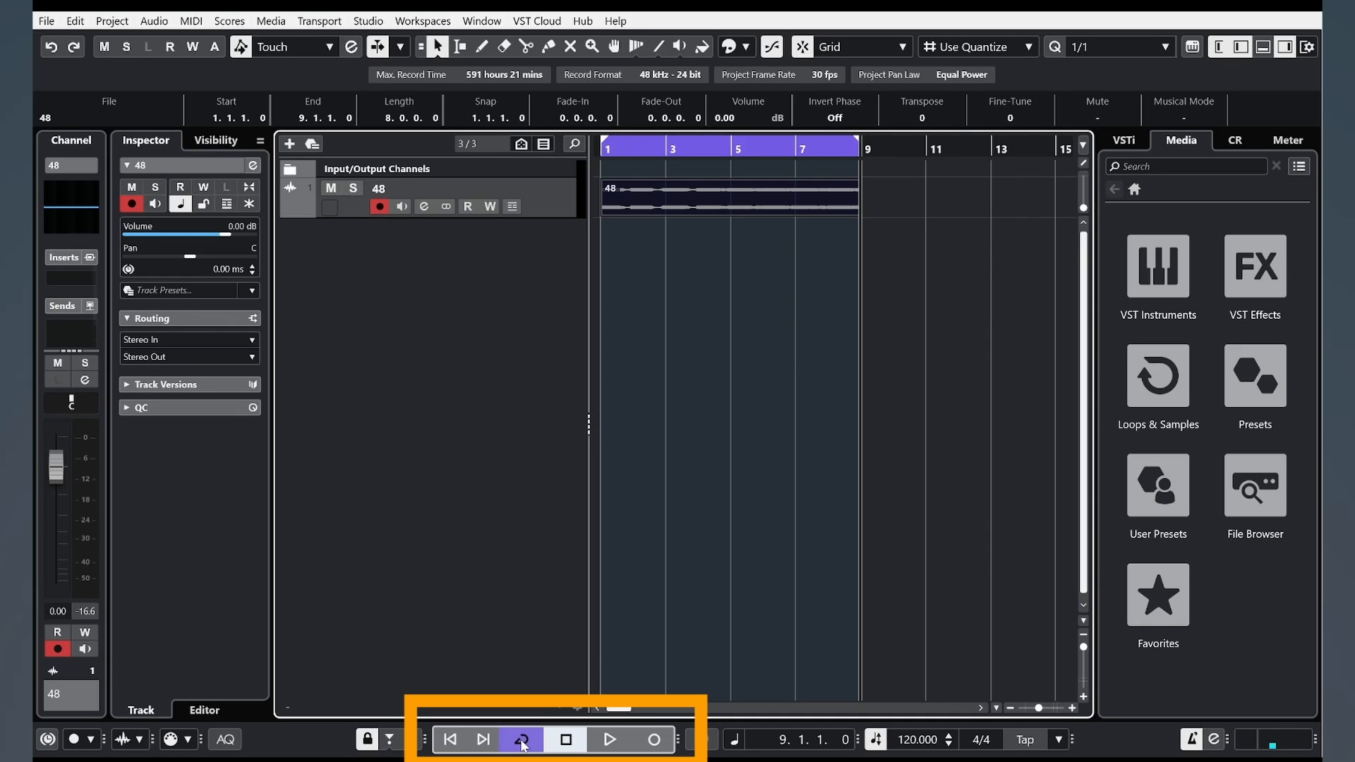
{"action": "left_click", "coordinate": [522, 740]}
{"action": "left_click", "coordinate": [522, 741]}
{"action": "left_click", "coordinate": [522, 739]}
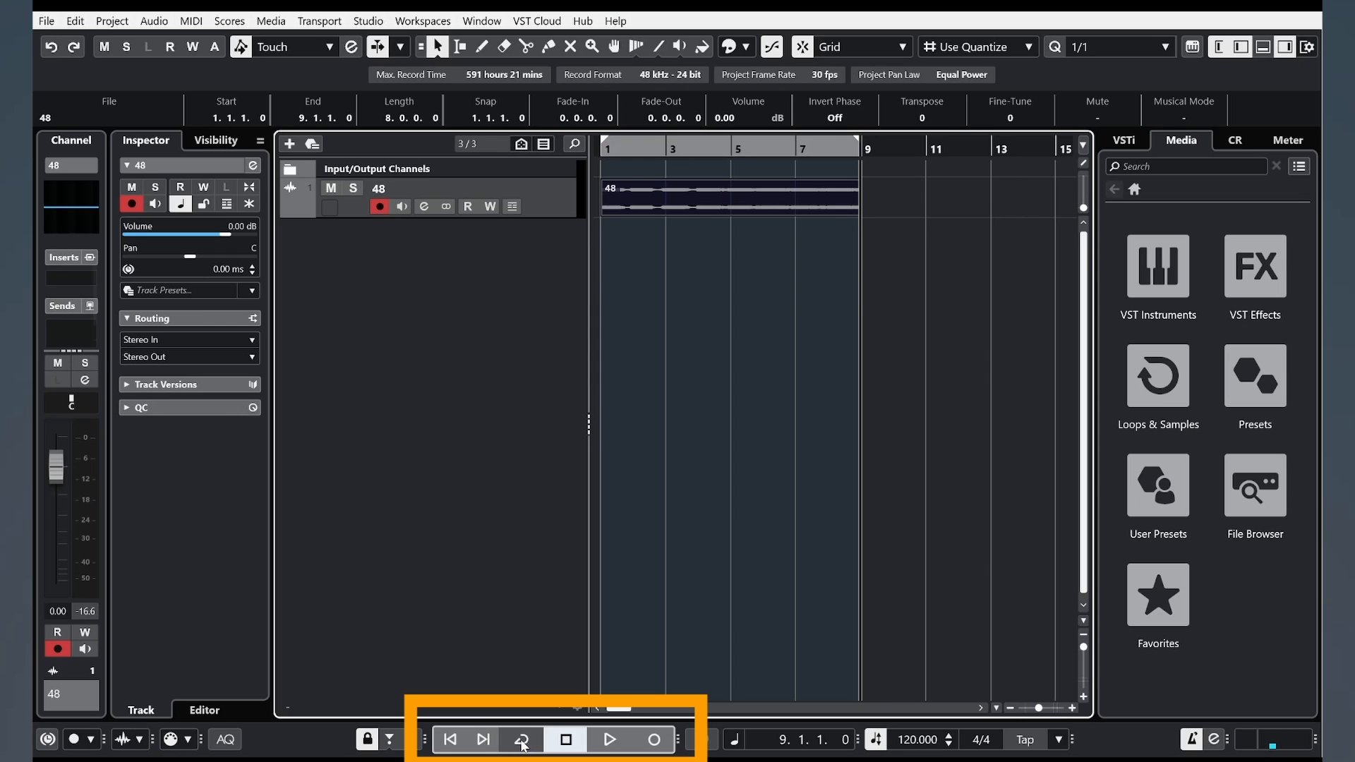
{"action": "left_click", "coordinate": [522, 740]}
{"action": "left_click", "coordinate": [523, 740]}
{"action": "left_click", "coordinate": [523, 739]}
{"action": "left_click", "coordinate": [521, 741]}
{"action": "left_click", "coordinate": [522, 741]}
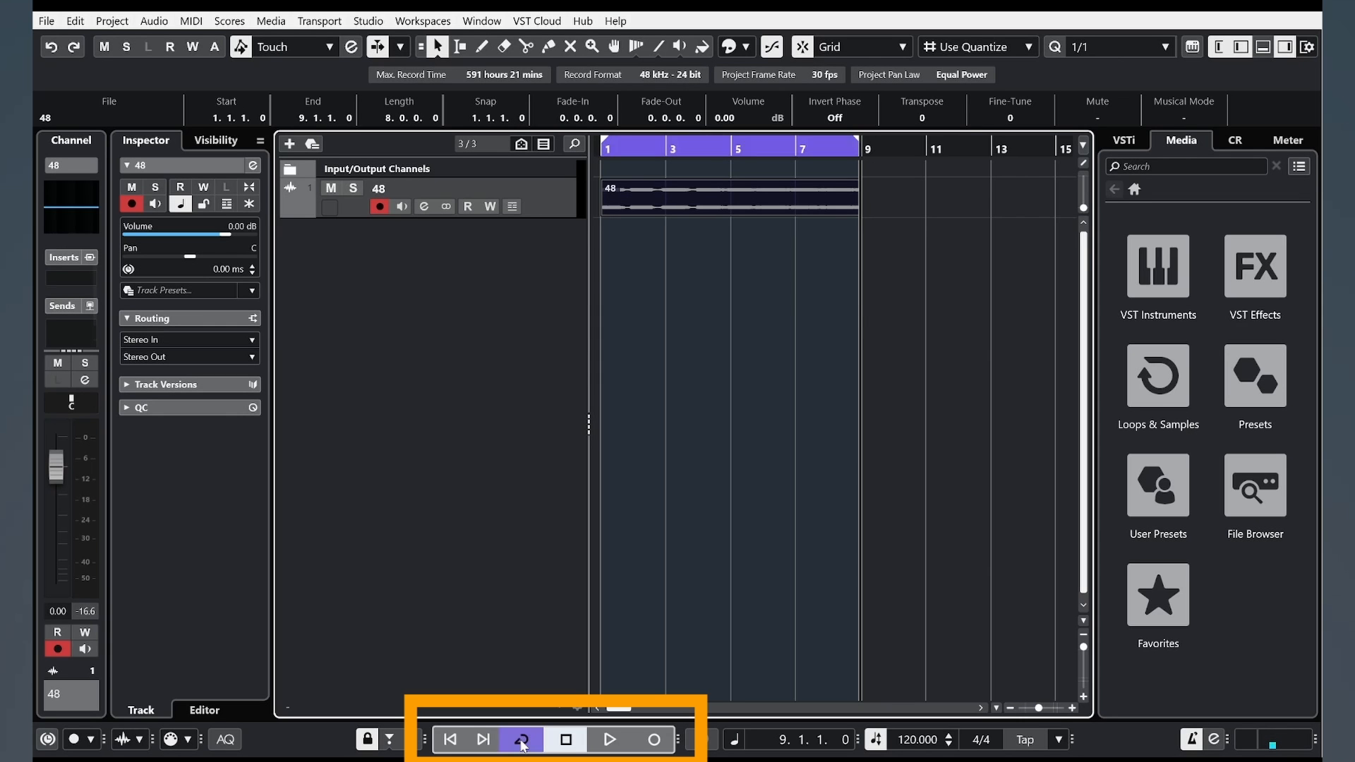
{"action": "left_click", "coordinate": [522, 741]}
{"action": "left_click", "coordinate": [521, 741]}
{"action": "left_click", "coordinate": [522, 741]}
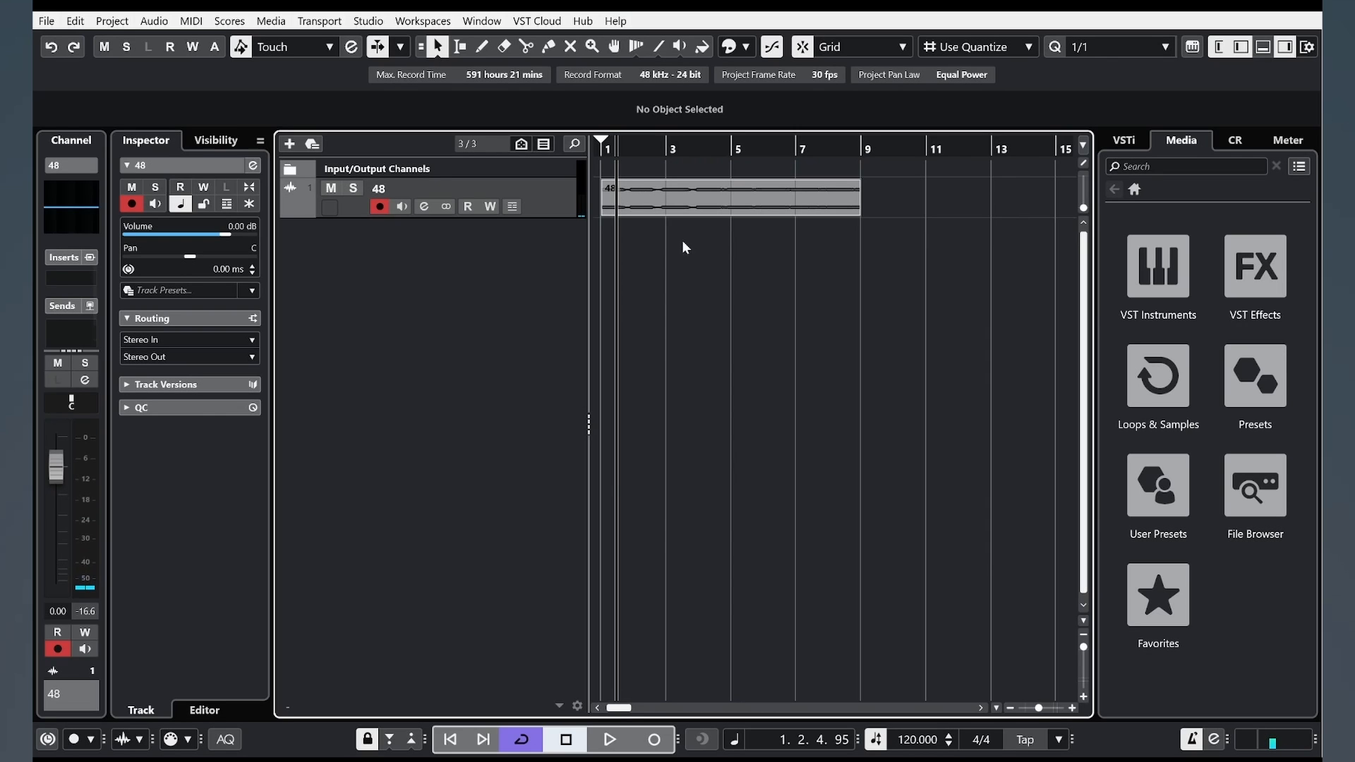
Step: Set the locators to the 48 clip and briefly play the cycled range twice, the second time from bar 1
{"action": "left_click", "coordinate": [681, 201]}
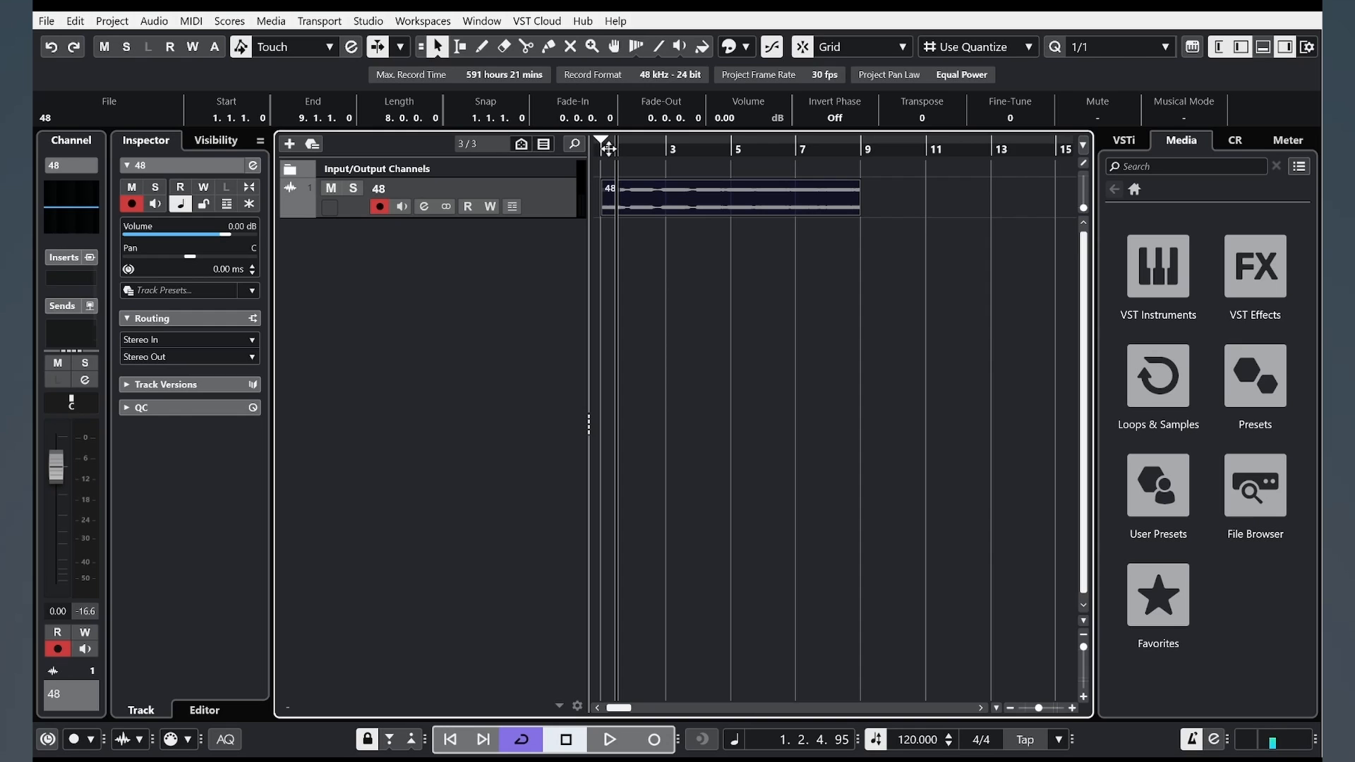
{"action": "key", "text": "p"}
{"action": "key", "text": "space"}
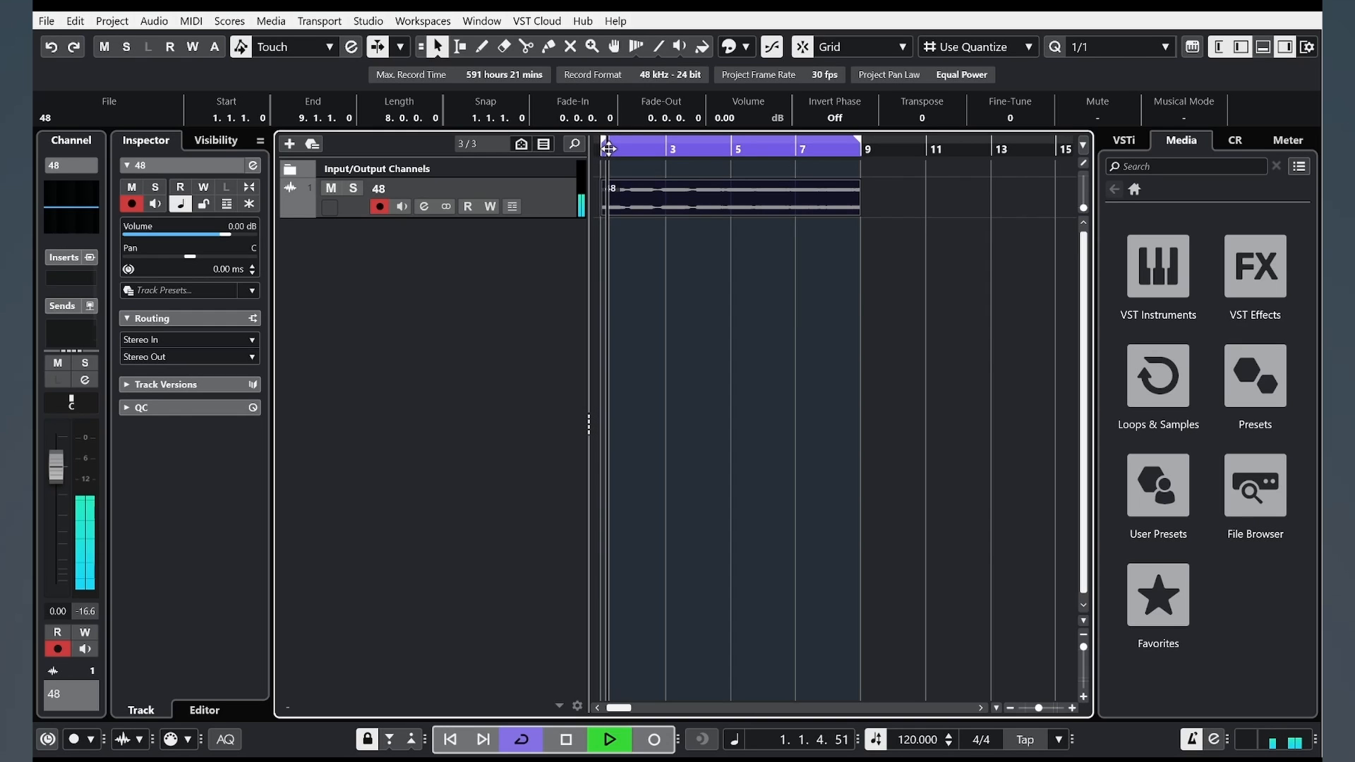
{"action": "key", "text": "space"}
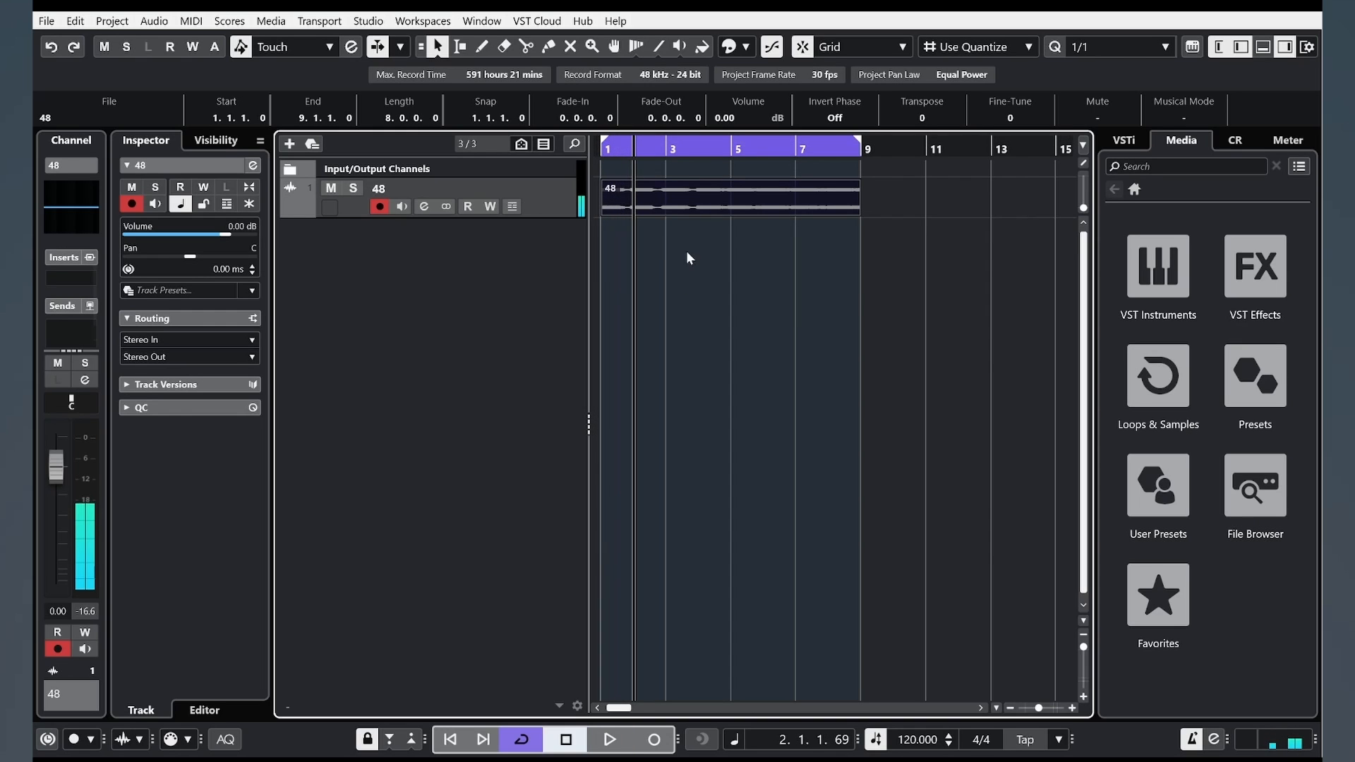
{"action": "left_click", "coordinate": [604, 150]}
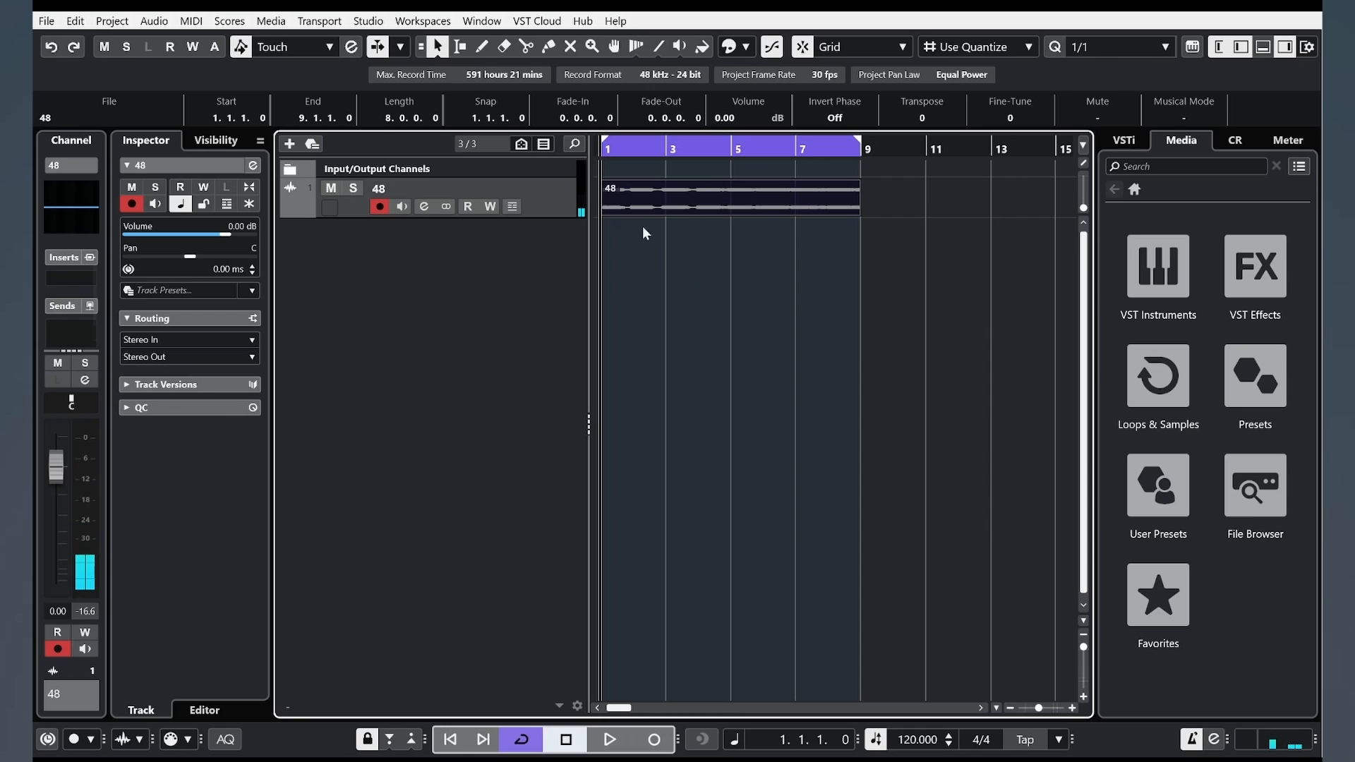
{"action": "key", "text": "space"}
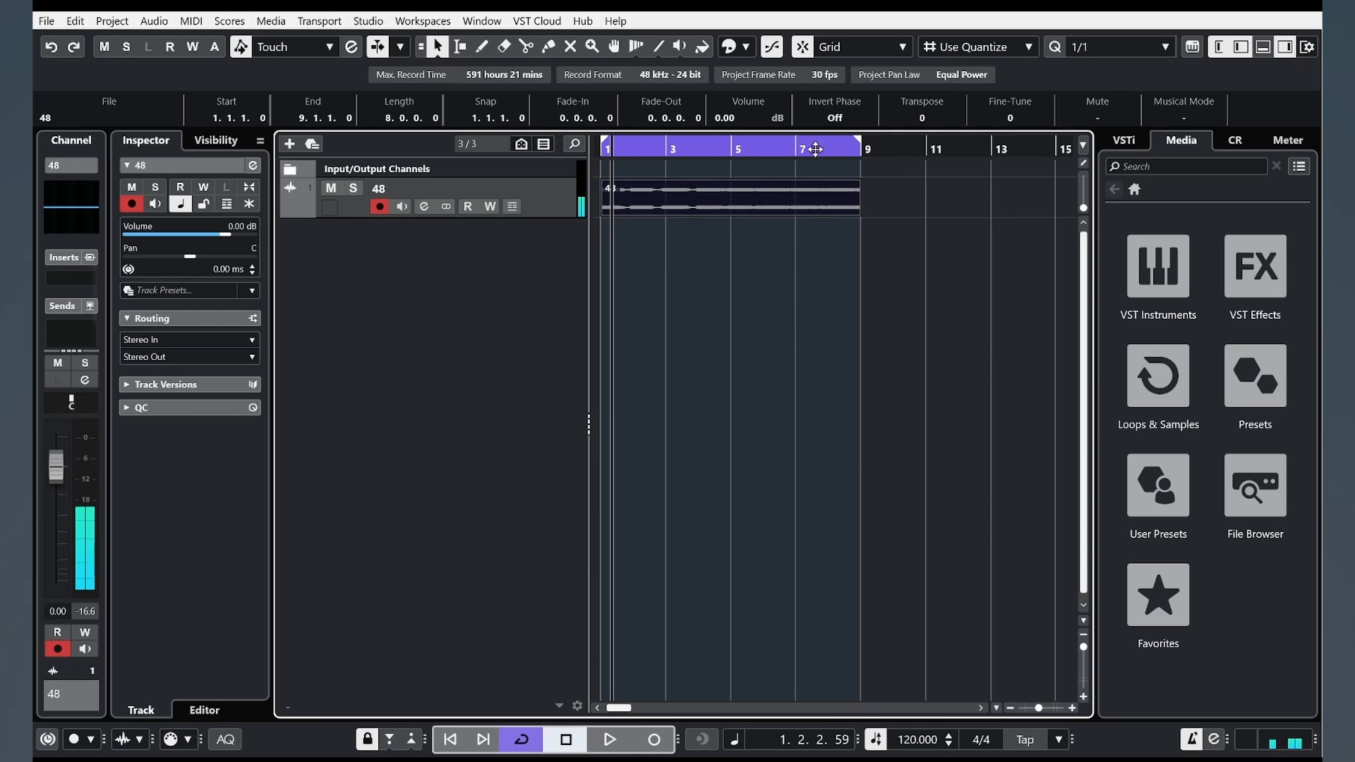
{"action": "key", "text": "space"}
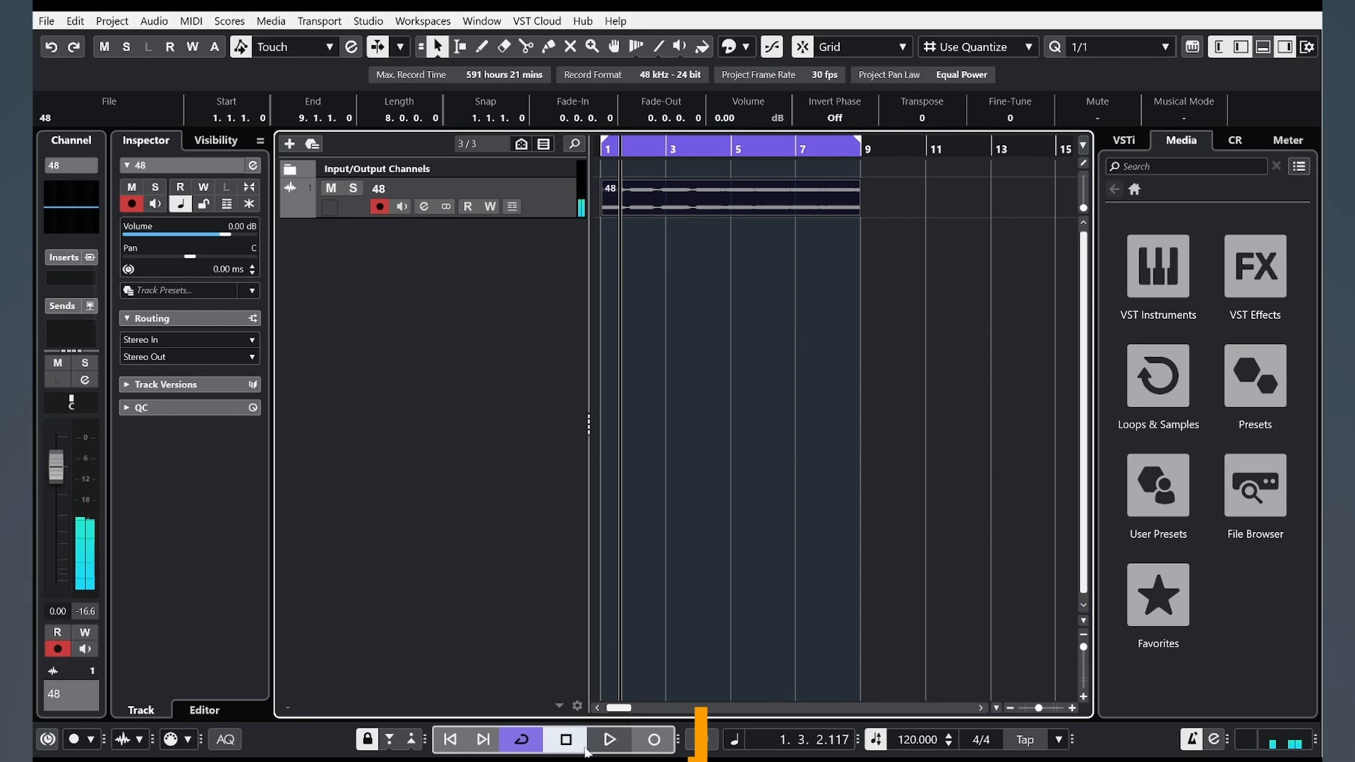
Step: Deactivate Cycle and start and stop project playback several times
{"action": "left_click", "coordinate": [522, 739]}
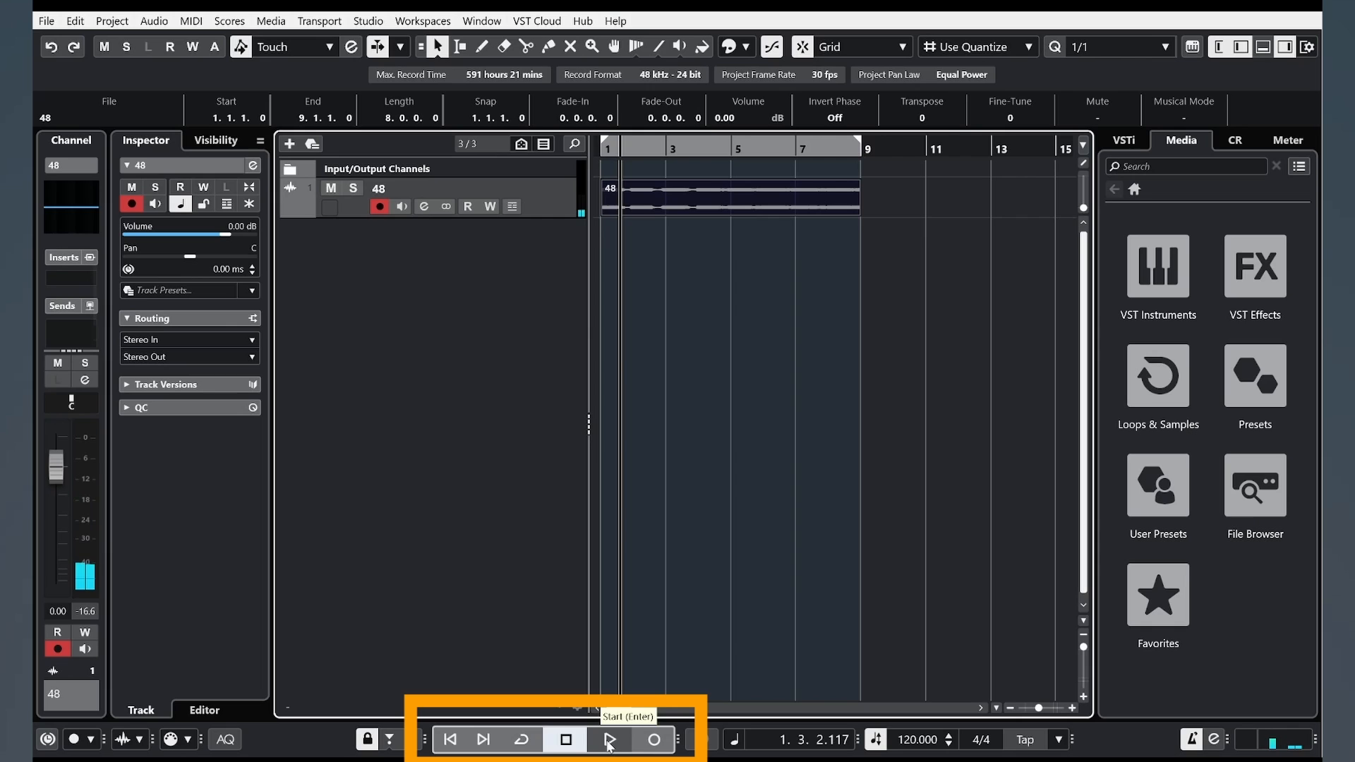
{"action": "left_click", "coordinate": [608, 739]}
{"action": "left_click", "coordinate": [573, 743]}
{"action": "left_click", "coordinate": [603, 743]}
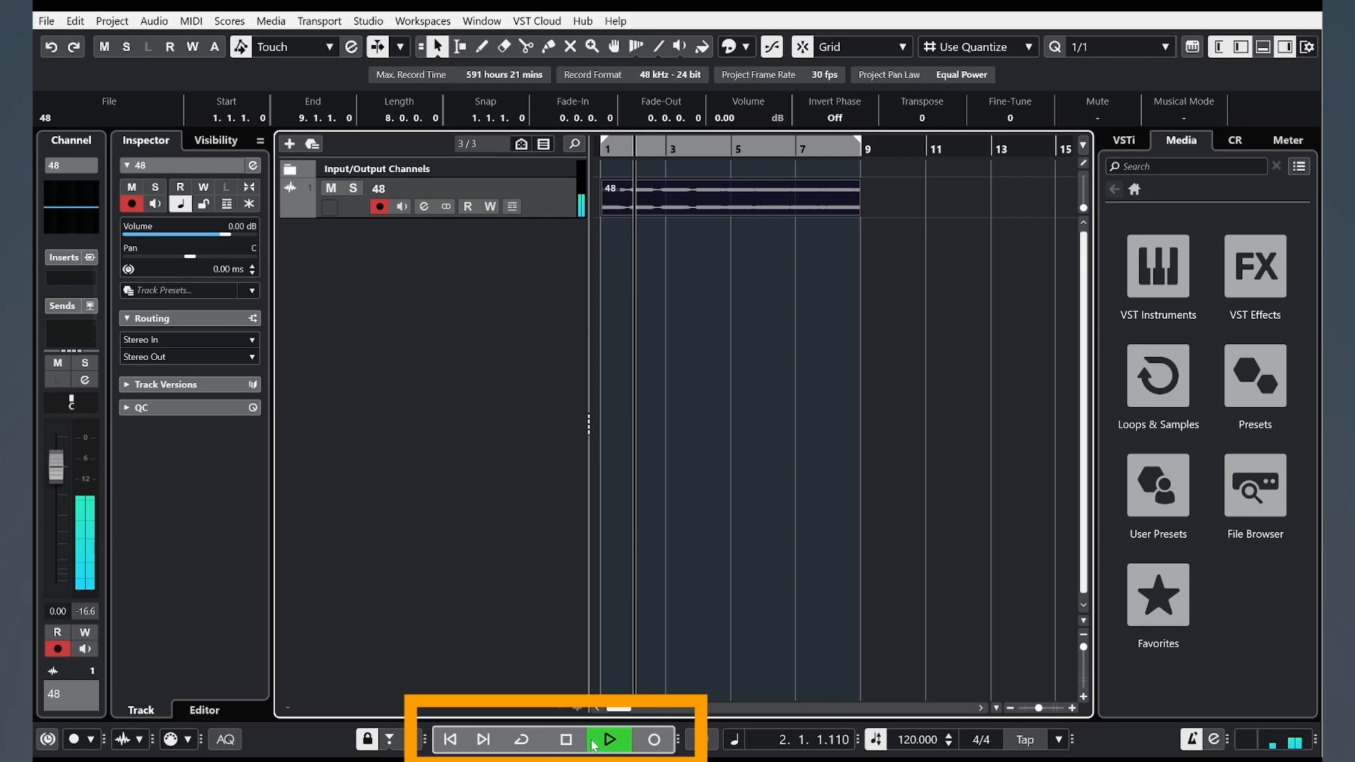
{"action": "left_click", "coordinate": [572, 743]}
{"action": "left_click", "coordinate": [602, 743]}
{"action": "left_click", "coordinate": [570, 743]}
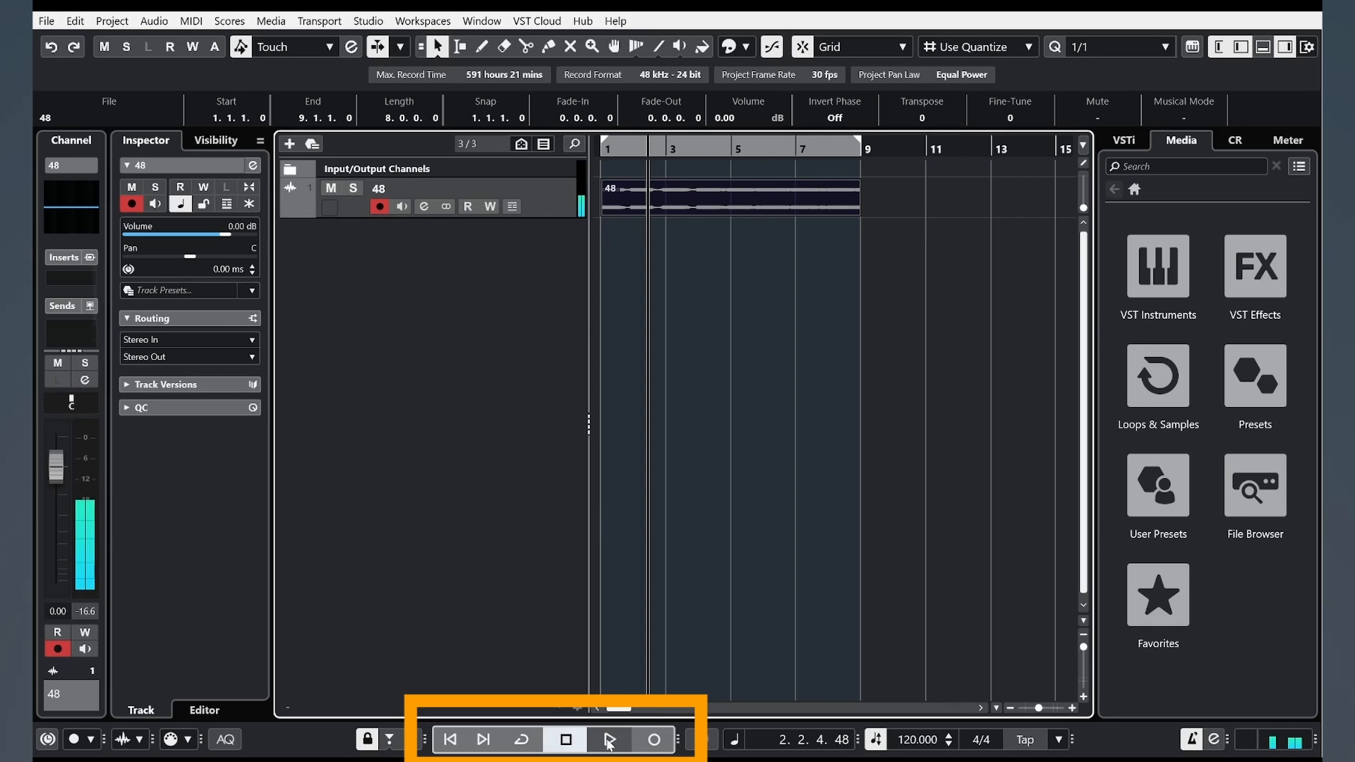
{"action": "left_click", "coordinate": [604, 742]}
{"action": "left_click", "coordinate": [572, 743]}
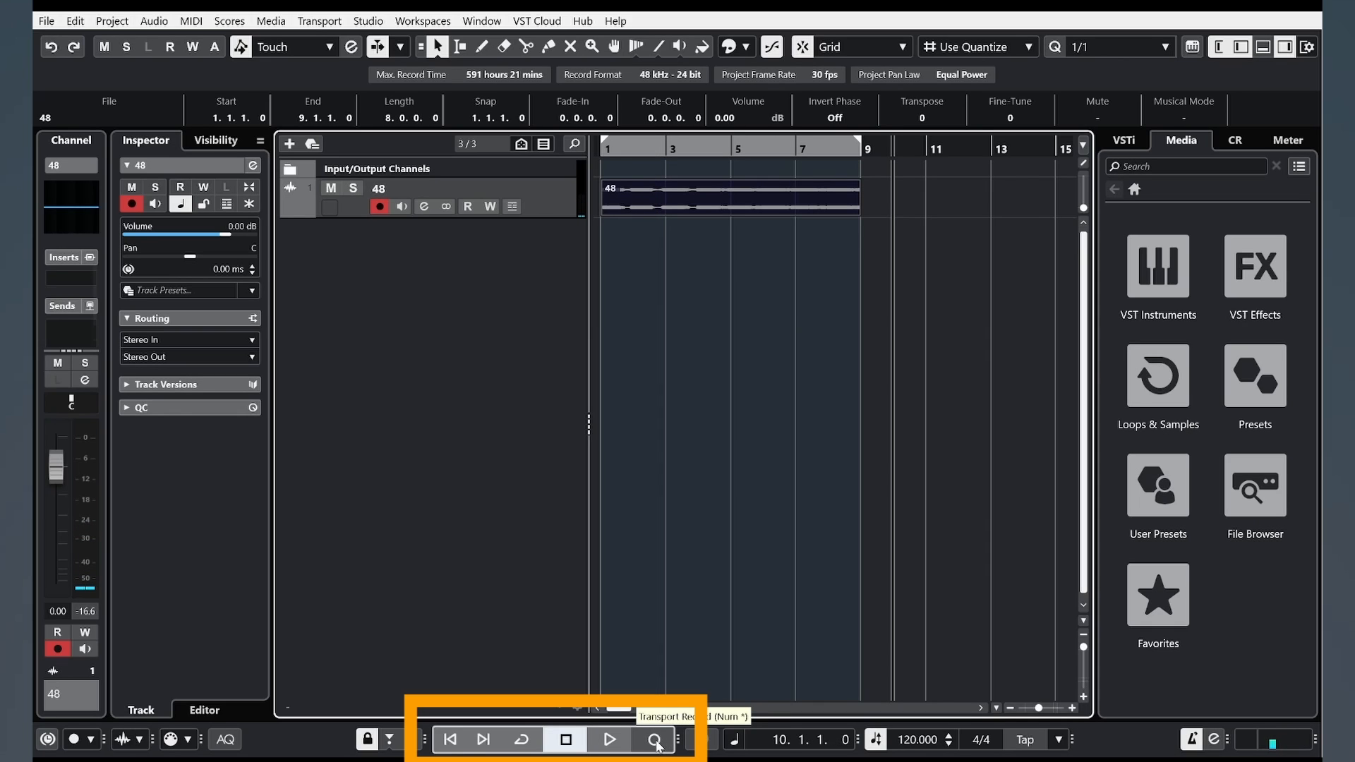
Step: Start recording at bar 10 on the record-enabled 48 track and stop it immediately
{"action": "left_click", "coordinate": [654, 740]}
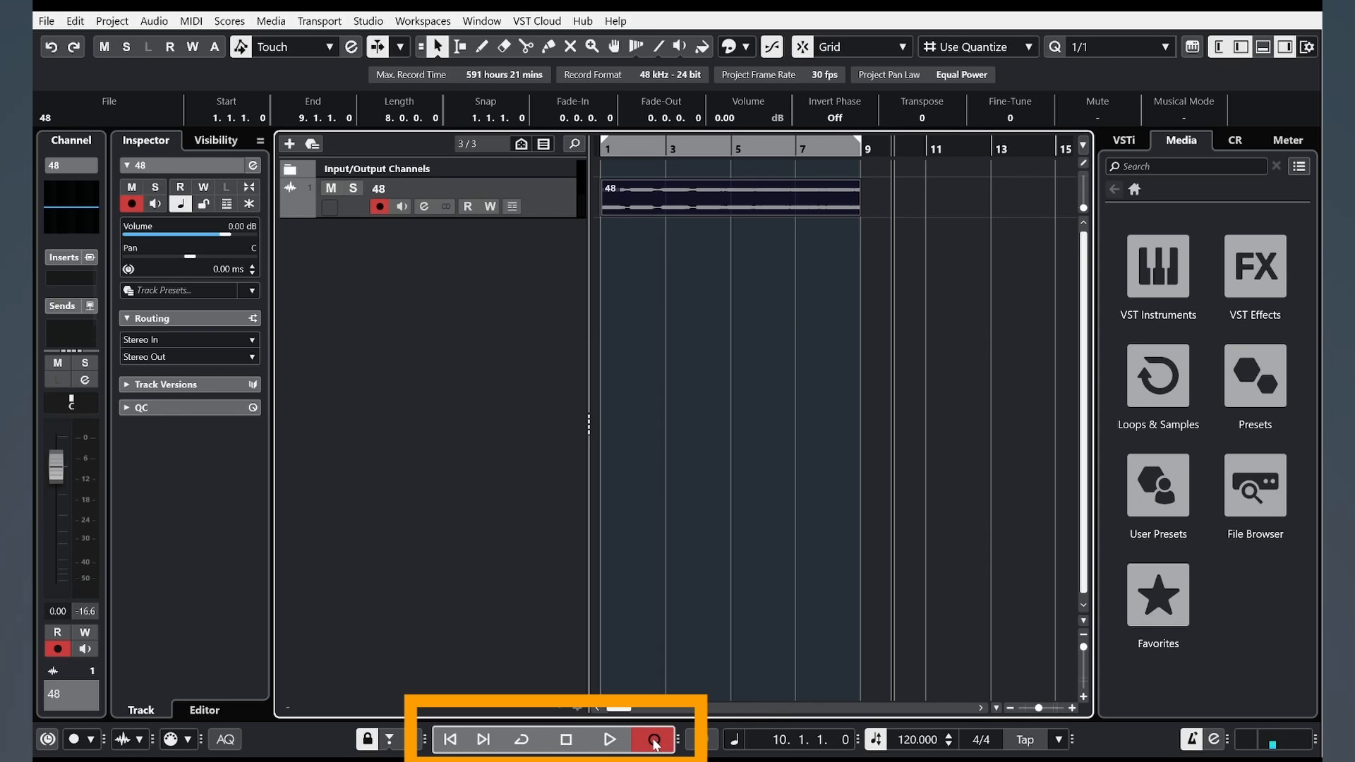
{"action": "left_click", "coordinate": [567, 740]}
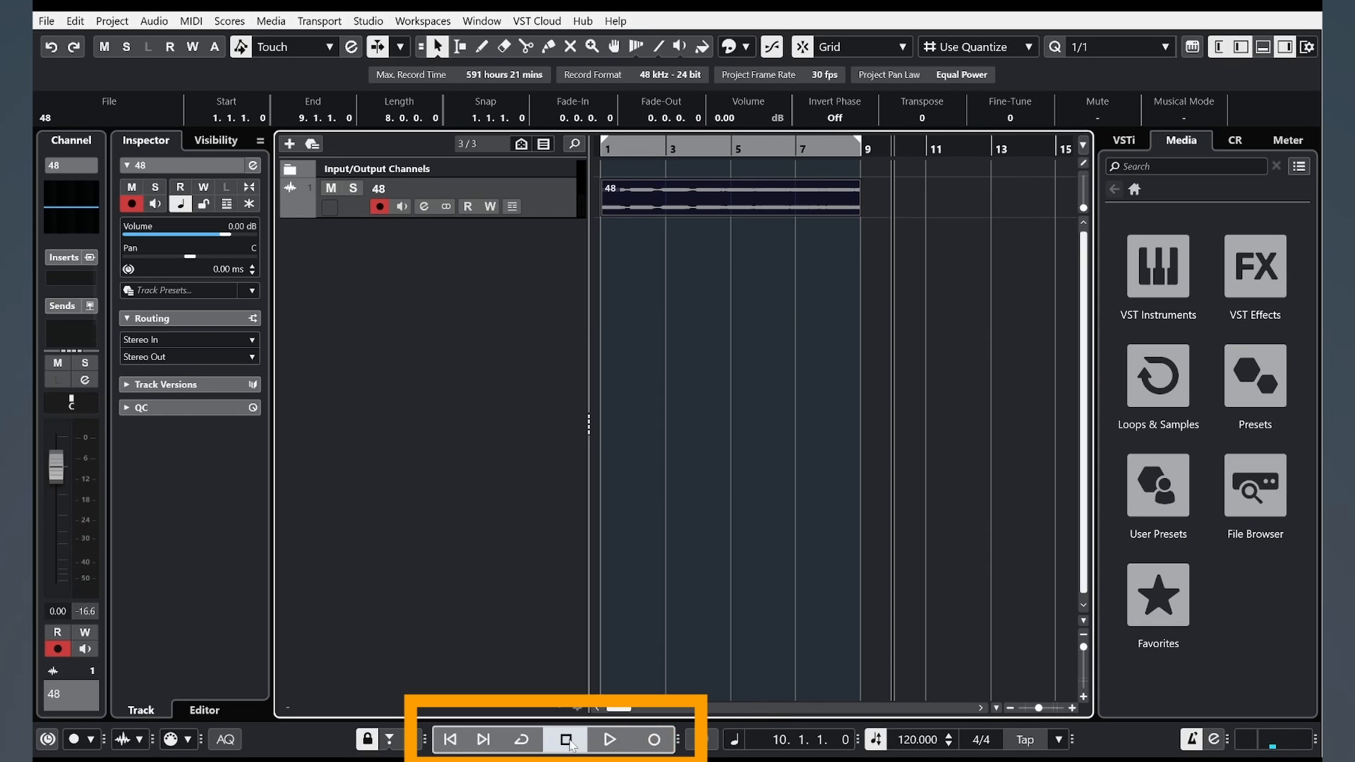
Step: Try a project tempo of 200 BPM and return it to 120 BPM
{"action": "left_click", "coordinate": [917, 740]}
{"action": "left_click_drag", "start_coordinate": [916, 740], "coordinate": [956, 739]}
{"action": "type", "text": "200"}
{"action": "key", "text": "Return"}
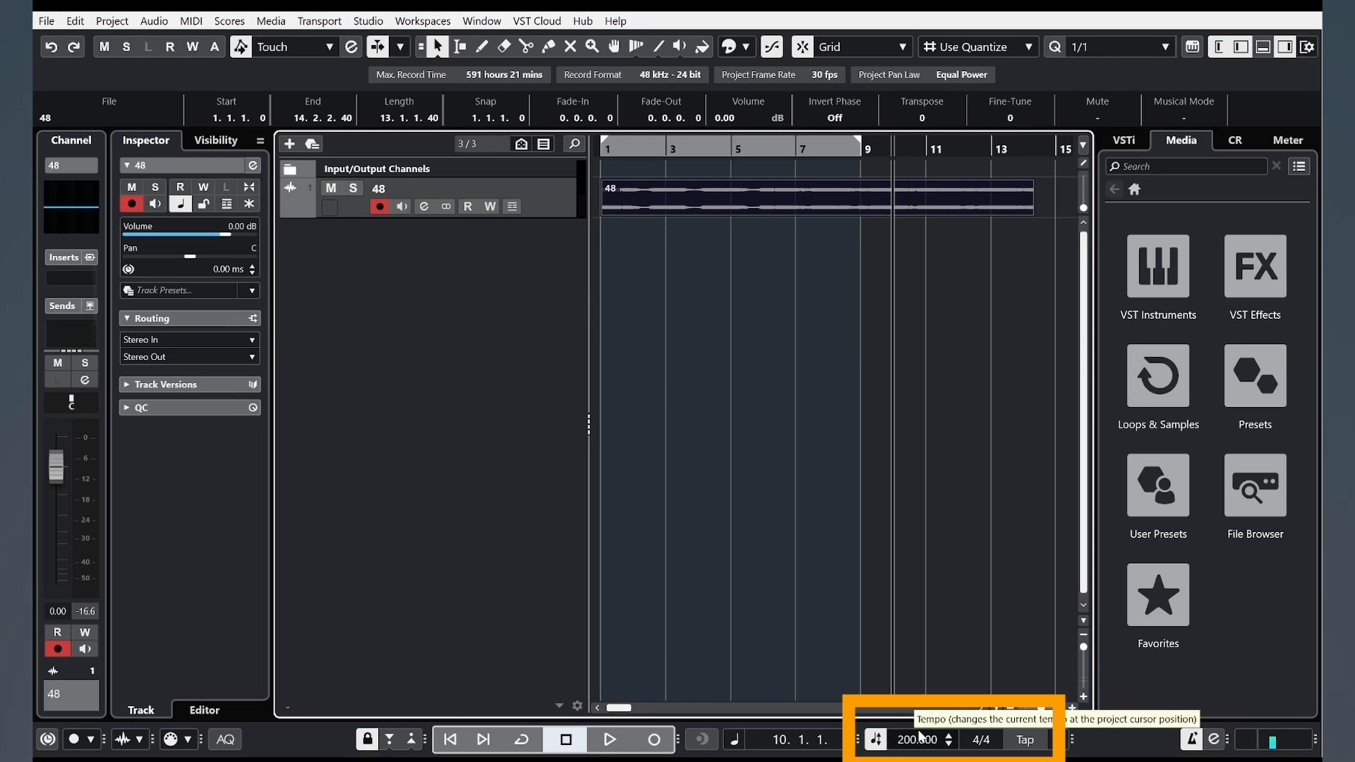
{"action": "left_click_drag", "start_coordinate": [919, 741], "coordinate": [919, 761]}
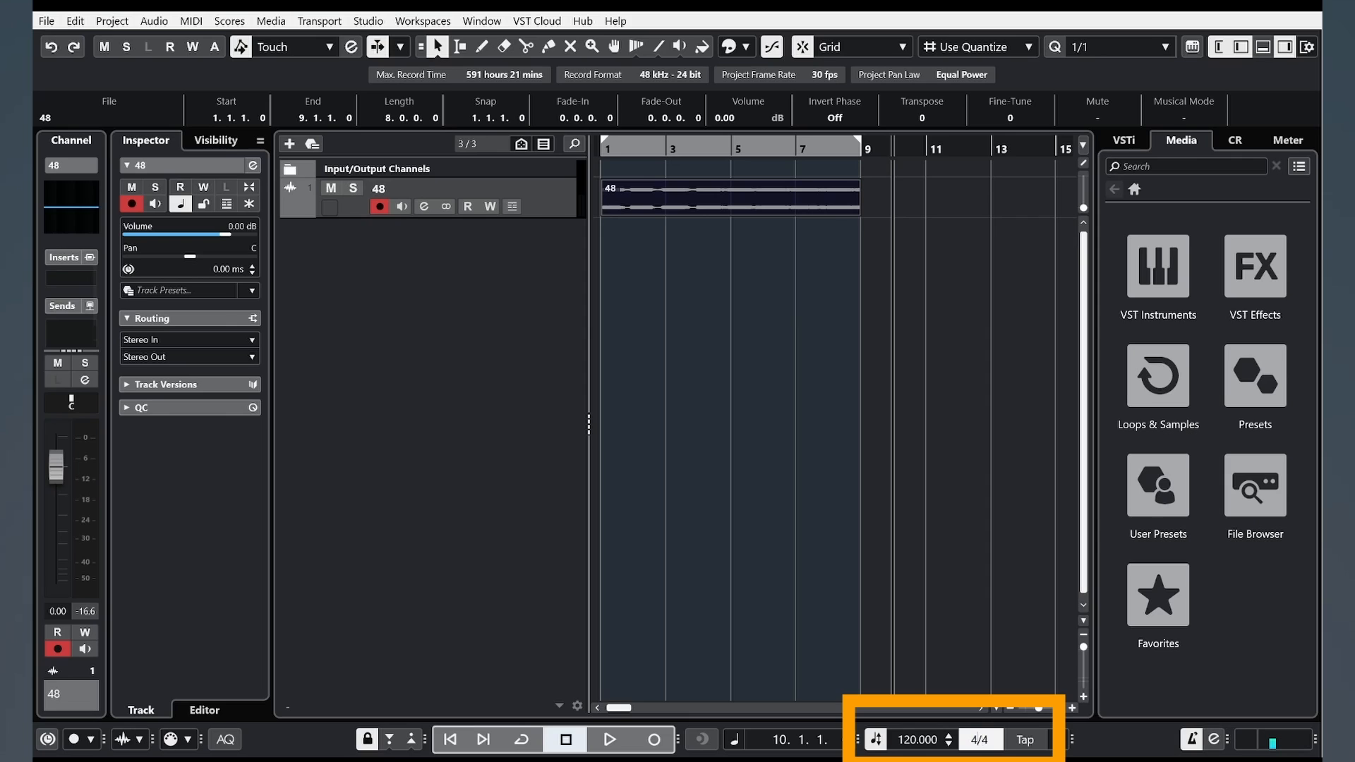
Step: Set the project time signature to 7/8
{"action": "double_click", "coordinate": [974, 739]}
{"action": "type", "text": "7"}
{"action": "key", "text": "Tab"}
{"action": "type", "text": "8"}
{"action": "left_click", "coordinate": [1109, 739]}
Step: Set the project time signature back to 4/4
{"action": "double_click", "coordinate": [981, 740]}
{"action": "left_click", "coordinate": [981, 741]}
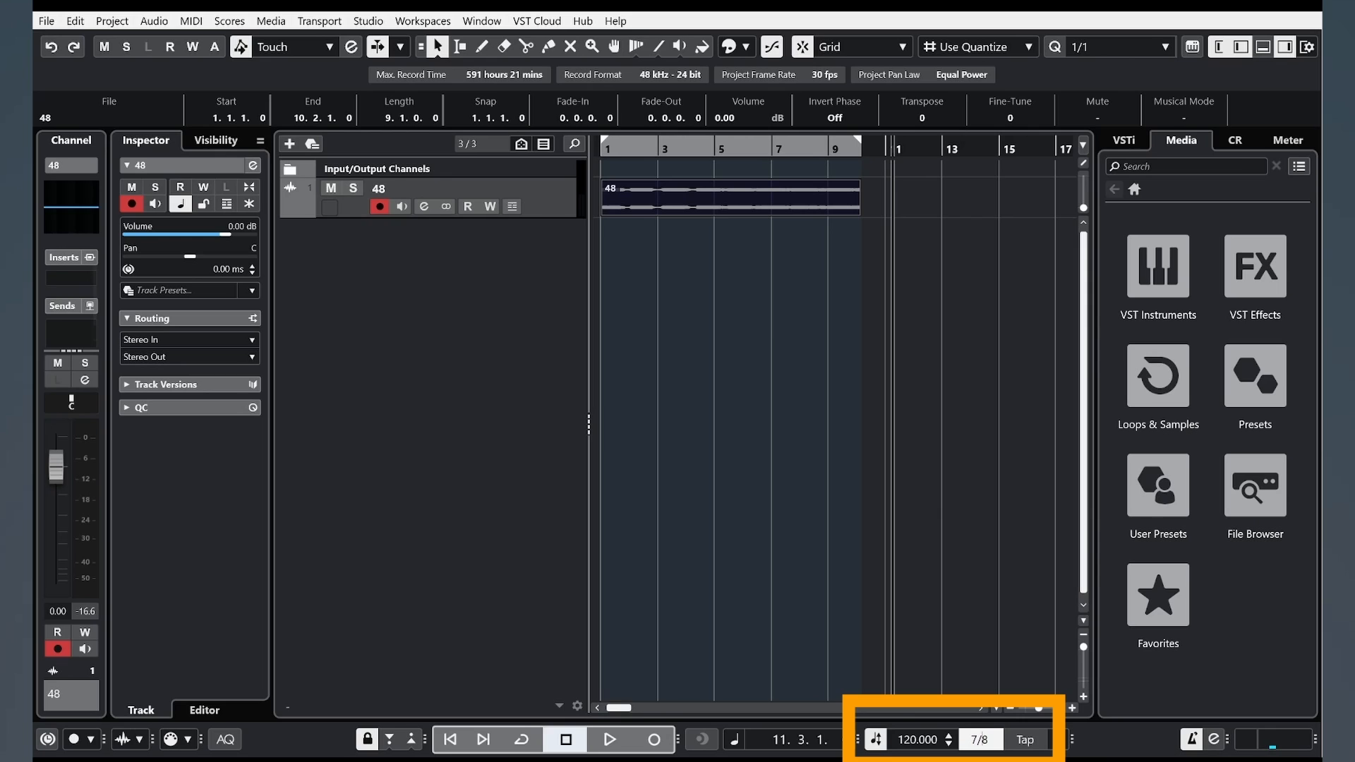
{"action": "left_click_drag", "start_coordinate": [979, 739], "coordinate": [970, 739]}
{"action": "type", "text": "4"}
{"action": "key", "text": "BackSpace"}
{"action": "type", "text": "4"}
{"action": "key", "text": "Return"}
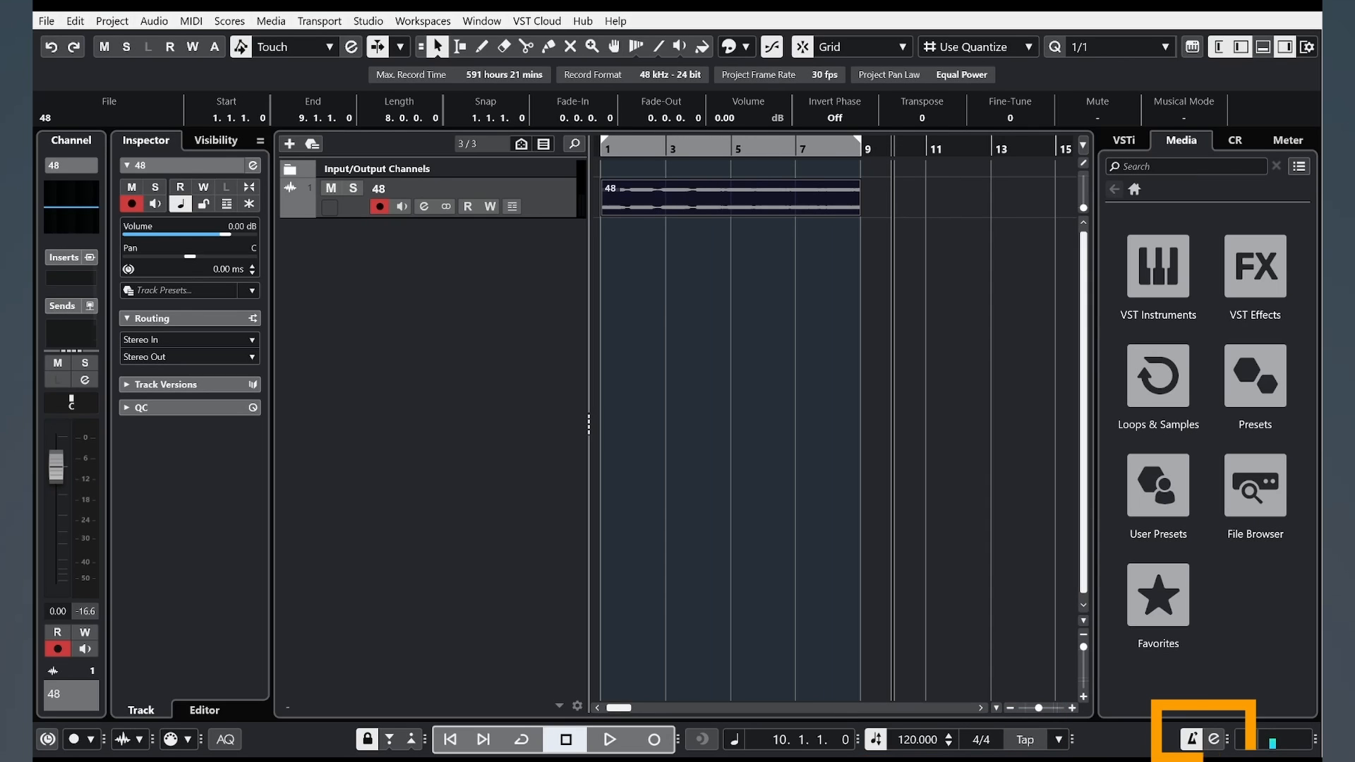
Step: Toggle the metronome click off and on, leaving it deactivated
{"action": "left_click", "coordinate": [1192, 741]}
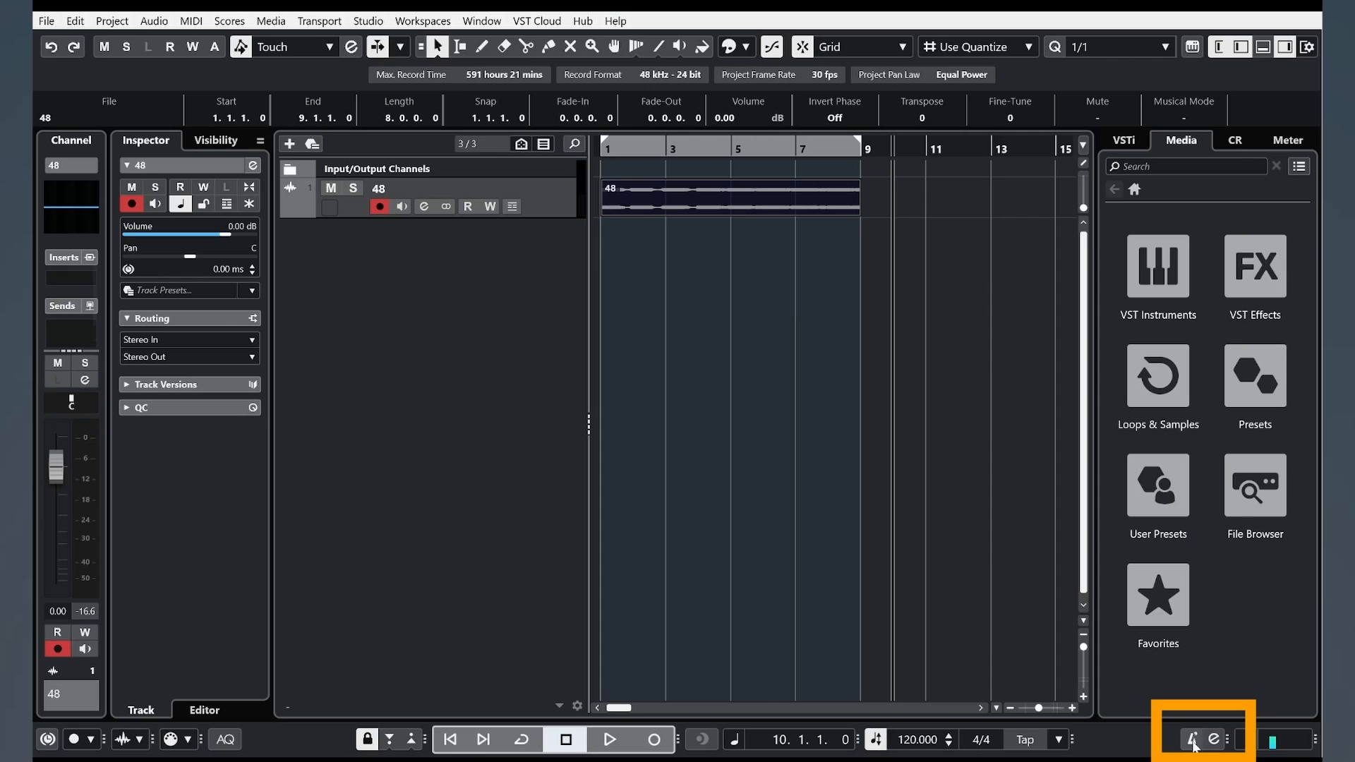
{"action": "left_click", "coordinate": [1192, 743]}
{"action": "left_click", "coordinate": [1192, 746]}
{"action": "left_click", "coordinate": [1193, 745]}
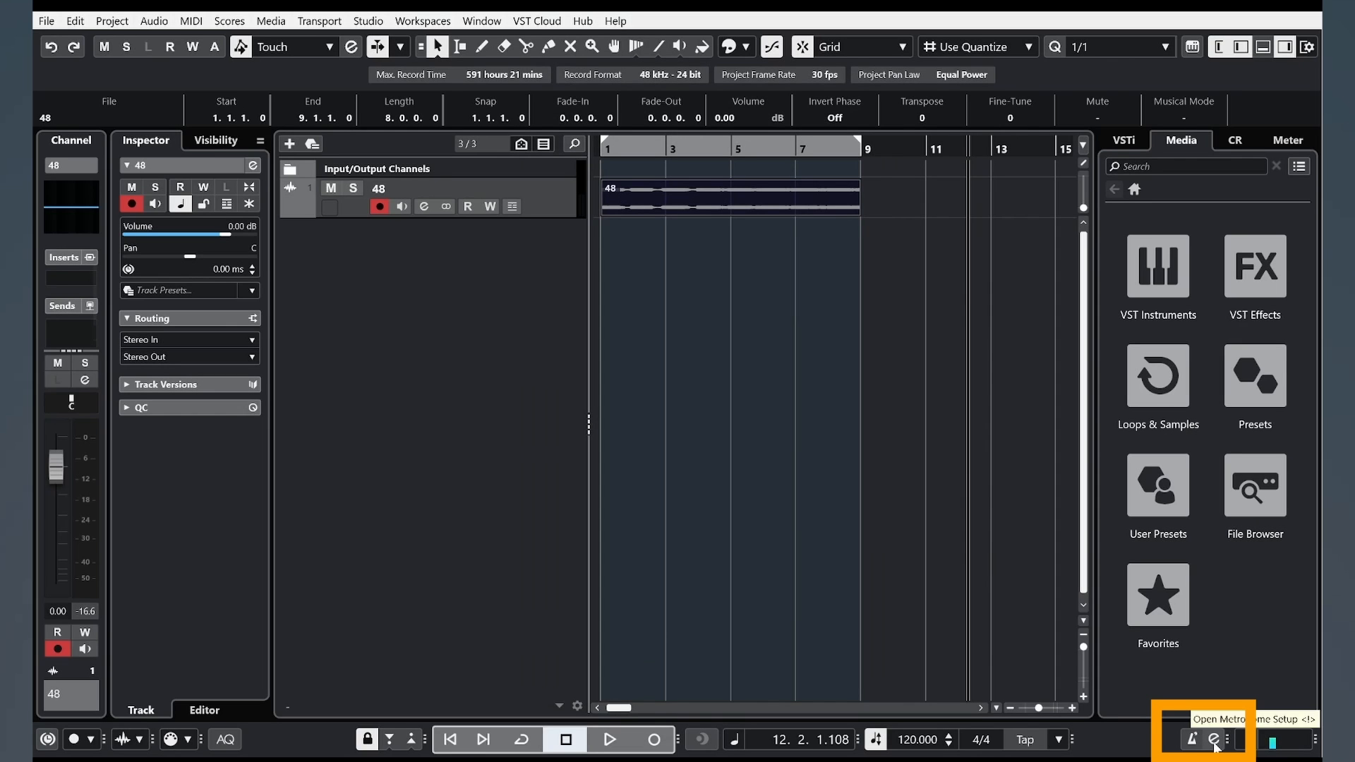
Step: Review the General, Click Sounds and Click Patterns settings in Metronome Setup
{"action": "left_click", "coordinate": [1214, 743]}
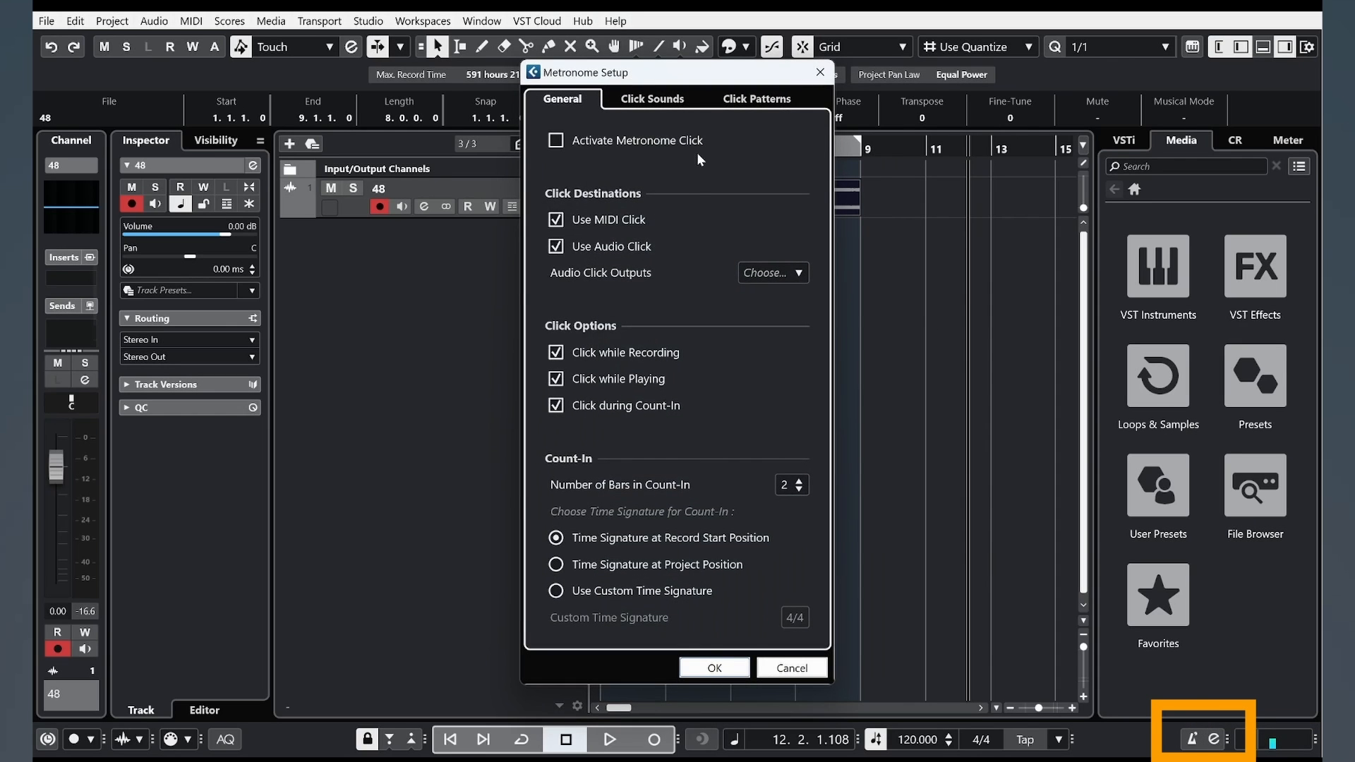
{"action": "left_click", "coordinate": [652, 99]}
{"action": "left_click", "coordinate": [757, 99]}
{"action": "left_click", "coordinate": [561, 99]}
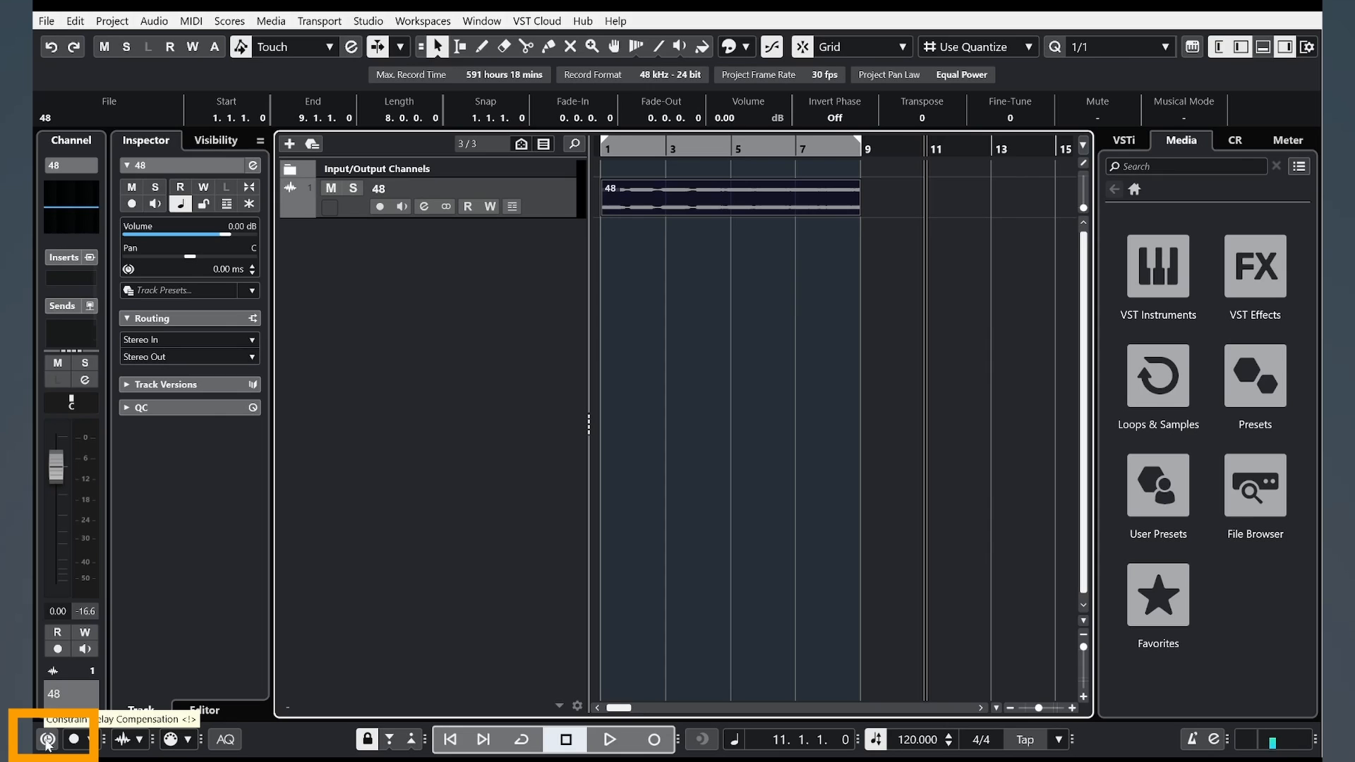
Step: Insert the Pro-L 2 limiter on the Stereo Out channel inside the Input/Output Channels folder
{"action": "left_click", "coordinate": [290, 170]}
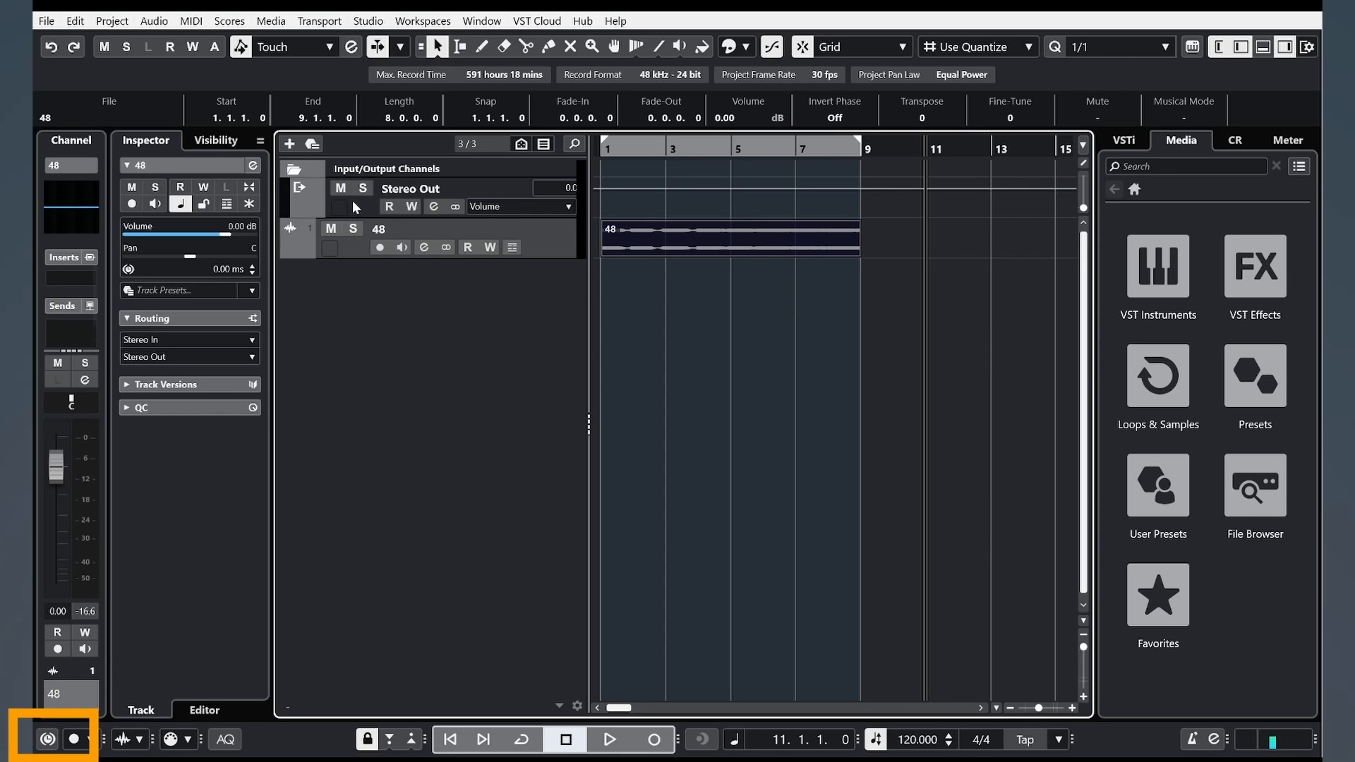
{"action": "left_click", "coordinate": [309, 207]}
{"action": "left_click", "coordinate": [87, 257]}
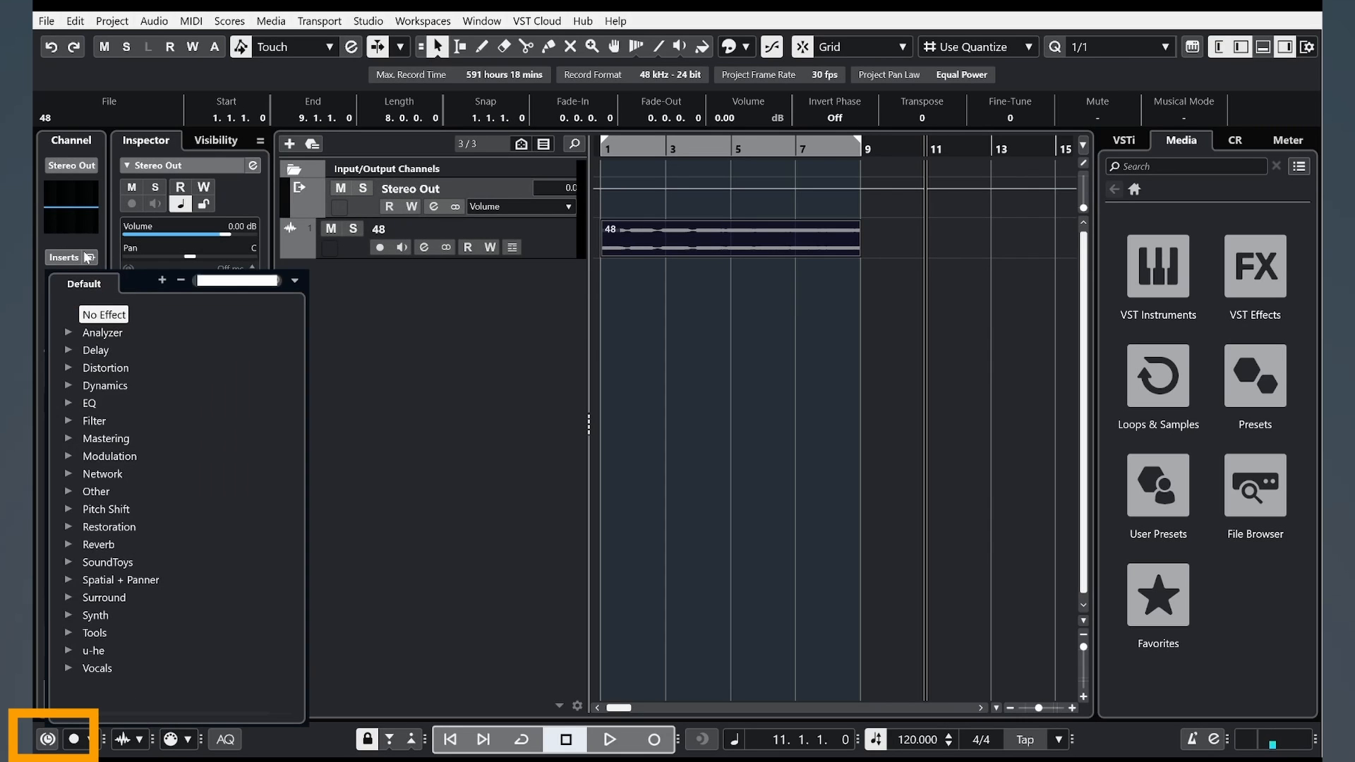
{"action": "type", "text": "prol"}
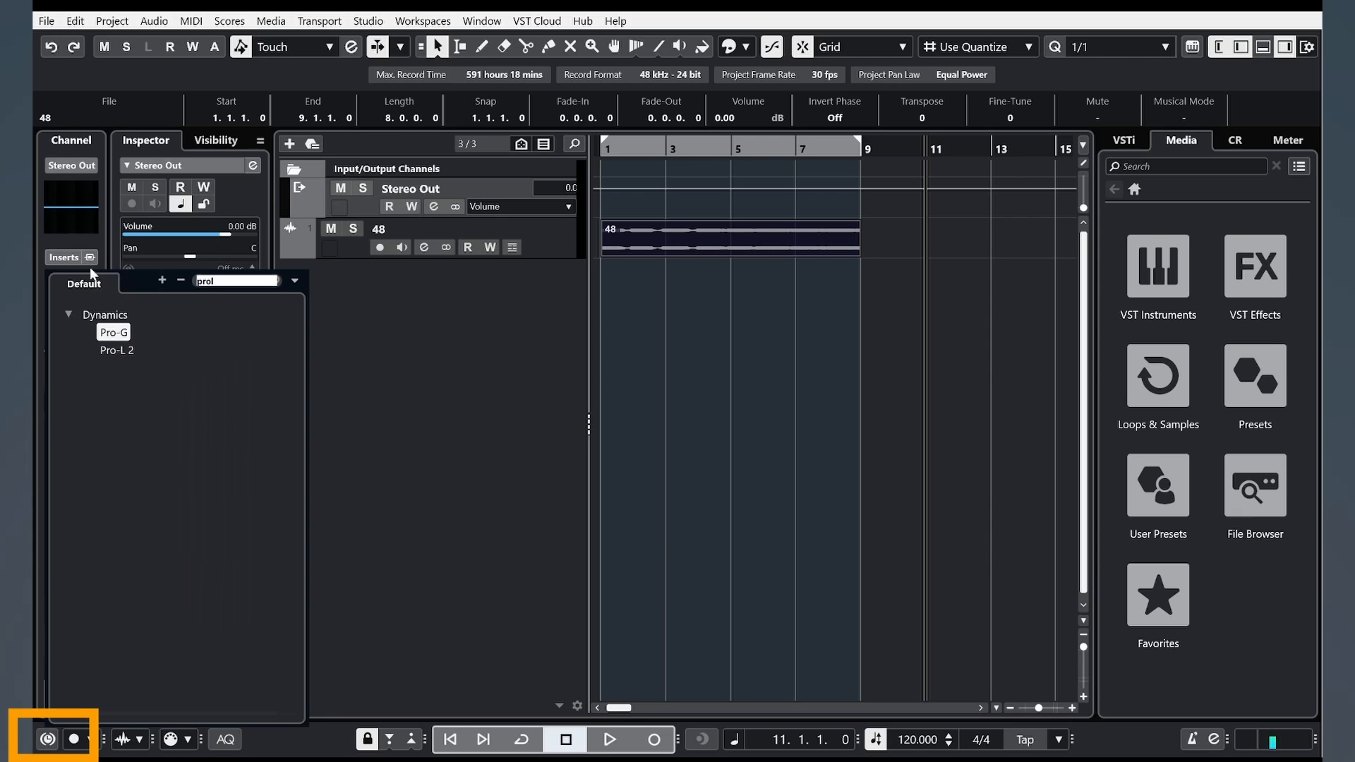
{"action": "left_click", "coordinate": [116, 350]}
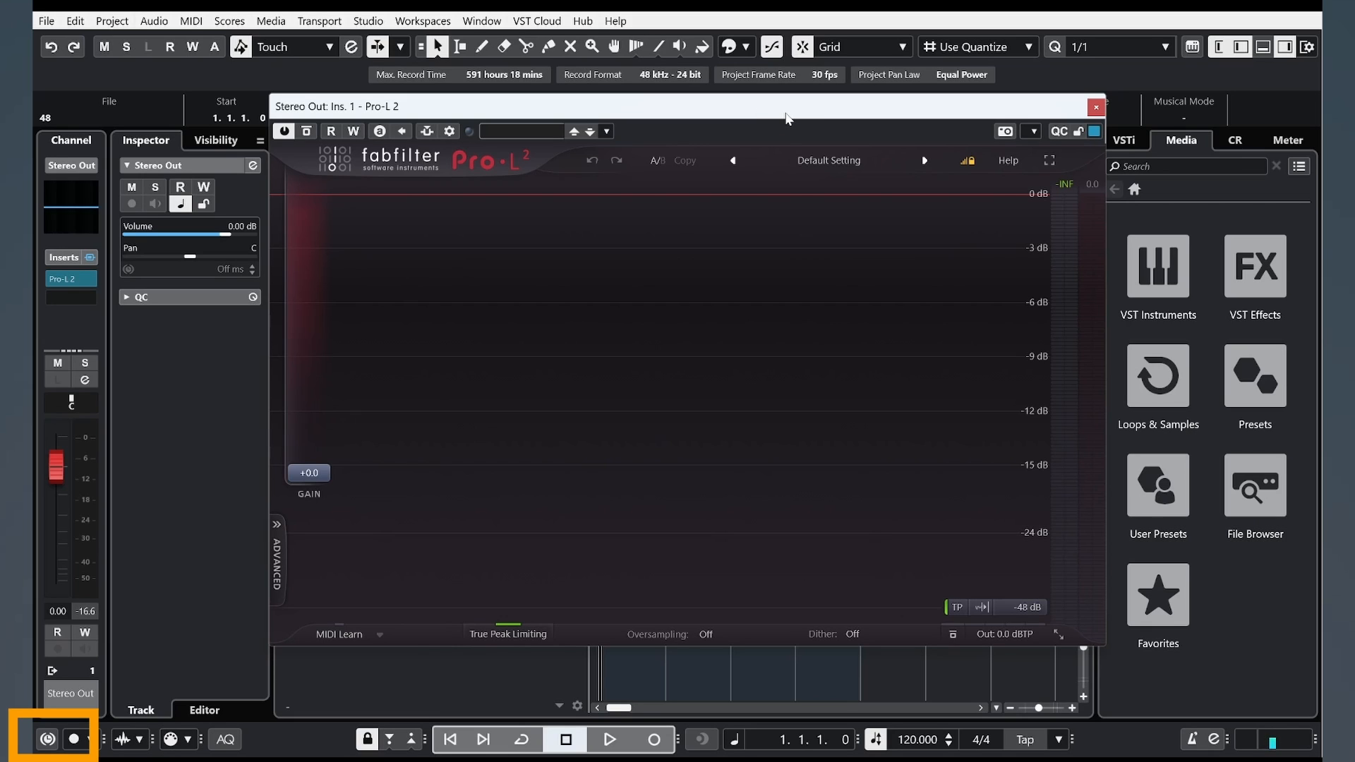
Step: Switch Constrain Delay Compensation on, shift the Pro-L 2 window aside, and switch the compensation constraint off again
{"action": "left_click", "coordinate": [47, 739]}
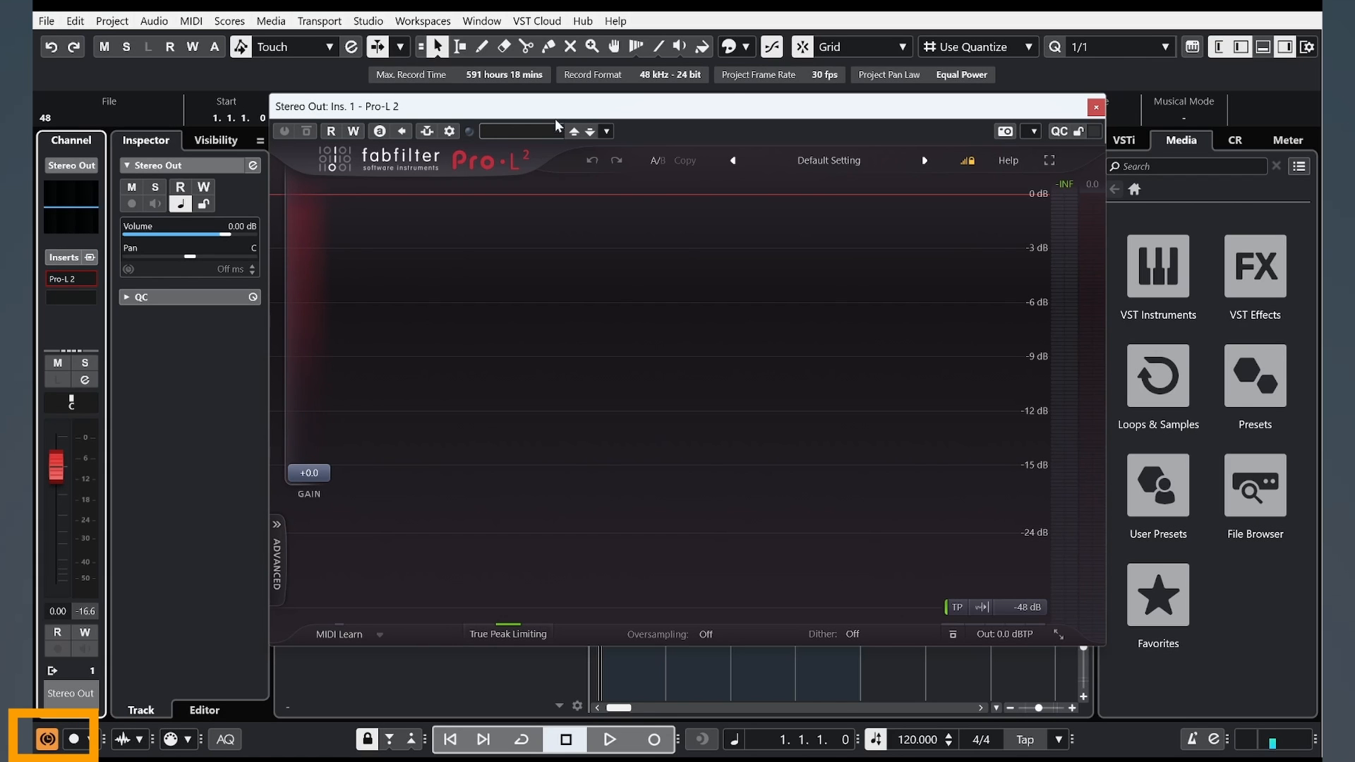
{"action": "mouse_move", "coordinate": [555, 119]}
{"action": "left_mouse_down"}
{"action": "mouse_move", "coordinate": [558, 163]}
{"action": "mouse_move", "coordinate": [582, 120]}
{"action": "mouse_move", "coordinate": [612, 118]}
{"action": "mouse_move", "coordinate": [579, 116]}
{"action": "left_mouse_up"}
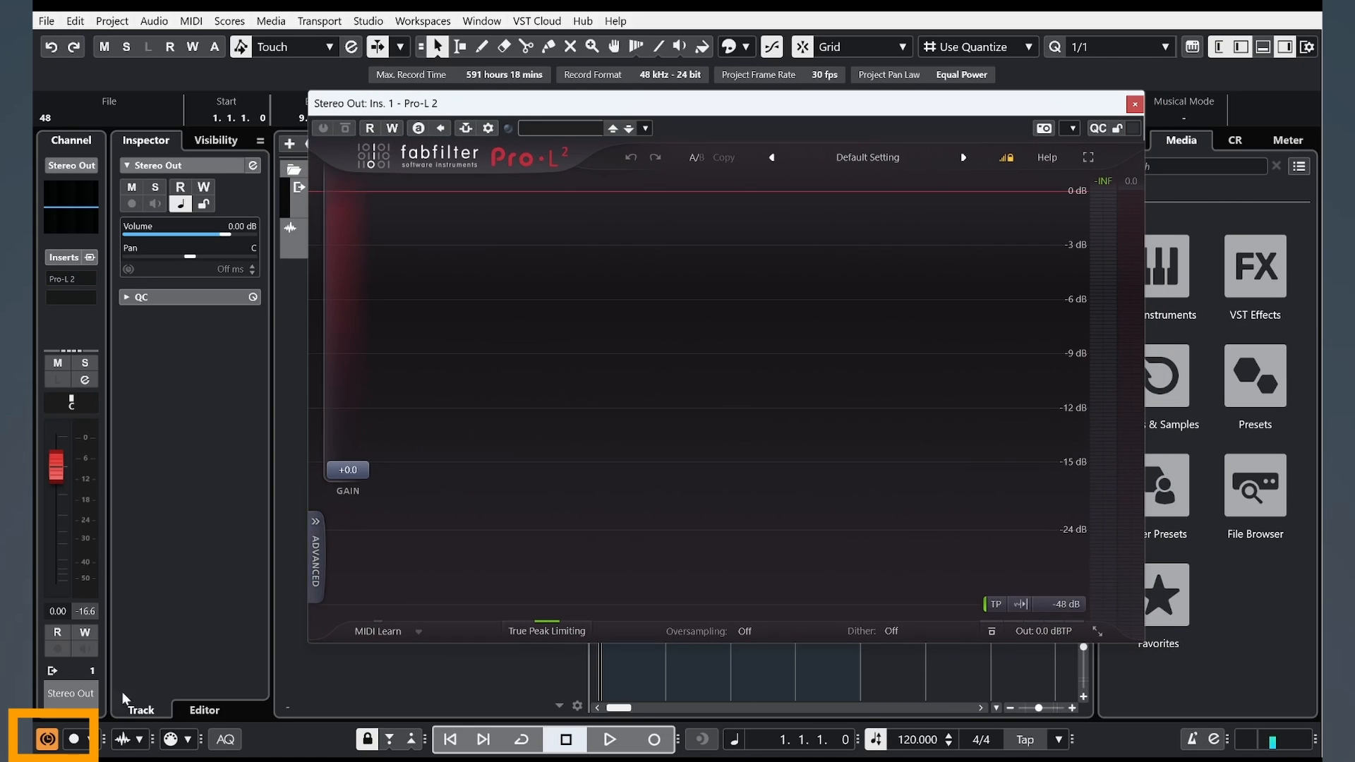
{"action": "left_click", "coordinate": [48, 740]}
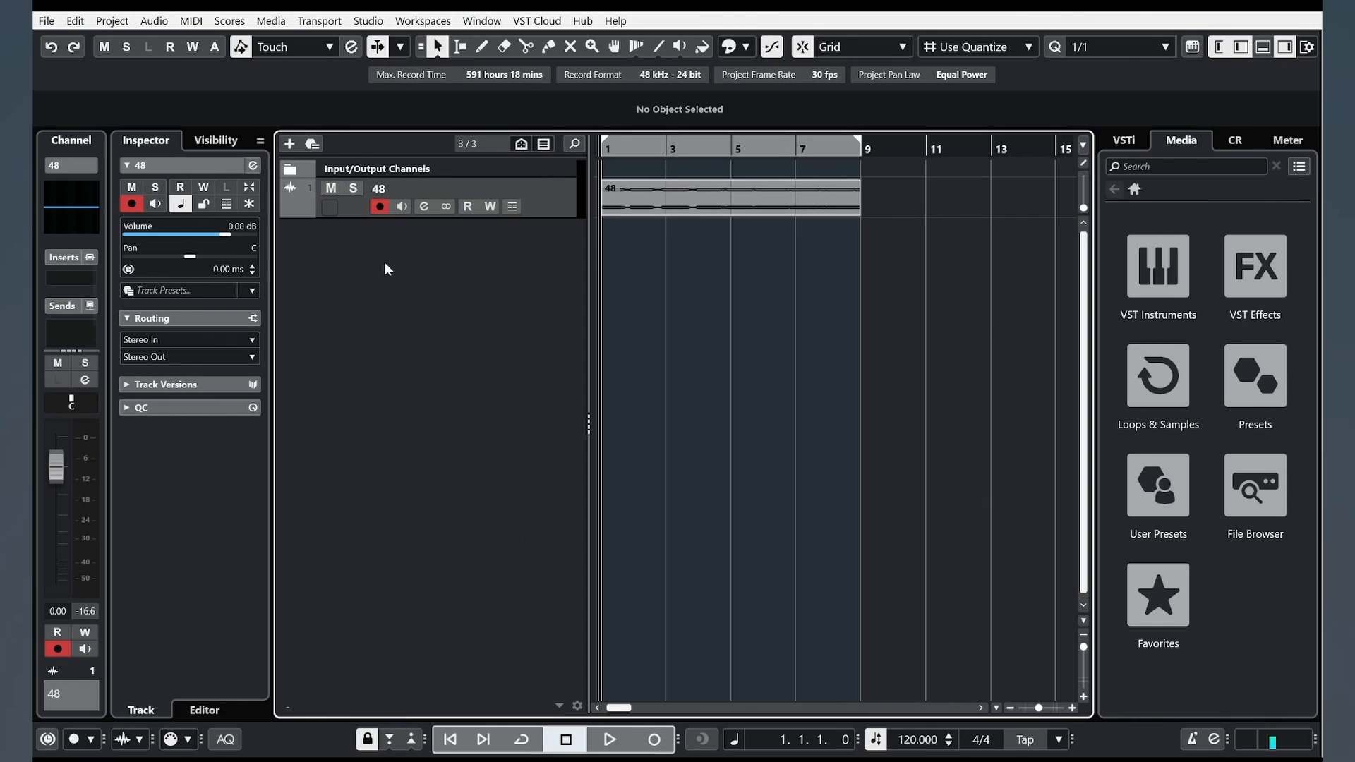
Step: Add a tempo track and create tempo steps of 175 at bar 9, 120 at bar 13 and 85 at bar 15
{"action": "right_click", "coordinate": [415, 340]}
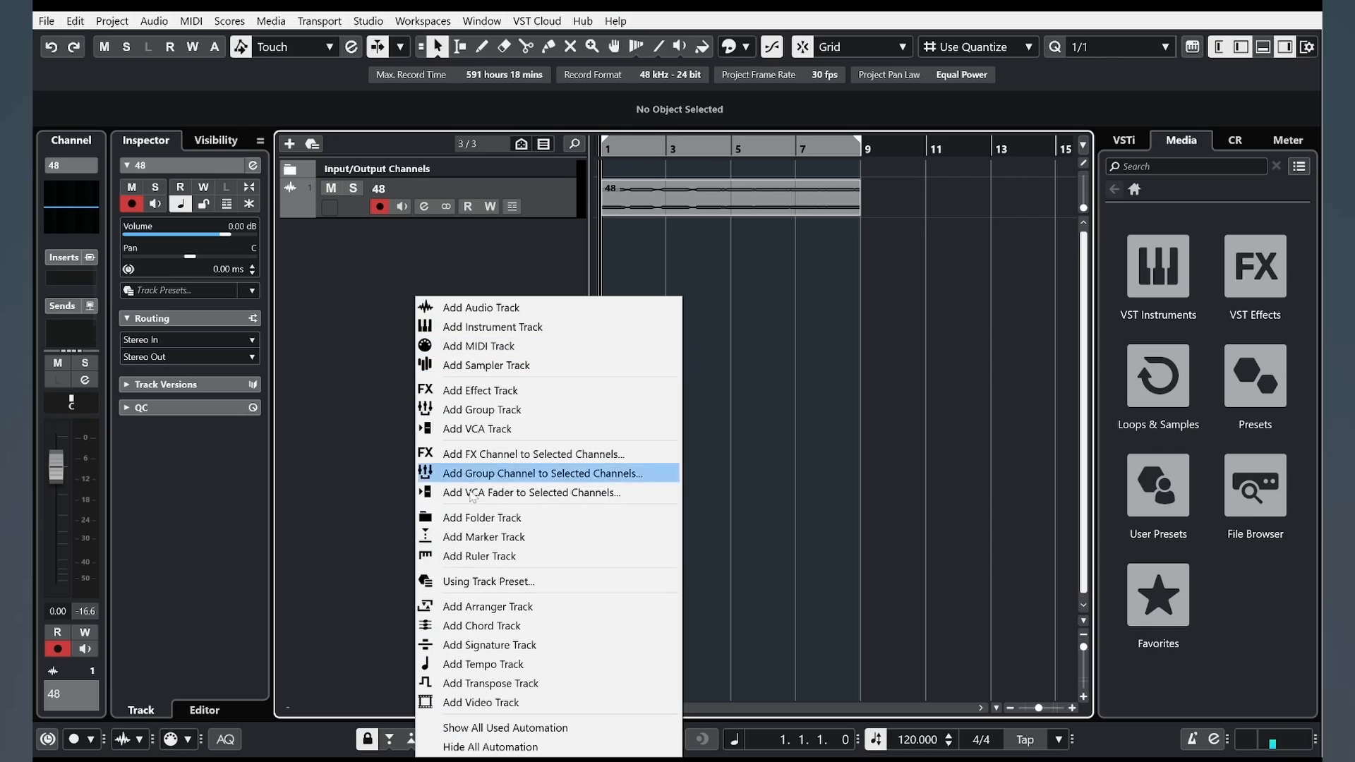
{"action": "left_click", "coordinate": [487, 669]}
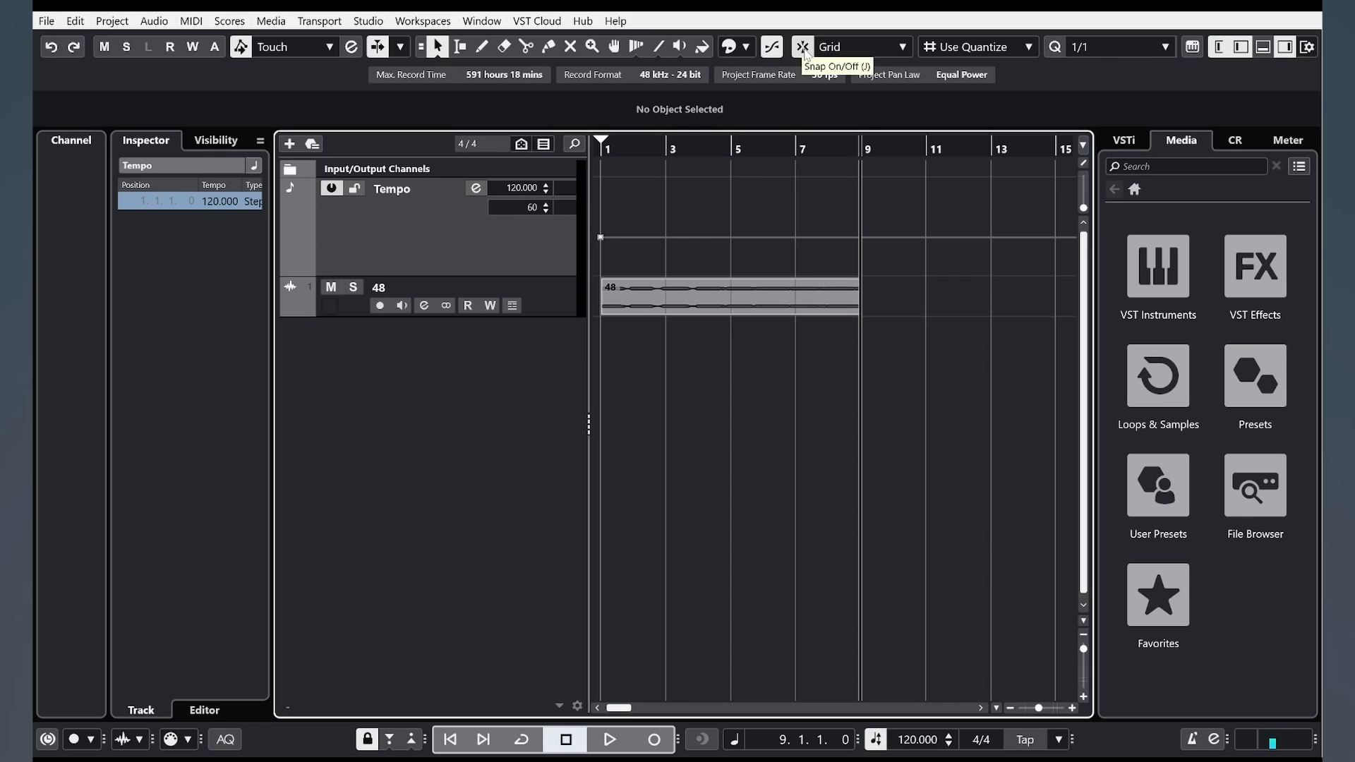
{"action": "left_click_drag", "start_coordinate": [877, 235], "coordinate": [853, 205]}
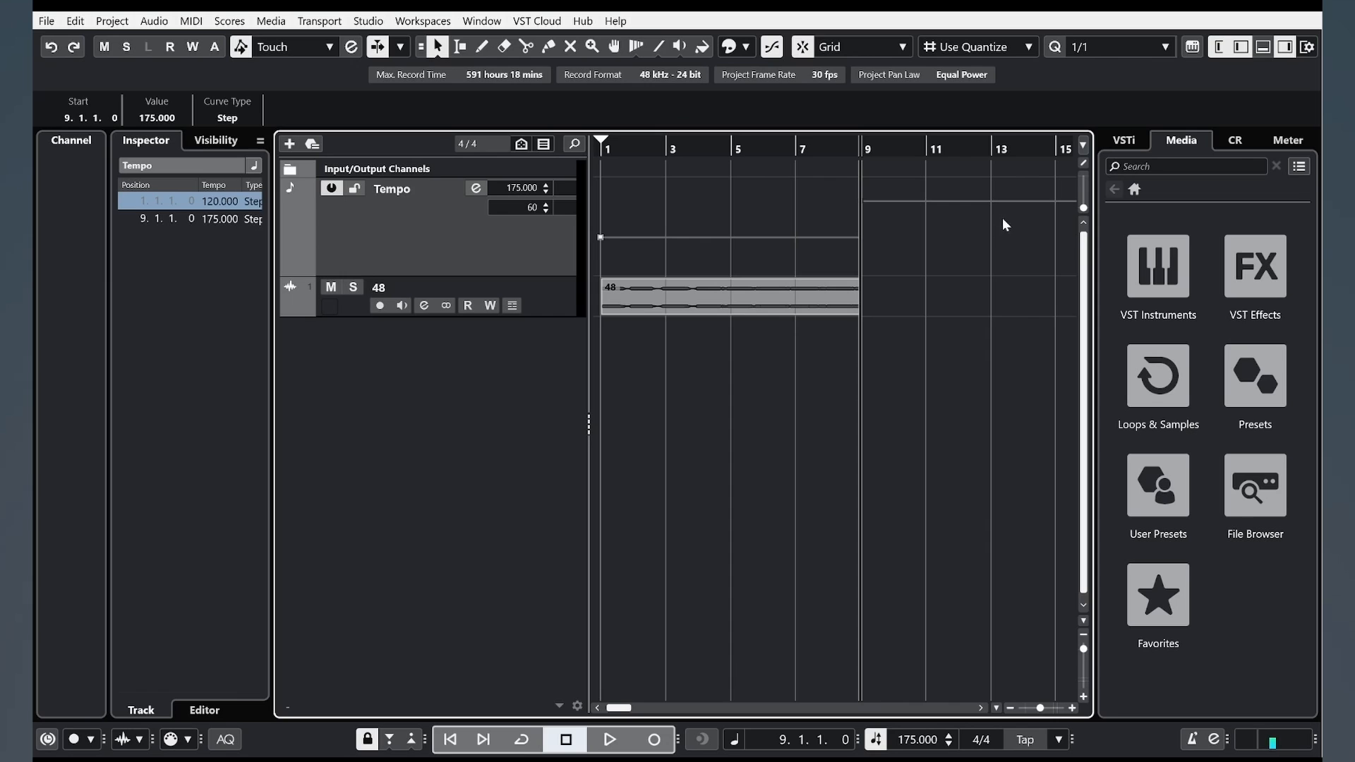
{"action": "left_click_drag", "start_coordinate": [1000, 201], "coordinate": [991, 237]}
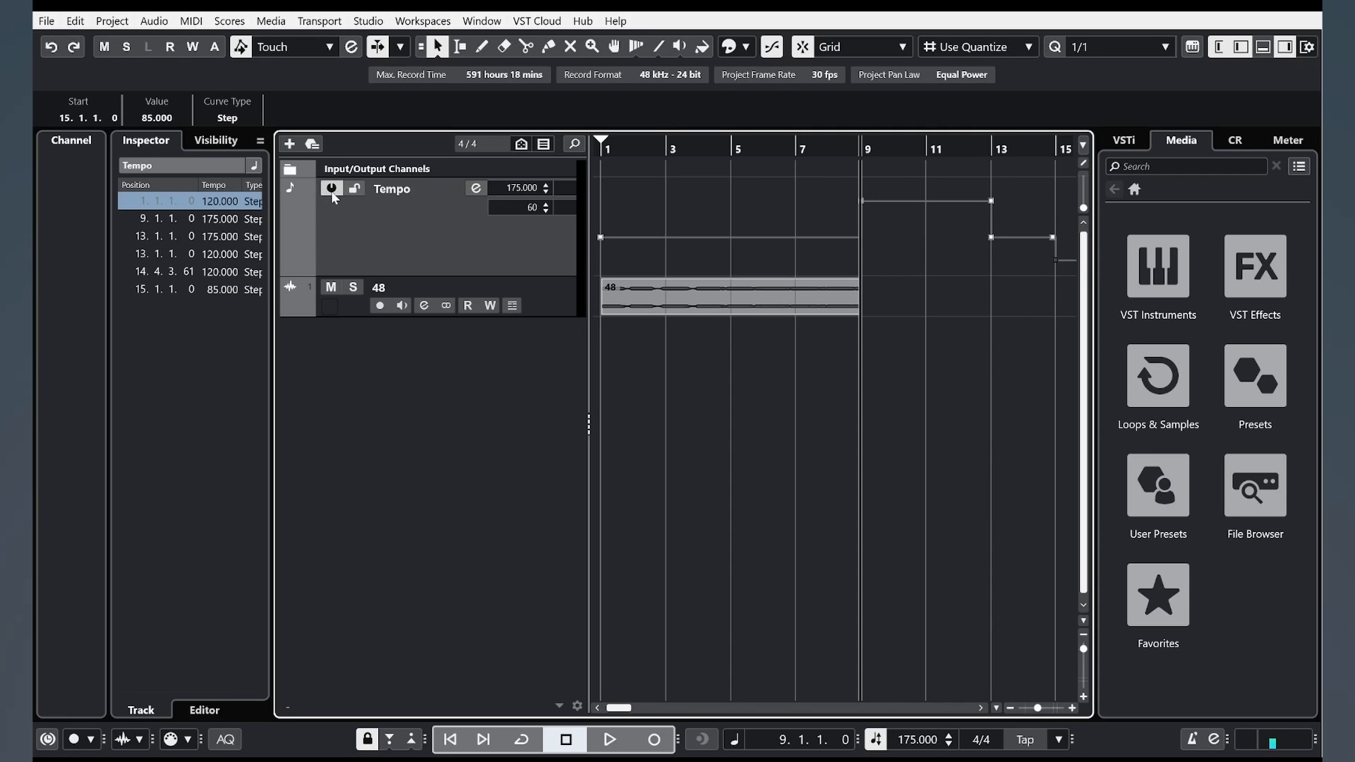
Step: Deactivate and reactivate the tempo track, and remove it from the project
{"action": "left_click", "coordinate": [331, 189]}
{"action": "left_click", "coordinate": [331, 189]}
{"action": "right_click", "coordinate": [416, 237]}
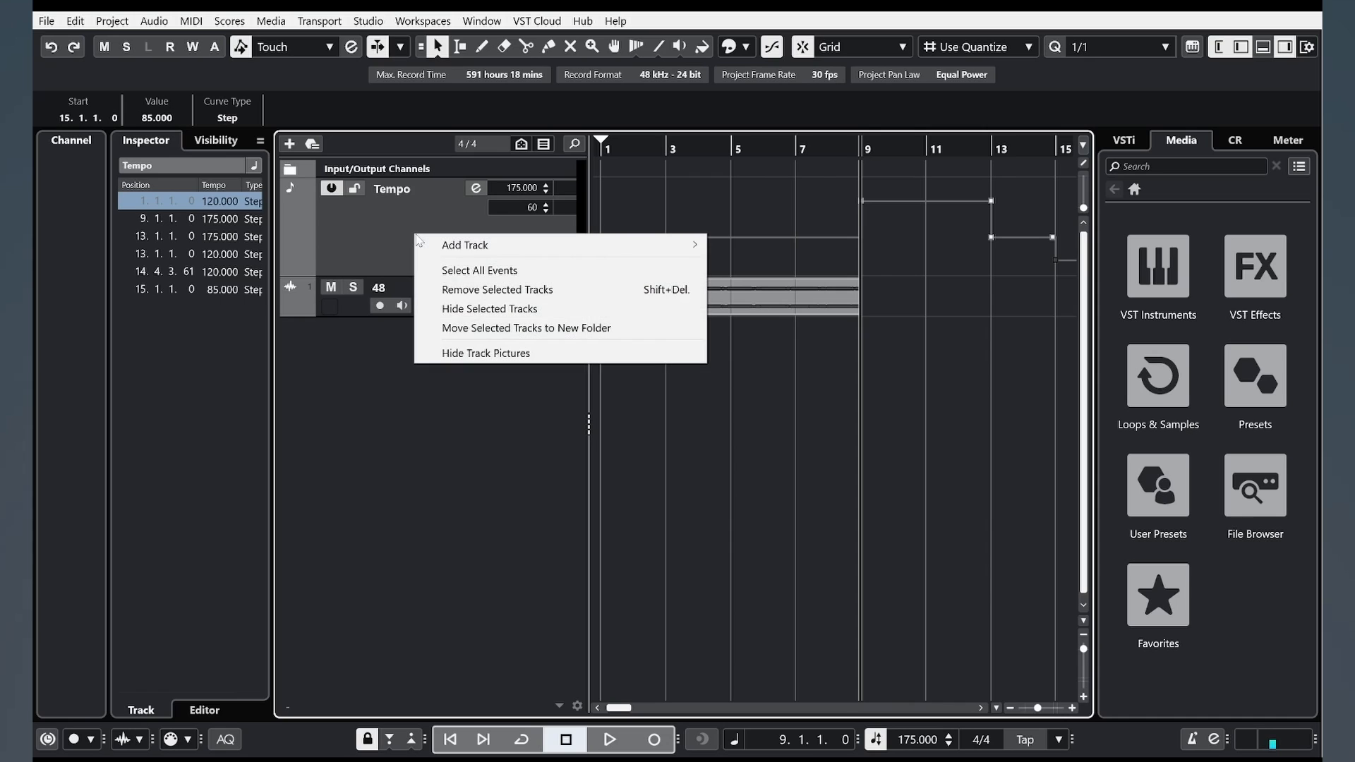
{"action": "left_click", "coordinate": [486, 292]}
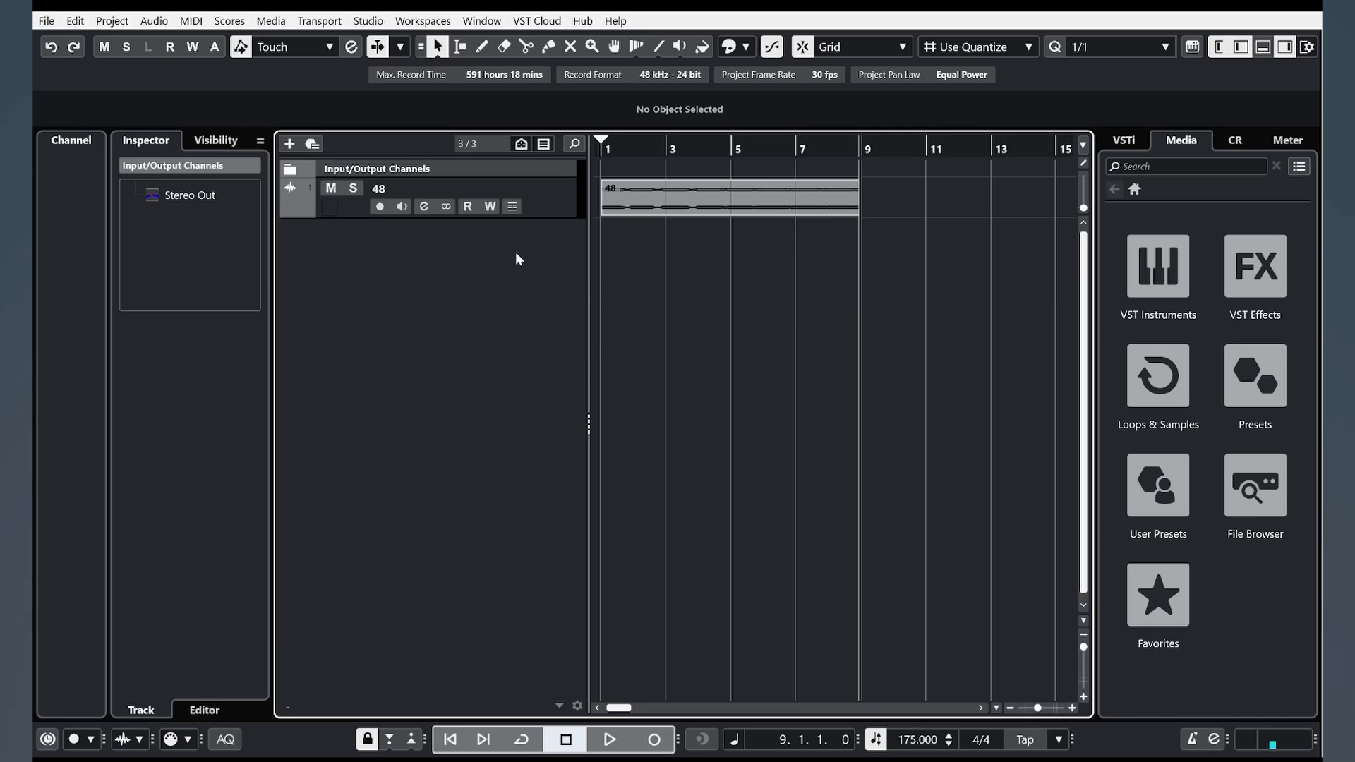
Step: Duplicate the audio track 48 together with its event
{"action": "left_click", "coordinate": [566, 202]}
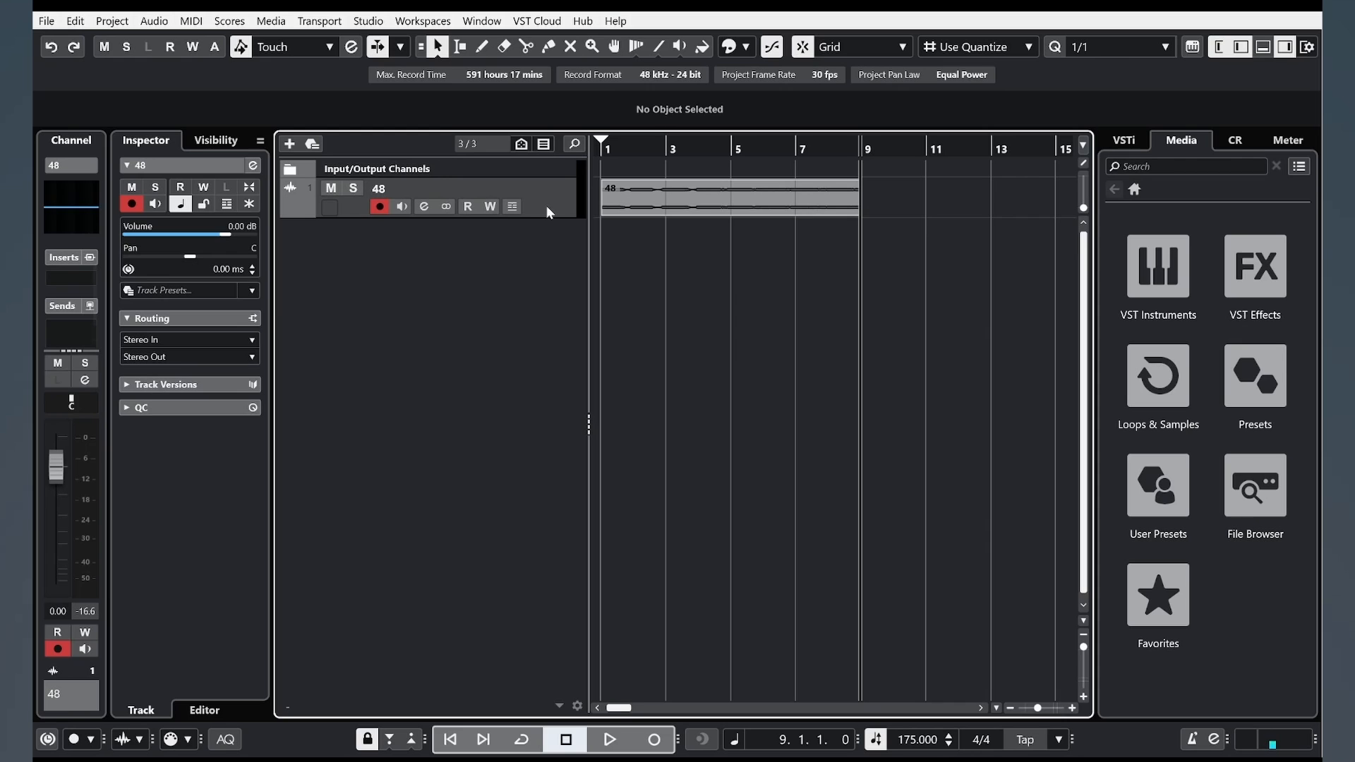
{"action": "right_click", "coordinate": [549, 206]}
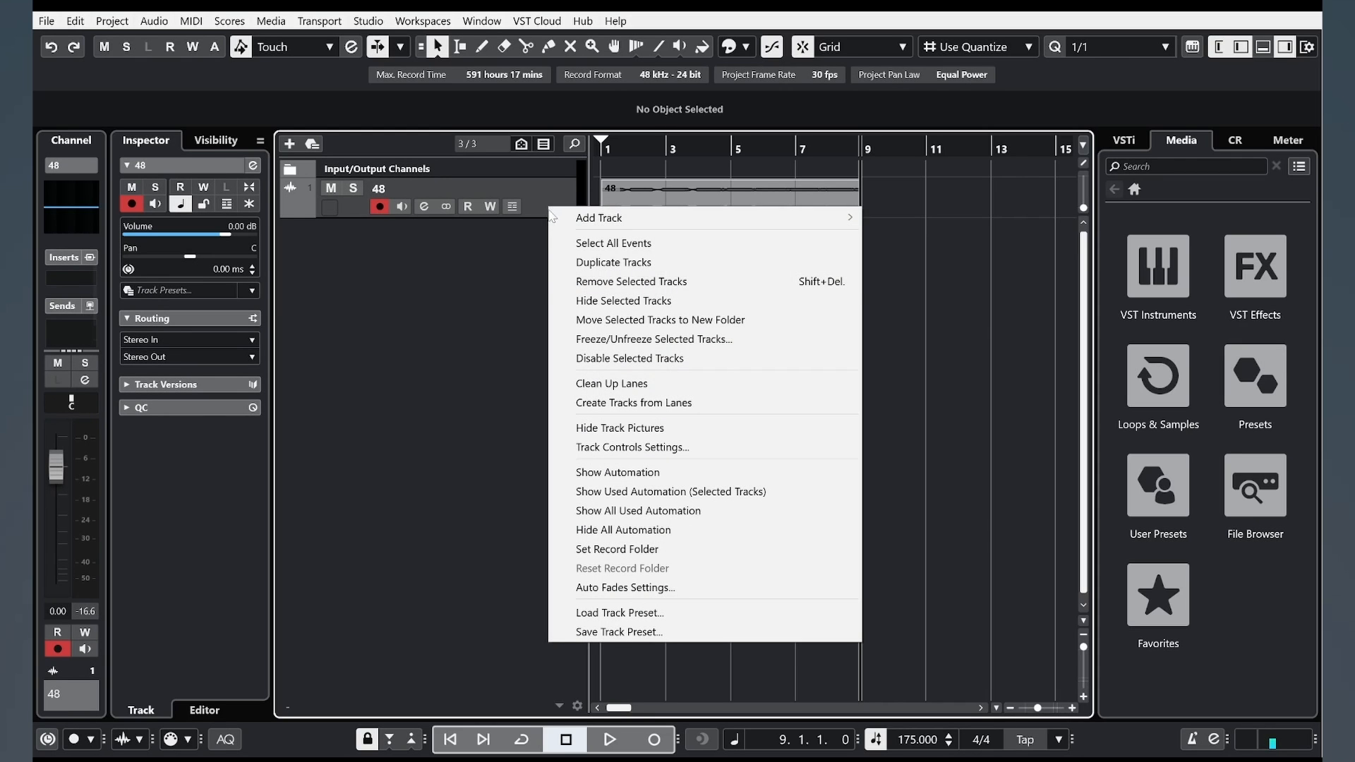
{"action": "left_click", "coordinate": [631, 265]}
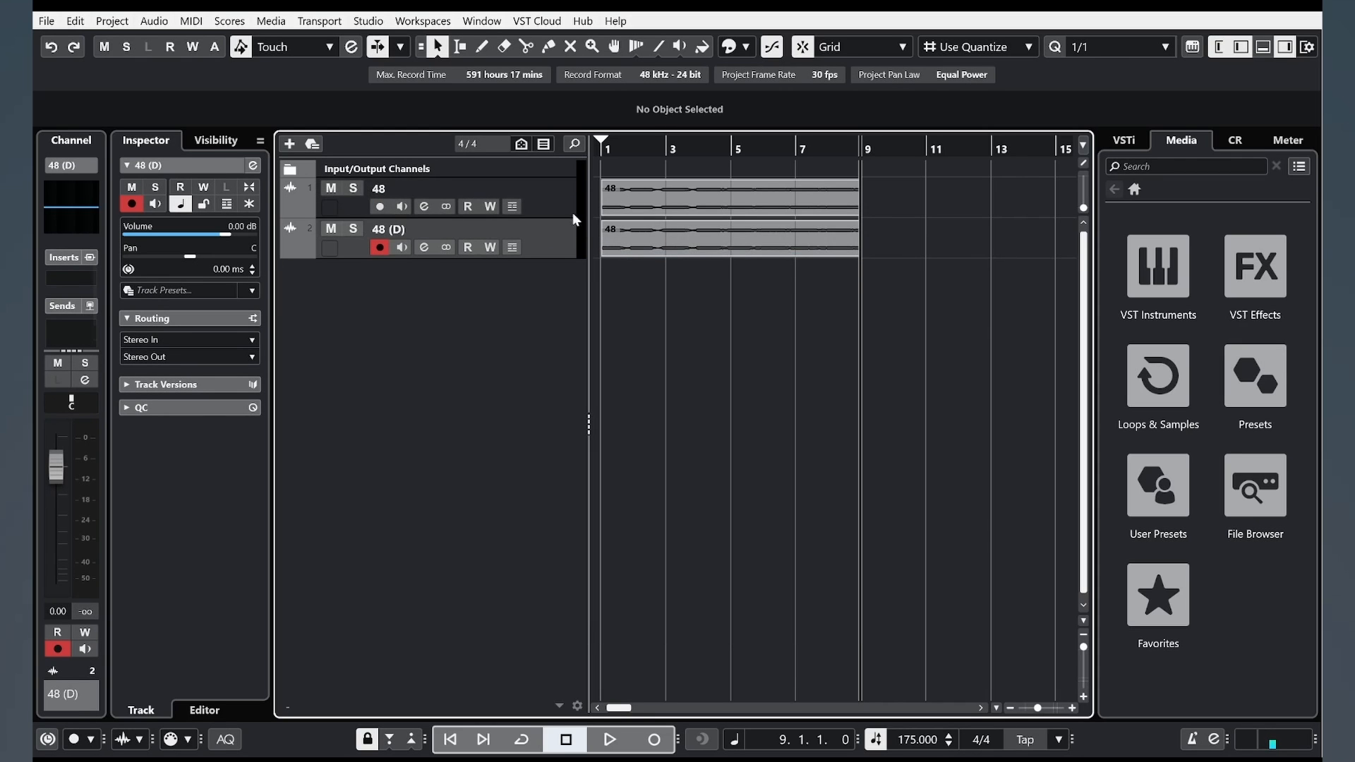
Step: Select both audio track 48 and its duplicate and remove them from the project
{"action": "left_click", "coordinate": [553, 201]}
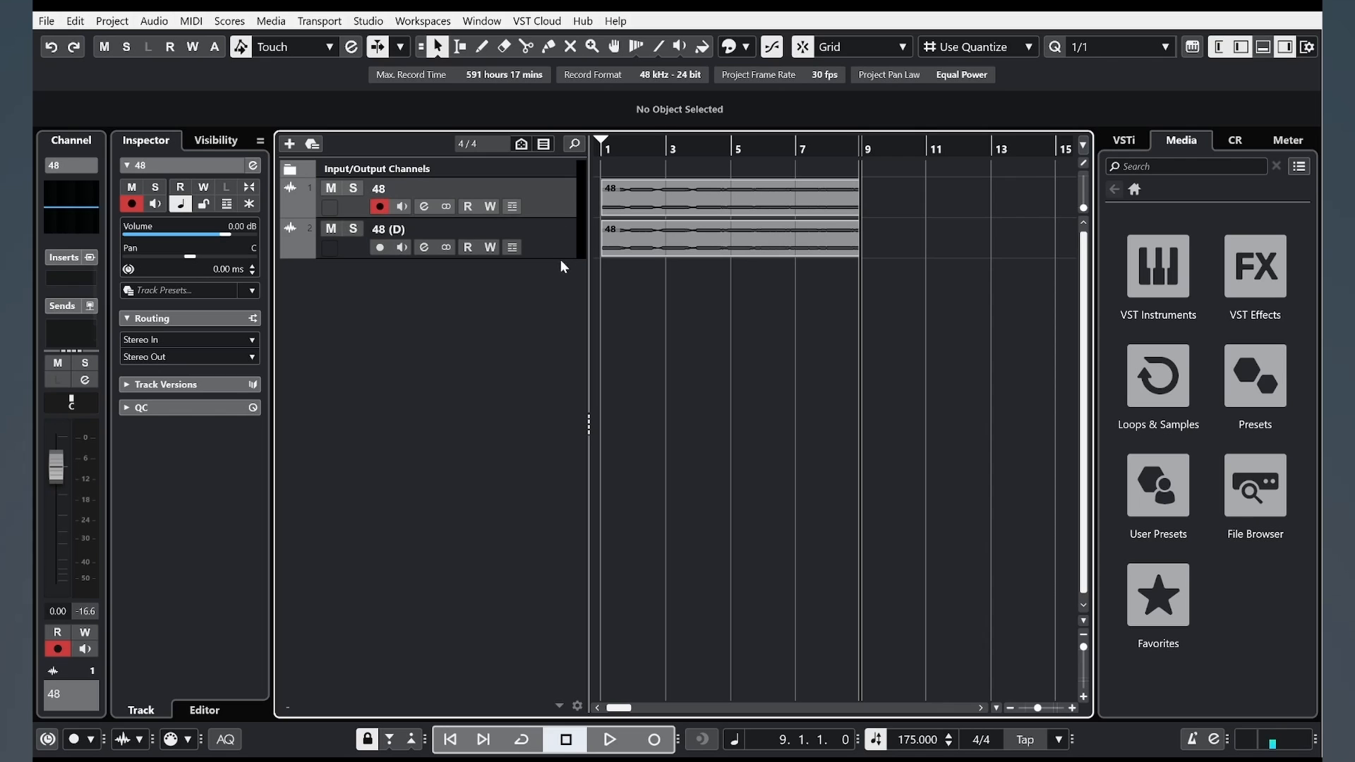
{"action": "left_click", "coordinate": [548, 238], "text": "ctrl"}
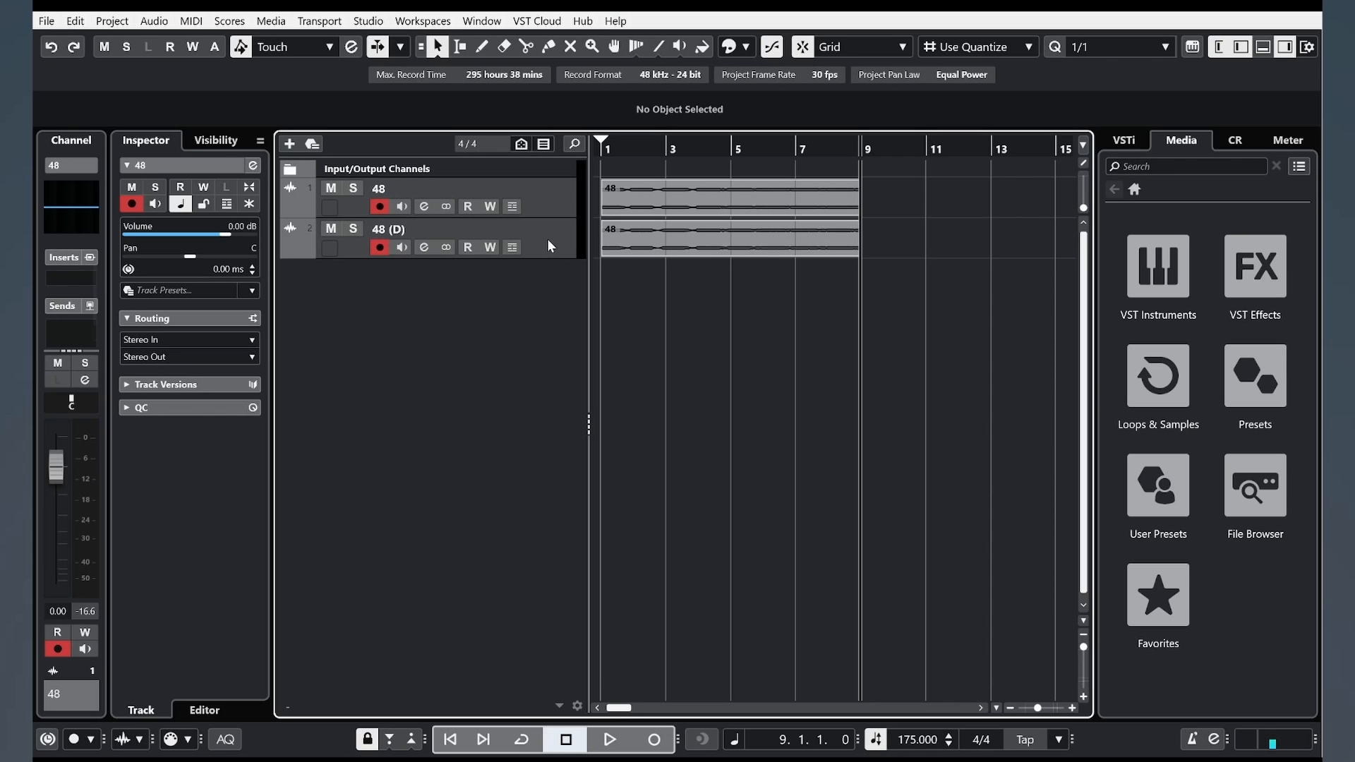
{"action": "right_click", "coordinate": [548, 241]}
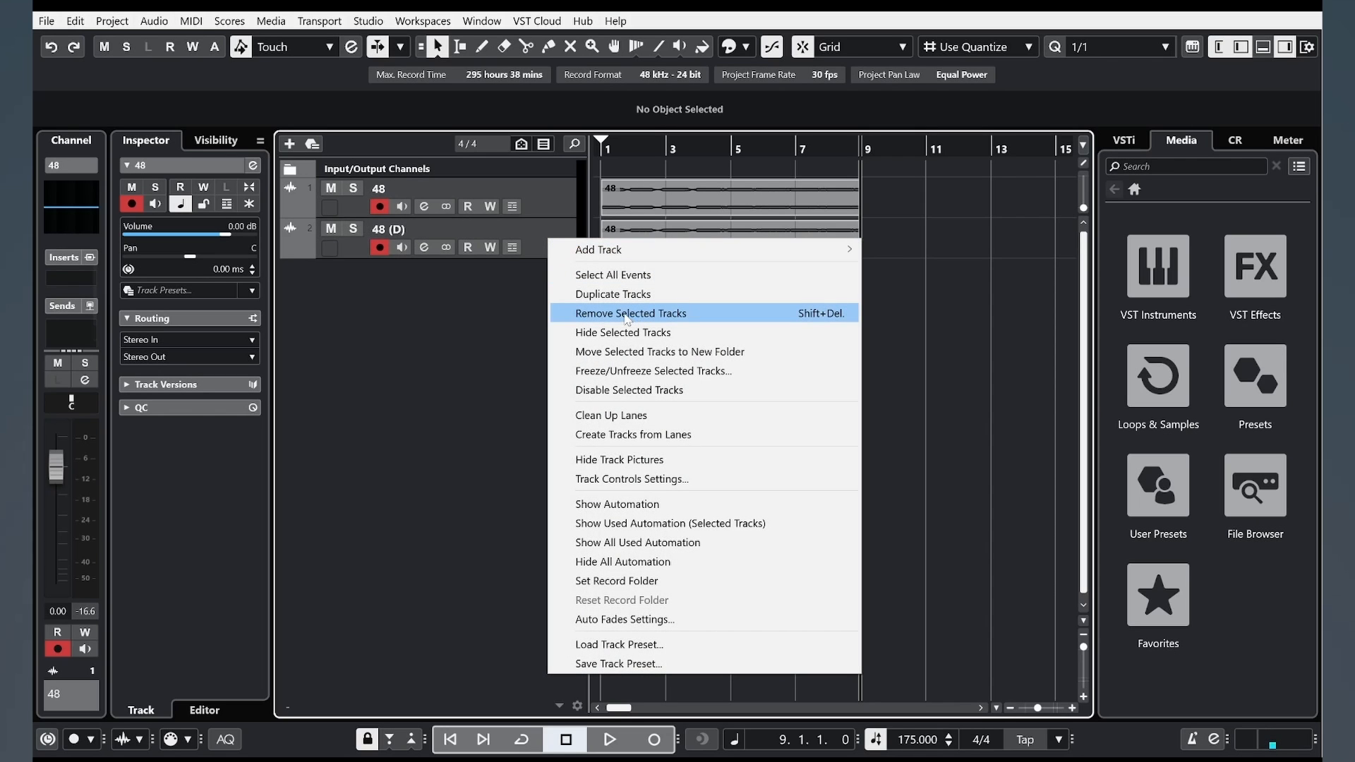
{"action": "left_click", "coordinate": [736, 319]}
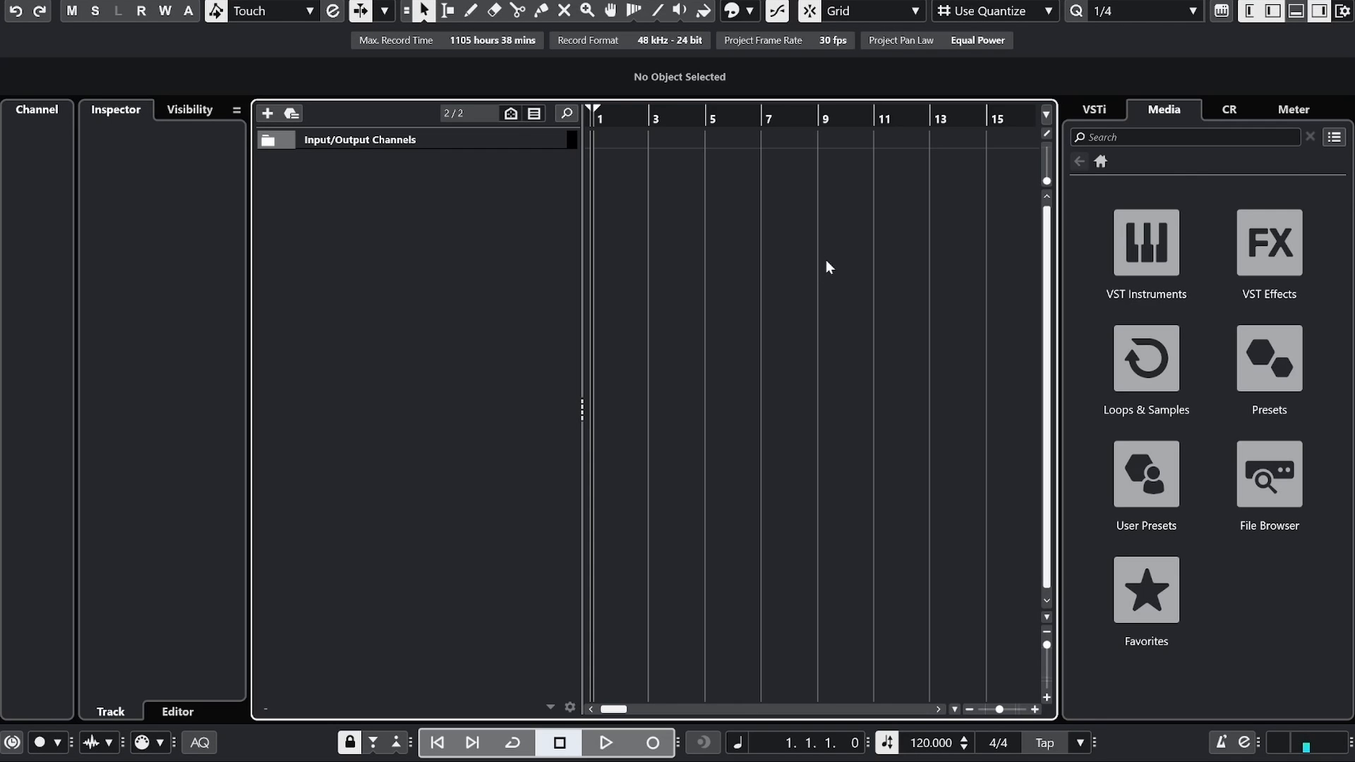
Step: Check the program version in the About Cubase window and close it
{"action": "left_click", "coordinate": [657, 2]}
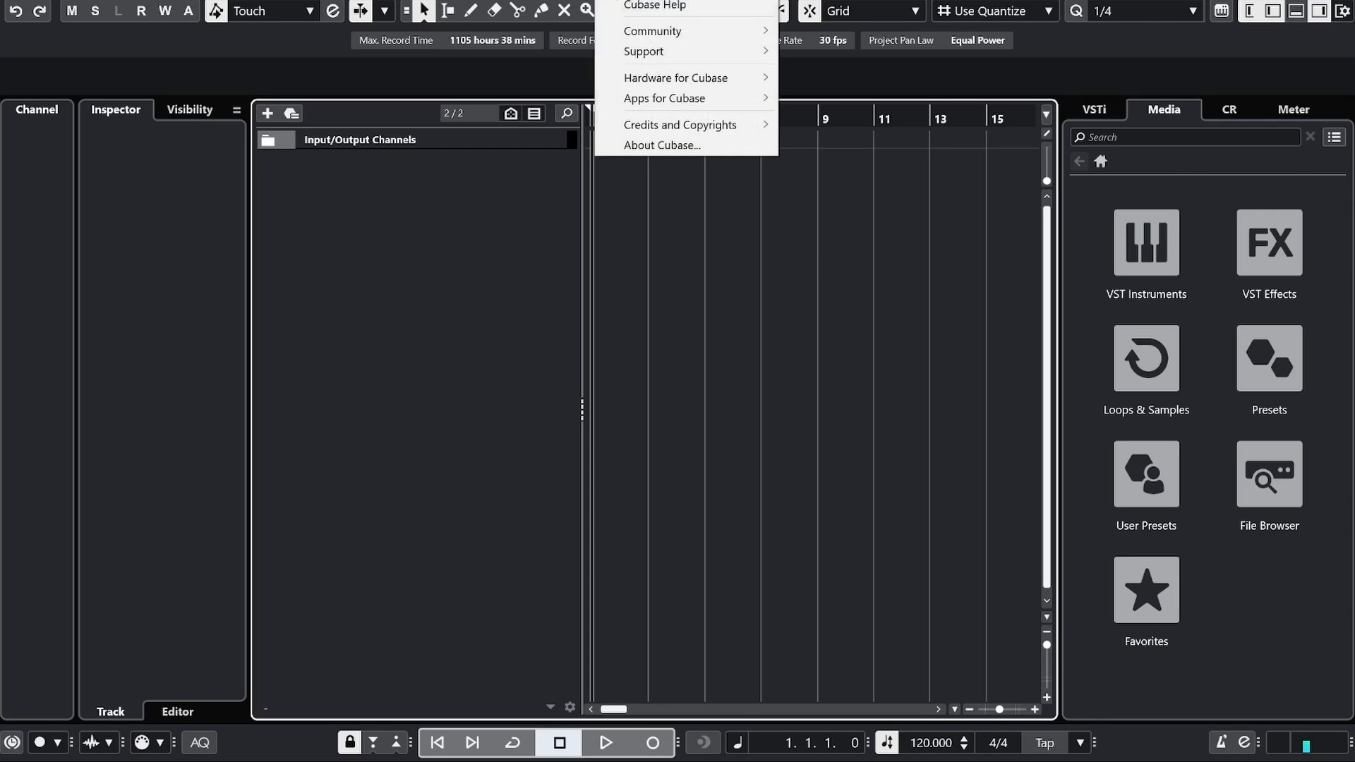
{"action": "left_click", "coordinate": [652, 146]}
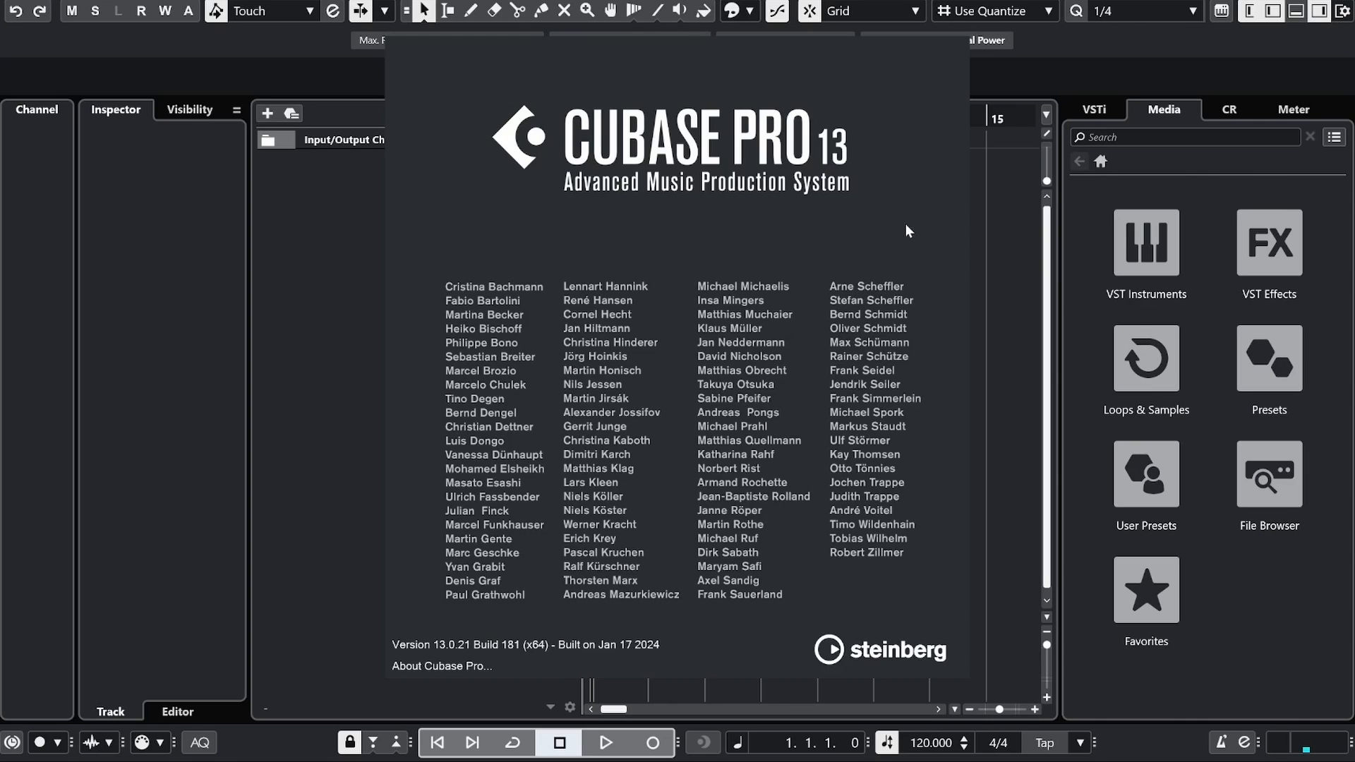
{"action": "left_click", "coordinate": [785, 235]}
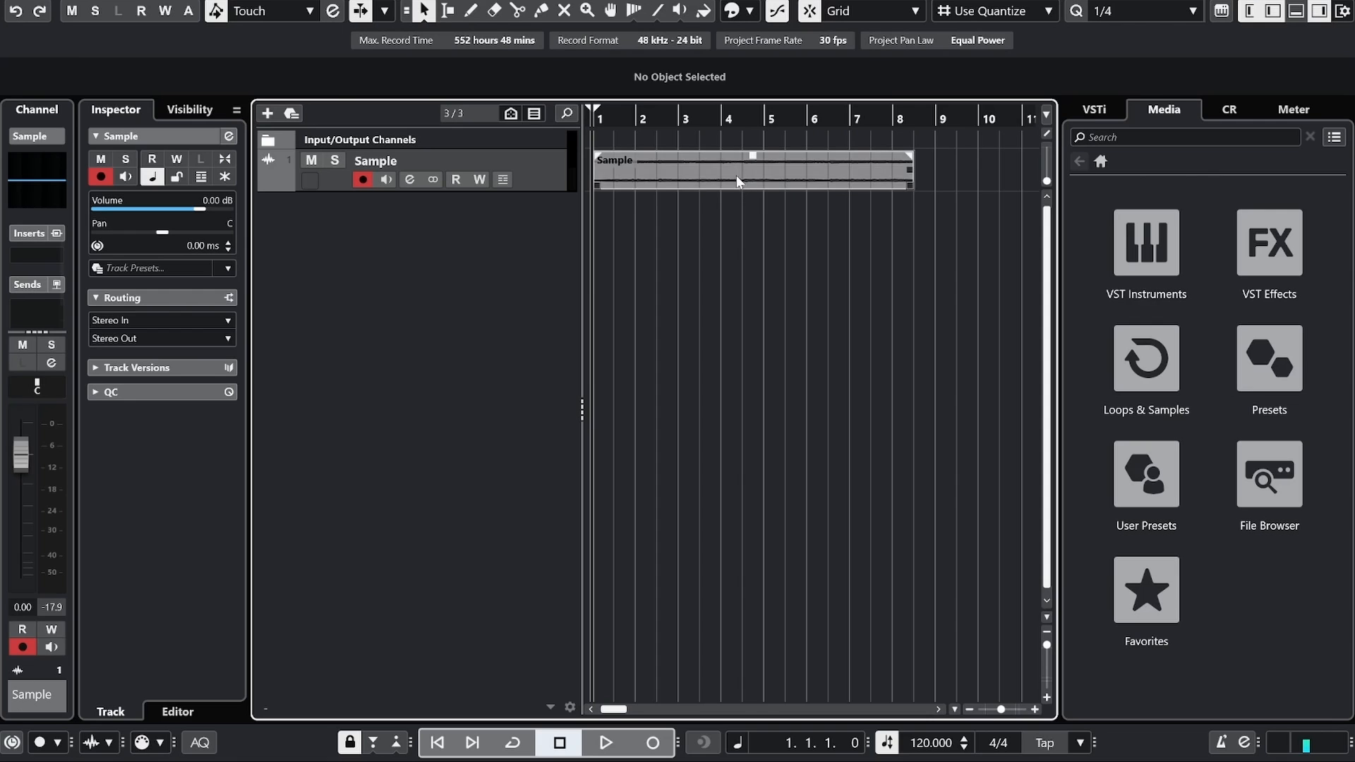
Step: Play back the Sample event from the project start and stop after about two bars
{"action": "left_click", "coordinate": [735, 175]}
{"action": "left_click", "coordinate": [726, 251]}
{"action": "key", "text": "space"}
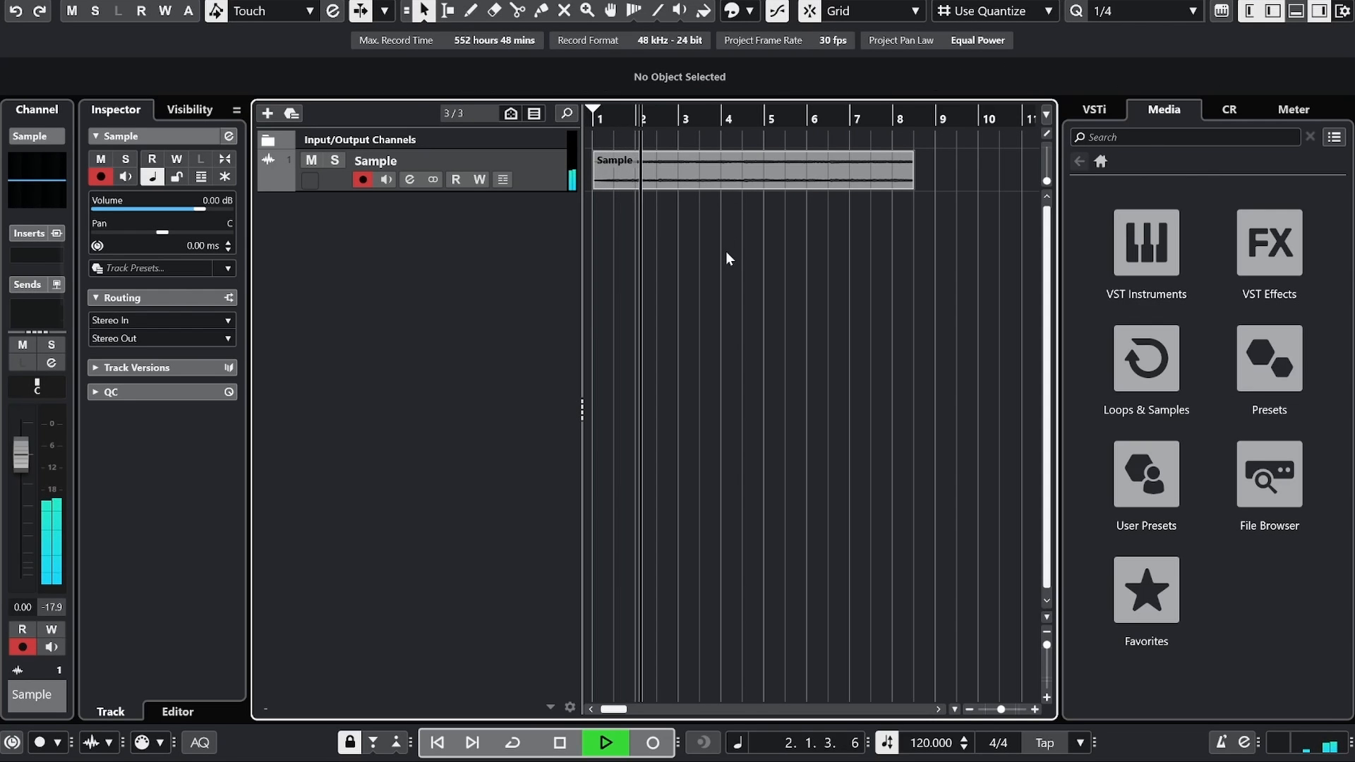
{"action": "key", "text": "space"}
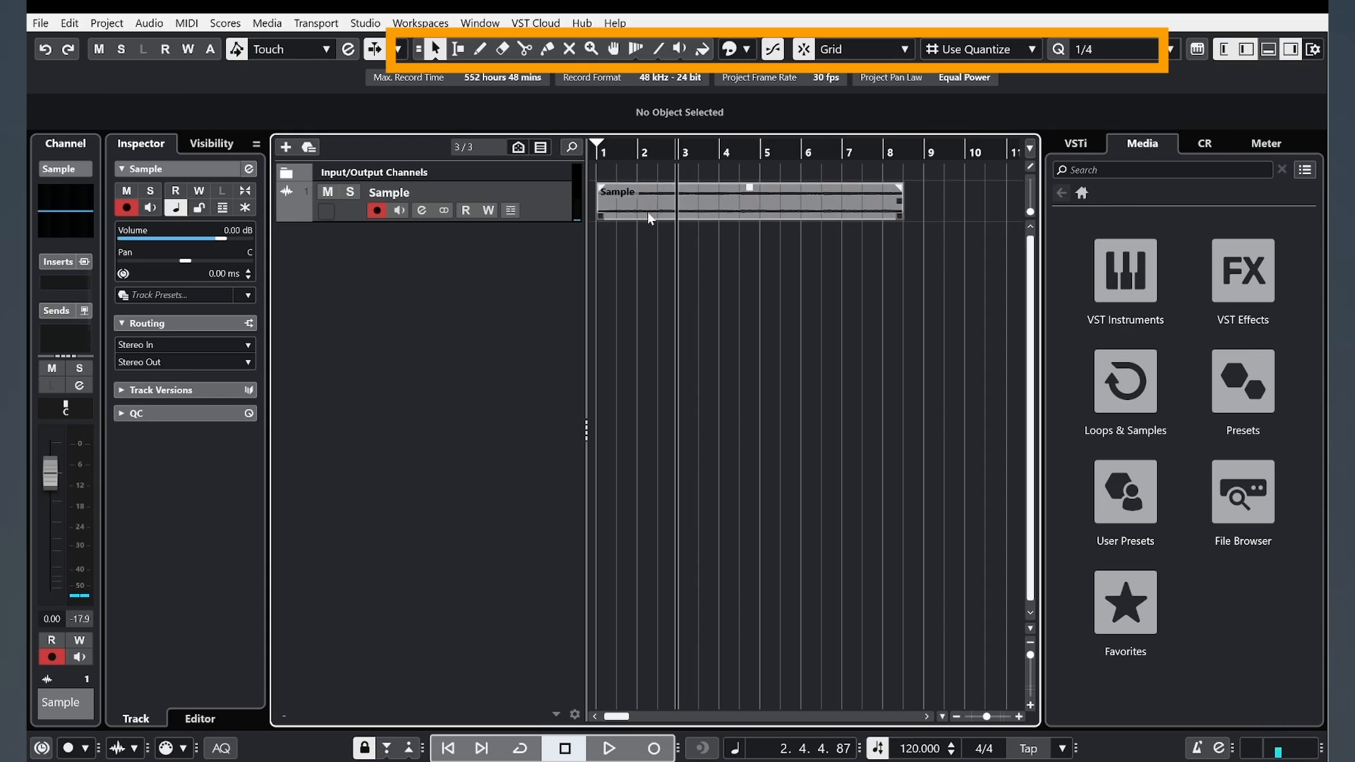
Step: Try repositioning the Sample event on its track with the selection tool, and clear the selection
{"action": "left_click_drag", "start_coordinate": [648, 217], "coordinate": [611, 213]}
{"action": "left_click", "coordinate": [646, 240]}
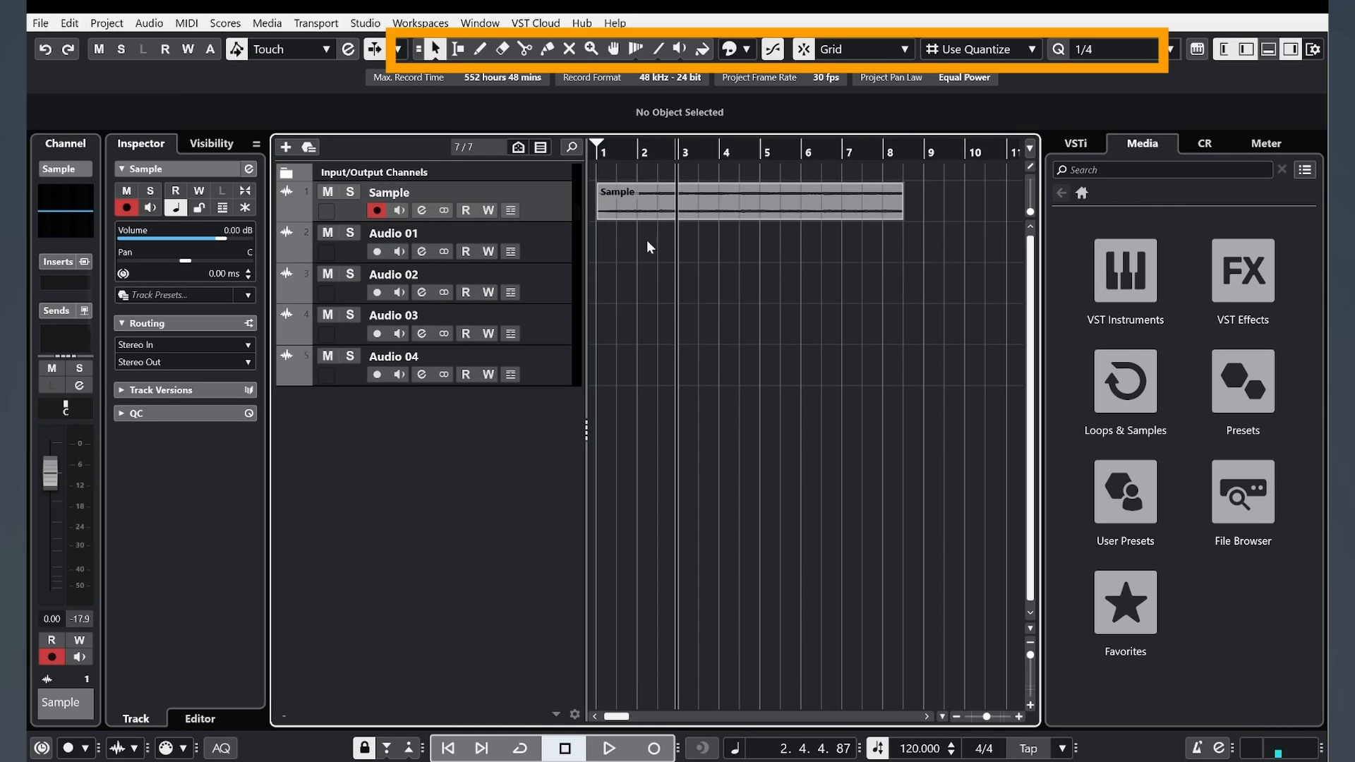
Step: Time-stretch the Sample event to a length of 9.2.0.0 using Sizing Applies Time Stretch, and play the result
{"action": "left_click", "coordinate": [435, 51]}
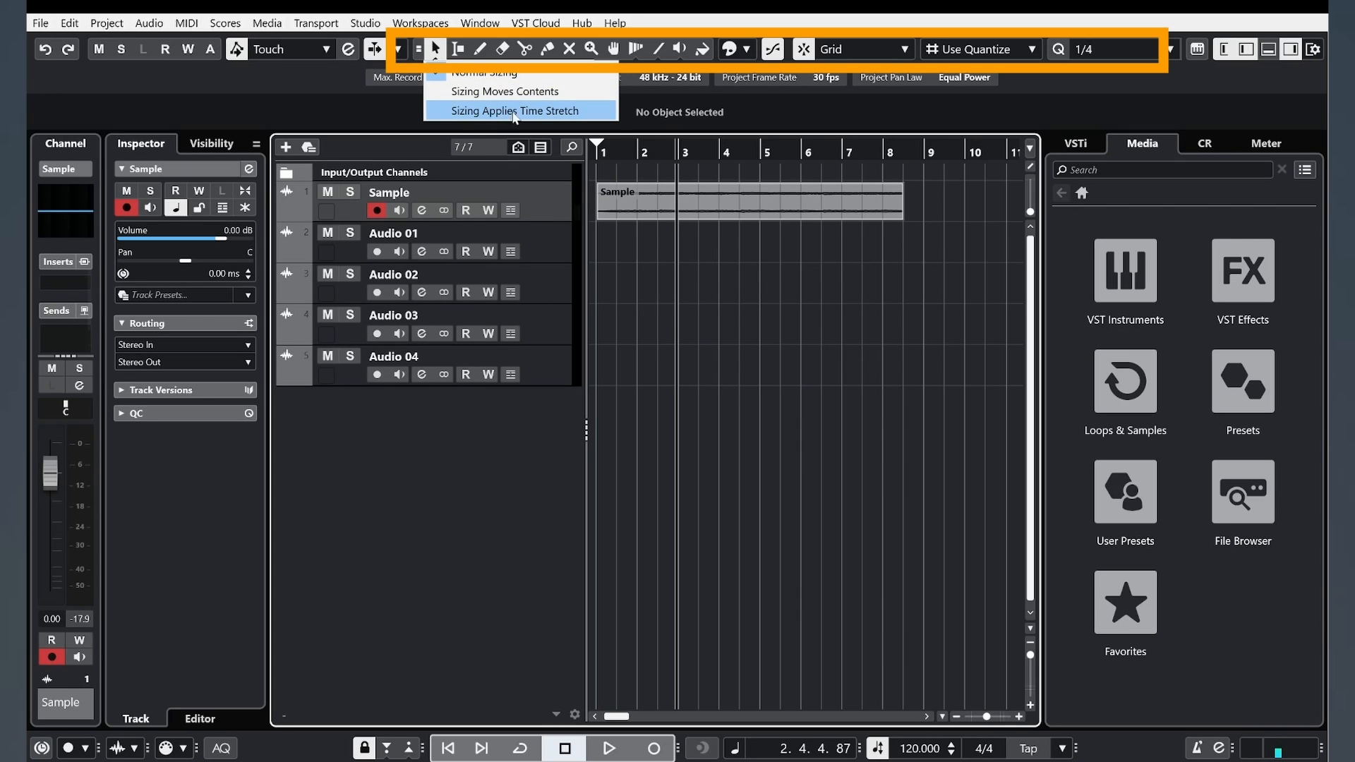
{"action": "left_click", "coordinate": [533, 111]}
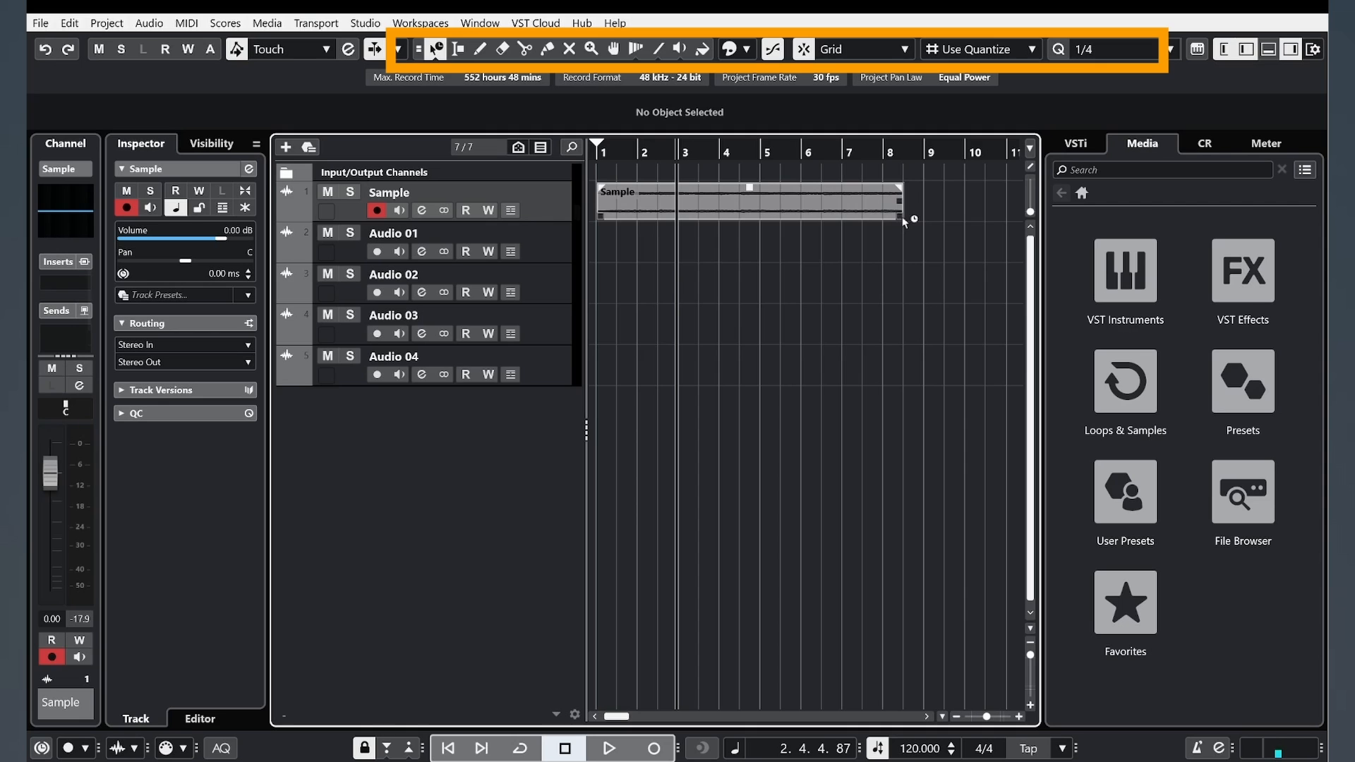
{"action": "left_click_drag", "start_coordinate": [902, 218], "coordinate": [980, 219]}
{"action": "key", "text": "space"}
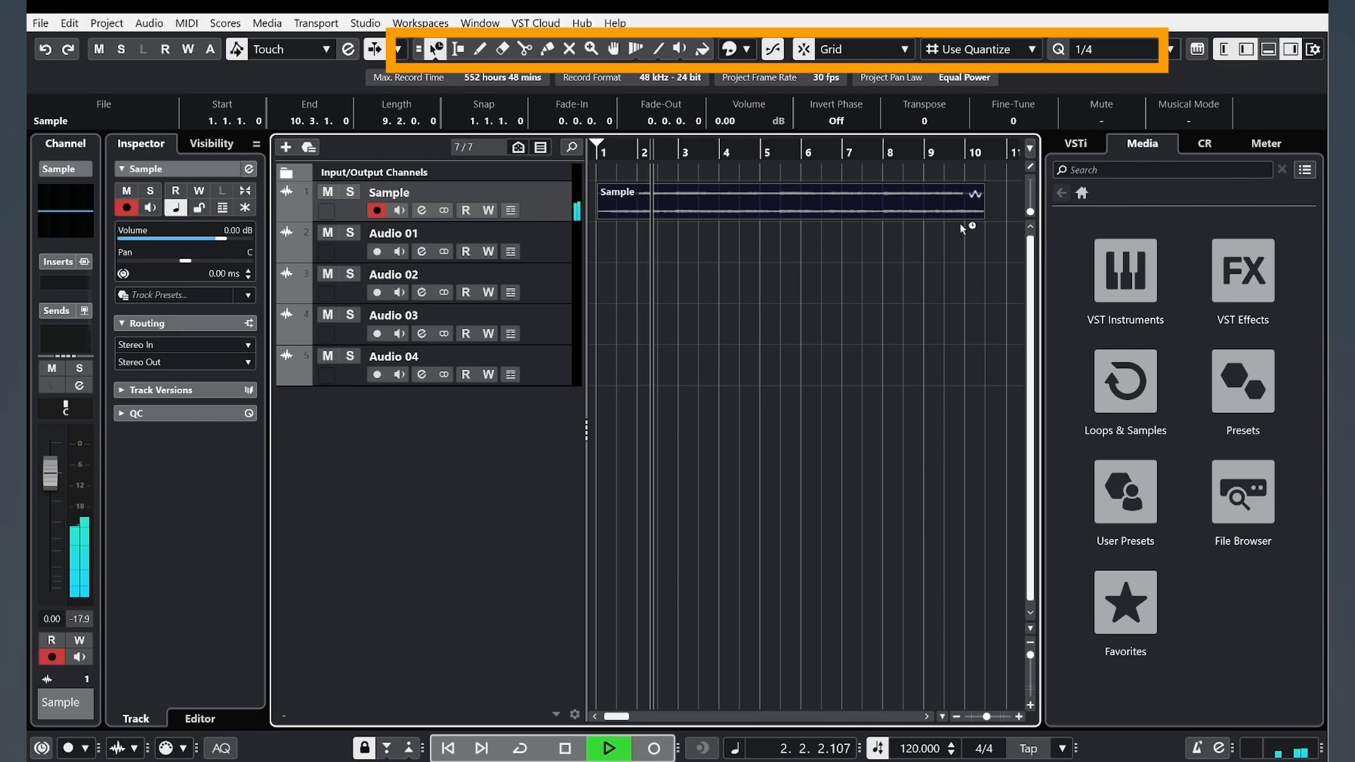
Step: Undo the time stretches on the Sample event and return the selection tool to Normal Sizing
{"action": "key", "text": "ctrl+z"}
{"action": "key", "text": "ctrl+z"}
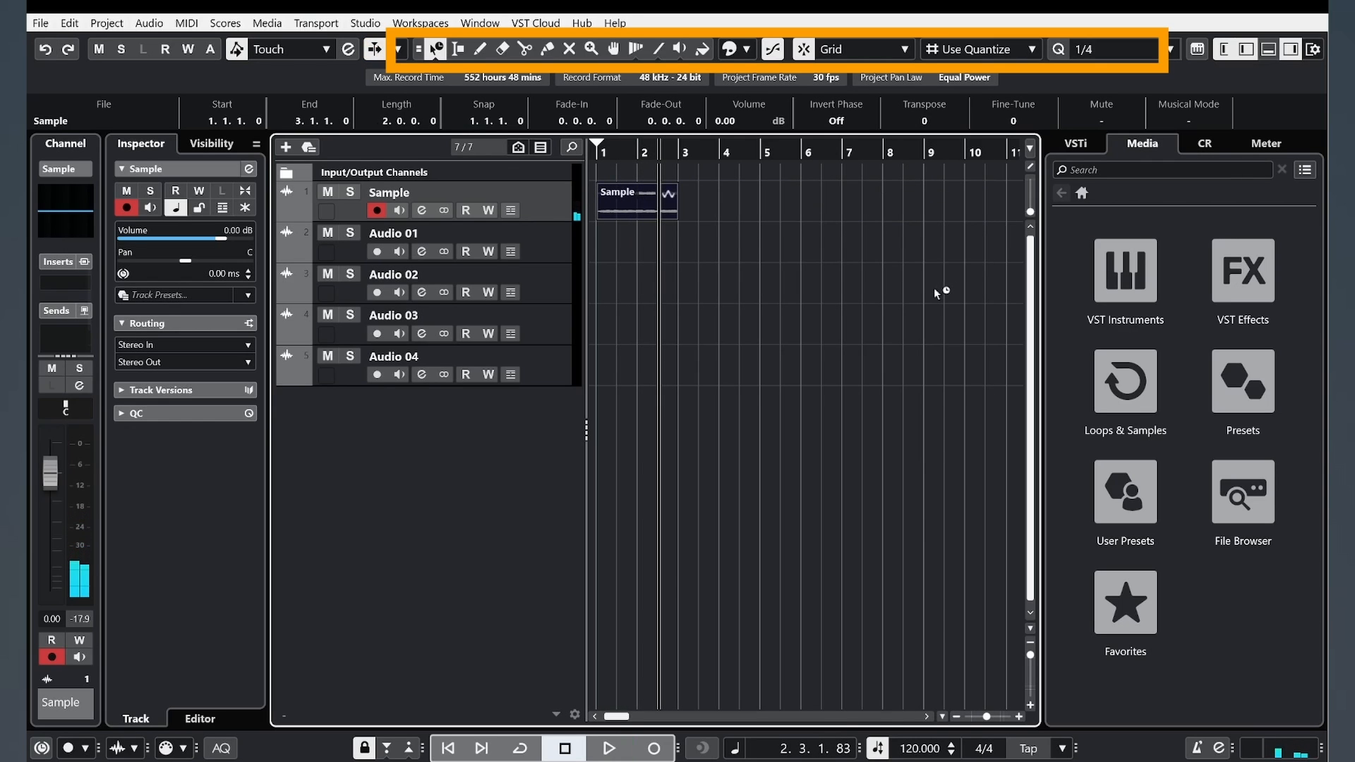
{"action": "key", "text": "ctrl+z"}
{"action": "left_click", "coordinate": [434, 53]}
{"action": "left_click", "coordinate": [445, 74]}
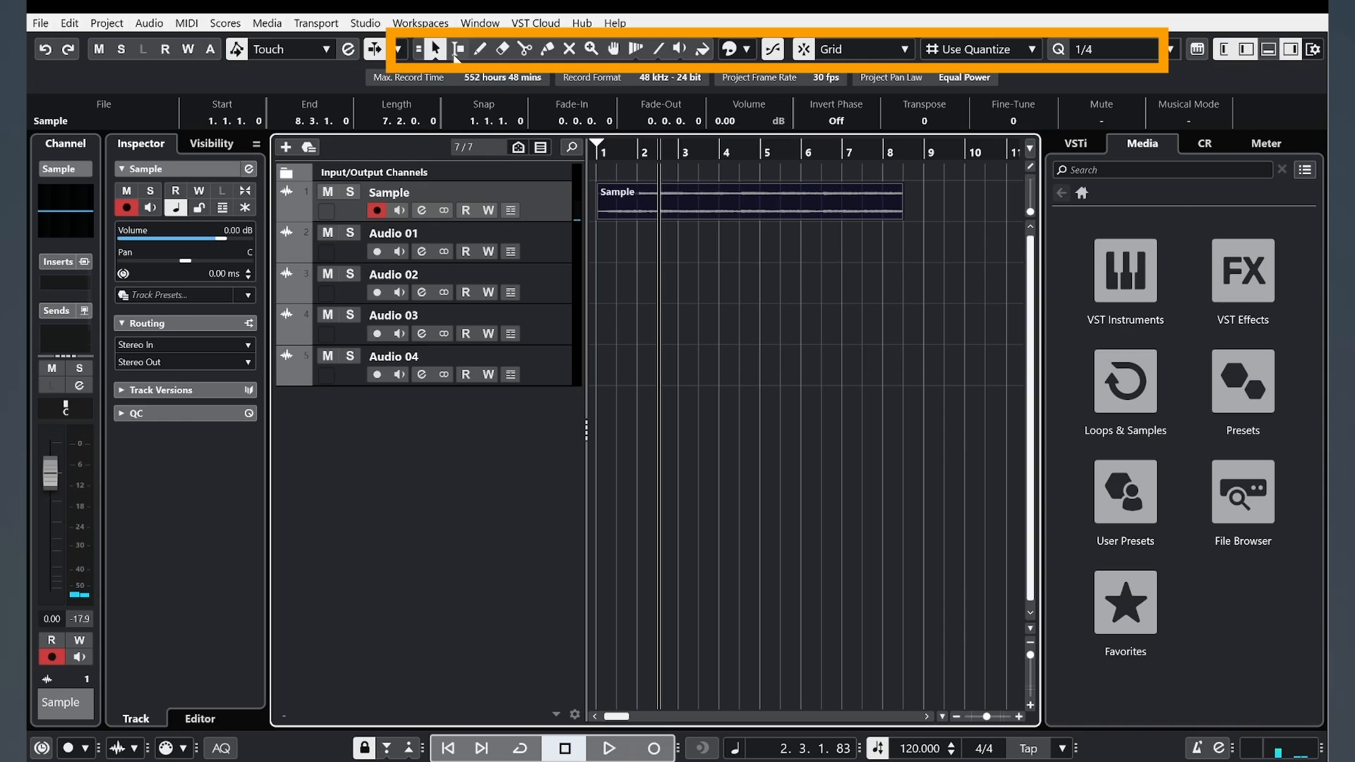
Step: Move range selections of the Sample event down to the Audio 01 and Audio 03 tracks, and undo the moves
{"action": "left_click", "coordinate": [456, 51]}
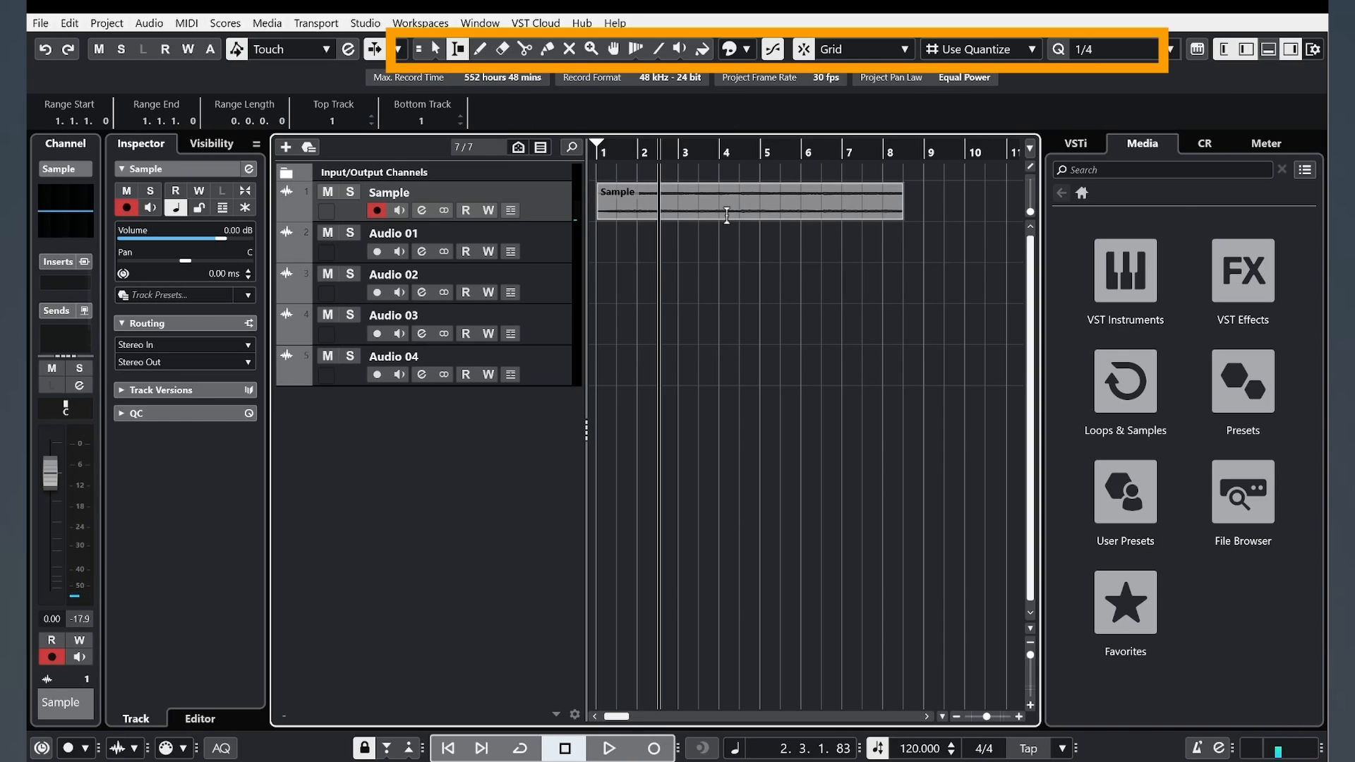
{"action": "mouse_move", "coordinate": [693, 196]}
{"action": "left_mouse_down"}
{"action": "mouse_move", "coordinate": [790, 198]}
{"action": "mouse_move", "coordinate": [717, 242]}
{"action": "left_mouse_up"}
{"action": "mouse_move", "coordinate": [835, 205]}
{"action": "left_mouse_down"}
{"action": "mouse_move", "coordinate": [873, 205]}
{"action": "mouse_move", "coordinate": [846, 315]}
{"action": "left_mouse_up"}
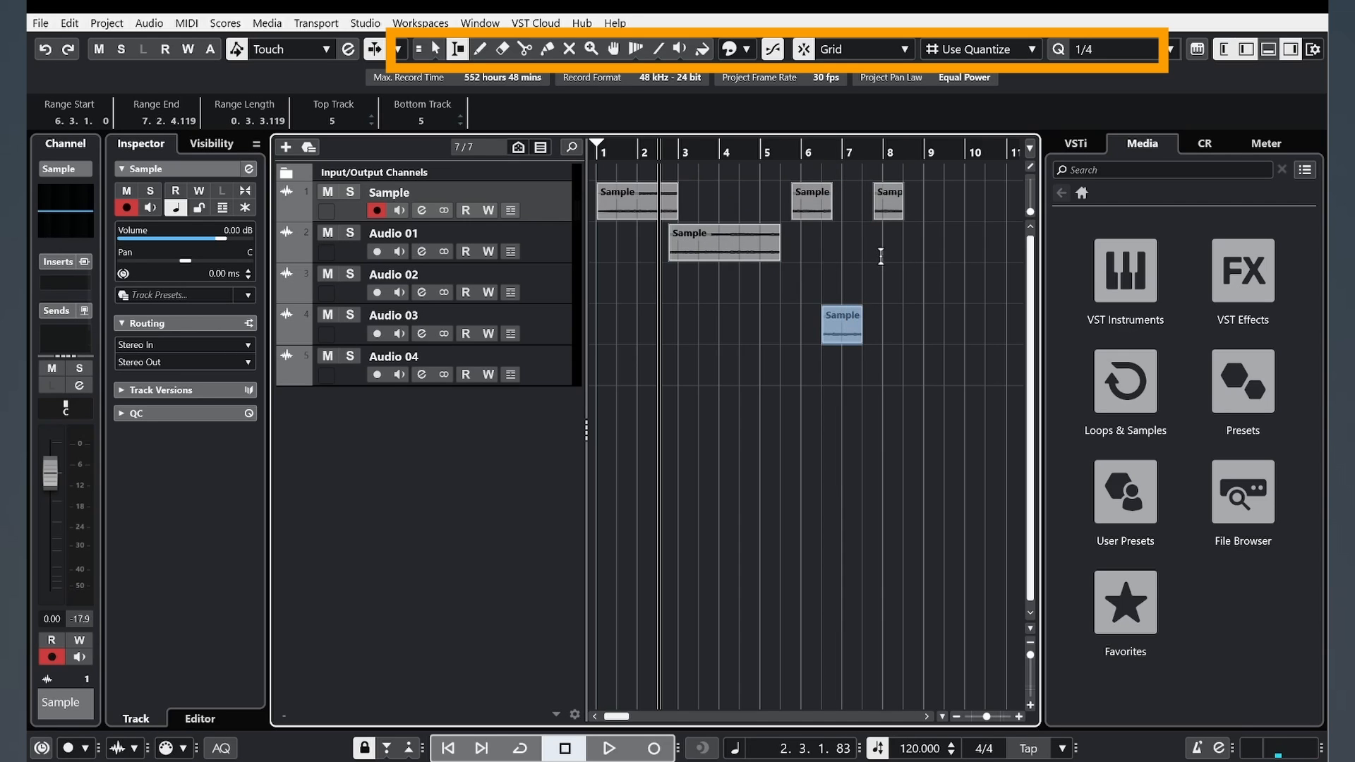
{"action": "key", "text": "ctrl+z"}
{"action": "key", "text": "ctrl+z"}
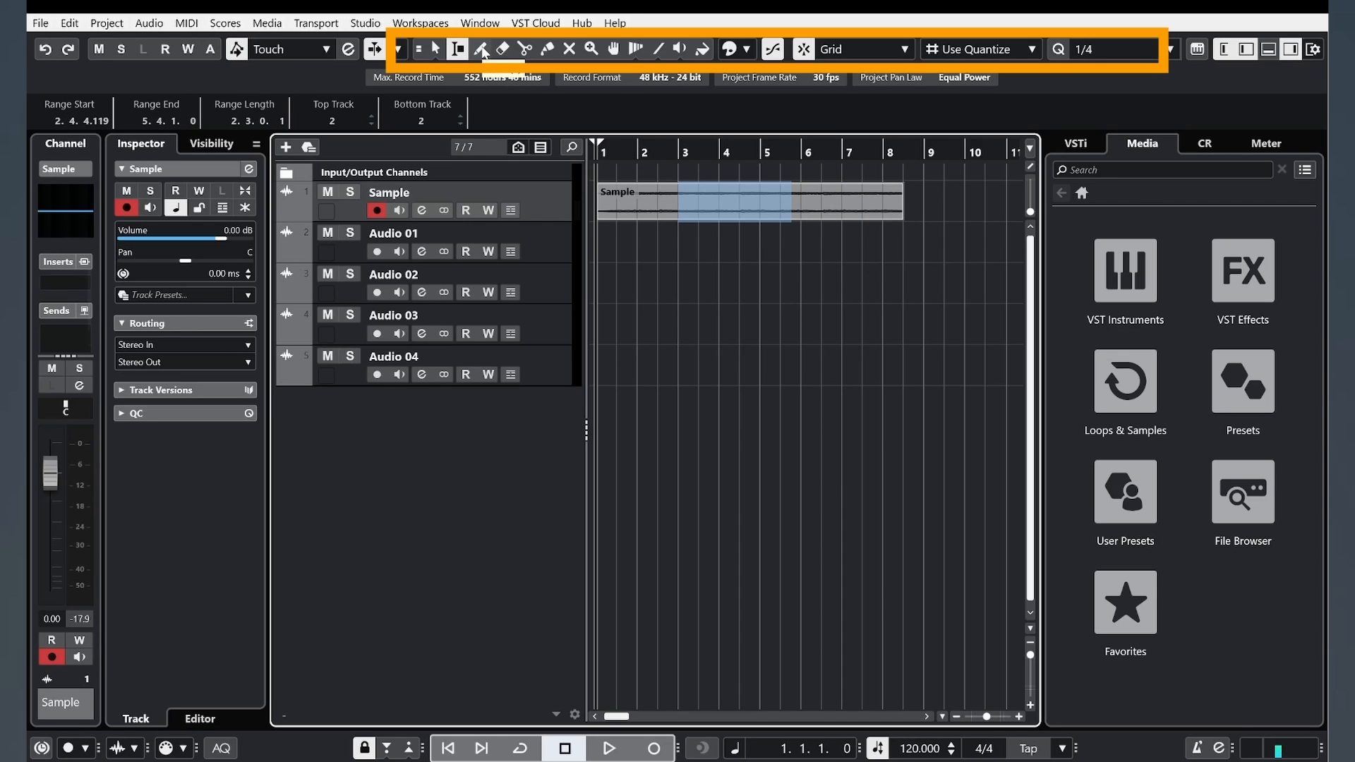
Step: Draw a volume curve with alternating peaks and dips across the Sample event using the Draw tool
{"action": "left_click", "coordinate": [480, 50]}
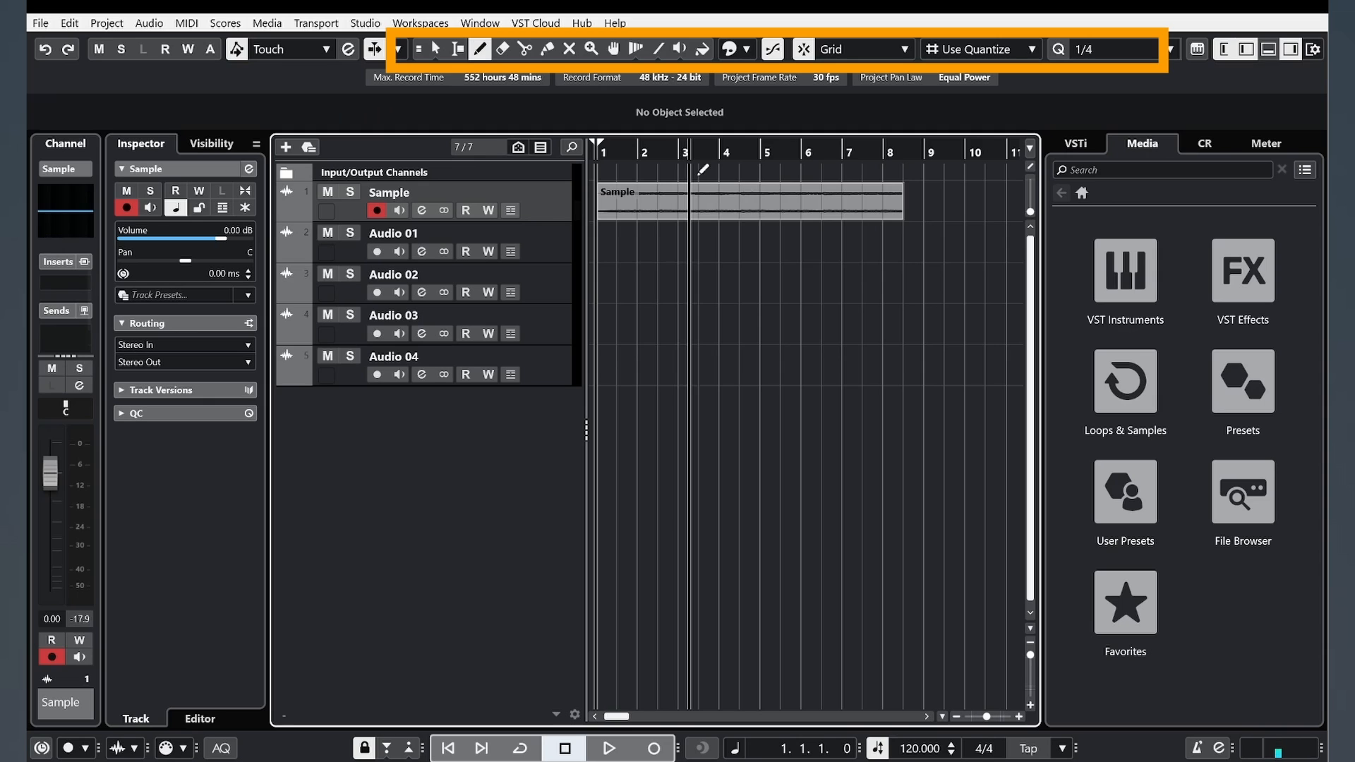
{"action": "mouse_move", "coordinate": [612, 214]}
{"action": "left_mouse_down"}
{"action": "mouse_move", "coordinate": [621, 195]}
{"action": "mouse_move", "coordinate": [688, 212]}
{"action": "mouse_move", "coordinate": [747, 189]}
{"action": "left_mouse_up"}
{"action": "left_click", "coordinate": [804, 217]}
{"action": "left_click_drag", "start_coordinate": [824, 227], "coordinate": [860, 227]}
{"action": "key", "text": "ctrl+z"}
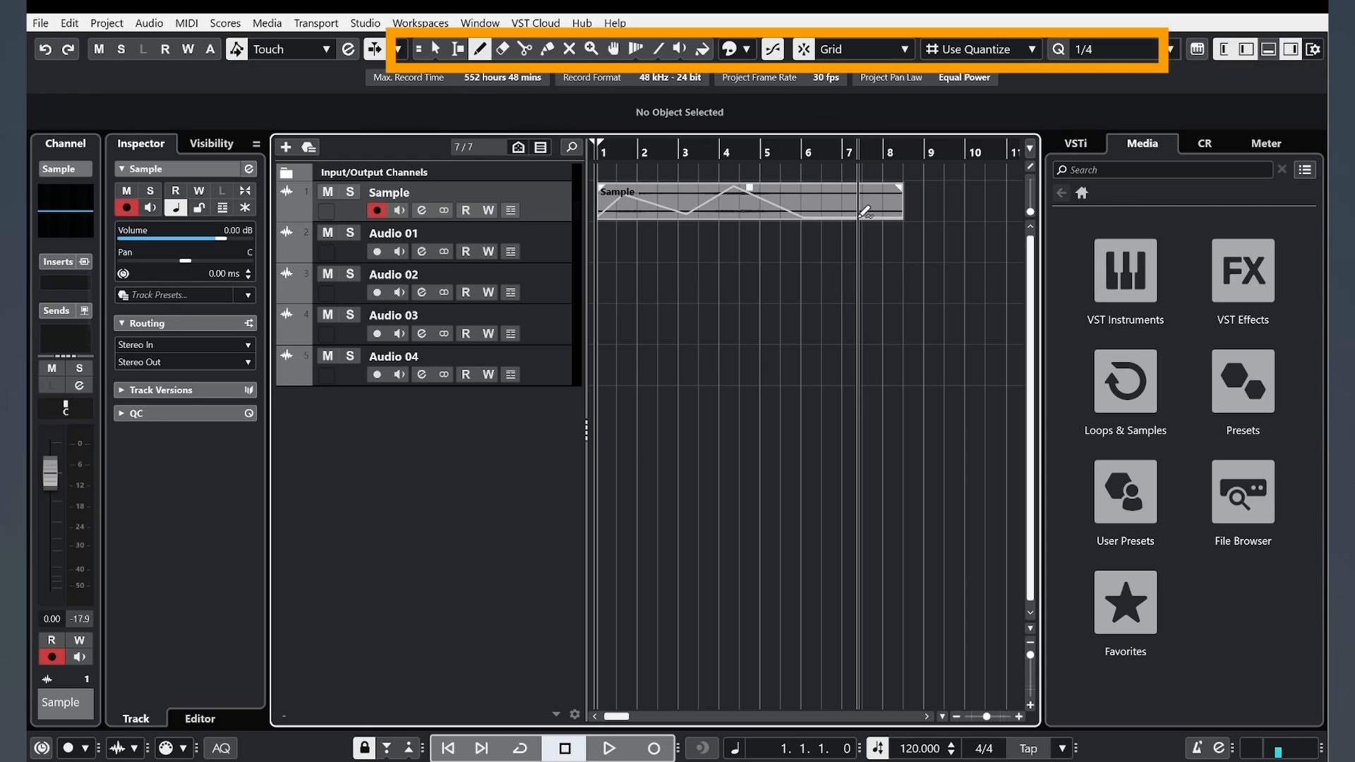
{"action": "left_click_drag", "start_coordinate": [850, 210], "coordinate": [865, 185]}
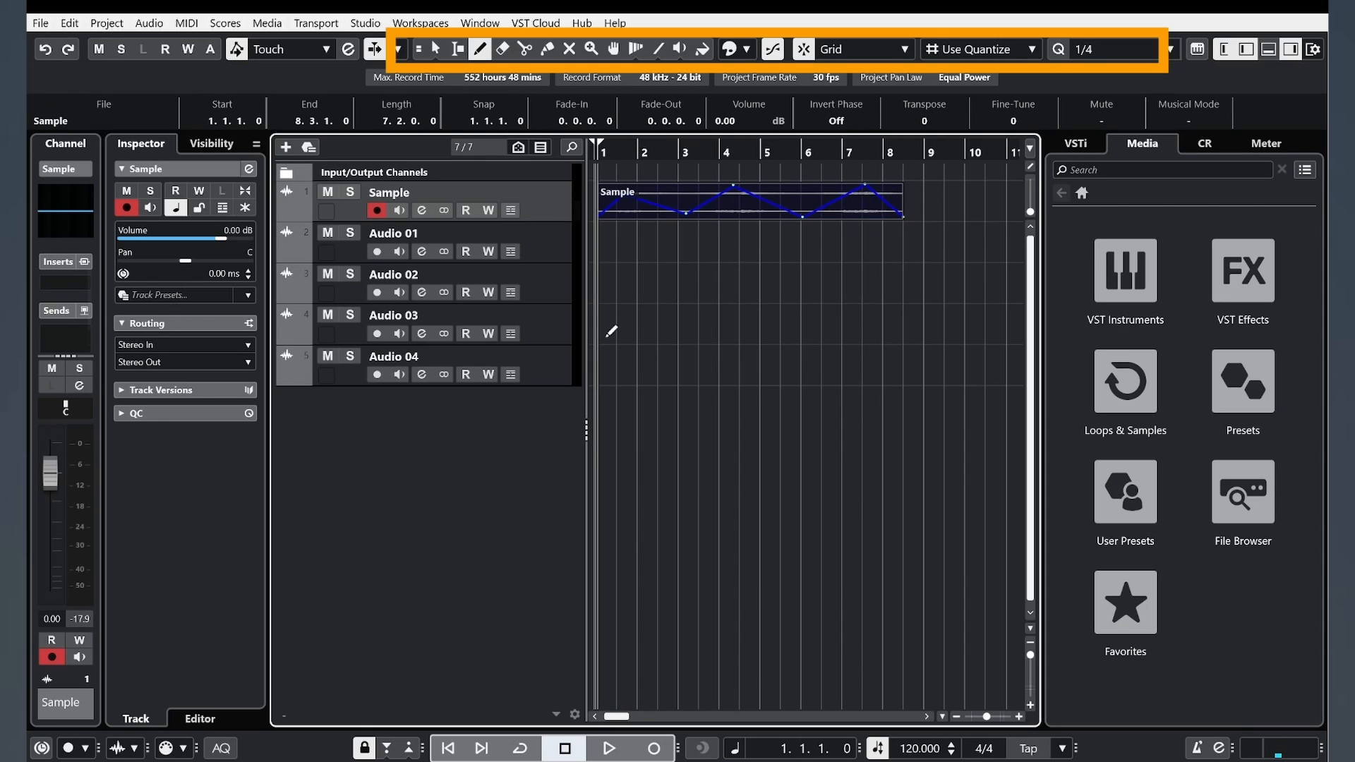
Step: Add a Kontakt 7 instrument track below Audio 04 and close its plug-in window
{"action": "right_click", "coordinate": [554, 372]}
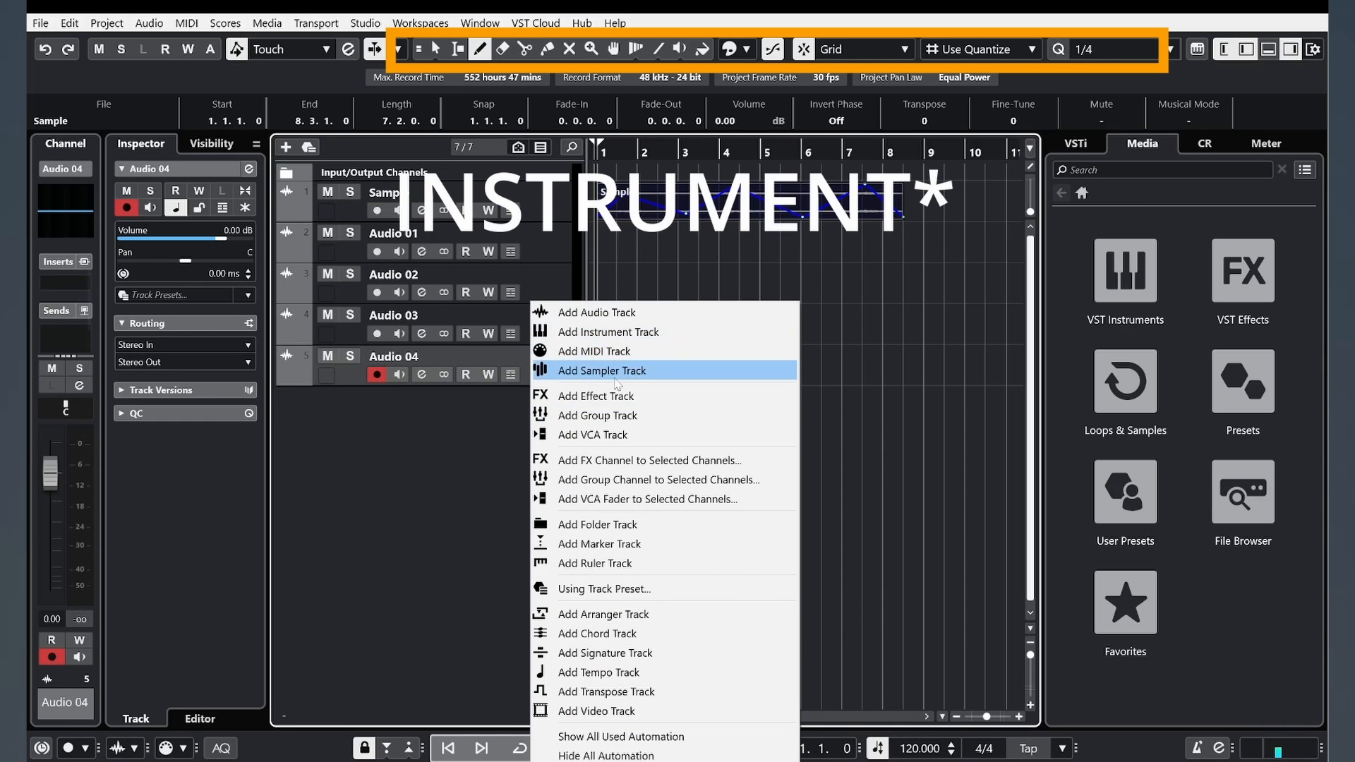
{"action": "left_click", "coordinate": [611, 332]}
{"action": "left_click", "coordinate": [720, 518]}
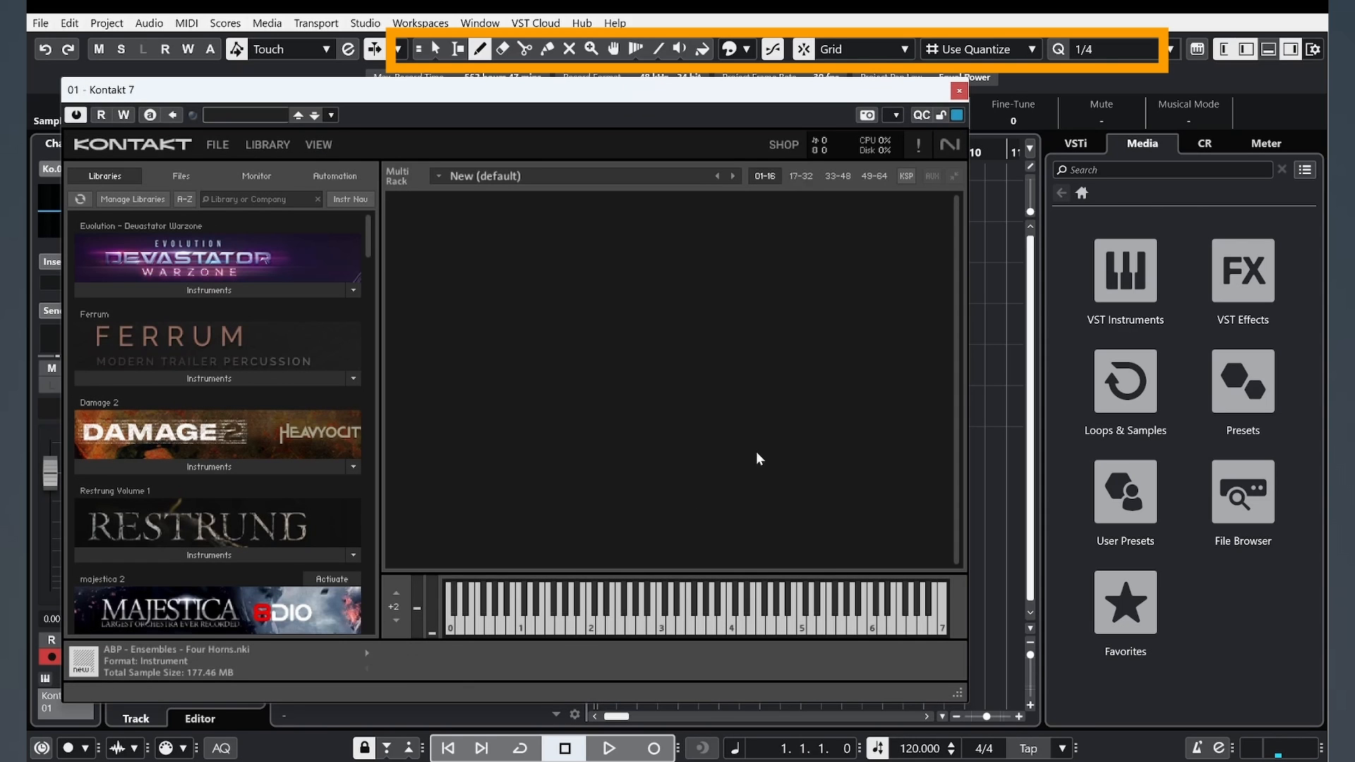
{"action": "left_click", "coordinate": [958, 91]}
Step: Draw three parts on the Kontakt 7 track with the Draw tool, and undo them together with the track
{"action": "left_click_drag", "start_coordinate": [611, 415], "coordinate": [770, 411]}
{"action": "left_click_drag", "start_coordinate": [792, 410], "coordinate": [841, 410]}
{"action": "left_click", "coordinate": [877, 408]}
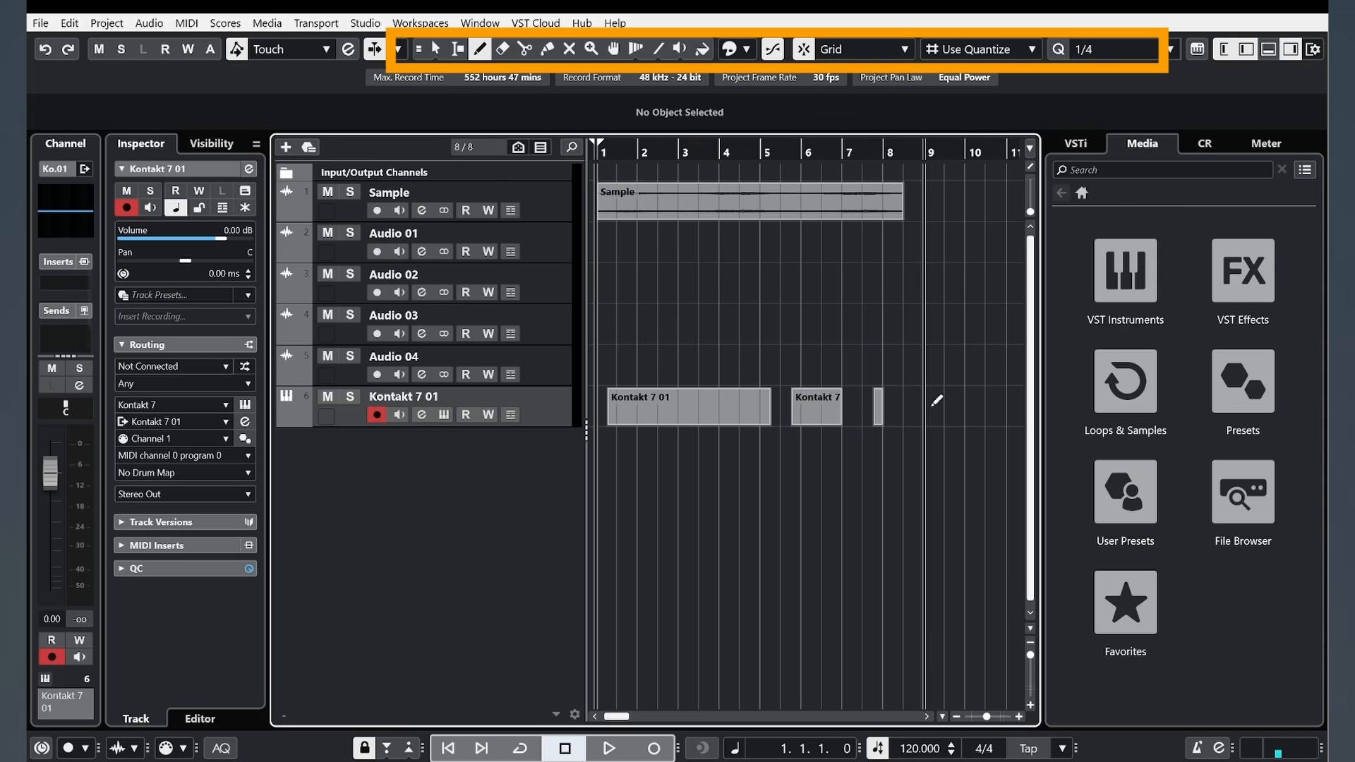
{"action": "key", "text": "ctrl+z"}
{"action": "key", "text": "ctrl+z"}
{"action": "key", "text": "ctrl+z"}
{"action": "key", "text": "ctrl+z"}
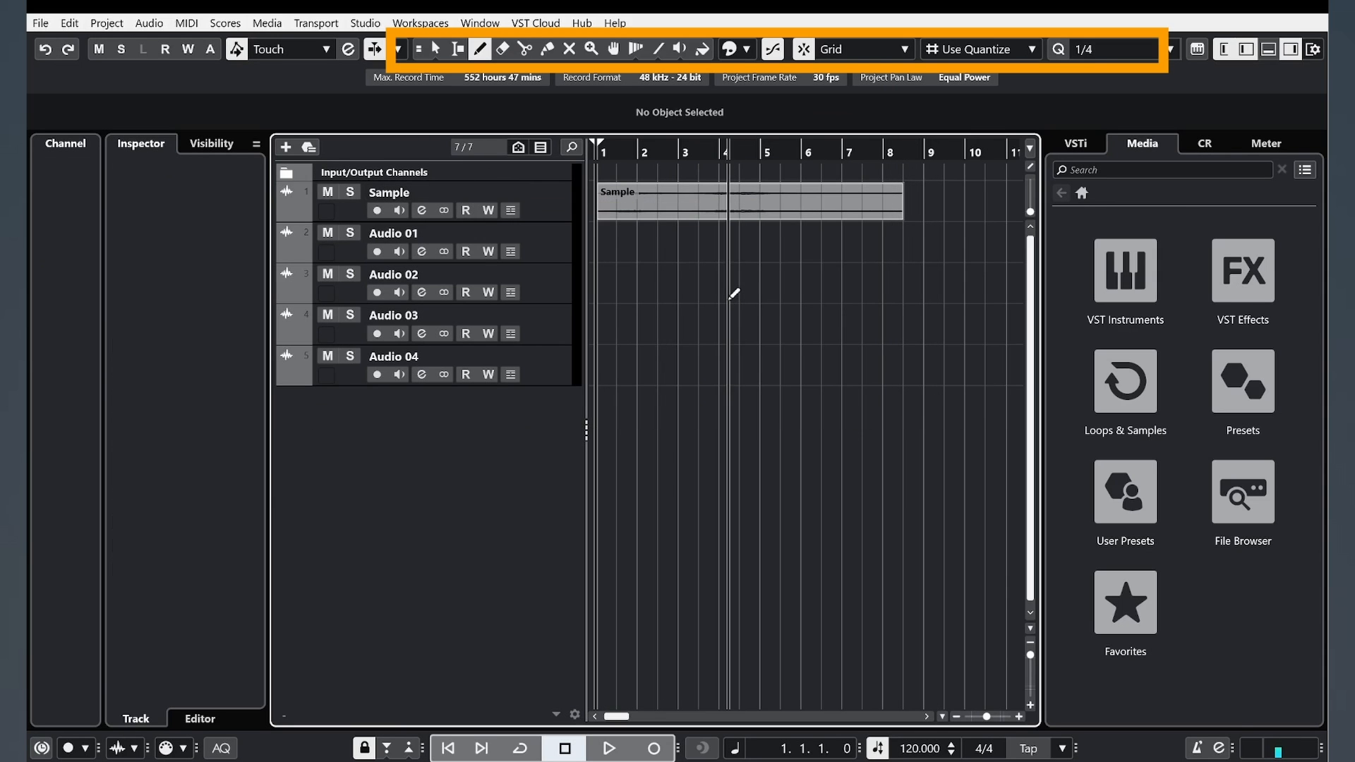
Step: Select tracks Audio 01 through Audio 04 and remove them from the project
{"action": "left_click", "coordinate": [435, 50]}
{"action": "left_click", "coordinate": [577, 259]}
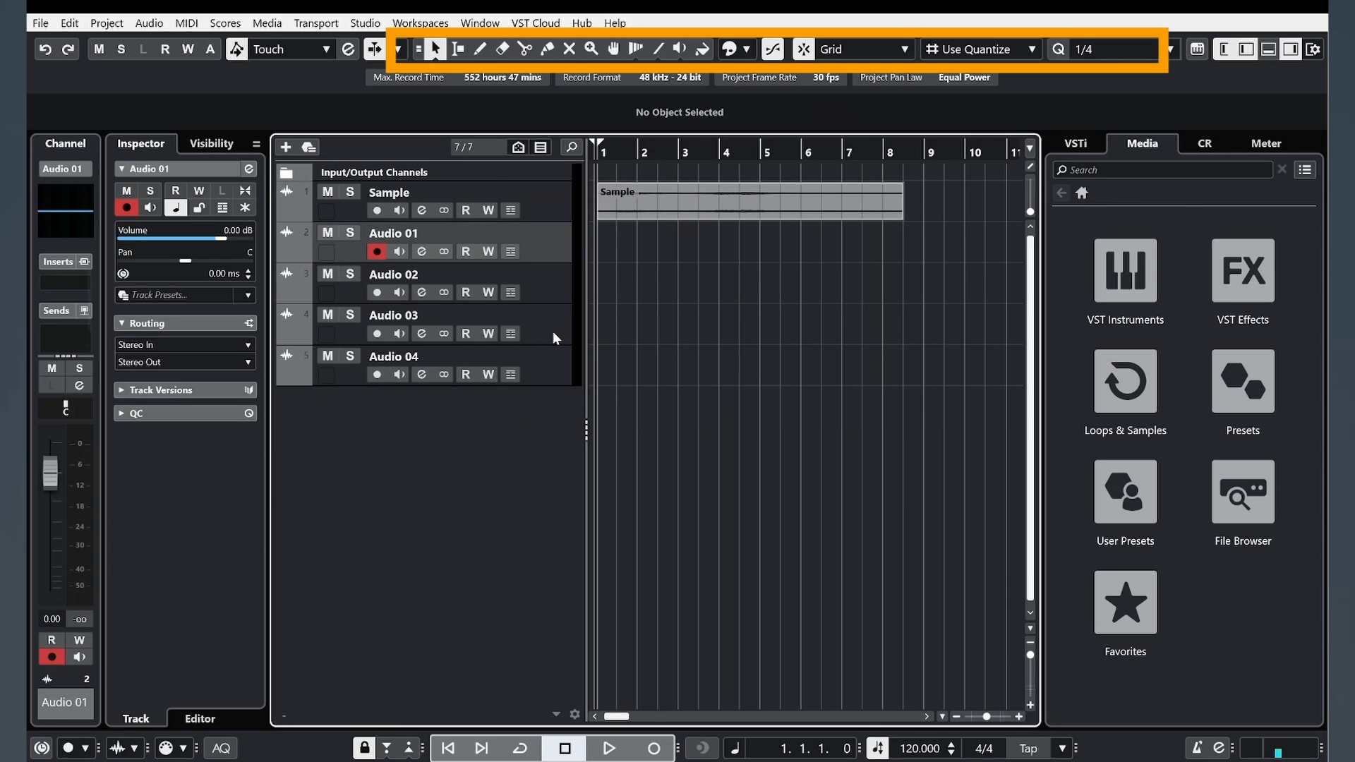
{"action": "left_click", "coordinate": [555, 365], "text": "shift"}
{"action": "right_click", "coordinate": [554, 366]}
{"action": "left_click", "coordinate": [610, 402]}
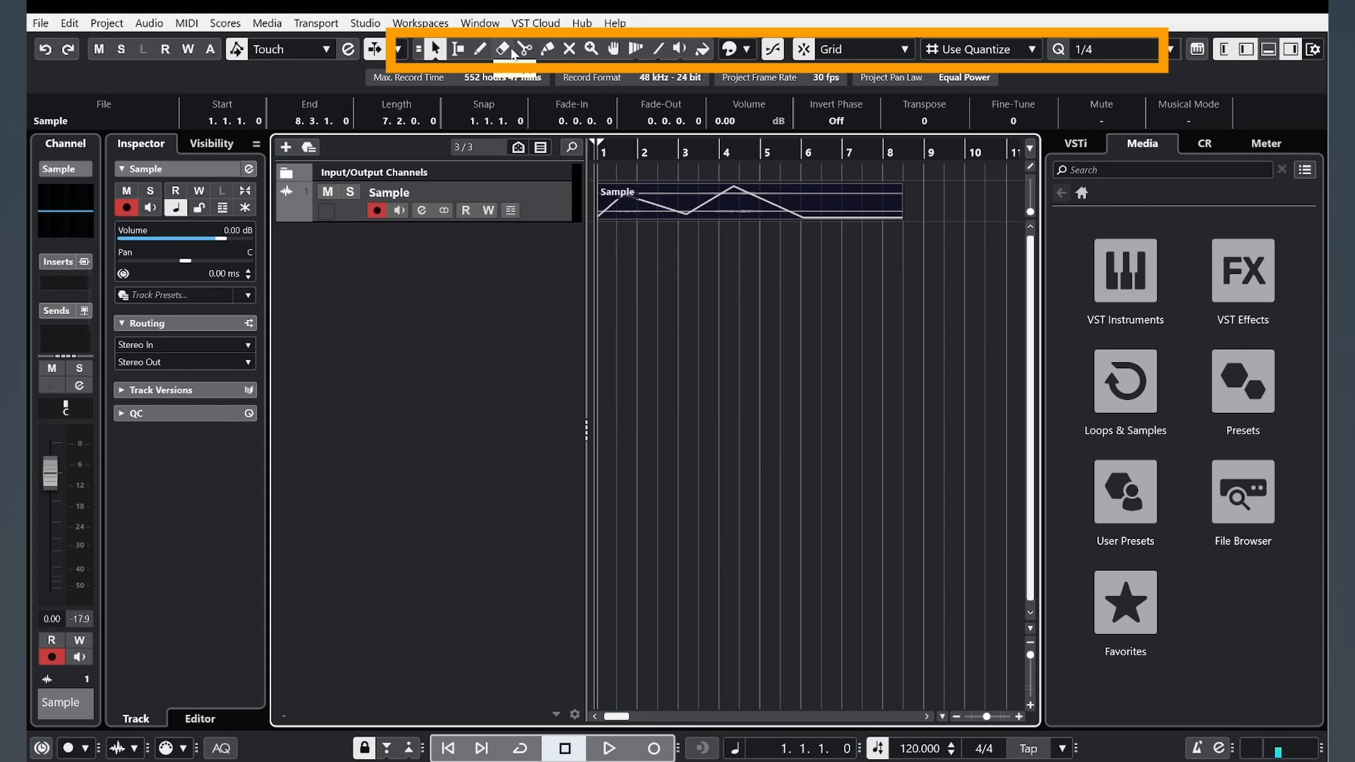
Step: Erase the Sample event with the Erase tool and undo the deletion
{"action": "left_click", "coordinate": [502, 49]}
{"action": "left_click", "coordinate": [687, 190]}
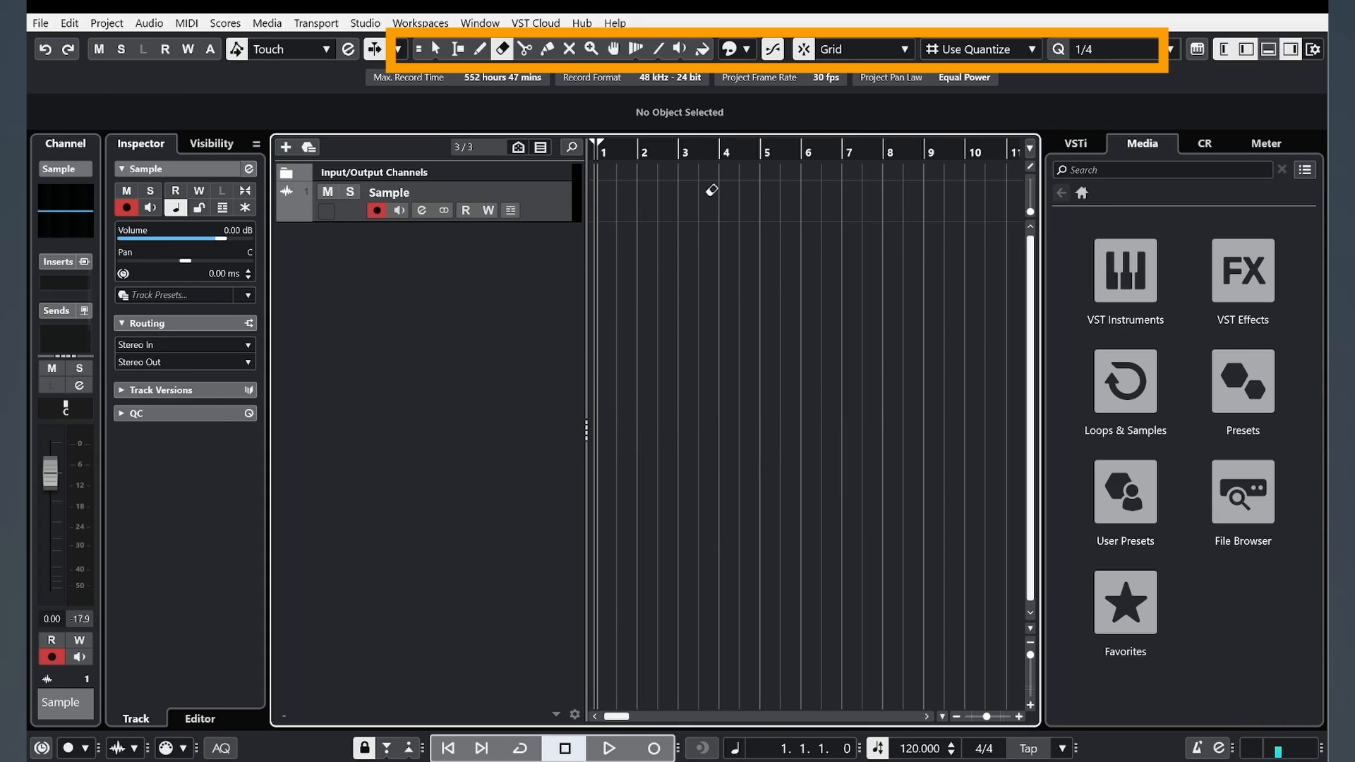
{"action": "key", "text": "ctrl+z"}
Step: Split the Sample event at bars 2, 3, 4, 5 and 6 with the Split tool
{"action": "left_click", "coordinate": [526, 50]}
{"action": "left_click", "coordinate": [640, 205]}
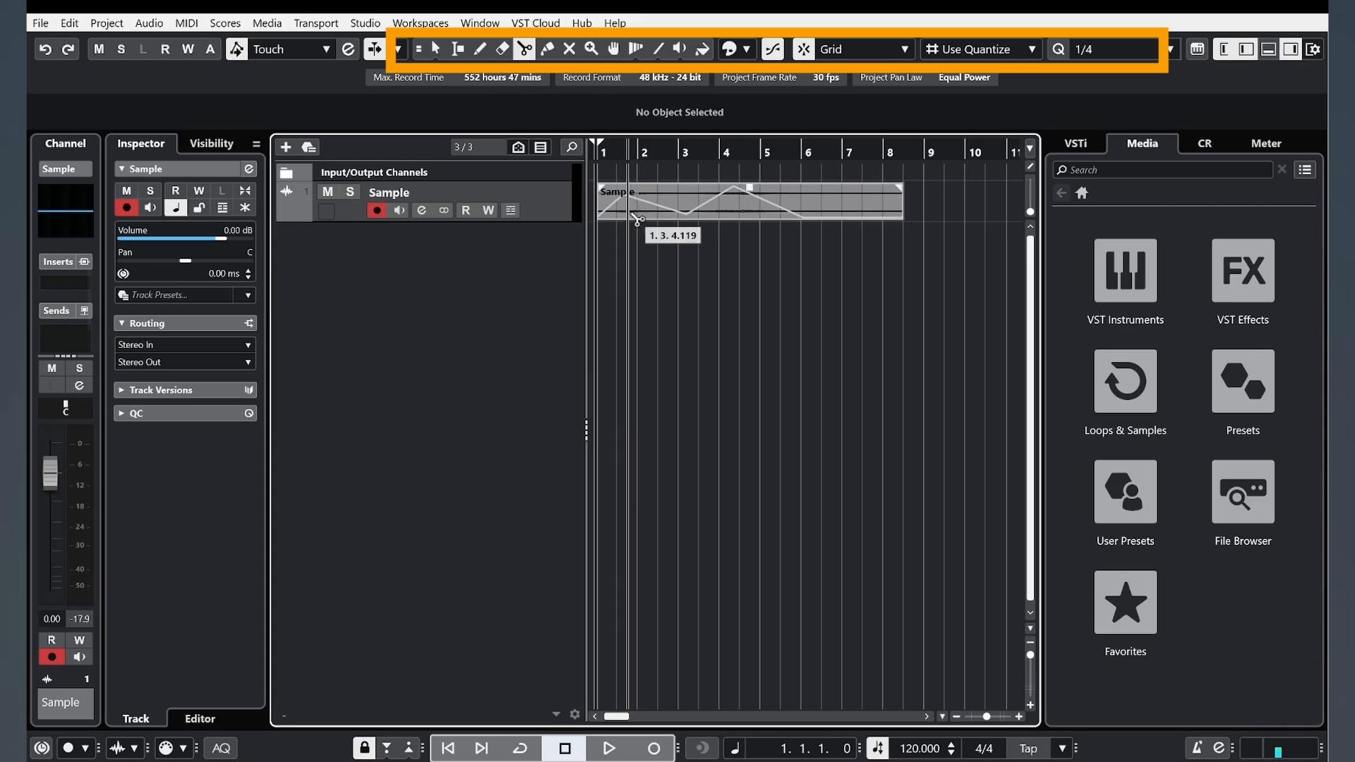
{"action": "left_click", "coordinate": [681, 205]}
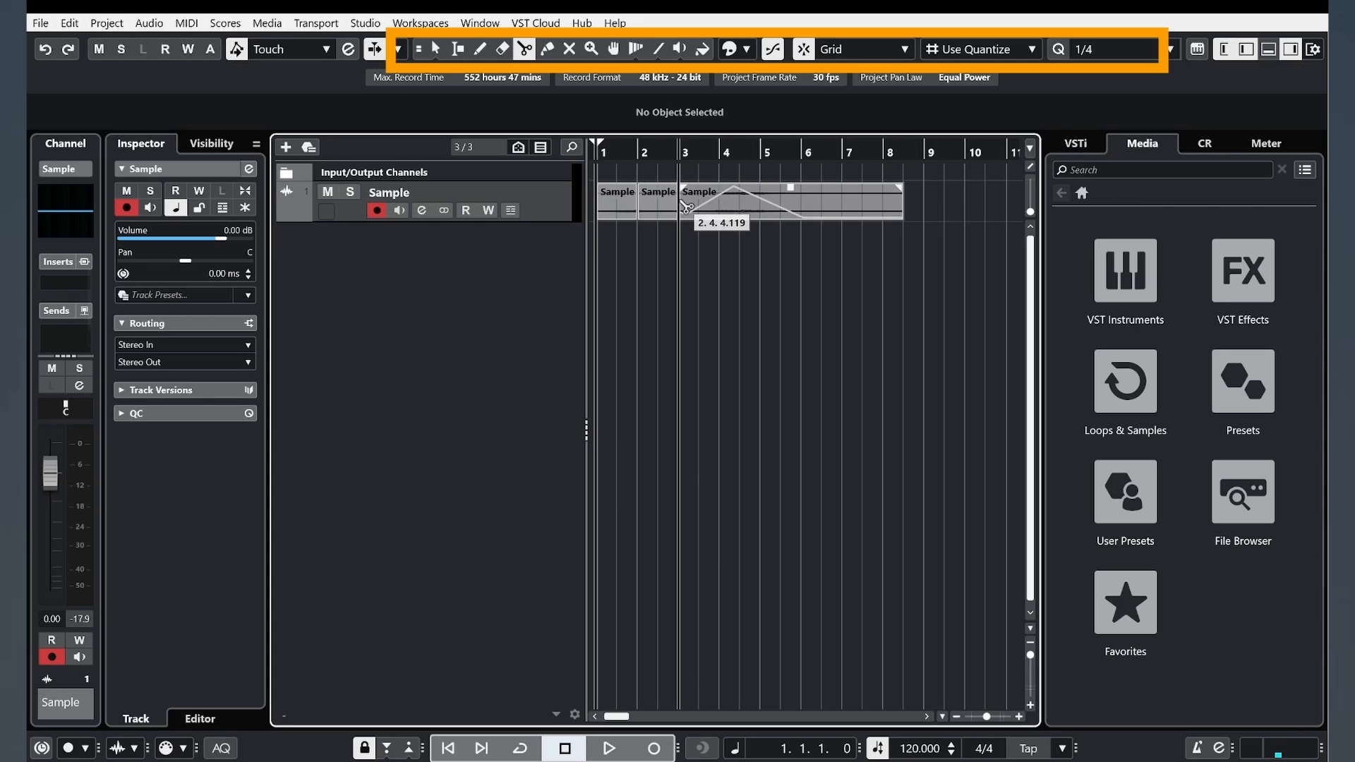
{"action": "left_click", "coordinate": [721, 204]}
{"action": "left_click", "coordinate": [762, 204]}
{"action": "left_click", "coordinate": [803, 204]}
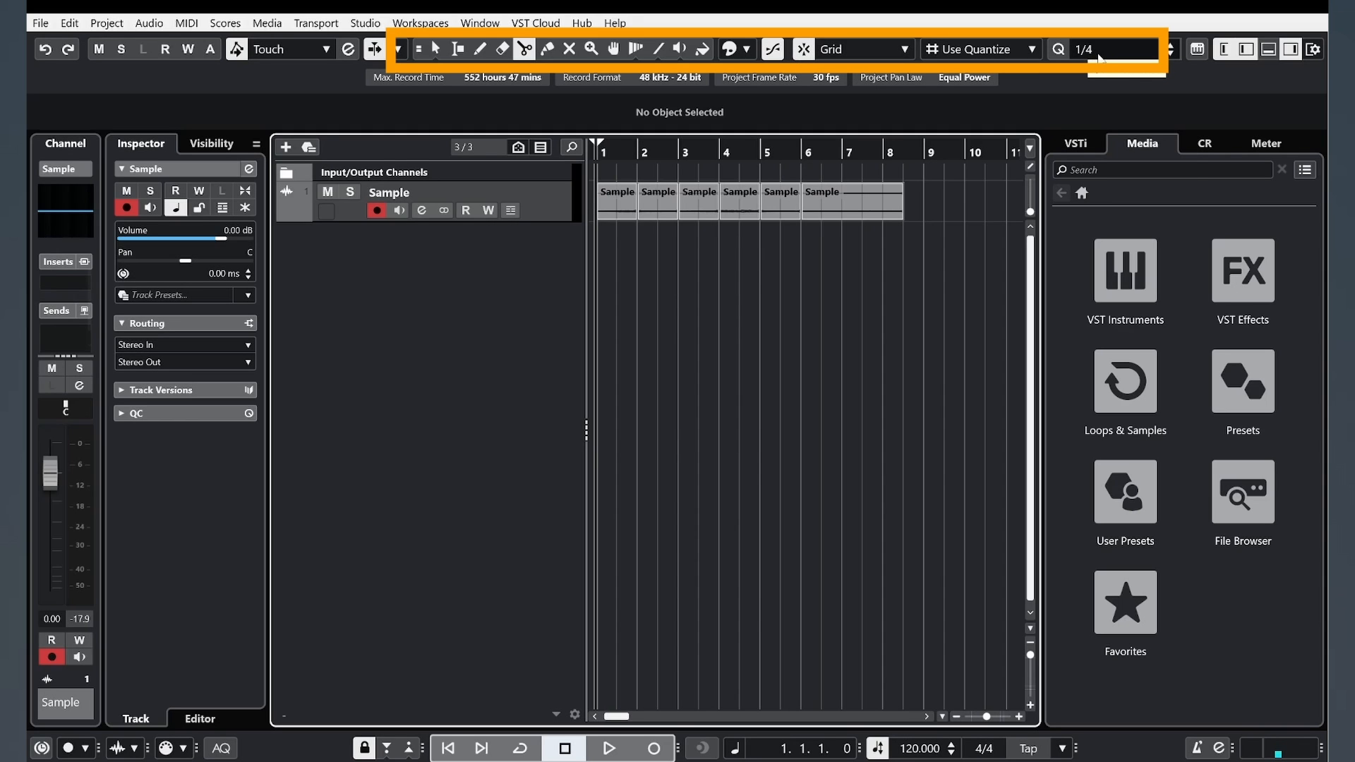
Step: Set the quantize preset to 1/1 and split the remaining Sample piece at bars 7 and 8
{"action": "left_click", "coordinate": [1098, 55]}
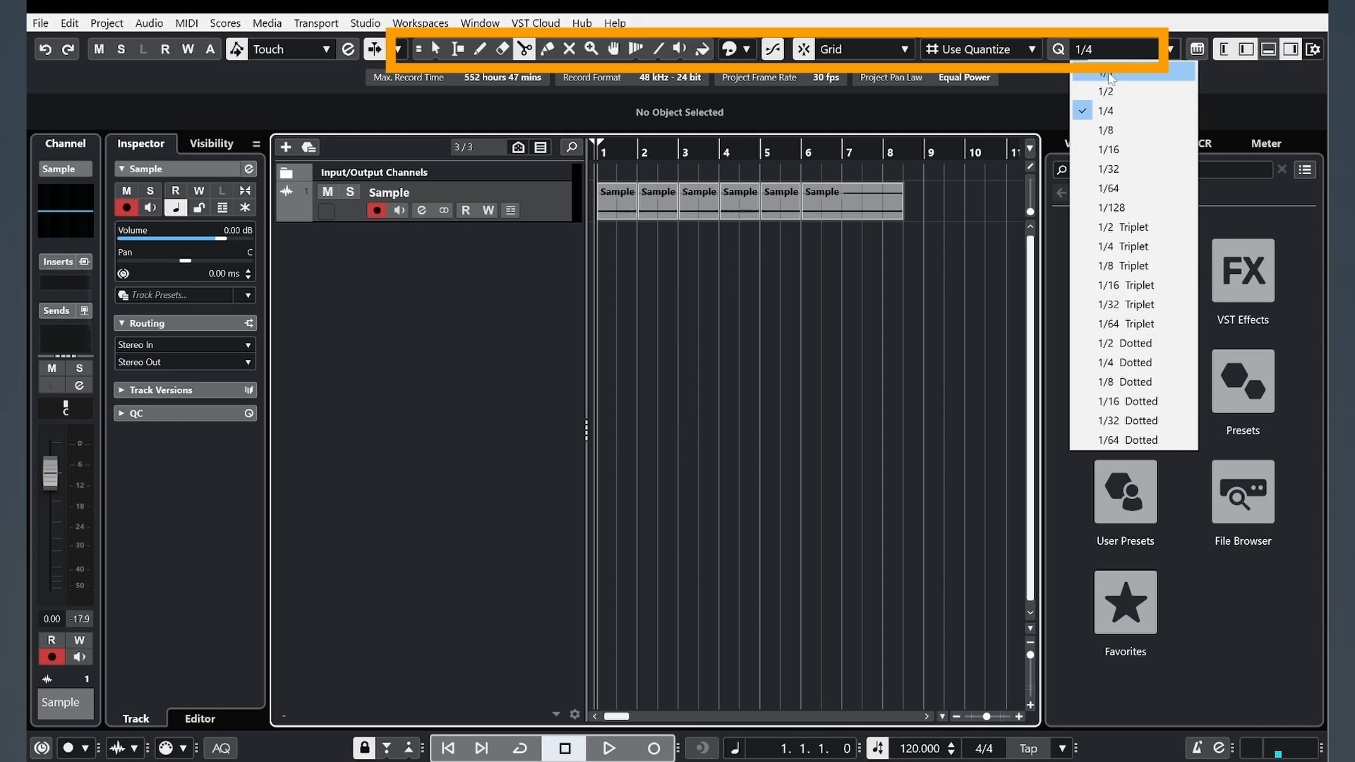
{"action": "left_click", "coordinate": [1110, 76]}
{"action": "left_click", "coordinate": [855, 200]}
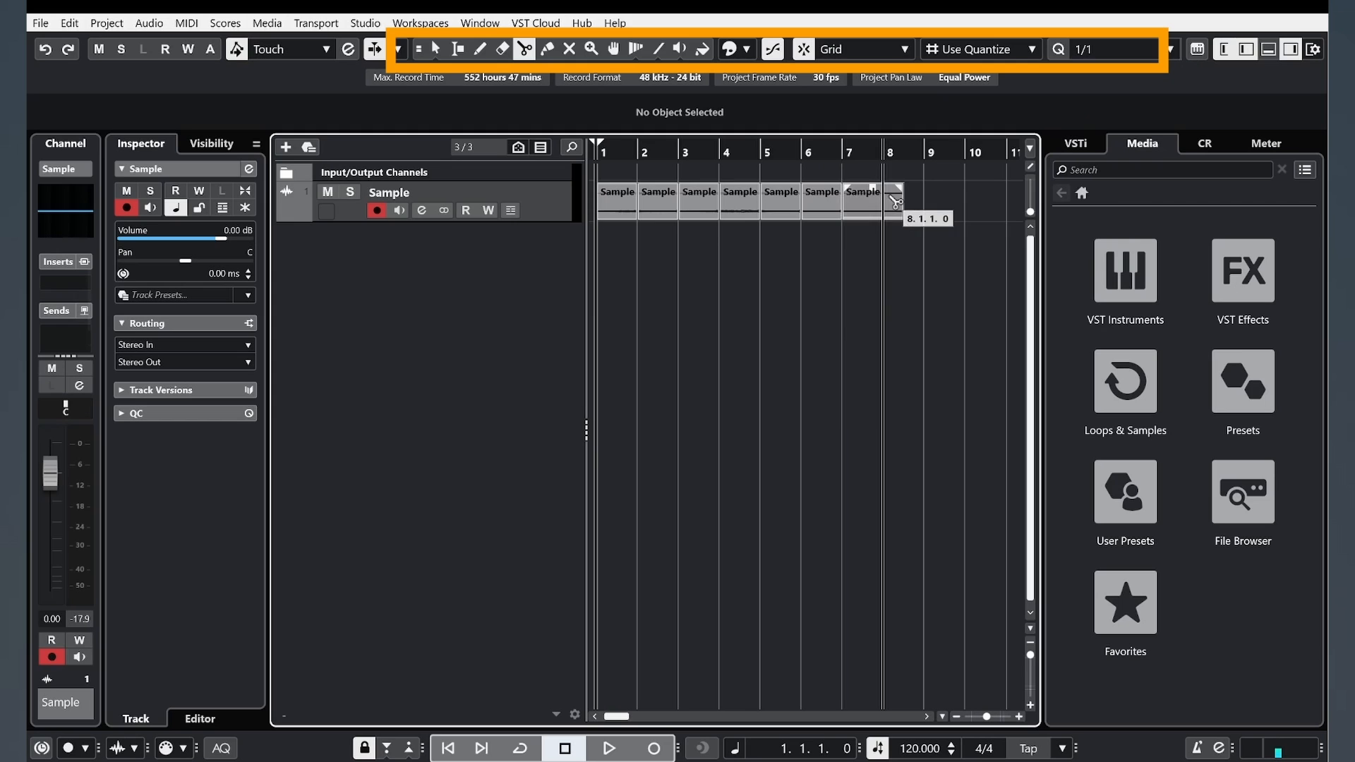
{"action": "left_click", "coordinate": [873, 201]}
Step: Set the quantize preset to 1/8 and cut the Sample pieces between bars 5 and 8 into shorter slices
{"action": "left_click", "coordinate": [1087, 47]}
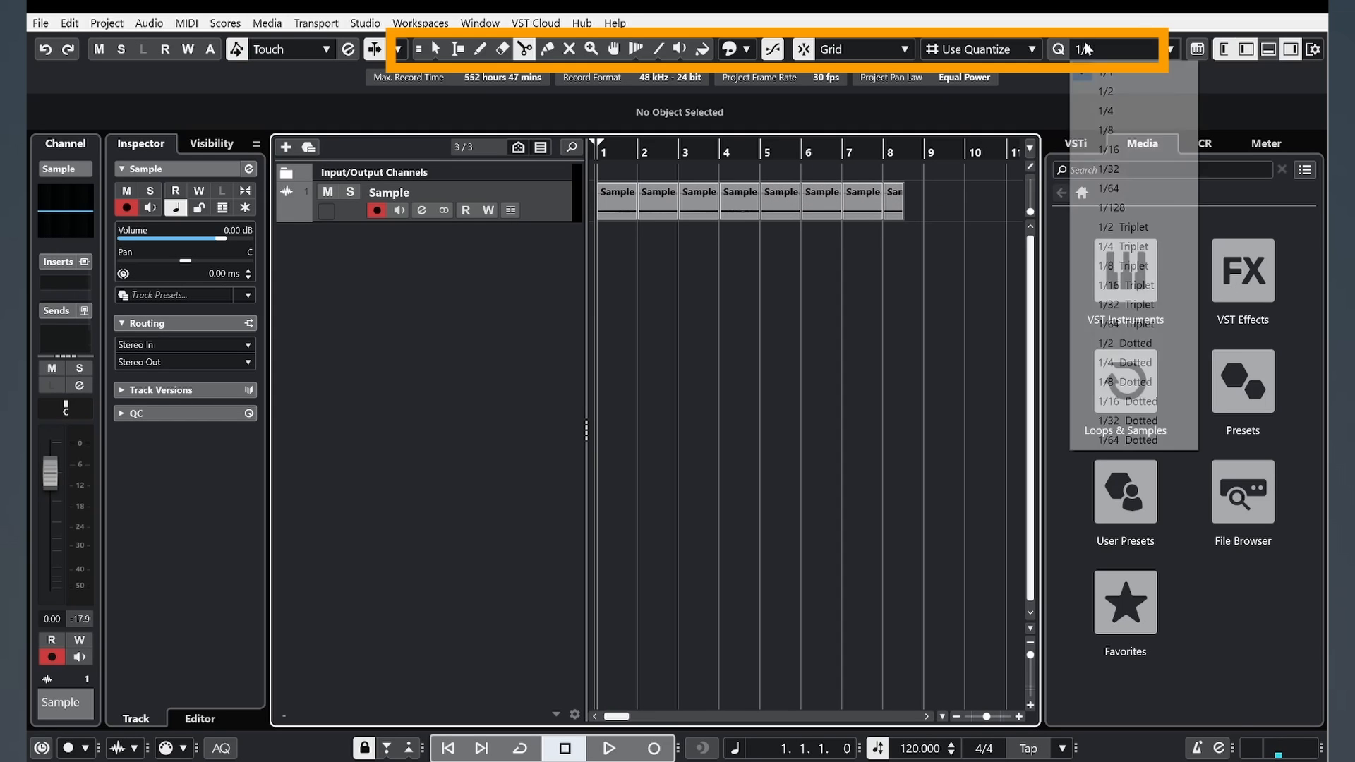
{"action": "left_click", "coordinate": [1119, 130]}
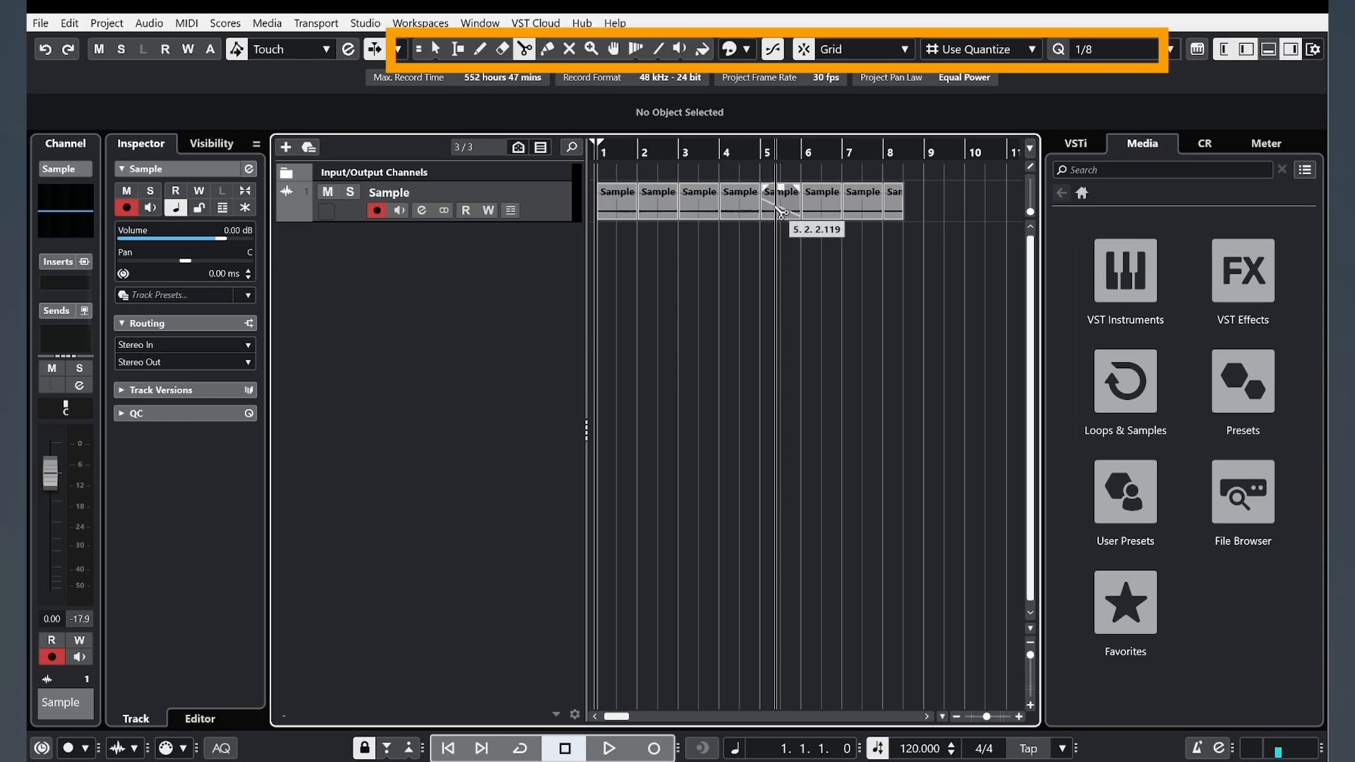
{"action": "left_click", "coordinate": [771, 207]}
{"action": "left_click", "coordinate": [776, 206]}
{"action": "left_click", "coordinate": [782, 204]}
{"action": "left_click", "coordinate": [787, 203]}
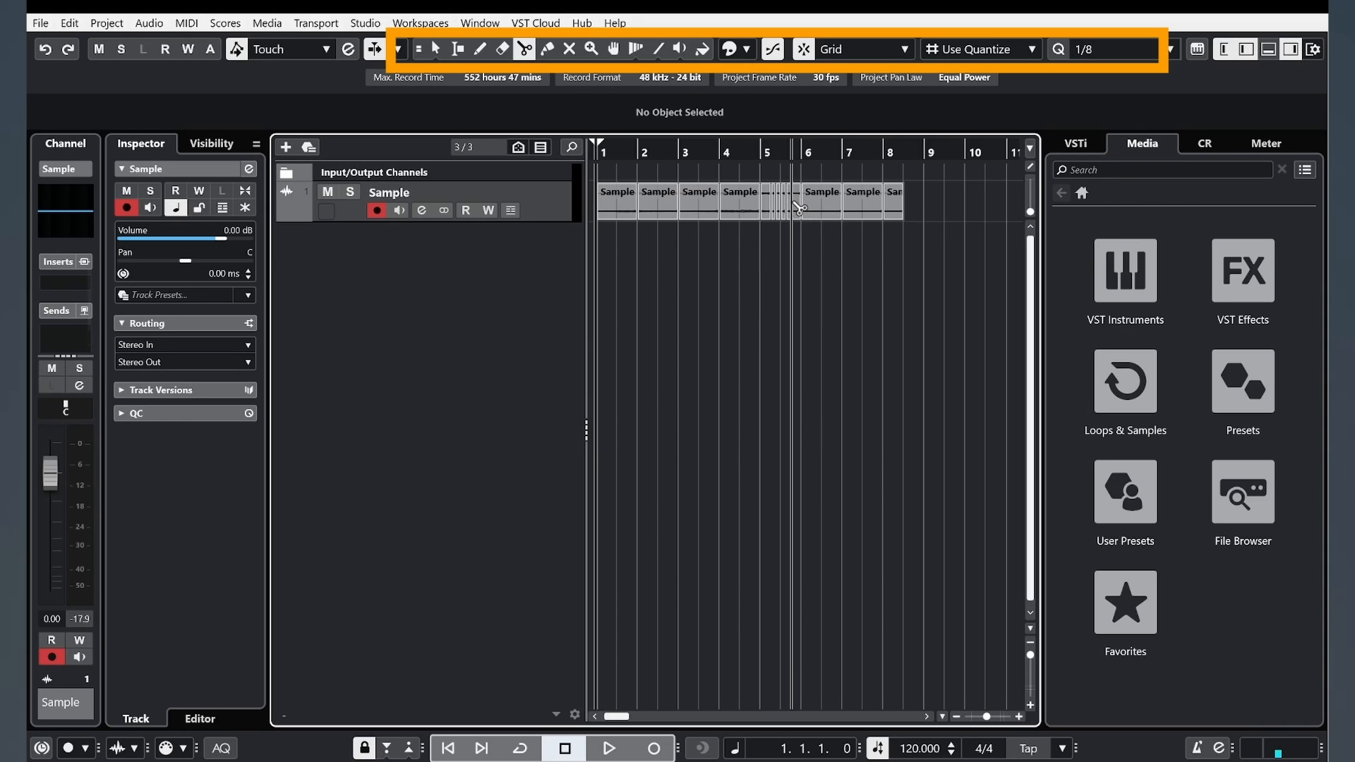
{"action": "left_click", "coordinate": [794, 203]}
{"action": "left_click", "coordinate": [797, 201]}
{"action": "left_click", "coordinate": [818, 199]}
{"action": "left_click", "coordinate": [824, 198]}
{"action": "left_click", "coordinate": [863, 197]}
{"action": "left_click", "coordinate": [868, 198]}
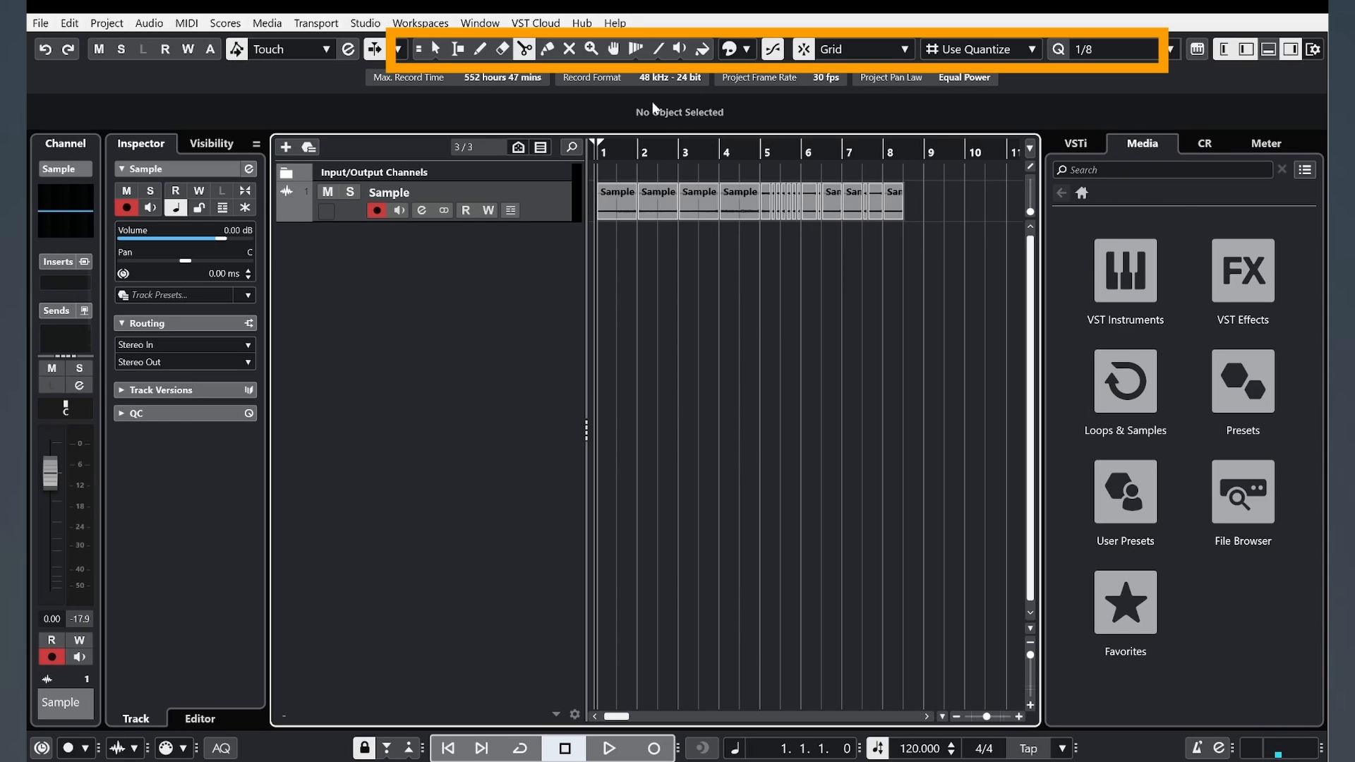
Step: Glue all the Sample slices into one event with the Glue tool, and try the Mute tool on it
{"action": "left_click", "coordinate": [548, 50]}
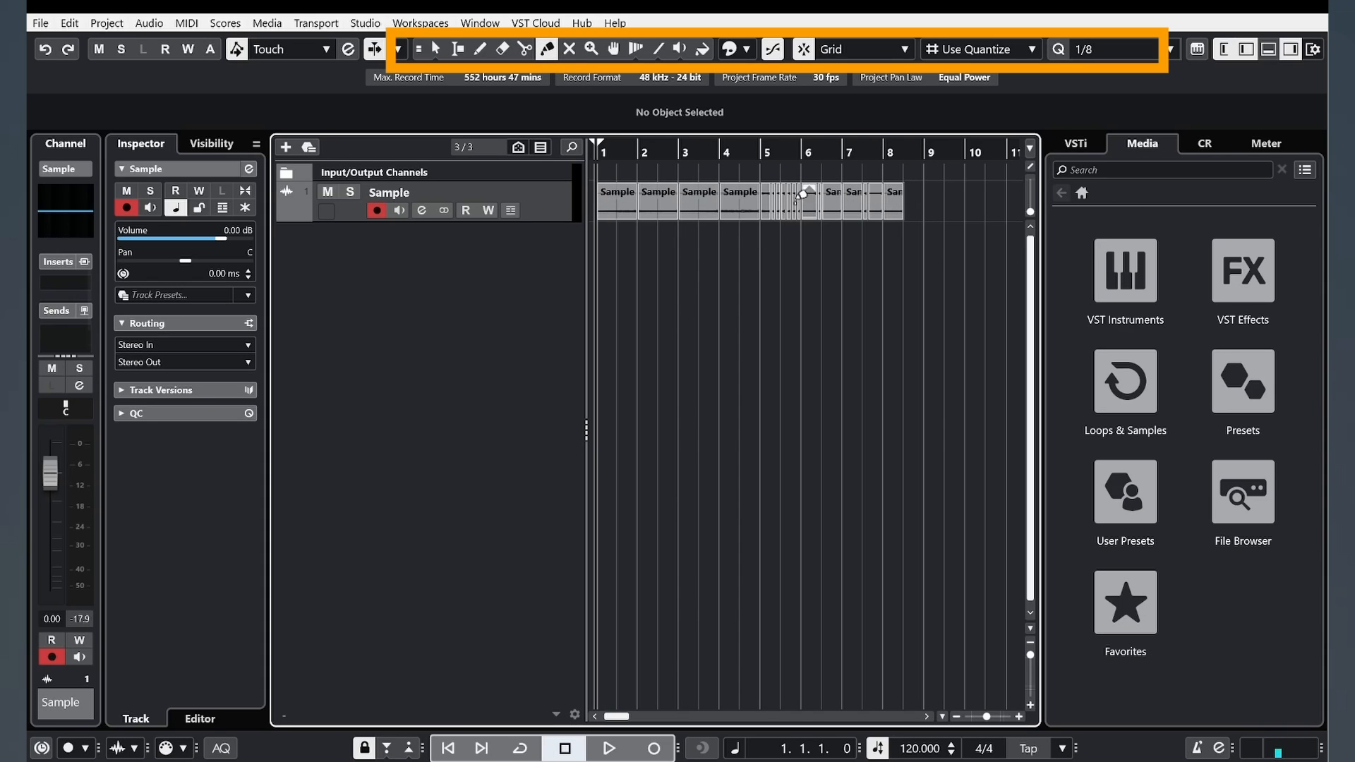
{"action": "key", "text": "ctrl+a"}
{"action": "left_click", "coordinate": [627, 203]}
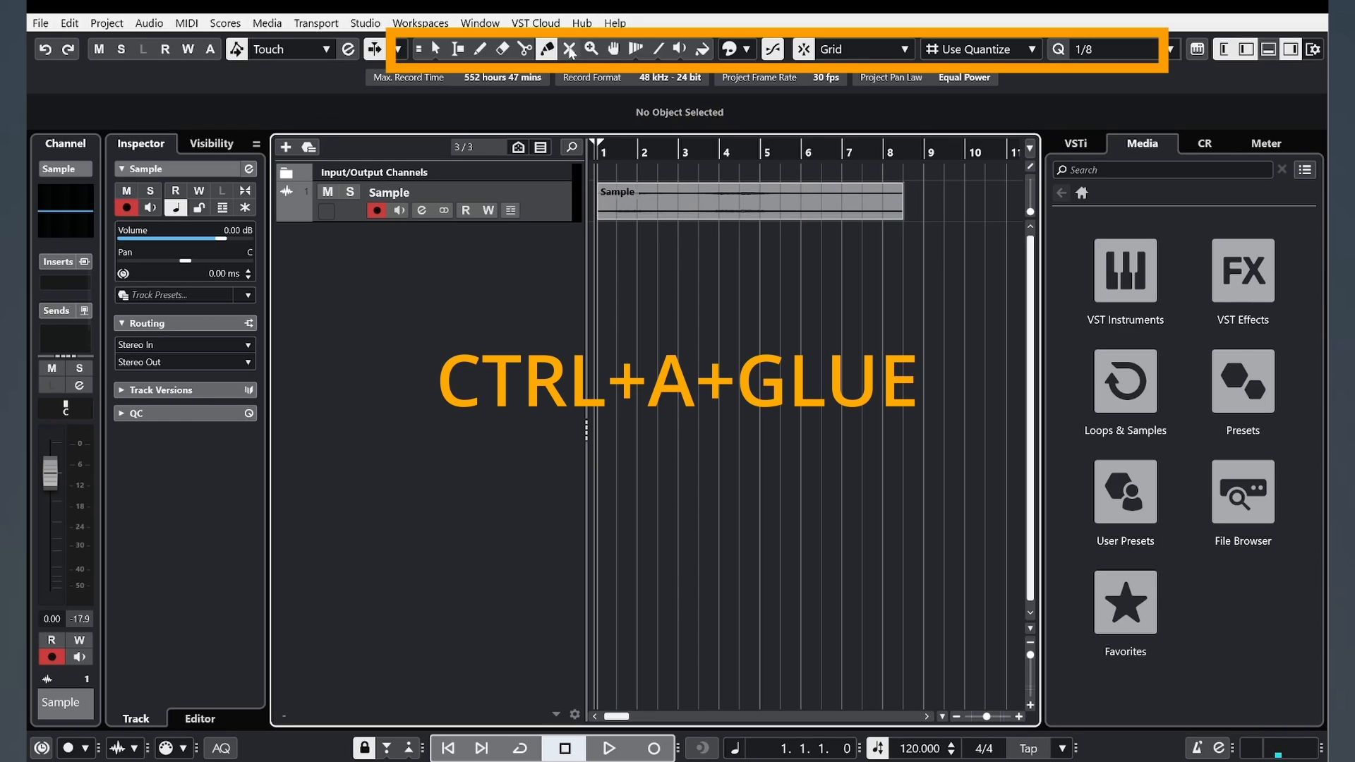
{"action": "left_click", "coordinate": [568, 49]}
{"action": "left_click", "coordinate": [707, 204]}
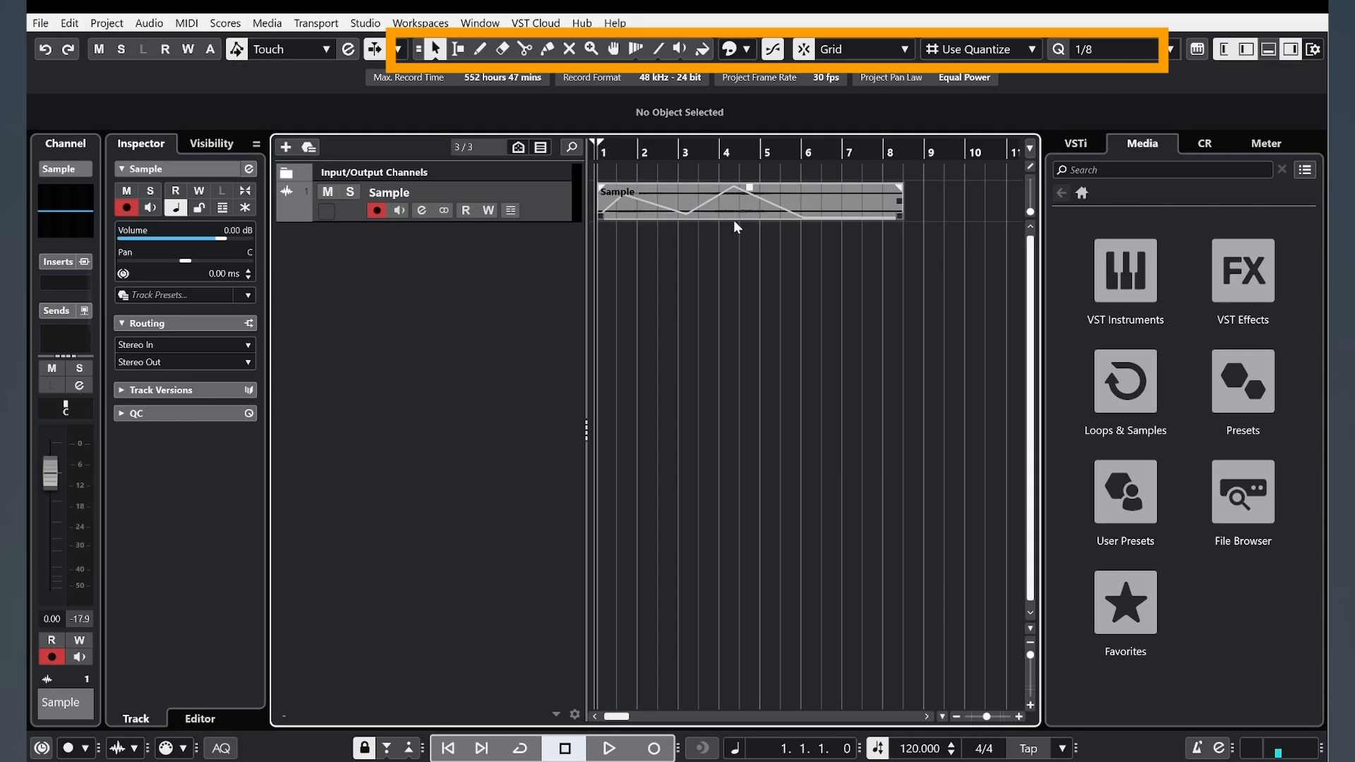
Step: Color the Sample event red and clear the selection
{"action": "left_click", "coordinate": [734, 205]}
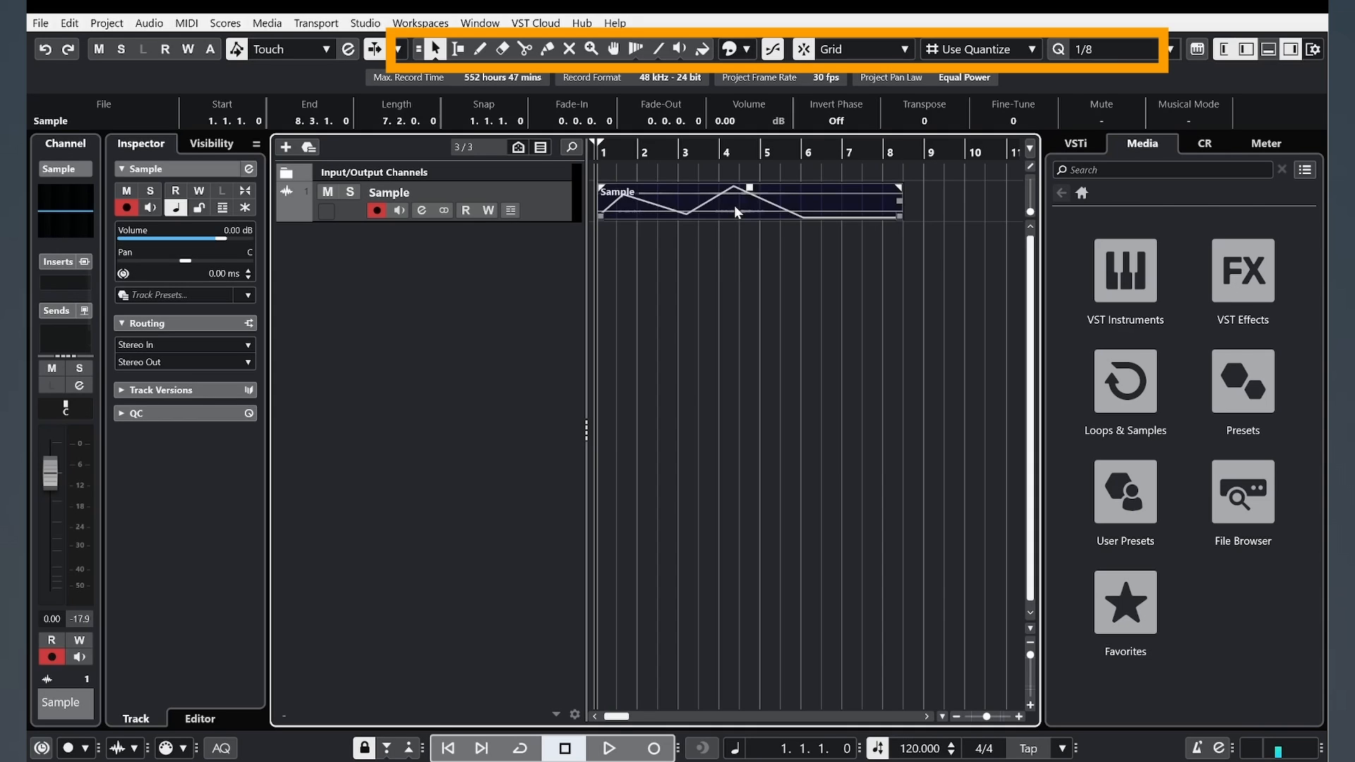
{"action": "left_click", "coordinate": [731, 55]}
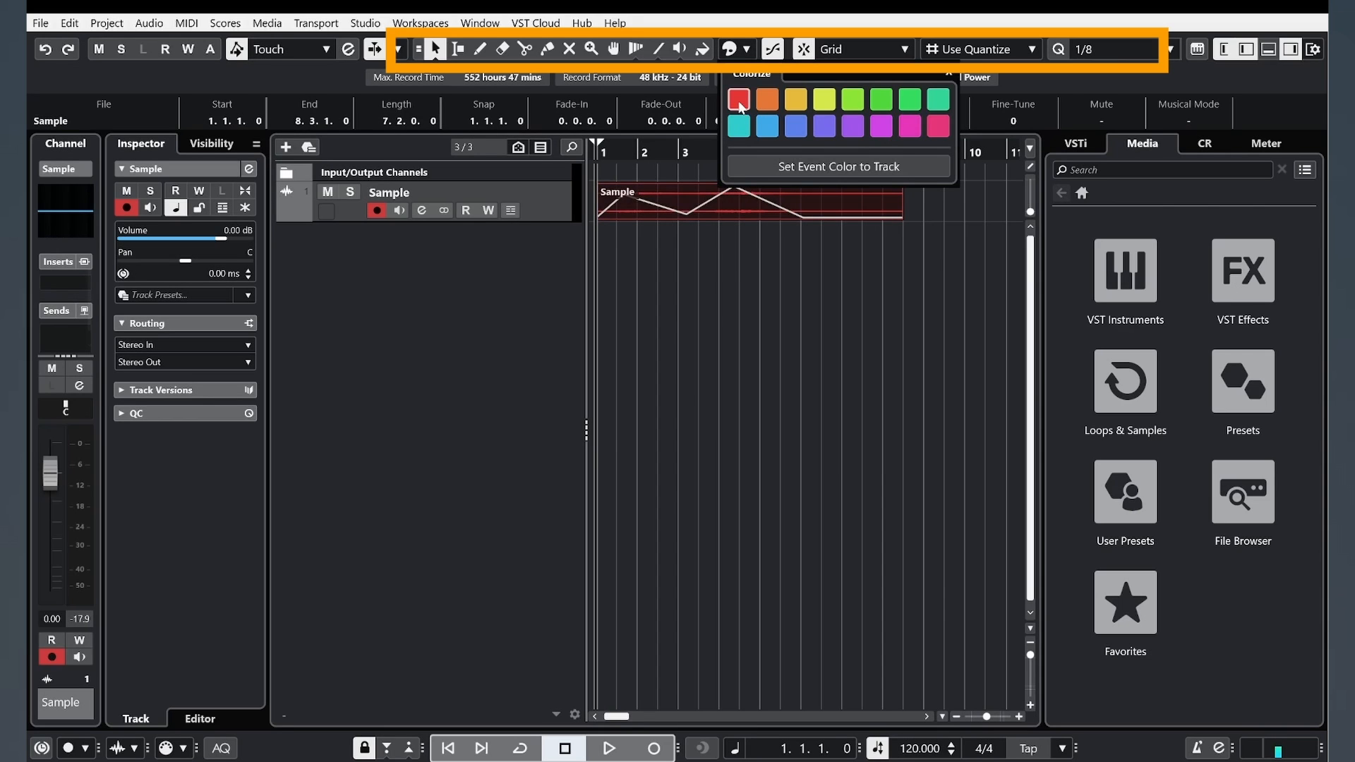
{"action": "left_click", "coordinate": [738, 101]}
{"action": "left_click", "coordinate": [708, 269]}
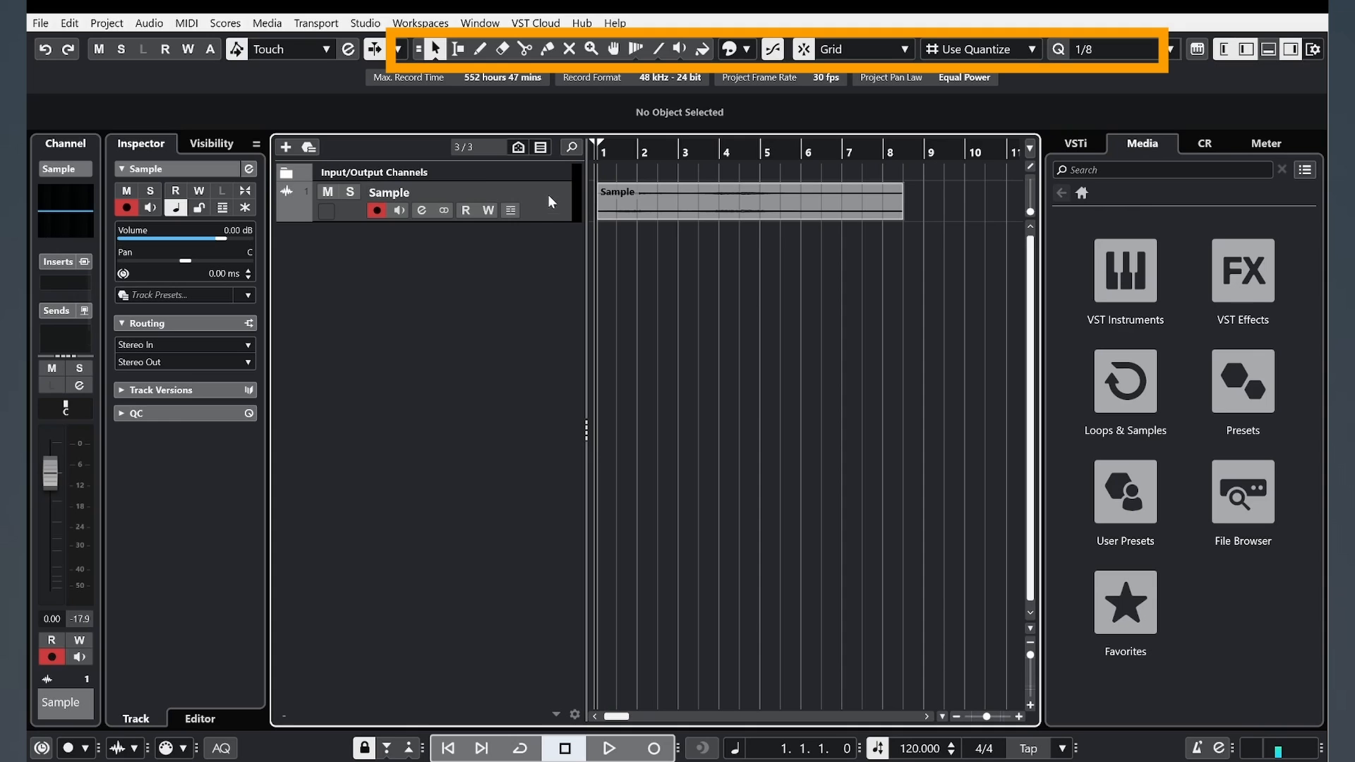
Step: Color the Sample track yellow and undo the color change
{"action": "left_click", "coordinate": [745, 49]}
{"action": "left_click", "coordinate": [795, 100]}
{"action": "left_click", "coordinate": [731, 360]}
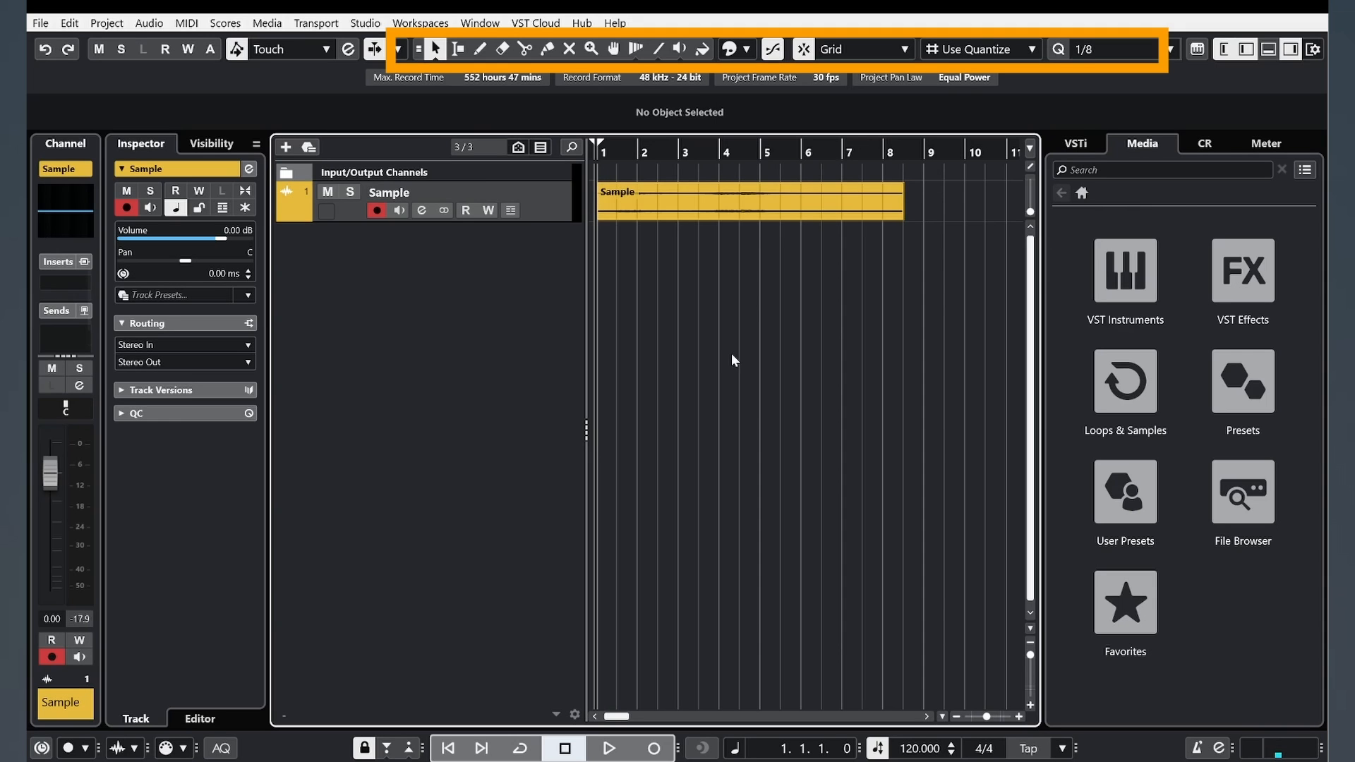
{"action": "key", "text": "ctrl+z"}
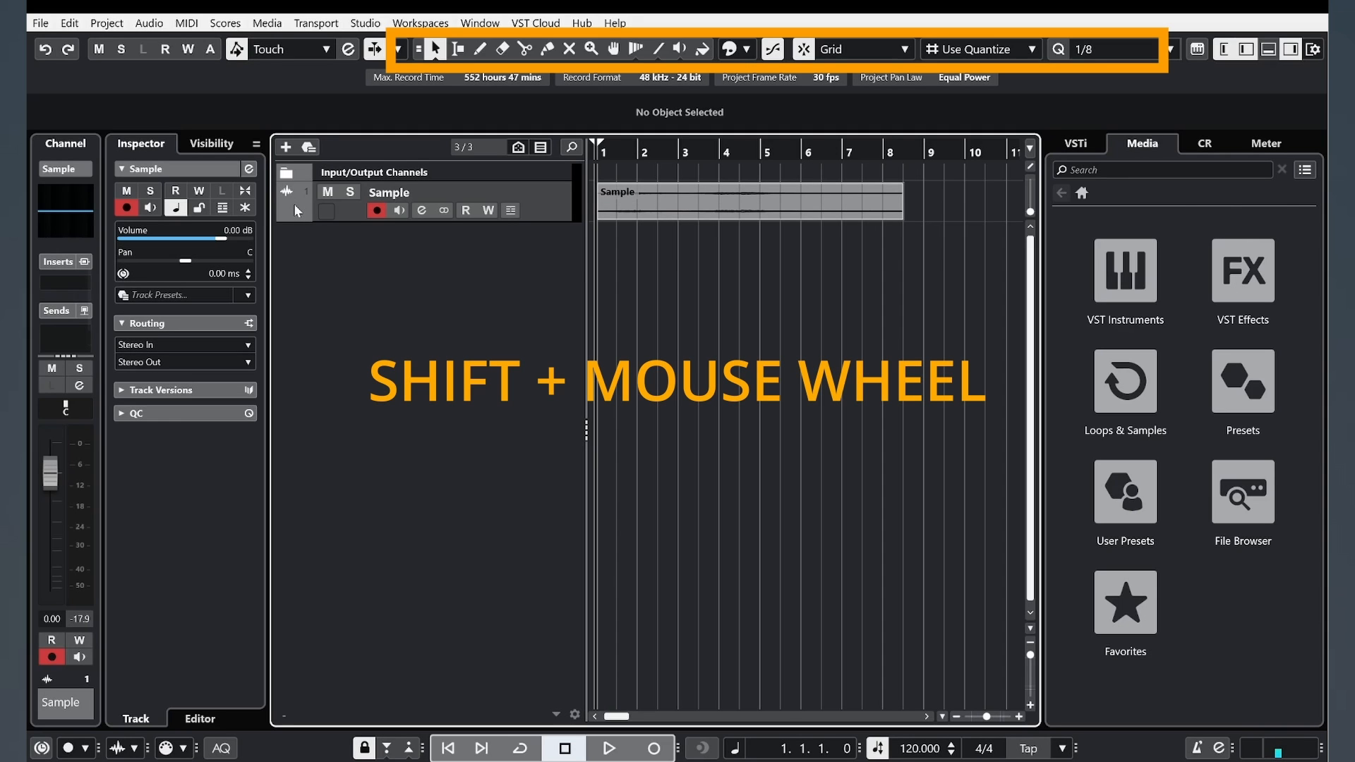
Step: Cycle the Sample track's color directly in the track list to orange
{"action": "scroll", "coordinate": [303, 200], "scroll_direction": "down", "scroll_amount": 3, "text": "shift"}
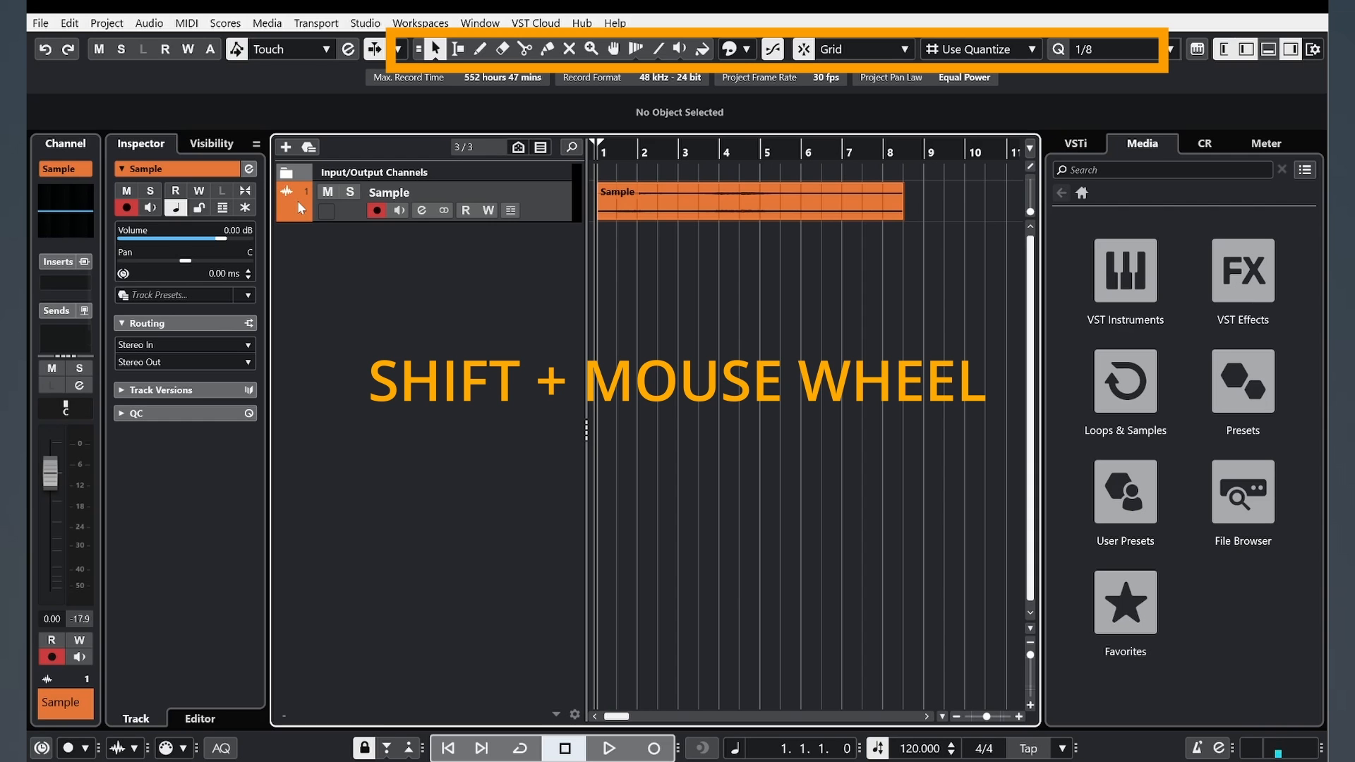
{"action": "scroll", "coordinate": [298, 203], "scroll_direction": "down", "scroll_amount": 4, "text": "shift"}
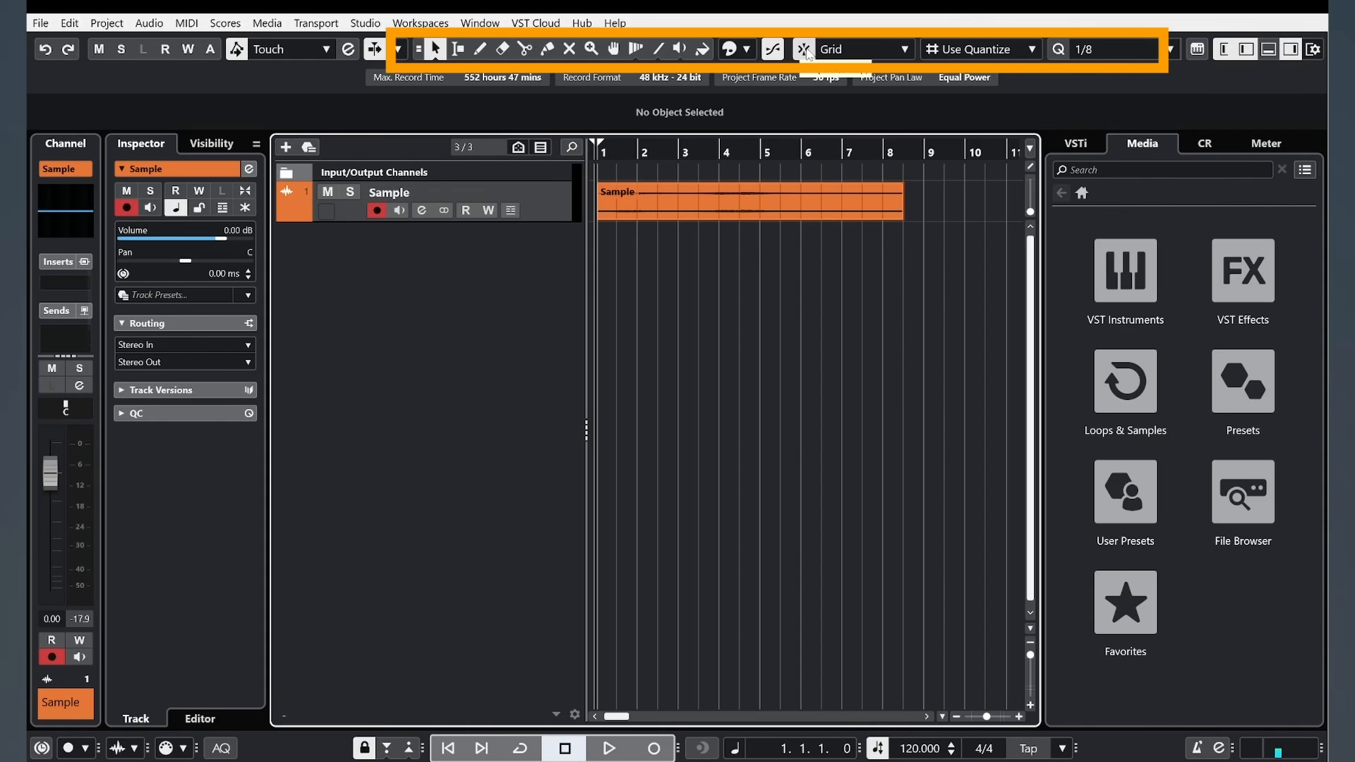
Step: Toggle Snap off and on again, leaving it enabled
{"action": "left_click", "coordinate": [806, 55]}
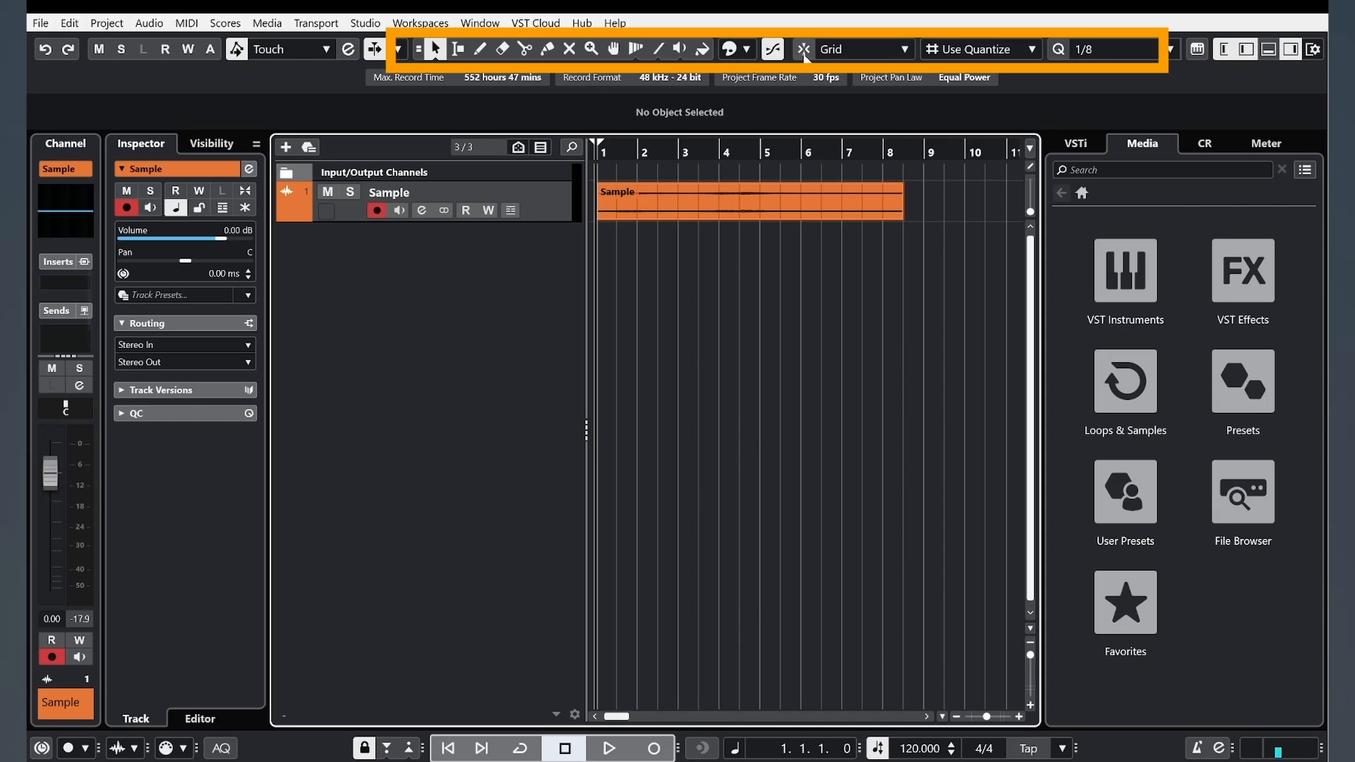
{"action": "left_click", "coordinate": [806, 55]}
{"action": "left_click", "coordinate": [804, 55]}
{"action": "left_click", "coordinate": [804, 55]}
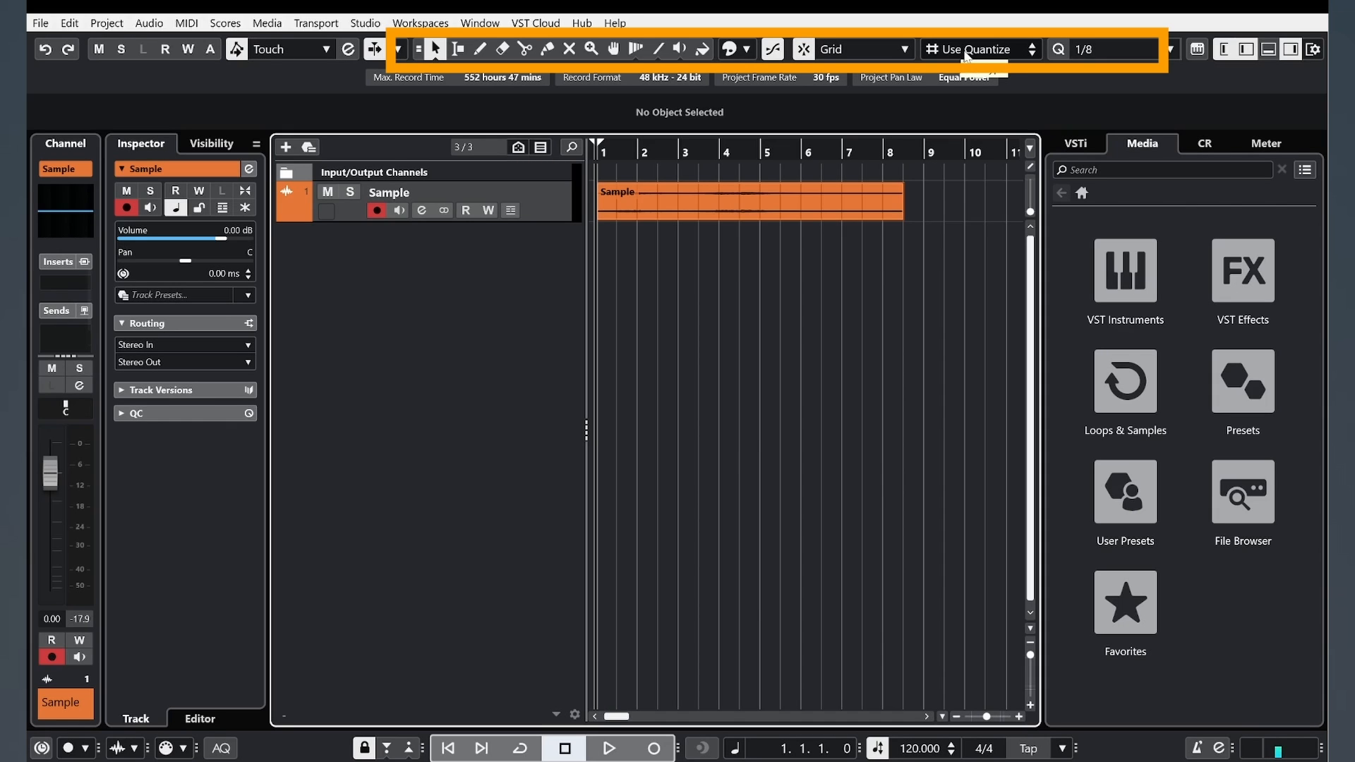
Step: Keep Use Quantize as the grid type and set the quantize preset to 1/1
{"action": "left_click", "coordinate": [986, 51]}
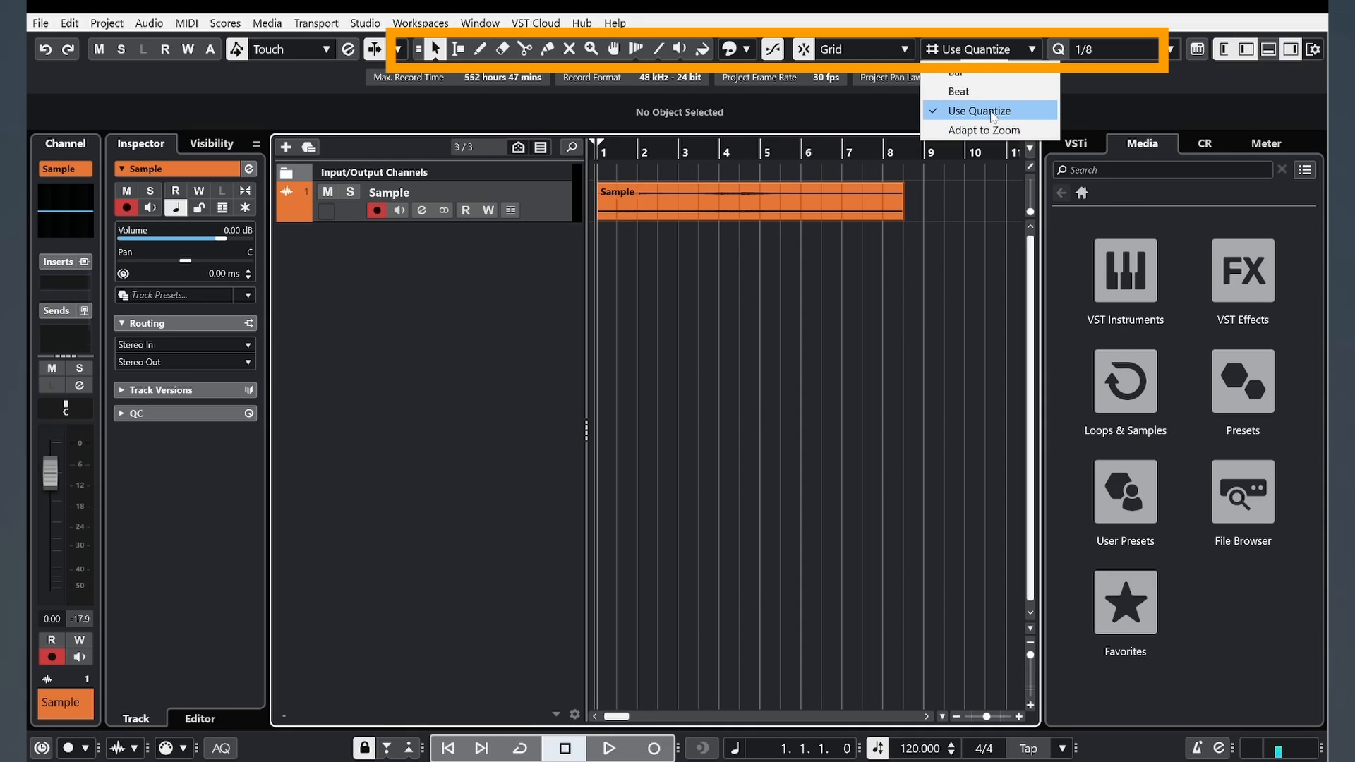
{"action": "left_click", "coordinate": [987, 111]}
{"action": "left_click", "coordinate": [1100, 49]}
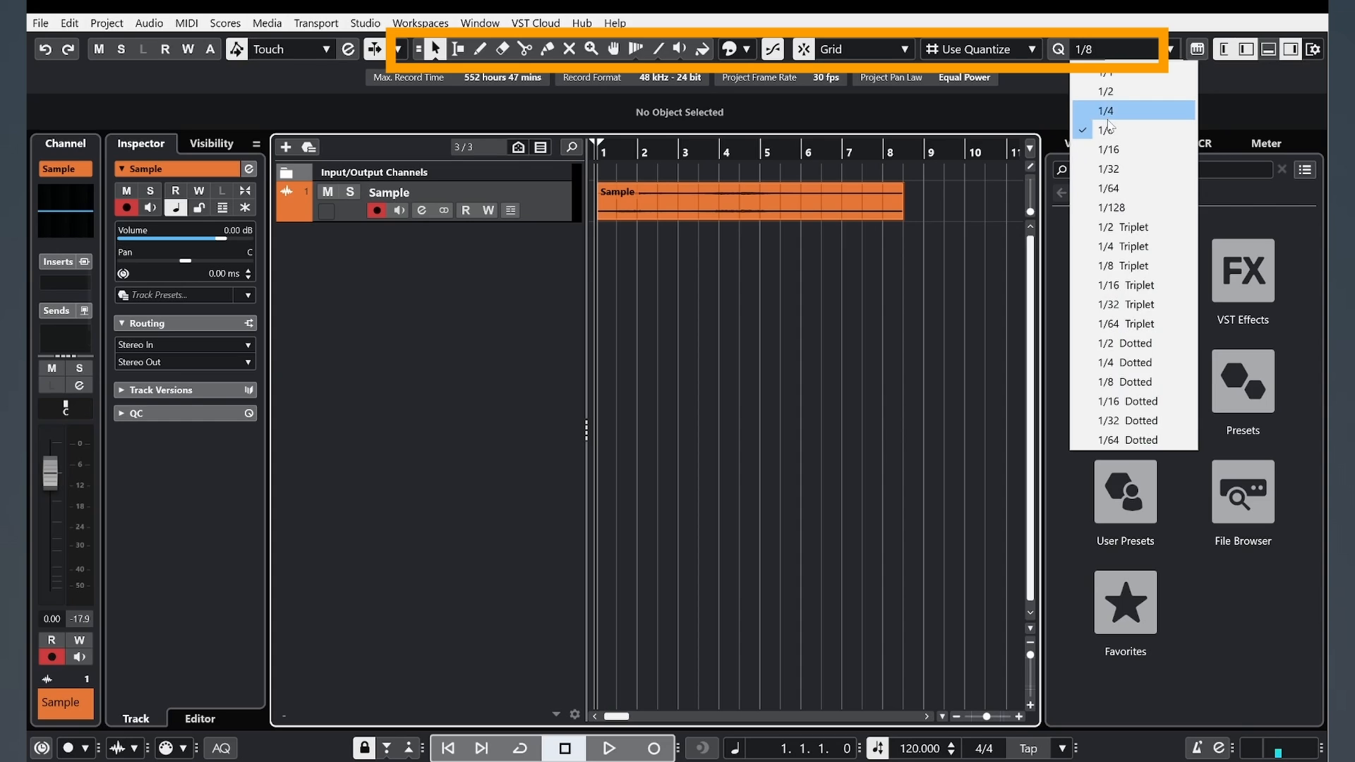
{"action": "left_click", "coordinate": [1105, 113]}
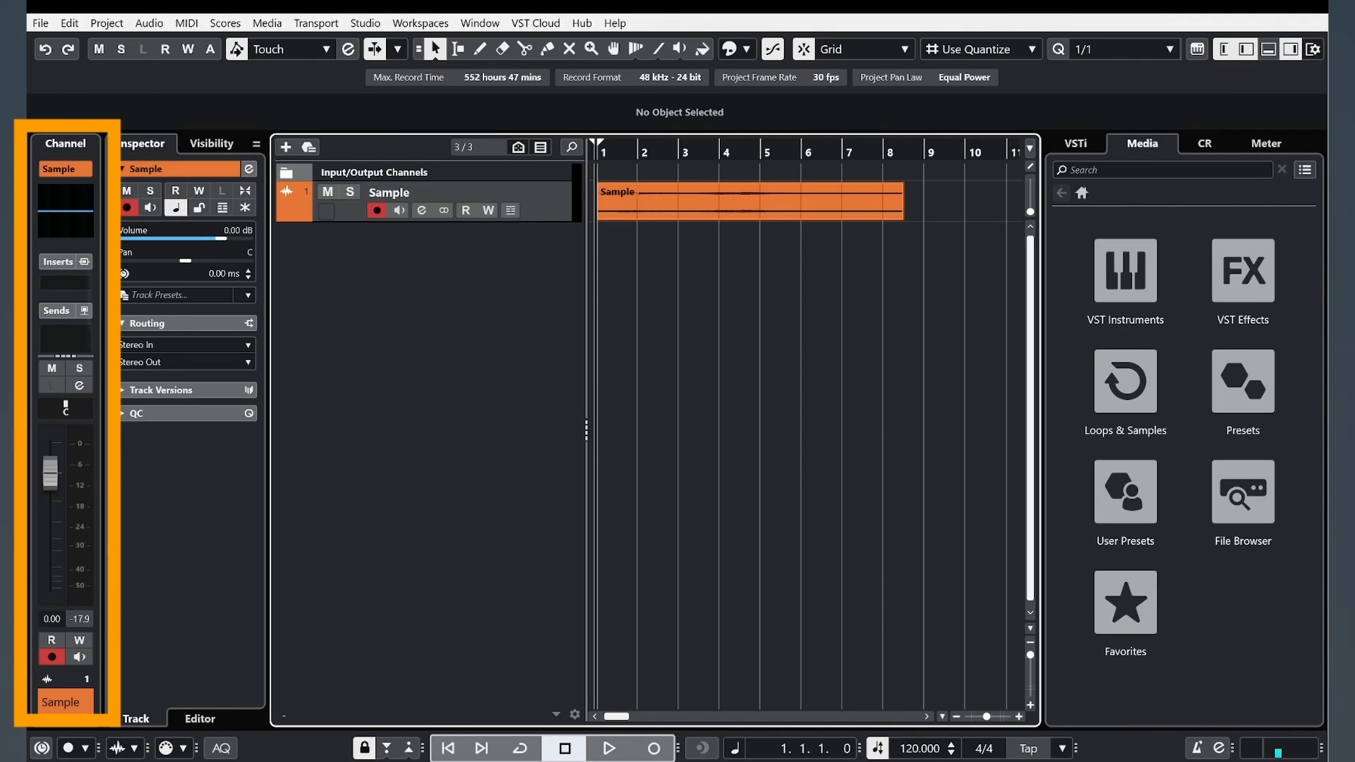
Step: Hide the channel strip zone and the Inspector zone of the project window, and show both again
{"action": "left_click", "coordinate": [1246, 49]}
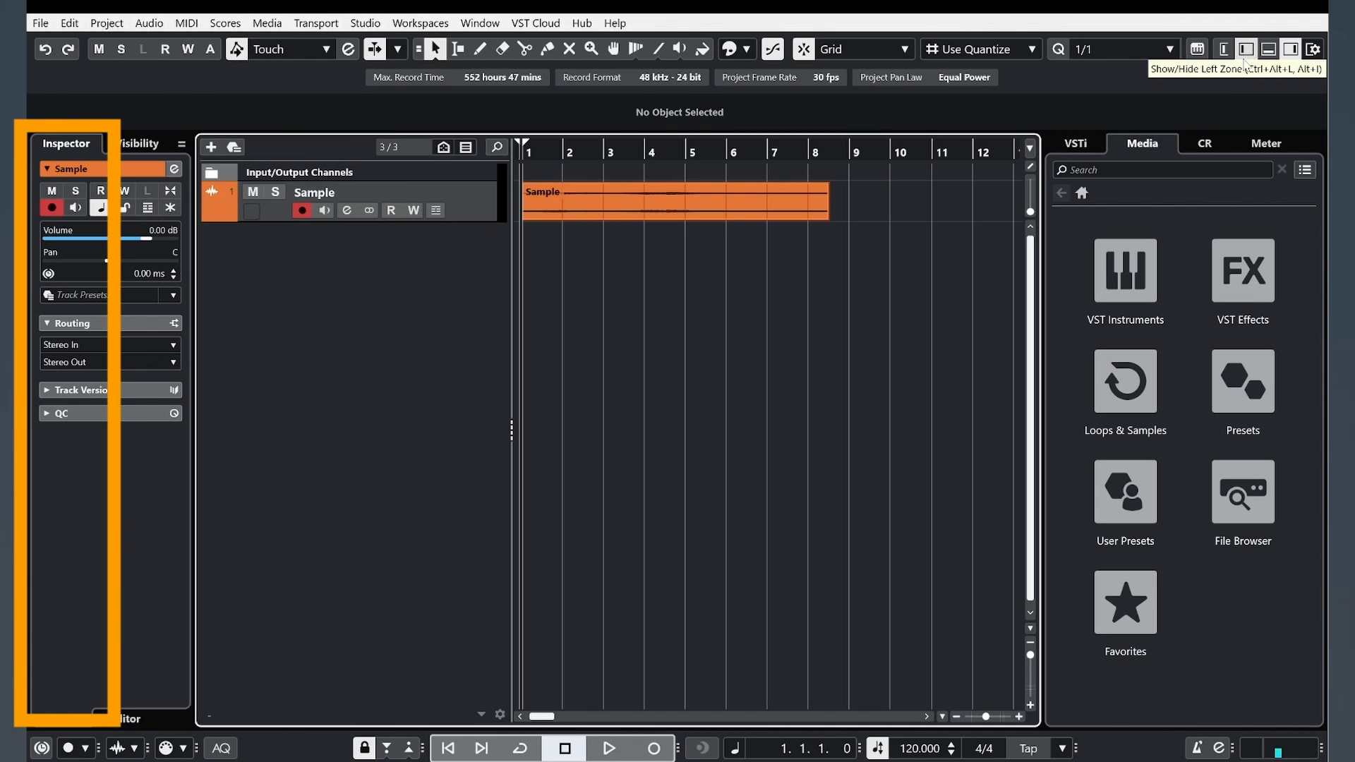
{"action": "left_click", "coordinate": [1246, 51]}
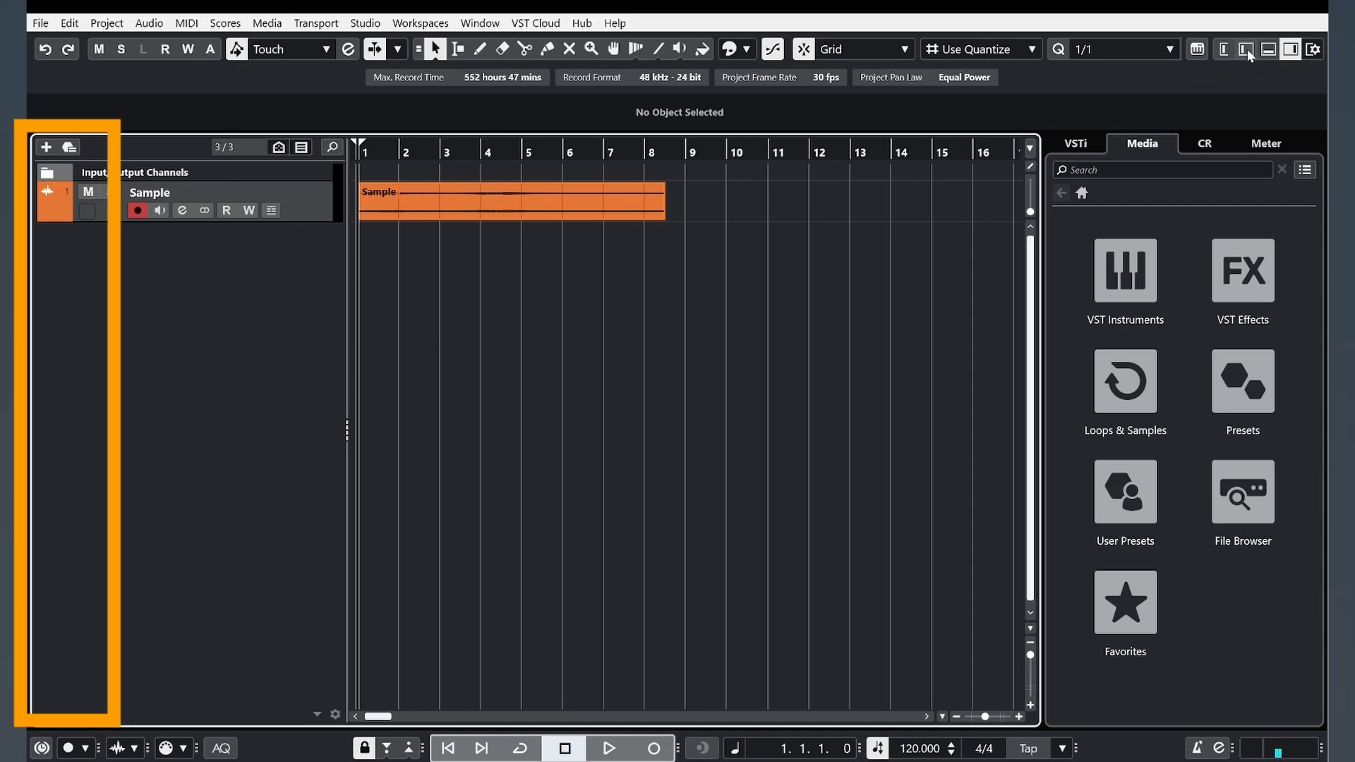
{"action": "left_click", "coordinate": [1247, 49]}
{"action": "left_click", "coordinate": [1225, 48]}
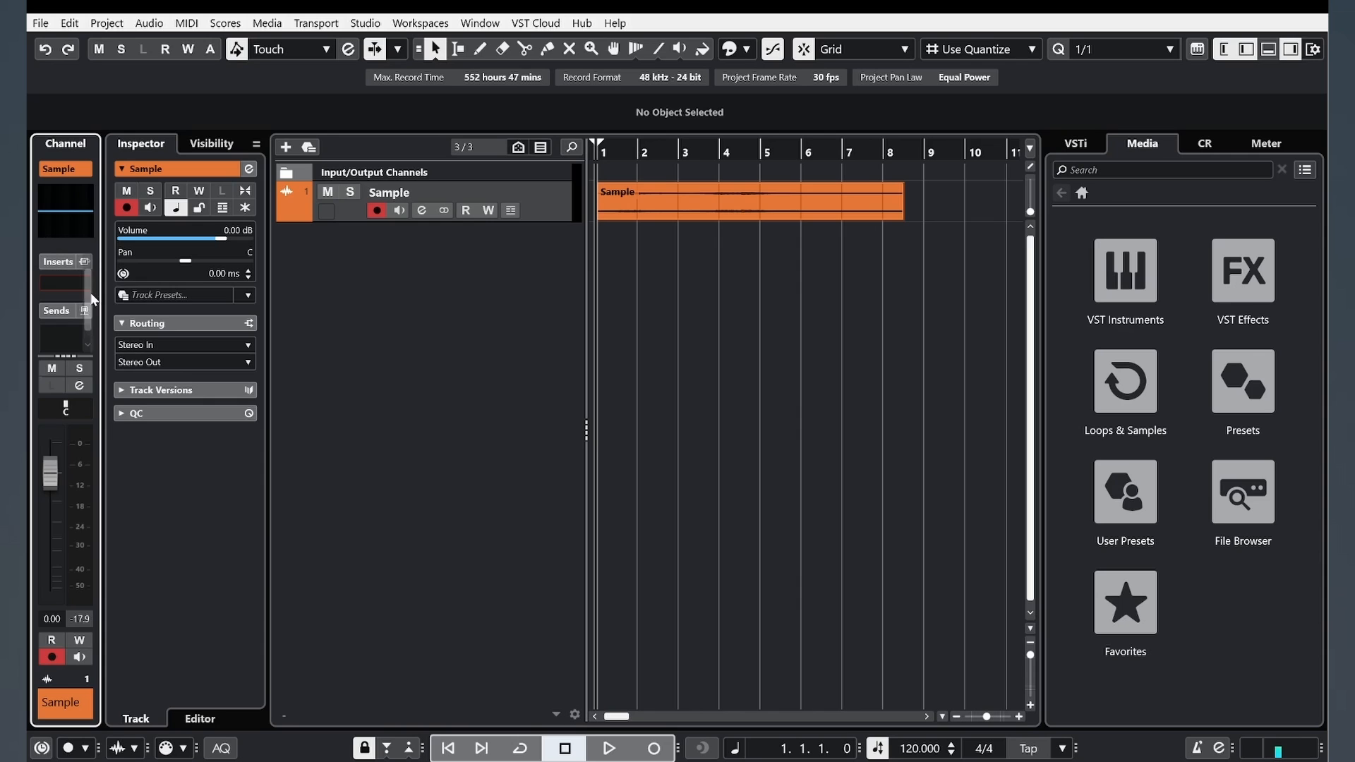
Step: Add the Bitcrusher distortion effect to the first insert slot of the Sample channel and close its window
{"action": "left_click", "coordinate": [70, 282]}
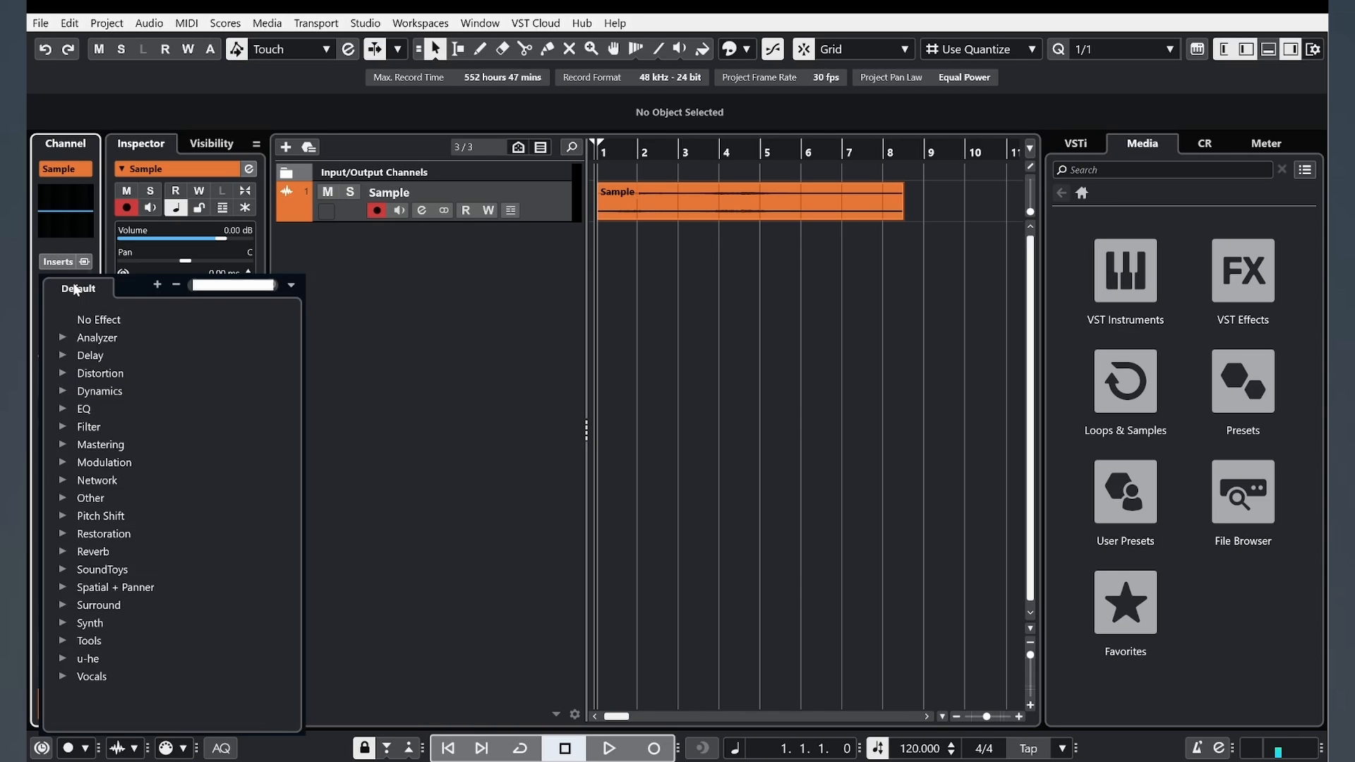
{"action": "left_click", "coordinate": [61, 373]}
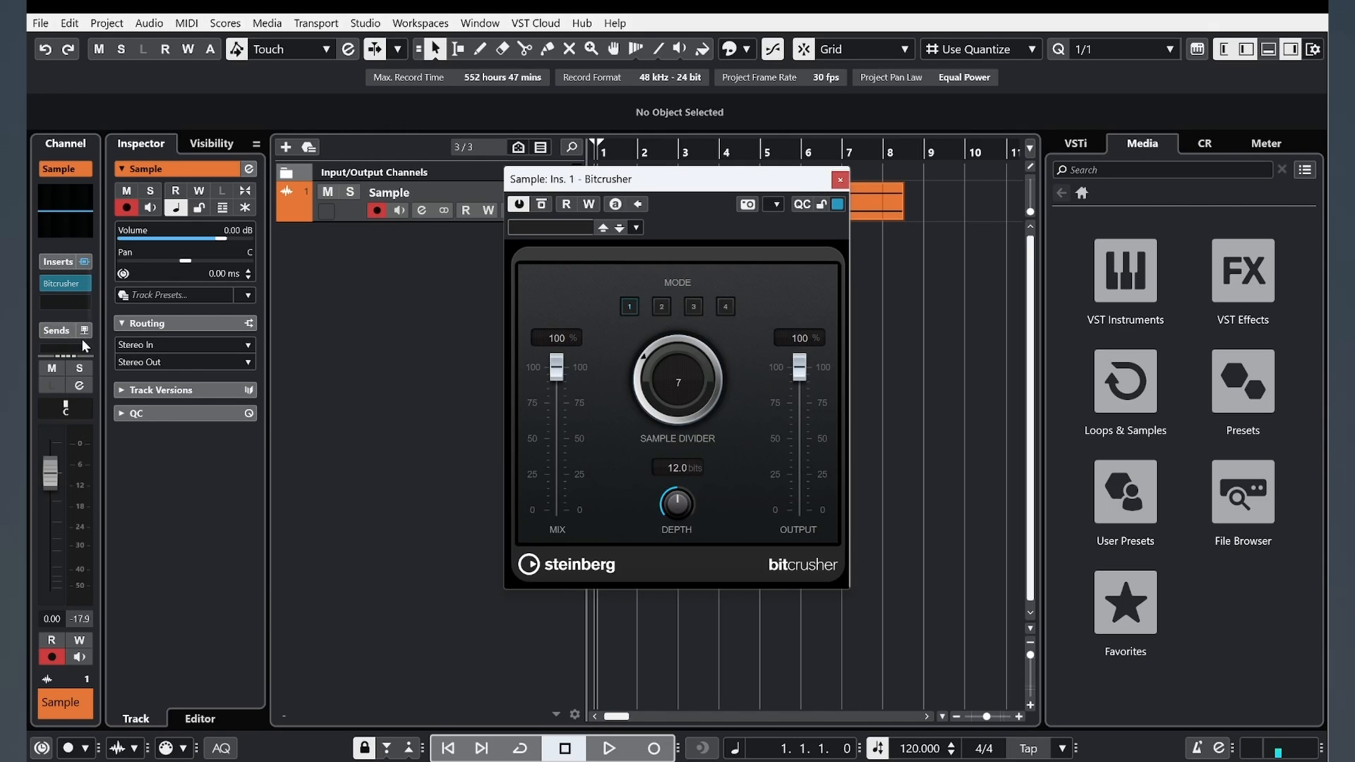
{"action": "left_click", "coordinate": [839, 180]}
Step: Lower the Sample channel's fader to about -2.15 dB and set its balance to about R4
{"action": "mouse_move", "coordinate": [46, 469]}
{"action": "left_mouse_down"}
{"action": "mouse_move", "coordinate": [44, 506]}
{"action": "mouse_move", "coordinate": [47, 470]}
{"action": "left_mouse_up"}
{"action": "left_click_drag", "start_coordinate": [40, 534], "coordinate": [49, 487]}
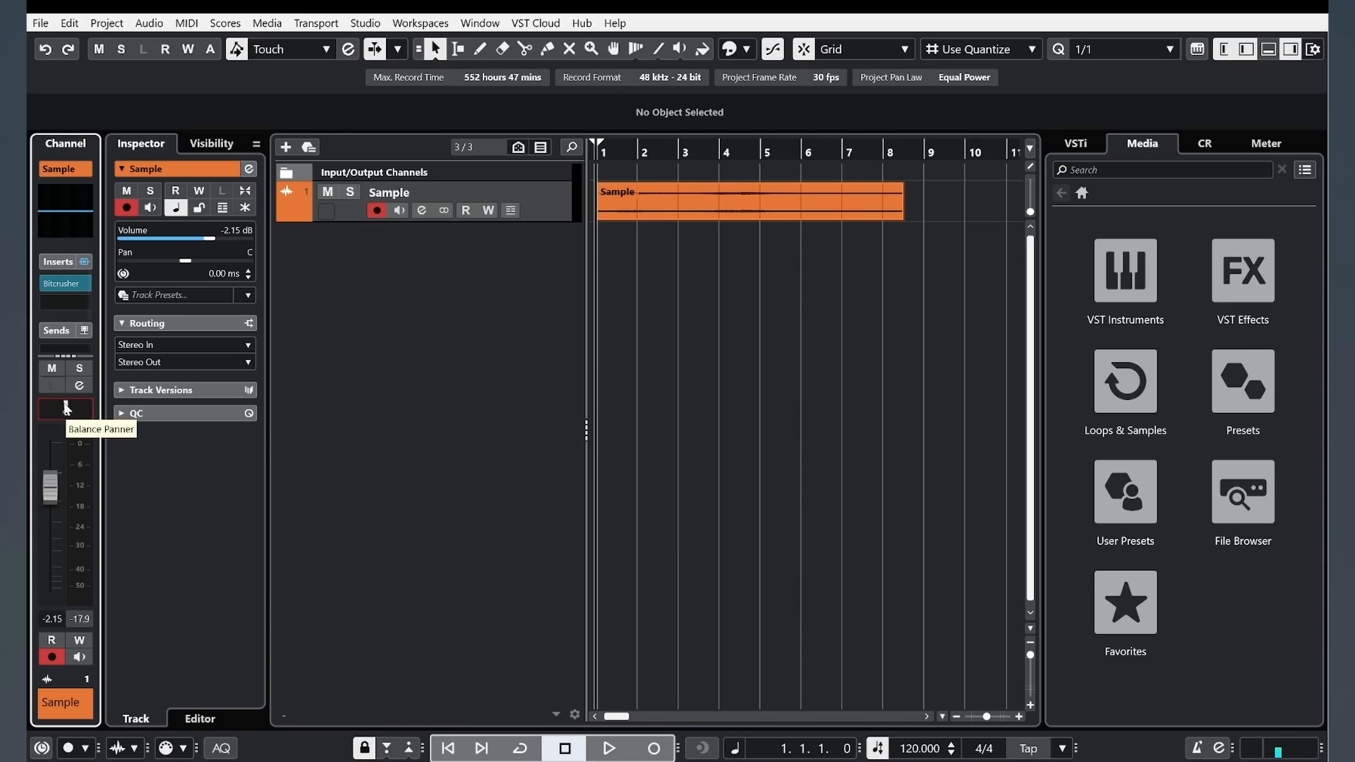
{"action": "mouse_move", "coordinate": [62, 408]}
{"action": "left_mouse_down"}
{"action": "mouse_move", "coordinate": [42, 406]}
{"action": "mouse_move", "coordinate": [89, 406]}
{"action": "mouse_move", "coordinate": [66, 407]}
{"action": "left_mouse_up"}
Step: Audition the Sample track and lower its channel fader to about -4.46 dB between playbacks
{"action": "key", "text": "space"}
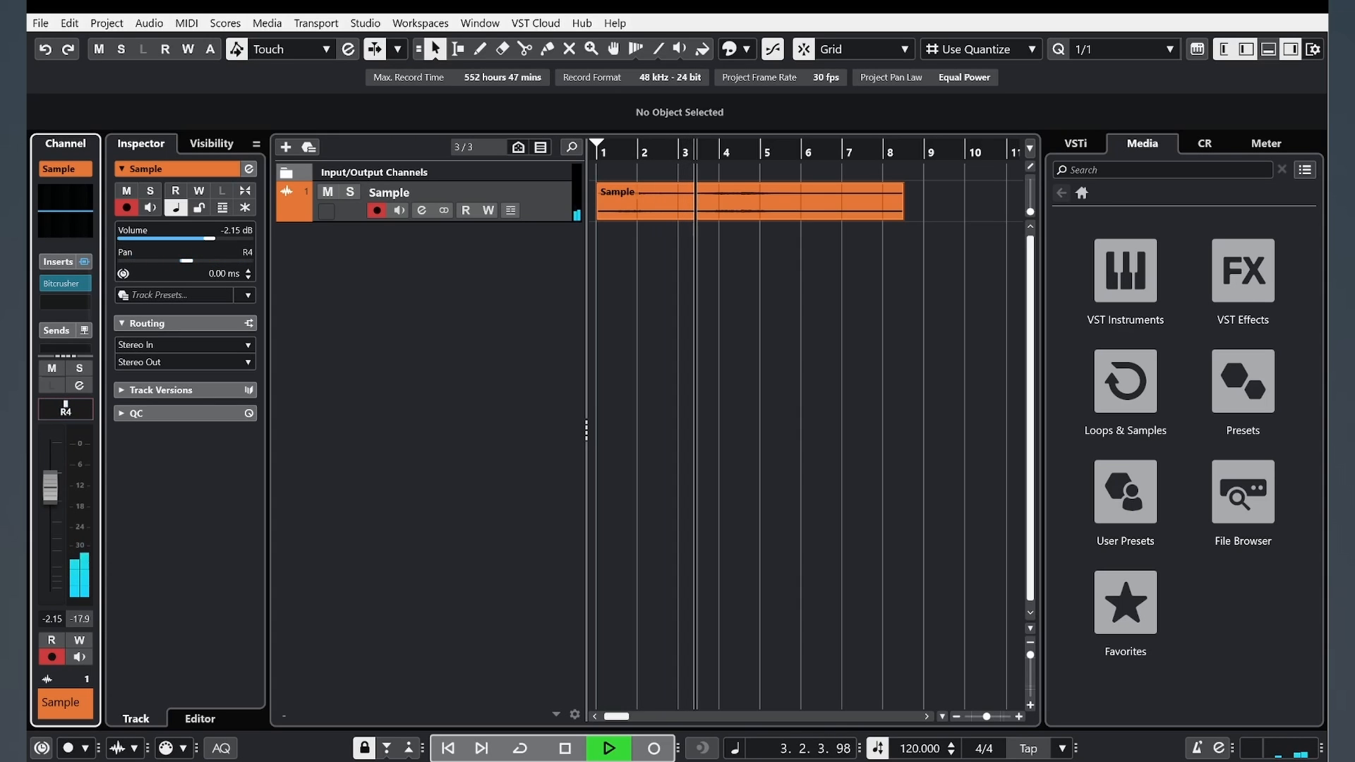
{"action": "key", "text": "space"}
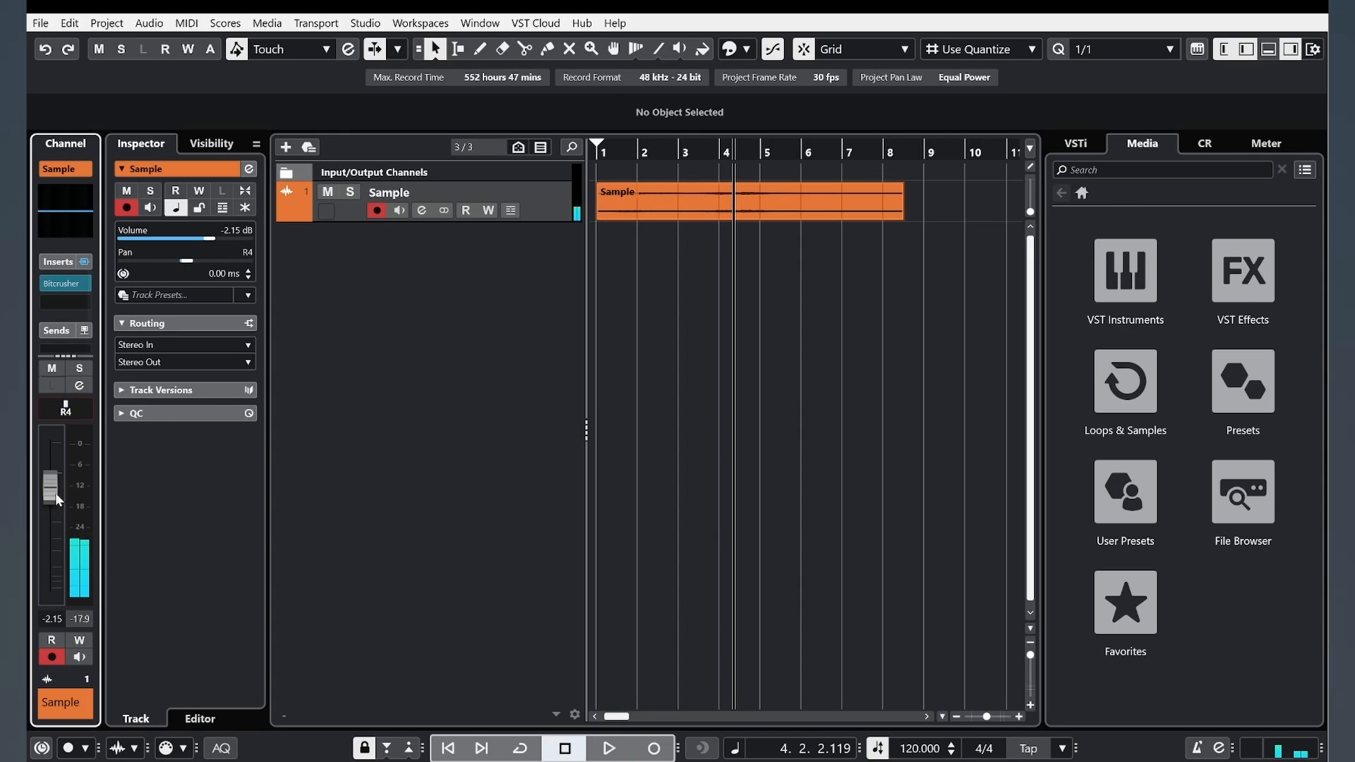
{"action": "left_click_drag", "start_coordinate": [55, 493], "coordinate": [55, 483]}
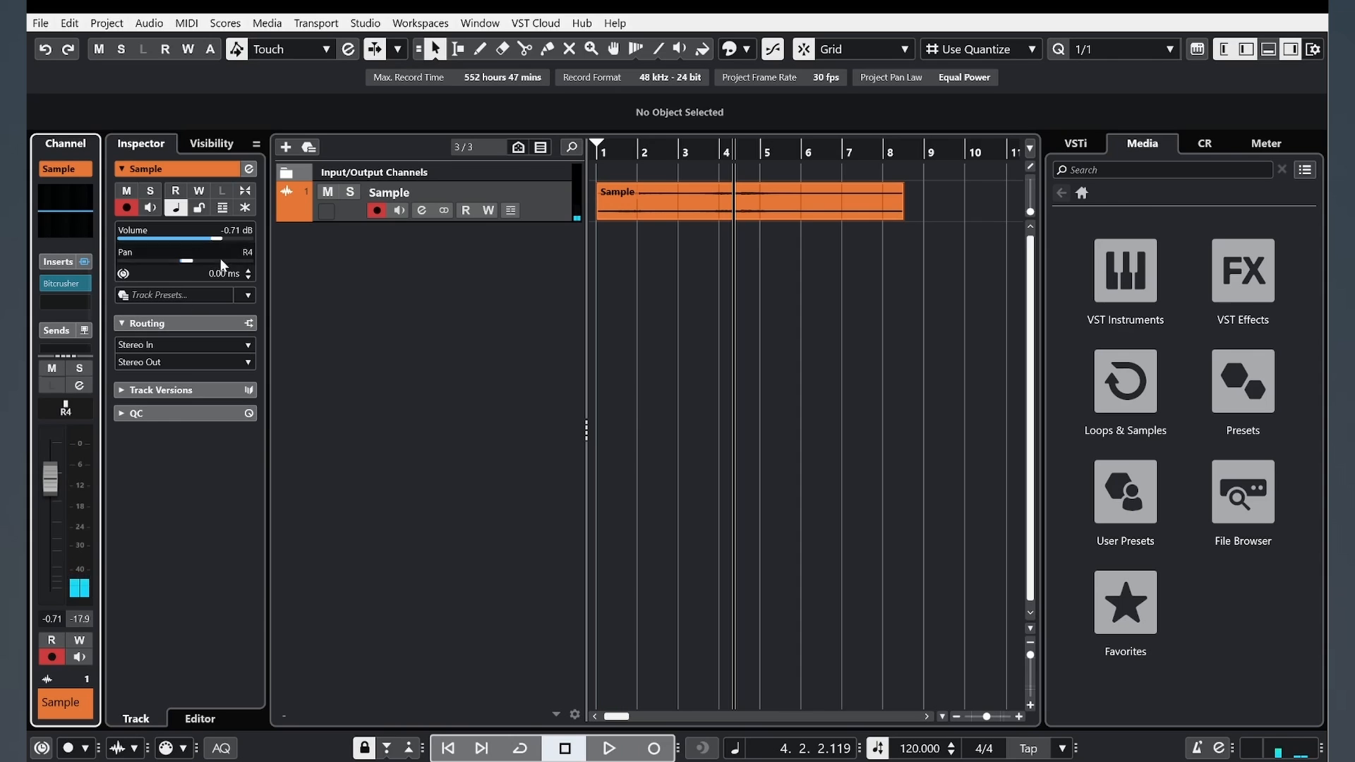
{"action": "left_click_drag", "start_coordinate": [54, 485], "coordinate": [55, 506]}
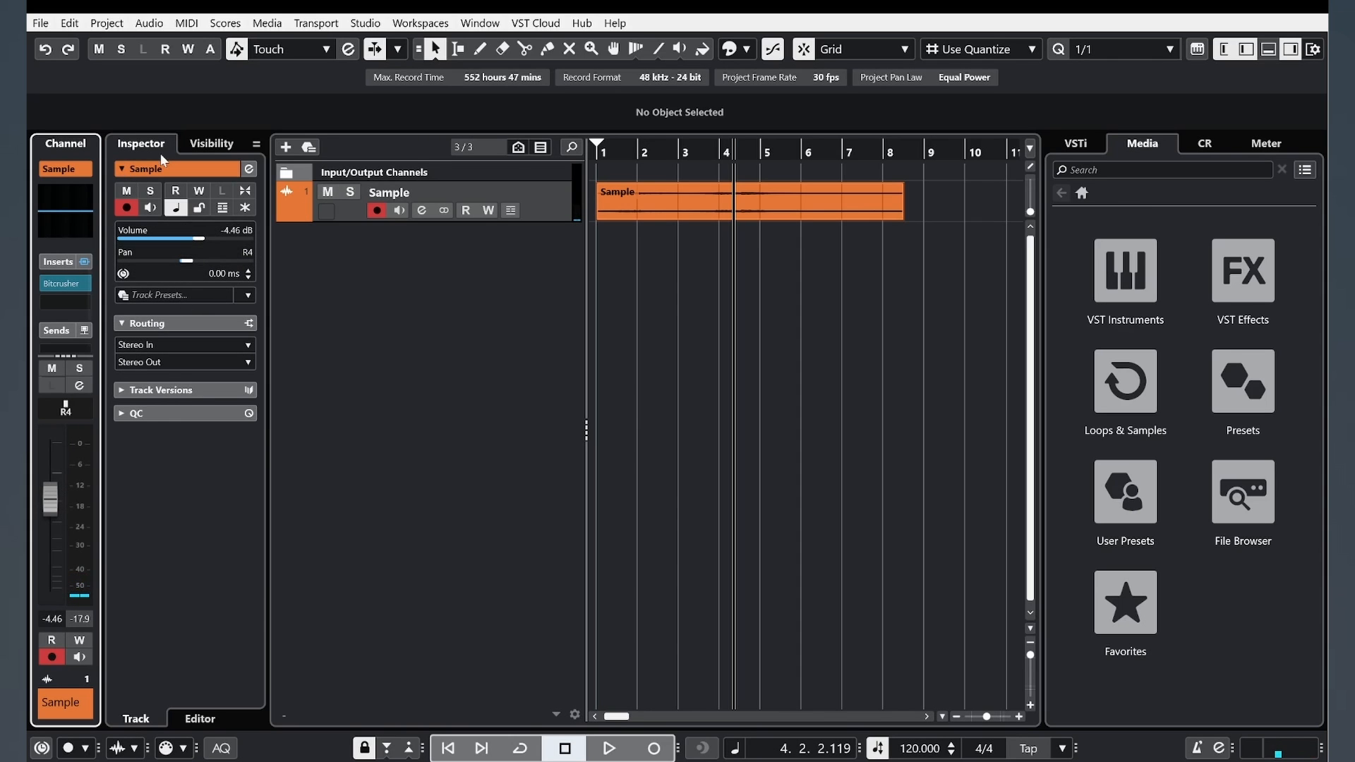
{"action": "key", "text": "space"}
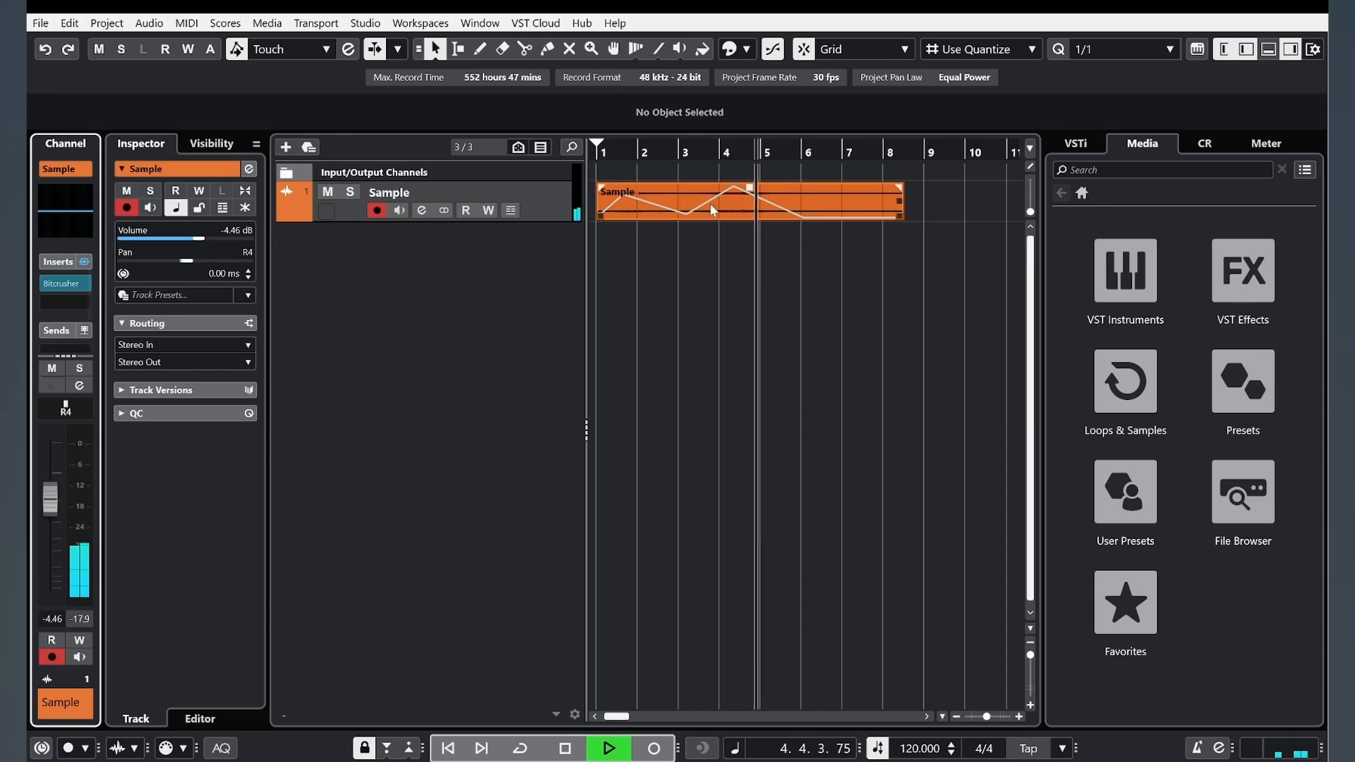
{"action": "key", "text": "space"}
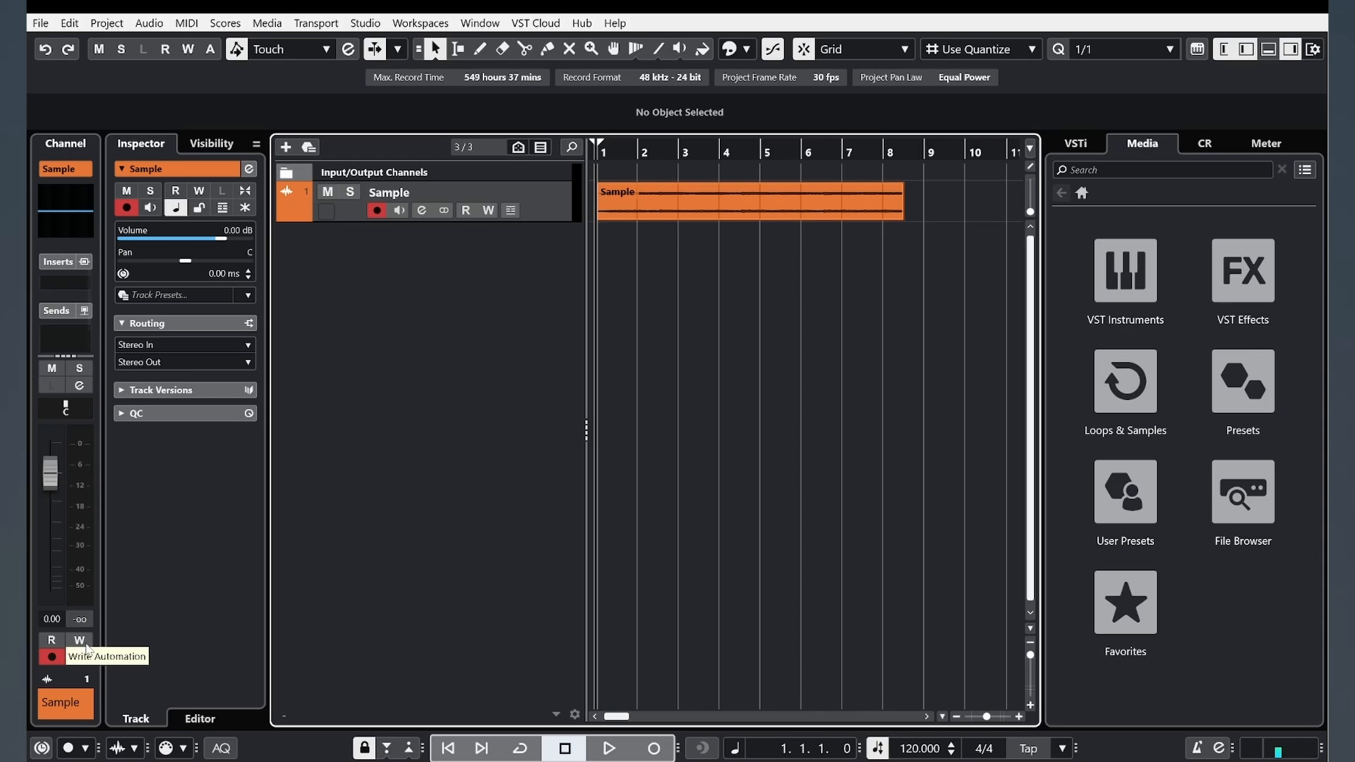
Step: Play the Sample track from the start without any insert effect and stop playback
{"action": "left_click", "coordinate": [82, 286]}
{"action": "left_click", "coordinate": [746, 329]}
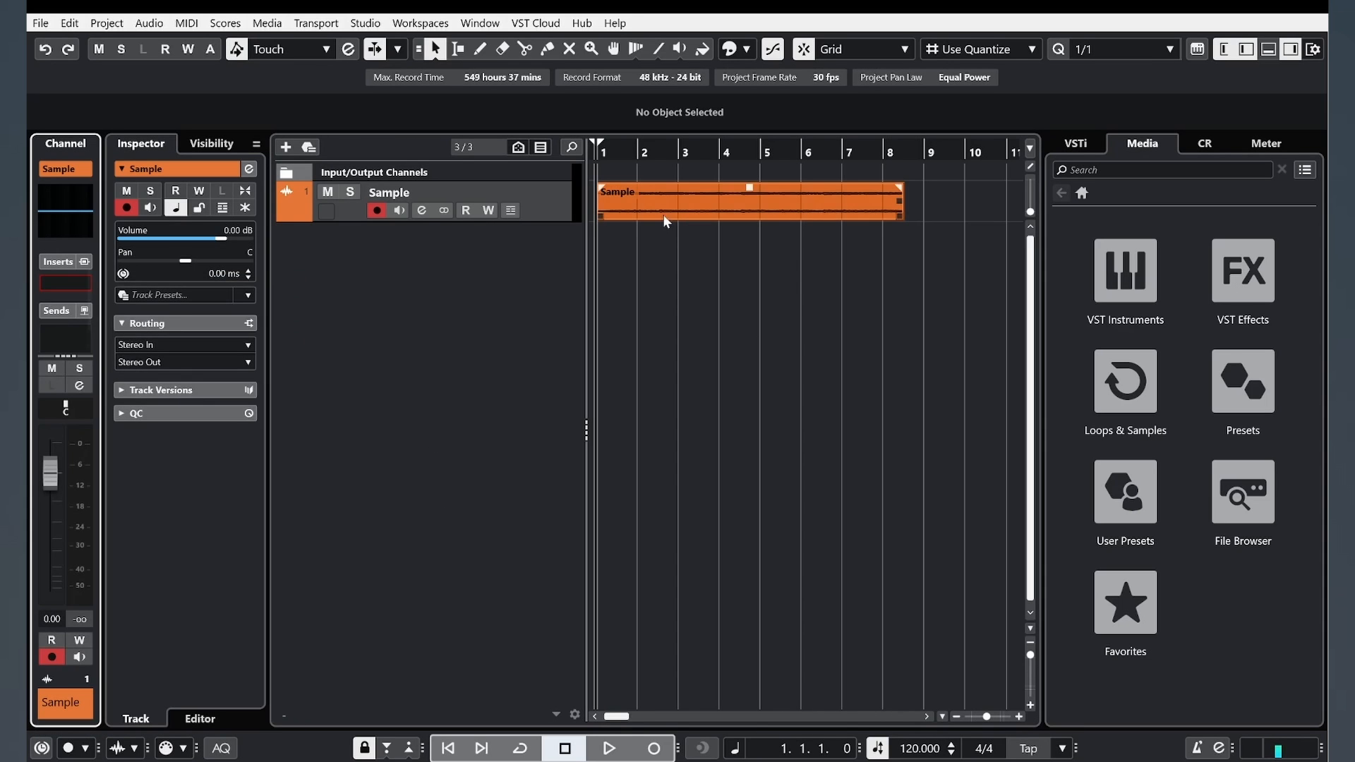
{"action": "key", "text": "space"}
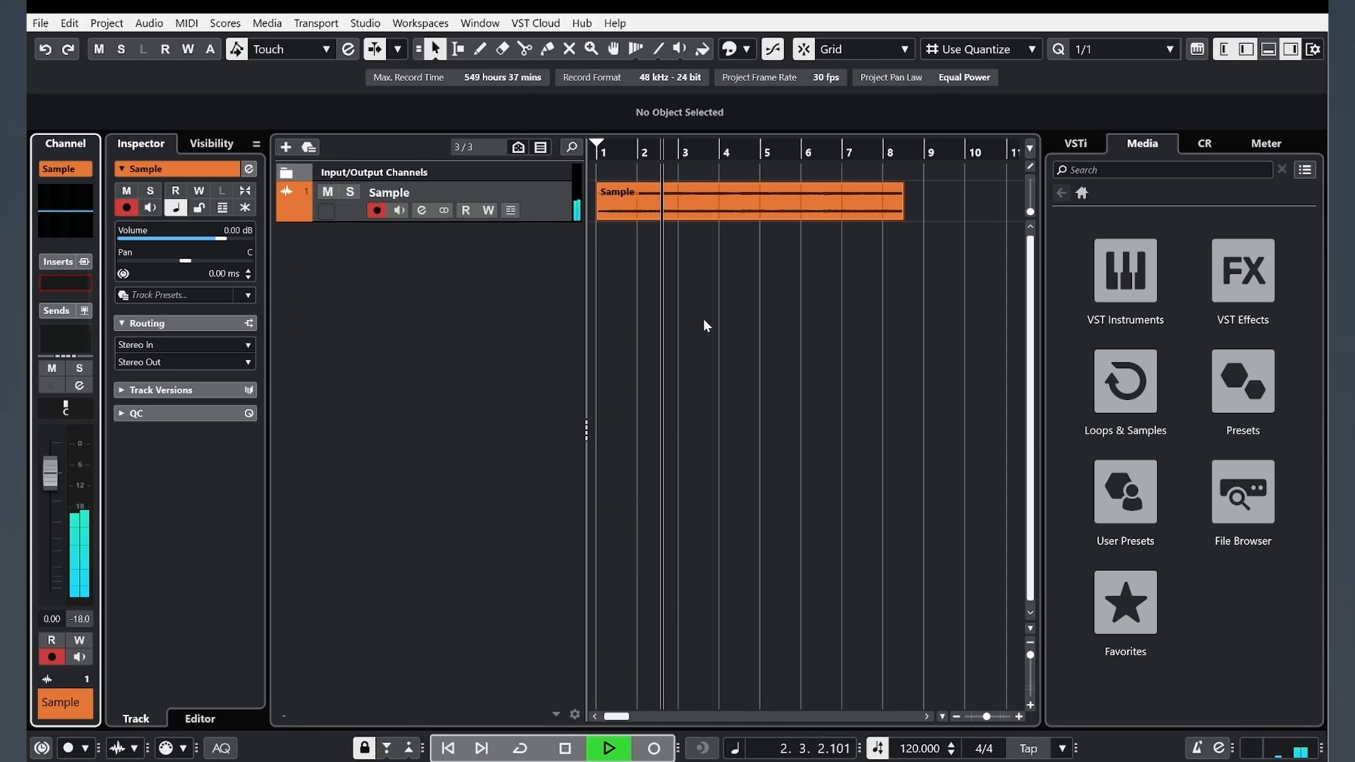
{"action": "key", "text": "space"}
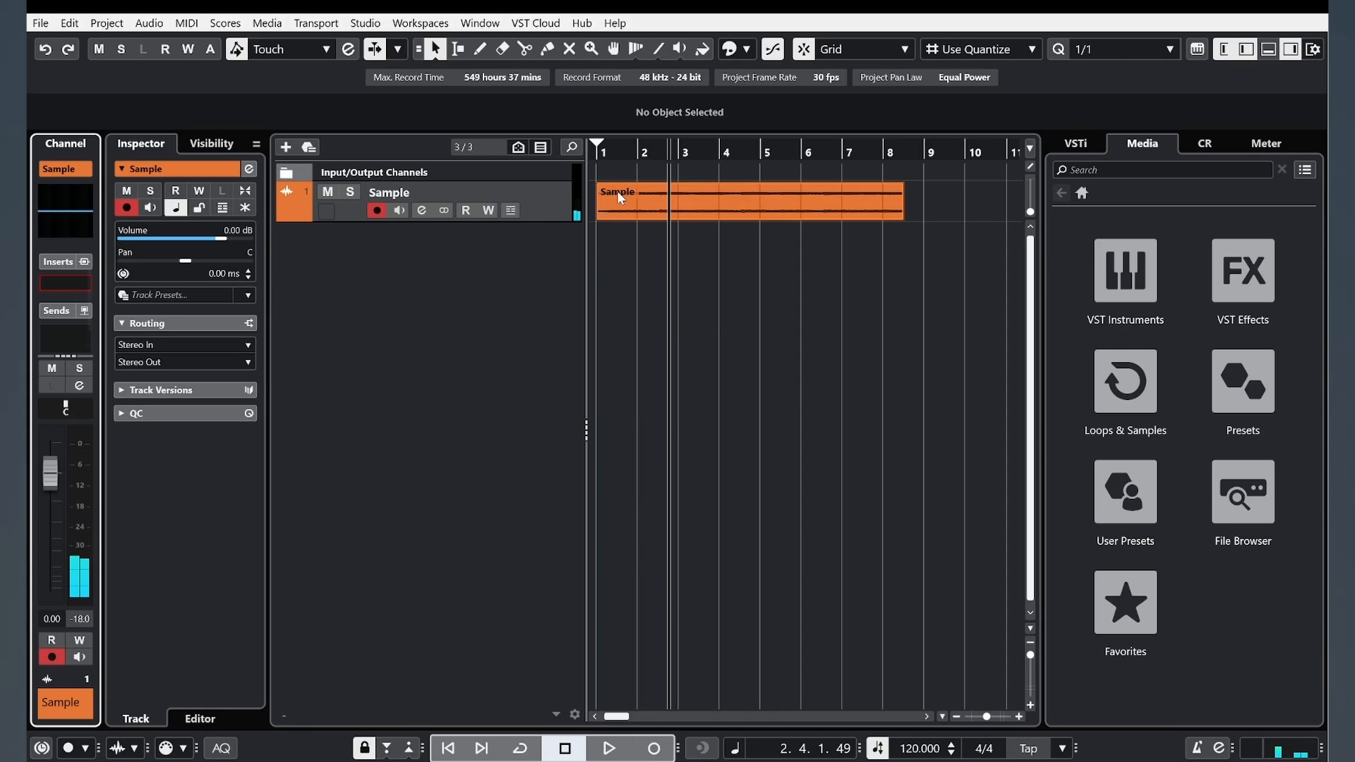
Step: Search the effects for "proq" and load Pro-Q 3 into the Sample channel's first insert slot
{"action": "left_click", "coordinate": [82, 285]}
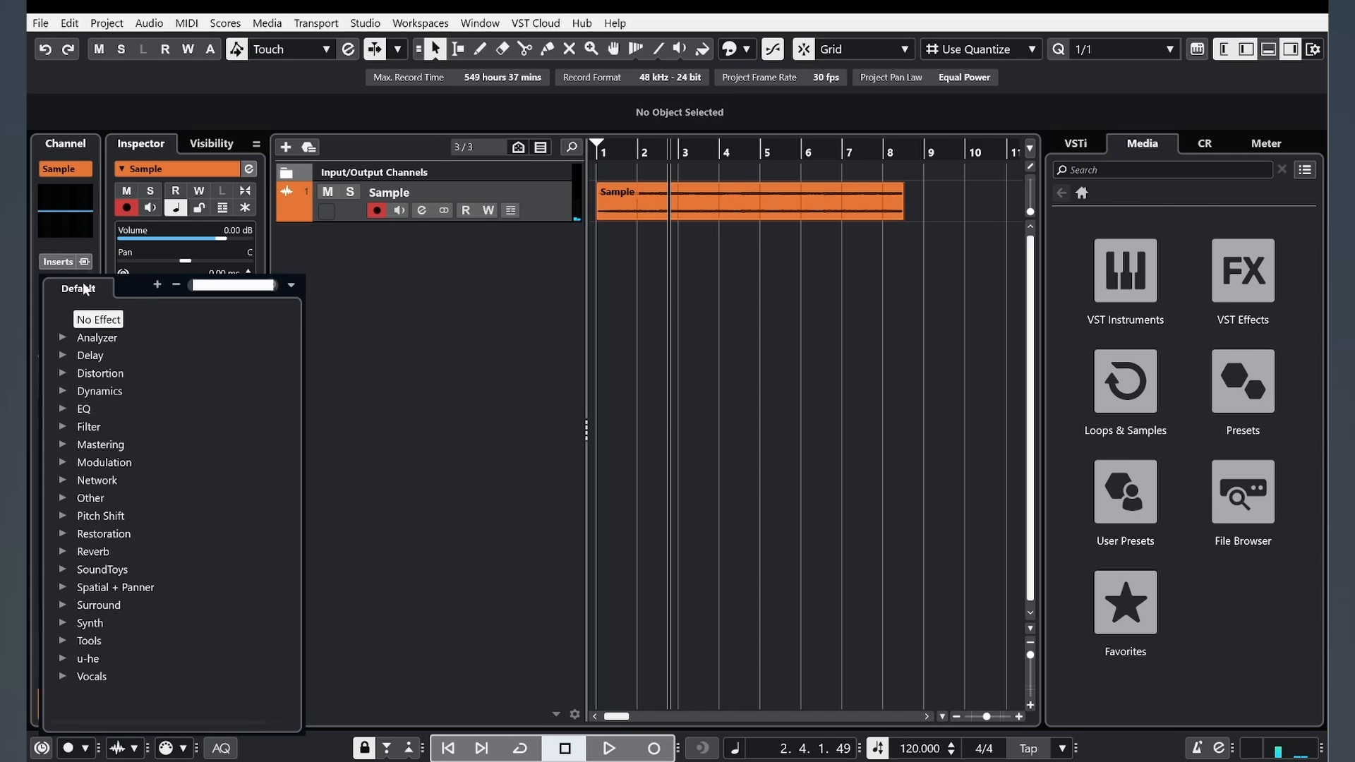
{"action": "type", "text": "proq"}
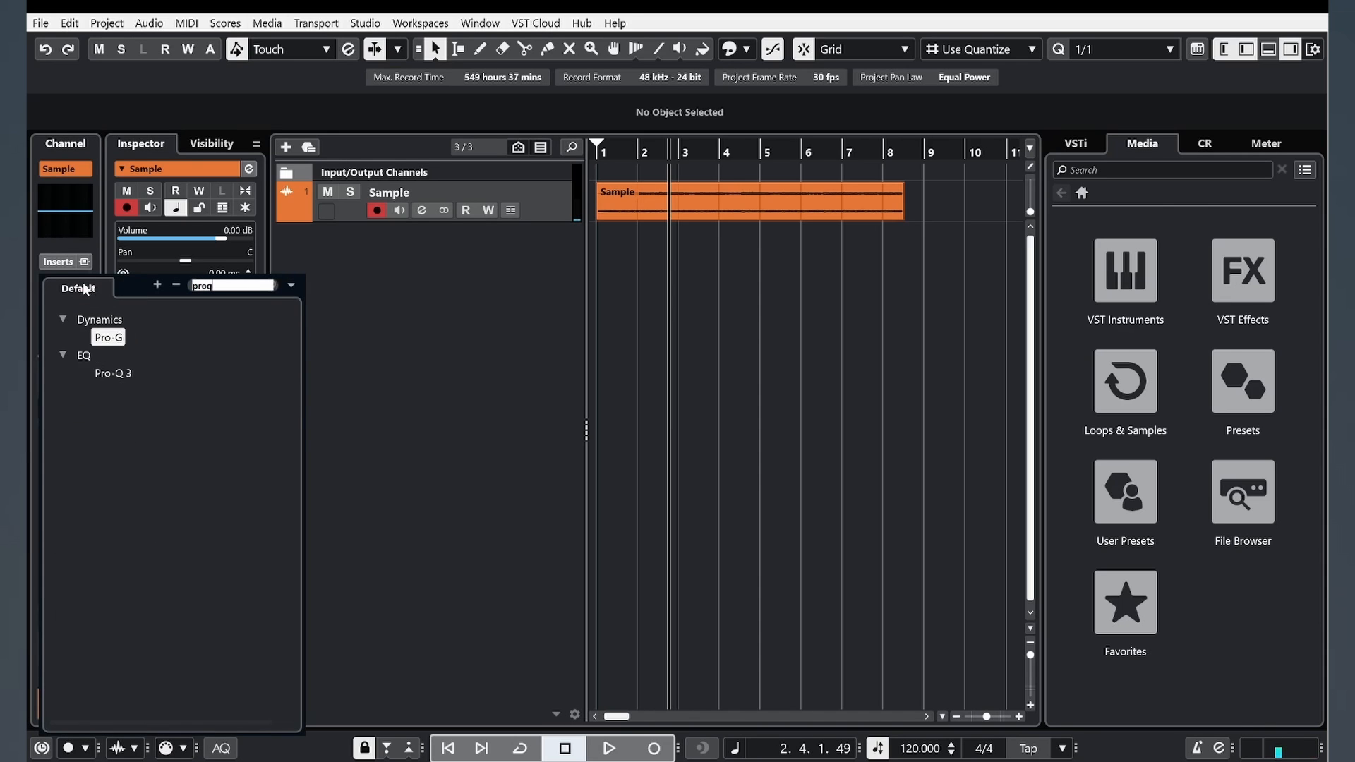
{"action": "left_click", "coordinate": [117, 373]}
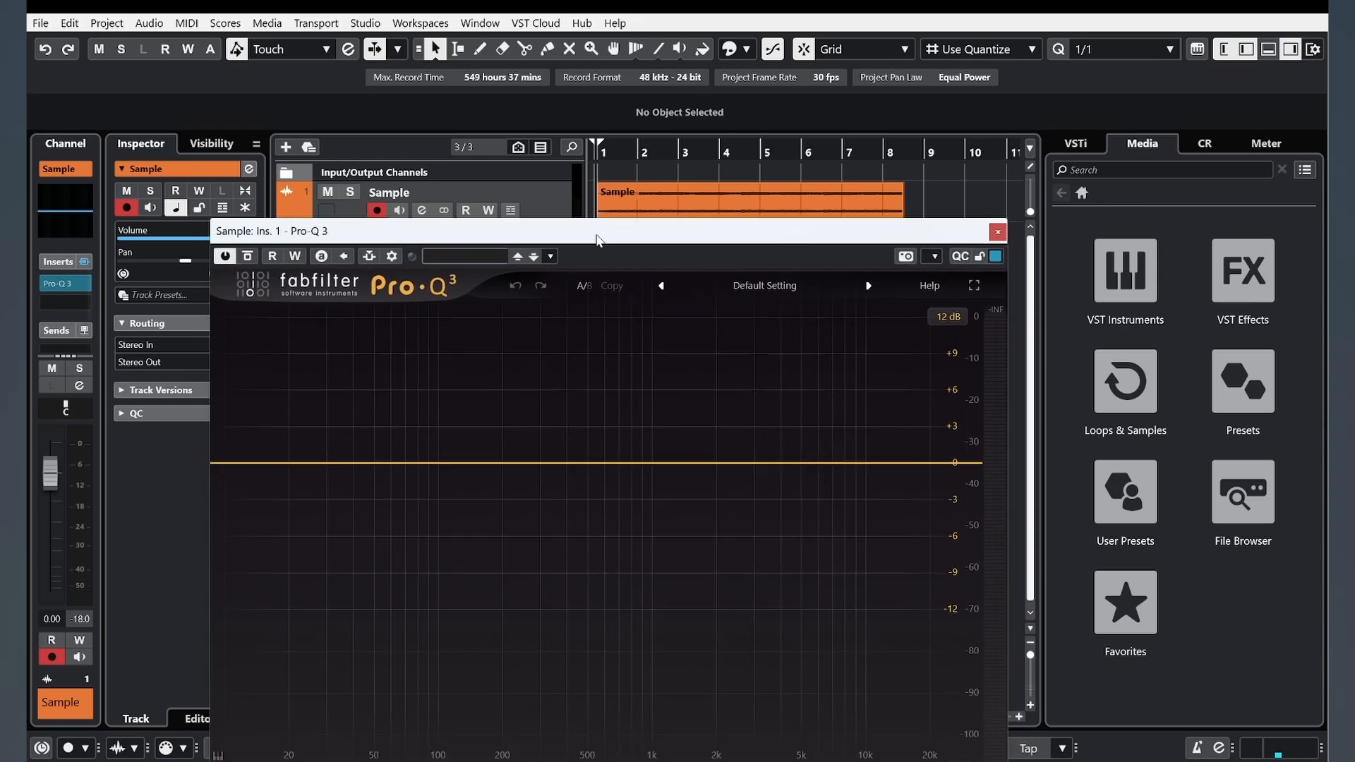
Step: Enable read and write automation in Pro-Q 3 and add a High Cut band at about 268 Hz
{"action": "left_click", "coordinate": [275, 184]}
{"action": "left_click", "coordinate": [299, 184]}
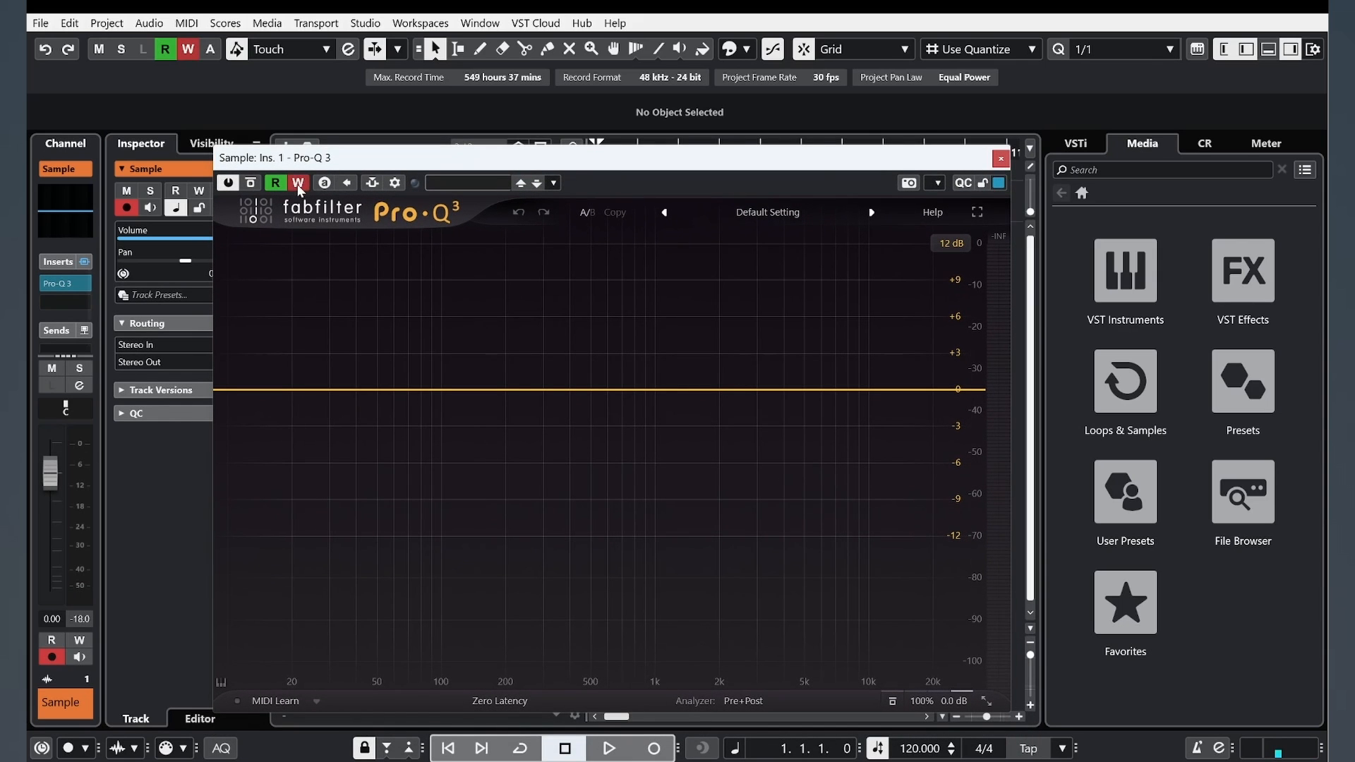
{"action": "left_click_drag", "start_coordinate": [977, 393], "coordinate": [532, 404]}
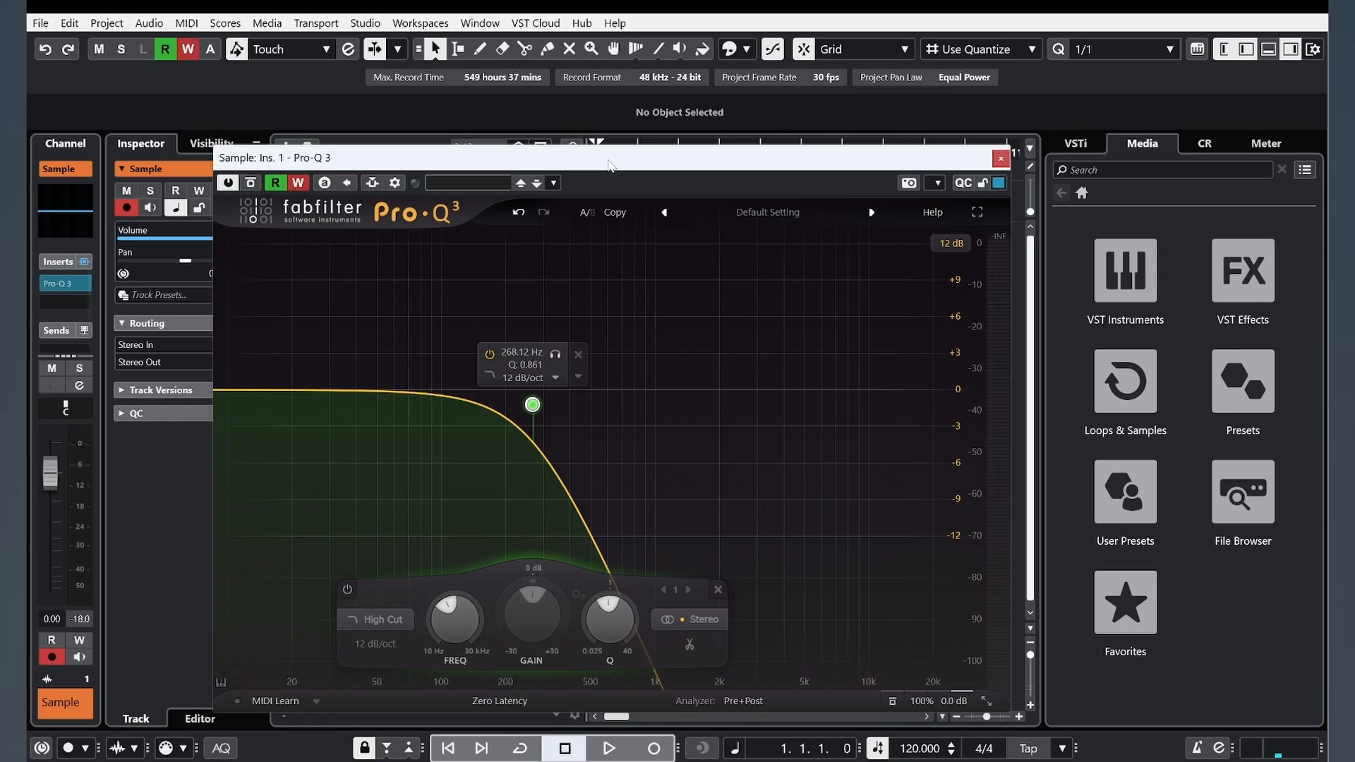
Step: Record automation of the High Cut frequency sweeping up to 30000 Hz during playback, and disable write automation
{"action": "left_click_drag", "start_coordinate": [624, 155], "coordinate": [616, 210]}
{"action": "key", "text": "space"}
{"action": "left_click_drag", "start_coordinate": [521, 460], "coordinate": [962, 452]}
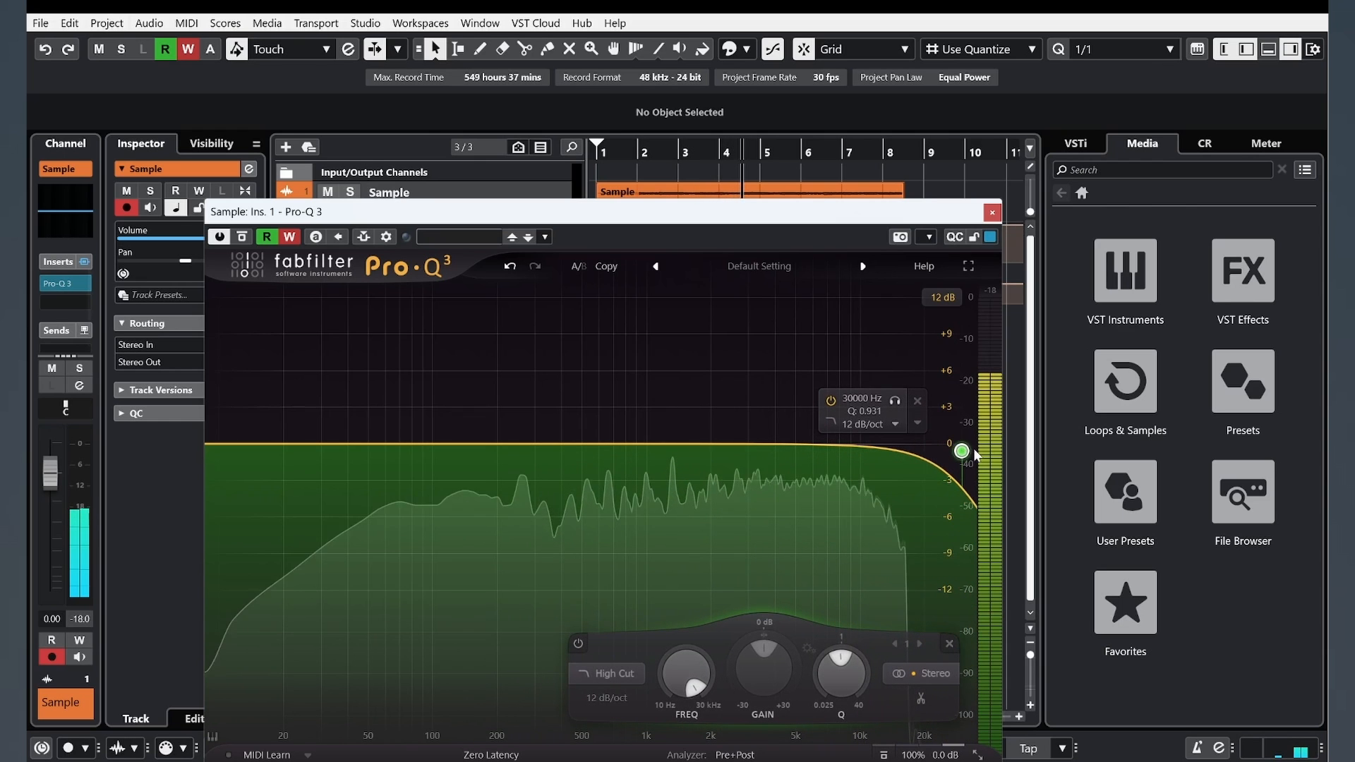
{"action": "left_click", "coordinate": [290, 237]}
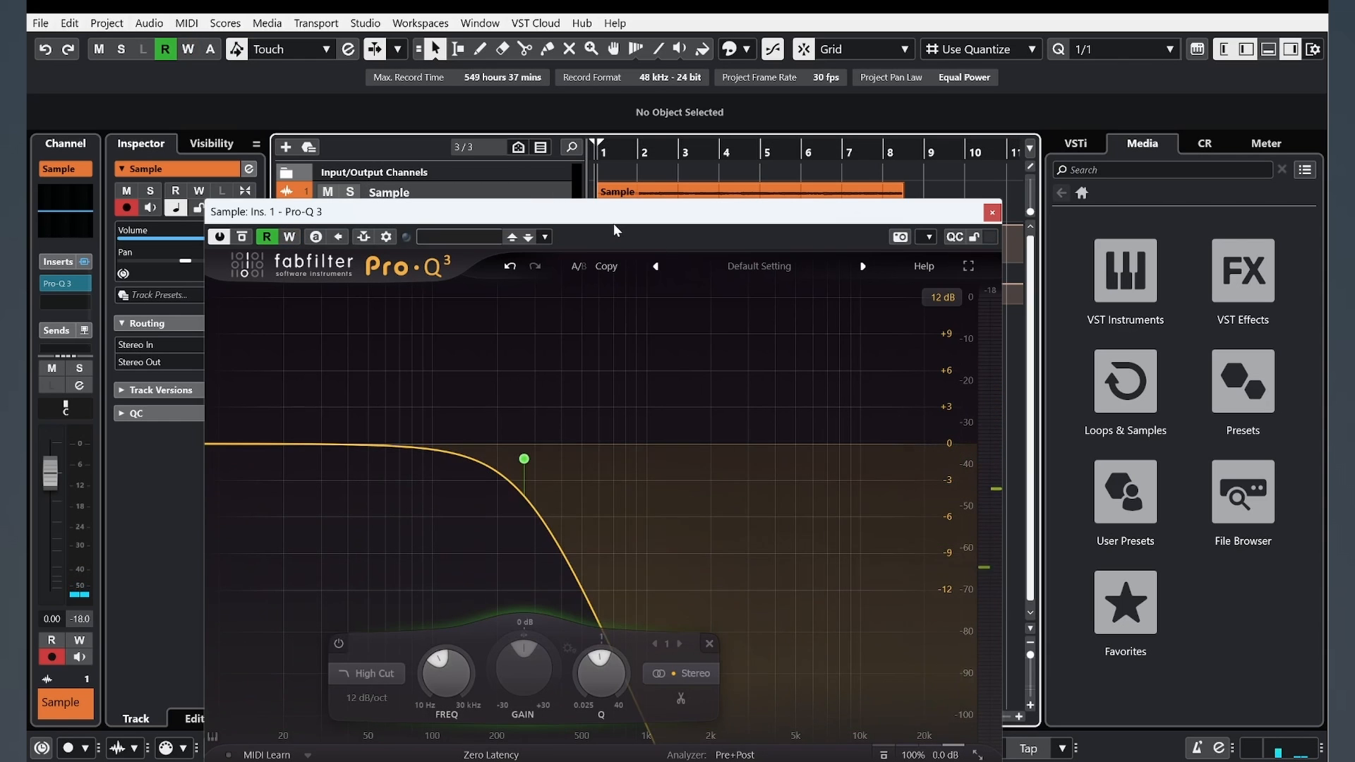
Step: Play back the recorded High Cut sweep in Pro-Q 3, stop, and close the plug-in window
{"action": "key", "text": "space"}
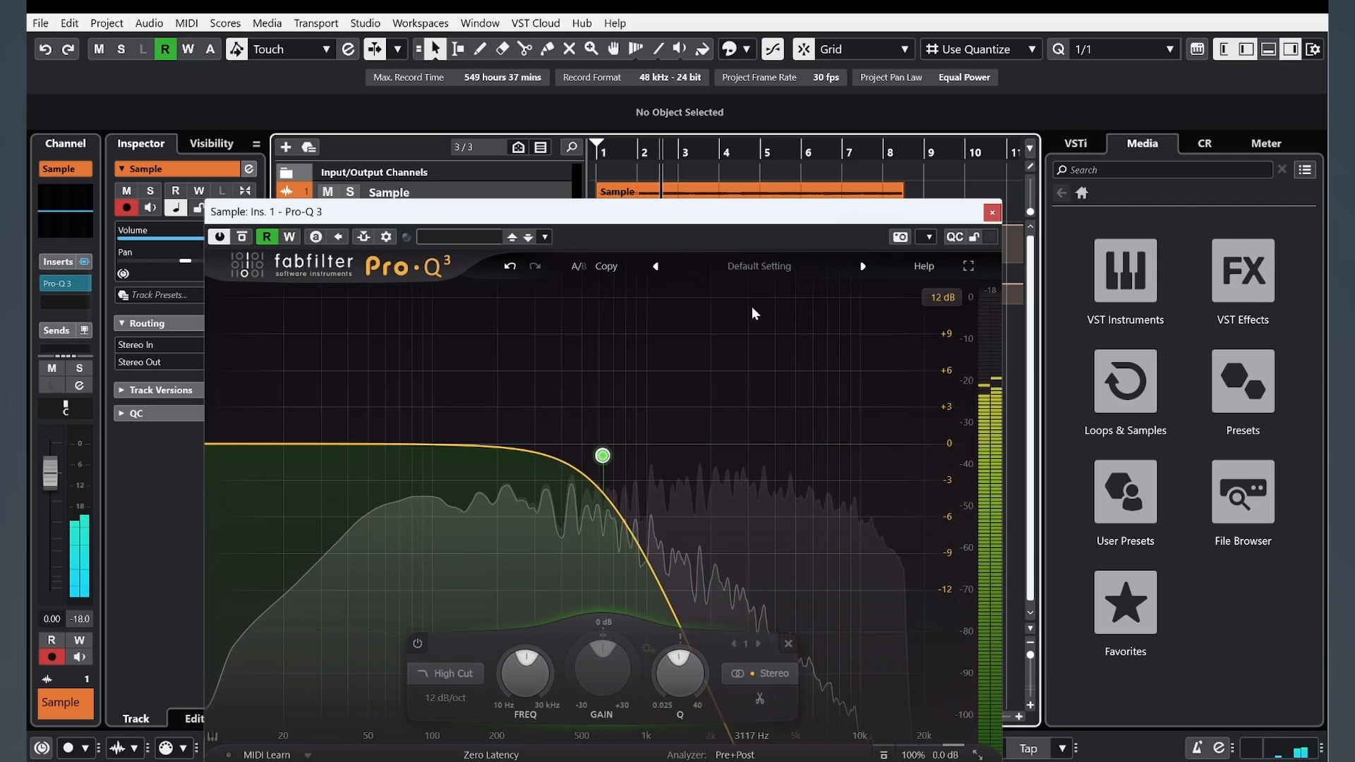
{"action": "left_click_drag", "start_coordinate": [750, 212], "coordinate": [775, 150]}
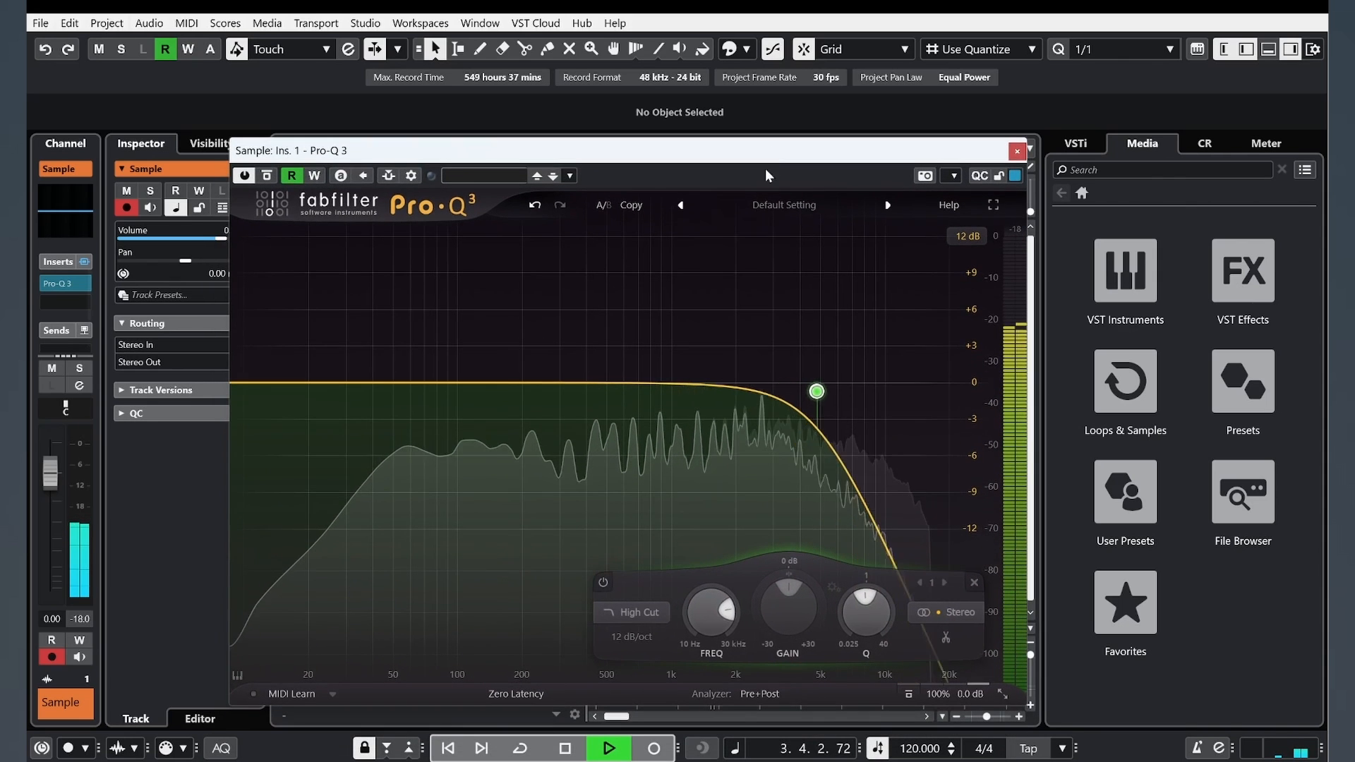
{"action": "key", "text": "space"}
{"action": "left_click", "coordinate": [1017, 152]}
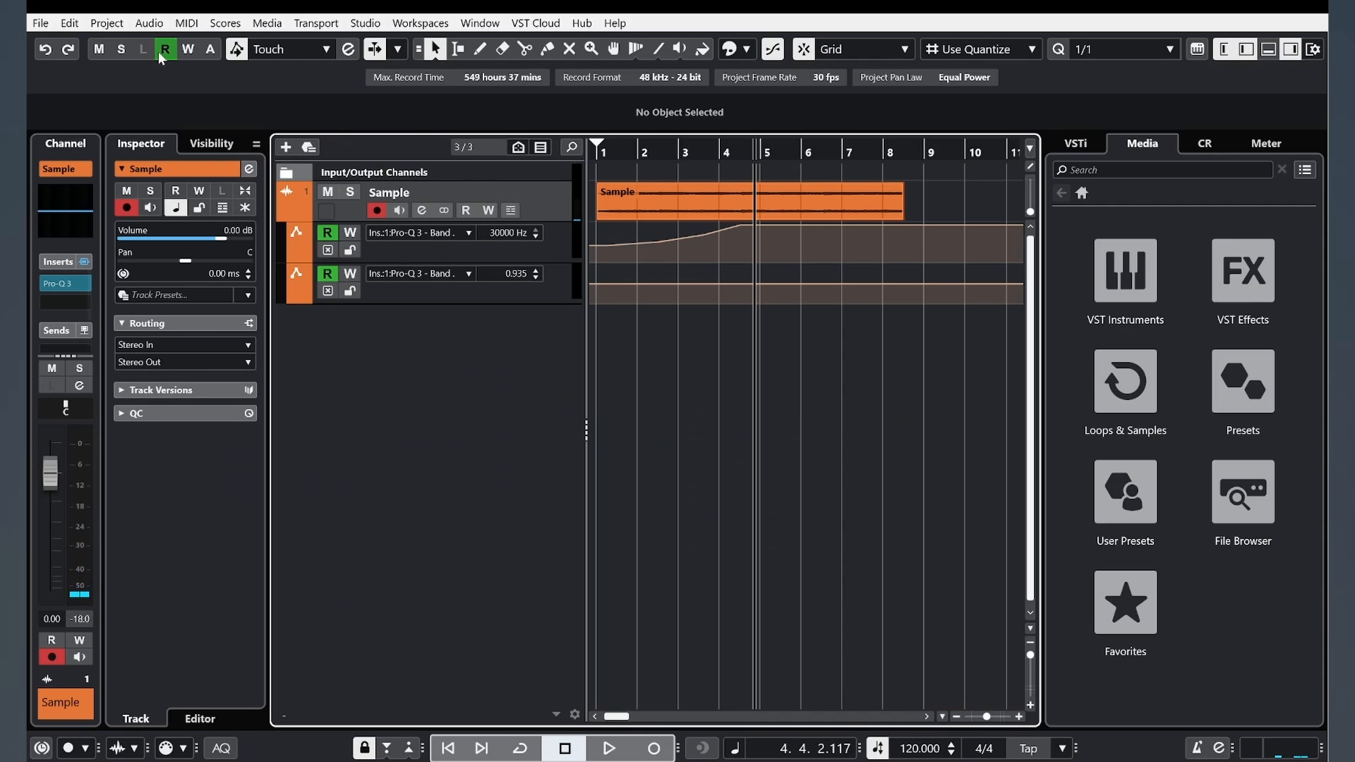
Step: Turn off read automation for the whole project and hide the Sample track's automation lanes
{"action": "left_click", "coordinate": [160, 52]}
{"action": "left_click", "coordinate": [285, 213]}
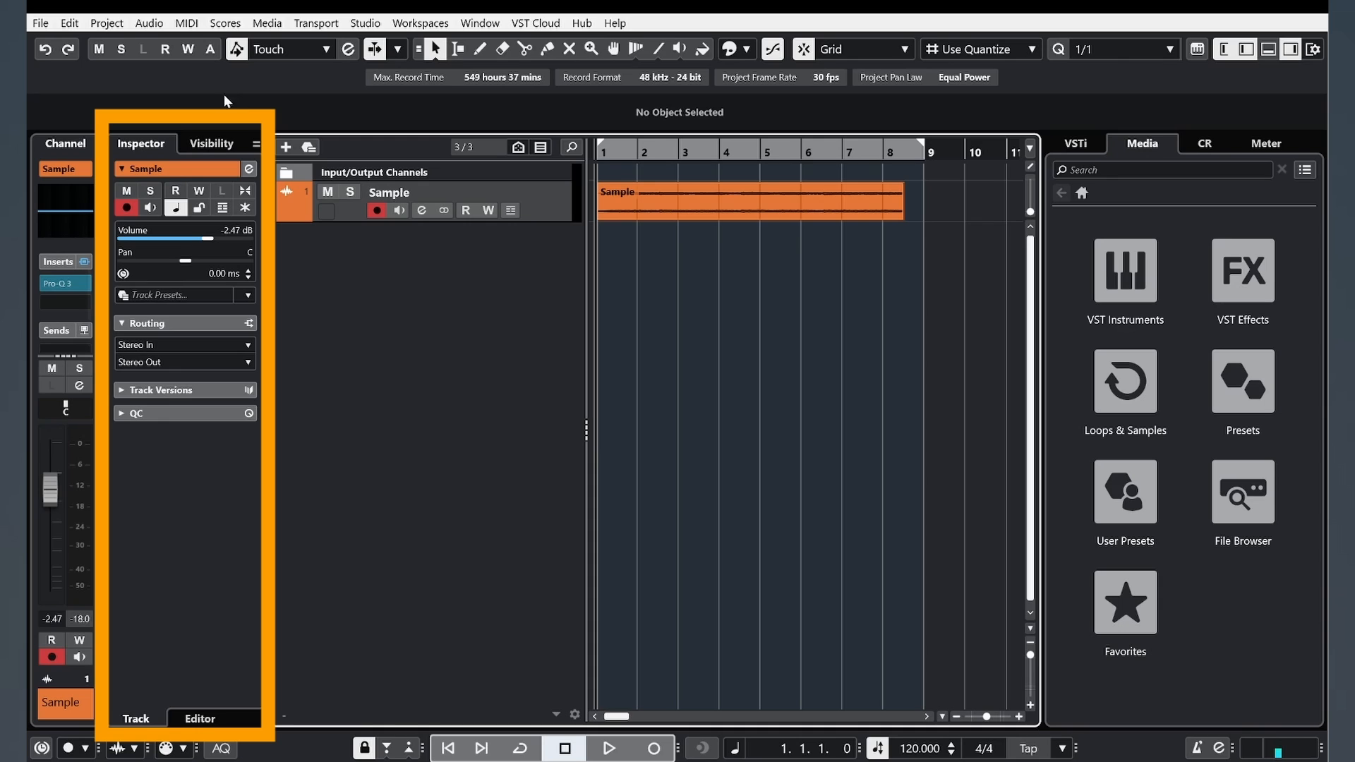
Step: Toggle the Sample track's visibility off and on several times, leaving the track visible
{"action": "left_click", "coordinate": [212, 144]}
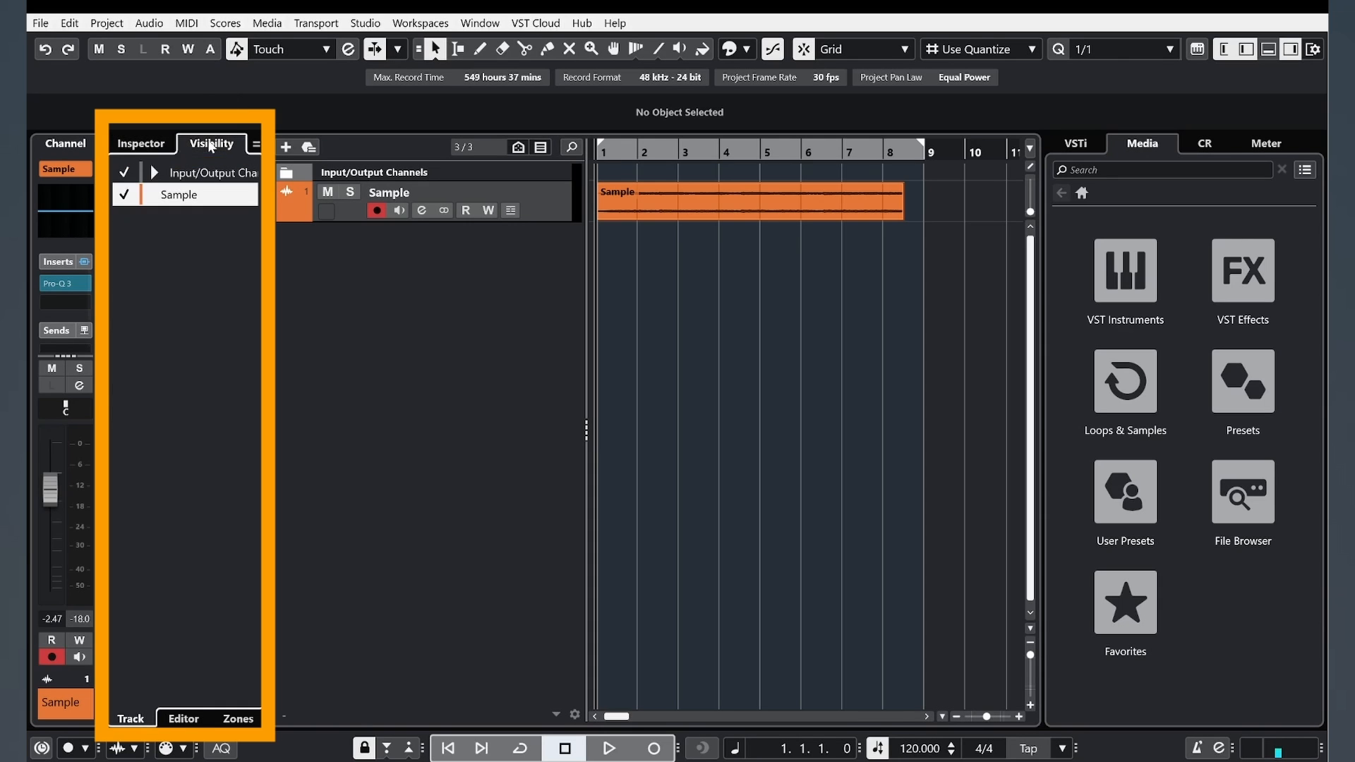
{"action": "left_click", "coordinate": [123, 196]}
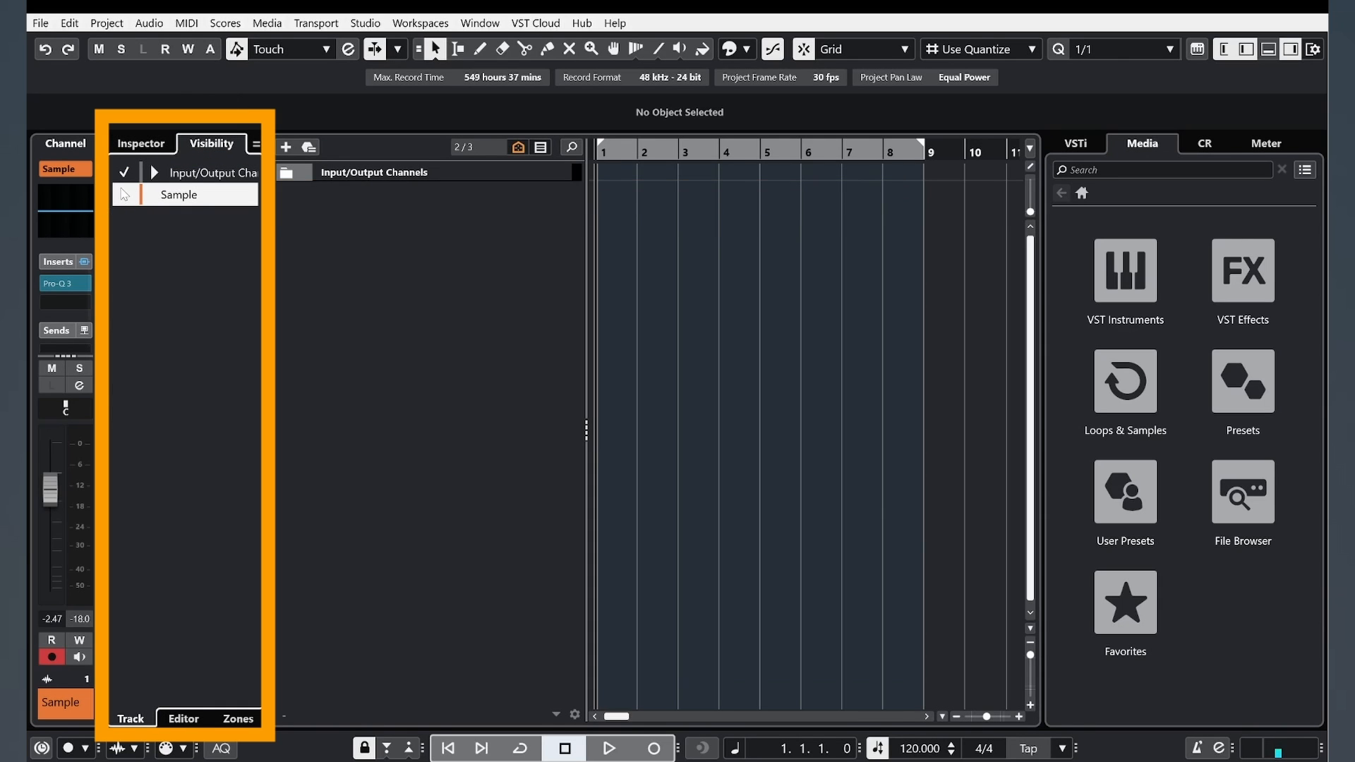
{"action": "left_click", "coordinate": [123, 196]}
{"action": "left_click", "coordinate": [124, 195]}
{"action": "left_click", "coordinate": [123, 196]}
{"action": "left_click", "coordinate": [123, 197]}
{"action": "left_click", "coordinate": [123, 199]}
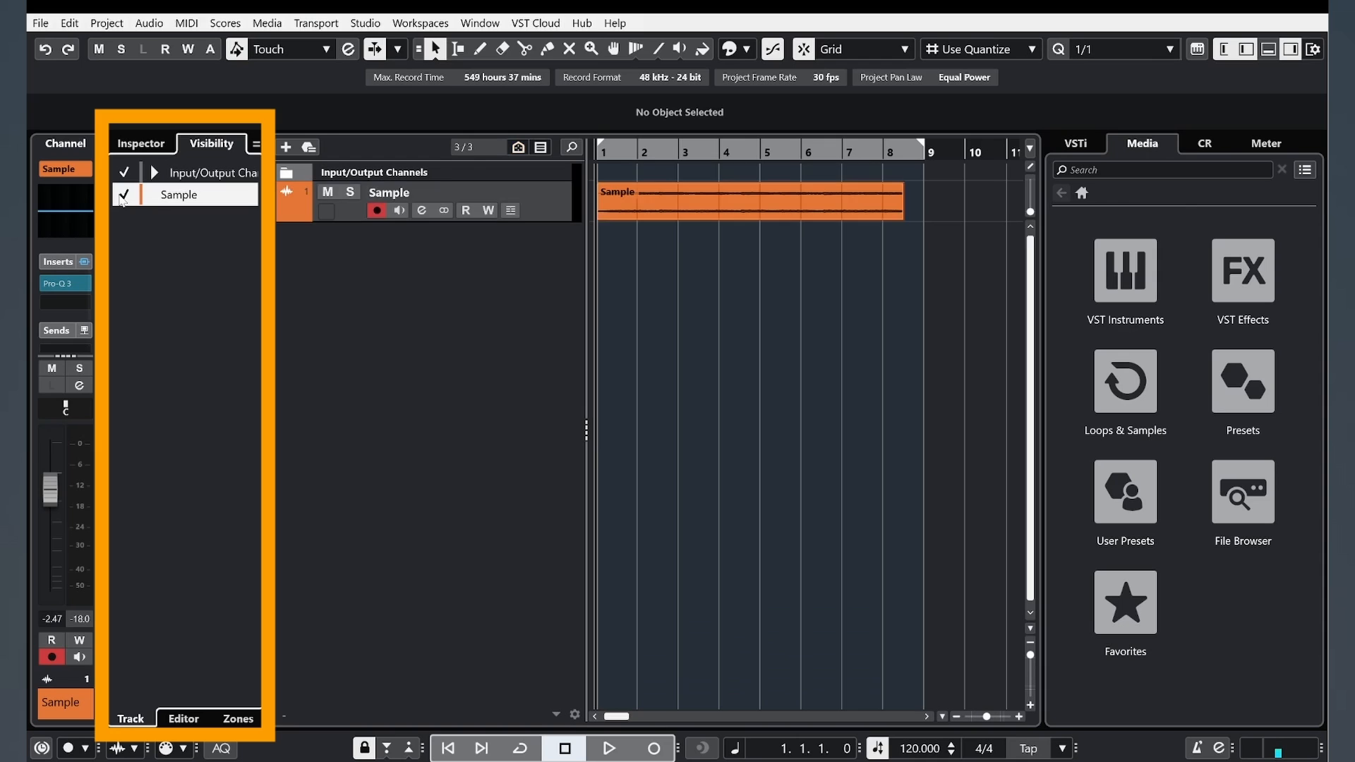
Step: Return to the Sample track's Inspector settings and toggle its mute and solo on and off
{"action": "left_click", "coordinate": [141, 146]}
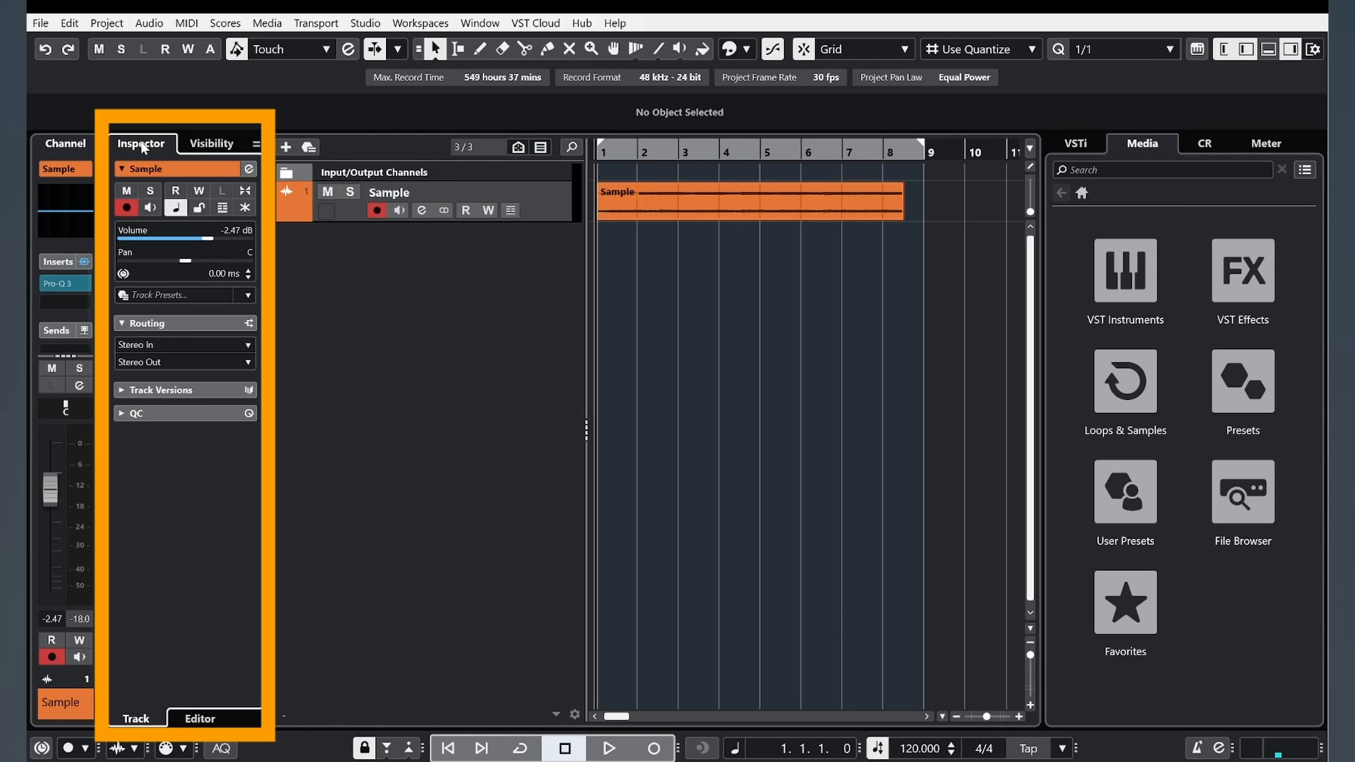
{"action": "left_click", "coordinate": [131, 193]}
{"action": "left_click", "coordinate": [131, 193]}
{"action": "left_click", "coordinate": [150, 194]}
{"action": "left_click", "coordinate": [151, 193]}
Step: Select the Sample event and set the track's volume to about -4.20 dB and its pan to L4
{"action": "left_click", "coordinate": [671, 210]}
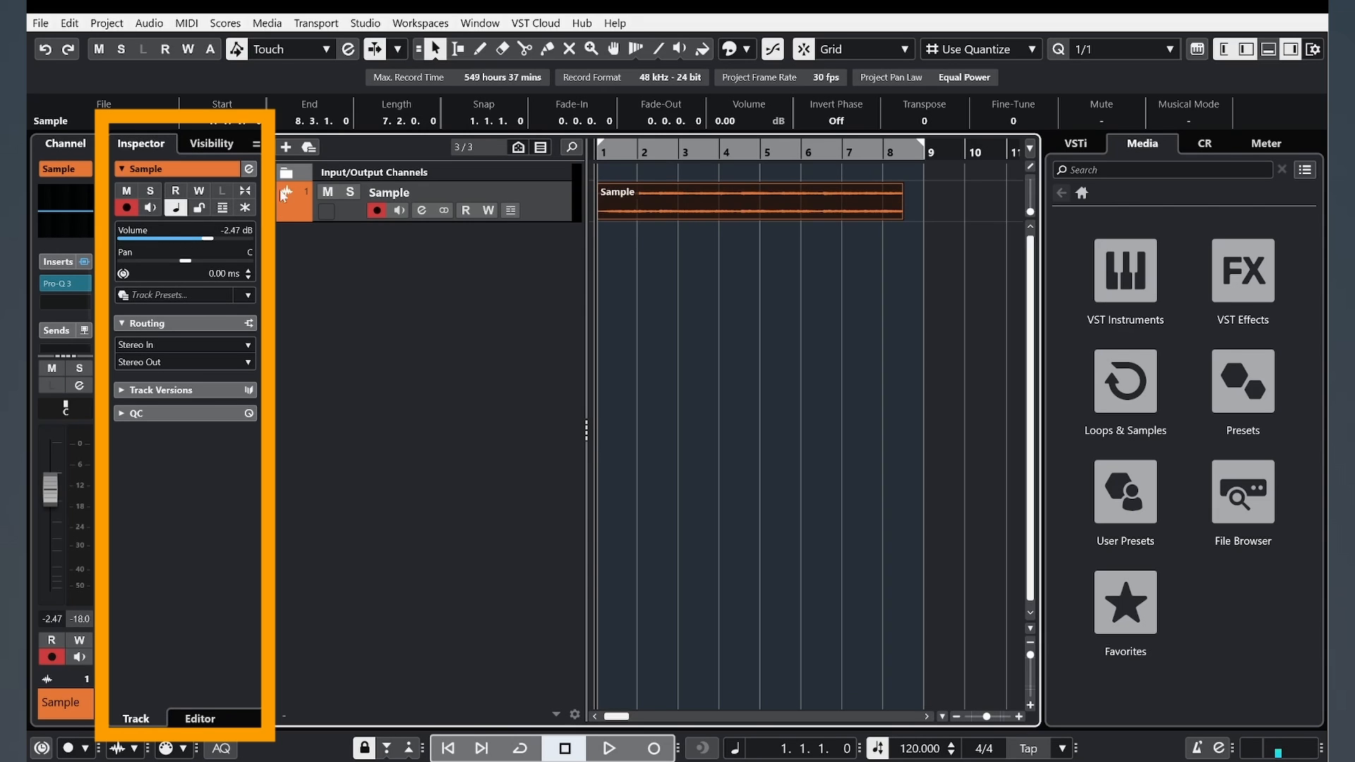
{"action": "left_click_drag", "start_coordinate": [199, 238], "coordinate": [183, 262]}
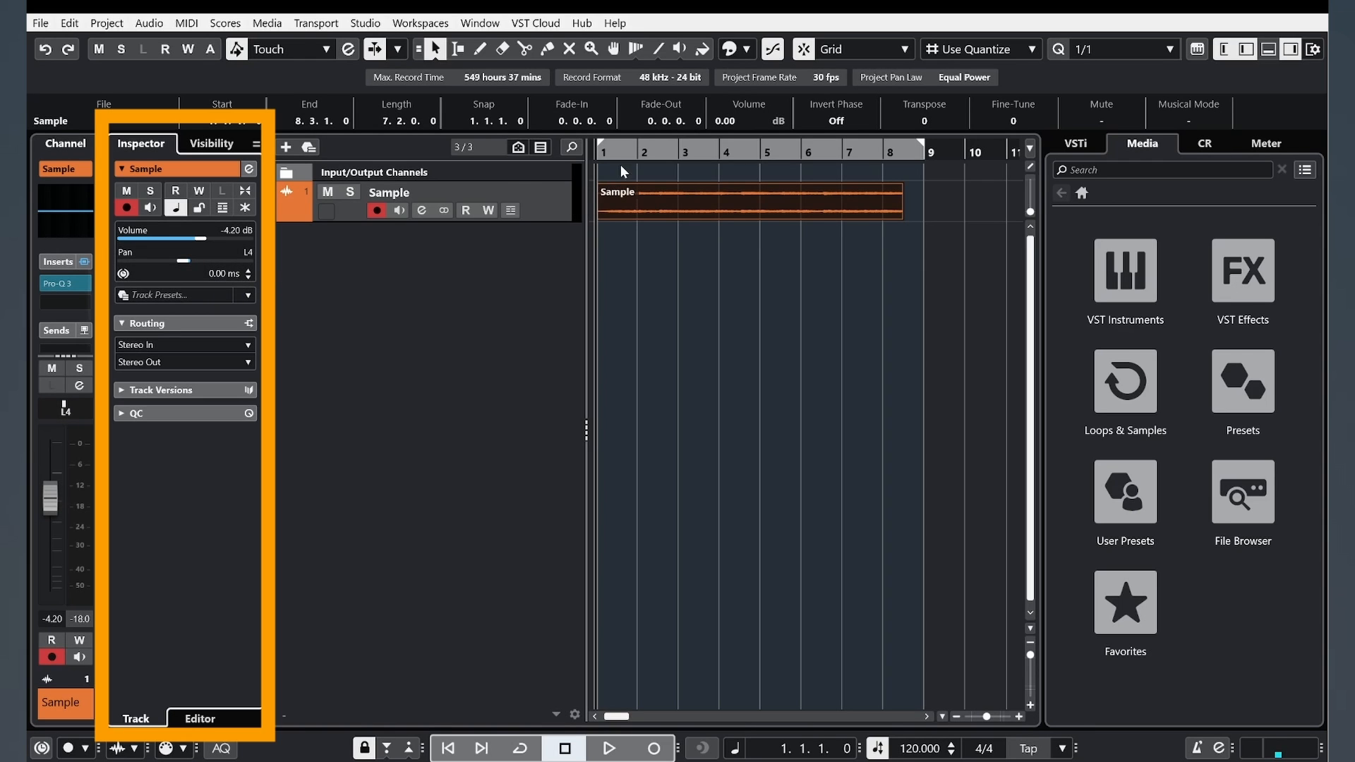
Step: During playback, pan the Sample track fully left, then fully right, and lower its volume to about -12.2 dB
{"action": "key", "text": "space"}
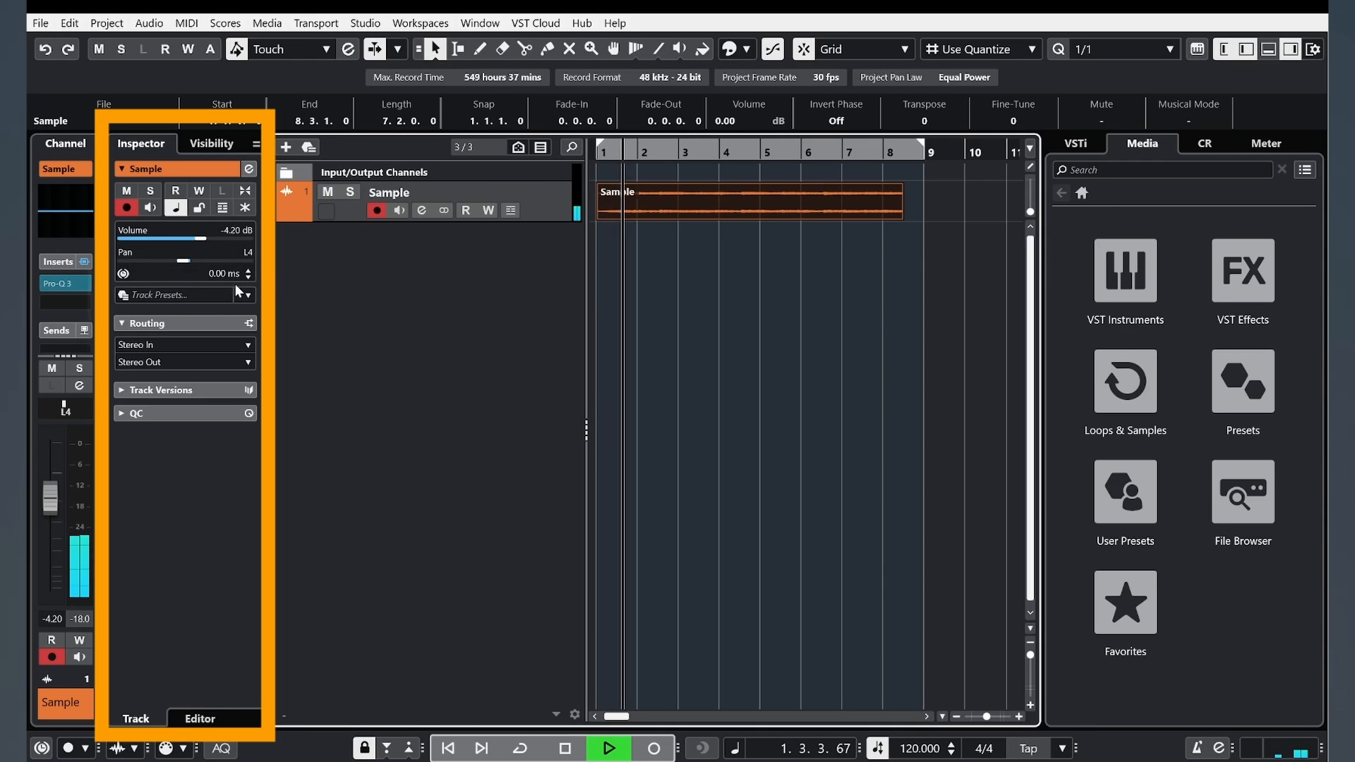
{"action": "left_click_drag", "start_coordinate": [184, 261], "coordinate": [120, 262]}
{"action": "double_click", "coordinate": [247, 253]}
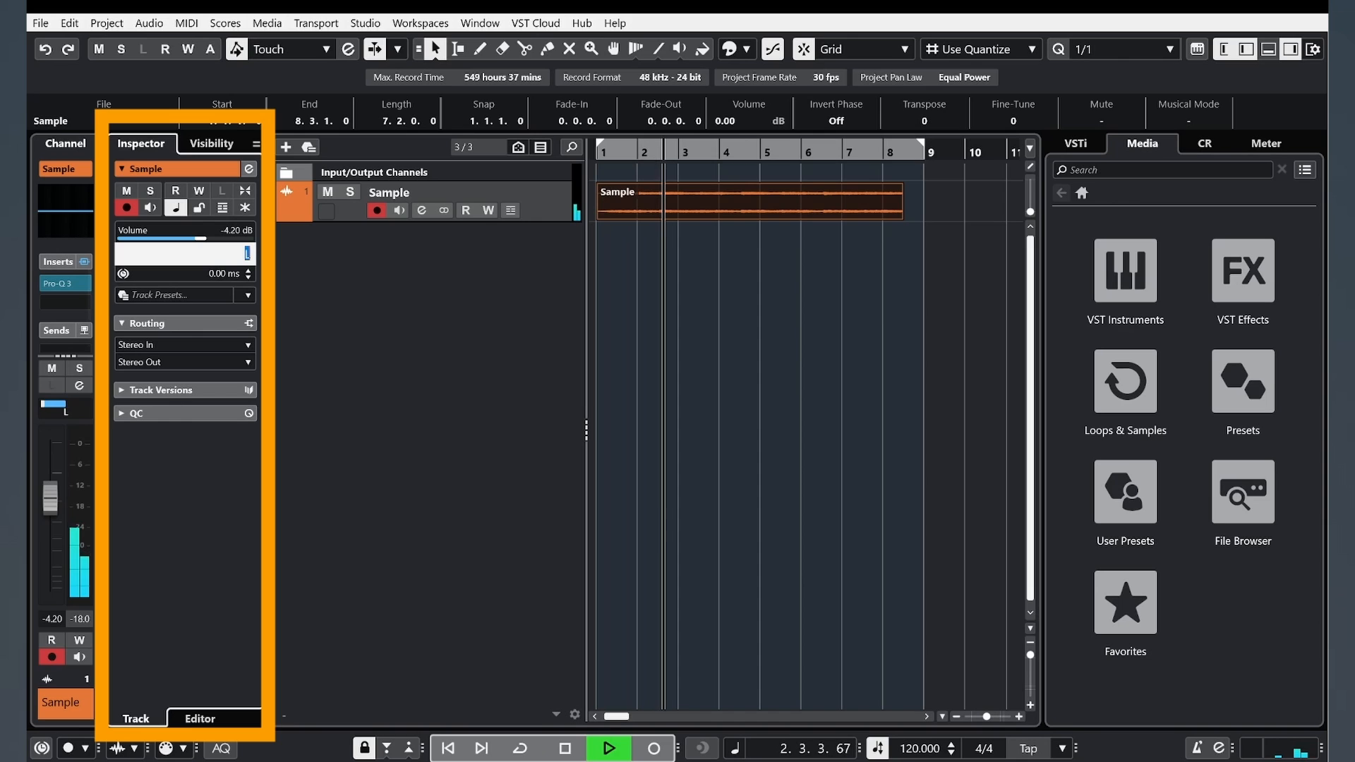
{"action": "left_click", "coordinate": [302, 262]}
{"action": "mouse_move", "coordinate": [173, 261]}
{"action": "left_mouse_down"}
{"action": "mouse_move", "coordinate": [248, 262]}
{"action": "mouse_move", "coordinate": [173, 243]}
{"action": "left_mouse_up"}
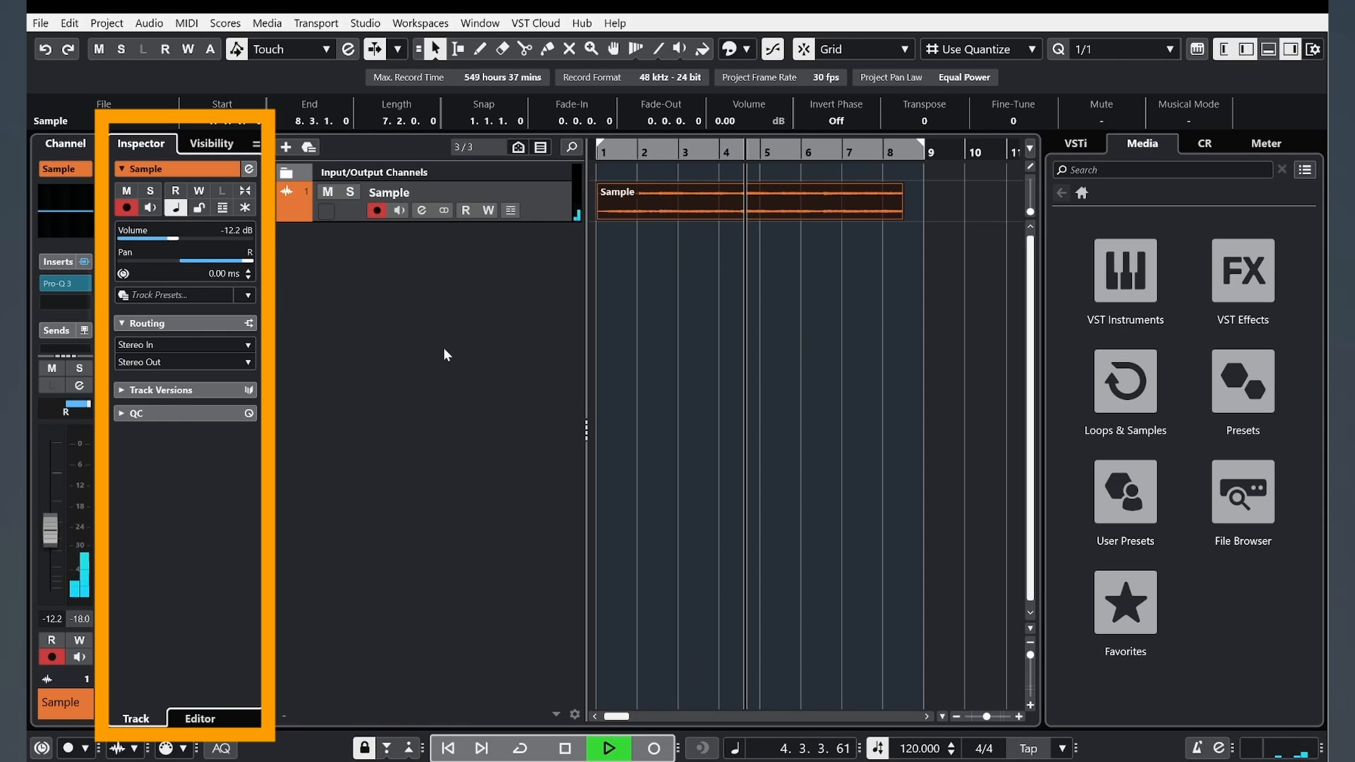
Step: Stop playback and view the add-track options for the empty area of the track list
{"action": "key", "text": "space"}
{"action": "left_click", "coordinate": [432, 303]}
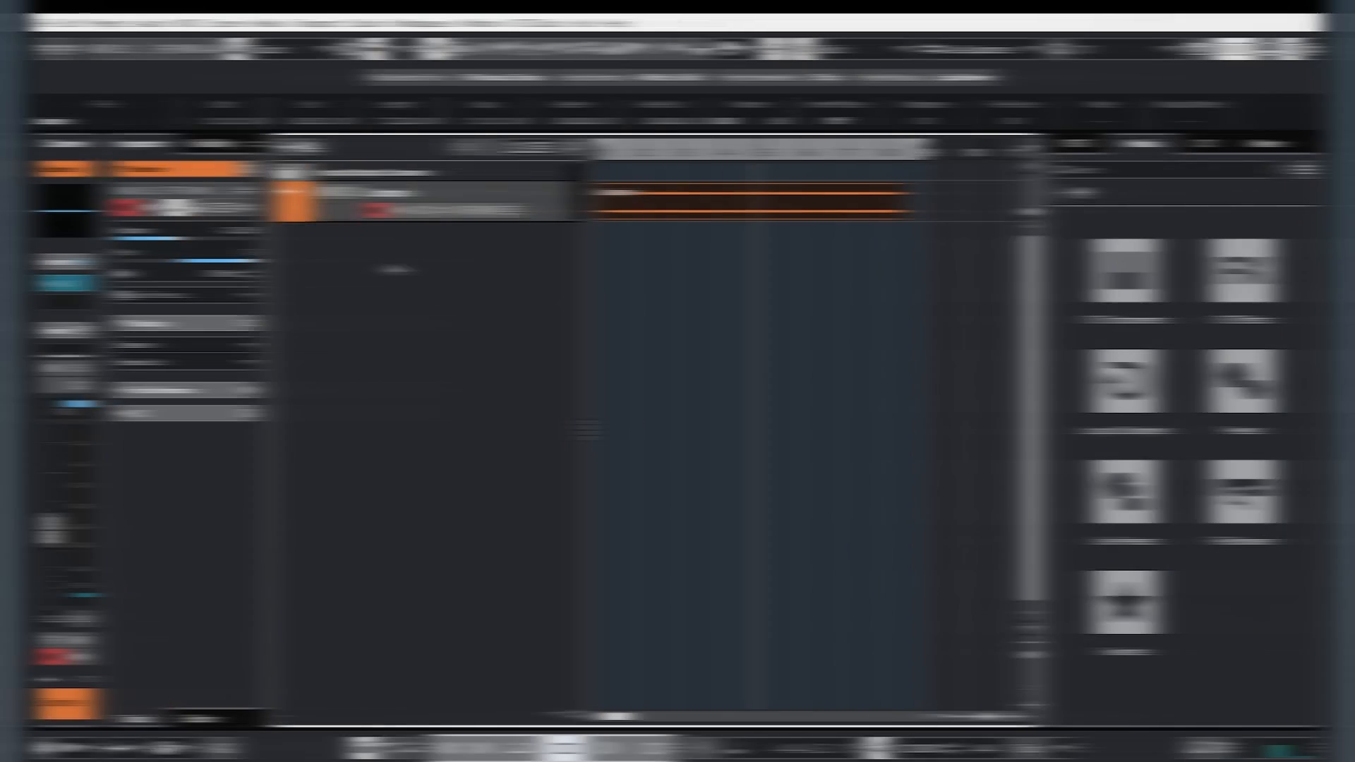
{"action": "right_click", "coordinate": [400, 269]}
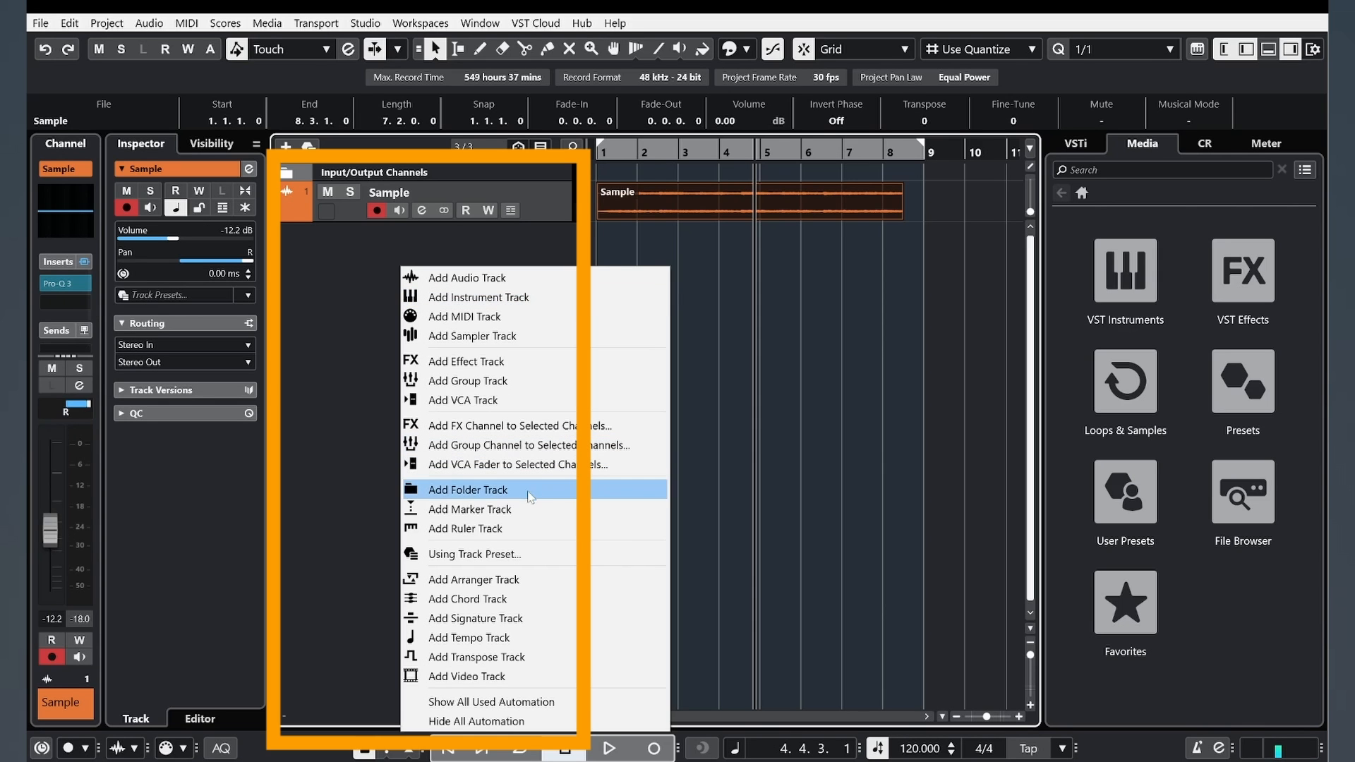
{"action": "key", "text": "Escape"}
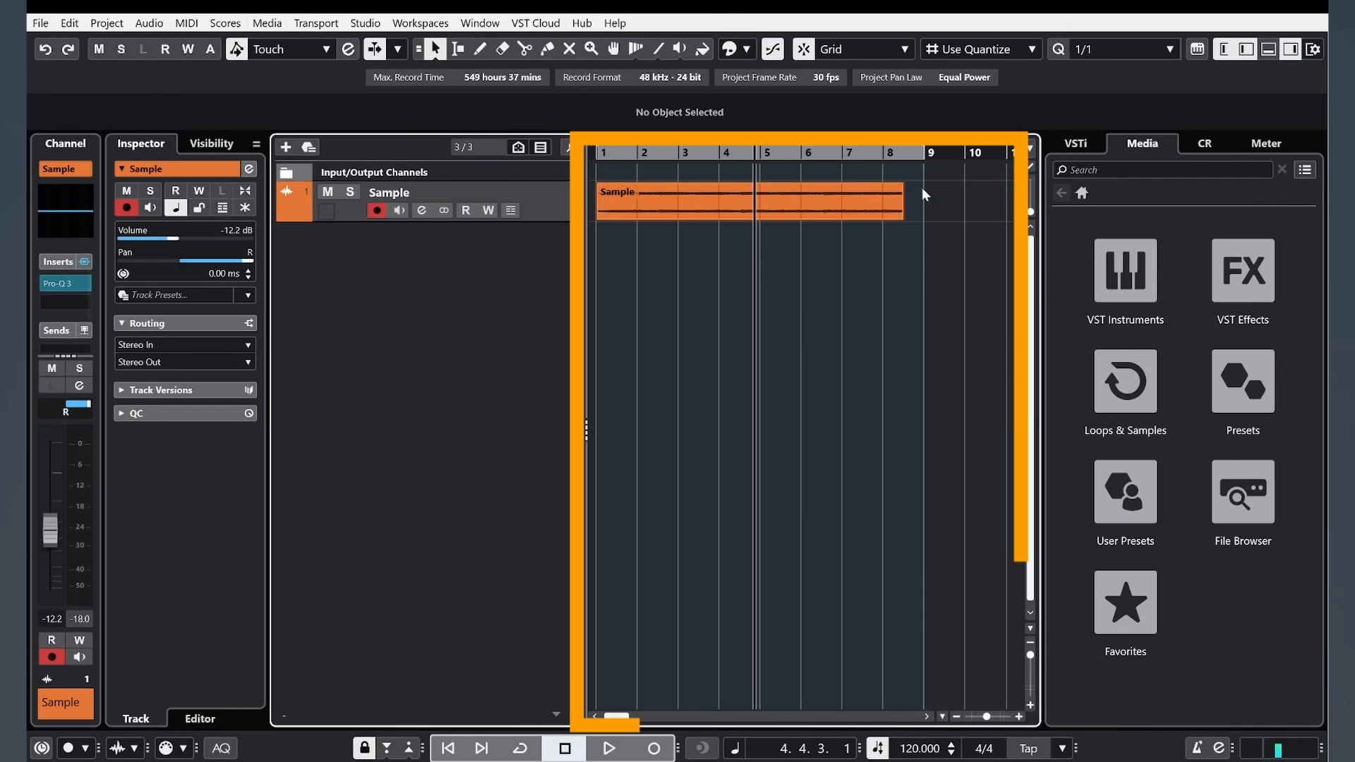
Step: Select the Sample event and reset the Sample track's pan to centre with the value 0
{"action": "left_click", "coordinate": [769, 206]}
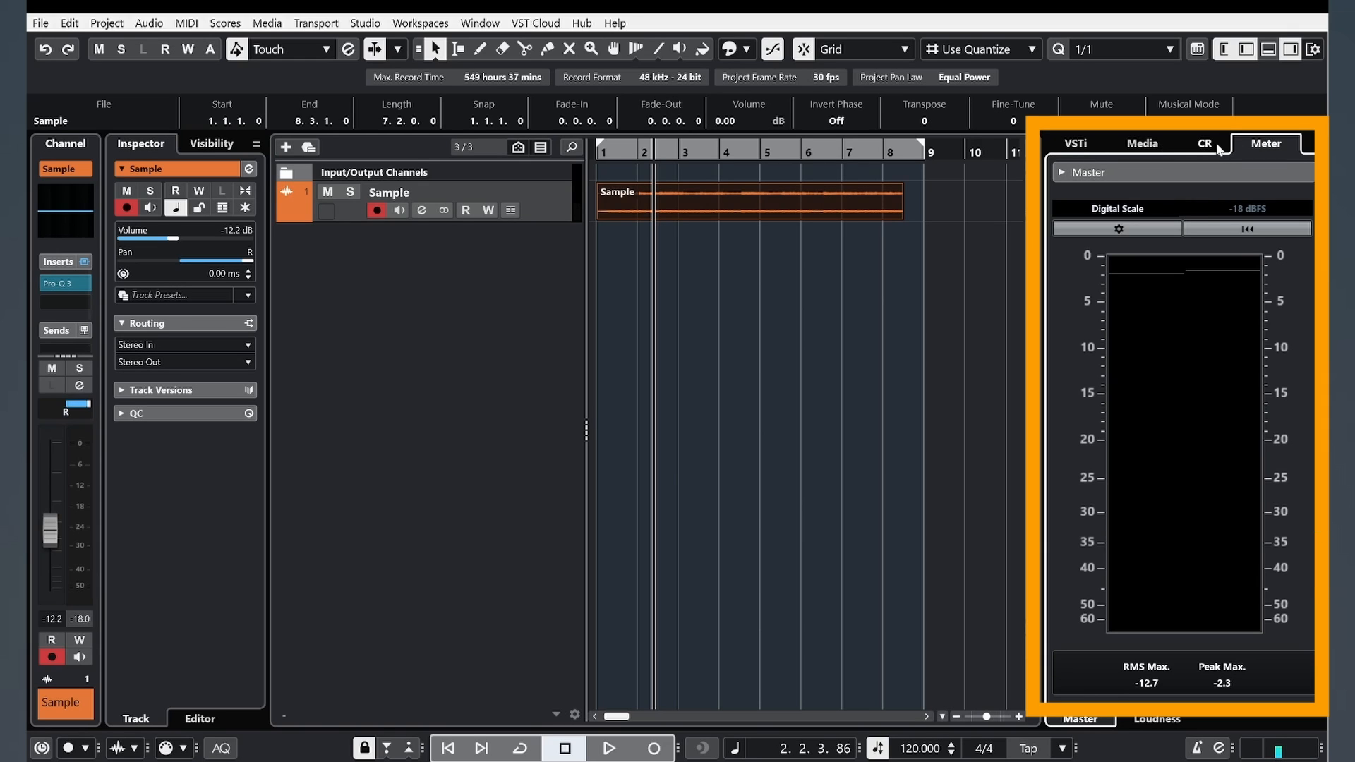
{"action": "left_click", "coordinate": [188, 263]}
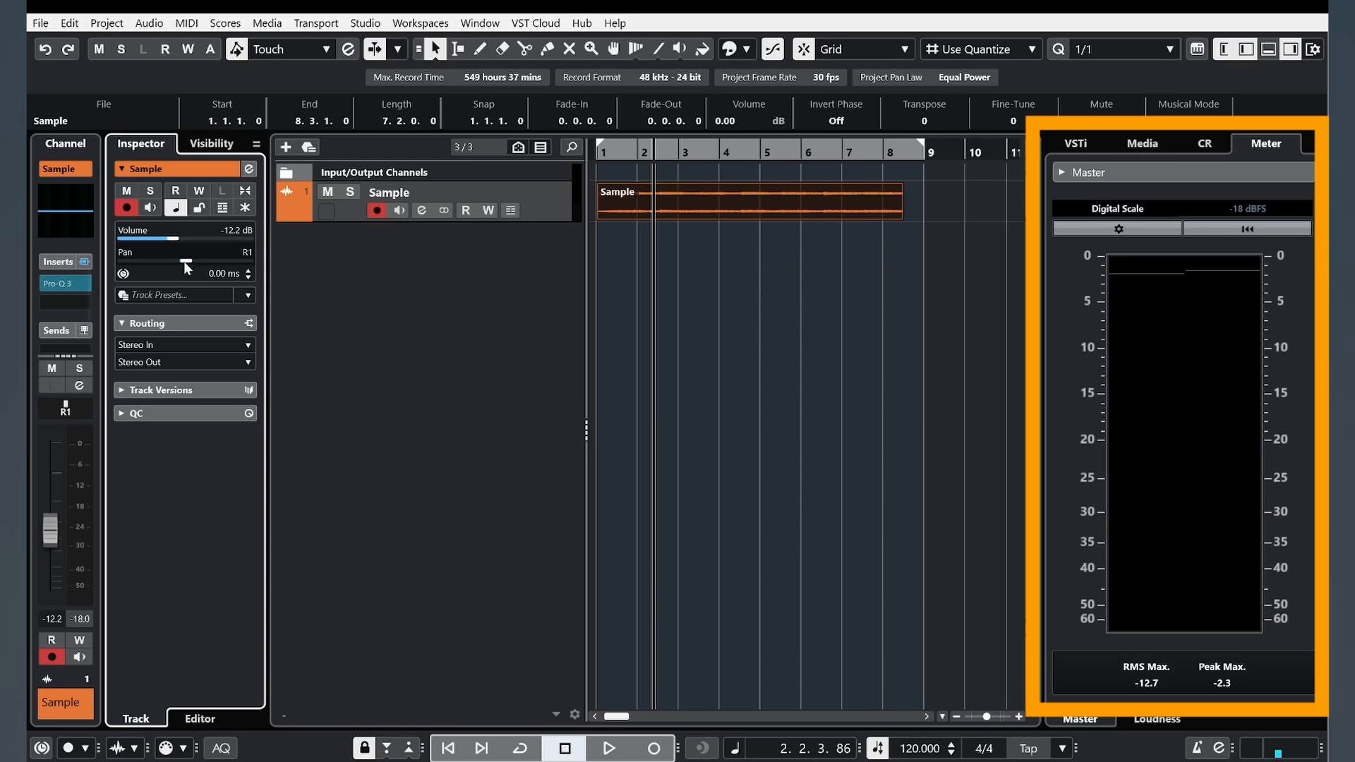
{"action": "double_click", "coordinate": [242, 254]}
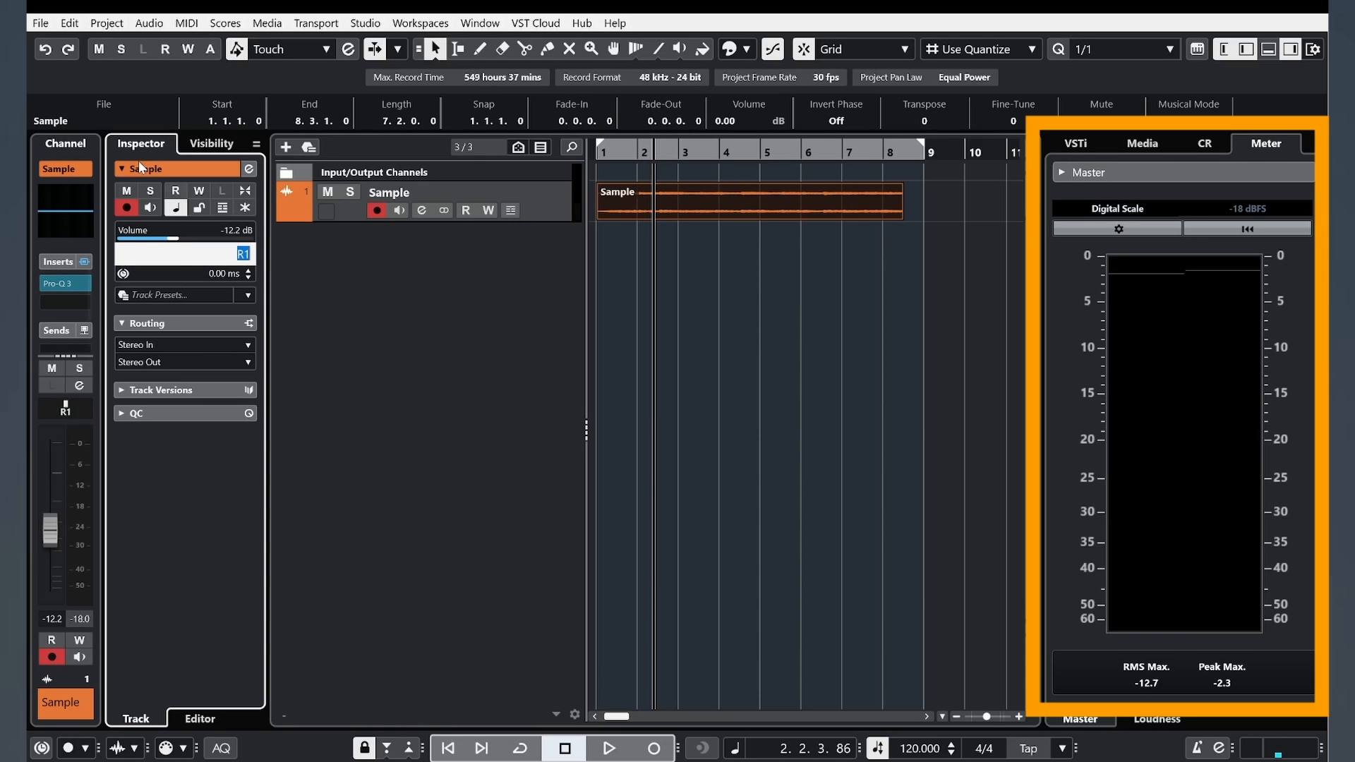
{"action": "type", "text": "0"}
{"action": "key", "text": "Return"}
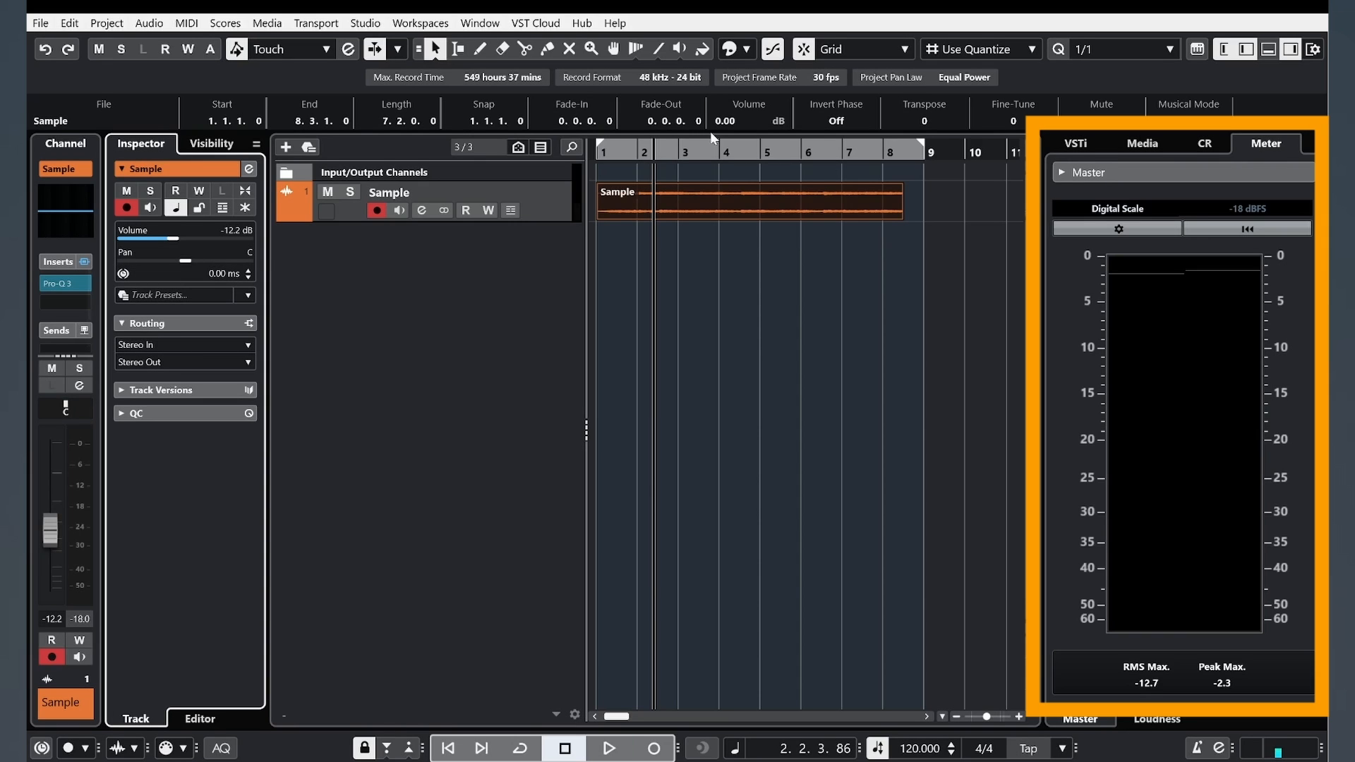
Step: During playback, raise the Sample track's volume to about 0.15 dB, and stop playback
{"action": "key", "text": "space"}
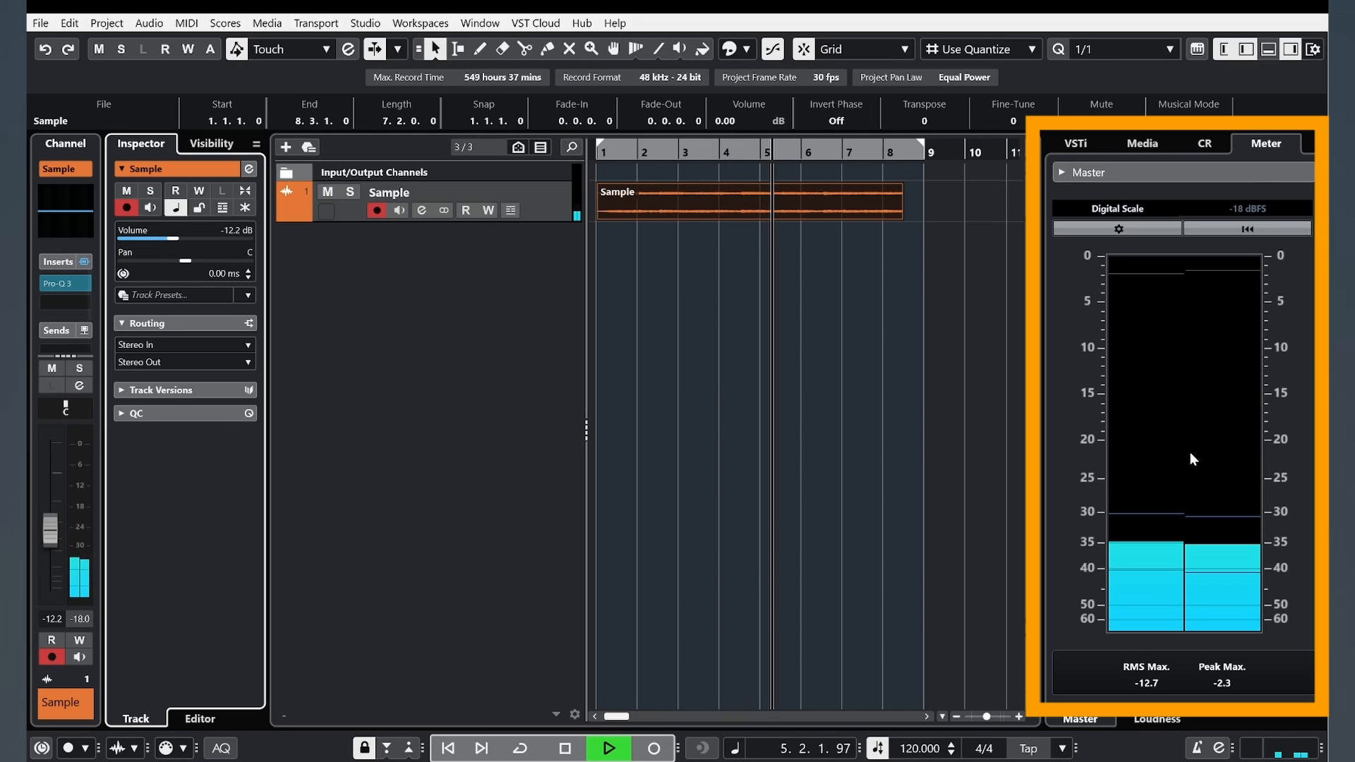
{"action": "left_click_drag", "start_coordinate": [173, 239], "coordinate": [223, 241]}
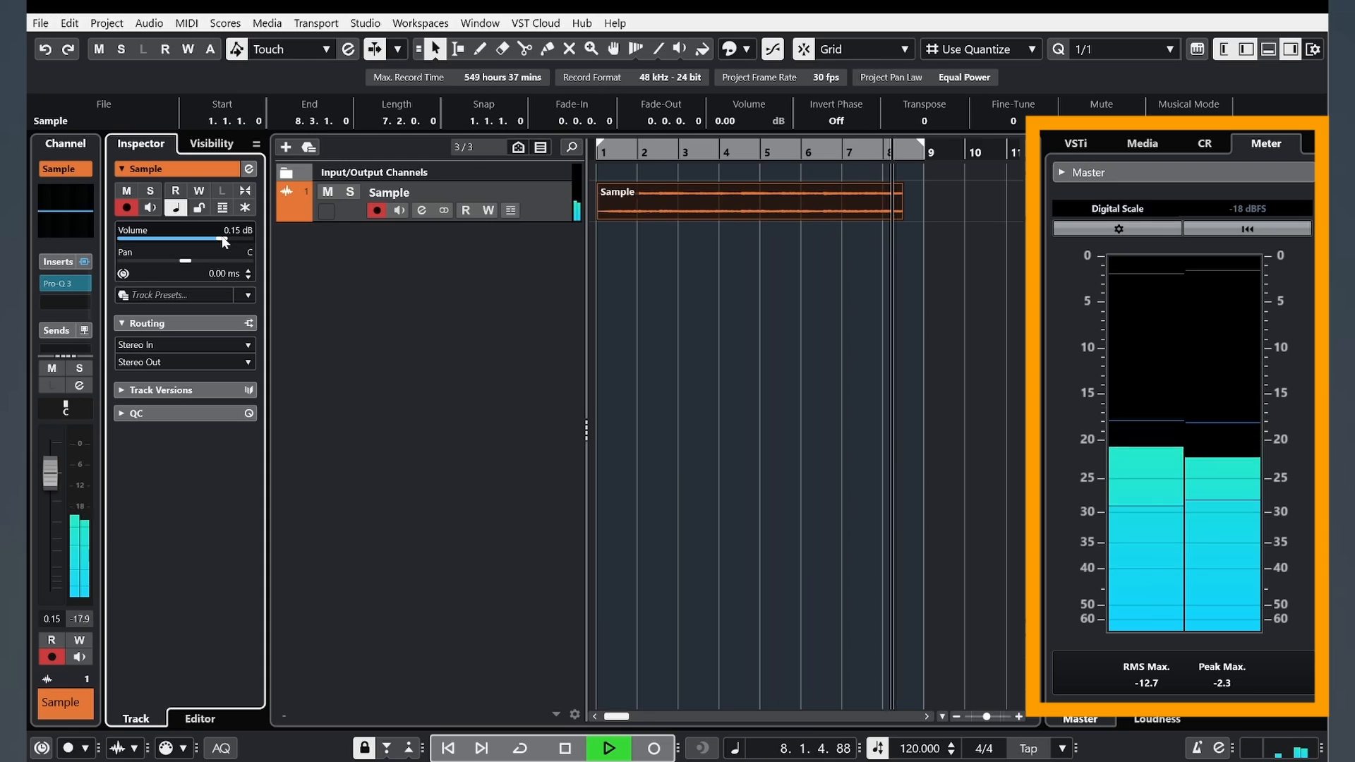
{"action": "key", "text": "space"}
Step: View the Control Room page and browse the VST Instruments in the media library, returning to its home page
{"action": "left_click", "coordinate": [1205, 145]}
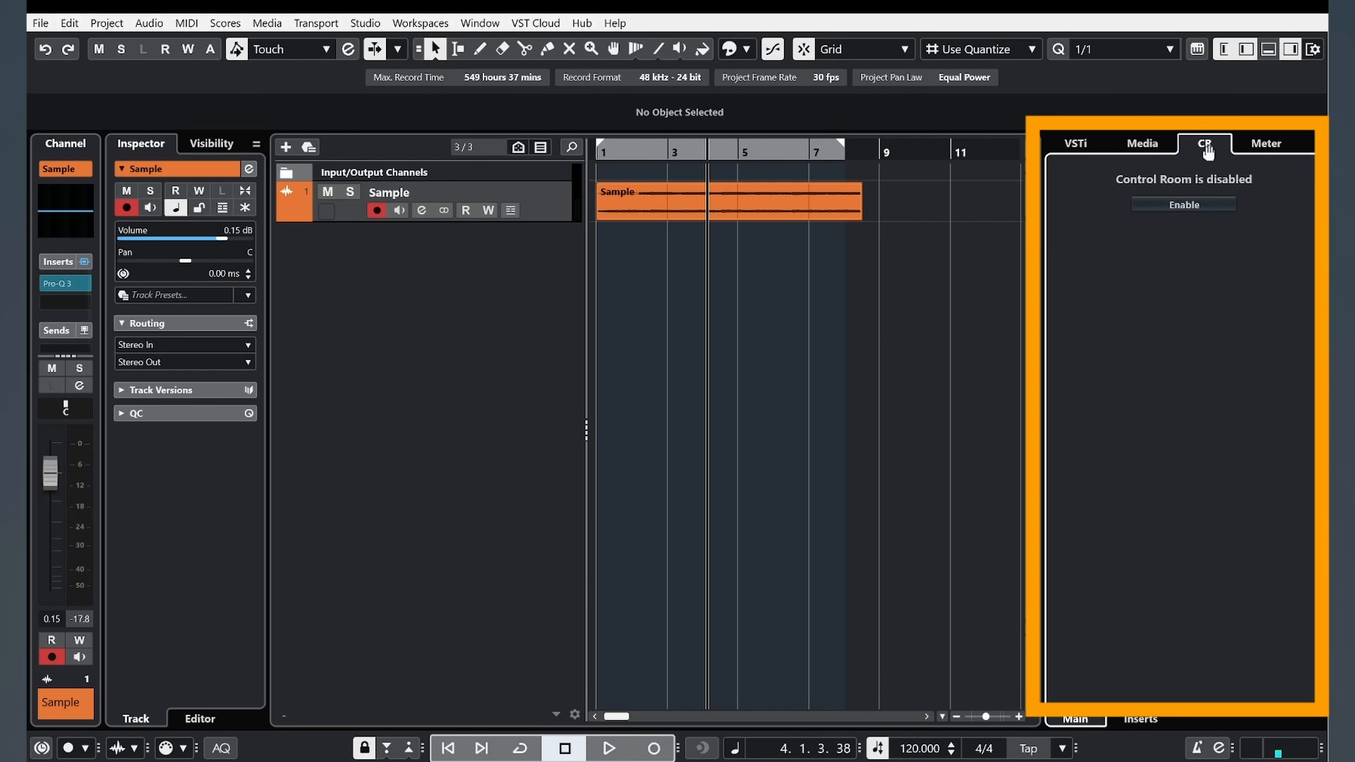
{"action": "left_click", "coordinate": [1132, 150]}
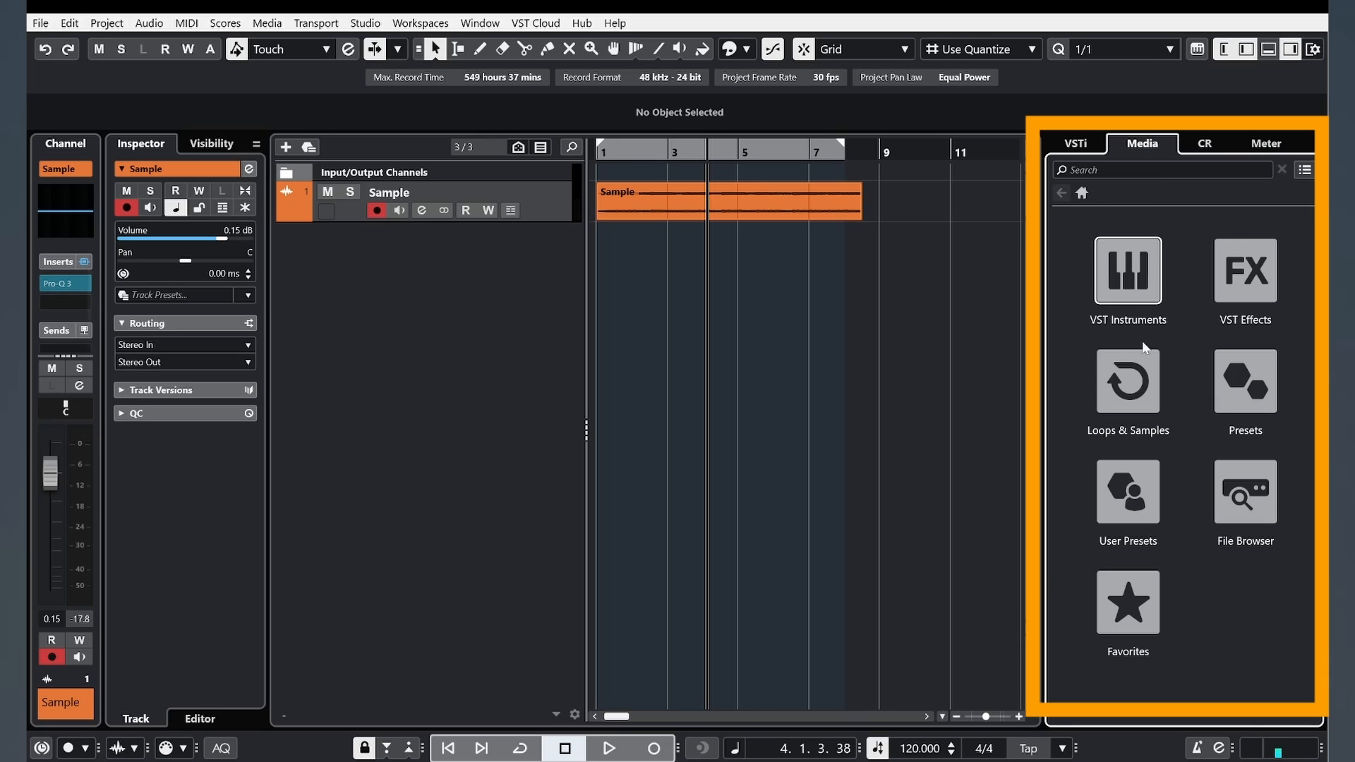
{"action": "left_click", "coordinate": [1129, 267]}
{"action": "scroll", "coordinate": [1222, 468], "scroll_direction": "down", "scroll_amount": 10}
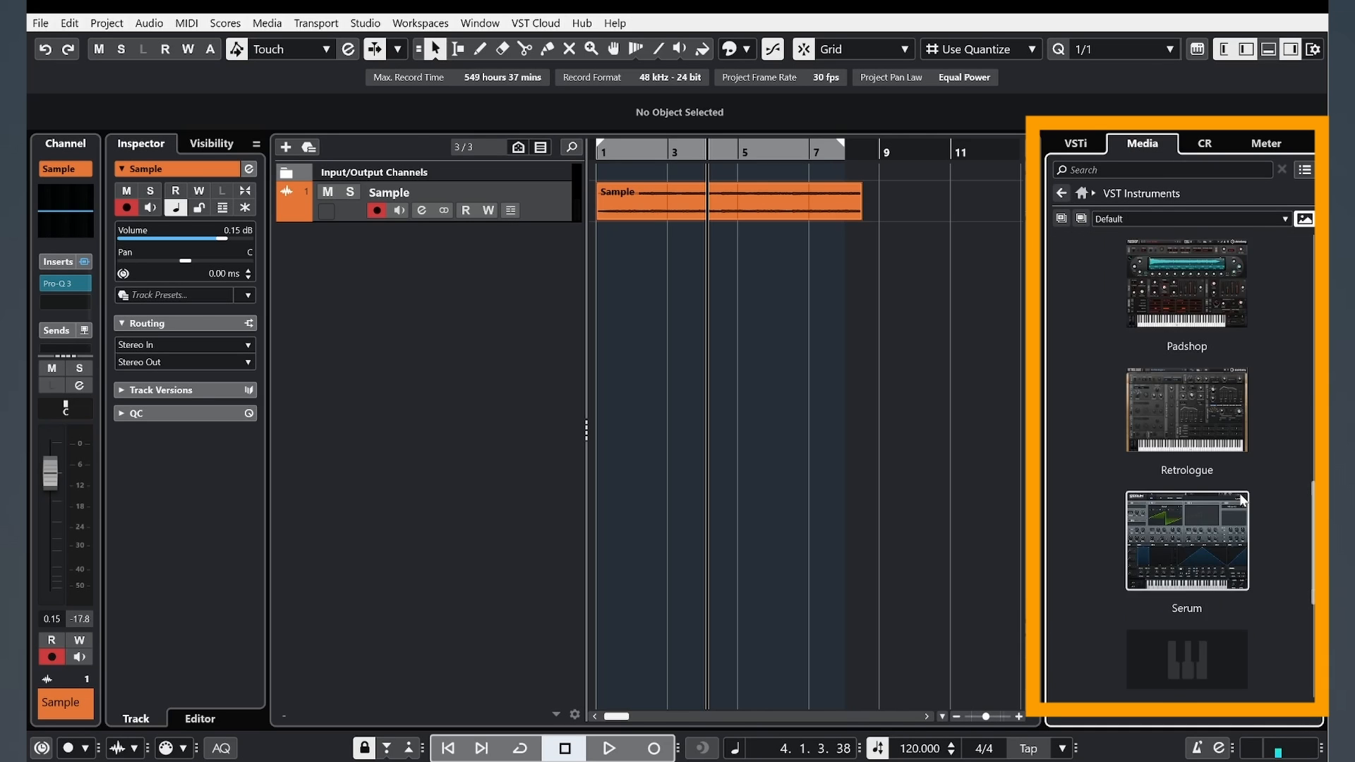
{"action": "scroll", "coordinate": [1234, 505], "scroll_direction": "up", "scroll_amount": 10}
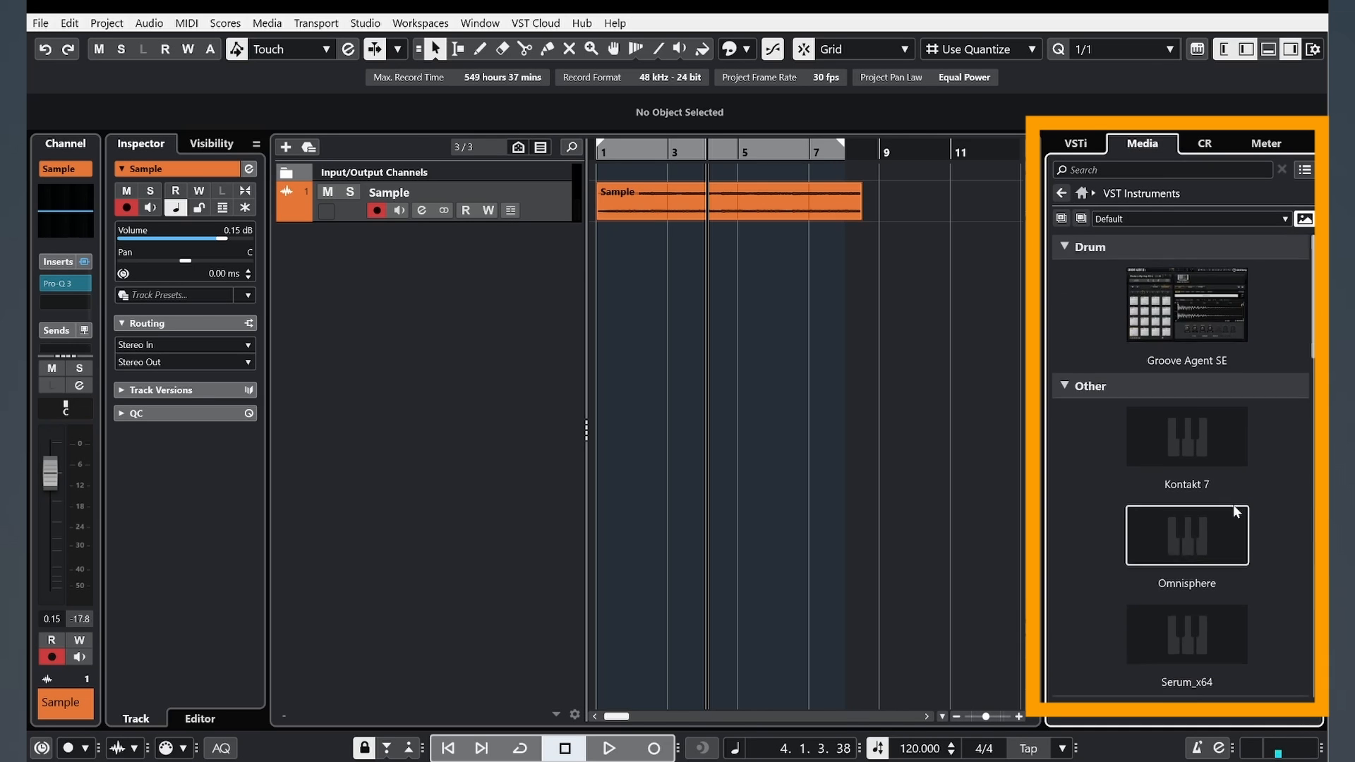
{"action": "left_click", "coordinate": [1080, 193]}
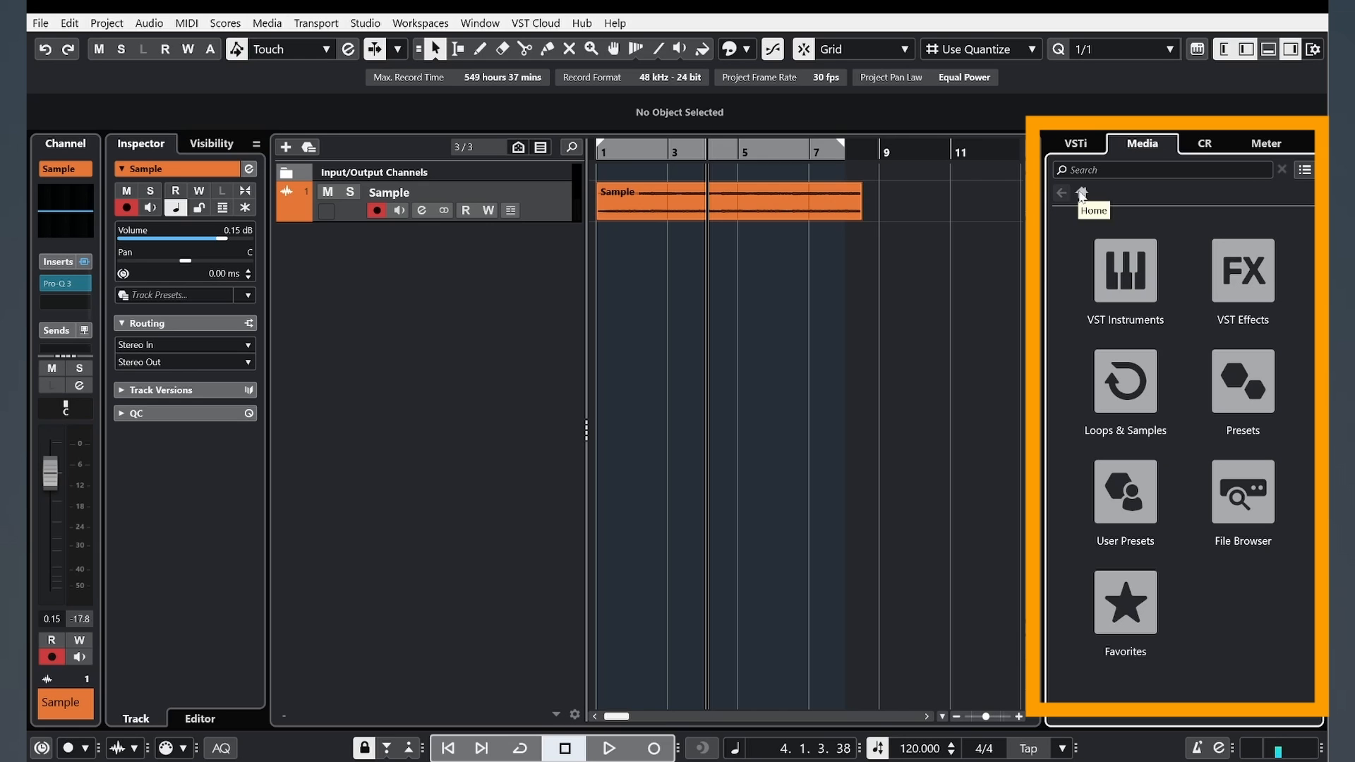
Step: Browse the VST Effects in the media library and return to its home page
{"action": "left_click", "coordinate": [1240, 281]}
{"action": "scroll", "coordinate": [1148, 442], "scroll_direction": "down", "scroll_amount": 8}
{"action": "scroll", "coordinate": [1163, 451], "scroll_direction": "up", "scroll_amount": 4}
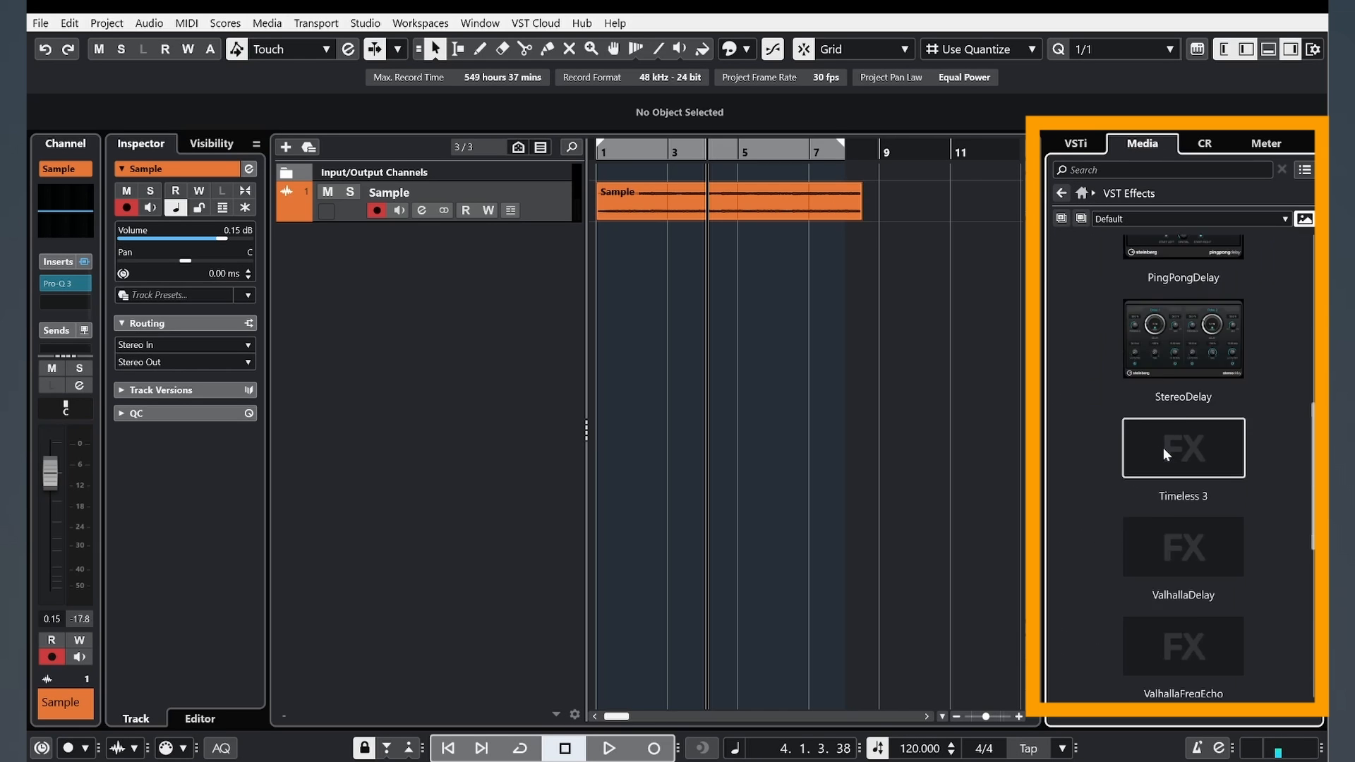
{"action": "scroll", "coordinate": [1162, 447], "scroll_direction": "up", "scroll_amount": 4}
{"action": "left_click", "coordinate": [1083, 195]}
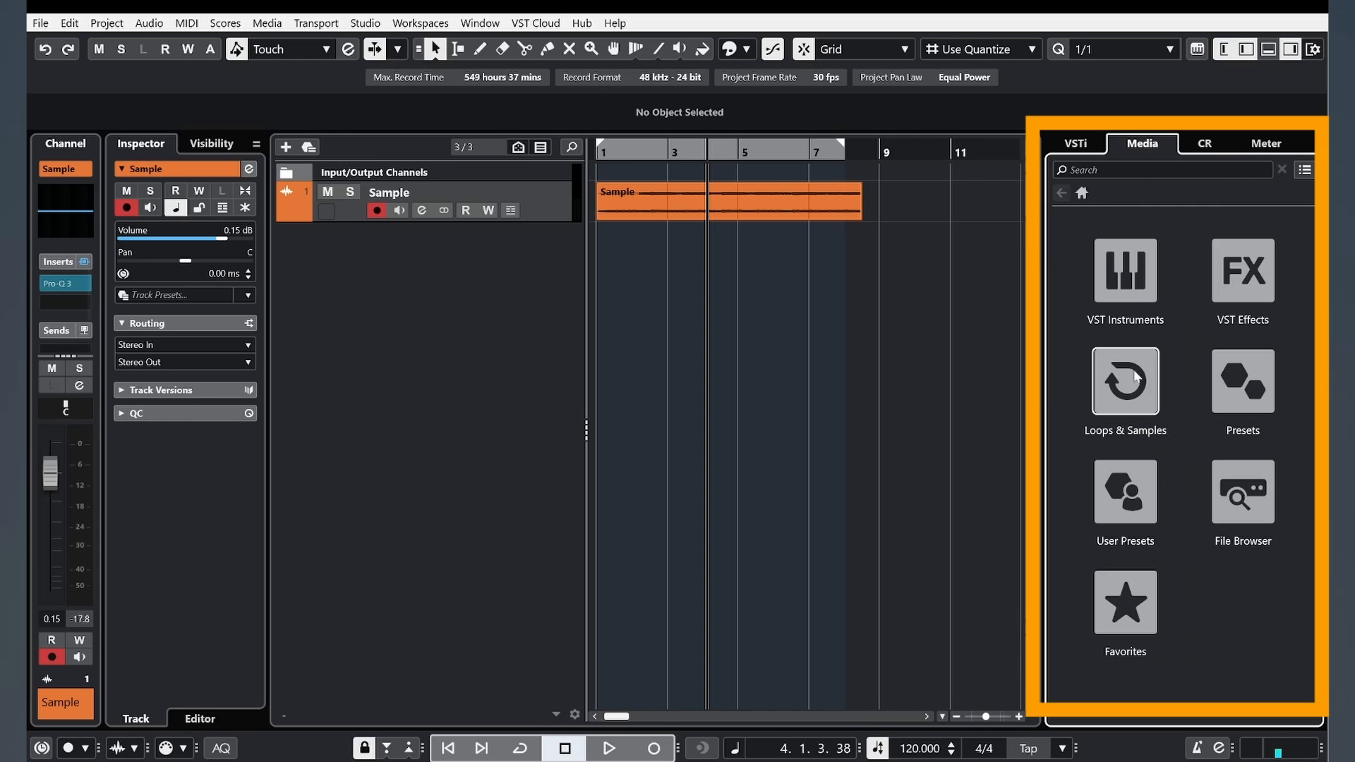
Step: Browse the Loops & Samples and Presets categories of the media library, returning to its home page
{"action": "left_click", "coordinate": [1122, 388]}
{"action": "scroll", "coordinate": [1122, 424], "scroll_direction": "down", "scroll_amount": 2}
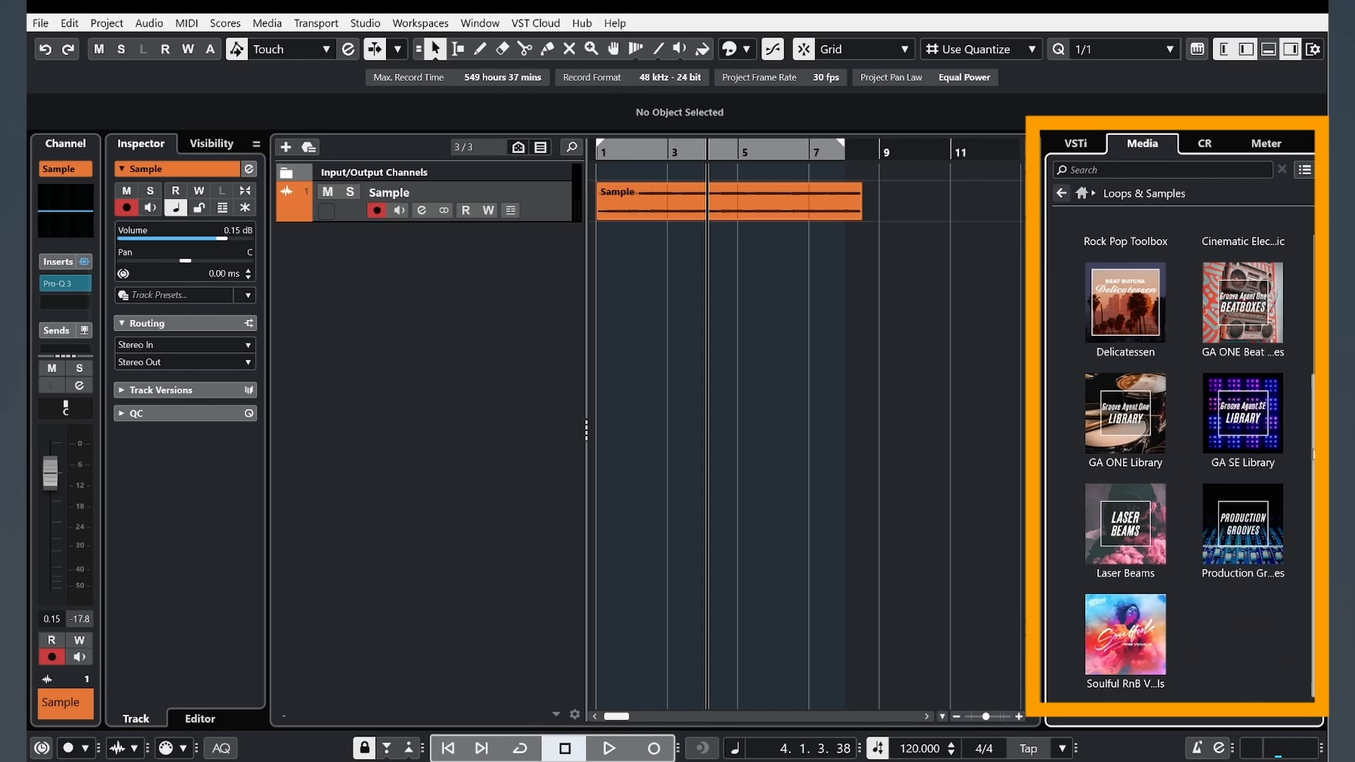
{"action": "scroll", "coordinate": [1301, 247], "scroll_direction": "up", "scroll_amount": 3}
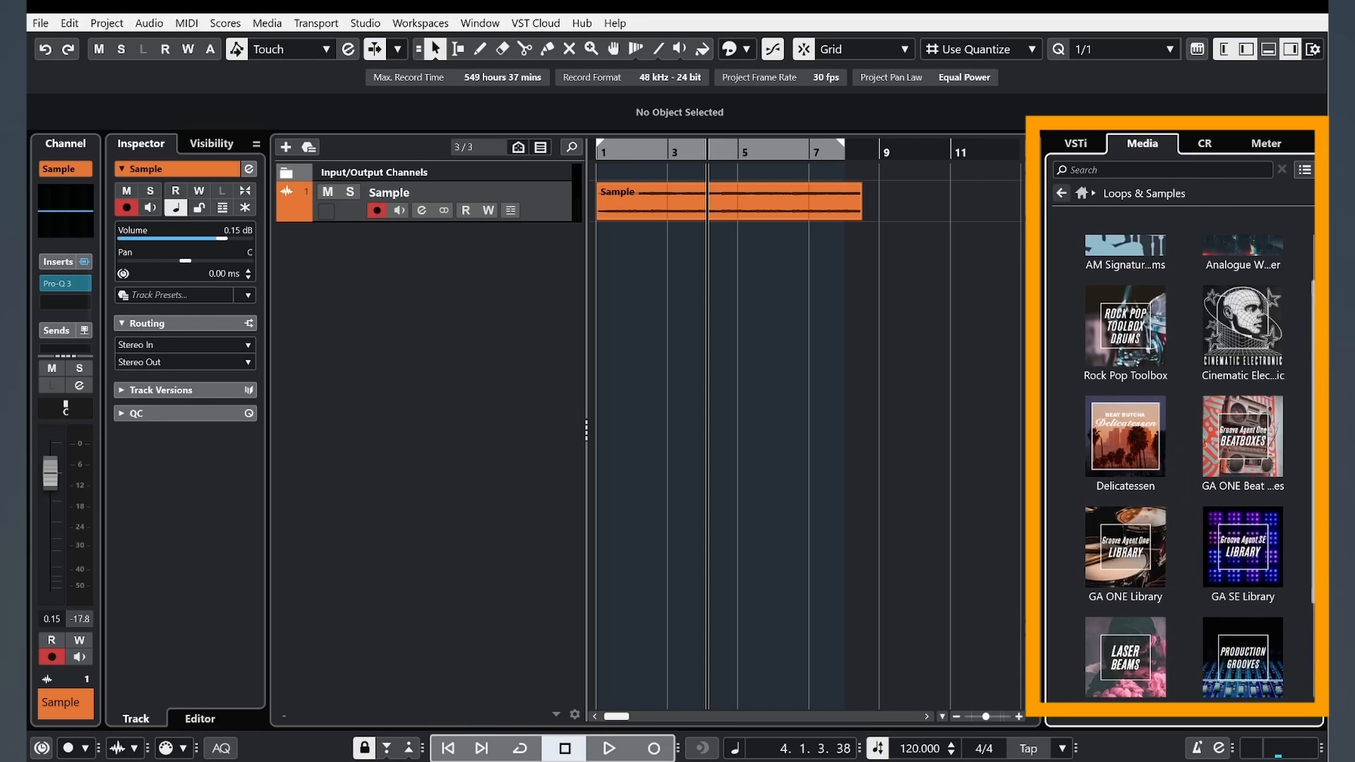
{"action": "left_click", "coordinate": [1083, 195]}
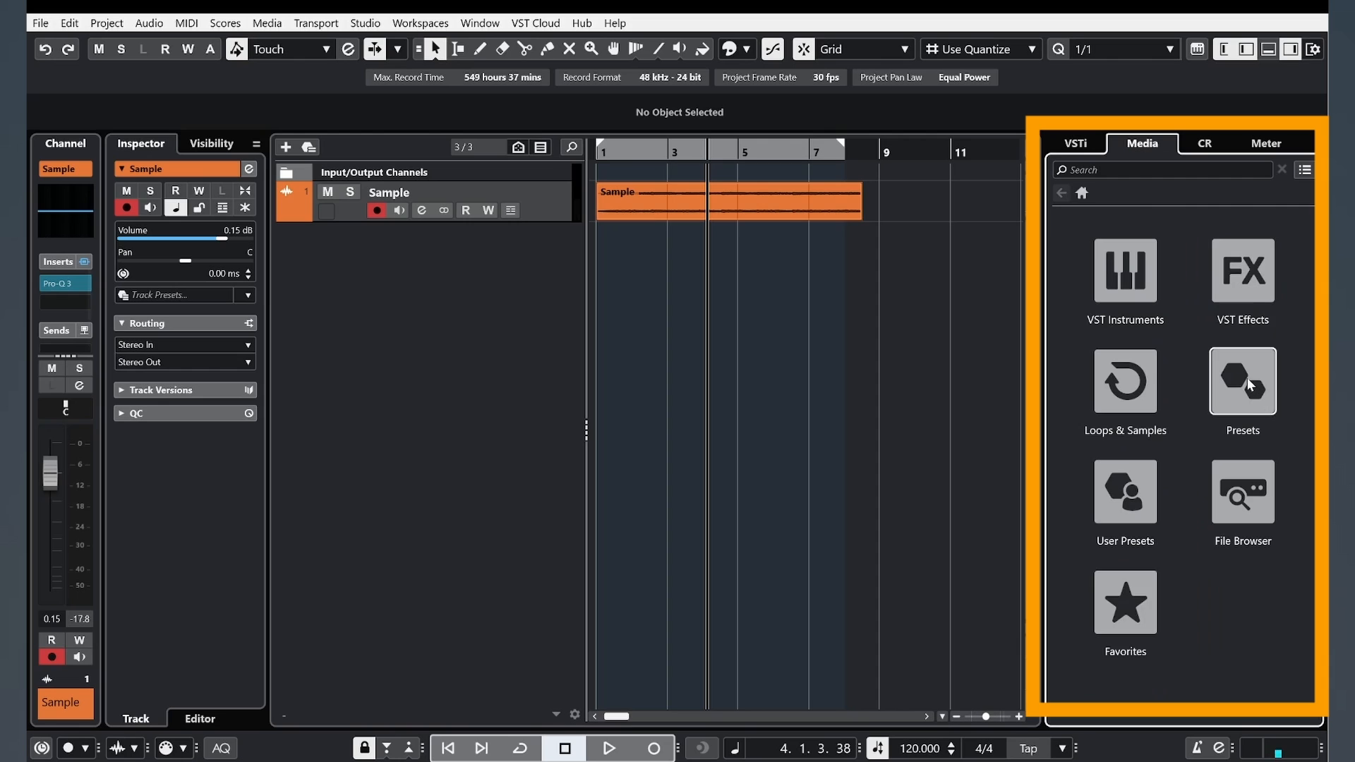
{"action": "left_click", "coordinate": [1243, 381]}
{"action": "left_click", "coordinate": [1082, 195]}
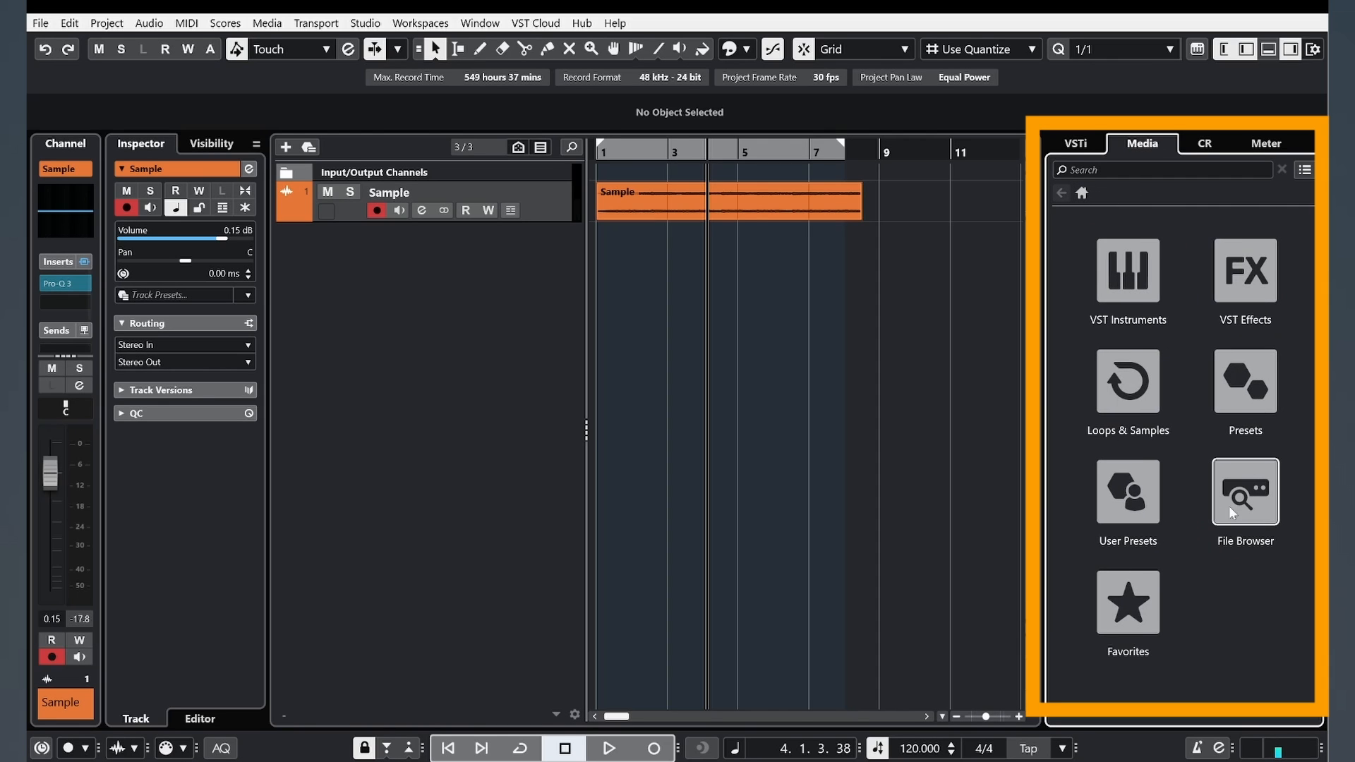
Step: Search the File Browser for "braam" and place WA - TB - Braam 09 - F on a new track at bar 1
{"action": "left_click", "coordinate": [1278, 519]}
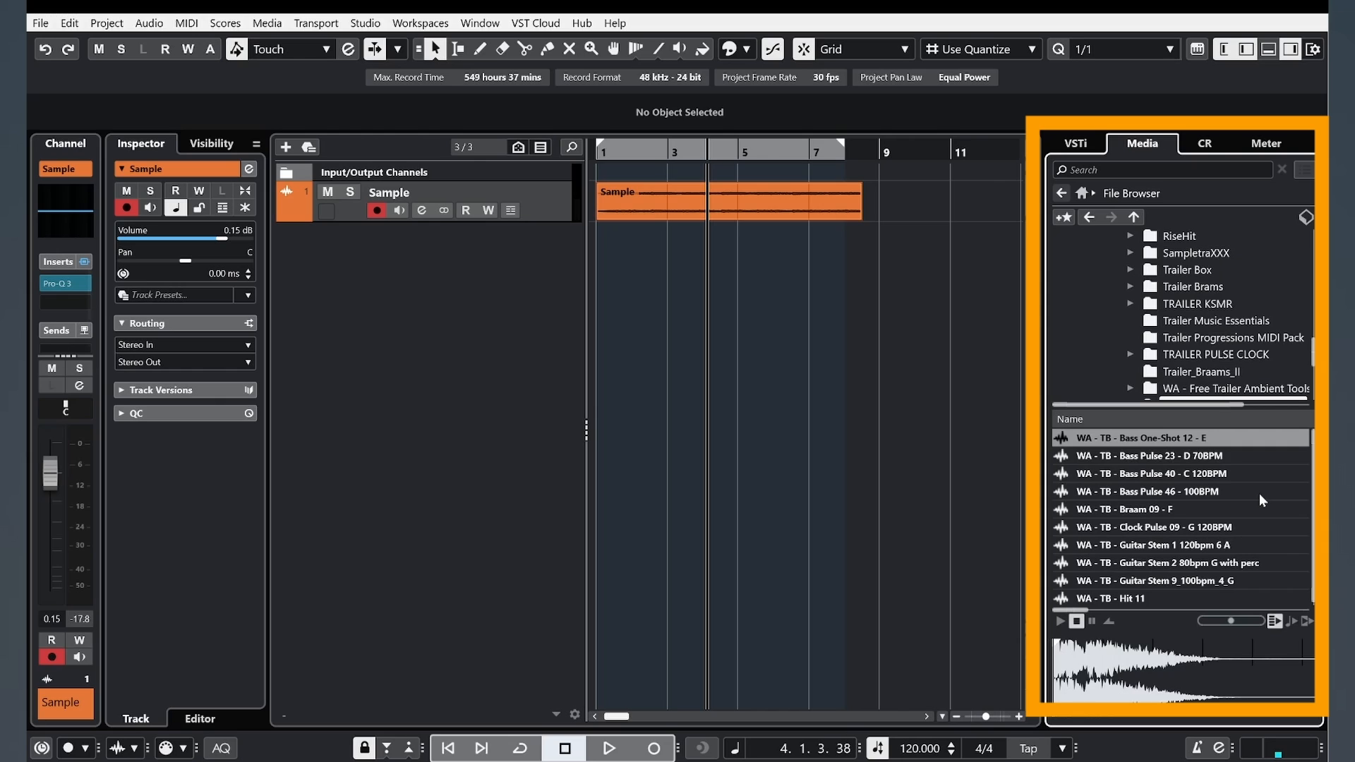
{"action": "left_click", "coordinate": [1084, 172]}
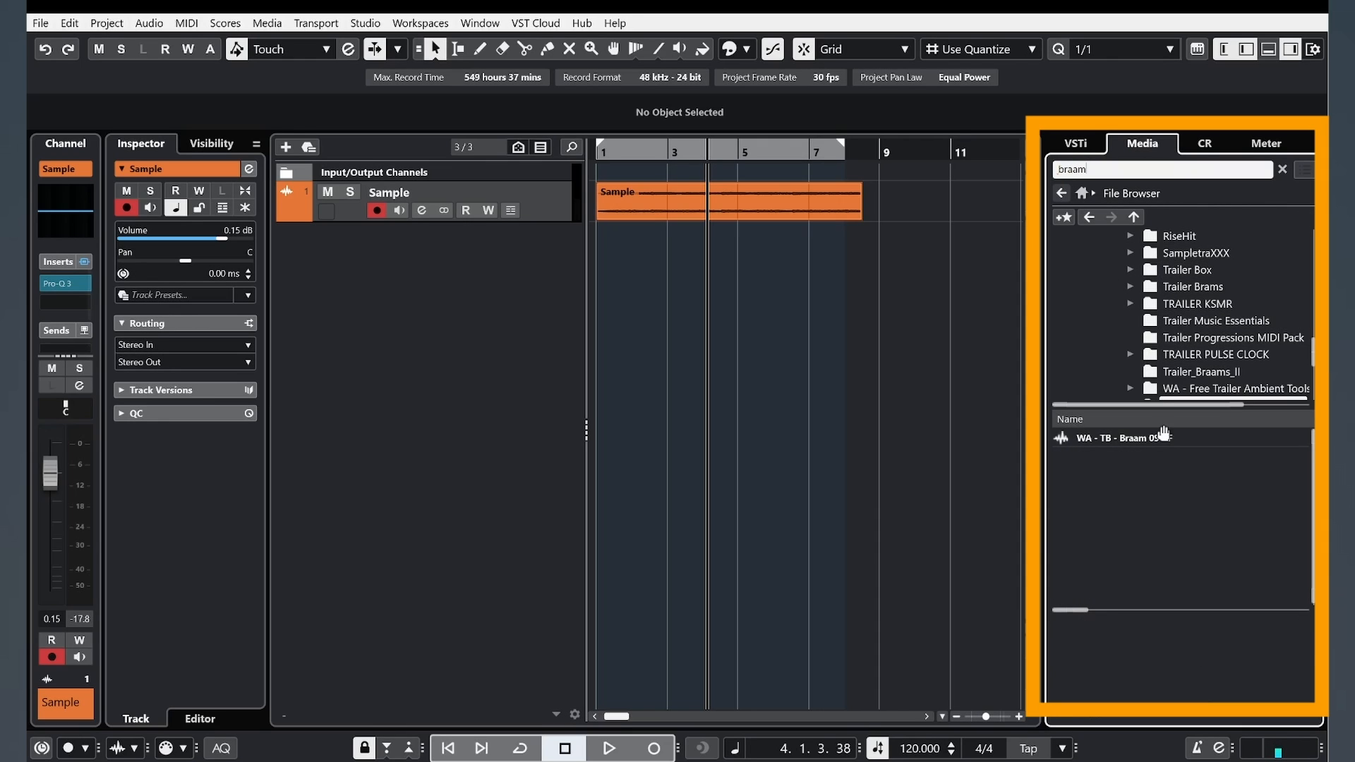
{"action": "left_click", "coordinate": [1126, 438]}
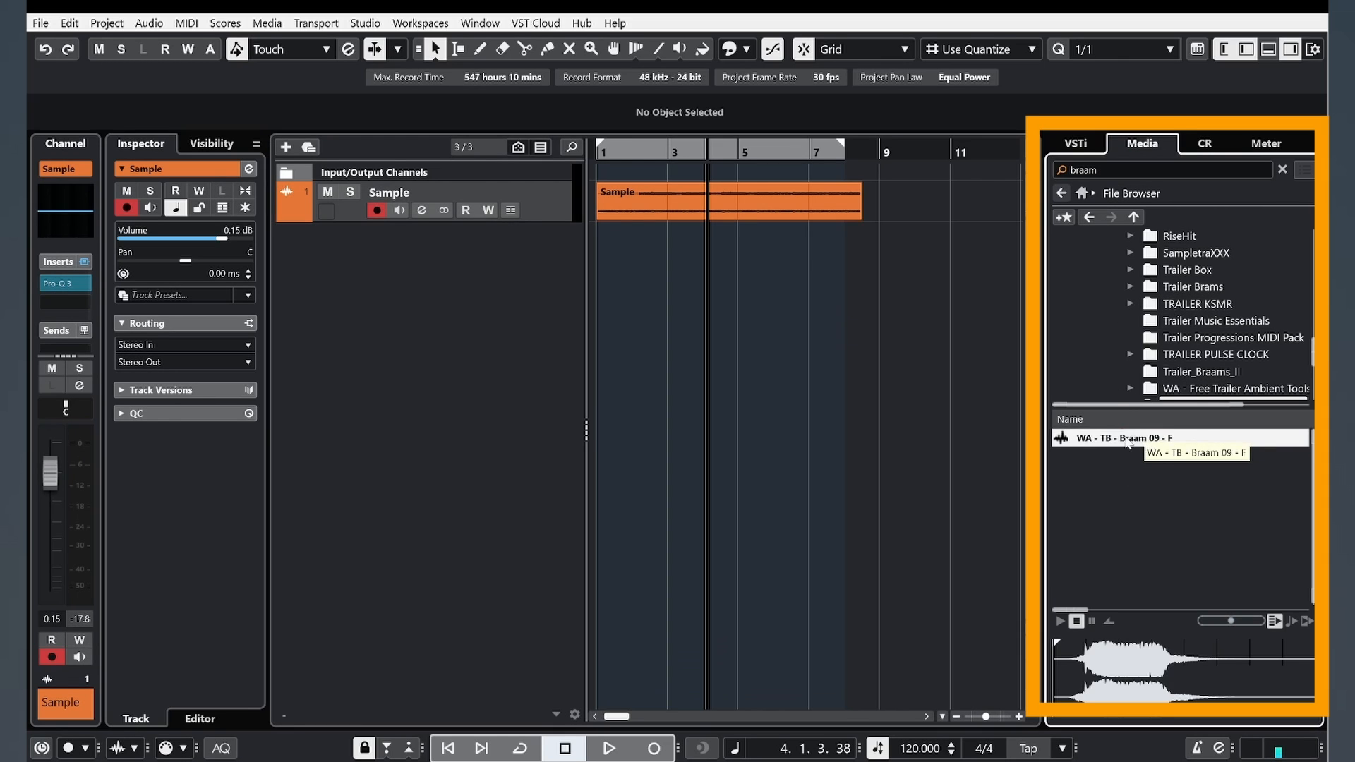
{"action": "left_click_drag", "start_coordinate": [1127, 443], "coordinate": [602, 258]}
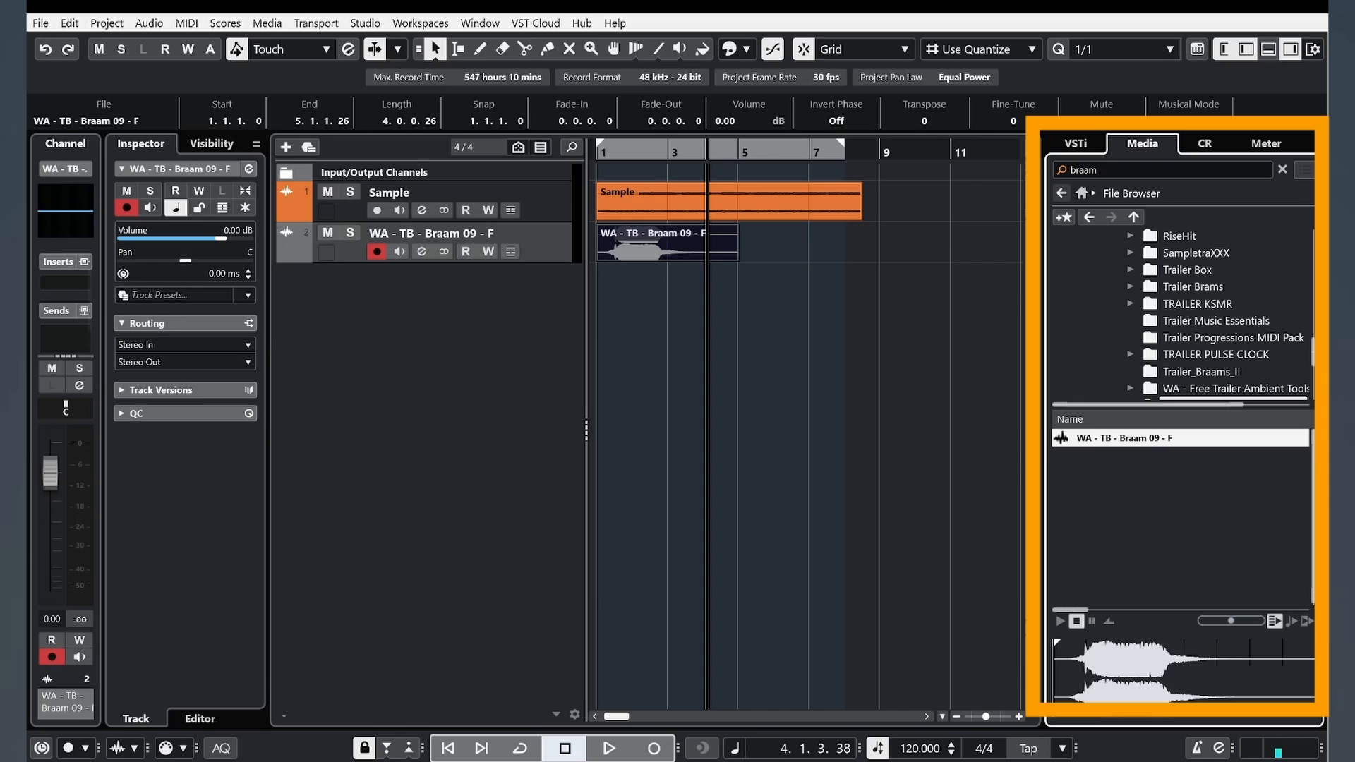
Step: Insert WA - TB - Braam 09 - F into the project at the cursor and move the event to bar 1 on the track below
{"action": "right_click", "coordinate": [1099, 445]}
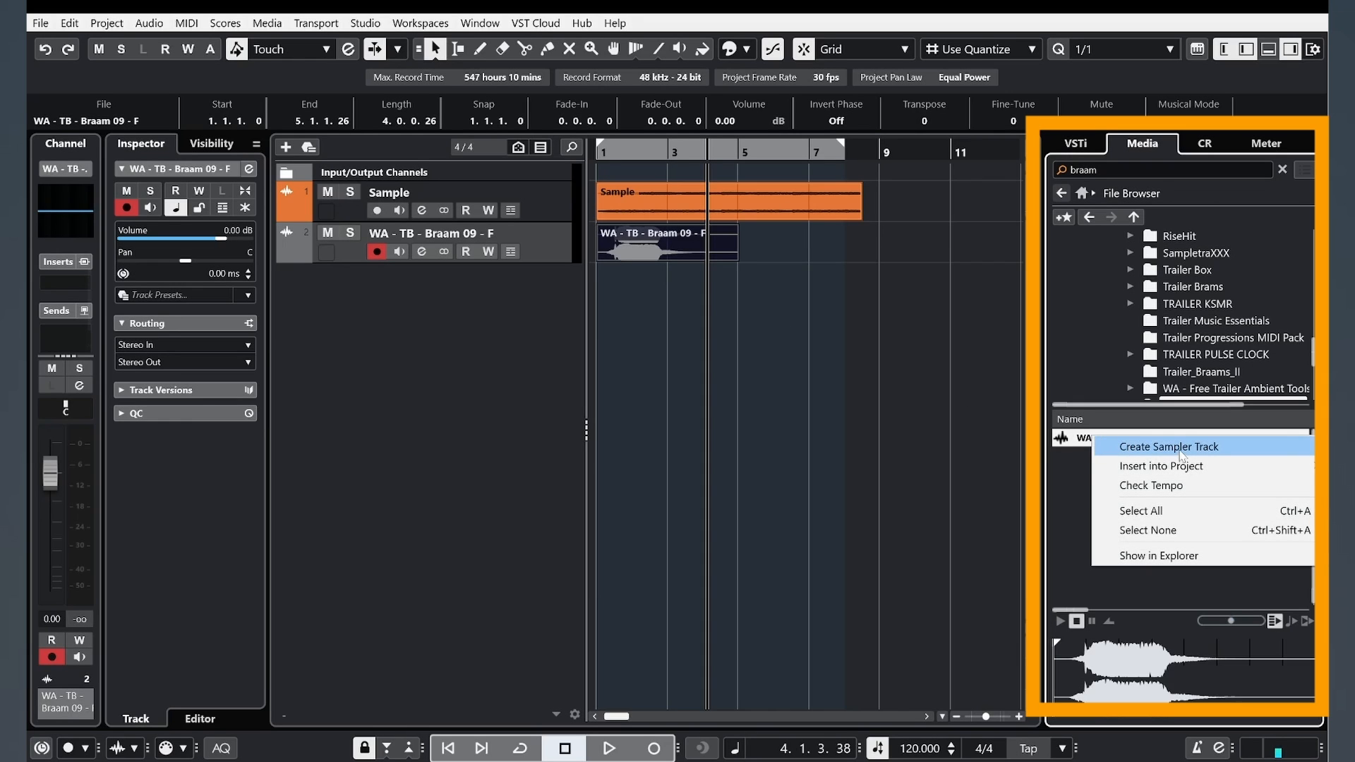
{"action": "mouse_move", "coordinate": [1180, 471]}
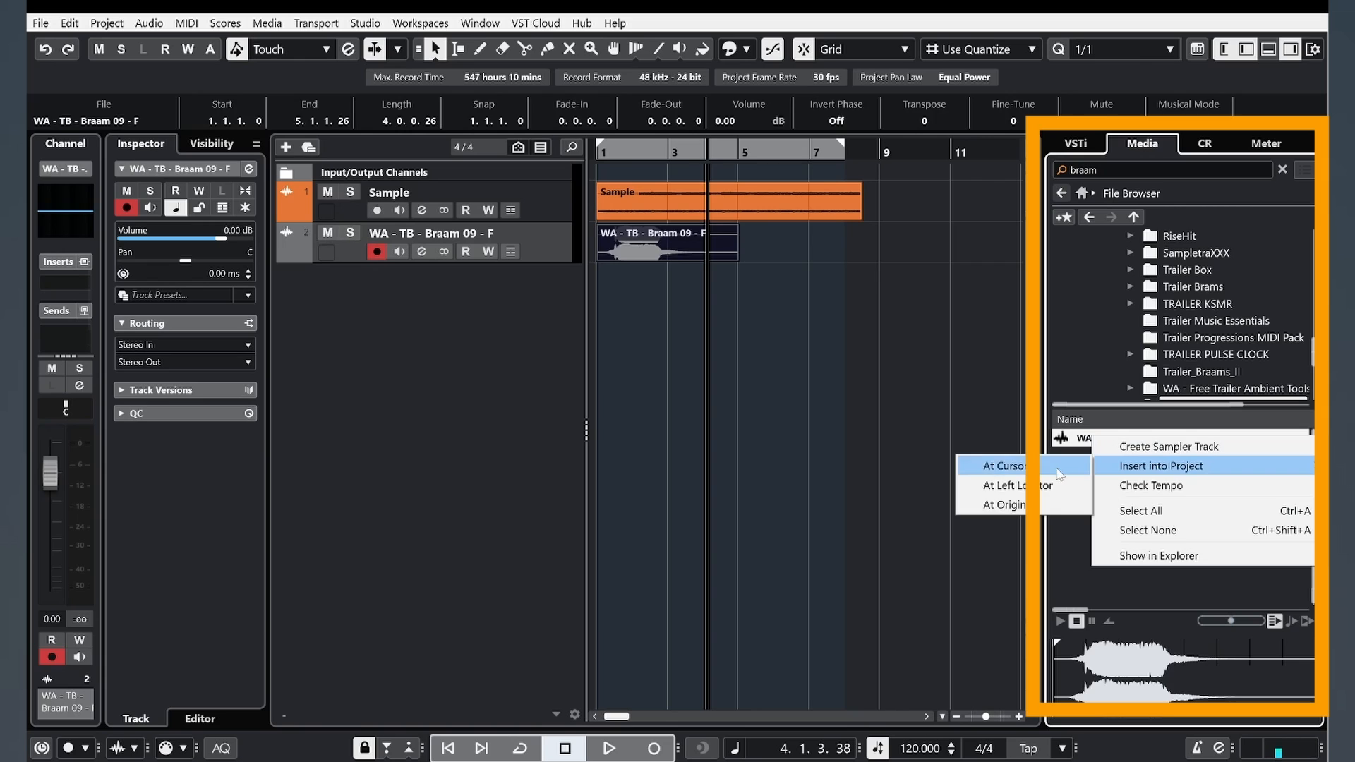
{"action": "left_click", "coordinate": [998, 466]}
{"action": "left_click_drag", "start_coordinate": [748, 250], "coordinate": [627, 295]}
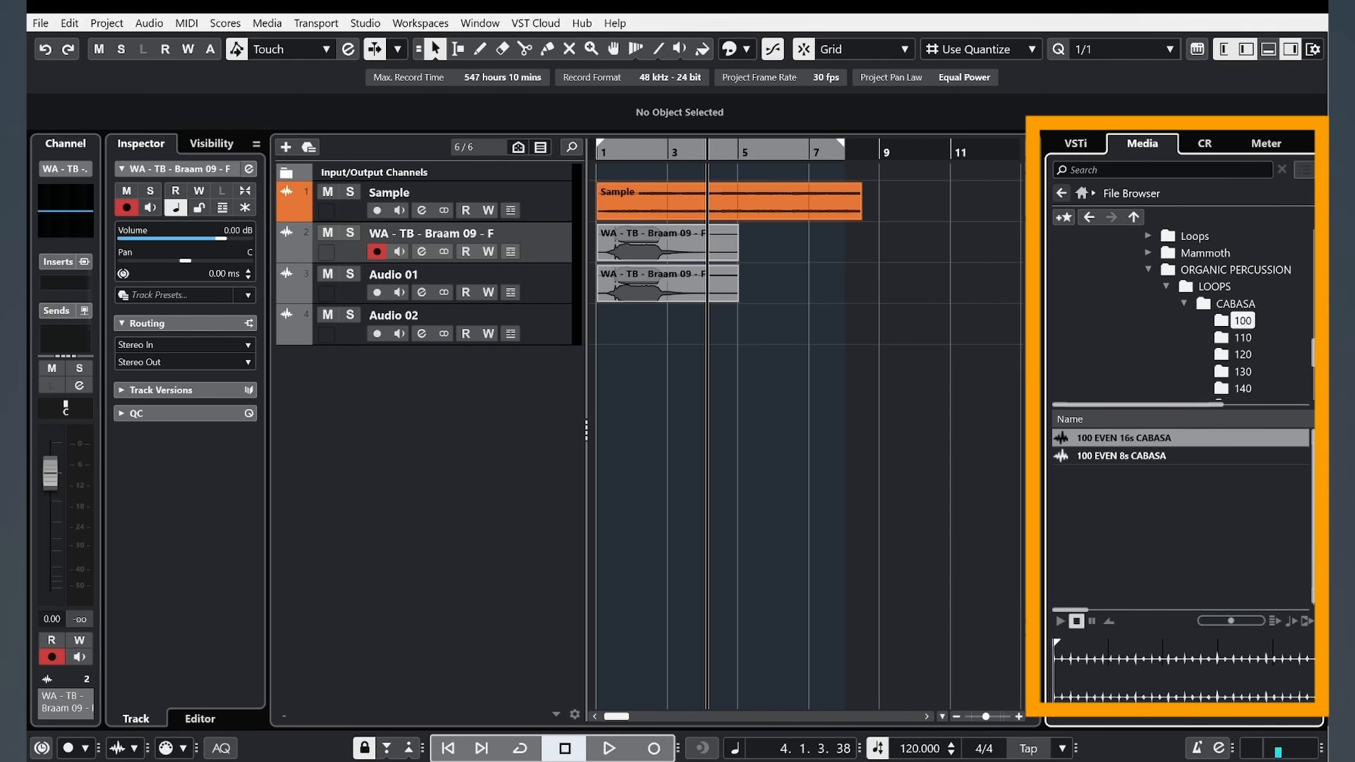
Step: Preview the cabasa loop and alternate the selection between 100 EVEN 8s CABASA and 100 EVEN 16s CABASA
{"action": "left_click", "coordinate": [1059, 622]}
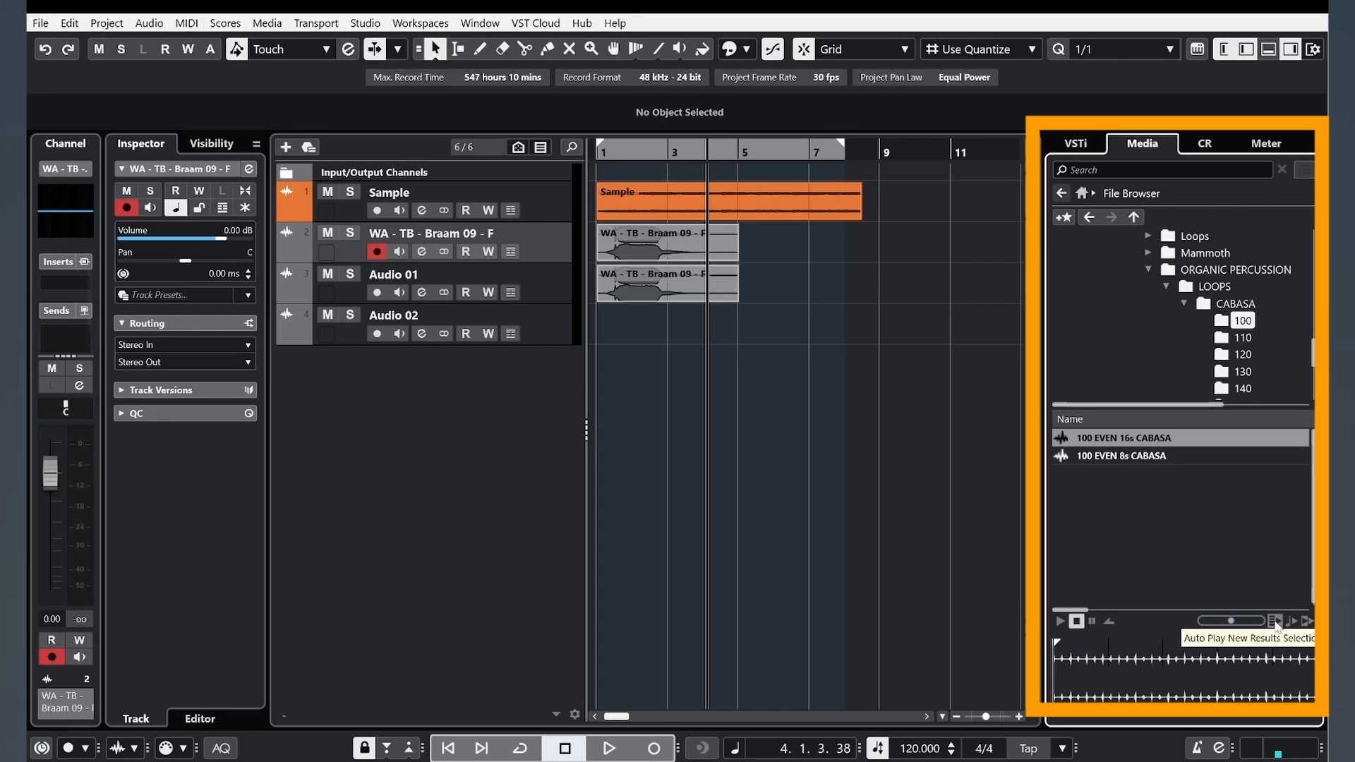
{"action": "left_click", "coordinate": [1111, 456]}
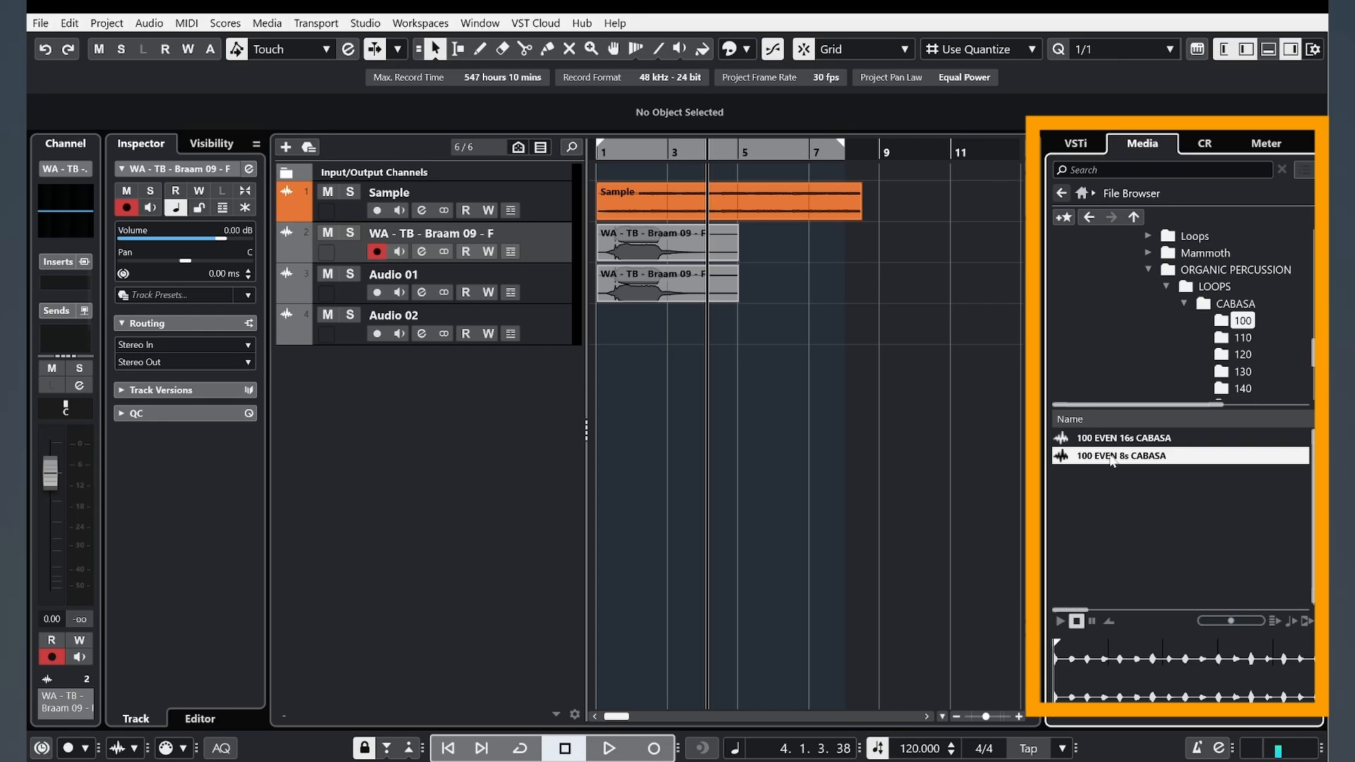
{"action": "left_click", "coordinate": [1125, 438]}
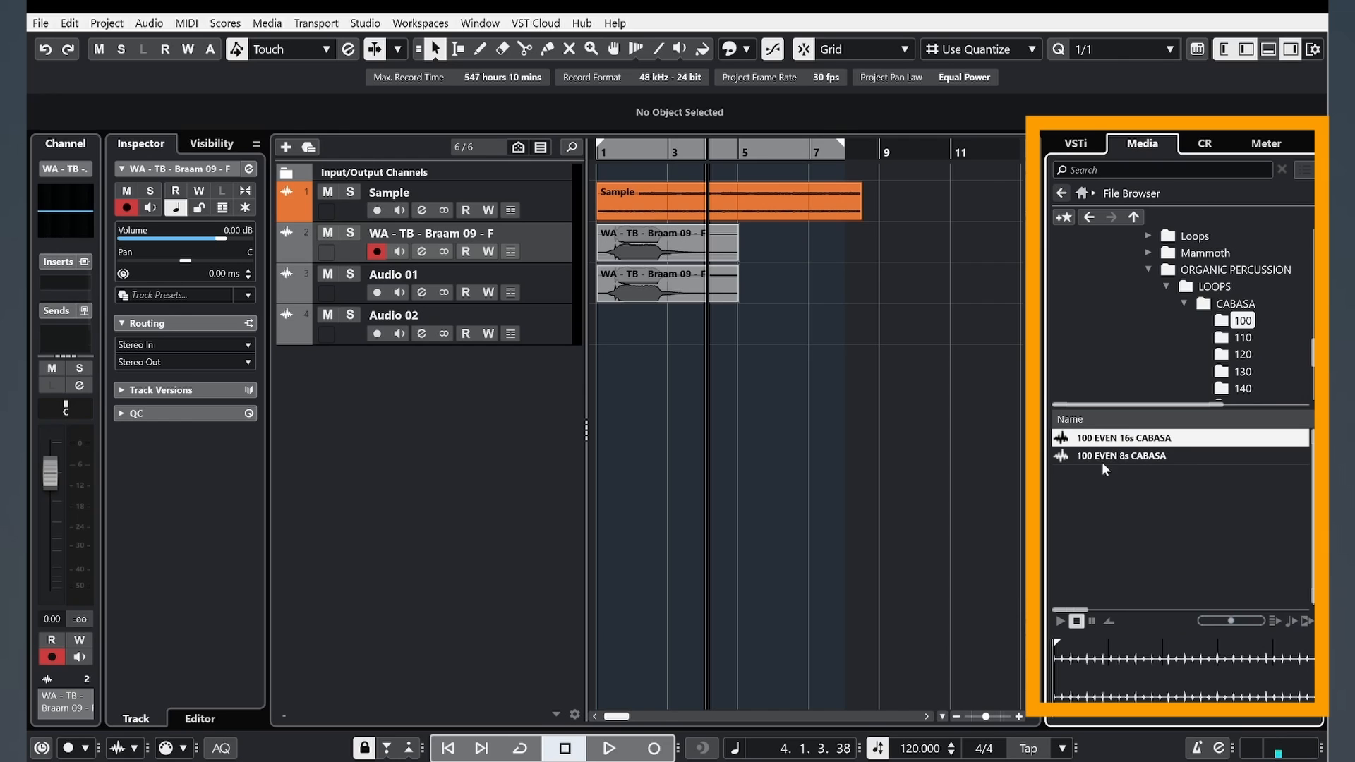
{"action": "left_click", "coordinate": [1098, 457]}
{"action": "left_click", "coordinate": [1098, 439]}
{"action": "left_click", "coordinate": [1098, 457]}
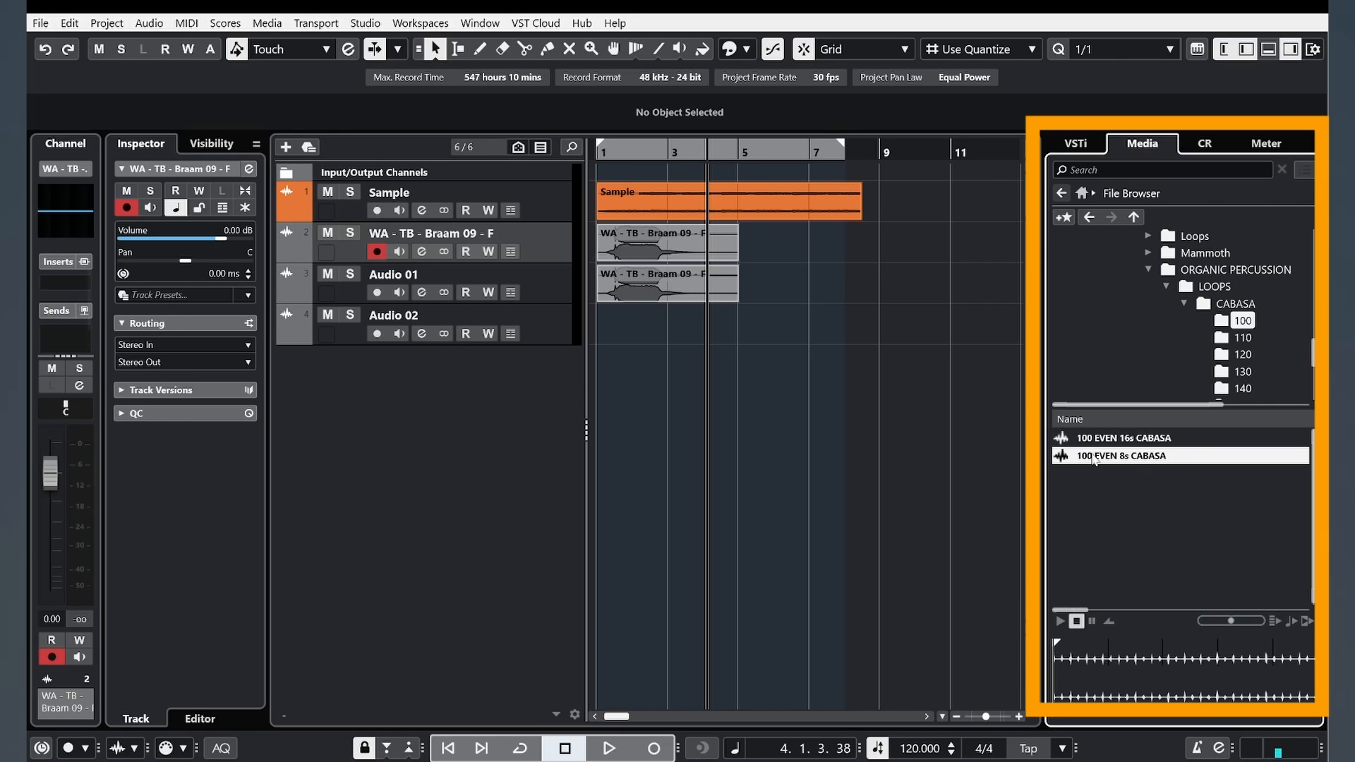
{"action": "left_click", "coordinate": [1098, 439]}
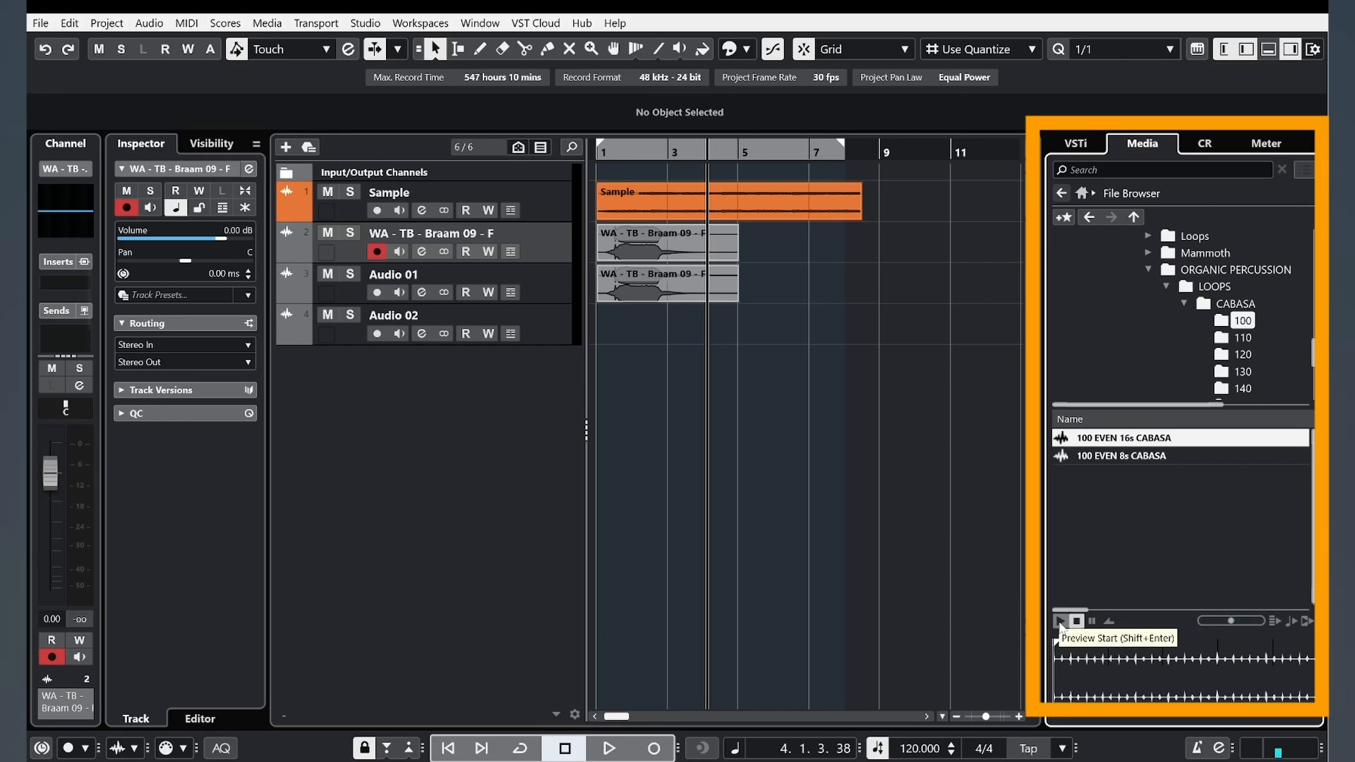
Step: Preview and stop 100 EVEN 16s CABASA, and enable Auto Play New Results Selection for the browser preview
{"action": "left_click", "coordinate": [1073, 627]}
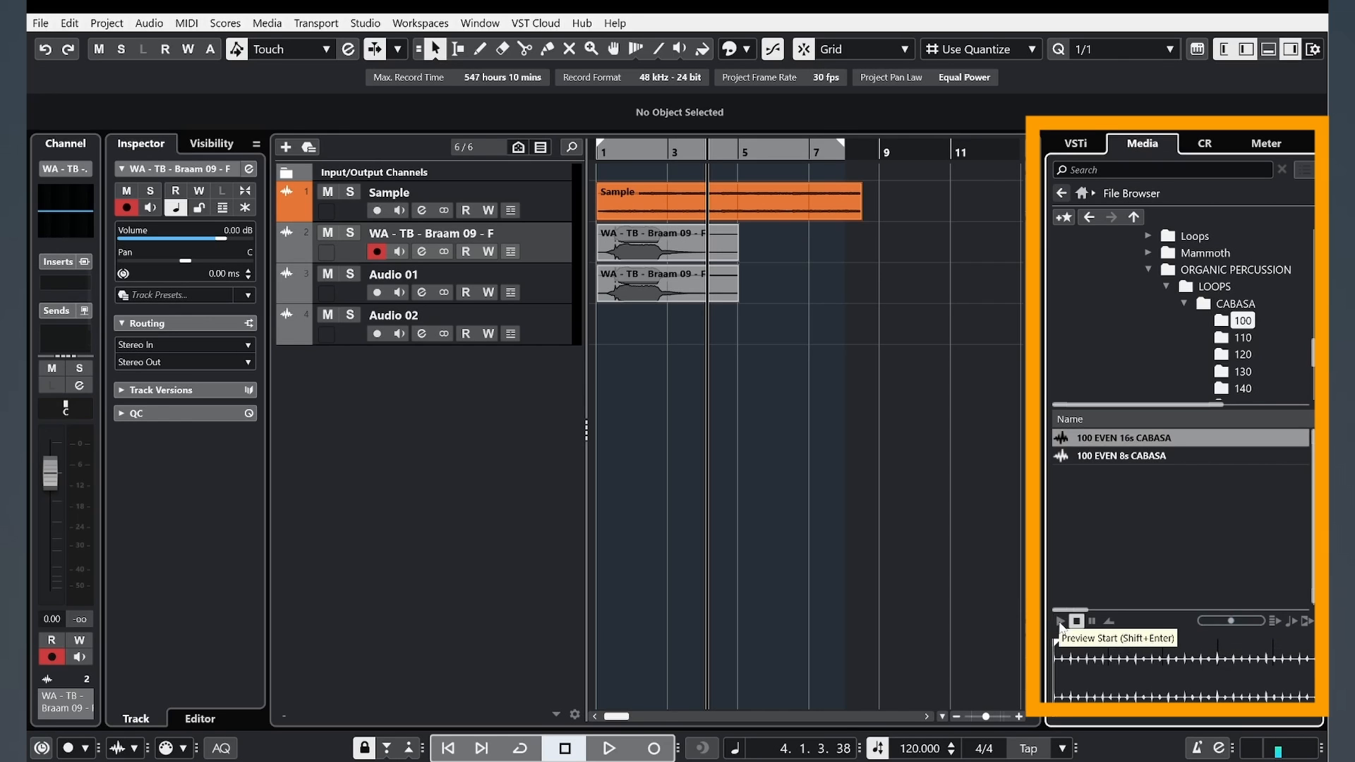
{"action": "left_click", "coordinate": [1075, 624]}
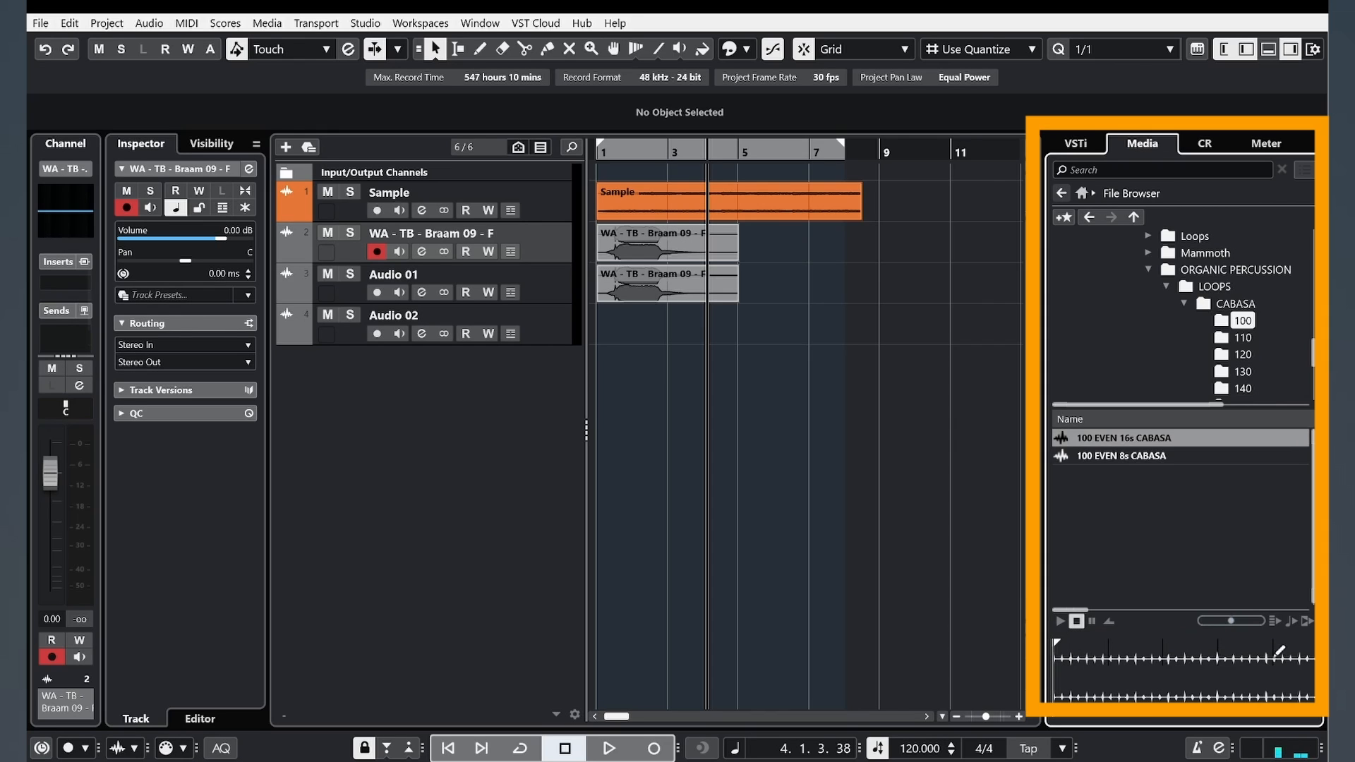
{"action": "left_click", "coordinate": [1274, 622]}
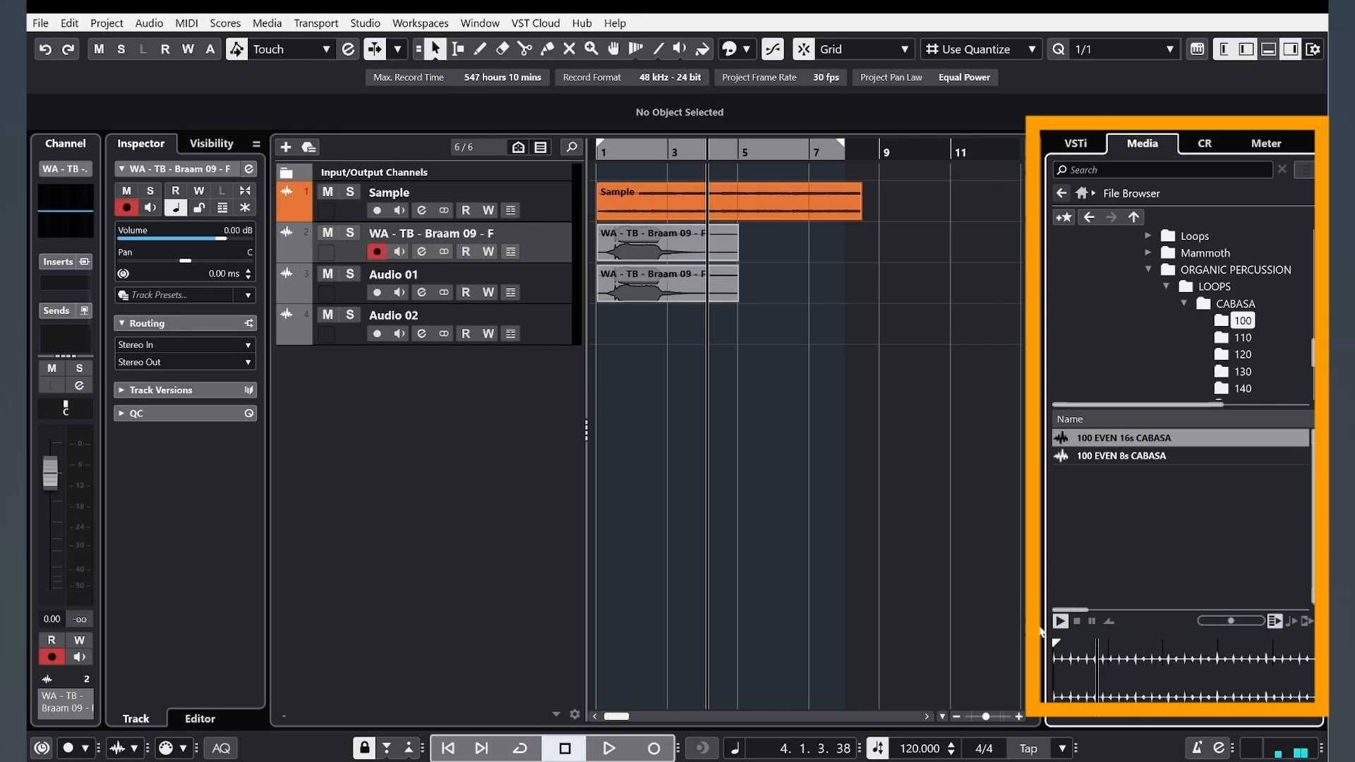
Step: Preview 100 EVEN 8s CABASA and 100 EVEN 16s CABASA alternately in the browser and pause the preview
{"action": "left_click", "coordinate": [1101, 456]}
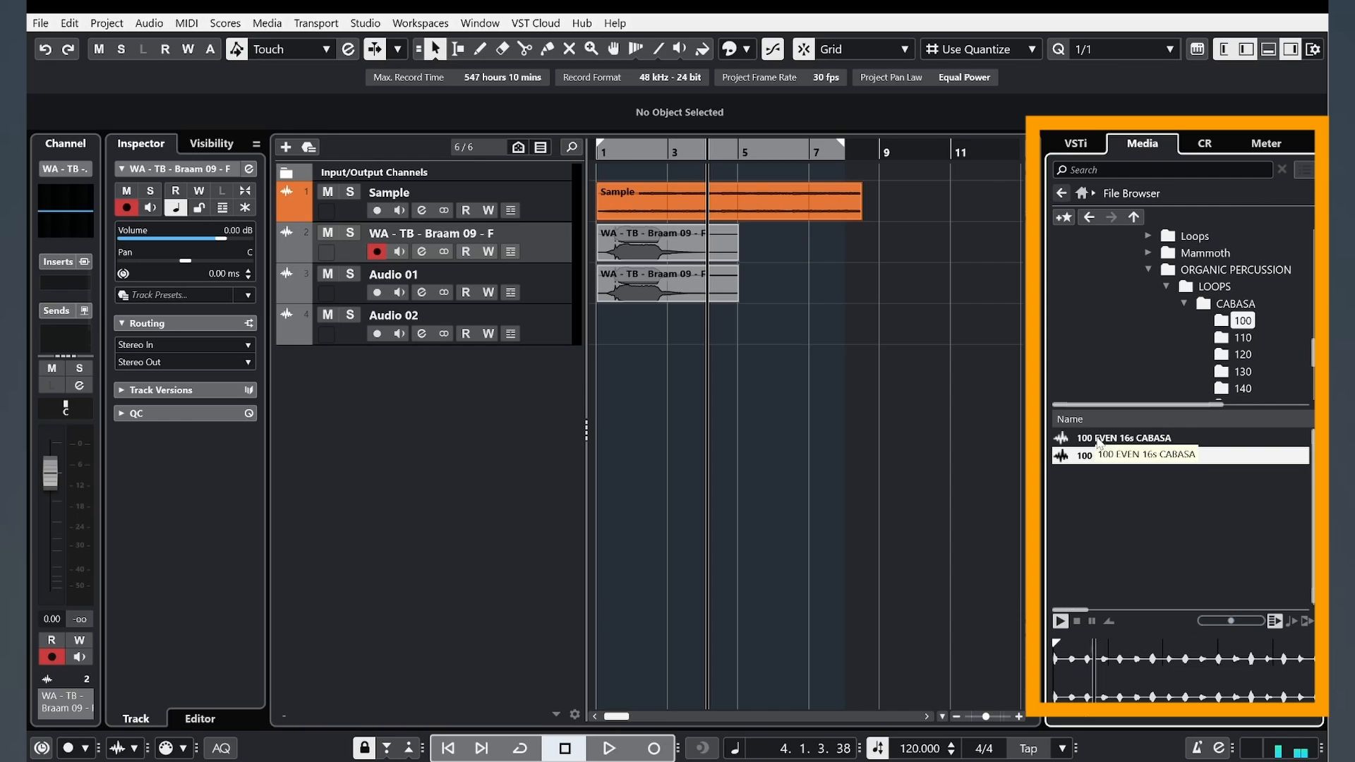
{"action": "left_click", "coordinate": [1097, 439]}
{"action": "left_click", "coordinate": [1105, 457]}
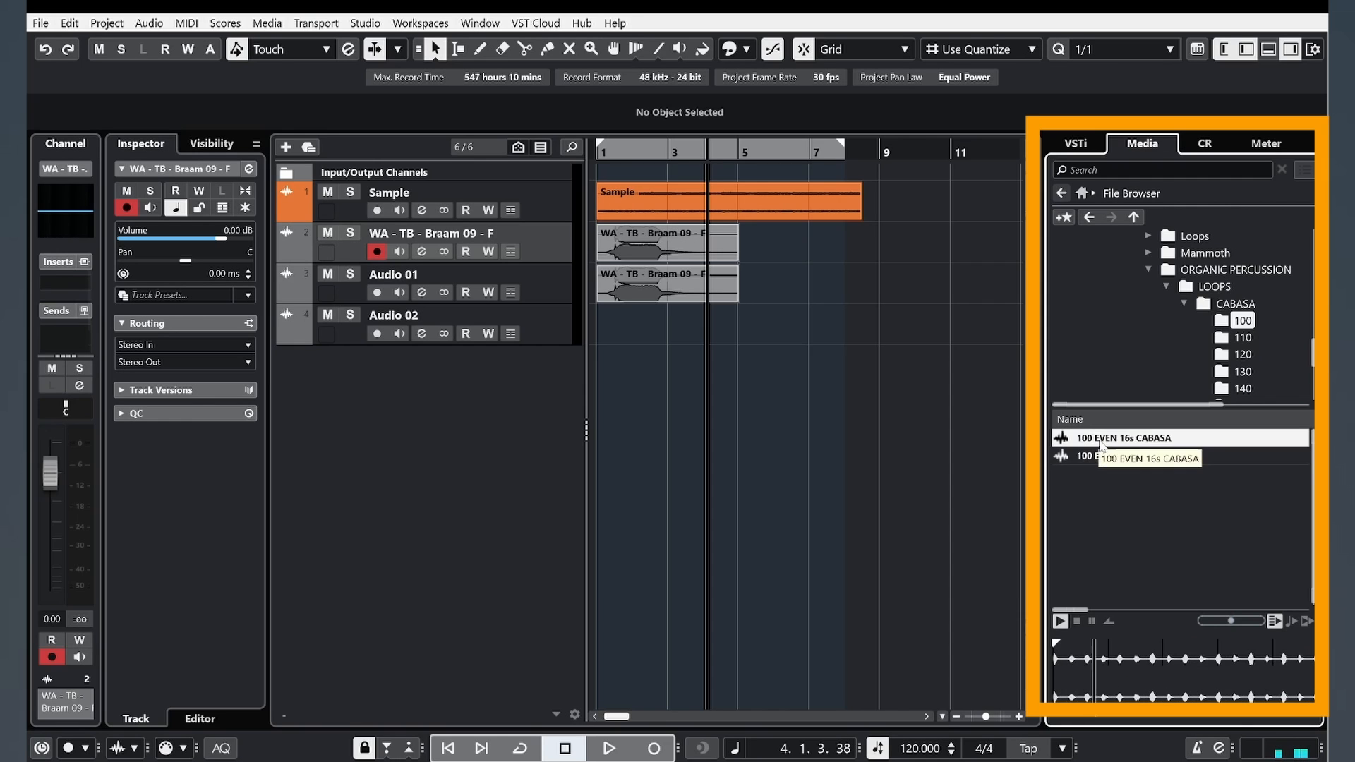
{"action": "left_click", "coordinate": [1091, 620]}
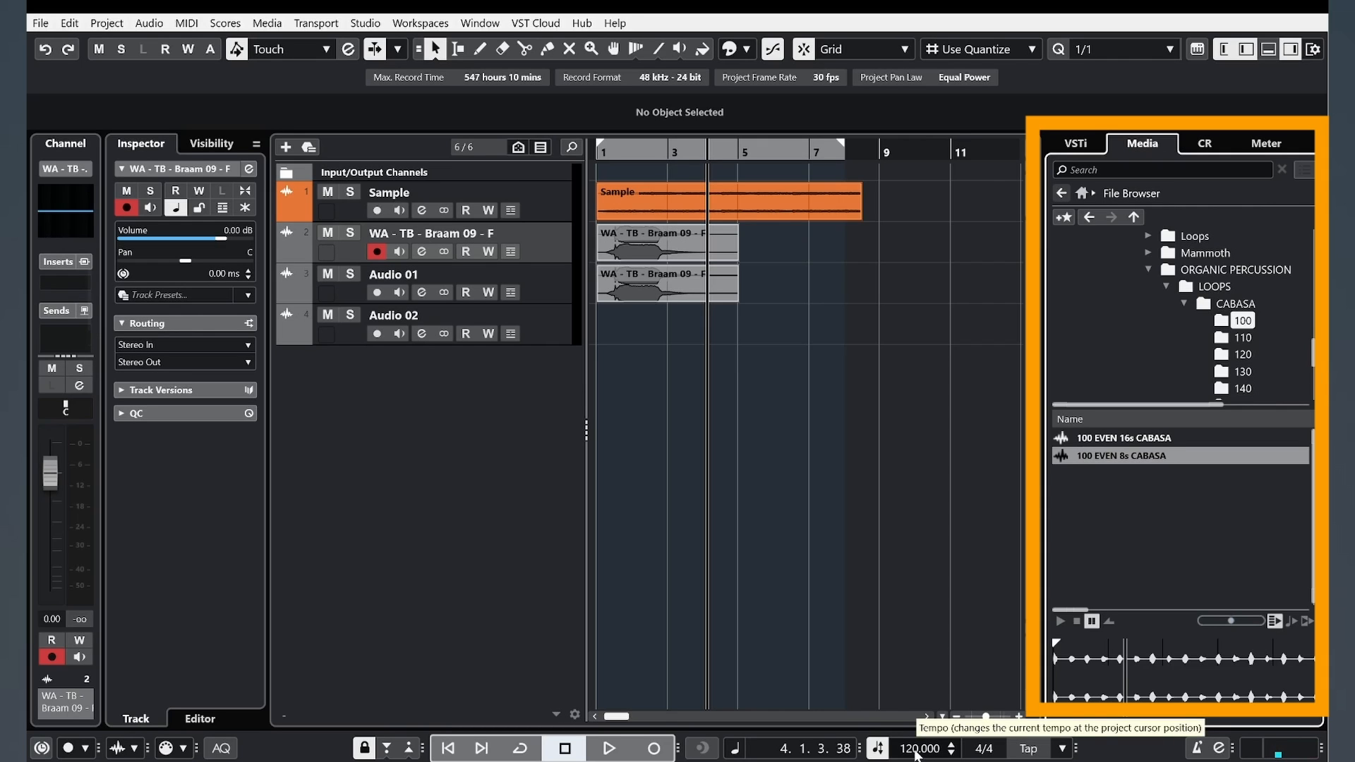
Step: Enable Align Beats to Project for the browser preview and audition the 16s and 8s cabasa loops with it
{"action": "left_click", "coordinate": [1291, 623]}
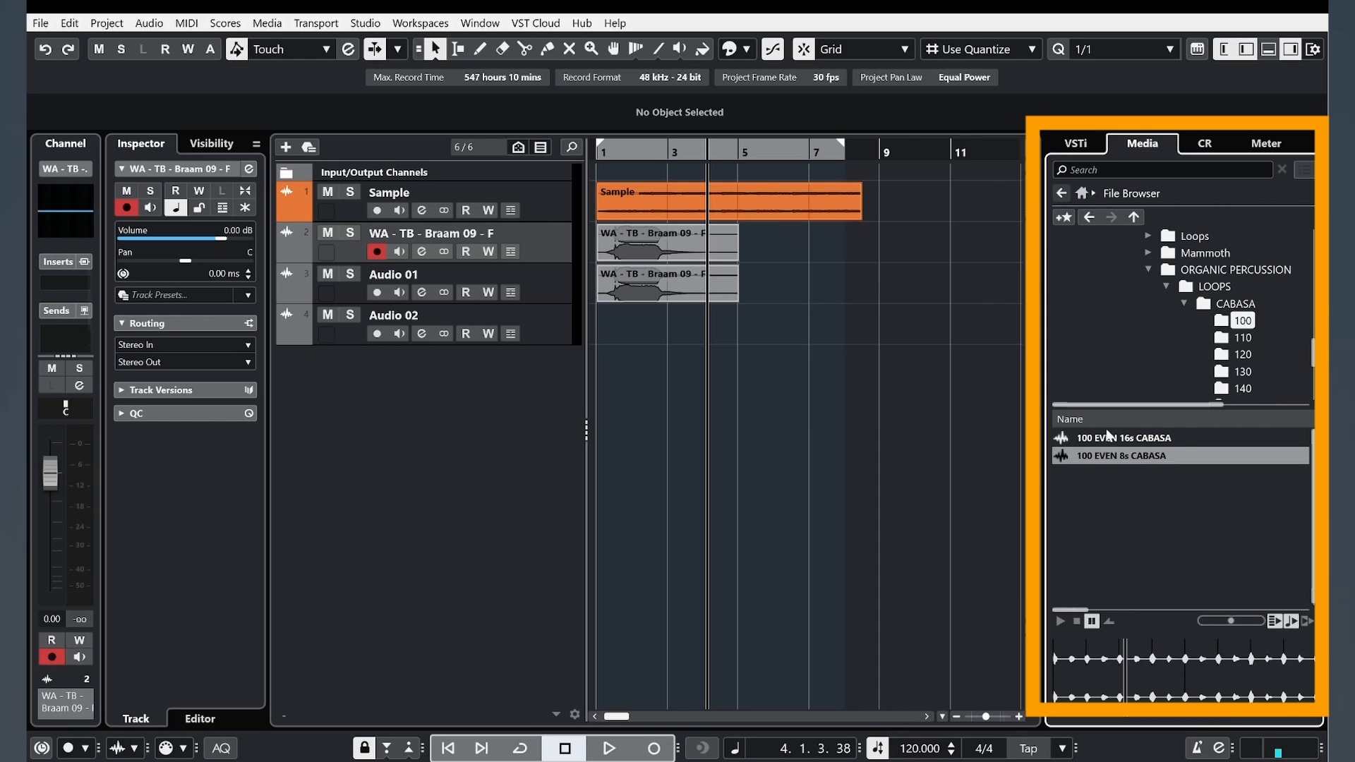
{"action": "left_click", "coordinate": [1106, 434]}
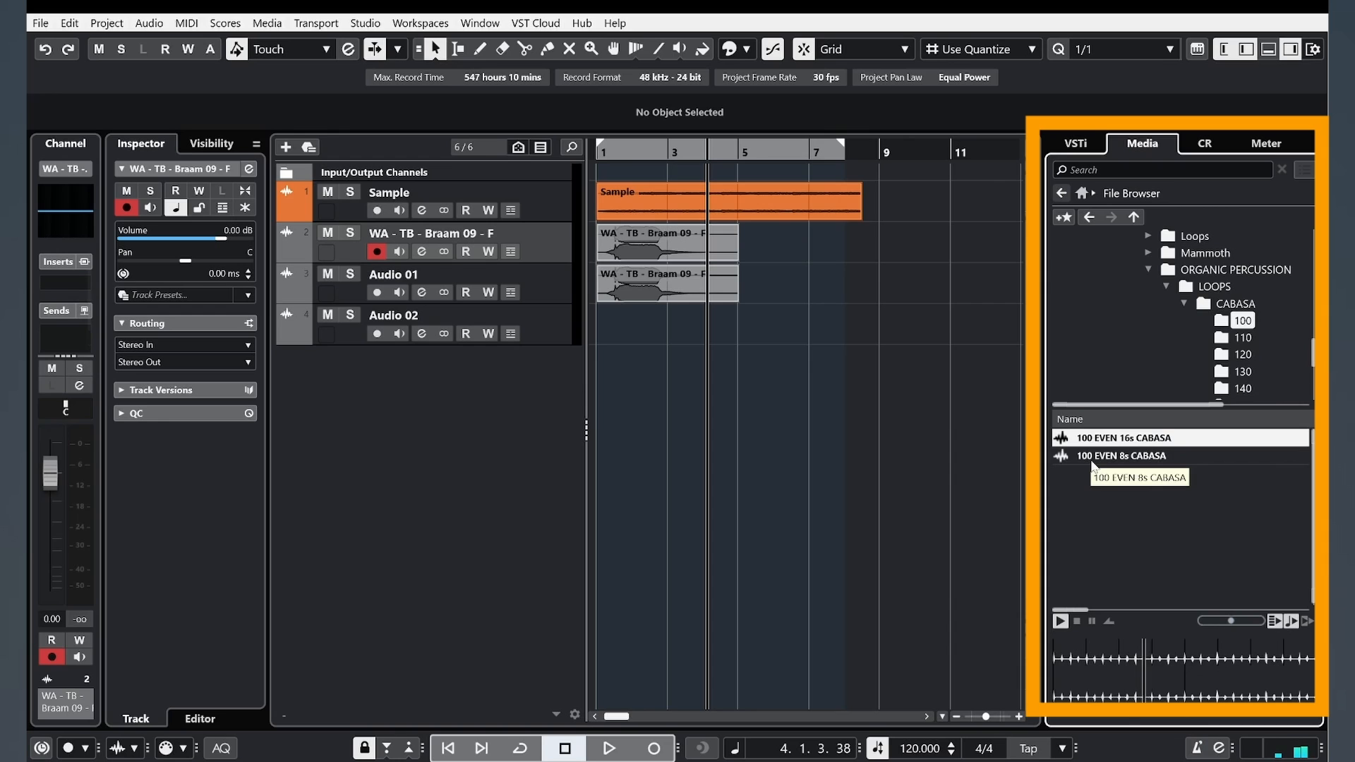
{"action": "left_click", "coordinate": [1093, 460]}
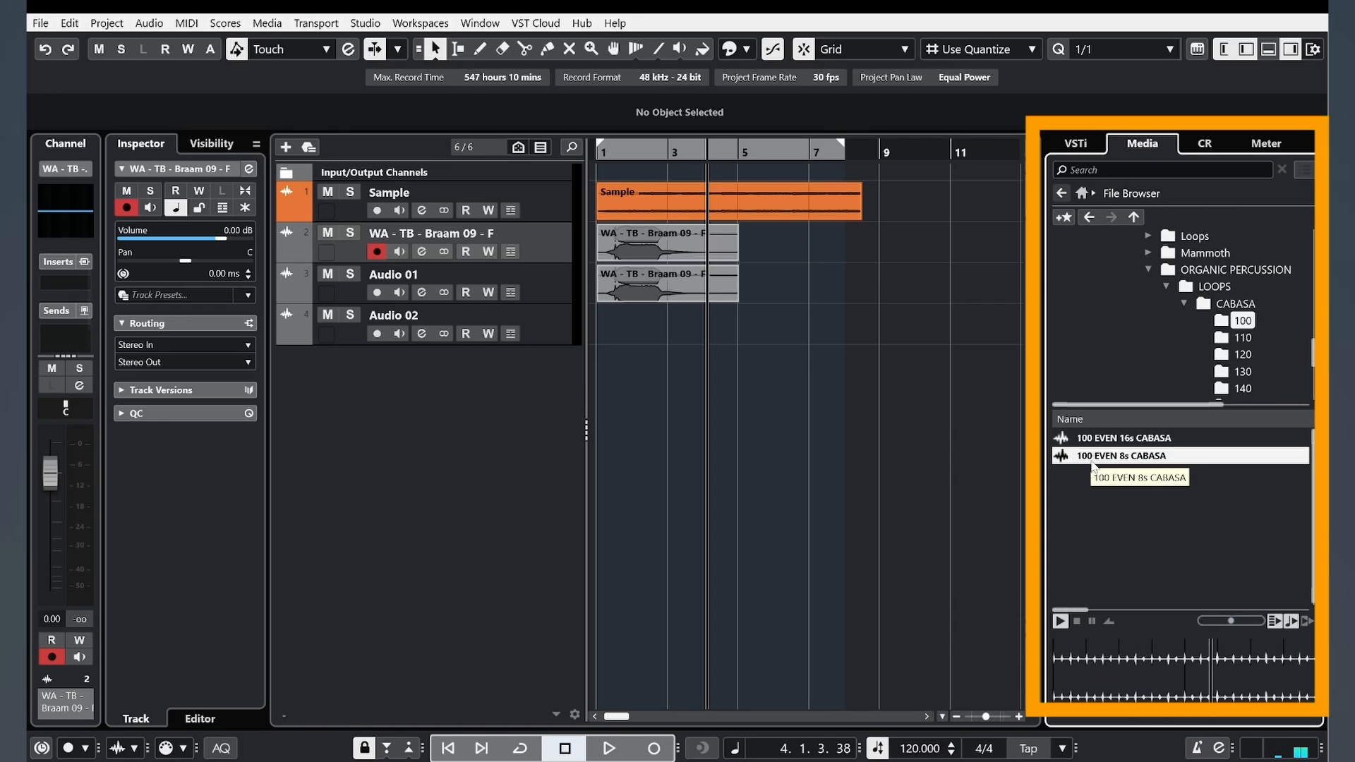
{"action": "left_click", "coordinate": [1291, 621]}
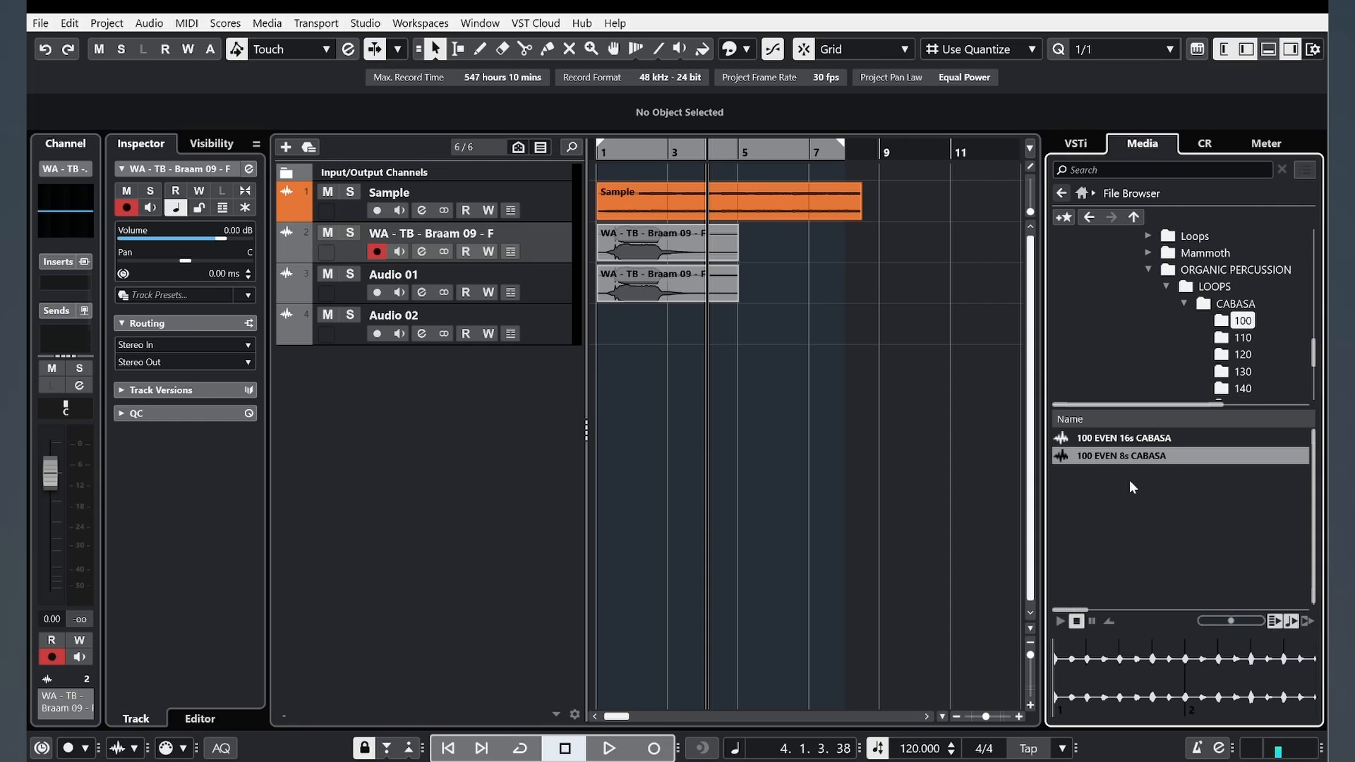
Step: Place 100 EVEN 8s CABASA on a new track at bar 1 and remove the four other audio tracks
{"action": "left_click_drag", "start_coordinate": [1123, 459], "coordinate": [604, 368]}
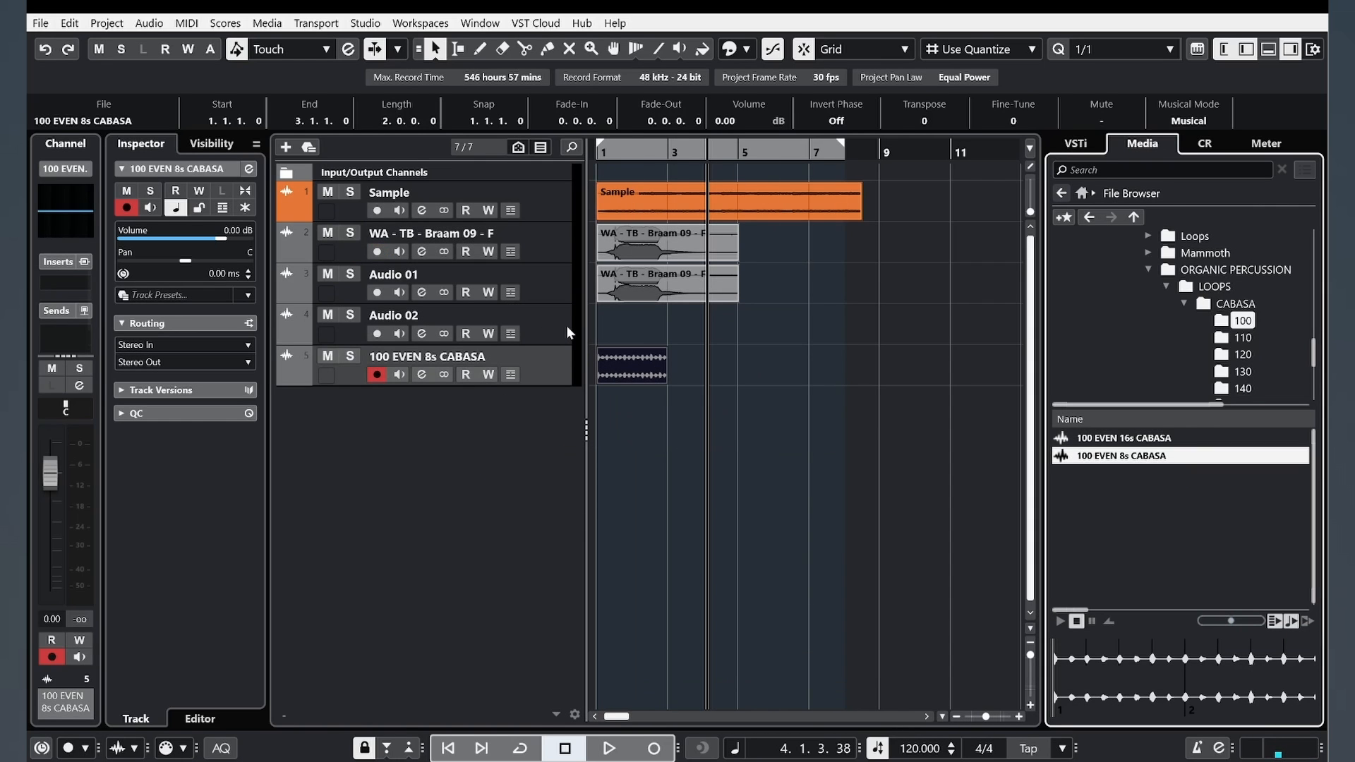
{"action": "left_click", "coordinate": [562, 321]}
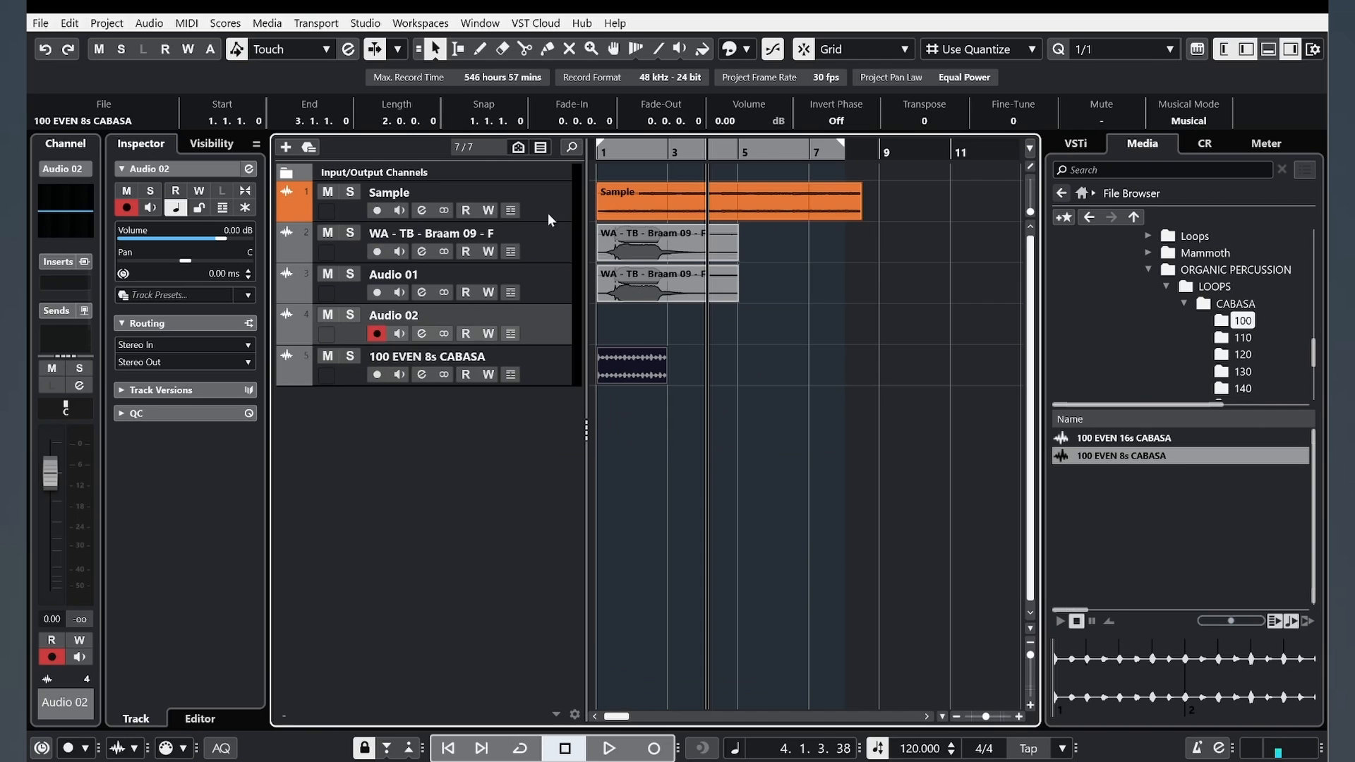
{"action": "left_click", "coordinate": [547, 213], "text": "shift"}
{"action": "right_click", "coordinate": [551, 205]}
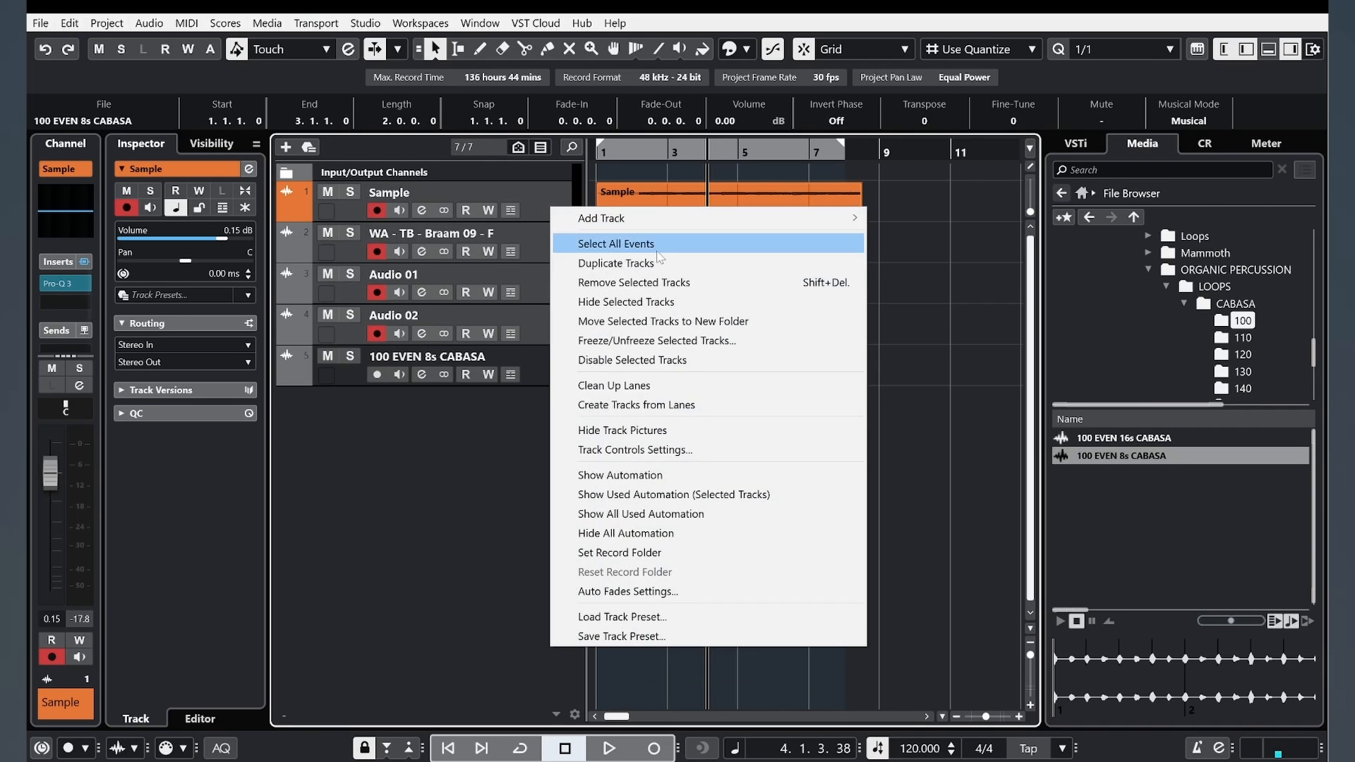
{"action": "left_click", "coordinate": [605, 286]}
{"action": "left_click", "coordinate": [560, 210]}
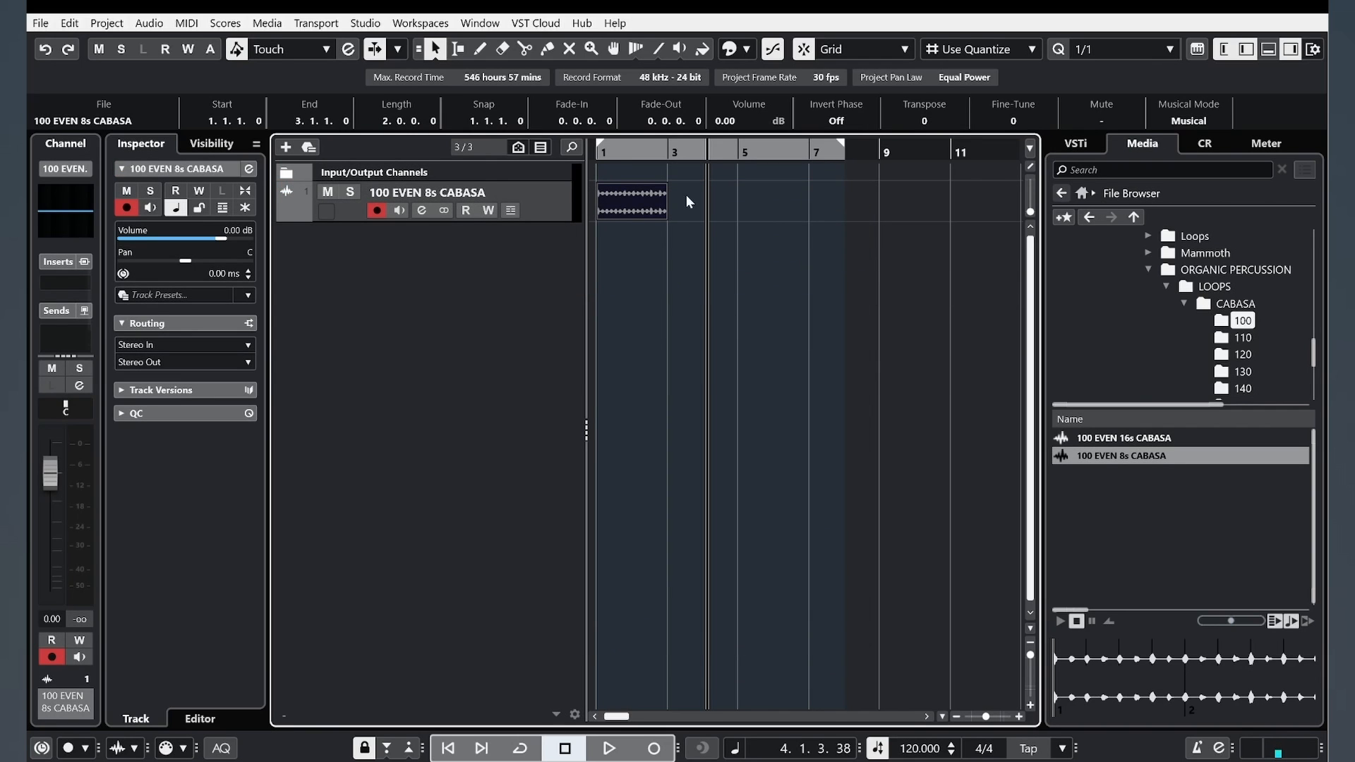
Step: Set the locator range from bar 1 to bar 3 around the cabasa event and return the cursor to bar 1
{"action": "left_click_drag", "start_coordinate": [851, 139], "coordinate": [545, 205]}
{"action": "left_click", "coordinate": [629, 153]}
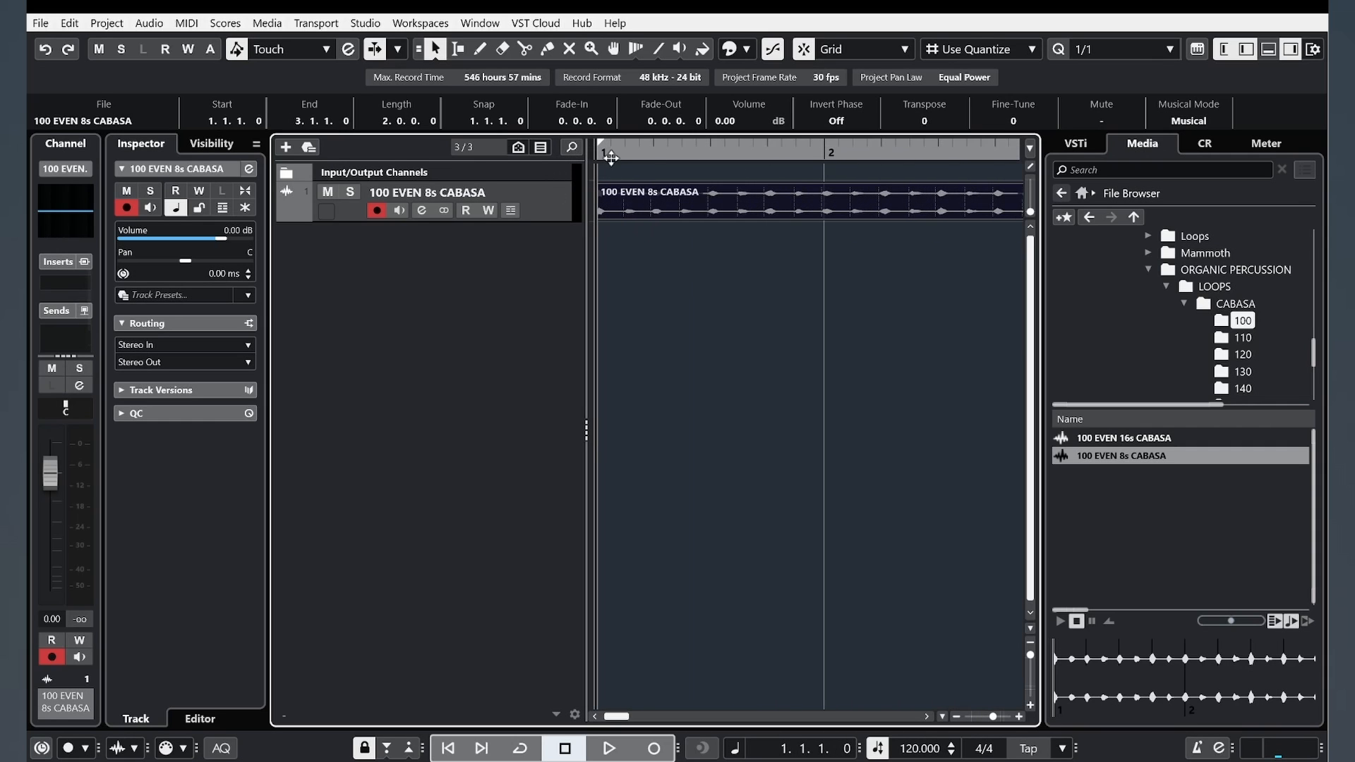
{"action": "left_click_drag", "start_coordinate": [609, 156], "coordinate": [600, 148]}
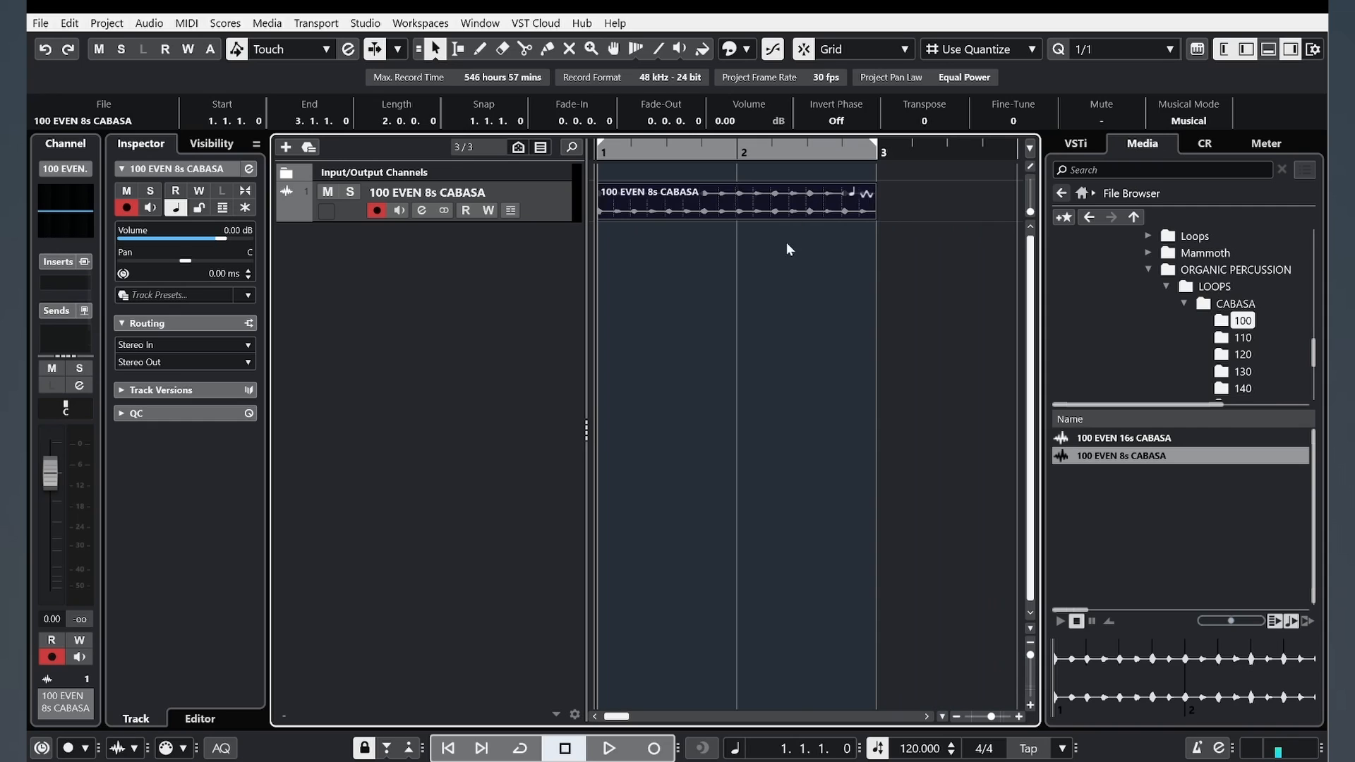
Step: Switch Musical Mode off and back on for the cabasa event to compare how its length fits the project tempo
{"action": "left_click", "coordinate": [801, 275]}
{"action": "left_click", "coordinate": [818, 213]}
{"action": "left_click", "coordinate": [1189, 121]}
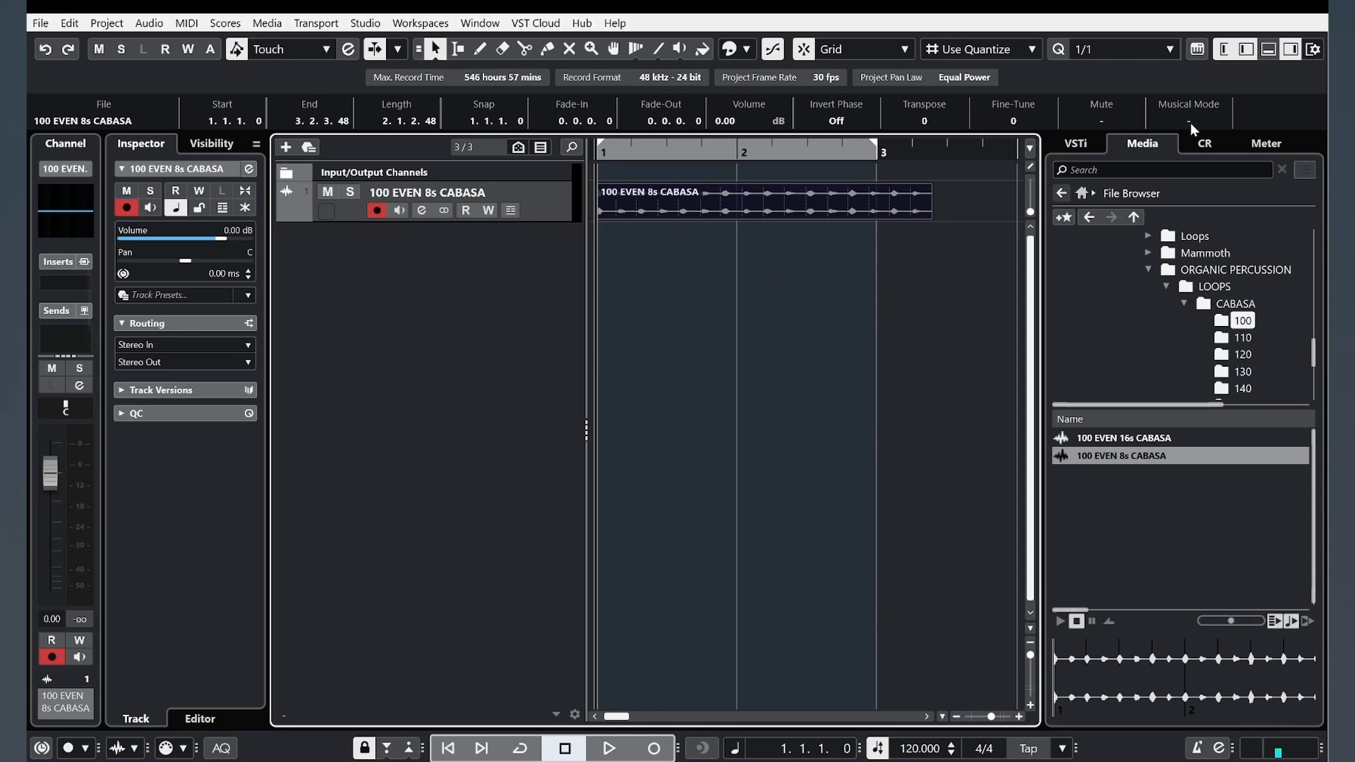
{"action": "left_click", "coordinate": [1192, 121]}
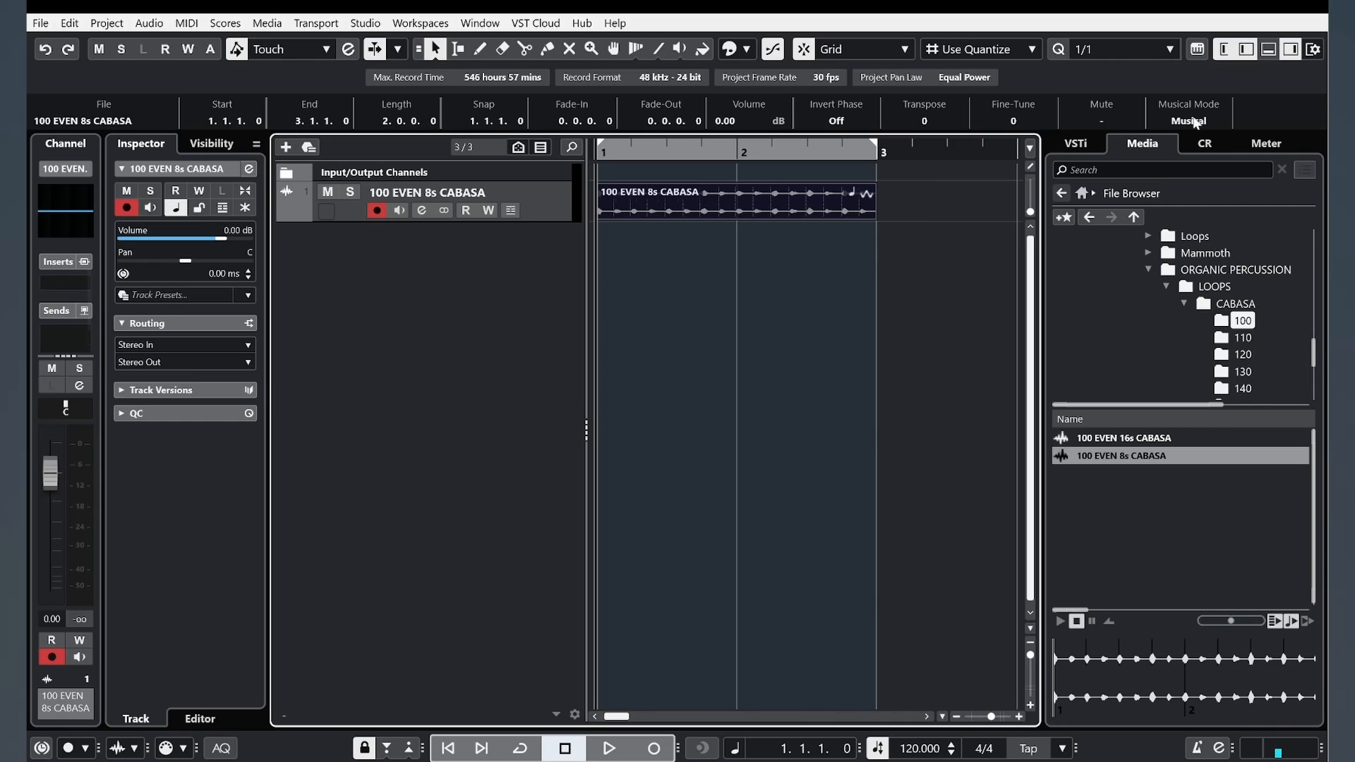
{"action": "left_click", "coordinate": [1193, 118]}
{"action": "left_click", "coordinate": [1192, 121]}
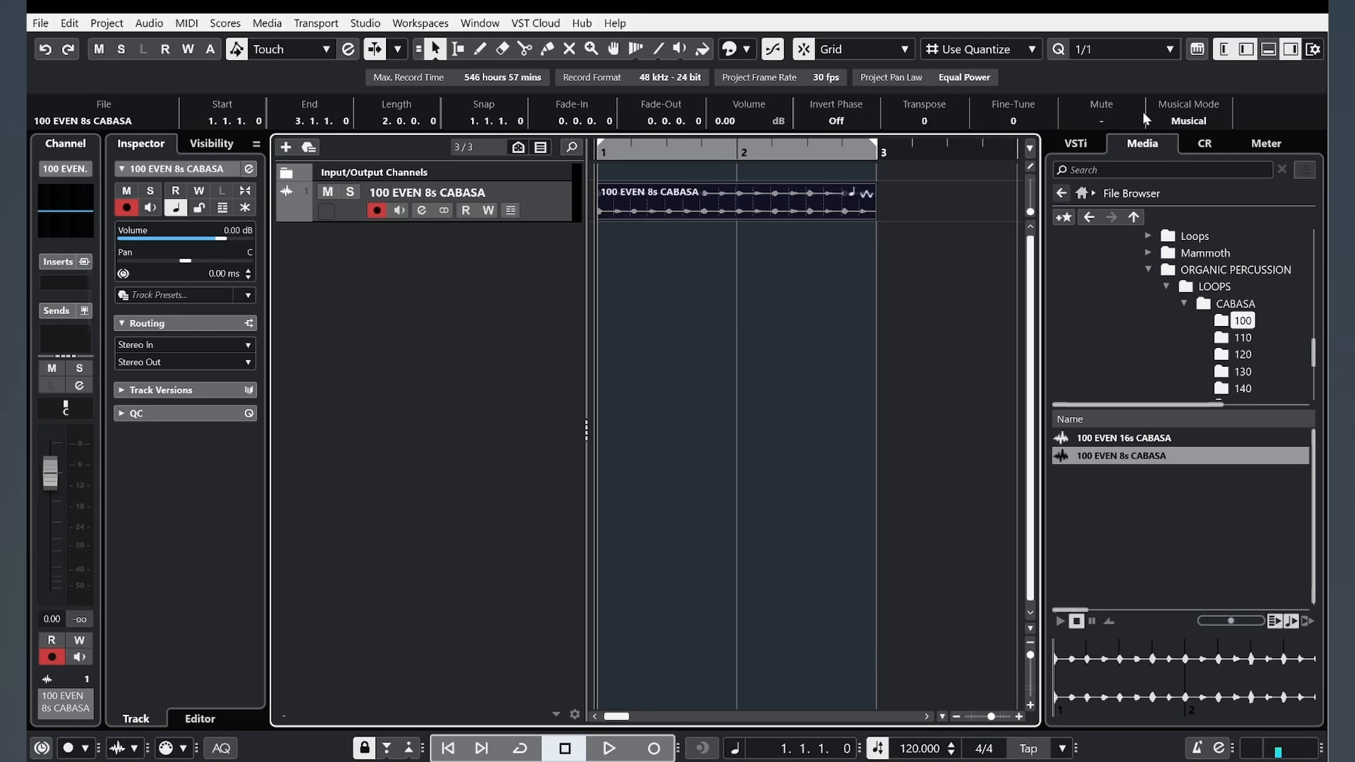
{"action": "left_click", "coordinate": [1189, 120]}
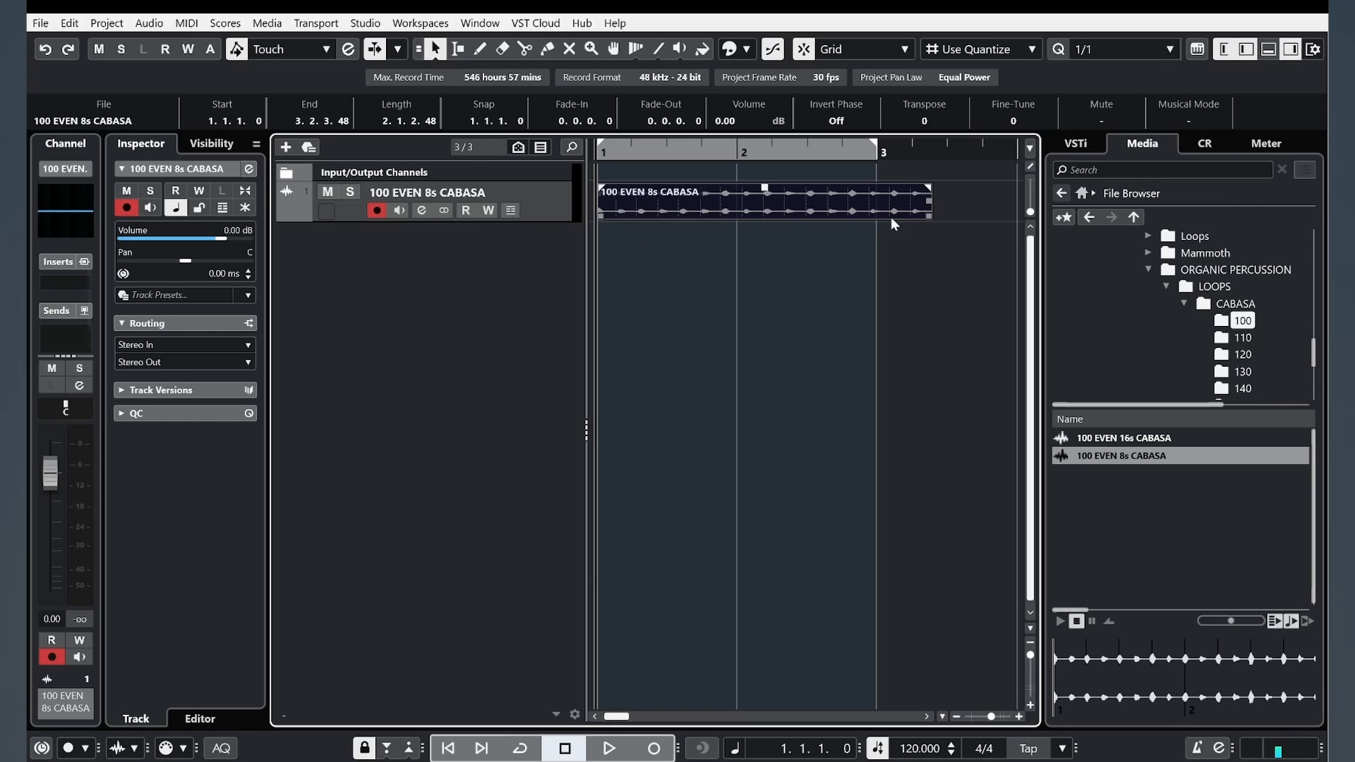
{"action": "left_click", "coordinate": [1189, 120]}
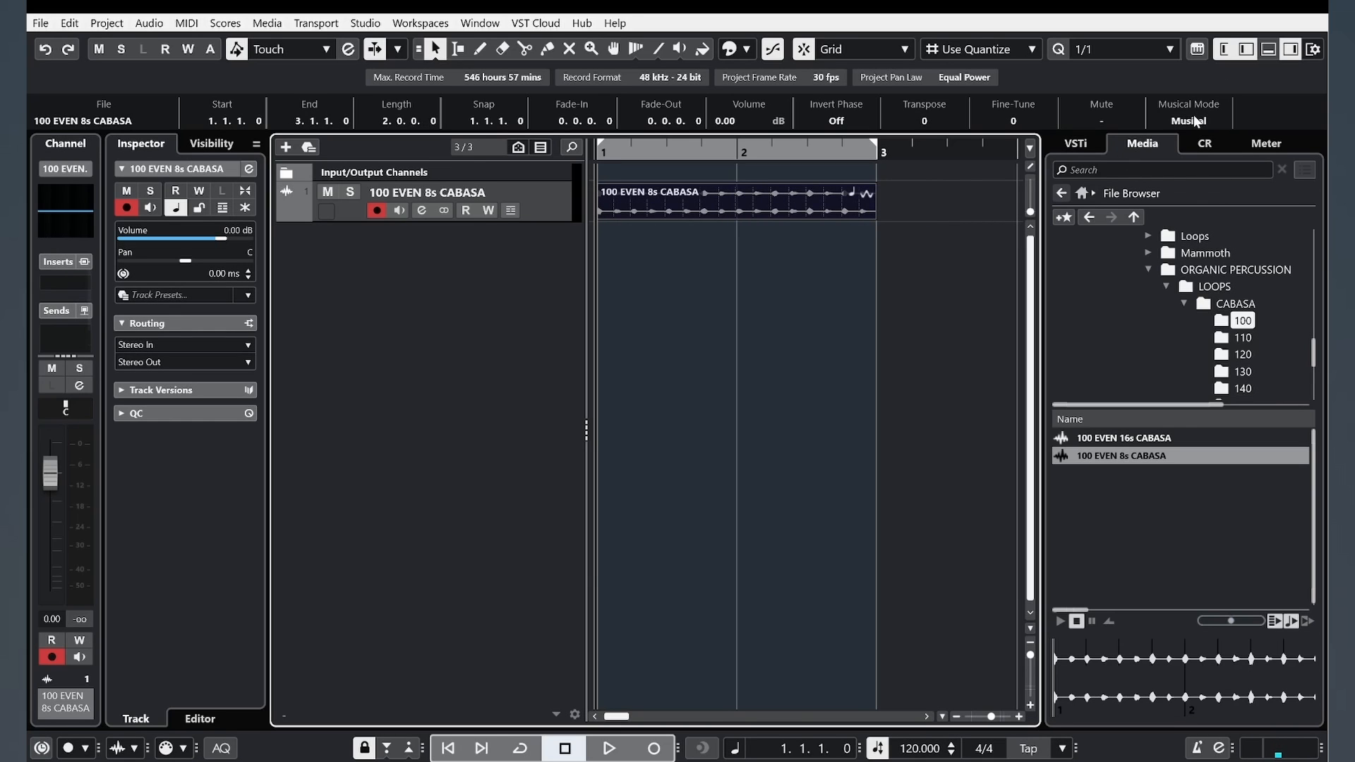
Step: Reselect the cabasa event, toggle its Mute on and off, and try shifting Fine-Tune before resetting it to 0
{"action": "left_click", "coordinate": [1010, 213]}
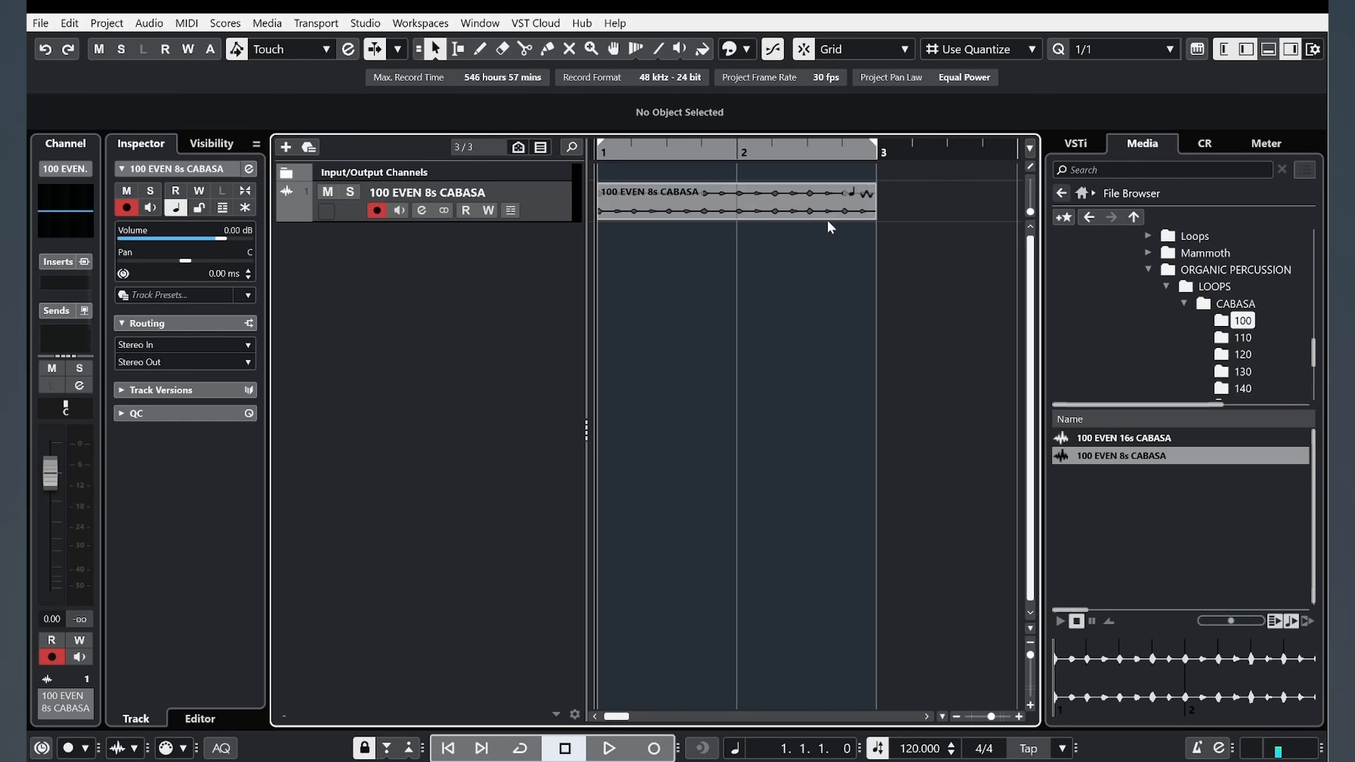
{"action": "left_click", "coordinate": [748, 201]}
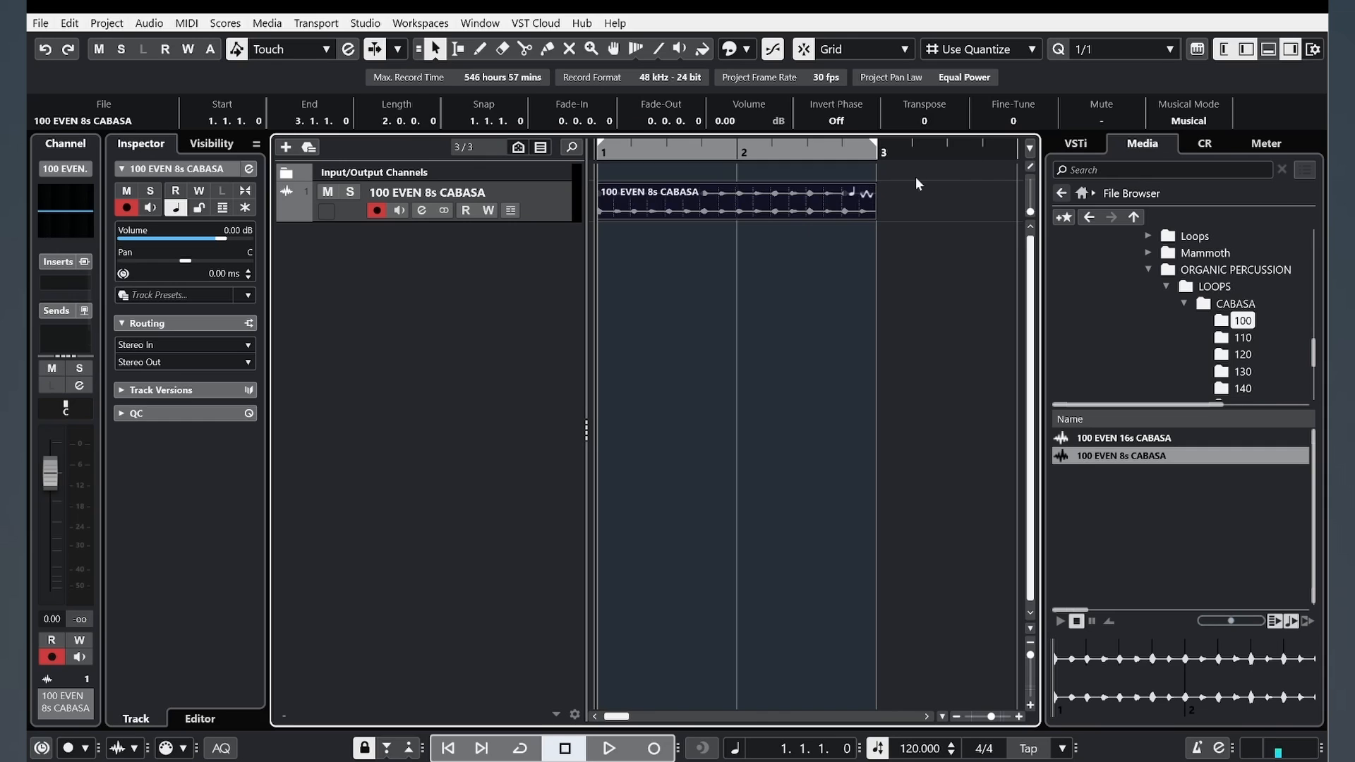
{"action": "left_click", "coordinate": [1101, 121]}
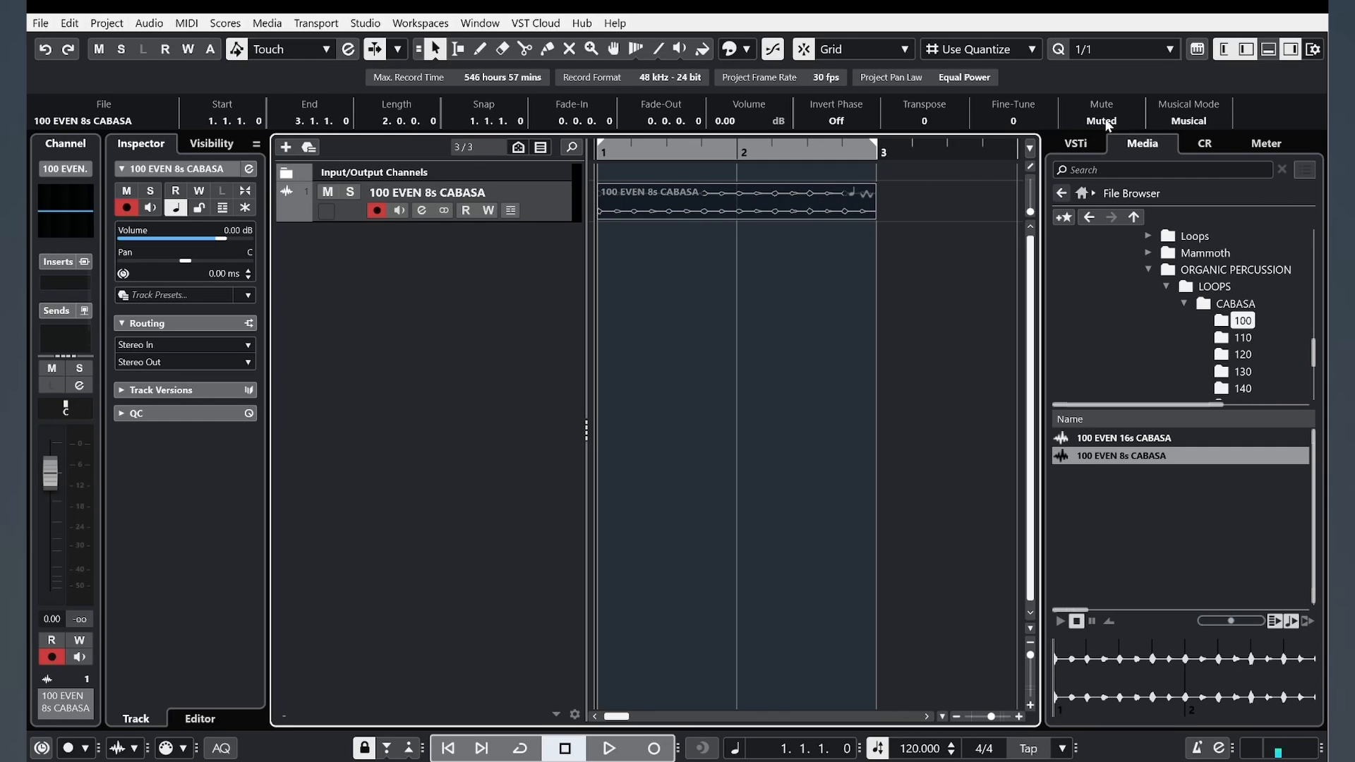
{"action": "left_click", "coordinate": [1104, 120]}
{"action": "left_click", "coordinate": [1104, 120]}
{"action": "left_click", "coordinate": [1101, 120]}
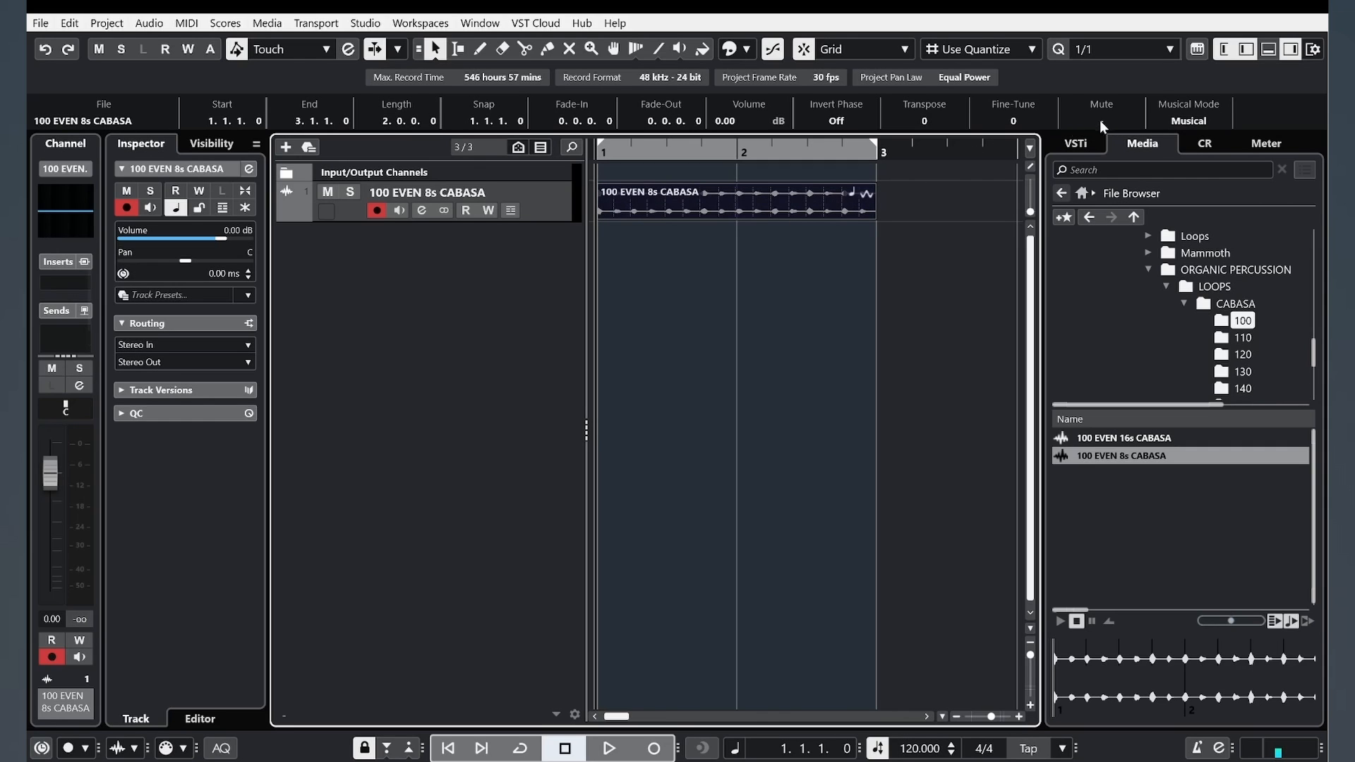
{"action": "left_click_drag", "start_coordinate": [1024, 118], "coordinate": [1022, 200]}
{"action": "left_click_drag", "start_coordinate": [1028, 147], "coordinate": [1047, 112]}
Step: Activate cycle playback, audition the cabasa event with Transpose at -24, and reset Transpose to 0
{"action": "left_click", "coordinate": [521, 748]}
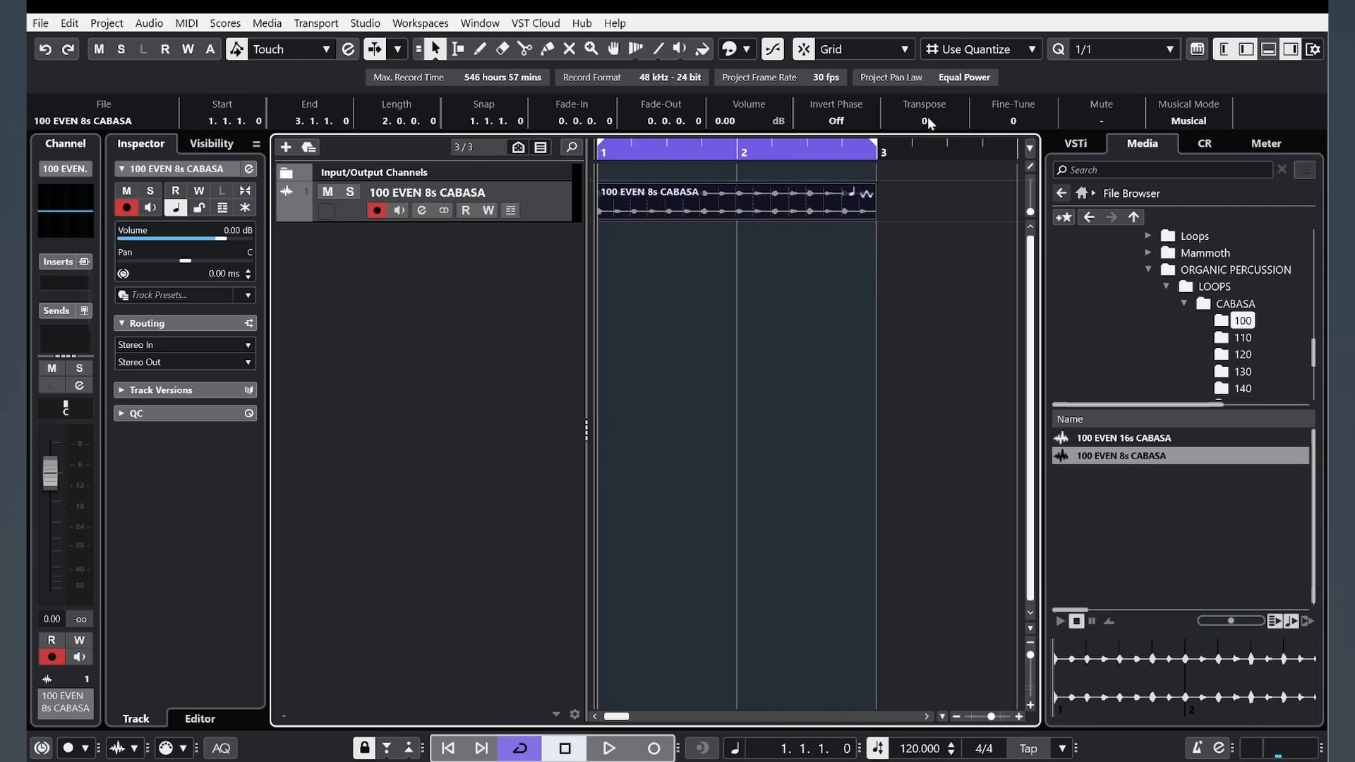
{"action": "left_click_drag", "start_coordinate": [930, 170], "coordinate": [931, 181]}
{"action": "key", "text": "space"}
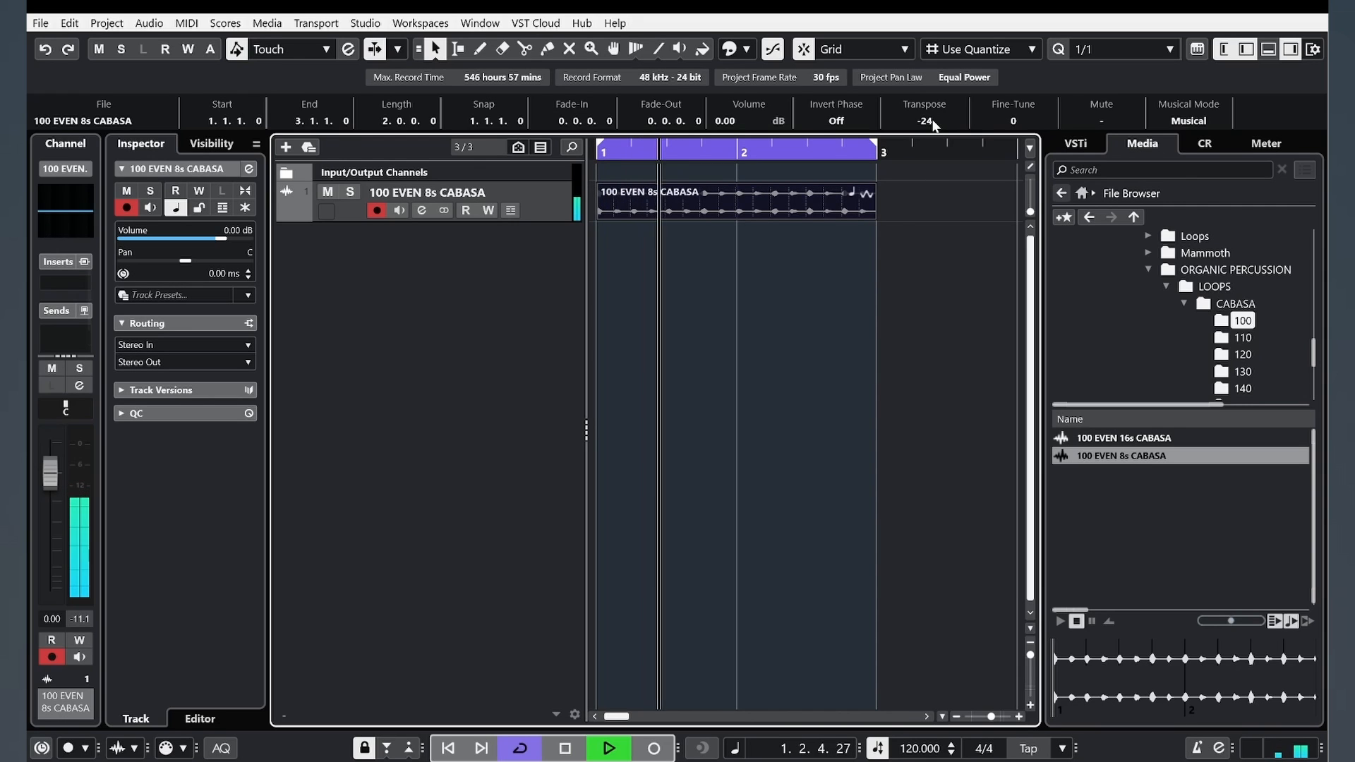
{"action": "left_click_drag", "start_coordinate": [928, 120], "coordinate": [955, 82]}
{"action": "key", "text": "space"}
Step: Try the cabasa event's Invert Phase setting and a volume of -2.00 dB, and play it back at 0.00 dB
{"action": "left_click", "coordinate": [838, 120]}
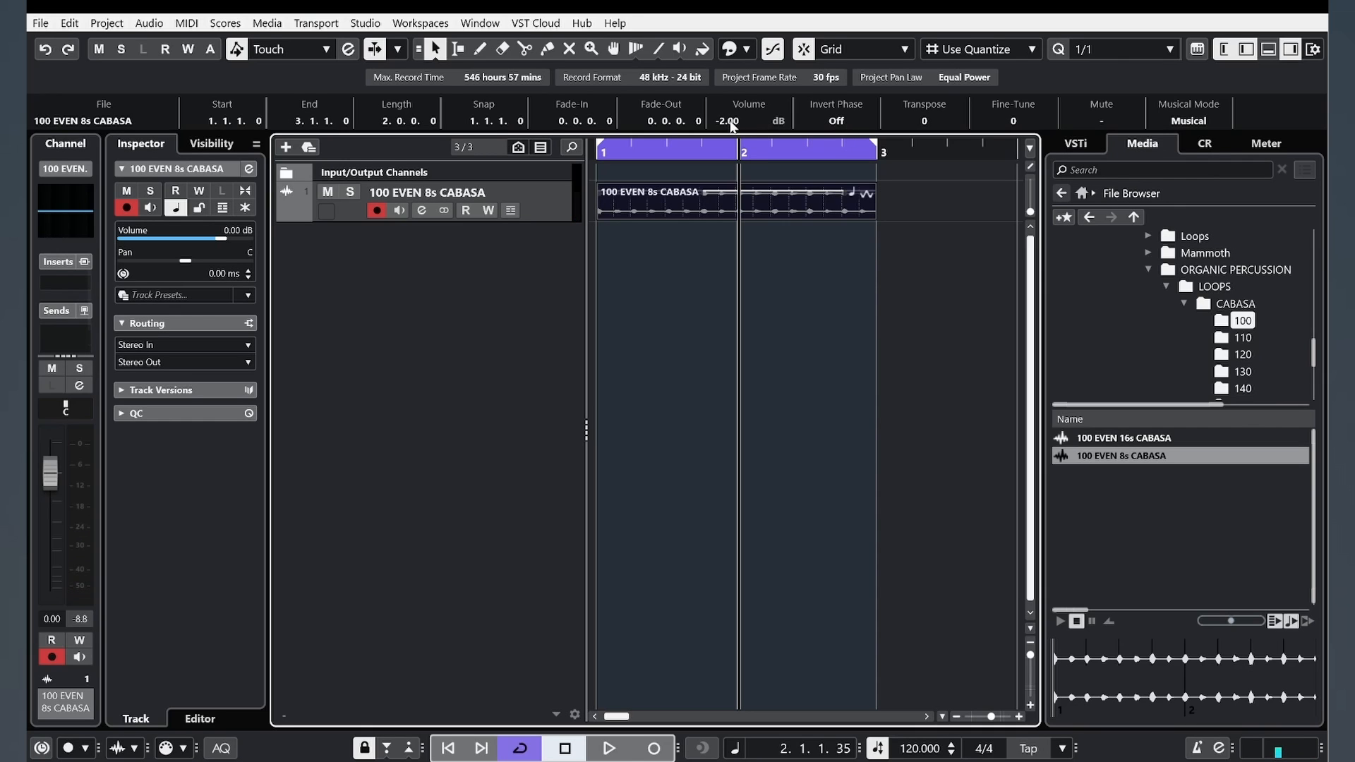
{"action": "key", "text": "space"}
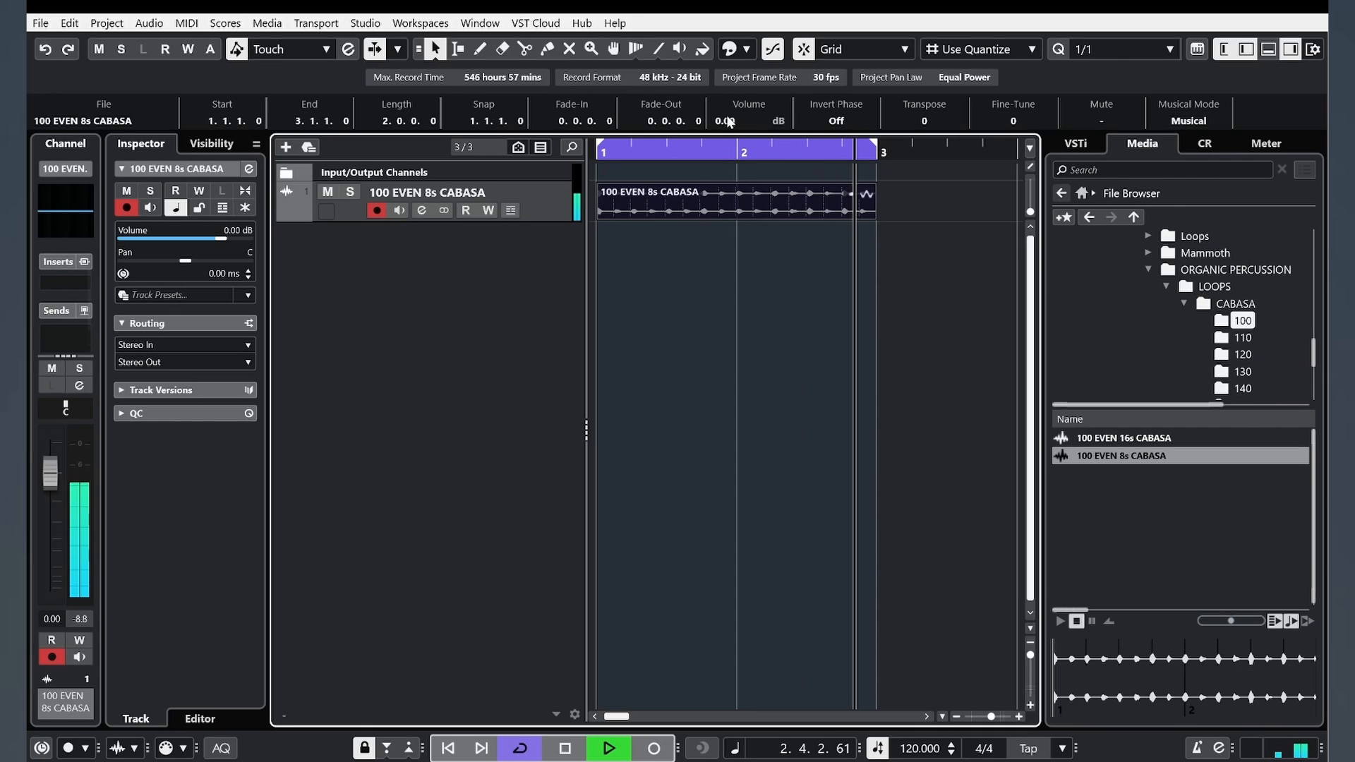
{"action": "key", "text": "space"}
Step: Add a fade-out of 0.2.2.0 and a short fade-in to the cabasa event and play back the result
{"action": "scroll", "coordinate": [684, 124], "scroll_direction": "up", "scroll_amount": 10}
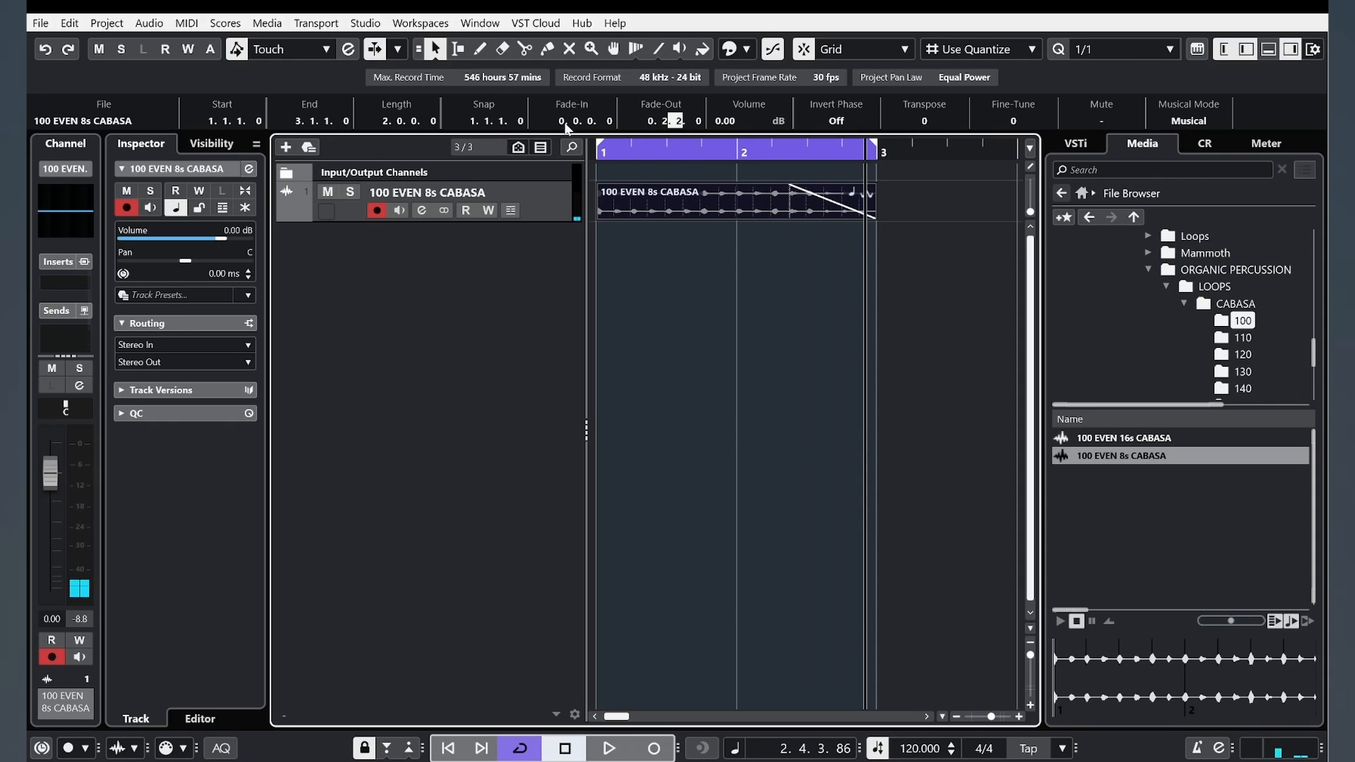
{"action": "scroll", "coordinate": [596, 119], "scroll_direction": "up", "scroll_amount": 3}
{"action": "left_click", "coordinate": [730, 311]}
{"action": "key", "text": "space"}
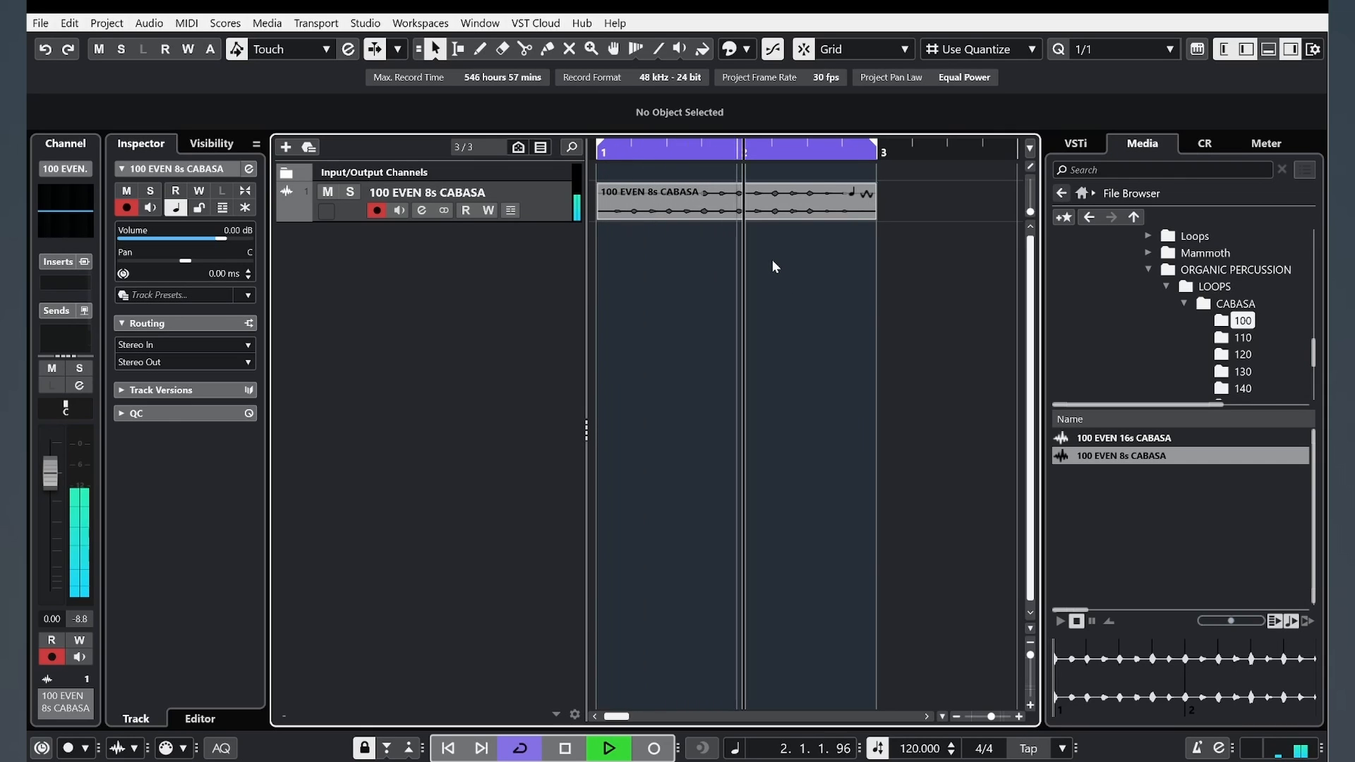
{"action": "key", "text": "space"}
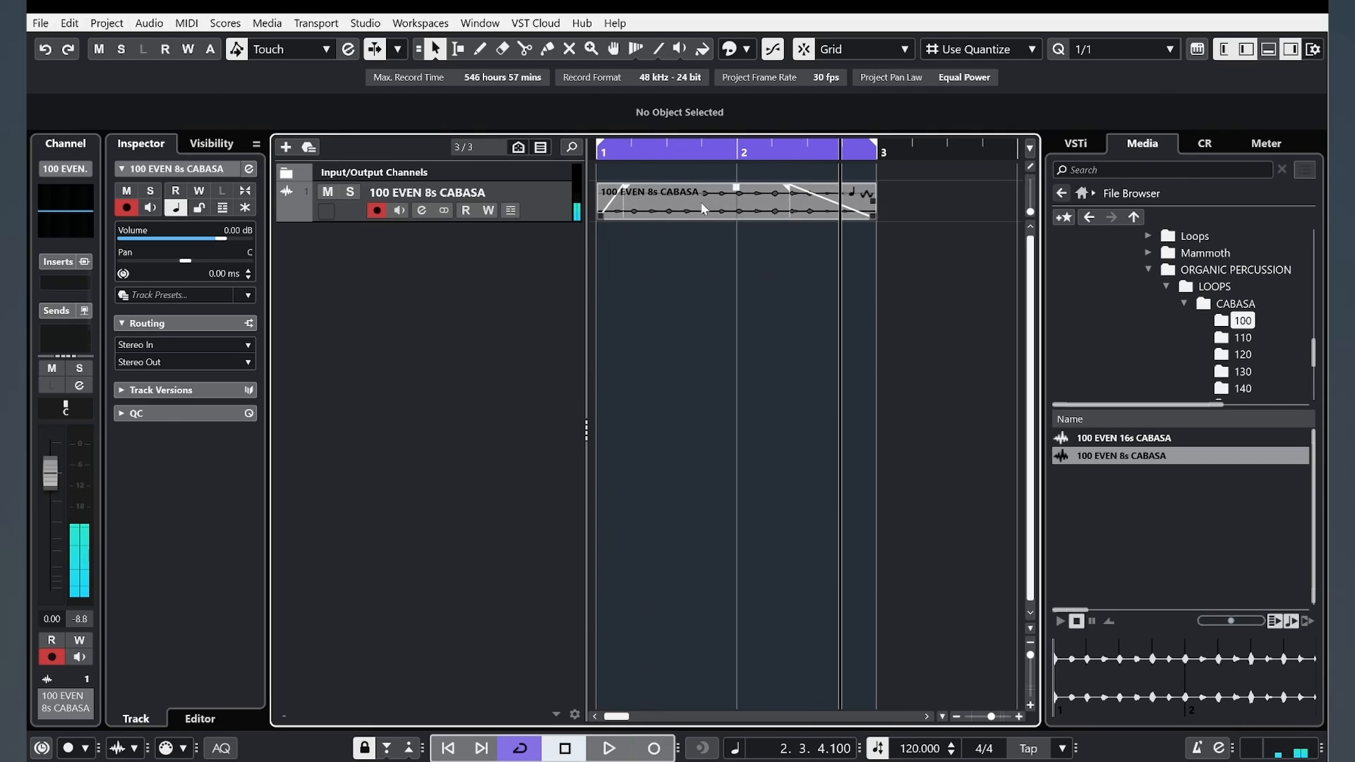
{"action": "left_click", "coordinate": [702, 199]}
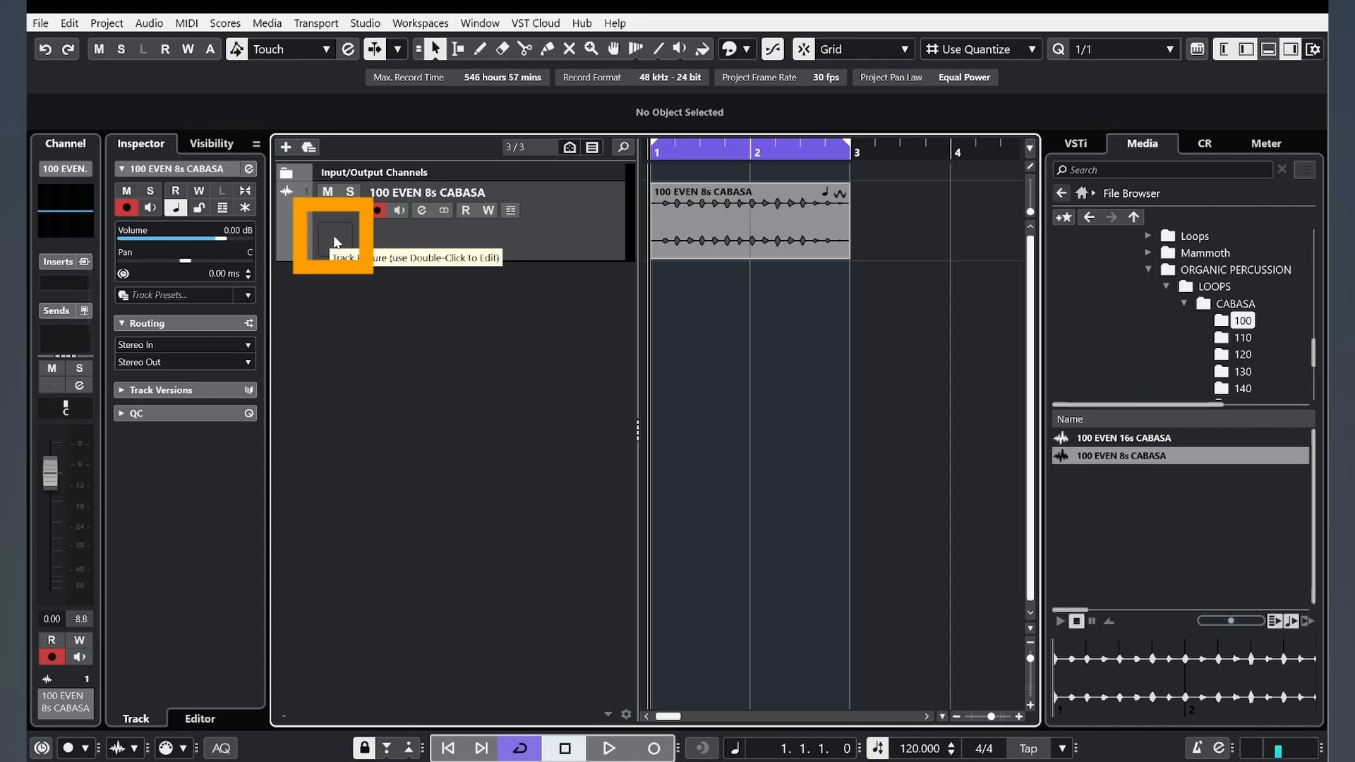
Step: Assign the factory maracas picture to the 100 EVEN 8s CABASA track and change the track colour to green
{"action": "double_click", "coordinate": [336, 242]}
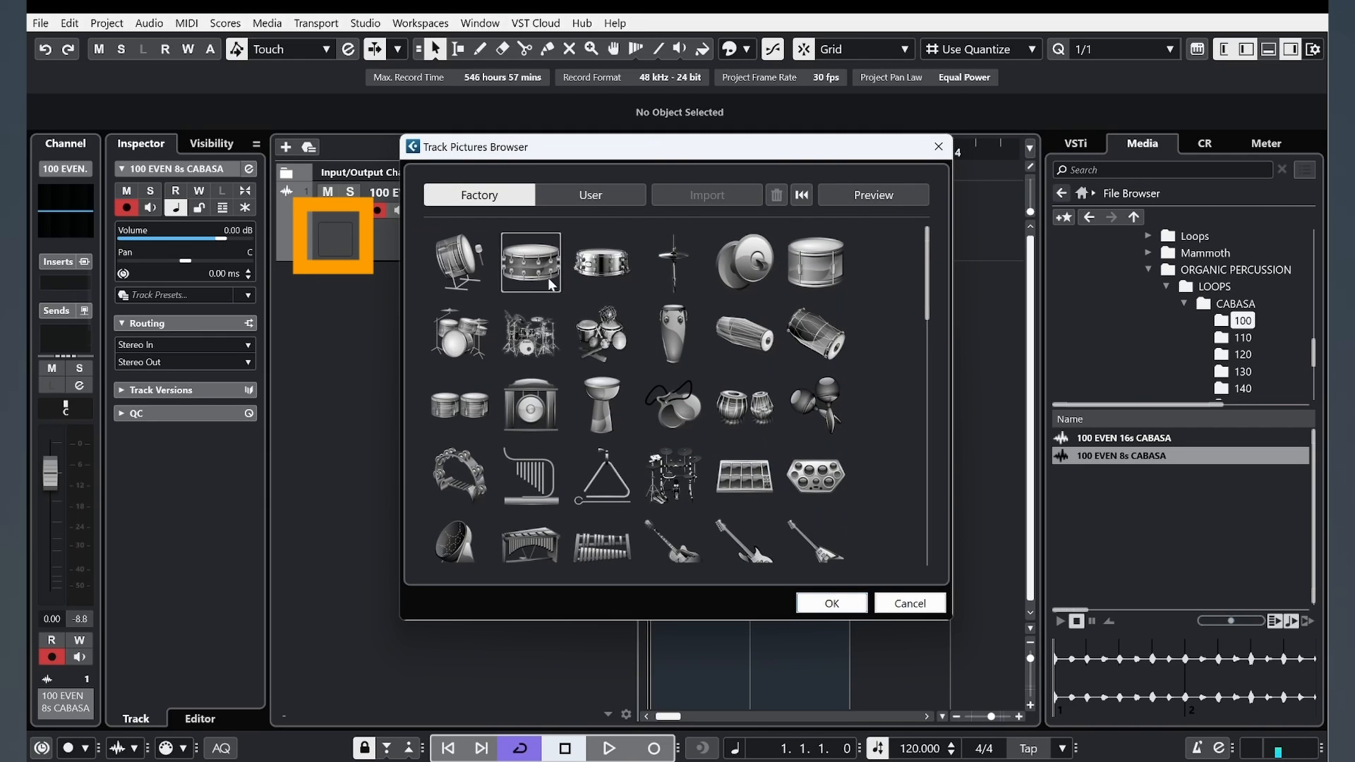
{"action": "left_click", "coordinate": [821, 409]}
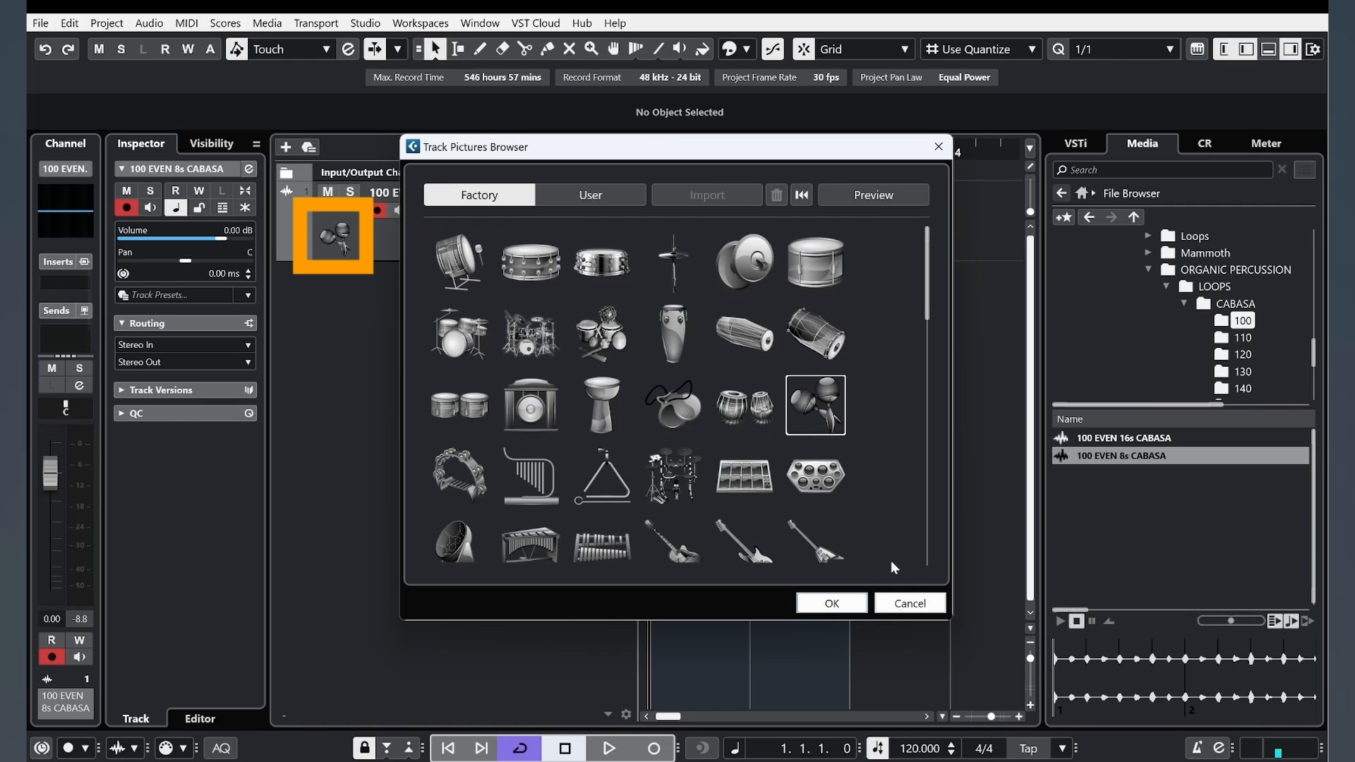
{"action": "left_click", "coordinate": [838, 604]}
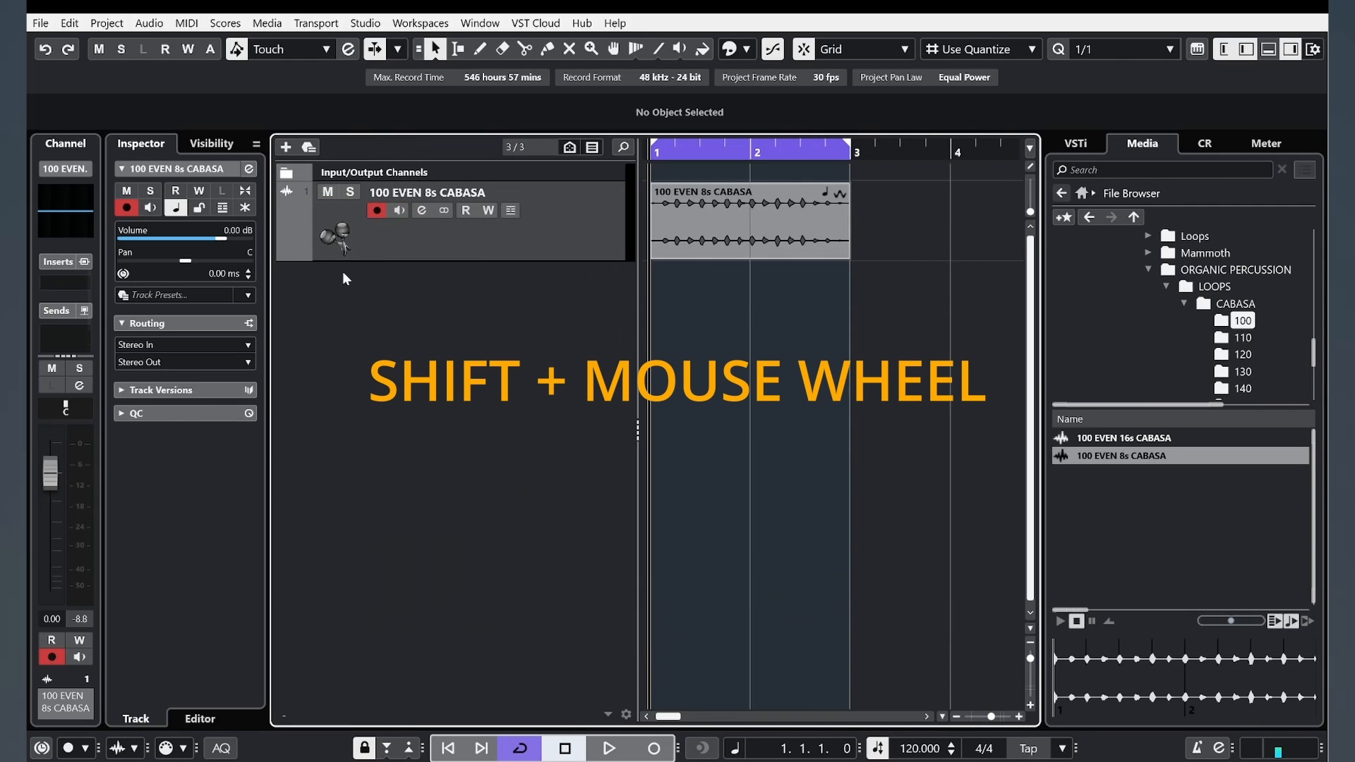
{"action": "scroll", "coordinate": [288, 222], "scroll_direction": "down", "scroll_amount": 4, "text": "shift"}
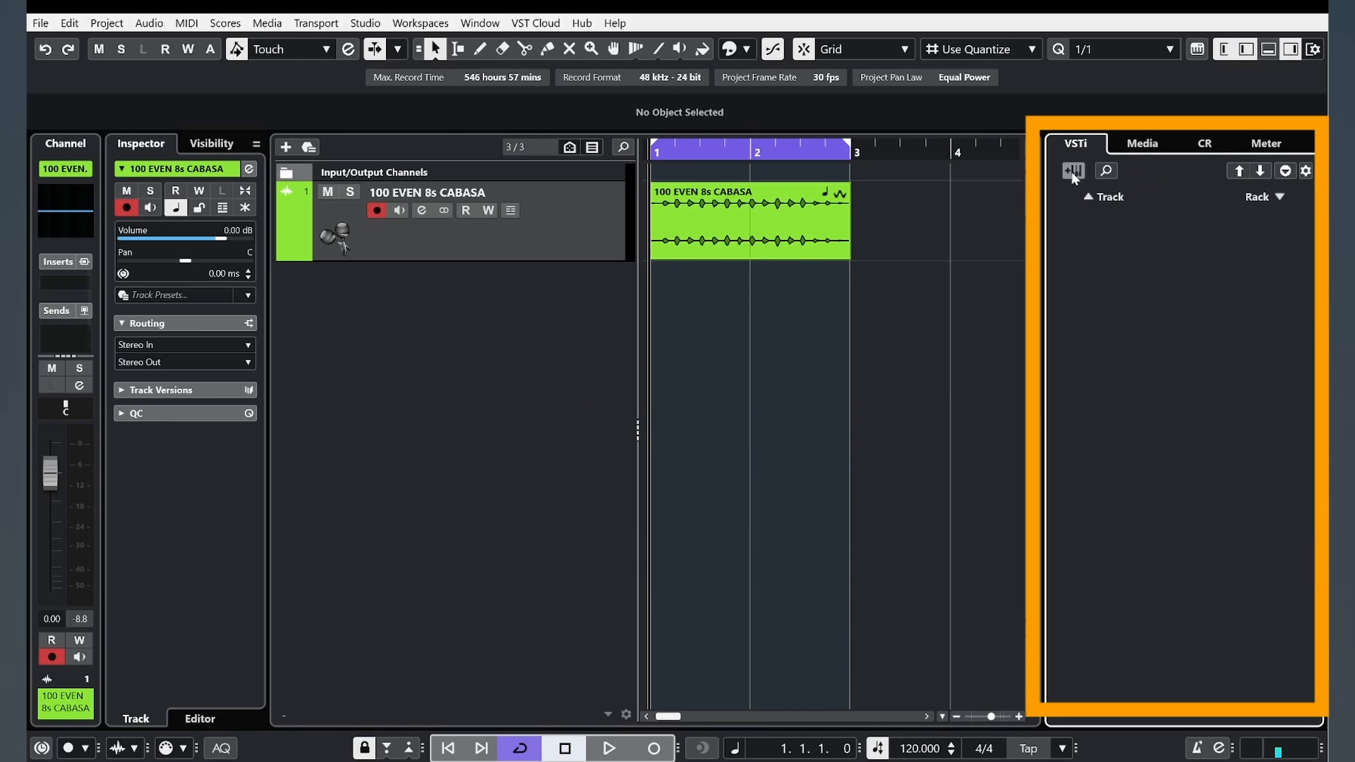
Step: Add a Kontakt 7 instrument track from the VST instrument rack with Stereo Out as output and close its plug-in window
{"action": "left_click", "coordinate": [1071, 171]}
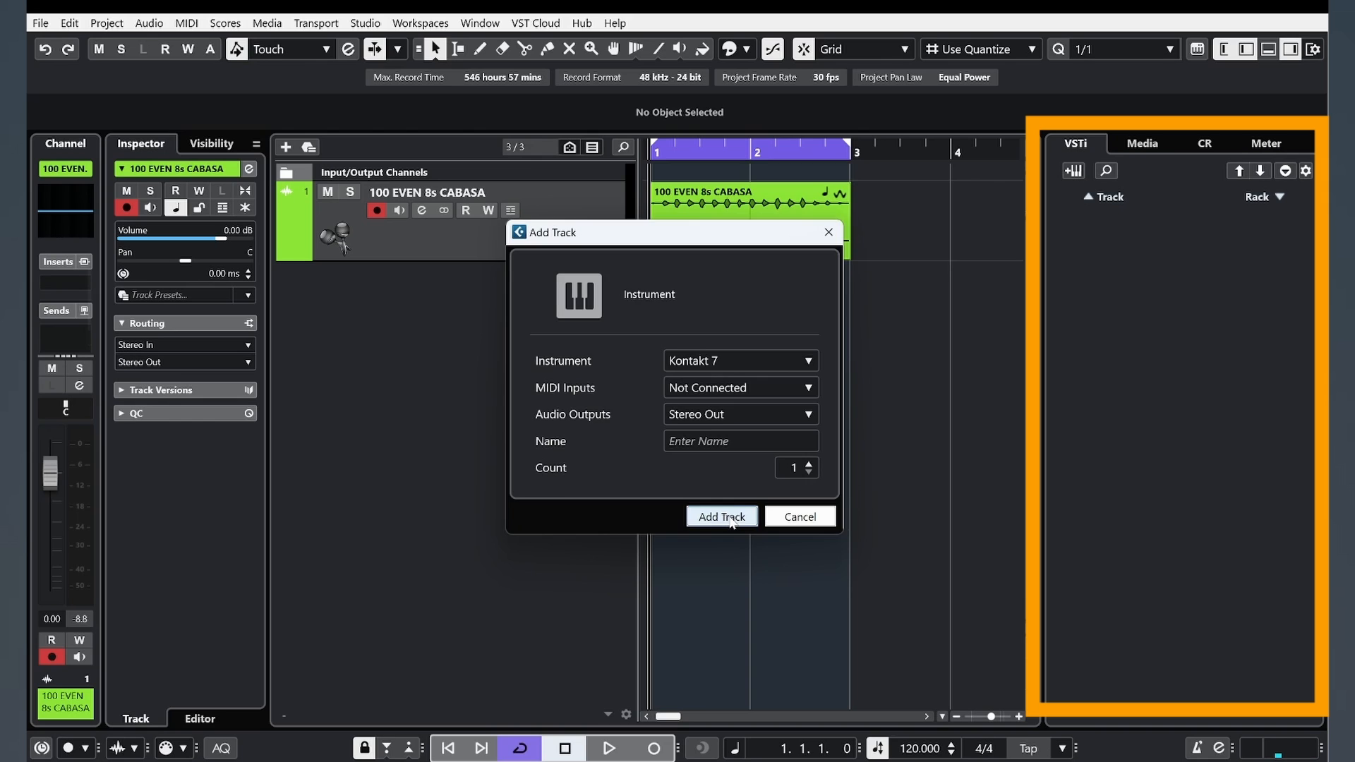
{"action": "left_click", "coordinate": [730, 521]}
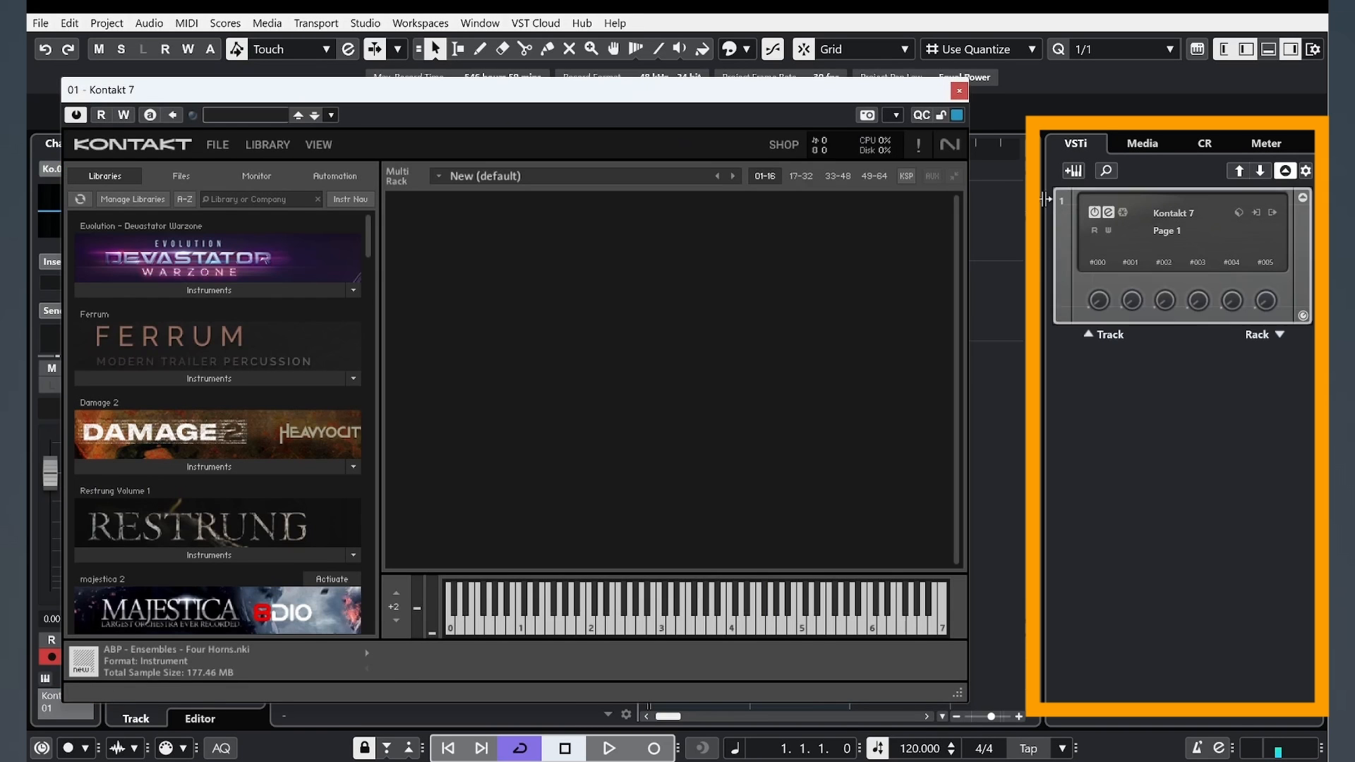
{"action": "left_click", "coordinate": [959, 91]}
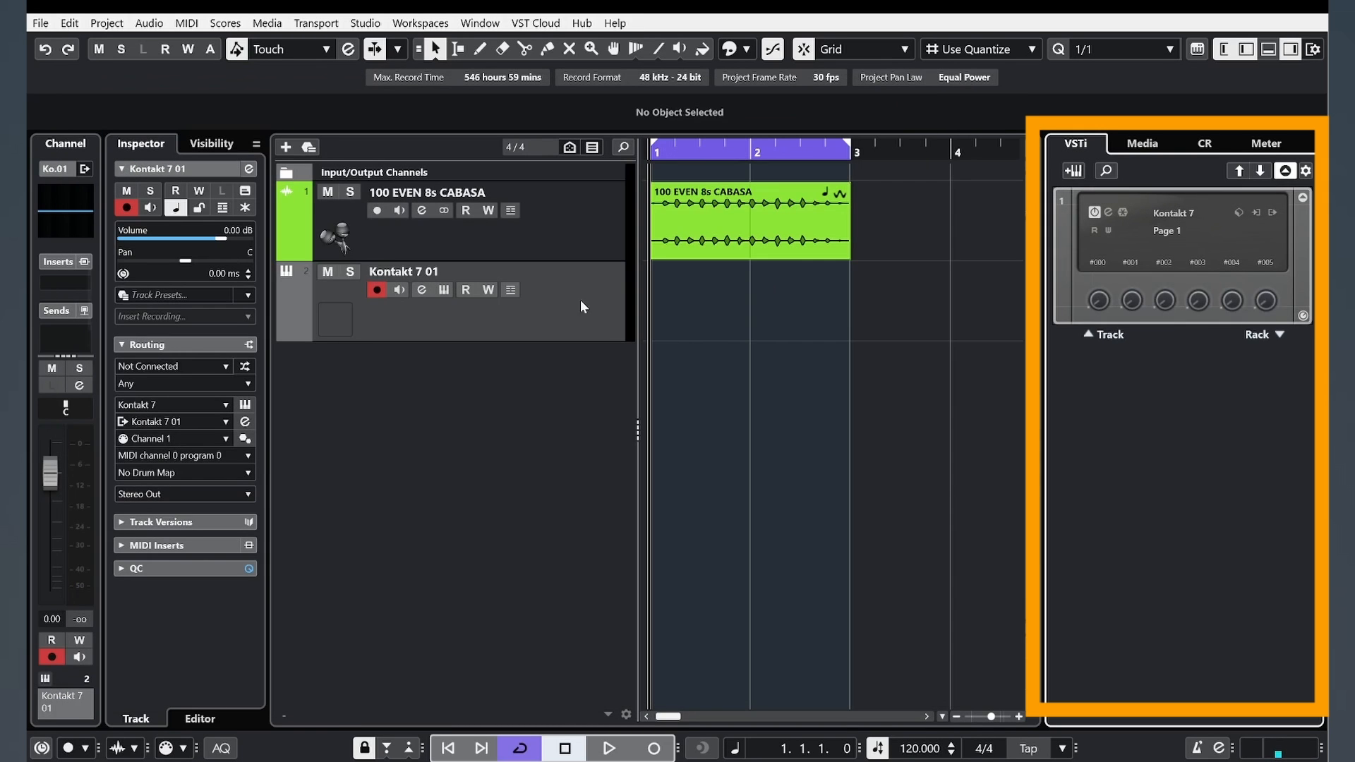
Step: Add a second Kontakt 7 instrument track from the track list and close the plug-in window
{"action": "right_click", "coordinate": [539, 414]}
{"action": "left_click", "coordinate": [615, 337]}
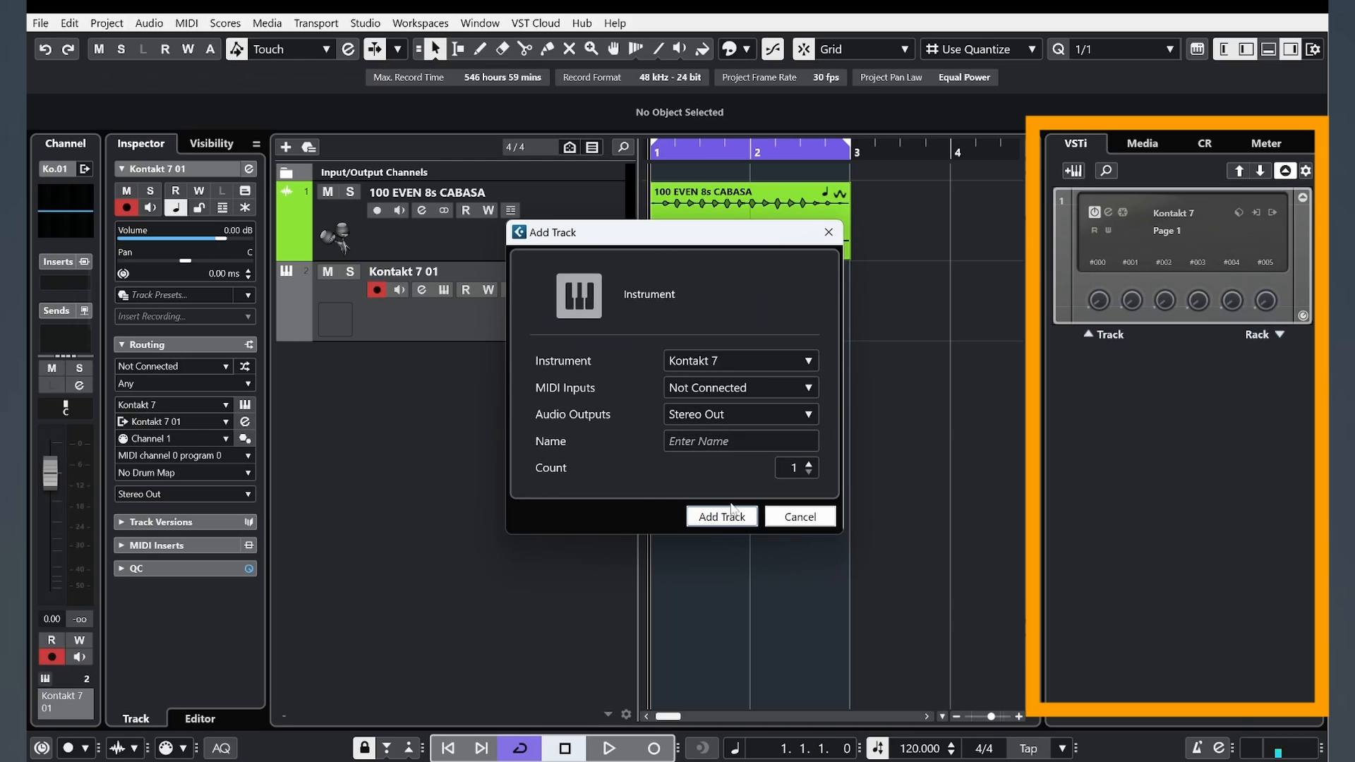
{"action": "left_click", "coordinate": [722, 521]}
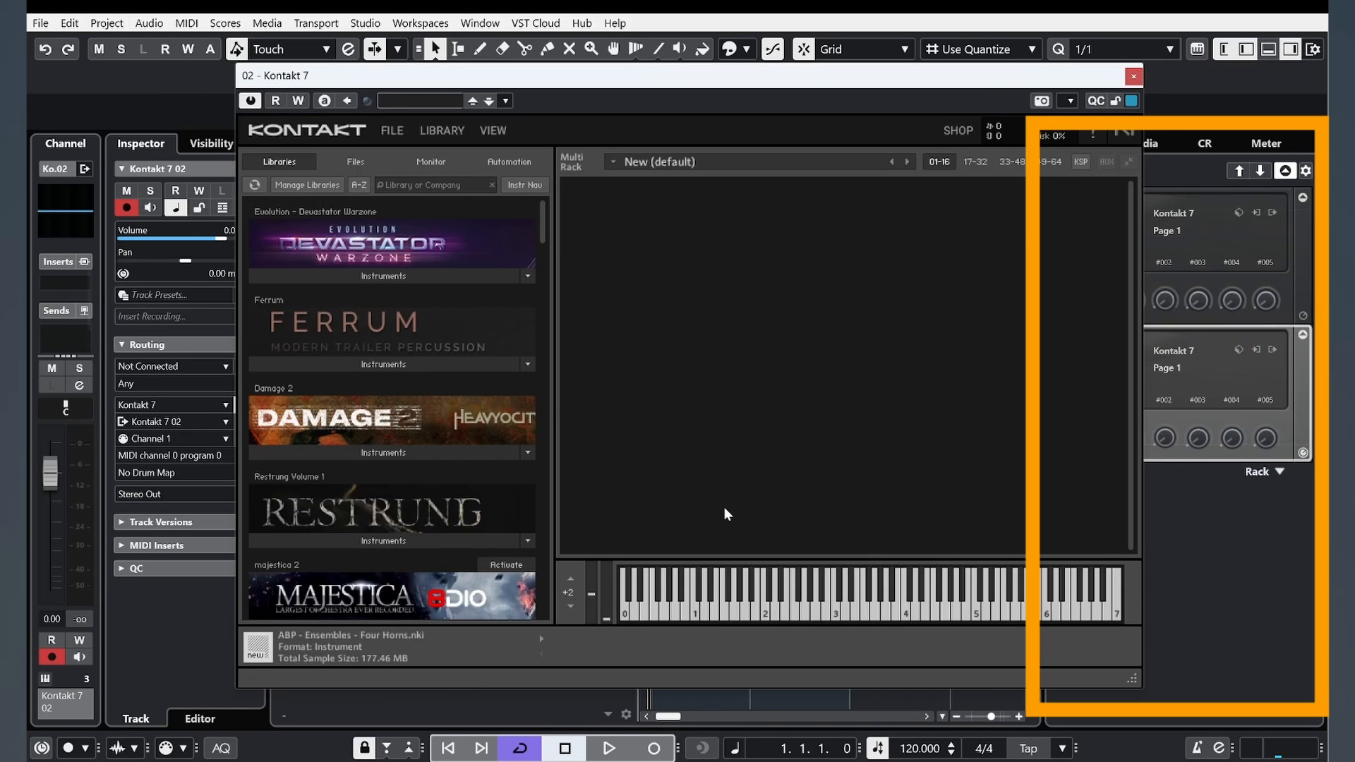
{"action": "left_click", "coordinate": [1133, 76]}
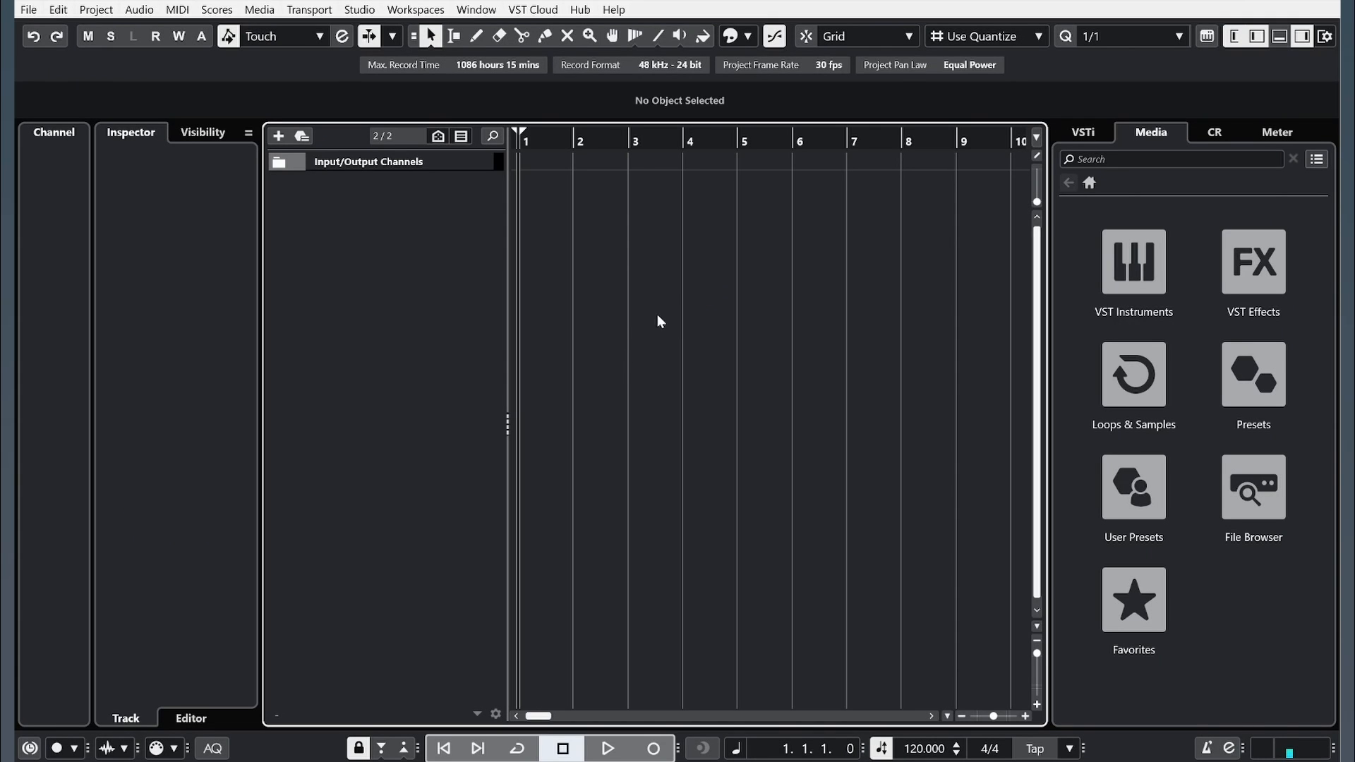
Step: Import the music audio file into the empty project on a new audio track
{"action": "left_click", "coordinate": [27, 10]}
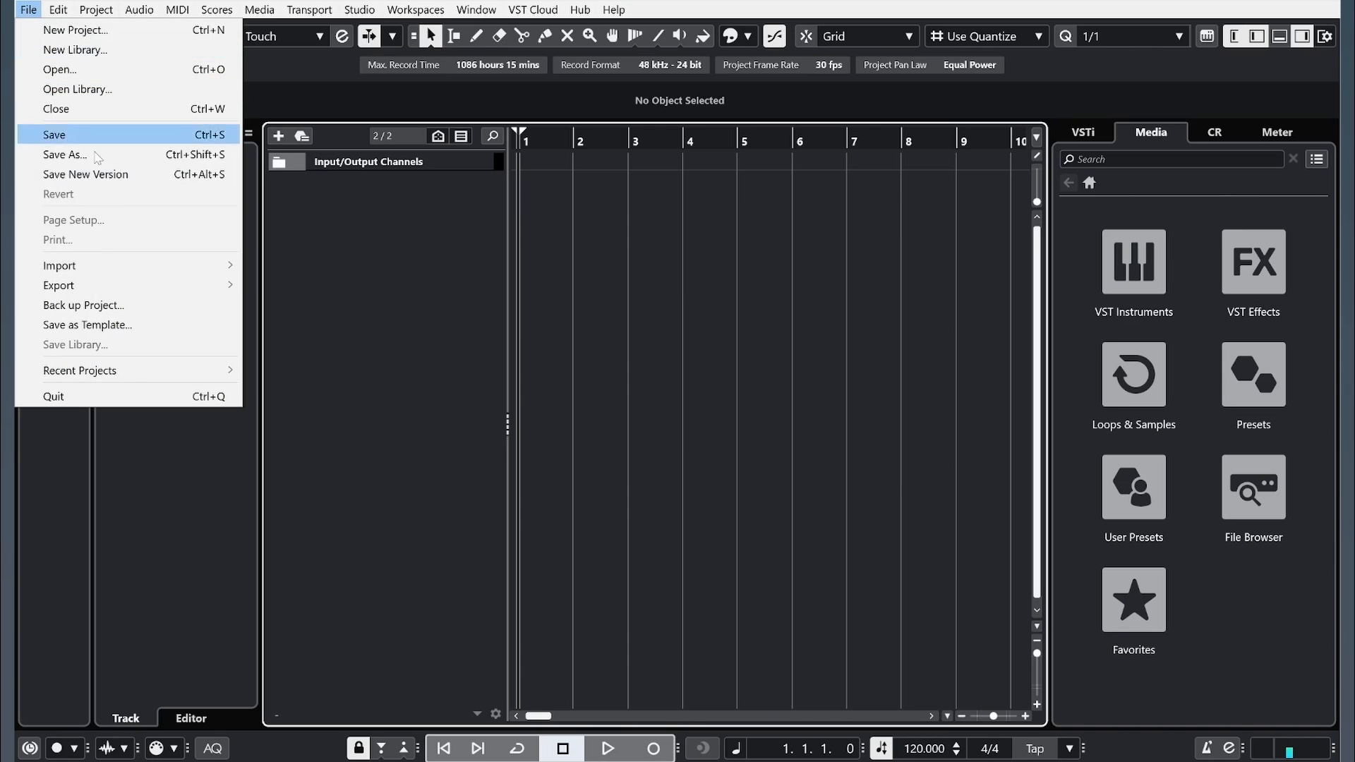
{"action": "mouse_move", "coordinate": [103, 265]}
{"action": "left_click", "coordinate": [314, 267]}
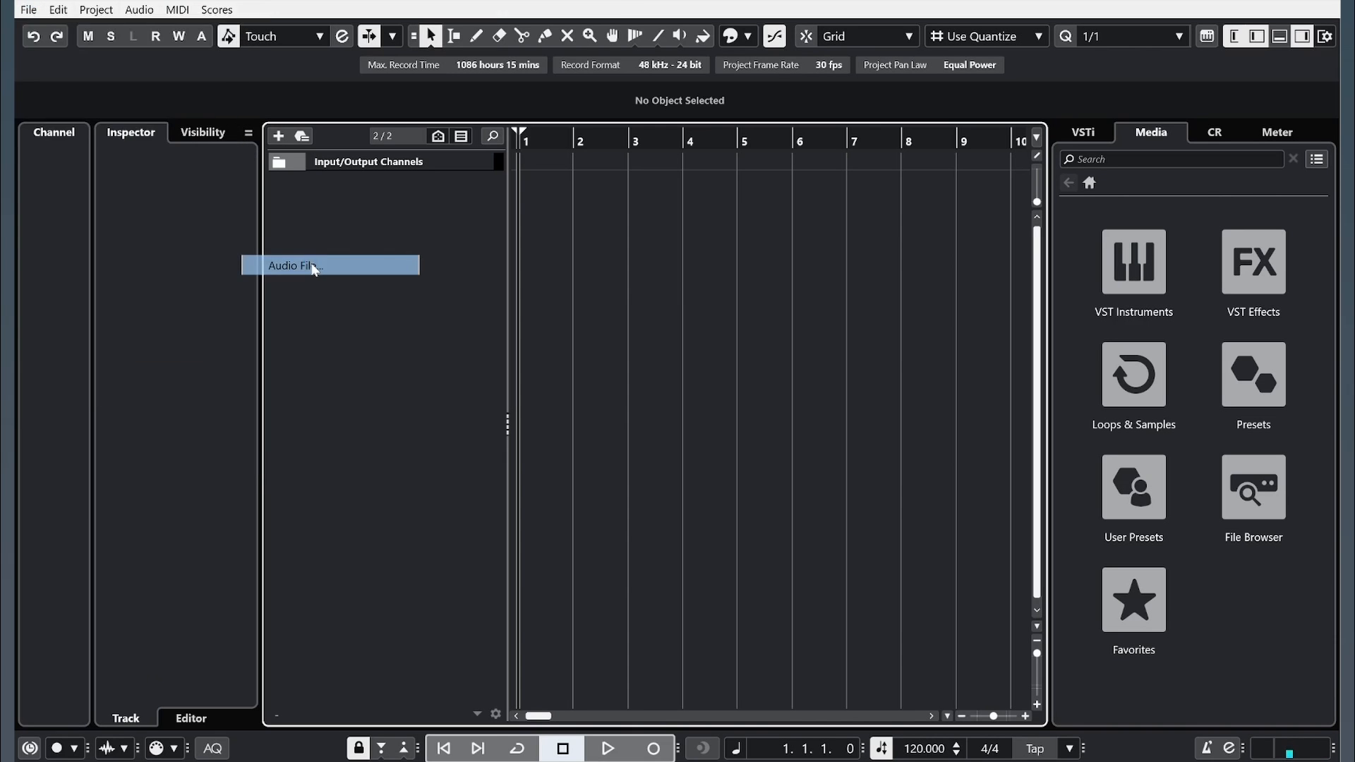
{"action": "double_click", "coordinate": [221, 200]}
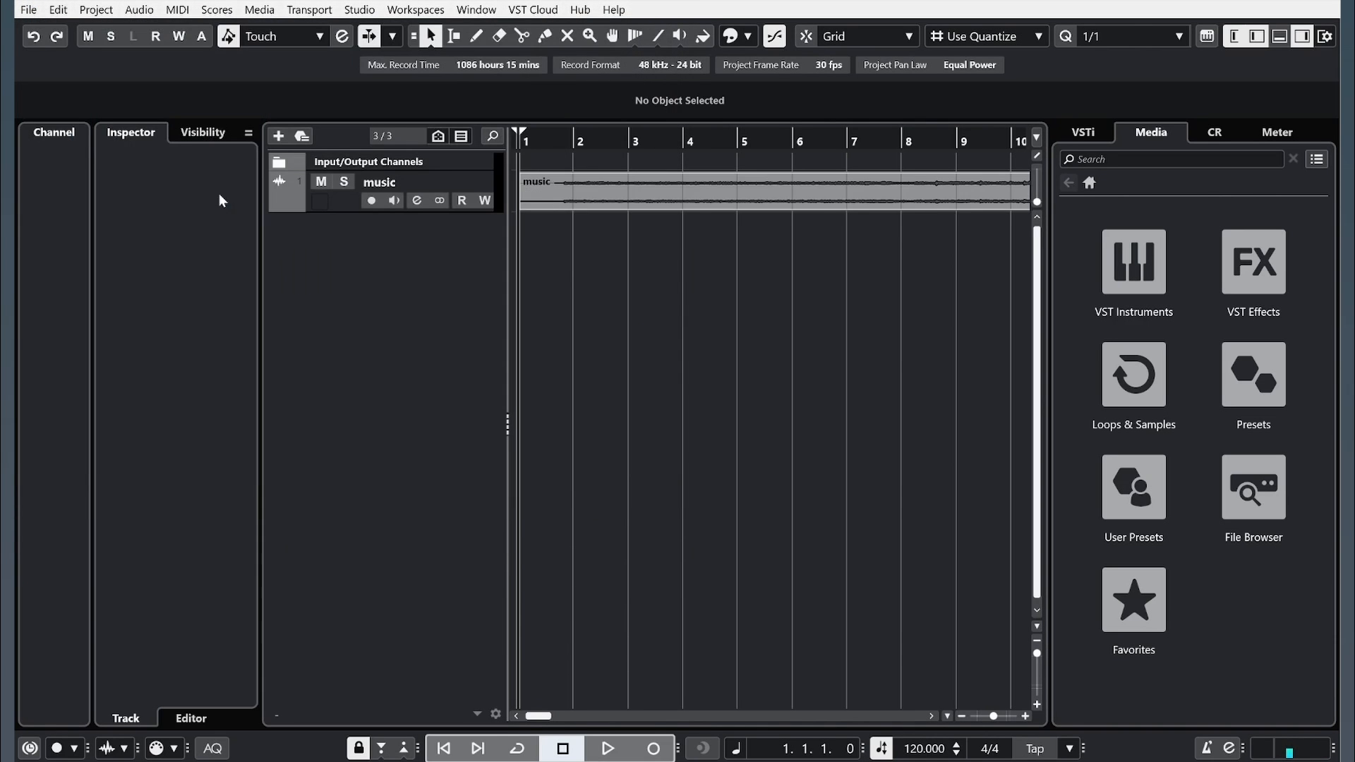
{"action": "left_click_drag", "start_coordinate": [552, 144], "coordinate": [539, 127]}
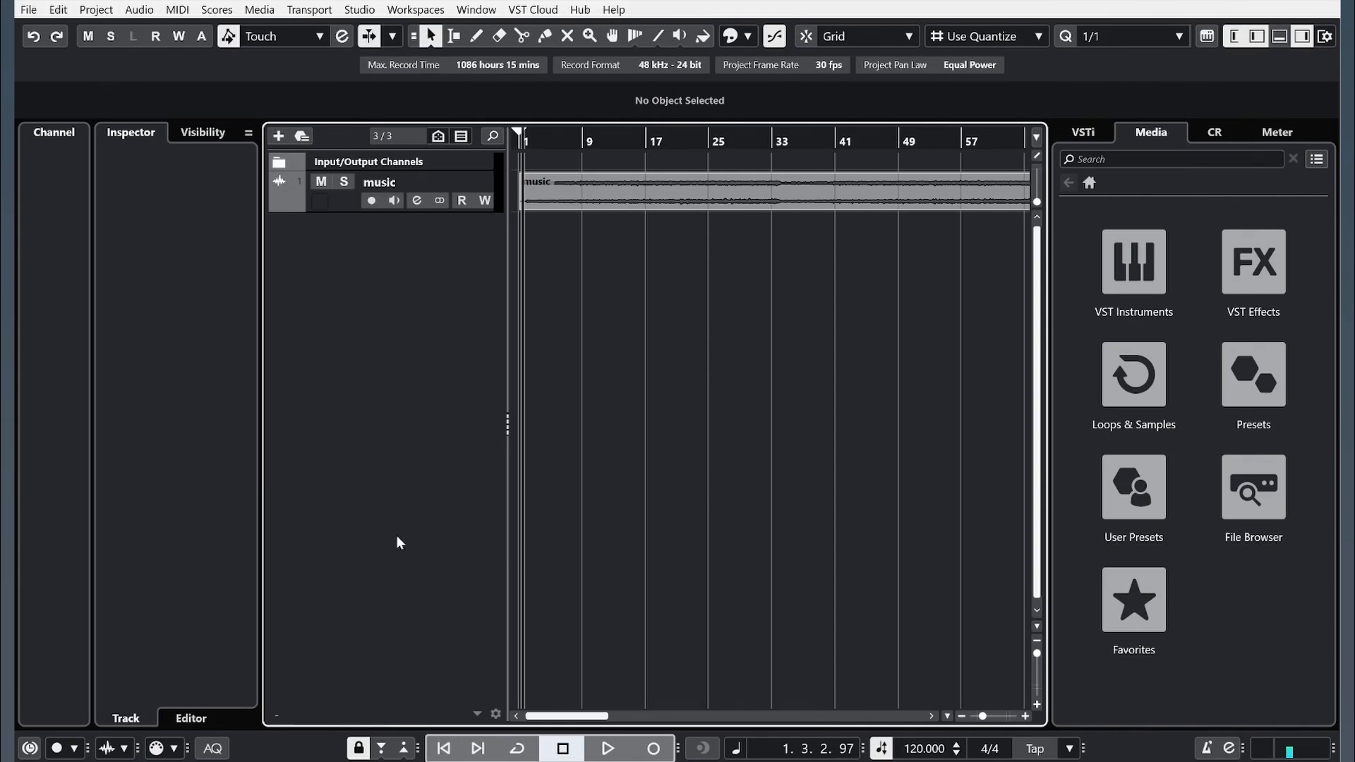
Step: Bring the Sample audio file from the file explorer onto a new track below music and place it at bar 1
{"action": "key", "text": "alt+Tab"}
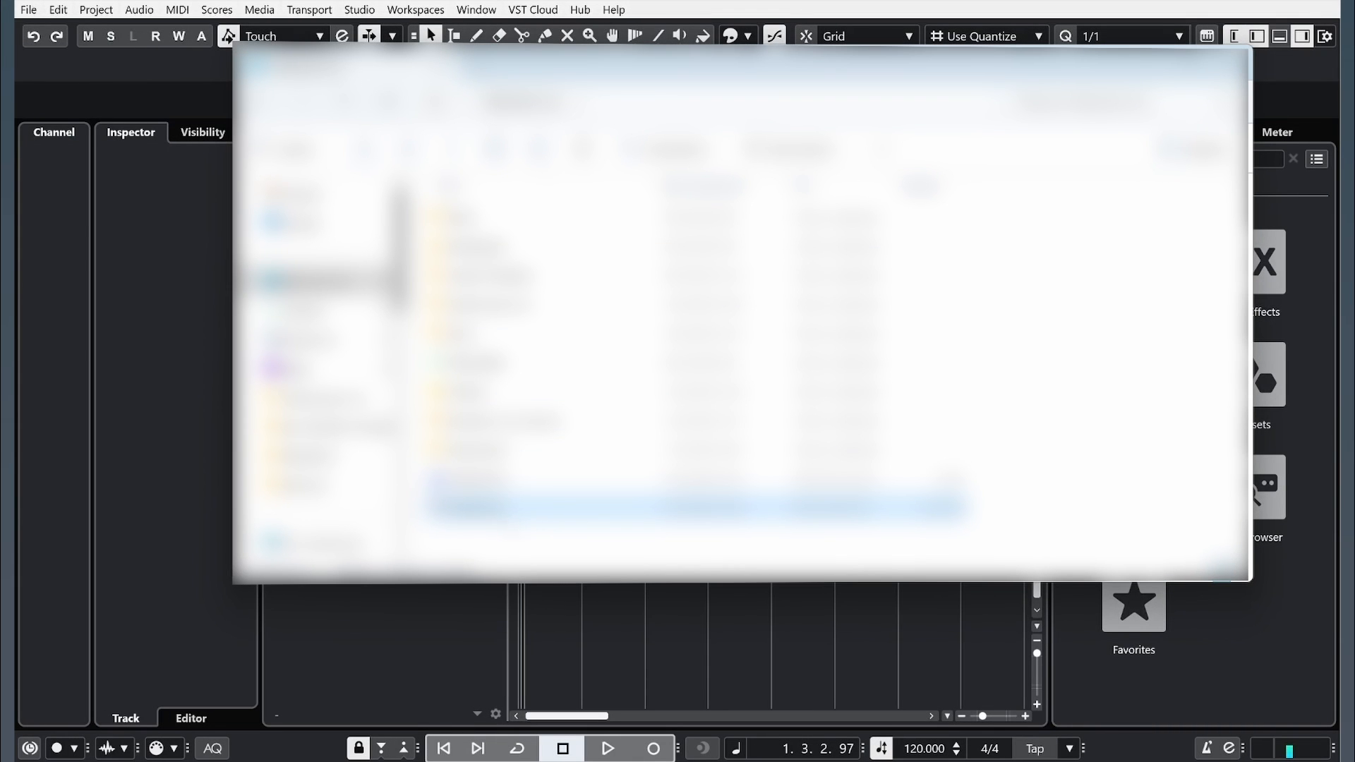
{"action": "left_click_drag", "start_coordinate": [510, 511], "coordinate": [573, 637]}
{"action": "left_click_drag", "start_coordinate": [609, 230], "coordinate": [556, 227]}
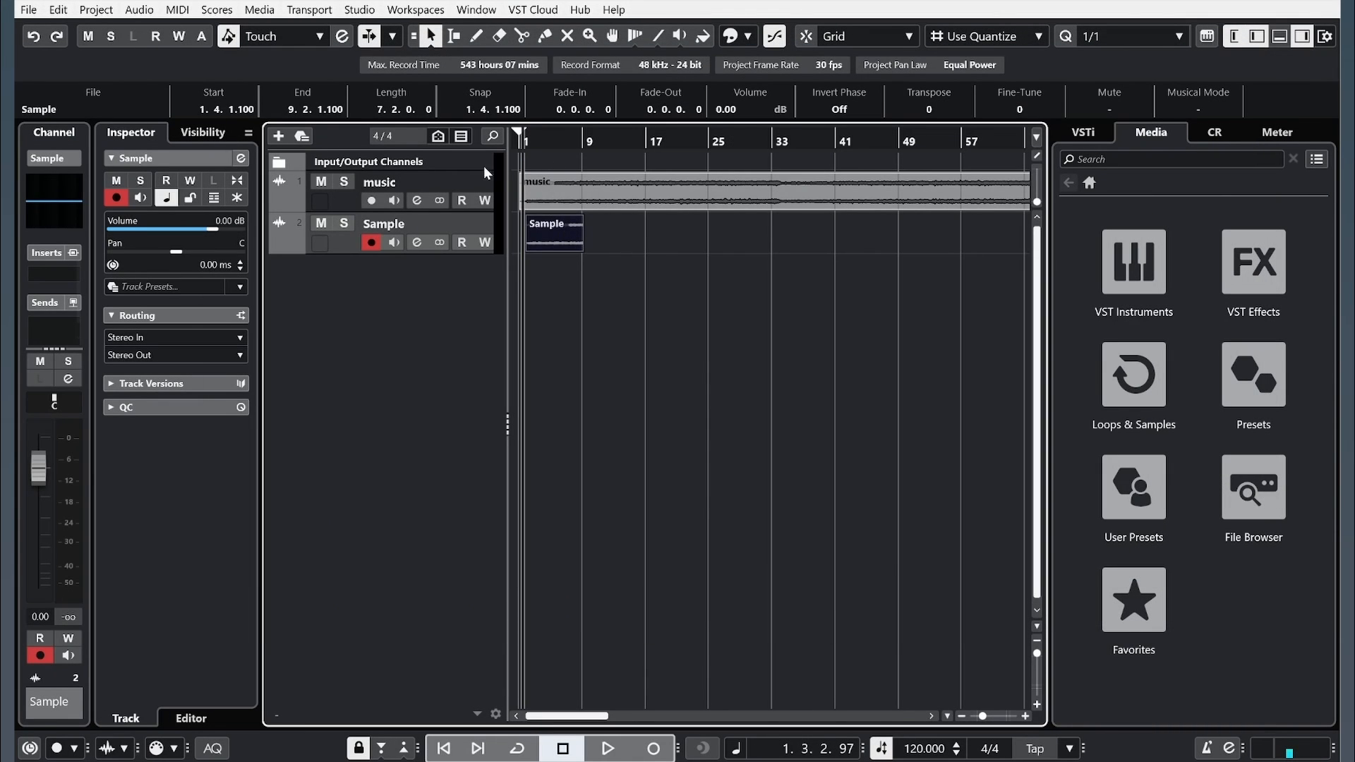
{"action": "left_click_drag", "start_coordinate": [527, 147], "coordinate": [484, 169]}
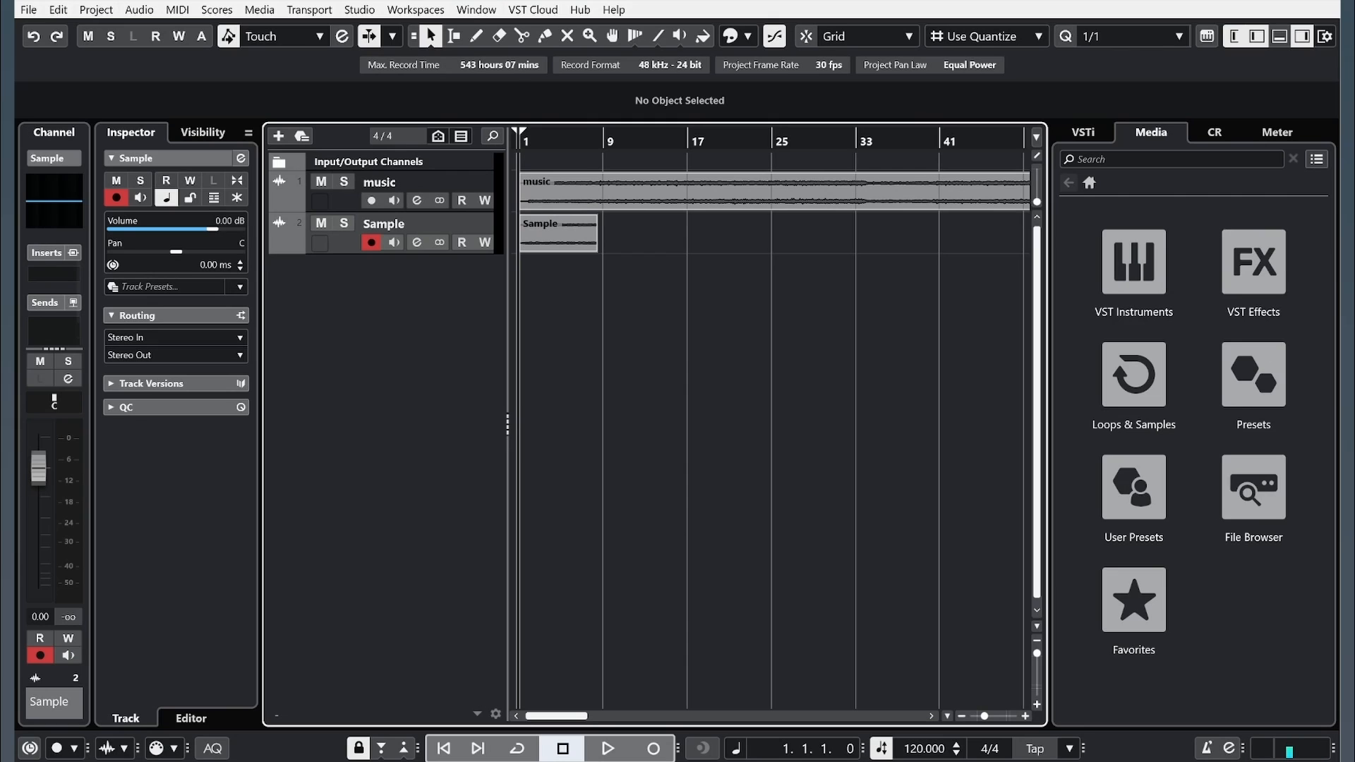
Step: Browse the media files to the 100 folder of the CABASA loops and add 100 EVEN 16s CABASA on a new track at bar 1
{"action": "left_click", "coordinate": [1143, 134]}
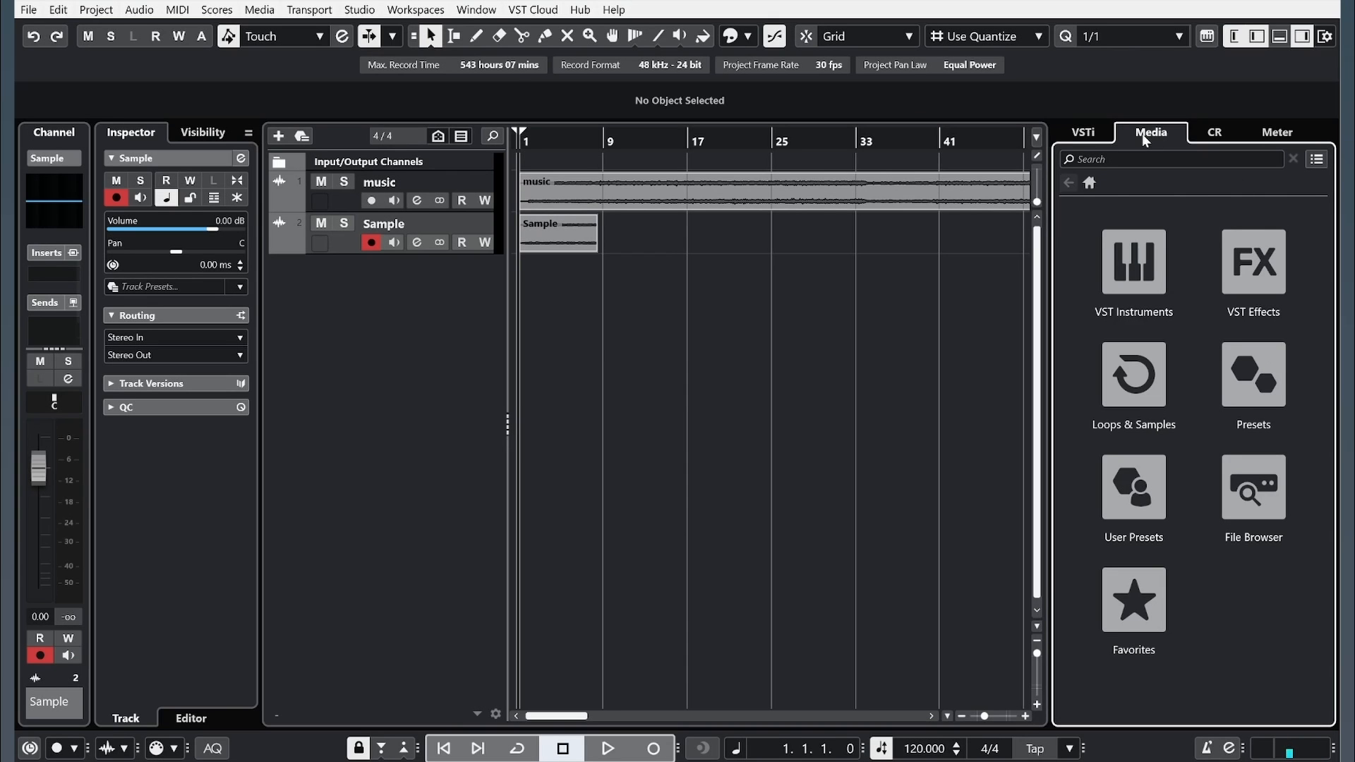
{"action": "left_click", "coordinate": [1249, 498]}
{"action": "scroll", "coordinate": [1173, 387], "scroll_direction": "down", "scroll_amount": 3}
{"action": "scroll", "coordinate": [1170, 382], "scroll_direction": "down", "scroll_amount": 20}
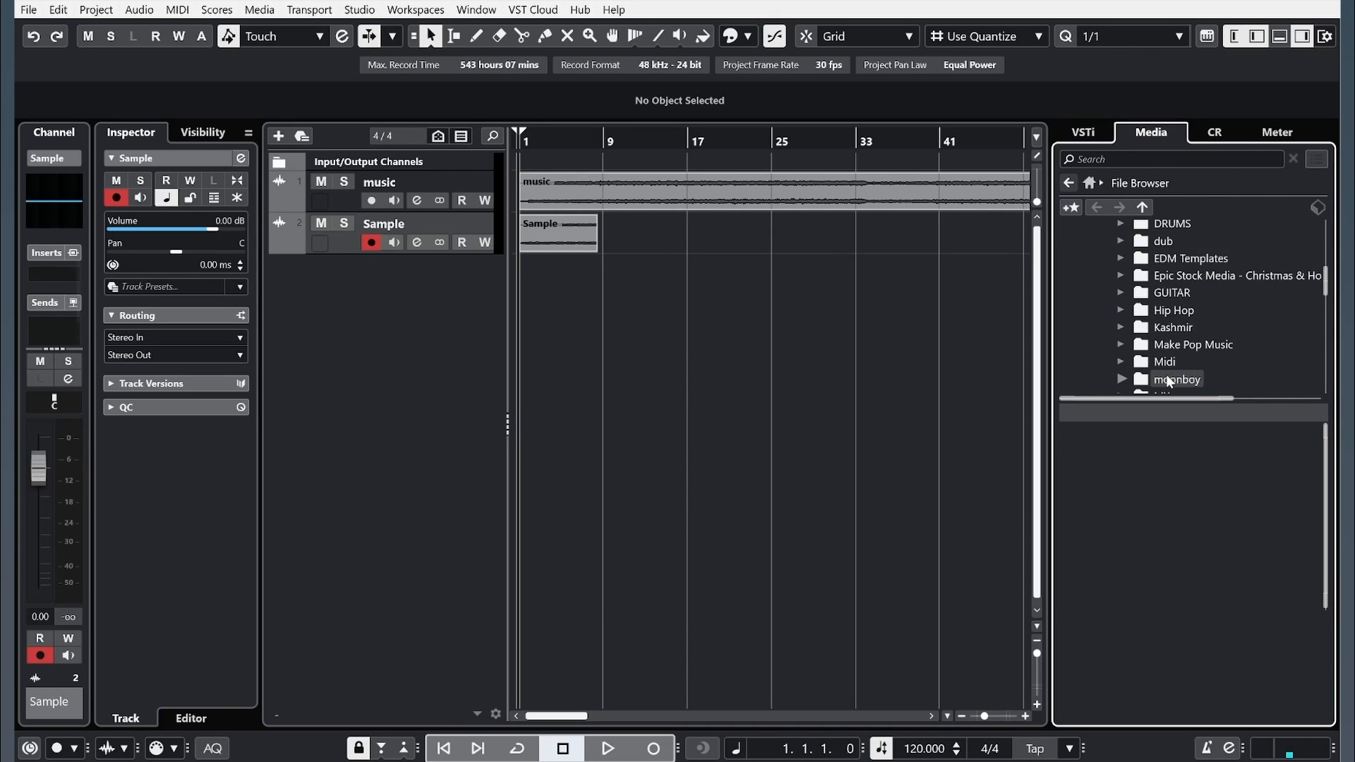
{"action": "scroll", "coordinate": [1141, 338], "scroll_direction": "down", "scroll_amount": 5}
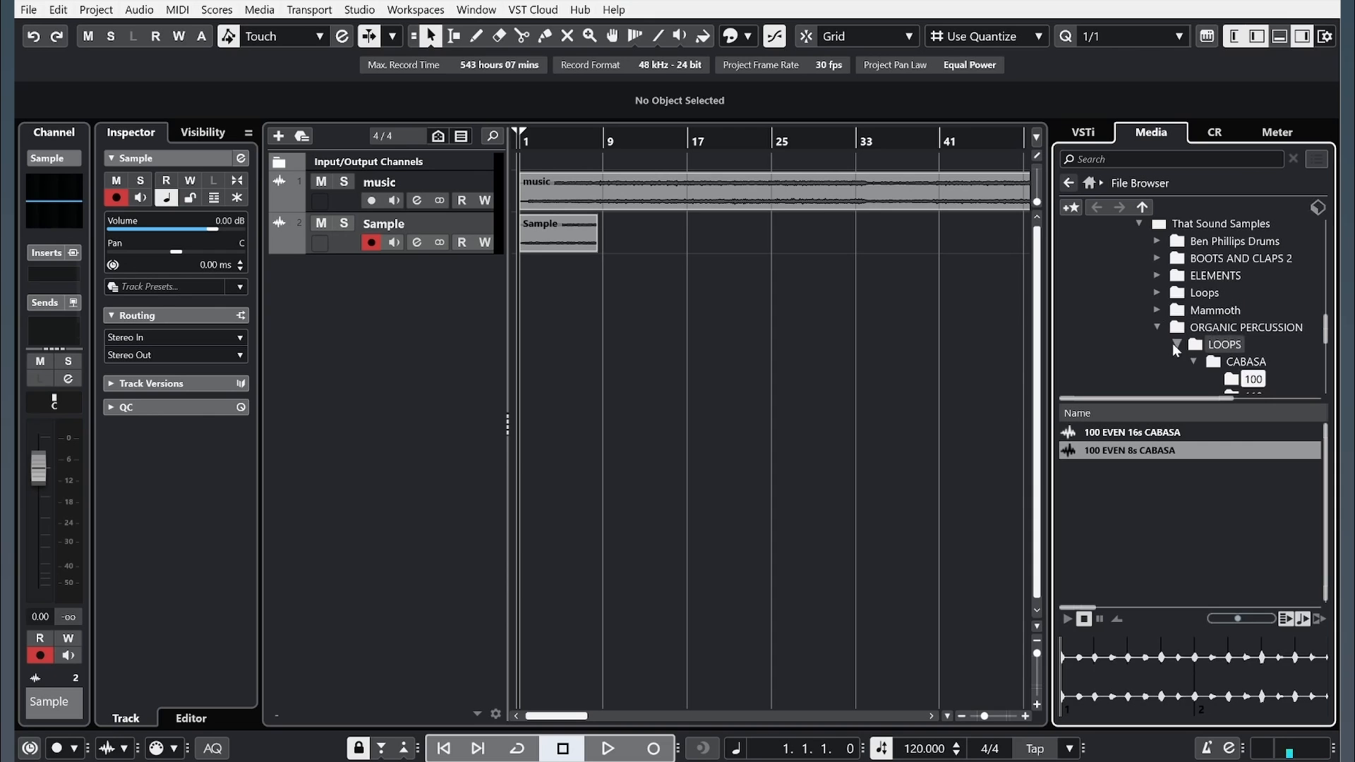
{"action": "key", "text": "Up"}
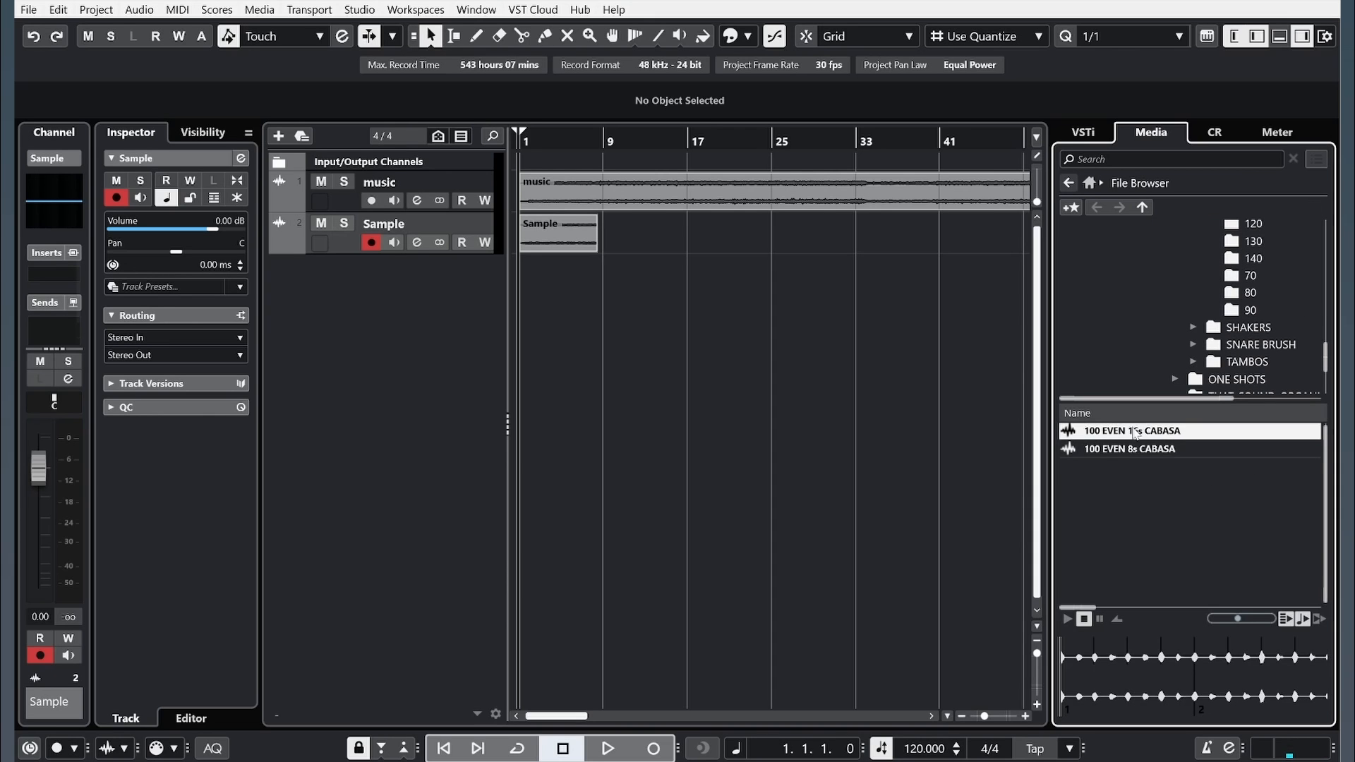
{"action": "left_click_drag", "start_coordinate": [1103, 436], "coordinate": [561, 312]}
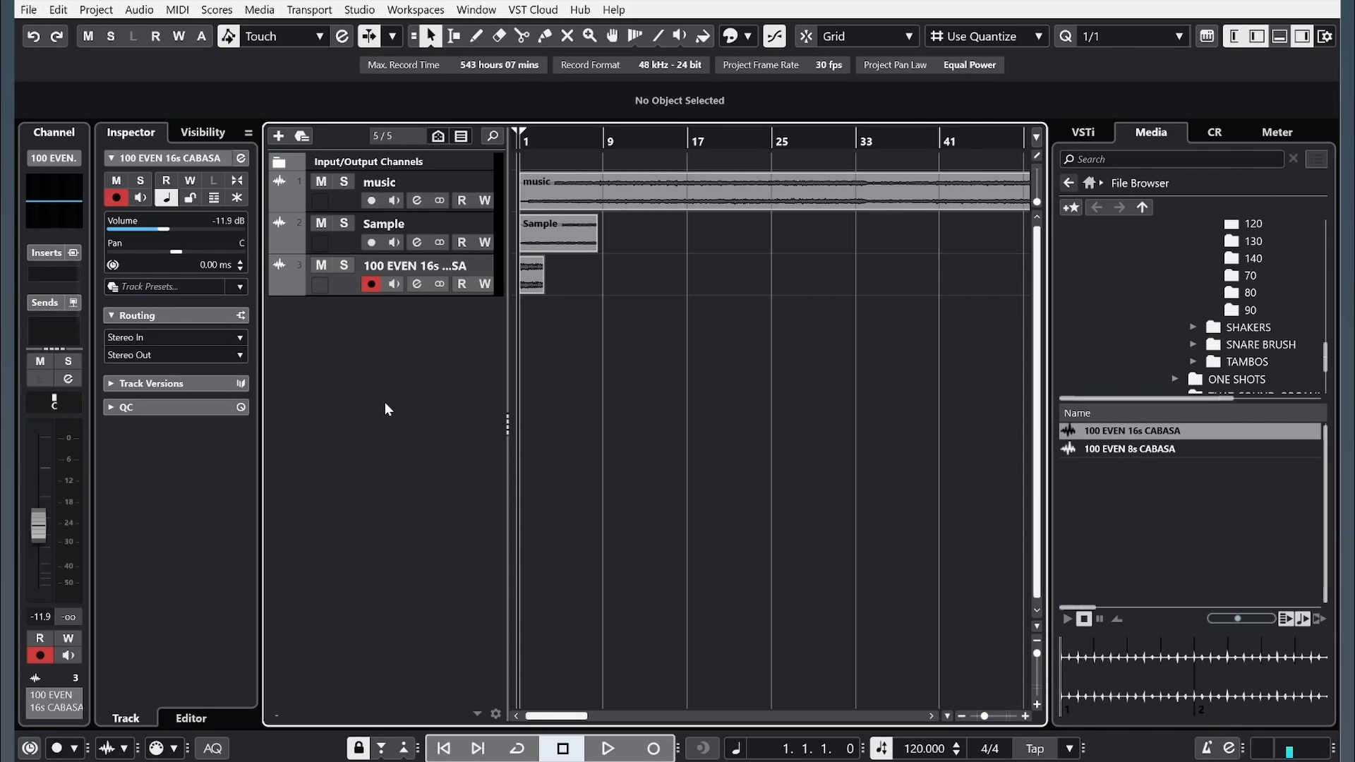
Step: Open MediaBay and rescan the D: (Work) disk
{"action": "key", "text": "F5"}
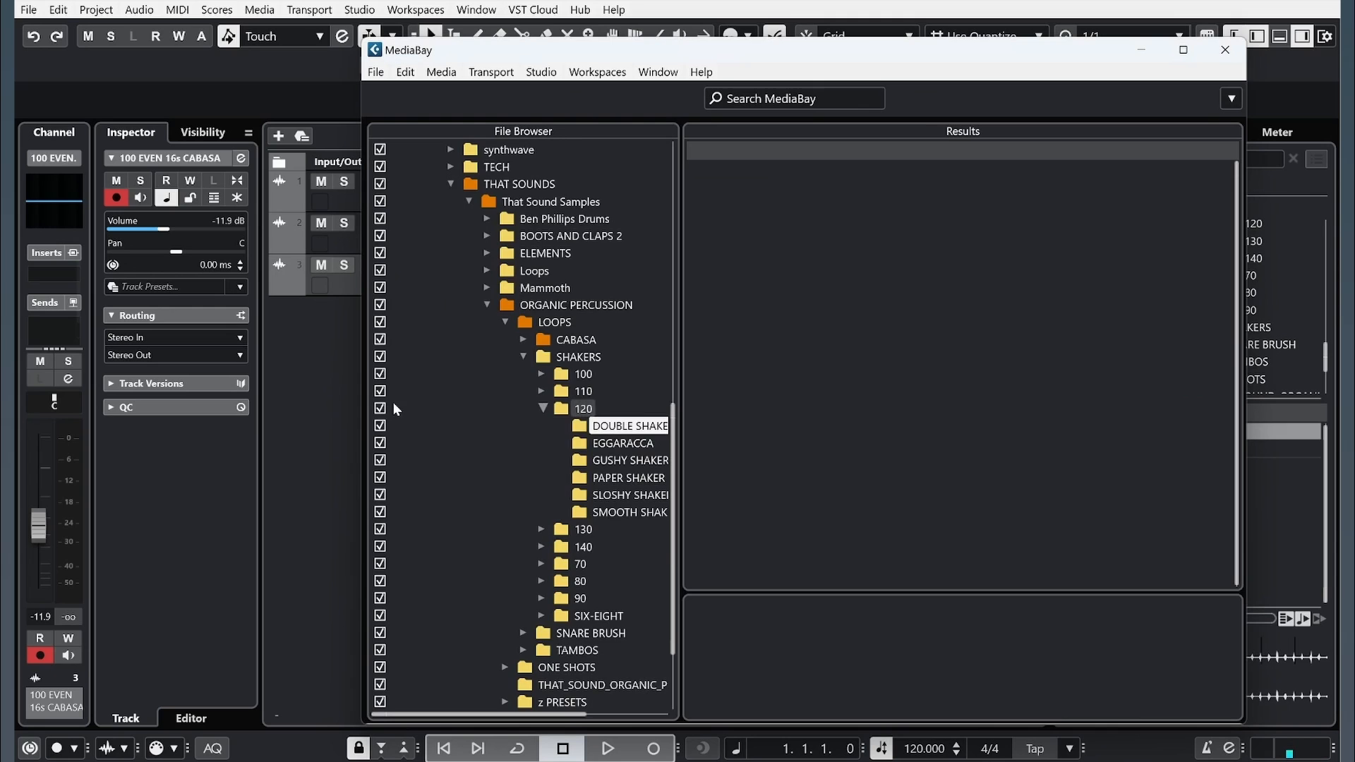
{"action": "scroll", "coordinate": [423, 404], "scroll_direction": "up", "scroll_amount": 10}
{"action": "left_click_drag", "start_coordinate": [673, 344], "coordinate": [673, 178]}
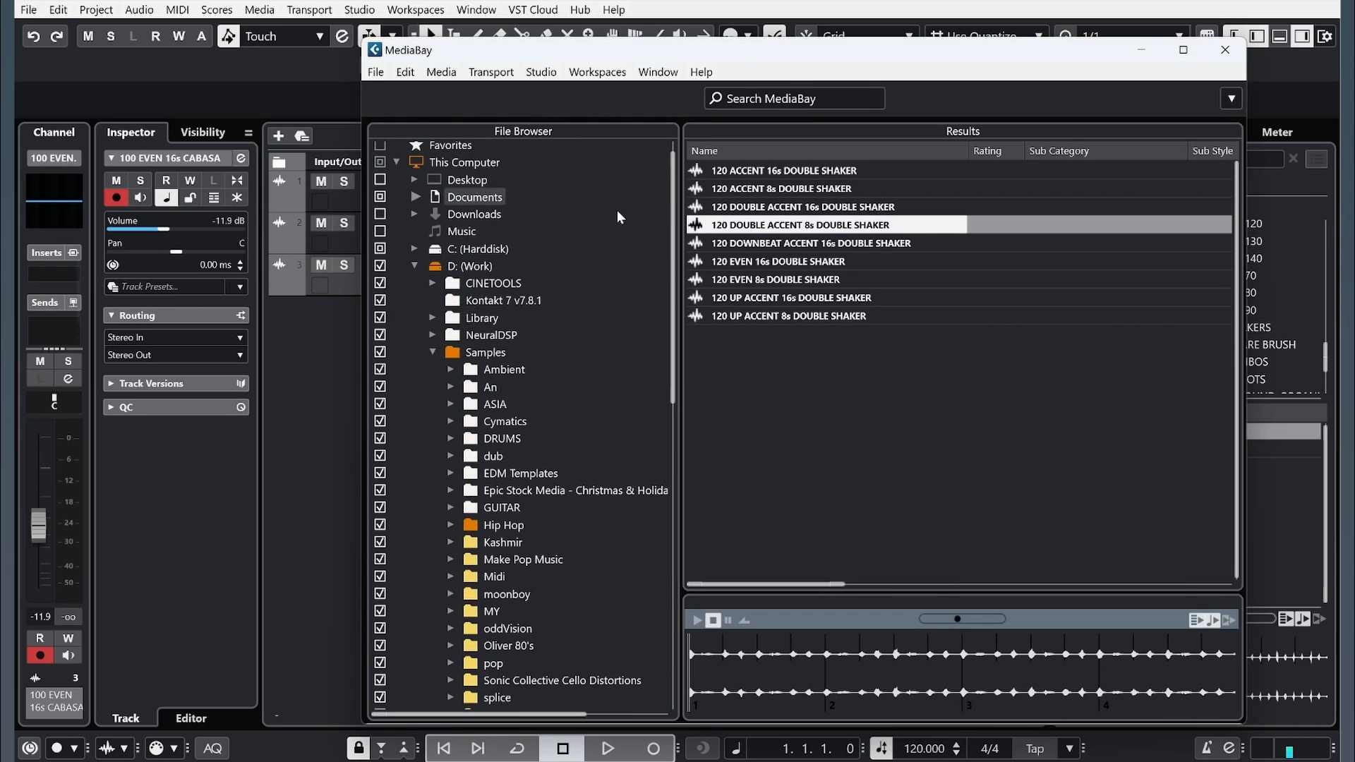
{"action": "left_click", "coordinate": [417, 278]}
{"action": "left_click", "coordinate": [414, 266]}
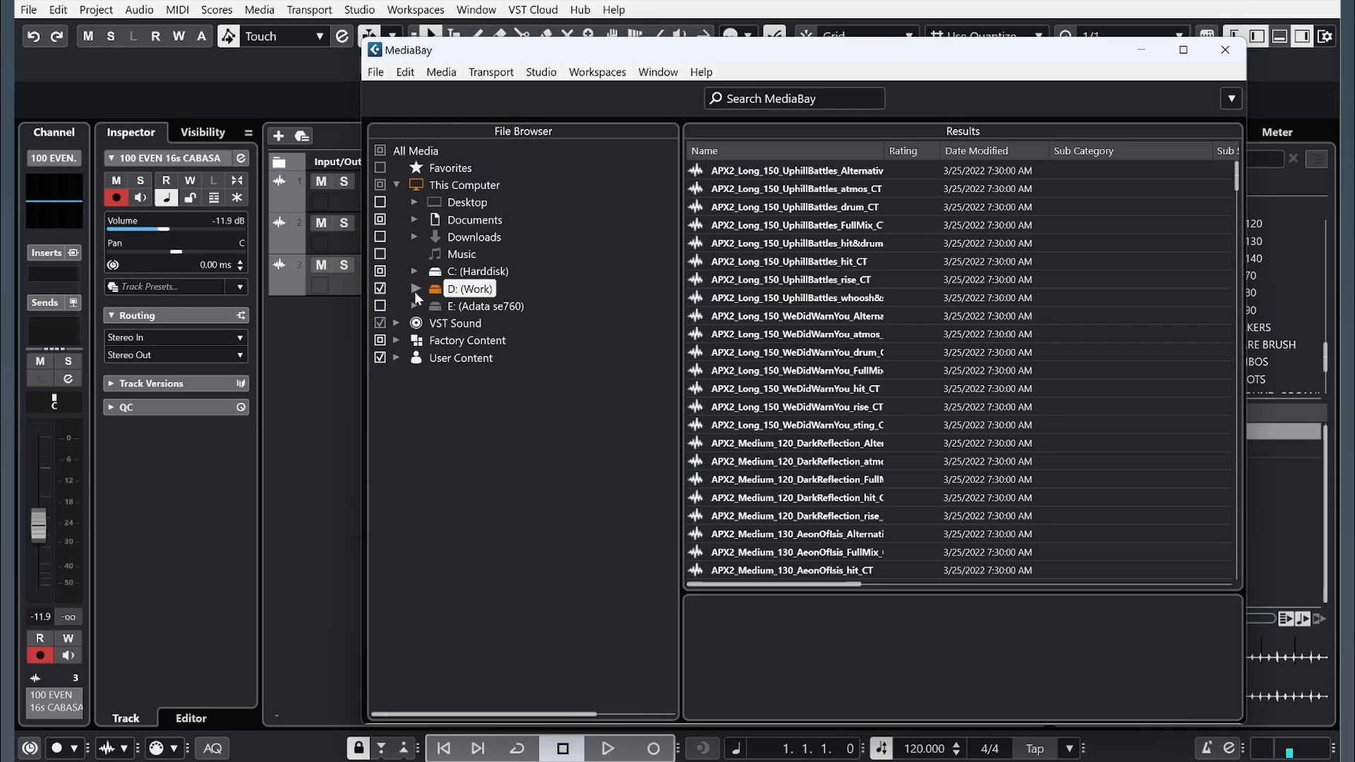
{"action": "right_click", "coordinate": [453, 290]}
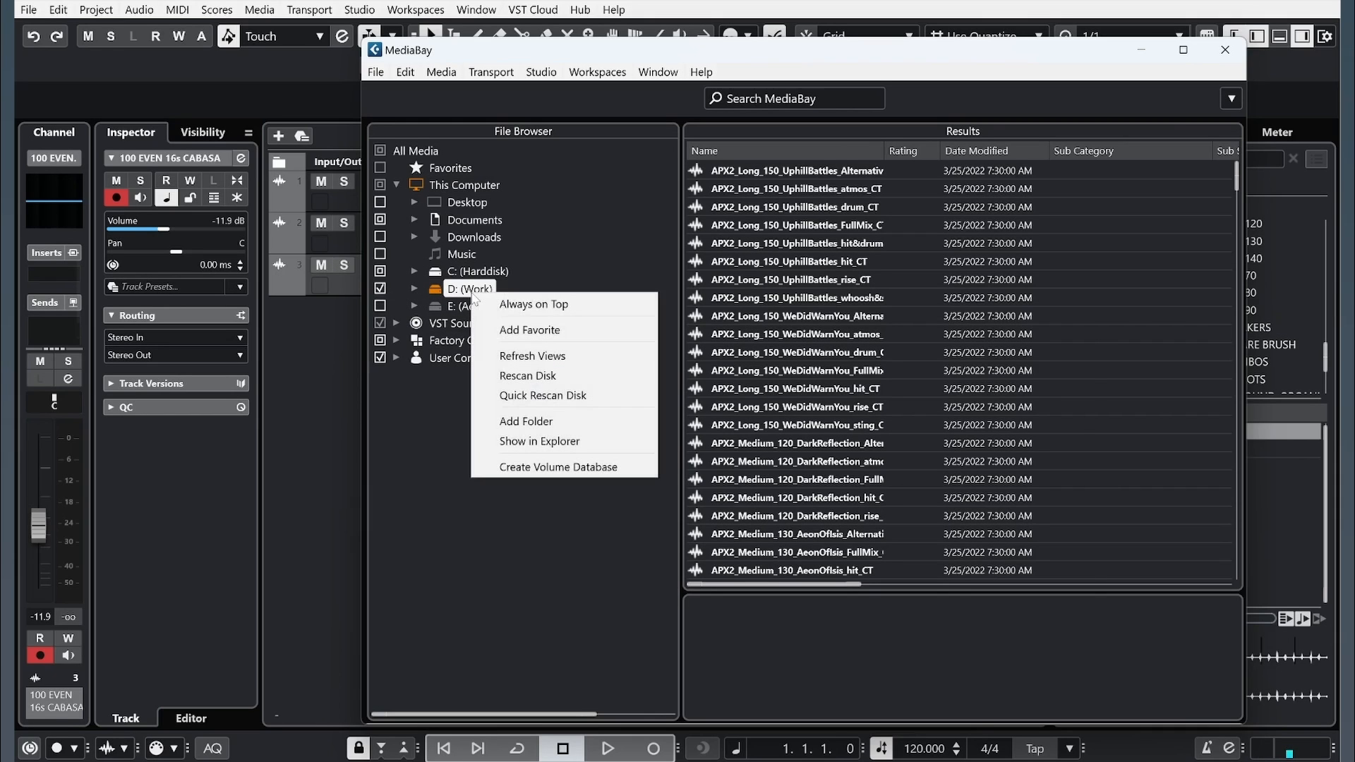
{"action": "left_click", "coordinate": [521, 377]}
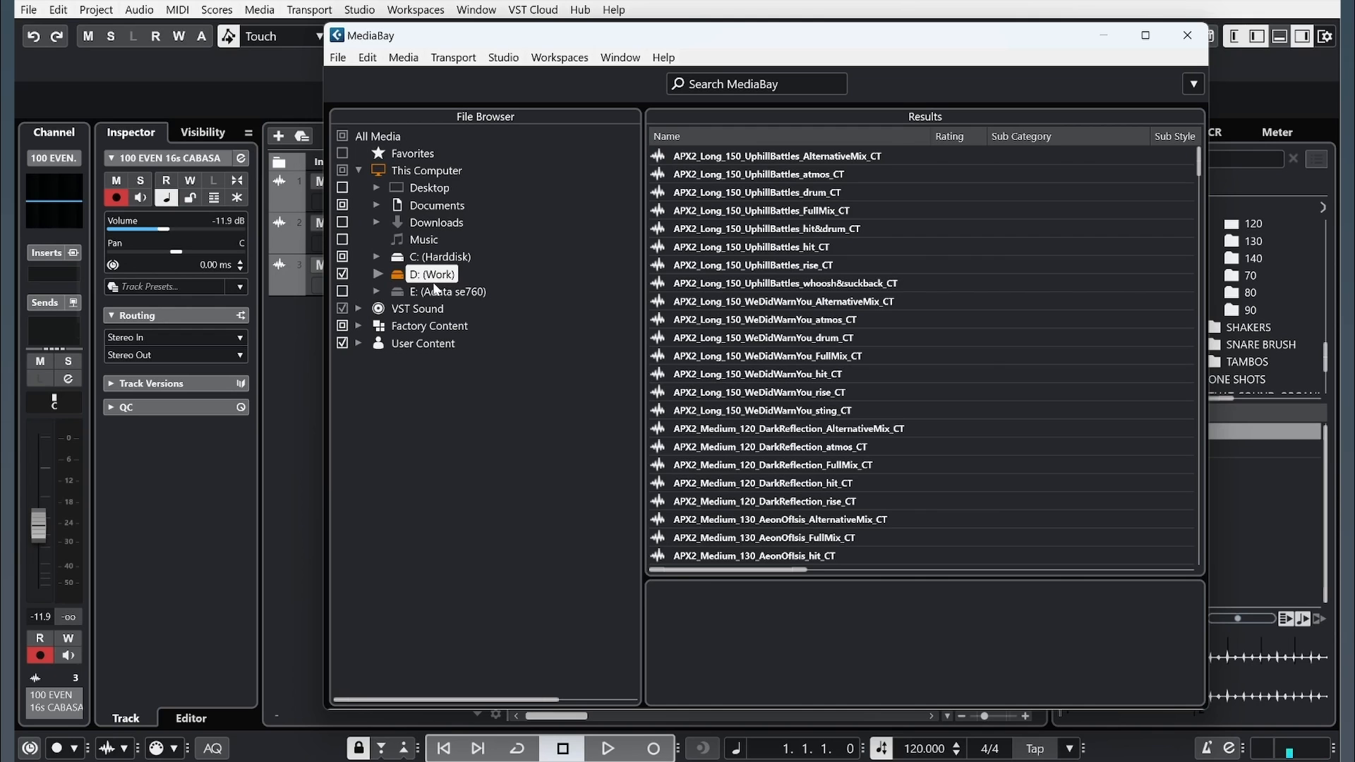
Step: Find 120 ACCENT 16s DOUBLE SHAKER in the D: (Work) samples and add it on a new track at bar 1
{"action": "left_click", "coordinate": [376, 274]}
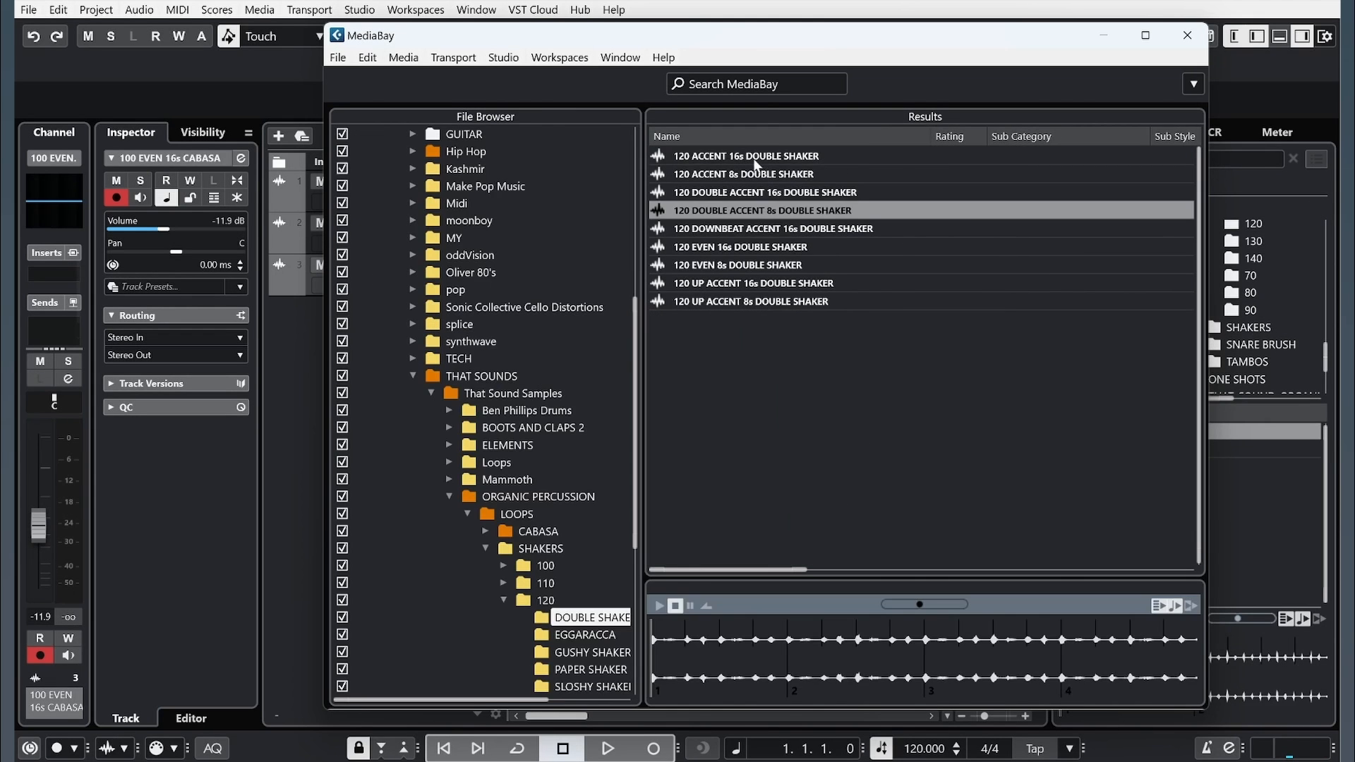
{"action": "left_click", "coordinate": [757, 161]}
{"action": "left_click_drag", "start_coordinate": [759, 44], "coordinate": [750, 361]}
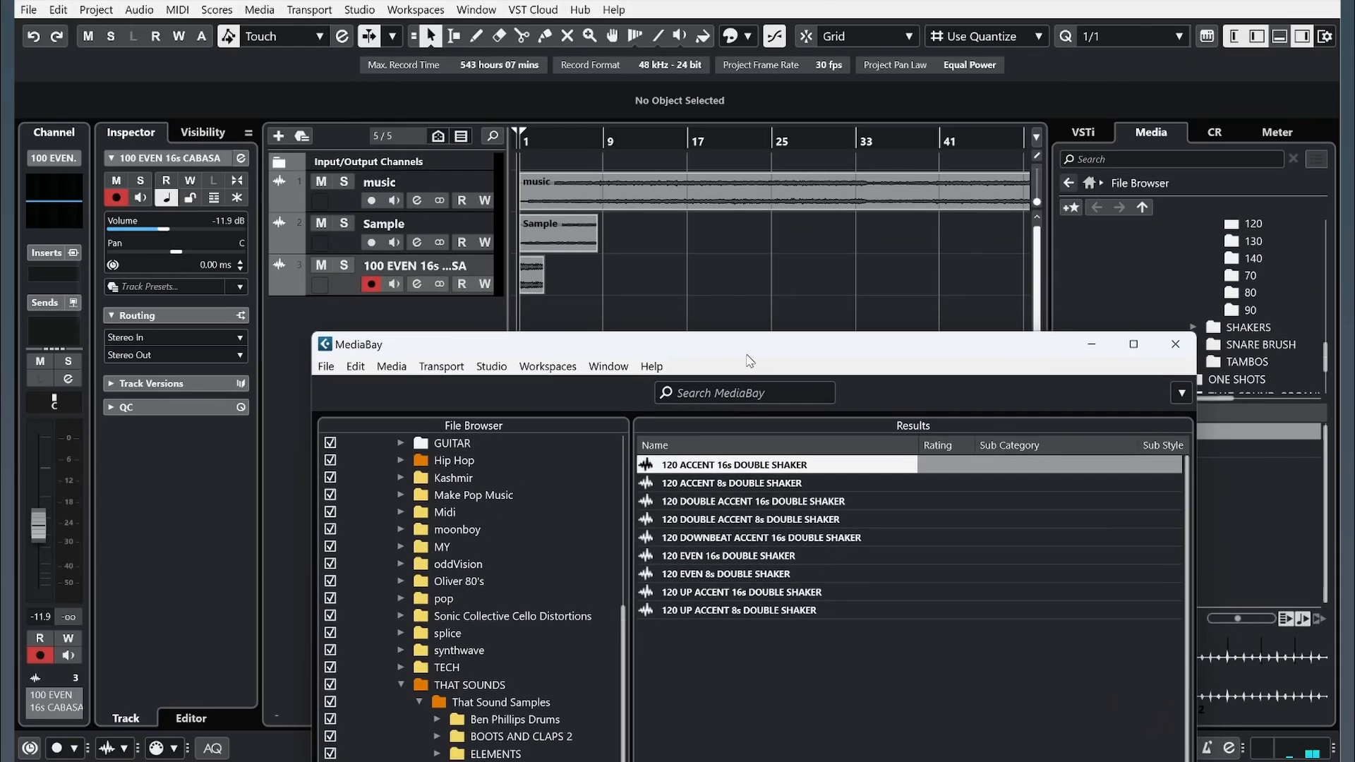
{"action": "left_click_drag", "start_coordinate": [737, 465], "coordinate": [533, 319]}
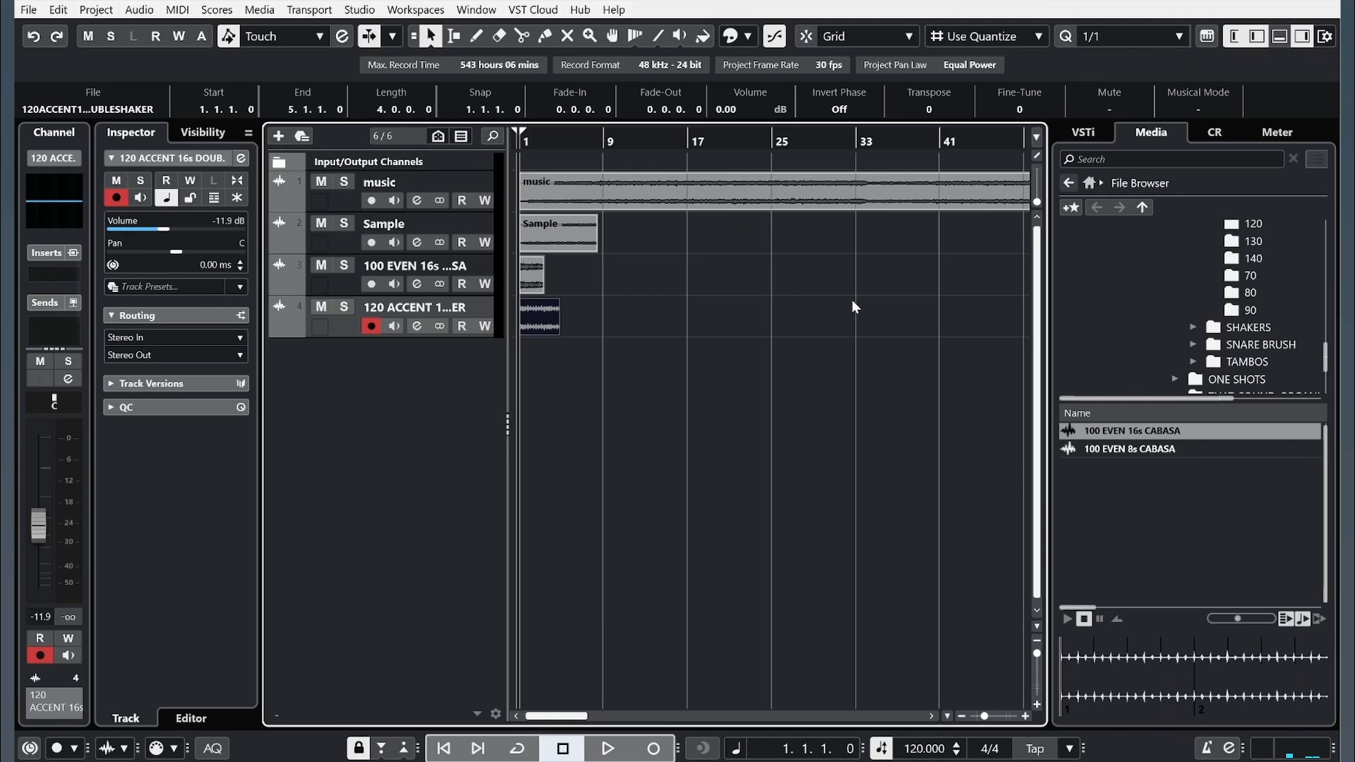
Step: Reopen MediaBay and audition the 120 double shaker loops from ACCENT 8s through EVEN 16s
{"action": "key", "text": "F5"}
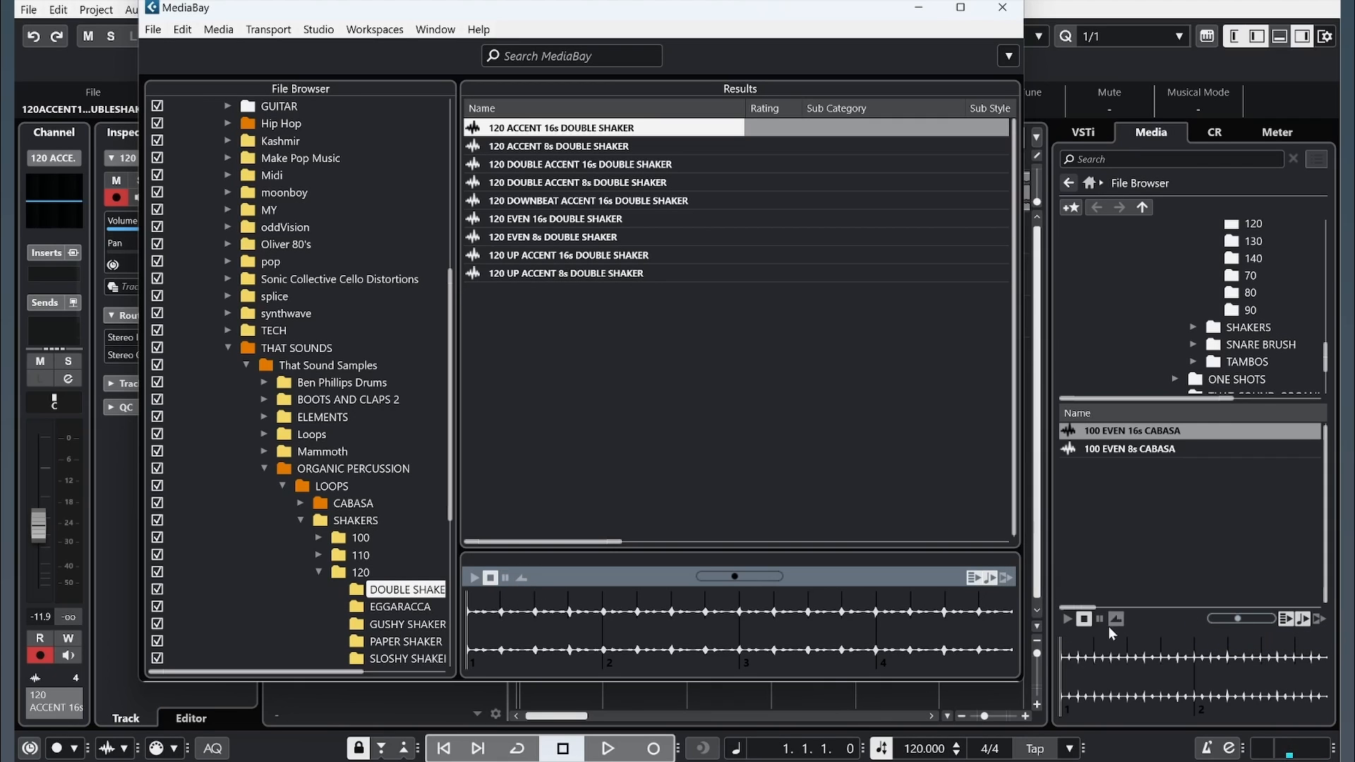
{"action": "left_click", "coordinate": [605, 150]}
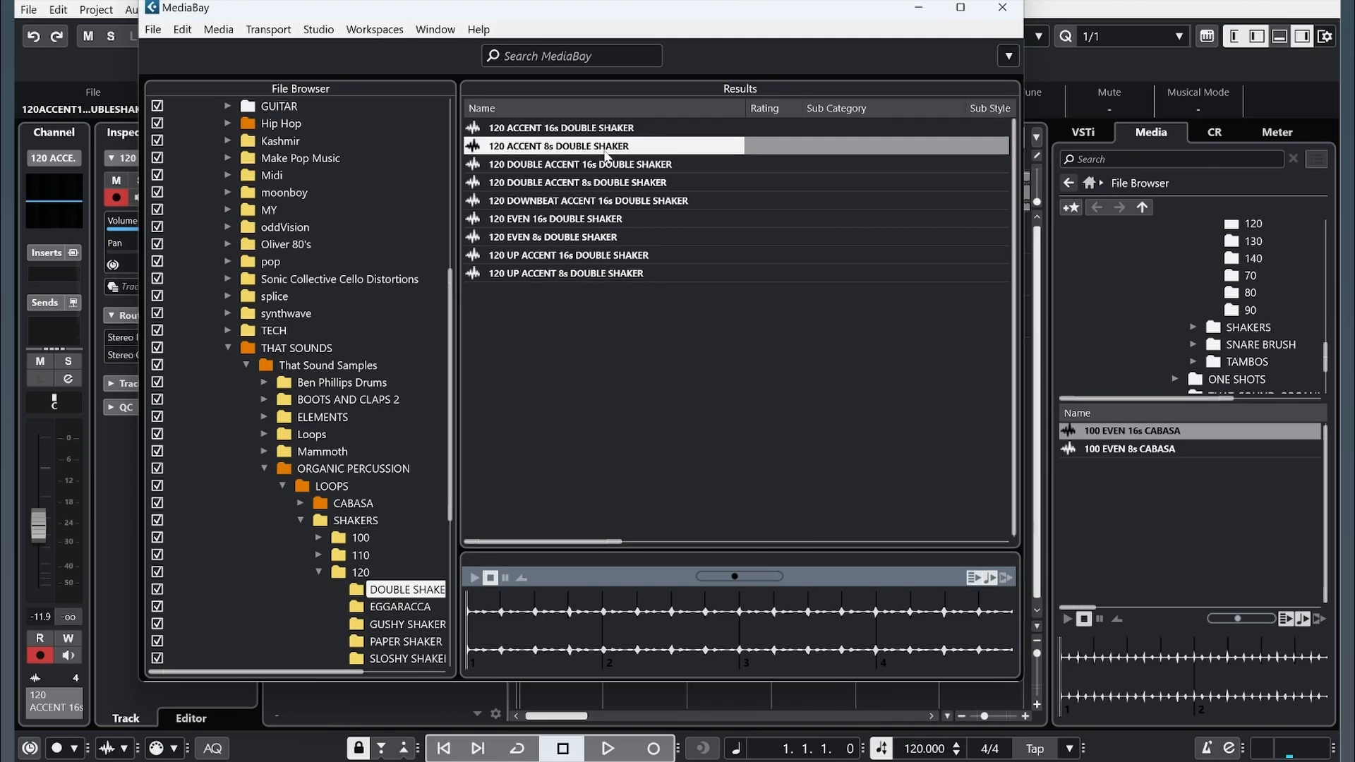
{"action": "left_click", "coordinate": [594, 166]}
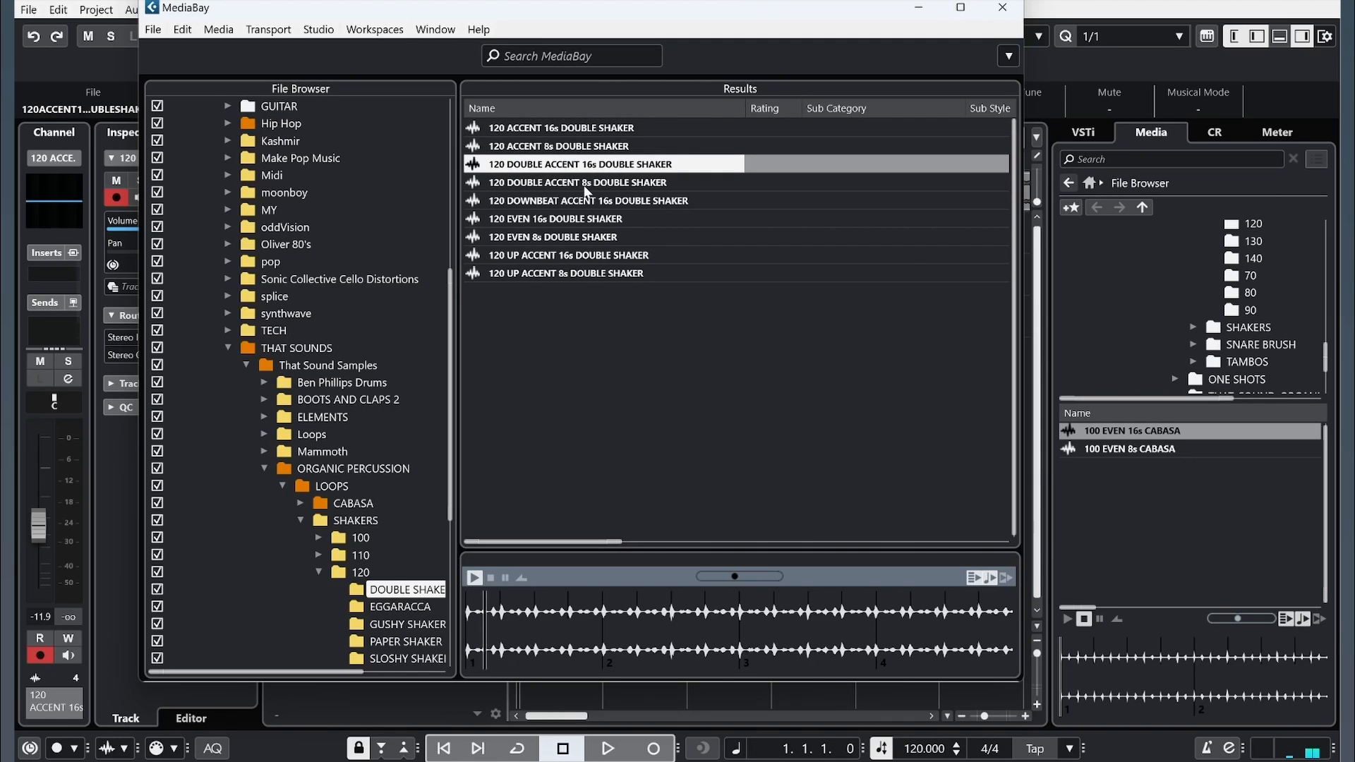
{"action": "left_click", "coordinate": [585, 183]}
{"action": "left_click", "coordinate": [579, 201]}
{"action": "left_click", "coordinate": [575, 221]}
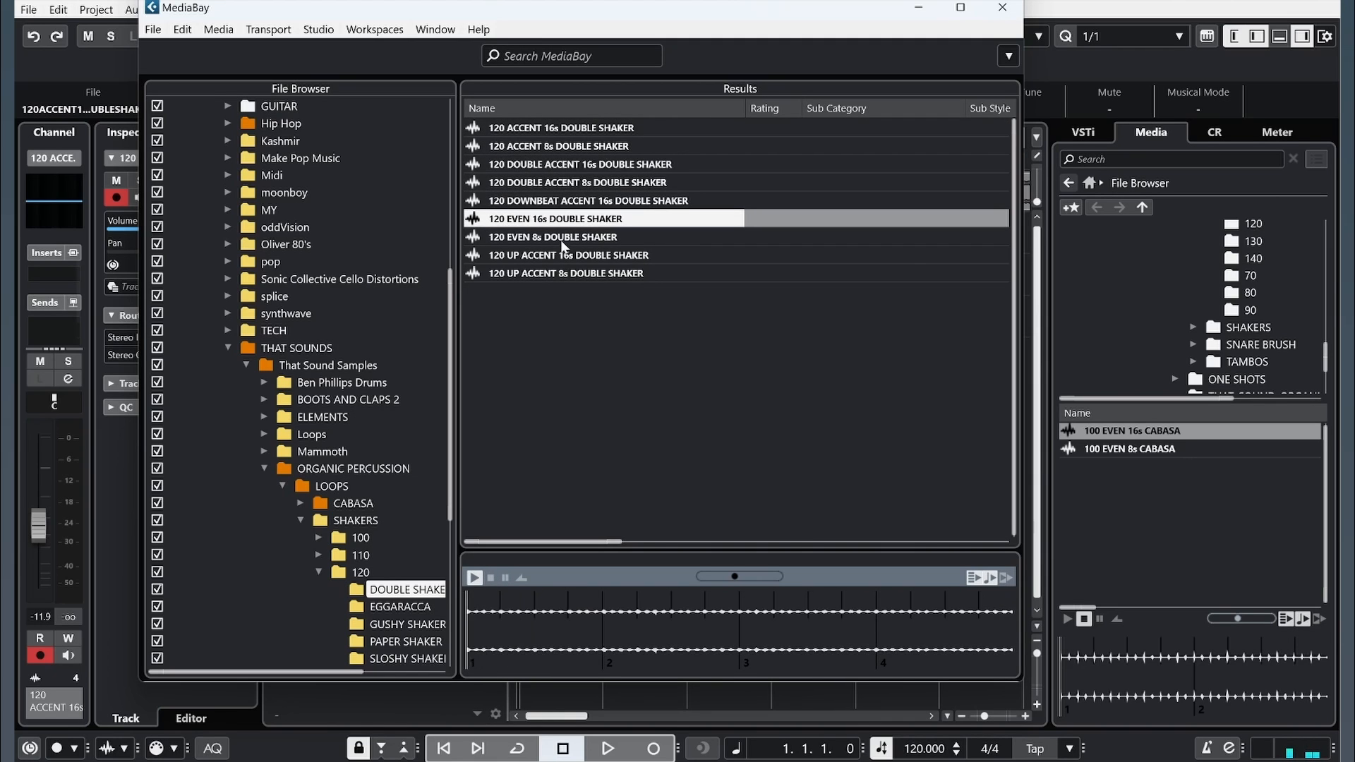
Step: Try MediaBay's Hide Folders That Are Not Scanned setting, turn it off again, and view the toolbar setup options
{"action": "left_click", "coordinate": [1008, 56]}
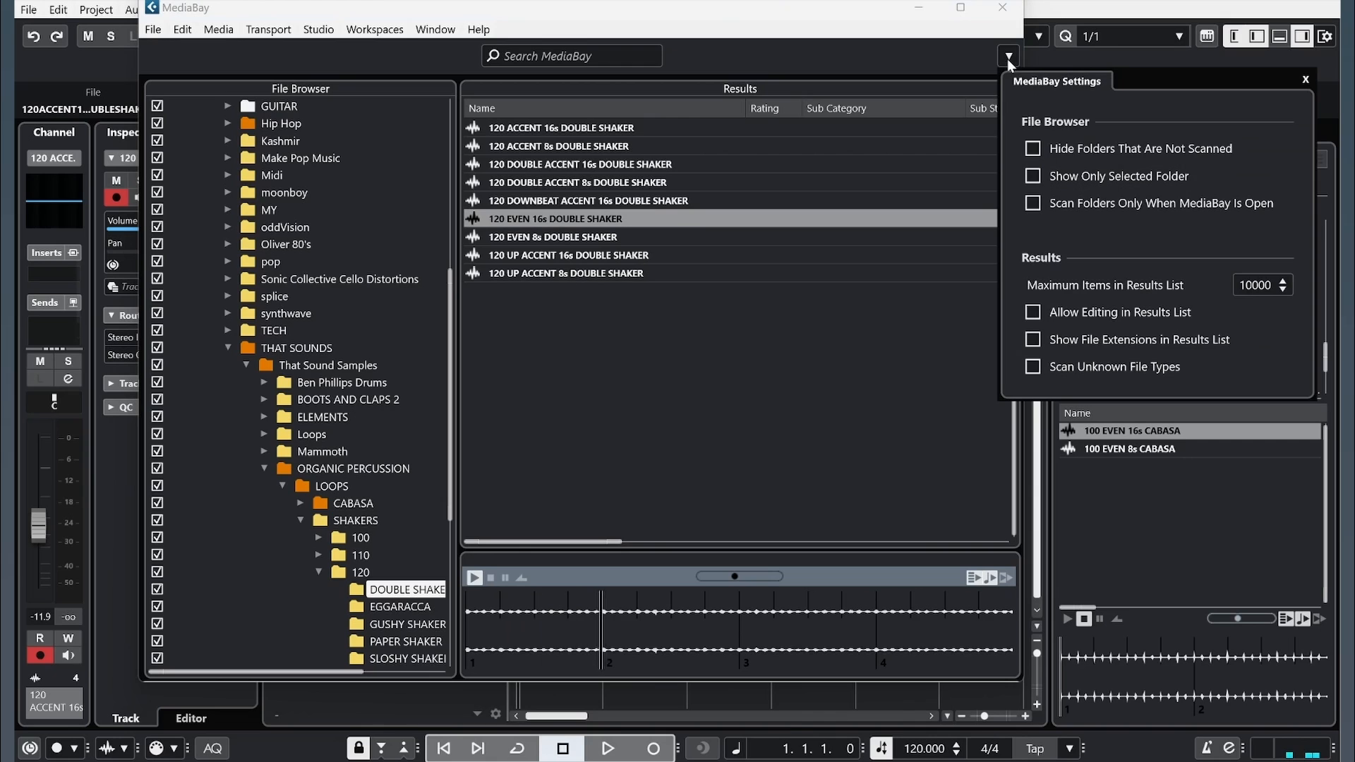
{"action": "left_click", "coordinate": [1032, 150]}
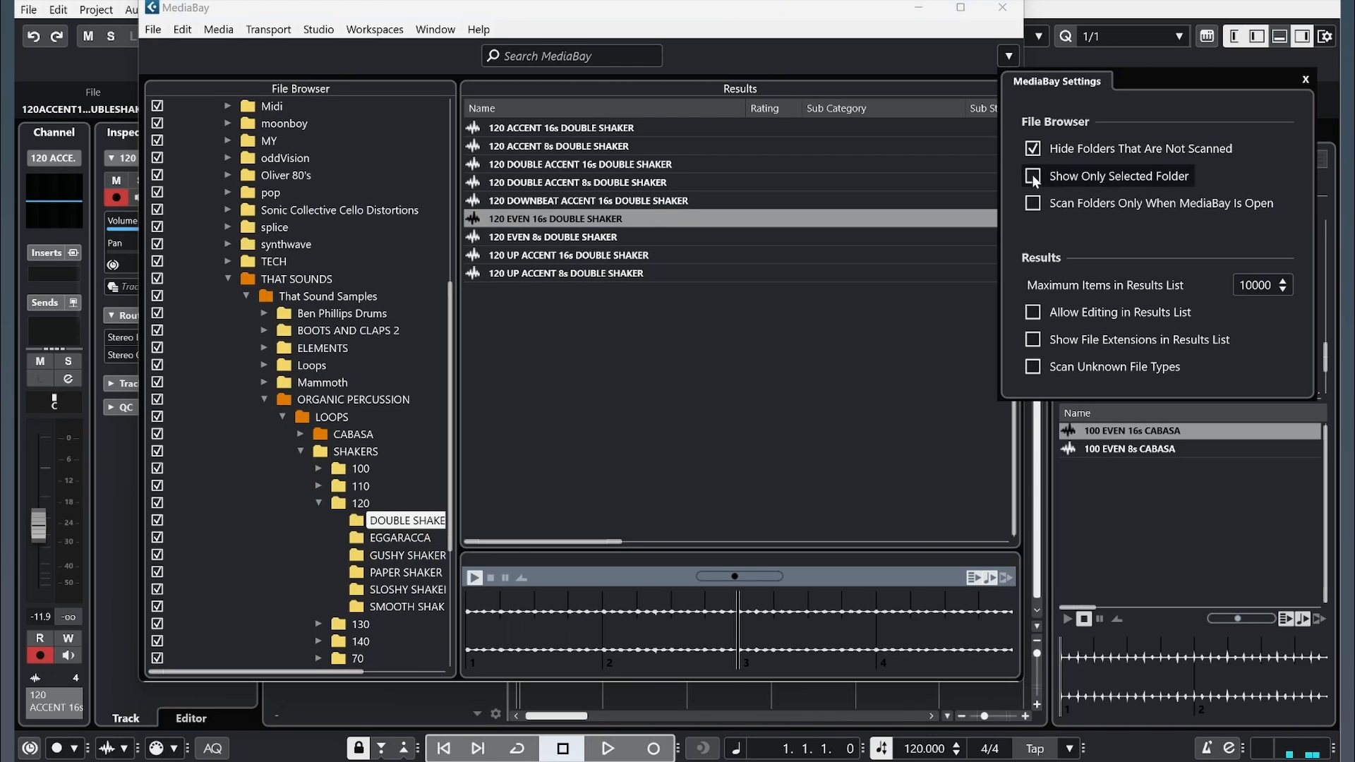
{"action": "left_click", "coordinate": [1033, 149]}
{"action": "left_click", "coordinate": [914, 36]}
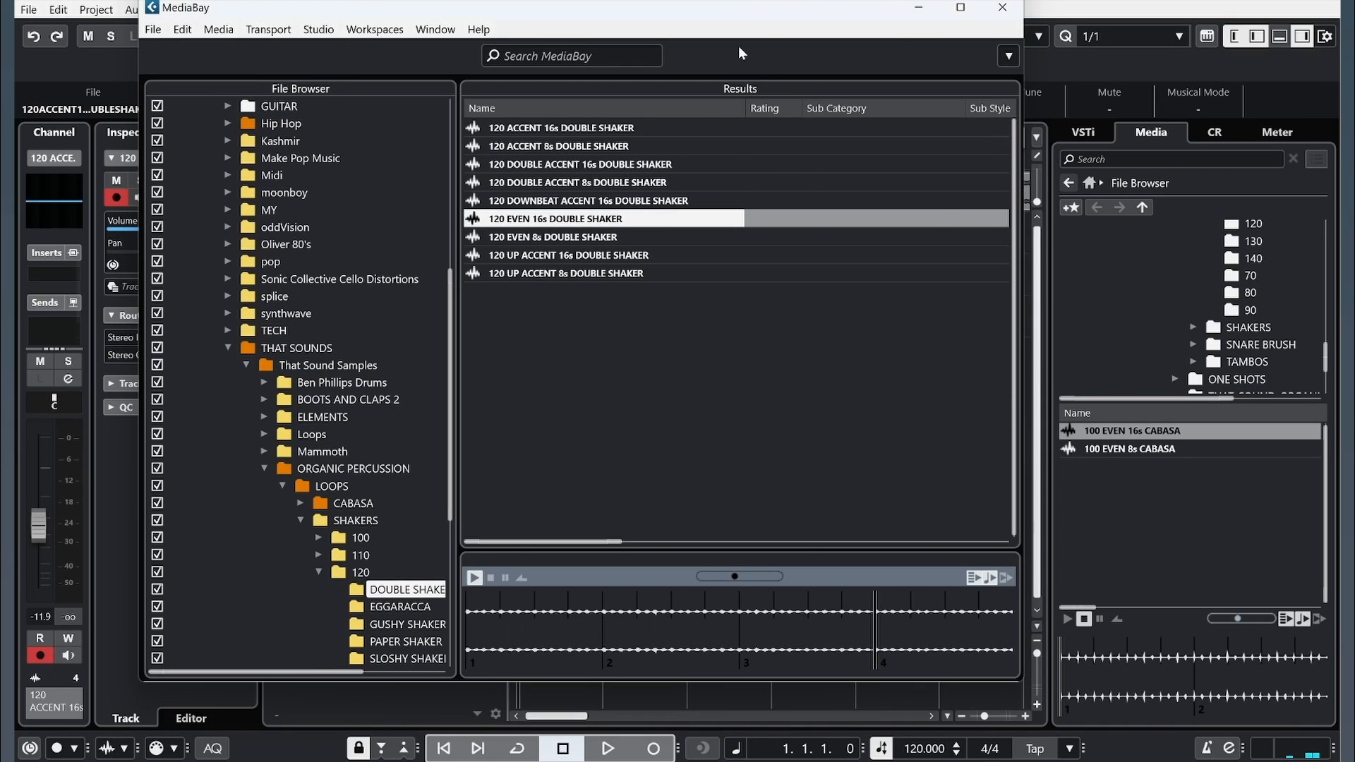
{"action": "right_click", "coordinate": [738, 45]}
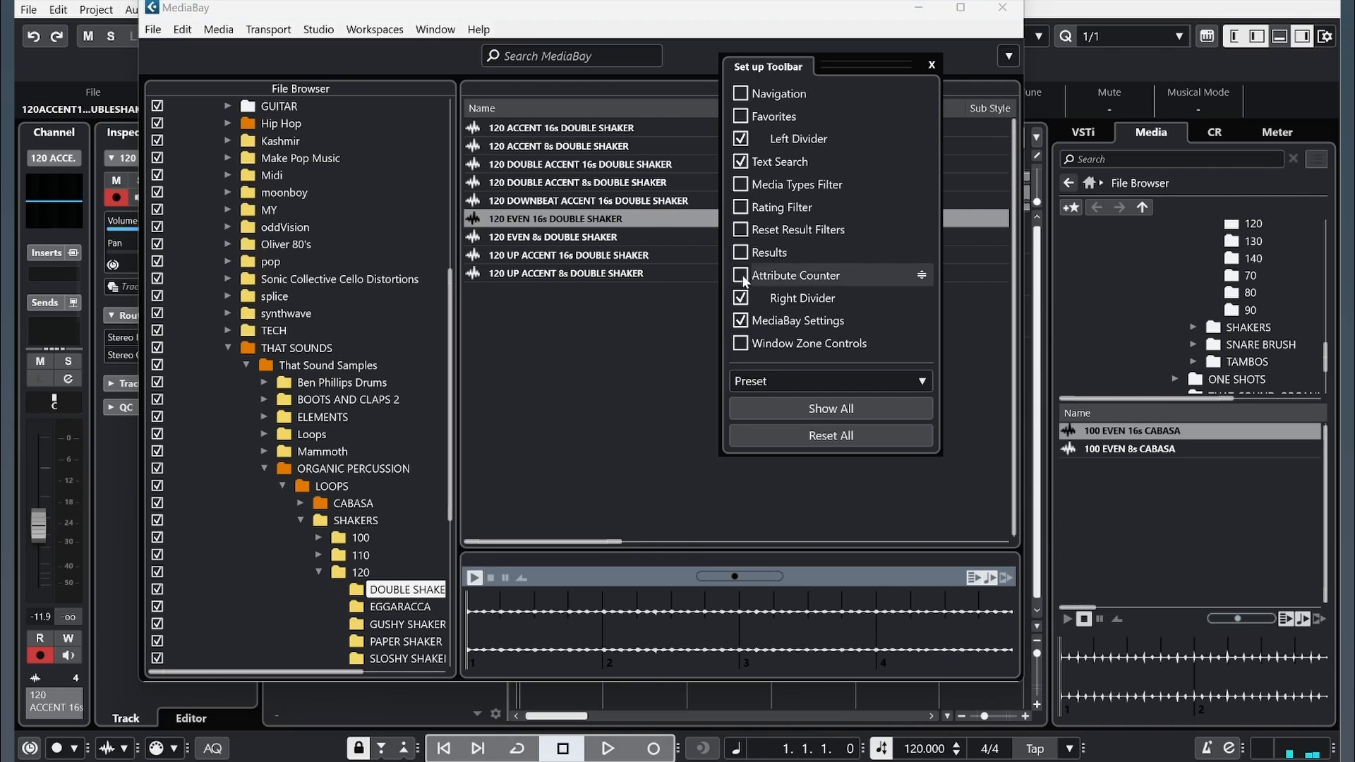
{"action": "left_click", "coordinate": [931, 67]}
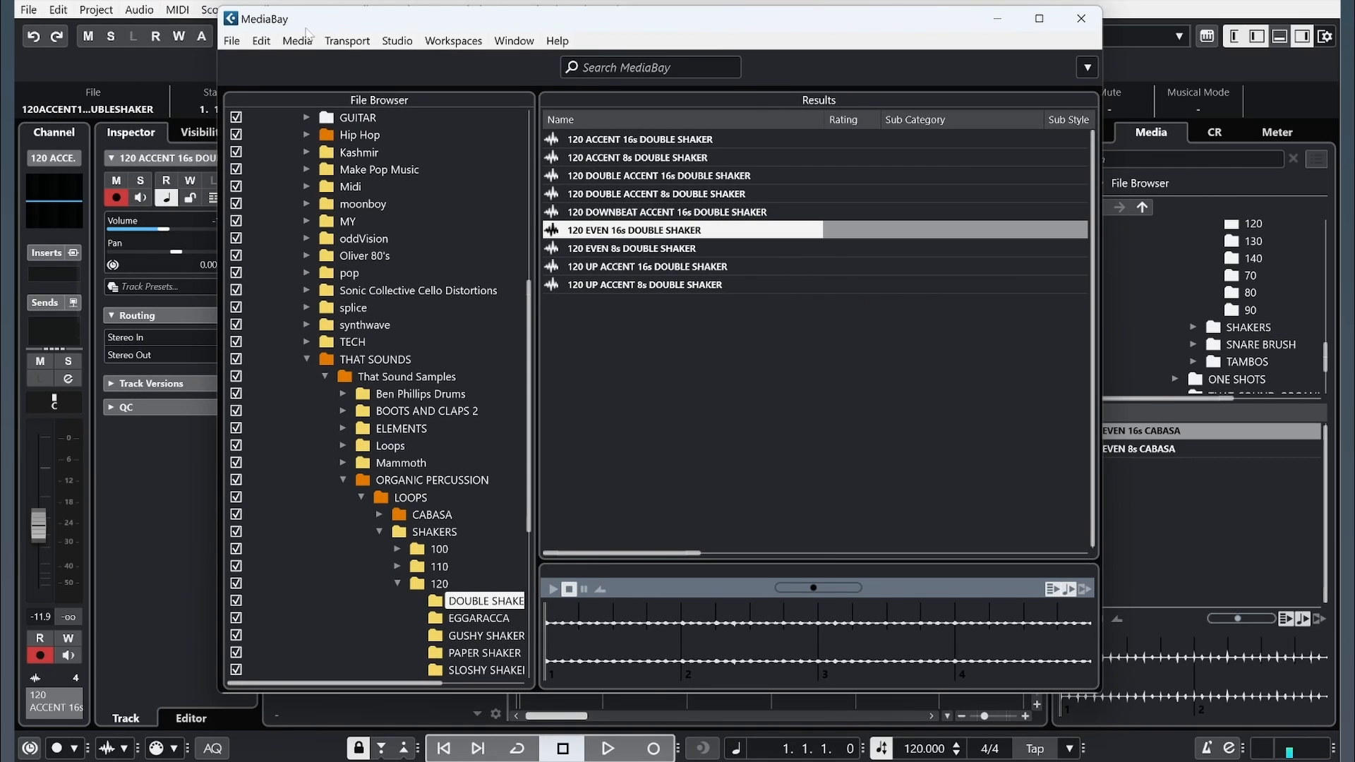
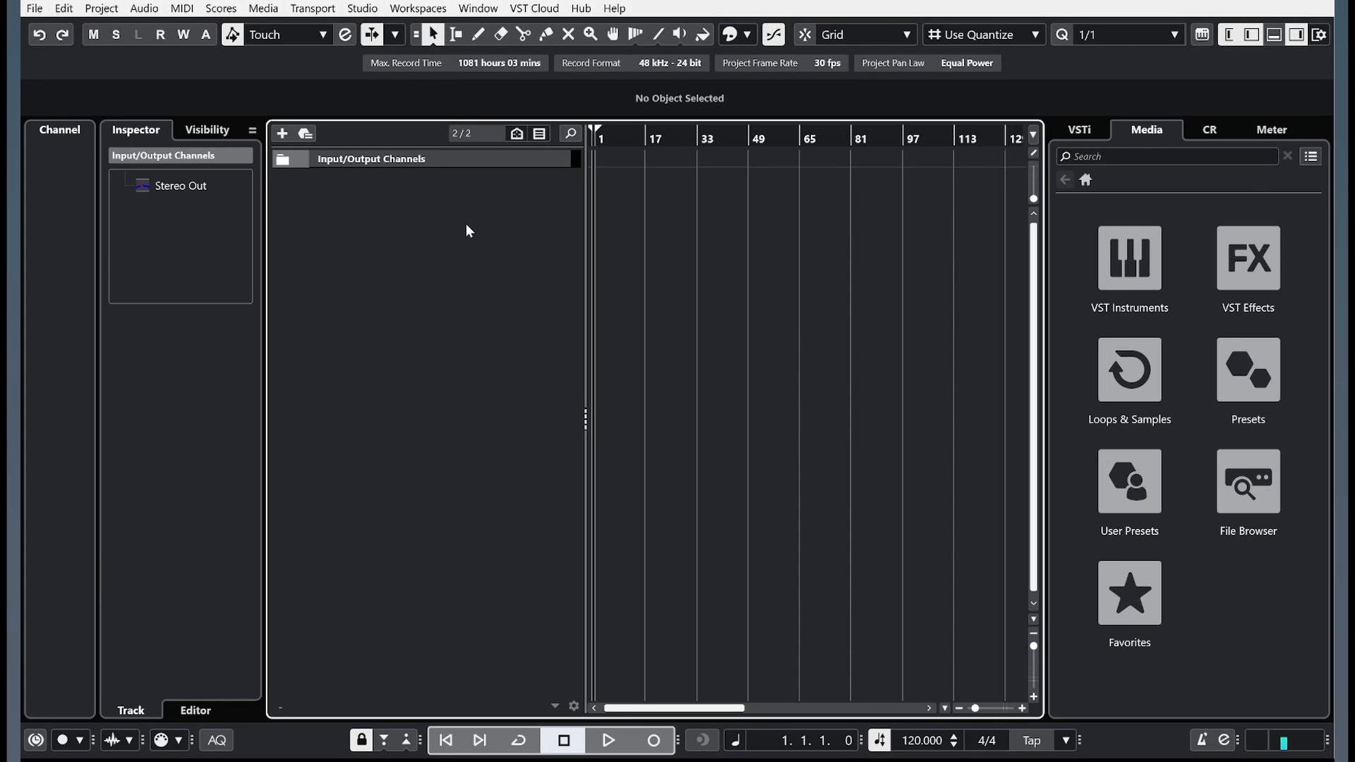
Step: Add a Retrologue instrument track routed to Stereo Out, then open and close the synth's program browser
{"action": "right_click", "coordinate": [466, 224]}
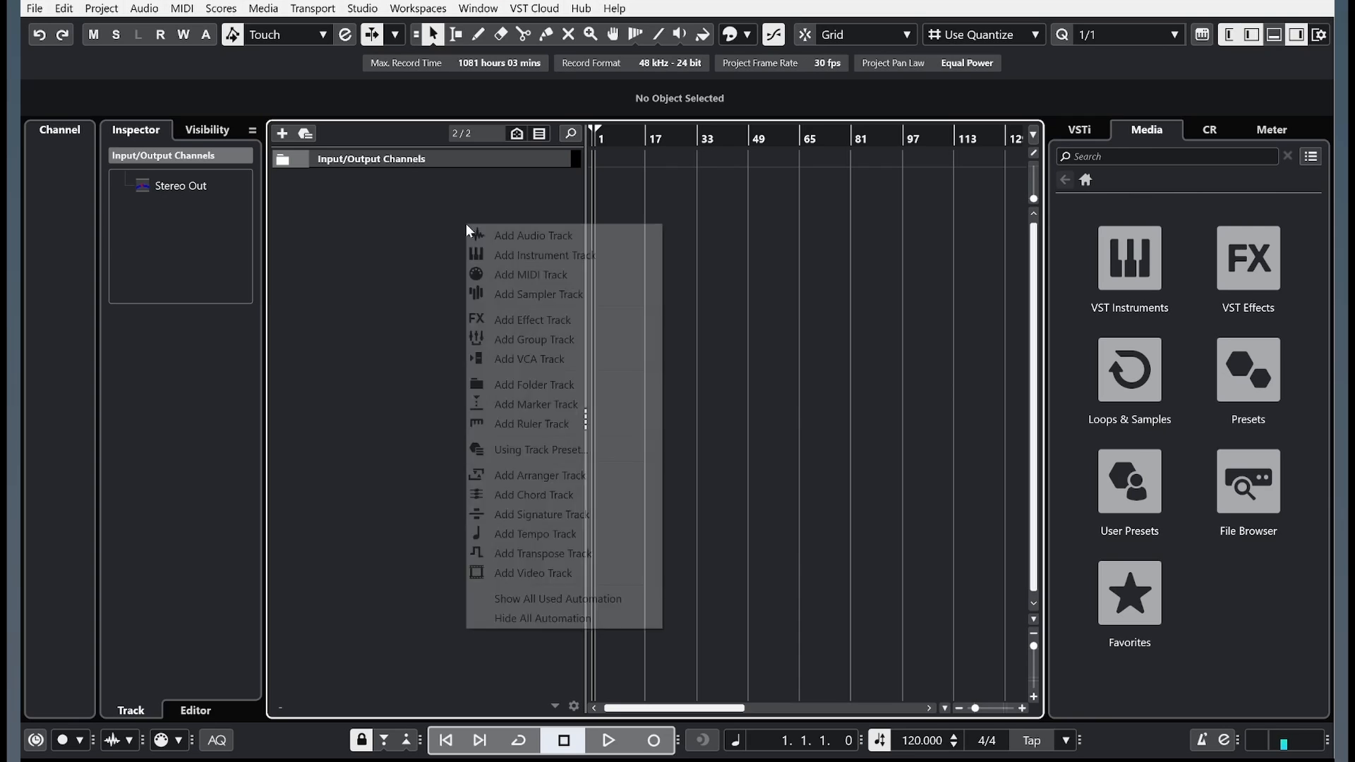
{"action": "left_click", "coordinate": [573, 256]}
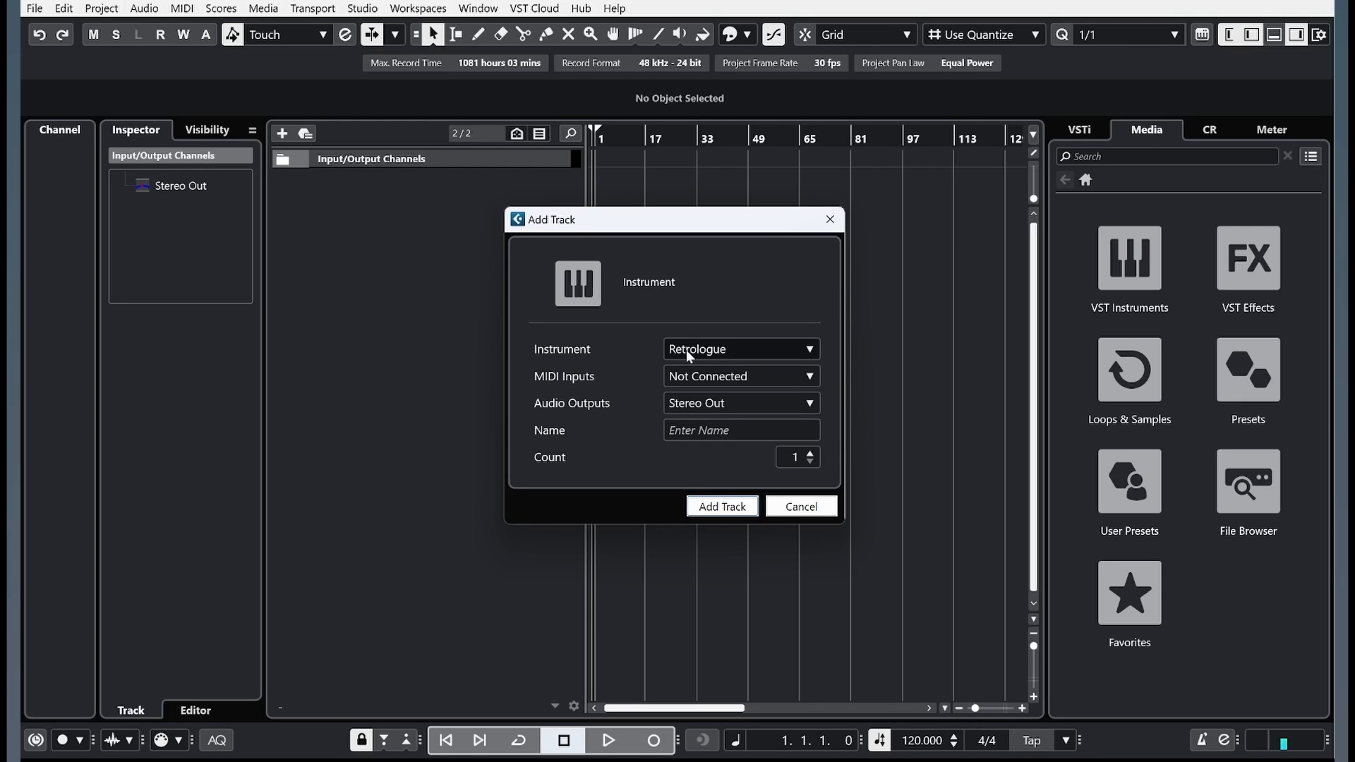
{"action": "left_click", "coordinate": [711, 514]}
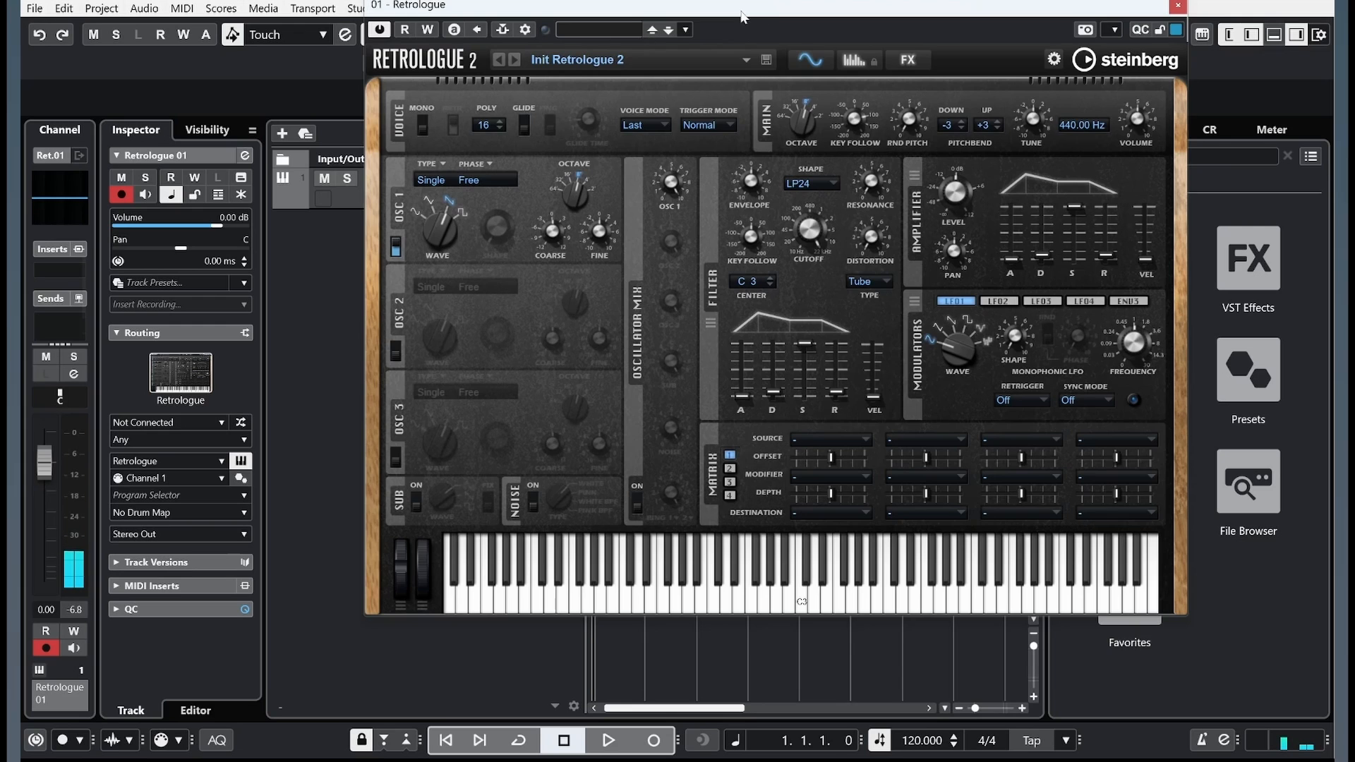
{"action": "left_click_drag", "start_coordinate": [625, 44], "coordinate": [594, 115]}
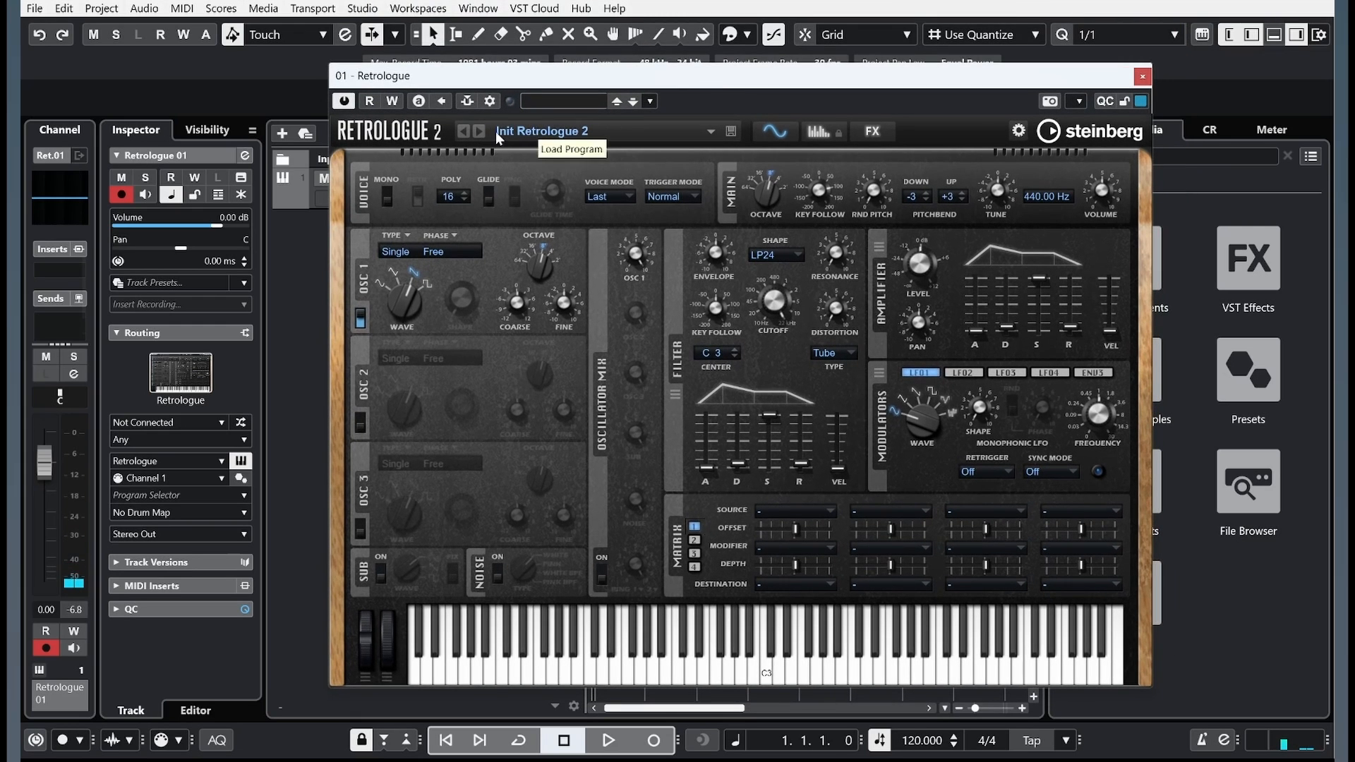
{"action": "left_click", "coordinate": [675, 137]}
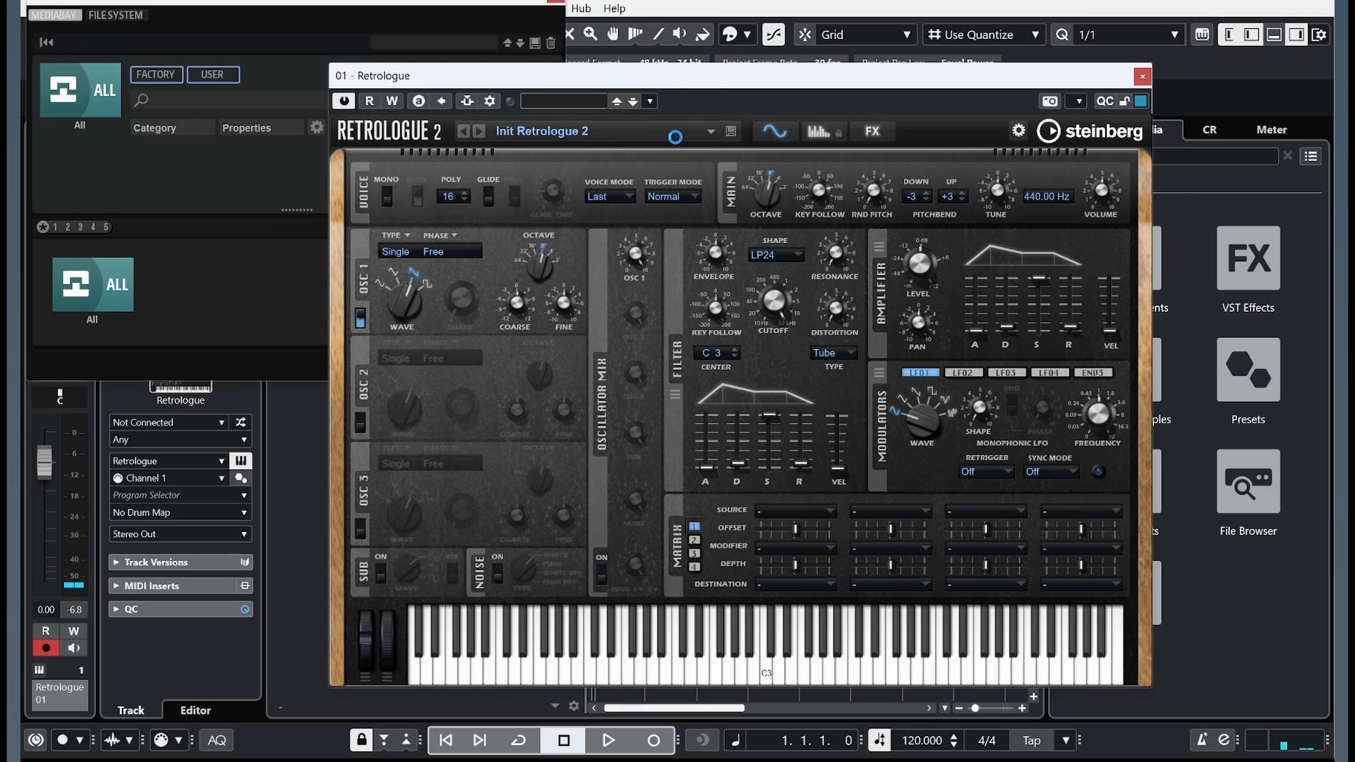
{"action": "left_click", "coordinate": [556, 1]}
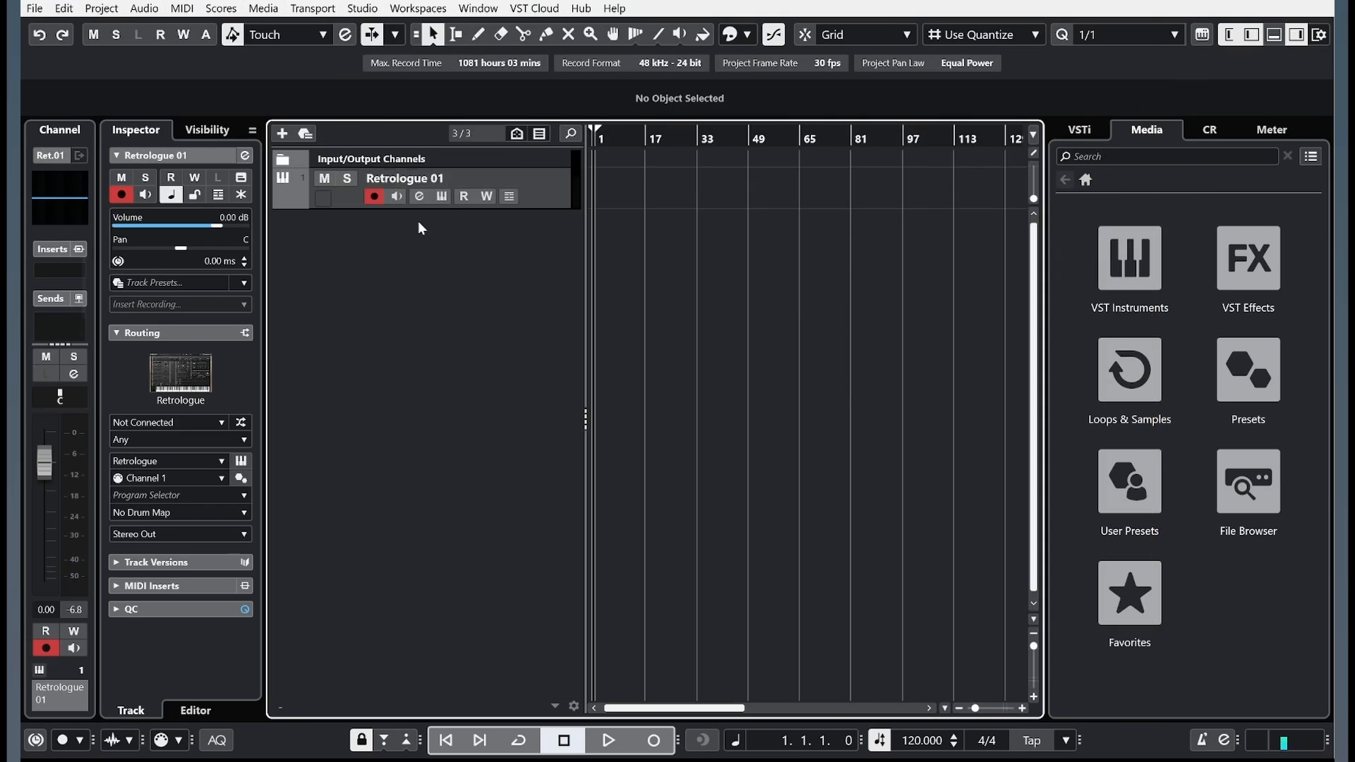
Step: Add a second Retrologue instrument track using the Add Track dialog with all track types, and audition a note on its keyboard
{"action": "left_click", "coordinate": [281, 134]}
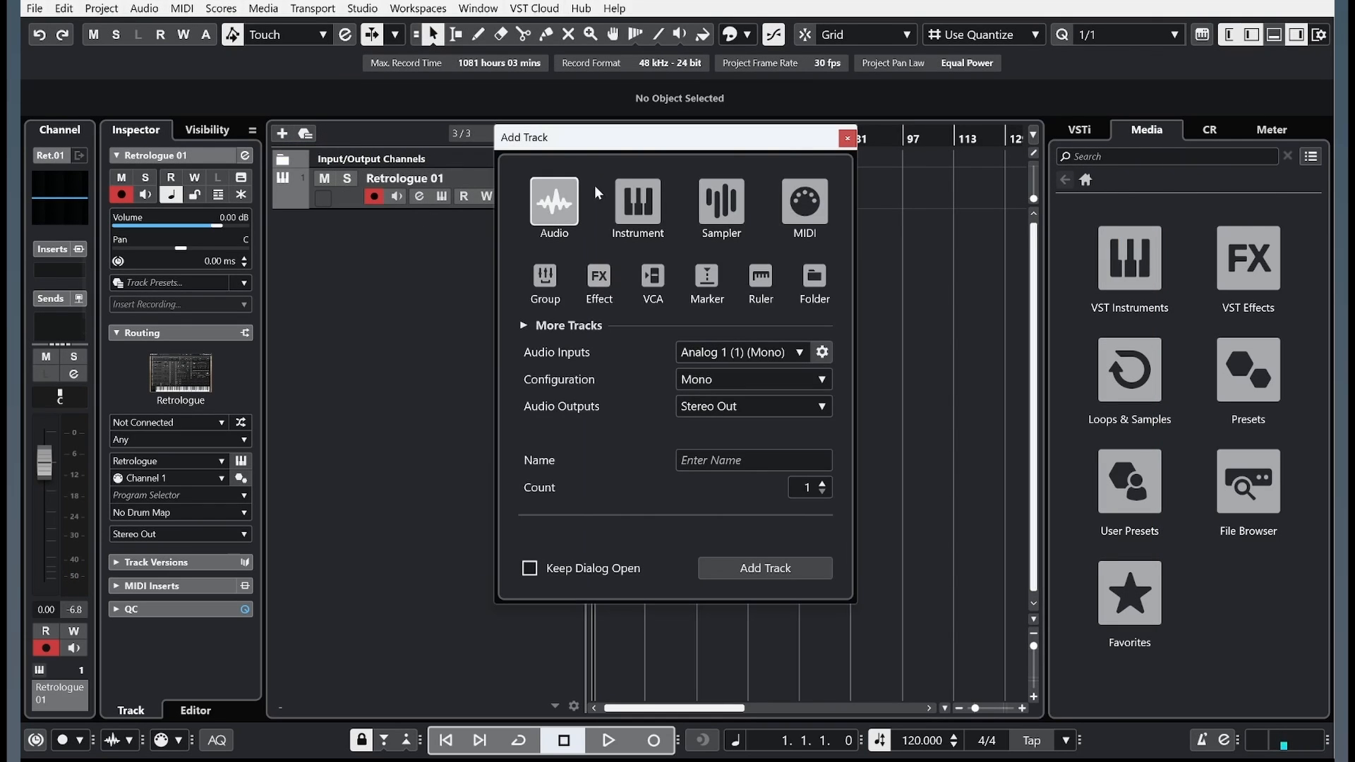
{"action": "left_click", "coordinate": [630, 203]}
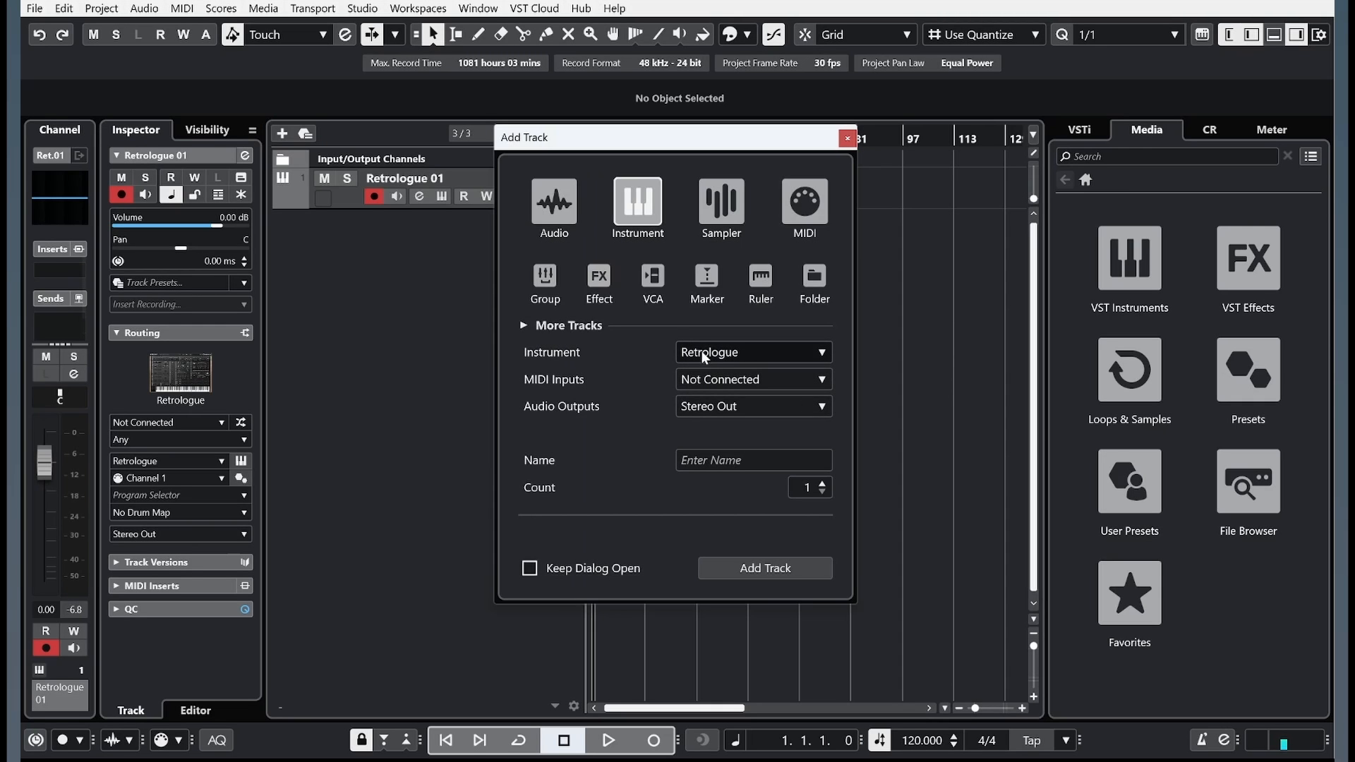
{"action": "left_click", "coordinate": [773, 571]}
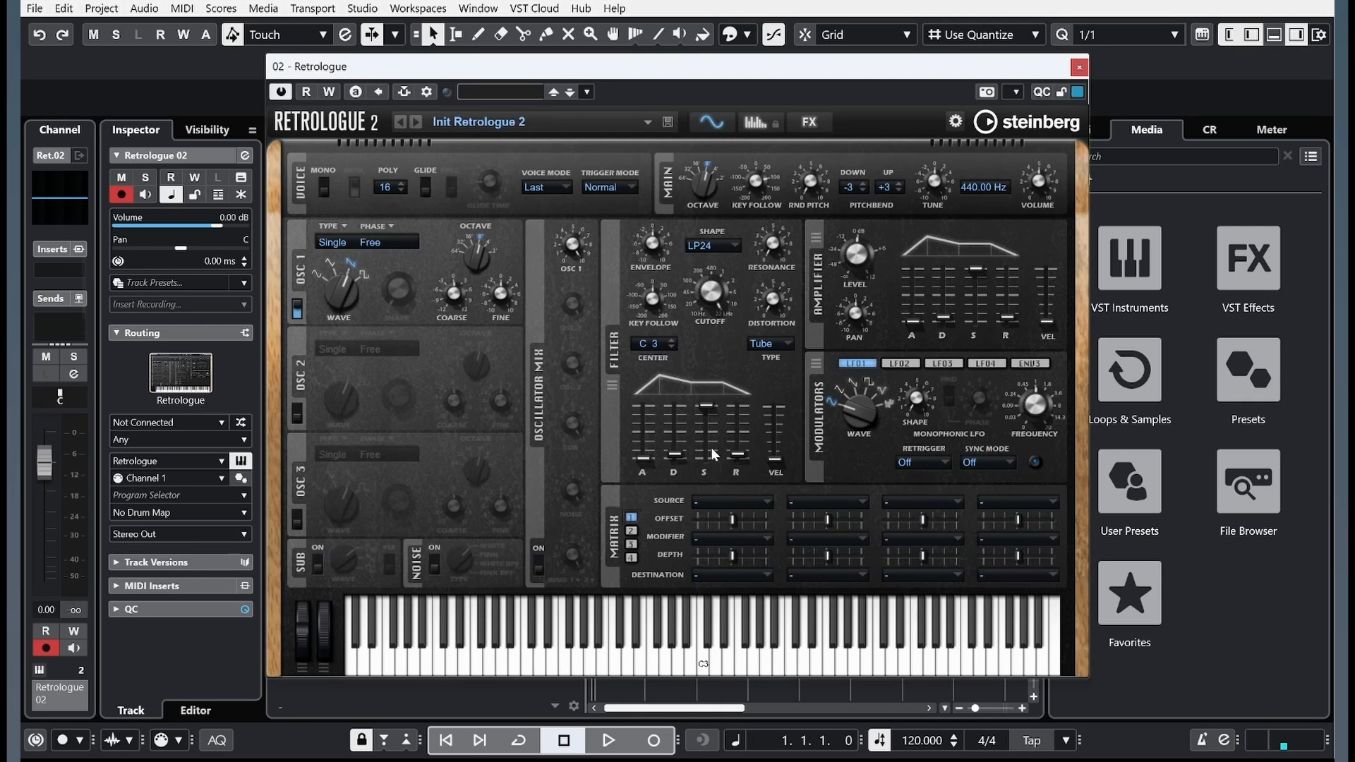
{"action": "left_click", "coordinate": [553, 655]}
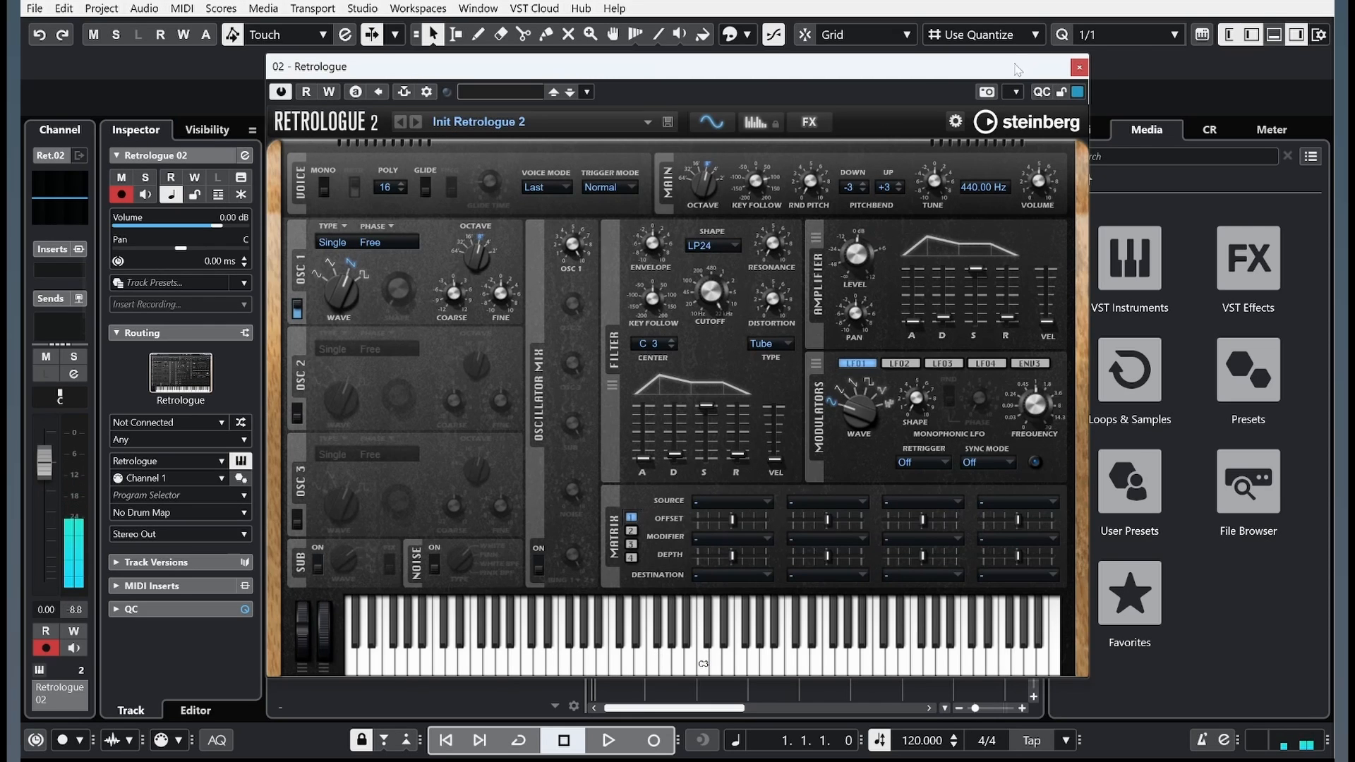
{"action": "left_click", "coordinate": [1079, 66]}
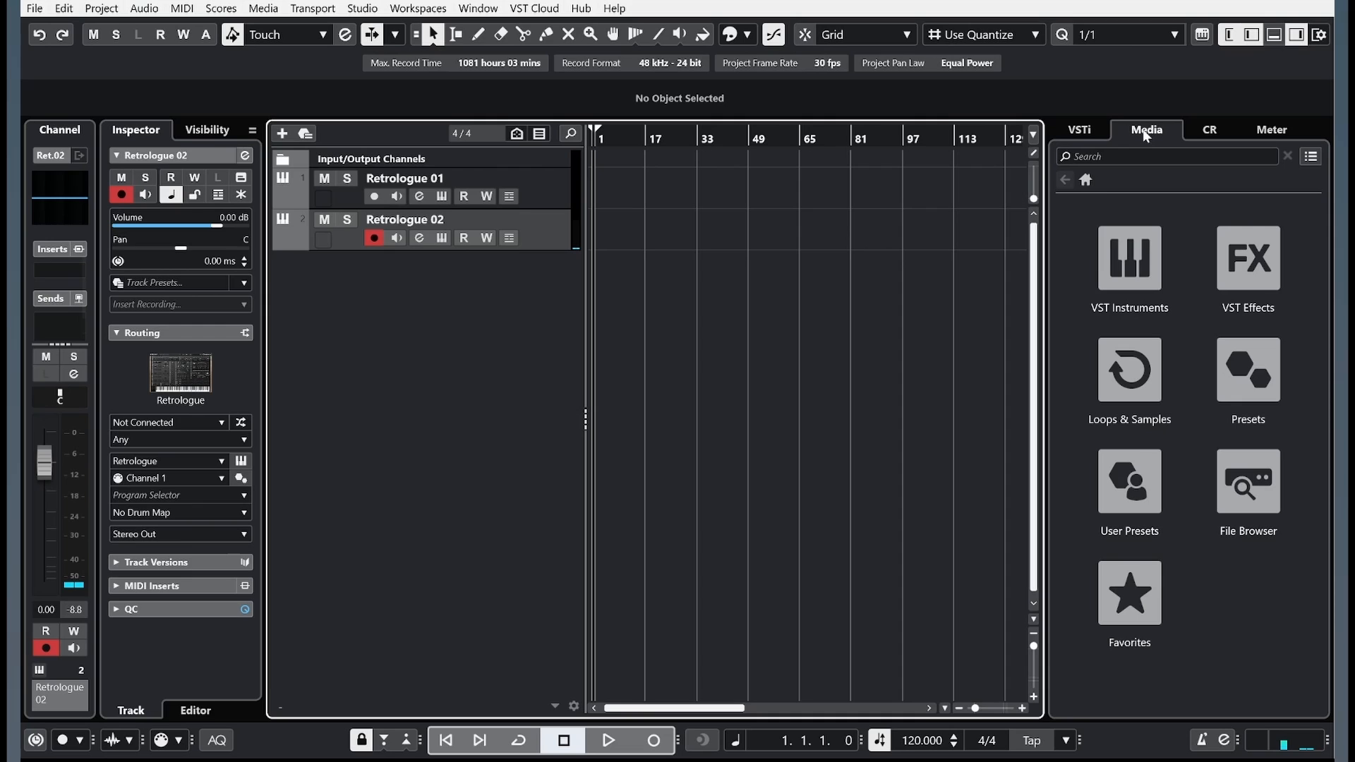
Step: Add Retrologue from the Media rack's VST Instruments on a new track below Retrologue 02 and reopen its instrument panel
{"action": "left_click", "coordinate": [1139, 264]}
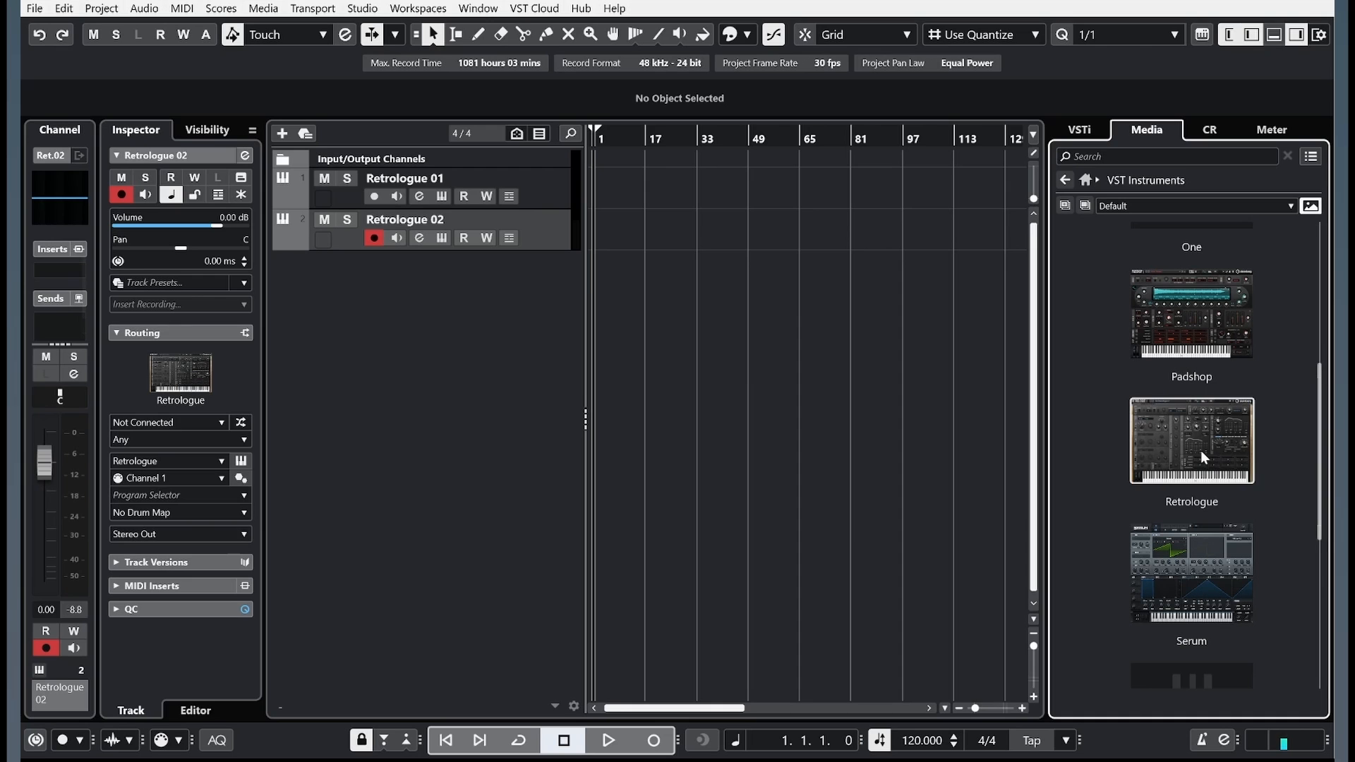
{"action": "left_click_drag", "start_coordinate": [1200, 450], "coordinate": [600, 294]}
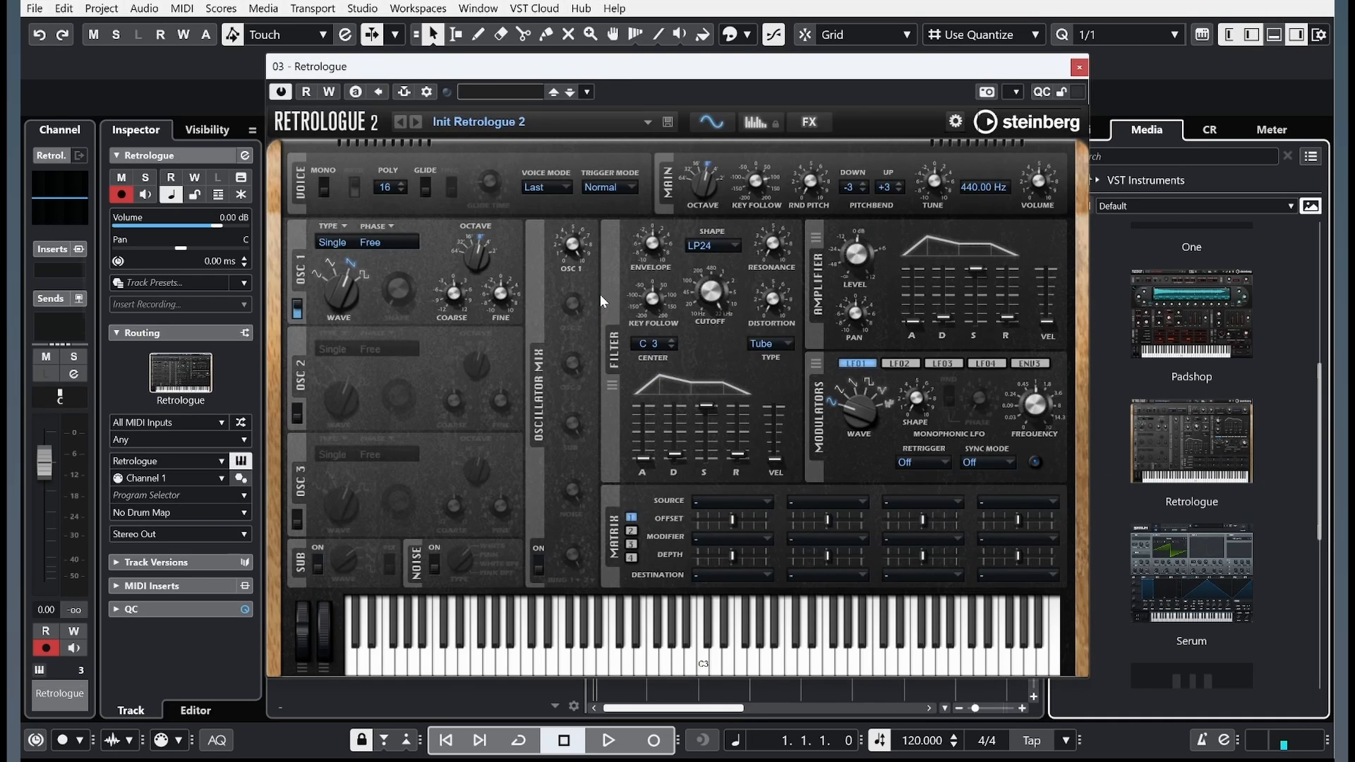
{"action": "left_click", "coordinate": [1085, 74]}
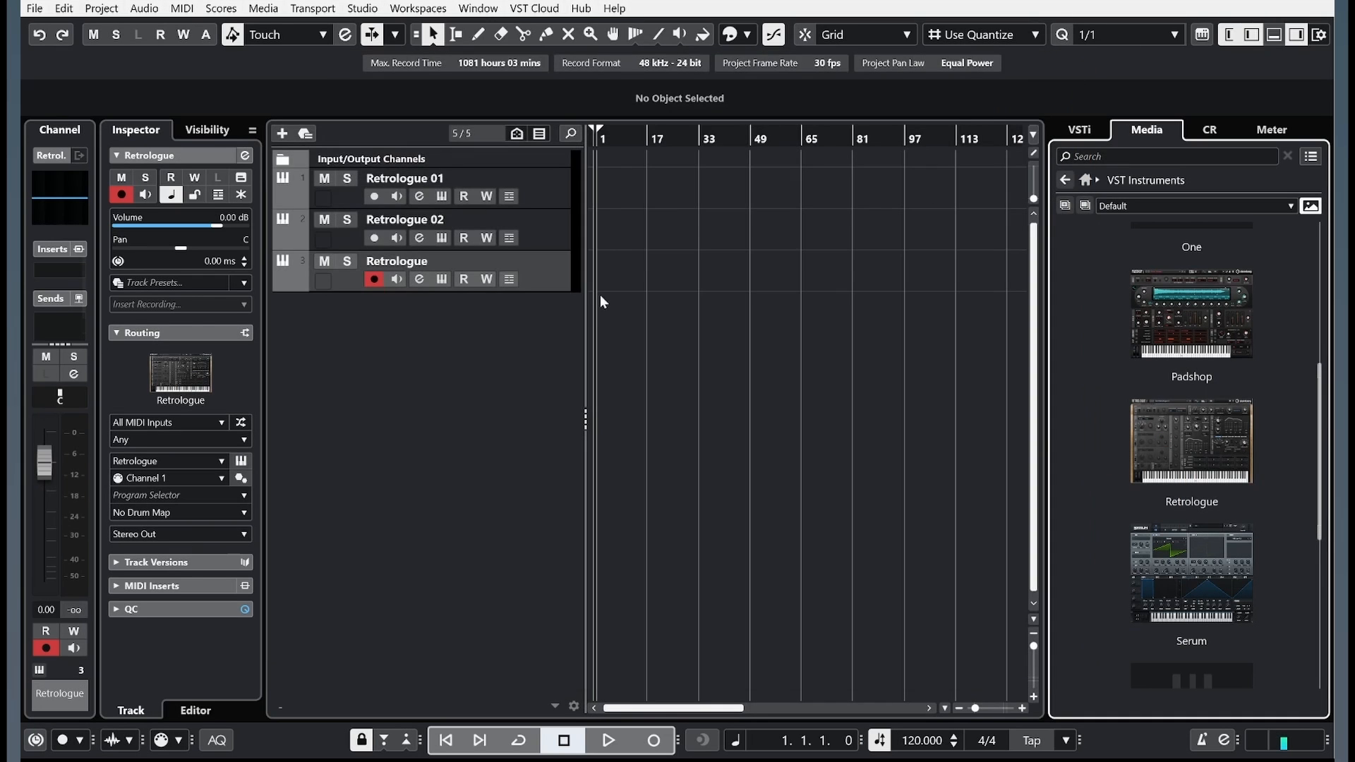
{"action": "left_click", "coordinate": [440, 280]}
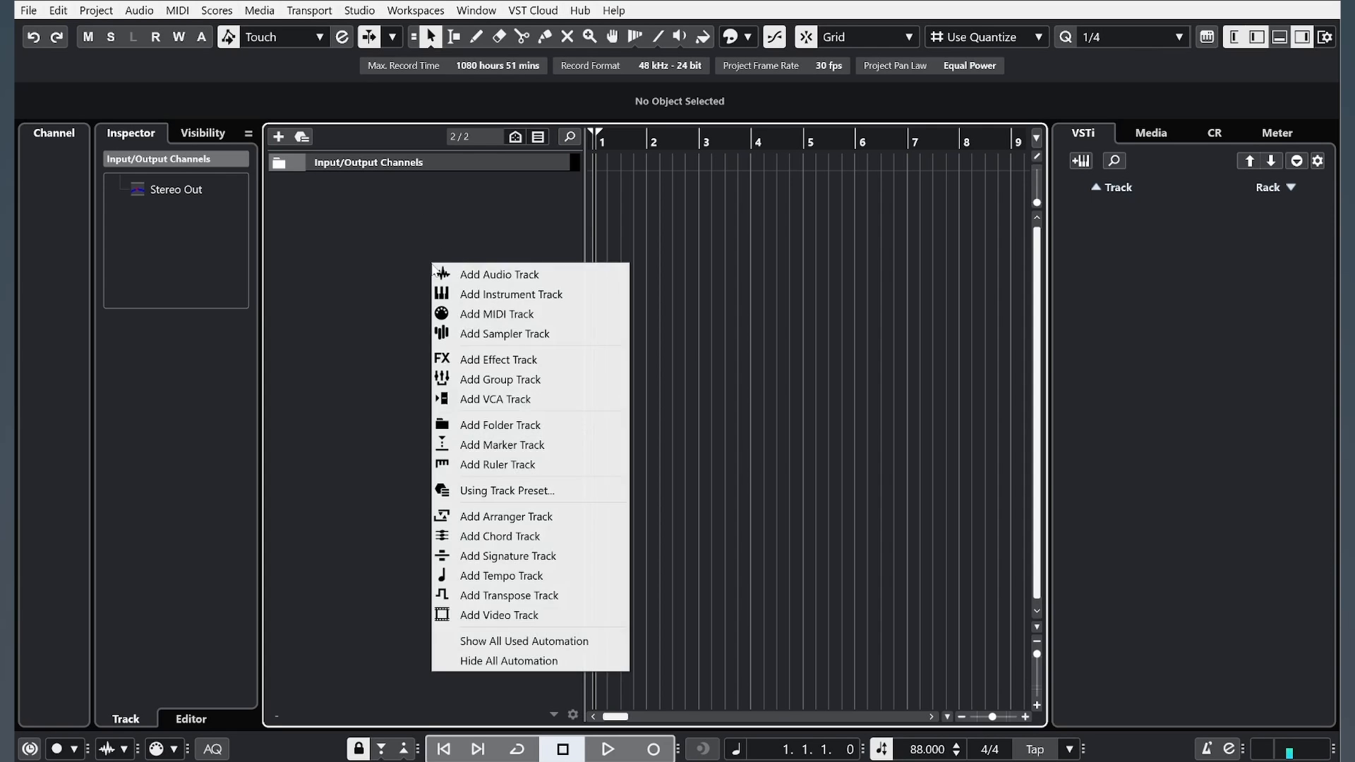
Step: Add one mono audio track with Analog 1 (1) as its input and Stereo Out as its output
{"action": "left_click", "coordinate": [487, 274]}
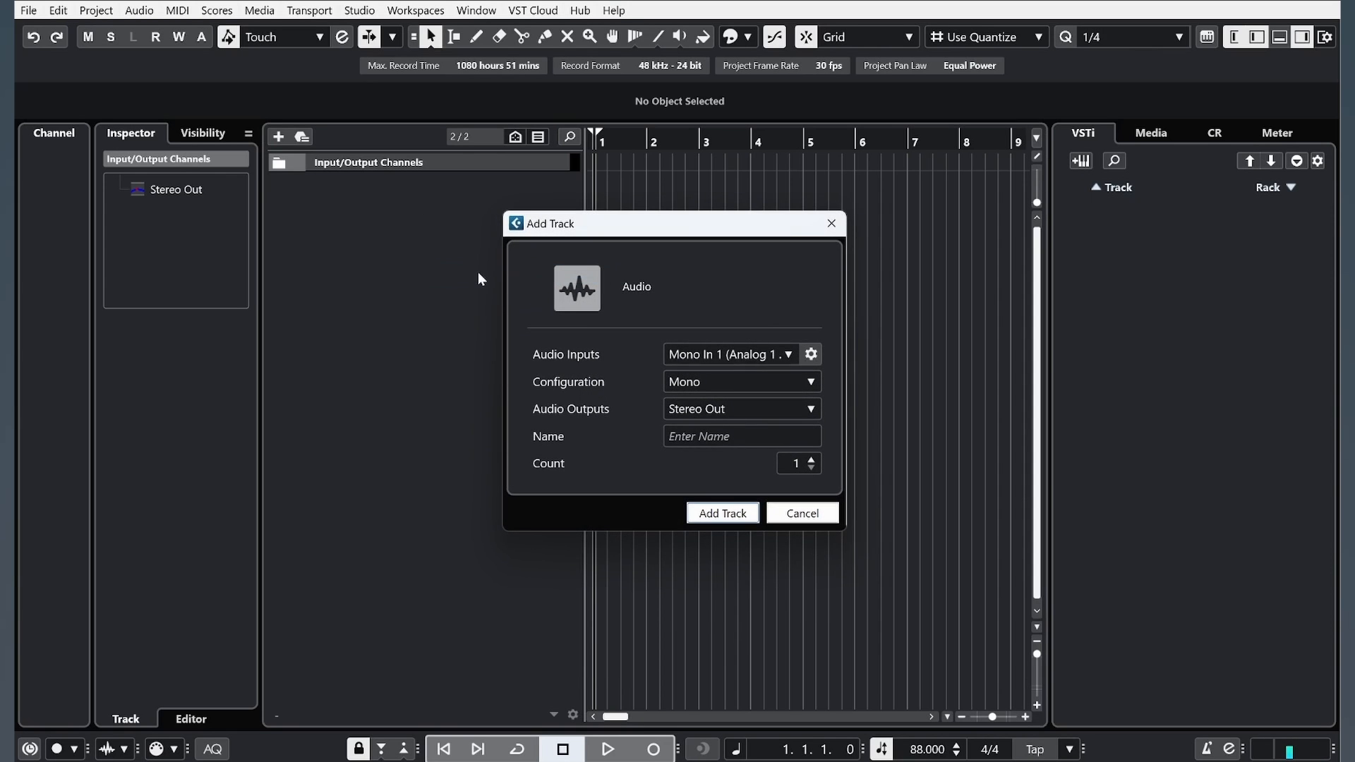
{"action": "left_click", "coordinate": [735, 358]}
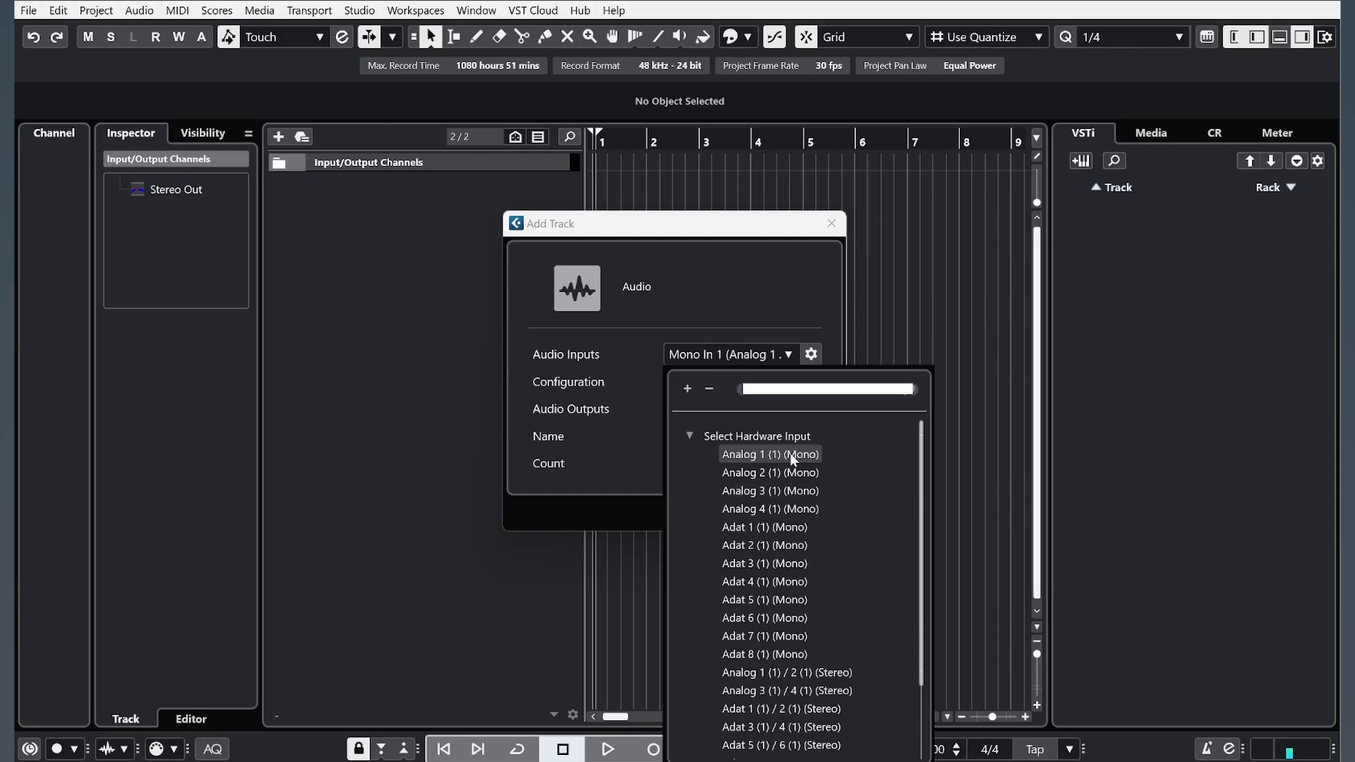
{"action": "left_click", "coordinate": [793, 456]}
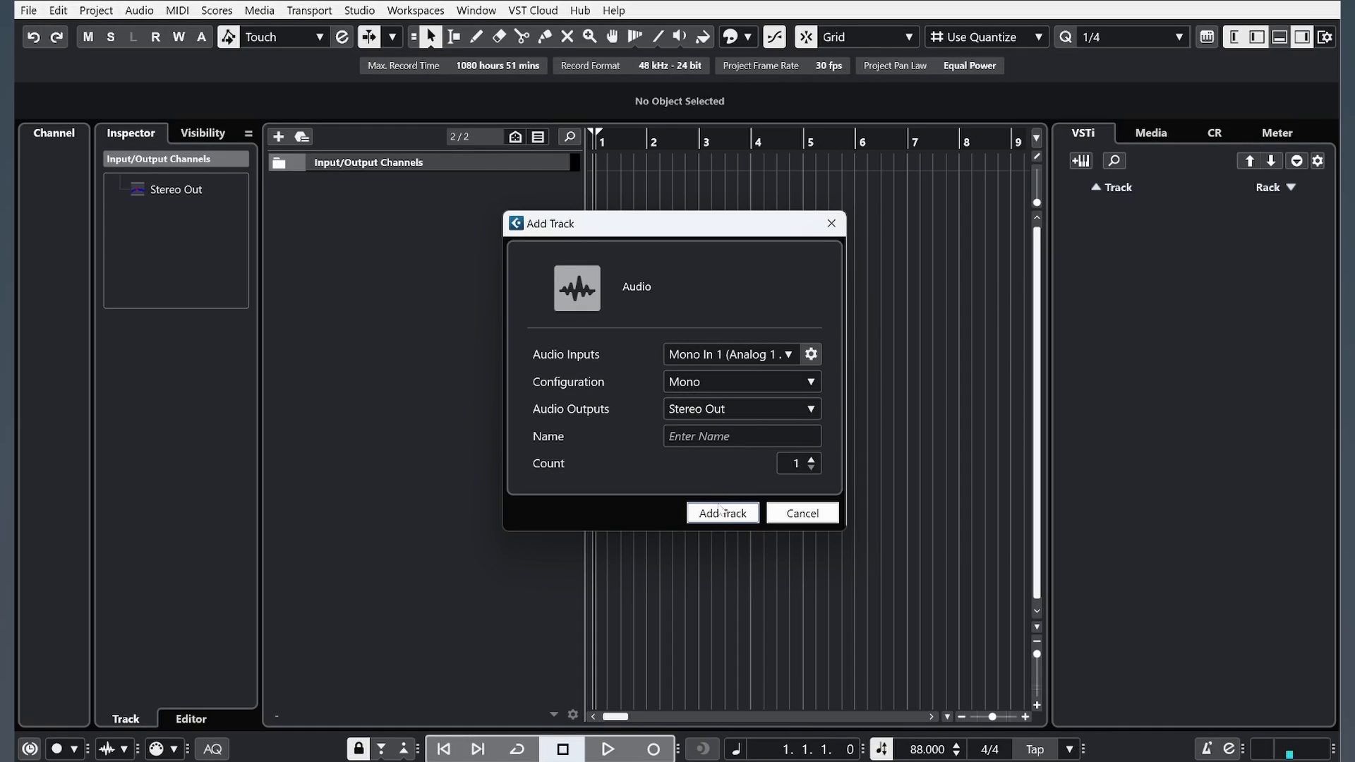
{"action": "left_click", "coordinate": [717, 434]}
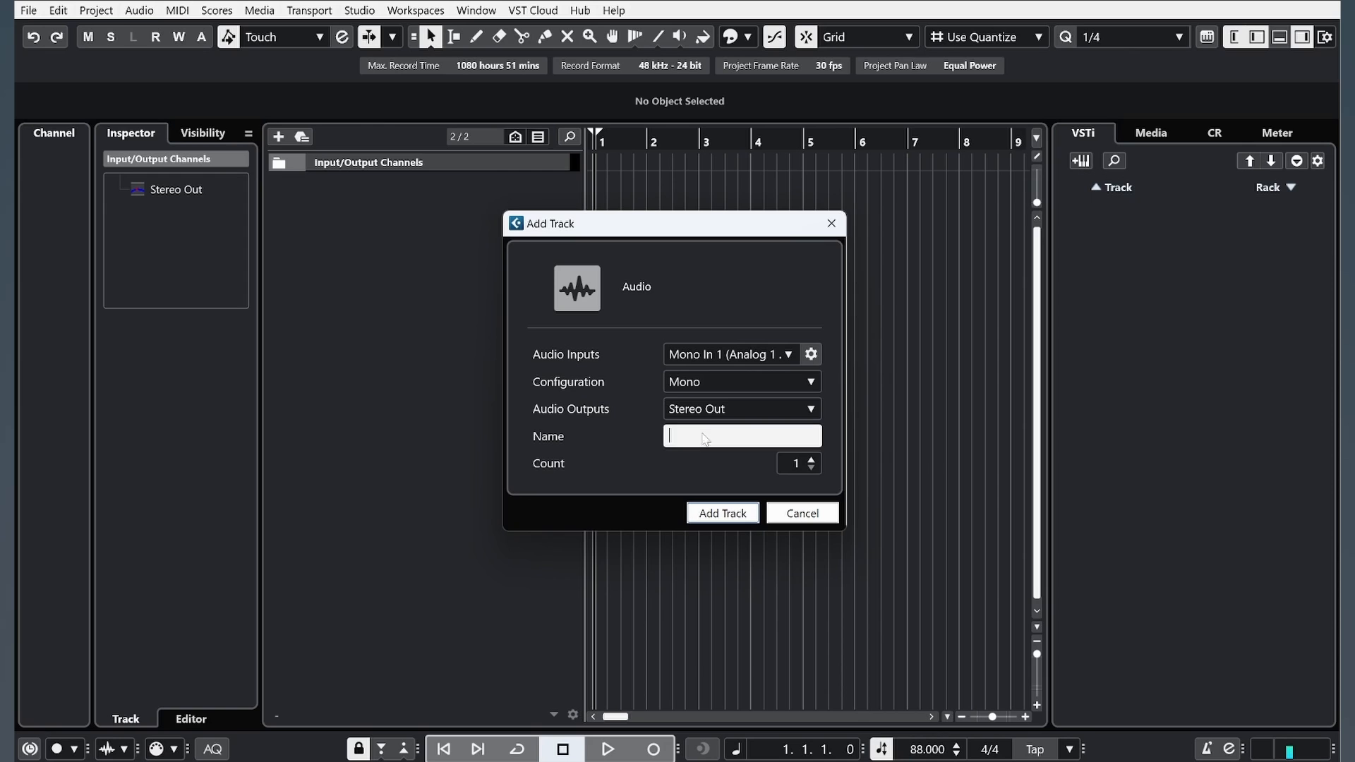
{"action": "left_click", "coordinate": [706, 479]}
{"action": "left_click", "coordinate": [723, 514]}
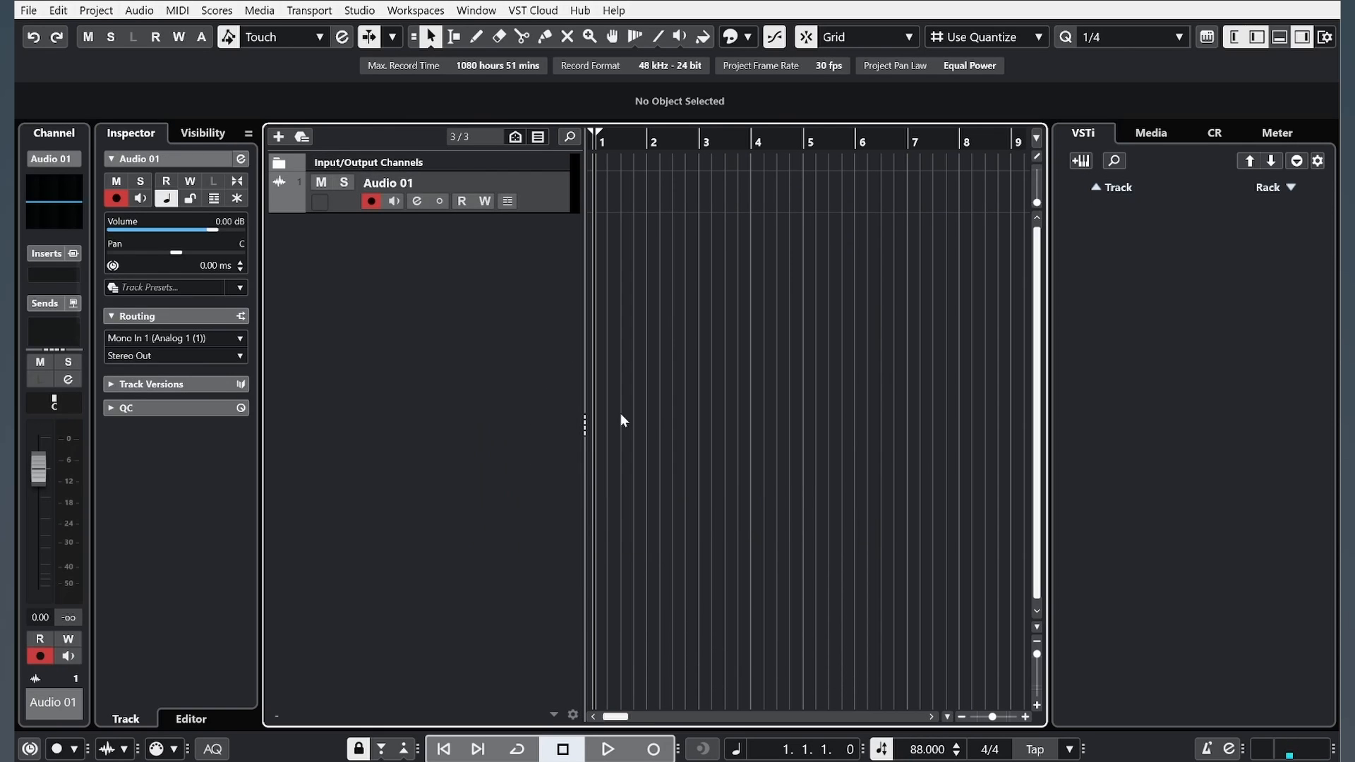
Step: Add a second mono audio track with the same input and output, and switch its input monitoring on and off
{"action": "left_click", "coordinate": [278, 137]}
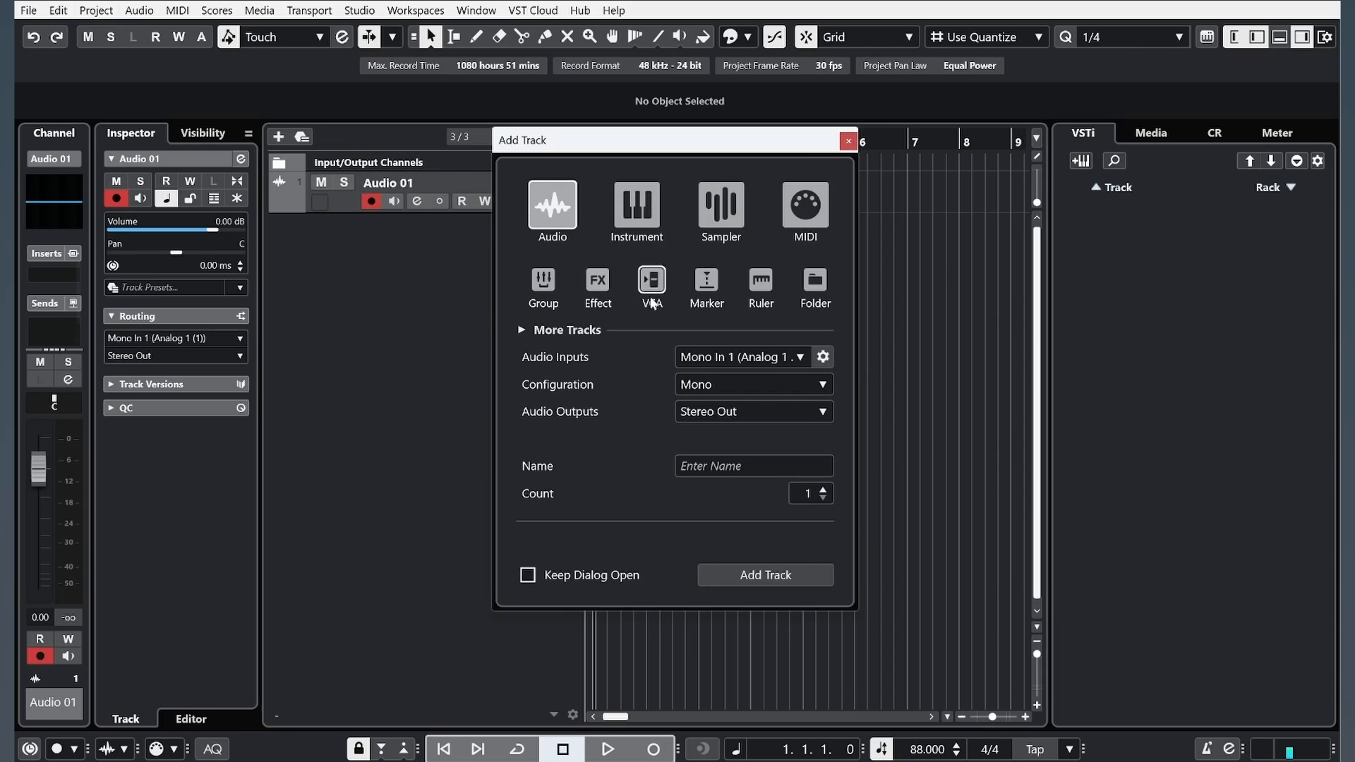
{"action": "left_click", "coordinate": [707, 355]}
{"action": "left_click", "coordinate": [789, 455]}
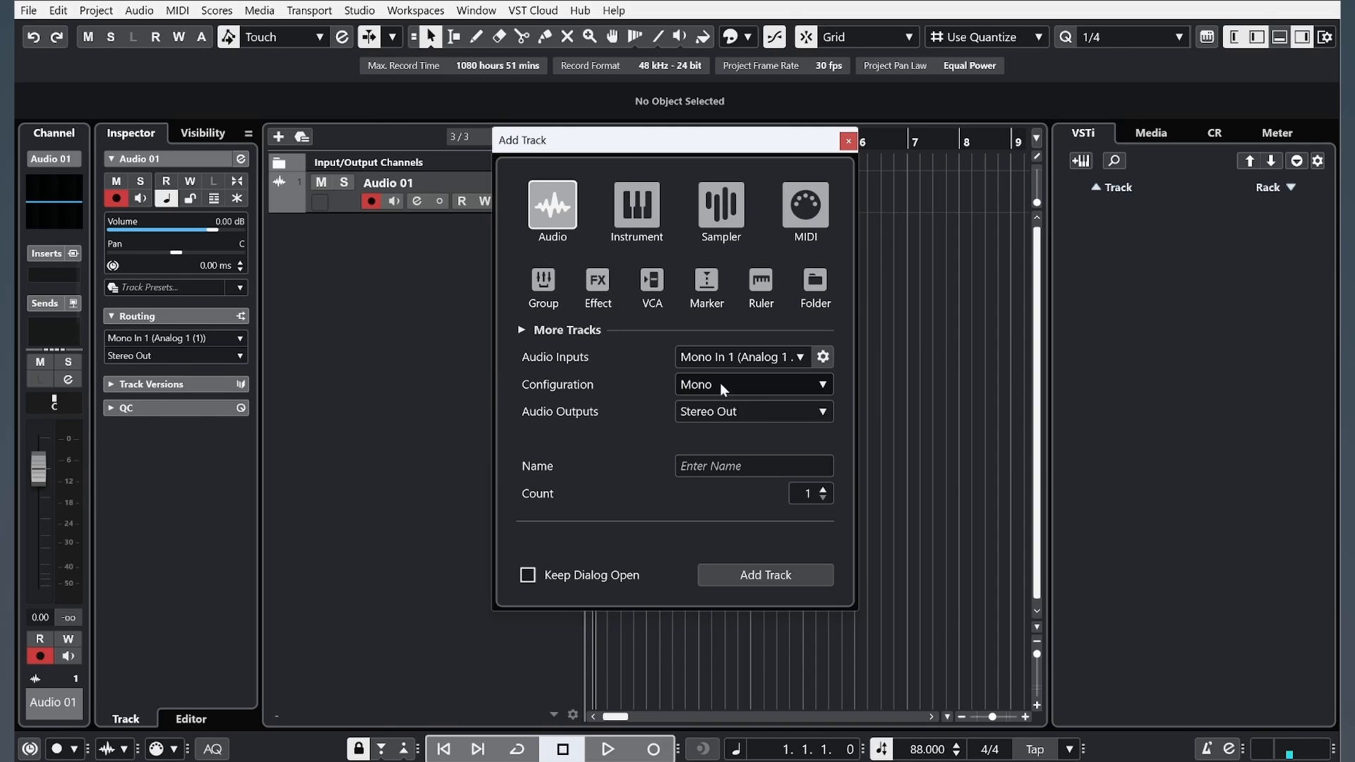
{"action": "left_click", "coordinate": [762, 575]}
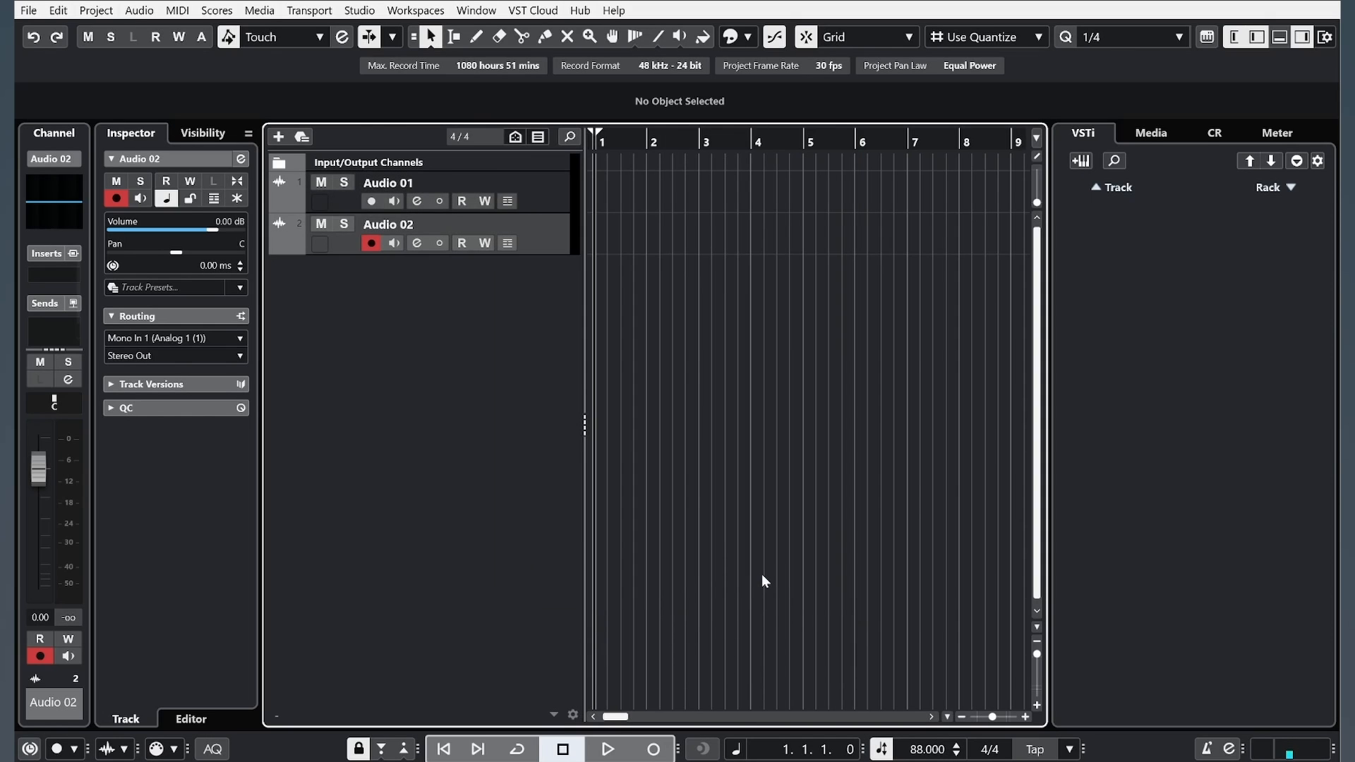
{"action": "left_click", "coordinate": [396, 244]}
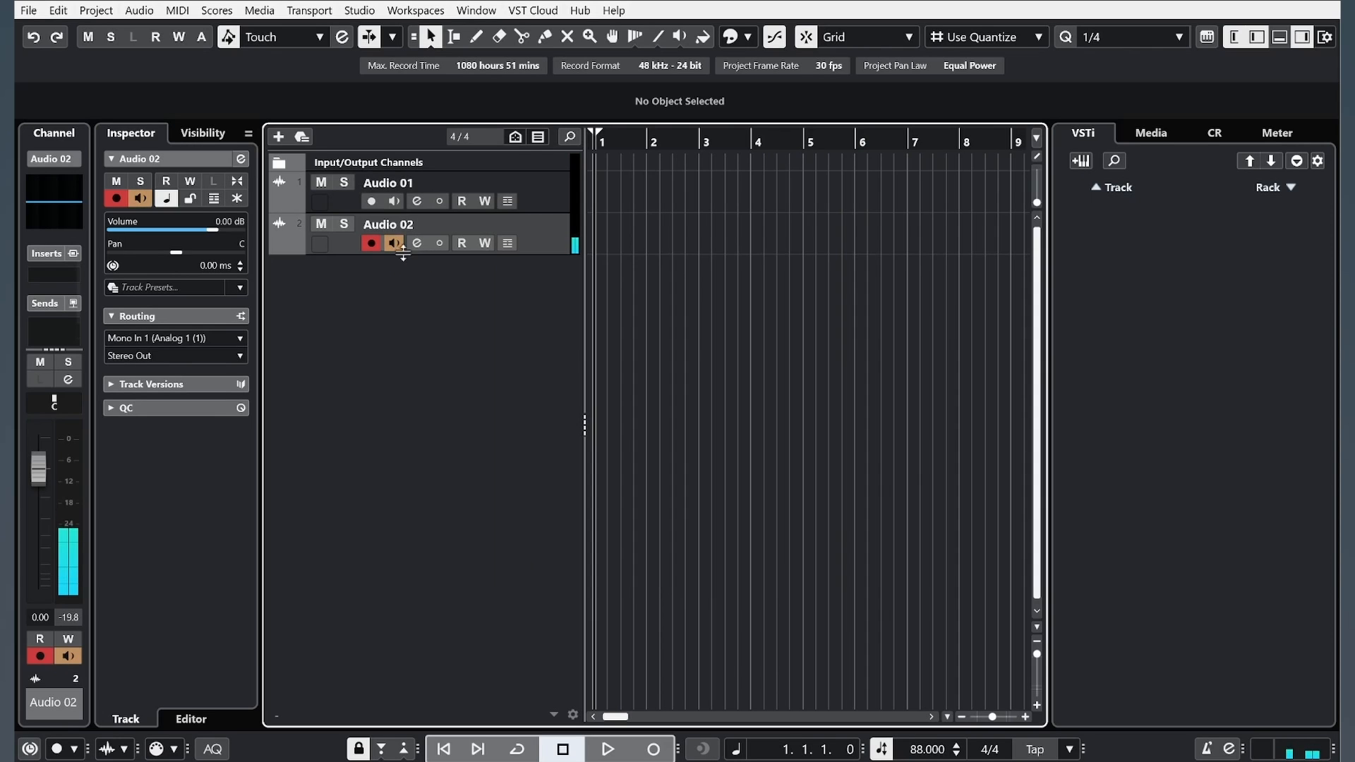
{"action": "left_click", "coordinate": [397, 244]}
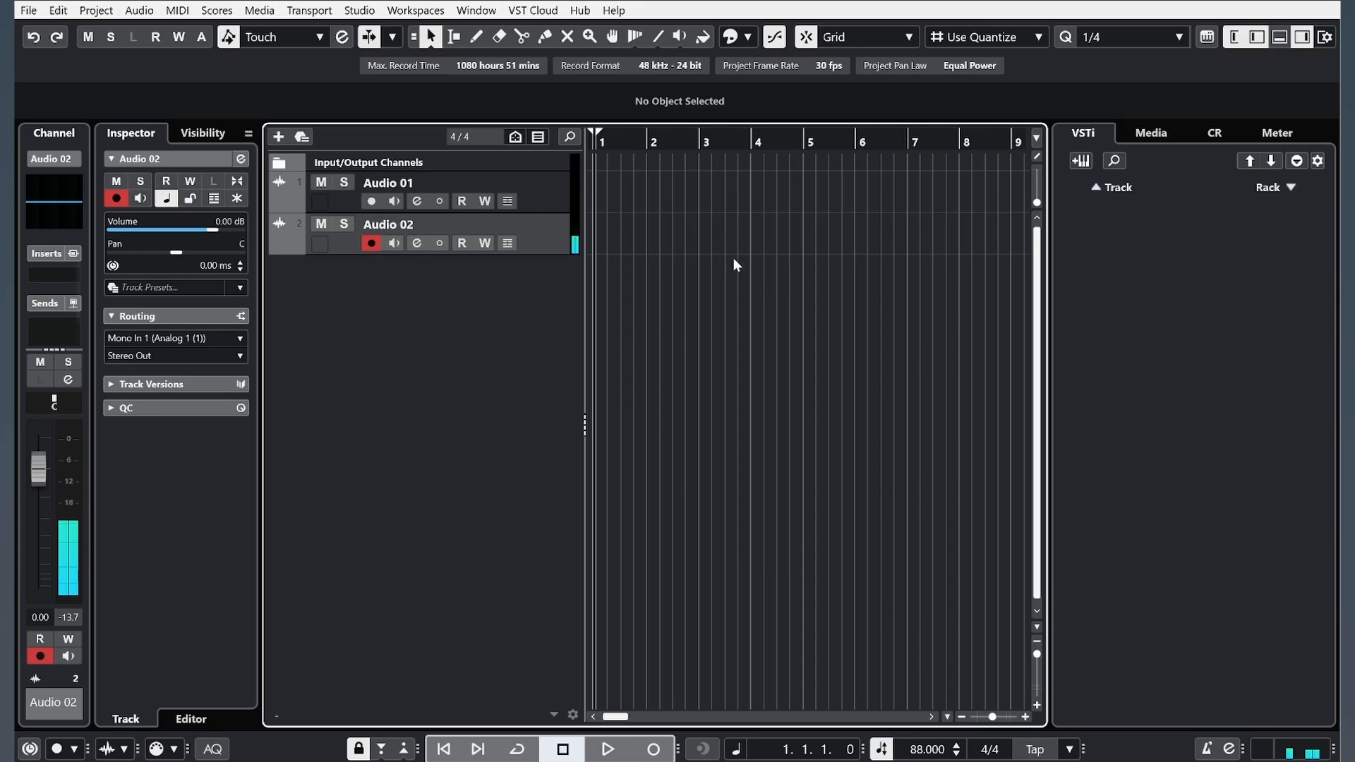
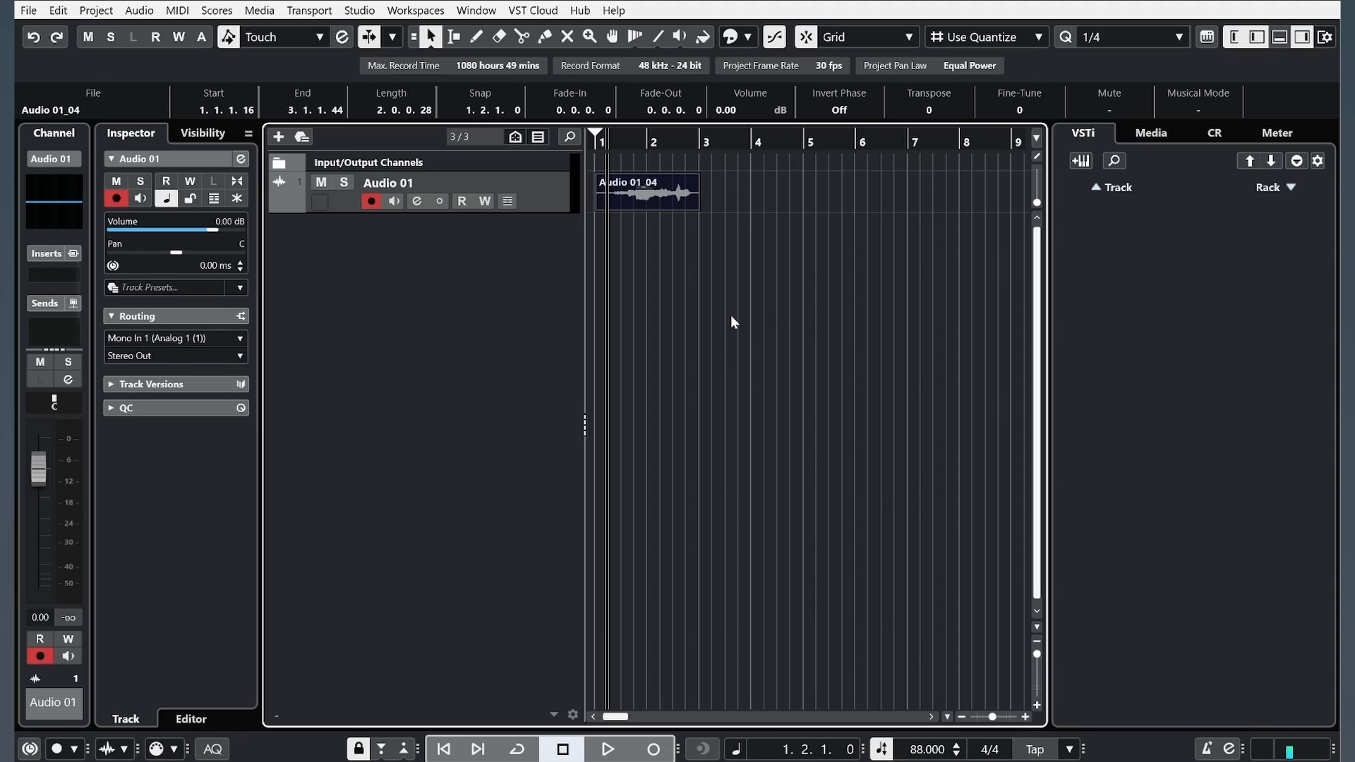
Step: Play back the recorded Audio 01_04 event on the Audio 01 track and stop
{"action": "key", "text": "space"}
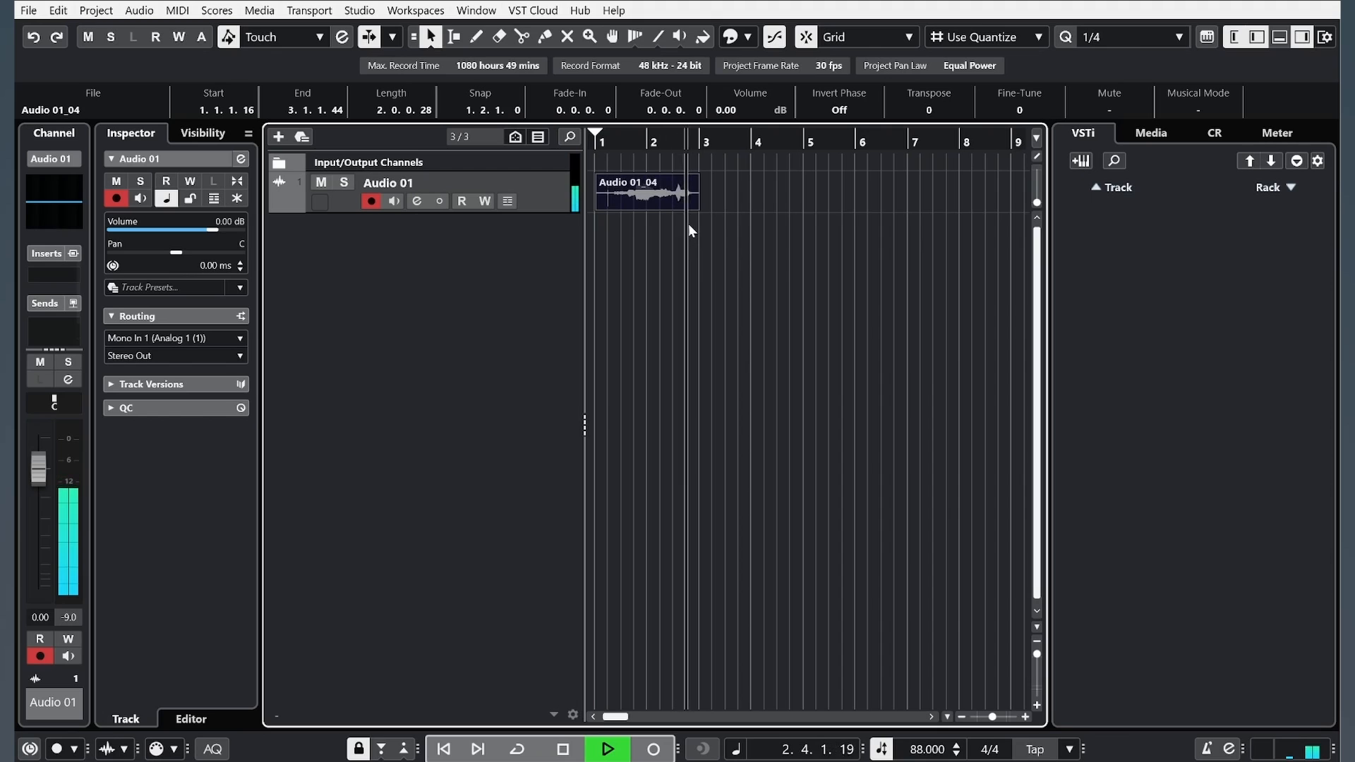
{"action": "left_click", "coordinate": [615, 195]}
{"action": "key", "text": "space"}
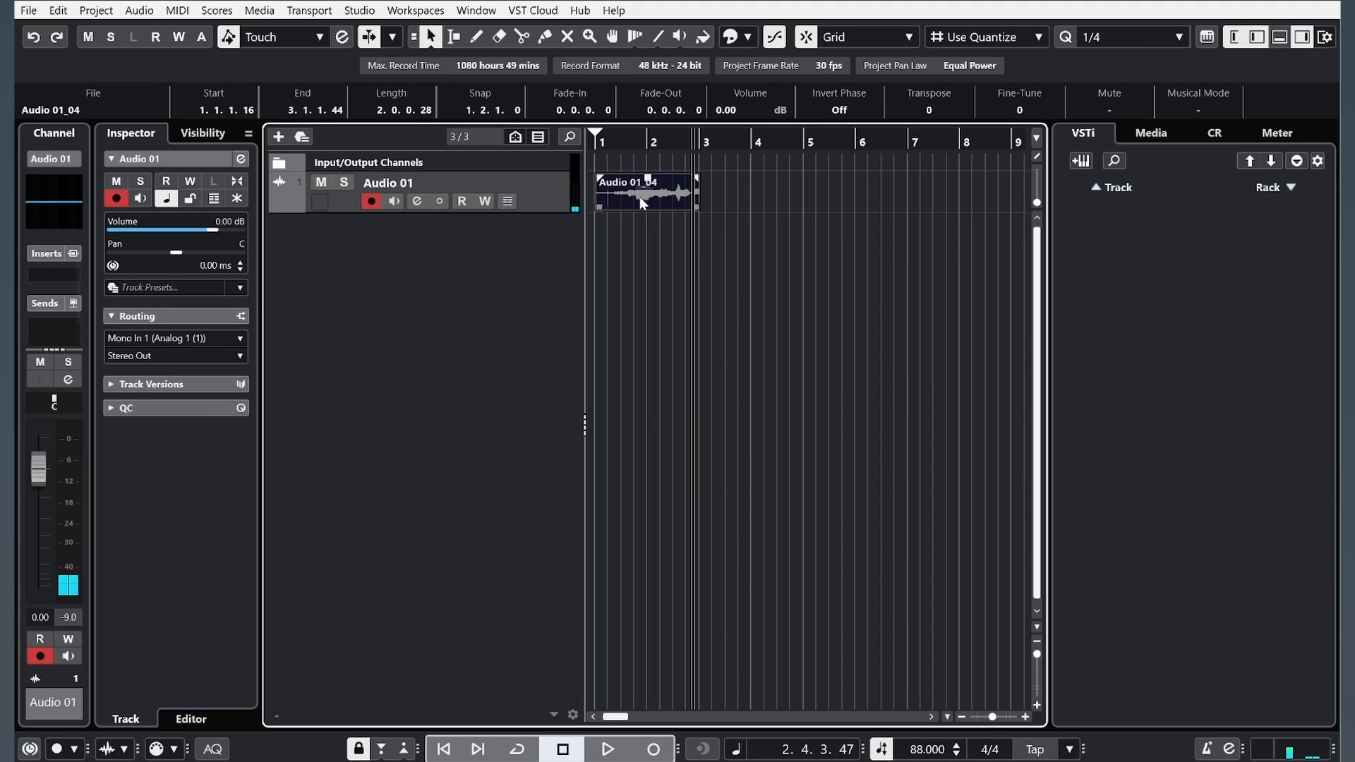
Step: Copy the recording onto Audio 02, mute Audio 01, solo the copy, and set the cycle range around the events with their ends trimmed
{"action": "left_click_drag", "start_coordinate": [618, 206], "coordinate": [612, 227]}
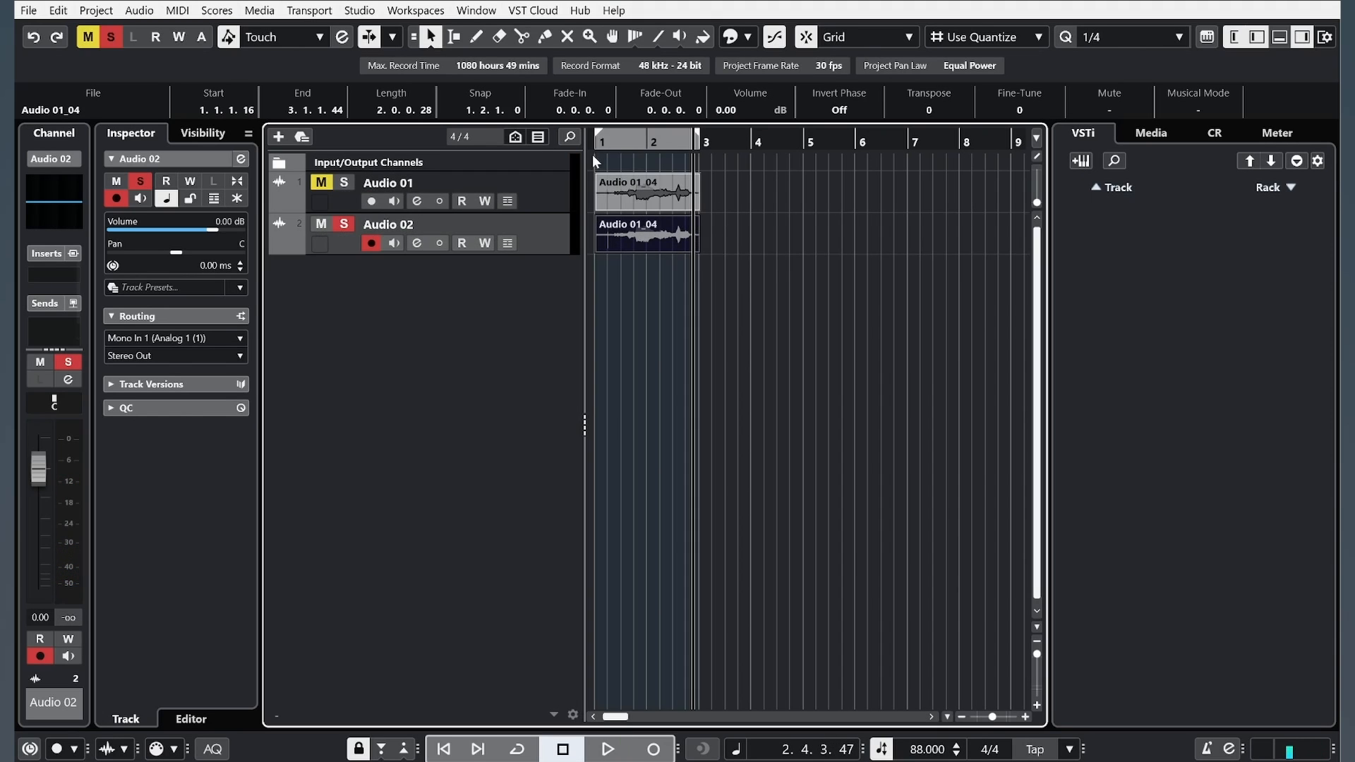
{"action": "left_click_drag", "start_coordinate": [615, 144], "coordinate": [578, 160]}
{"action": "left_click_drag", "start_coordinate": [772, 248], "coordinate": [770, 248]}
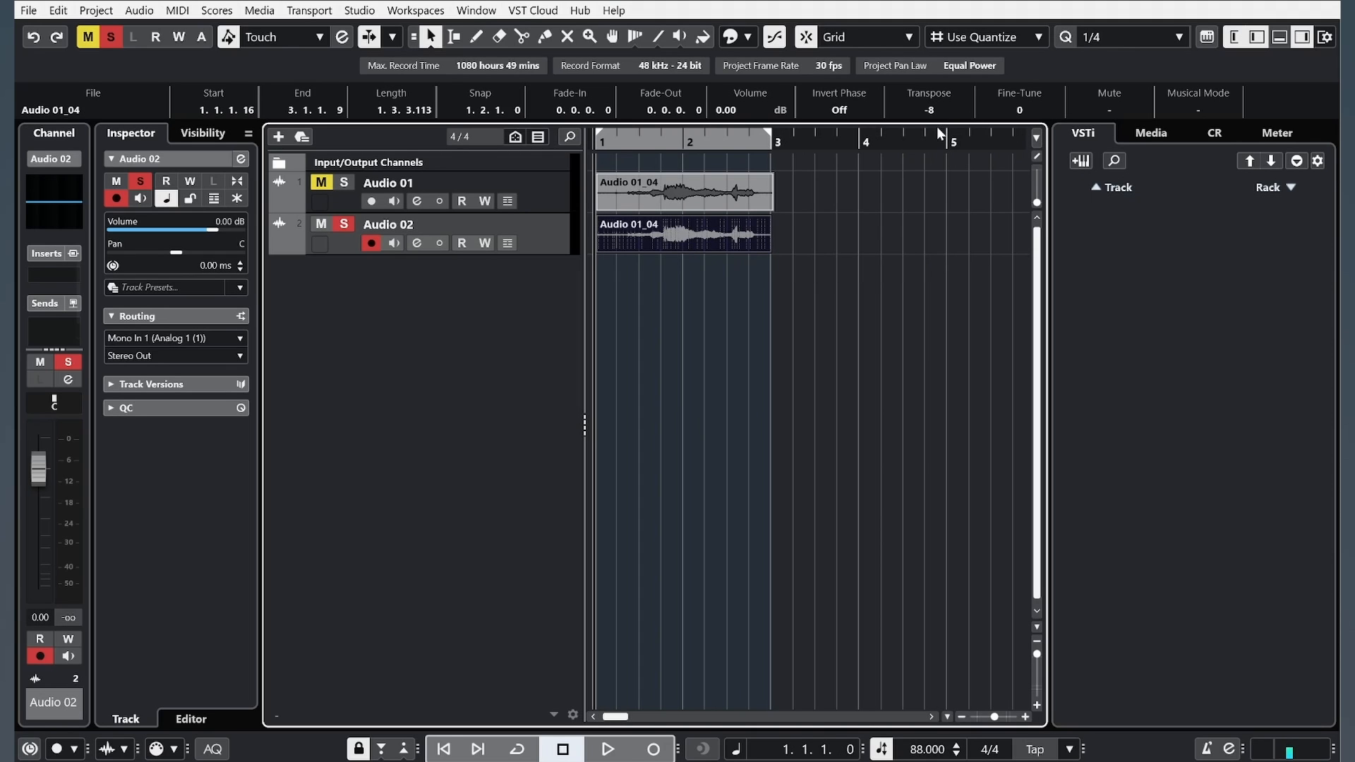
Step: Turn on cycle playback and audition the Audio 02 copy with its Transpose value set to -9
{"action": "key", "text": "space"}
{"action": "scroll", "coordinate": [930, 112], "scroll_direction": "down", "scroll_amount": 1}
{"action": "left_click", "coordinate": [523, 748]}
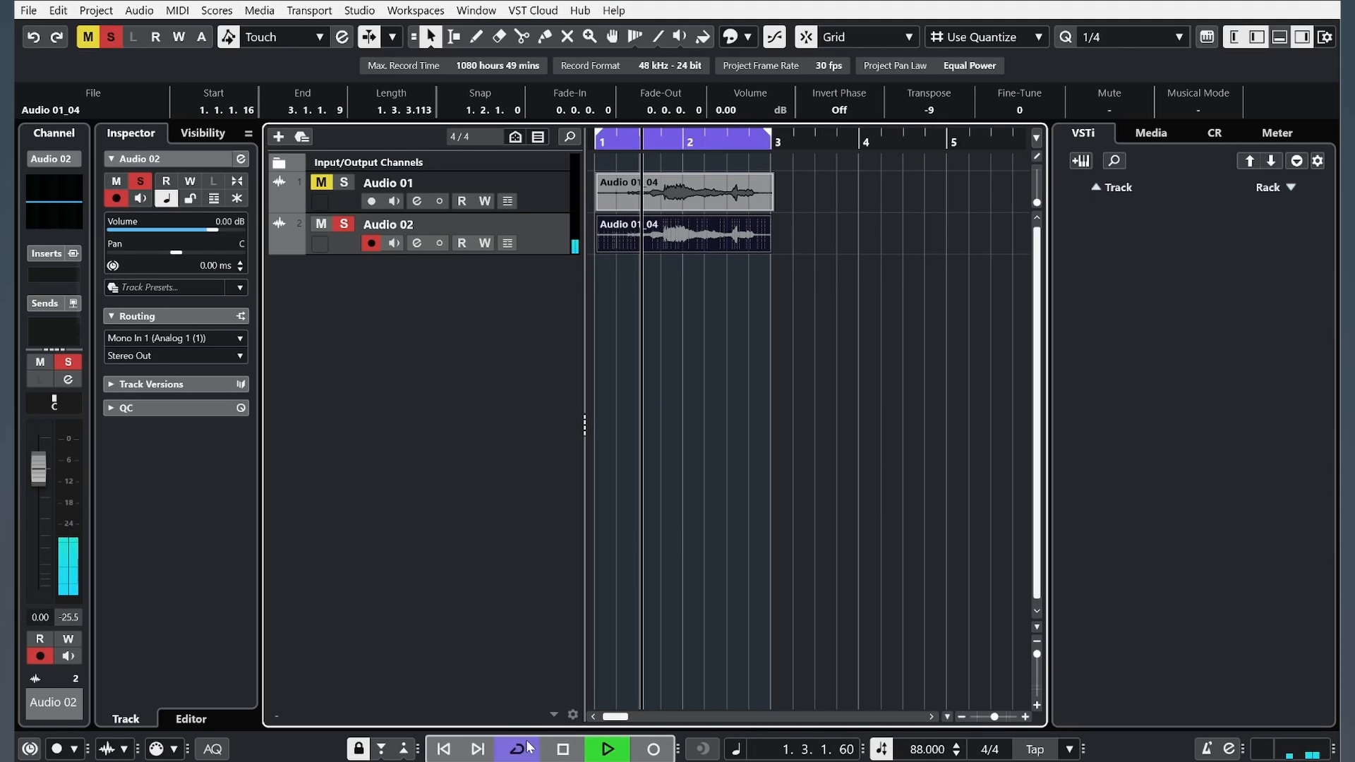
{"action": "key", "text": "space"}
Step: Trim both events to start at 1.1.1.0 and end at 2.1.4.119, add short fades, and fit the cycle range to them
{"action": "left_click", "coordinate": [689, 344]}
{"action": "left_click_drag", "start_coordinate": [689, 345], "coordinate": [632, 196]}
{"action": "left_click", "coordinate": [603, 257]}
{"action": "mouse_move", "coordinate": [724, 248]}
{"action": "left_mouse_down"}
{"action": "mouse_move", "coordinate": [703, 247]}
{"action": "mouse_move", "coordinate": [697, 216]}
{"action": "mouse_move", "coordinate": [705, 144]}
{"action": "left_mouse_up"}
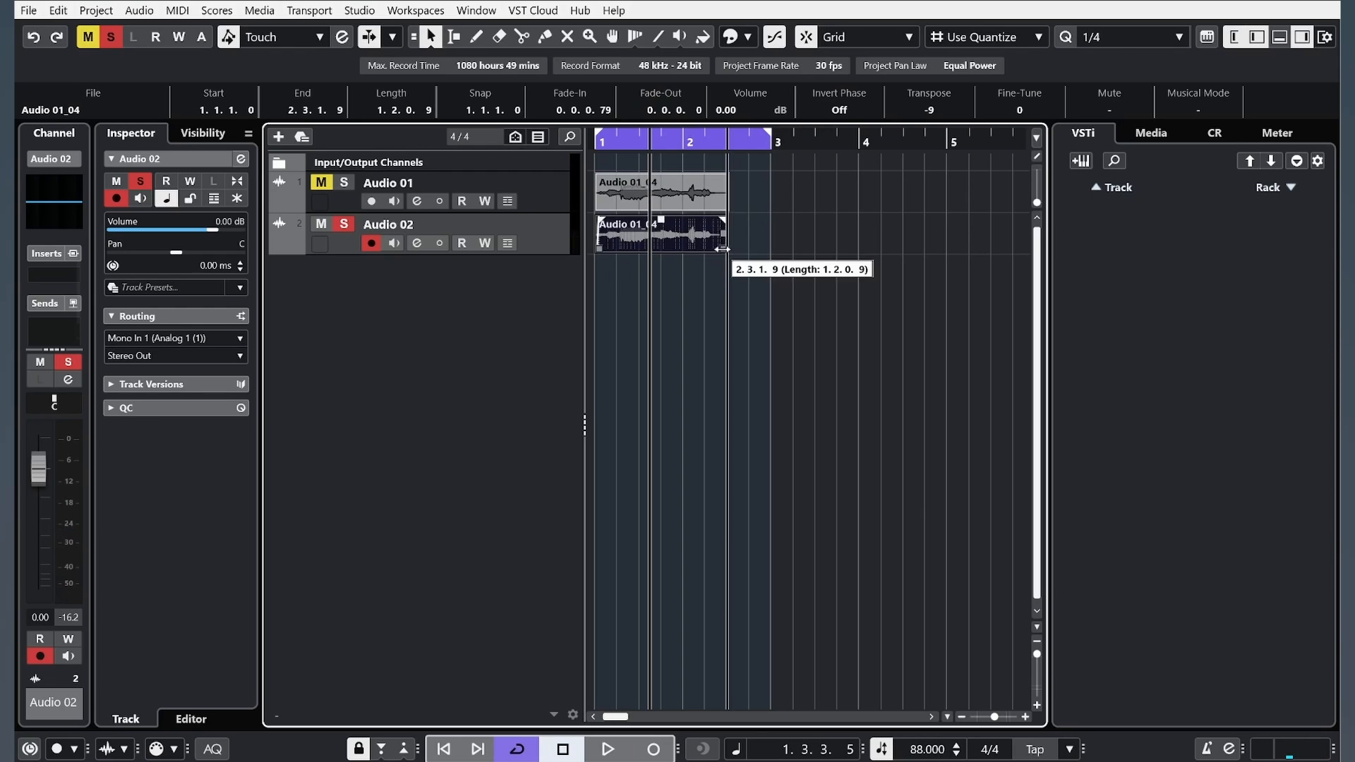
Step: Set the Audio 02 event's Transpose value to -13 and play the cycle from the project start
{"action": "key", "text": "KP_Decimal"}
{"action": "left_click", "coordinate": [674, 241]}
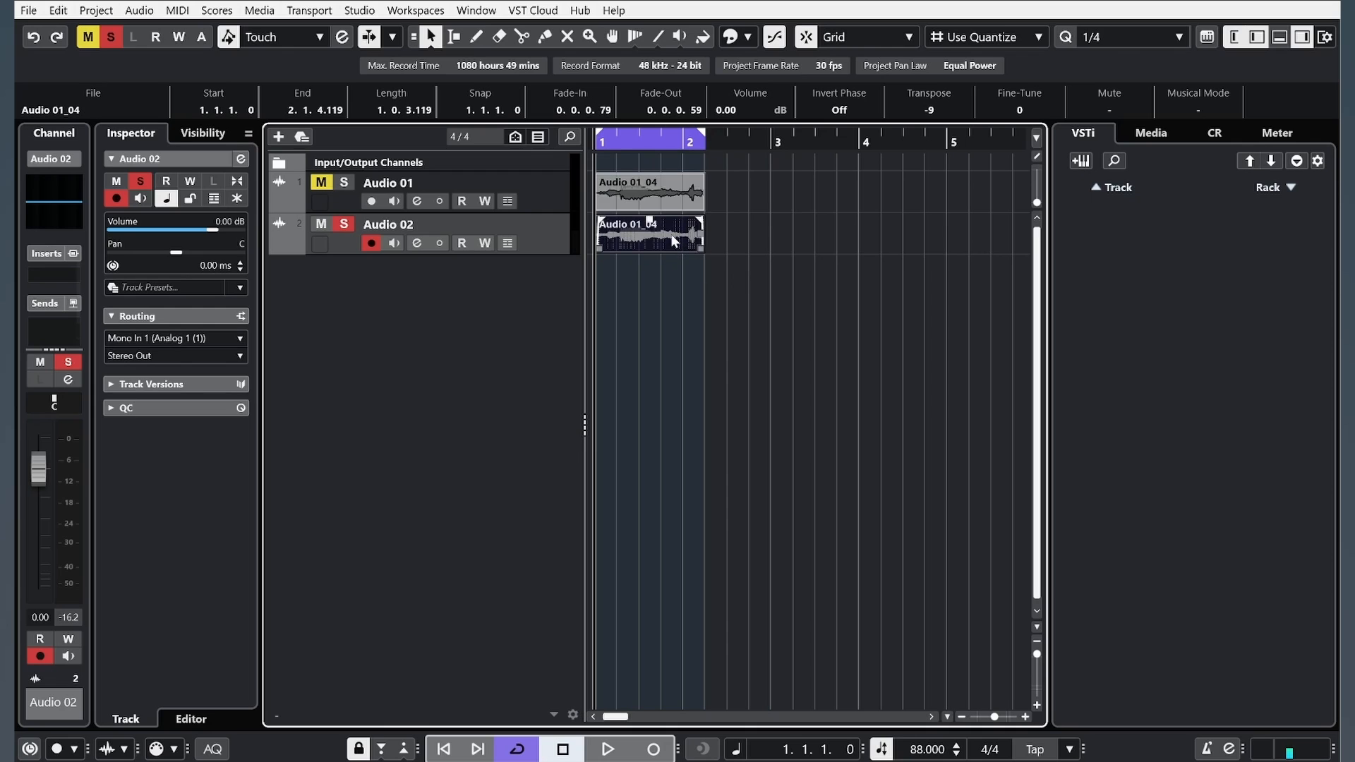
{"action": "scroll", "coordinate": [938, 115], "scroll_direction": "down", "scroll_amount": 4}
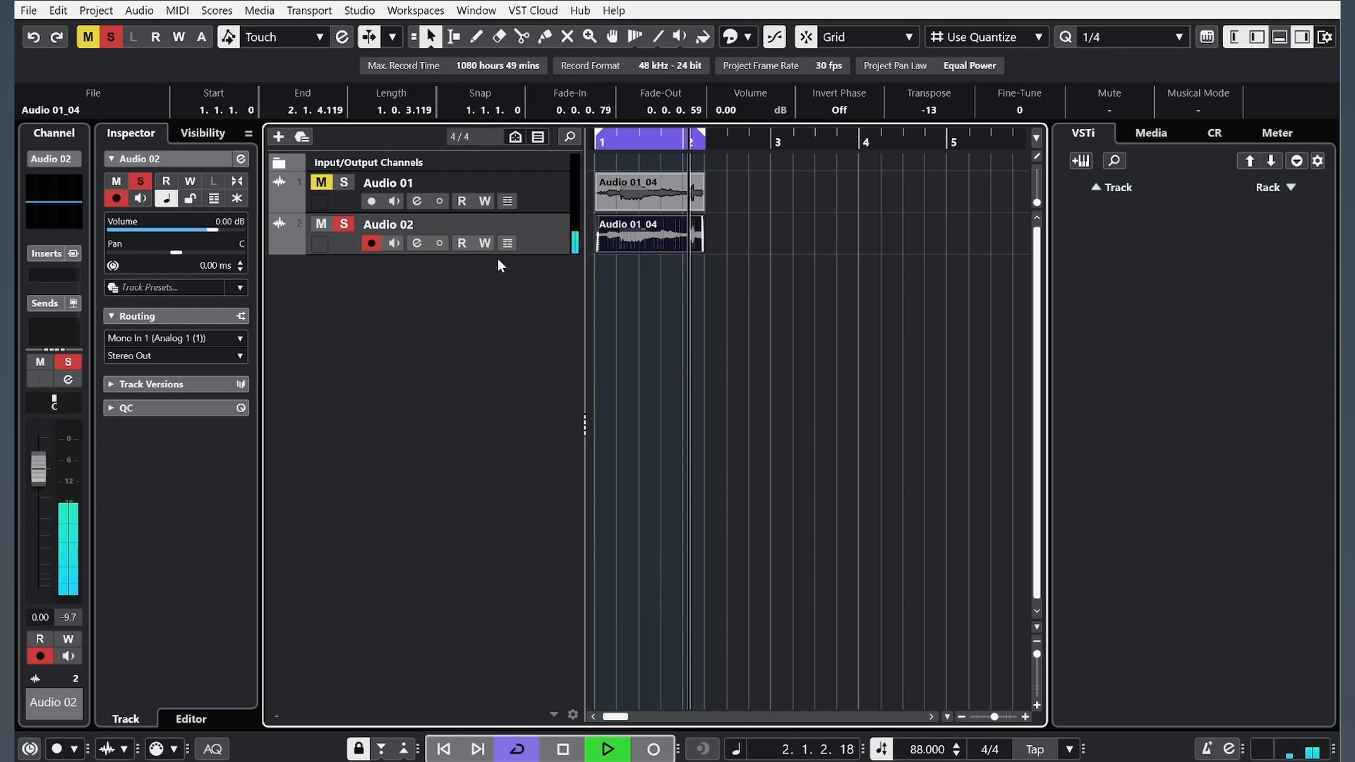
Step: Stop playback, load Pro-Q 3 in Audio 02's first insert slot, and restart the cycle with the EQ open
{"action": "key", "text": "space"}
{"action": "left_click", "coordinate": [68, 277]}
{"action": "type", "text": "proq"}
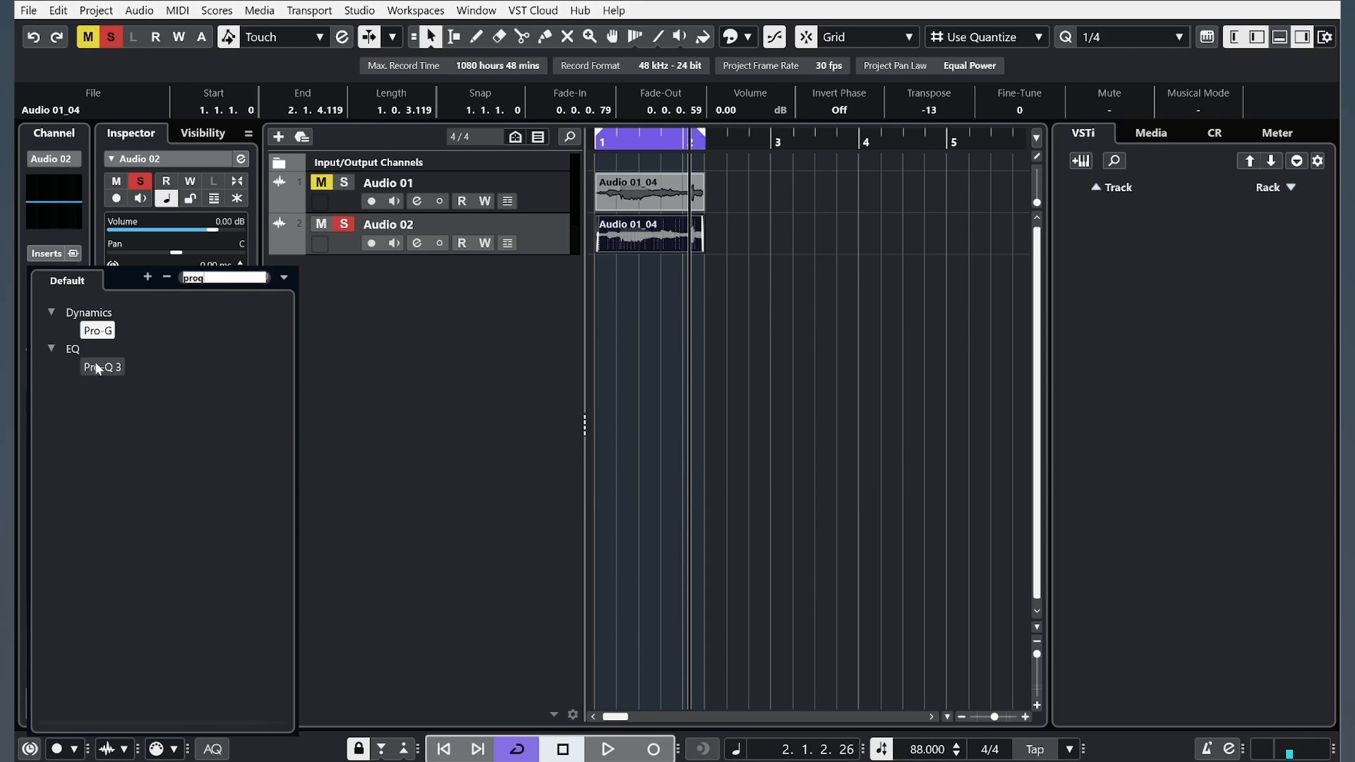
{"action": "left_click", "coordinate": [97, 366]}
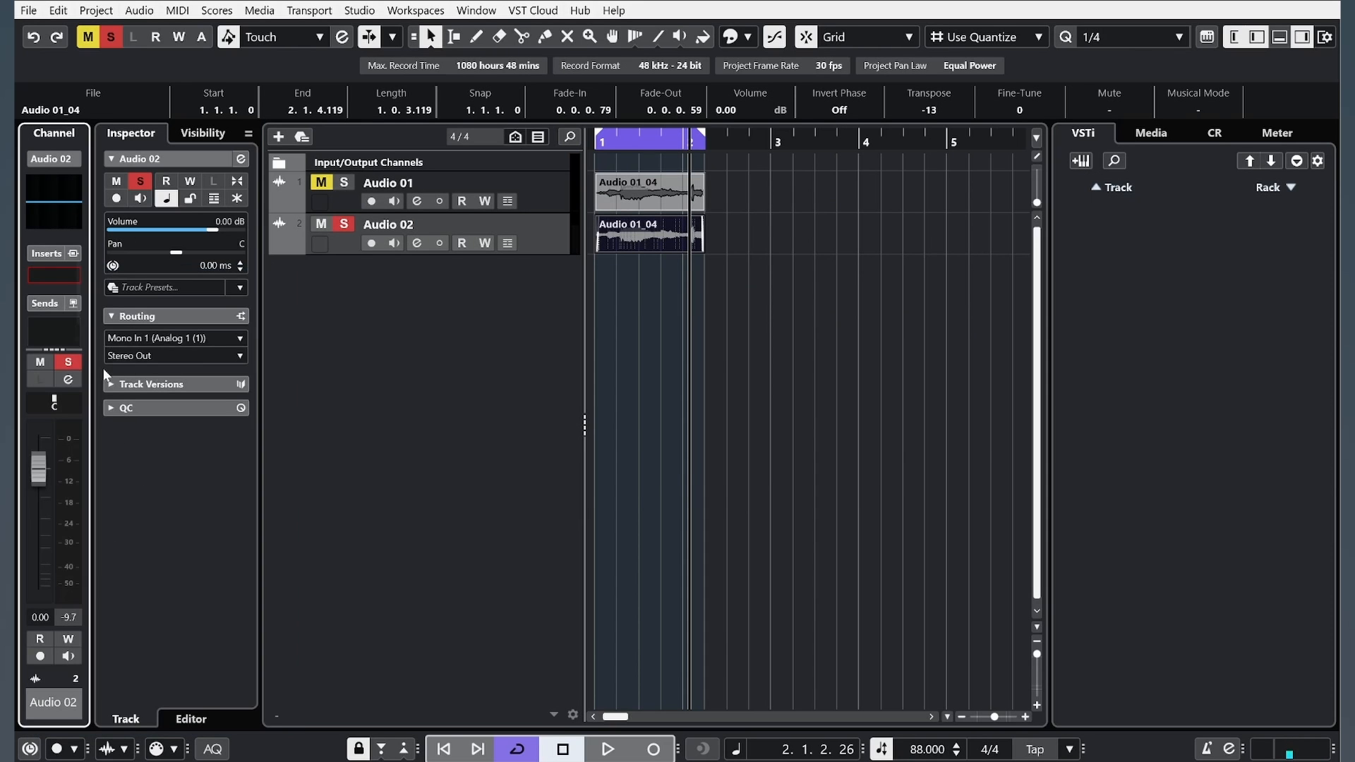
{"action": "key", "text": "space"}
{"action": "left_click_drag", "start_coordinate": [514, 175], "coordinate": [508, 132]}
Step: Add a low cut at about 37 Hz and two bell boosts in the low and low-mid range of Pro-Q 3
{"action": "left_click_drag", "start_coordinate": [251, 368], "coordinate": [357, 381]}
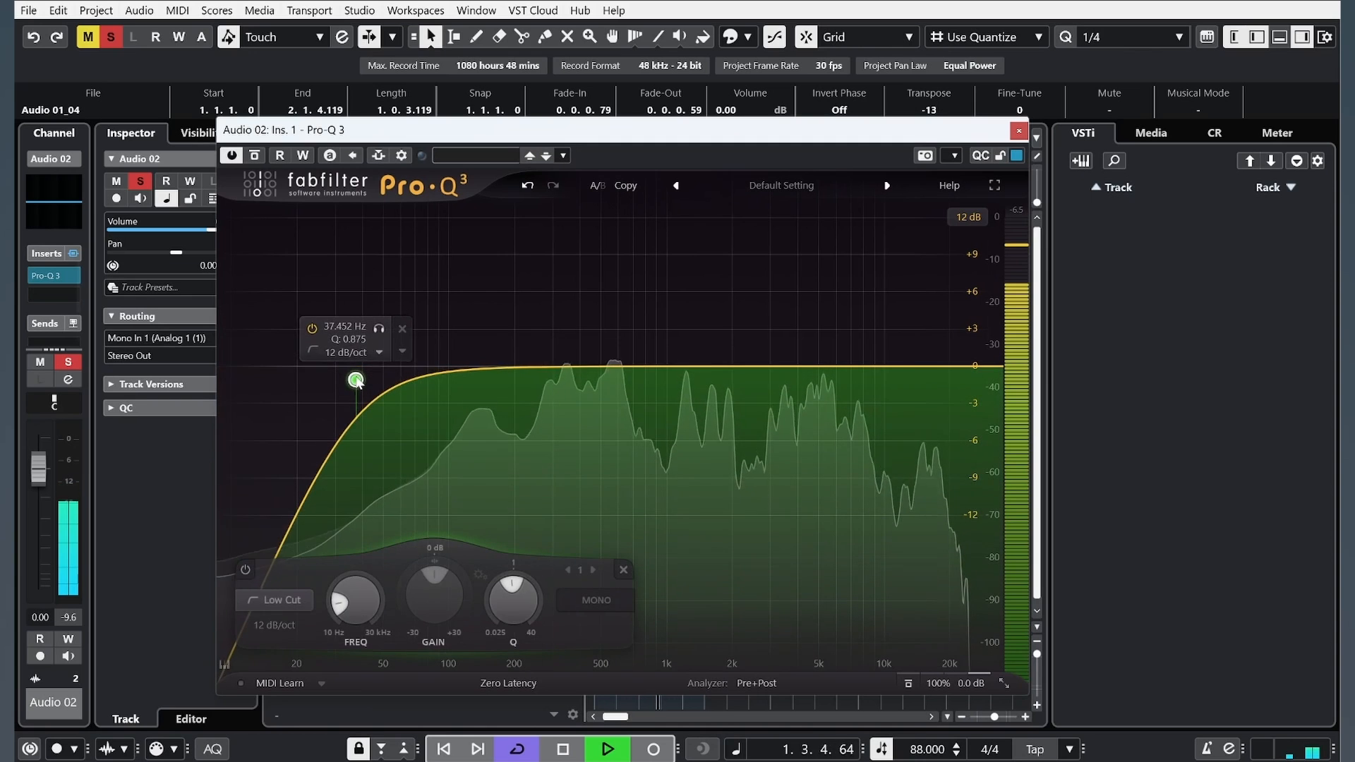
{"action": "left_click_drag", "start_coordinate": [462, 371], "coordinate": [468, 253]}
{"action": "left_click_drag", "start_coordinate": [584, 366], "coordinate": [581, 319]}
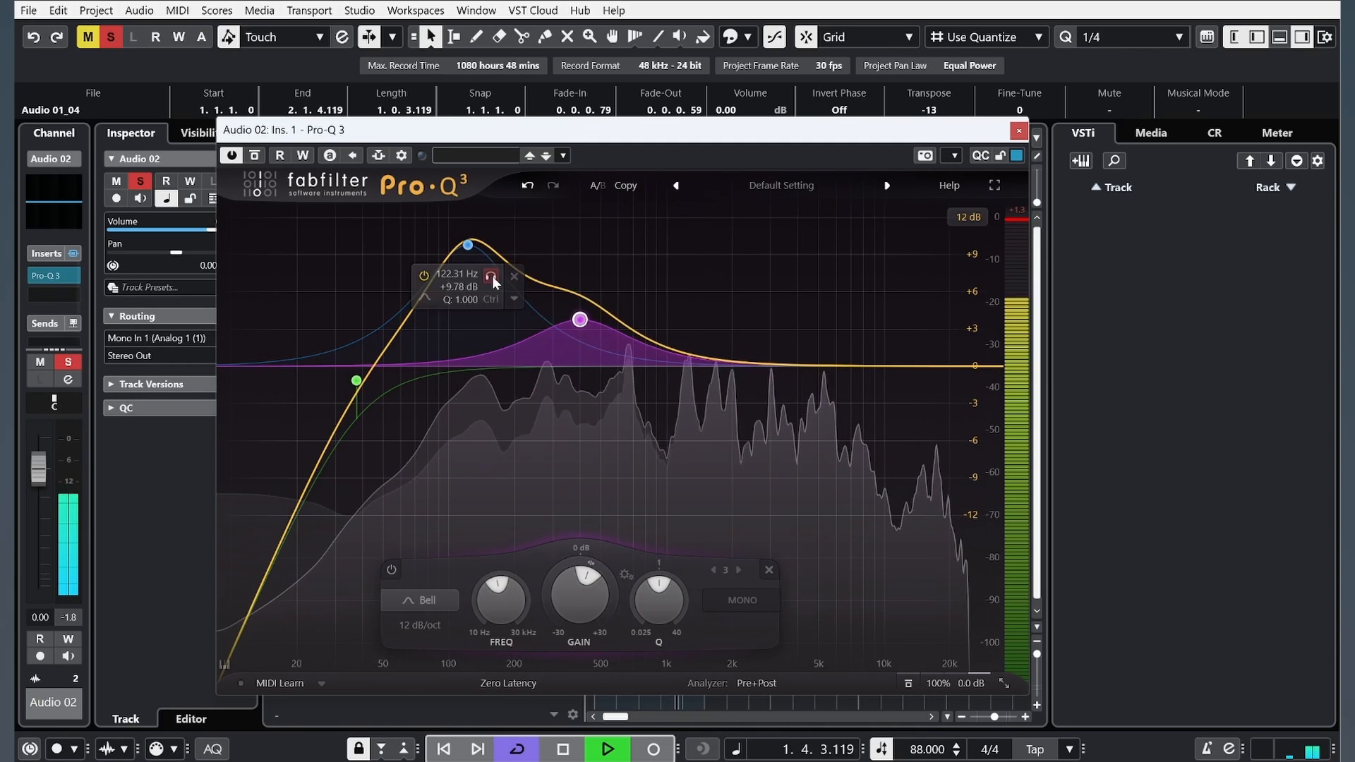
{"action": "left_click_drag", "start_coordinate": [468, 246], "coordinate": [462, 281]}
Step: Add a high cut and a midrange dip, move the low-mid boost to about 289 Hz and +5 dB, and close the EQ
{"action": "left_click_drag", "start_coordinate": [964, 366], "coordinate": [861, 378]}
{"action": "left_click", "coordinate": [800, 404]}
{"action": "left_click_drag", "start_coordinate": [820, 434], "coordinate": [643, 434]}
{"action": "left_click_drag", "start_coordinate": [580, 319], "coordinate": [548, 302]}
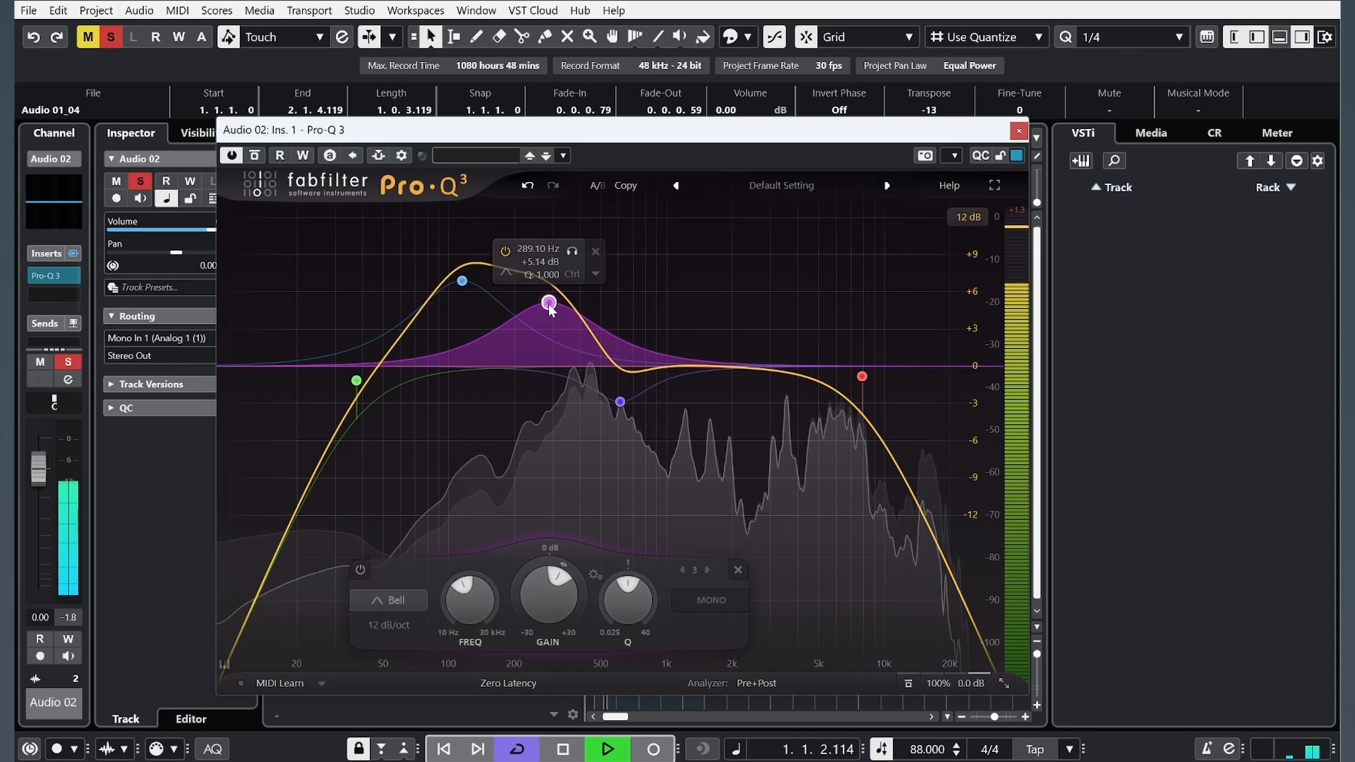
{"action": "left_click", "coordinate": [1018, 130]}
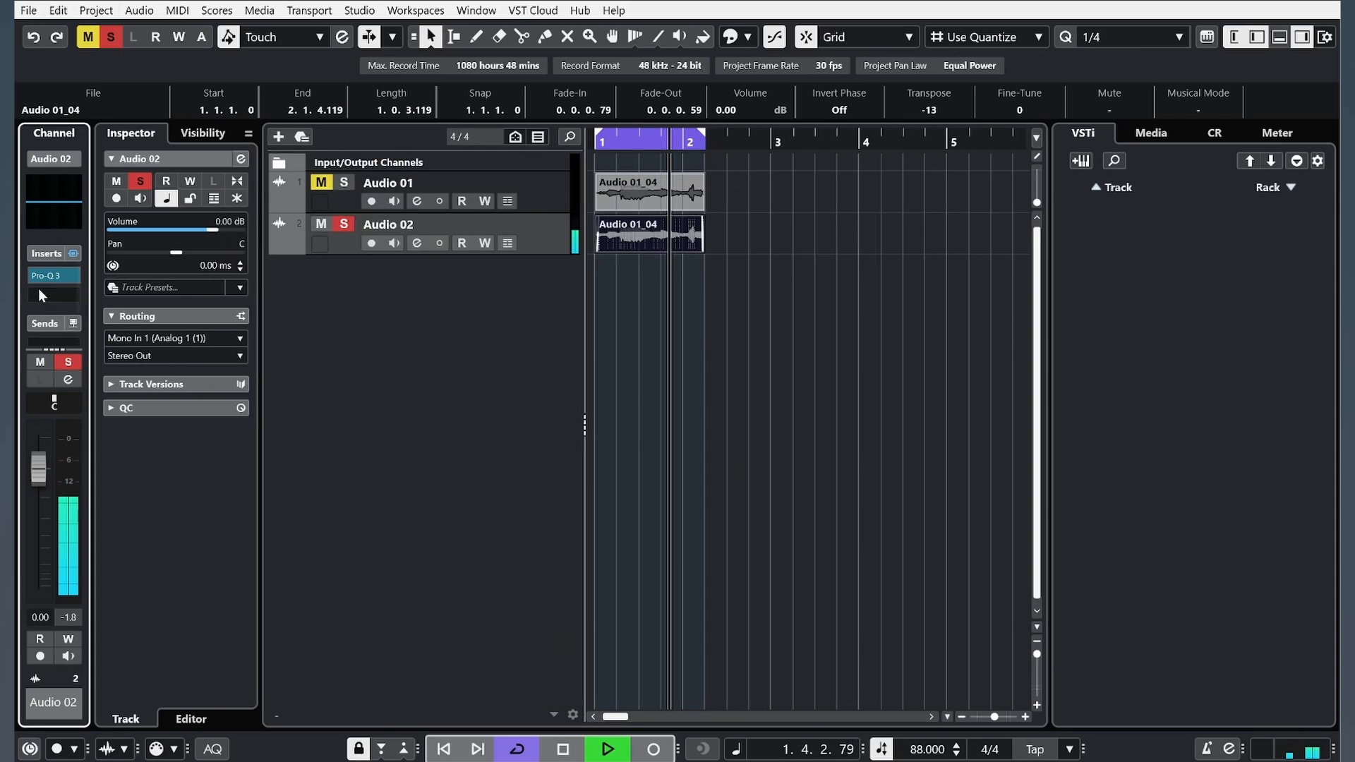
{"action": "left_click", "coordinate": [63, 276]}
{"action": "type", "text": "a"}
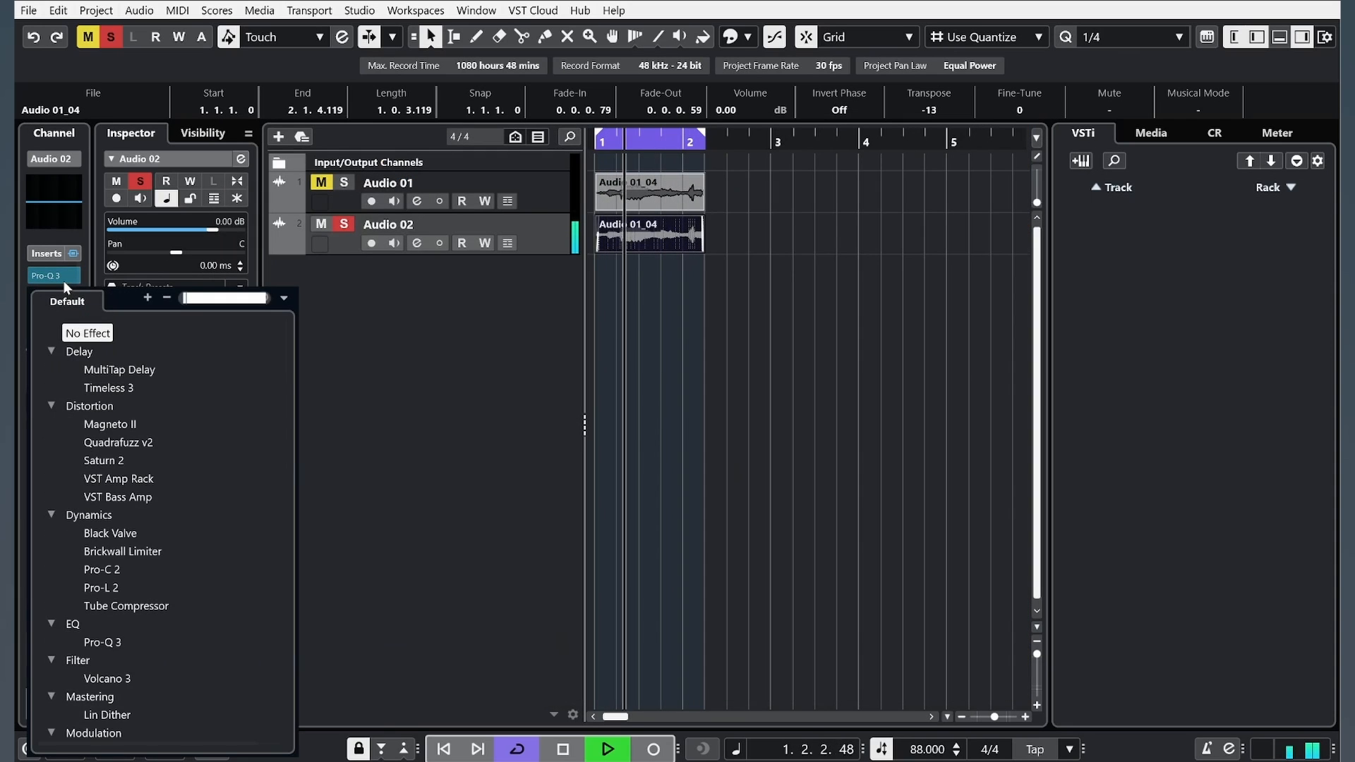
{"action": "key", "text": "Return"}
Step: Insert OTT in Audio 02's second slot and set its Depth to 35 % with the cycle playing
{"action": "key", "text": "space"}
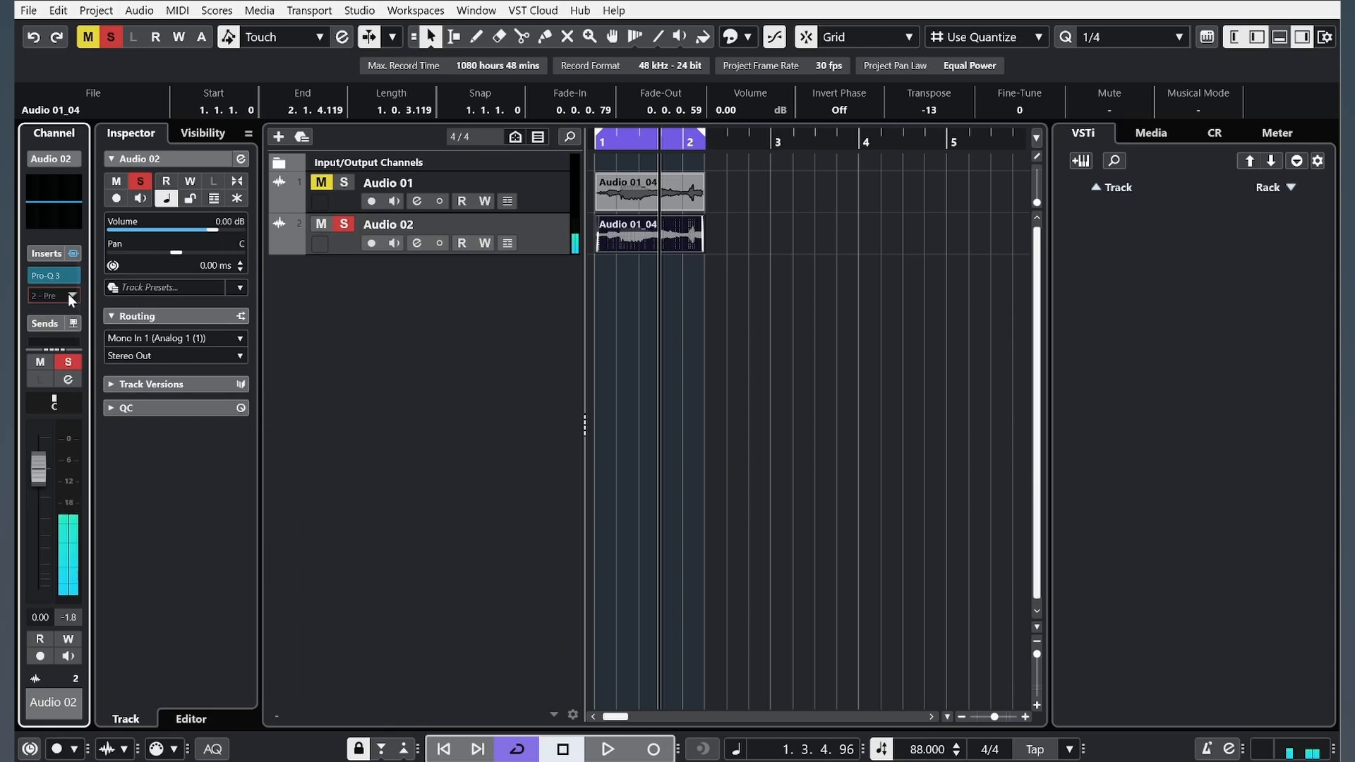
{"action": "left_click", "coordinate": [70, 274]}
{"action": "type", "text": "ott"}
{"action": "left_click", "coordinate": [91, 352]}
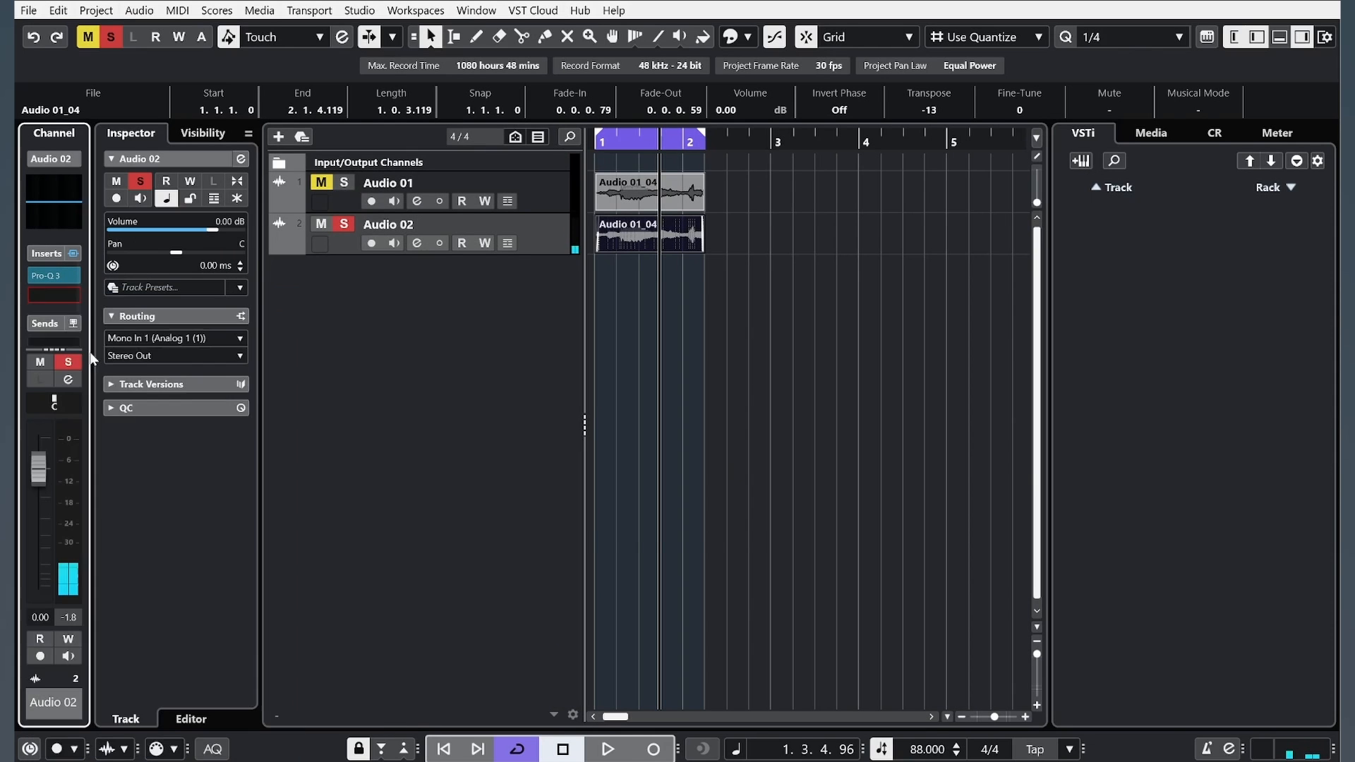
{"action": "key", "text": "space"}
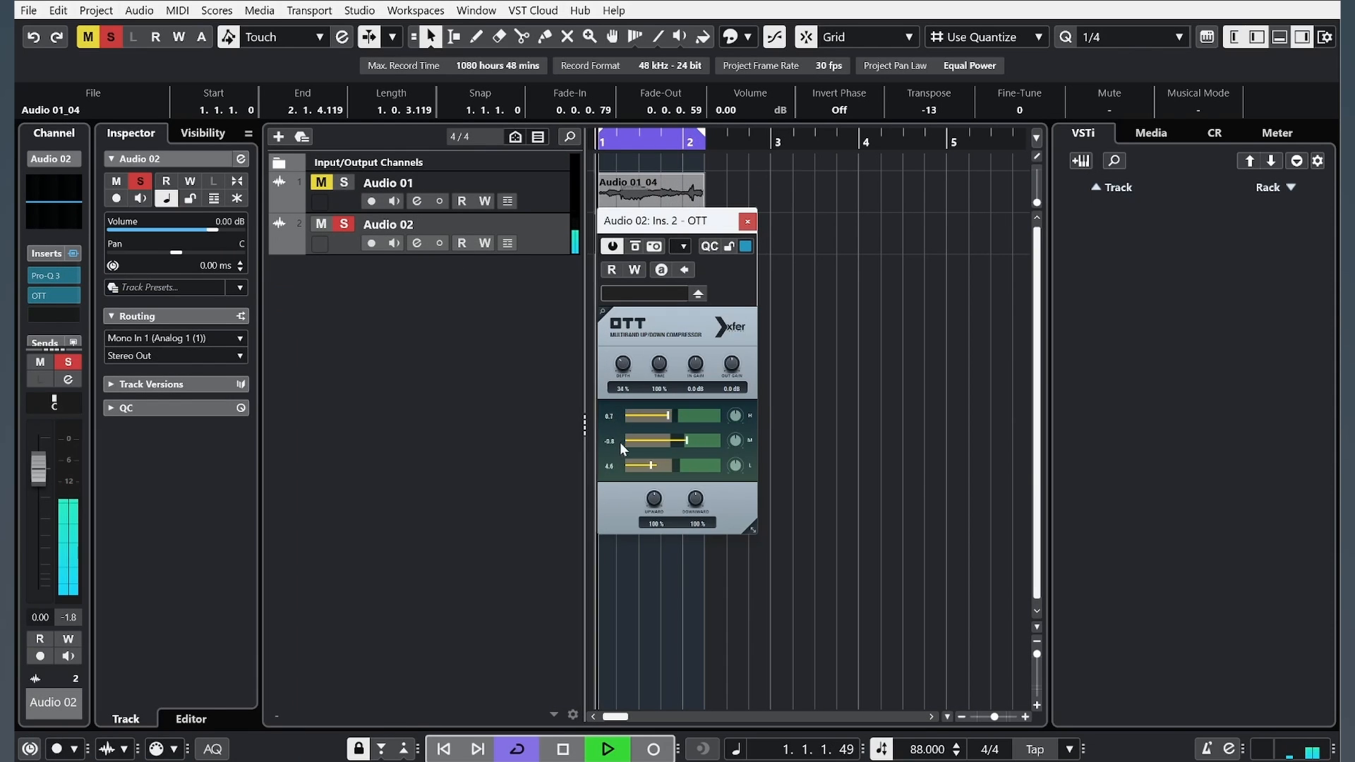
Step: Insert Pro-C 2 after OTT on Audio 02, adjust its threshold to around -20 dB, stop playback, and close both plug-in windows
{"action": "left_click", "coordinate": [70, 315]}
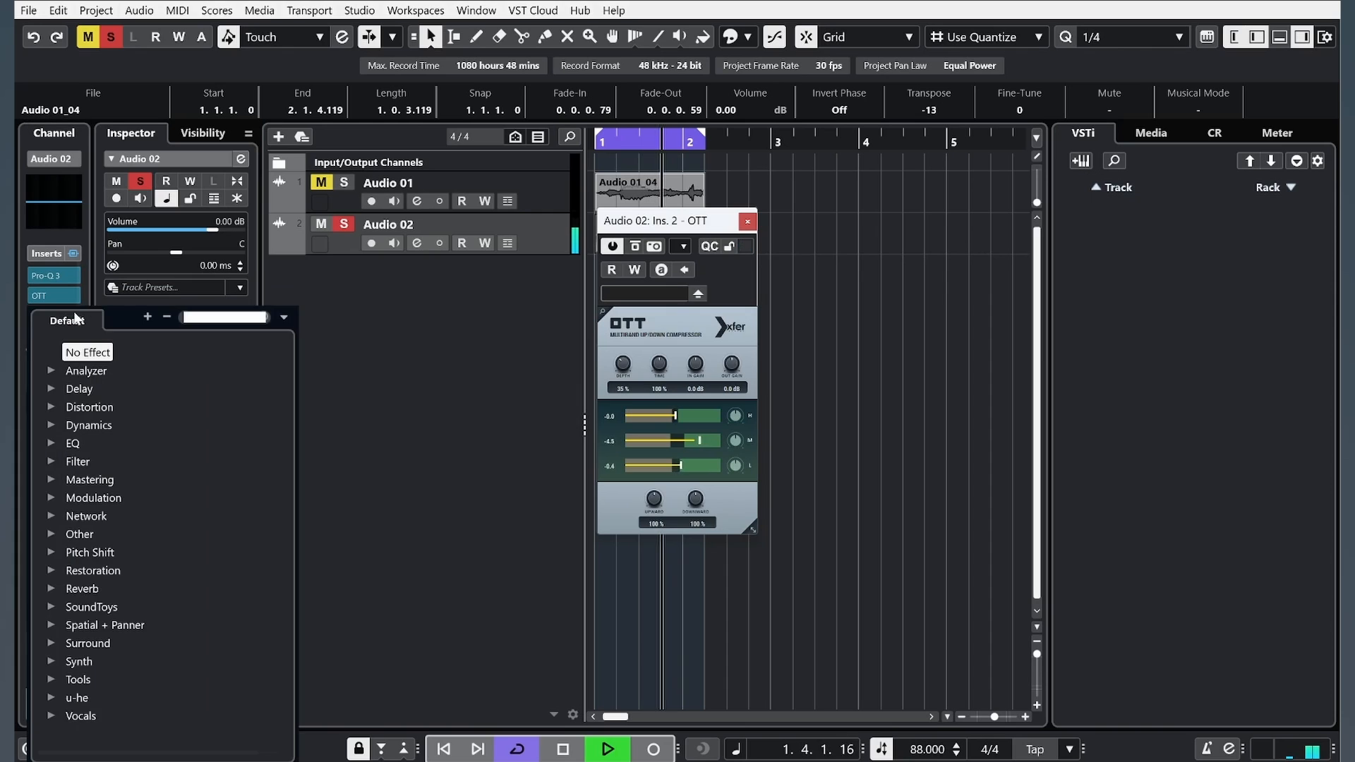
{"action": "left_click", "coordinate": [550, 305]}
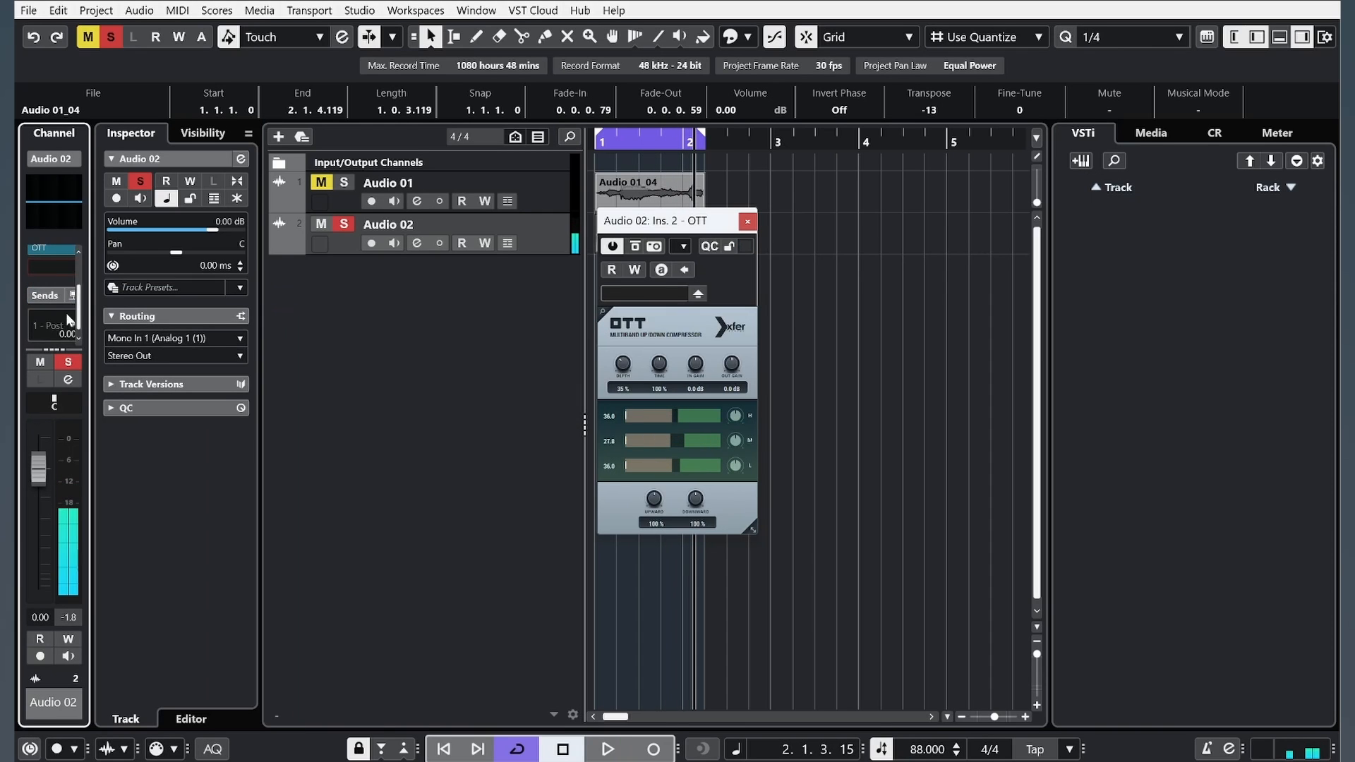
{"action": "left_click", "coordinate": [68, 264]}
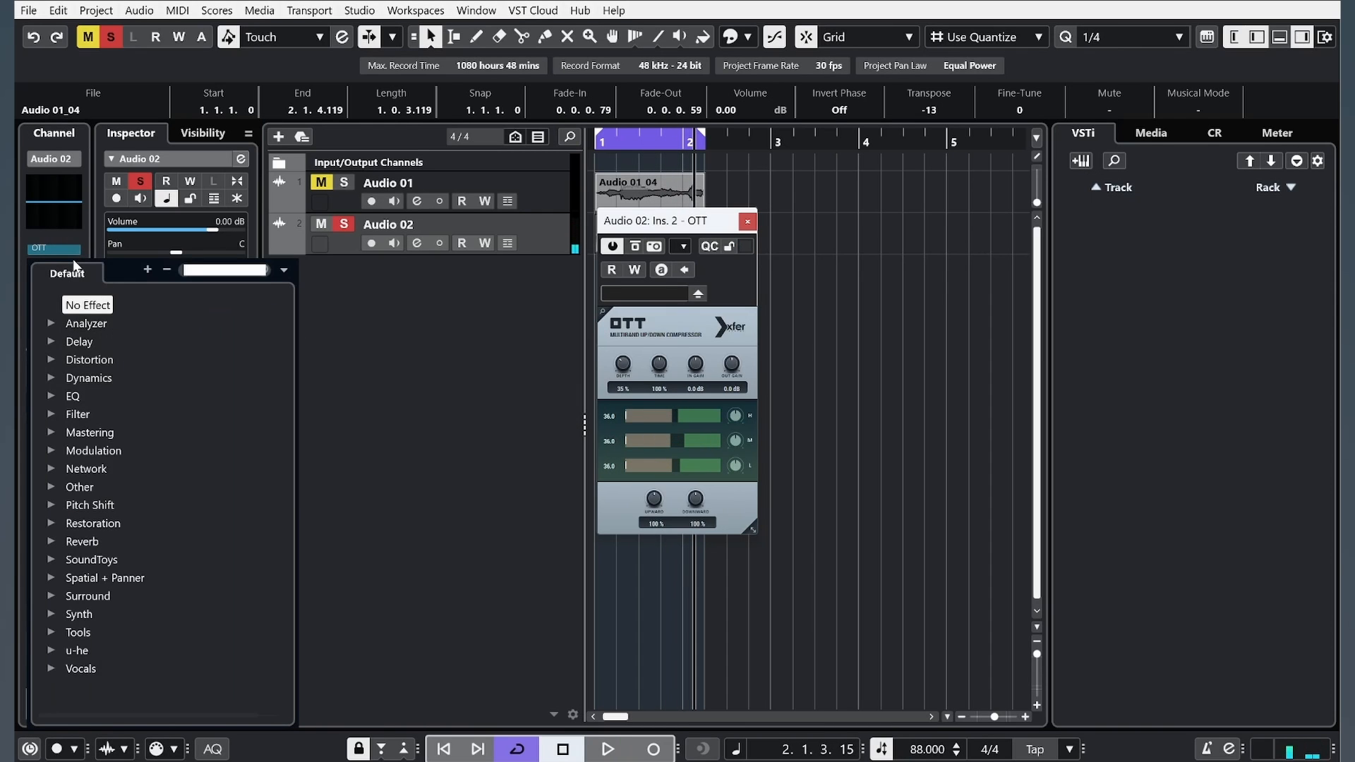
{"action": "type", "text": "pro"}
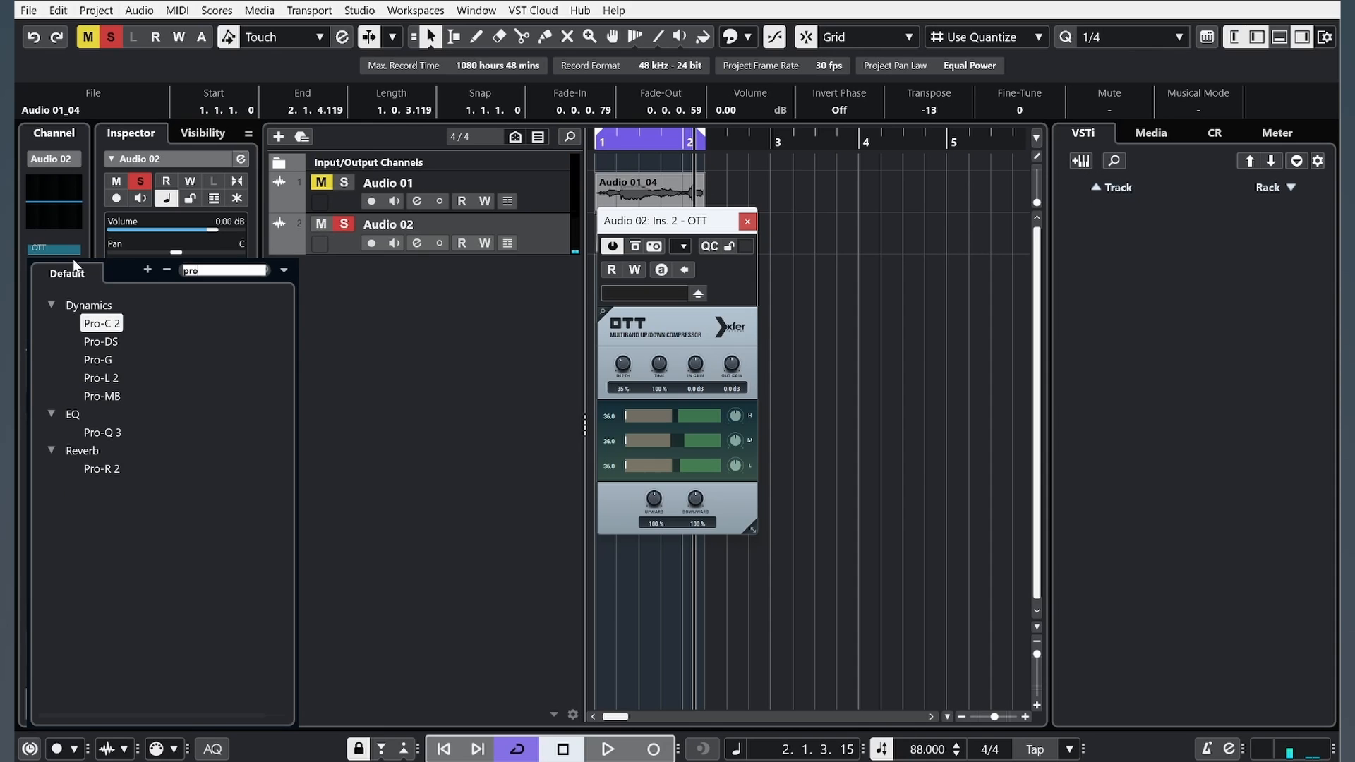
{"action": "left_click", "coordinate": [123, 322]}
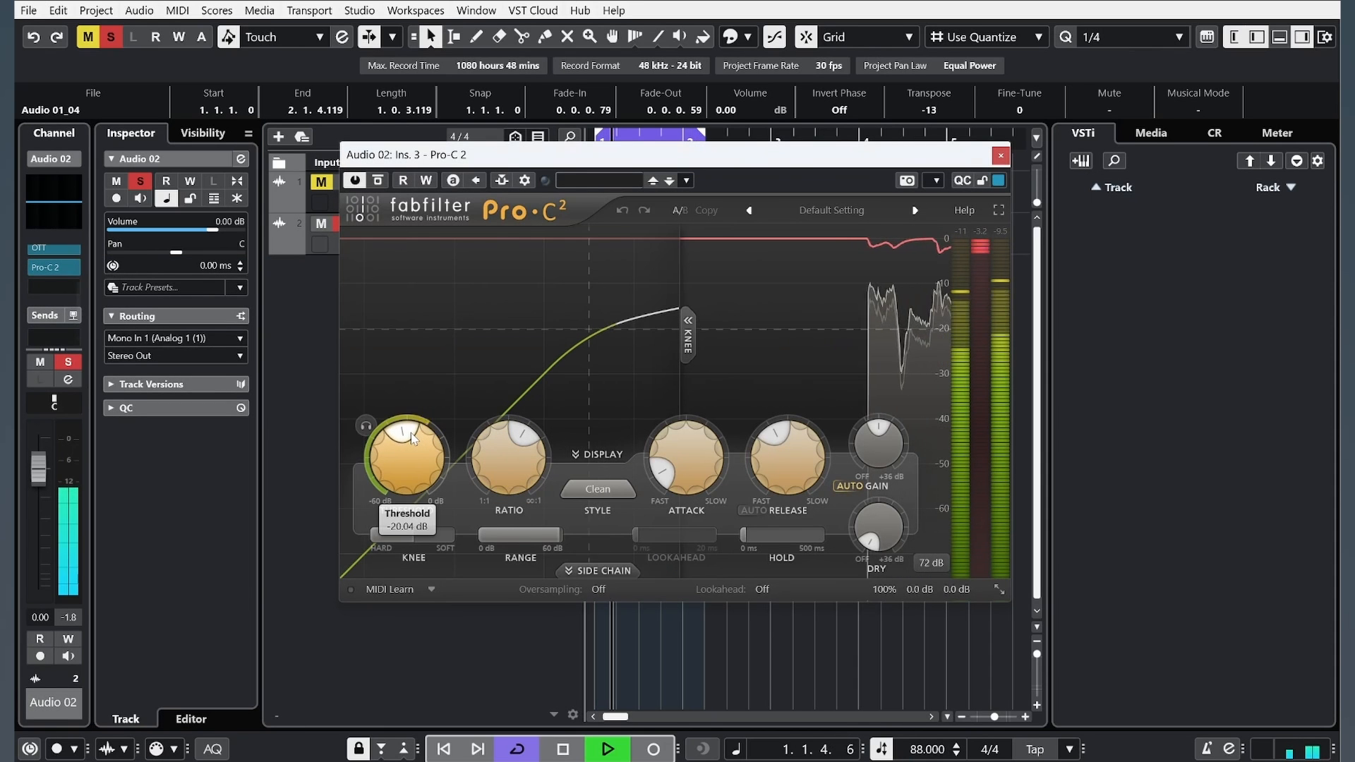
{"action": "left_click_drag", "start_coordinate": [416, 430], "coordinate": [419, 430]}
{"action": "left_click", "coordinate": [1001, 156]}
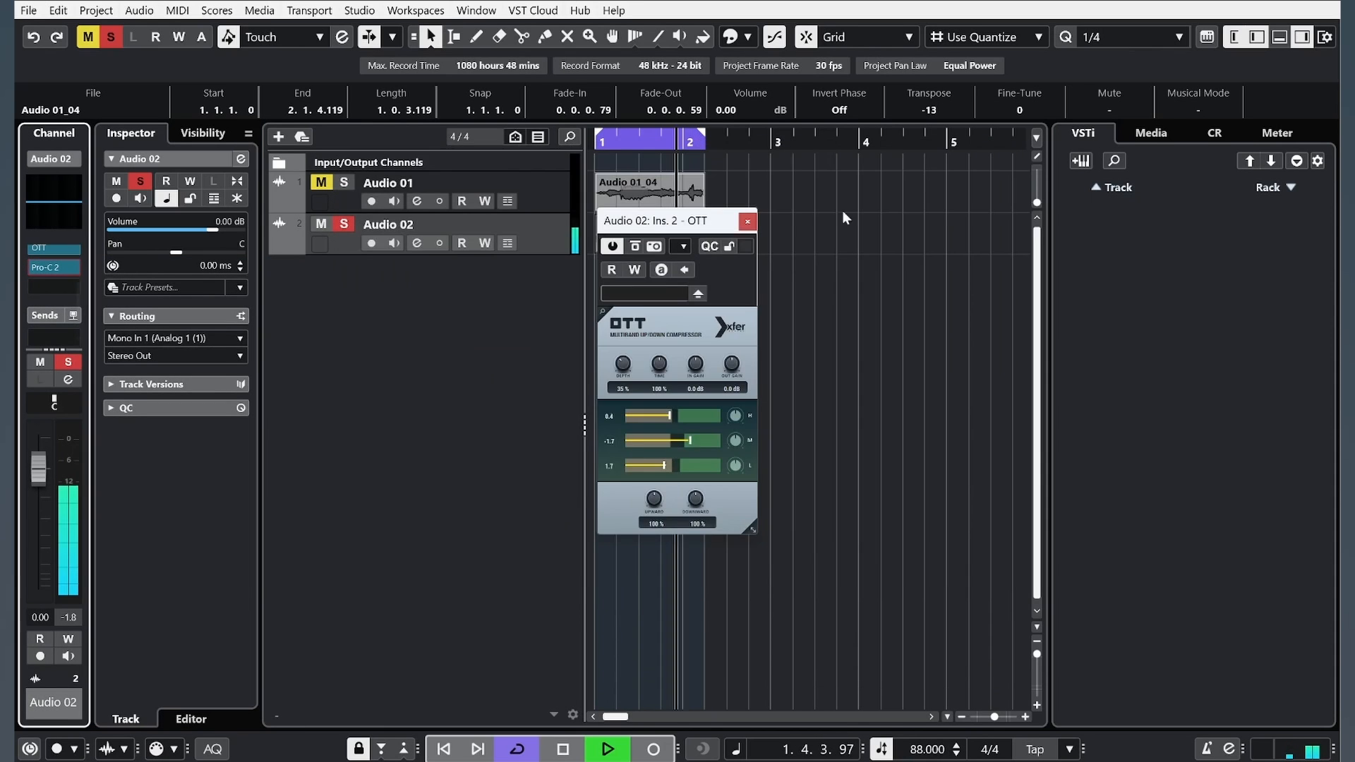
{"action": "key", "text": "space"}
{"action": "left_click", "coordinate": [746, 221]}
Step: Solo Audio 01 and play the cycle to hear the original recording
{"action": "left_click", "coordinate": [344, 182]}
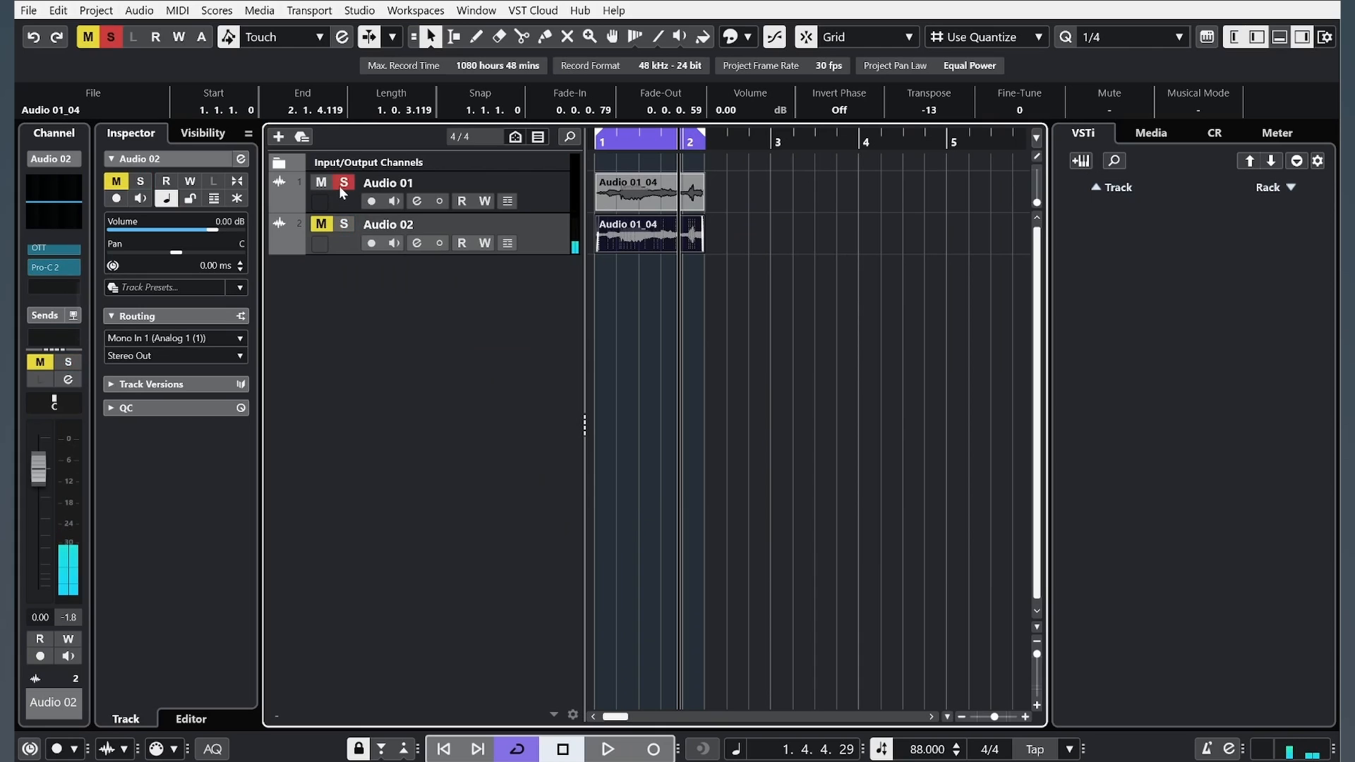
{"action": "left_click_drag", "start_coordinate": [622, 149], "coordinate": [516, 149]}
{"action": "left_click", "coordinate": [550, 192]}
{"action": "key", "text": "space"}
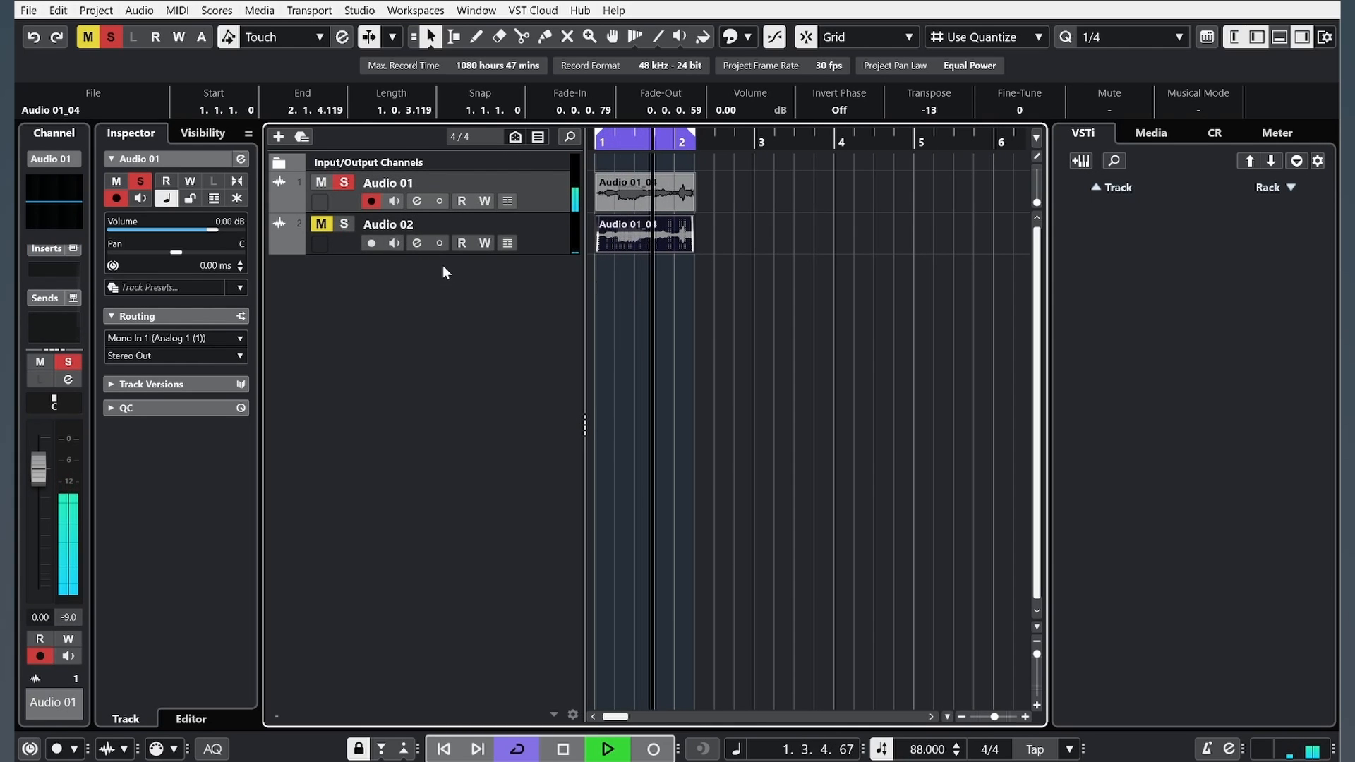
Step: Mute Audio 01, clear its solo, and play the processed Audio 02 copy for comparison
{"action": "key", "text": "space"}
{"action": "left_click", "coordinate": [322, 183]}
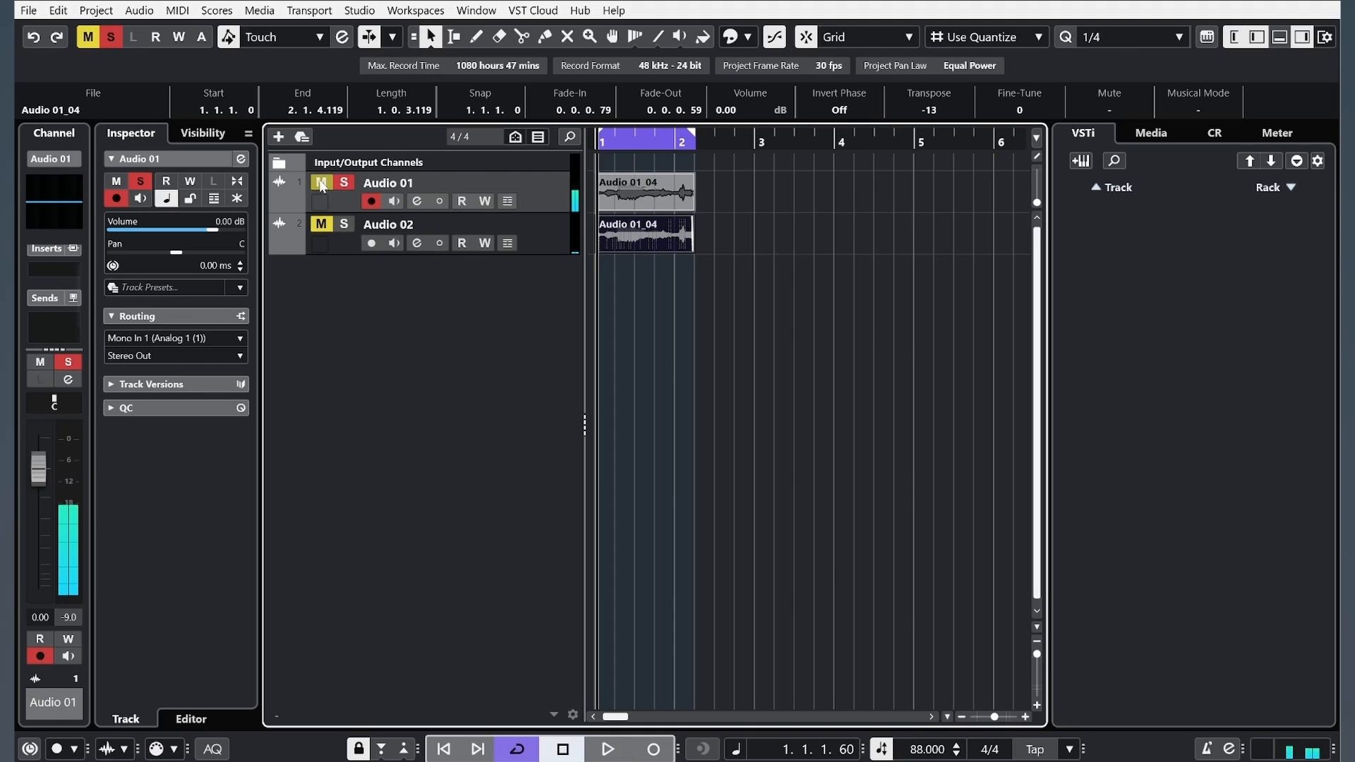
{"action": "key", "text": "space"}
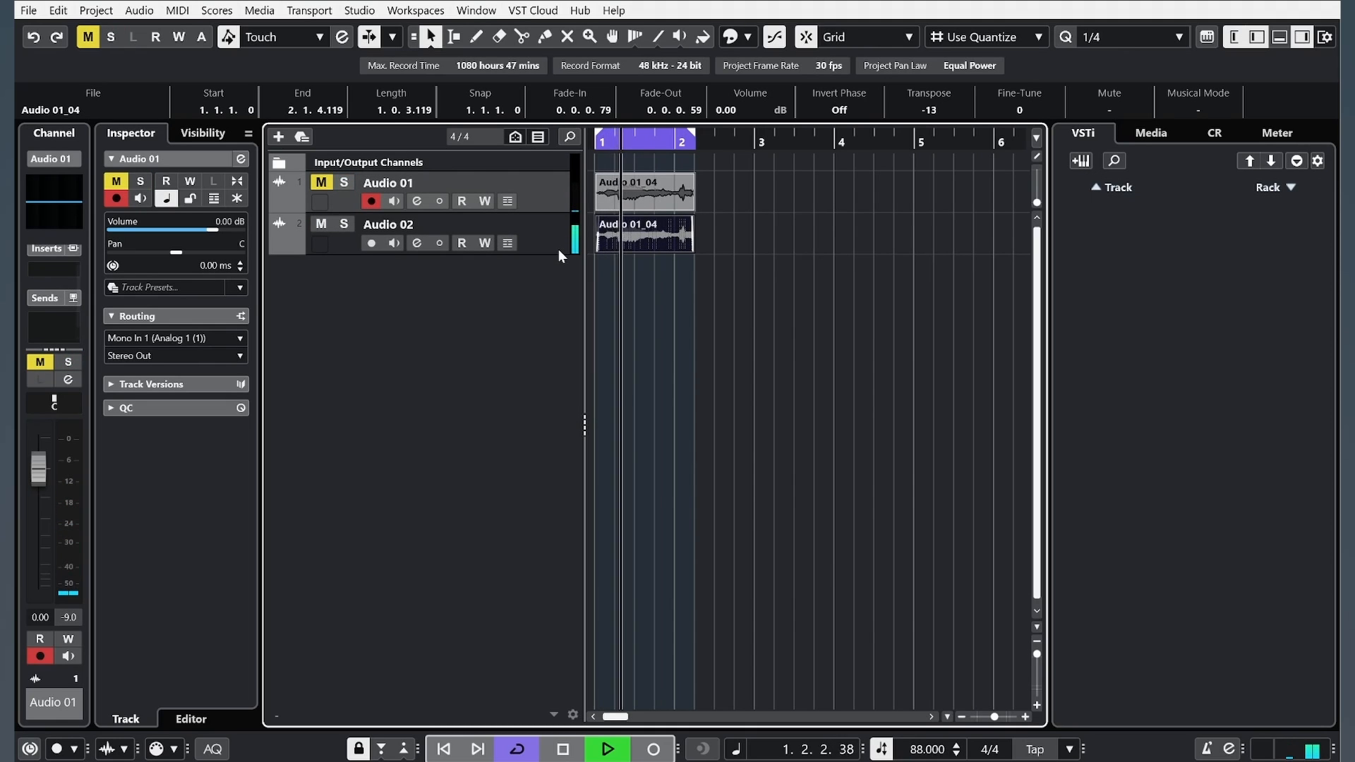
{"action": "key", "text": "space"}
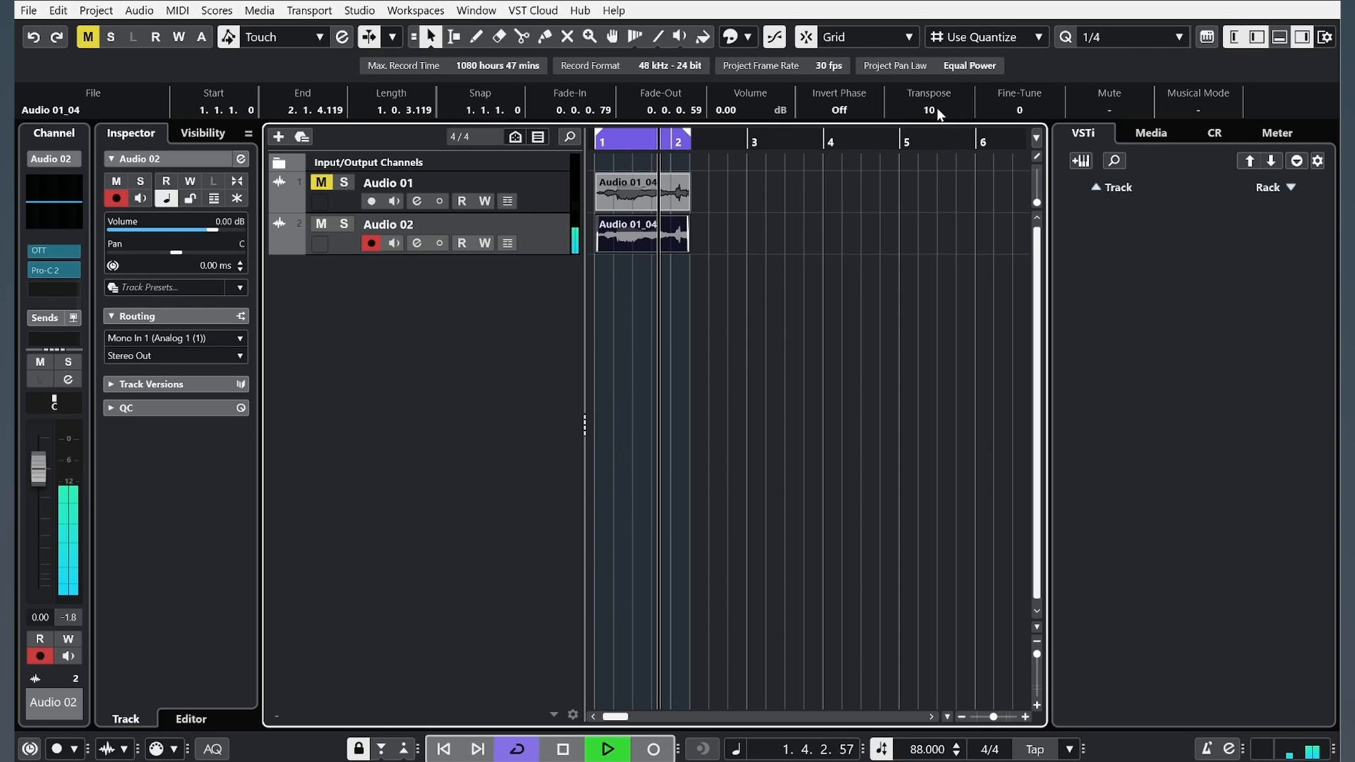
Step: Audition the Audio 02 event with Transpose values of 14, -13 and -19 during cycle playback, ending with playback stopped
{"action": "scroll", "coordinate": [937, 110], "scroll_direction": "up", "scroll_amount": 1}
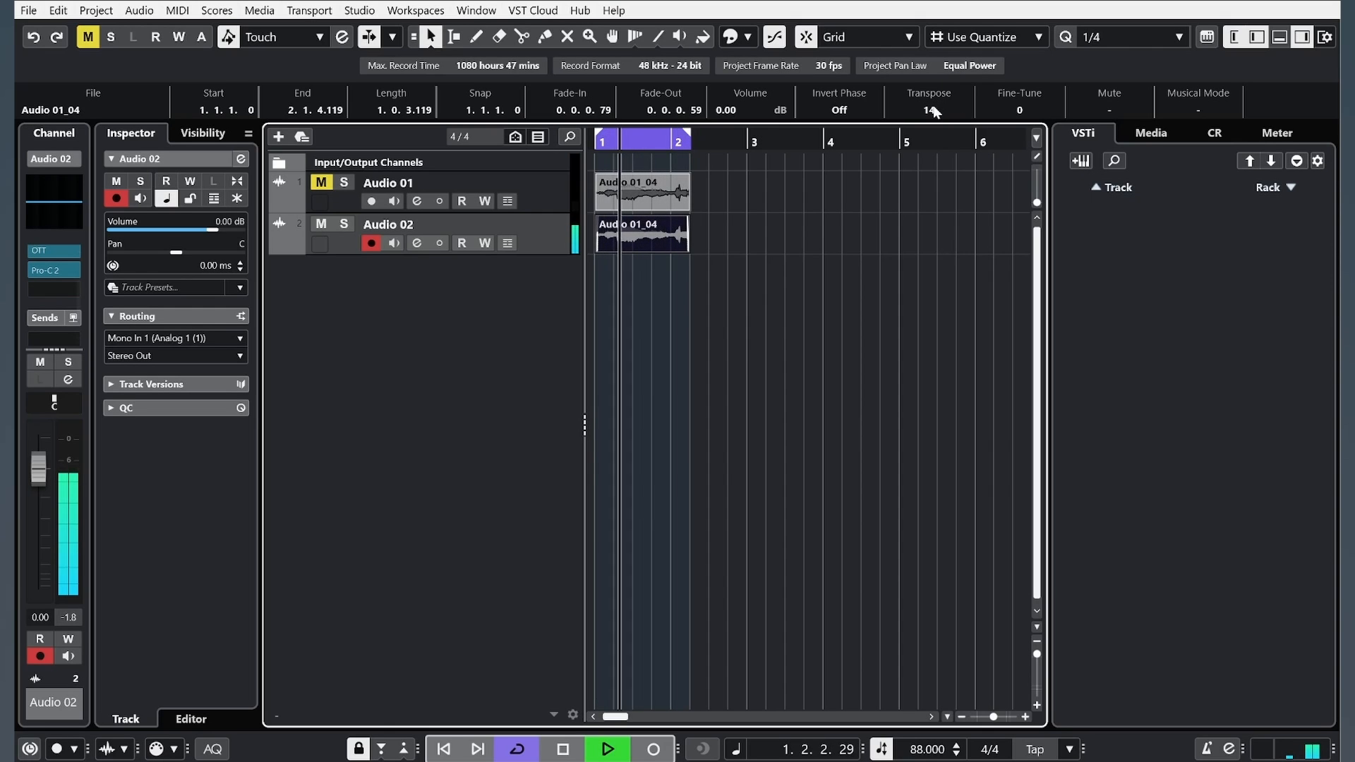
{"action": "scroll", "coordinate": [934, 110], "scroll_direction": "down", "scroll_amount": 1}
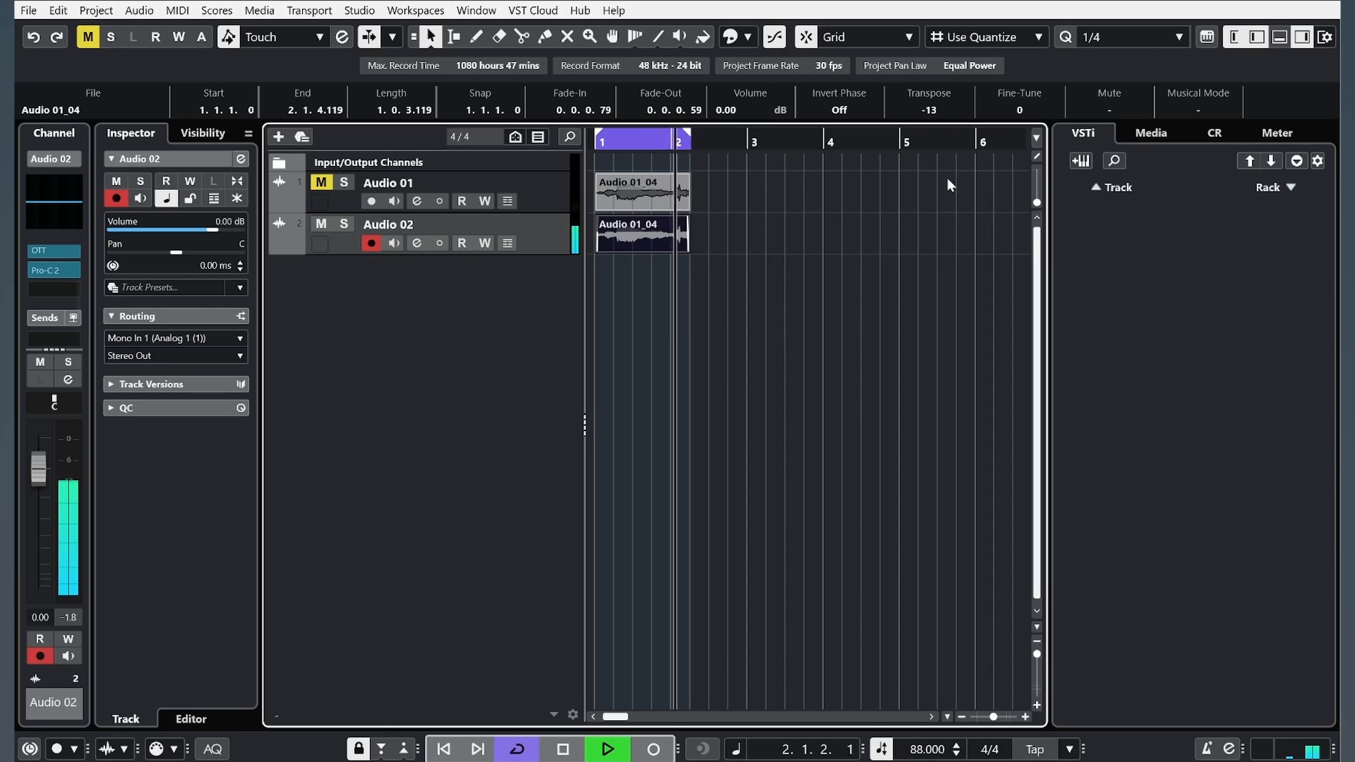
{"action": "scroll", "coordinate": [936, 113], "scroll_direction": "down", "scroll_amount": 4}
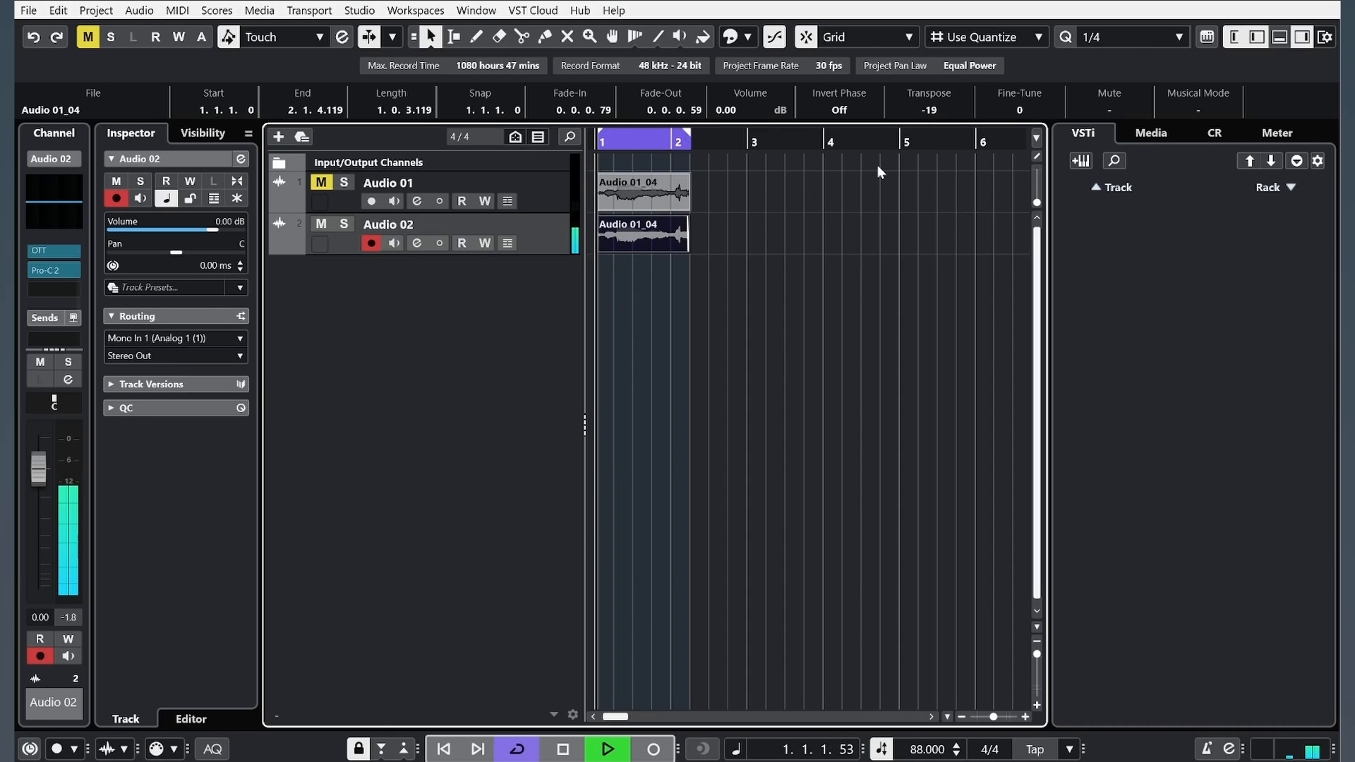
{"action": "key", "text": "space"}
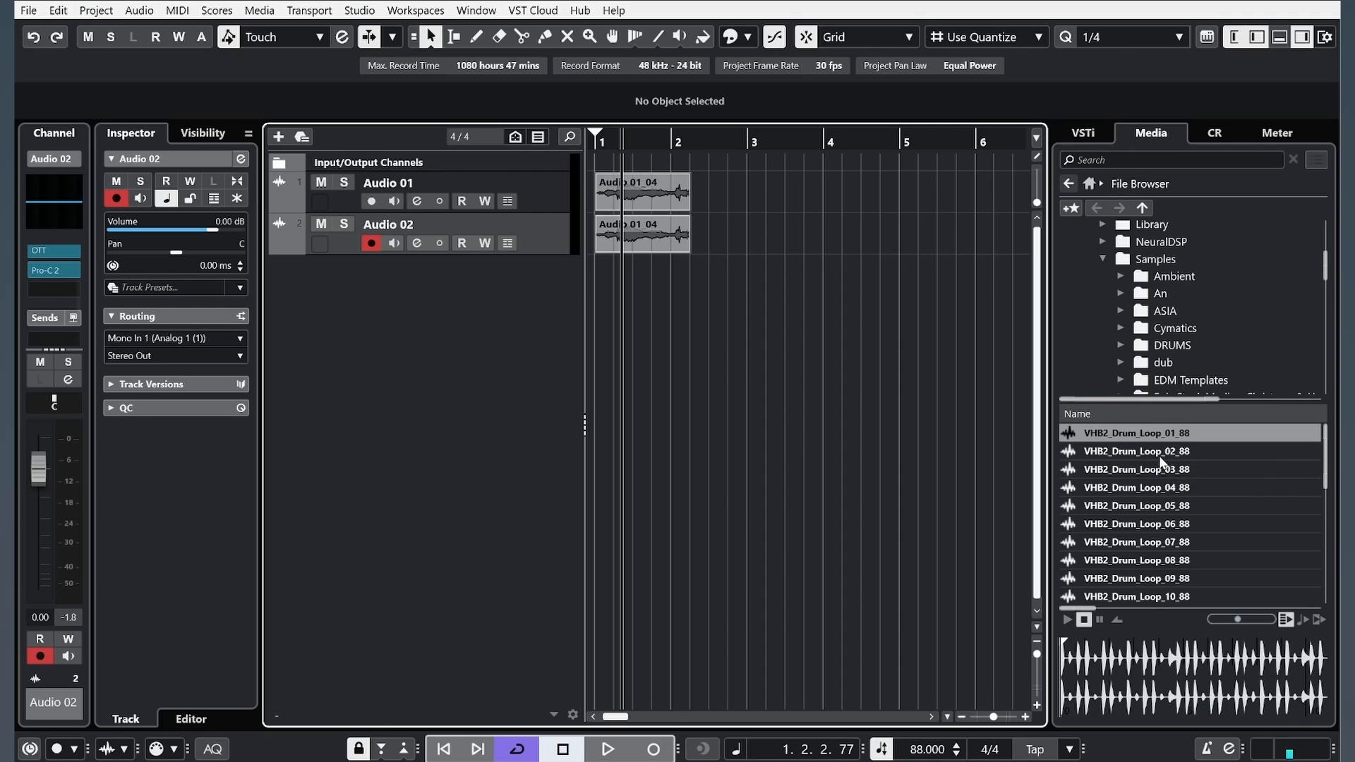
Step: Place VHB2_Drum_Loop_01_88 at bar 3 on its own track and add one mono audio track below it
{"action": "left_click_drag", "start_coordinate": [1152, 450], "coordinate": [746, 274]}
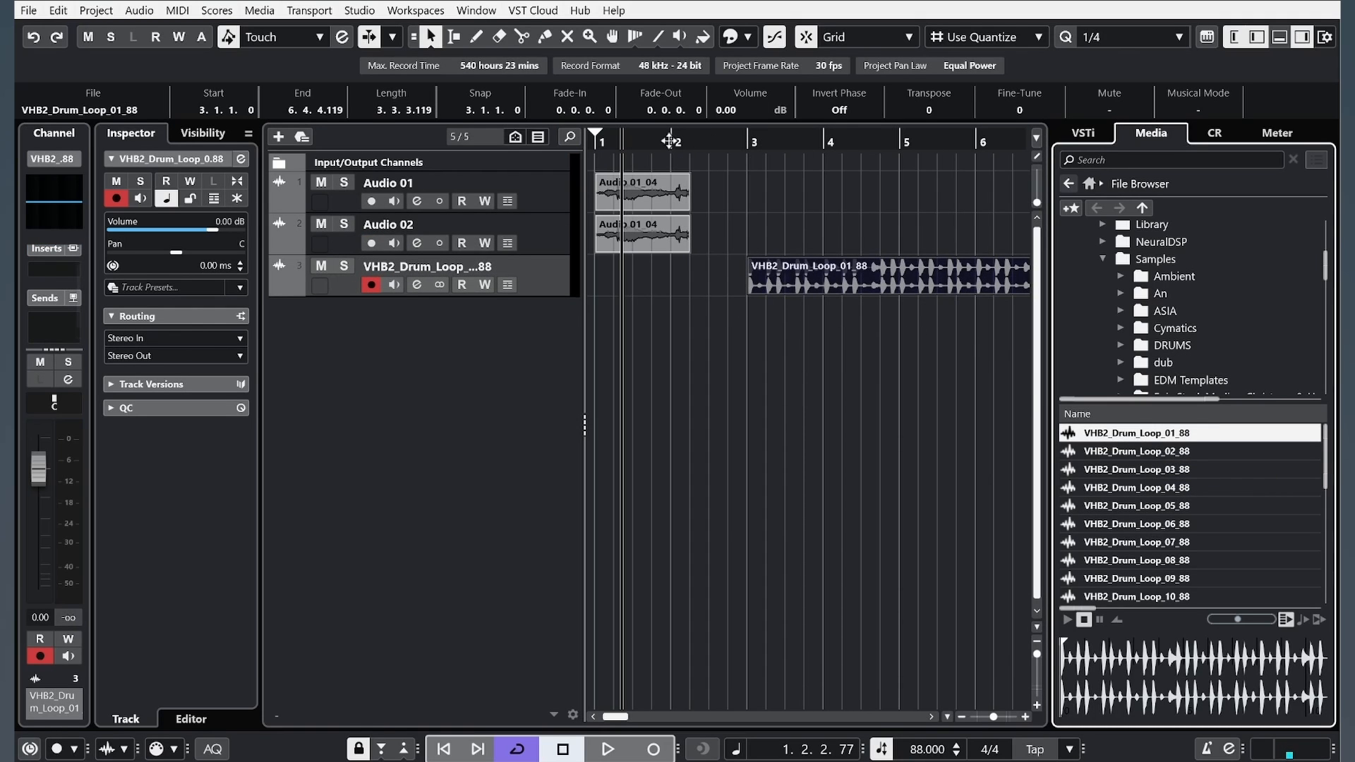
{"action": "left_click_drag", "start_coordinate": [669, 142], "coordinate": [656, 153]}
{"action": "right_click", "coordinate": [365, 360]}
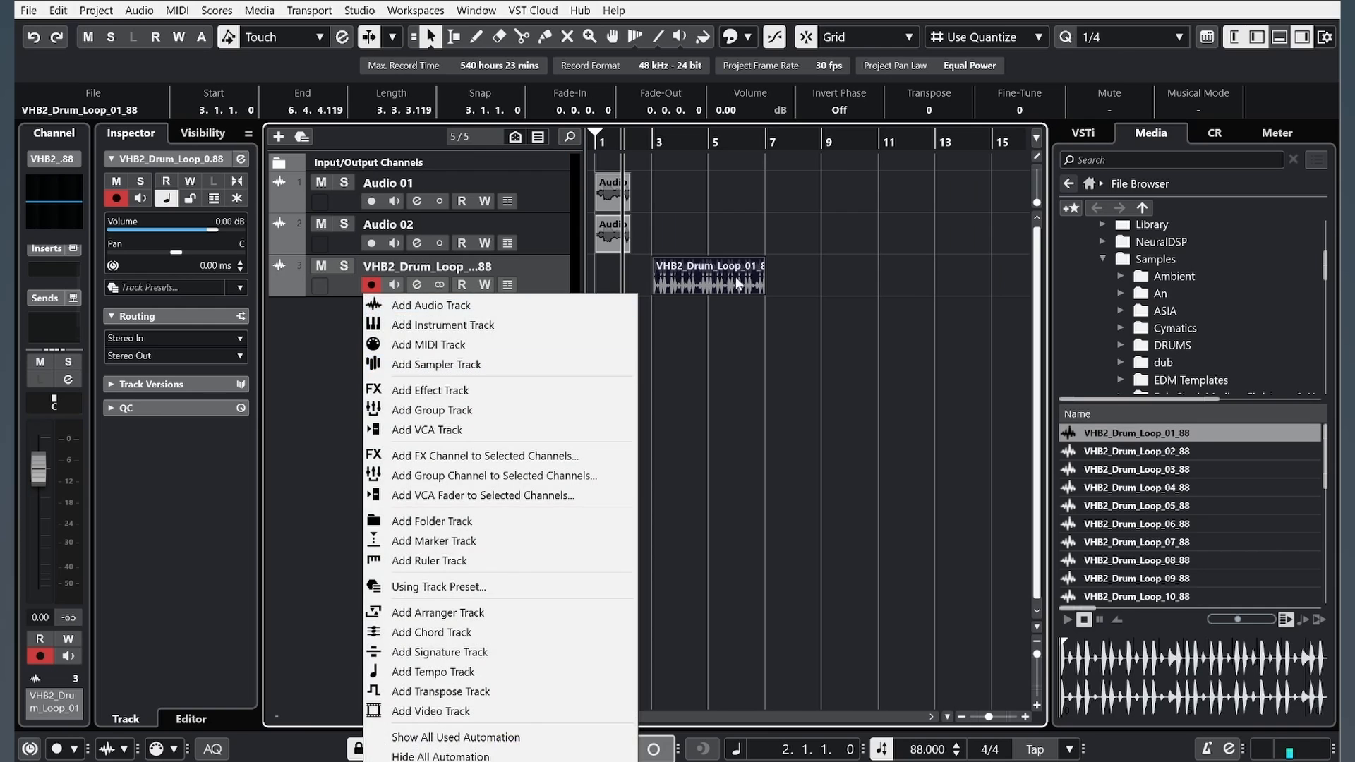
{"action": "left_click", "coordinate": [396, 303]}
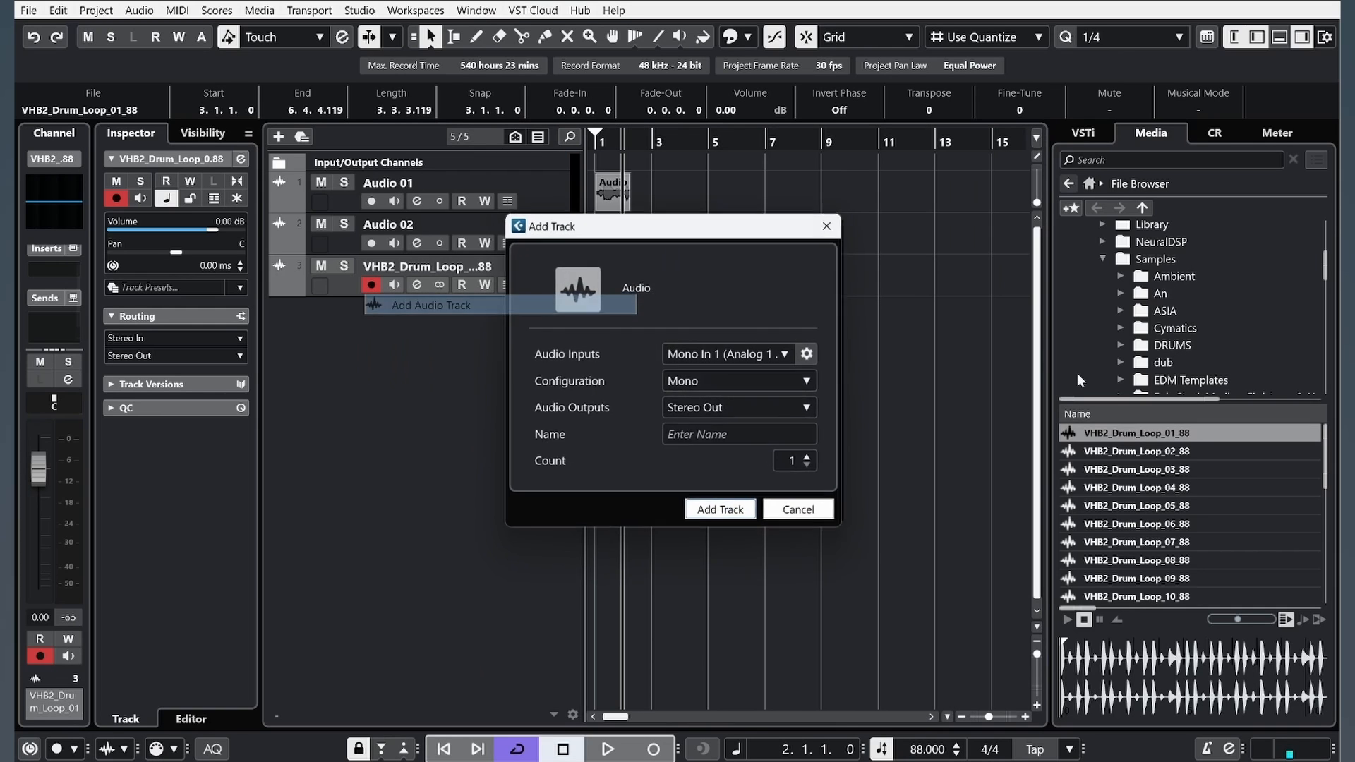
{"action": "left_click", "coordinate": [709, 515]}
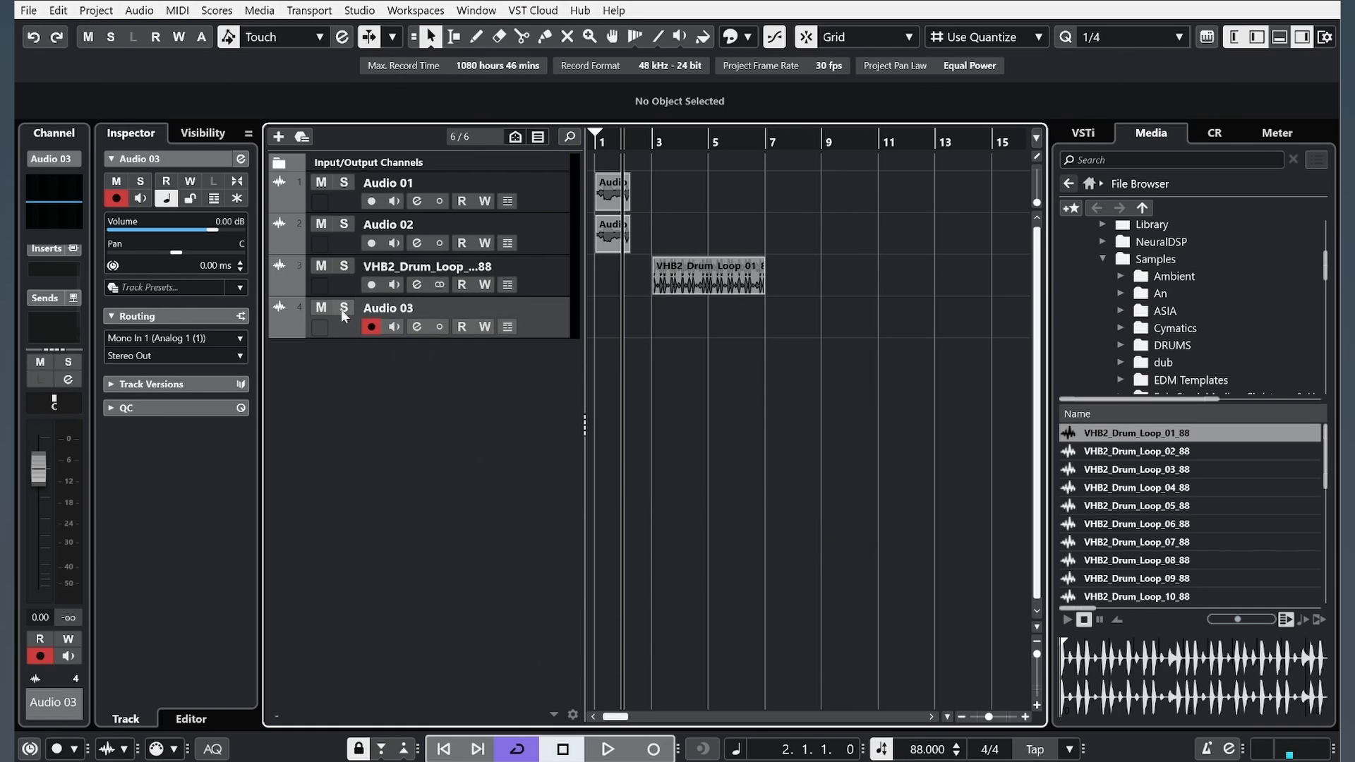
Step: Record a take on the new mono track, solo it with the drum loop, and play both, trimming and fading the take's end
{"action": "left_click", "coordinate": [341, 309]}
{"action": "key", "text": "KP_Multiply"}
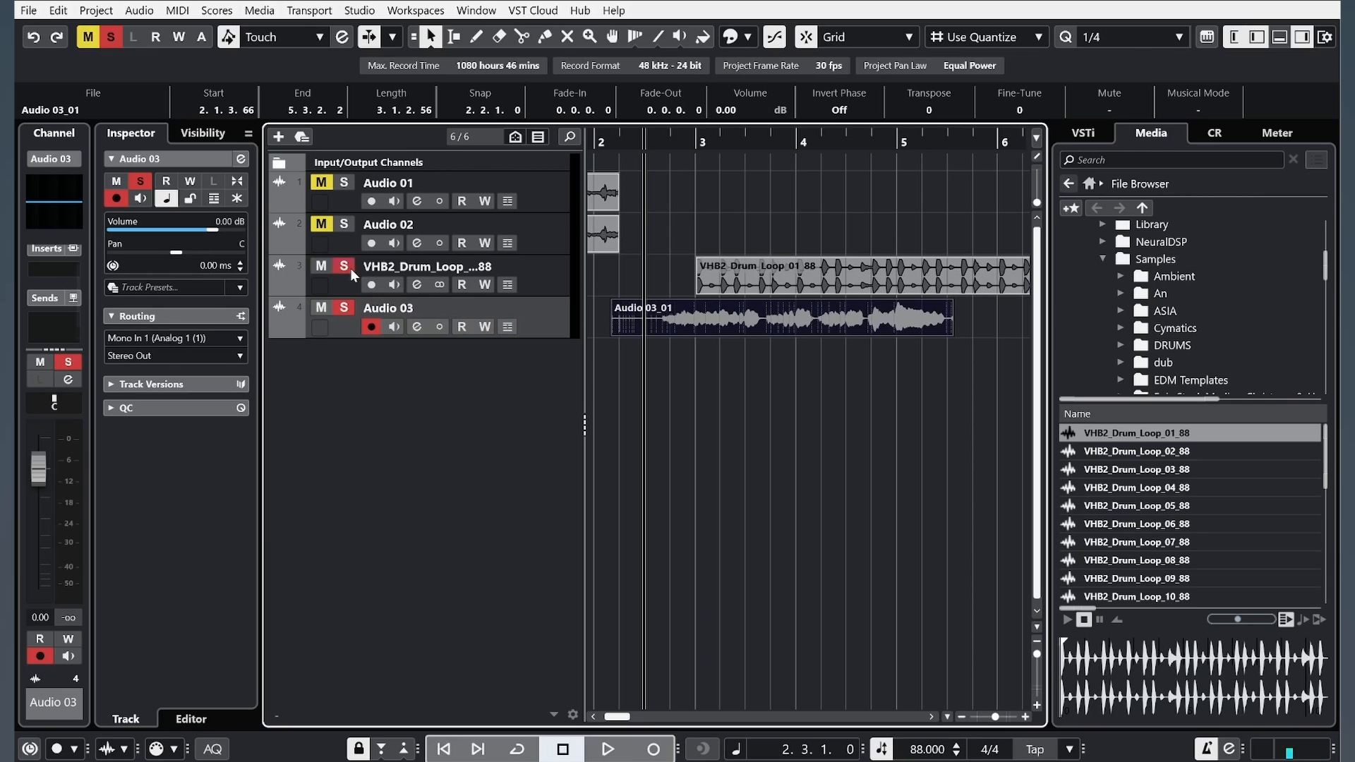
{"action": "key", "text": "space"}
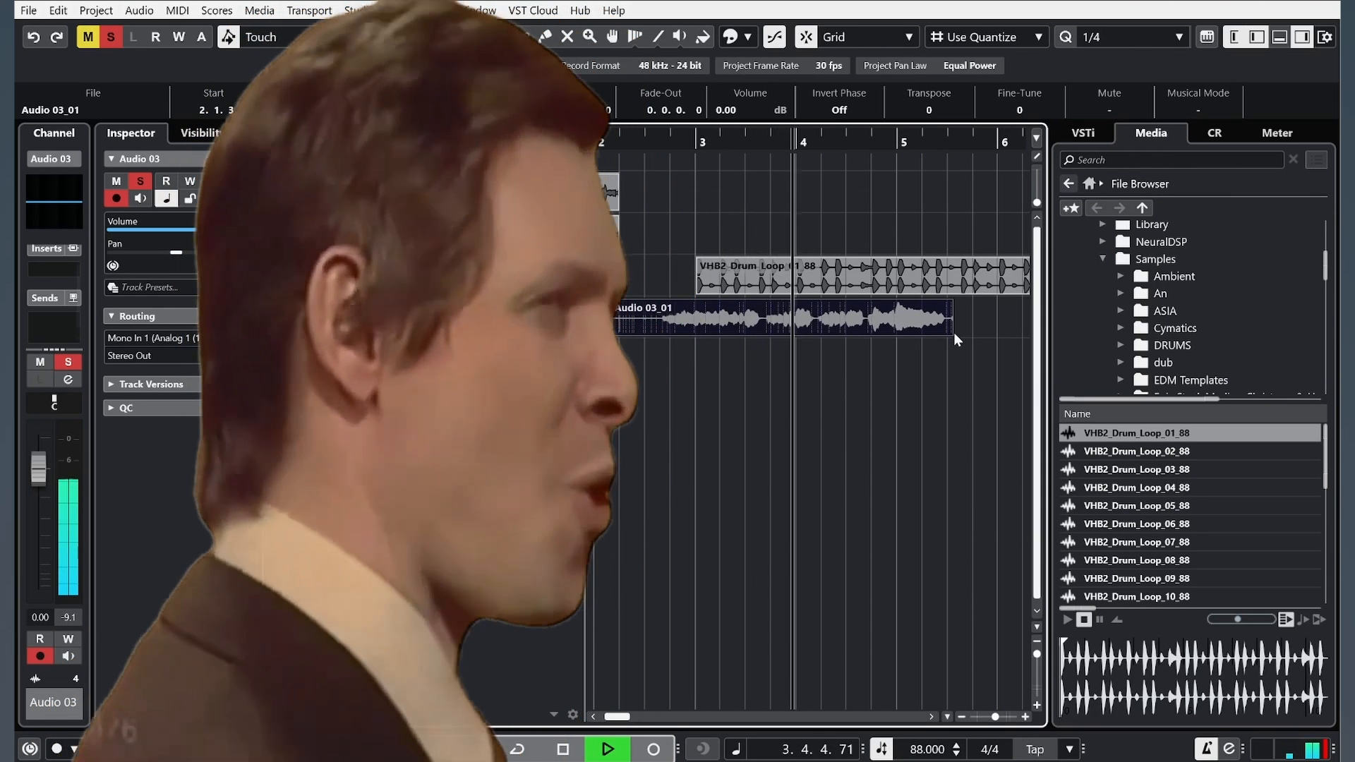
{"action": "key", "text": "space"}
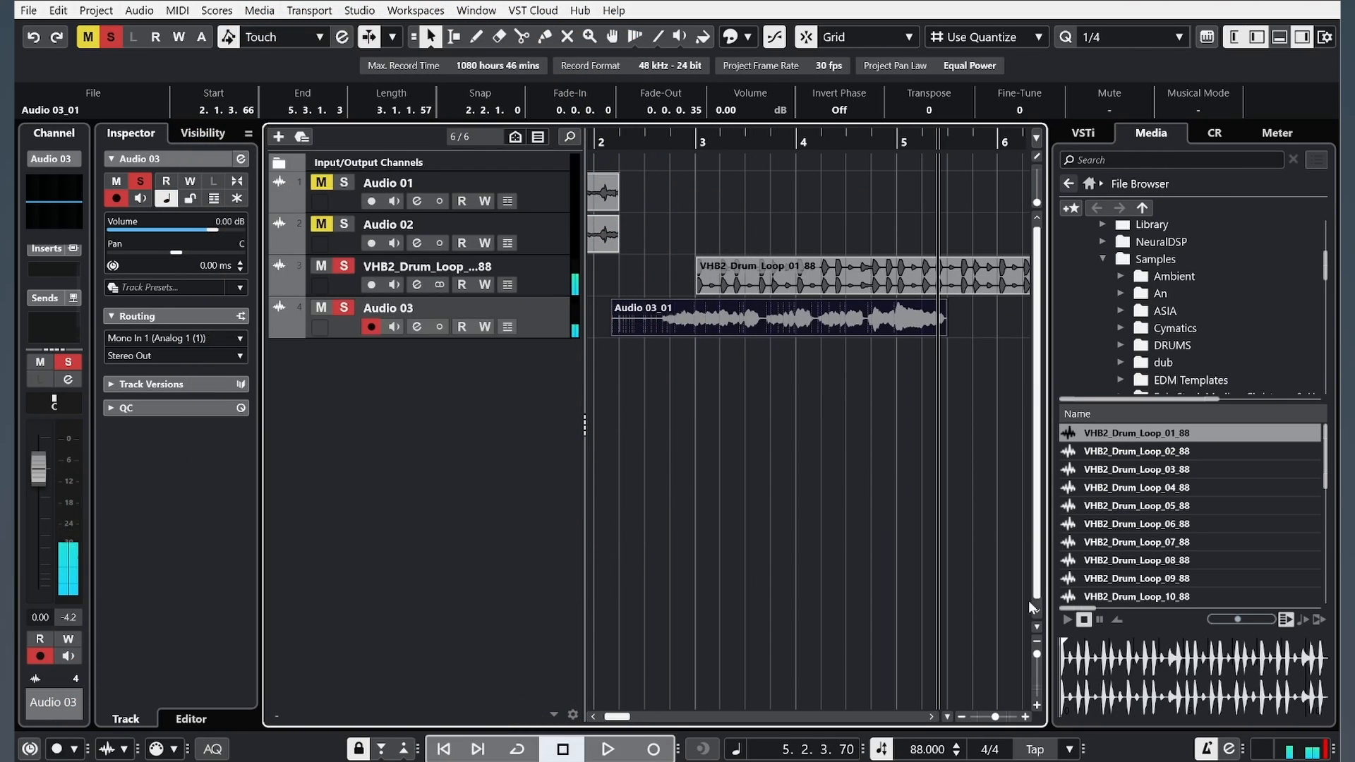
Step: Show the Stereo Out channel, load Pro-L 2 in its first insert slot, and place the project cursor at 2.4.1.0
{"action": "left_click", "coordinate": [278, 163]}
{"action": "left_click", "coordinate": [346, 204]}
{"action": "left_click", "coordinate": [73, 276]}
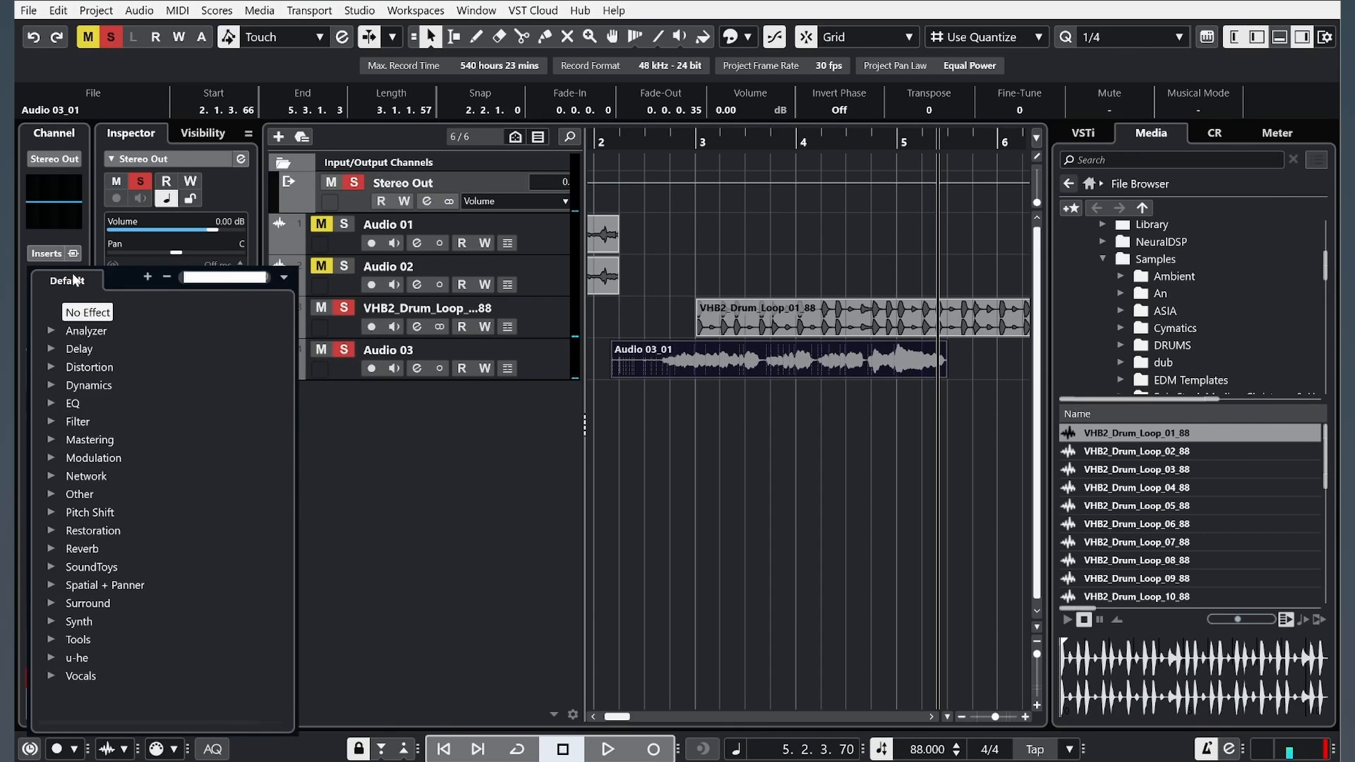
{"action": "type", "text": "prol"}
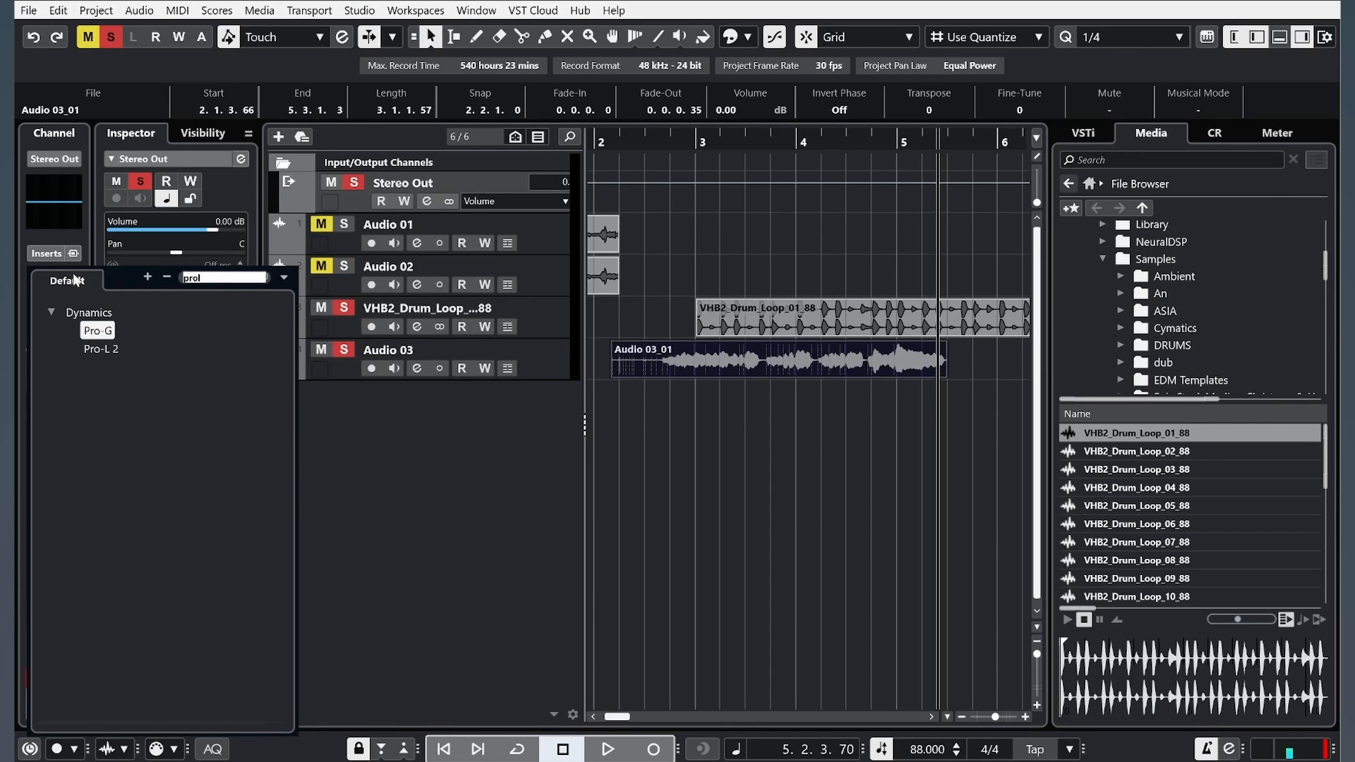
{"action": "left_click", "coordinate": [101, 348]}
{"action": "left_click", "coordinate": [655, 146]}
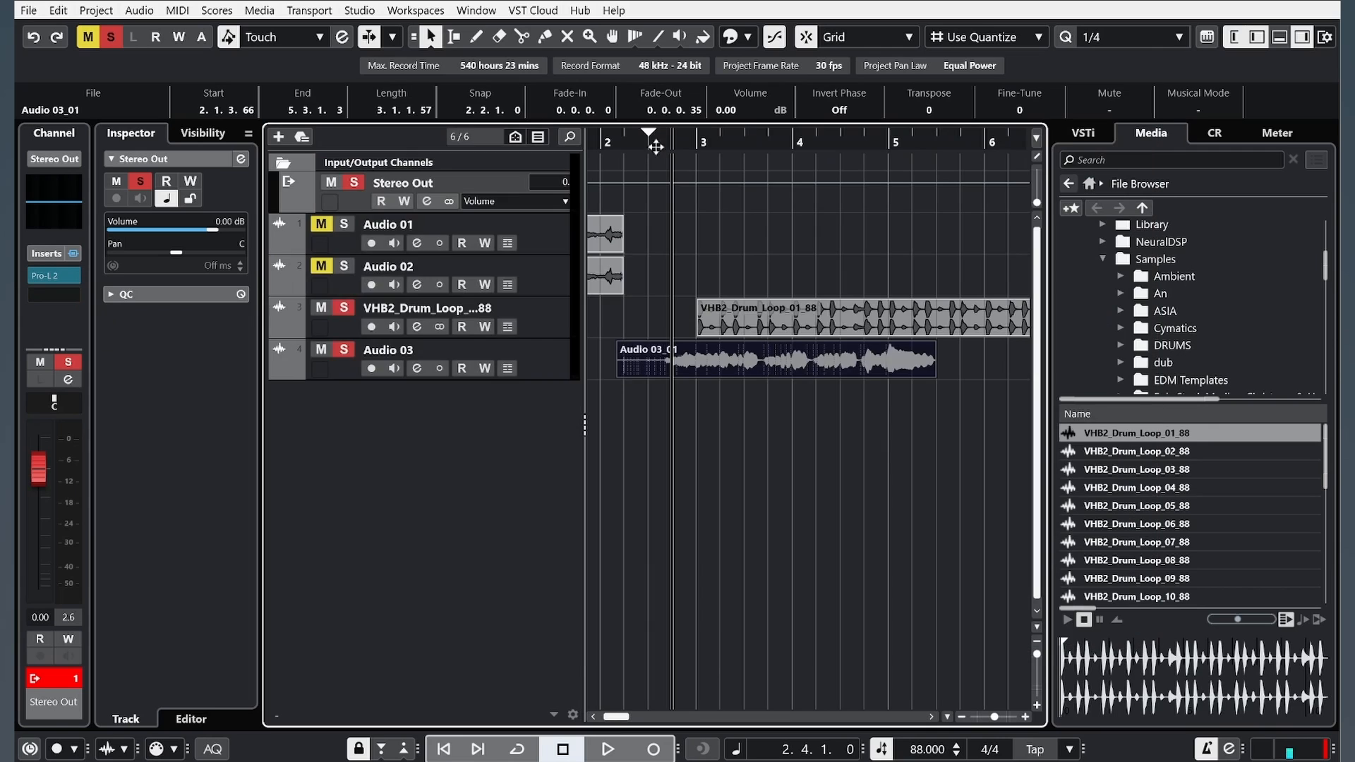
Step: Trim the start of the Audio 03 take to 2.3.1.0, select its track and place the project cursor near the take's start
{"action": "left_click_drag", "start_coordinate": [617, 375], "coordinate": [651, 374]}
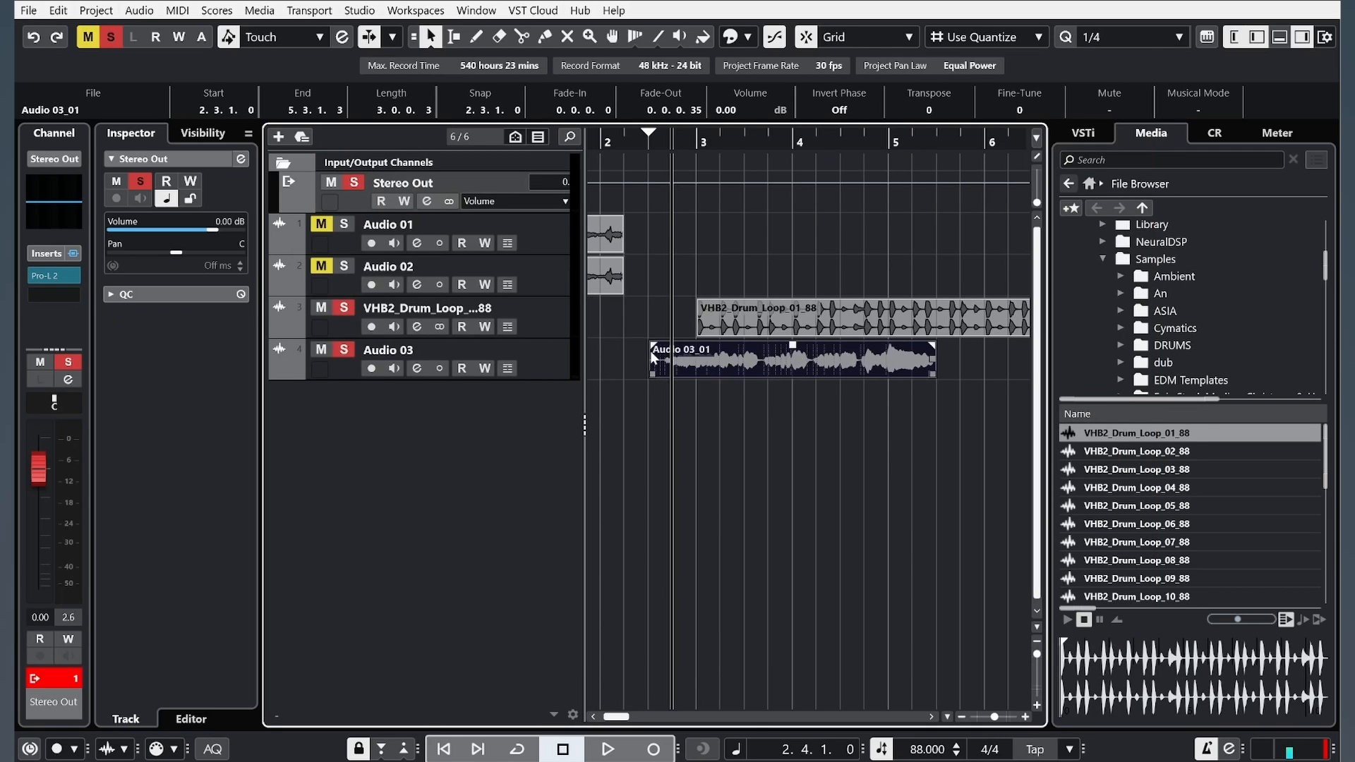
{"action": "left_click", "coordinate": [560, 358]}
{"action": "left_click", "coordinate": [651, 144]}
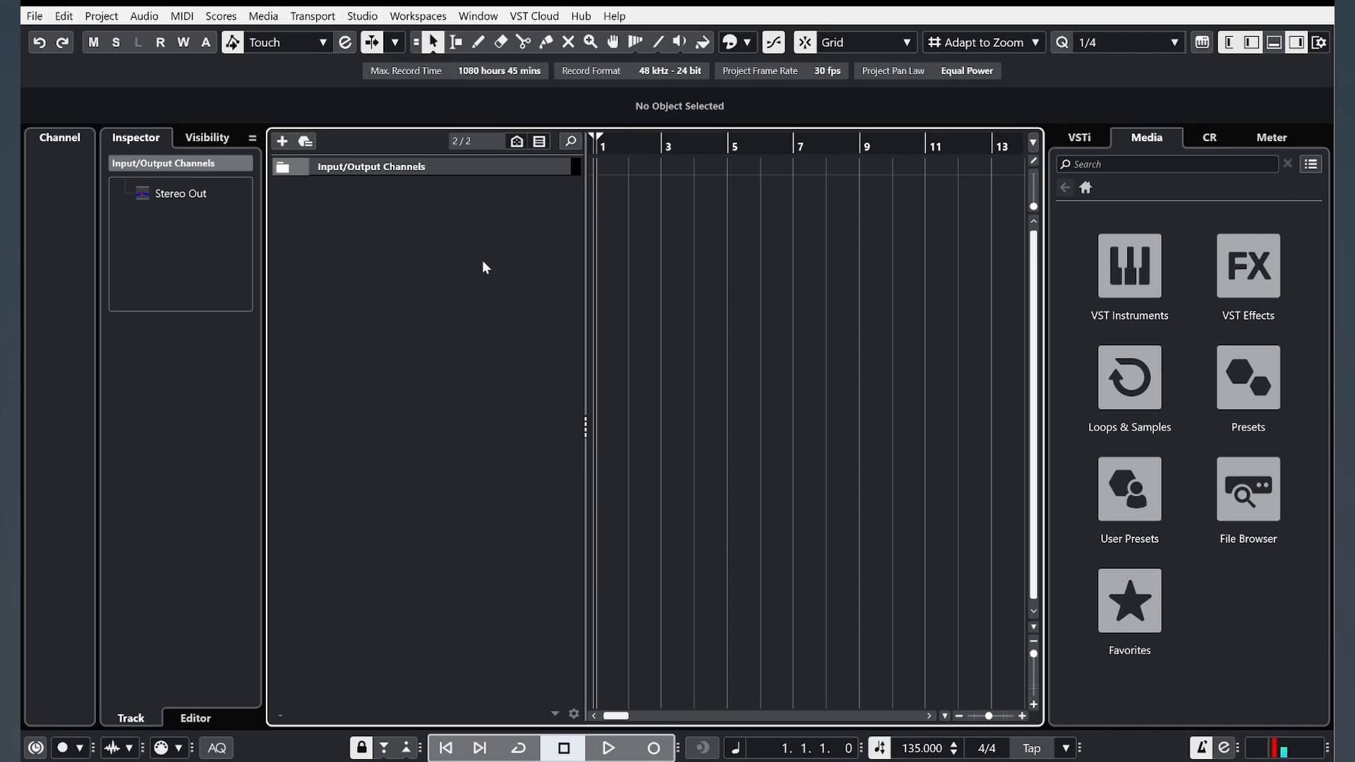
Step: Add one mono audio track to the empty project, using Mono In 1 (Analog 1) as input and Stereo Out as output
{"action": "right_click", "coordinate": [456, 257]}
{"action": "left_click", "coordinate": [541, 271]}
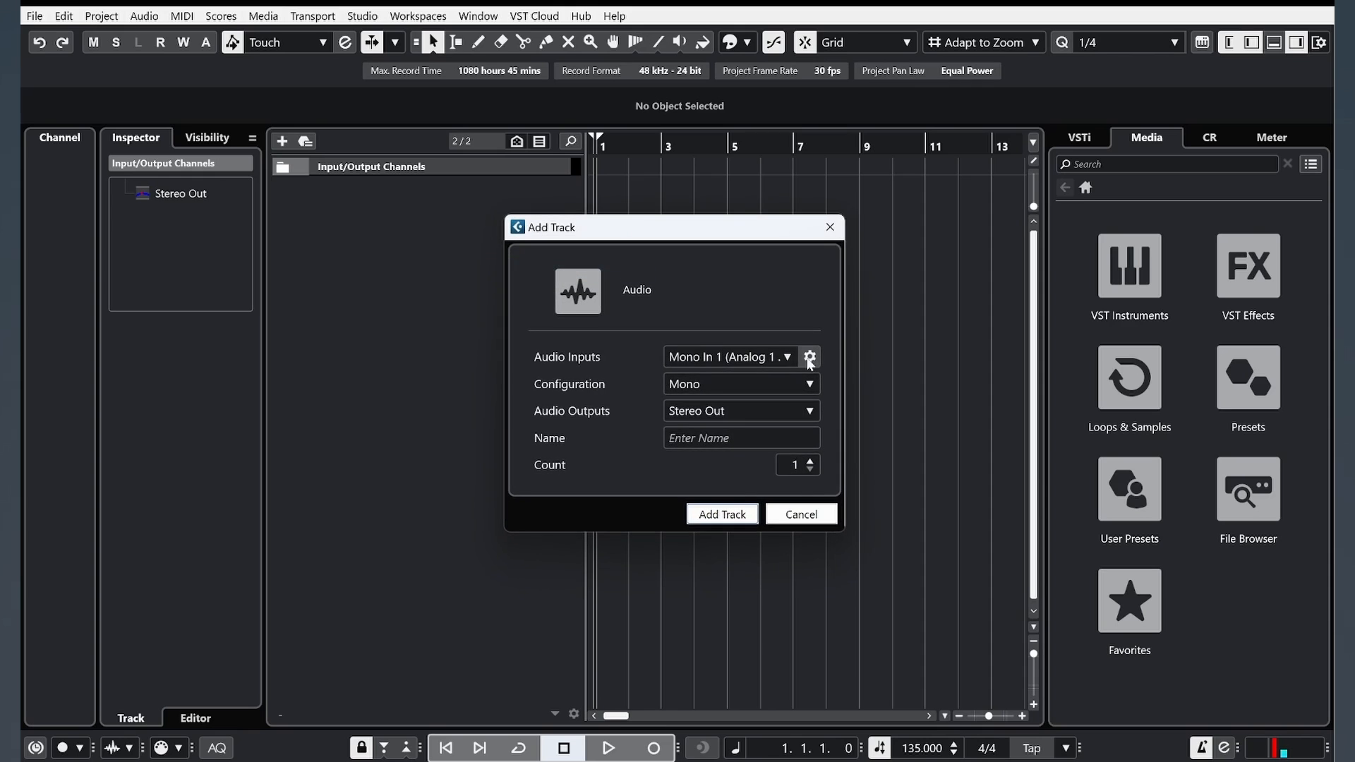
{"action": "left_click", "coordinate": [721, 357]}
{"action": "left_click", "coordinate": [773, 457]}
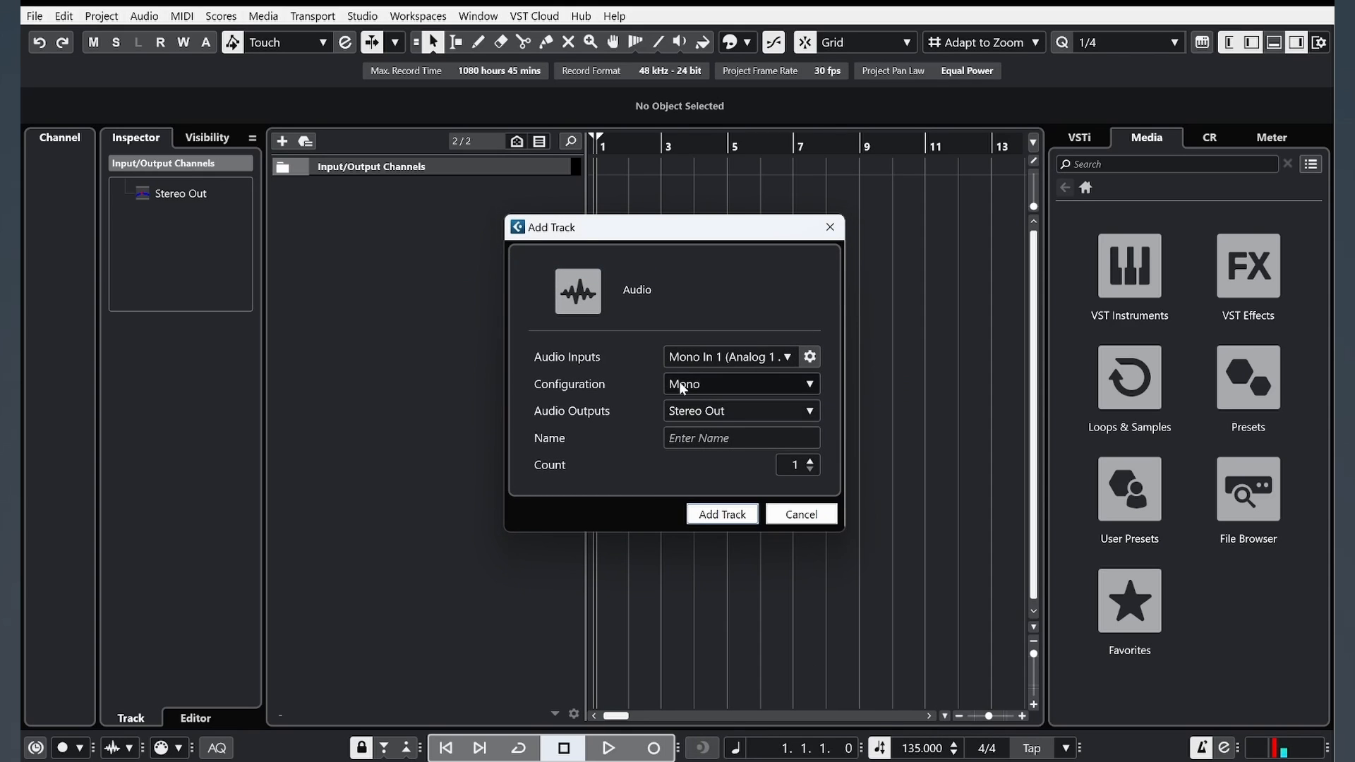
{"action": "left_click", "coordinate": [712, 515]}
Step: Duplicate the Audio 01 track twice to get three mono audio tracks
{"action": "right_click", "coordinate": [547, 204]}
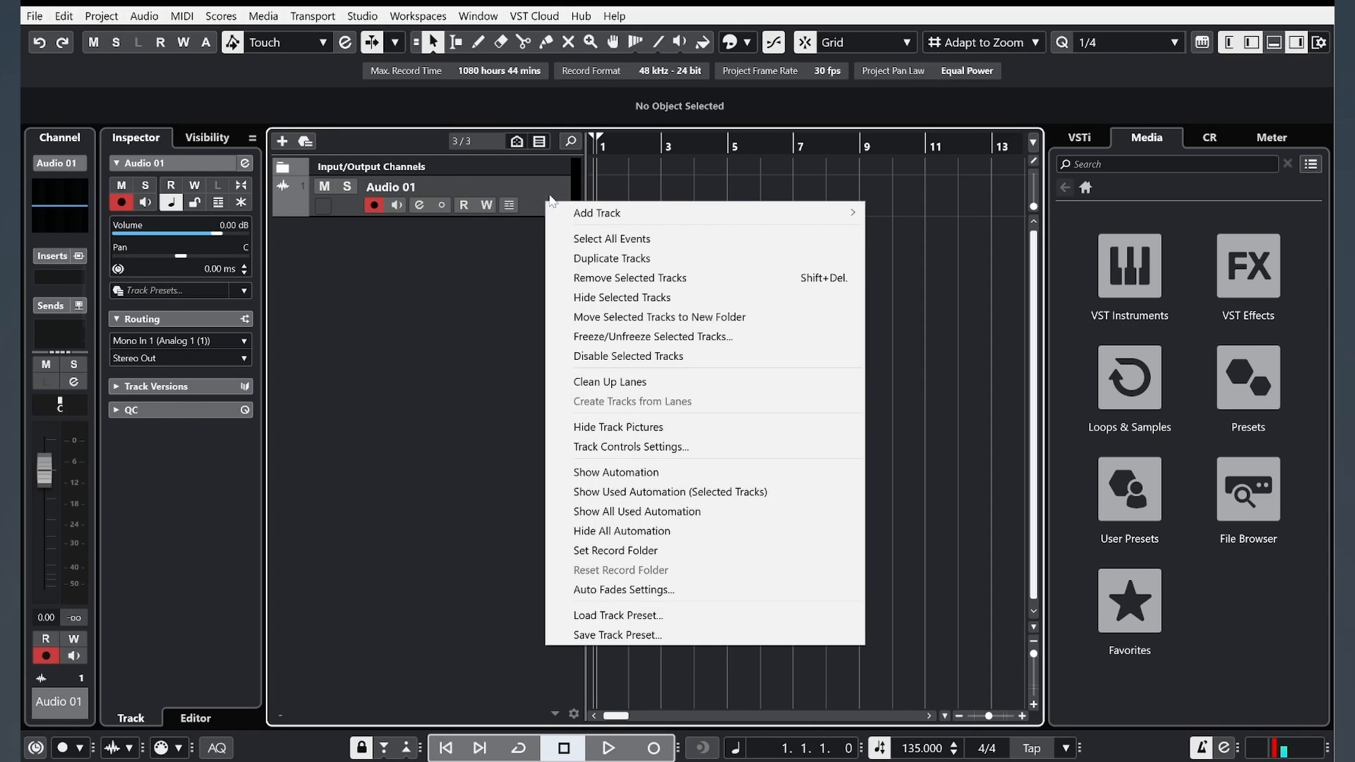
{"action": "left_click", "coordinate": [611, 259]}
{"action": "right_click", "coordinate": [547, 235]}
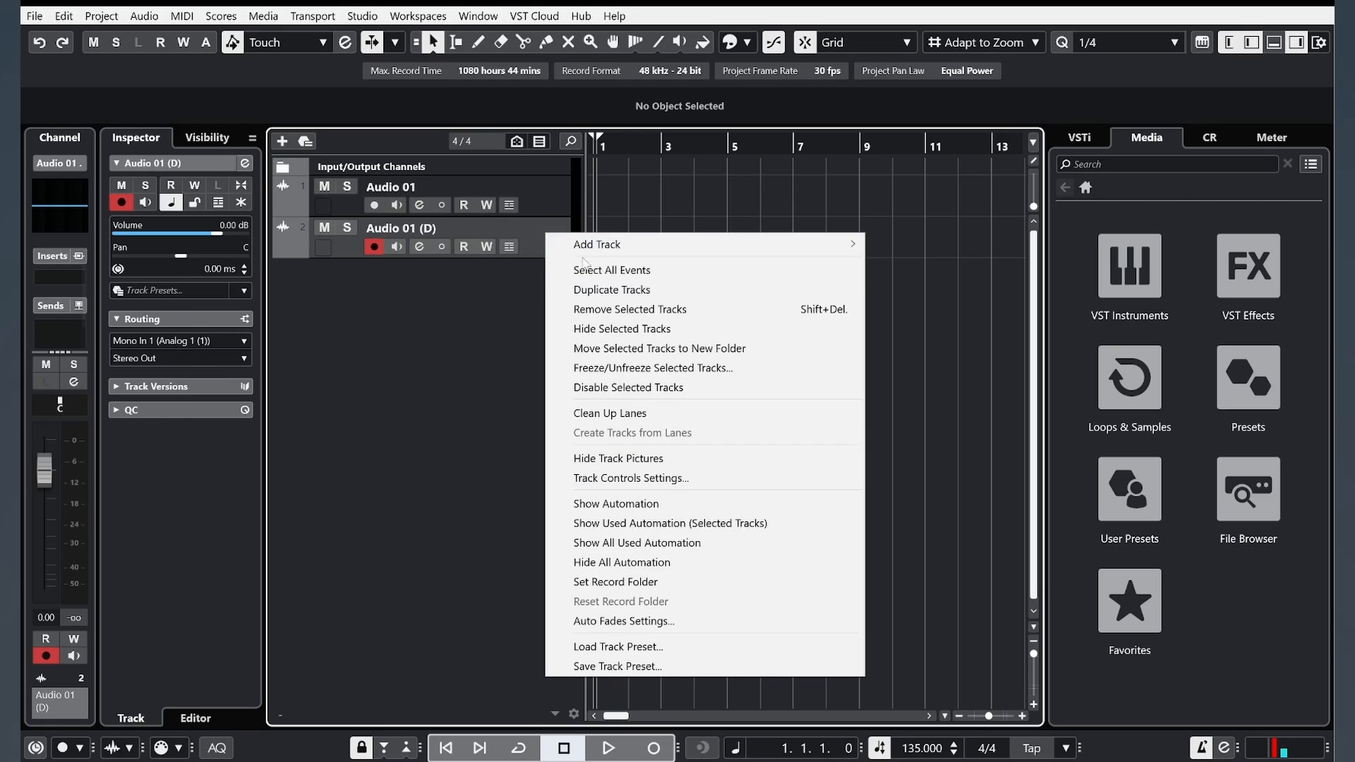
{"action": "left_click", "coordinate": [610, 297]}
Step: Pan the first audio track fully left and the second fully right, then select the third track
{"action": "left_click", "coordinate": [561, 205]}
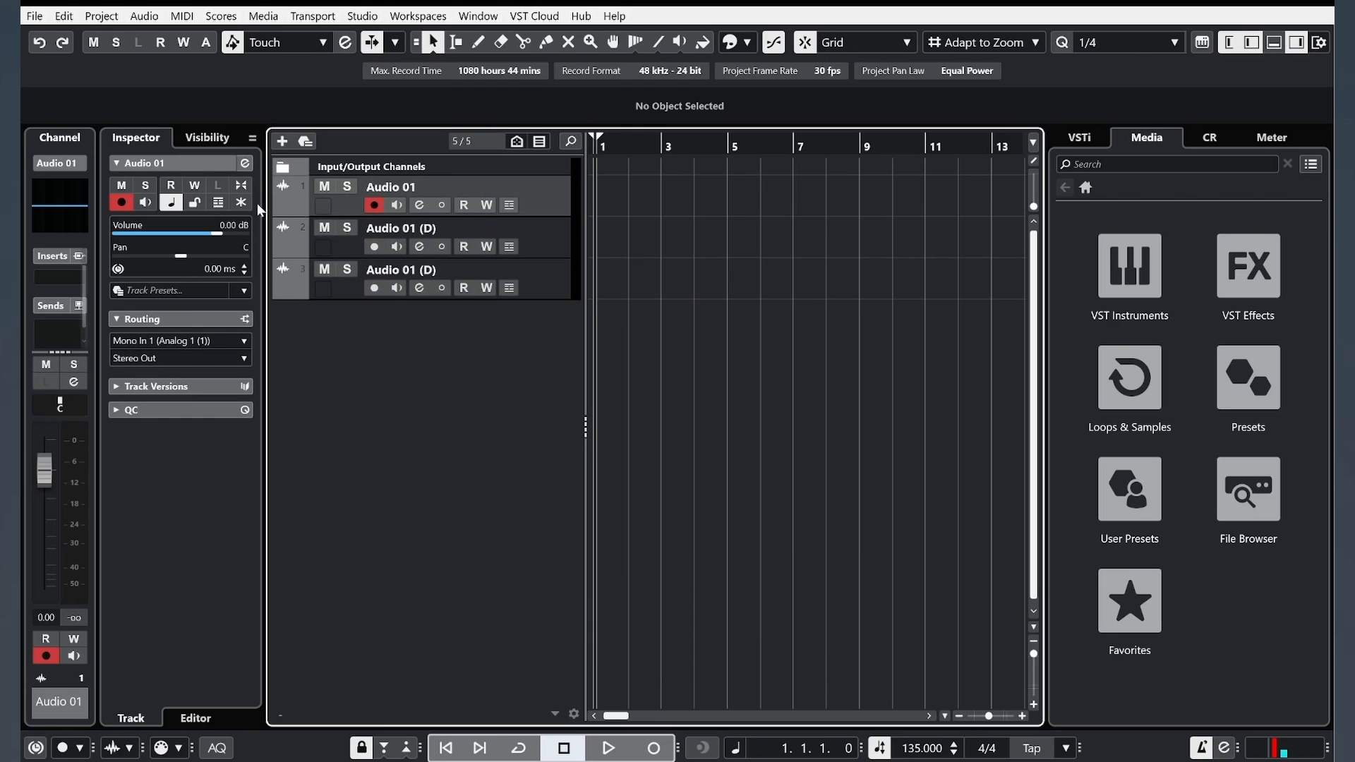
{"action": "left_click_drag", "start_coordinate": [150, 259], "coordinate": [44, 262]}
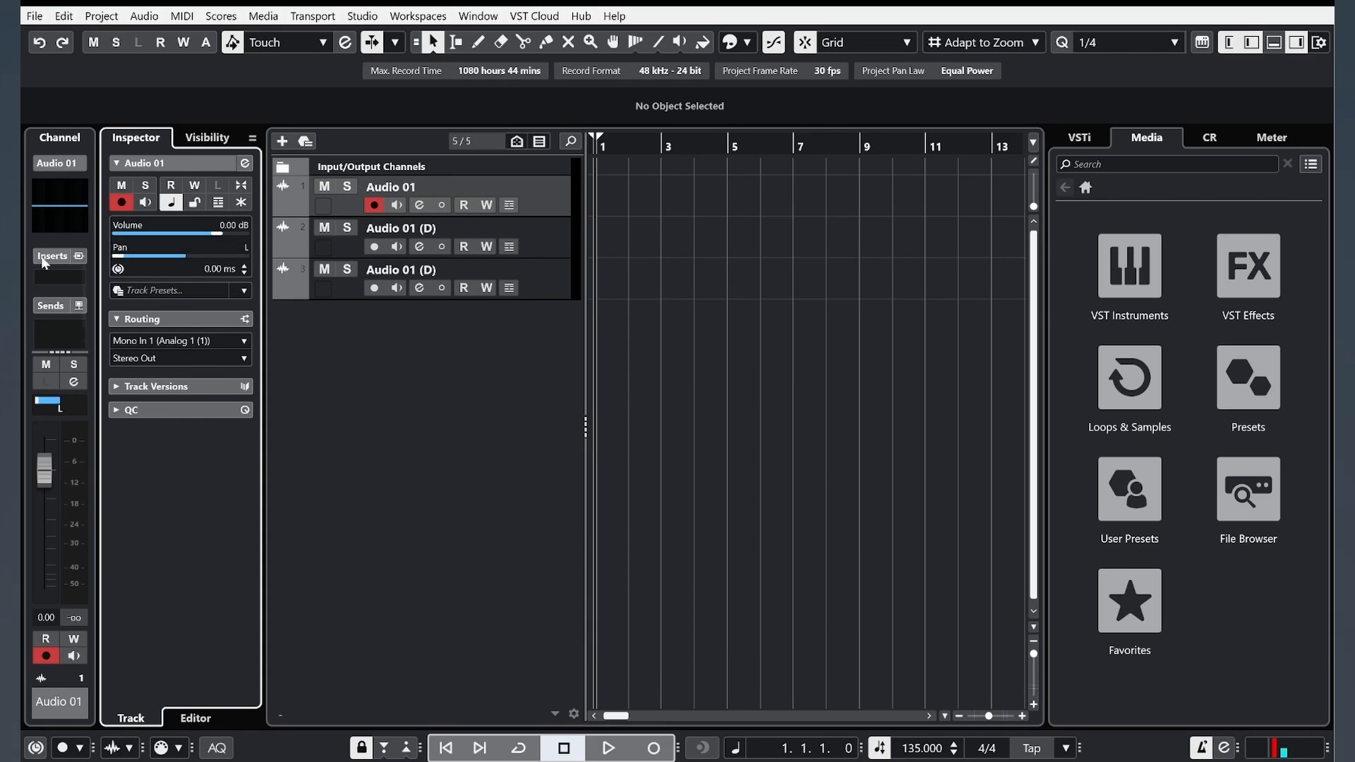
{"action": "left_click", "coordinate": [545, 247]}
{"action": "left_click_drag", "start_coordinate": [189, 252], "coordinate": [403, 269]}
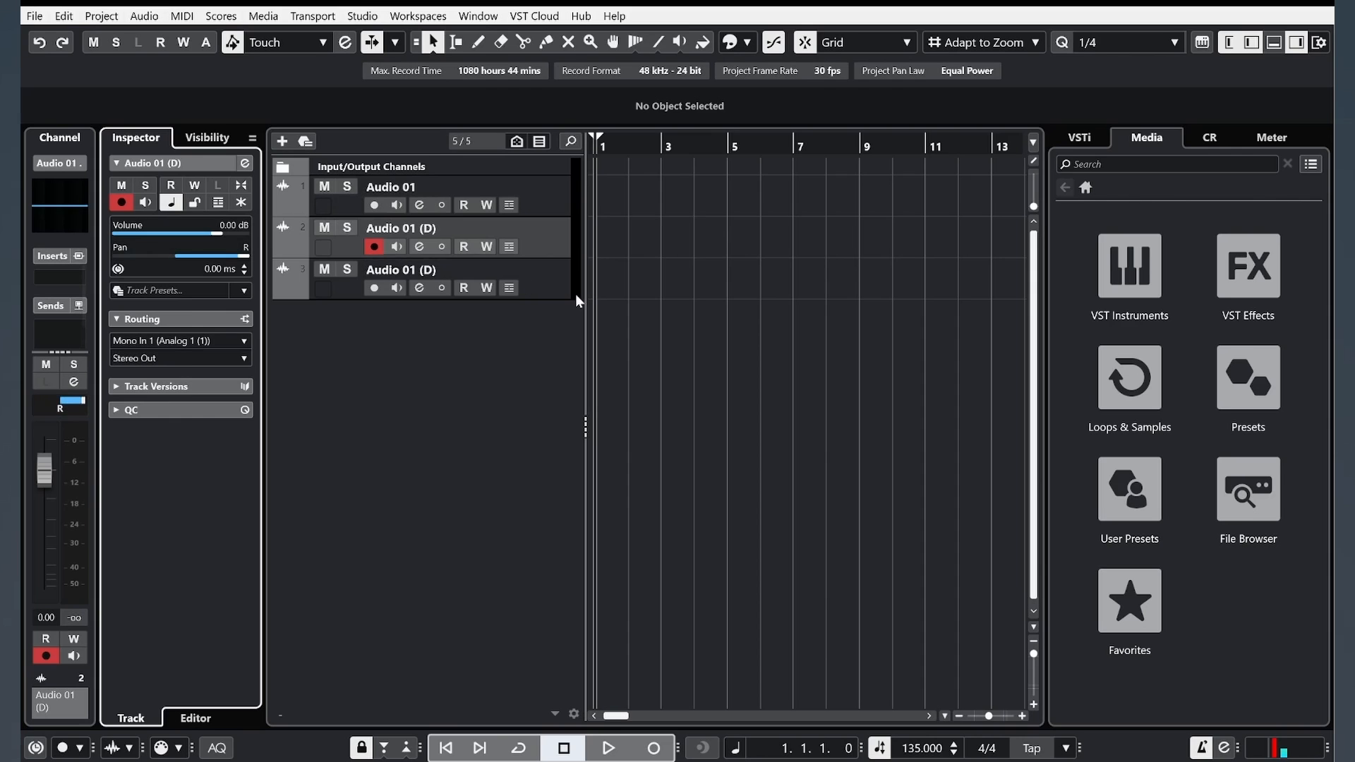
{"action": "left_click", "coordinate": [537, 276]}
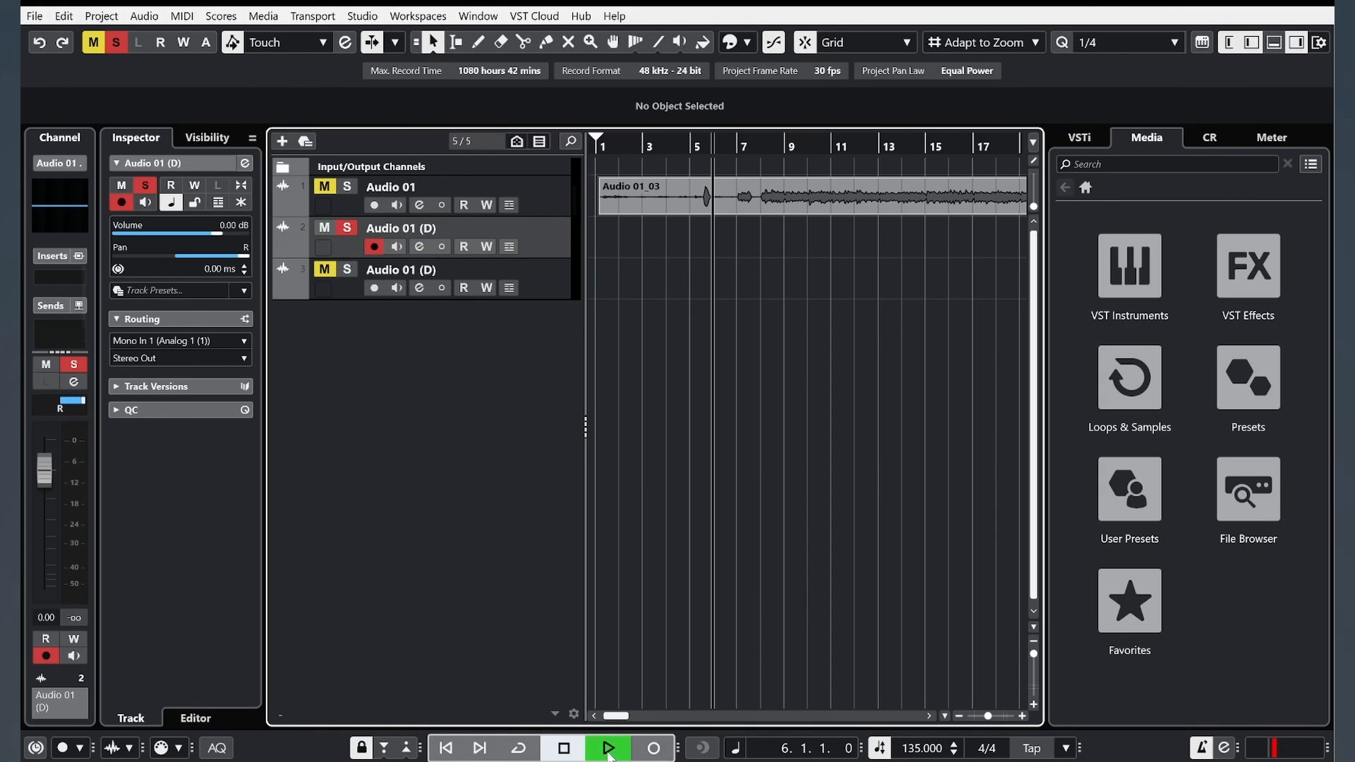
Step: Record a take on the soloed second audio track while the first track is muted
{"action": "left_click", "coordinate": [653, 748]}
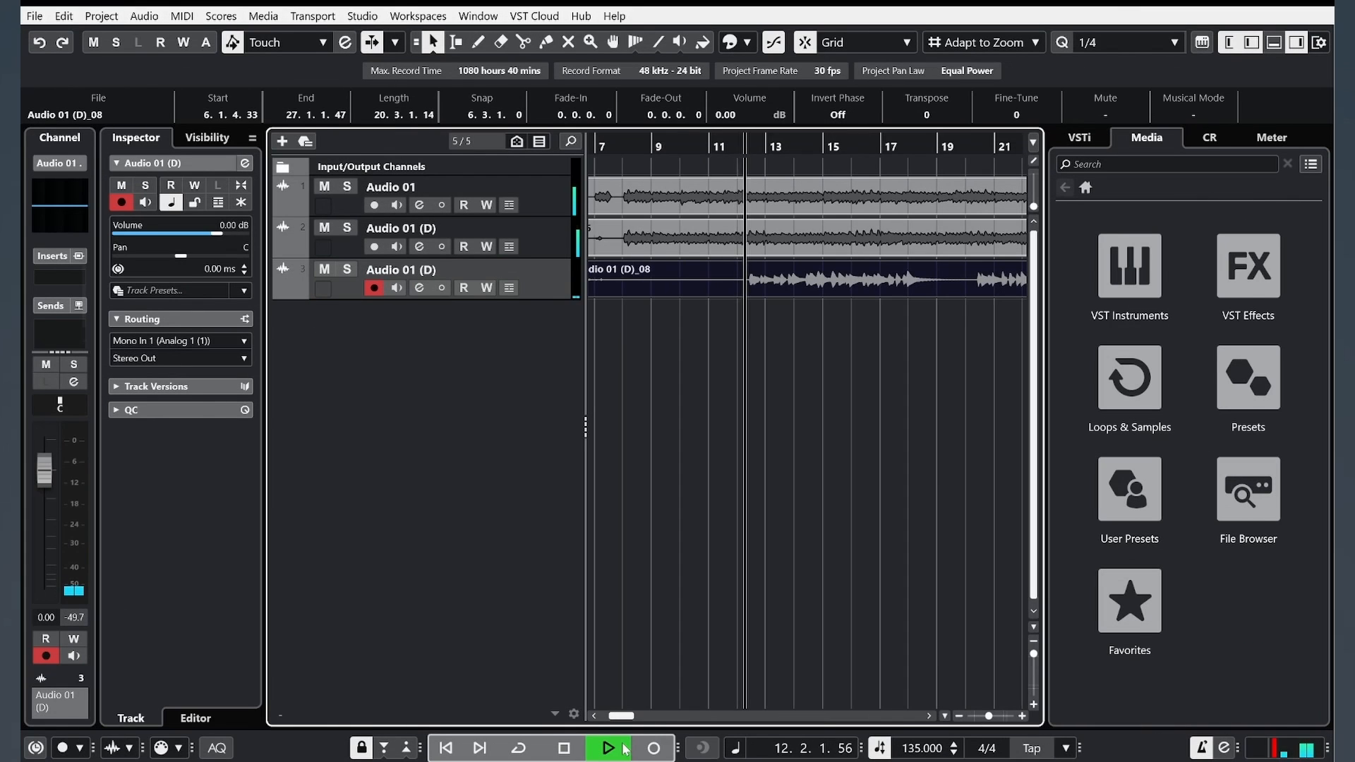
{"action": "left_click_drag", "start_coordinate": [989, 717], "coordinate": [983, 717]}
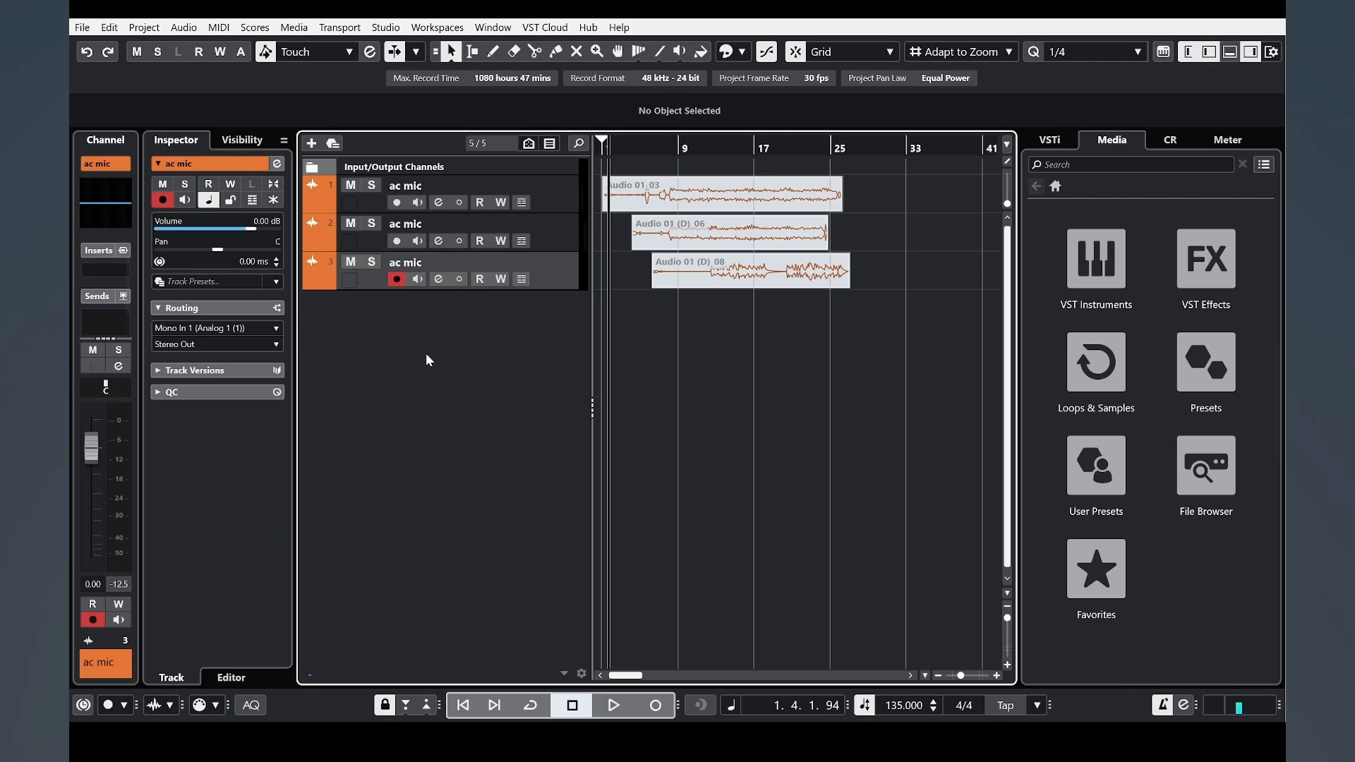
Step: Start adding another mono audio track below the ac mic tracks, with hardware input Analog 3 and output Stereo Out
{"action": "right_click", "coordinate": [476, 350]}
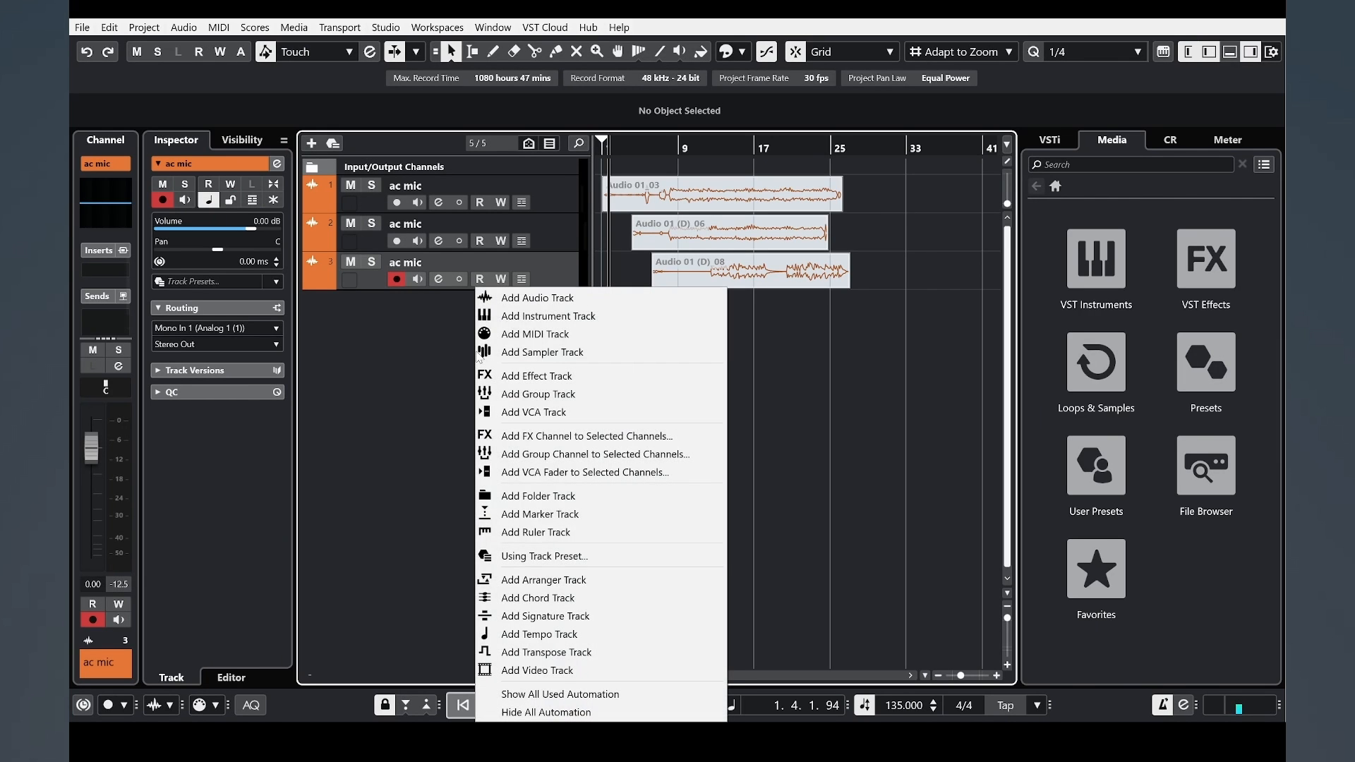
{"action": "left_click", "coordinate": [536, 302]}
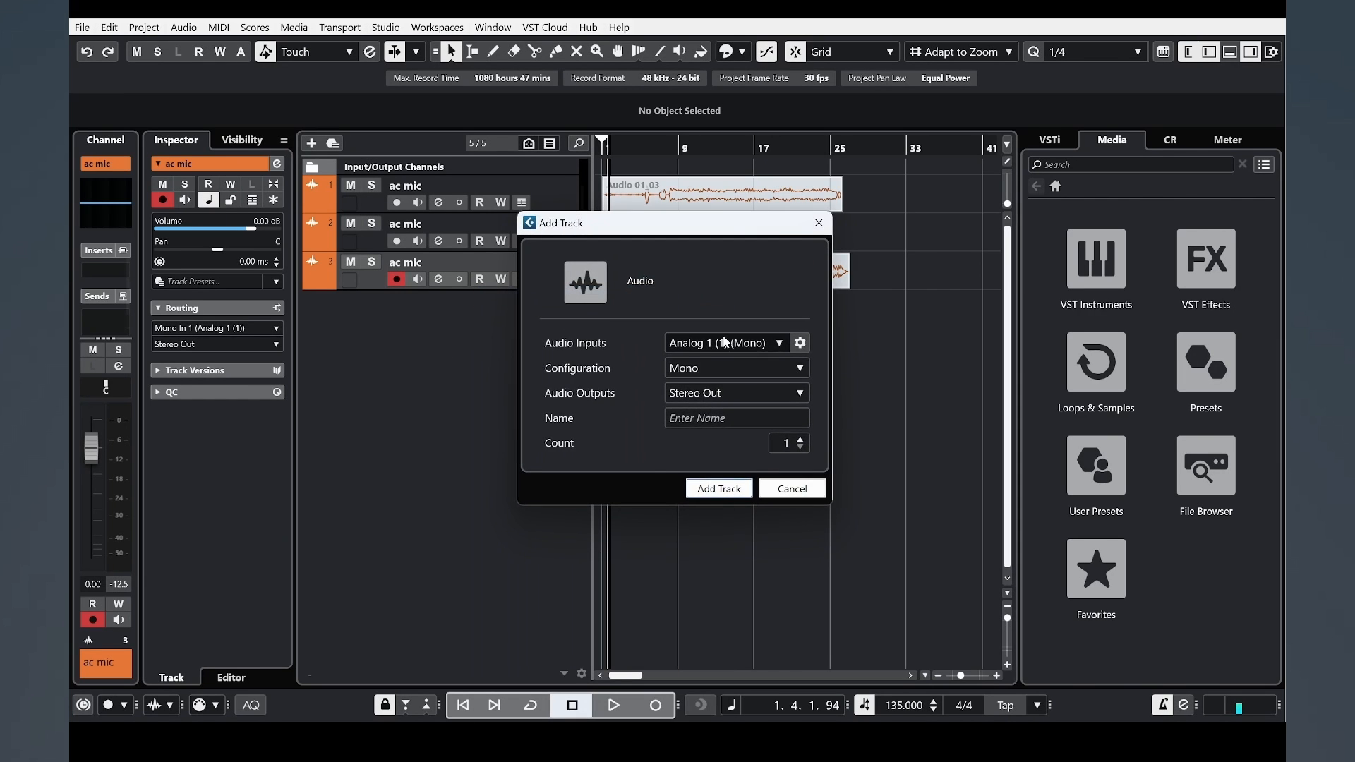
{"action": "left_click", "coordinate": [726, 343]}
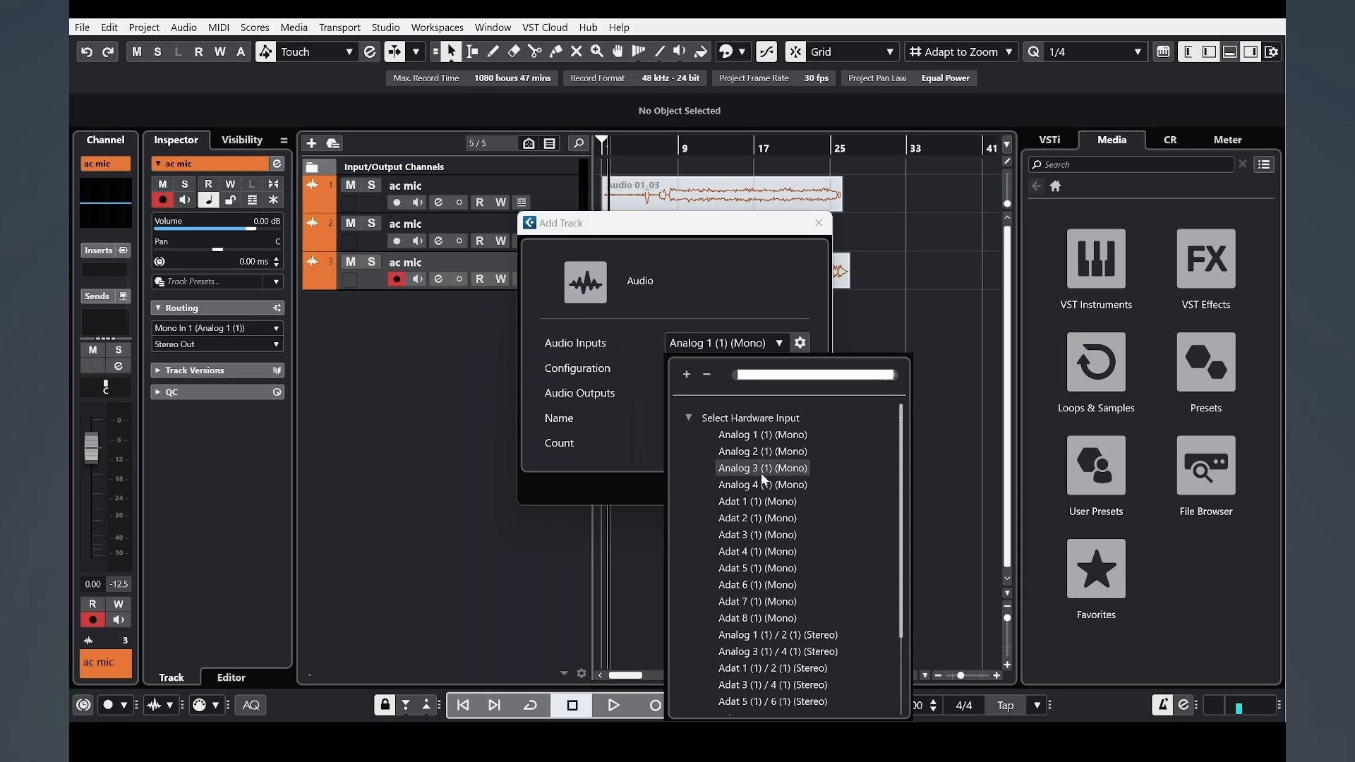
{"action": "left_click", "coordinate": [780, 469]}
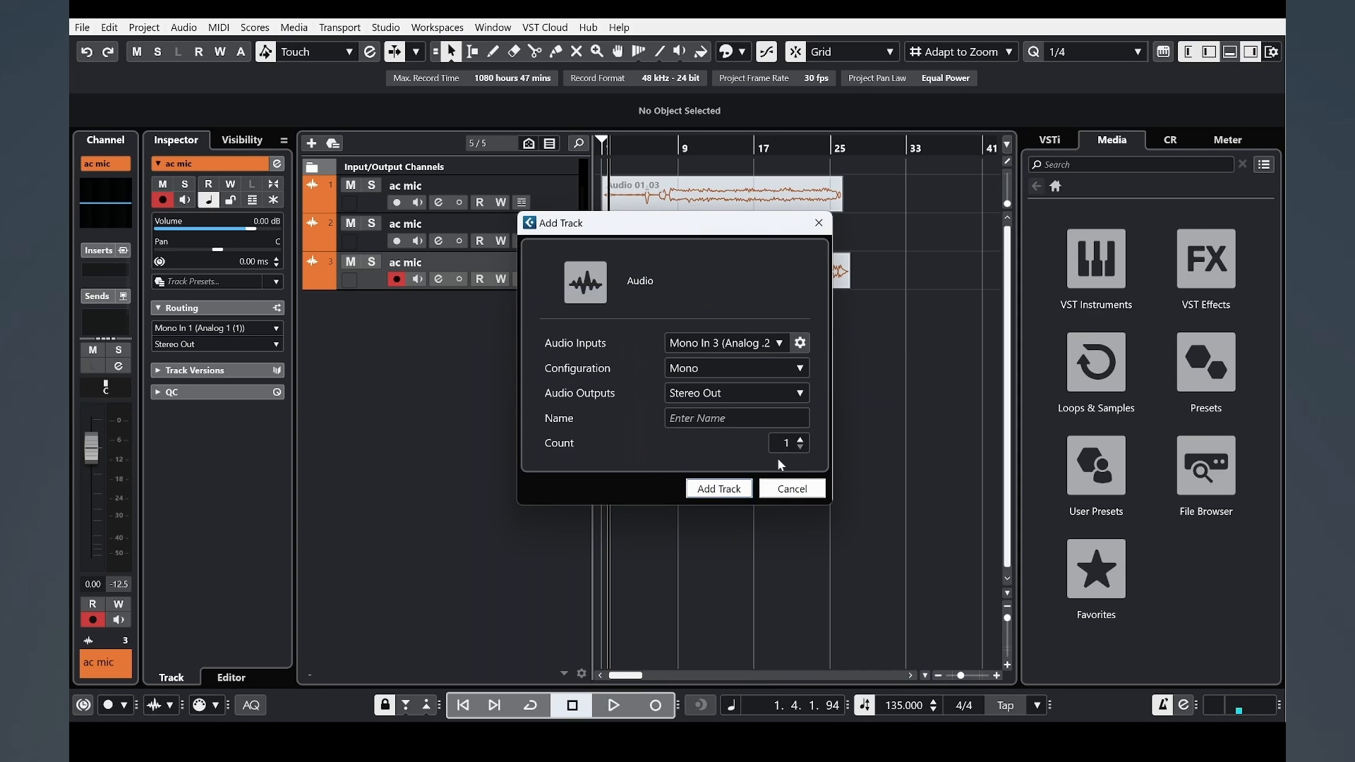
{"action": "left_click", "coordinate": [728, 349]}
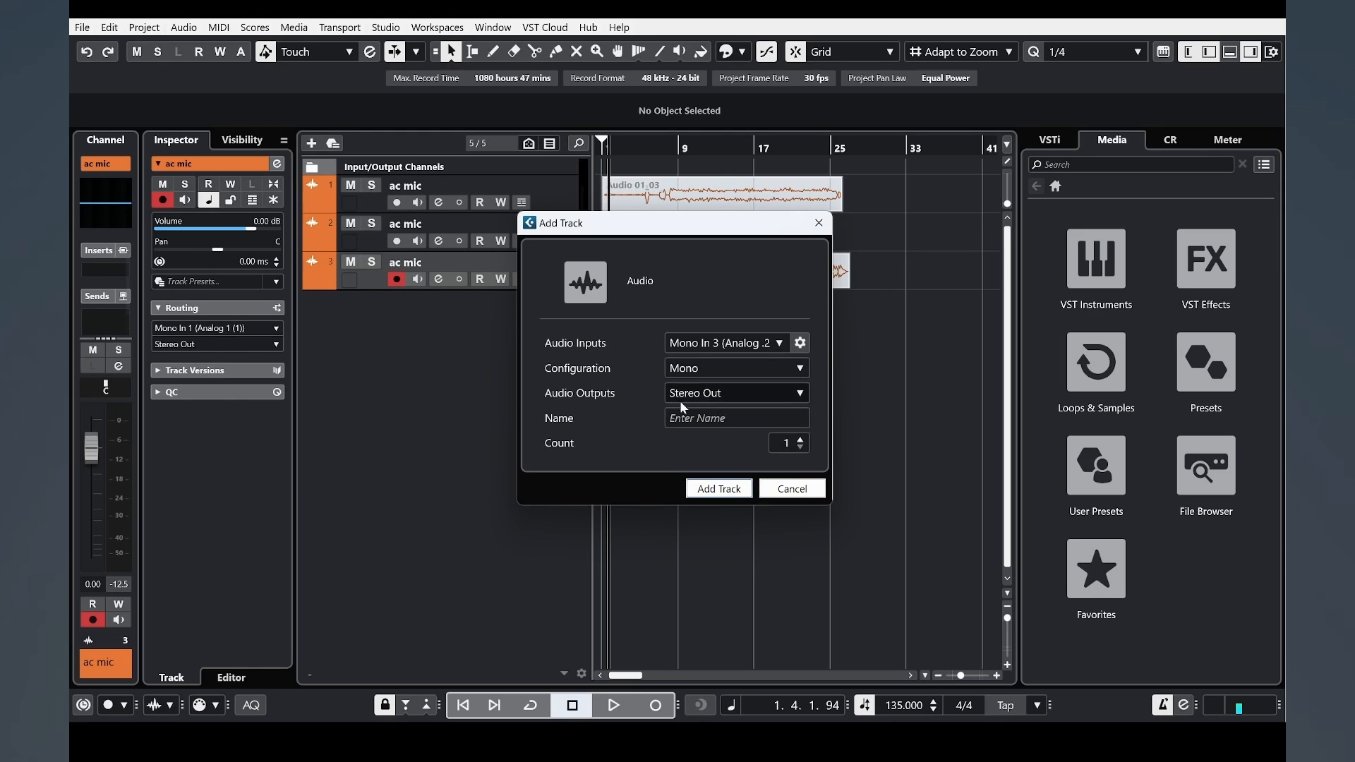
Step: Add a mono audio track using Mono In 3 routed to Stereo Out, and duplicate it twice
{"action": "left_click", "coordinate": [717, 499]}
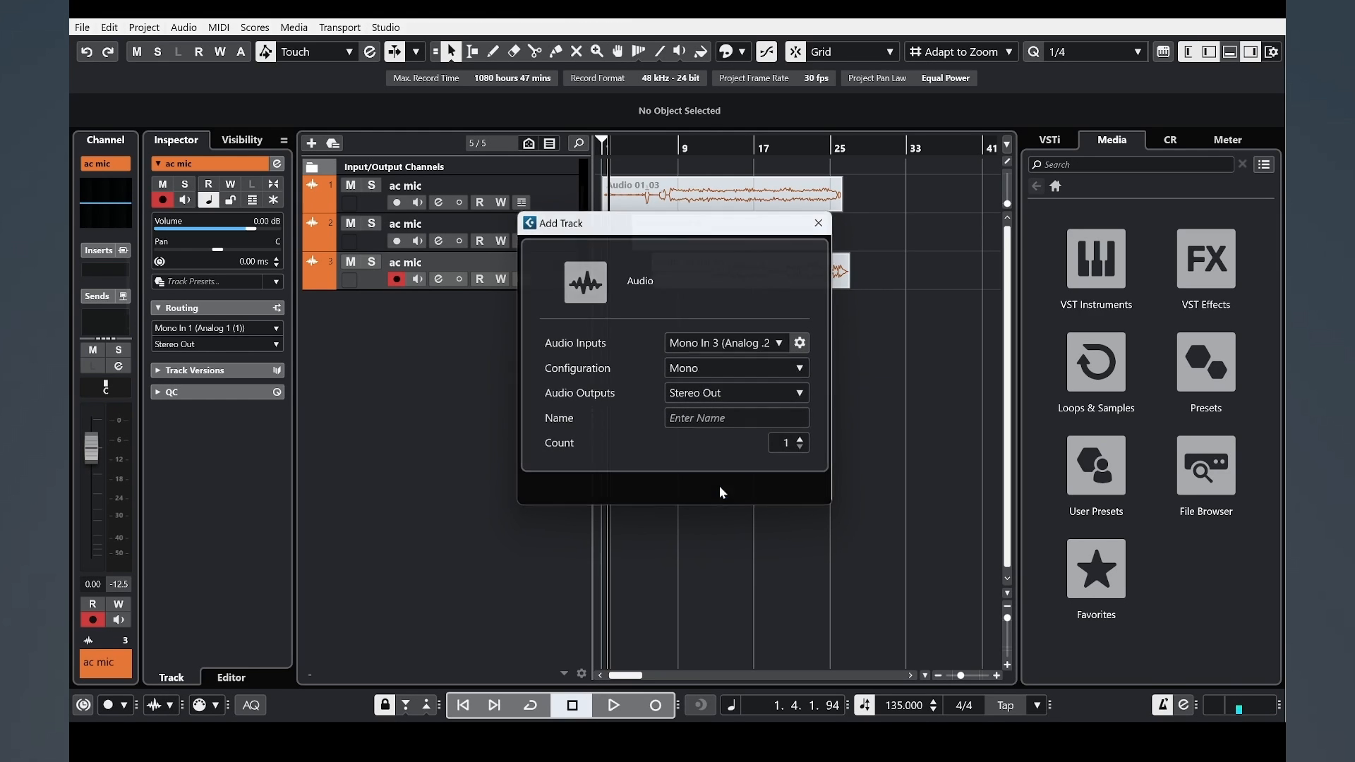
{"action": "right_click", "coordinate": [595, 328]}
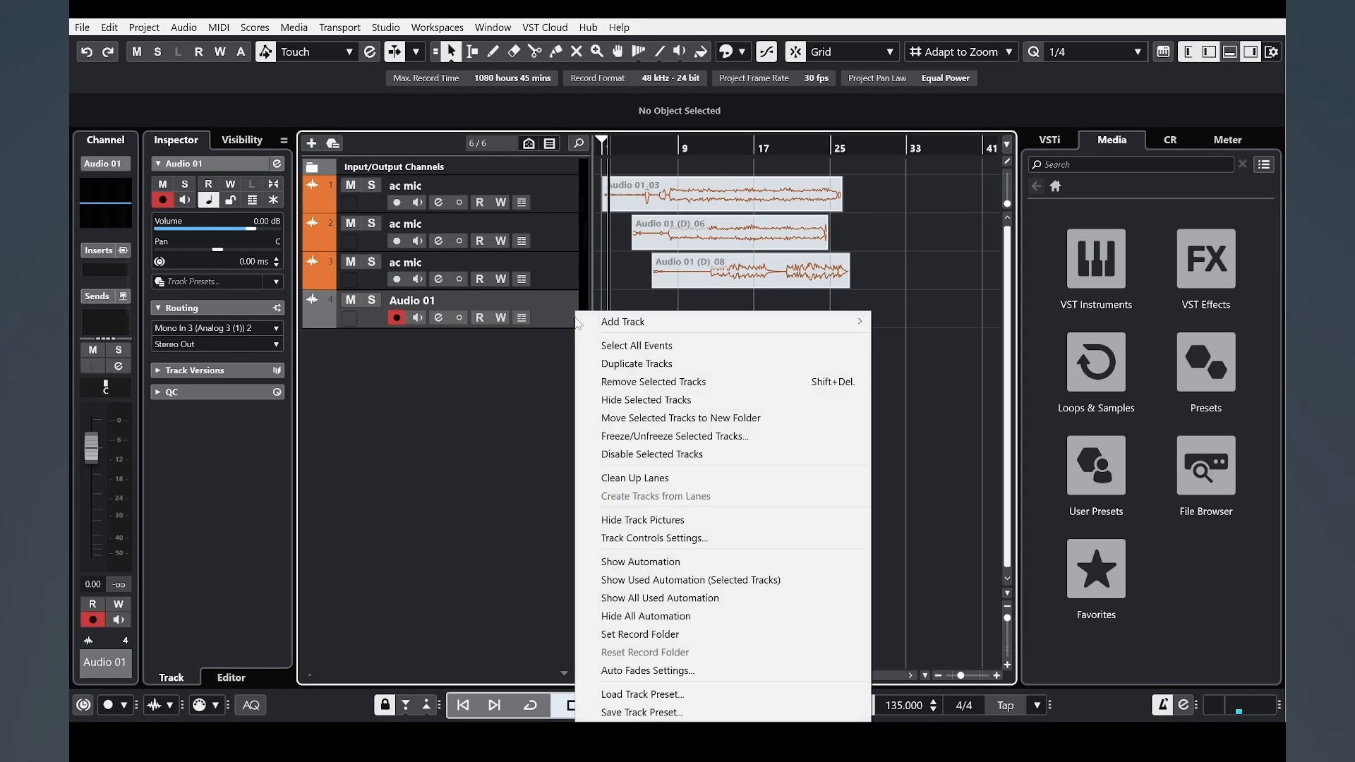
{"action": "left_click", "coordinate": [638, 364]}
{"action": "right_click", "coordinate": [544, 344]}
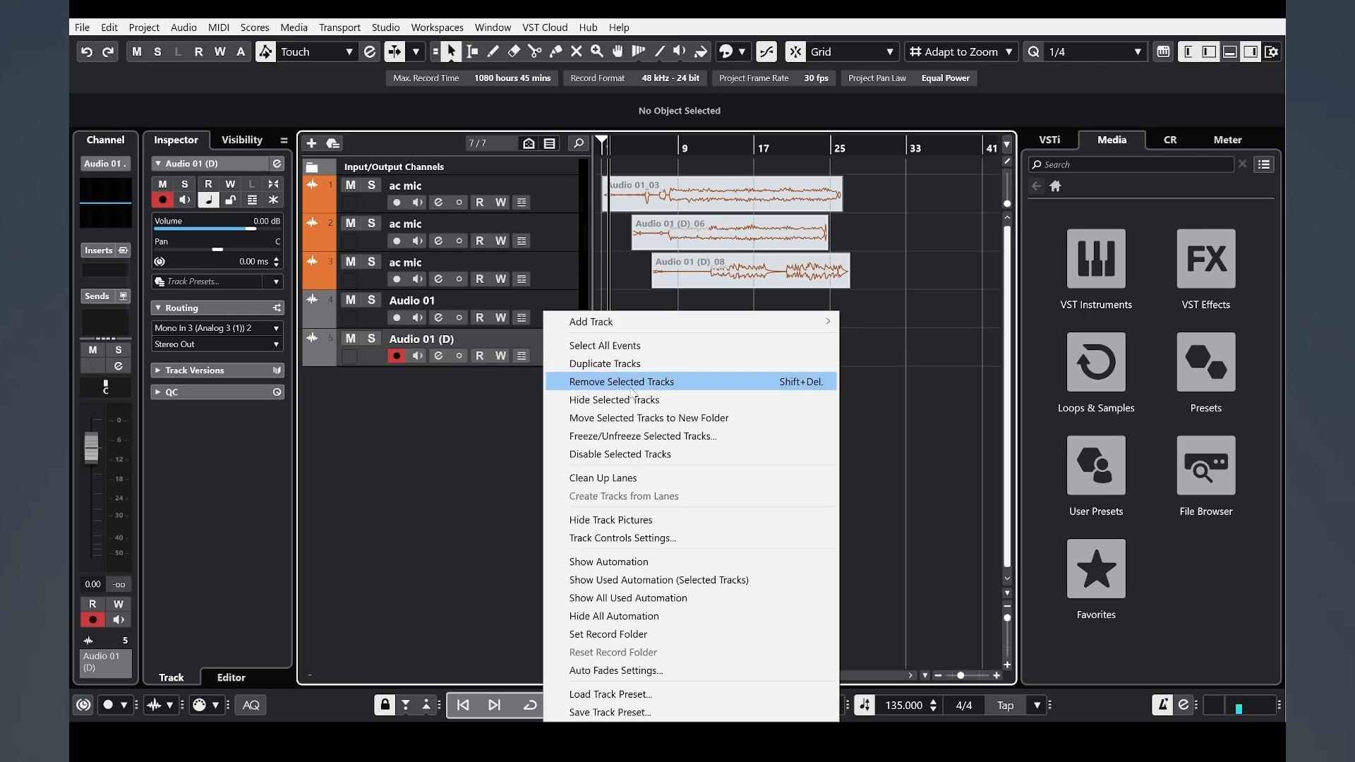
{"action": "left_click", "coordinate": [547, 361]}
Step: Pan the new Audio 01 track hard left and its first duplicate hard right
{"action": "left_click", "coordinate": [553, 313]}
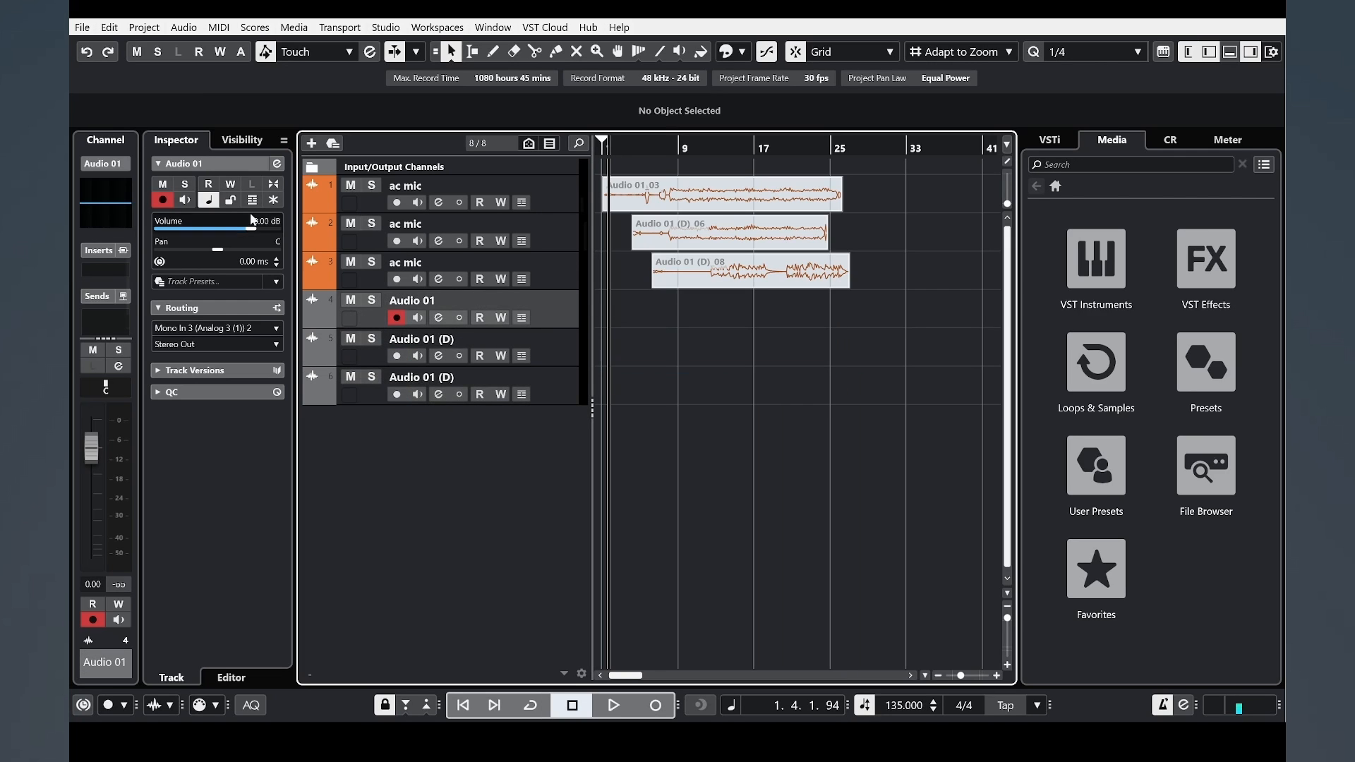
{"action": "left_click_drag", "start_coordinate": [217, 248], "coordinate": [89, 251]}
{"action": "left_click", "coordinate": [555, 346]}
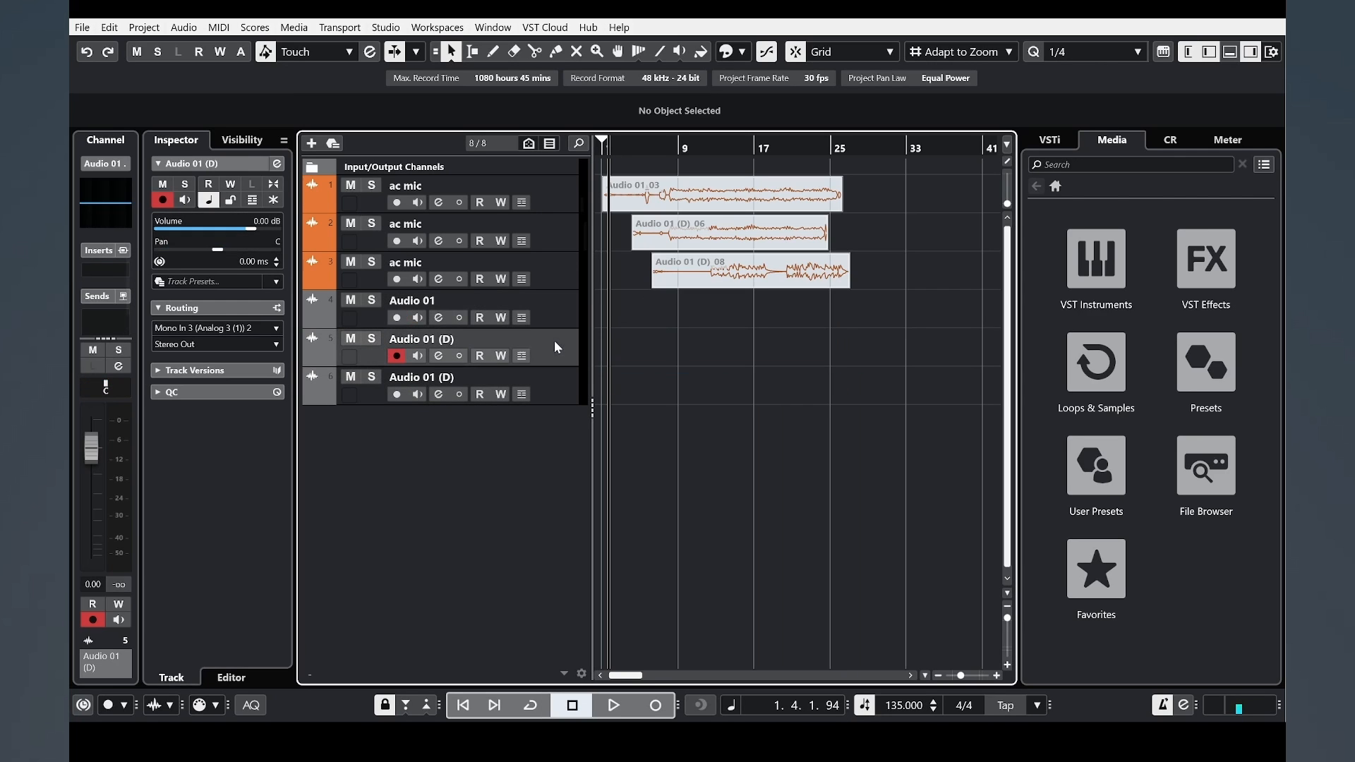
{"action": "left_click_drag", "start_coordinate": [227, 250], "coordinate": [264, 252]}
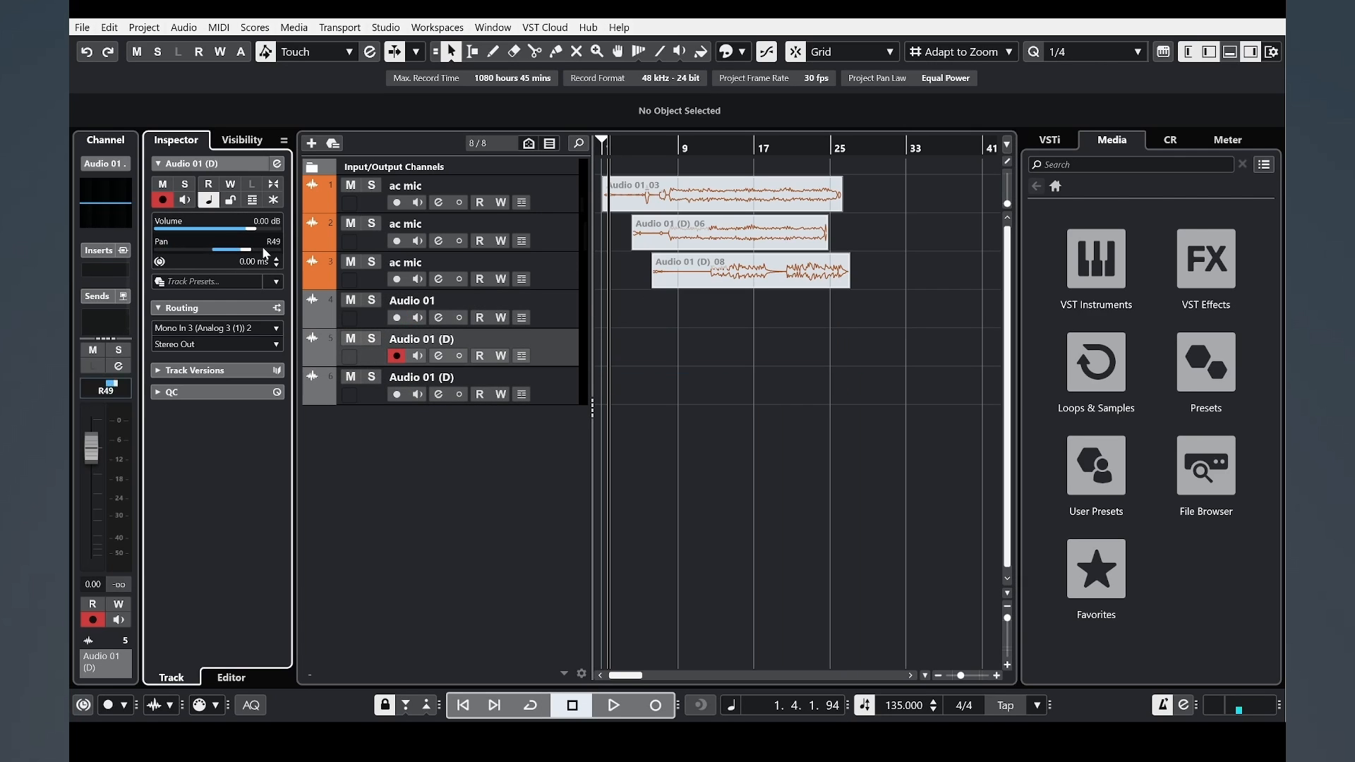
Step: Colour the three new audio tracks light green
{"action": "left_click", "coordinate": [561, 394]}
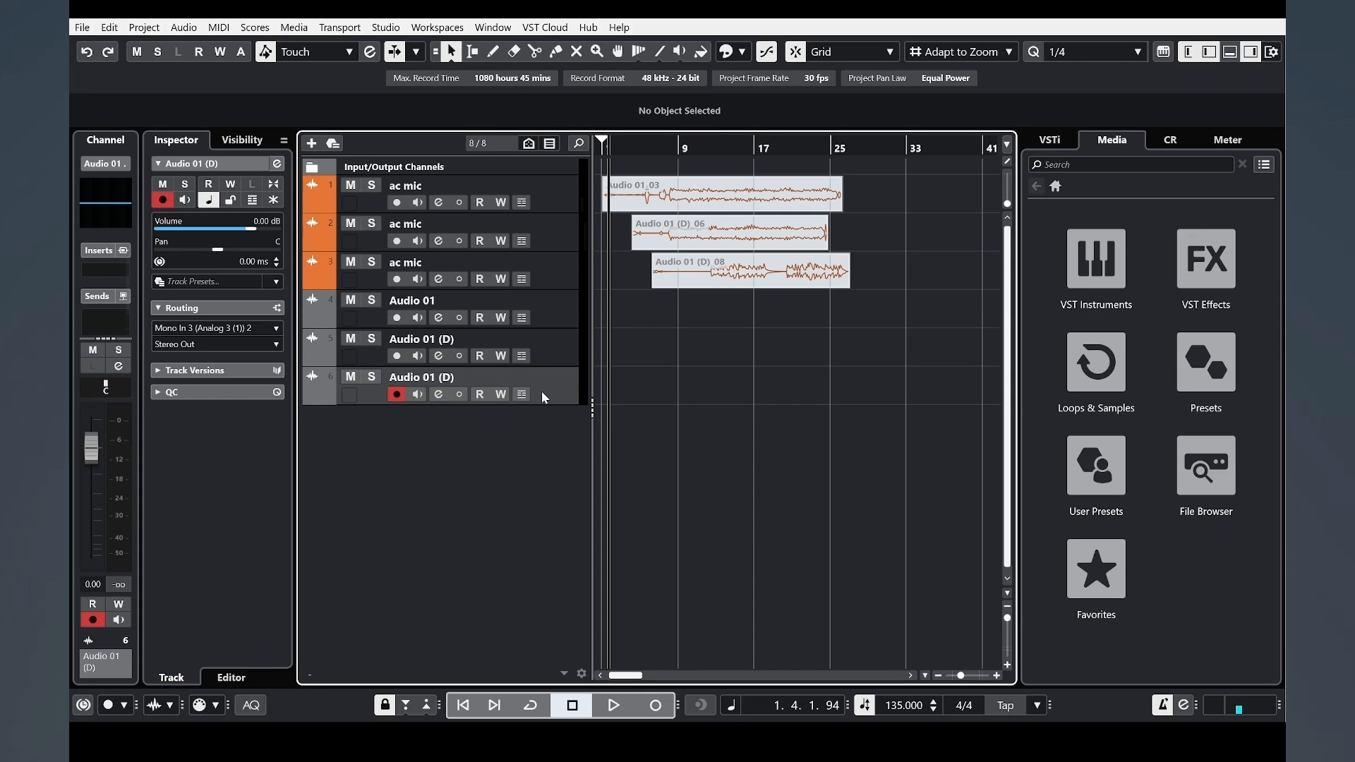
{"action": "left_click", "coordinate": [554, 305], "text": "shift"}
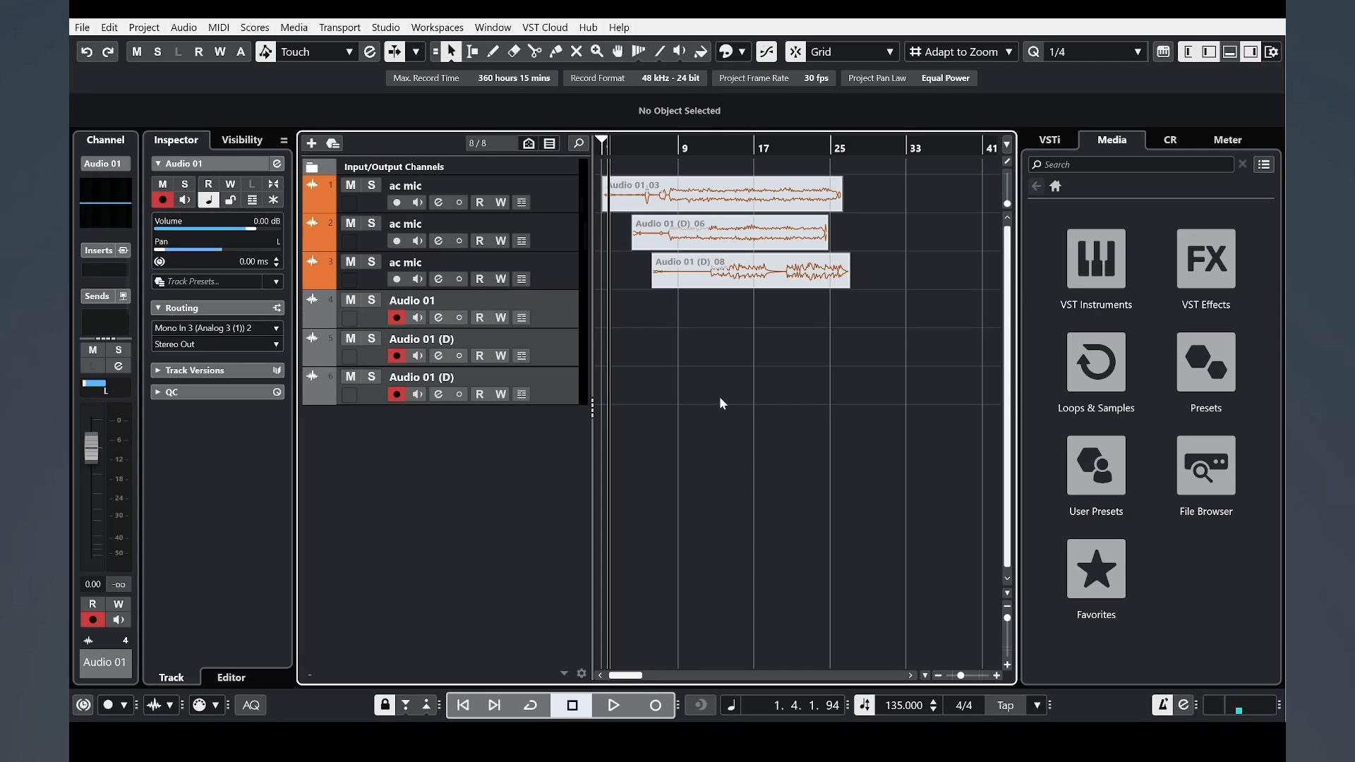
{"action": "left_click", "coordinate": [741, 51]}
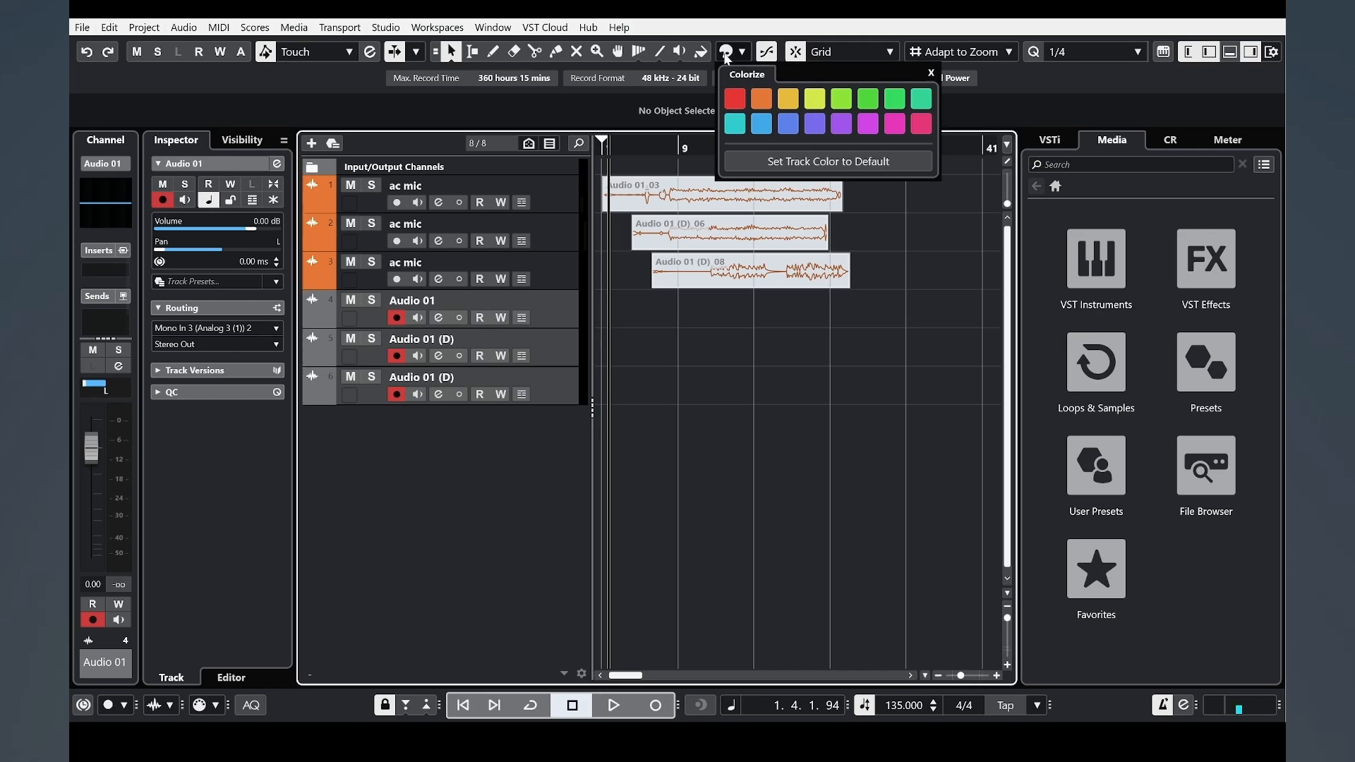
{"action": "left_click", "coordinate": [841, 99]}
Step: Rename each of the three green tracks as "el git"
{"action": "double_click", "coordinate": [424, 300]}
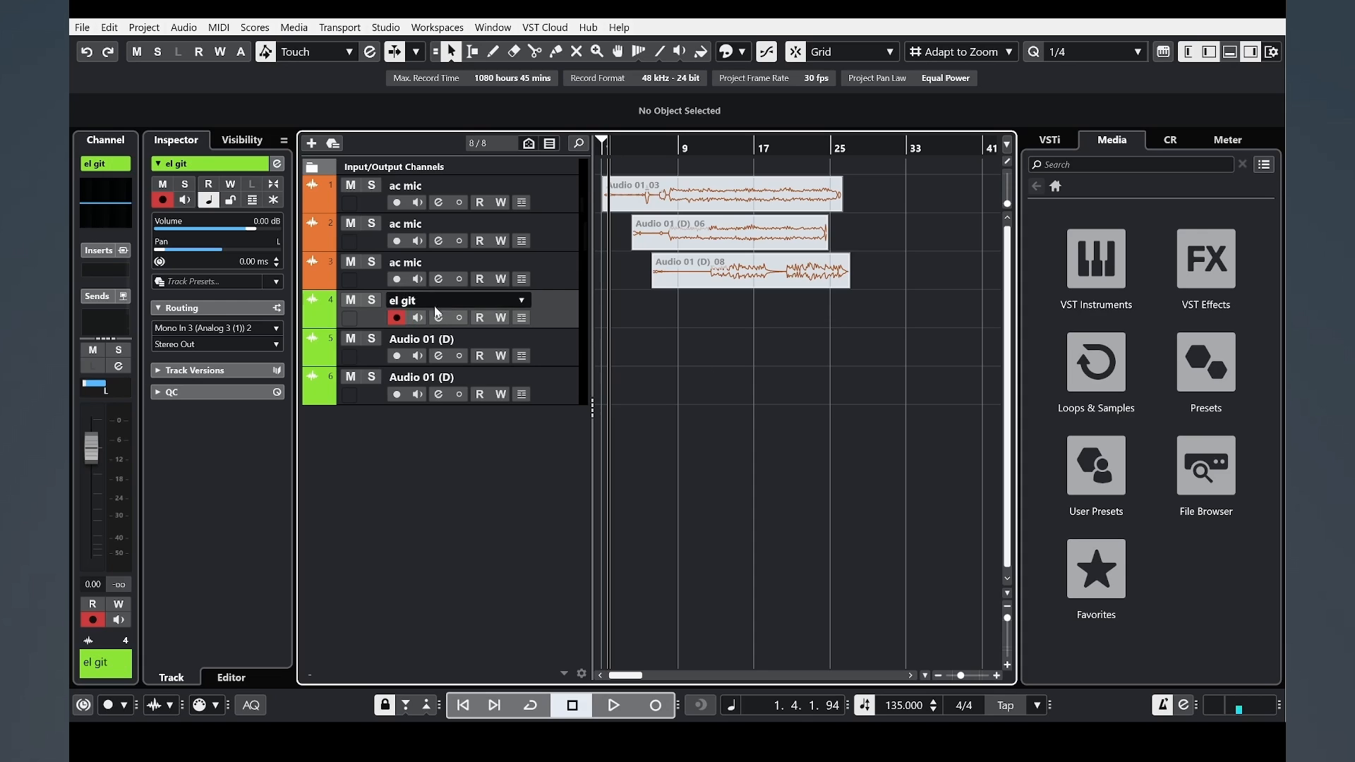
{"action": "double_click", "coordinate": [419, 341]}
{"action": "type", "text": "el git"}
{"action": "double_click", "coordinate": [463, 373]}
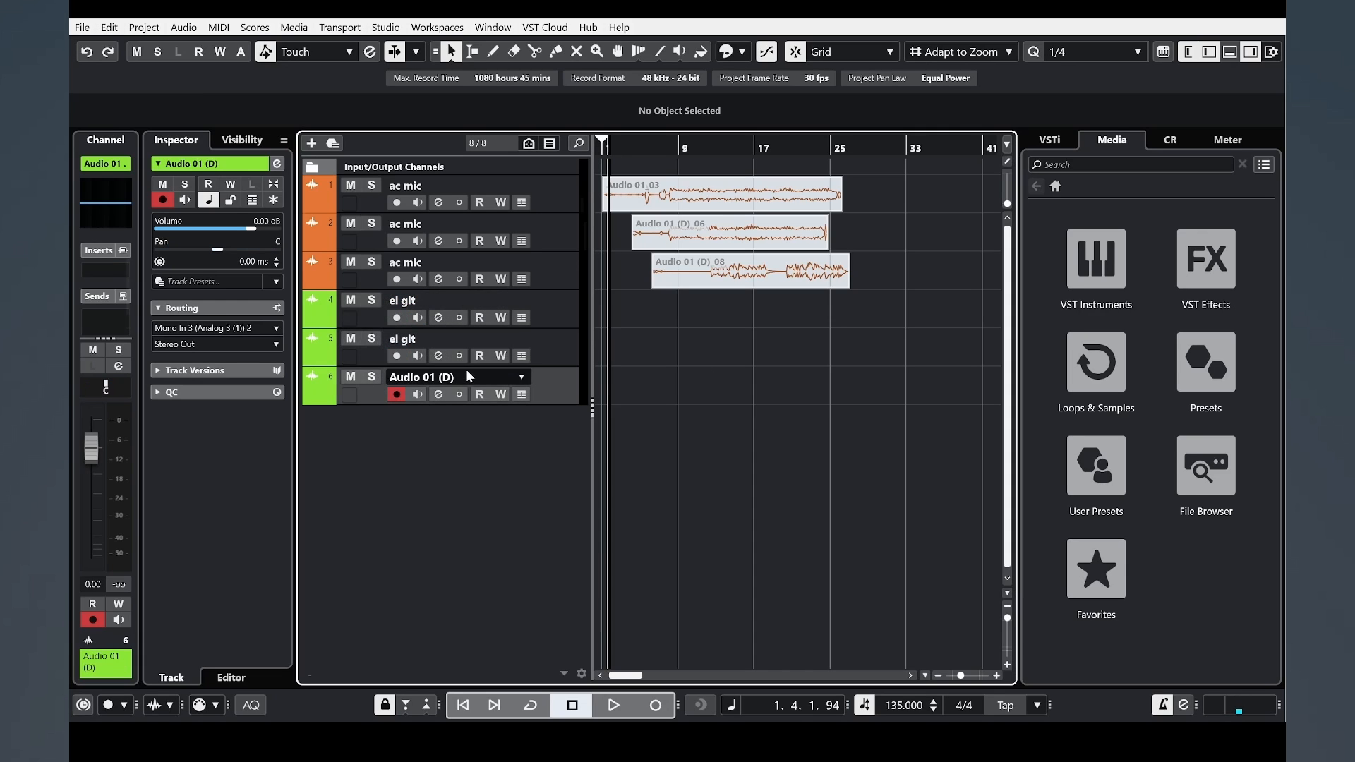
{"action": "type", "text": "el git"}
{"action": "left_click", "coordinate": [694, 361]}
Step: Record a guitar take of about 22 bars on the first el git track
{"action": "left_click", "coordinate": [576, 317]}
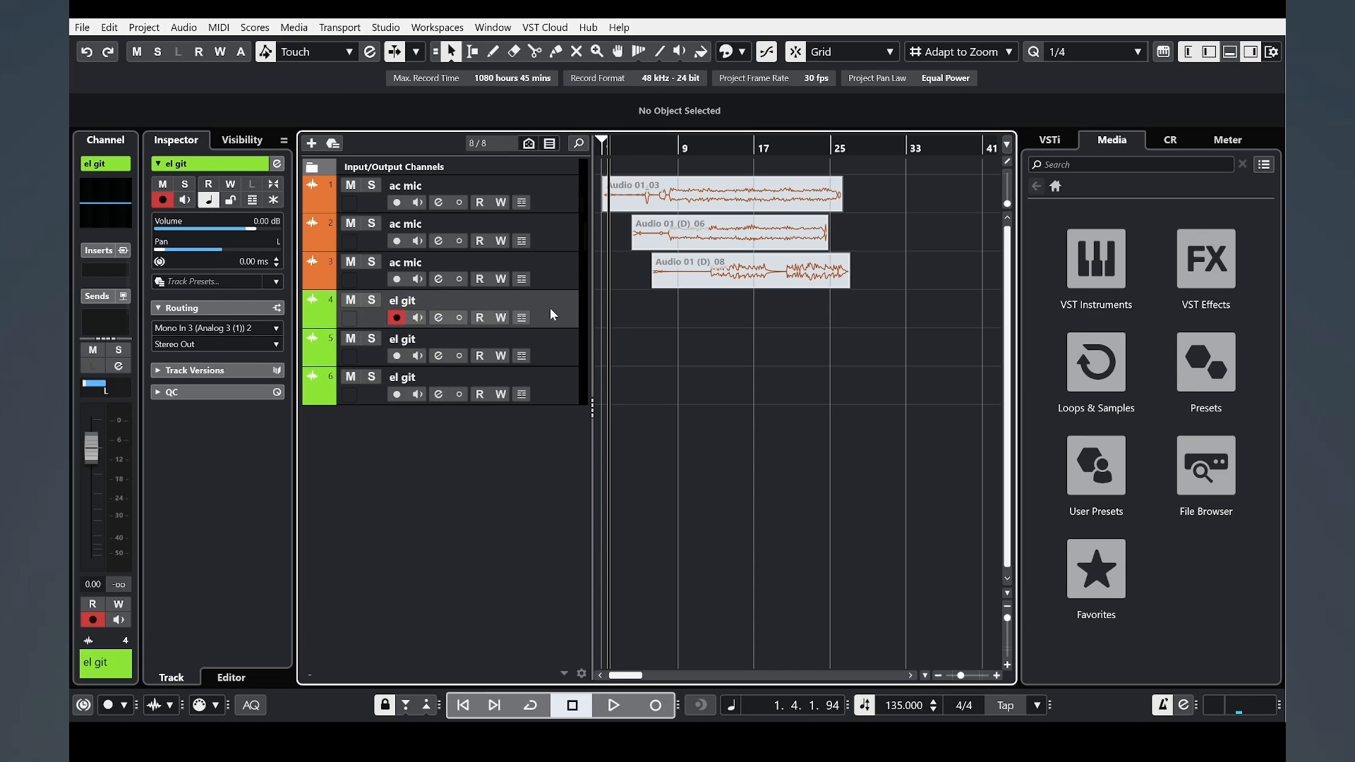
{"action": "left_click", "coordinate": [613, 705]}
{"action": "left_click", "coordinate": [656, 705]}
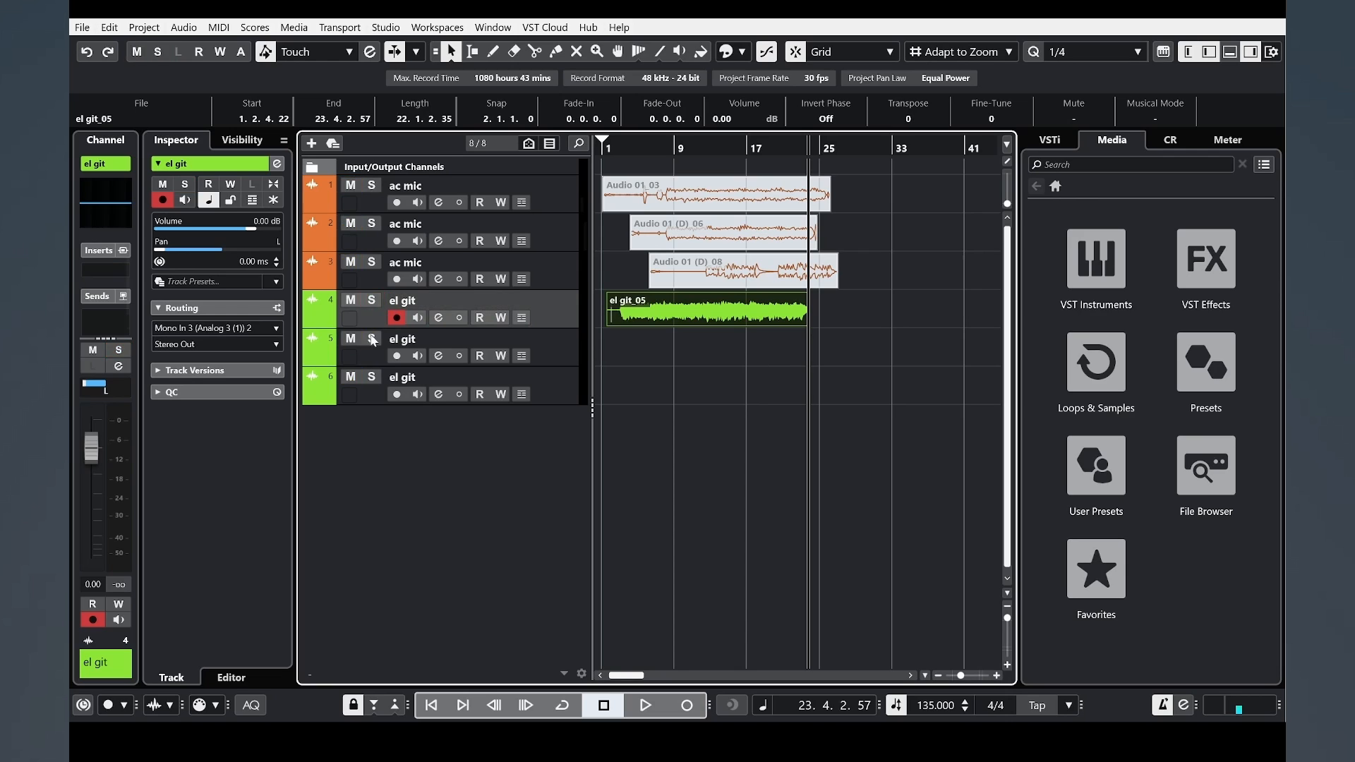
Step: Solo the second el git track and record a doubling take on it from the start of the project
{"action": "left_click", "coordinate": [572, 362]}
{"action": "key", "text": "Home"}
{"action": "left_click", "coordinate": [836, 549]}
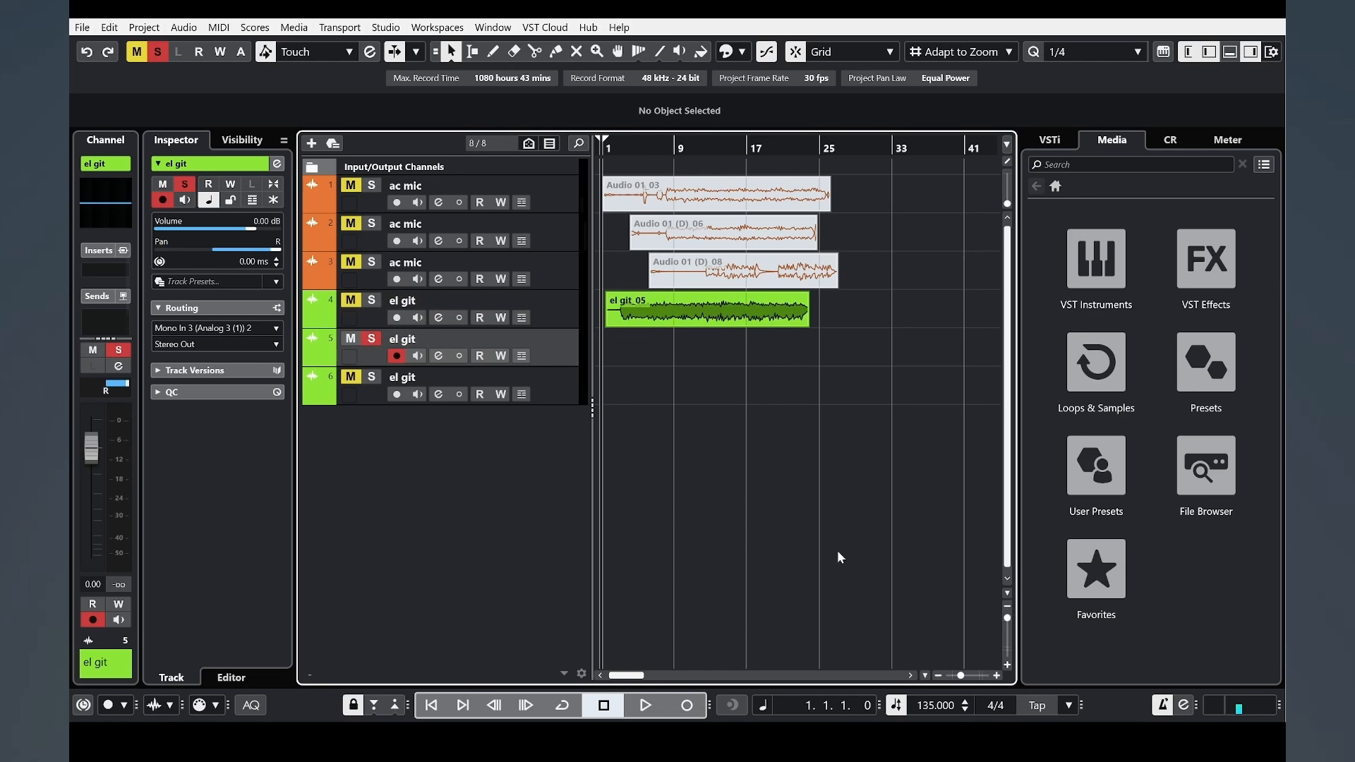
{"action": "left_click", "coordinate": [678, 705]}
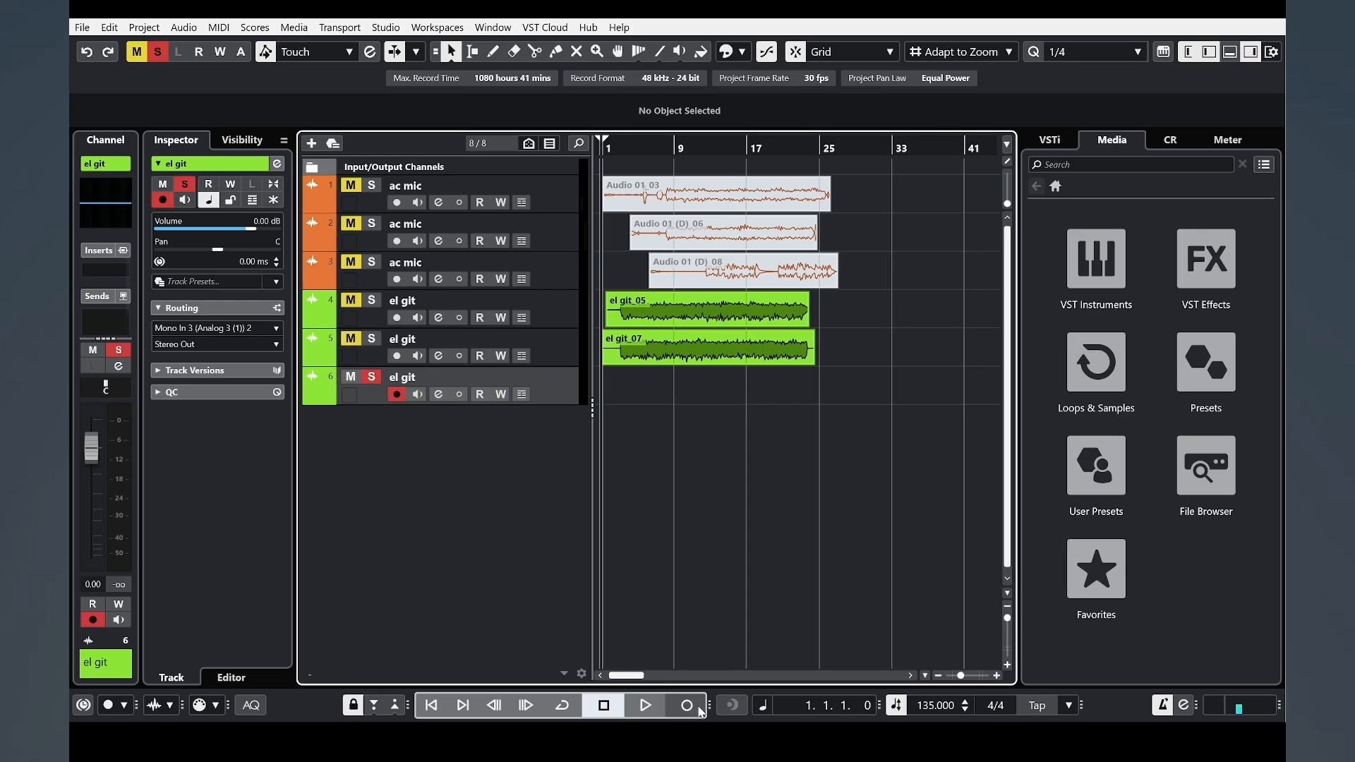
Step: Record the third el git track, re-recording the take after opening the RME TotalMix FX mixer
{"action": "left_click", "coordinate": [688, 704]}
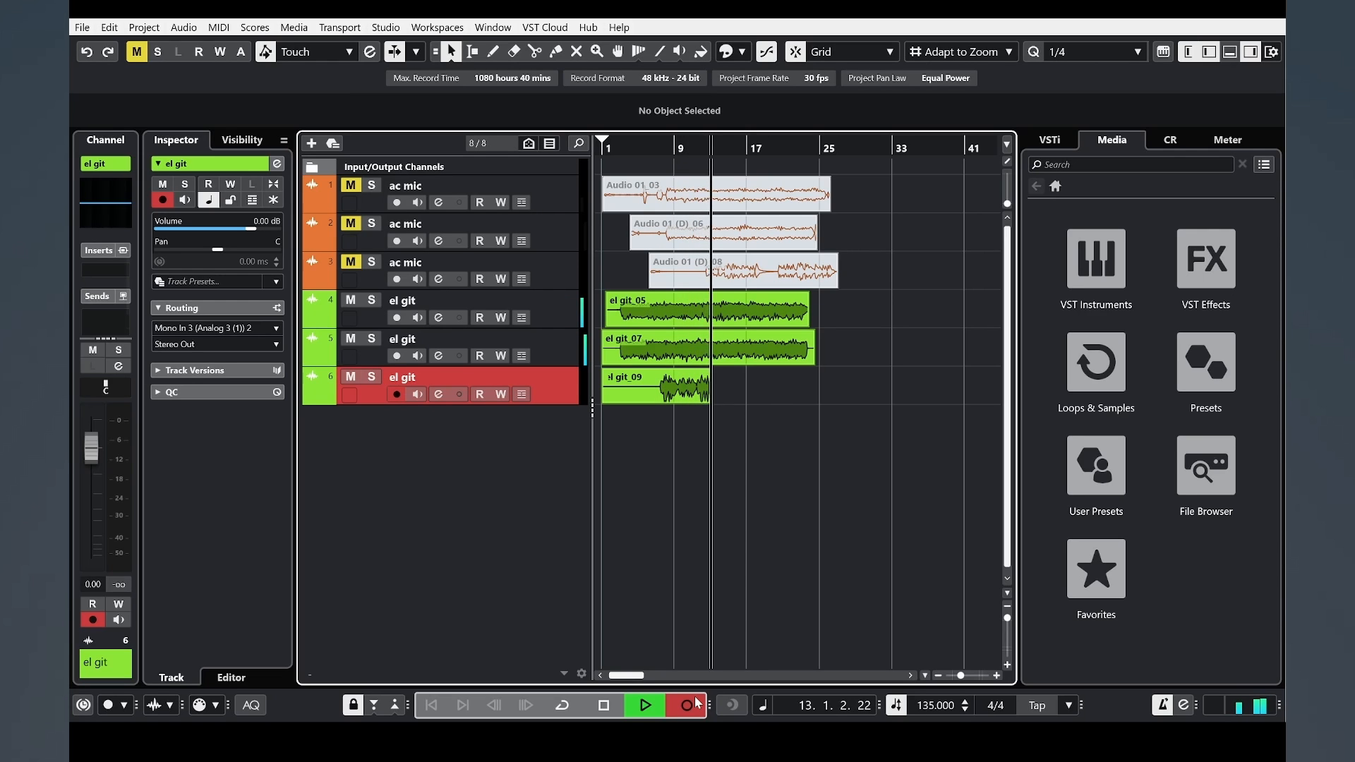
{"action": "key", "text": "space"}
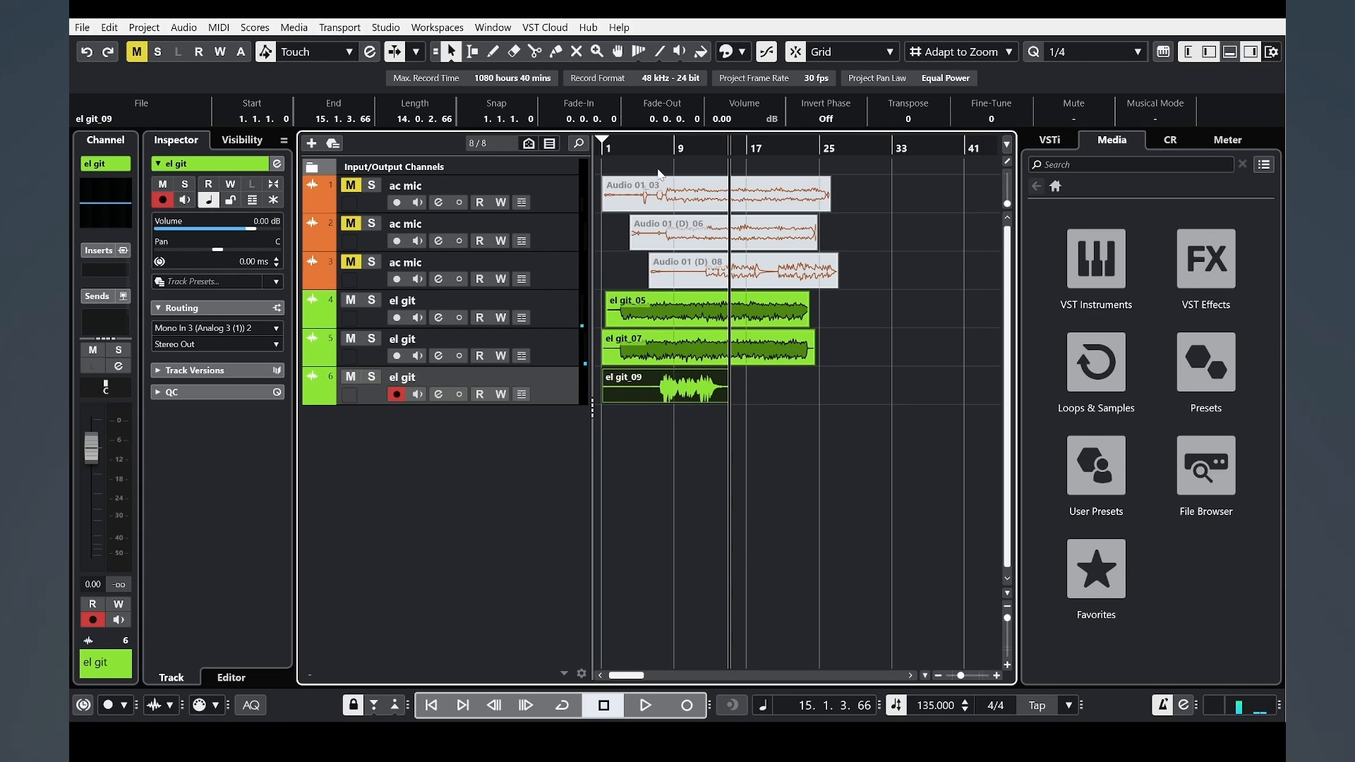
{"action": "left_click_drag", "start_coordinate": [655, 148], "coordinate": [644, 185]}
{"action": "left_click_drag", "start_coordinate": [721, 149], "coordinate": [713, 109]}
{"action": "left_click", "coordinate": [495, 738]}
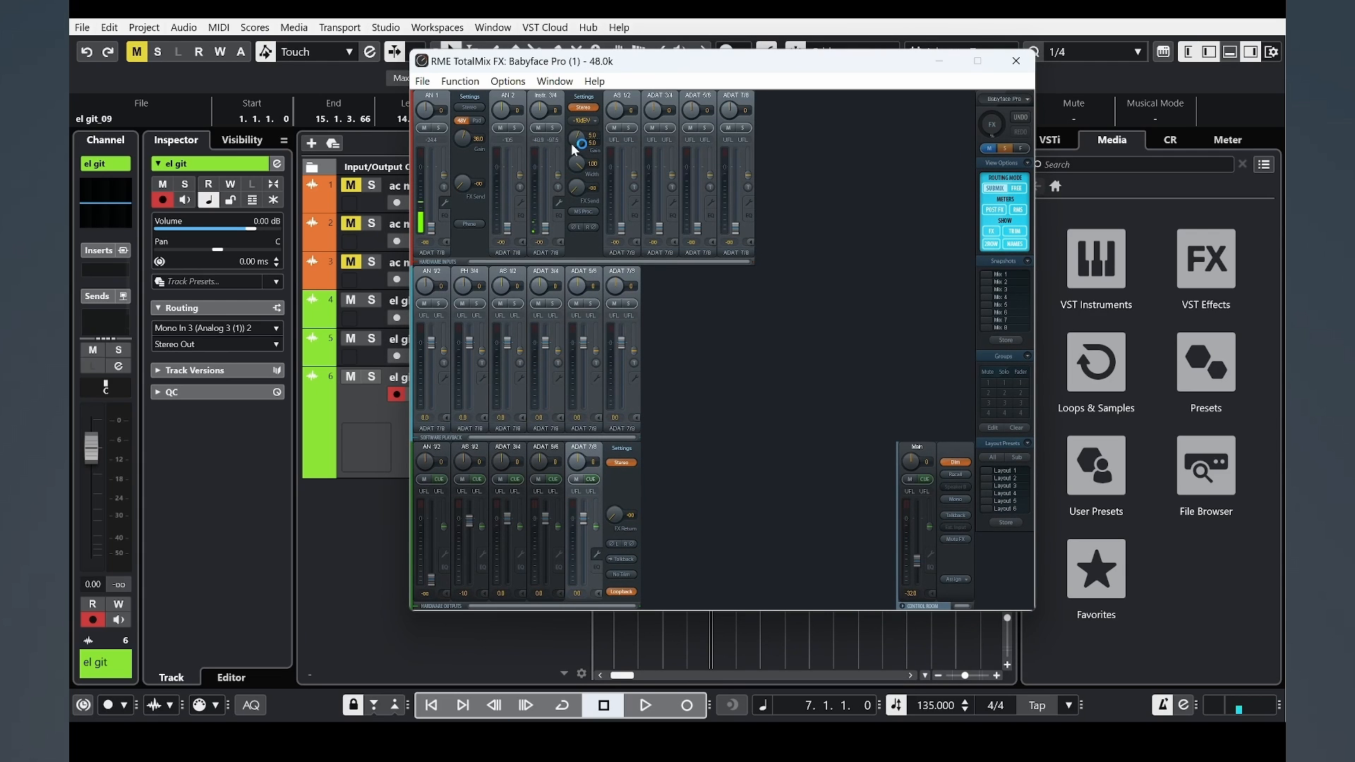
{"action": "left_click", "coordinate": [687, 704]}
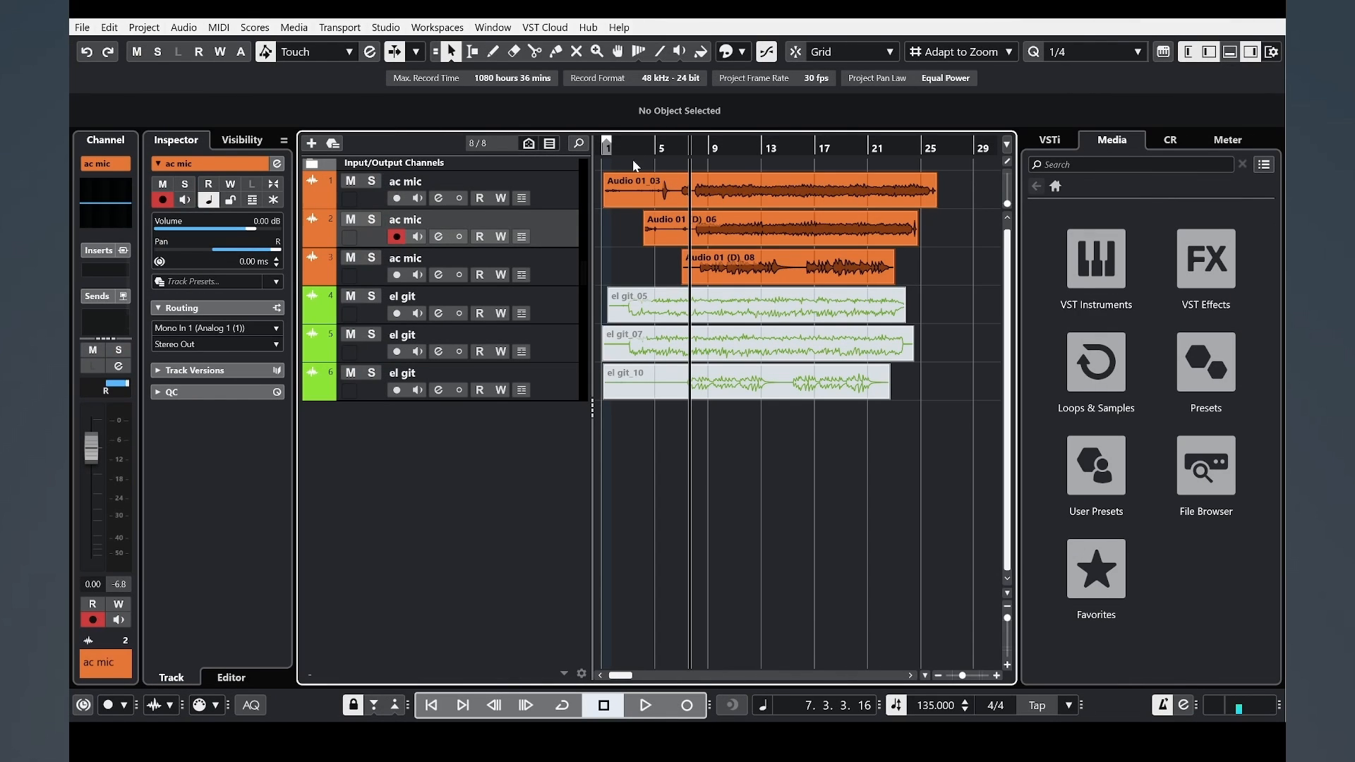
Step: Solo the three ac mic tracks and listen to the acoustic guitar recordings
{"action": "left_click", "coordinate": [550, 191]}
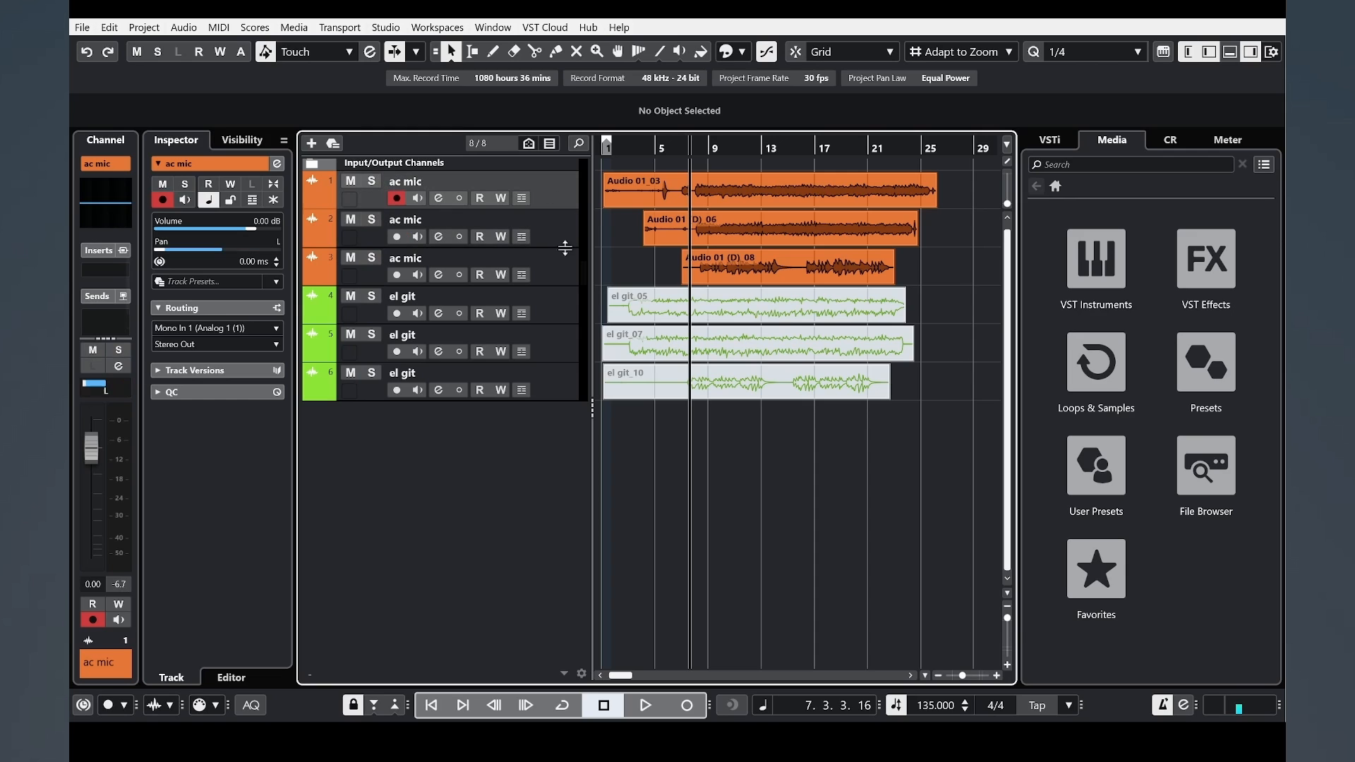
{"action": "left_click", "coordinate": [563, 278], "text": "shift"}
{"action": "key", "text": "s"}
{"action": "key", "text": "space"}
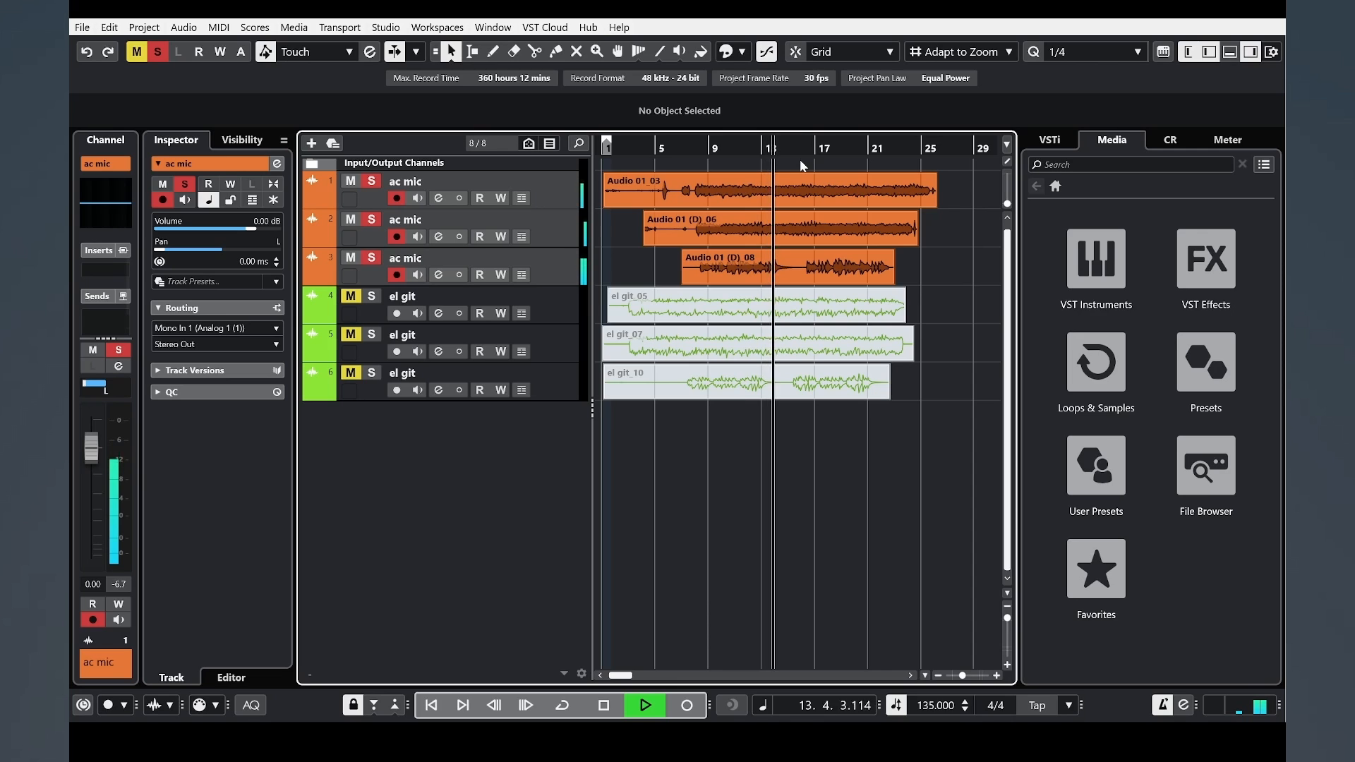
{"action": "key", "text": "space"}
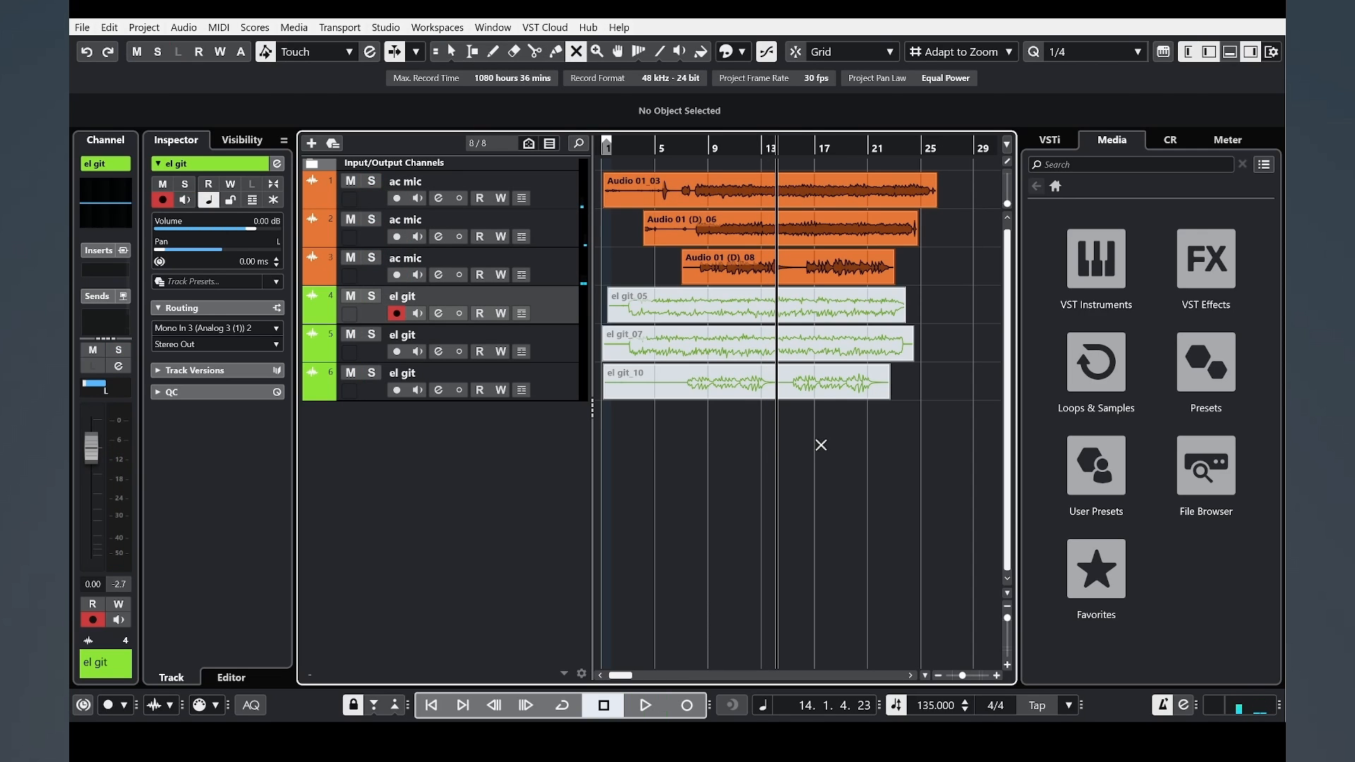
Step: Unmute the three electric guitar clips and solo the el git tracks for playback
{"action": "left_click_drag", "start_coordinate": [820, 444], "coordinate": [641, 323]}
{"action": "key", "text": "s"}
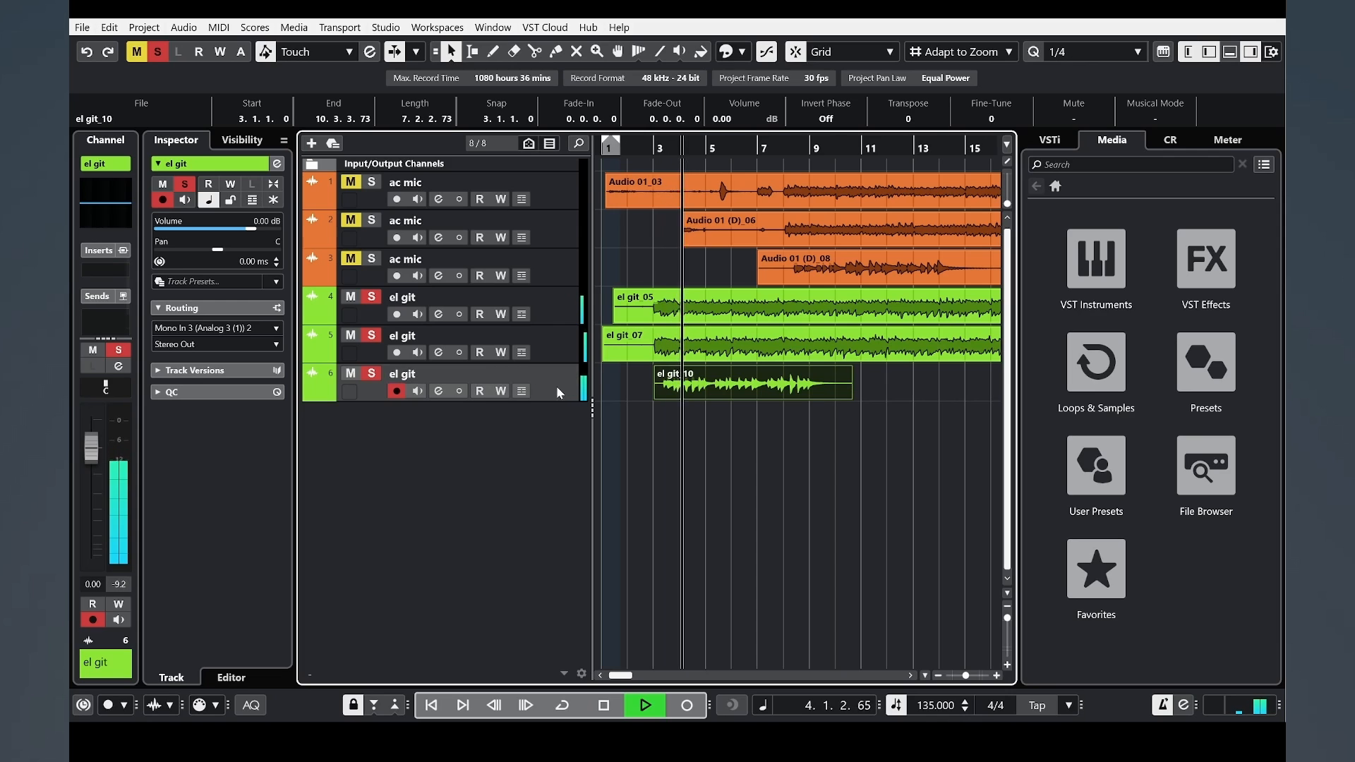
{"action": "left_click_drag", "start_coordinate": [754, 369], "coordinate": [755, 367]}
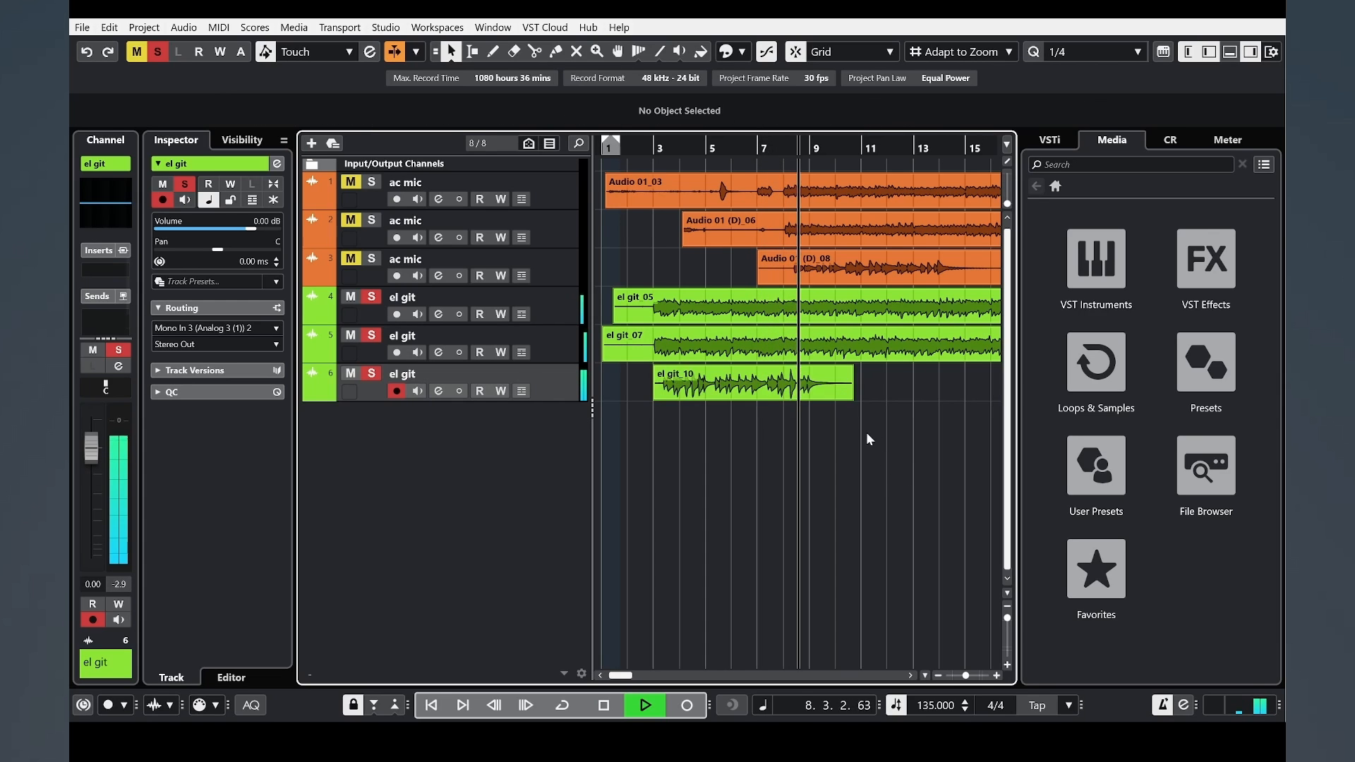
Step: Move the three electric guitar clips five bars later so the third track's clip starts at bar 8
{"action": "left_click_drag", "start_coordinate": [851, 398], "coordinate": [703, 330]}
{"action": "key", "text": "space"}
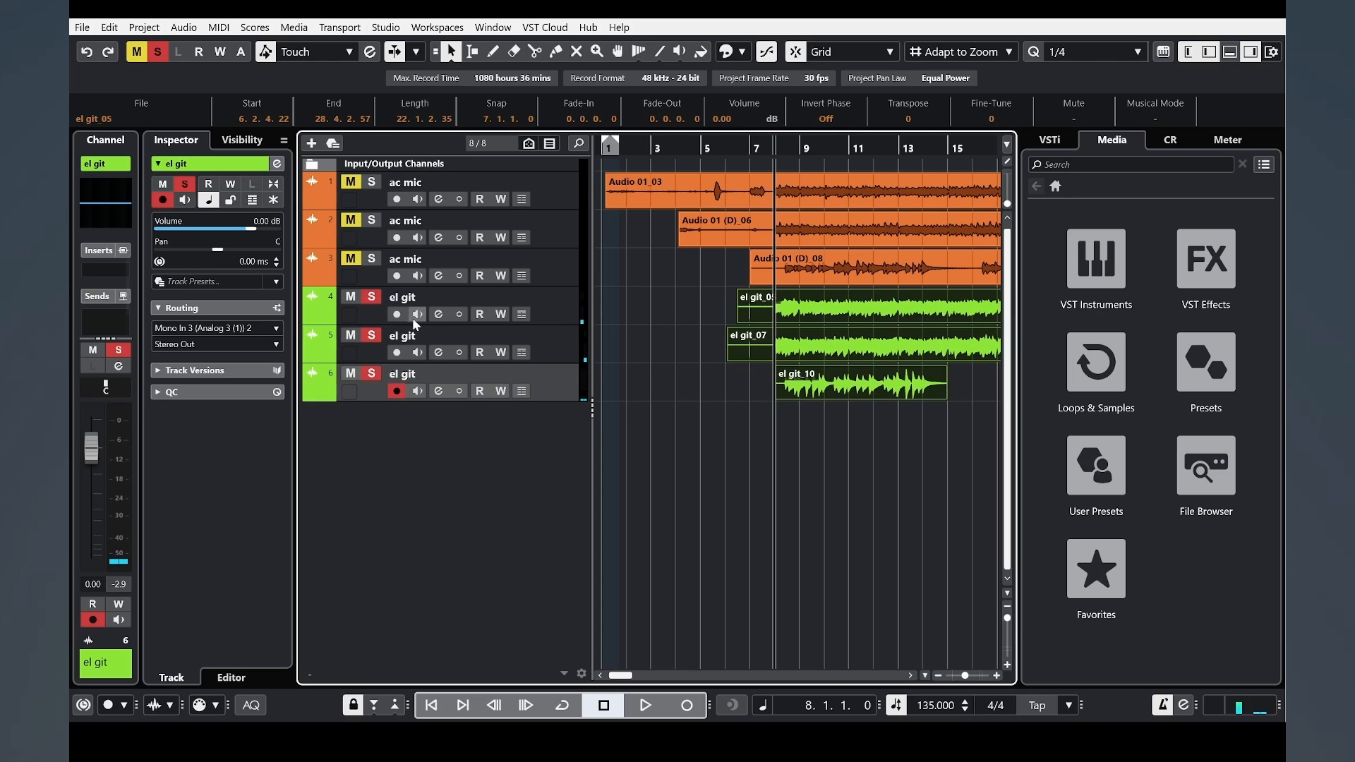
{"action": "left_click", "coordinate": [837, 470]}
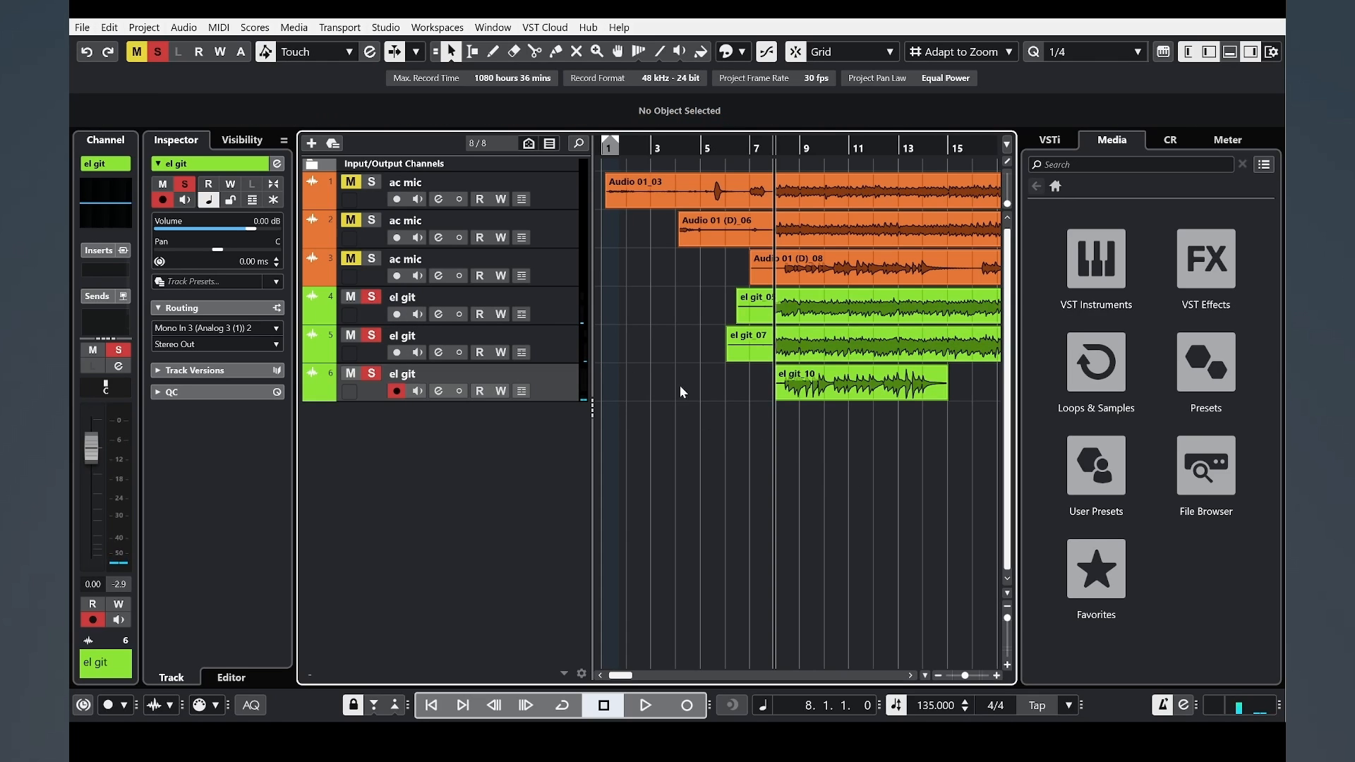
{"action": "left_click_drag", "start_coordinate": [953, 474], "coordinate": [651, 398]}
Step: Add a stereo group channel named "guit el bus" for the first two el git tracks
{"action": "left_click", "coordinate": [556, 349]}
{"action": "left_click", "coordinate": [561, 314], "text": "shift"}
{"action": "right_click", "coordinate": [556, 307]}
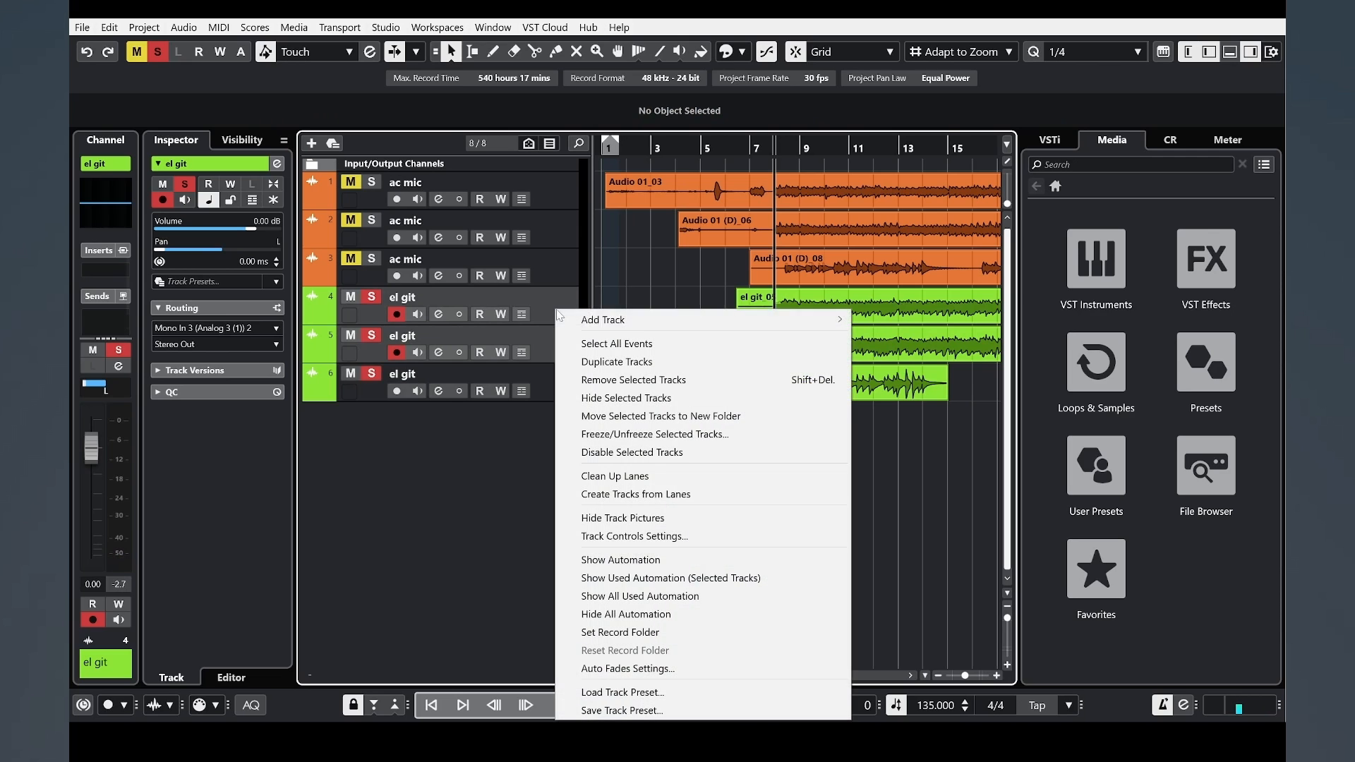
{"action": "mouse_move", "coordinate": [609, 319]}
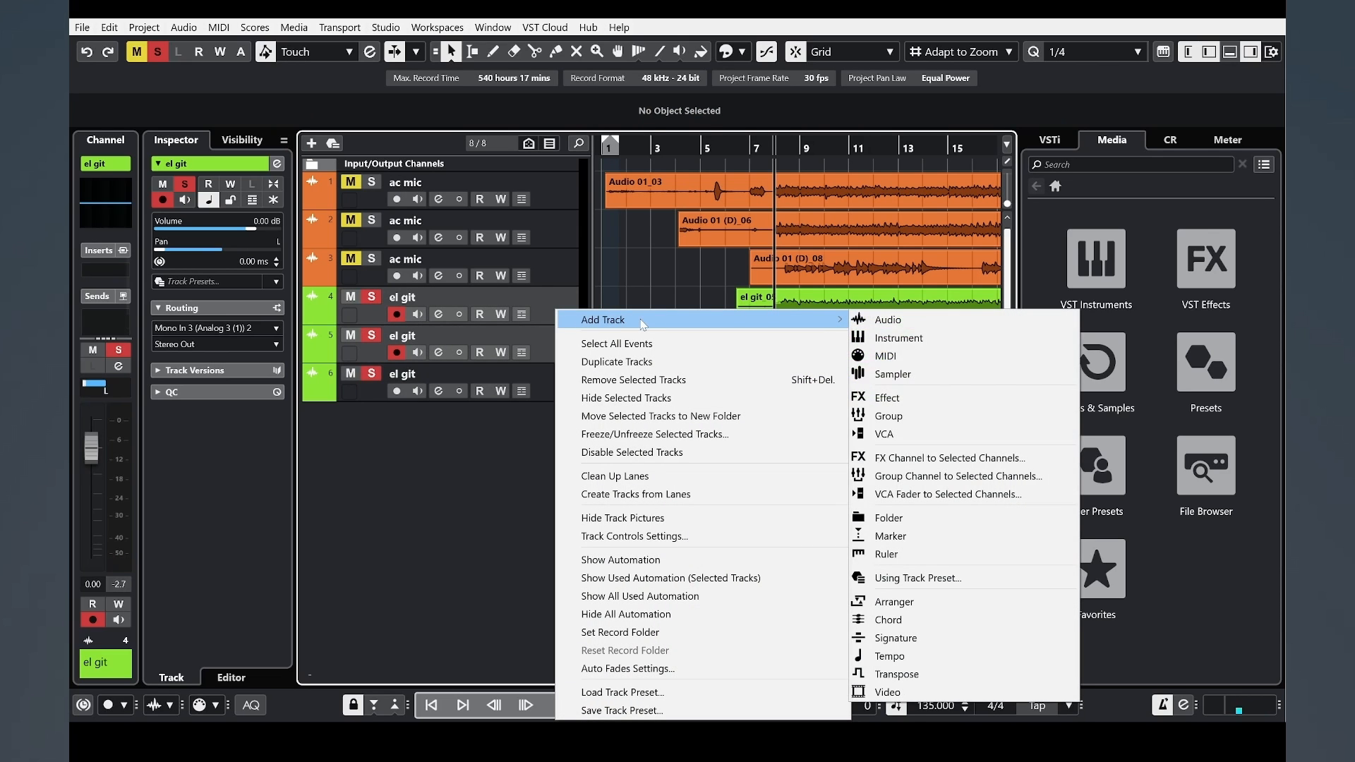
{"action": "left_click", "coordinate": [960, 485]}
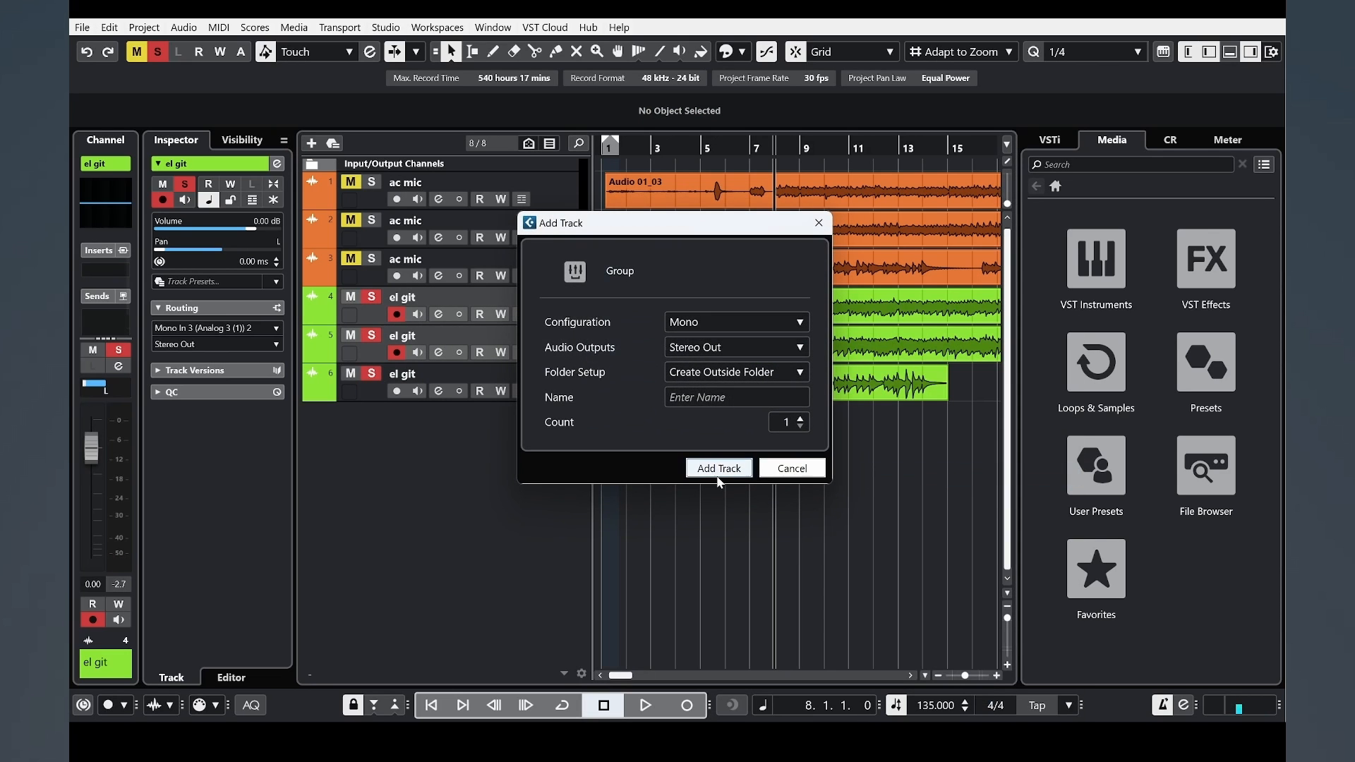
{"action": "left_click", "coordinate": [714, 322]}
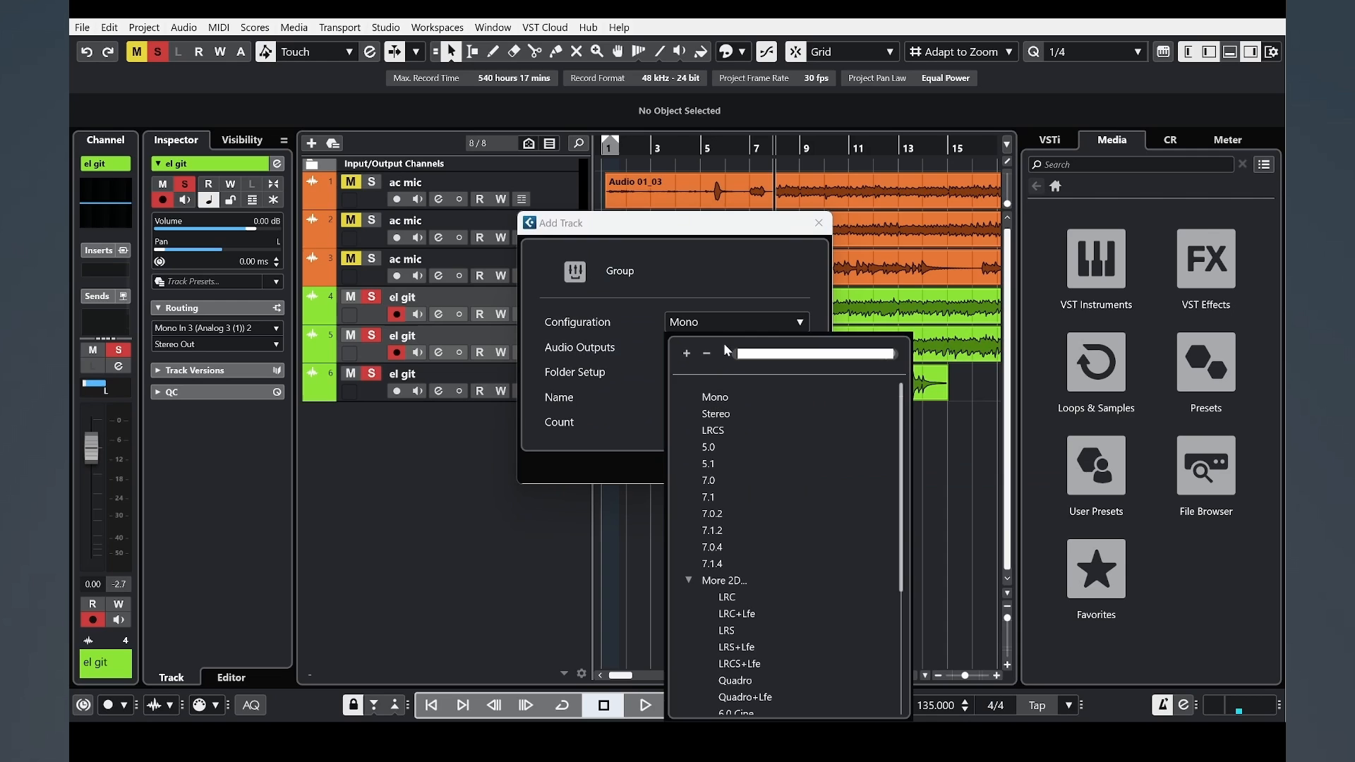
{"action": "left_click", "coordinate": [716, 414]}
{"action": "left_click", "coordinate": [717, 468]}
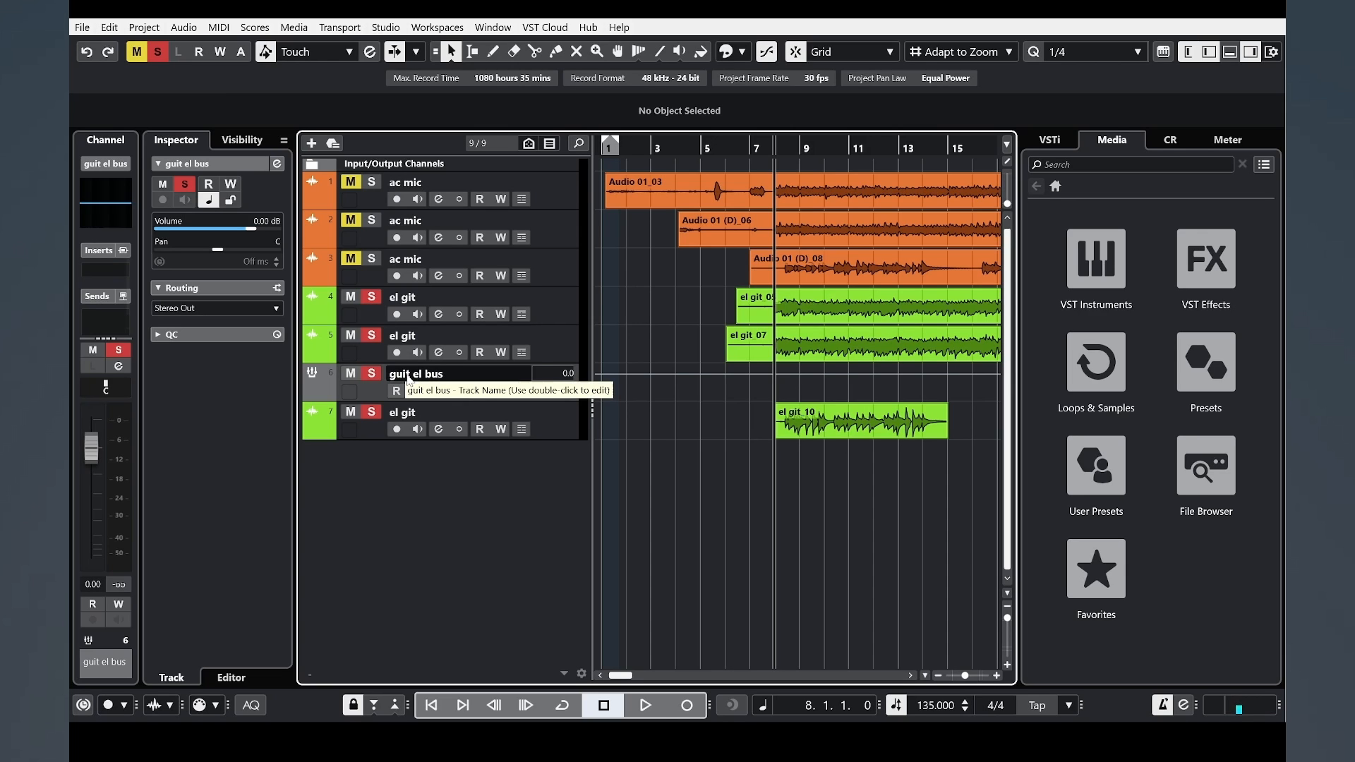
Step: Lower the guit el bus volume to -7.58 dB during playback and load Pro-Q 3 as its first insert
{"action": "key", "text": "space"}
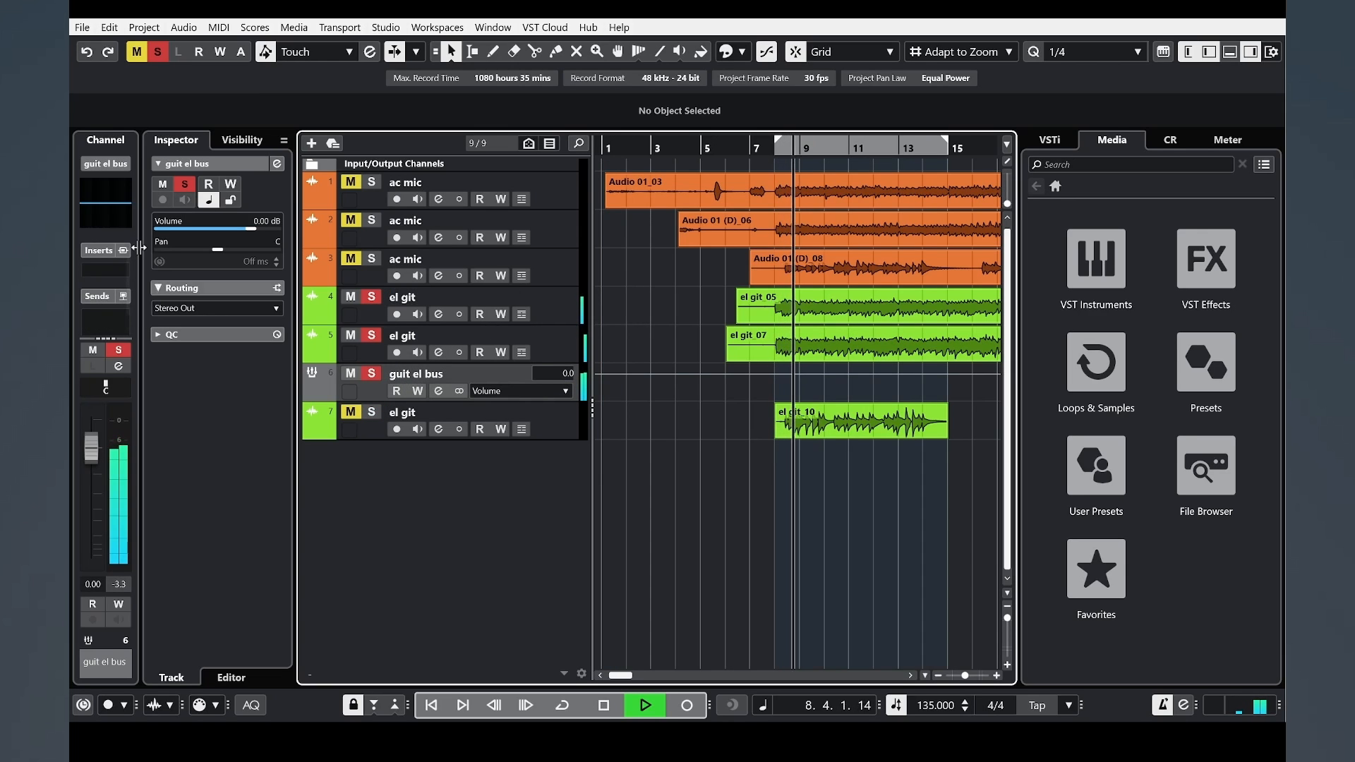
{"action": "left_click_drag", "start_coordinate": [250, 228], "coordinate": [221, 232]}
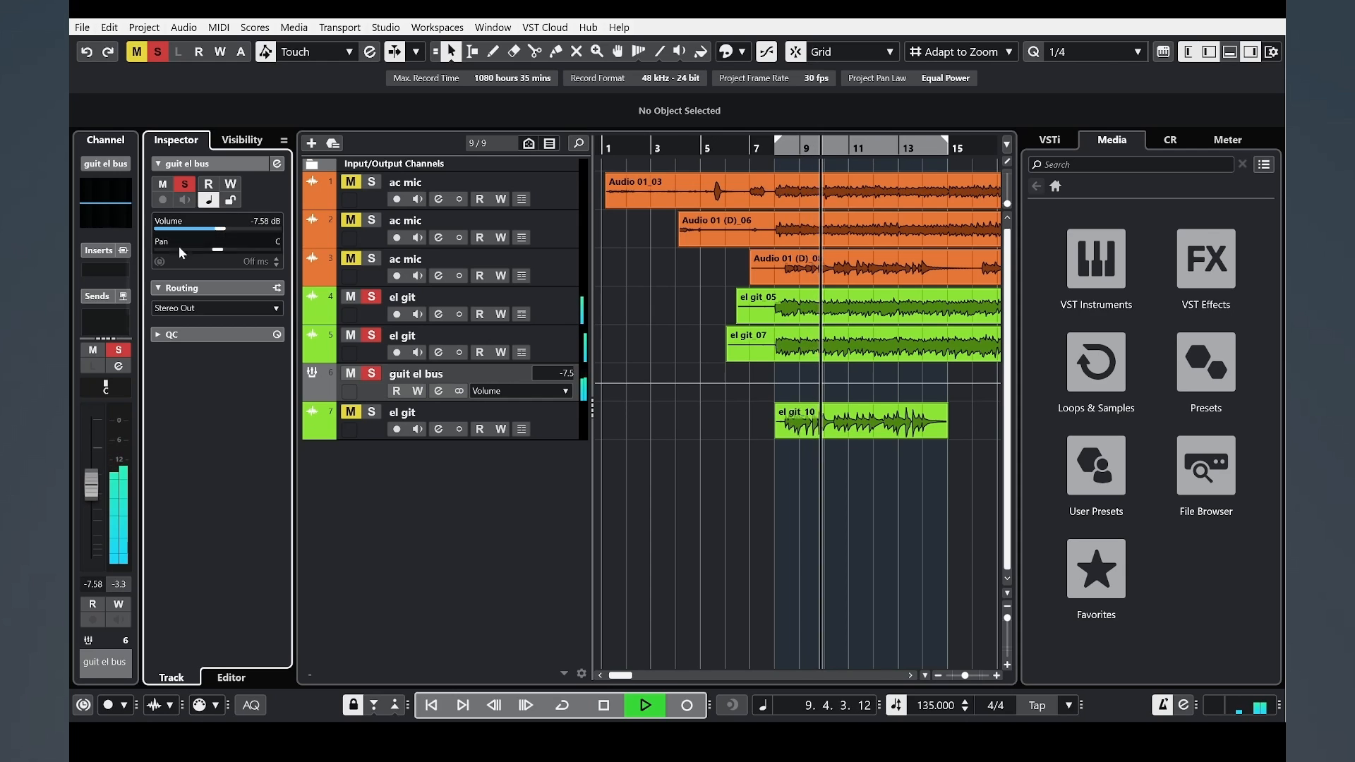
{"action": "left_click", "coordinate": [124, 271]}
{"action": "type", "text": "pro-q"}
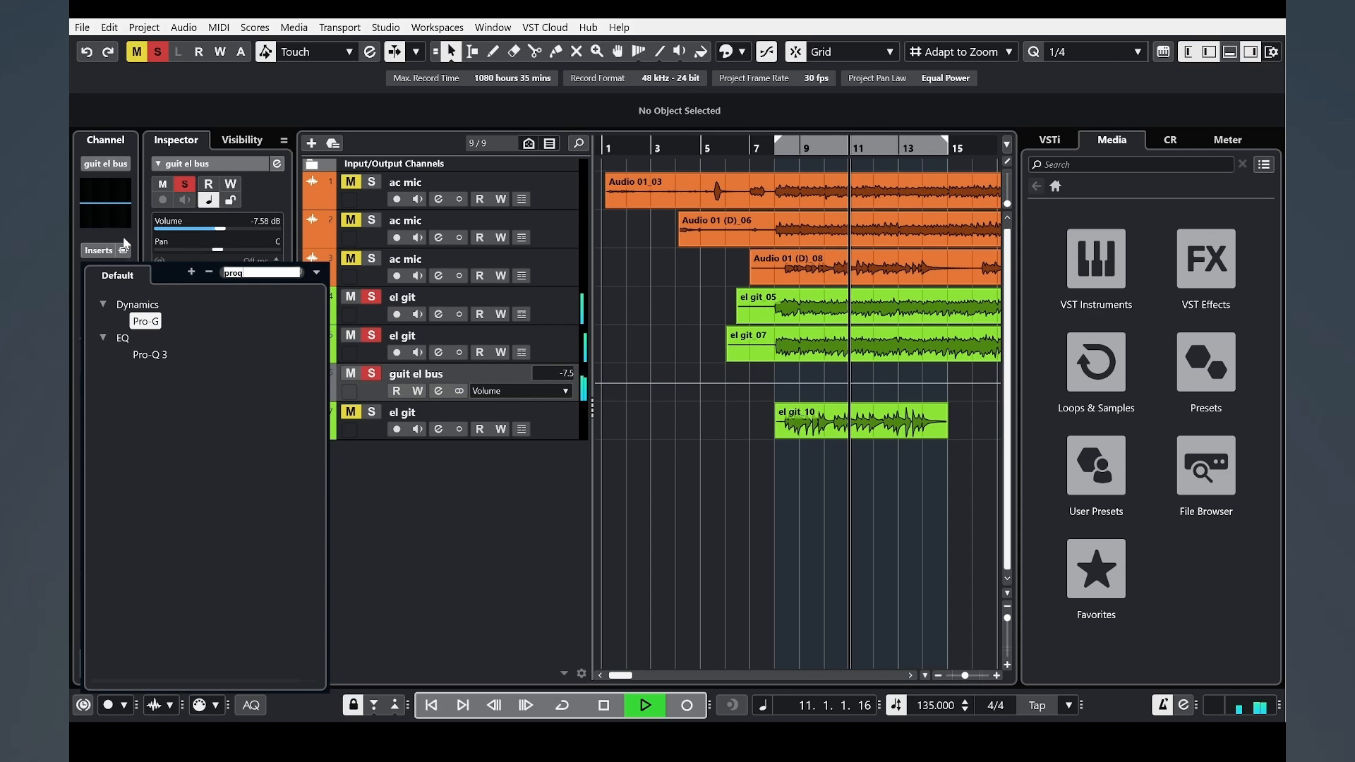
{"action": "left_click", "coordinate": [161, 354]}
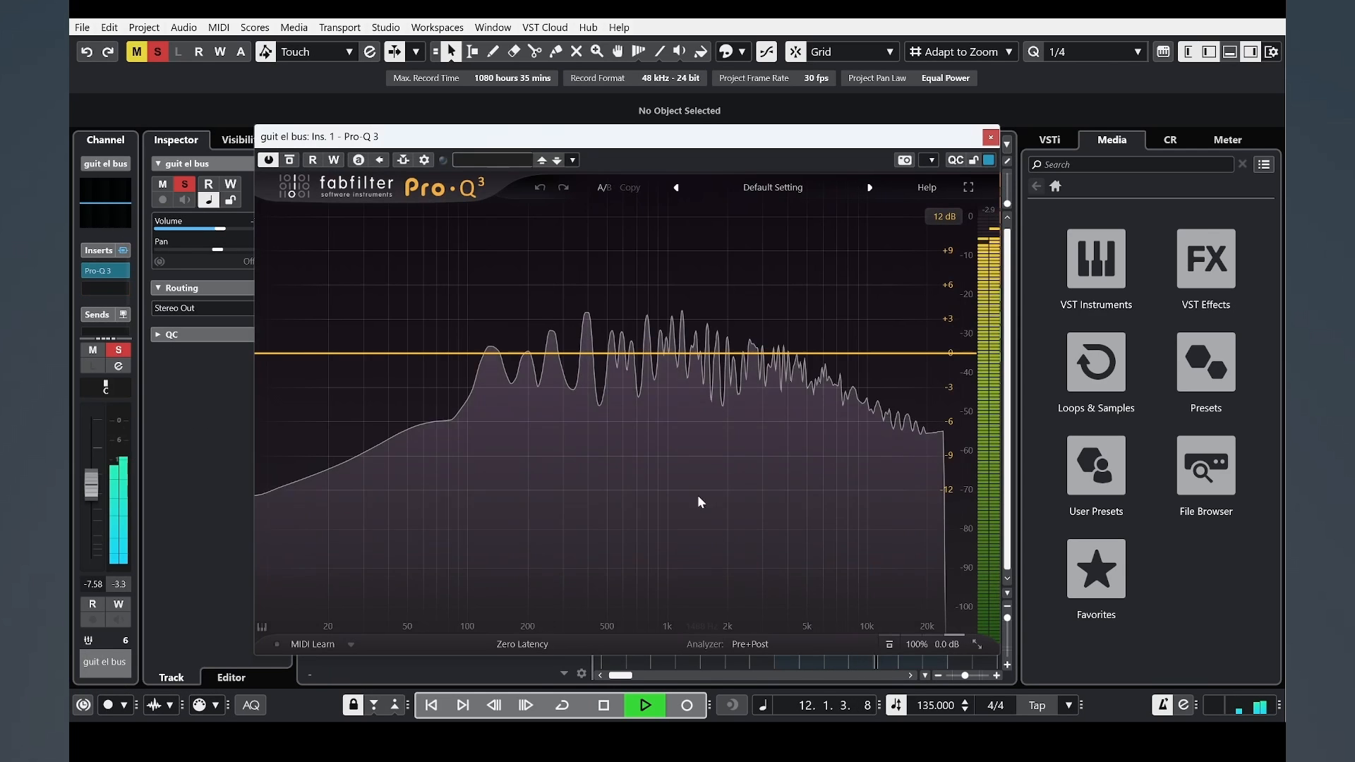
Step: Add a low cut at about 36 Hz and a high cut between 10 and 20 kHz to the guit el bus EQ
{"action": "double_click", "coordinate": [302, 353]}
{"action": "left_click_drag", "start_coordinate": [302, 353], "coordinate": [379, 354]}
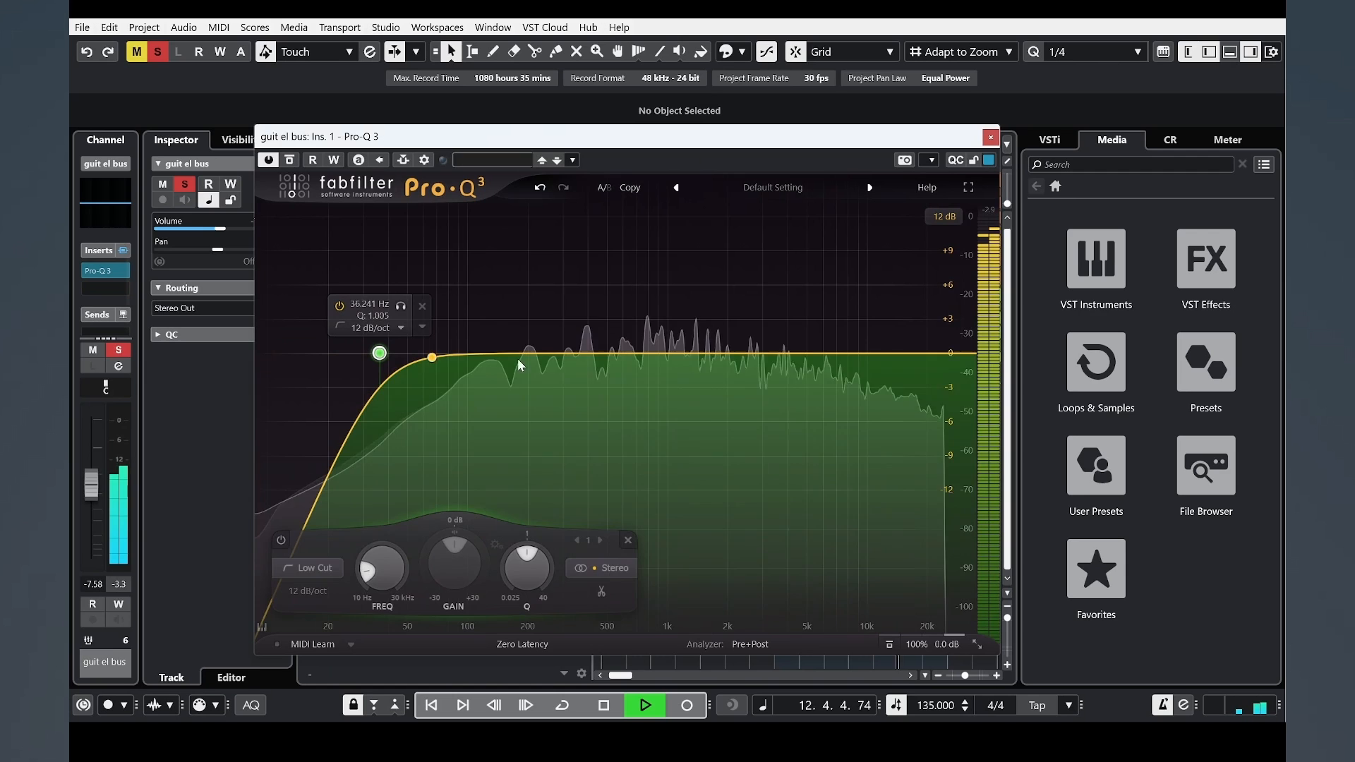
{"action": "double_click", "coordinate": [931, 353]}
Step: Add a bell boost at about 7014 Hz, make it dynamic and lower its gain to slightly under 1.42 dB
{"action": "left_click_drag", "start_coordinate": [931, 354], "coordinate": [835, 339]}
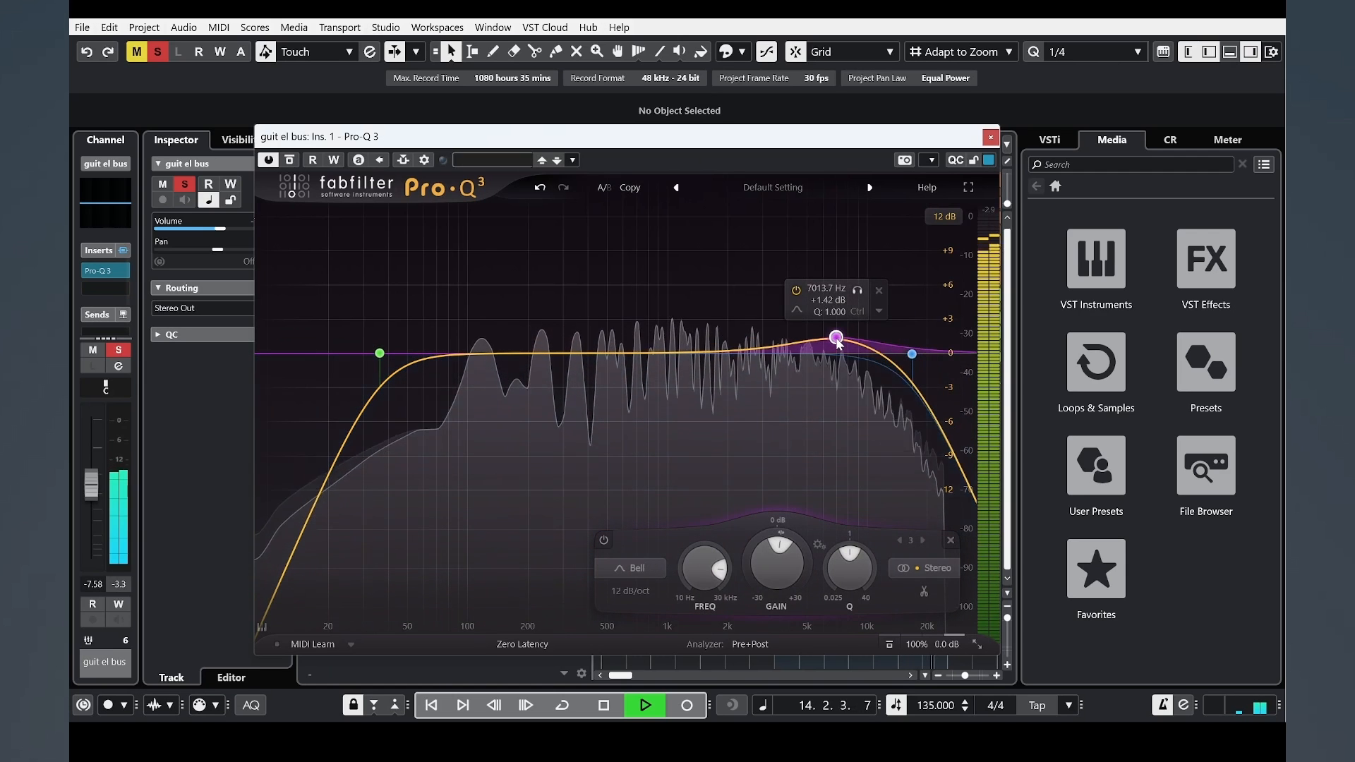
{"action": "right_click", "coordinate": [835, 338]}
{"action": "left_click", "coordinate": [912, 388]}
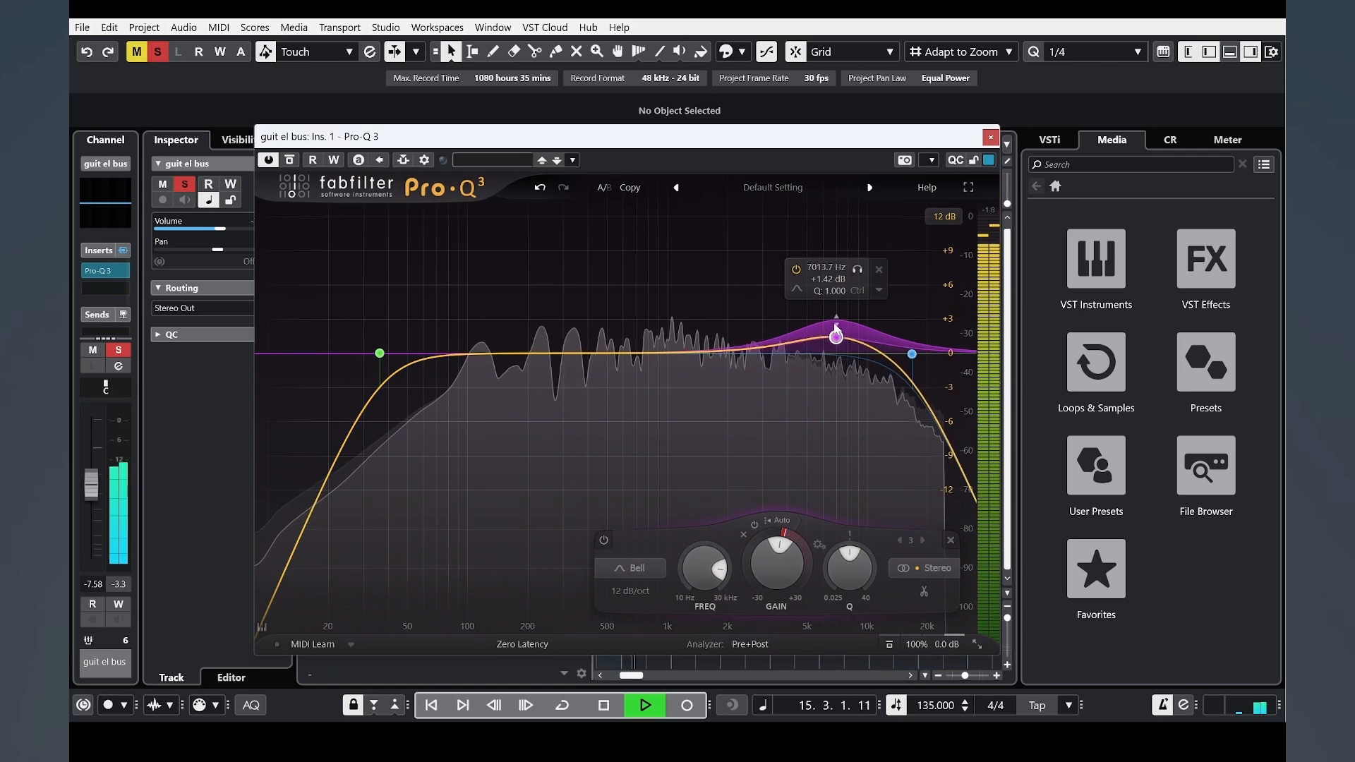
{"action": "left_click_drag", "start_coordinate": [836, 337], "coordinate": [839, 345]}
Step: Add a dynamic bell cut of about -0.84 dB at 346 Hz with Q 2.303 and a small bell boost just above 100 Hz
{"action": "left_click_drag", "start_coordinate": [569, 352], "coordinate": [589, 278]}
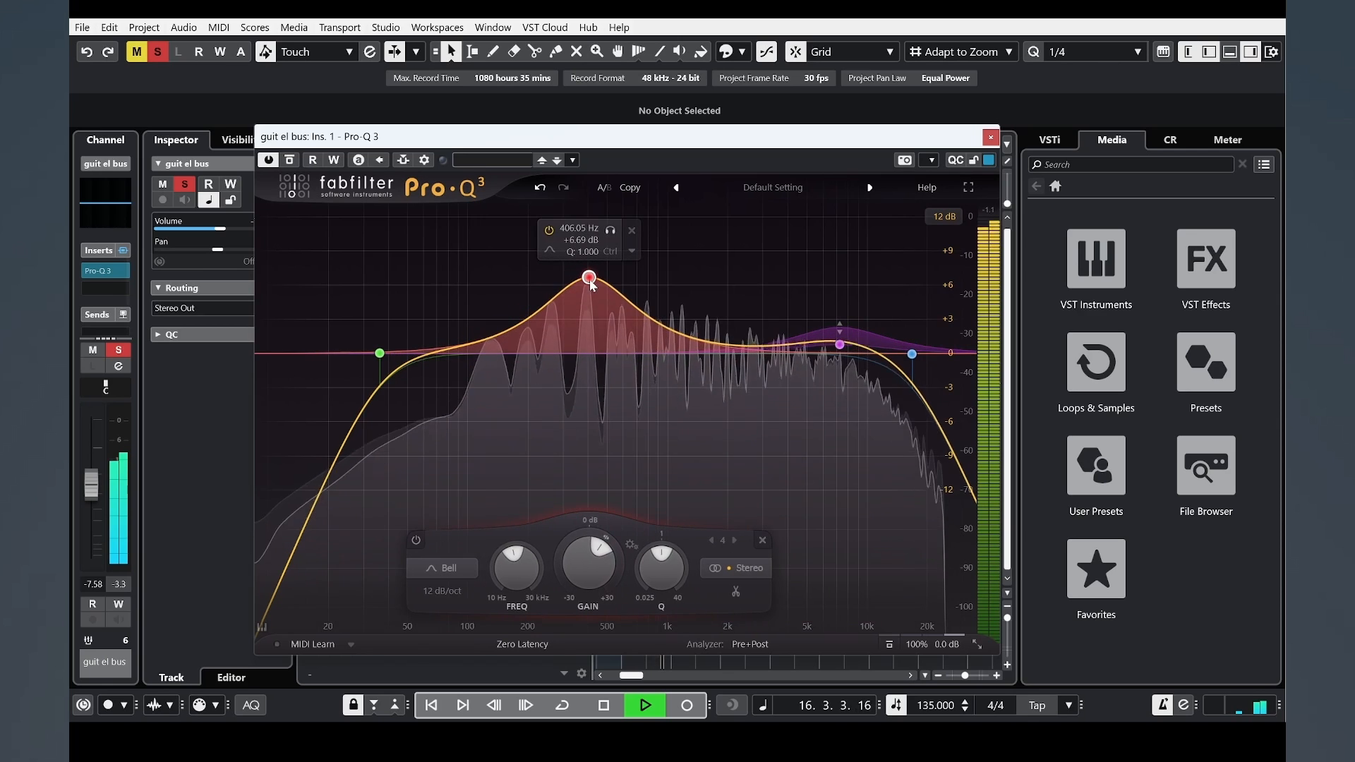
{"action": "left_click_drag", "start_coordinate": [661, 567], "coordinate": [663, 545]}
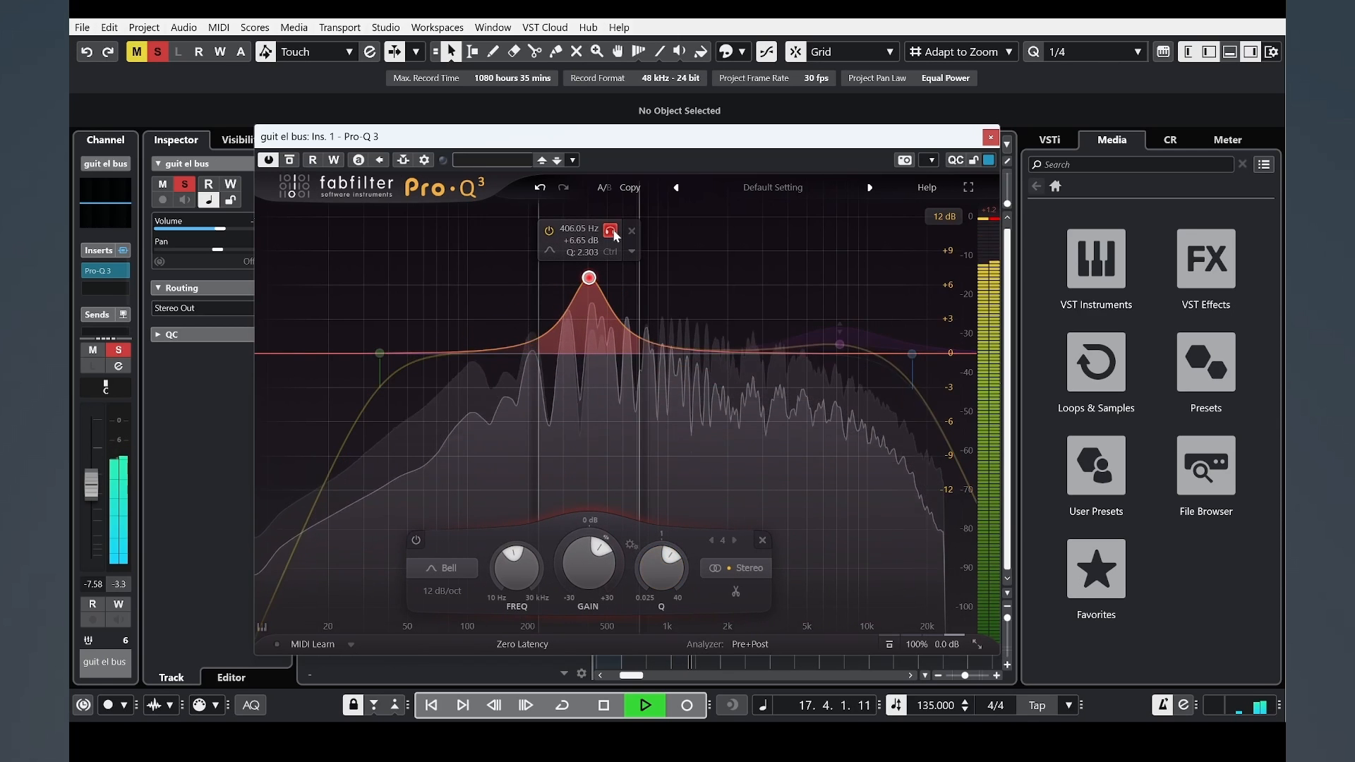
{"action": "left_click_drag", "start_coordinate": [589, 278], "coordinate": [577, 383]}
{"action": "right_click", "coordinate": [576, 381]}
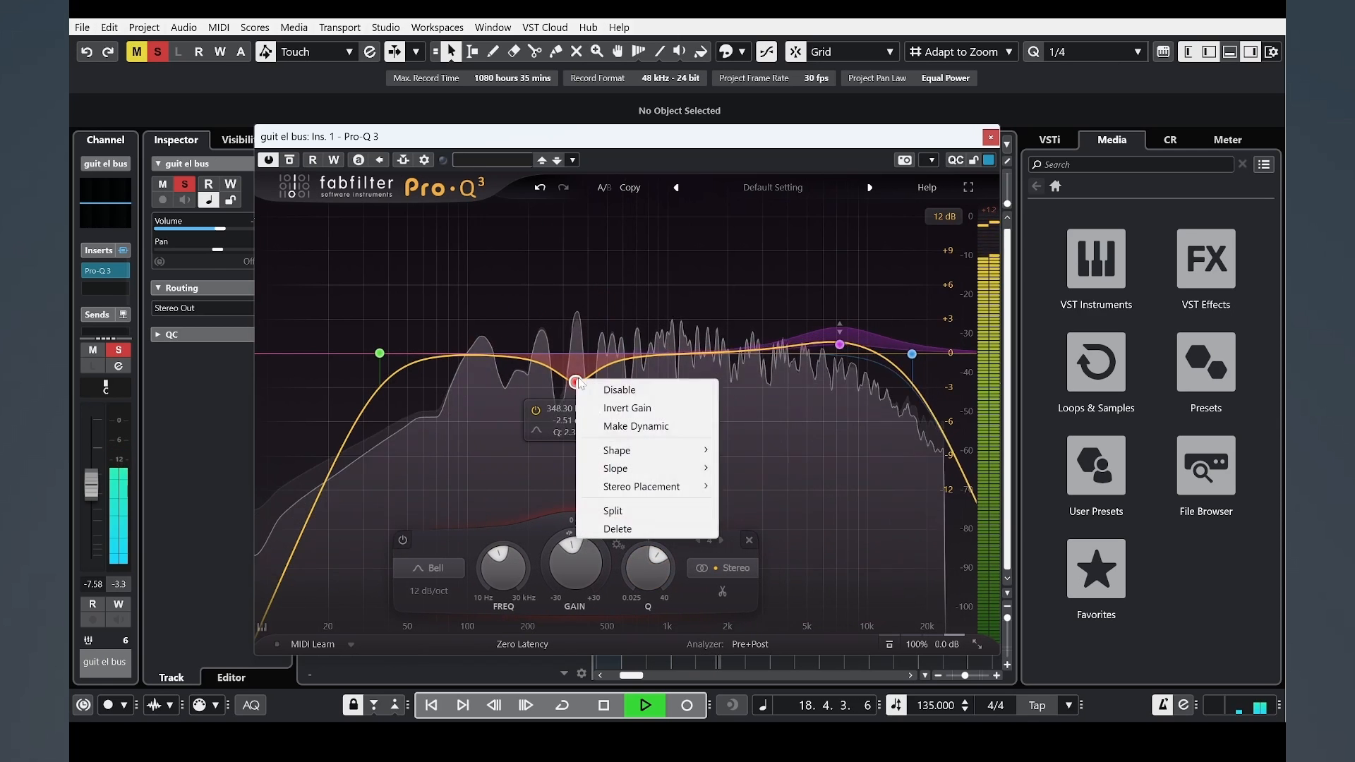
{"action": "left_click", "coordinate": [621, 429]}
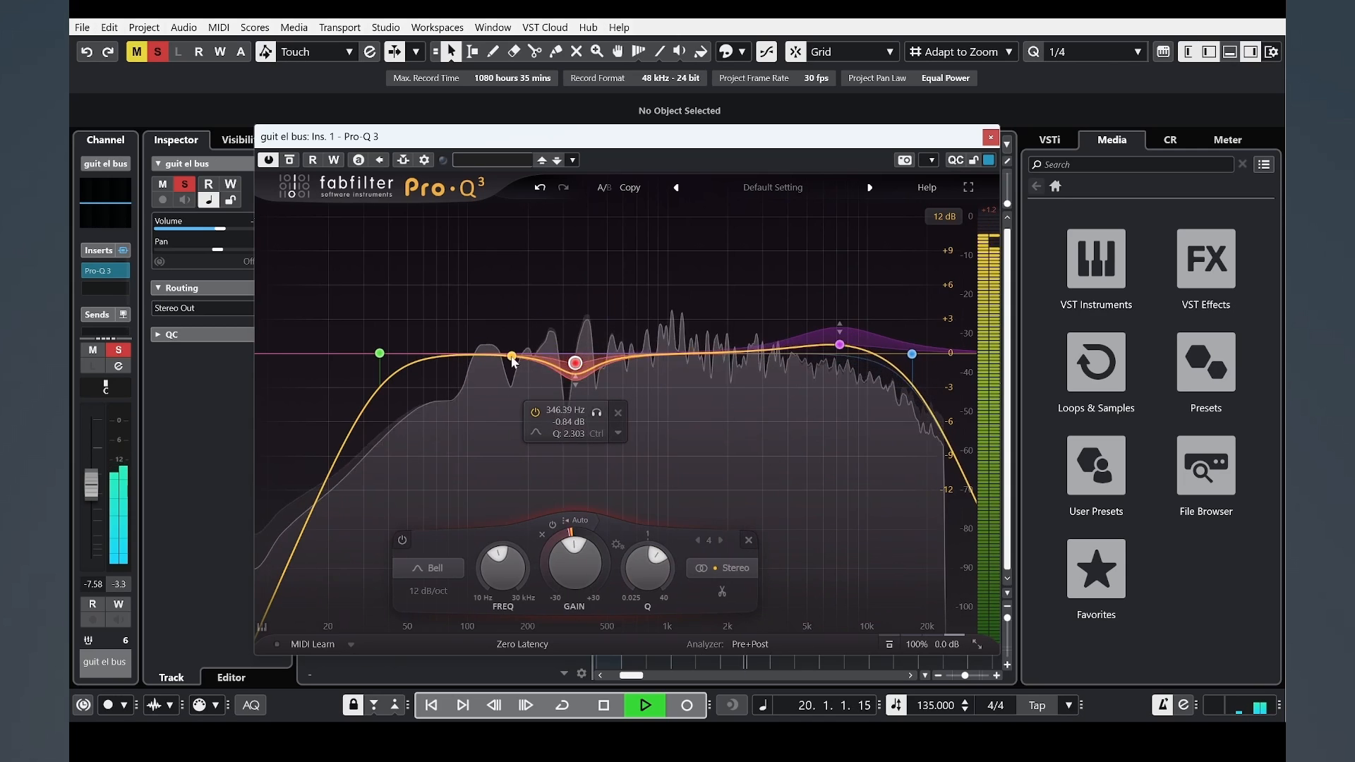
{"action": "left_click_drag", "start_coordinate": [497, 355], "coordinate": [490, 335]}
{"action": "left_click", "coordinate": [991, 137]}
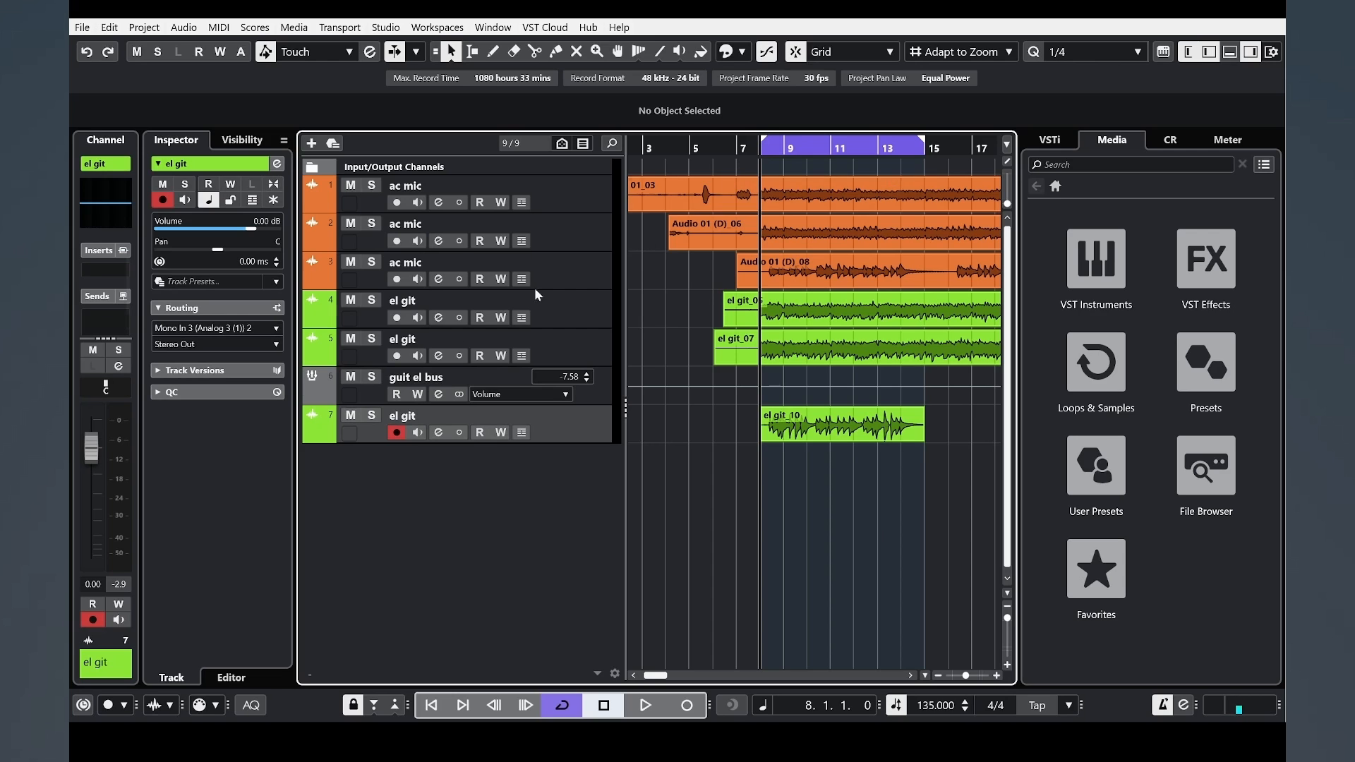
Step: Assign the factory electric guitar picture to the el git track below the guit el bus
{"action": "double_click", "coordinate": [349, 431]}
{"action": "left_click", "coordinate": [734, 508]}
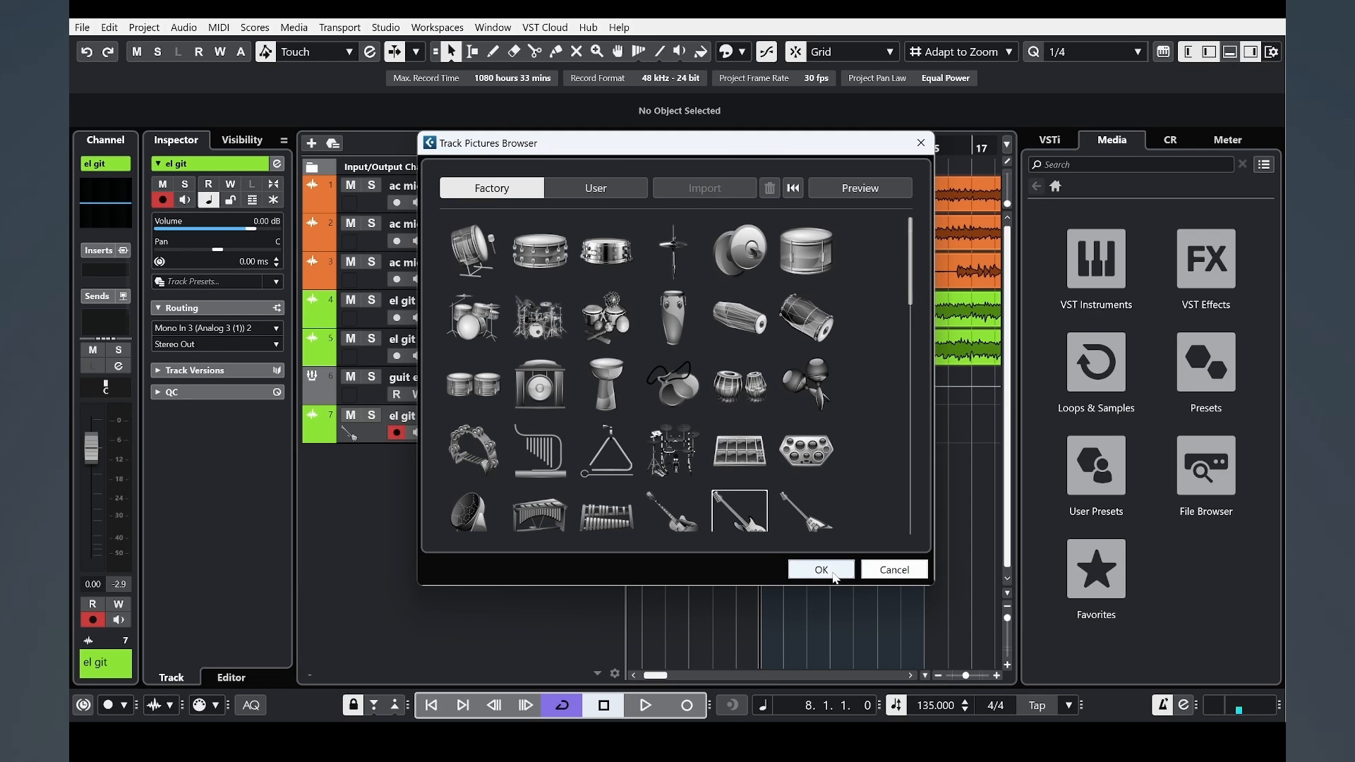
{"action": "left_click", "coordinate": [821, 570]}
Step: Assign the factory acoustic guitar picture to the third ac mic track
{"action": "double_click", "coordinate": [353, 283]}
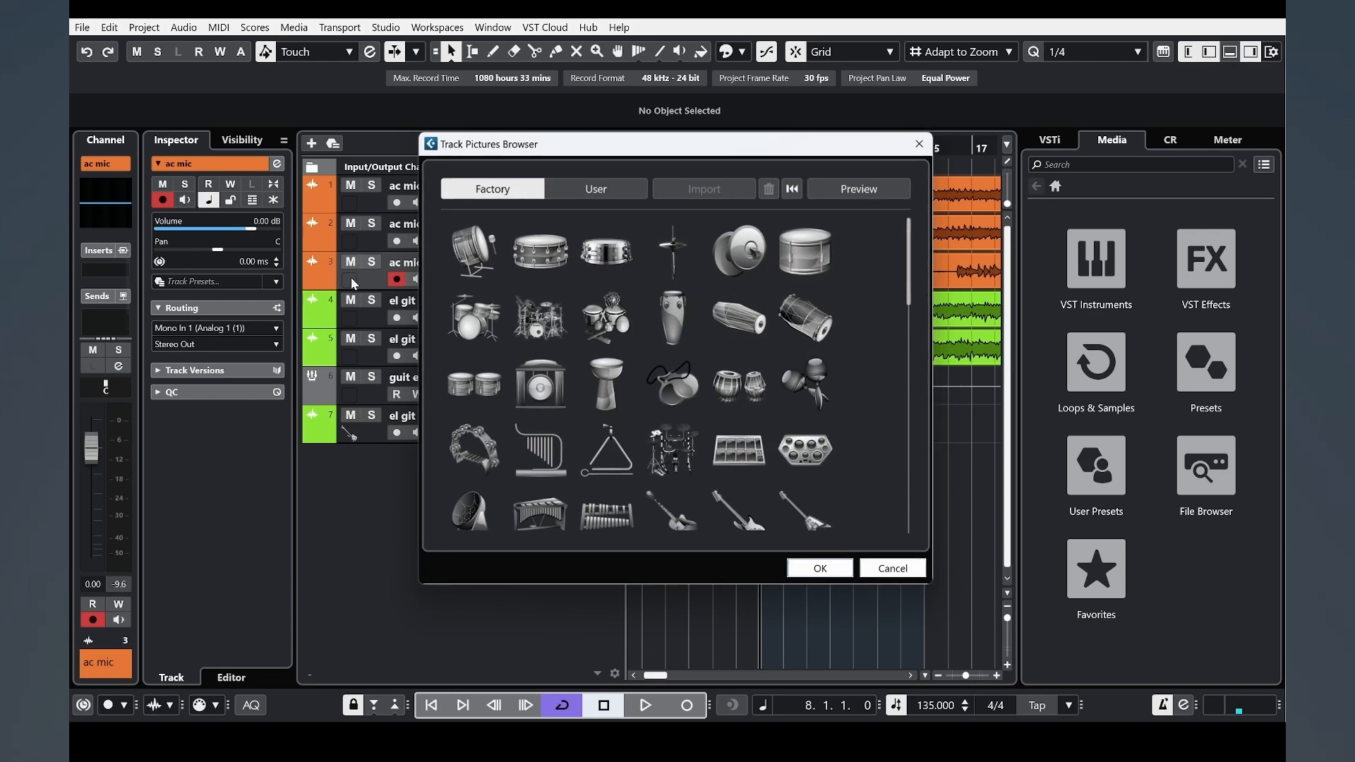
{"action": "scroll", "coordinate": [798, 445], "scroll_direction": "down", "scroll_amount": 2}
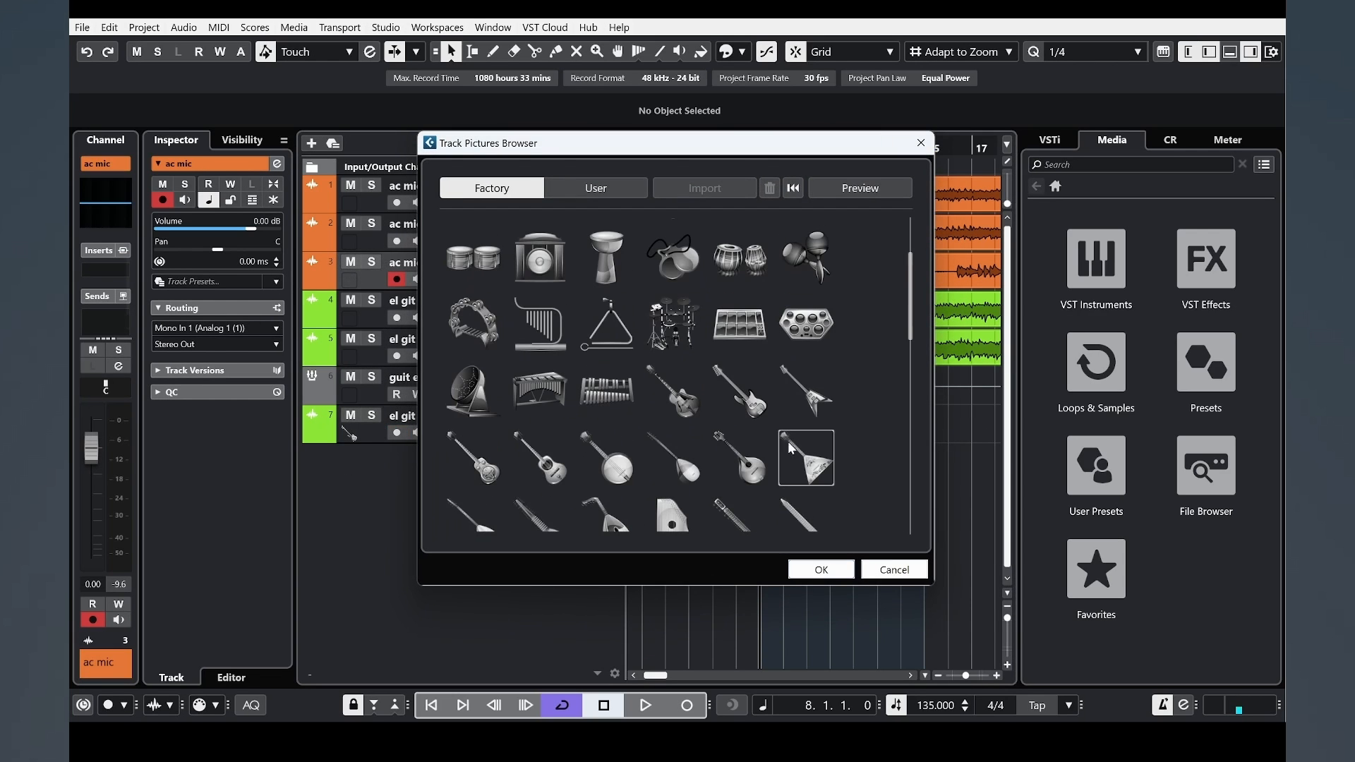
{"action": "left_click", "coordinate": [535, 476]}
{"action": "scroll", "coordinate": [583, 368], "scroll_direction": "down", "scroll_amount": 2}
{"action": "left_click", "coordinate": [821, 570]}
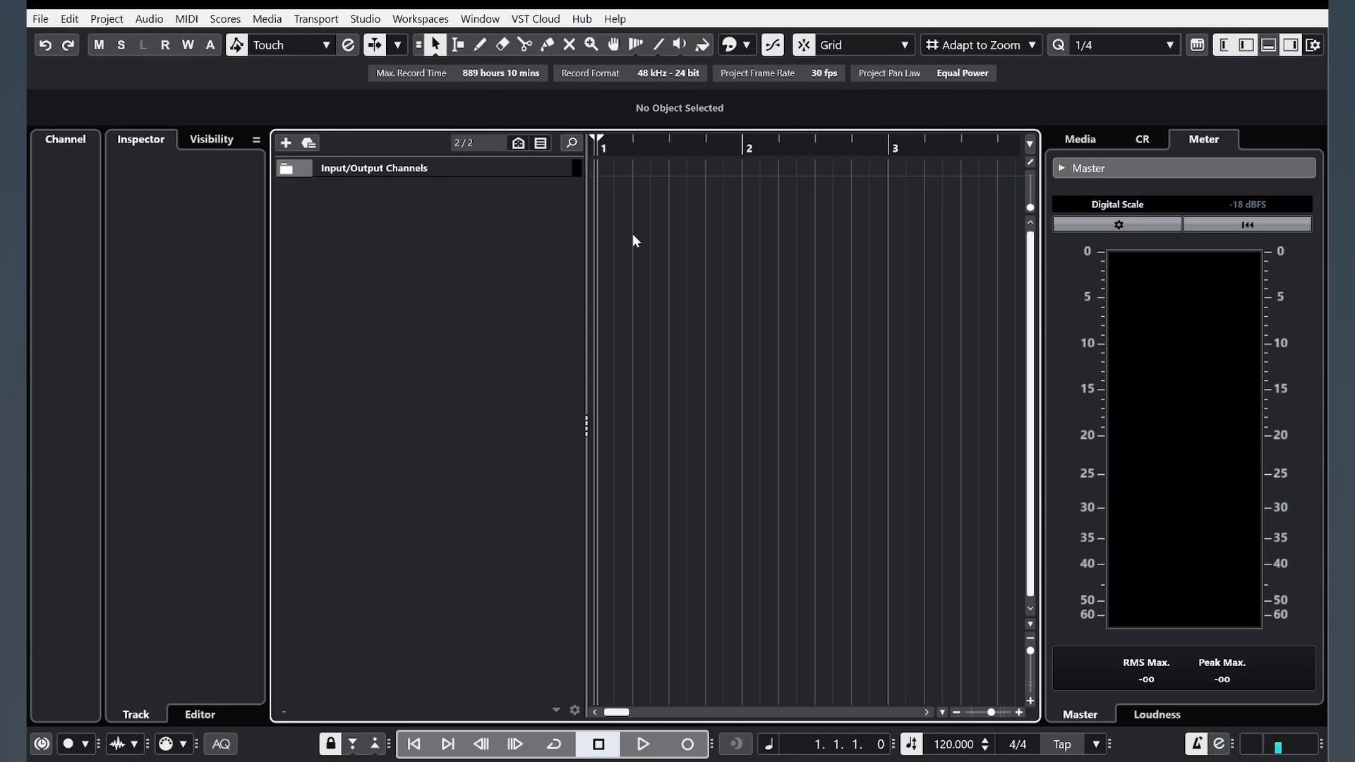
Step: Add an instrument track with Kontakt 7, using LKMK3 MIDI as input and Stereo Out as output
{"action": "right_click", "coordinate": [491, 244]}
{"action": "left_click", "coordinate": [551, 269]}
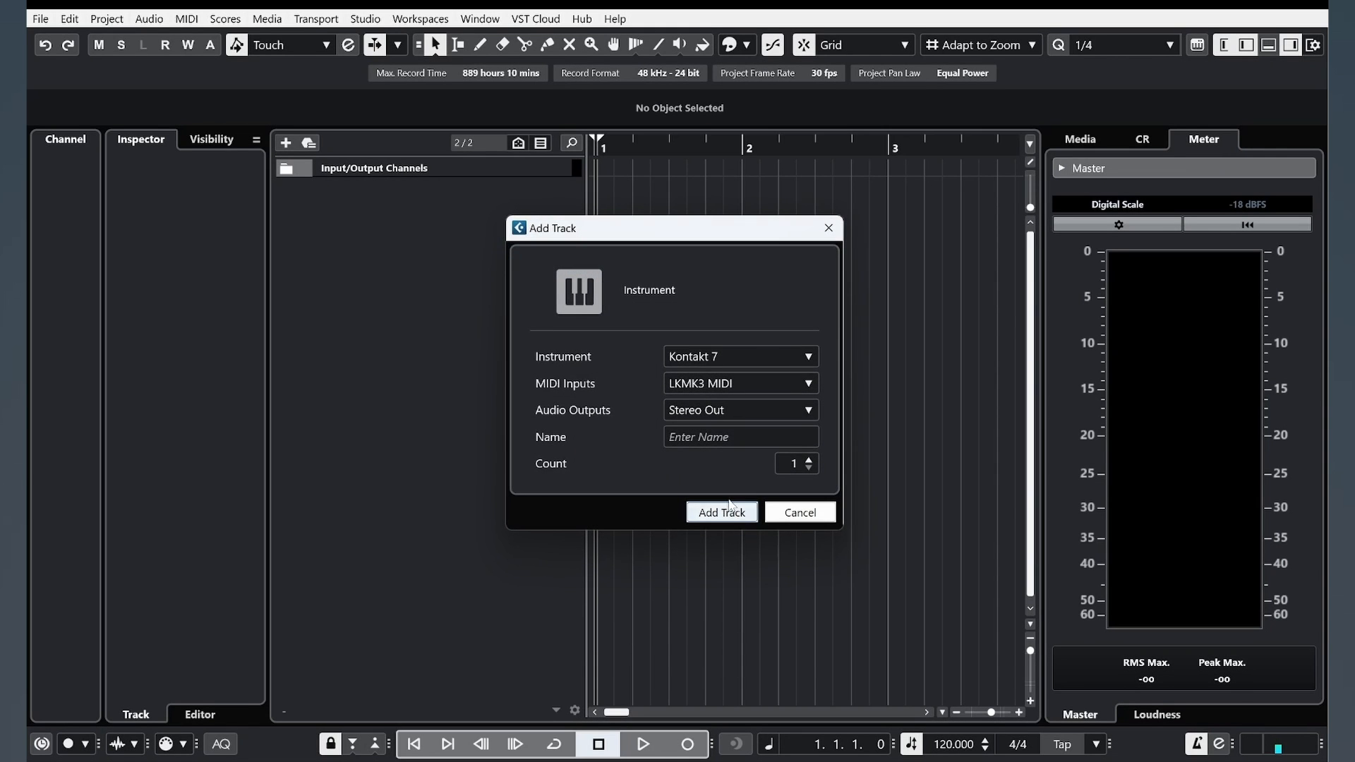
{"action": "left_click", "coordinate": [727, 508]}
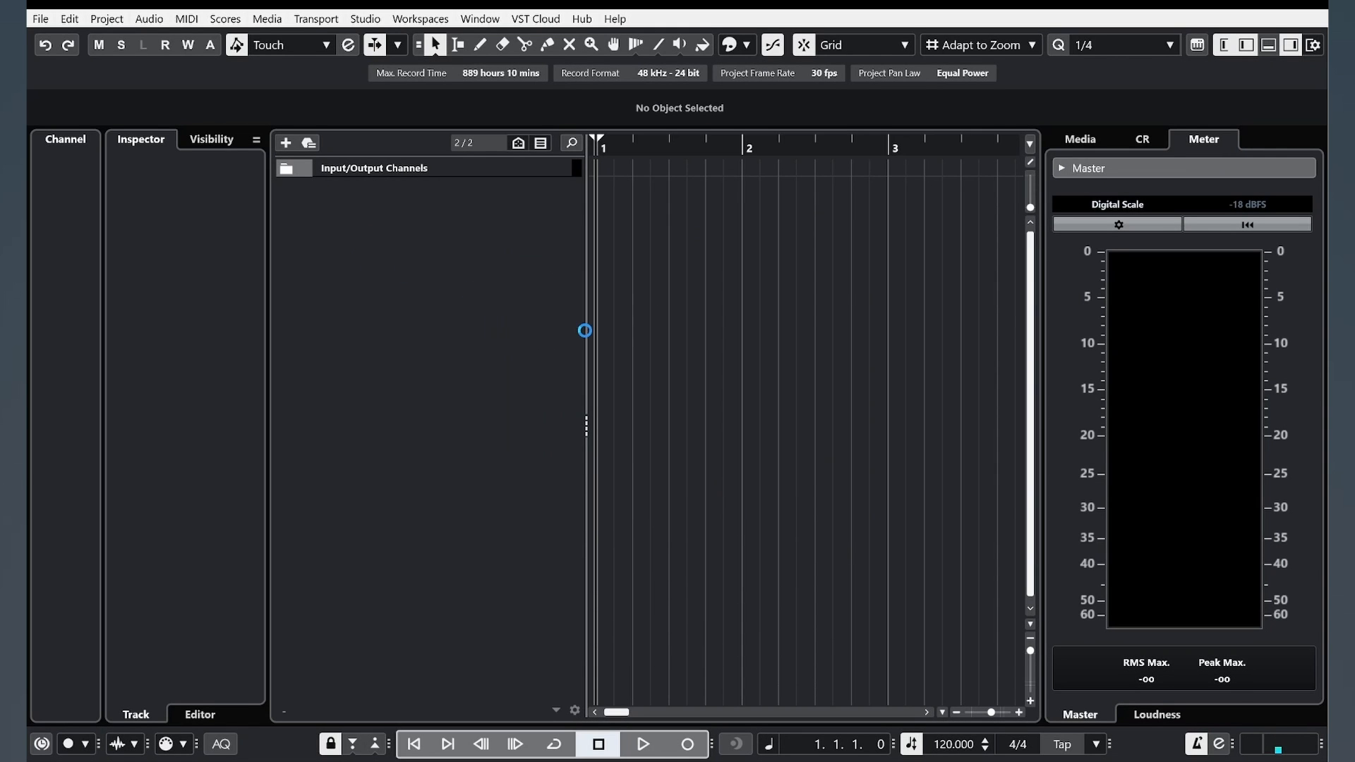
Step: Set the locators from bar 1 to bar 3 and create a MIDI part between them on the Kontakt 7 01 track
{"action": "left_click", "coordinate": [482, 46]}
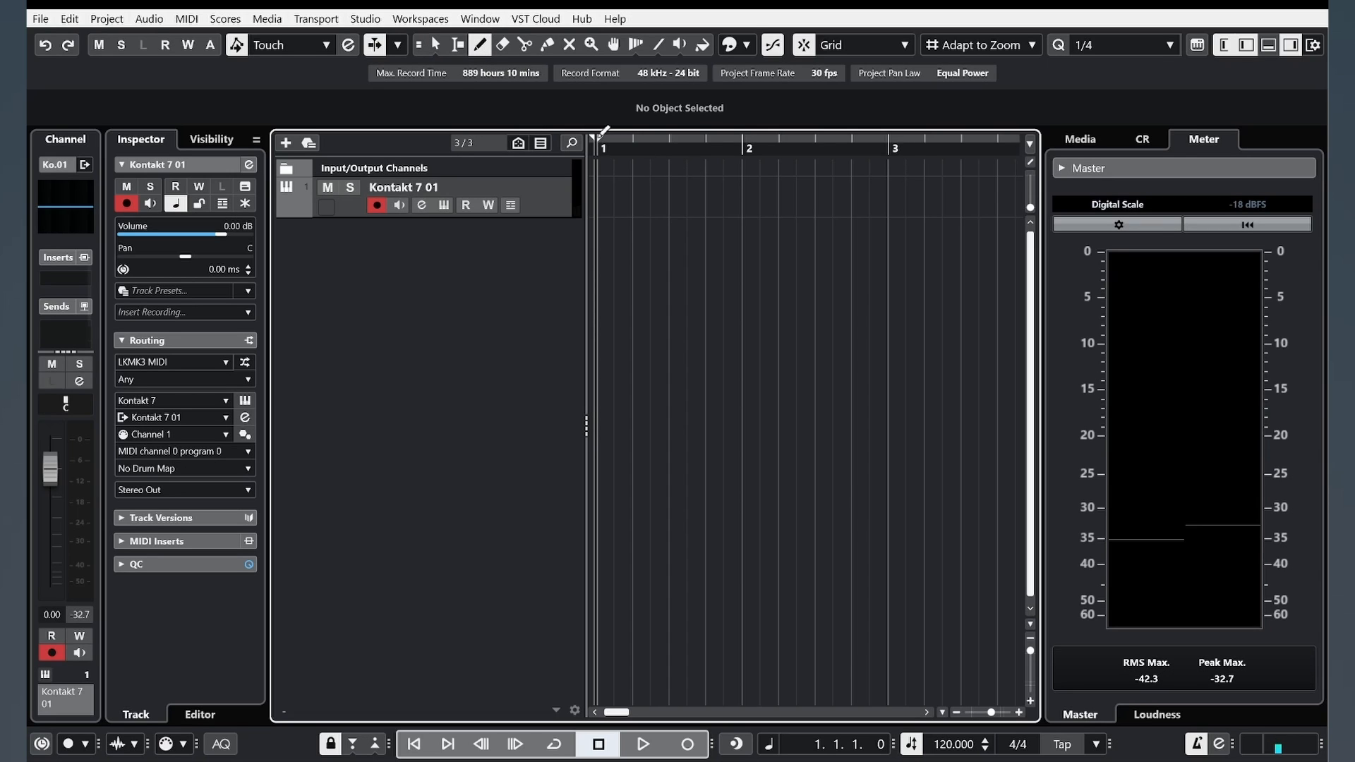
{"action": "left_click_drag", "start_coordinate": [603, 131], "coordinate": [887, 164]}
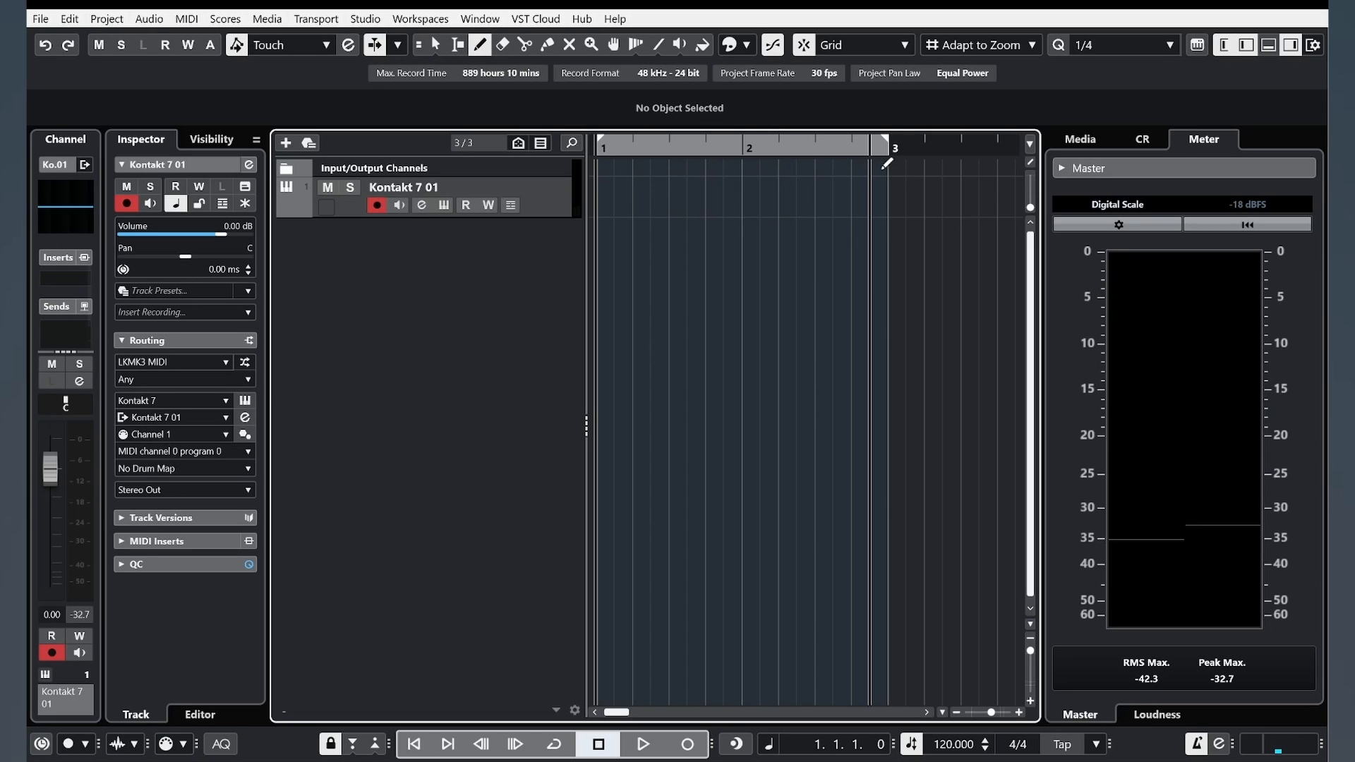
{"action": "left_click", "coordinate": [436, 46]}
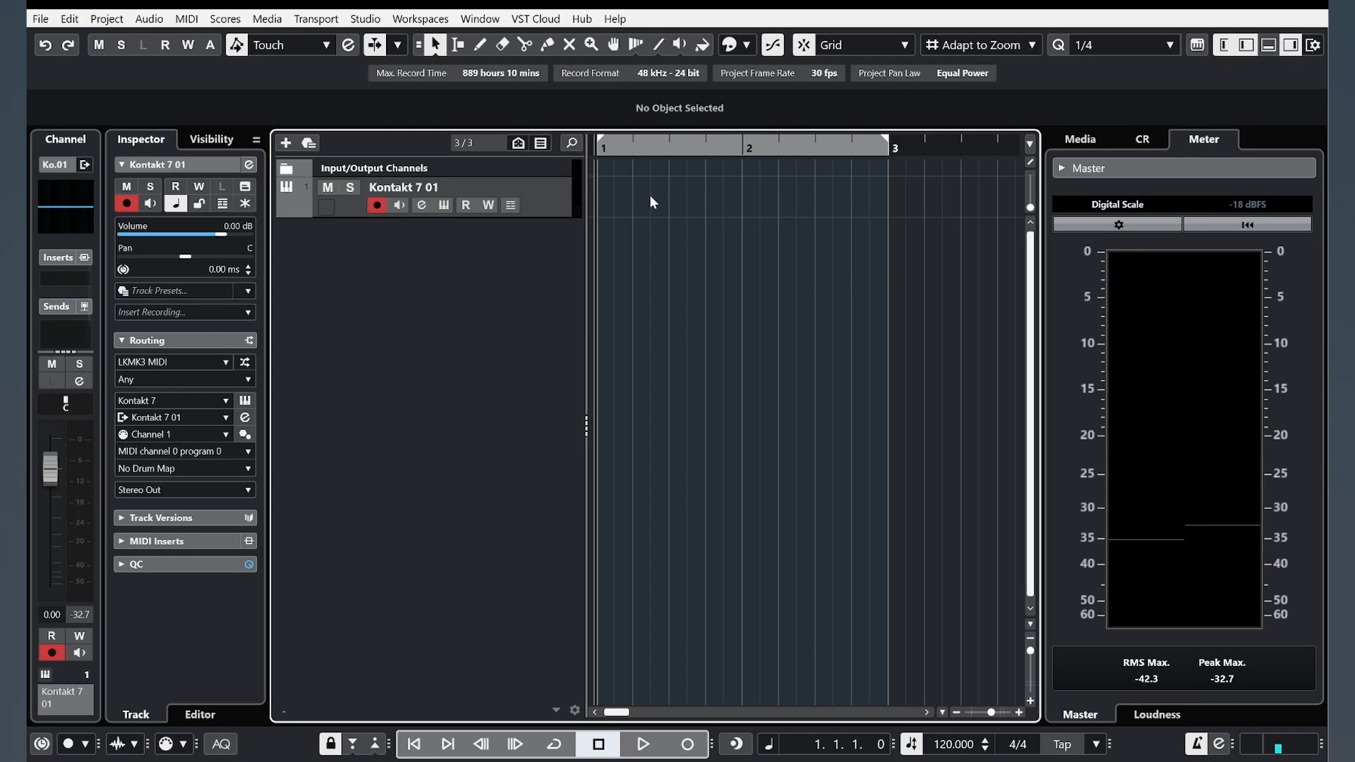
{"action": "double_click", "coordinate": [649, 194]}
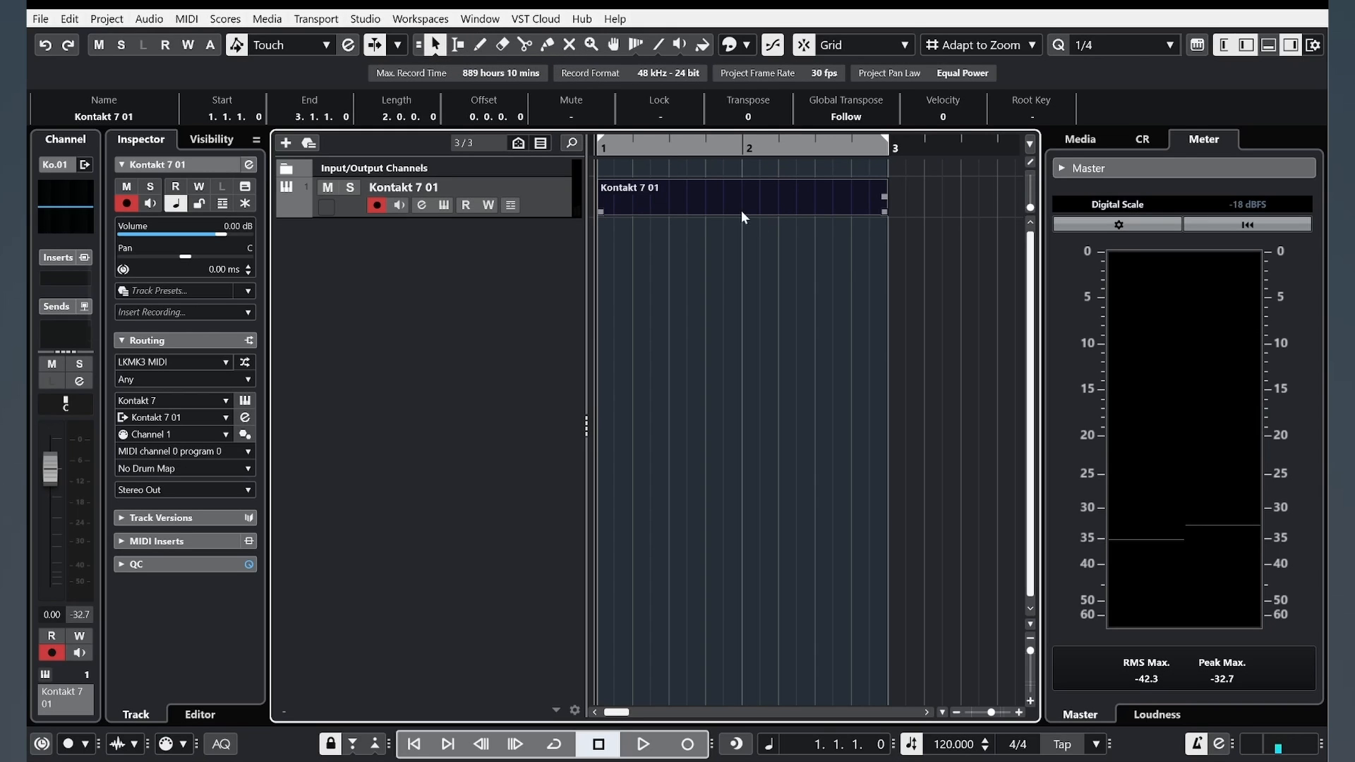
Step: Draw a second MIDI part from bar 4 to bar 7 on the Kontakt 7 01 track
{"action": "left_click_drag", "start_coordinate": [611, 150], "coordinate": [592, 123]}
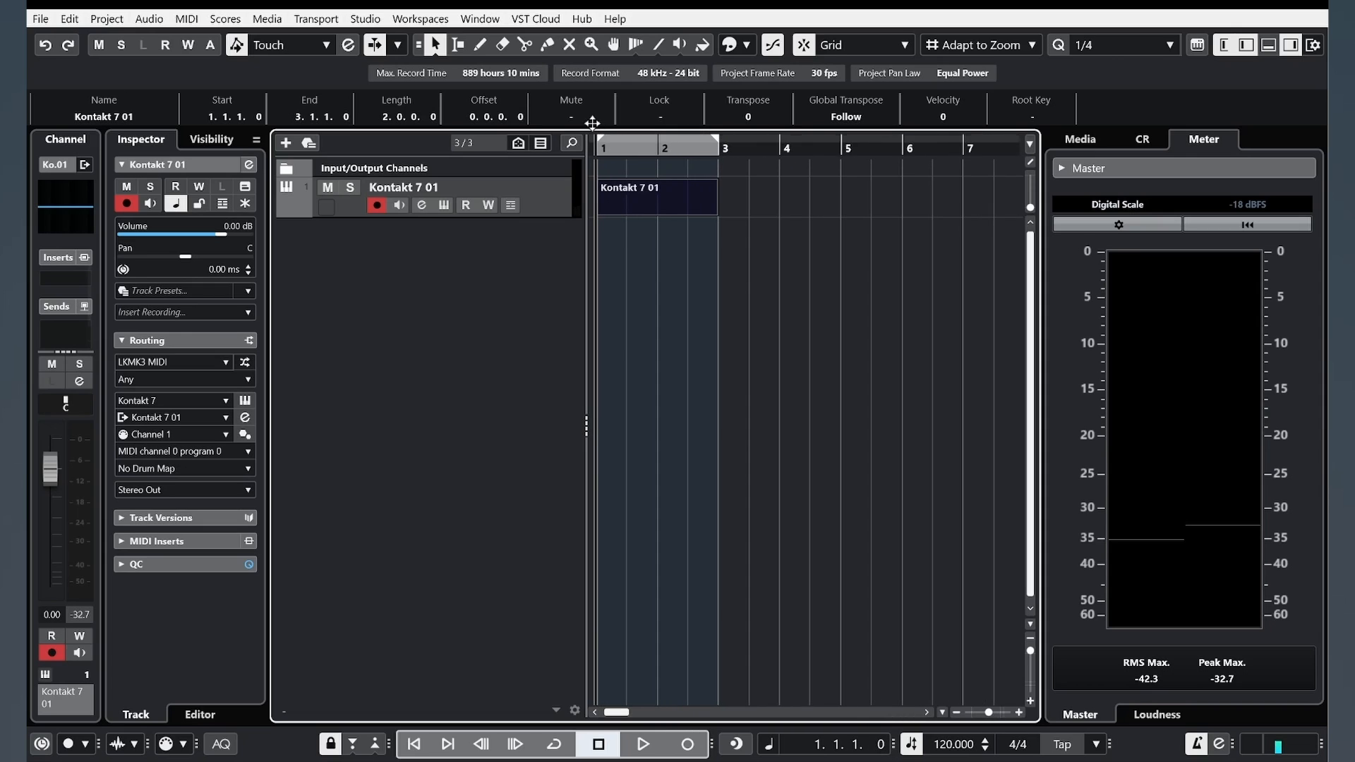
{"action": "left_click", "coordinate": [481, 48]}
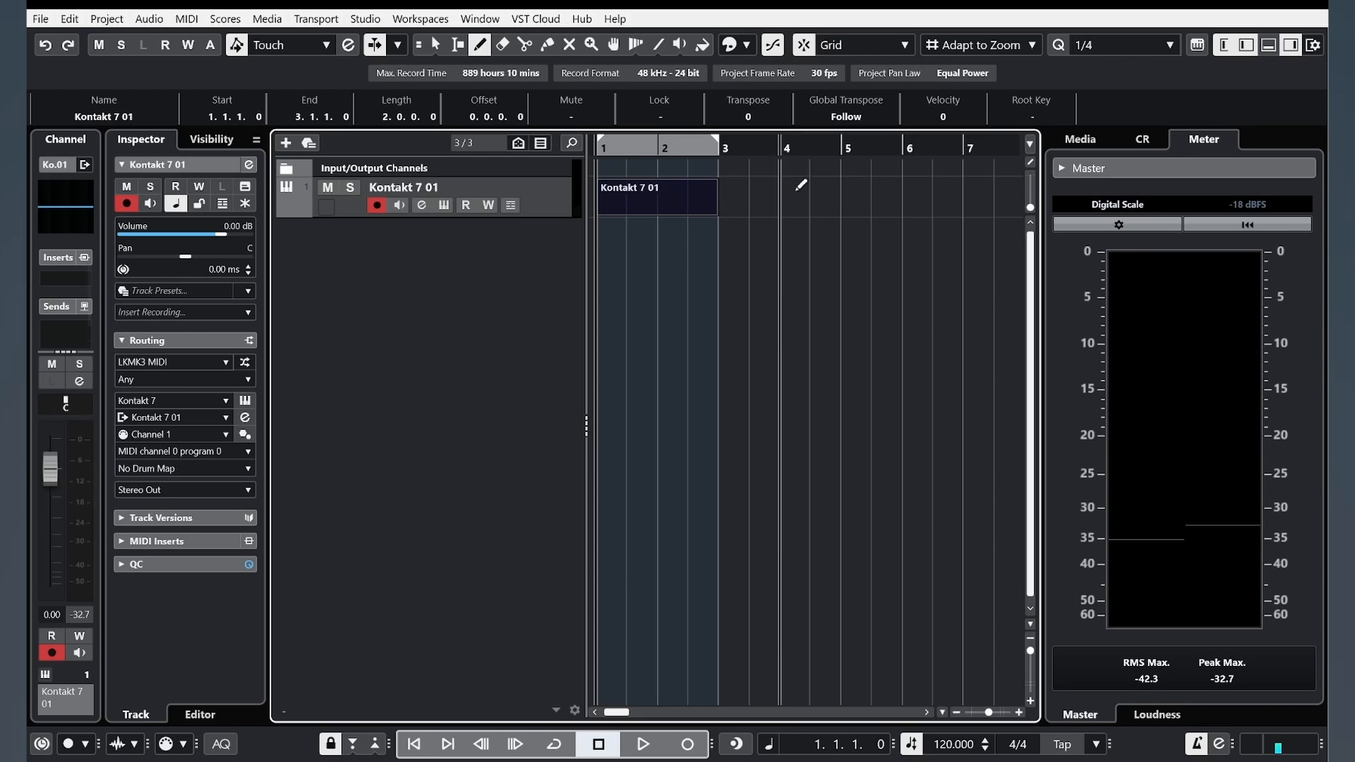
{"action": "left_click_drag", "start_coordinate": [798, 187], "coordinate": [971, 195]}
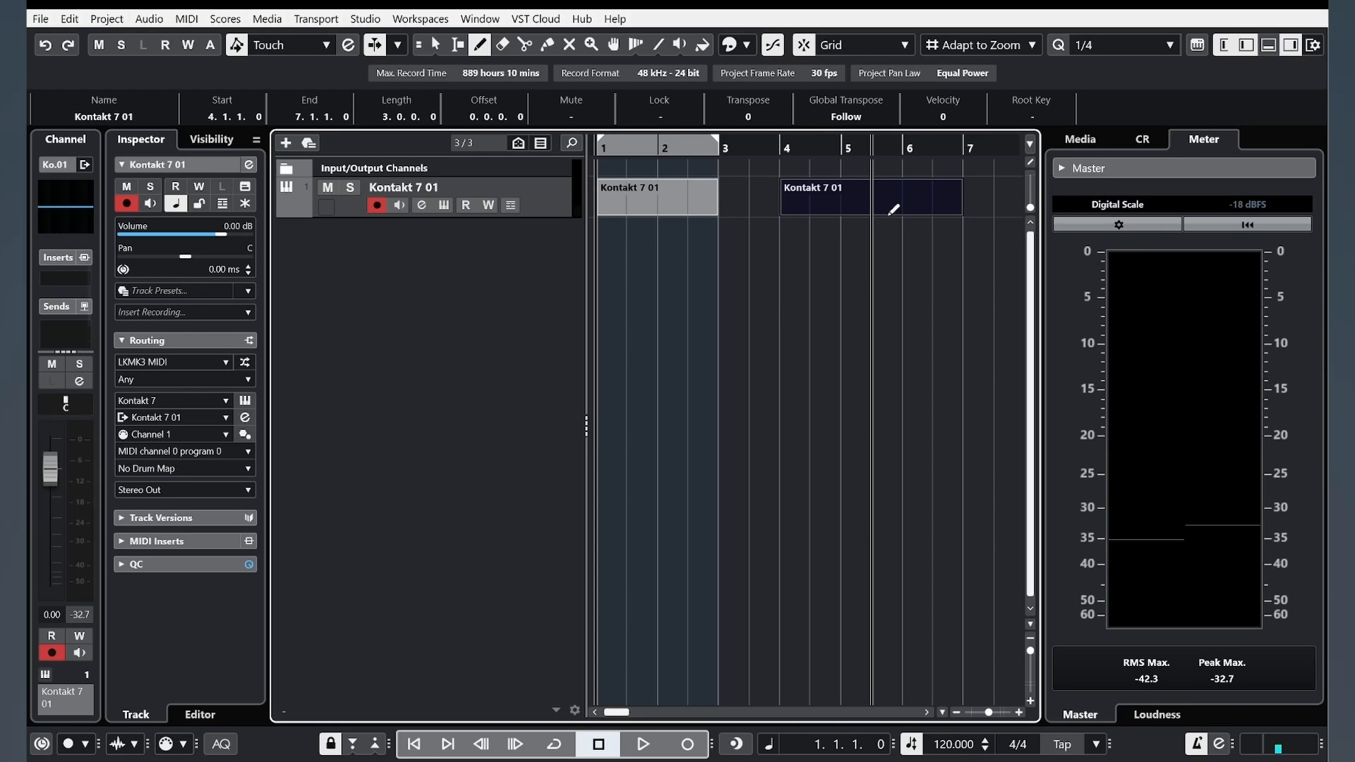
{"action": "left_click", "coordinate": [436, 45]}
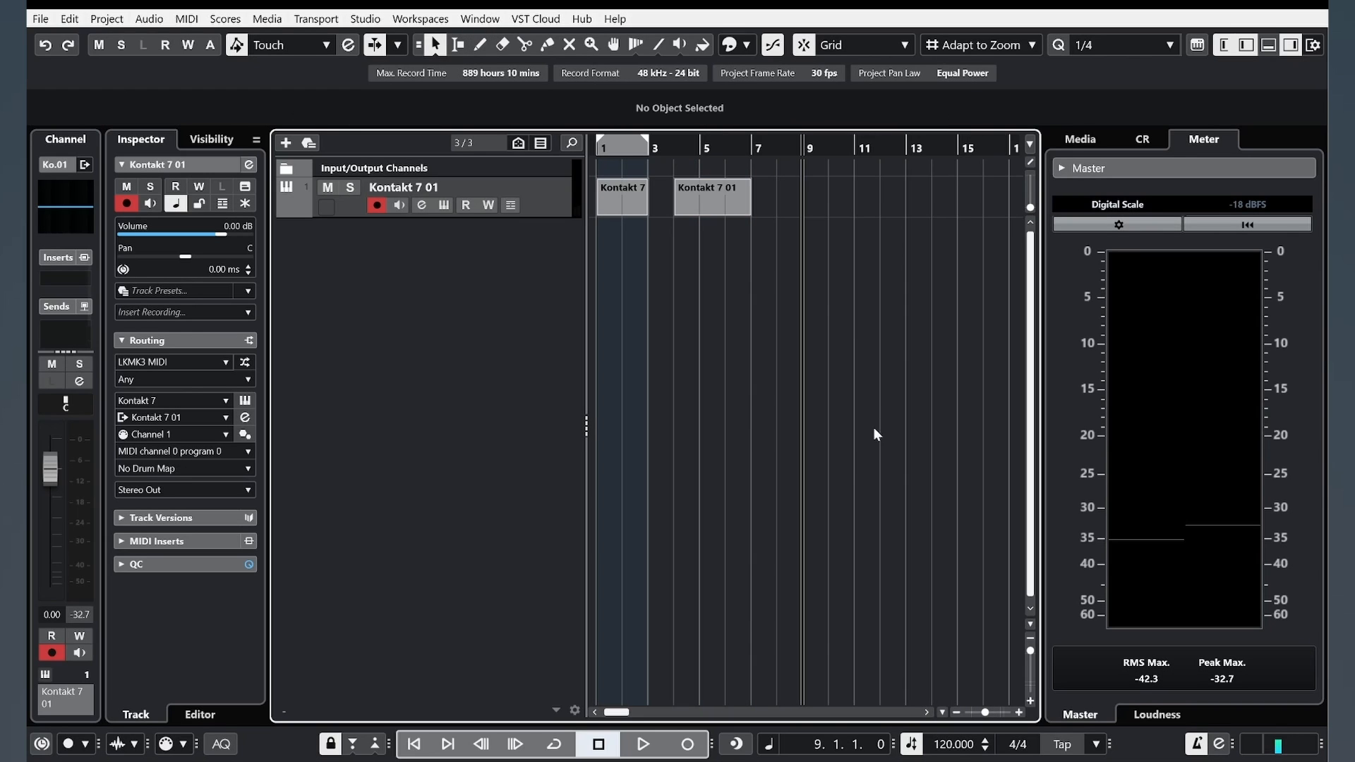
Step: Record on the Kontakt 7 01 track from bar 9, stop, return to bar 9 and record a second take to about bar 12
{"action": "left_click", "coordinate": [688, 744]}
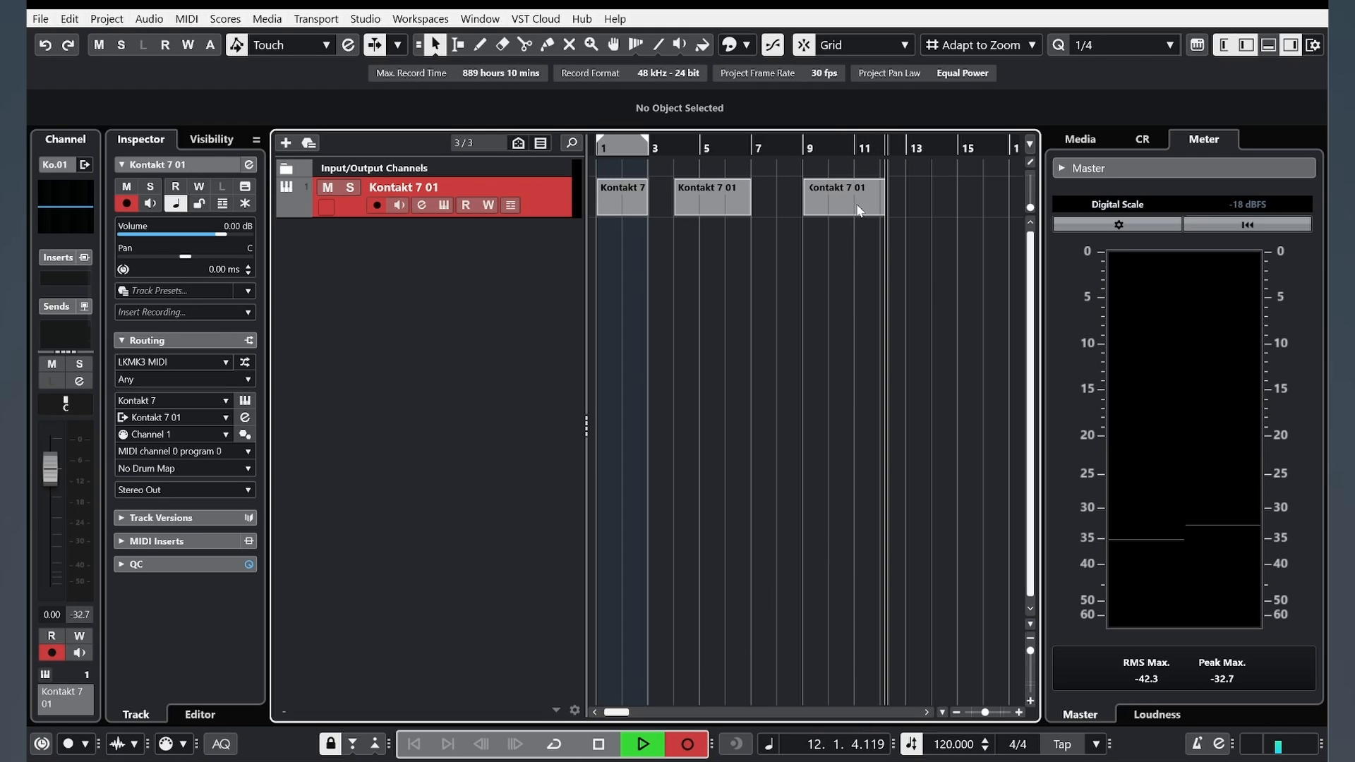
{"action": "left_click", "coordinate": [599, 744]}
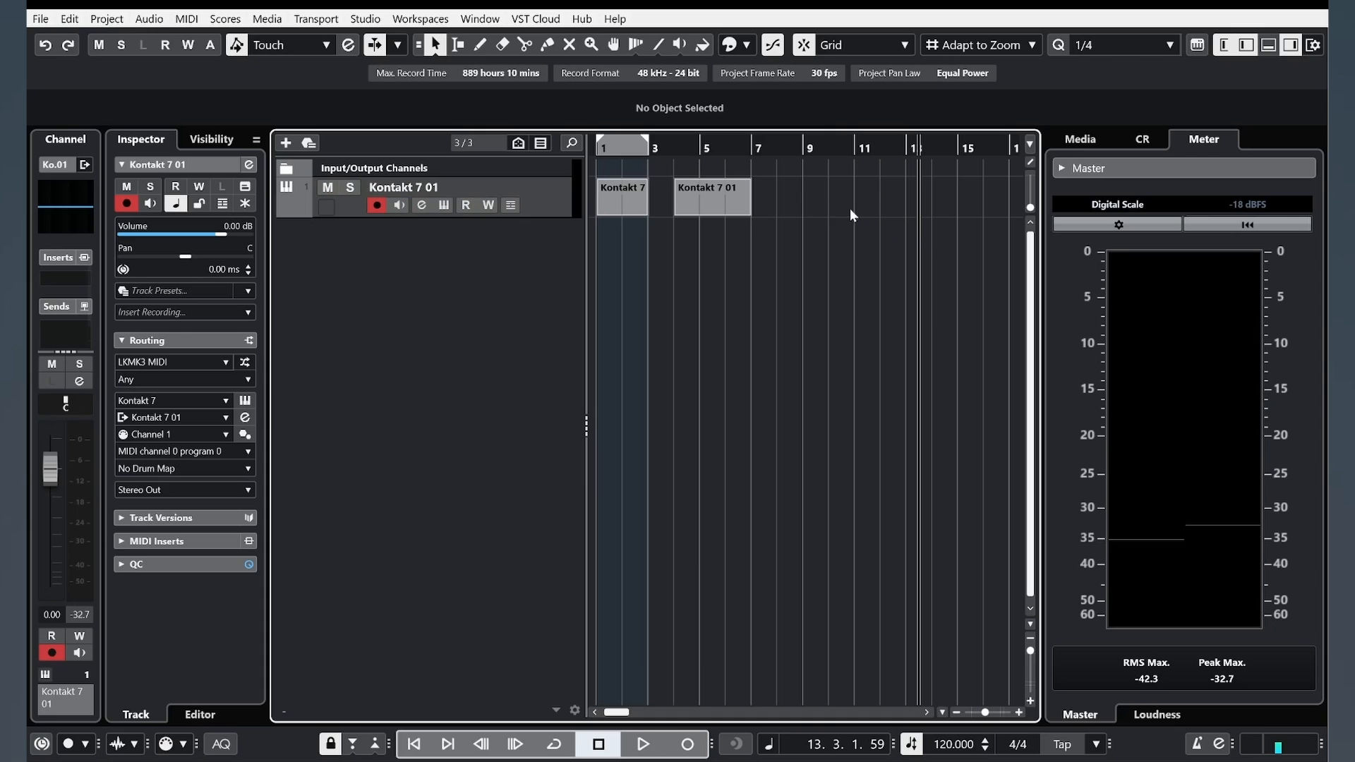
{"action": "left_click_drag", "start_coordinate": [801, 151], "coordinate": [720, 134]}
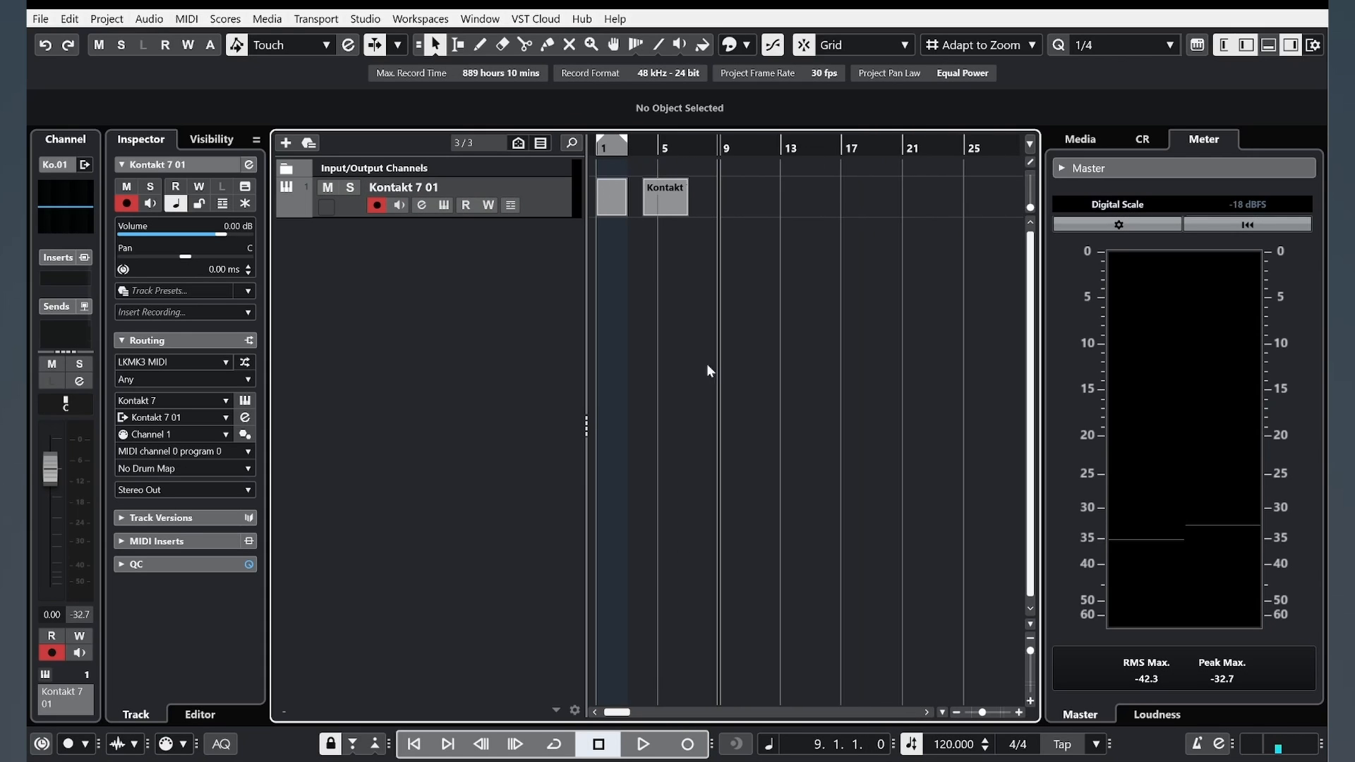
{"action": "left_click", "coordinate": [688, 744]}
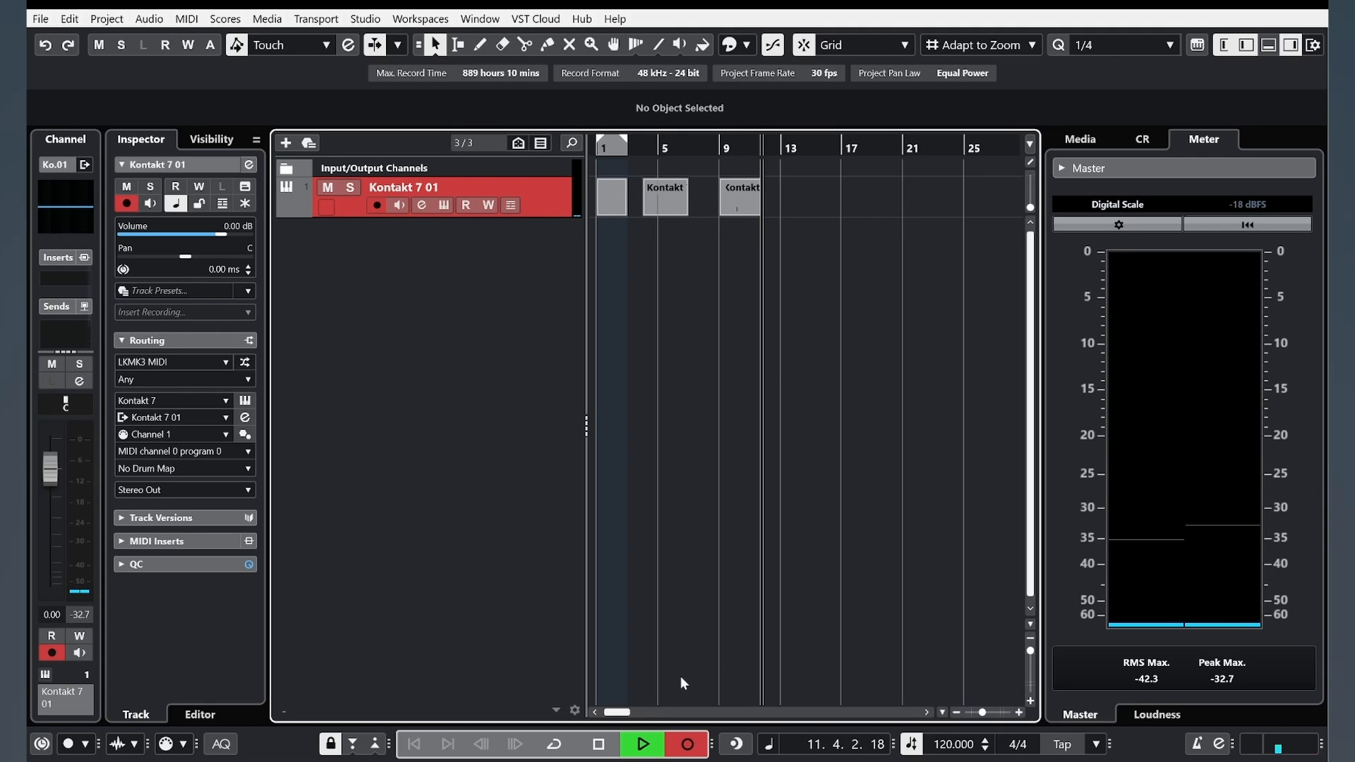
{"action": "left_click", "coordinate": [598, 744]}
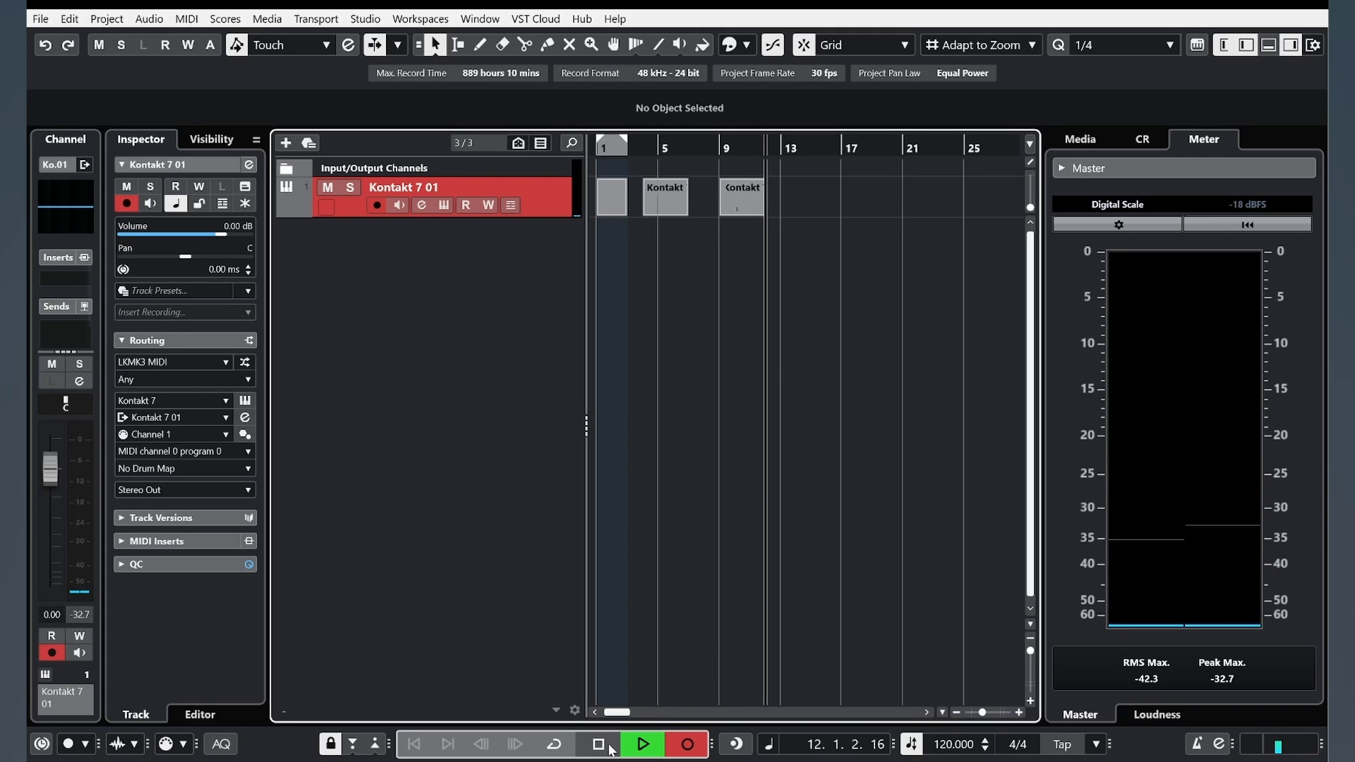
Step: Delete the MIDI parts starting at bars 4 and 9 on the Kontakt 7 01 track
{"action": "double_click", "coordinate": [749, 200]}
{"action": "left_click_drag", "start_coordinate": [812, 243], "coordinate": [756, 255]}
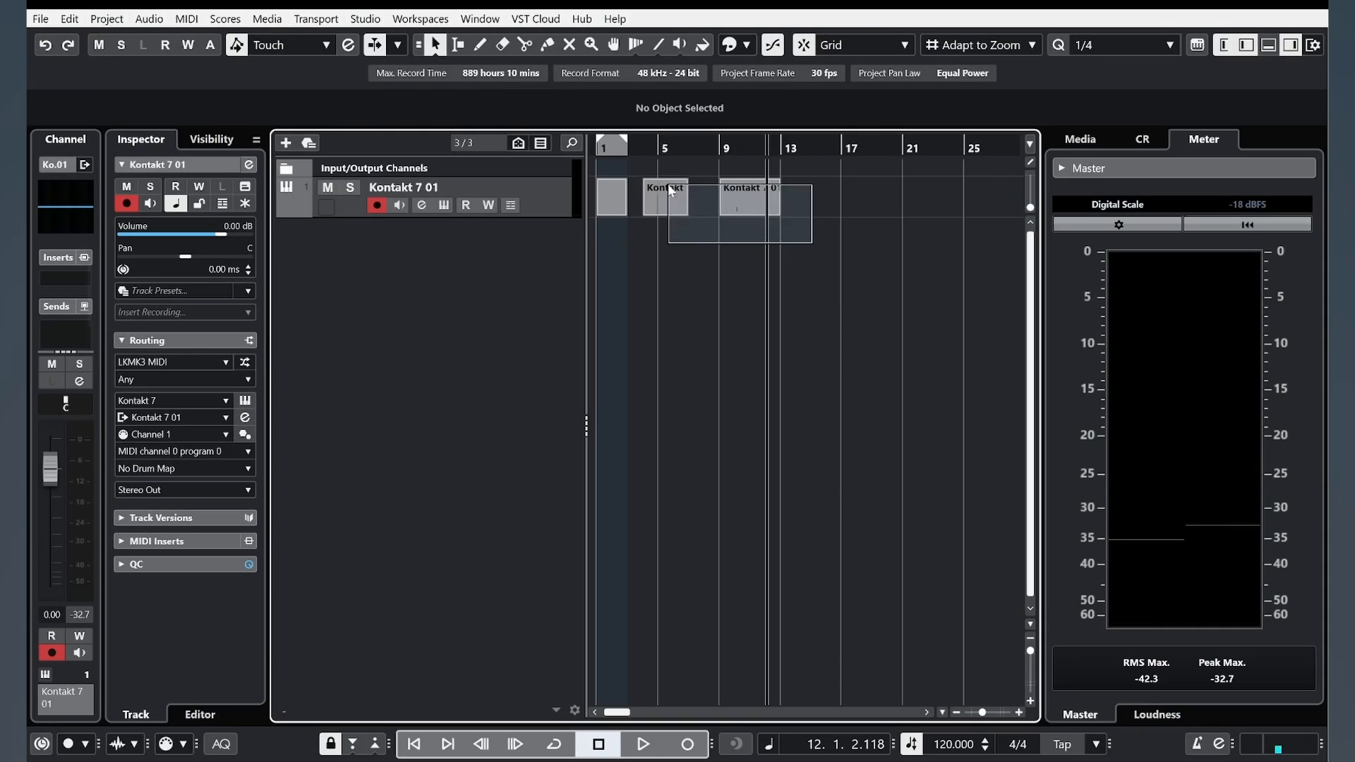
{"action": "key", "text": "Delete"}
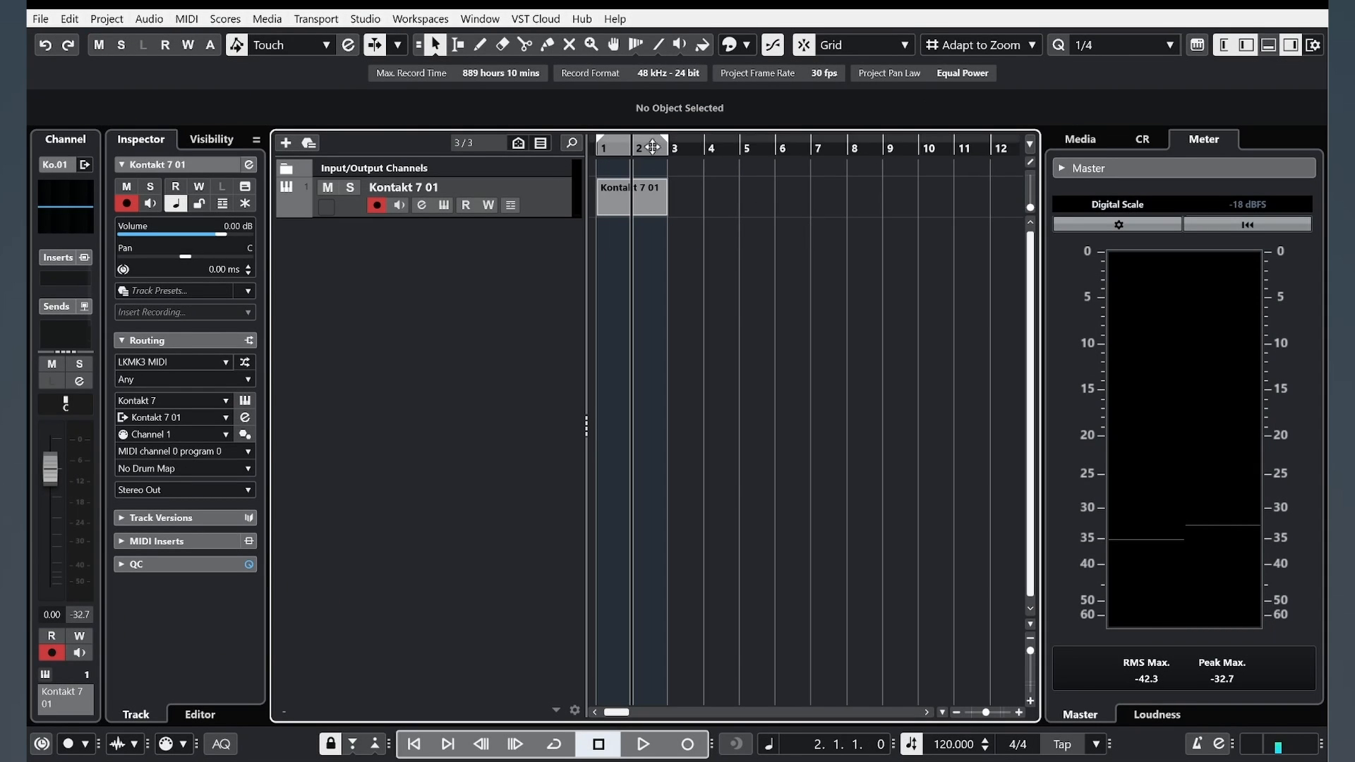
Step: Zoom the project timeline in and out horizontally to view the Kontakt 7 01 part at bar 1 at different scales
{"action": "left_click_drag", "start_coordinate": [652, 149], "coordinate": [580, 173]}
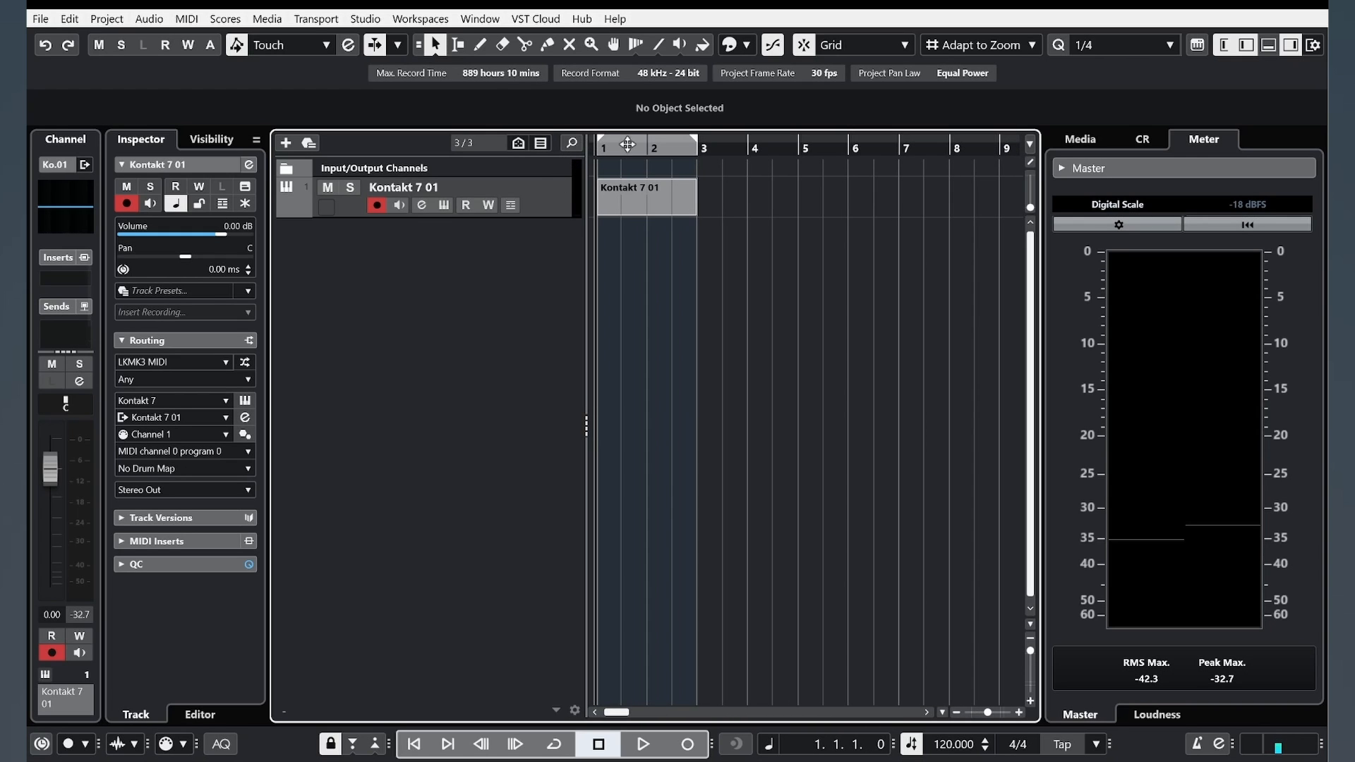
{"action": "left_click", "coordinate": [624, 146]}
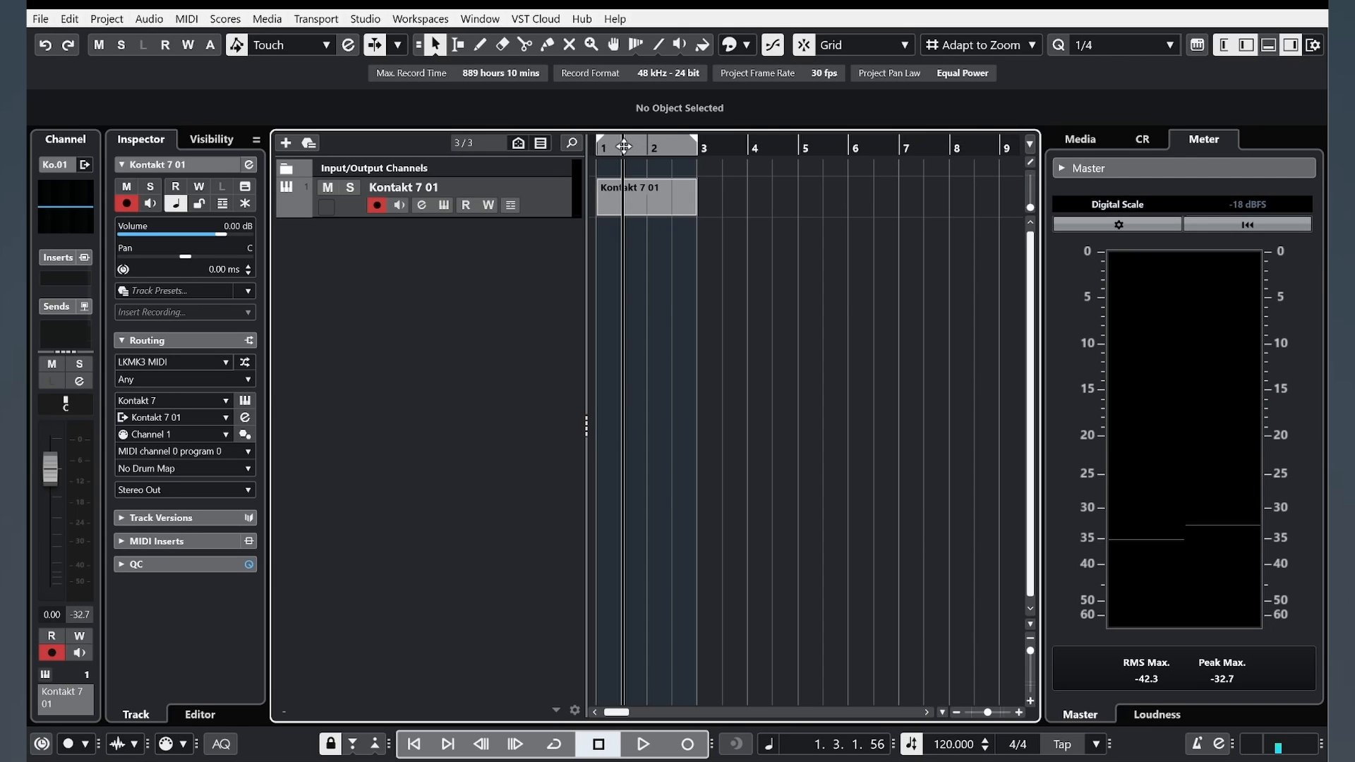
{"action": "mouse_move", "coordinate": [624, 146]}
{"action": "left_mouse_down"}
{"action": "mouse_move", "coordinate": [594, 189]}
{"action": "mouse_move", "coordinate": [602, 142]}
{"action": "left_mouse_up"}
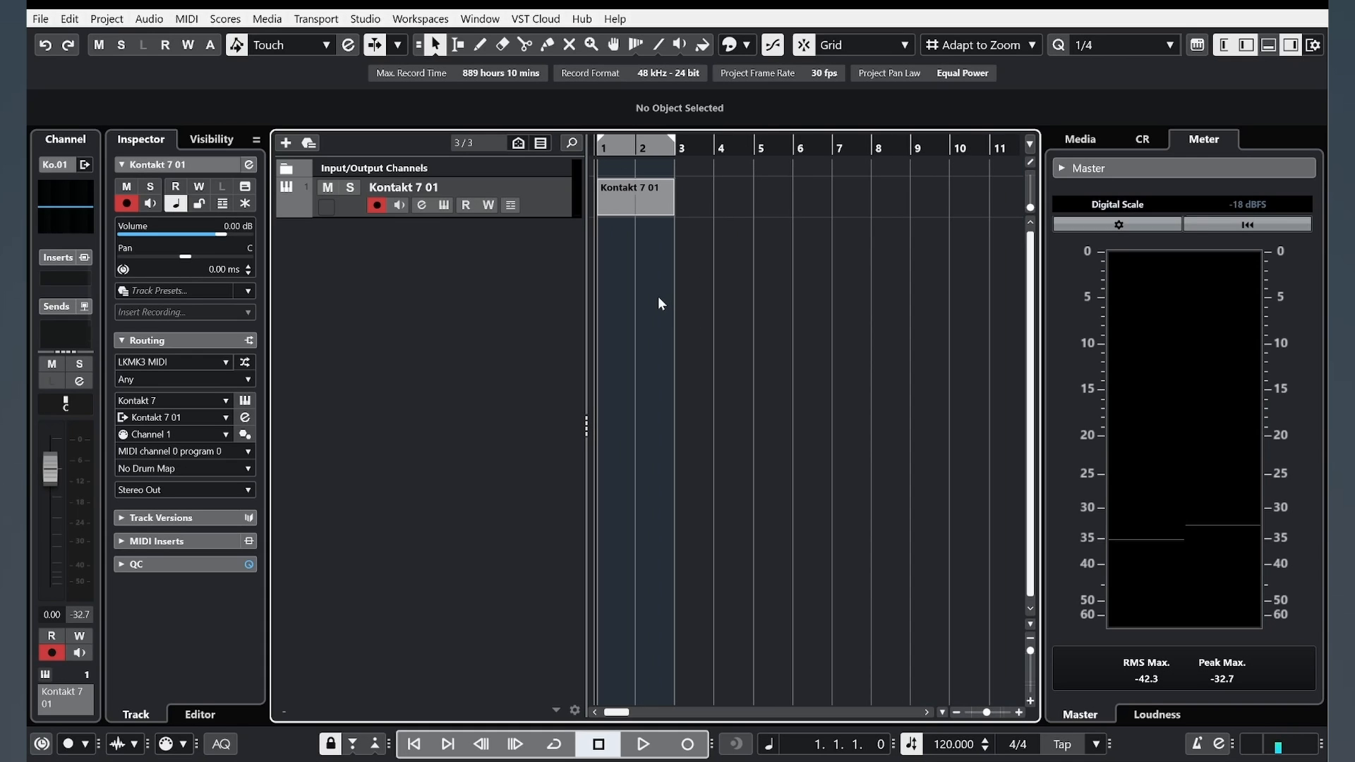
{"action": "key", "text": "h"}
{"action": "key", "text": "h"}
{"action": "key", "text": "h"}
{"action": "key", "text": "h"}
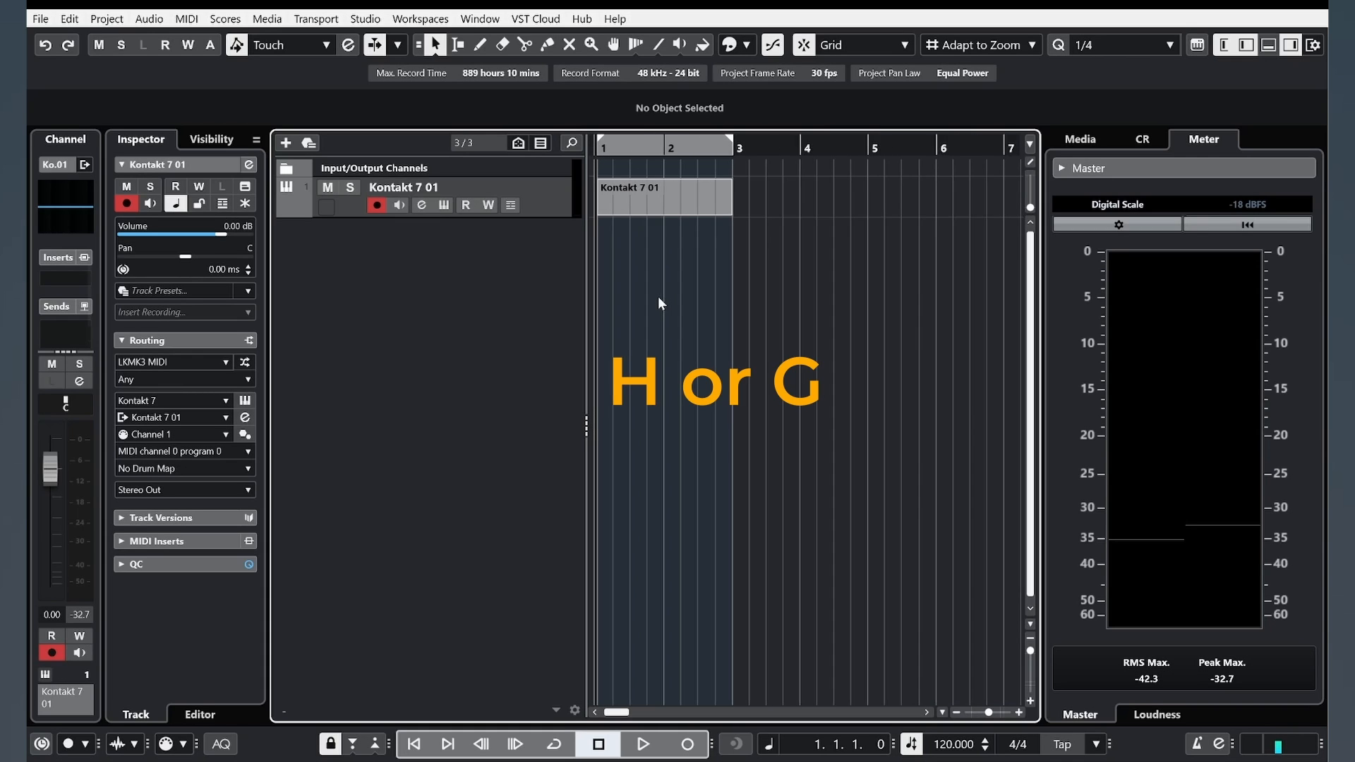
{"action": "key", "text": "g"}
{"action": "key", "text": "g"}
{"action": "key", "text": "g"}
{"action": "key", "text": "g"}
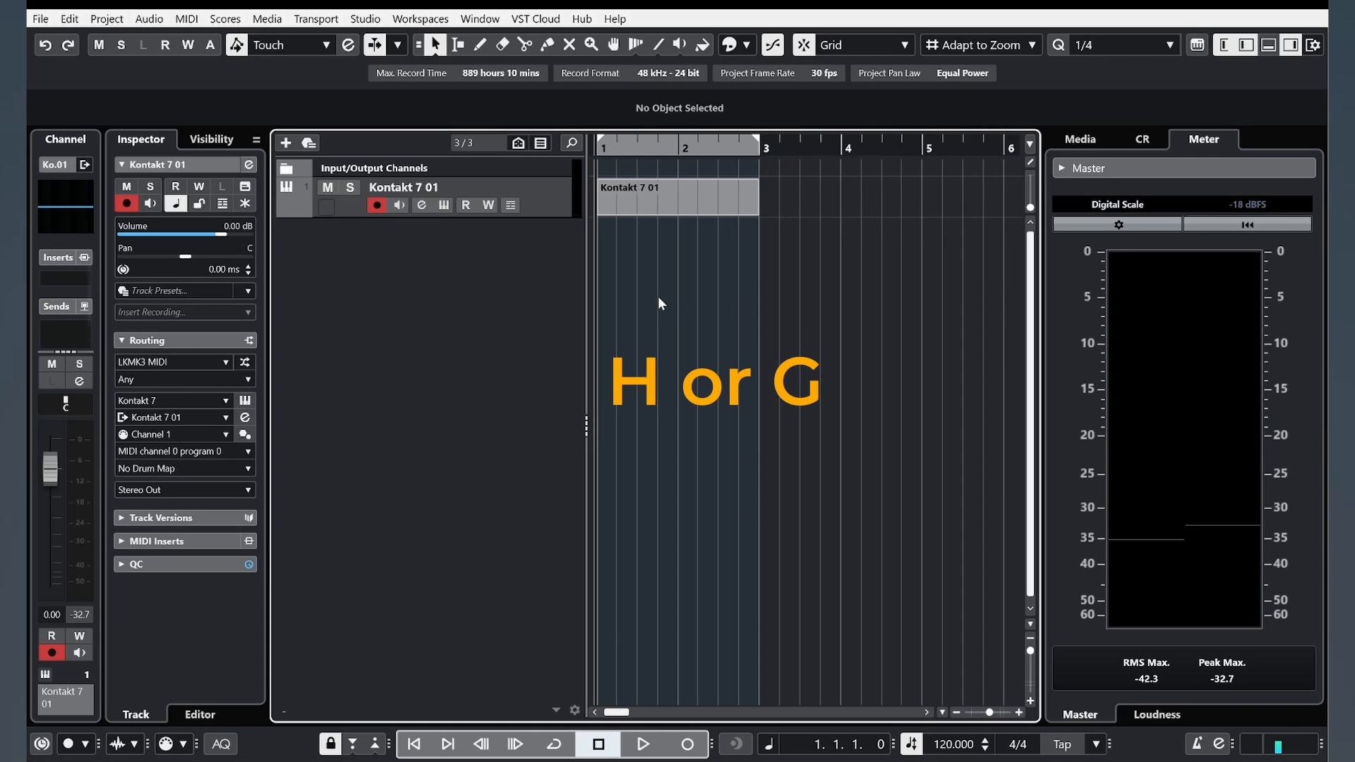
{"action": "key", "text": "h"}
{"action": "key", "text": "h"}
{"action": "key", "text": "h"}
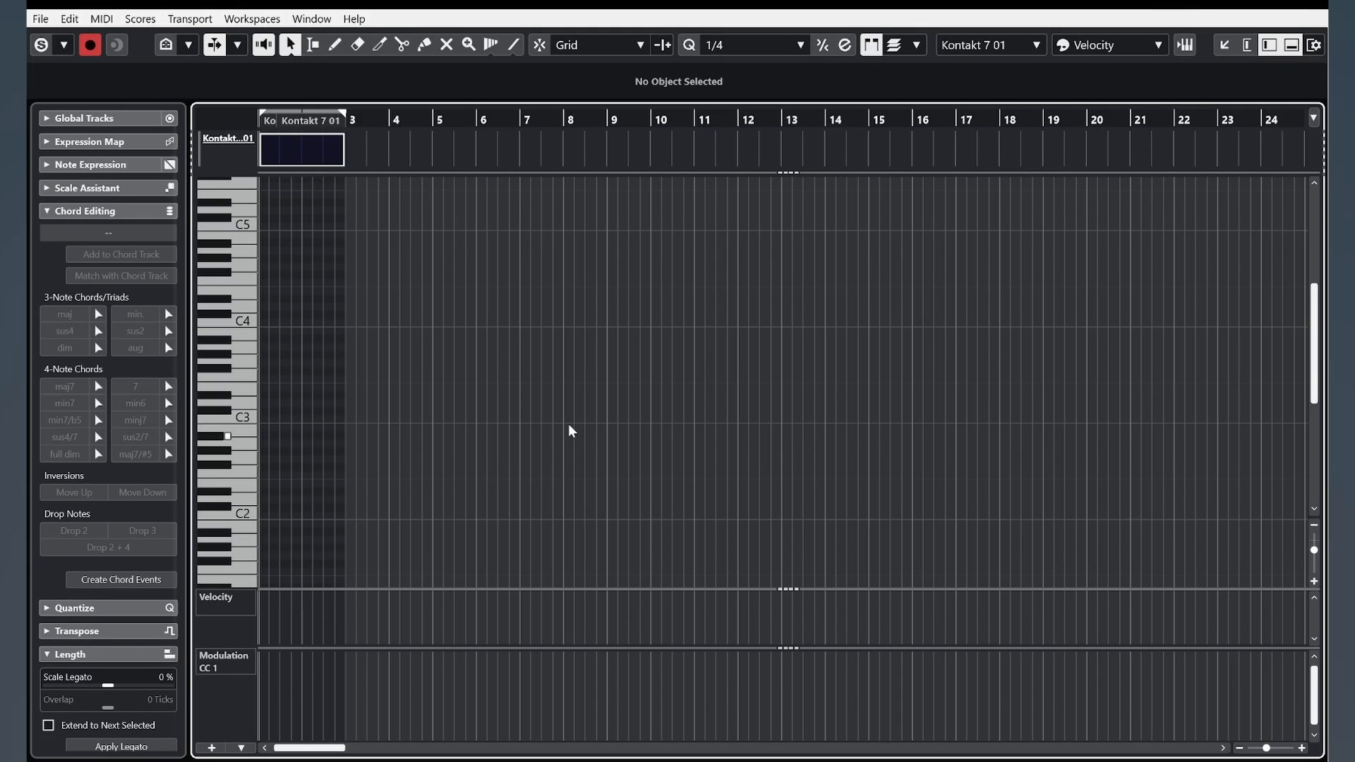
Step: Draw one-bar C3, D#3 and G3 notes at bar 1 with snap on and the quantize grid set to 1/1
{"action": "left_click_drag", "start_coordinate": [267, 119], "coordinate": [291, 258]}
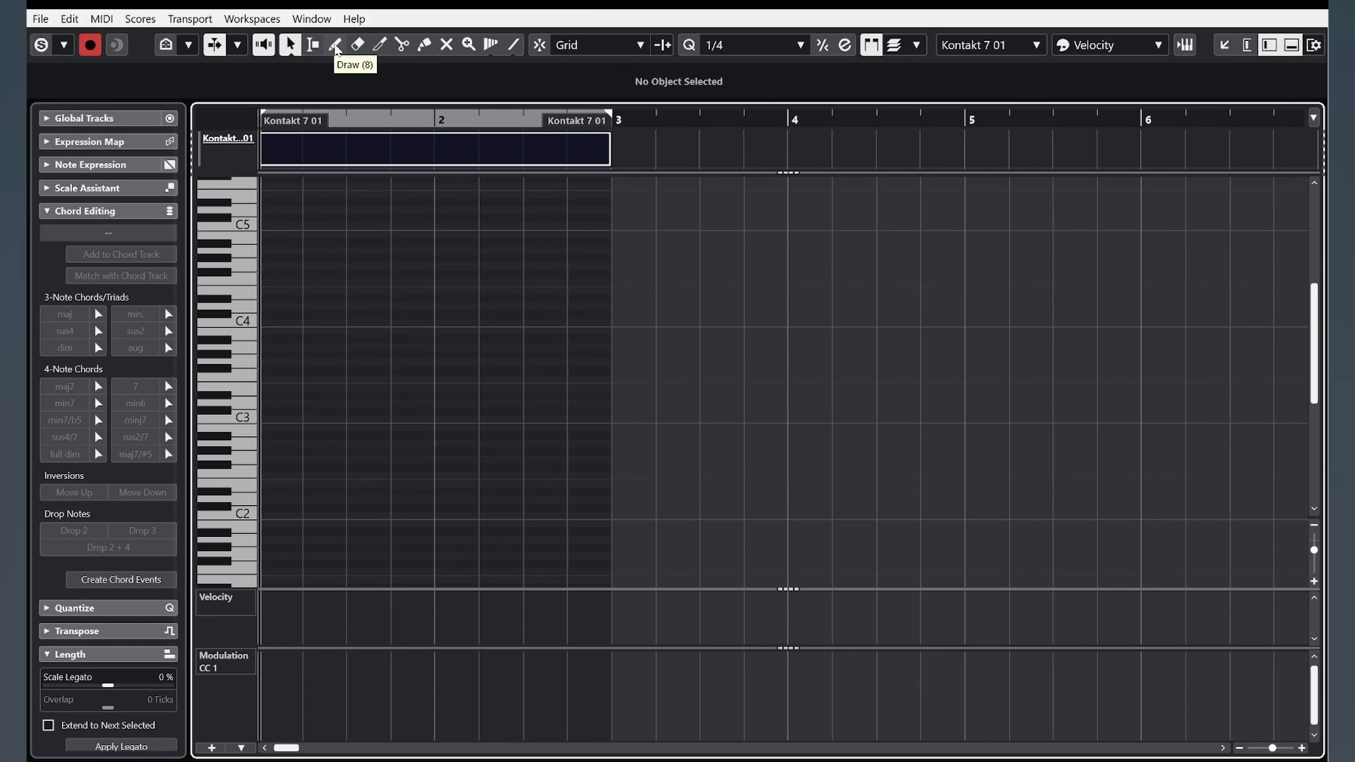
{"action": "left_click", "coordinate": [335, 46]}
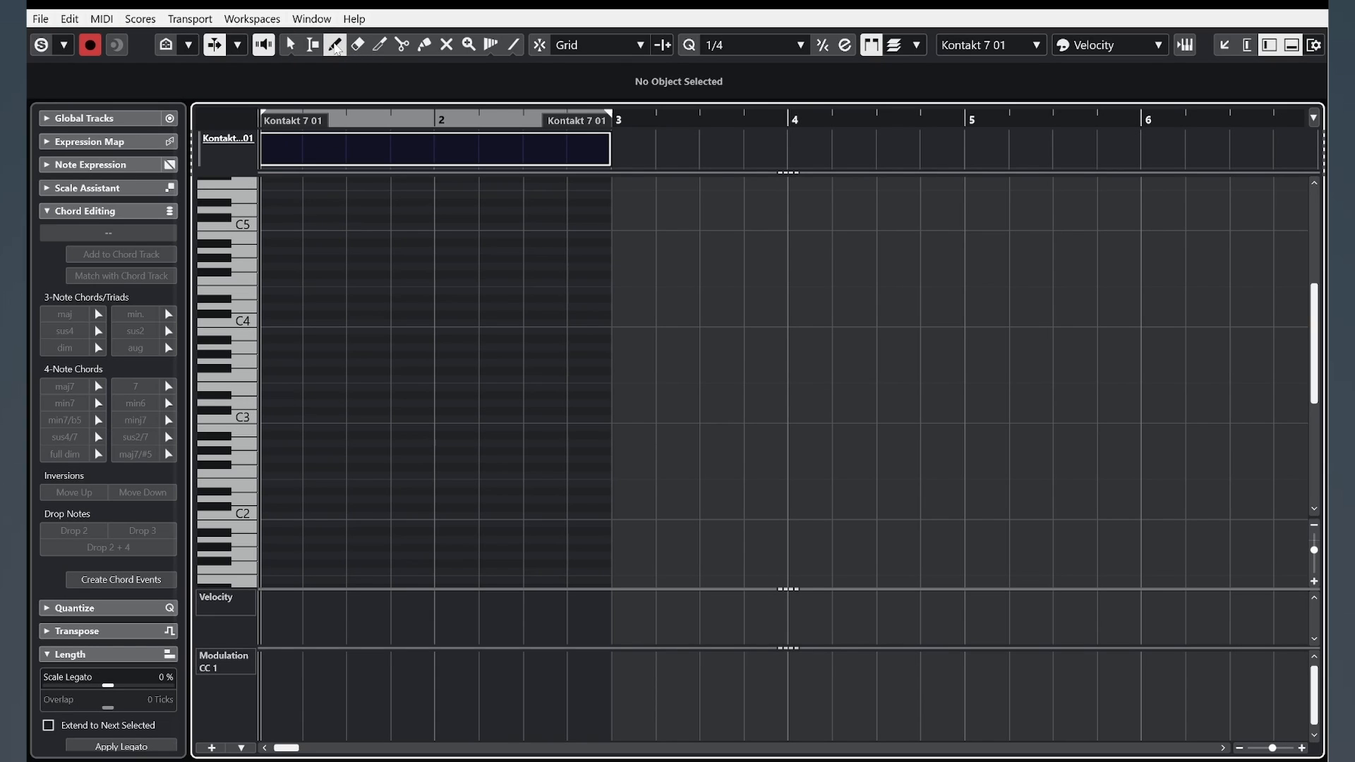
{"action": "left_click", "coordinate": [538, 47]}
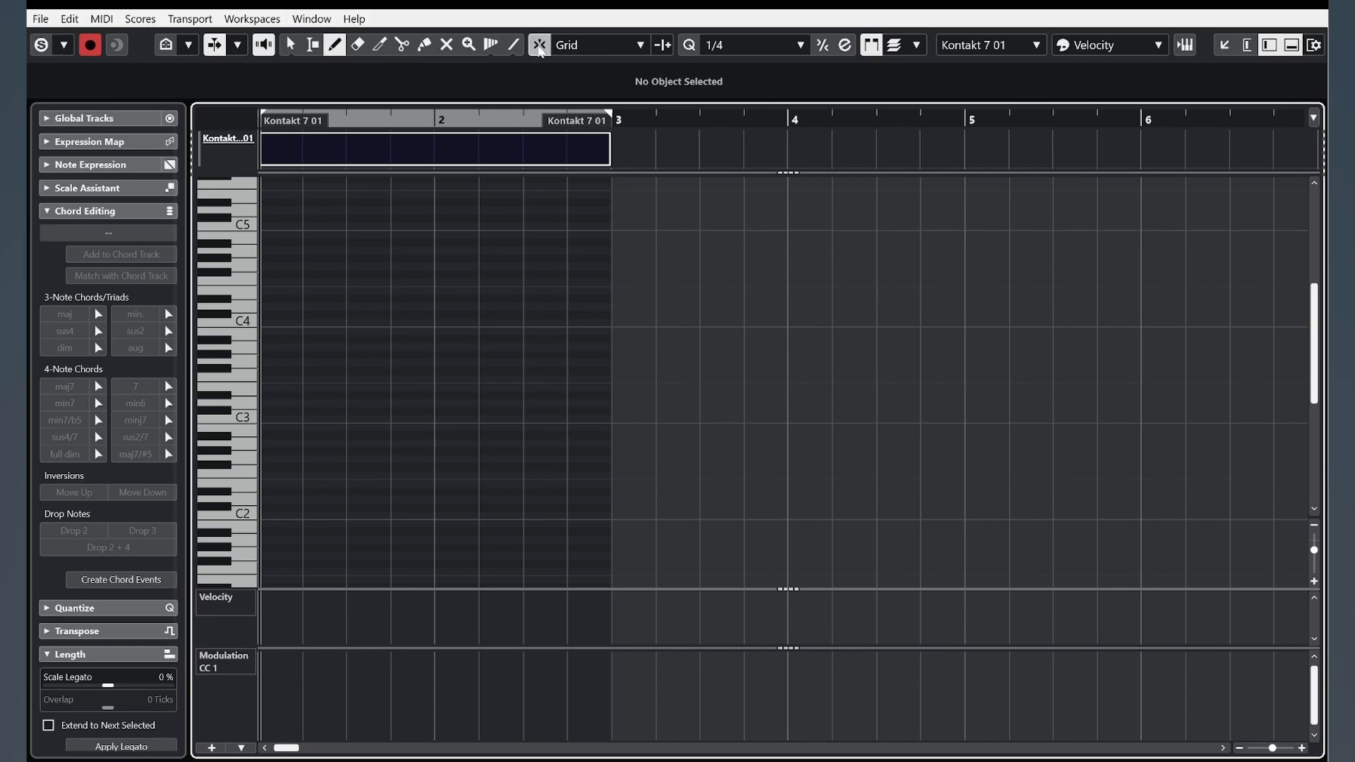
{"action": "left_click", "coordinate": [714, 45]}
{"action": "left_click", "coordinate": [742, 88]}
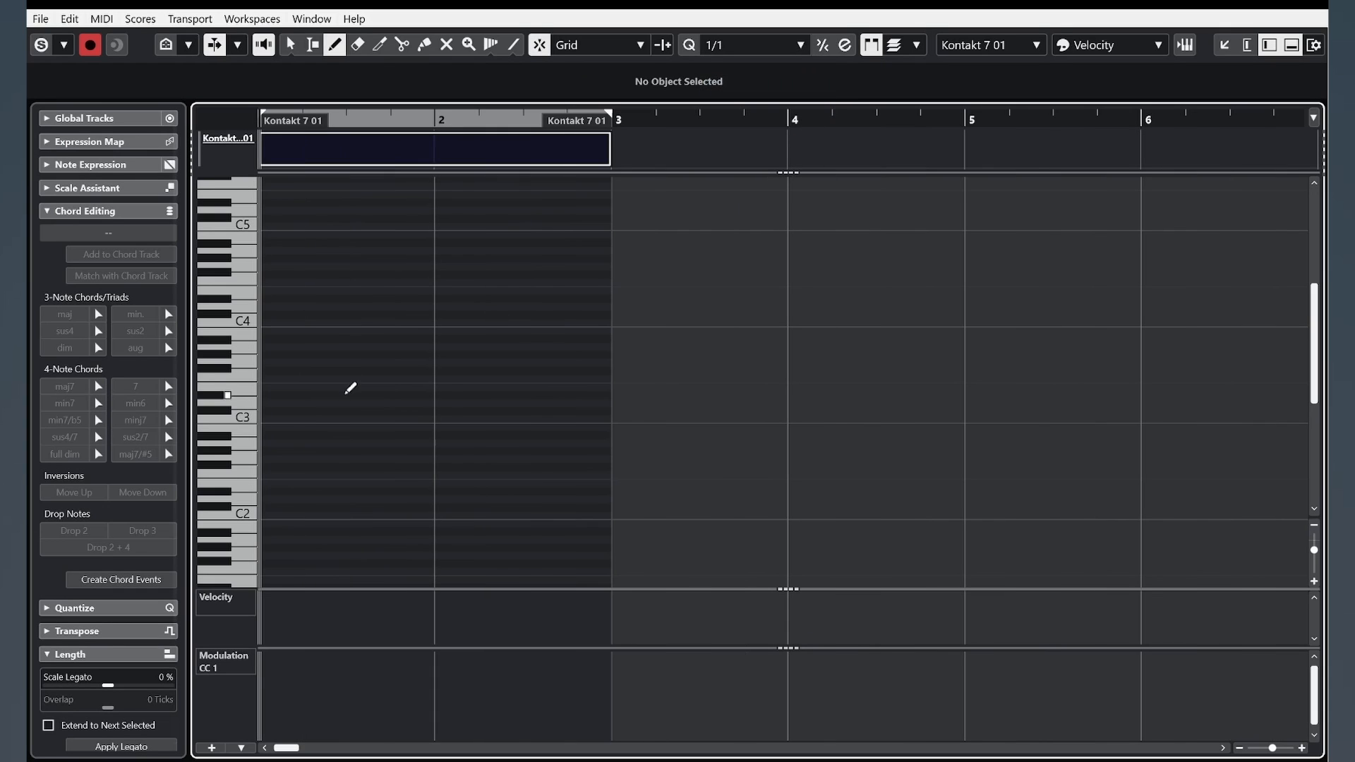
{"action": "left_click", "coordinate": [276, 420]}
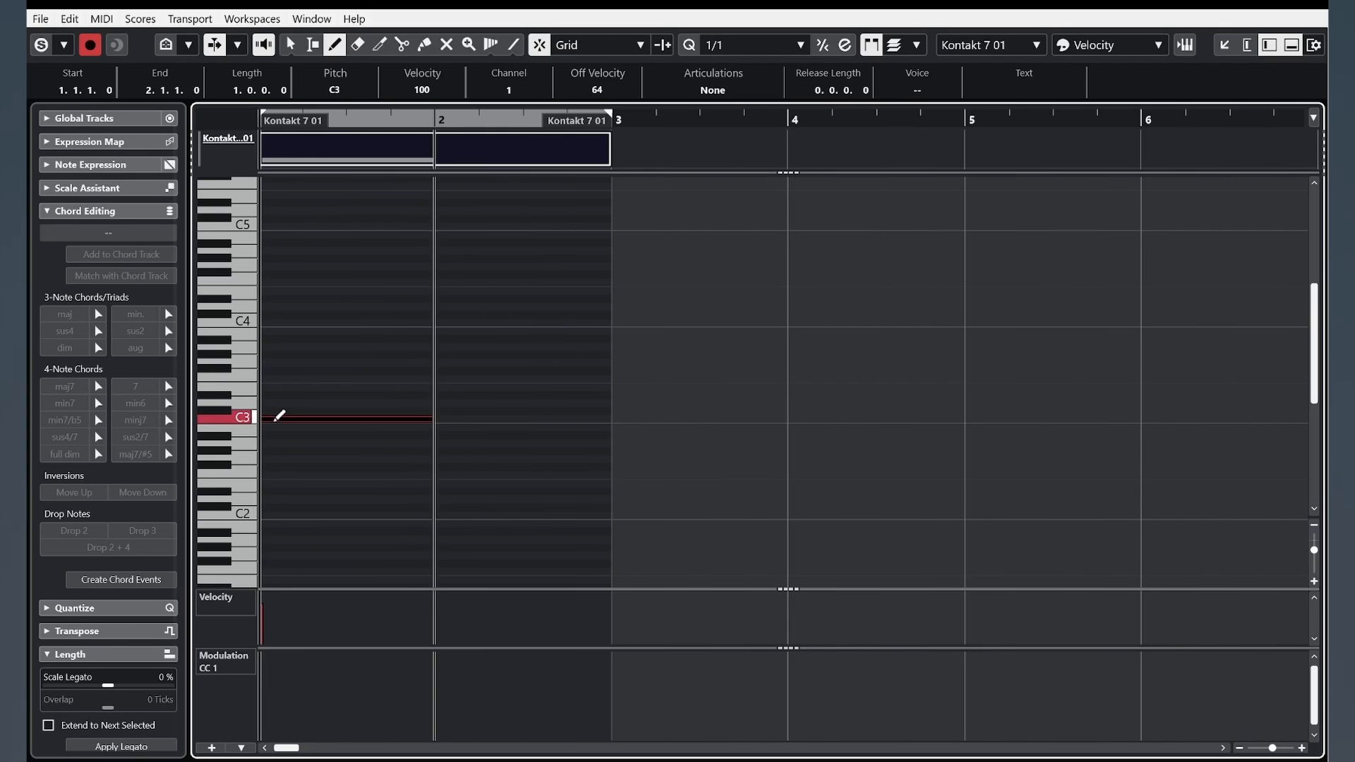
{"action": "left_click", "coordinate": [280, 394]}
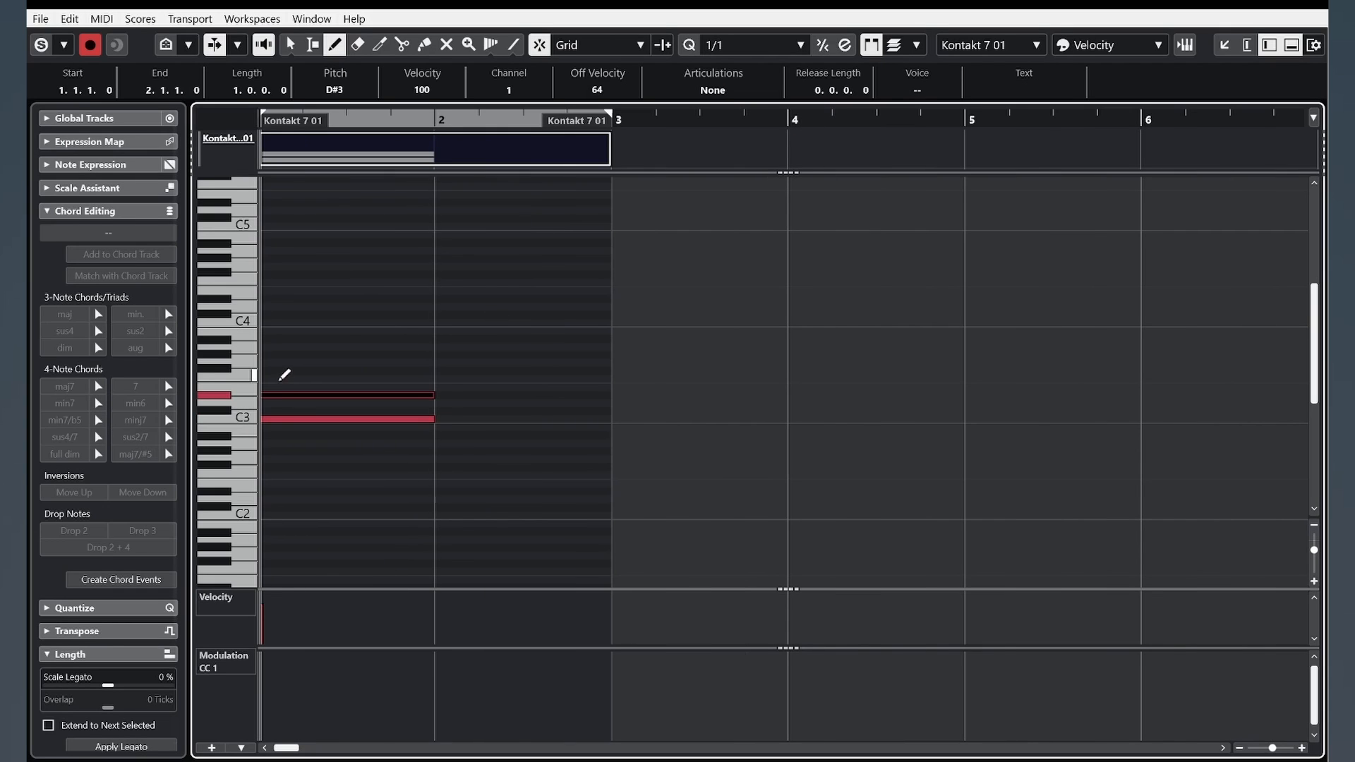
{"action": "left_click", "coordinate": [274, 363]}
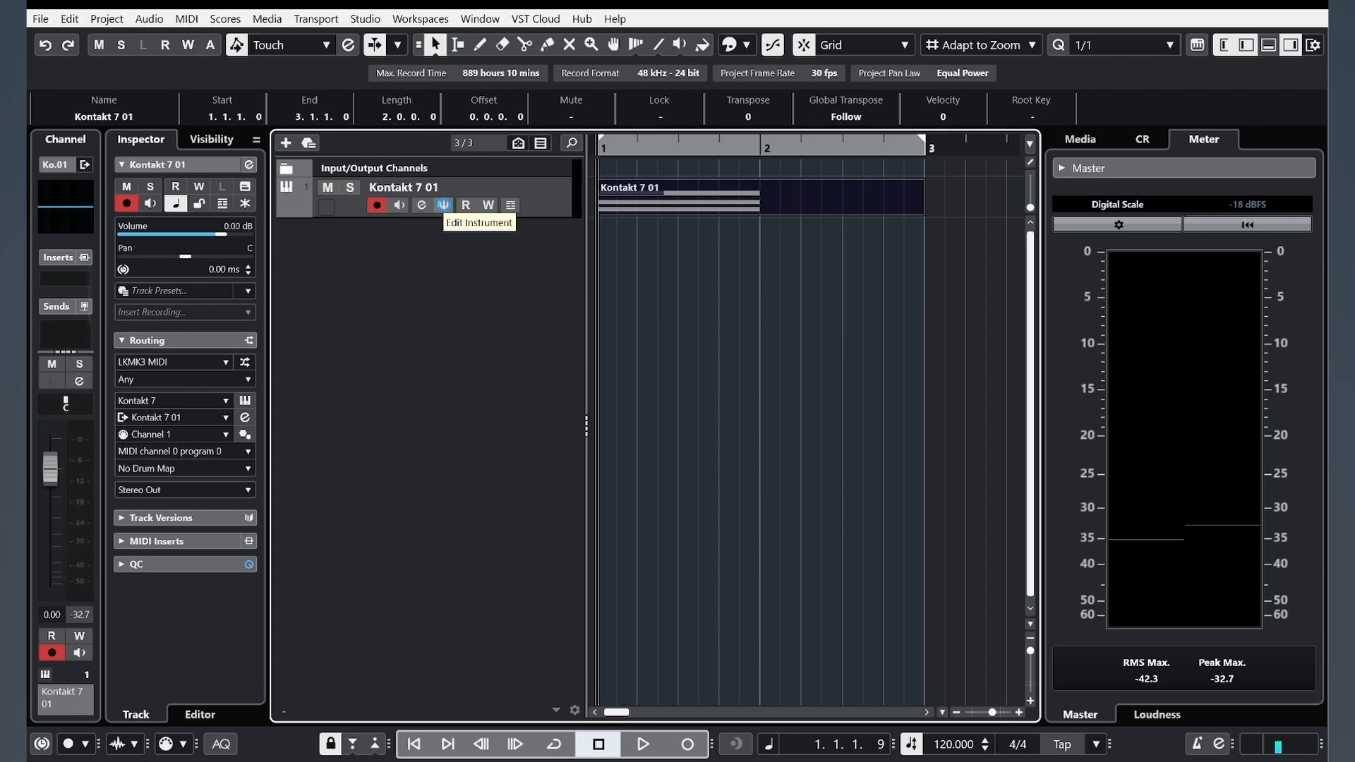
Step: Remove the Vista - Full Strings Sustains instrument from the Kontakt 7 track's instrument rack and show the available libraries
{"action": "left_click", "coordinate": [436, 203]}
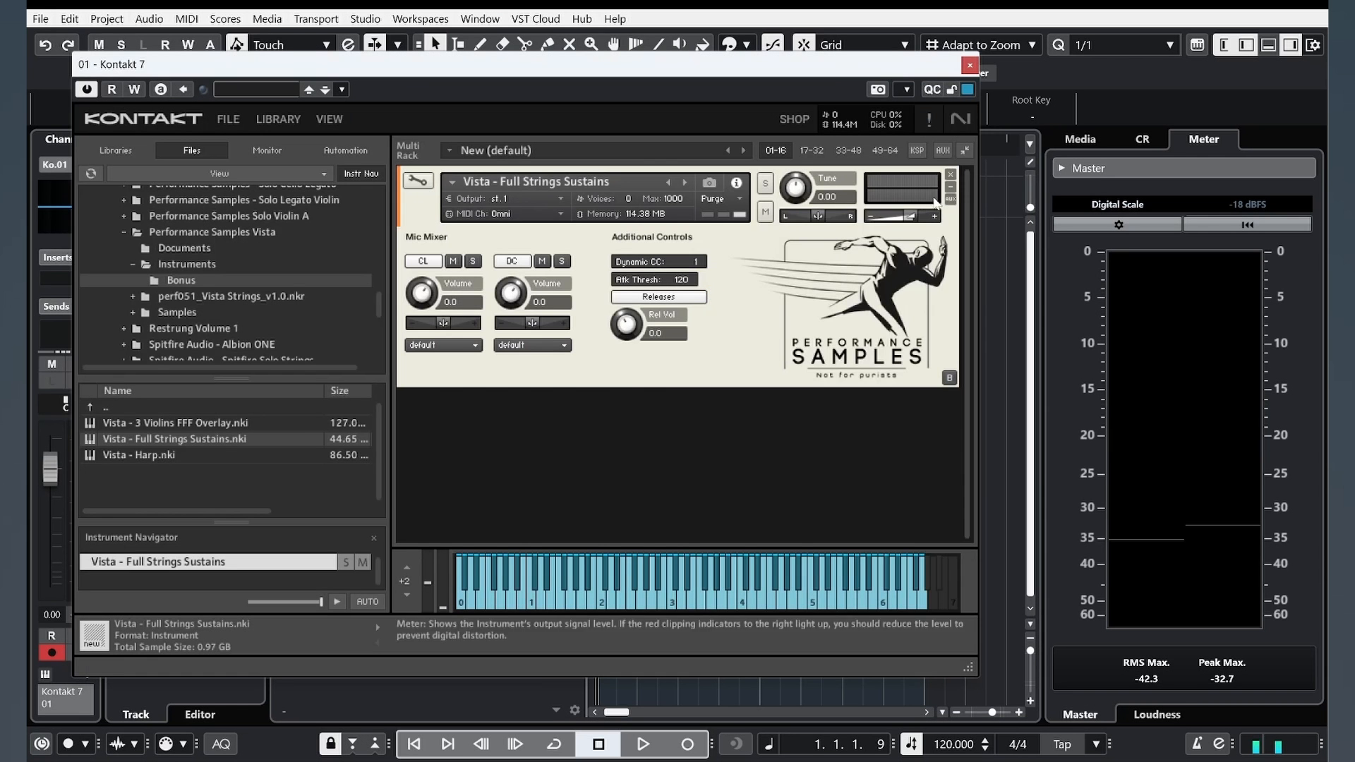
{"action": "left_click", "coordinate": [950, 174]}
{"action": "left_click", "coordinate": [126, 153]}
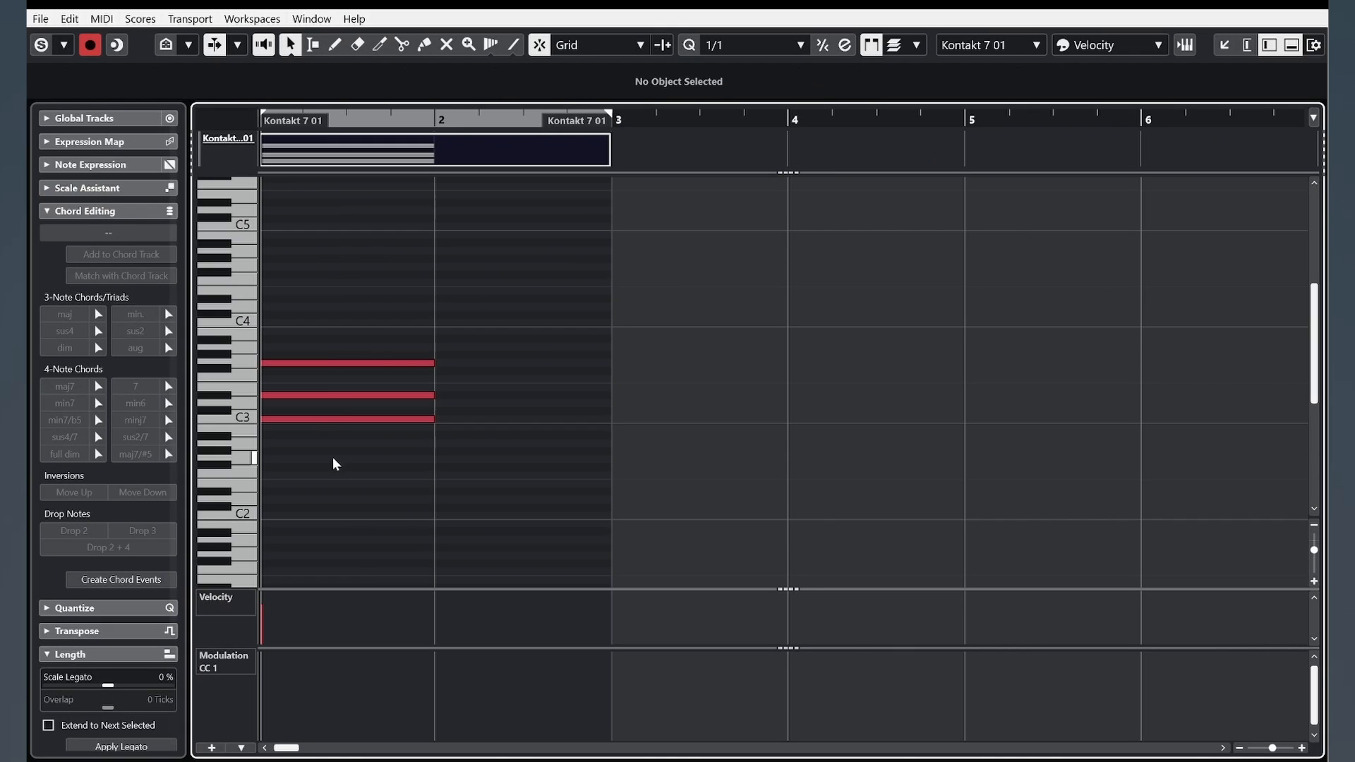
Step: Play the C minor chord at bar 1, set the velocity of its three notes to 127 and play it again
{"action": "key", "text": "ctrl+a"}
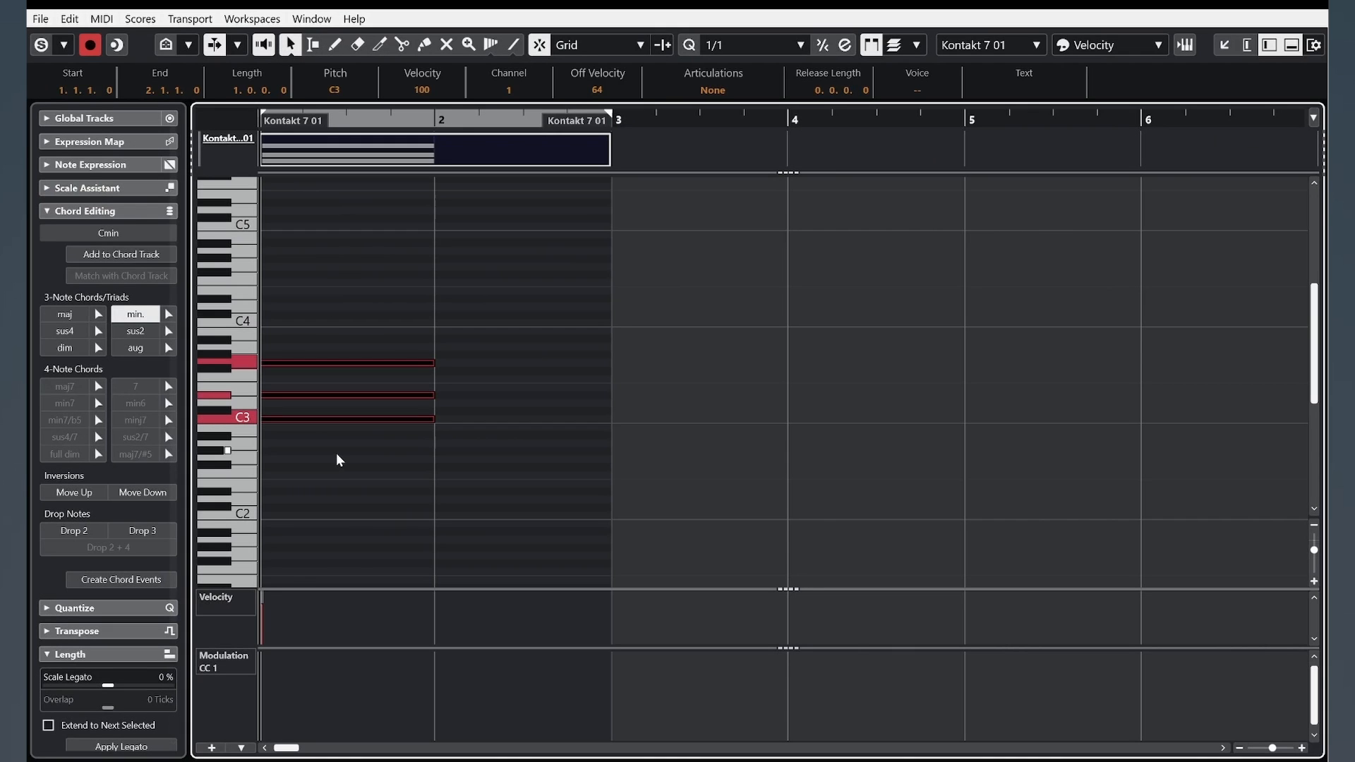
{"action": "key", "text": "space"}
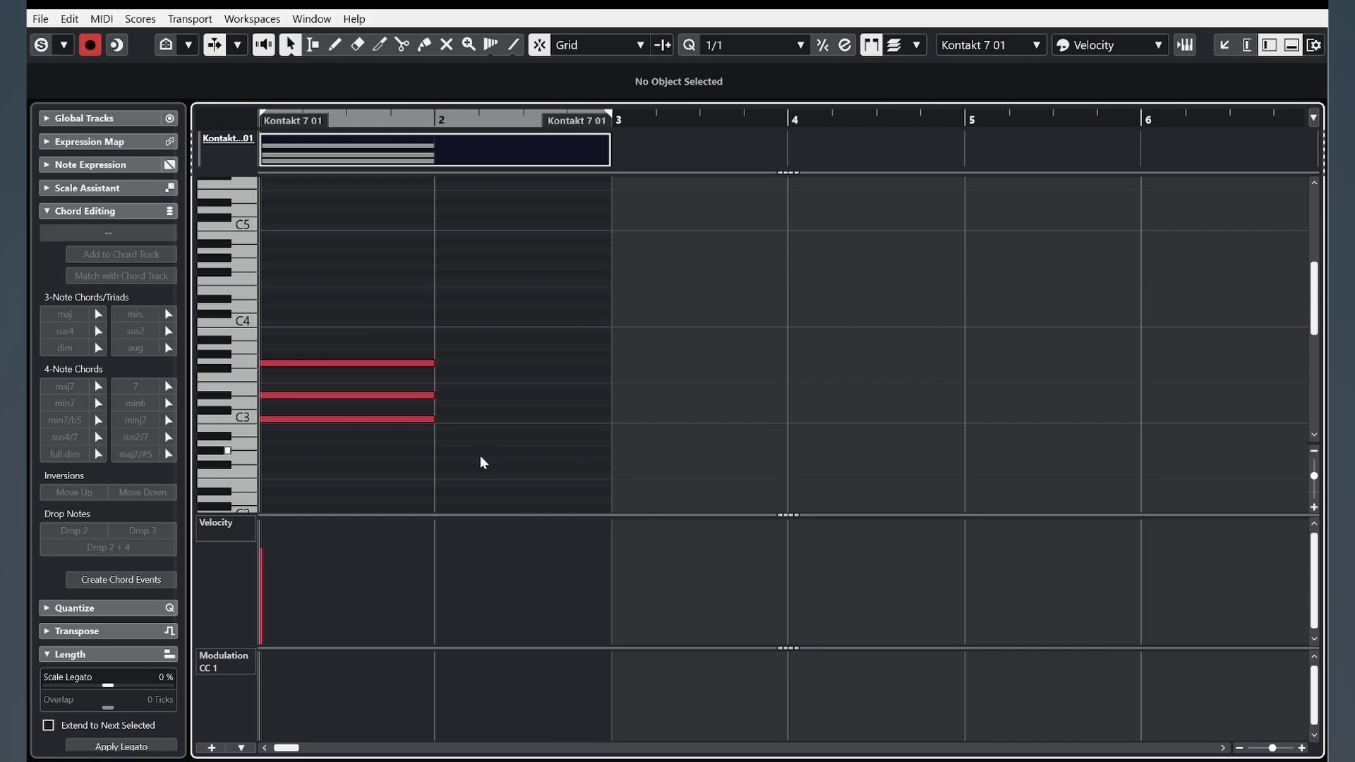
{"action": "left_click_drag", "start_coordinate": [480, 460], "coordinate": [367, 307]}
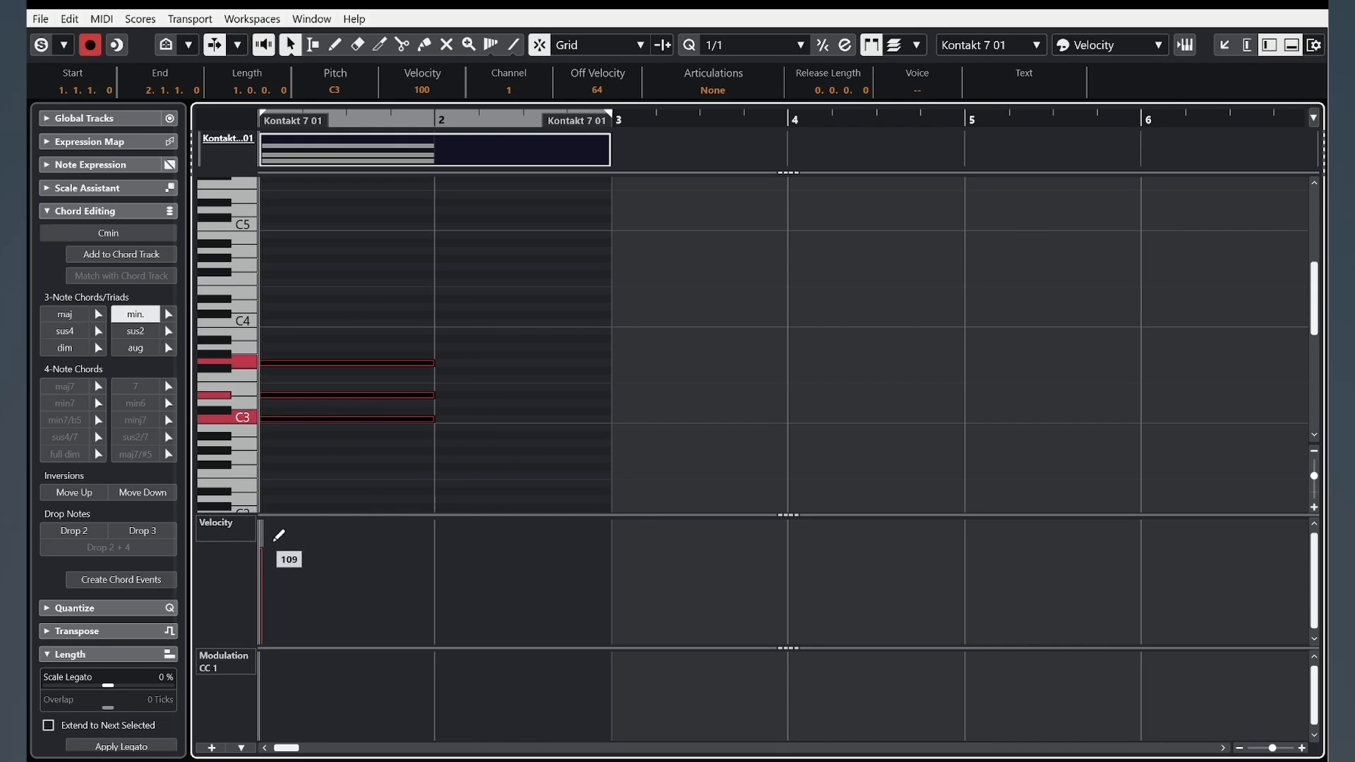
{"action": "left_click_drag", "start_coordinate": [279, 535], "coordinate": [272, 490]}
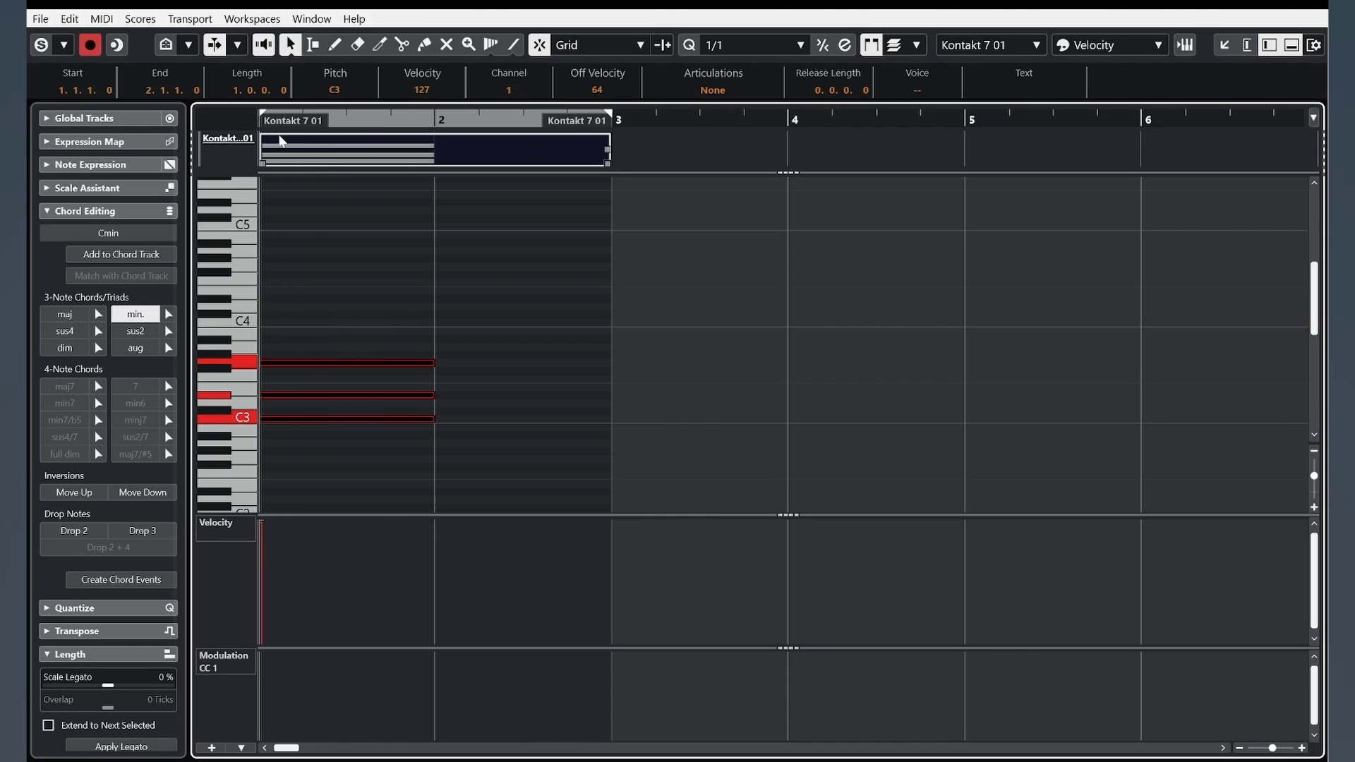
{"action": "key", "text": "space"}
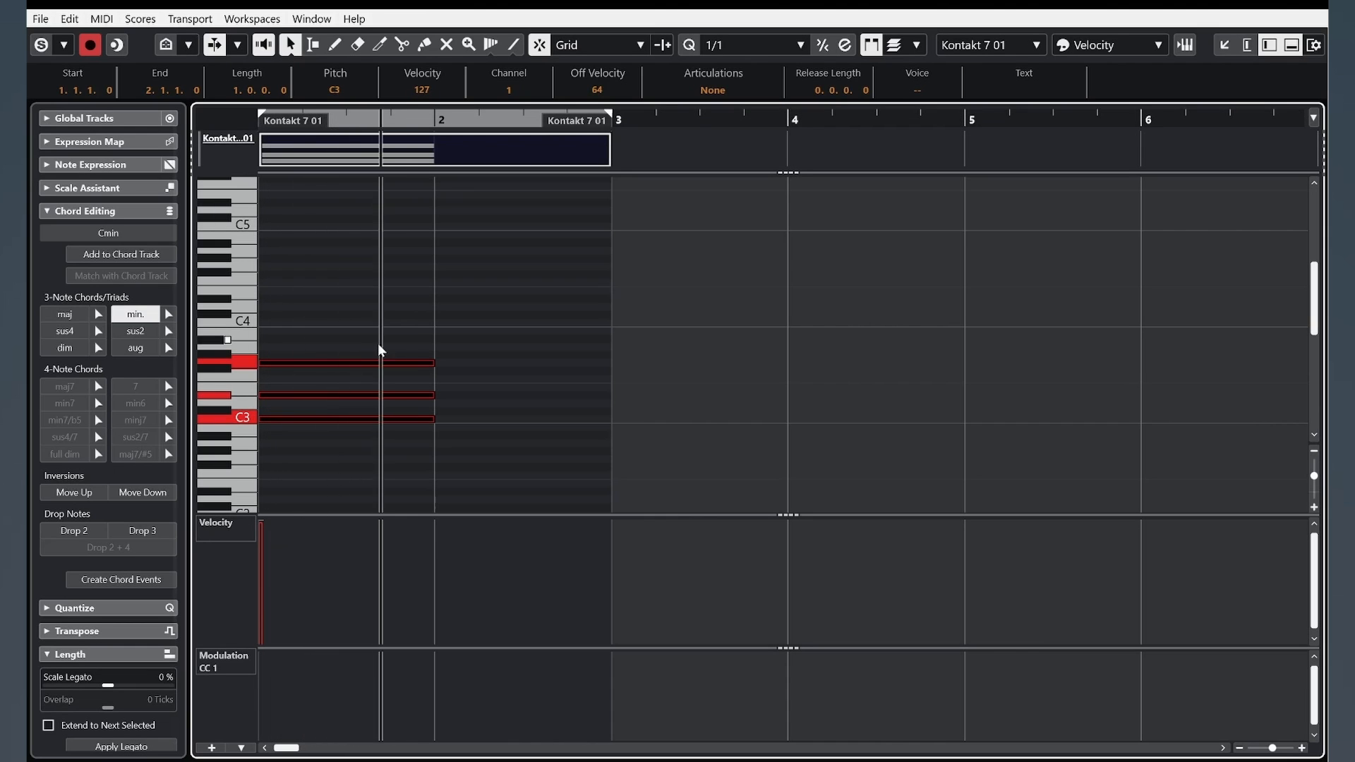
Step: Set the three chord notes' velocity to 41, play them from bar 1 and readjust their velocity to 76
{"action": "left_click", "coordinate": [269, 604]}
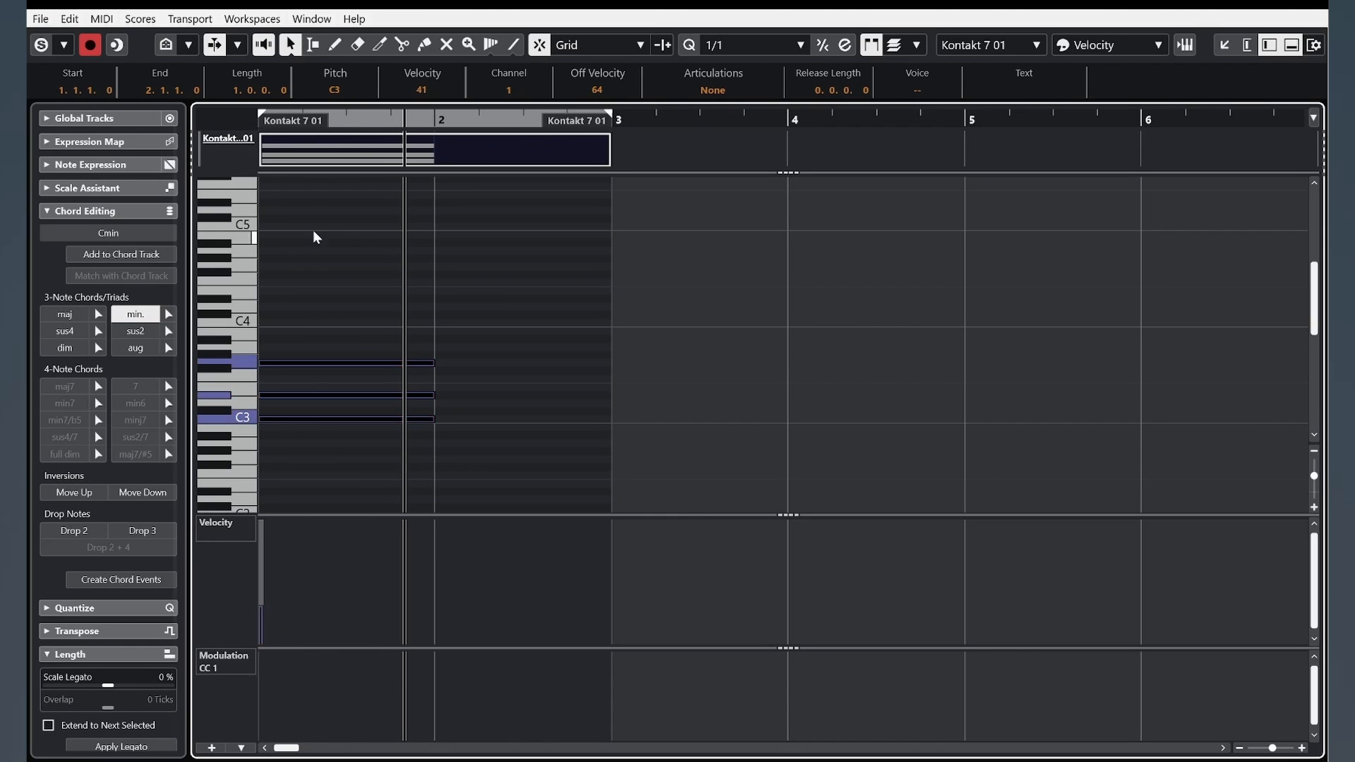
{"action": "left_click_drag", "start_coordinate": [341, 120], "coordinate": [263, 144]}
{"action": "key", "text": "space"}
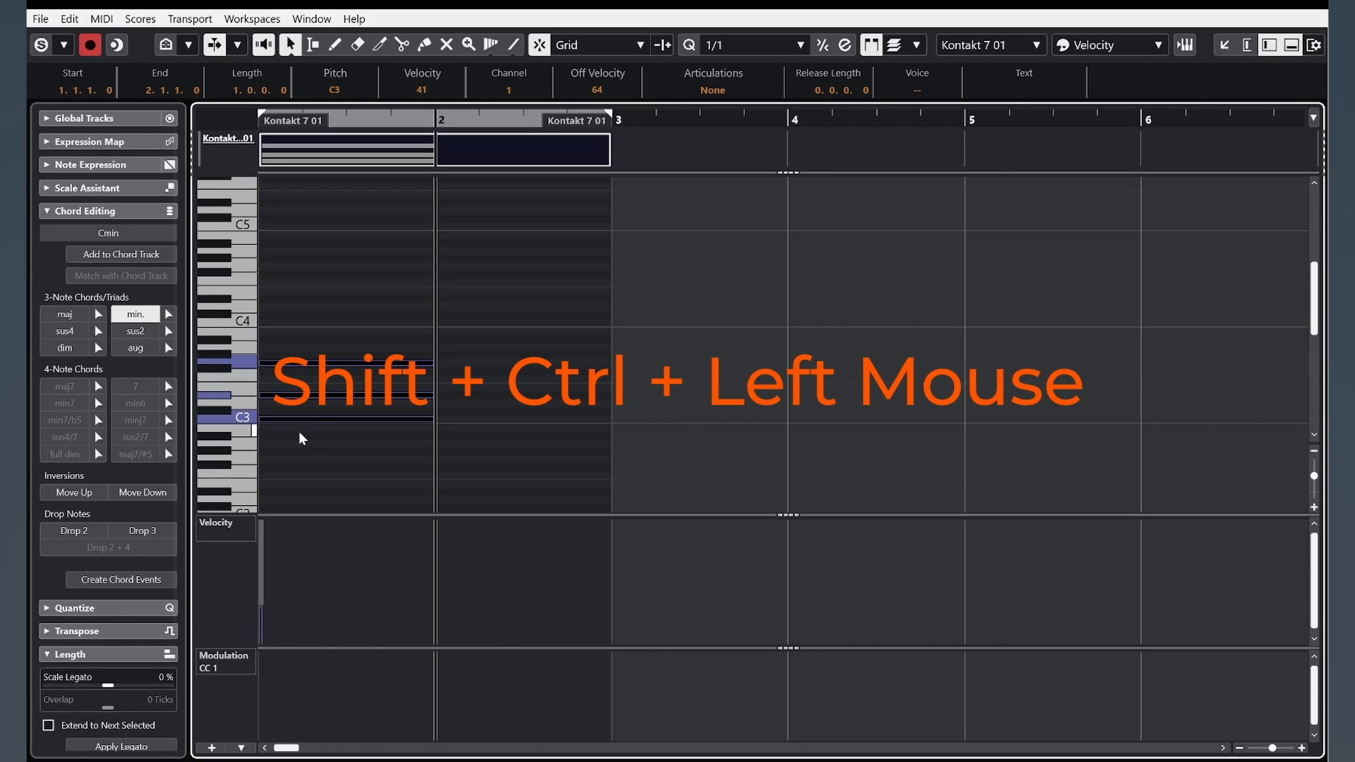
{"action": "mouse_move", "coordinate": [320, 410]}
{"action": "left_mouse_down"}
{"action": "mouse_move", "coordinate": [303, 341]}
{"action": "mouse_move", "coordinate": [308, 233]}
{"action": "mouse_move", "coordinate": [314, 417]}
{"action": "mouse_move", "coordinate": [312, 258]}
{"action": "mouse_move", "coordinate": [315, 384]}
{"action": "left_mouse_up"}
{"action": "left_click", "coordinate": [345, 268]}
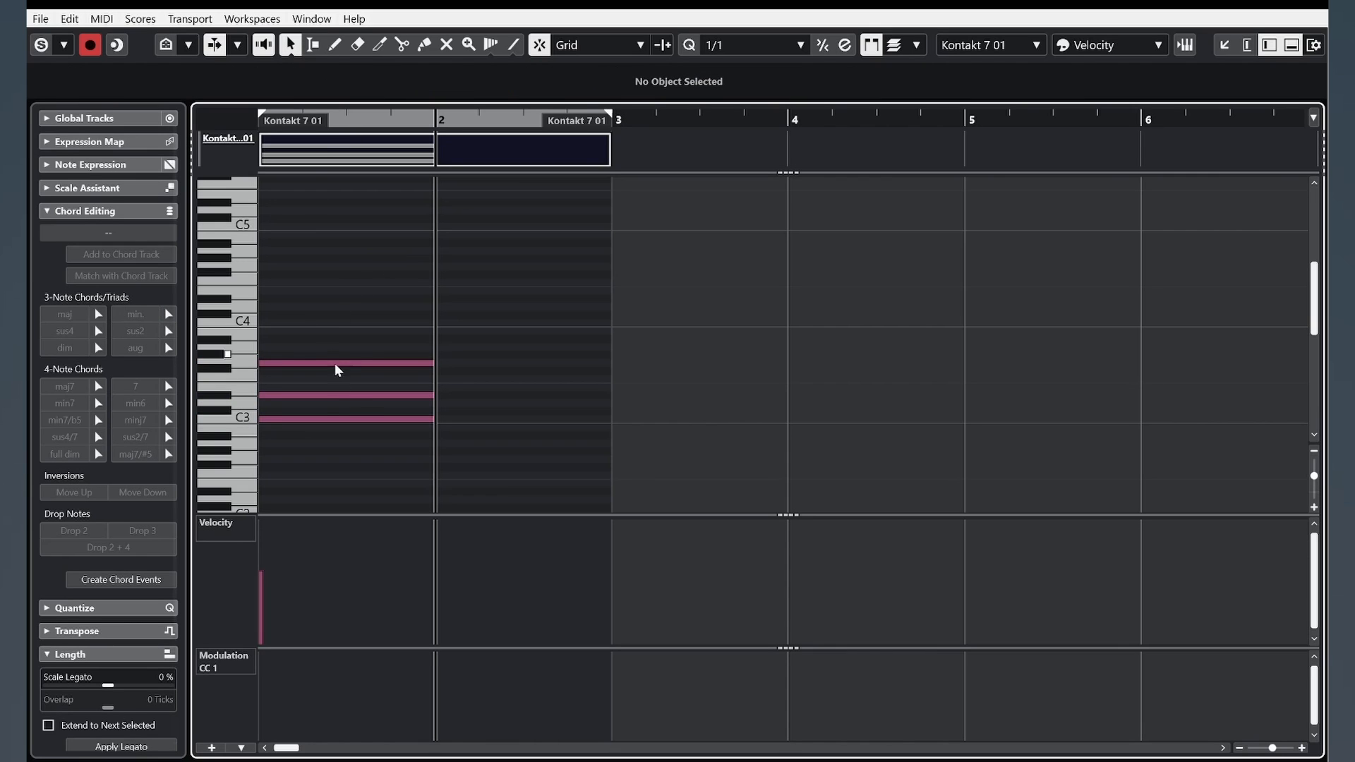
Step: Try moving the D#3 note up to D#4 freehand, and undo the move
{"action": "left_click", "coordinate": [331, 396]}
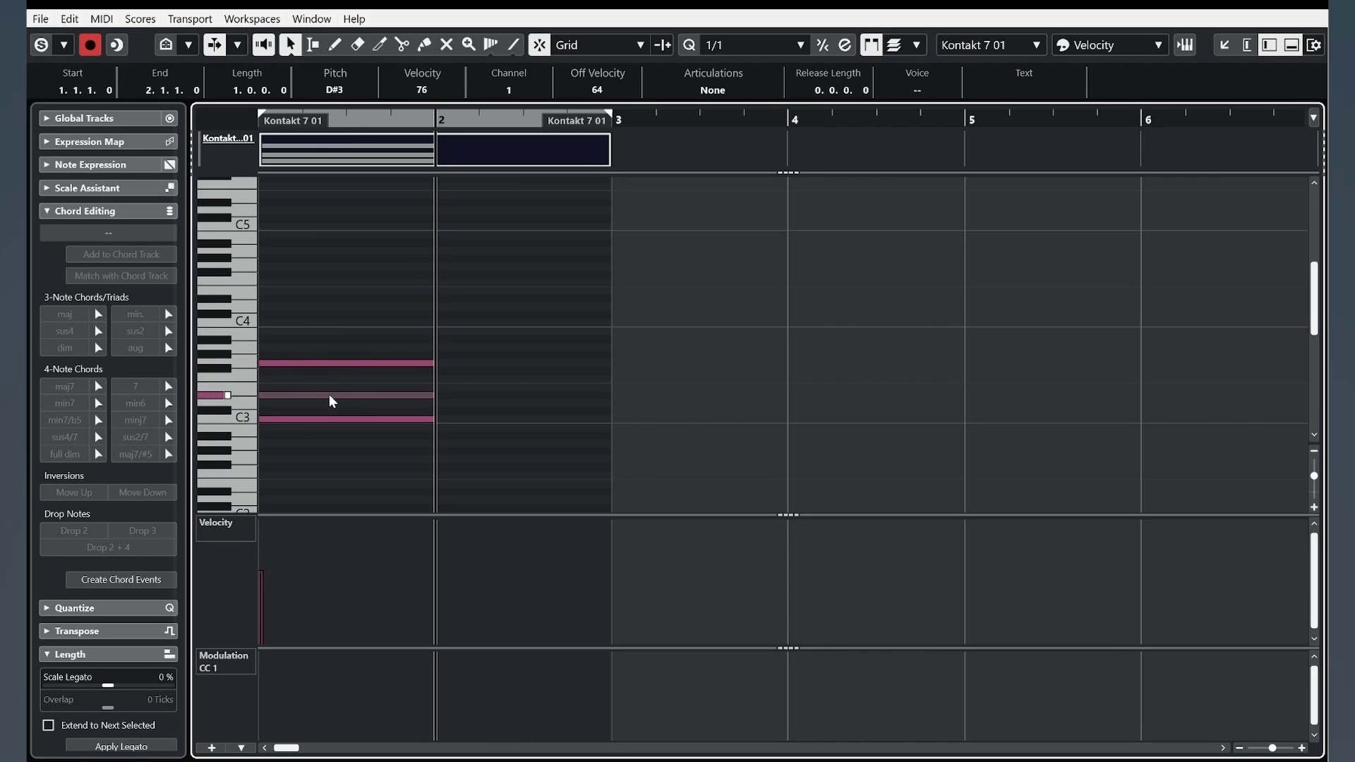
{"action": "left_click", "coordinate": [539, 408]}
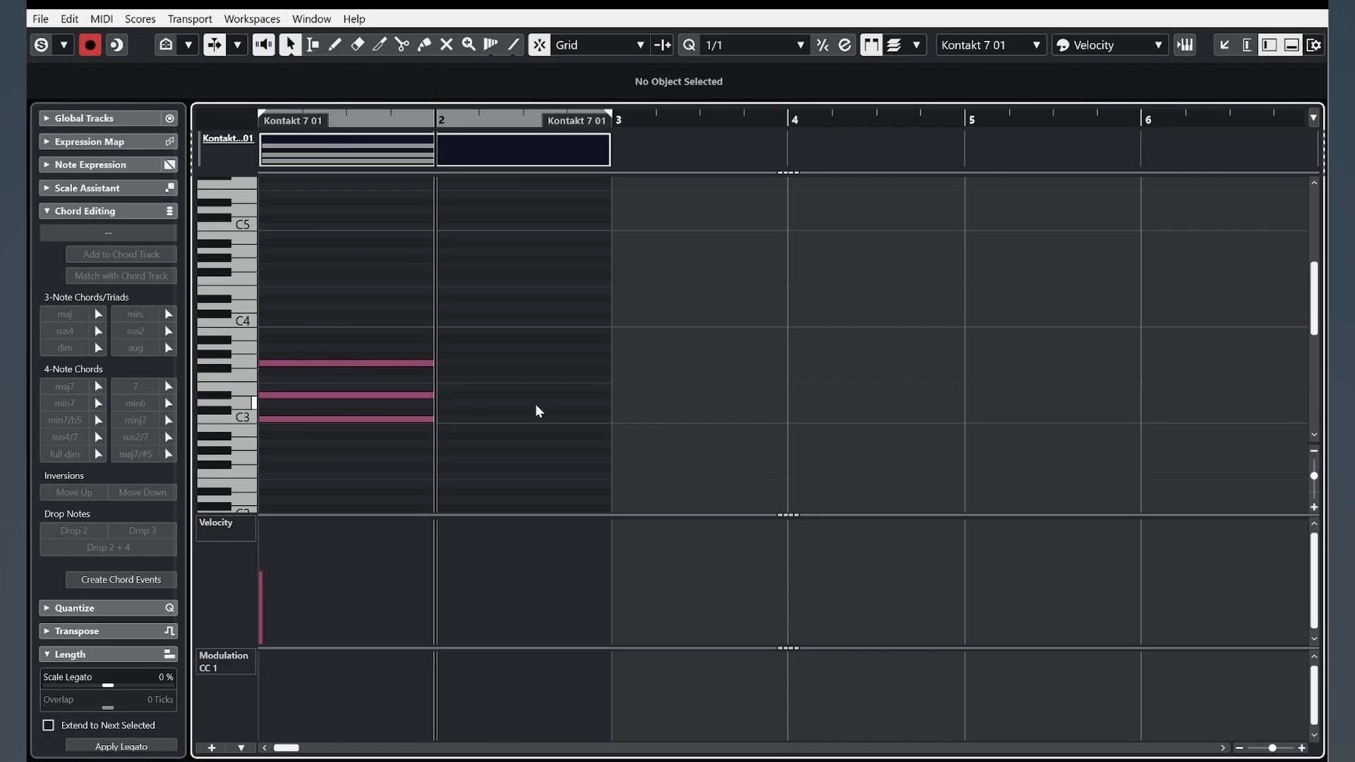
{"action": "left_click", "coordinate": [405, 397]}
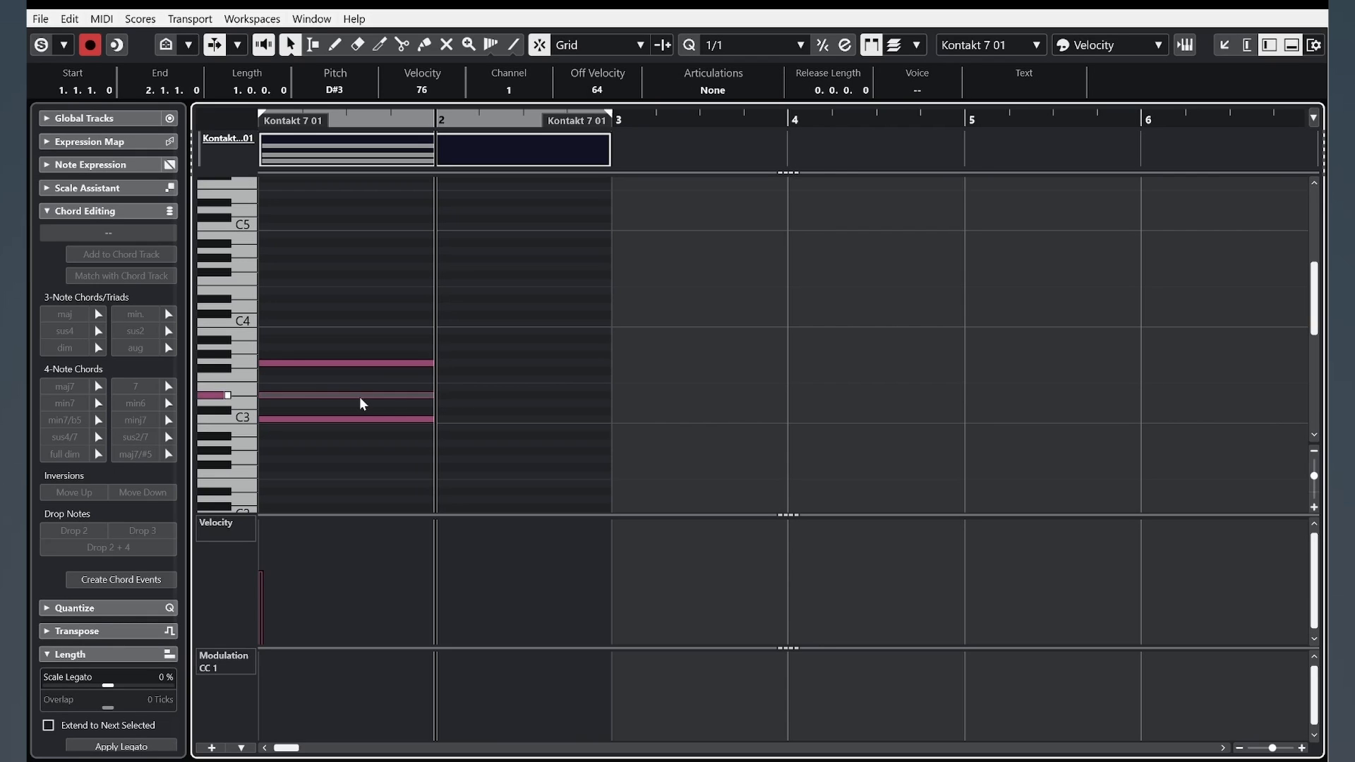
{"action": "left_click_drag", "start_coordinate": [297, 403], "coordinate": [286, 306]}
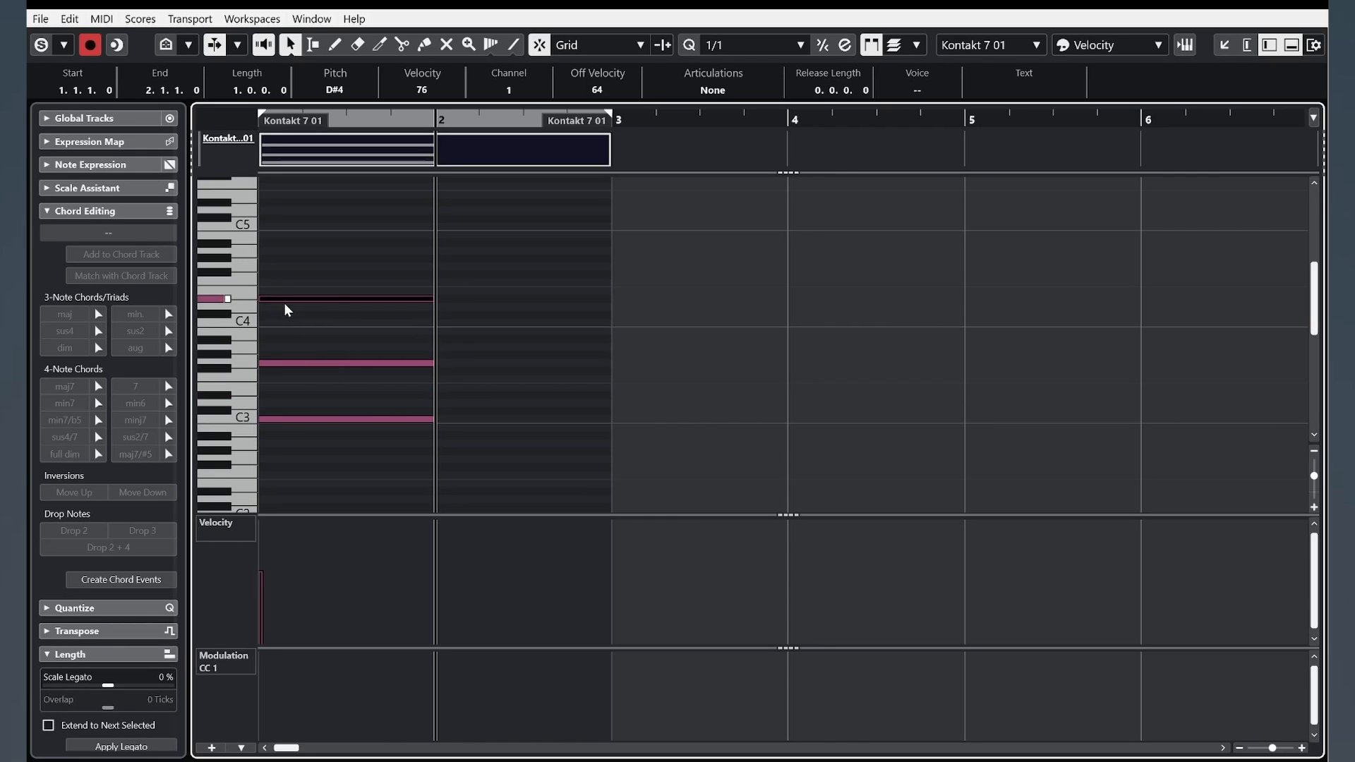
{"action": "key", "text": "ctrl+z"}
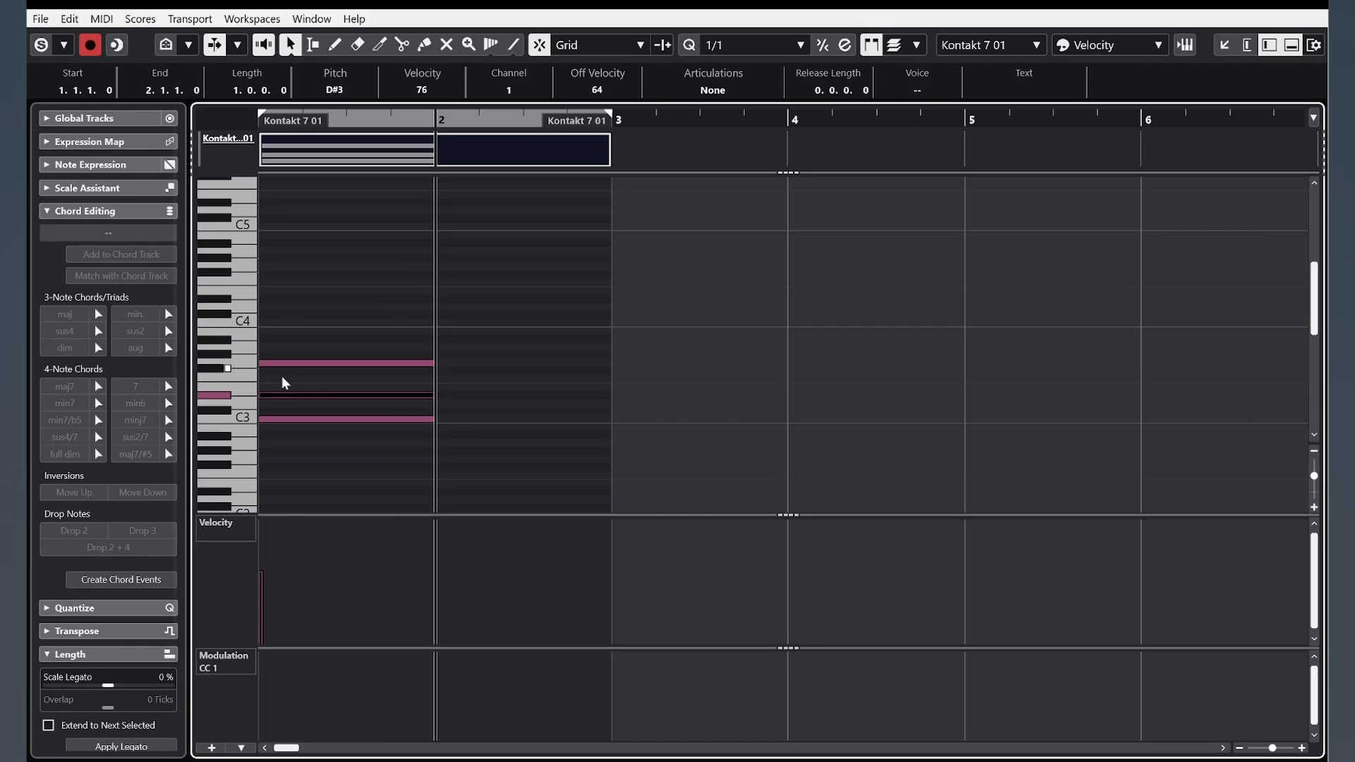
Step: Transpose the D#3 note up exactly one octave to D#4
{"action": "left_click", "coordinate": [508, 398]}
{"action": "left_click_drag", "start_coordinate": [438, 386], "coordinate": [418, 399]}
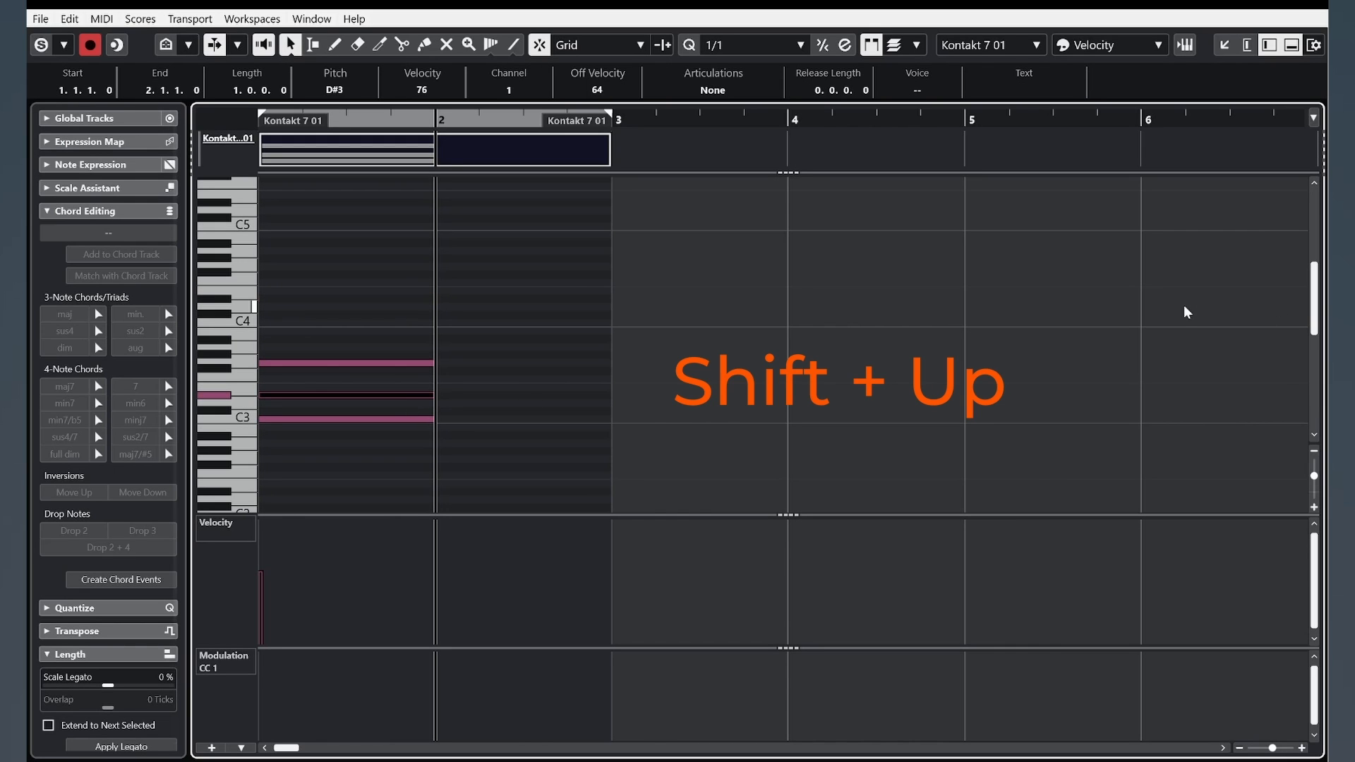
{"action": "key", "text": "shift+Up"}
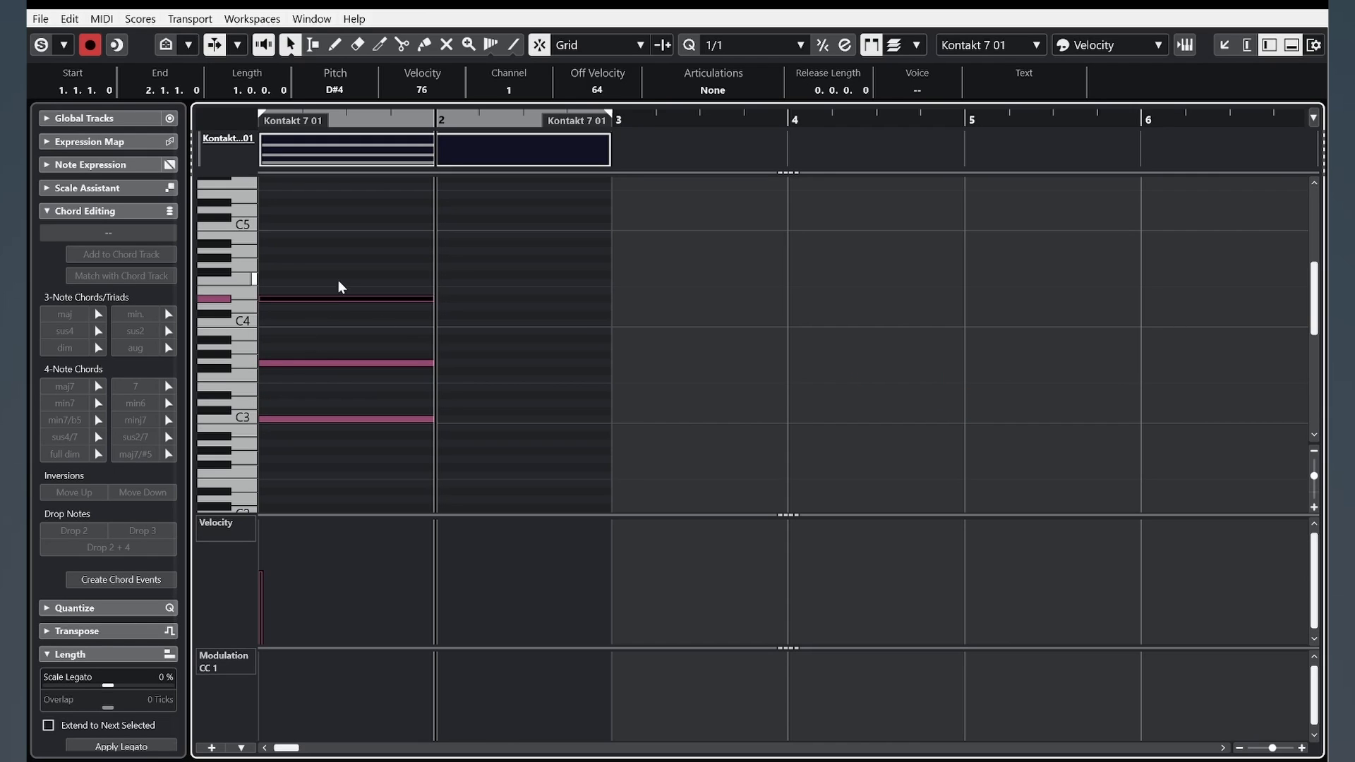
{"action": "left_click", "coordinate": [408, 319]}
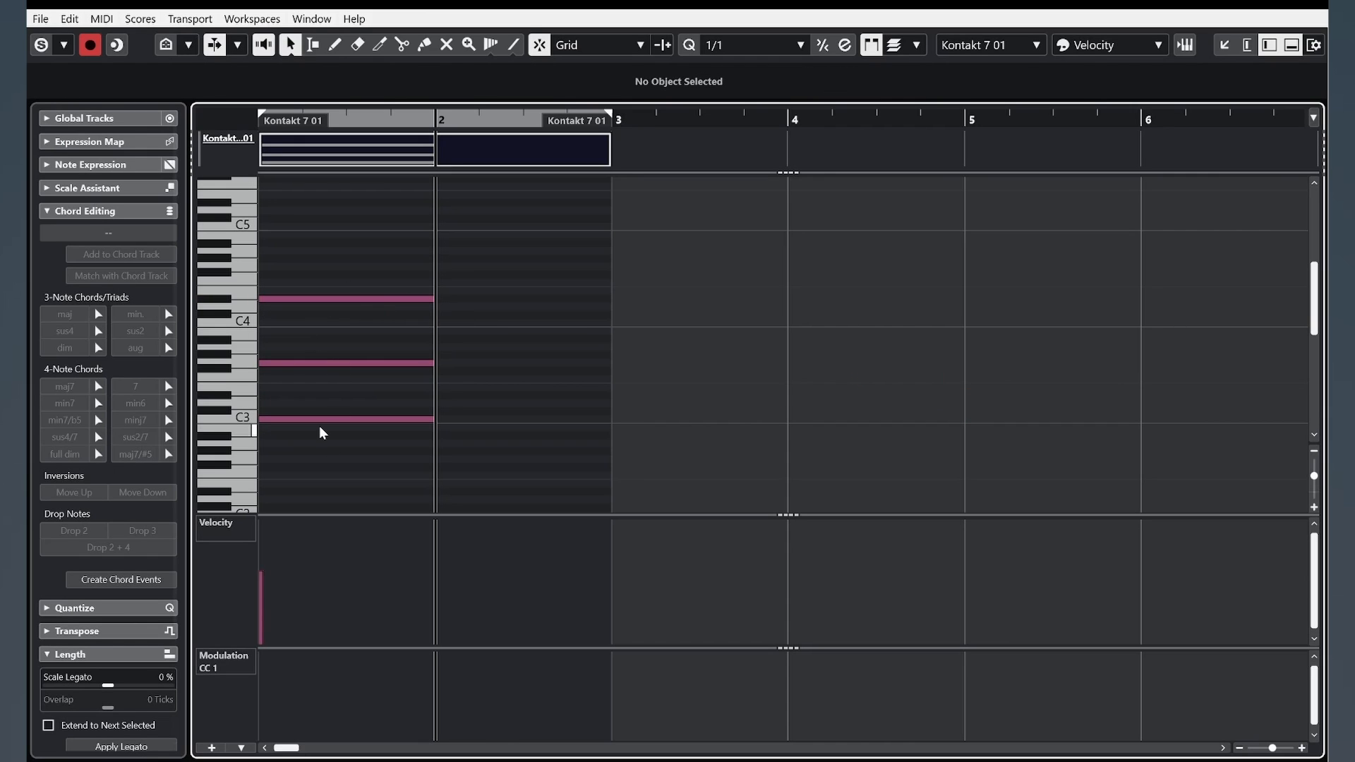
Step: Add a copy of the C3 note one octave lower at C2 and play the widened chord from bar 1
{"action": "scroll", "coordinate": [327, 435], "scroll_direction": "down", "scroll_amount": 2}
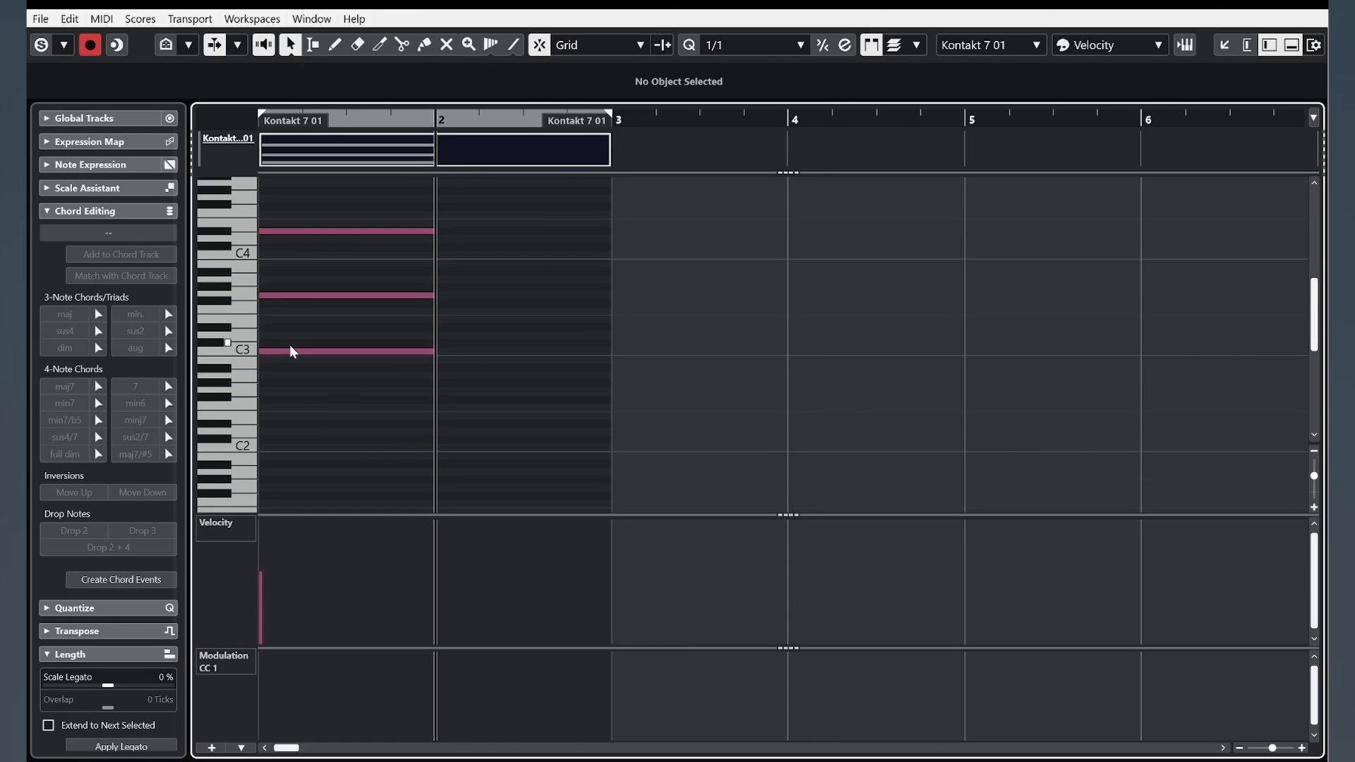
{"action": "left_click", "coordinate": [254, 352]}
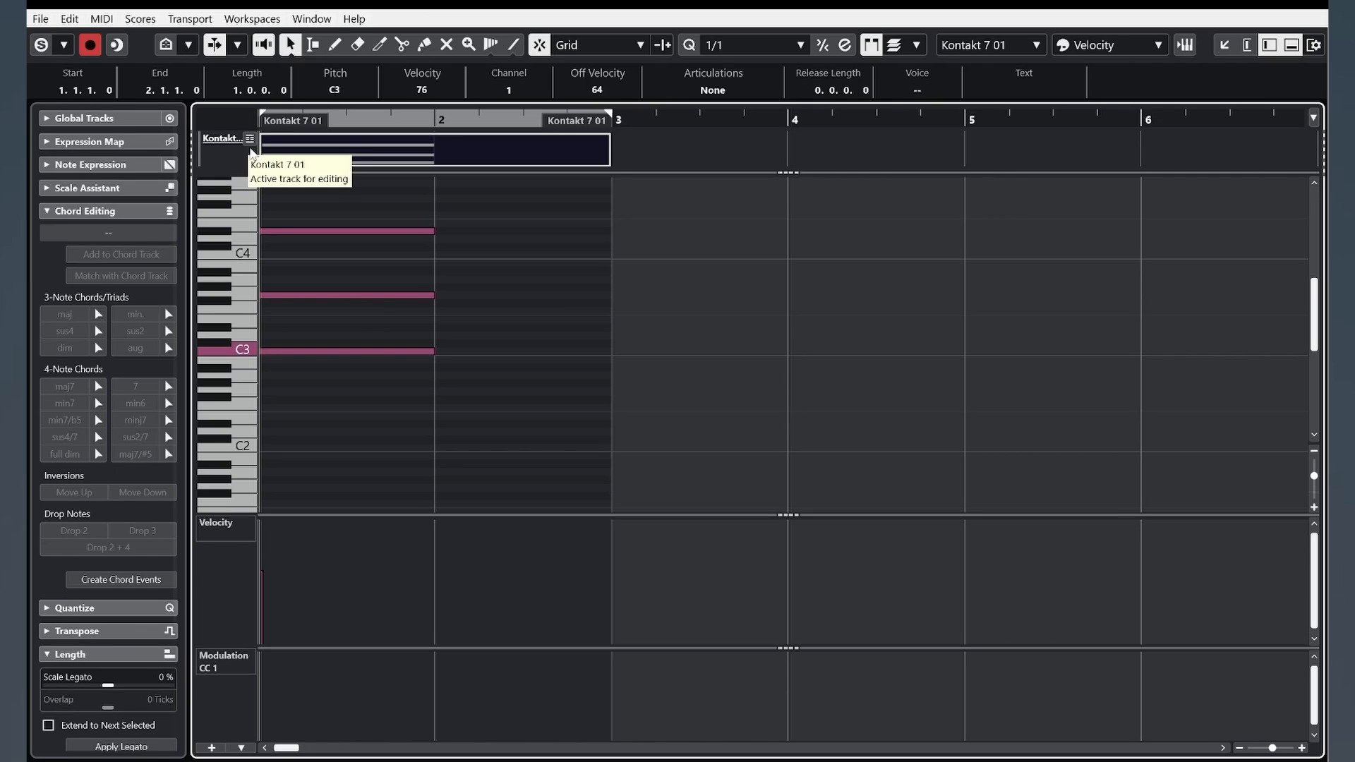
{"action": "key", "text": "shift+Down"}
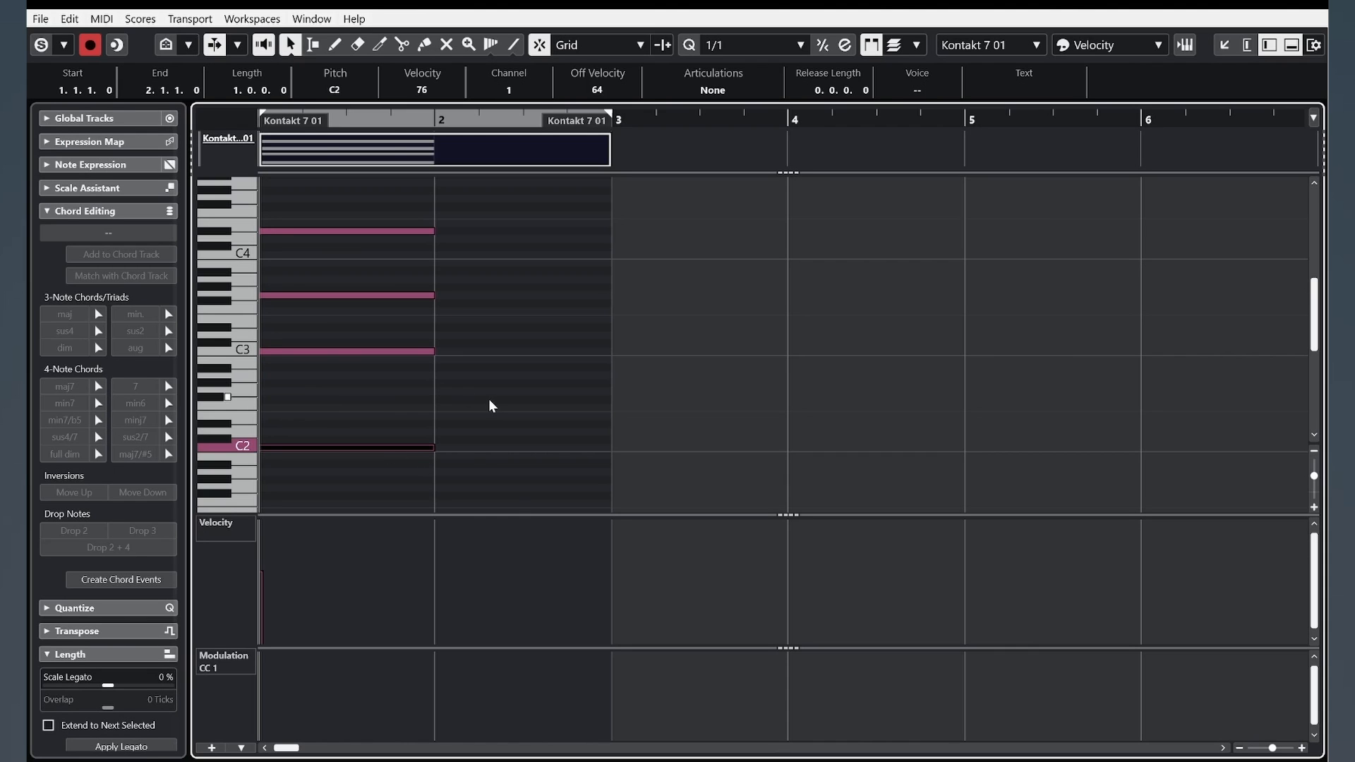
{"action": "key", "text": "space"}
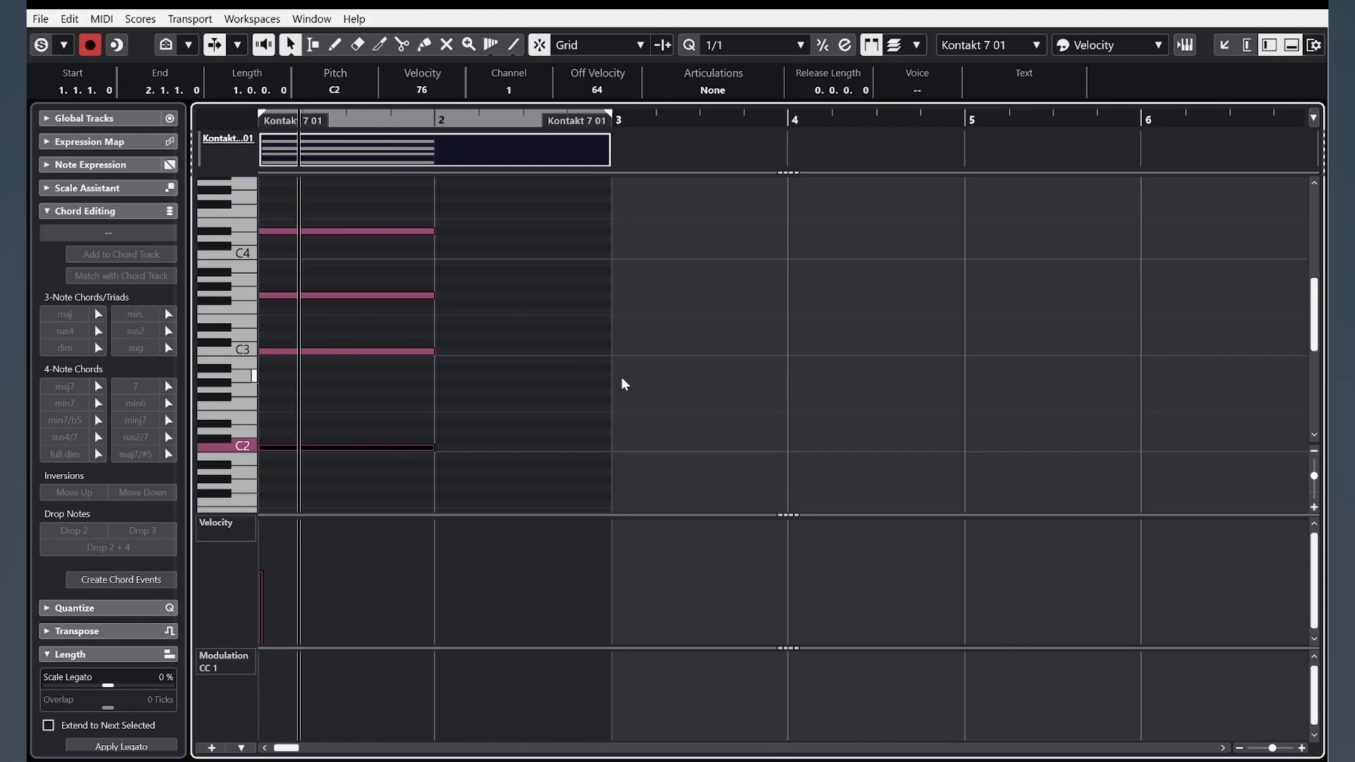
Step: Select all four chord notes and transpose them down one octave
{"action": "left_click", "coordinate": [580, 400]}
{"action": "key", "text": "ctrl+a"}
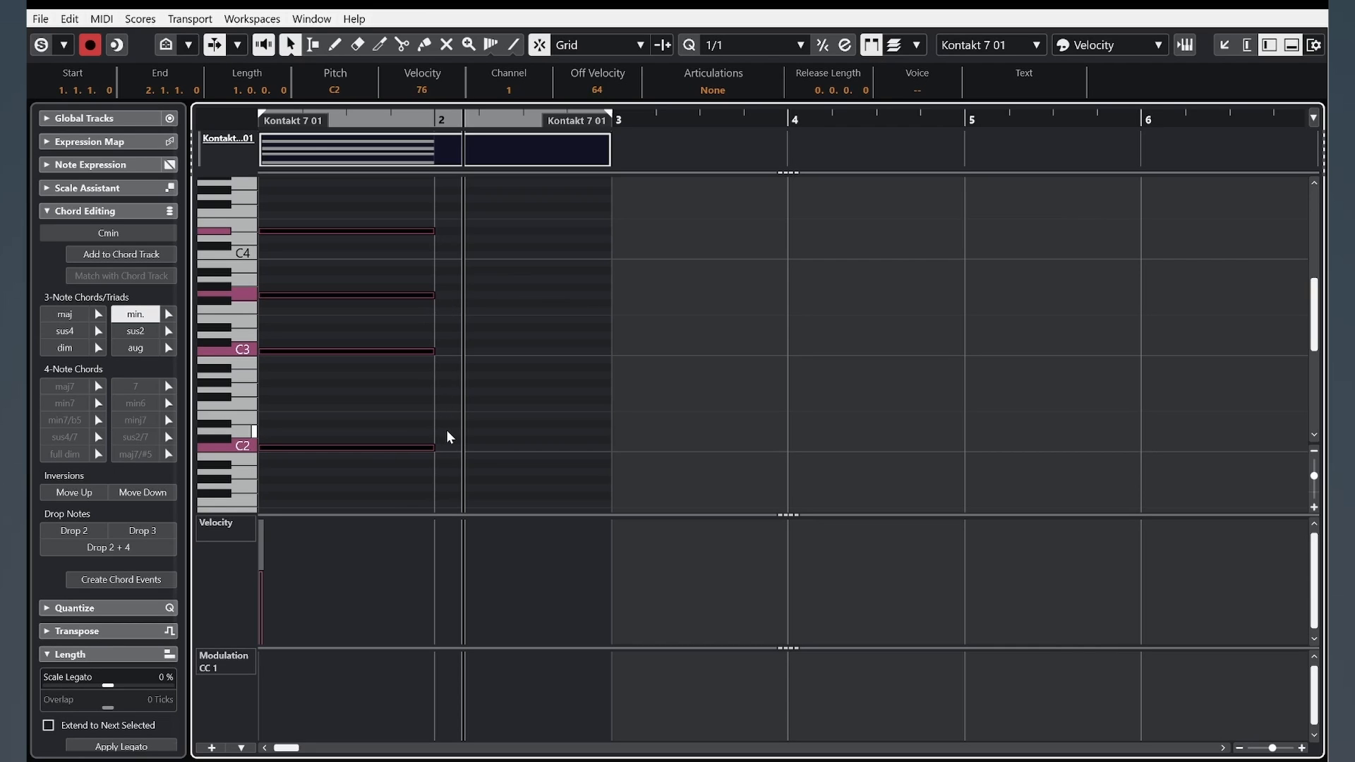
{"action": "key", "text": "shift+Down"}
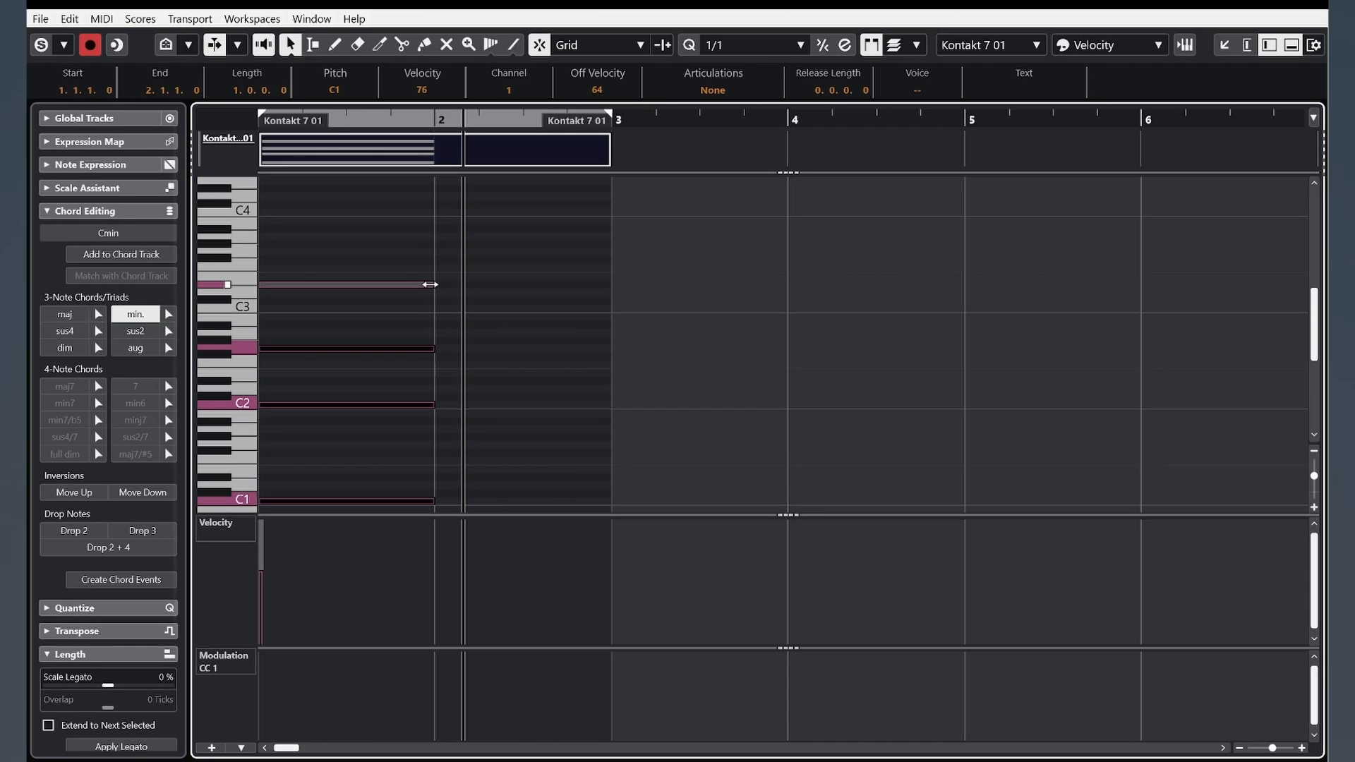
Step: Extend all four chord notes to the start of bar 3 and play the chord from bar 1
{"action": "left_click_drag", "start_coordinate": [434, 285], "coordinate": [544, 278]}
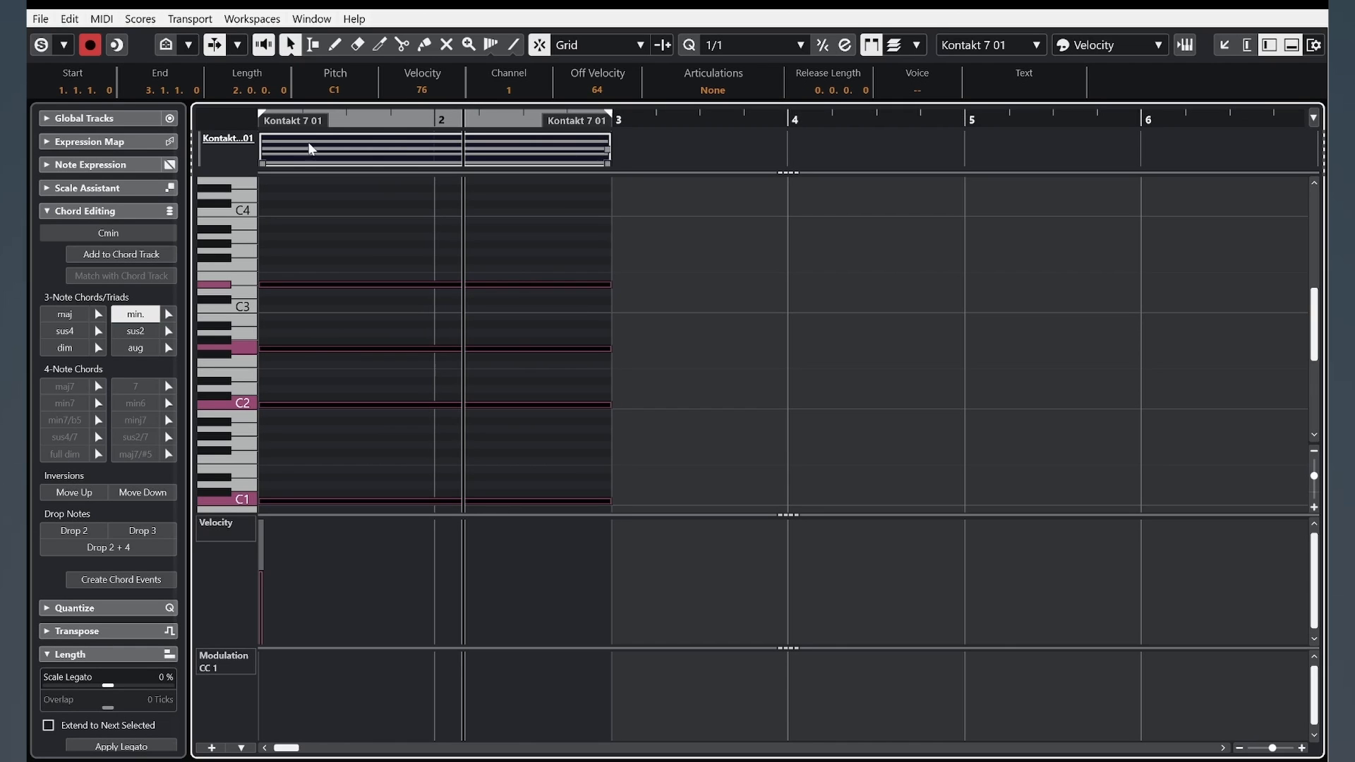
{"action": "left_click", "coordinate": [268, 121]}
{"action": "key", "text": "space"}
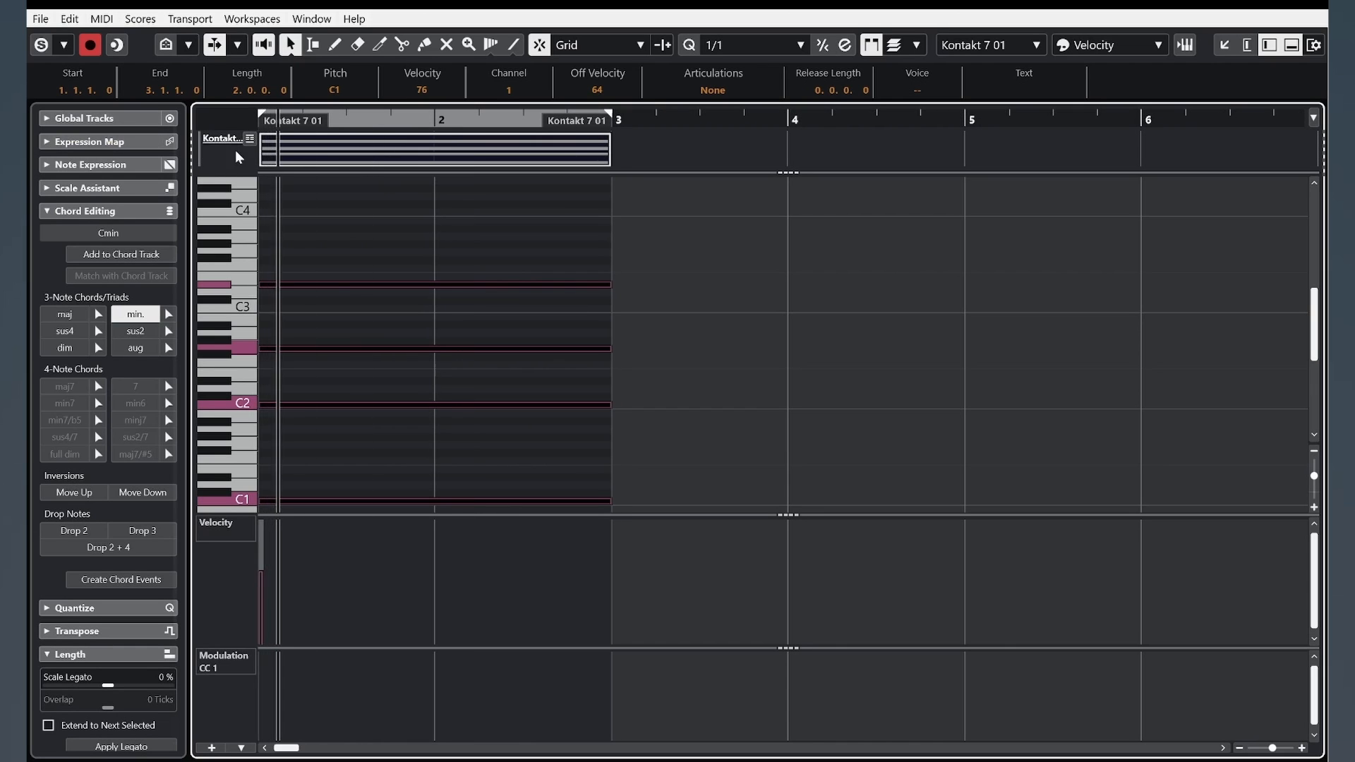
Step: Lower the velocity of all four chord notes to 54
{"action": "scroll", "coordinate": [577, 324], "scroll_direction": "down", "scroll_amount": 2}
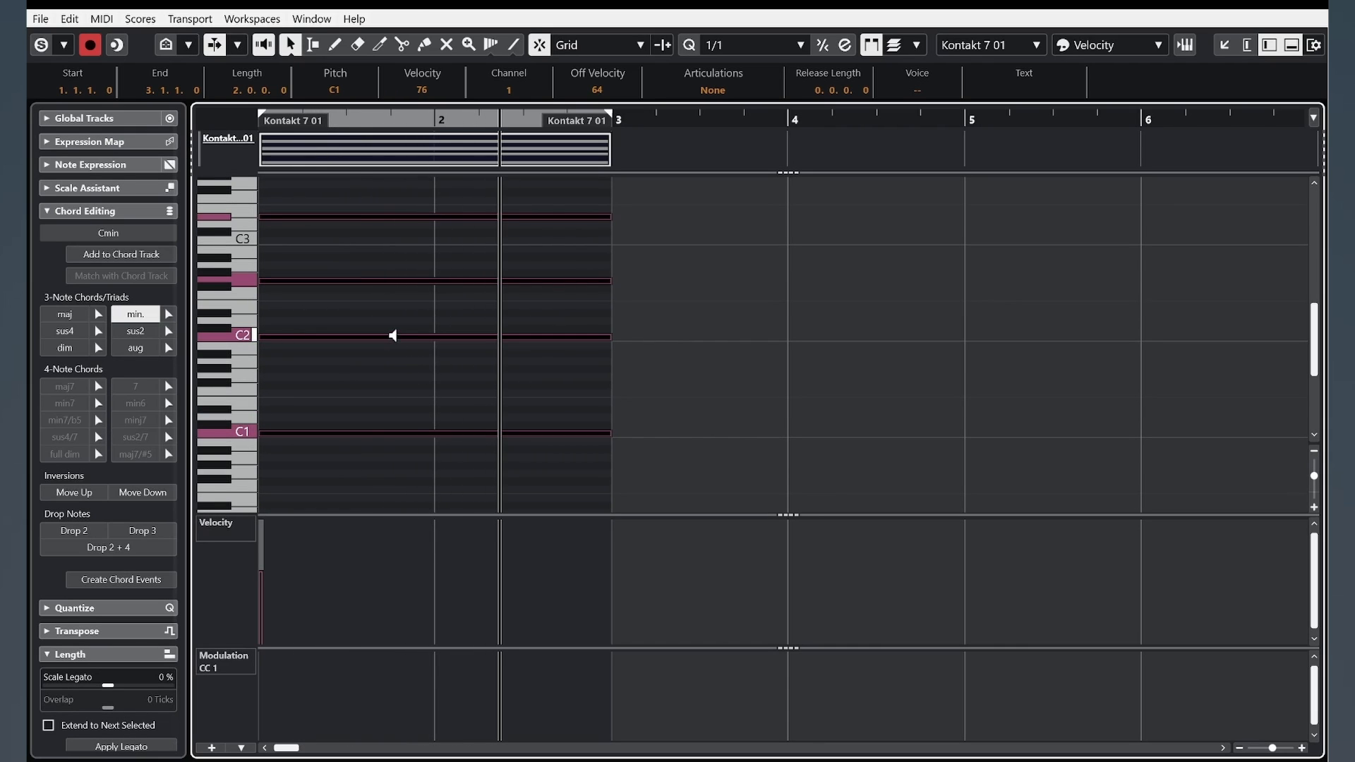
{"action": "left_click_drag", "start_coordinate": [392, 336], "coordinate": [382, 376]}
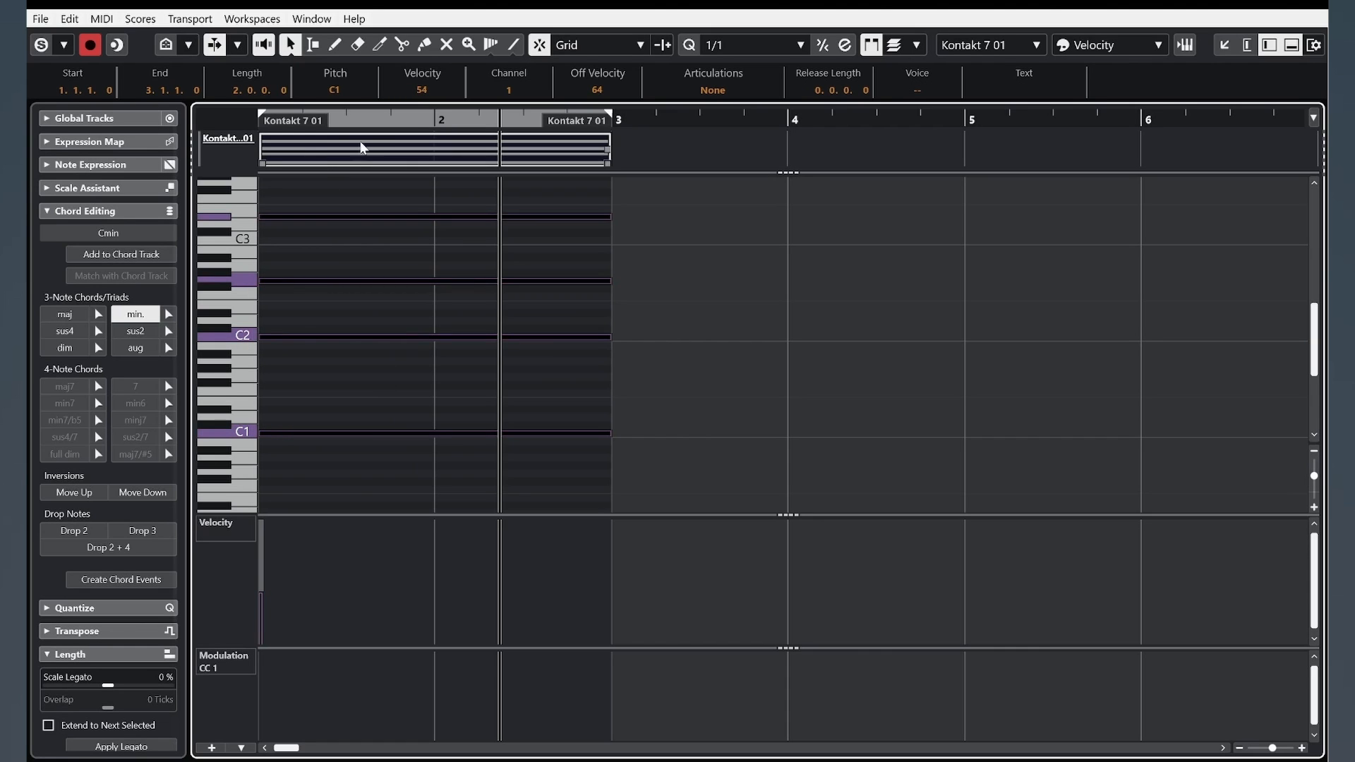
Step: Lower the velocity of all four chord notes to 40 and replay the chord from bar 1
{"action": "left_click_drag", "start_coordinate": [359, 121], "coordinate": [150, 121]}
{"action": "key", "text": "space"}
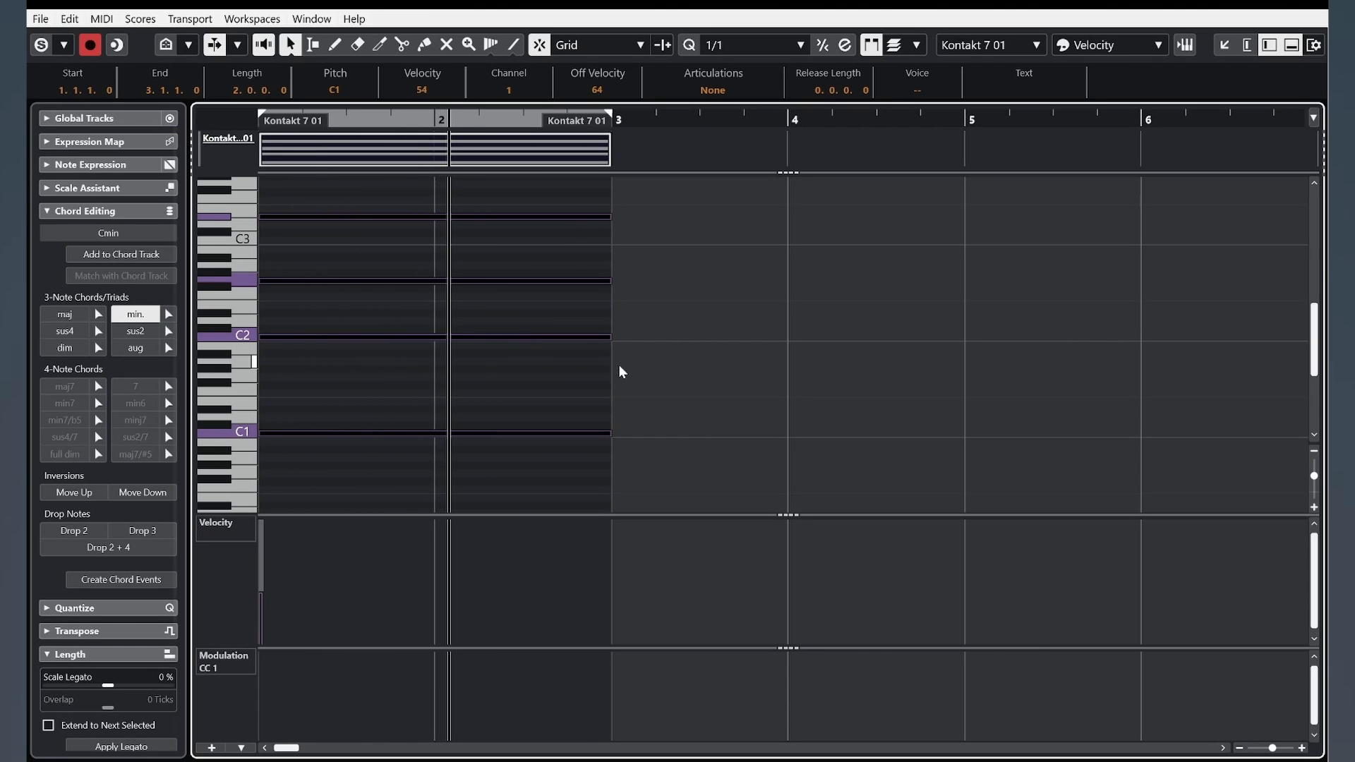
{"action": "left_click_drag", "start_coordinate": [486, 338], "coordinate": [459, 348]}
{"action": "left_click", "coordinate": [346, 124]}
{"action": "key", "text": "space"}
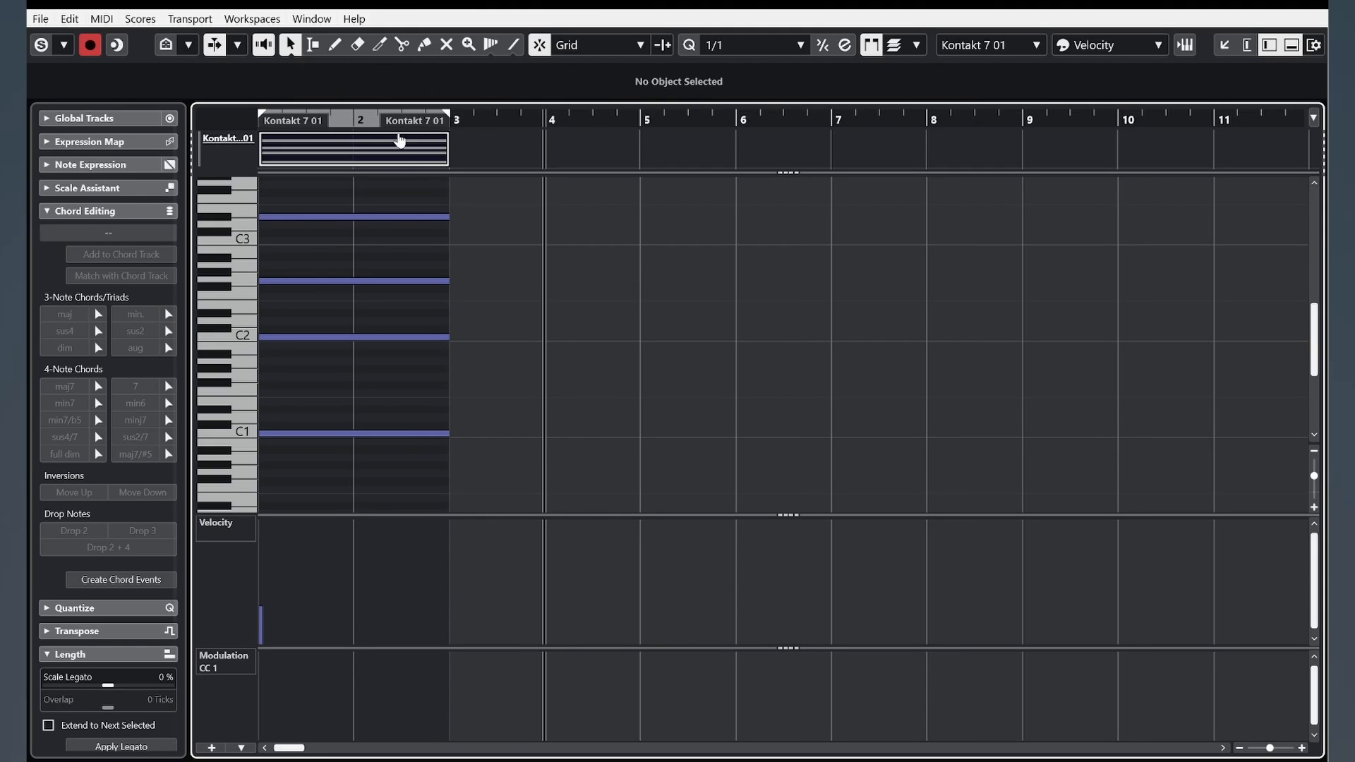
Step: Place the playhead at bar 3 and extend the end of the Kontakt 7 01 MIDI part to bar 10
{"action": "left_click", "coordinate": [456, 122]}
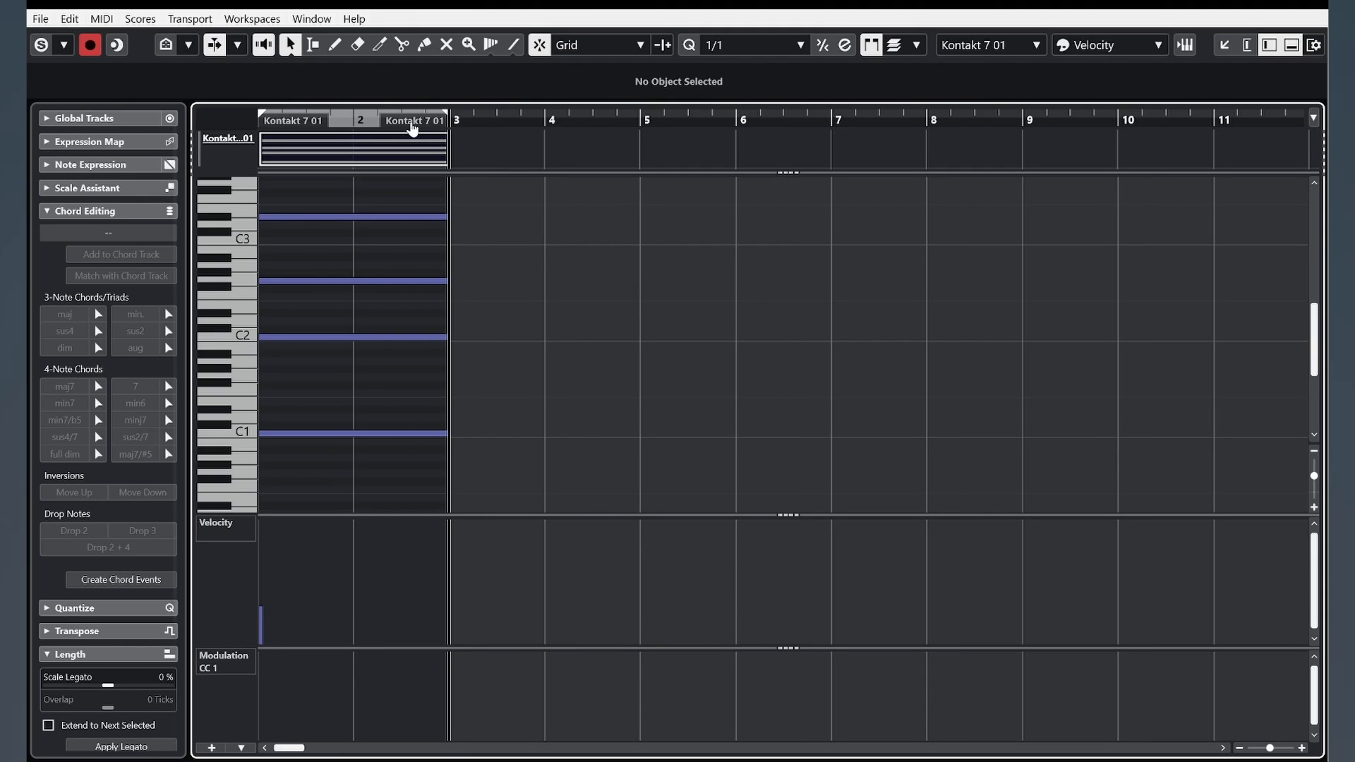
{"action": "left_click_drag", "start_coordinate": [415, 127], "coordinate": [842, 131]}
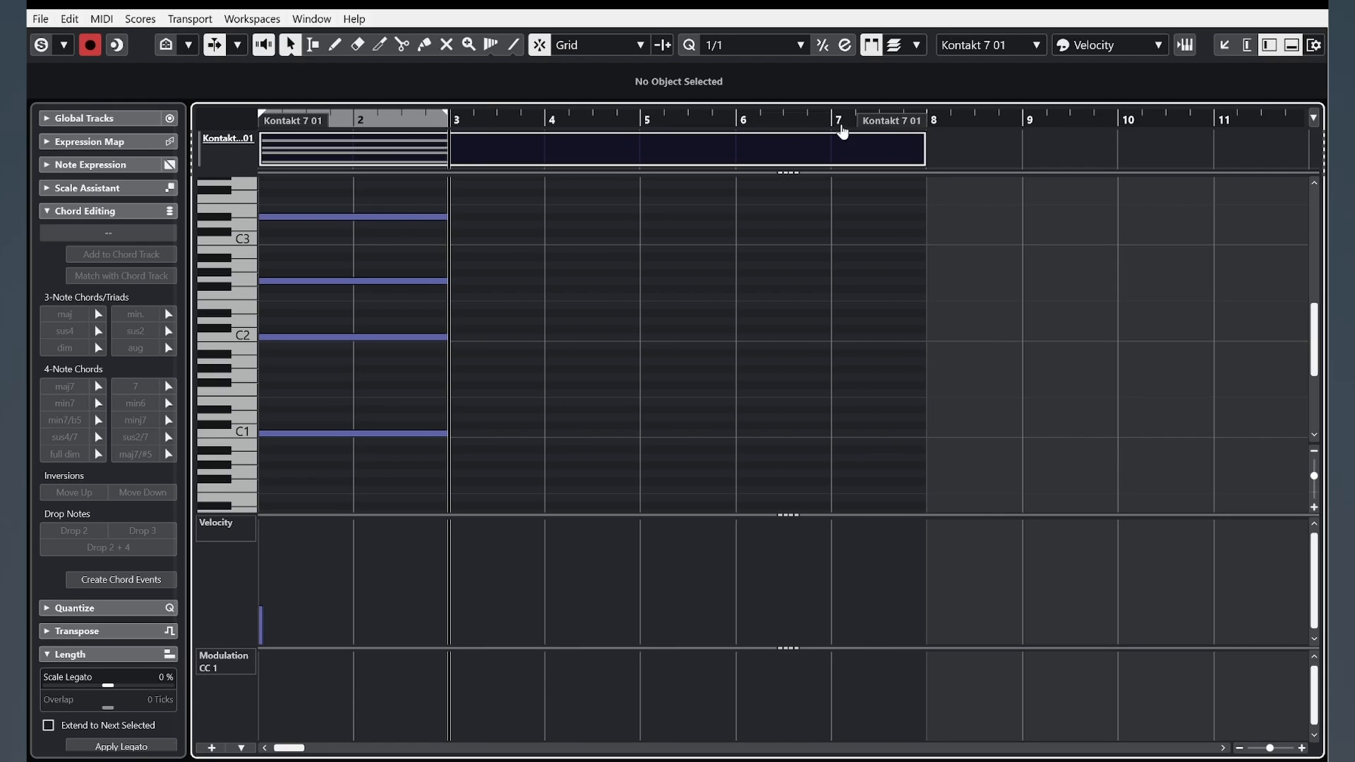
{"action": "left_click_drag", "start_coordinate": [931, 130], "coordinate": [1104, 131]}
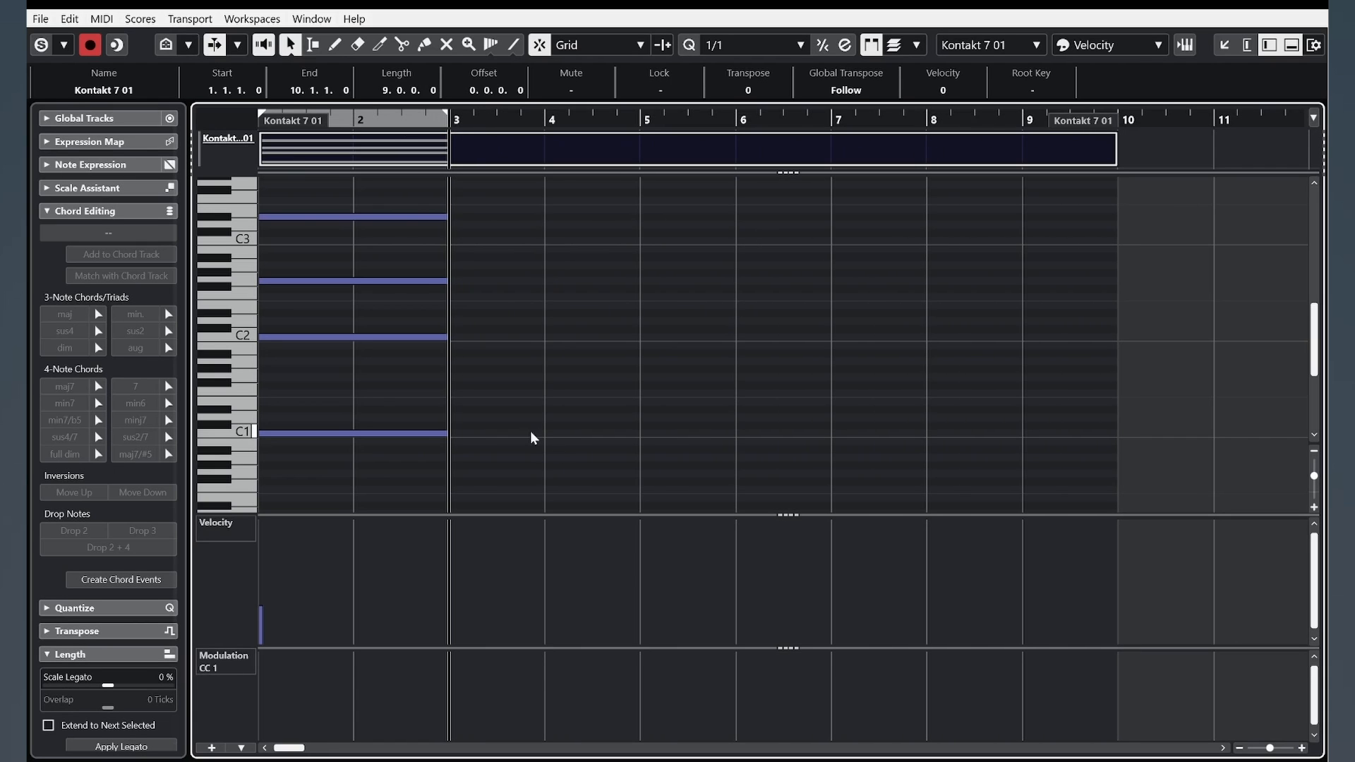
Step: Copy the four-note C minor chord and paste it at the start of bar 3
{"action": "left_click_drag", "start_coordinate": [535, 463], "coordinate": [354, 188]}
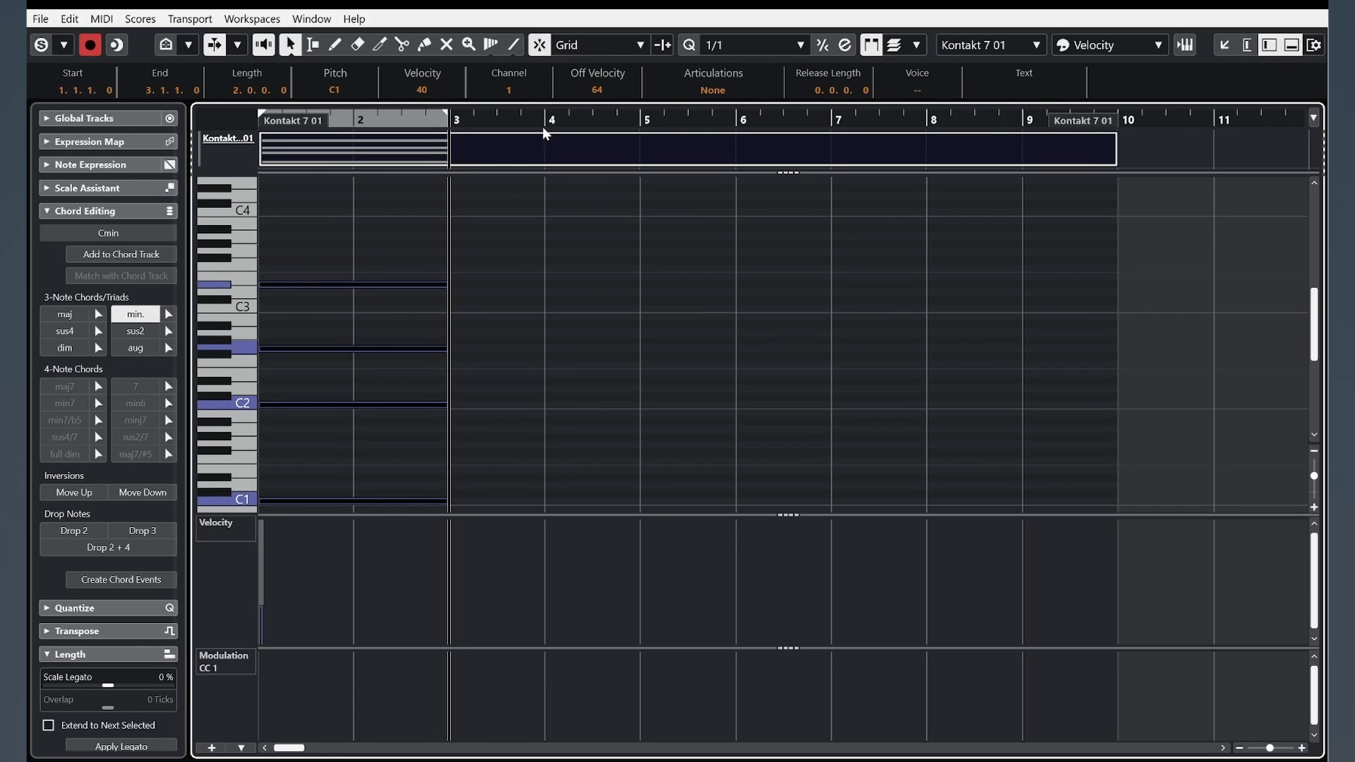
{"action": "left_click", "coordinate": [552, 358]}
{"action": "key", "text": "ctrl+v"}
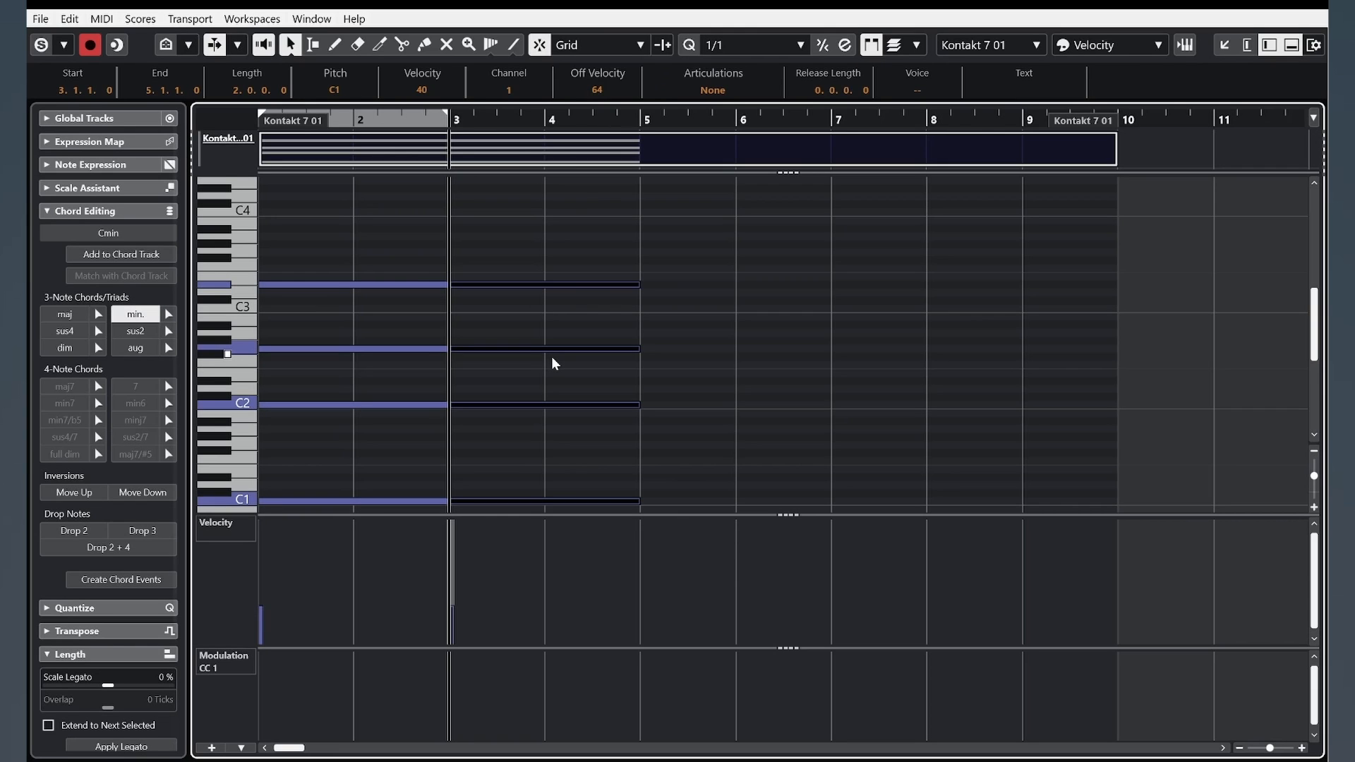
Step: Select the notes of both chords and raise their velocity to 80
{"action": "scroll", "coordinate": [680, 357], "scroll_direction": "down", "scroll_amount": 2}
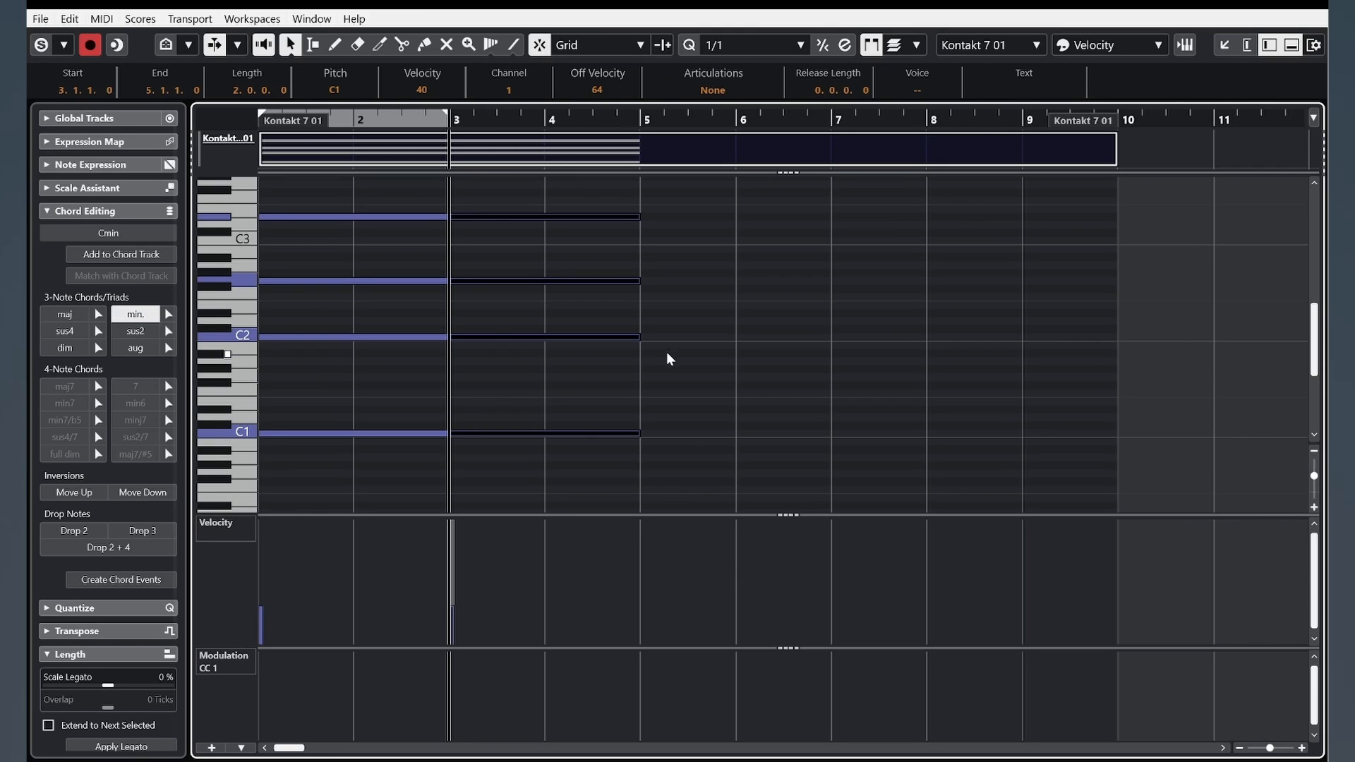
{"action": "key", "text": "ctrl+a"}
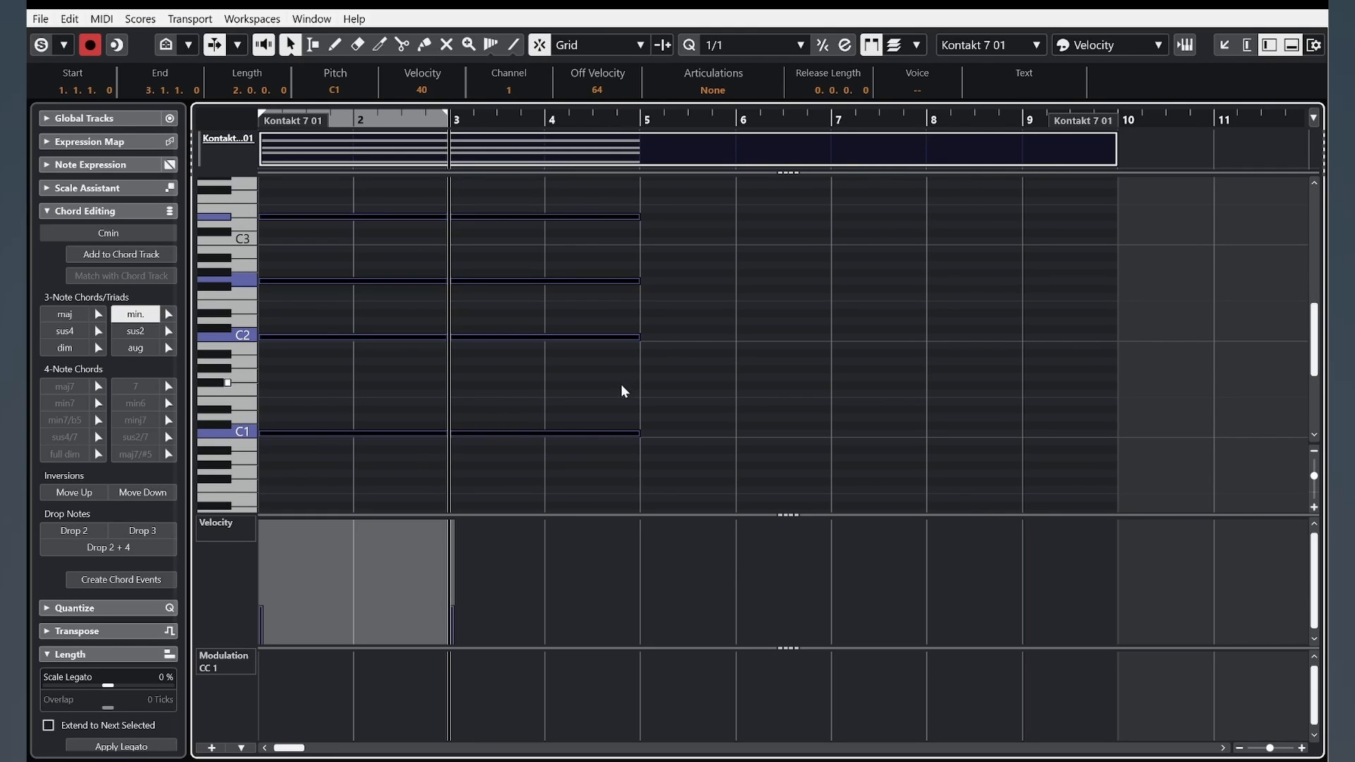
{"action": "left_click_drag", "start_coordinate": [512, 341], "coordinate": [520, 280]}
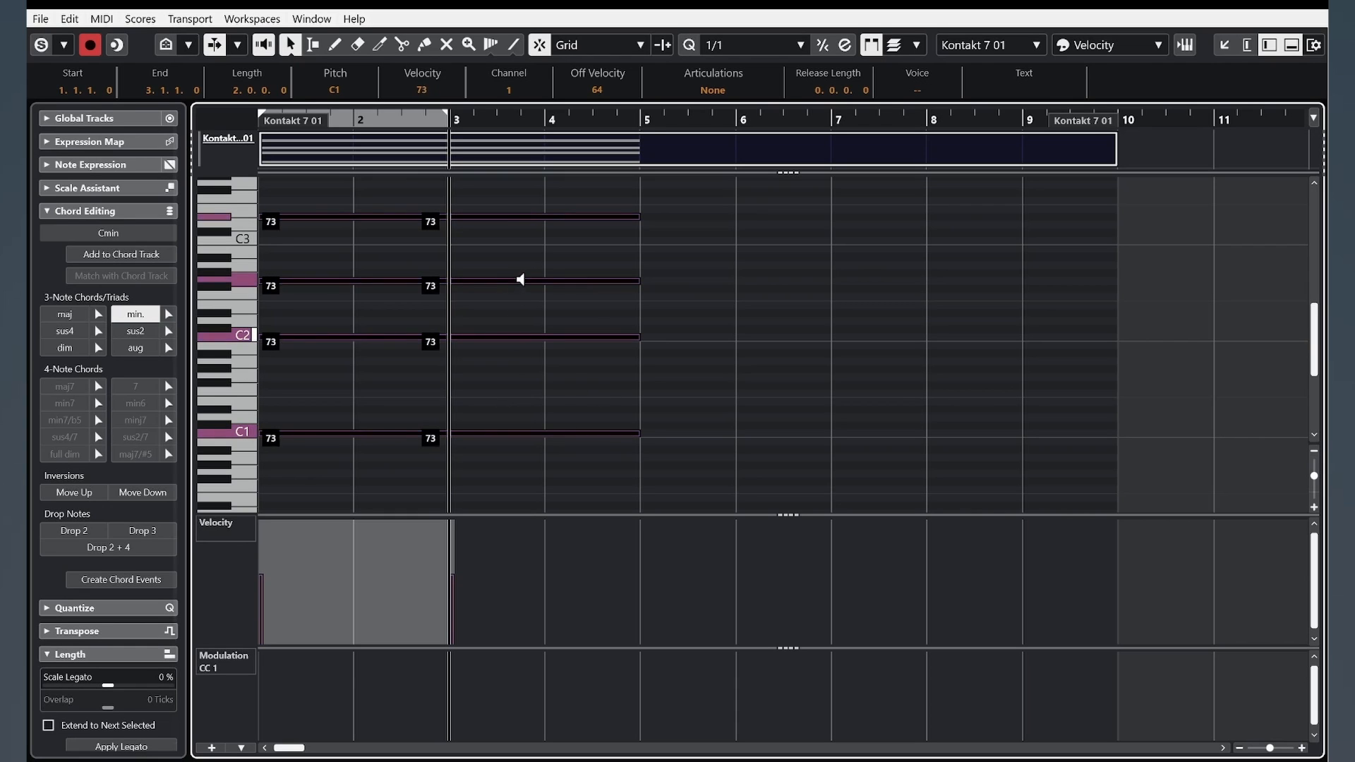
{"action": "left_click", "coordinate": [679, 369]}
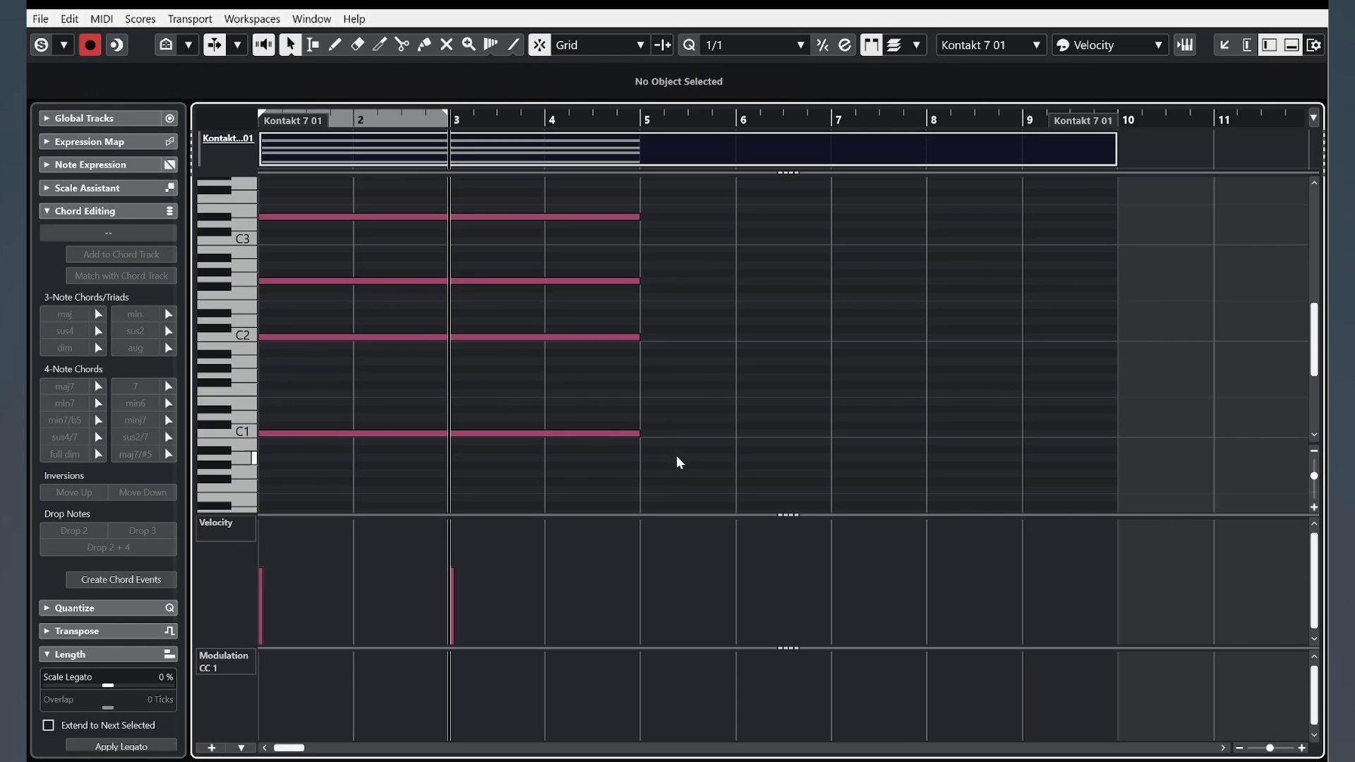
Step: Select the copied chord at bar 3 and transpose it up five semitones so its lowest note is F1
{"action": "left_click_drag", "start_coordinate": [676, 455], "coordinate": [575, 215]}
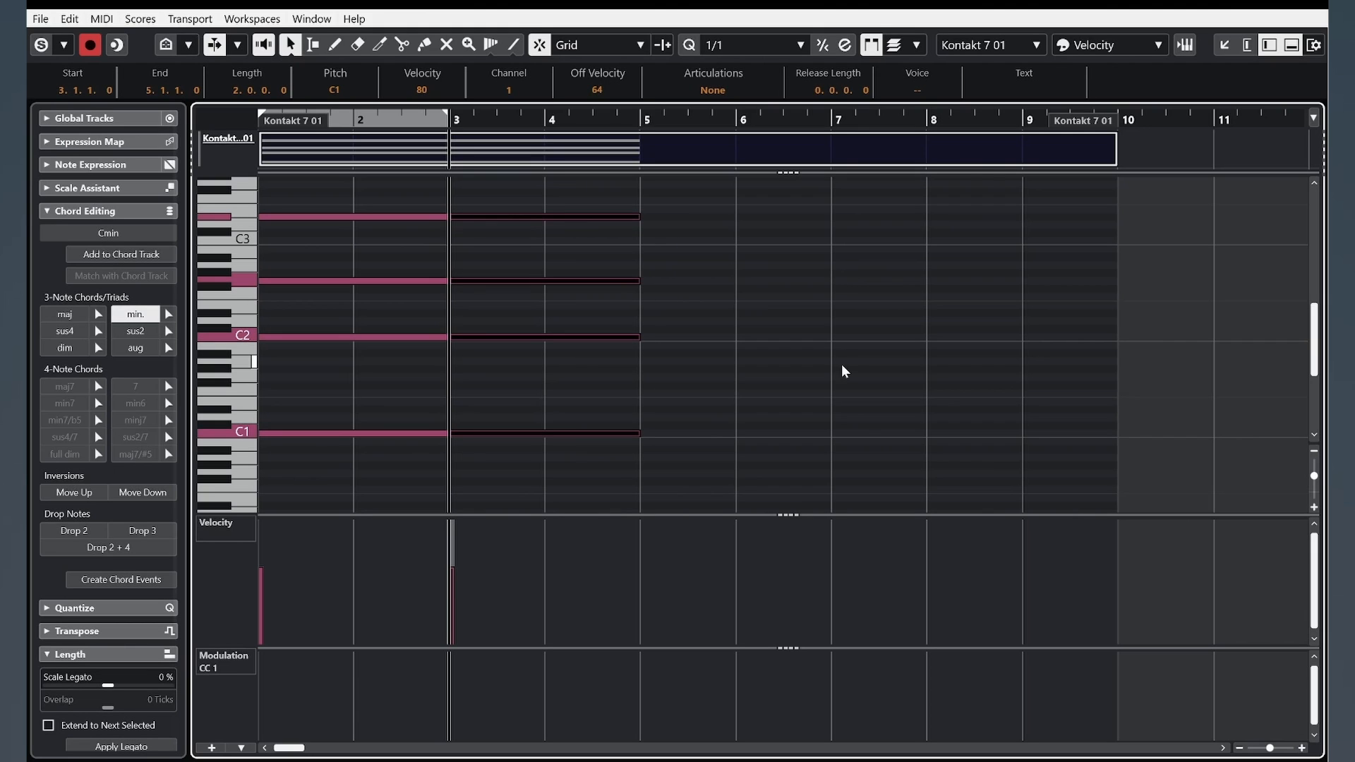
{"action": "key", "text": "Up"}
{"action": "key", "text": "Up"}
{"action": "key", "text": "Up"}
{"action": "key", "text": "Up"}
{"action": "key", "text": "Up"}
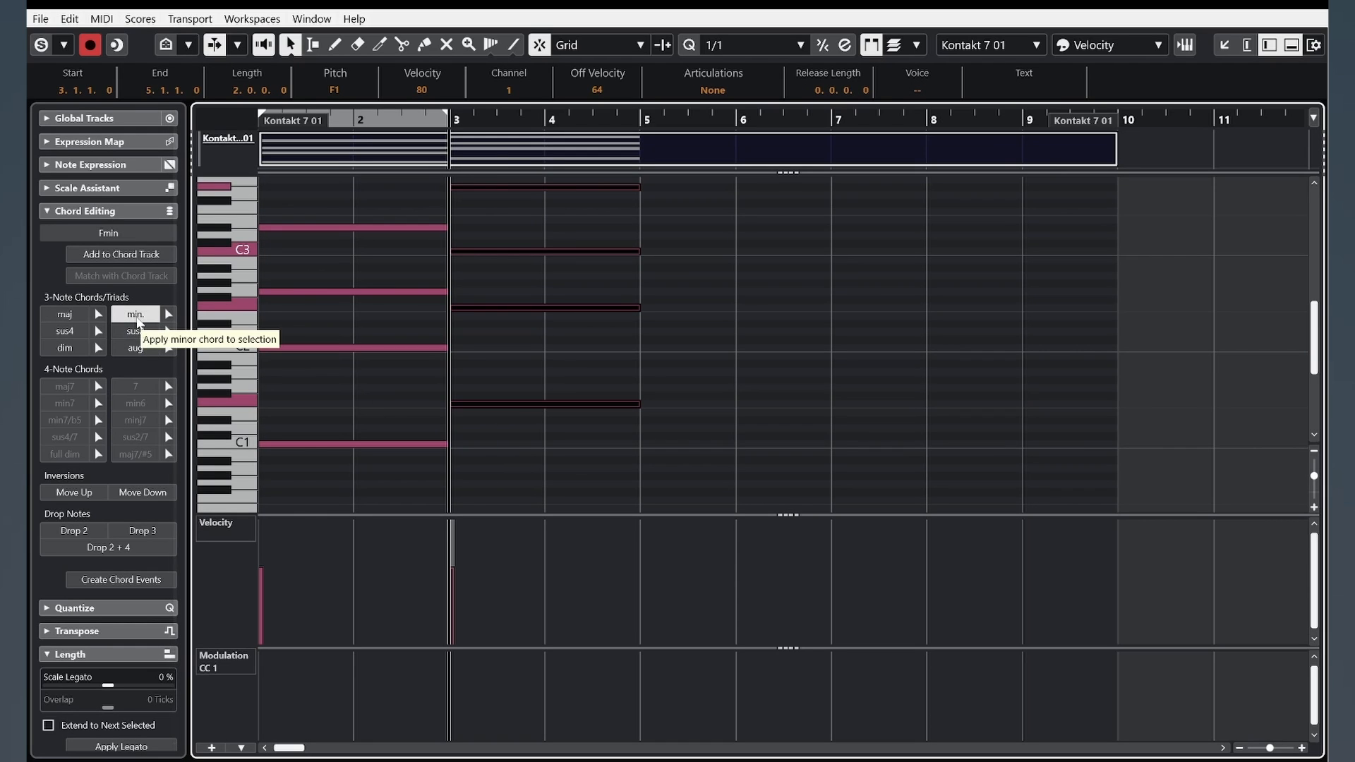
Step: Change the bar 3 F minor chord to a major chord with Chord Editing
{"action": "left_click", "coordinate": [62, 315]}
{"action": "scroll", "coordinate": [599, 320], "scroll_direction": "up", "scroll_amount": 2}
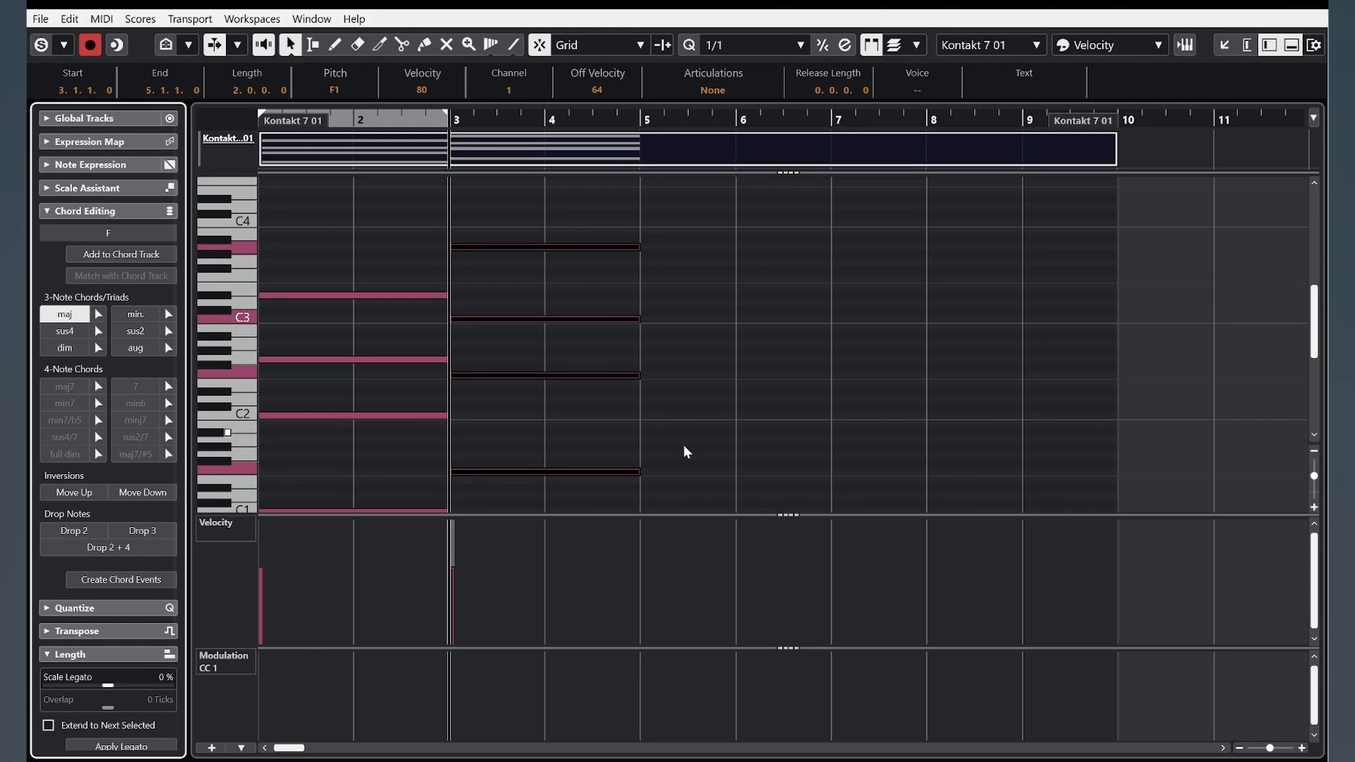
{"action": "left_click_drag", "start_coordinate": [661, 480], "coordinate": [556, 241]}
{"action": "left_click", "coordinate": [769, 329]}
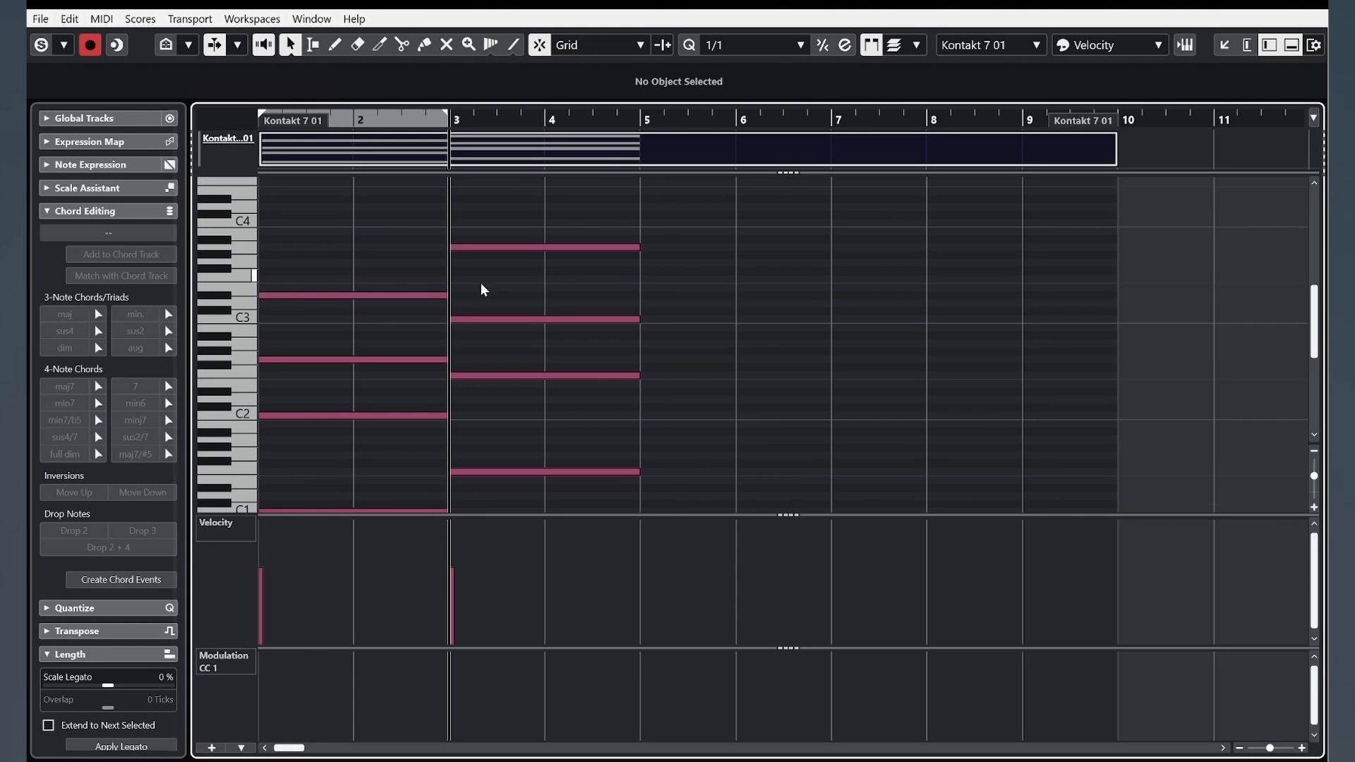
Step: Draw a G major triad starting at G2 from bar 5 to bar 7, and delete it again
{"action": "left_click", "coordinate": [98, 314]}
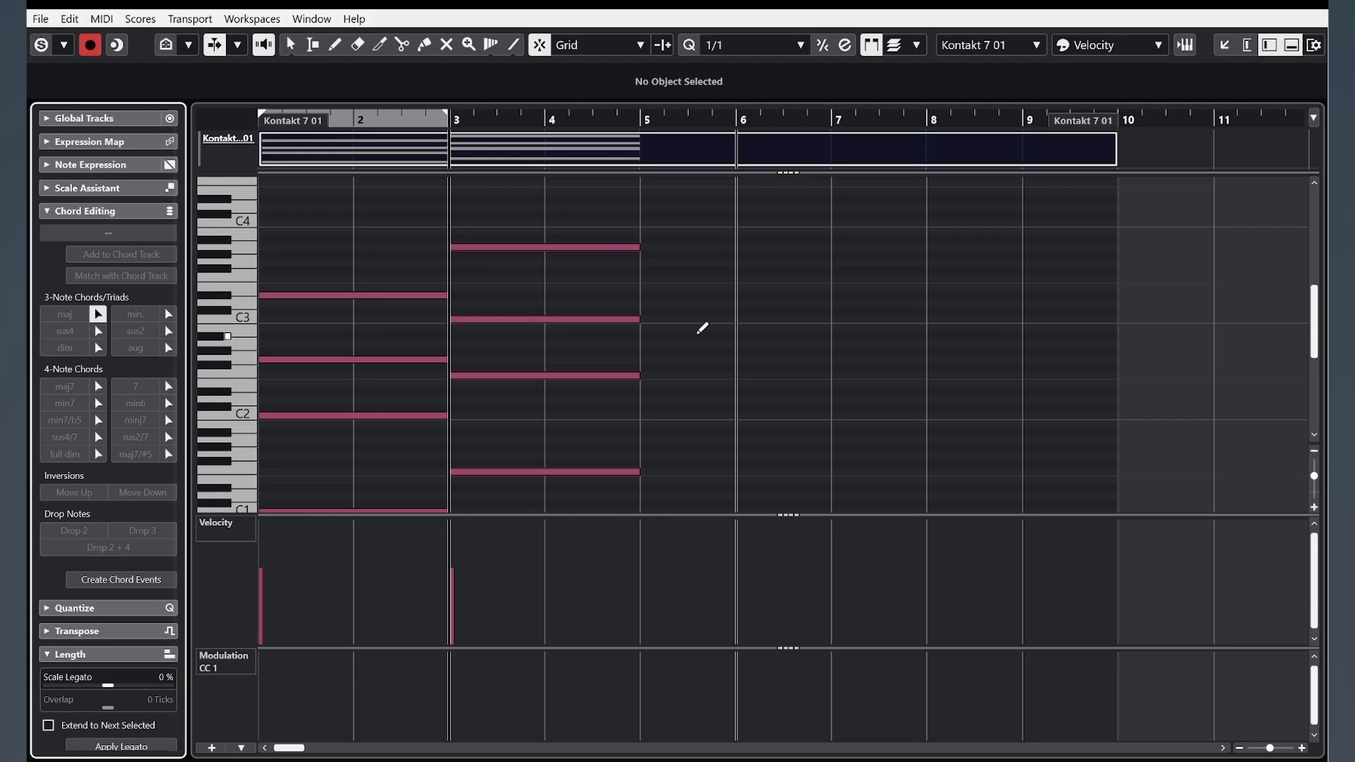
{"action": "left_click_drag", "start_coordinate": [664, 360], "coordinate": [813, 352]}
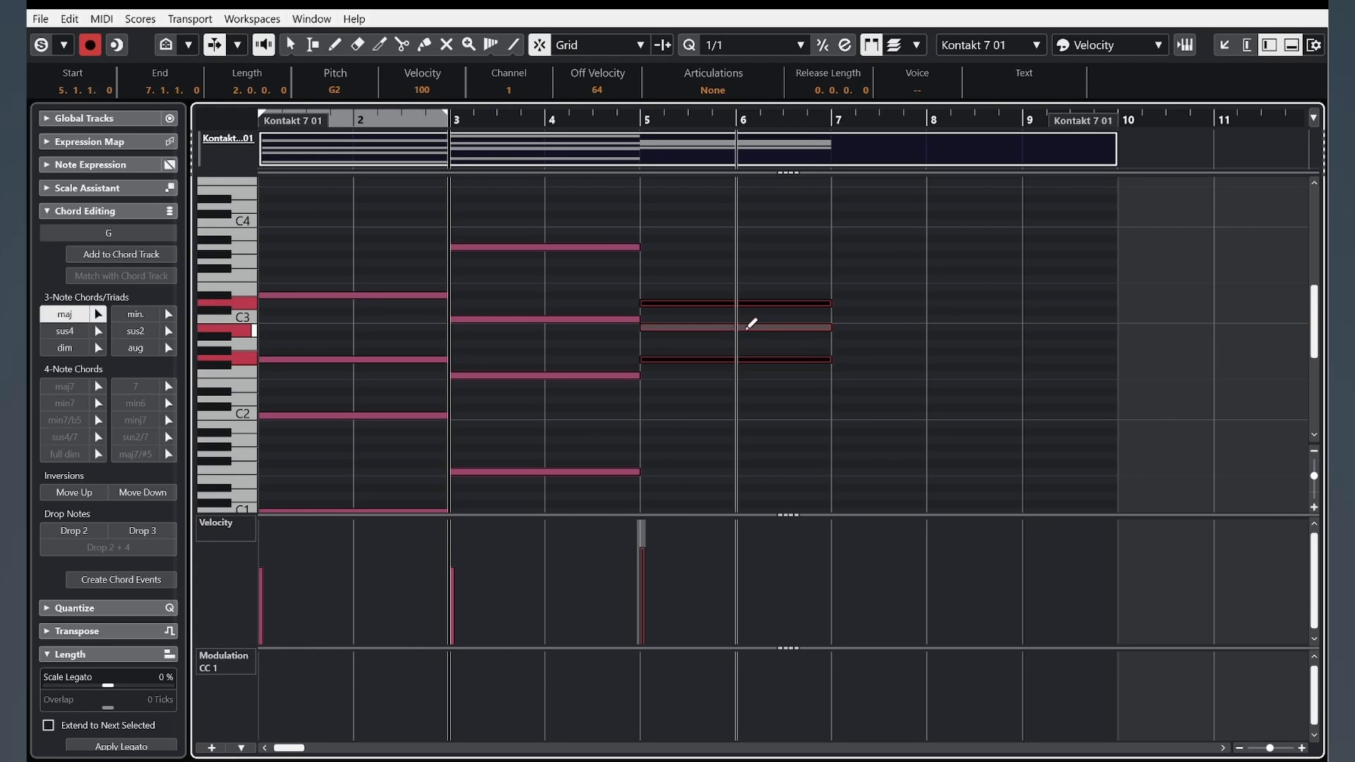
{"action": "left_click", "coordinate": [289, 47]}
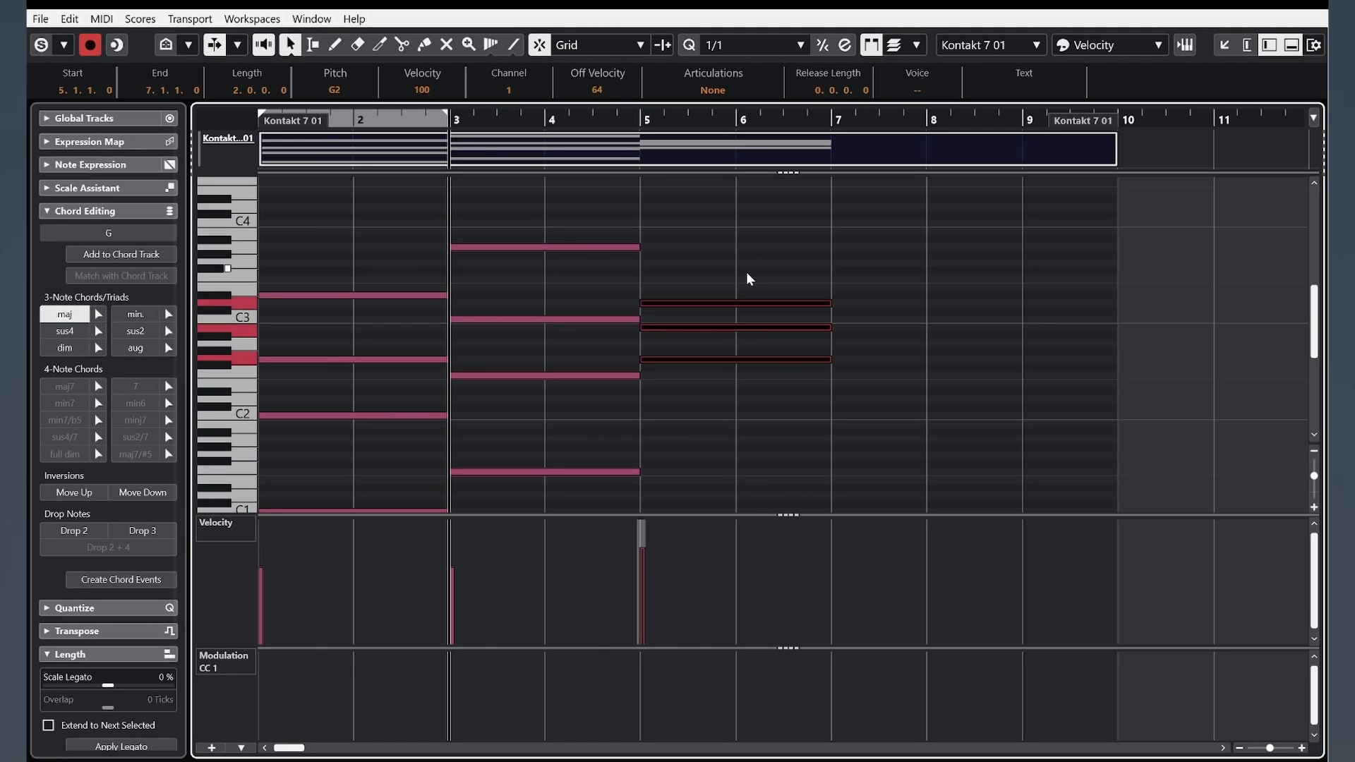
{"action": "key", "text": "Delete"}
Step: Copy the F major chord to bar 5 and transpose the copy up two semitones to G major
{"action": "left_click_drag", "start_coordinate": [688, 477], "coordinate": [553, 227]}
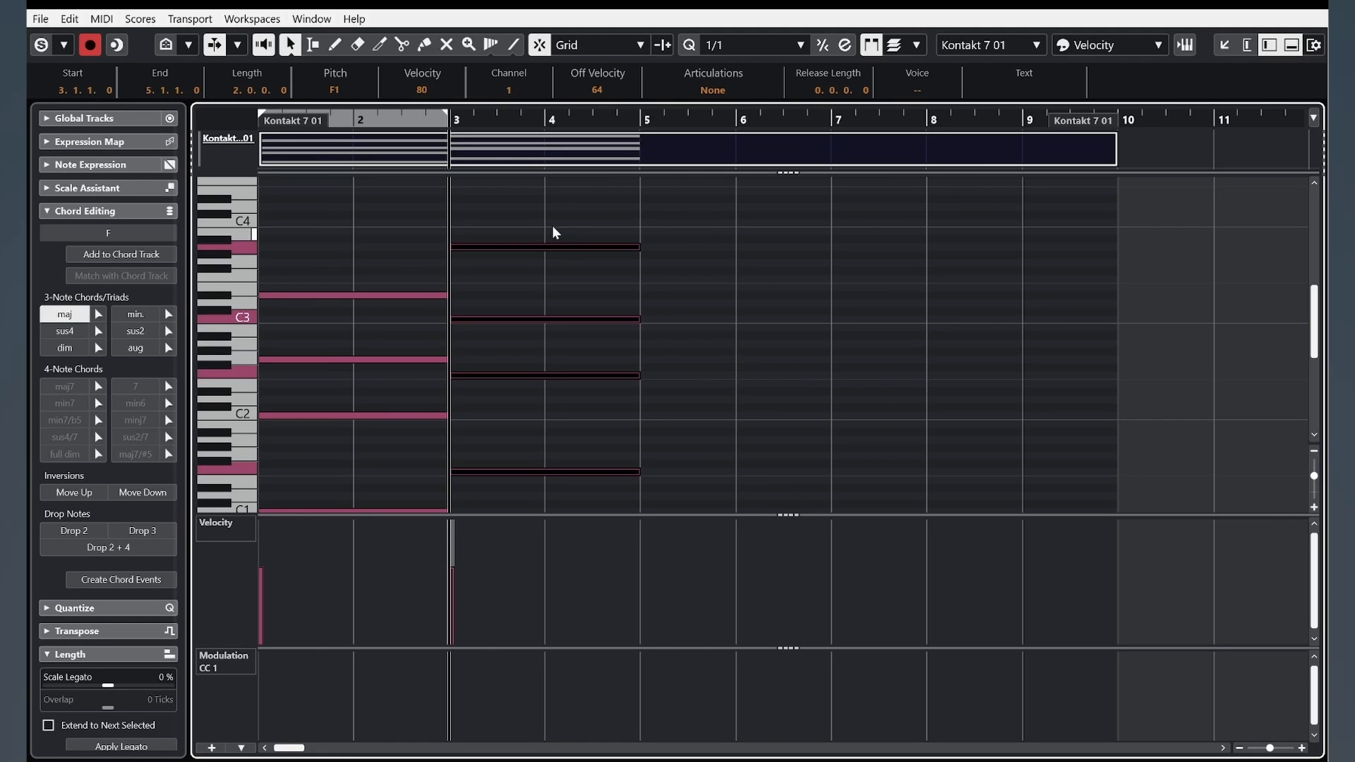
{"action": "left_click", "coordinate": [641, 120]}
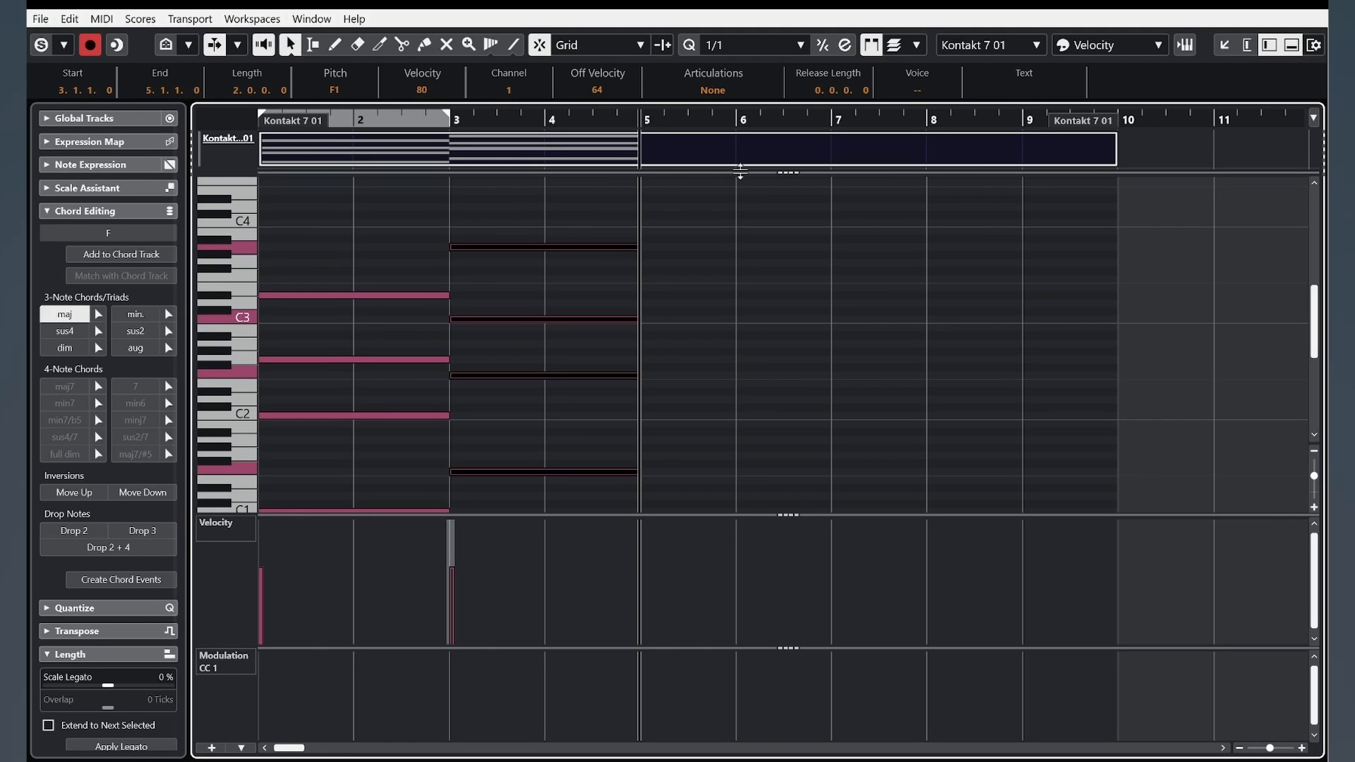
{"action": "key", "text": "ctrl+v"}
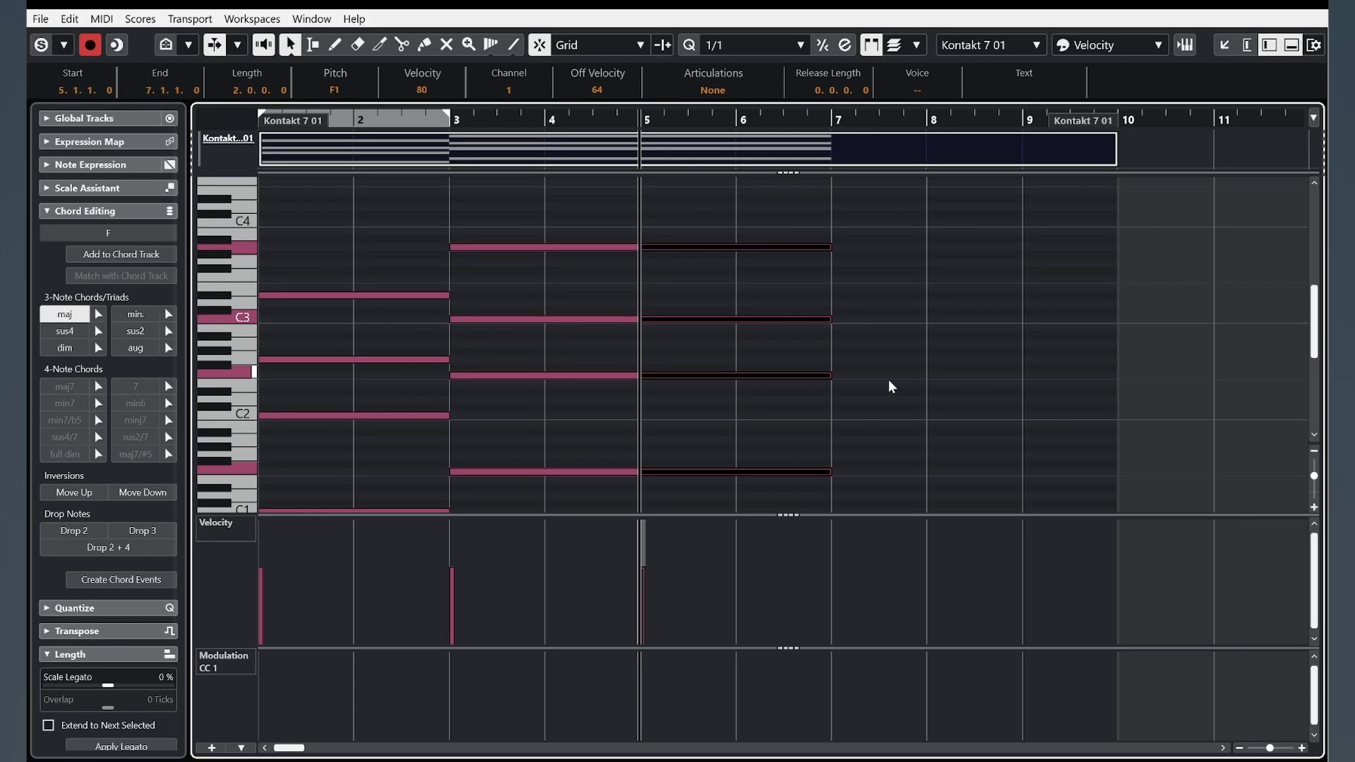
{"action": "key", "text": "Up"}
{"action": "key", "text": "Up"}
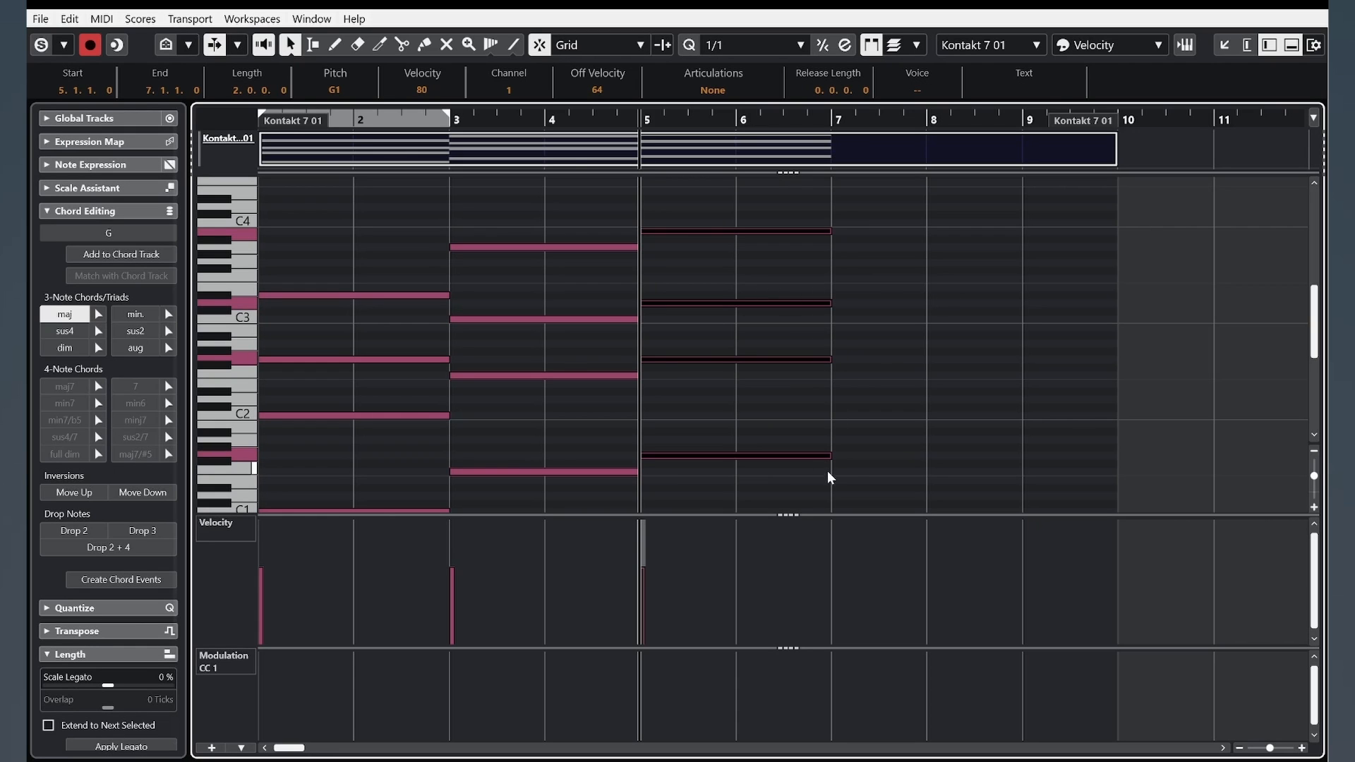
Step: Change the bar 5 G chord to sus4 and split all four of its notes at bar 6
{"action": "left_click_drag", "start_coordinate": [840, 481], "coordinate": [764, 223]}
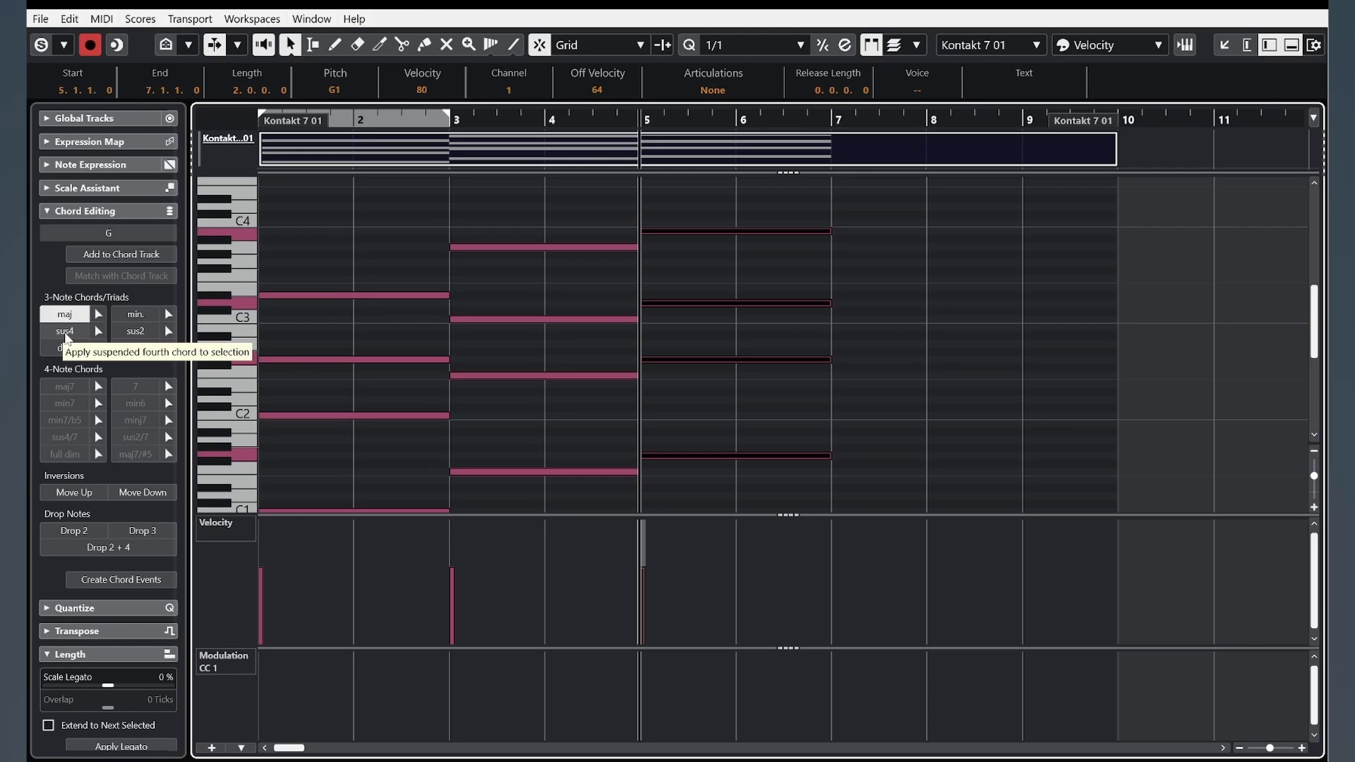
{"action": "left_click", "coordinate": [65, 331]}
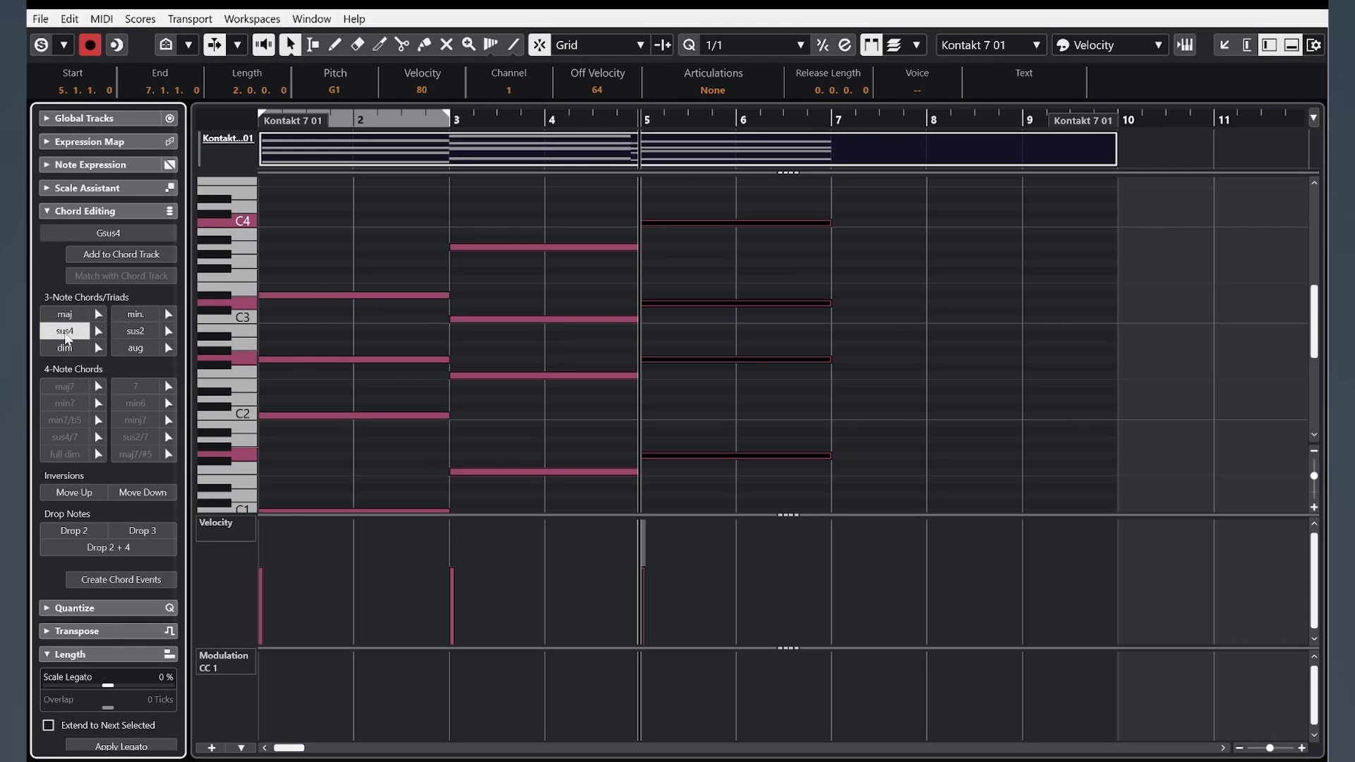
{"action": "left_click", "coordinate": [395, 46]}
{"action": "left_click", "coordinate": [750, 226]}
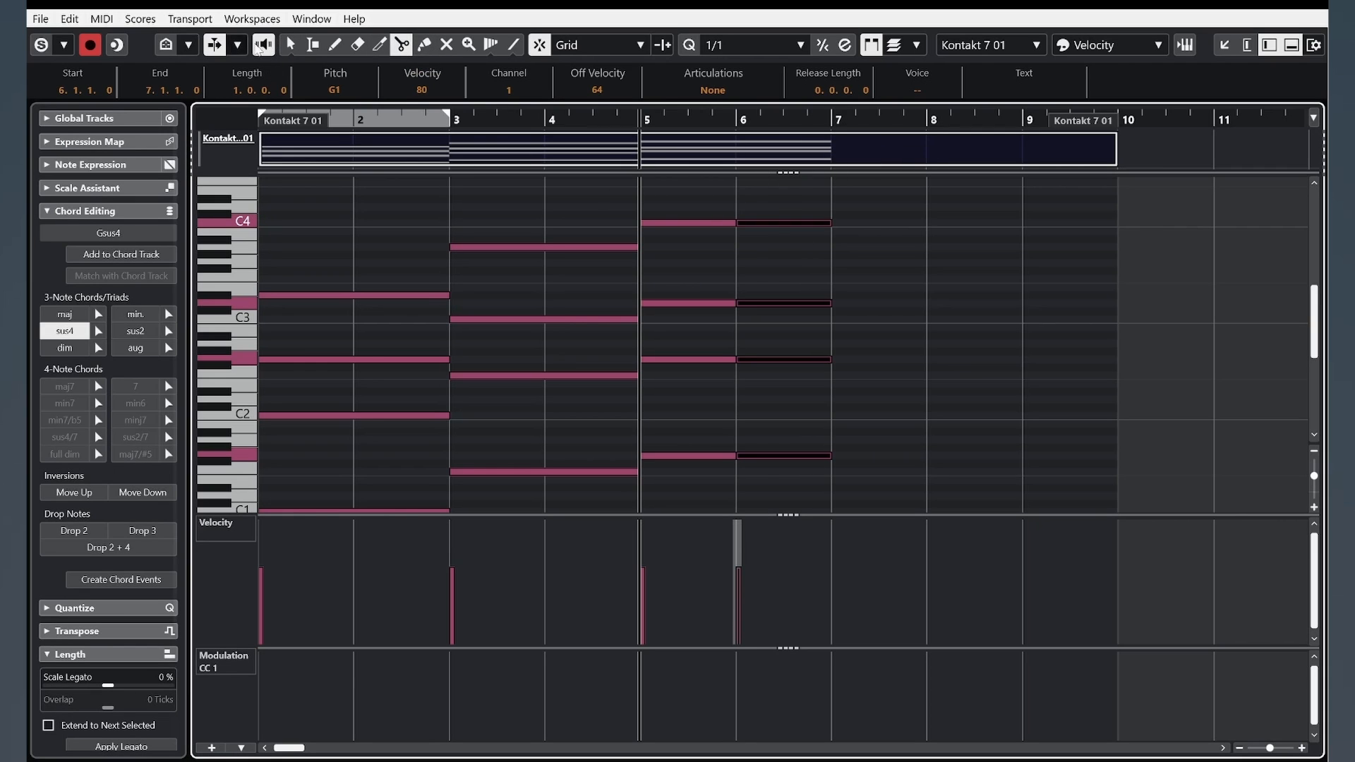
{"action": "key", "text": "1"}
Step: Change the split chord half in bar 6 to G major and play the resolution from bar 5
{"action": "scroll", "coordinate": [832, 424], "scroll_direction": "up", "scroll_amount": 3}
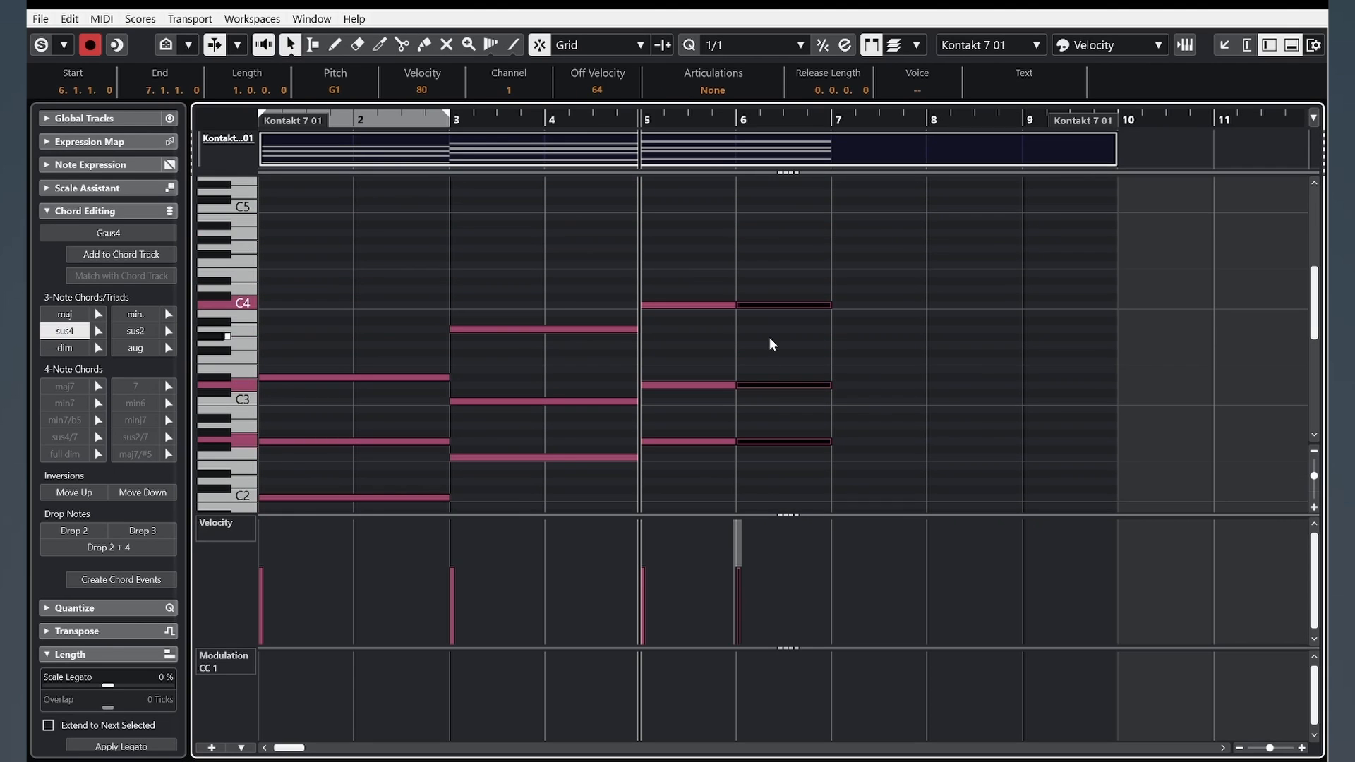
{"action": "left_click", "coordinate": [64, 314]}
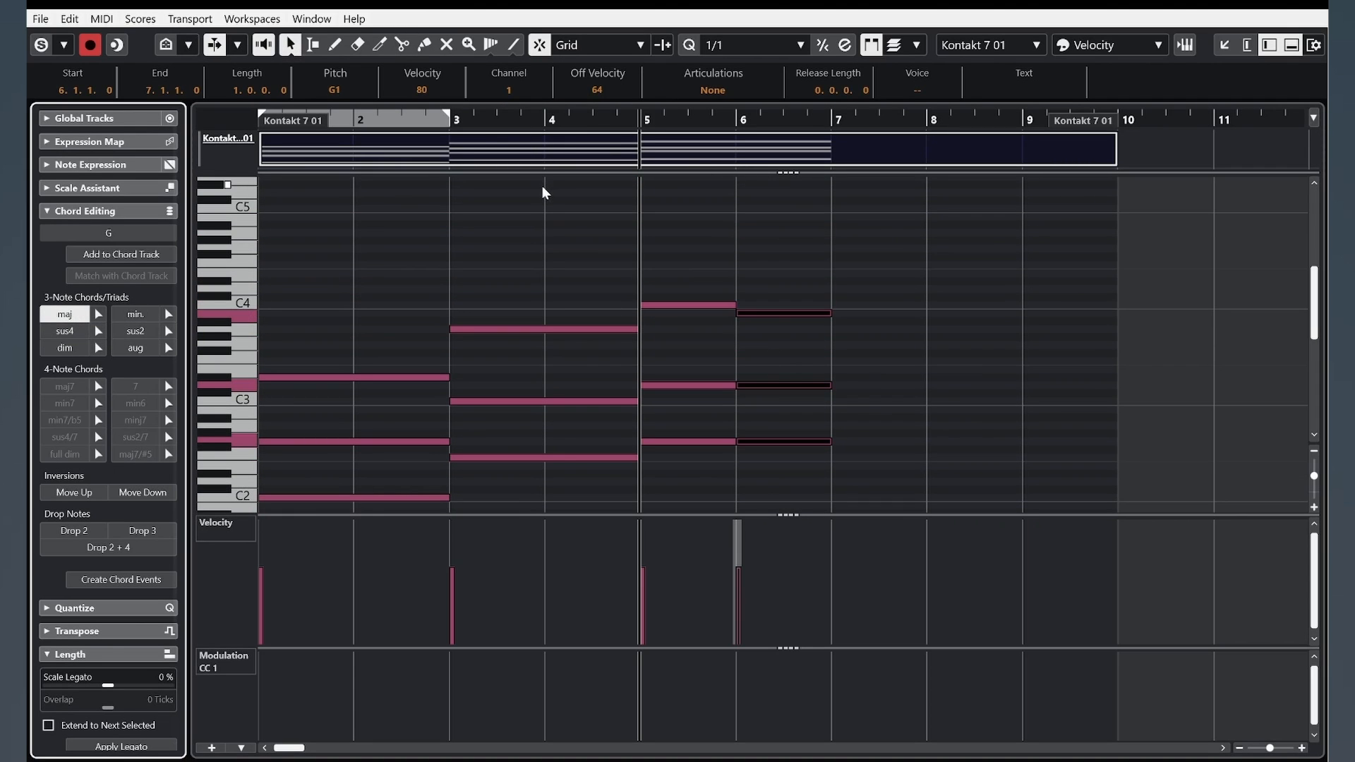
{"action": "key", "text": "space"}
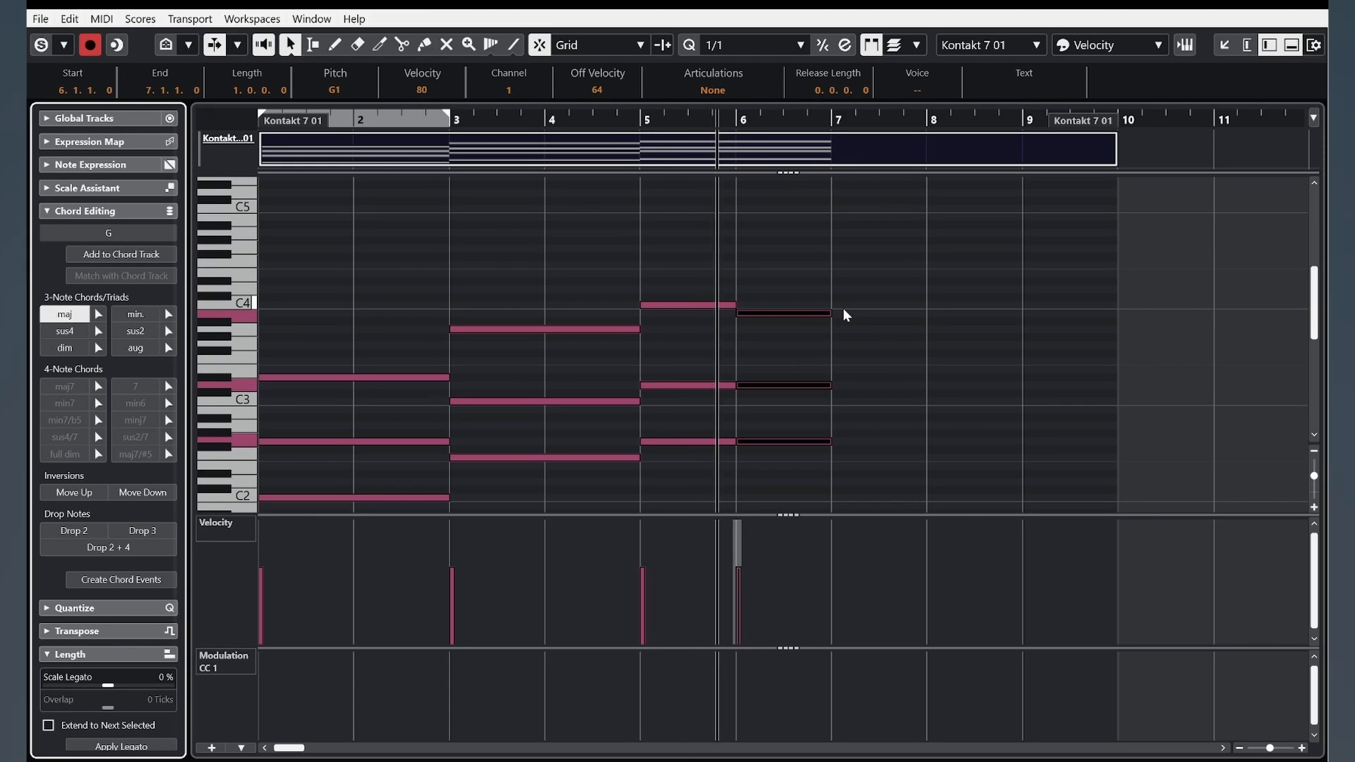
{"action": "scroll", "coordinate": [843, 307], "scroll_direction": "down", "scroll_amount": 2}
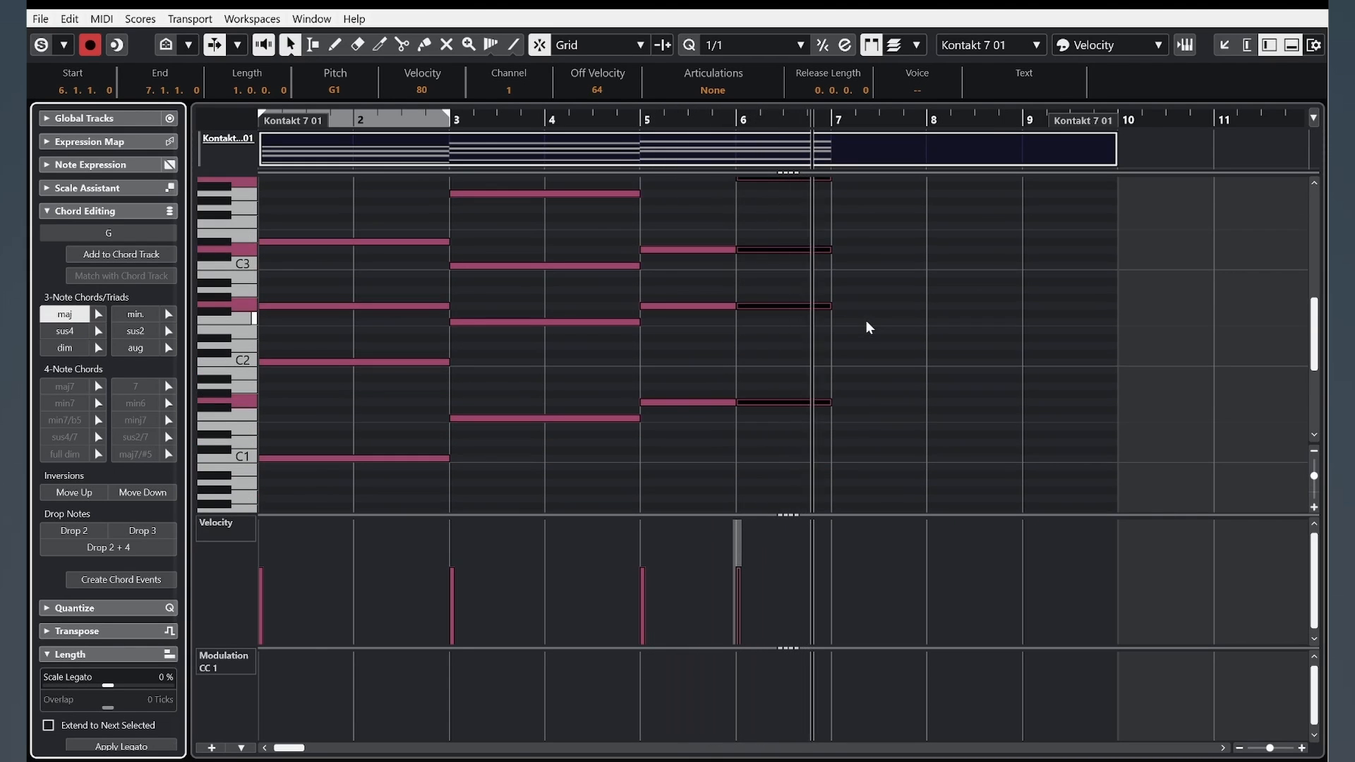
{"action": "key", "text": "space"}
Step: Shorten the MIDI part to end at bar 5 and mark the notes lying outside it
{"action": "left_click_drag", "start_coordinate": [1089, 122], "coordinate": [611, 158]}
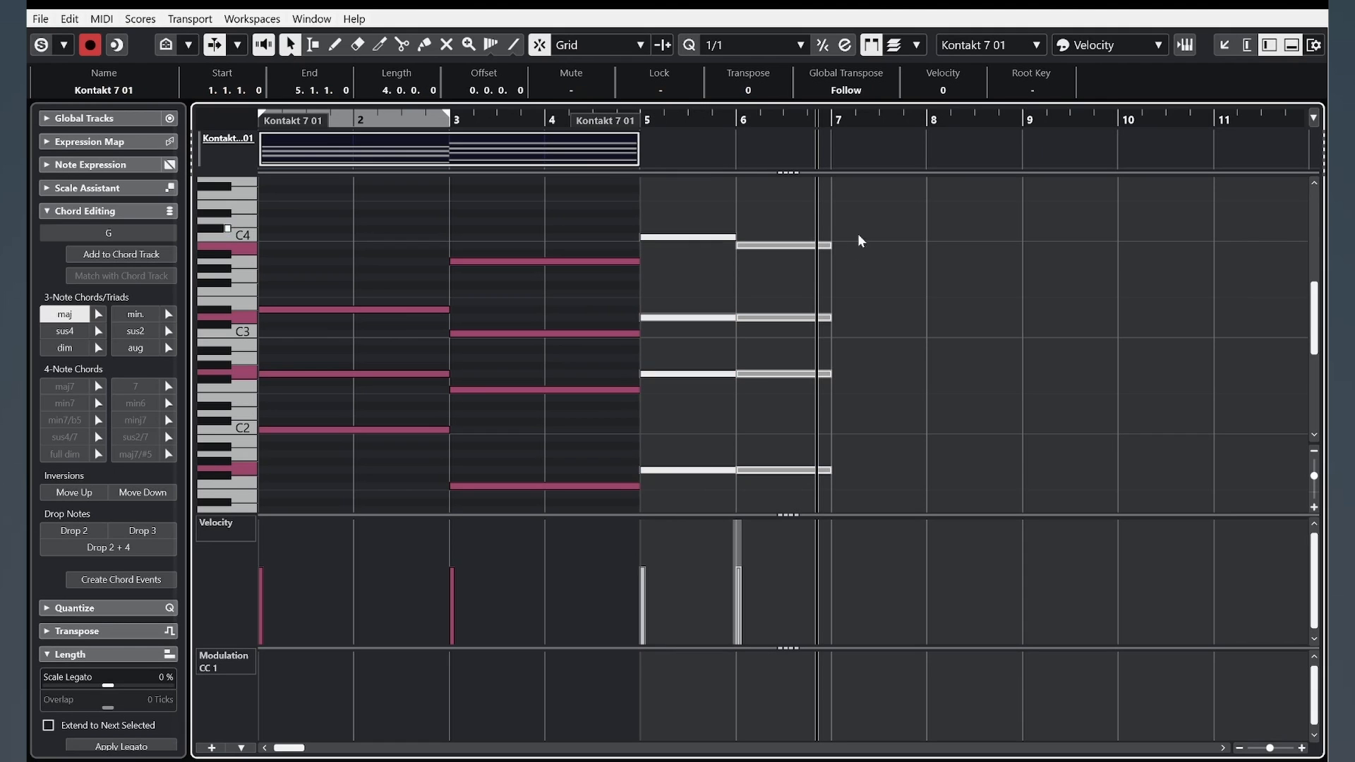
{"action": "scroll", "coordinate": [777, 403], "scroll_direction": "down", "scroll_amount": 2}
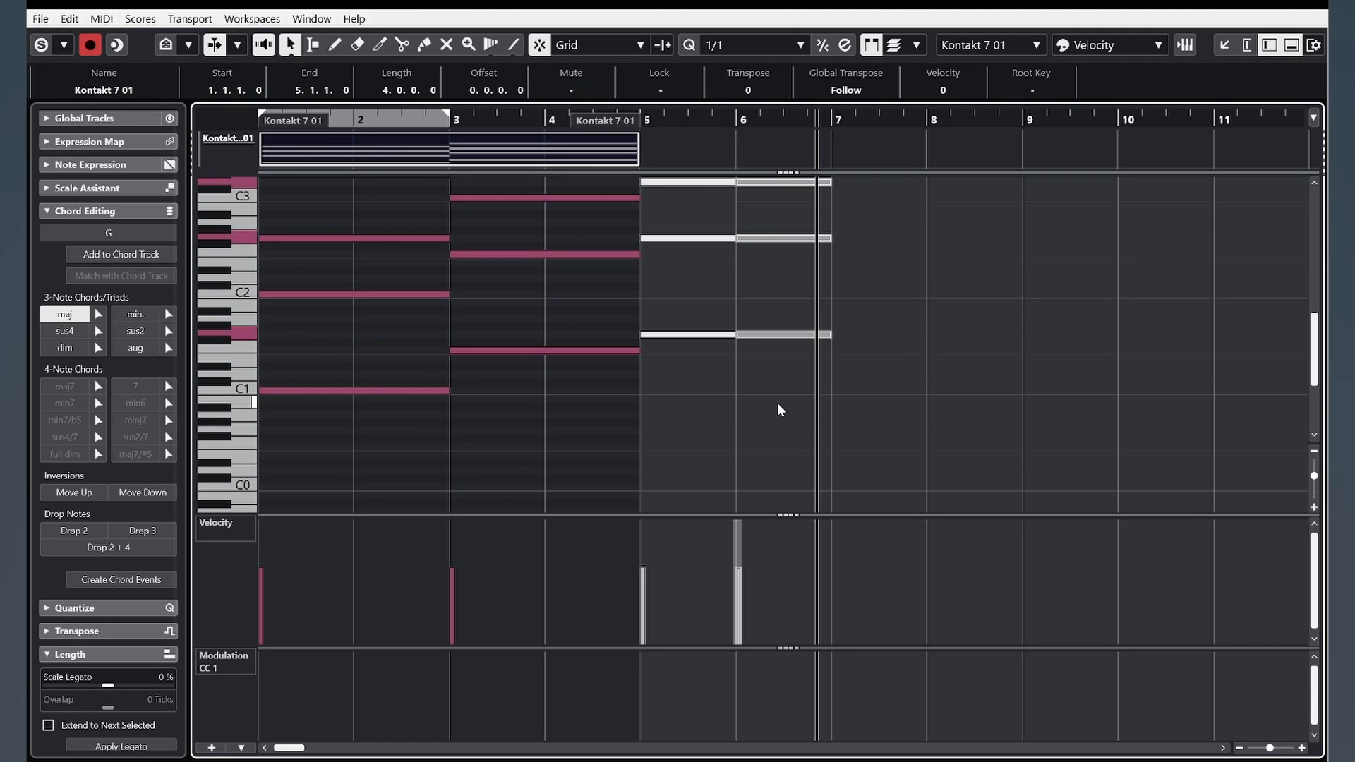
{"action": "left_click", "coordinate": [855, 415]}
{"action": "left_click_drag", "start_coordinate": [910, 421], "coordinate": [689, 236]}
{"action": "left_click", "coordinate": [923, 302]}
Step: Play from bar 4 past the end of the shortened part and select the notes beyond it
{"action": "left_click", "coordinate": [561, 117]}
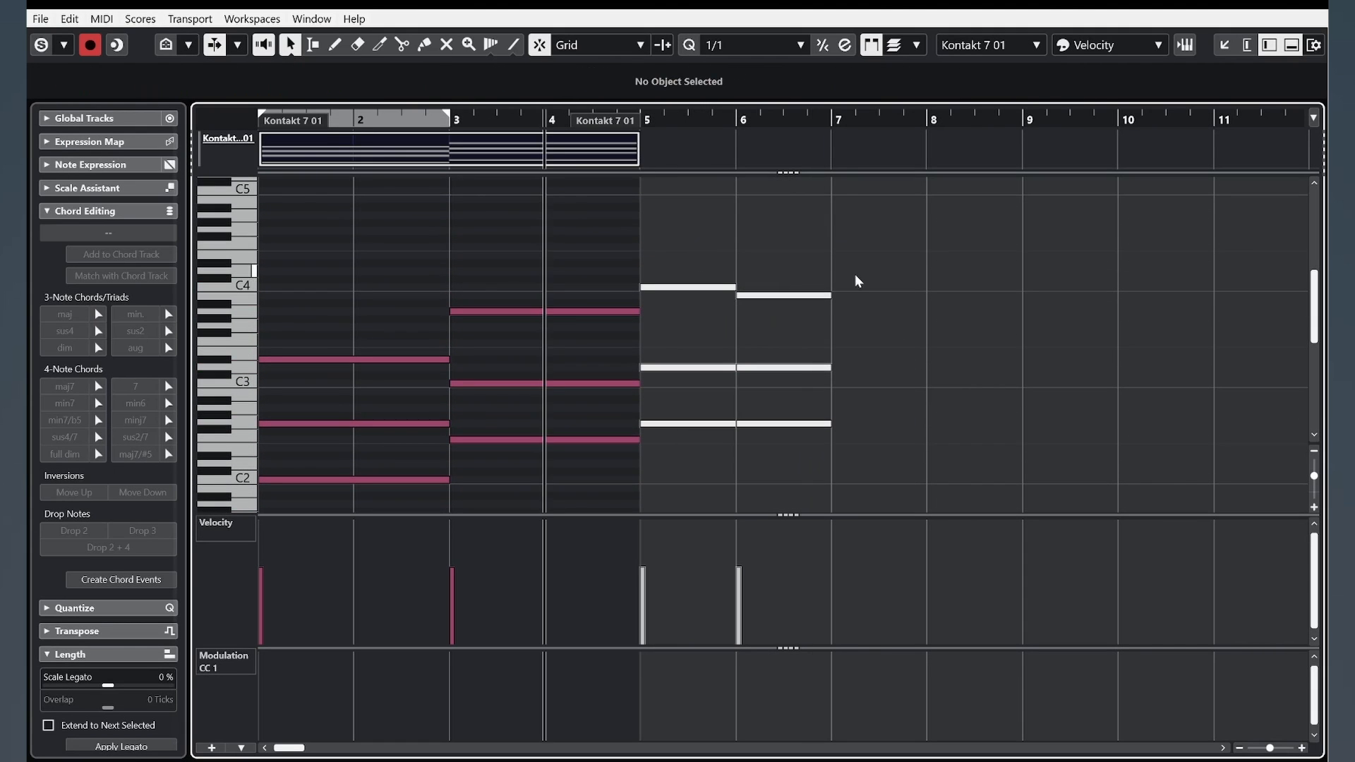
{"action": "key", "text": "space"}
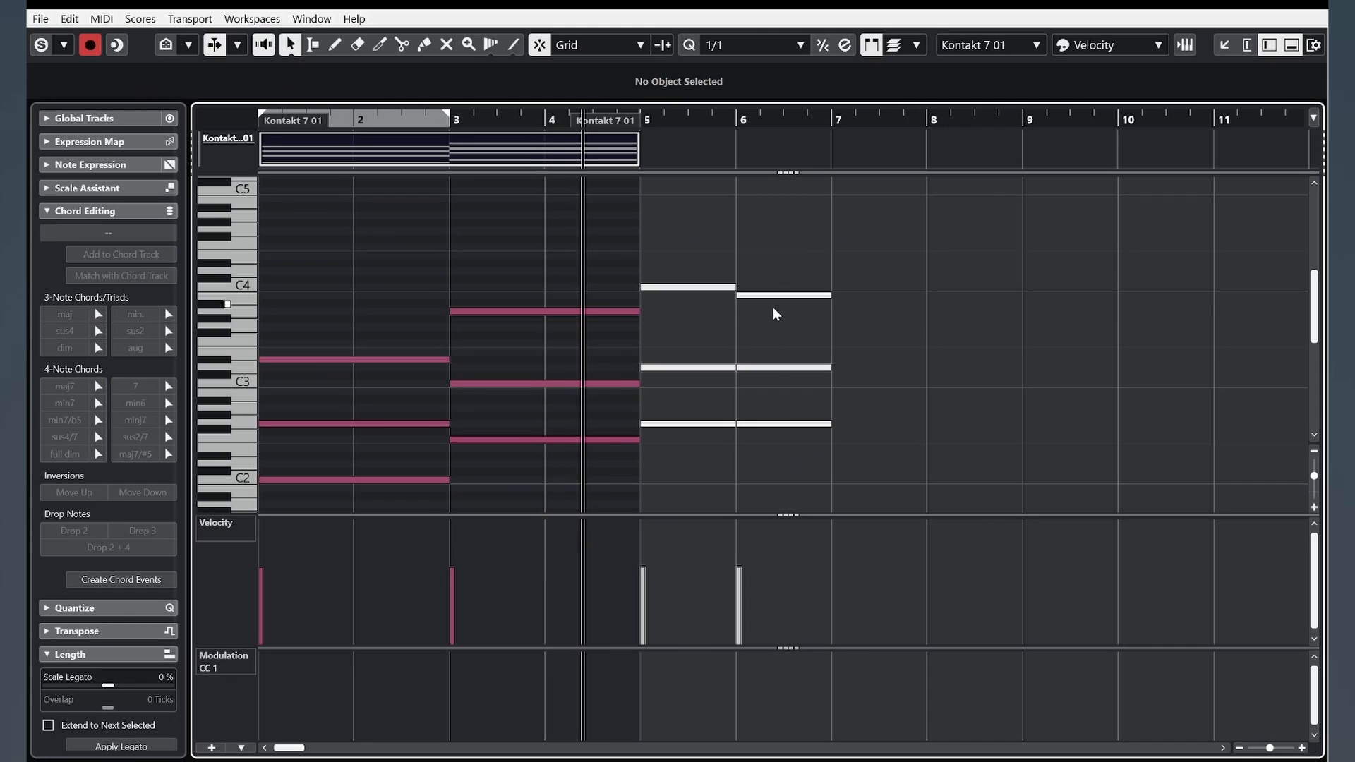
{"action": "scroll", "coordinate": [900, 418], "scroll_direction": "down", "scroll_amount": 3}
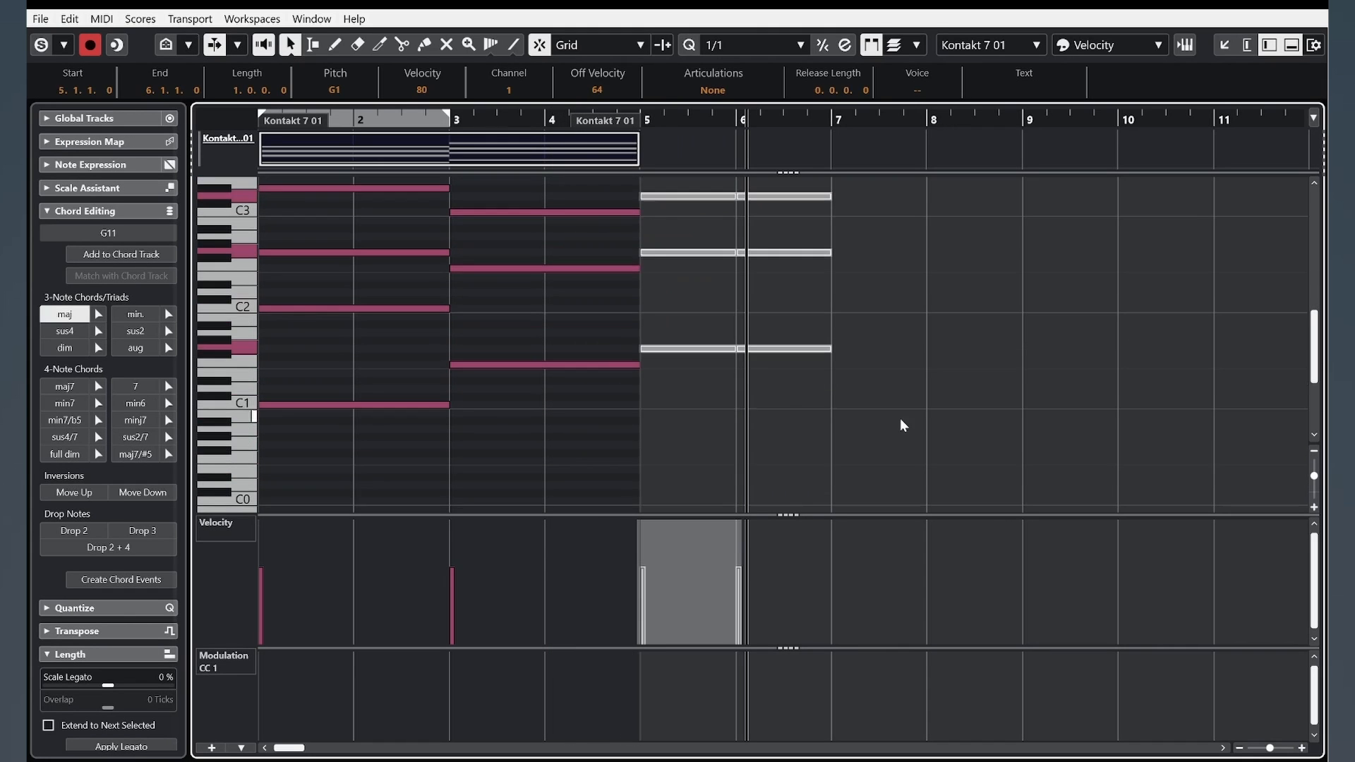
{"action": "left_click_drag", "start_coordinate": [893, 457], "coordinate": [721, 374]}
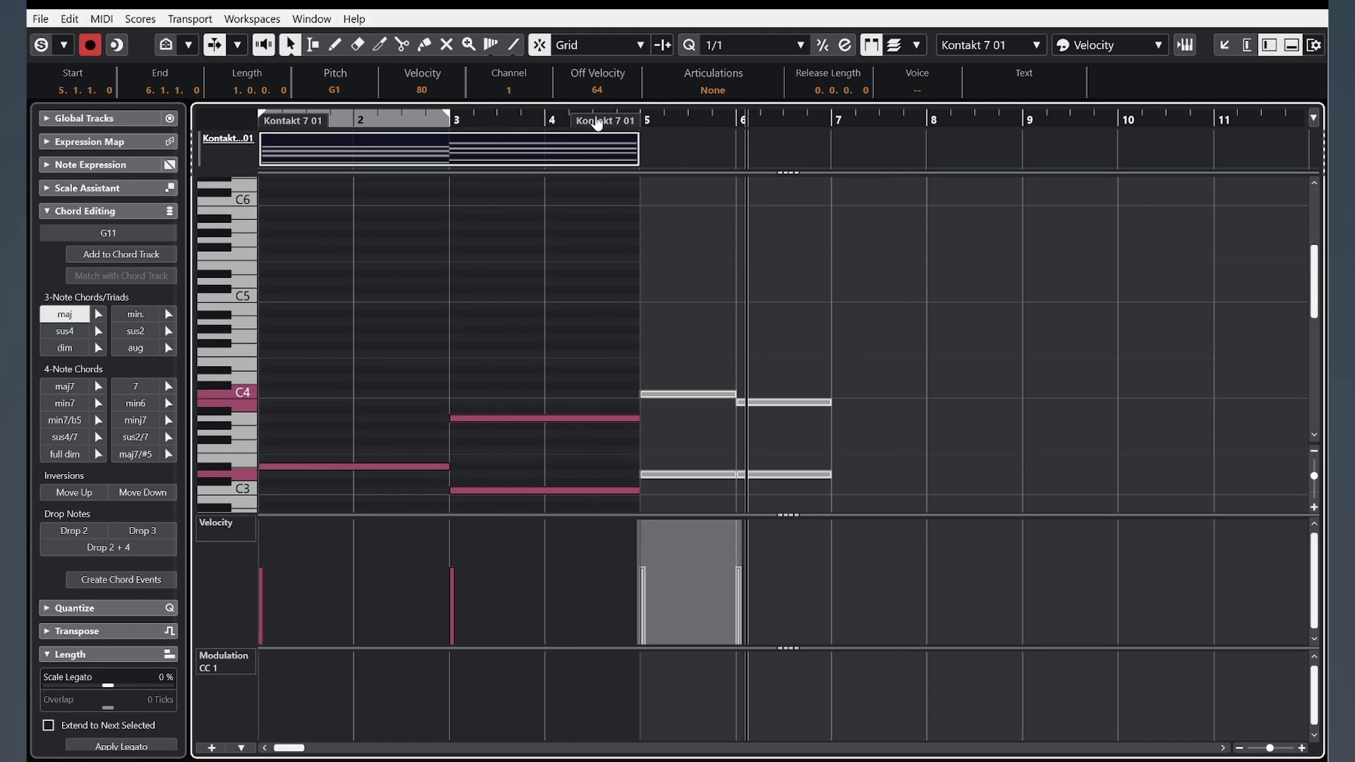
Step: Extend the MIDI part's end to bar 7 and play the notes now inside it
{"action": "left_click_drag", "start_coordinate": [597, 124], "coordinate": [794, 134]}
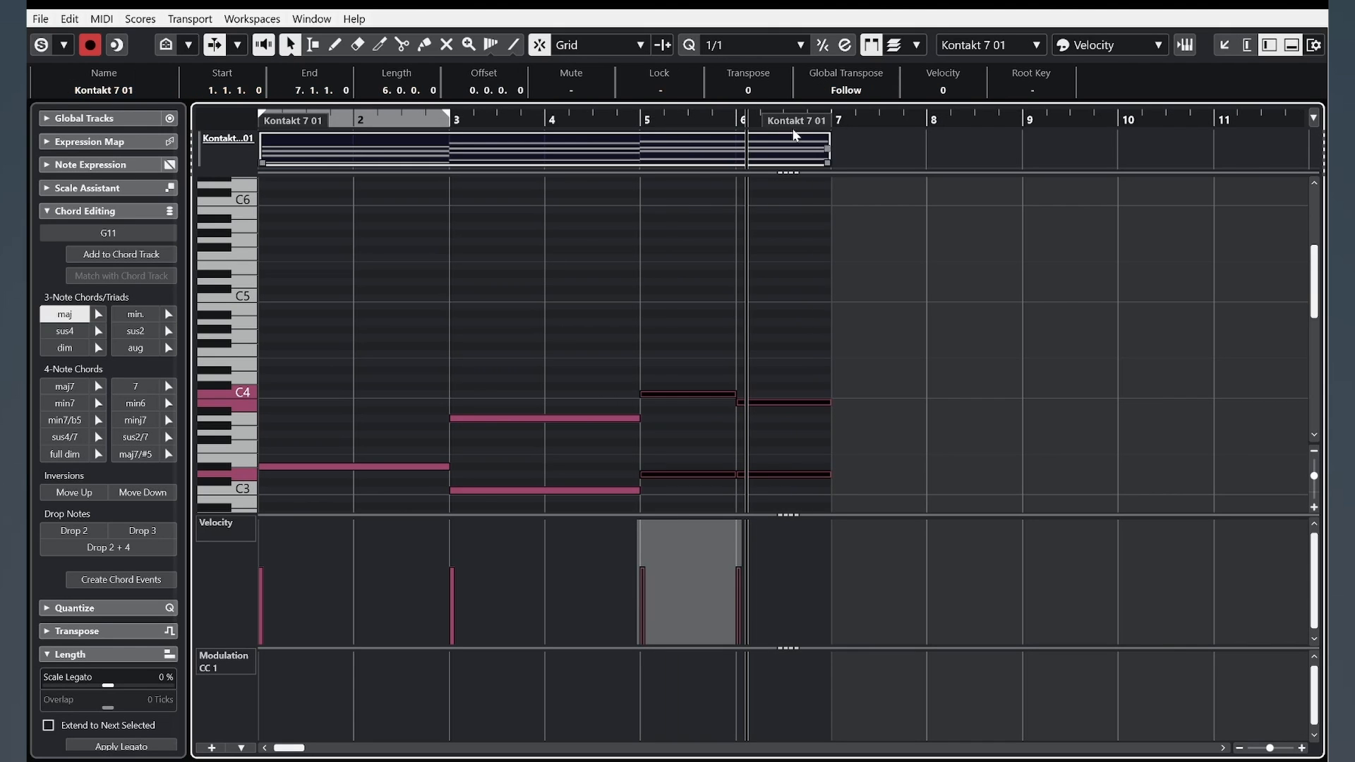
{"action": "key", "text": "space"}
{"action": "scroll", "coordinate": [776, 317], "scroll_direction": "down", "scroll_amount": 4}
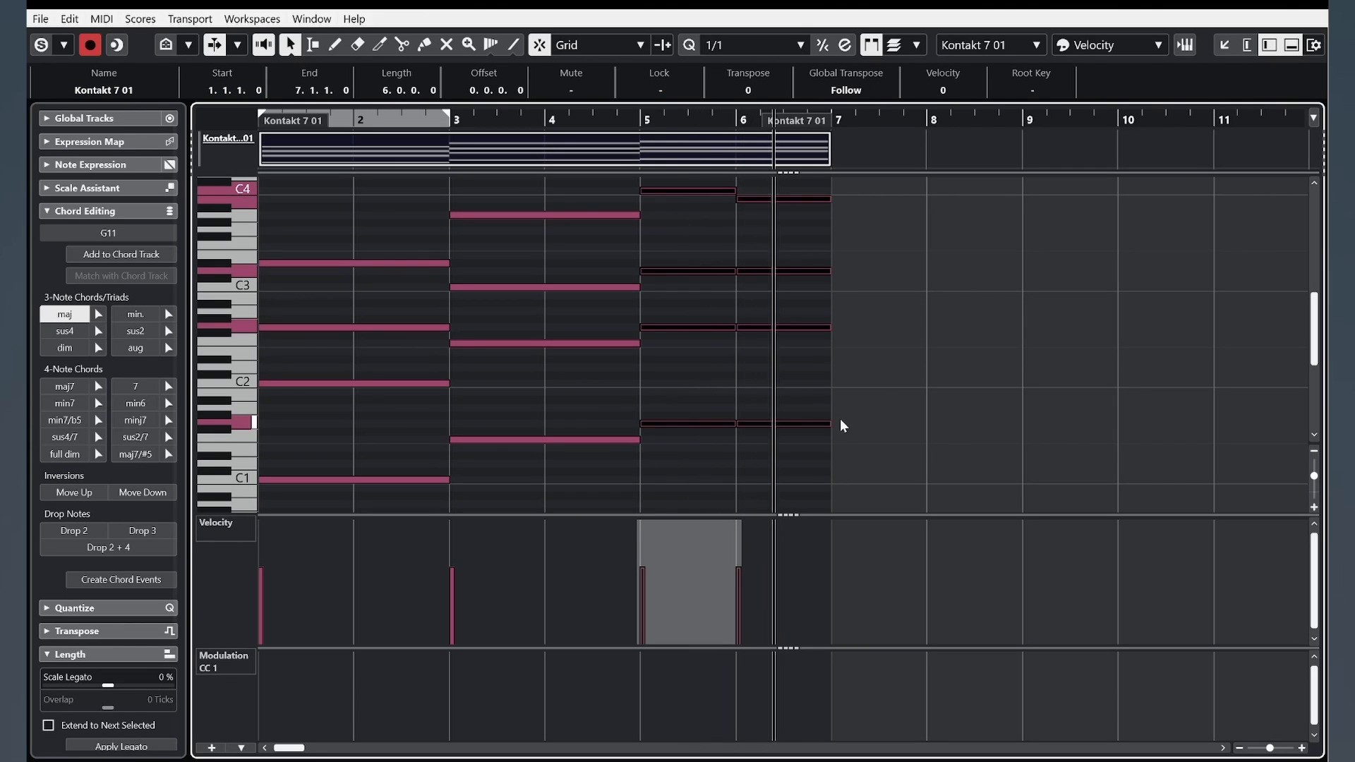
{"action": "scroll", "coordinate": [839, 426], "scroll_direction": "up", "scroll_amount": 1}
{"action": "key", "text": "space"}
Step: Mute four notes: D#3 in bar 1, C3 in bar 3, C4 in bar 5 and G2 in bar 6
{"action": "left_click", "coordinate": [761, 283]}
{"action": "left_click", "coordinate": [446, 45]}
{"action": "left_click", "coordinate": [538, 355]}
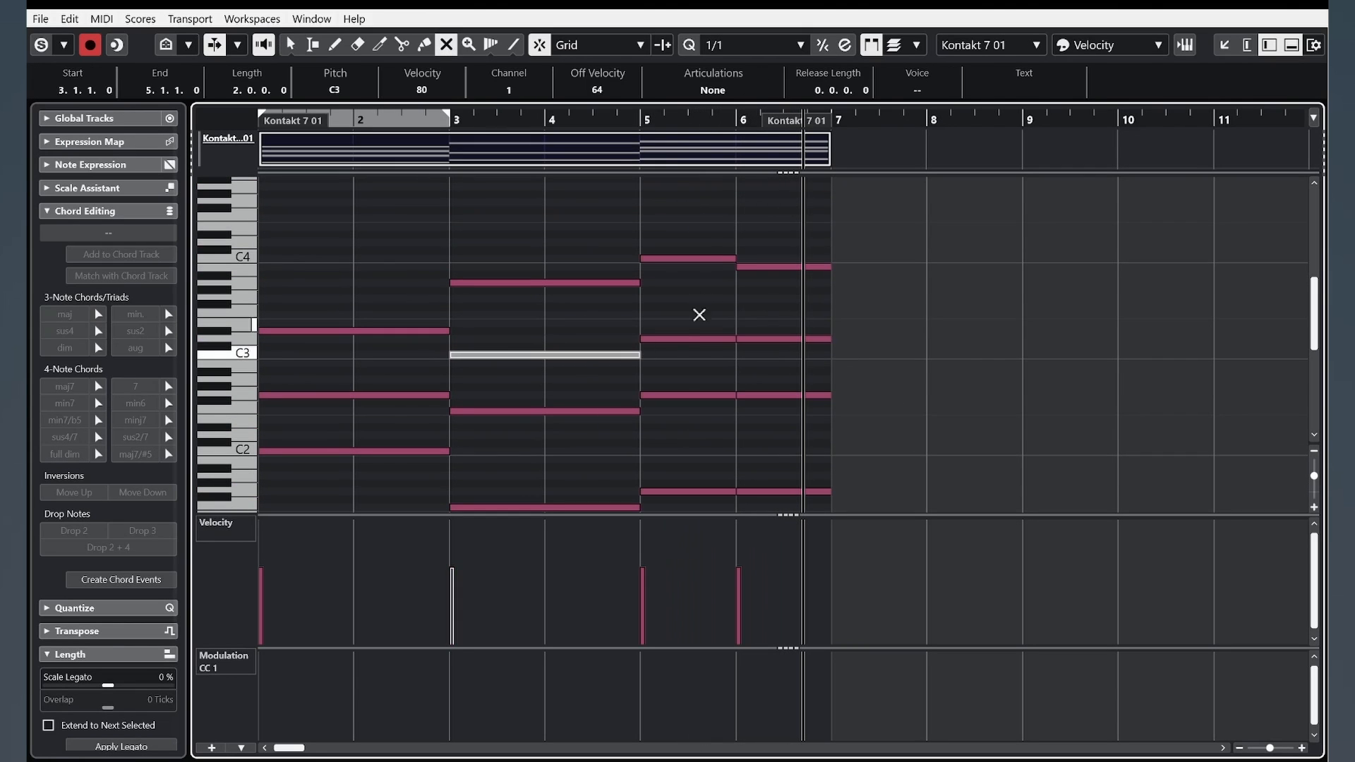
{"action": "left_click", "coordinate": [695, 258]}
{"action": "left_click", "coordinate": [755, 395]}
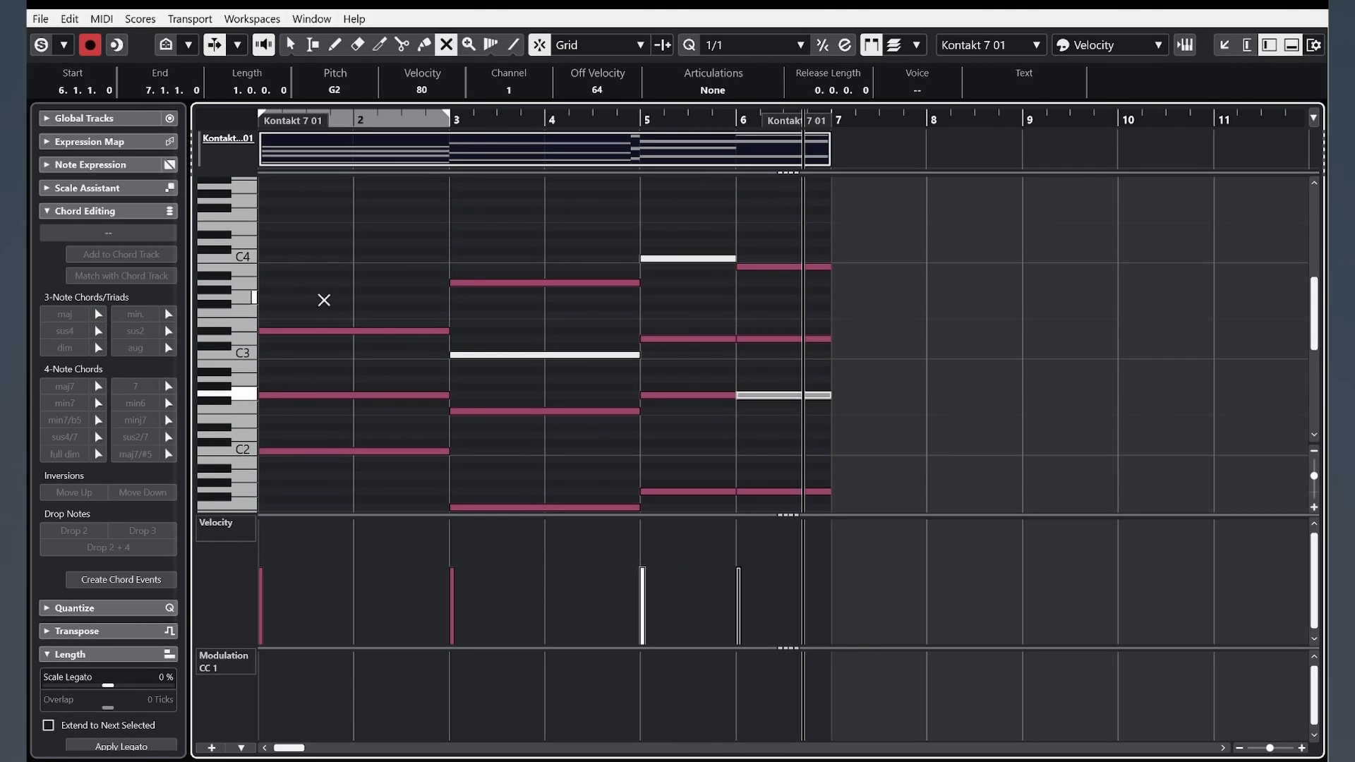
{"action": "left_click", "coordinate": [323, 330]}
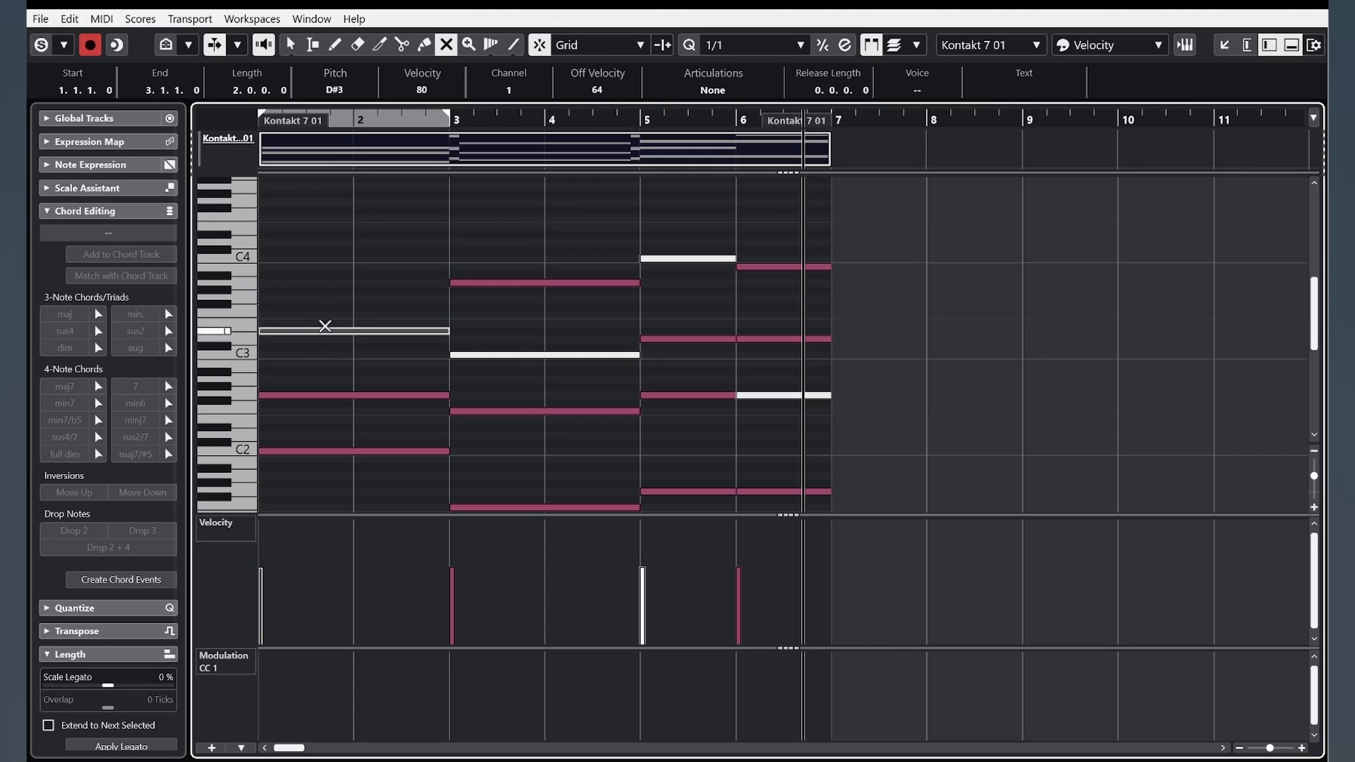
Step: Draw two C4 notes, each two bars long, starting at bars 1 and 3
{"action": "left_click", "coordinate": [336, 46]}
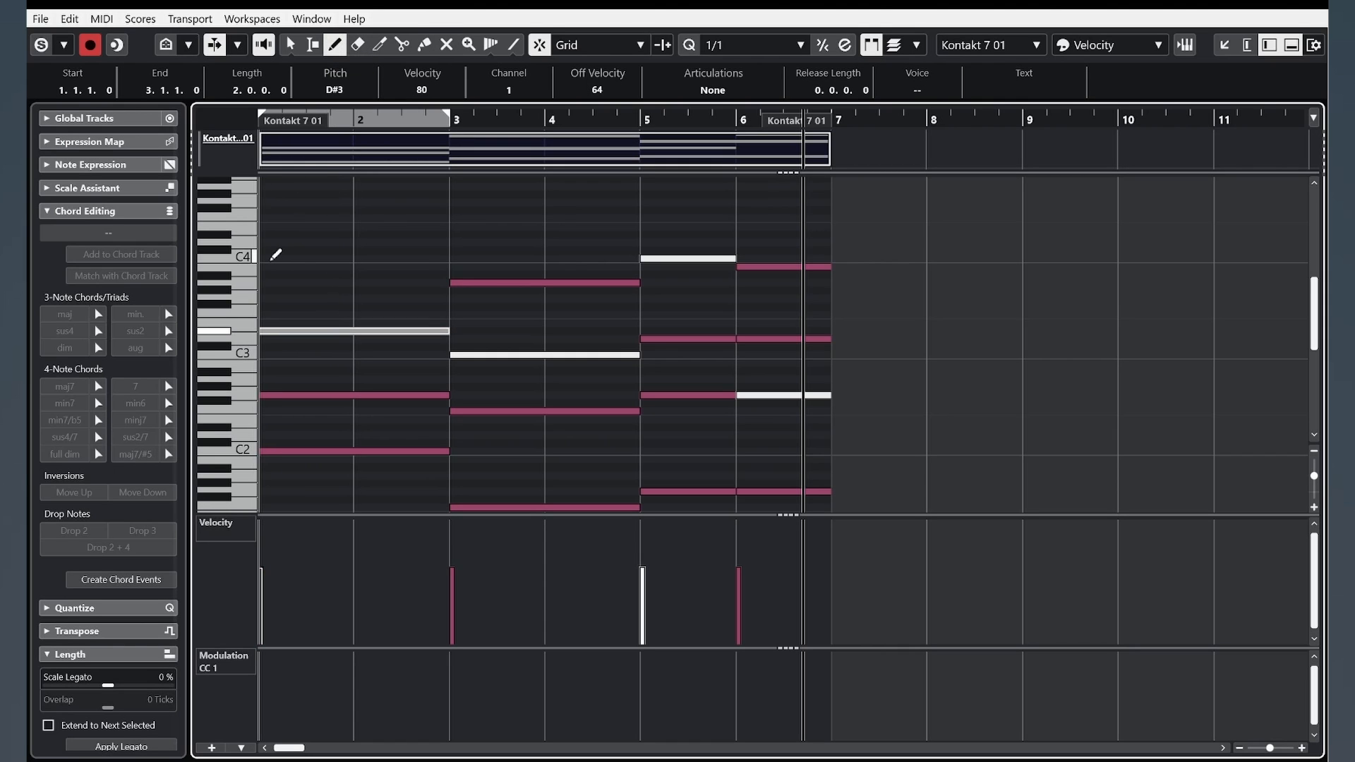
{"action": "left_click_drag", "start_coordinate": [272, 258], "coordinate": [453, 263]}
{"action": "scroll", "coordinate": [466, 297], "scroll_direction": "up", "scroll_amount": 2}
{"action": "left_click_drag", "start_coordinate": [474, 321], "coordinate": [664, 326]}
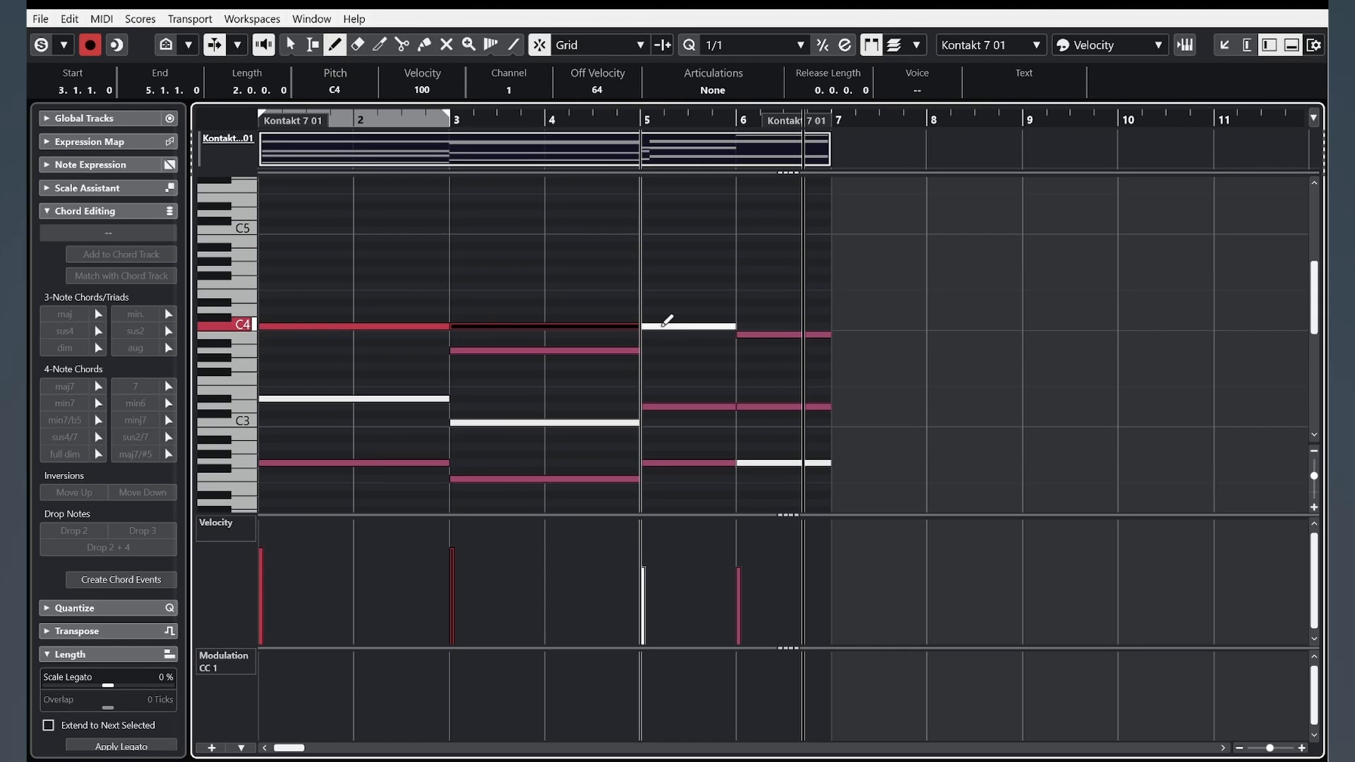
Step: Delete all notes in the part and draw a C major triad rooted on C2 across bars 1 and 2
{"action": "left_click_drag", "start_coordinate": [854, 510], "coordinate": [273, 217]}
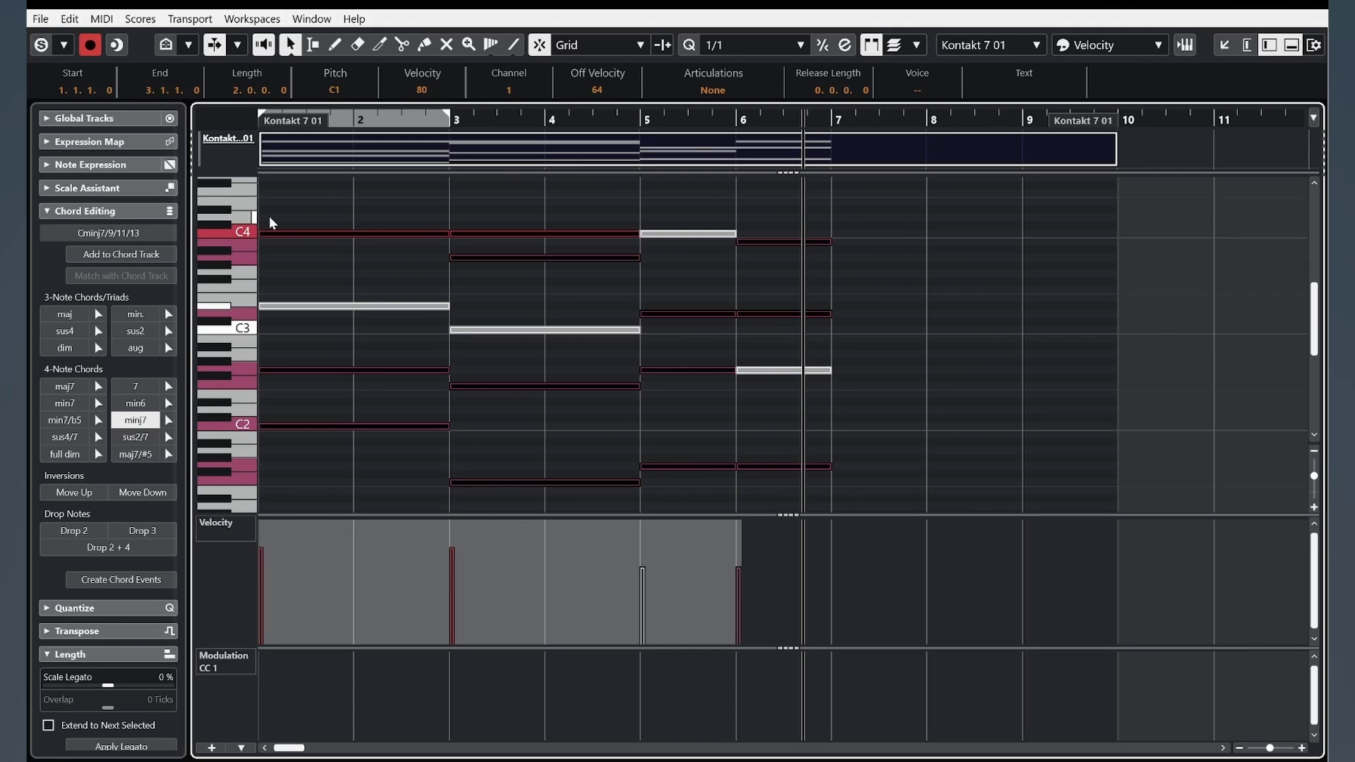
{"action": "key", "text": "Delete"}
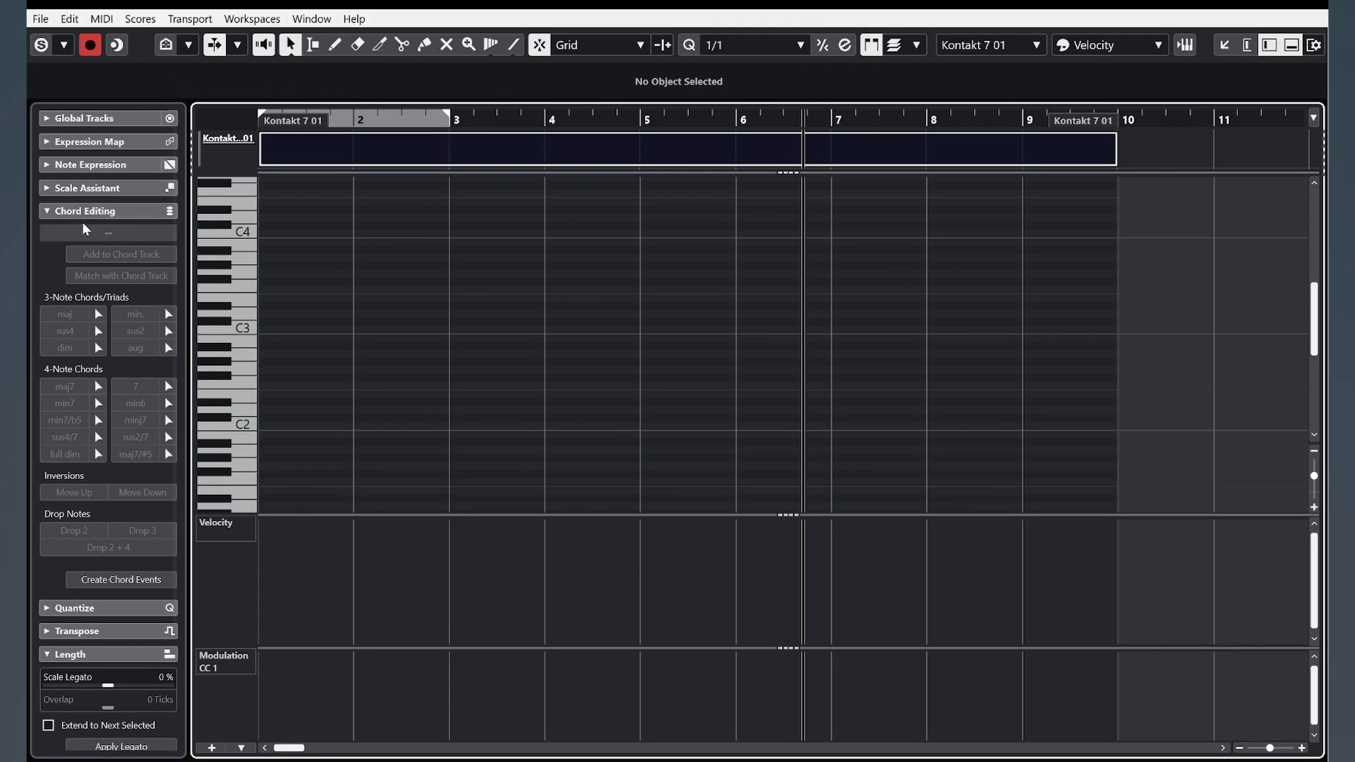
{"action": "left_click", "coordinate": [99, 314]}
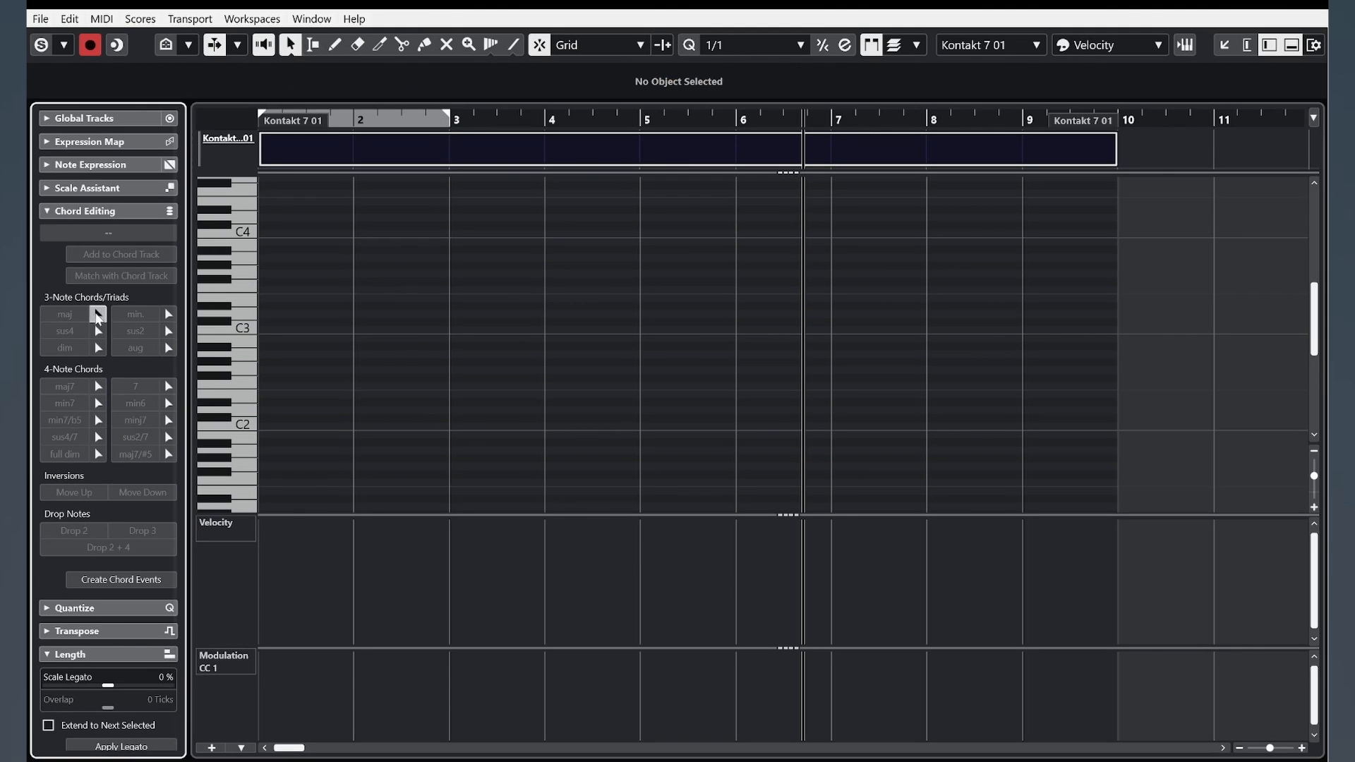
{"action": "left_click", "coordinate": [281, 424]}
{"action": "left_click_drag", "start_coordinate": [395, 421], "coordinate": [447, 421]}
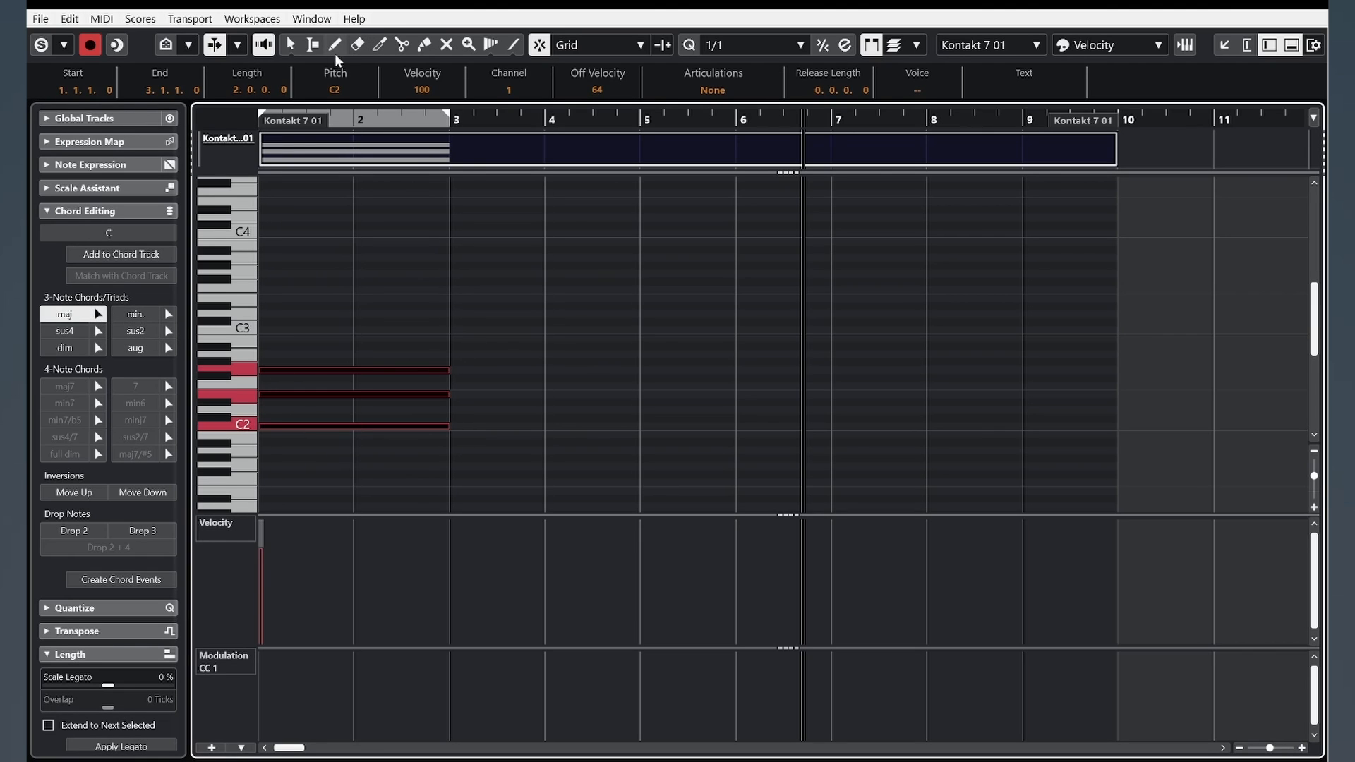
{"action": "left_click", "coordinate": [290, 46]}
{"action": "left_click", "coordinate": [303, 450]}
Step: Draw an E minor triad rooted on E2 across bars 3 and 4
{"action": "left_click", "coordinate": [175, 319]}
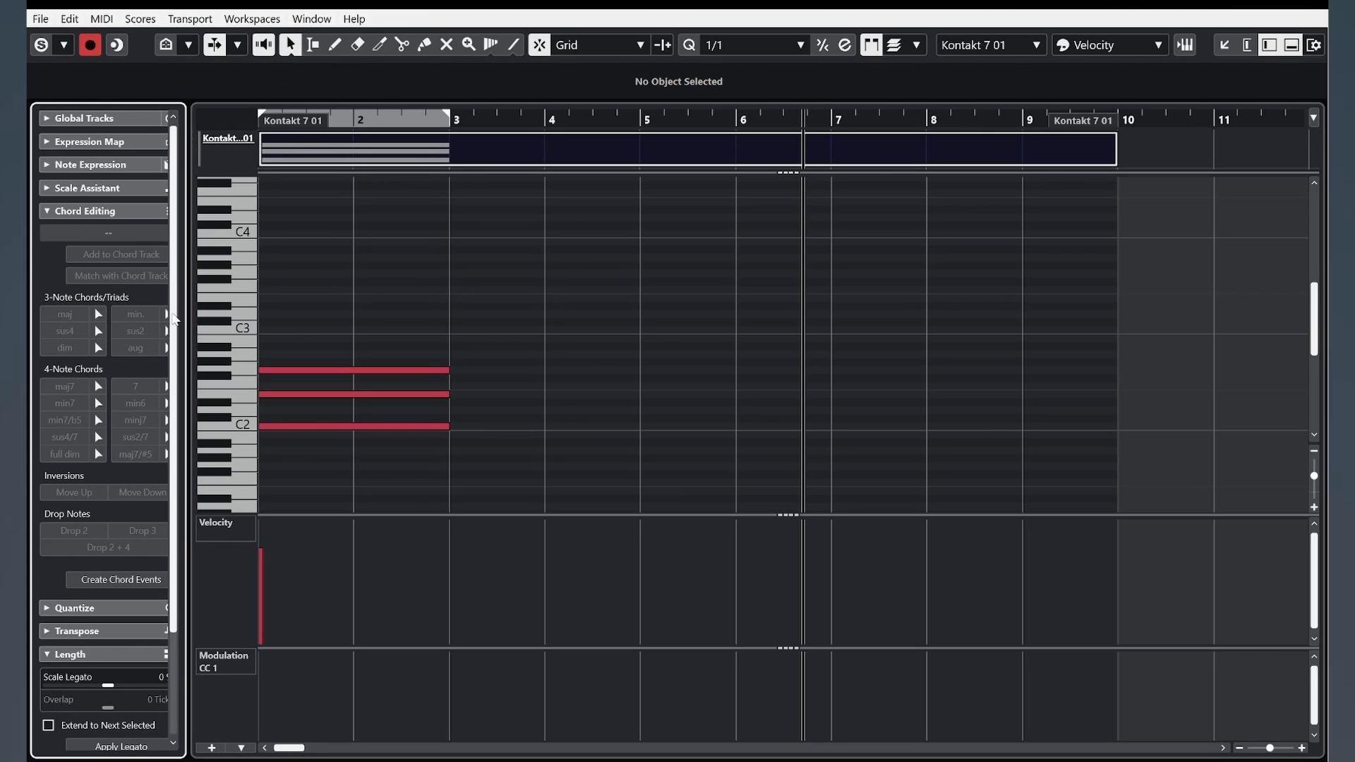
{"action": "left_click", "coordinate": [168, 316]}
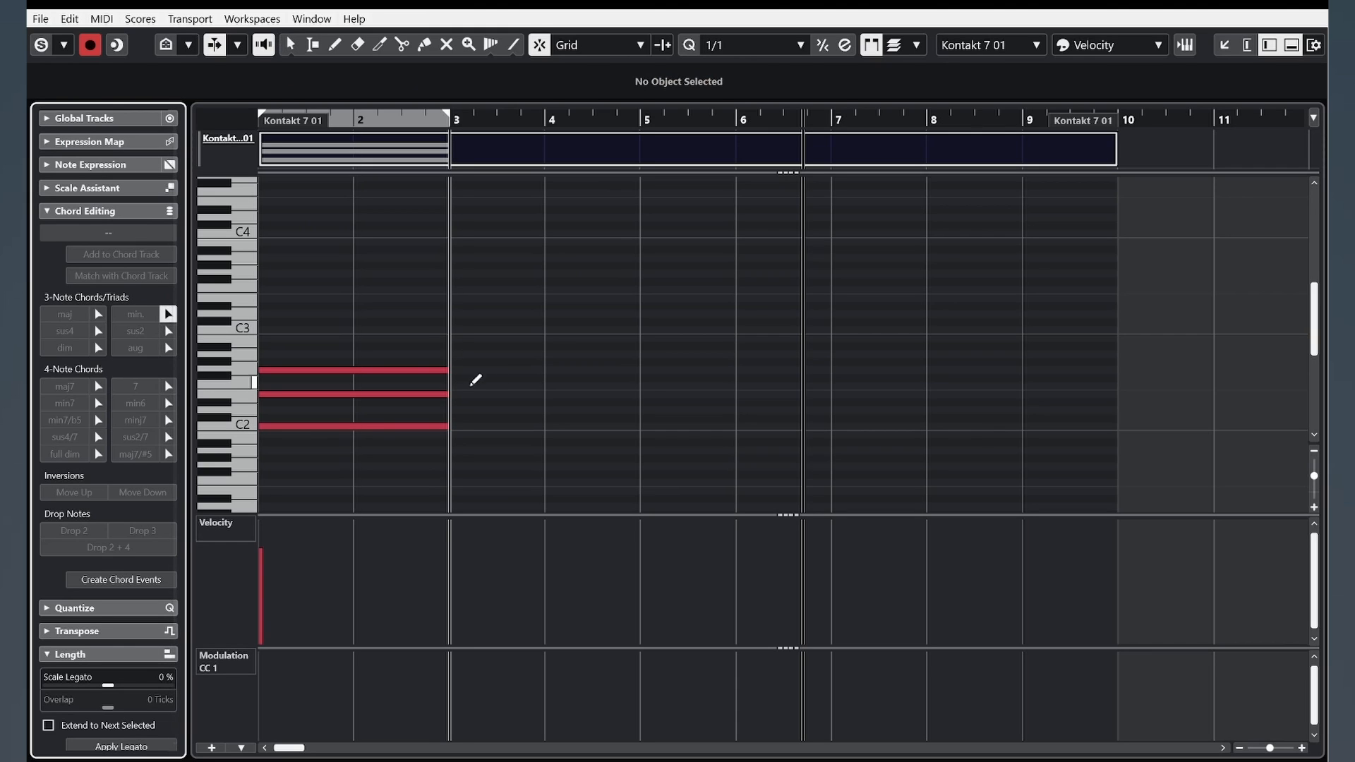
{"action": "left_click_drag", "start_coordinate": [472, 378], "coordinate": [635, 378]}
{"action": "left_click", "coordinate": [287, 45]}
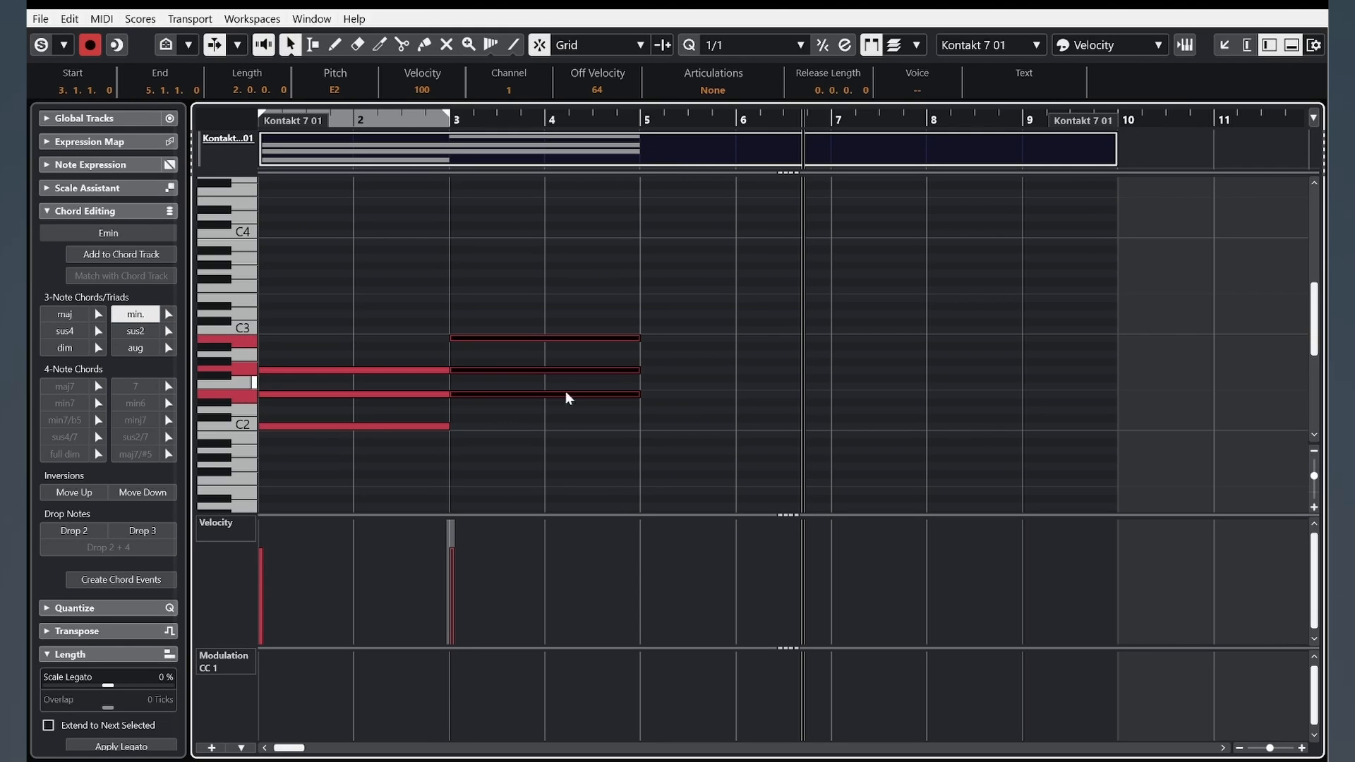
Step: Move the middle notes of both triads, E2 and G2, up one octave
{"action": "left_click", "coordinate": [388, 394]}
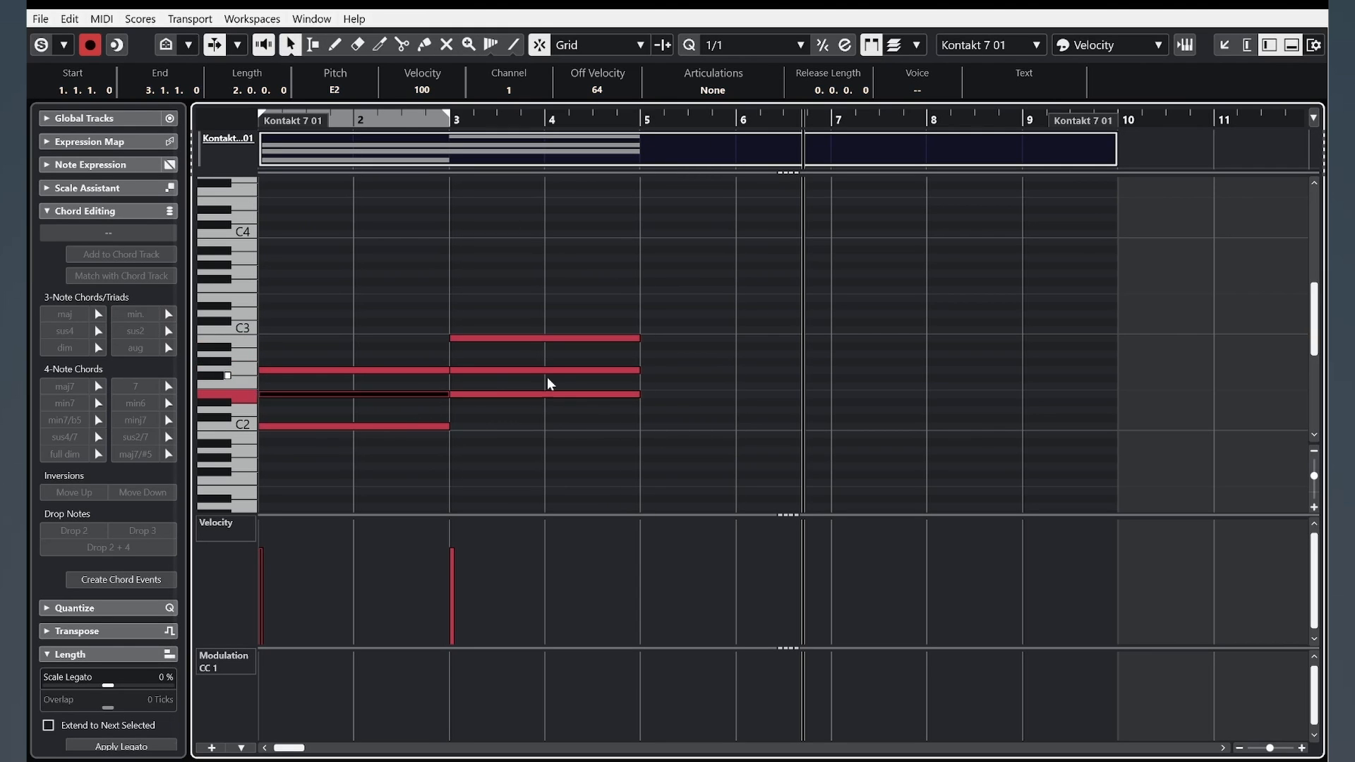
{"action": "left_click", "coordinate": [494, 369], "text": "shift"}
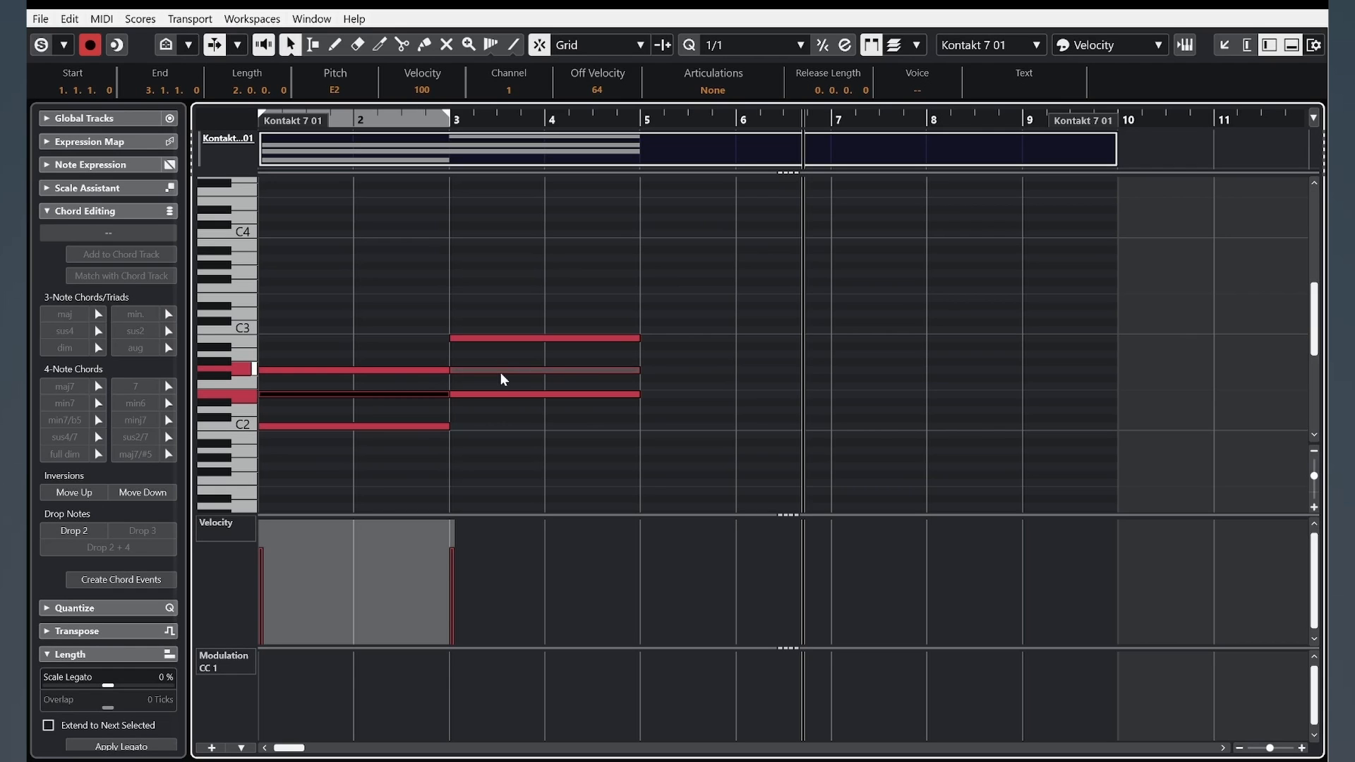
{"action": "key", "text": "shift+Up"}
{"action": "left_click", "coordinate": [513, 297]}
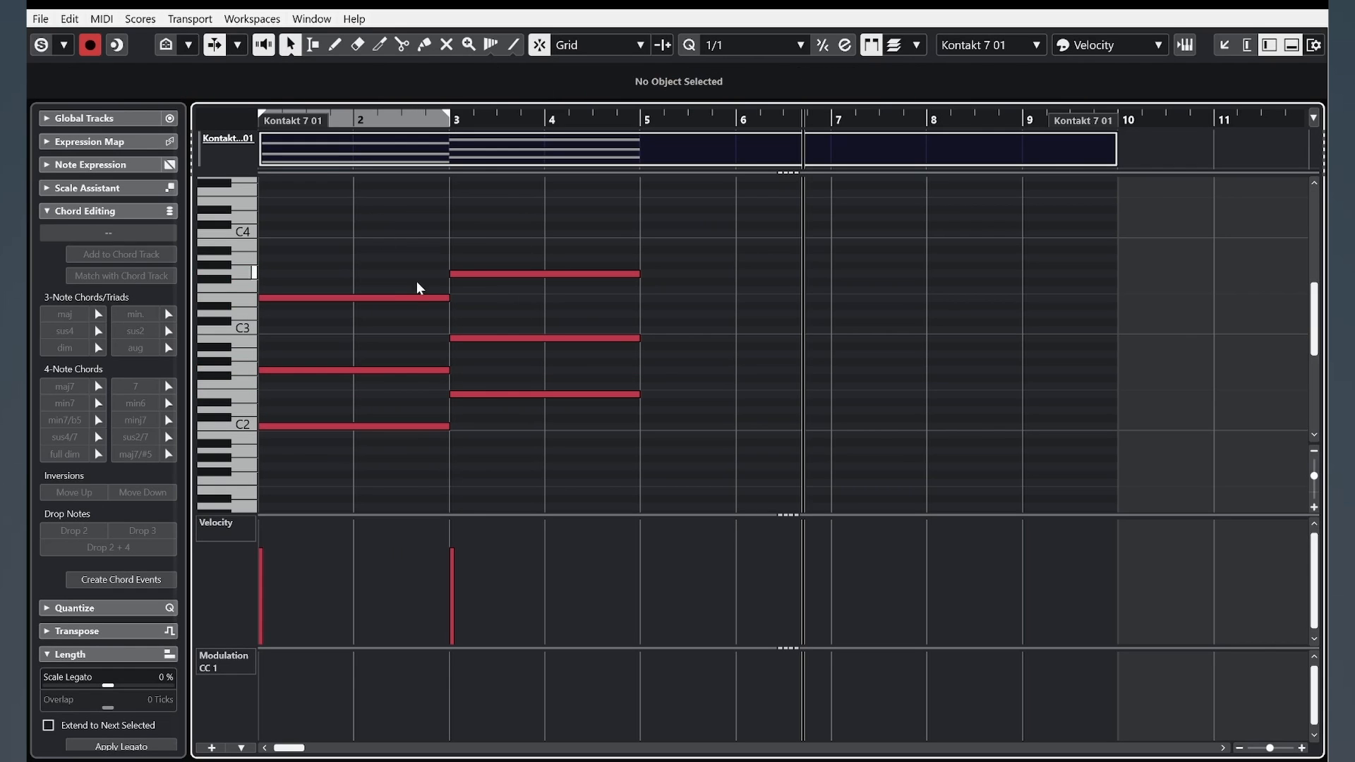
{"action": "left_click_drag", "start_coordinate": [437, 242], "coordinate": [412, 144]}
{"action": "left_click_drag", "start_coordinate": [541, 462], "coordinate": [426, 388]}
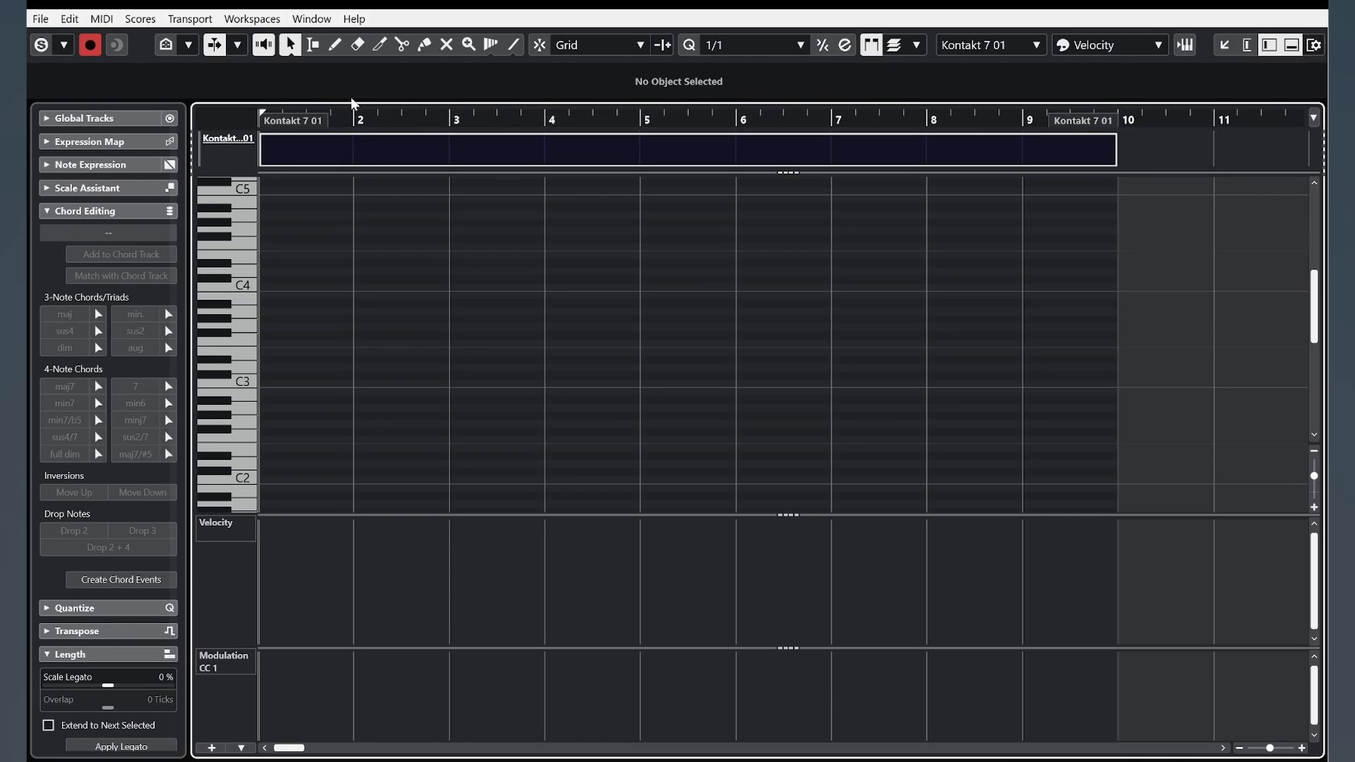
Step: Draw eleven off-grid notes of varying lengths between C3 and D4, scattered across bars 1 to 9 of the empty part
{"action": "left_click", "coordinate": [335, 44]}
{"action": "left_click", "coordinate": [271, 383]}
{"action": "left_click", "coordinate": [322, 350]}
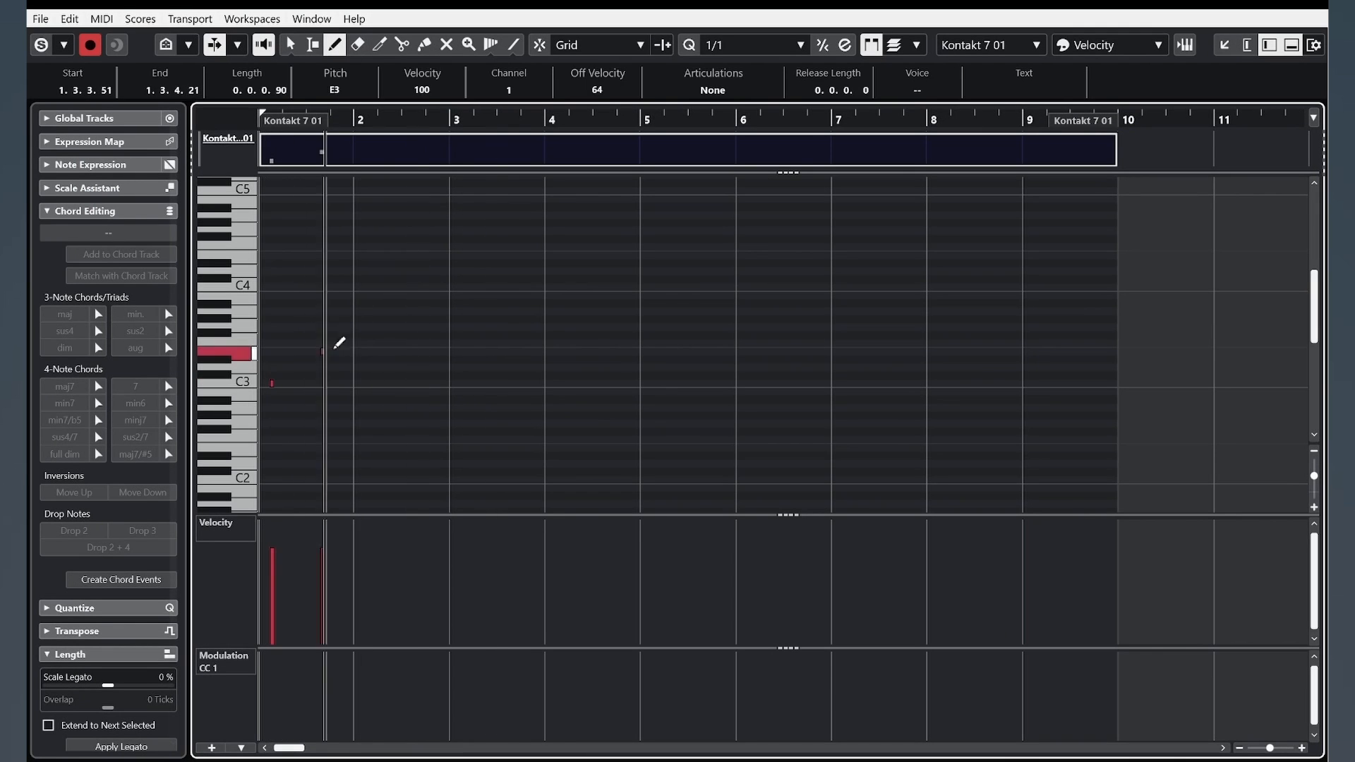
{"action": "left_click_drag", "start_coordinate": [409, 319], "coordinate": [423, 319]}
{"action": "left_click_drag", "start_coordinate": [534, 295], "coordinate": [540, 295]}
{"action": "left_click_drag", "start_coordinate": [546, 351], "coordinate": [772, 320]}
{"action": "left_click_drag", "start_coordinate": [779, 272], "coordinate": [847, 272]}
{"action": "left_click", "coordinate": [896, 303]}
{"action": "left_click_drag", "start_coordinate": [890, 360], "coordinate": [1071, 360]}
{"action": "left_click_drag", "start_coordinate": [1069, 272], "coordinate": [1115, 279]}
{"action": "key", "text": "1"}
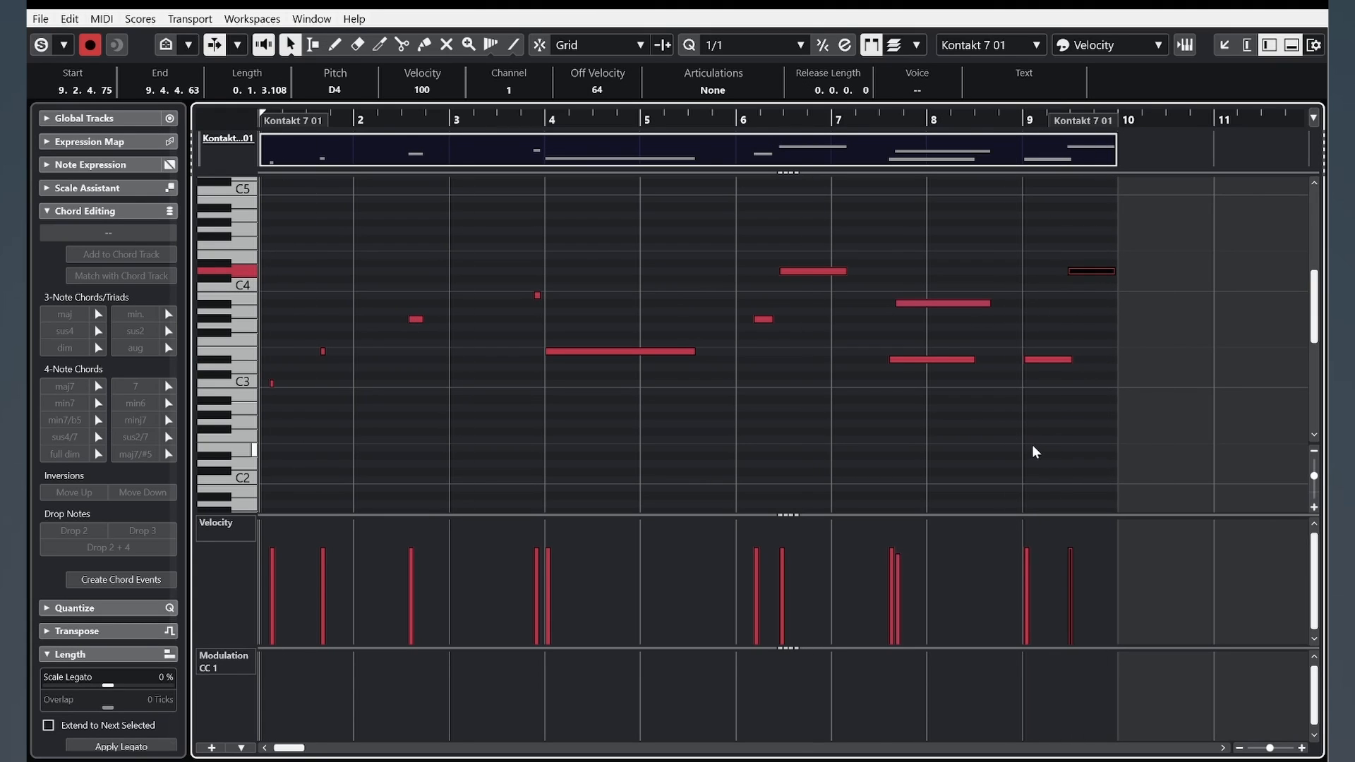
Step: Select all the notes, turn snapping on and quantize them to 1/8
{"action": "key", "text": "ctrl+a"}
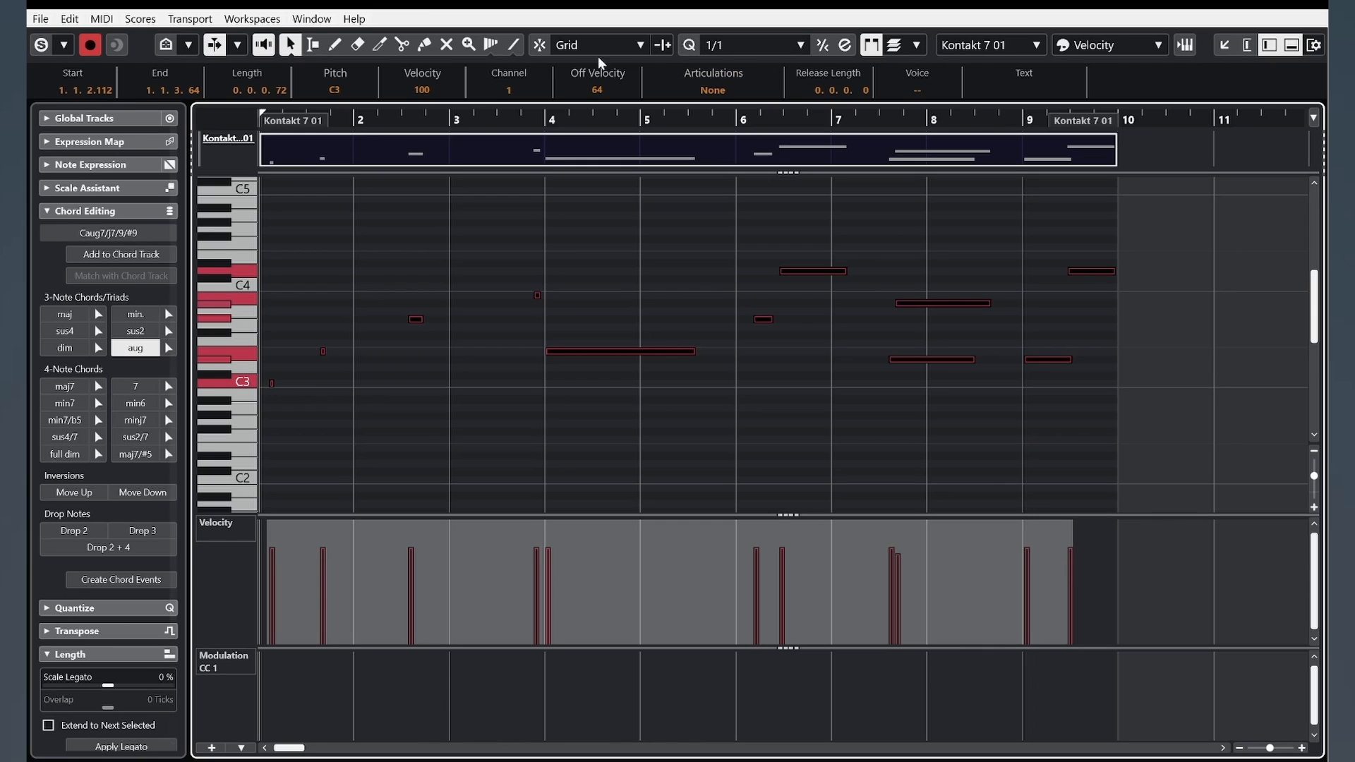
{"action": "left_click", "coordinate": [539, 45]}
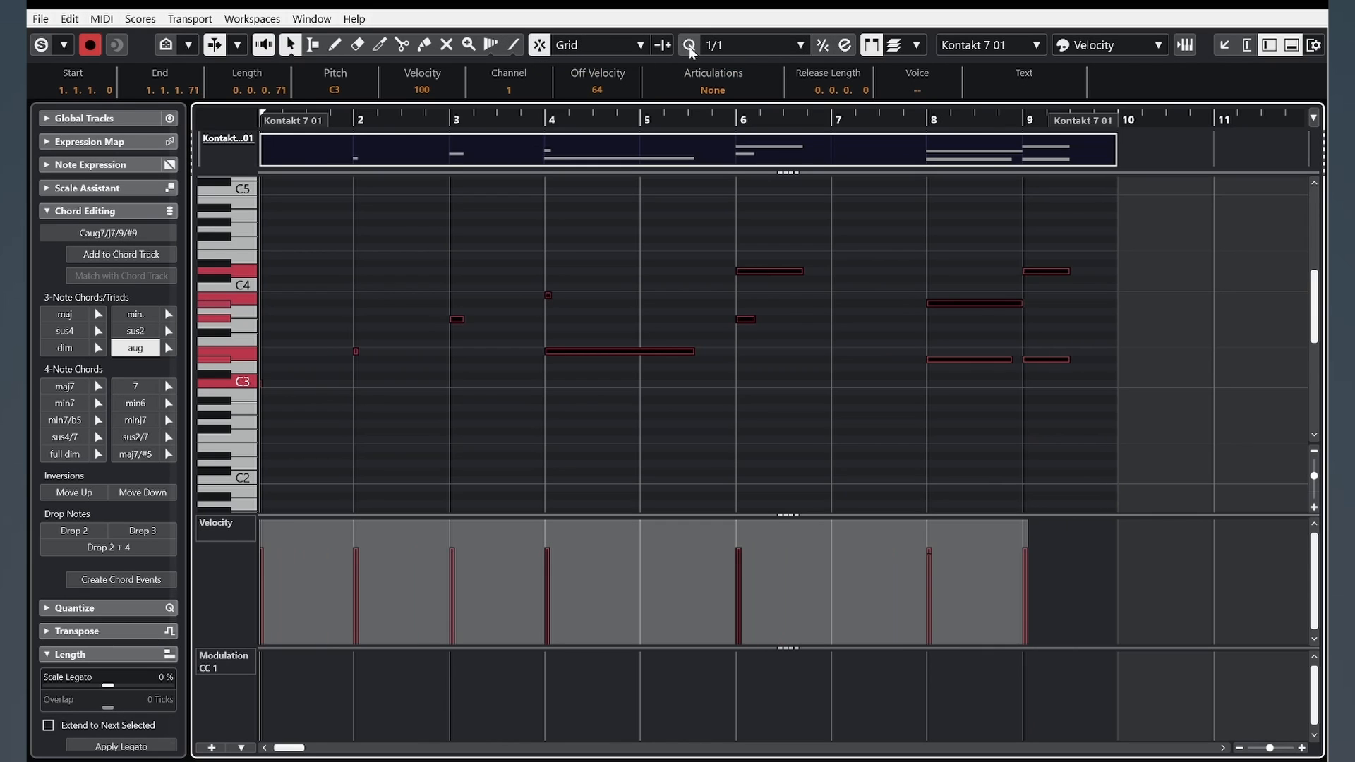
{"action": "left_click", "coordinate": [737, 46]}
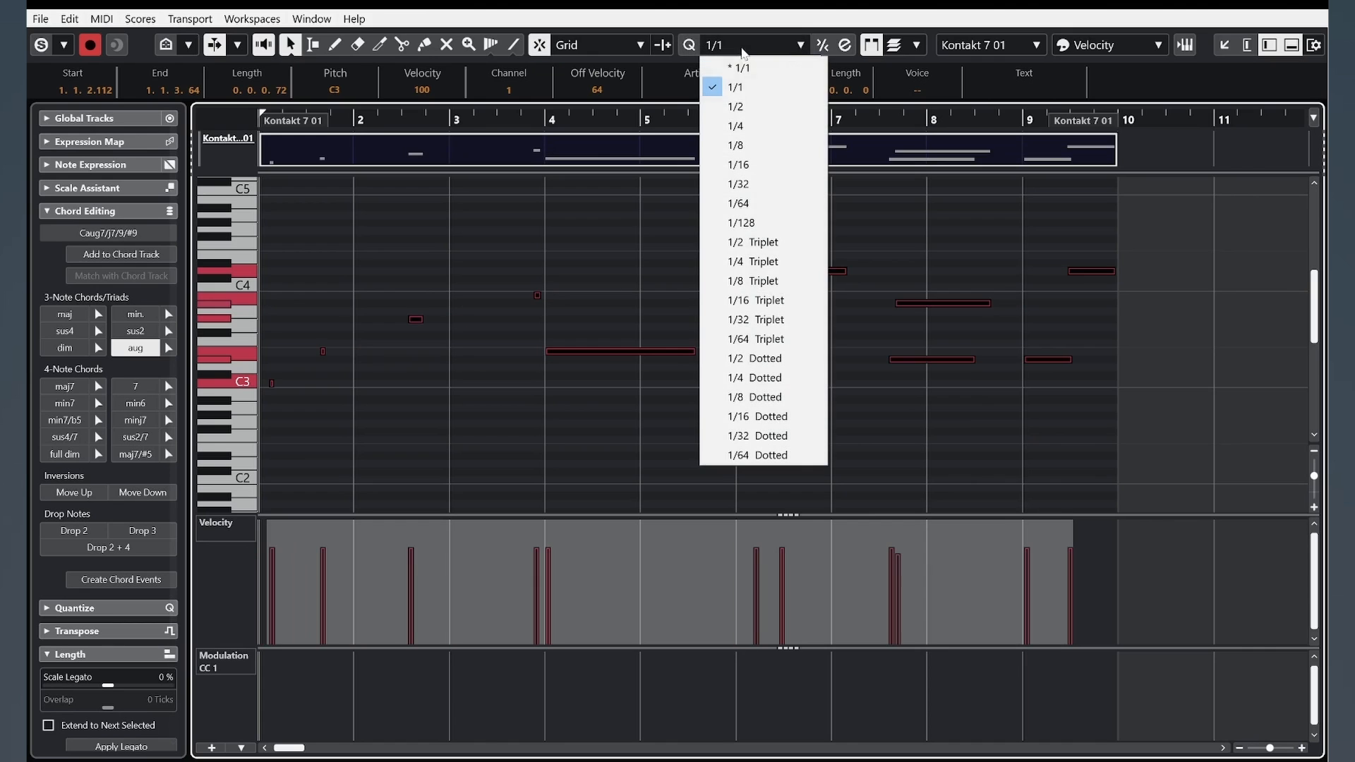
{"action": "left_click", "coordinate": [748, 146]}
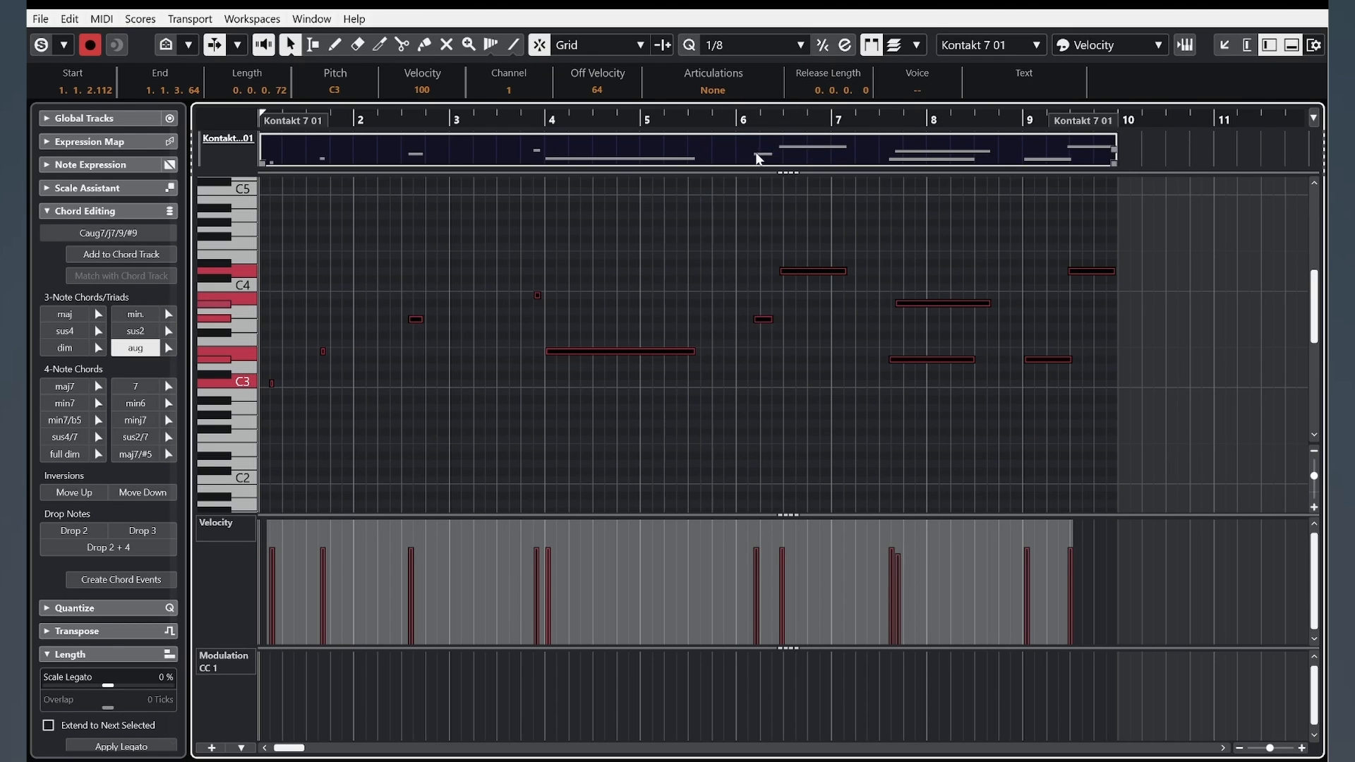
{"action": "key", "text": "q"}
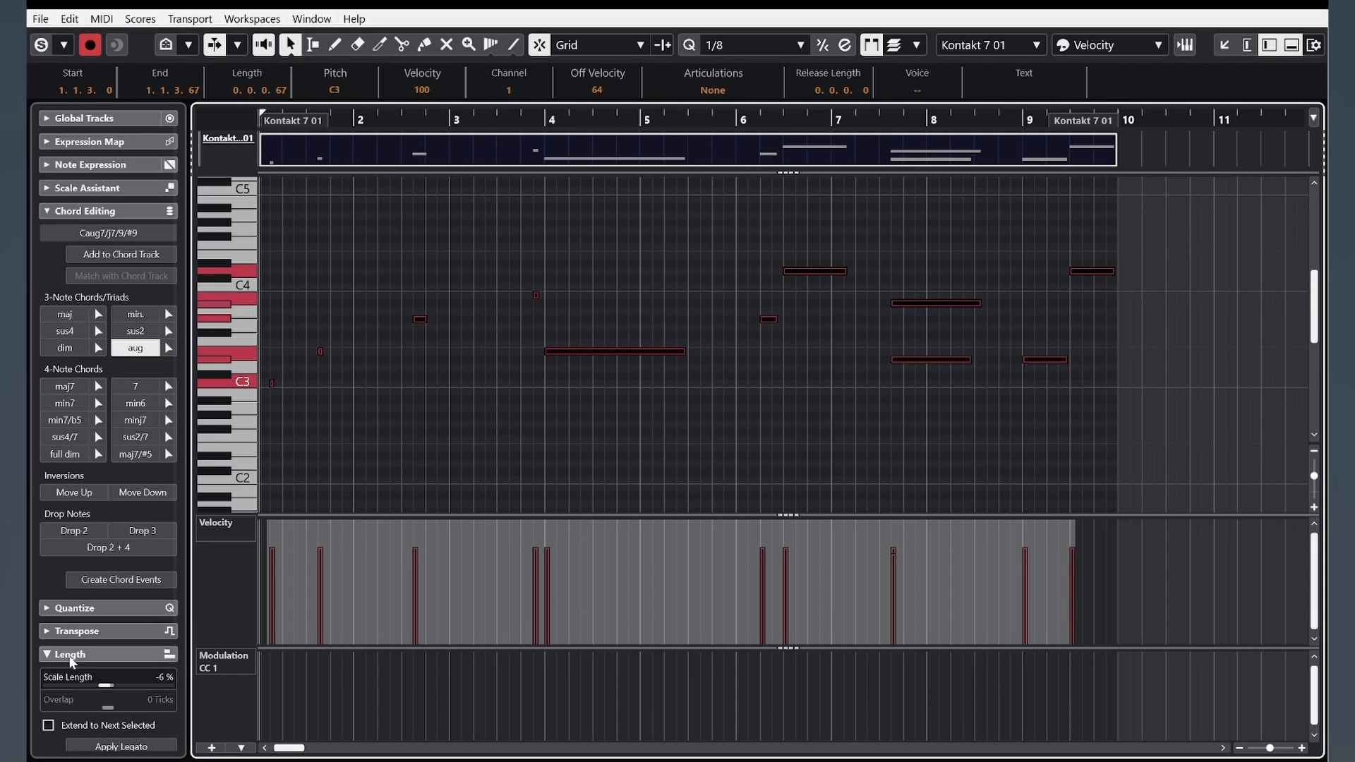
Step: Apply fixed note lengths to all selected notes, first at 1/8 and again with the quantize value set to 1/1
{"action": "scroll", "coordinate": [104, 620], "scroll_direction": "down", "scroll_amount": 3}
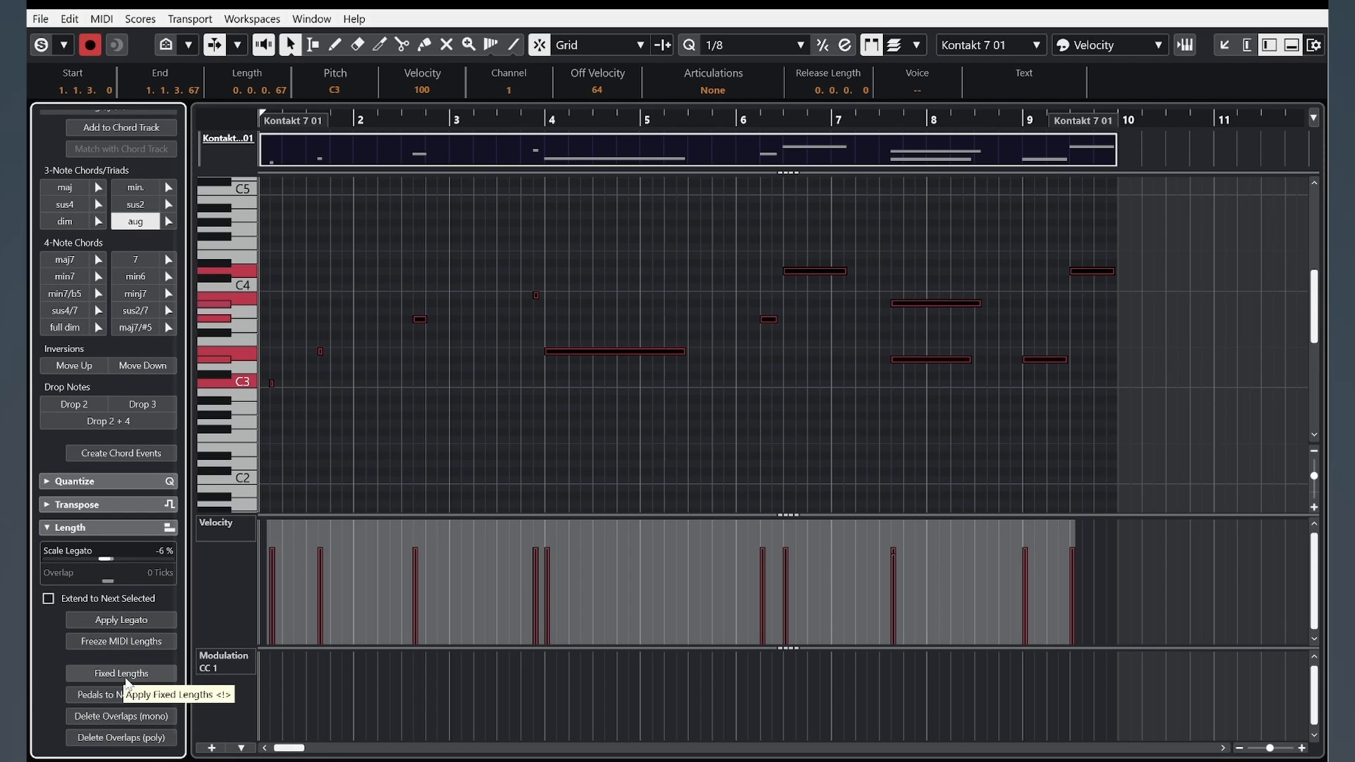
{"action": "left_click", "coordinate": [122, 674]}
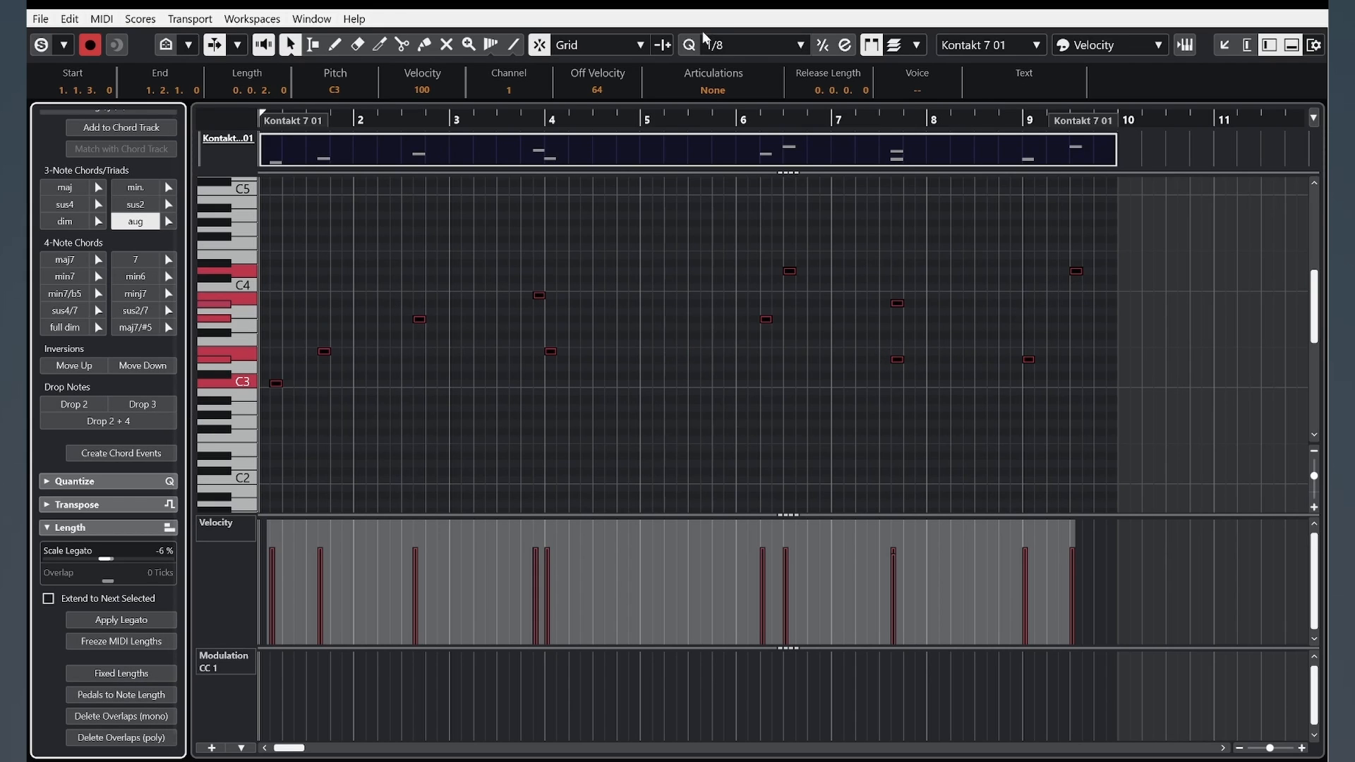
{"action": "left_click", "coordinate": [725, 48]}
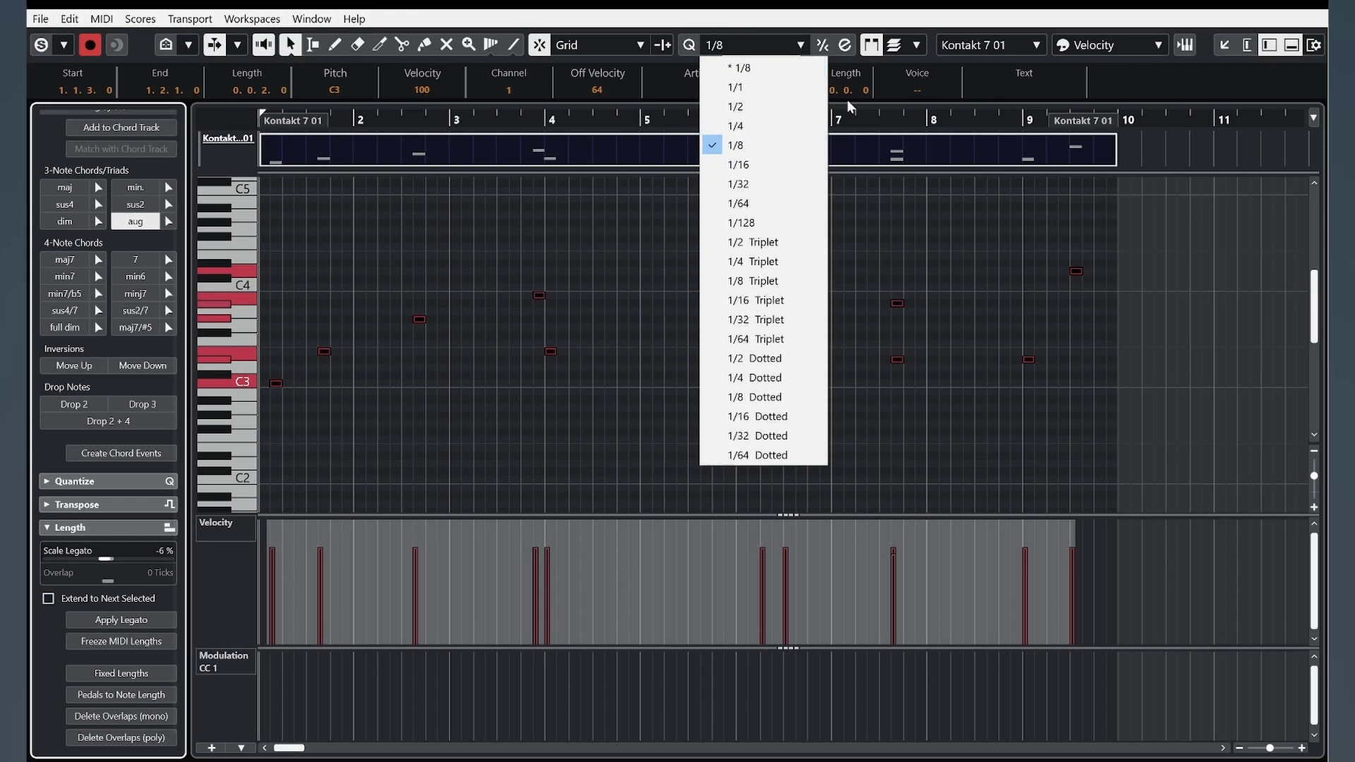
{"action": "left_click", "coordinate": [743, 93]}
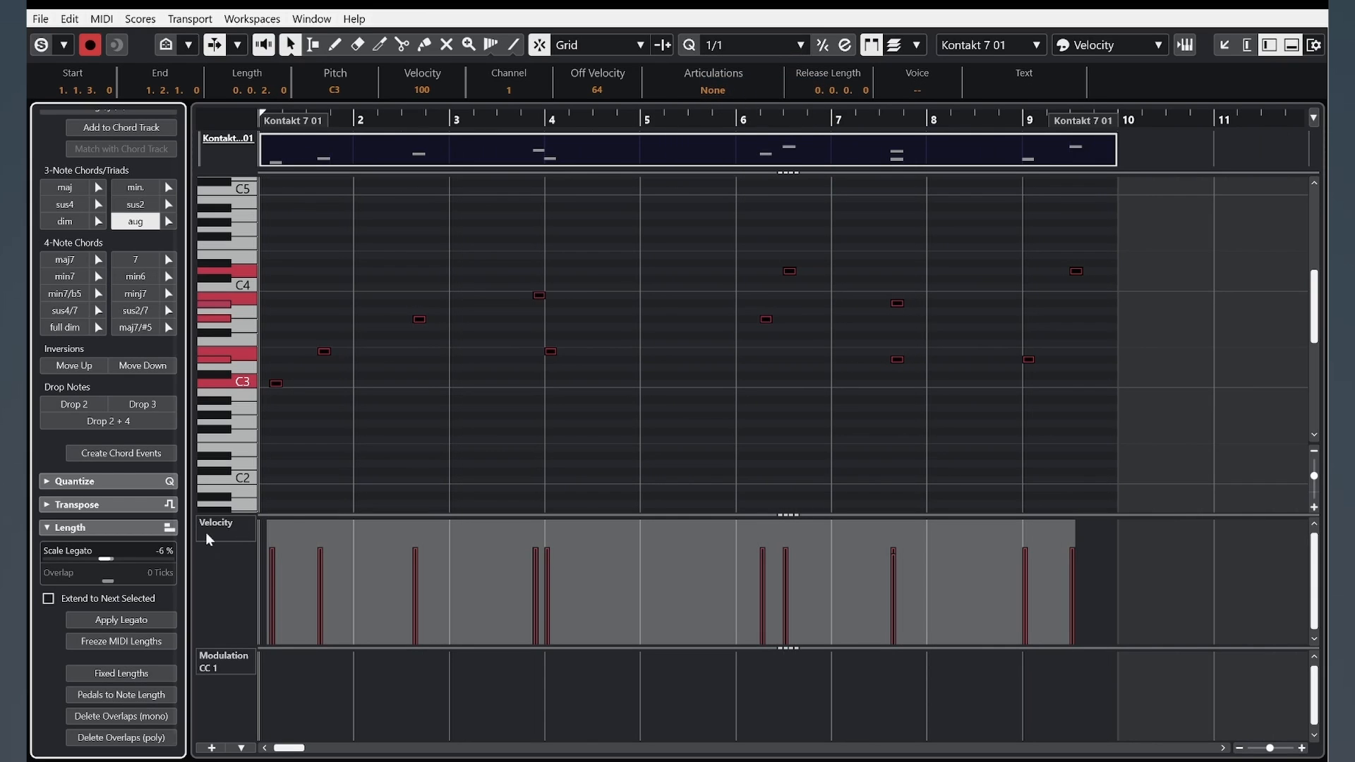
{"action": "left_click", "coordinate": [119, 673]}
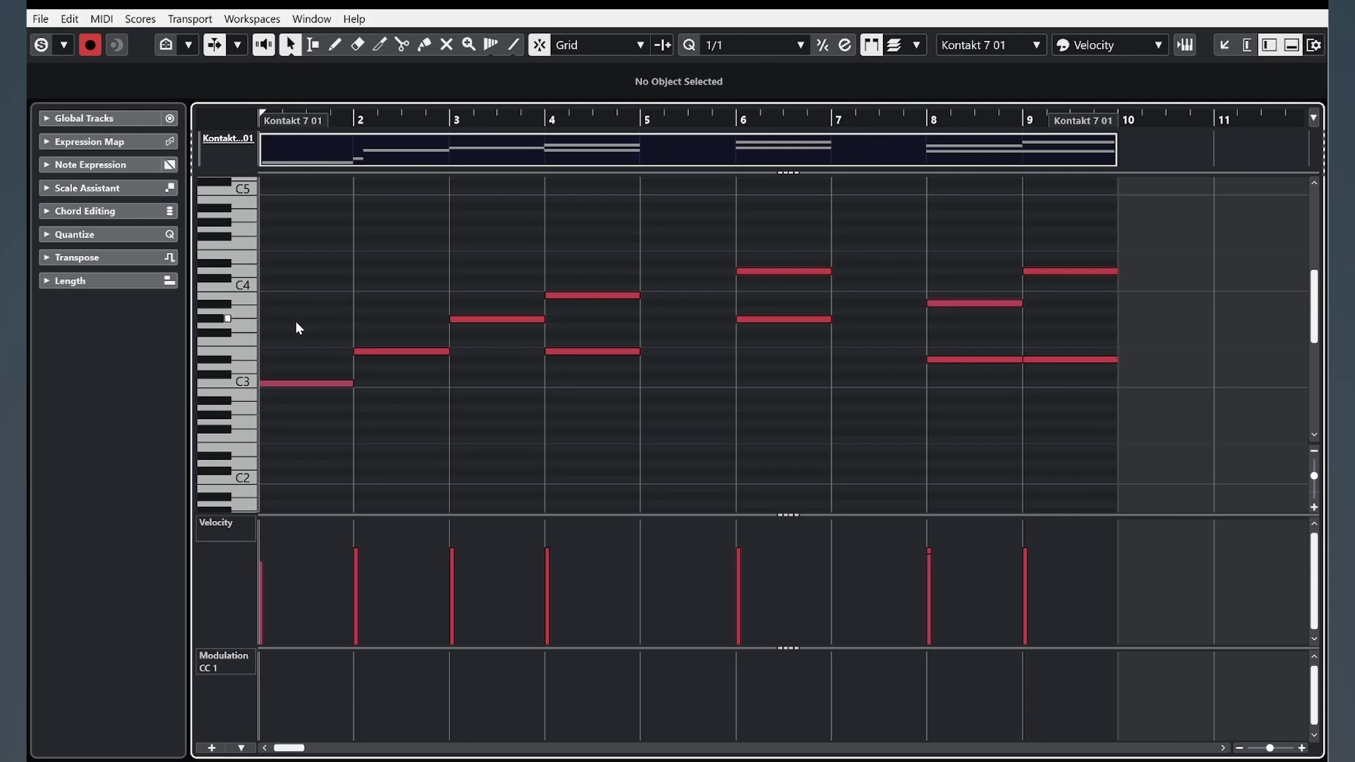
Step: Change the pitch value of the C3 note in bar 1
{"action": "left_click", "coordinate": [303, 383]}
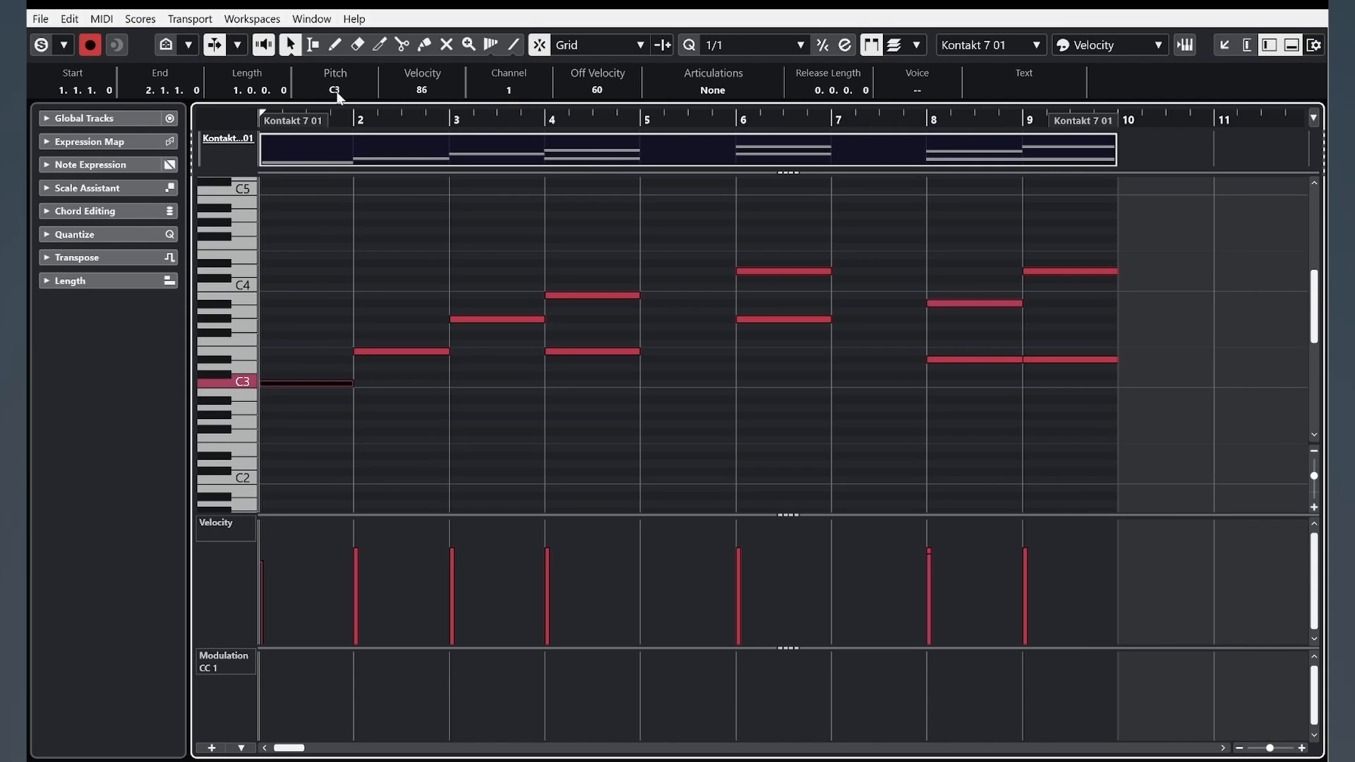
{"action": "left_click_drag", "start_coordinate": [337, 95], "coordinate": [344, 28]}
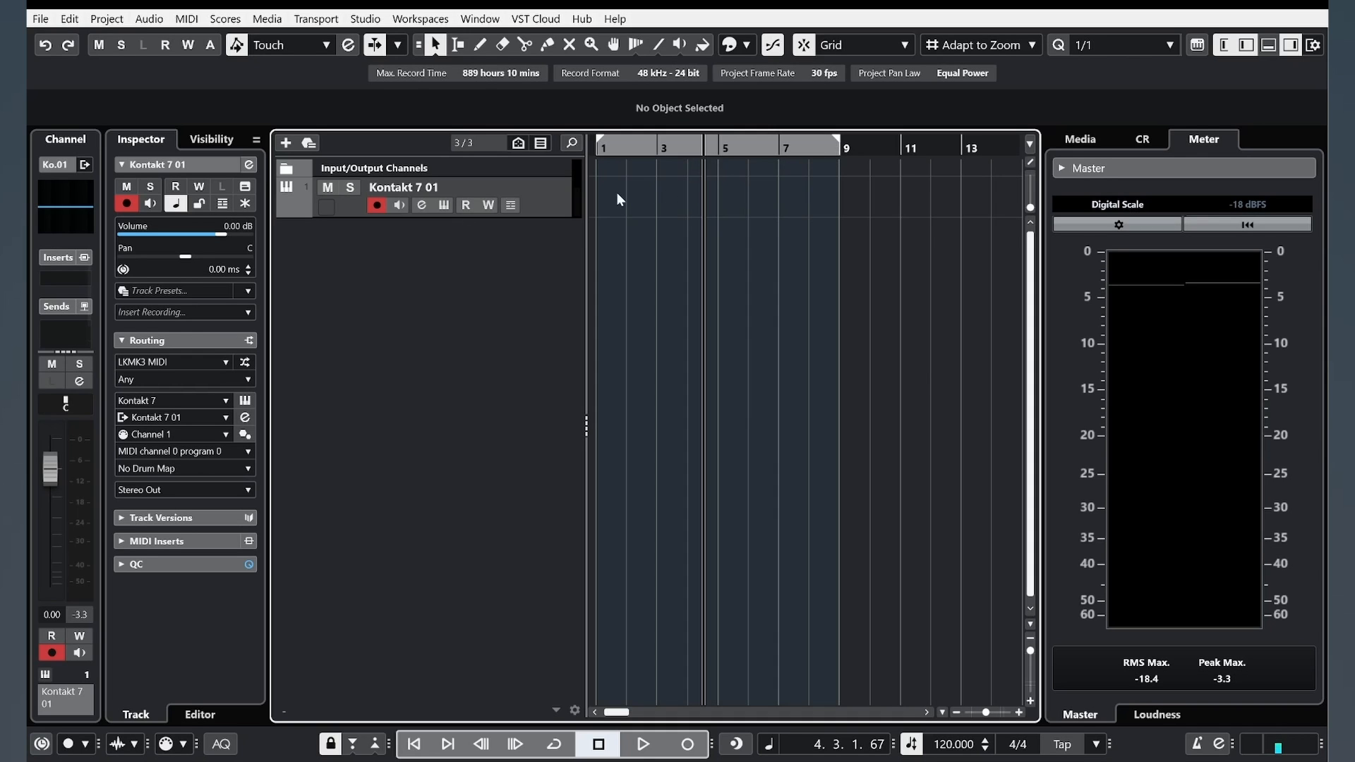
Step: In a new MIDI part from bar 1 to 9 on the Kontakt 7 01 track, draw a C minor triad rooted on C2 across bars 1 and 2
{"action": "double_click", "coordinate": [616, 192]}
{"action": "double_click", "coordinate": [740, 193]}
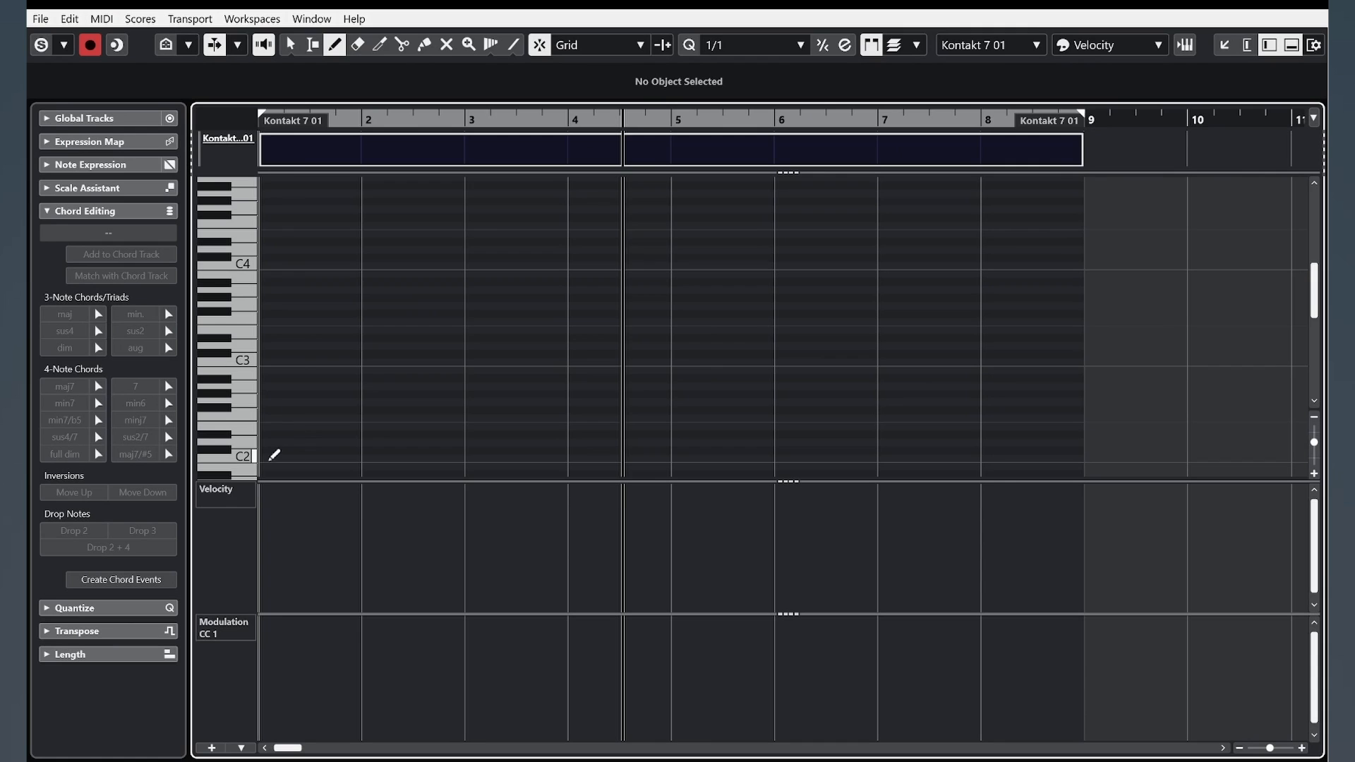
{"action": "left_click", "coordinate": [168, 314]}
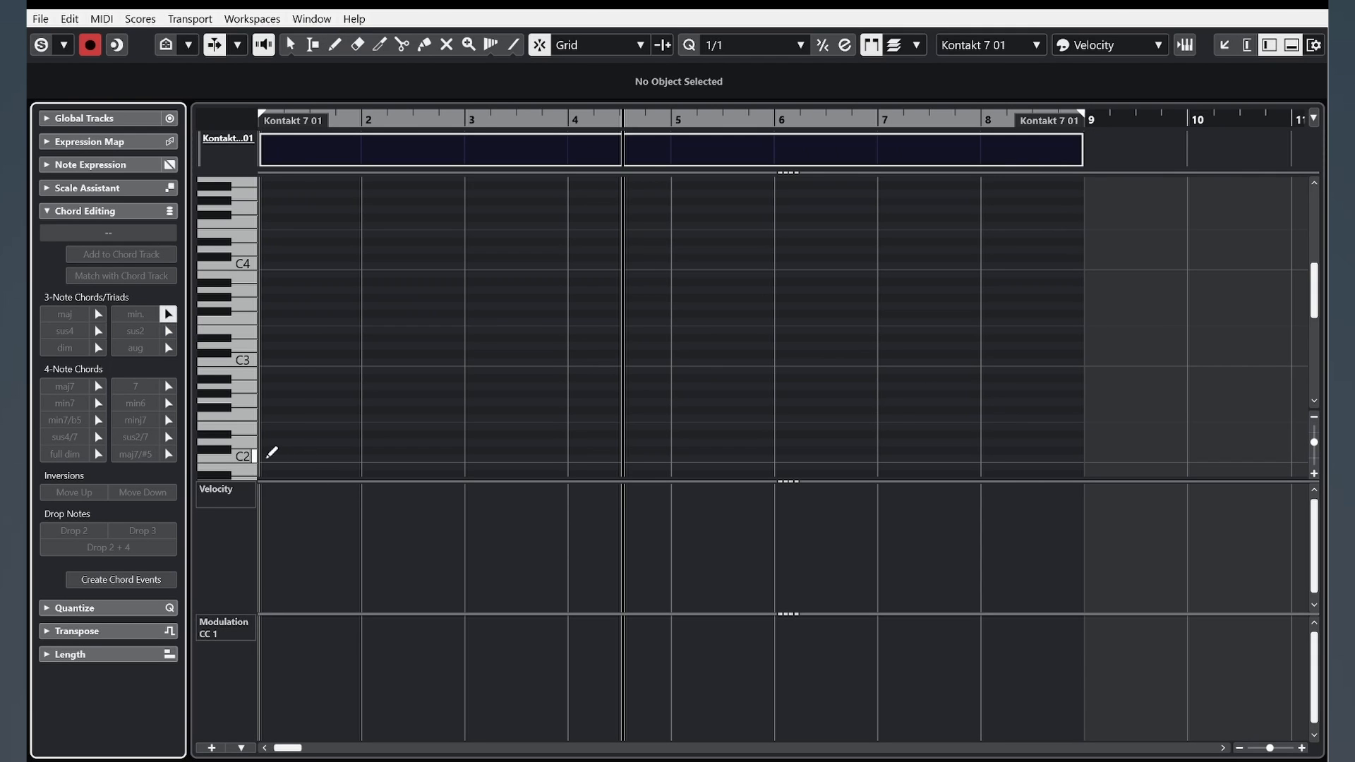
{"action": "left_click_drag", "start_coordinate": [271, 451], "coordinate": [459, 451]}
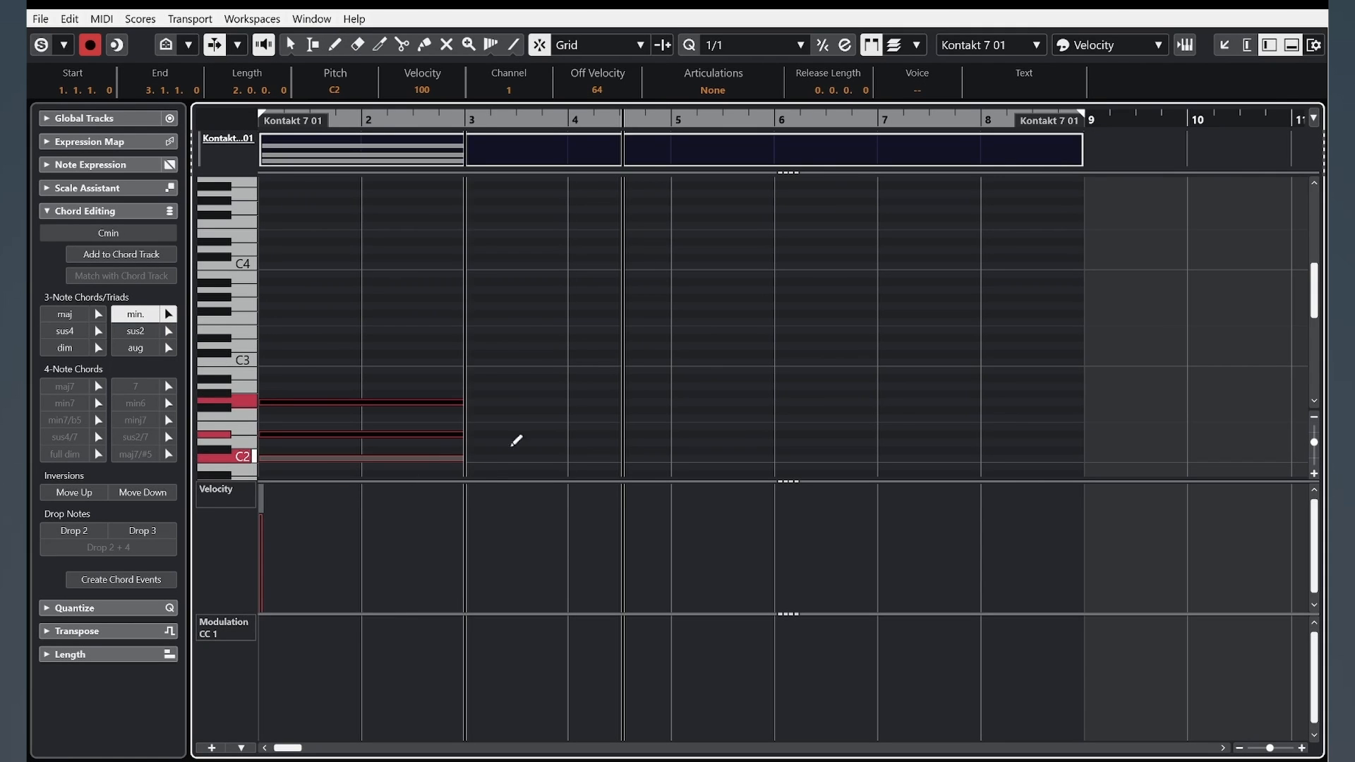
Step: Move the chord's D#2 note in bars 1 and 2 up one octave
{"action": "left_click", "coordinate": [527, 378]}
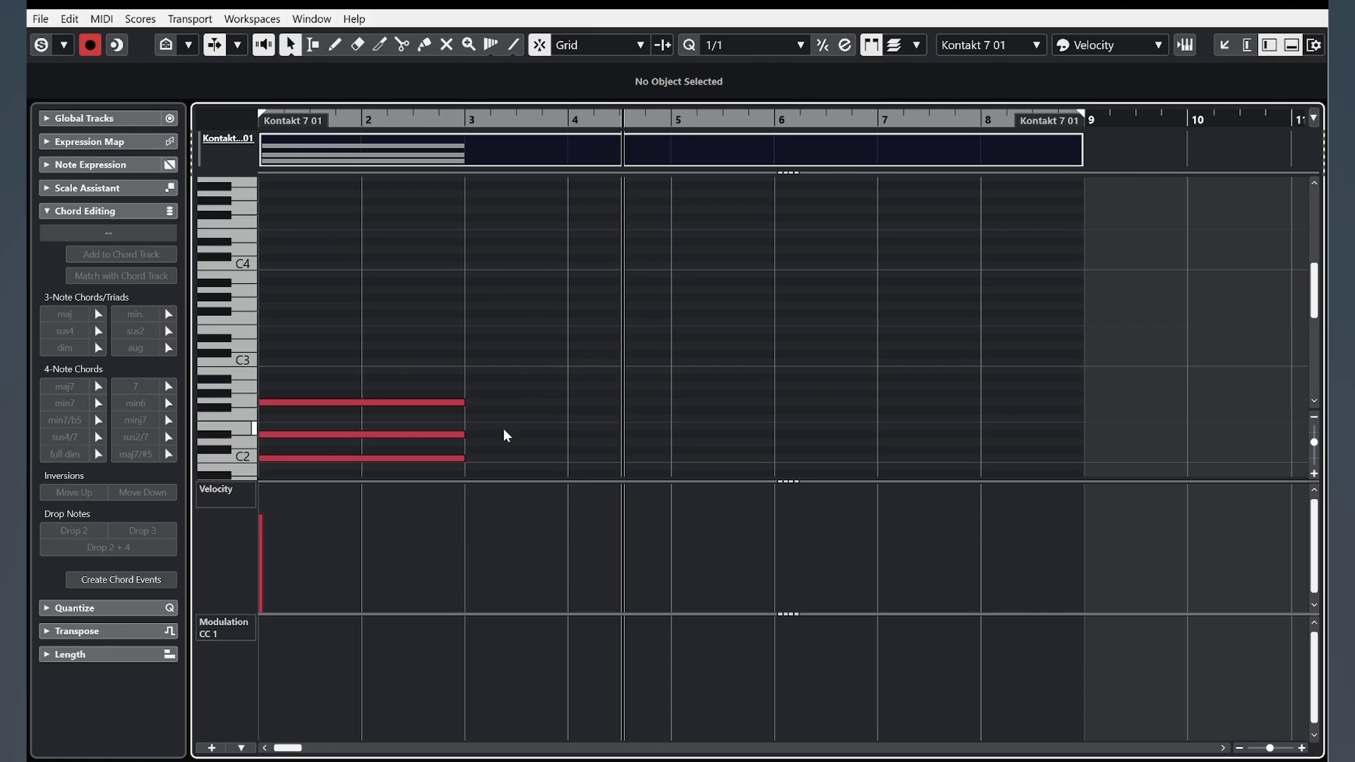
{"action": "scroll", "coordinate": [551, 420], "scroll_direction": "down", "scroll_amount": 5}
{"action": "scroll", "coordinate": [596, 383], "scroll_direction": "up", "scroll_amount": 2}
{"action": "left_click", "coordinate": [408, 313]}
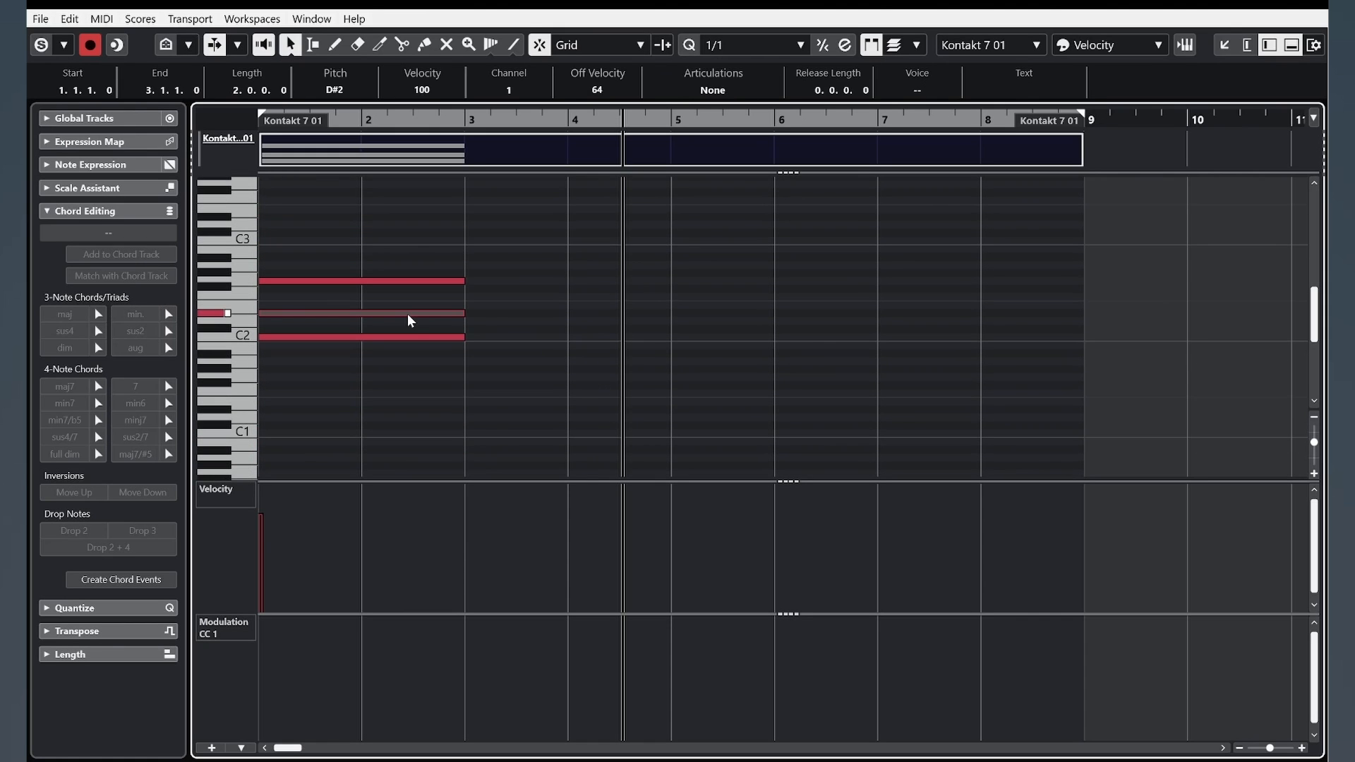
{"action": "key", "text": "shift+Up"}
{"action": "left_click", "coordinate": [363, 359]}
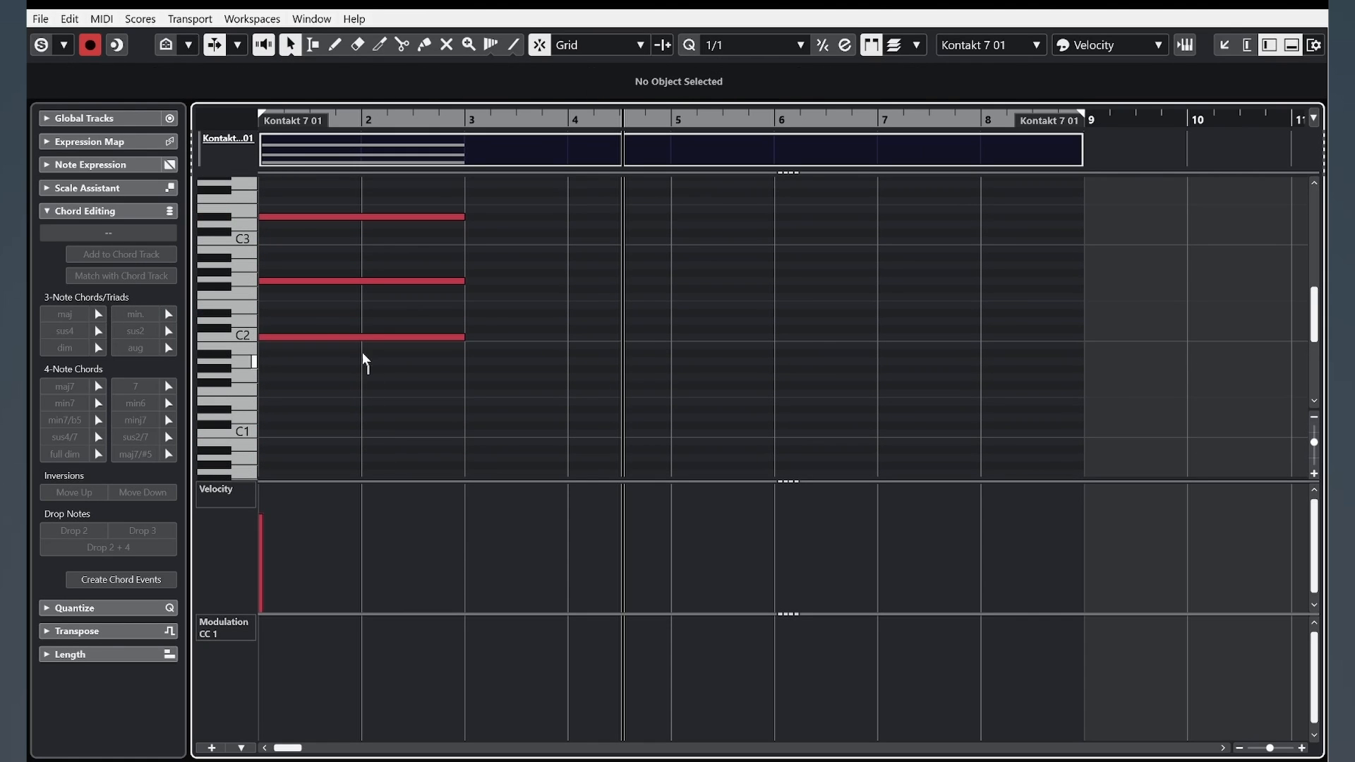
Step: Add a C1 note across bars 1 and 2, one octave below the chord's C2 root
{"action": "left_click", "coordinate": [351, 336]}
{"action": "left_click_drag", "start_coordinate": [372, 117], "coordinate": [242, 115]}
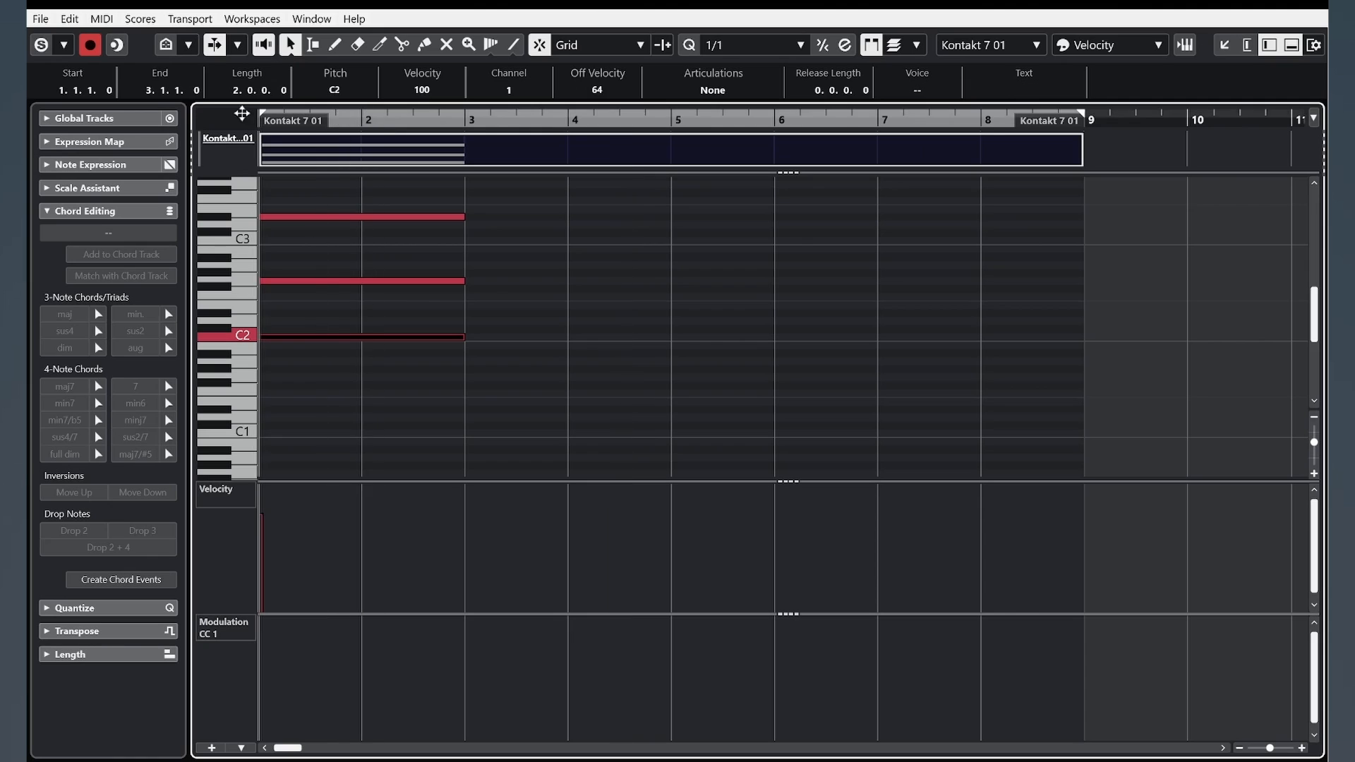
{"action": "left_click", "coordinate": [198, 104]}
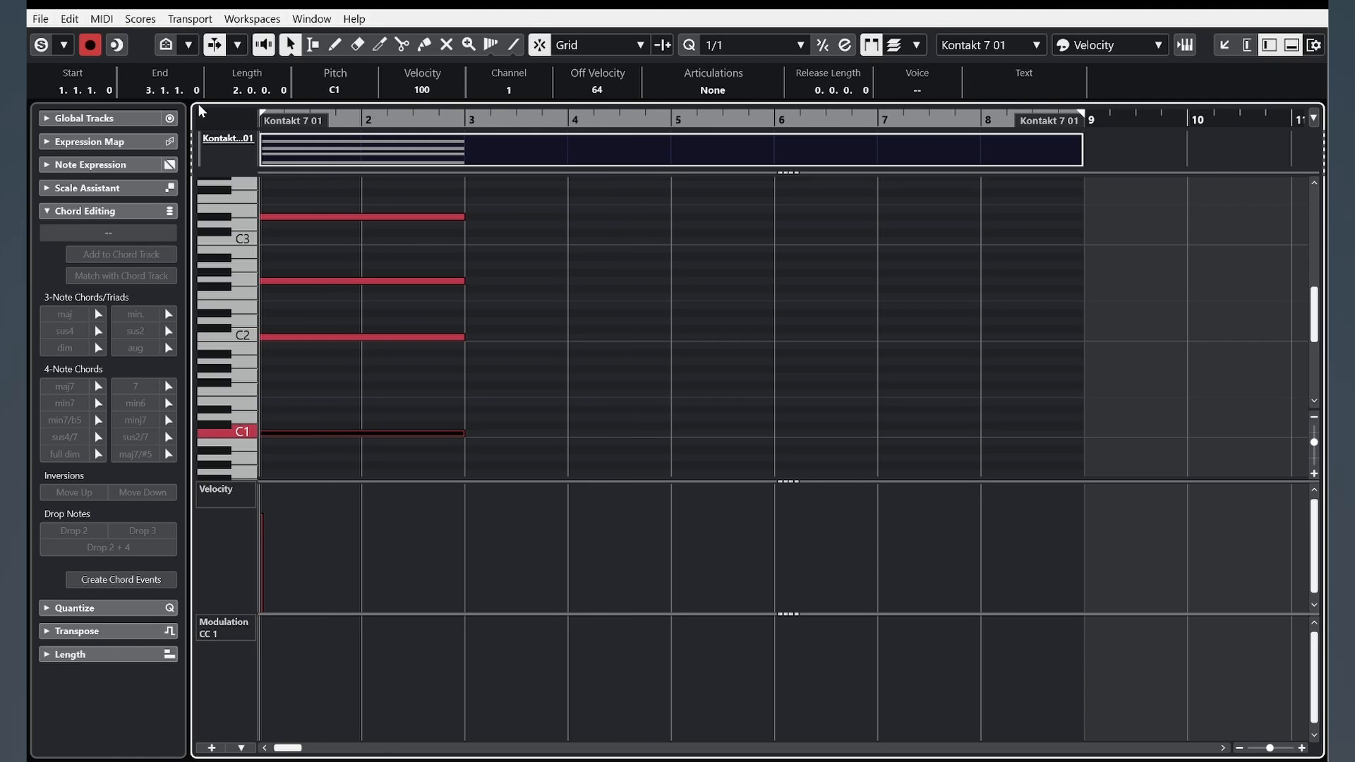
Step: Set all four chord notes to velocity 127 and lengthen them to four bars, ending at bar 5
{"action": "left_click_drag", "start_coordinate": [490, 445], "coordinate": [360, 213]}
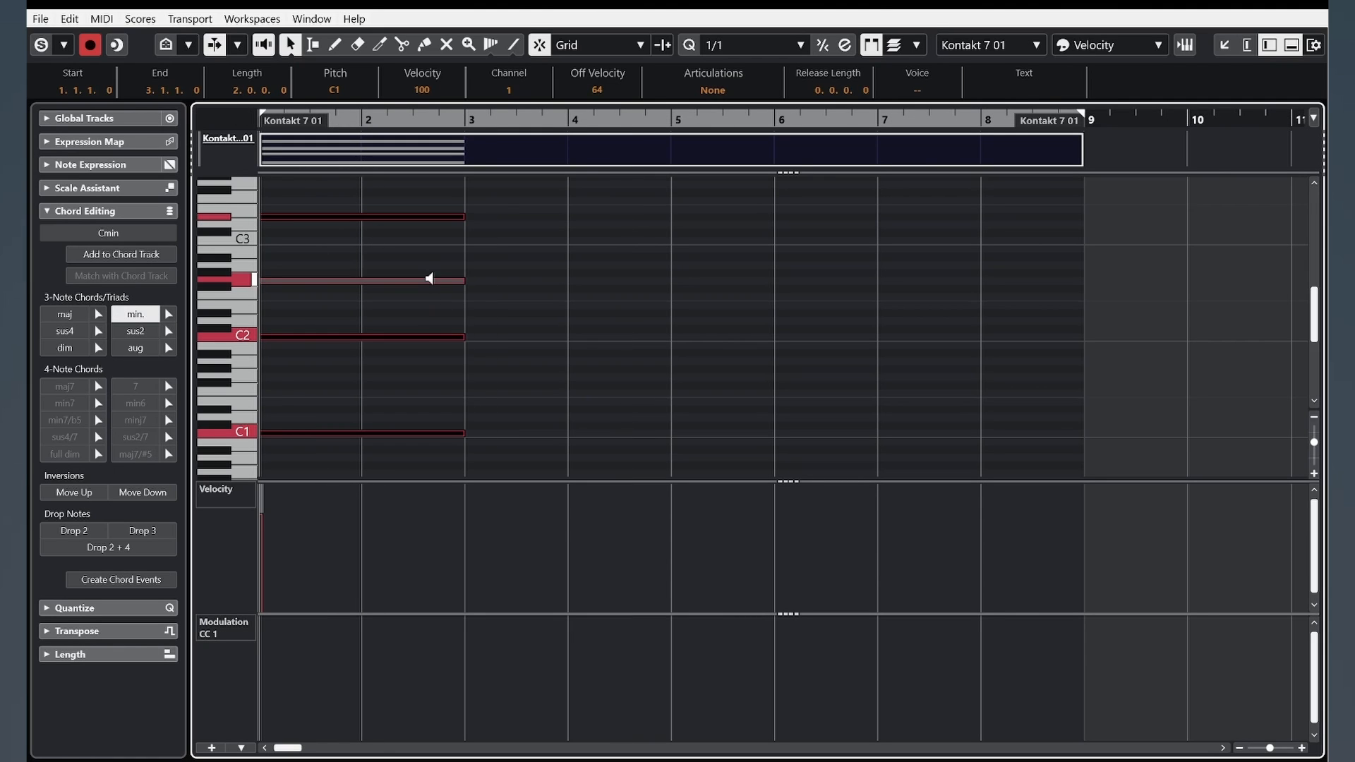
{"action": "left_click", "coordinate": [557, 424]}
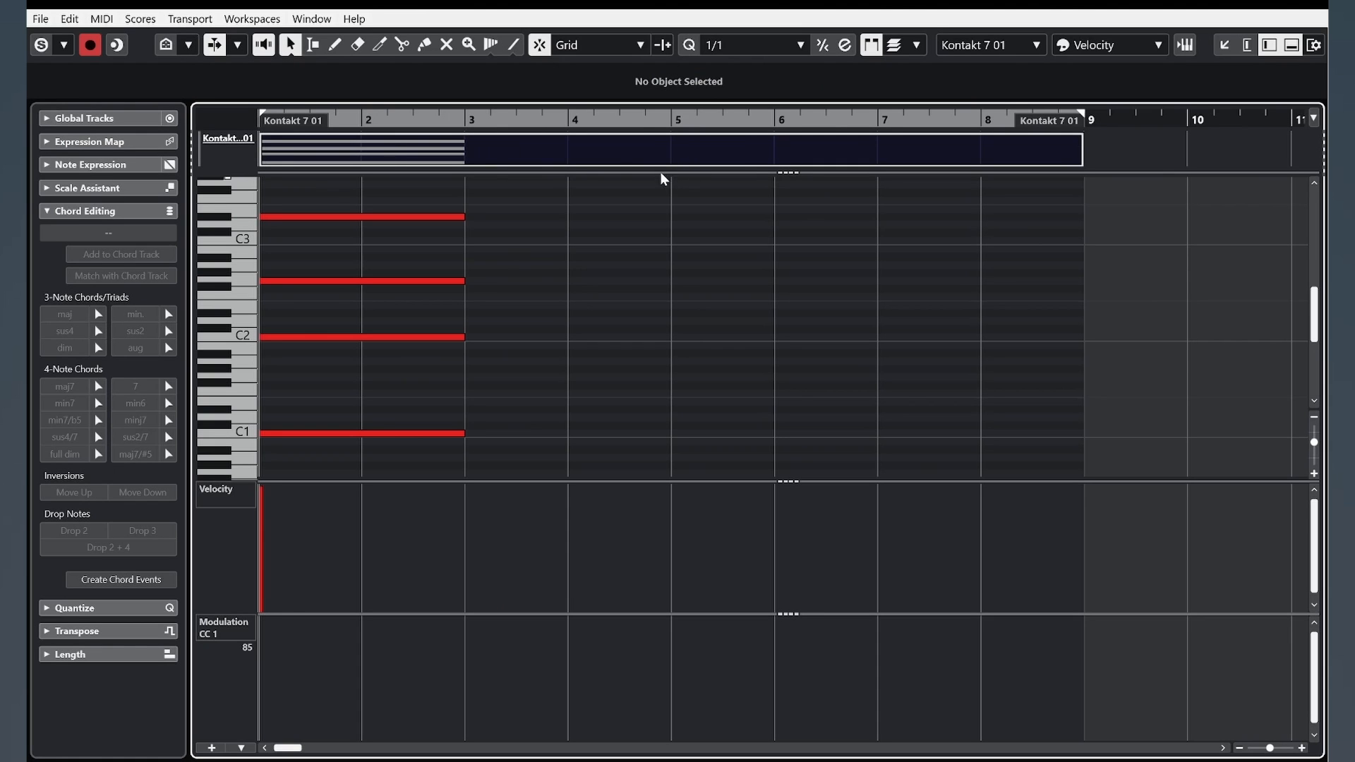
{"action": "key", "text": "space"}
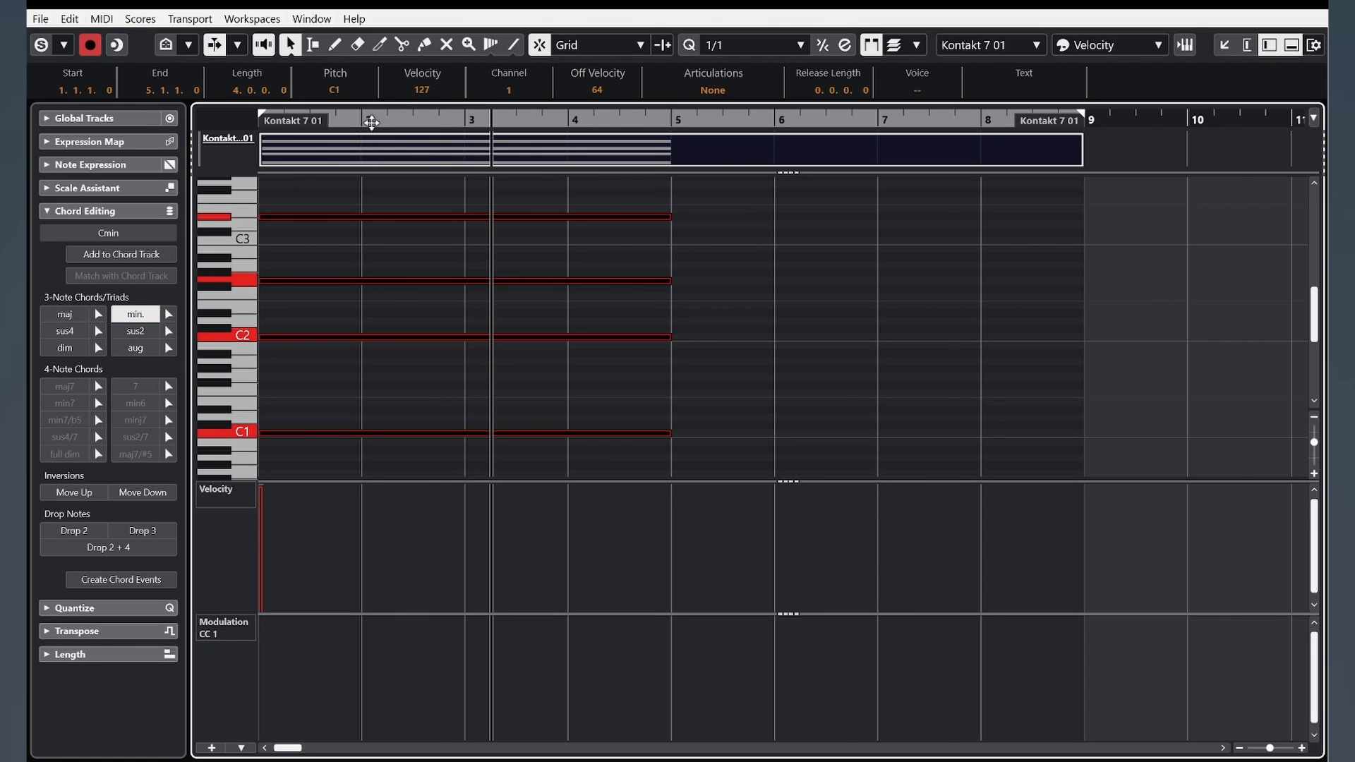
{"action": "left_click_drag", "start_coordinate": [372, 123], "coordinate": [121, 113]}
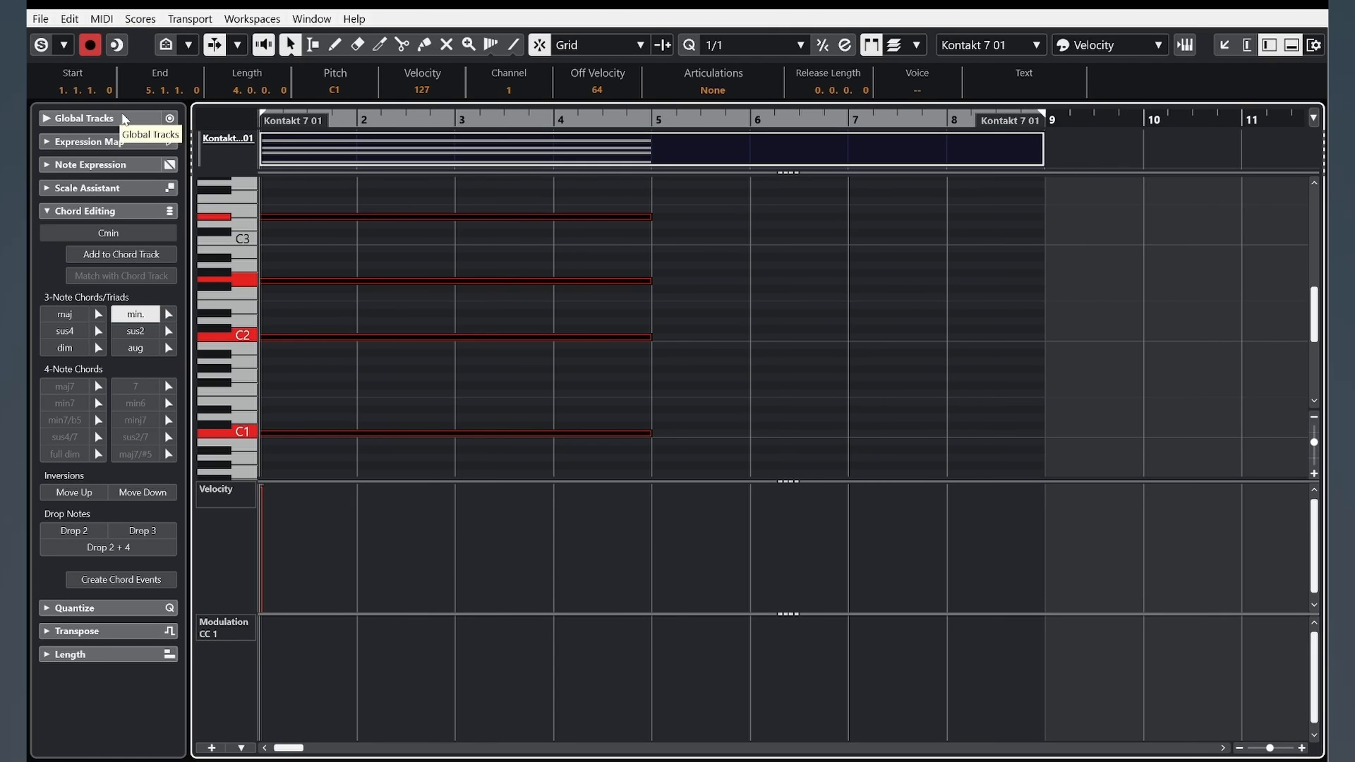
{"action": "key", "text": "space"}
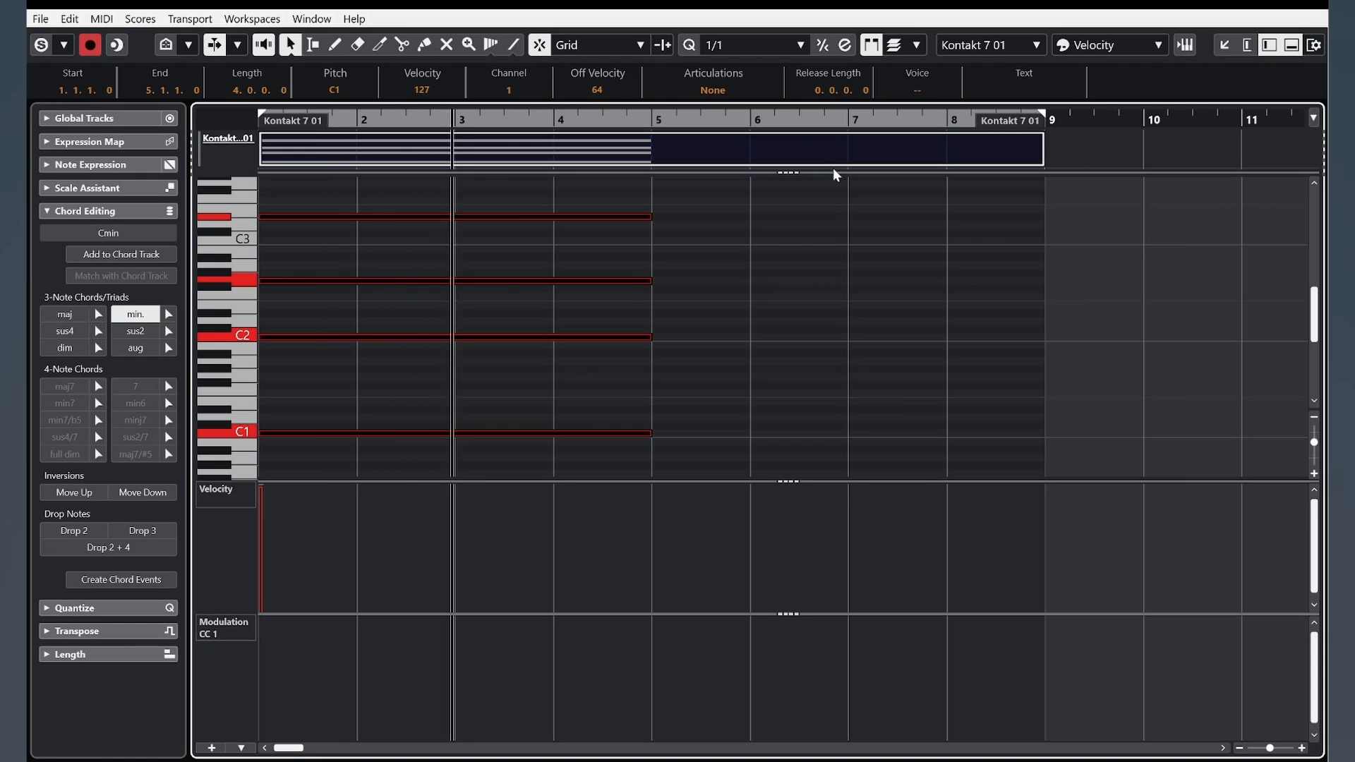
Step: With snapping off, draw a CC 1 modulation swell from bar 1 to 5 peaking around bar 3, and play it back
{"action": "left_click", "coordinate": [542, 53]}
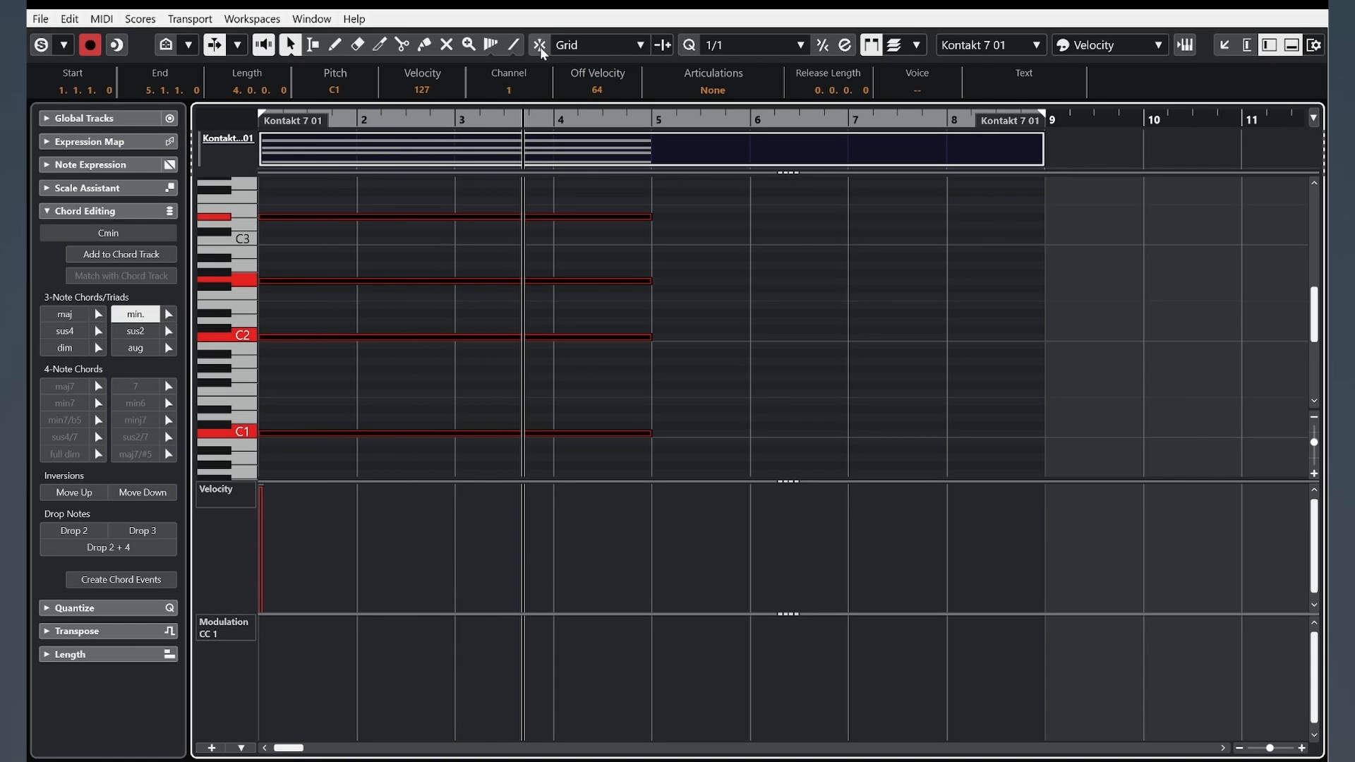
{"action": "left_click", "coordinate": [334, 47]}
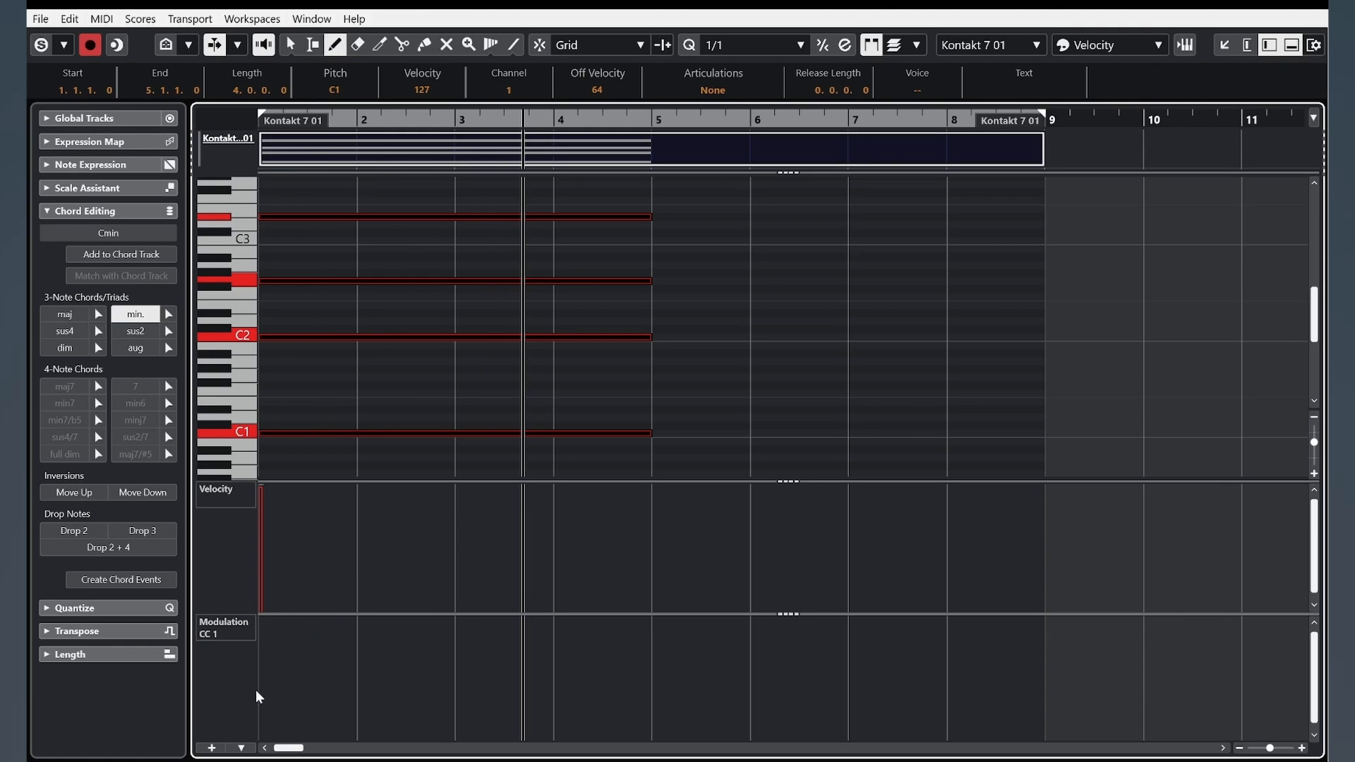
{"action": "mouse_move", "coordinate": [262, 717]}
{"action": "left_mouse_down"}
{"action": "mouse_move", "coordinate": [454, 646]}
{"action": "mouse_move", "coordinate": [573, 679]}
{"action": "mouse_move", "coordinate": [653, 730]}
{"action": "left_mouse_up"}
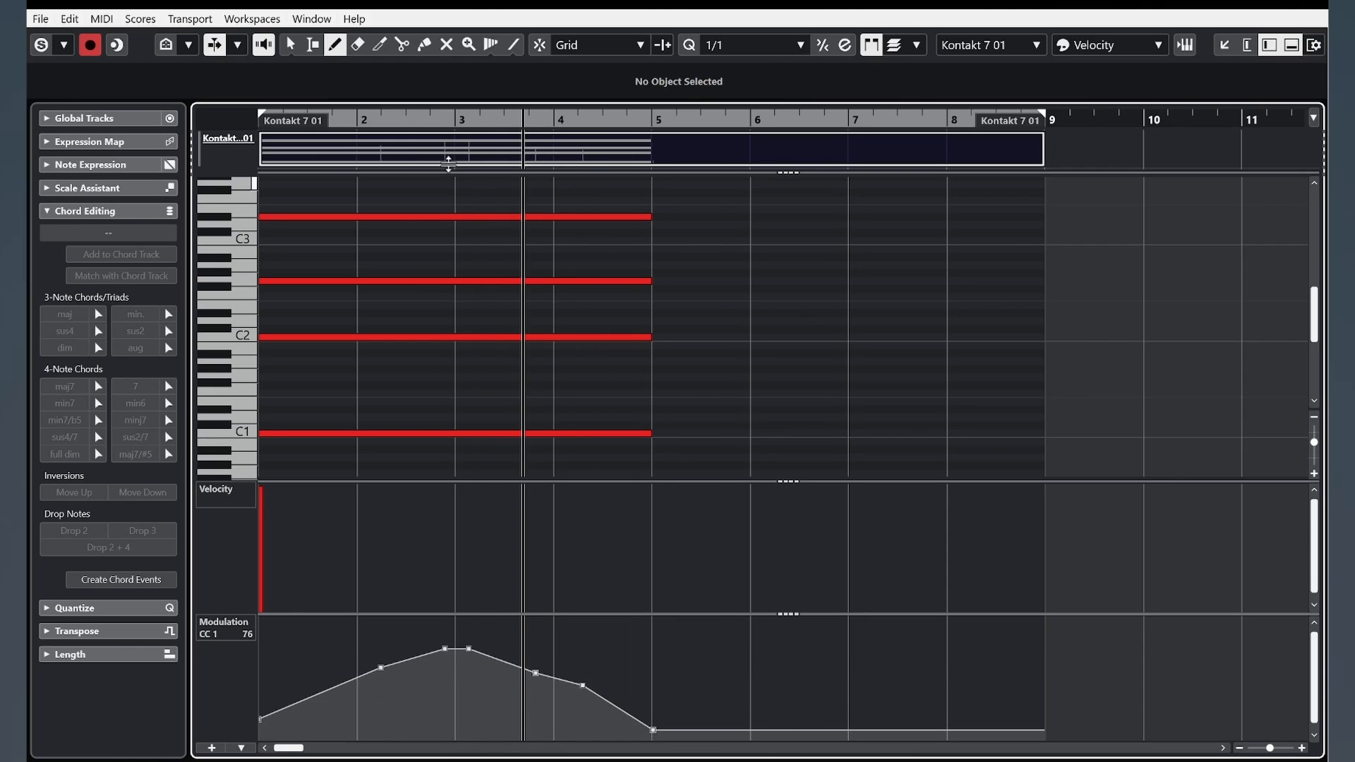
{"action": "key", "text": "space"}
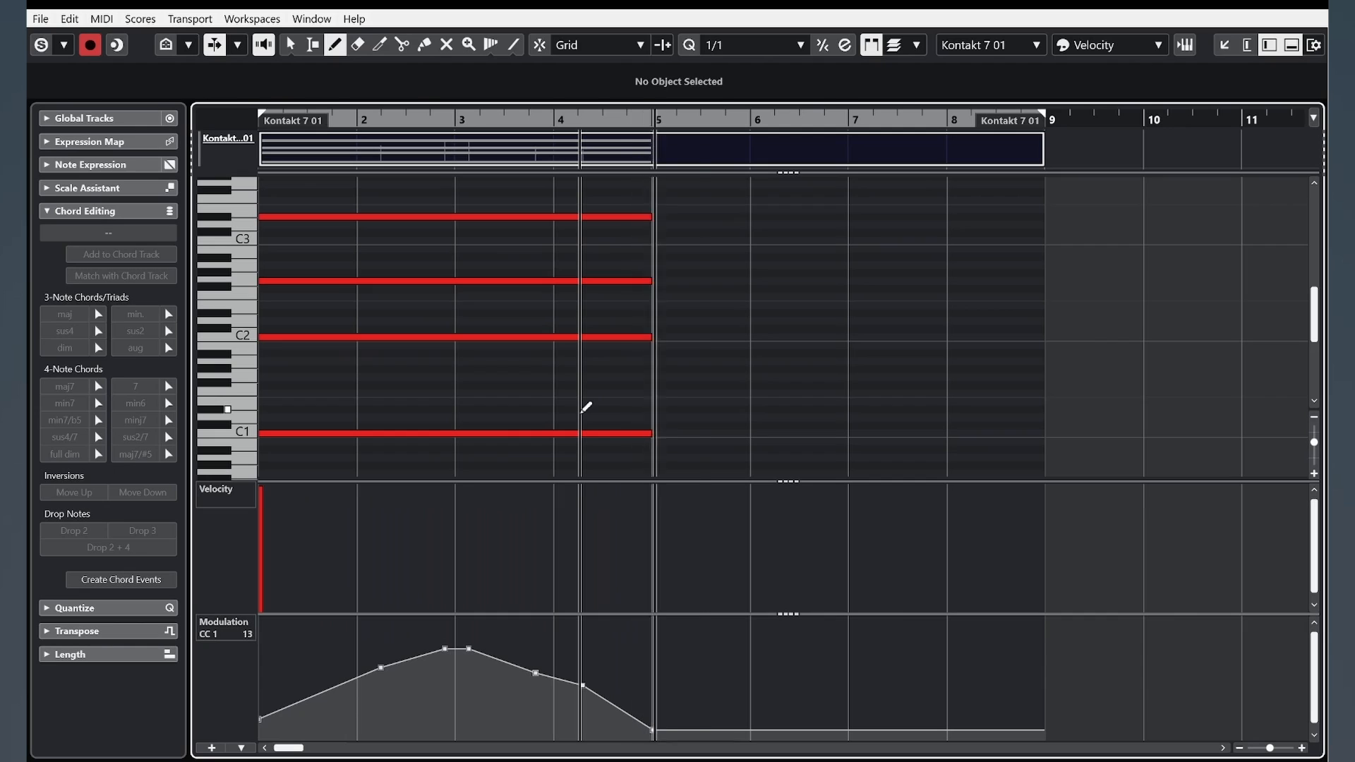
{"action": "key", "text": "space"}
Step: Split all four chord notes at bar 3 with snapping on and turn the second half into a B-flat major chord, two semitones lower
{"action": "key", "text": "1"}
{"action": "key", "text": "ctrl+a"}
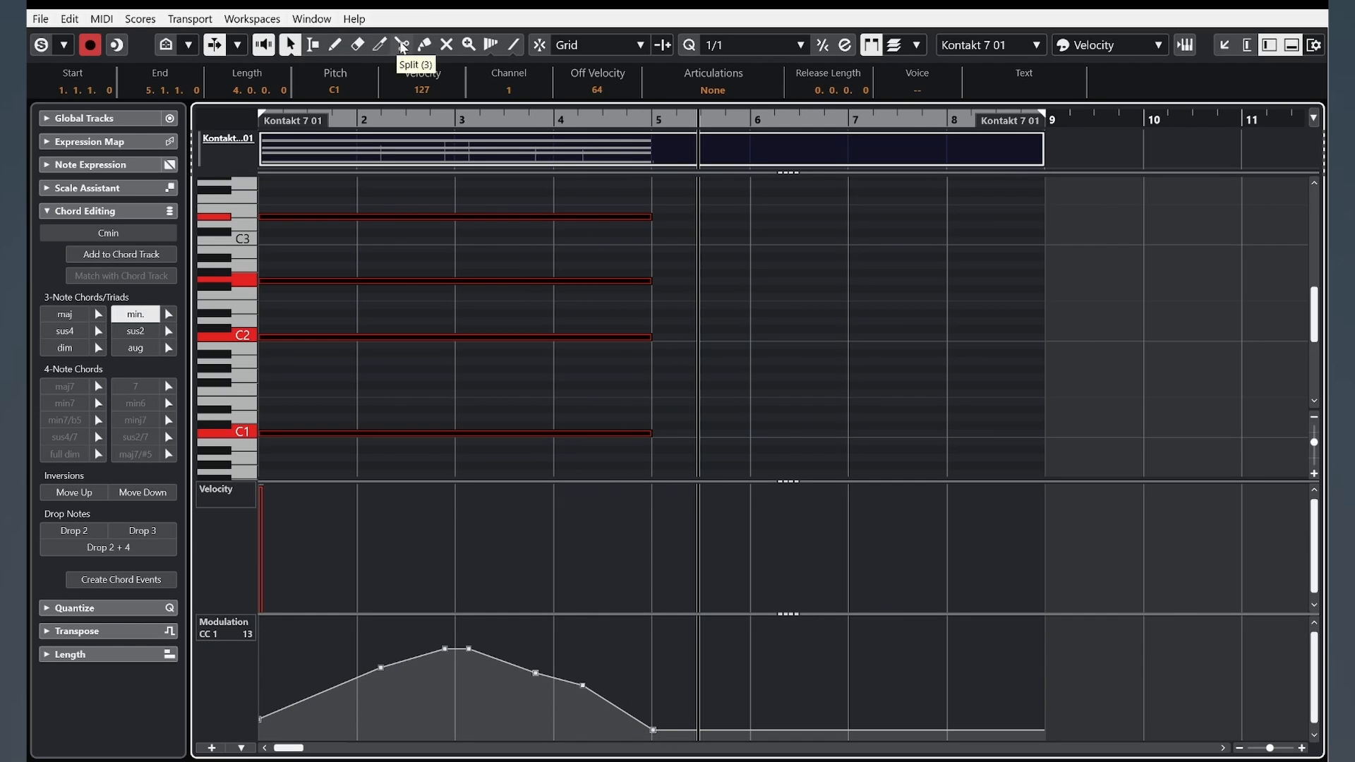
{"action": "left_click", "coordinate": [401, 45]}
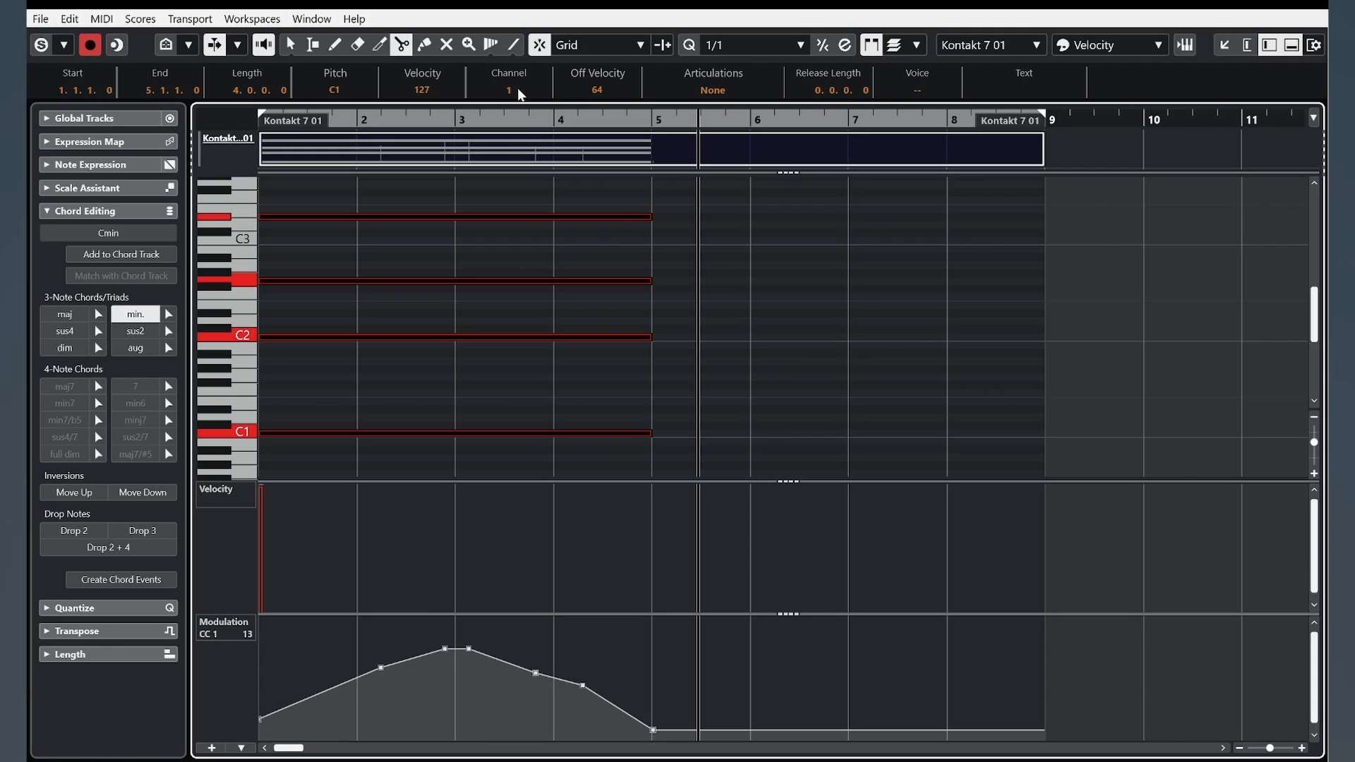
{"action": "left_click", "coordinate": [457, 217]}
{"action": "left_click", "coordinate": [290, 44]}
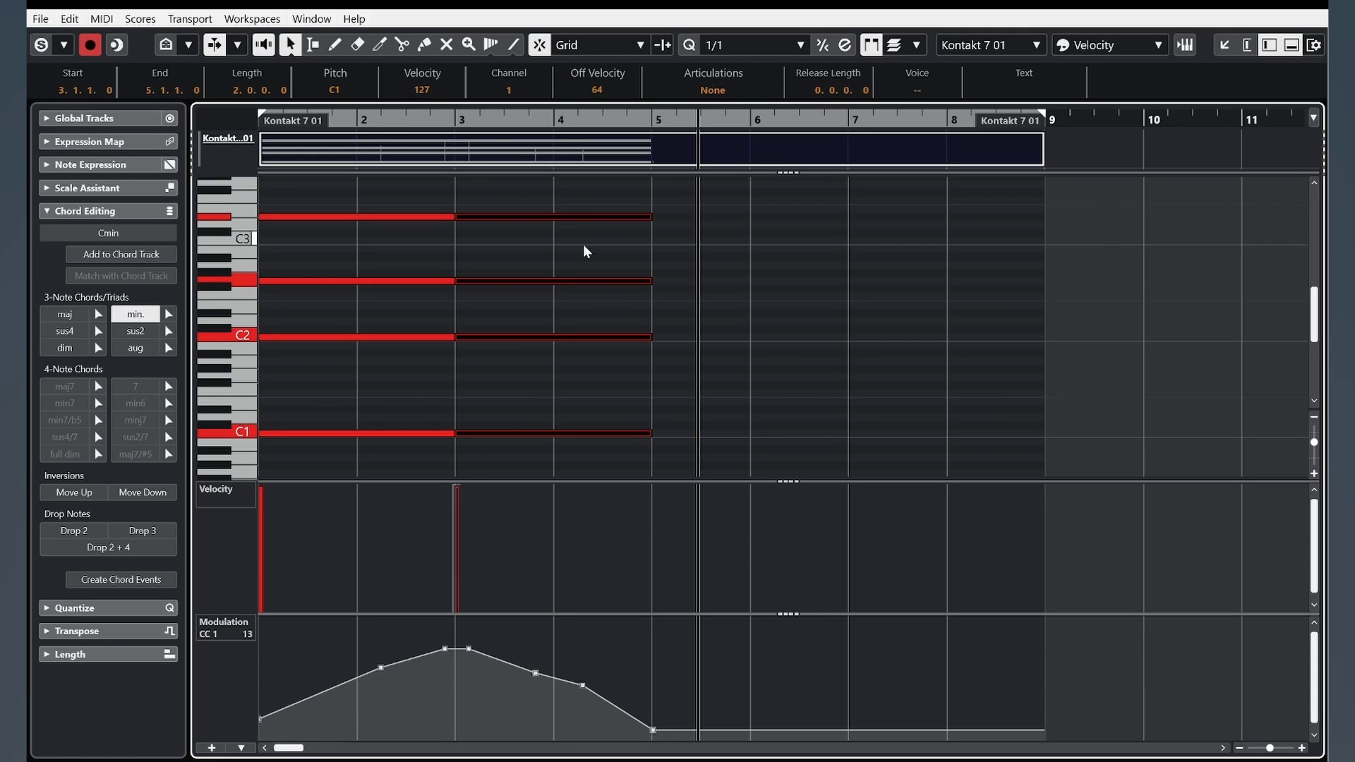
{"action": "key", "text": "Down"}
{"action": "key", "text": "Down"}
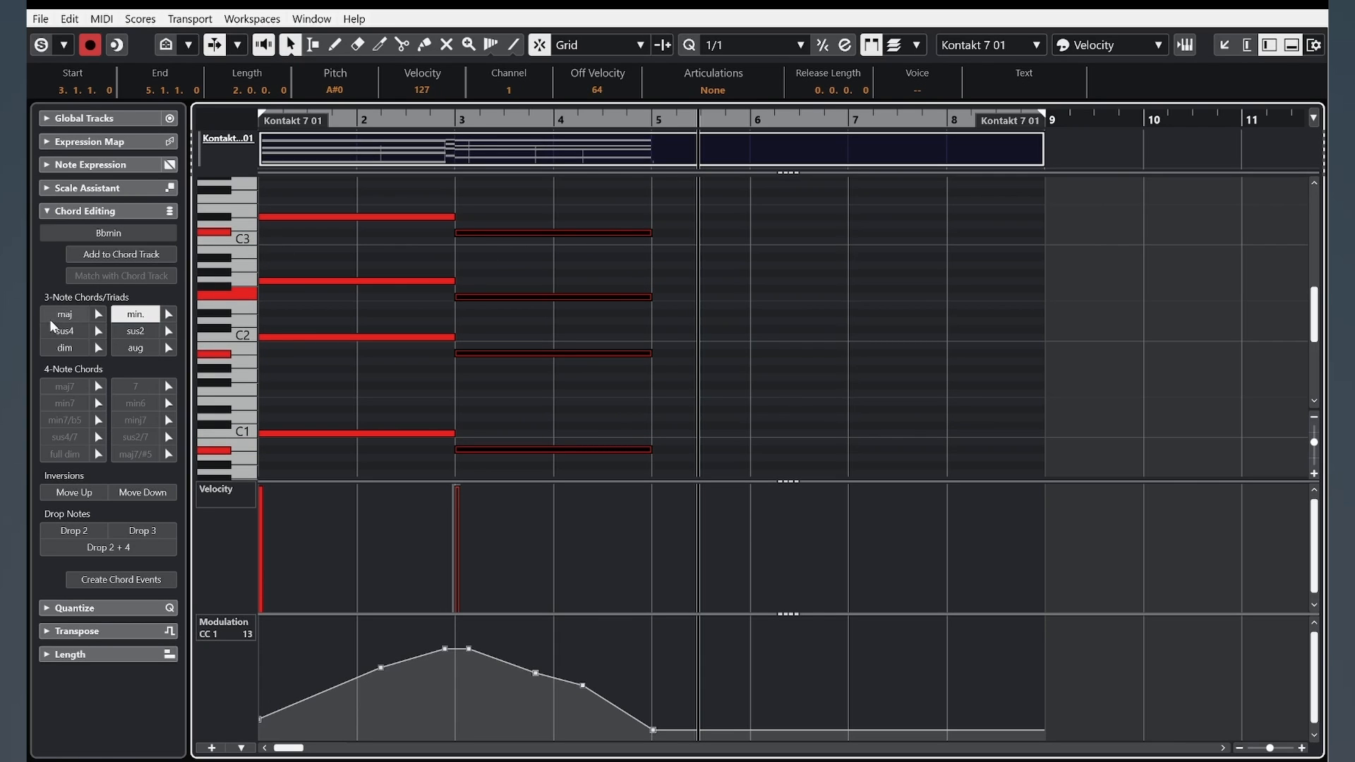
Step: Delete all points of the CC 1 modulation curve
{"action": "left_click_drag", "start_coordinate": [666, 713], "coordinate": [215, 719]}
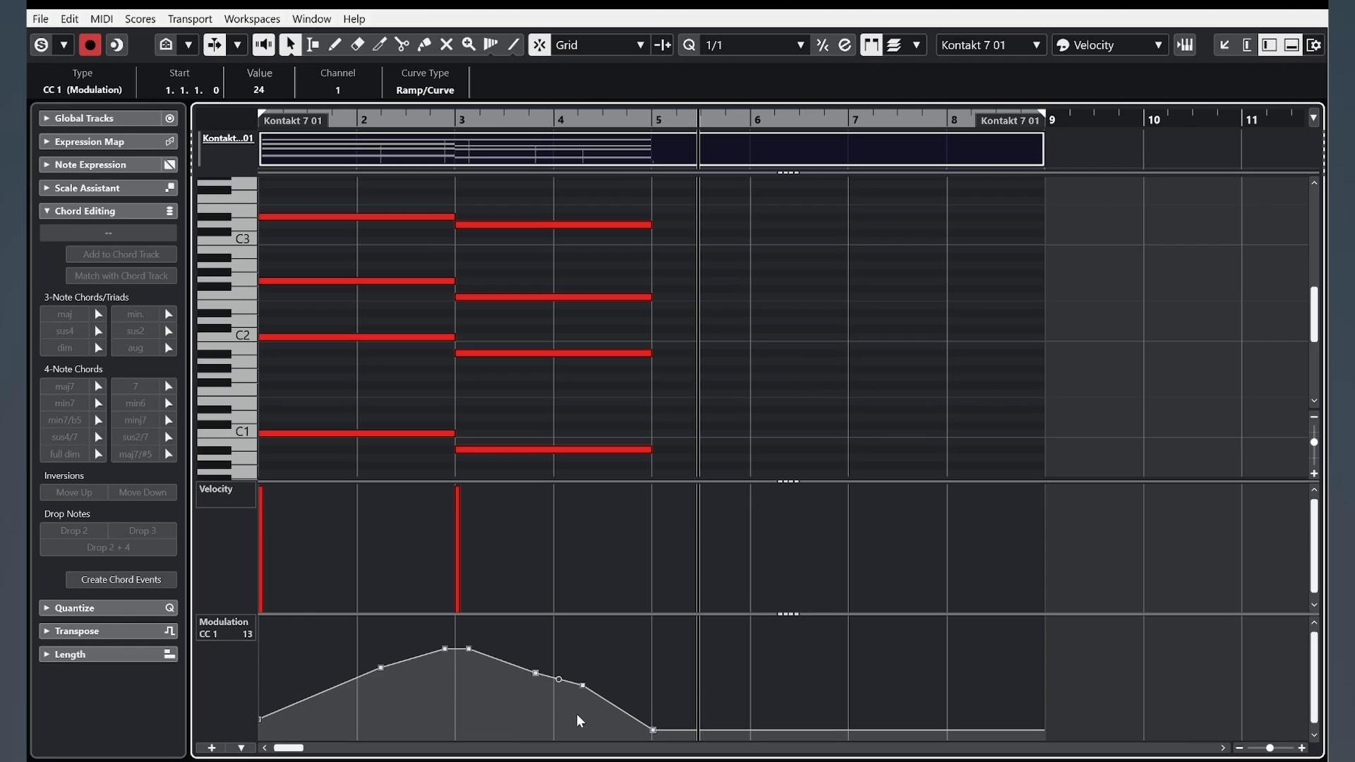
{"action": "key", "text": "Delete"}
{"action": "left_click_drag", "start_coordinate": [604, 651], "coordinate": [404, 690]}
{"action": "key", "text": "Delete"}
{"action": "left_click_drag", "start_coordinate": [331, 653], "coordinate": [730, 736]}
{"action": "key", "text": "Delete"}
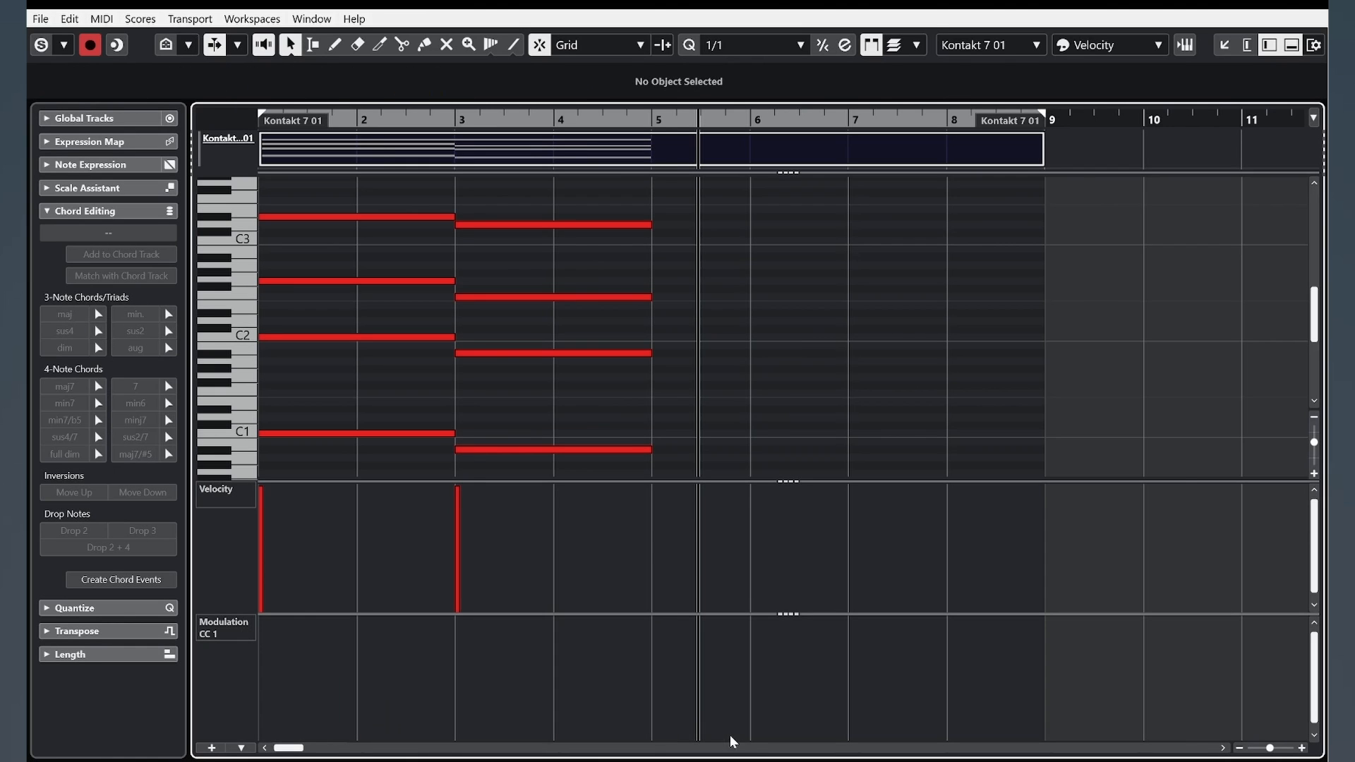
Step: Draw a CC 1 modulation curve with two swells, peaking near bars 2 and 4, and play the chords back
{"action": "key", "text": "8"}
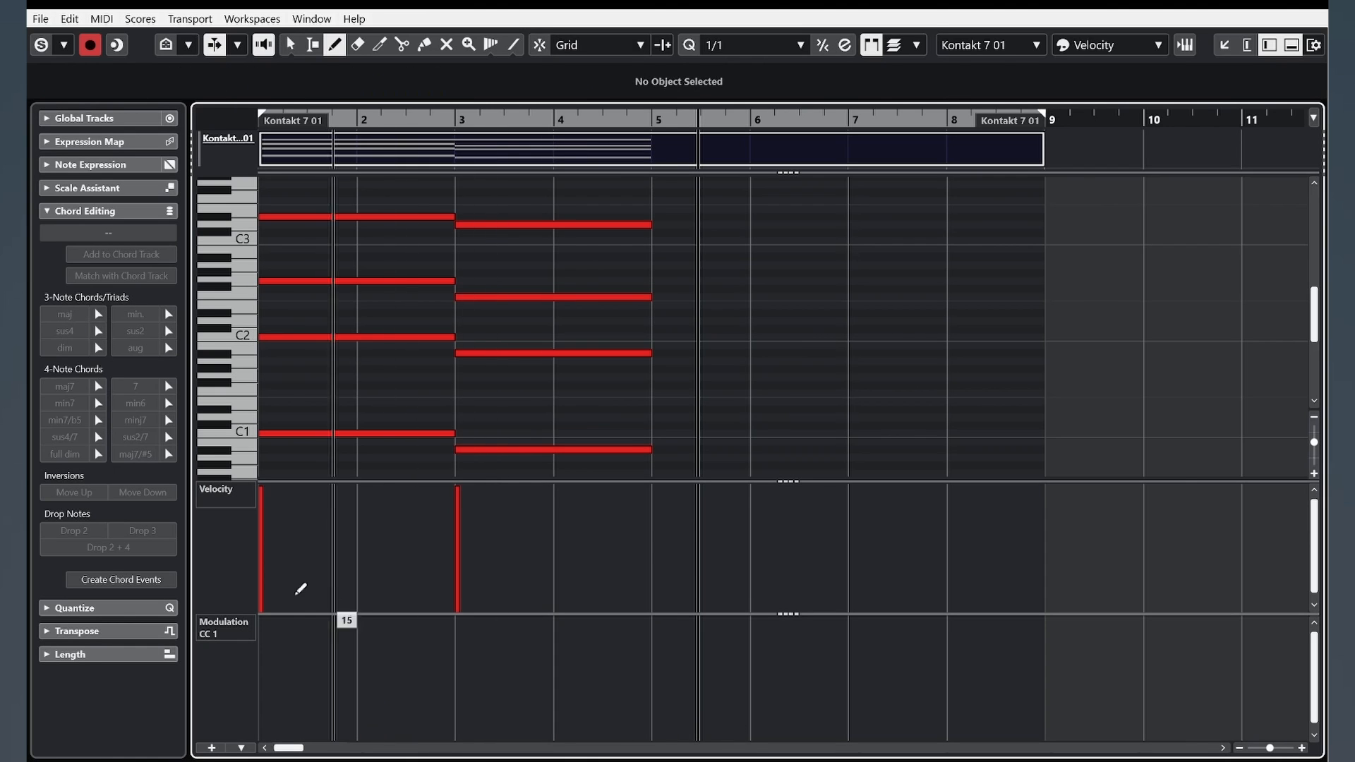
{"action": "left_click", "coordinate": [268, 714]}
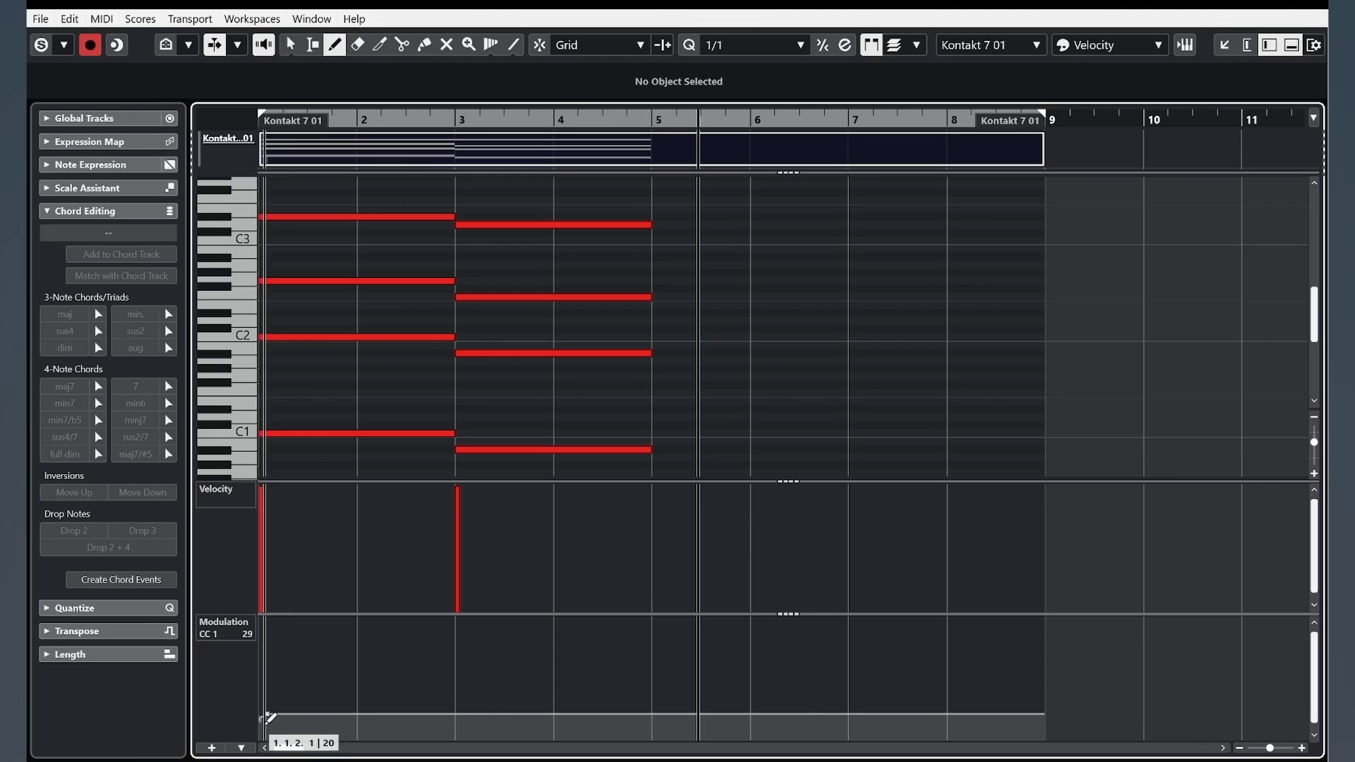
{"action": "mouse_move", "coordinate": [267, 720]}
{"action": "left_mouse_down"}
{"action": "mouse_move", "coordinate": [353, 657]}
{"action": "mouse_move", "coordinate": [445, 726]}
{"action": "mouse_move", "coordinate": [460, 723]}
{"action": "mouse_move", "coordinate": [552, 648]}
{"action": "mouse_move", "coordinate": [584, 655]}
{"action": "mouse_move", "coordinate": [654, 735]}
{"action": "left_mouse_up"}
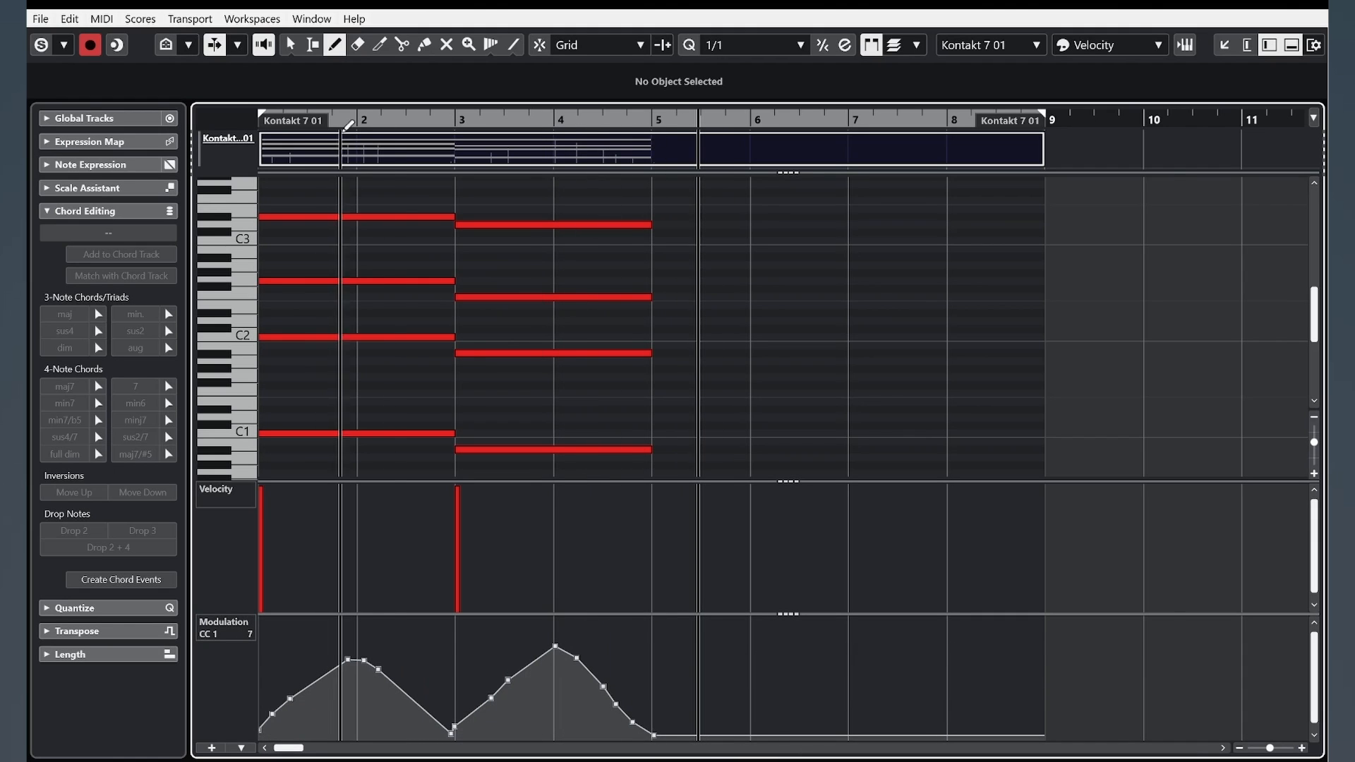
{"action": "left_click", "coordinate": [287, 122]}
{"action": "key", "text": "space"}
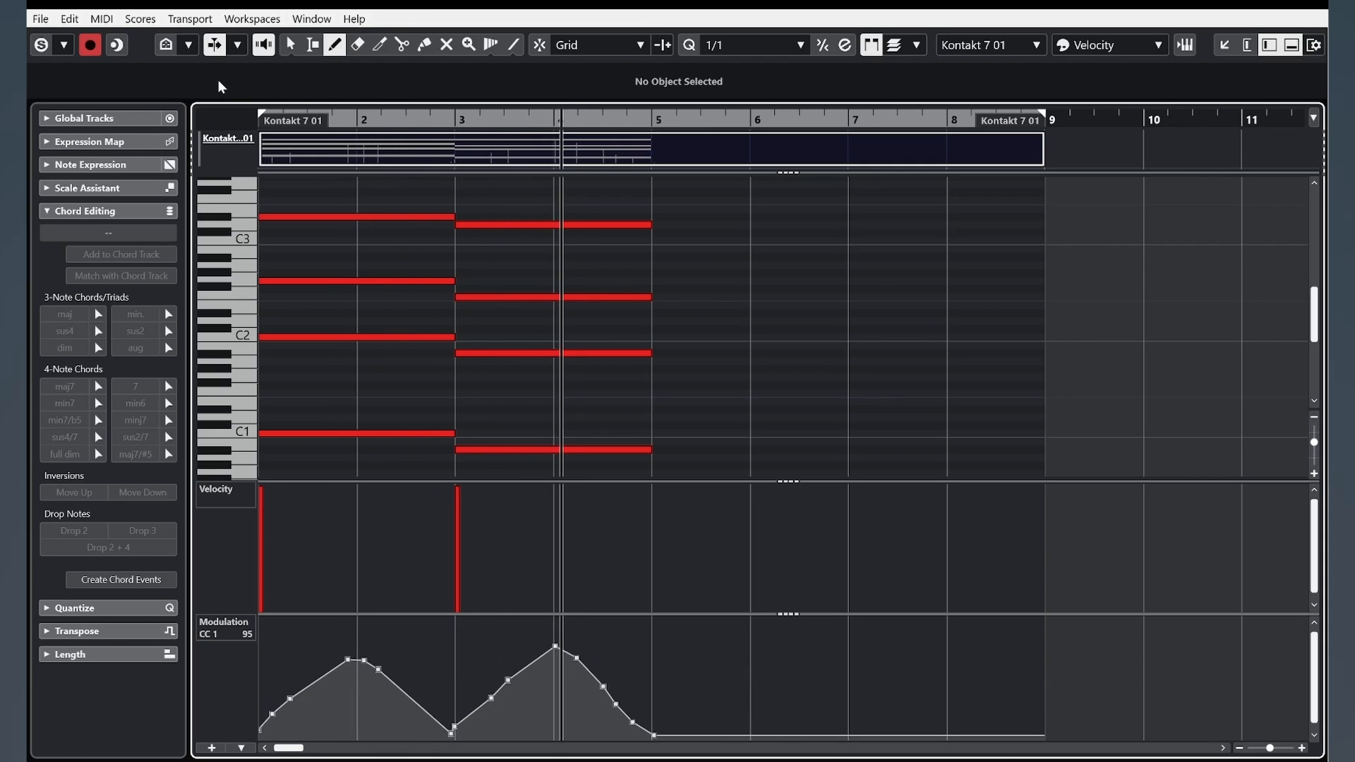
Step: Transpose all notes down one octave and redraw the CC 1 modulation with two lower swells over bars 1 to 5
{"action": "key", "text": "ctrl+a"}
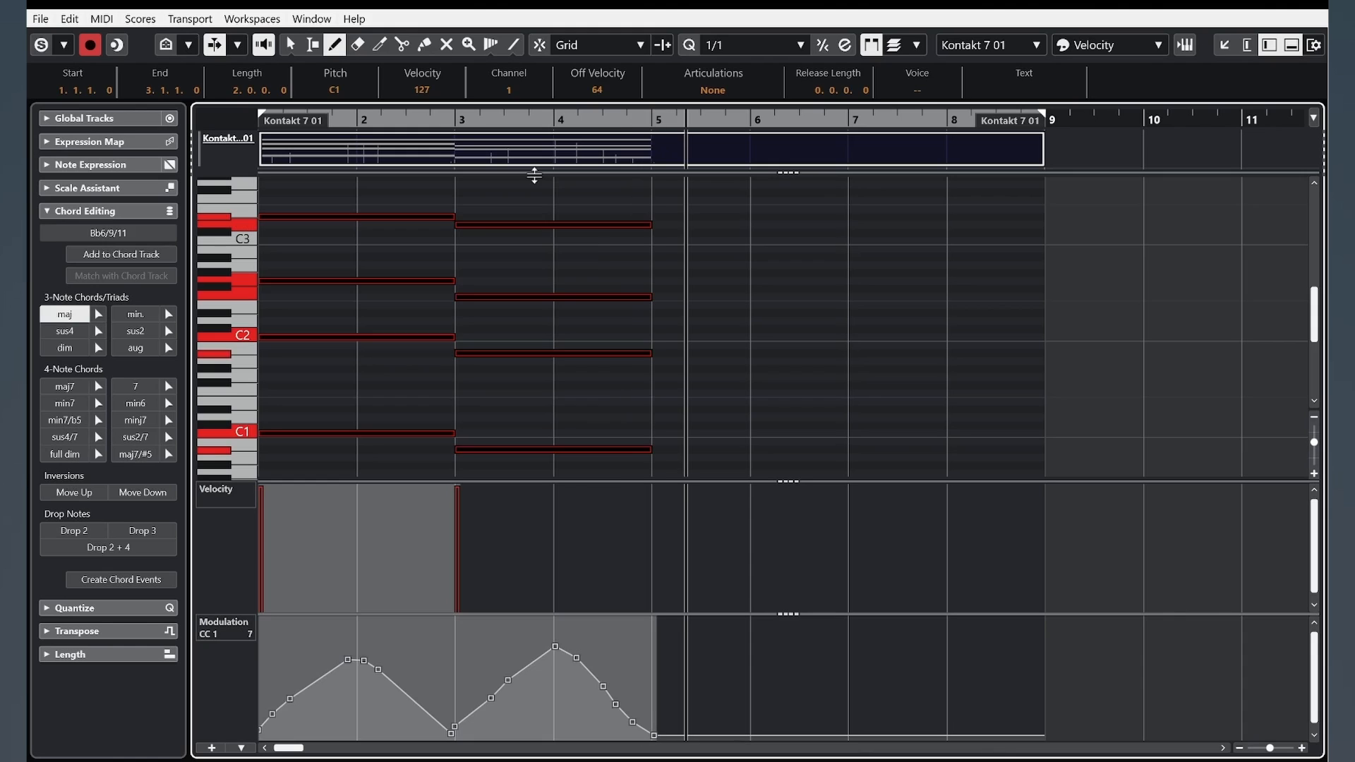
{"action": "key", "text": "shift+Down"}
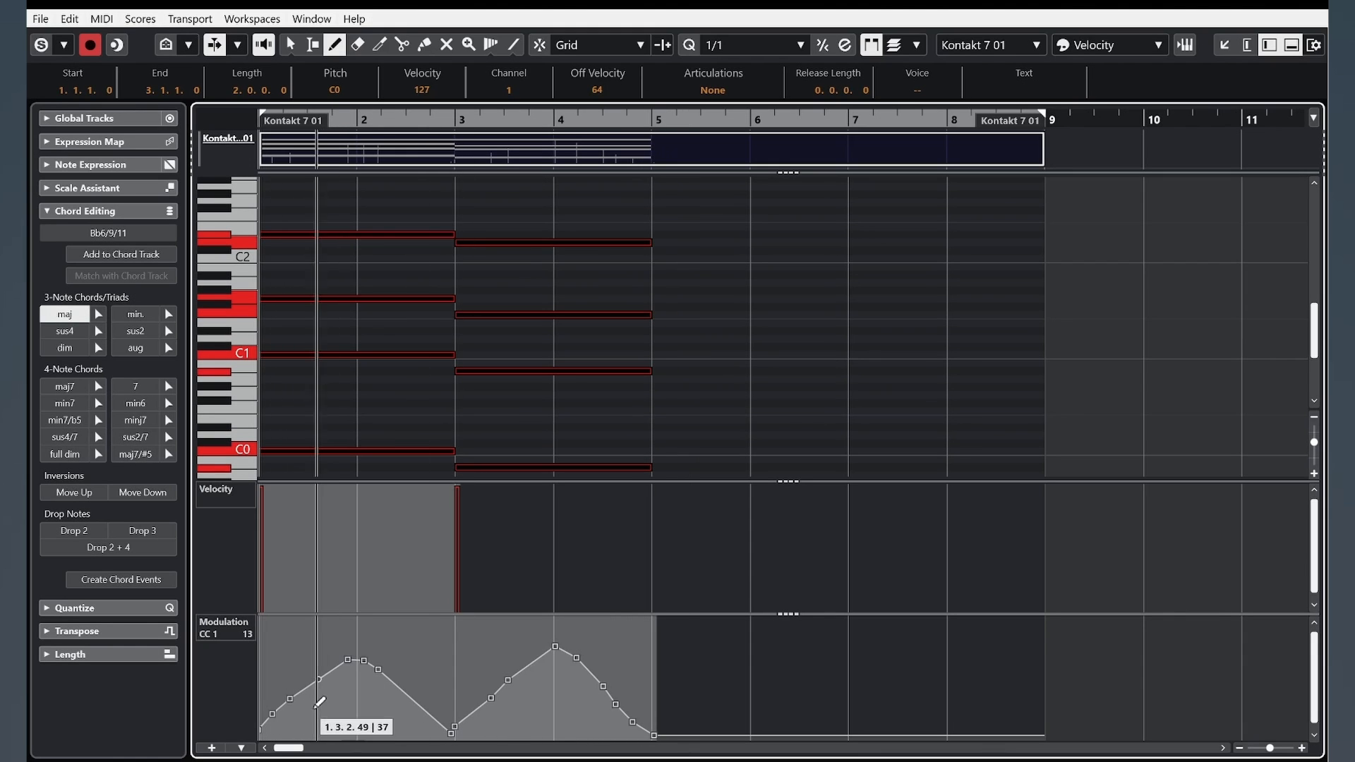
{"action": "mouse_move", "coordinate": [305, 707]}
{"action": "left_mouse_down"}
{"action": "mouse_move", "coordinate": [261, 732]}
{"action": "mouse_move", "coordinate": [345, 693]}
{"action": "mouse_move", "coordinate": [450, 732]}
{"action": "mouse_move", "coordinate": [540, 699]}
{"action": "mouse_move", "coordinate": [596, 696]}
{"action": "mouse_move", "coordinate": [666, 731]}
{"action": "left_mouse_up"}
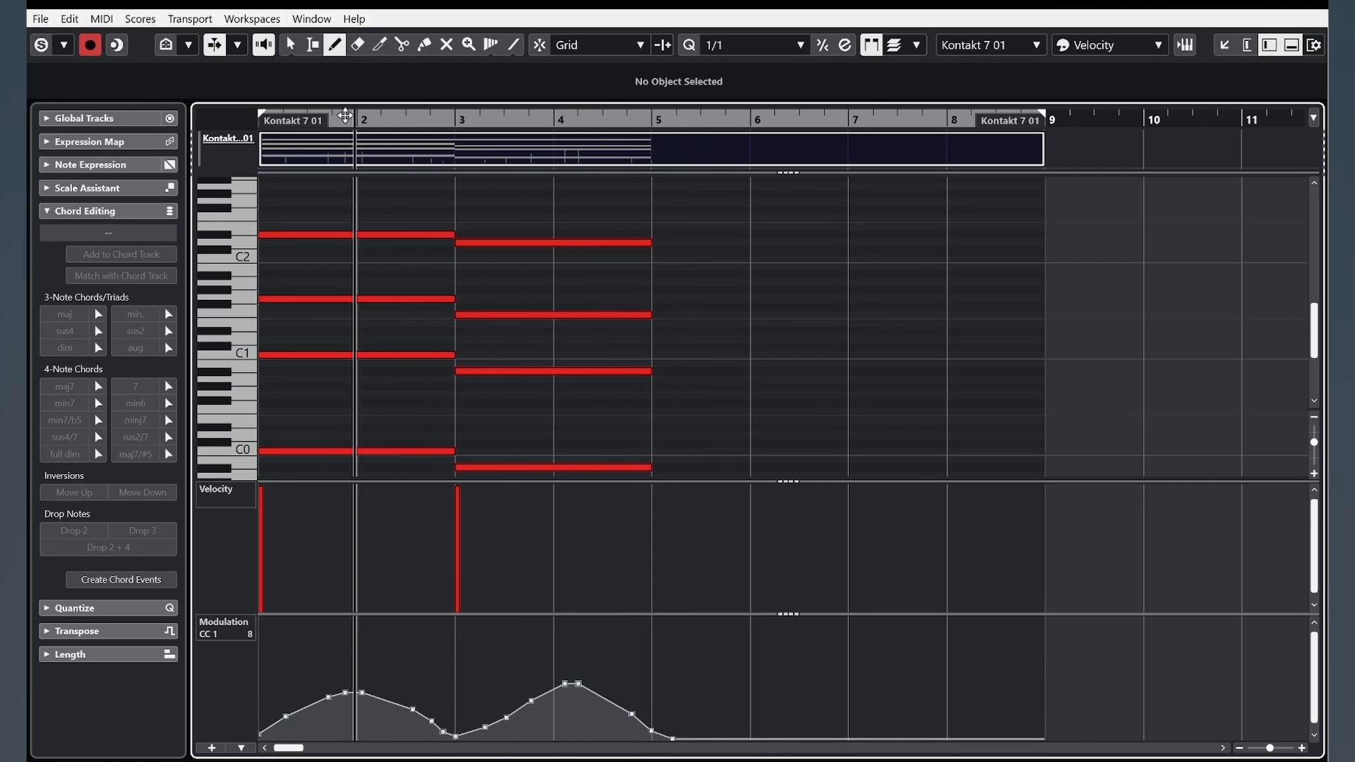
{"action": "key", "text": "space"}
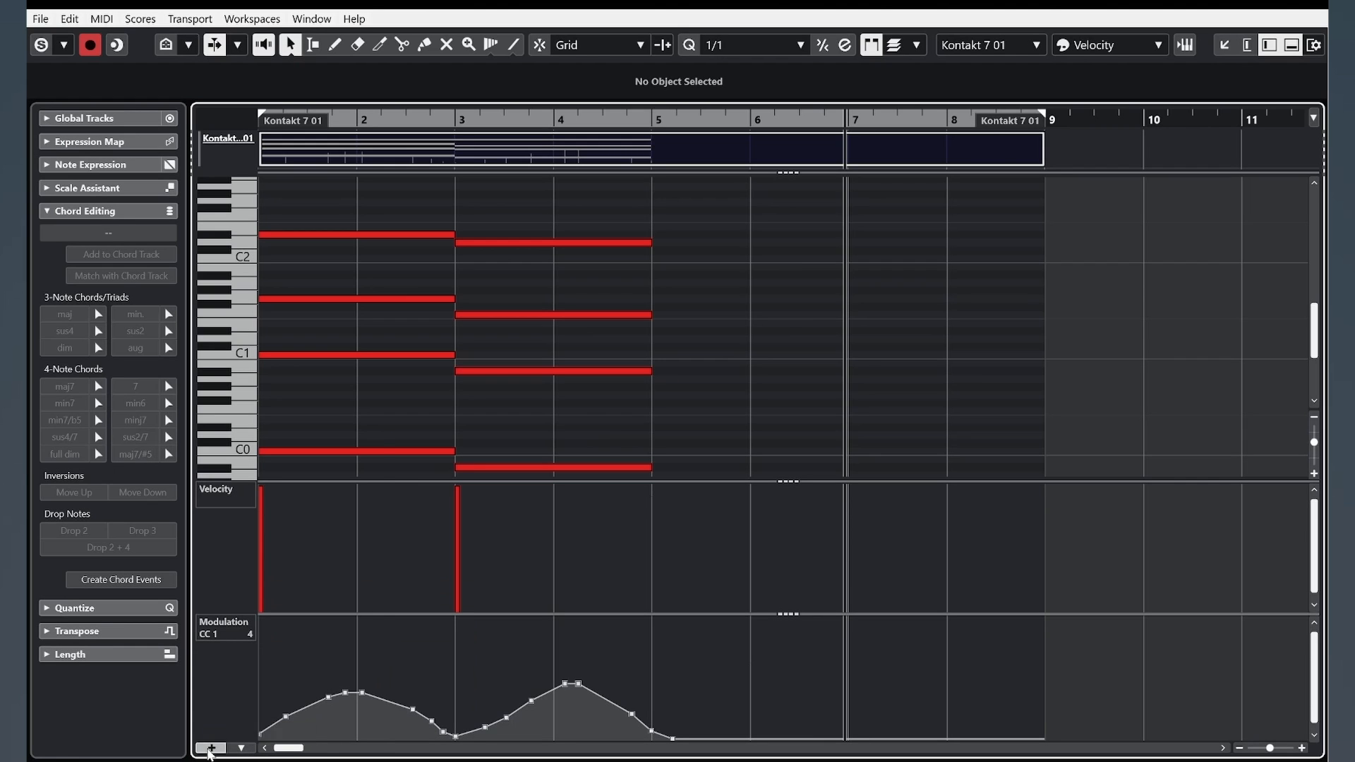
Step: Open the list of controllers available for a new controller lane
{"action": "left_click", "coordinate": [211, 748]}
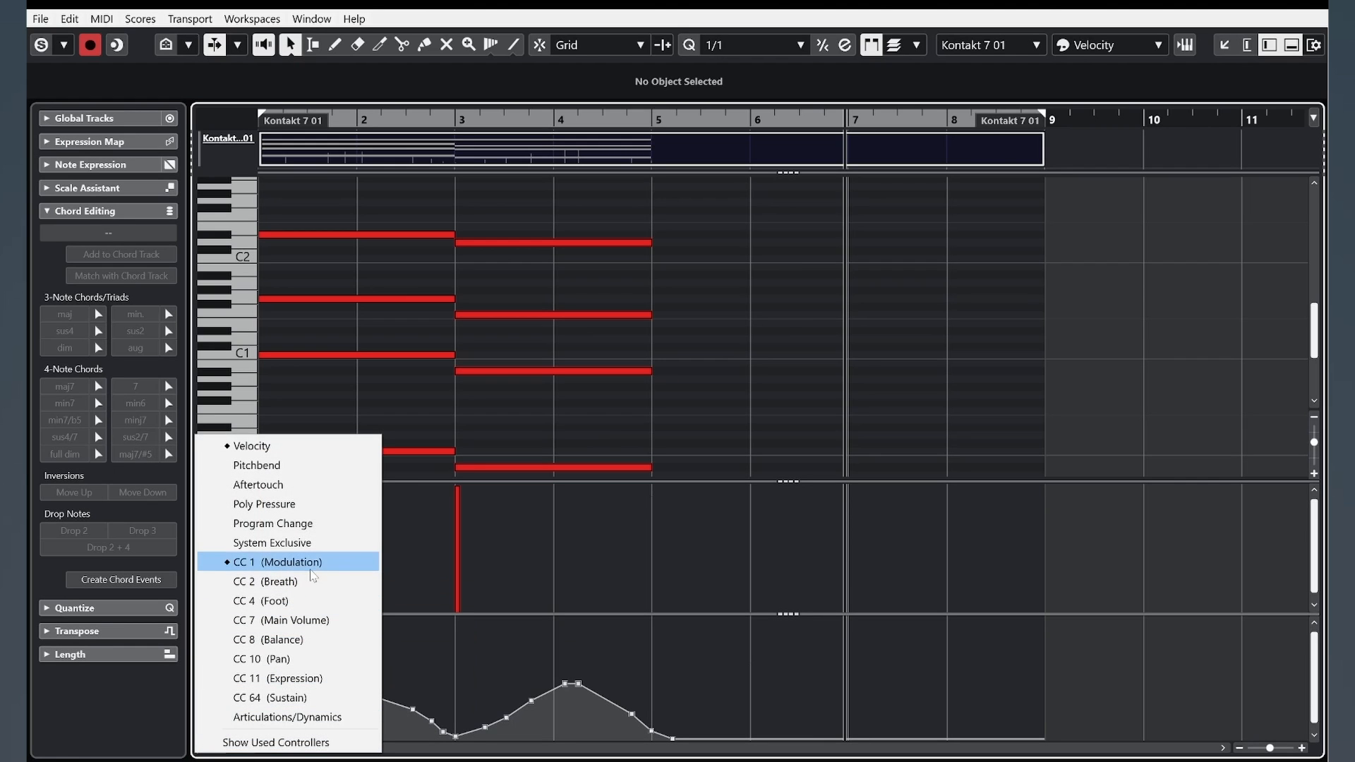
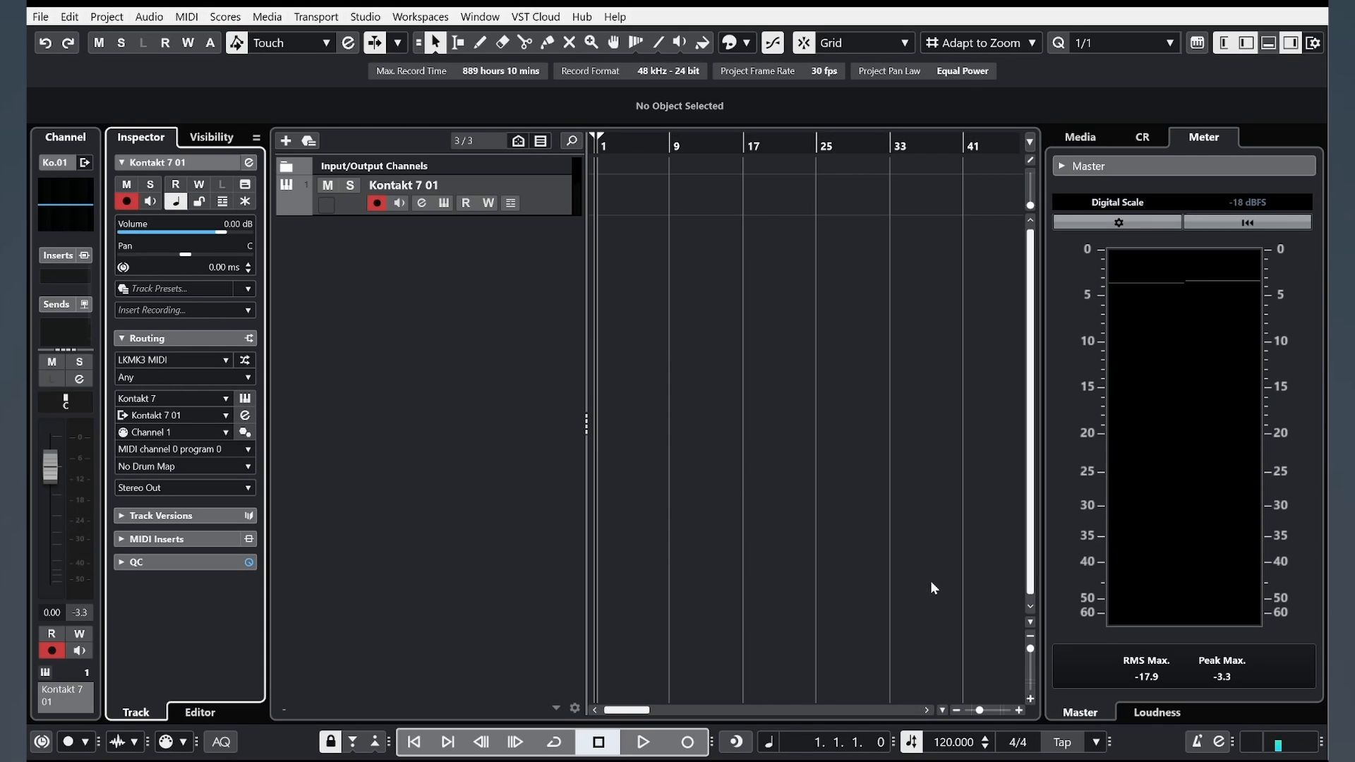
Step: Recover the performance just played as a MIDI part from bar 1 to 7 on the Kontakt 7 01 track using retrospective recording
{"action": "left_click", "coordinate": [736, 741]}
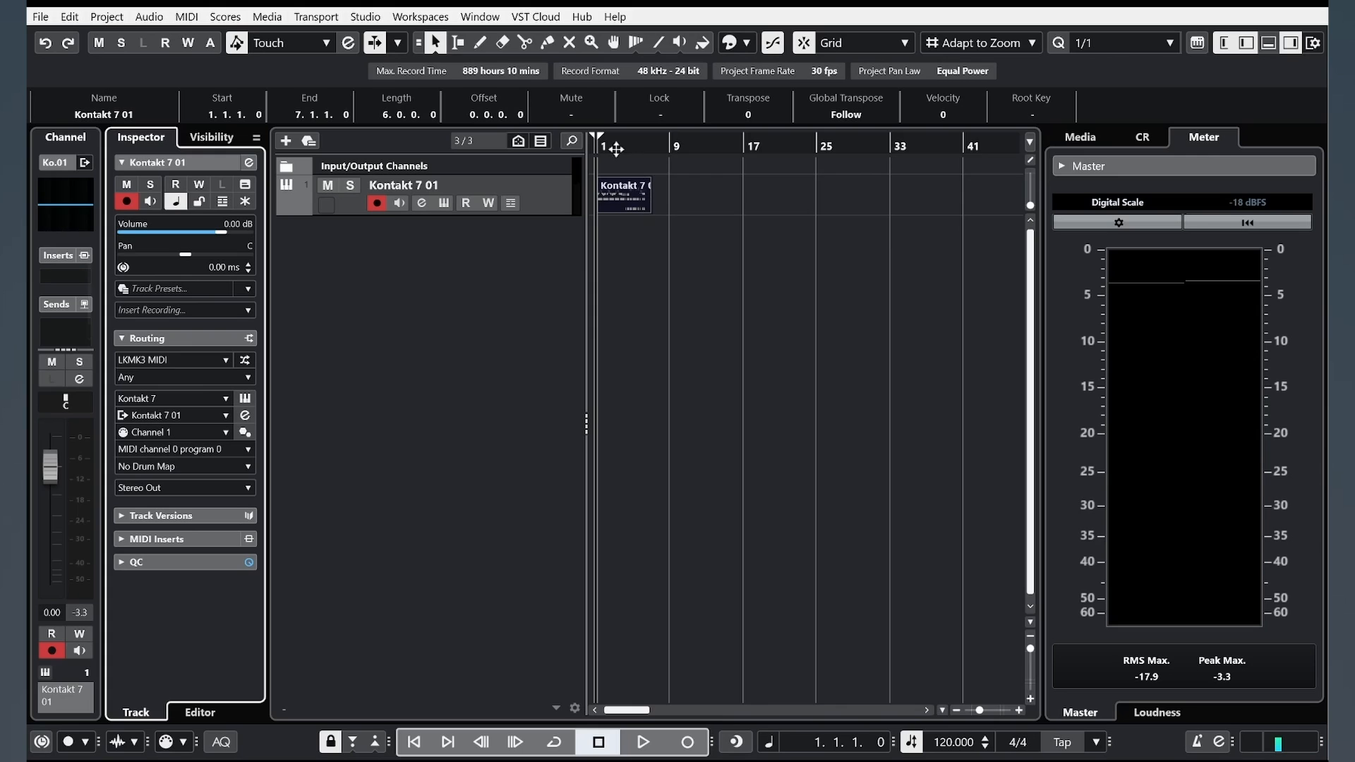
{"action": "key", "text": "h"}
{"action": "key", "text": "h"}
{"action": "key", "text": "h"}
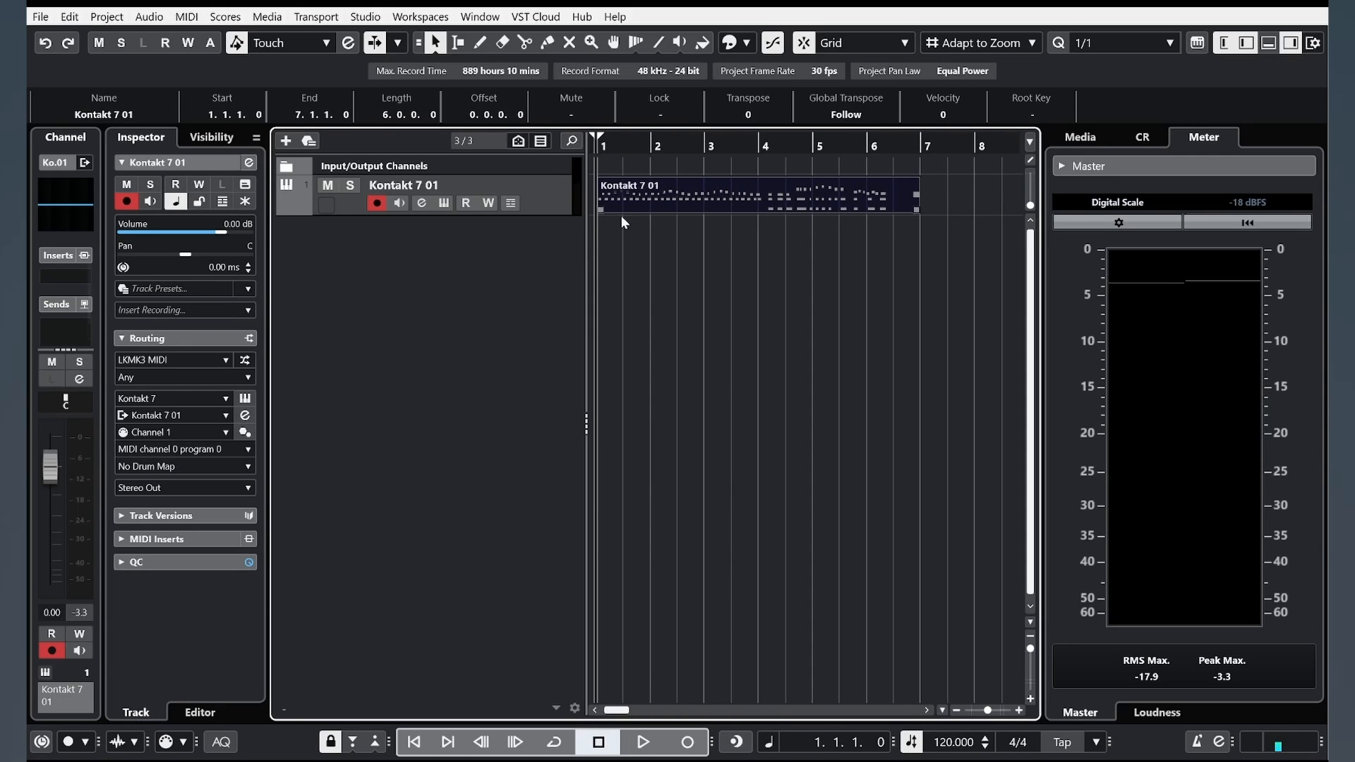
{"action": "left_click_drag", "start_coordinate": [913, 212], "coordinate": [897, 216]}
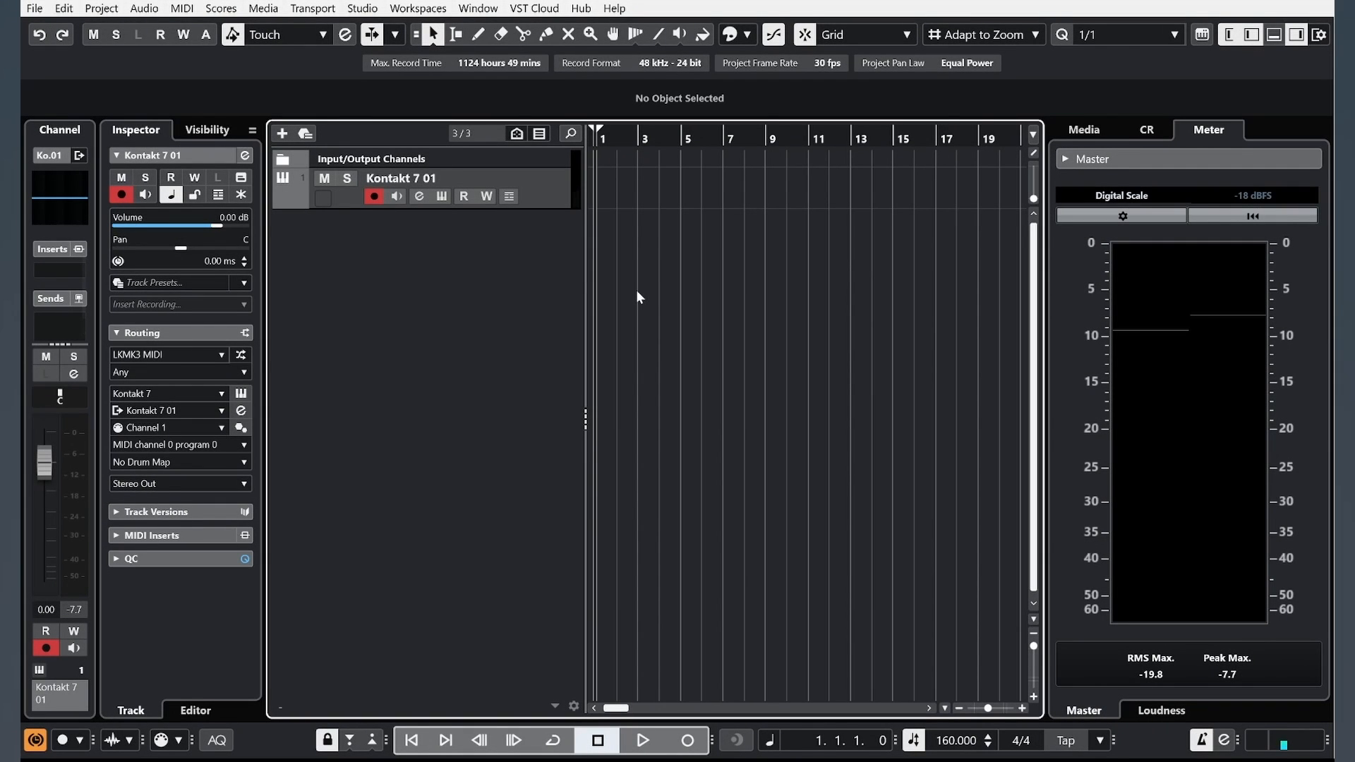
Step: Record a MIDI performance from bar 1 on the Kontakt 7 01 track at 160 BPM and open the part in the Key Editor
{"action": "left_click", "coordinate": [688, 734]}
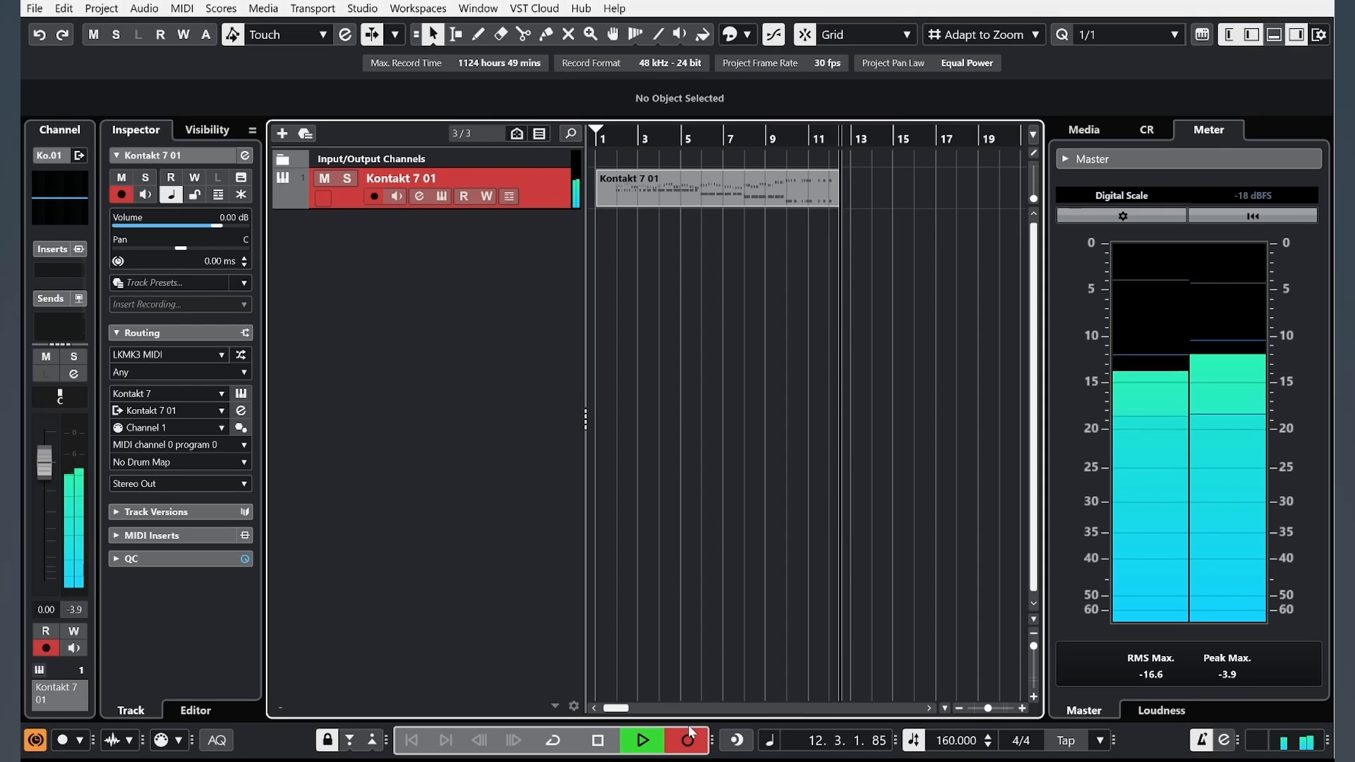
{"action": "double_click", "coordinate": [777, 201]}
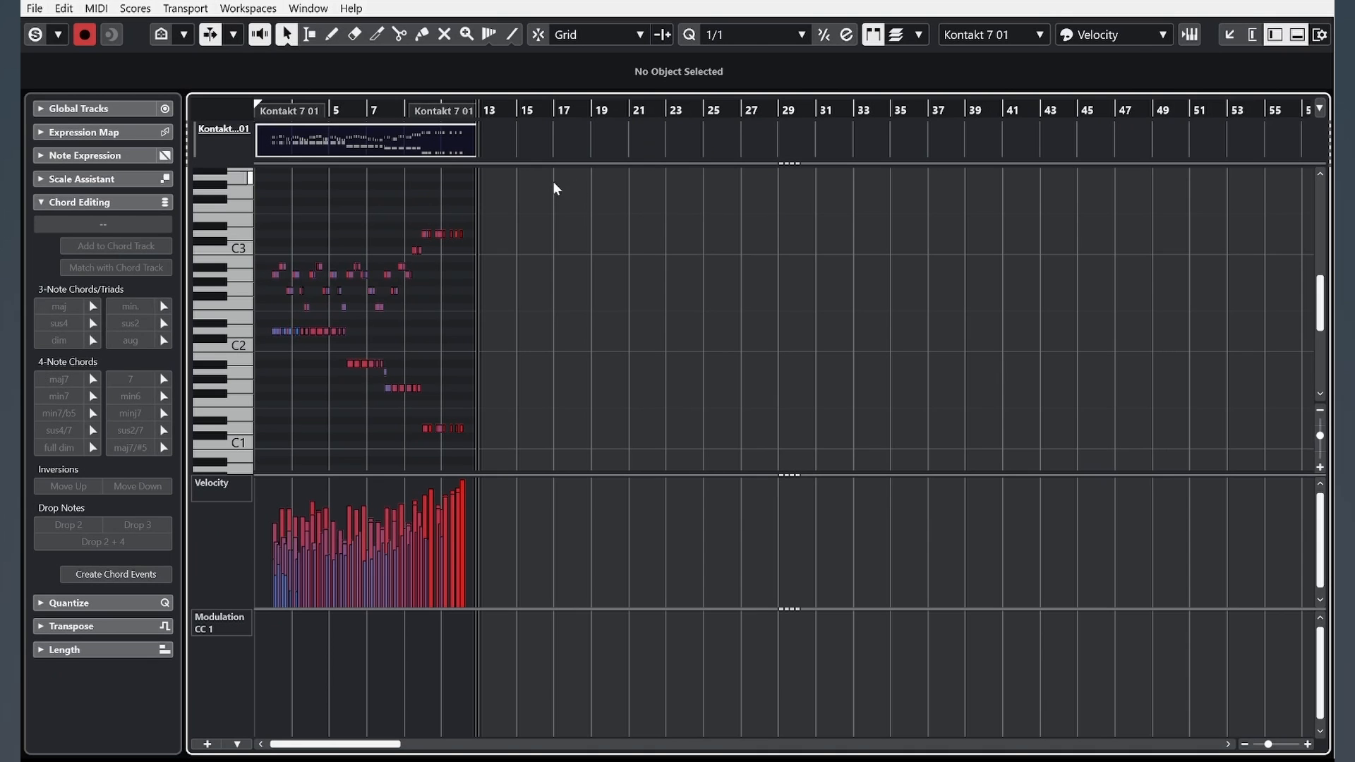
Step: Quantize all recorded notes of the Kontakt 7 01 part to a 1/16 grid with snap enabled
{"action": "key", "text": "ctrl+a"}
{"action": "left_click_drag", "start_coordinate": [367, 113], "coordinate": [413, 279]}
{"action": "left_click", "coordinate": [537, 32]}
{"action": "left_click", "coordinate": [796, 33]}
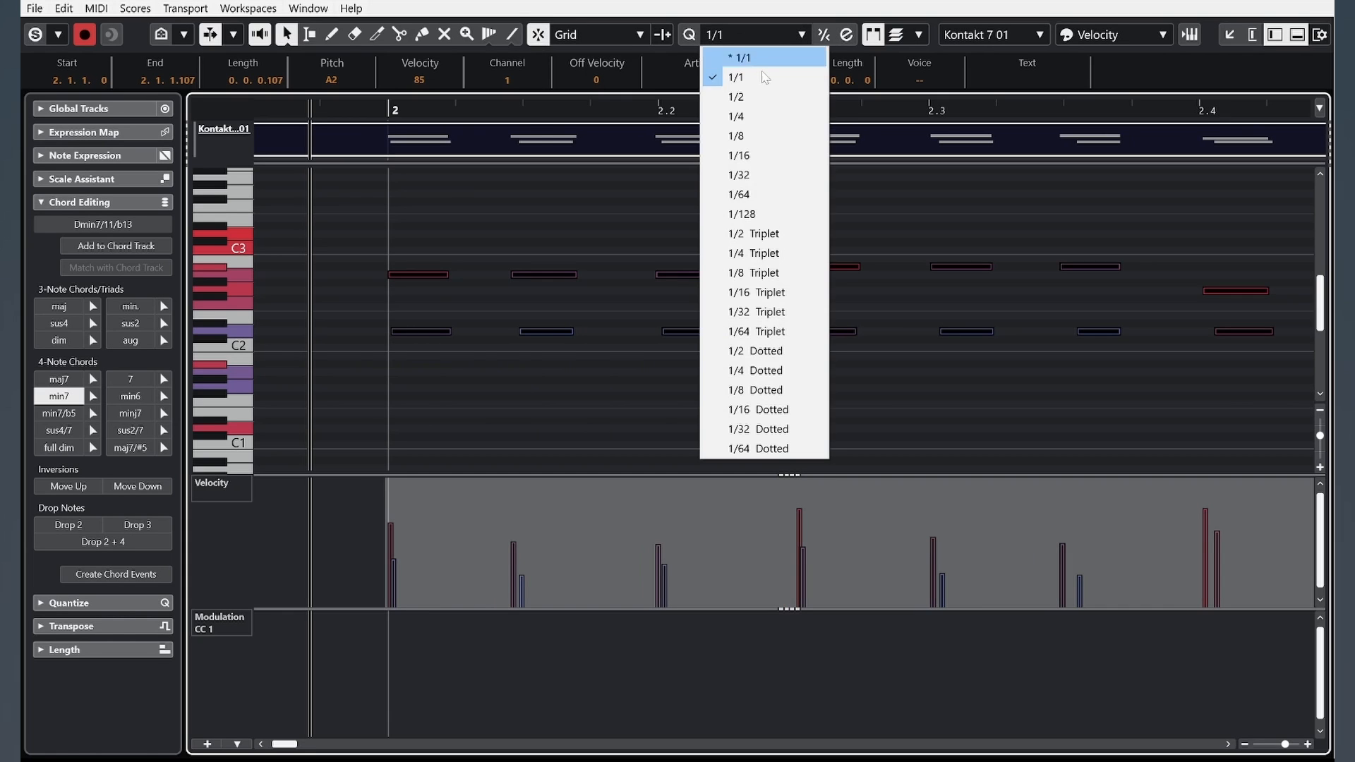
{"action": "left_click", "coordinate": [752, 157]}
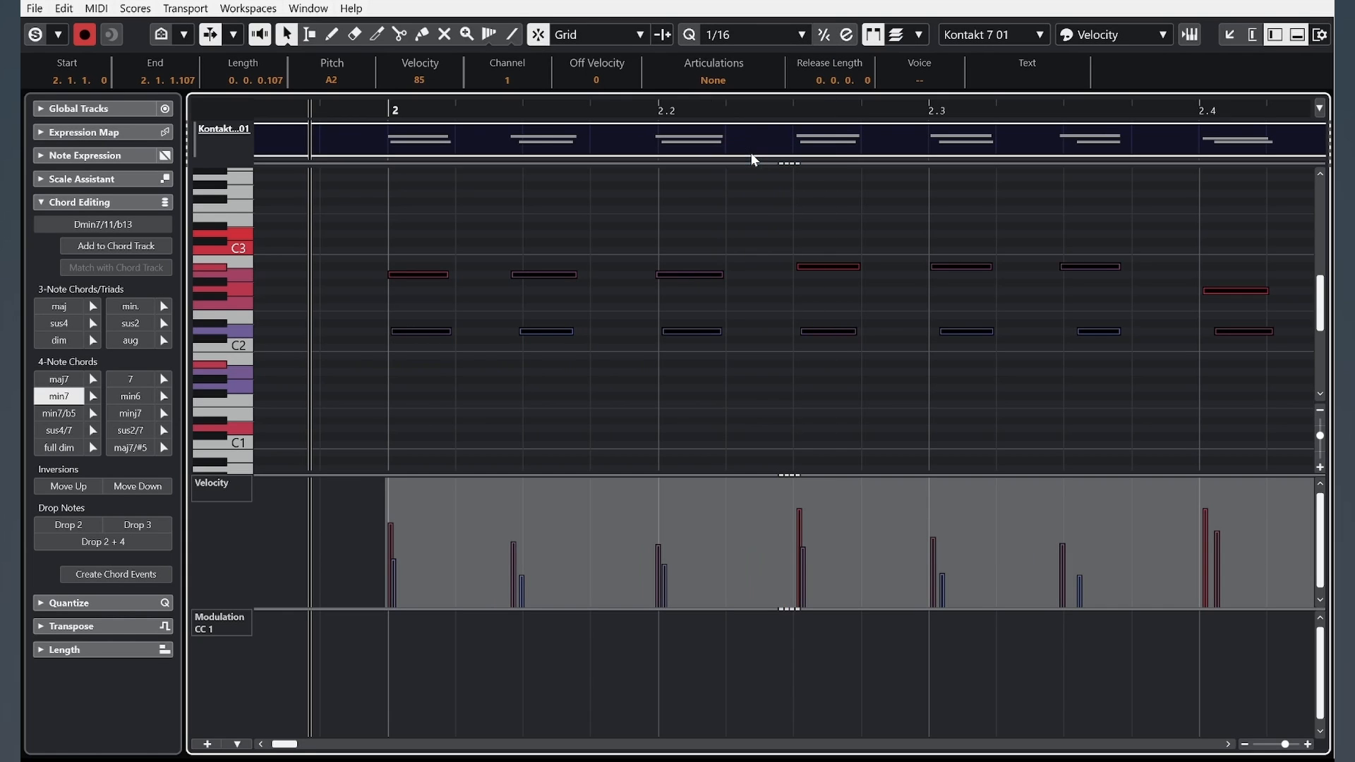
{"action": "key", "text": "q"}
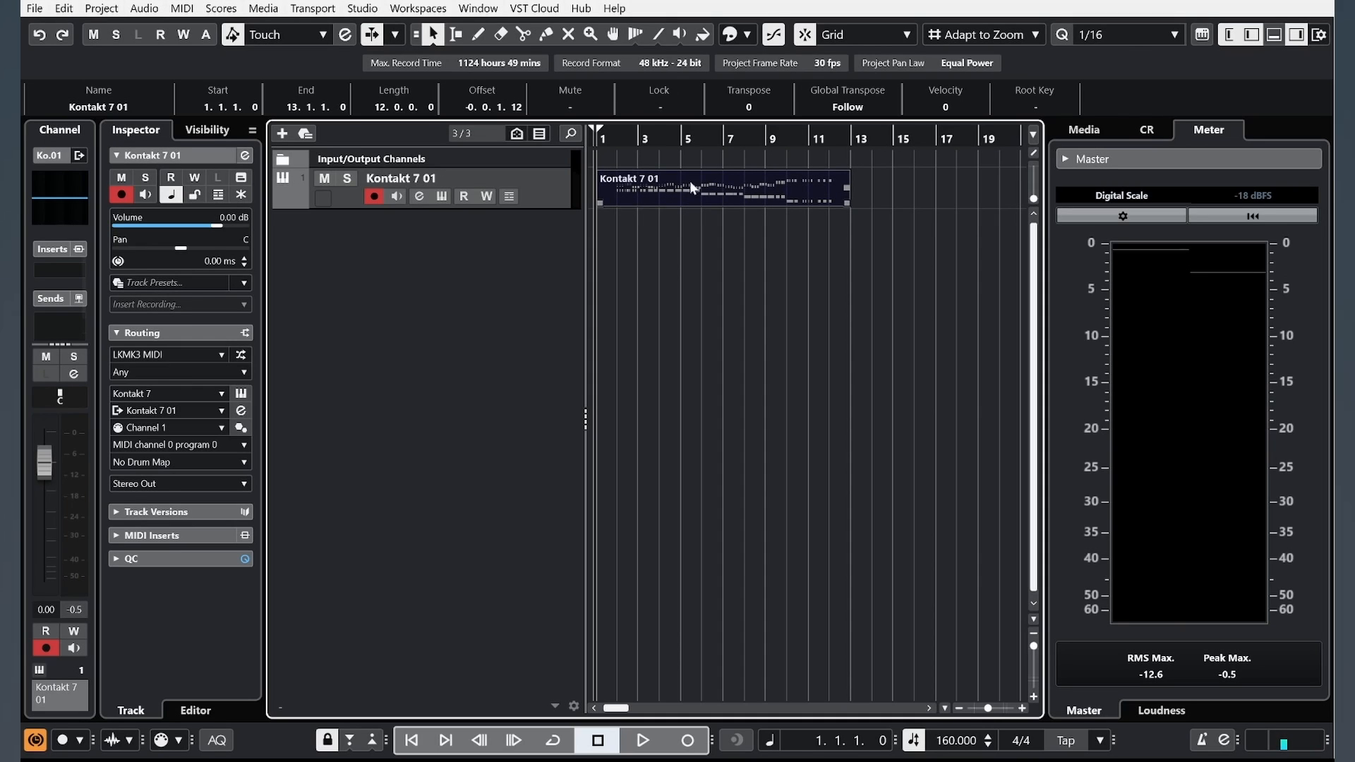
Step: Review the Render in Place settings for the Kontakt 7 01 part and render it to audio with the current settings
{"action": "left_click", "coordinate": [65, 9]}
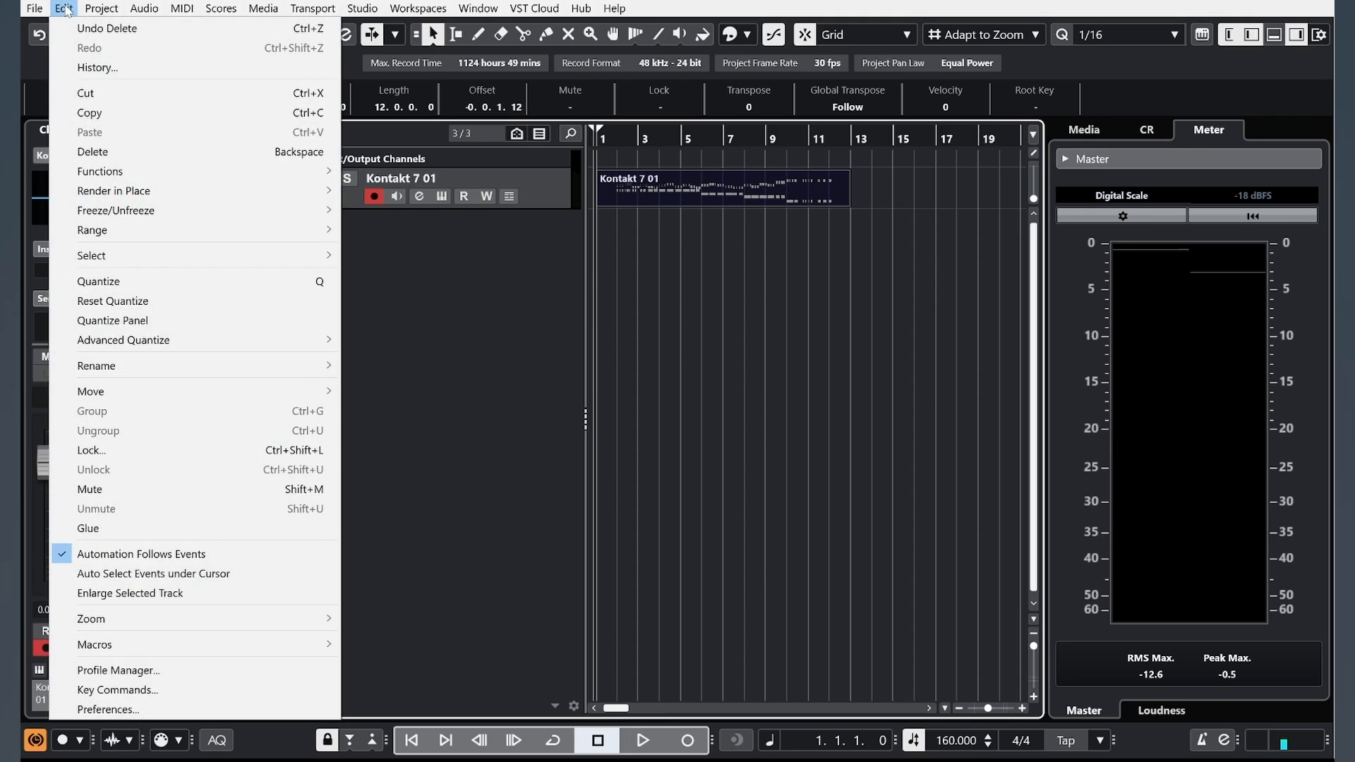
{"action": "mouse_move", "coordinate": [121, 196]}
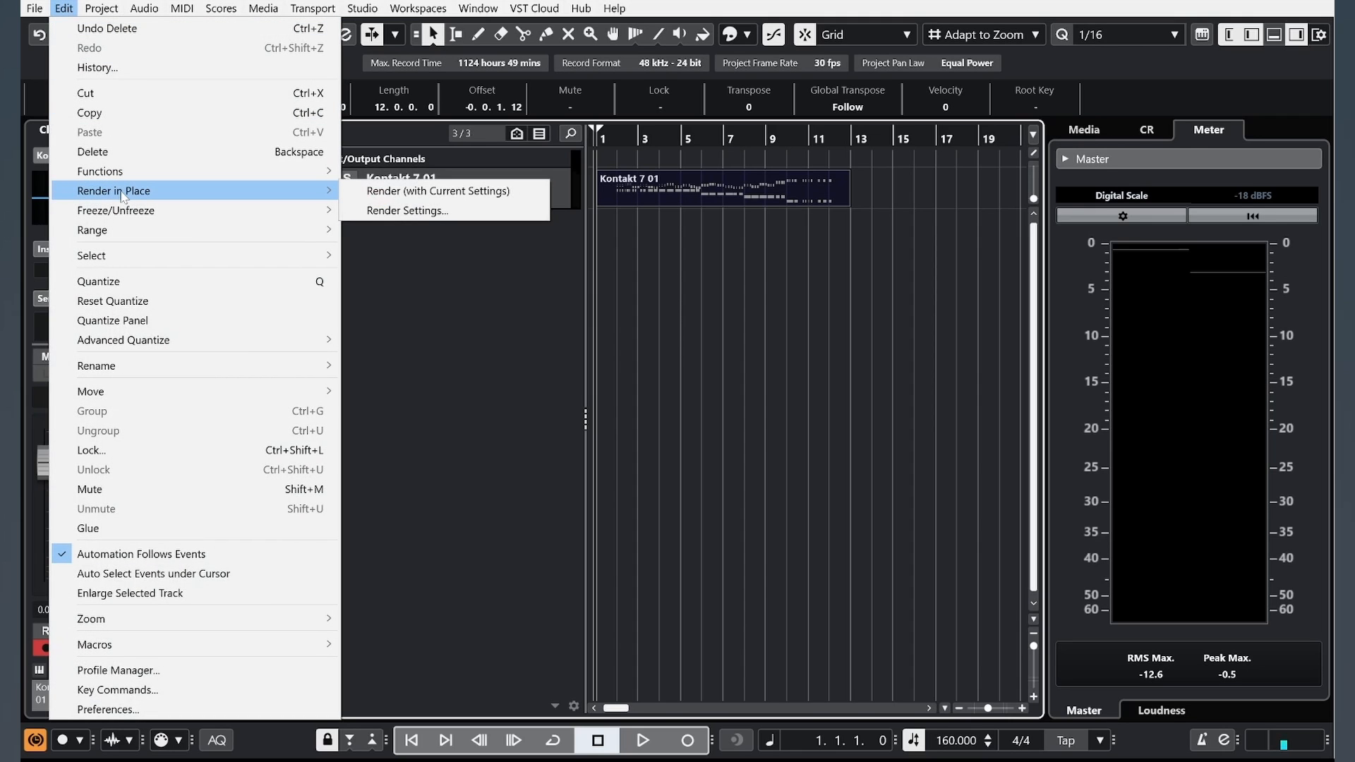
{"action": "left_click", "coordinate": [408, 212]}
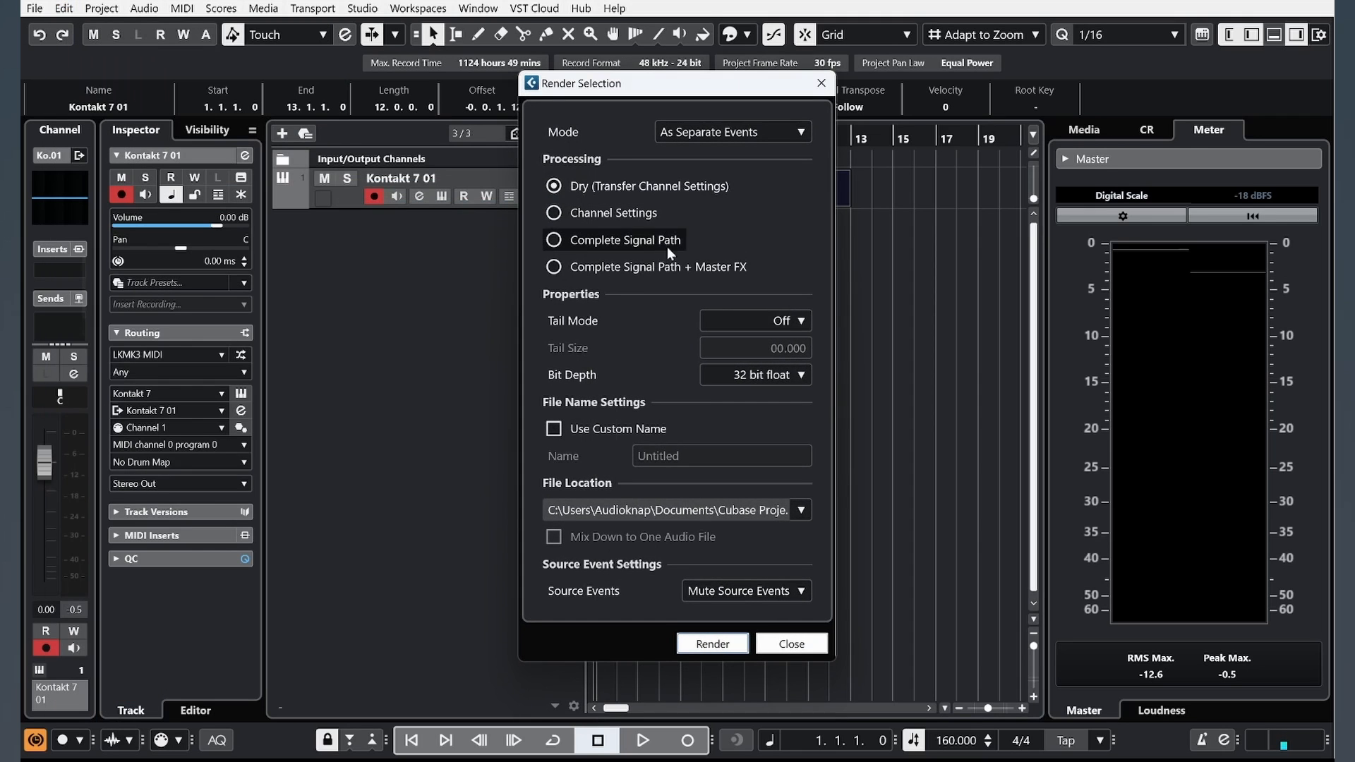
{"action": "left_click", "coordinate": [789, 645]}
{"action": "left_click", "coordinate": [64, 9]}
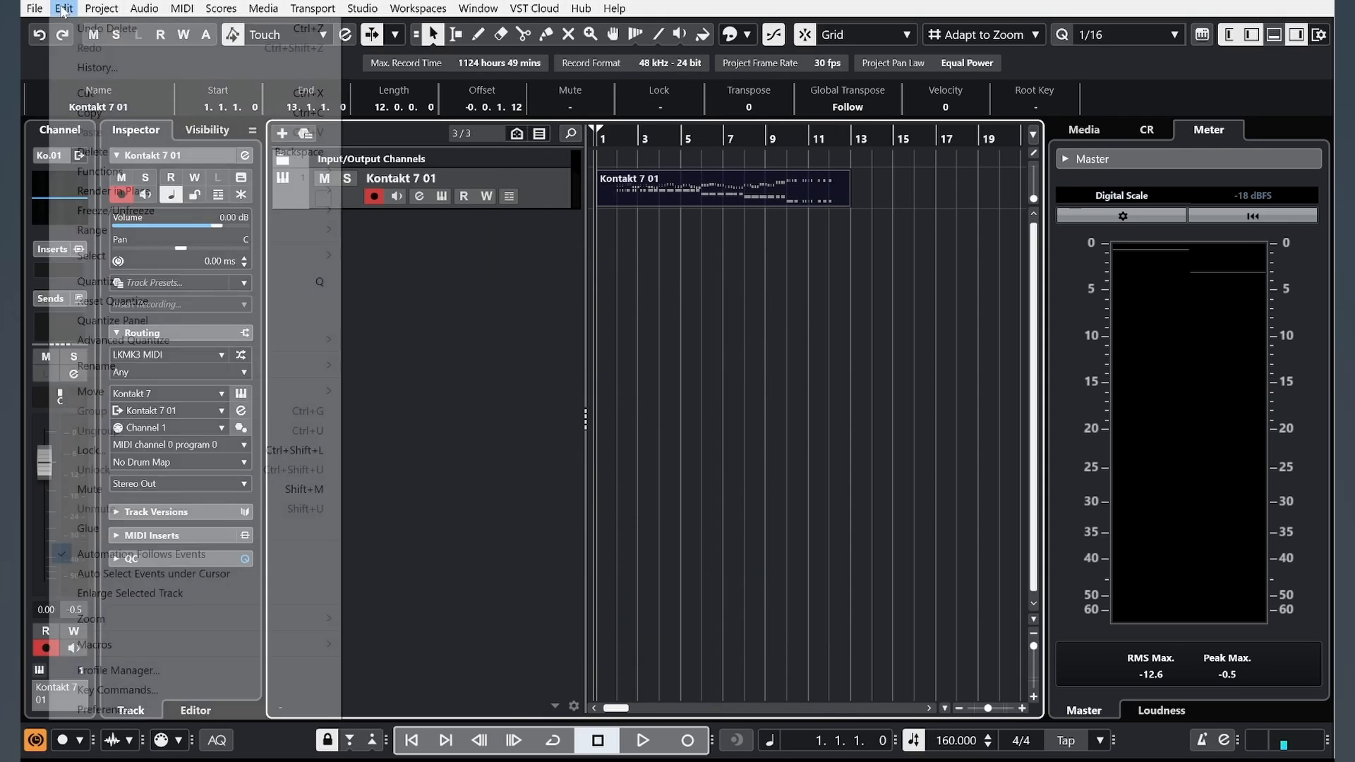
{"action": "mouse_move", "coordinate": [296, 190]}
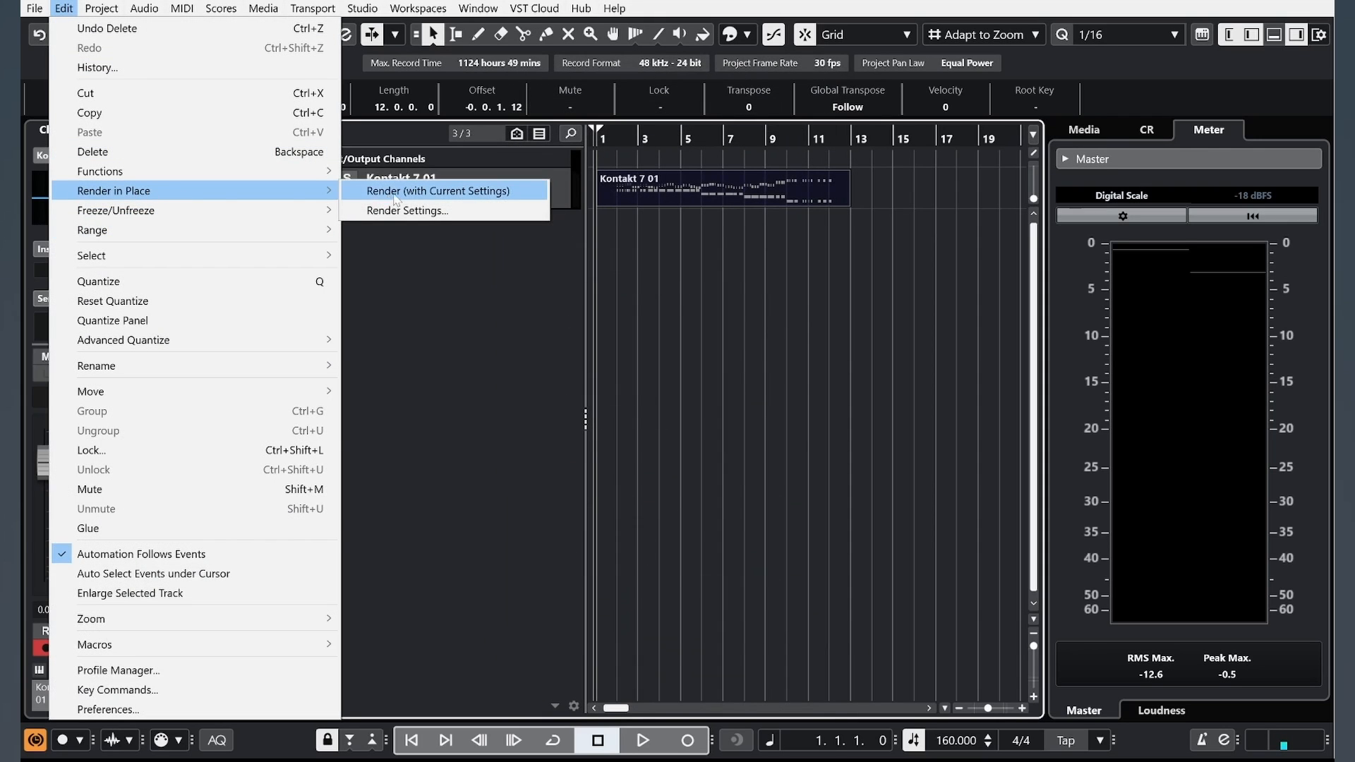
{"action": "left_click", "coordinate": [395, 197]}
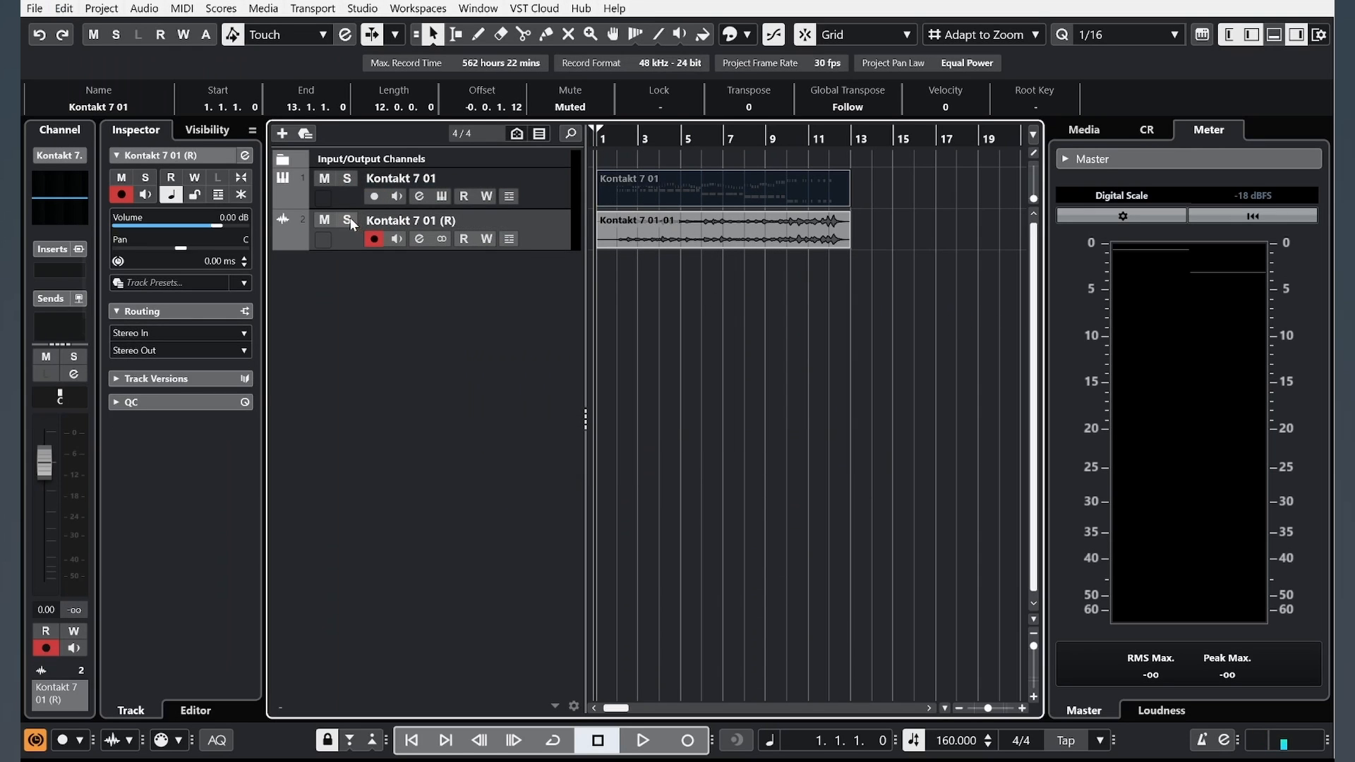
Step: Audition the rendered audio track soloed from bar 1 and unmute the original MIDI part
{"action": "double_click", "coordinate": [619, 136]}
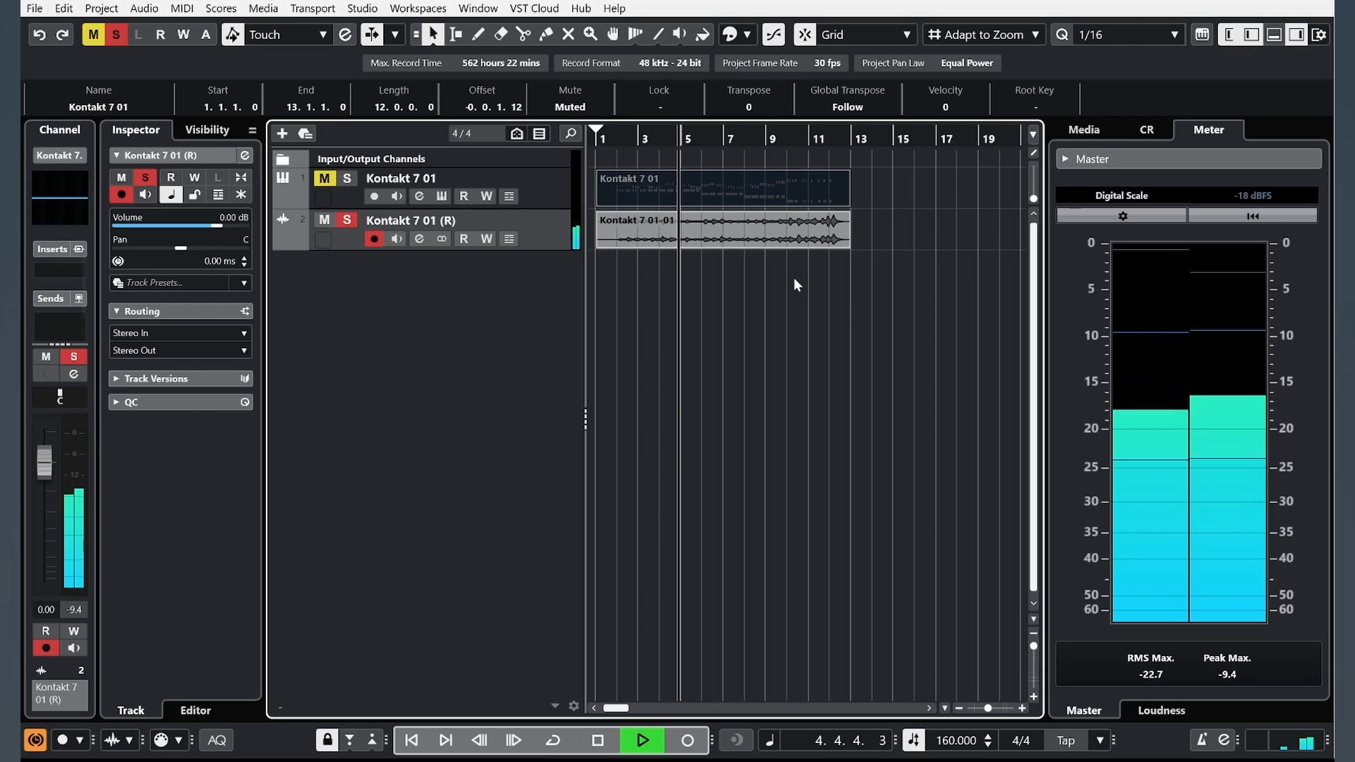
{"action": "left_click", "coordinate": [596, 741]}
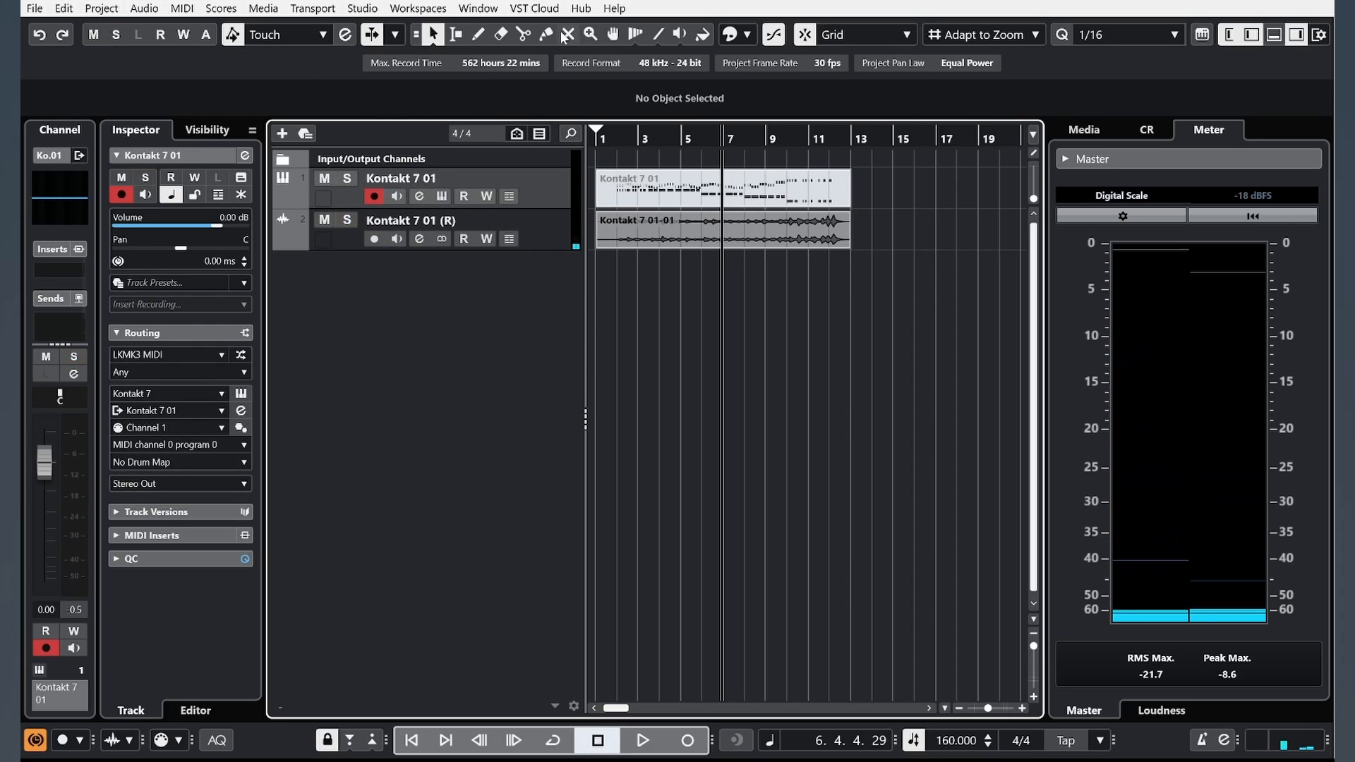
{"action": "left_click", "coordinate": [566, 34]}
{"action": "left_click", "coordinate": [715, 194]}
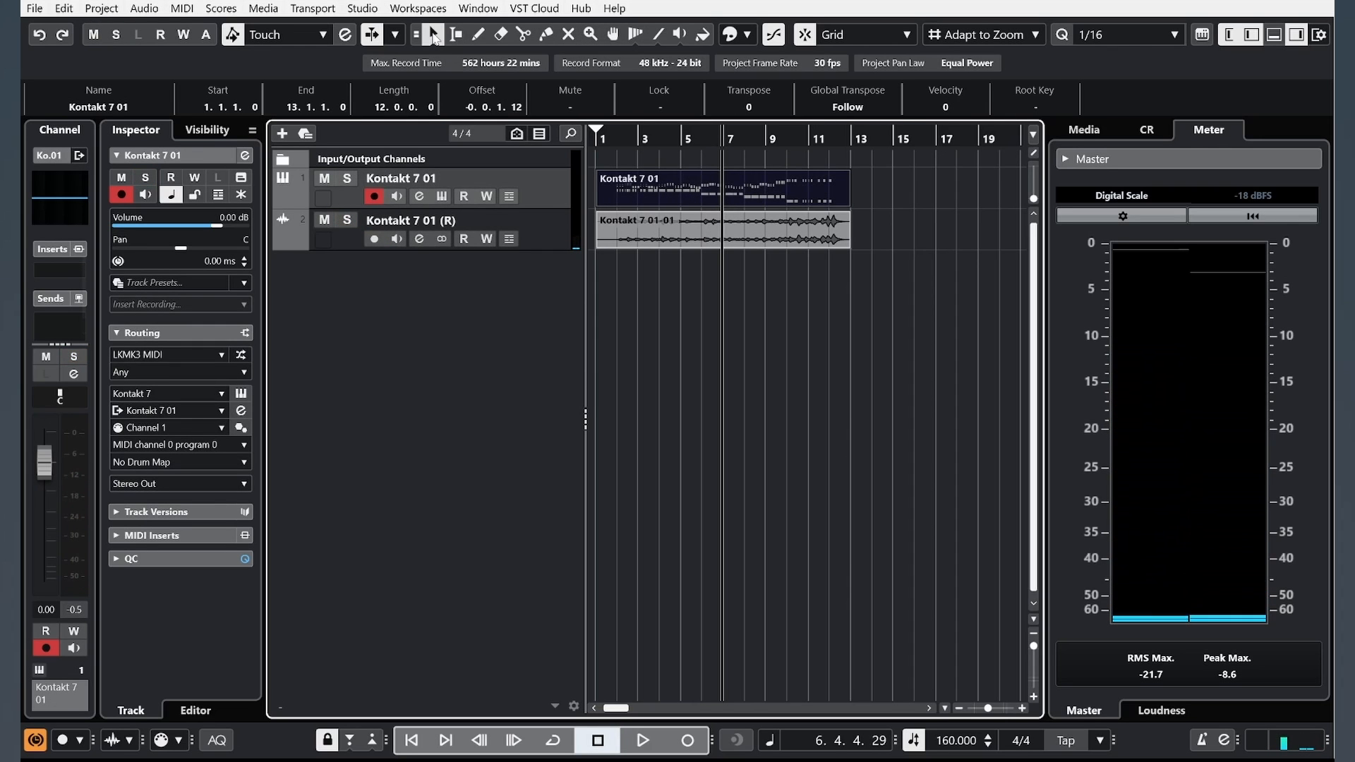
Step: Duplicate the Kontakt 7 01 track and delete the low bass notes from the original track's part
{"action": "right_click", "coordinate": [547, 173]}
{"action": "left_click", "coordinate": [600, 248]}
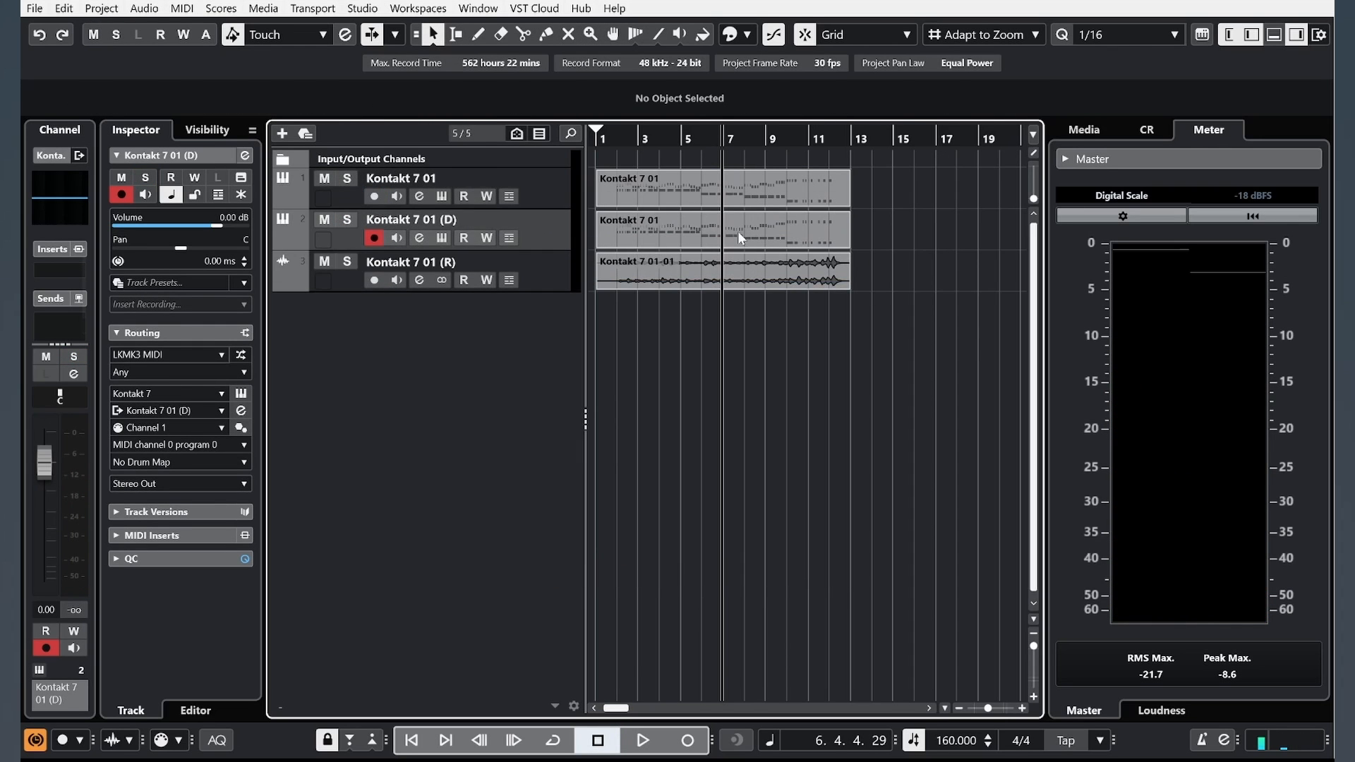
{"action": "double_click", "coordinate": [738, 231]}
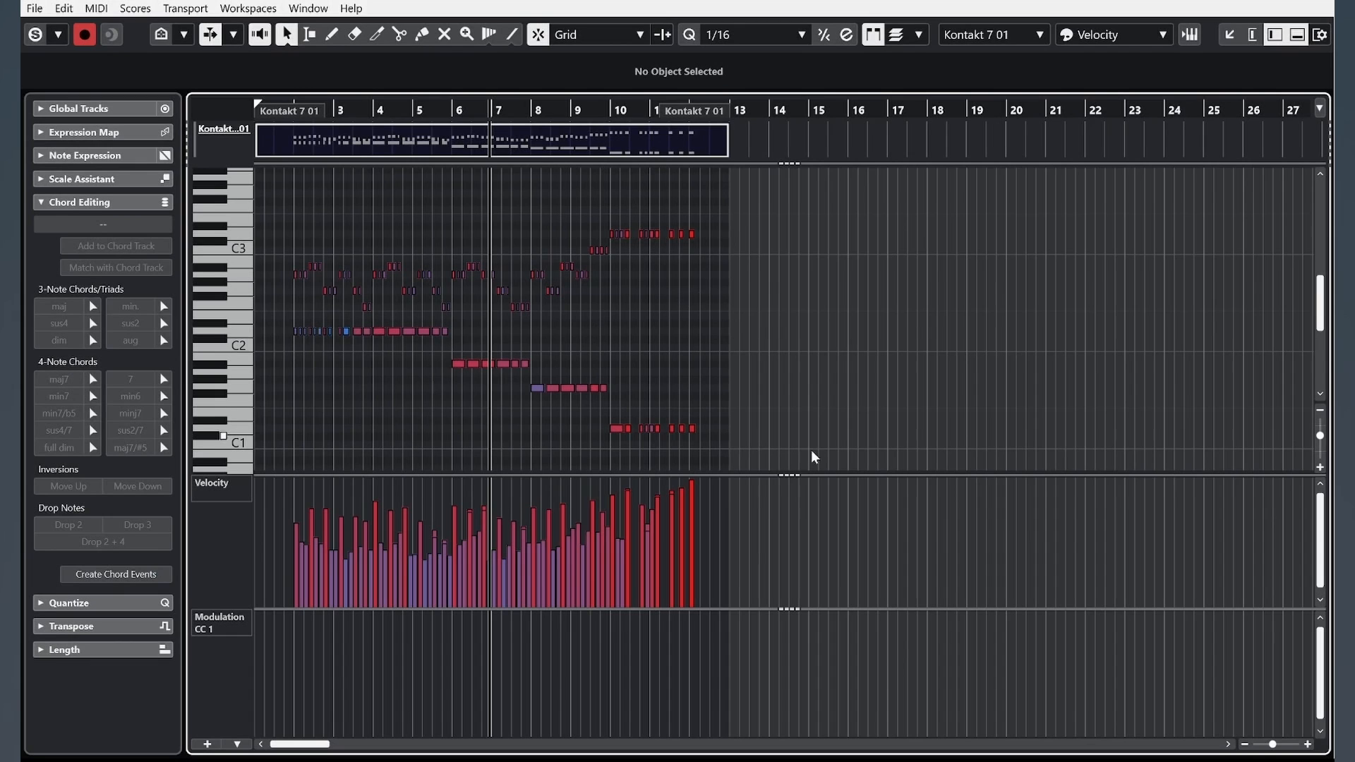
{"action": "left_click_drag", "start_coordinate": [719, 448], "coordinate": [288, 332]}
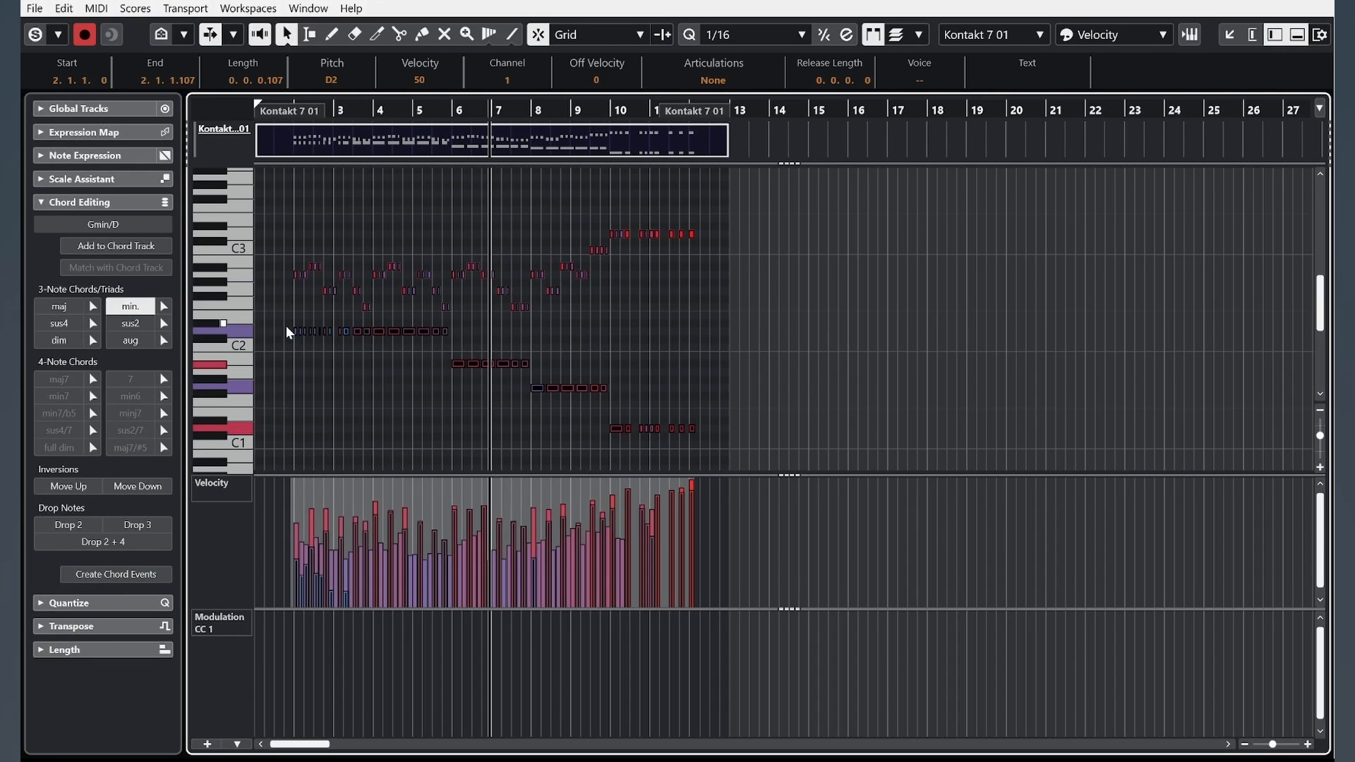
{"action": "key", "text": "Delete"}
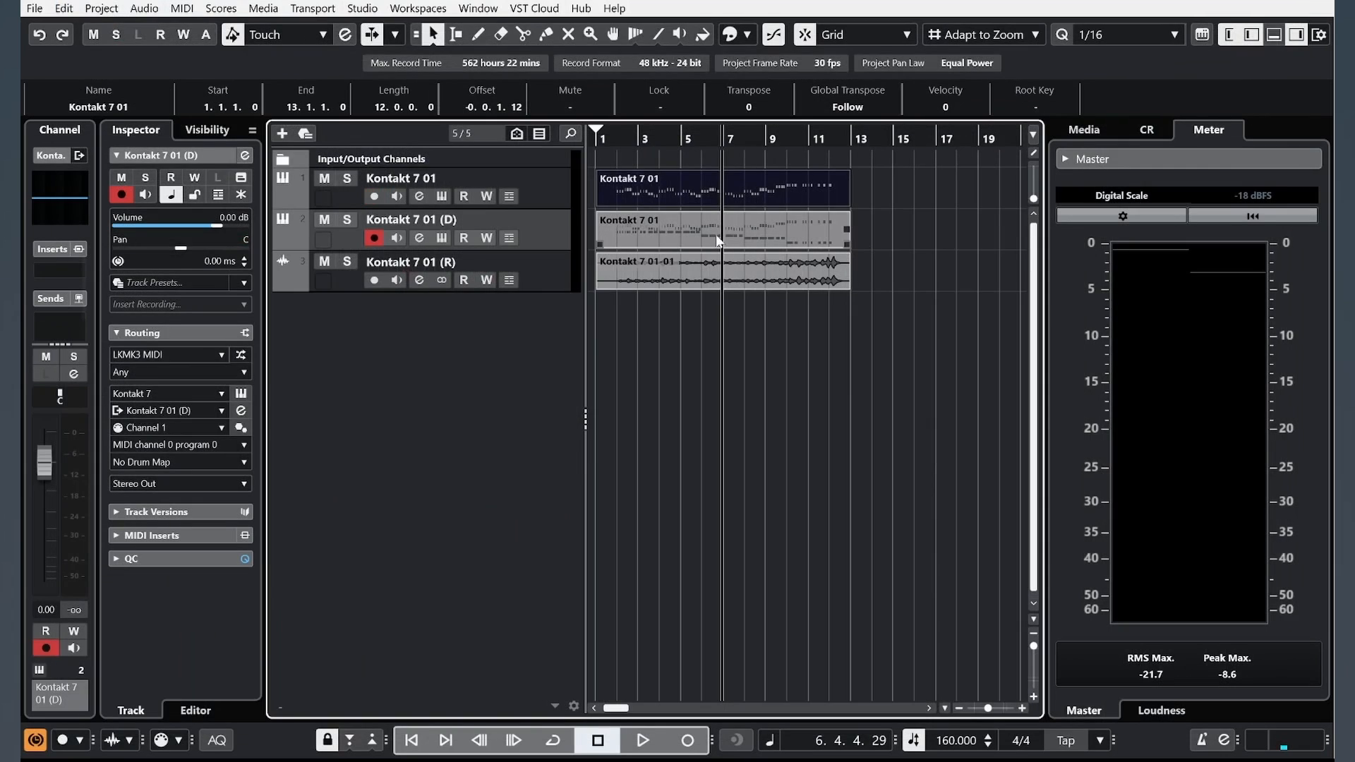
Step: Delete the upper melody notes from the Kontakt 7 01 (D) track's part, keeping only the bass notes
{"action": "double_click", "coordinate": [718, 242]}
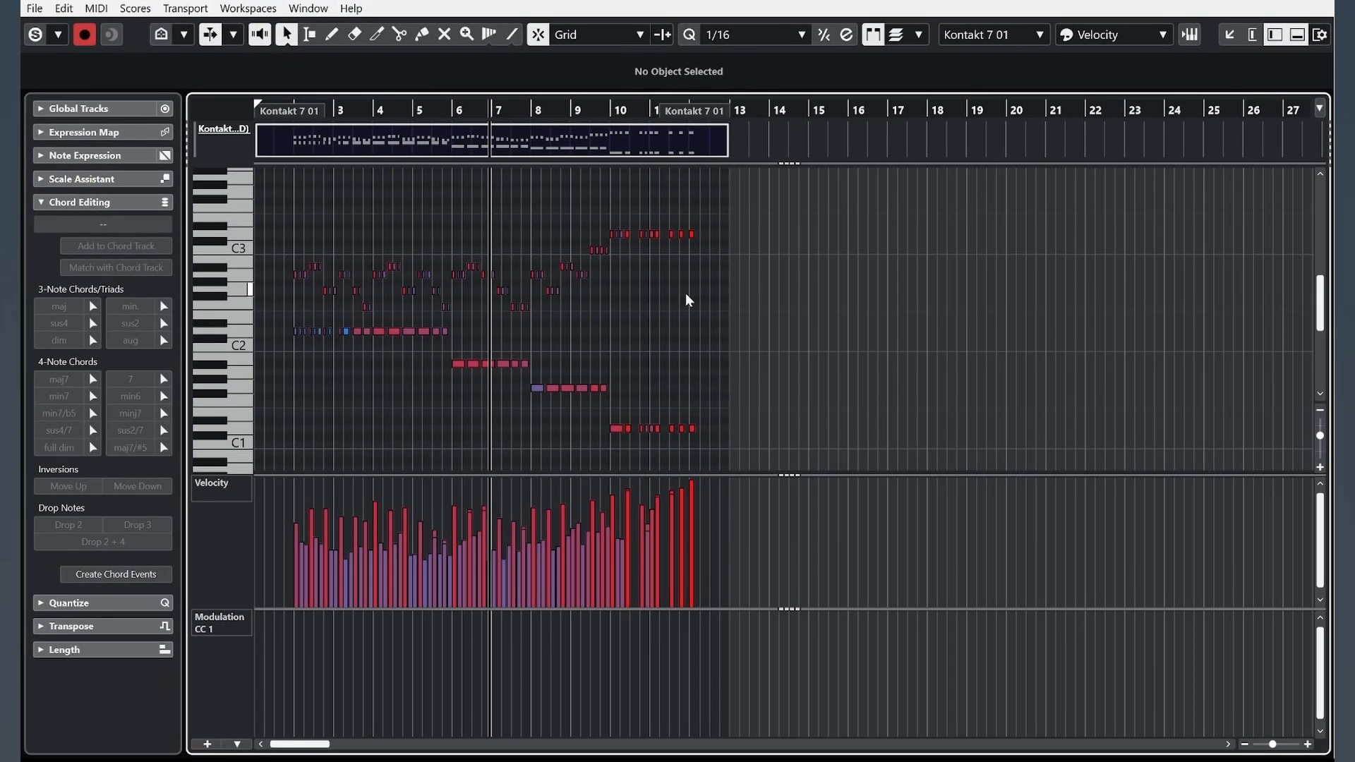
{"action": "left_click_drag", "start_coordinate": [818, 307], "coordinate": [288, 205]}
{"action": "key", "text": "Delete"}
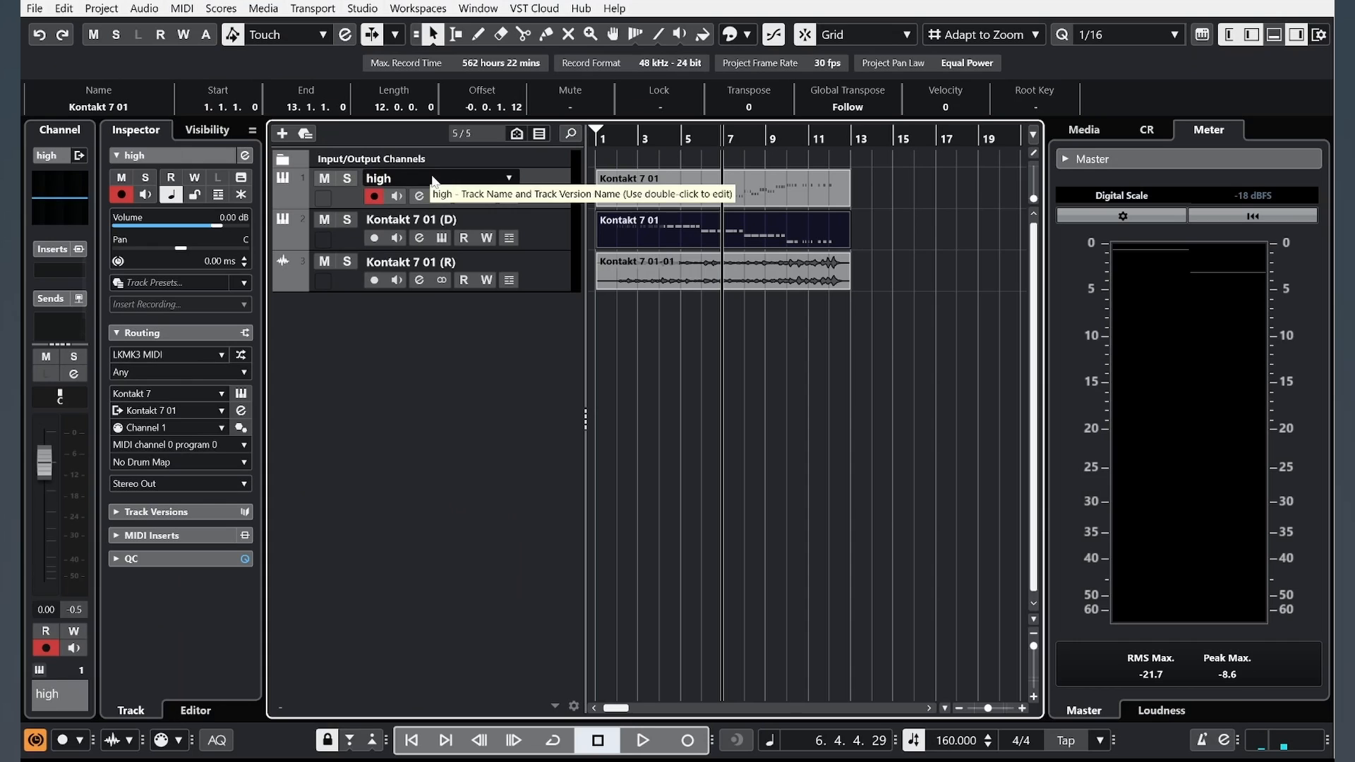
Step: Rename the Kontakt 7 01 (D) track as low
{"action": "double_click", "coordinate": [445, 219]}
{"action": "type", "text": "lo"}
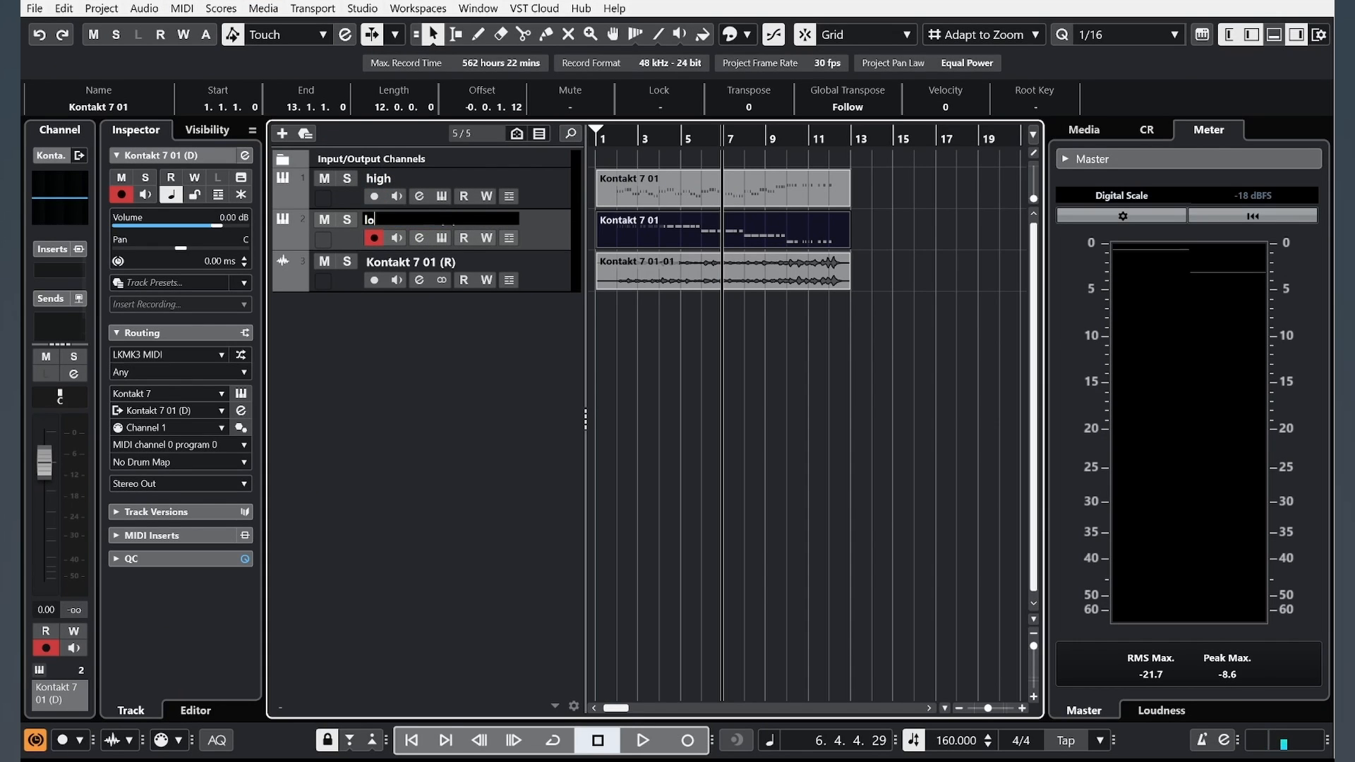
{"action": "type", "text": "w"}
{"action": "key", "text": "Return"}
{"action": "left_click", "coordinate": [920, 367]}
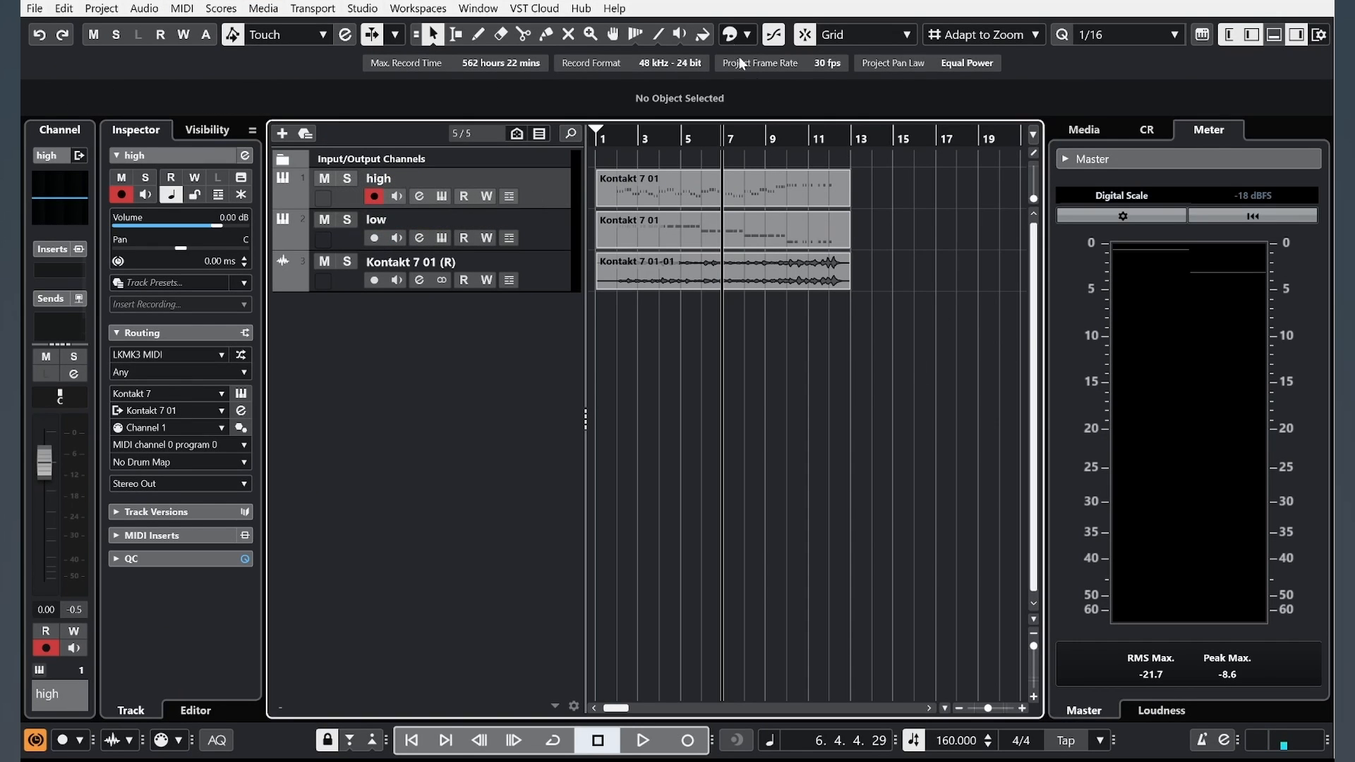
Step: Colour the high track red and the low track green
{"action": "left_click", "coordinate": [737, 34]}
{"action": "left_click", "coordinate": [741, 76]}
{"action": "left_click", "coordinate": [540, 240]}
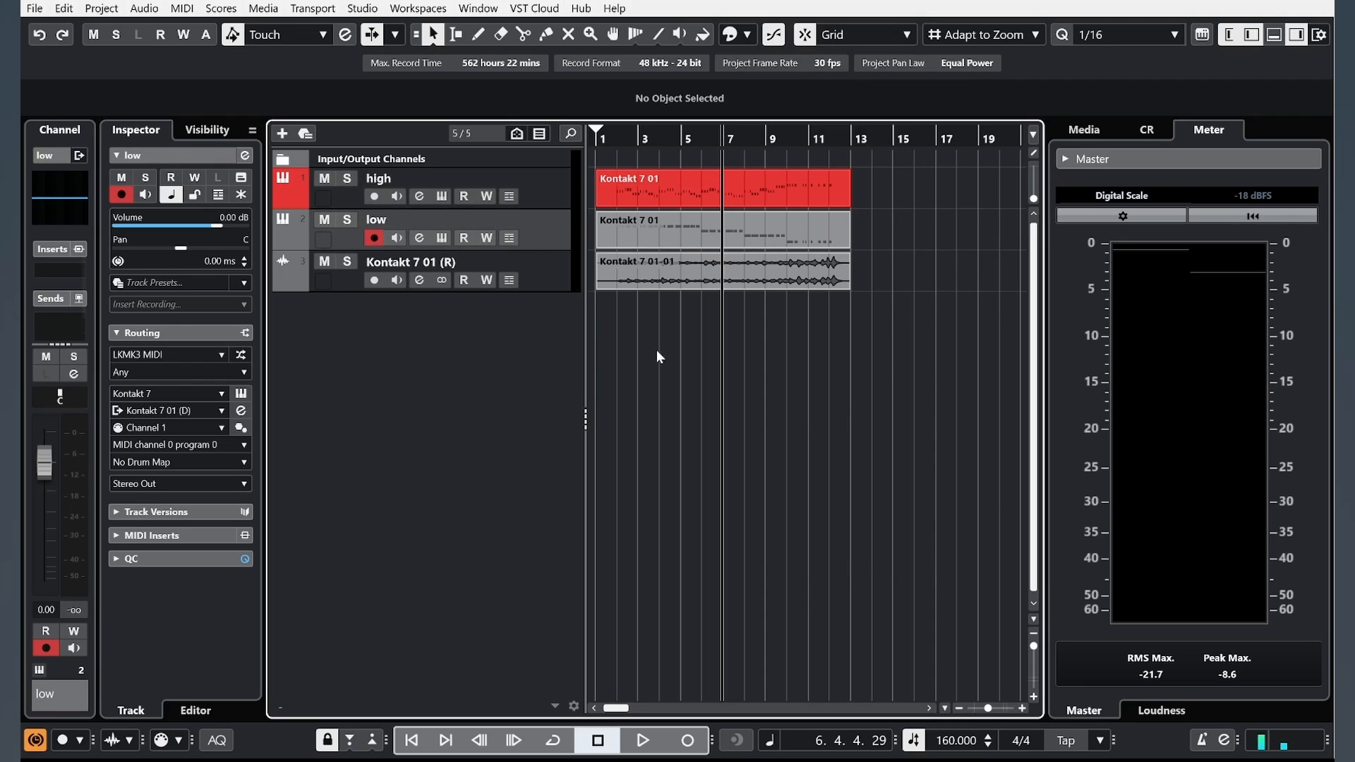
{"action": "left_click", "coordinate": [737, 34]}
{"action": "left_click", "coordinate": [874, 94]}
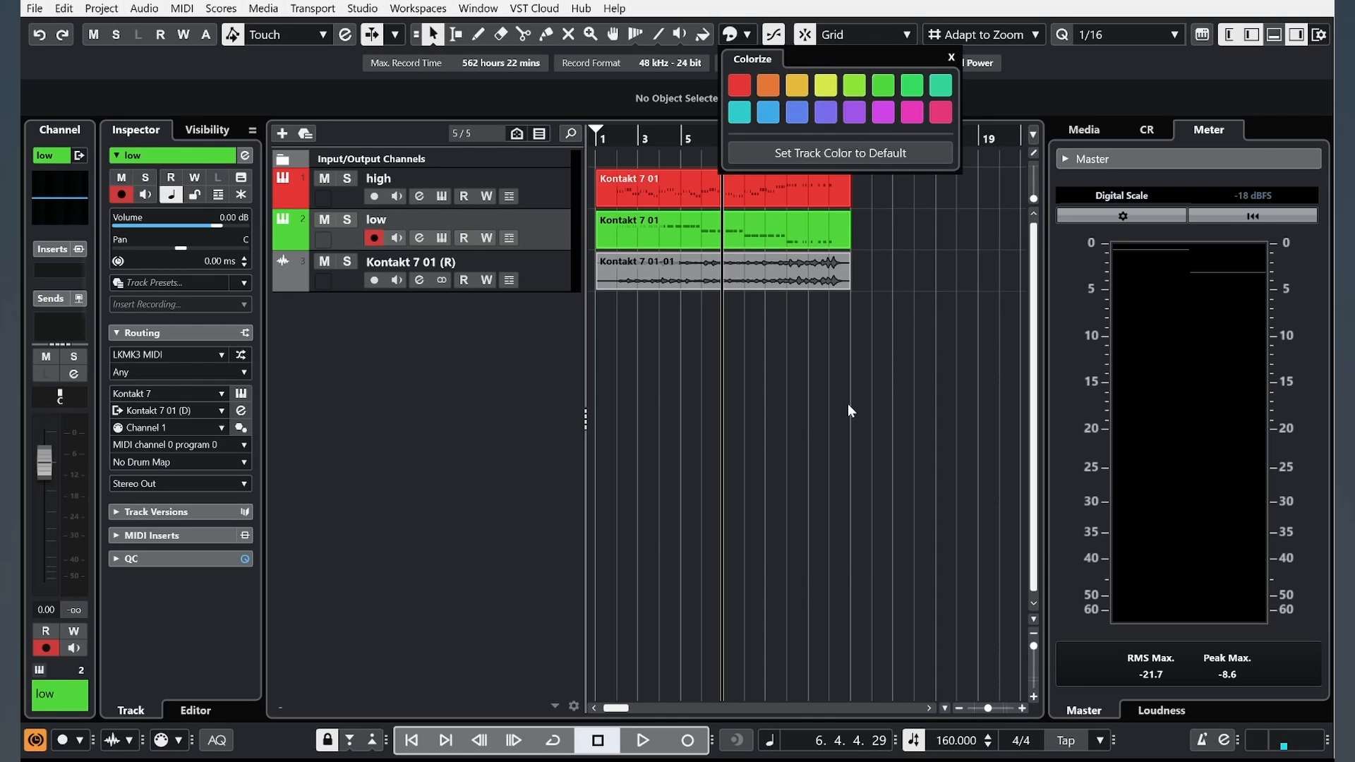
Step: Mute the rendered audio event on the Kontakt 7 01 (R) track and return to the Object Selection tool
{"action": "left_click", "coordinate": [540, 272]}
{"action": "left_click", "coordinate": [570, 43]}
{"action": "left_click", "coordinate": [683, 280]}
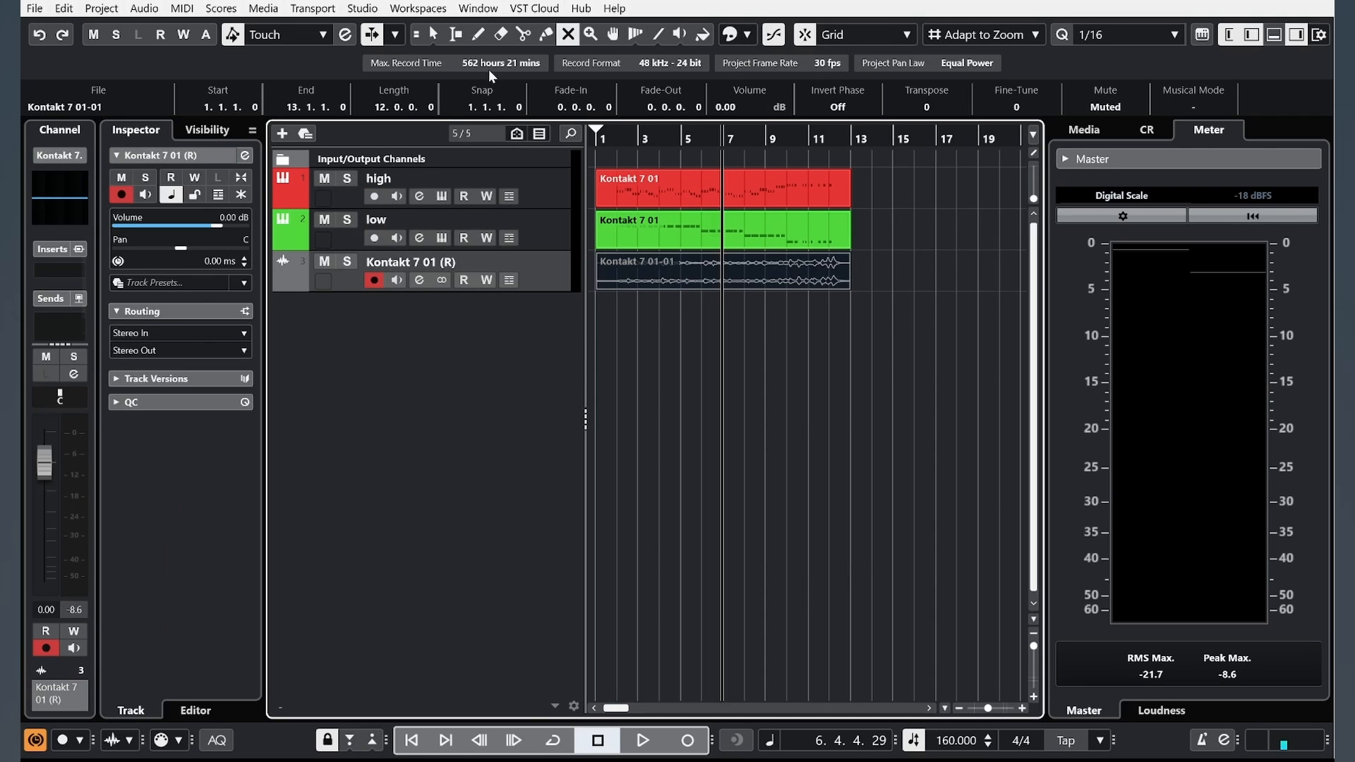
{"action": "left_click", "coordinate": [433, 35]}
Step: Play the project and compare the high and low tracks by soloing each in turn
{"action": "key", "text": "KP_0"}
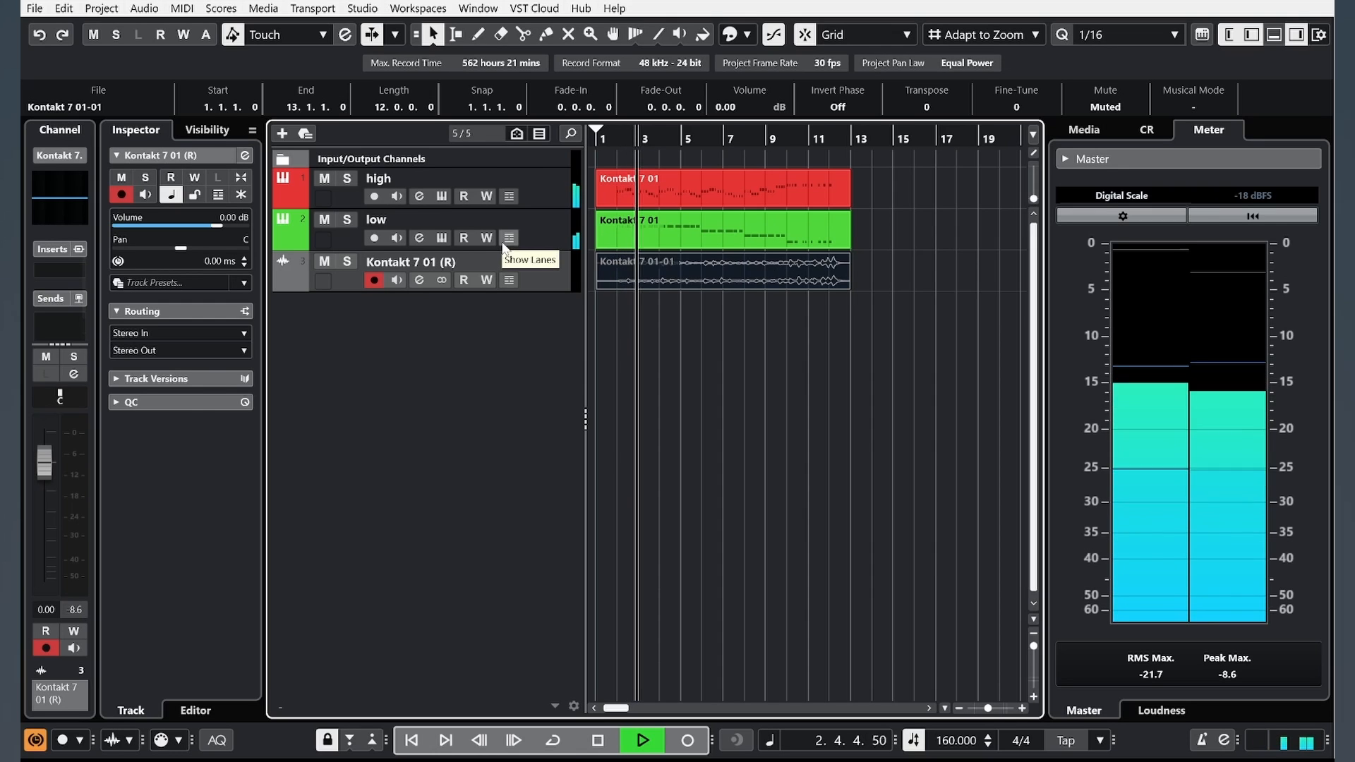
{"action": "left_click", "coordinate": [347, 178]}
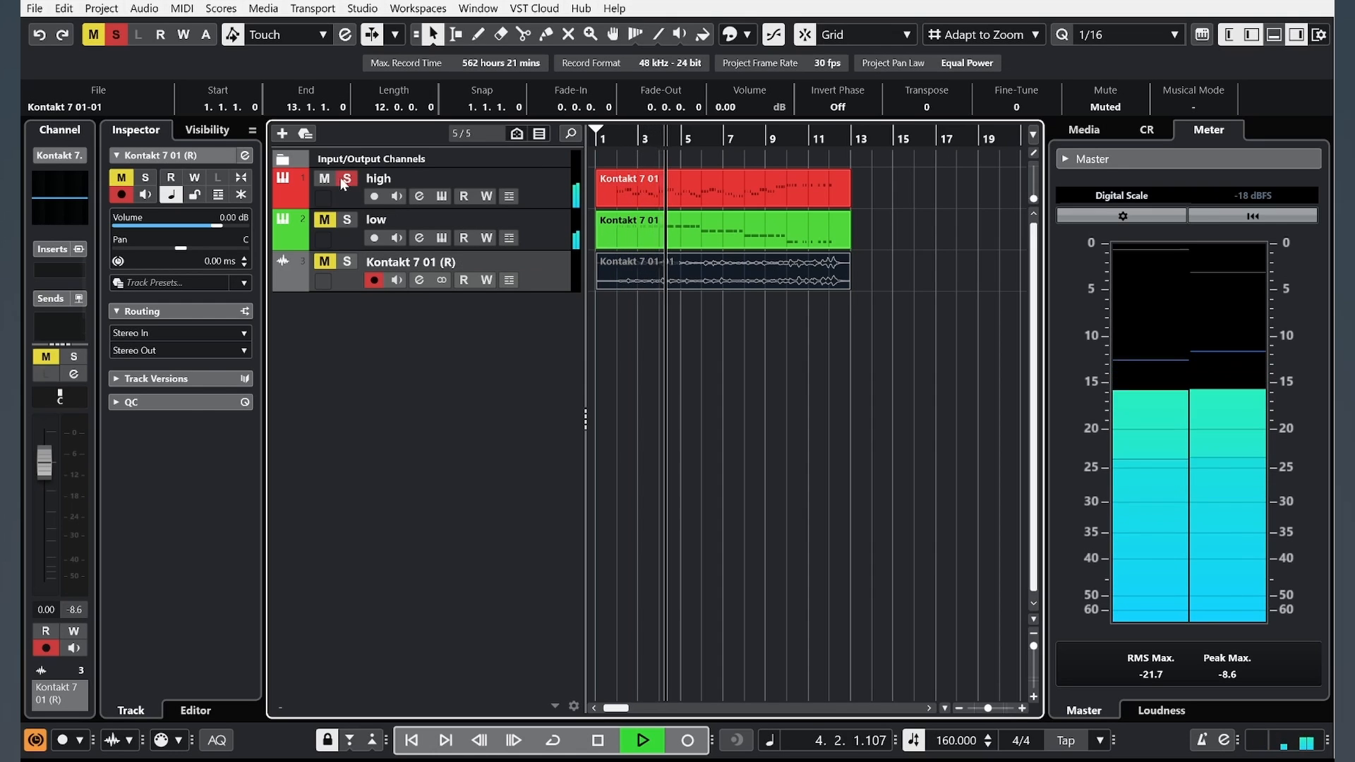
{"action": "left_click", "coordinate": [348, 221]}
{"action": "left_click", "coordinate": [345, 177]}
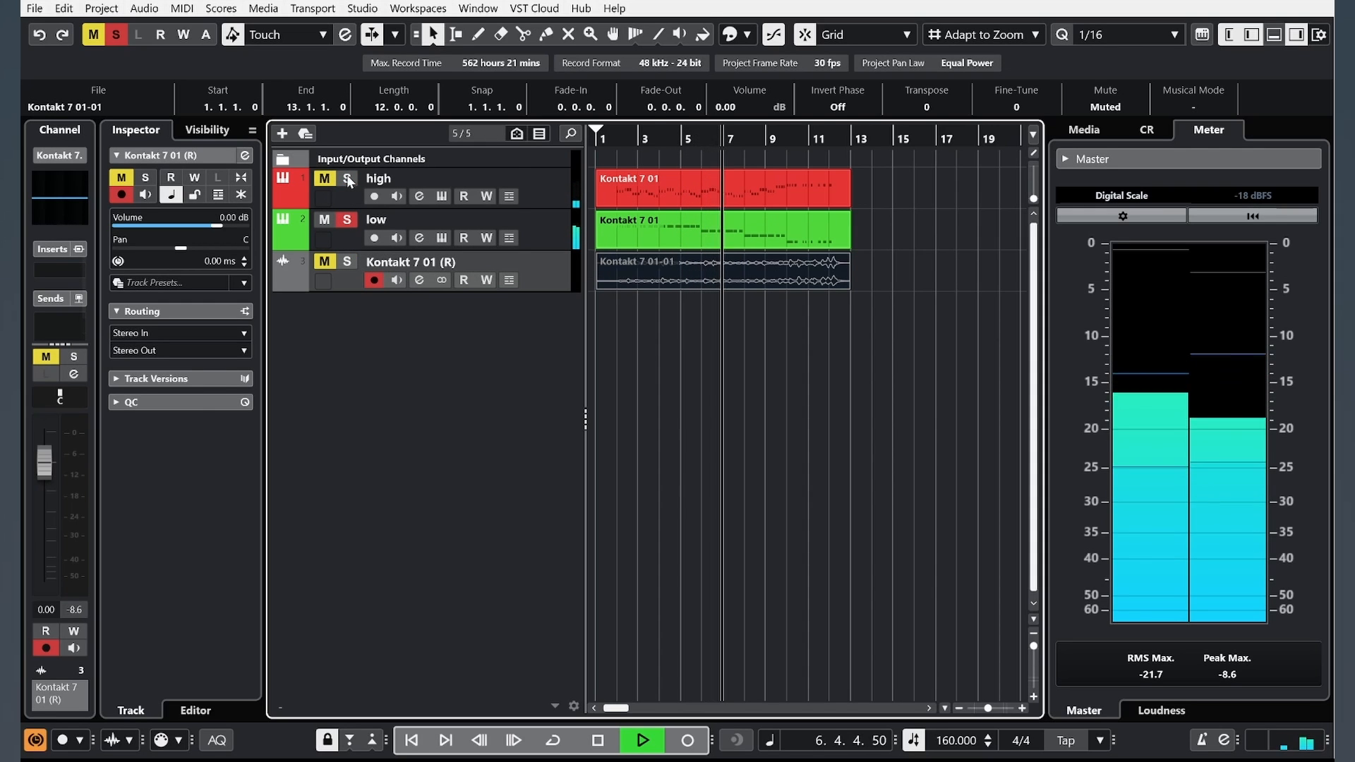
Step: Double all notes of the low part one octave lower, play the result from bar 2, and leave the Key Editor
{"action": "double_click", "coordinate": [714, 240]}
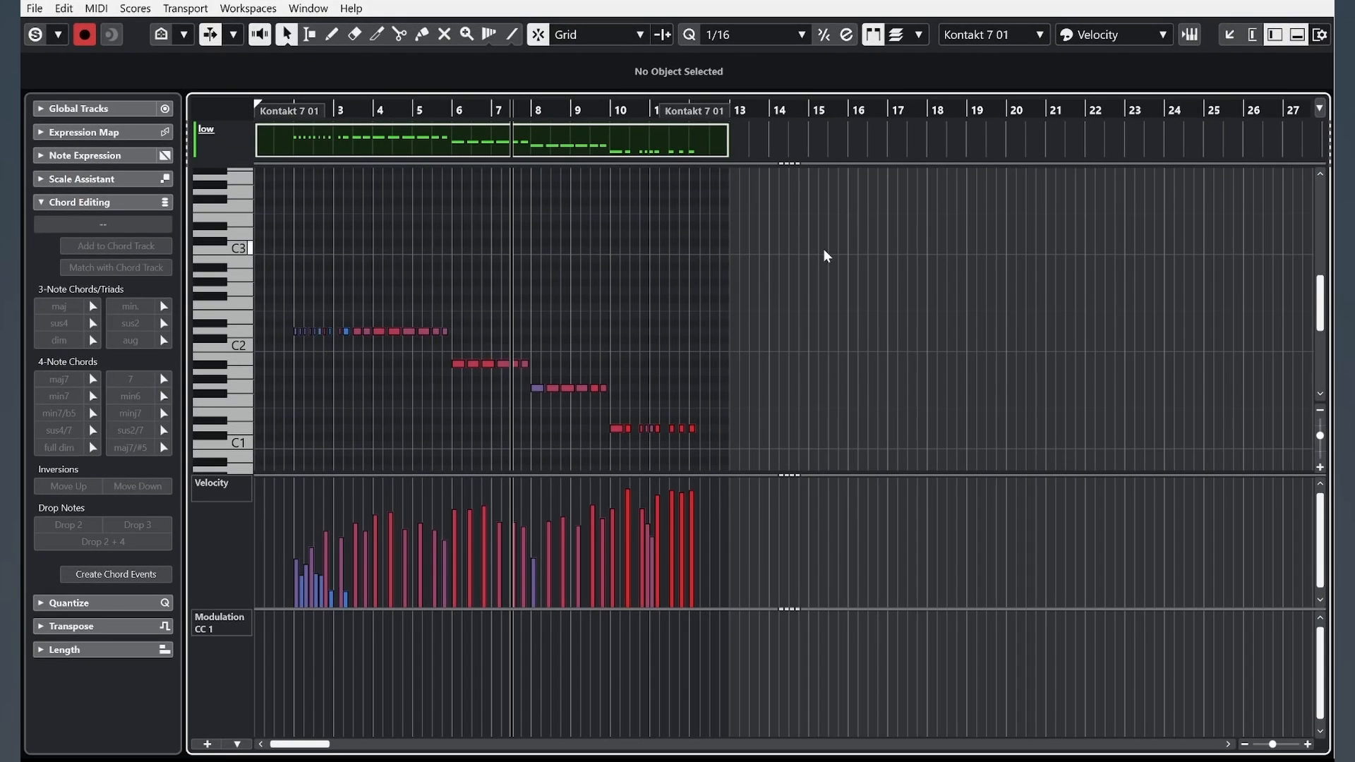
{"action": "scroll", "coordinate": [709, 298], "scroll_direction": "down", "scroll_amount": 2}
{"action": "left_click_drag", "start_coordinate": [780, 359], "coordinate": [255, 206]}
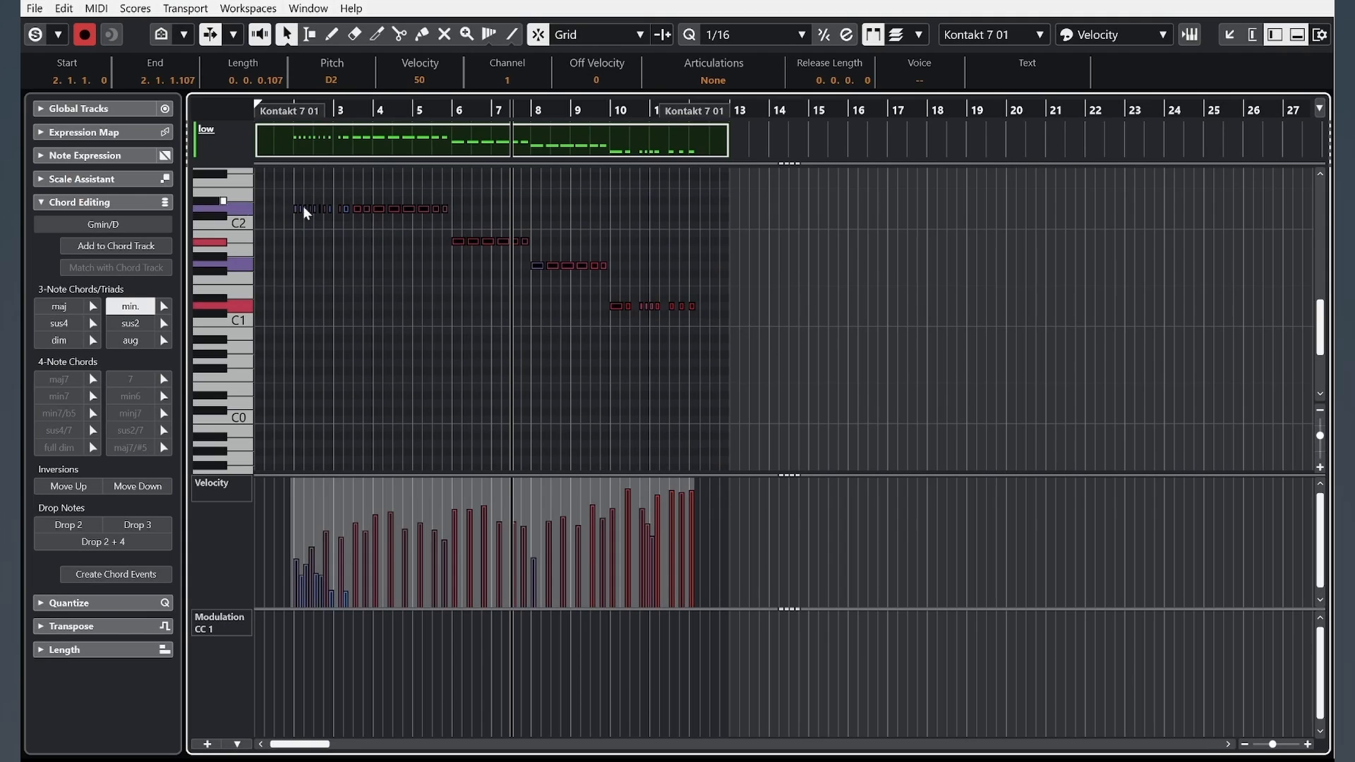
{"action": "left_click_drag", "start_coordinate": [331, 110], "coordinate": [296, 114]}
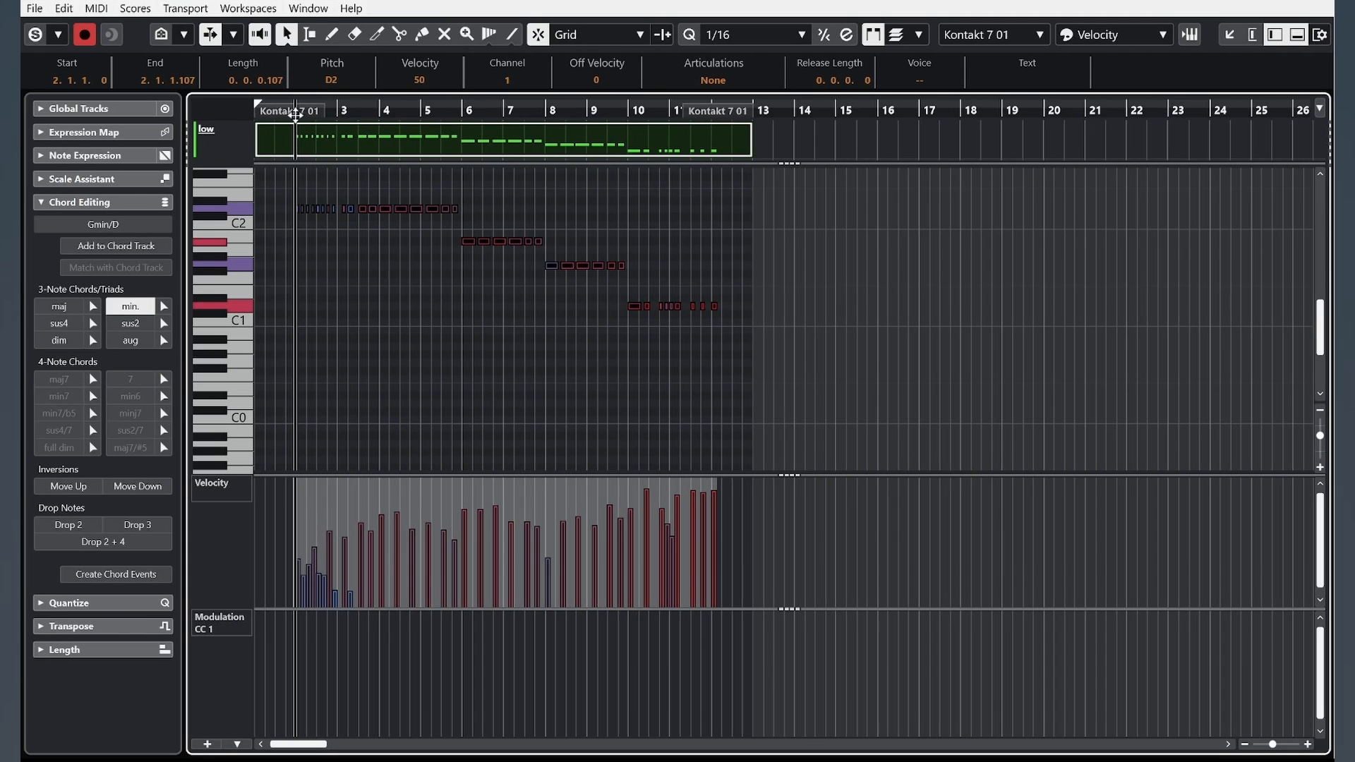
{"action": "left_click", "coordinate": [446, 154]}
{"action": "key", "text": "shift+Down"}
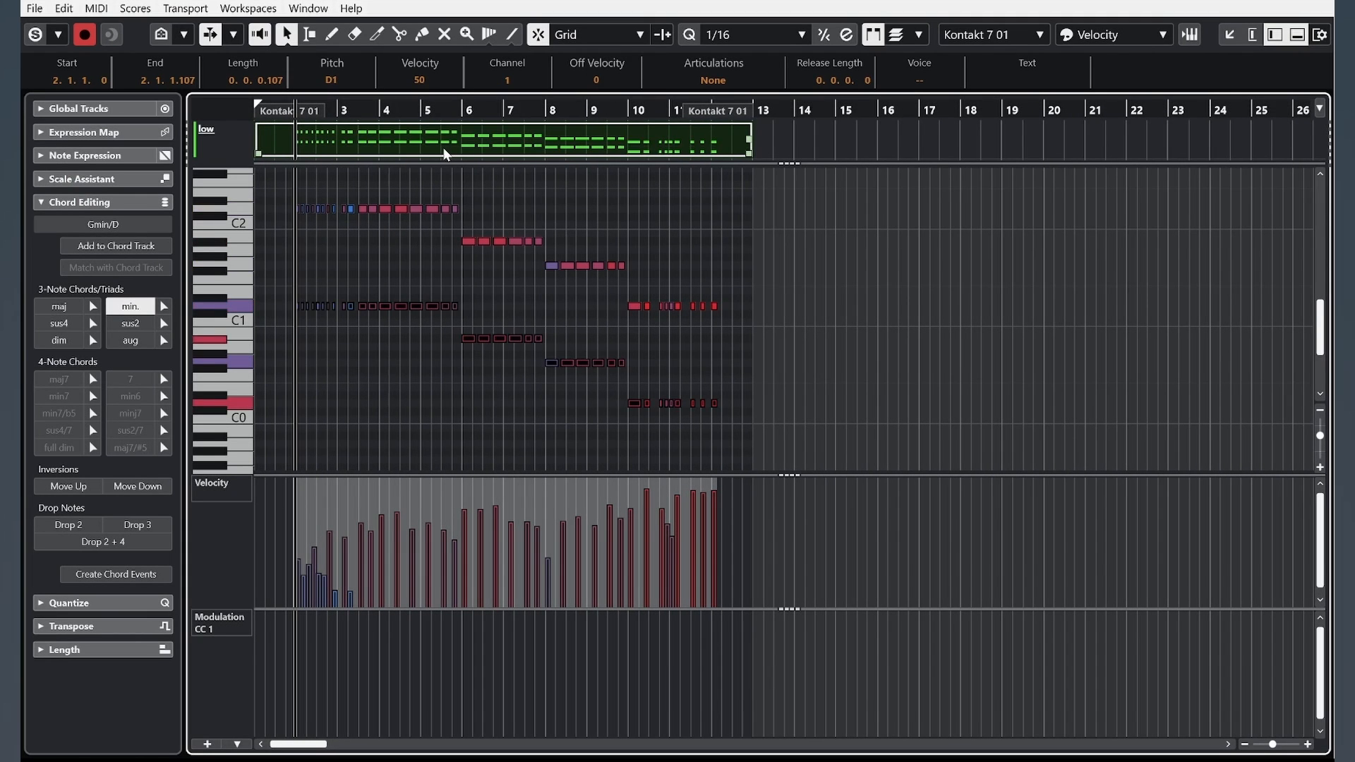
{"action": "key", "text": "space"}
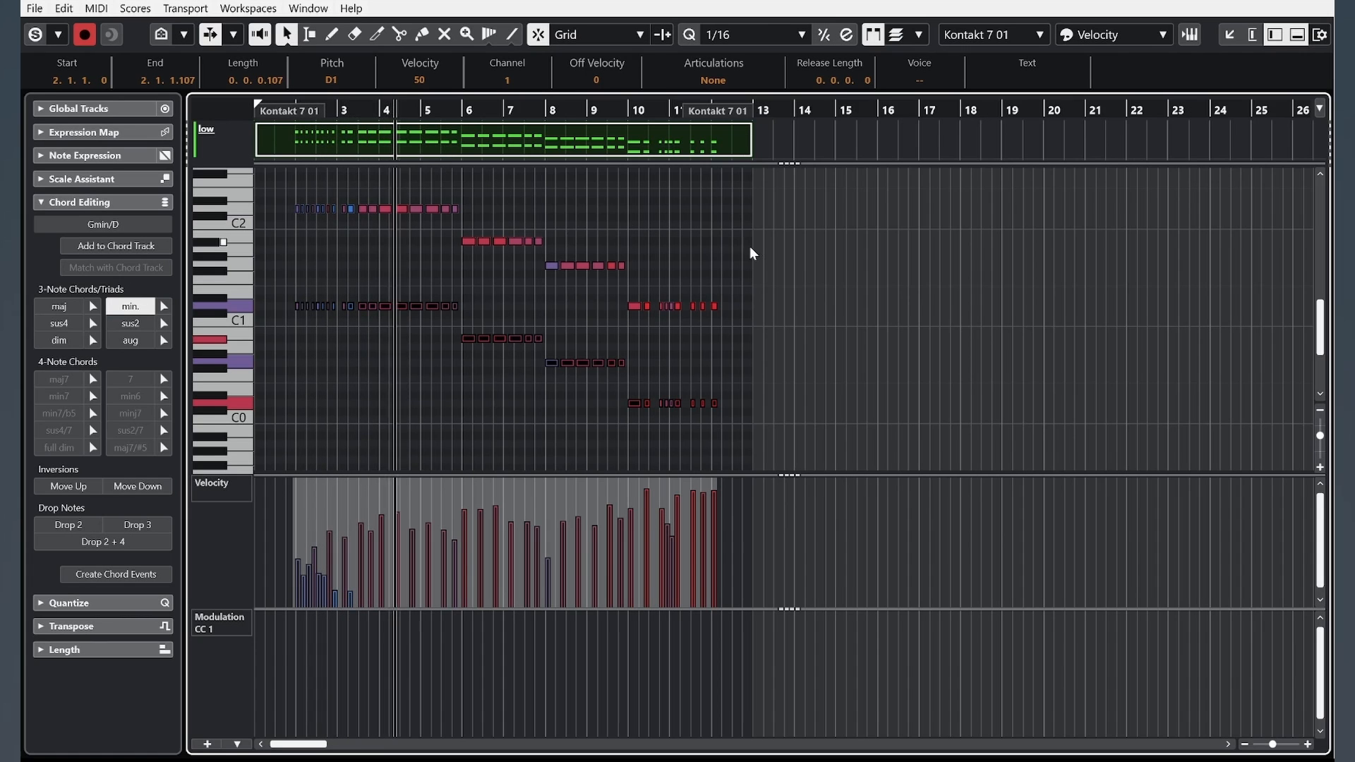
{"action": "left_click", "coordinate": [1314, 1]}
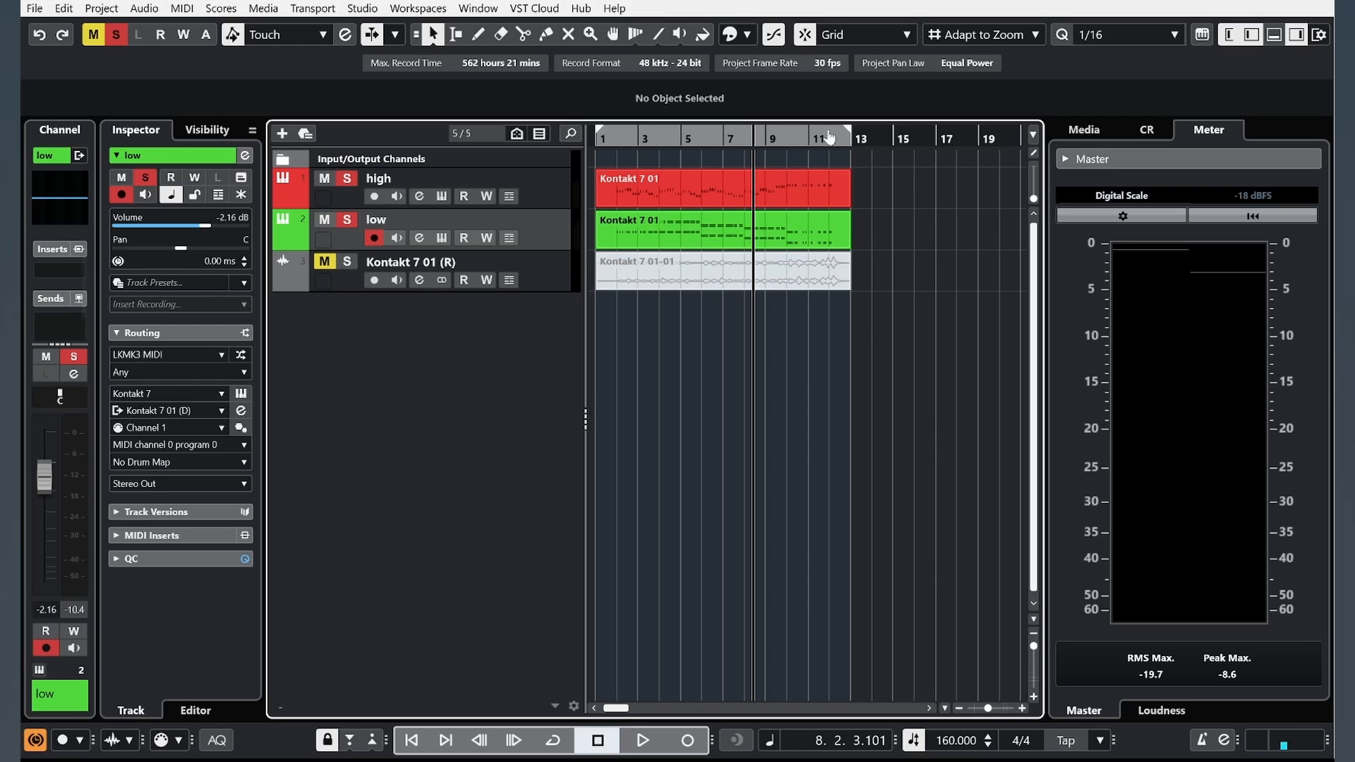
Step: Adjust the locator range over the events, finish with it spanning bars 1 to 13, and open the Audio Mixdown export
{"action": "left_click_drag", "start_coordinate": [697, 138], "coordinate": [565, 144]}
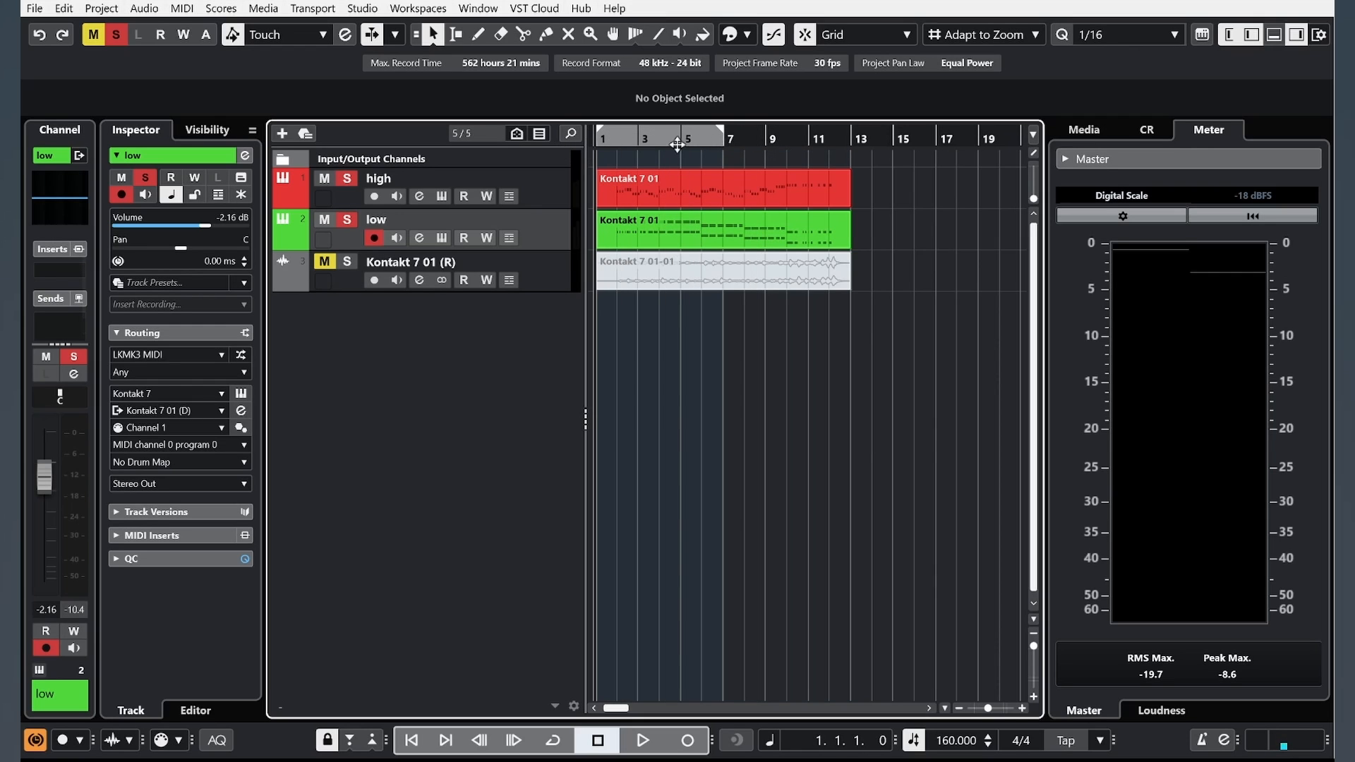
{"action": "mouse_move", "coordinate": [654, 136]}
{"action": "left_mouse_down"}
{"action": "mouse_move", "coordinate": [769, 136]}
{"action": "mouse_move", "coordinate": [680, 137]}
{"action": "left_mouse_up"}
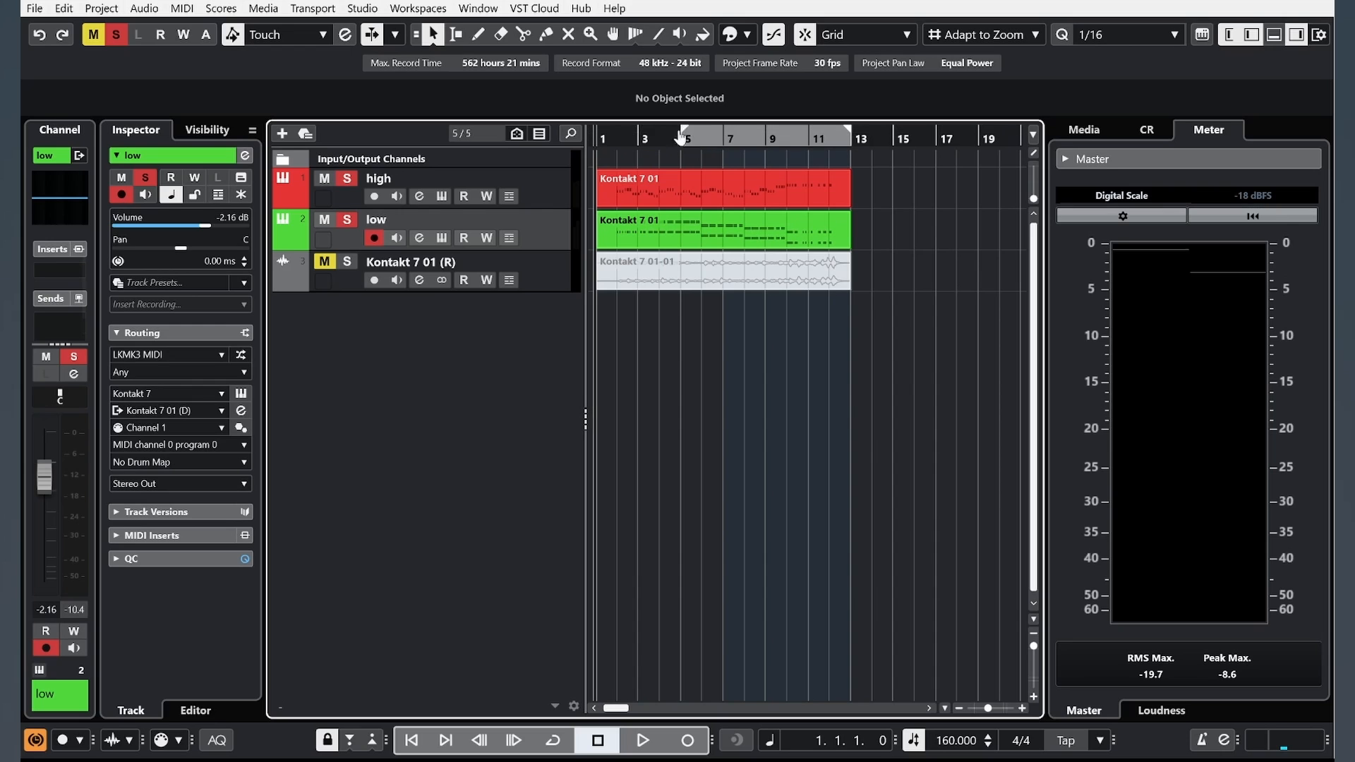
{"action": "left_click", "coordinate": [32, 8]}
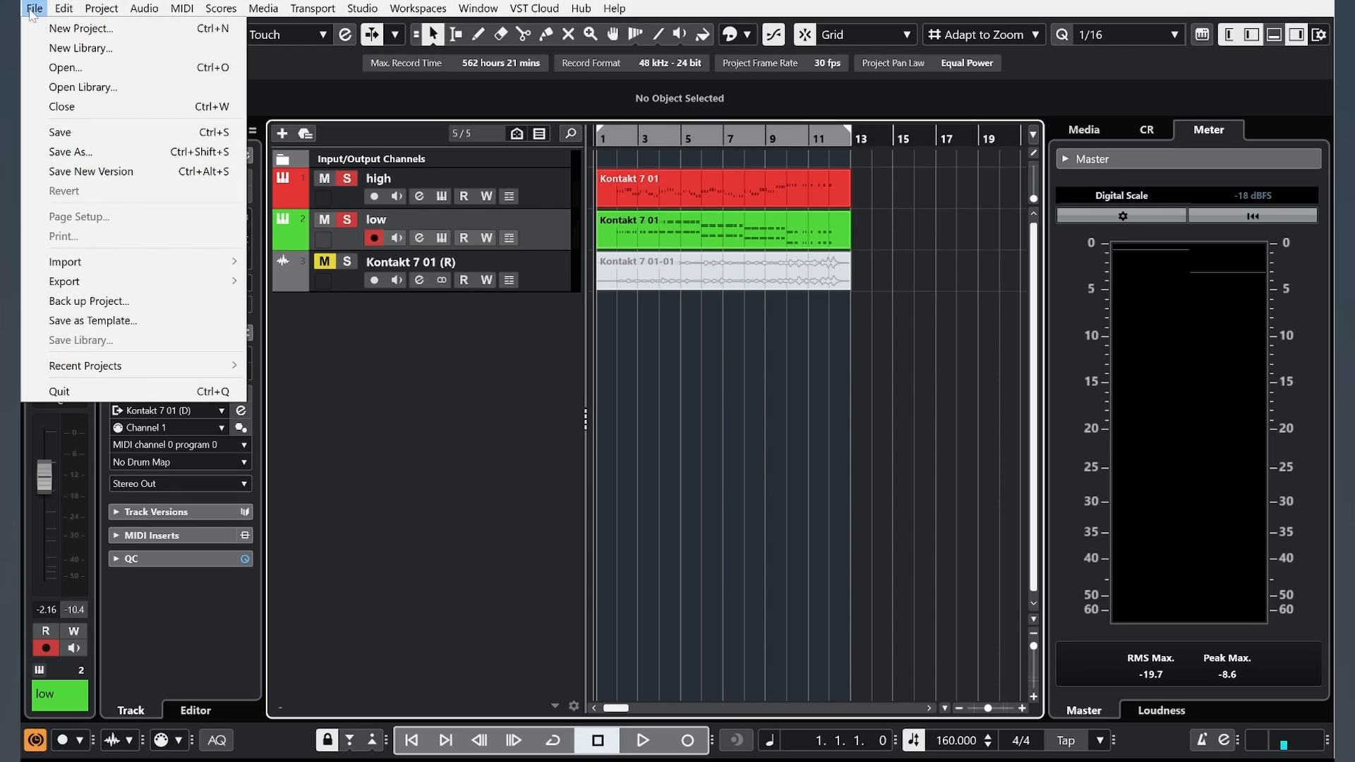
{"action": "mouse_move", "coordinate": [120, 284]}
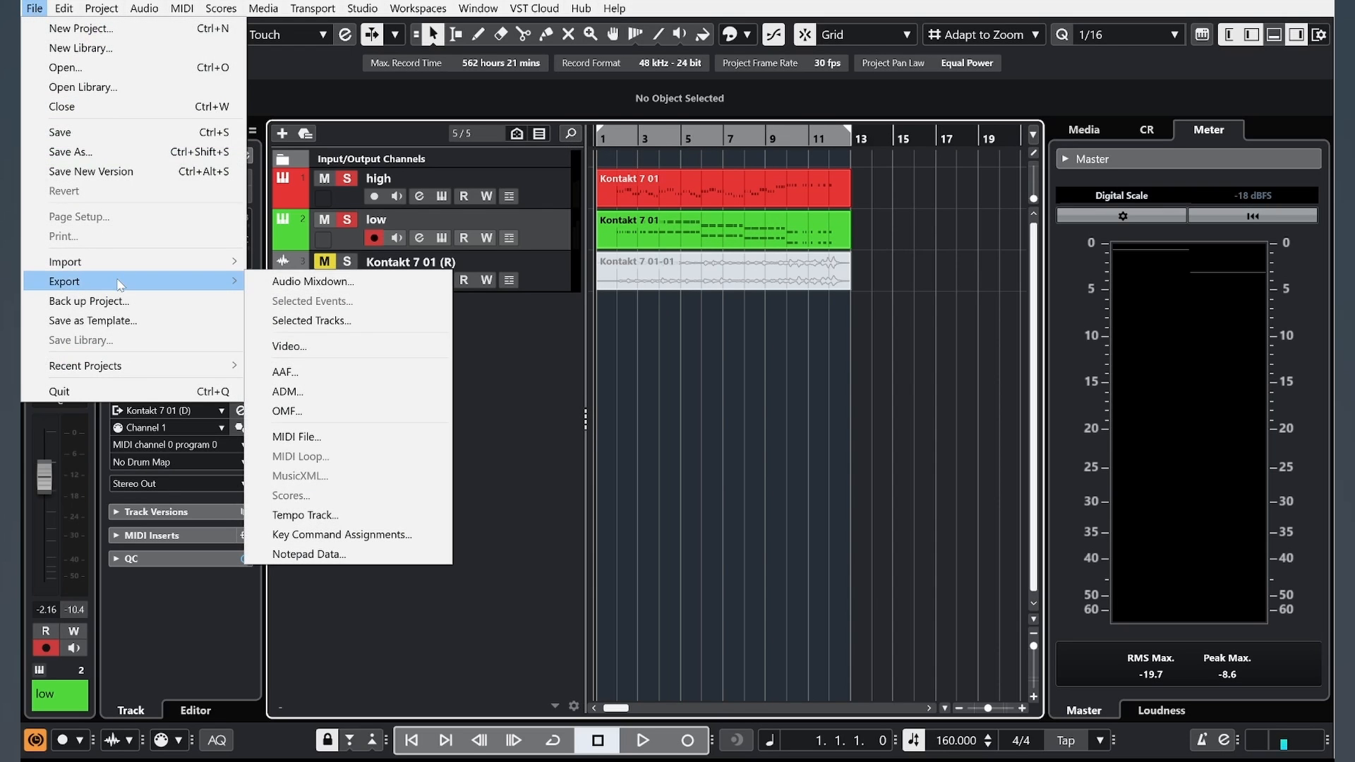
{"action": "left_click", "coordinate": [351, 286]}
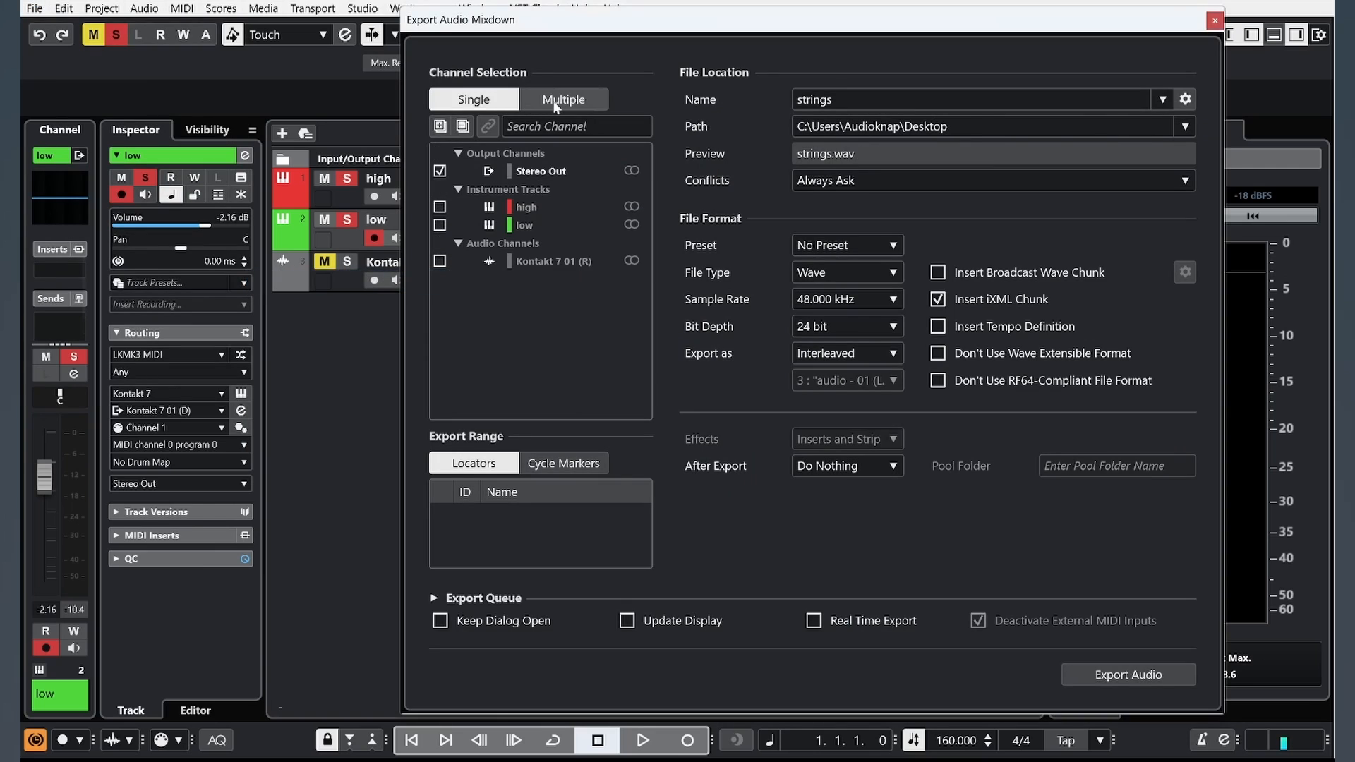
Step: Set up a single-channel export of Stereo Out named mix with the Wave file type
{"action": "left_click", "coordinate": [563, 100]}
{"action": "left_click", "coordinate": [494, 100]}
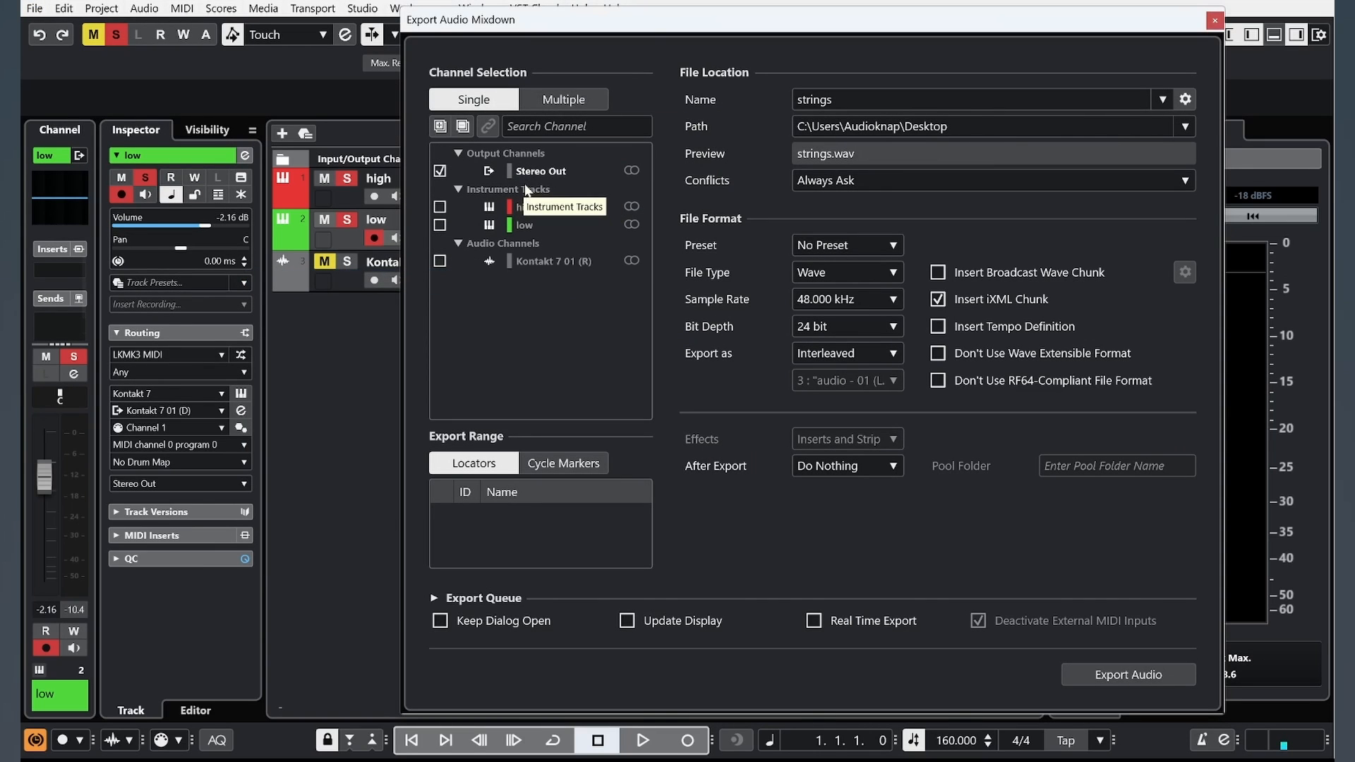
{"action": "left_click", "coordinate": [913, 100]}
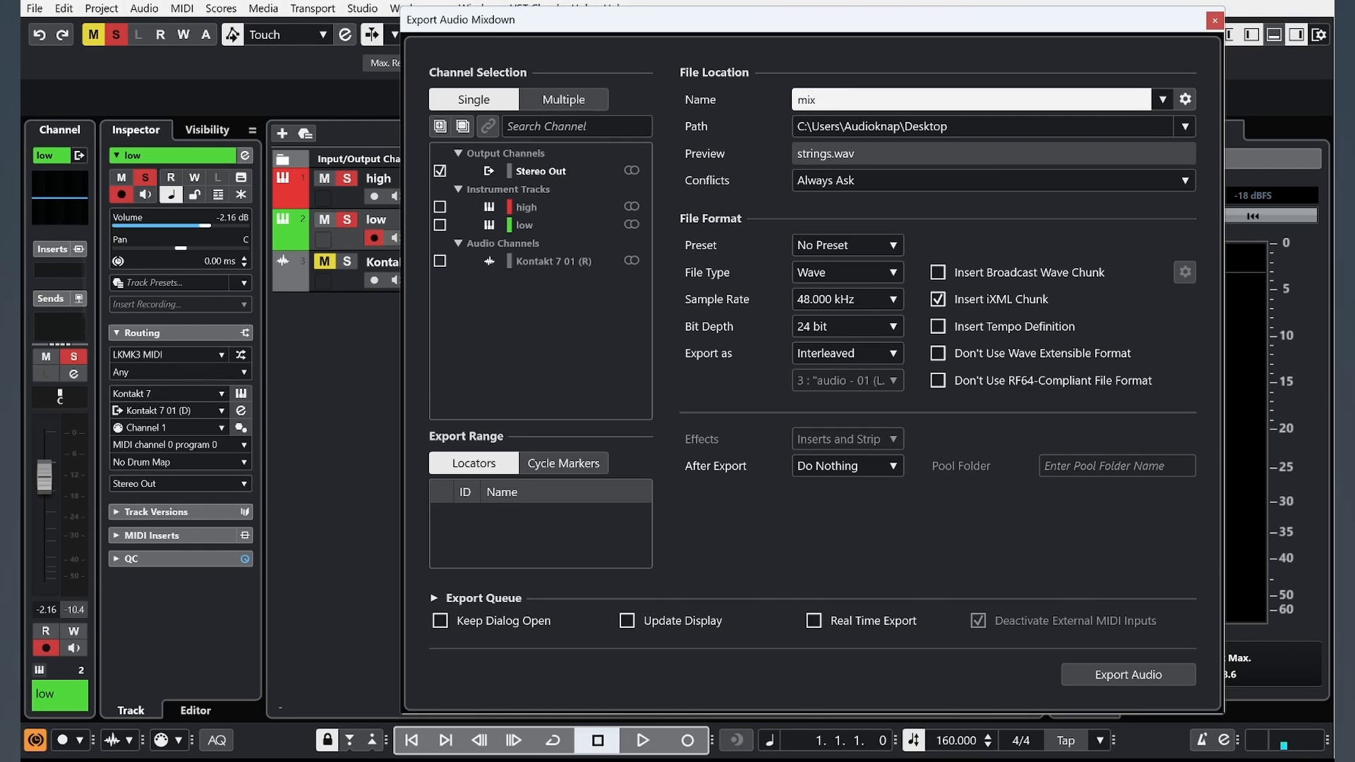
{"action": "type", "text": "mix"}
{"action": "key", "text": "Return"}
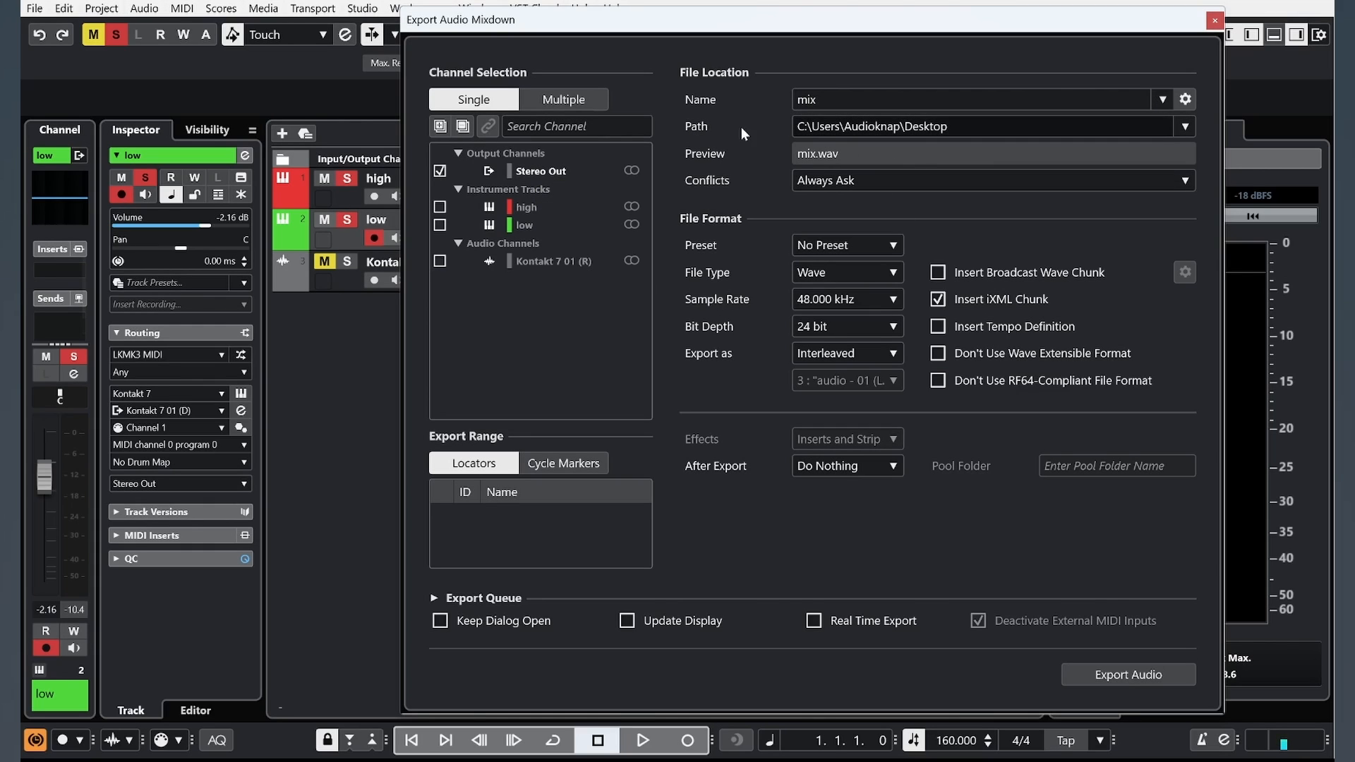
{"action": "left_click", "coordinate": [824, 271]}
{"action": "left_click", "coordinate": [833, 295]}
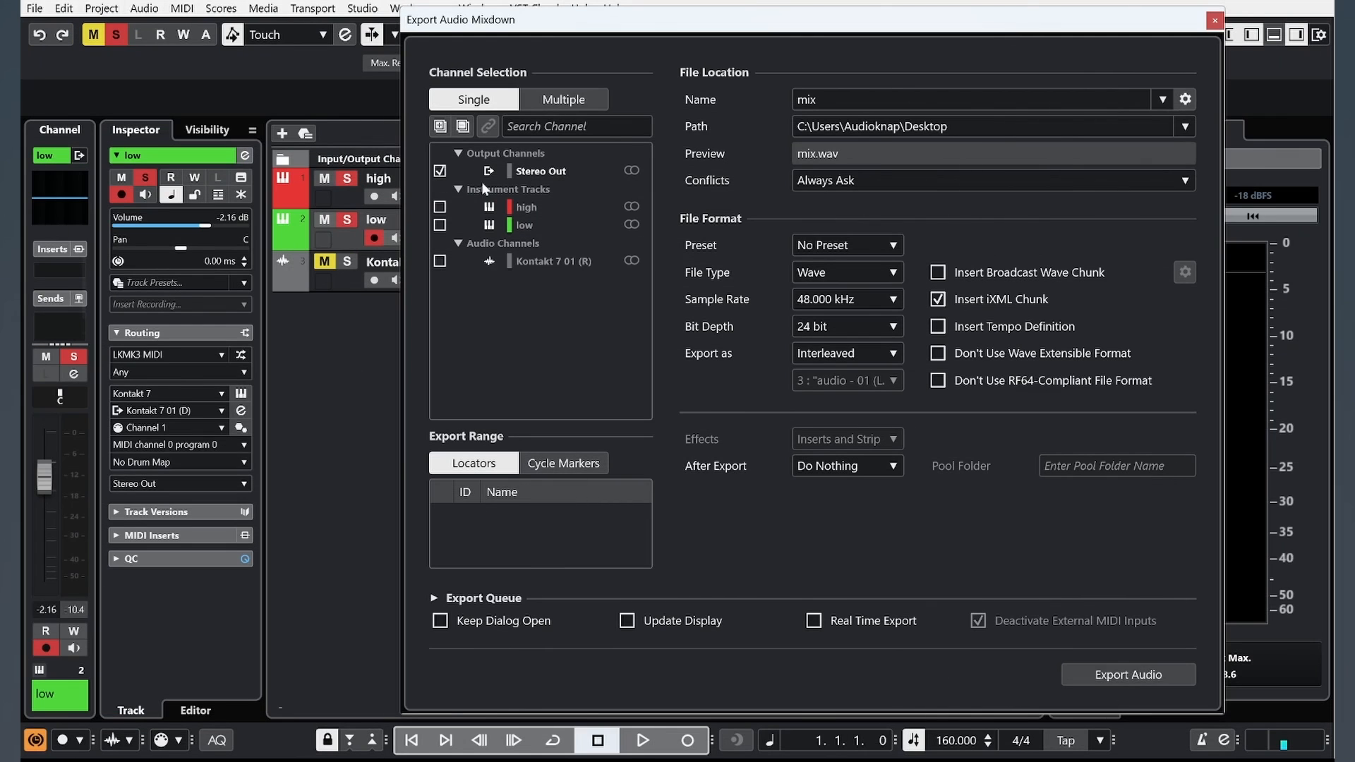
Step: Export the high and low instrument channels as separate files and insert them on different tracks in the project
{"action": "left_click", "coordinate": [564, 100]}
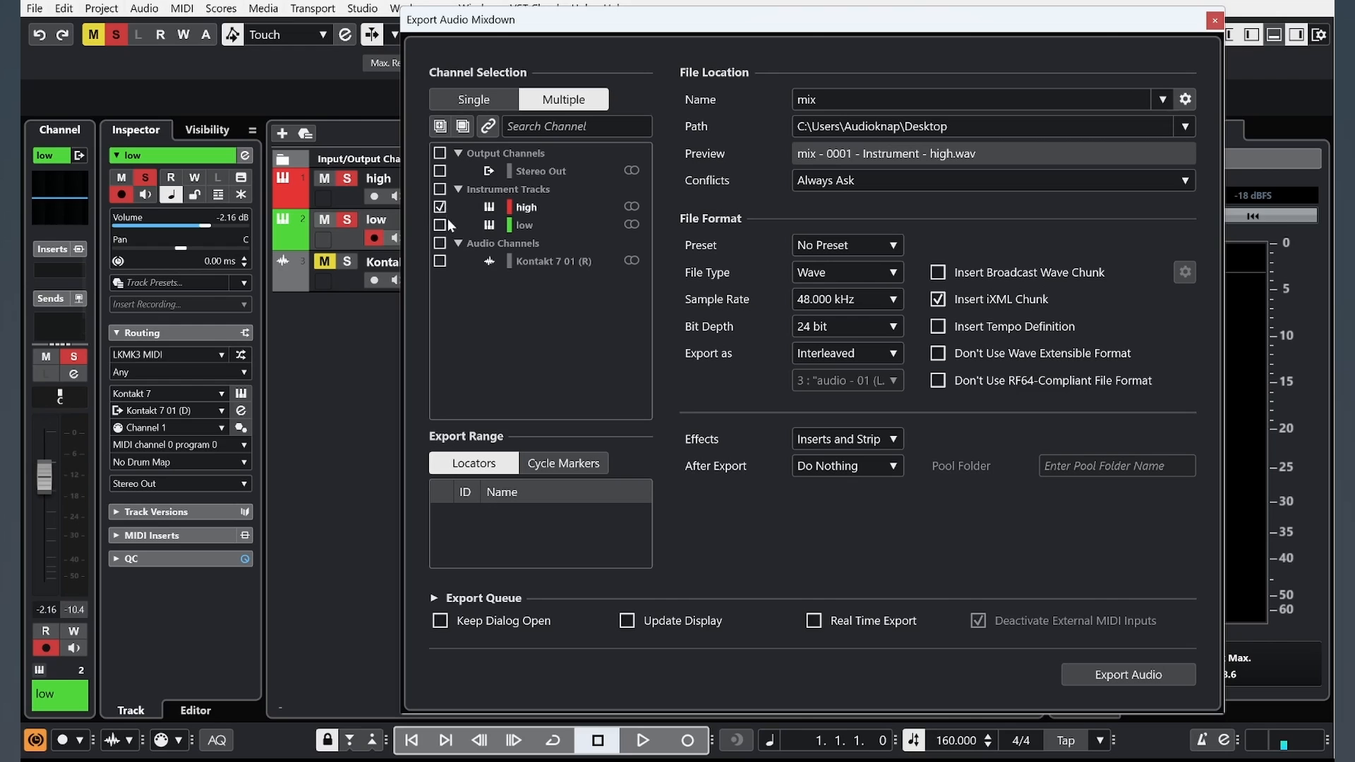
{"action": "left_click", "coordinate": [1118, 676]}
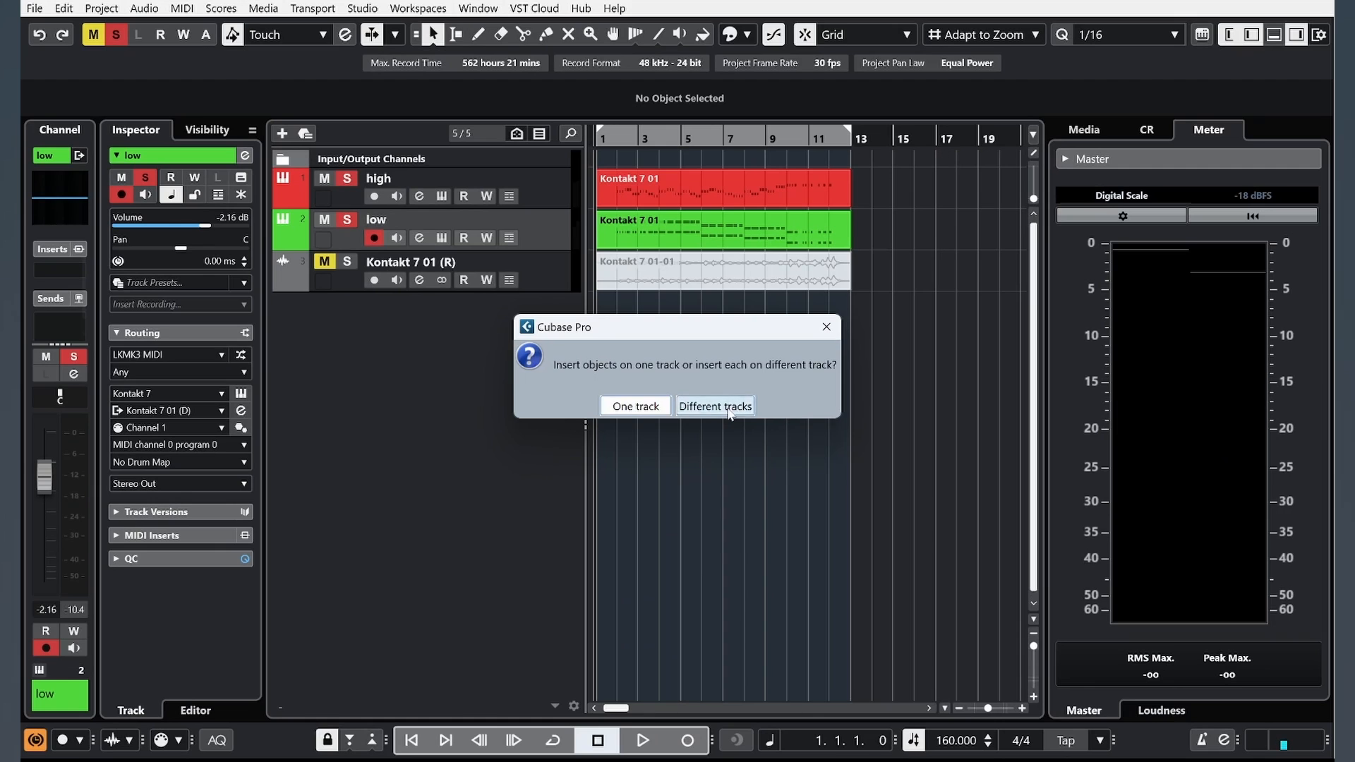
{"action": "left_click", "coordinate": [729, 410]}
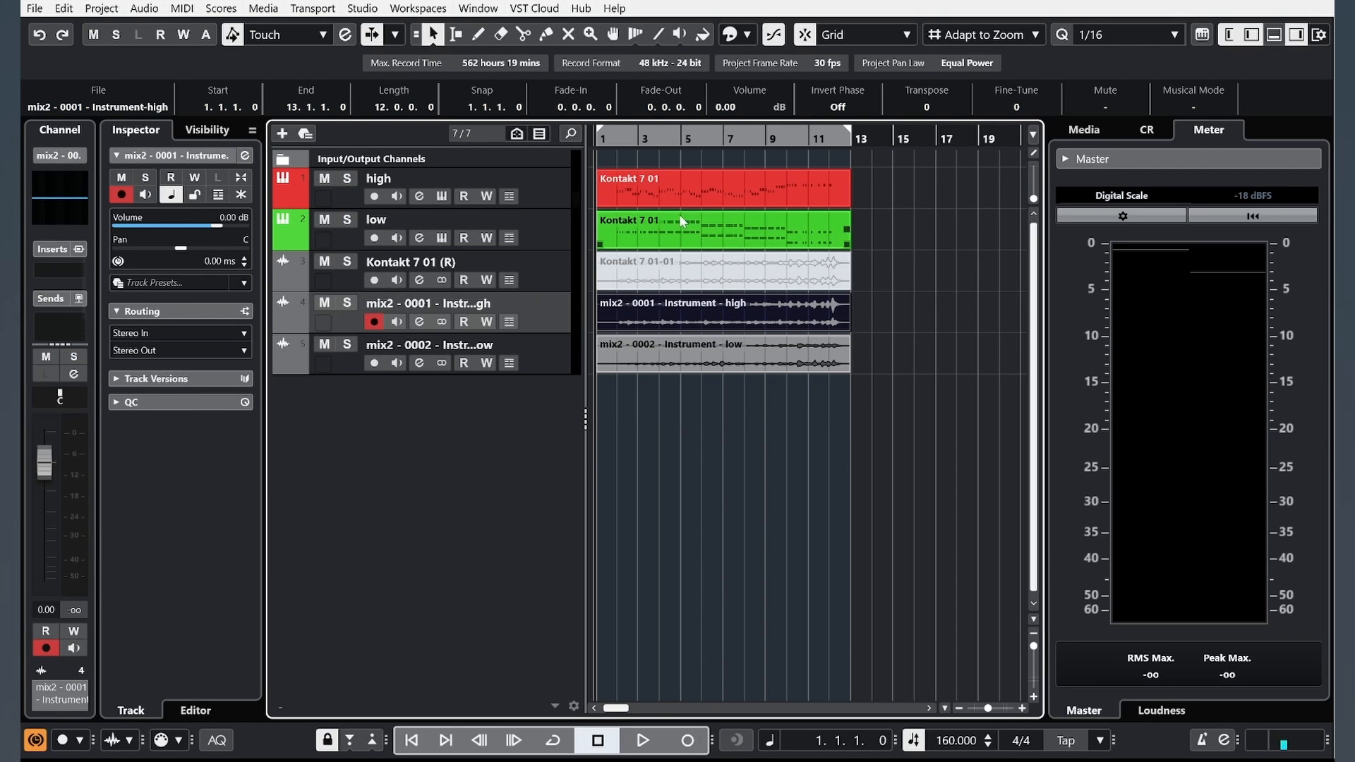
Step: Compare the high instrument track with its exported audio track by soloing and playing each in turn
{"action": "left_click", "coordinate": [346, 178]}
{"action": "left_click", "coordinate": [632, 139]}
{"action": "key", "text": "space"}
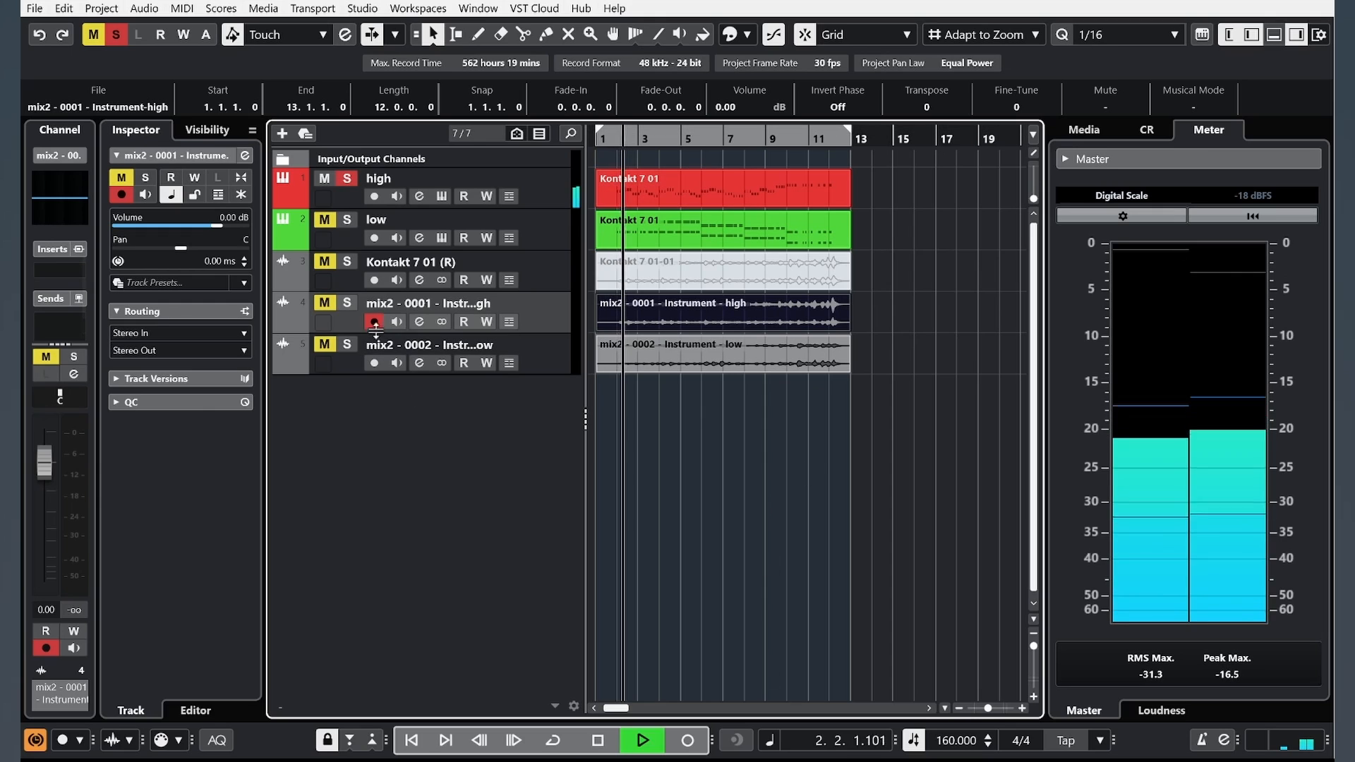
{"action": "mouse_move", "coordinate": [656, 755]}
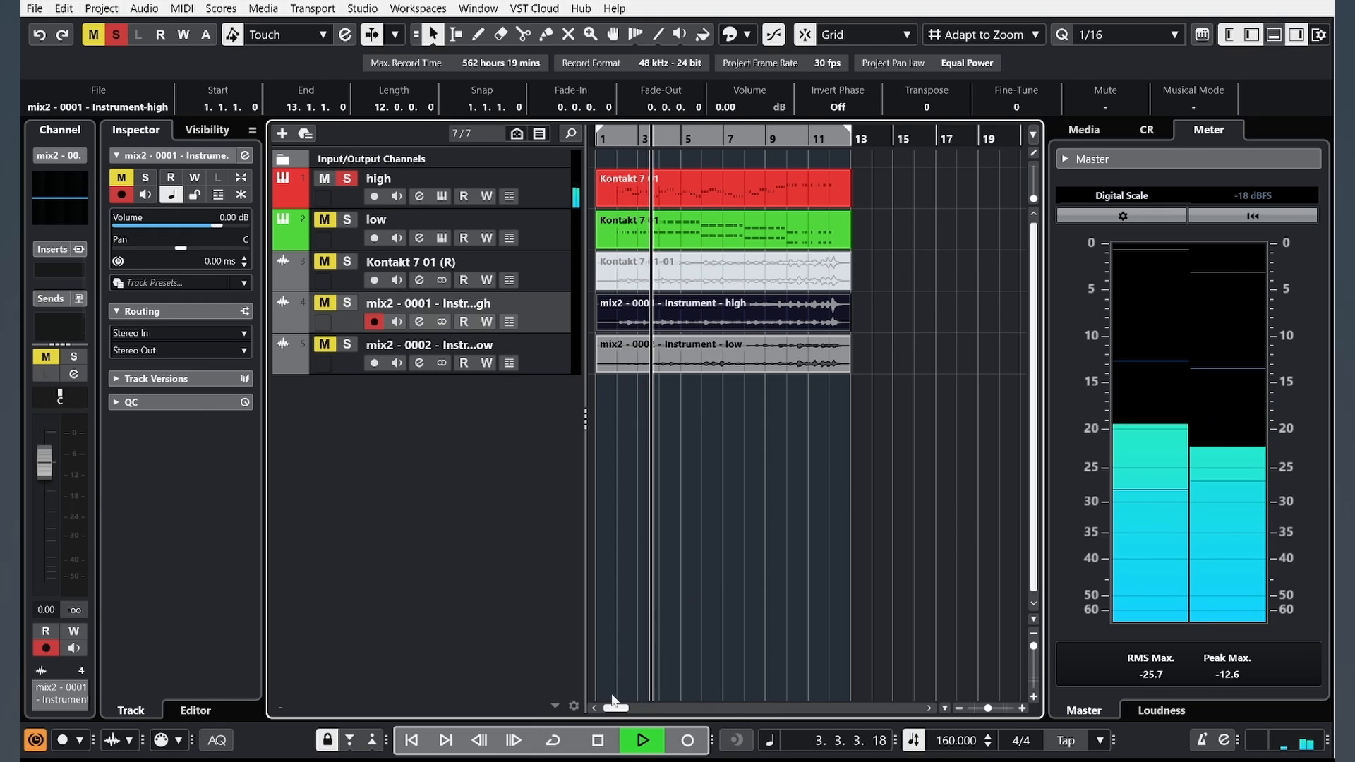
{"action": "left_click", "coordinate": [597, 740]}
{"action": "left_click", "coordinate": [346, 303]}
{"action": "left_click", "coordinate": [642, 740]}
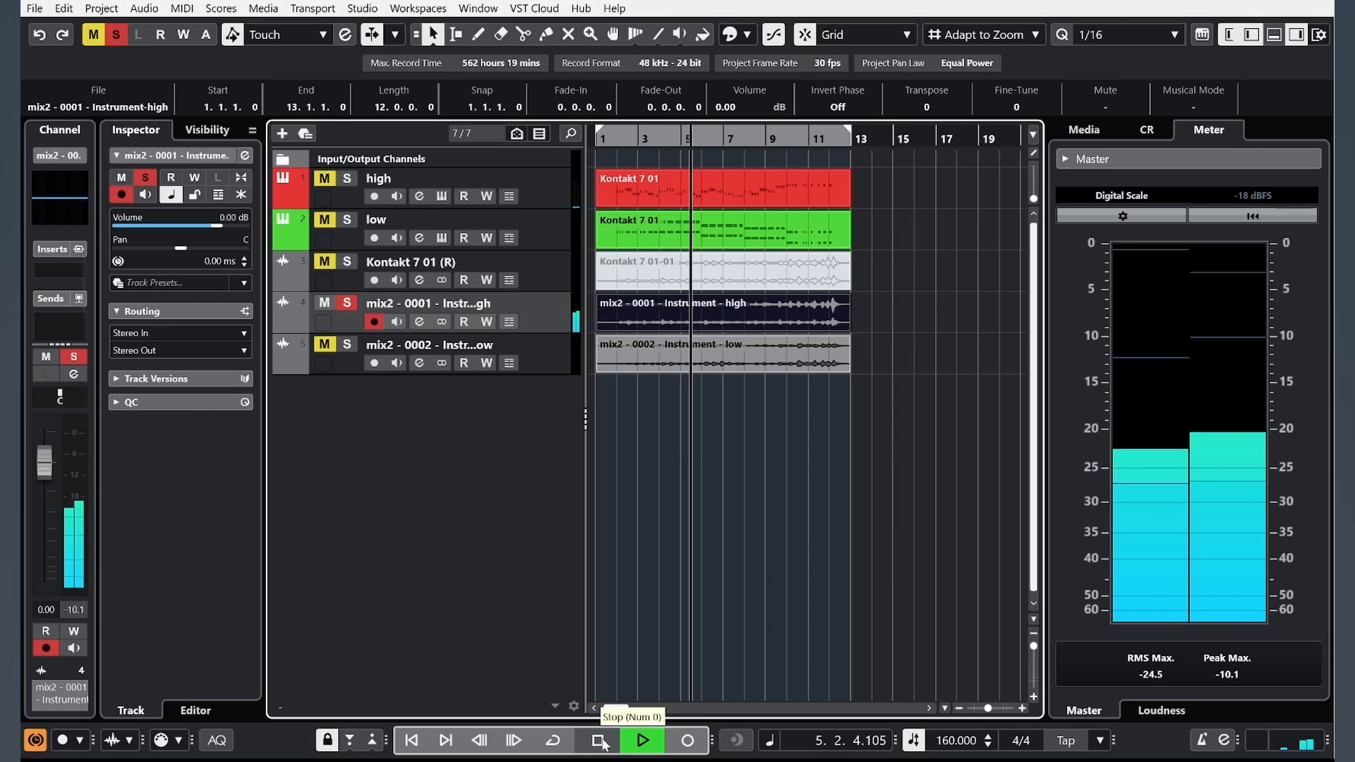
{"action": "left_click", "coordinate": [601, 742]}
{"action": "left_click", "coordinate": [346, 302]}
Step: Play the low instrument track soloed and switch the solo to its exported audio track for comparison
{"action": "left_click", "coordinate": [346, 219]}
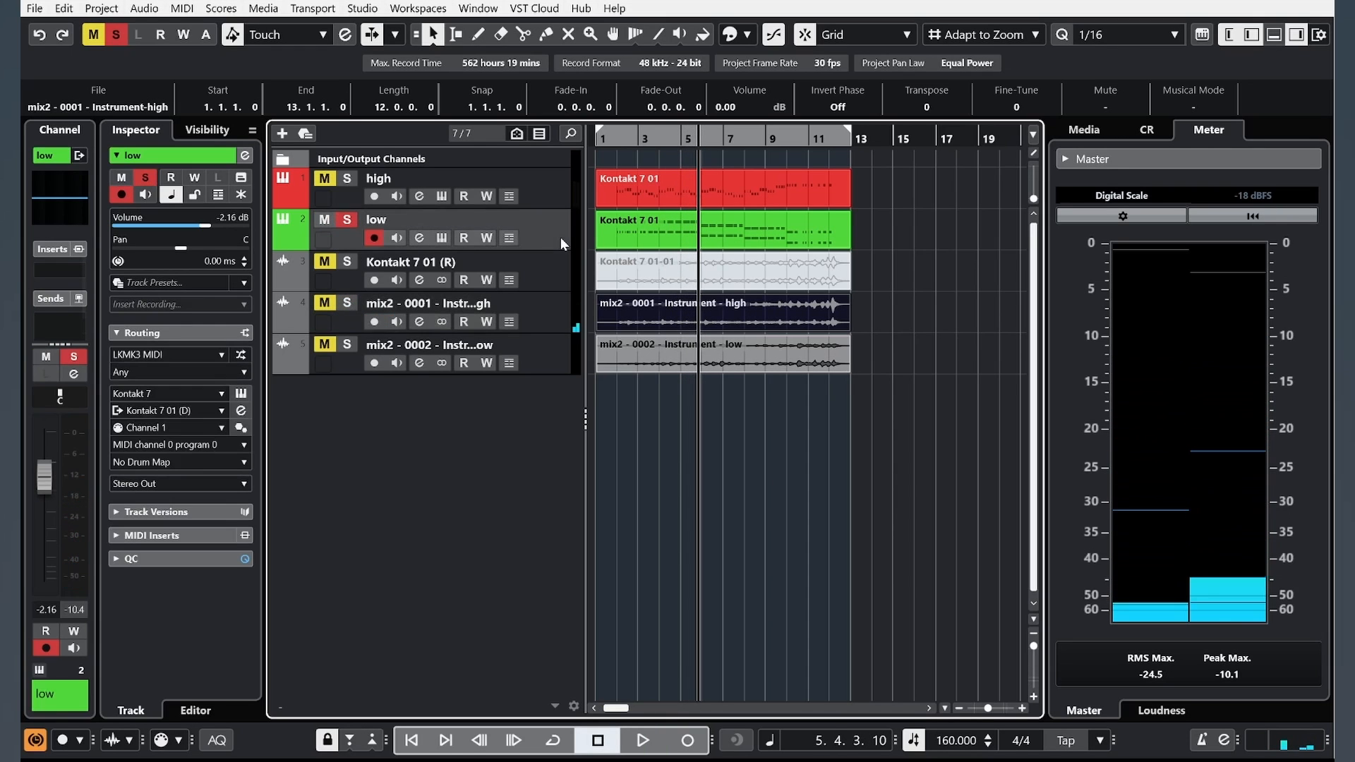
{"action": "left_click", "coordinate": [644, 744]}
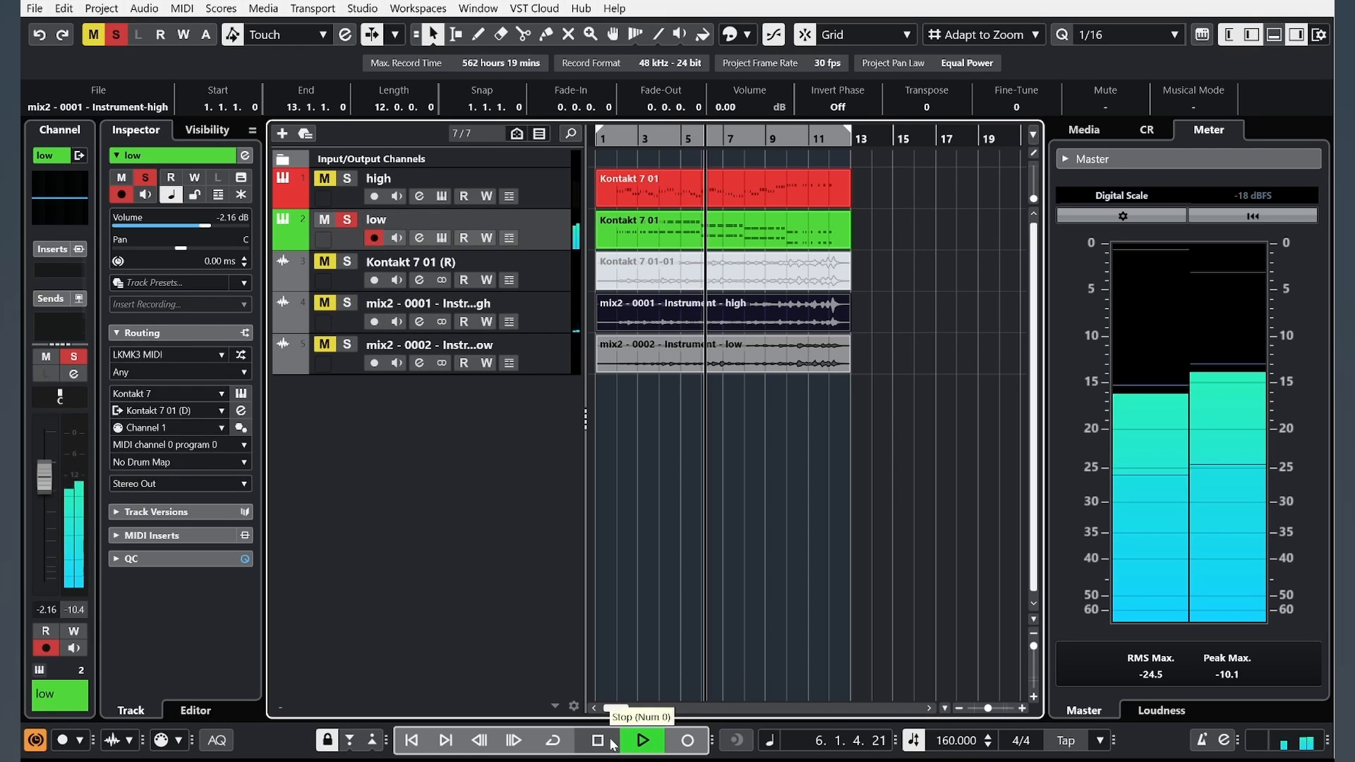
{"action": "left_click", "coordinate": [601, 742]}
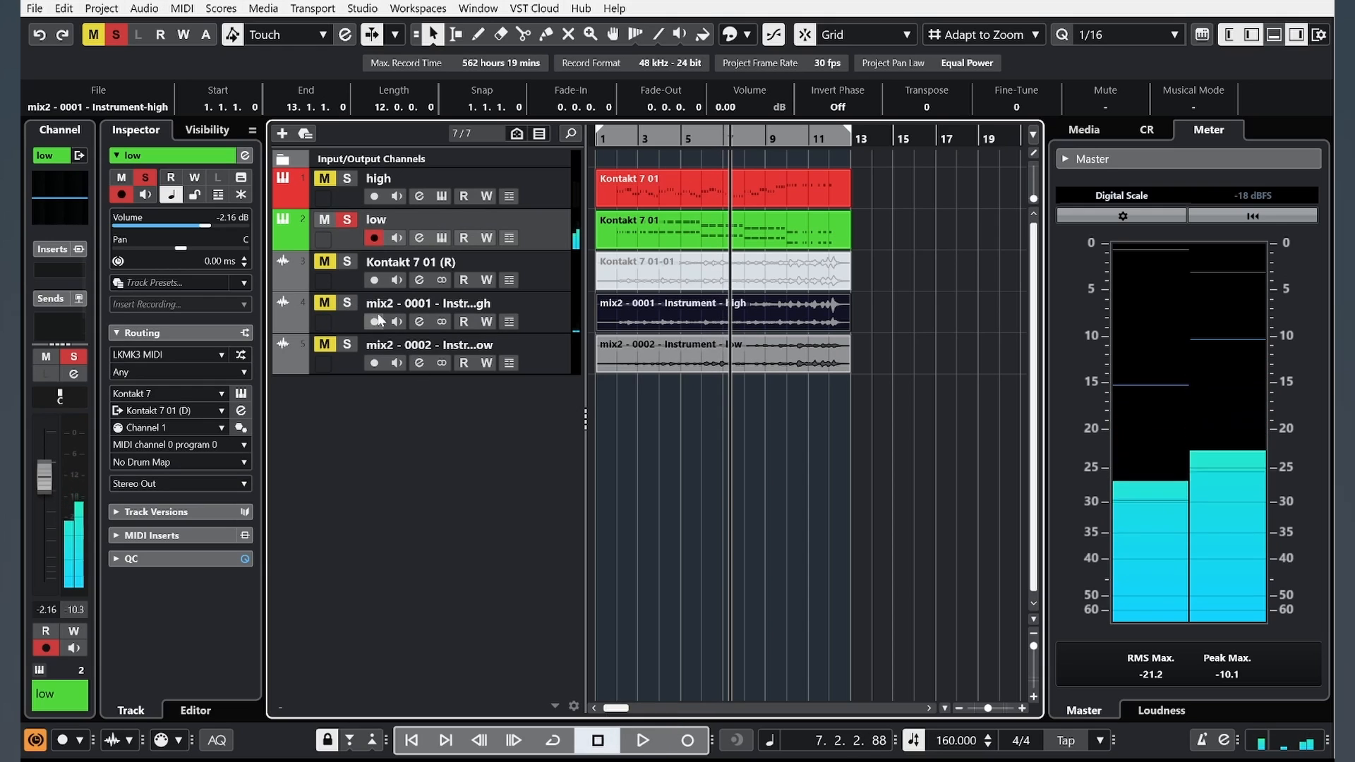
{"action": "left_click", "coordinate": [346, 344]}
{"action": "left_click", "coordinate": [347, 220]}
{"action": "left_click", "coordinate": [549, 343]}
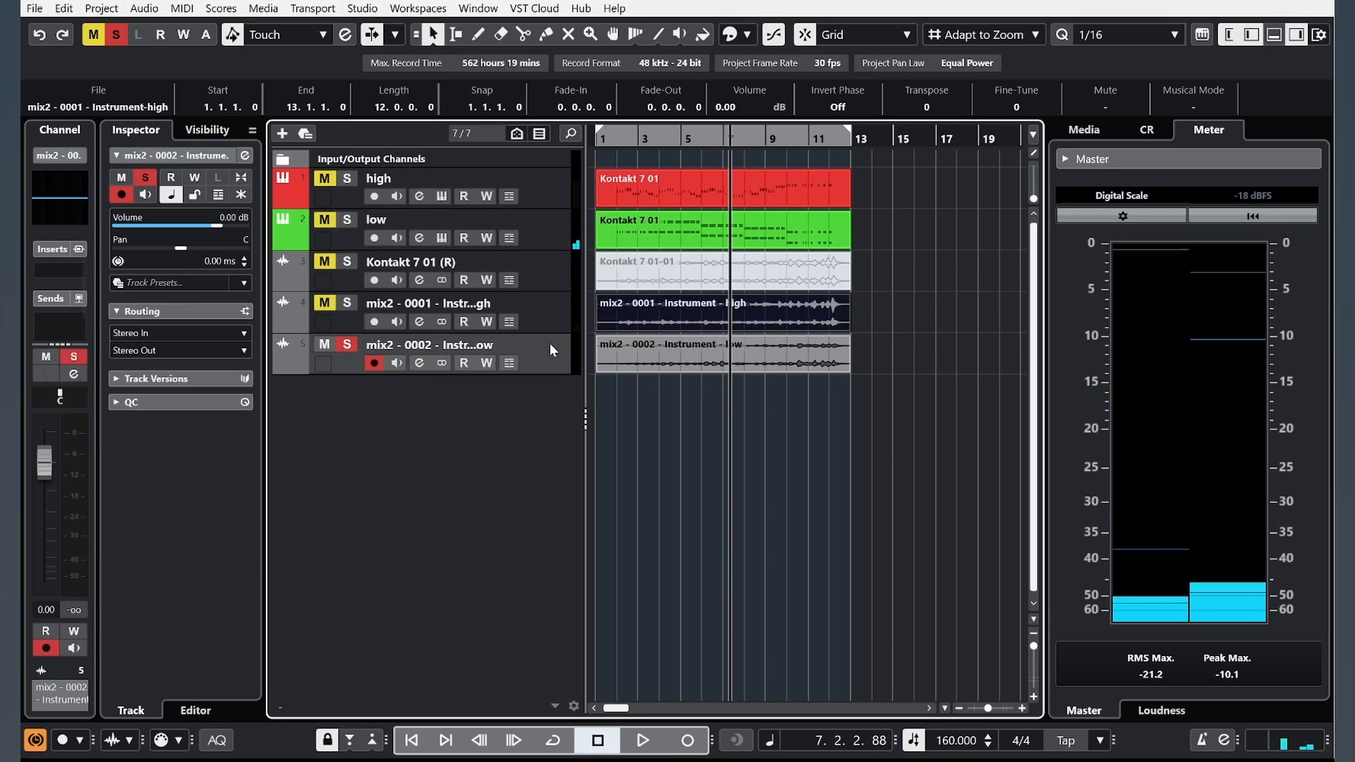
{"action": "left_click", "coordinate": [347, 303]}
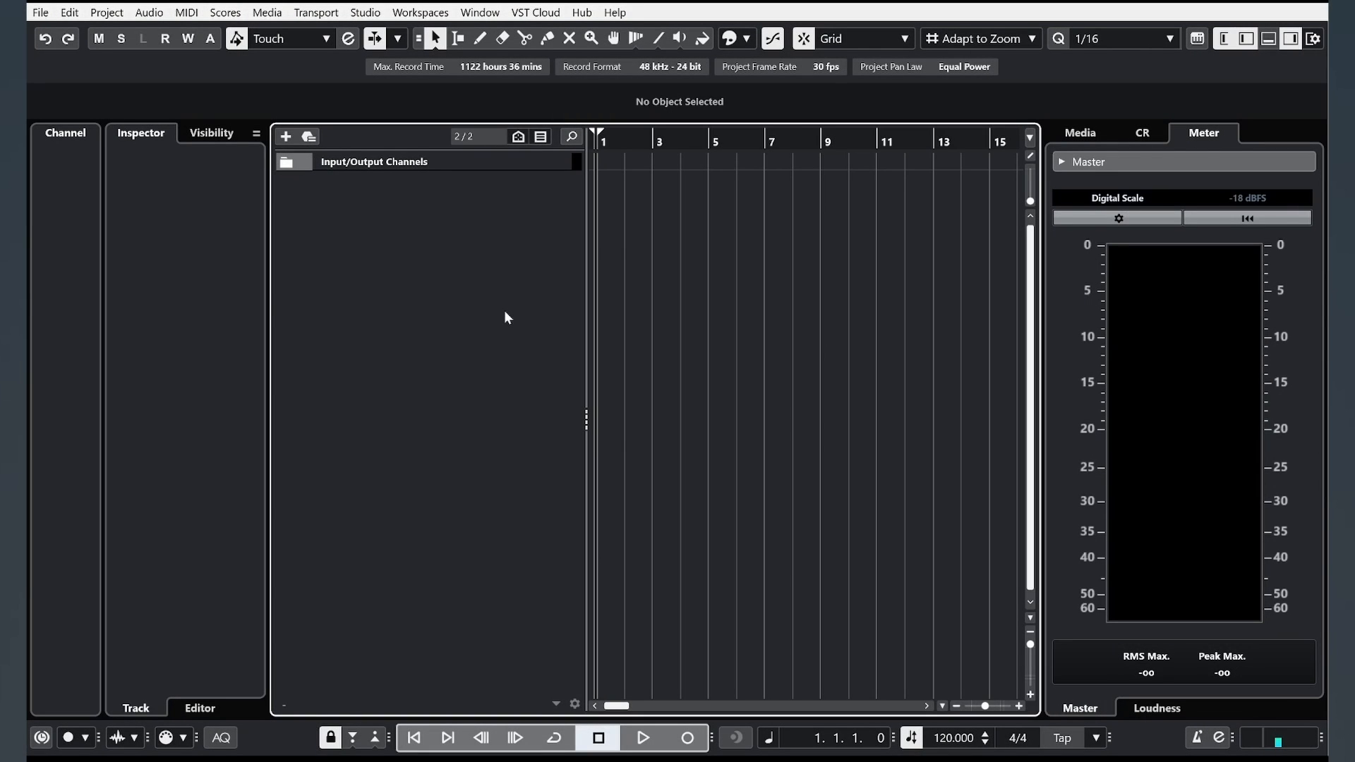
Step: Add an audio track with the Analog 1 (1) (Mono) input and a Mono configuration
{"action": "right_click", "coordinate": [493, 241]}
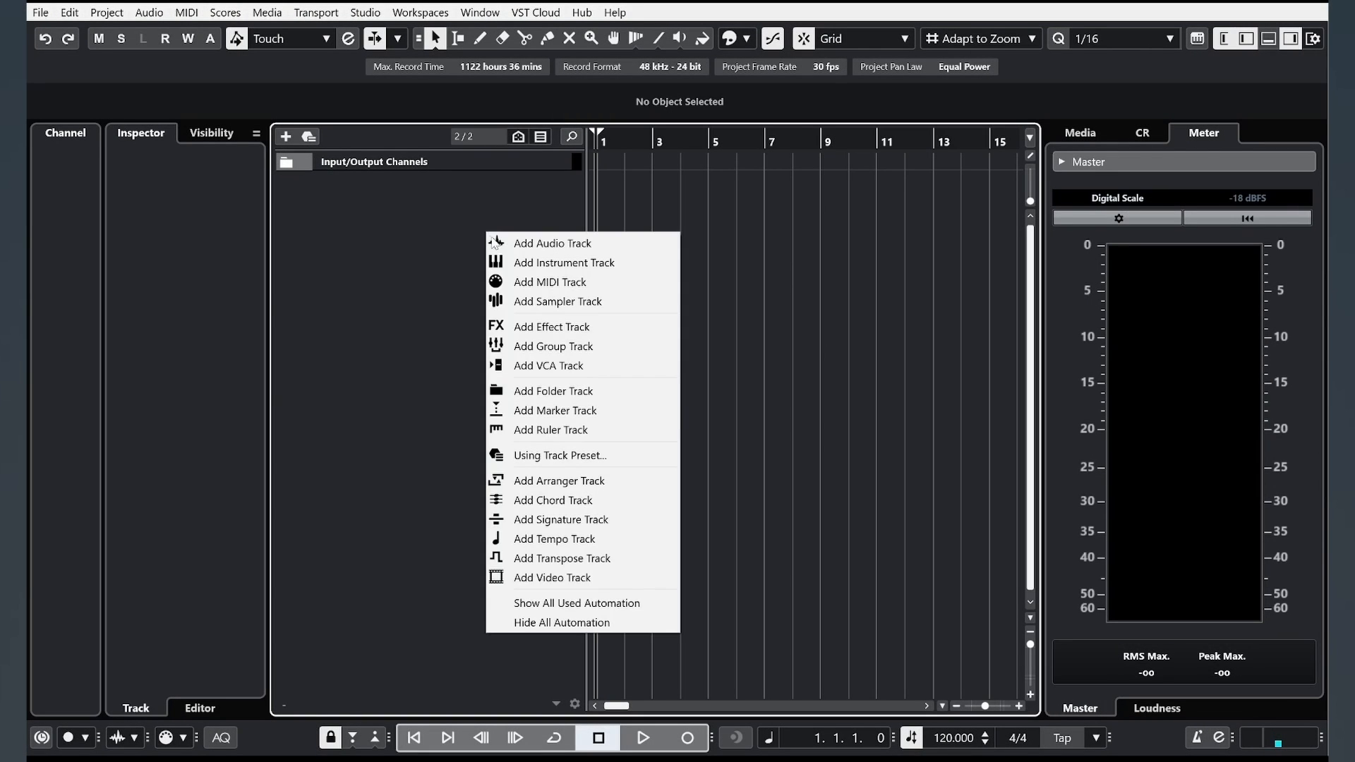
{"action": "left_click", "coordinate": [554, 244]}
{"action": "left_click", "coordinate": [727, 350]}
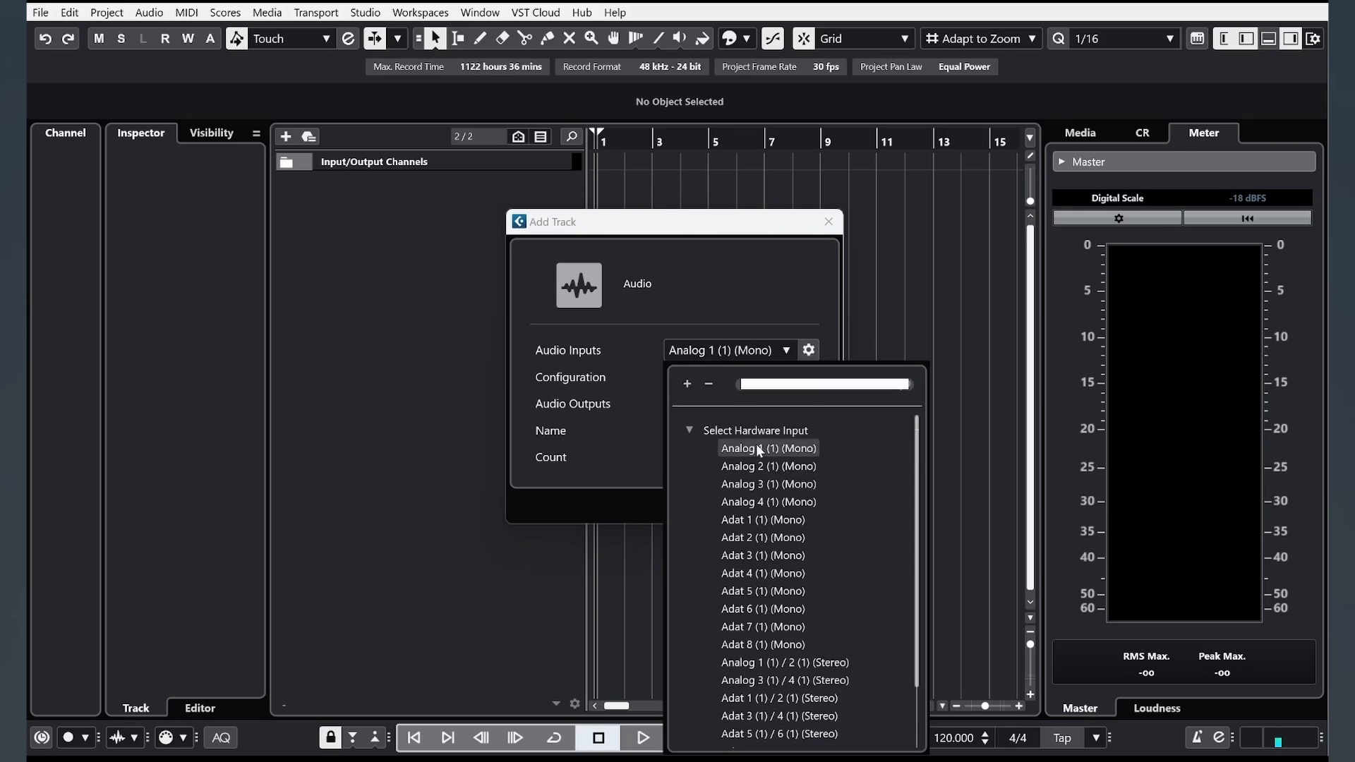
{"action": "left_click", "coordinate": [757, 447]}
{"action": "left_click", "coordinate": [709, 380]}
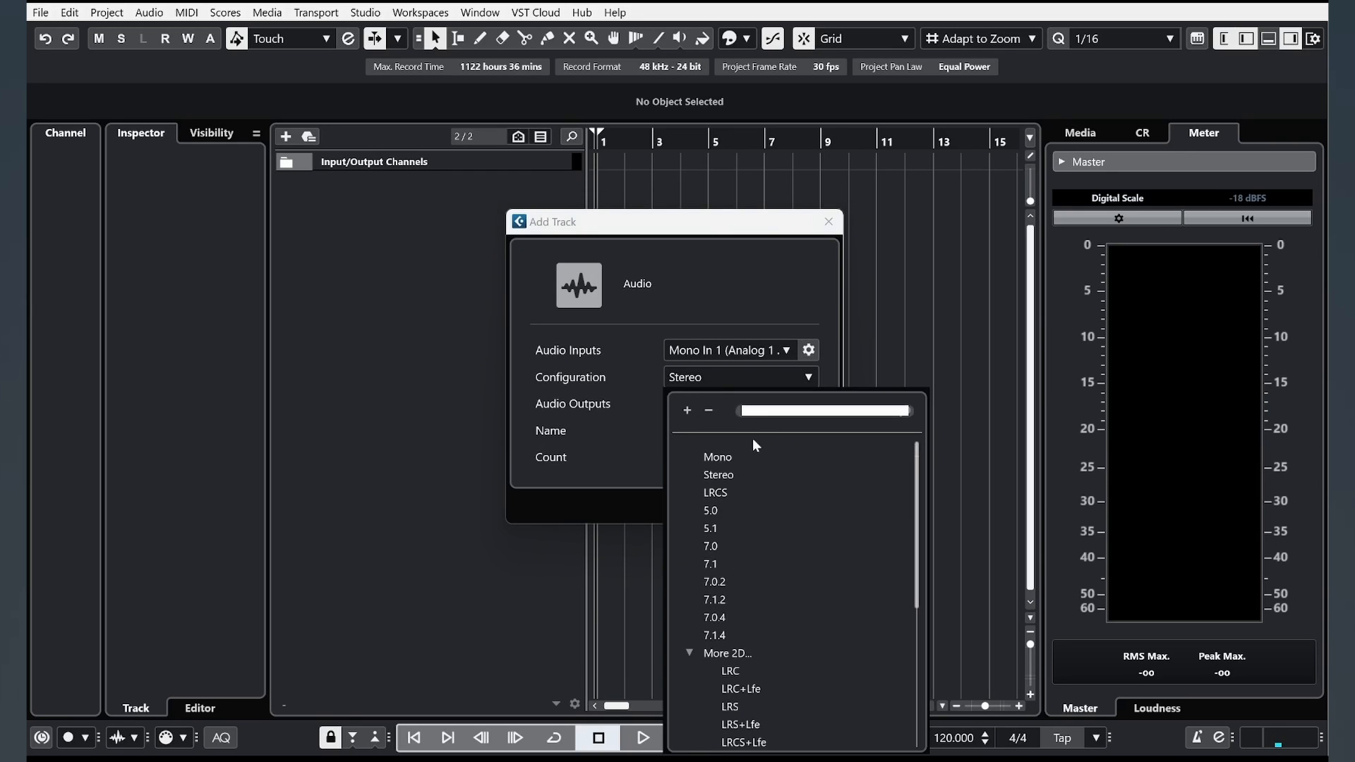
{"action": "left_click", "coordinate": [721, 456]}
{"action": "left_click", "coordinate": [734, 514]}
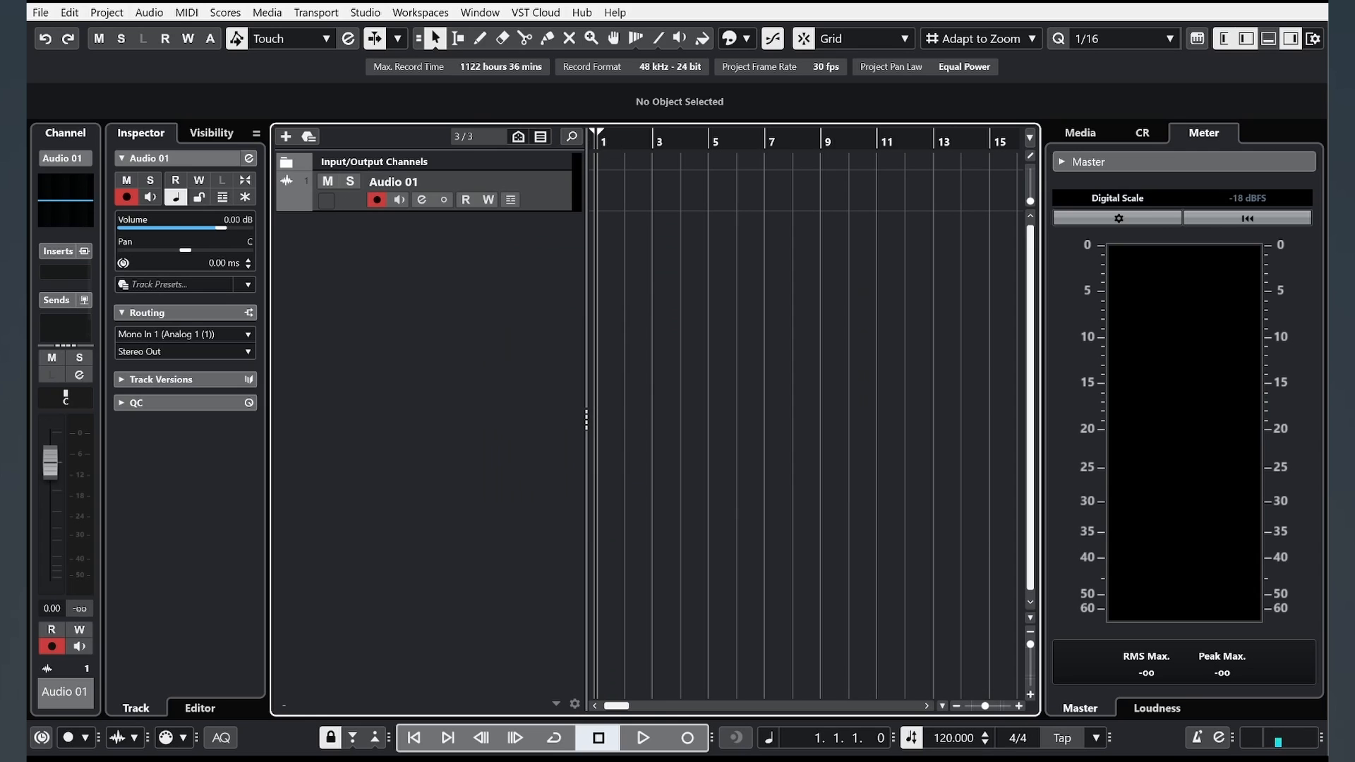
Step: Record a short clip of about two bars on the Audio 01 track and play it back from bar 1
{"action": "left_click", "coordinate": [685, 737]}
{"action": "key", "text": "space"}
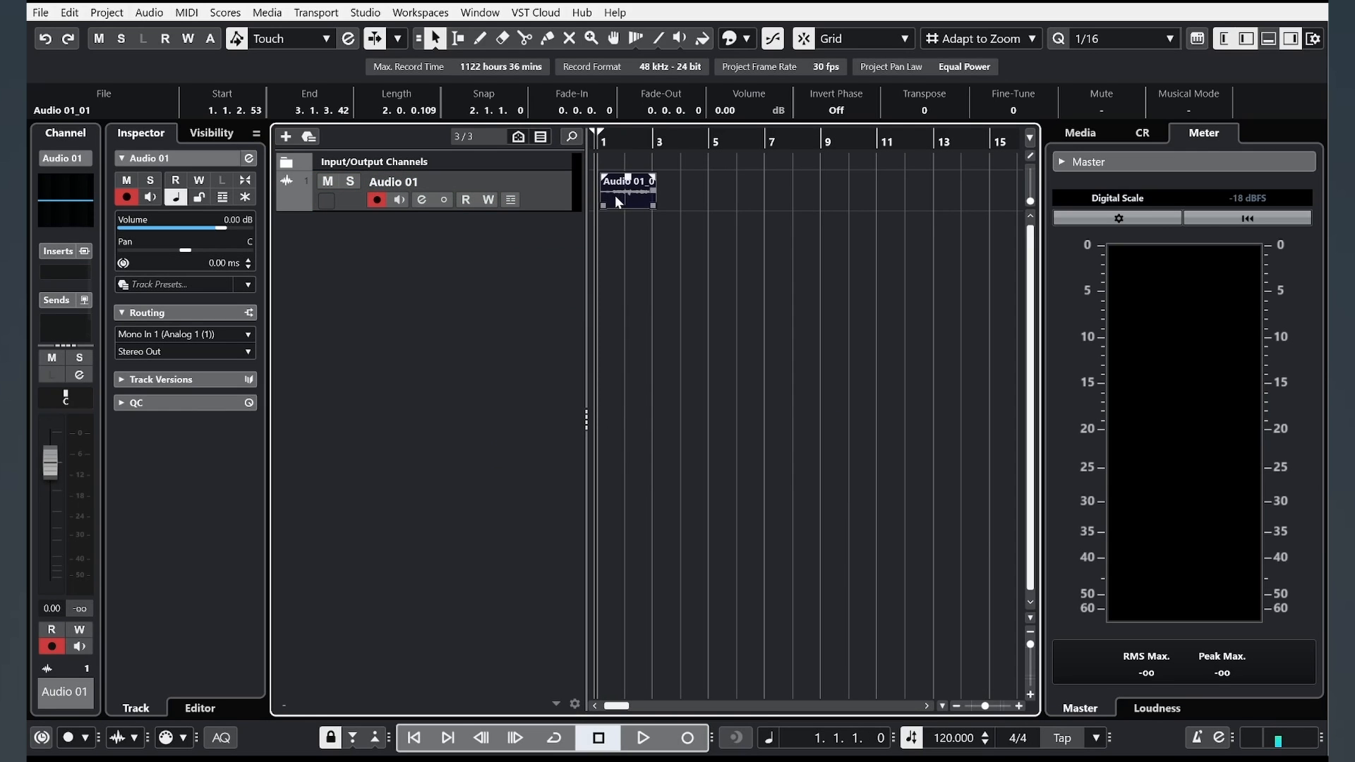
{"action": "left_click", "coordinate": [620, 139]}
{"action": "left_click_drag", "start_coordinate": [619, 139], "coordinate": [606, 176]}
{"action": "left_click", "coordinate": [597, 139]}
{"action": "key", "text": "space"}
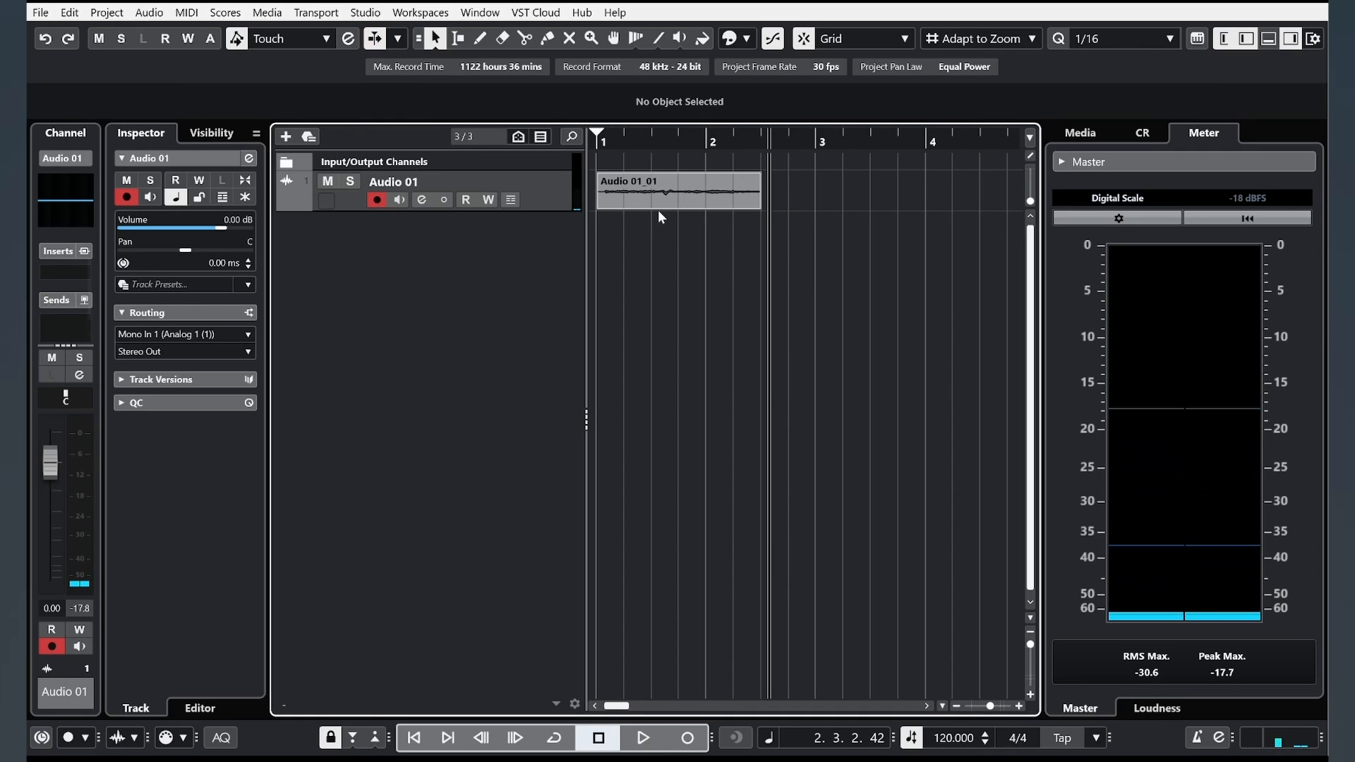
Step: Set the locators around the recorded clip, loop it, and audition Transpose values such as -24 and 7 before resetting Transpose to 0
{"action": "left_click", "coordinate": [650, 202]}
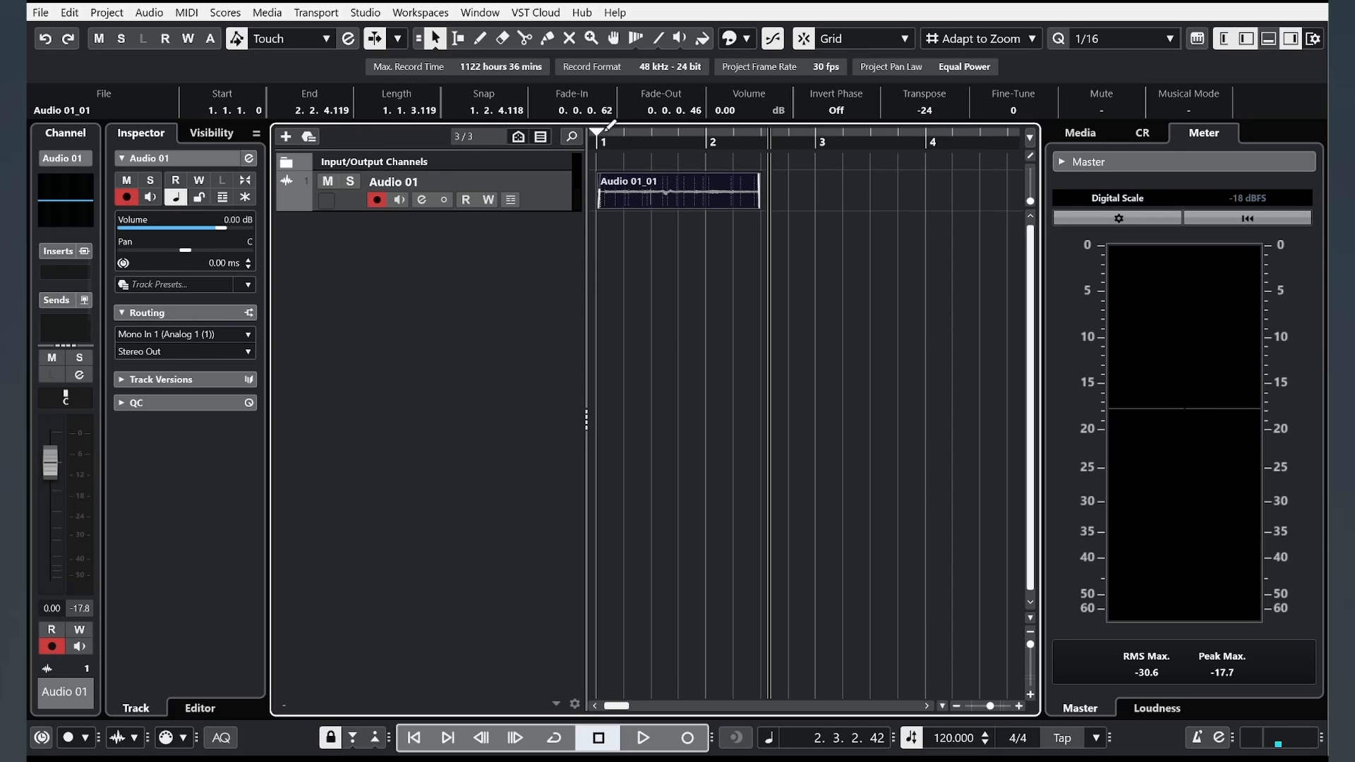
{"action": "left_click_drag", "start_coordinate": [600, 134], "coordinate": [750, 139]}
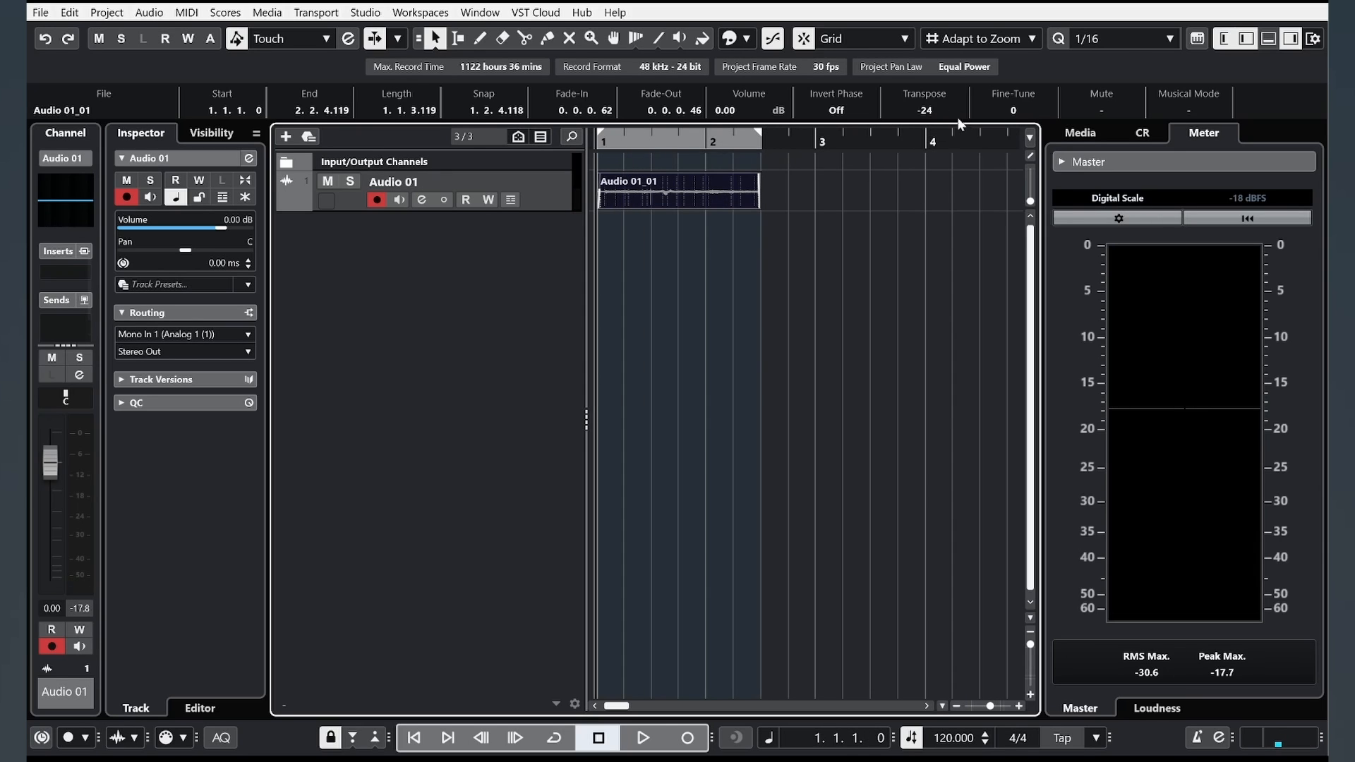
{"action": "key", "text": "space"}
{"action": "key", "text": "KP_Divide"}
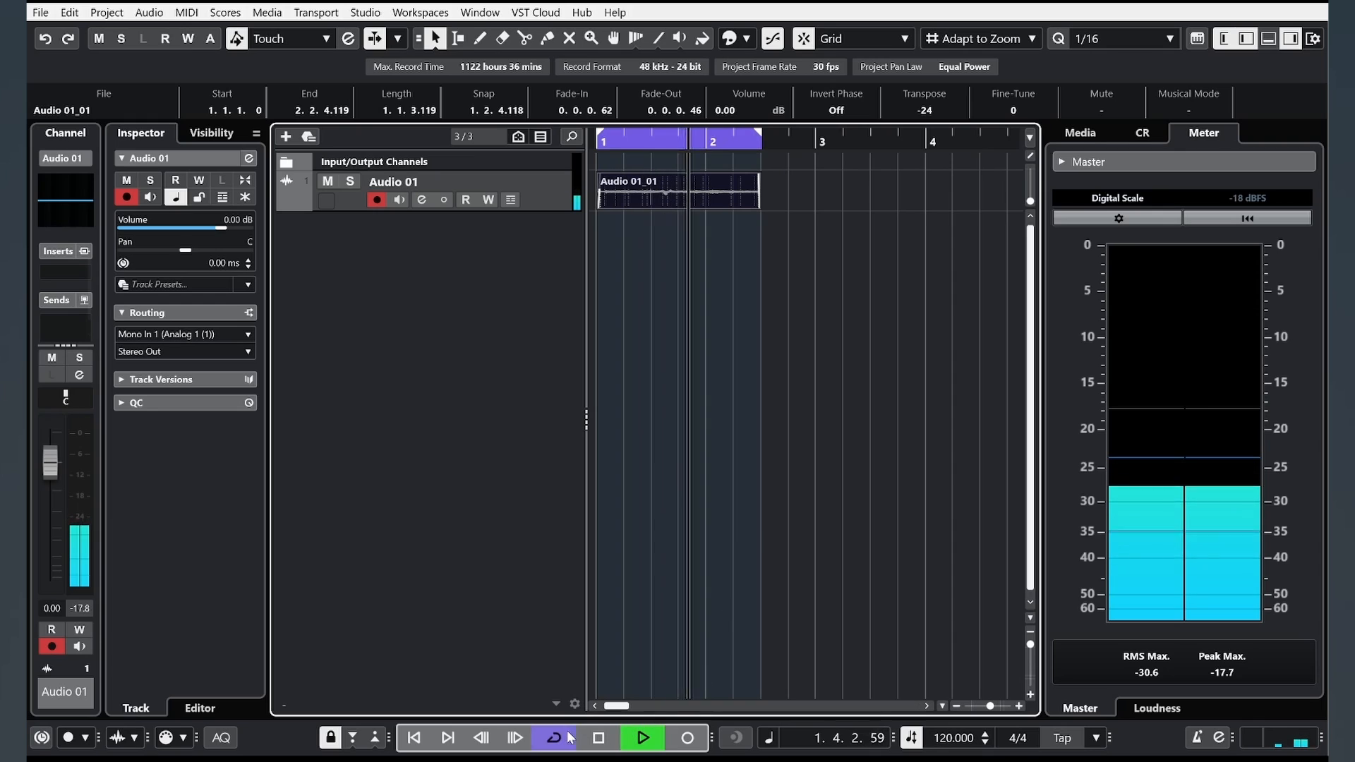
{"action": "left_click_drag", "start_coordinate": [937, 117], "coordinate": [942, 52]}
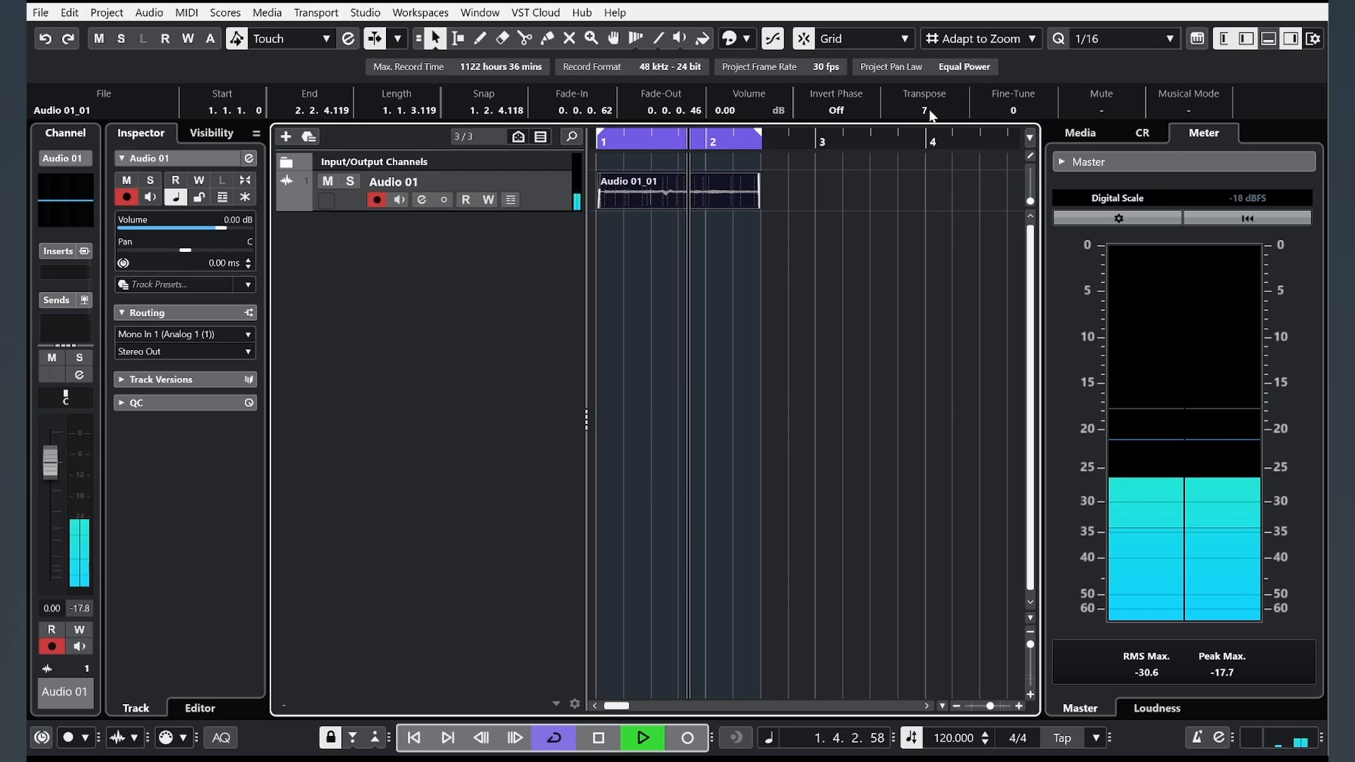
{"action": "left_click_drag", "start_coordinate": [929, 111], "coordinate": [932, 211]}
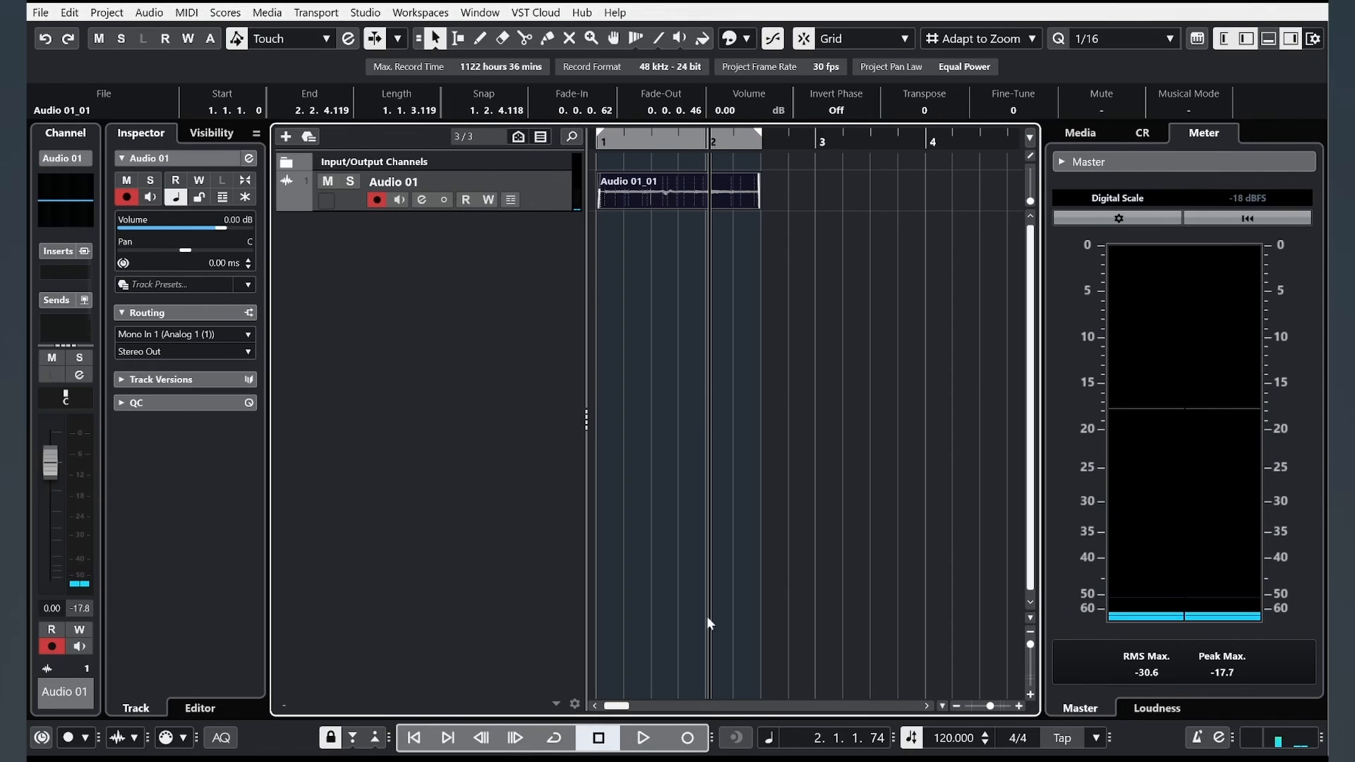
Step: Stretch the recorded clip to a length of about three bars using Sizing Applies Time Stretch and play it from bar 1
{"action": "left_click", "coordinate": [436, 40]}
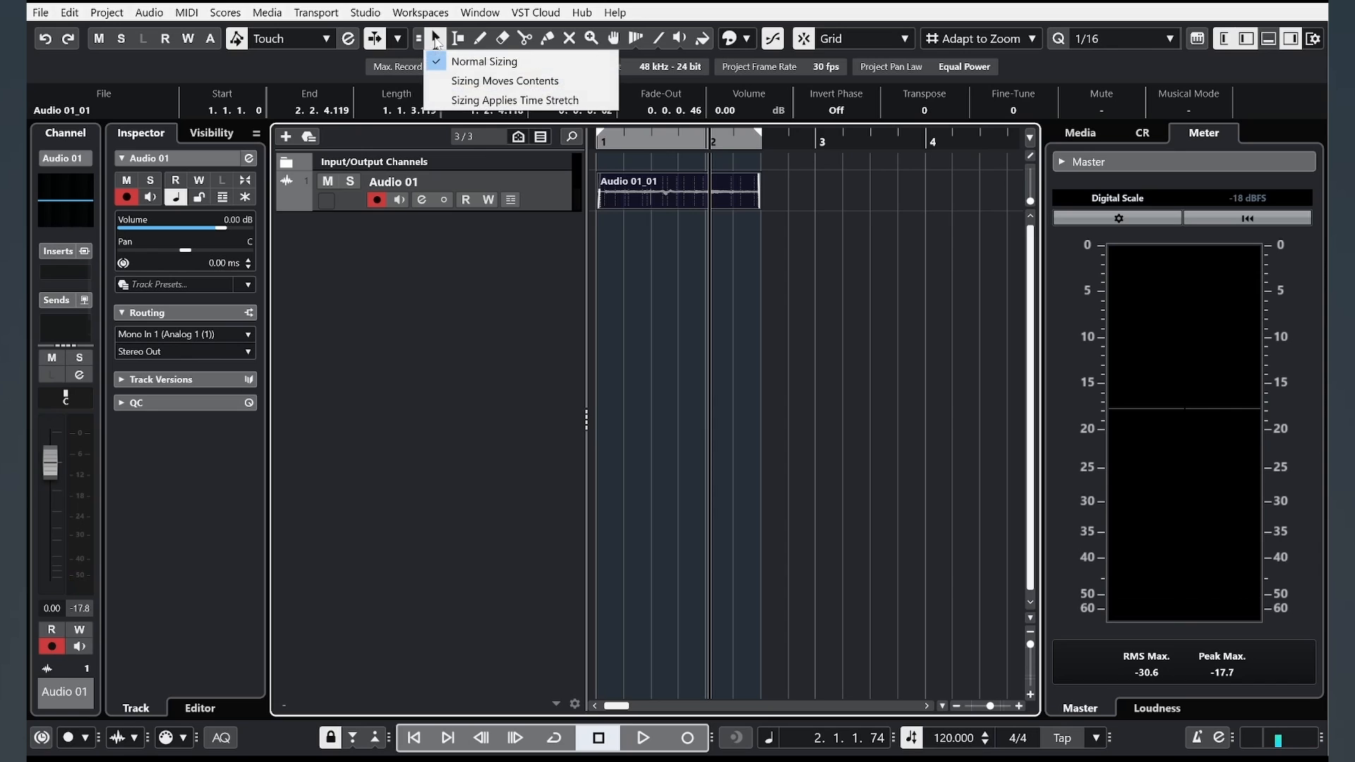
{"action": "left_click", "coordinate": [498, 102]}
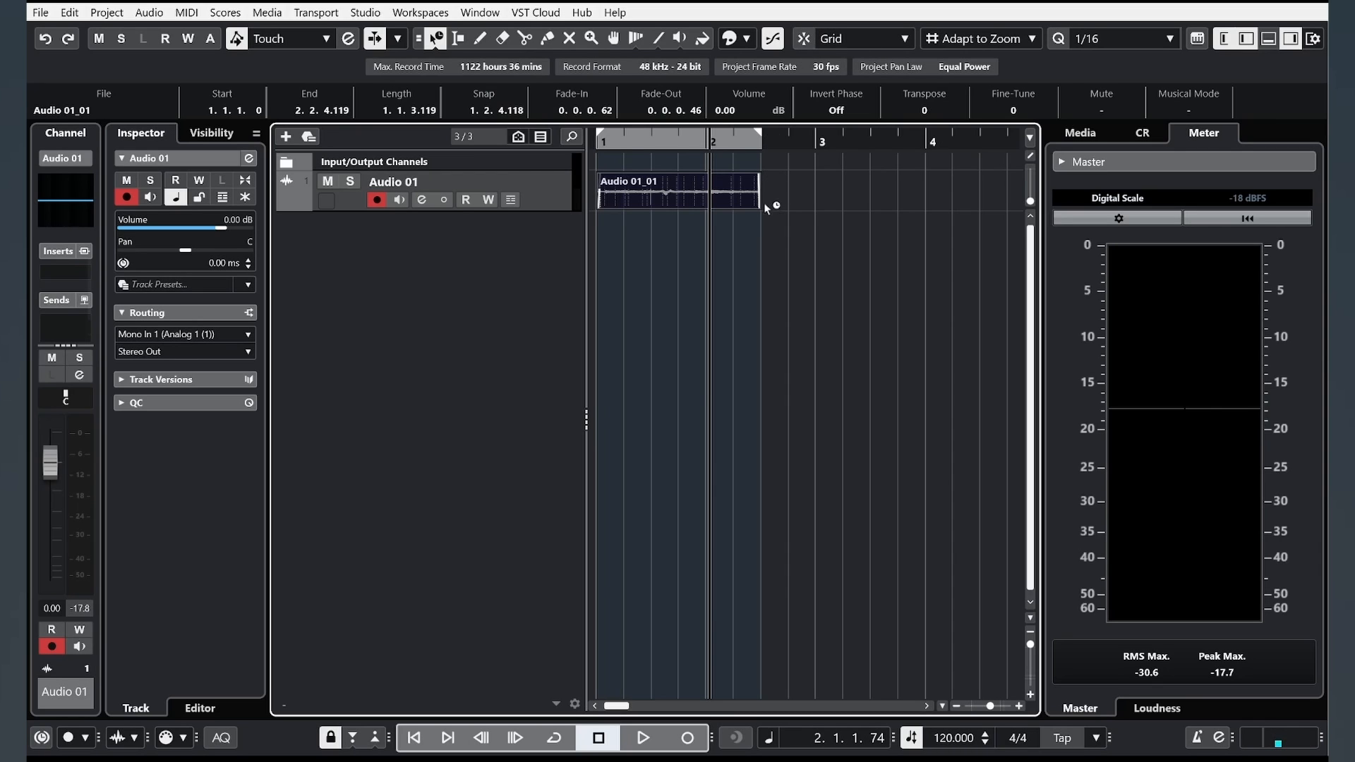
{"action": "left_click_drag", "start_coordinate": [757, 205], "coordinate": [951, 212]}
{"action": "left_click_drag", "start_coordinate": [620, 143], "coordinate": [598, 143]}
{"action": "key", "text": "space"}
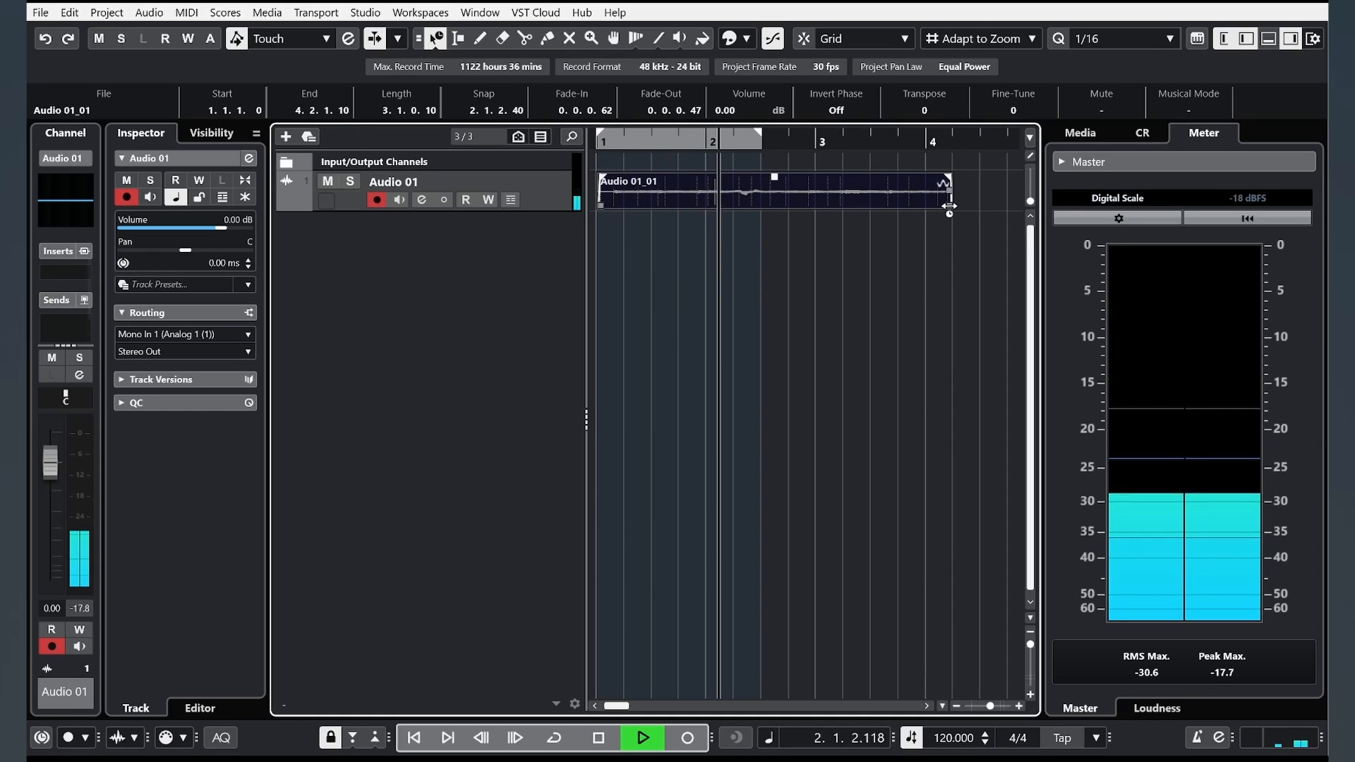
{"action": "key", "text": "space"}
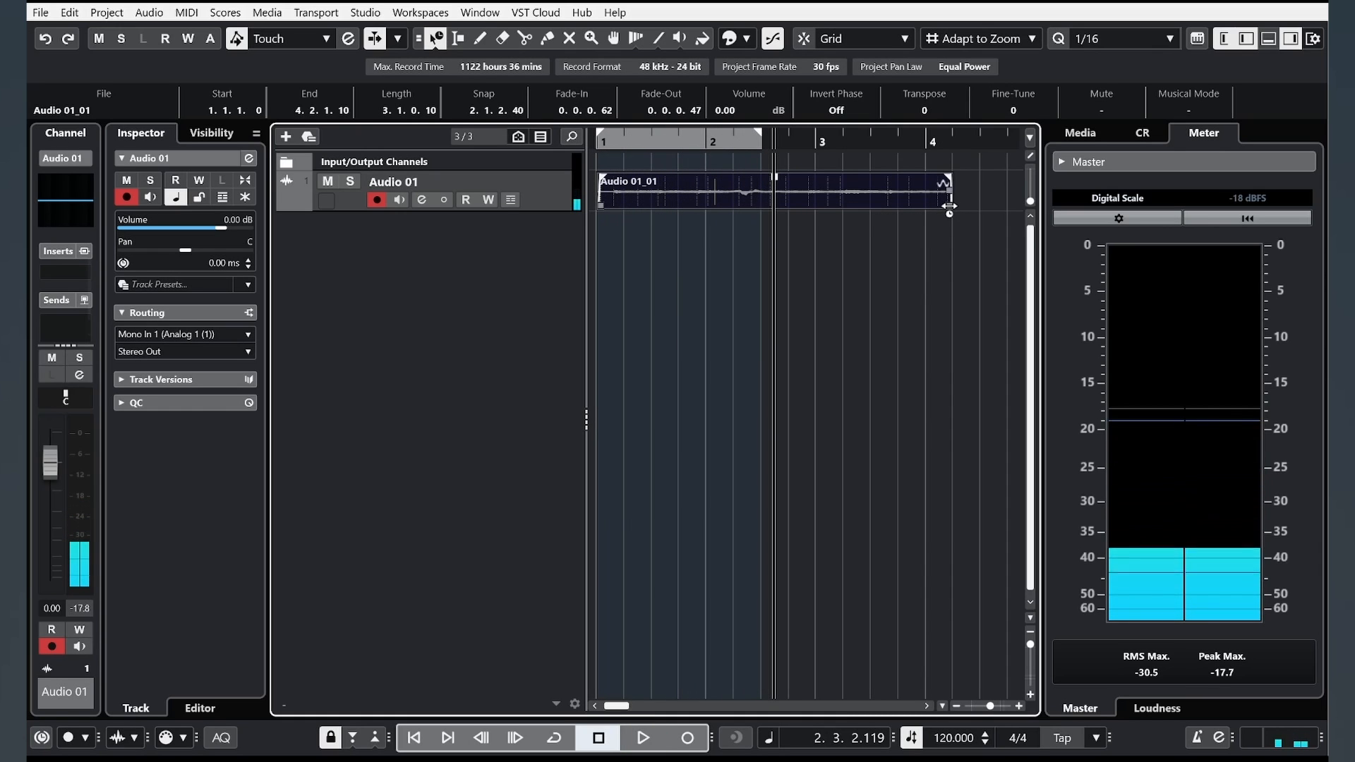
Step: Time-stretch the end of the Audio 01 clip to a length of about 3.1.3 and play it back
{"action": "mouse_move", "coordinate": [949, 206]}
{"action": "left_mouse_down"}
{"action": "mouse_move", "coordinate": [656, 212]}
{"action": "mouse_move", "coordinate": [620, 192]}
{"action": "mouse_move", "coordinate": [922, 212]}
{"action": "mouse_move", "coordinate": [937, 201]}
{"action": "left_mouse_up"}
{"action": "key", "text": "space"}
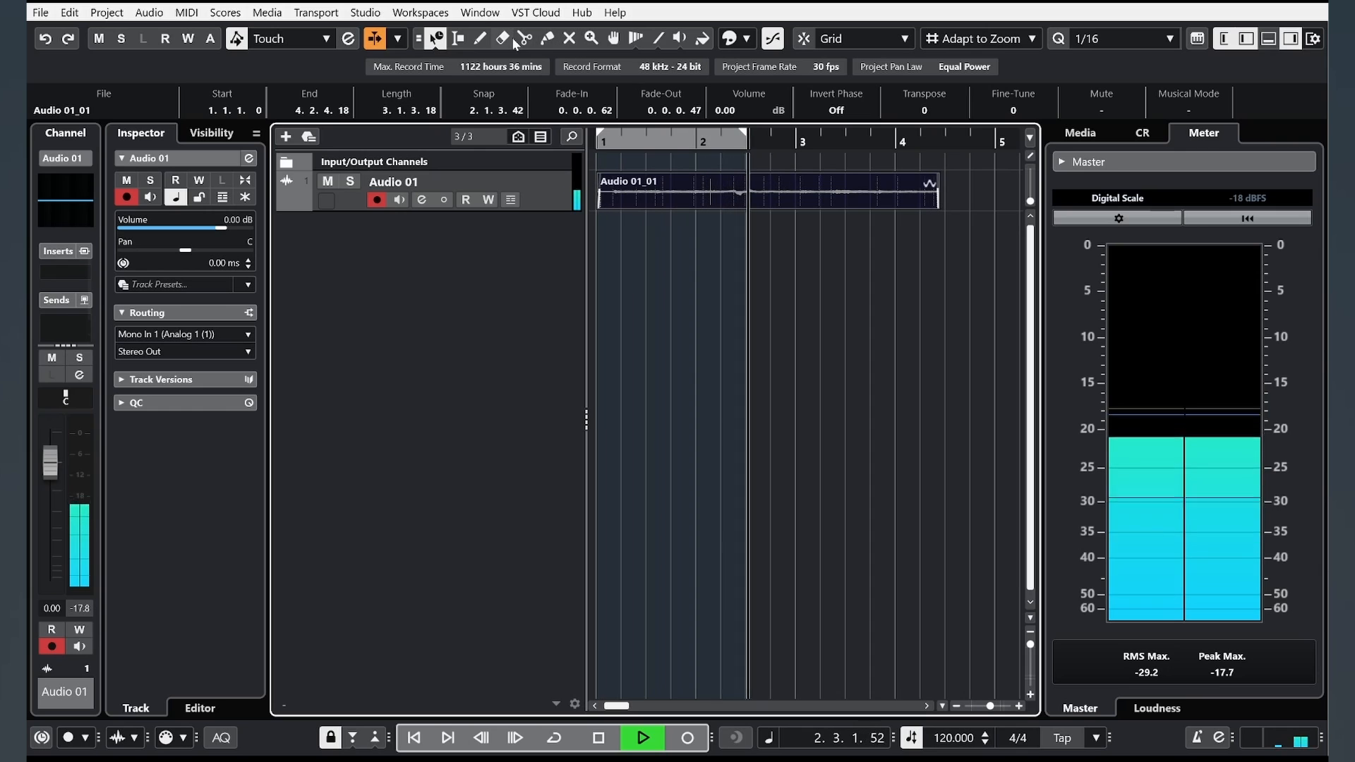
{"action": "key", "text": "space"}
{"action": "left_click", "coordinate": [435, 40]}
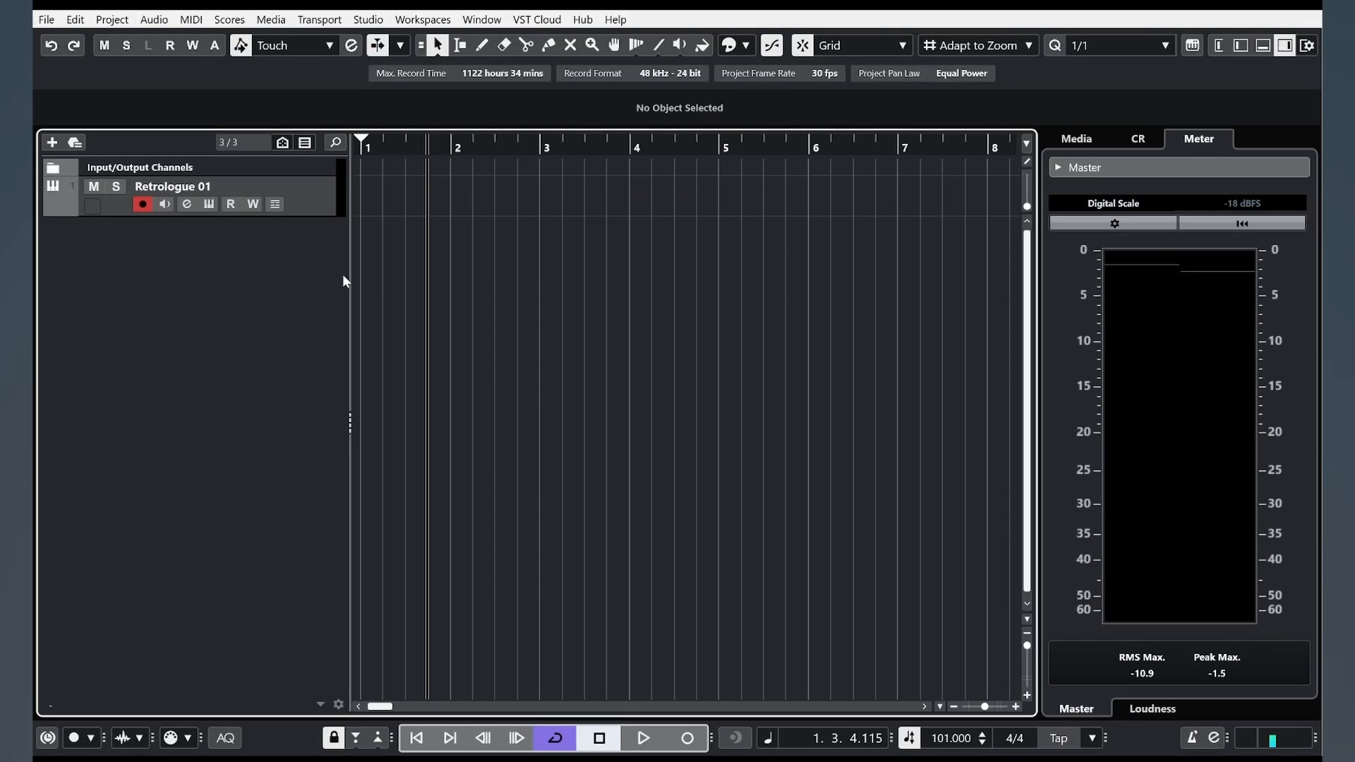
Step: Open the Retrologue 01 instrument, audition a note on its keyboard with the Jupiter Pad sound, and close it
{"action": "left_click", "coordinate": [208, 204]}
{"action": "left_click", "coordinate": [714, 673]}
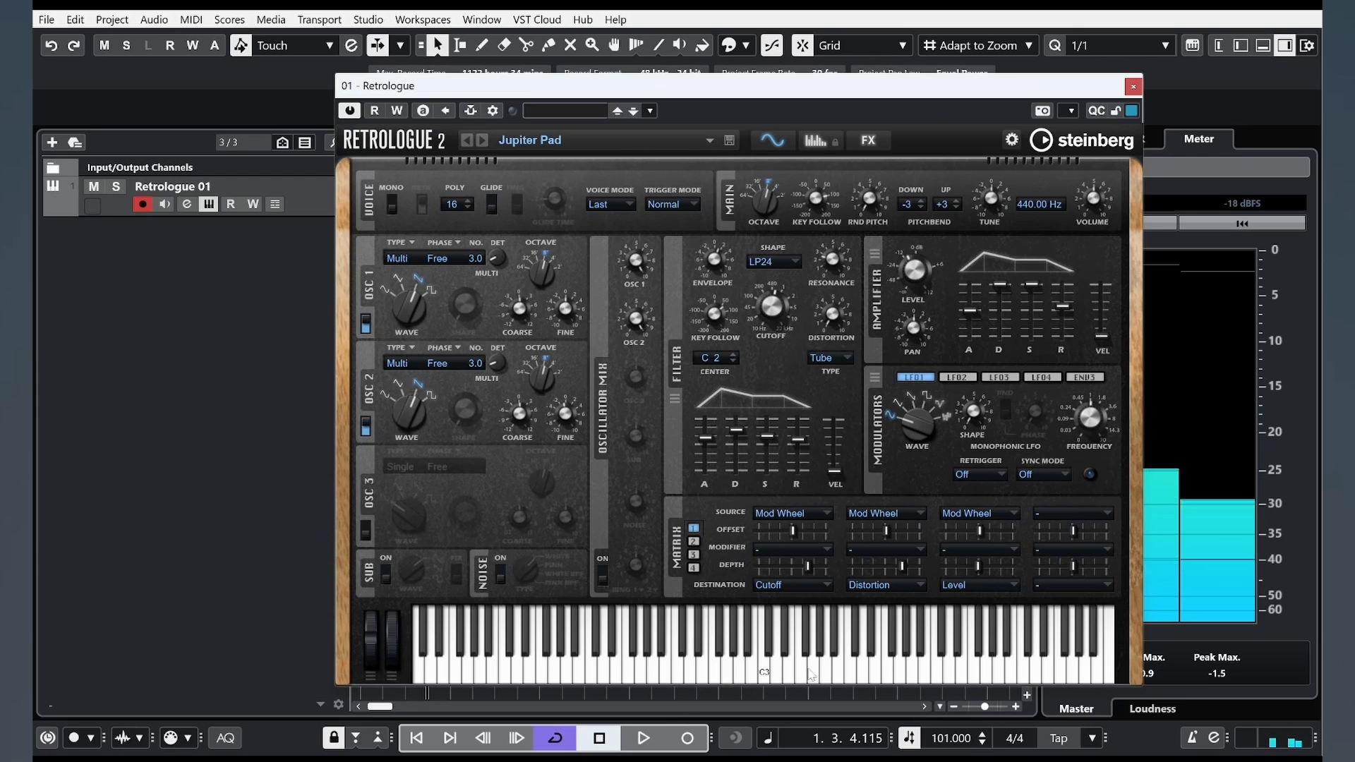
{"action": "left_click", "coordinate": [1133, 87]}
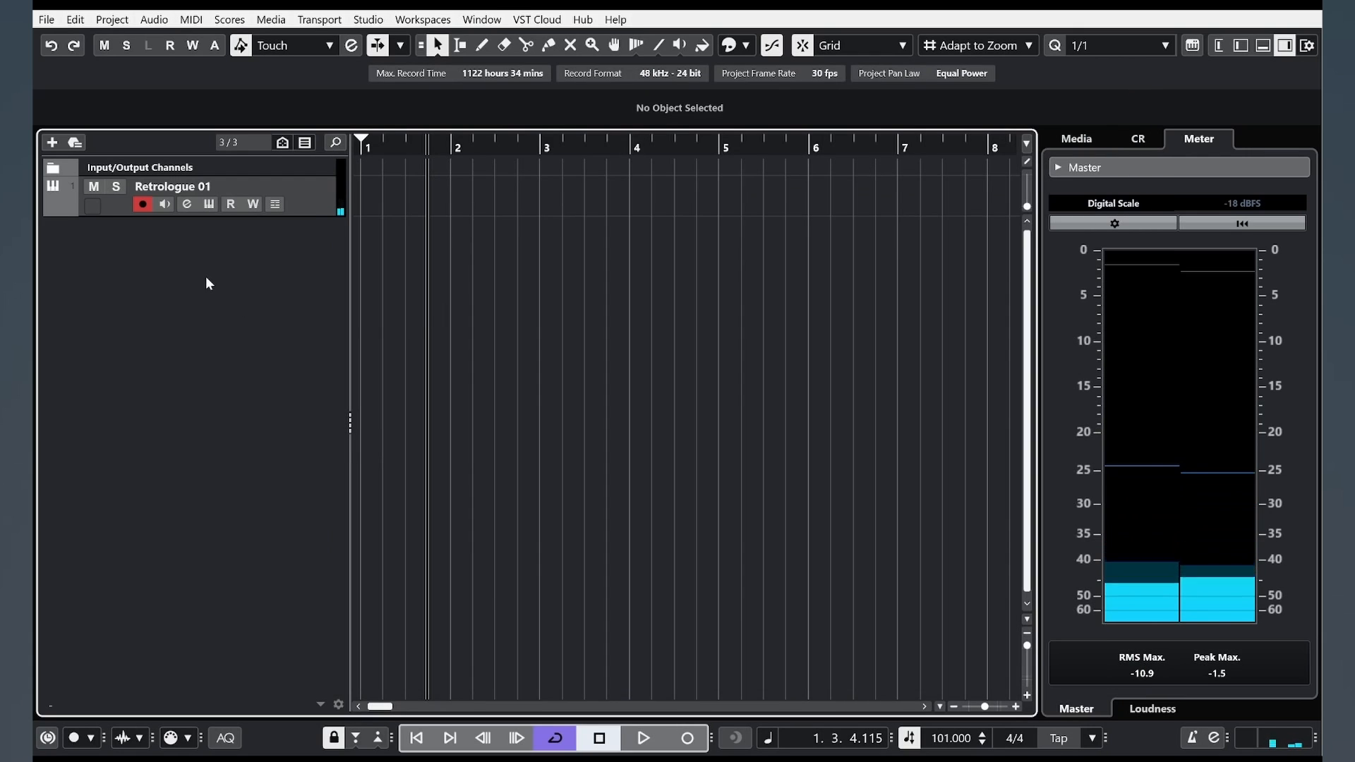
Step: Add a chord track and draw empty chord events at the starts of bars 1, 2, 3 and 4
{"action": "right_click", "coordinate": [210, 256]}
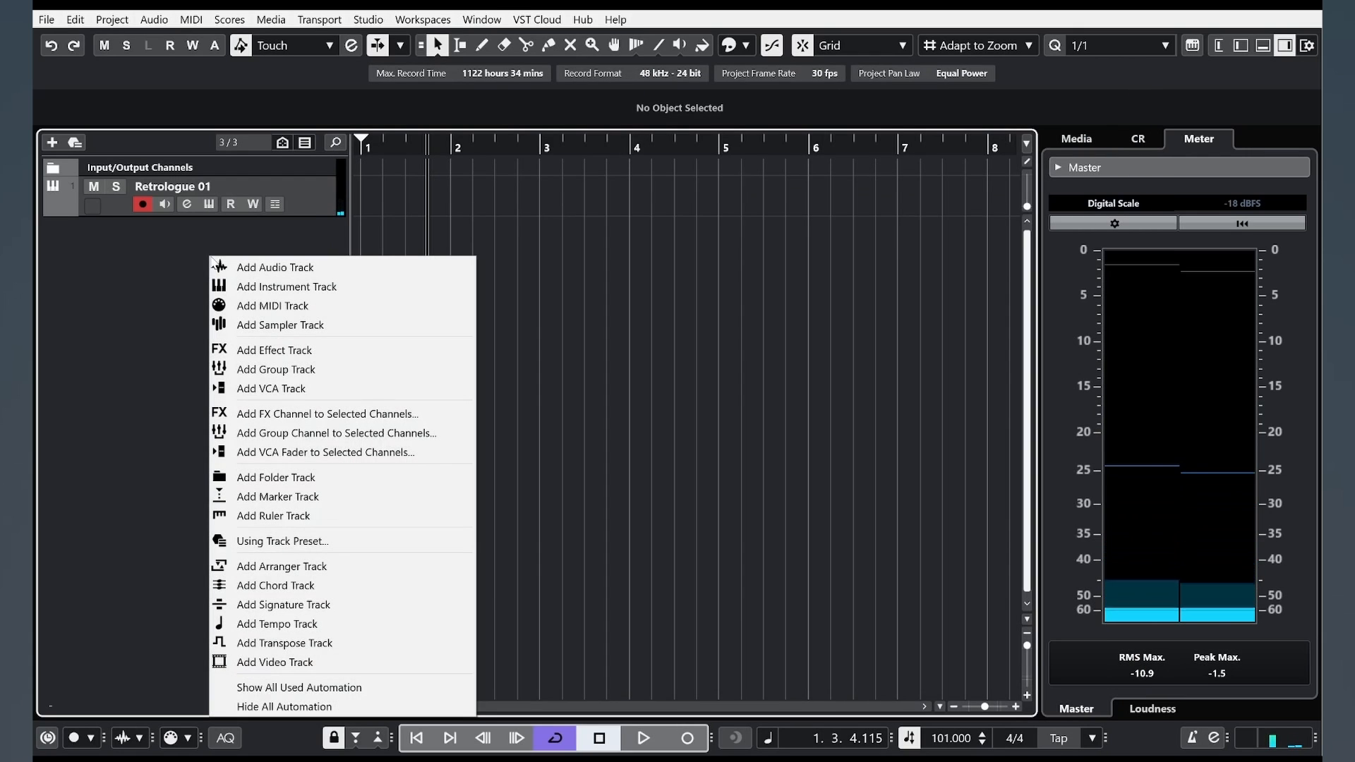
{"action": "left_click", "coordinate": [292, 593]}
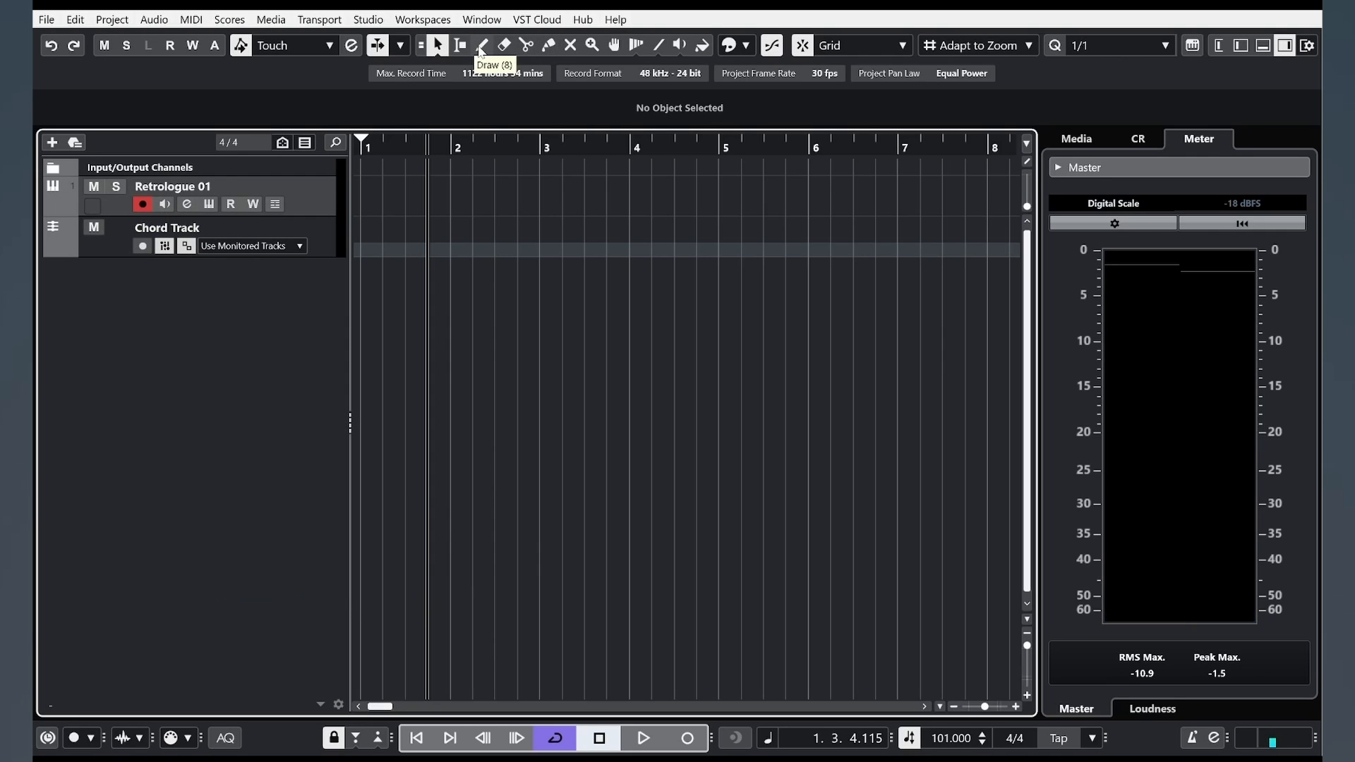
{"action": "left_click", "coordinate": [366, 227]}
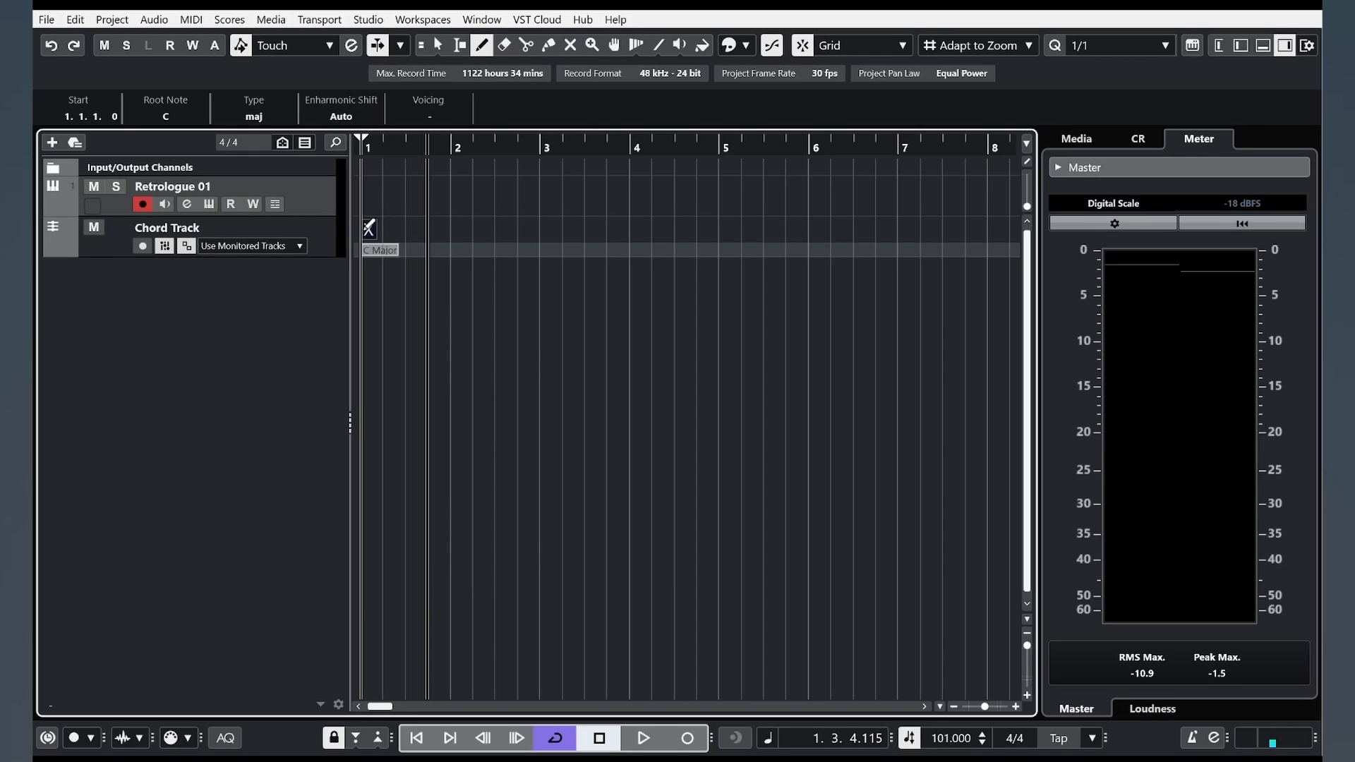
{"action": "left_click", "coordinate": [463, 236]}
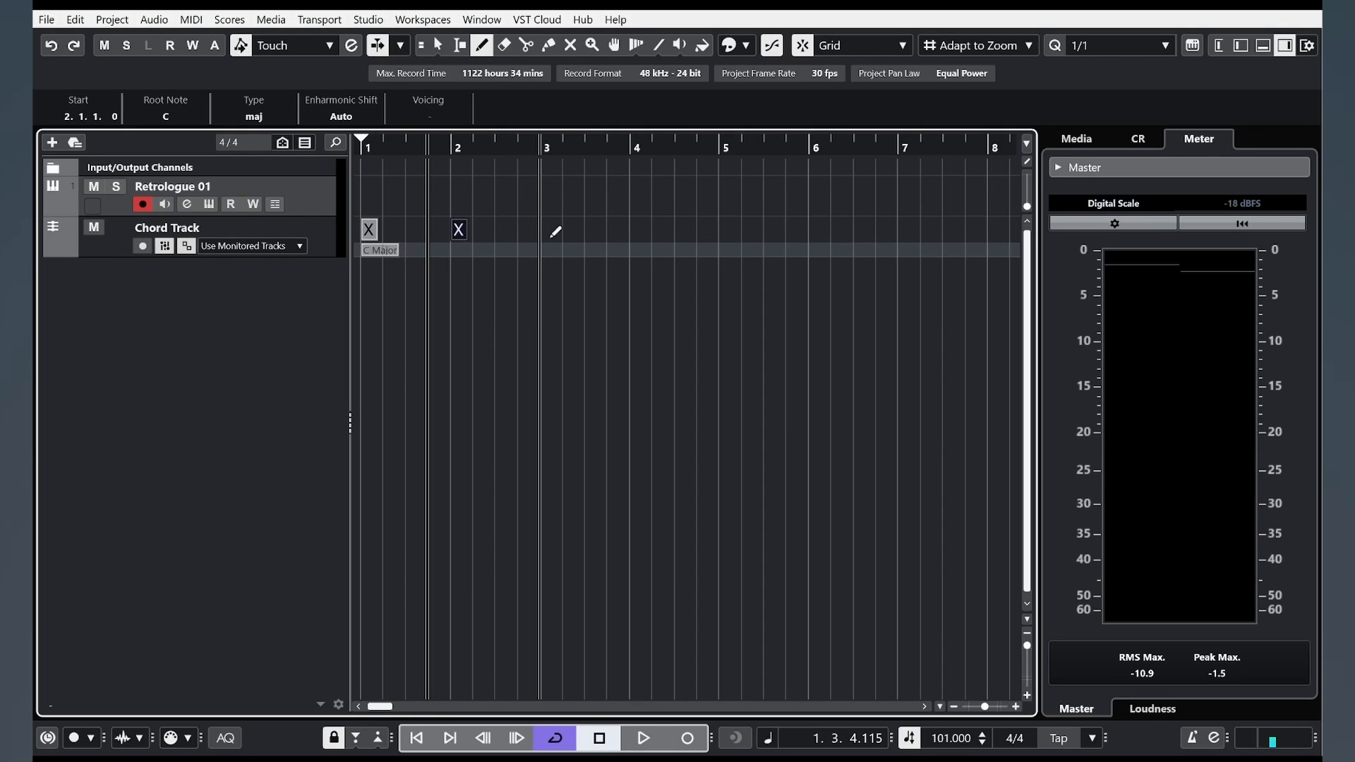
{"action": "left_click", "coordinate": [639, 230]}
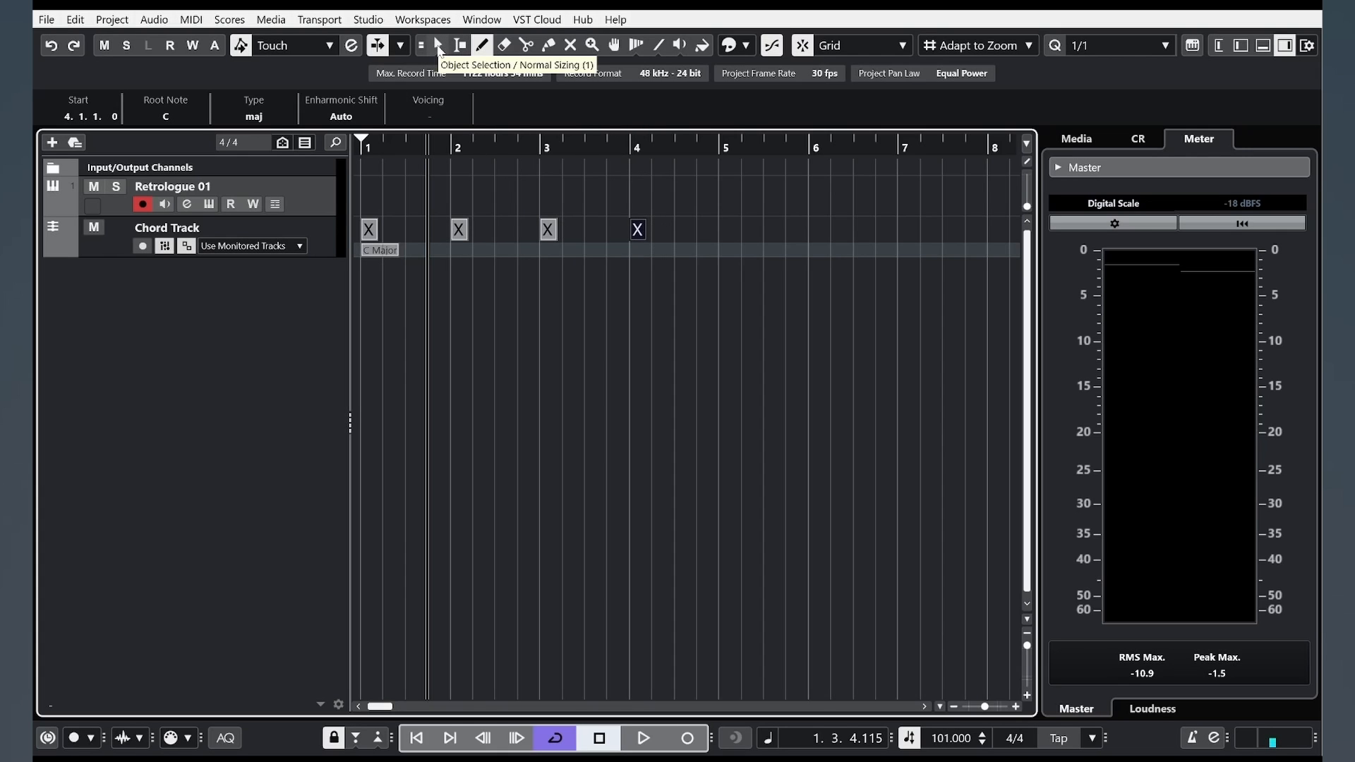
{"action": "left_click", "coordinate": [438, 48]}
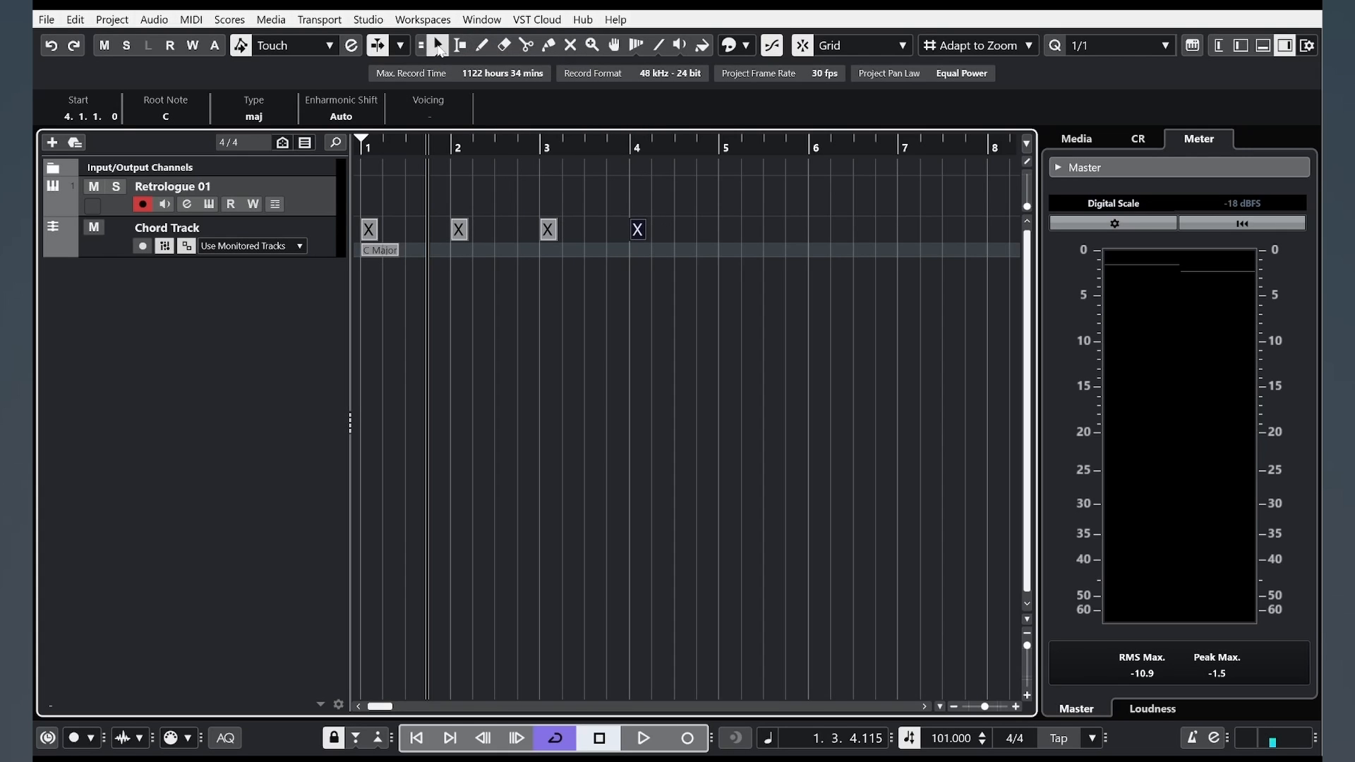
Step: Set the bar 1 chord event to Emin using the Circle of Fifths in Minor, rotated to E minor
{"action": "double_click", "coordinate": [370, 231]}
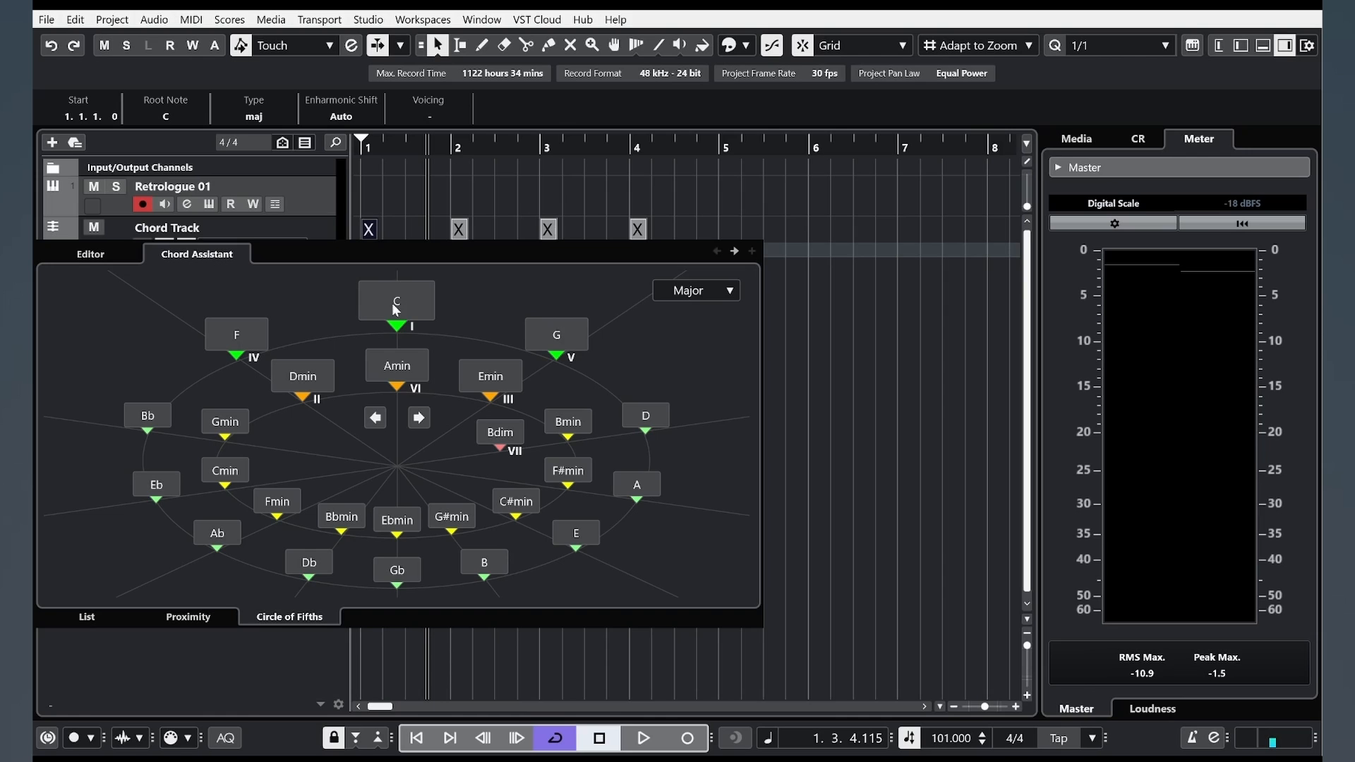
{"action": "left_click", "coordinate": [702, 297]}
{"action": "left_click", "coordinate": [702, 333]}
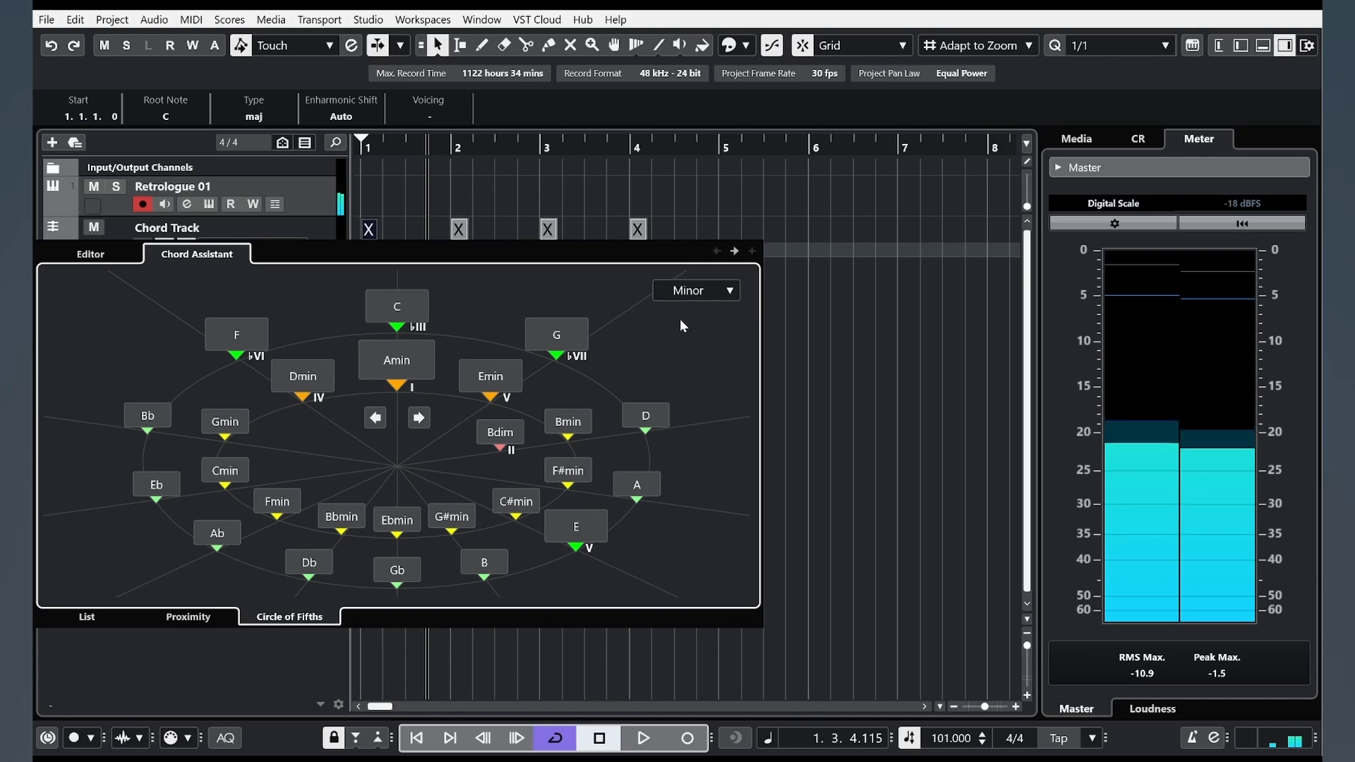
{"action": "left_click", "coordinate": [418, 418]}
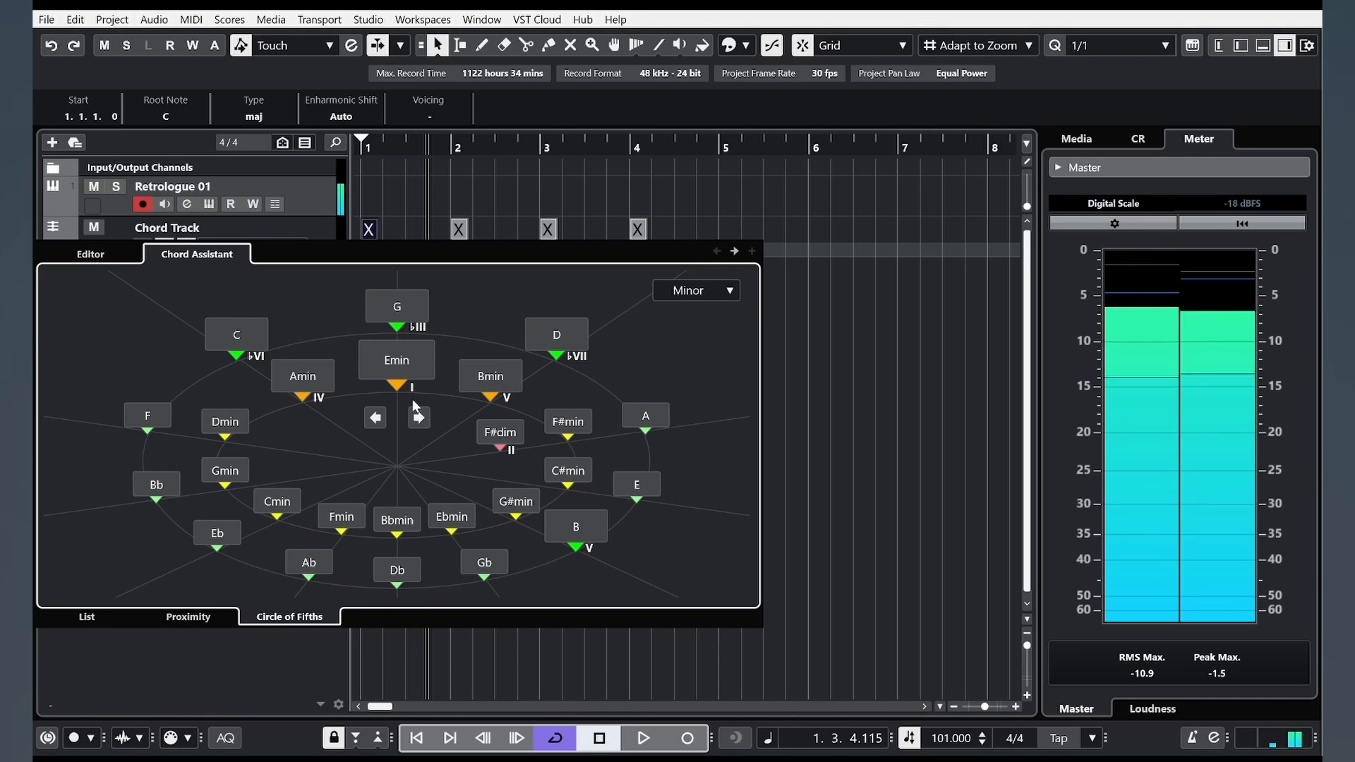
{"action": "left_click", "coordinate": [399, 363]}
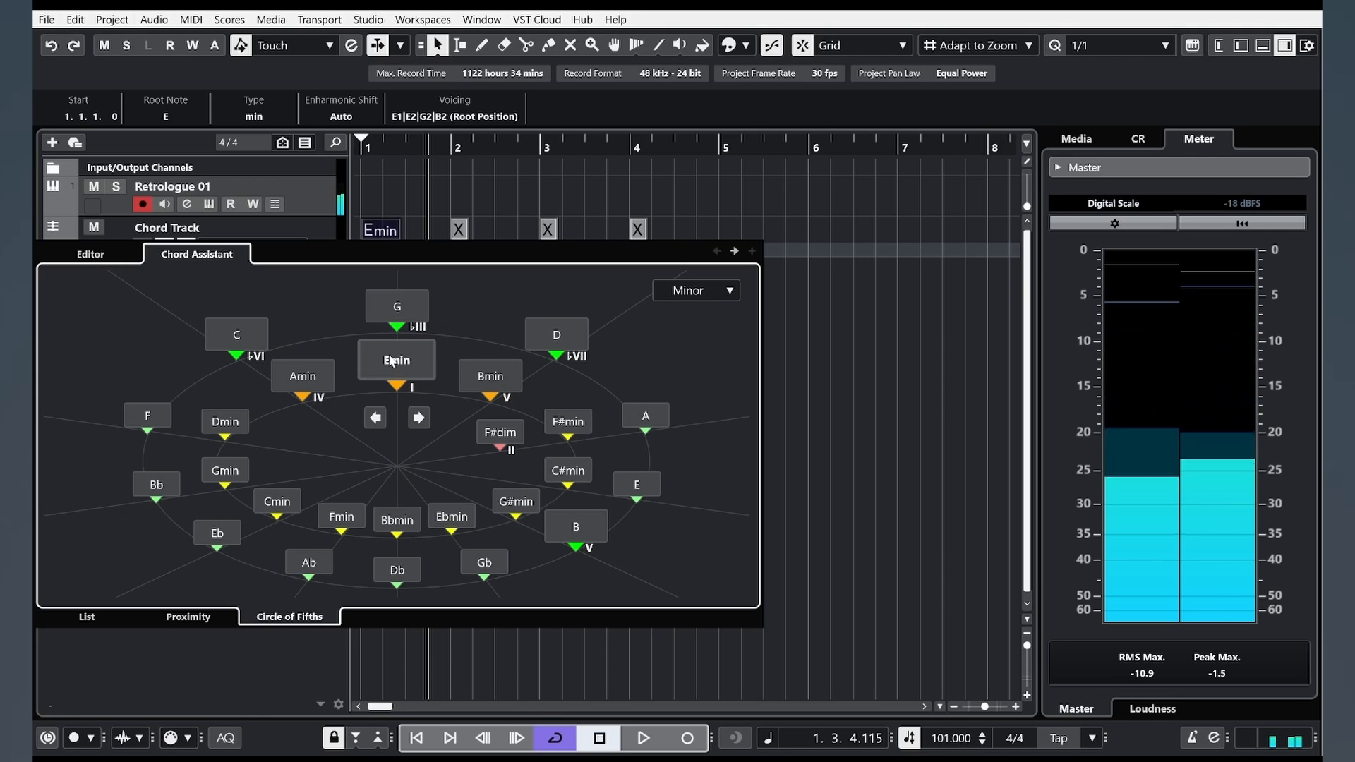
Step: Assign C, G and D from the Circle of Fifths to the chord events at bars 2, 3 and 4
{"action": "left_click", "coordinate": [463, 232]}
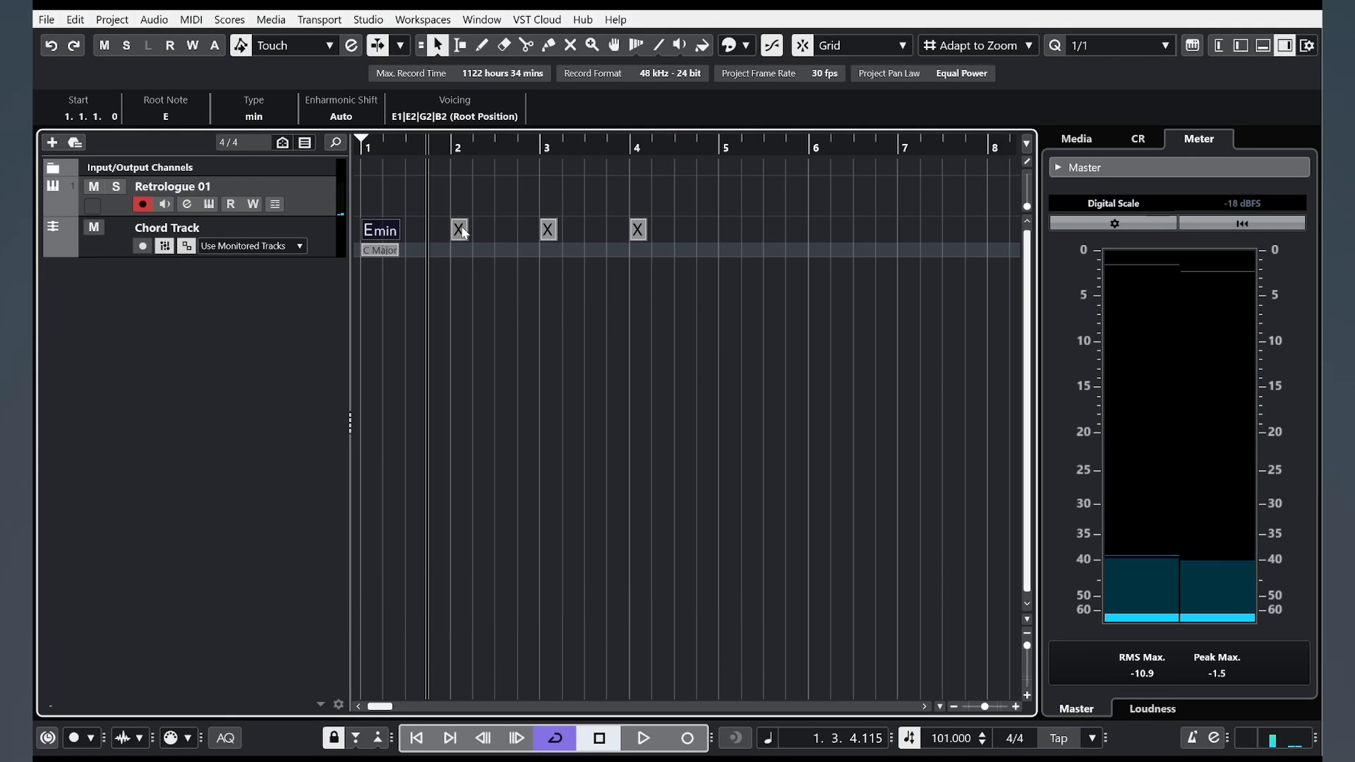
{"action": "left_click", "coordinate": [460, 231]}
{"action": "double_click", "coordinate": [458, 230]}
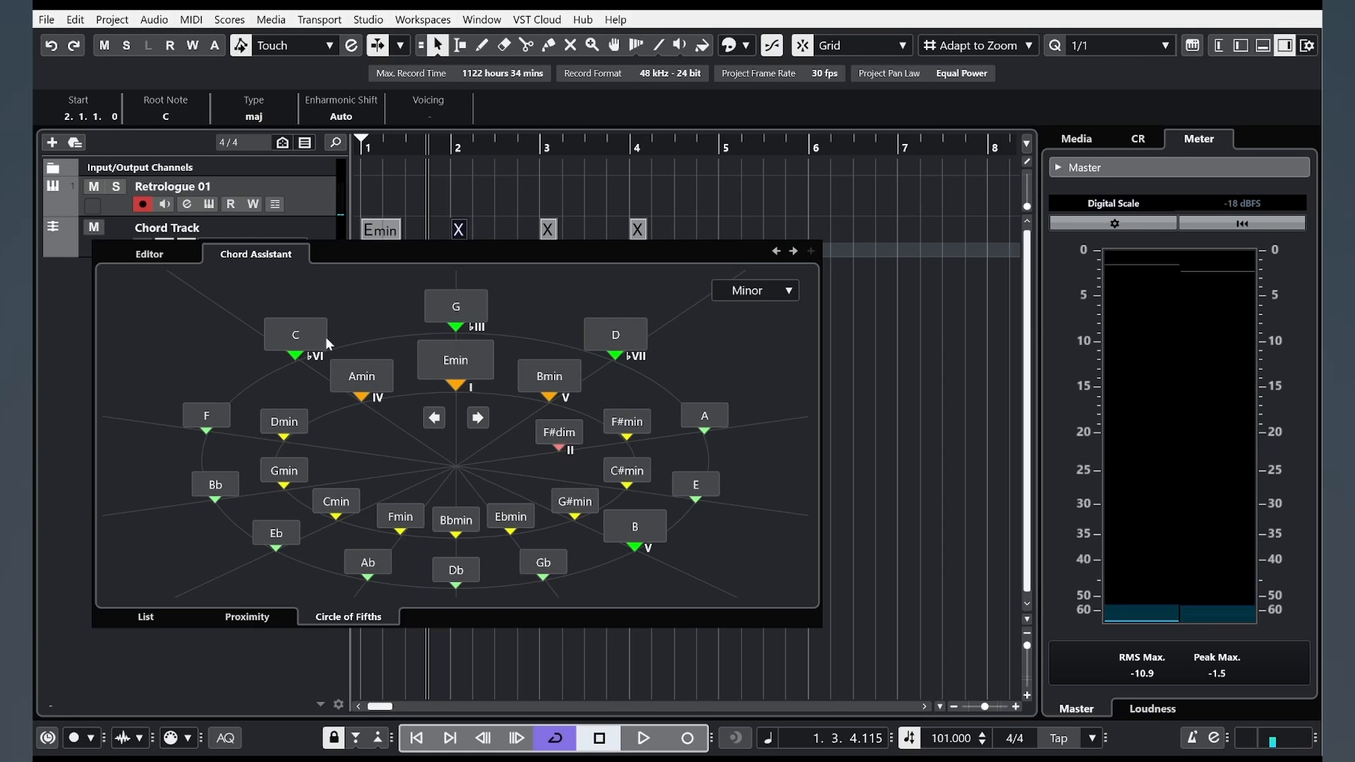
{"action": "left_click", "coordinate": [298, 334]}
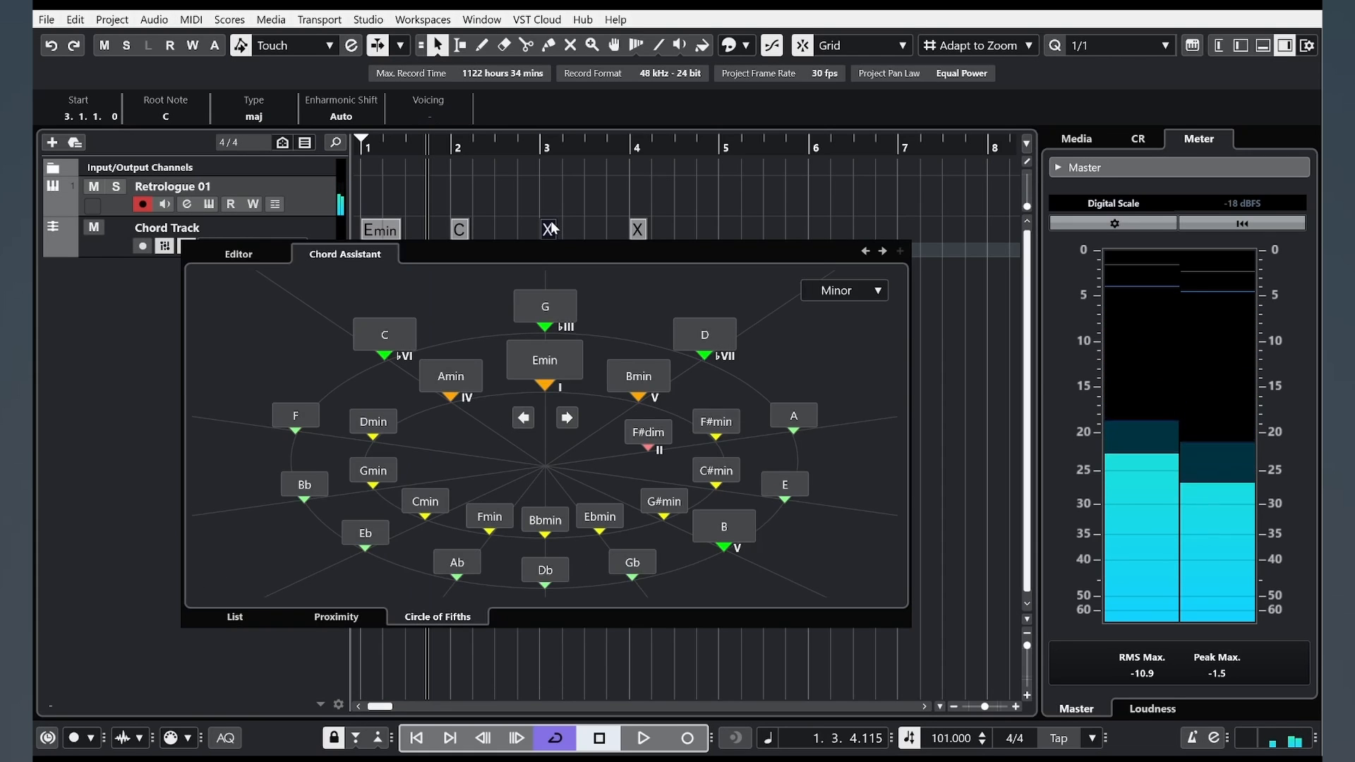
{"action": "left_click", "coordinate": [548, 313]}
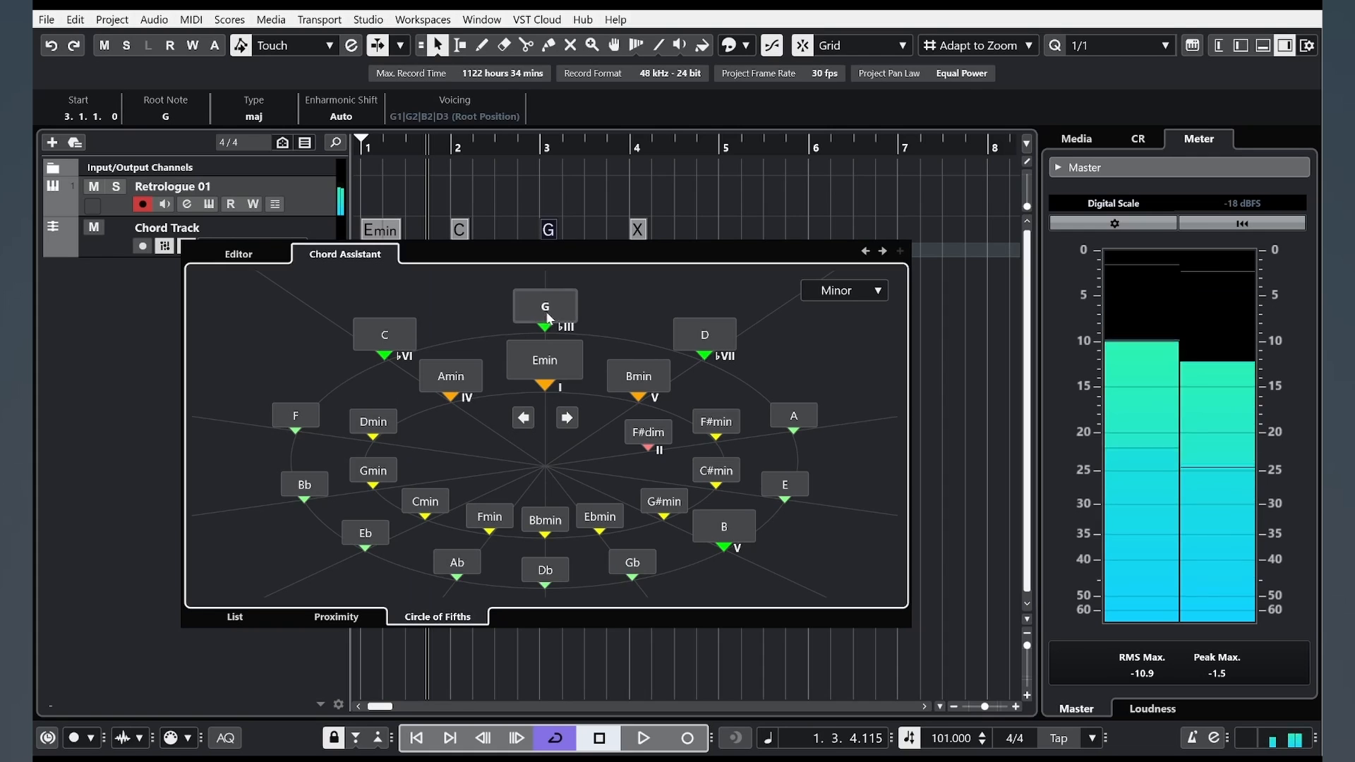
{"action": "left_click", "coordinate": [637, 233]}
{"action": "double_click", "coordinate": [637, 233]}
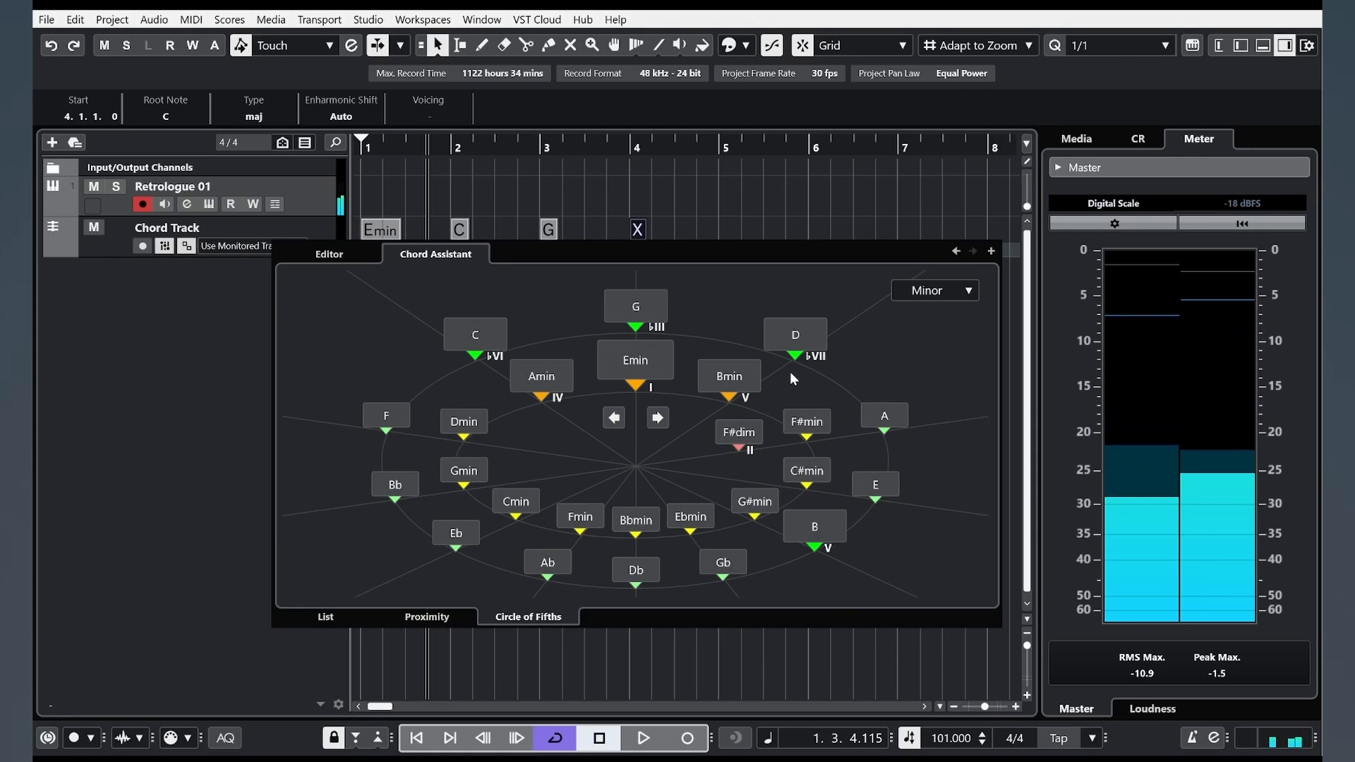
{"action": "left_click", "coordinate": [795, 338]}
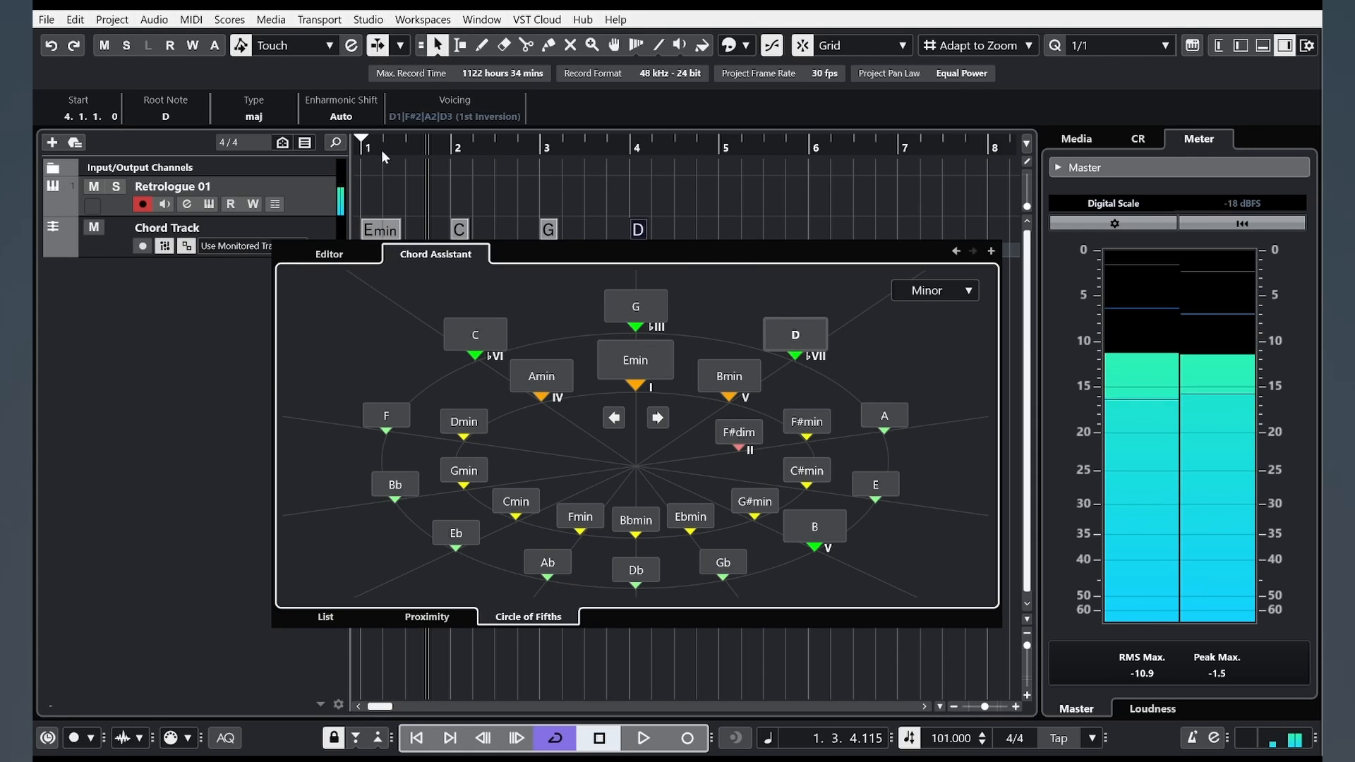
{"action": "left_click", "coordinate": [772, 211]}
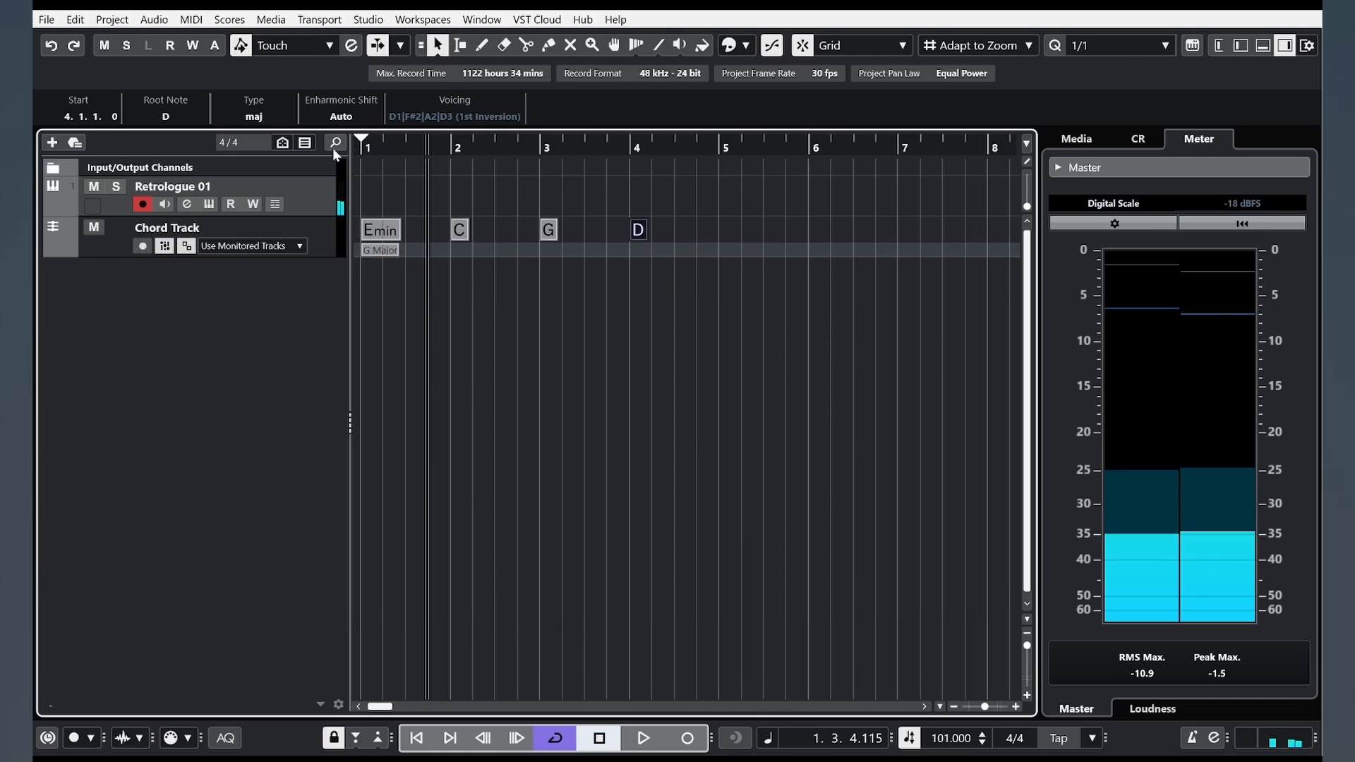
Step: Play the four-chord progression from bar 1 through the Retrologue 01 track
{"action": "key", "text": "Home"}
{"action": "key", "text": "space"}
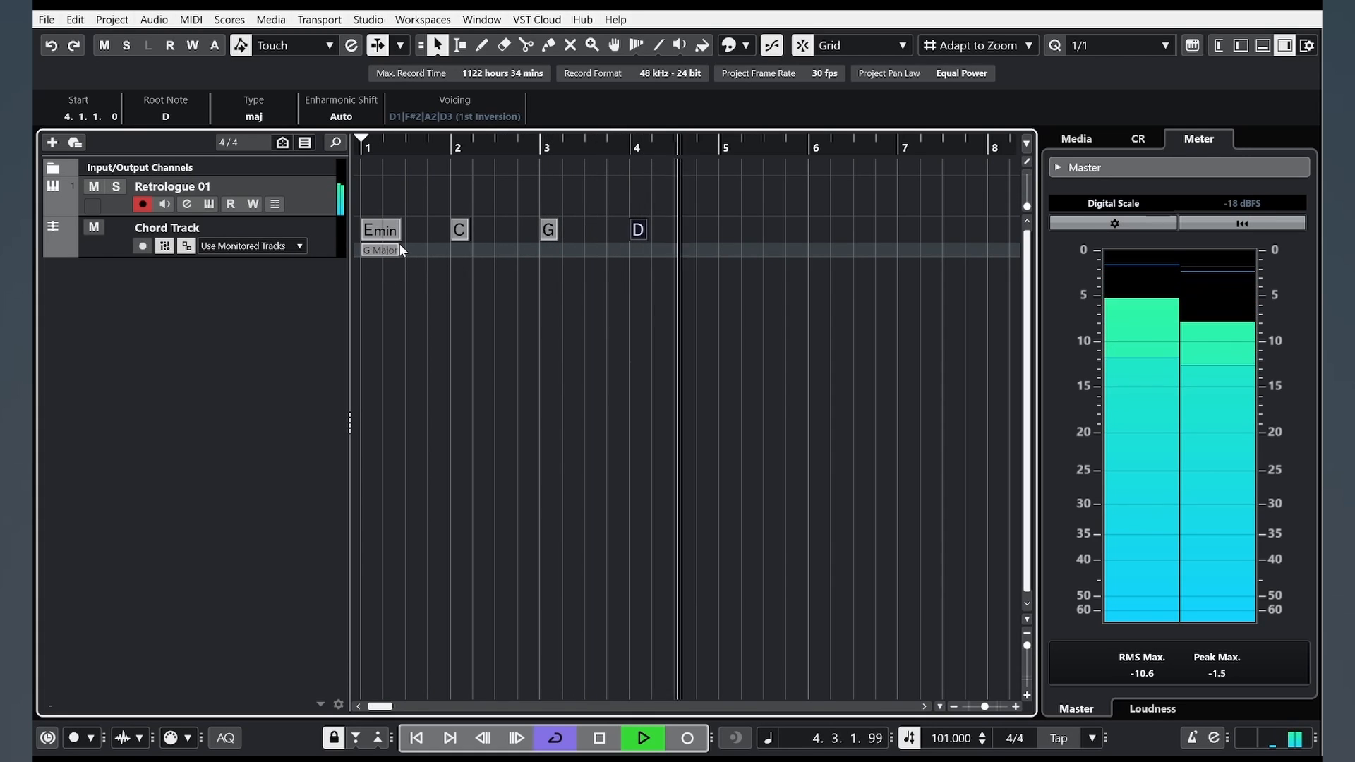
{"action": "key", "text": "space"}
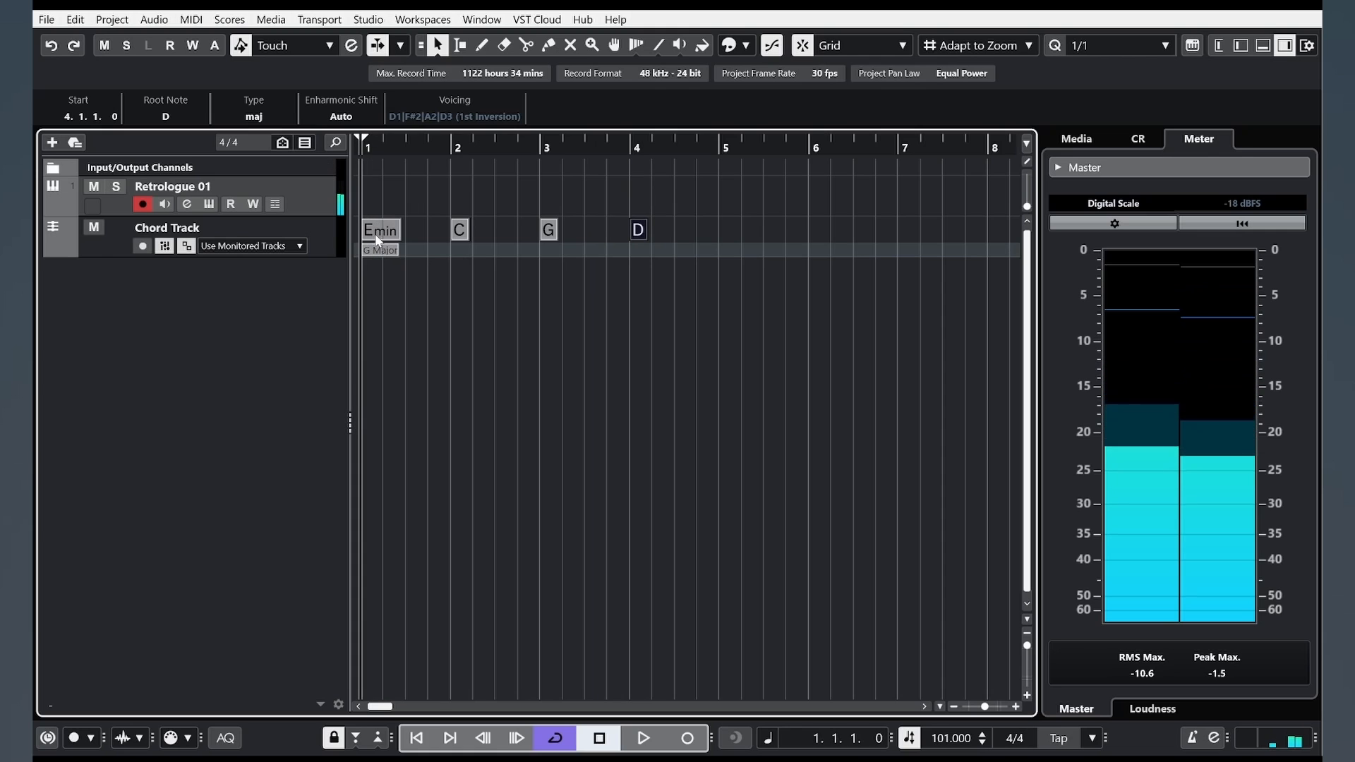
Step: Convert all four chord events into MIDI parts on the Retrologue 01 track
{"action": "left_click", "coordinate": [667, 223]}
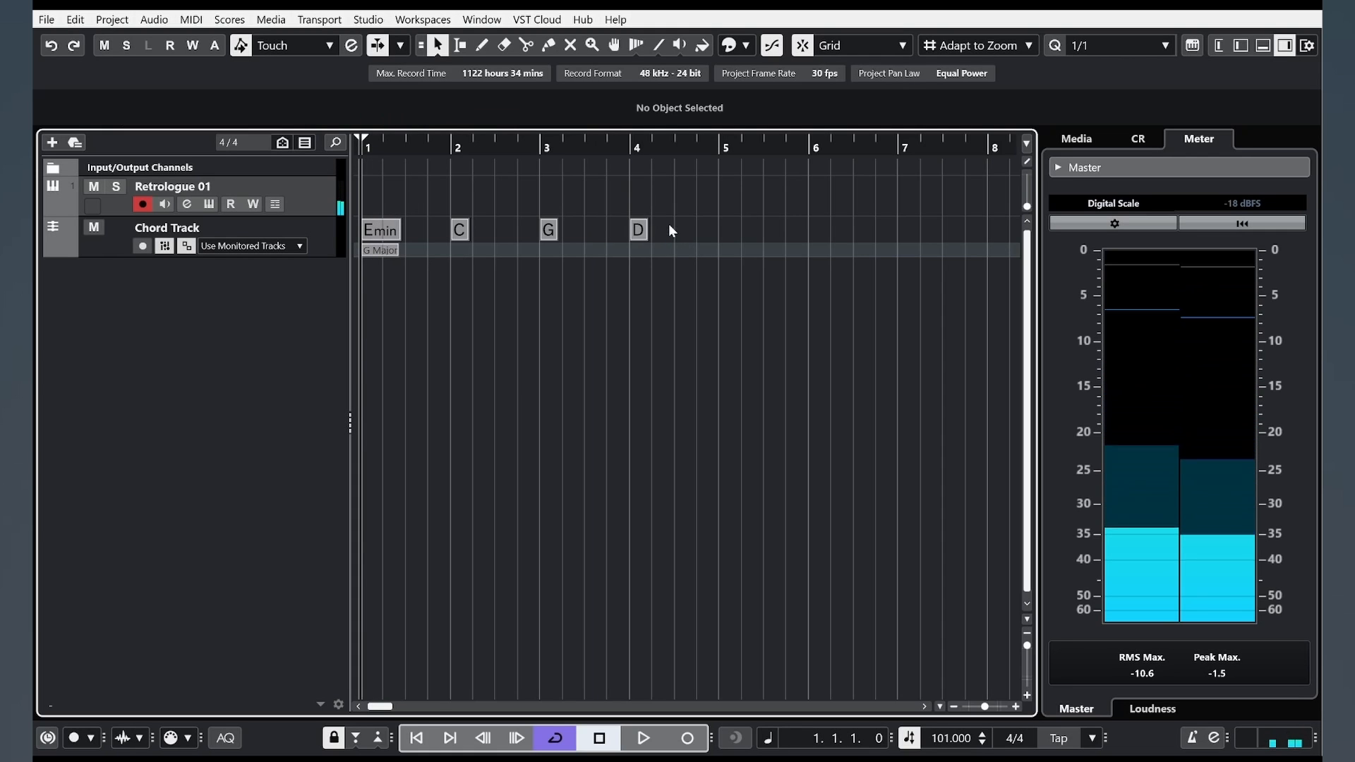
{"action": "left_click", "coordinate": [392, 232]}
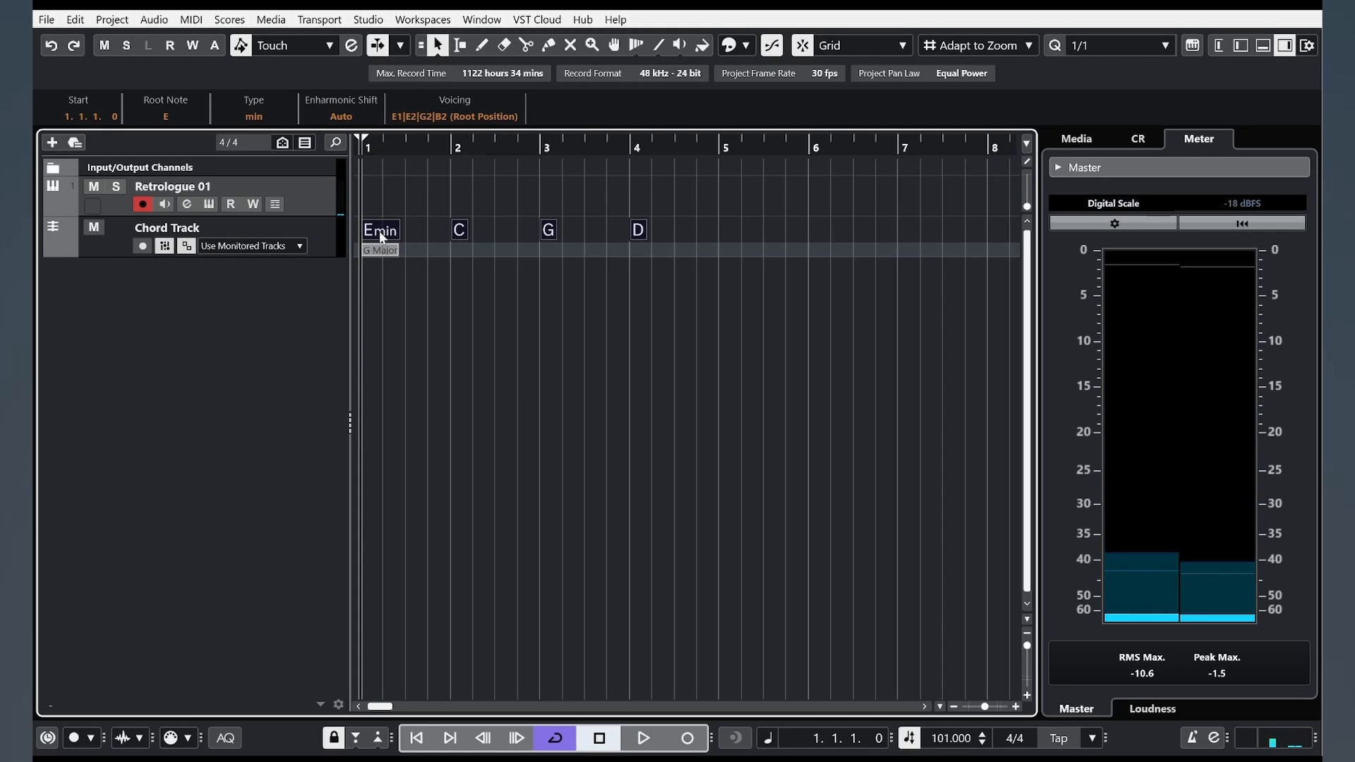
{"action": "left_click_drag", "start_coordinate": [381, 236], "coordinate": [379, 193]}
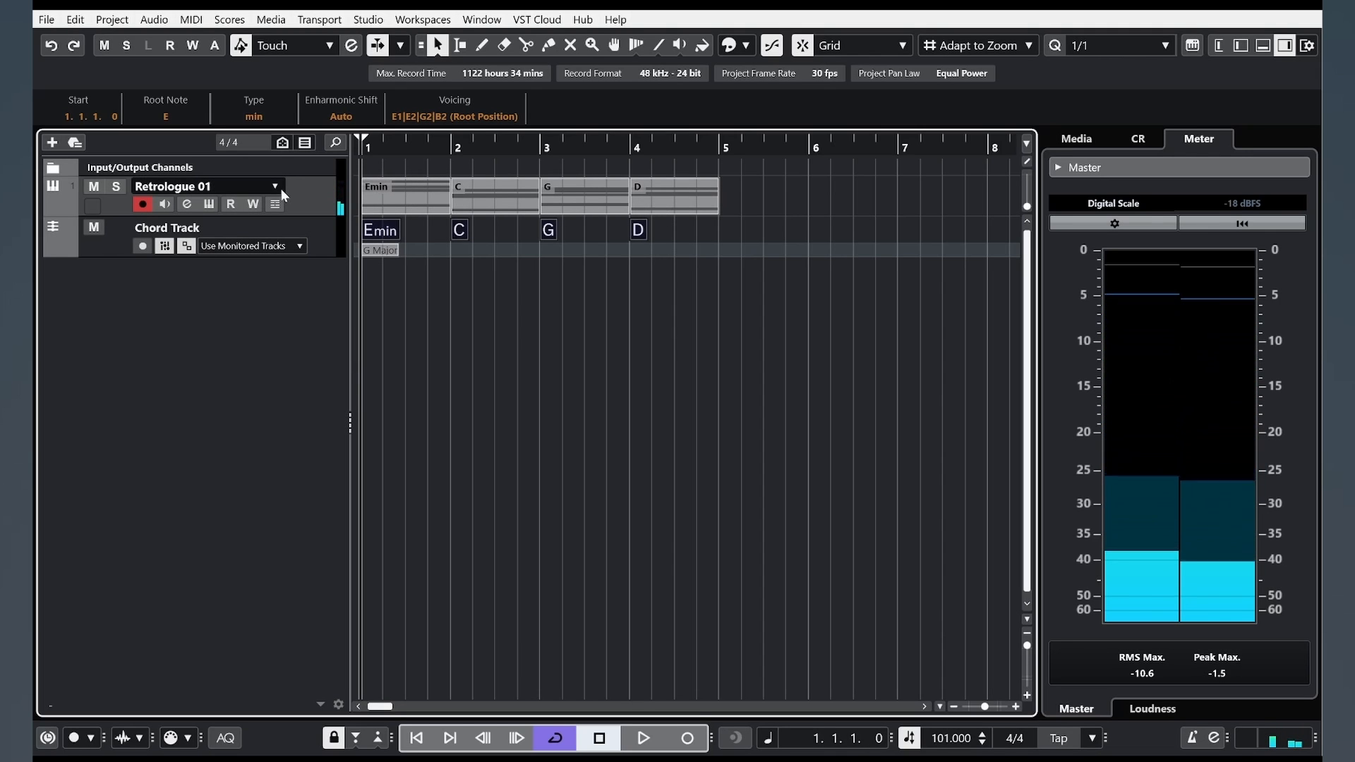
{"action": "left_click", "coordinate": [572, 290]}
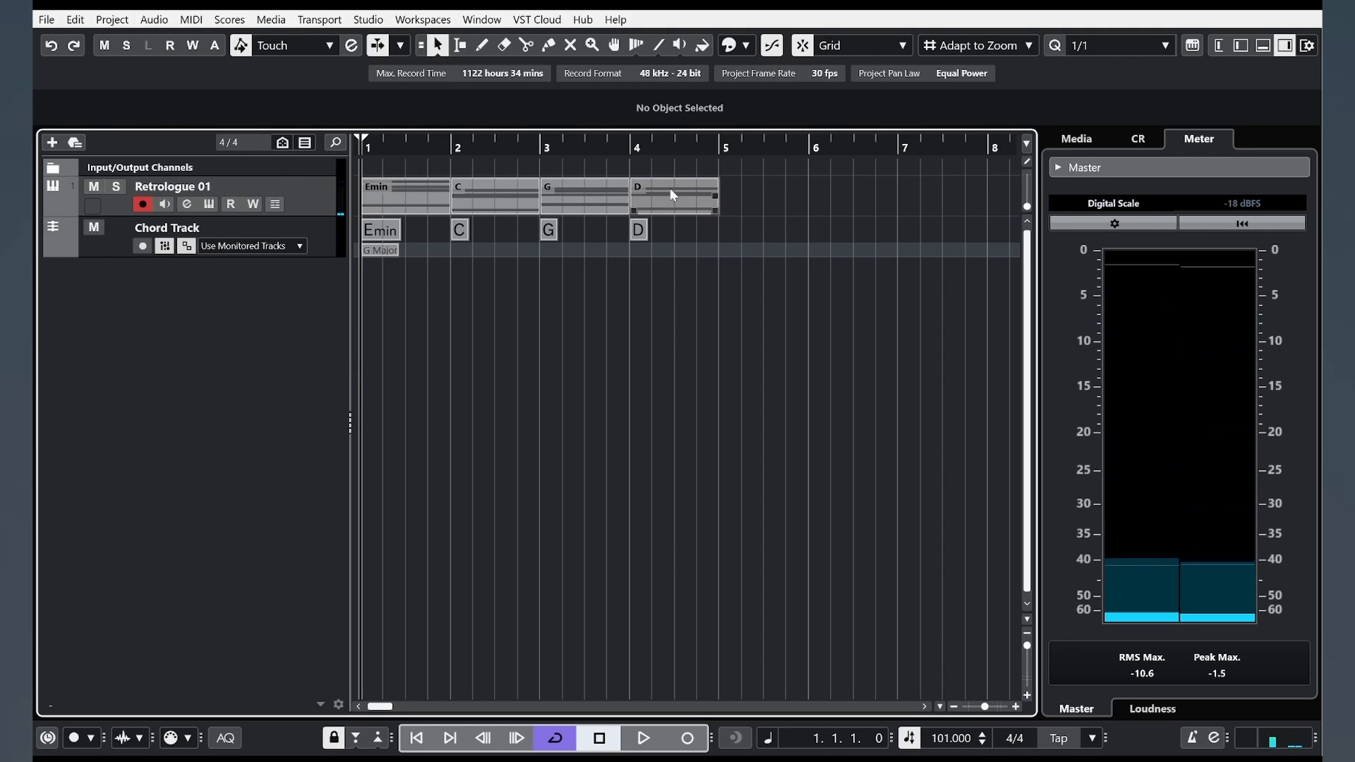
Step: Delete the four chord MIDI parts from the Retrologue 01 track
{"action": "left_click", "coordinate": [688, 194]}
{"action": "left_click", "coordinate": [391, 198], "text": "shift"}
{"action": "double_click", "coordinate": [391, 198]}
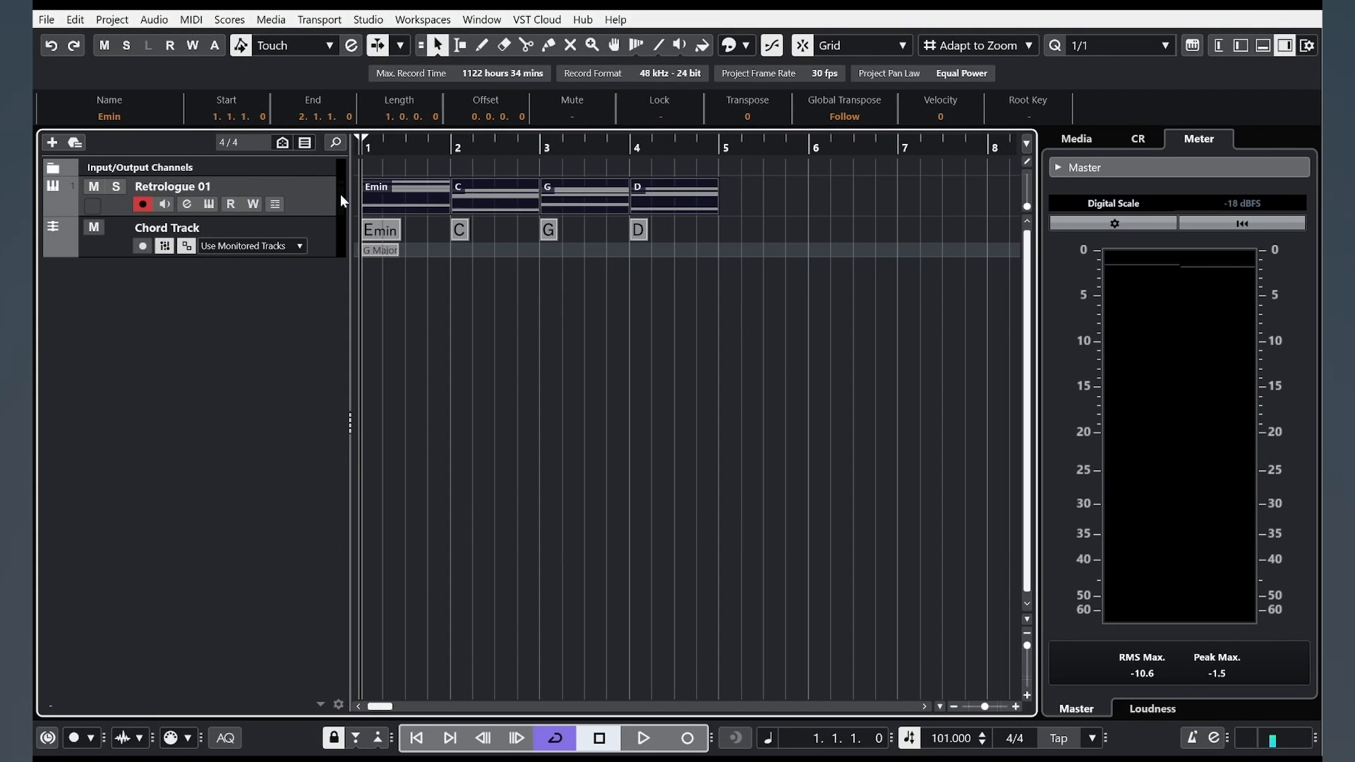
{"action": "left_click", "coordinate": [585, 206]}
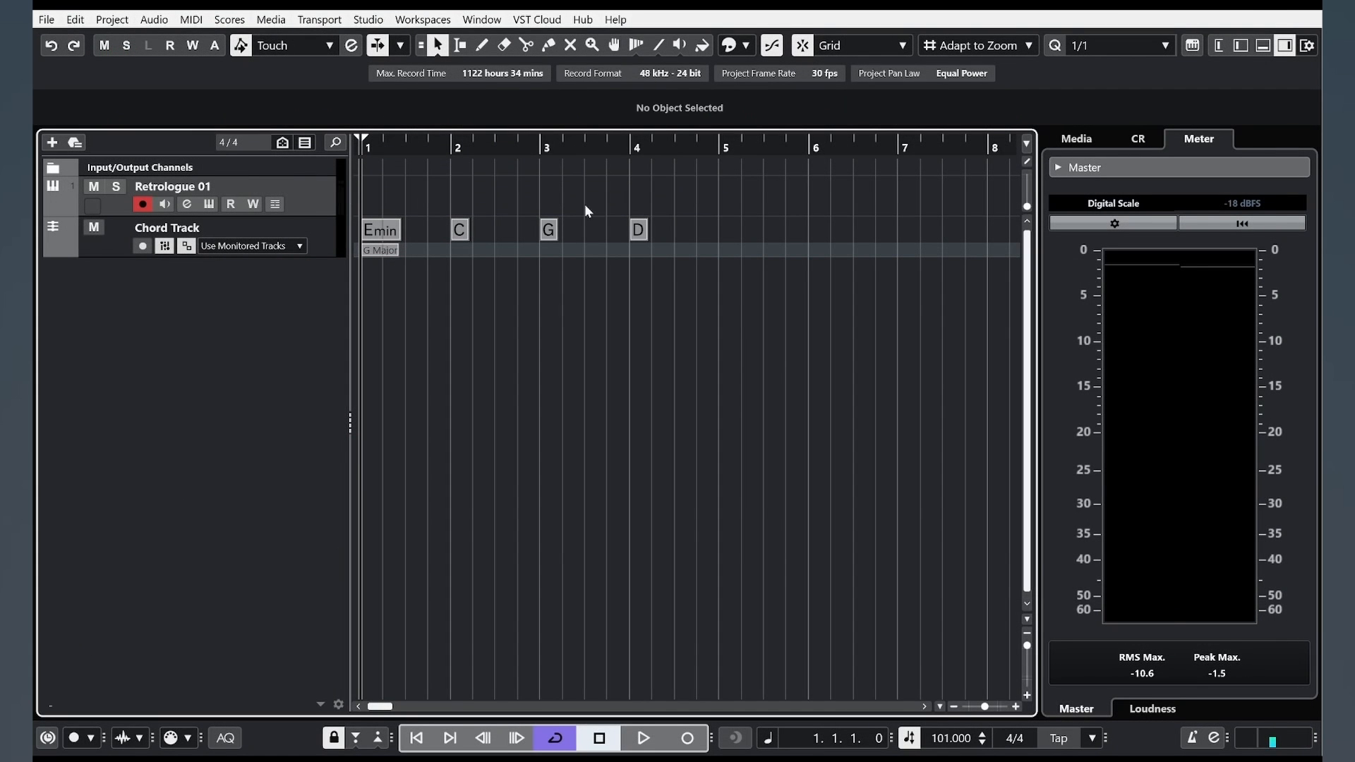
Step: Reopen the bar 1 chord event and set its Circle of Fifths to Major with C as the root key
{"action": "left_click", "coordinate": [386, 233]}
{"action": "double_click", "coordinate": [378, 227]}
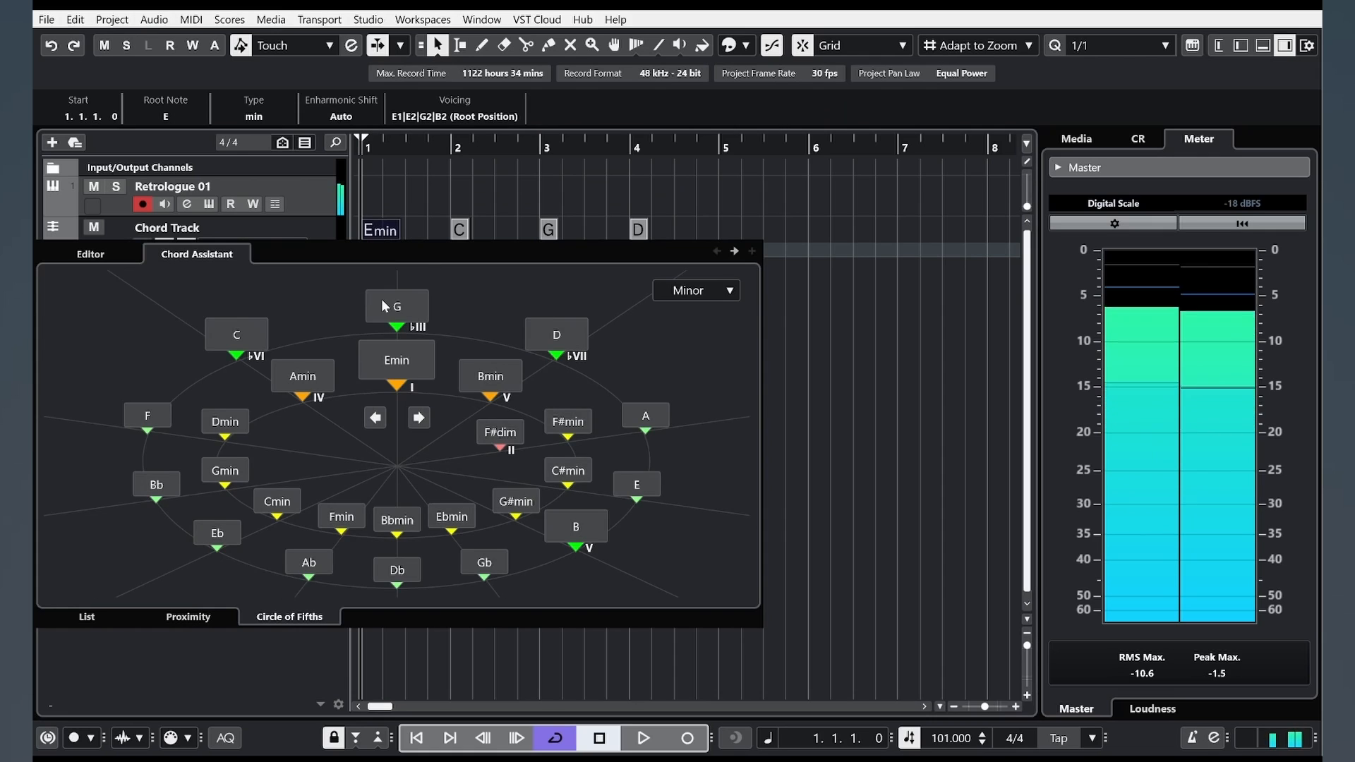
{"action": "left_click", "coordinate": [705, 290]}
{"action": "left_click", "coordinate": [681, 309]}
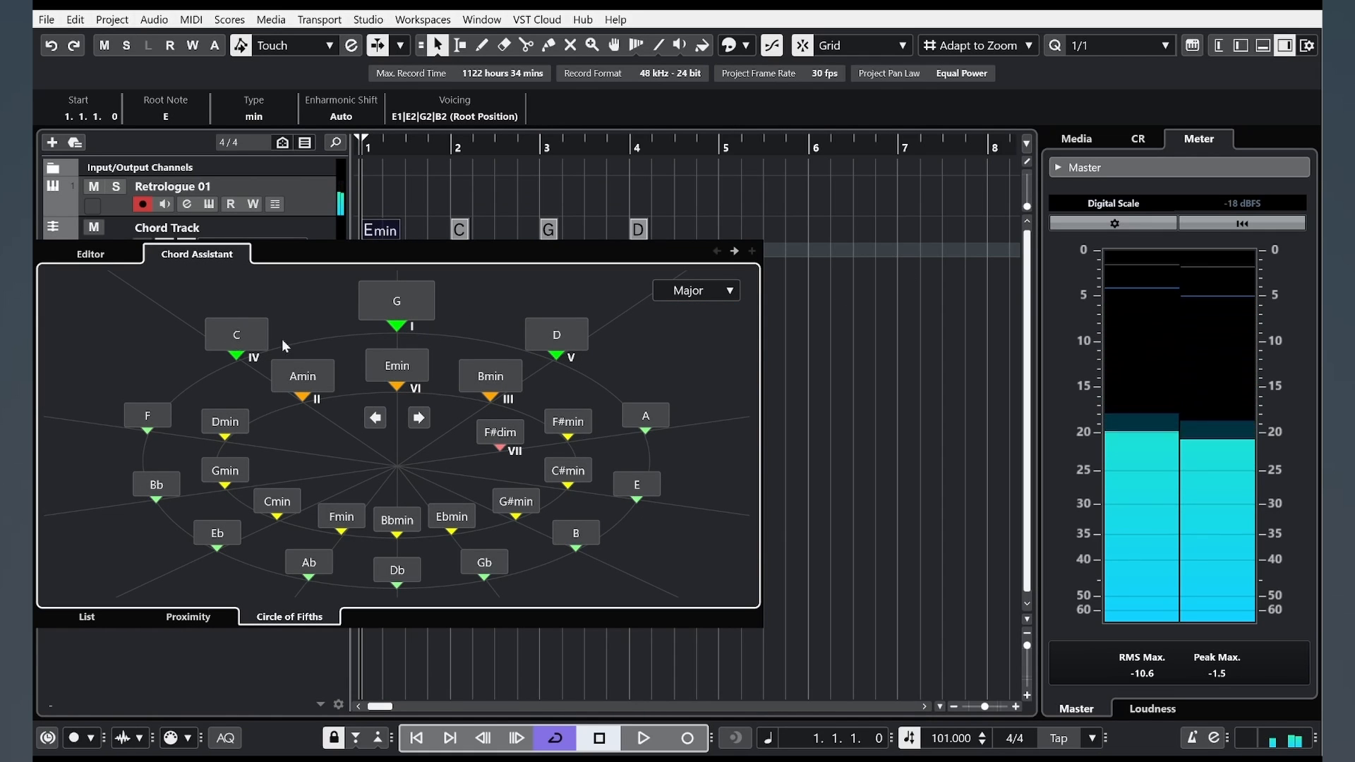
{"action": "left_click", "coordinate": [421, 417]}
{"action": "left_click", "coordinate": [375, 417]}
{"action": "left_click", "coordinate": [375, 417]}
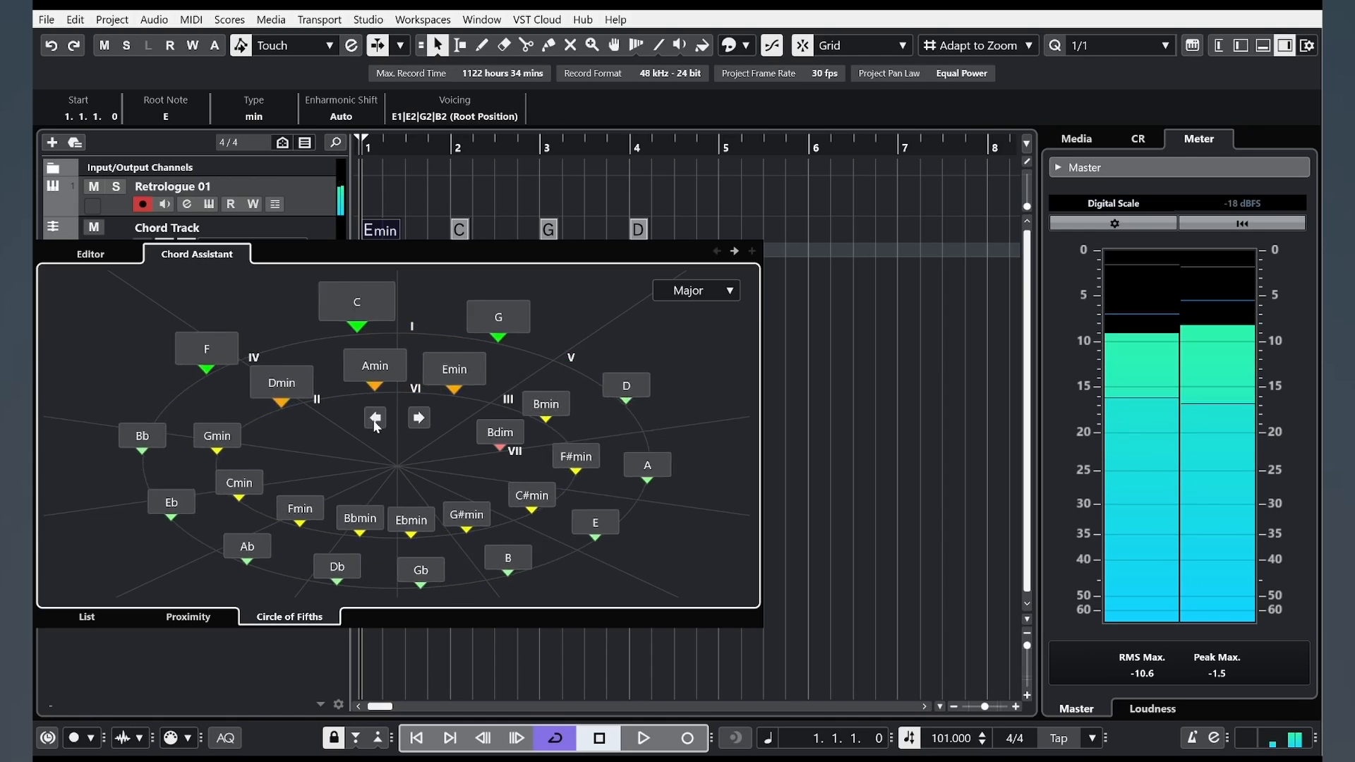
{"action": "left_click", "coordinate": [374, 420]}
{"action": "left_click", "coordinate": [418, 419]}
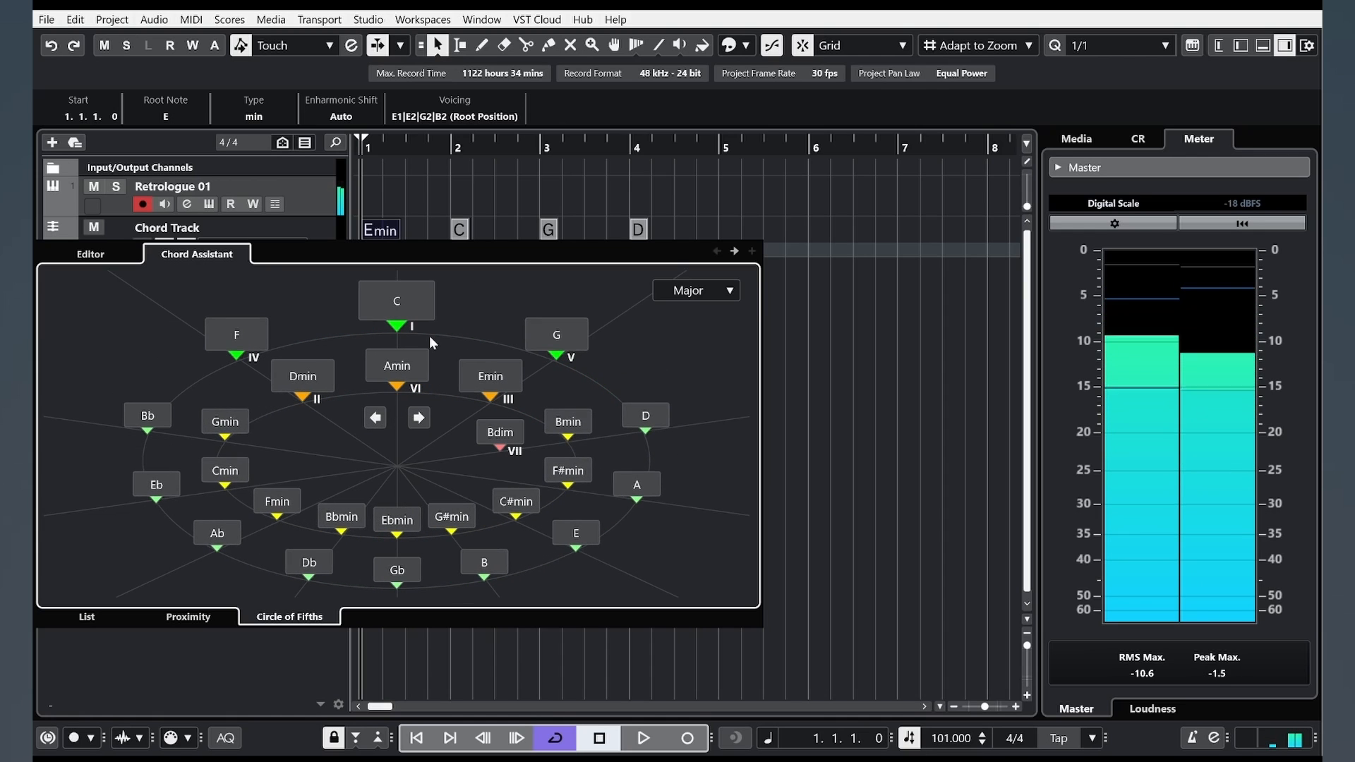
Step: Try C for the bar 1 chord event and change it to Amin
{"action": "left_click", "coordinate": [397, 312]}
{"action": "left_click", "coordinate": [396, 303]}
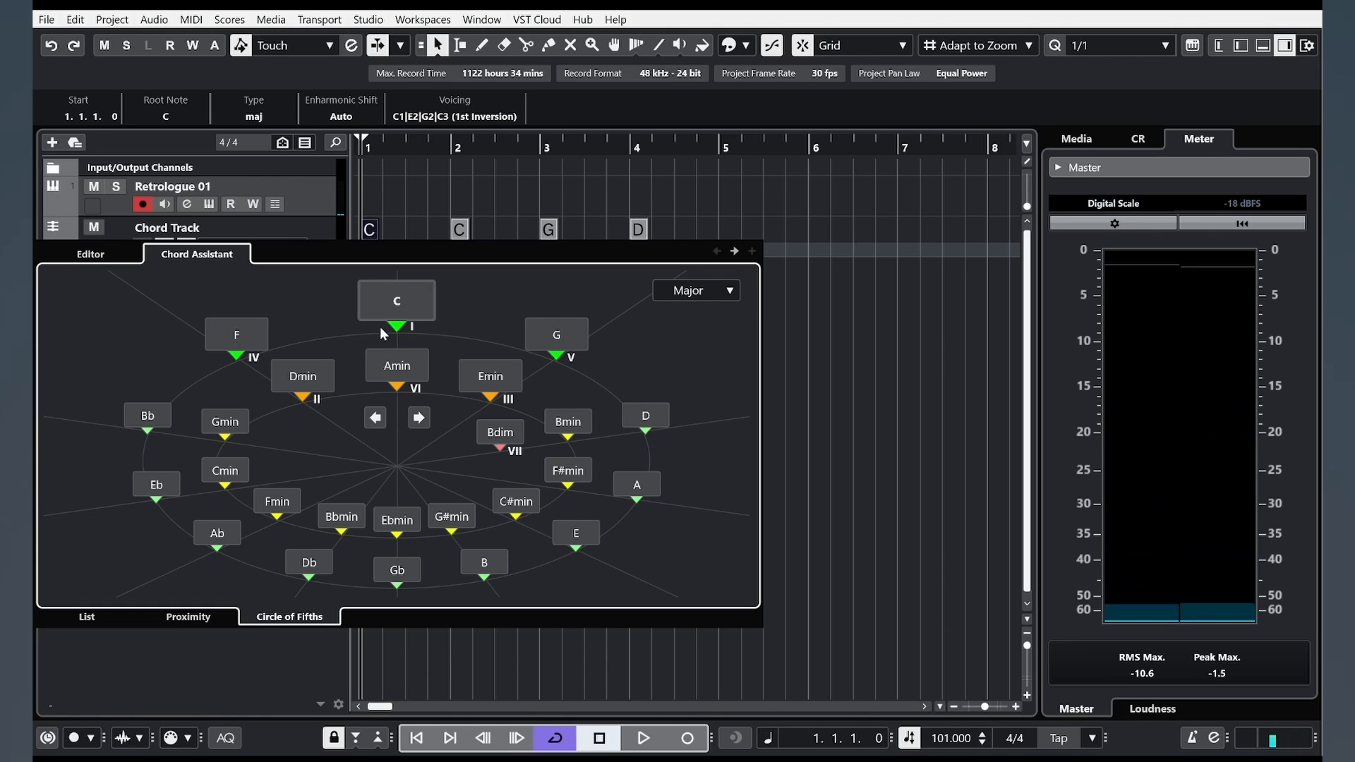
{"action": "left_click", "coordinate": [404, 289]}
{"action": "left_click", "coordinate": [399, 361]}
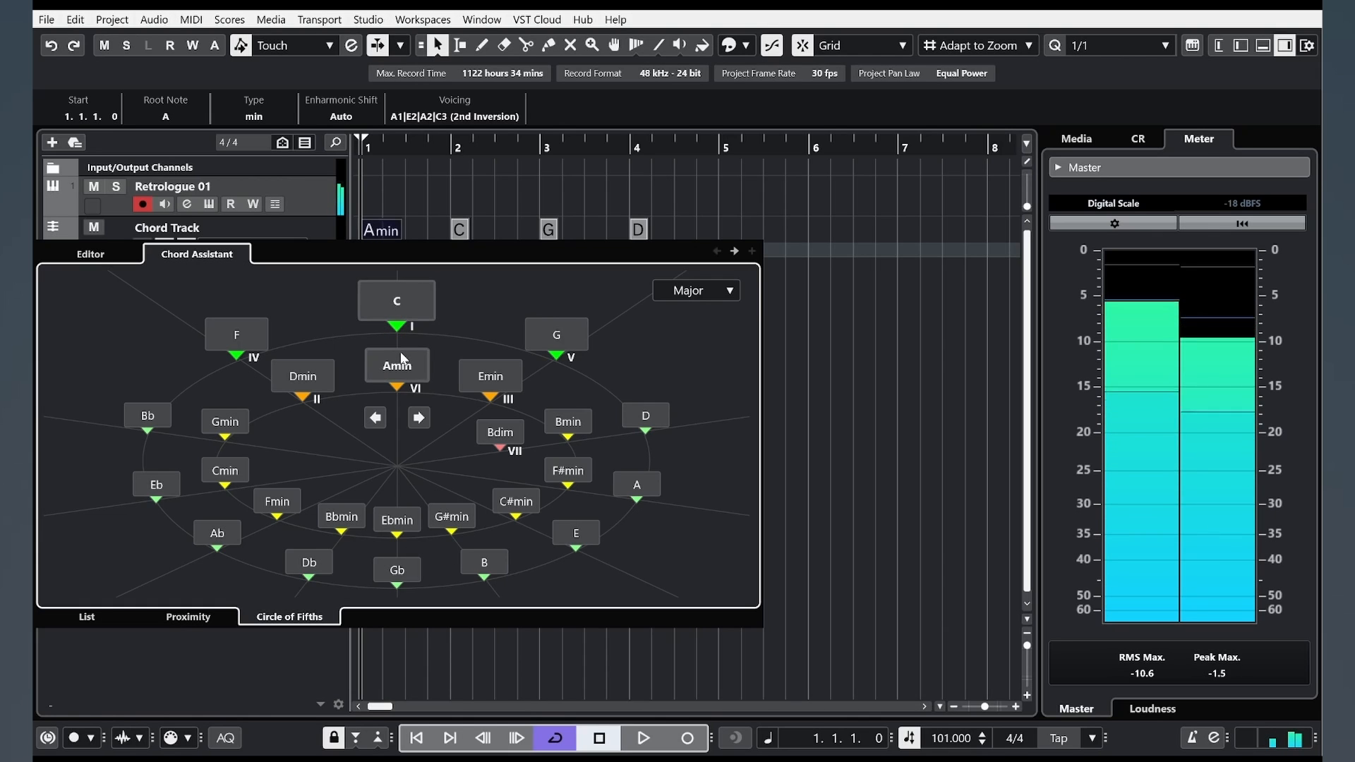
Step: Try Dmin, F, G, Bmin, F#min, C#min, G#min and Bbmin for the bar 1 chord event
{"action": "left_click", "coordinate": [301, 377]}
{"action": "left_click", "coordinate": [245, 345]}
{"action": "left_click", "coordinate": [567, 422]}
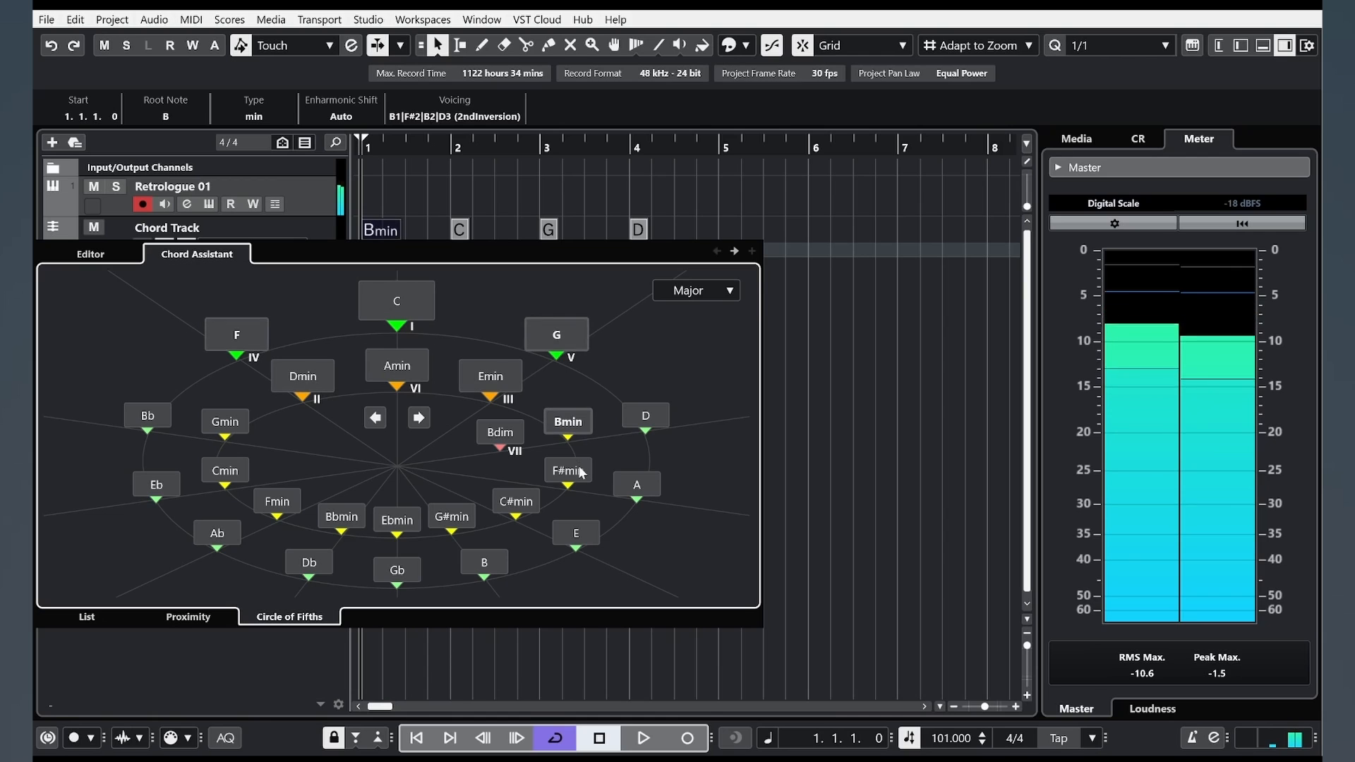
{"action": "left_click", "coordinate": [568, 470]}
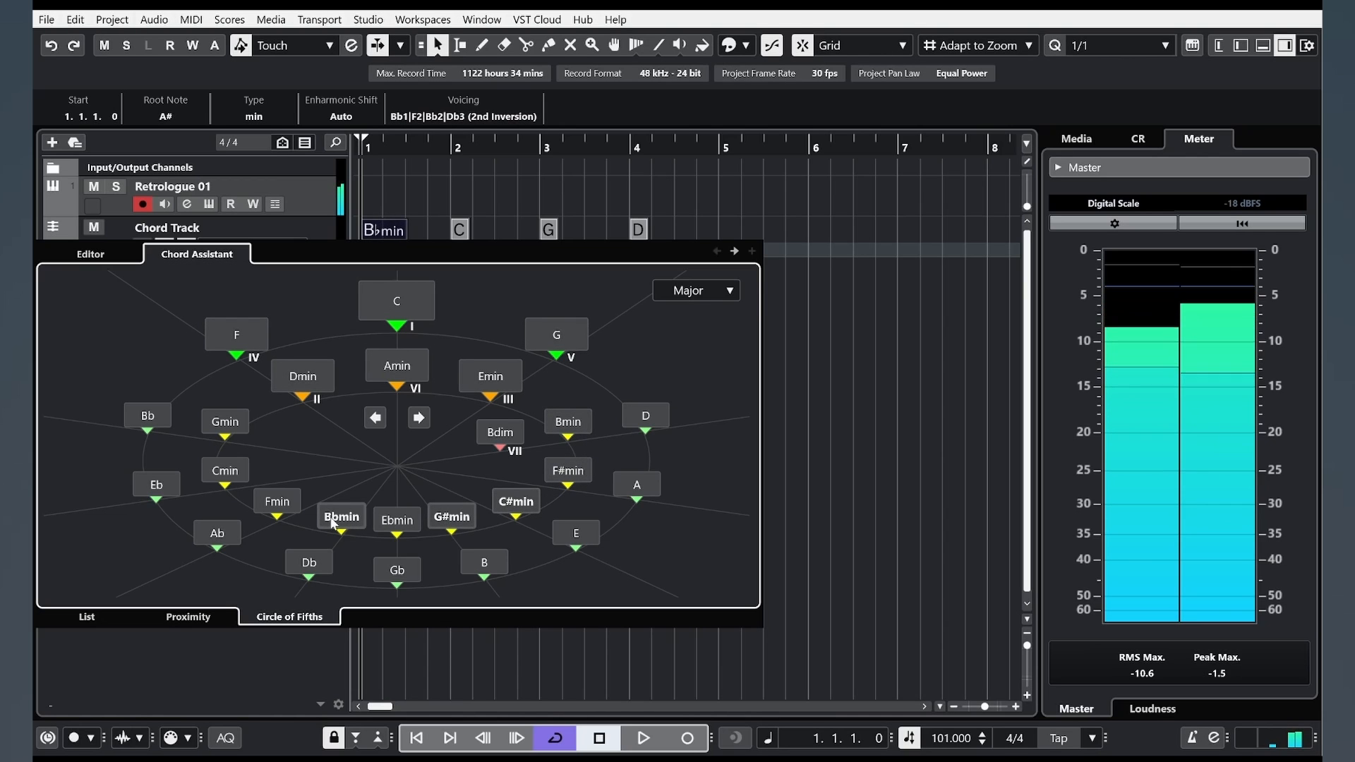
Step: Assign C, Emin, Gmin and Ebmin to the chord events at bars 1 to 4, placing each chord as a MIDI part on Retrologue 01
{"action": "left_click_drag", "start_coordinate": [397, 311], "coordinate": [370, 209]}
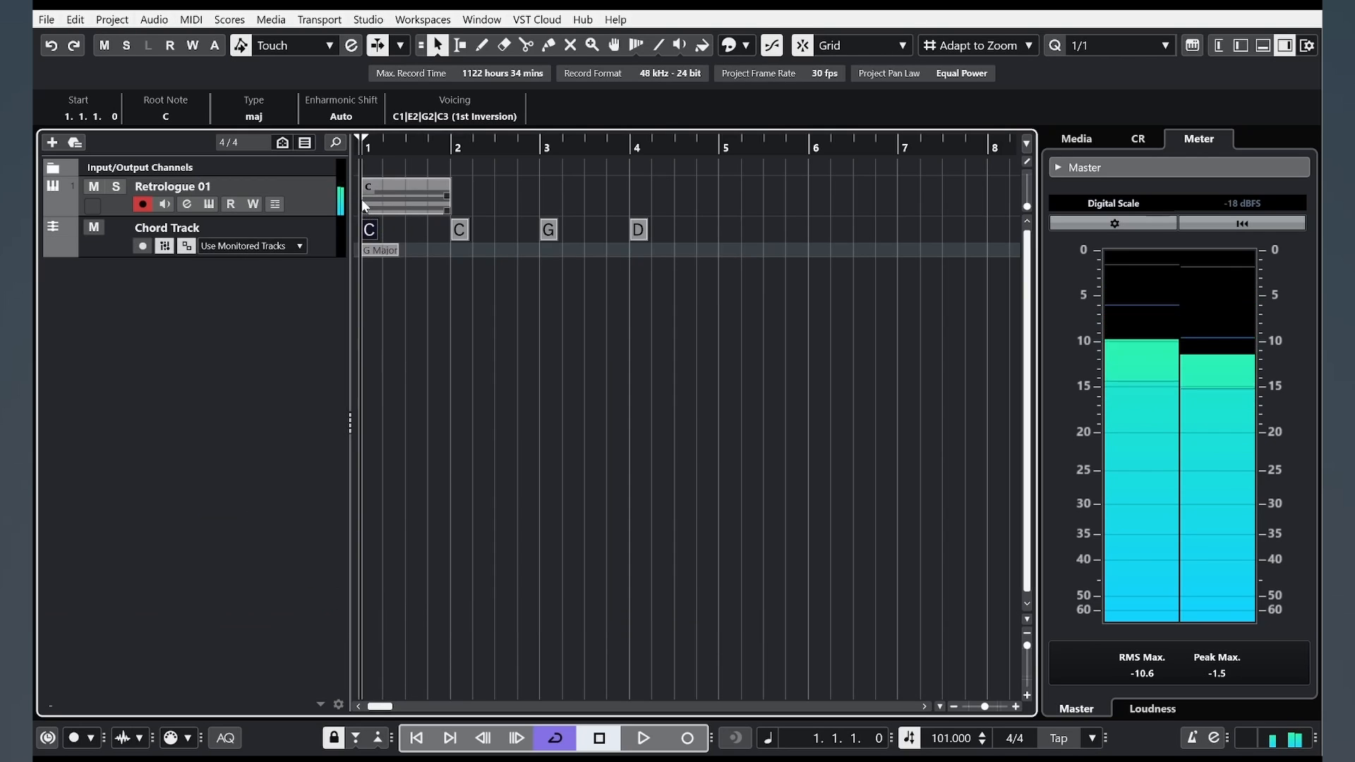
{"action": "double_click", "coordinate": [460, 238]}
{"action": "left_click_drag", "start_coordinate": [550, 378], "coordinate": [460, 199]}
{"action": "double_click", "coordinate": [547, 234]}
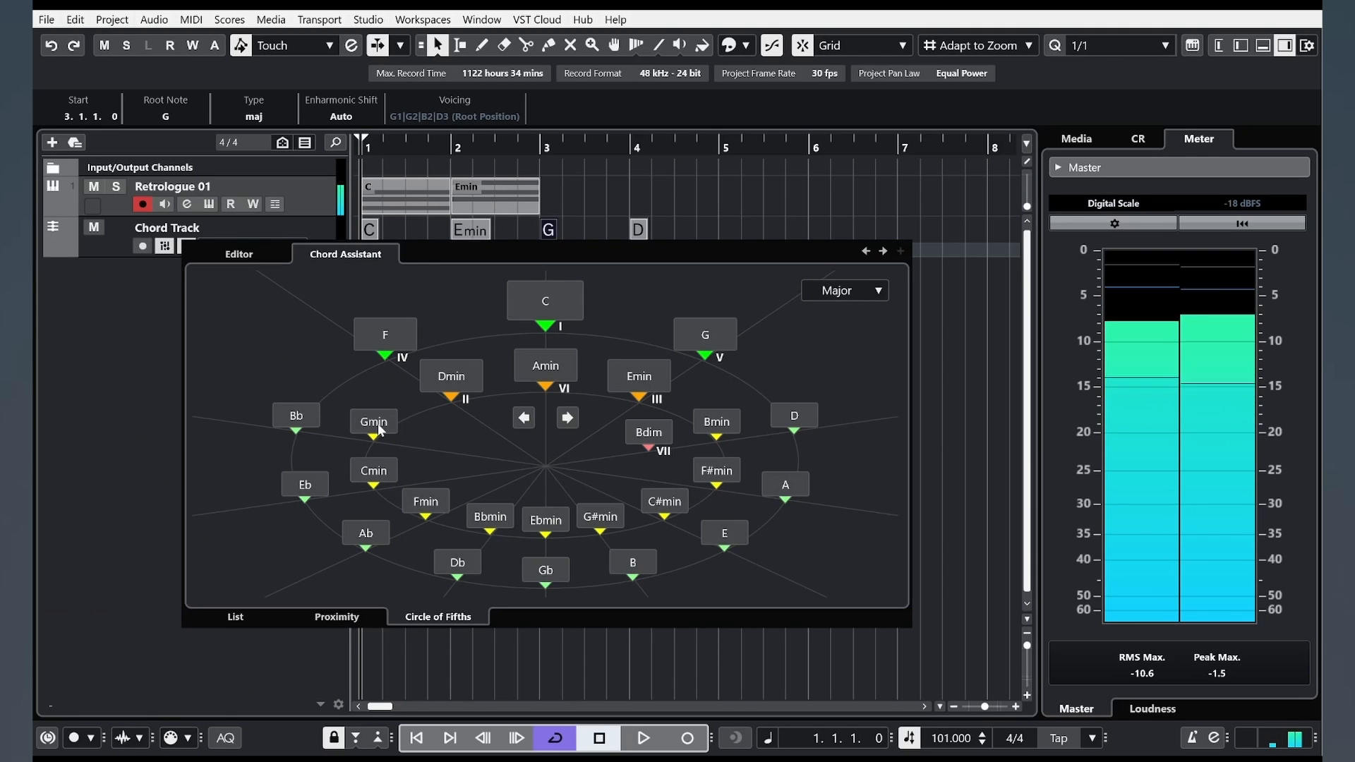
{"action": "left_click_drag", "start_coordinate": [373, 421], "coordinate": [544, 195]}
{"action": "double_click", "coordinate": [638, 230]}
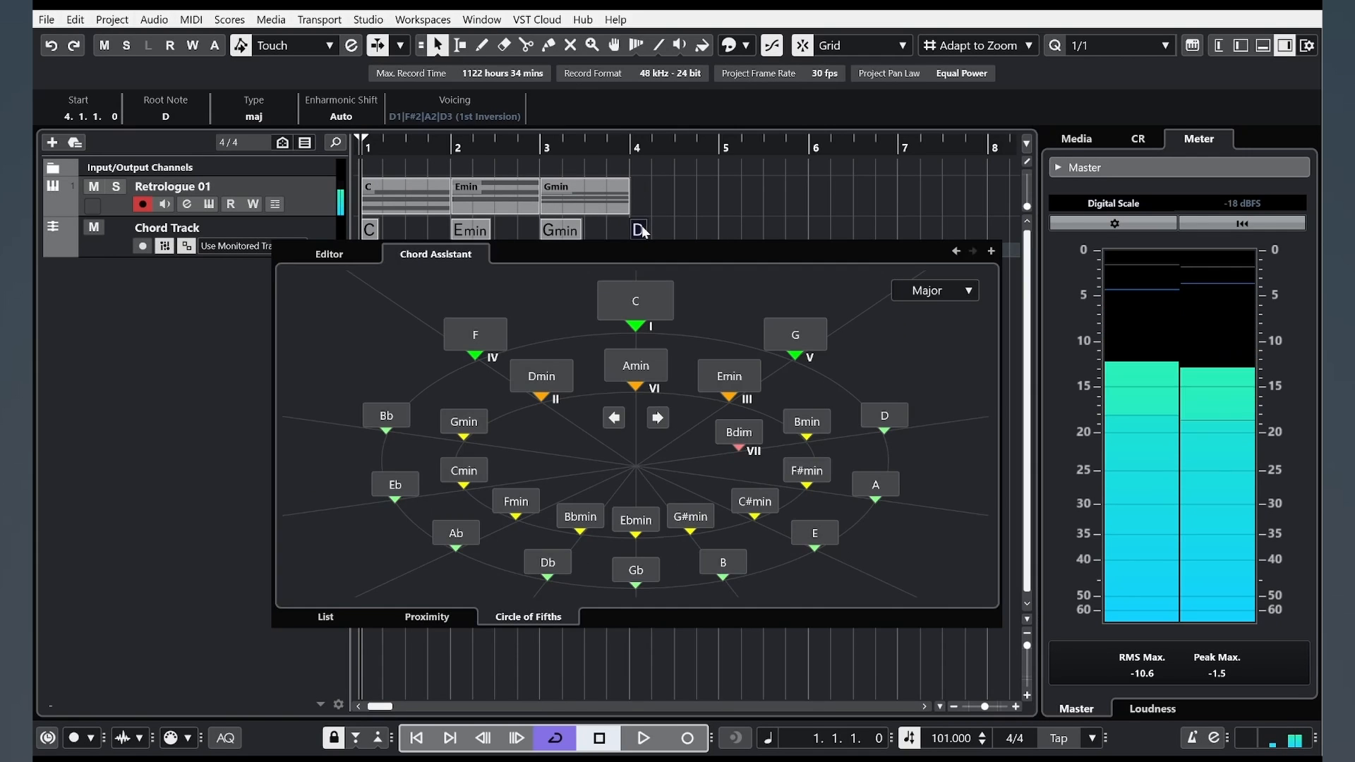
{"action": "left_click_drag", "start_coordinate": [635, 520], "coordinate": [635, 189]}
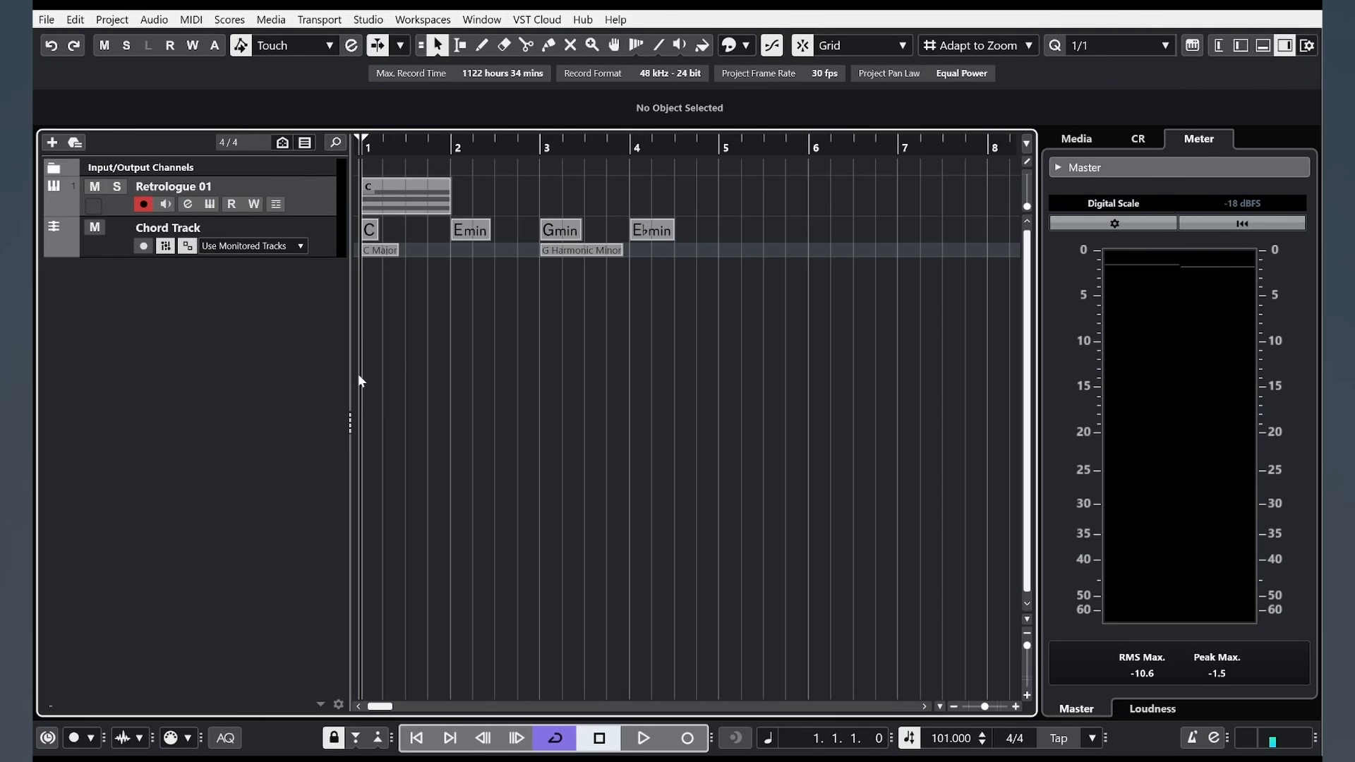
Step: Show the Chord Pads and audition the Cmin, Gmin, Bb and F pads
{"action": "left_click", "coordinate": [124, 20]}
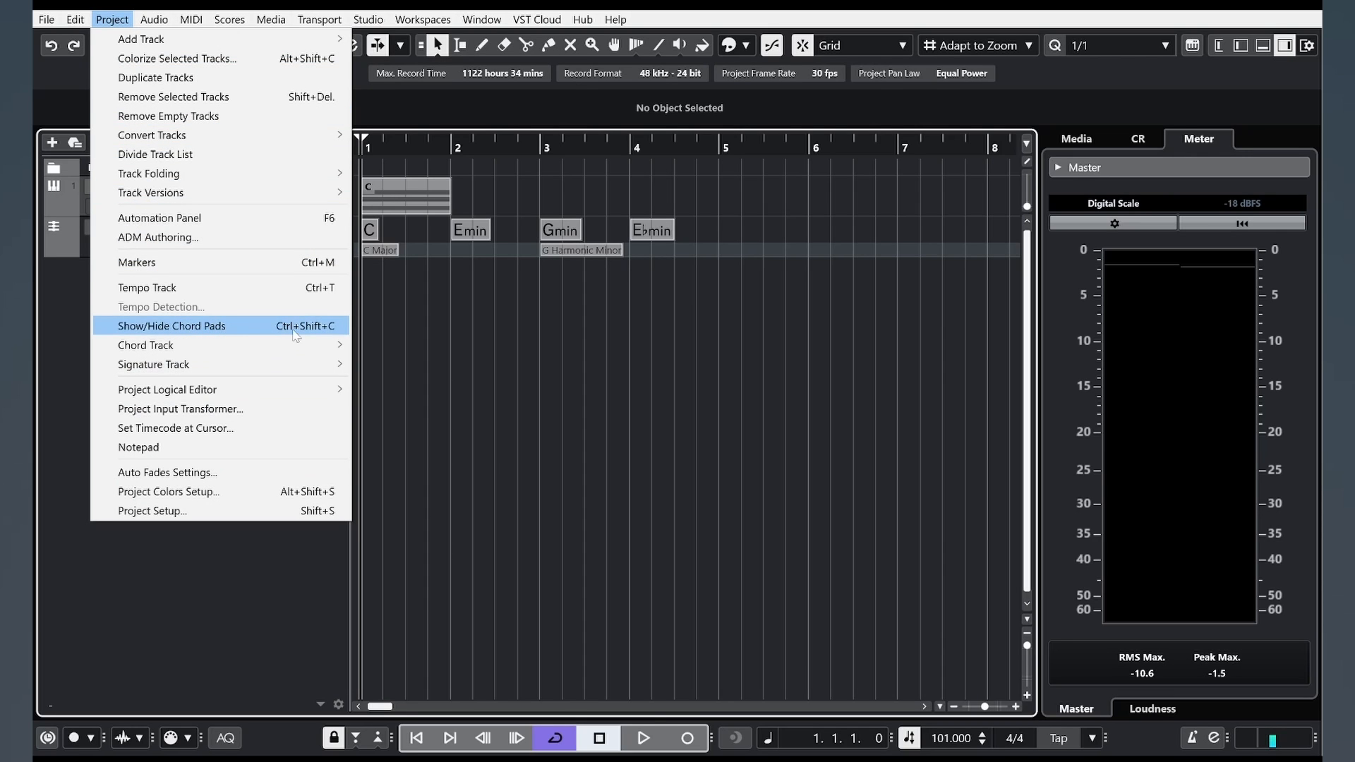
{"action": "left_click", "coordinate": [329, 328]}
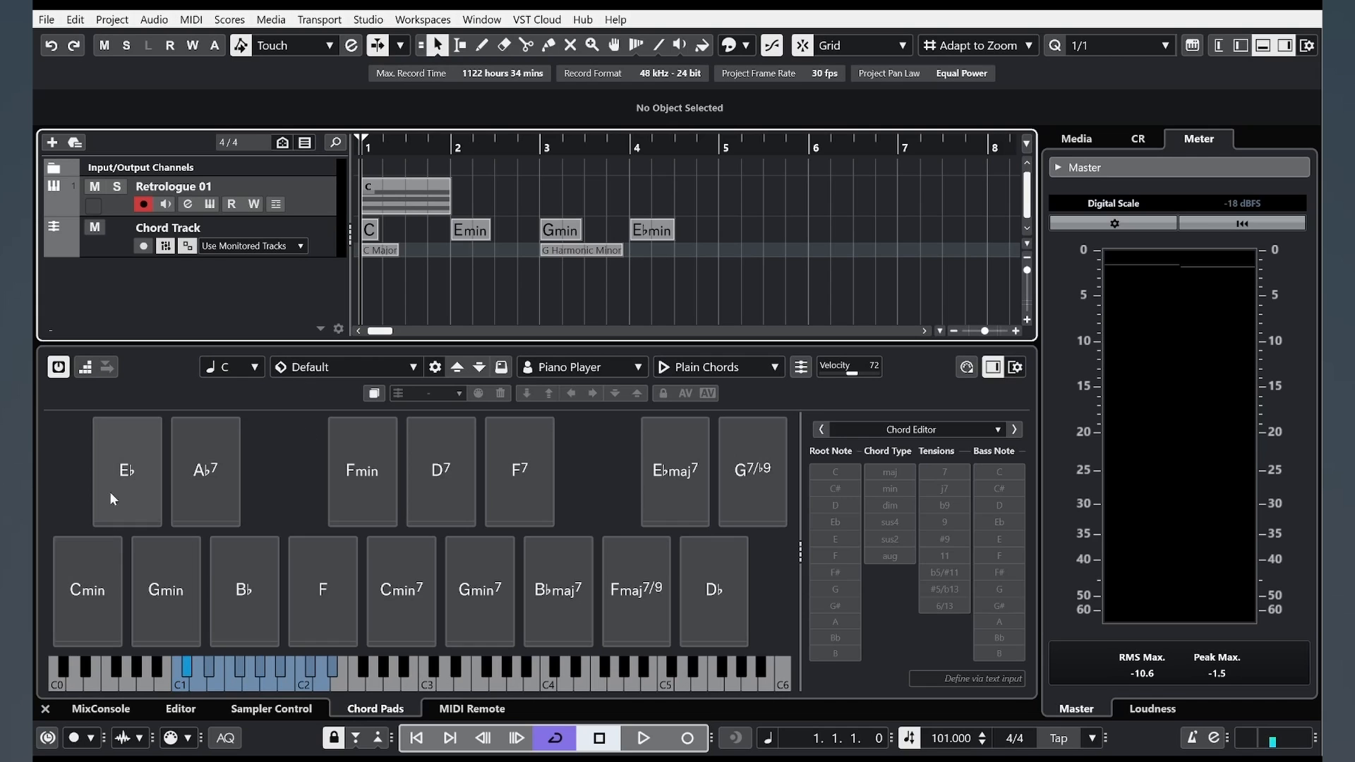
{"action": "left_click", "coordinate": [108, 593]}
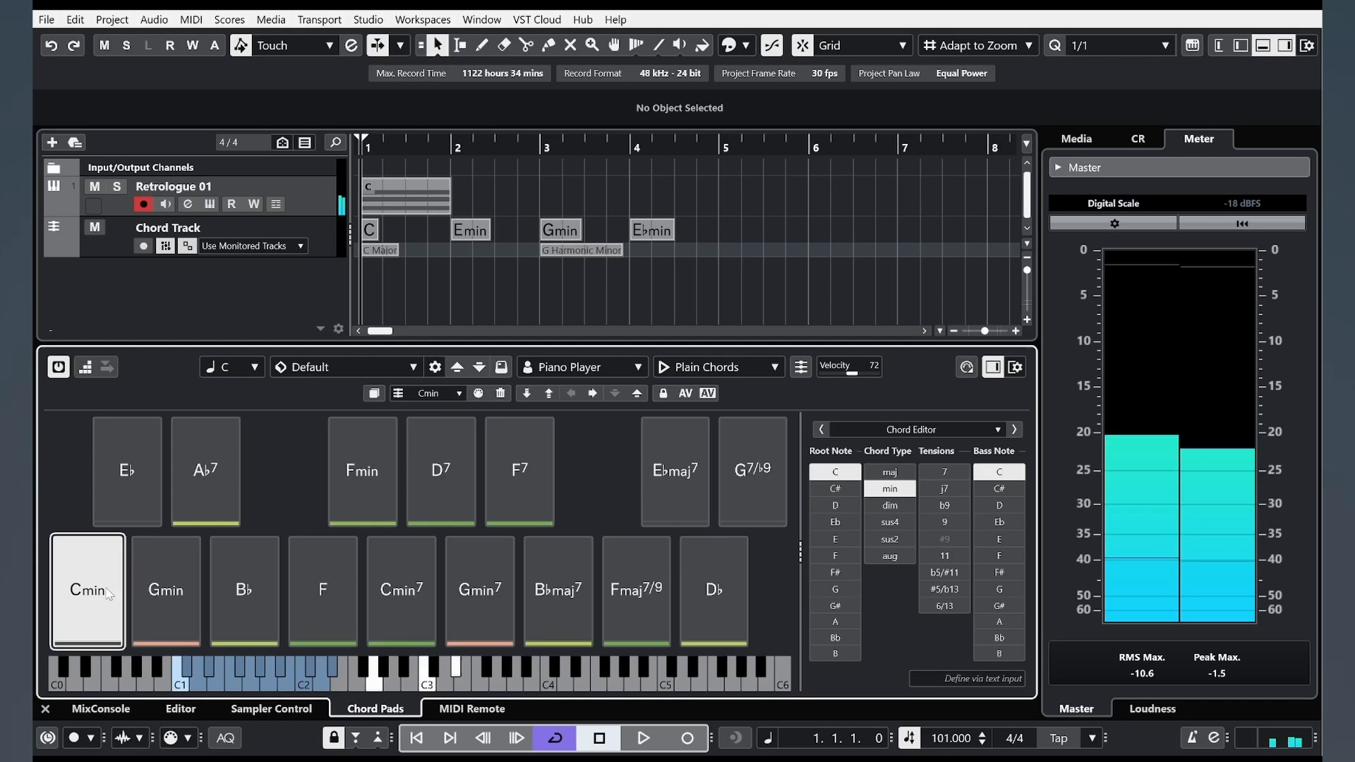
{"action": "left_click", "coordinate": [166, 586]}
{"action": "left_click", "coordinate": [227, 569]}
{"action": "left_click", "coordinate": [323, 563]}
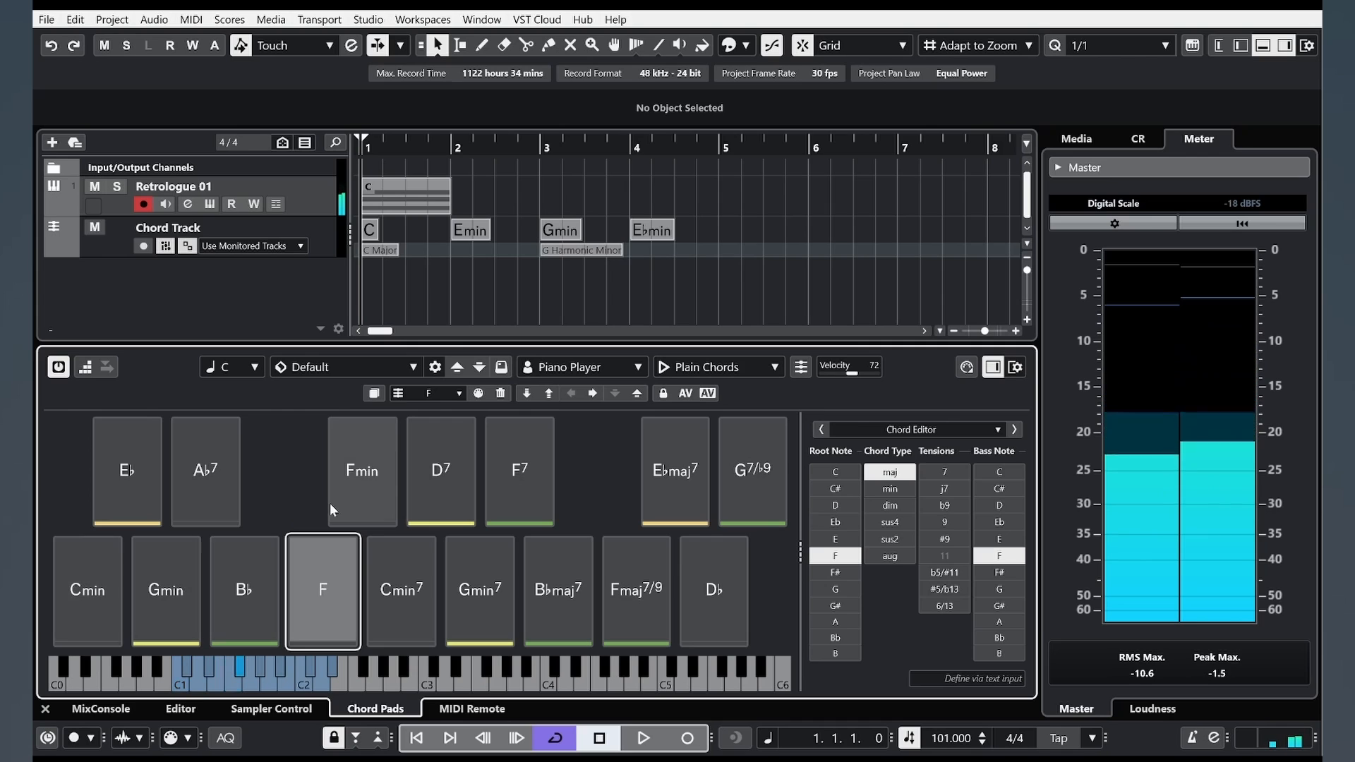
Step: View the Circle of Fifths for the F chord pad and return to the Chord Editor
{"action": "left_click", "coordinate": [923, 431]}
{"action": "left_click", "coordinate": [890, 487]}
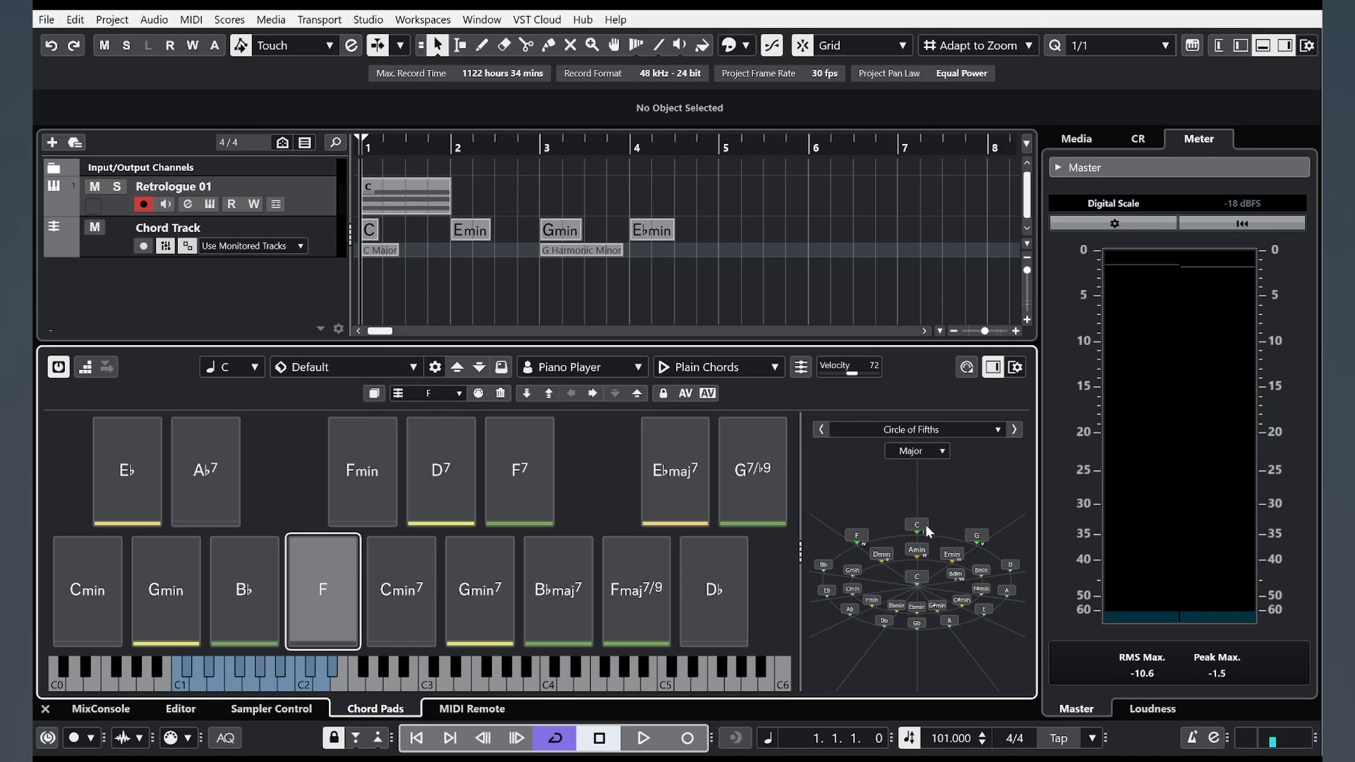
{"action": "left_click", "coordinate": [917, 452]}
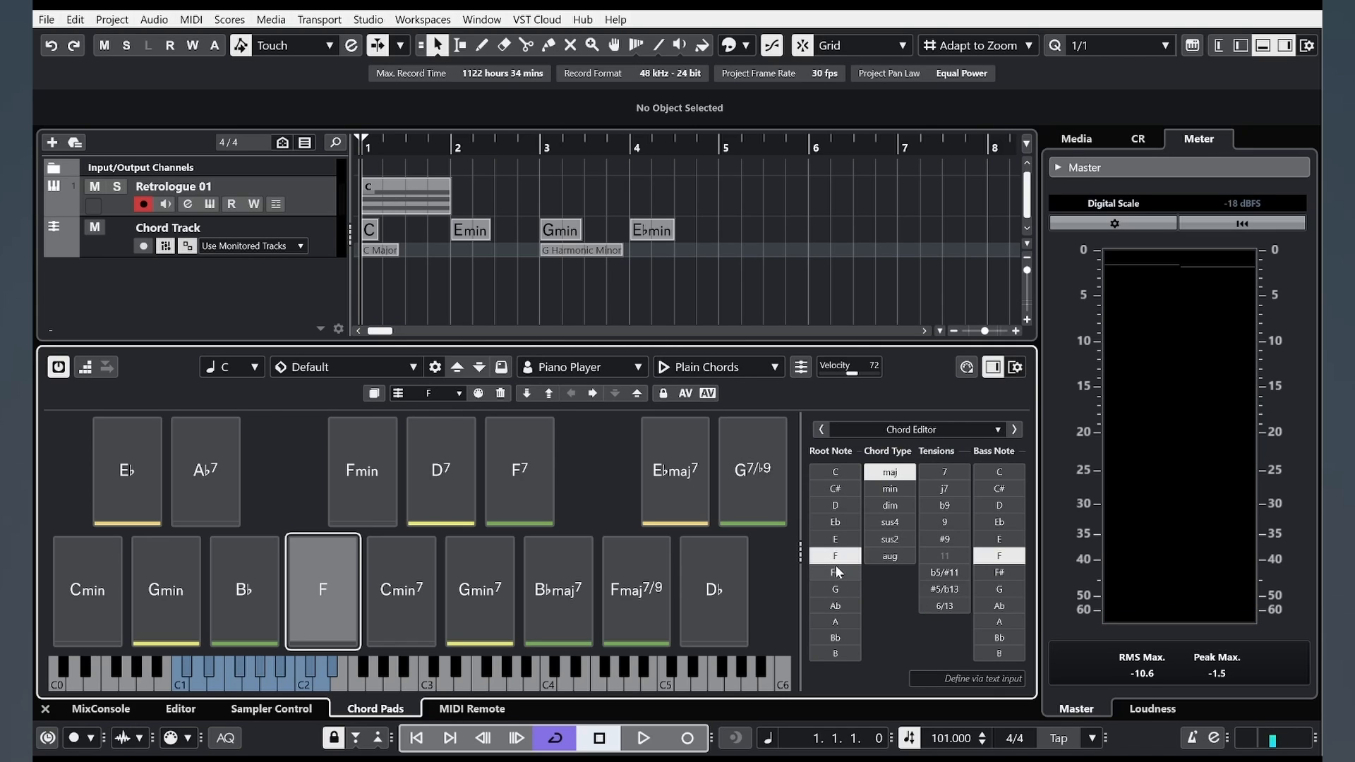
Step: Audition the Cmin, Gmin, Bb, Eb, Ab7, Fmin, Cmin7, Gmin7 and Bbmaj7 chord pads
{"action": "left_click", "coordinate": [103, 599]}
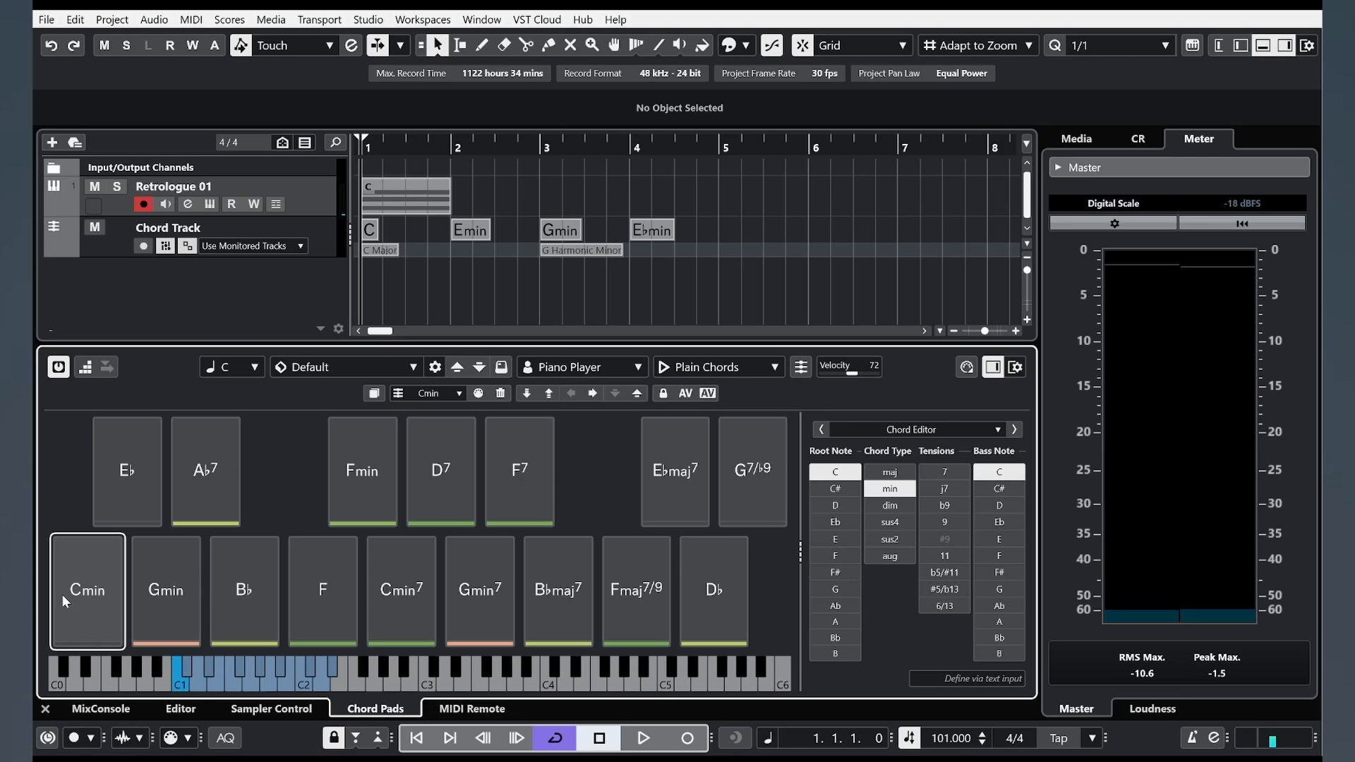
{"action": "left_click", "coordinate": [166, 586]}
{"action": "left_click", "coordinate": [244, 586]}
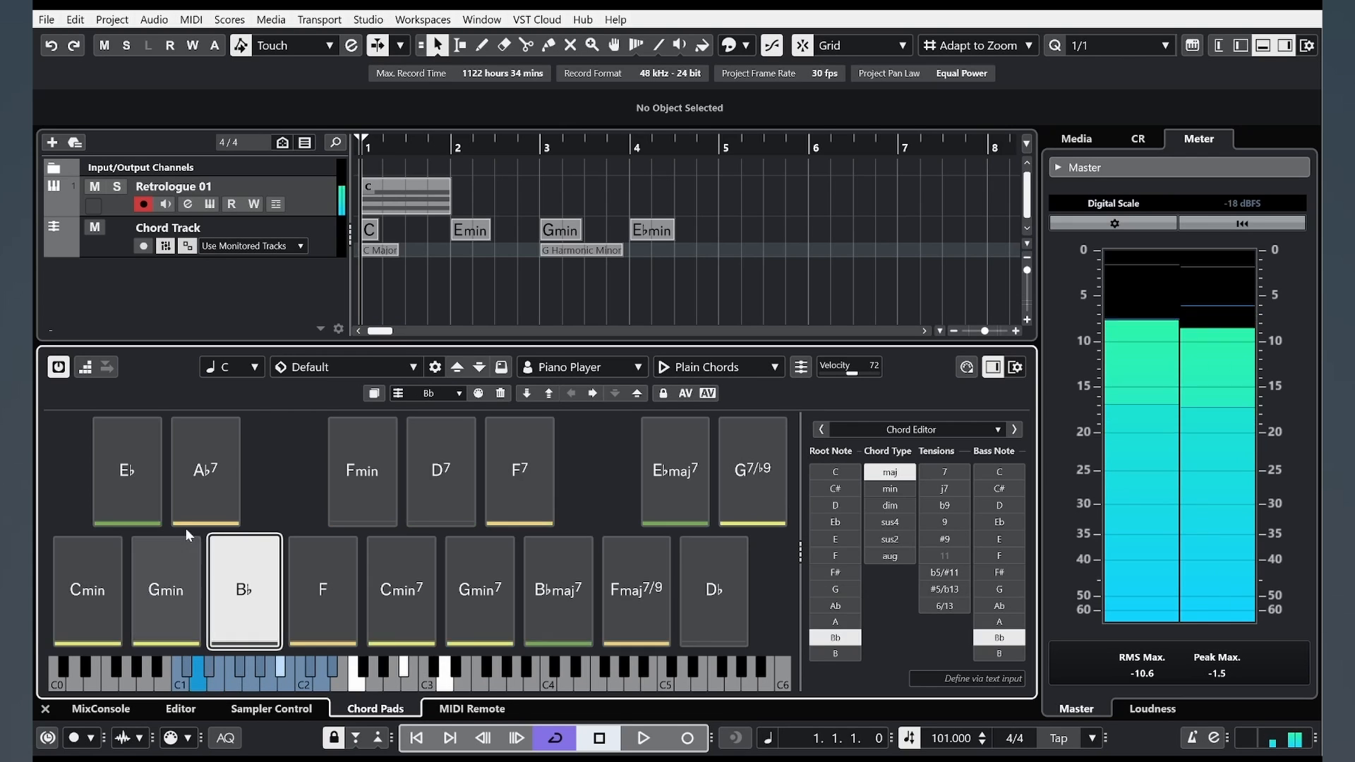
{"action": "left_click", "coordinate": [127, 473]}
{"action": "left_click", "coordinate": [204, 472]}
{"action": "left_click", "coordinate": [371, 473]}
{"action": "left_click", "coordinate": [419, 574]}
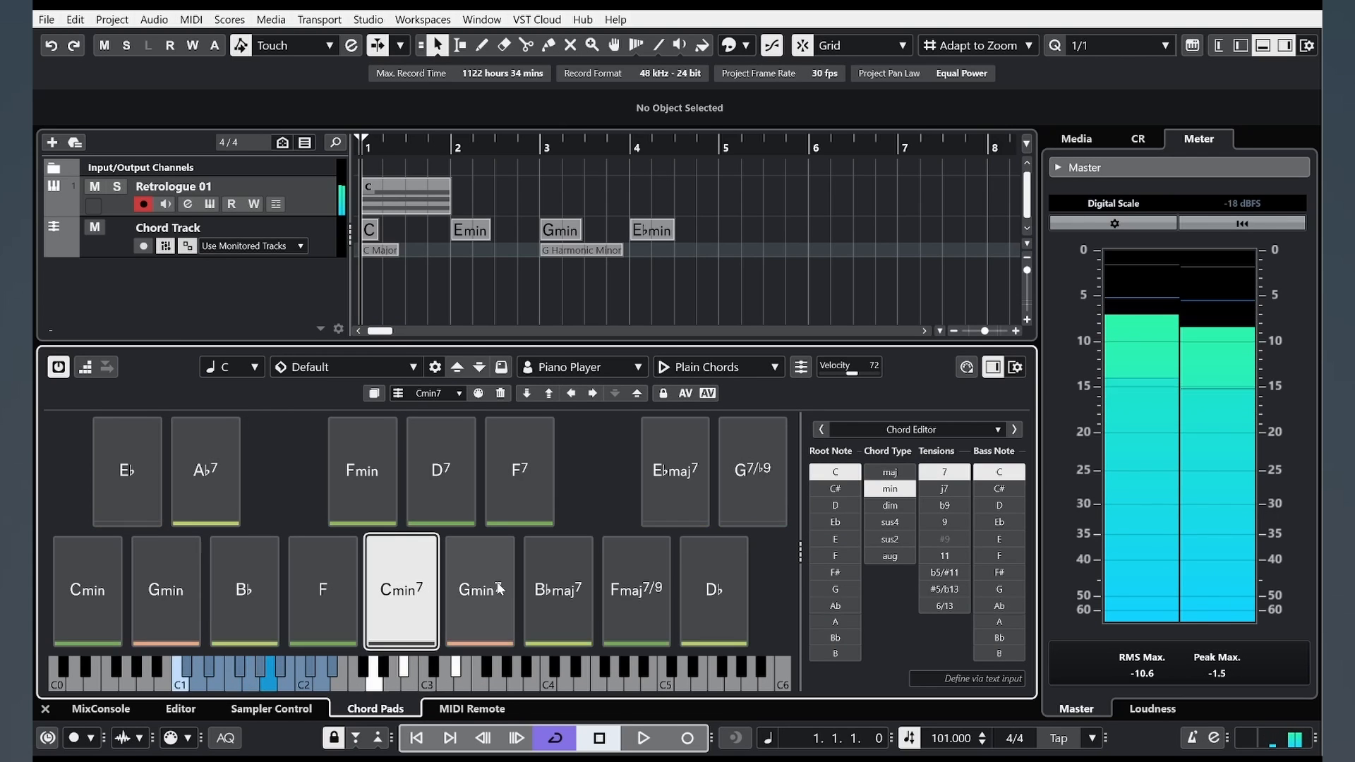
{"action": "left_click", "coordinate": [480, 586]}
{"action": "left_click", "coordinate": [557, 586]}
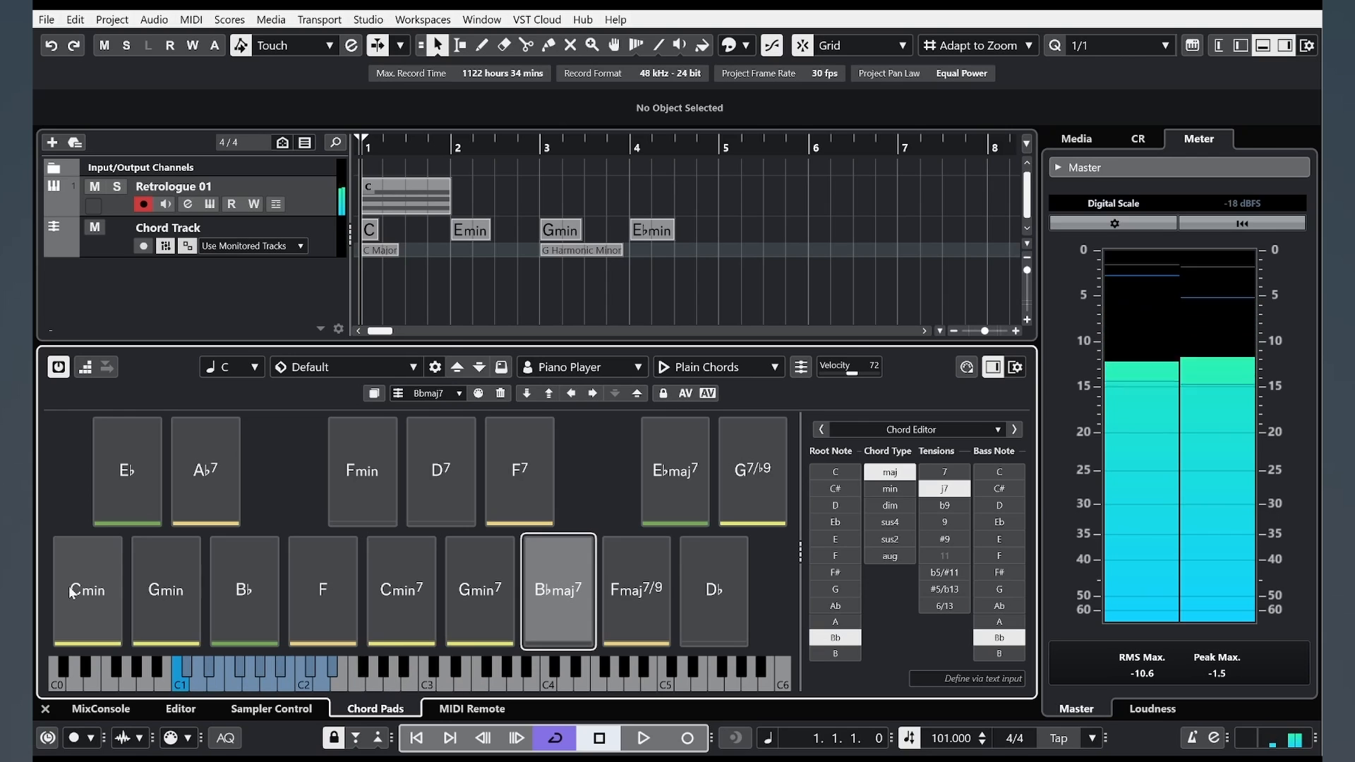
Step: Replace the C part on Retrologue 01 with Cmin, Bb and Cmin7 parts from the chord pads at bars 1, 2 and 3
{"action": "left_click", "coordinate": [405, 191]}
{"action": "key", "text": "Delete"}
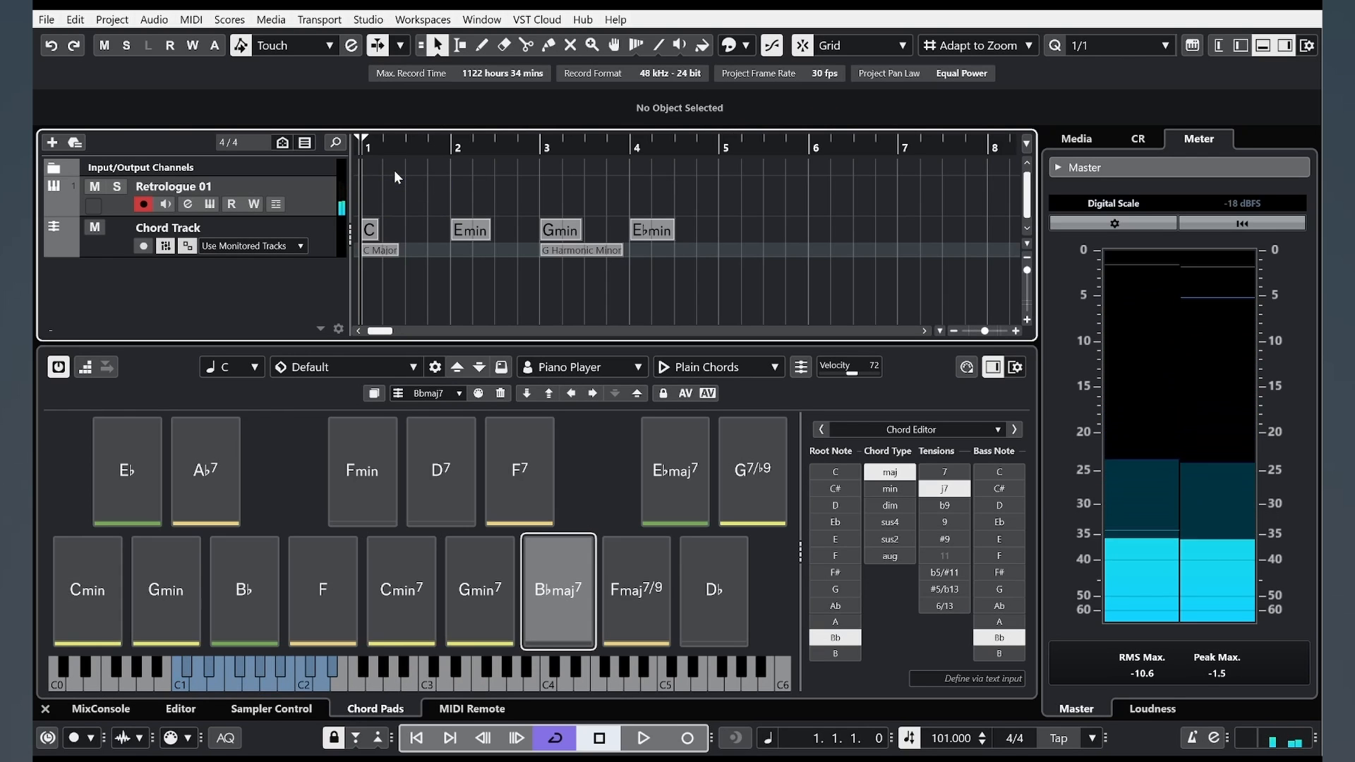
{"action": "left_click", "coordinate": [98, 591]}
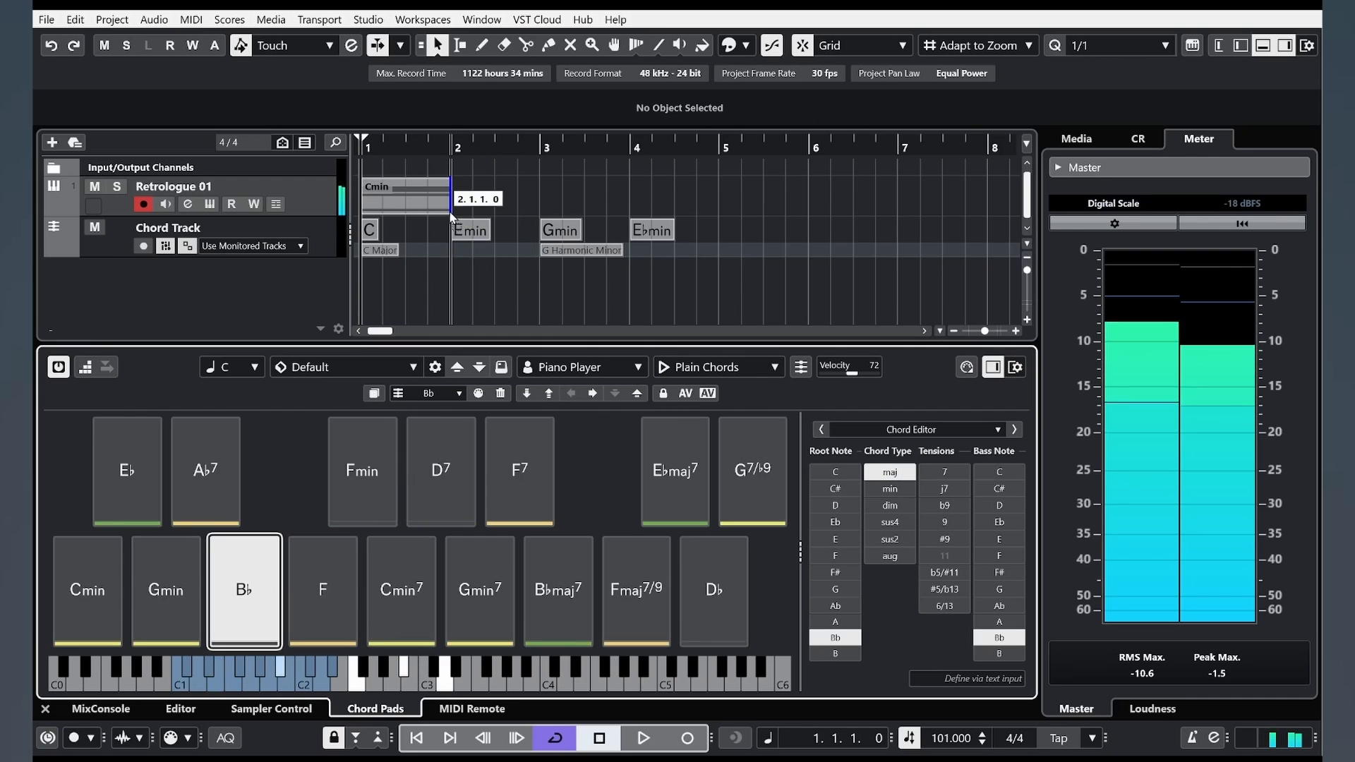
{"action": "left_click", "coordinate": [419, 589]}
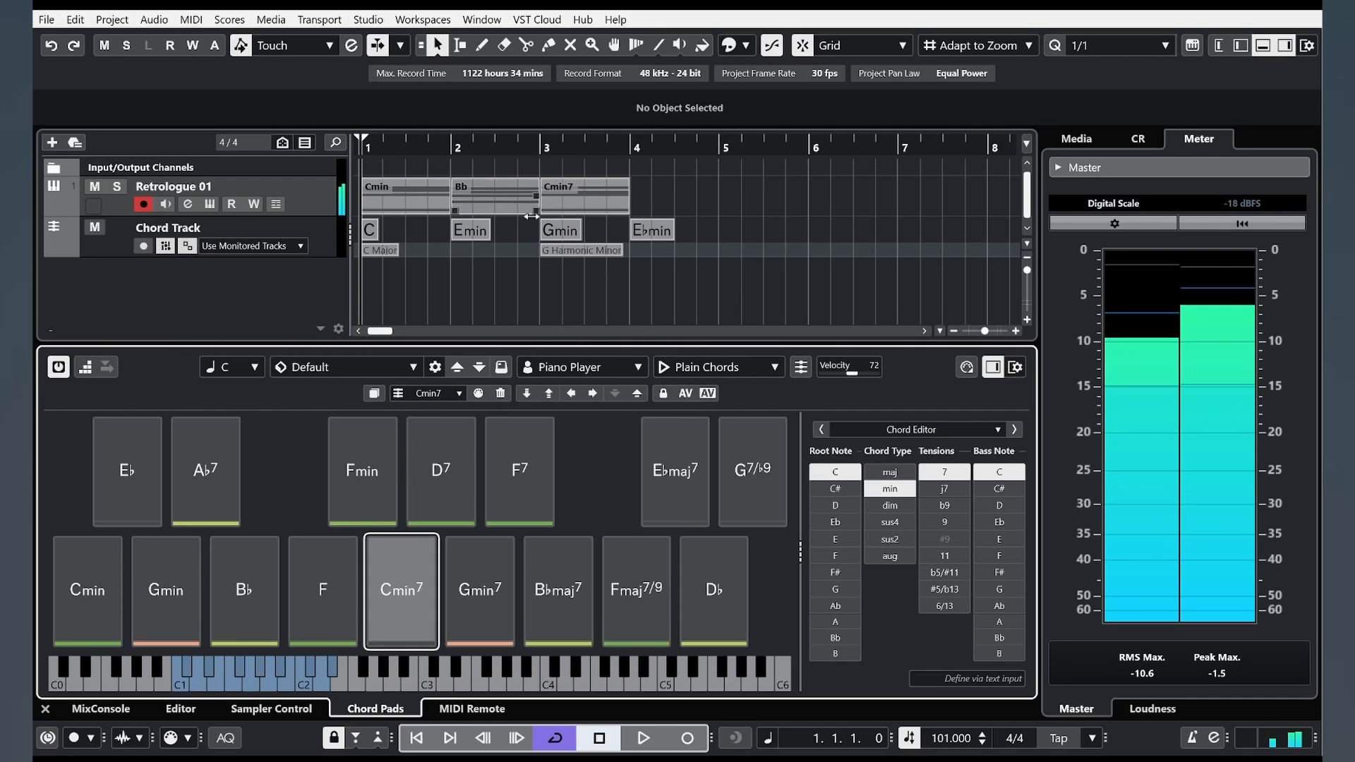
{"action": "left_click", "coordinate": [217, 590]}
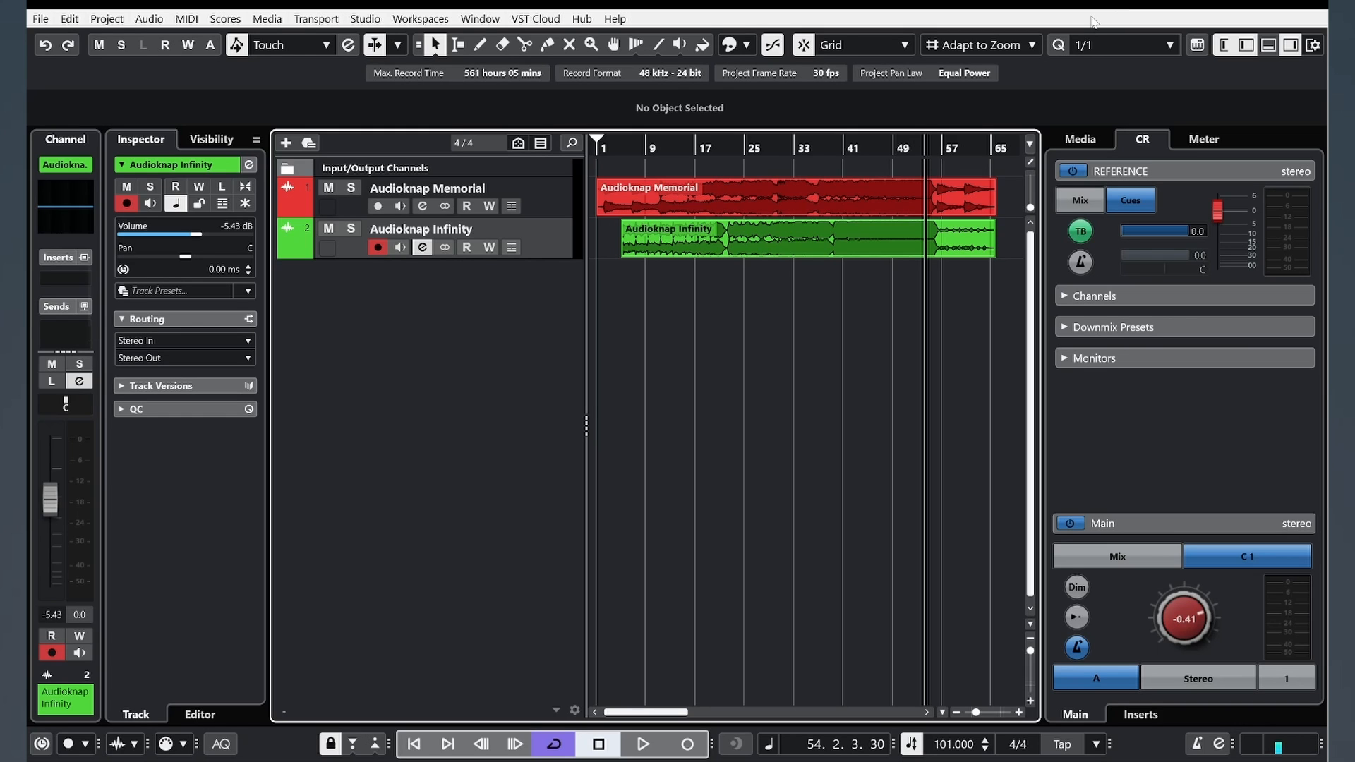
Step: Compare the output routing of the Audioknap Memorial and Audioknap Infinity tracks
{"action": "left_click", "coordinate": [565, 209]}
{"action": "left_click", "coordinate": [557, 245]}
{"action": "key", "text": "Up"}
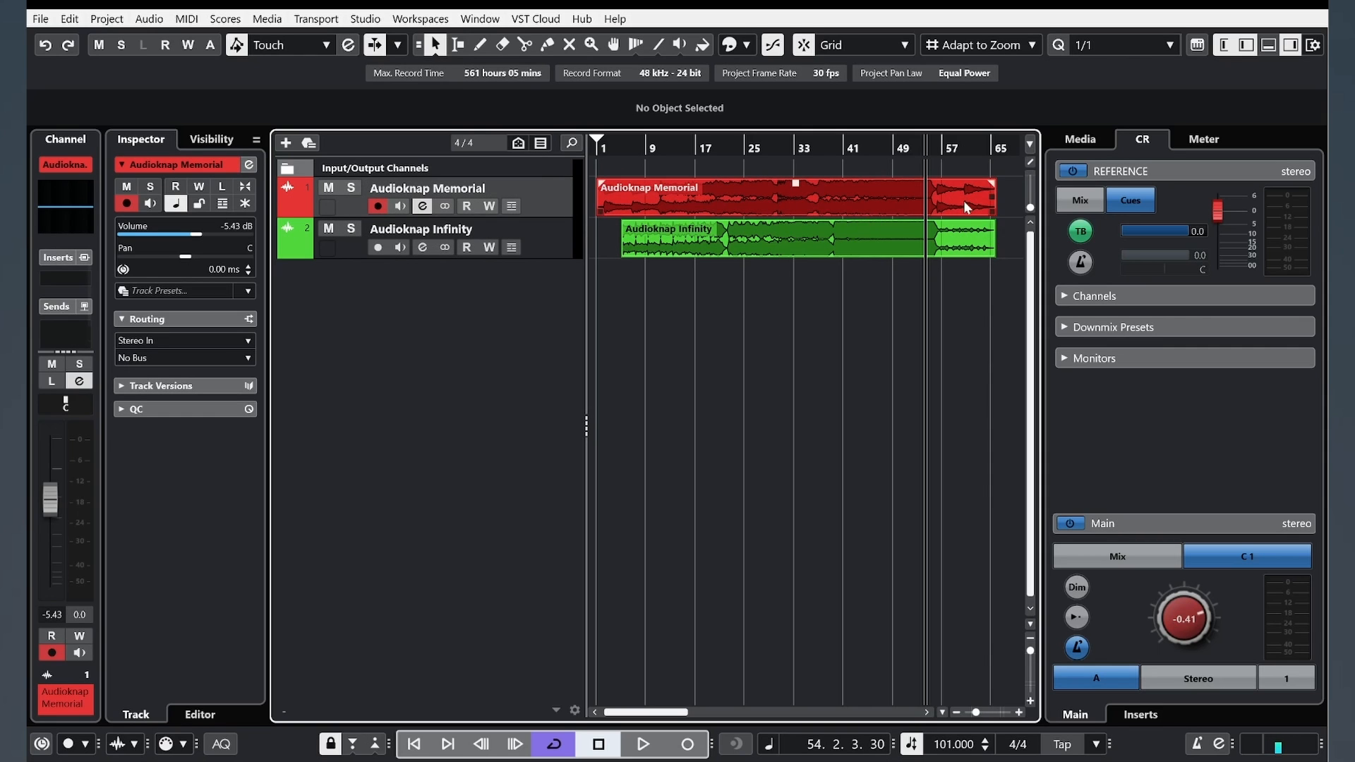
{"action": "left_click", "coordinate": [892, 204]}
{"action": "left_click", "coordinate": [569, 230]}
Step: Set the cycle range from bar 41 to about bar 55 and place the project cursor at bar 41
{"action": "left_click", "coordinate": [854, 255]}
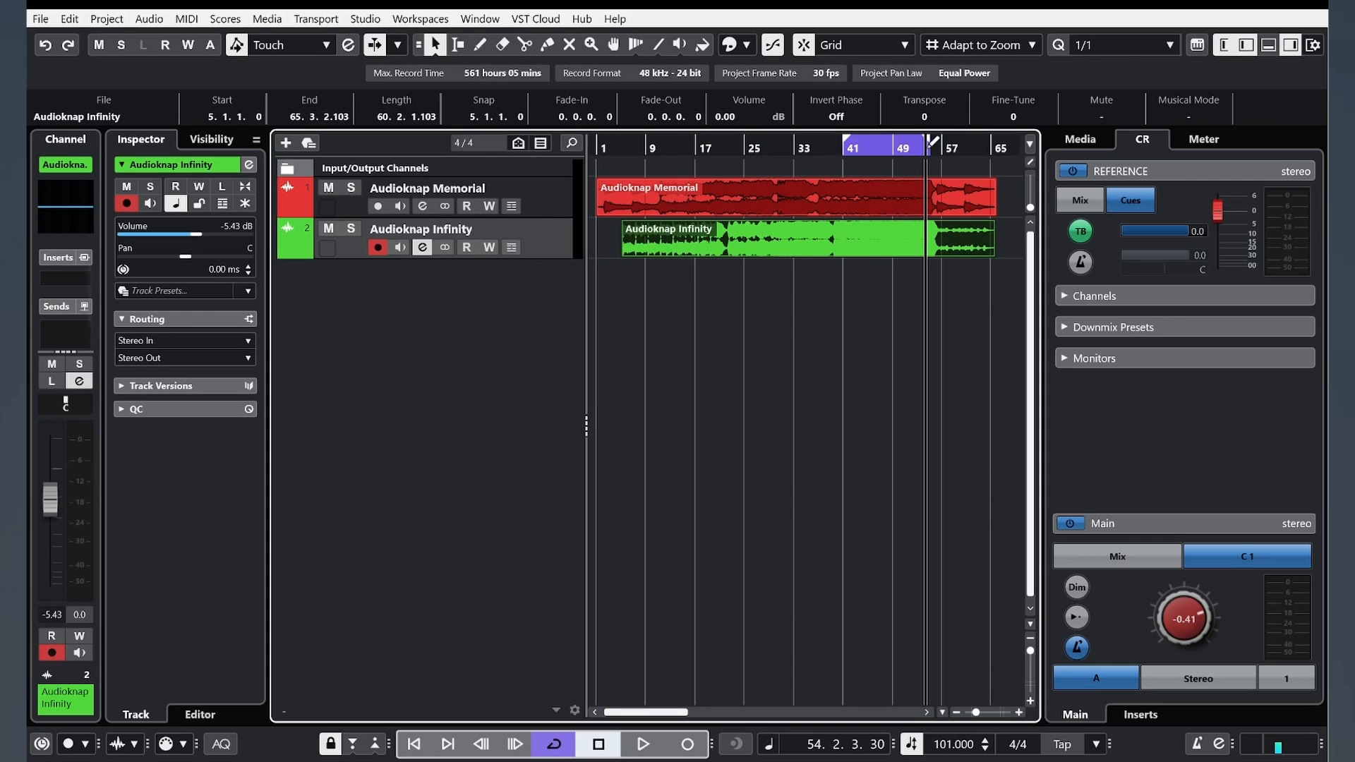
{"action": "left_click", "coordinate": [848, 149]}
{"action": "left_click", "coordinate": [742, 392]}
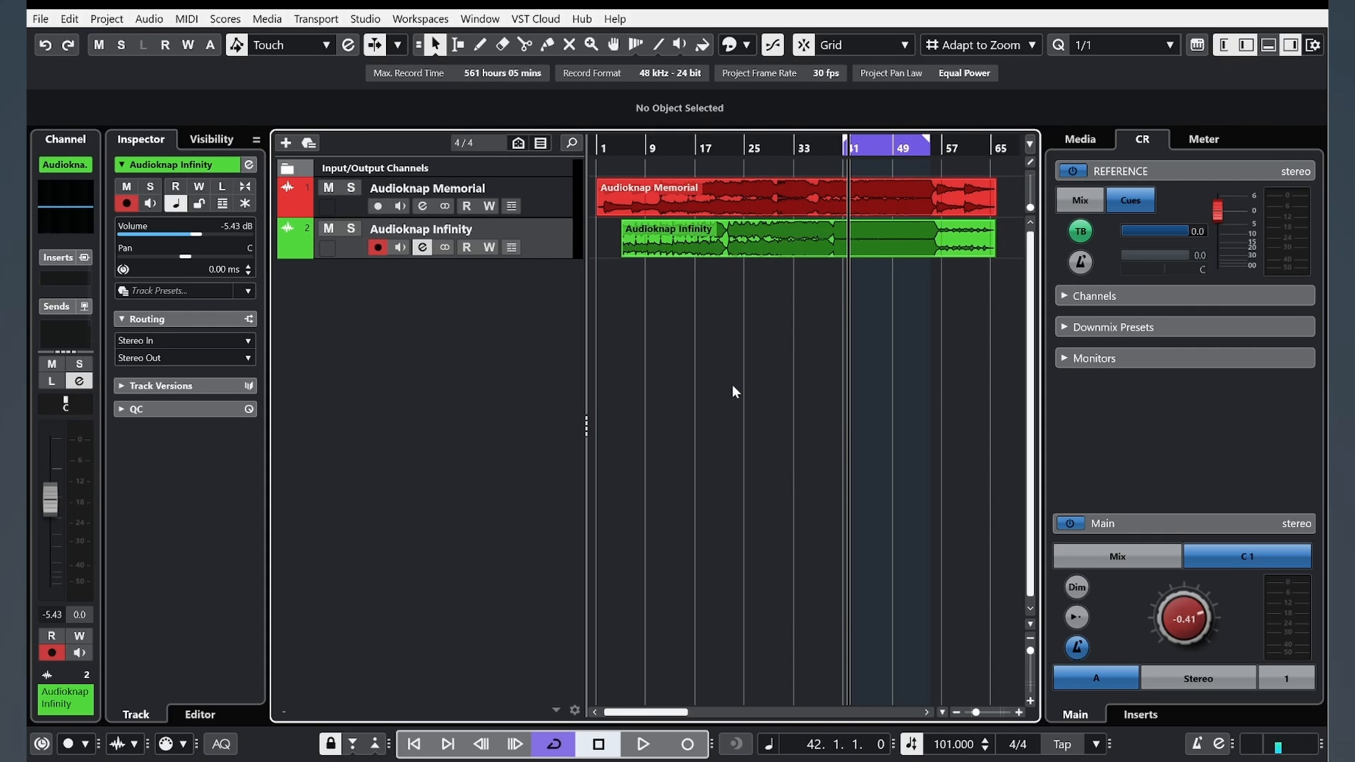
{"action": "left_click_drag", "start_coordinate": [849, 148], "coordinate": [828, 150]}
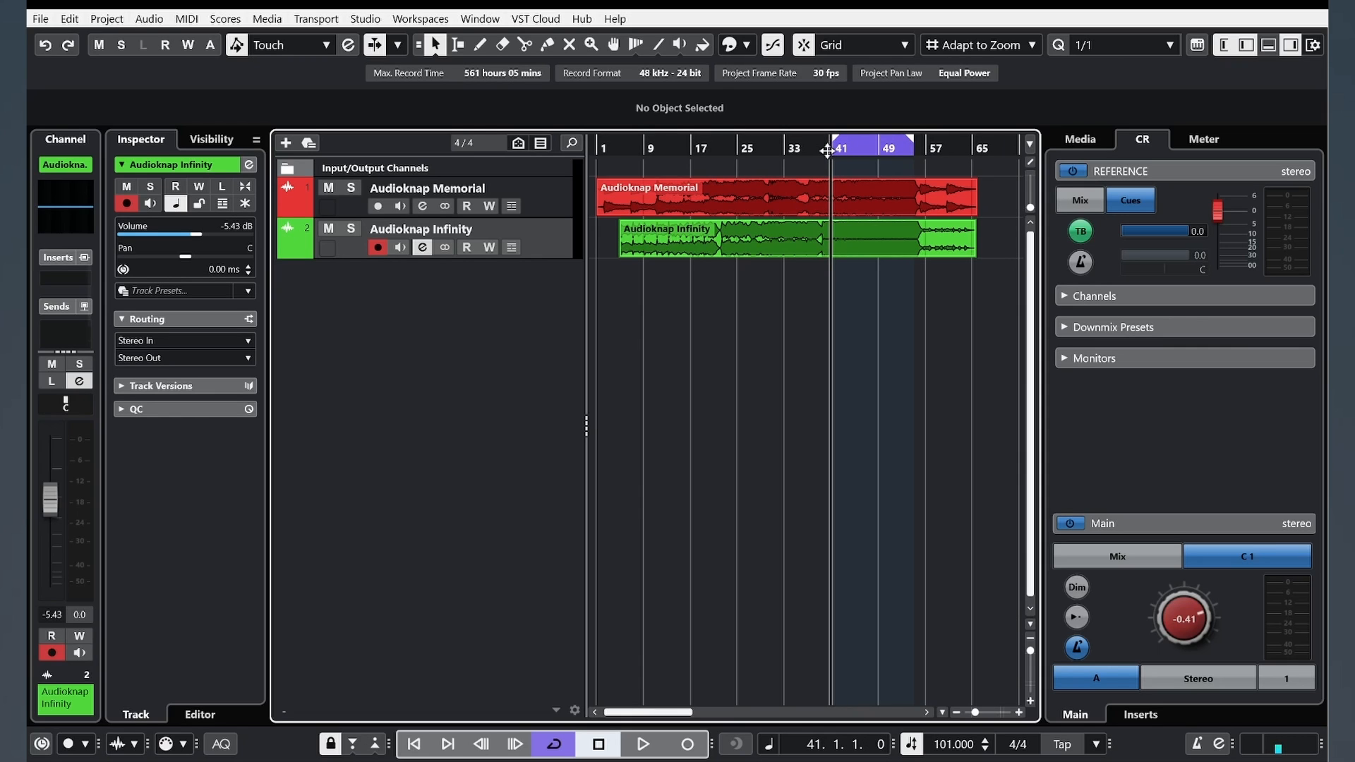
Step: Play from bar 41 while switching the Control Room's main source between Mix and C 1 to compare both tracks
{"action": "key", "text": "space"}
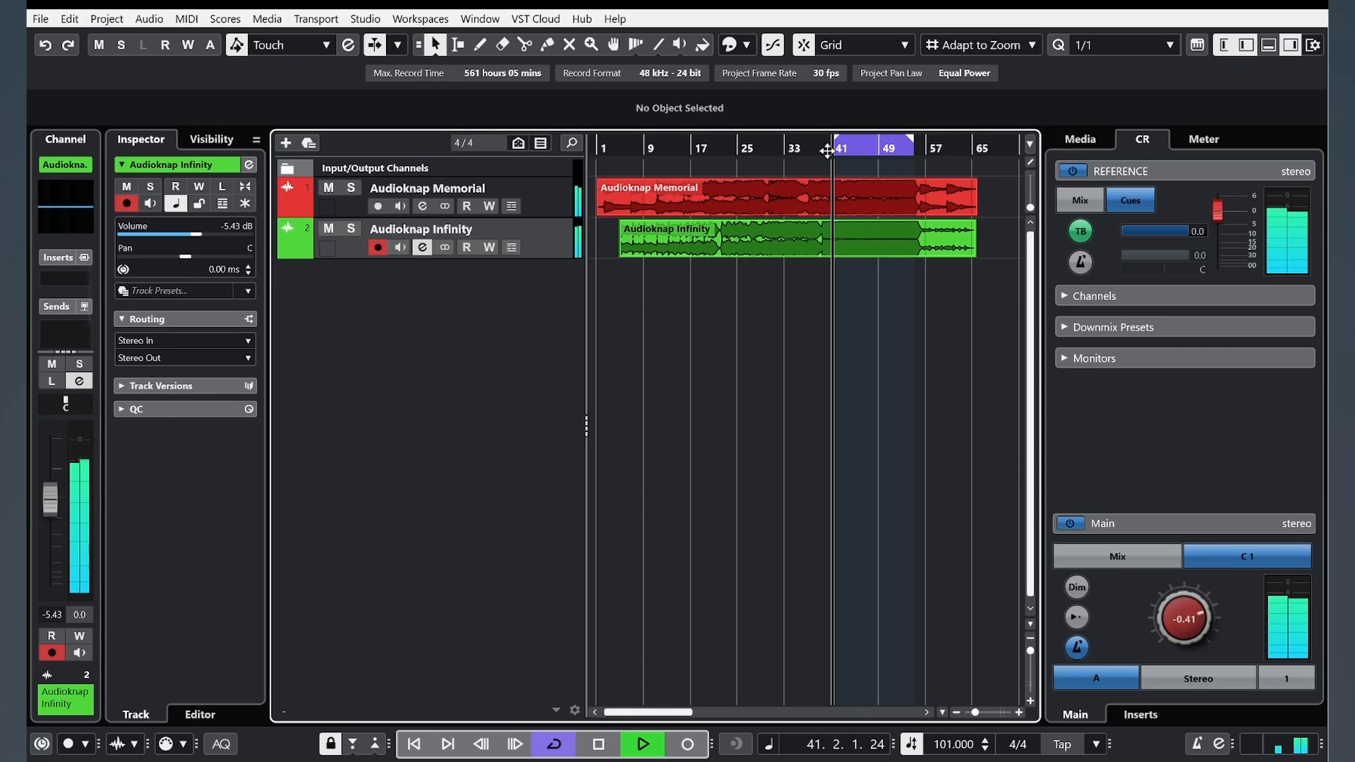
{"action": "key", "text": "r"}
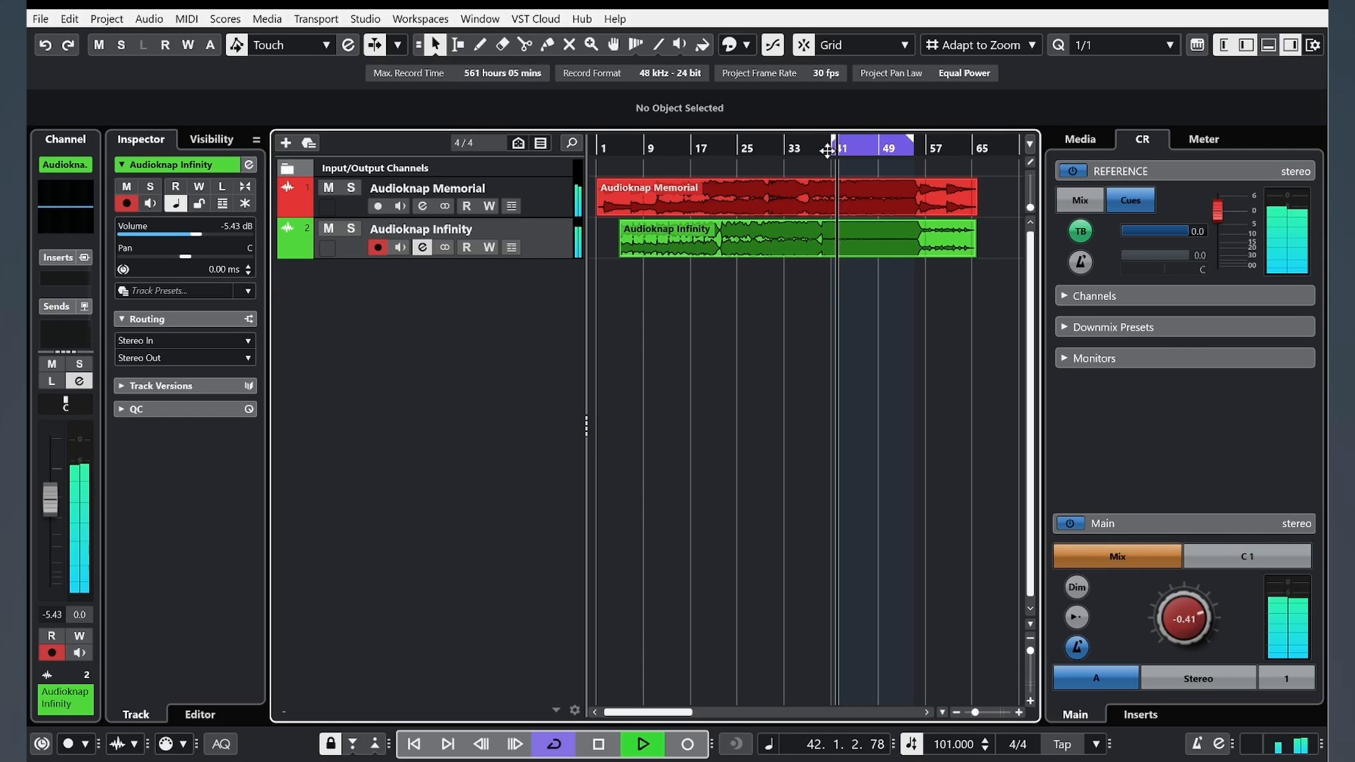
{"action": "key", "text": "r"}
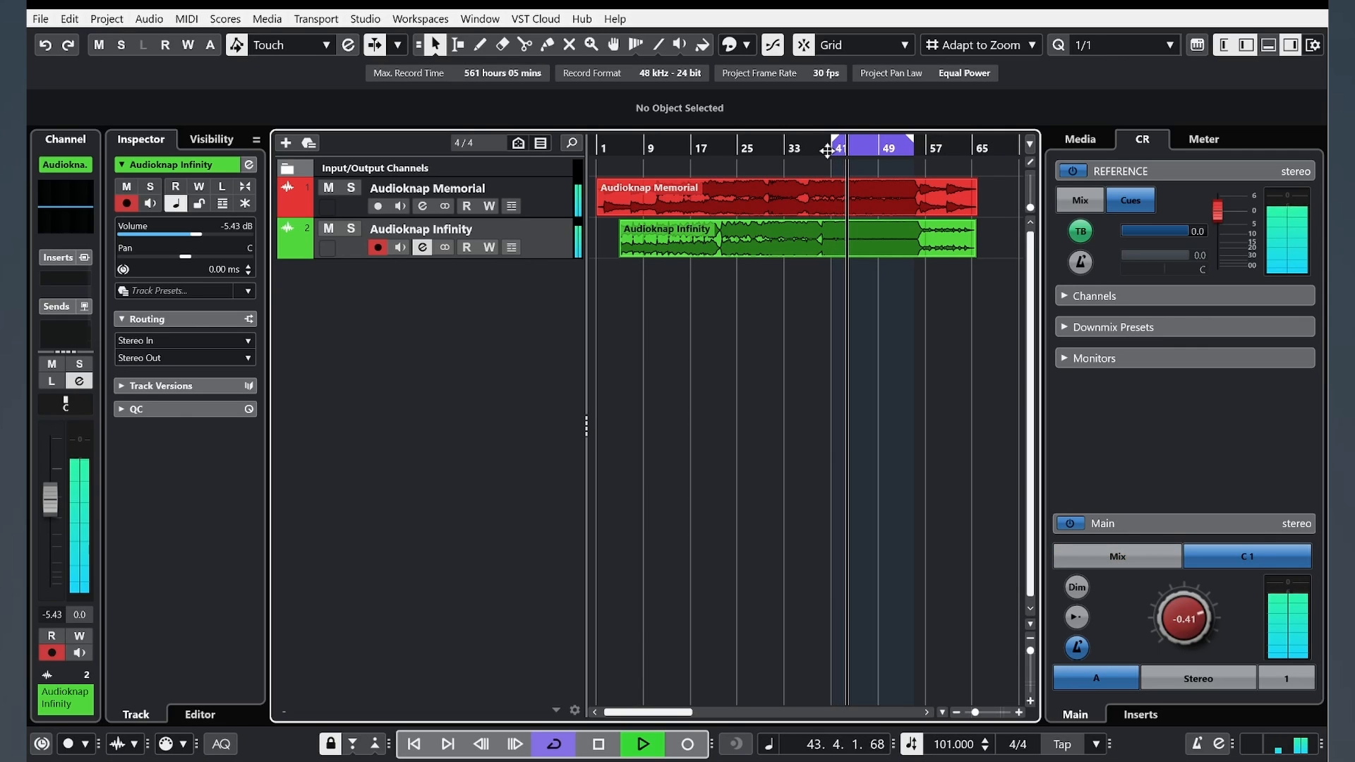
{"action": "key", "text": "r"}
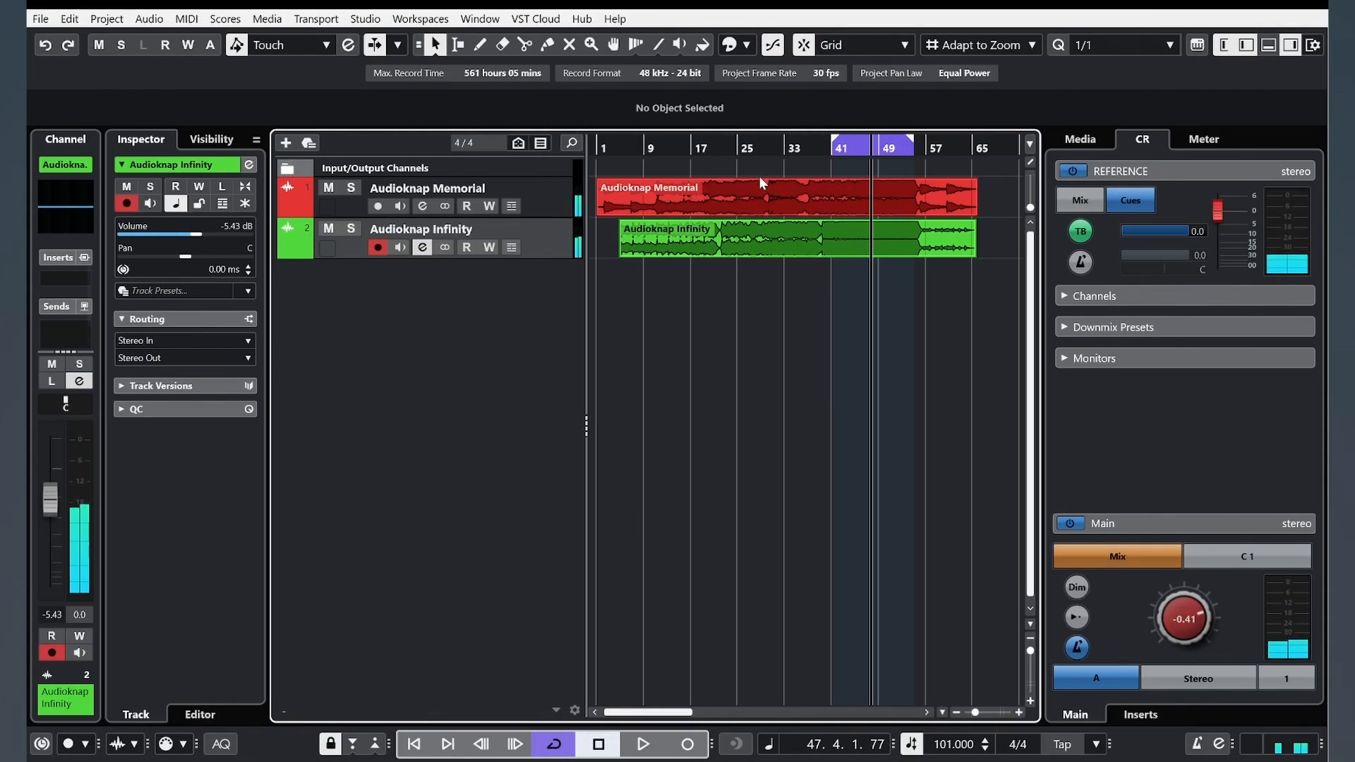
Step: Review the output bus and Control Room channels in Audio Connections
{"action": "left_click", "coordinate": [364, 19]}
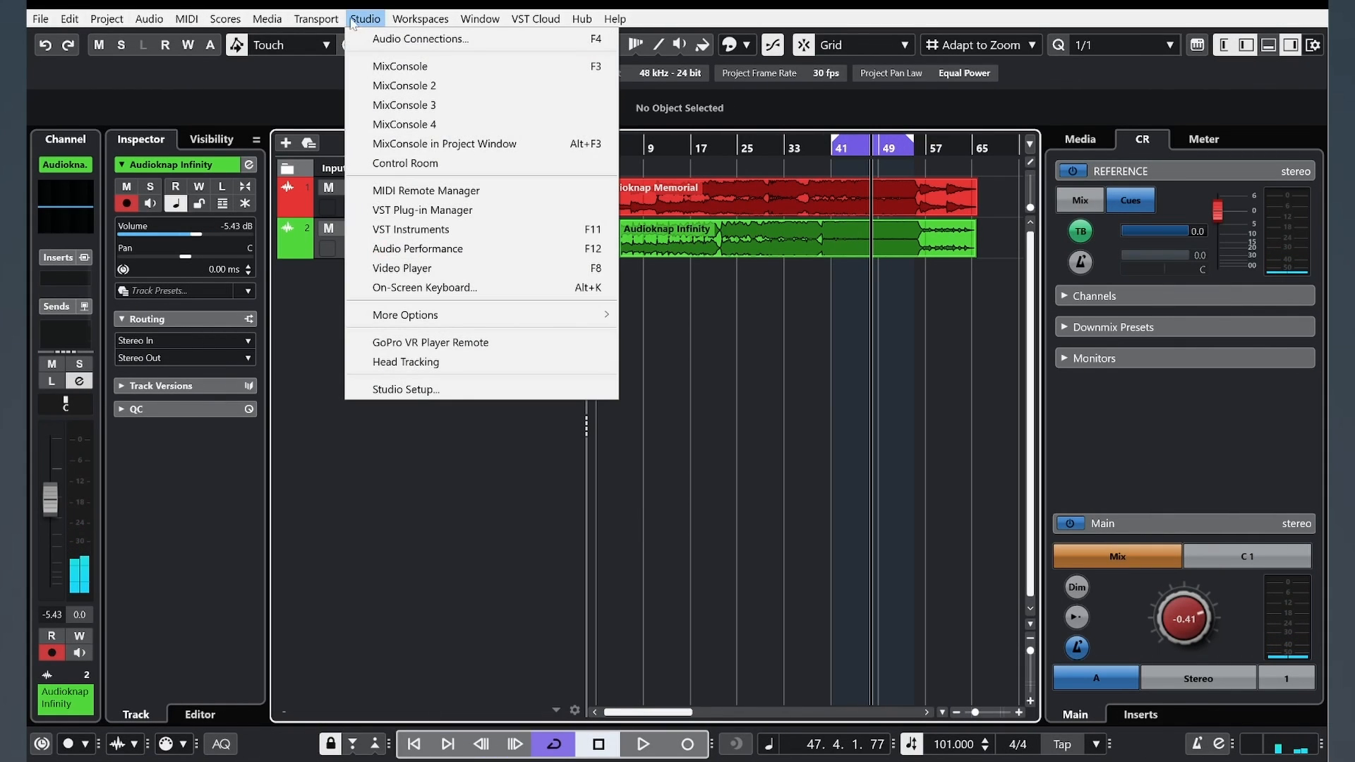
{"action": "left_click", "coordinate": [392, 40]}
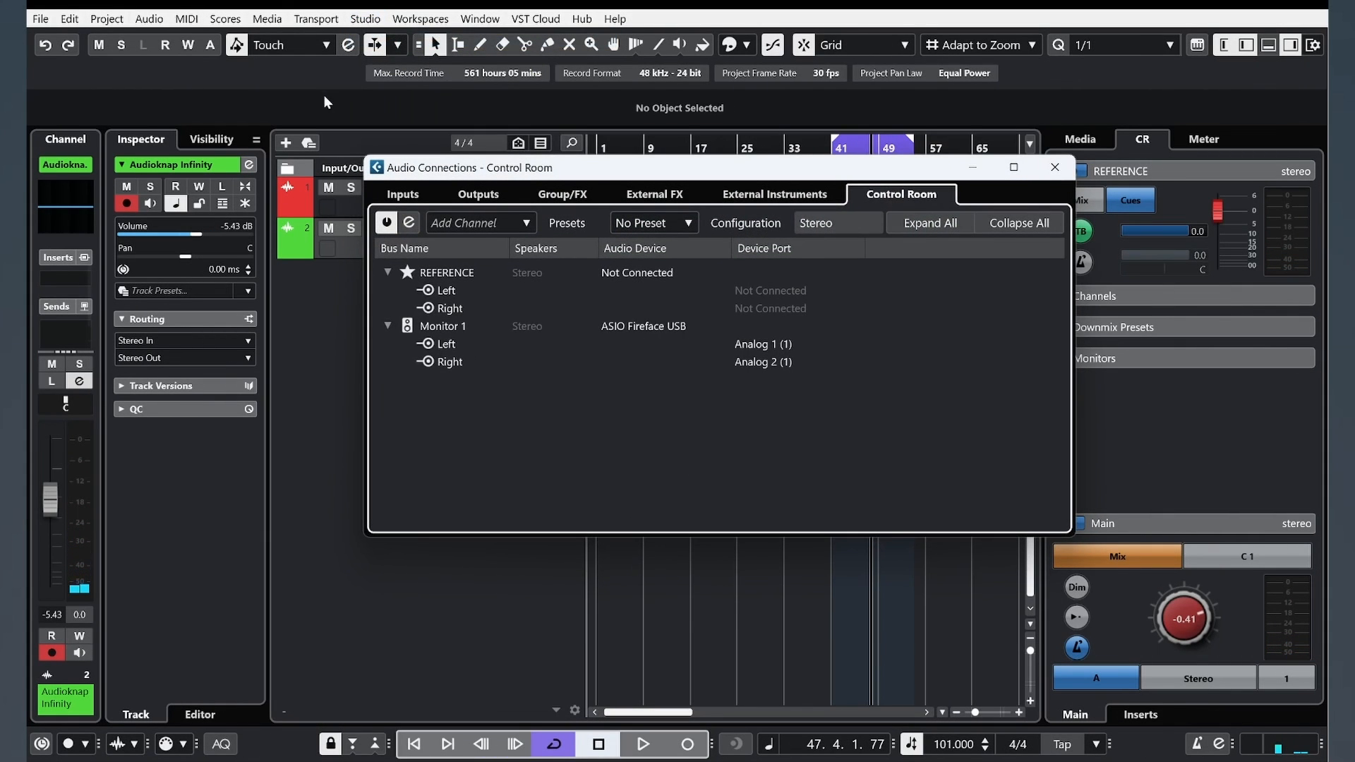
{"action": "left_click", "coordinate": [479, 195]}
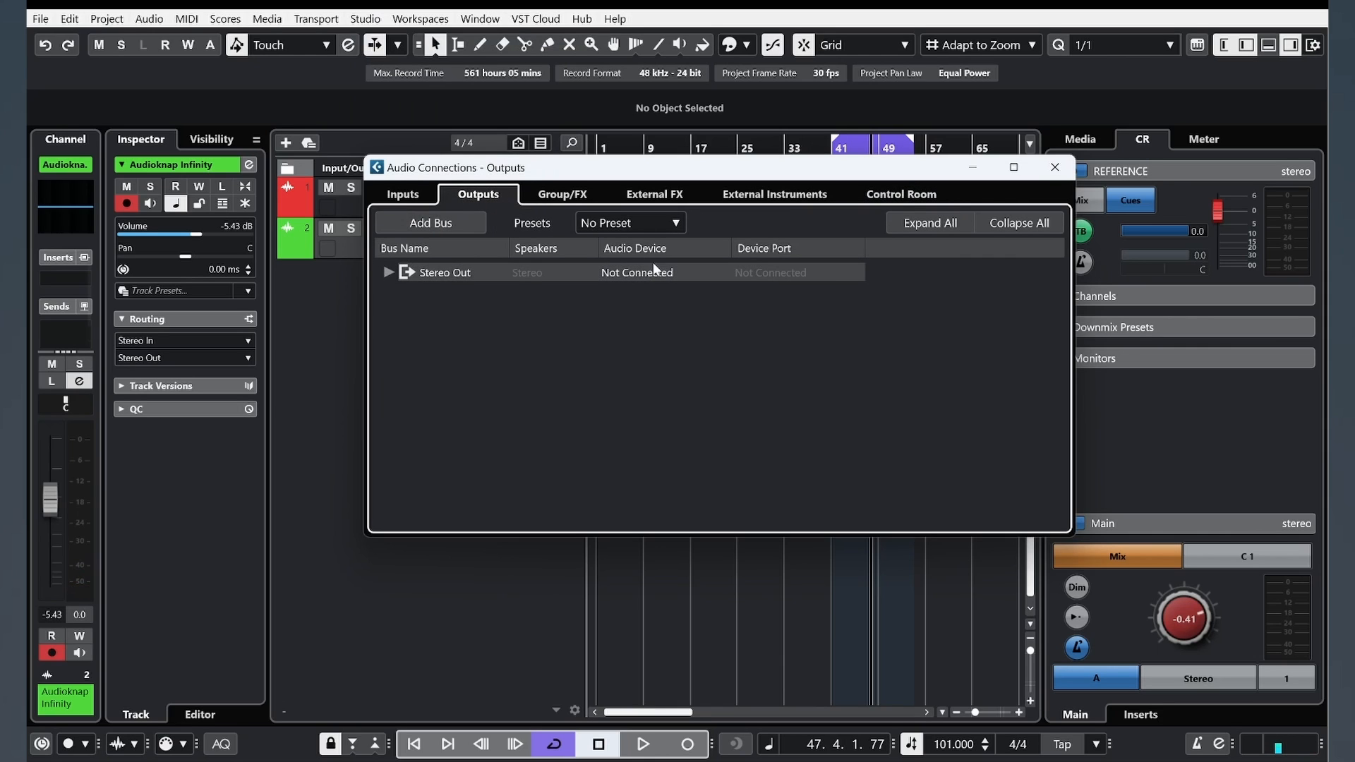
{"action": "left_click", "coordinate": [902, 198]}
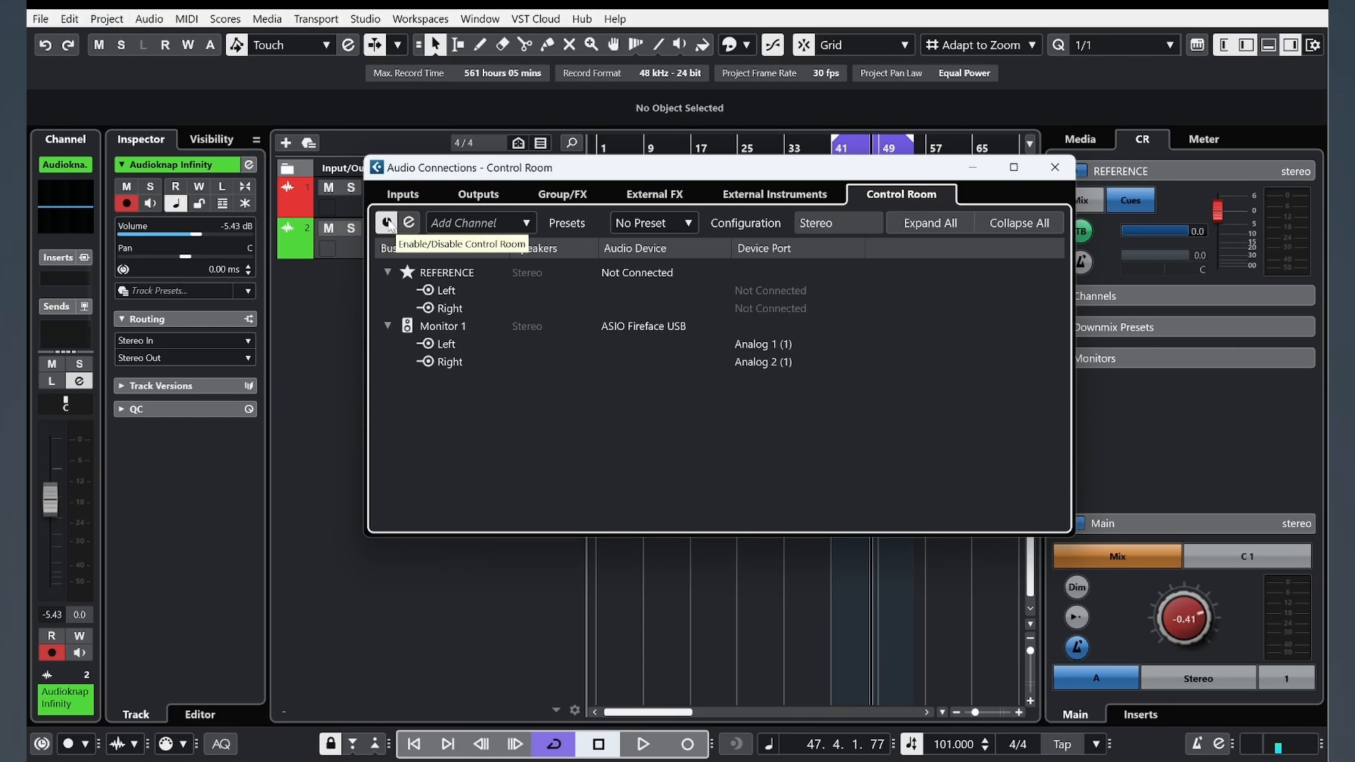
Step: Remove the Monitor 1 and REFERENCE channels from the Control Room audio connections
{"action": "right_click", "coordinate": [434, 290]}
{"action": "left_click", "coordinate": [490, 443]}
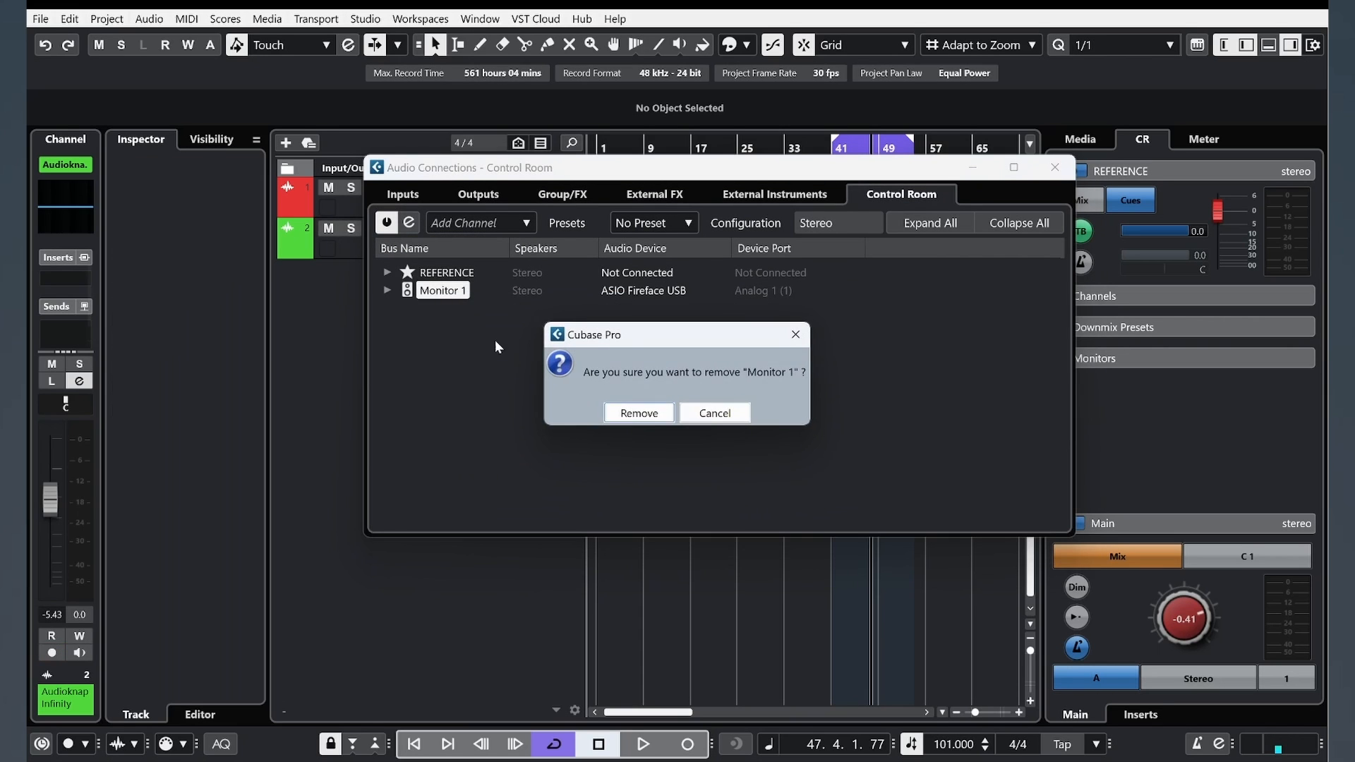
{"action": "left_click", "coordinate": [639, 412]}
{"action": "right_click", "coordinate": [435, 274]}
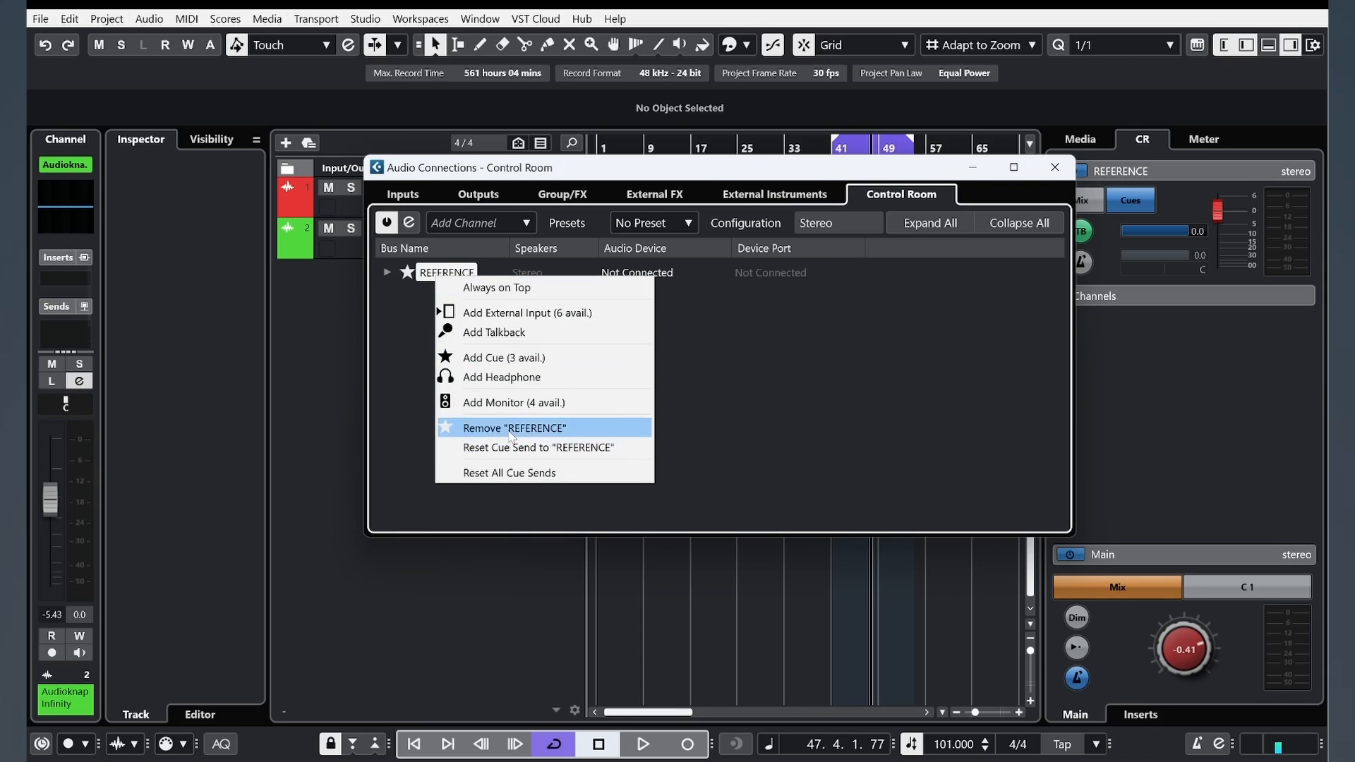
{"action": "left_click", "coordinate": [512, 429]}
{"action": "left_click", "coordinate": [639, 412]}
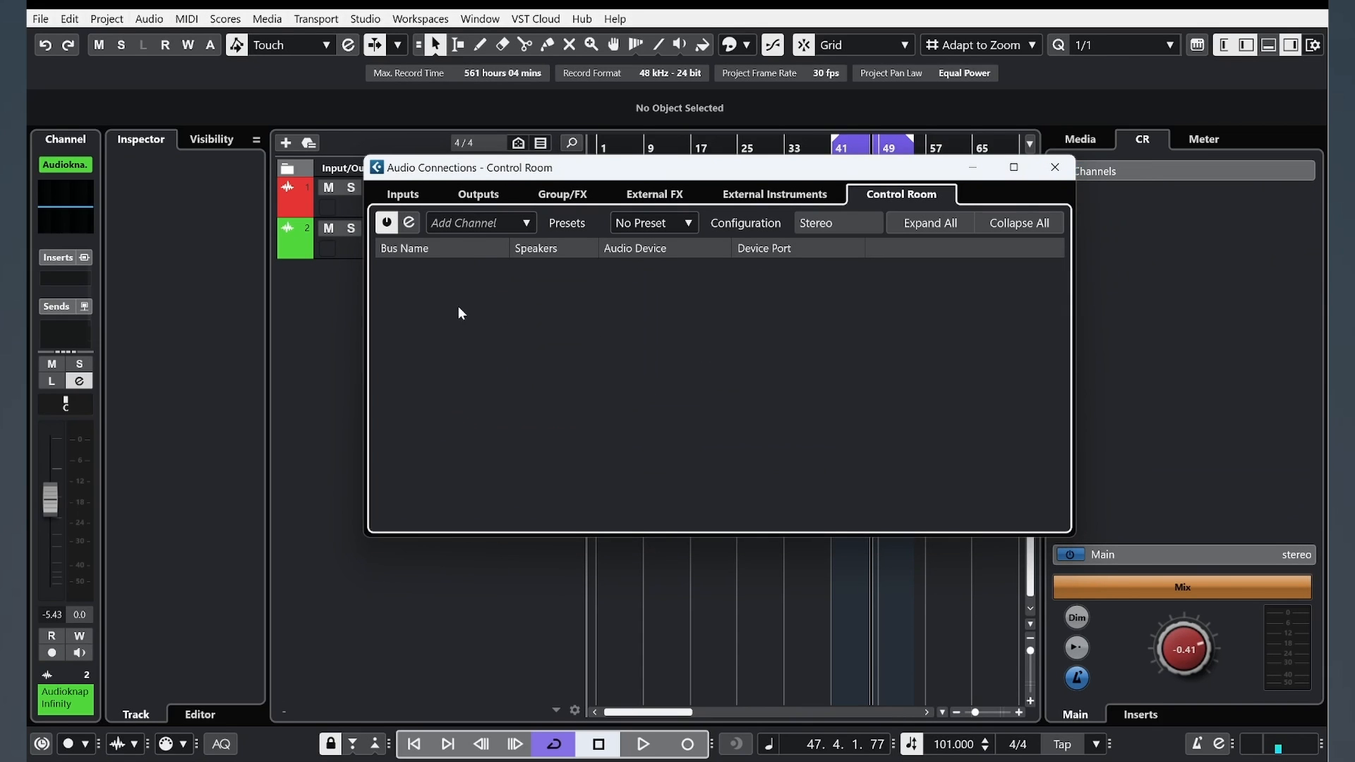
Step: Add a stereo Monitor channel to the Control Room and assign its audio device to ASIO Fireface USB
{"action": "right_click", "coordinate": [412, 310]}
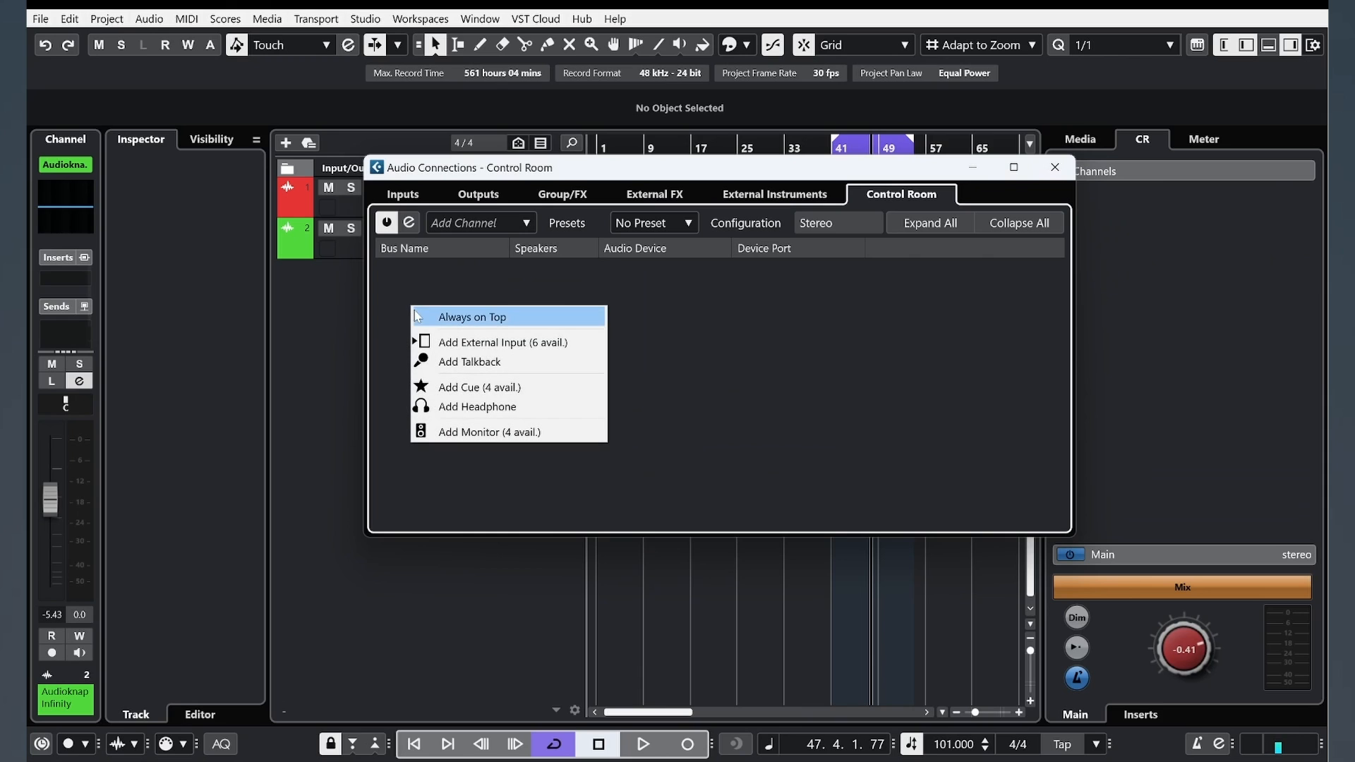
{"action": "left_click", "coordinate": [473, 433]}
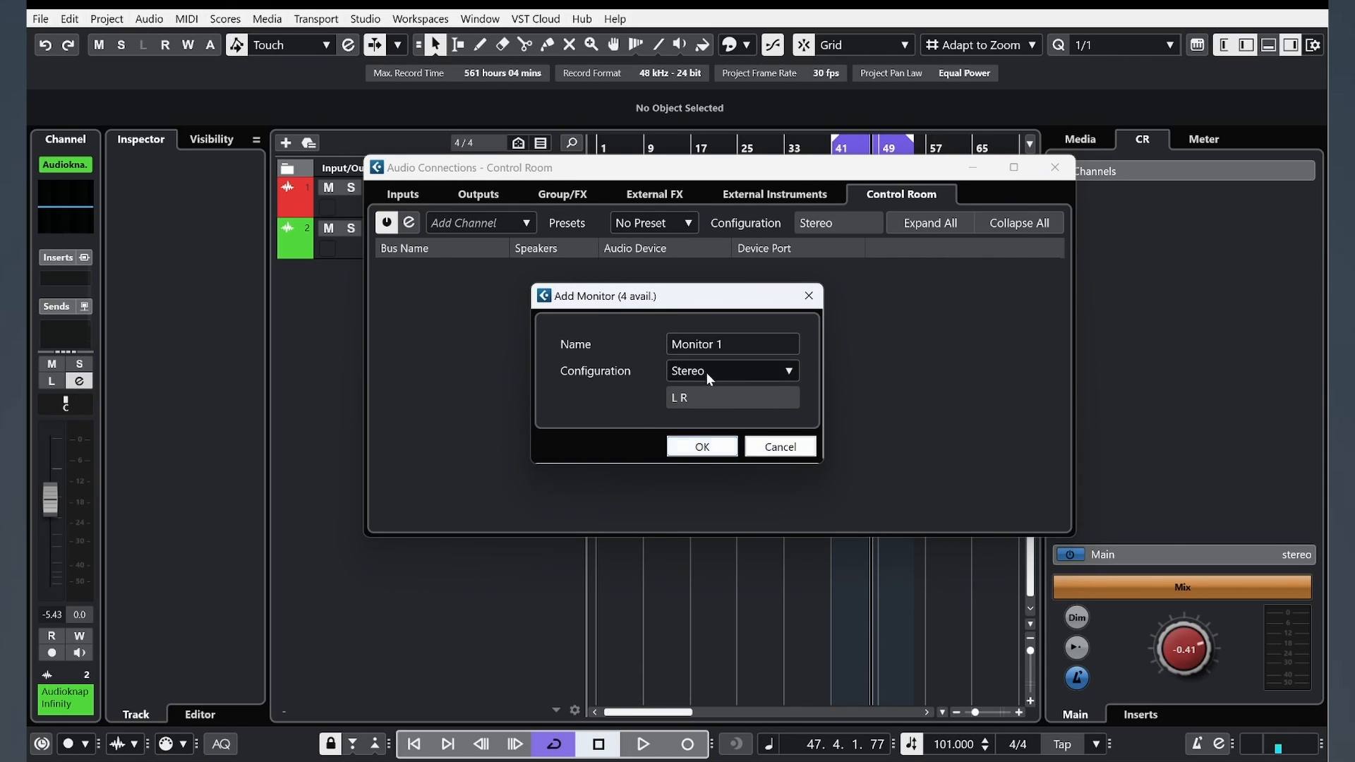
{"action": "left_click", "coordinate": [693, 448]}
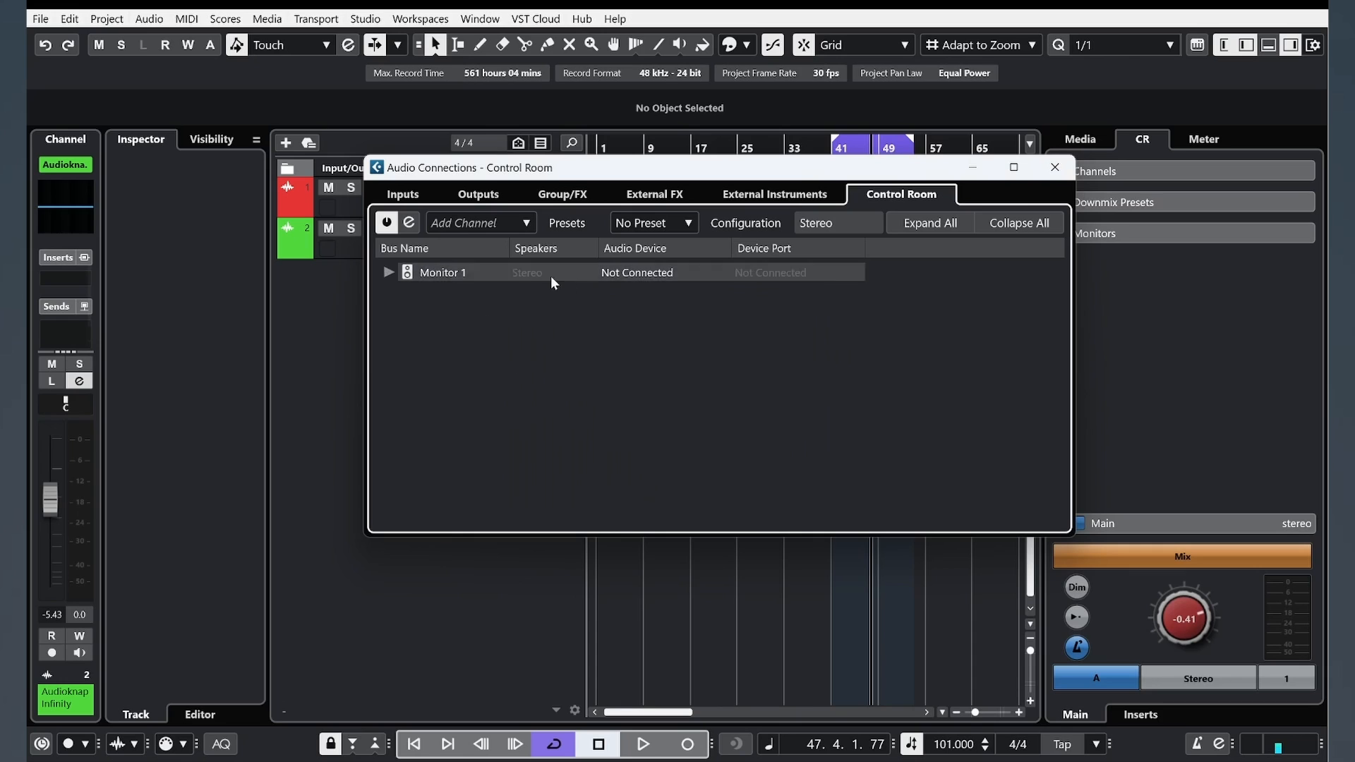
{"action": "left_click", "coordinate": [388, 273]}
{"action": "left_click", "coordinate": [627, 273]}
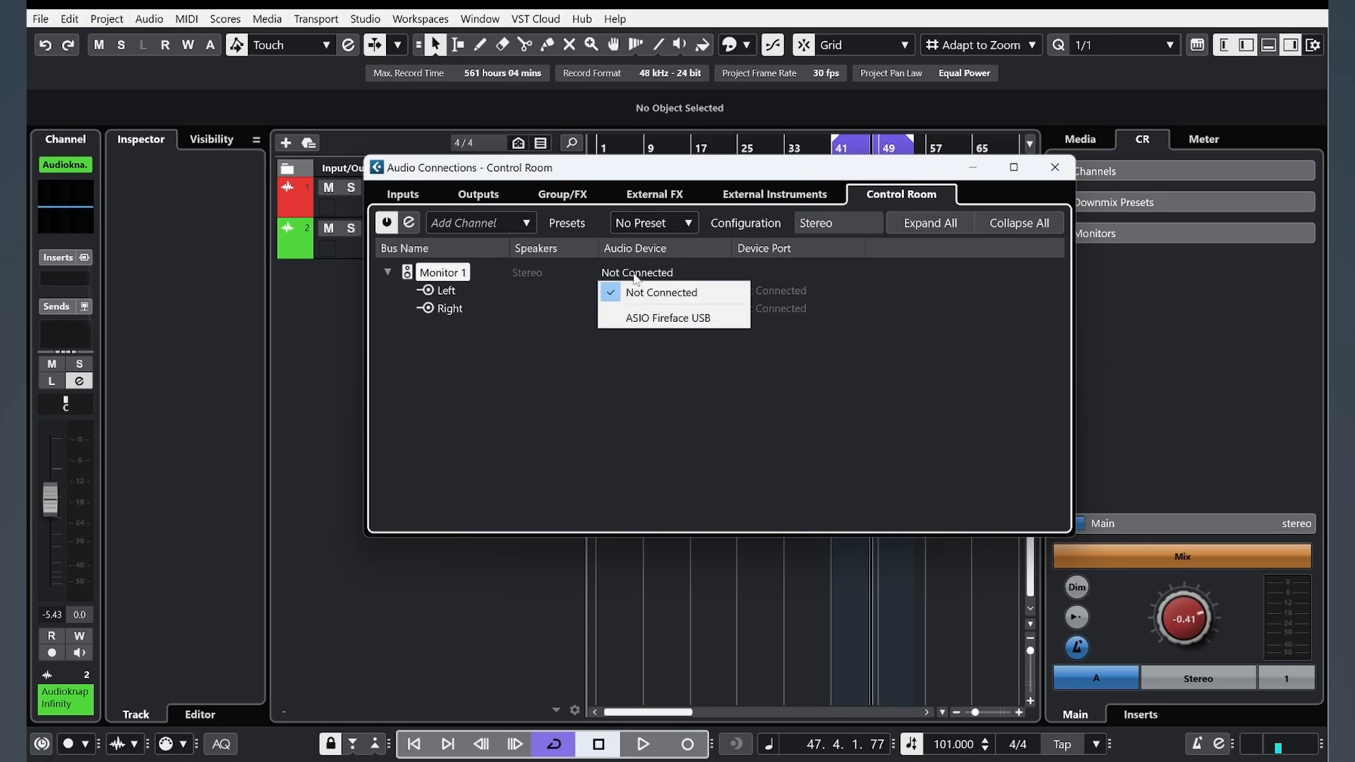
{"action": "left_click", "coordinate": [689, 318]}
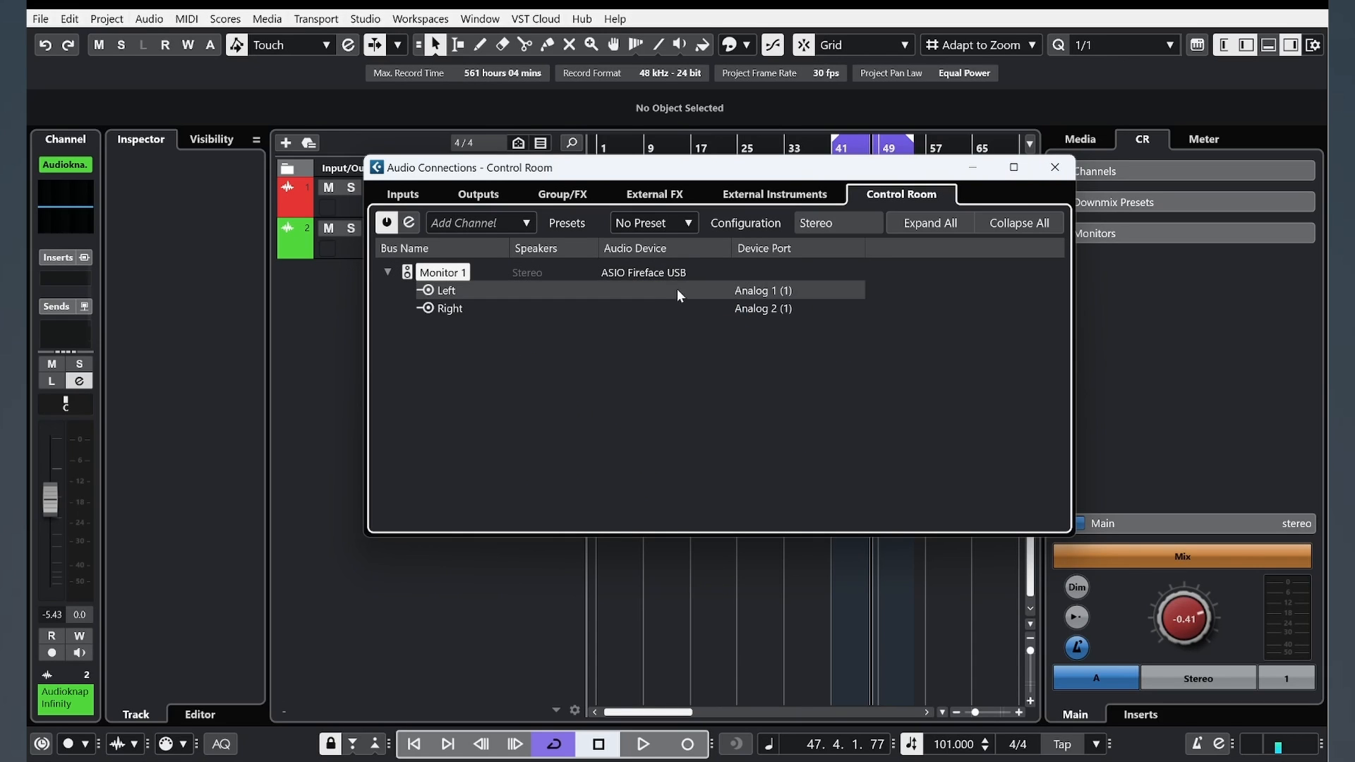
Step: Add a stereo Cue channel to the Control Room and rename it Reference, leaving its audio device not connected
{"action": "right_click", "coordinate": [445, 363]}
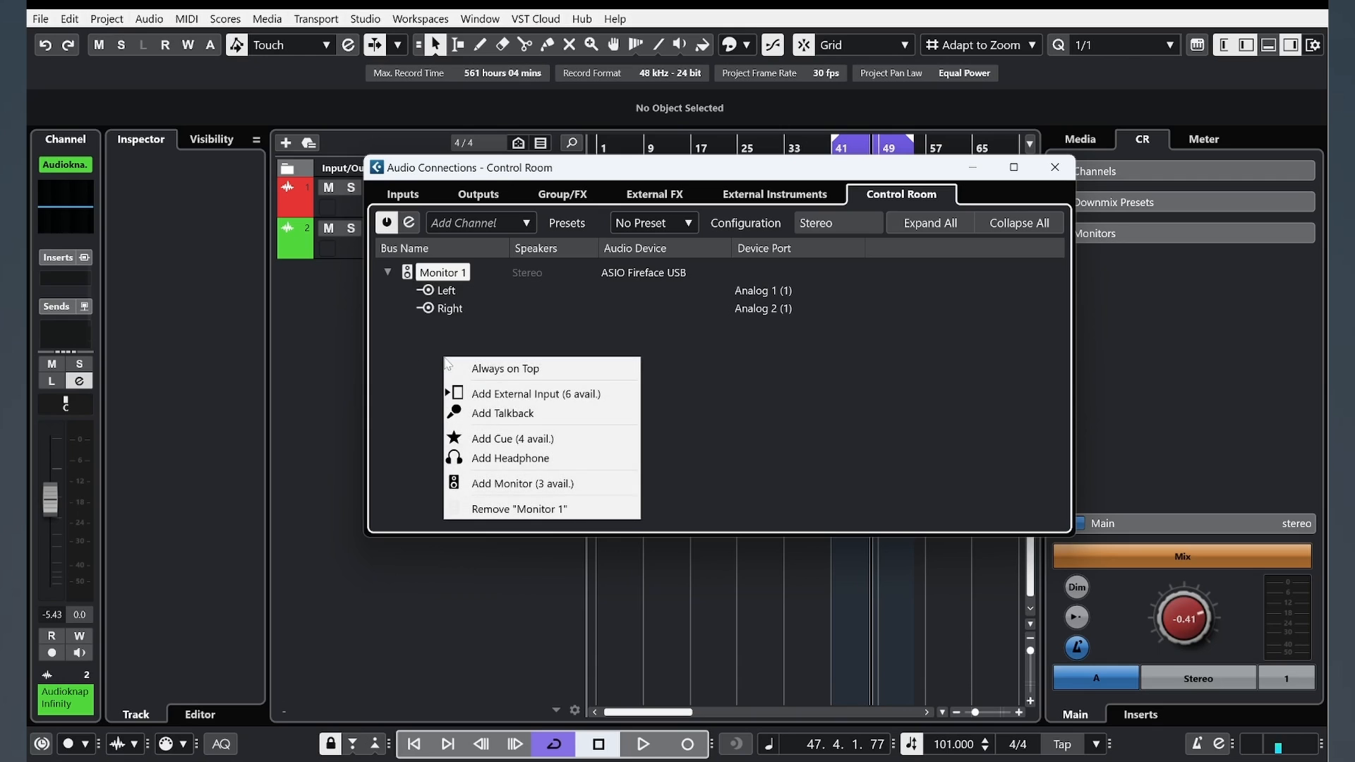
{"action": "left_click", "coordinate": [499, 438]}
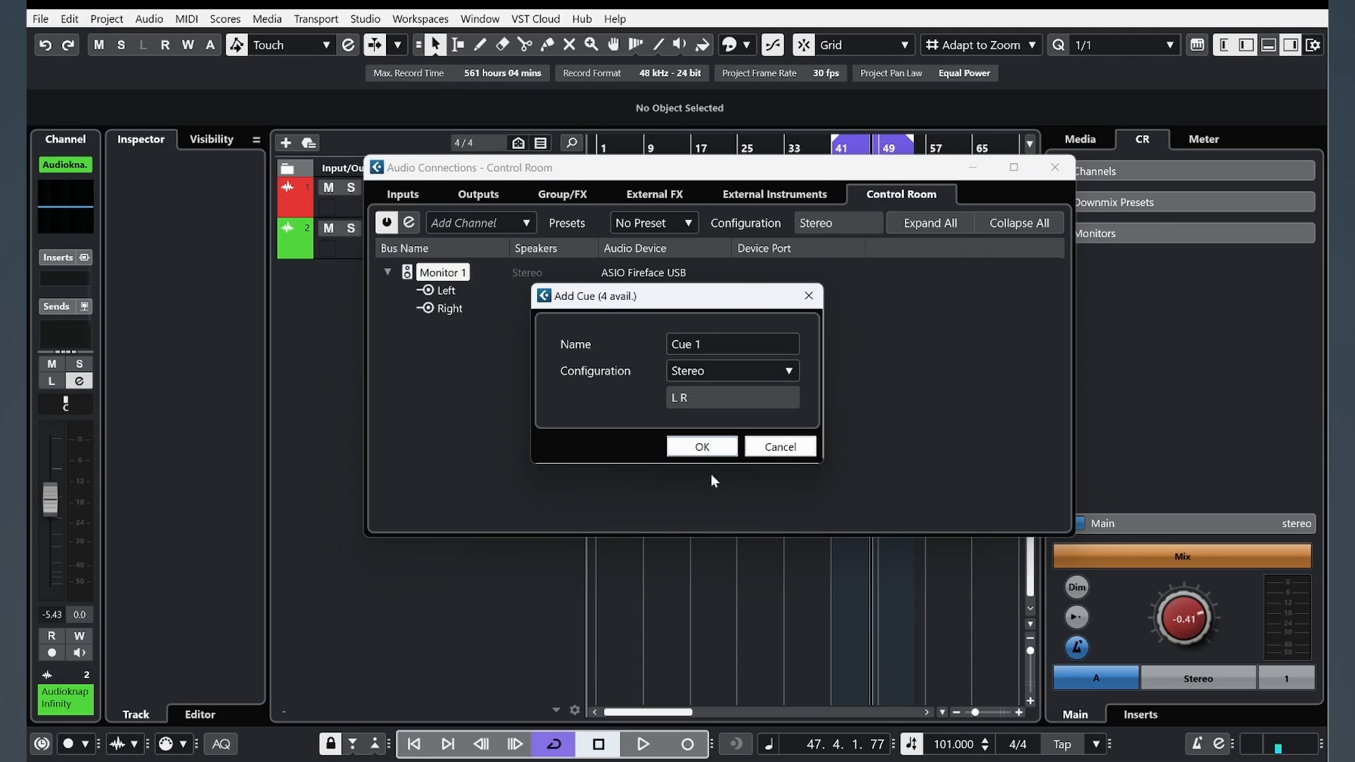
{"action": "left_click", "coordinate": [702, 450]}
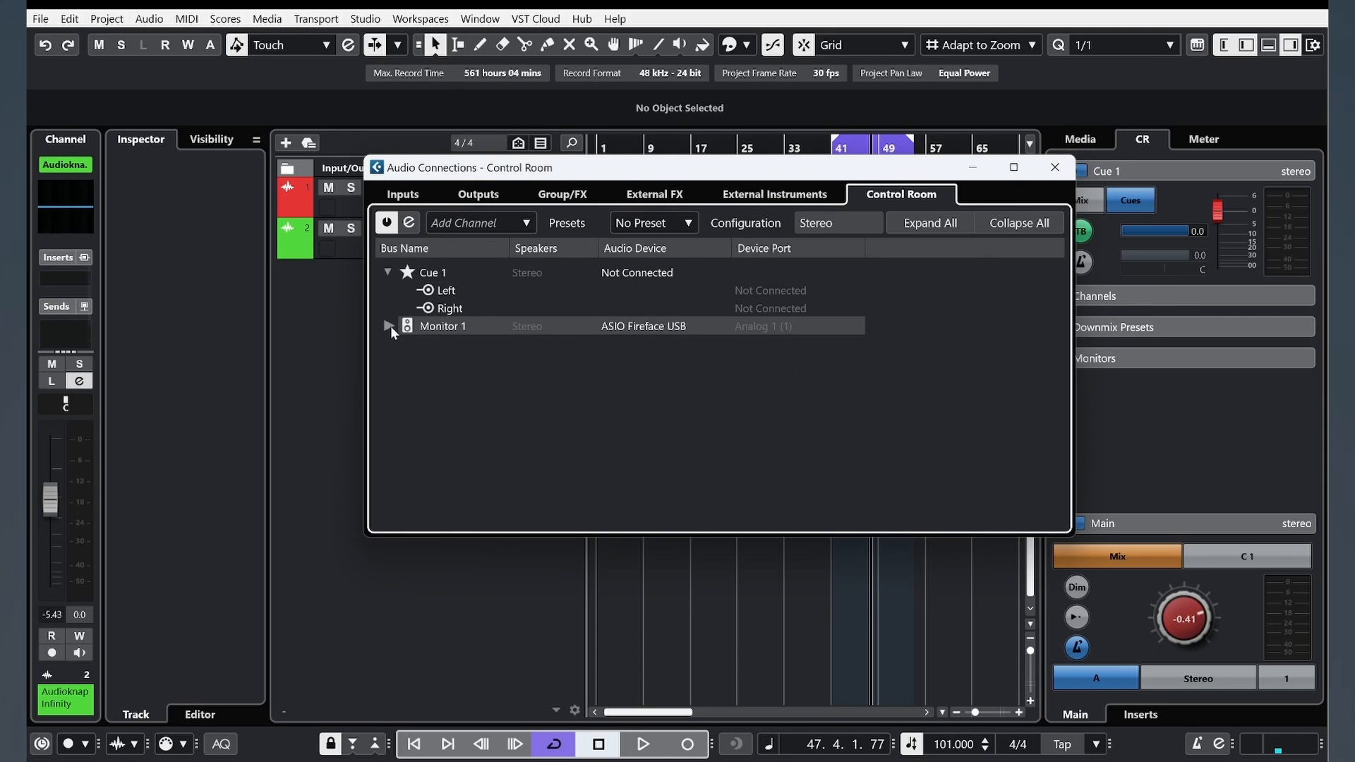
{"action": "left_click", "coordinate": [388, 326]}
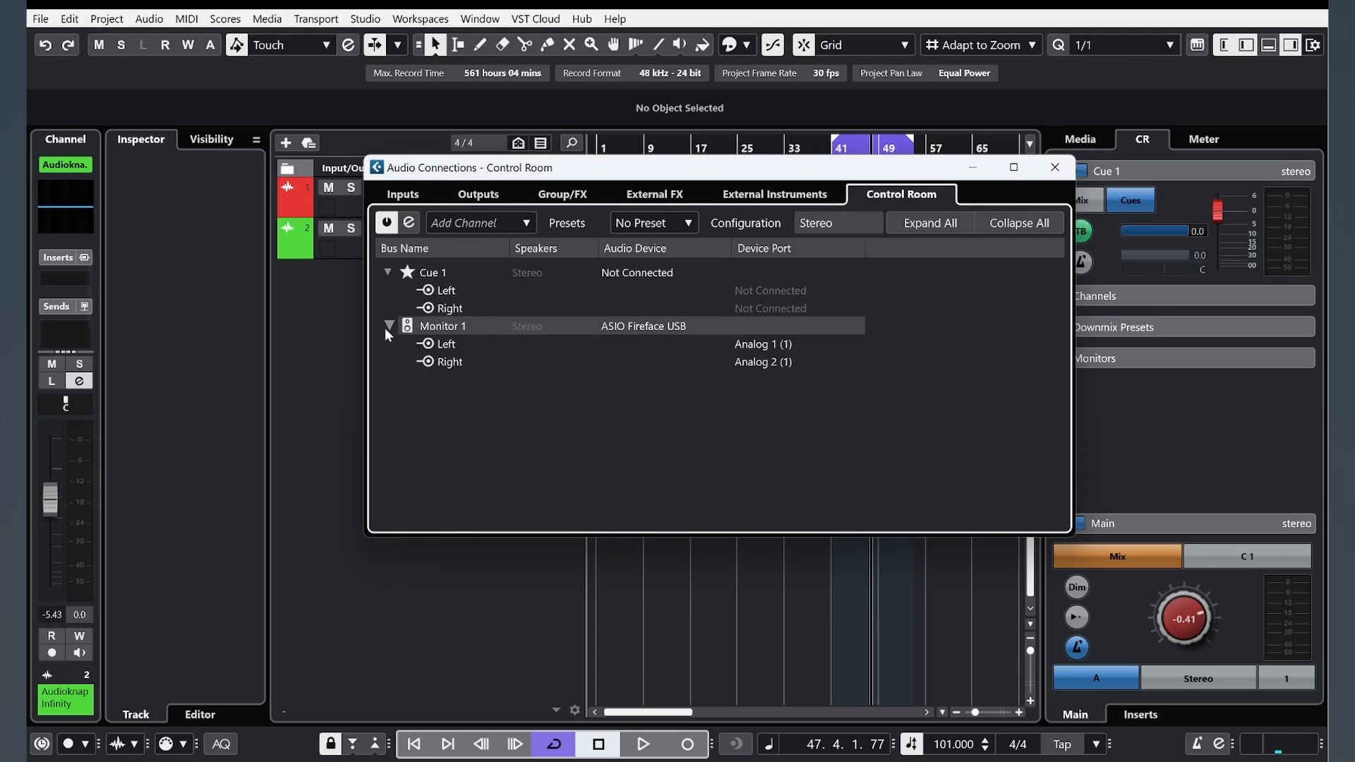
{"action": "double_click", "coordinate": [433, 273]}
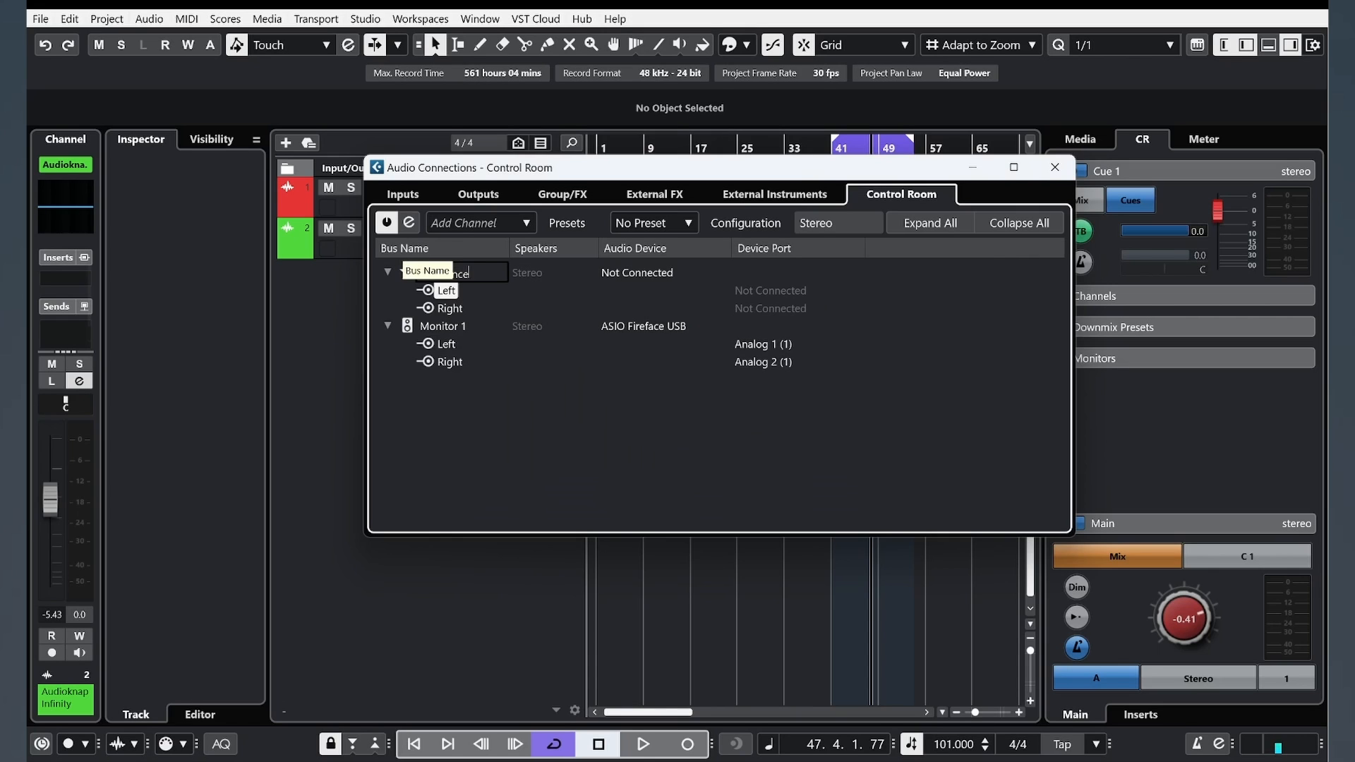
{"action": "key", "text": "Return"}
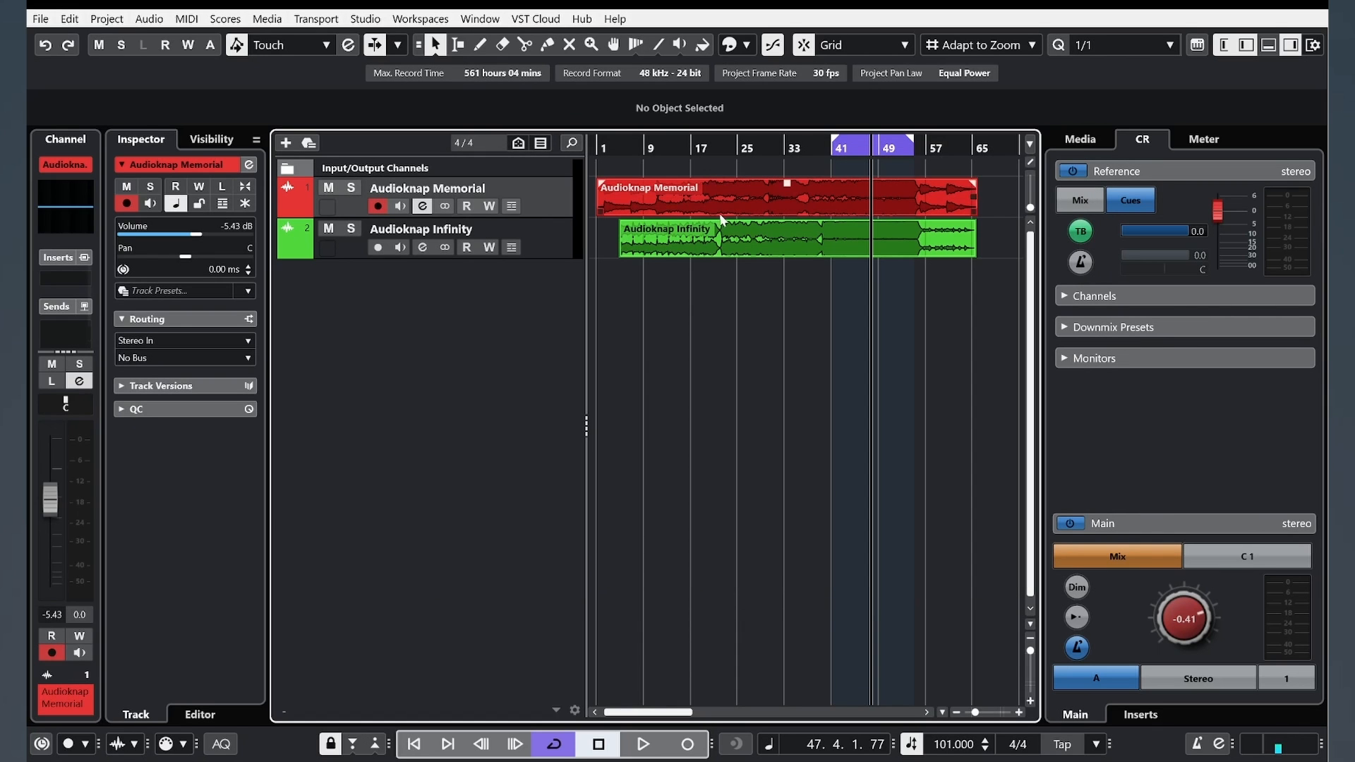
Step: Rename the Audioknap Memorial track to mark it as the reference track
{"action": "left_click", "coordinate": [813, 199]}
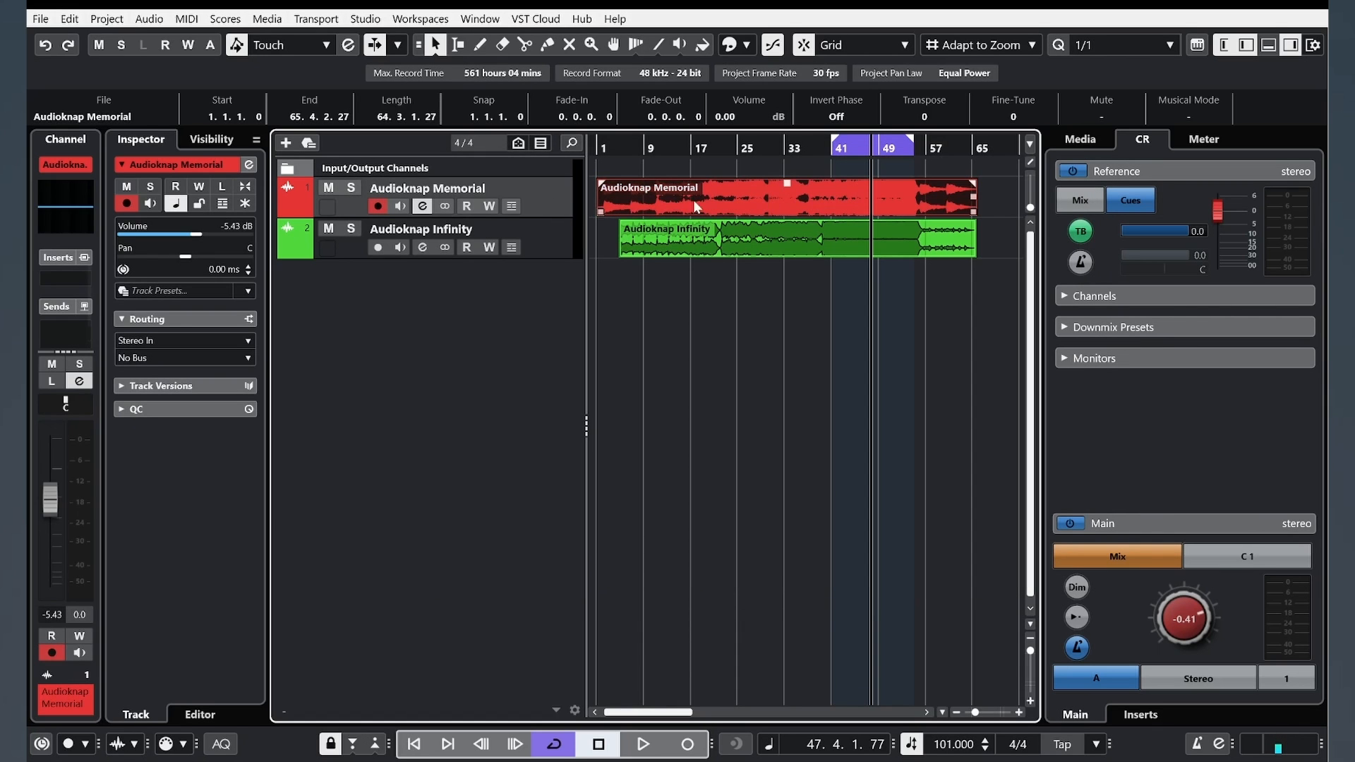
{"action": "double_click", "coordinate": [480, 187]}
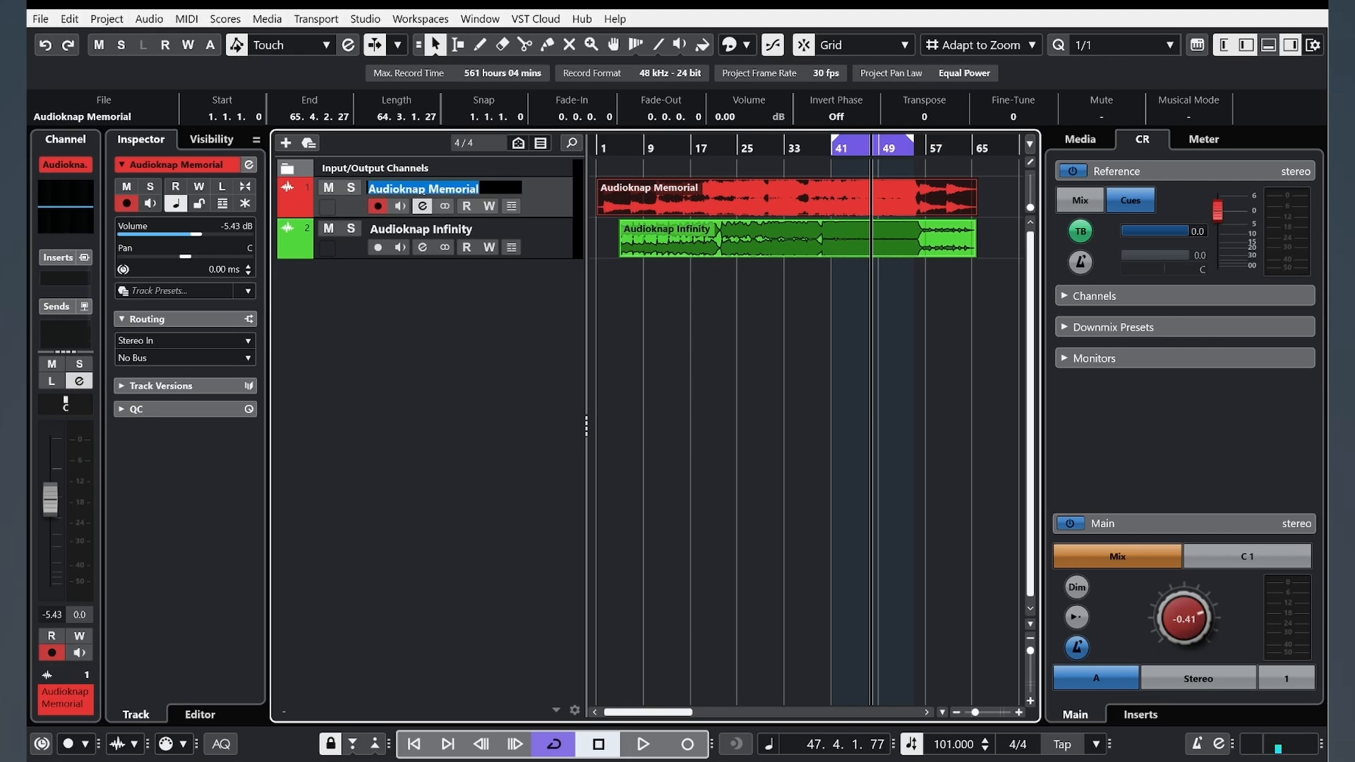
{"action": "type", "text": "refe"}
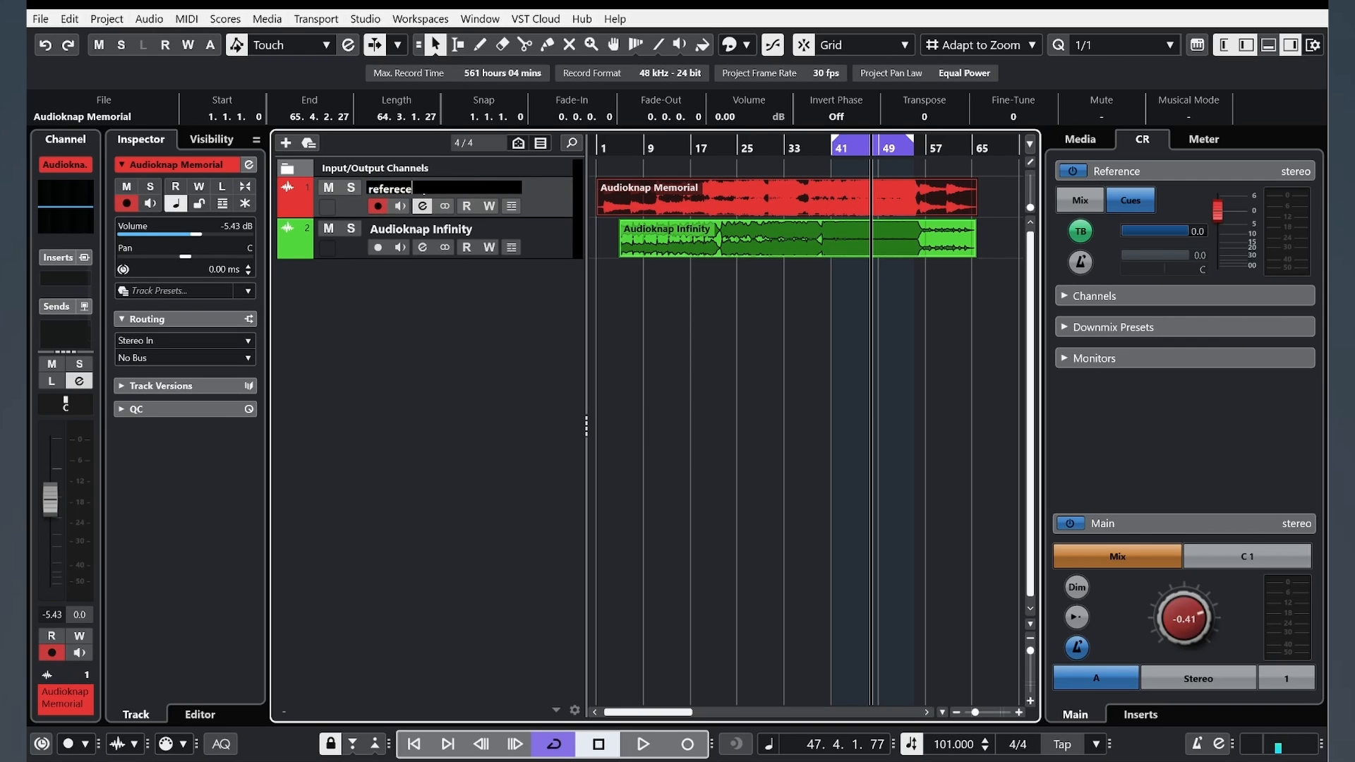
Step: Rename the Audioknap Memorial track as referecnce and set its output routing to No Bus
{"action": "type", "text": "recnce"}
{"action": "key", "text": "Return"}
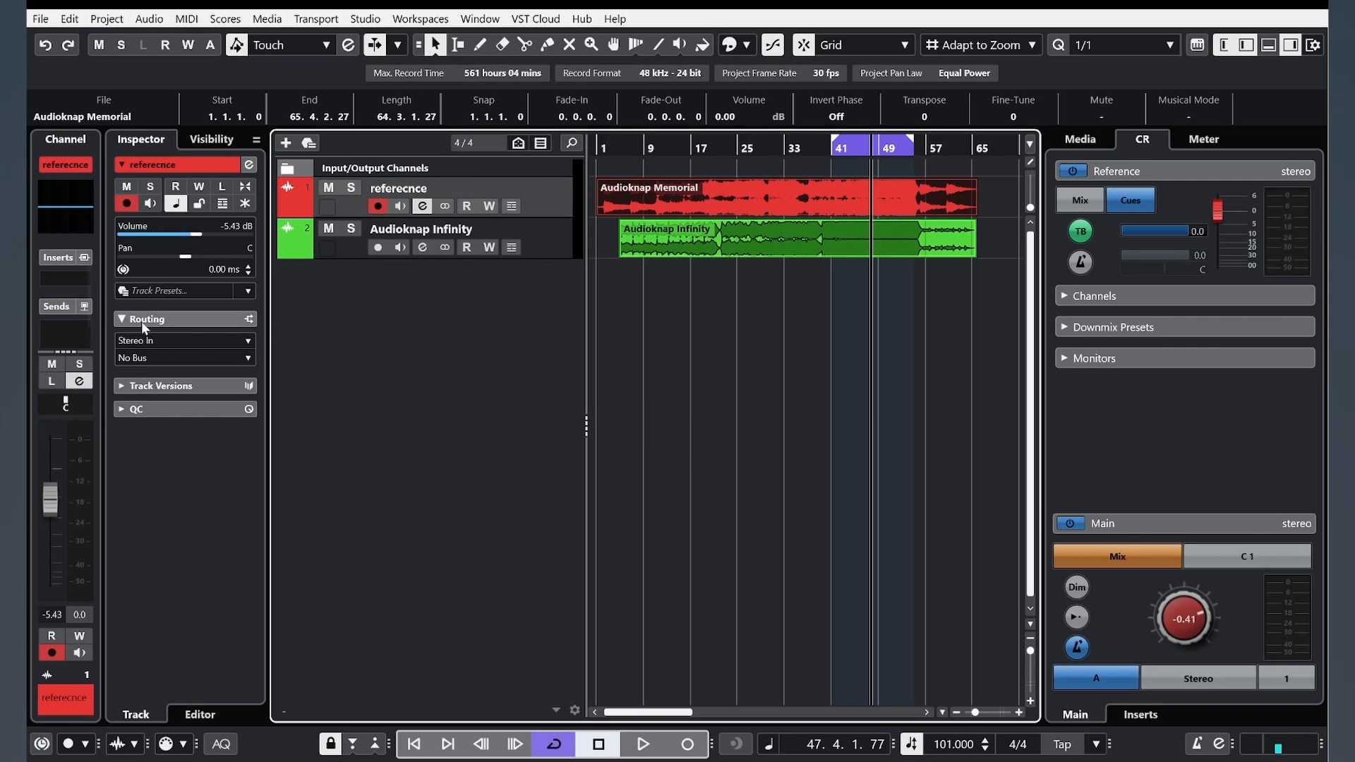
{"action": "left_click", "coordinate": [139, 359]}
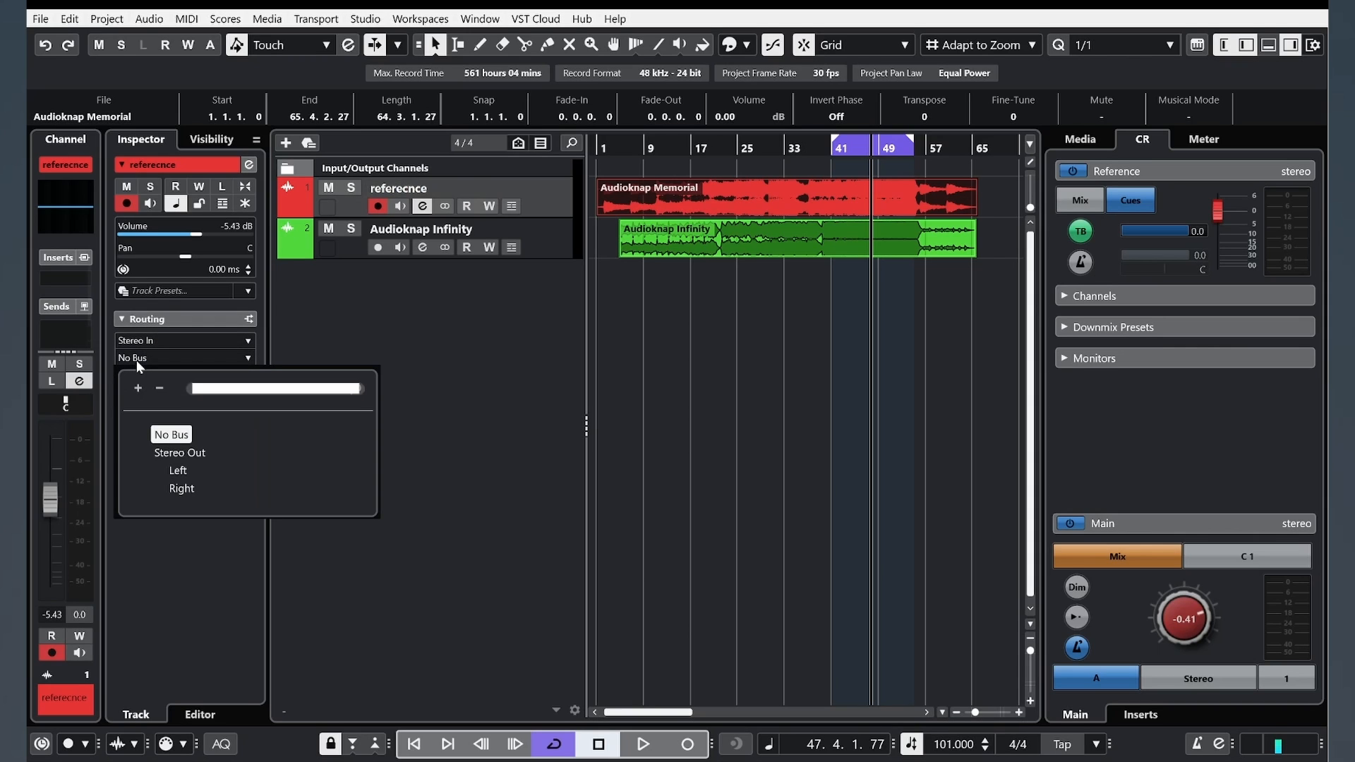
{"action": "left_click", "coordinate": [177, 437]}
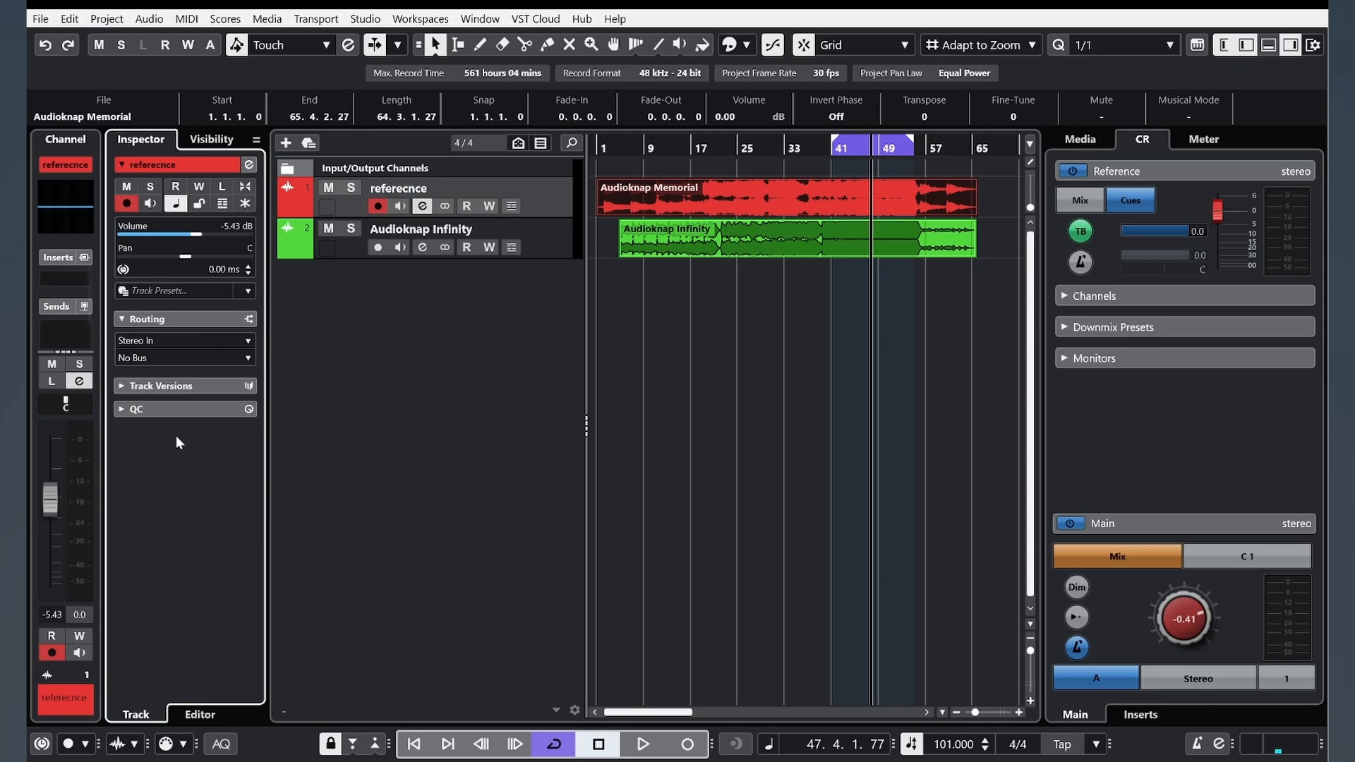
Step: Enable the Reference cue send in the referecnce track's channel settings and close the window
{"action": "left_click", "coordinate": [421, 207]}
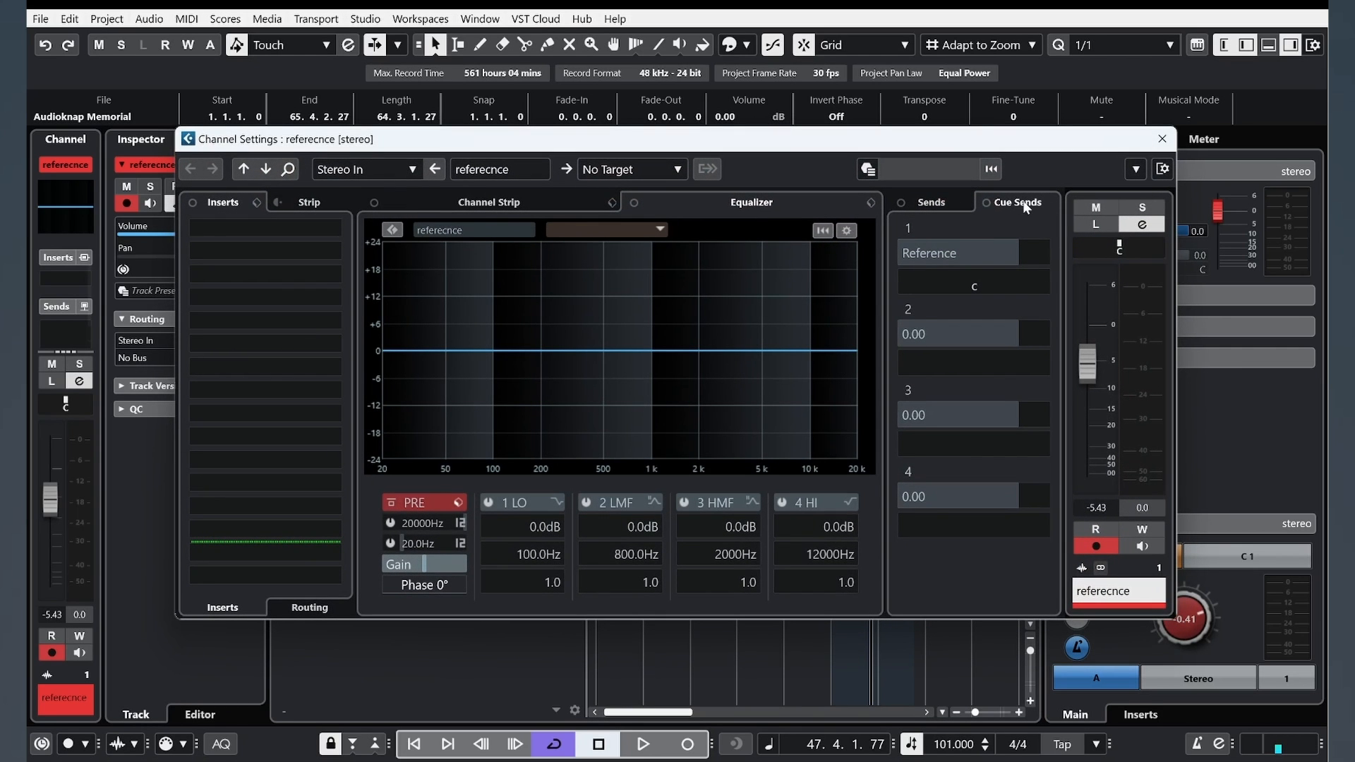
{"action": "left_click", "coordinate": [929, 203]}
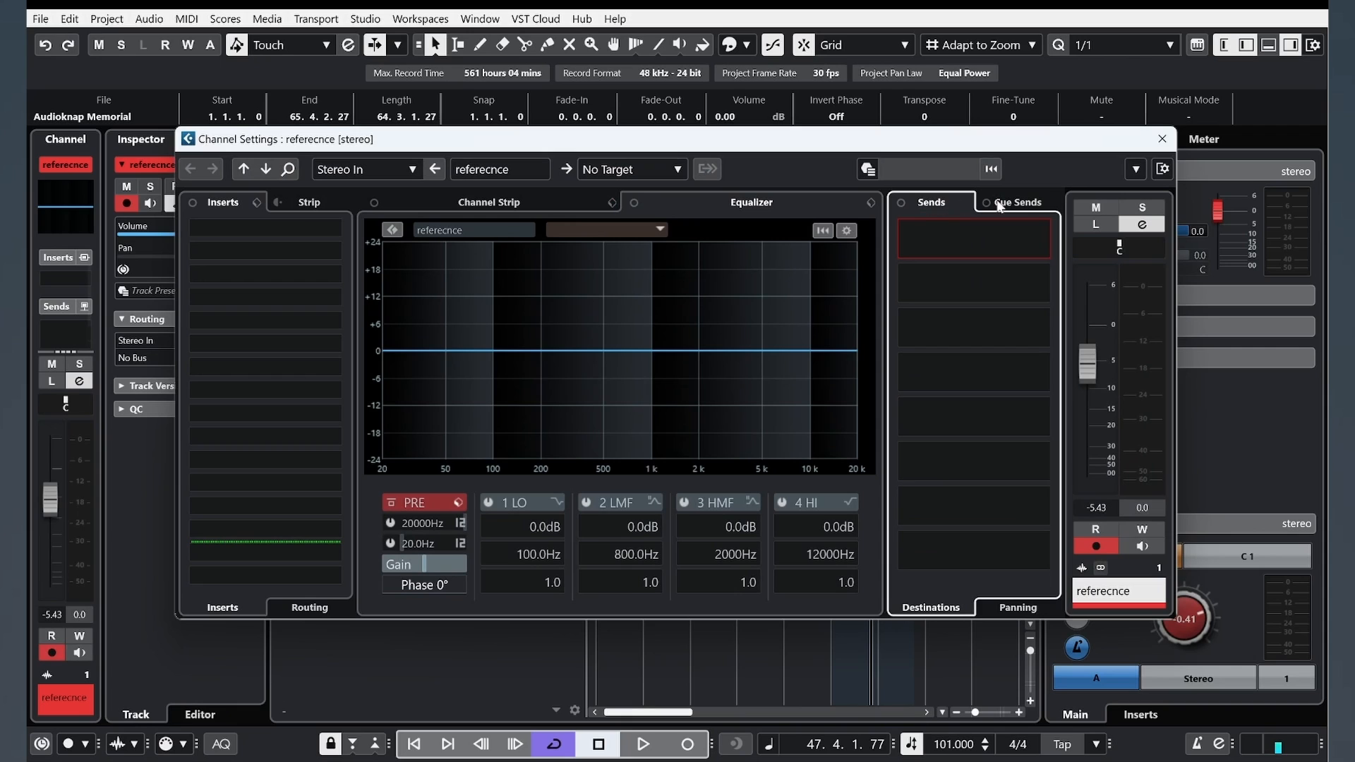
{"action": "left_click", "coordinate": [1025, 205]}
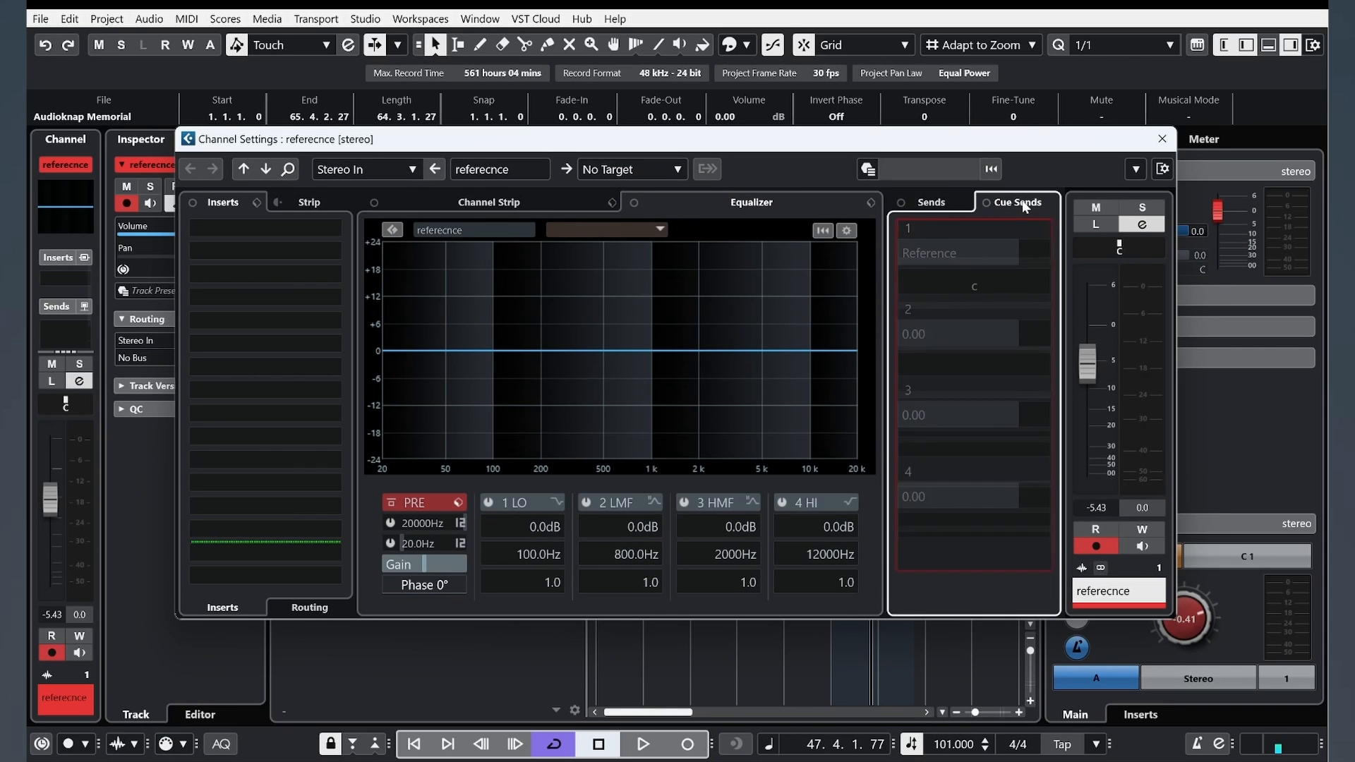
{"action": "left_click", "coordinate": [905, 252]}
{"action": "left_click", "coordinate": [1162, 139]}
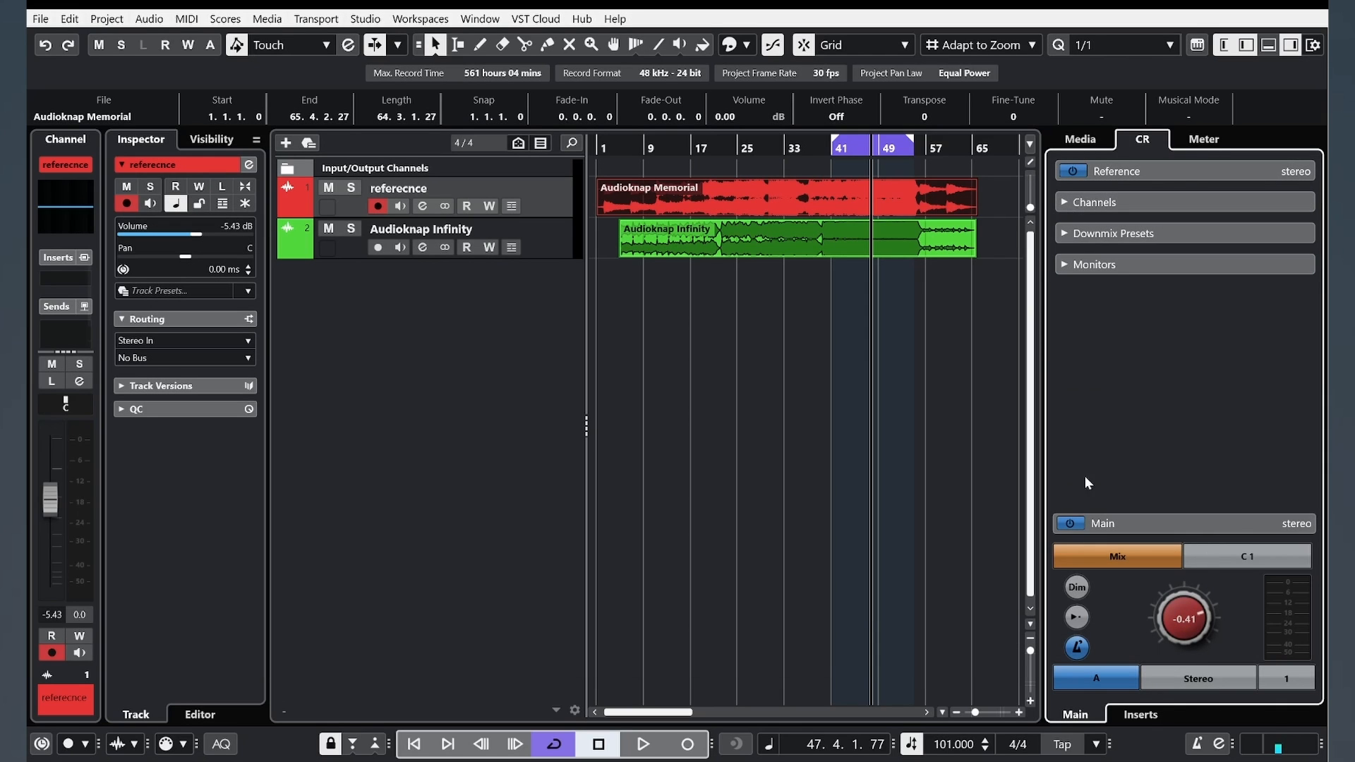
Step: Show the Control Room and expand its Reference cue channel
{"action": "left_click", "coordinate": [1076, 141]}
{"action": "left_click", "coordinate": [1143, 145]}
{"action": "left_click", "coordinate": [1203, 140]}
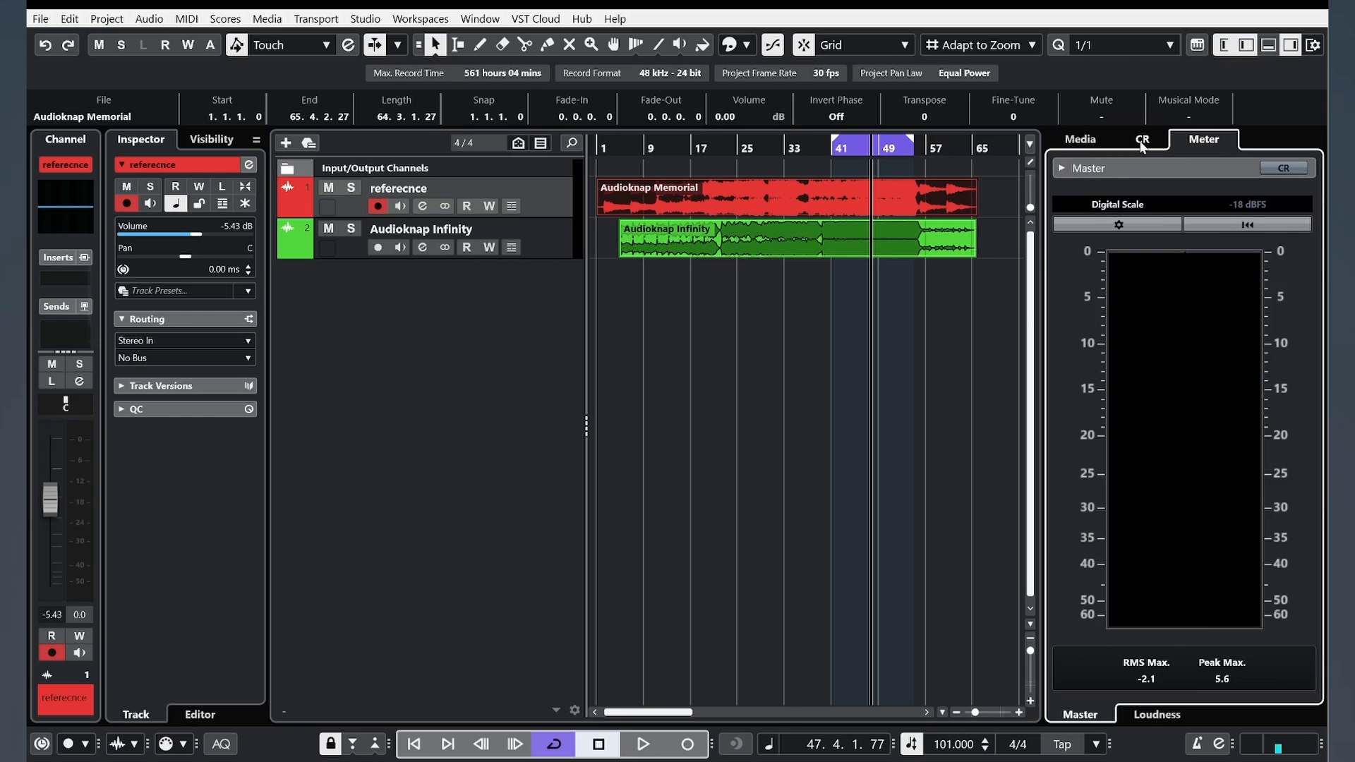
{"action": "left_click", "coordinate": [1147, 141]}
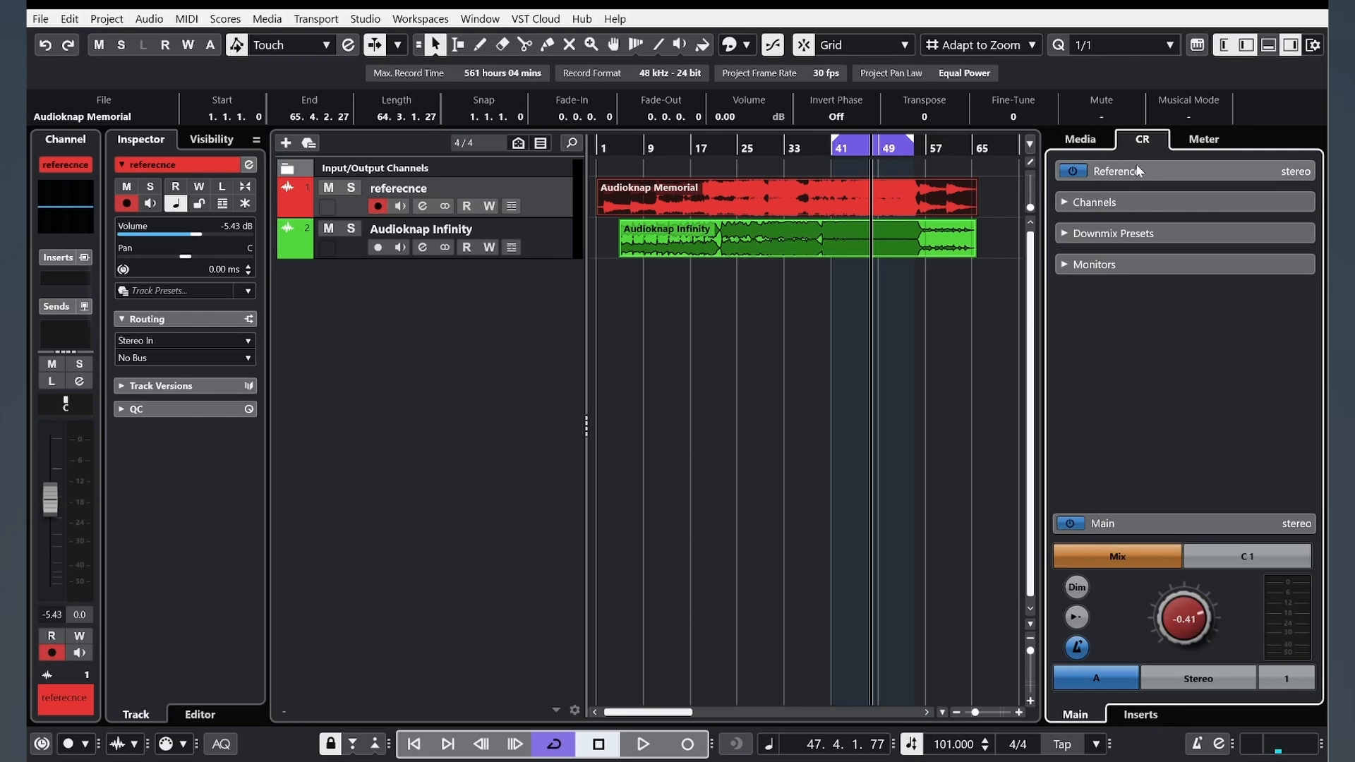
{"action": "left_click", "coordinate": [1116, 174]}
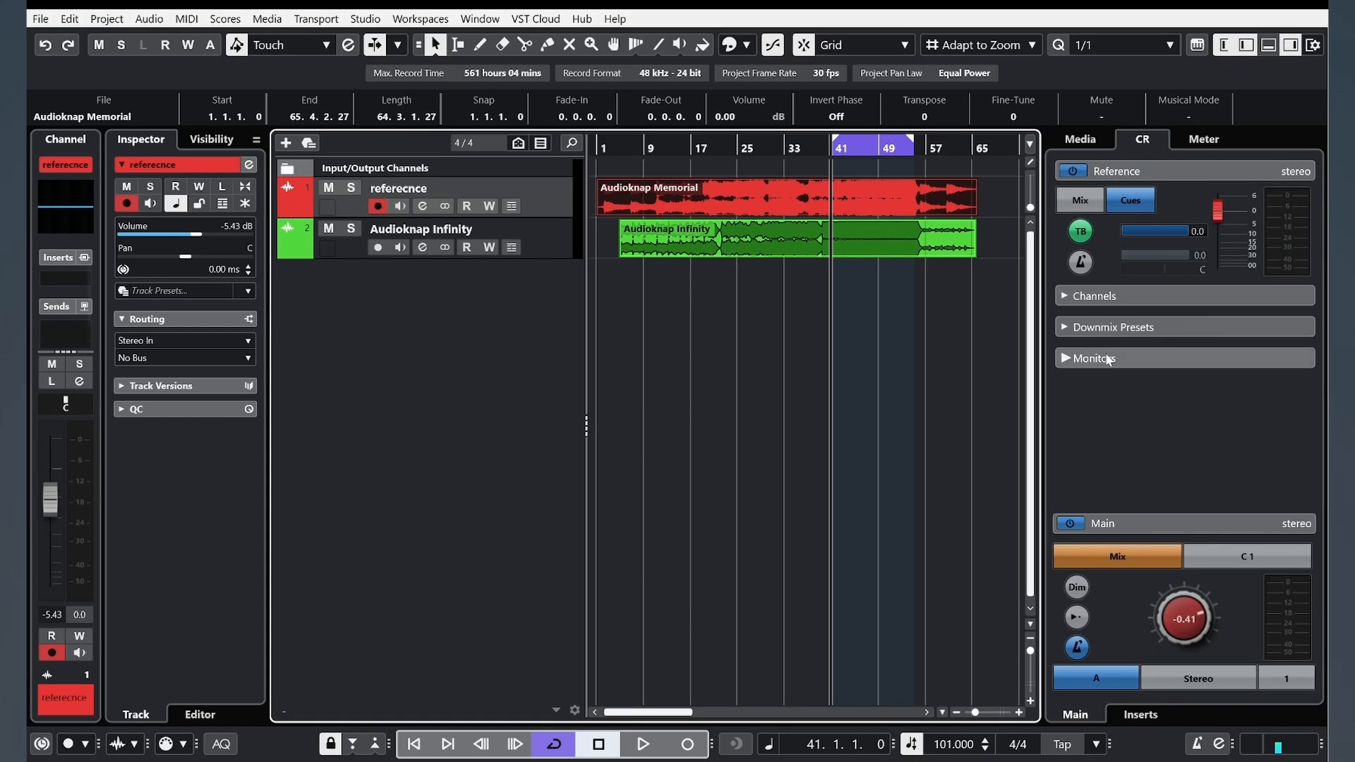
Step: Play the loop from bar 41, switching the main monitor source to Cue 1 and back to Mix
{"action": "key", "text": "space"}
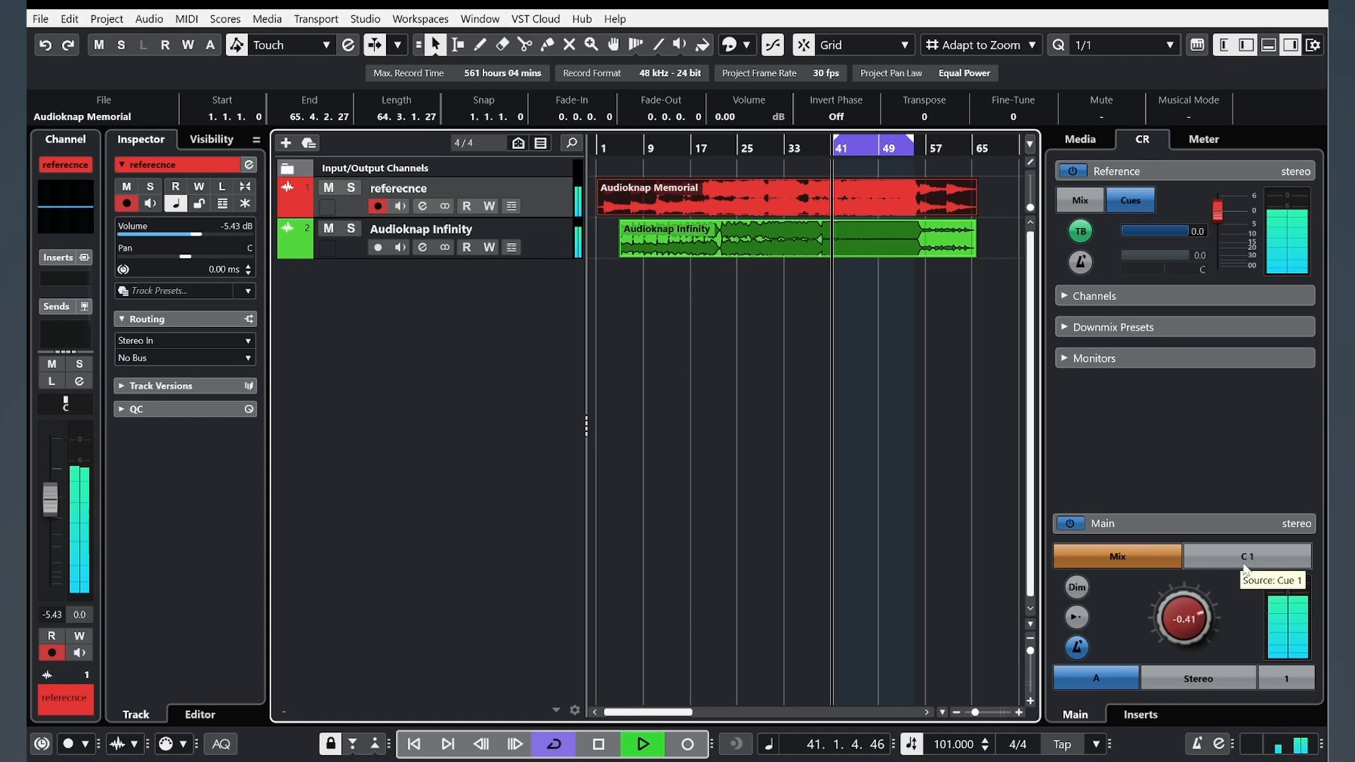
{"action": "left_click", "coordinate": [1243, 561]}
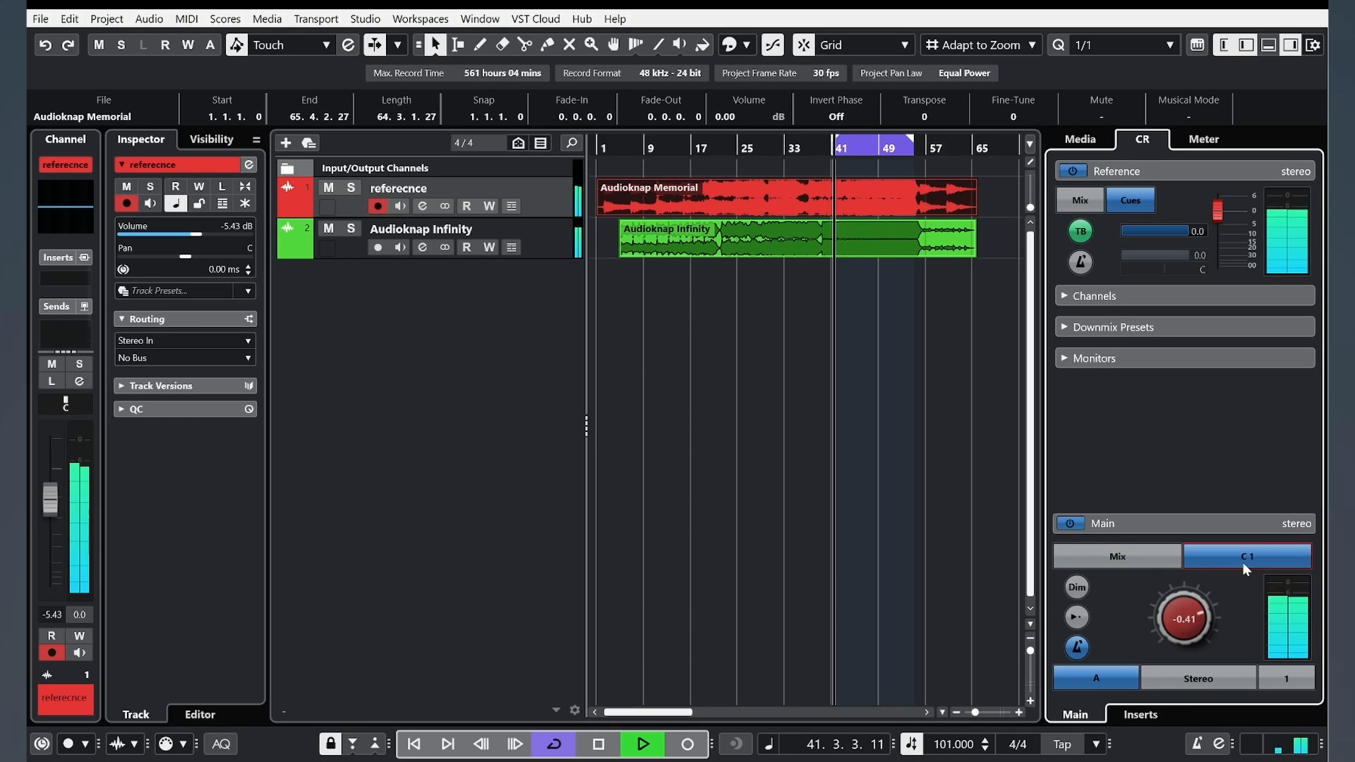
{"action": "left_click", "coordinate": [1130, 563]}
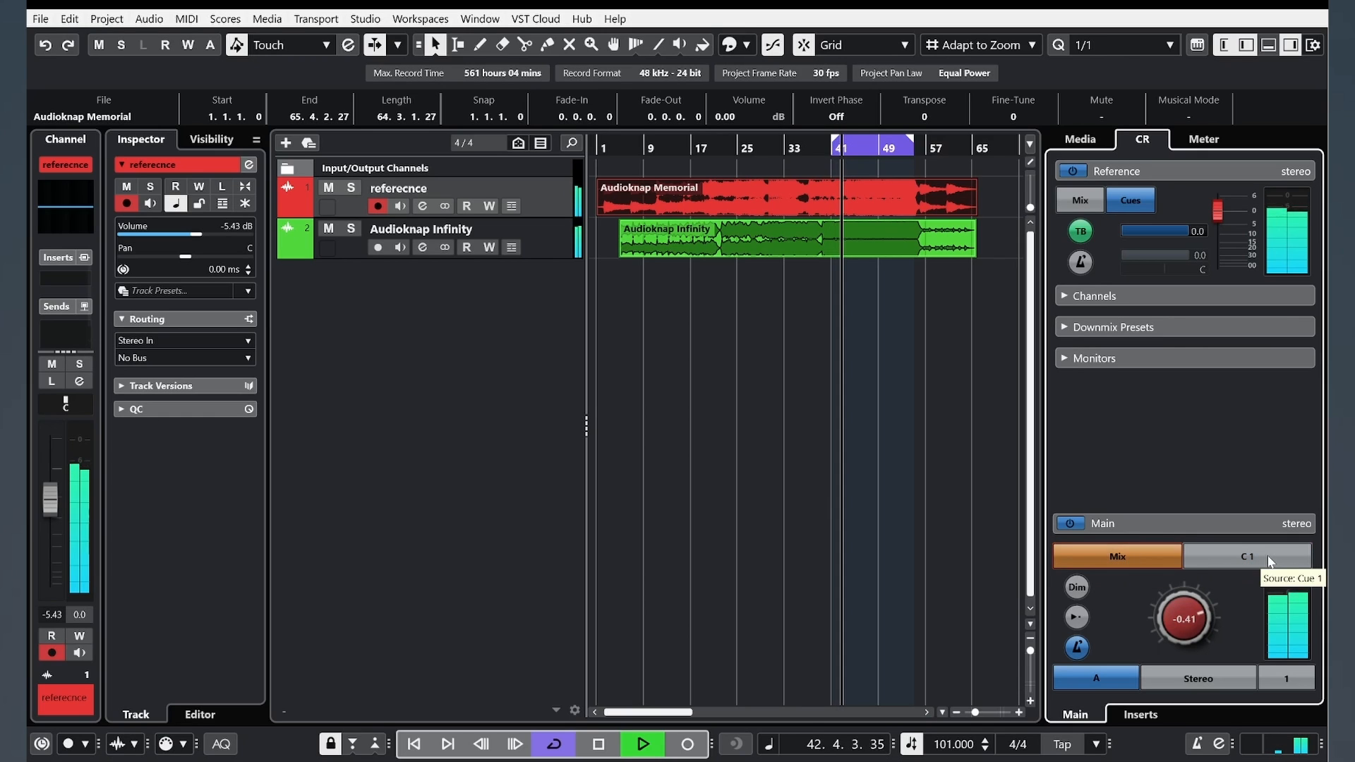
{"action": "key", "text": "space"}
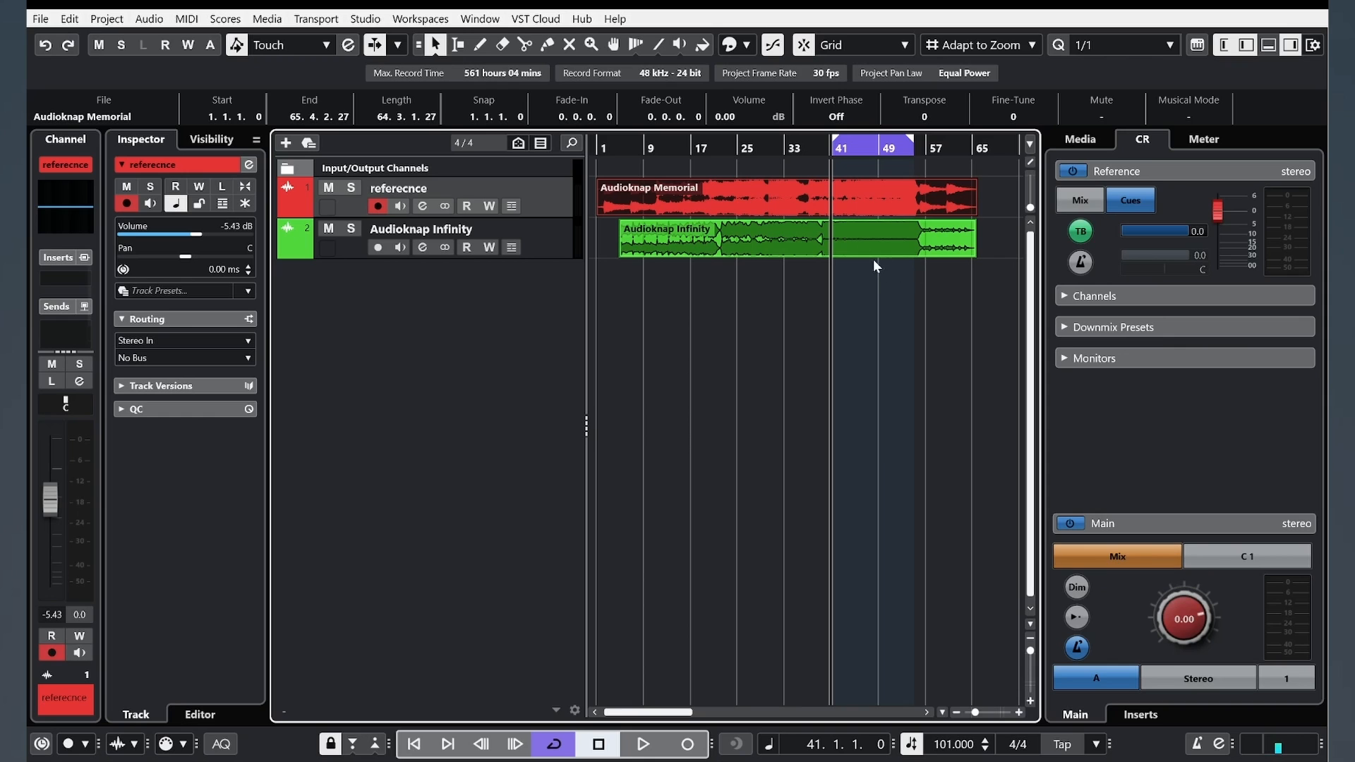
Step: Select Cue 1 as the main monitor source and compare it repeatedly with Mix during playback, ending on Mix
{"action": "left_click", "coordinate": [861, 240]}
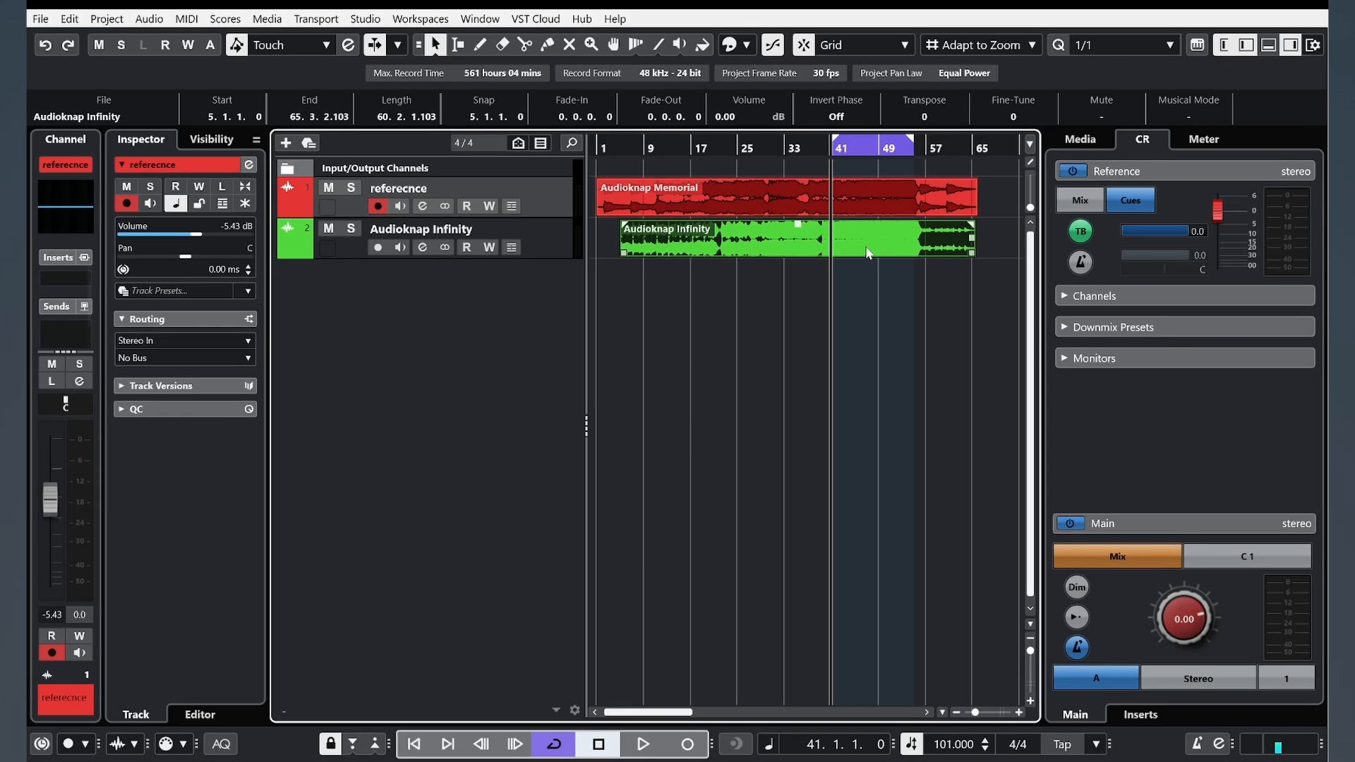
{"action": "left_click", "coordinate": [1246, 558]}
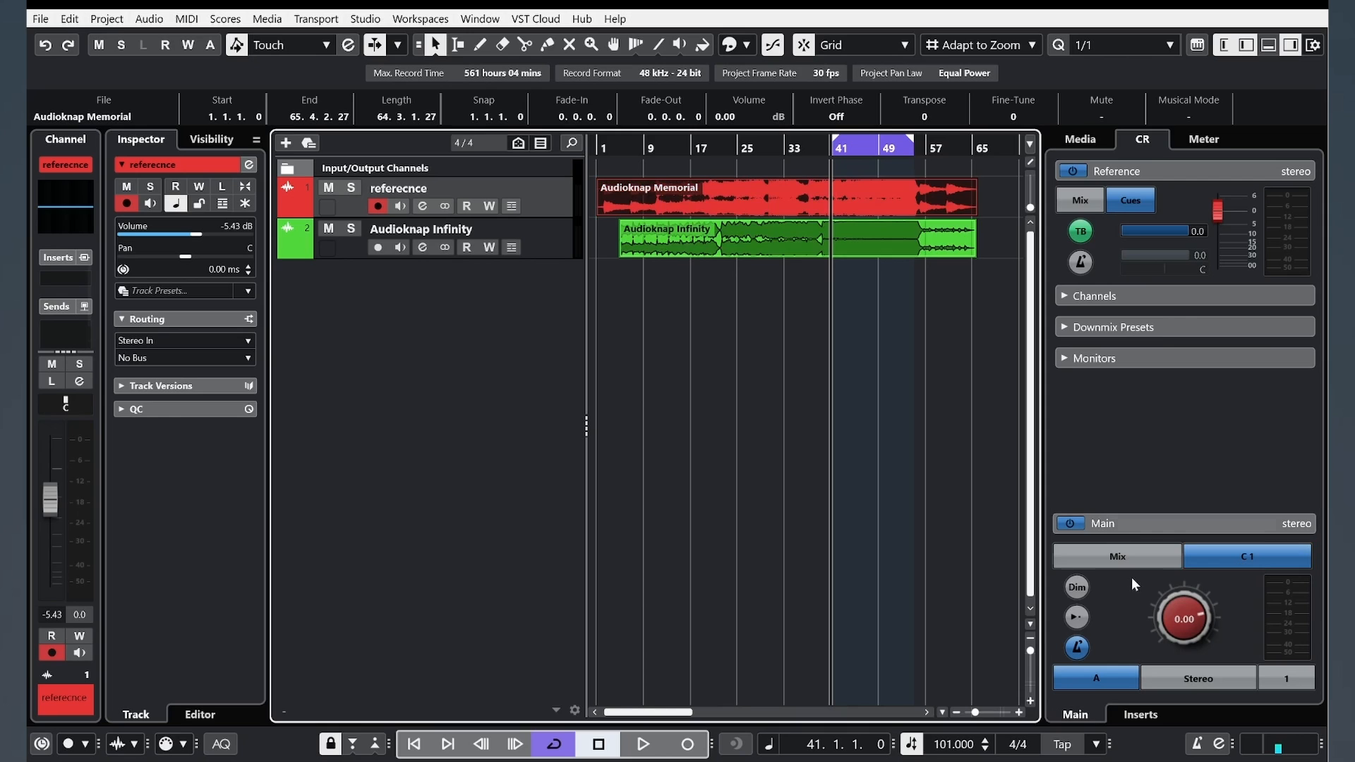
{"action": "key", "text": "space"}
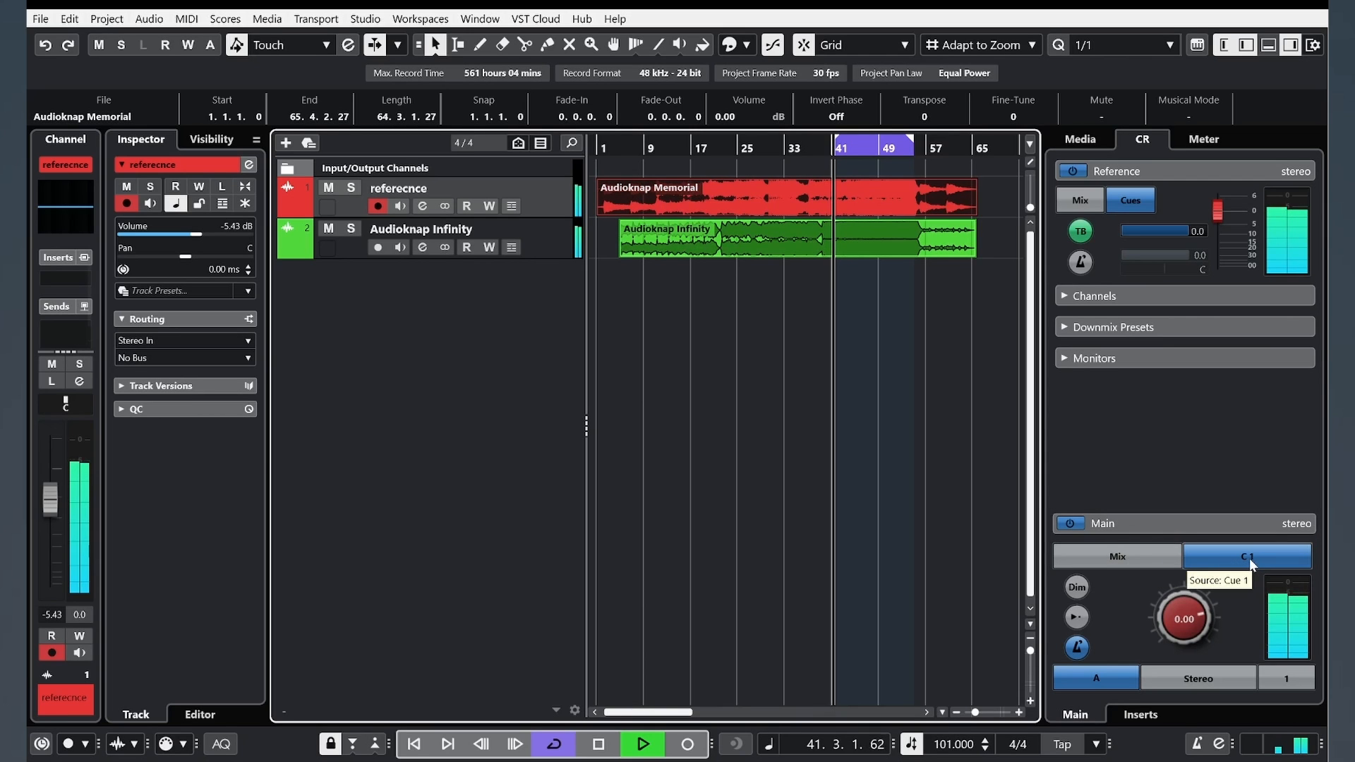
{"action": "left_click", "coordinate": [1249, 558]}
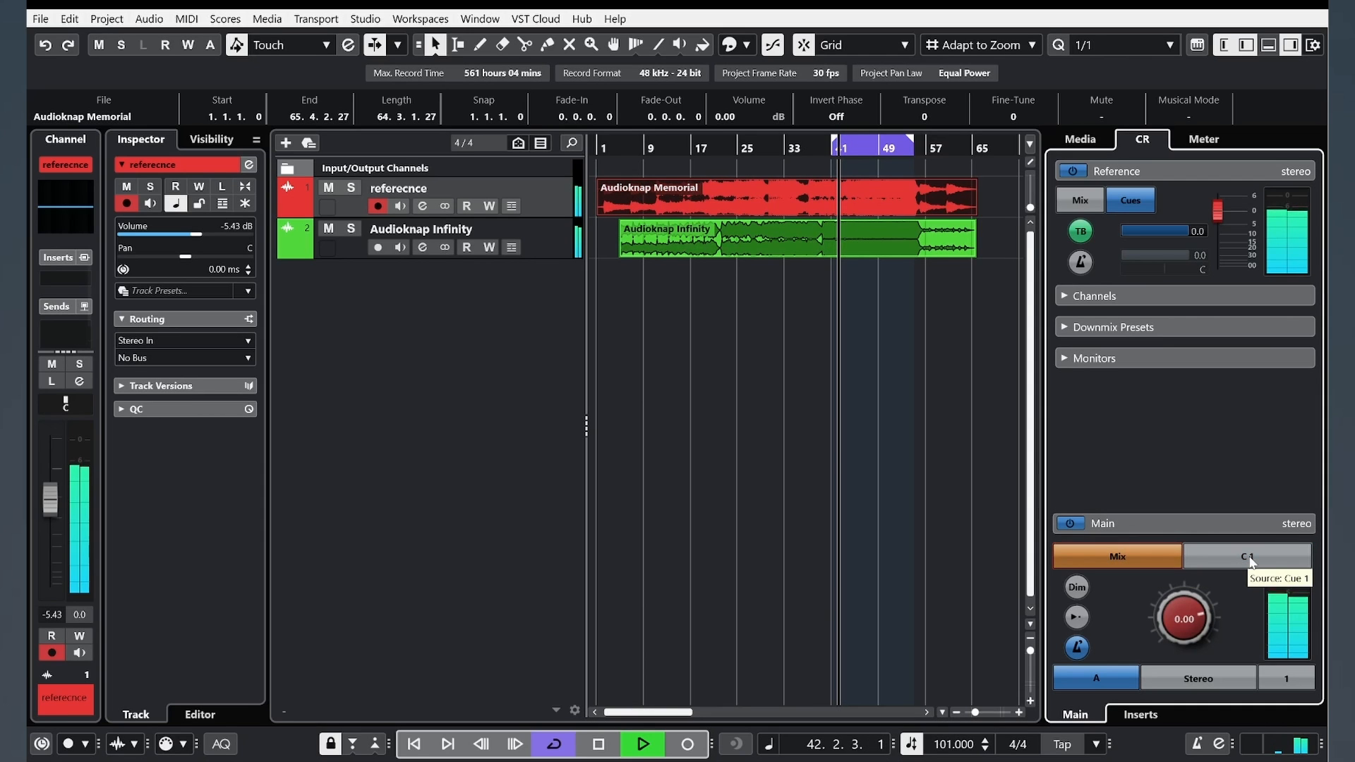
{"action": "left_click", "coordinate": [1249, 558]}
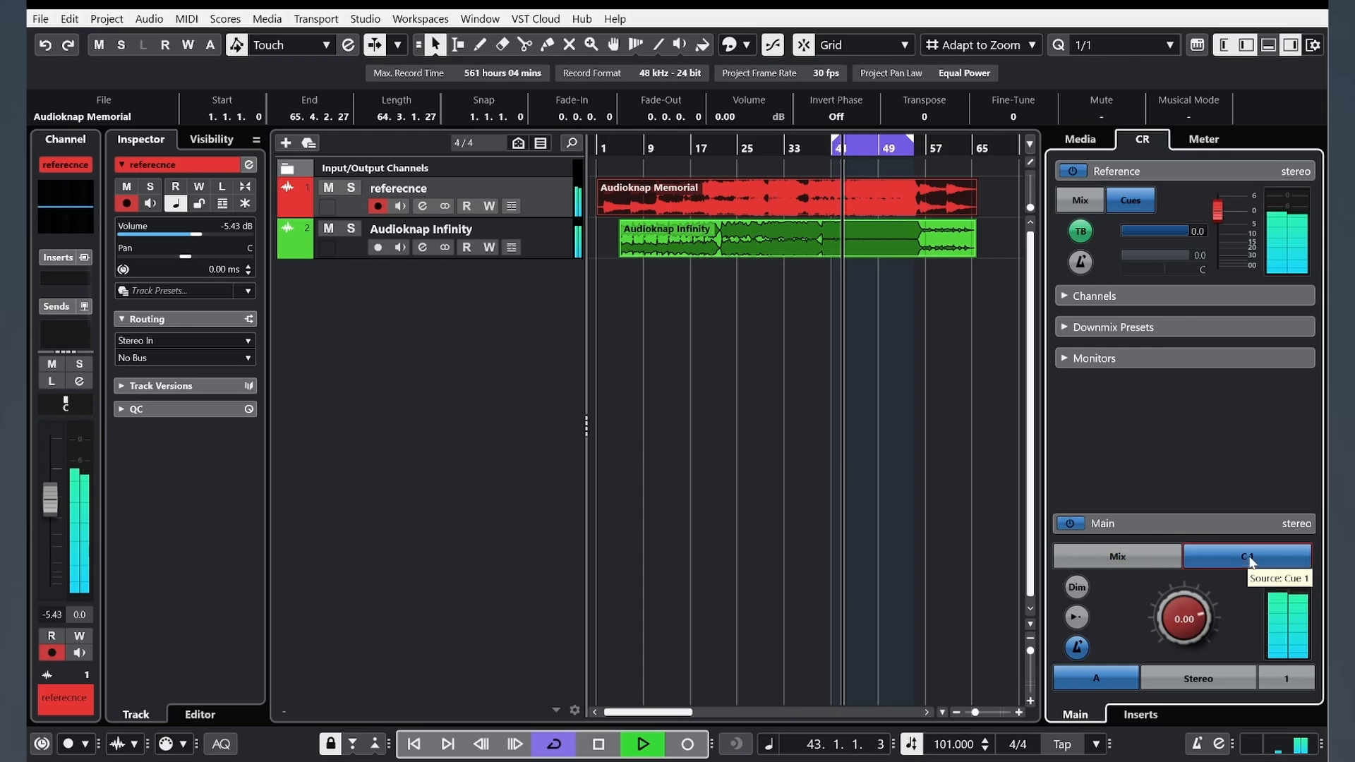
{"action": "left_click", "coordinate": [1125, 560]}
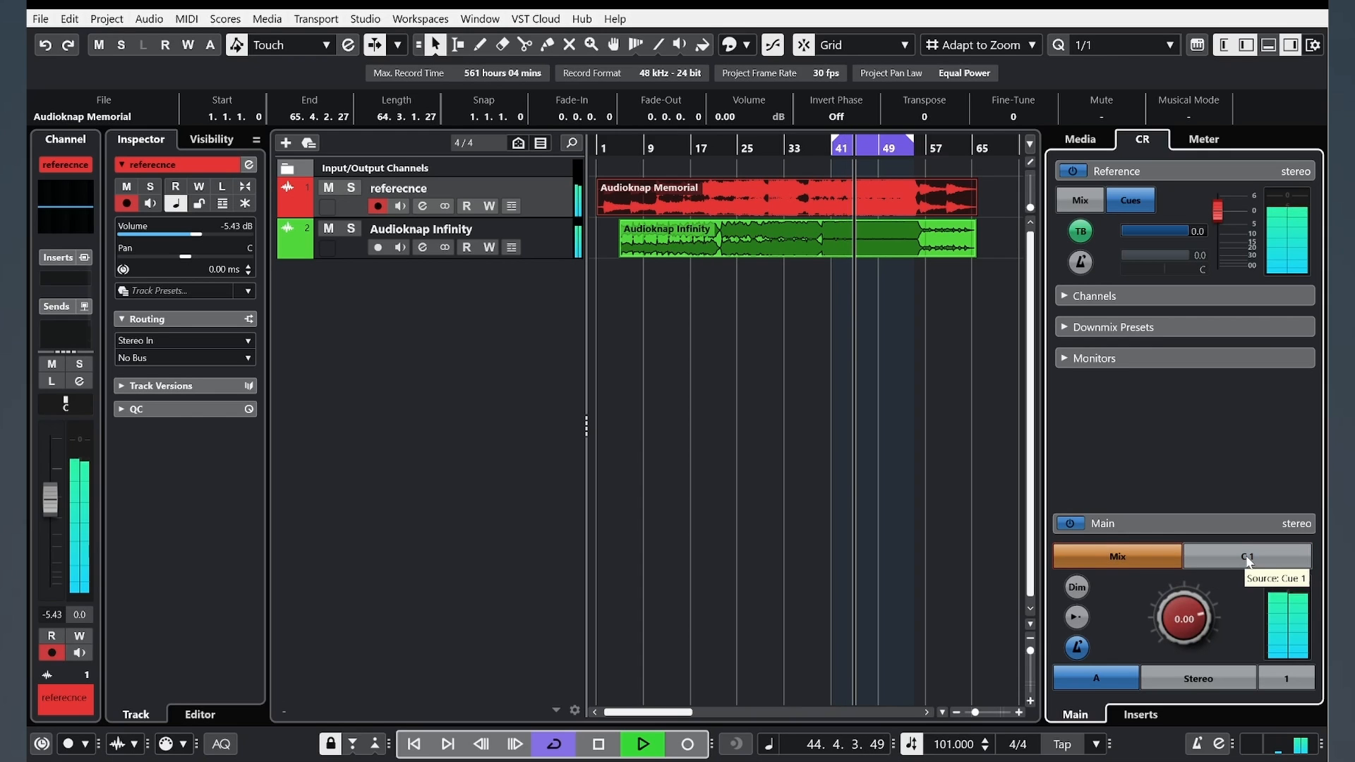
{"action": "left_click", "coordinate": [1248, 557]}
{"action": "left_click", "coordinate": [1112, 557]}
{"action": "key", "text": "space"}
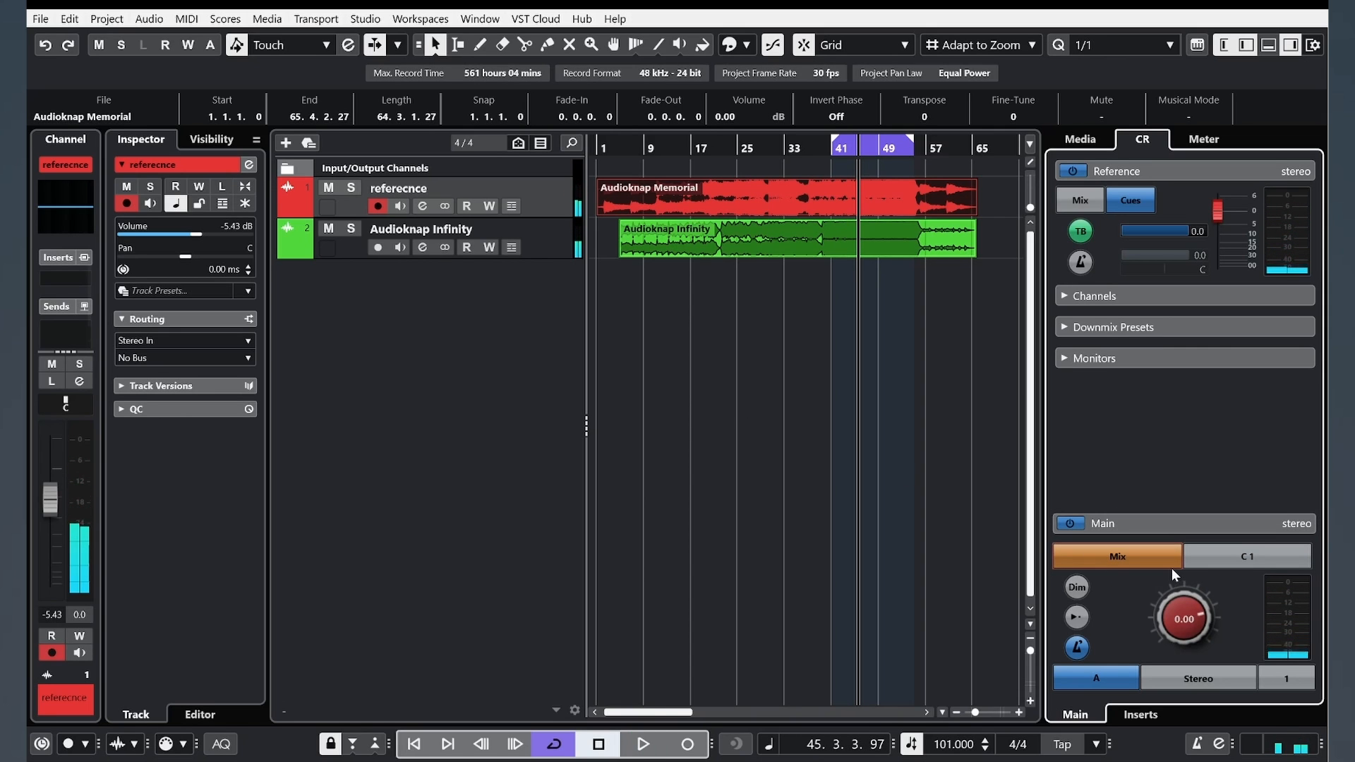
Step: Open the key command settings and search the commands for "source"
{"action": "left_click", "coordinate": [78, 23]}
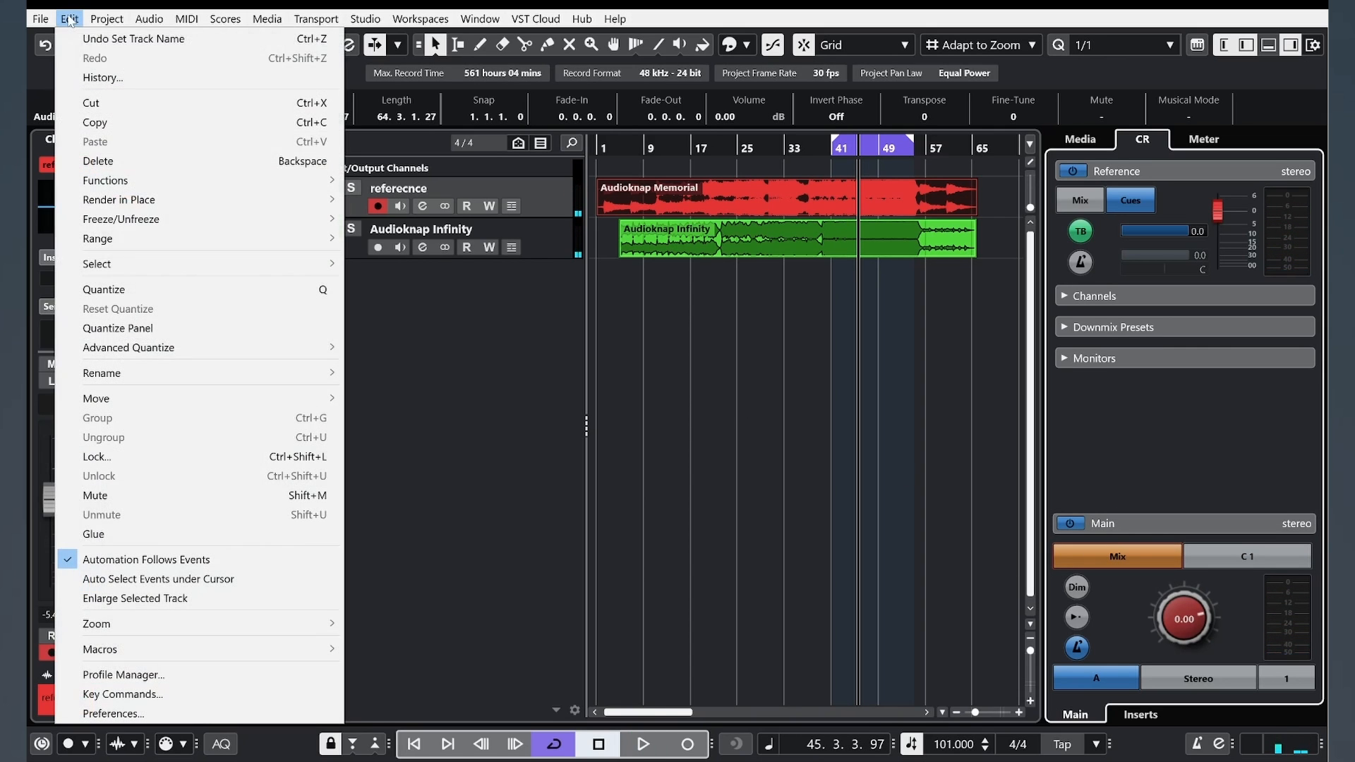
{"action": "left_click", "coordinate": [142, 695]}
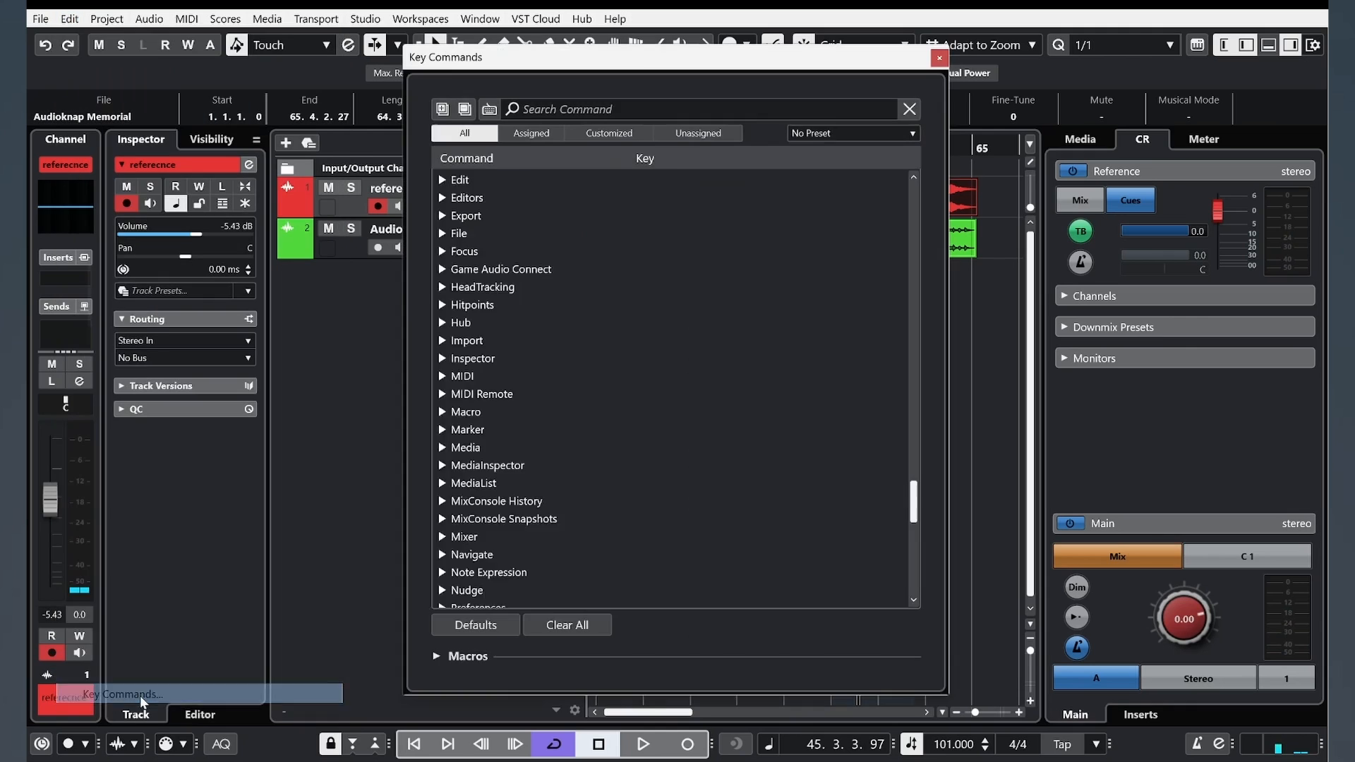
{"action": "left_click", "coordinate": [544, 111]}
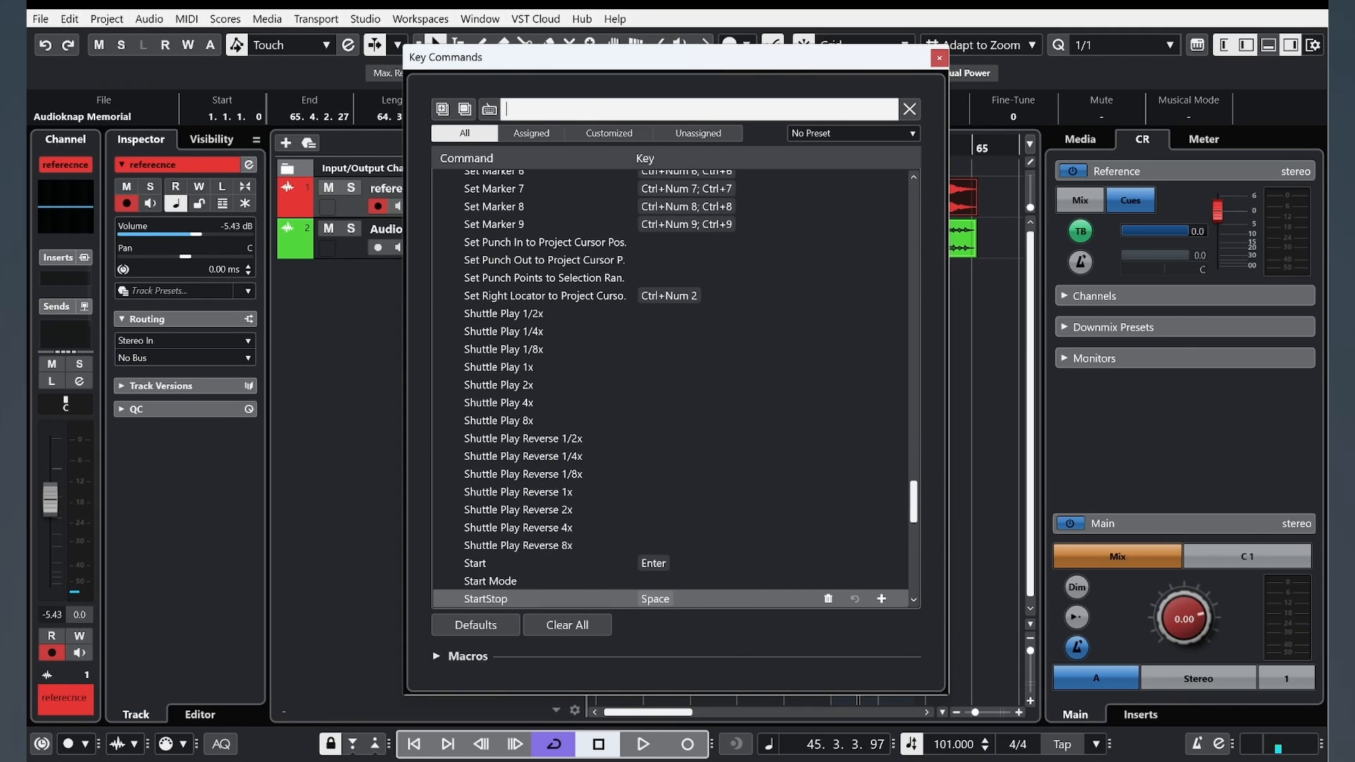
{"action": "type", "text": "source"}
{"action": "key", "text": "Return"}
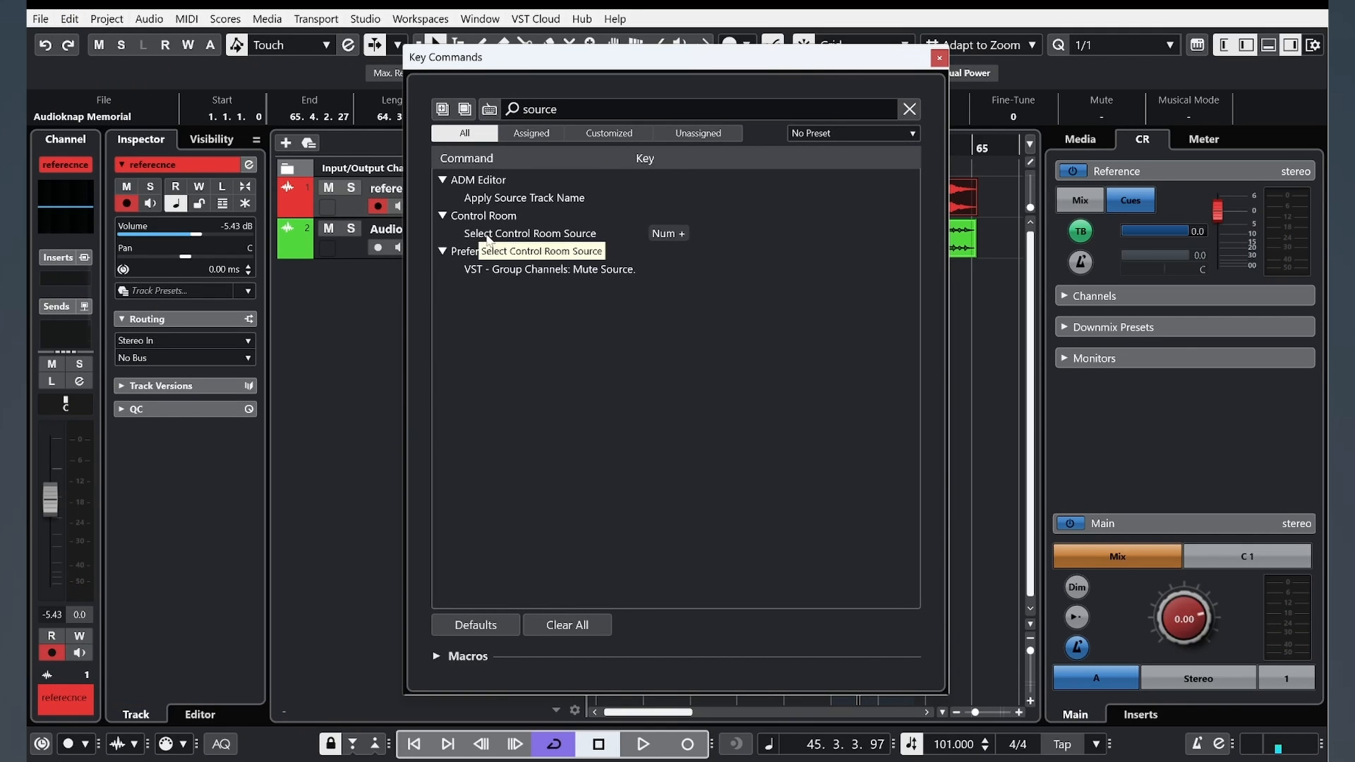
Step: Assign Num + to the Select Control Room Source command, accept the reassignment and close the key command settings
{"action": "left_click", "coordinate": [551, 238]}
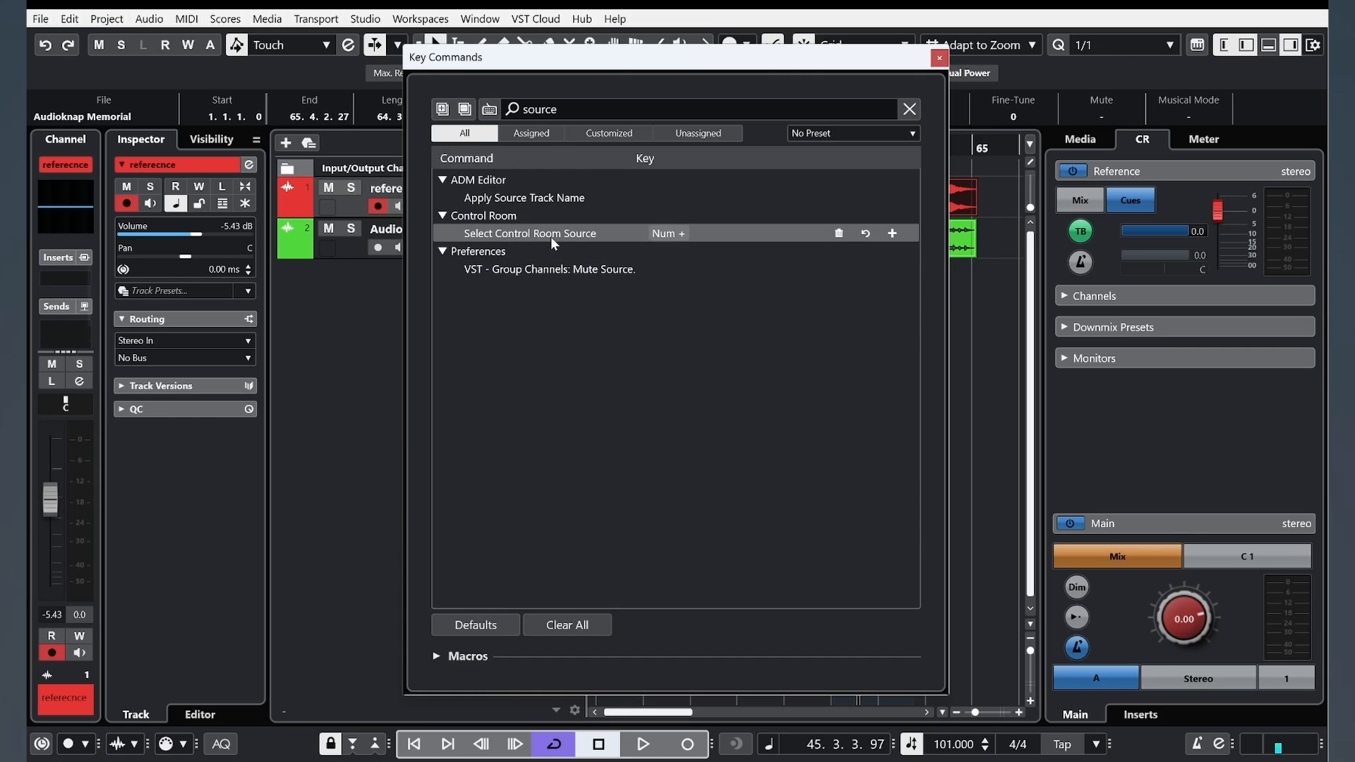
{"action": "double_click", "coordinate": [673, 236]}
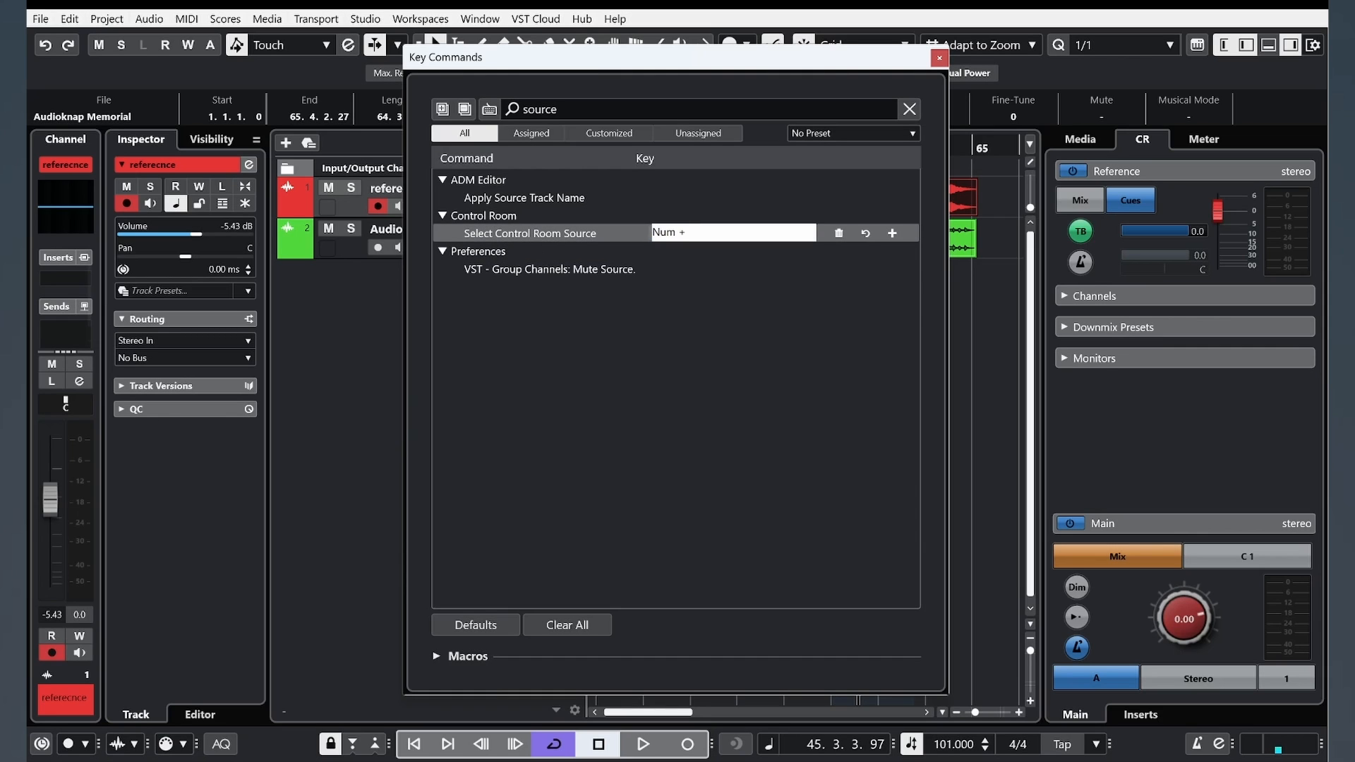
{"action": "key", "text": "Return"}
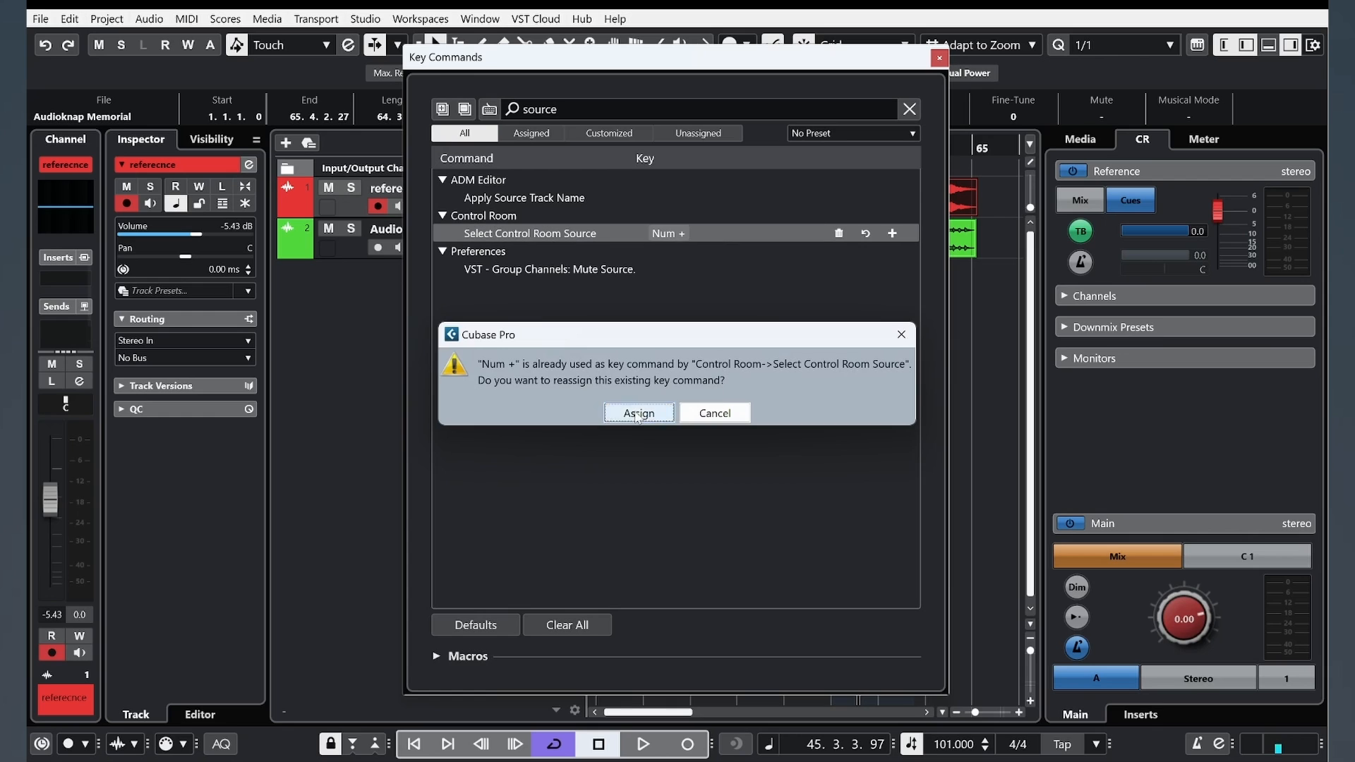
{"action": "left_click", "coordinate": [669, 413]}
{"action": "left_click", "coordinate": [939, 59]}
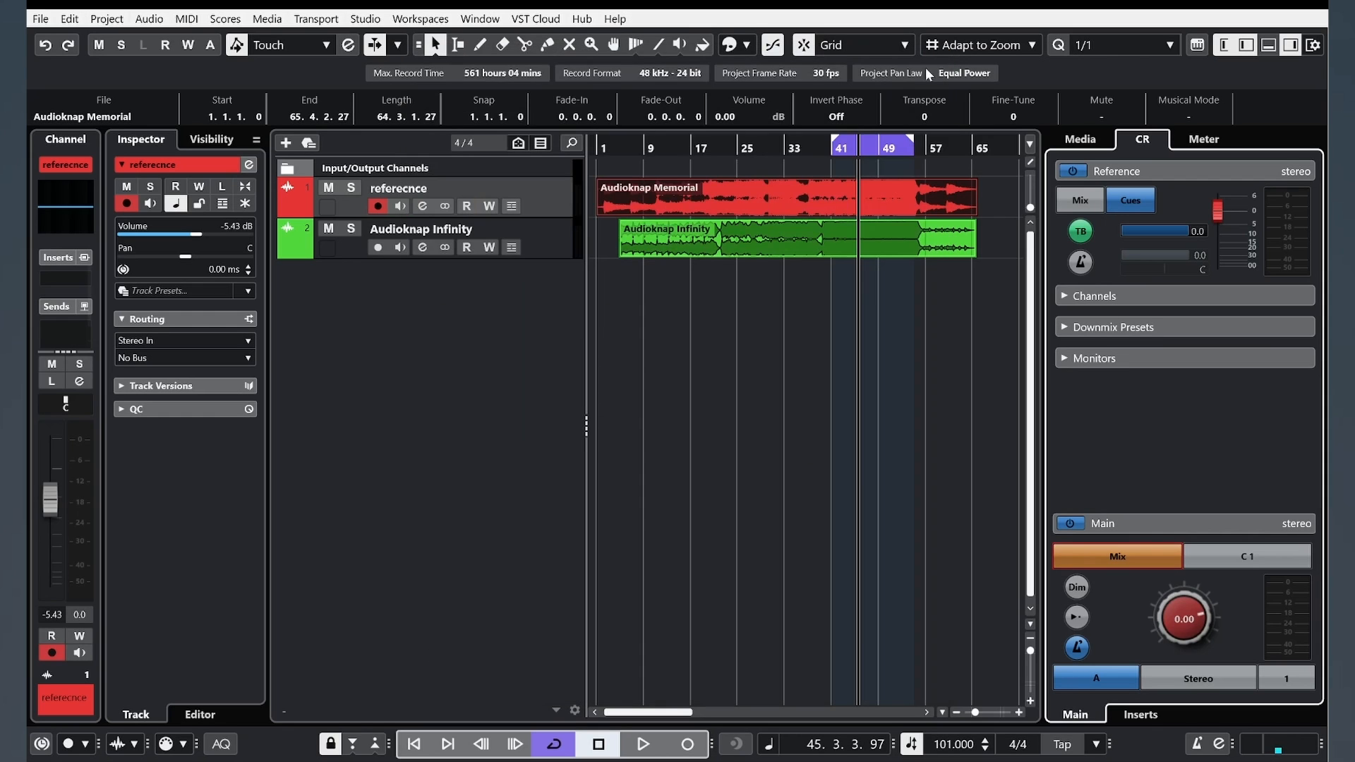
Step: Play from bar 41 and toggle the Control Room source between Mix and Cue 1 with the assigned key command
{"action": "left_click", "coordinate": [833, 150]}
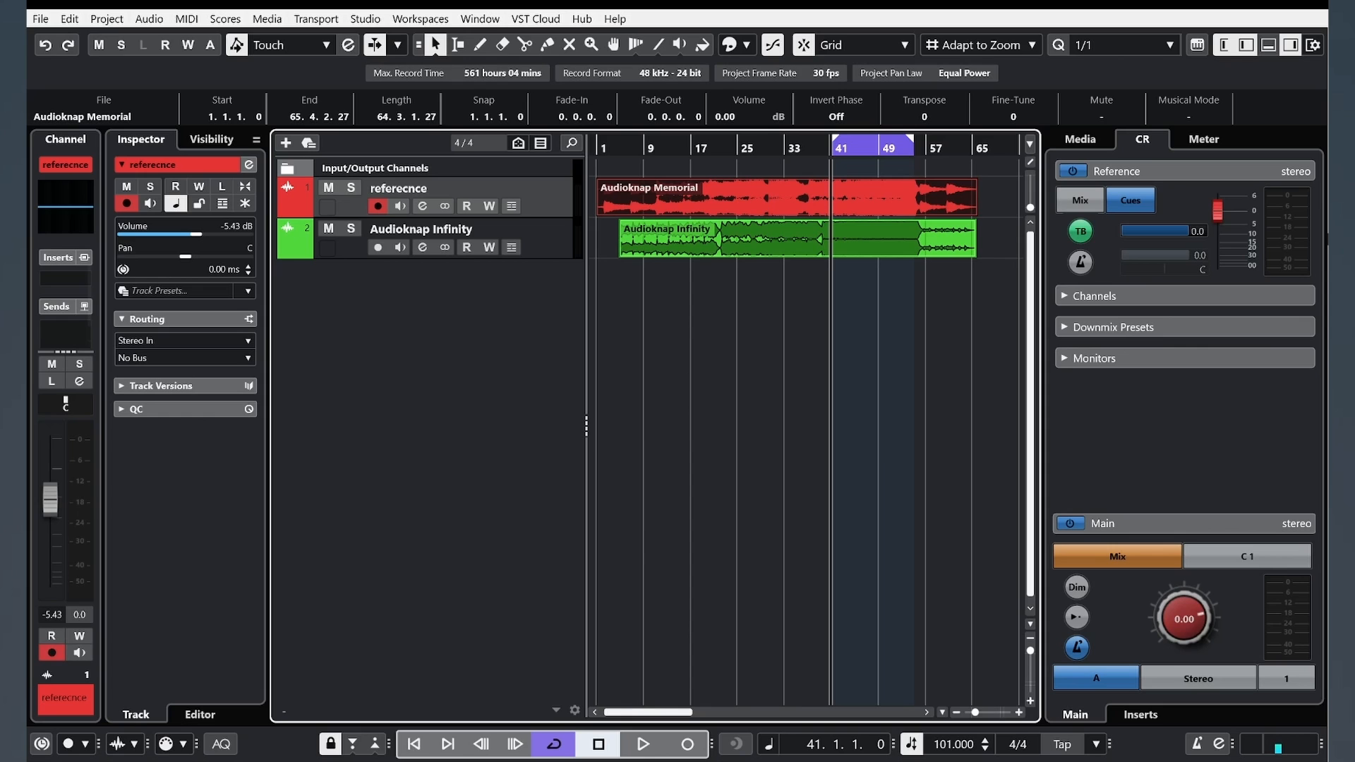
{"action": "key", "text": "space"}
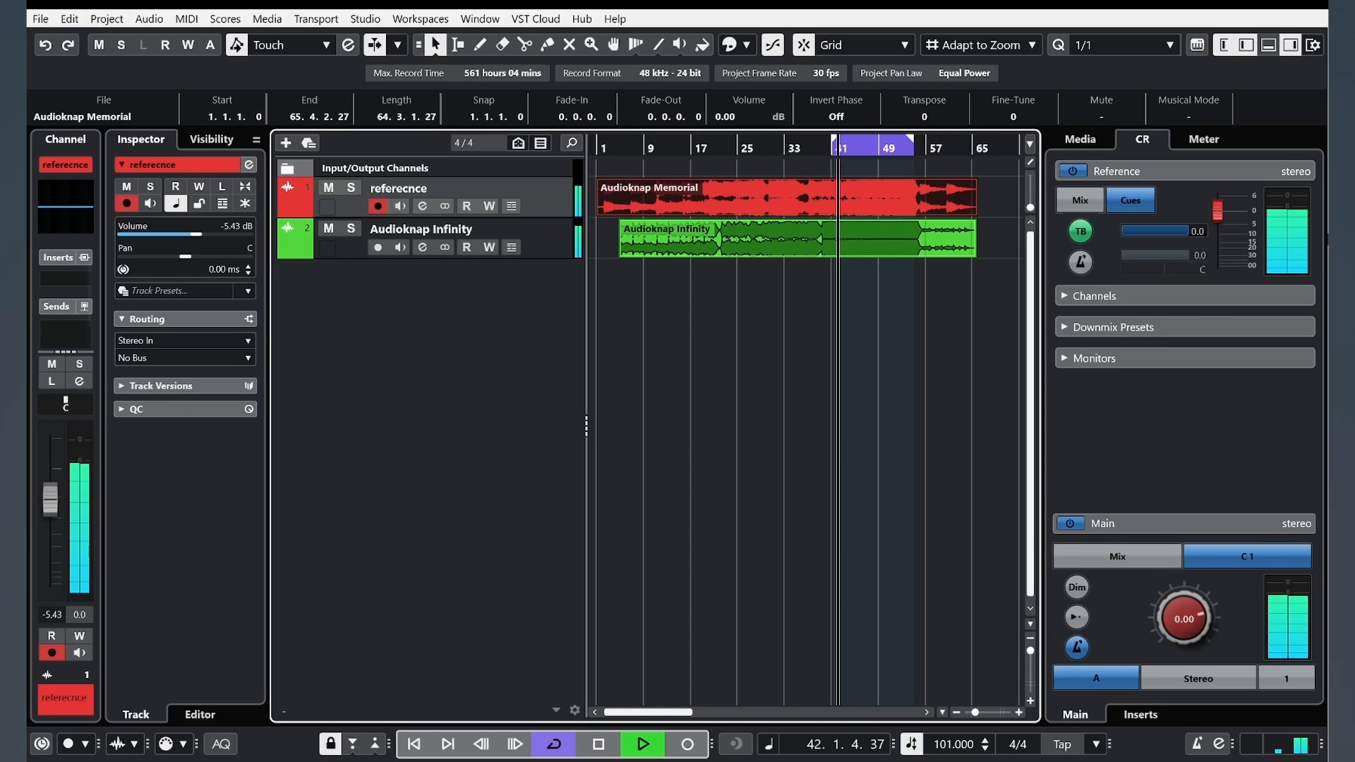
{"action": "key", "text": "m"}
{"action": "key", "text": "m"}
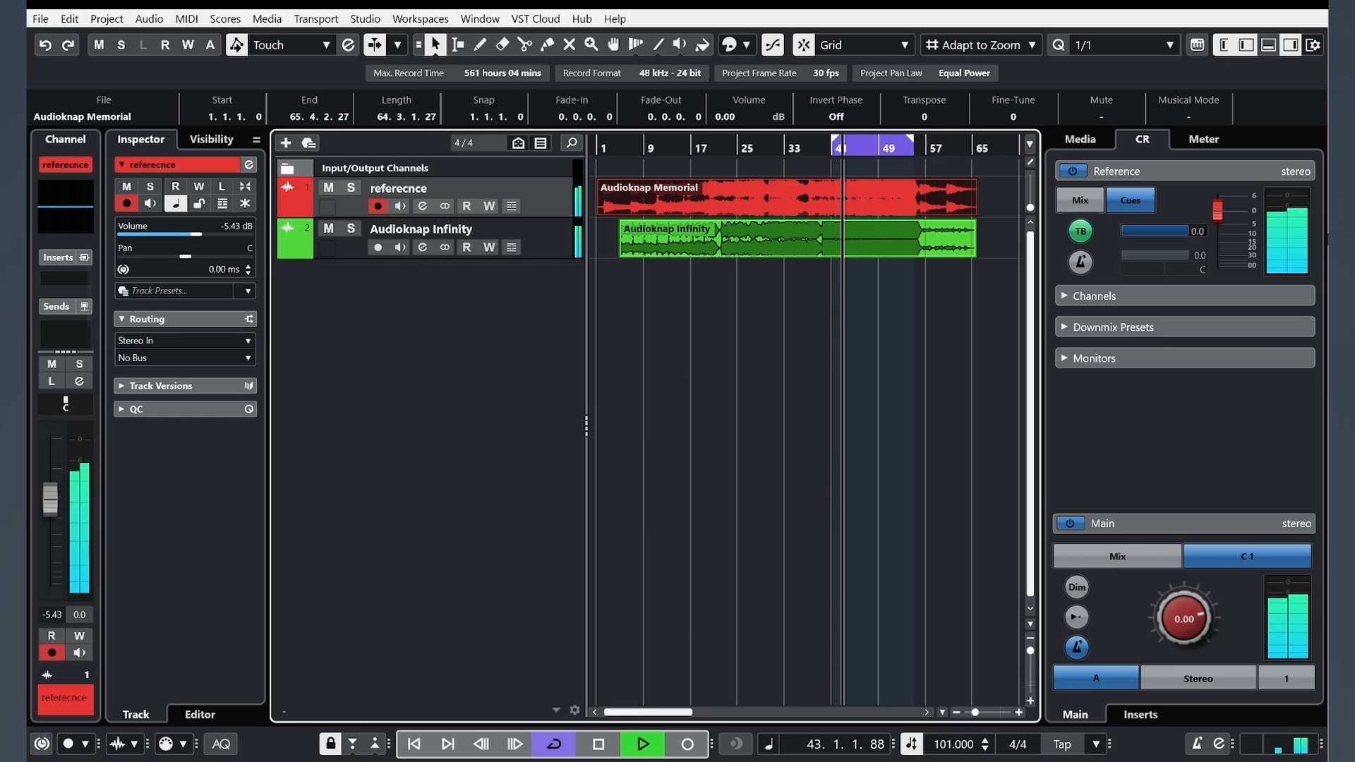
{"action": "key", "text": "m"}
{"action": "key", "text": "space"}
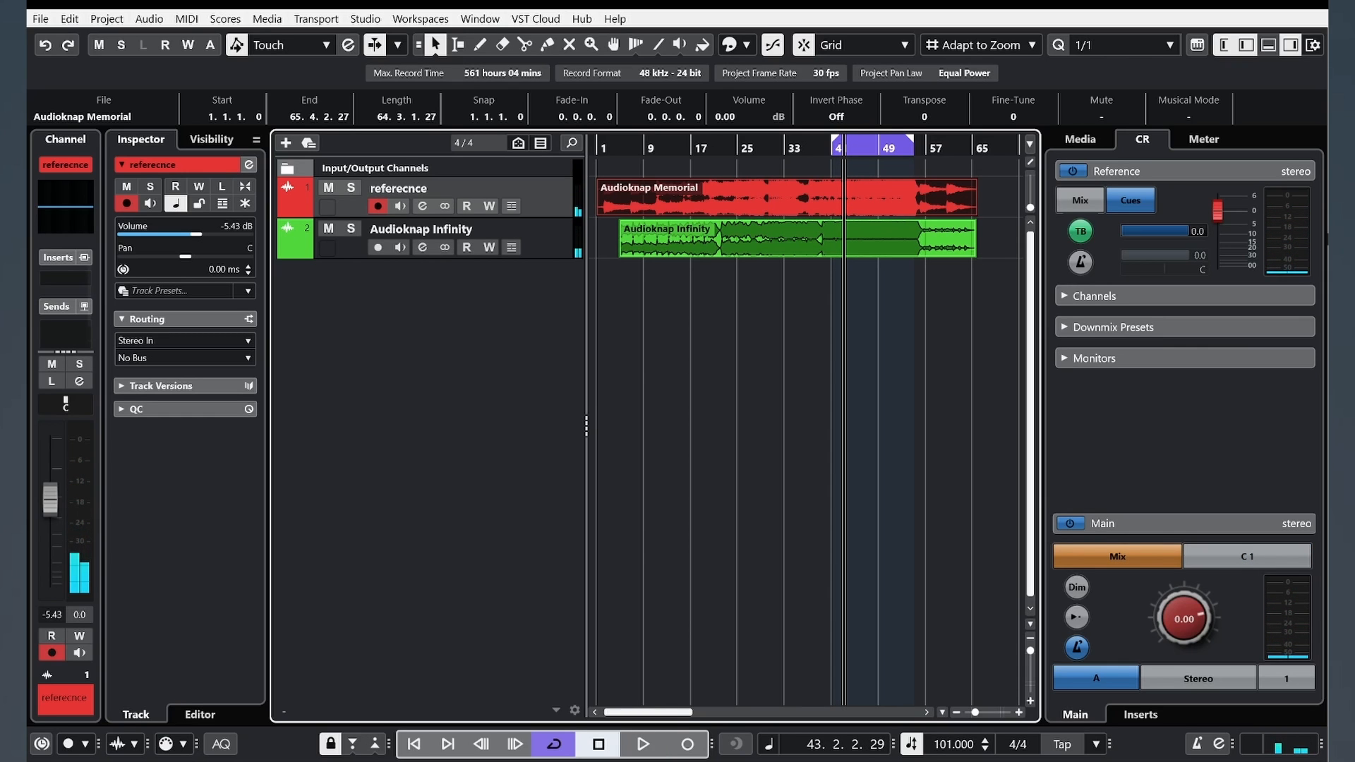
Step: Play back the Audio 01 and Audio 02 clips in the two-track project from the start, and stop
{"action": "key", "text": "space"}
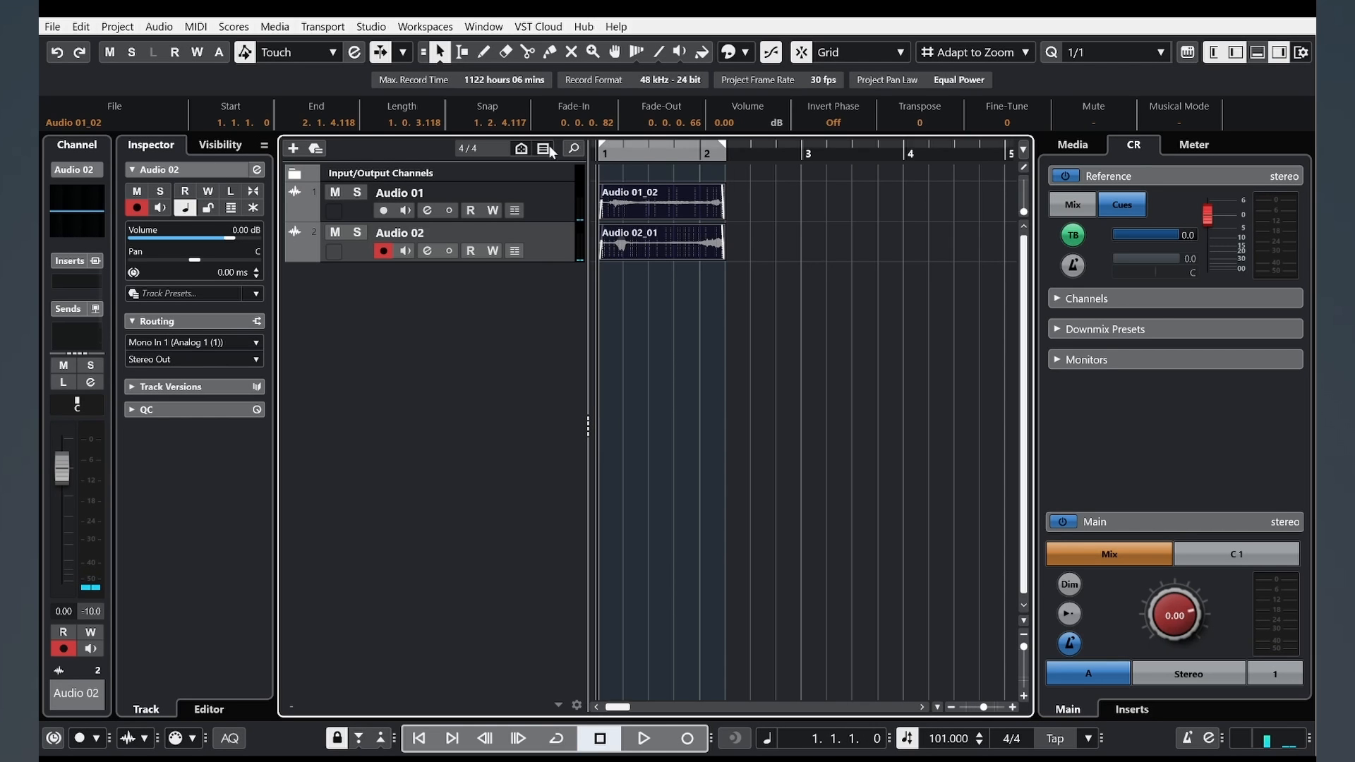
{"action": "key", "text": "space"}
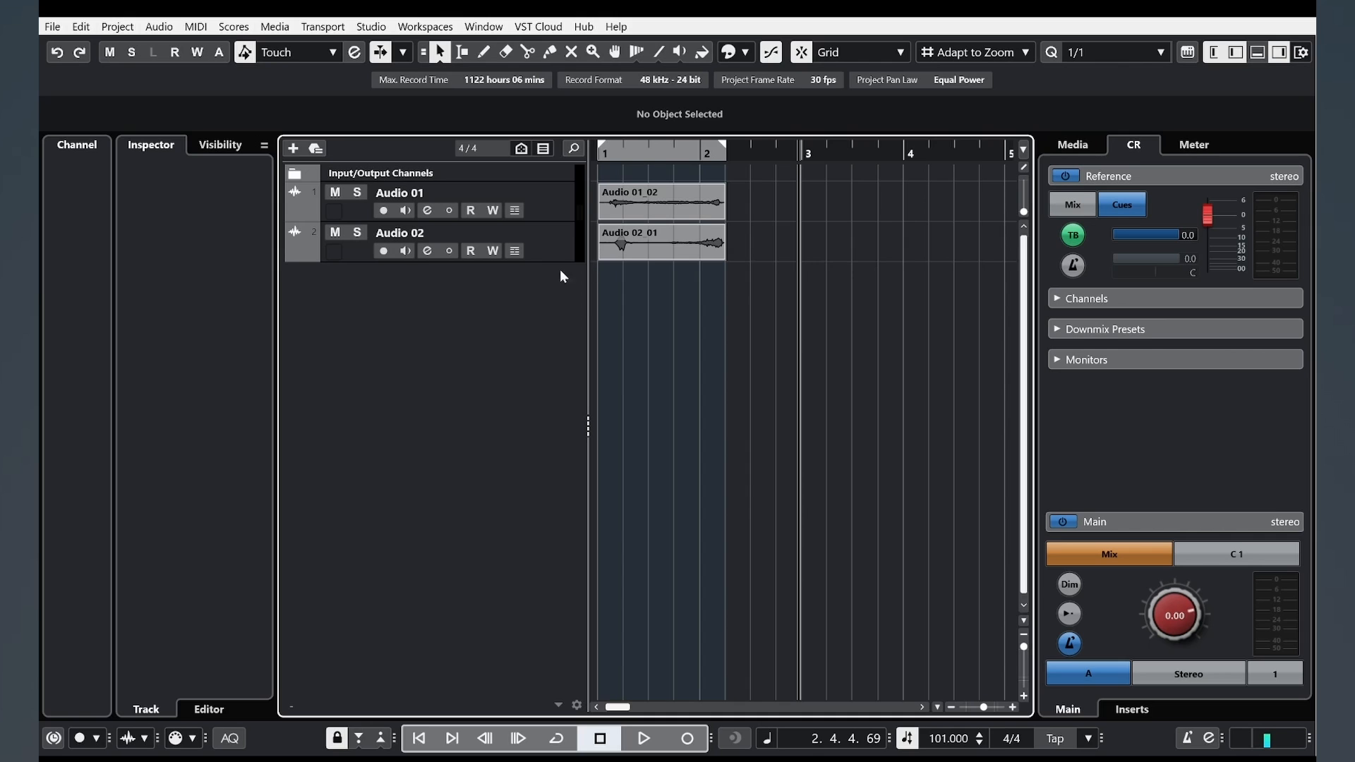
Step: Add one stereo REVelation effect track routed to Stereo Out inside a folder, and close the reverb's plug-in window
{"action": "right_click", "coordinate": [353, 345]}
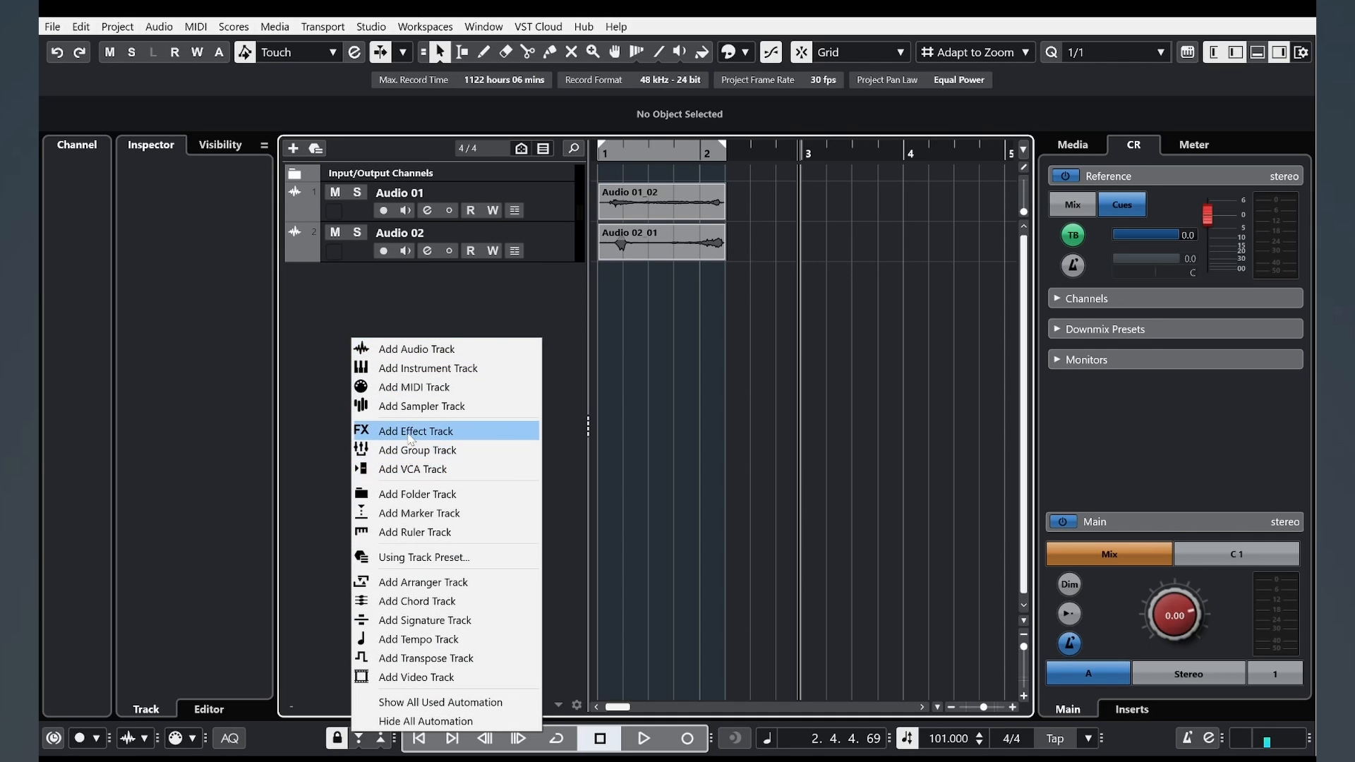
{"action": "left_click", "coordinate": [422, 432]}
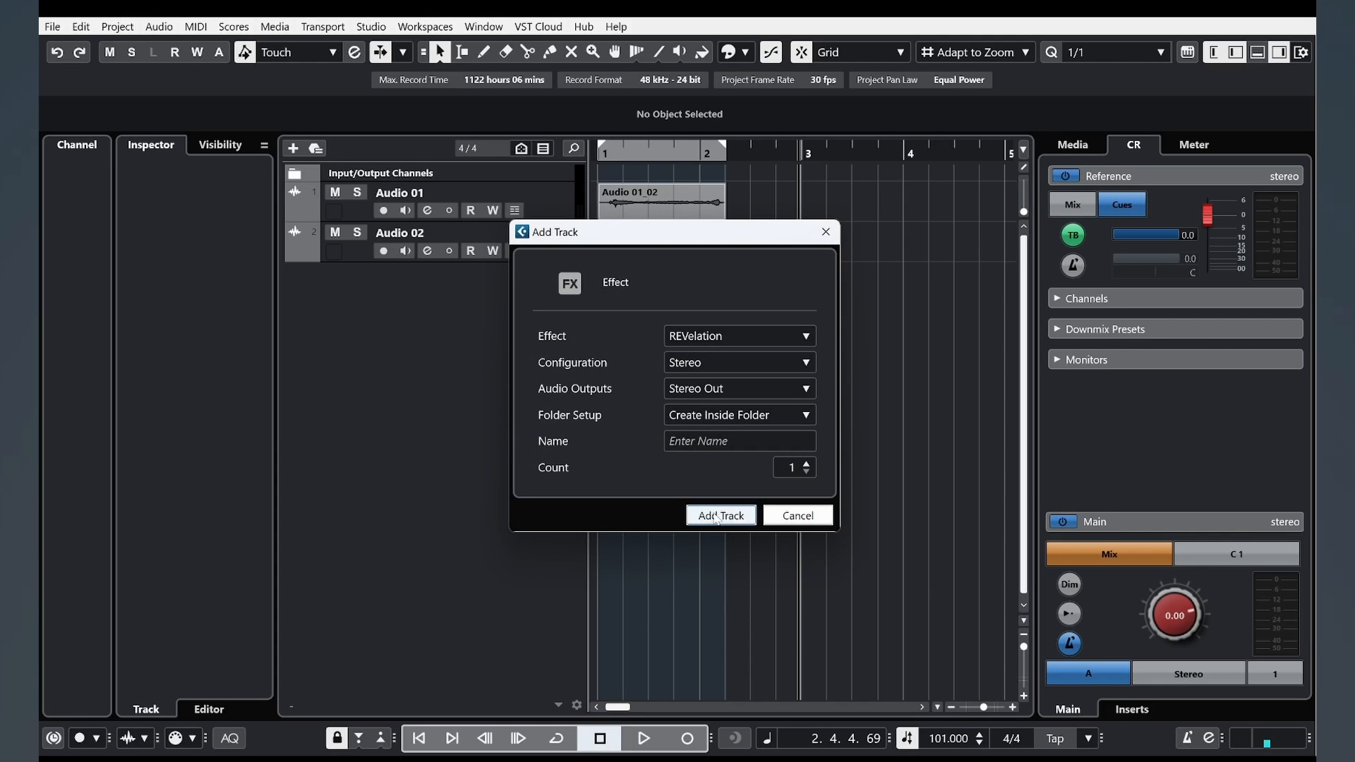
{"action": "left_click", "coordinate": [715, 515]}
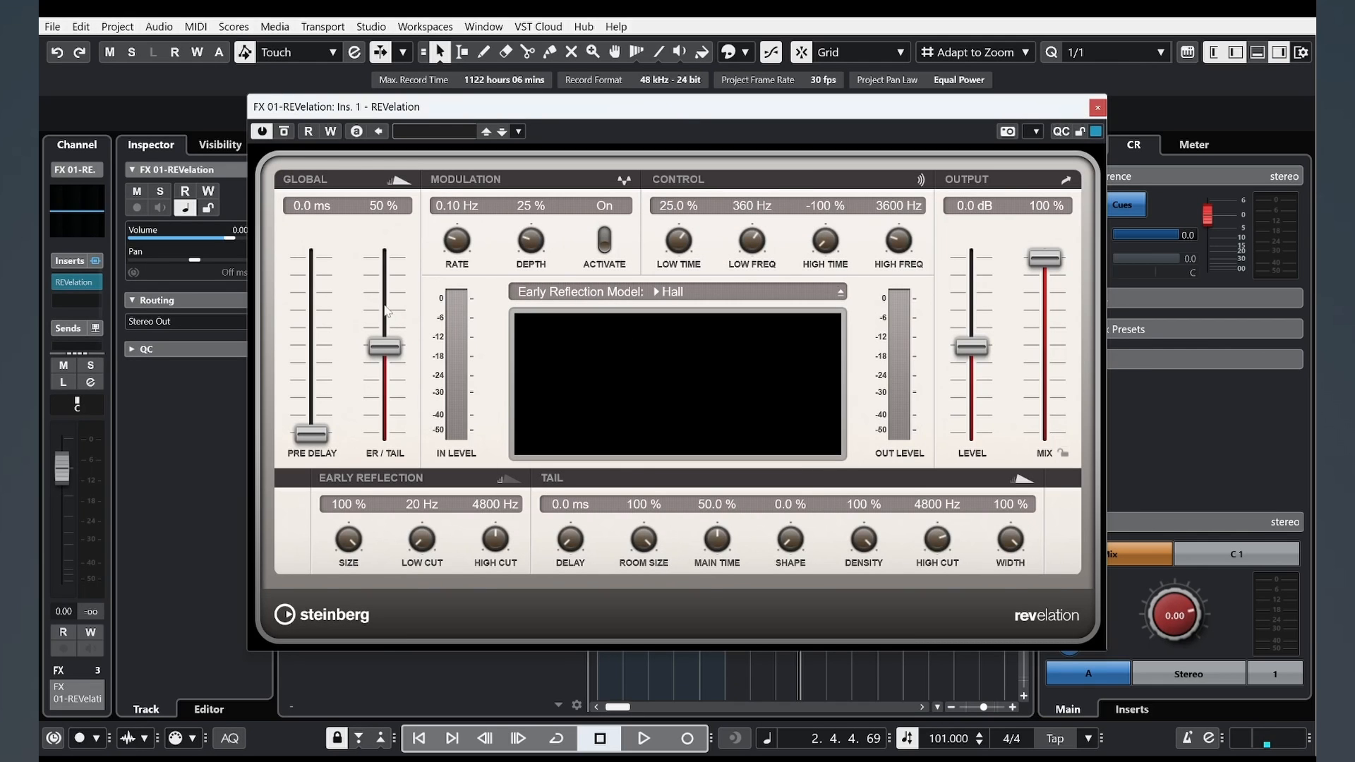
{"action": "key", "text": "Escape"}
Step: Route a send from Audio 01 to FX 01-REVelation and set the send level to about -20 dB
{"action": "left_click", "coordinate": [556, 201]}
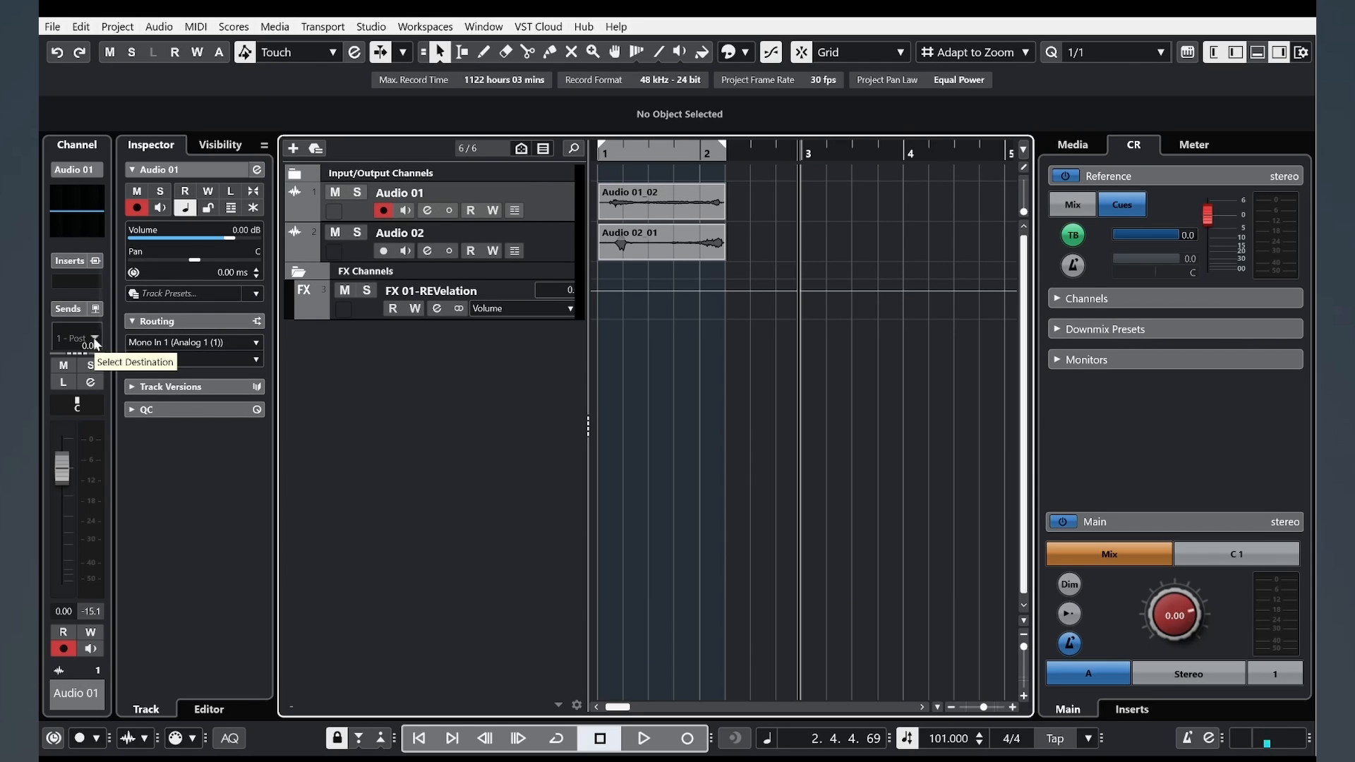
{"action": "left_click", "coordinate": [96, 337]}
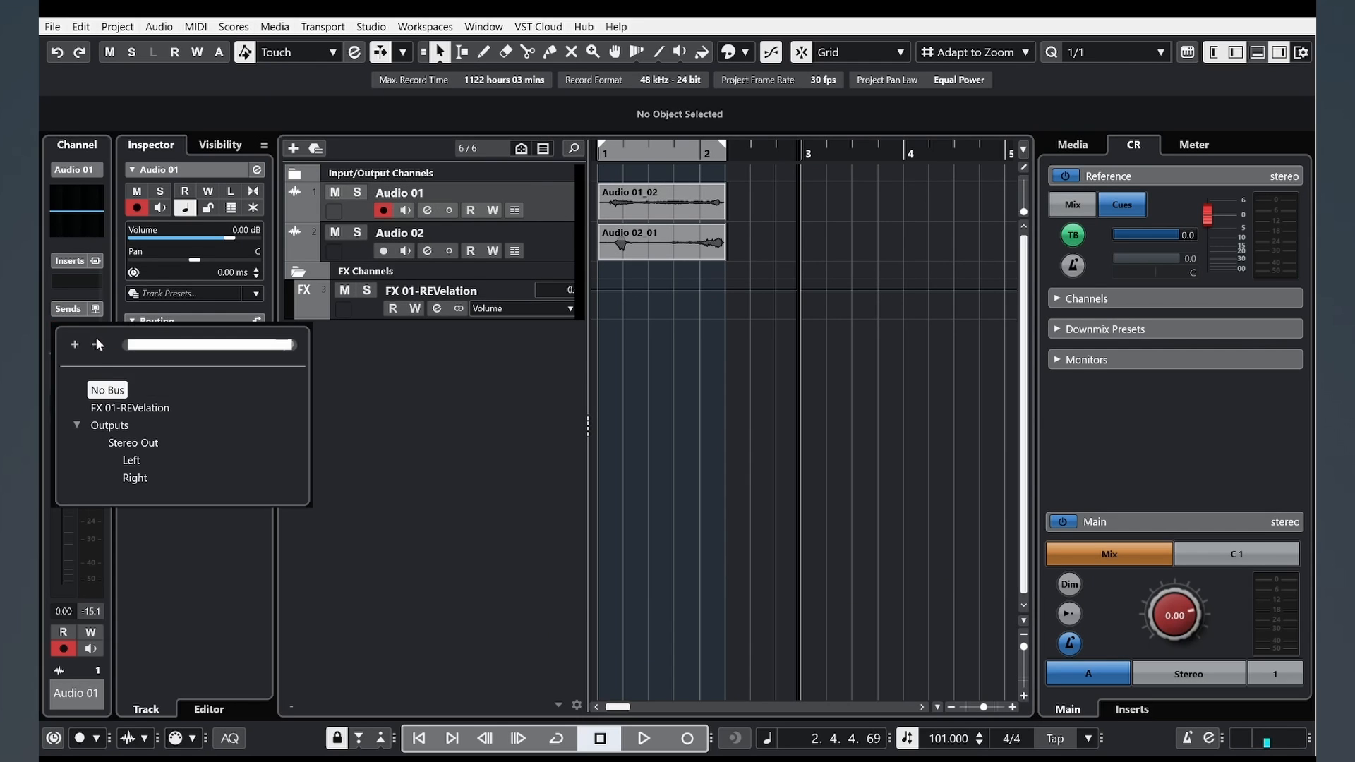
{"action": "left_click", "coordinate": [140, 411]}
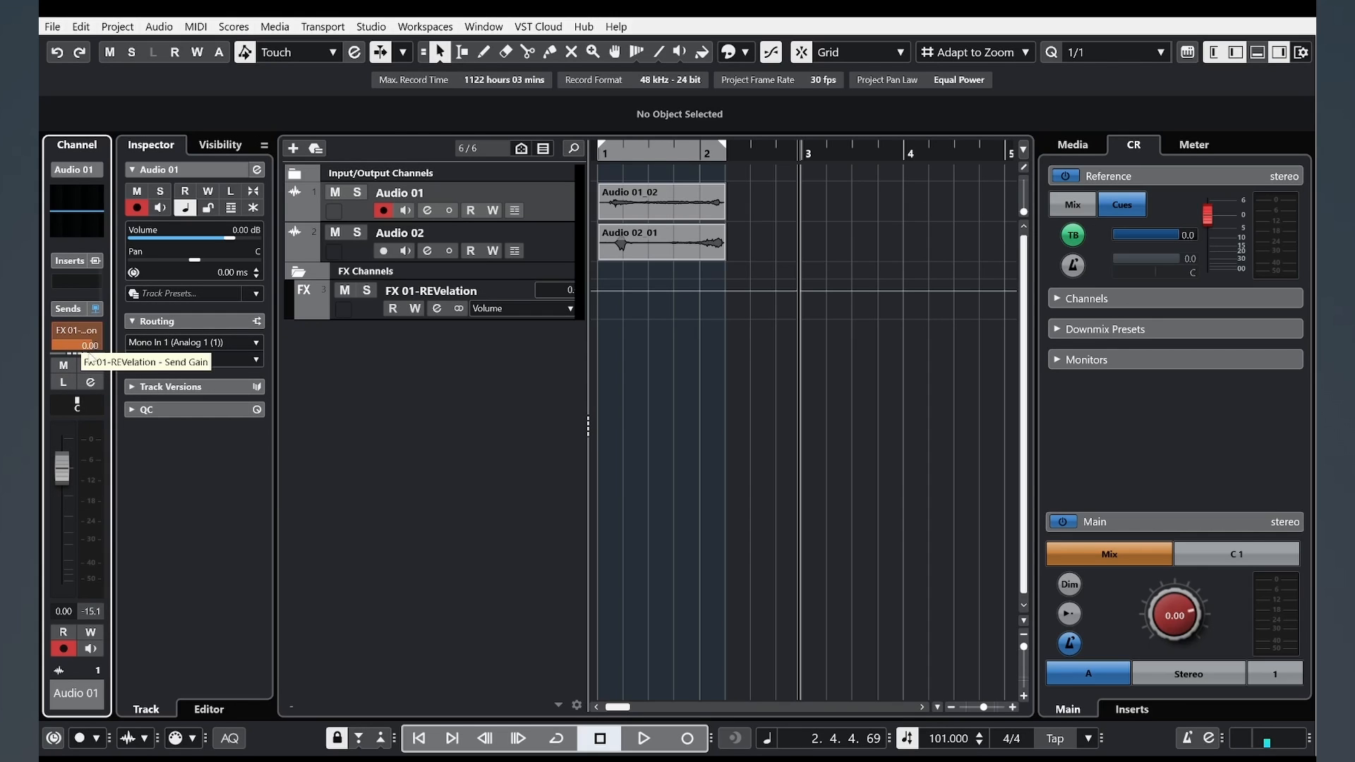
{"action": "left_click_drag", "start_coordinate": [87, 349], "coordinate": [62, 355]}
Step: Solo Audio 01, play from the start and adjust its reverb send by ear, finishing at about -0.70 dB
{"action": "left_click", "coordinate": [600, 152]}
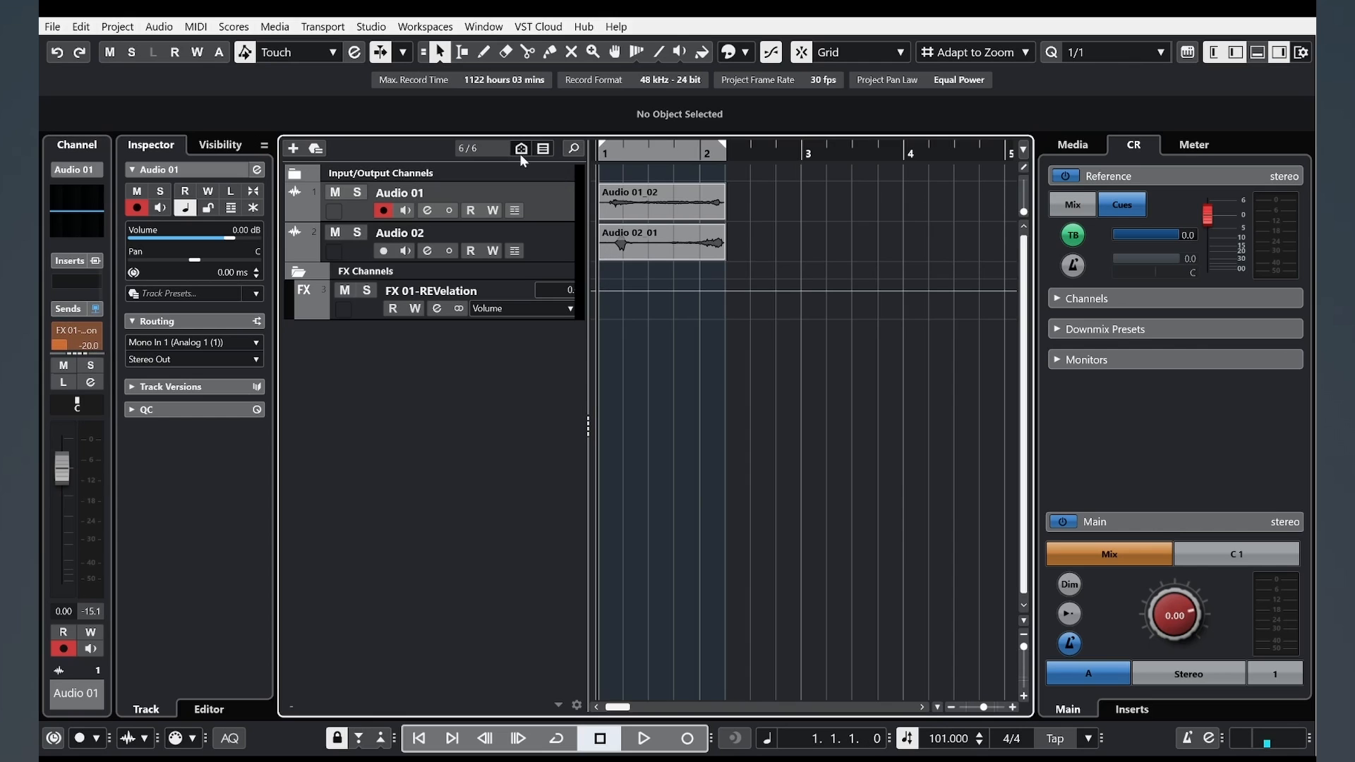
{"action": "key", "text": "s"}
{"action": "key", "text": "space"}
{"action": "left_click", "coordinate": [77, 346]}
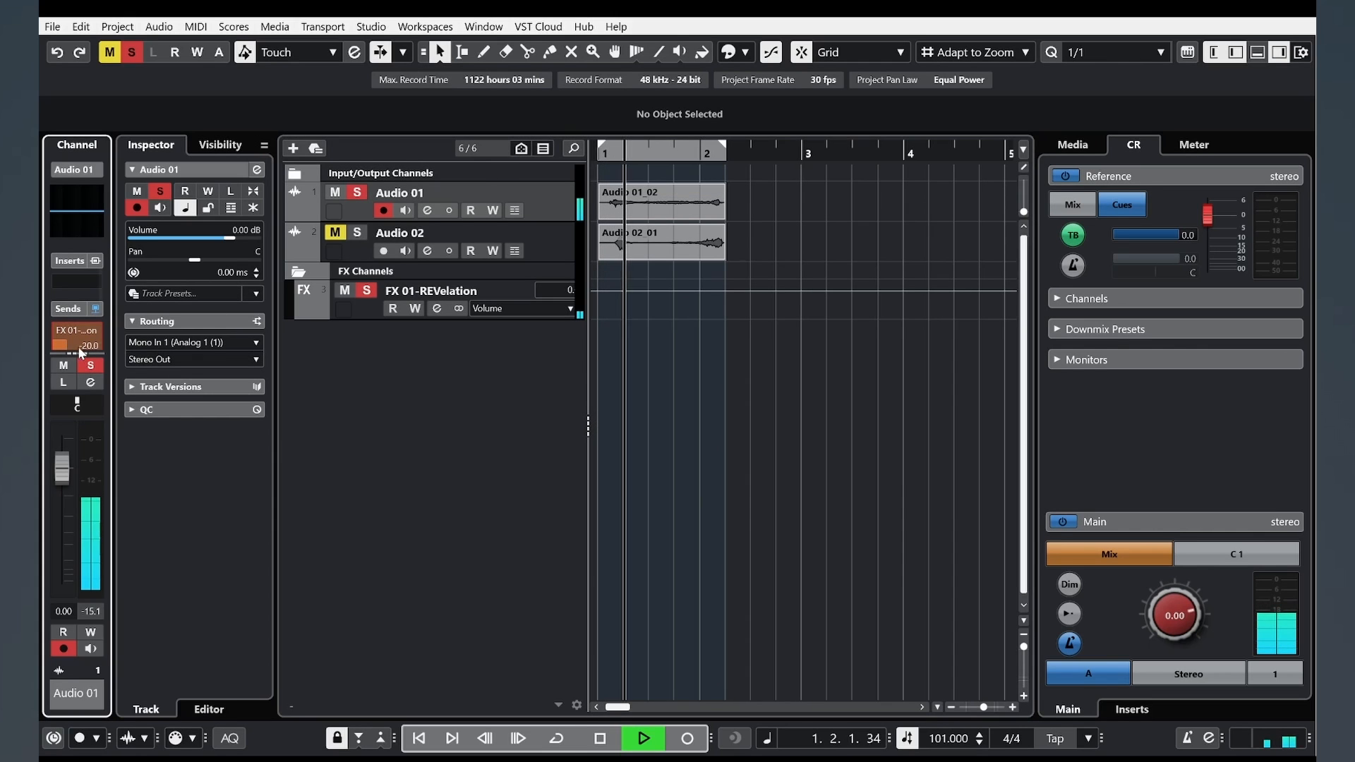
{"action": "mouse_move", "coordinate": [77, 345]}
{"action": "left_mouse_down"}
{"action": "mouse_move", "coordinate": [120, 349]}
{"action": "mouse_move", "coordinate": [105, 346]}
{"action": "left_mouse_up"}
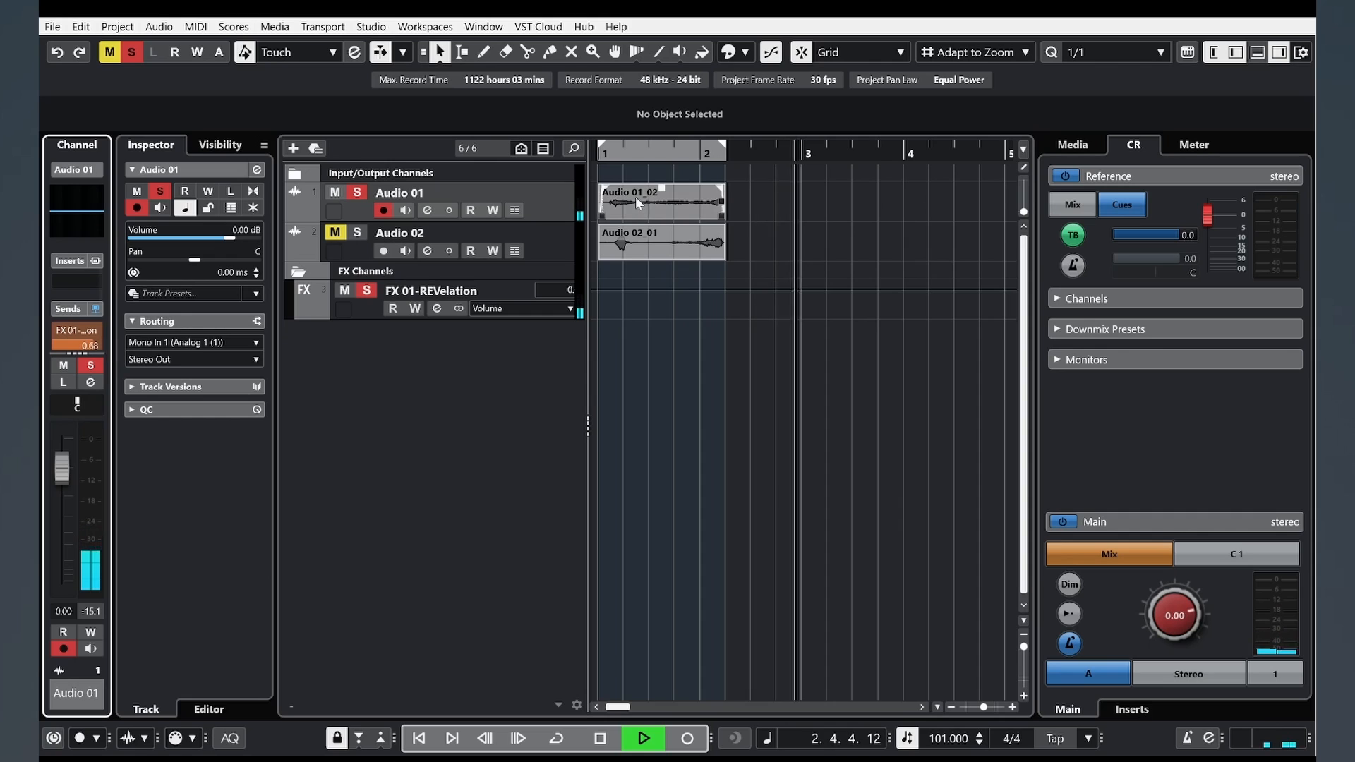
{"action": "left_click", "coordinate": [610, 152]}
{"action": "left_click", "coordinate": [78, 346]}
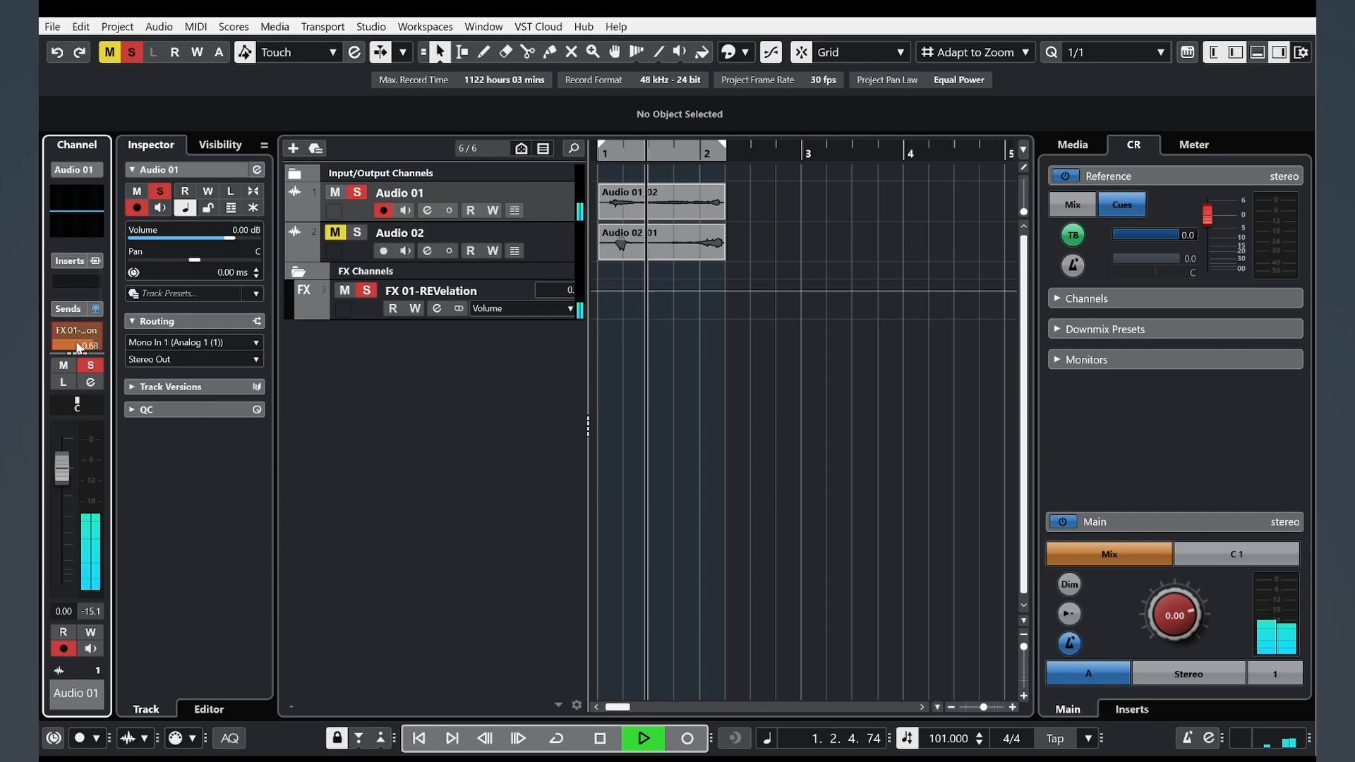
{"action": "left_click_drag", "start_coordinate": [76, 343], "coordinate": [147, 365]}
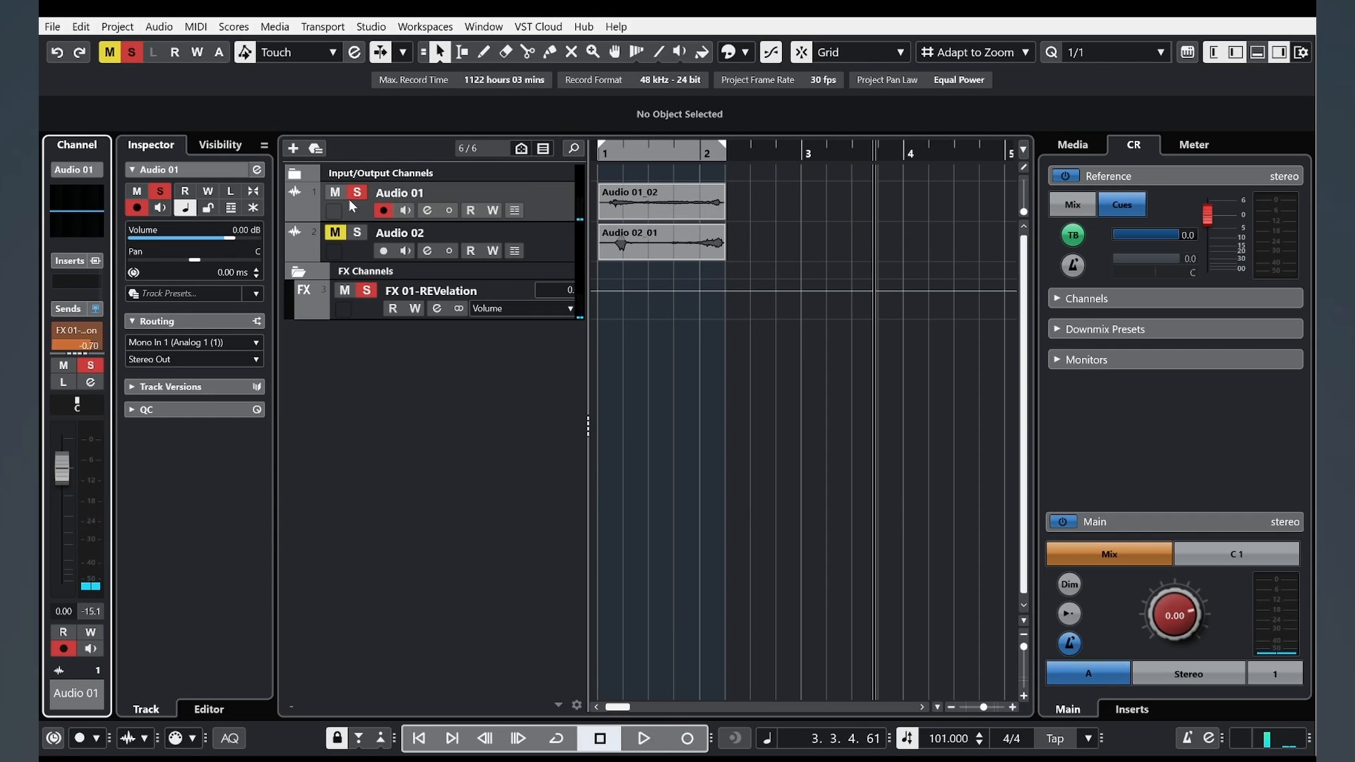
Step: Unsolo Audio 01, route an active send from Audio 02 to FX 01-REVelation, adjust its level and play both tracks from the start
{"action": "left_click", "coordinate": [348, 199]}
{"action": "left_click", "coordinate": [350, 254]}
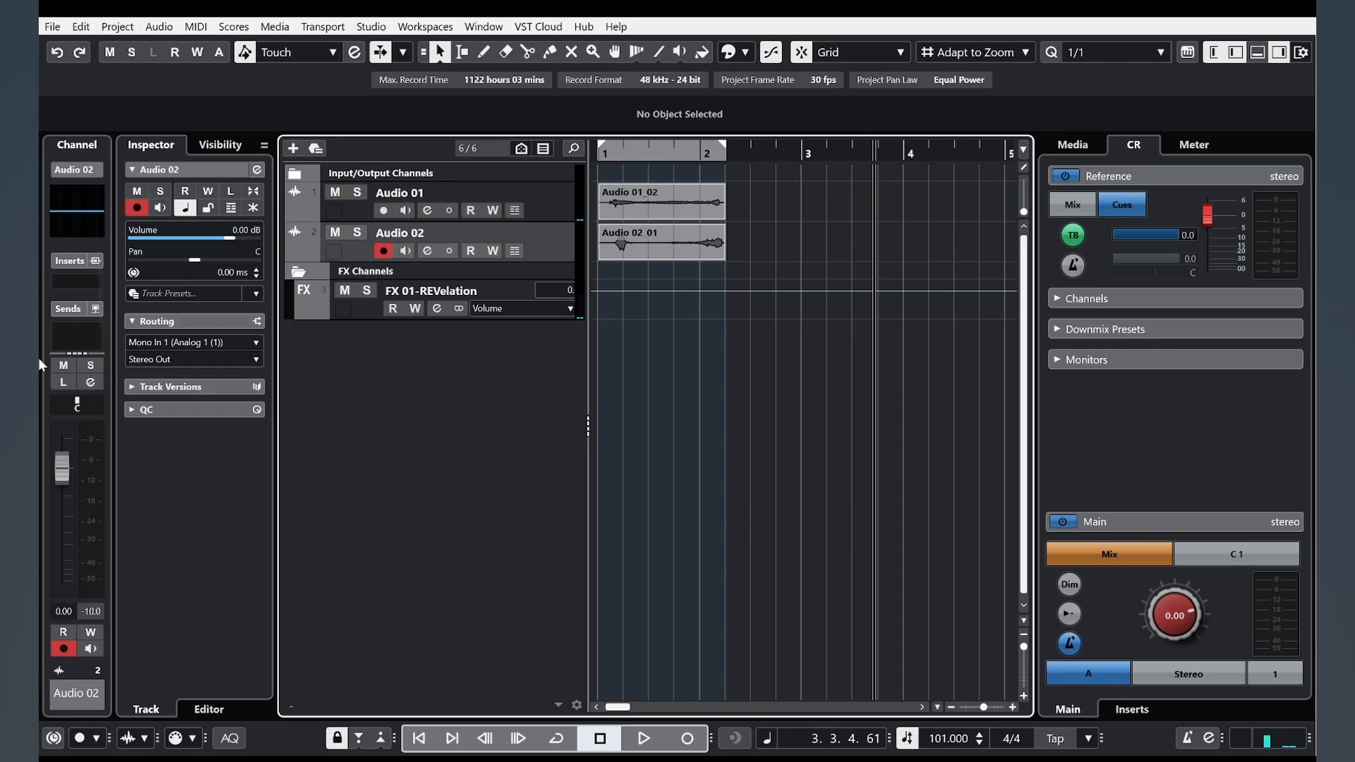
{"action": "left_click", "coordinate": [95, 340]}
{"action": "left_click", "coordinate": [99, 408]}
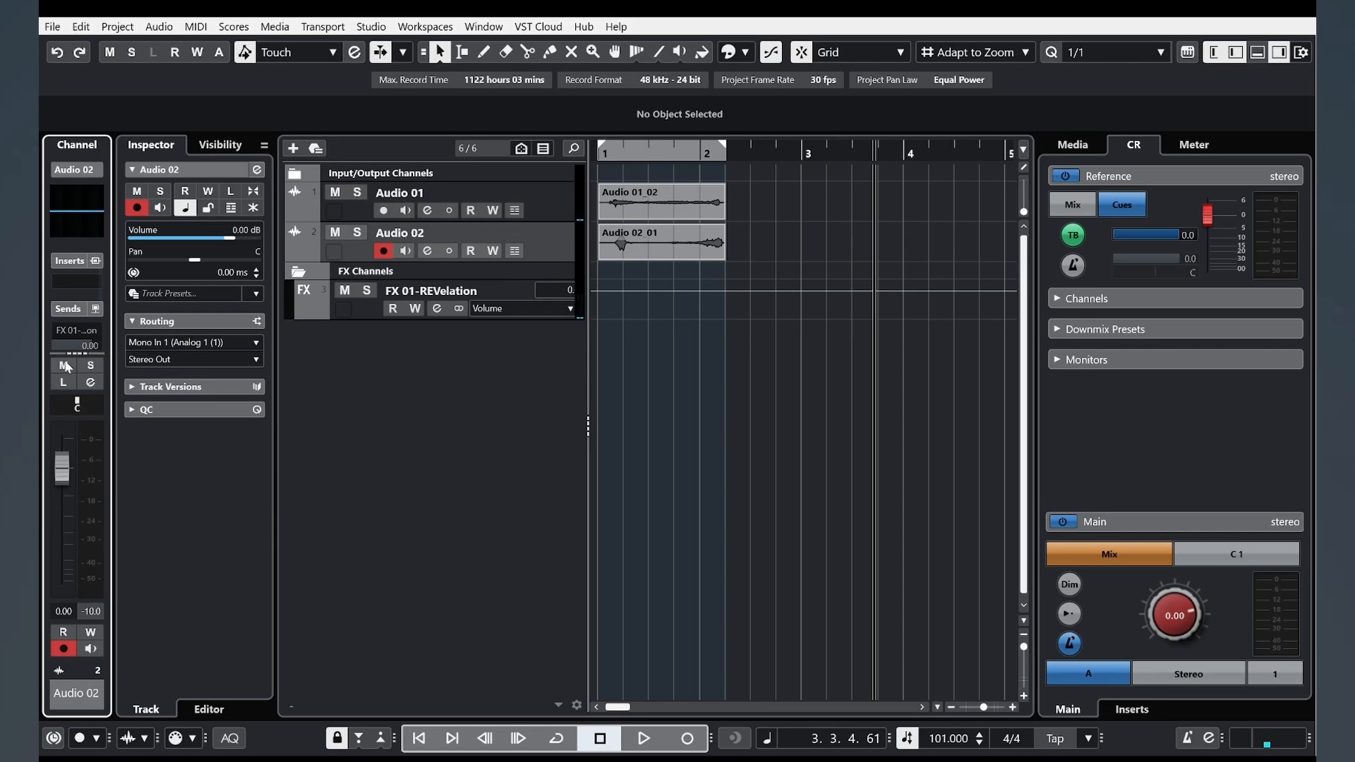
{"action": "left_click_drag", "start_coordinate": [96, 345], "coordinate": [64, 438]}
{"action": "left_click_drag", "start_coordinate": [608, 154], "coordinate": [576, 153]}
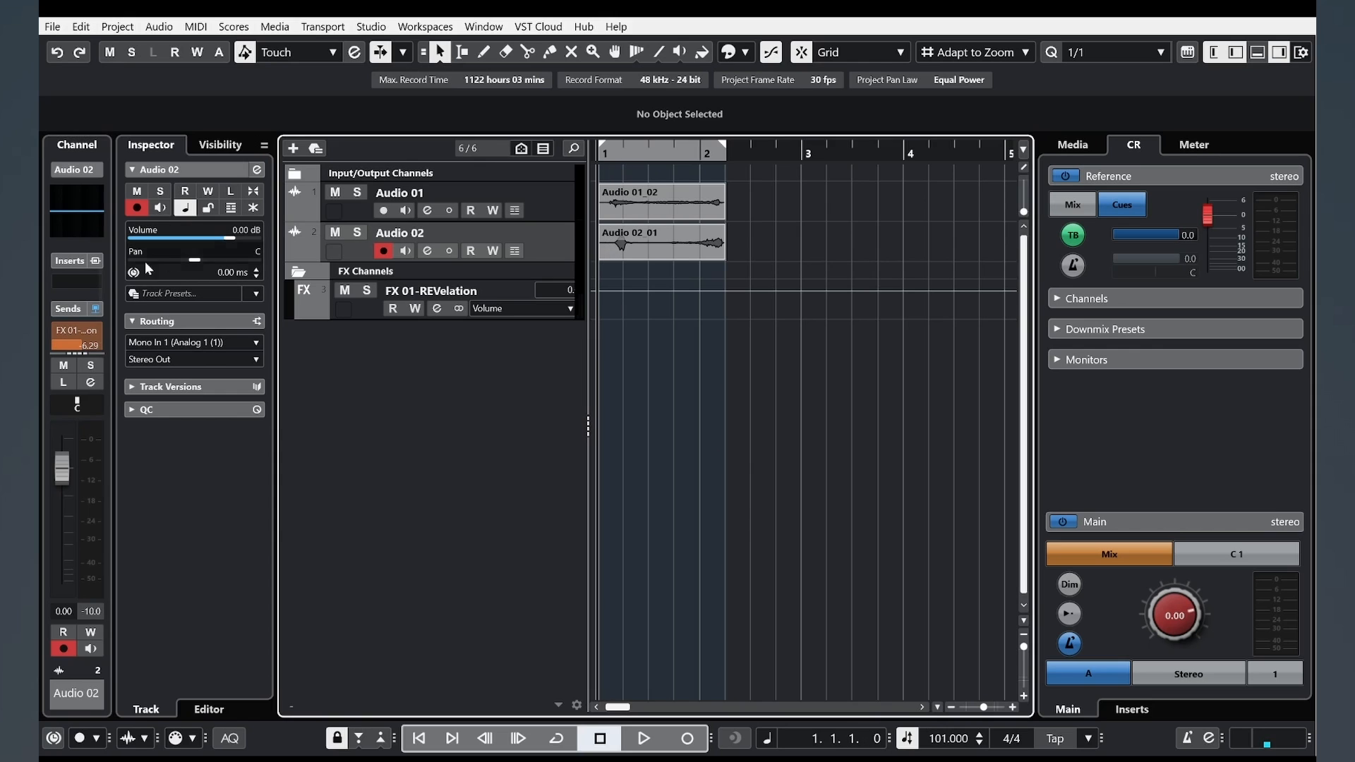
{"action": "key", "text": "space"}
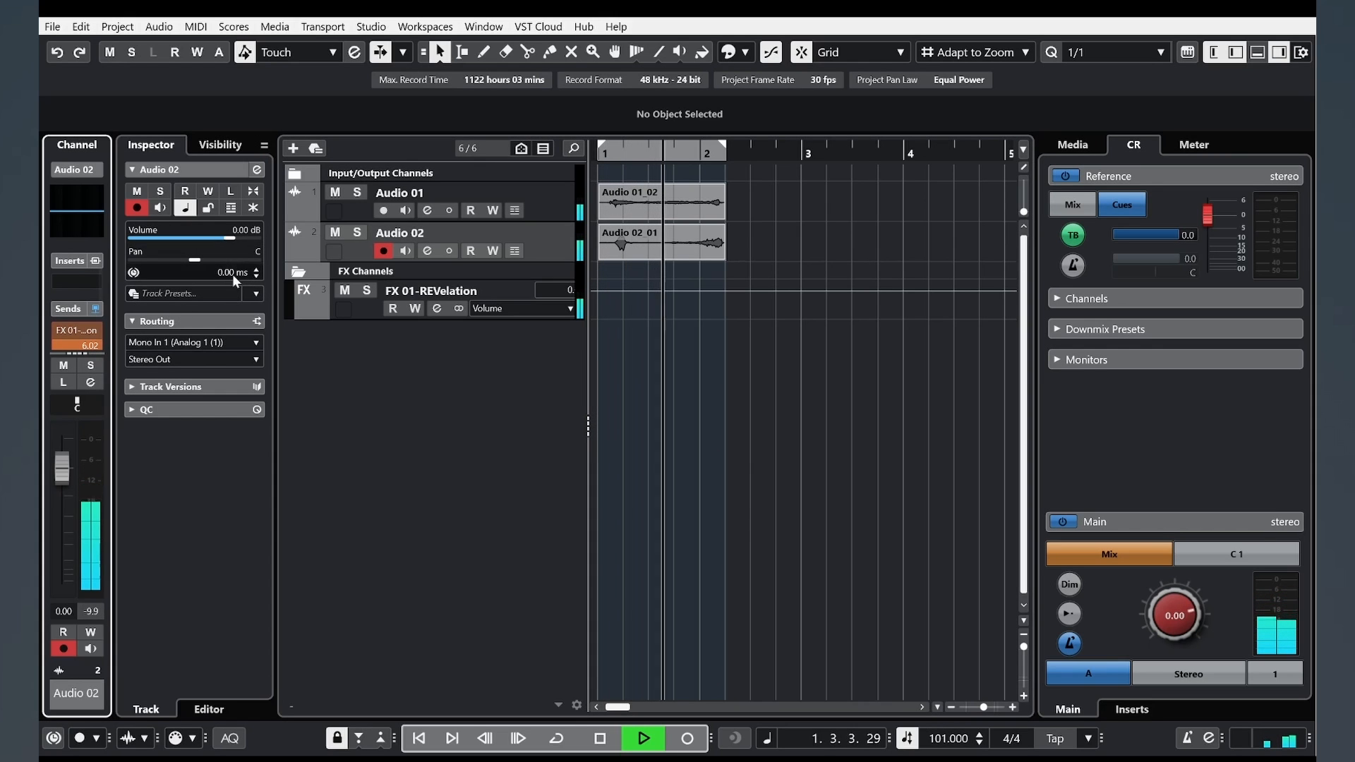
Step: Stop playback and remove the FX 01-REVelation send from Audio 01 by assigning it No Bus
{"action": "left_click", "coordinate": [350, 210]}
{"action": "key", "text": "space"}
{"action": "left_click", "coordinate": [95, 331]}
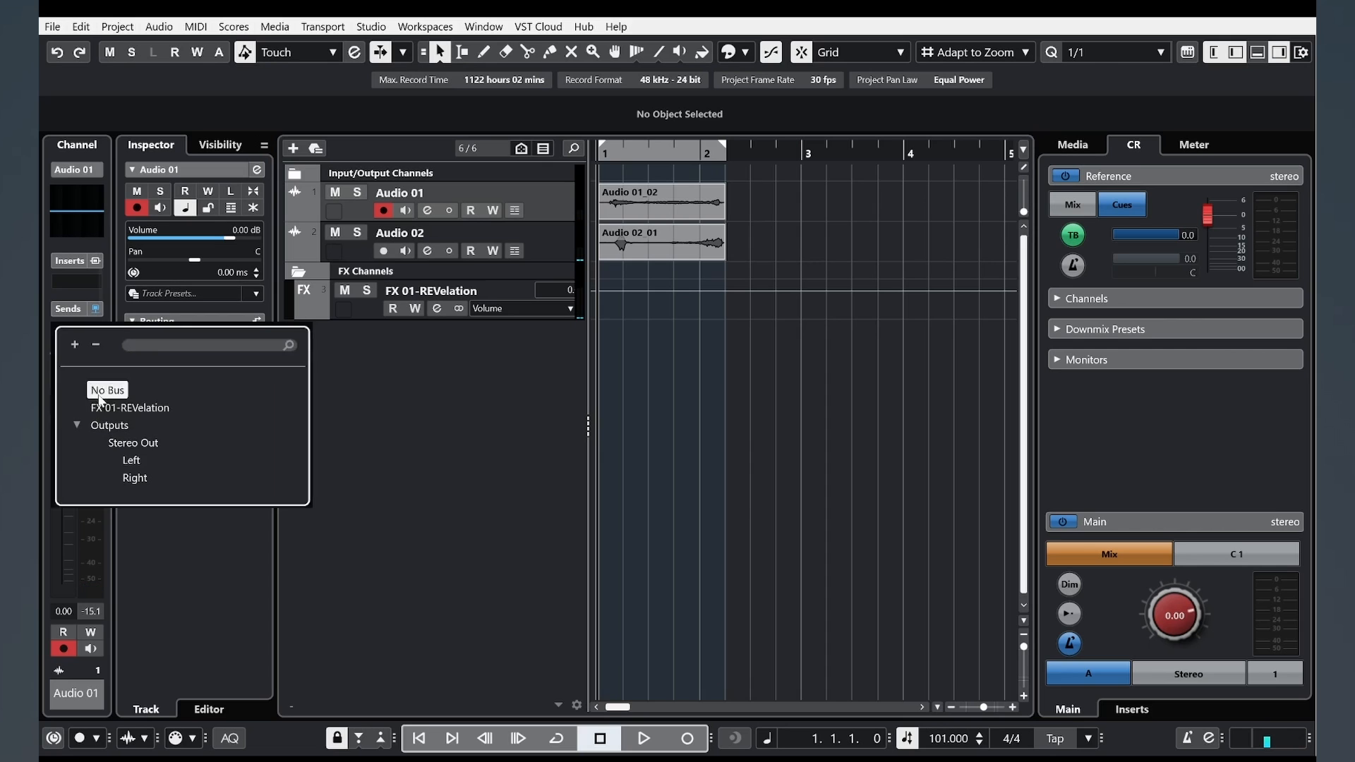
{"action": "left_click", "coordinate": [100, 395]}
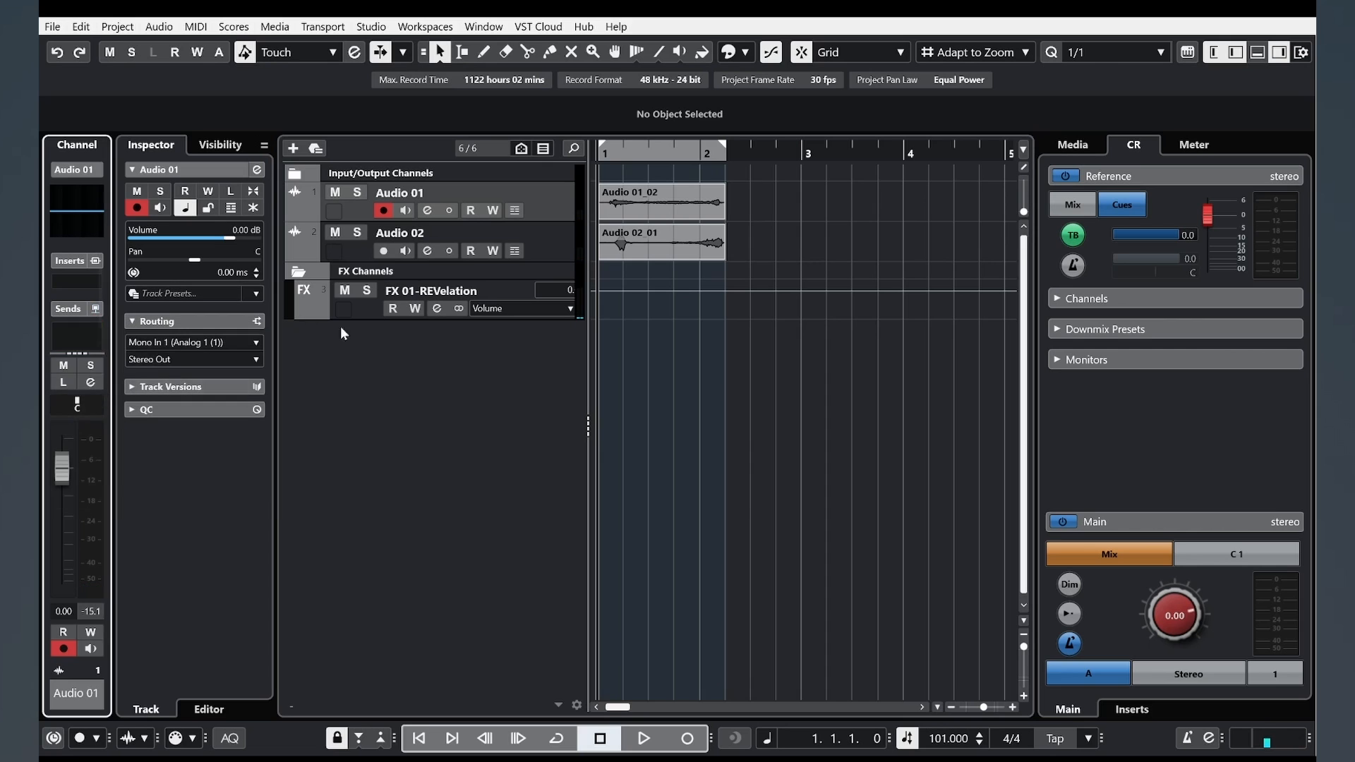
Step: Solo Audio 01, add an active send to FX 01-REVelation in its channel settings and adjust the send level during playback
{"action": "left_click", "coordinate": [358, 193]}
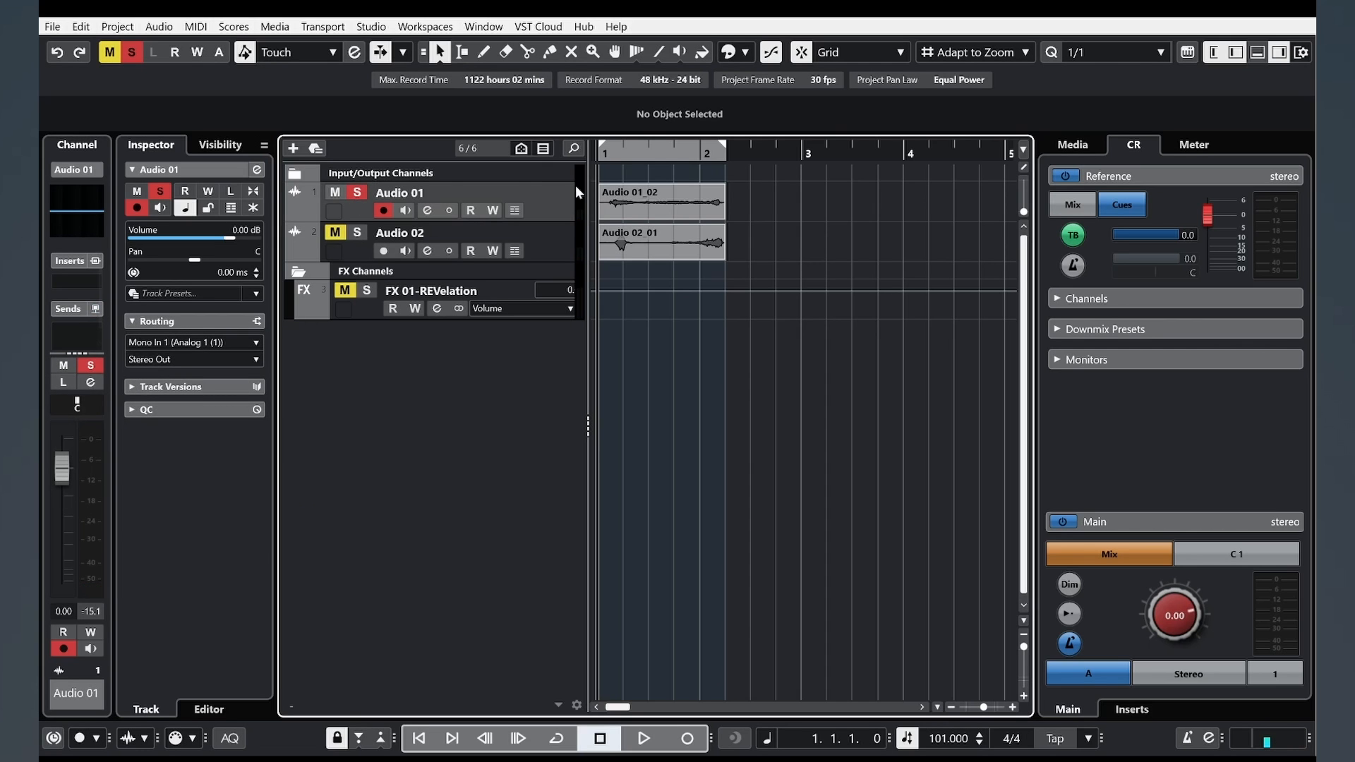
{"action": "left_click", "coordinate": [427, 212]}
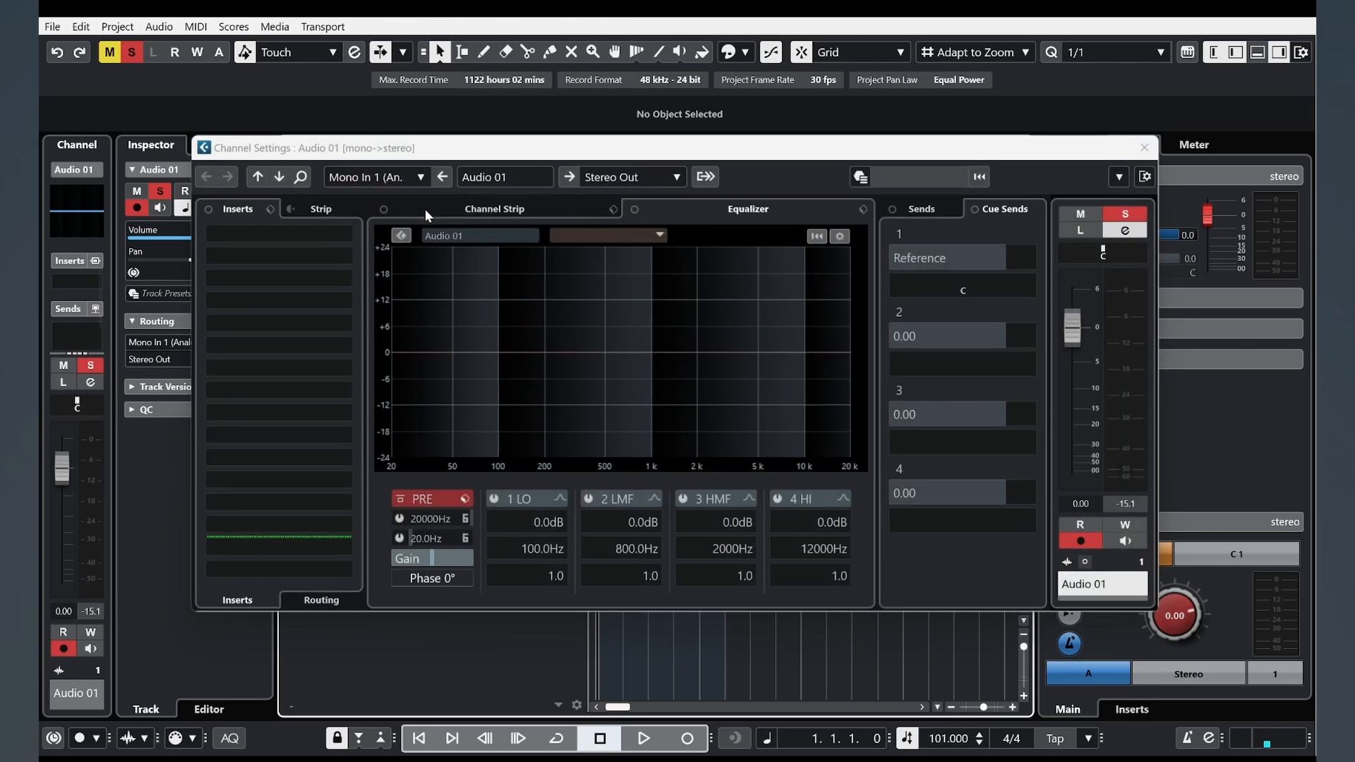
{"action": "left_click", "coordinate": [936, 209]}
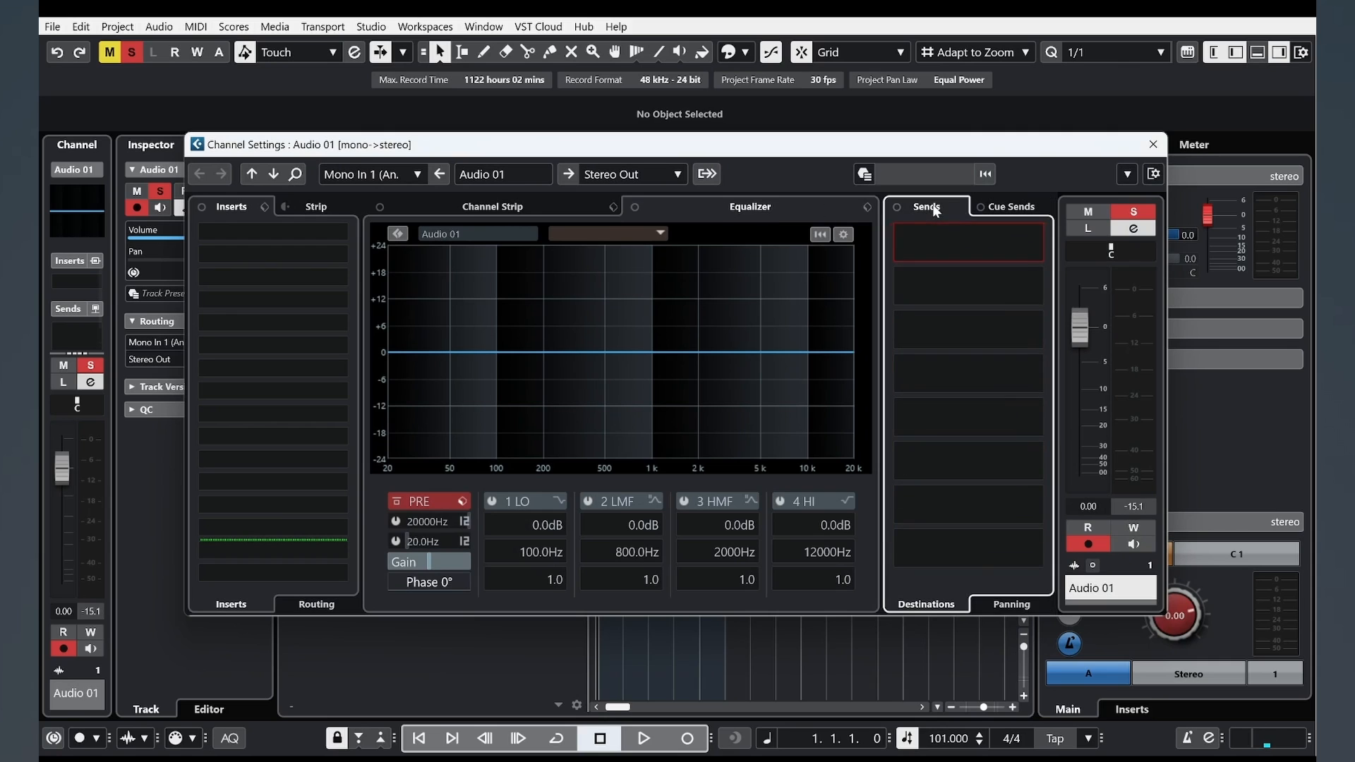
{"action": "left_click", "coordinate": [1036, 241]}
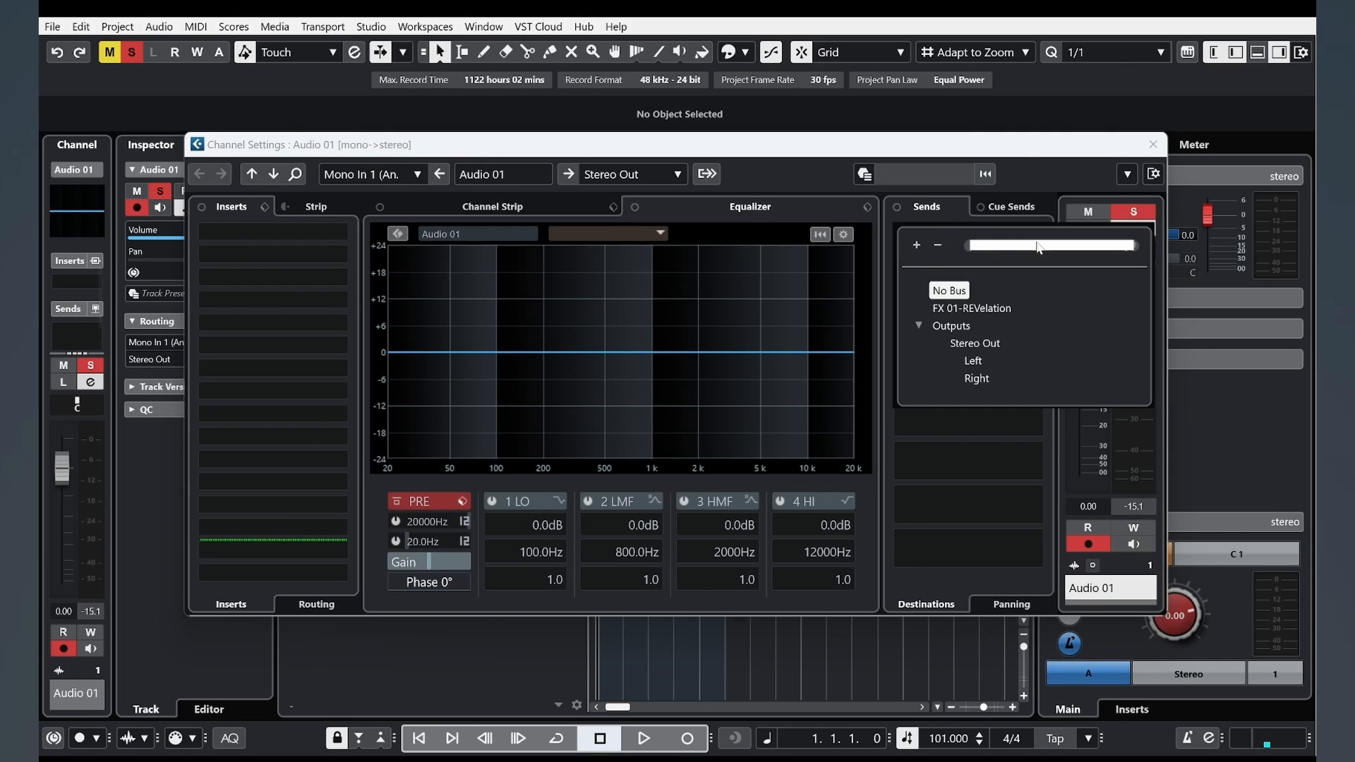
{"action": "left_click", "coordinate": [977, 309]}
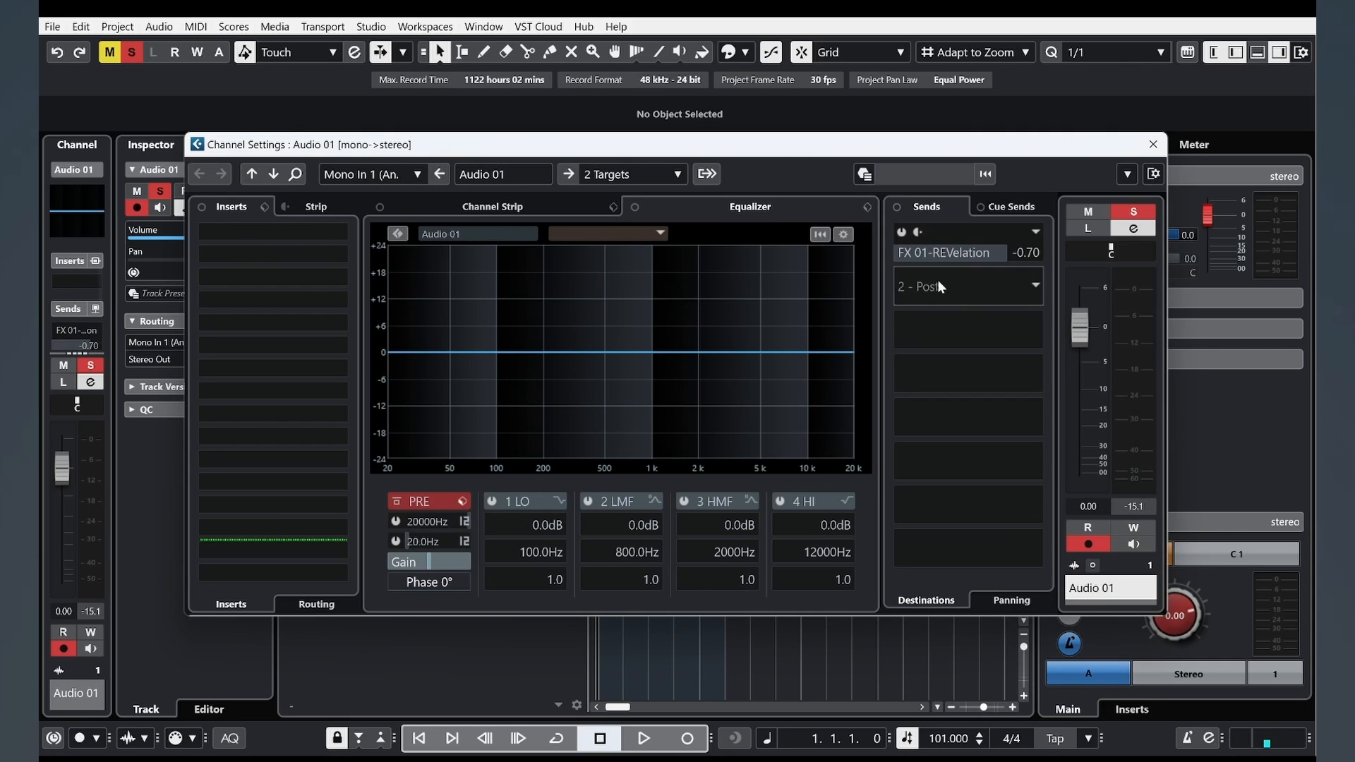
{"action": "left_click", "coordinate": [901, 234]}
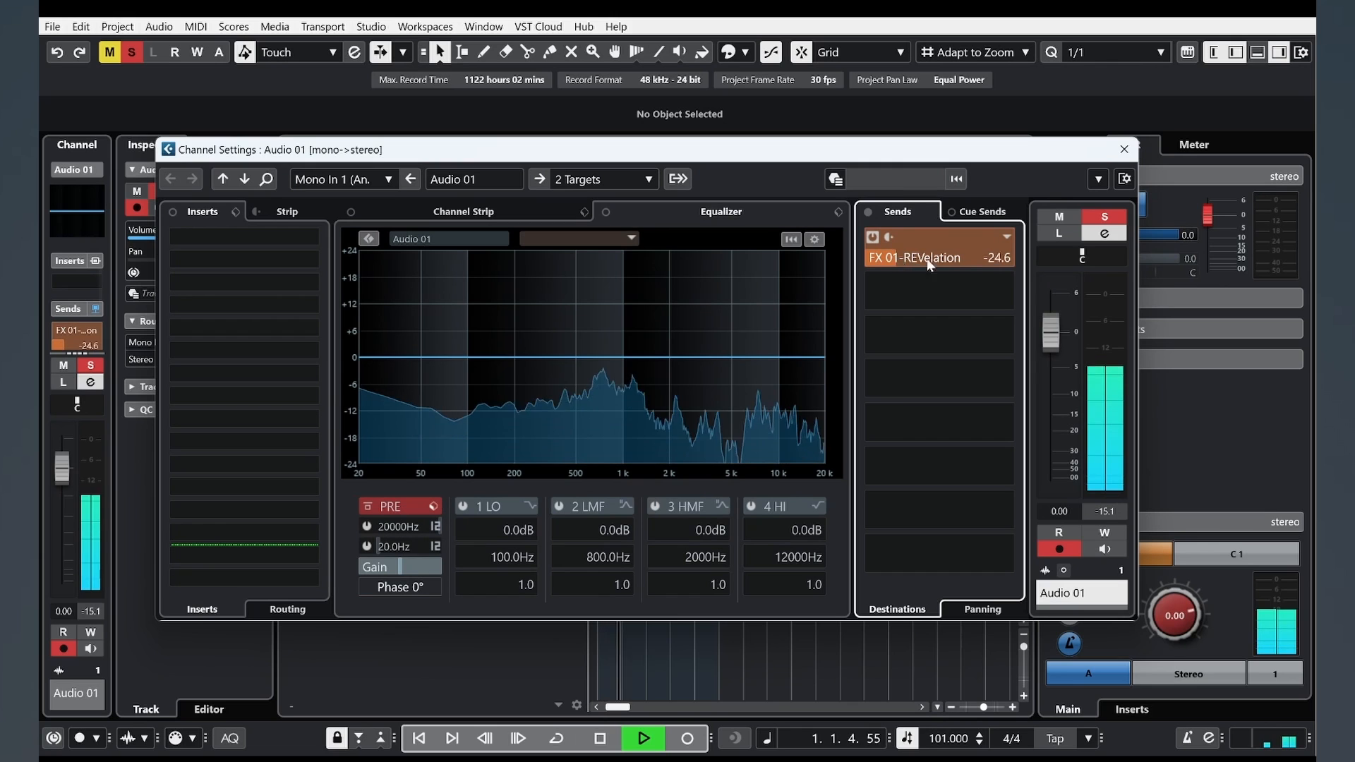
{"action": "left_click_drag", "start_coordinate": [922, 261], "coordinate": [943, 286]}
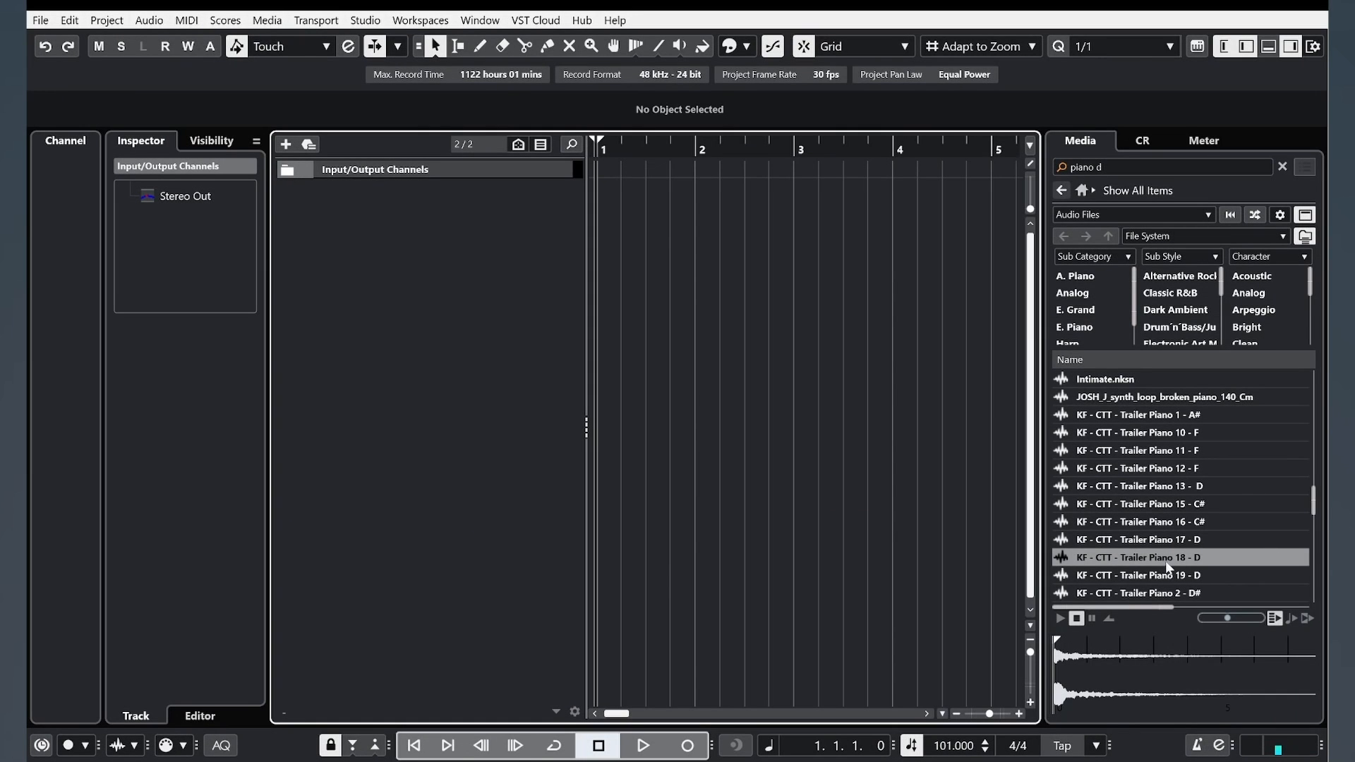
Step: Place the KF - CTT - Trailer Piano 18 - D sample at bar 1 as a new track and display its VariAudio segments
{"action": "left_click_drag", "start_coordinate": [1168, 567], "coordinate": [603, 212]}
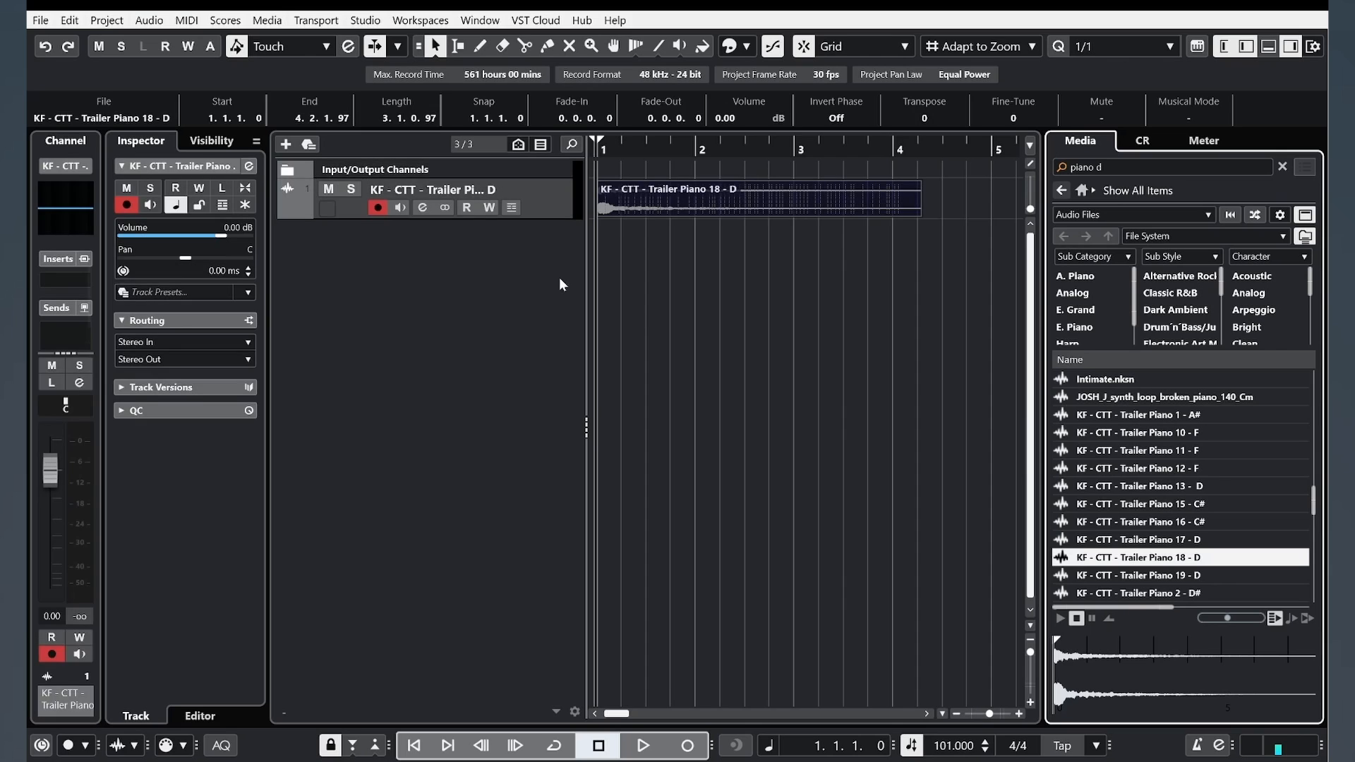
{"action": "double_click", "coordinate": [688, 193]}
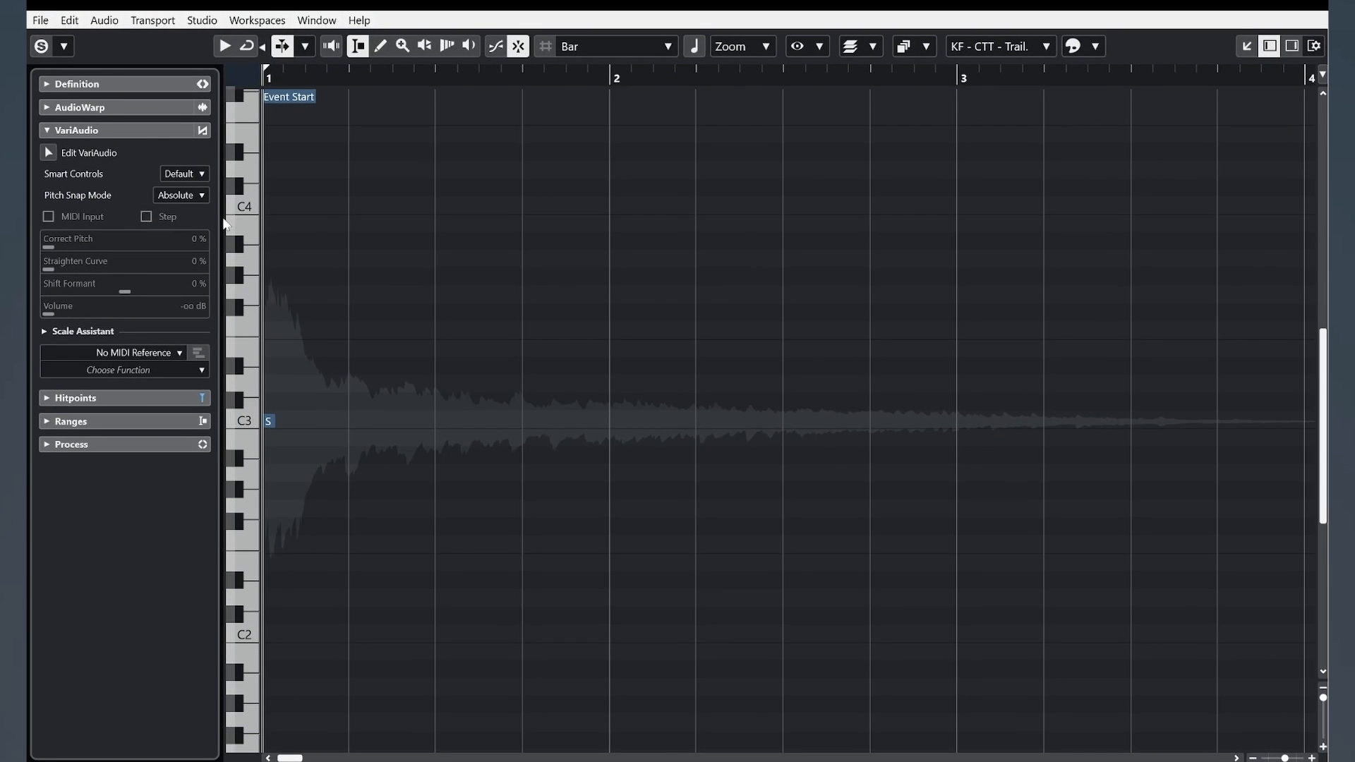
{"action": "left_click", "coordinate": [47, 152]}
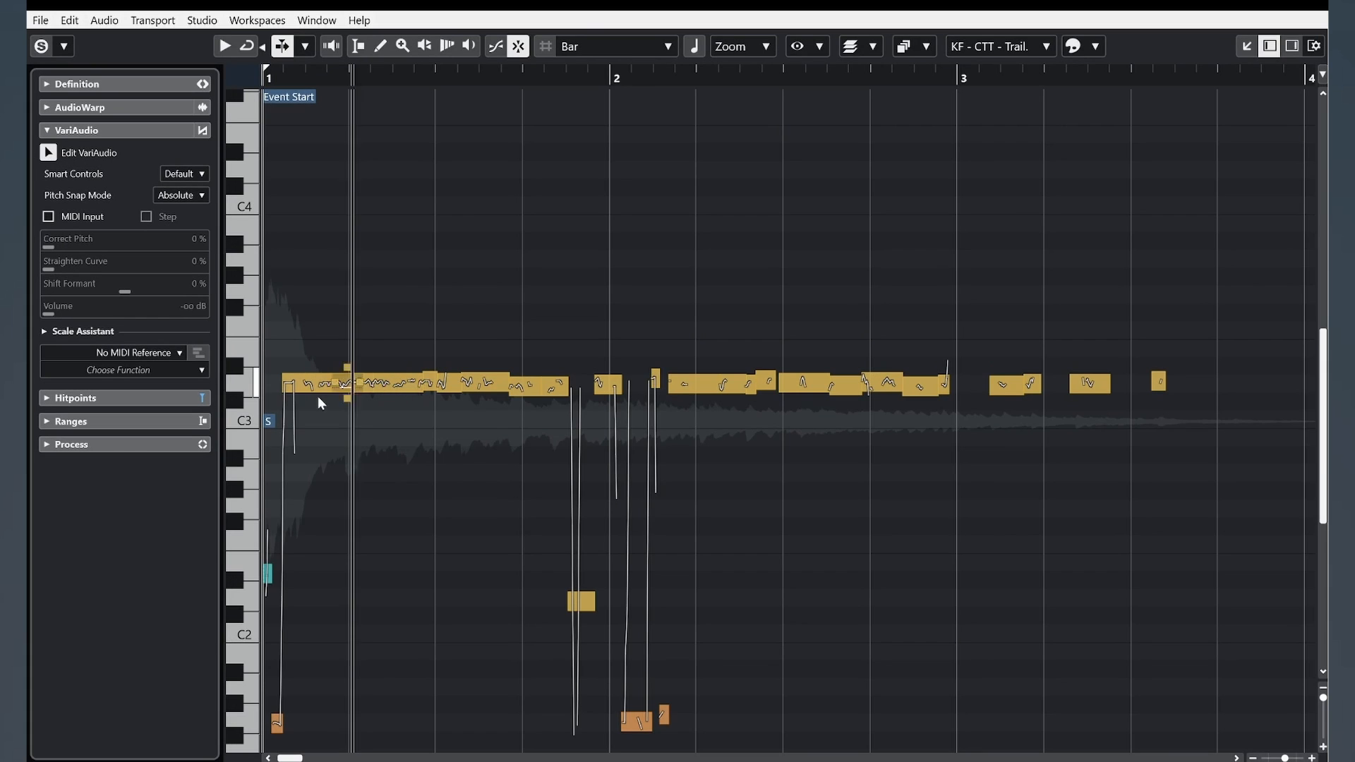
{"action": "left_click_drag", "start_coordinate": [1323, 697], "coordinate": [1325, 704]}
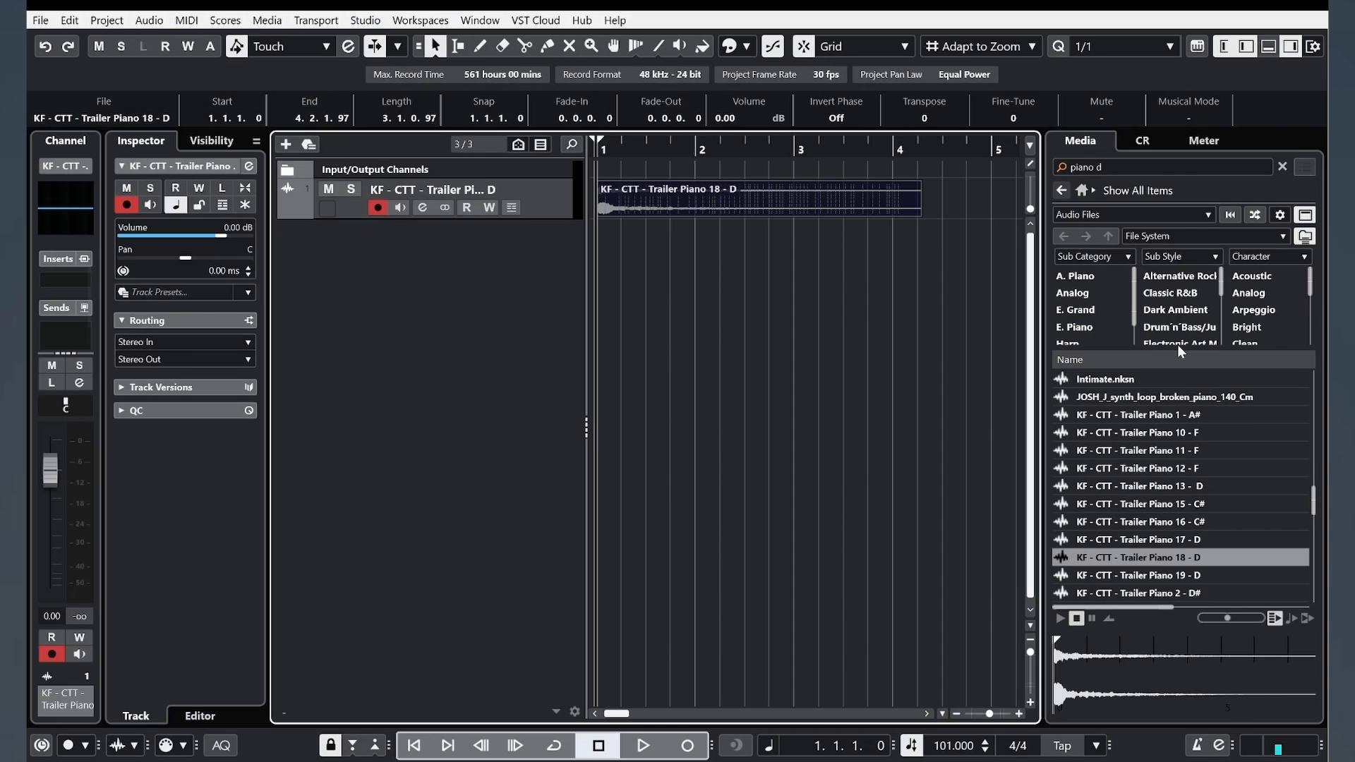
Step: Delete the Trailer Piano clip and place HP_Underscore_120_Fm_Imagine_piano_CT at bar 1 on the same track
{"action": "scroll", "coordinate": [1154, 512], "scroll_direction": "down", "scroll_amount": 2}
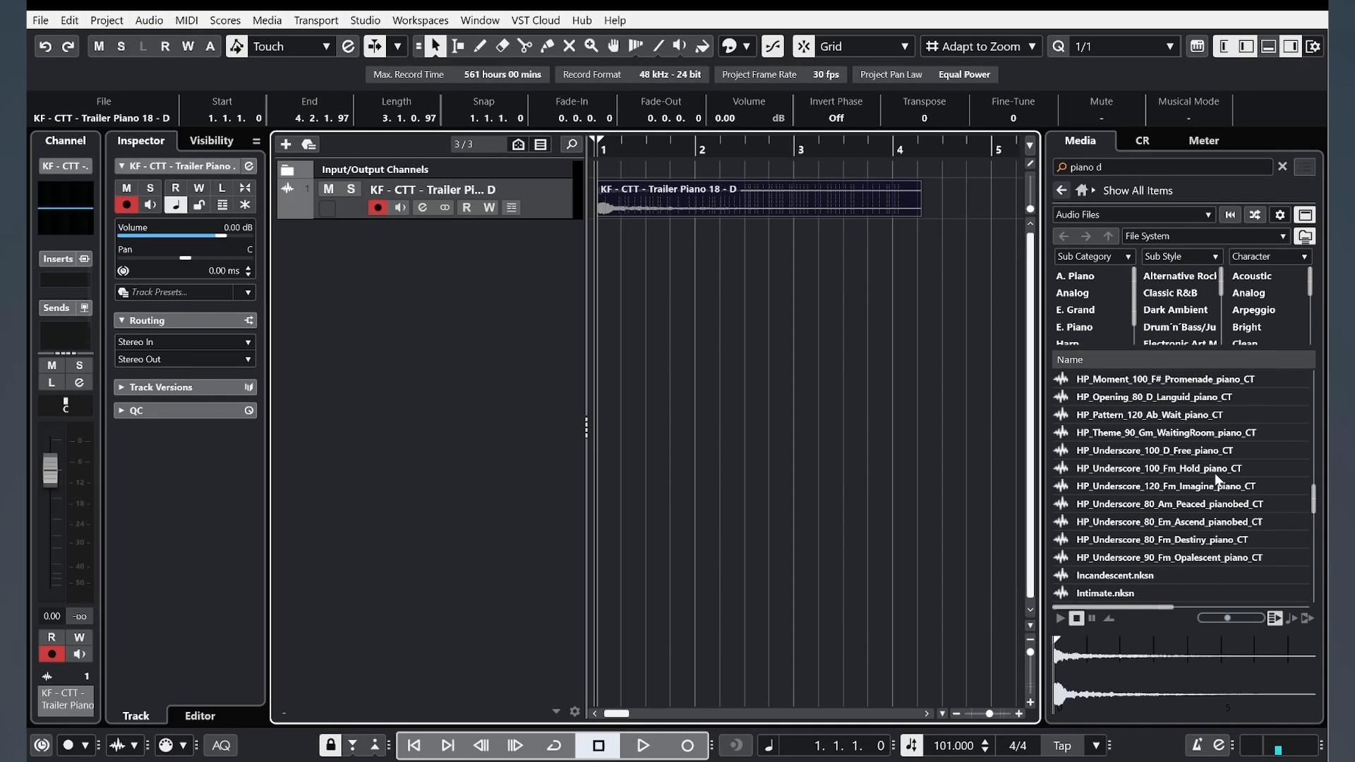
{"action": "left_click", "coordinate": [1171, 484]}
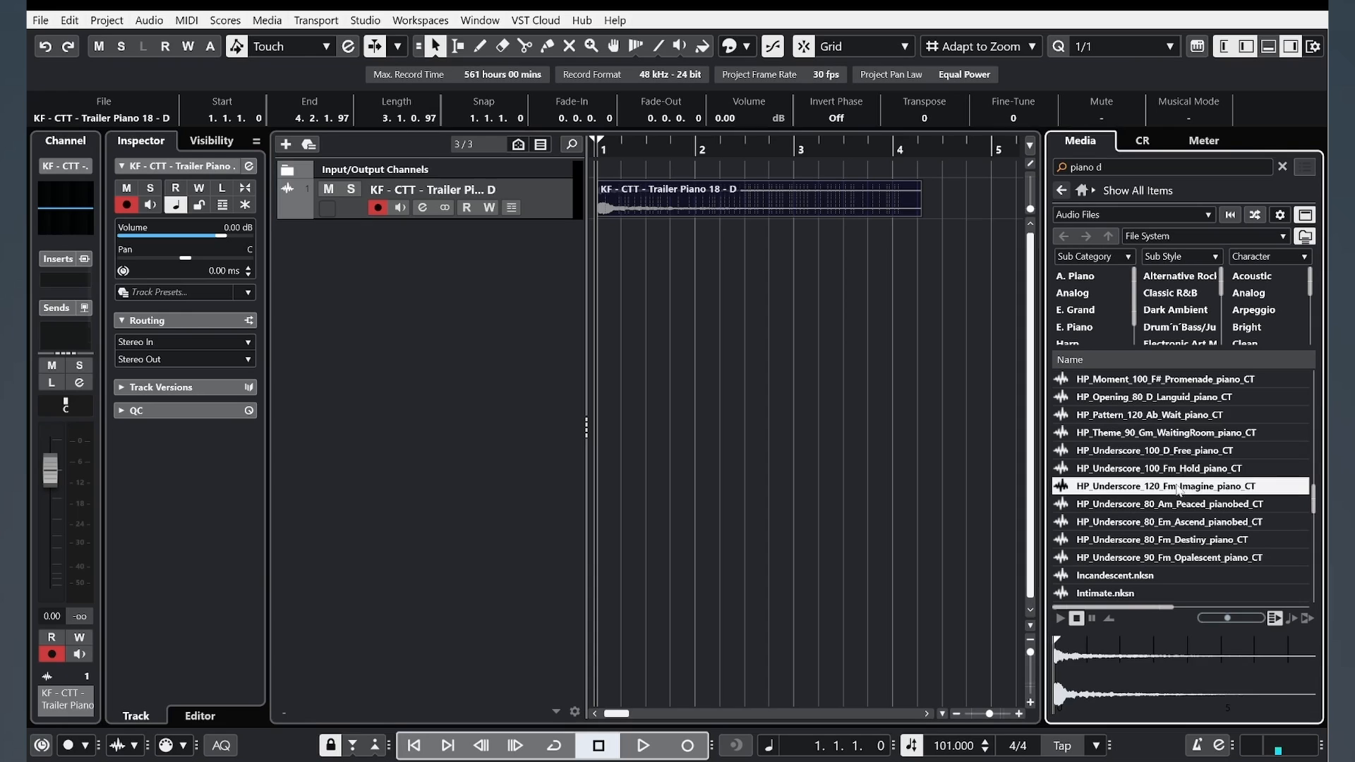
{"action": "left_click", "coordinate": [753, 202]}
{"action": "key", "text": "Delete"}
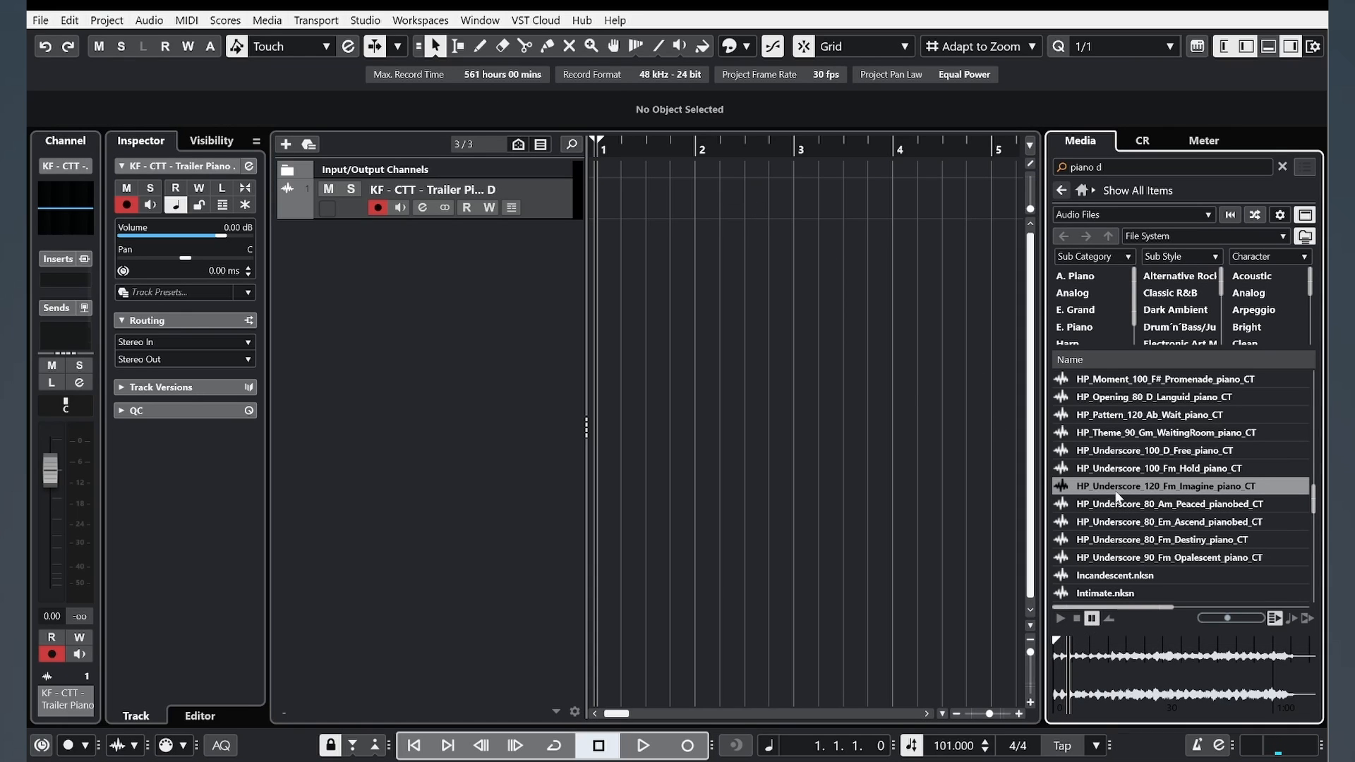
{"action": "left_click_drag", "start_coordinate": [1165, 485], "coordinate": [602, 202]}
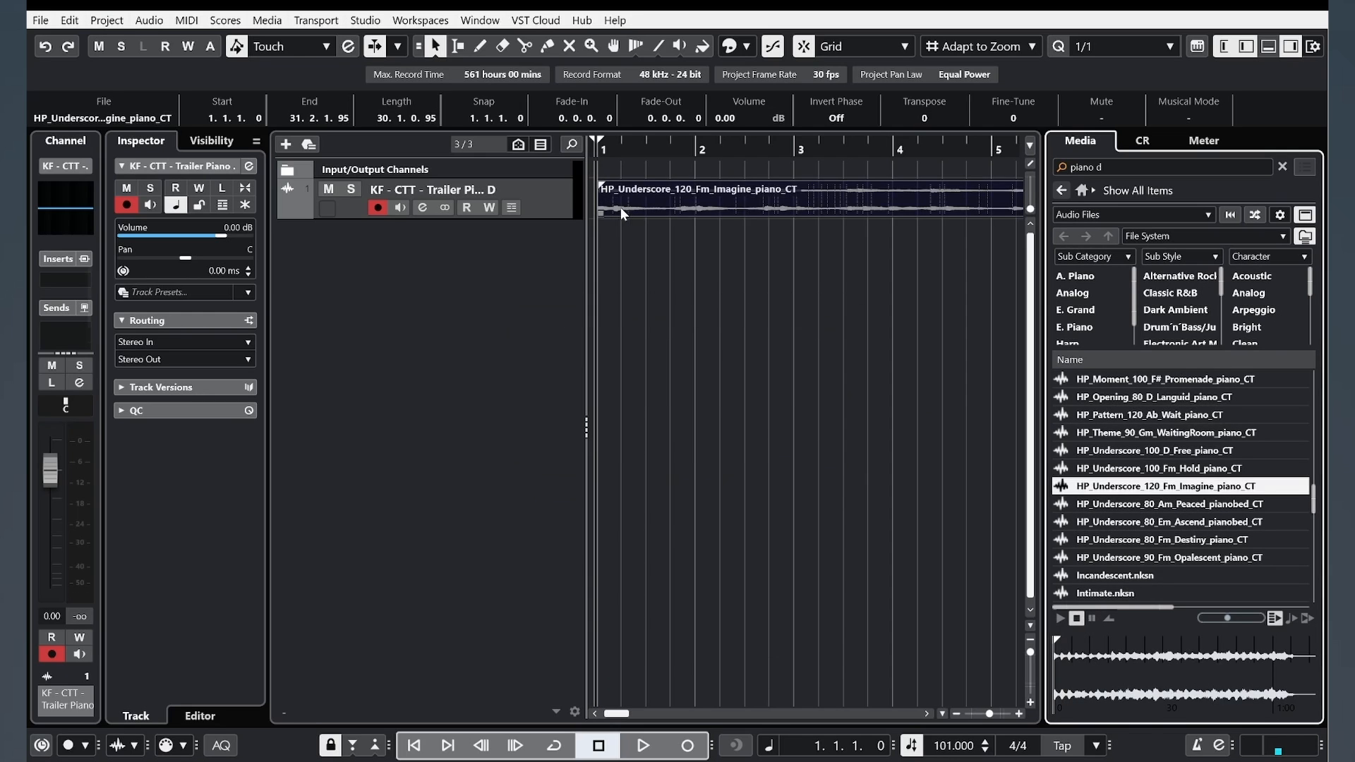
Step: Open the HP_Underscore piano clip in the Sample Editor and enable VariAudio editing to show the segments of the whole event
{"action": "double_click", "coordinate": [620, 206]}
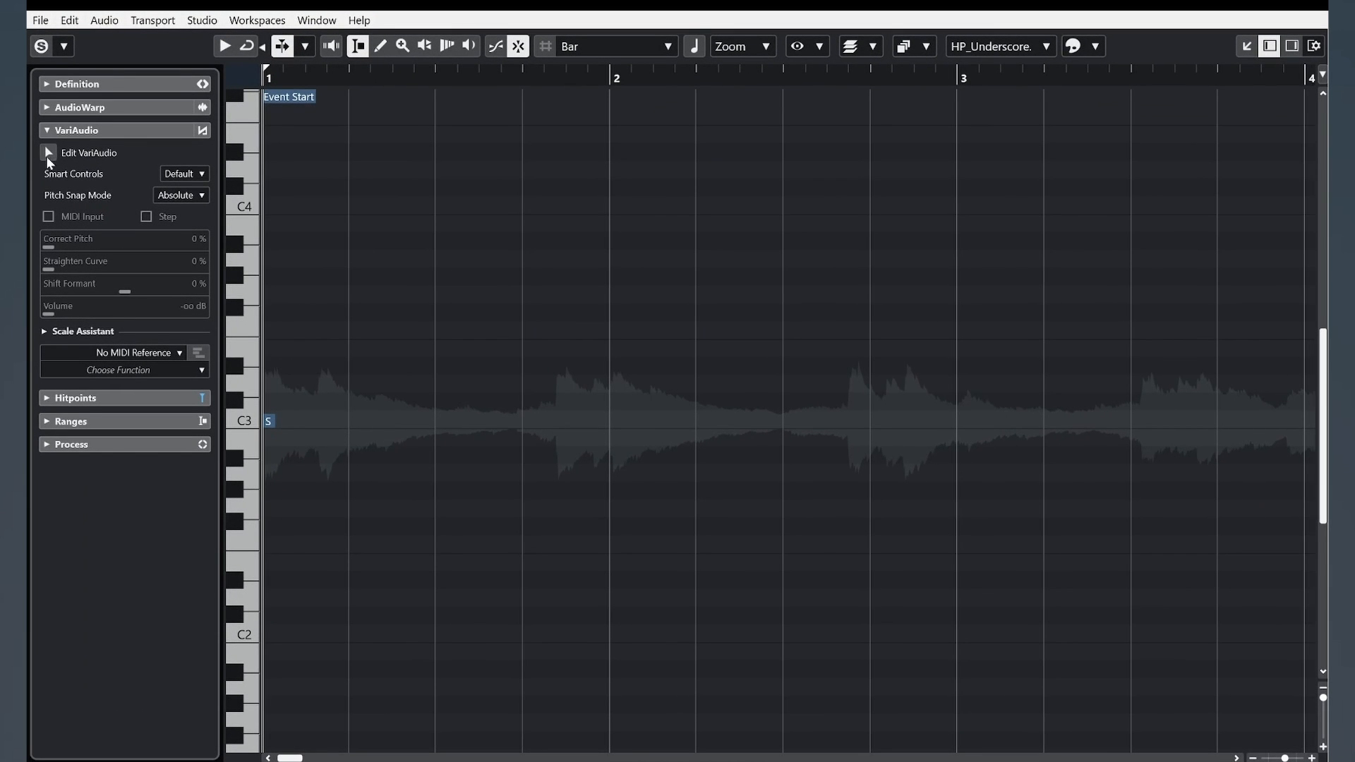
{"action": "left_click", "coordinate": [48, 153]}
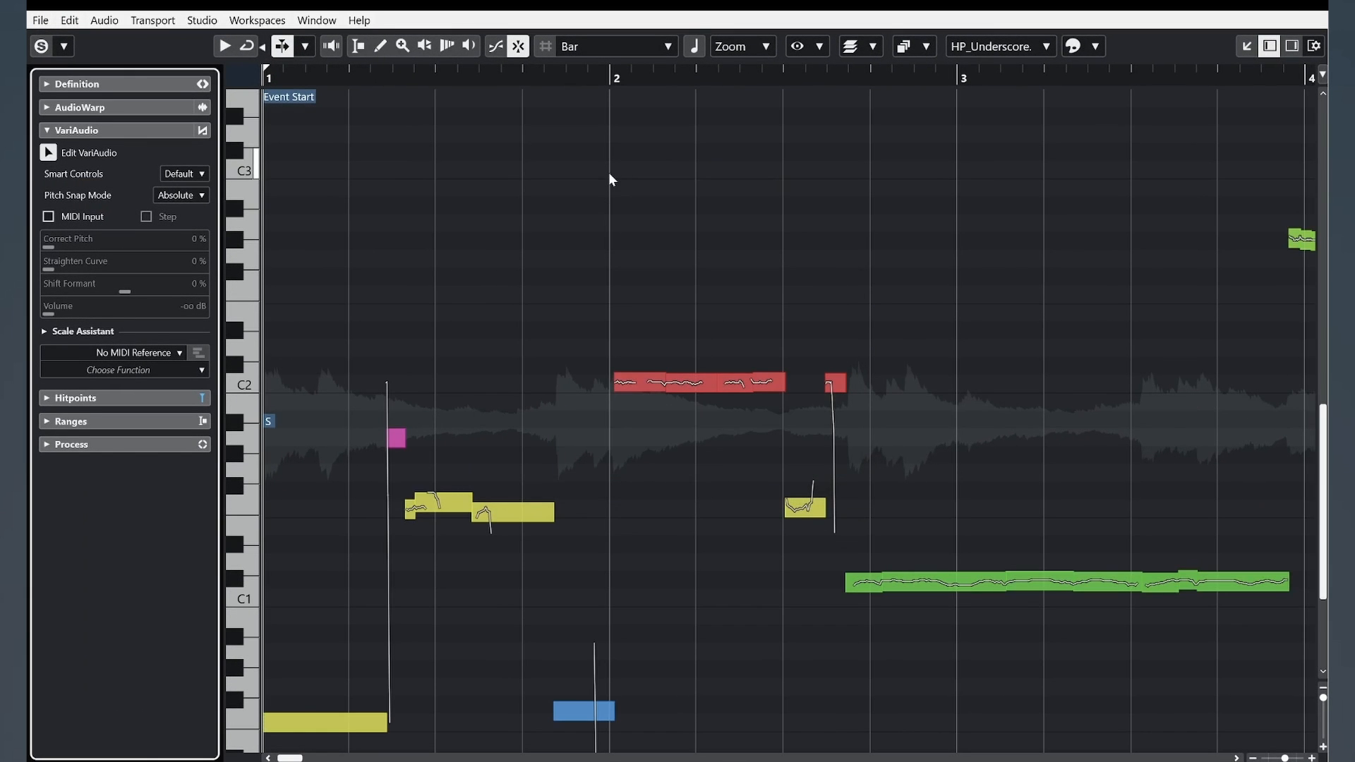
{"action": "left_click_drag", "start_coordinate": [415, 73], "coordinate": [295, 29]}
{"action": "scroll", "coordinate": [497, 355], "scroll_direction": "up", "scroll_amount": 3}
{"action": "scroll", "coordinate": [472, 329], "scroll_direction": "down", "scroll_amount": 6}
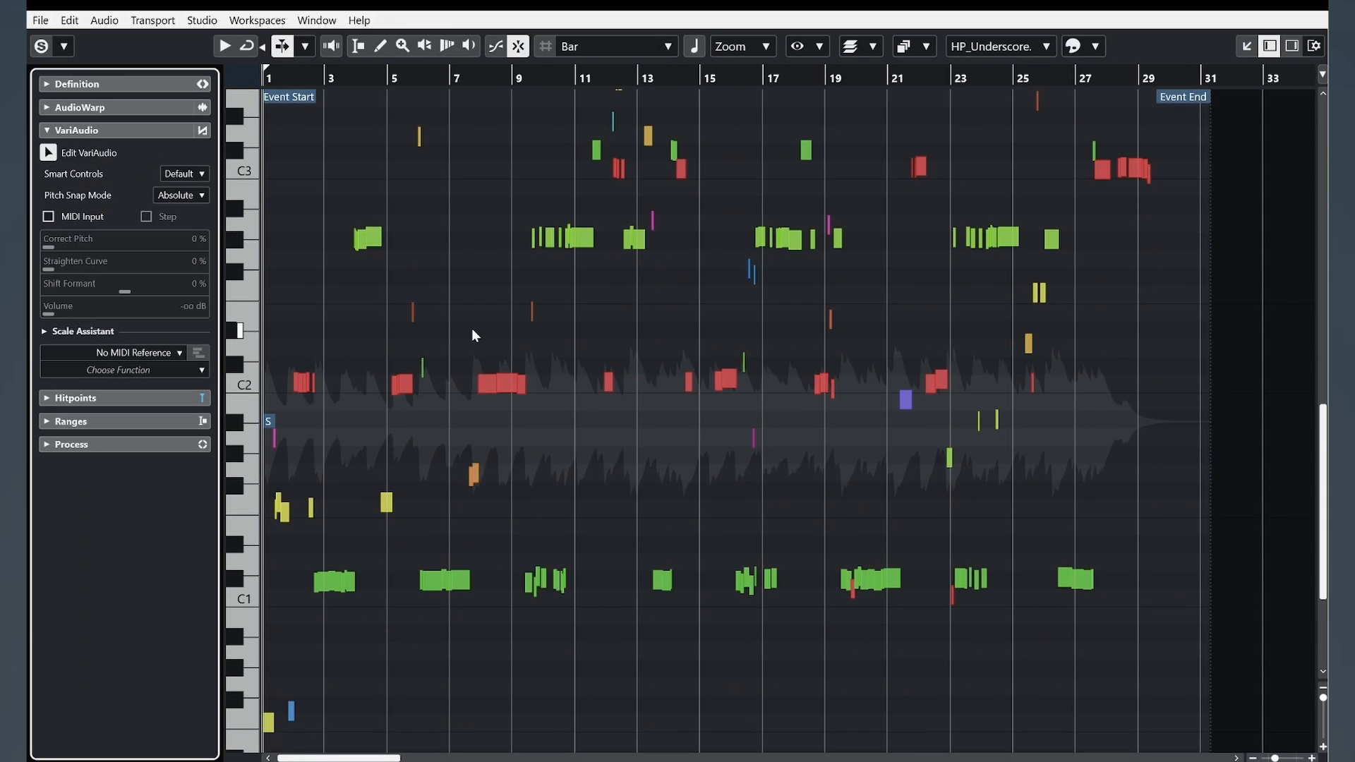
Step: Play the analysed piano clip and extract its VariAudio segments as MIDI onto a new MIDI track
{"action": "key", "text": "space"}
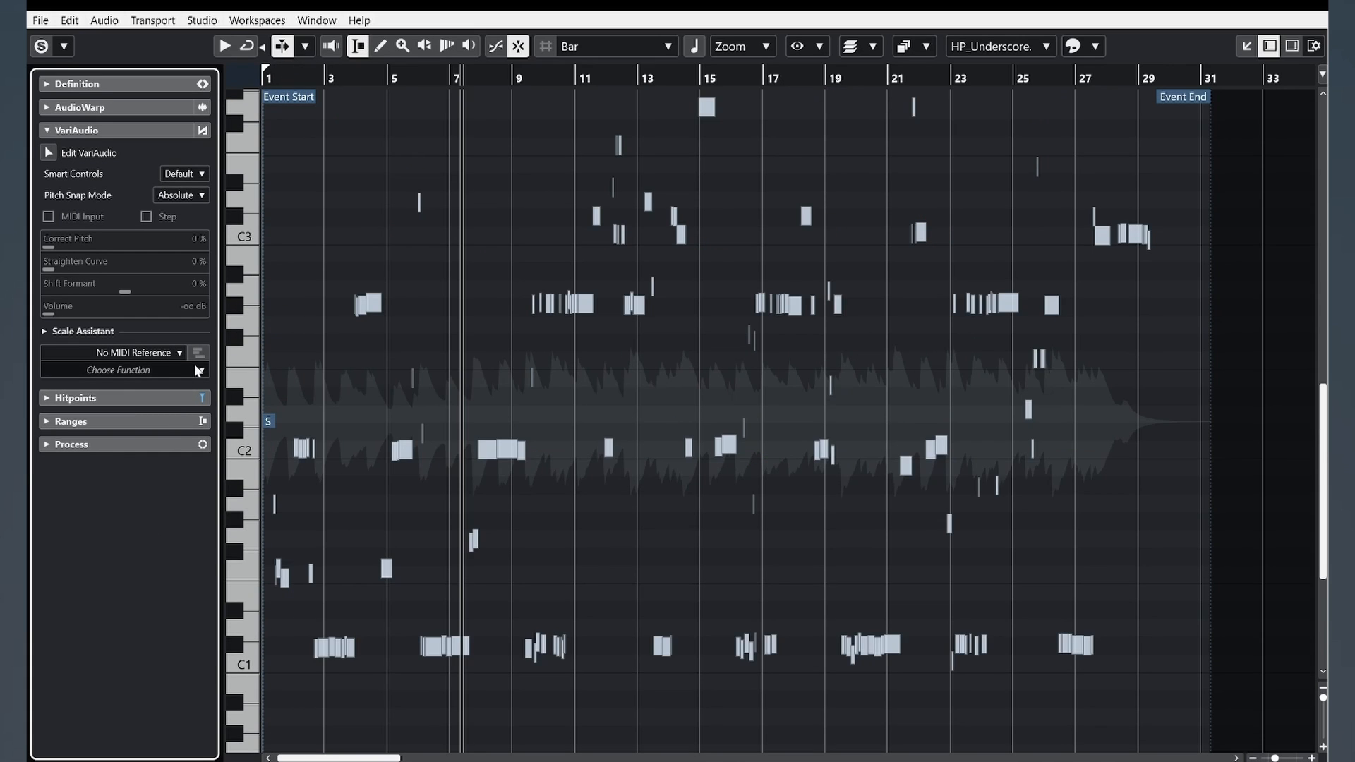
{"action": "left_click", "coordinate": [198, 370]}
{"action": "left_click", "coordinate": [71, 390]}
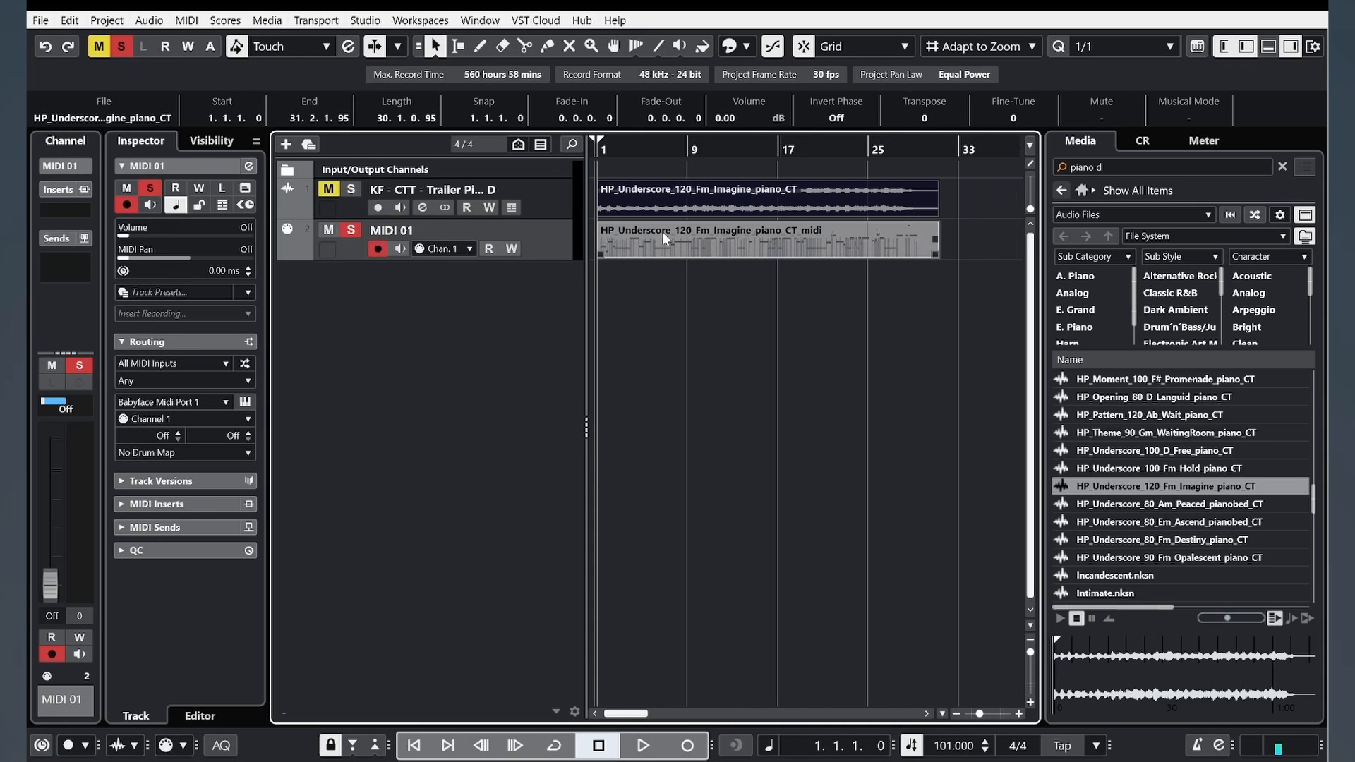
{"action": "left_click", "coordinate": [689, 209]}
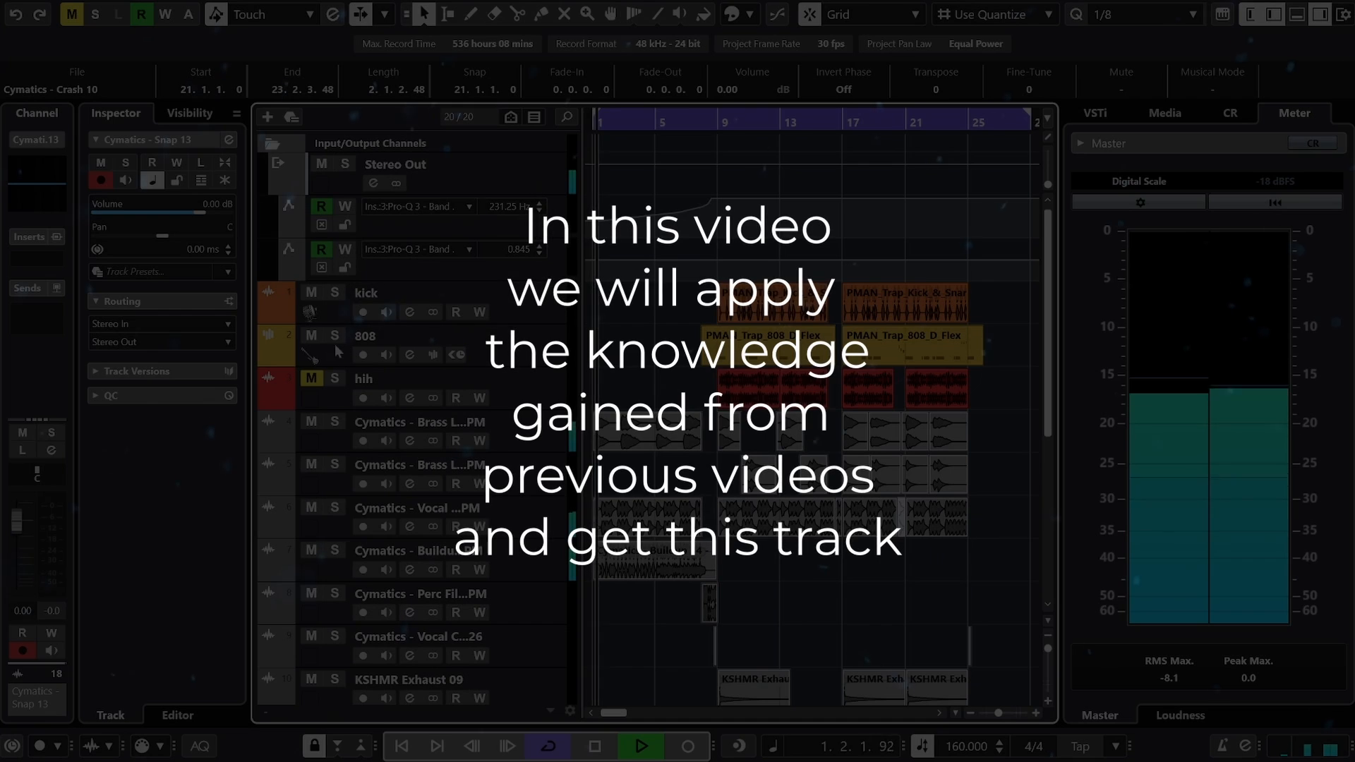
Step: Unmute the hih track during playback of the trap project and select the Stereo Out track
{"action": "left_click", "coordinate": [312, 380]}
{"action": "left_click", "coordinate": [534, 163]}
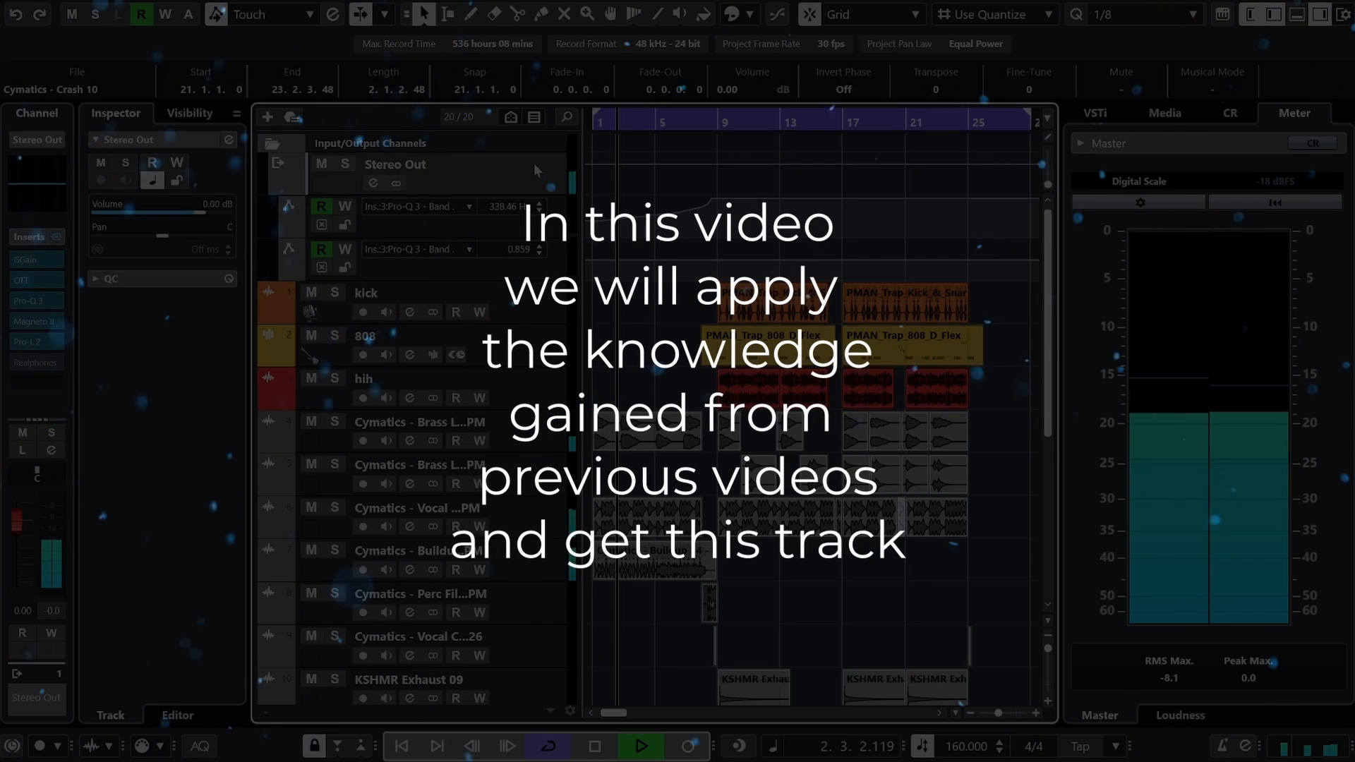
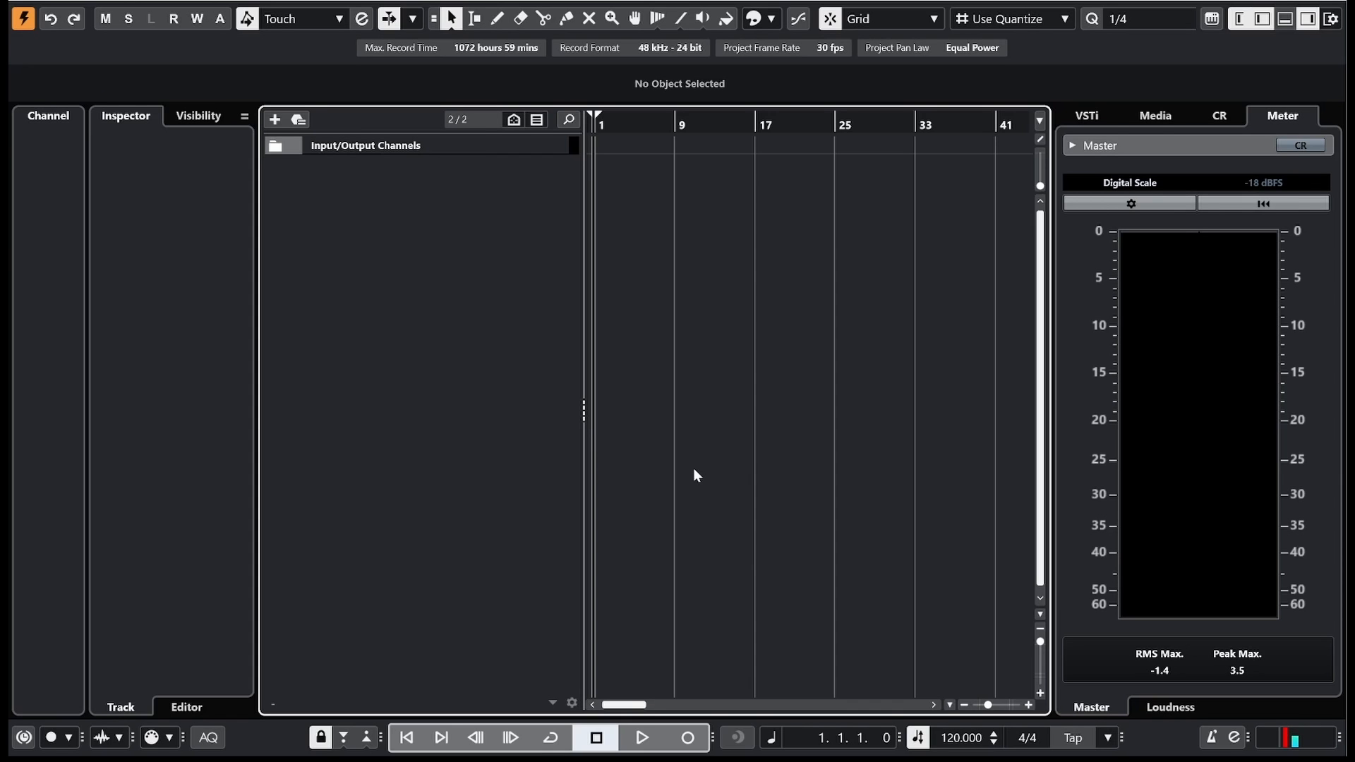
Step: Browse MediaBay to the _Kick_And_Snare_Loops folder of the Production Master - Antidote - Mainstream Trap pack
{"action": "key", "text": "F5"}
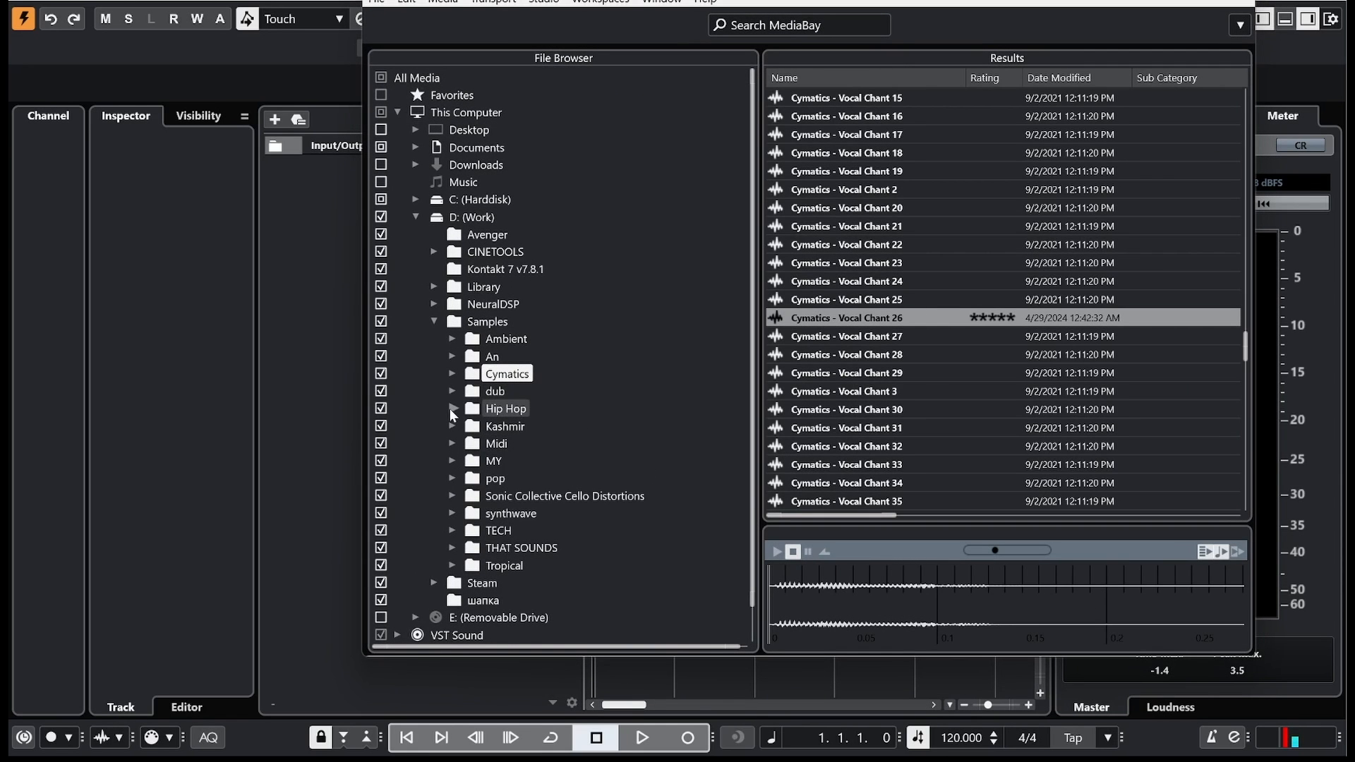
{"action": "left_click", "coordinate": [452, 408]}
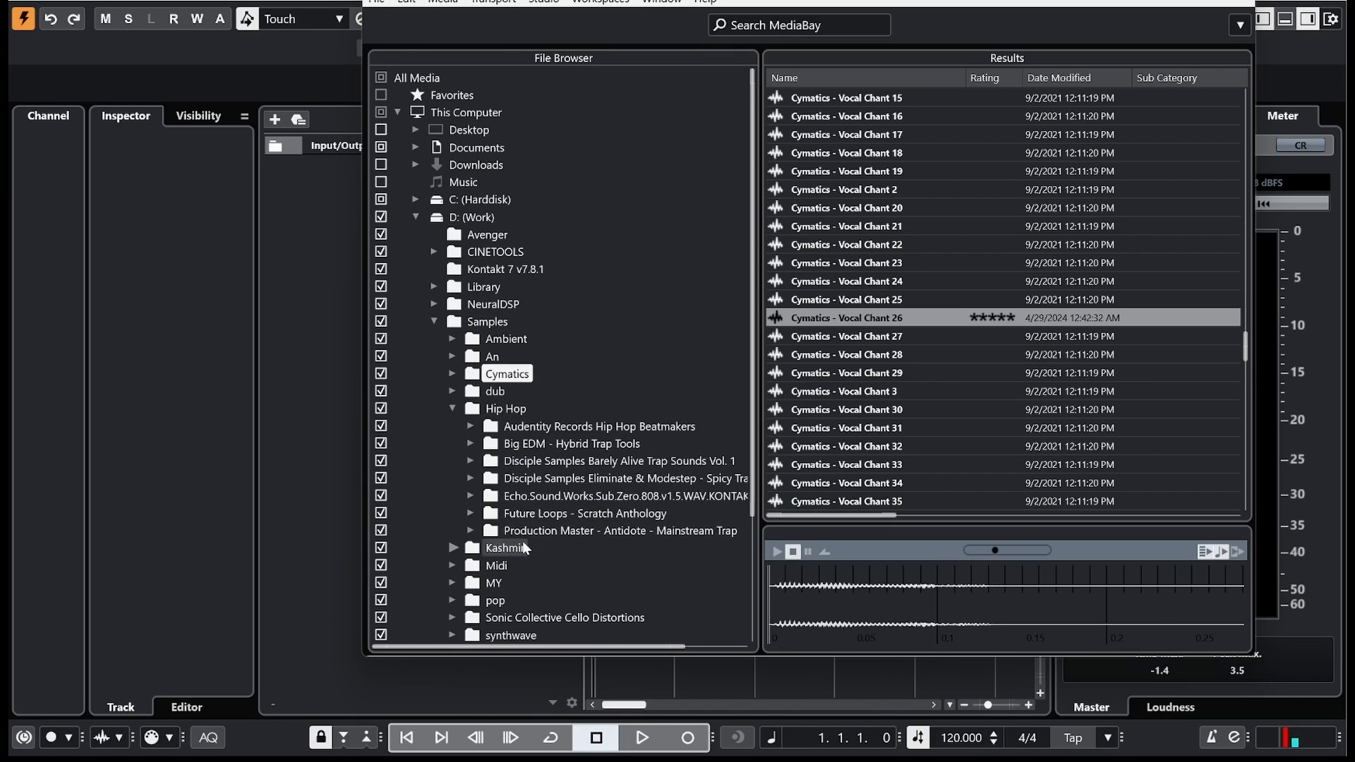
{"action": "left_click", "coordinate": [471, 532]}
{"action": "scroll", "coordinate": [557, 538], "scroll_direction": "down", "scroll_amount": 2}
{"action": "left_click", "coordinate": [558, 479]}
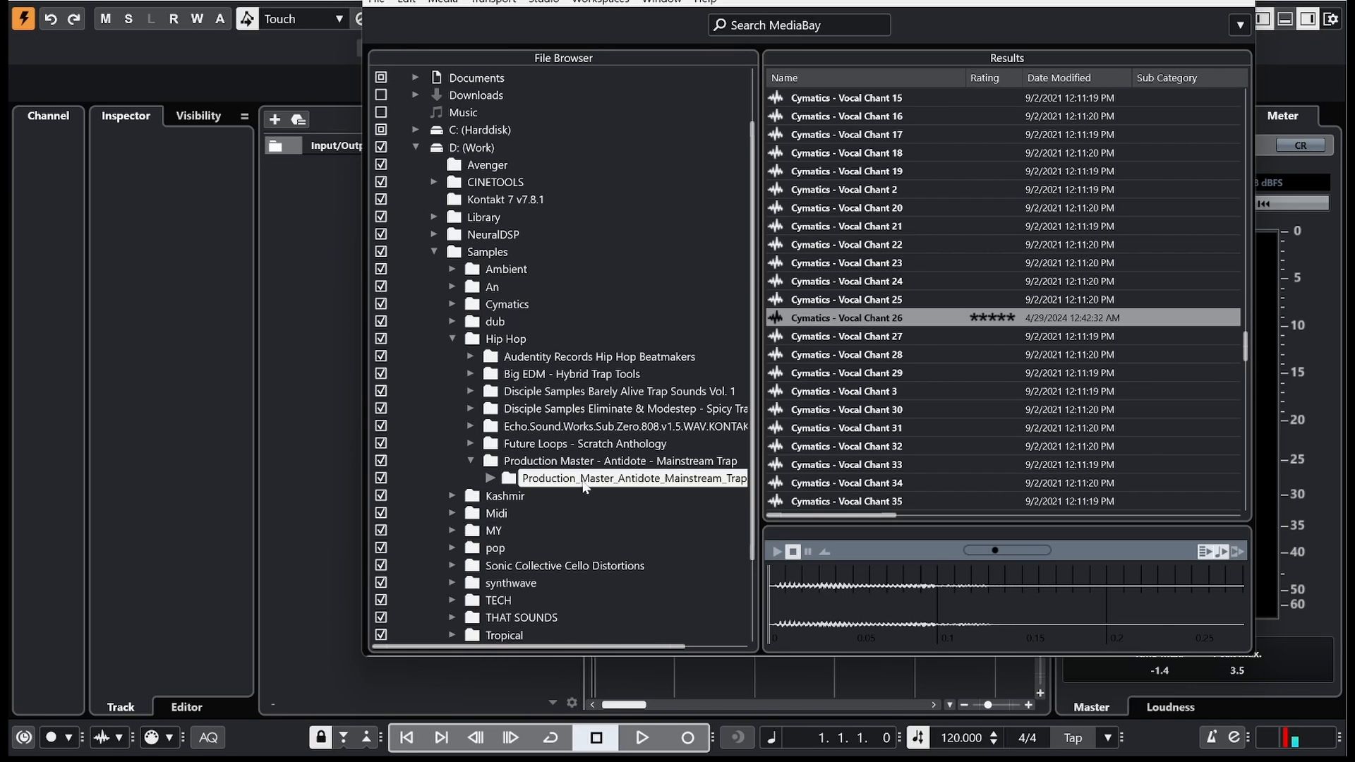
{"action": "left_click", "coordinate": [489, 479]}
{"action": "scroll", "coordinate": [561, 519], "scroll_direction": "down", "scroll_amount": 2}
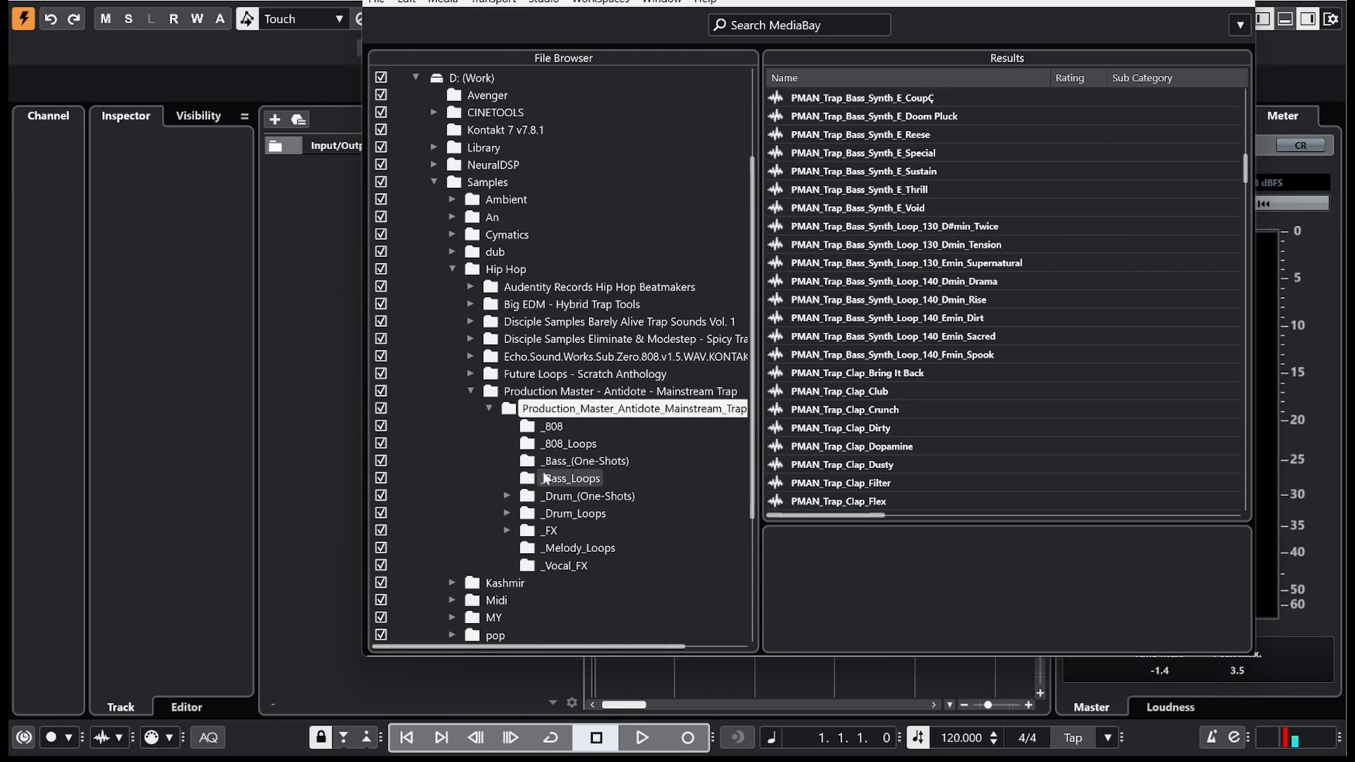
{"action": "left_click", "coordinate": [507, 512]}
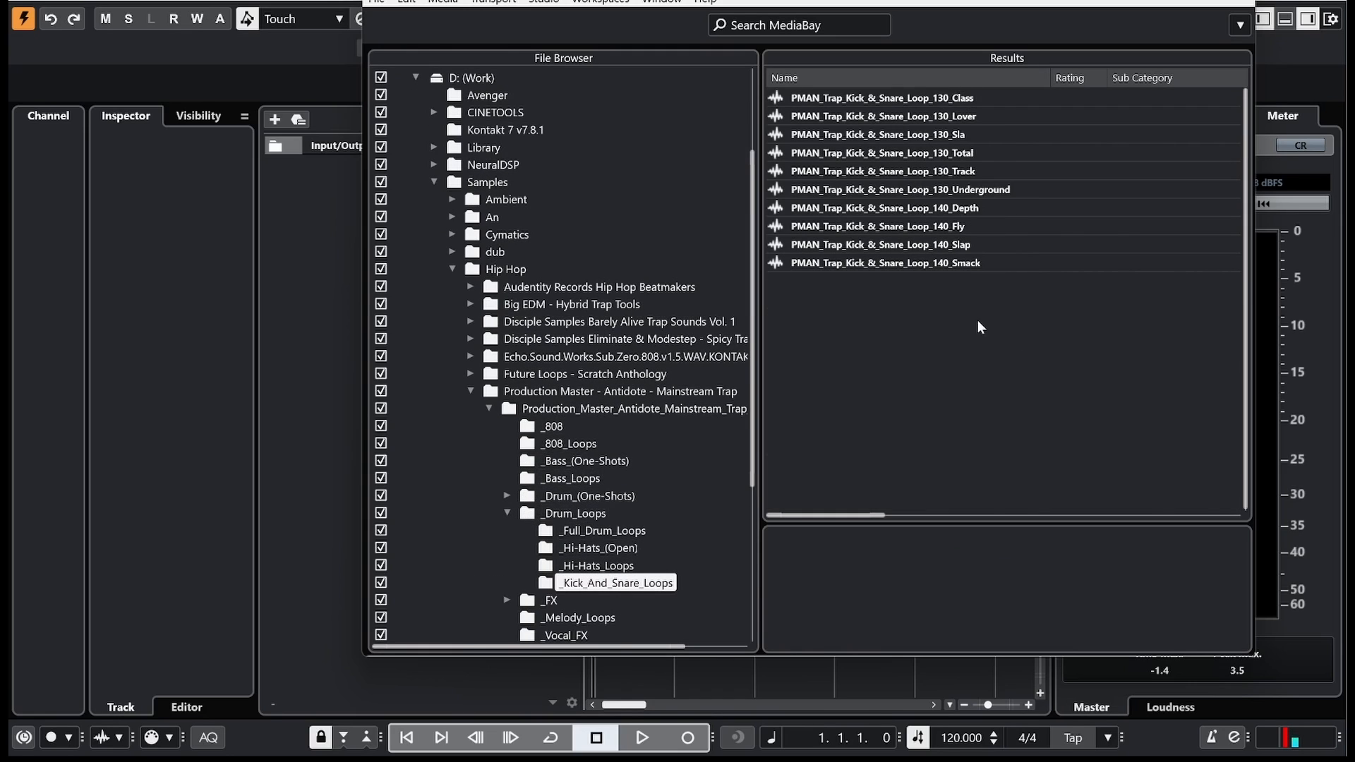
Step: Audition several kick and snare loops and select PMAN_Trap_Kick_&_Snare_Loop_160_Wreck
{"action": "left_click", "coordinate": [902, 101]}
{"action": "left_click", "coordinate": [914, 171]}
{"action": "left_click", "coordinate": [923, 245]}
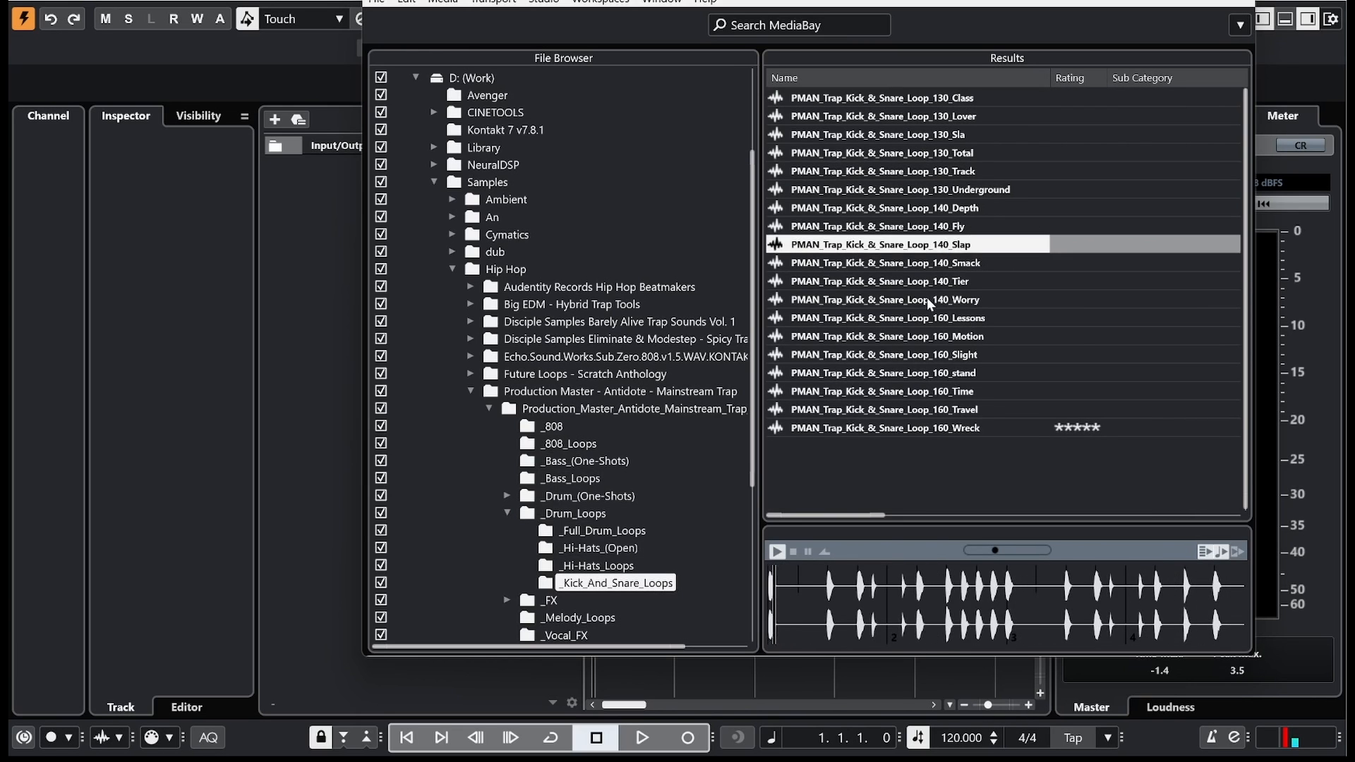
{"action": "left_click", "coordinate": [927, 300]}
{"action": "left_click", "coordinate": [923, 355]}
{"action": "left_click", "coordinate": [918, 392]}
{"action": "left_click", "coordinate": [918, 410]}
{"action": "left_click", "coordinate": [925, 427]}
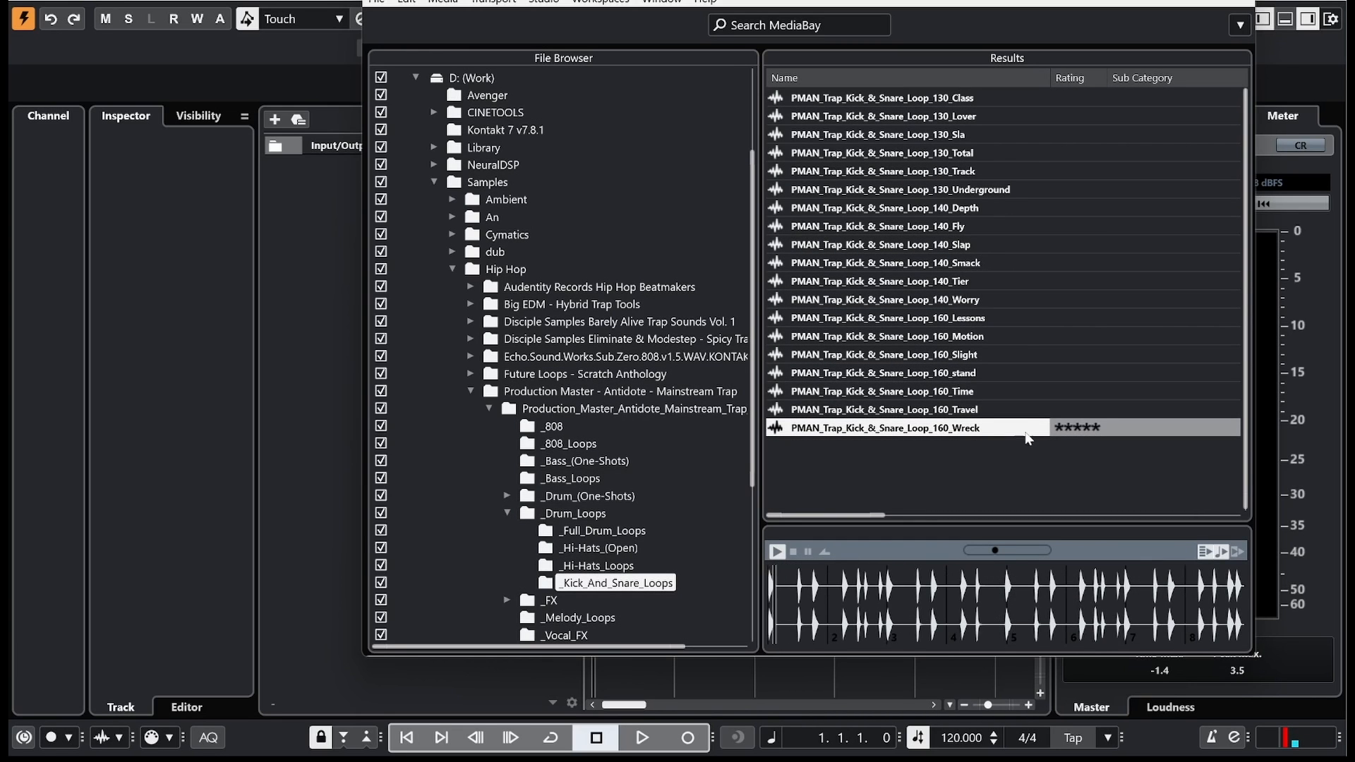
Step: Place PMAN_Trap_Kick_&_Snare_Loop_160_Wreck on a new audio track so that it starts at bar 1
{"action": "left_click_drag", "start_coordinate": [748, 1], "coordinate": [725, 141]}
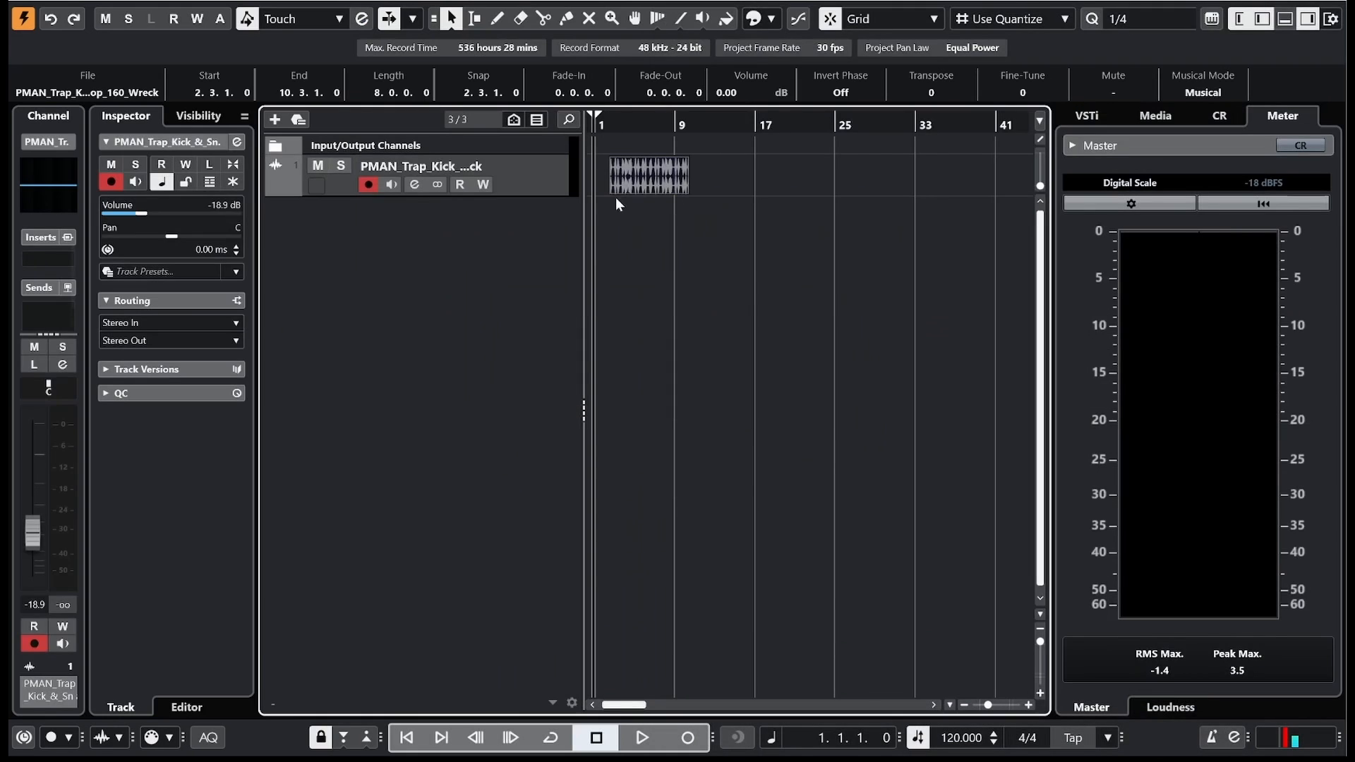
{"action": "left_click_drag", "start_coordinate": [645, 189], "coordinate": [608, 176]}
{"action": "key", "text": "h"}
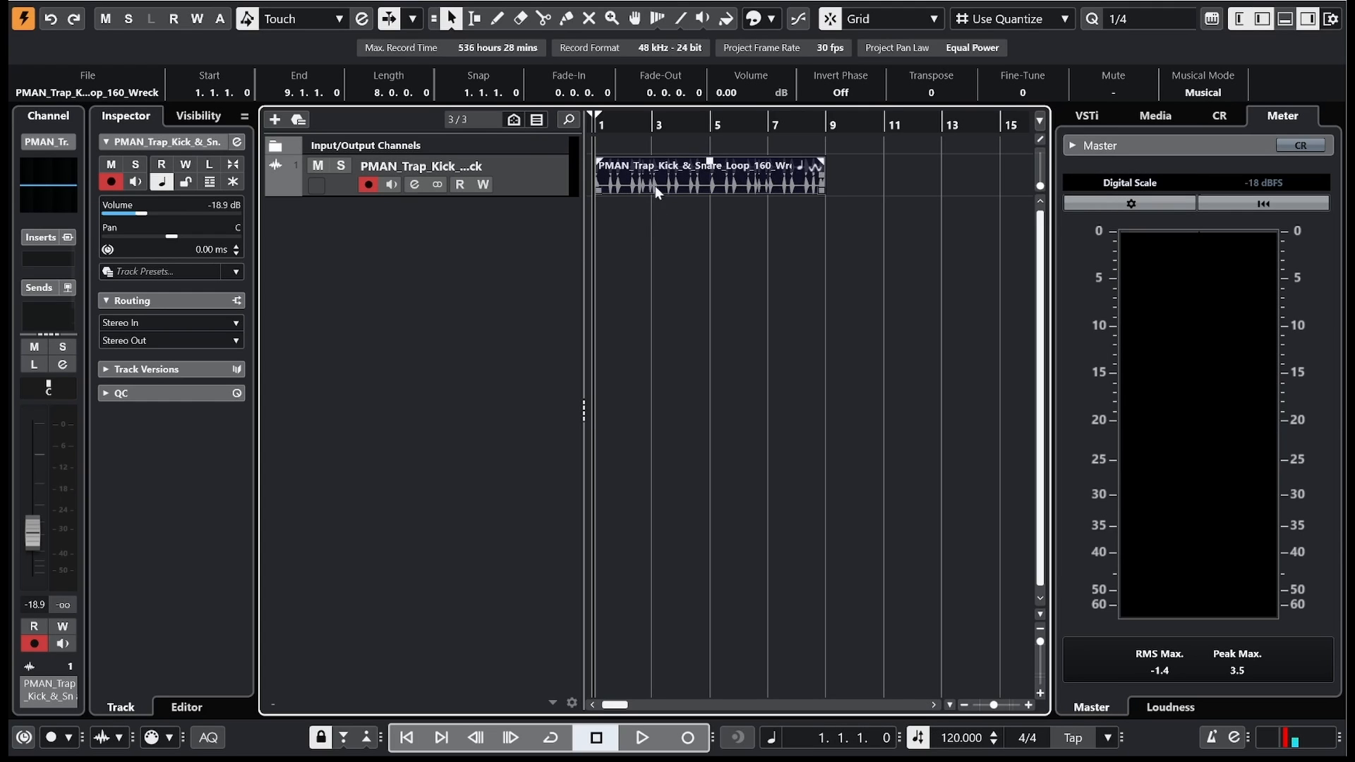
Step: Set the project tempo to 160 BPM
{"action": "double_click", "coordinate": [966, 739]}
{"action": "type", "text": "1"}
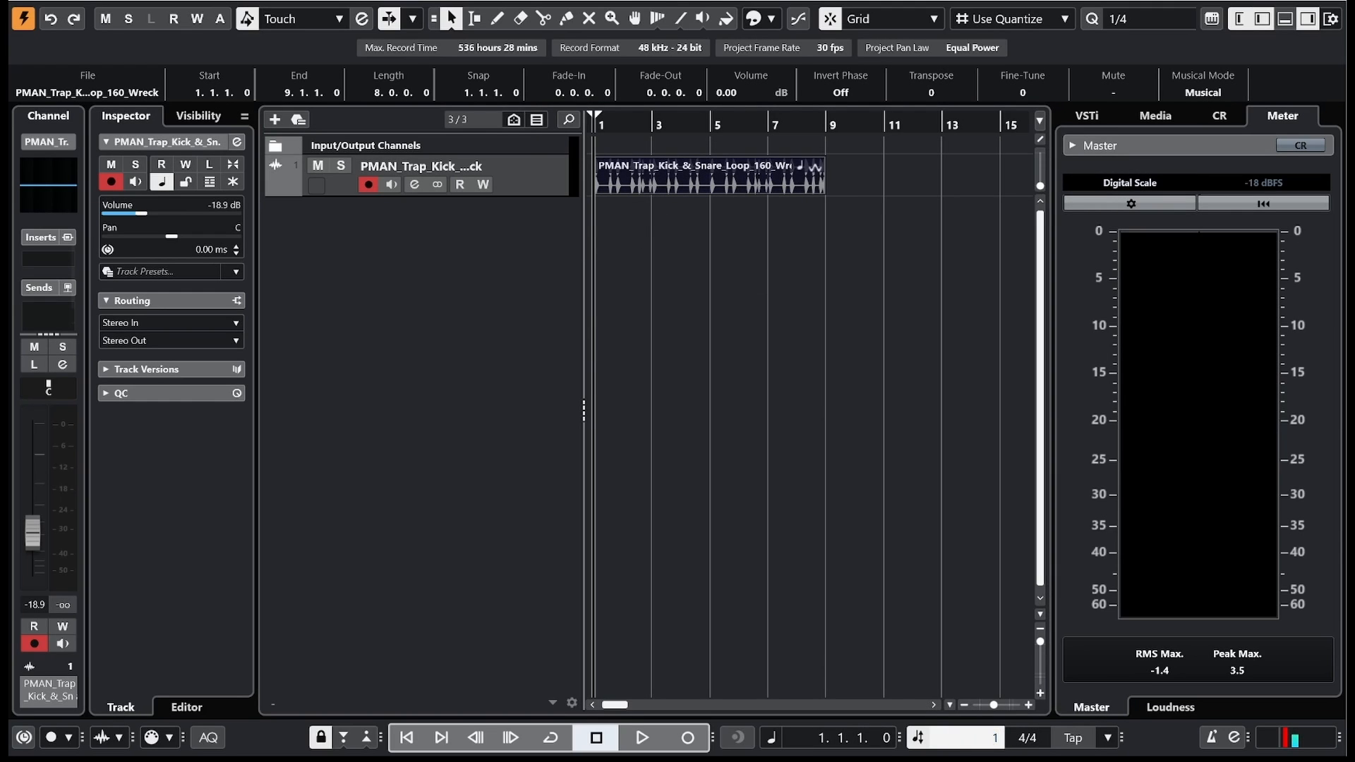
{"action": "type", "text": "60"}
{"action": "key", "text": "Return"}
{"action": "left_click", "coordinate": [832, 340]}
Step: Duplicate the kick and snare loop once so the two clips fill bars 1 to 17
{"action": "left_click", "coordinate": [734, 181]}
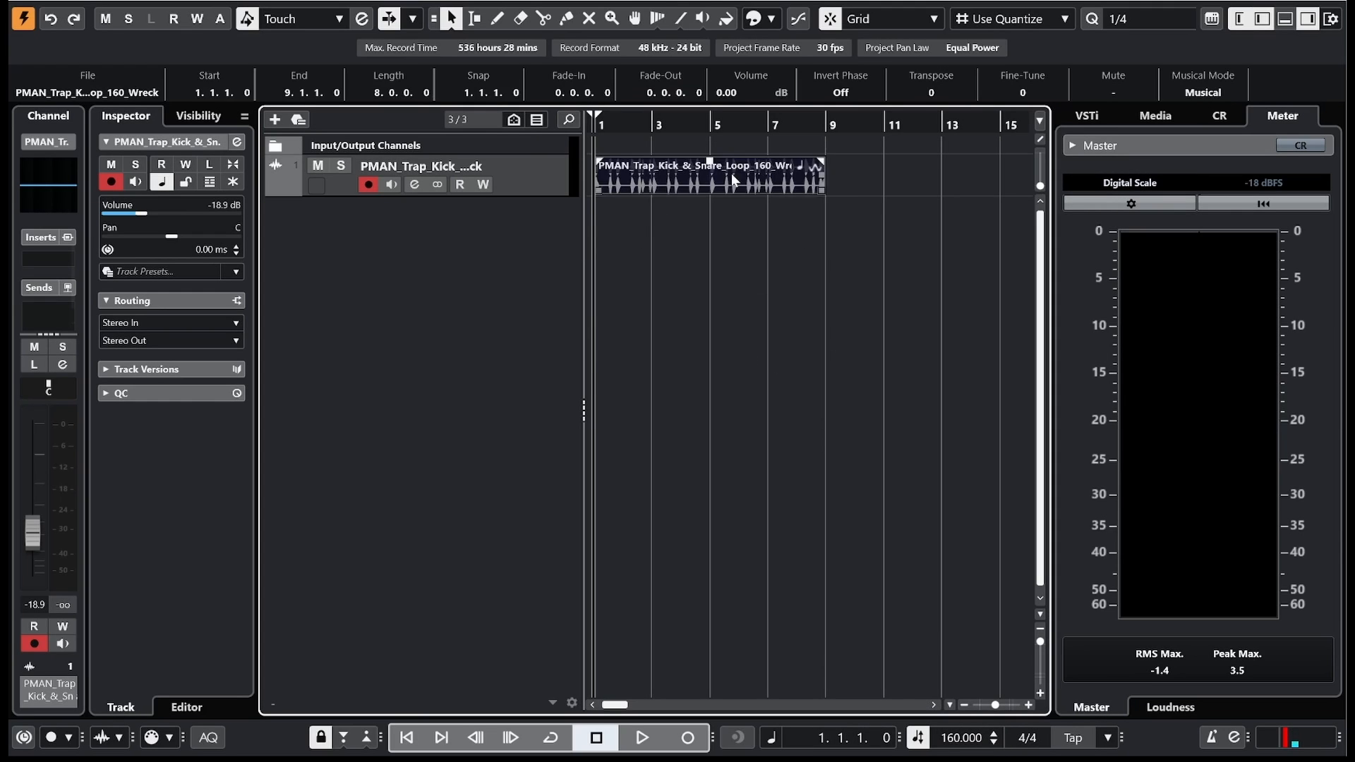
{"action": "left_click", "coordinate": [844, 305]}
{"action": "left_click", "coordinate": [782, 182]}
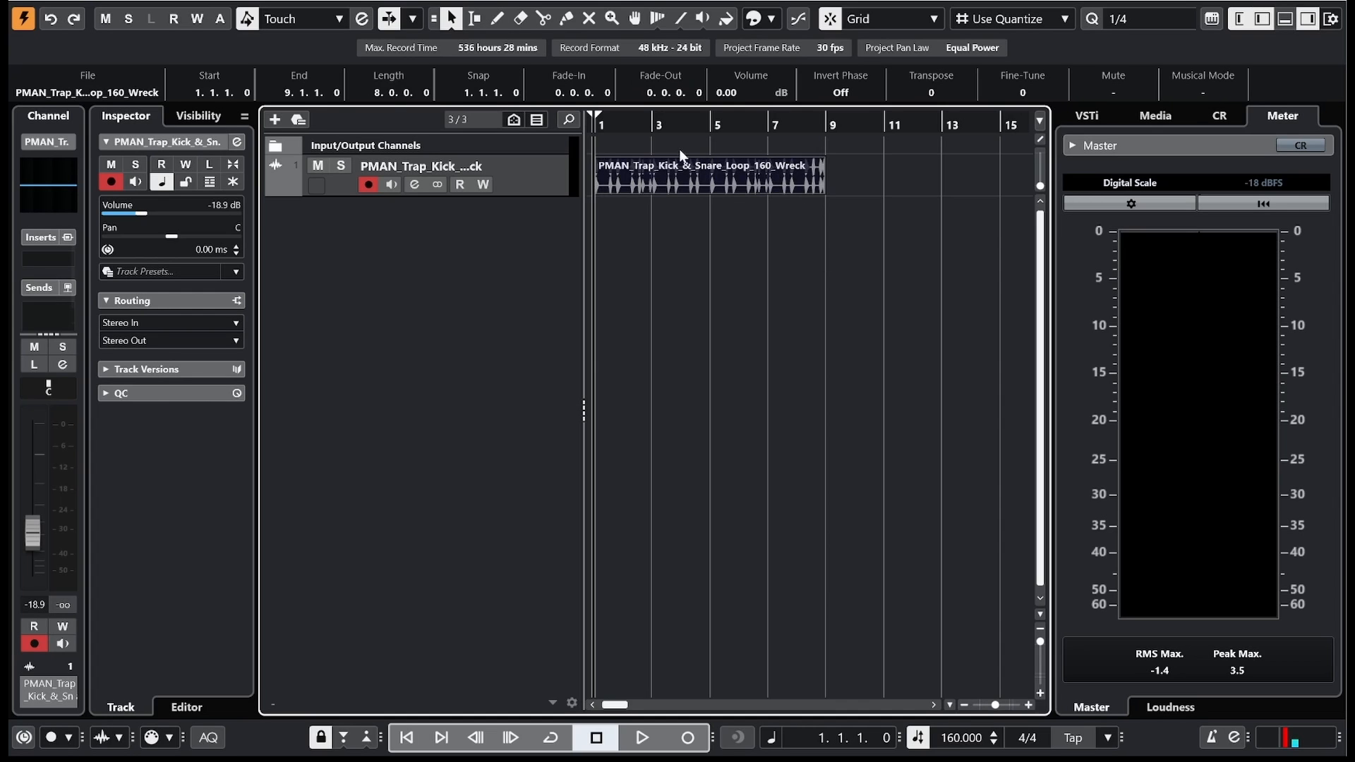
{"action": "key", "text": "g"}
{"action": "key", "text": "g"}
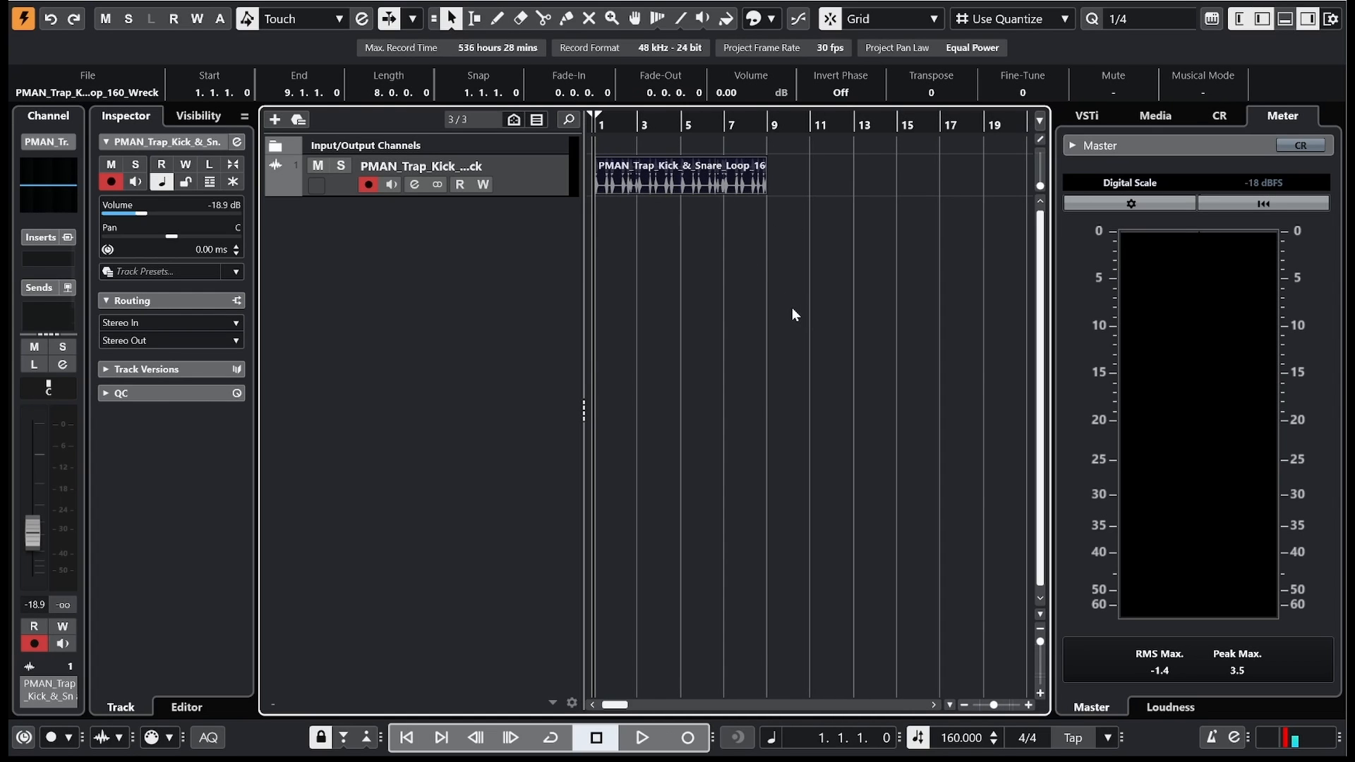
{"action": "key", "text": "ctrl+d"}
{"action": "left_click", "coordinate": [763, 271]}
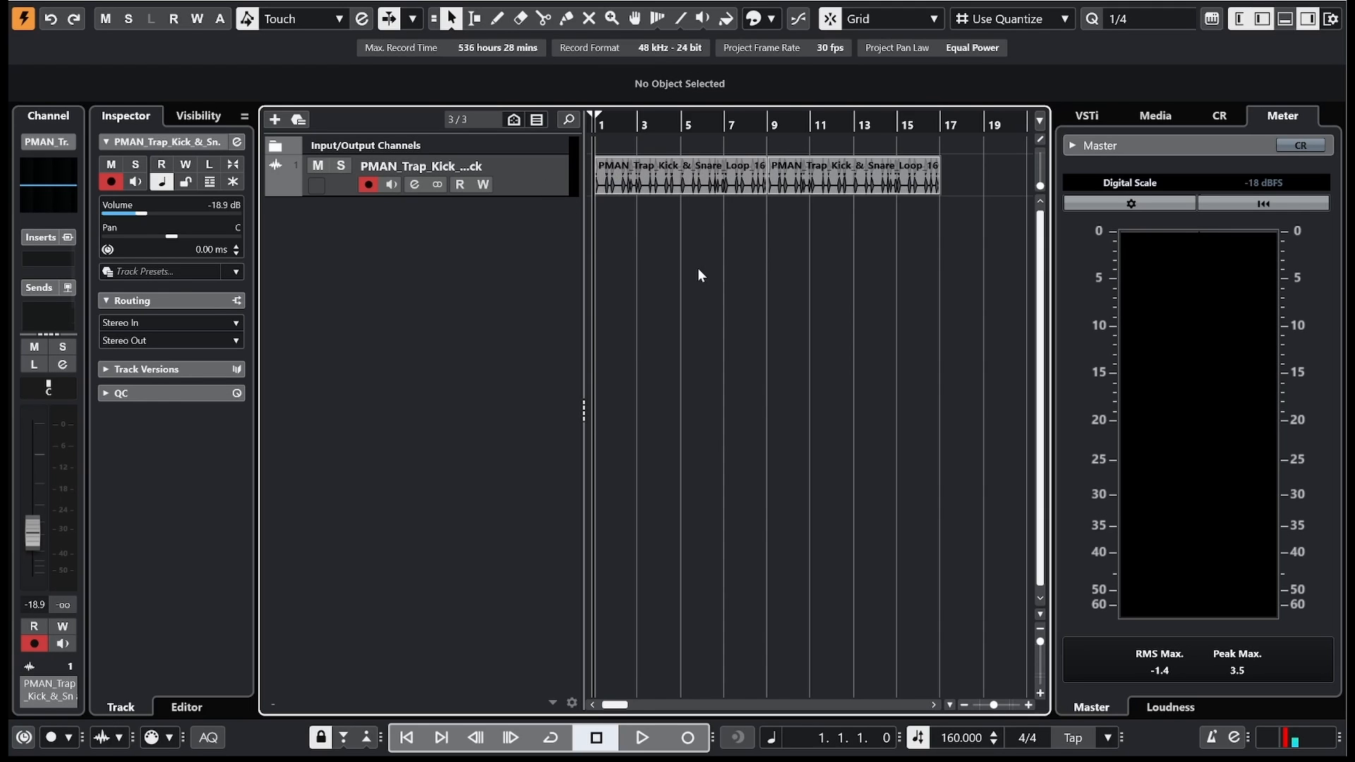
Step: Open the _Hi-Hats_Loops folder in MediaBay and audition several hi-hat loops, including the 160 BPM ones
{"action": "key", "text": "F5"}
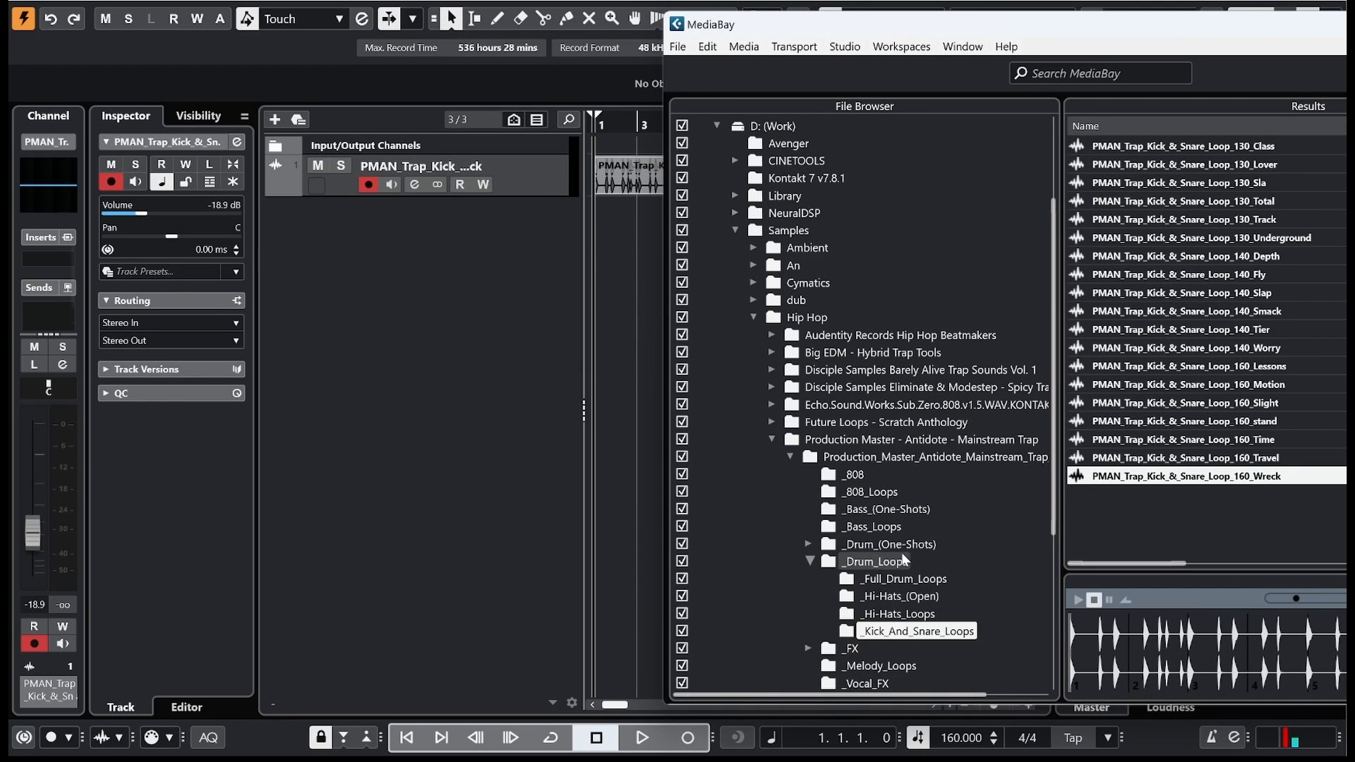
{"action": "scroll", "coordinate": [900, 582], "scroll_direction": "down", "scroll_amount": 2}
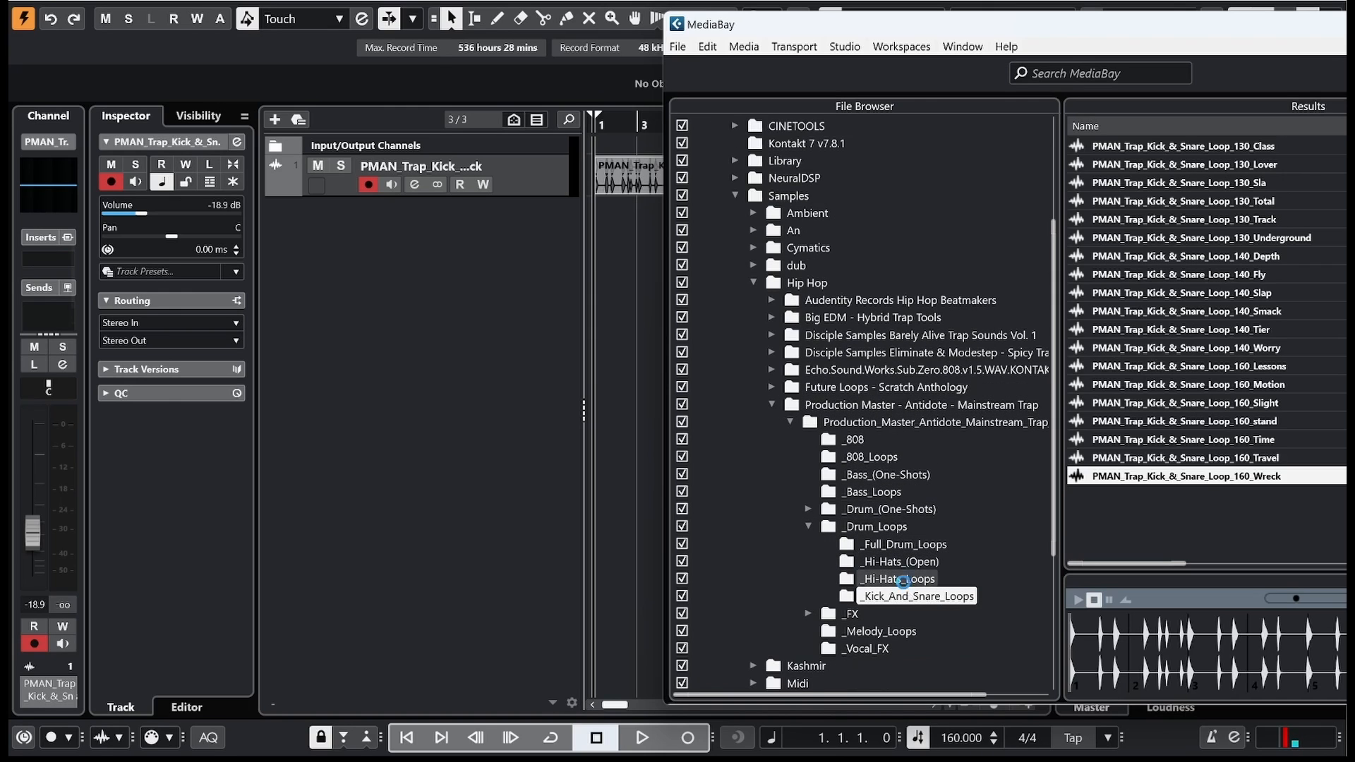
{"action": "left_click", "coordinate": [900, 579]}
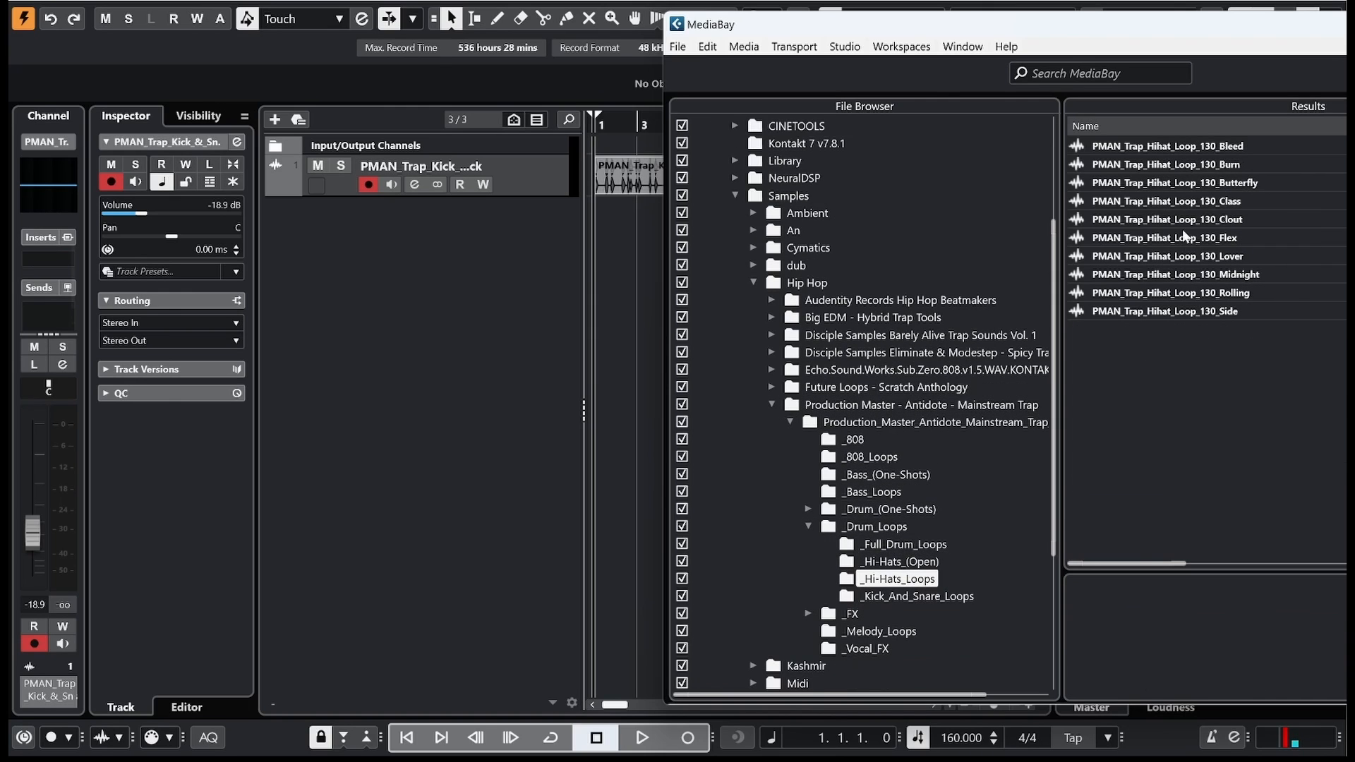
{"action": "left_click", "coordinate": [1187, 201]}
{"action": "left_click", "coordinate": [1188, 274]}
{"action": "left_click", "coordinate": [1189, 384]}
{"action": "left_click", "coordinate": [1191, 440]}
{"action": "scroll", "coordinate": [1194, 487], "scroll_direction": "down", "scroll_amount": 3}
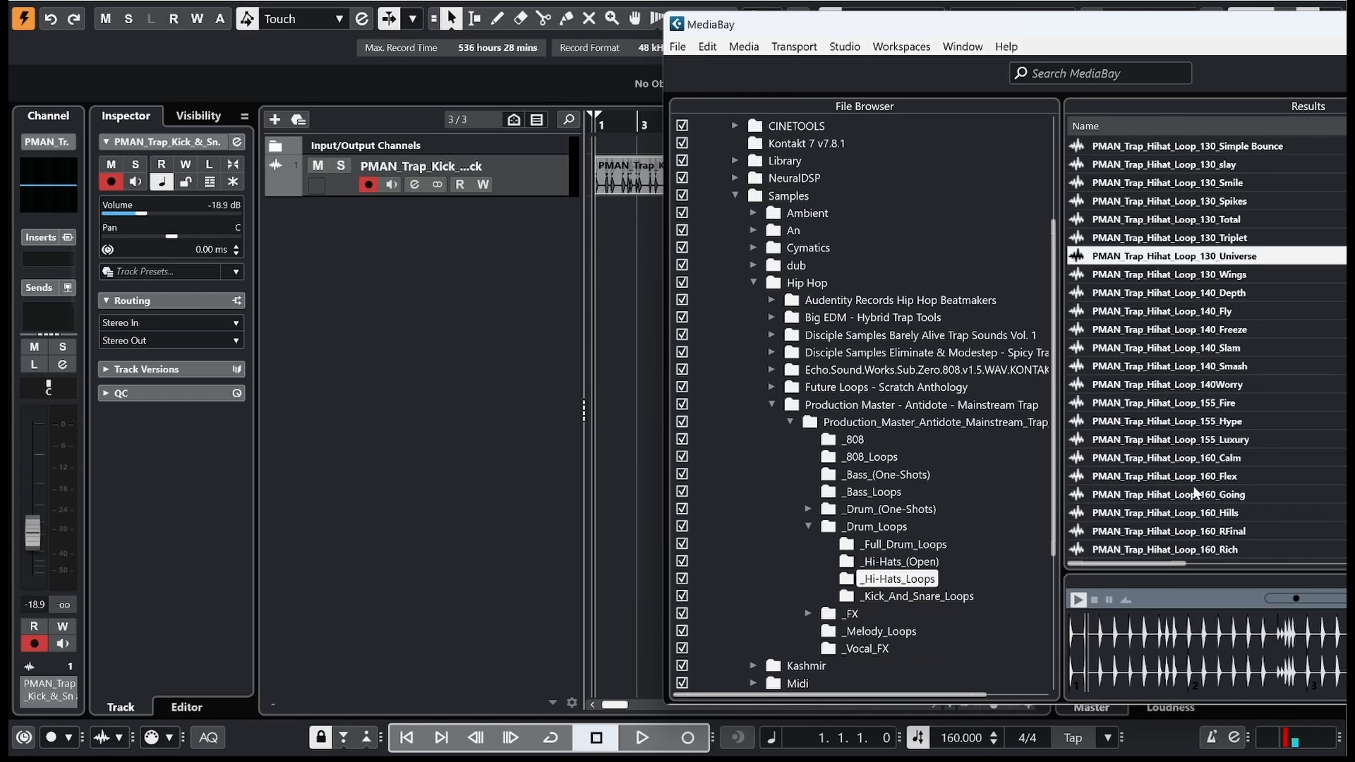
{"action": "scroll", "coordinate": [1194, 492], "scroll_direction": "down", "scroll_amount": 2}
{"action": "left_click", "coordinate": [1192, 423]}
{"action": "left_click", "coordinate": [1190, 460]}
Step: Place PMAN_Trap_Hihat_Loop_160_Flex at bar 1 on a new audio track below the kick and snare
{"action": "left_click_drag", "start_coordinate": [1140, 27], "coordinate": [966, 25]}
{"action": "left_click", "coordinate": [1095, 374]}
{"action": "left_click_drag", "start_coordinate": [1062, 21], "coordinate": [784, 282]}
{"action": "left_click_drag", "start_coordinate": [696, 328], "coordinate": [609, 225]}
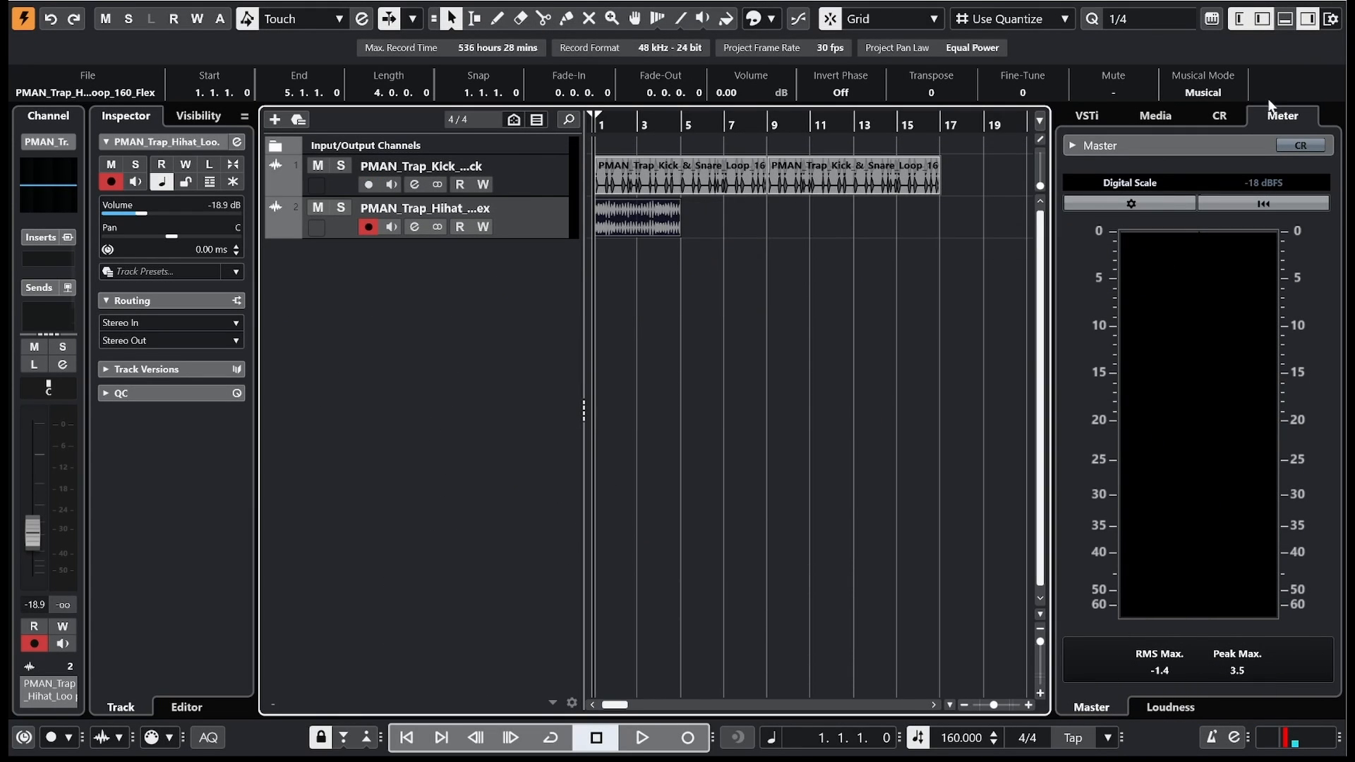
Step: Duplicate the hi-hat loop three times so it runs up to bar 17
{"action": "key", "text": "ctrl+d"}
{"action": "key", "text": "ctrl+d"}
{"action": "key", "text": "ctrl+d"}
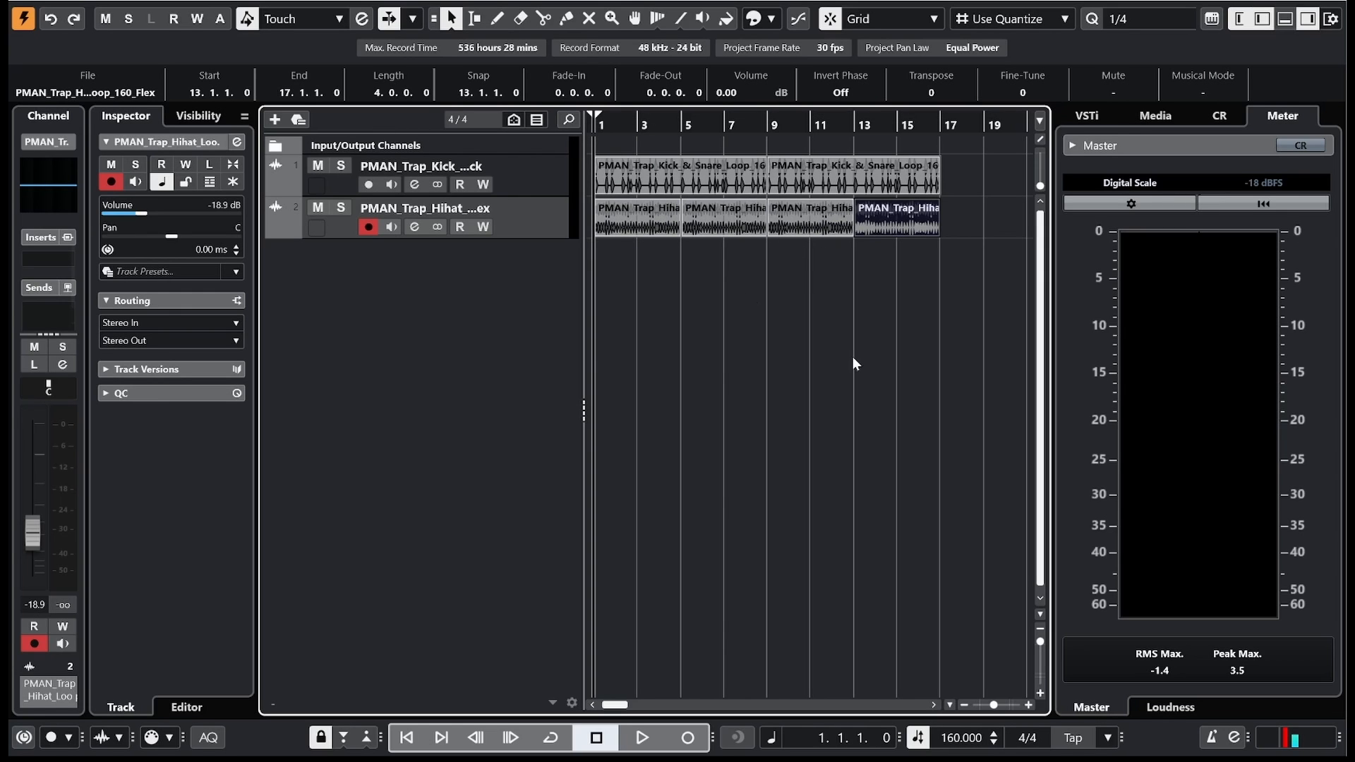
Step: Play back both drum loops and raise the kick and snare track's volume to -6.65 dB
{"action": "key", "text": "space"}
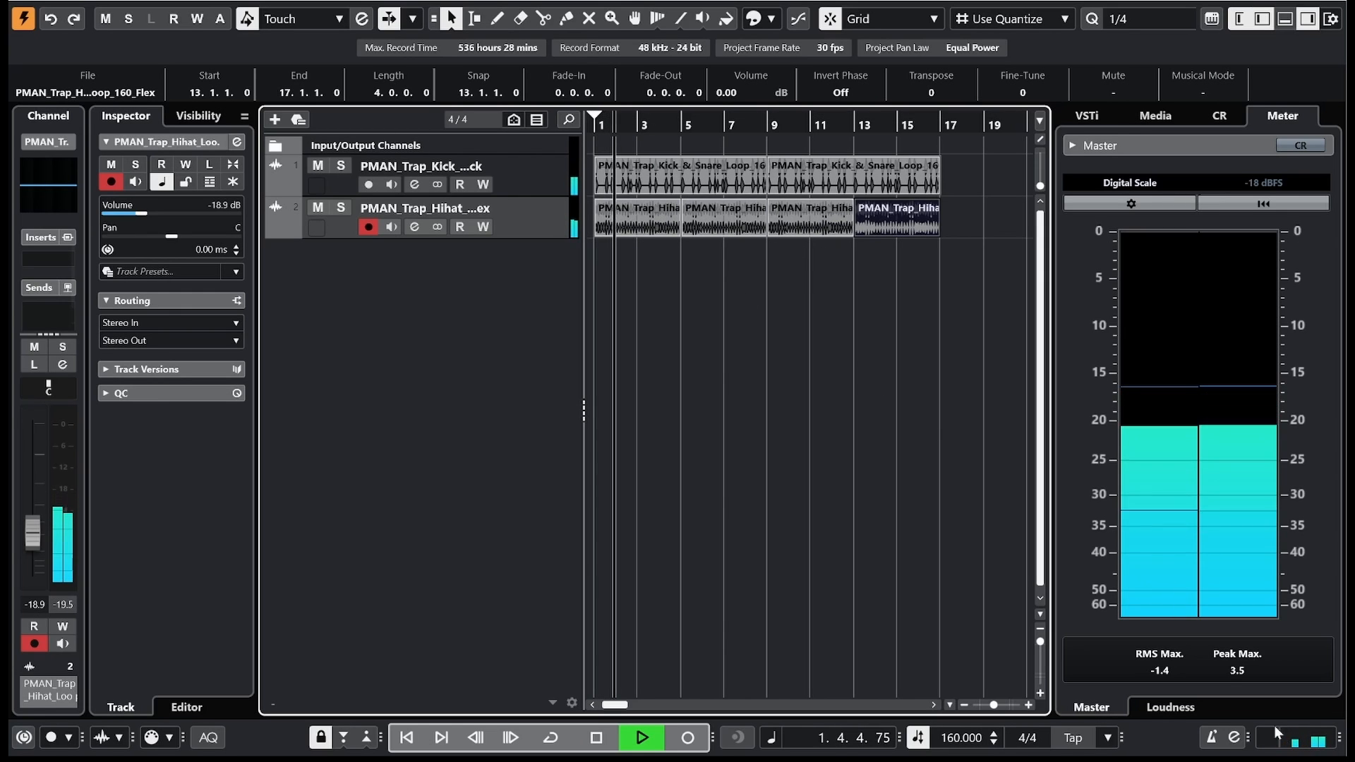
{"action": "left_click", "coordinate": [551, 178]}
{"action": "key", "text": "space"}
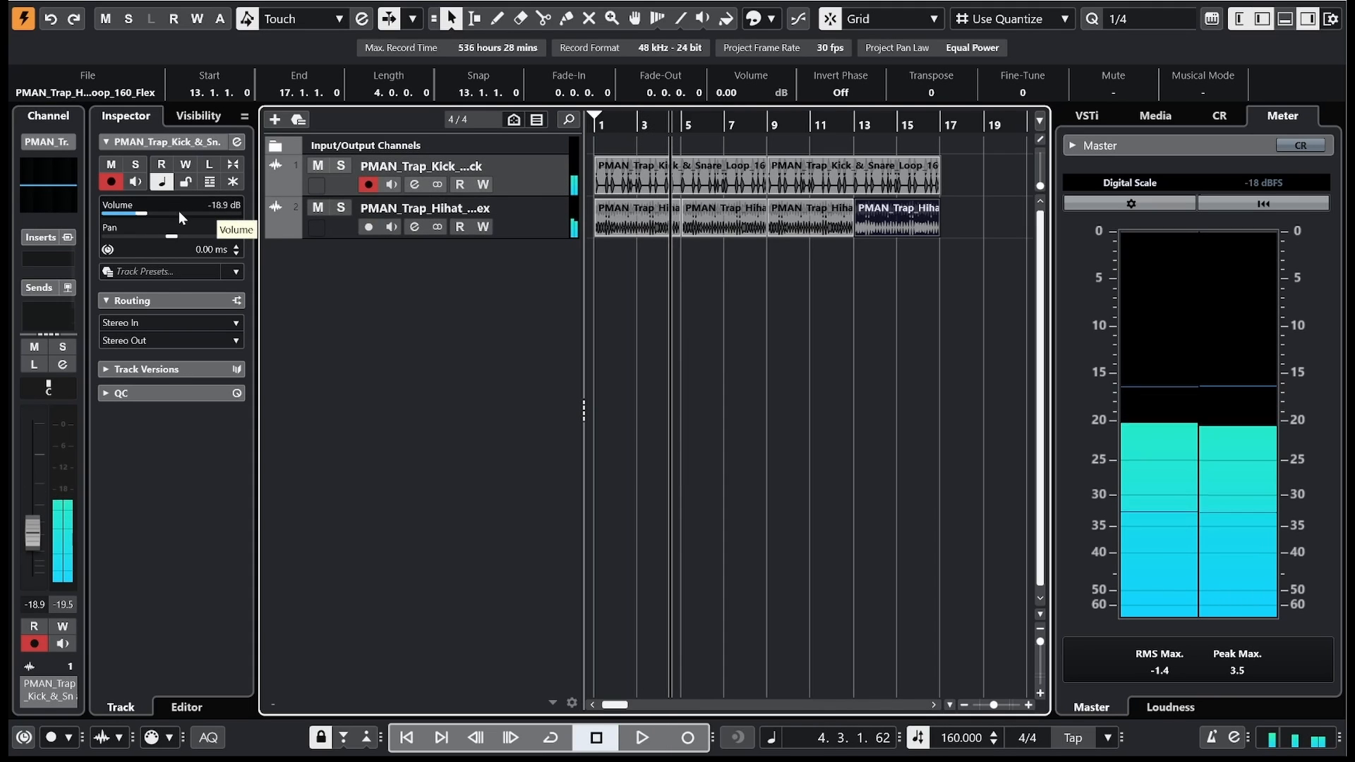
{"action": "left_click_drag", "start_coordinate": [141, 214], "coordinate": [176, 217]}
{"action": "double_click", "coordinate": [176, 212]}
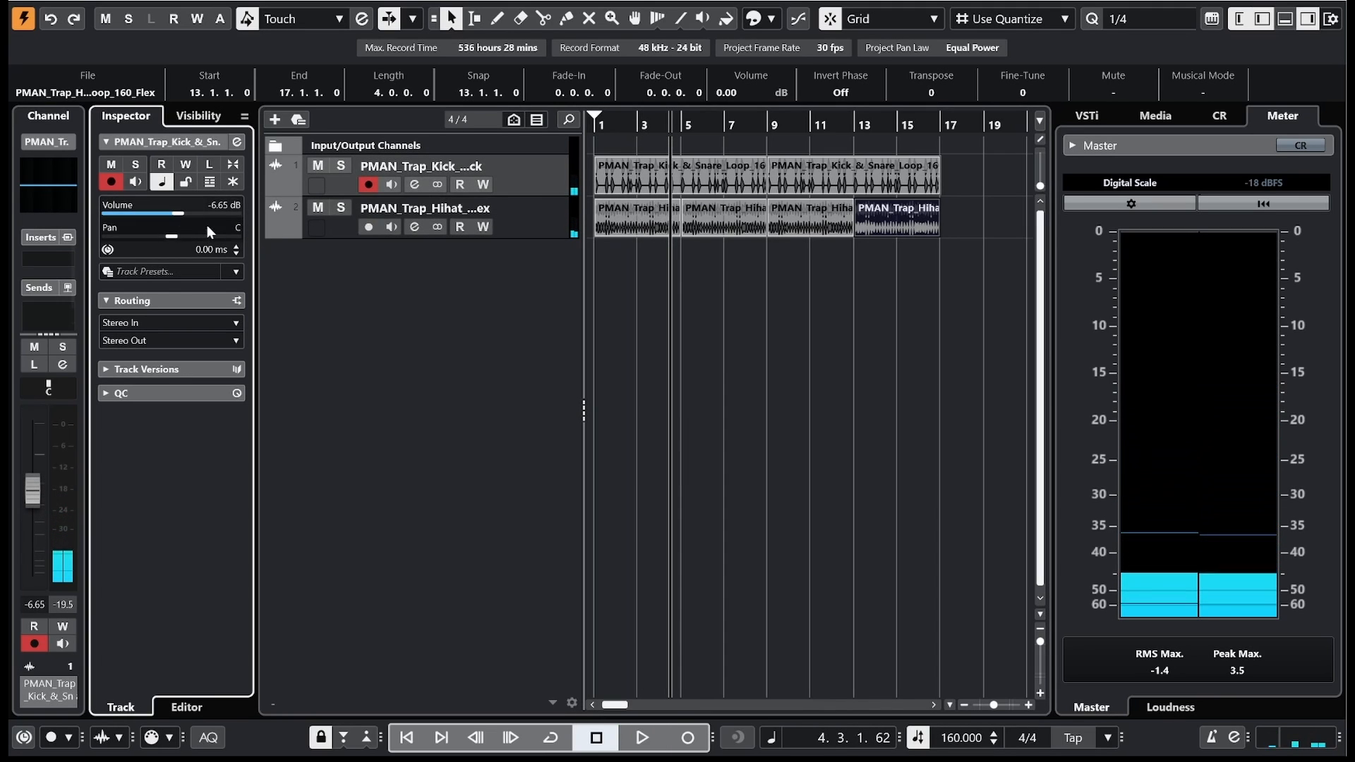
{"action": "left_click", "coordinate": [178, 212]}
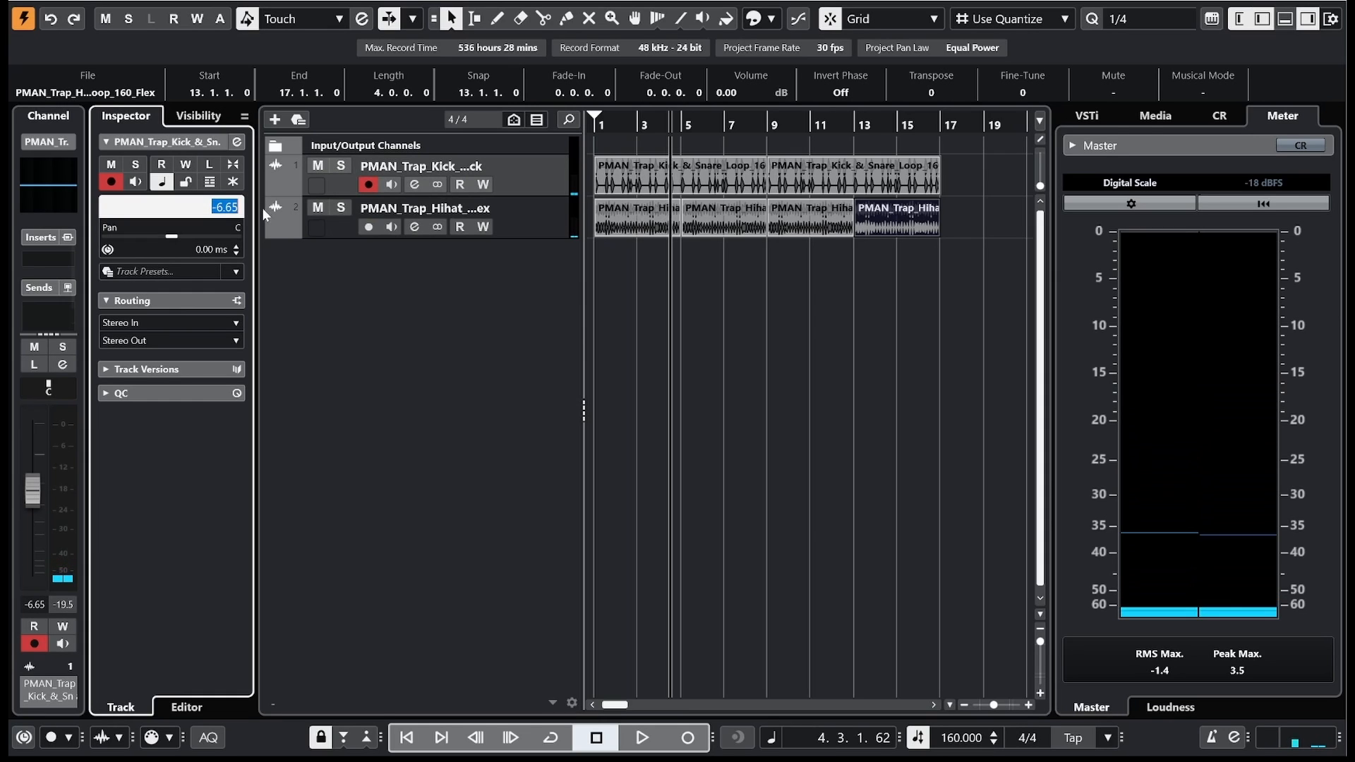
Step: Set the hi-hat track's volume to 0 dB
{"action": "left_click", "coordinate": [494, 224]}
{"action": "double_click", "coordinate": [235, 206]}
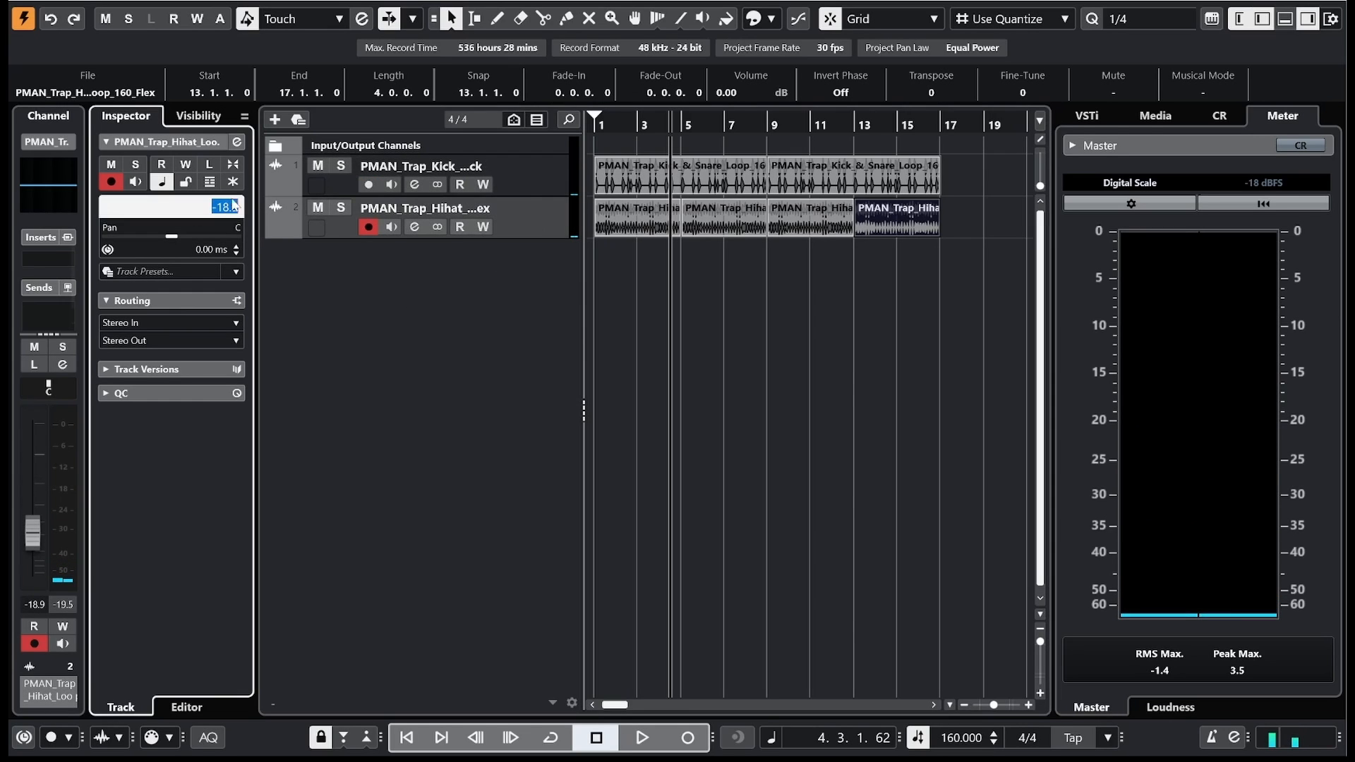
{"action": "type", "text": "0"}
{"action": "key", "text": "Return"}
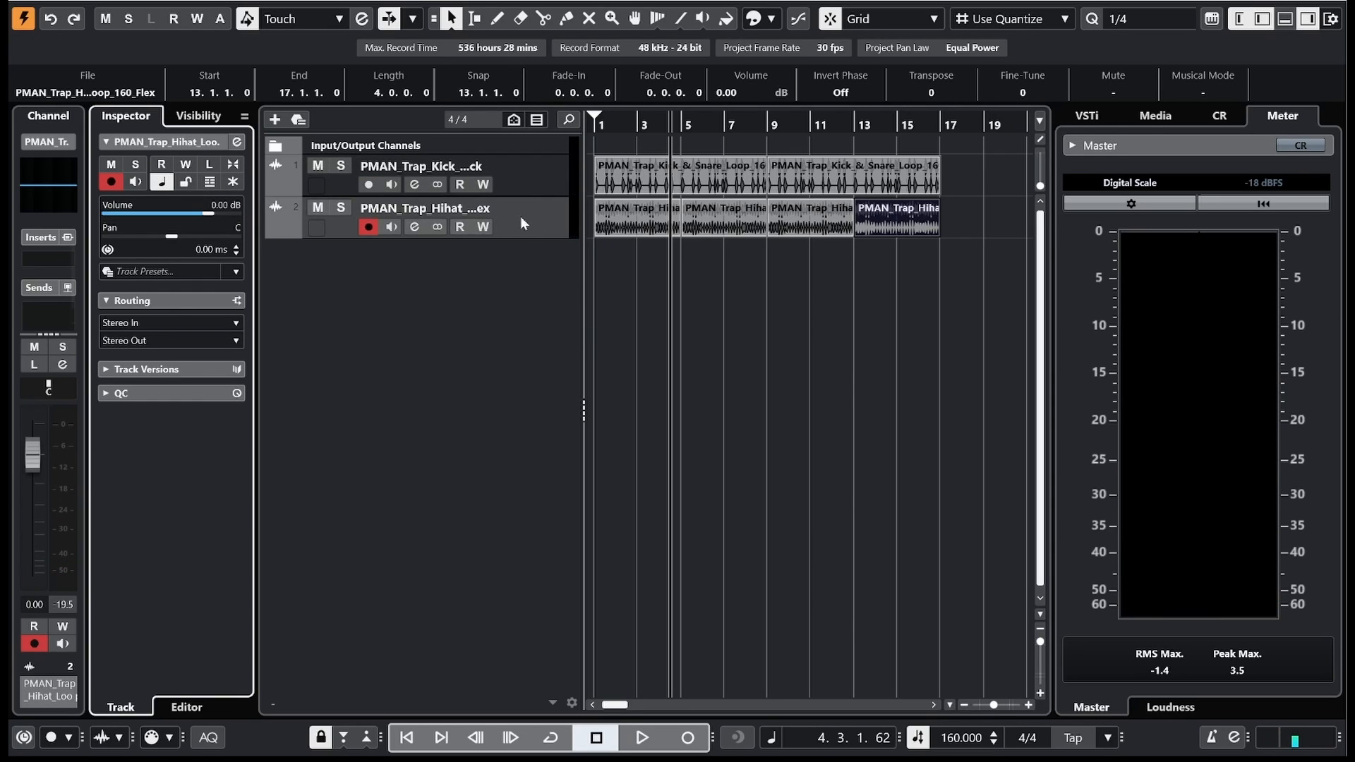
Step: Reveal the Stereo Out channel in the track list and load GGain as its first insert effect
{"action": "left_click", "coordinate": [282, 147]}
{"action": "left_click", "coordinate": [529, 182]}
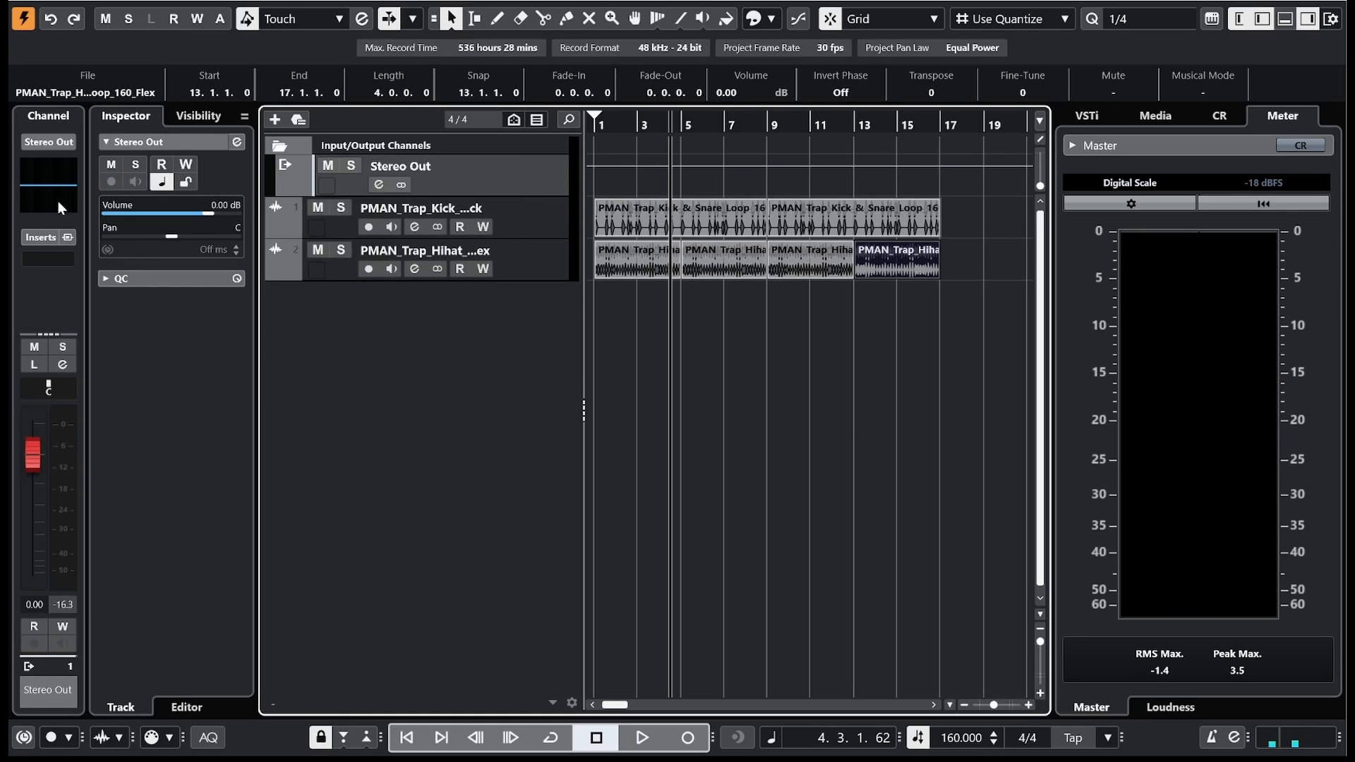
{"action": "left_click", "coordinate": [65, 262]}
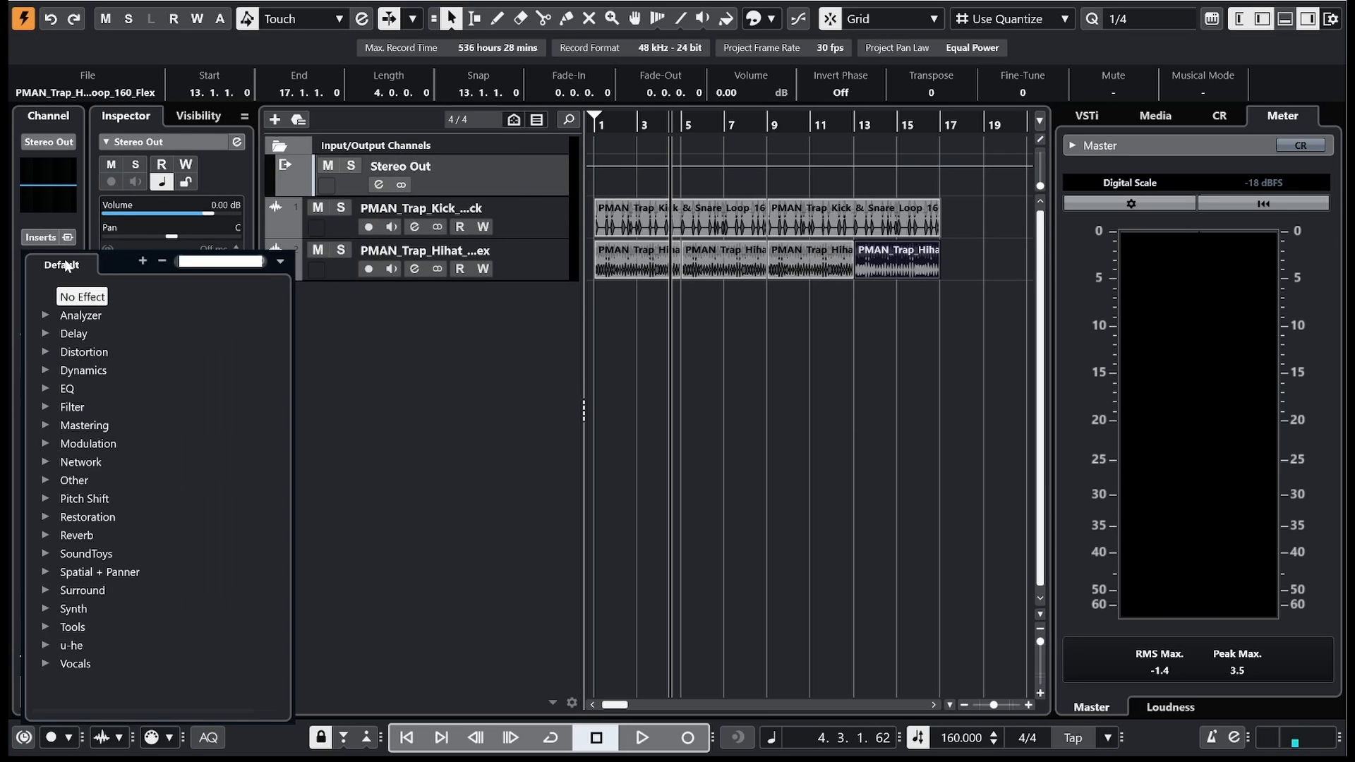
{"action": "type", "text": "n"}
{"action": "key", "text": "BackSpace"}
{"action": "key", "text": "BackSpace"}
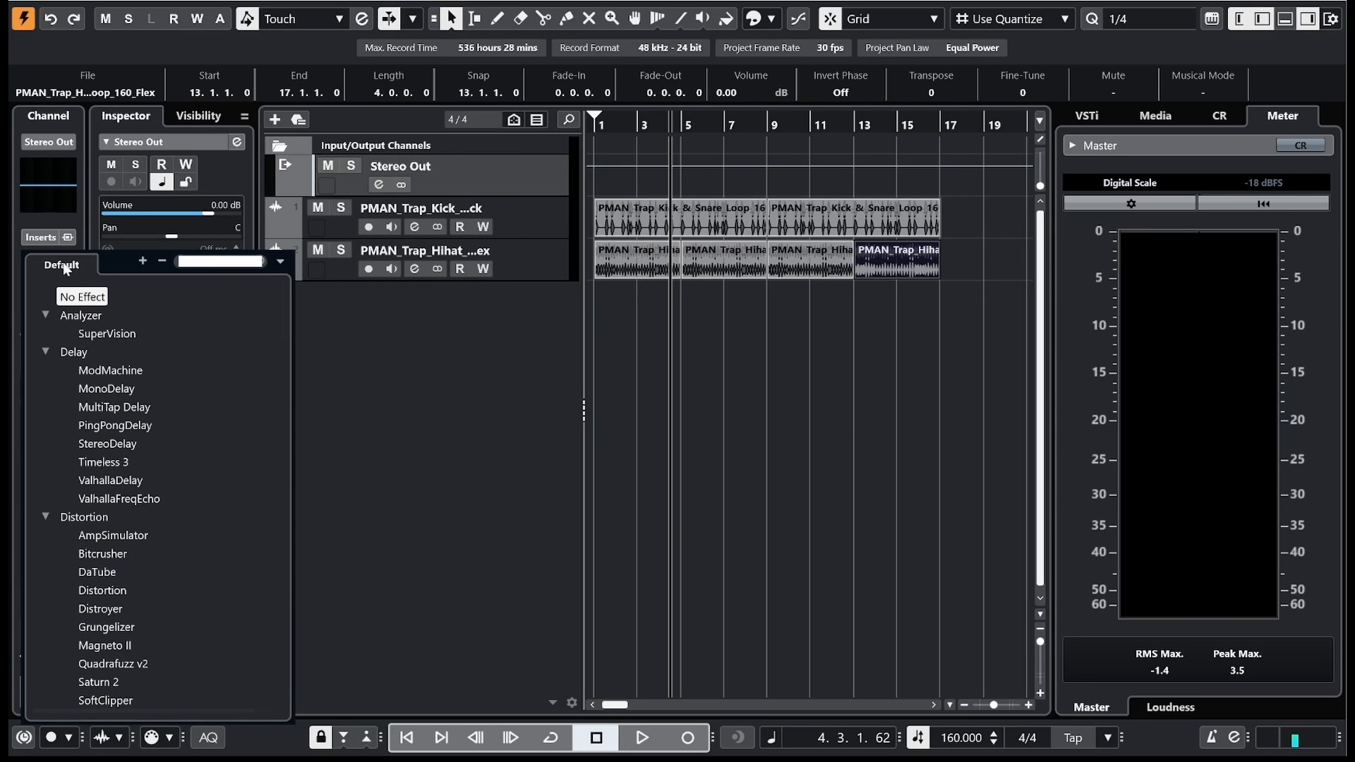
{"action": "type", "text": "gg"}
{"action": "left_click", "coordinate": [91, 315]}
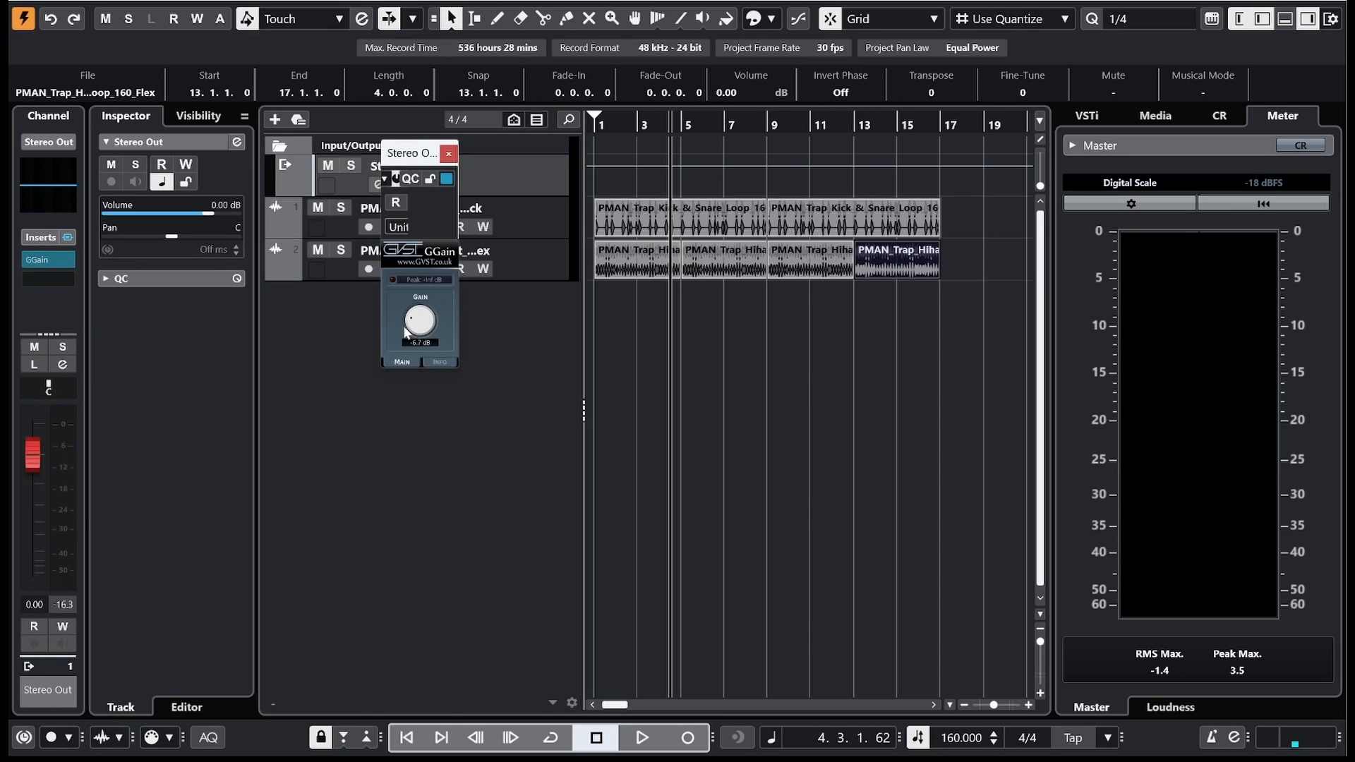
Step: Load Limiter as the second insert effect on the Stereo Out channel and play back the drum loops through it
{"action": "left_click", "coordinate": [449, 154]}
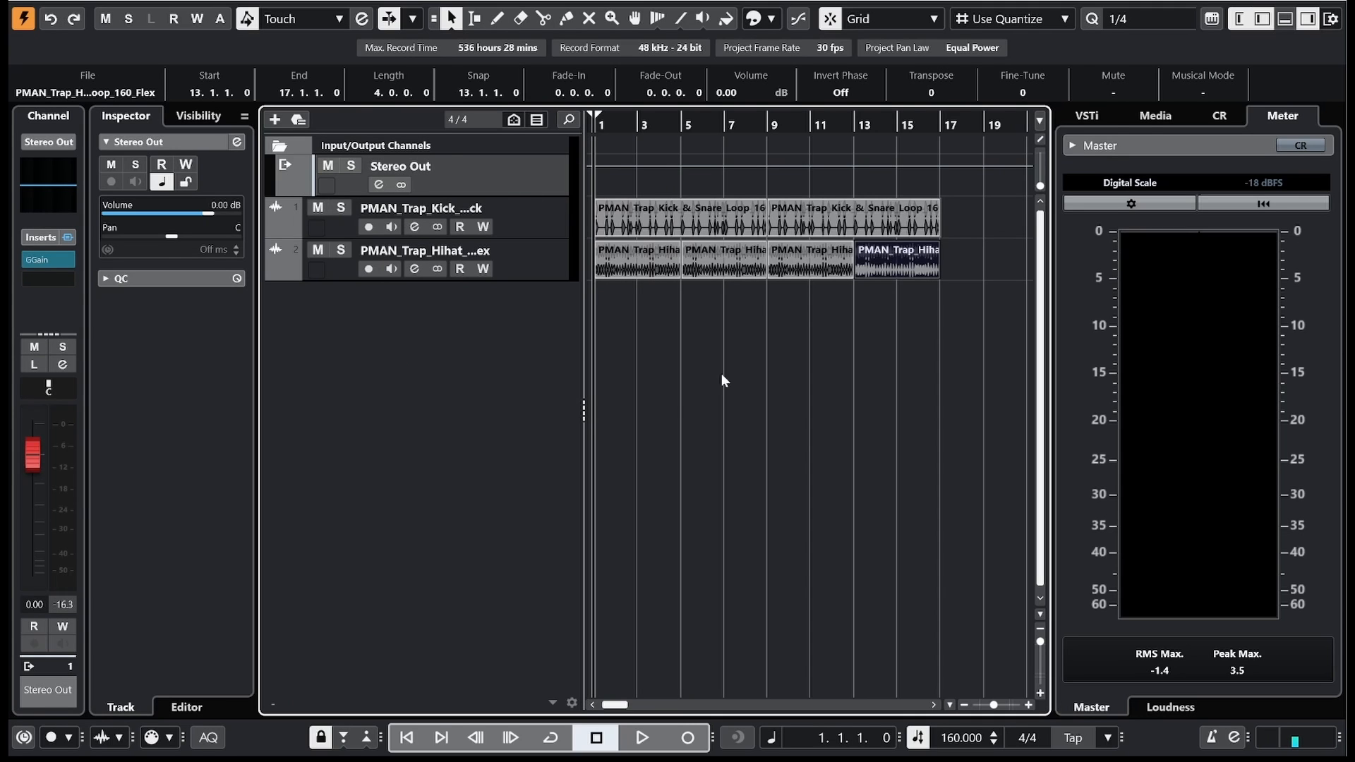
{"action": "left_click", "coordinate": [564, 234]}
{"action": "left_click", "coordinate": [552, 265]}
{"action": "left_click", "coordinate": [536, 187]}
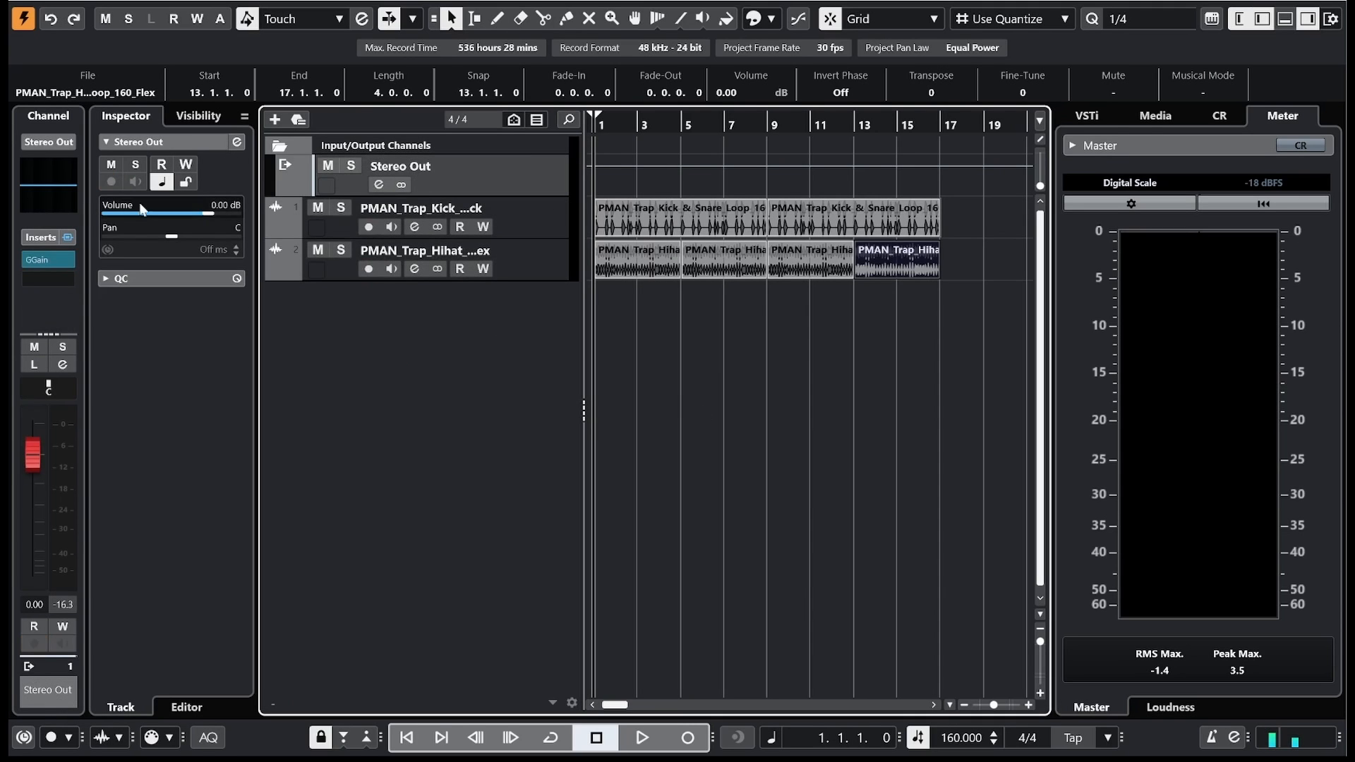
{"action": "left_click", "coordinate": [70, 282]}
{"action": "type", "text": "limi"}
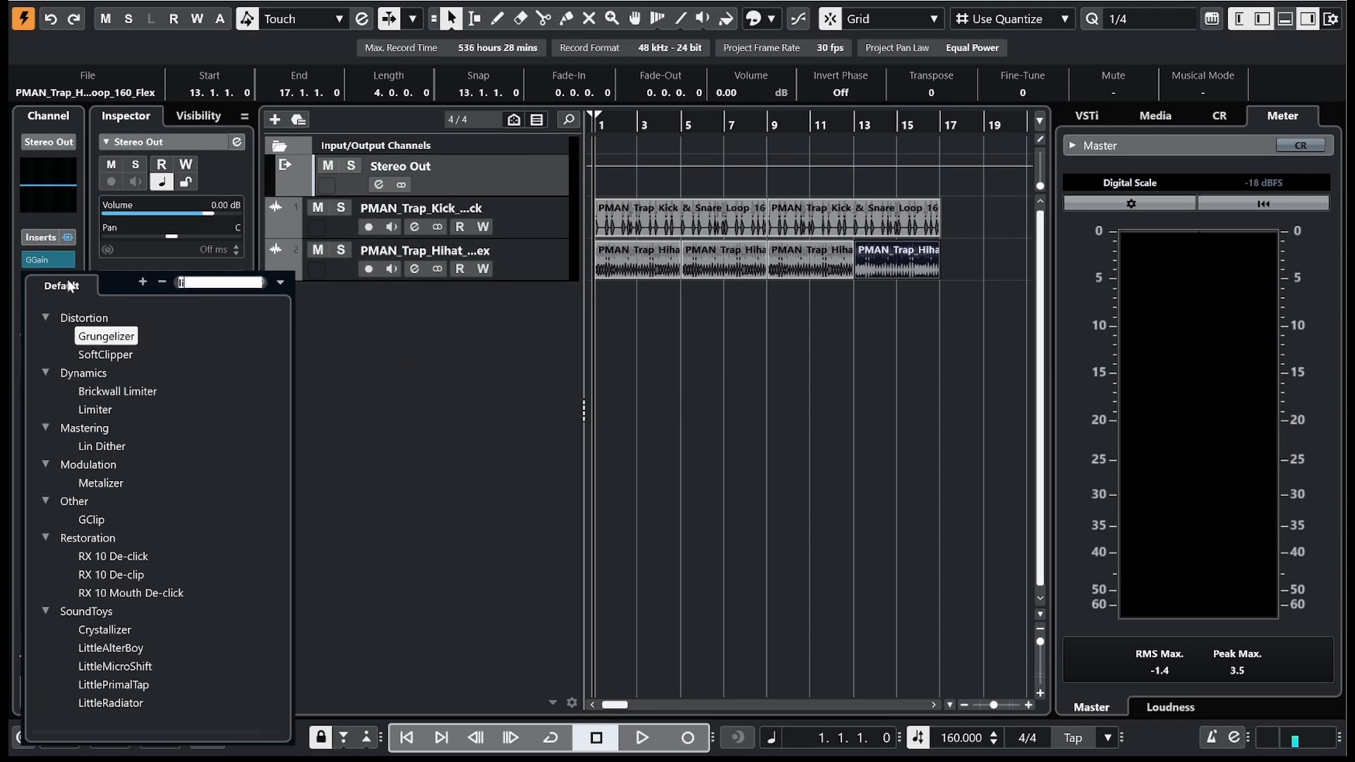
{"action": "left_click", "coordinate": [98, 355]}
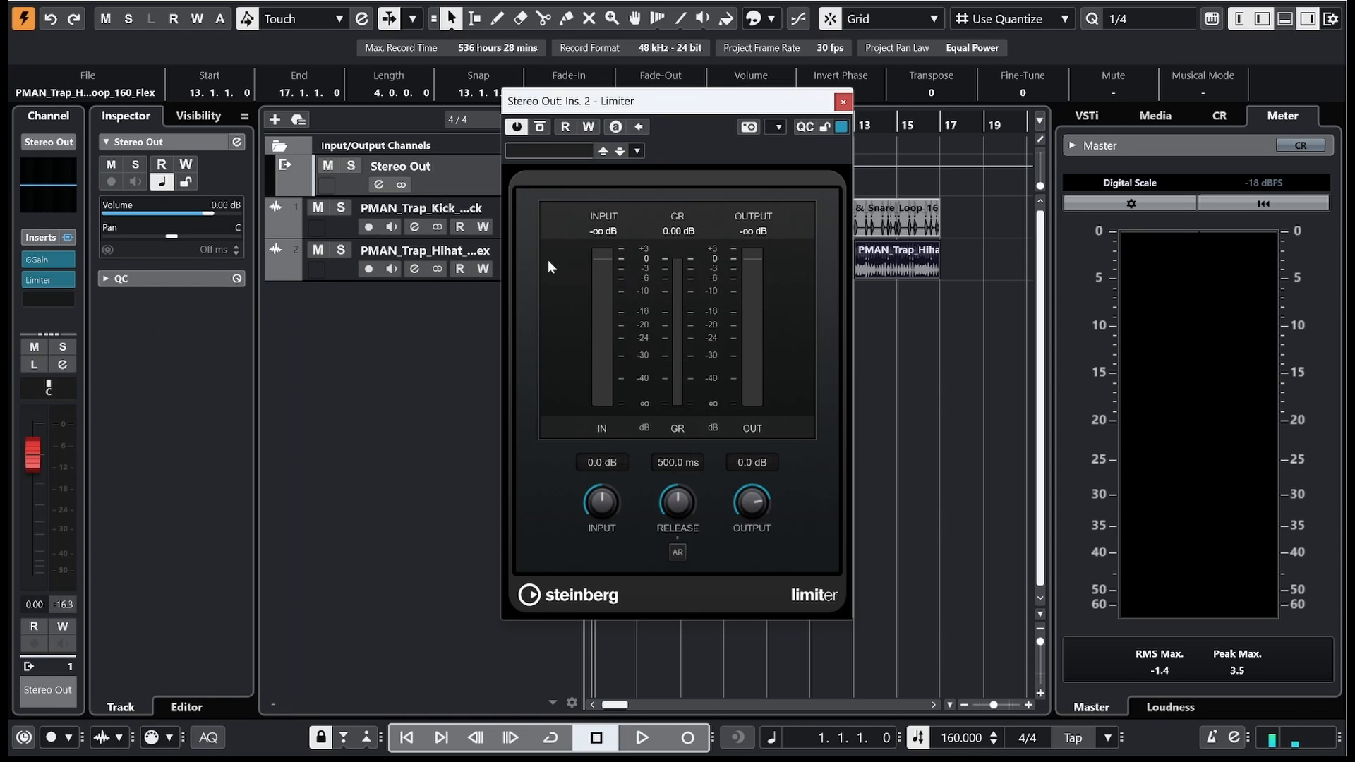
{"action": "left_click", "coordinate": [843, 103]}
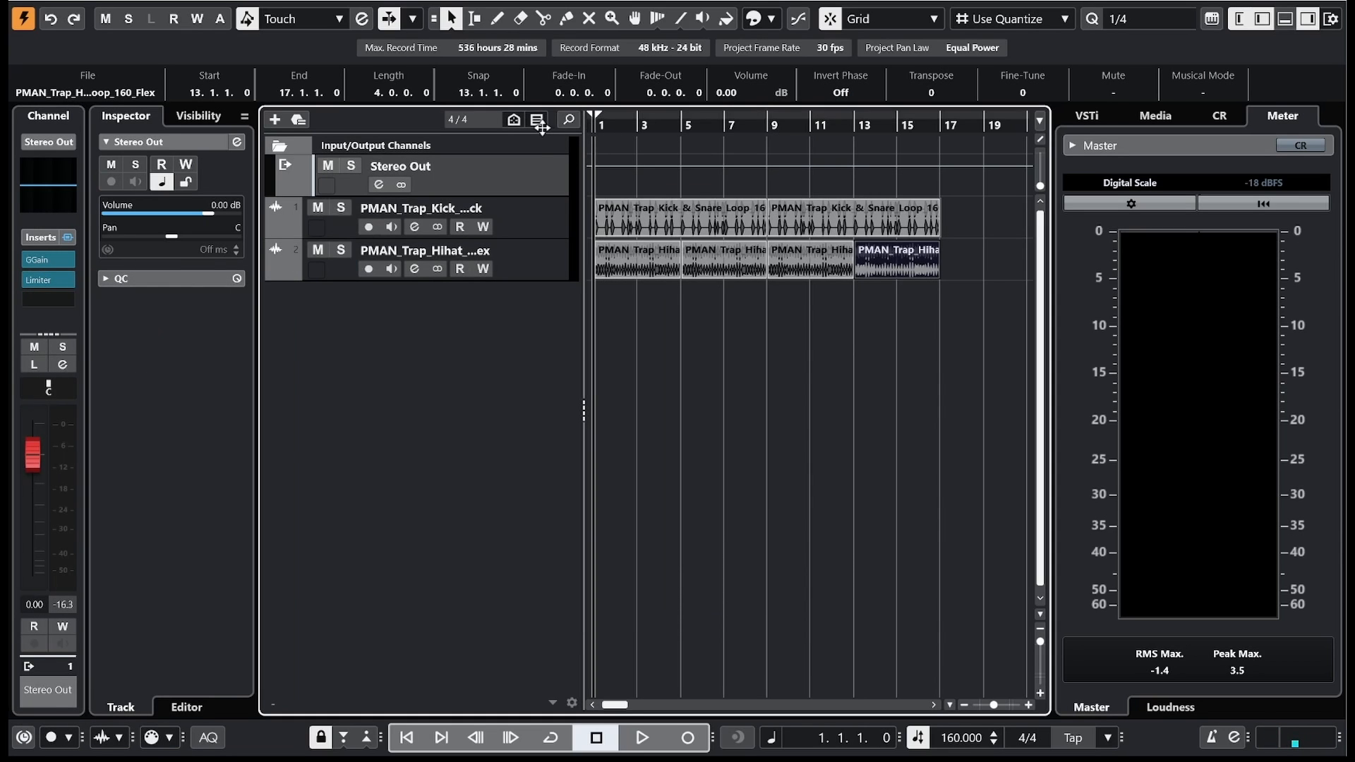
{"action": "key", "text": "space"}
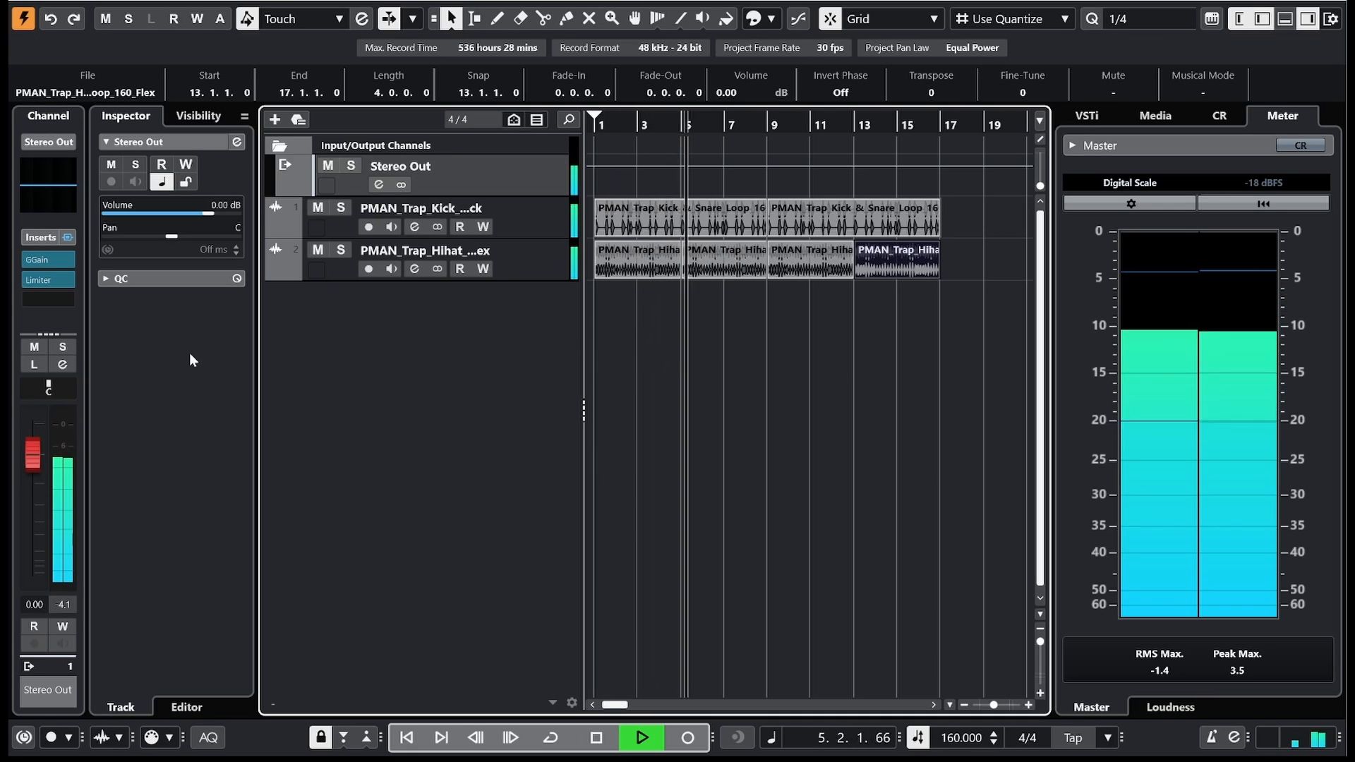
{"action": "key", "text": "space"}
Step: Load Realphones as Stereo Out's third insert effect and choose the Sennheiser HD 660 S headphone profile
{"action": "left_click", "coordinate": [65, 301]}
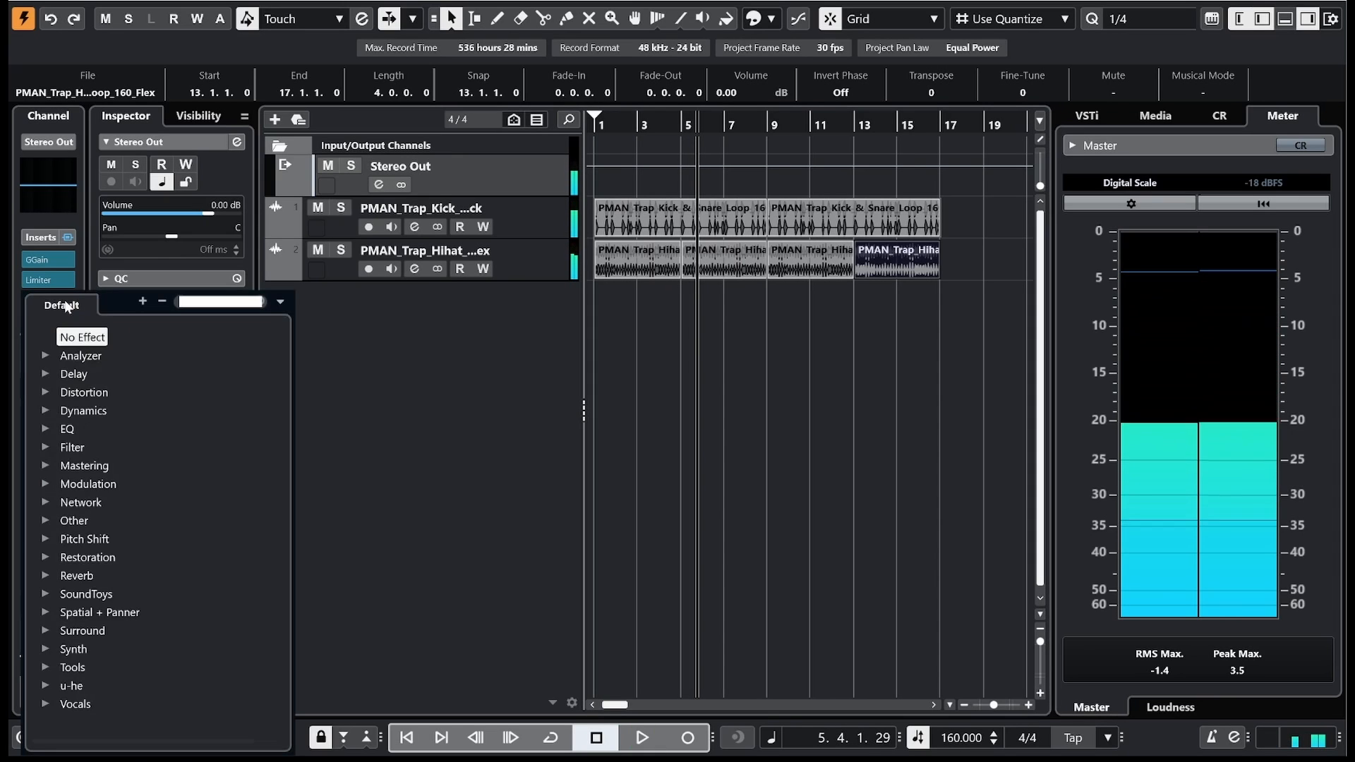
{"action": "type", "text": "real"}
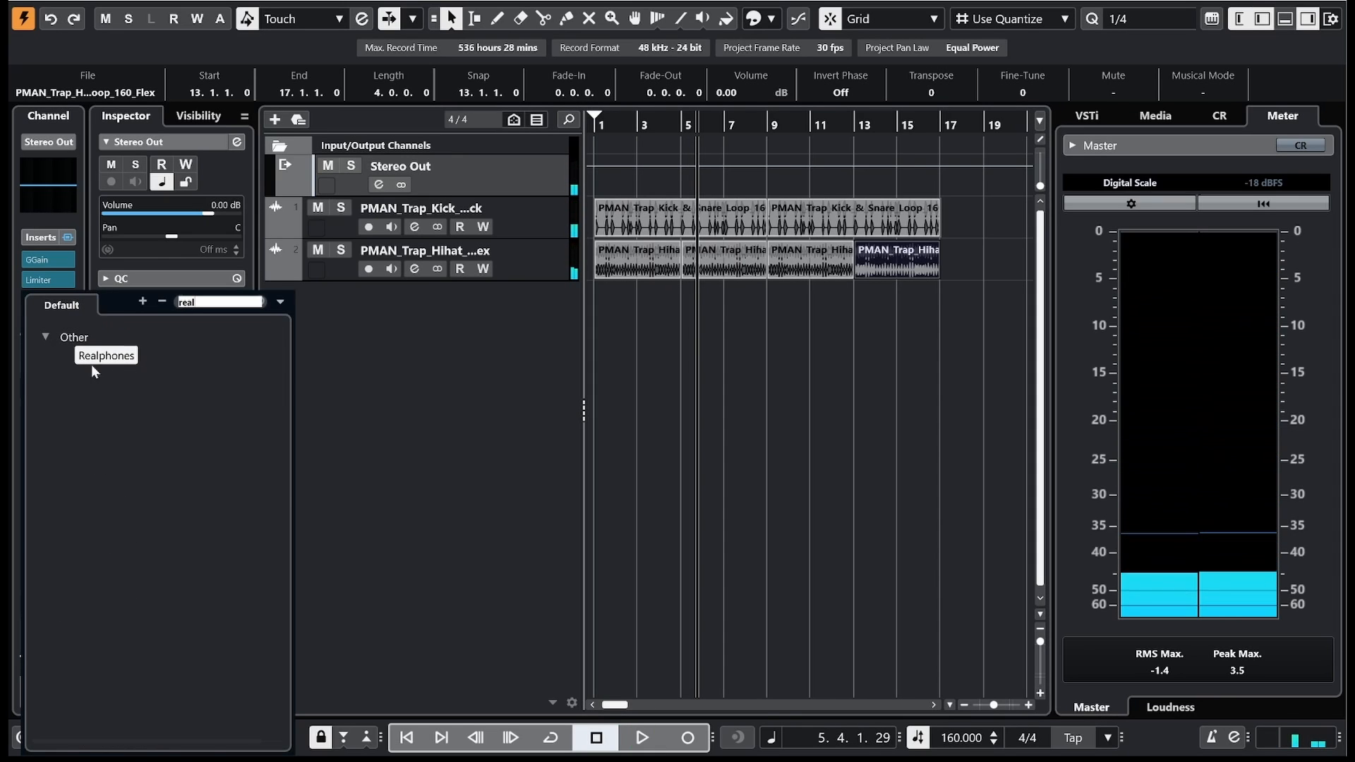
{"action": "left_click", "coordinate": [111, 354]}
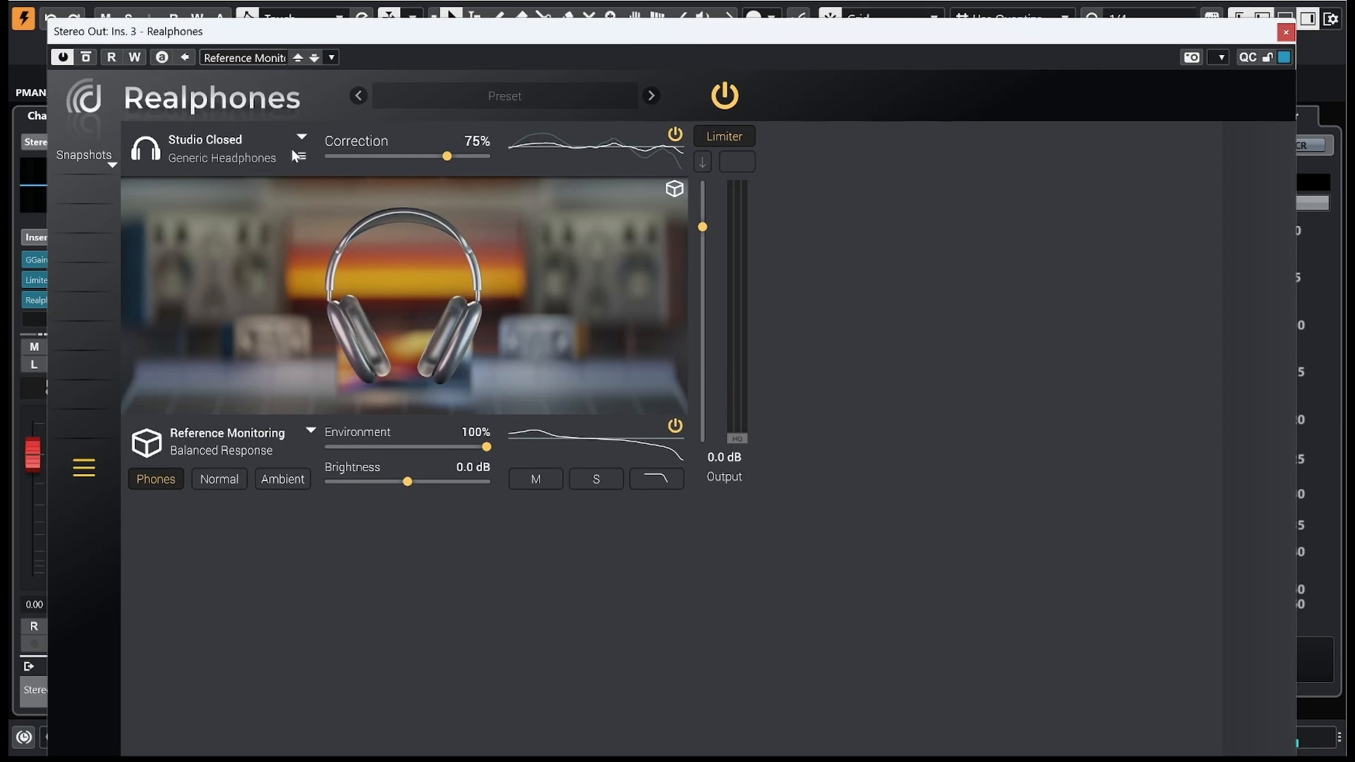
{"action": "left_click", "coordinate": [296, 138]}
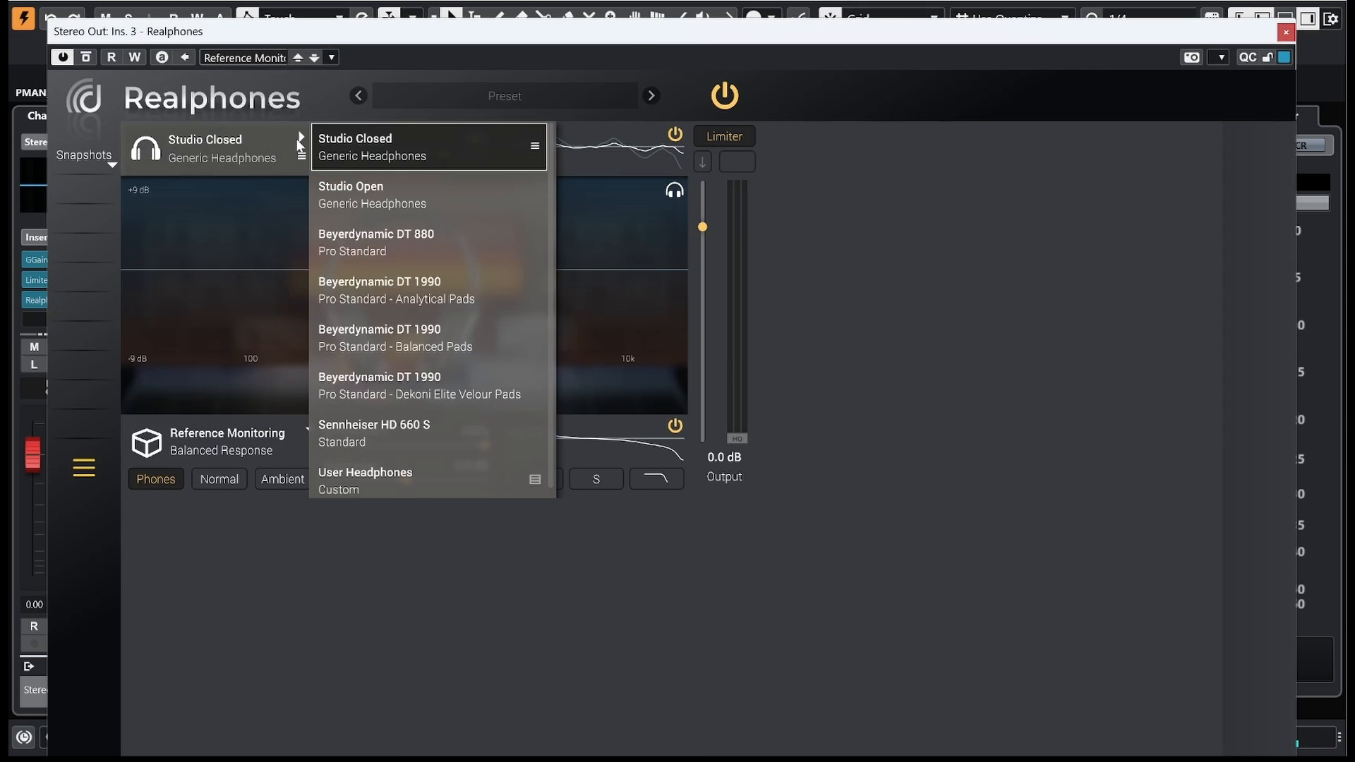
{"action": "left_click", "coordinate": [442, 438]}
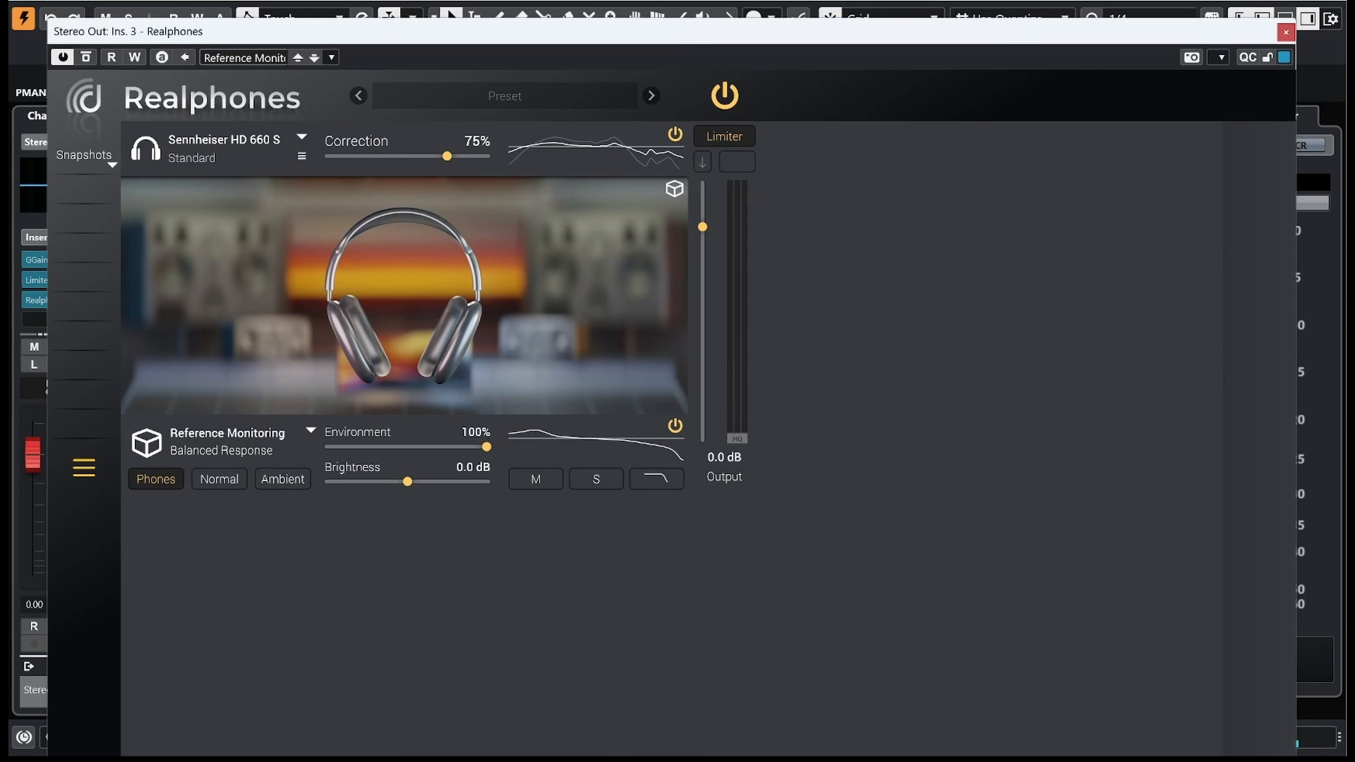
Step: Load the Reference Monitoring - Normal preset in Realphones and set Correction to 74%
{"action": "left_click", "coordinate": [504, 96]}
{"action": "left_click", "coordinate": [440, 194]}
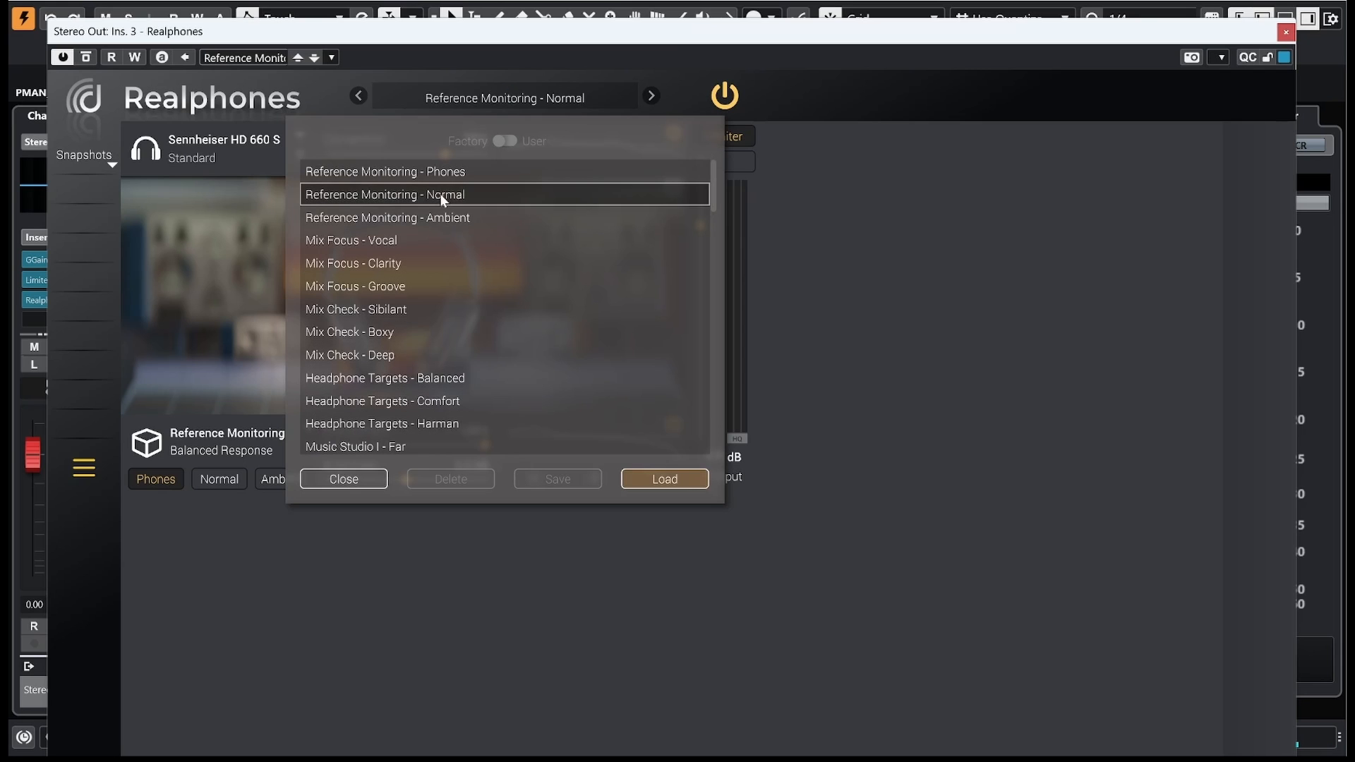
{"action": "left_click", "coordinate": [668, 473]}
{"action": "left_click_drag", "start_coordinate": [487, 156], "coordinate": [446, 158]}
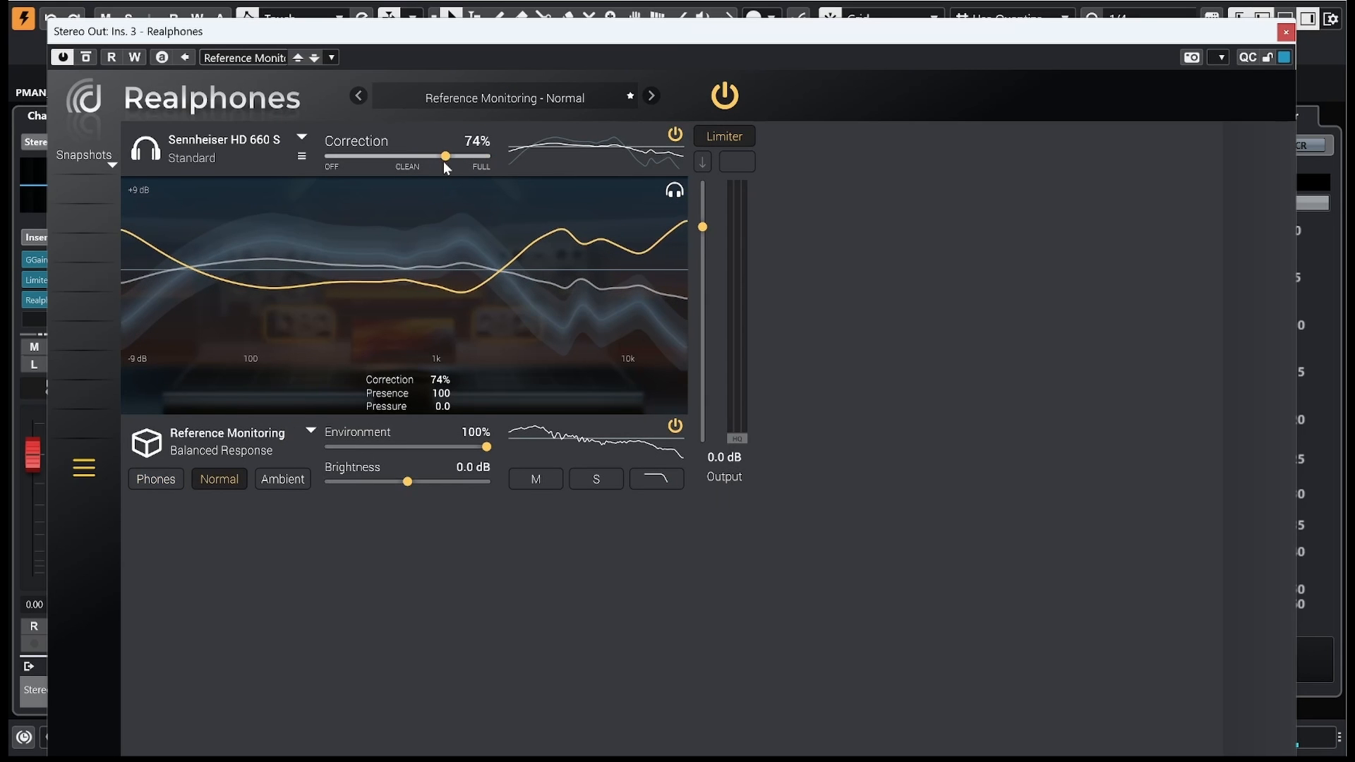
{"action": "left_click", "coordinate": [1286, 34]}
Step: Play back the drum loops and lower the Realphones output level to -4.7 dB
{"action": "key", "text": "space"}
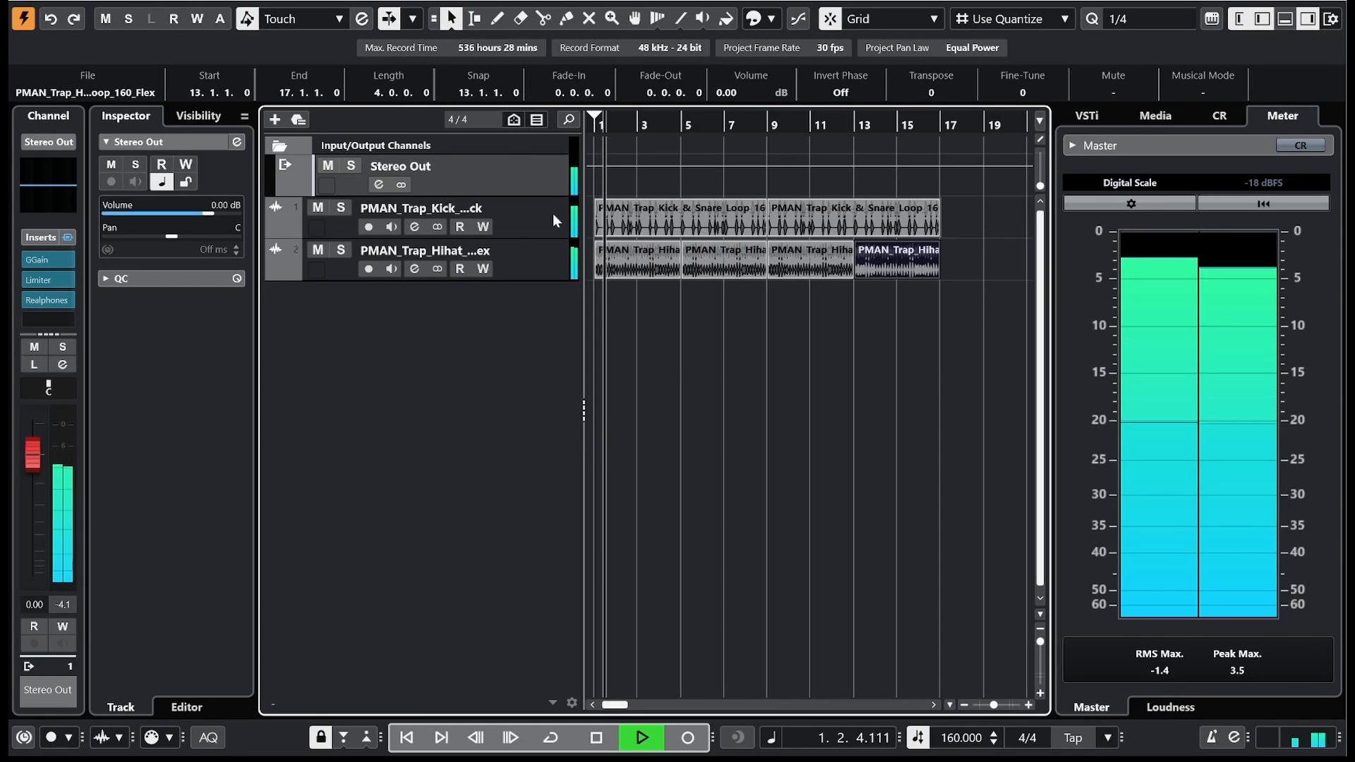
{"action": "key", "text": "space"}
{"action": "left_click", "coordinate": [48, 301]}
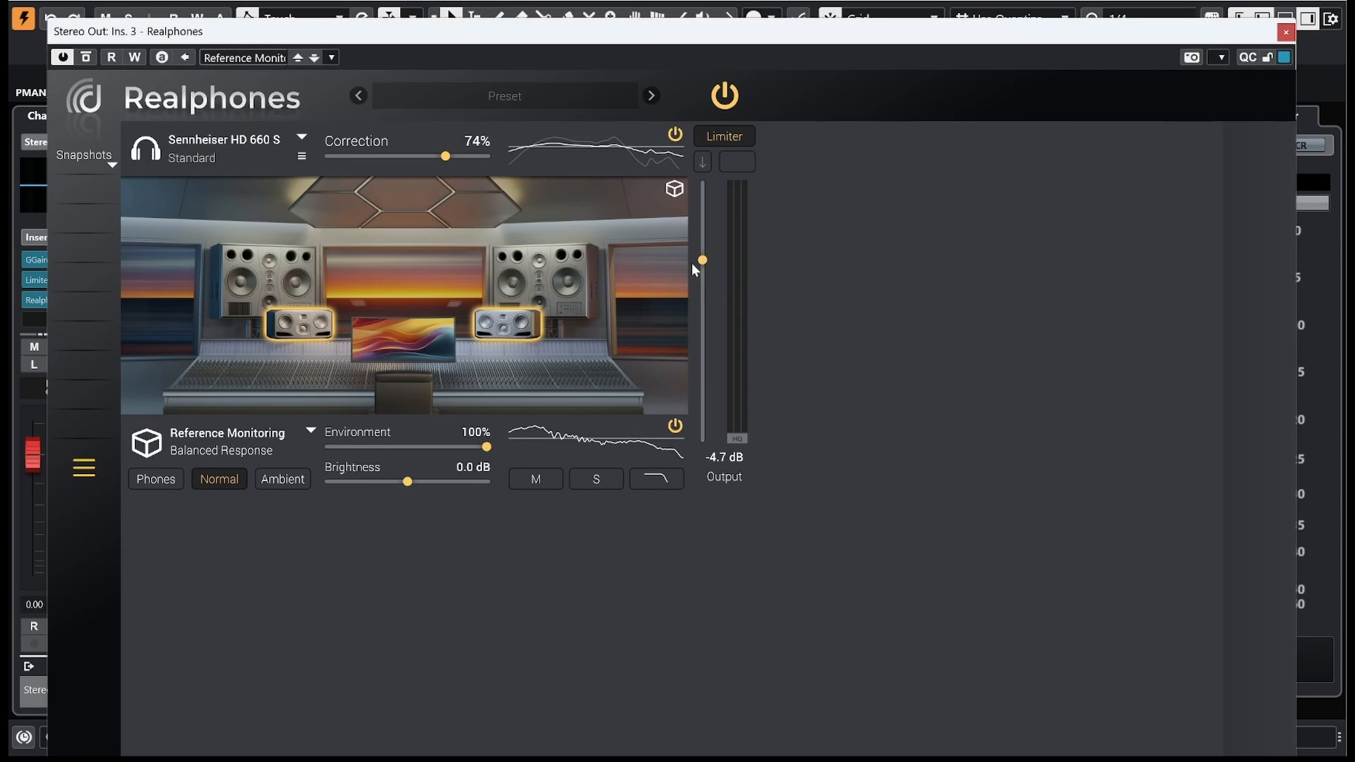
{"action": "key", "text": "space"}
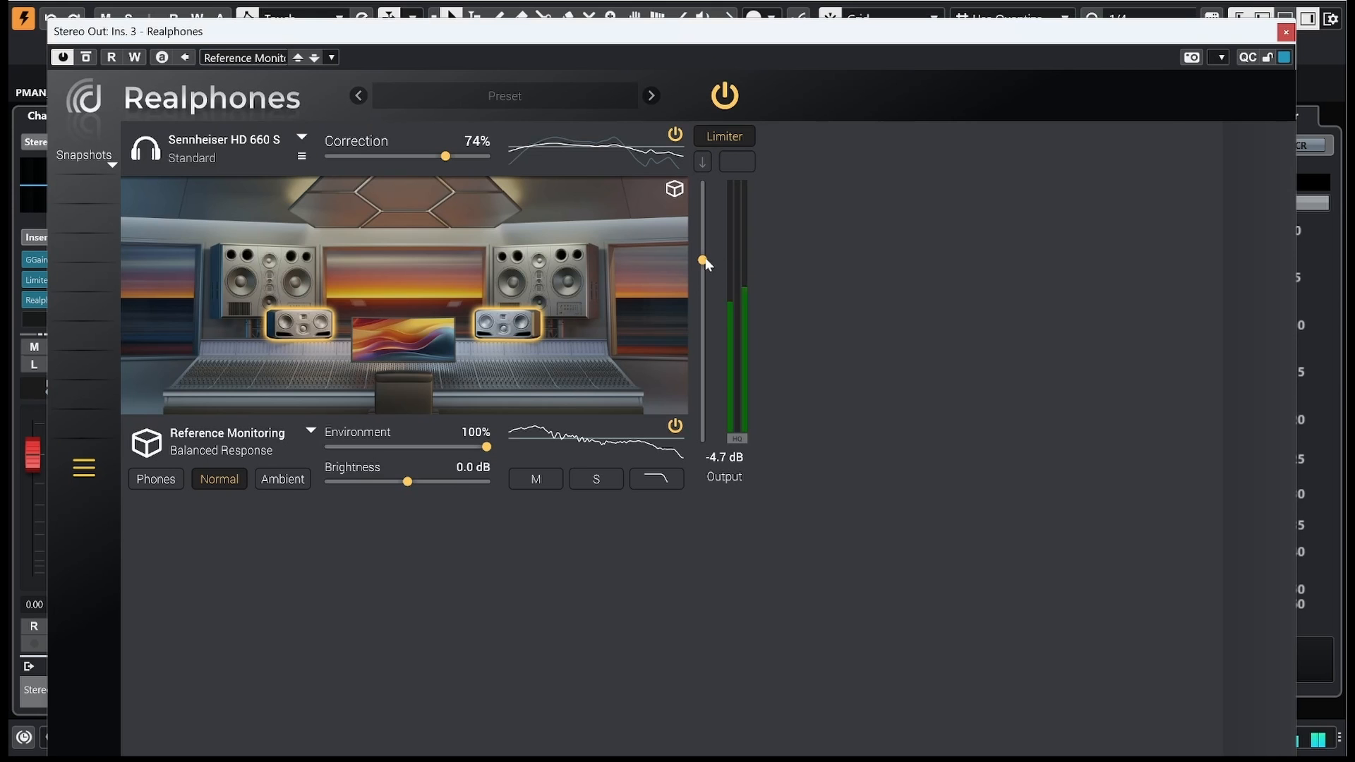
{"action": "left_click", "coordinate": [1286, 33]}
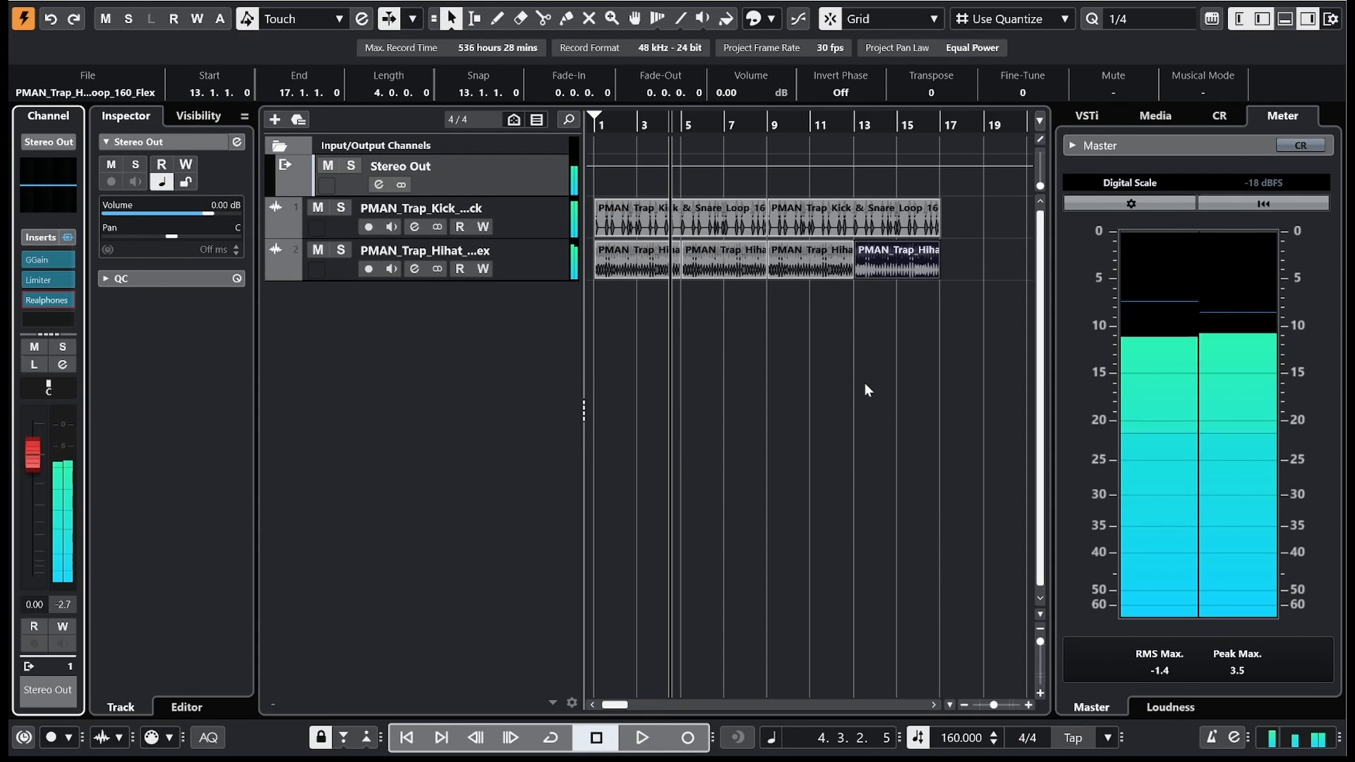
Step: Select the hi-hat track and save the project in the Безымянный-47 folder
{"action": "left_click", "coordinate": [538, 262]}
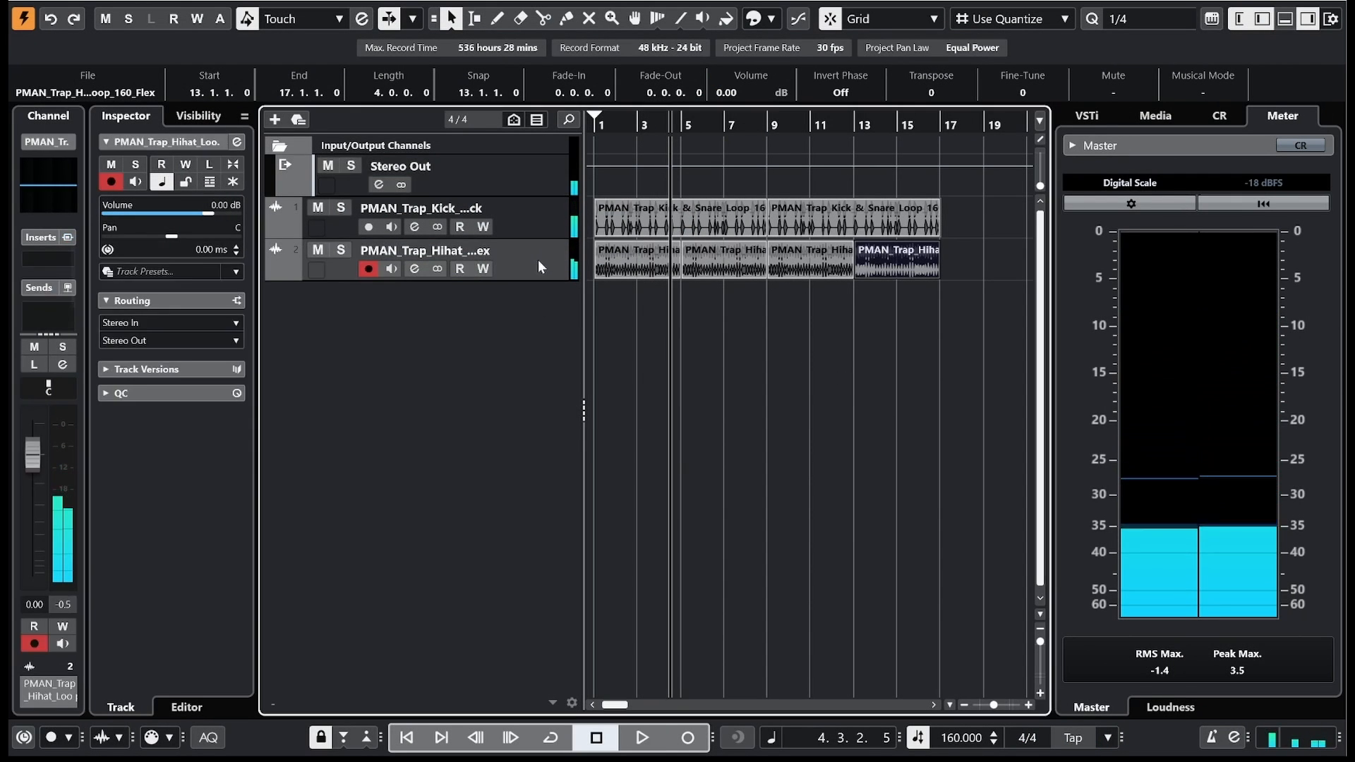
{"action": "key", "text": "ctrl+s"}
{"action": "left_click", "coordinate": [623, 412]}
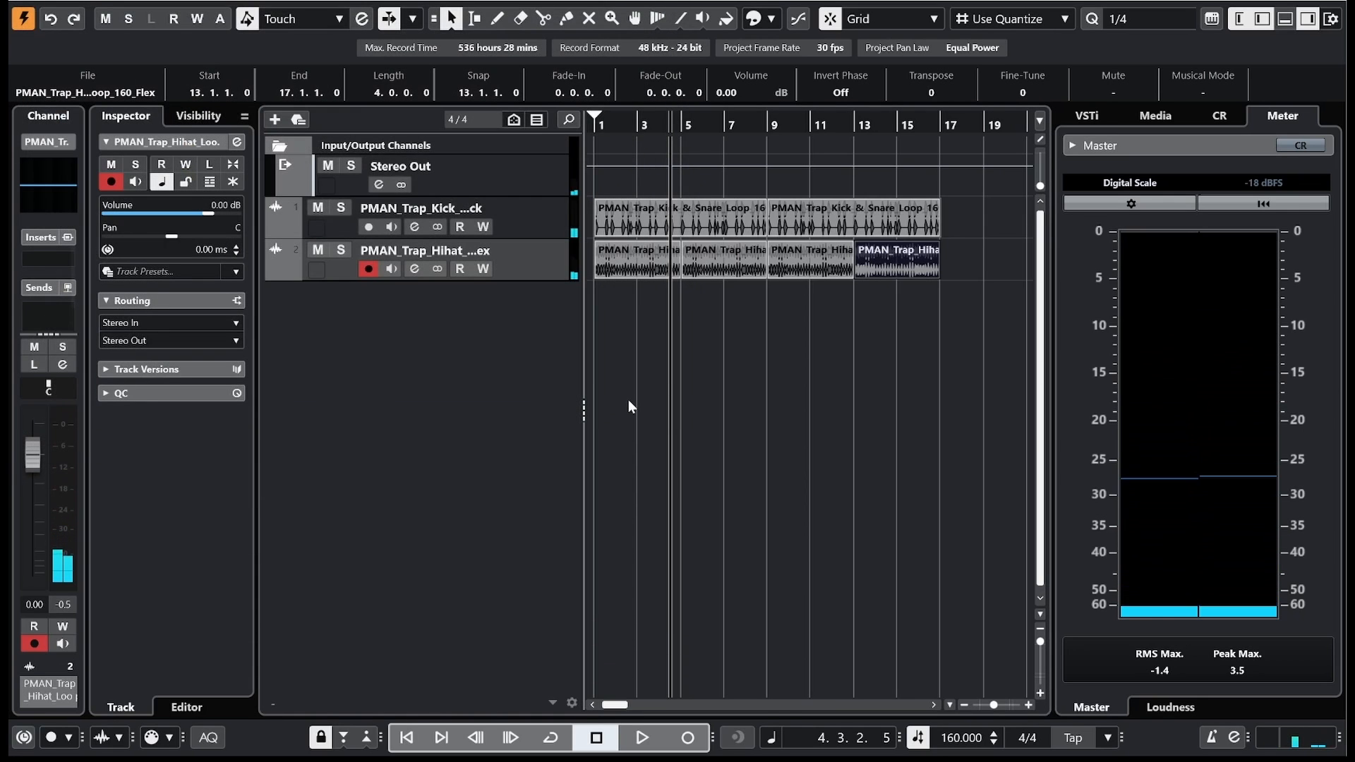
{"action": "key", "text": "ctrl+s"}
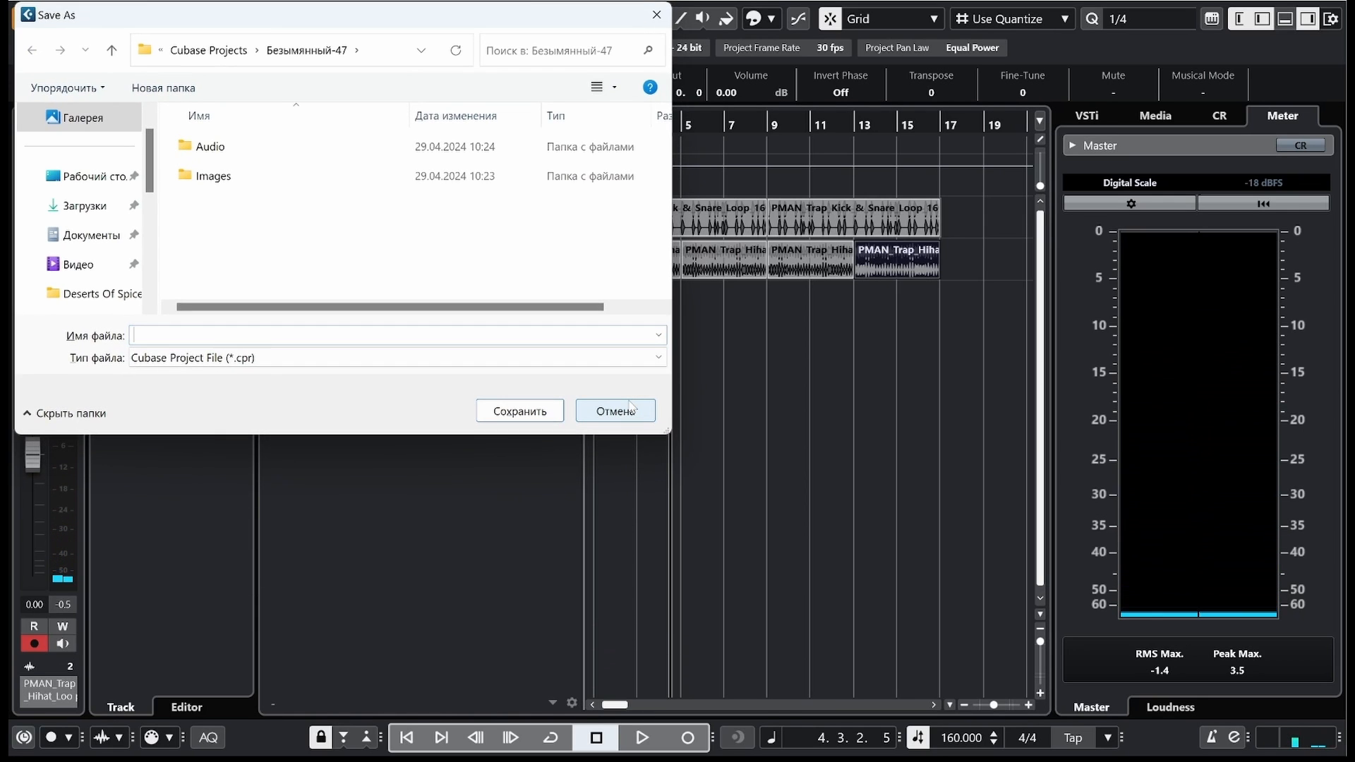
{"action": "key", "text": "Return"}
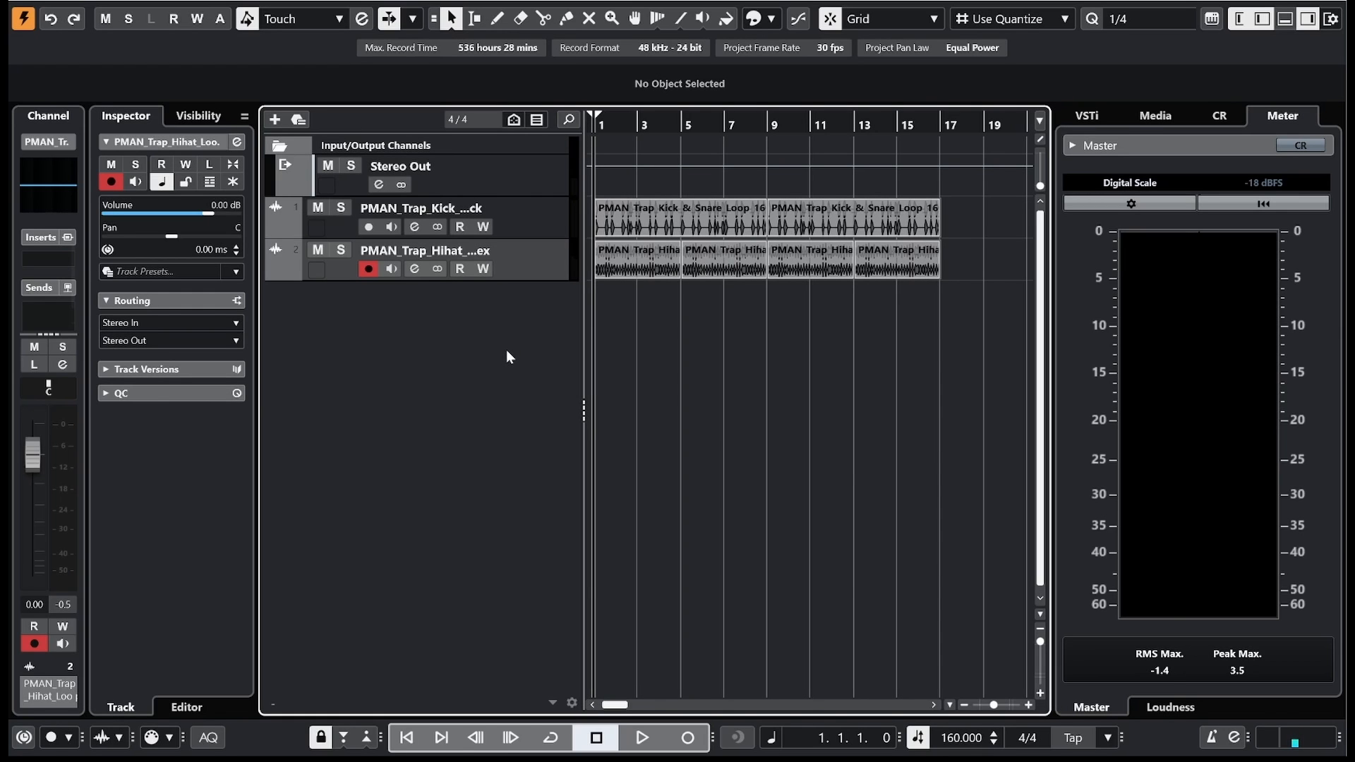
Step: Open the _808 folder in MediaBay and audition its 808 samples from D# Popstar through F Core
{"action": "key", "text": "F5"}
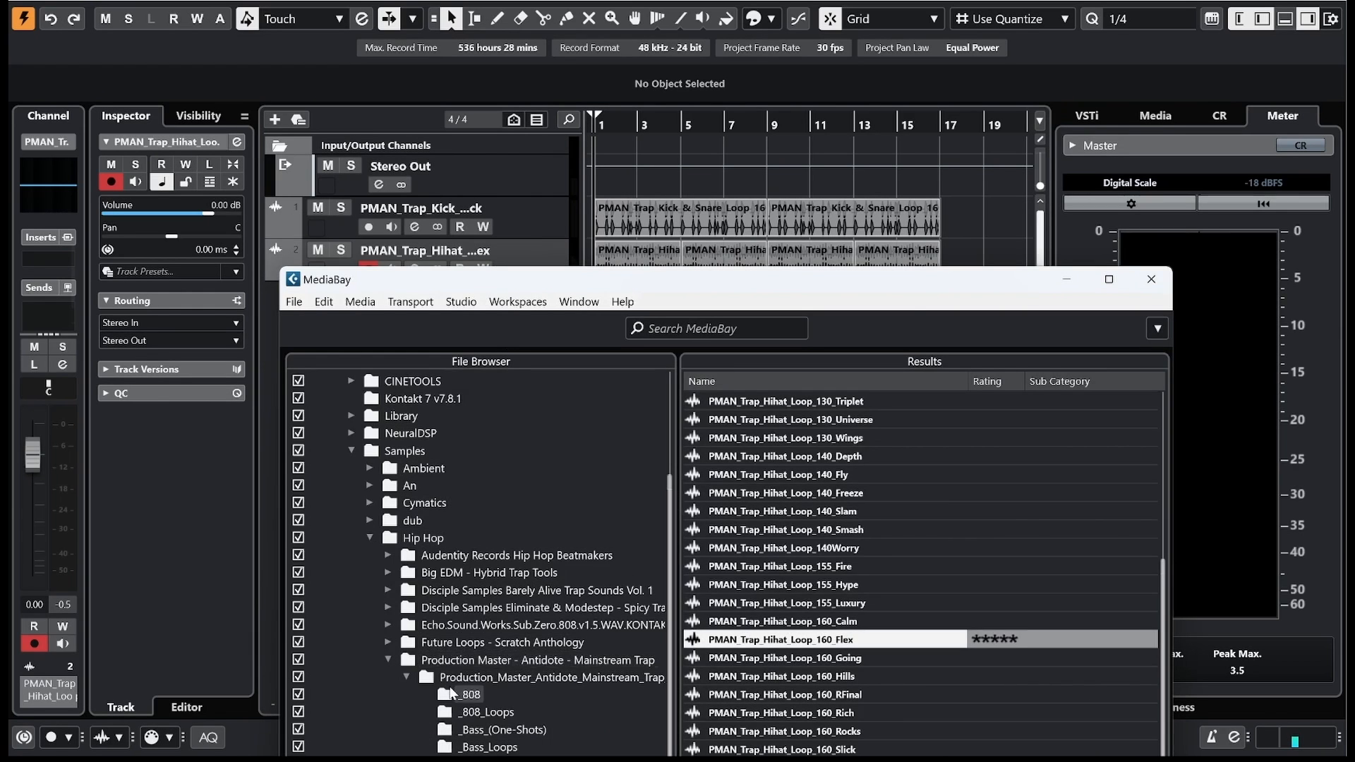
{"action": "left_click_drag", "start_coordinate": [531, 279], "coordinate": [583, 122]}
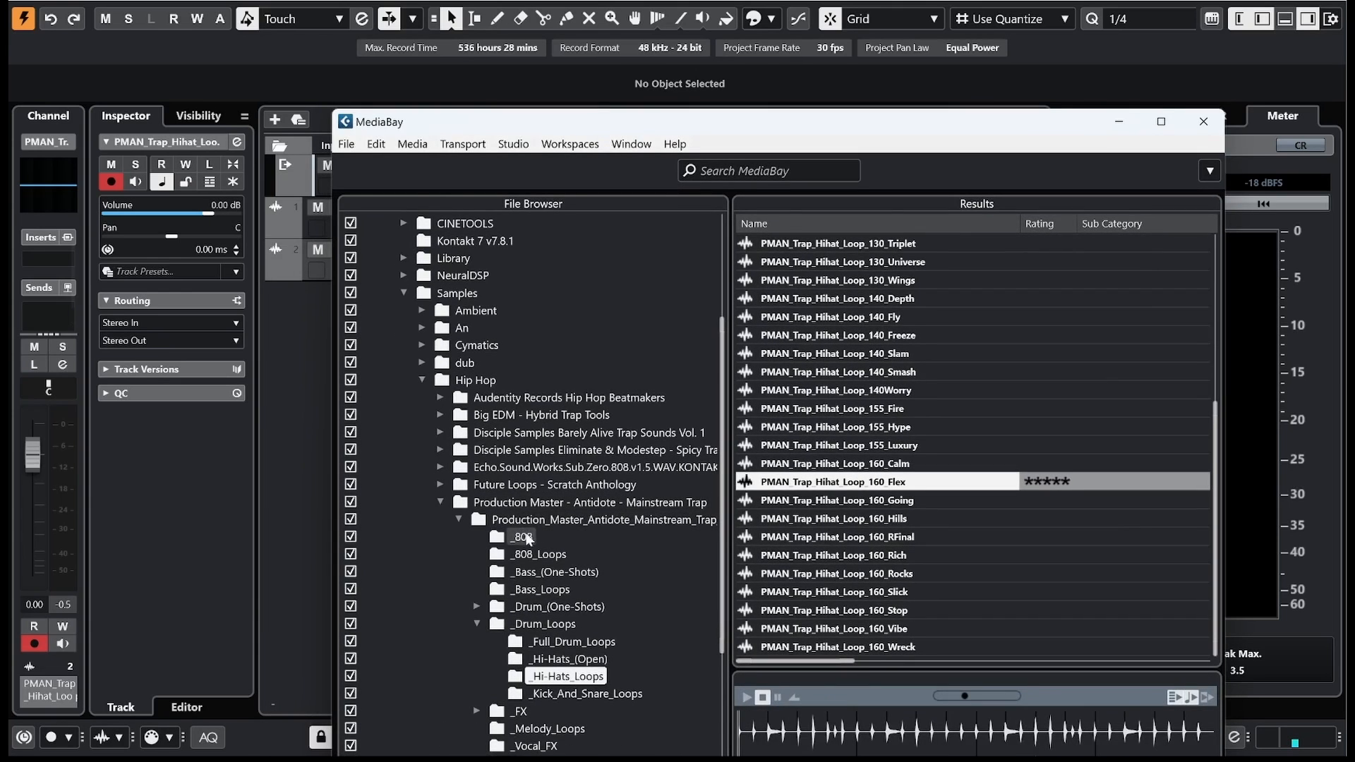
{"action": "left_click", "coordinate": [523, 537]}
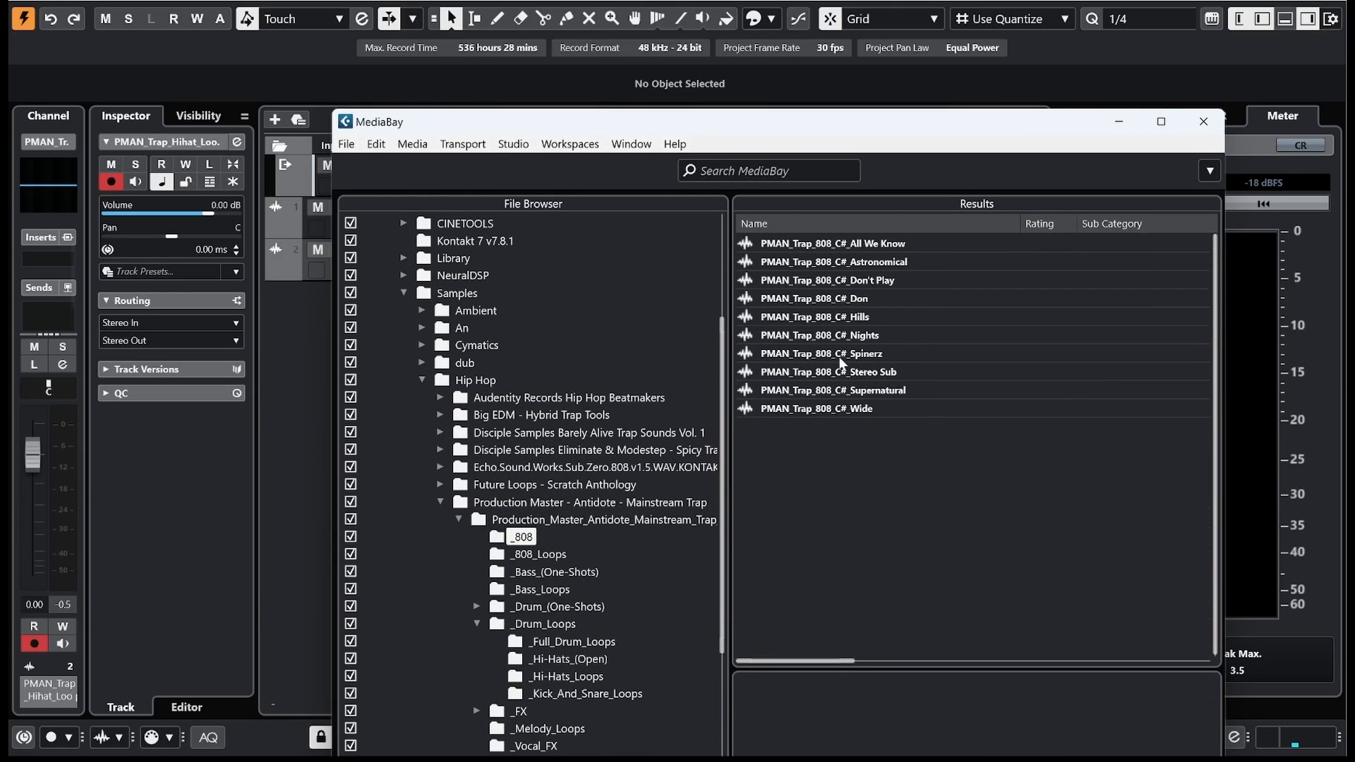
{"action": "scroll", "coordinate": [840, 362], "scroll_direction": "down", "scroll_amount": 3}
{"action": "left_click", "coordinate": [851, 391]}
{"action": "left_click", "coordinate": [851, 410]}
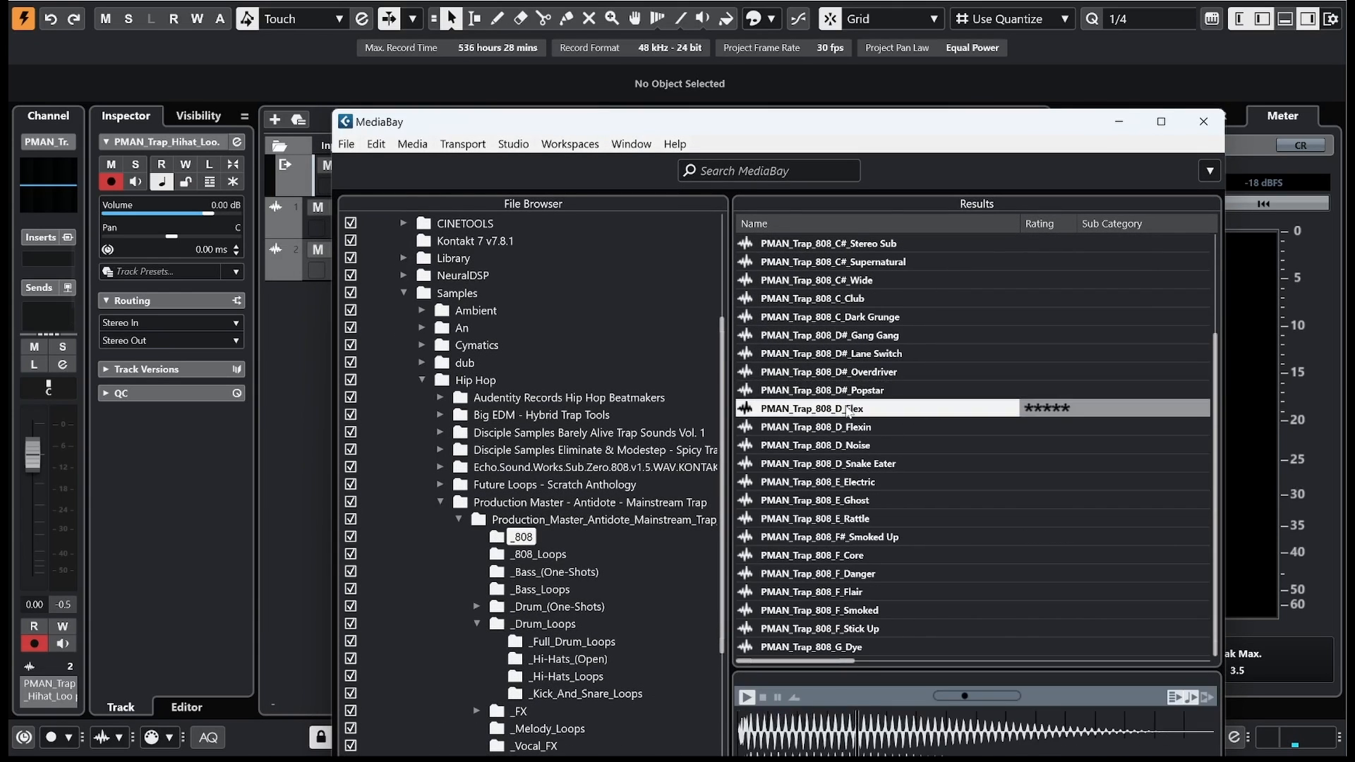
{"action": "left_click", "coordinate": [851, 428]}
{"action": "left_click", "coordinate": [852, 446]}
{"action": "left_click", "coordinate": [849, 465]}
{"action": "left_click", "coordinate": [850, 483]}
{"action": "left_click", "coordinate": [847, 519]}
{"action": "left_click", "coordinate": [843, 556]}
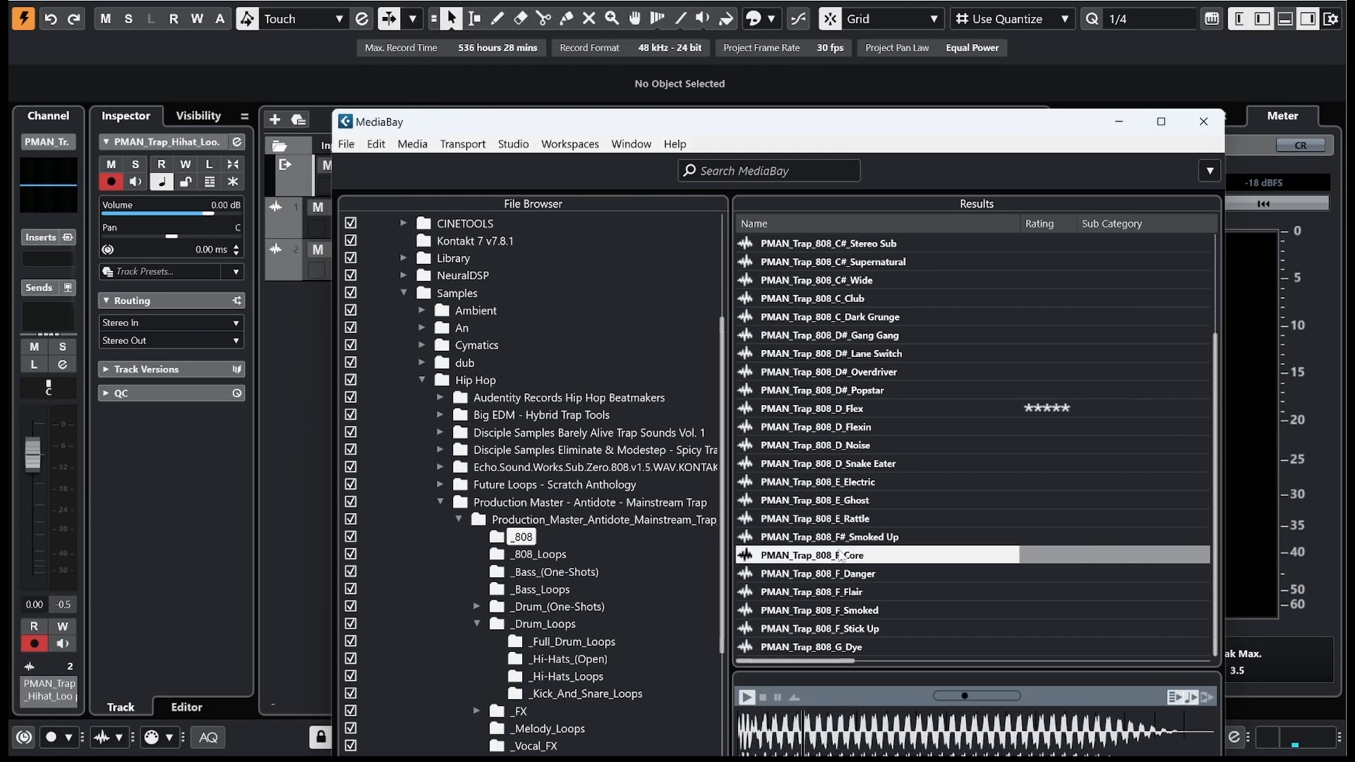
Step: Create a sampler track from PMAN_Trap_808_D_Flex, set its root key to D3, and check the sample's name in MediaBay
{"action": "left_click", "coordinate": [851, 409]}
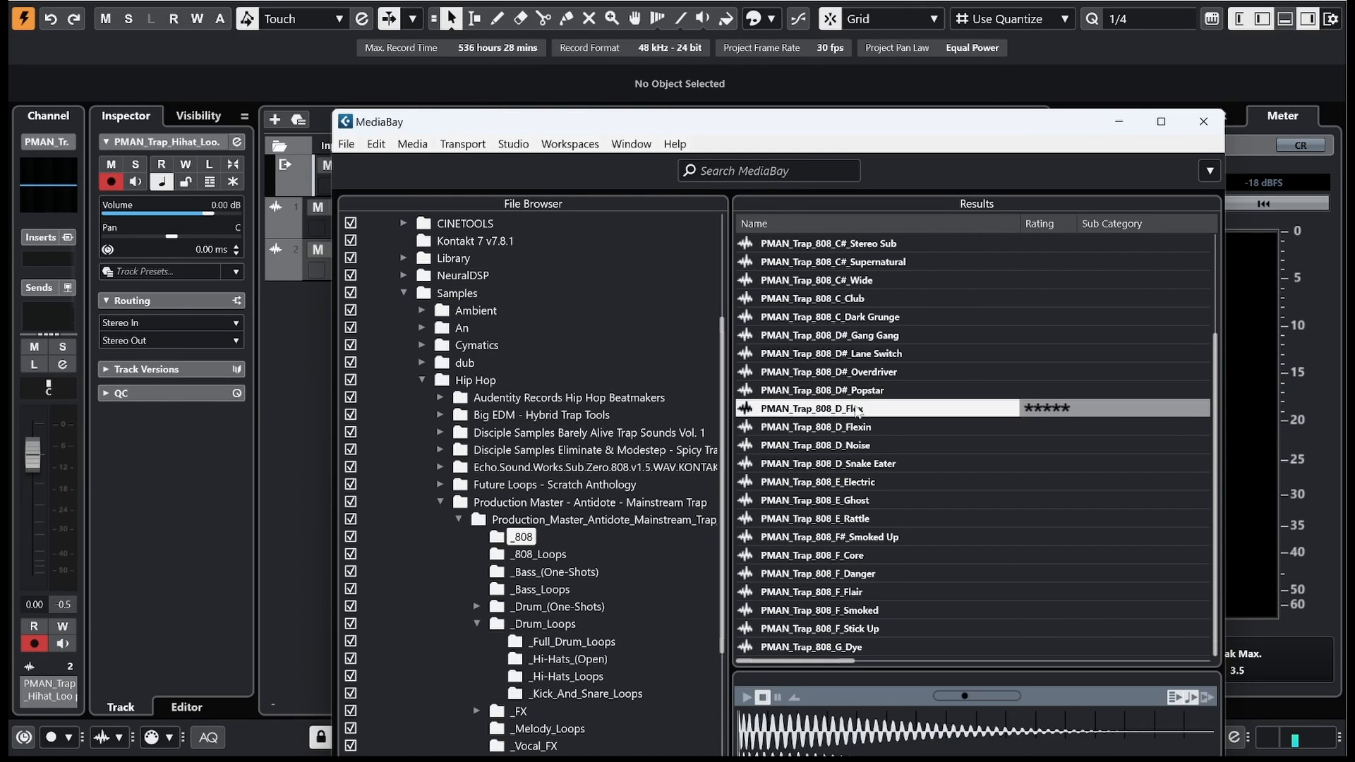
{"action": "right_click", "coordinate": [826, 411]}
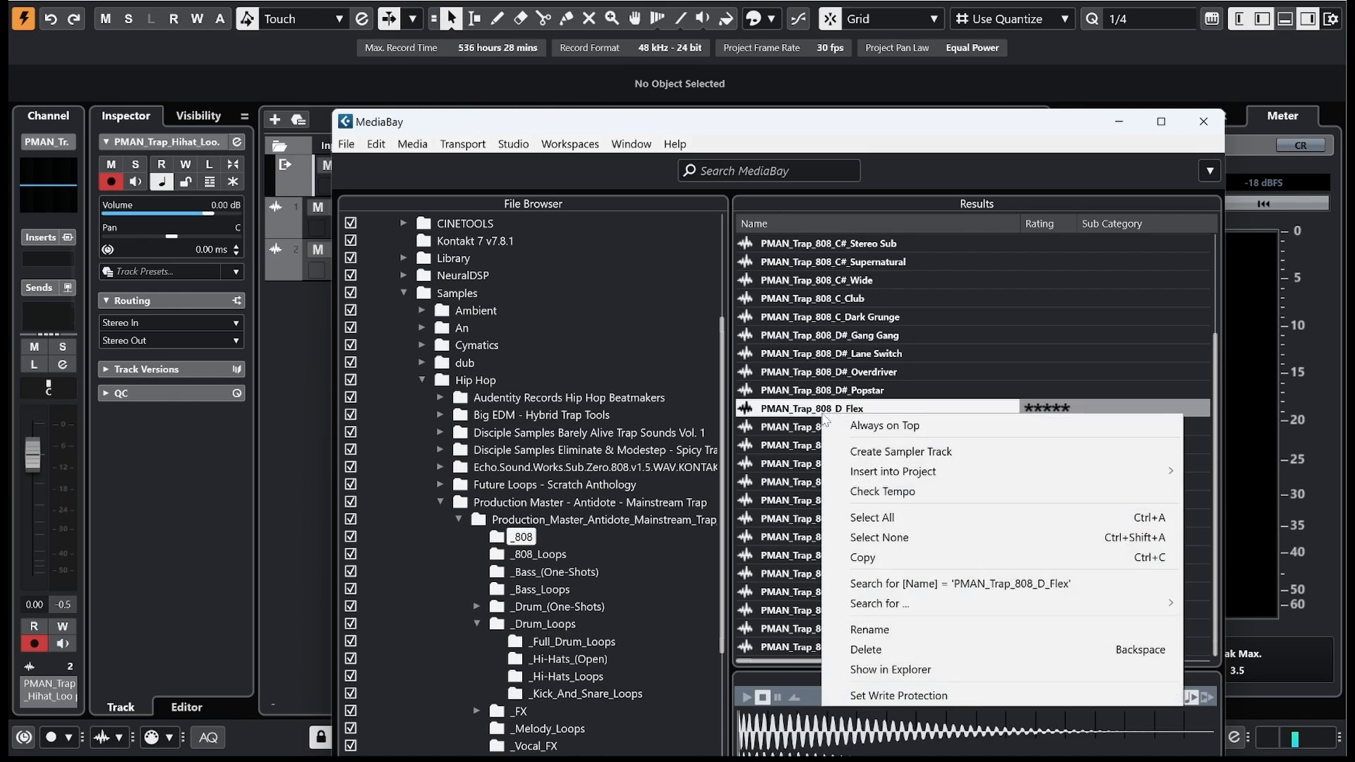
{"action": "left_click", "coordinate": [931, 454]}
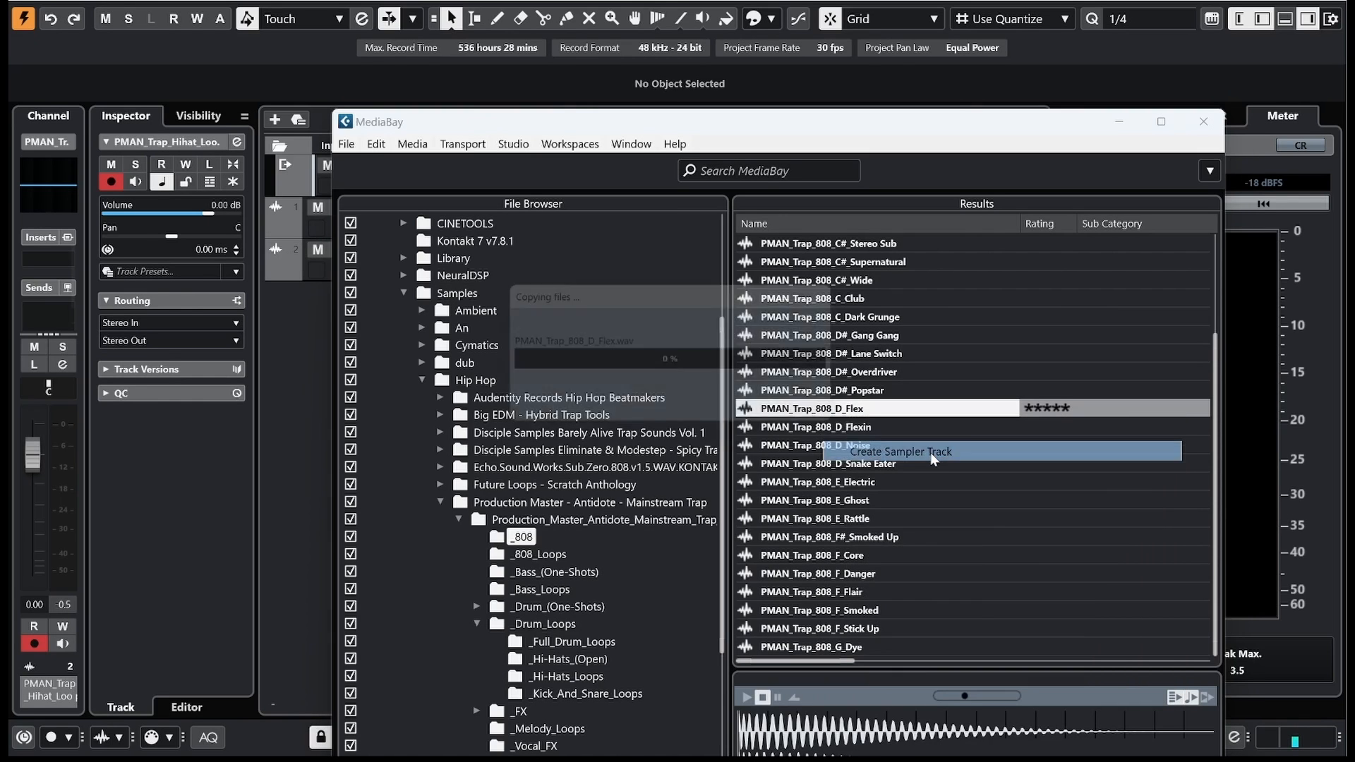
{"action": "left_click", "coordinate": [1203, 130]}
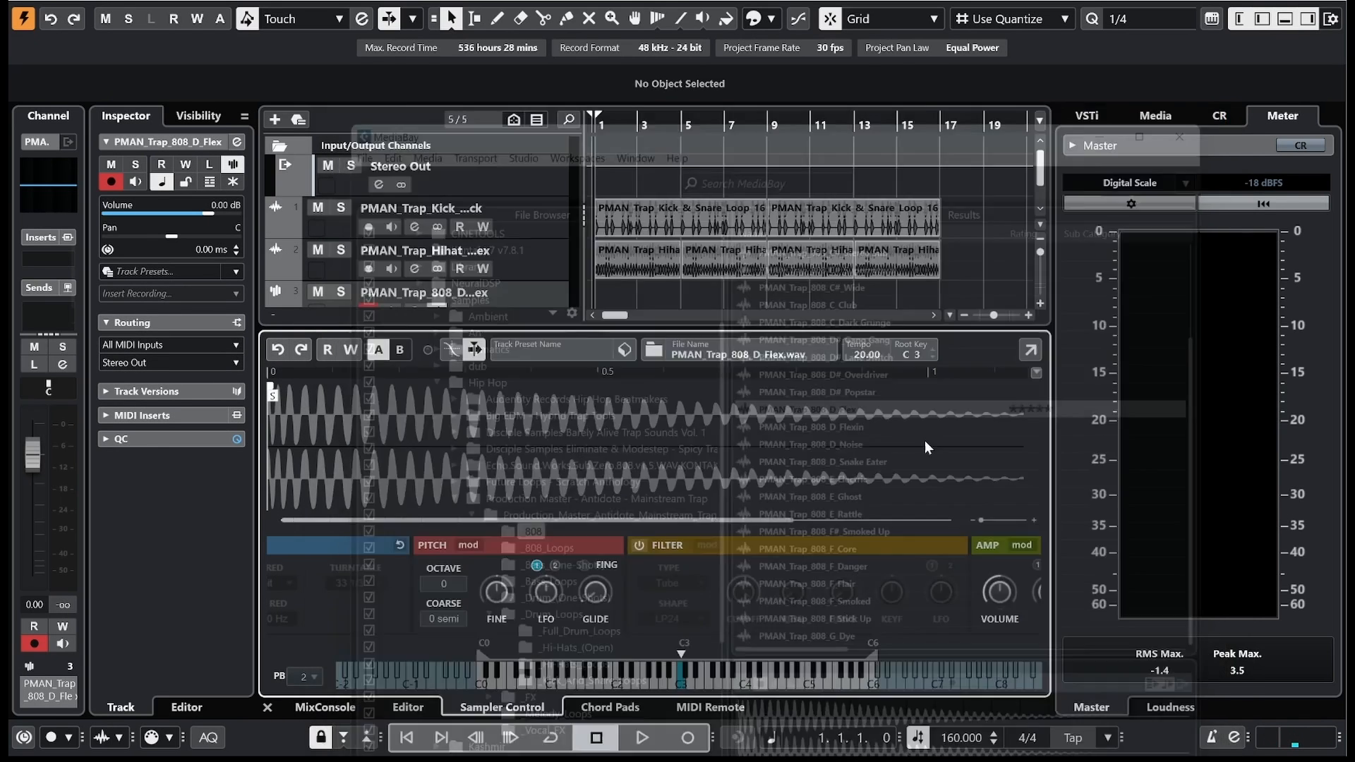
{"action": "scroll", "coordinate": [659, 279], "scroll_direction": "down", "scroll_amount": 2}
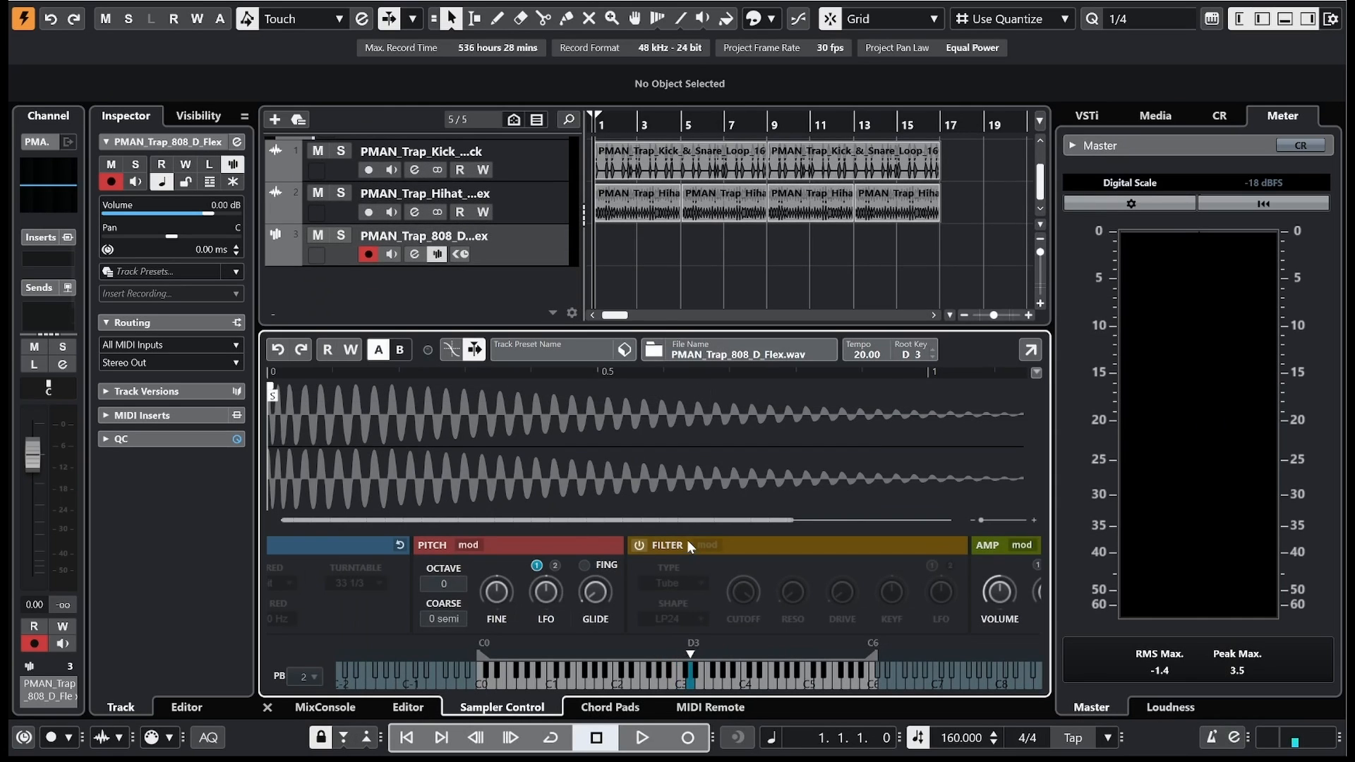
{"action": "key", "text": "F5"}
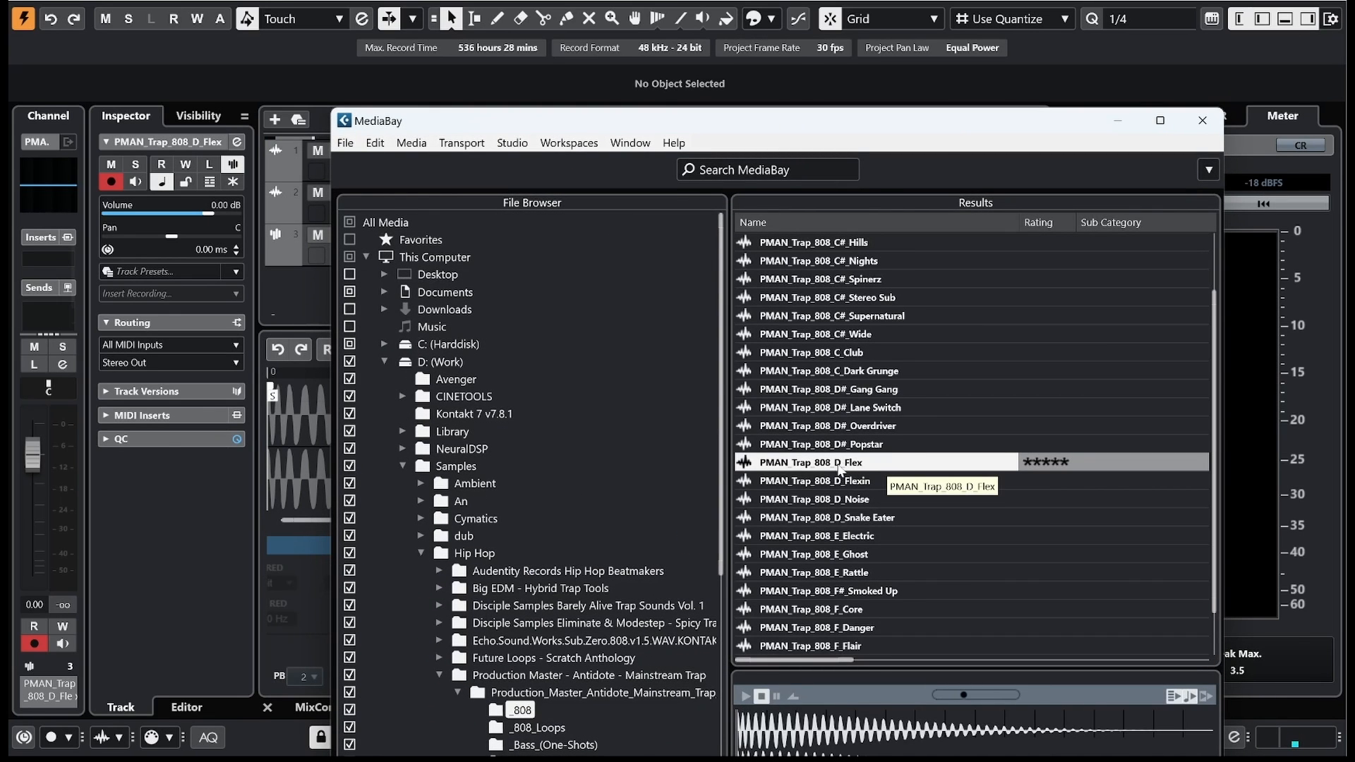
{"action": "left_click", "coordinate": [1203, 122]}
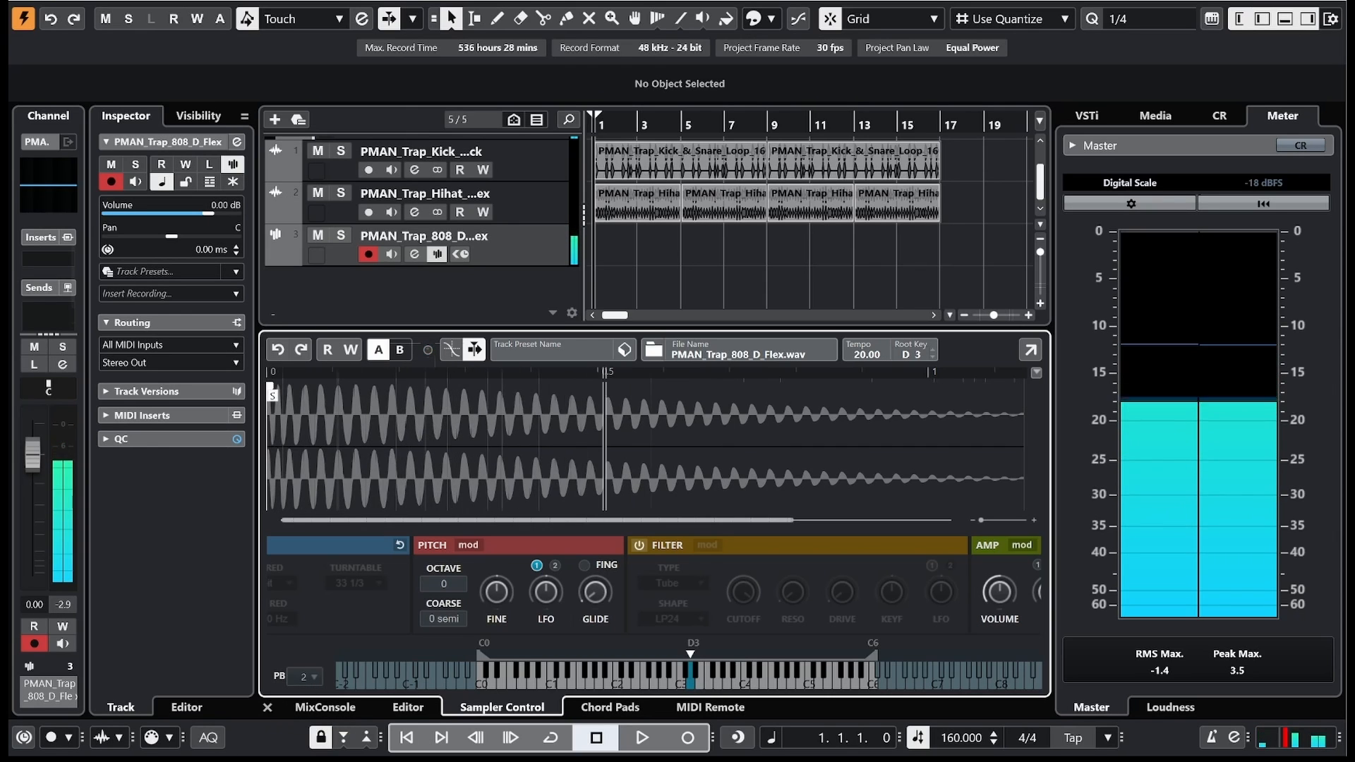
Step: Close the sampler editor and move all kick and hi-hat loop events together to start at bar 3
{"action": "left_click", "coordinate": [267, 707]}
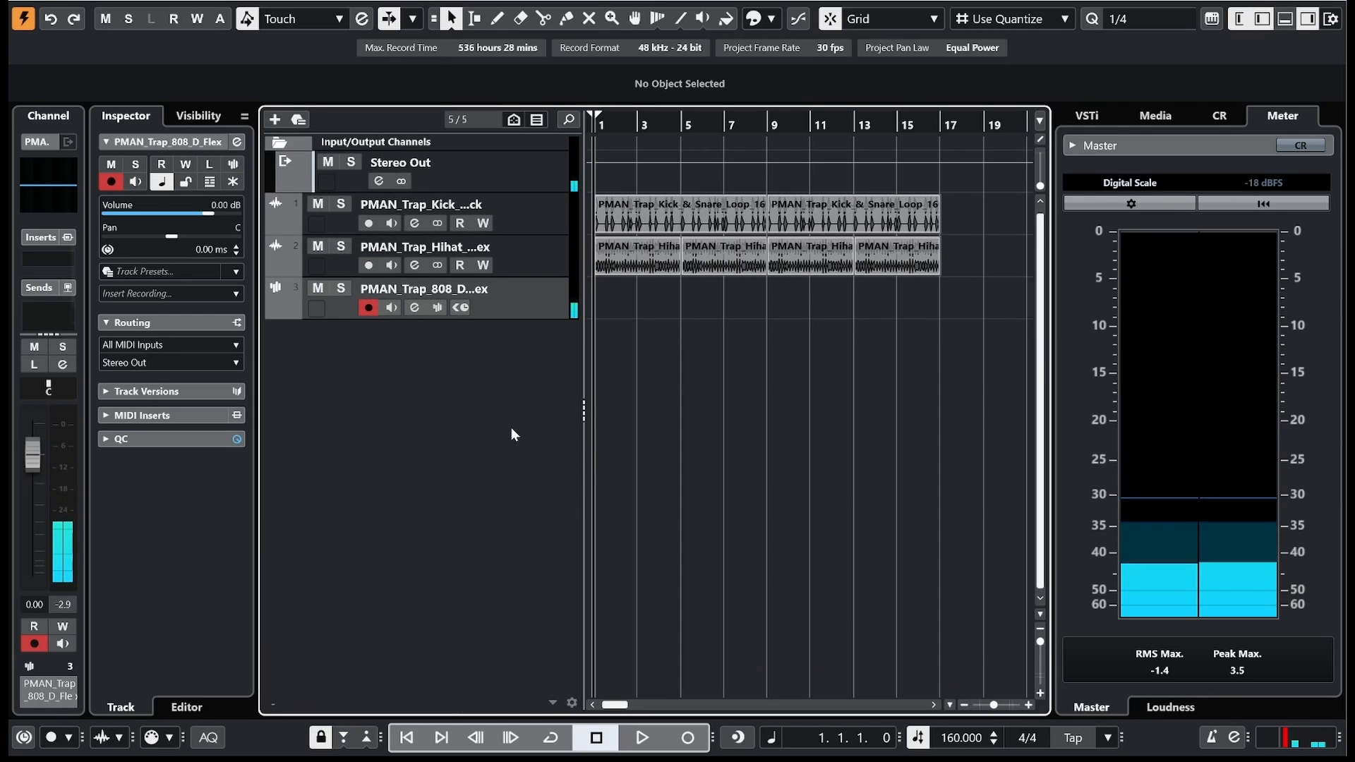
{"action": "key", "text": "ctrl+a"}
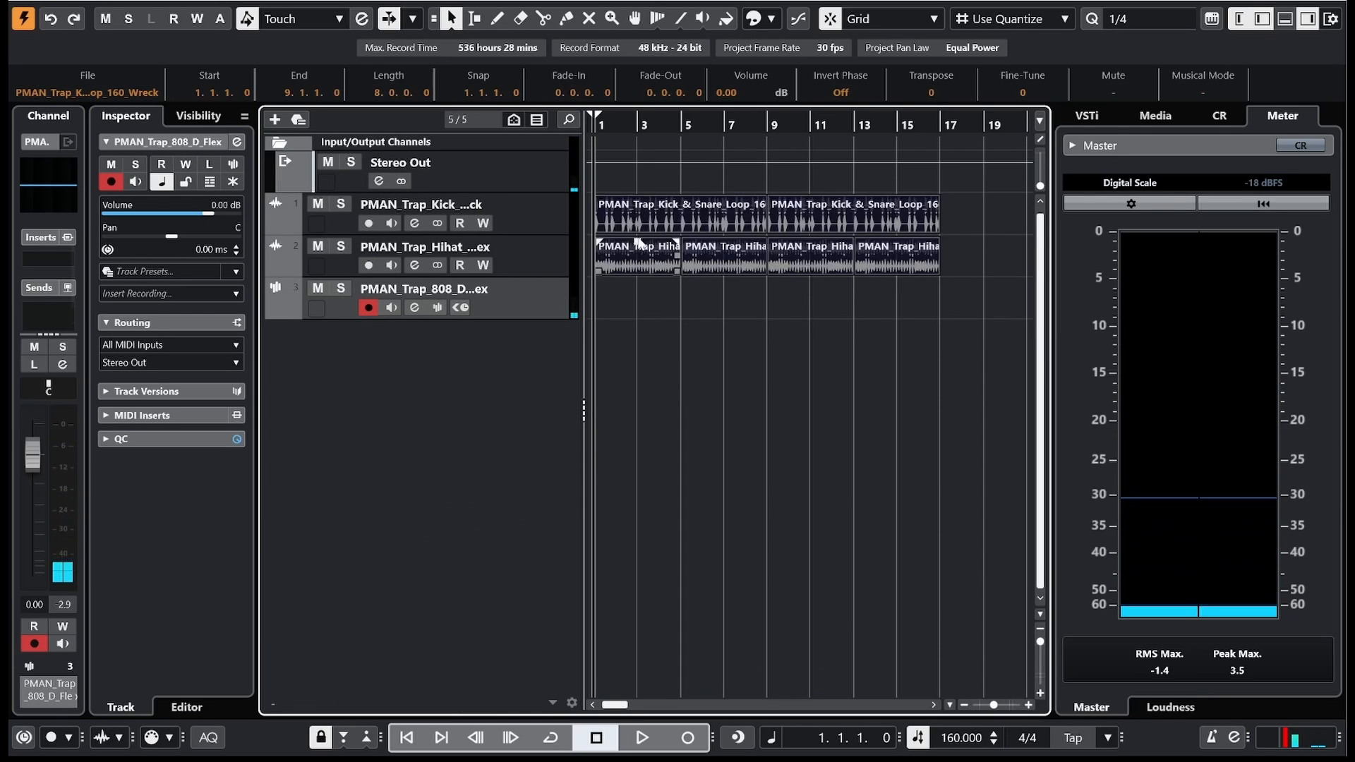
{"action": "left_click_drag", "start_coordinate": [616, 226], "coordinate": [652, 226]}
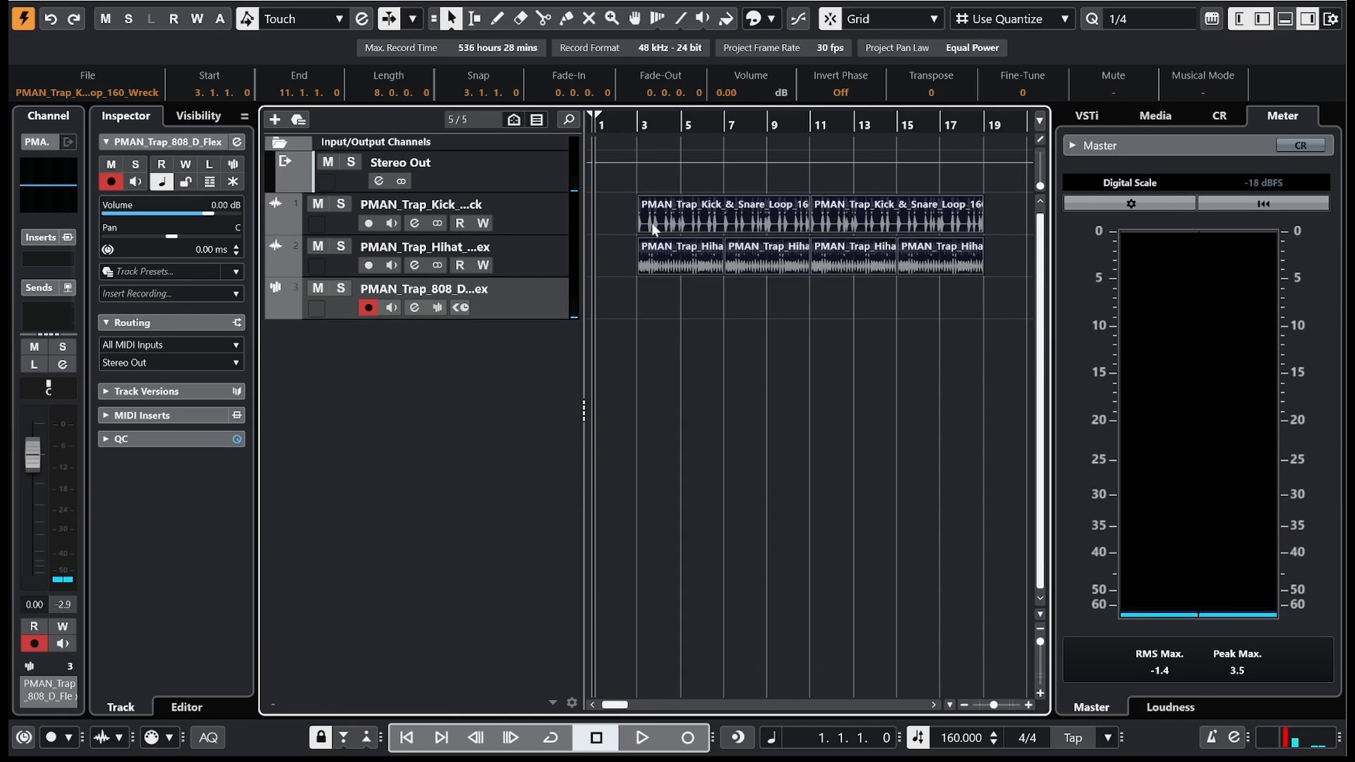
{"action": "left_click_drag", "start_coordinate": [623, 132], "coordinate": [565, 120]}
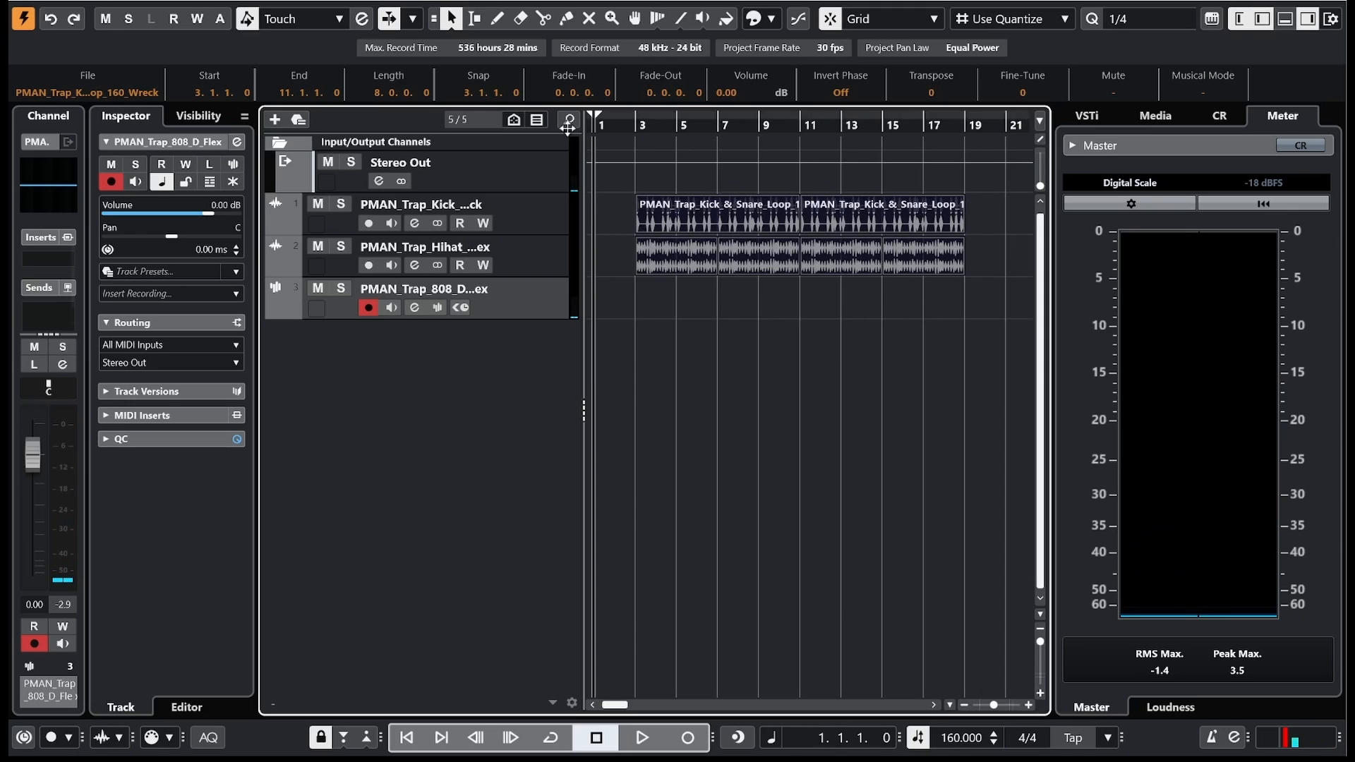
{"action": "left_click", "coordinate": [924, 341]}
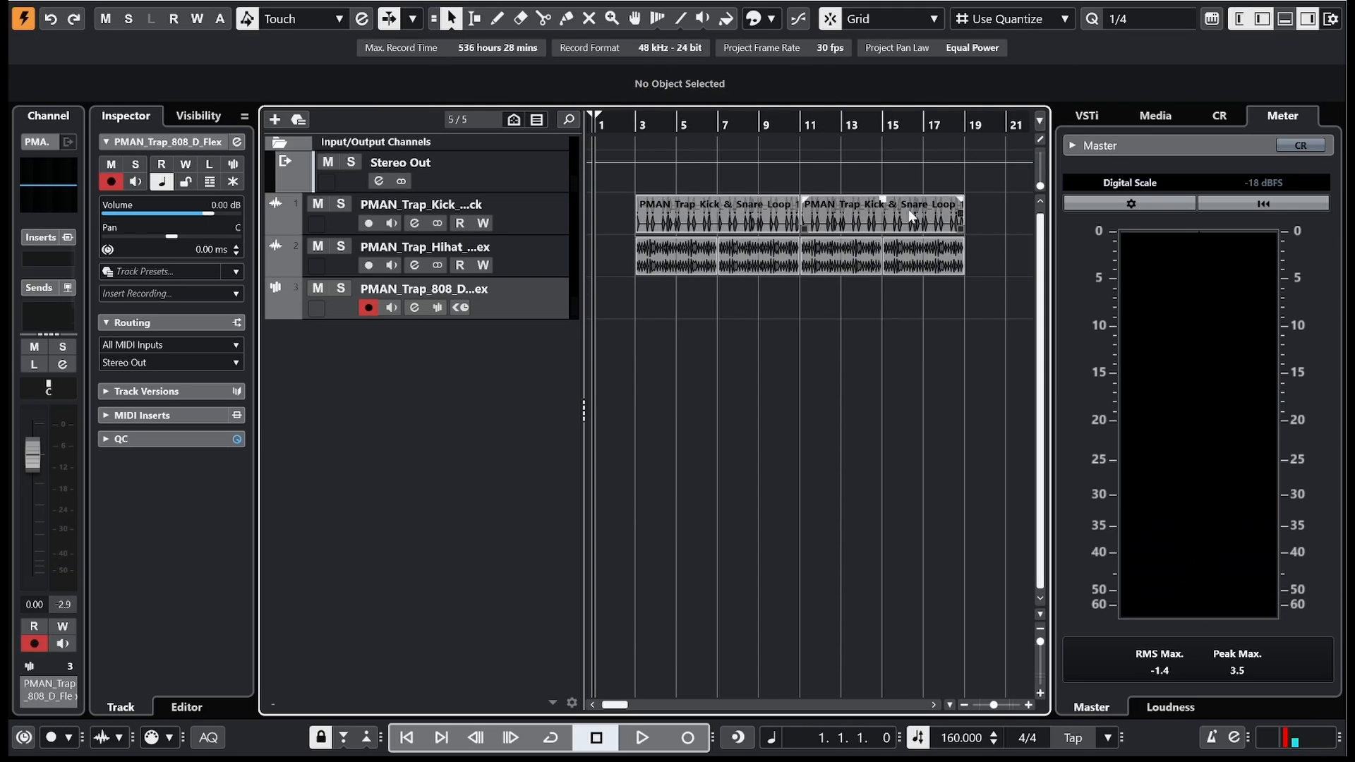
Step: Turn on the metronome, perform an 808 line over the loops, and insert it on the sampler track with retrospective MIDI recording
{"action": "left_click", "coordinate": [1211, 738]}
{"action": "key", "text": "space"}
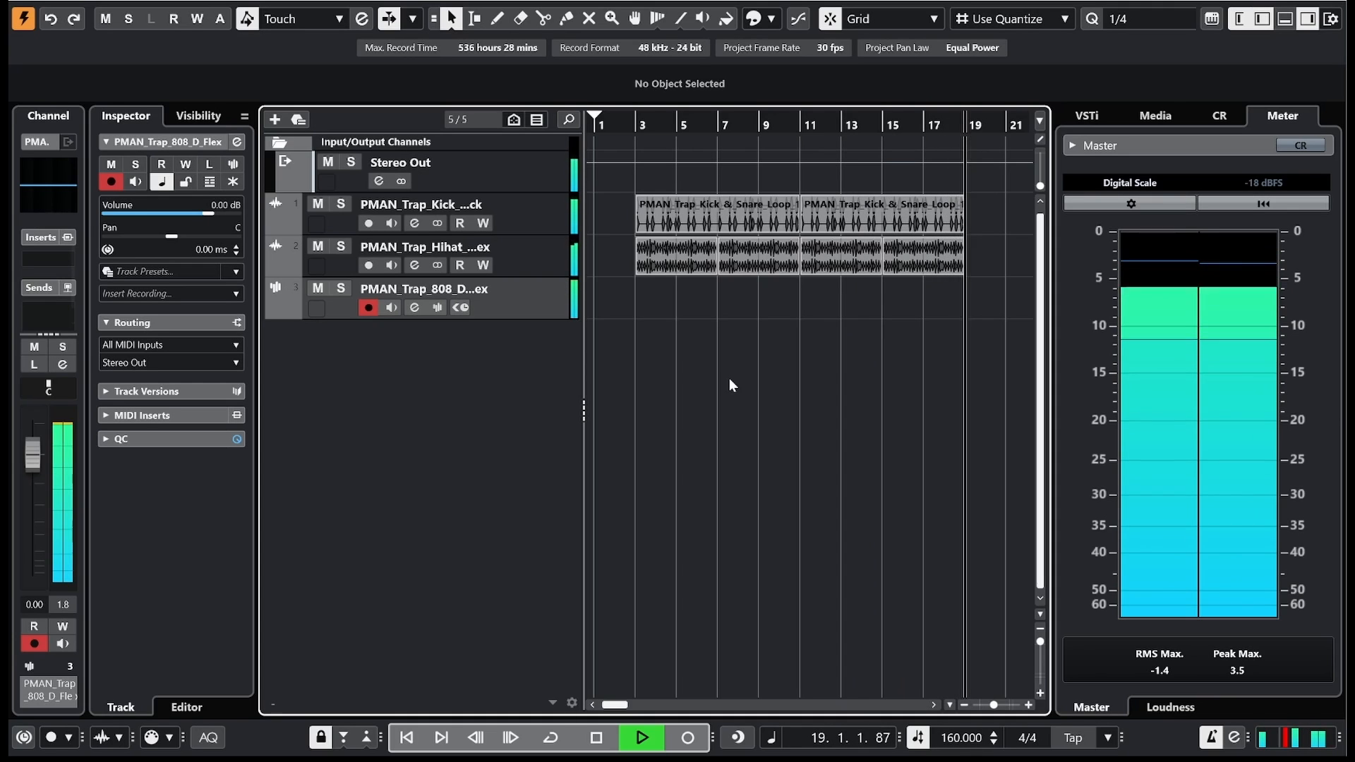
{"action": "key", "text": "space"}
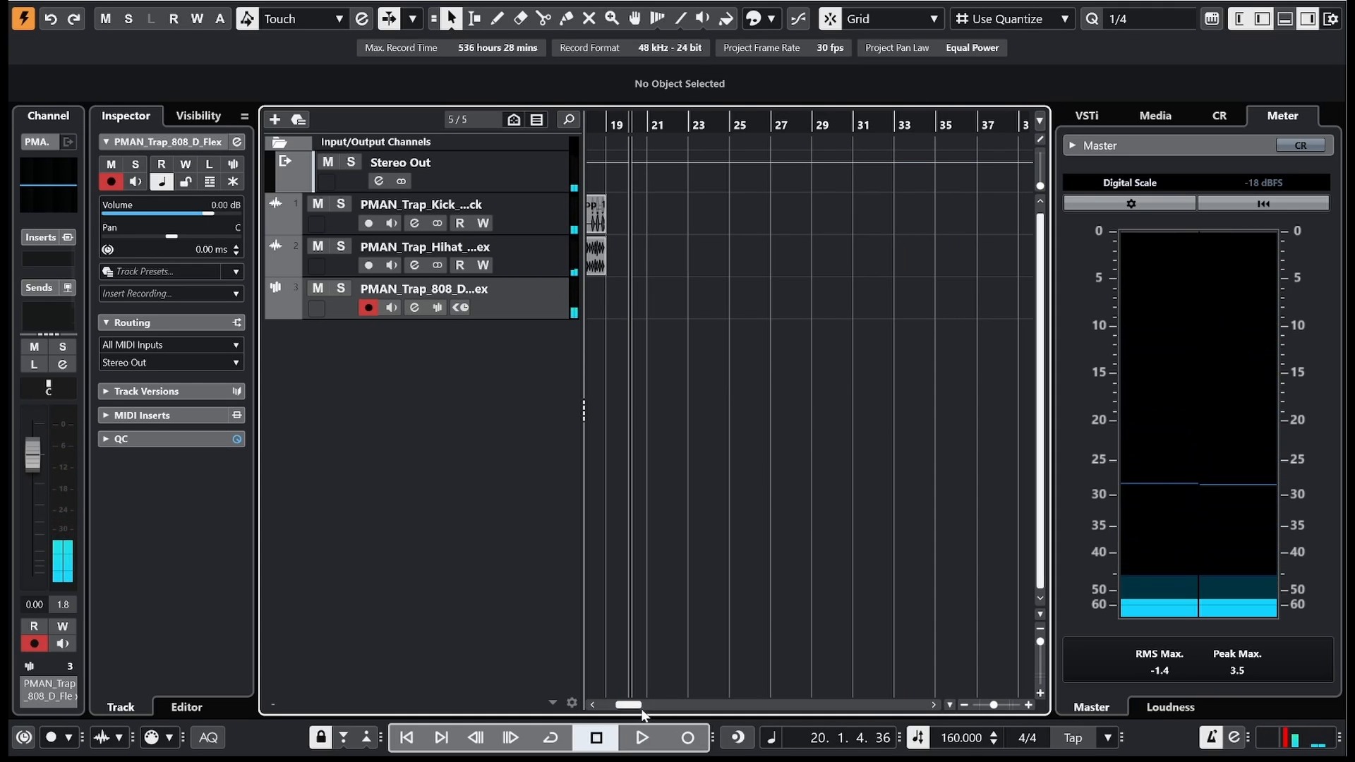
{"action": "left_click_drag", "start_coordinate": [639, 705], "coordinate": [622, 718]}
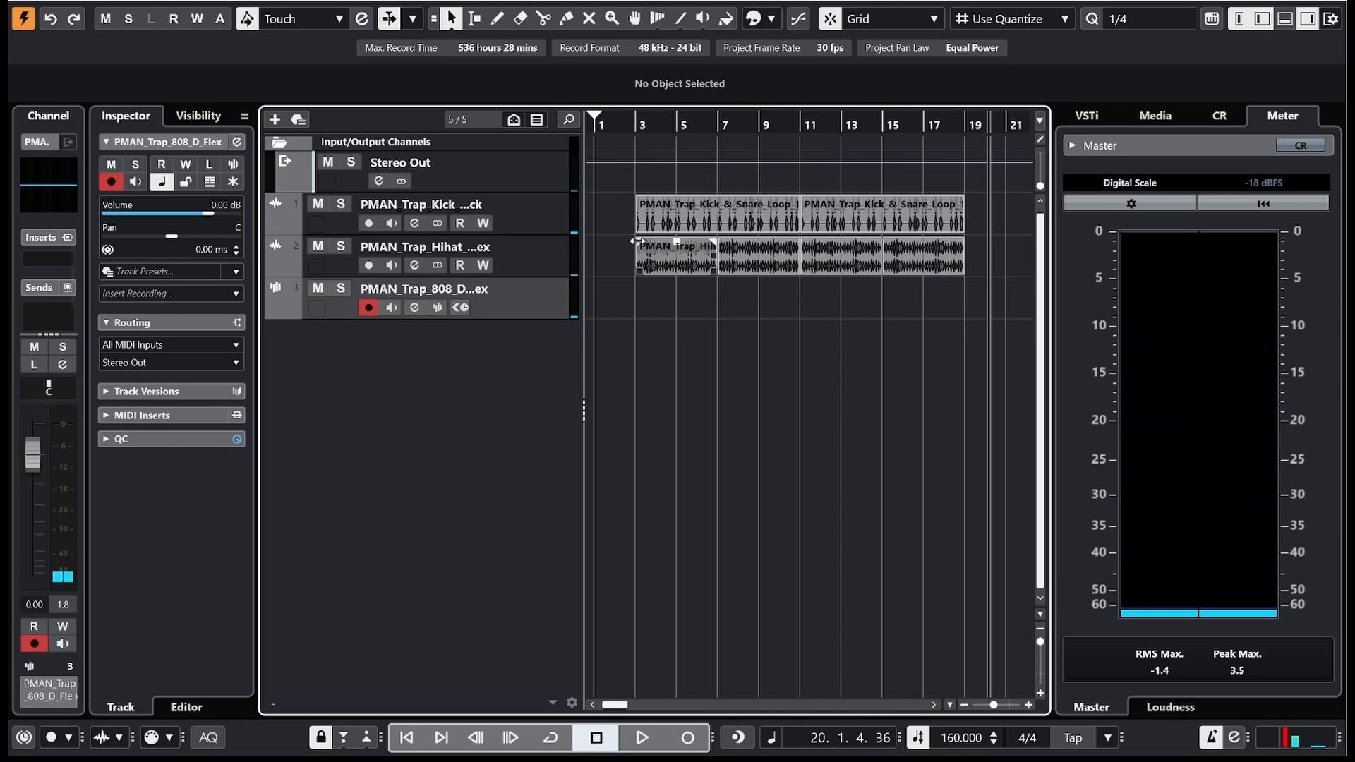
{"action": "left_click", "coordinate": [739, 738]}
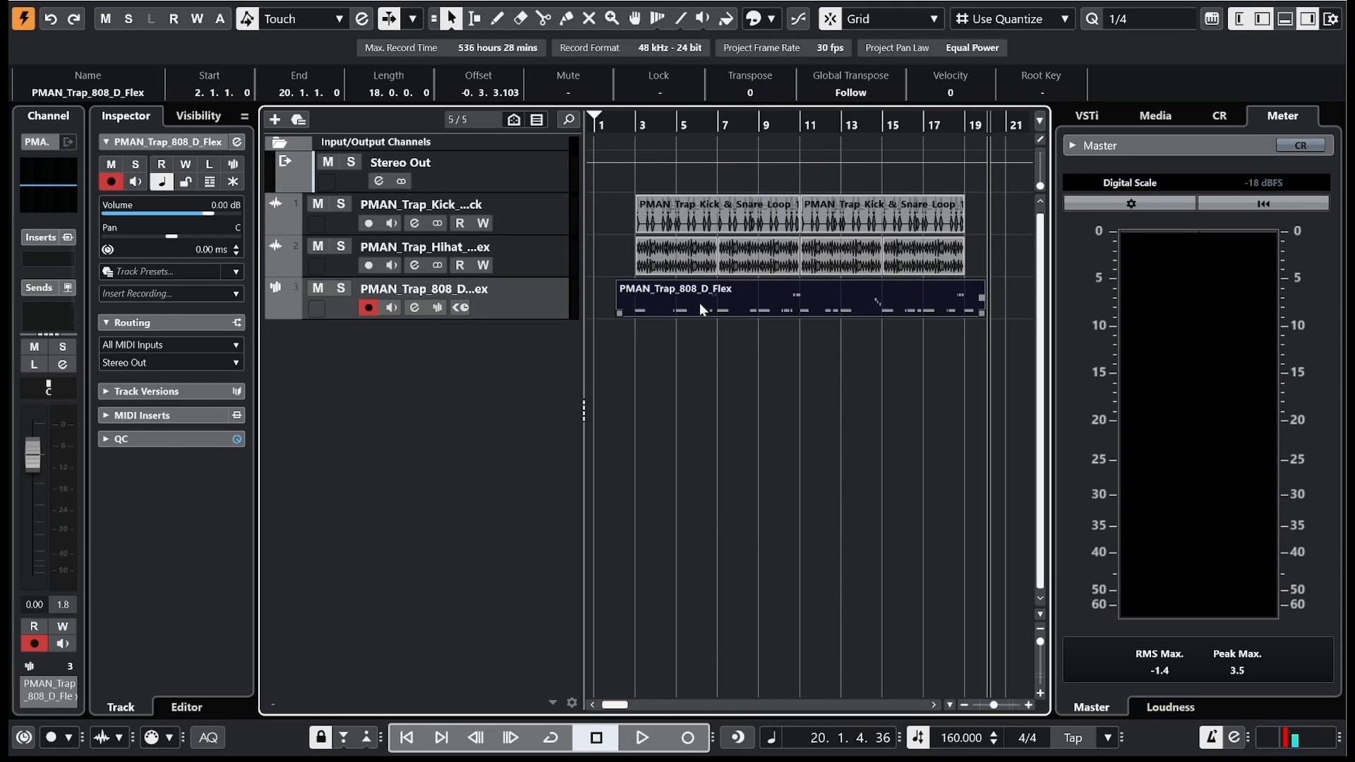
Step: Solo the 808 track, quantize all notes in its MIDI part to 1/16, and play it from bar 3
{"action": "left_click", "coordinate": [341, 289]}
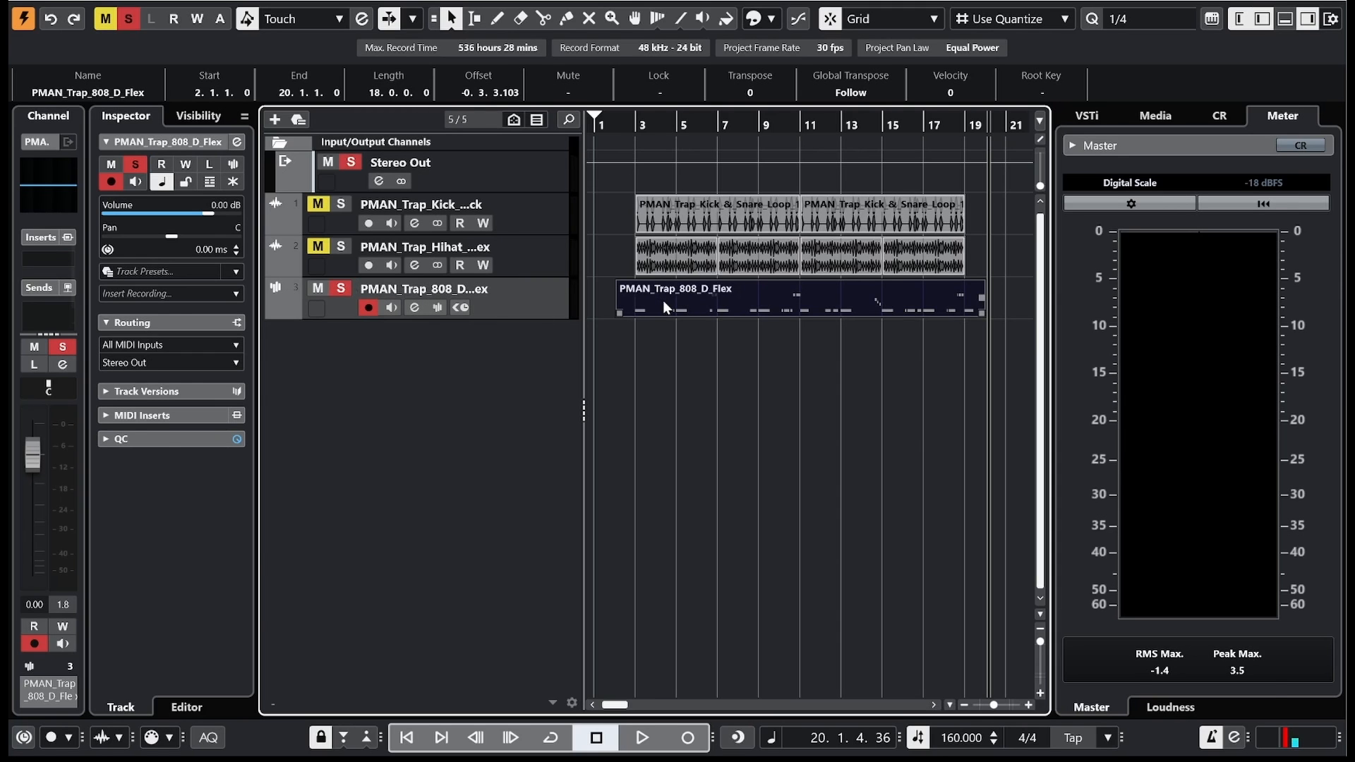
{"action": "double_click", "coordinate": [662, 299]}
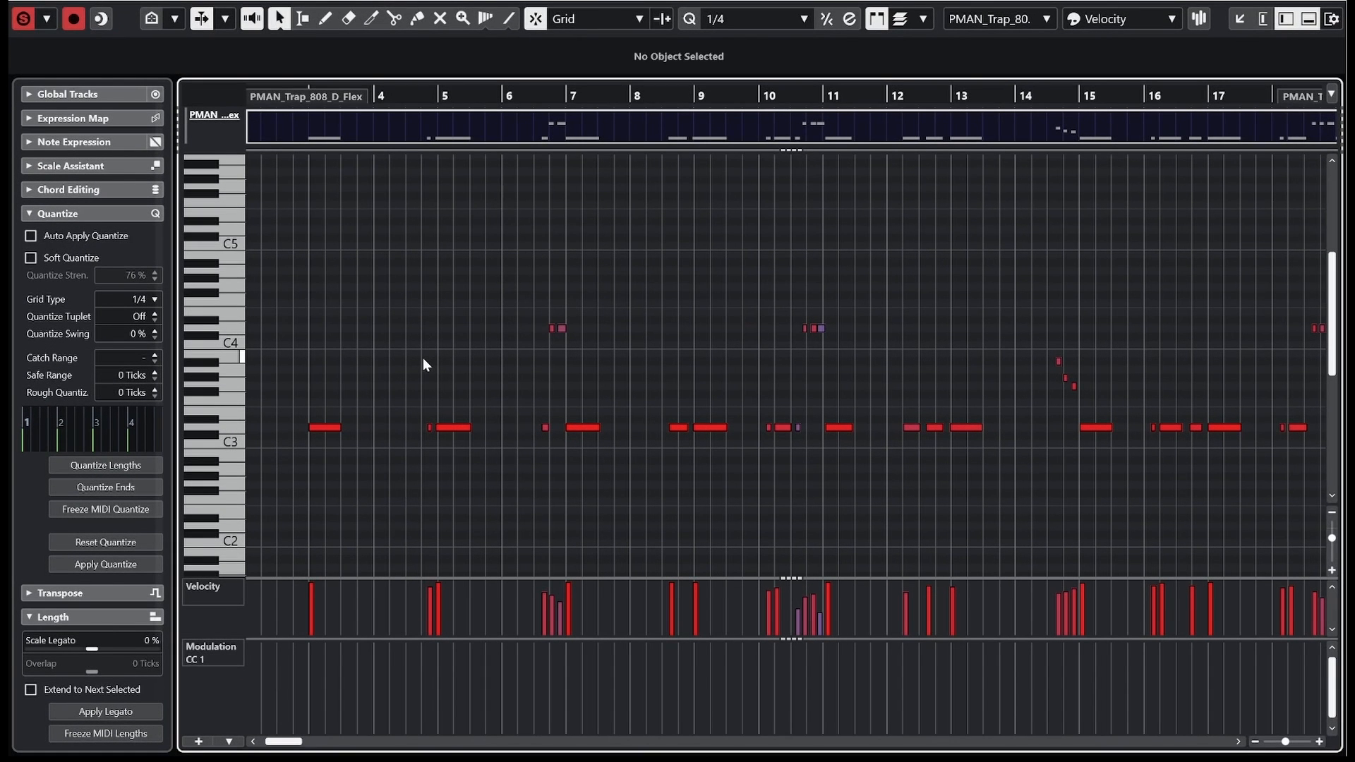
{"action": "key", "text": "ctrl+a"}
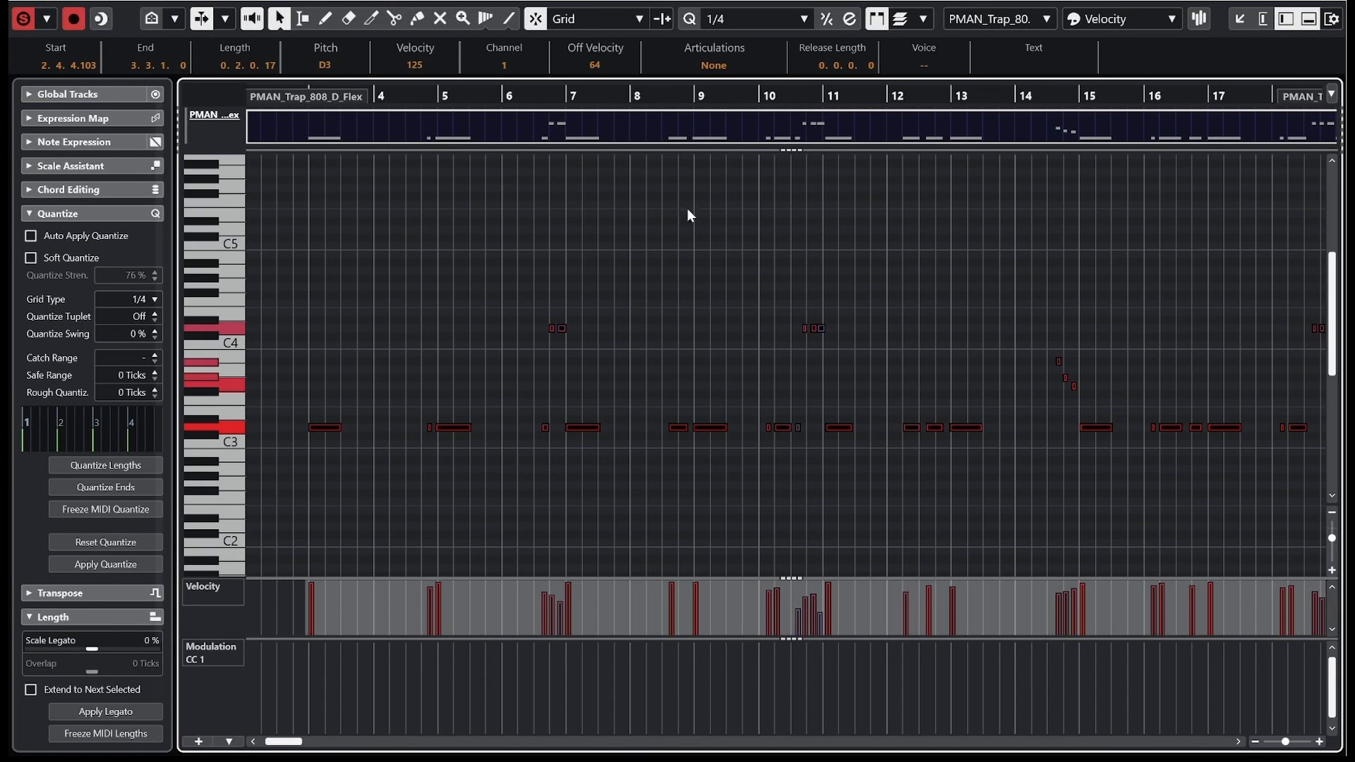
{"action": "left_click", "coordinate": [748, 19]}
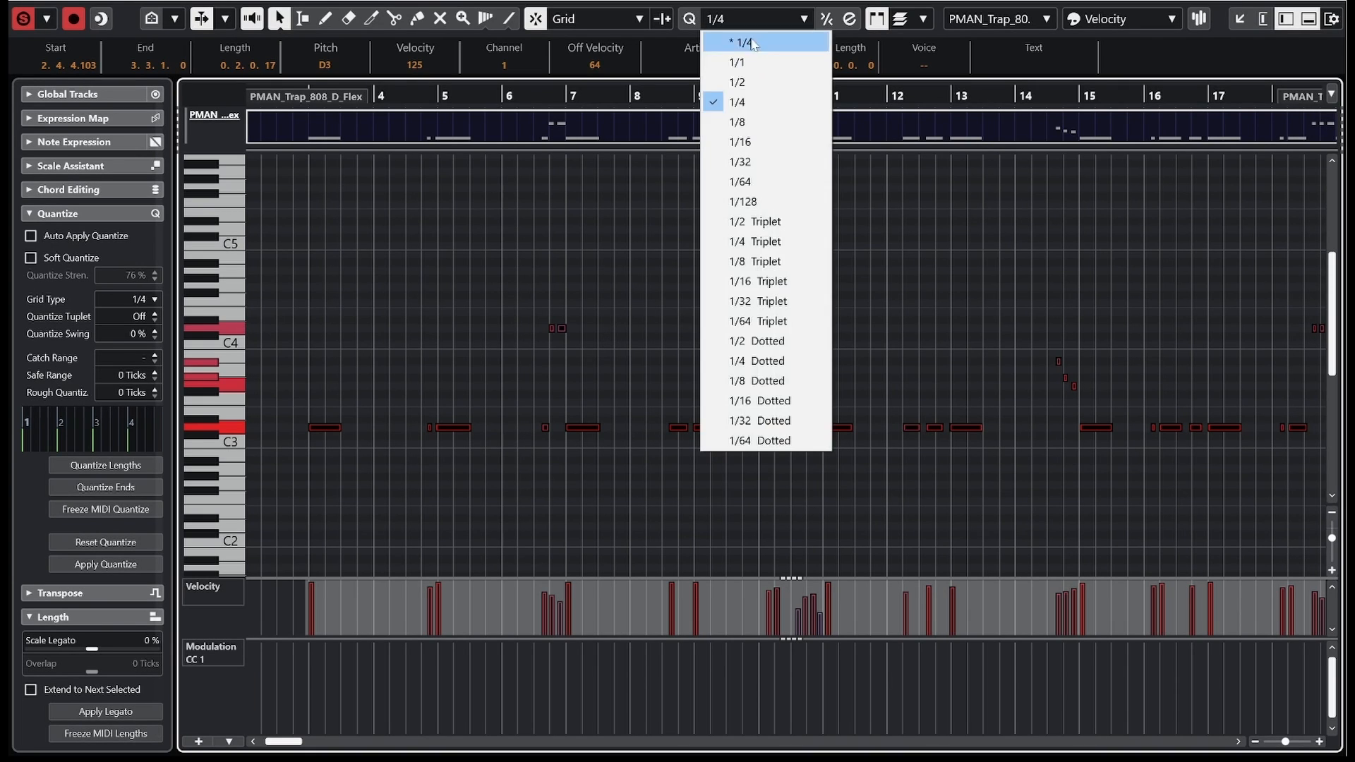
{"action": "left_click", "coordinate": [739, 141]}
{"action": "key", "text": "q"}
{"action": "left_click_drag", "start_coordinate": [381, 99], "coordinate": [307, 101]}
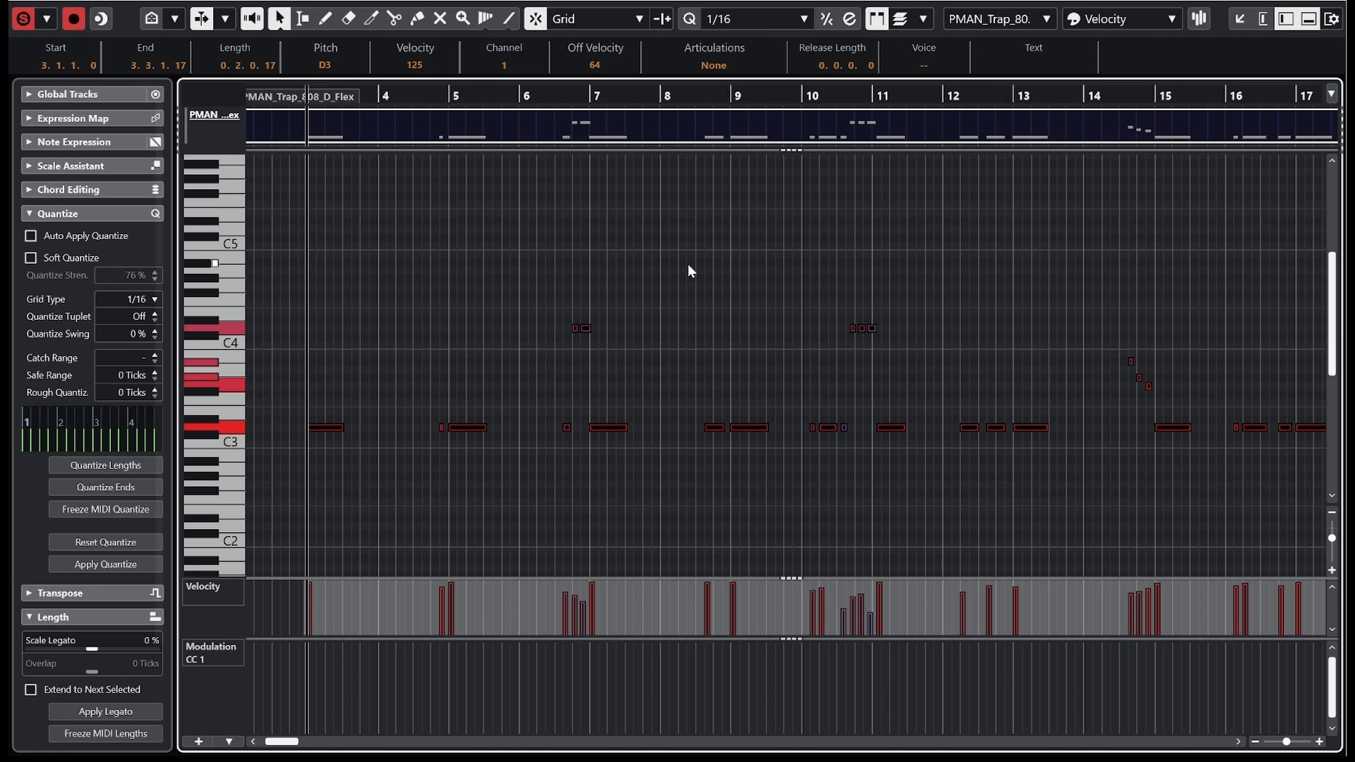
{"action": "key", "text": "space"}
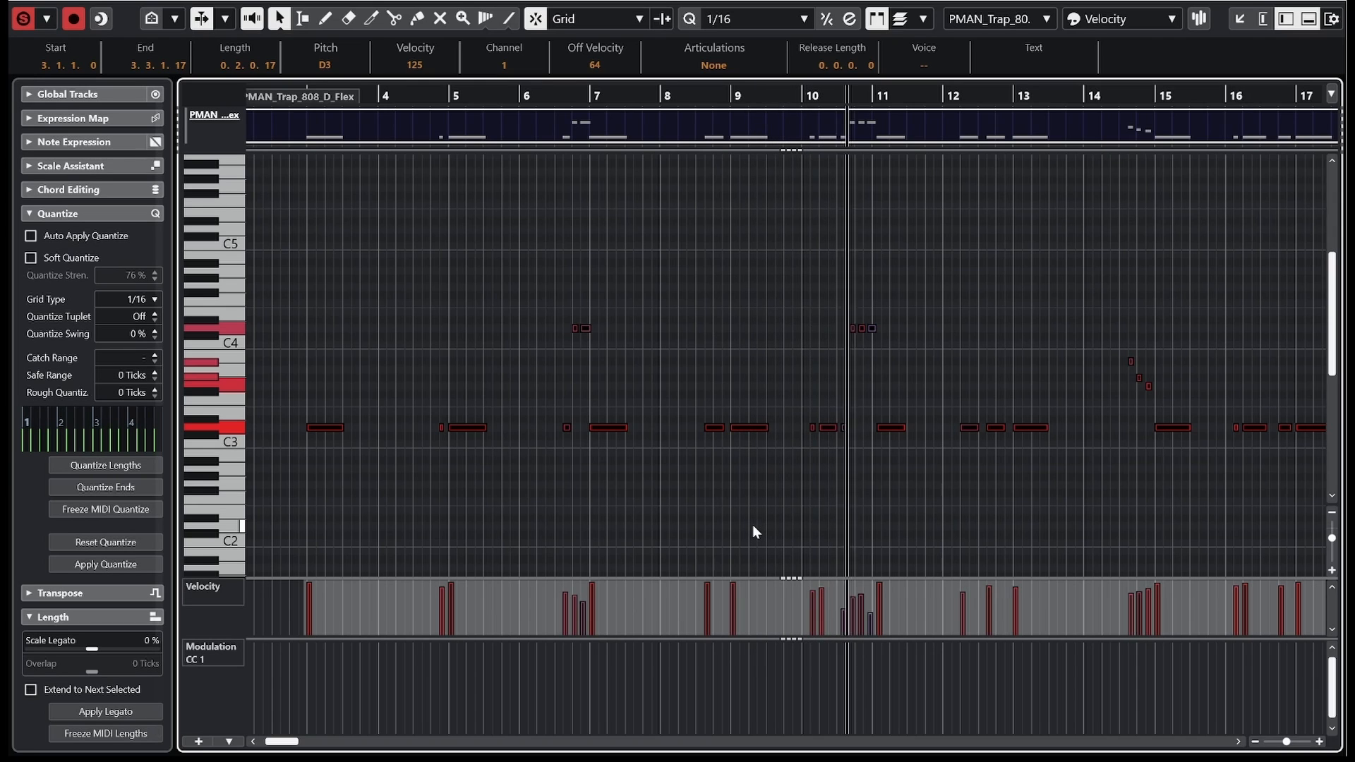
Step: Move the short D3 note in bar 10 to 10.3.3 and the long D3 note after it to 11.1.1
{"action": "left_click_drag", "start_coordinate": [852, 94], "coordinate": [633, 144]}
{"action": "left_click", "coordinate": [843, 489]}
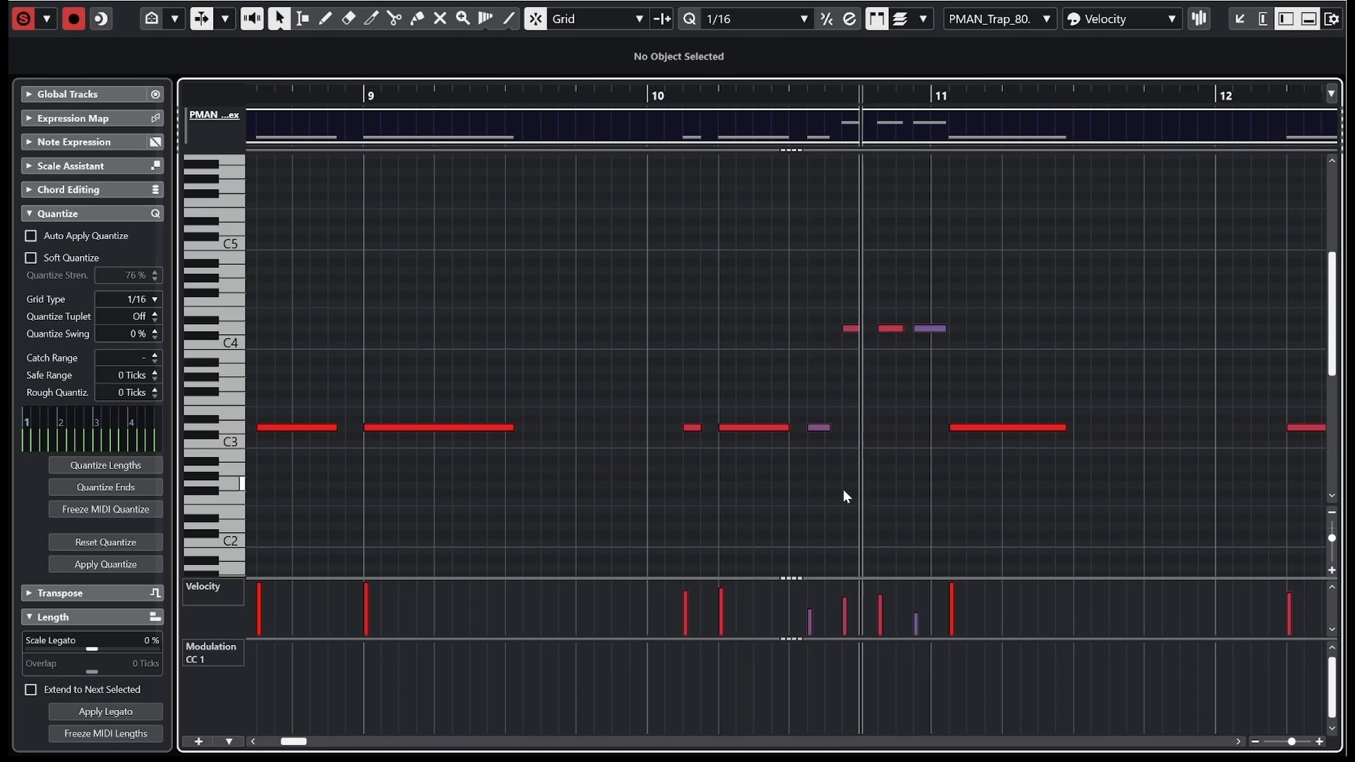
{"action": "left_click", "coordinate": [819, 428]}
{"action": "key", "text": "ctrl+Right"}
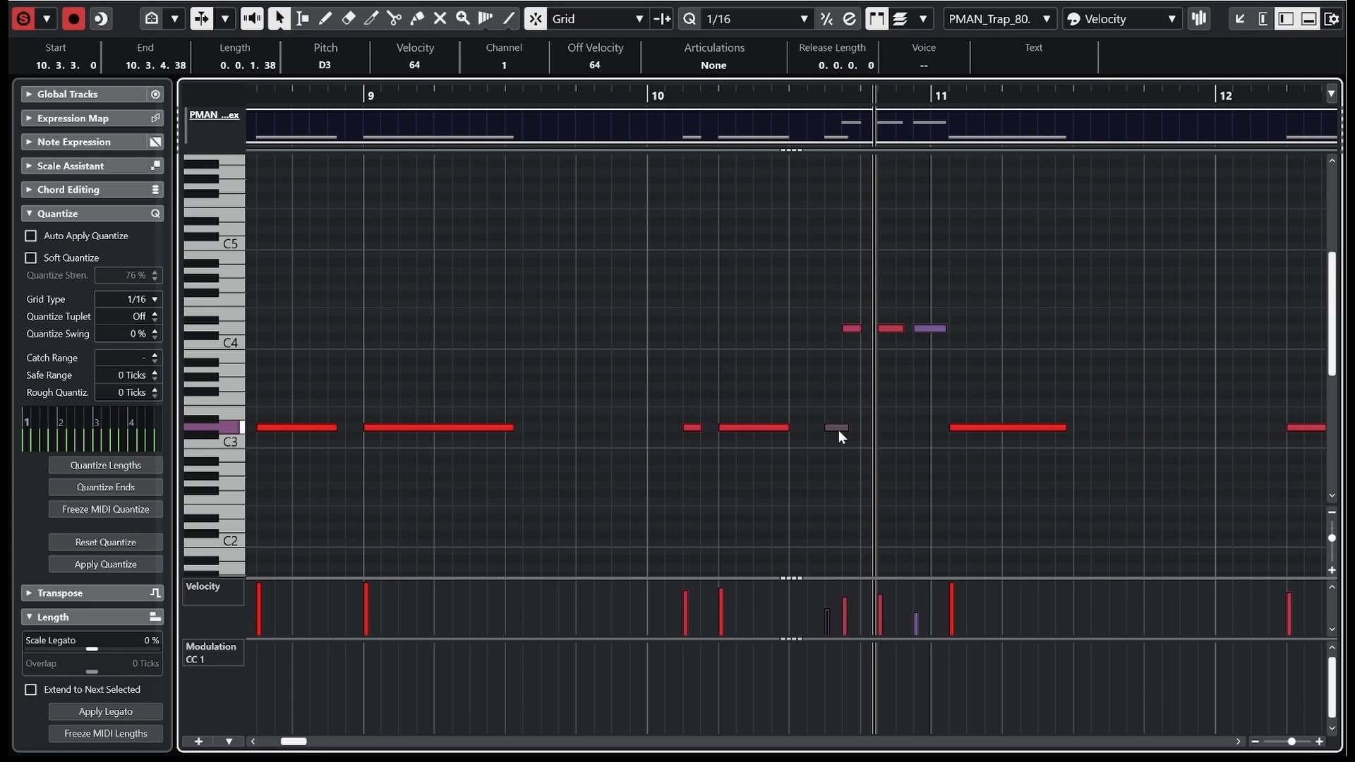
{"action": "left_click", "coordinate": [594, 95]}
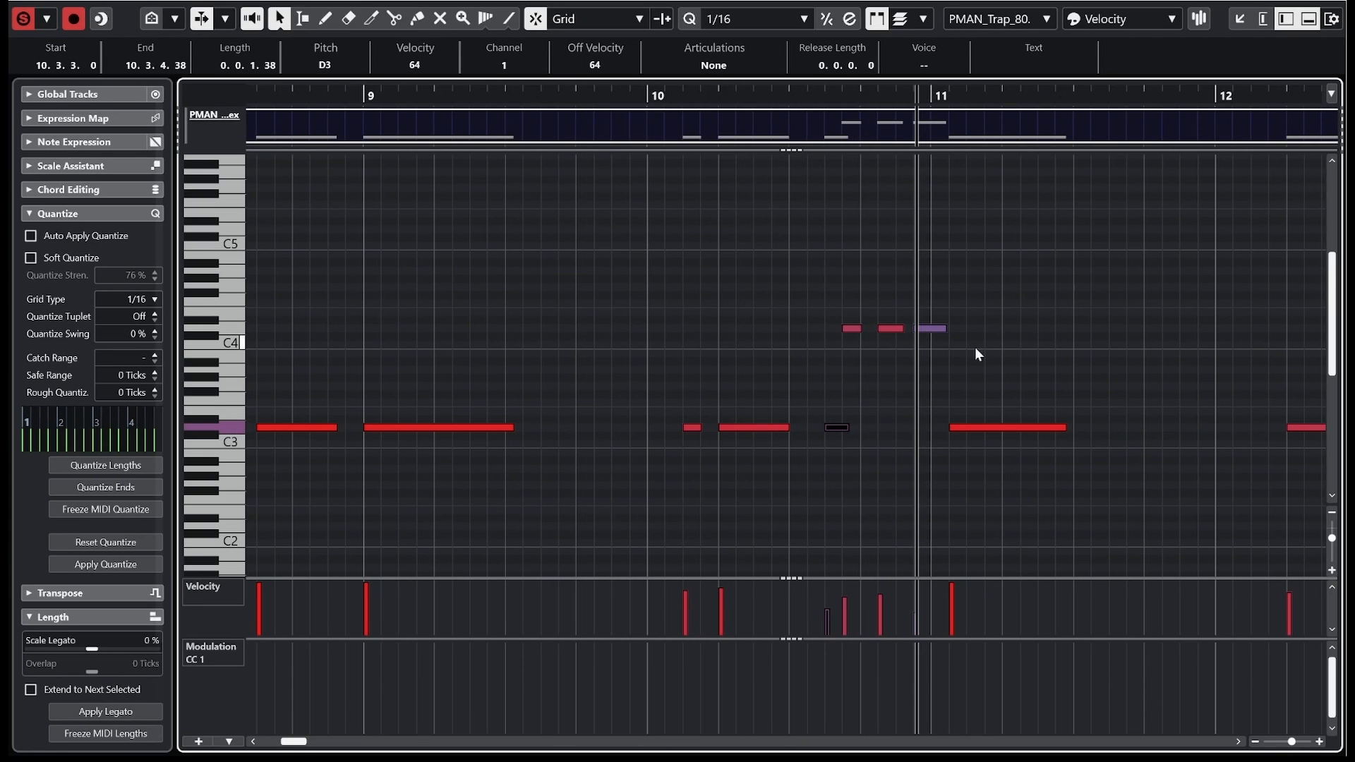
{"action": "left_click", "coordinate": [996, 420]}
{"action": "left_click", "coordinate": [958, 427]}
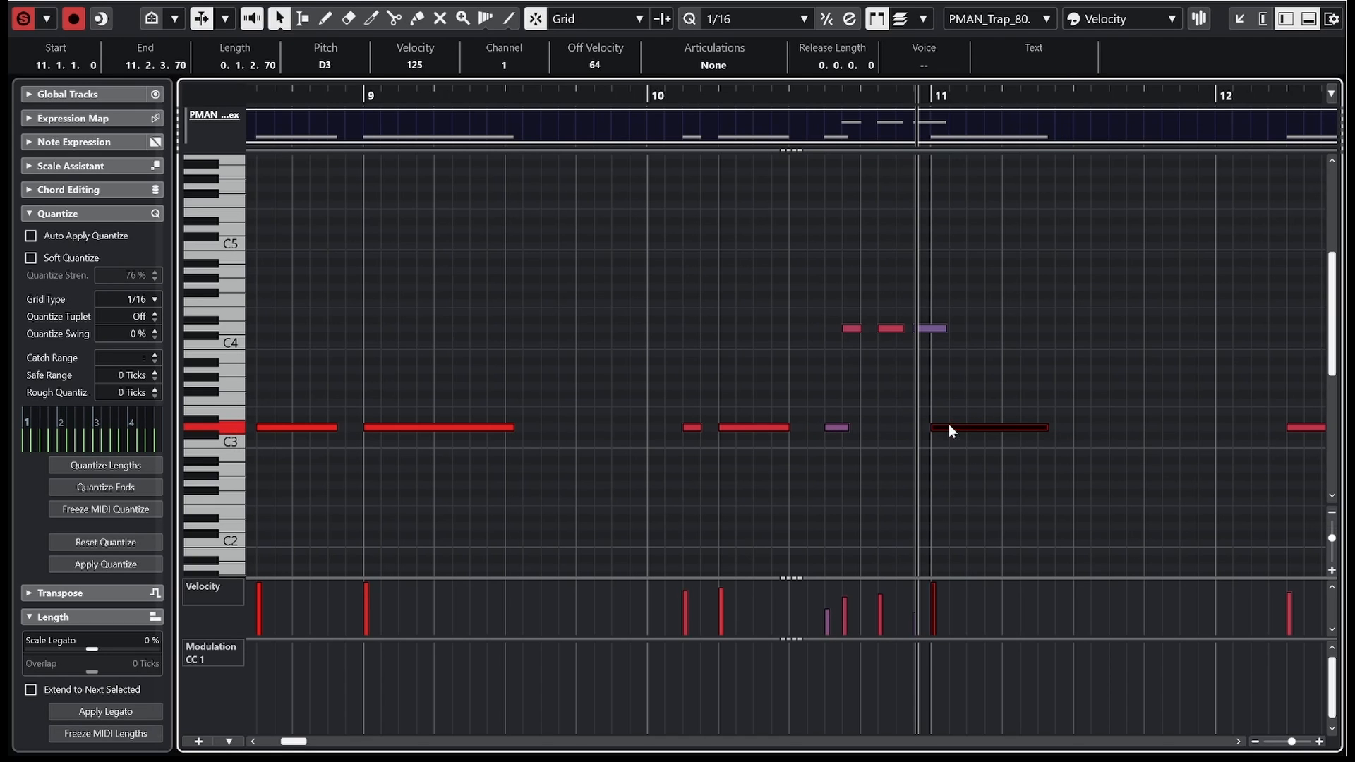
Step: Try the three D4 notes one sixteenth later at 10.4.1 with the short D3 note one sixteenth earlier, and play them
{"action": "left_click_drag", "start_coordinate": [948, 352], "coordinate": [867, 335]}
{"action": "left_click", "coordinate": [885, 364]}
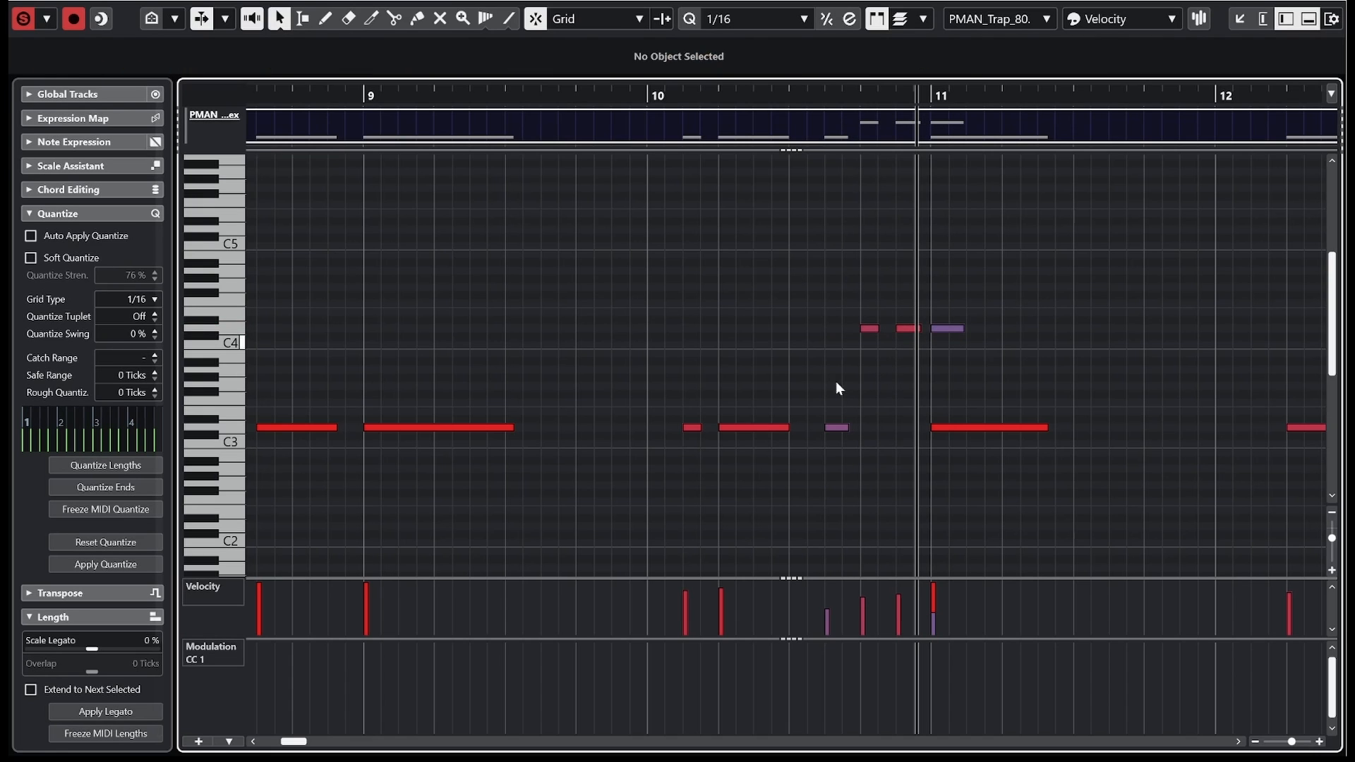
{"action": "left_click_drag", "start_coordinate": [840, 426], "coordinate": [827, 426]}
{"action": "left_click_drag", "start_coordinate": [1001, 362], "coordinate": [852, 316]}
{"action": "double_click", "coordinate": [637, 95]}
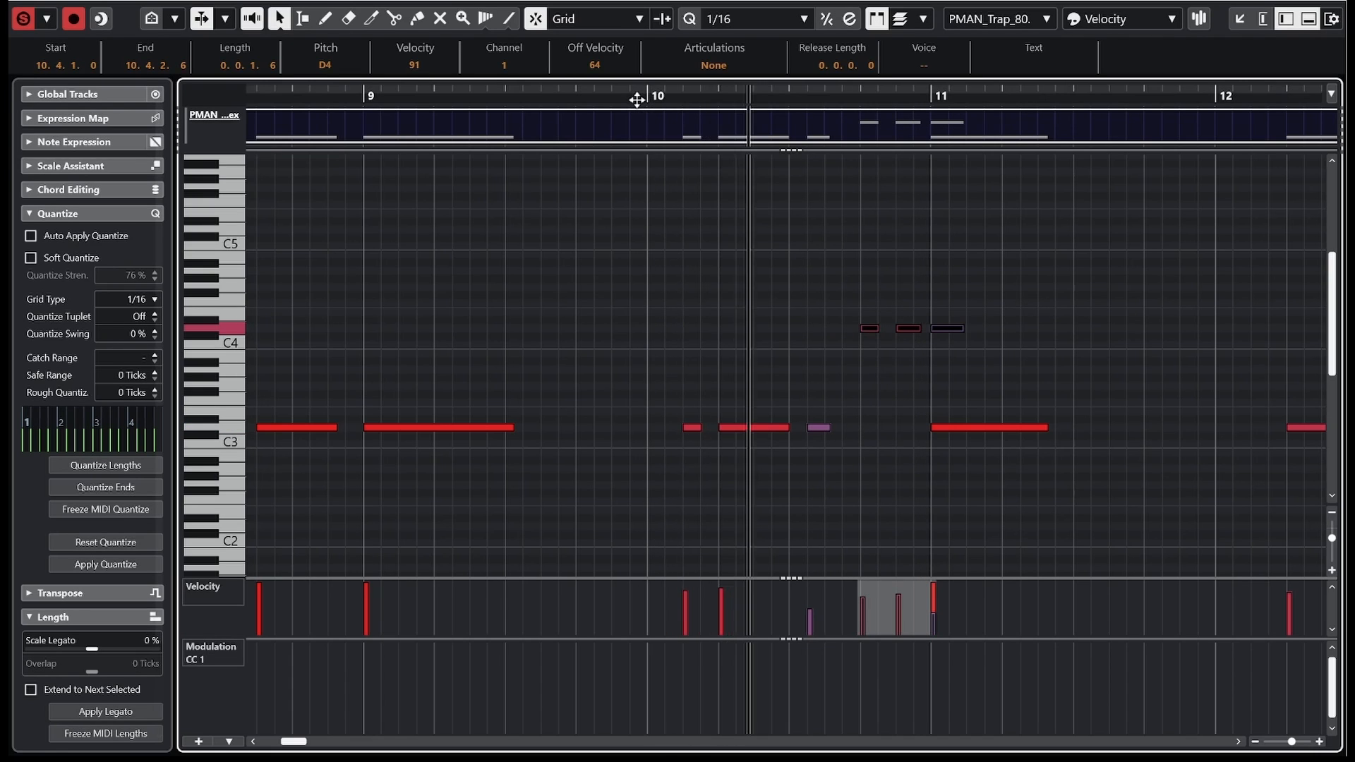
{"action": "key", "text": "space"}
Step: Delete the short D3 note just before the three D4 notes and play the passage from bar 10
{"action": "left_click_drag", "start_coordinate": [845, 488], "coordinate": [816, 406]}
{"action": "key", "text": "Delete"}
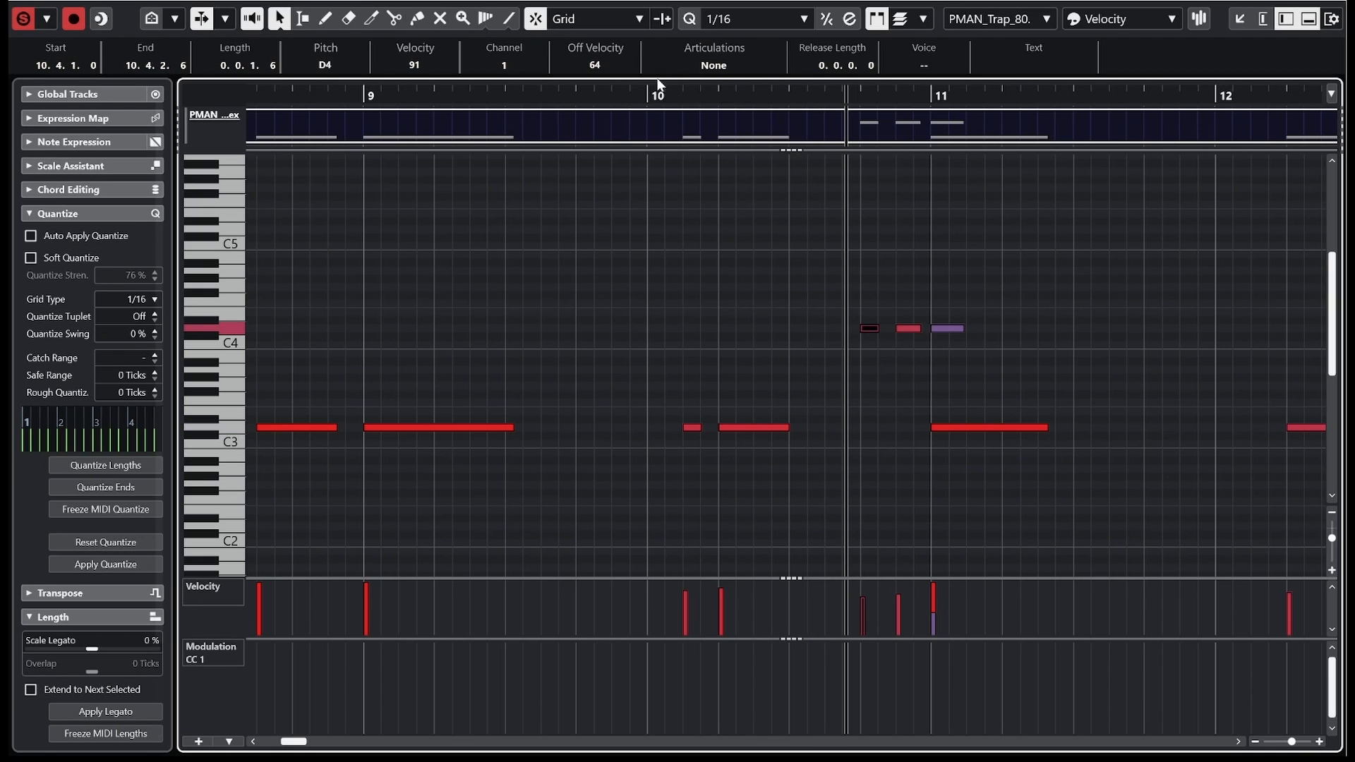
{"action": "left_click", "coordinate": [650, 99]}
{"action": "key", "text": "space"}
{"action": "key", "text": "space"}
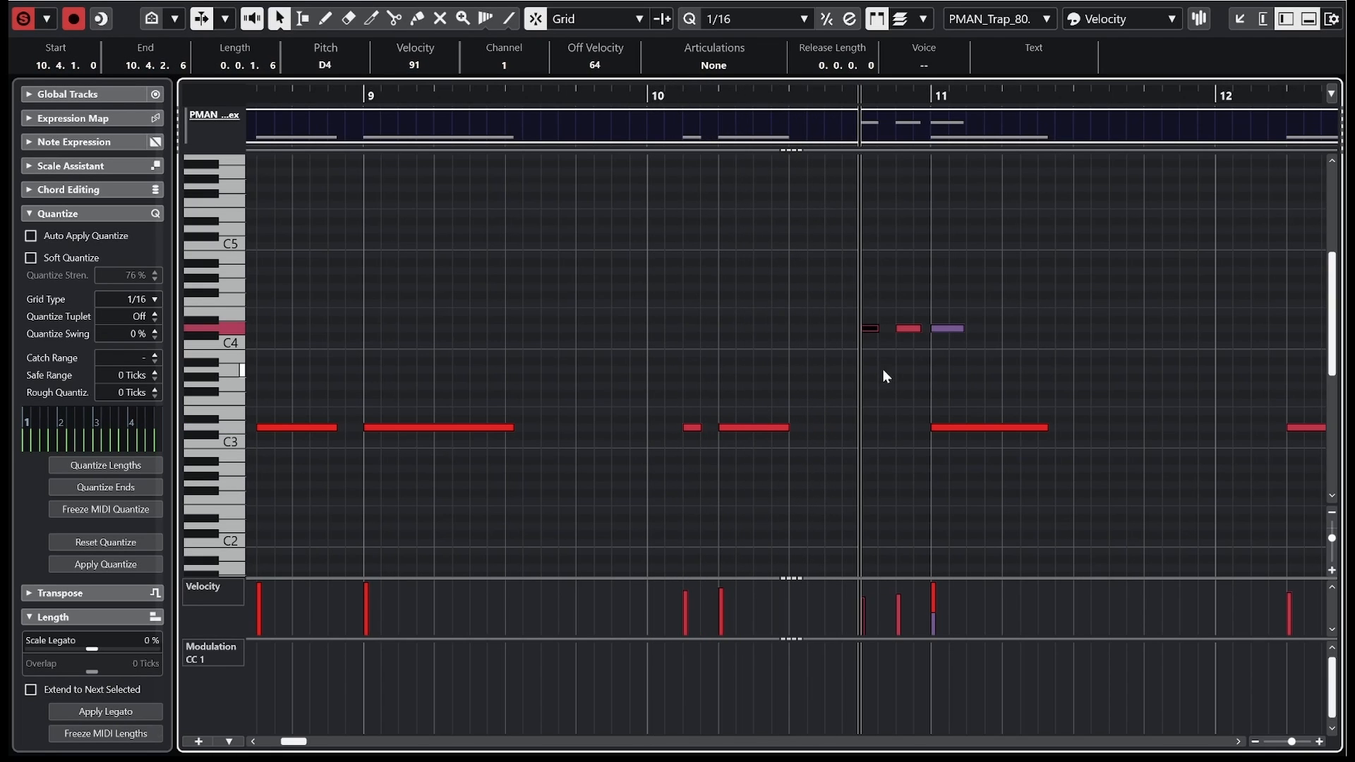
Step: Move the three D4 notes in bar 10 earlier in sixteenth steps to start at 10.3.3, and play the passage
{"action": "left_click_drag", "start_coordinate": [1034, 347], "coordinate": [837, 277]}
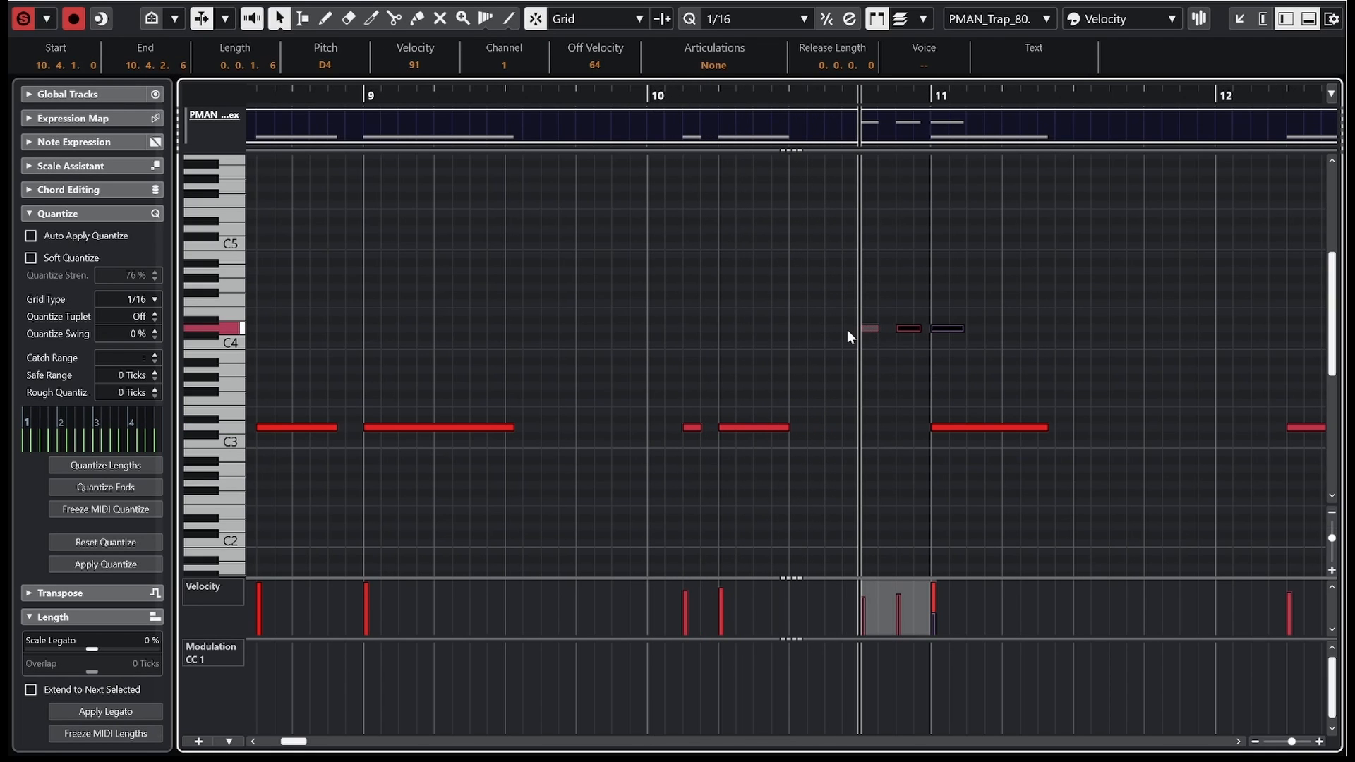
{"action": "left_click_drag", "start_coordinate": [847, 330], "coordinate": [846, 331]}
{"action": "left_click", "coordinate": [904, 371]}
{"action": "left_click_drag", "start_coordinate": [643, 100], "coordinate": [612, 99]}
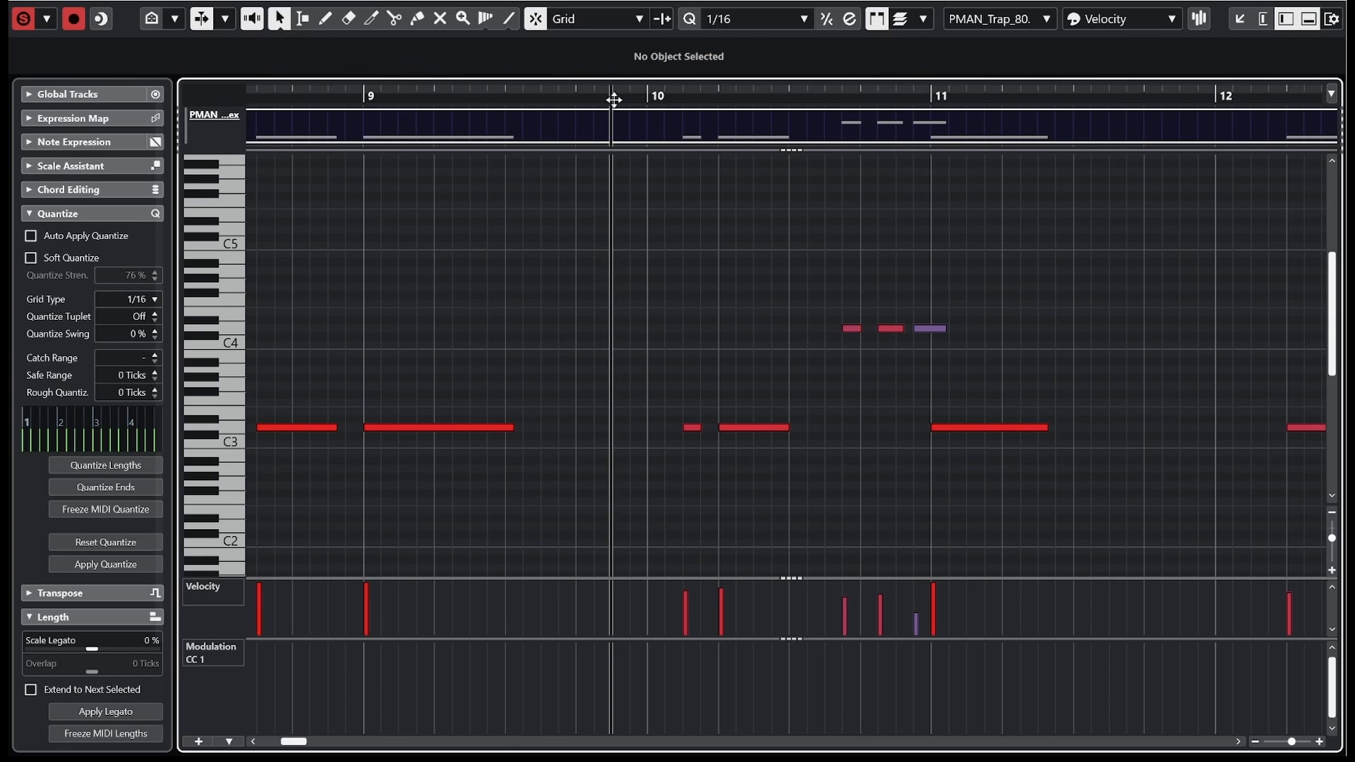
{"action": "key", "text": "space"}
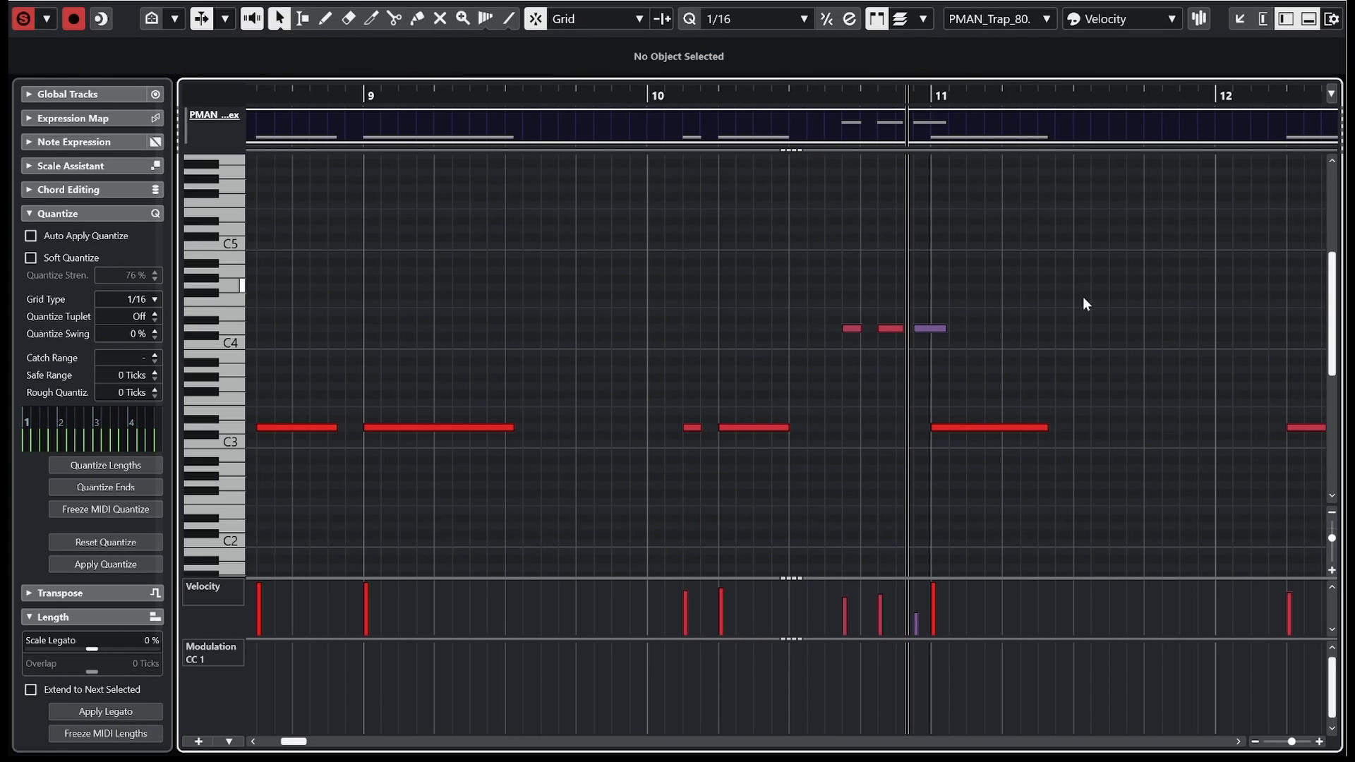
{"action": "left_click_drag", "start_coordinate": [811, 275], "coordinate": [943, 360]}
{"action": "left_click_drag", "start_coordinate": [853, 328], "coordinate": [839, 331]}
{"action": "left_click", "coordinate": [644, 95]}
{"action": "key", "text": "space"}
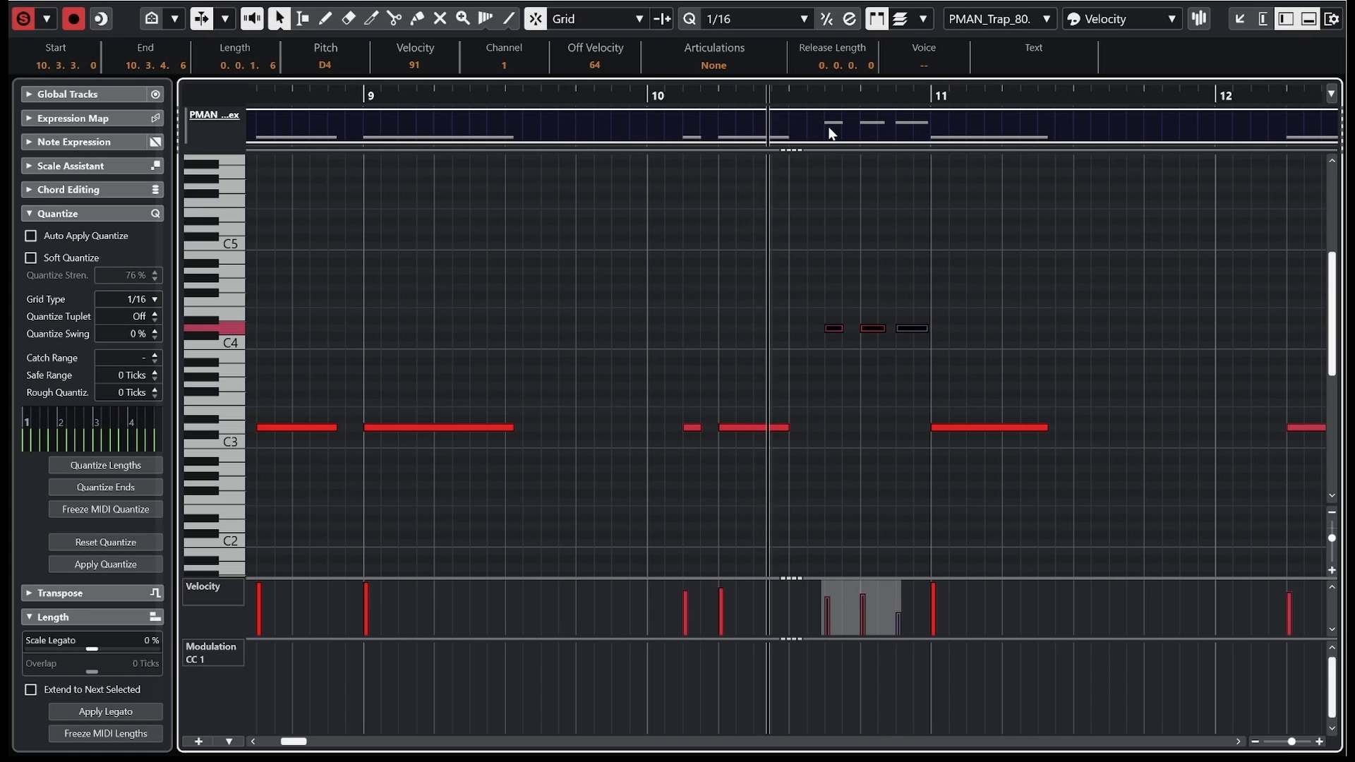
{"action": "key", "text": "space"}
Step: Shape the three D4 notes' velocities into a rising ramp ending at 127, play the part through, and close the editor
{"action": "left_click", "coordinate": [948, 344]}
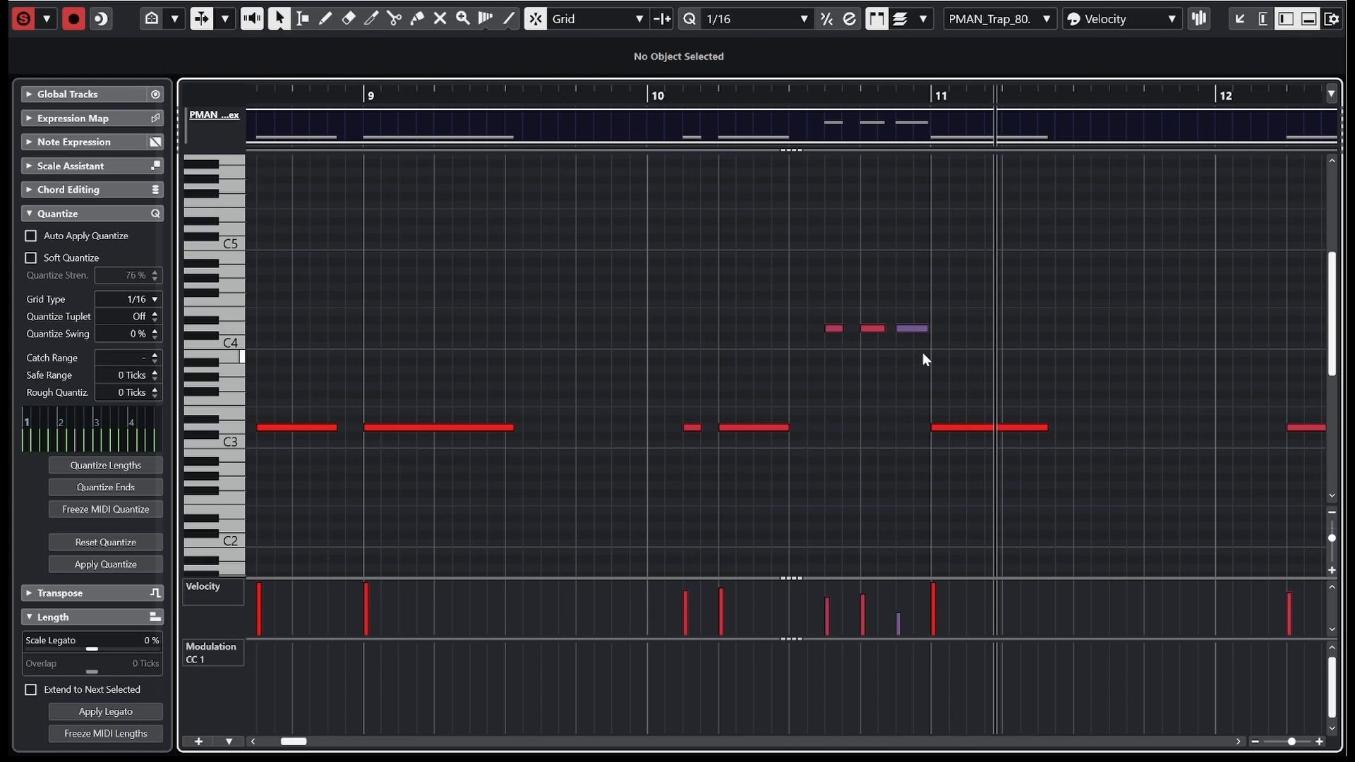
{"action": "left_click_drag", "start_coordinate": [921, 354], "coordinate": [908, 279]}
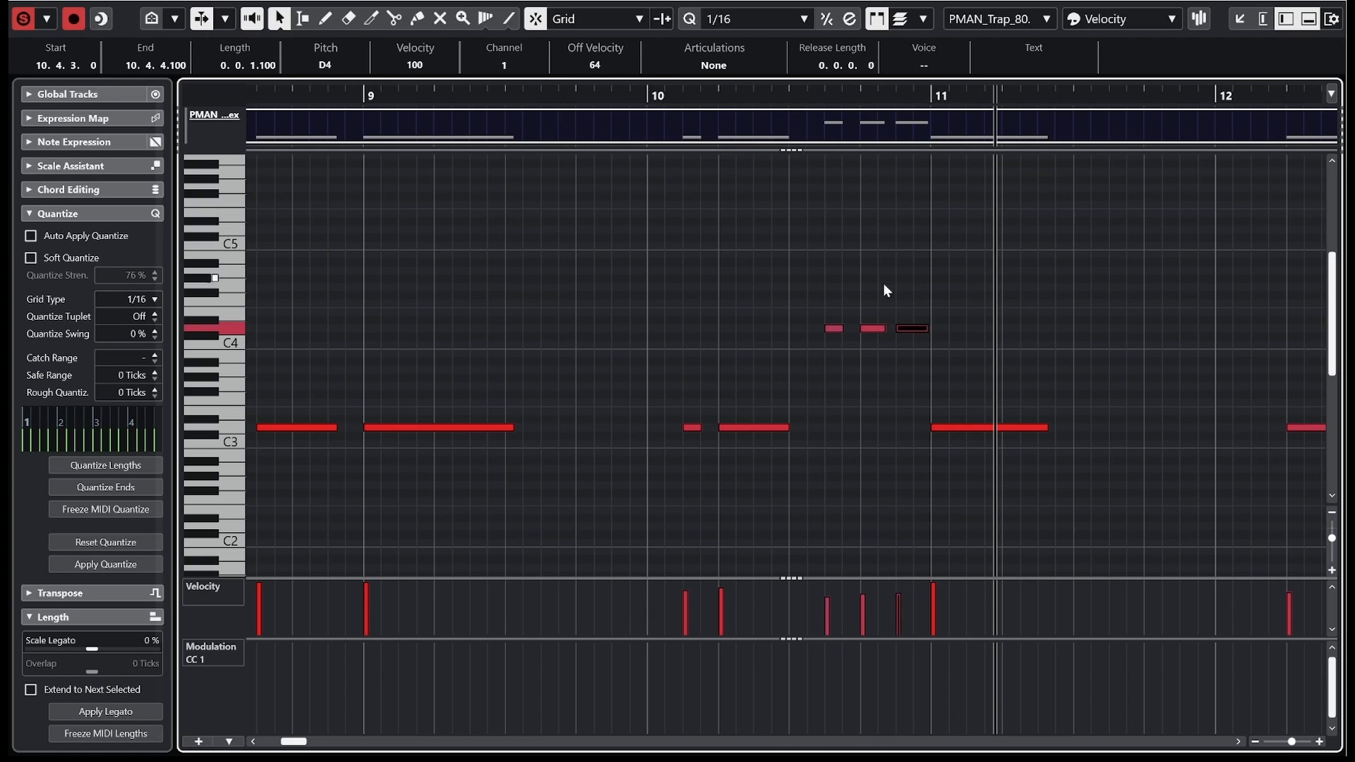
{"action": "mouse_move", "coordinate": [891, 580]}
{"action": "left_mouse_down"}
{"action": "mouse_move", "coordinate": [844, 604]}
{"action": "mouse_move", "coordinate": [909, 568]}
{"action": "left_mouse_up"}
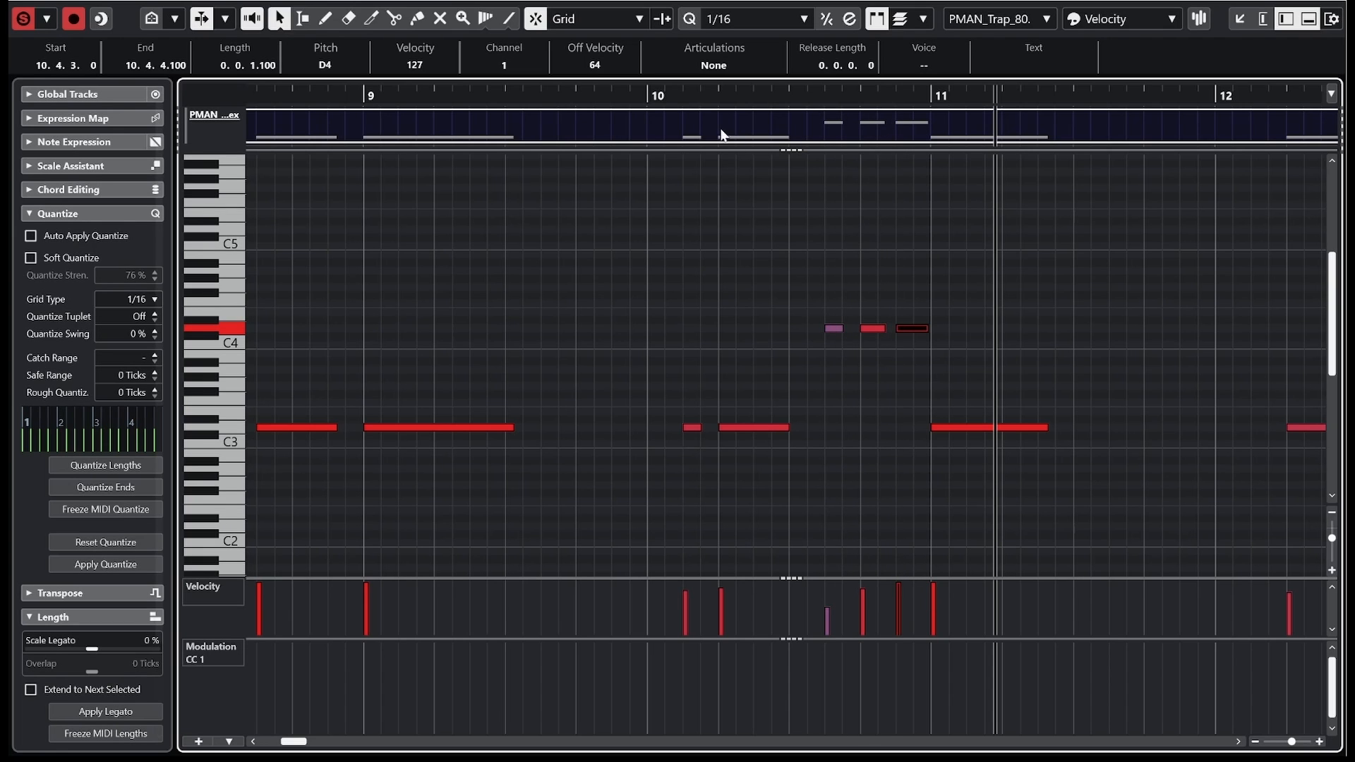
{"action": "key", "text": "space"}
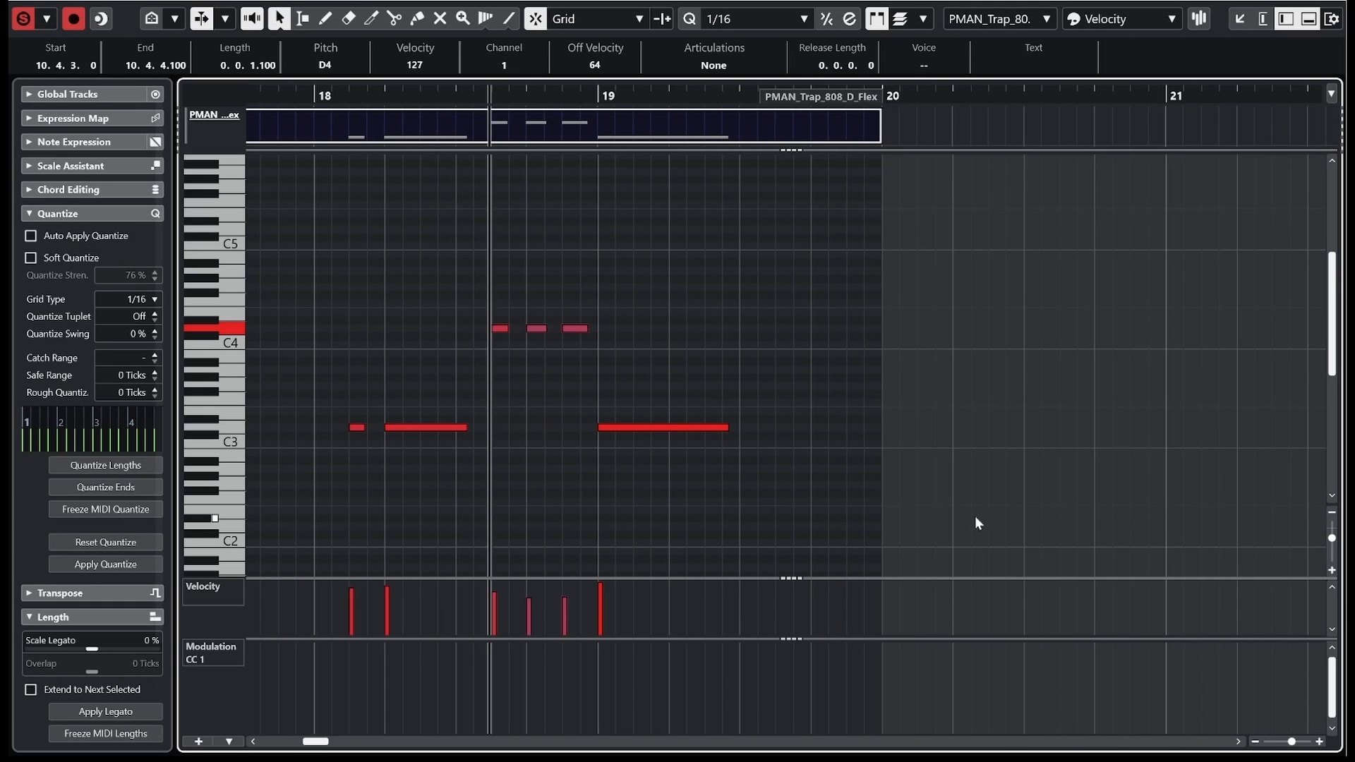
{"action": "key", "text": "space"}
{"action": "key", "text": "Escape"}
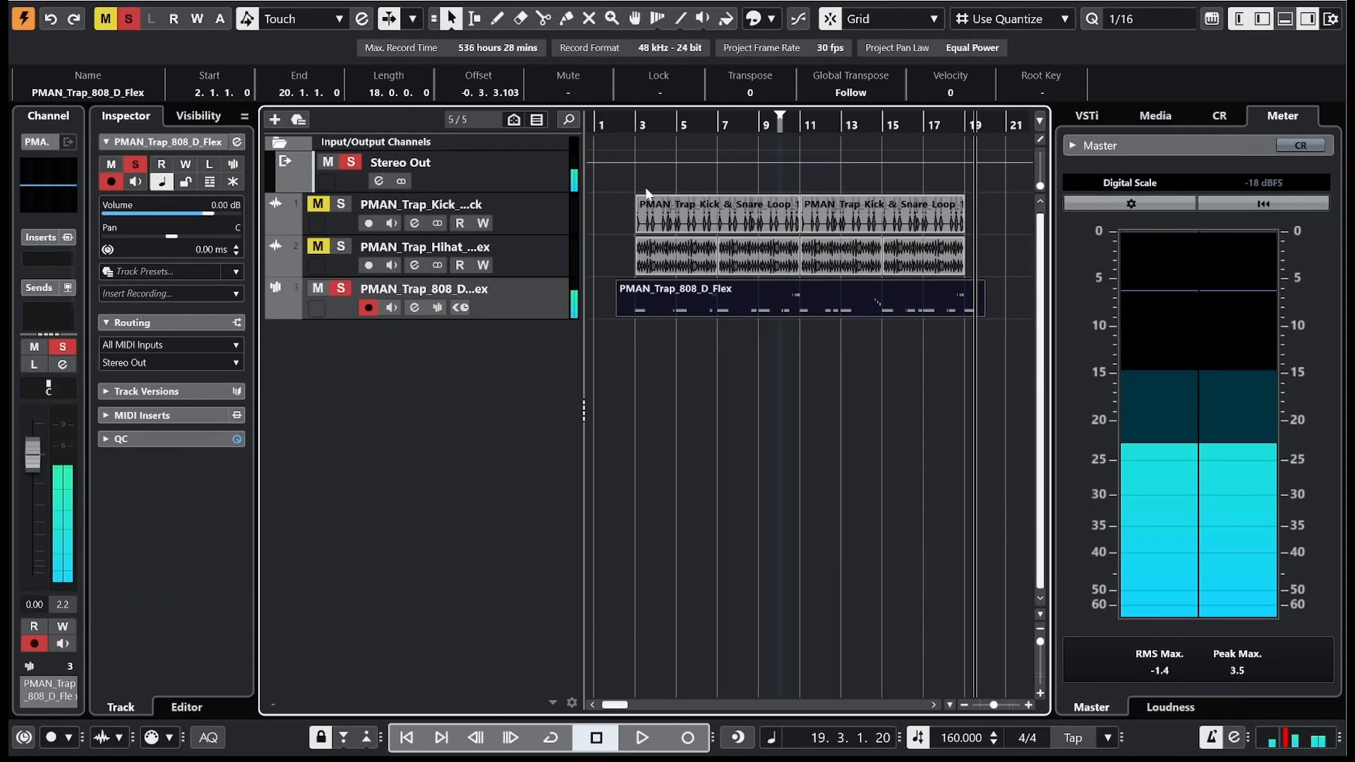
Step: Unsolo the tracks, turn off the metronome, and play the drum loops and 808 together from bar 1
{"action": "left_click", "coordinate": [608, 128]}
{"action": "left_click", "coordinate": [352, 163]}
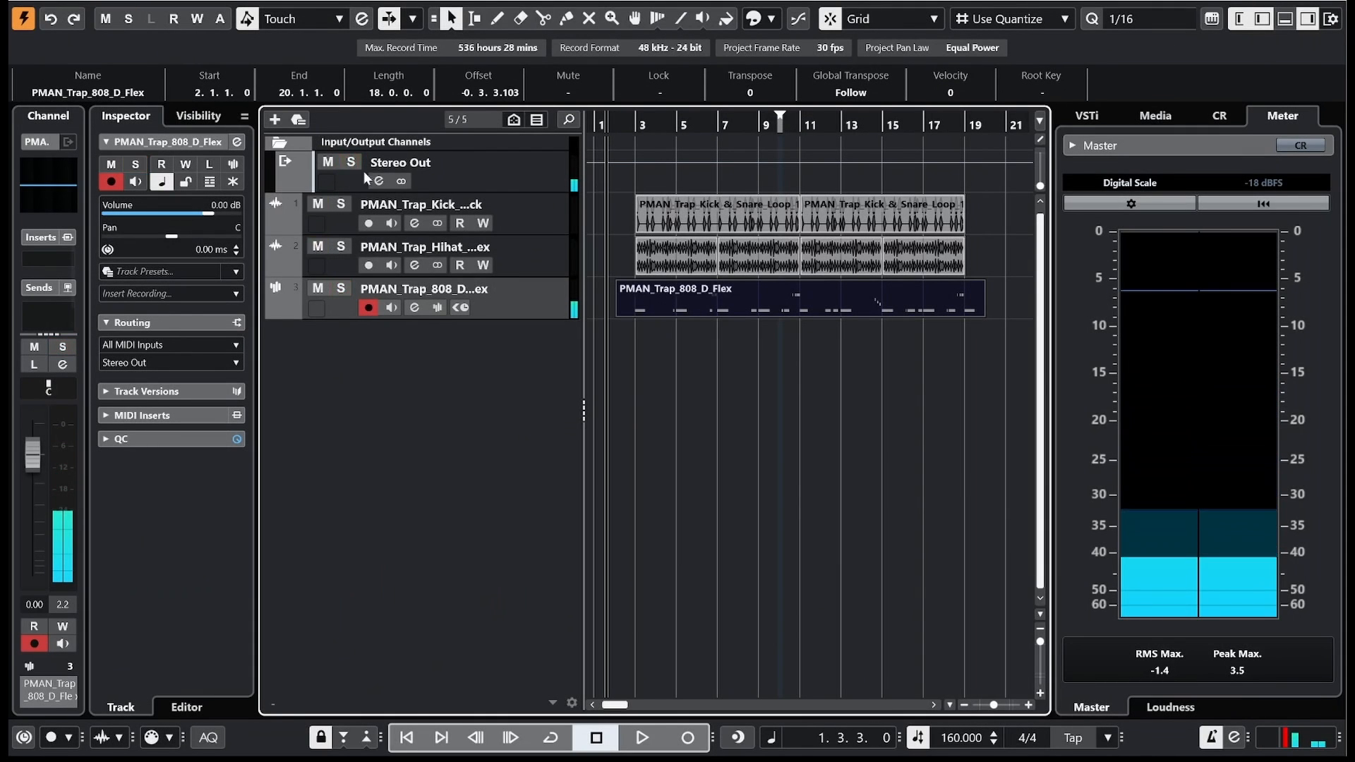
{"action": "left_click", "coordinate": [1211, 738]}
{"action": "key", "text": "space"}
{"action": "left_click", "coordinate": [866, 265]}
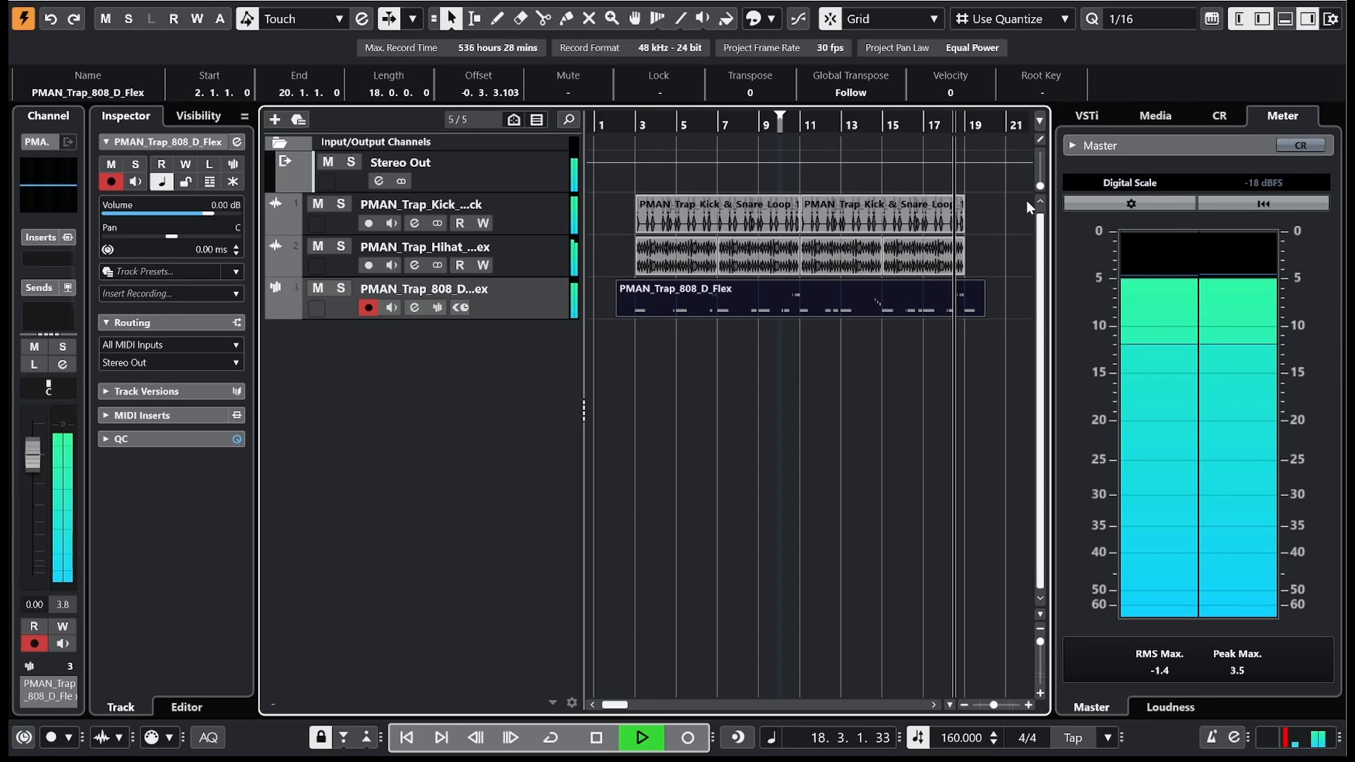
{"action": "key", "text": "space"}
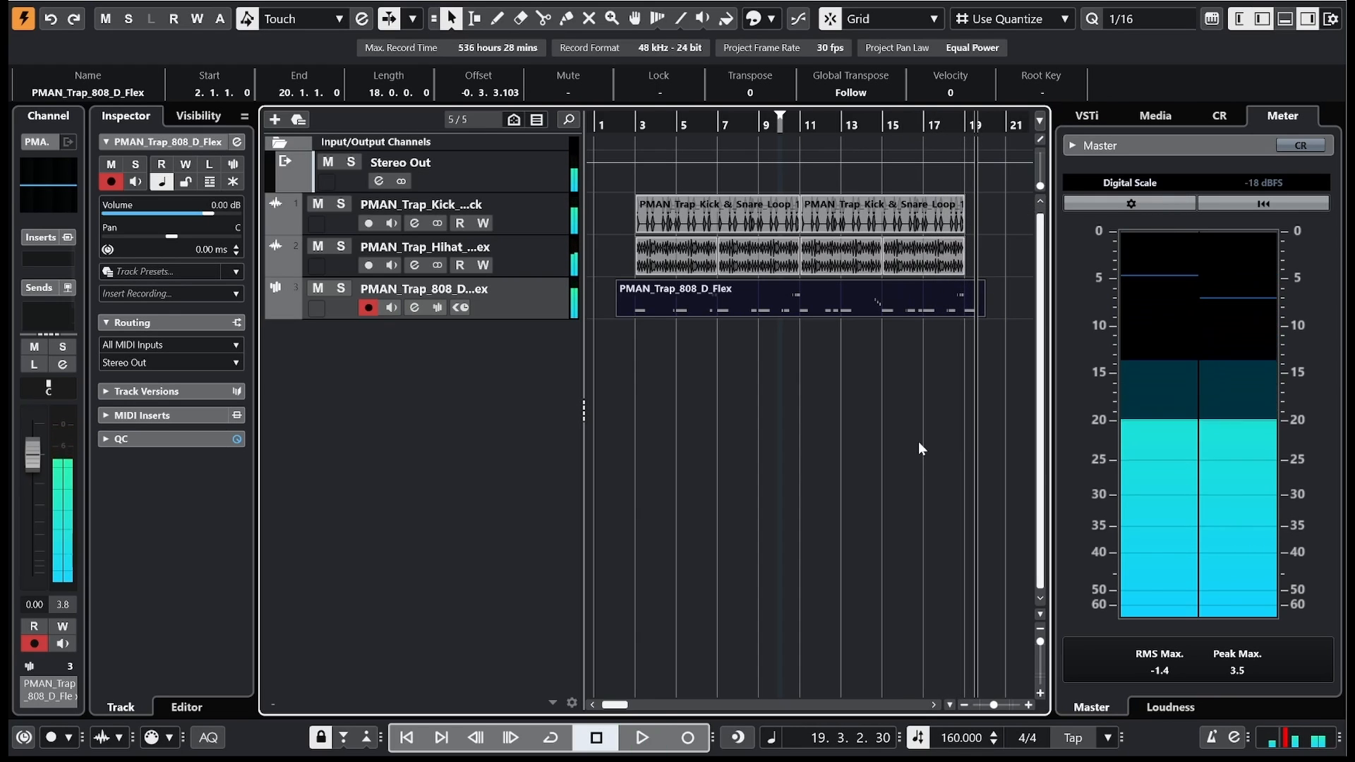
Step: Open MediaBay and browse to the brass One Shots folder in Cymatics - Savage Drums For Trap Gold Edition
{"action": "left_click", "coordinate": [875, 448]}
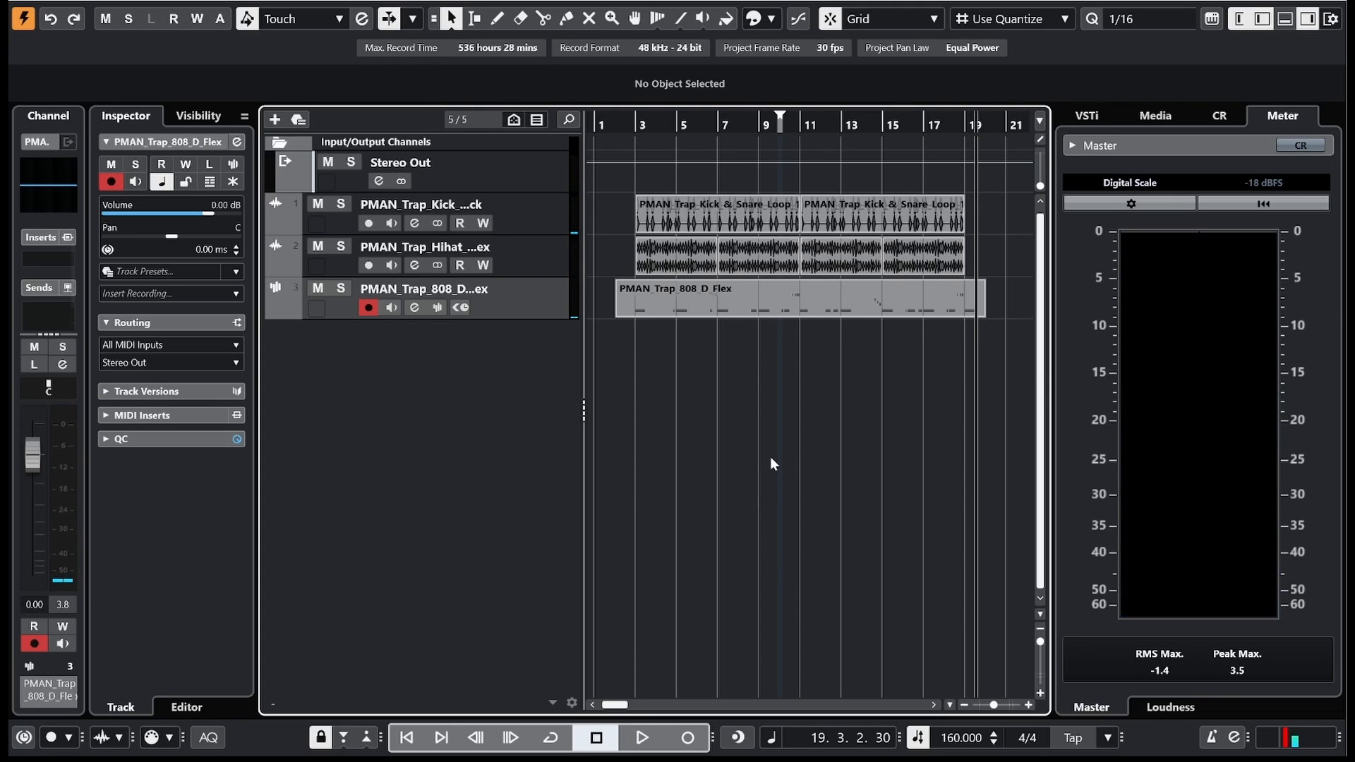
{"action": "key", "text": "F5"}
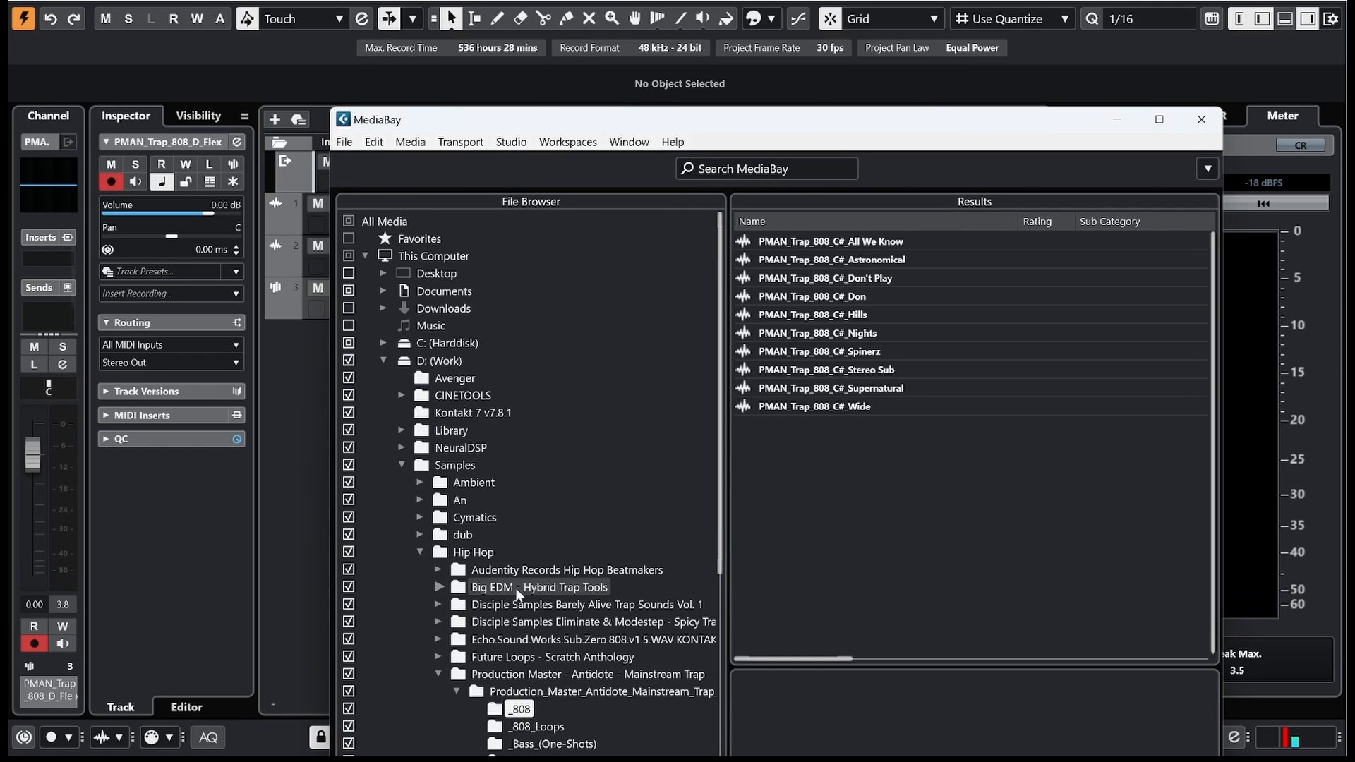
{"action": "scroll", "coordinate": [519, 595], "scroll_direction": "down", "scroll_amount": 1}
{"action": "left_click", "coordinate": [438, 587]}
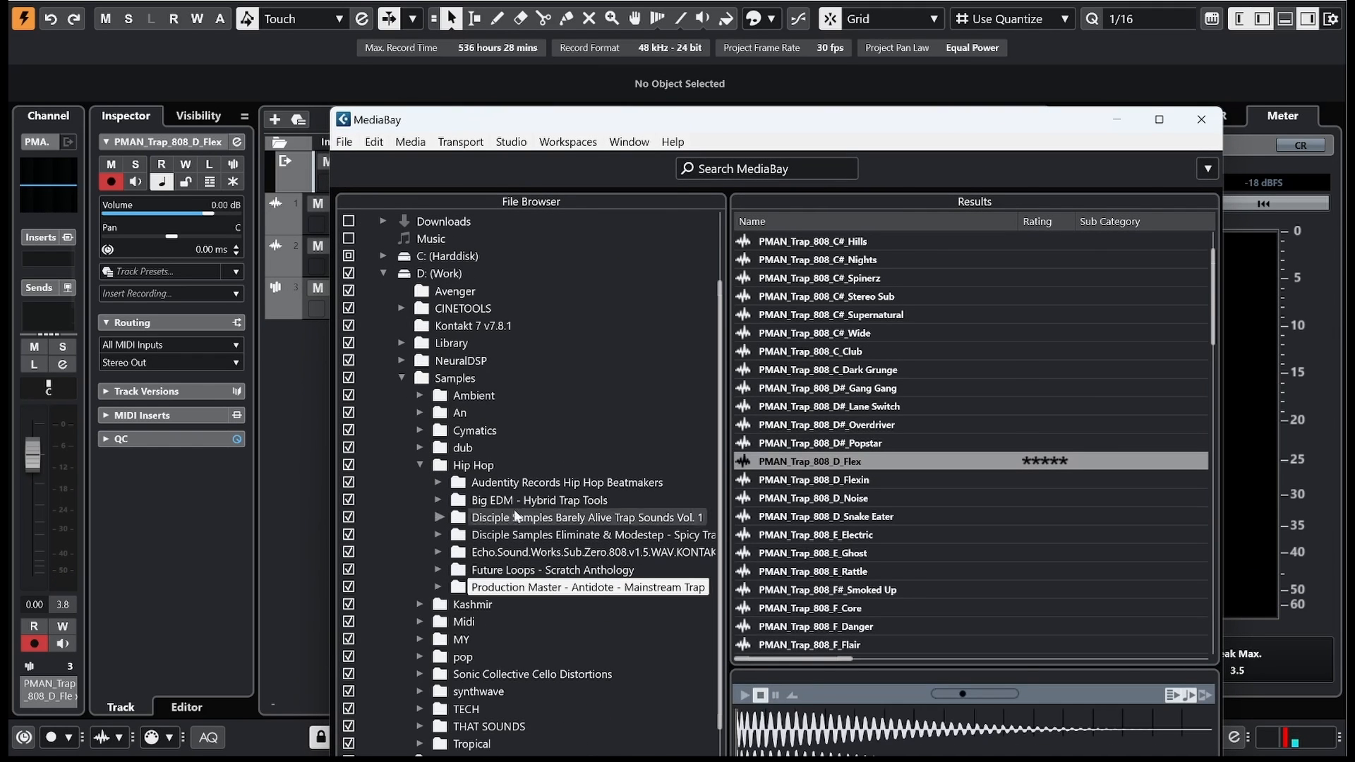
{"action": "left_click", "coordinate": [420, 466]}
{"action": "left_click", "coordinate": [420, 480]}
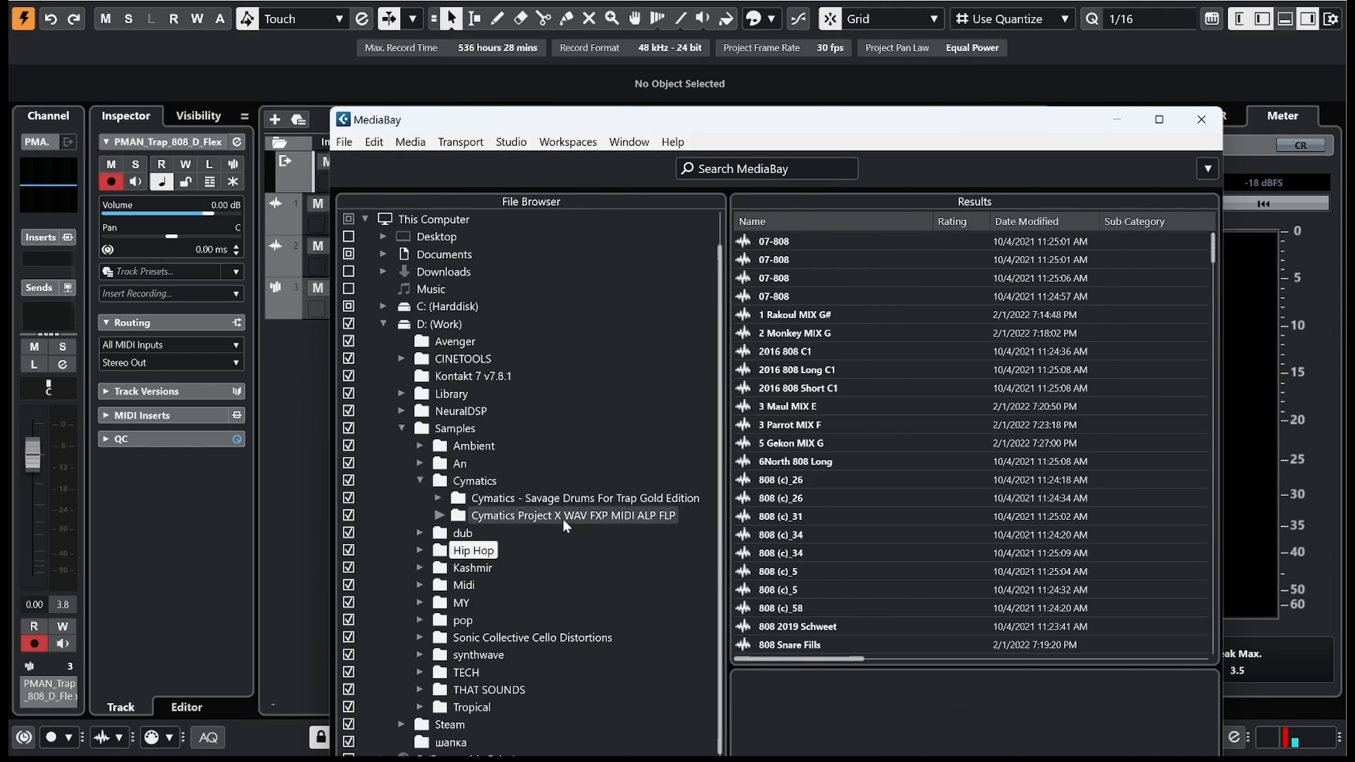
{"action": "left_click", "coordinate": [438, 497]}
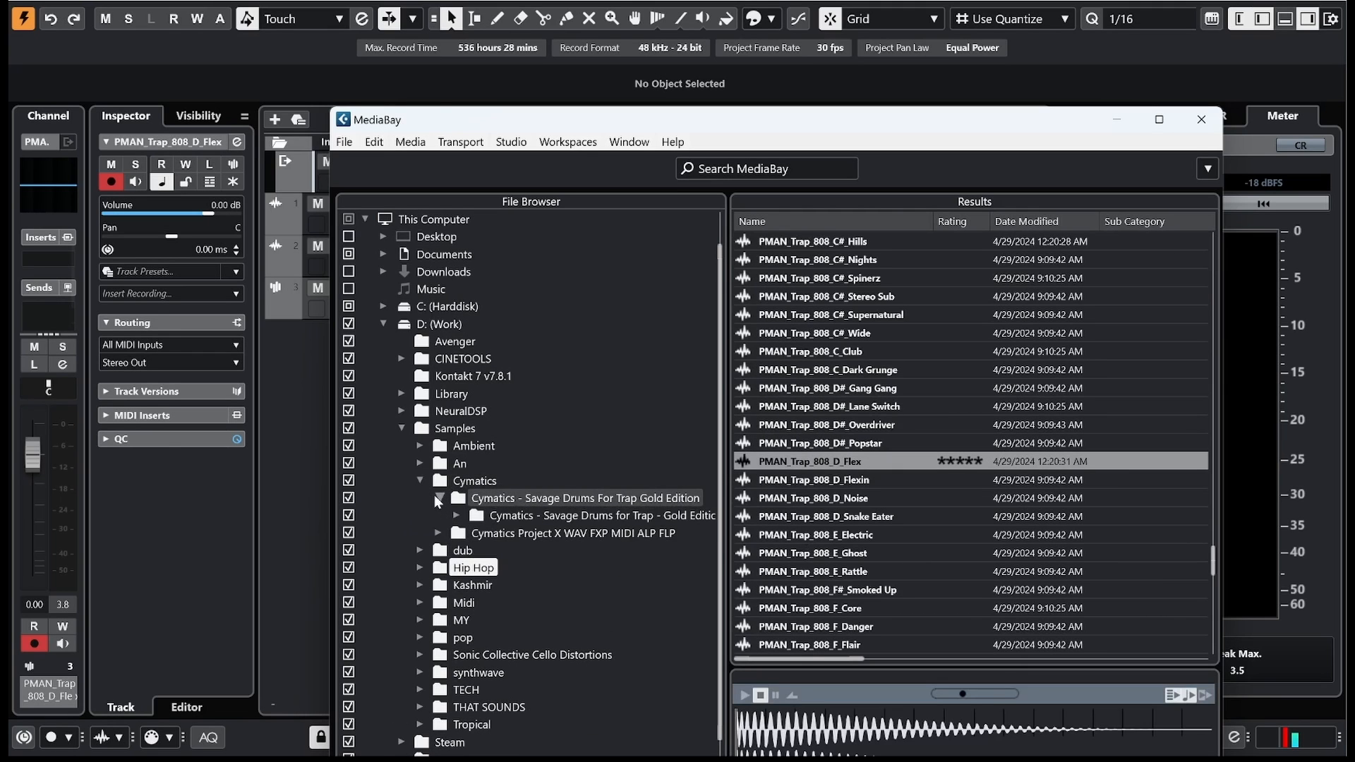
{"action": "left_click", "coordinate": [457, 516]}
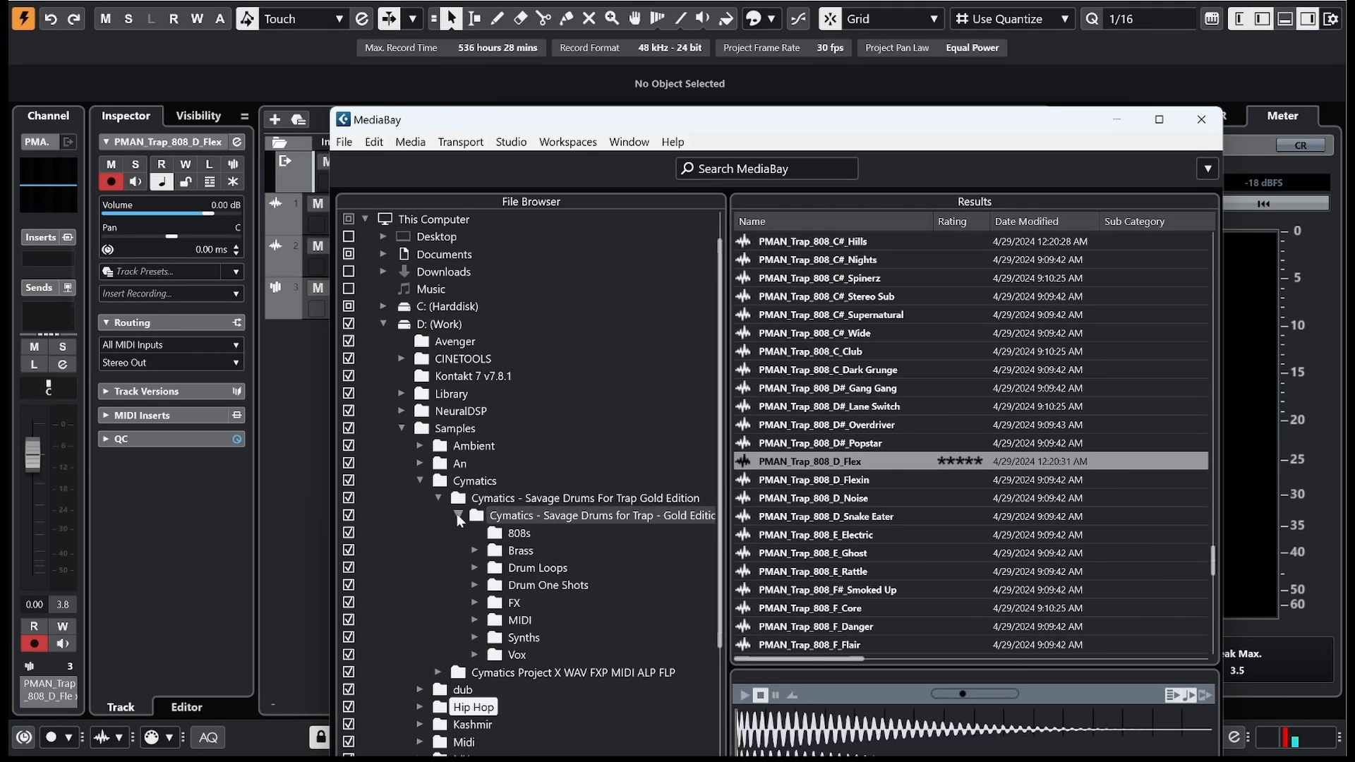
{"action": "left_click", "coordinate": [474, 551]}
{"action": "left_click", "coordinate": [584, 558]}
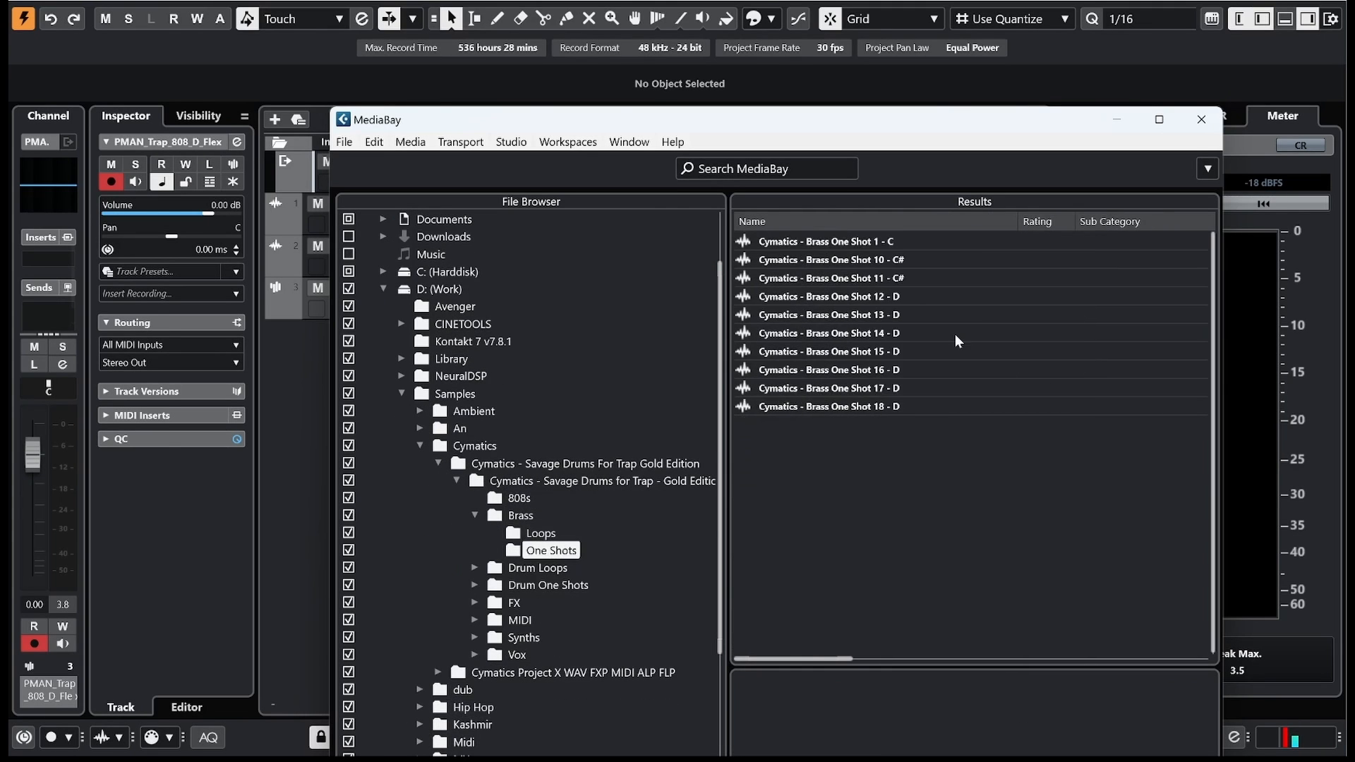
Step: Audition brass one-shots and add Cymatics - Brass One Shot 12 - D to a new track at 2.4.4
{"action": "left_click", "coordinate": [896, 302]}
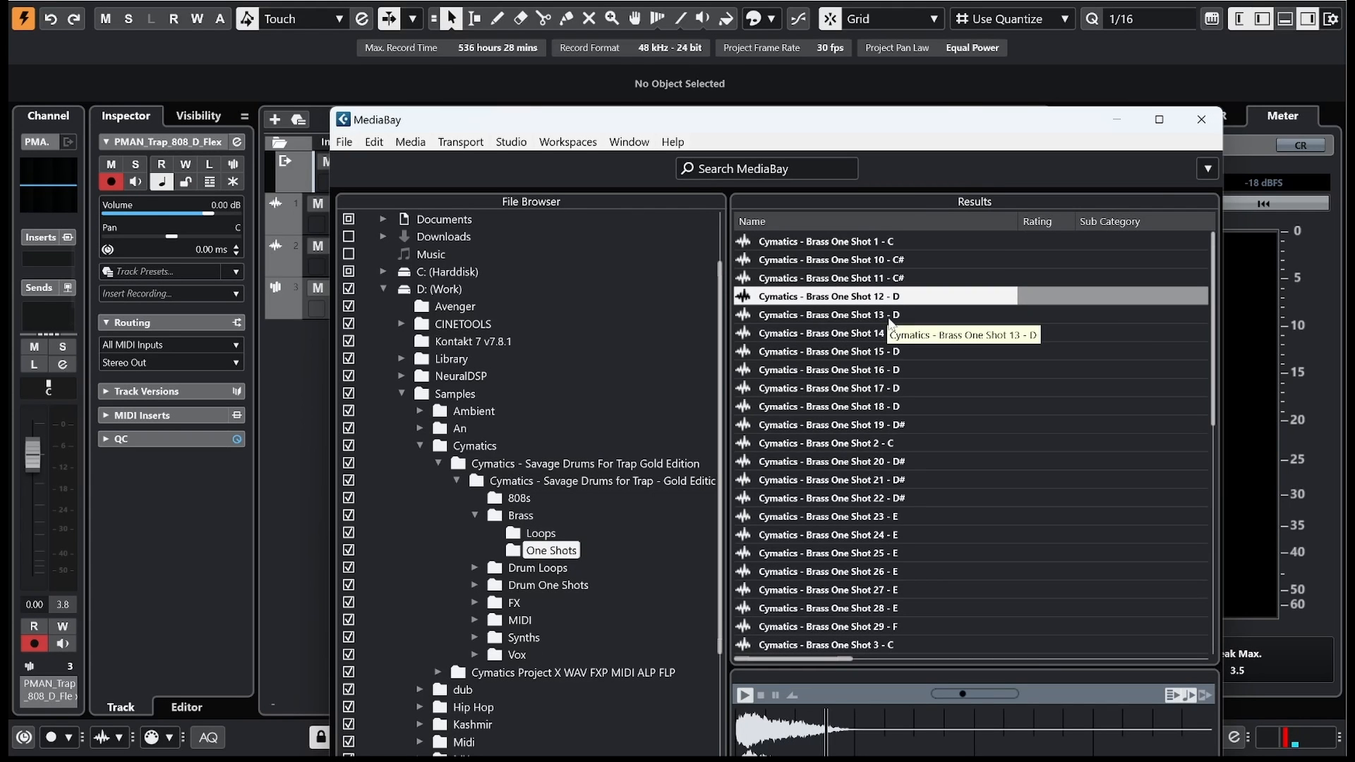
{"action": "left_click", "coordinate": [892, 315]}
{"action": "left_click", "coordinate": [885, 297]}
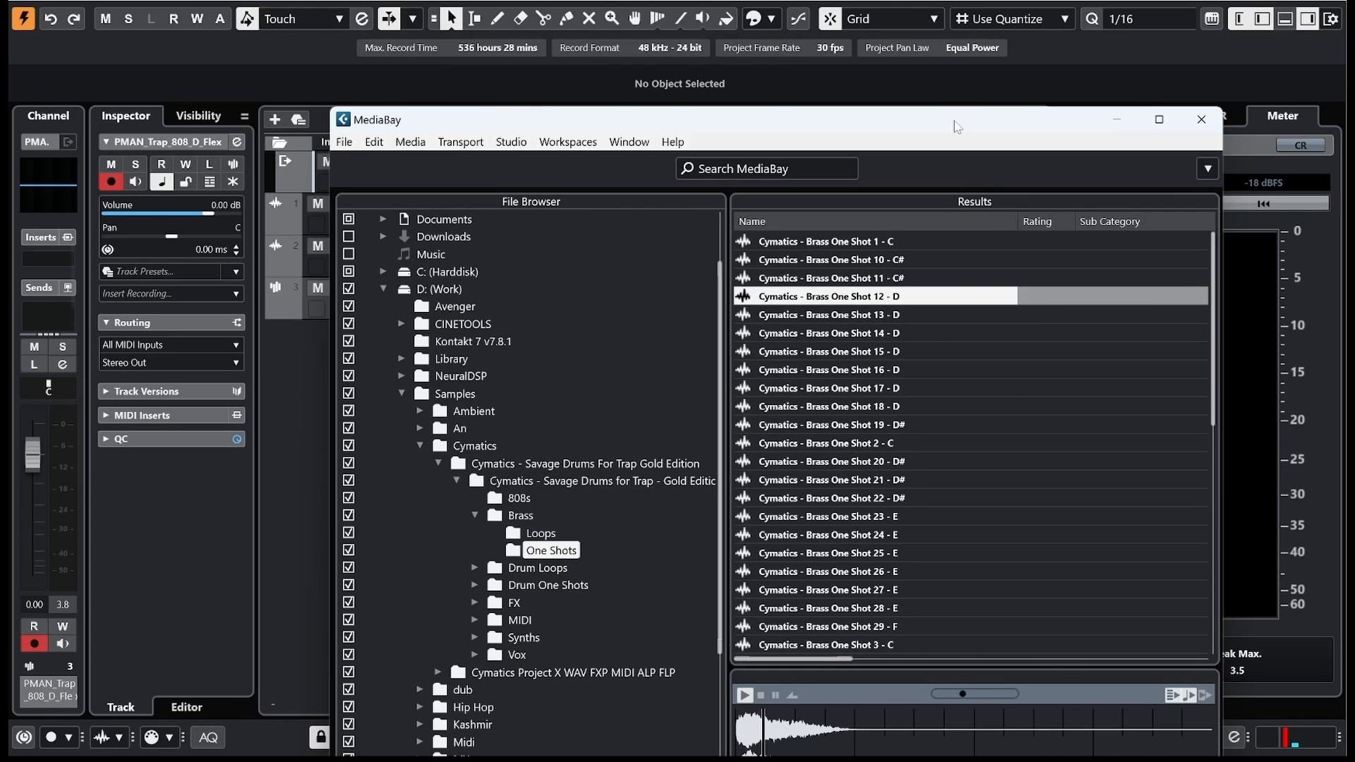
{"action": "left_click_drag", "start_coordinate": [952, 118], "coordinate": [779, 422]}
{"action": "left_click_drag", "start_coordinate": [726, 589], "coordinate": [718, 321]}
{"action": "left_click_drag", "start_coordinate": [623, 125], "coordinate": [625, 135]}
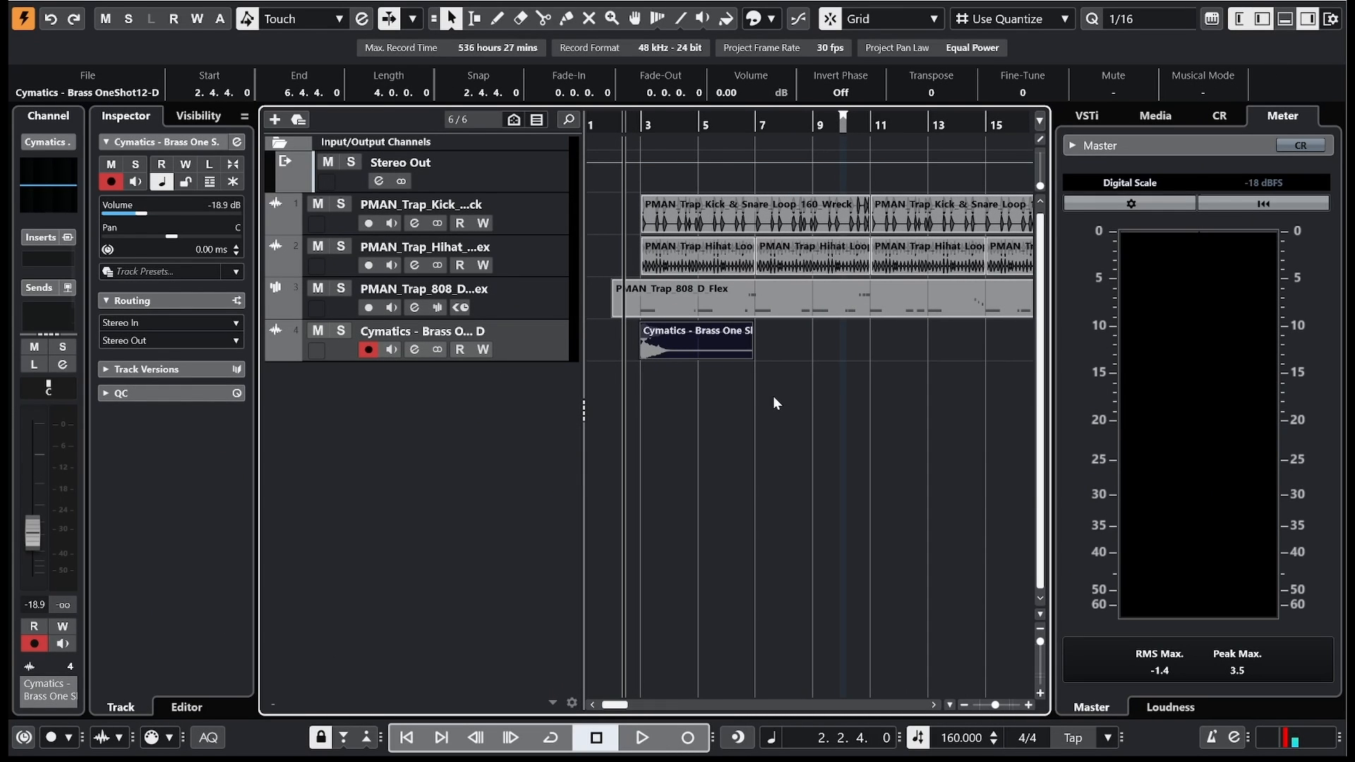
Step: Move the brass one-shot to start exactly at bar 3 and play it with the beat
{"action": "key", "text": "space"}
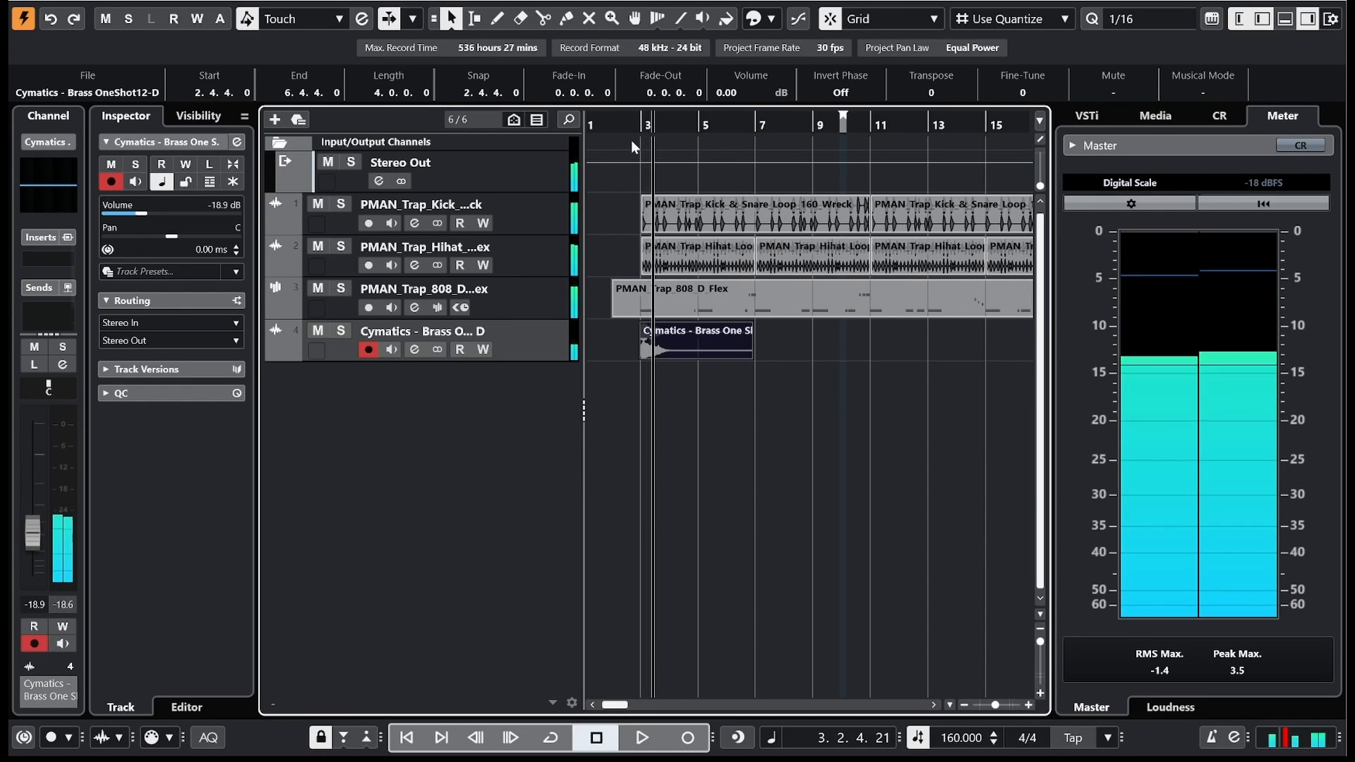
{"action": "left_click_drag", "start_coordinate": [629, 127], "coordinate": [622, 184]}
{"action": "left_click_drag", "start_coordinate": [899, 353], "coordinate": [933, 356]}
{"action": "key", "text": "space"}
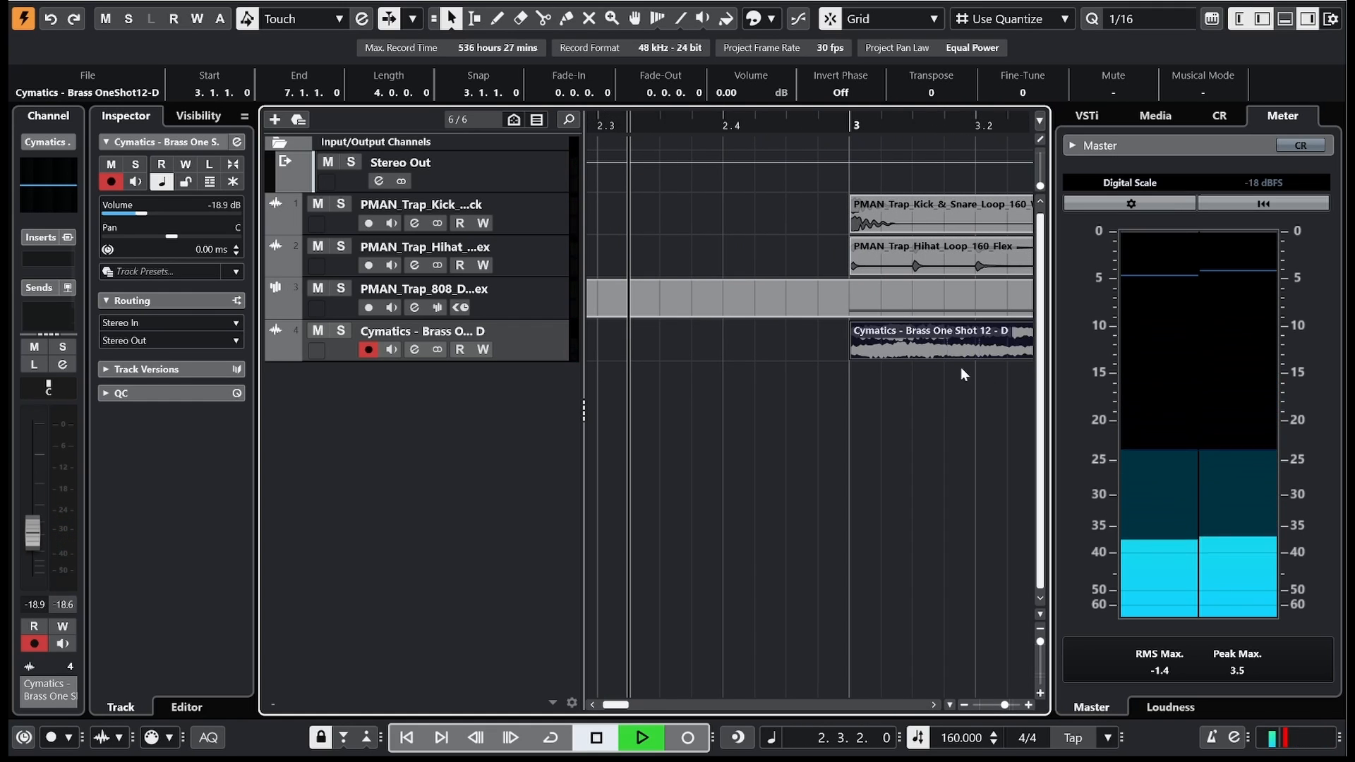
Step: Copy the brass one-shot to bar 11, set the quantize value to 1/1, and play the arrangement
{"action": "left_click_drag", "start_coordinate": [1003, 705], "coordinate": [992, 707]}
{"action": "left_click_drag", "start_coordinate": [697, 342], "coordinate": [727, 345]}
{"action": "left_click_drag", "start_coordinate": [728, 345], "coordinate": [797, 336]}
{"action": "left_click", "coordinate": [1144, 17]}
{"action": "left_click", "coordinate": [1129, 40]}
{"action": "left_click", "coordinate": [763, 422]}
{"action": "key", "text": "space"}
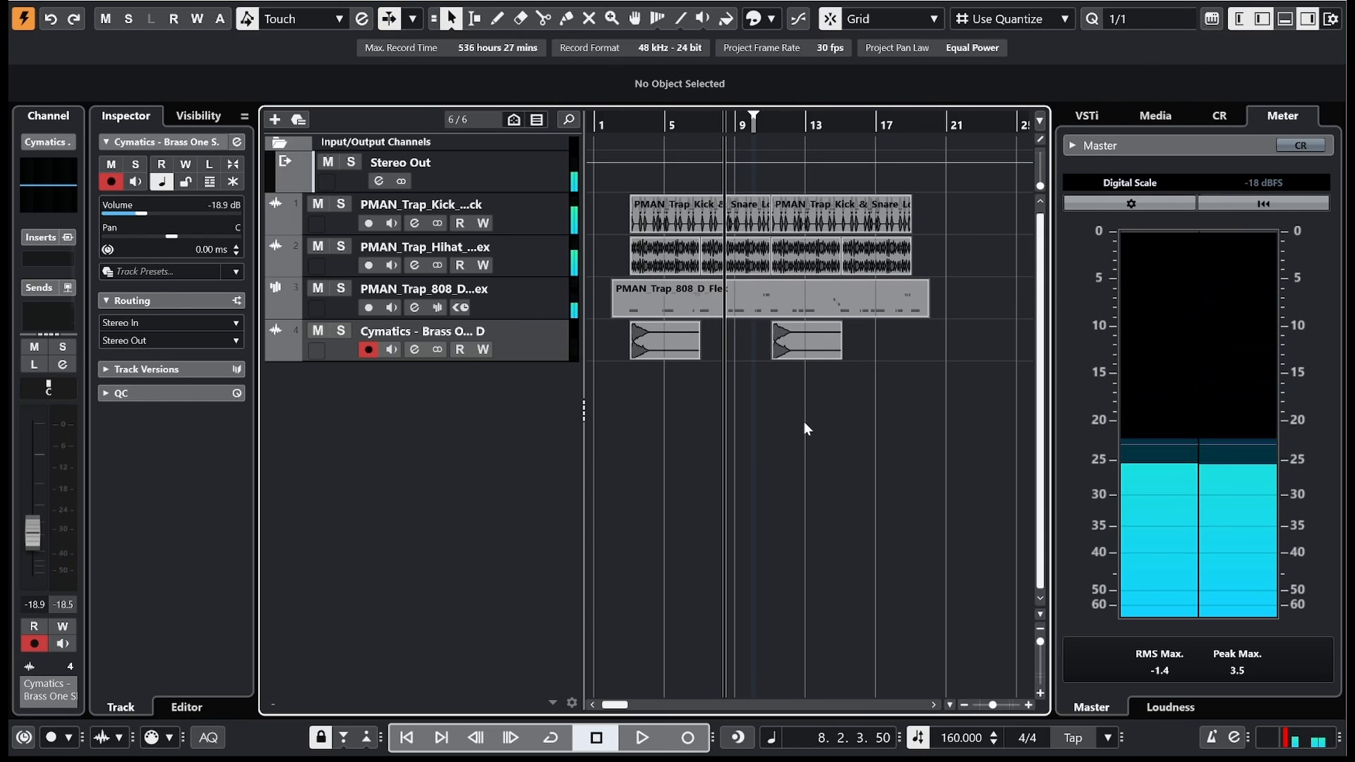
Step: Audition the brass loops in MediaBay's brass Loops folder and choose Cymatics - Brass Loop 19 - Dm 150 BPM
{"action": "key", "text": "F5"}
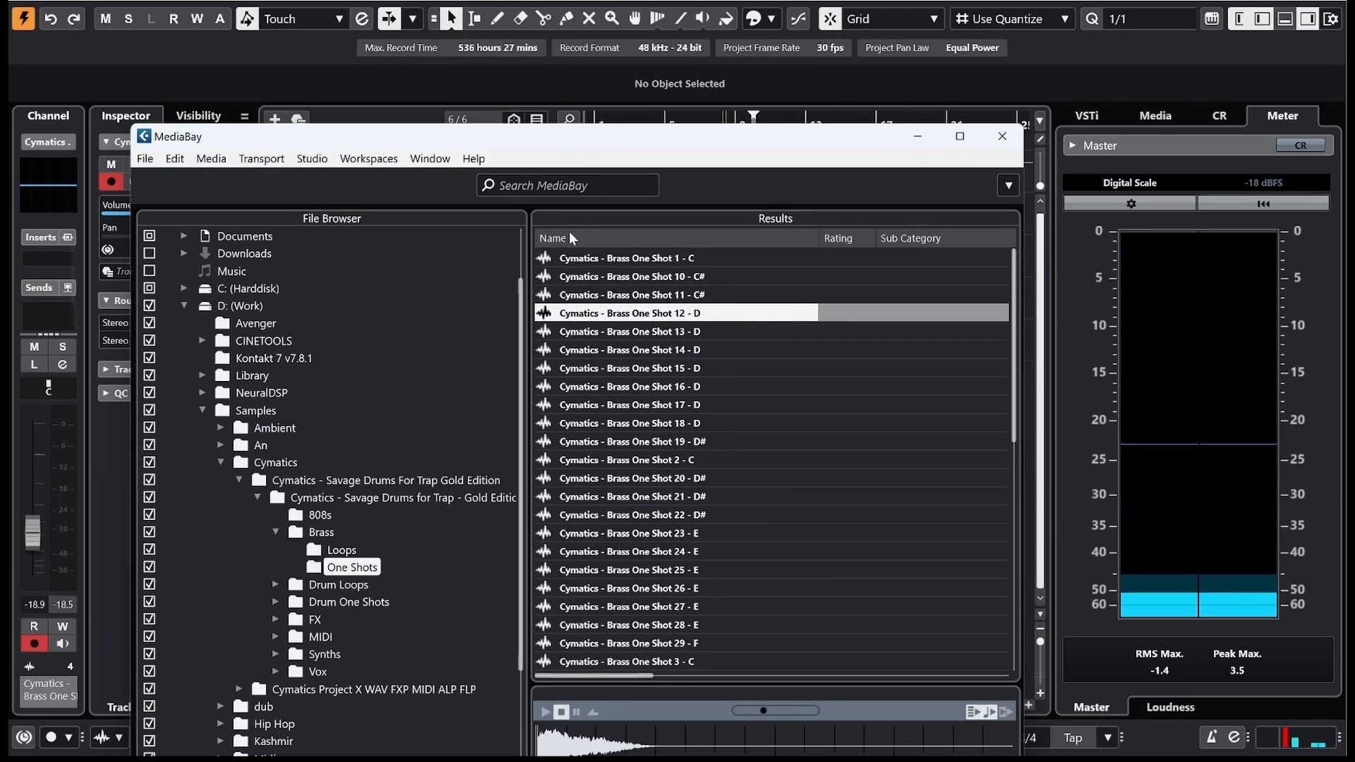
{"action": "left_click", "coordinate": [342, 550]}
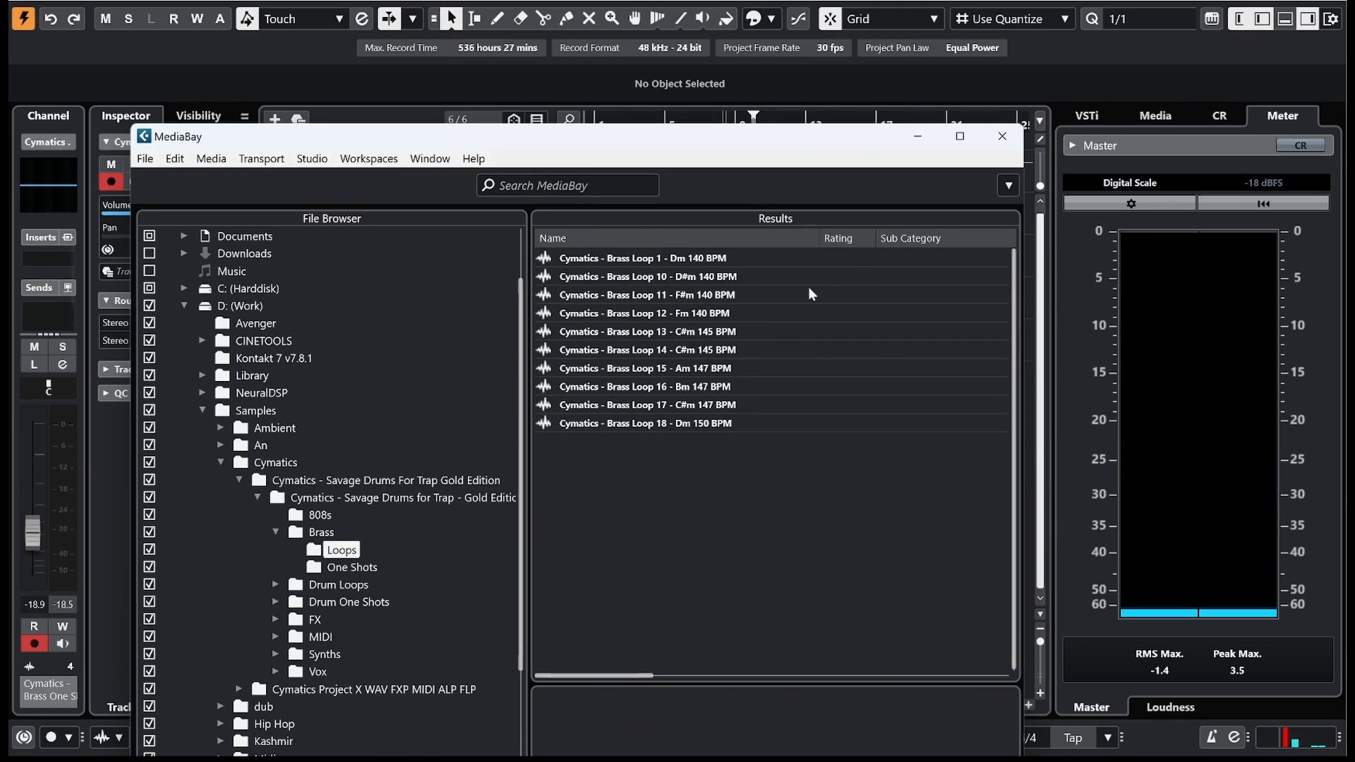
{"action": "left_click", "coordinate": [693, 263]}
{"action": "left_click", "coordinate": [694, 278]}
{"action": "left_click", "coordinate": [700, 408]}
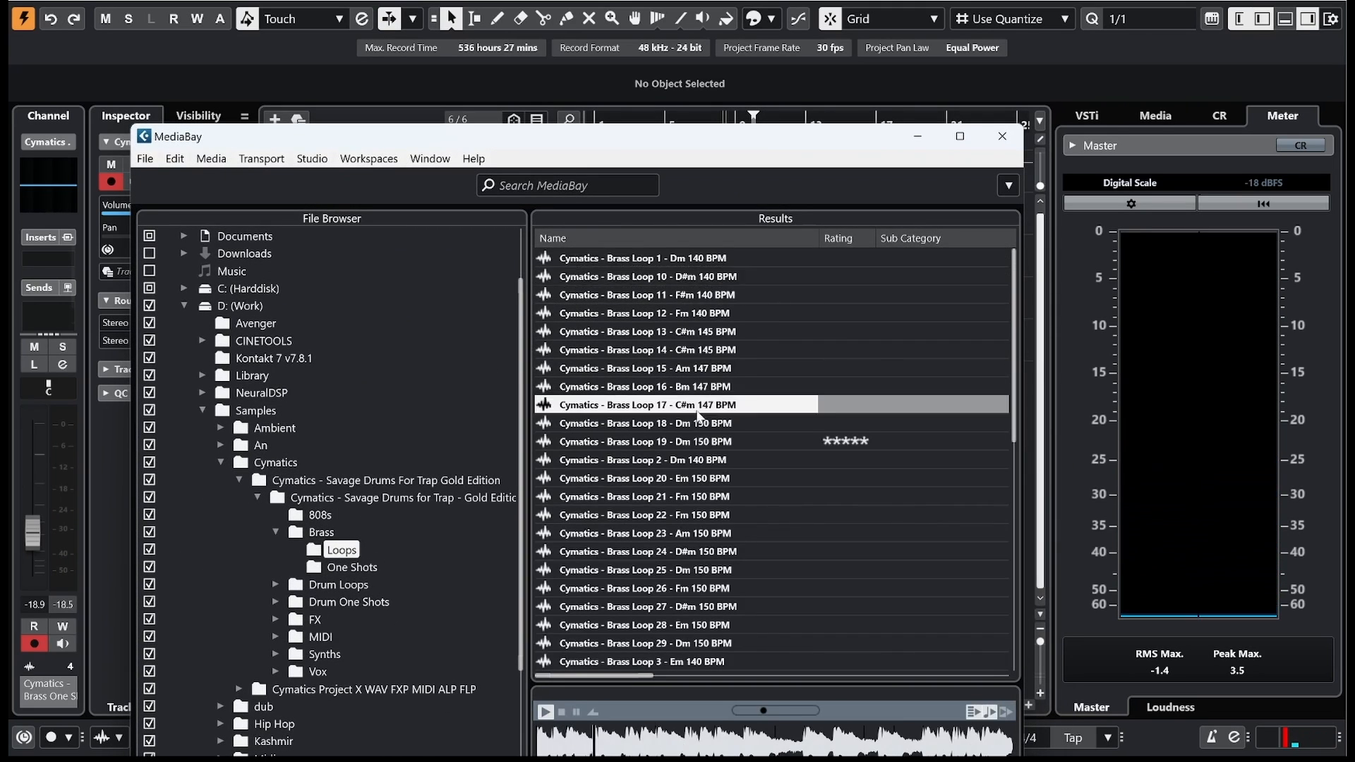
{"action": "left_click", "coordinate": [710, 446]}
{"action": "scroll", "coordinate": [731, 457], "scroll_direction": "down", "scroll_amount": 2}
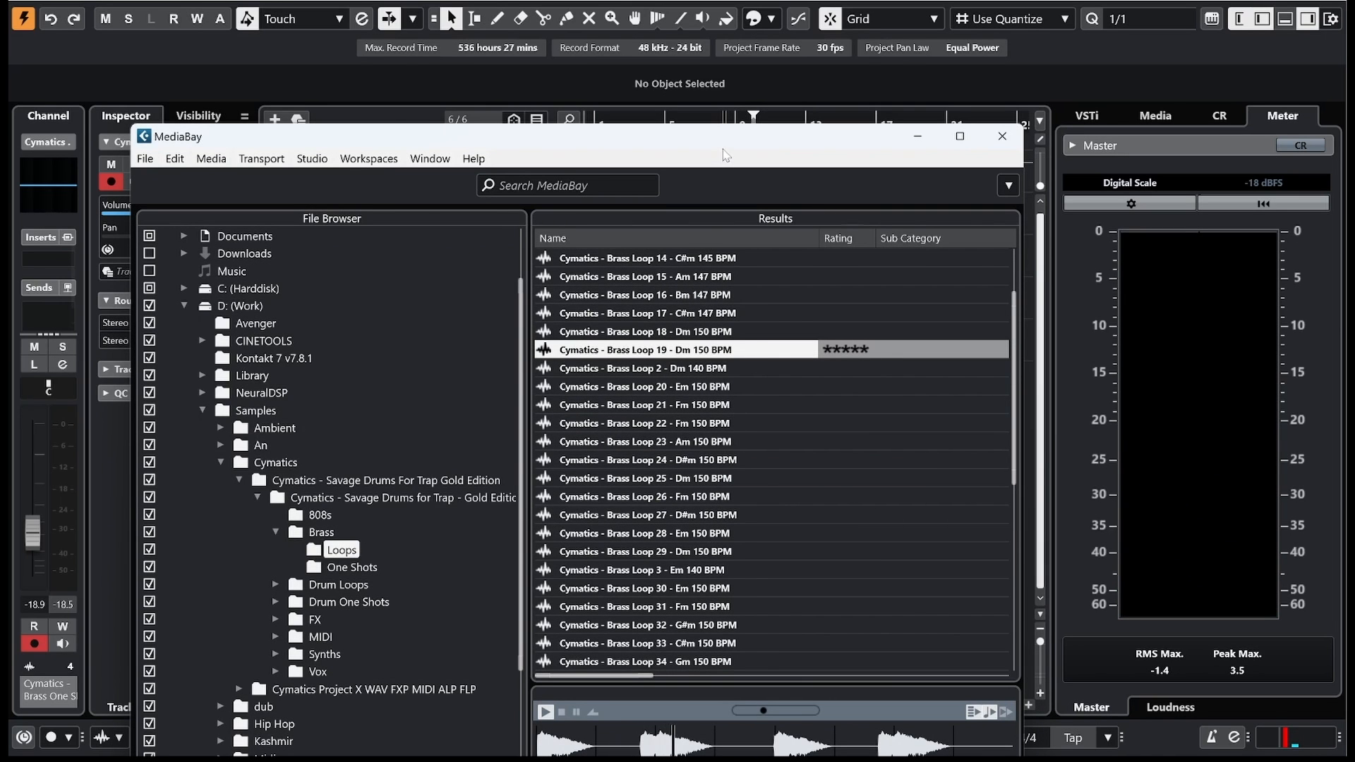
Step: Add Brass Loop 19 to a new audio track at bar 3 and copy it to bar 11
{"action": "left_click_drag", "start_coordinate": [724, 155], "coordinate": [603, 388]}
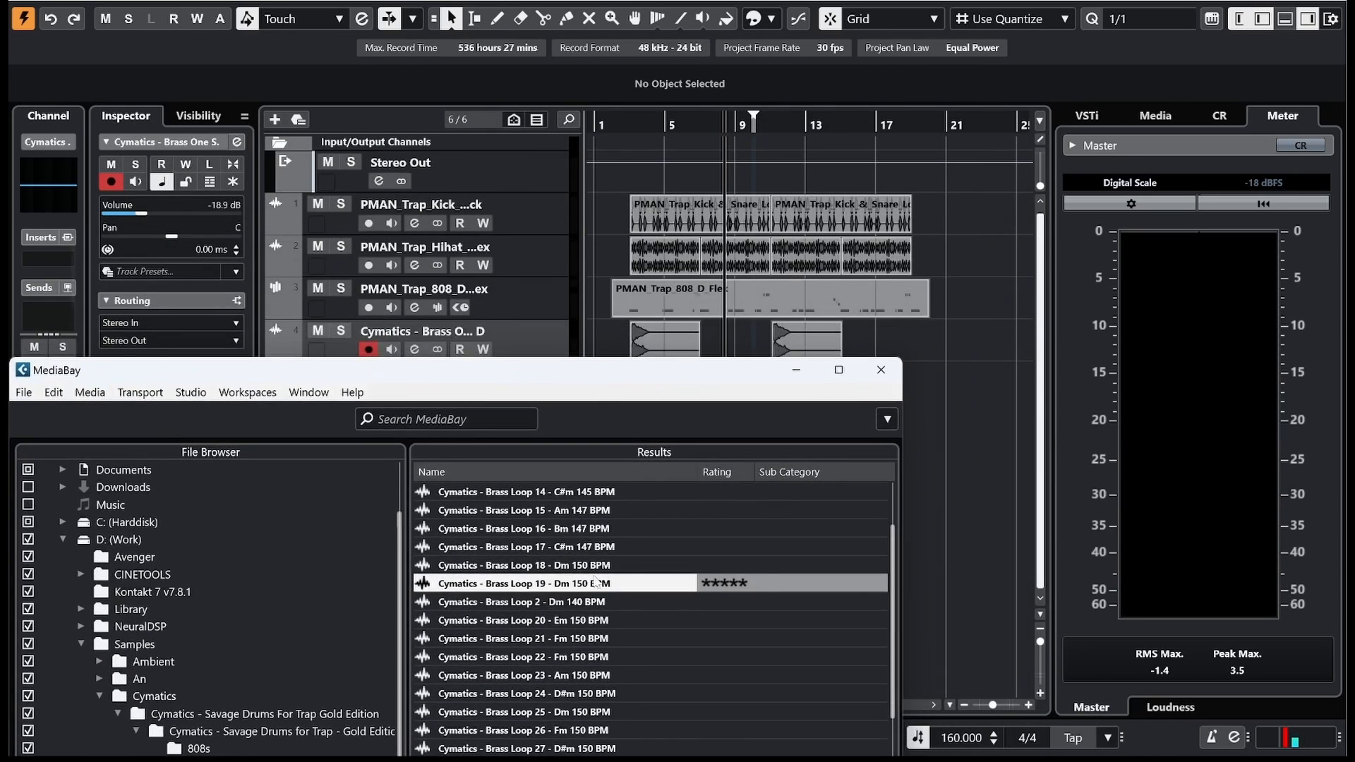
{"action": "left_click_drag", "start_coordinate": [940, 428], "coordinate": [667, 392]}
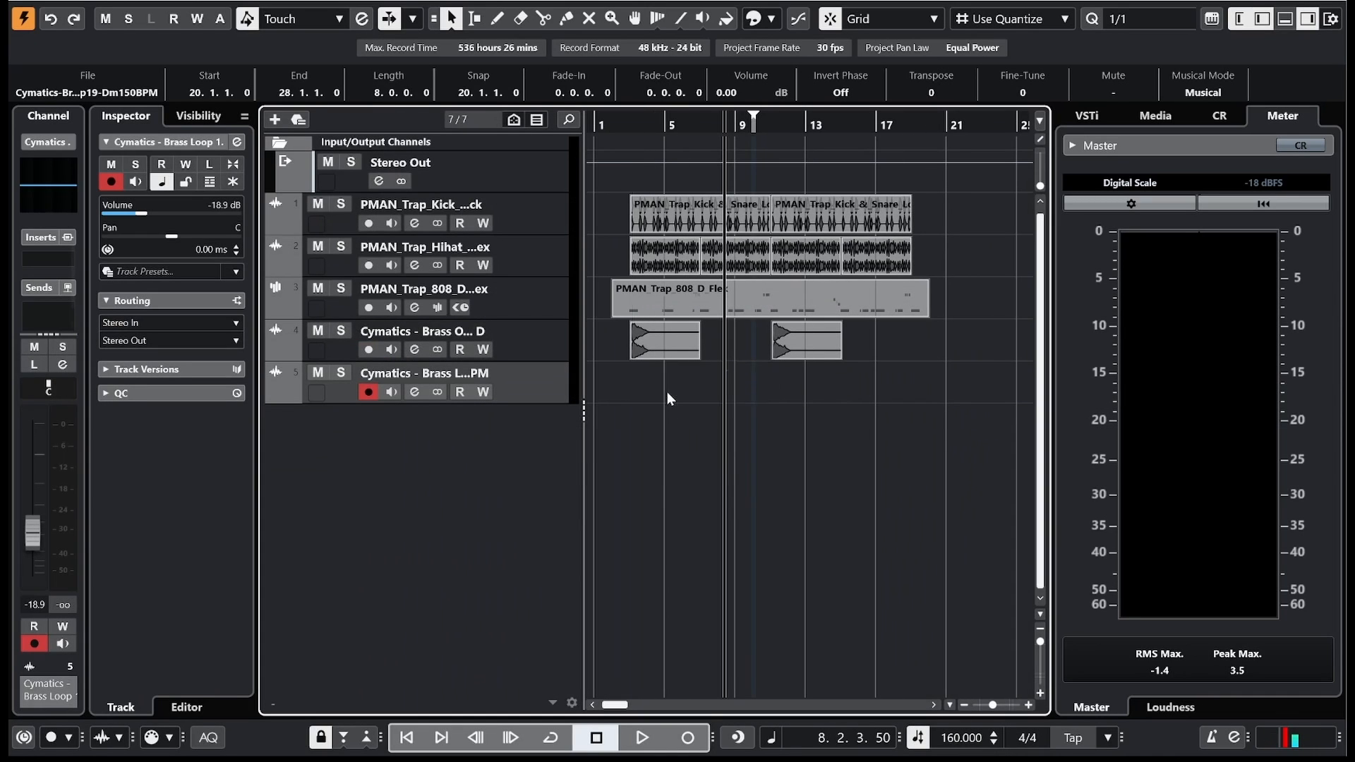
{"action": "left_click", "coordinate": [623, 125]}
{"action": "left_click_drag", "start_coordinate": [767, 390], "coordinate": [823, 396]}
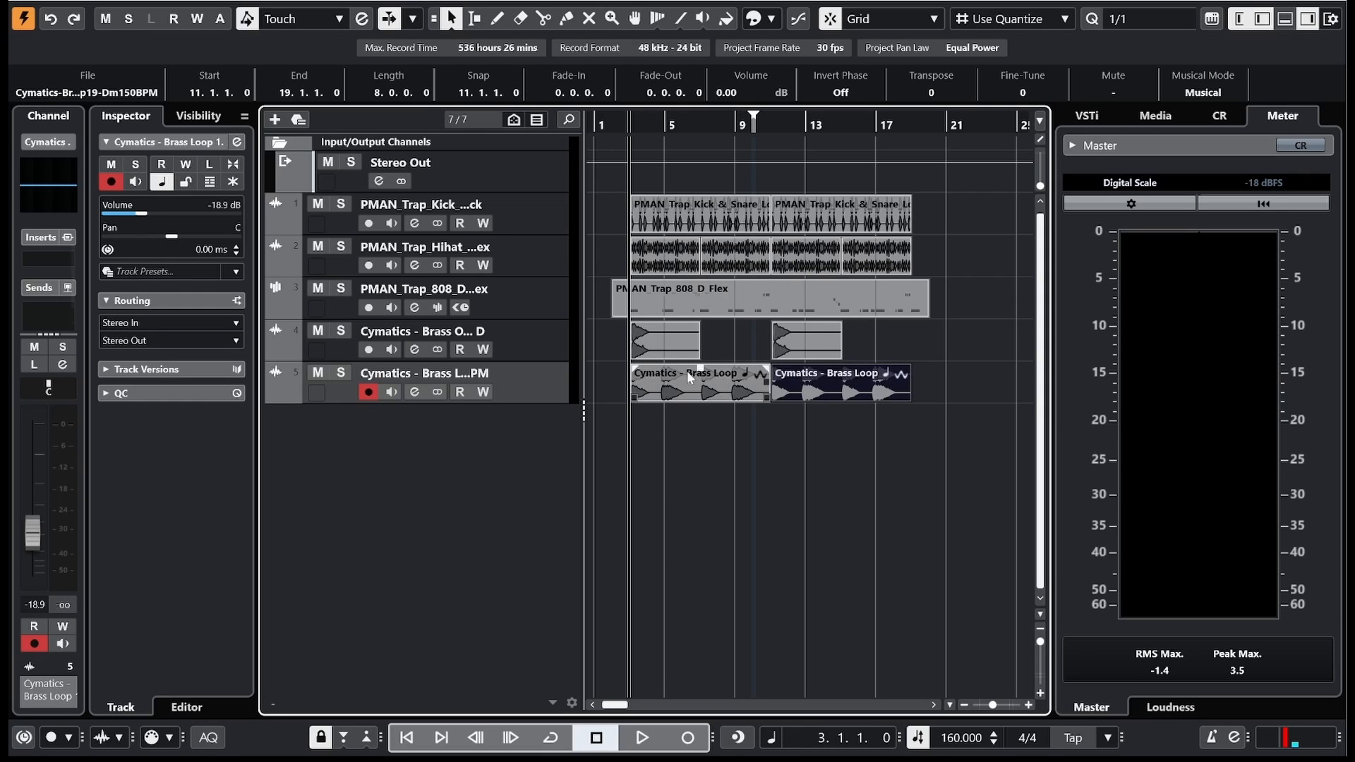
Step: Set the quantize value to 1/4 and split the first brass loop at 4.3.1, 6.4.1 and midway through bar 8
{"action": "left_click", "coordinate": [1141, 19]}
{"action": "left_click", "coordinate": [1128, 79]}
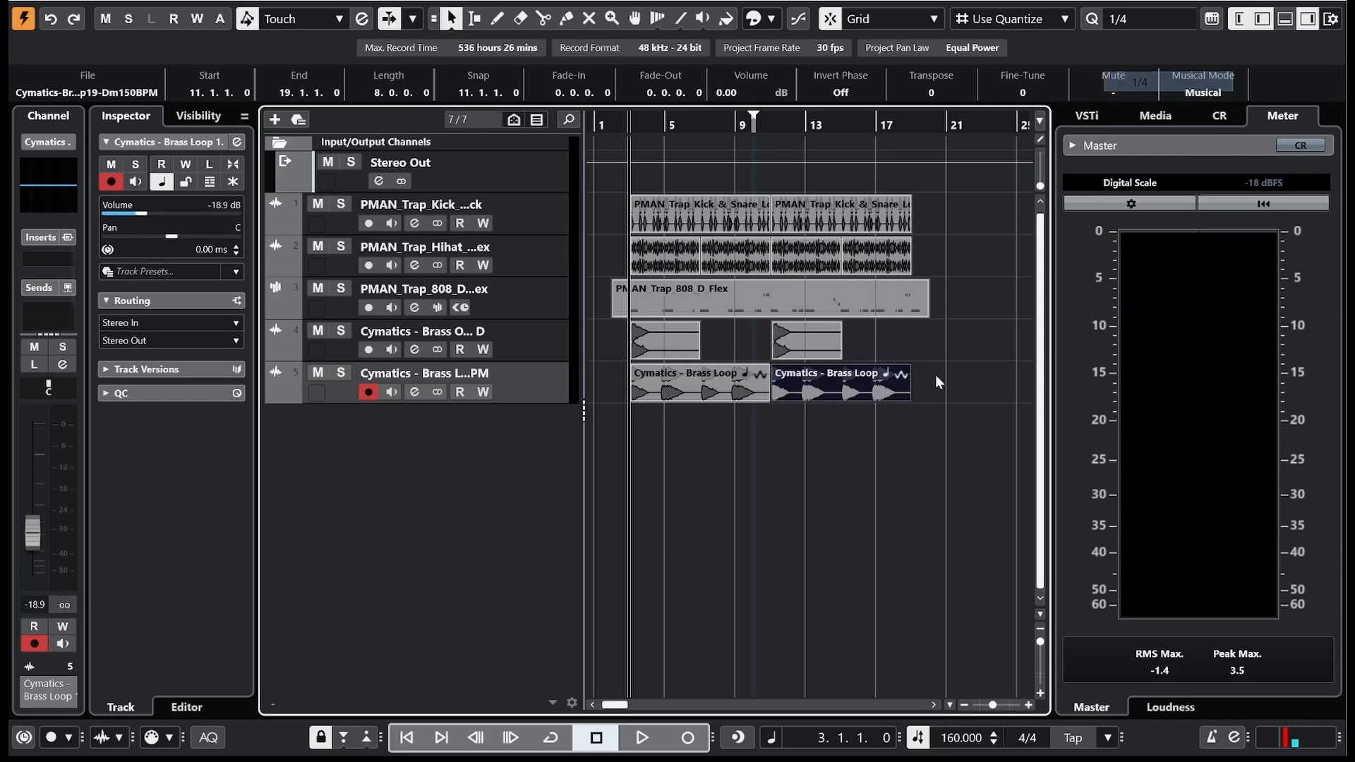
{"action": "key", "text": "3"}
{"action": "left_click", "coordinate": [658, 392]}
{"action": "left_click", "coordinate": [697, 392]}
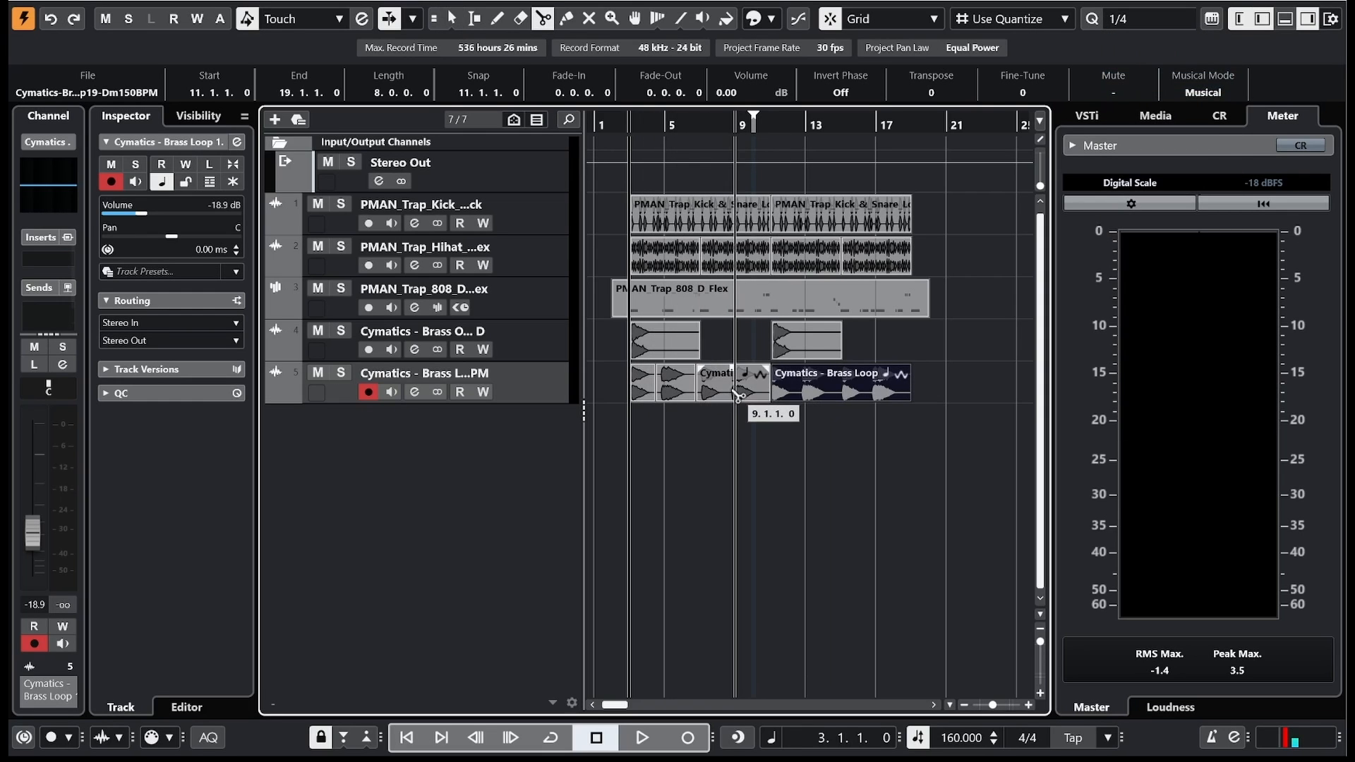
{"action": "left_click", "coordinate": [727, 392]}
Step: Delete the second and fourth slices of the first brass loop
{"action": "key", "text": "1"}
{"action": "key", "text": "1"}
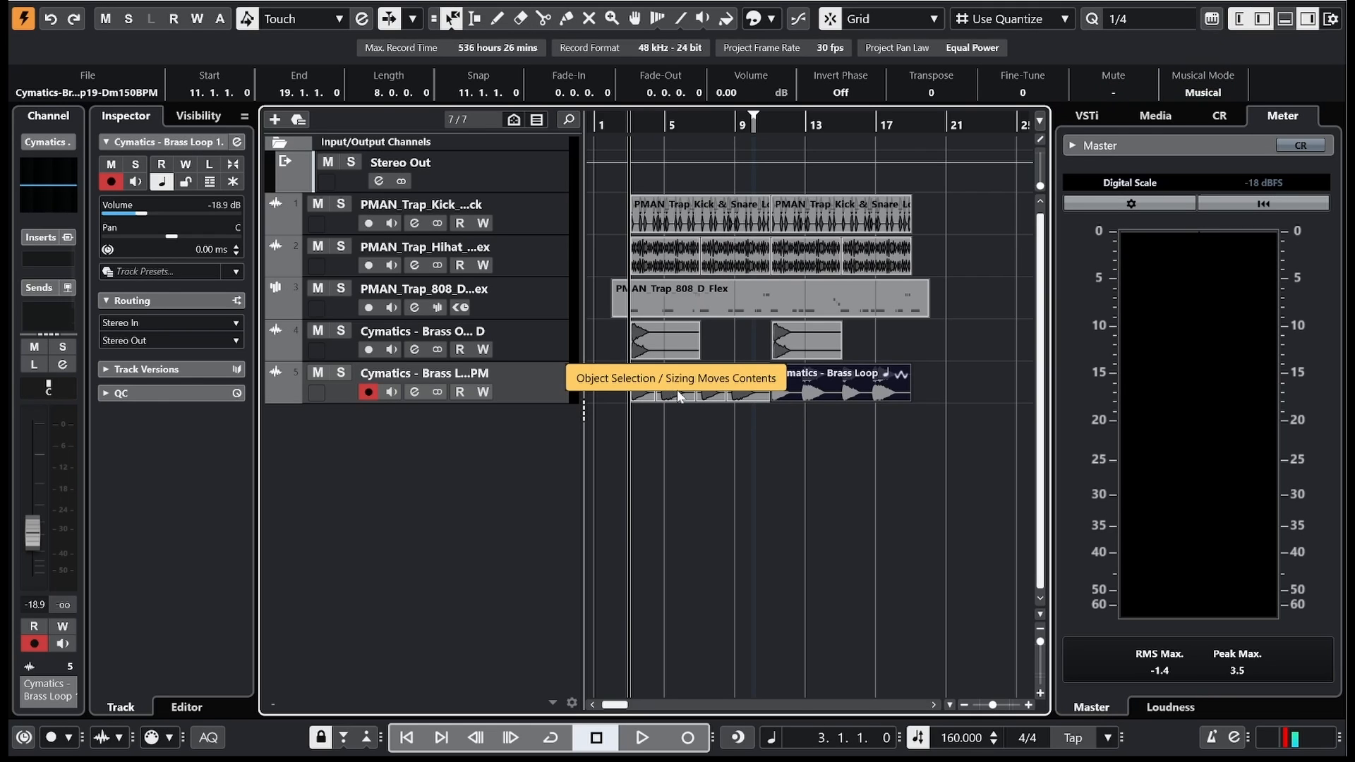
{"action": "left_click", "coordinate": [677, 394]}
{"action": "key", "text": "1"}
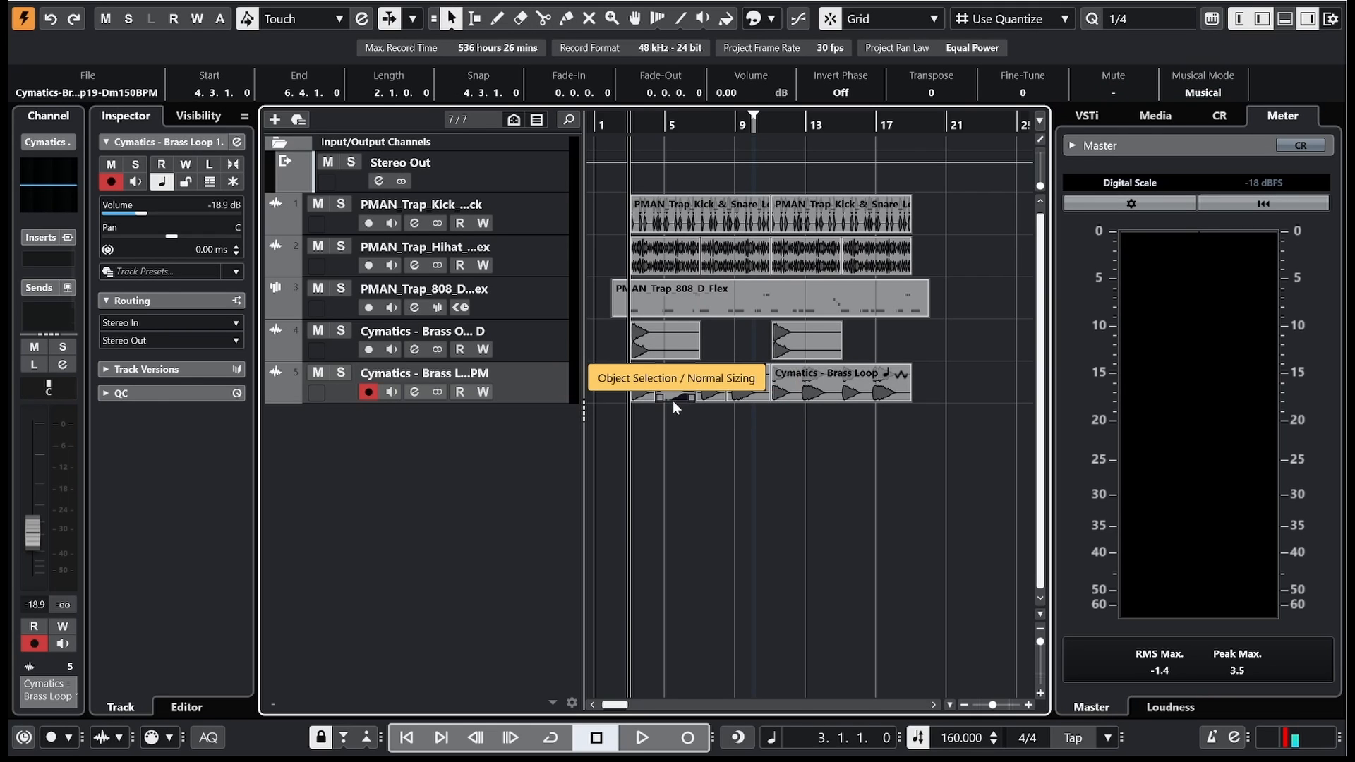
{"action": "key", "text": "Delete"}
{"action": "left_click", "coordinate": [752, 395]}
{"action": "key", "text": "Delete"}
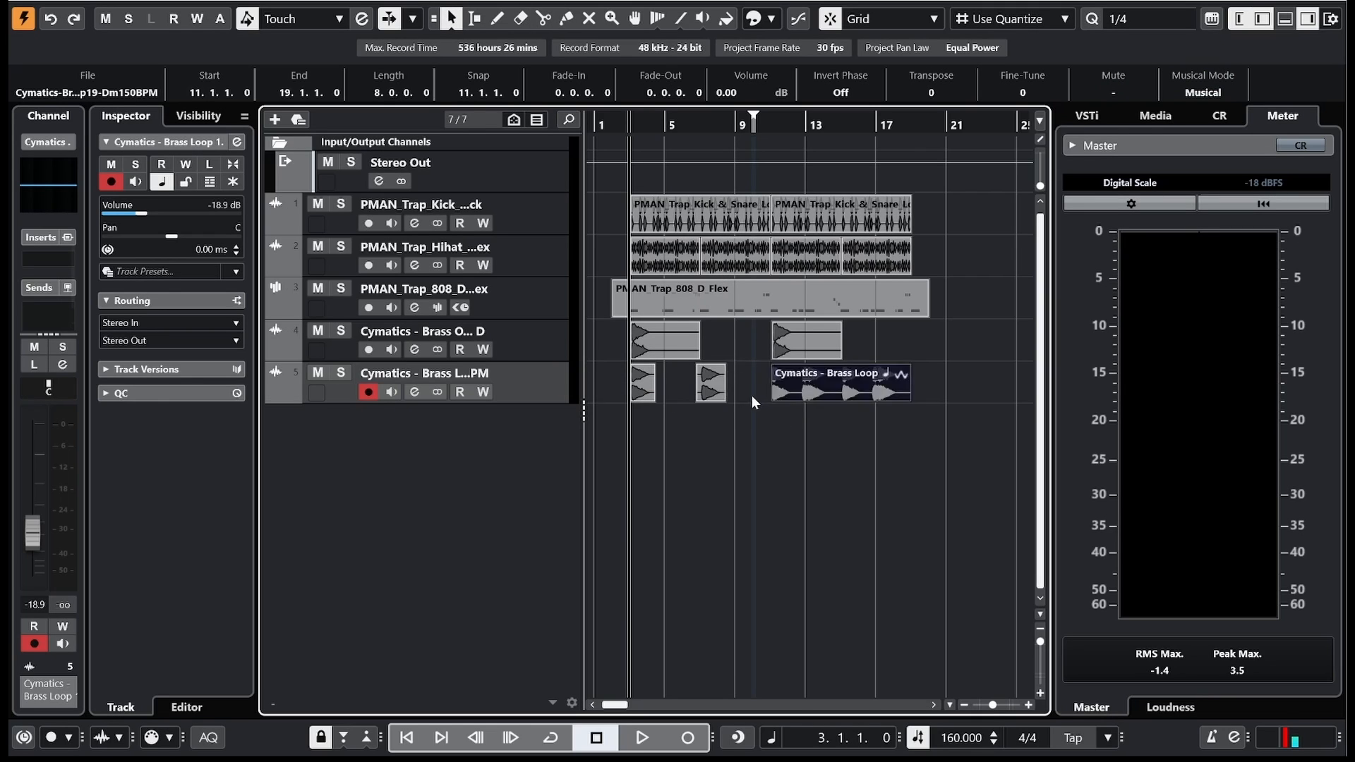
Step: Solo the brass one-shot and brass loop tracks and play them together from just before bar 3
{"action": "key", "text": "space"}
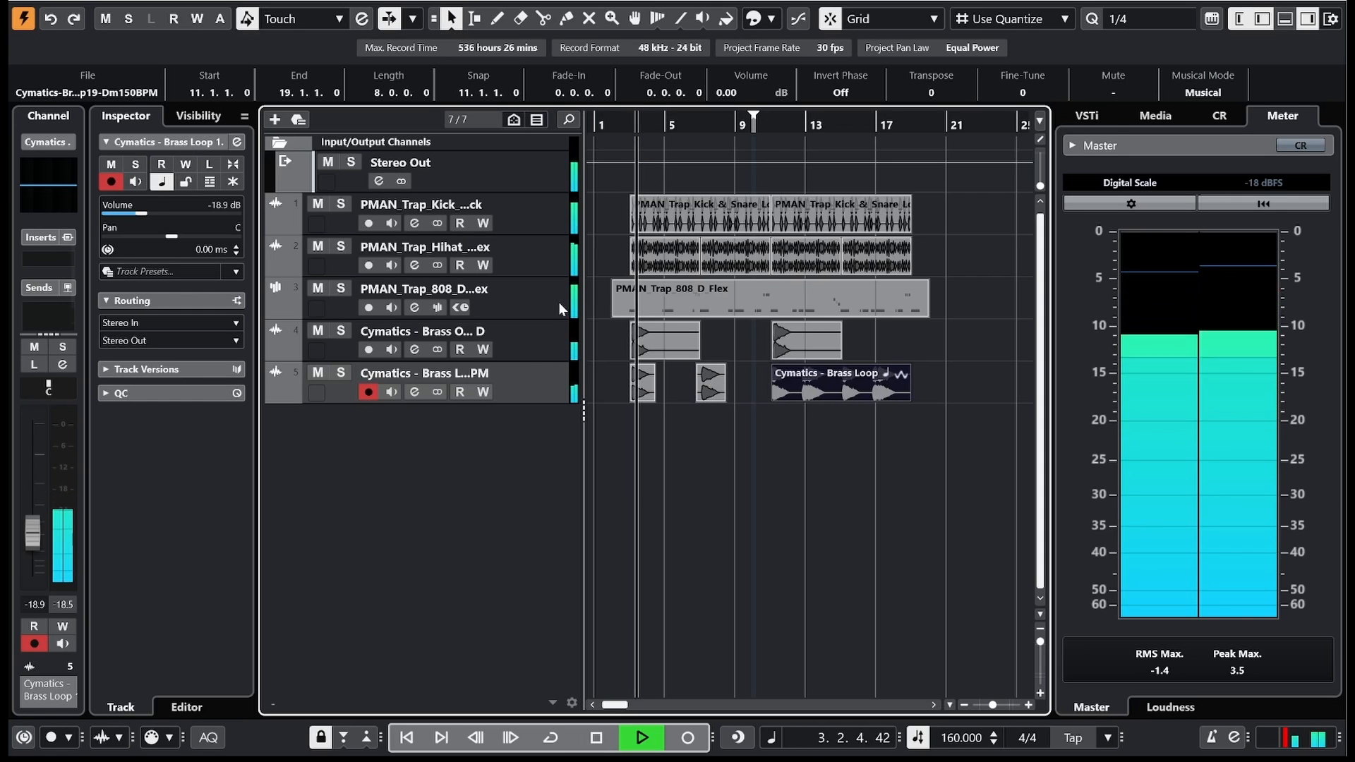
{"action": "left_click", "coordinate": [341, 373]}
{"action": "left_click", "coordinate": [341, 330]}
{"action": "key", "text": "space"}
{"action": "key", "text": "h"}
{"action": "key", "text": "h"}
{"action": "key", "text": "h"}
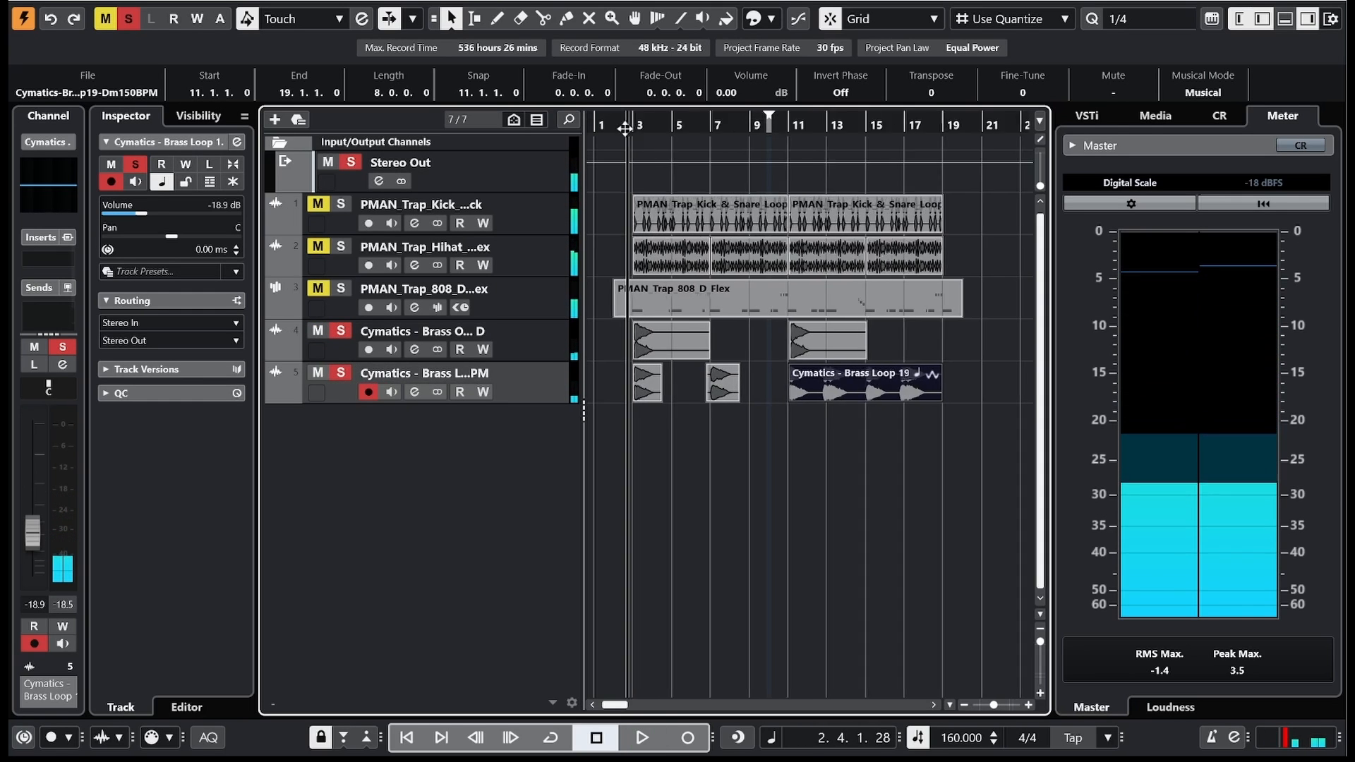
{"action": "key", "text": "space"}
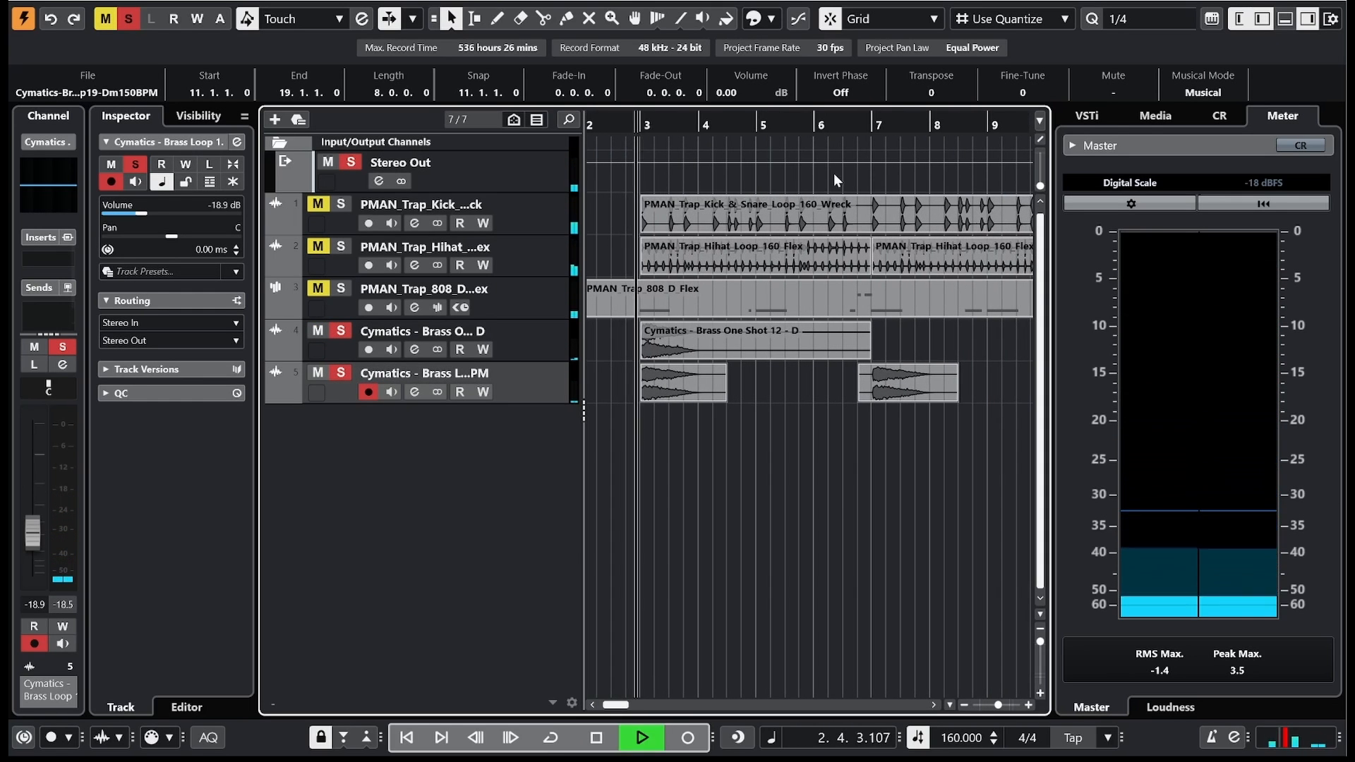
Step: Compare the brass one-shot and the sliced brass loop by soloing each in turn around bar 3, and clear the solos
{"action": "left_click", "coordinate": [341, 374]}
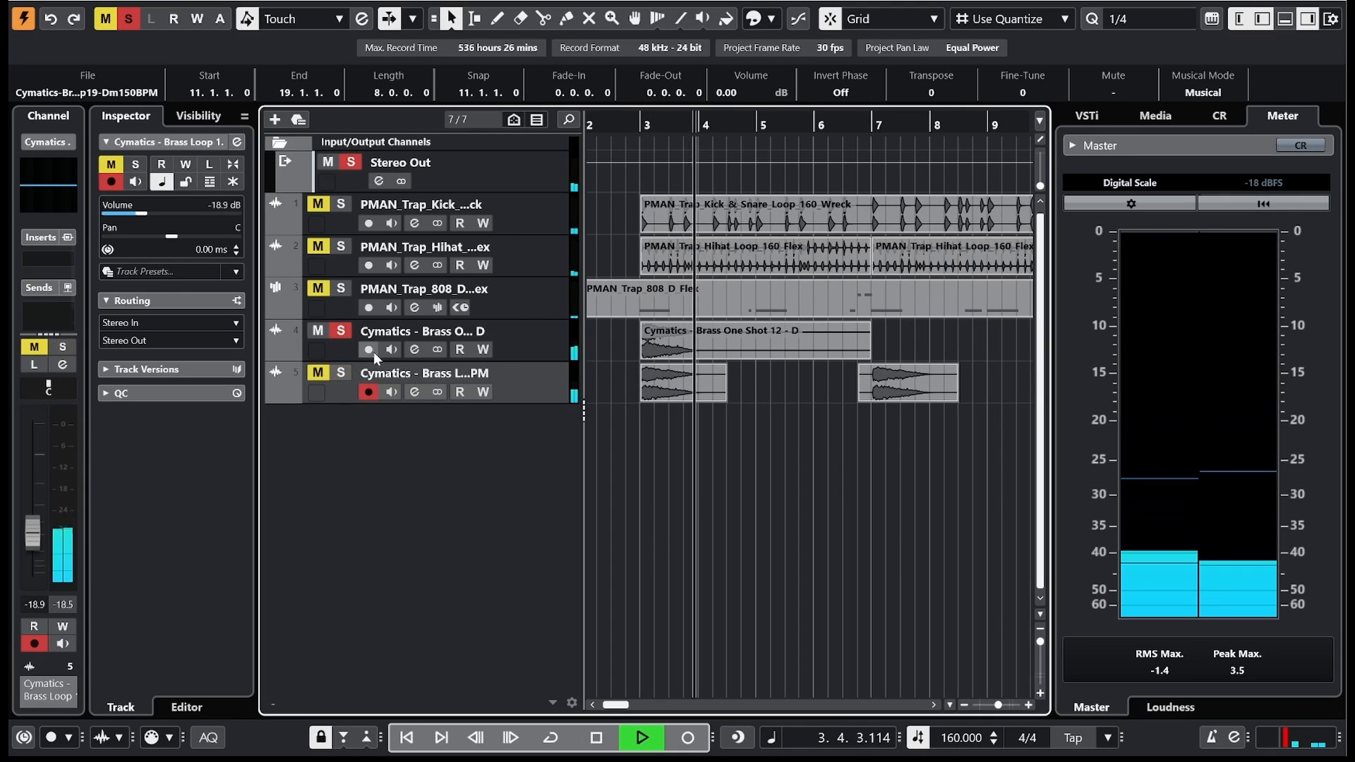
{"action": "left_click", "coordinate": [638, 124]}
{"action": "key", "text": "space"}
{"action": "left_click", "coordinate": [341, 374]}
{"action": "left_click", "coordinate": [341, 330]}
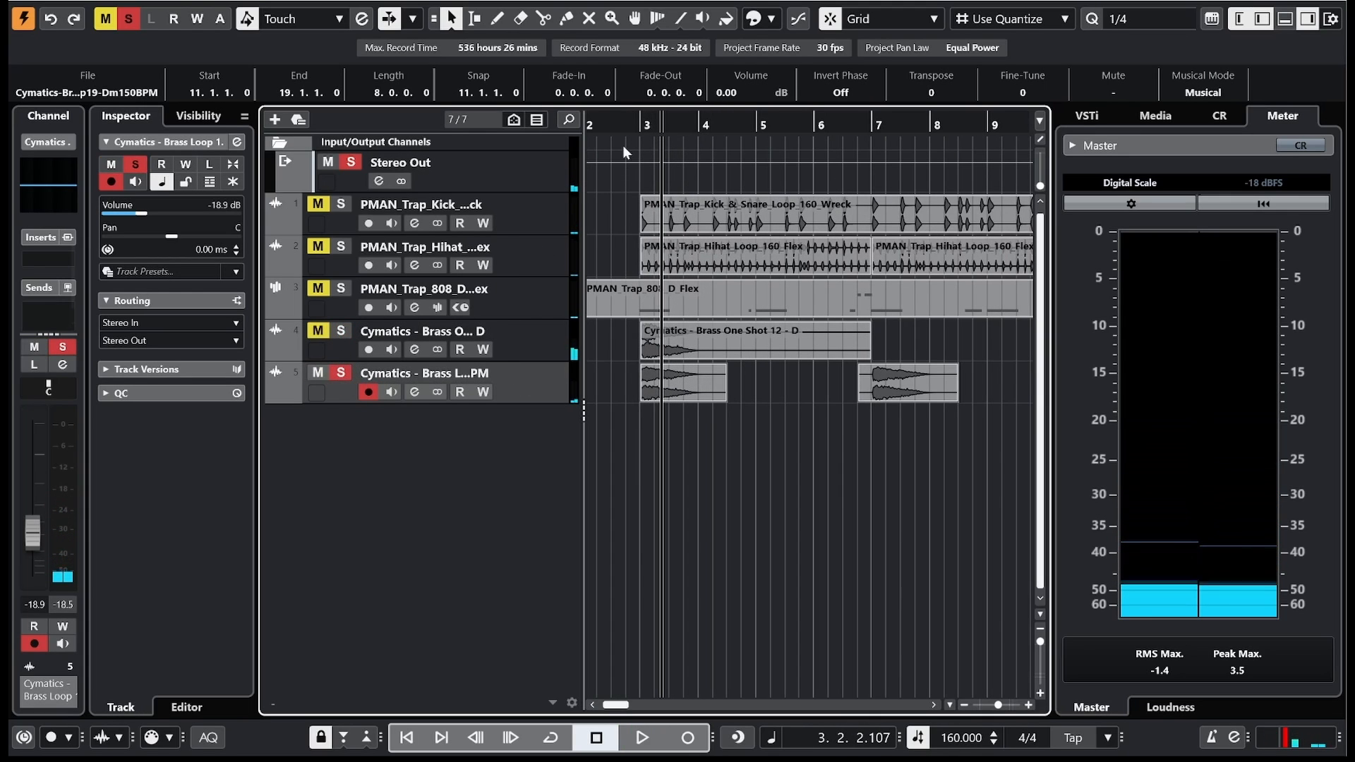
{"action": "left_click", "coordinate": [628, 125]}
{"action": "key", "text": "space"}
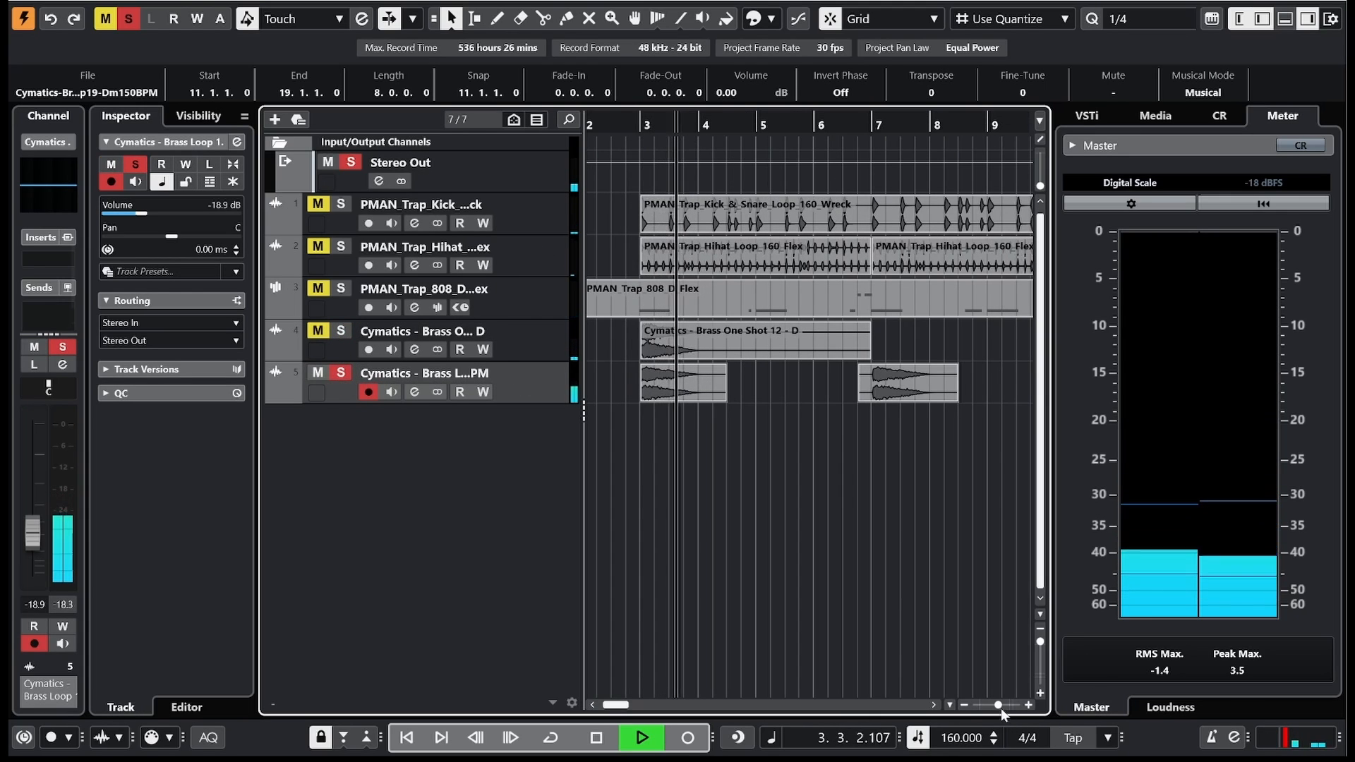
{"action": "left_click_drag", "start_coordinate": [1000, 707], "coordinate": [988, 707]}
{"action": "key", "text": "space"}
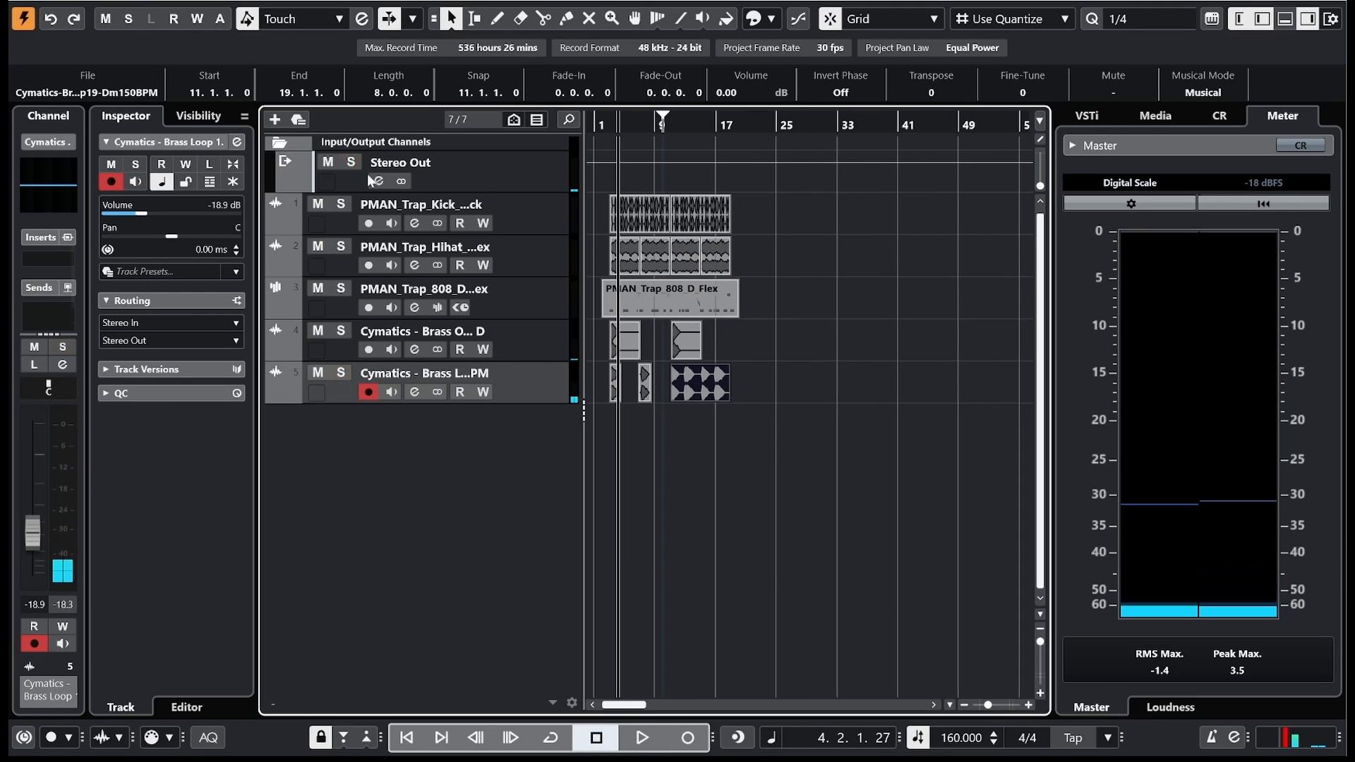
Step: Remove the brass one-shot track, play the remaining tracks from just before bar 3, and select the brass loop track
{"action": "right_click", "coordinate": [540, 343]}
{"action": "left_click", "coordinate": [593, 378]}
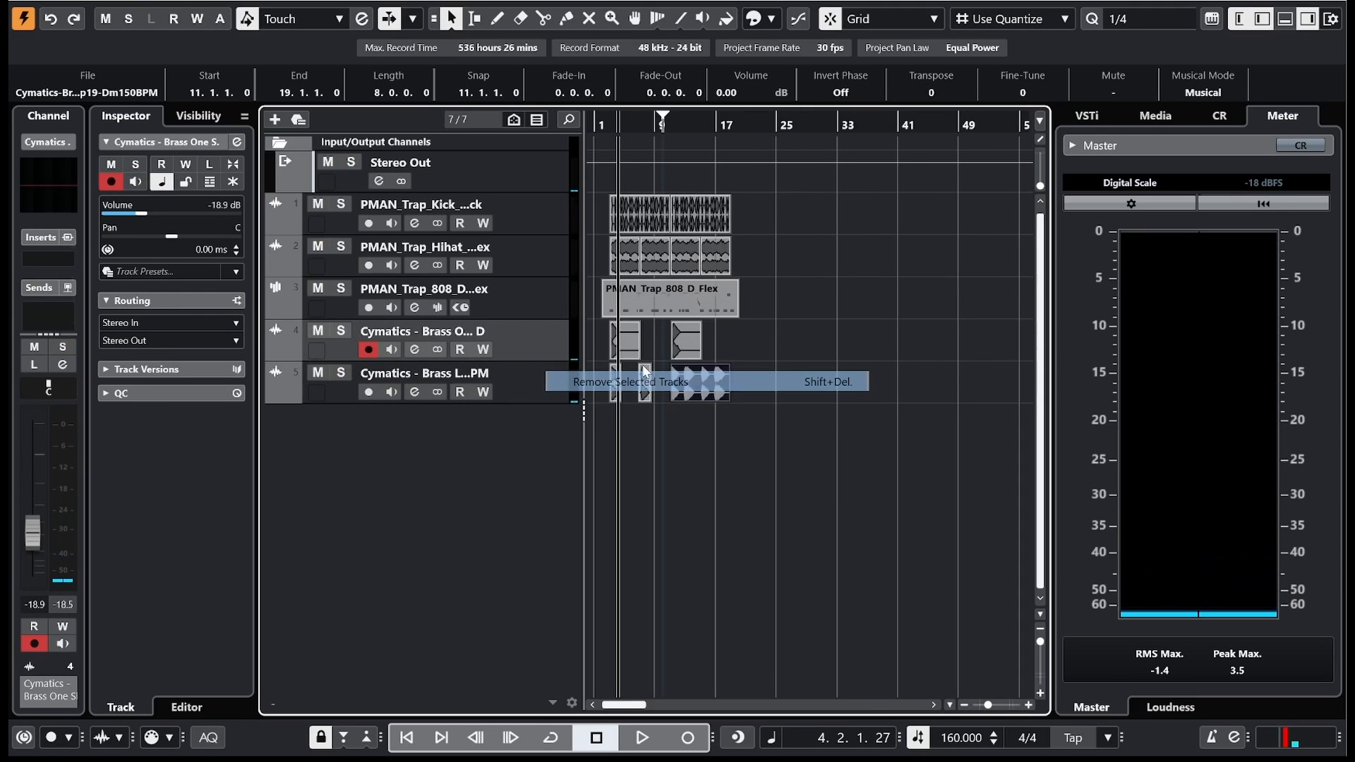
{"action": "key", "text": "h"}
{"action": "key", "text": "space"}
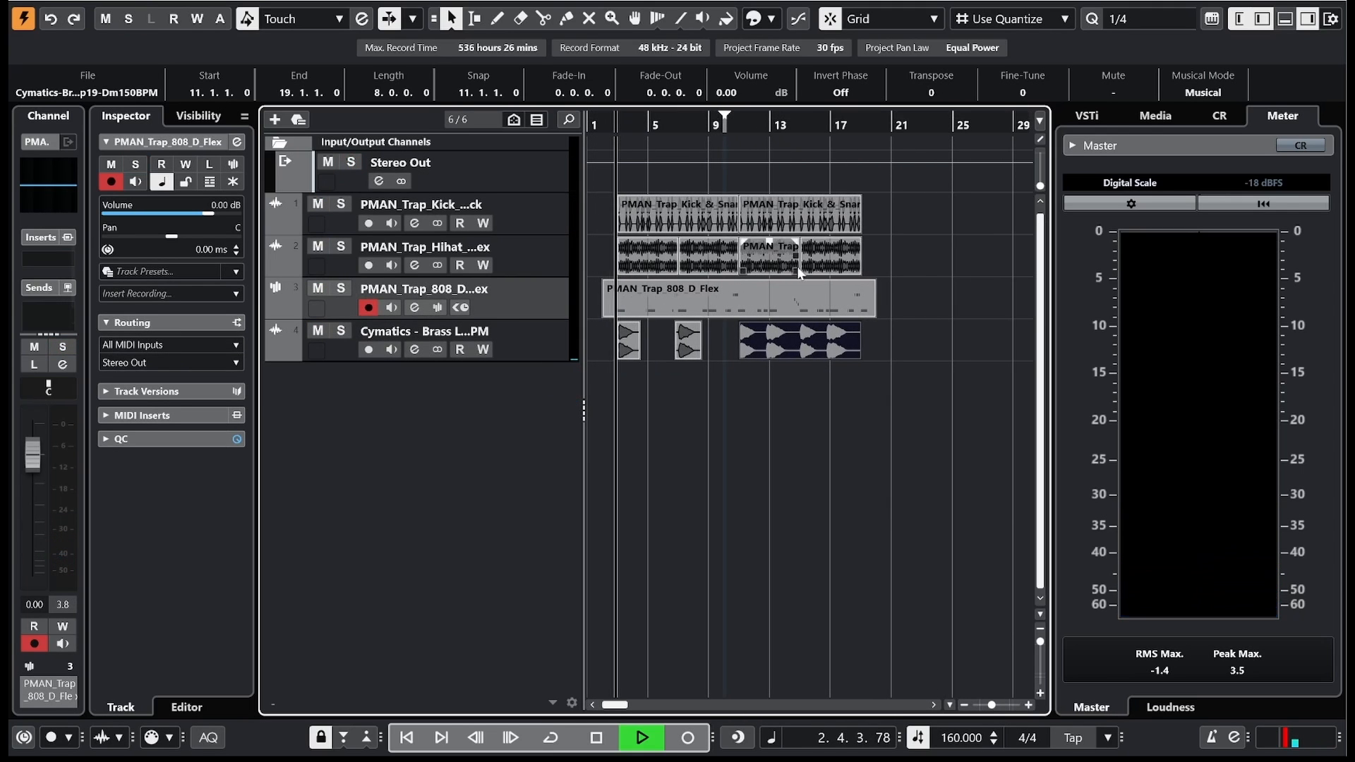
{"action": "left_click", "coordinate": [504, 345]}
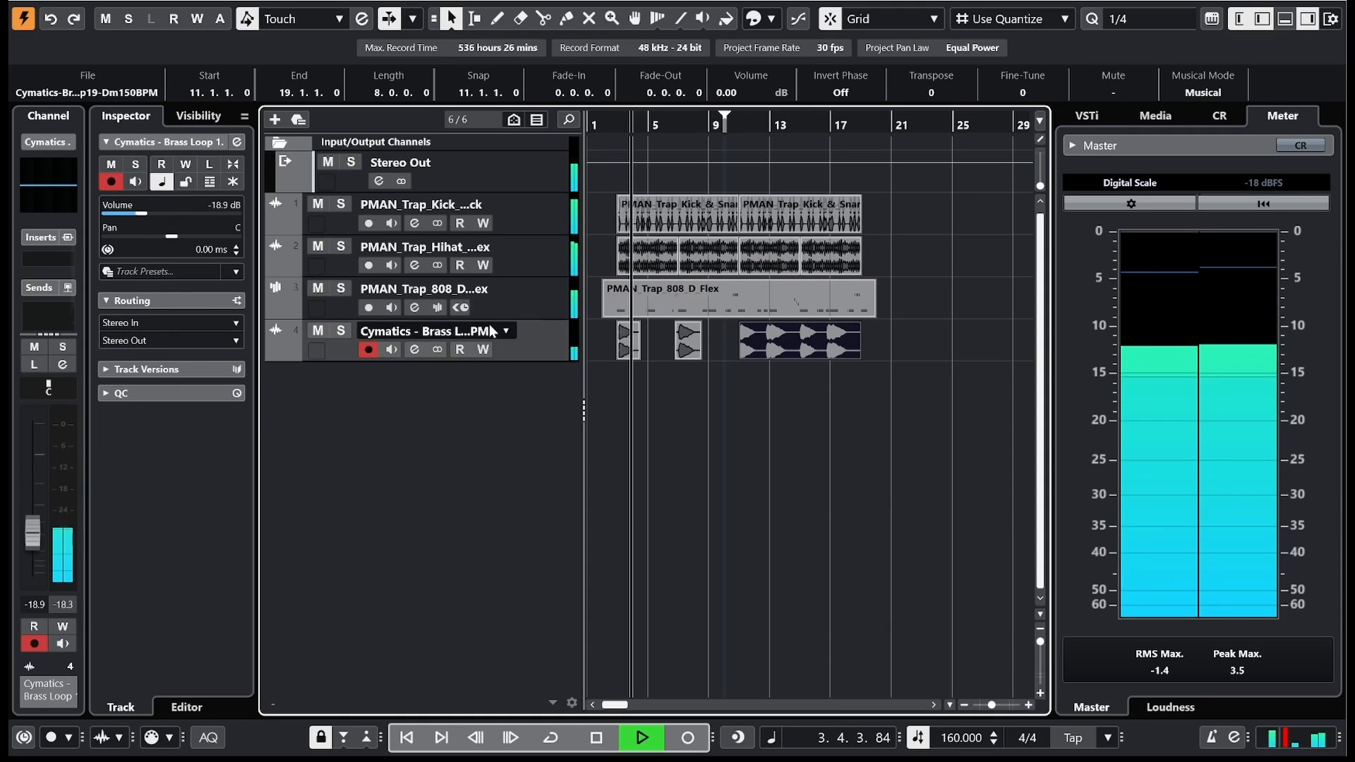
Step: Set the brass loop track's volume to -9.33 dB and the 808 track's volume to -1.80 dB, and stop playback
{"action": "left_click", "coordinate": [168, 215]}
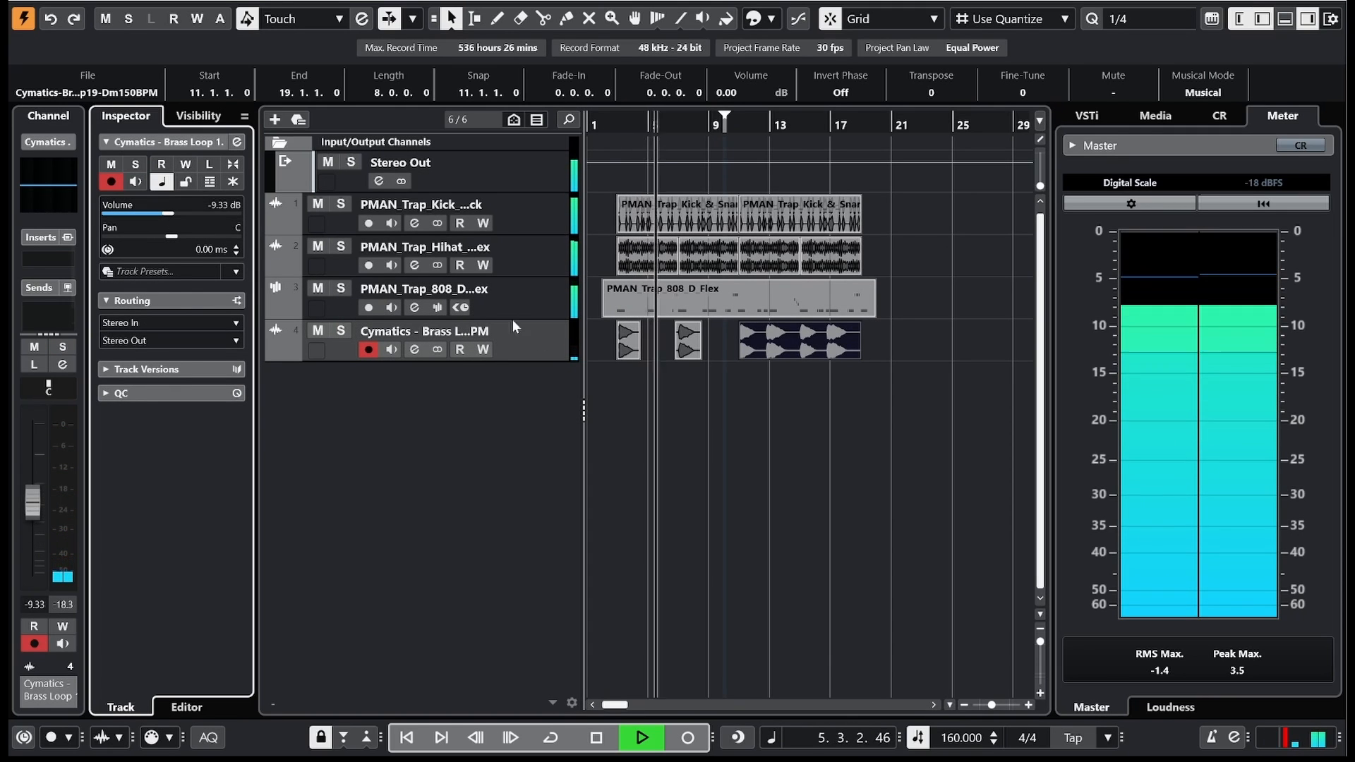
{"action": "left_click", "coordinate": [513, 314]}
{"action": "left_click", "coordinate": [198, 214]}
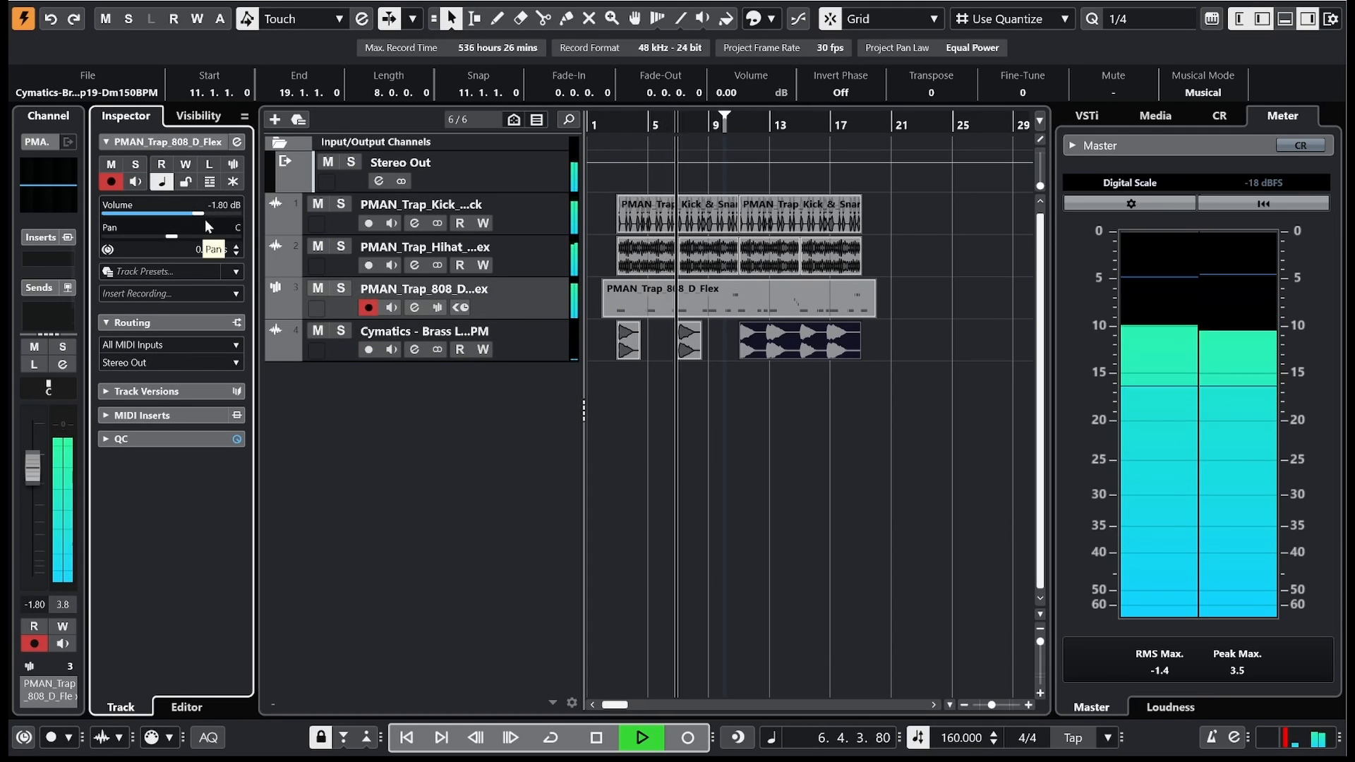
{"action": "key", "text": "space"}
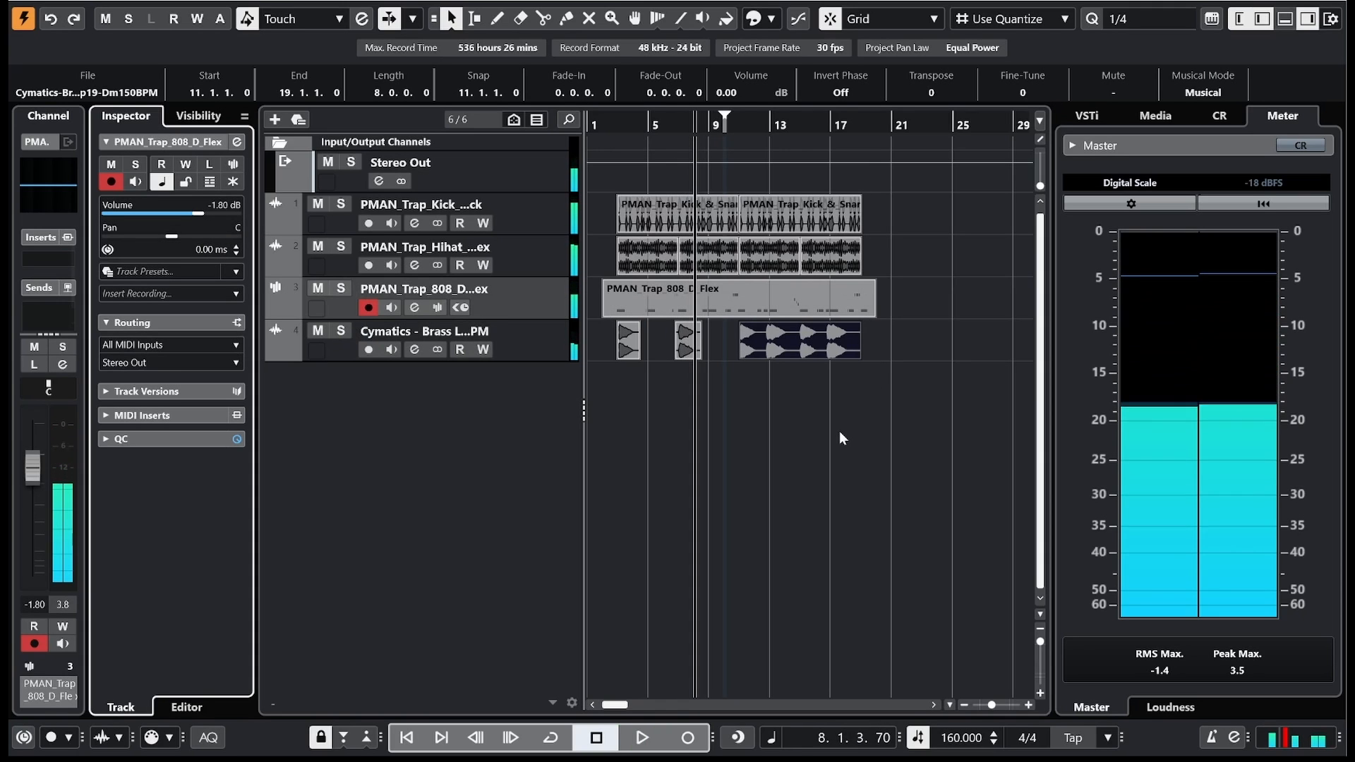
Step: Select the brass loop track and audition MediaBay brass loops from Brass Loop 44 through Brass Loop 6
{"action": "left_click", "coordinate": [548, 355]}
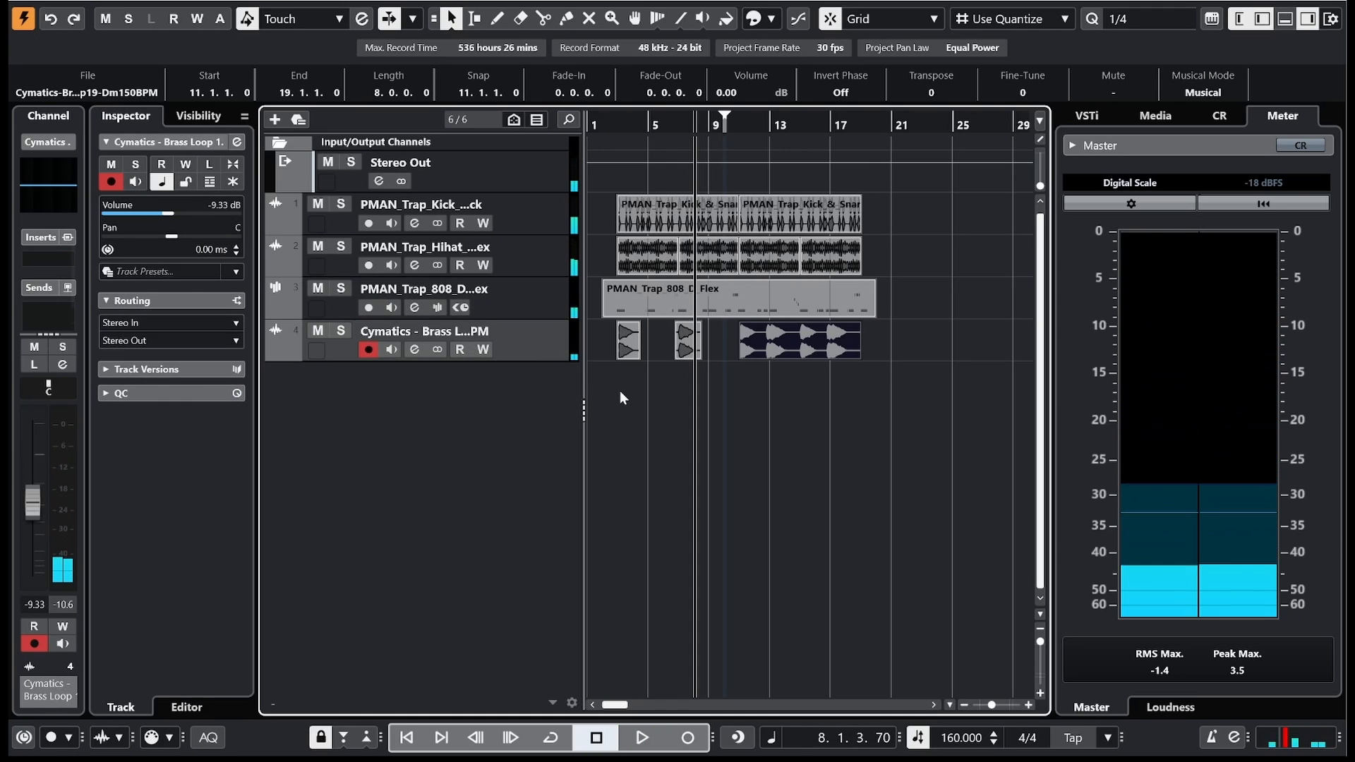
{"action": "key", "text": "F5"}
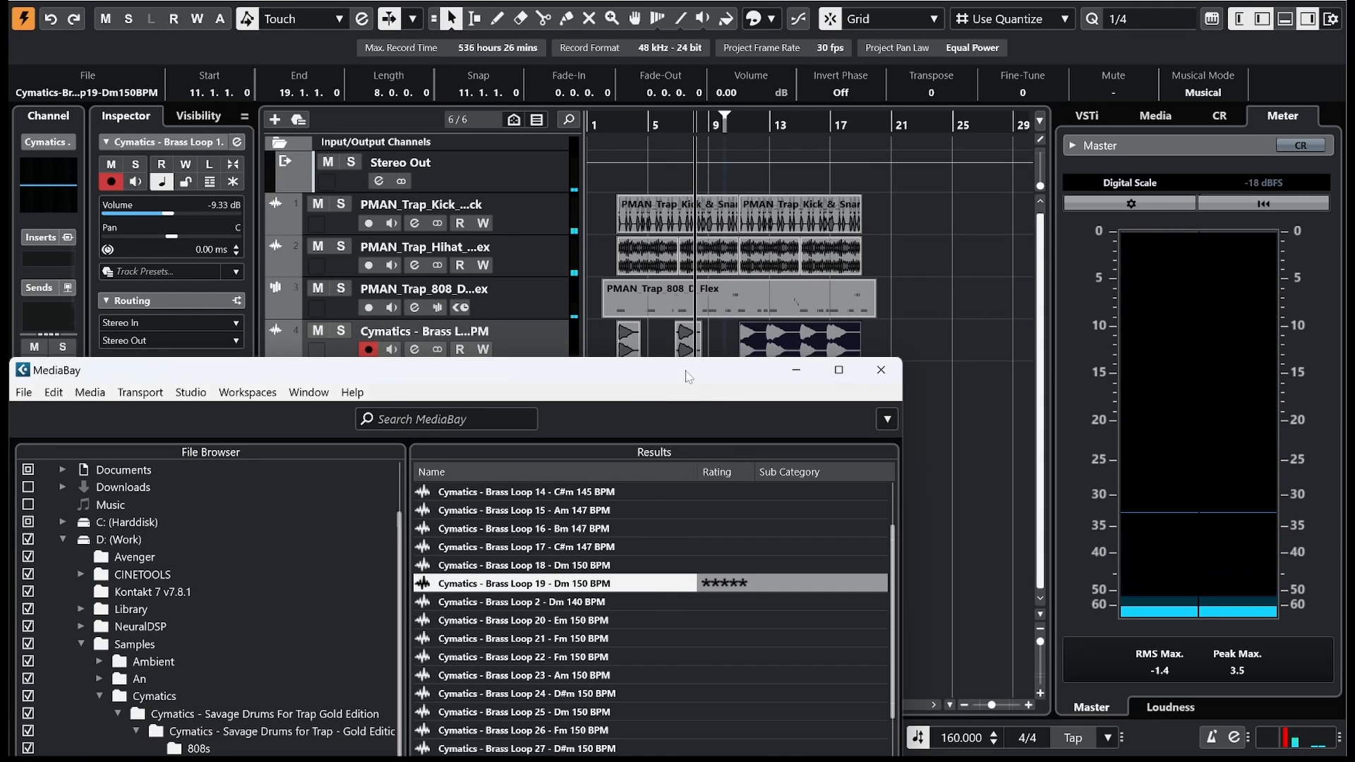
{"action": "left_click_drag", "start_coordinate": [688, 377], "coordinate": [720, 178]}
{"action": "scroll", "coordinate": [611, 482], "scroll_direction": "down", "scroll_amount": 8}
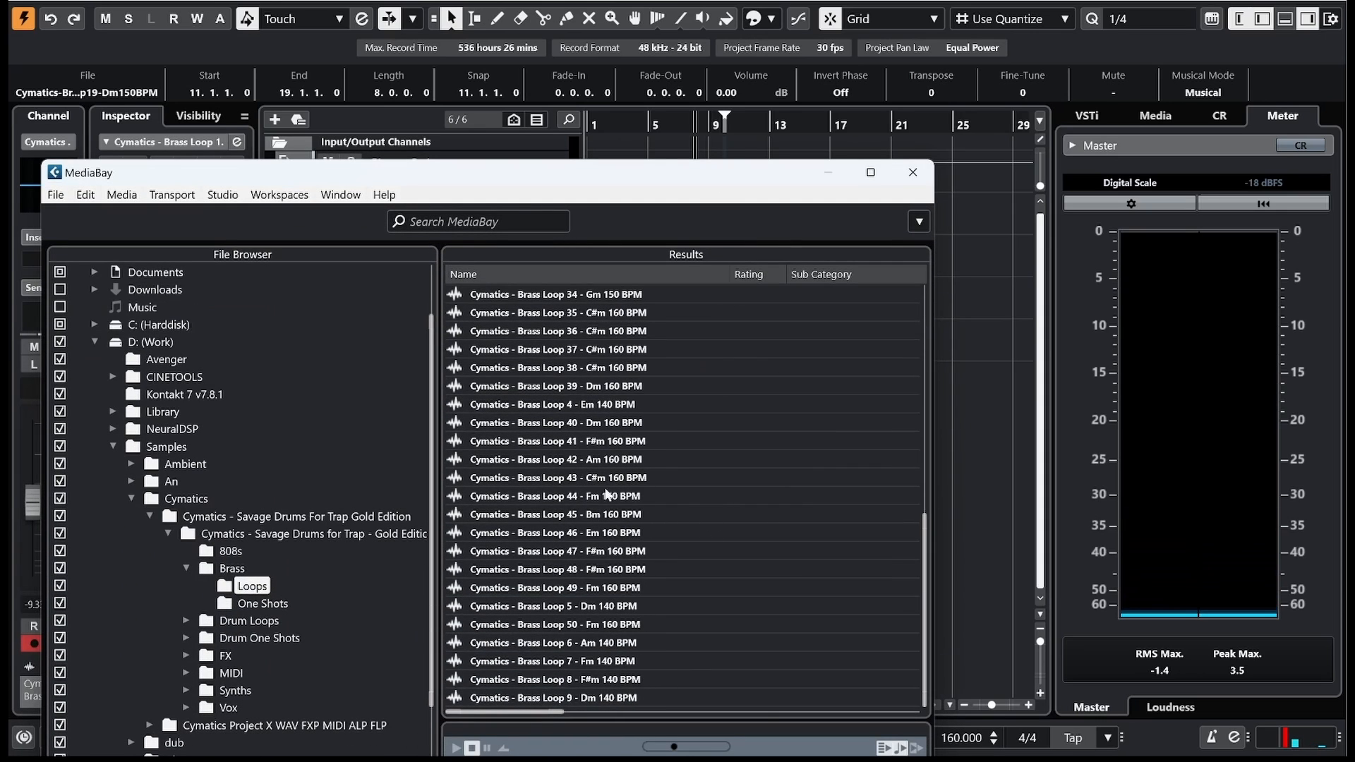
{"action": "left_click", "coordinate": [607, 495]}
{"action": "left_click", "coordinate": [602, 534]}
{"action": "left_click", "coordinate": [586, 589]}
{"action": "left_click", "coordinate": [597, 643]}
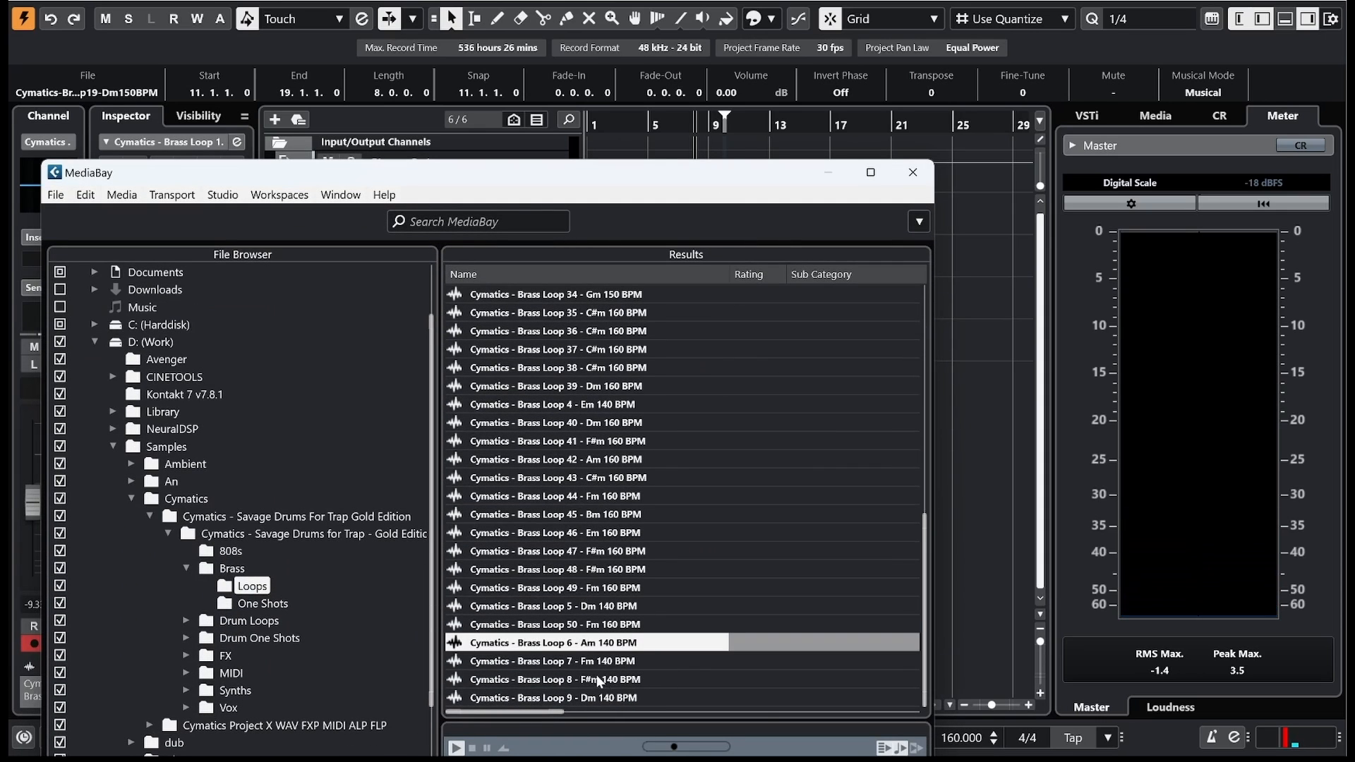
Step: Audition Brass Loop 15, Brass Loop 29 and further entries through Brass Loop 40 in MediaBay
{"action": "scroll", "coordinate": [619, 596], "scroll_direction": "up", "scroll_amount": 9}
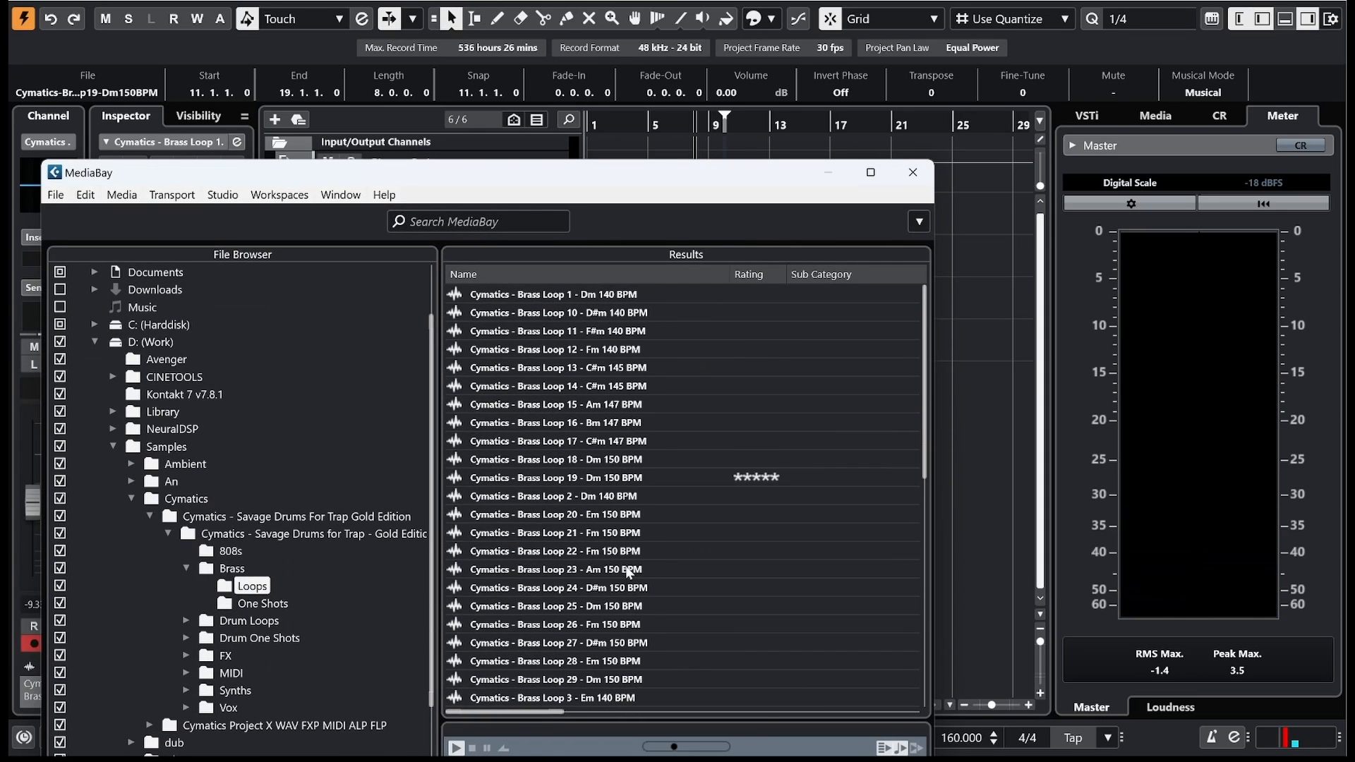
{"action": "left_click_drag", "start_coordinate": [619, 171], "coordinate": [688, 82]}
{"action": "left_click", "coordinate": [662, 317]}
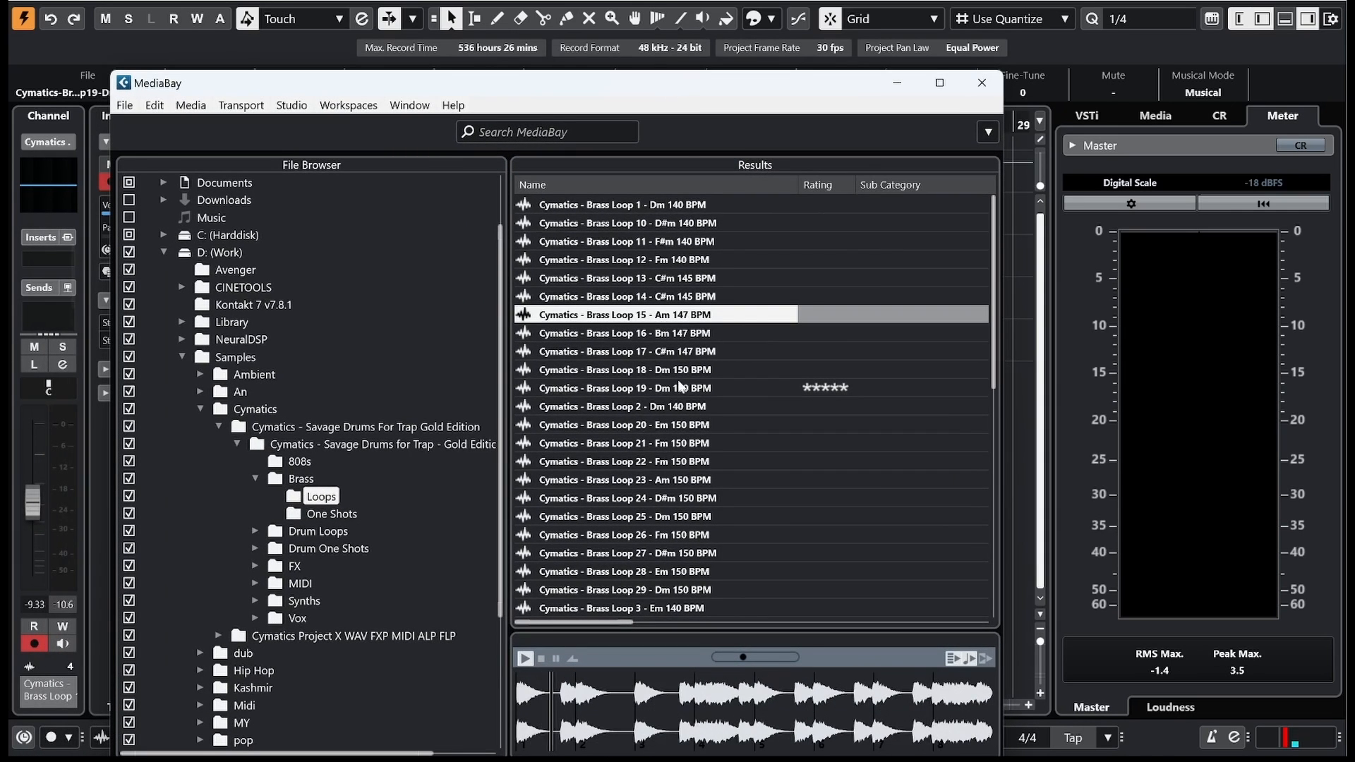
{"action": "scroll", "coordinate": [673, 445], "scroll_direction": "down", "scroll_amount": 2}
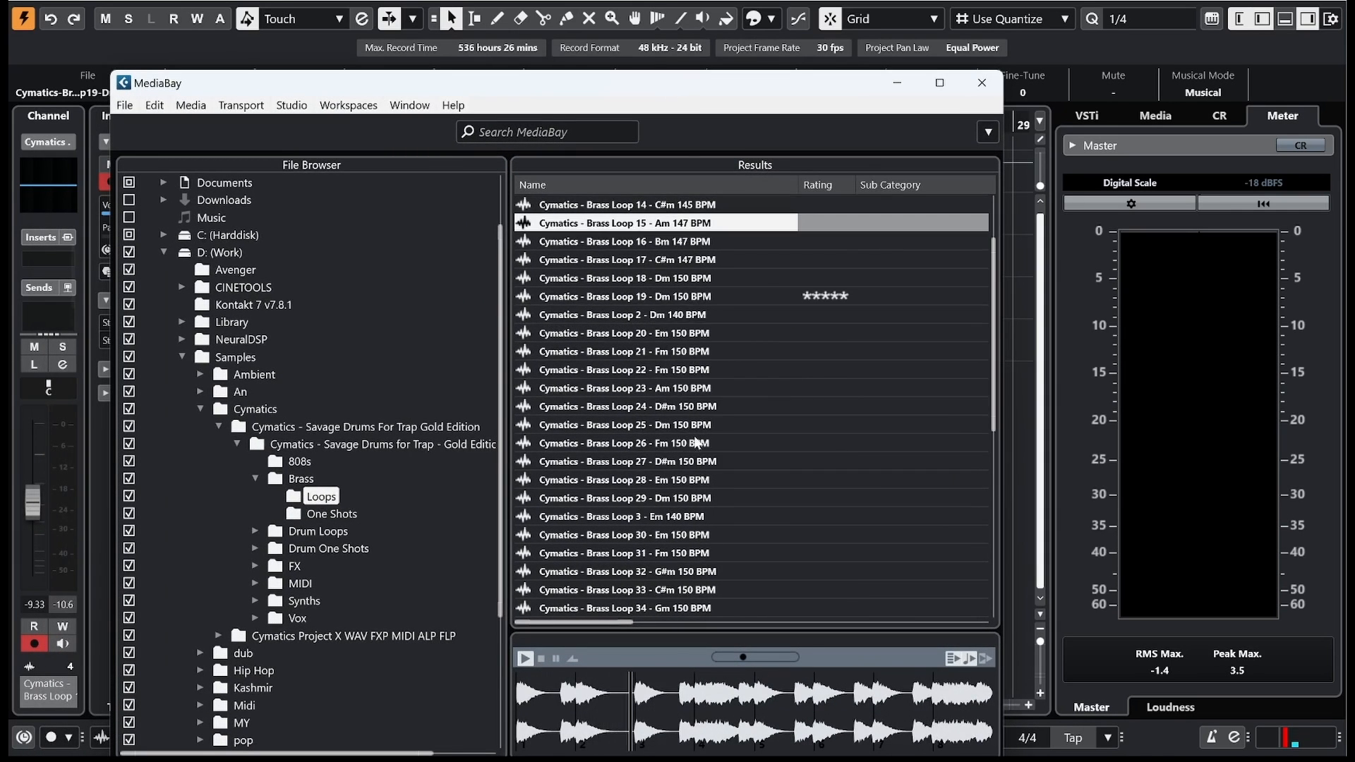
{"action": "left_click", "coordinate": [694, 439]}
{"action": "left_click", "coordinate": [689, 408]}
{"action": "left_click", "coordinate": [698, 427]}
{"action": "scroll", "coordinate": [697, 438], "scroll_direction": "down", "scroll_amount": 2}
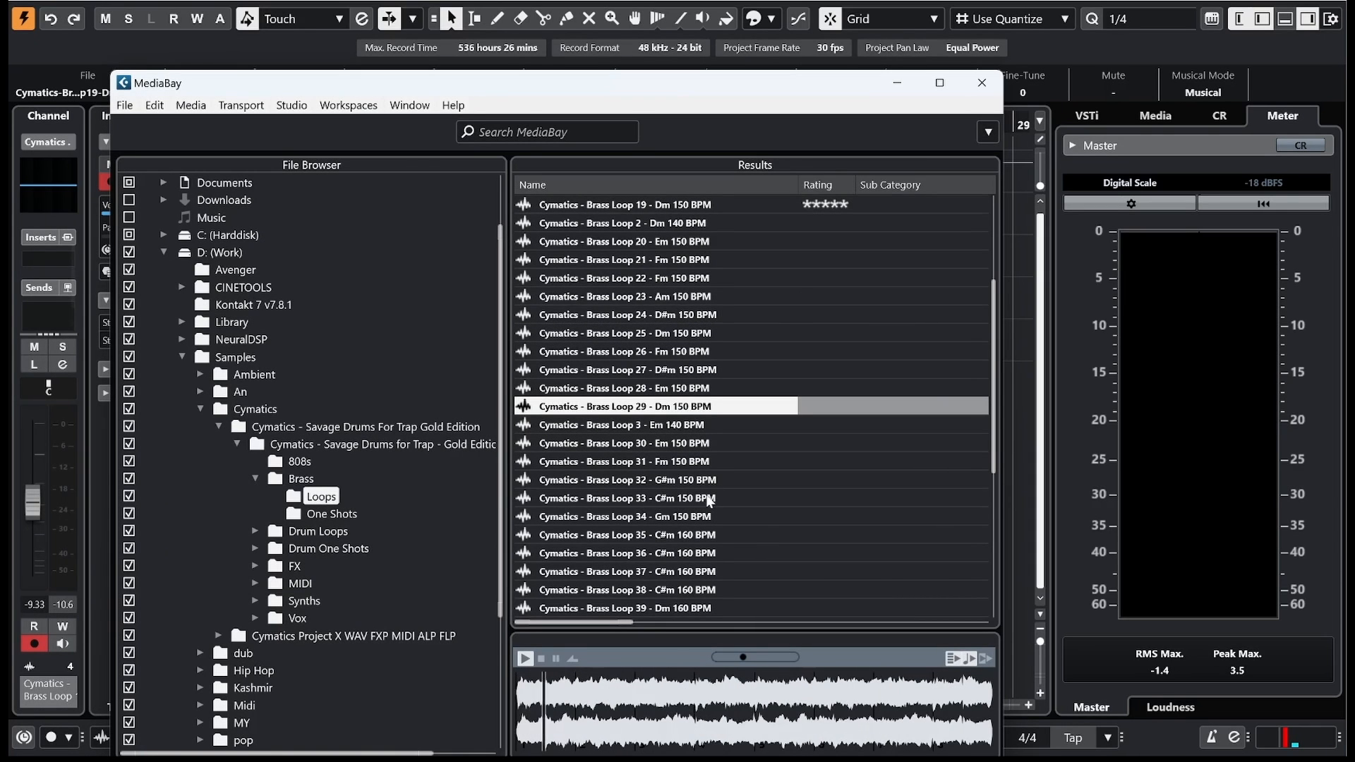
{"action": "scroll", "coordinate": [706, 522], "scroll_direction": "down", "scroll_amount": 2}
{"action": "left_click", "coordinate": [695, 554]}
{"action": "scroll", "coordinate": [696, 559], "scroll_direction": "down", "scroll_amount": 2}
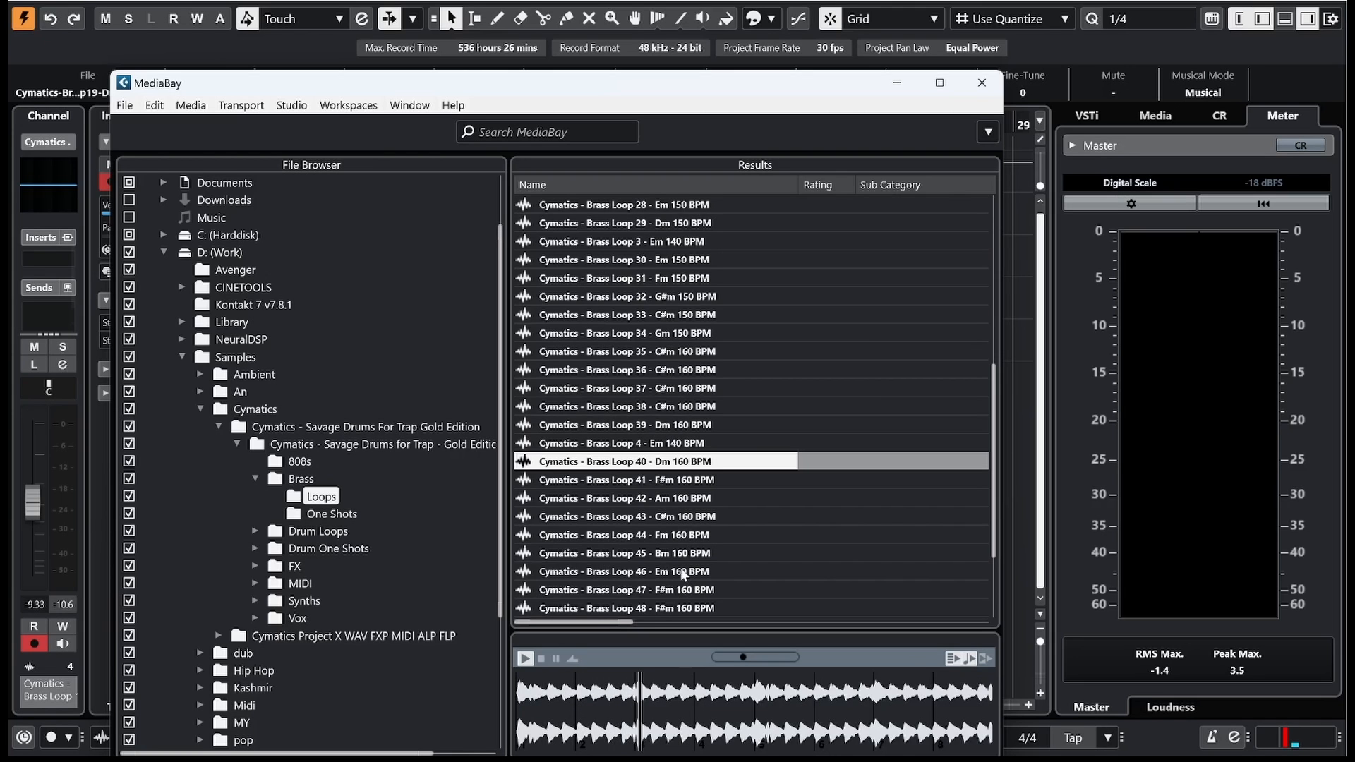
Step: Audition Cymatics - Brass Loop 39 - Dm 160 BPM and place it on a new audio track starting at bar 3
{"action": "left_click", "coordinate": [680, 432]}
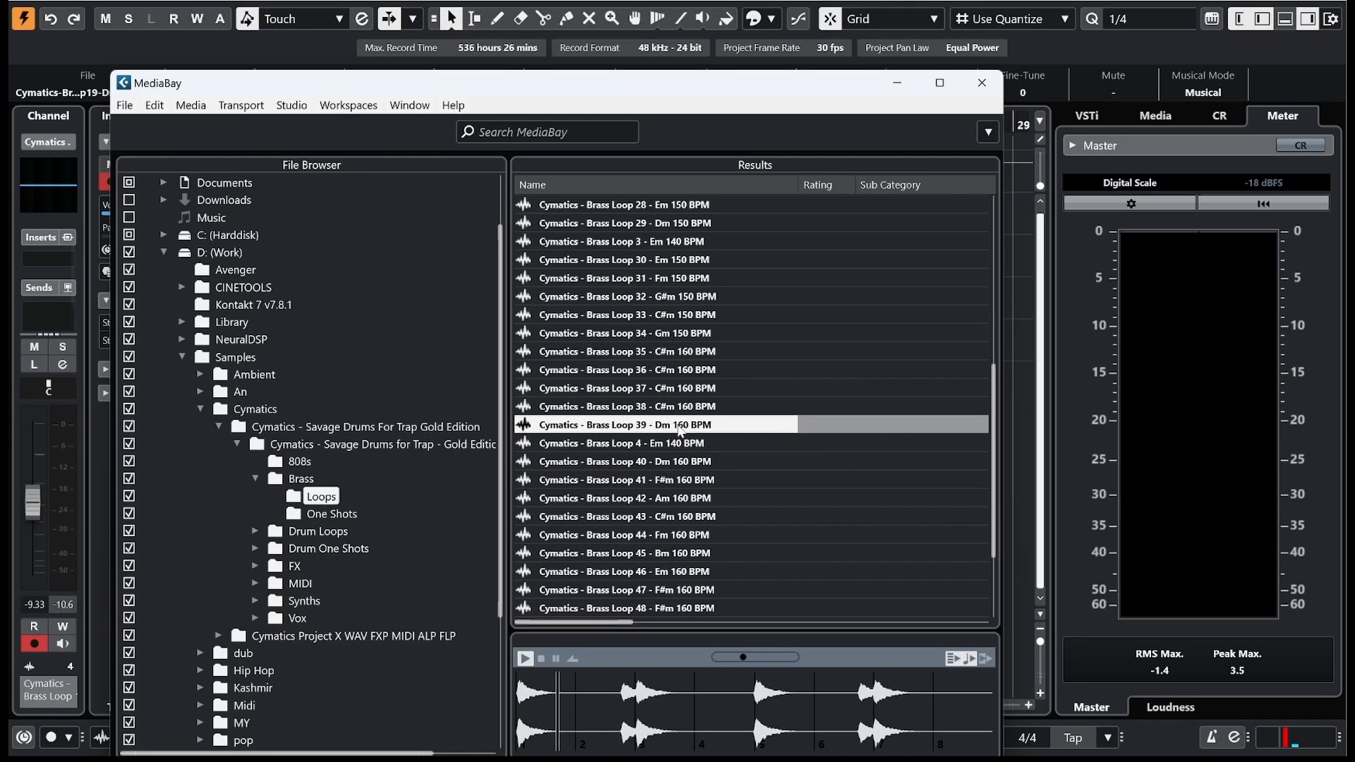
{"action": "left_click_drag", "start_coordinate": [730, 88], "coordinate": [525, 213]}
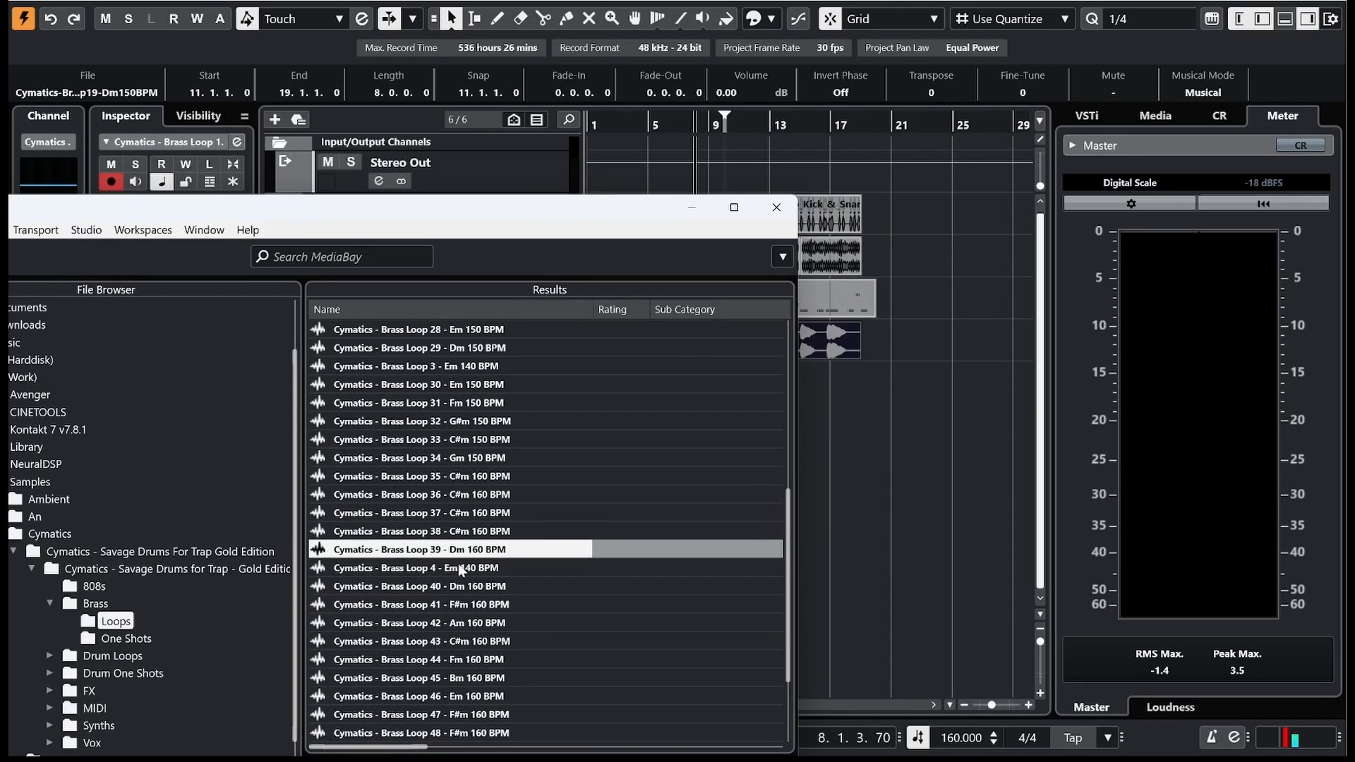
{"action": "left_click_drag", "start_coordinate": [857, 353], "coordinate": [647, 391]}
Step: Split the Brass Loop 39 clip at 4.3.1.0, 6.4.1.0 and 8.2.1.0
{"action": "left_click_drag", "start_coordinate": [697, 128], "coordinate": [604, 151]}
{"action": "key", "text": "3"}
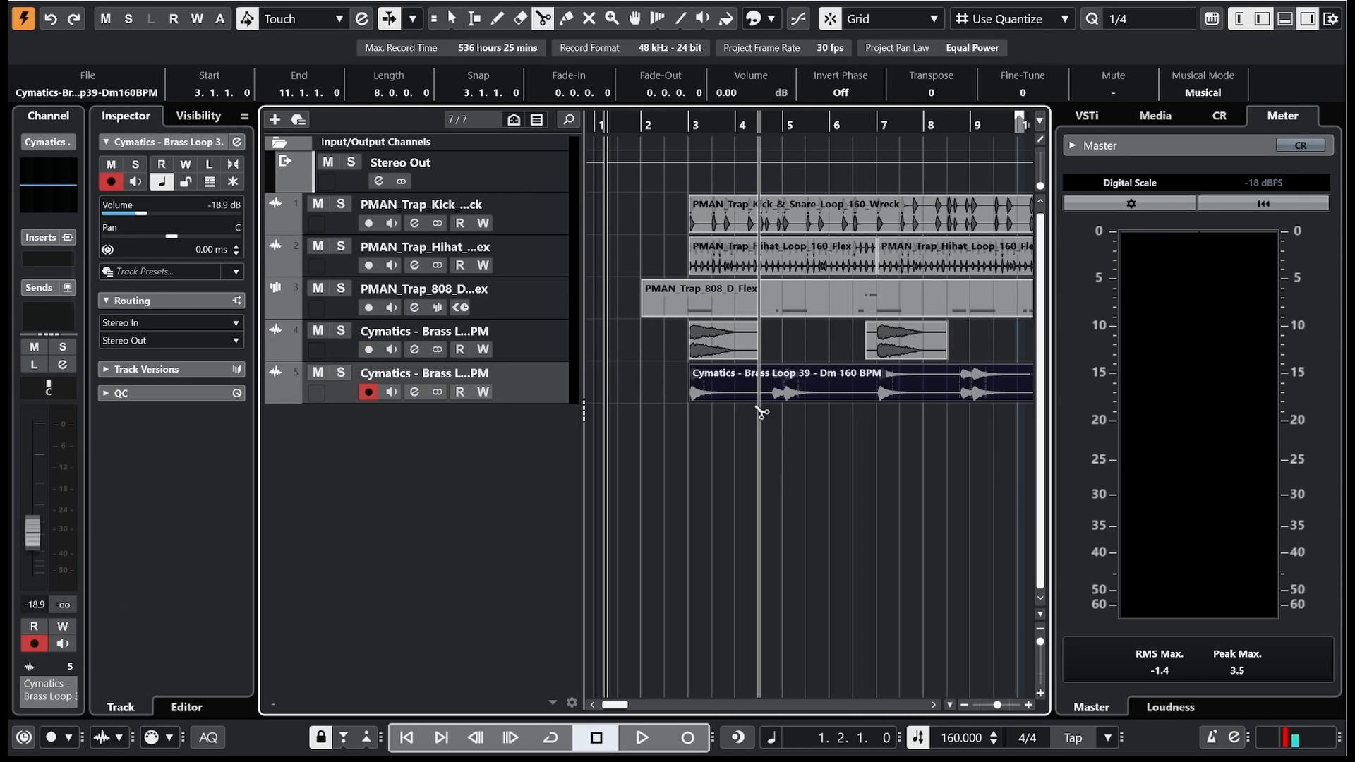
{"action": "left_click", "coordinate": [760, 399]}
{"action": "left_click", "coordinate": [865, 396]}
{"action": "left_click", "coordinate": [935, 395]}
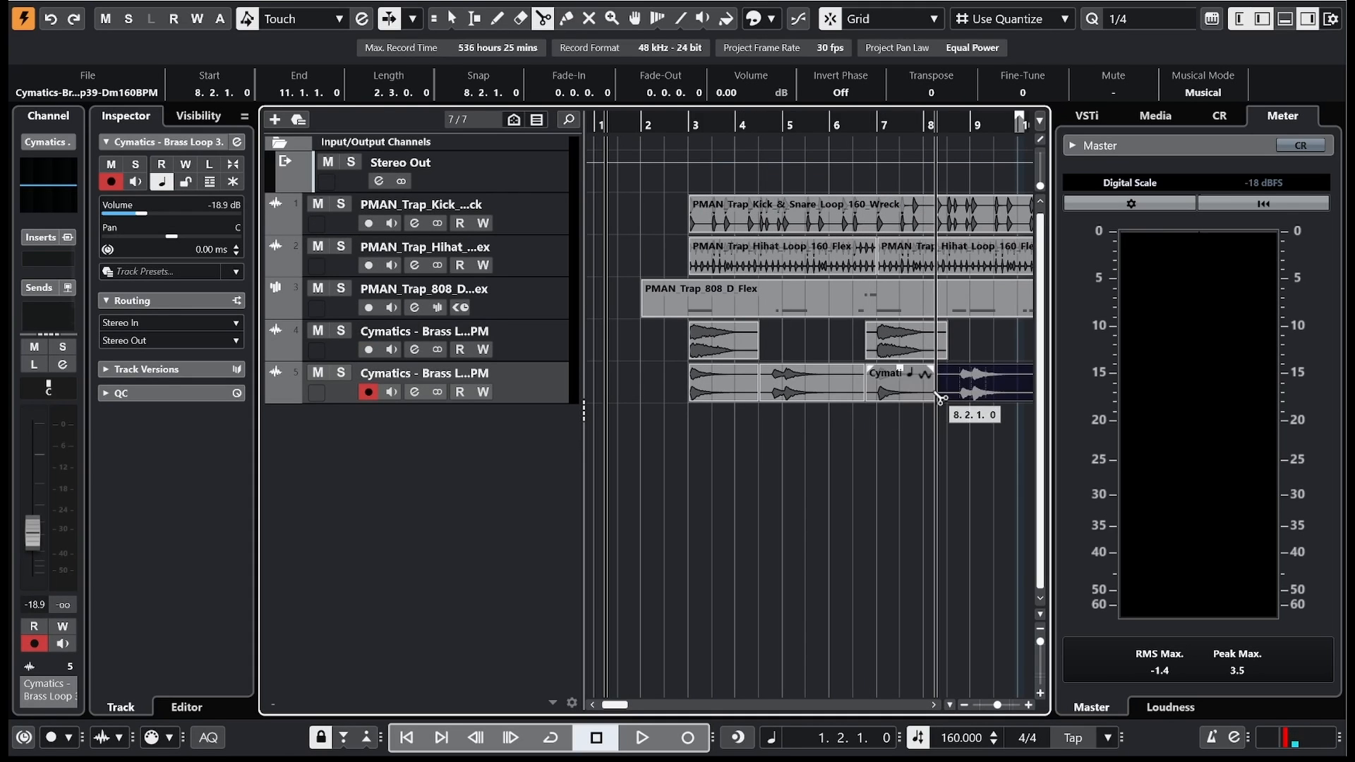
Step: Delete the first and third slices of Brass Loop 39 and set the playhead just before bar 3
{"action": "key", "text": "1"}
{"action": "left_click", "coordinate": [906, 388]}
{"action": "key", "text": "Delete"}
{"action": "left_click", "coordinate": [727, 389]}
{"action": "key", "text": "Delete"}
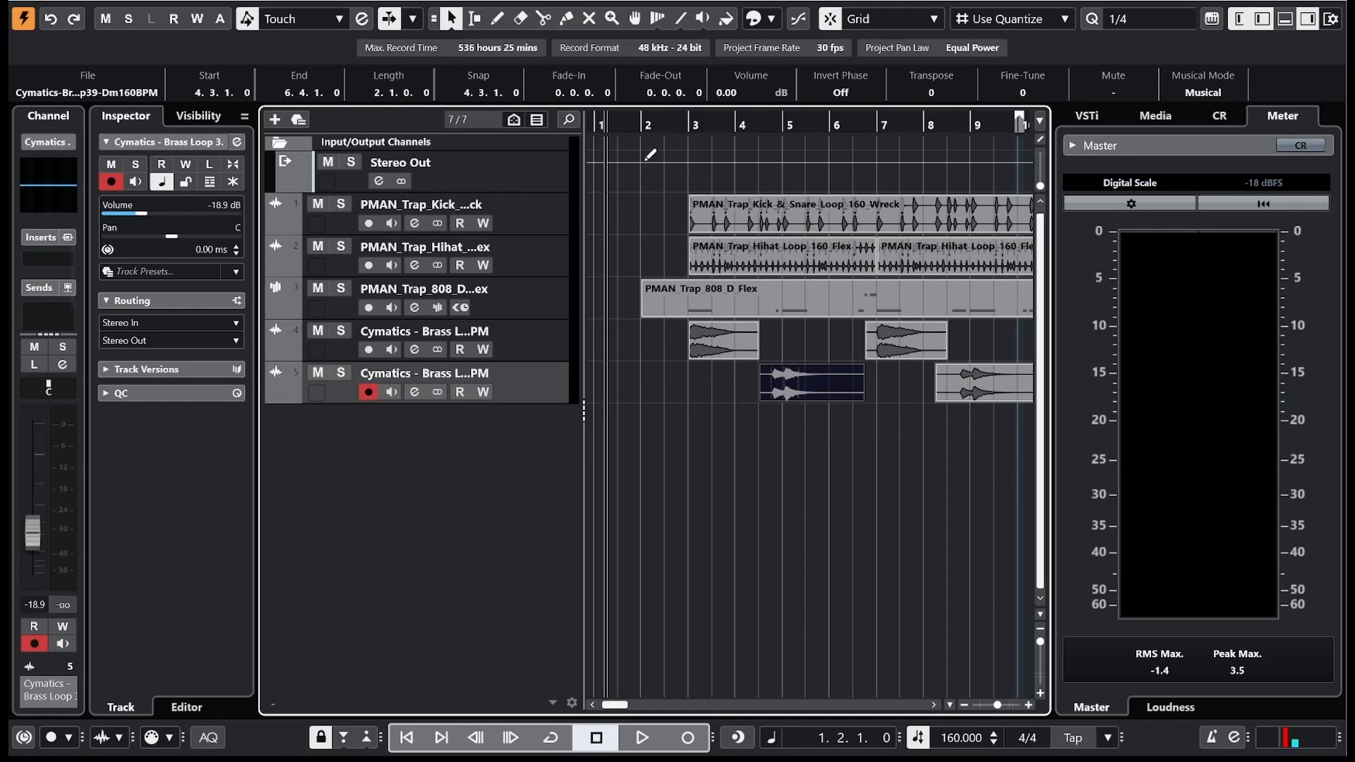
{"action": "left_click_drag", "start_coordinate": [666, 128], "coordinate": [643, 109]}
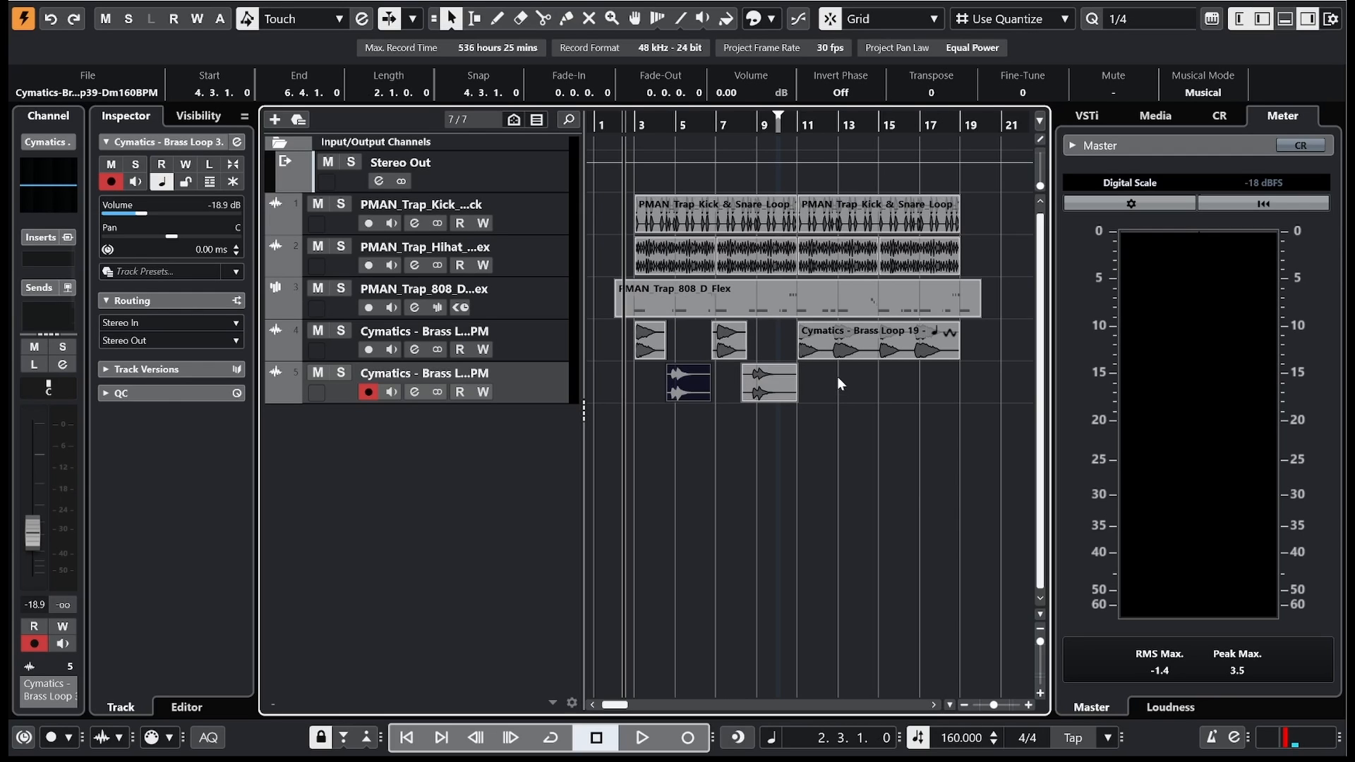
{"action": "left_click", "coordinate": [862, 345]}
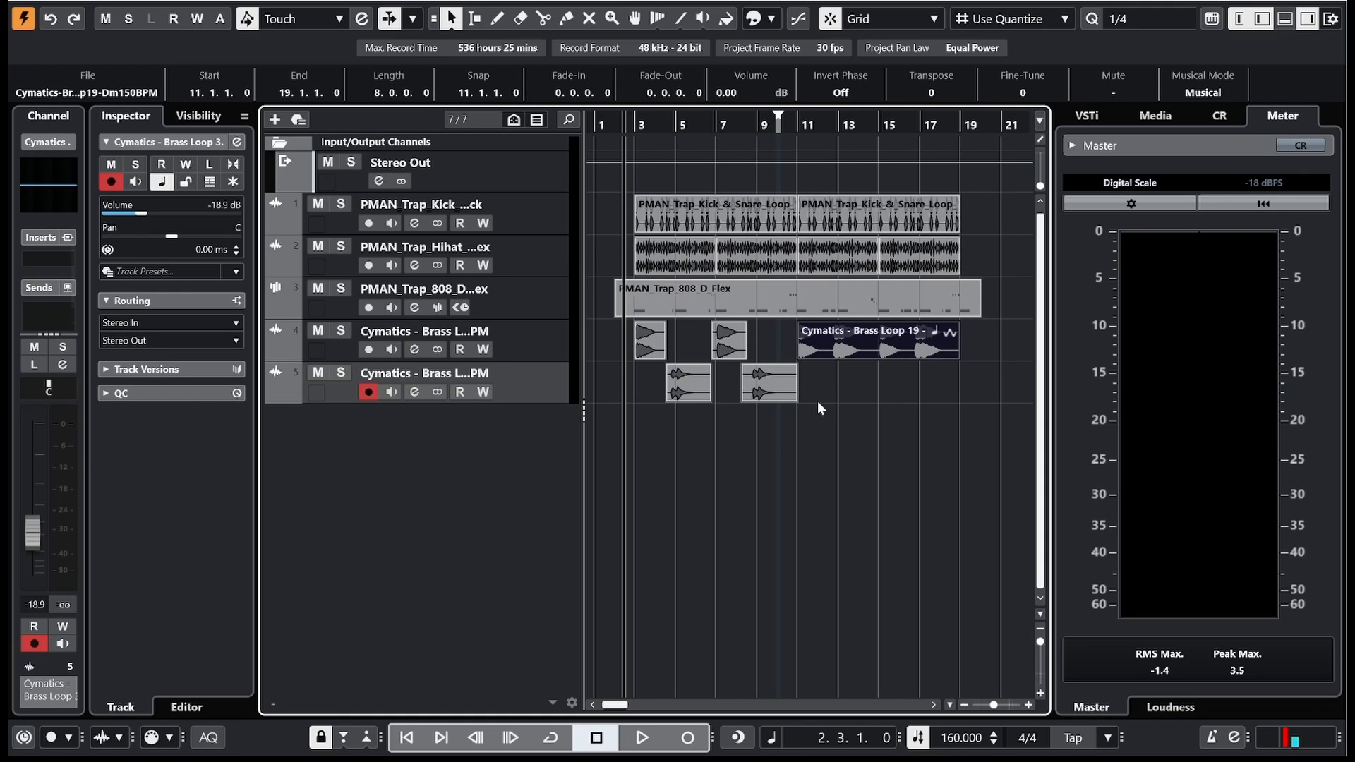
{"action": "key", "text": "ctrl+d"}
{"action": "key", "text": "Delete"}
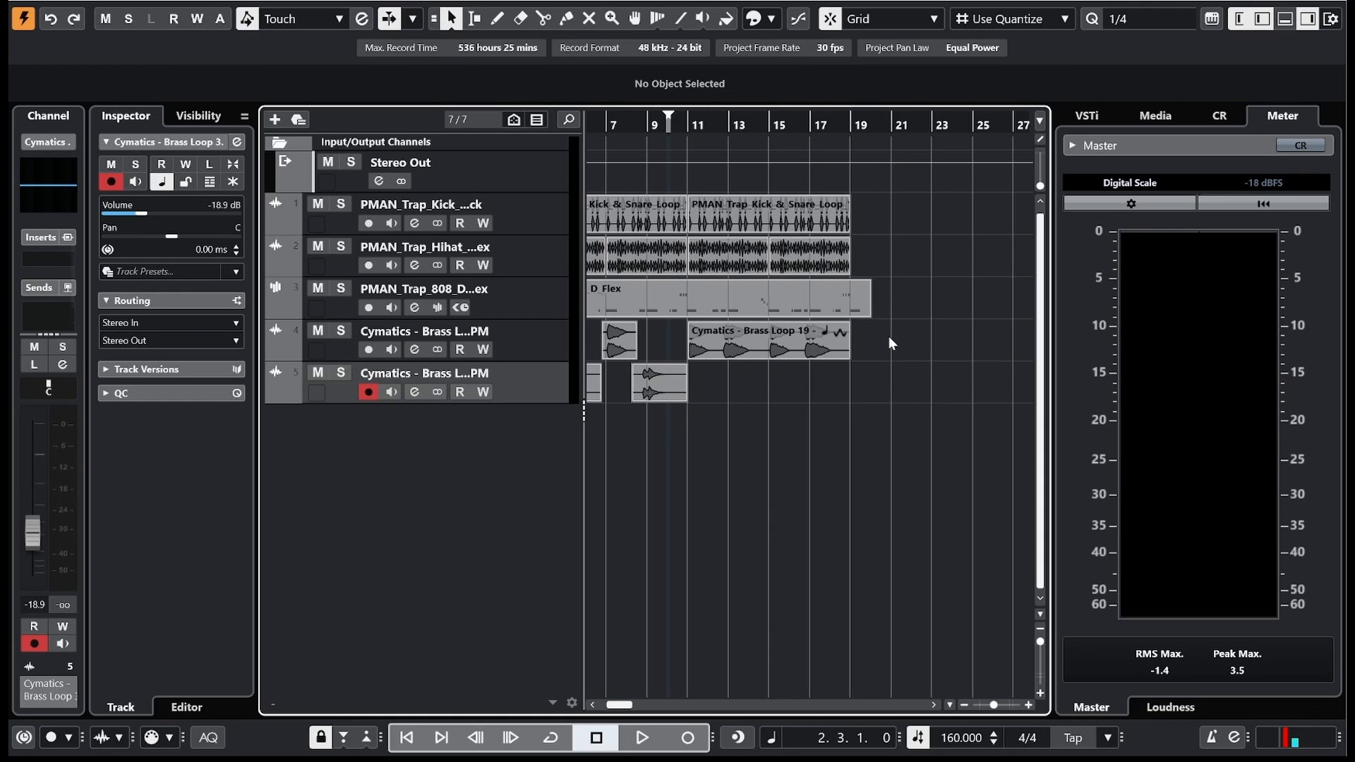
Step: Add another full Brass Loop 39 clip at bar 11 on its track and set the track's volume to -10.7 dB during playback
{"action": "key", "text": "F5"}
{"action": "left_click_drag", "start_coordinate": [452, 568], "coordinate": [725, 396]}
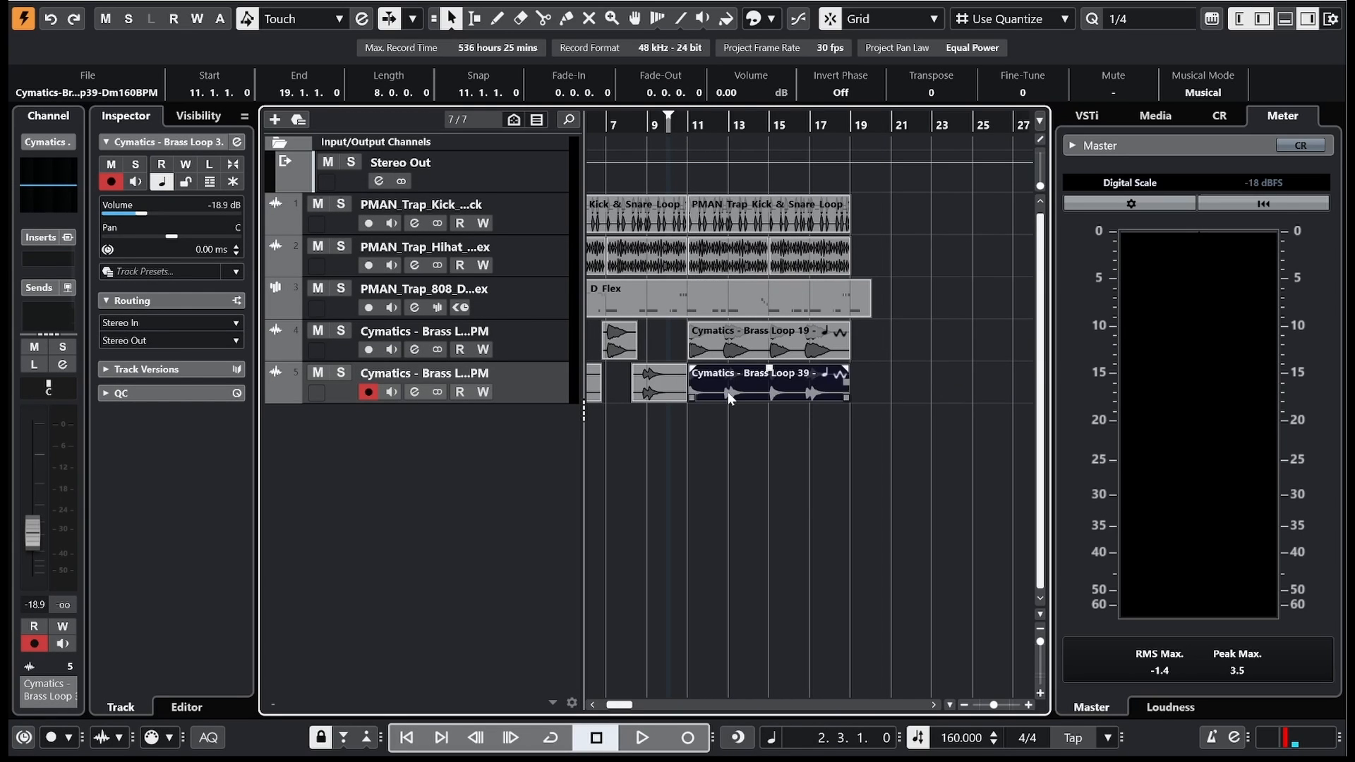
{"action": "left_click_drag", "start_coordinate": [617, 705], "coordinate": [611, 706]}
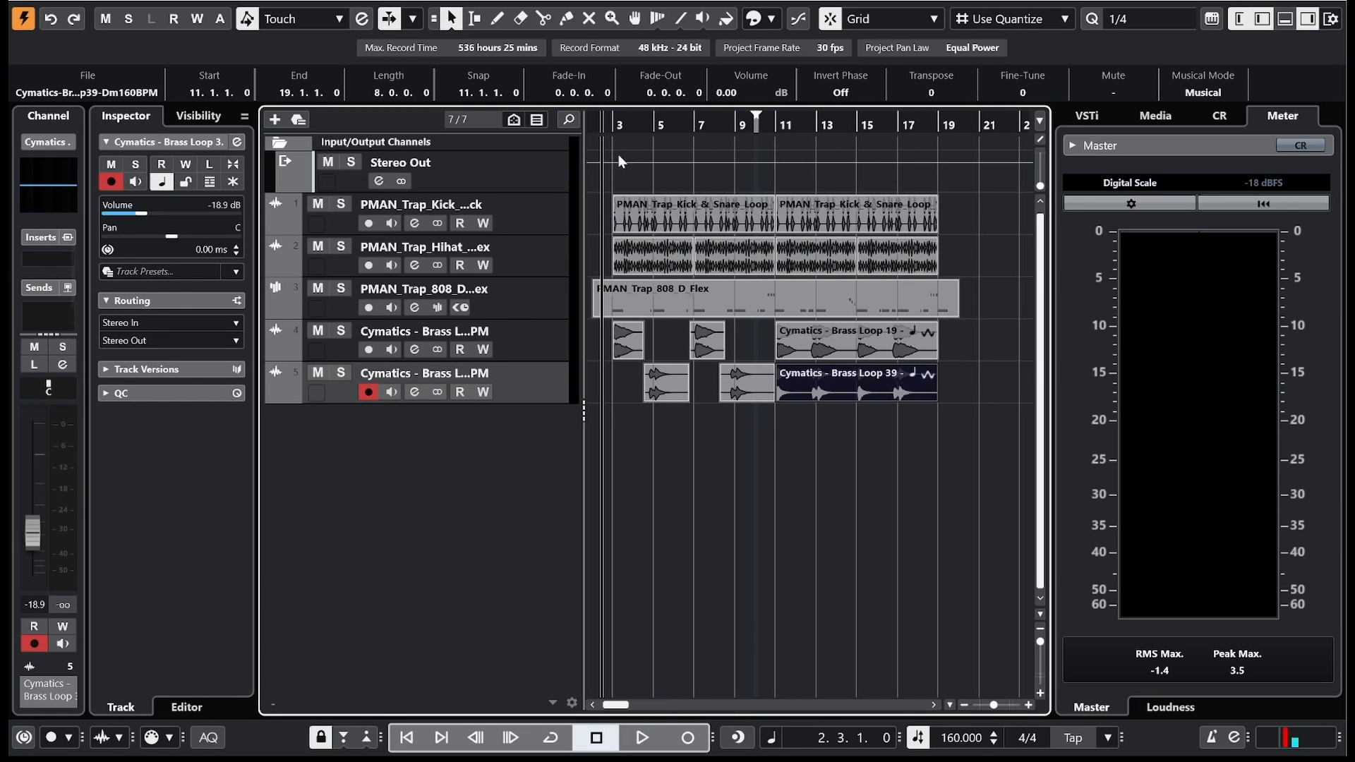
{"action": "key", "text": "space"}
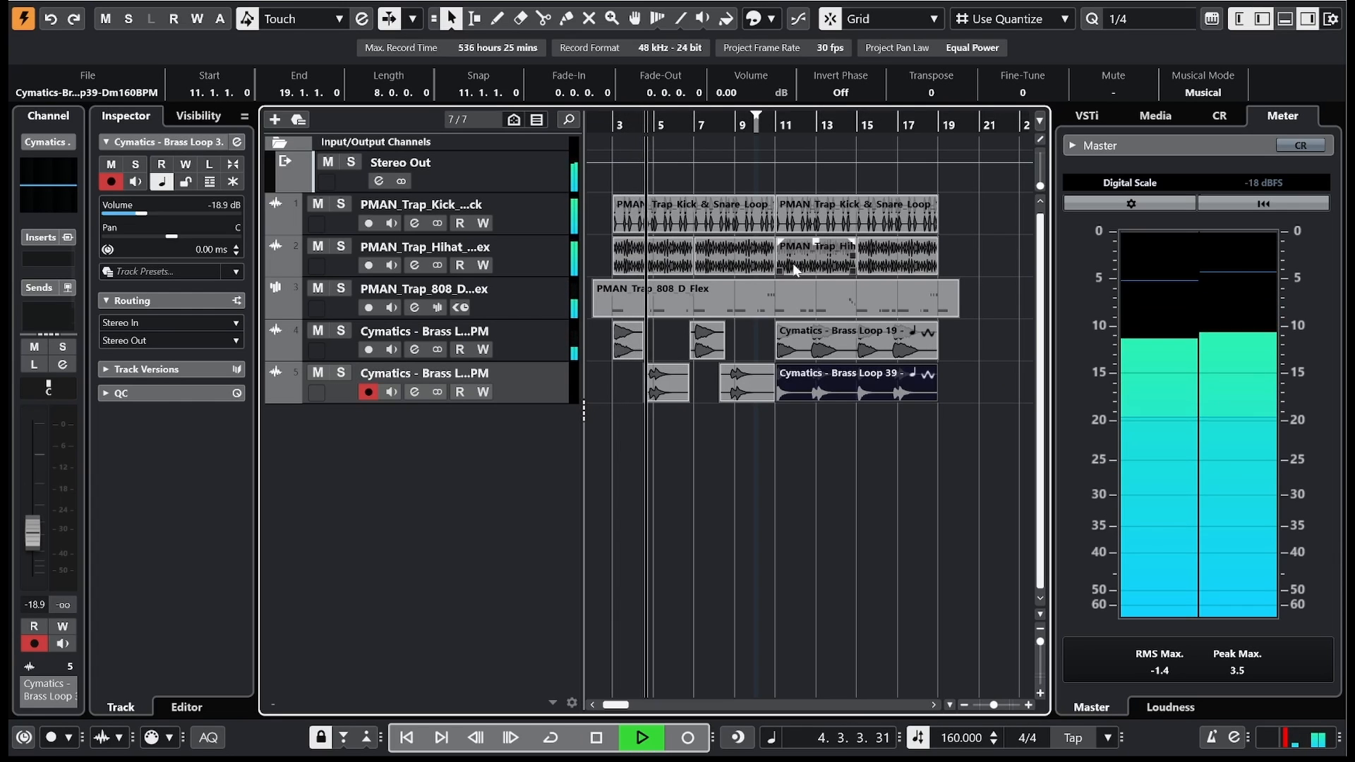
{"action": "left_click", "coordinate": [163, 213]}
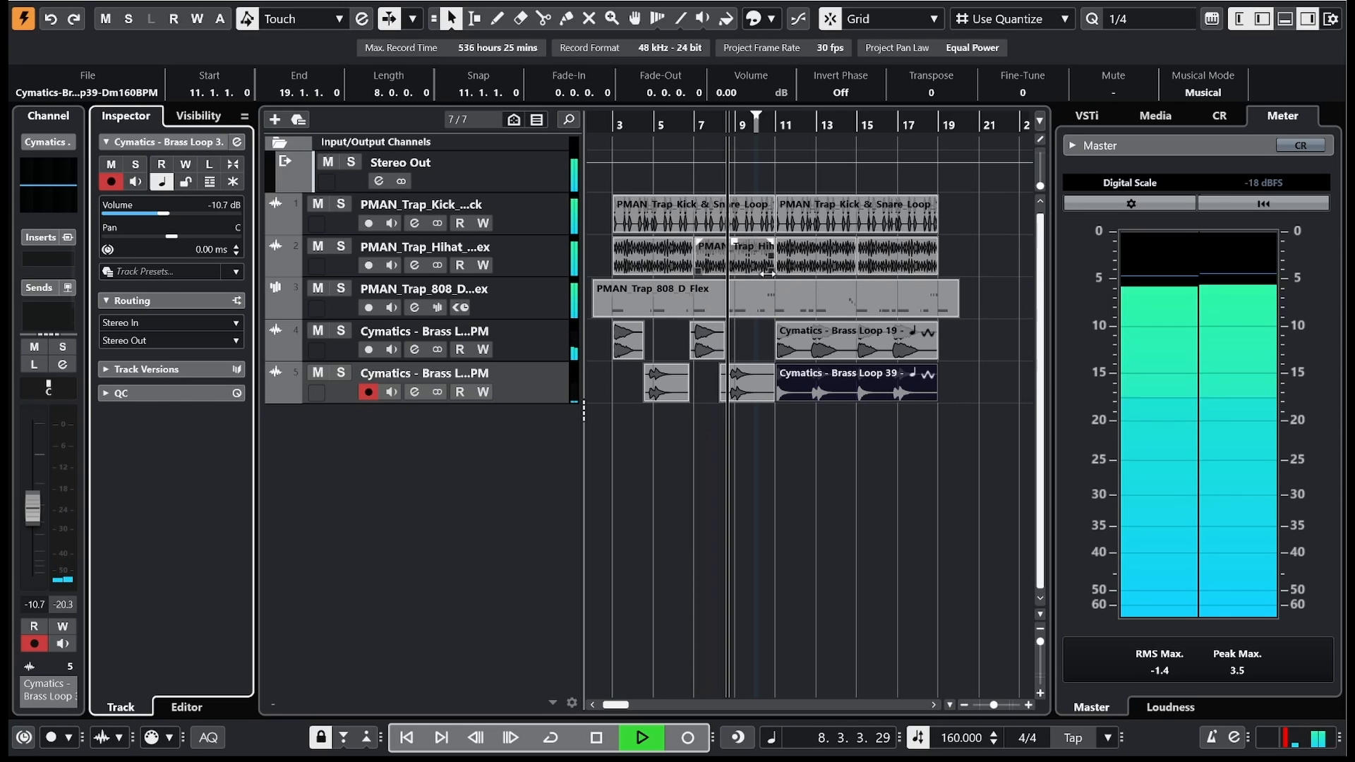
Step: Trim the end of the second hi-hat clip to bar 10 and give it a short 0.0.0.76 fade-out
{"action": "left_click_drag", "start_coordinate": [767, 273], "coordinate": [754, 275]}
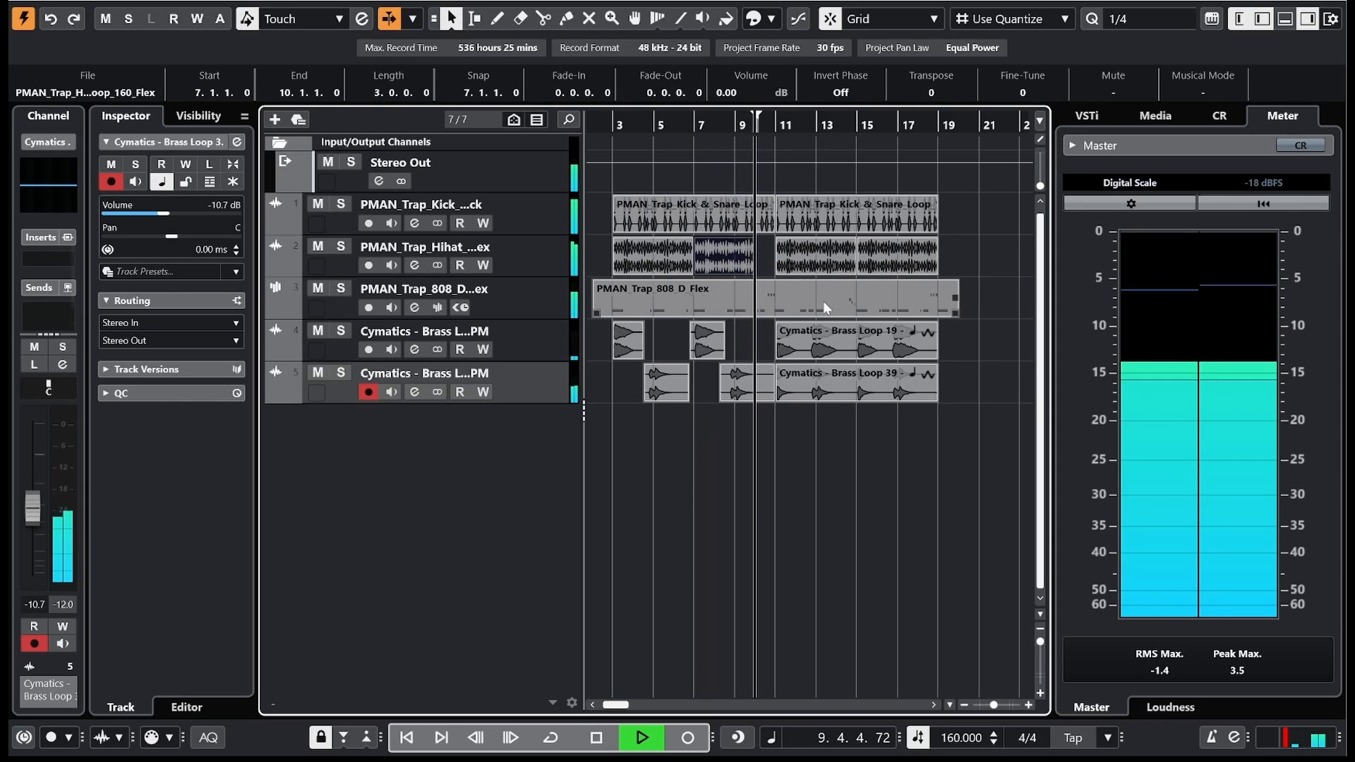
{"action": "key", "text": "space"}
{"action": "left_click_drag", "start_coordinate": [746, 123], "coordinate": [743, 201]}
{"action": "left_click_drag", "start_coordinate": [834, 243], "coordinate": [829, 245]}
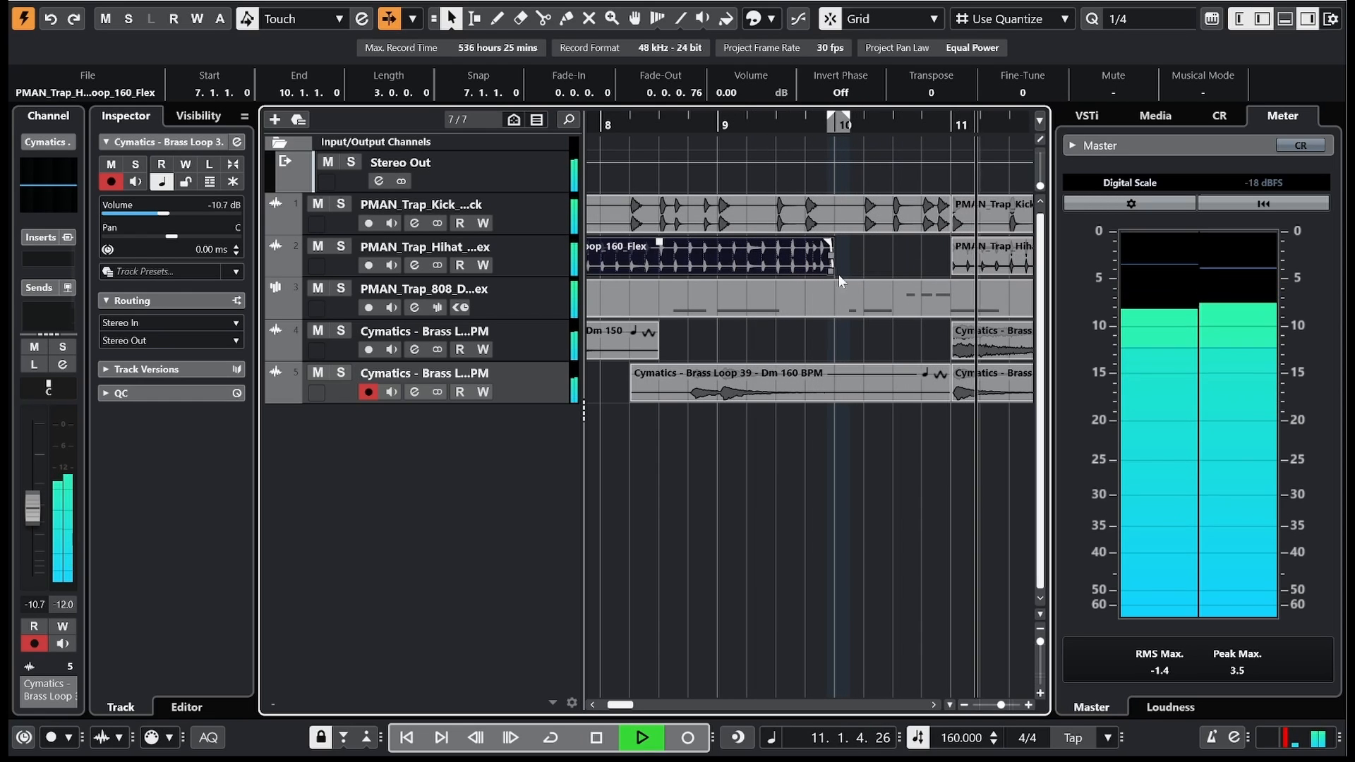
{"action": "left_click", "coordinate": [835, 312]}
Step: Trim the last Brass Loop 39 slice to end at bar 10, add a 0.0.0.95 fade-out, and play the arrangement through past bar 19
{"action": "left_click_drag", "start_coordinate": [946, 397], "coordinate": [832, 397]}
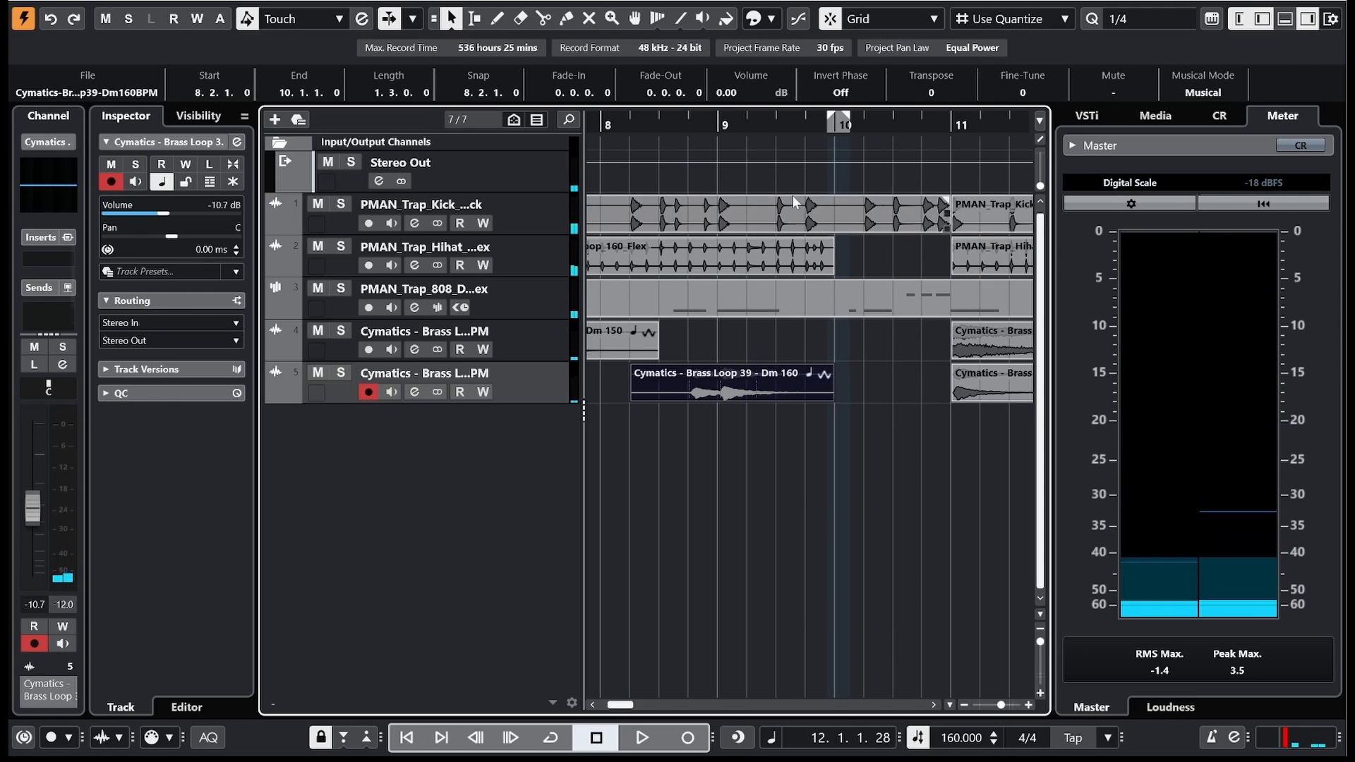
{"action": "left_click_drag", "start_coordinate": [757, 126], "coordinate": [748, 122]}
{"action": "key", "text": "space"}
{"action": "left_click_drag", "start_coordinate": [829, 370], "coordinate": [824, 370]}
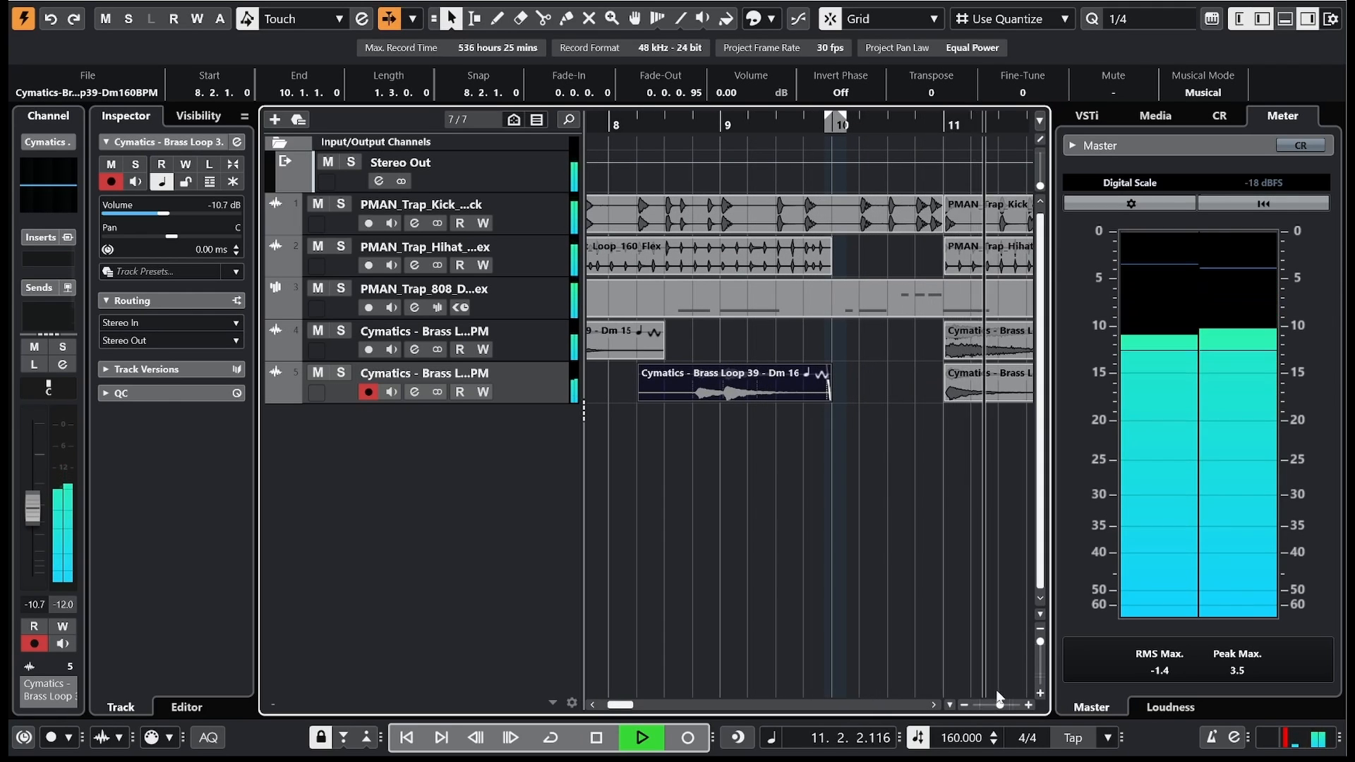
{"action": "left_click_drag", "start_coordinate": [994, 703], "coordinate": [990, 705]}
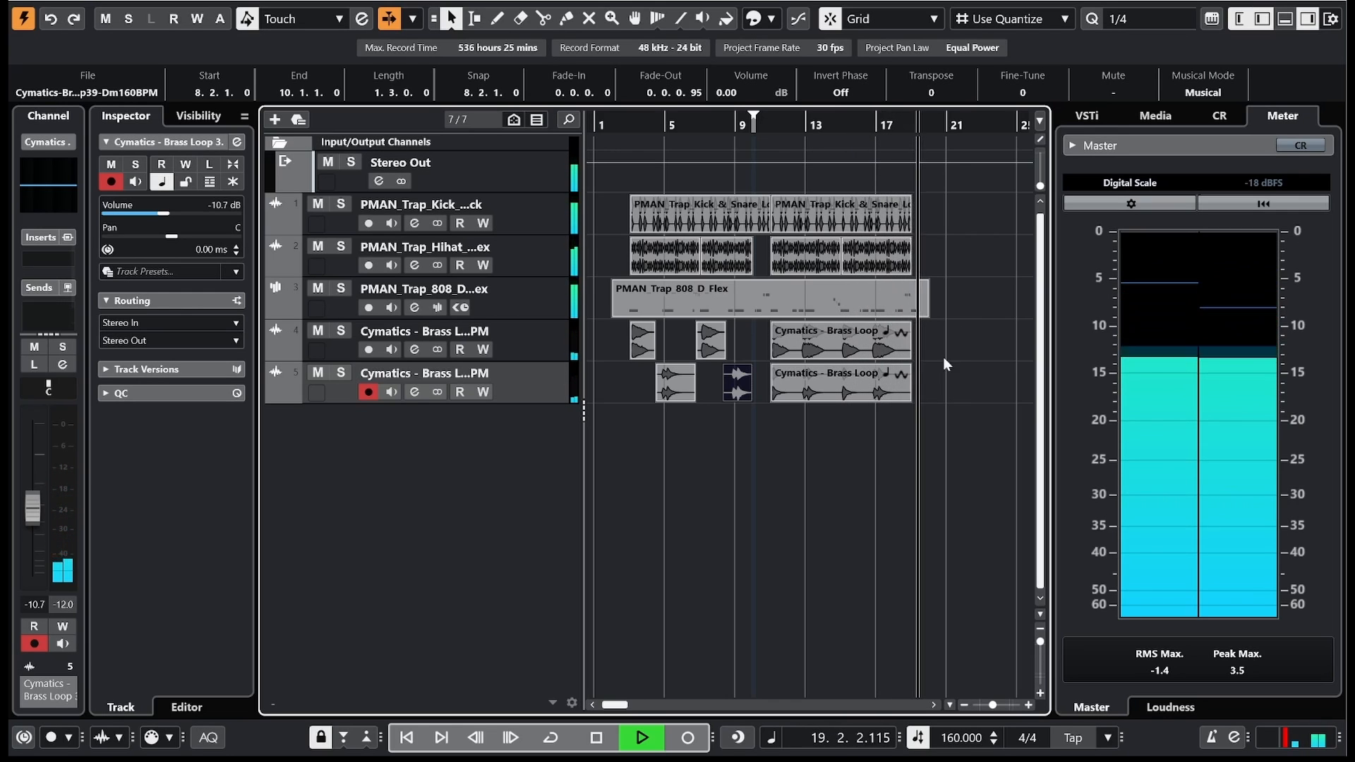
{"action": "key", "text": "space"}
Step: Open MediaBay and browse to the Vocals - Chants folder inside Vox
{"action": "key", "text": "F5"}
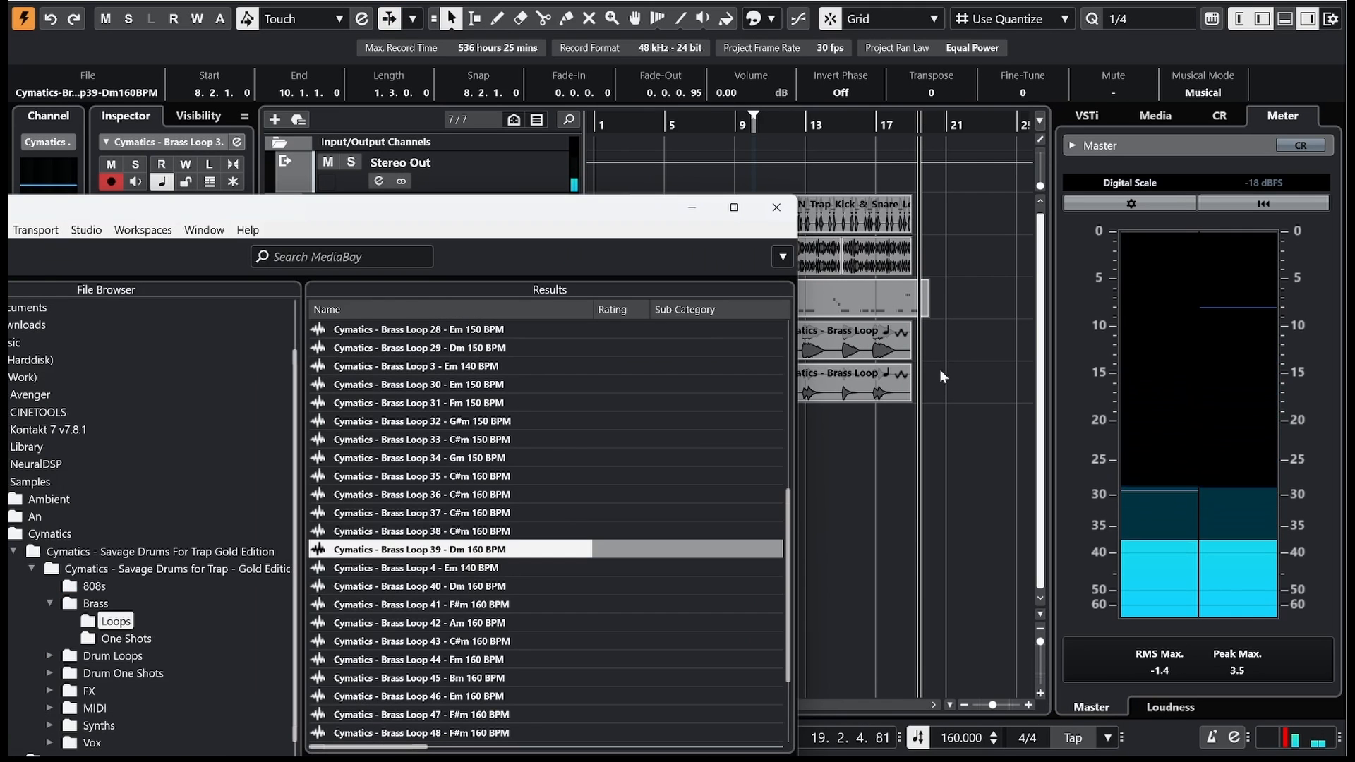
{"action": "left_click_drag", "start_coordinate": [509, 217], "coordinate": [649, 116]}
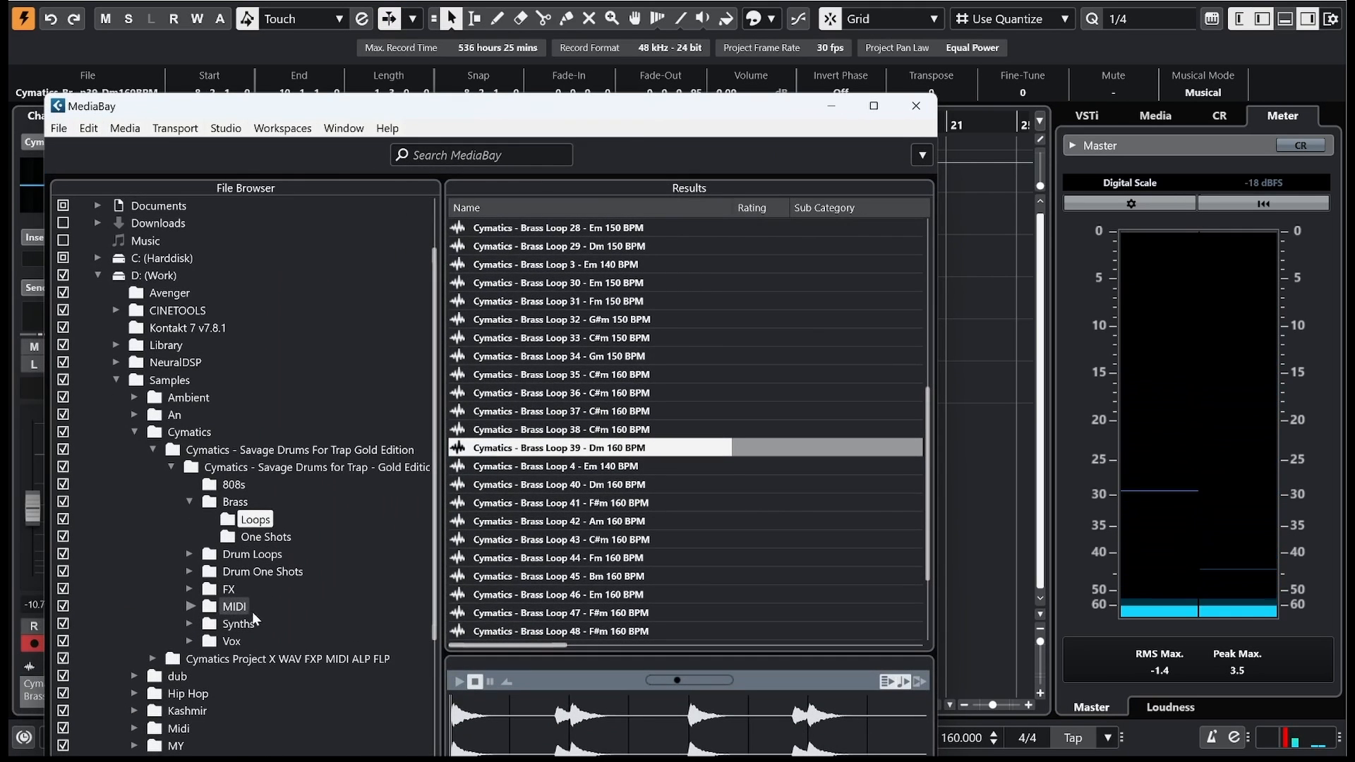
{"action": "left_click", "coordinate": [190, 640]}
{"action": "scroll", "coordinate": [306, 614], "scroll_direction": "down", "scroll_amount": 1}
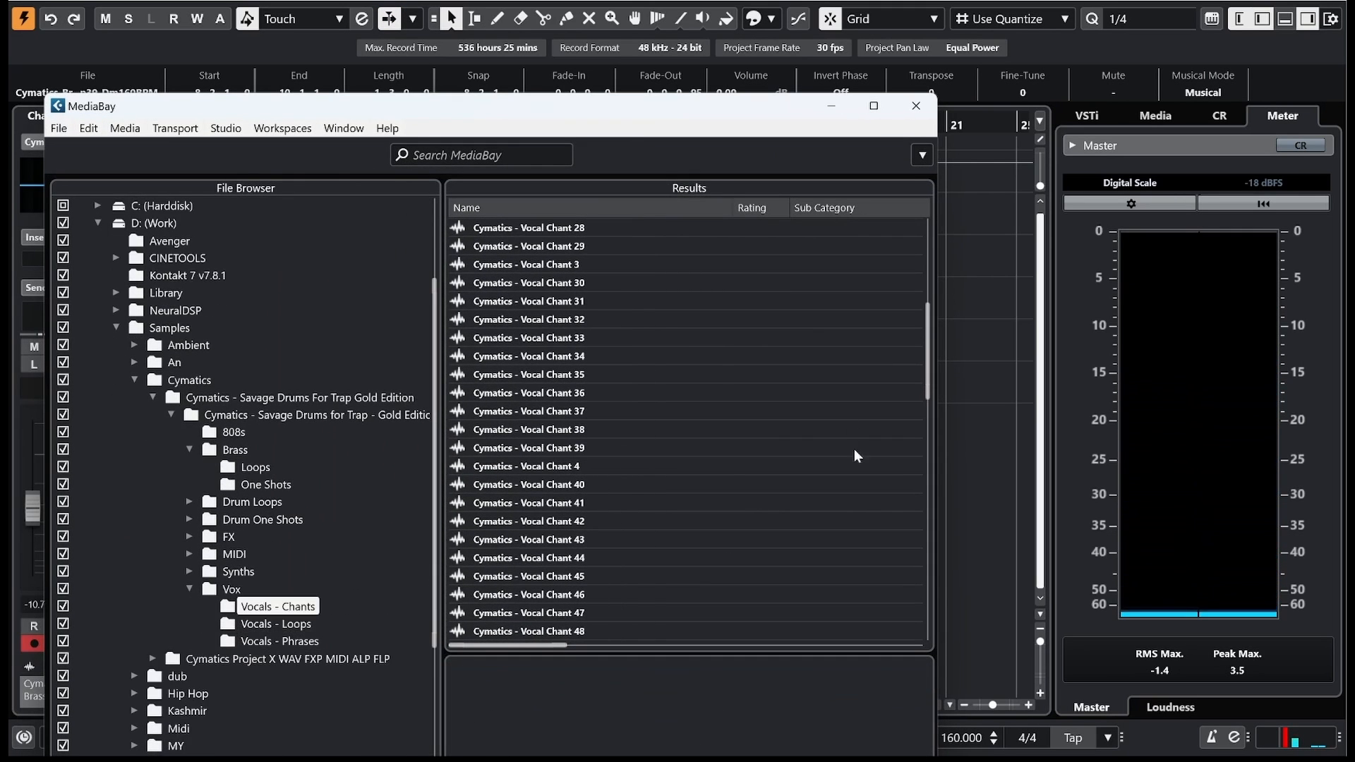
Step: Audition the vocal chant samples in the Vocals - Chants folder, from Vocal Chant 10 through Vocal Chant 36
{"action": "left_click", "coordinate": [572, 229]}
{"action": "left_click", "coordinate": [573, 245]}
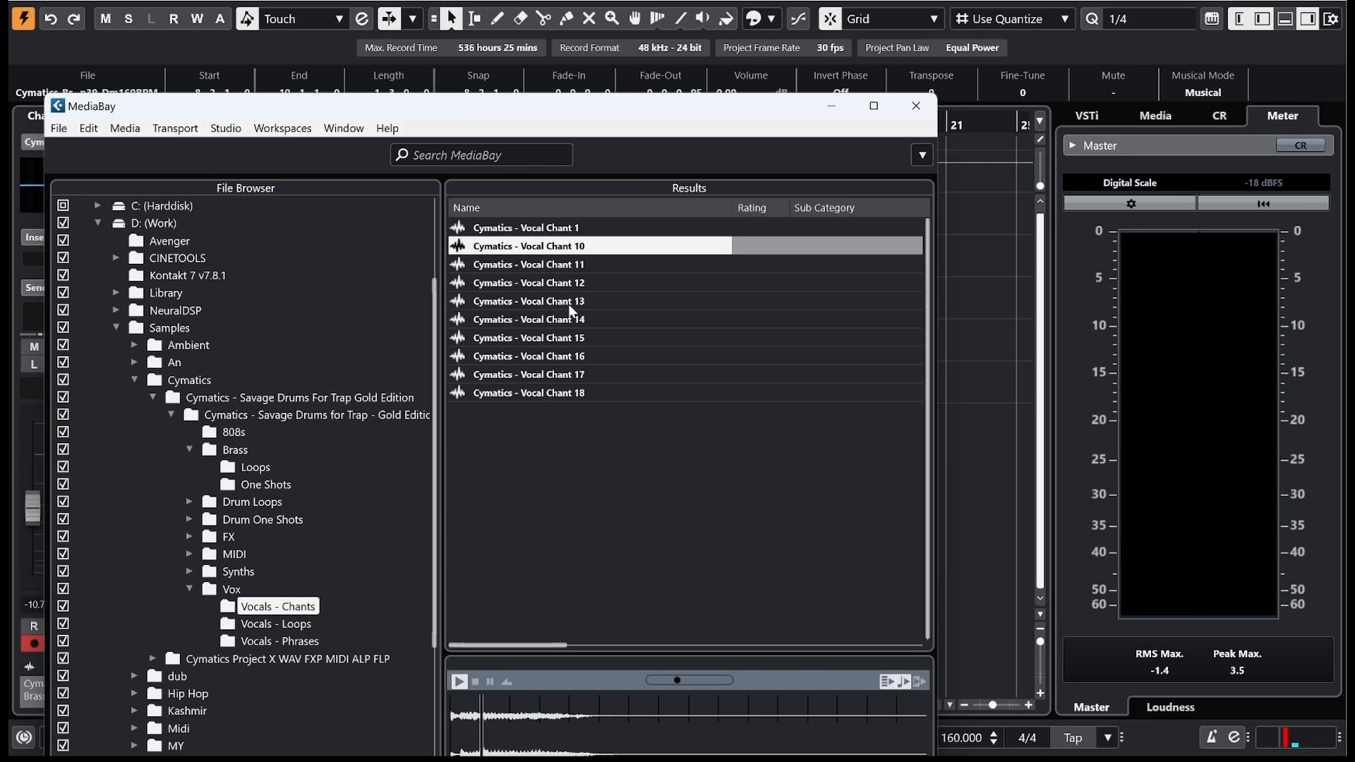
{"action": "left_click", "coordinate": [570, 303]}
{"action": "left_click", "coordinate": [598, 373]}
{"action": "left_click", "coordinate": [554, 557]}
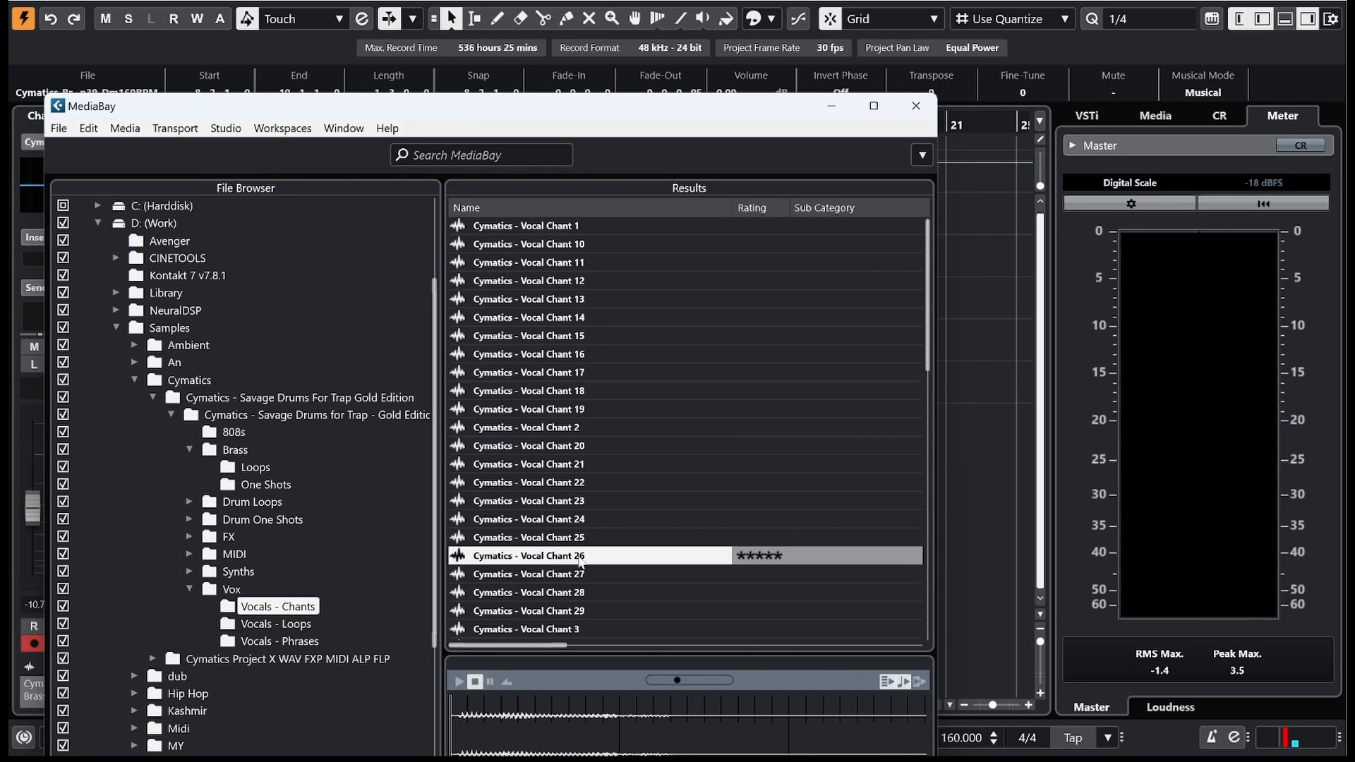
{"action": "scroll", "coordinate": [573, 551], "scroll_direction": "down", "scroll_amount": 5}
{"action": "left_click", "coordinate": [566, 338]}
{"action": "left_click", "coordinate": [546, 411]}
{"action": "left_click", "coordinate": [530, 484]}
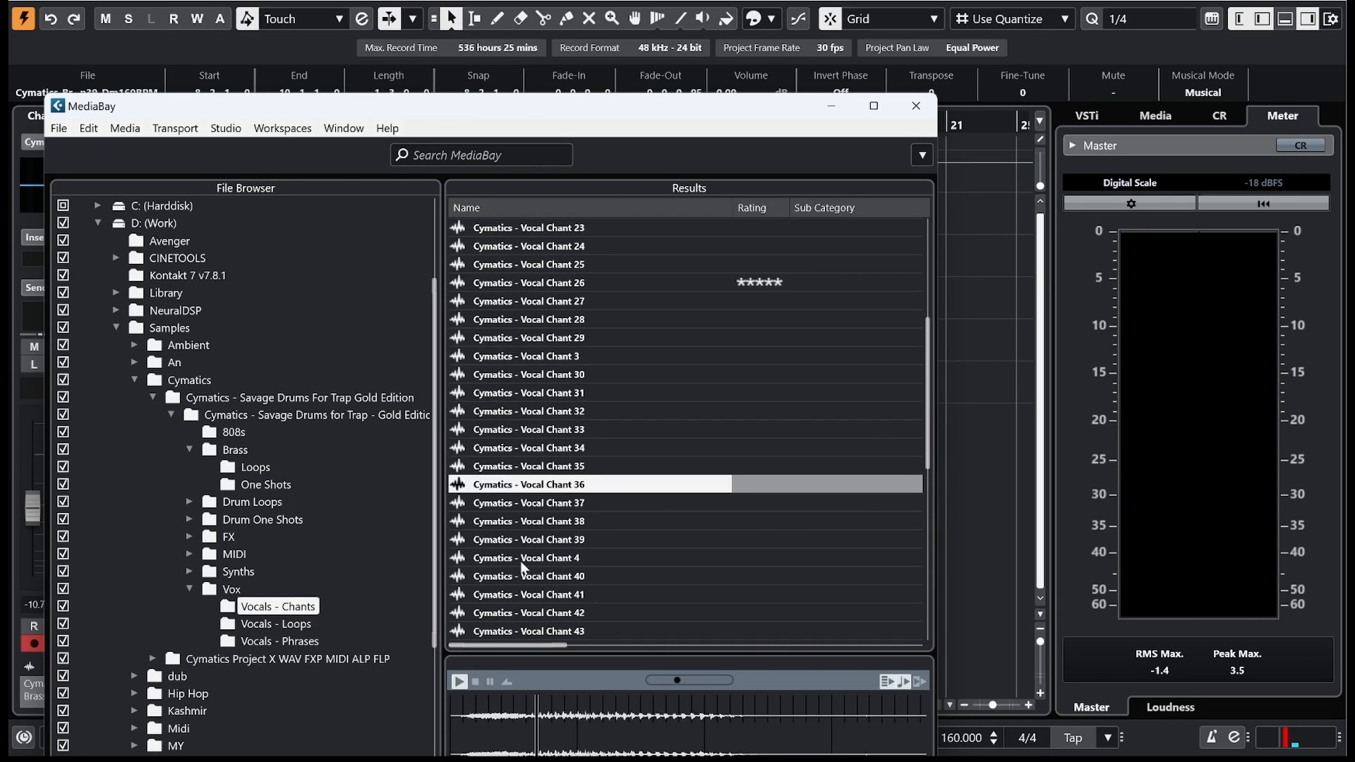
Step: Pick Vocal Chop Loop 44 - Dm 160 BPM from Vocals - Loops, place it at bar 3 and duplicate it to bar 11
{"action": "left_click", "coordinate": [277, 623]}
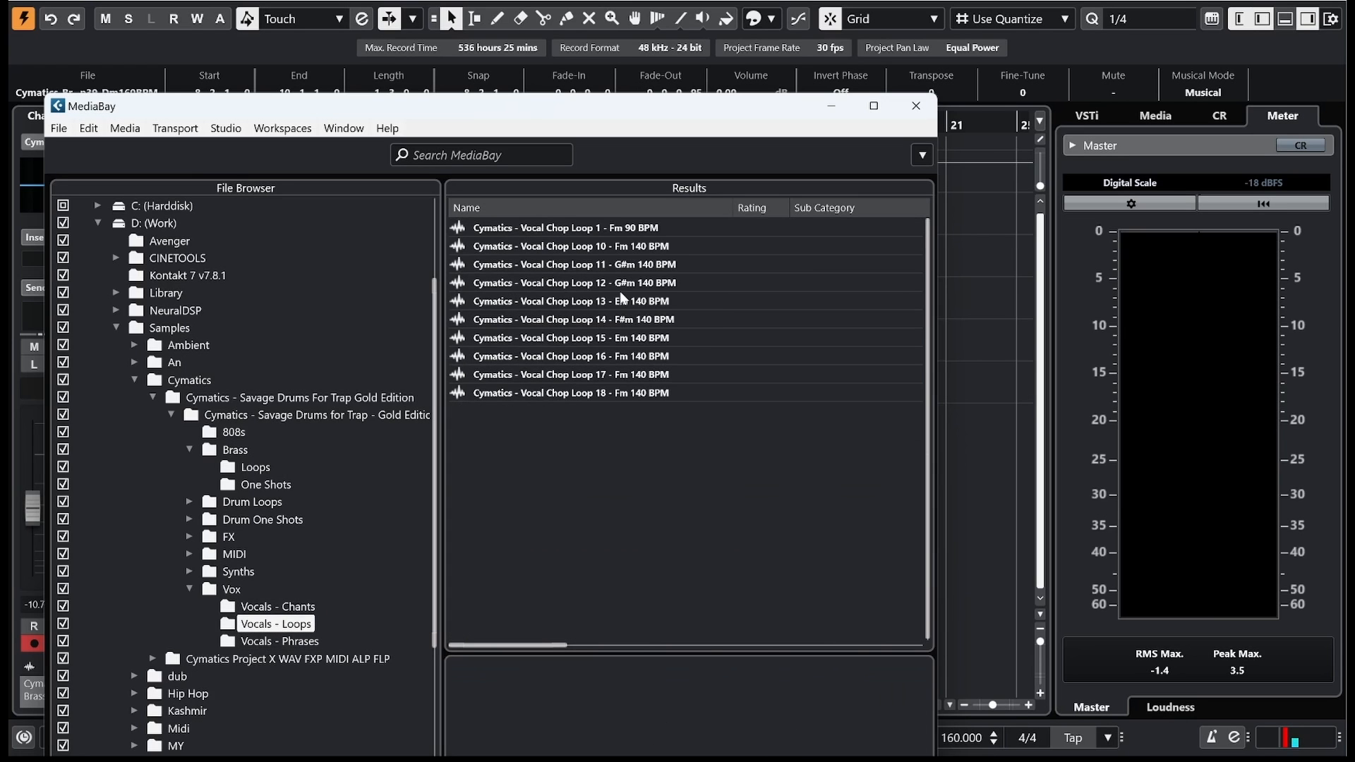
{"action": "scroll", "coordinate": [628, 272], "scroll_direction": "down", "scroll_amount": 3}
{"action": "left_click", "coordinate": [622, 281]}
{"action": "left_click", "coordinate": [618, 341]}
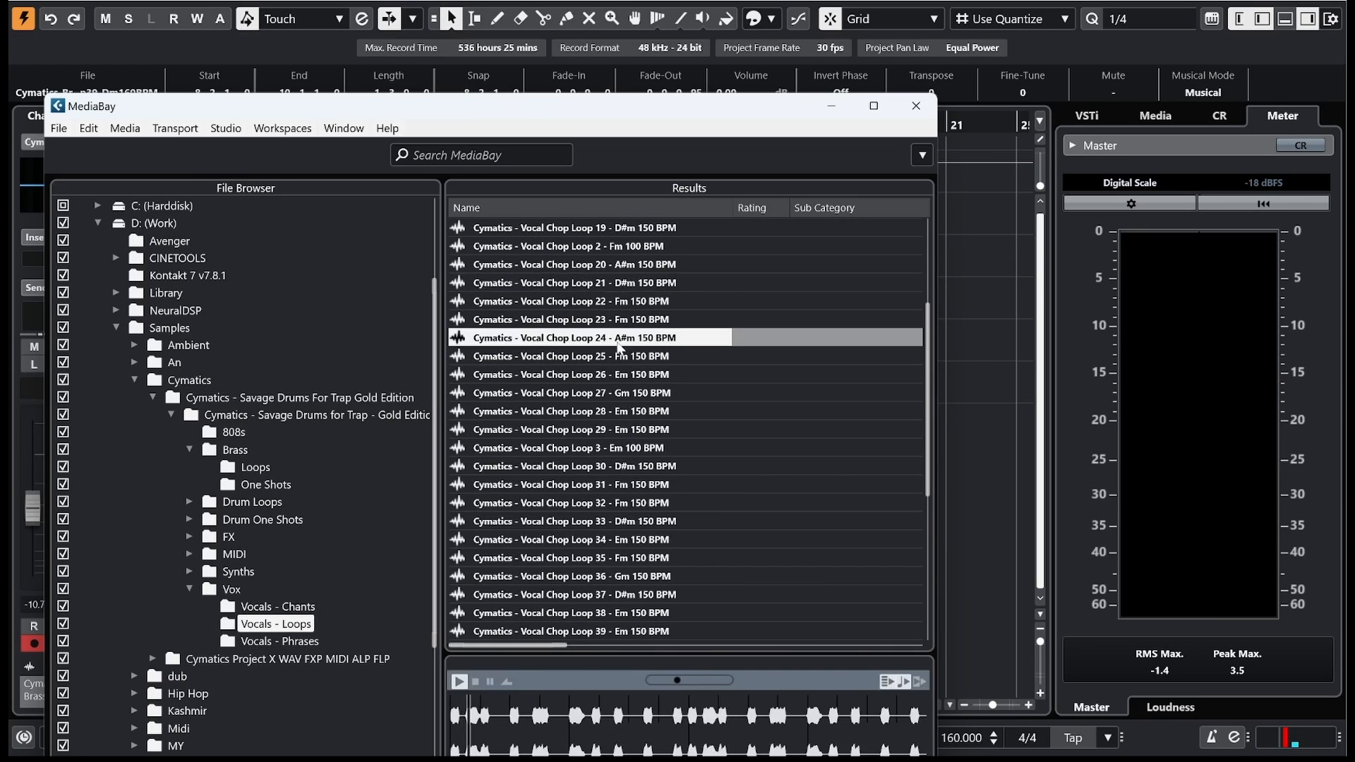
{"action": "scroll", "coordinate": [636, 403], "scroll_direction": "down", "scroll_amount": 3}
{"action": "left_click", "coordinate": [635, 540]}
{"action": "left_click", "coordinate": [633, 558]}
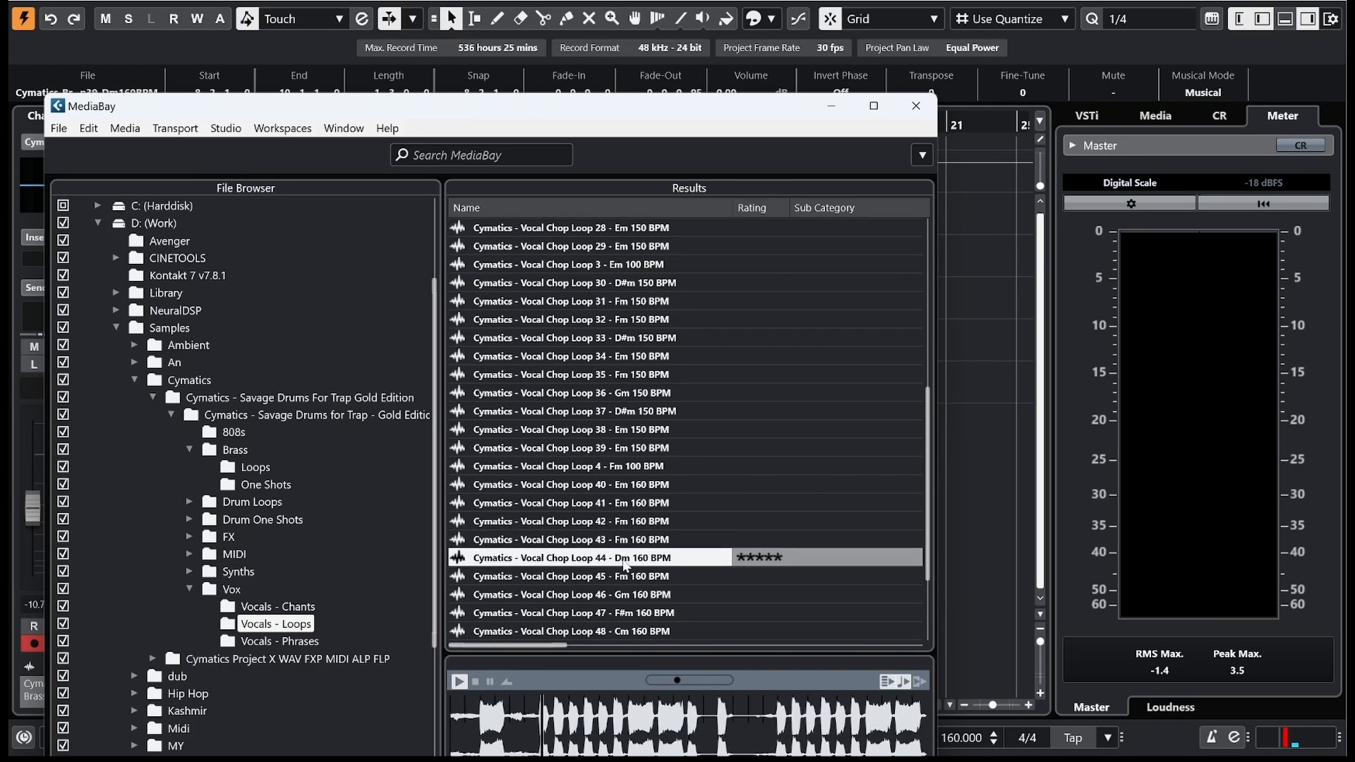
{"action": "left_click_drag", "start_coordinate": [1057, 431], "coordinate": [637, 430]}
{"action": "key", "text": "ctrl+d"}
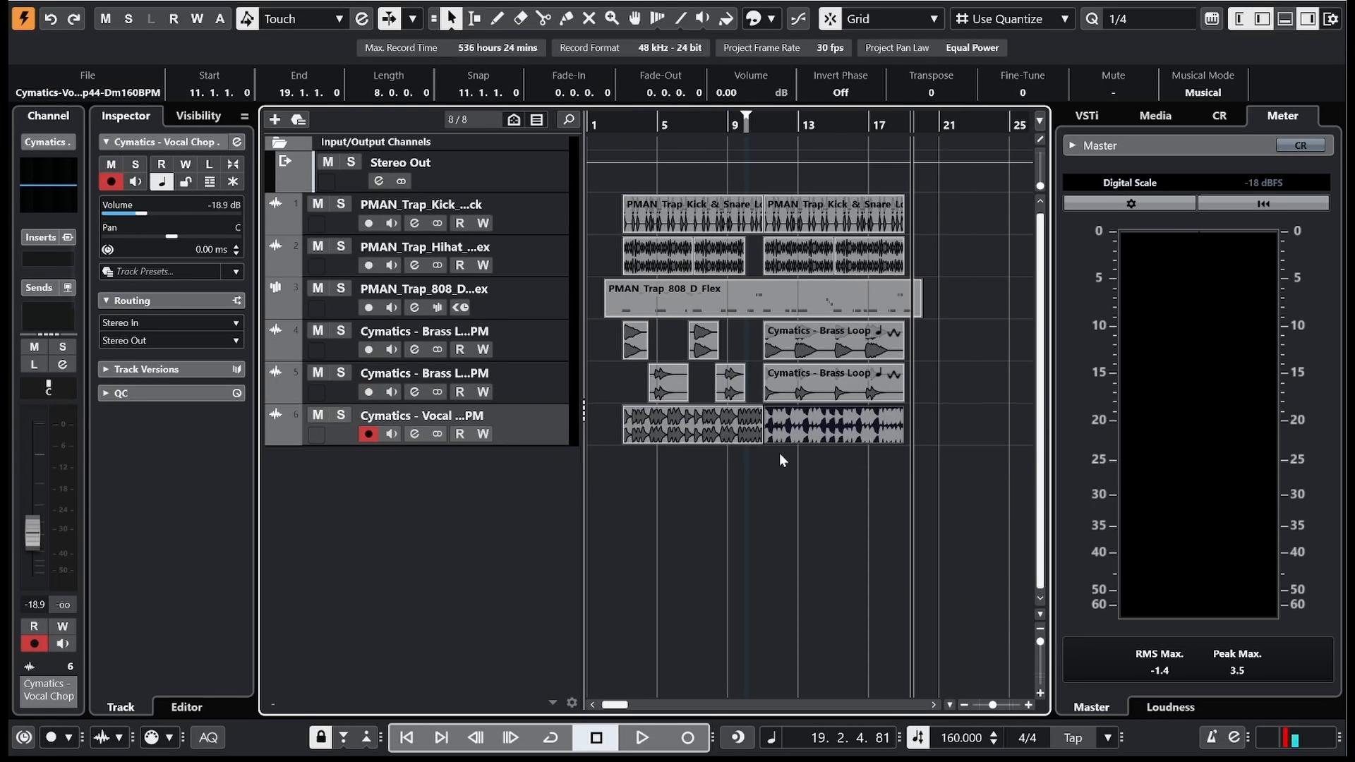
Step: Play the arrangement from bar 3 and set the vocal chop track's volume to -10.1 dB
{"action": "left_click", "coordinate": [619, 125]}
{"action": "key", "text": "space"}
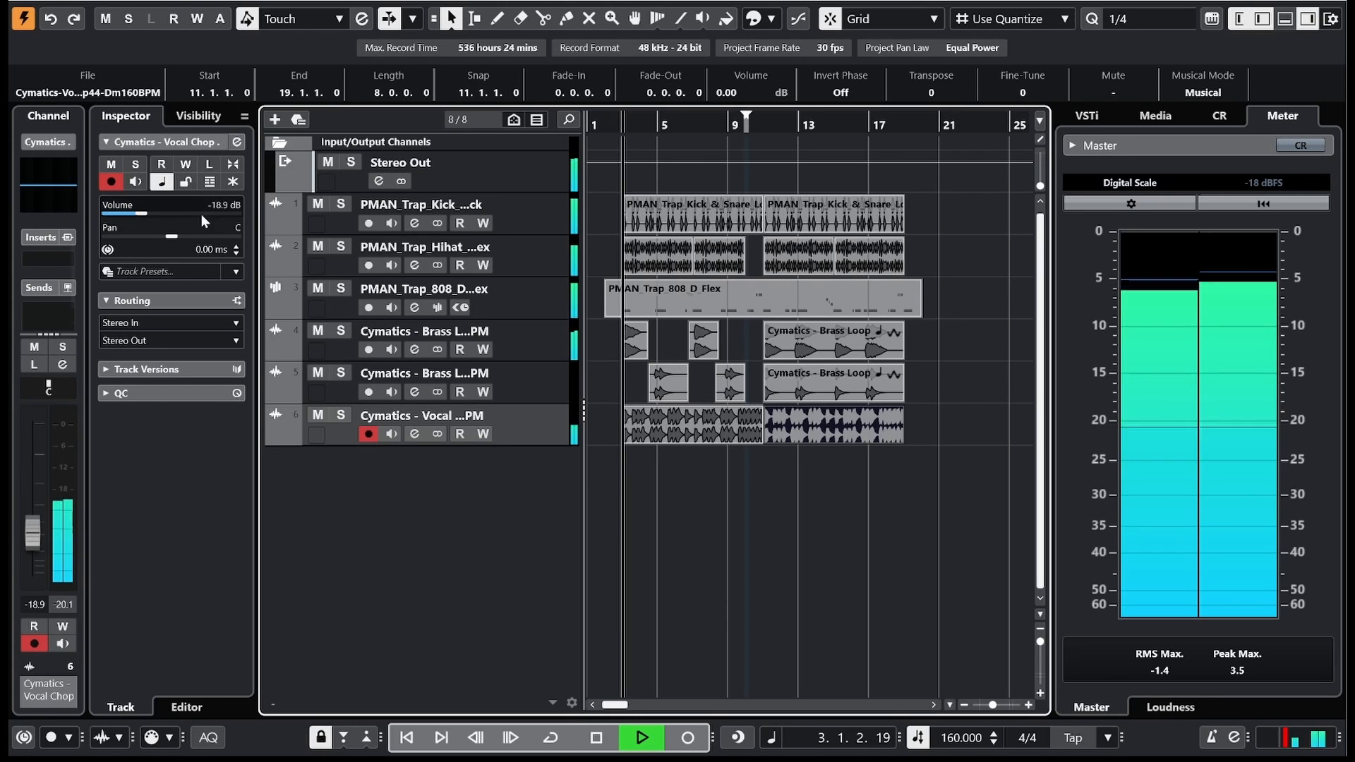
{"action": "left_click", "coordinate": [167, 213]}
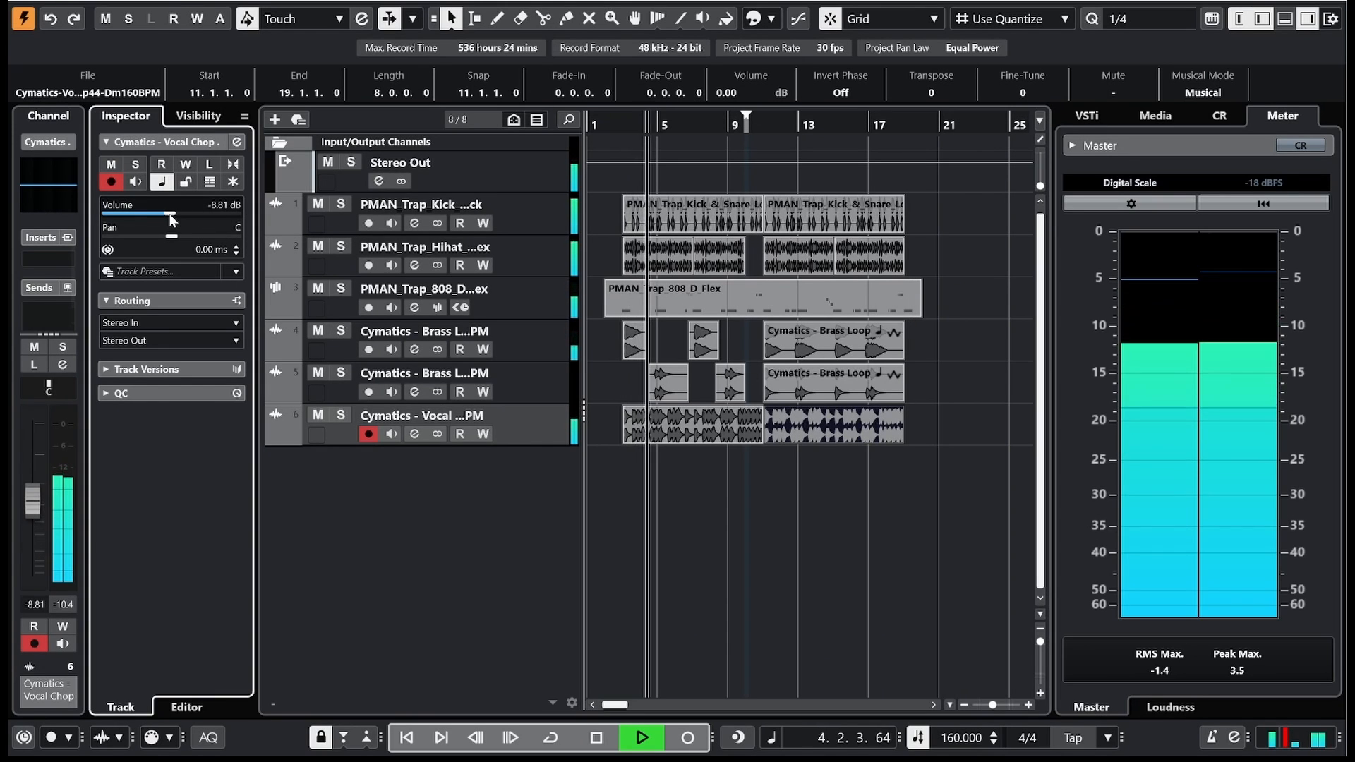
{"action": "left_click_drag", "start_coordinate": [169, 213], "coordinate": [165, 214]}
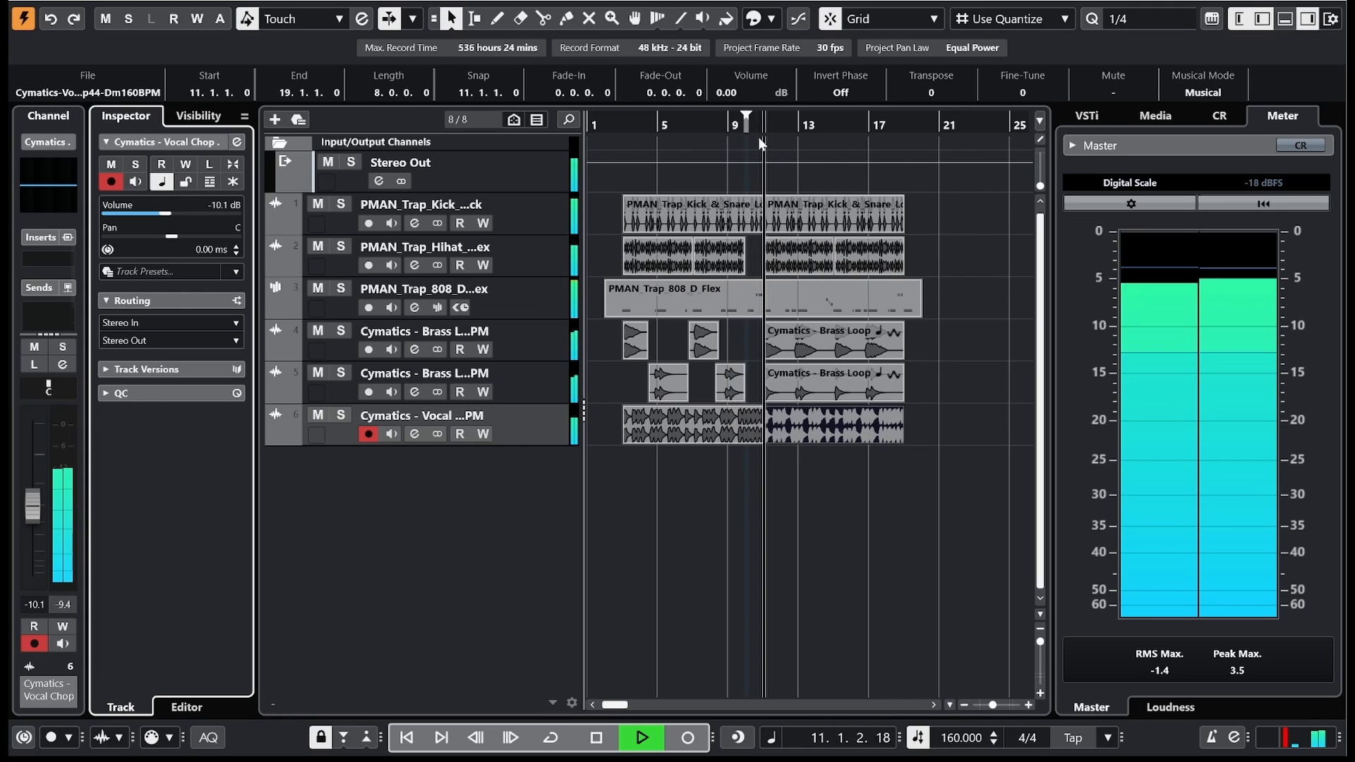
{"action": "key", "text": "space"}
Step: Trim the end of the first kick and snare clip to bar 10
{"action": "left_click", "coordinate": [734, 168]}
{"action": "key", "text": "h"}
{"action": "key", "text": "h"}
{"action": "key", "text": "h"}
{"action": "left_click", "coordinate": [745, 185]}
{"action": "left_click", "coordinate": [829, 227]}
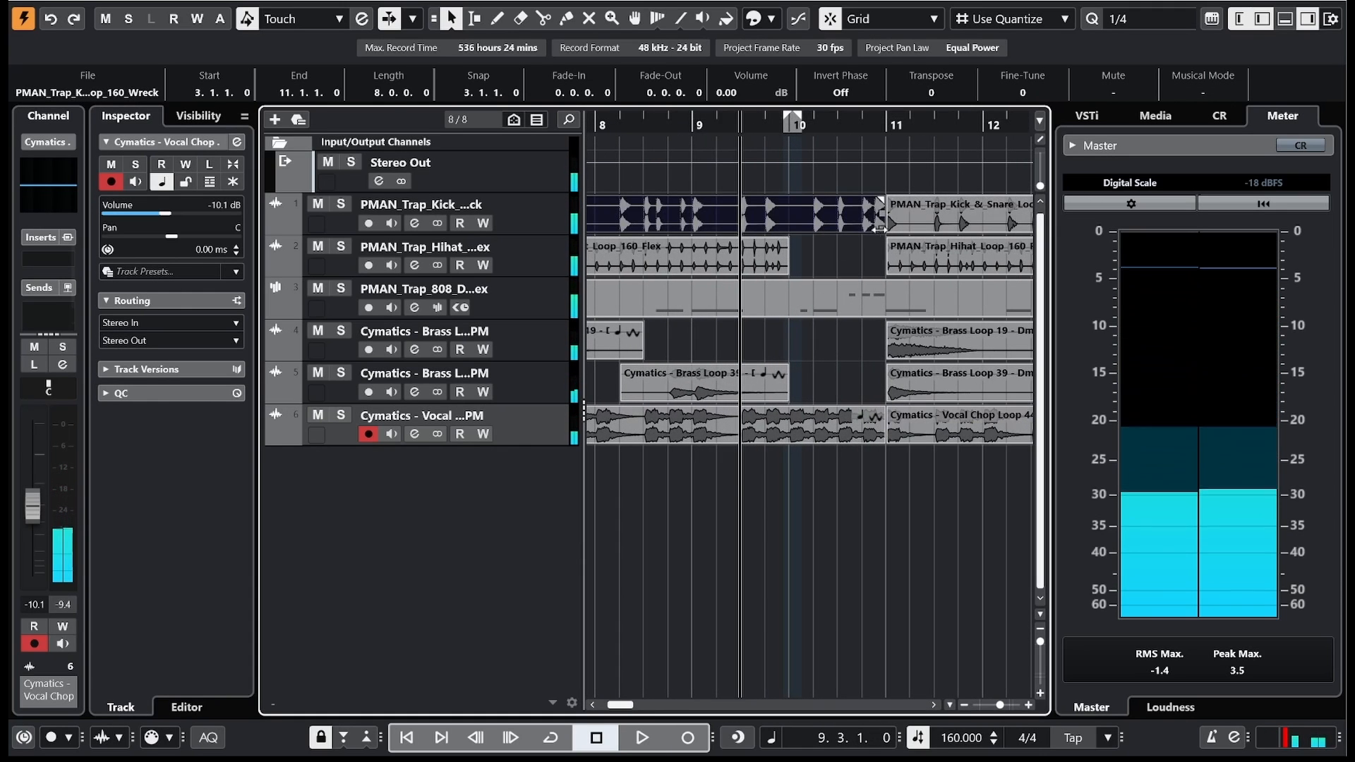
{"action": "left_click_drag", "start_coordinate": [878, 230], "coordinate": [789, 231]}
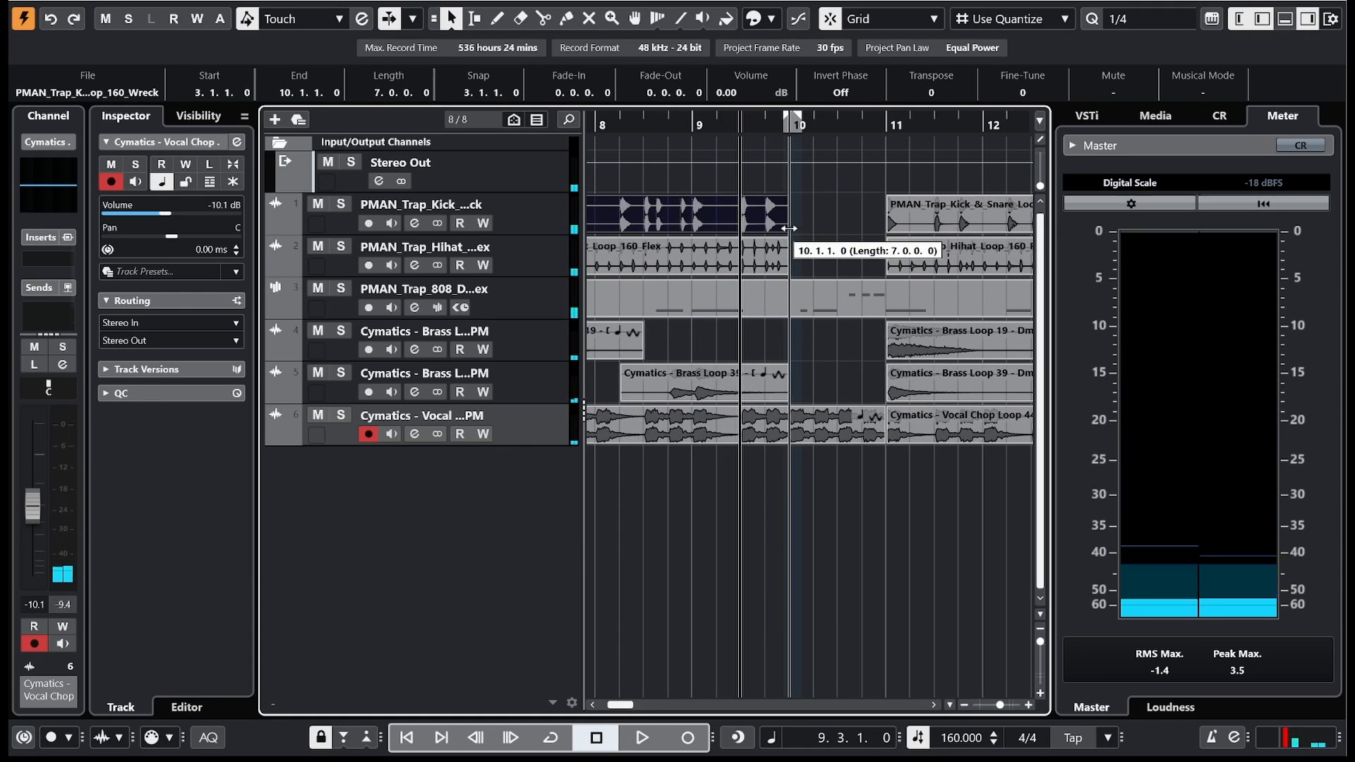
Step: Split the first Vocal Chop Loop 44 clip at 10.3.1.0
{"action": "left_click", "coordinate": [844, 306]}
{"action": "left_click", "coordinate": [831, 435]}
{"action": "key", "text": "3"}
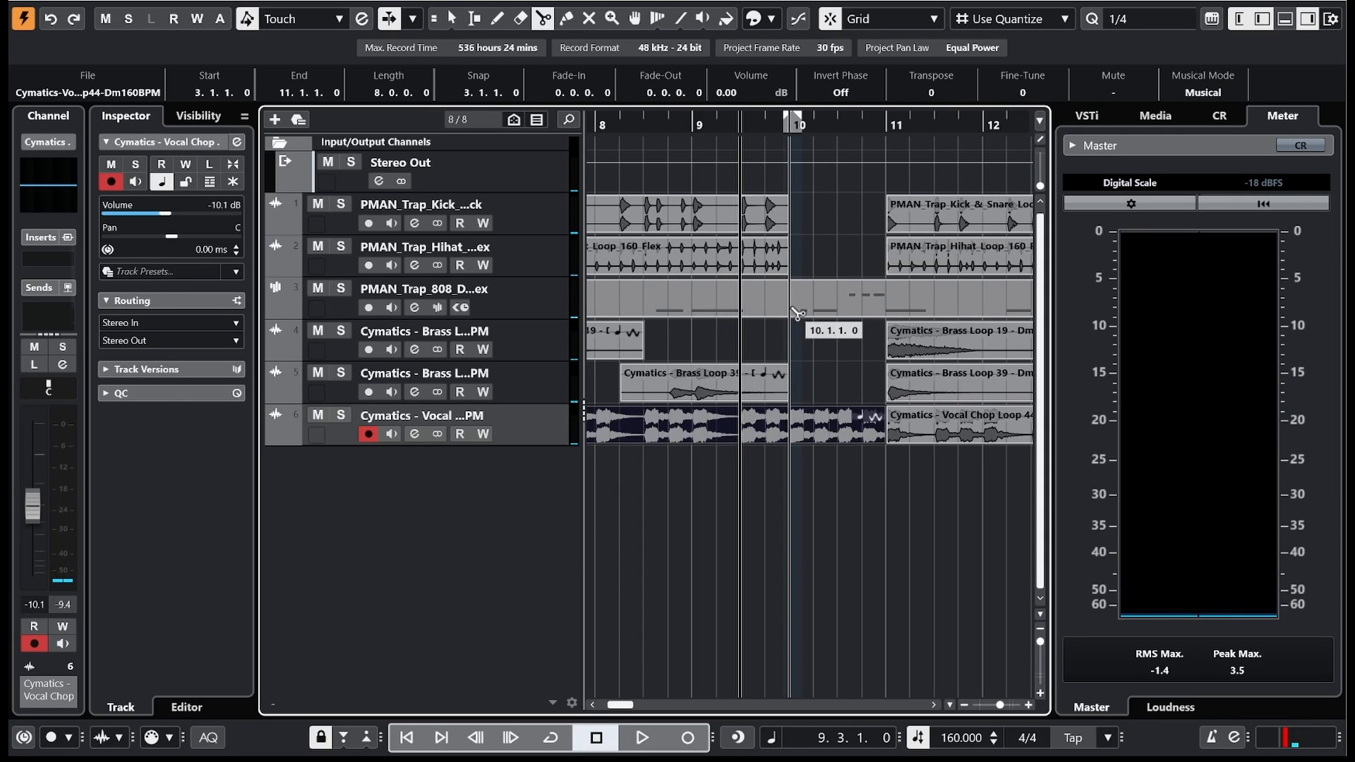
{"action": "left_click", "coordinate": [843, 423]}
{"action": "key", "text": "1"}
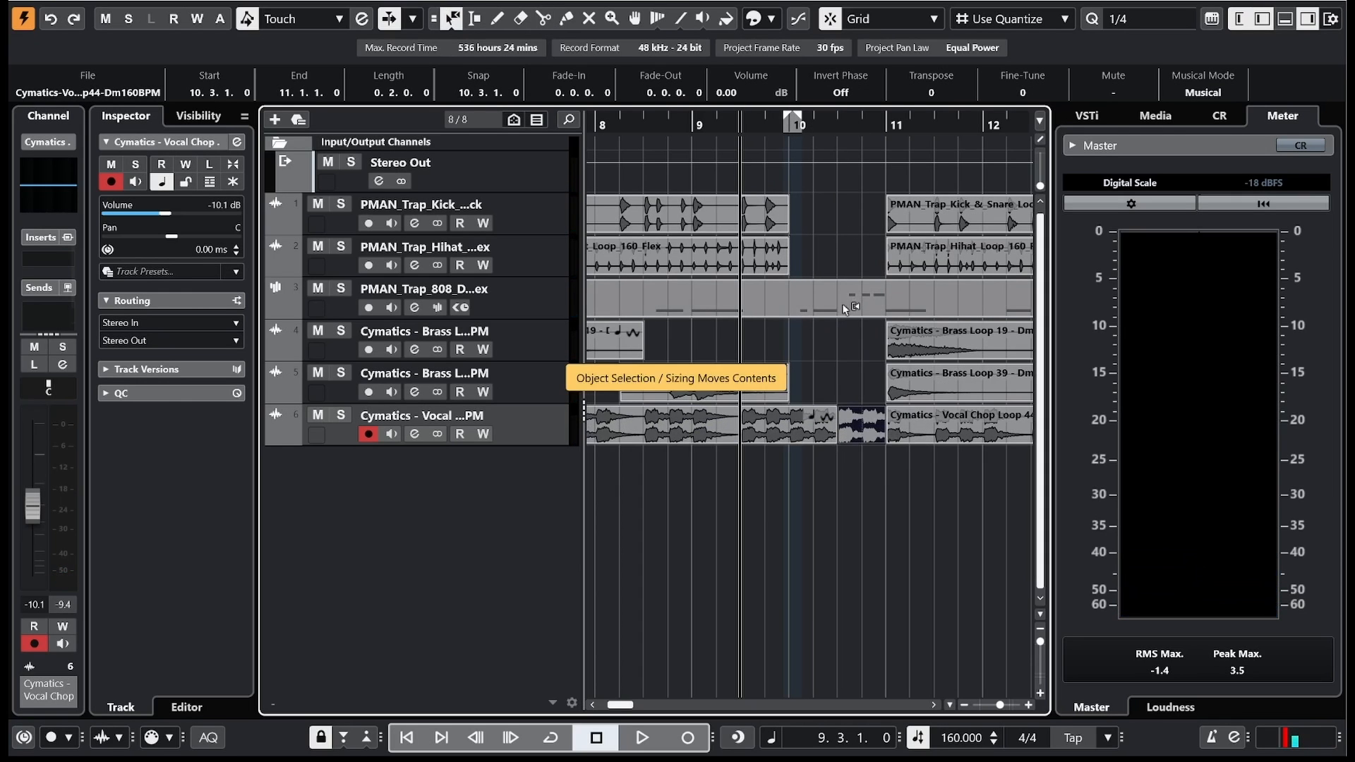
Step: Split the 808 part at 10.3.1.0 and 11.1.1.0 and delete the piece between the cuts
{"action": "key", "text": "3"}
{"action": "left_click", "coordinate": [847, 306]}
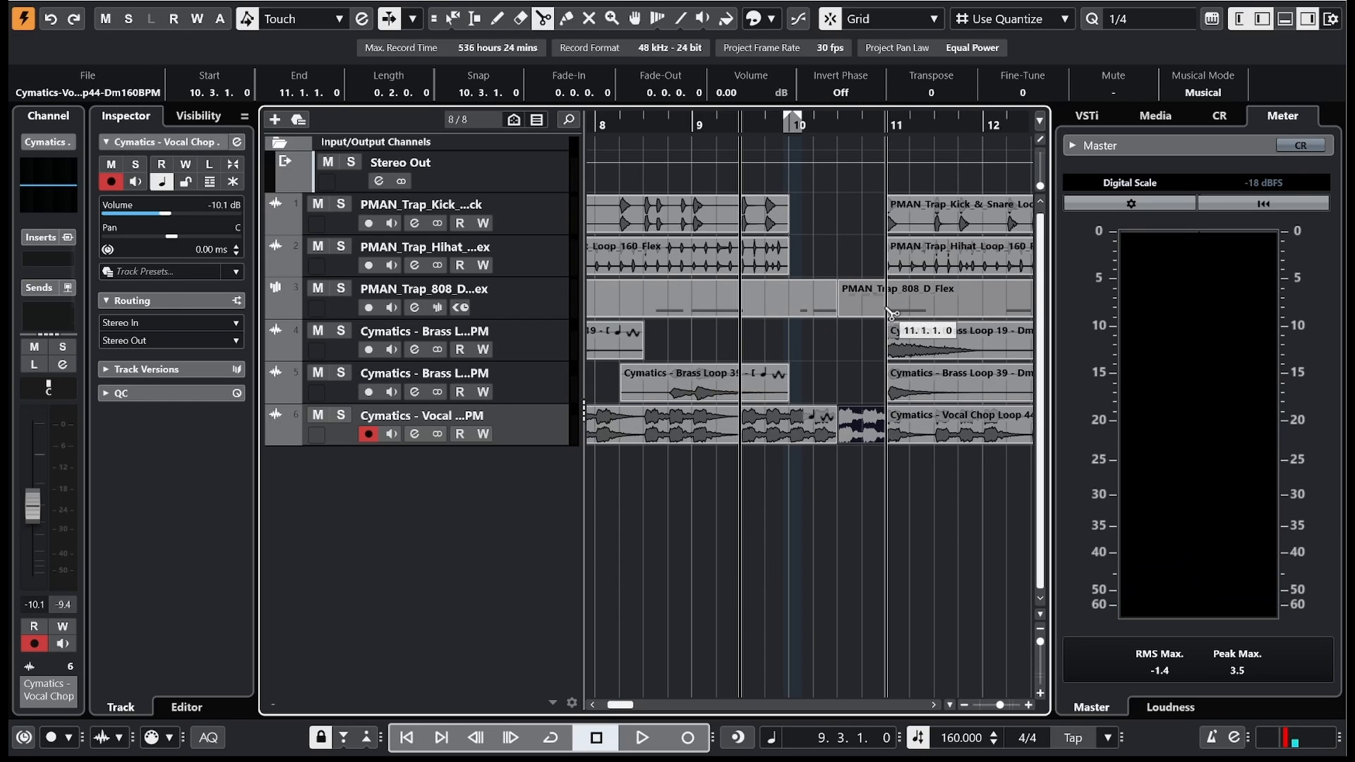
{"action": "left_click", "coordinate": [875, 306]}
{"action": "key", "text": "1"}
{"action": "left_click", "coordinate": [861, 303]}
{"action": "key", "text": "Delete"}
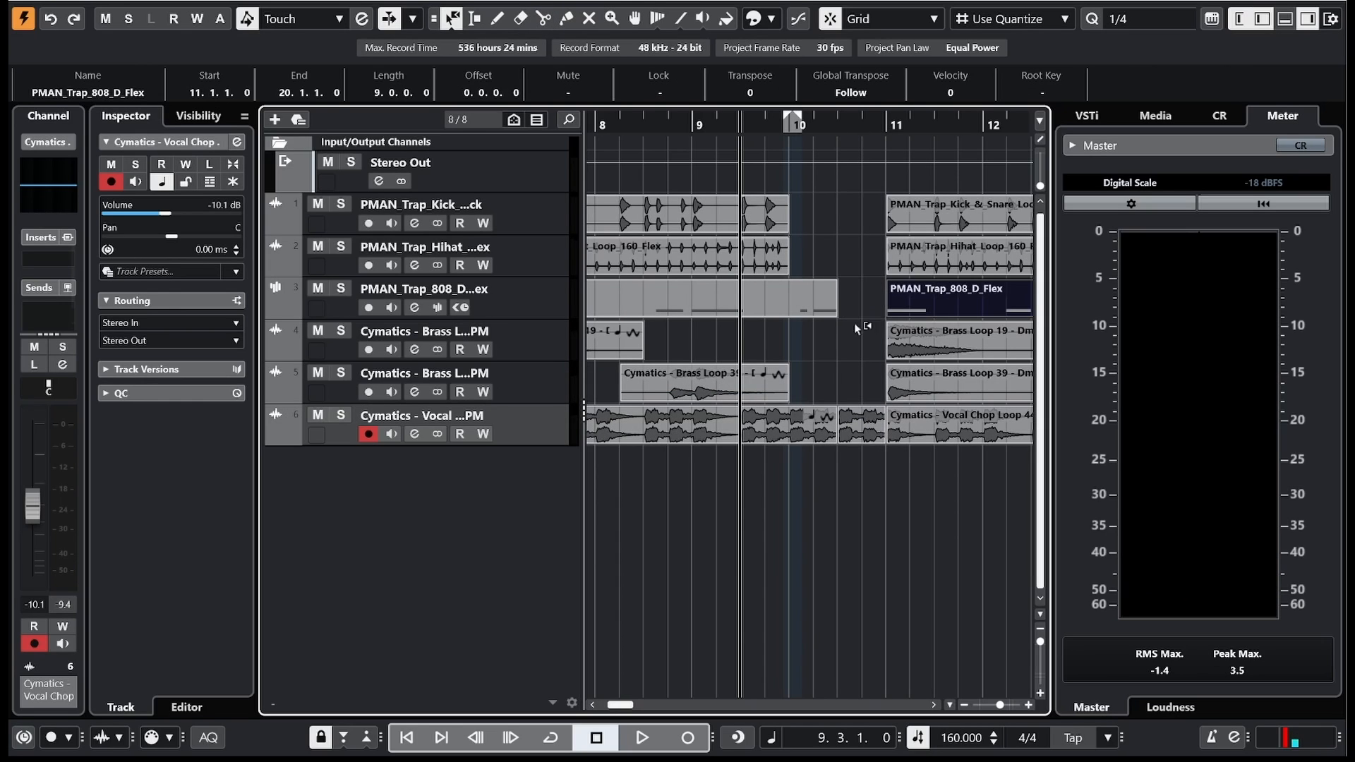
Step: Transpose the vocal chop slice before bar 11 to -12 semitones and play the transition from bar 9
{"action": "left_click", "coordinate": [861, 432]}
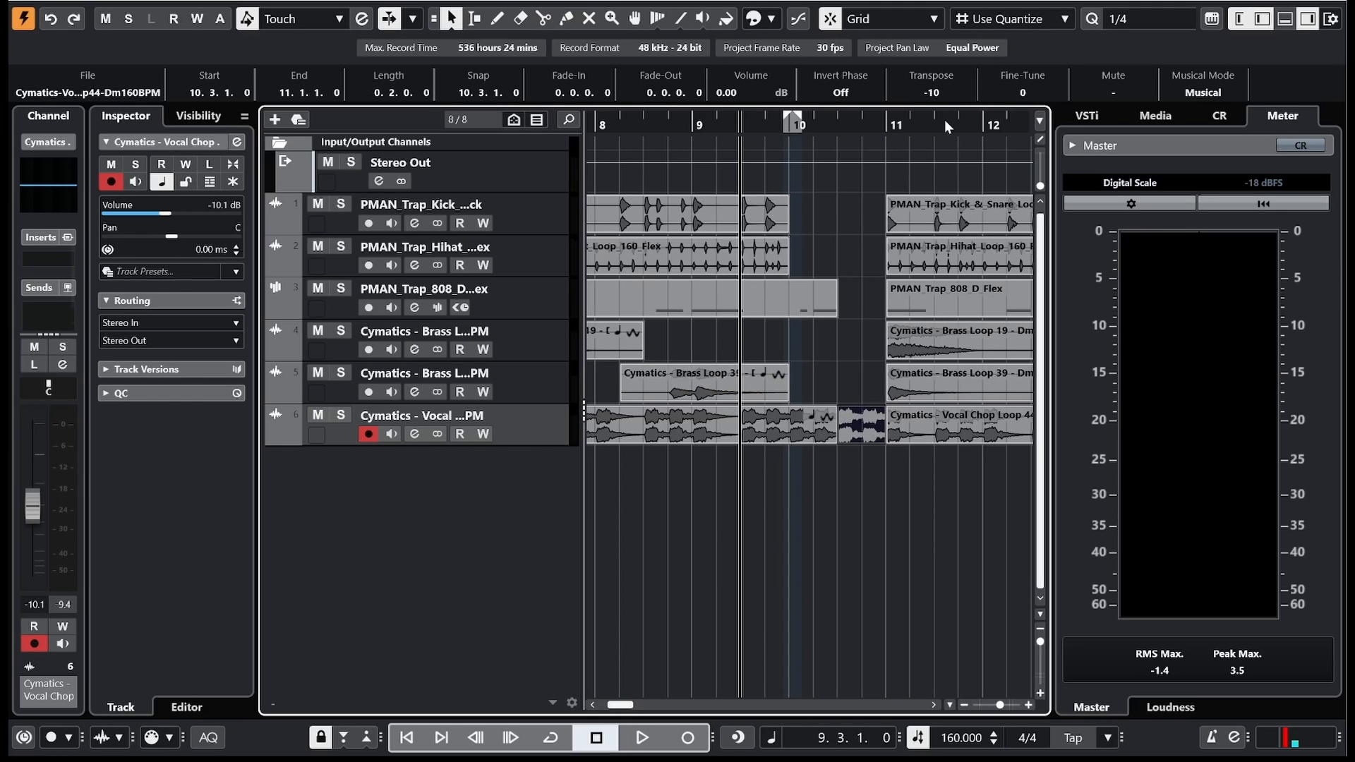
{"action": "left_click_drag", "start_coordinate": [946, 124], "coordinate": [944, 127]}
{"action": "left_click_drag", "start_coordinate": [714, 127], "coordinate": [713, 104]}
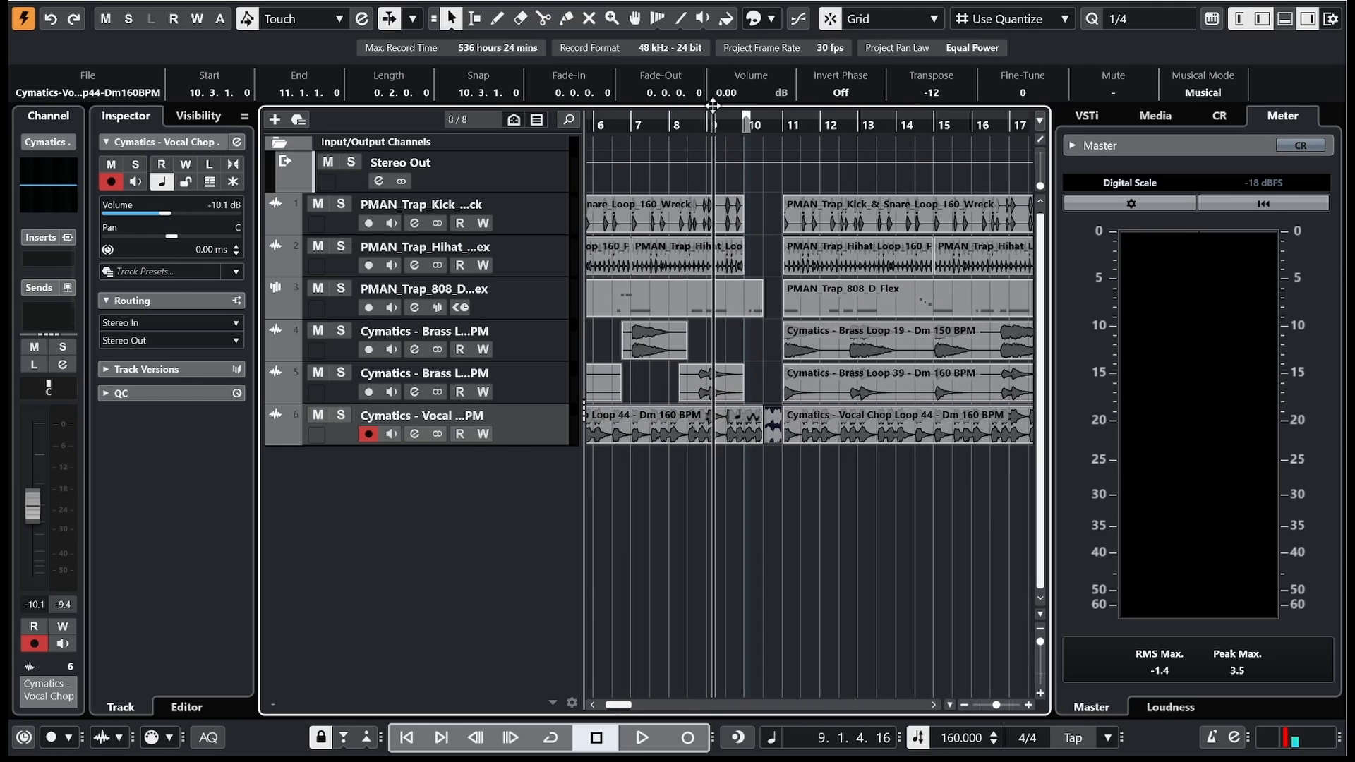
{"action": "key", "text": "space"}
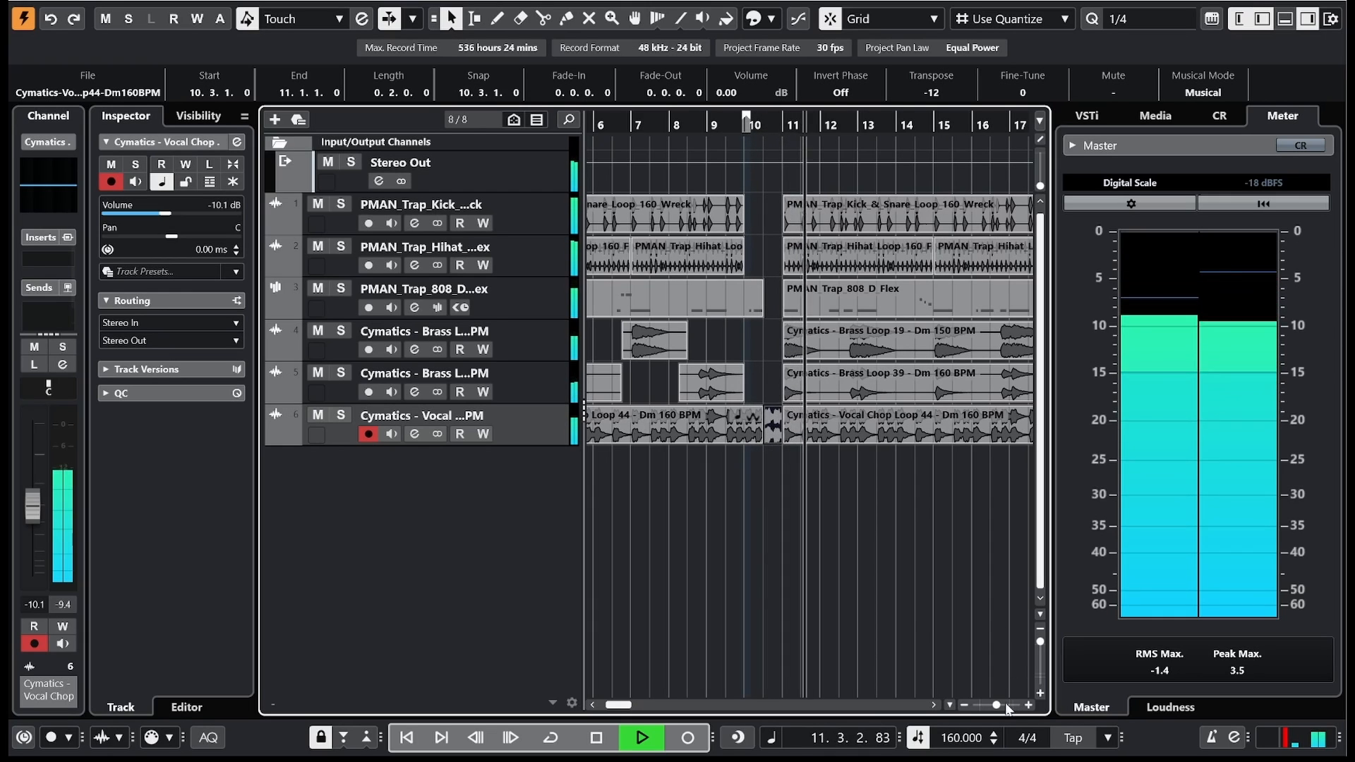
{"action": "left_click_drag", "start_coordinate": [997, 705], "coordinate": [993, 706]}
{"action": "key", "text": "space"}
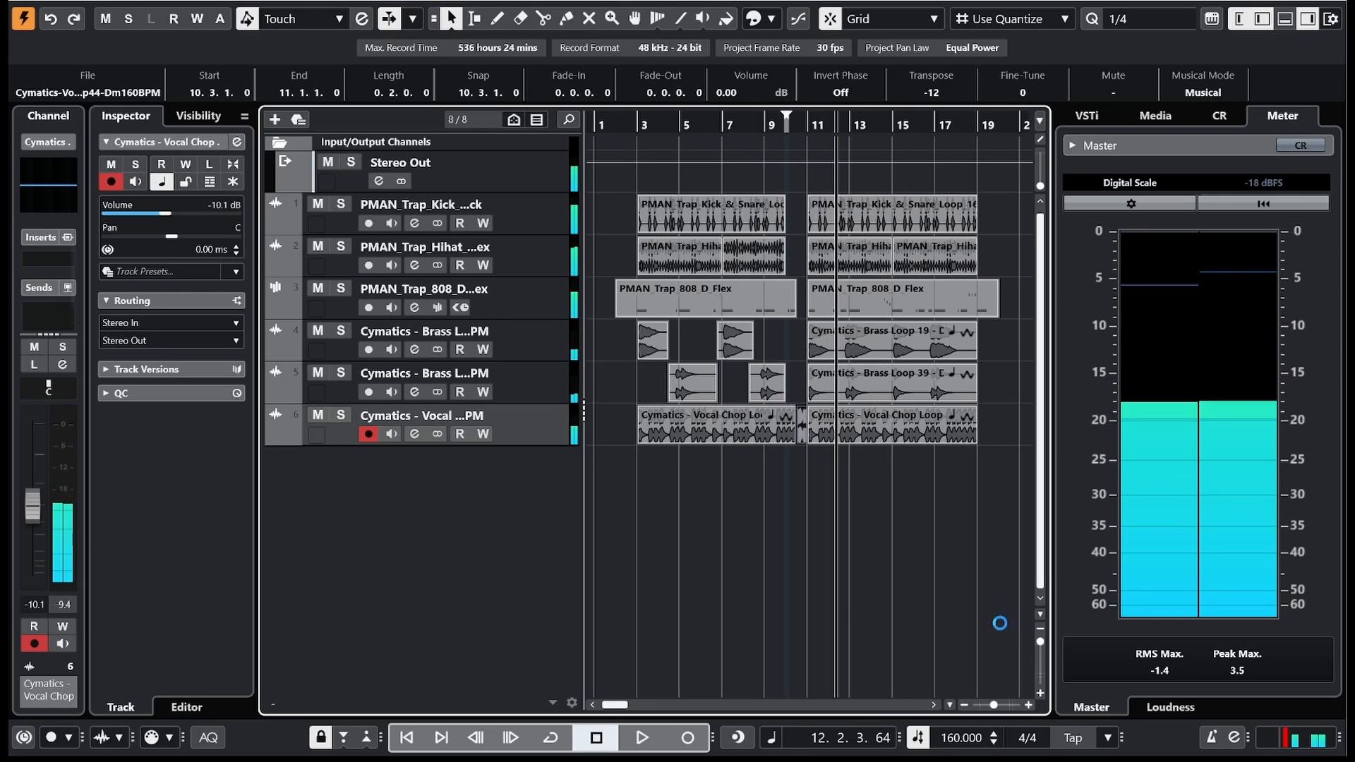
{"action": "left_click_drag", "start_coordinate": [666, 124], "coordinate": [489, 147]}
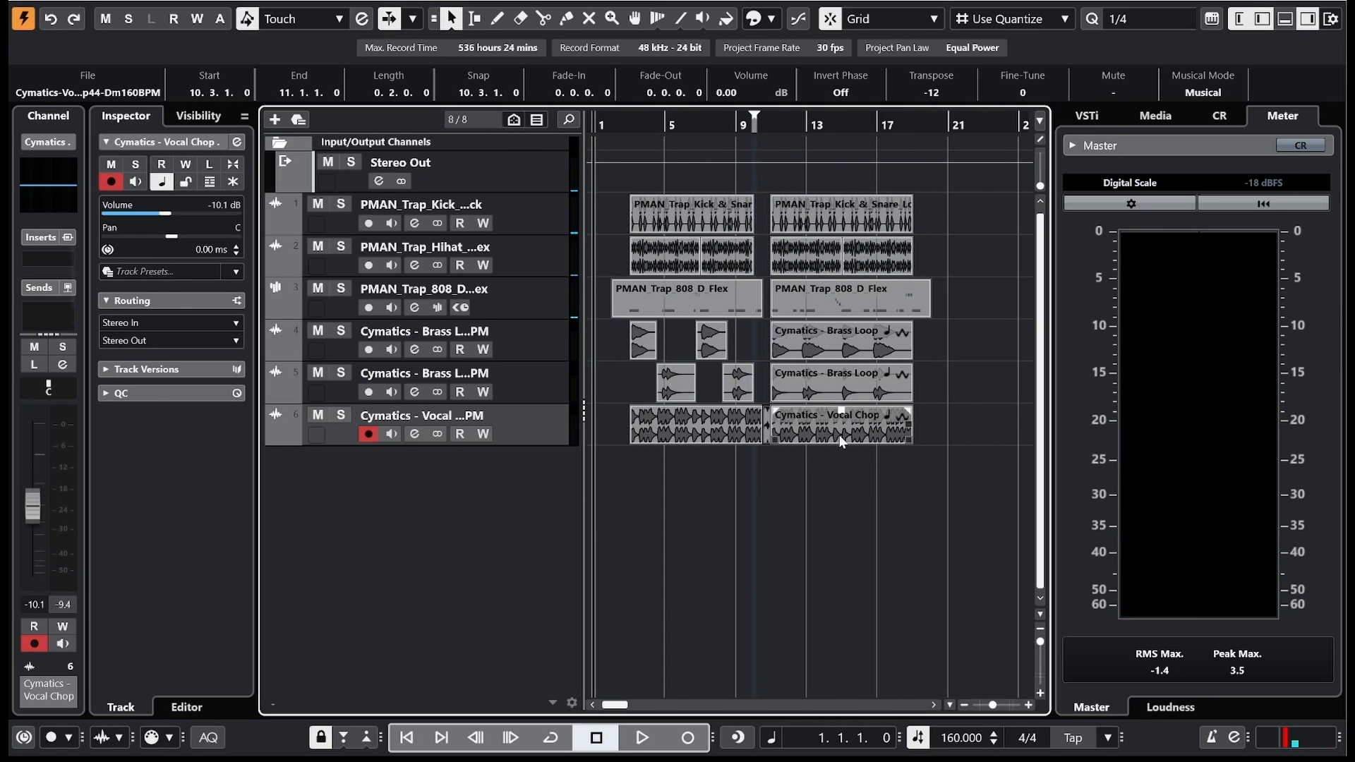
Step: Reopen MediaBay and audition the bass one shots in the Synths - One Shots folder, from number 10 through 18
{"action": "key", "text": "F5"}
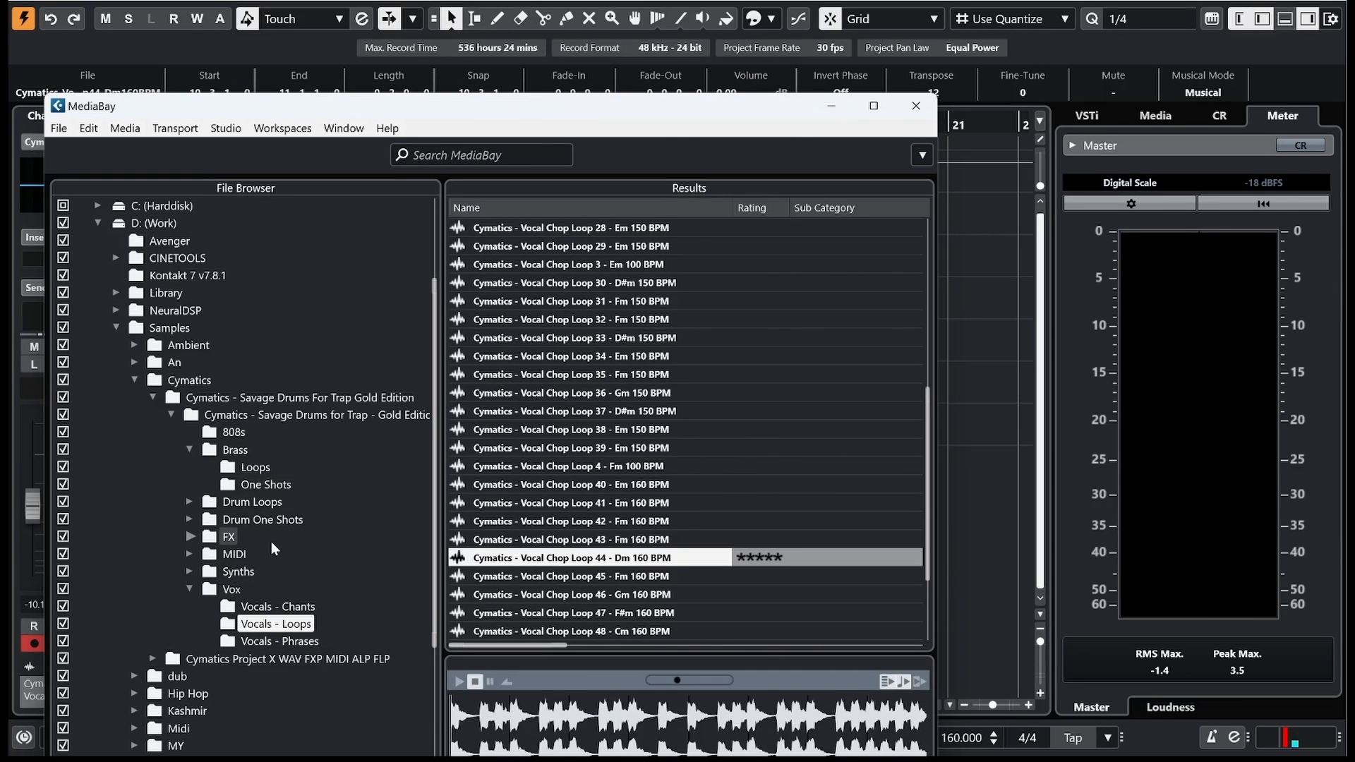
{"action": "left_click_drag", "start_coordinate": [434, 118], "coordinate": [438, 42]}
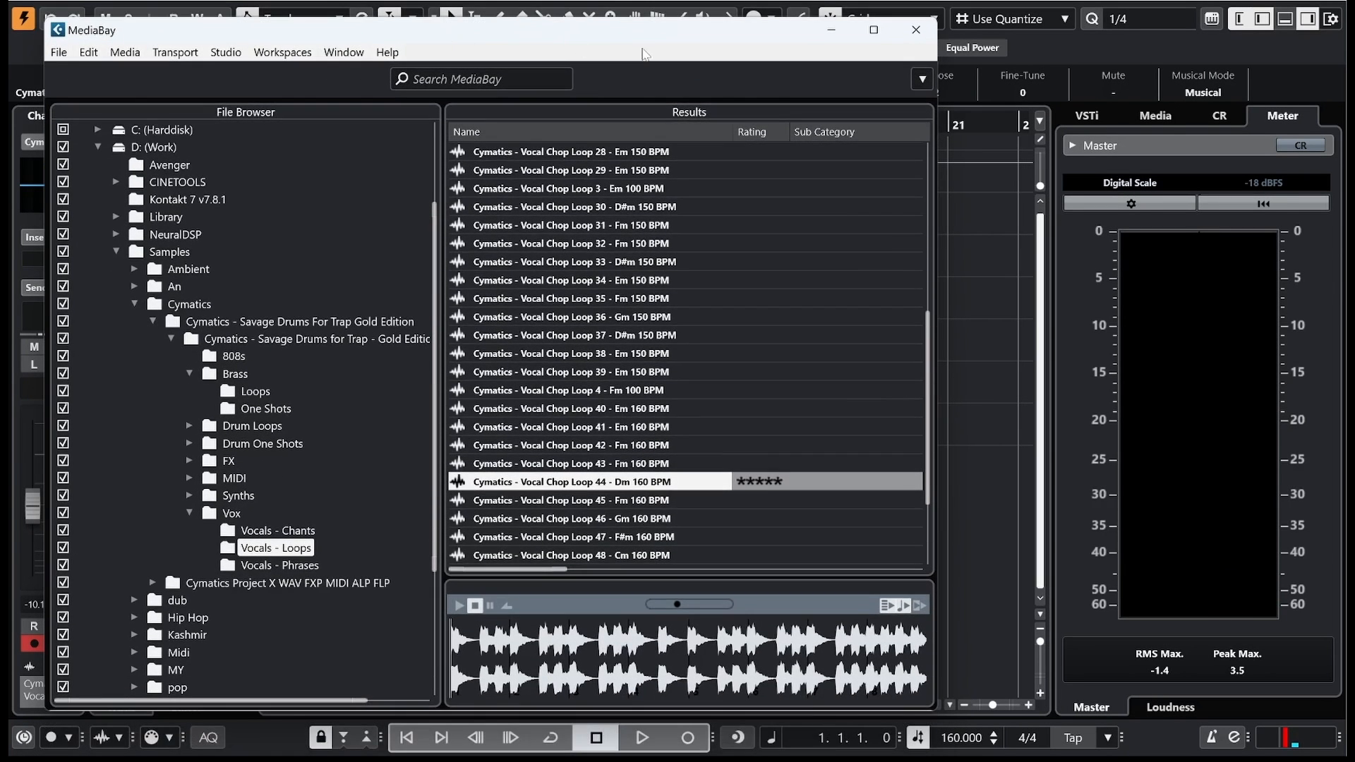
{"action": "left_click", "coordinate": [189, 495]}
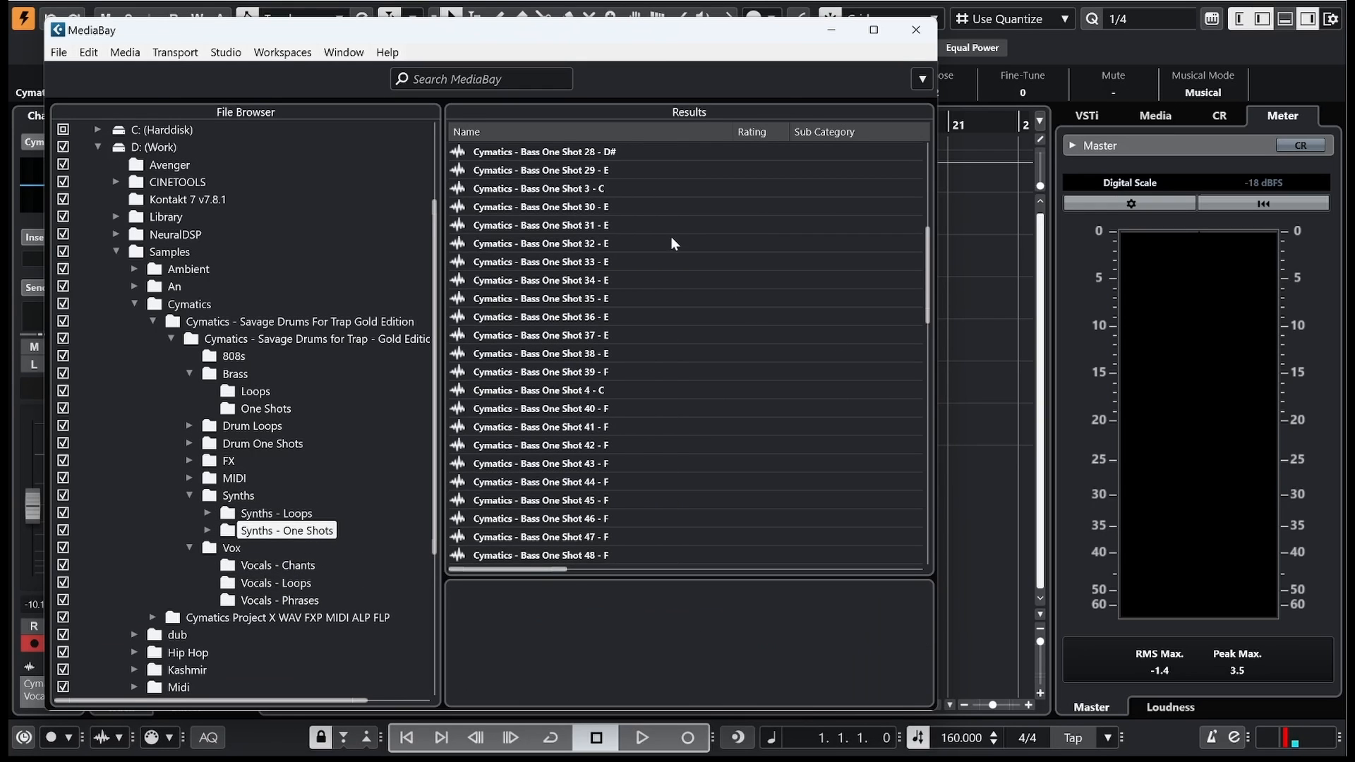
{"action": "left_click", "coordinate": [575, 171]}
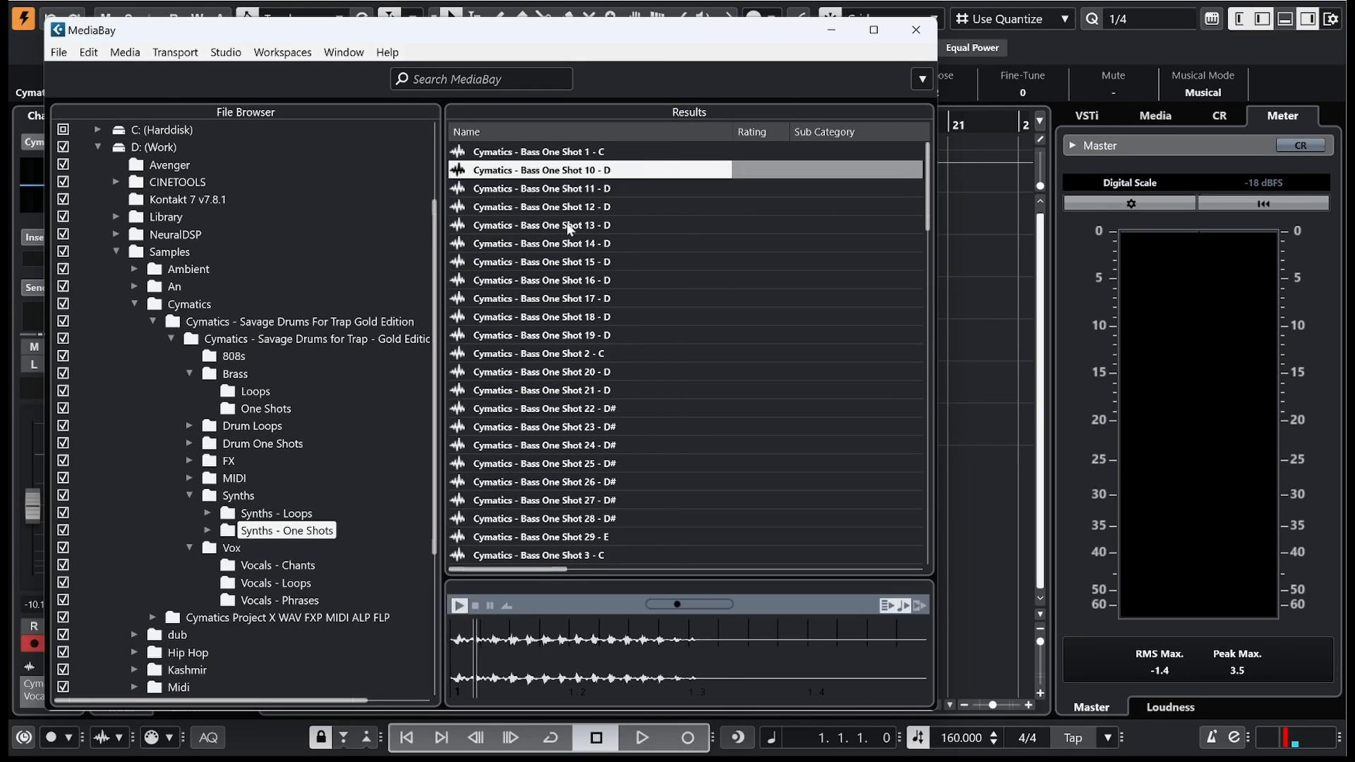
{"action": "key", "text": "Down"}
{"action": "key", "text": "Down"}
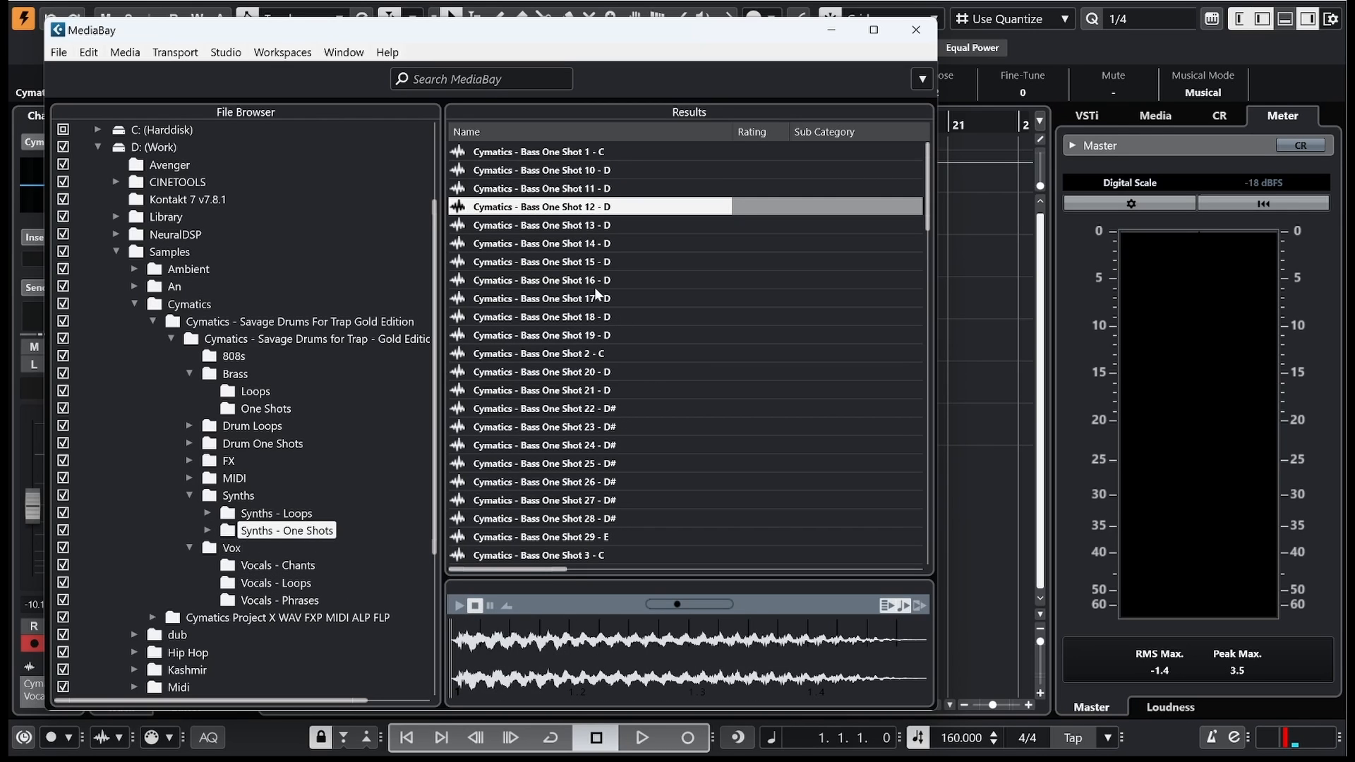
{"action": "left_click", "coordinate": [594, 243]}
{"action": "left_click", "coordinate": [603, 264]}
{"action": "left_click", "coordinate": [601, 280]}
{"action": "left_click", "coordinate": [598, 299]}
{"action": "left_click", "coordinate": [596, 317]}
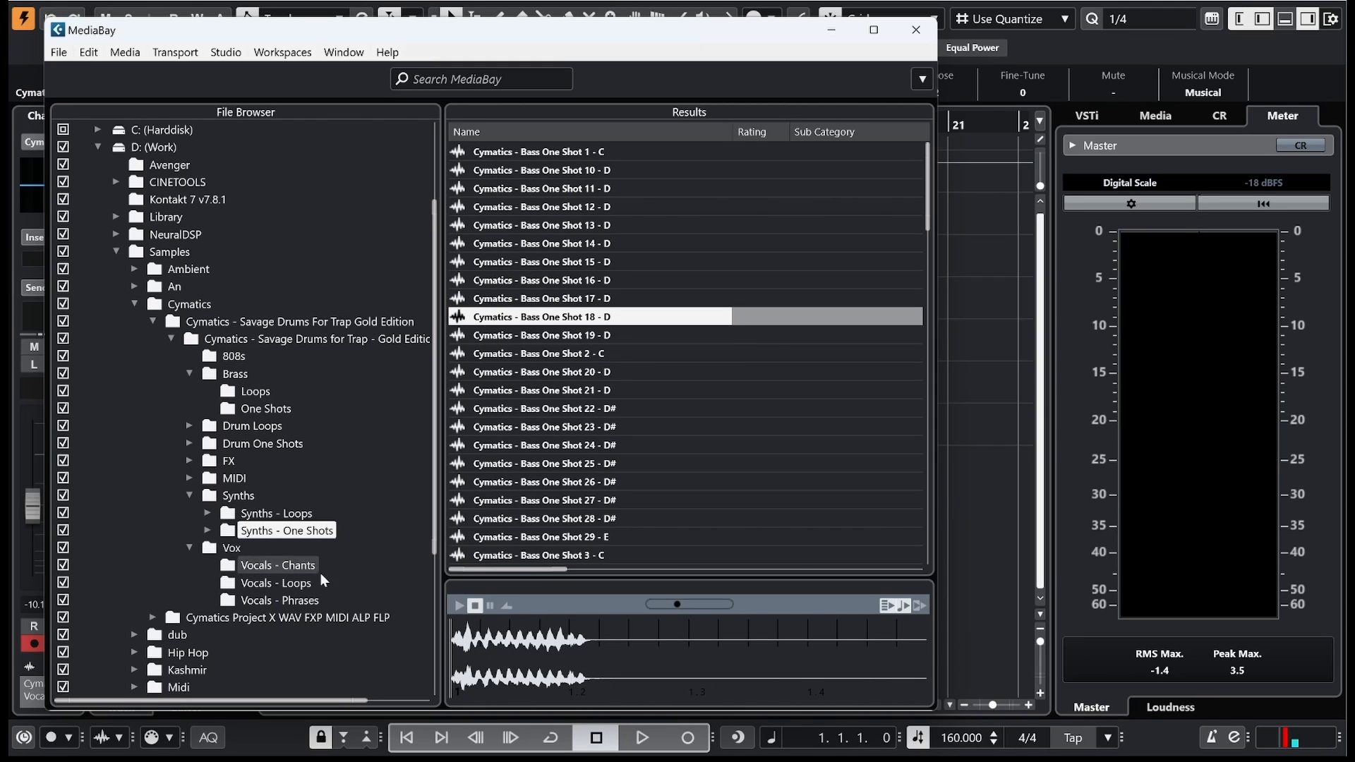
Step: Audition the samples in the Lead One Shots folder, comparing the D-note leads numbered 10 to 17
{"action": "left_click", "coordinate": [208, 530]}
{"action": "left_click", "coordinate": [296, 565]}
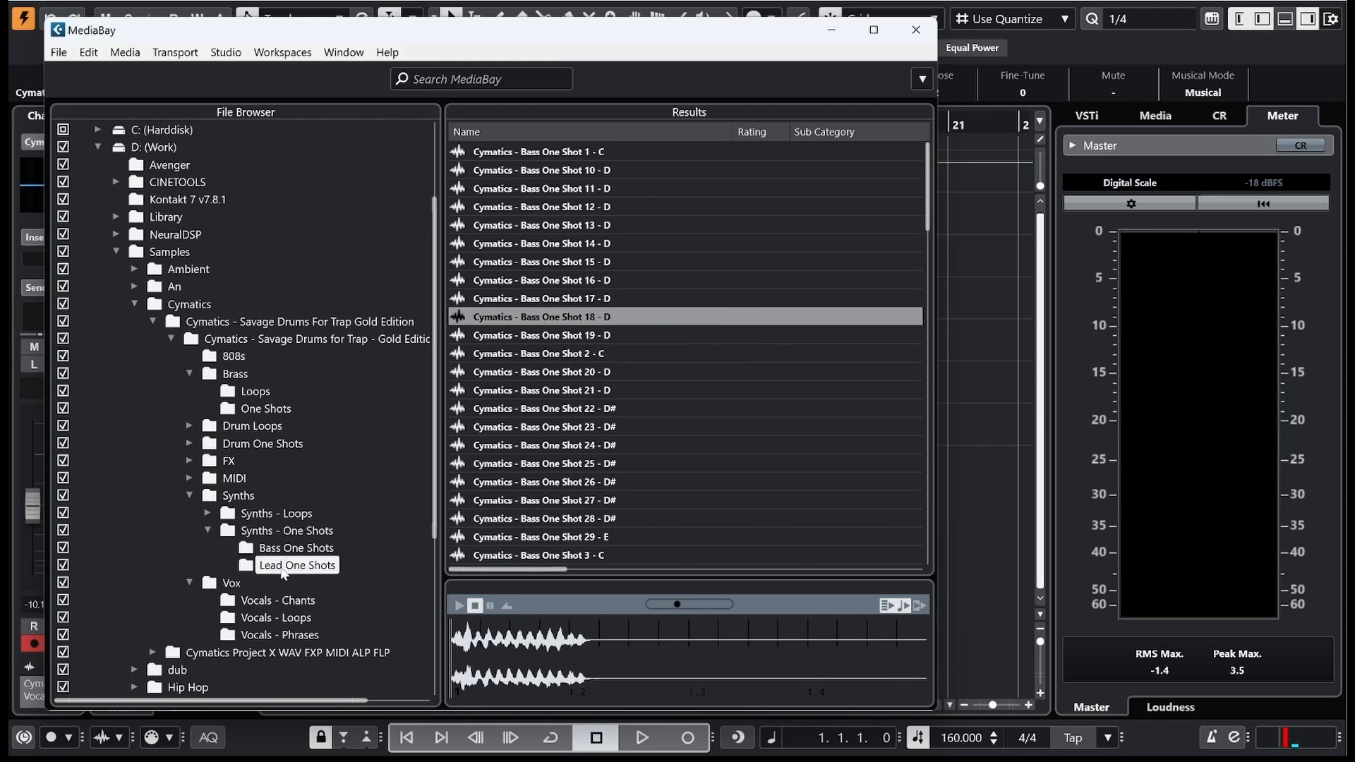
{"action": "left_click", "coordinate": [577, 170]}
{"action": "left_click", "coordinate": [579, 207]}
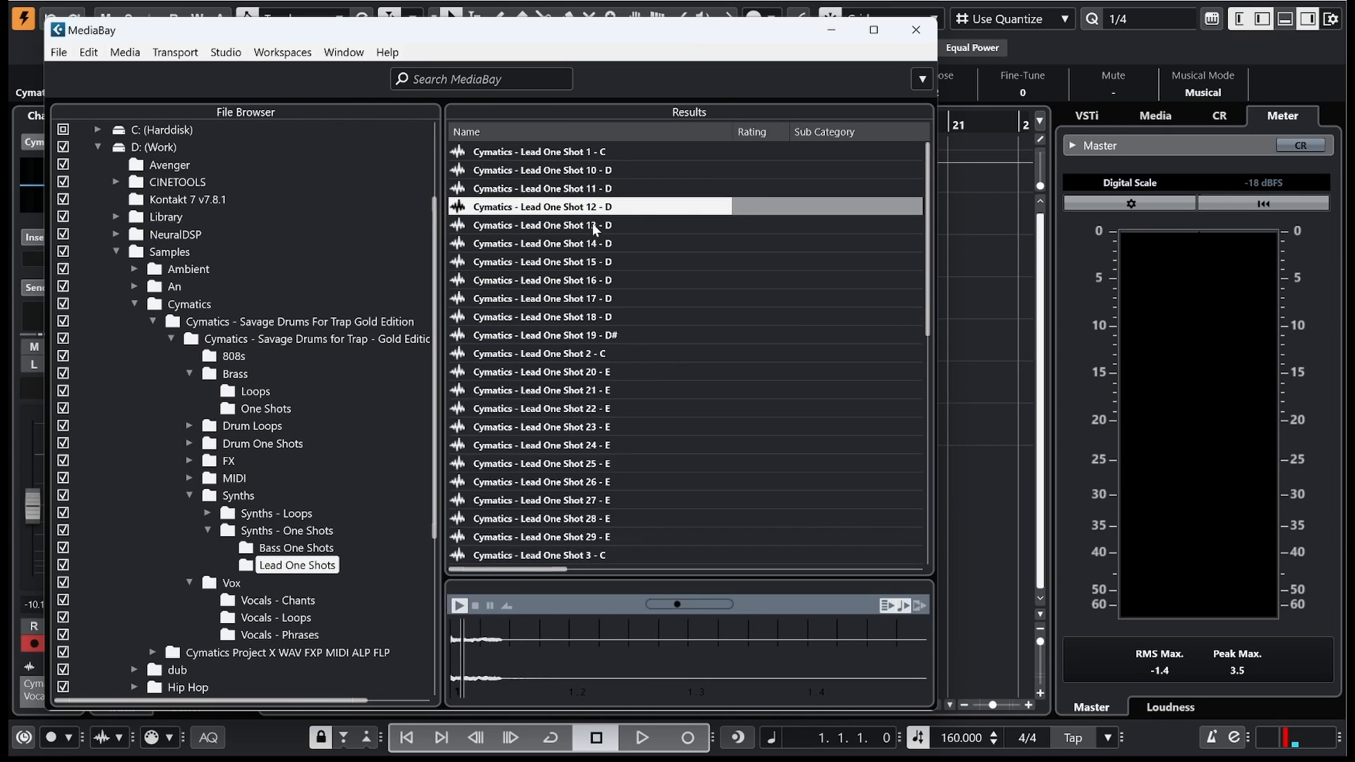
{"action": "left_click", "coordinate": [580, 225]}
{"action": "left_click", "coordinate": [581, 242]}
{"action": "left_click", "coordinate": [583, 267]}
{"action": "left_click", "coordinate": [584, 282]}
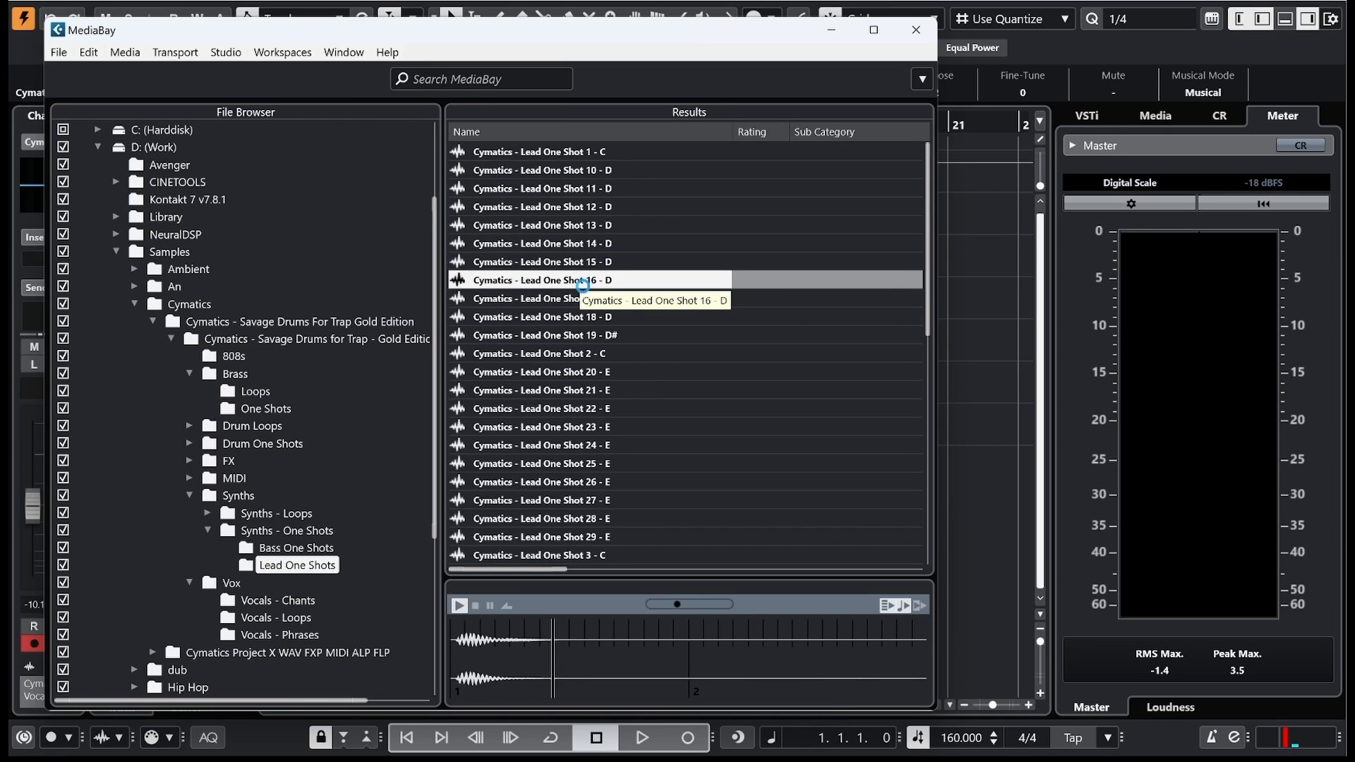
{"action": "left_click", "coordinate": [586, 300]}
{"action": "left_click", "coordinate": [596, 188]}
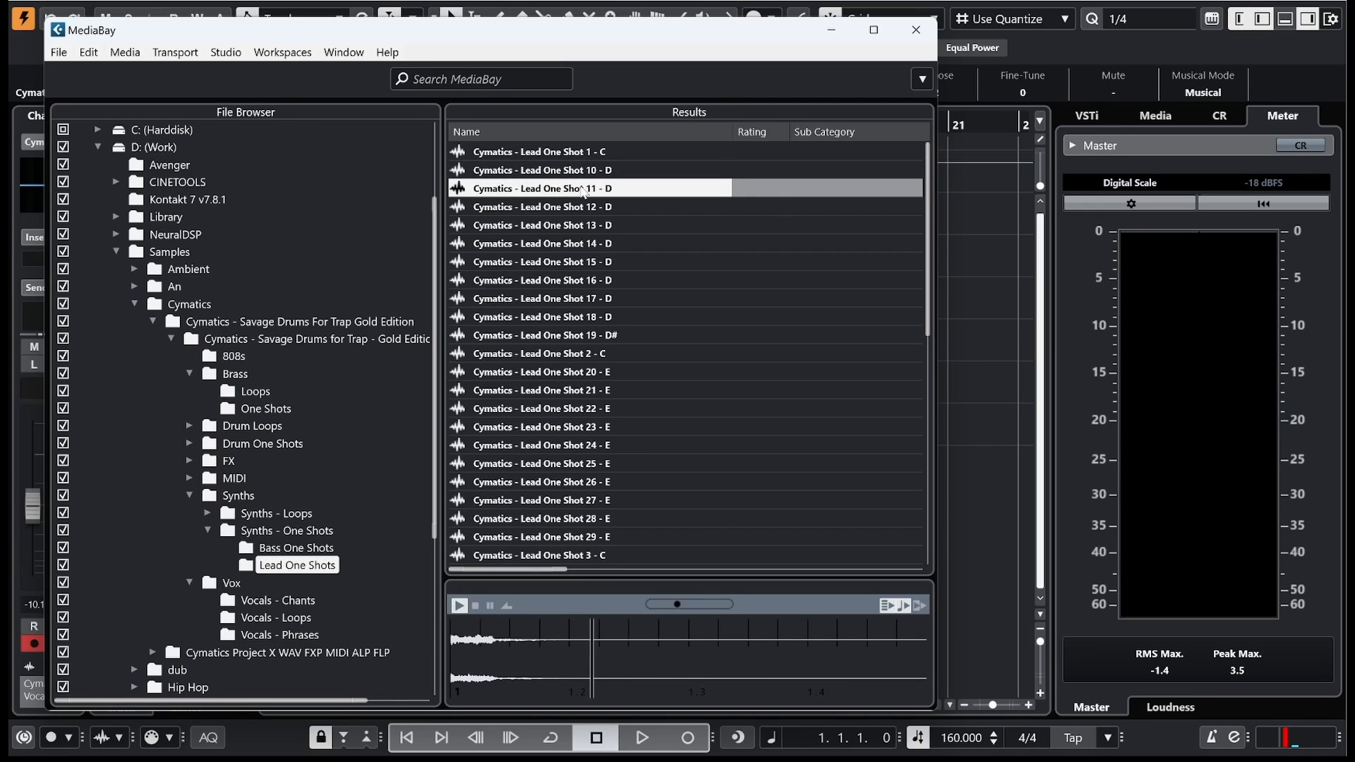
Step: Create a sampler track from Lead One Shot 12 - D, then close MediaBay and the sampler editor
{"action": "left_click", "coordinate": [586, 206]}
{"action": "right_click", "coordinate": [586, 206]}
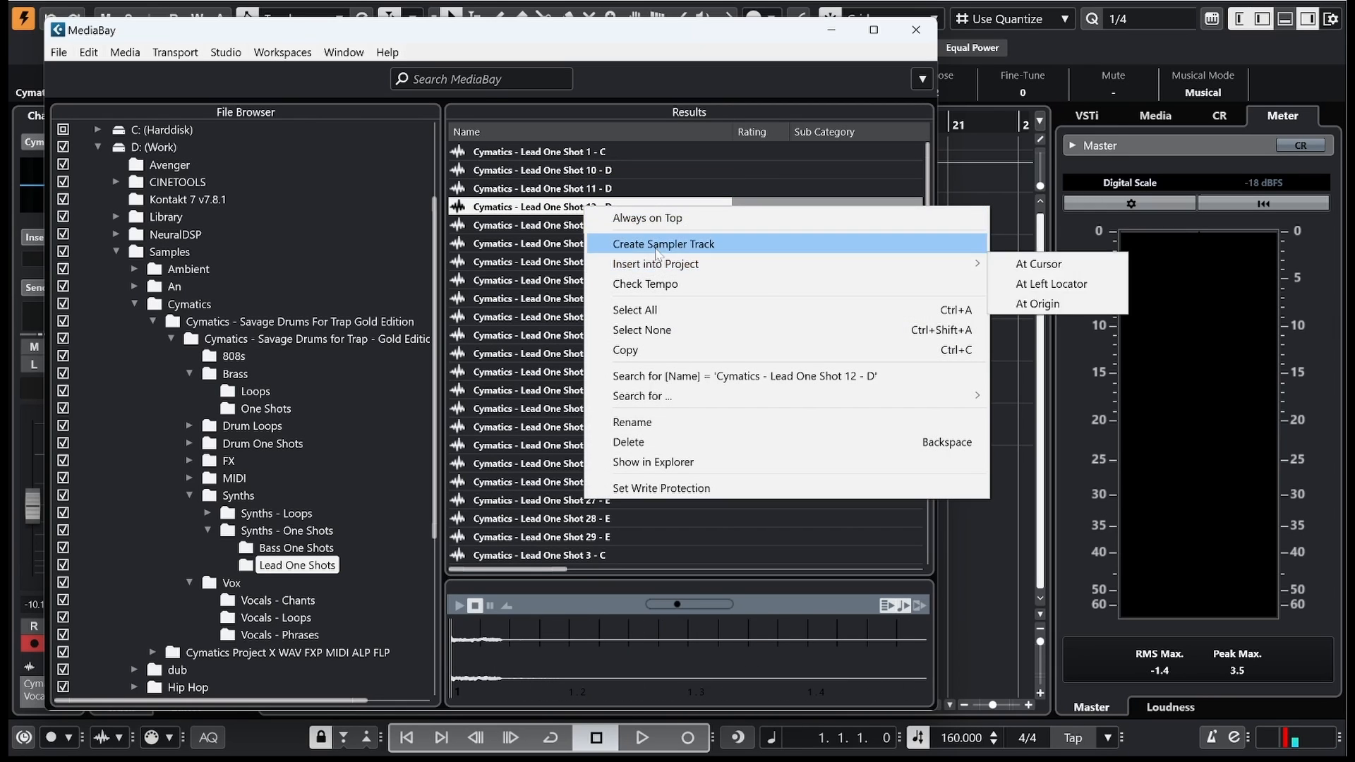
{"action": "left_click", "coordinate": [694, 247]}
{"action": "left_click", "coordinate": [916, 29]}
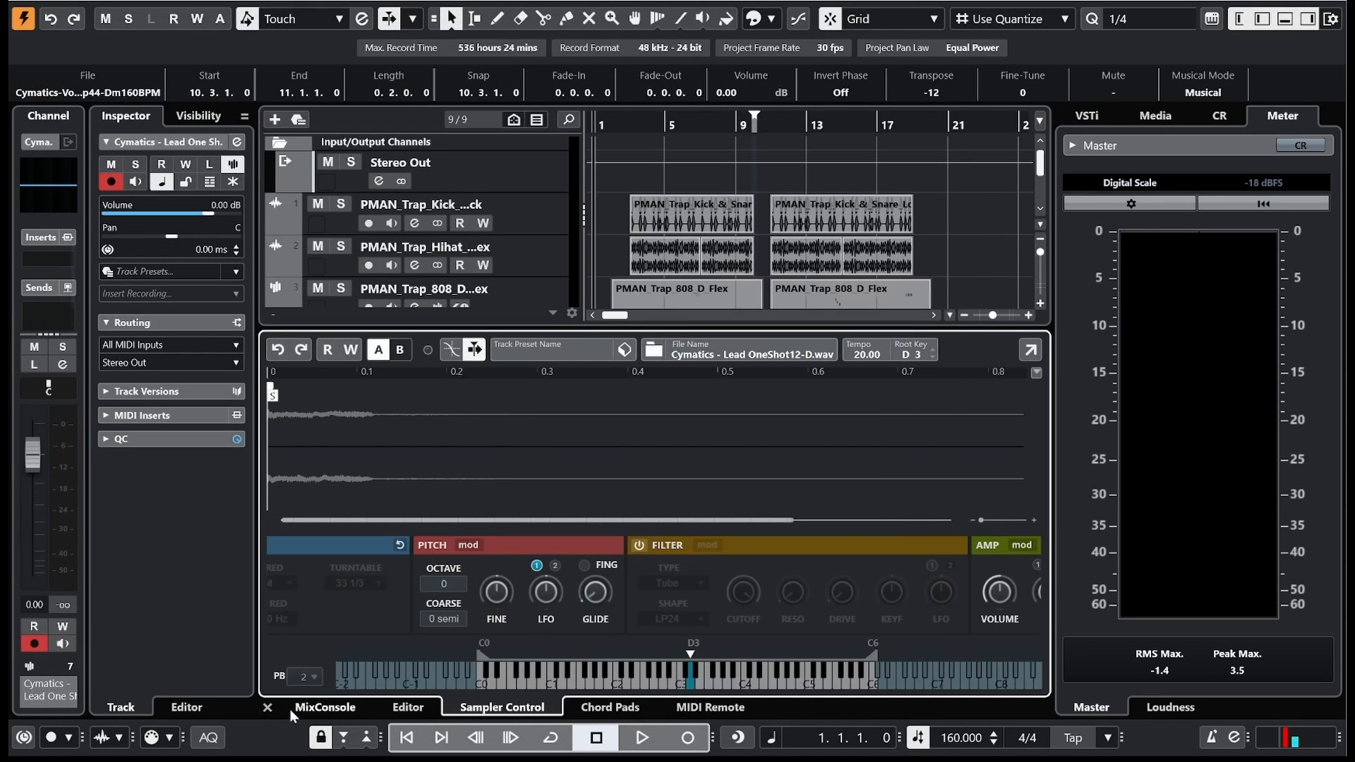
{"action": "left_click", "coordinate": [268, 707]}
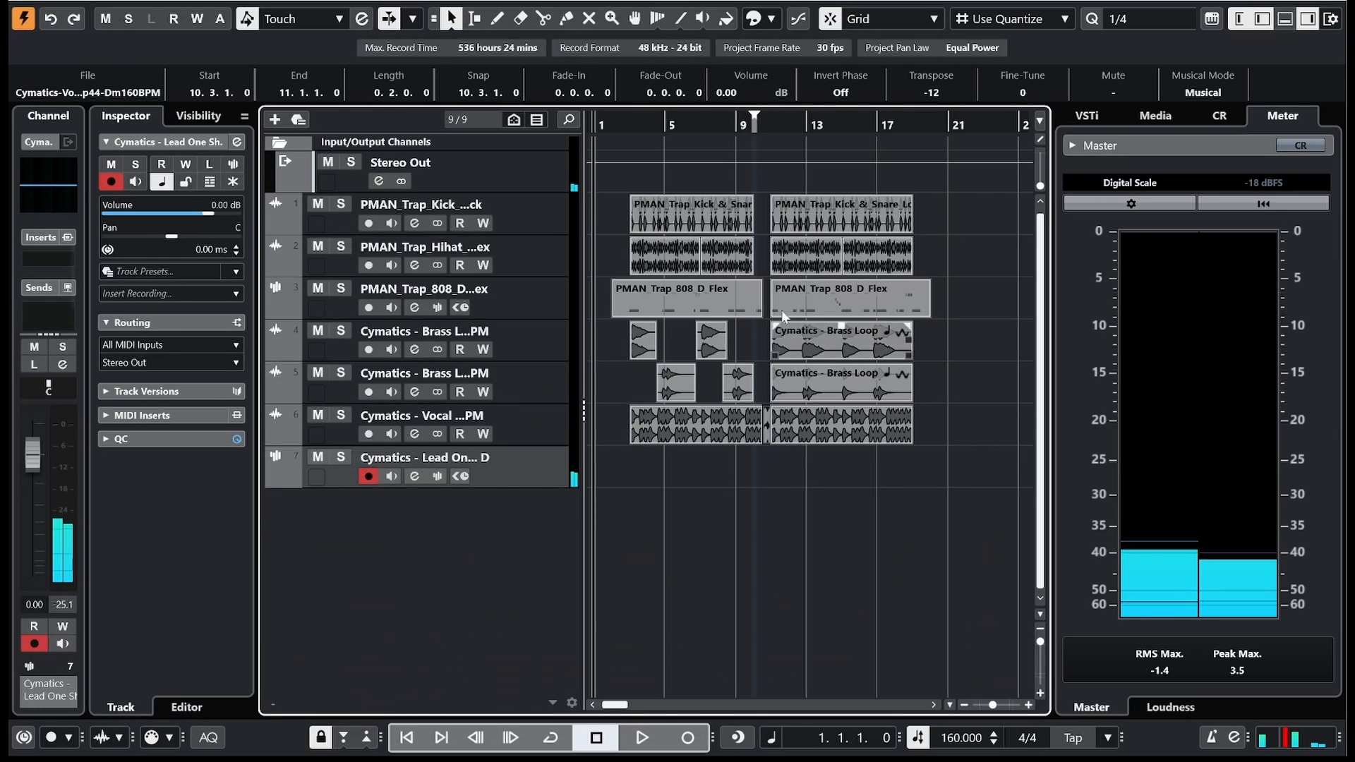
Step: Try recording a lead part on the Lead One Shot track from 9.4.1 and undo the take
{"action": "left_click_drag", "start_coordinate": [751, 128], "coordinate": [747, 139]}
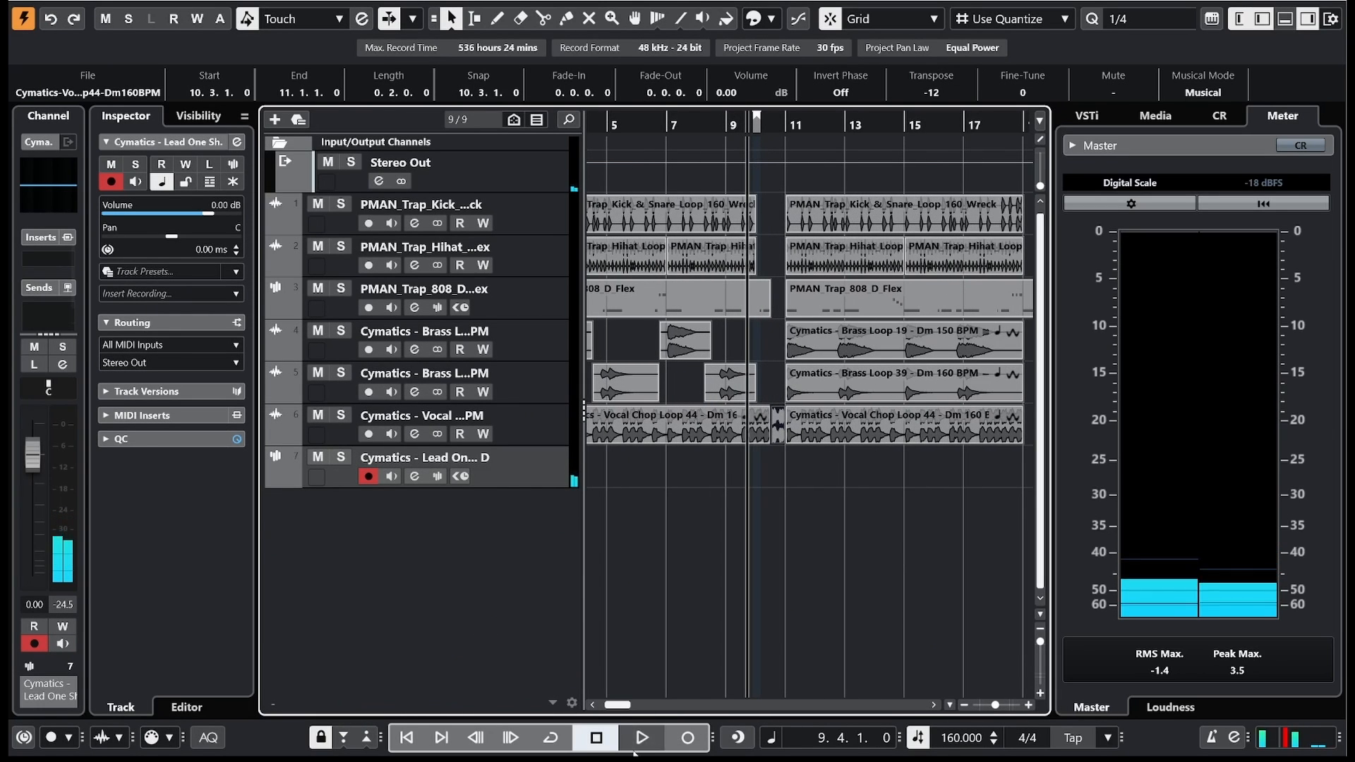
{"action": "left_click", "coordinate": [662, 739]}
{"action": "left_click", "coordinate": [687, 737]}
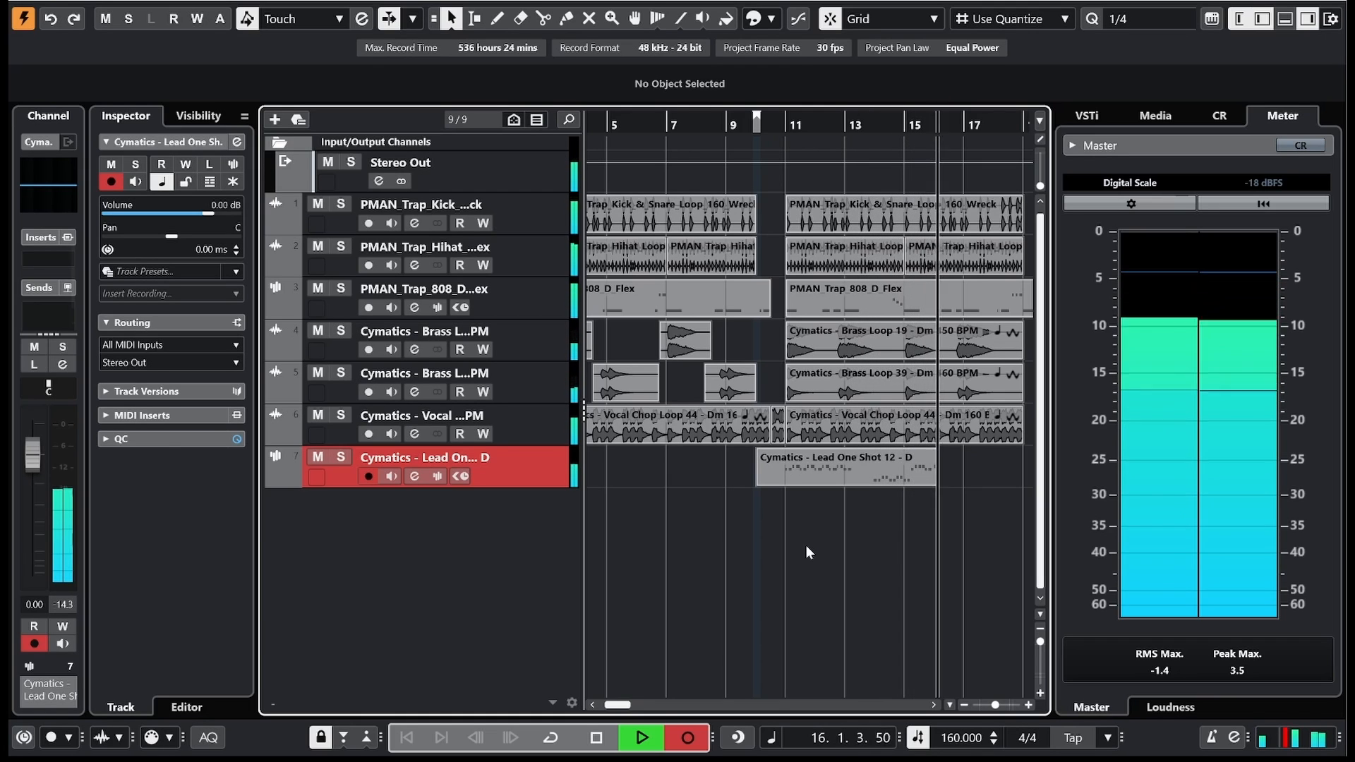
{"action": "key", "text": "space"}
{"action": "key", "text": "ctrl+z"}
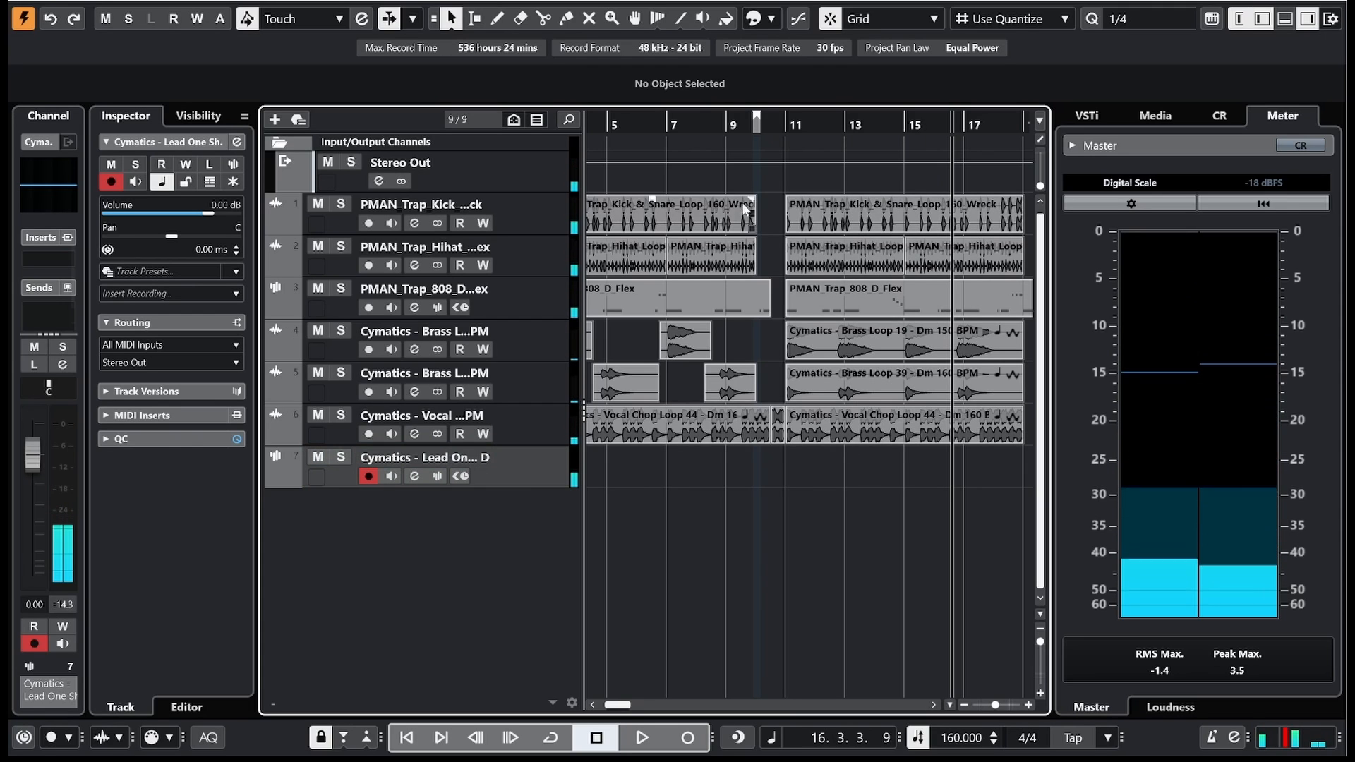
Step: Move all events in the arrangement 8 bars later so the first drum loops start at bar 11
{"action": "left_click_drag", "start_coordinate": [681, 120], "coordinate": [660, 111]}
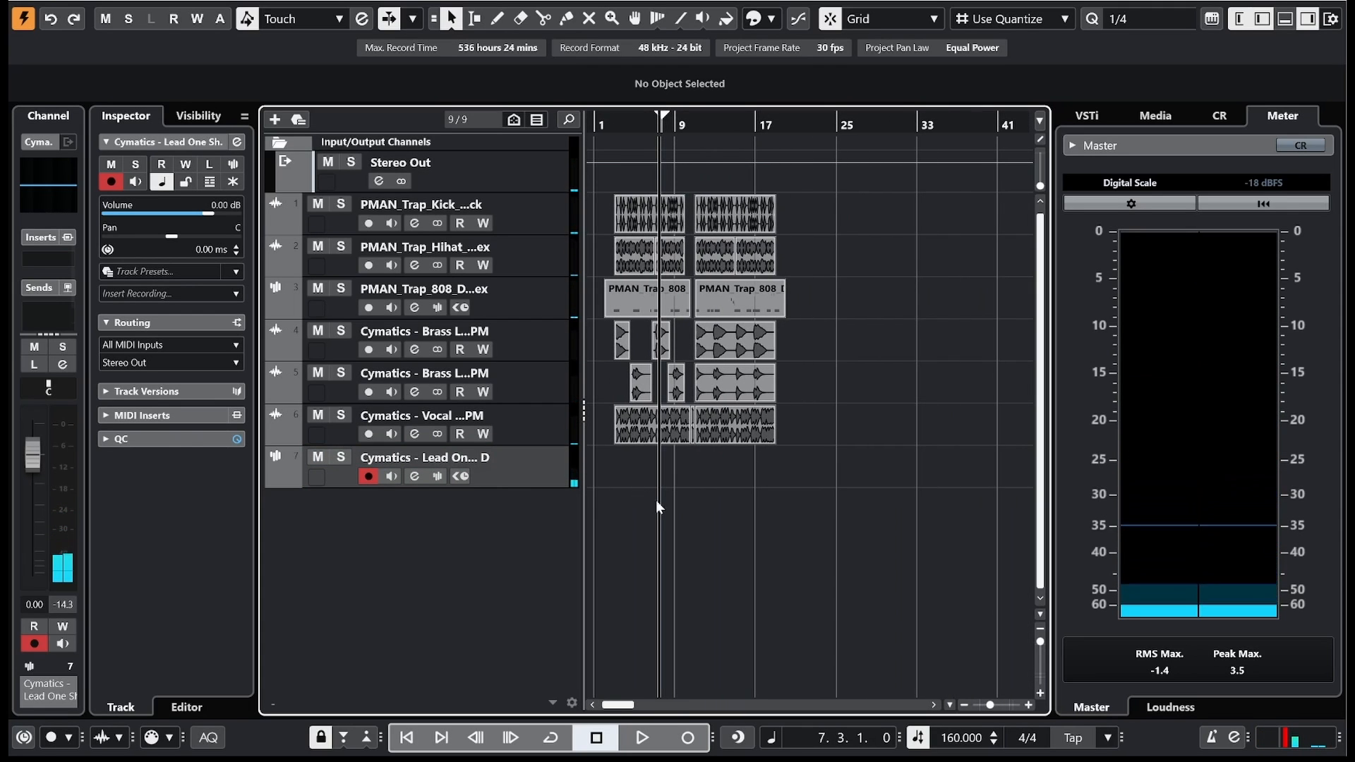
{"action": "left_click_drag", "start_coordinate": [598, 123], "coordinate": [582, 139]}
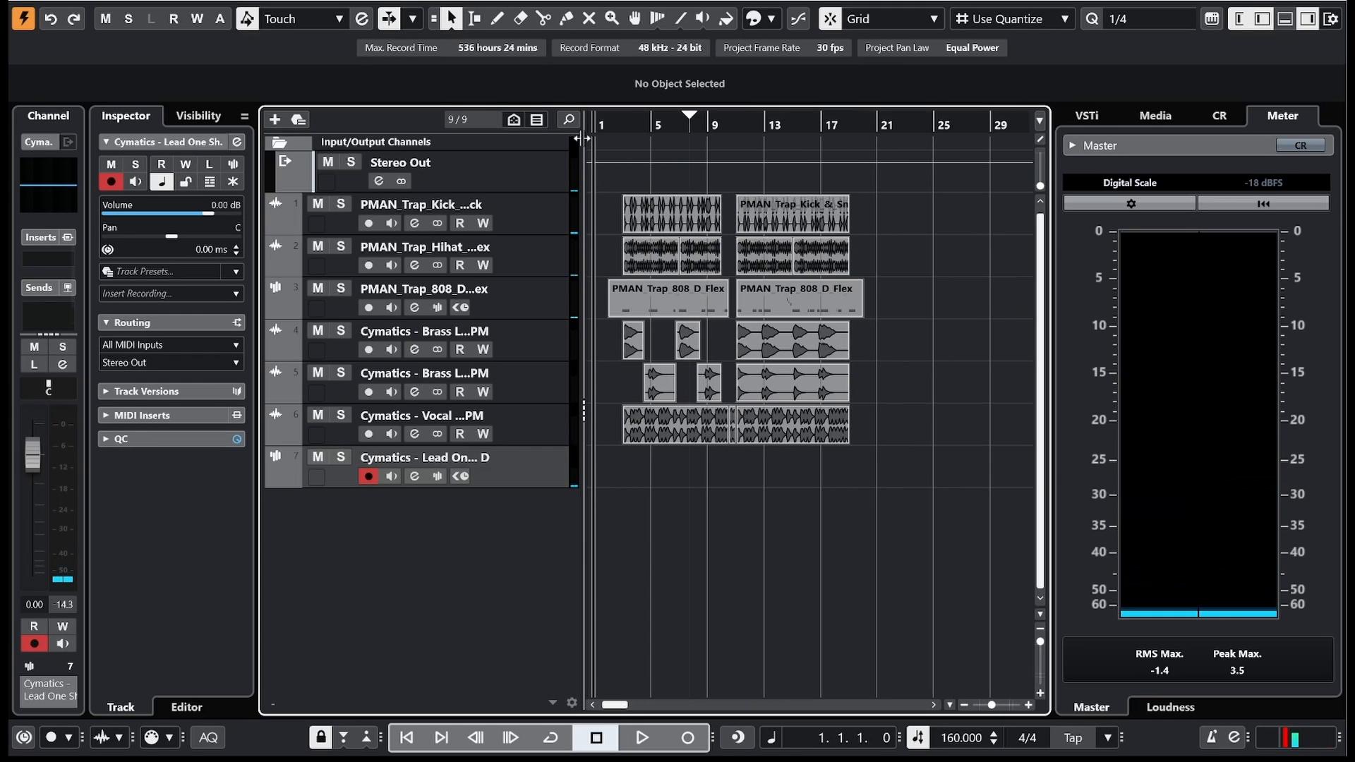
{"action": "key", "text": "h"}
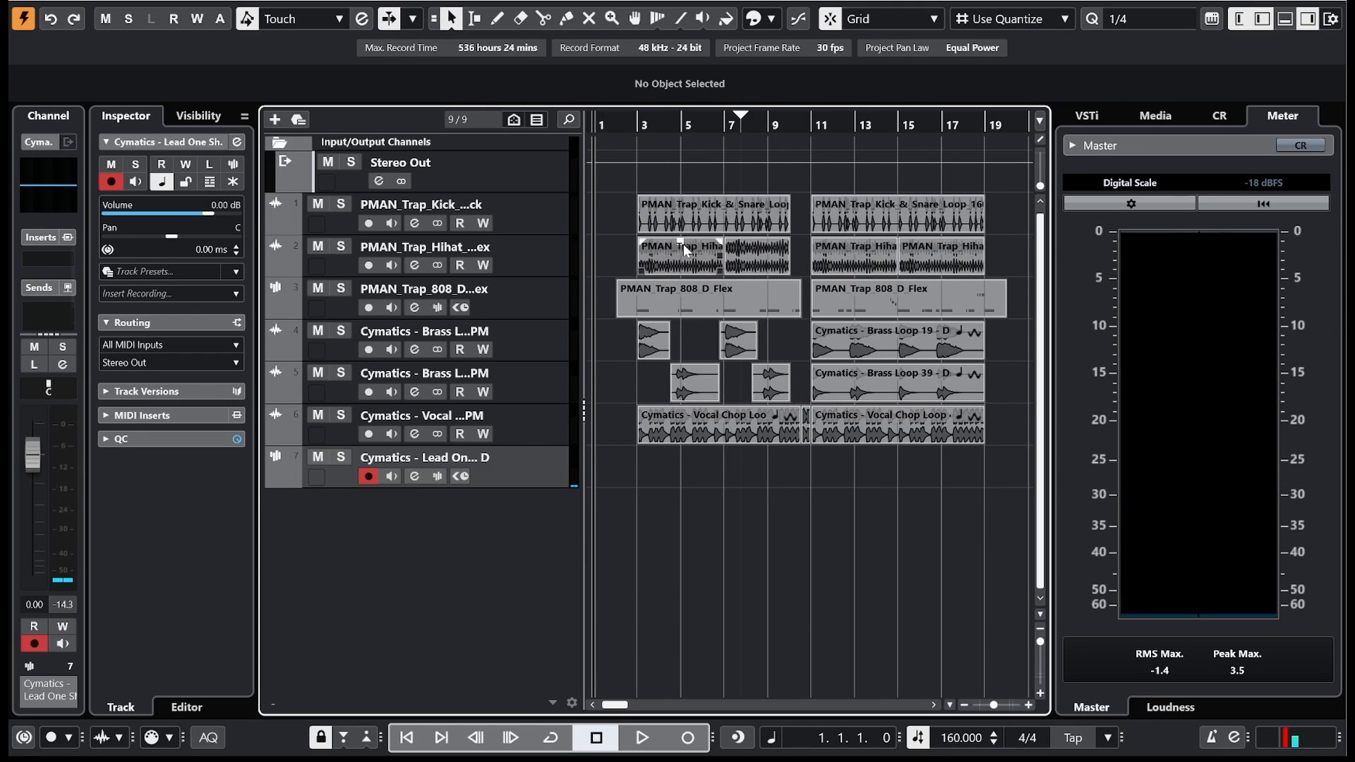
{"action": "key", "text": "ctrl+a"}
{"action": "left_click_drag", "start_coordinate": [679, 217], "coordinate": [848, 215]}
{"action": "left_click", "coordinate": [778, 223]}
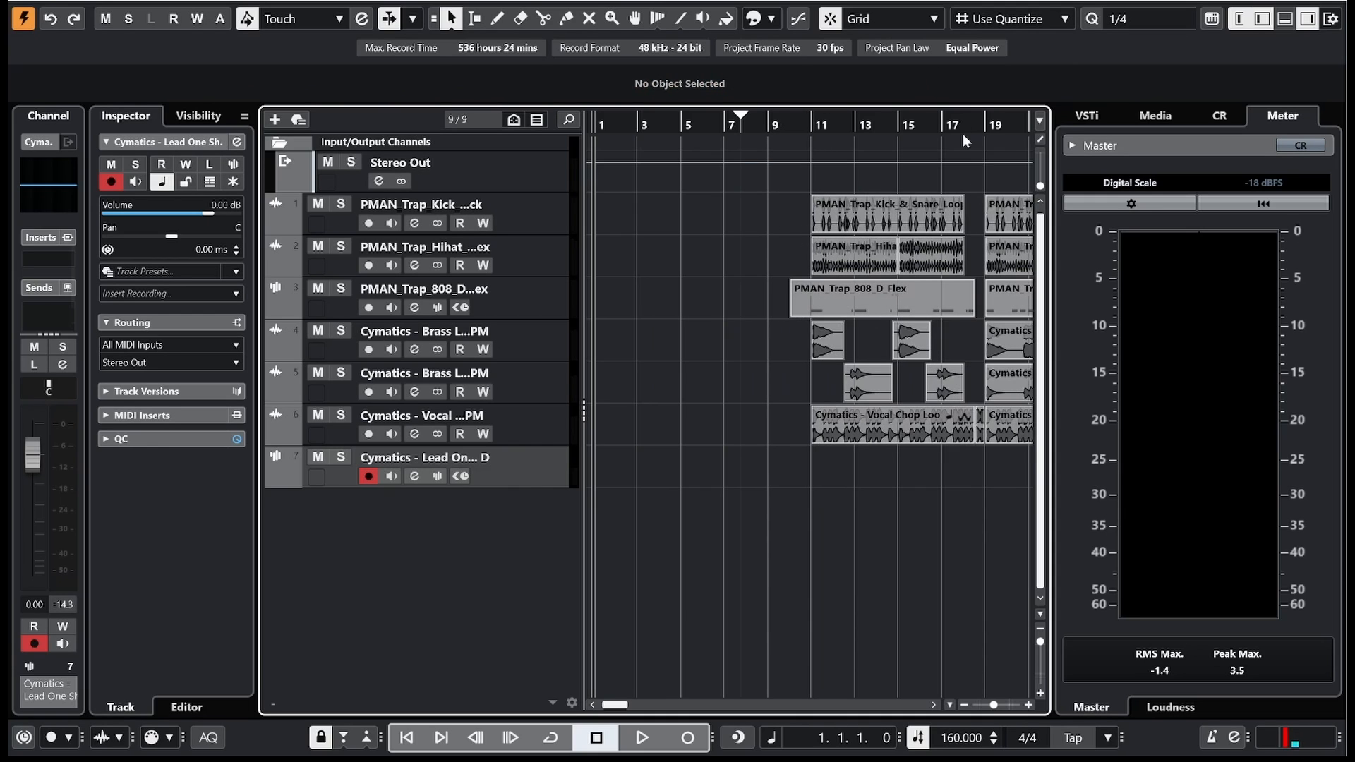
Step: Copy the Brass Loop 19 and Vocal Chop Loop 44 events from bar 19 to bar 1 on their tracks as an intro
{"action": "left_click_drag", "start_coordinate": [966, 129], "coordinate": [967, 119]}
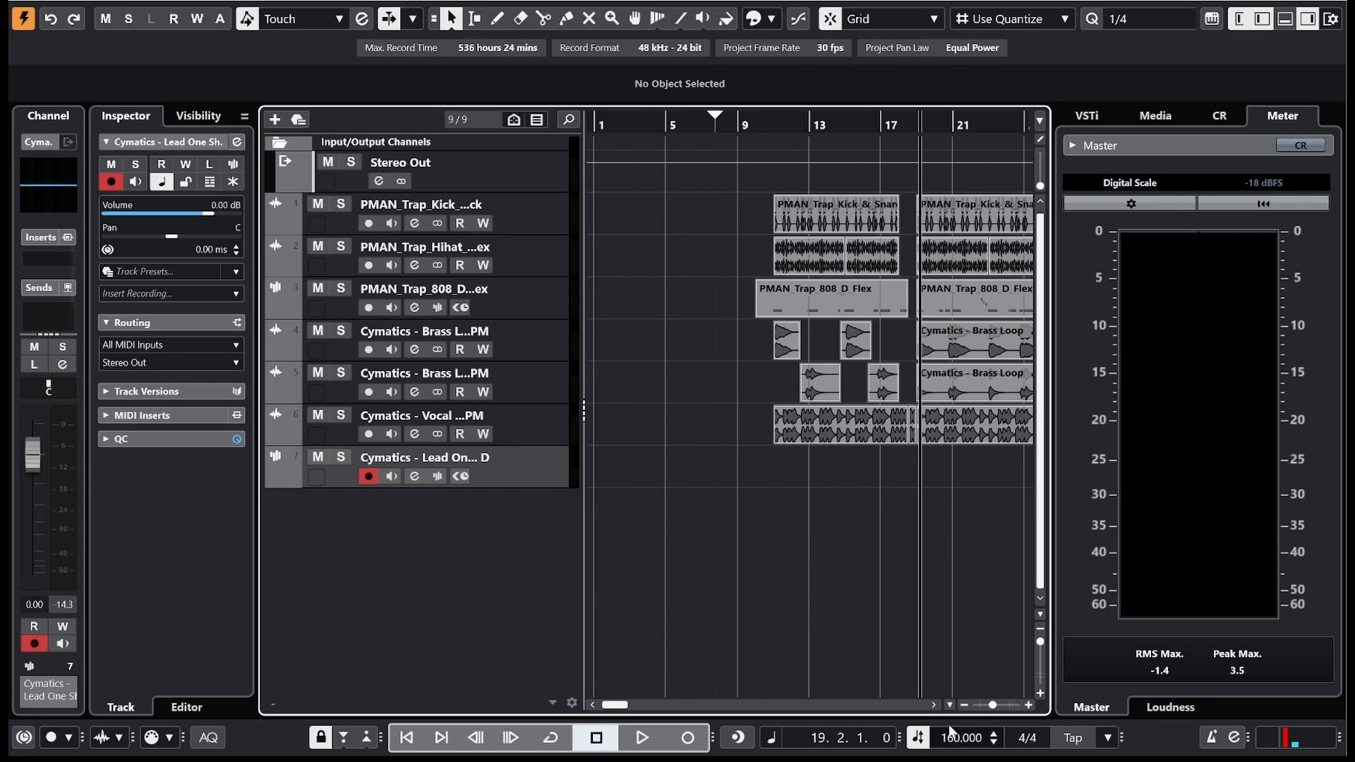
{"action": "left_click_drag", "start_coordinate": [991, 705], "coordinate": [988, 705]}
{"action": "left_click", "coordinate": [824, 350]}
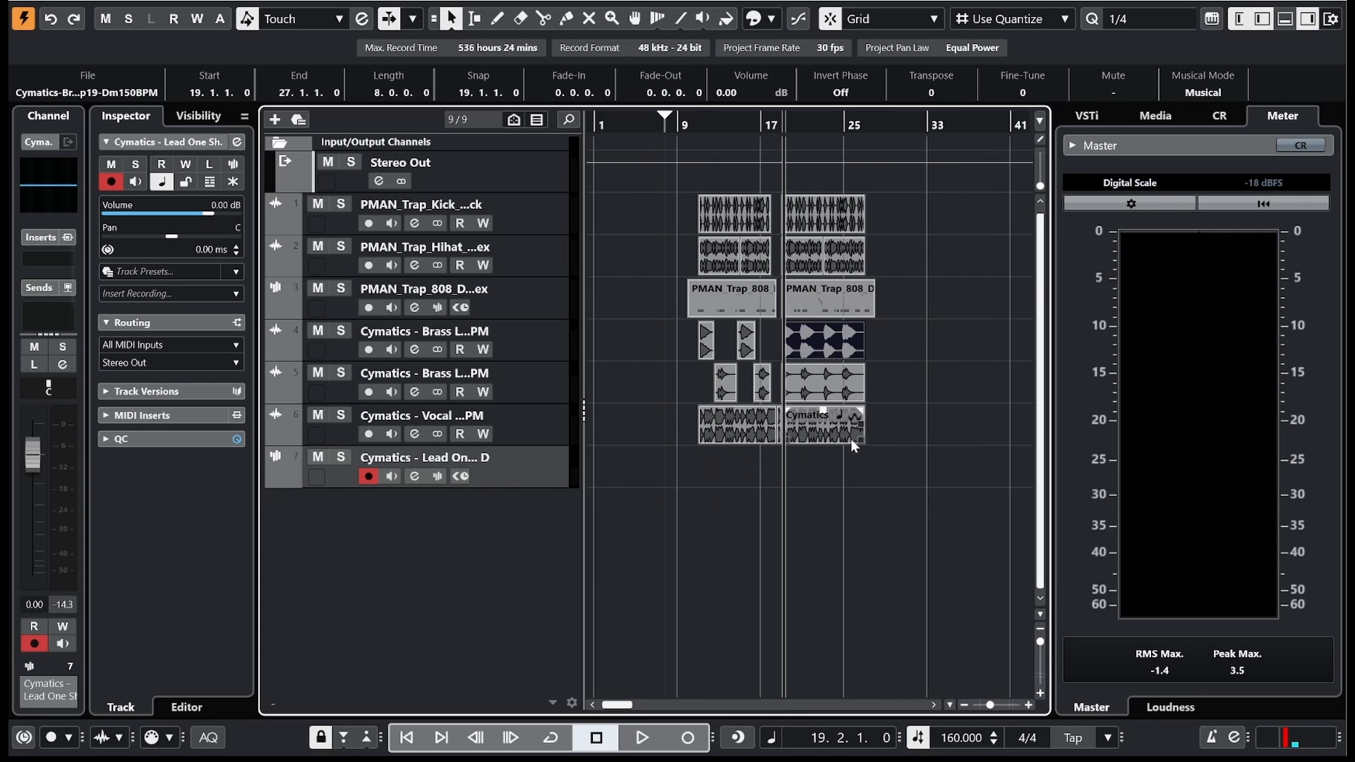
{"action": "left_click", "coordinate": [599, 128]}
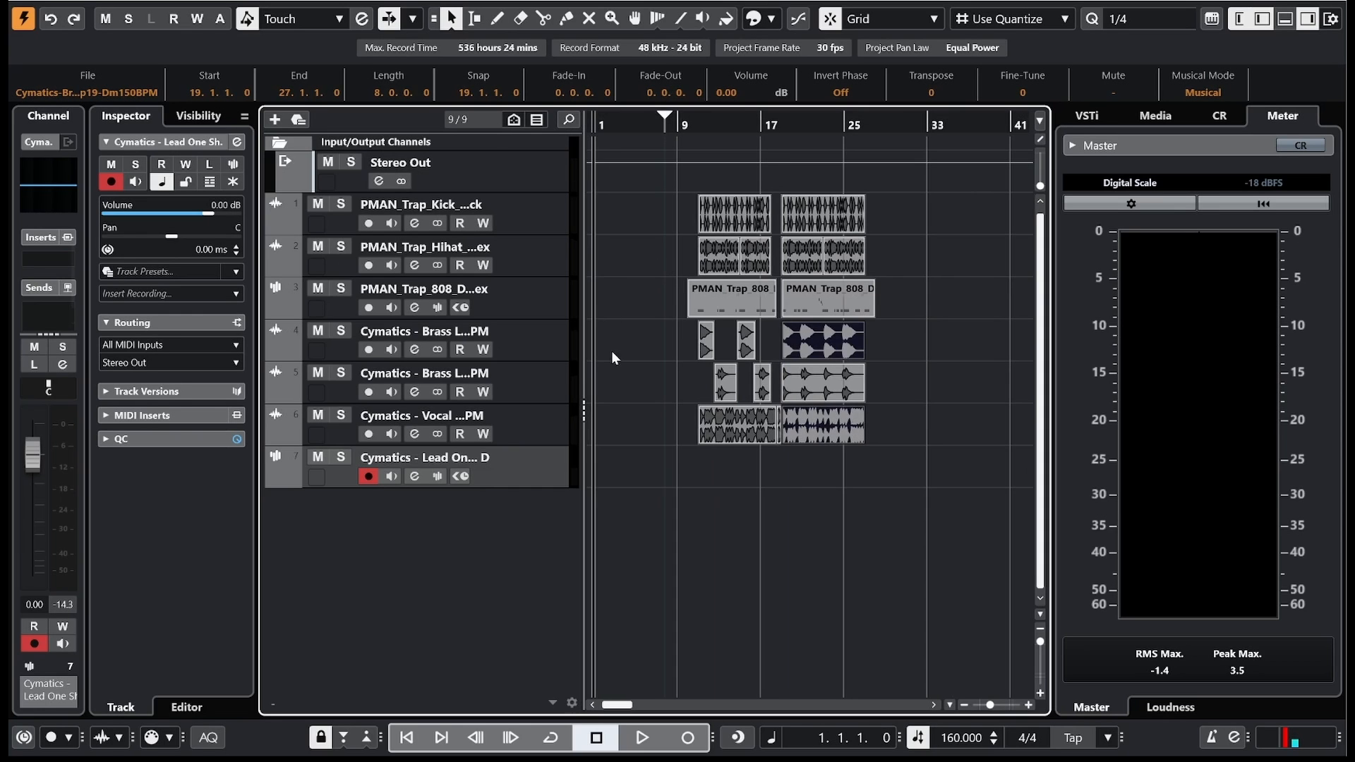
{"action": "left_click", "coordinate": [541, 336]}
{"action": "key", "text": "ctrl+v"}
{"action": "left_click_drag", "start_coordinate": [610, 132], "coordinate": [543, 166]}
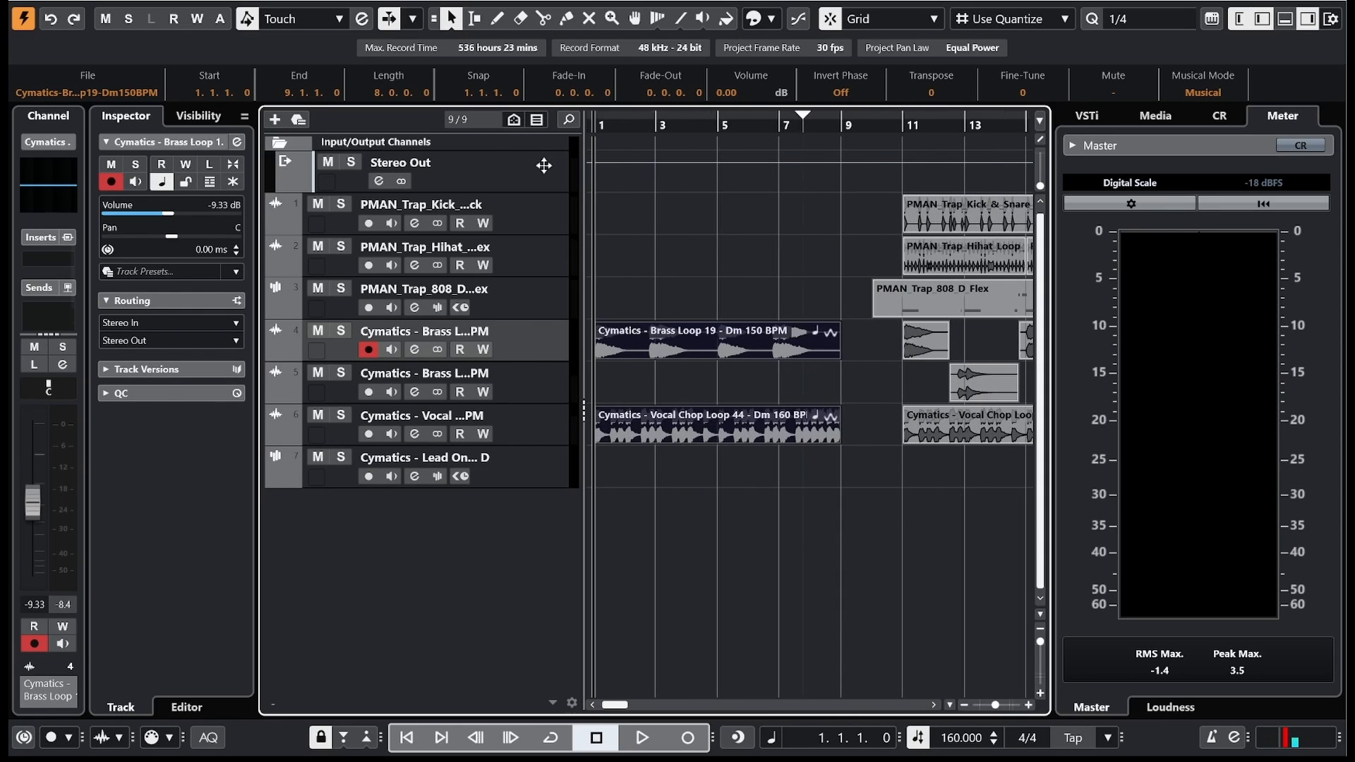
Step: Play the brass and vocal chop intro from bar 1 to check how it sounds
{"action": "key", "text": "space"}
{"action": "left_click", "coordinate": [713, 515]}
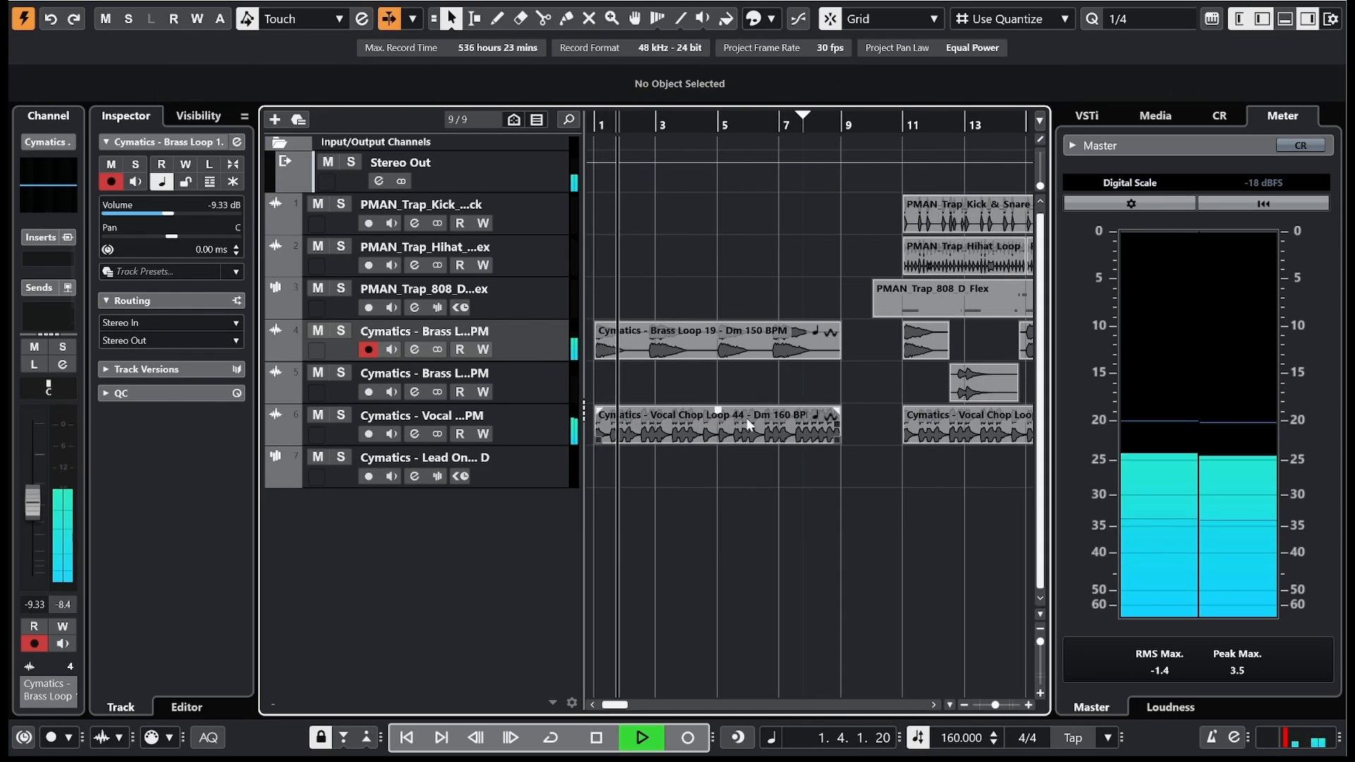
{"action": "left_click", "coordinate": [535, 426]}
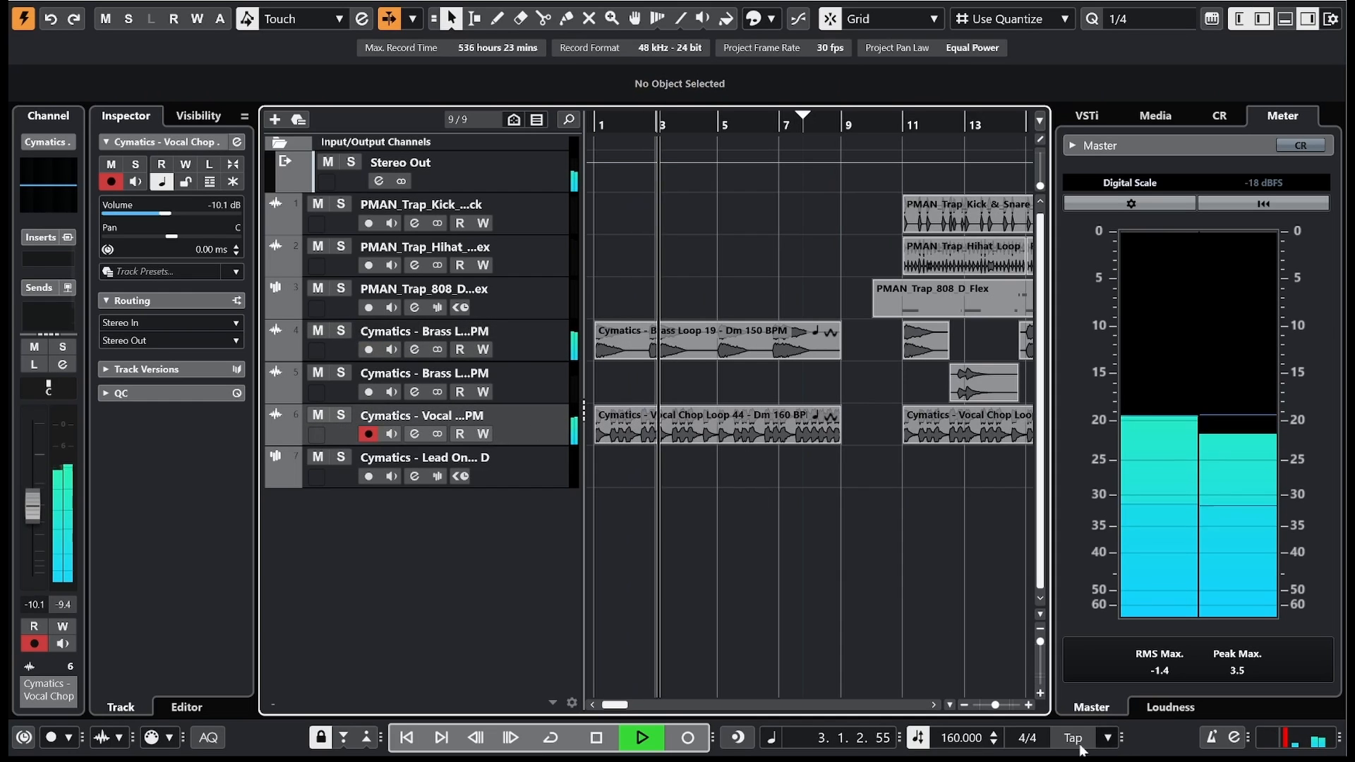
{"action": "left_click", "coordinate": [991, 704]}
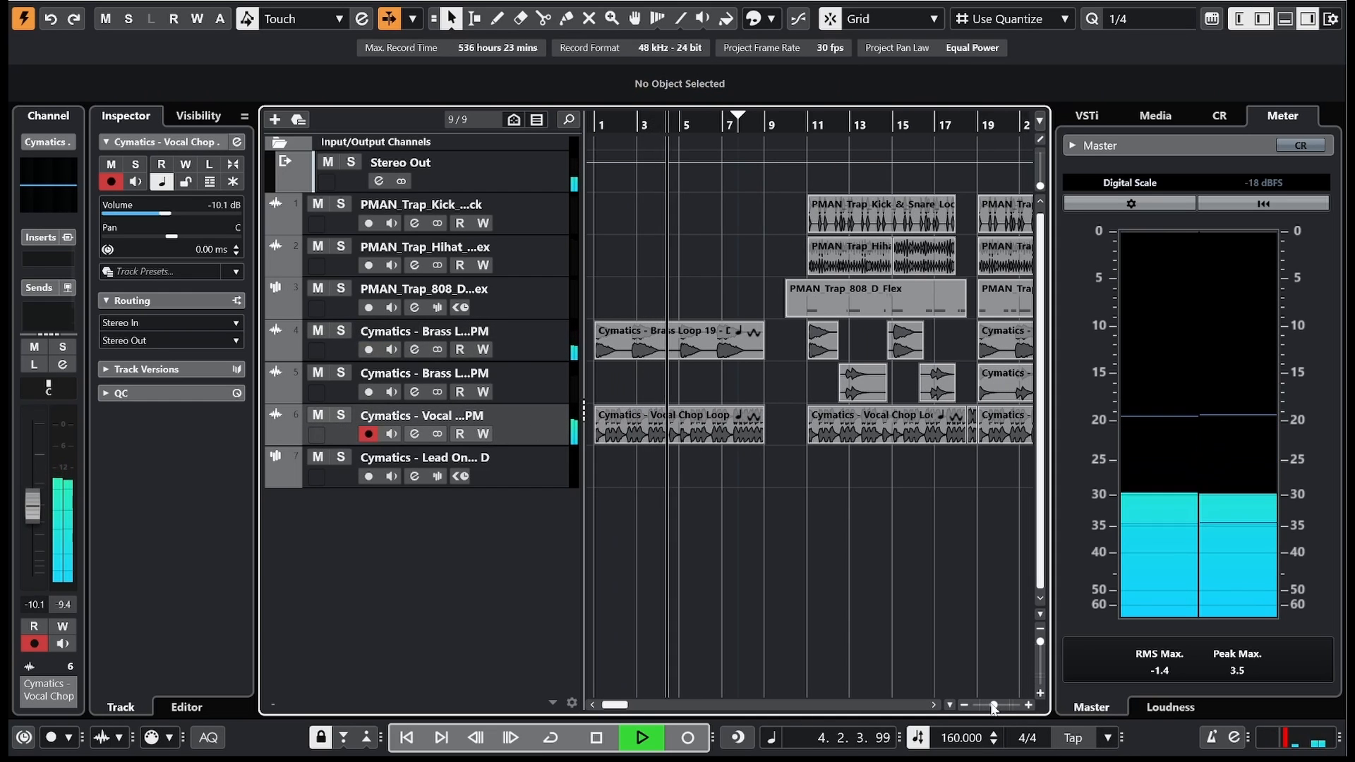
{"action": "left_click", "coordinate": [992, 704]}
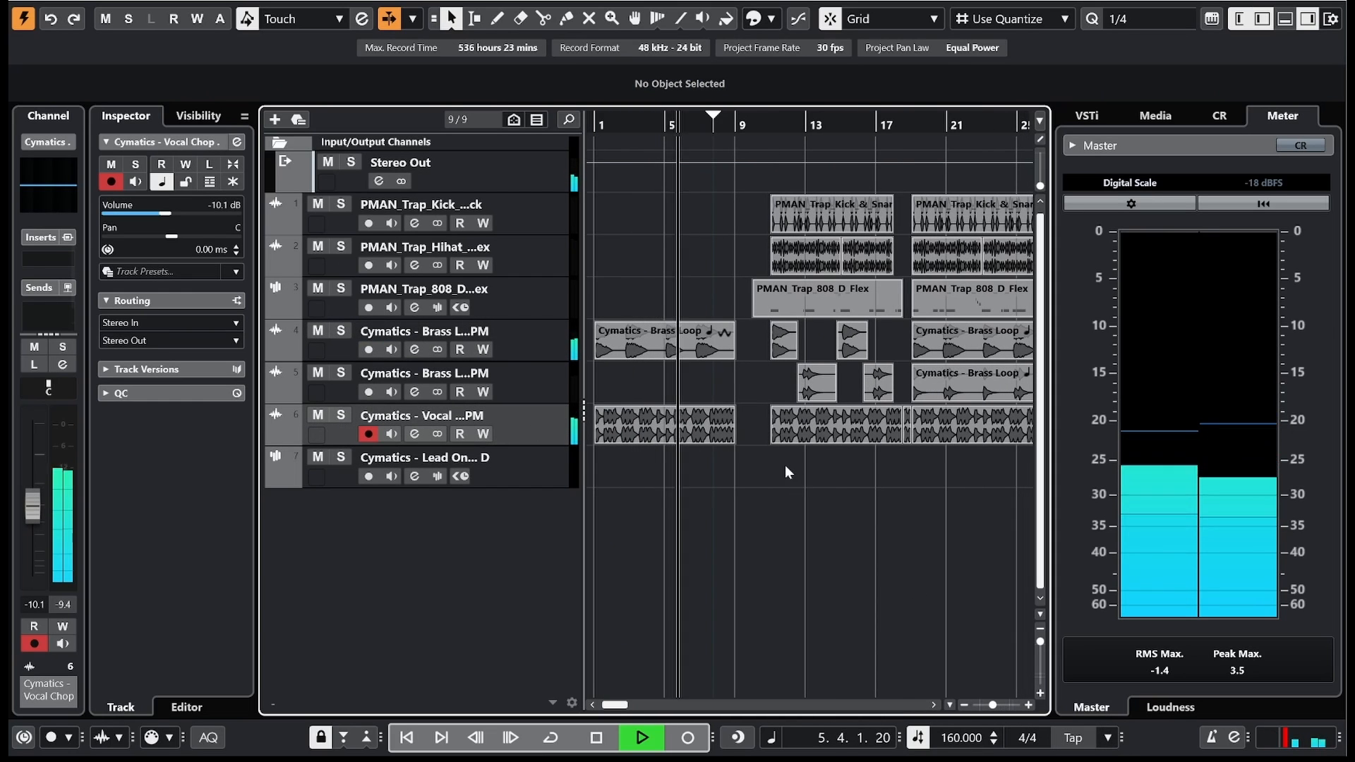
{"action": "key", "text": "space"}
Step: Open MediaBay and show the Buildups folder inside Drum Loops of the Savage Drums for Trap pack
{"action": "key", "text": "F5"}
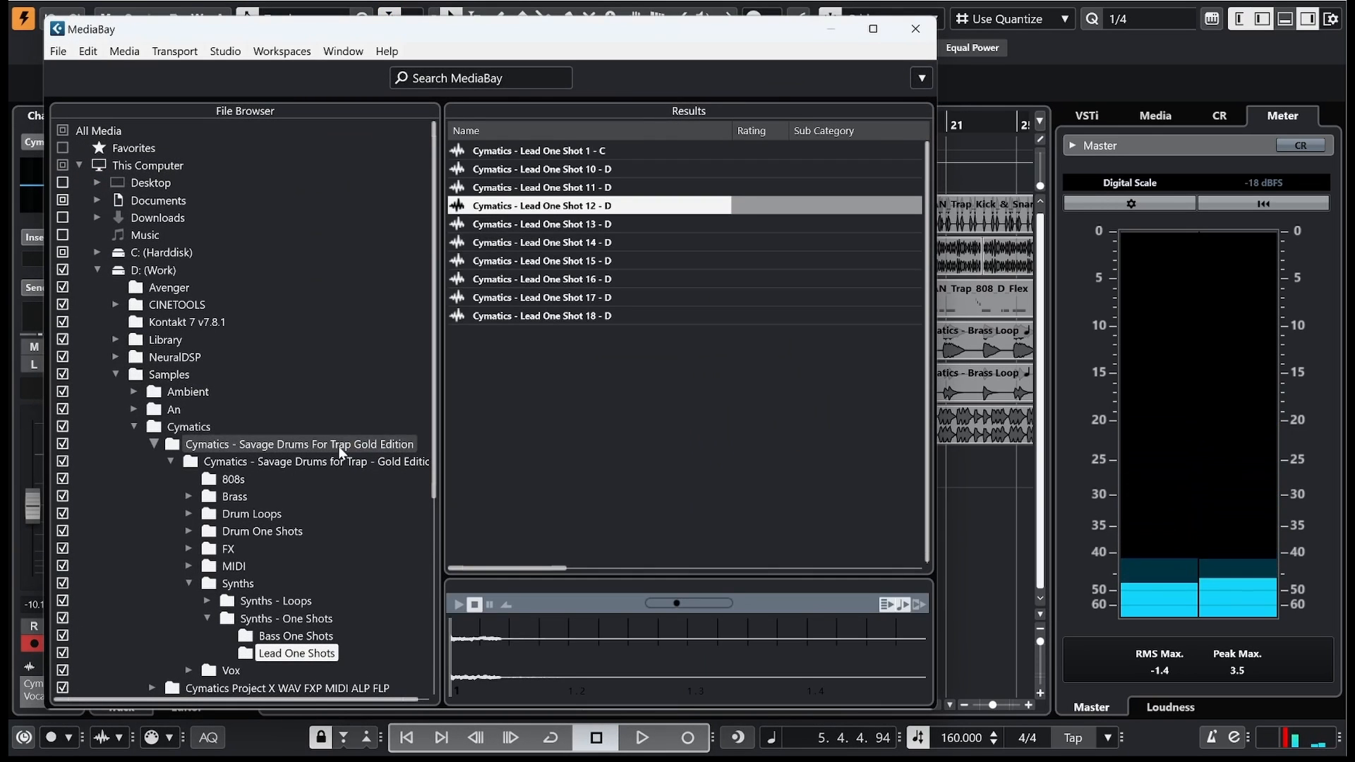
{"action": "left_click_drag", "start_coordinate": [459, 29], "coordinate": [890, 5]}
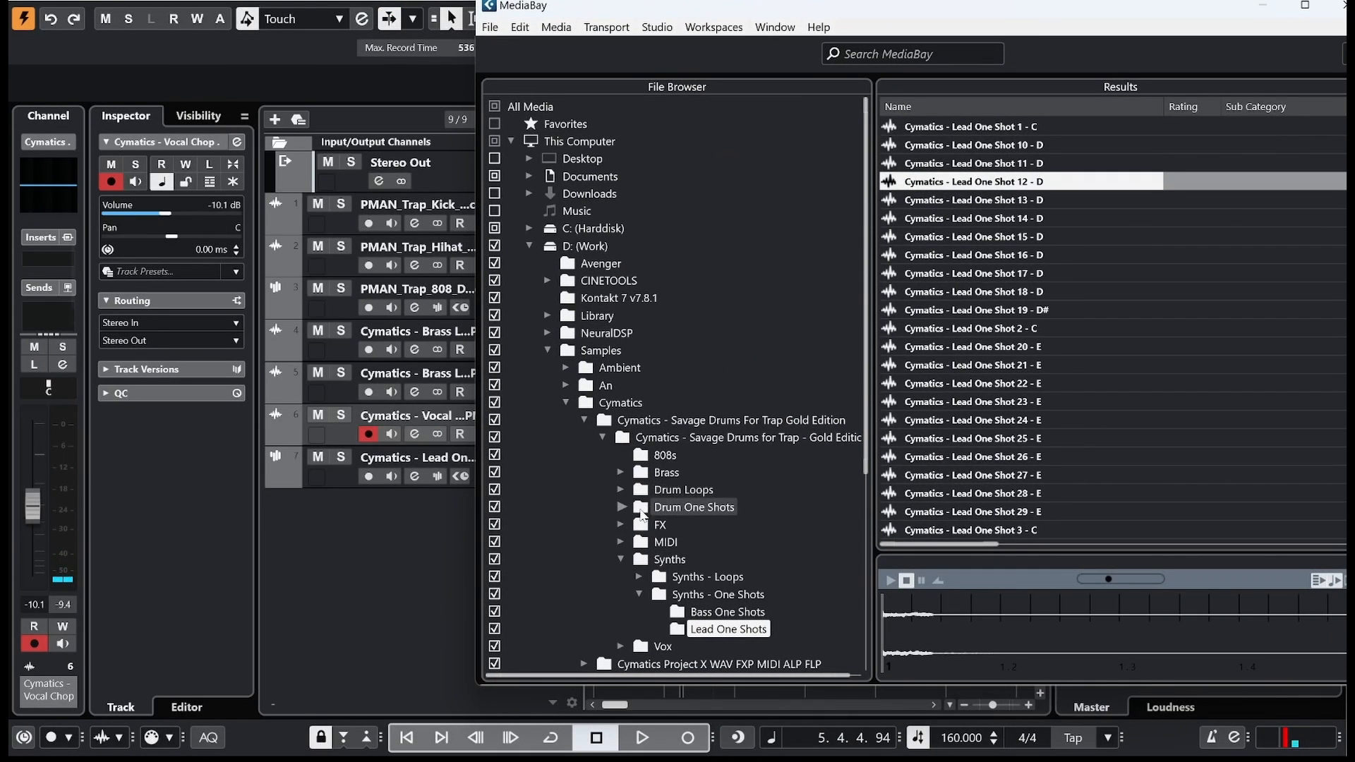
{"action": "scroll", "coordinate": [632, 489], "scroll_direction": "down", "scroll_amount": 2}
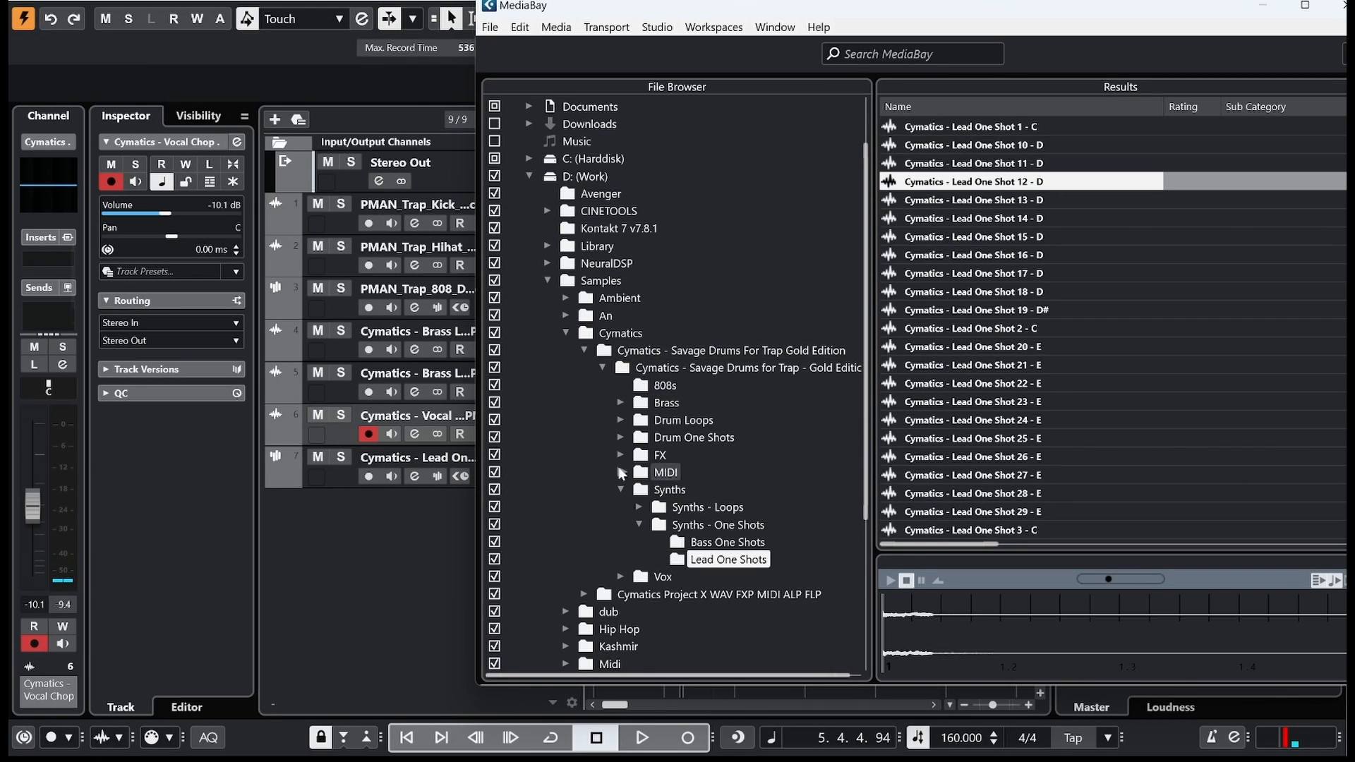
{"action": "left_click", "coordinate": [622, 489]}
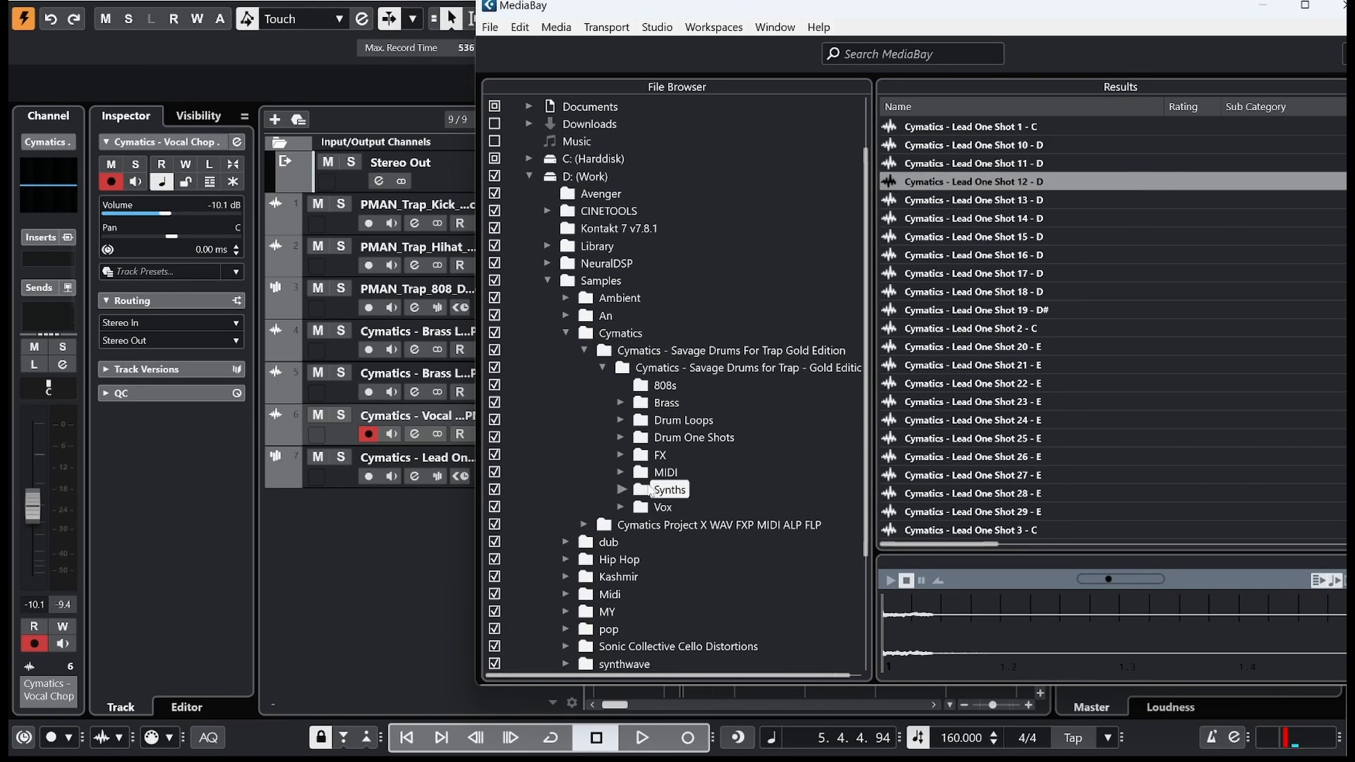
{"action": "left_click", "coordinate": [621, 419]}
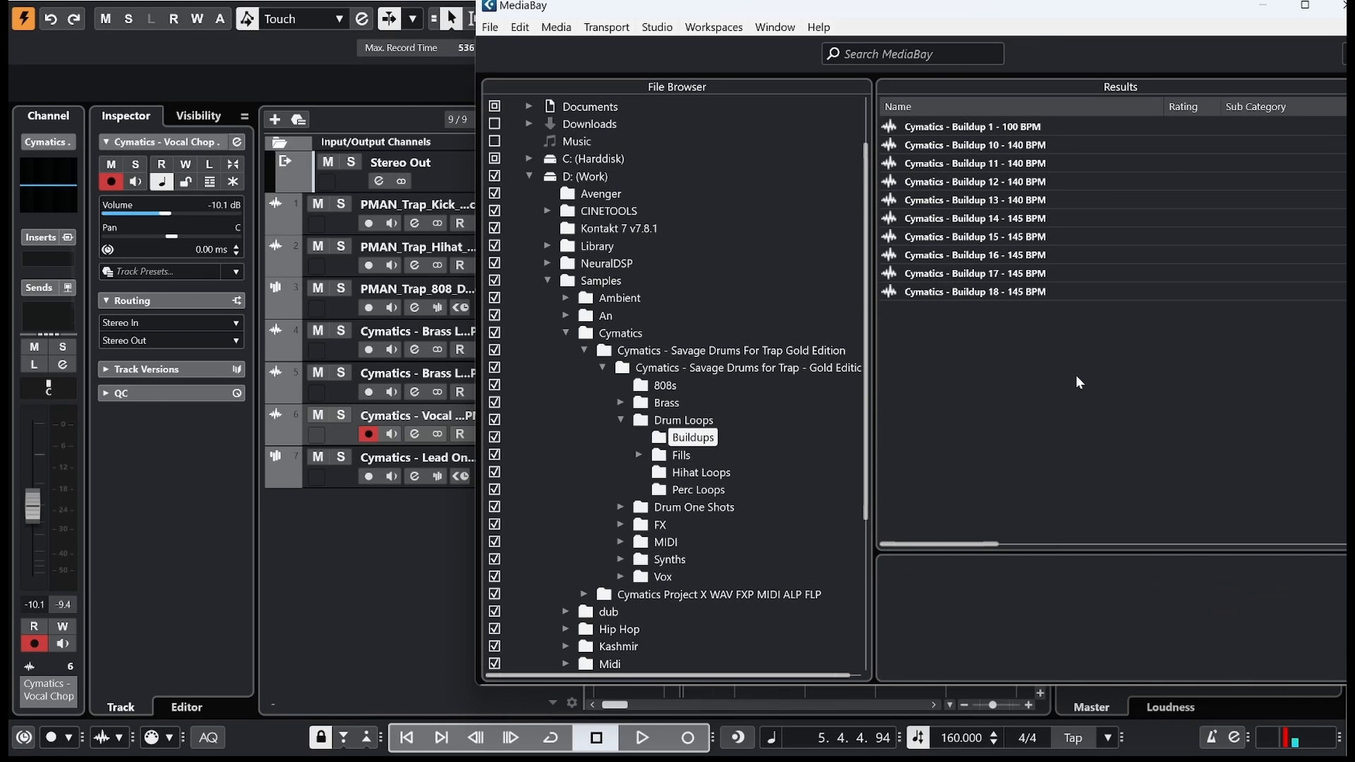
Step: Audition the buildup loops, comparing Buildup 3 at 140 BPM with the 160 BPM buildups 34 to 36
{"action": "scroll", "coordinate": [1059, 346], "scroll_direction": "down", "scroll_amount": 3}
{"action": "left_click", "coordinate": [1040, 347]}
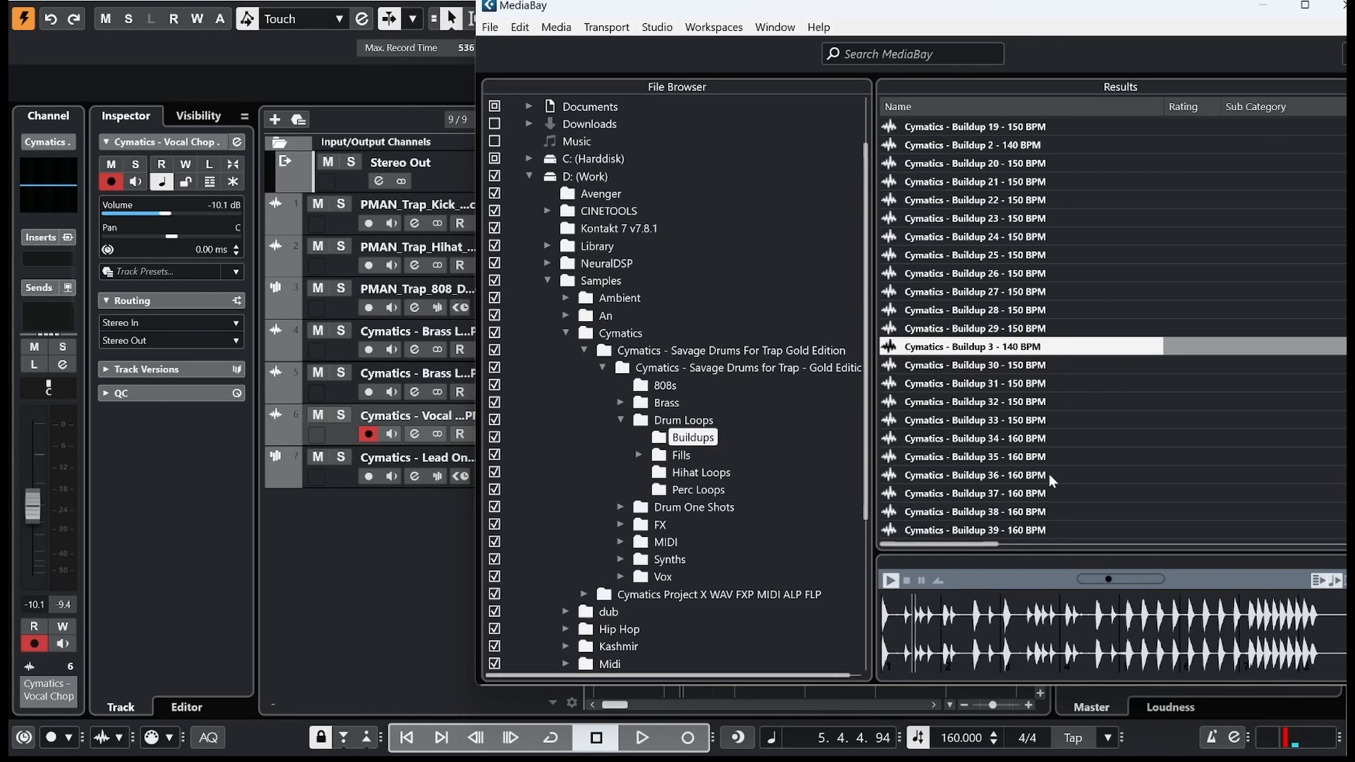
{"action": "left_click", "coordinate": [1025, 440]}
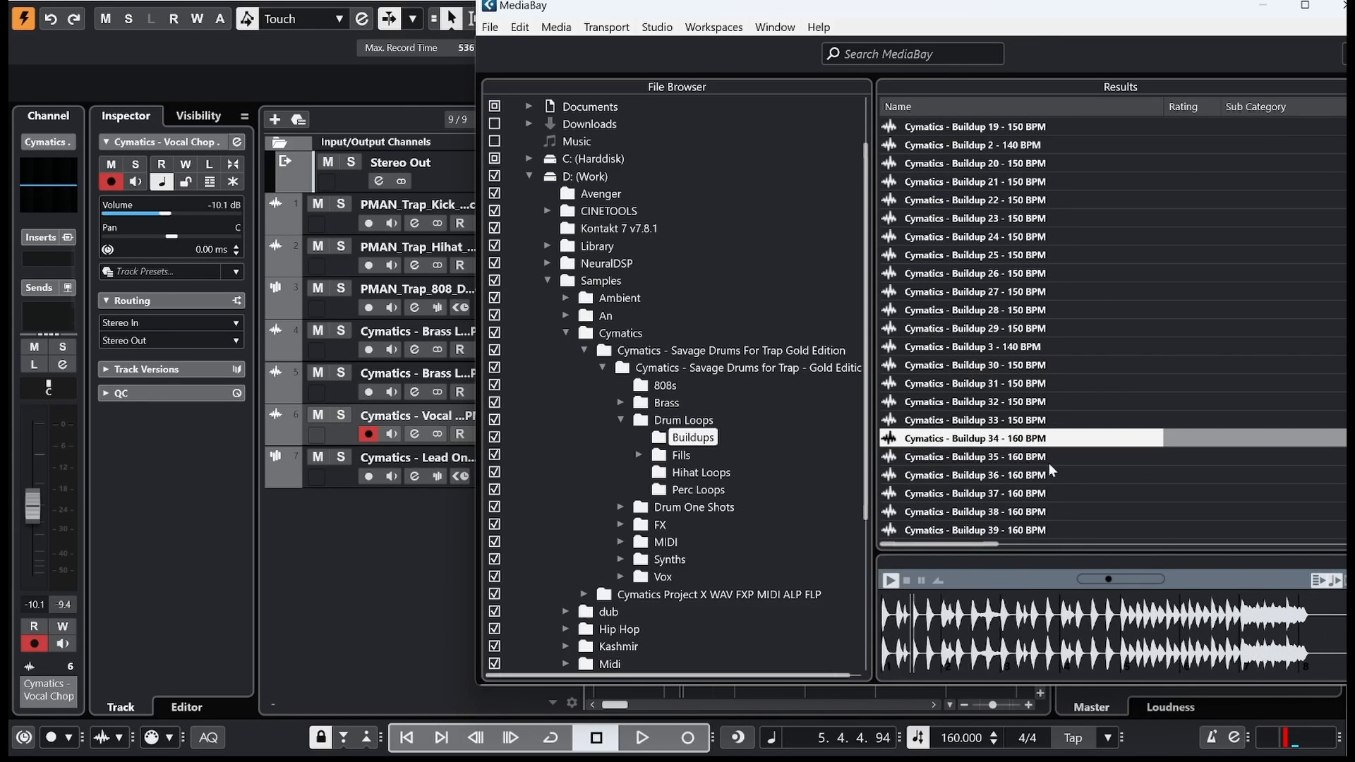
{"action": "left_click_drag", "start_coordinate": [887, 13], "coordinate": [1075, 1]}
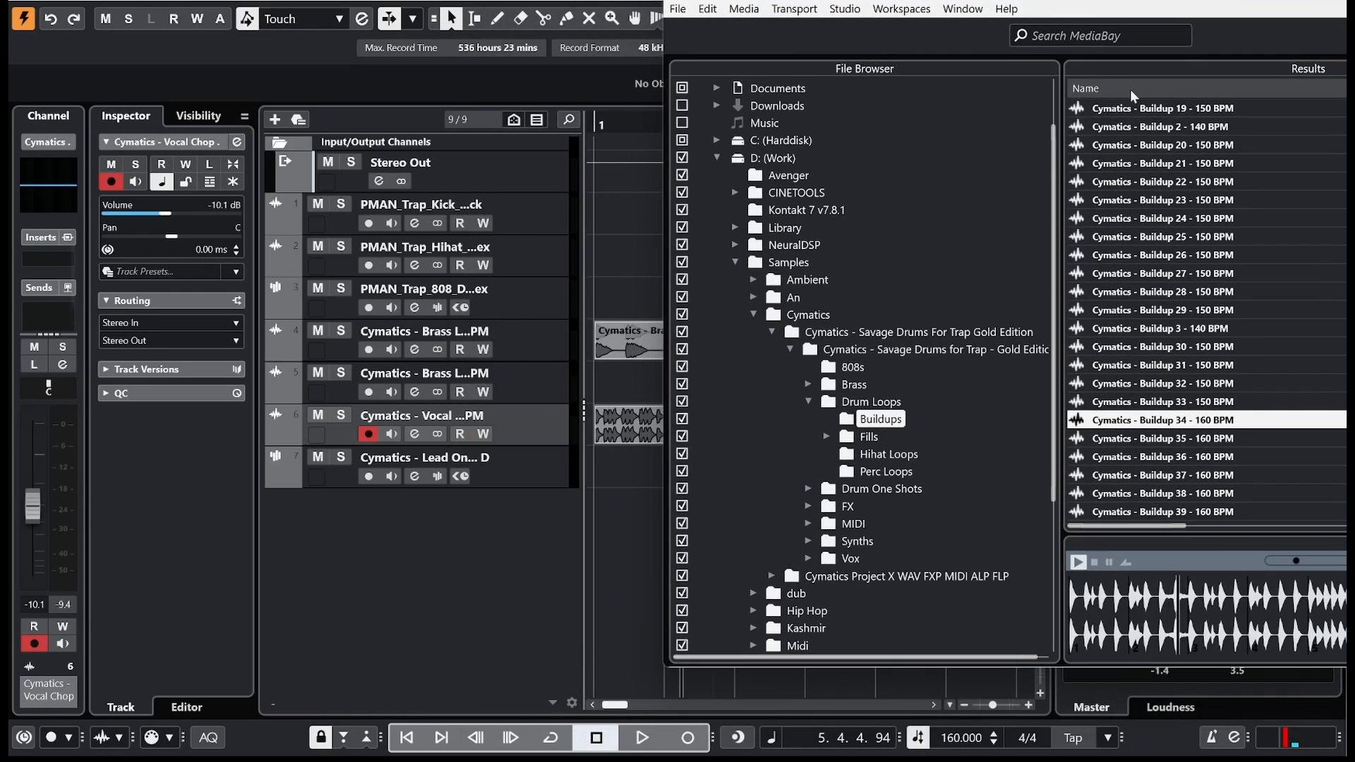
{"action": "key", "text": "Down"}
{"action": "key", "text": "Down"}
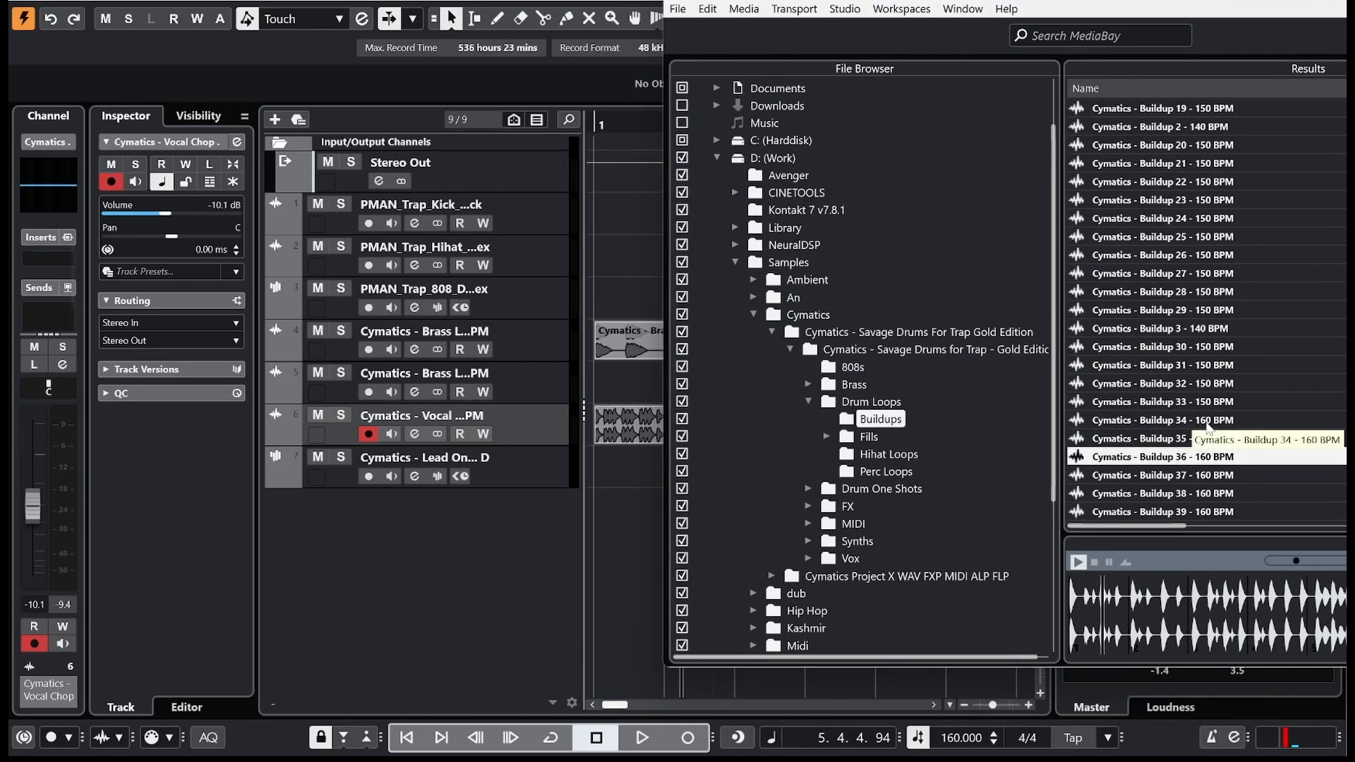
Step: Add Buildup 34 - 160 BPM on a new audio track at bar 1 and lower its volume to -5.43 dB during playback
{"action": "left_click_drag", "start_coordinate": [1208, 428], "coordinate": [643, 519]}
{"action": "left_click_drag", "start_coordinate": [623, 127], "coordinate": [594, 128]}
{"action": "key", "text": "space"}
{"action": "left_click_drag", "start_coordinate": [142, 213], "coordinate": [182, 209]}
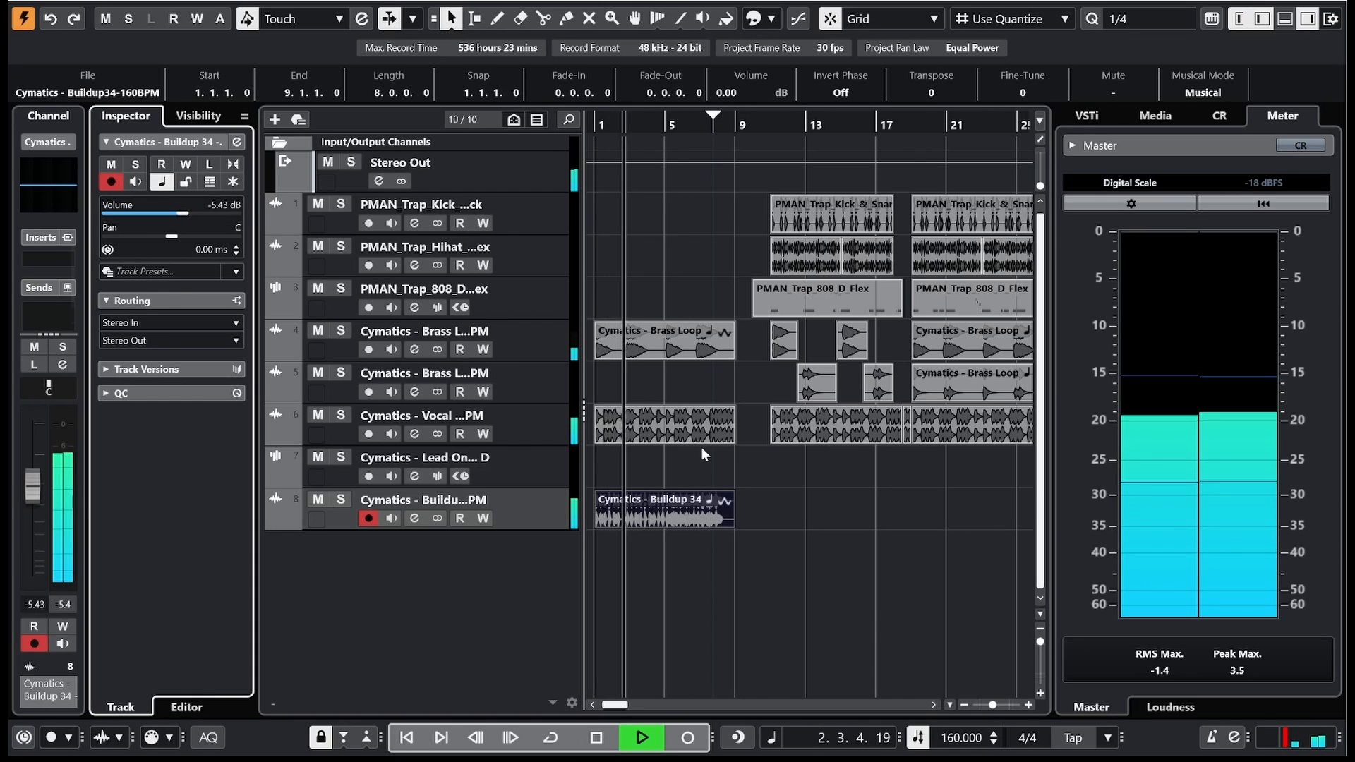
{"action": "key", "text": "space"}
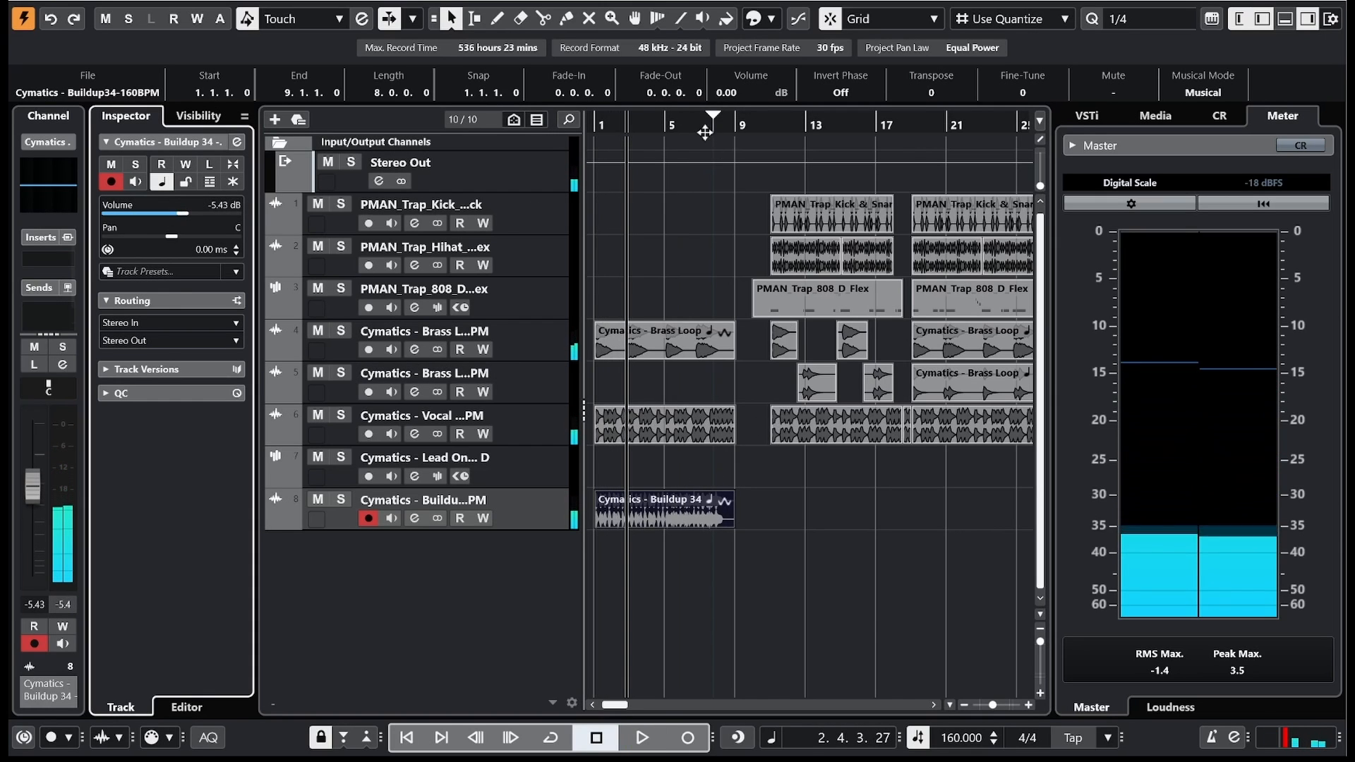
Step: Turn off Musical Mode for the Buildup 34 event and play its ending around bars 7 to 9
{"action": "left_click_drag", "start_coordinate": [705, 131], "coordinate": [706, 152]}
{"action": "key", "text": "space"}
{"action": "key", "text": "space"}
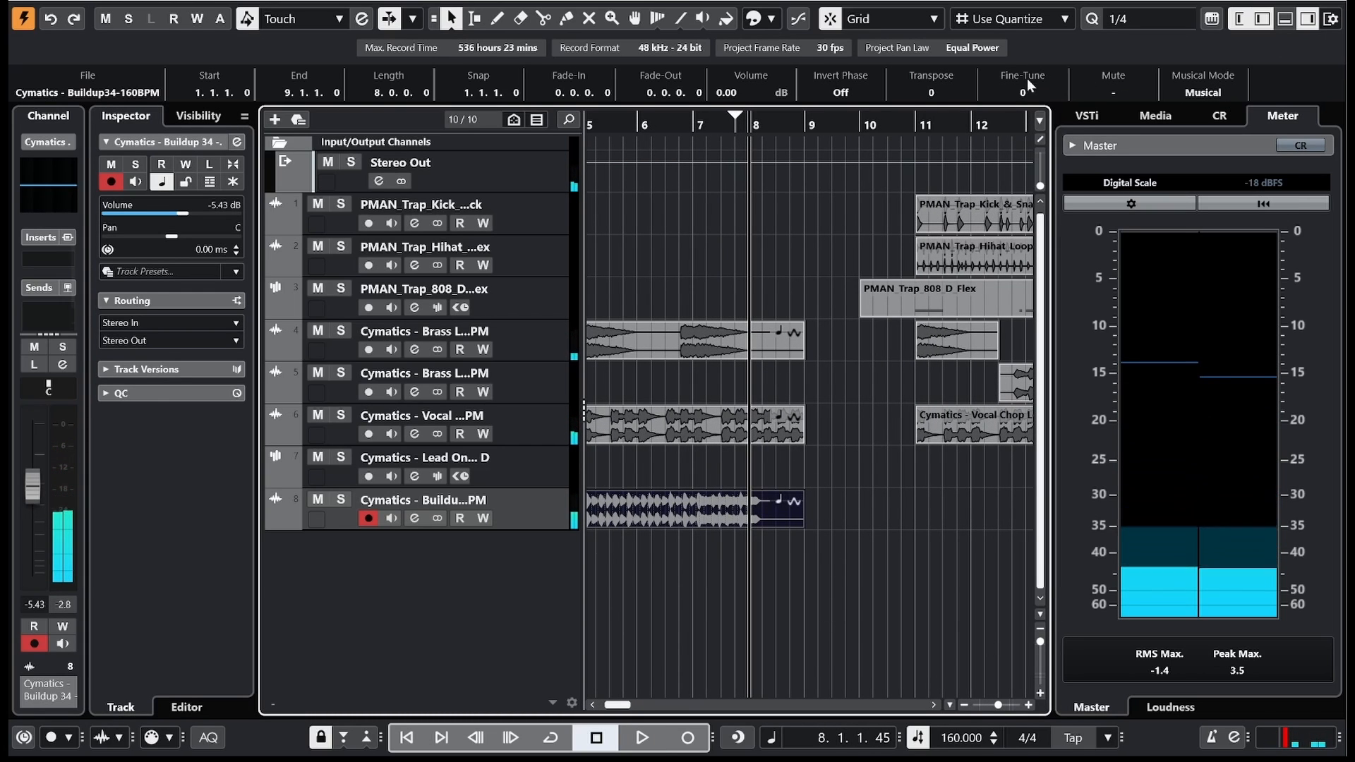
{"action": "left_click", "coordinate": [1203, 94]}
{"action": "left_click_drag", "start_coordinate": [695, 120], "coordinate": [693, 144]}
{"action": "key", "text": "space"}
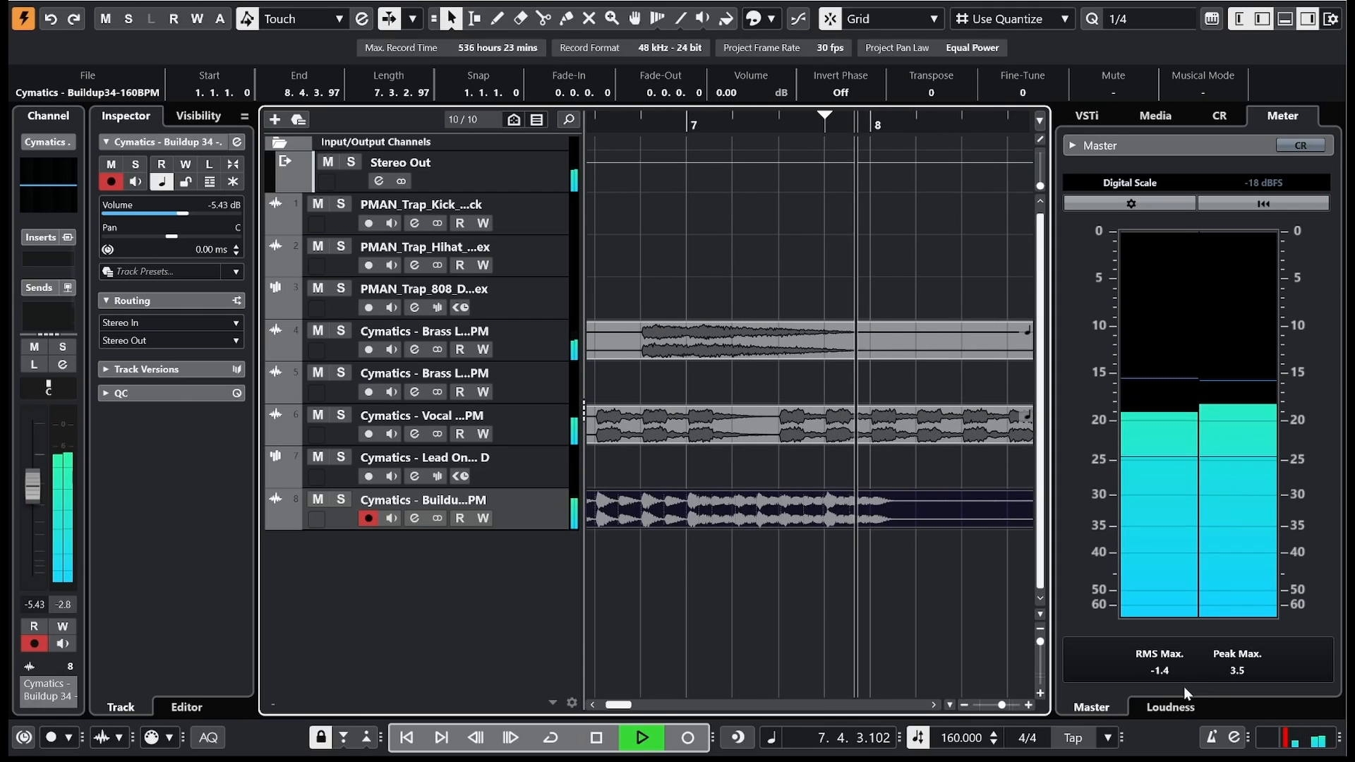
{"action": "key", "text": "space"}
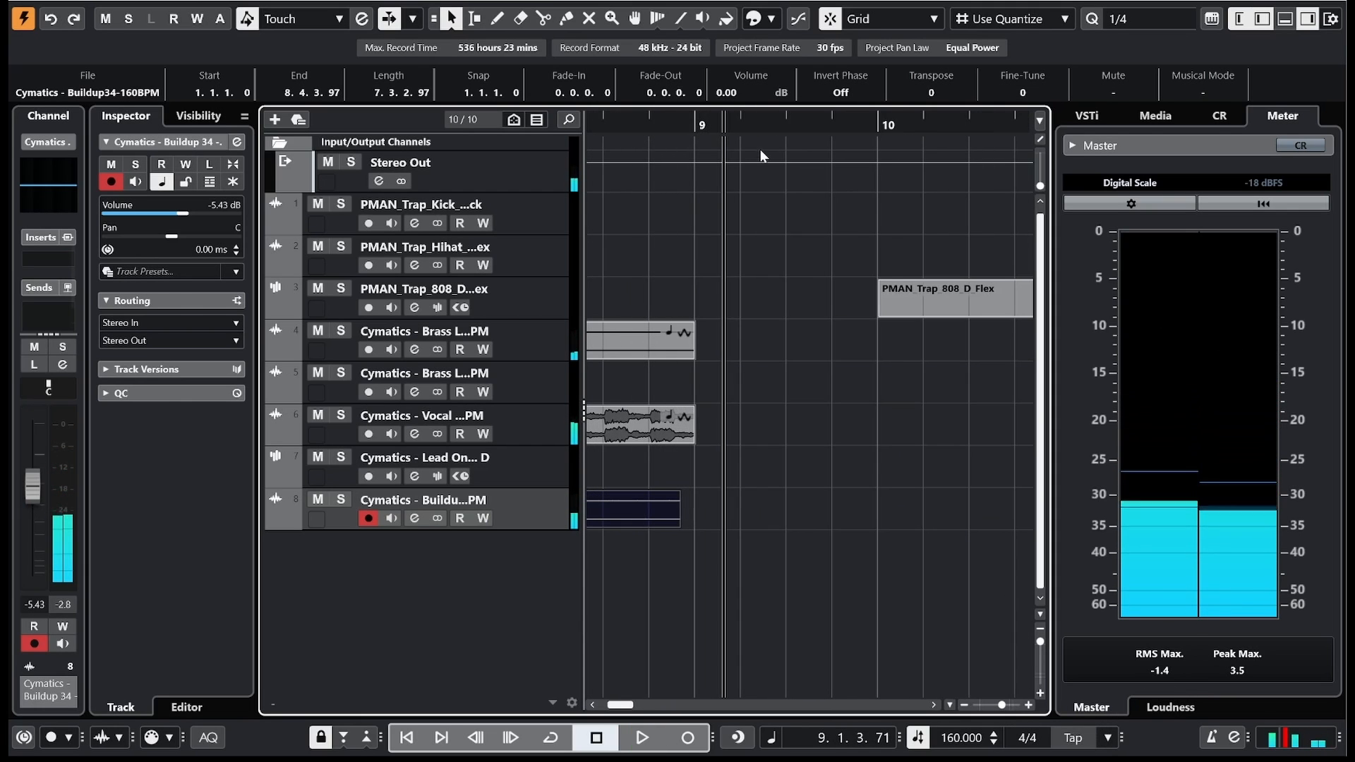
Step: Trim the intro's vocal chop and brass loop events to end at bar 8 and give the vocal chop a short fade-out
{"action": "left_click_drag", "start_coordinate": [710, 121], "coordinate": [677, 135]}
{"action": "key", "text": "space"}
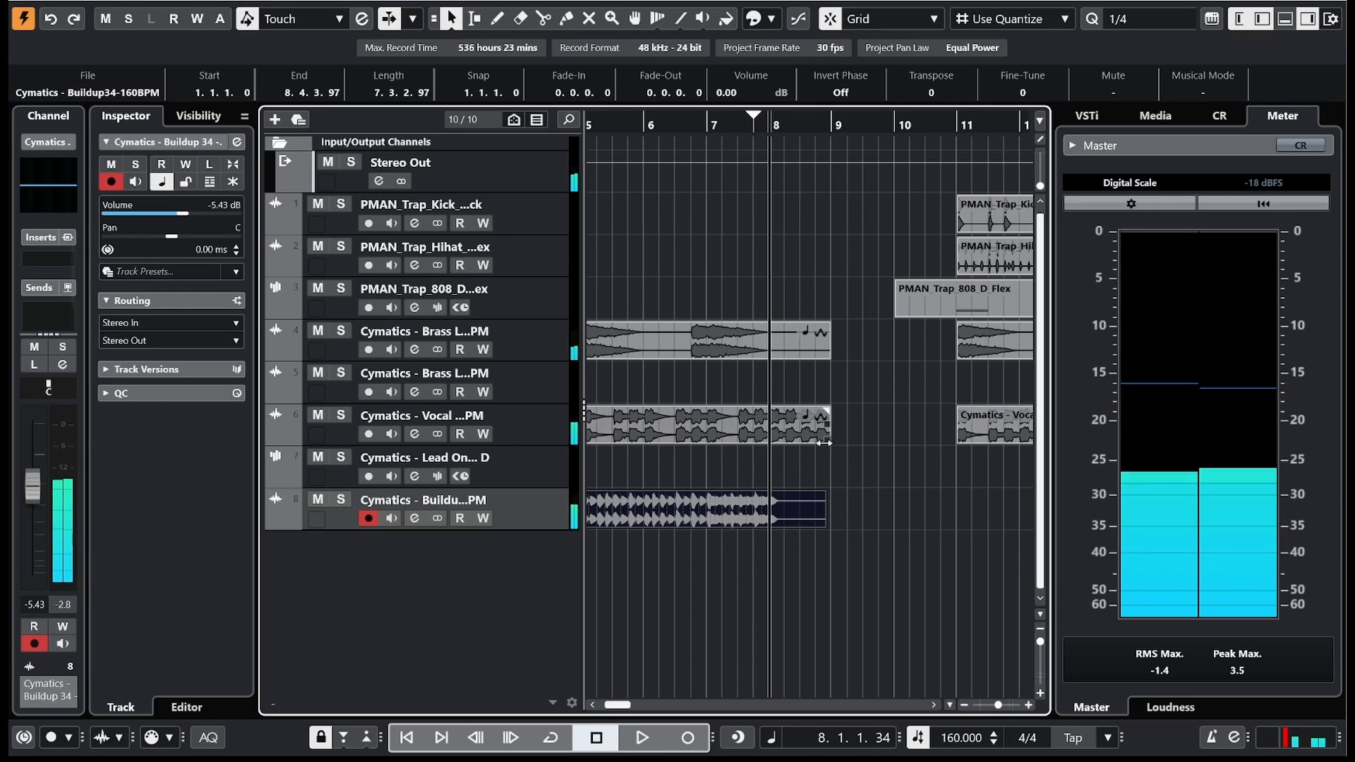
{"action": "left_click_drag", "start_coordinate": [829, 432], "coordinate": [768, 439]}
{"action": "left_click_drag", "start_coordinate": [827, 356], "coordinate": [769, 358]}
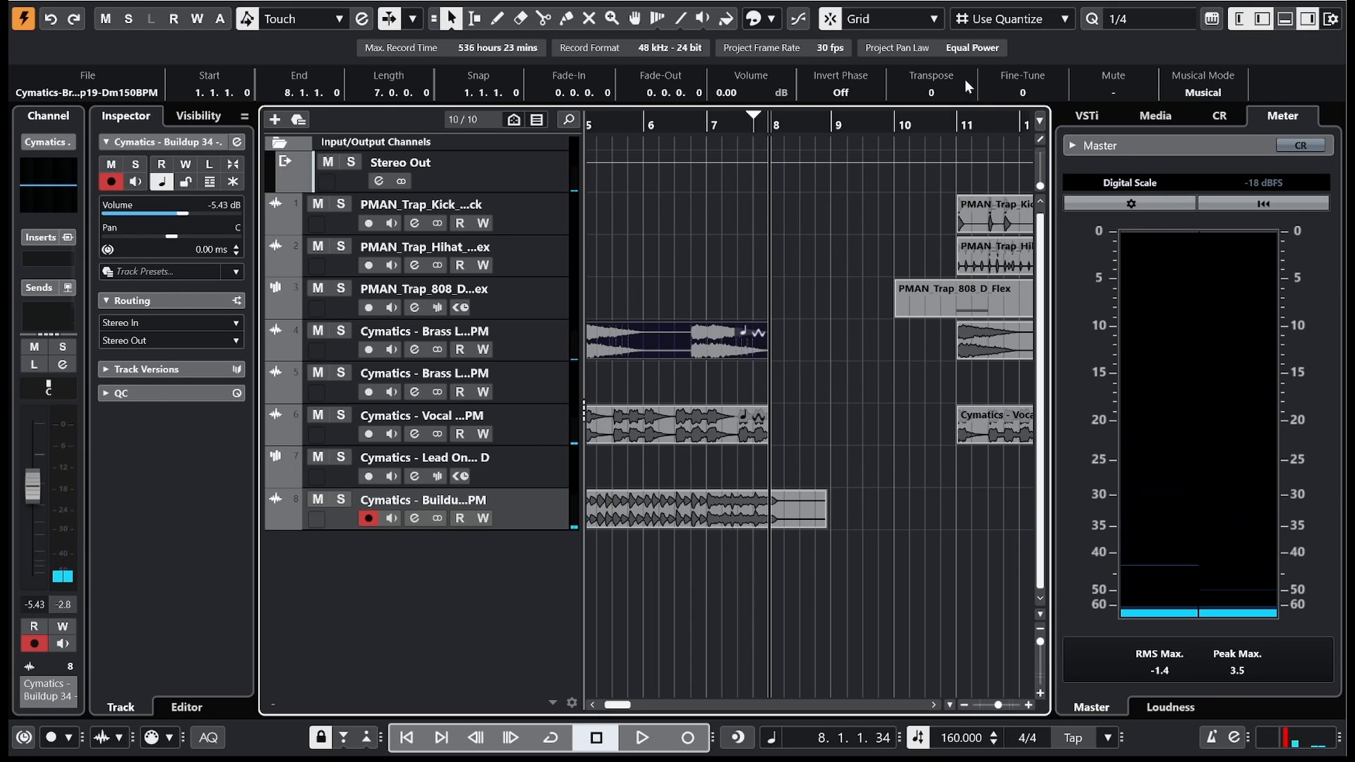
{"action": "left_click", "coordinate": [1198, 94]}
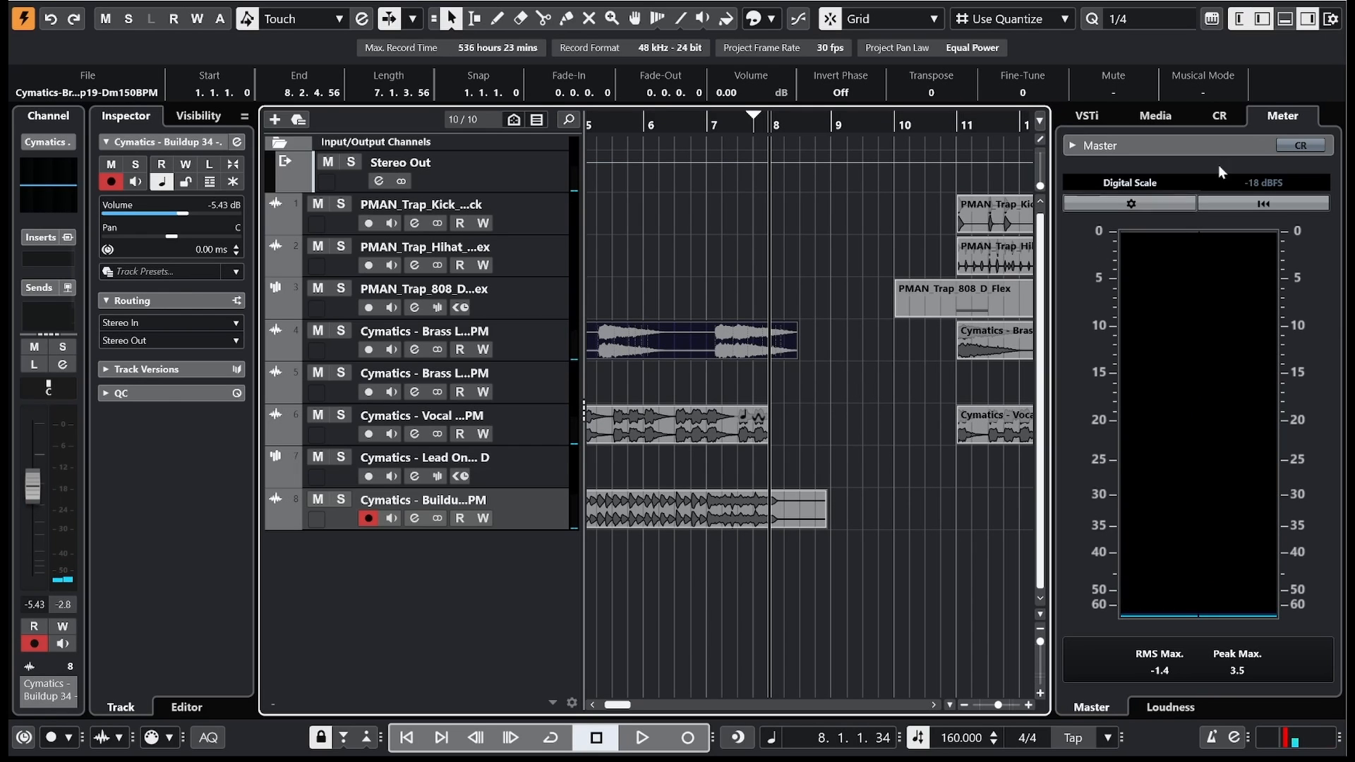
{"action": "left_click", "coordinate": [1204, 97]}
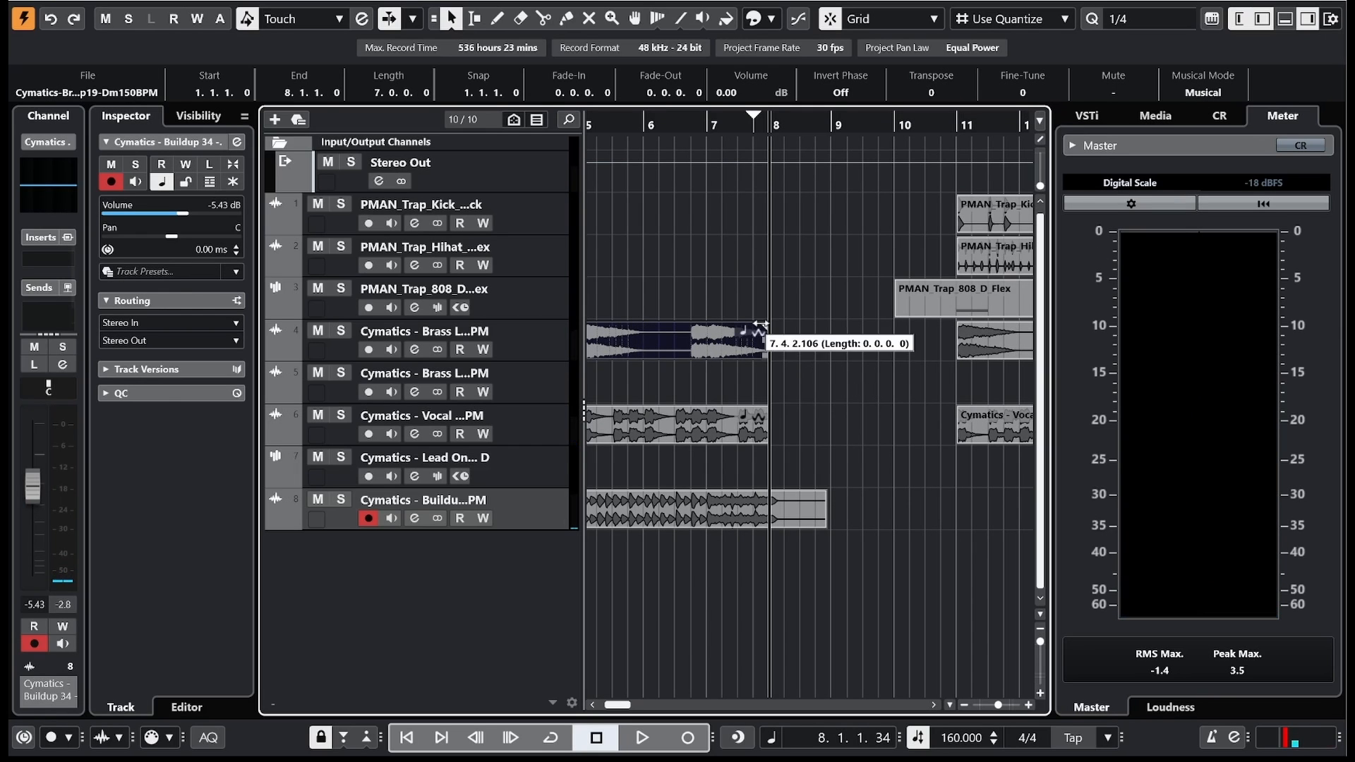
{"action": "left_click_drag", "start_coordinate": [760, 407], "coordinate": [761, 407]}
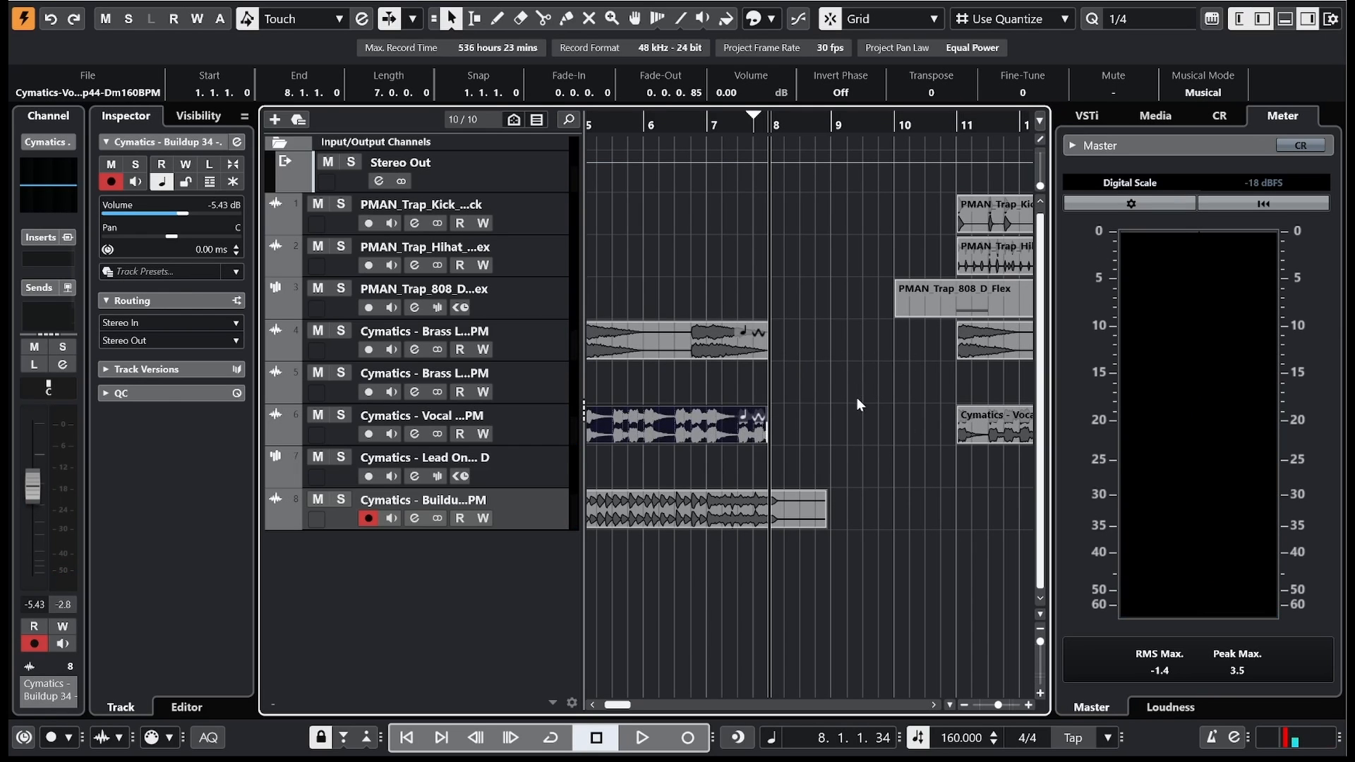
Step: Browse the Perc Fills folder under Drum Loops > Fills in MediaBay and audition its loops, including Perc Fill 29 - 160 BPM
{"action": "key", "text": "F5"}
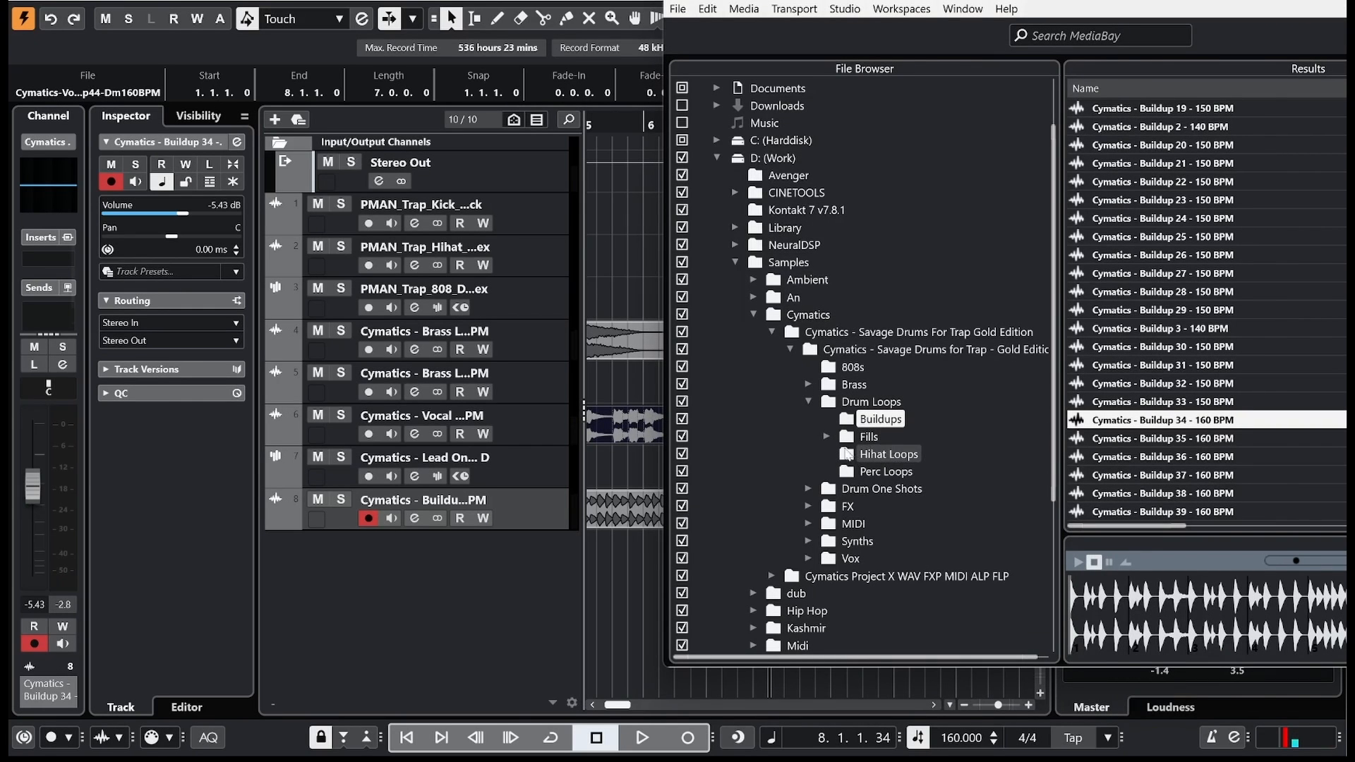
{"action": "left_click", "coordinate": [826, 436]}
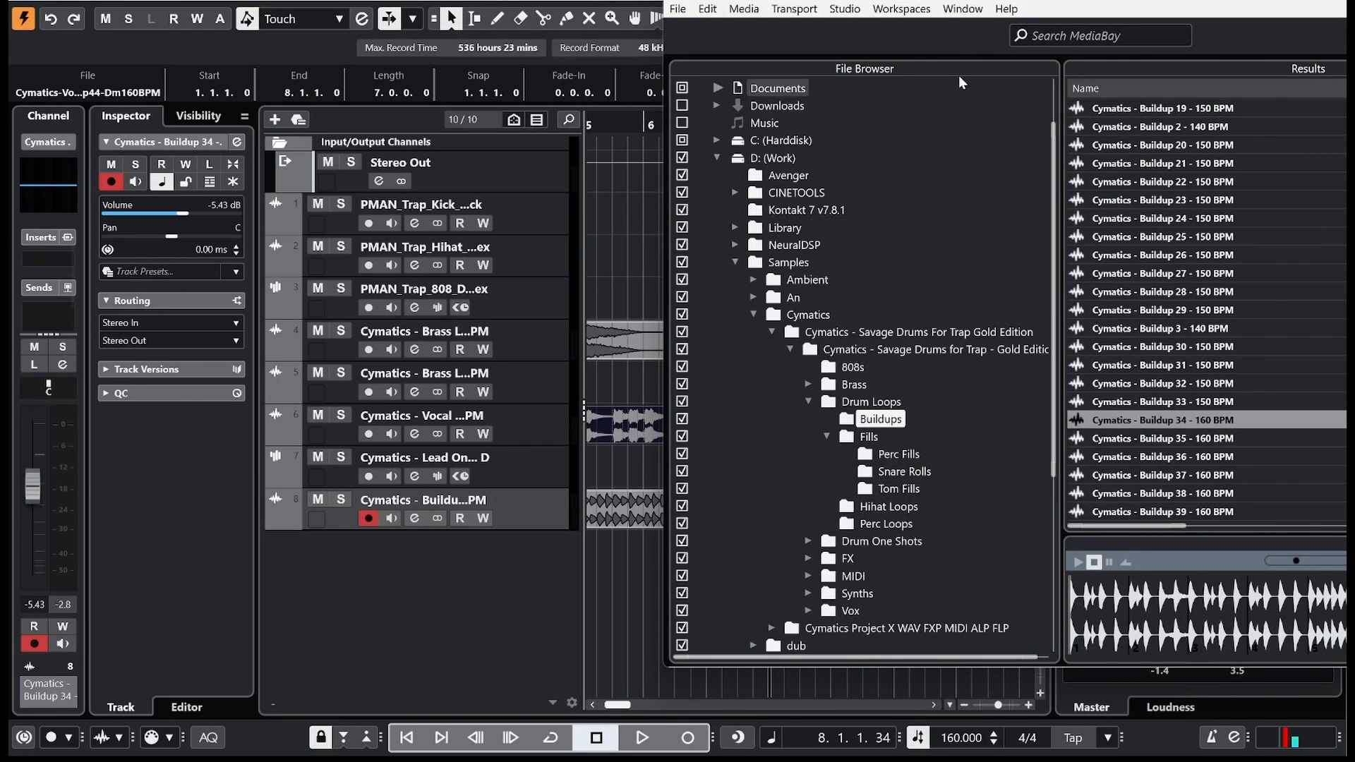
{"action": "left_click_drag", "start_coordinate": [953, 2], "coordinate": [840, 0]}
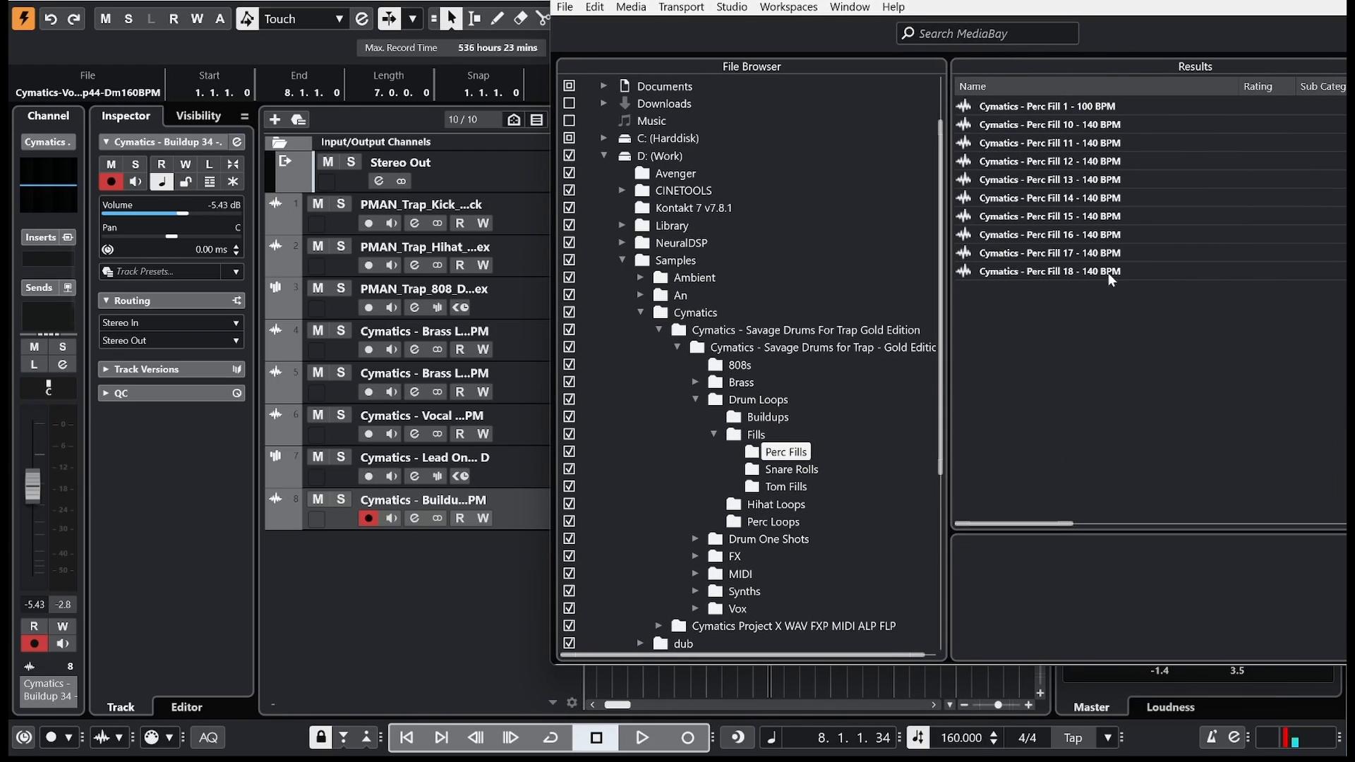
{"action": "left_click", "coordinate": [1111, 255]}
{"action": "left_click", "coordinate": [1115, 308]}
{"action": "left_click", "coordinate": [1081, 402]}
{"action": "left_click", "coordinate": [1081, 456]}
{"action": "left_click", "coordinate": [1084, 490]}
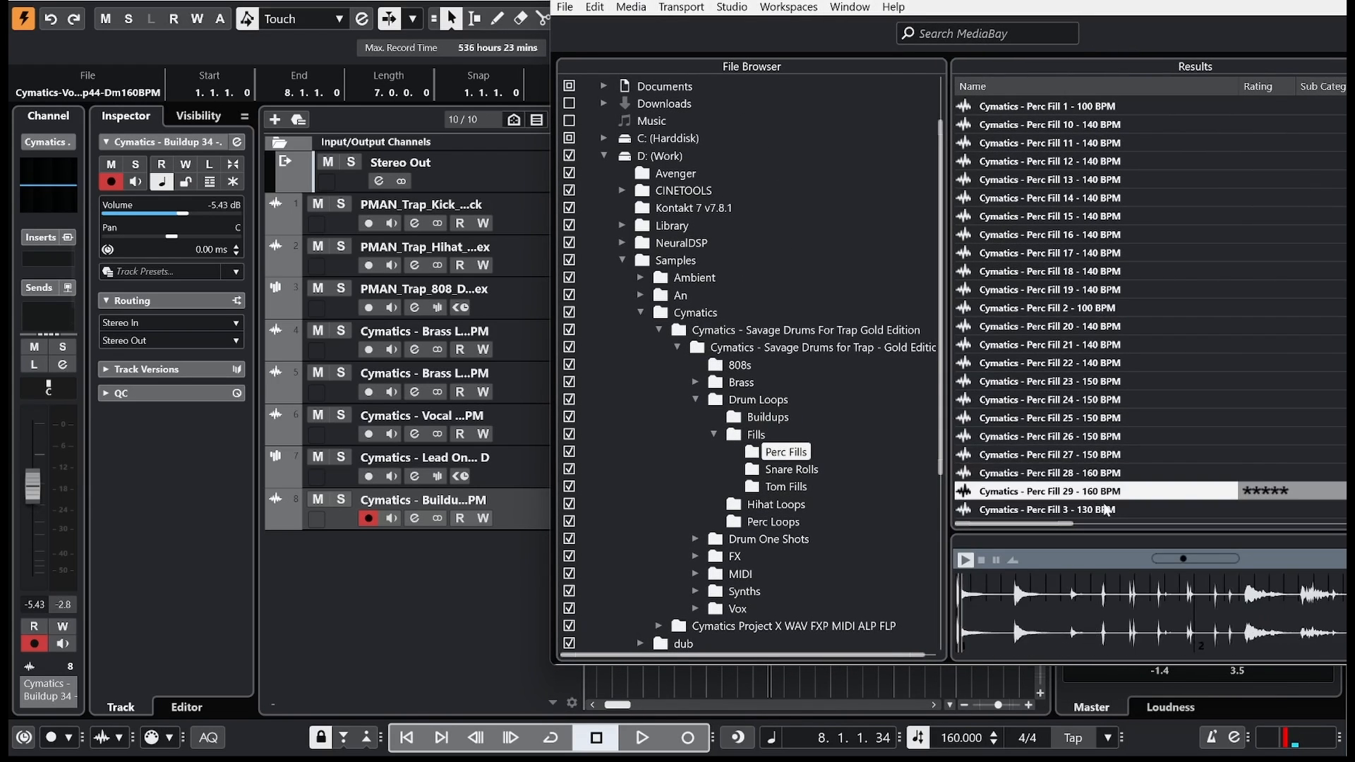
{"action": "scroll", "coordinate": [1096, 508], "scroll_direction": "down", "scroll_amount": 3}
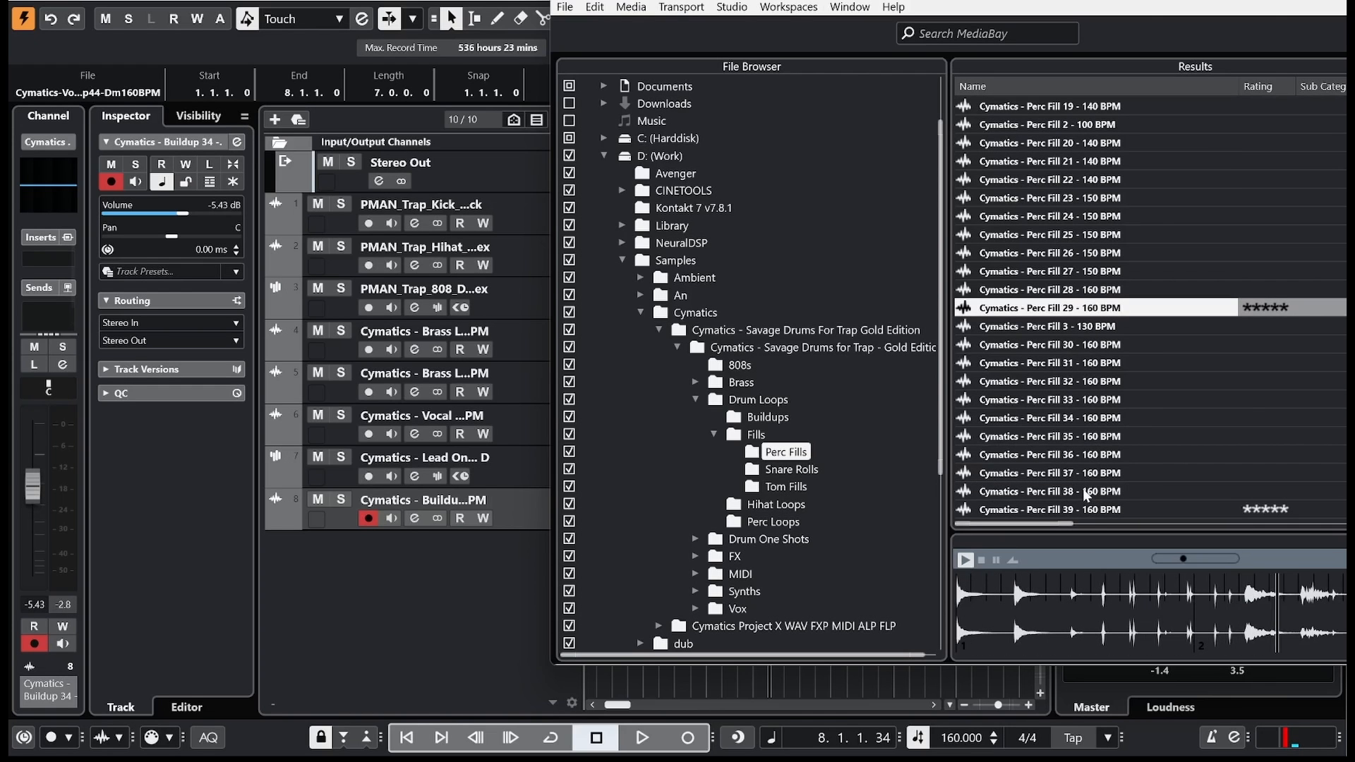
Step: Add Perc Fill 39 - 160 BPM on a new audio track and move the event to start at bar 8
{"action": "left_click", "coordinate": [1088, 506]}
{"action": "left_click_drag", "start_coordinate": [848, 523], "coordinate": [726, 679]}
{"action": "left_click_drag", "start_coordinate": [740, 560], "coordinate": [788, 553]}
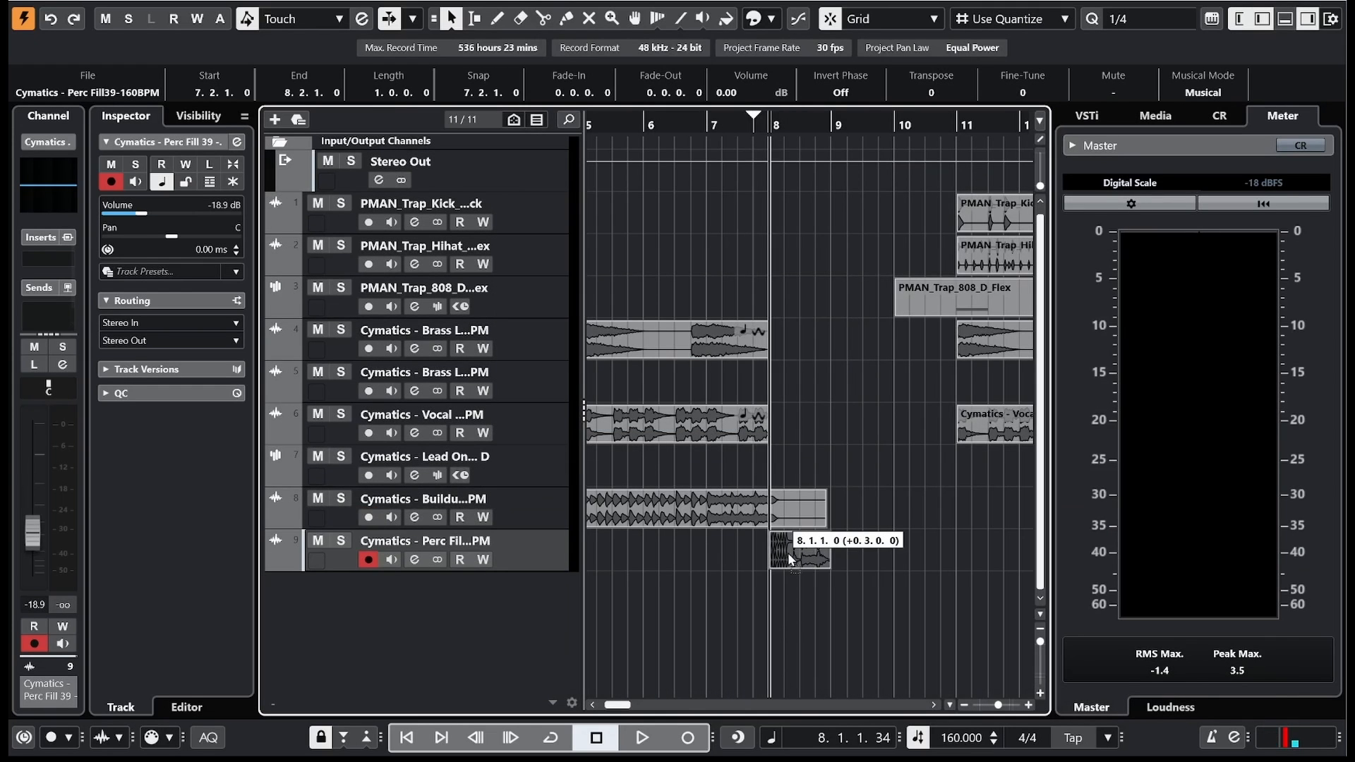
Step: Play the transition into bar 8 and set the perc fill track's volume to -7.11 dB
{"action": "key", "text": "h"}
{"action": "key", "text": "space"}
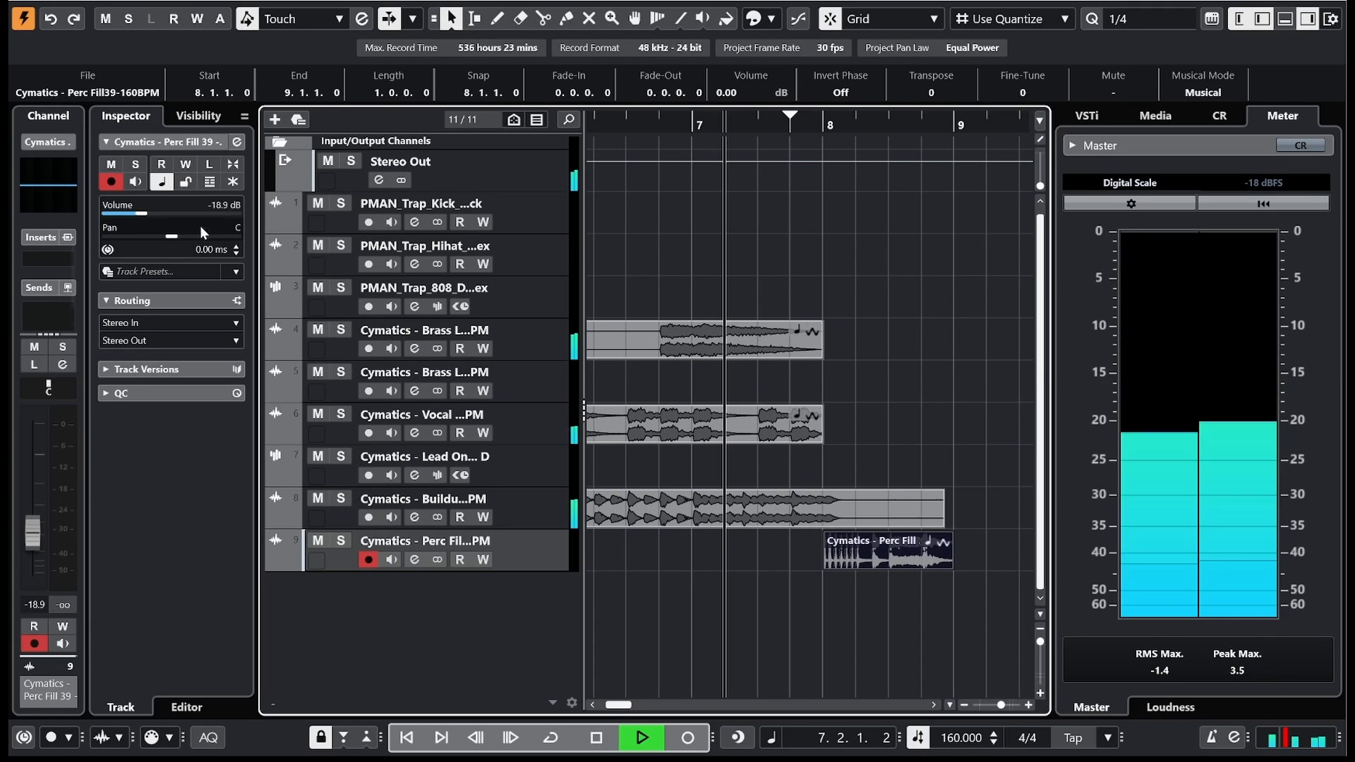
{"action": "left_click", "coordinate": [176, 213]}
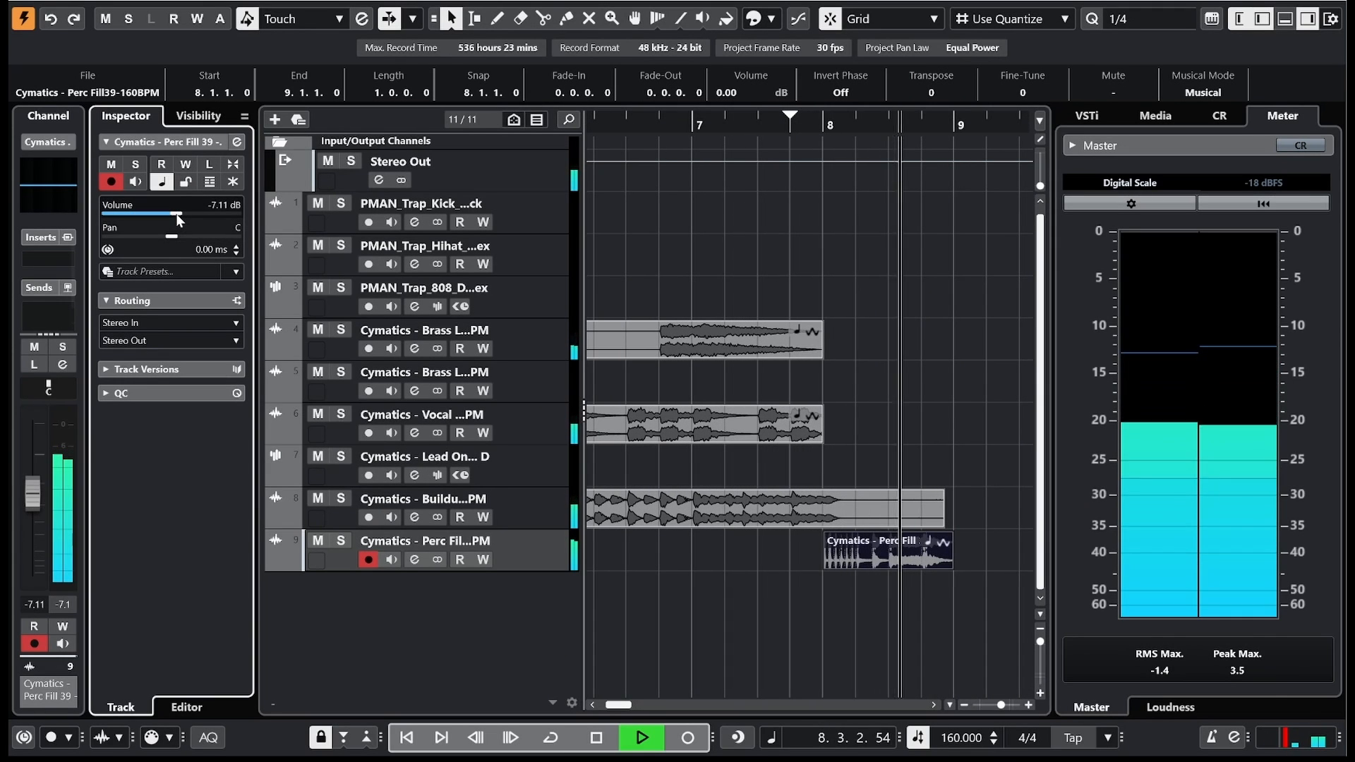
{"action": "left_click", "coordinate": [919, 121]}
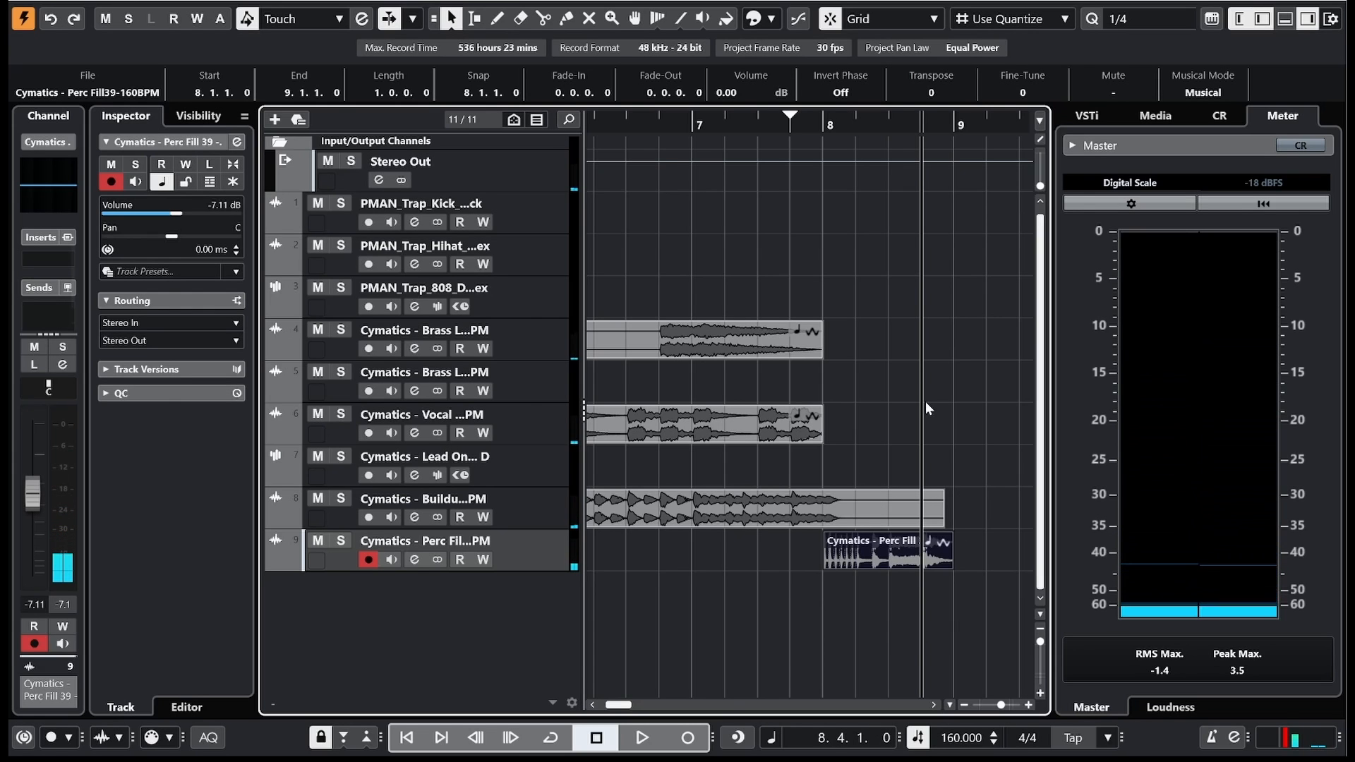
Step: Browse the Vocals - Chants folder under Vox in MediaBay and audition several chants, including Vocal Chant 17 and 27
{"action": "key", "text": "F5"}
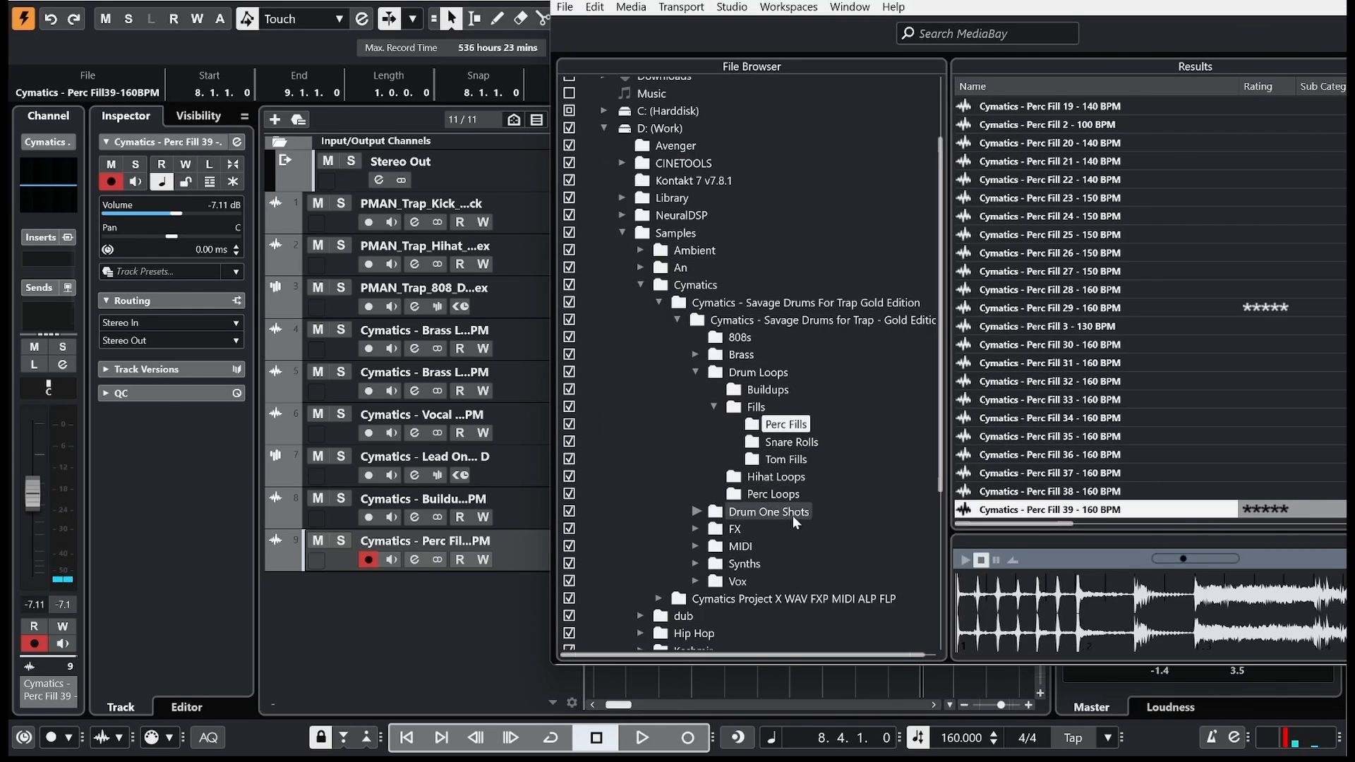
{"action": "left_click", "coordinate": [695, 581]}
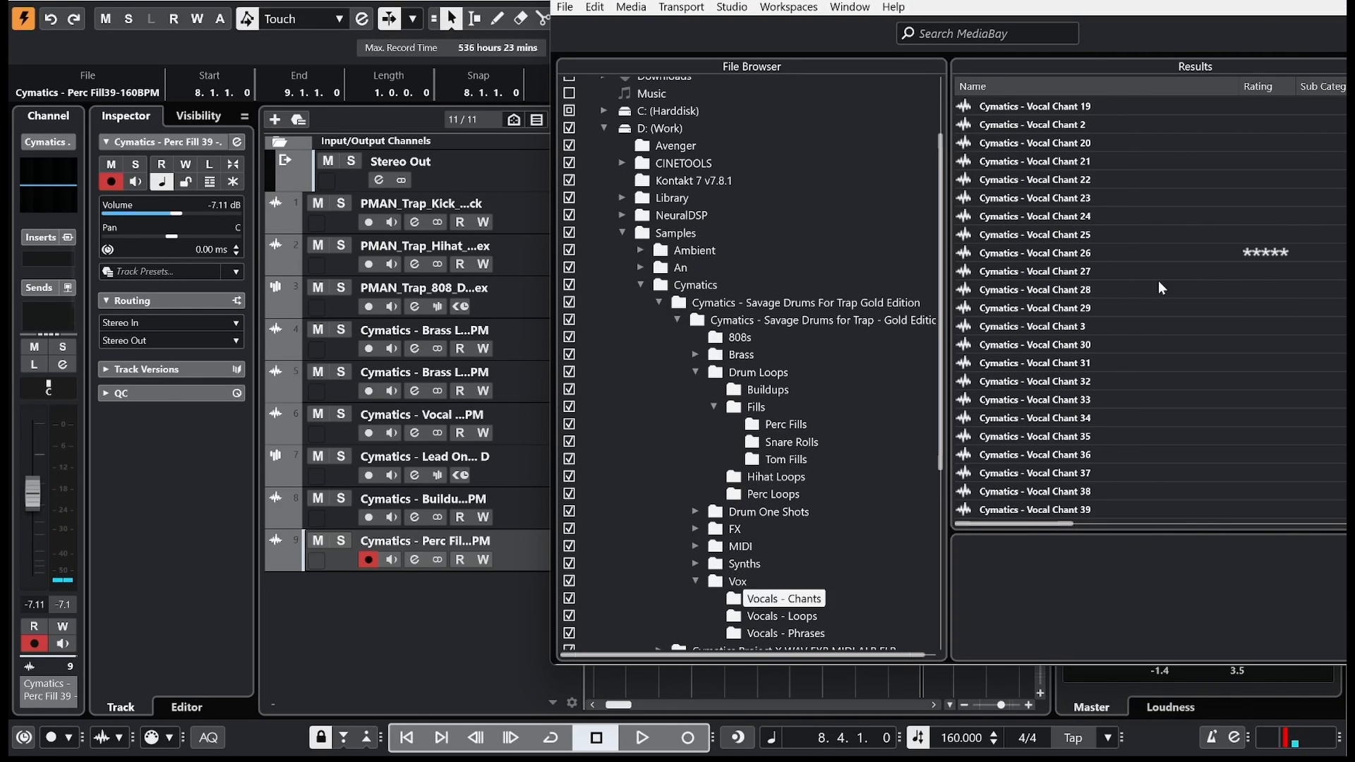
{"action": "scroll", "coordinate": [1082, 146], "scroll_direction": "up", "scroll_amount": 3}
{"action": "left_click", "coordinate": [1080, 144]}
{"action": "left_click", "coordinate": [1076, 200]}
{"action": "left_click", "coordinate": [1080, 251]}
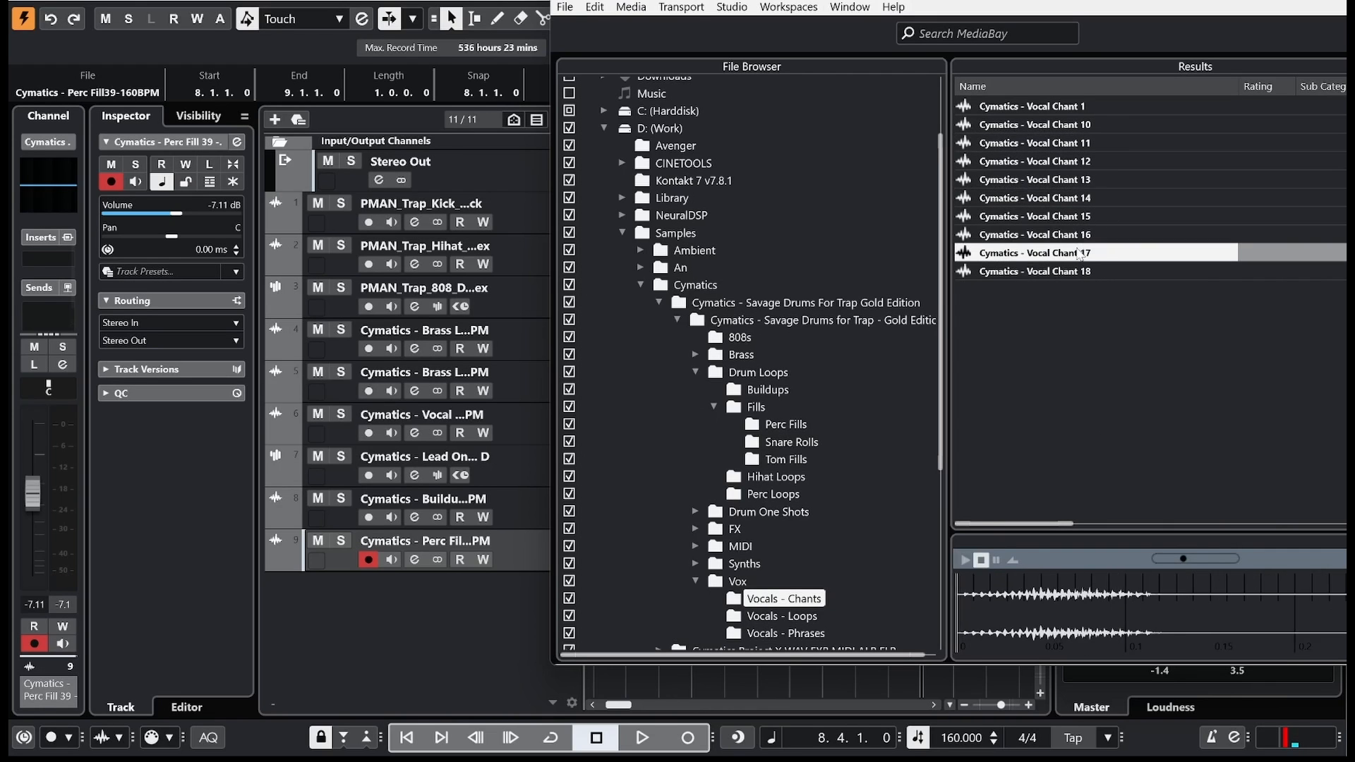
{"action": "left_click", "coordinate": [1077, 141]}
{"action": "left_click", "coordinate": [1080, 361]}
{"action": "left_click", "coordinate": [1083, 453]}
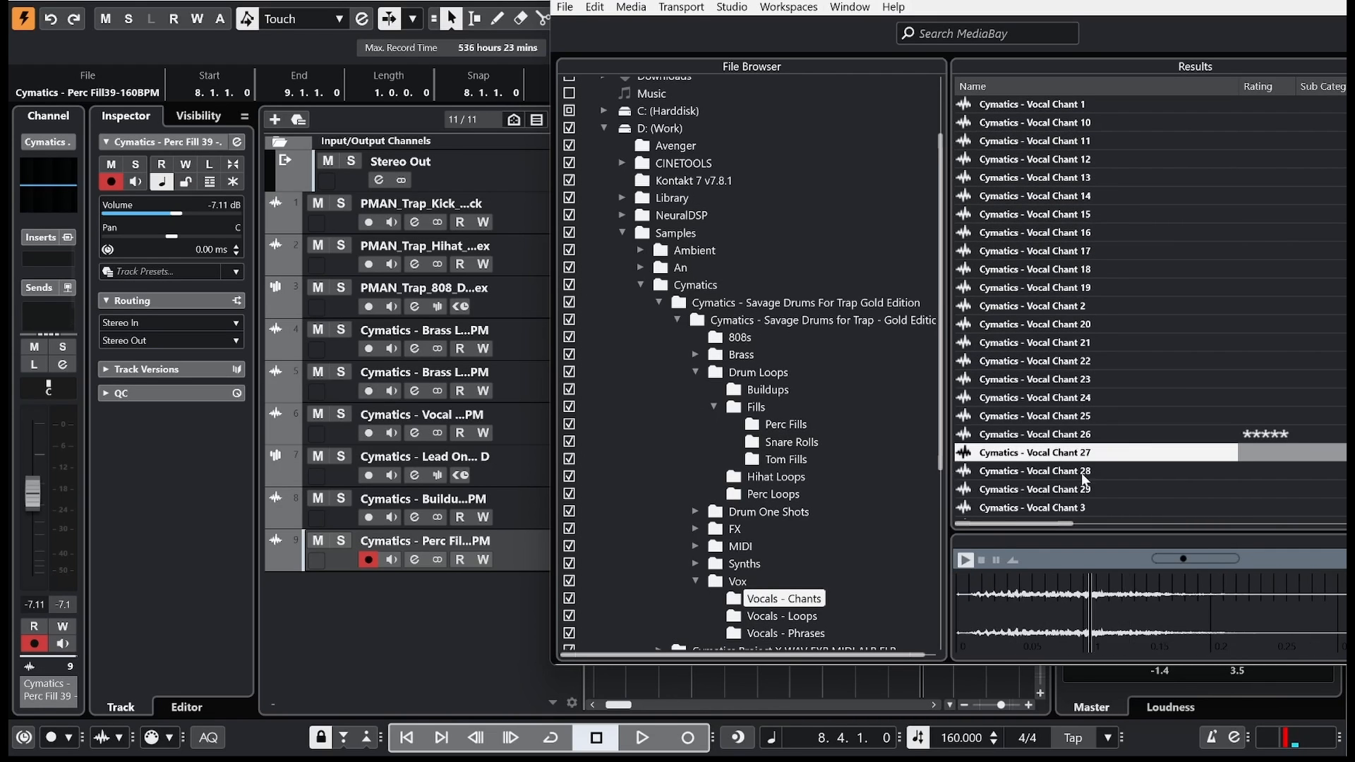
Step: Add Vocal Chant 26 on a new audio track and move the event to beat 4 of bar 8
{"action": "left_click", "coordinate": [1085, 434]}
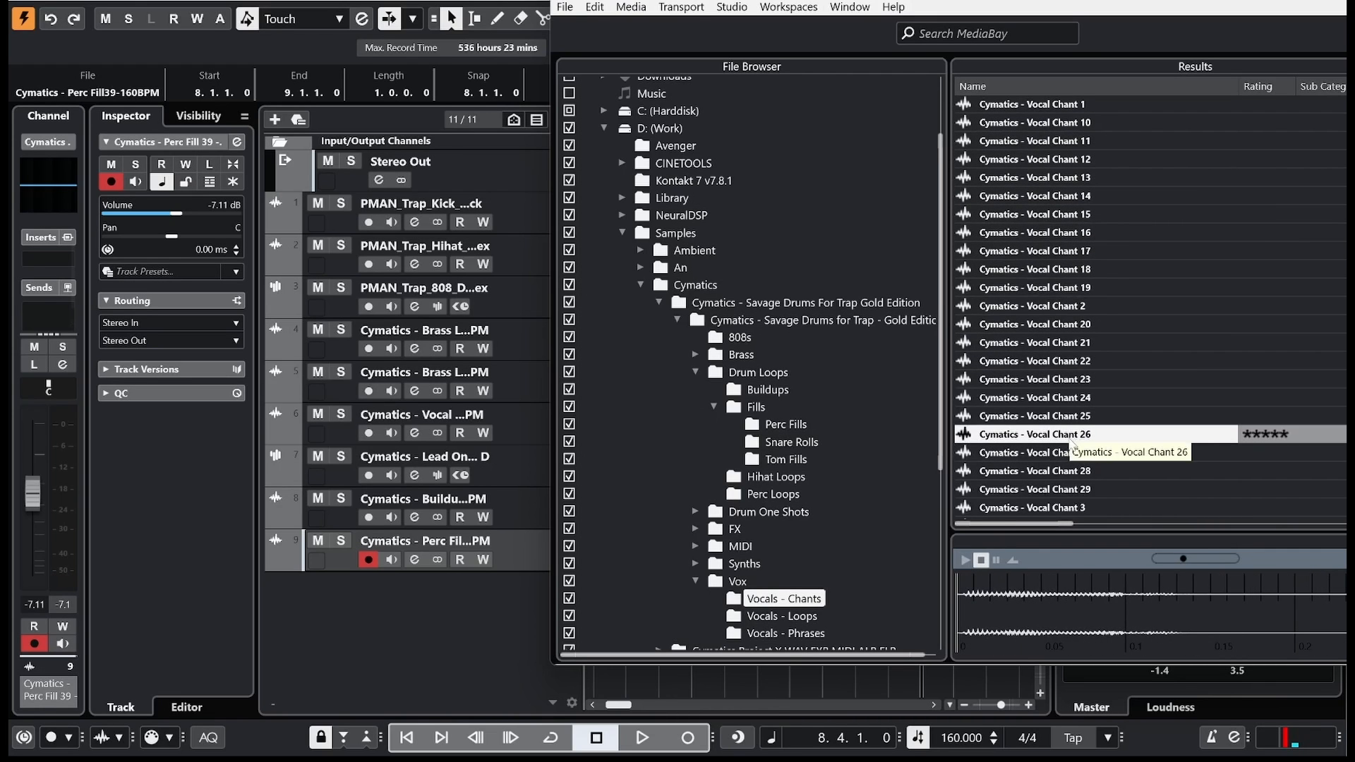
{"action": "left_click_drag", "start_coordinate": [1069, 445], "coordinate": [789, 672]}
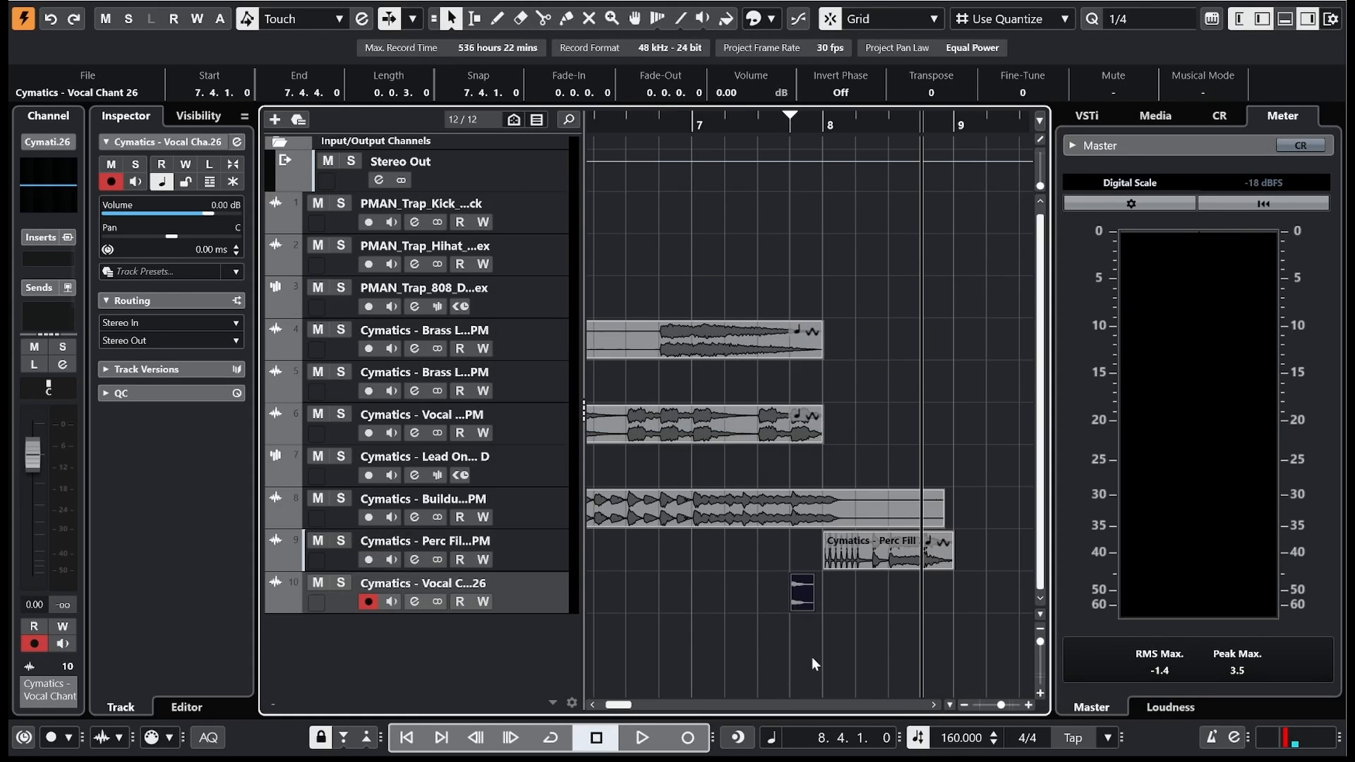
{"action": "left_click_drag", "start_coordinate": [798, 590], "coordinate": [934, 591]}
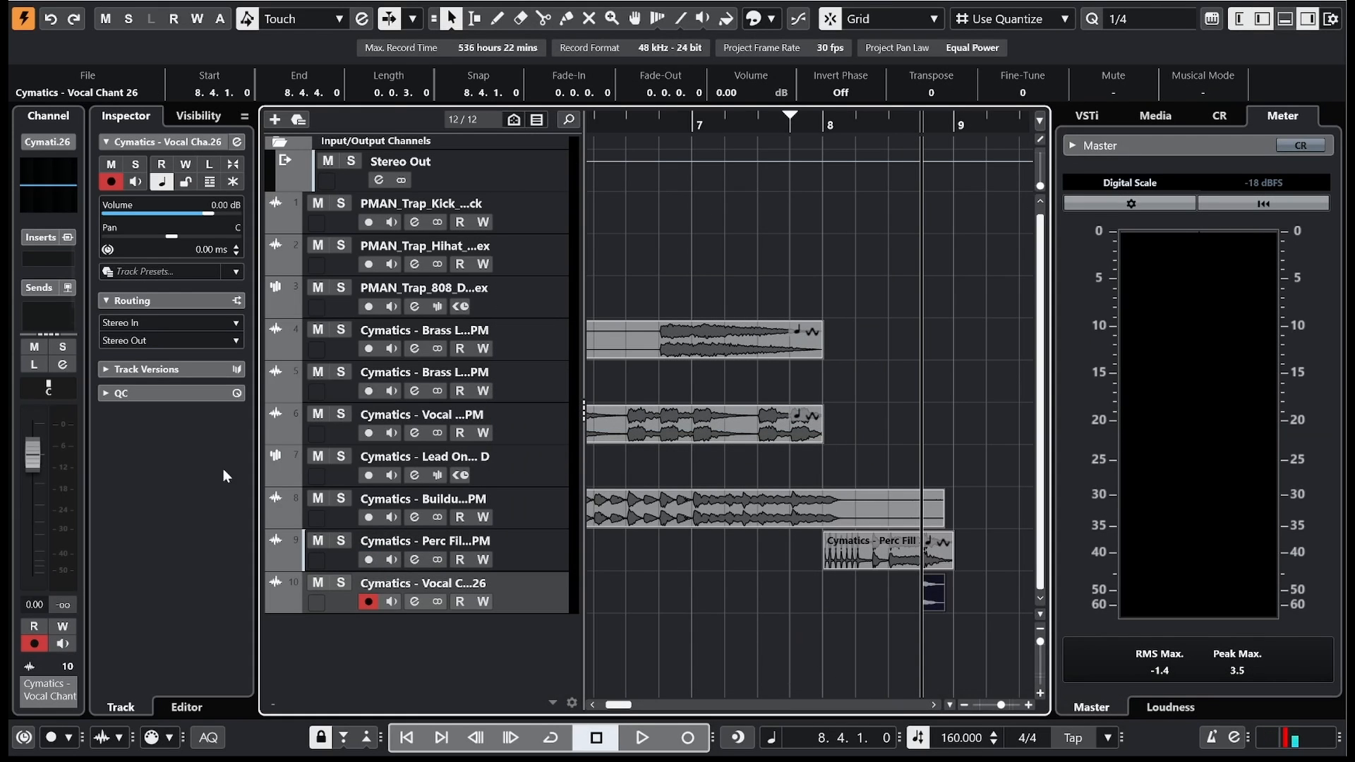
Step: Raise the vocal chant event's volume to 5.25 dB and play the perc fill and chant from beat 3 of bar 8
{"action": "scroll", "coordinate": [941, 150], "scroll_direction": "up", "scroll_amount": 4}
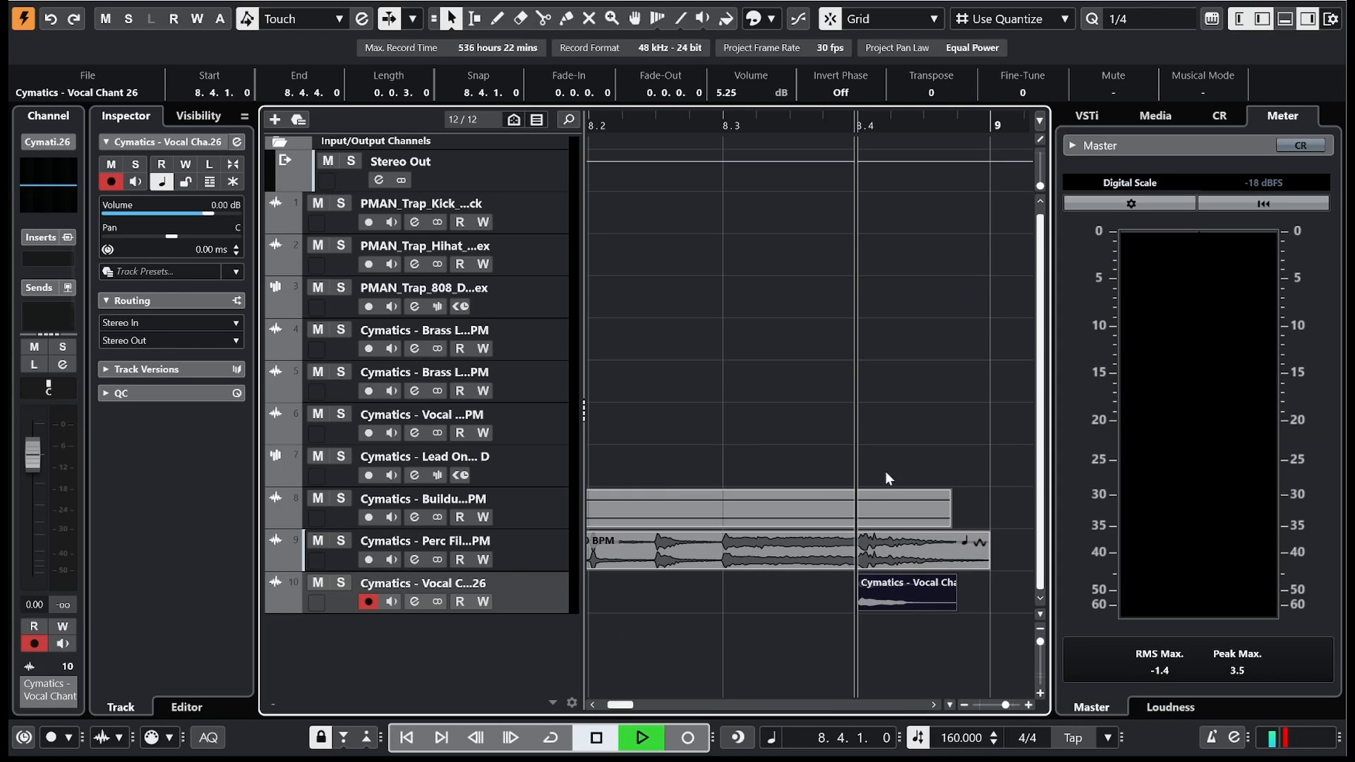
{"action": "key", "text": "space"}
{"action": "left_click_drag", "start_coordinate": [726, 129], "coordinate": [722, 123]}
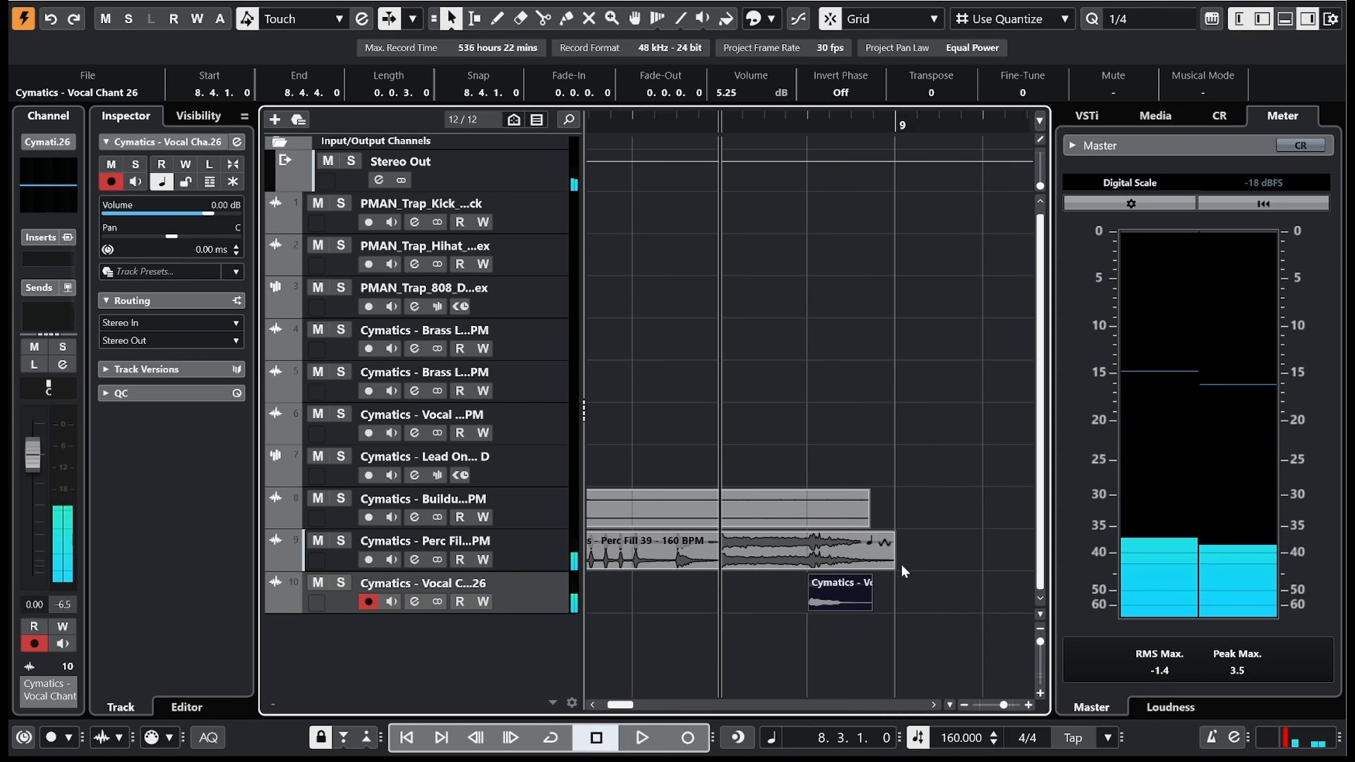
{"action": "mouse_move", "coordinate": [893, 563]}
{"action": "left_mouse_down"}
{"action": "mouse_move", "coordinate": [810, 573]}
{"action": "mouse_move", "coordinate": [803, 538]}
{"action": "mouse_move", "coordinate": [894, 568]}
{"action": "left_mouse_up"}
{"action": "key", "text": "space"}
{"action": "key", "text": "space"}
Step: Move all events of the main section together so its drums start at bar 9, and return the cursor to bar 1
{"action": "left_click_drag", "start_coordinate": [773, 121], "coordinate": [710, 37]}
{"action": "left_click_drag", "start_coordinate": [978, 563], "coordinate": [705, 184]}
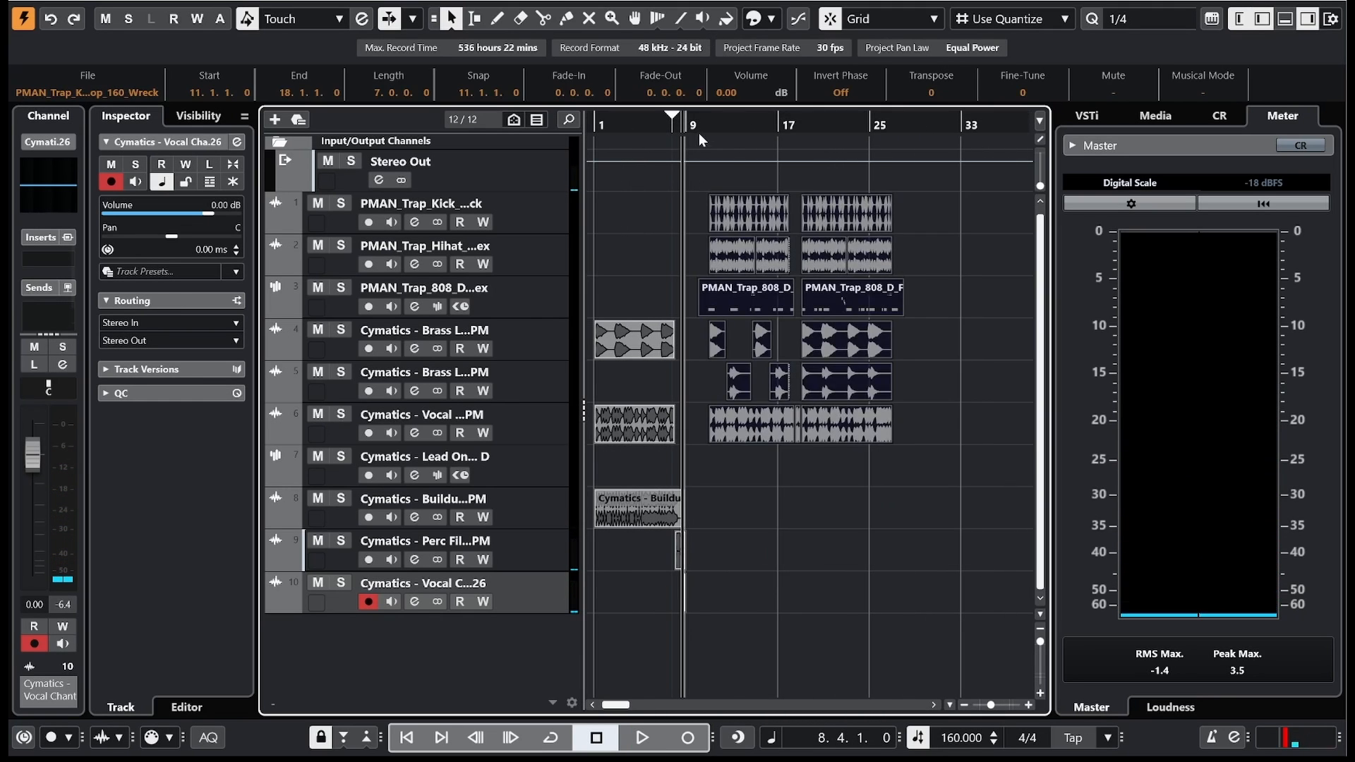
{"action": "left_click_drag", "start_coordinate": [699, 134], "coordinate": [704, 181]}
{"action": "left_click_drag", "start_coordinate": [910, 214], "coordinate": [702, 216]}
{"action": "left_click_drag", "start_coordinate": [661, 122], "coordinate": [575, 96]}
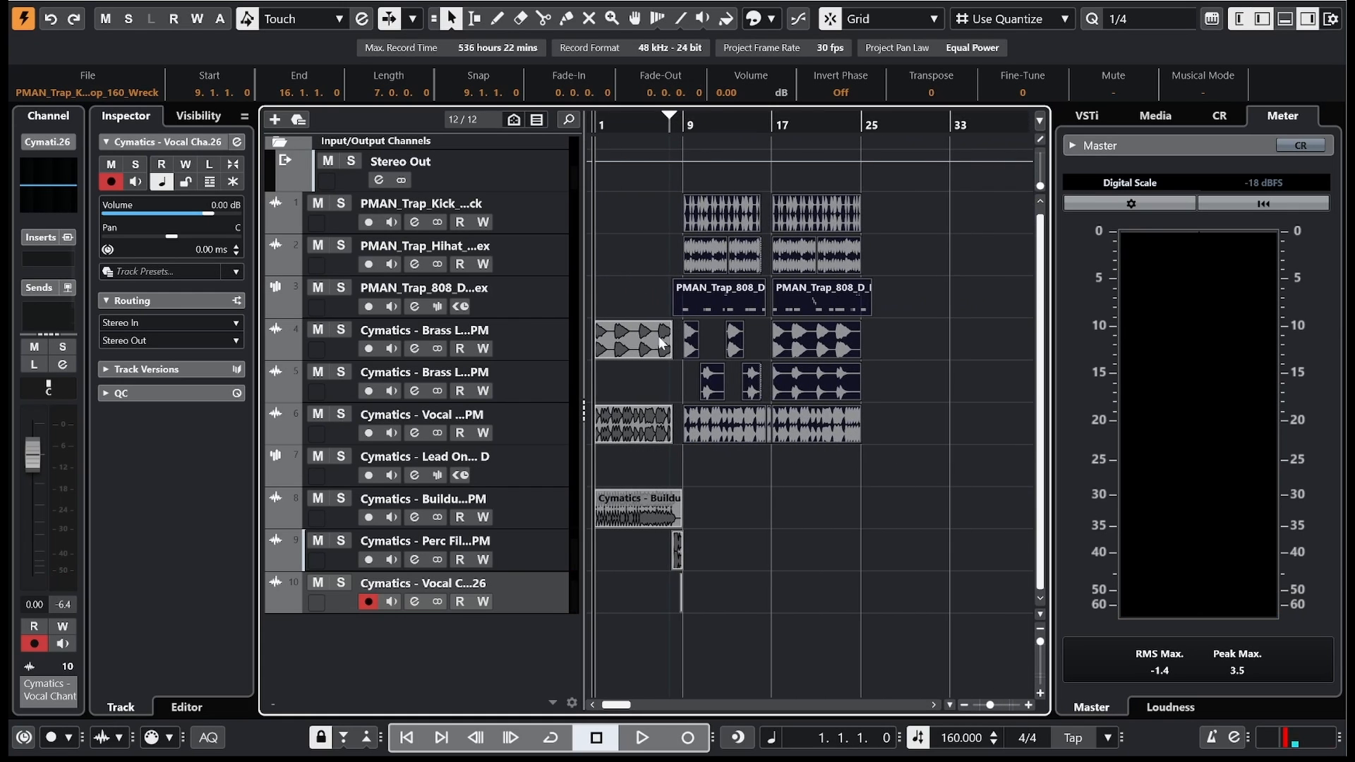
Step: Insert the Pro-Q 3 equalizer in the free insert slot of the Stereo Out channel
{"action": "left_click", "coordinate": [502, 167]}
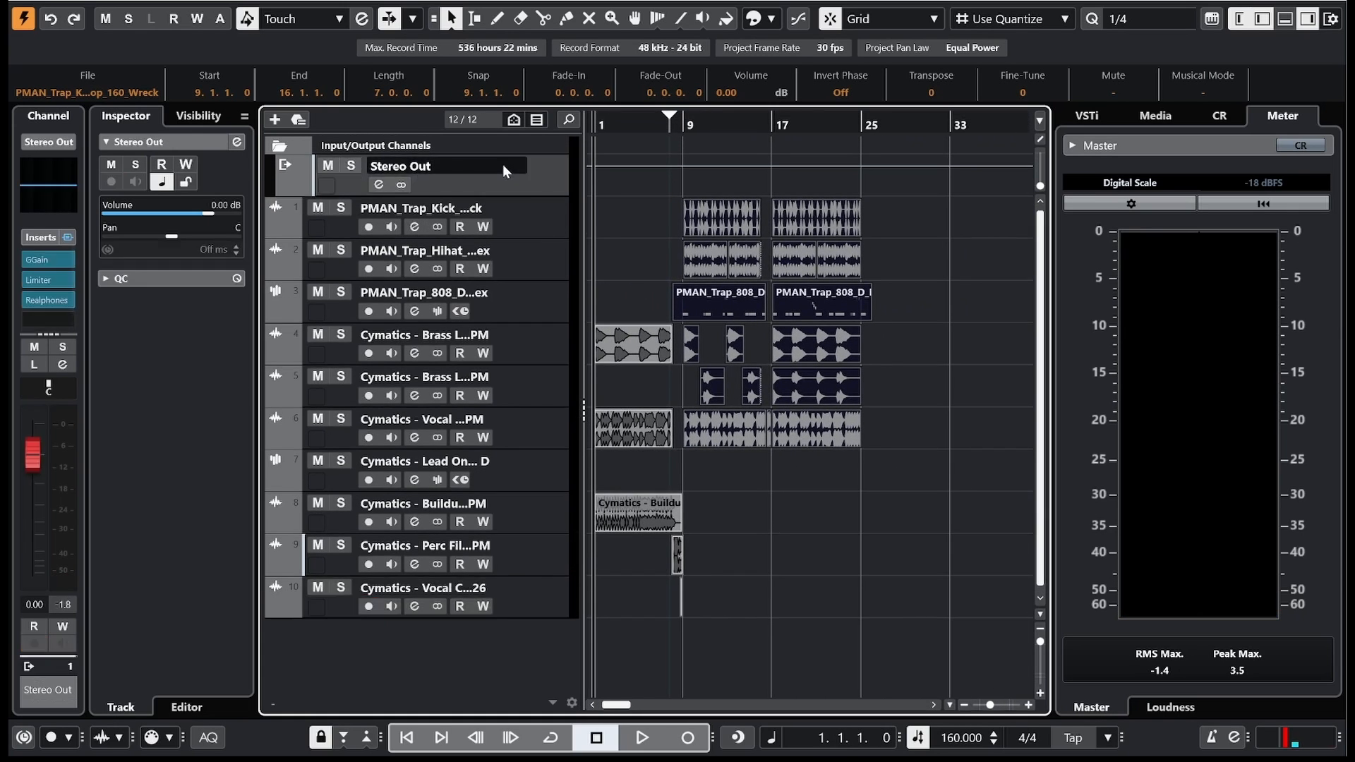
{"action": "left_click", "coordinate": [64, 321]}
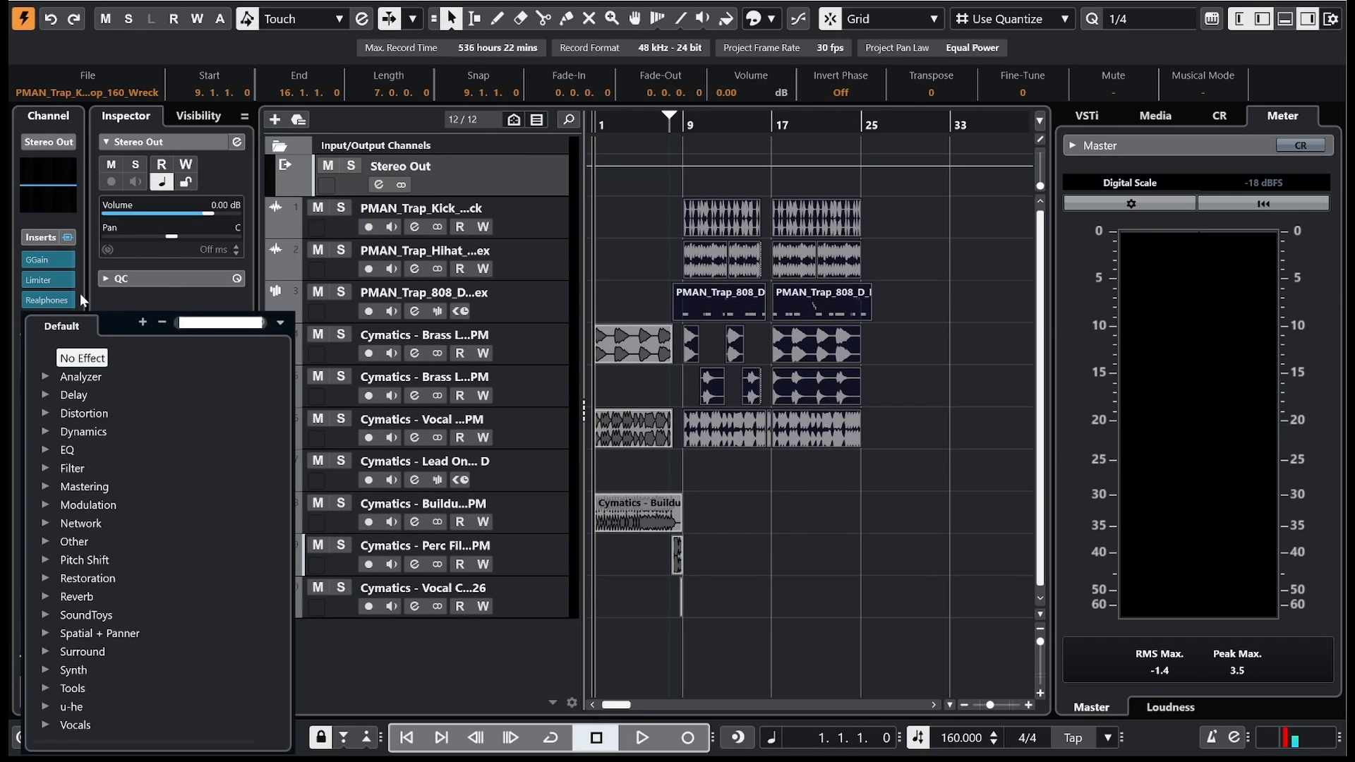
{"action": "type", "text": "proq"}
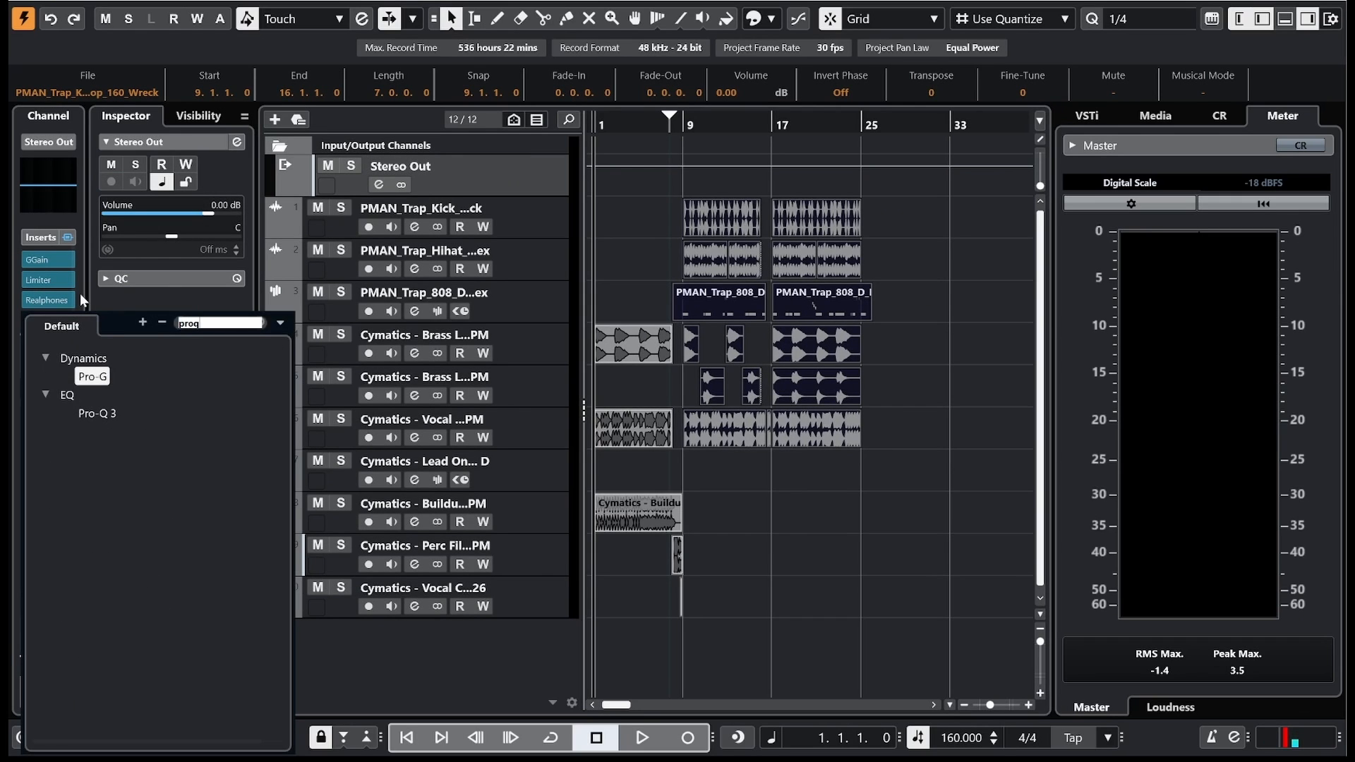
{"action": "left_click", "coordinate": [96, 413]}
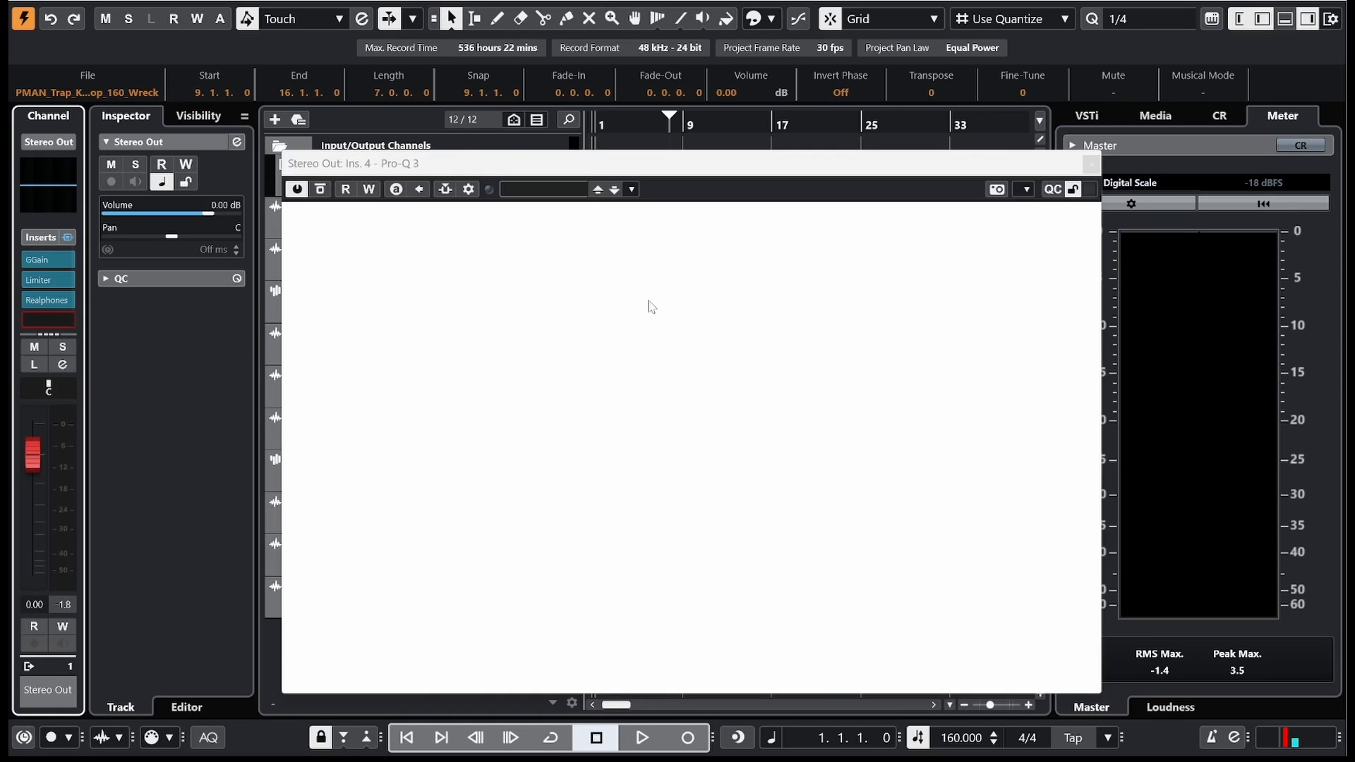
Step: Create a 12 dB/oct High Cut at 231.25 Hz in Pro-Q 3 and record automation opening it to 30000 Hz over the intro
{"action": "left_click_drag", "start_coordinate": [1072, 405], "coordinate": [595, 399]}
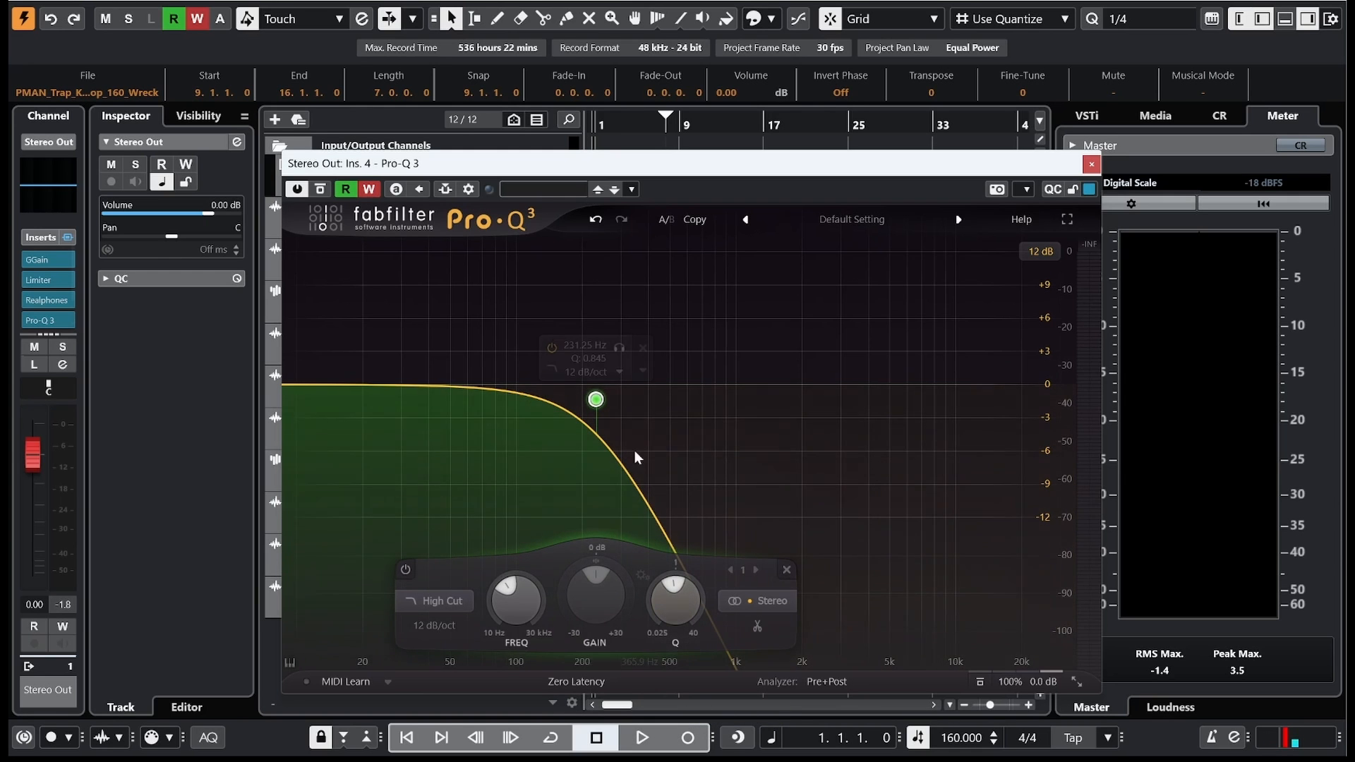
{"action": "key", "text": "space"}
{"action": "left_click_drag", "start_coordinate": [603, 405], "coordinate": [1066, 395]}
{"action": "left_click", "coordinate": [367, 190]}
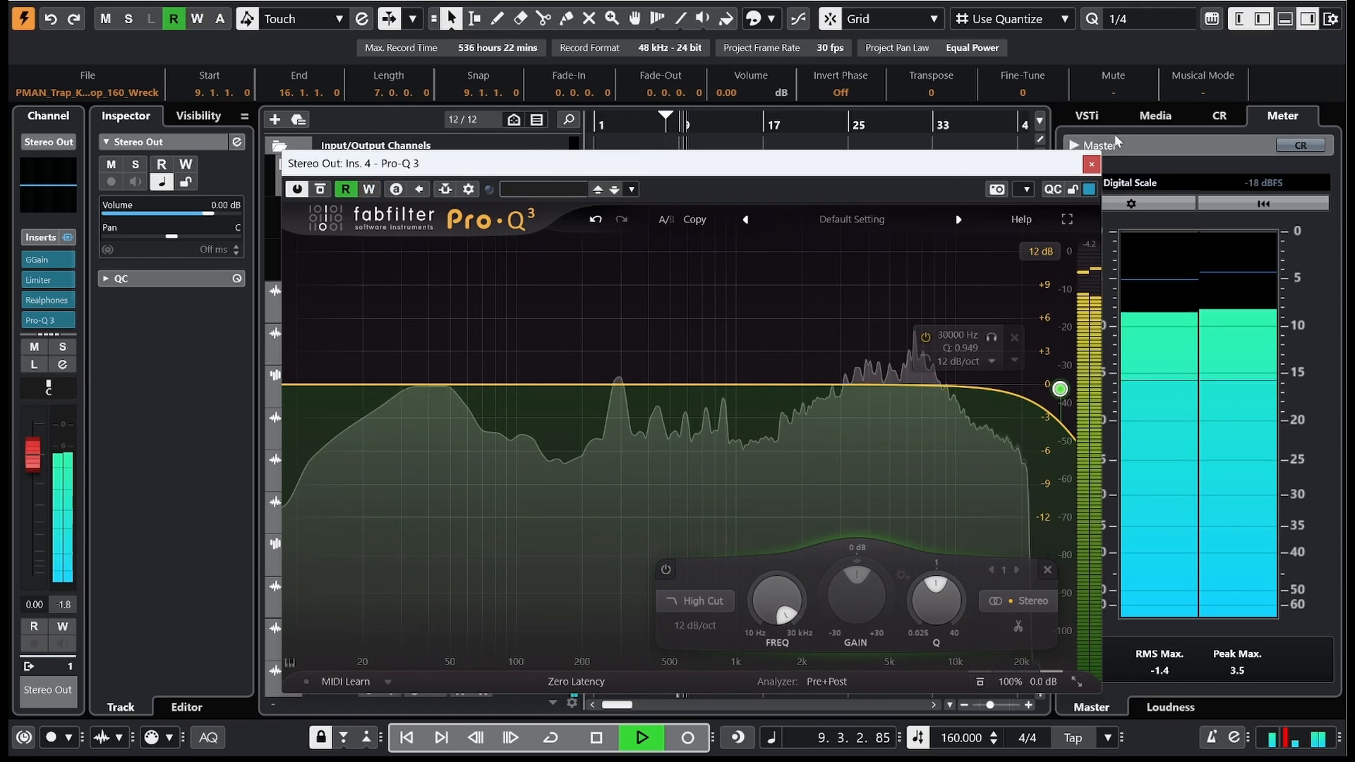
{"action": "left_click", "coordinate": [1091, 165]}
{"action": "key", "text": "space"}
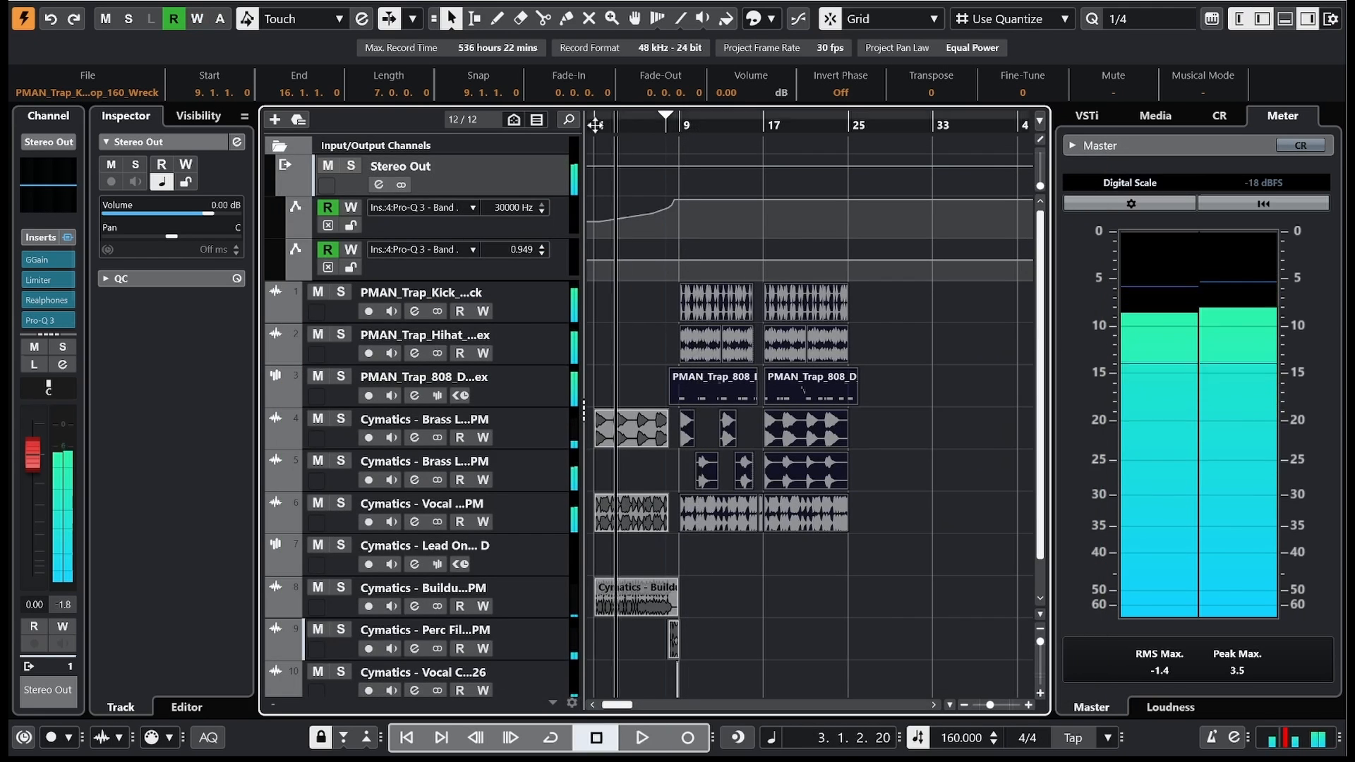
Step: Play the intro from bar 1 to check the recorded high-cut filter sweep
{"action": "left_click", "coordinate": [595, 125]}
{"action": "key", "text": "space"}
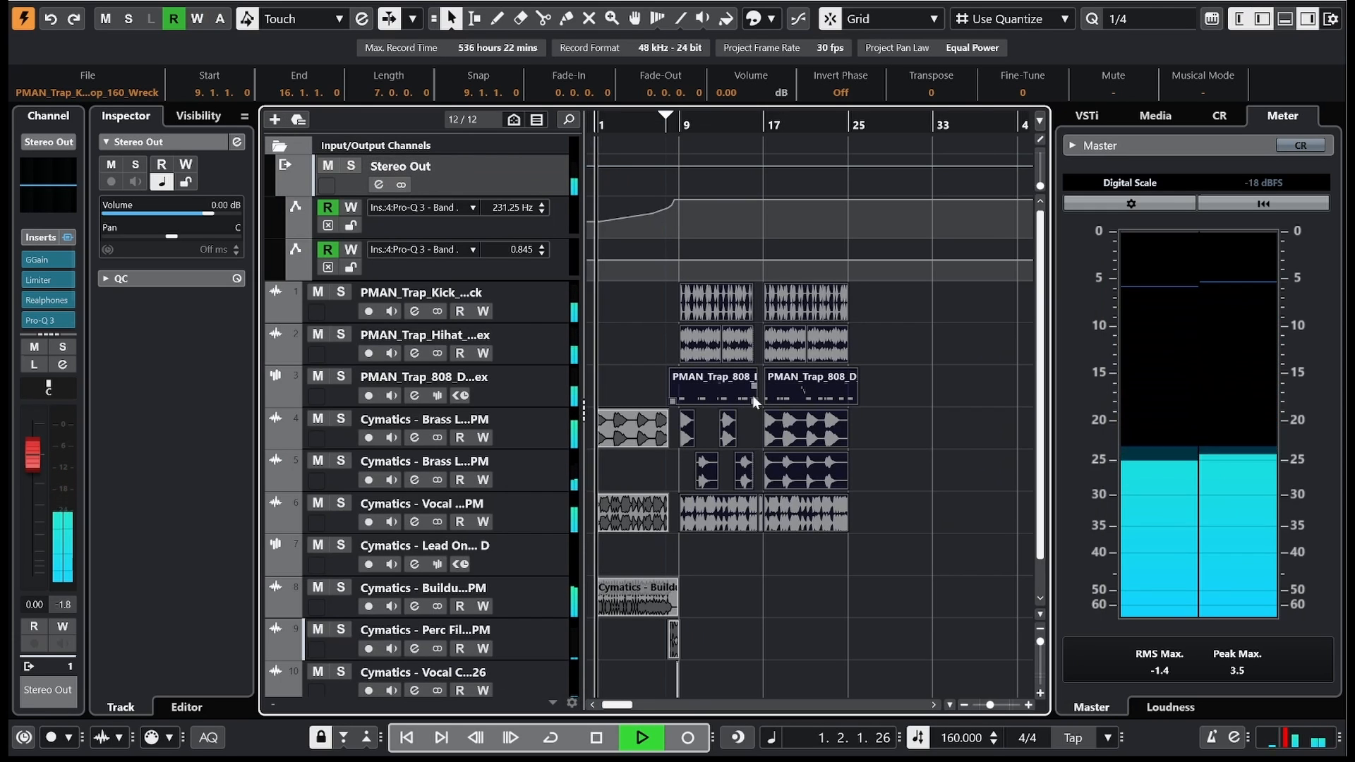
{"action": "scroll", "coordinate": [878, 477], "scroll_direction": "down", "scroll_amount": 1}
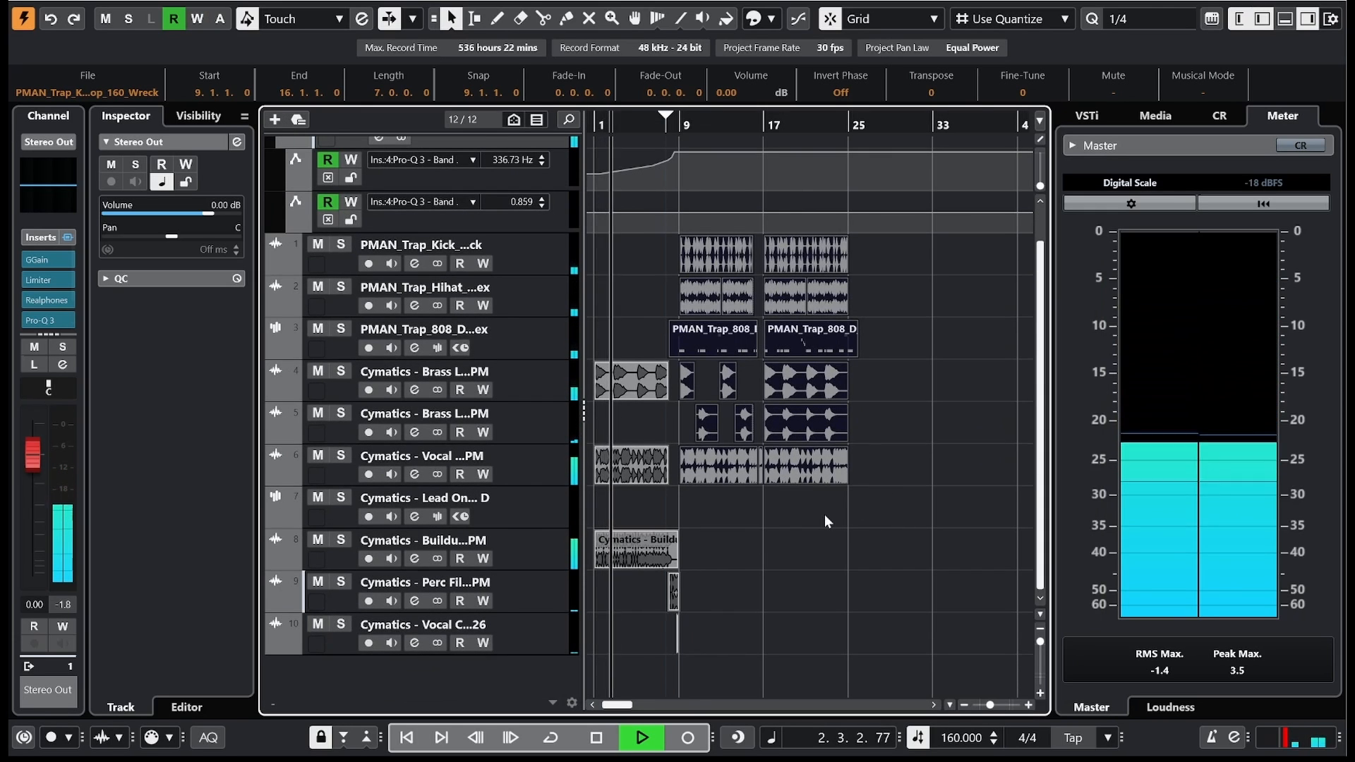
{"action": "left_click", "coordinate": [802, 557]}
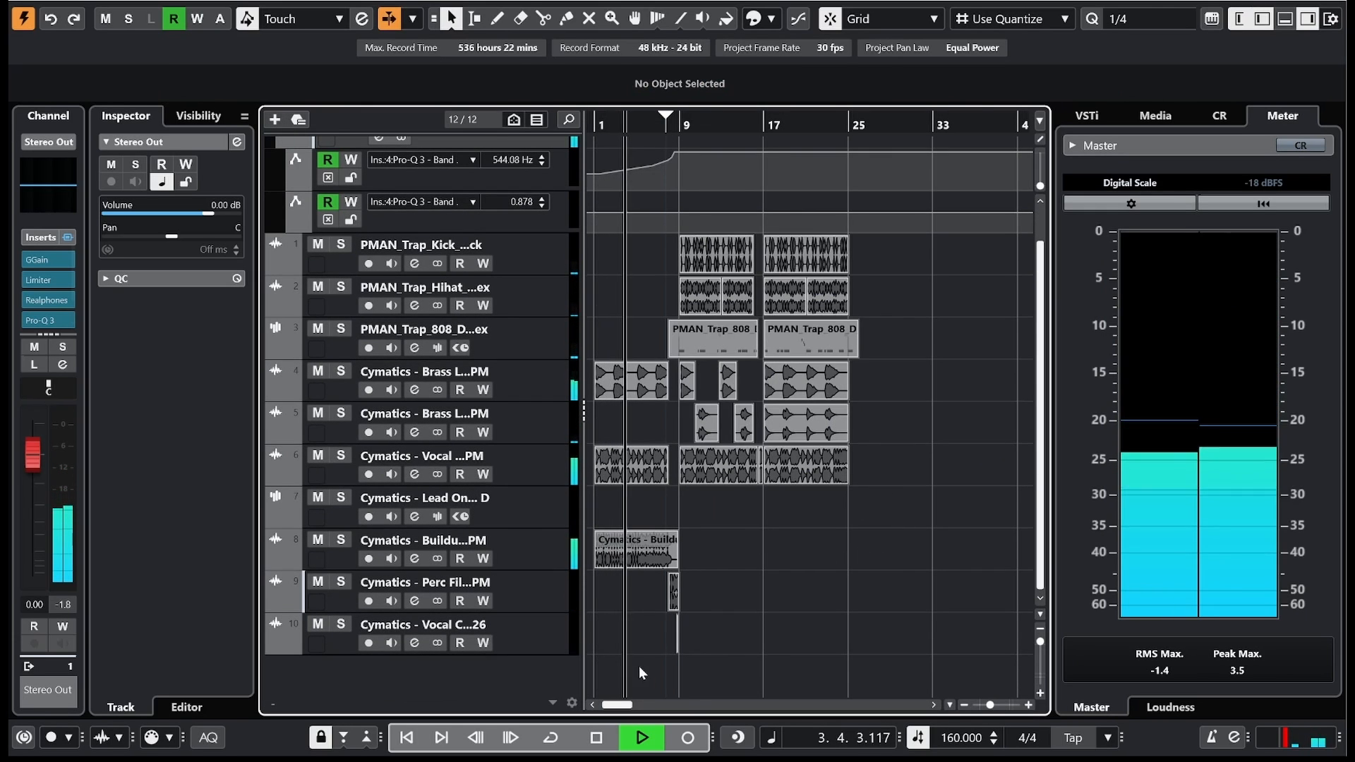
{"action": "key", "text": "space"}
Step: Select the Vocal Chant 26 track and collapse the Input/Output Channels folder
{"action": "left_click", "coordinate": [556, 640]}
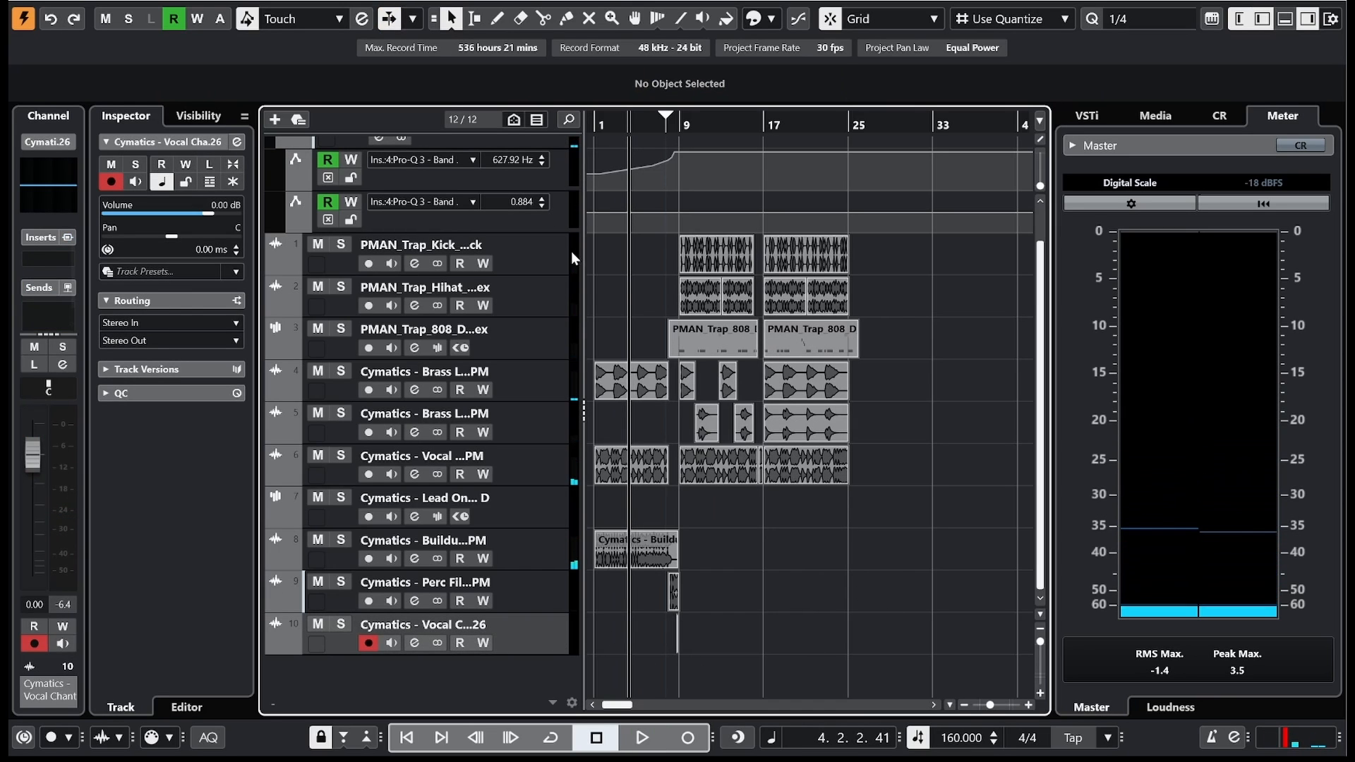
{"action": "scroll", "coordinate": [277, 162], "scroll_direction": "up", "scroll_amount": 1}
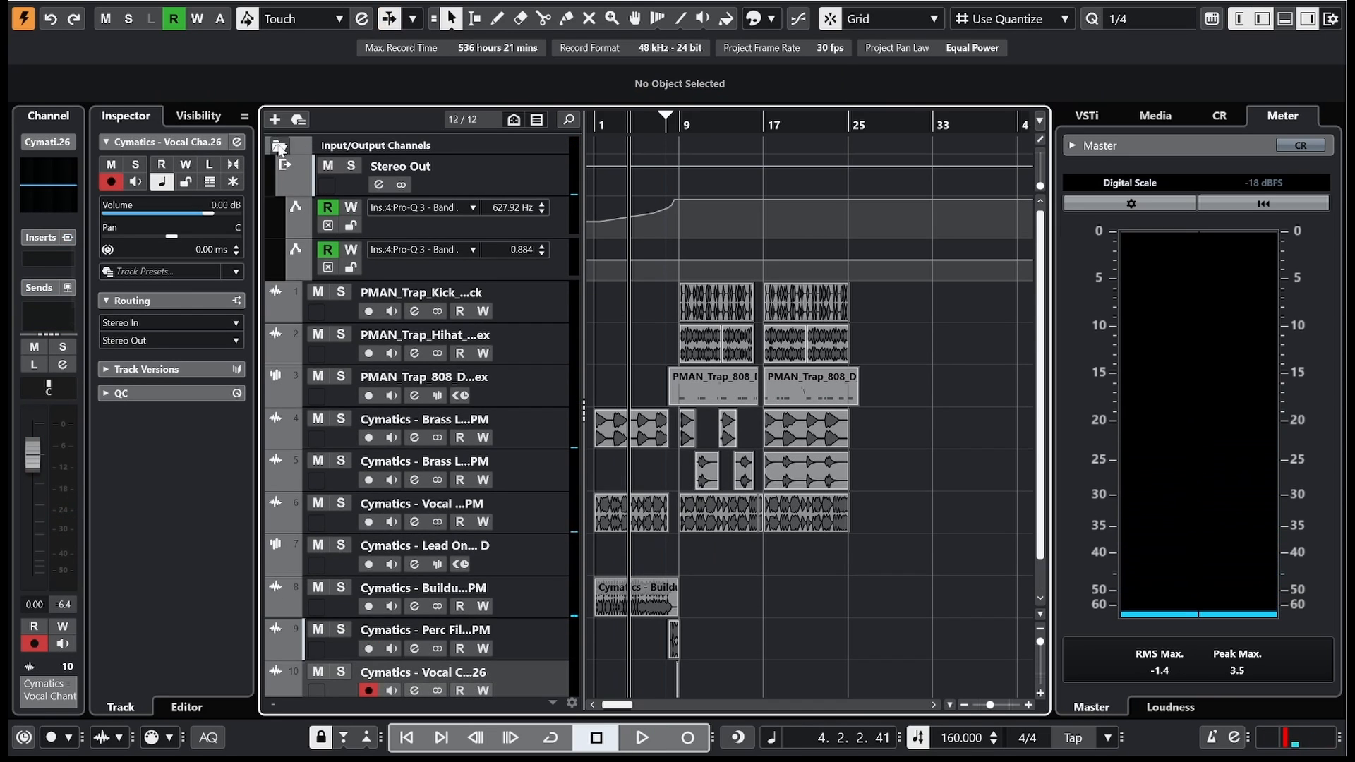
{"action": "left_click", "coordinate": [279, 146]}
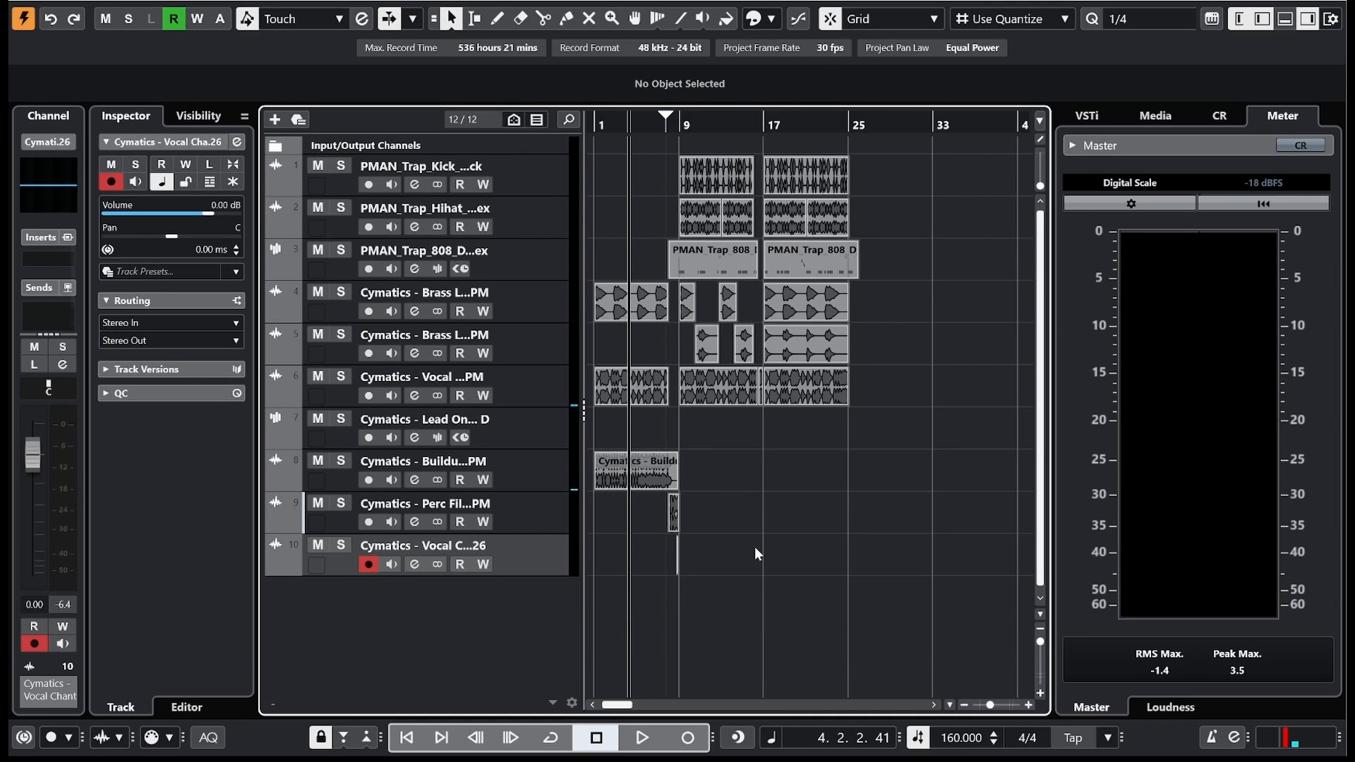
Step: Browse MediaBay to the Stompy Organic hip hop loops in Kashmir's Sounds of KSHMR Vol 4 Complete Edition, under Drum Loops - By Genre
{"action": "key", "text": "F5"}
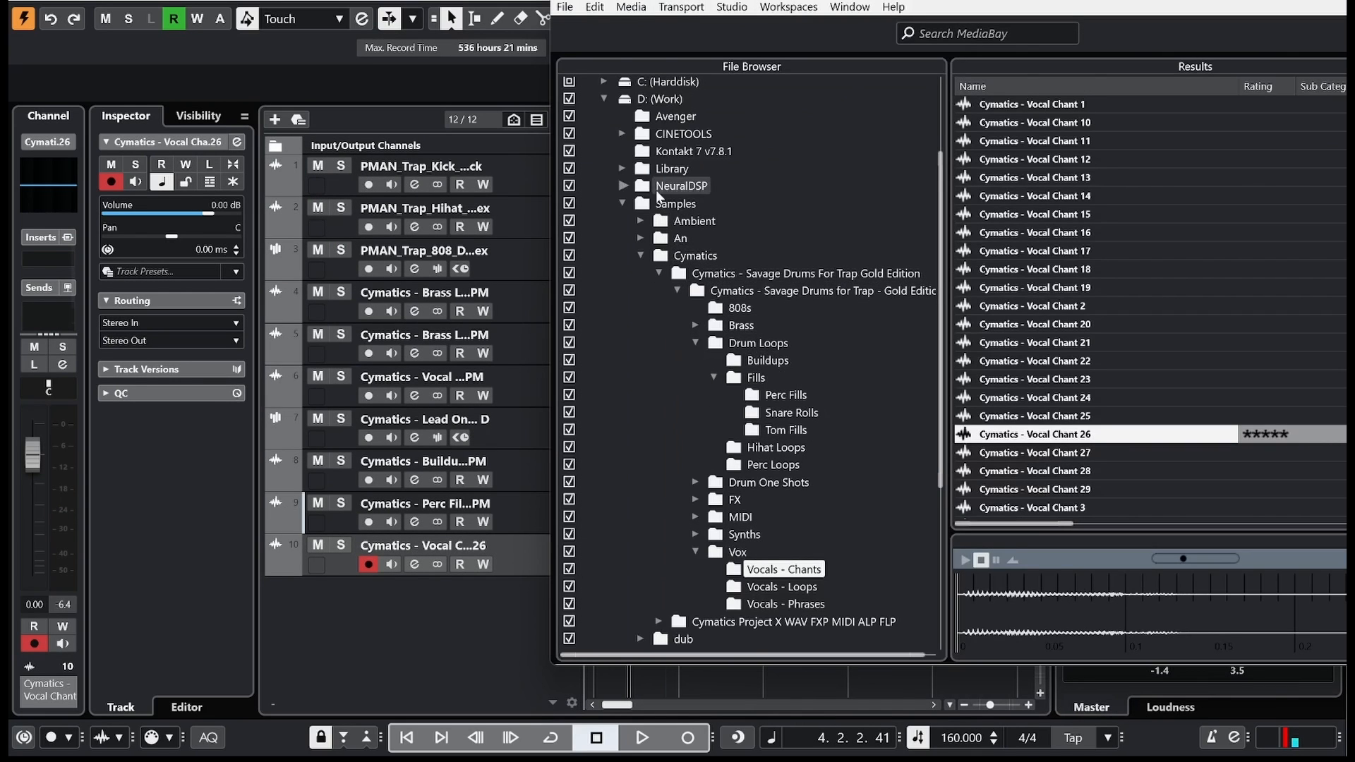
{"action": "scroll", "coordinate": [669, 263], "scroll_direction": "up", "scroll_amount": 1}
{"action": "left_click", "coordinate": [642, 290]}
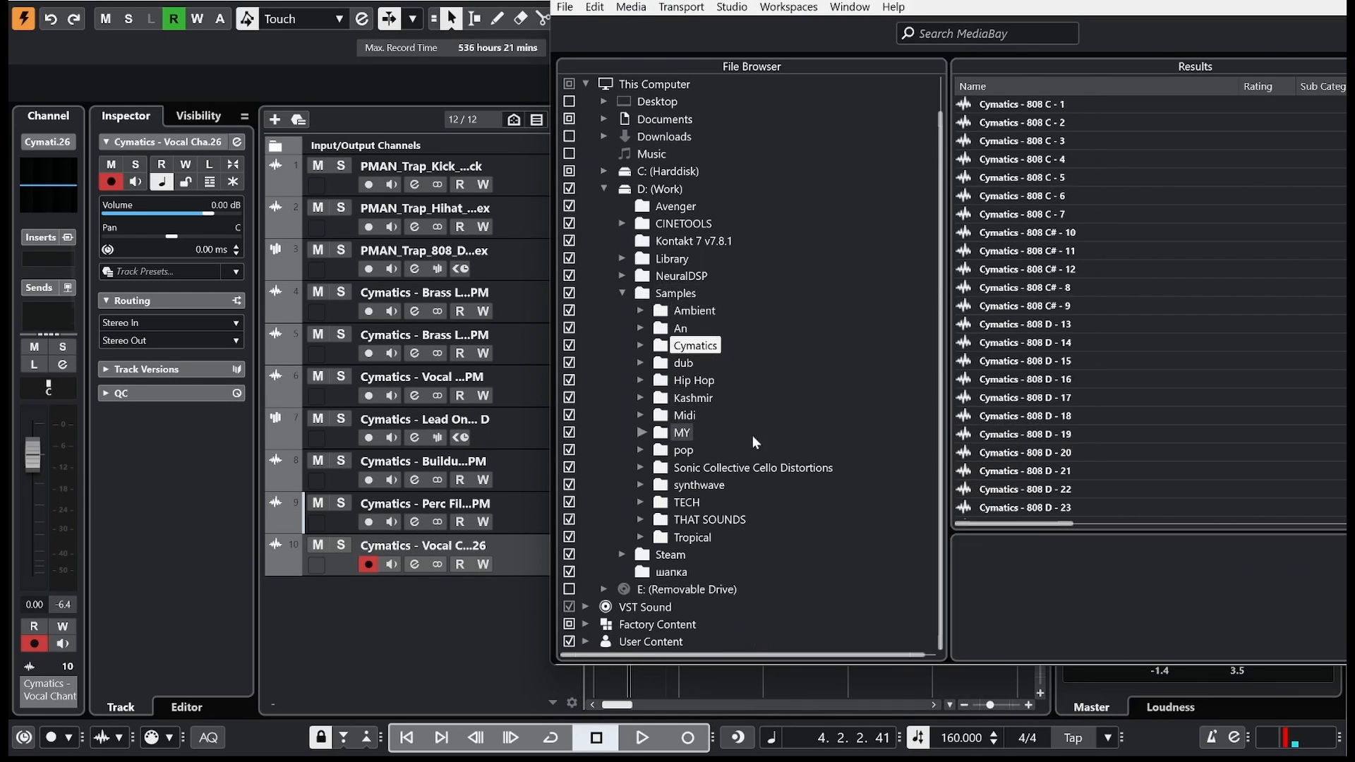
{"action": "left_click", "coordinate": [641, 398]}
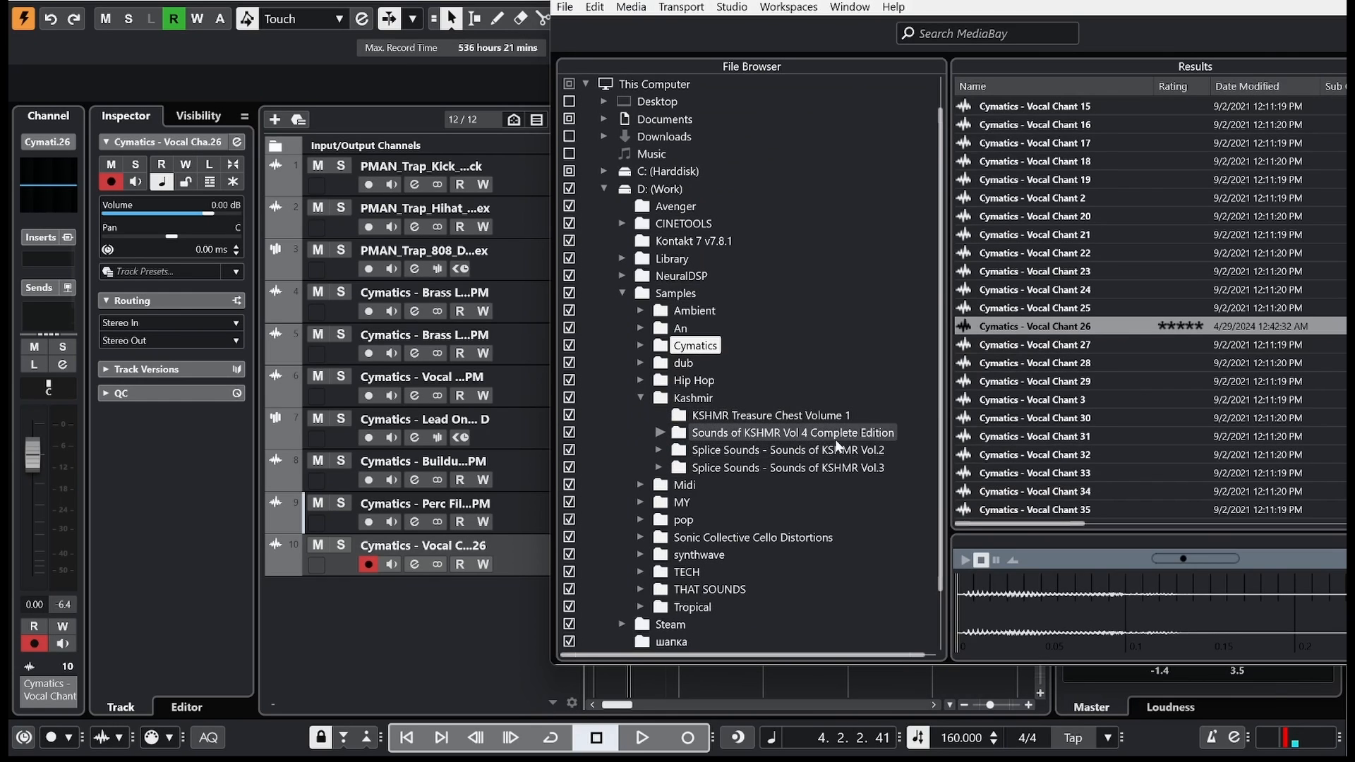
{"action": "left_click", "coordinate": [659, 432]}
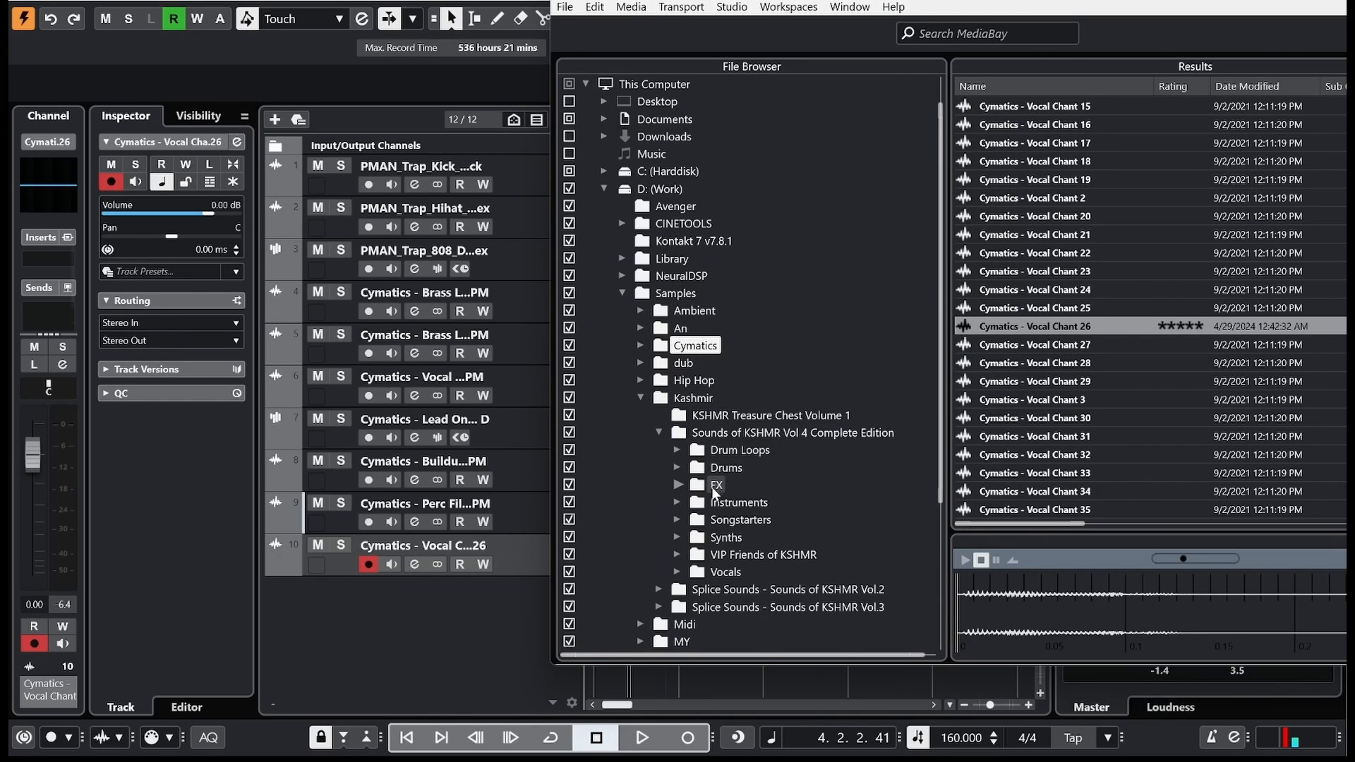
{"action": "left_click", "coordinate": [676, 451]}
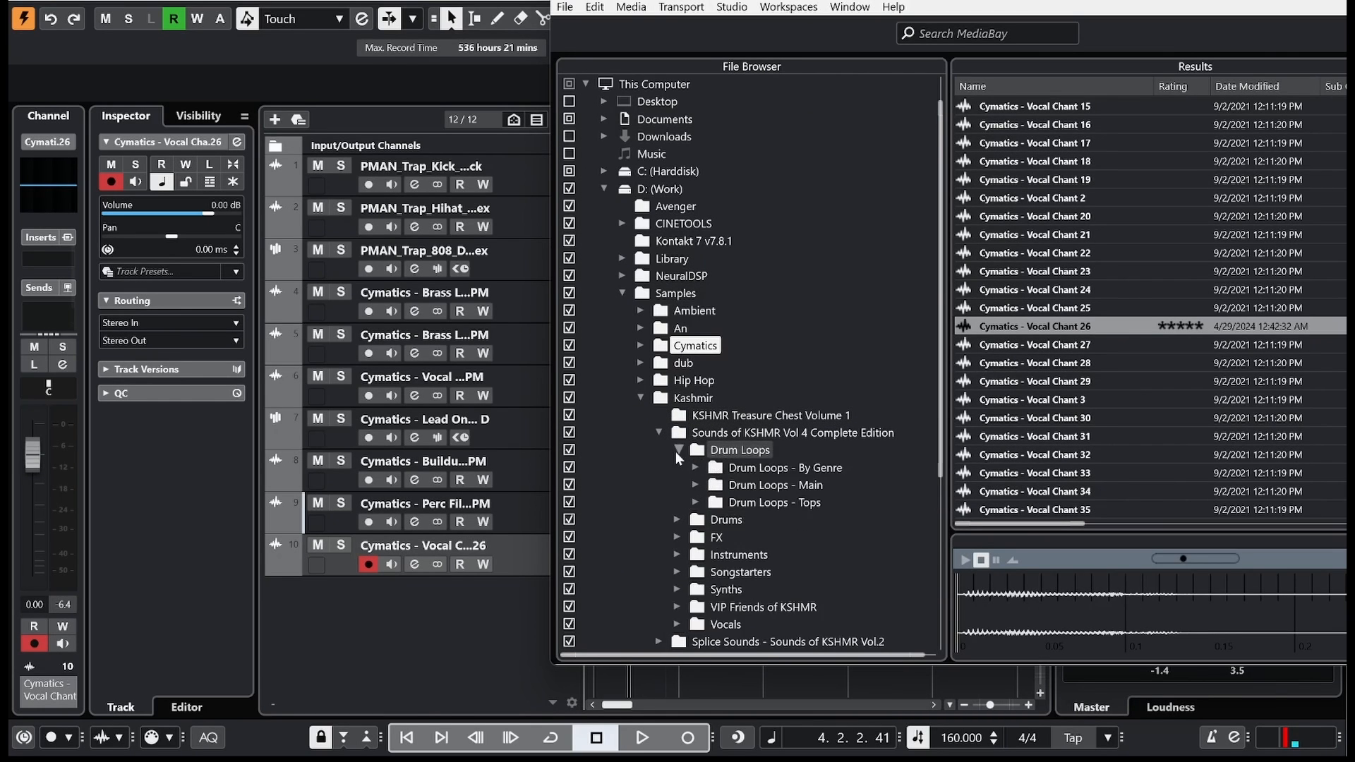
{"action": "left_click", "coordinate": [696, 468]}
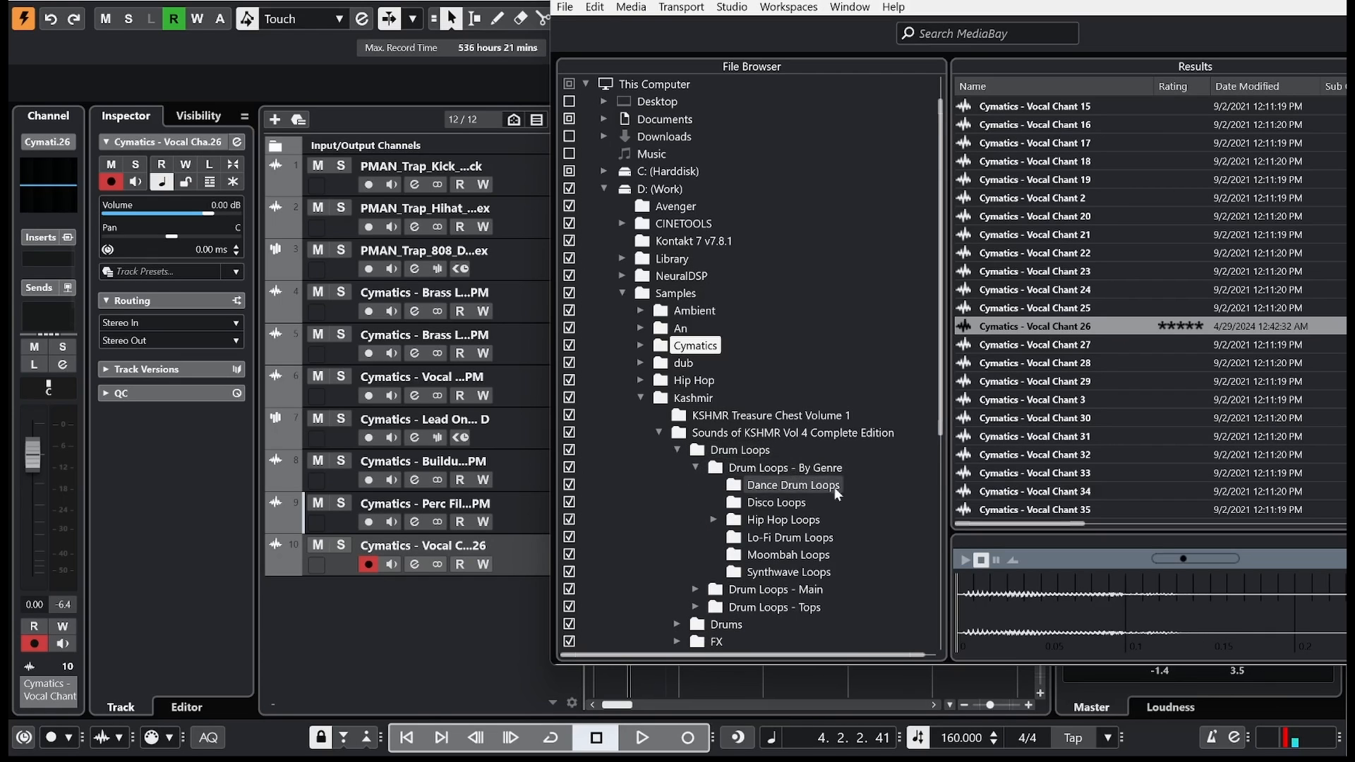
{"action": "left_click", "coordinate": [713, 519]}
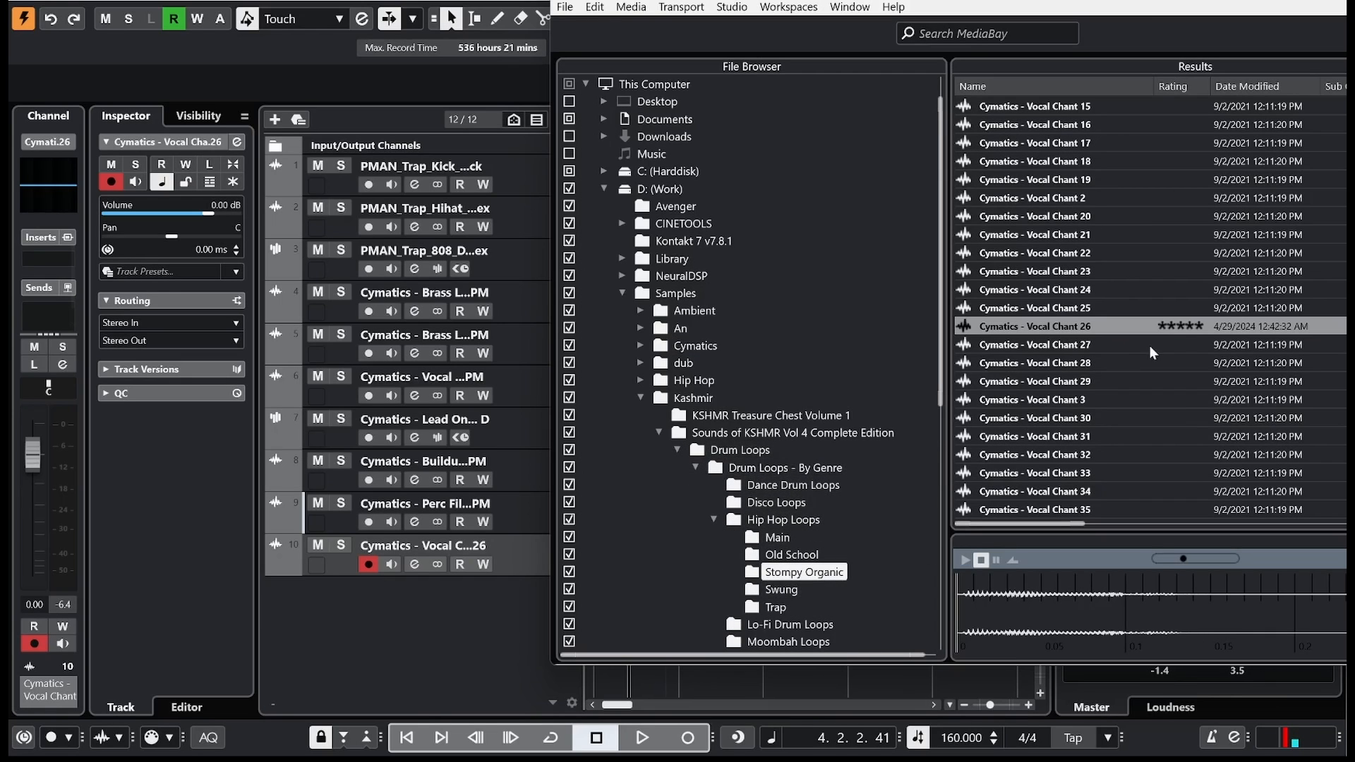
Step: Audition KSHMR Hip Hop Stompy 01 - 80BPM - Tops and place it on a new audio track starting at bar 17
{"action": "left_click", "coordinate": [1154, 125]}
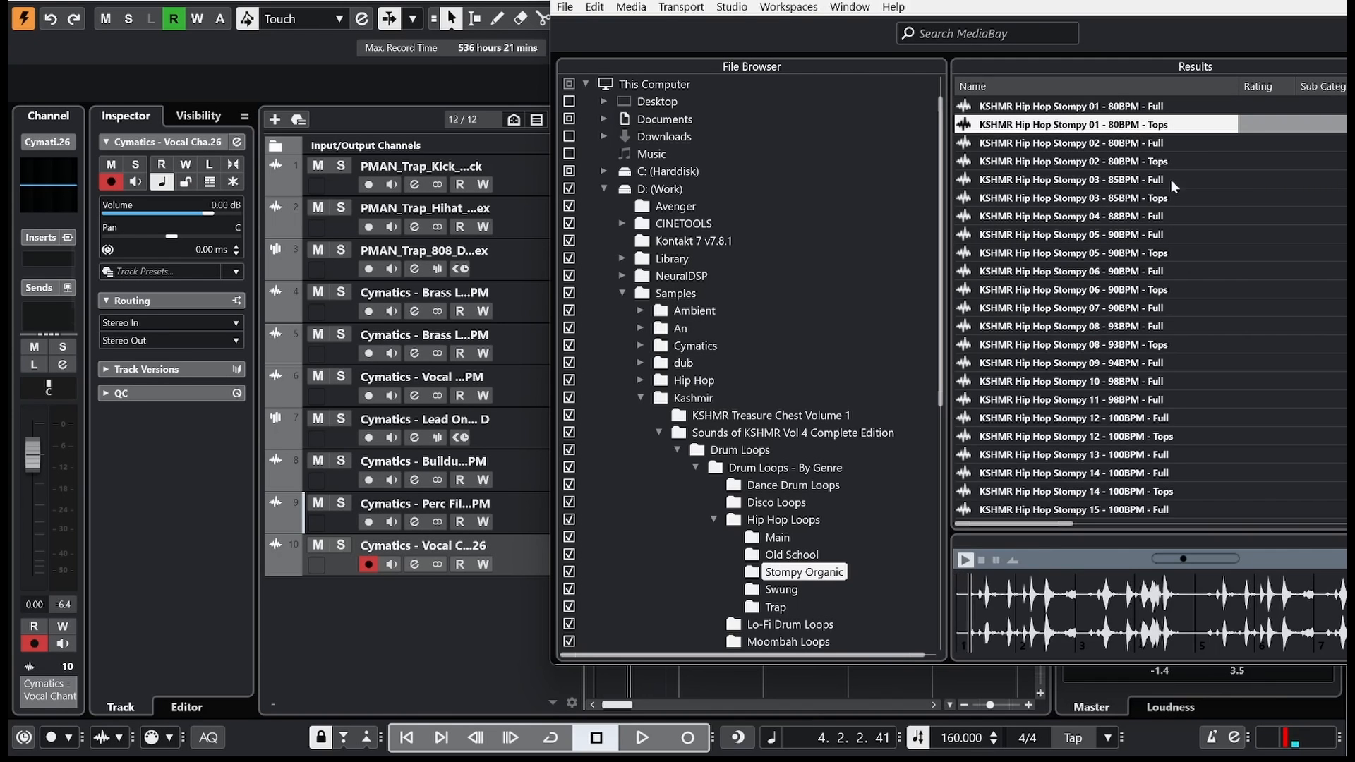
{"action": "left_click_drag", "start_coordinate": [565, 605], "coordinate": [682, 681]}
{"action": "left_click_drag", "start_coordinate": [727, 603], "coordinate": [817, 603]}
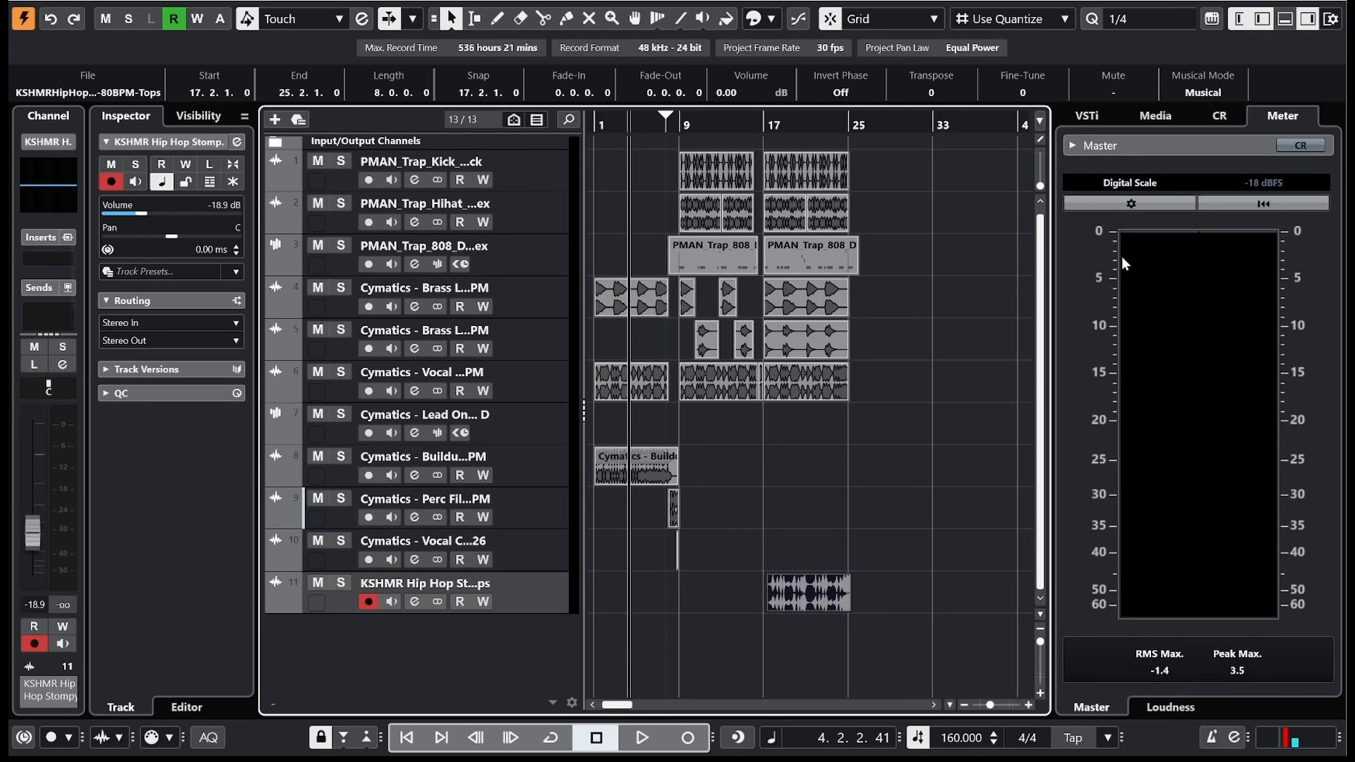
{"action": "left_click_drag", "start_coordinate": [757, 126], "coordinate": [762, 173]}
{"action": "left_click", "coordinate": [930, 632]}
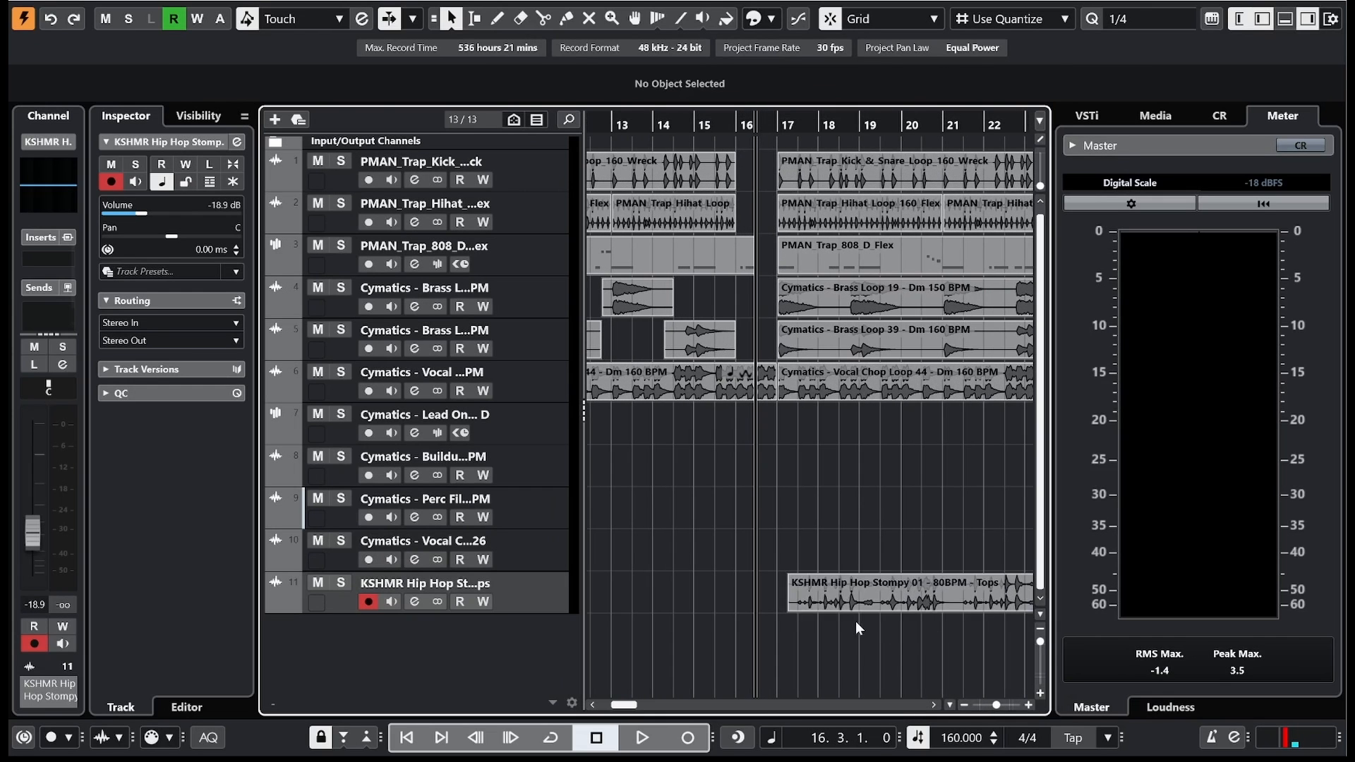
{"action": "left_click_drag", "start_coordinate": [840, 605], "coordinate": [829, 606]}
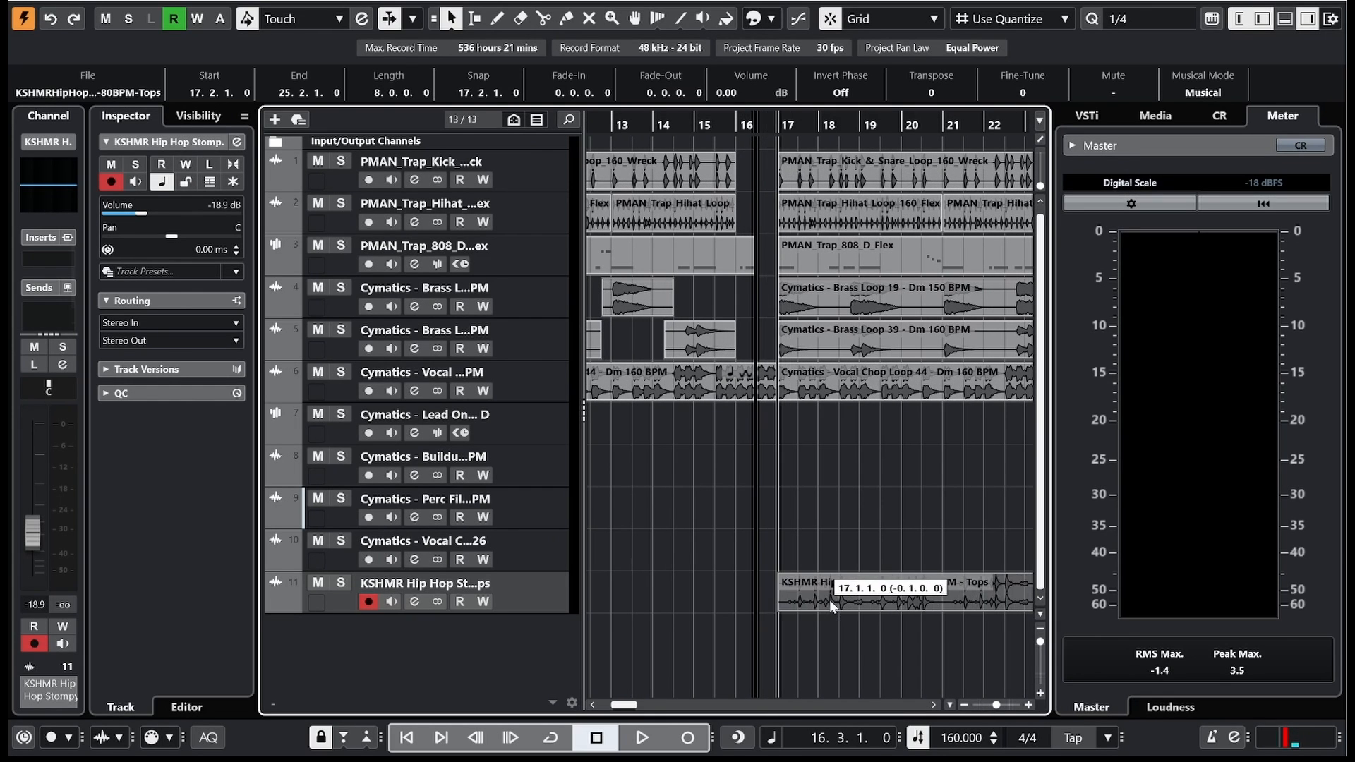
Step: Play the section around bar 17 and set the KSHMR Hip Hop Stompy track's volume to -7.58 dB
{"action": "key", "text": "space"}
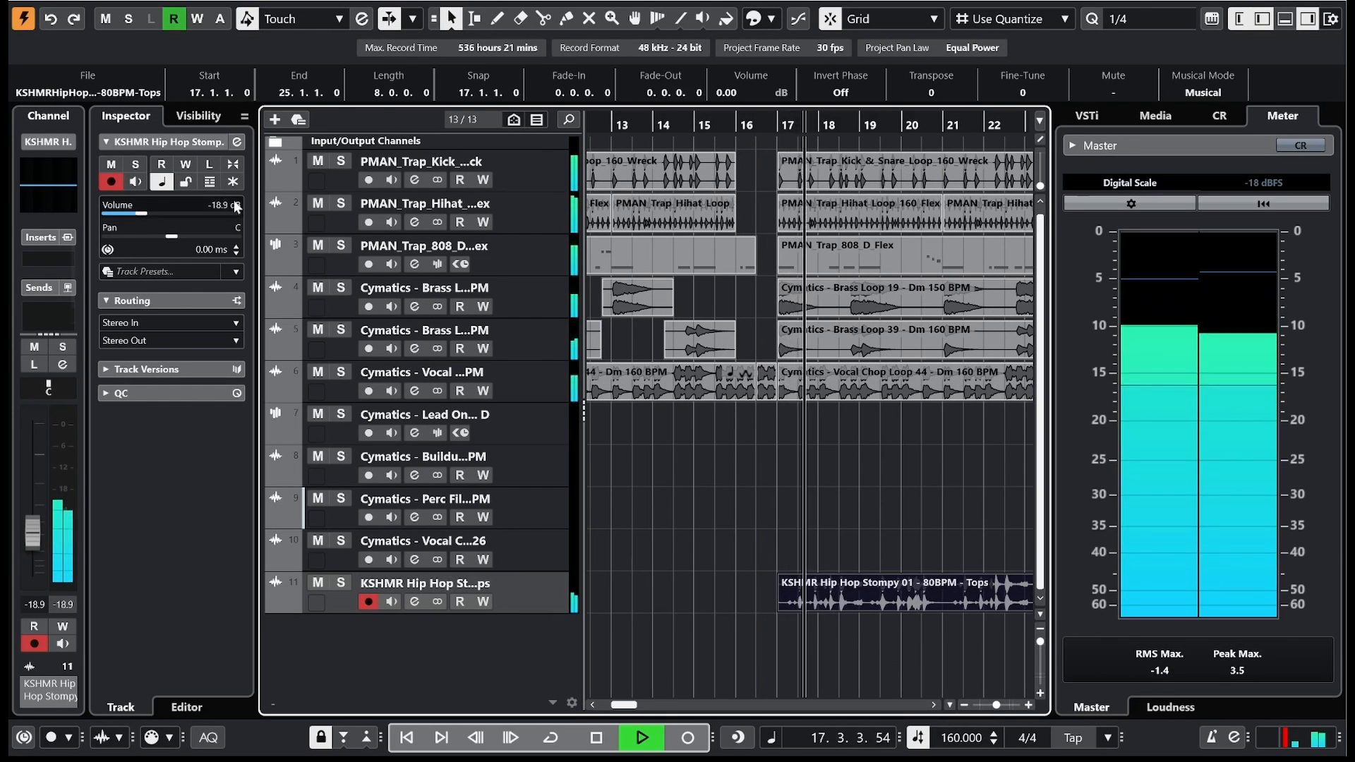
{"action": "left_click", "coordinate": [167, 206]}
{"action": "left_click", "coordinate": [166, 211]}
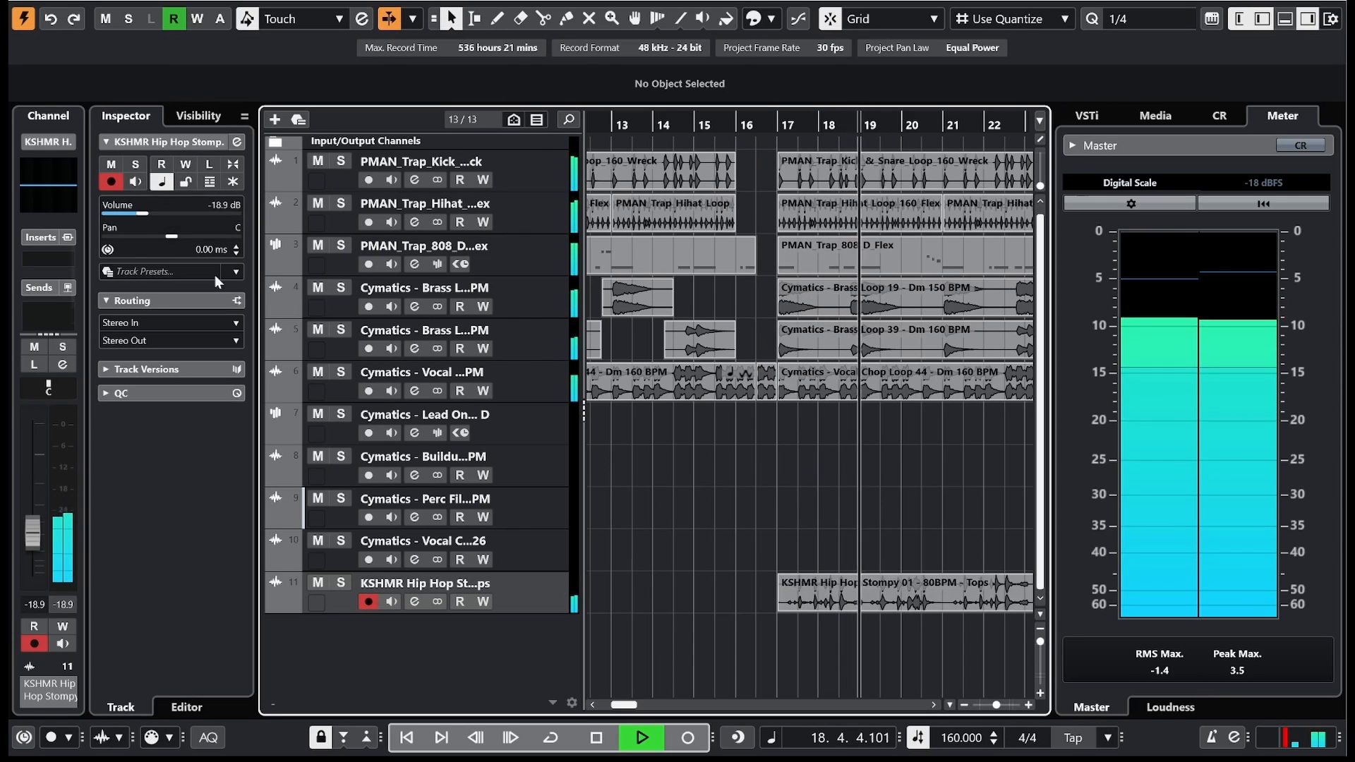
{"action": "left_click_drag", "start_coordinate": [167, 217], "coordinate": [171, 218]}
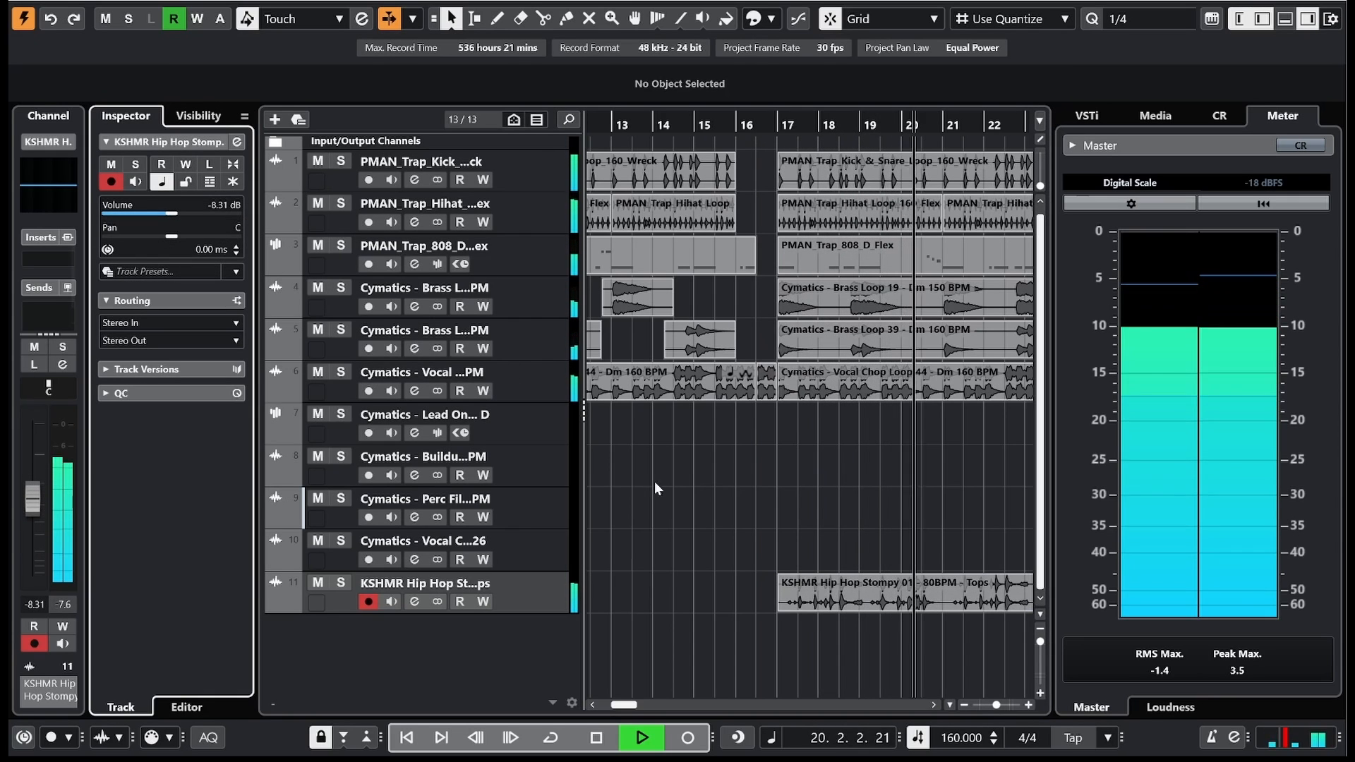
{"action": "left_click_drag", "start_coordinate": [996, 706], "coordinate": [991, 706]}
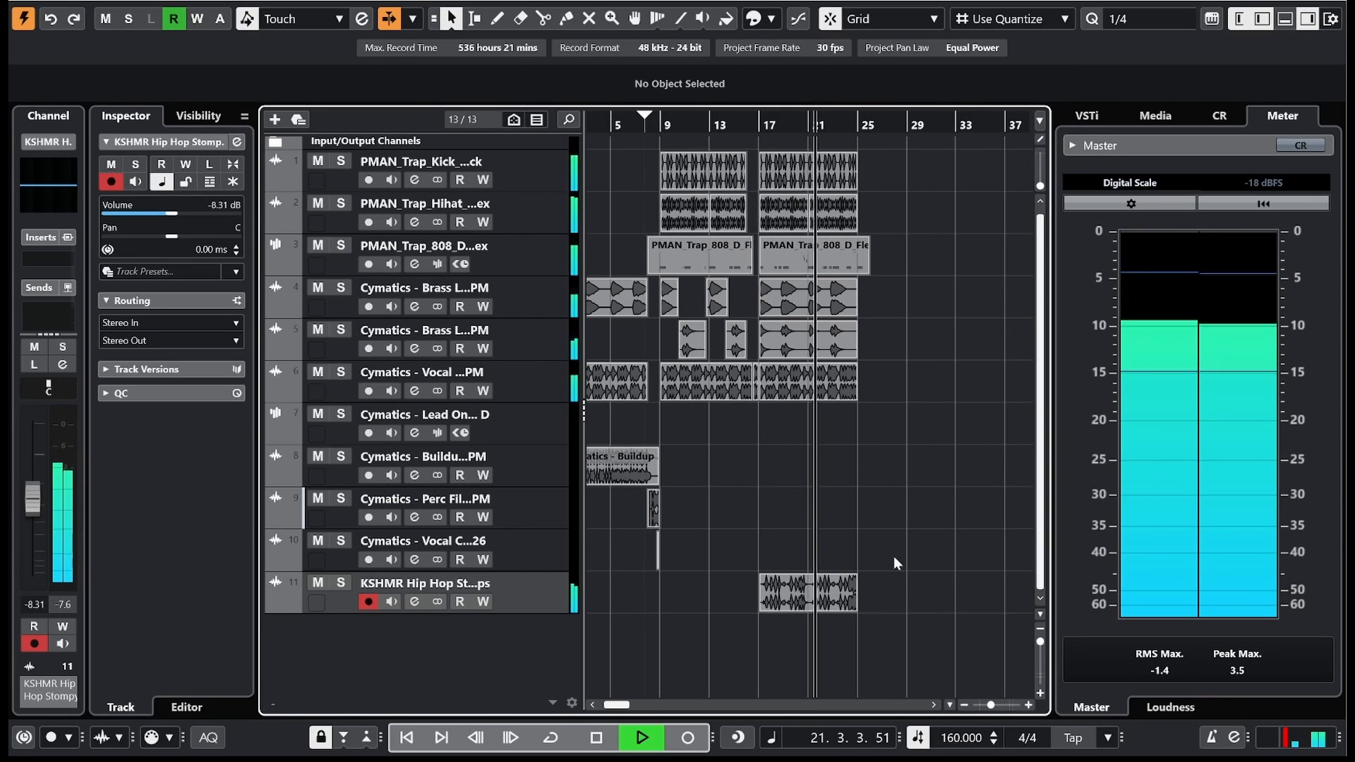
{"action": "left_click", "coordinate": [179, 216]}
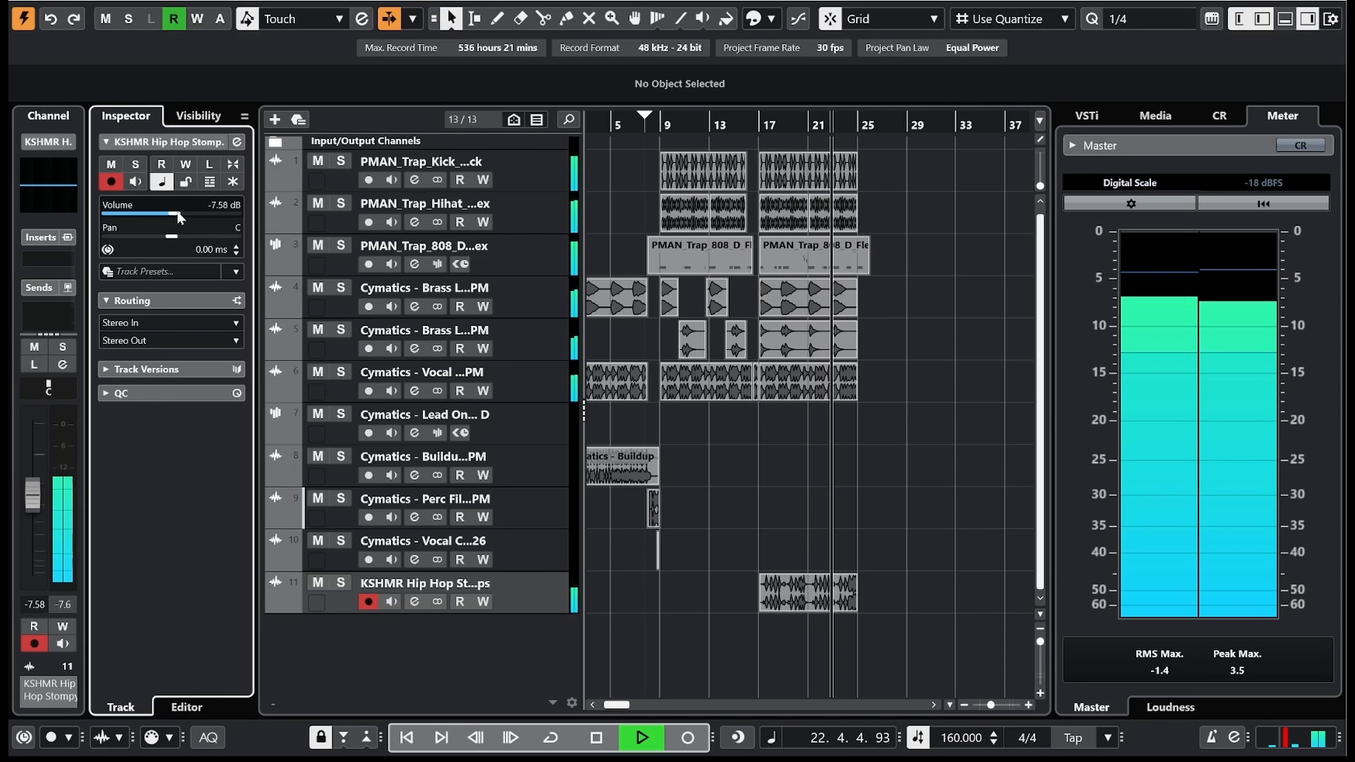
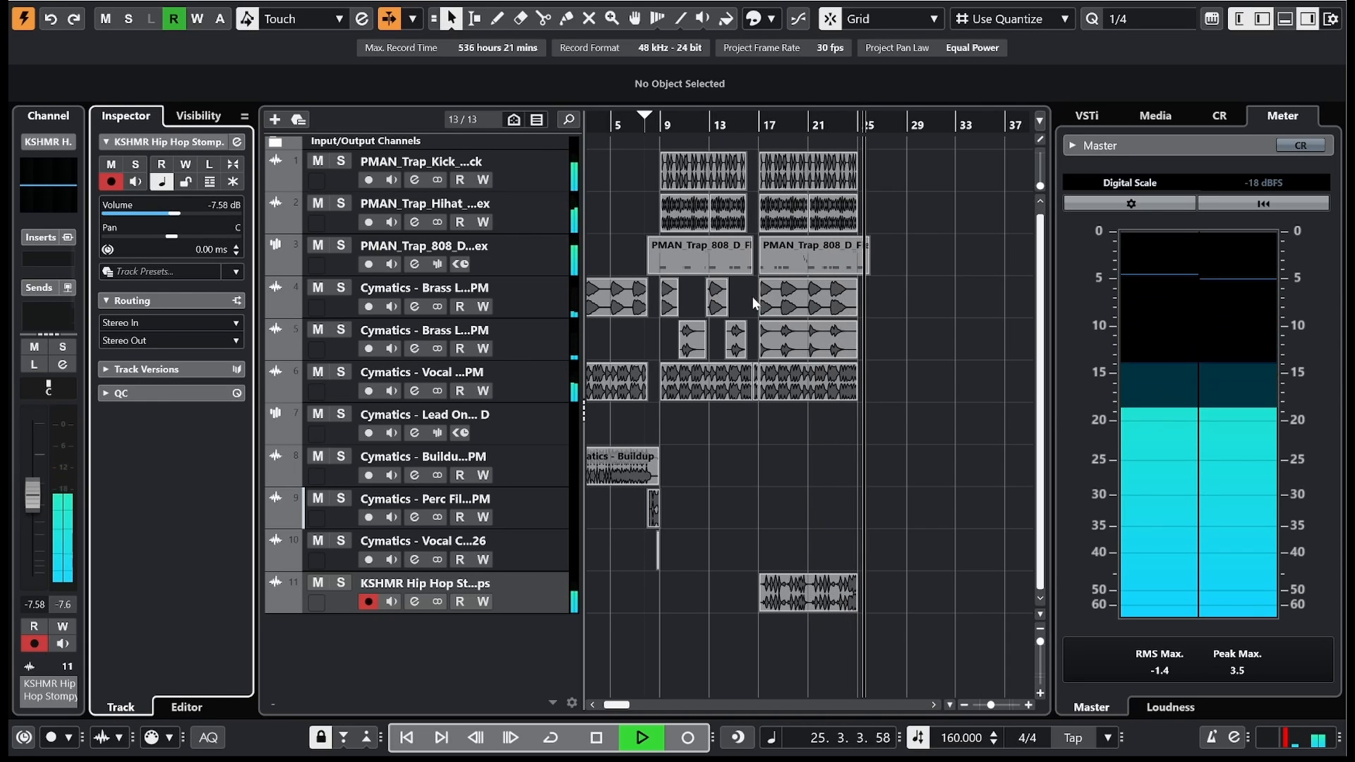
{"action": "key", "text": "space"}
Step: Reopen MediaBay and browse the KSHMR drum loop folders for another sample
{"action": "key", "text": "F5"}
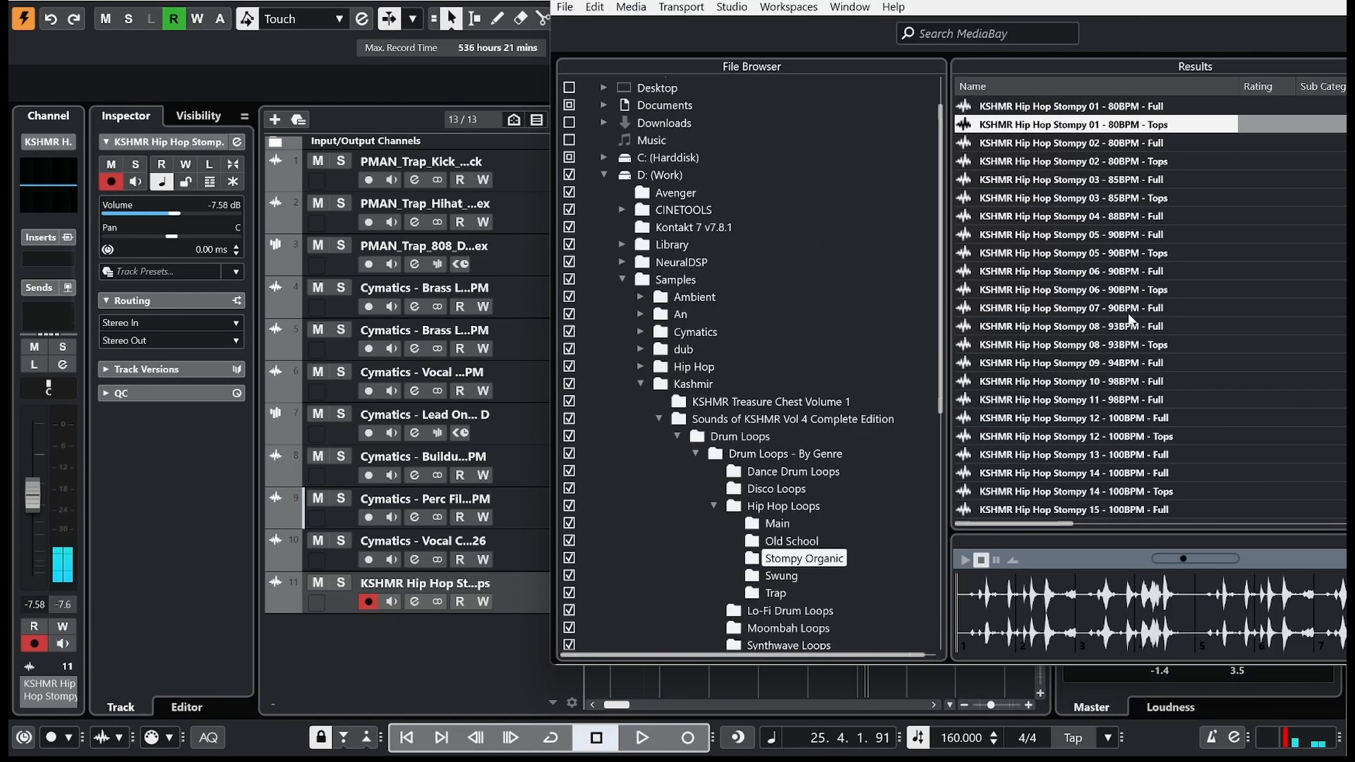
{"action": "scroll", "coordinate": [826, 534], "scroll_direction": "down", "scroll_amount": 1}
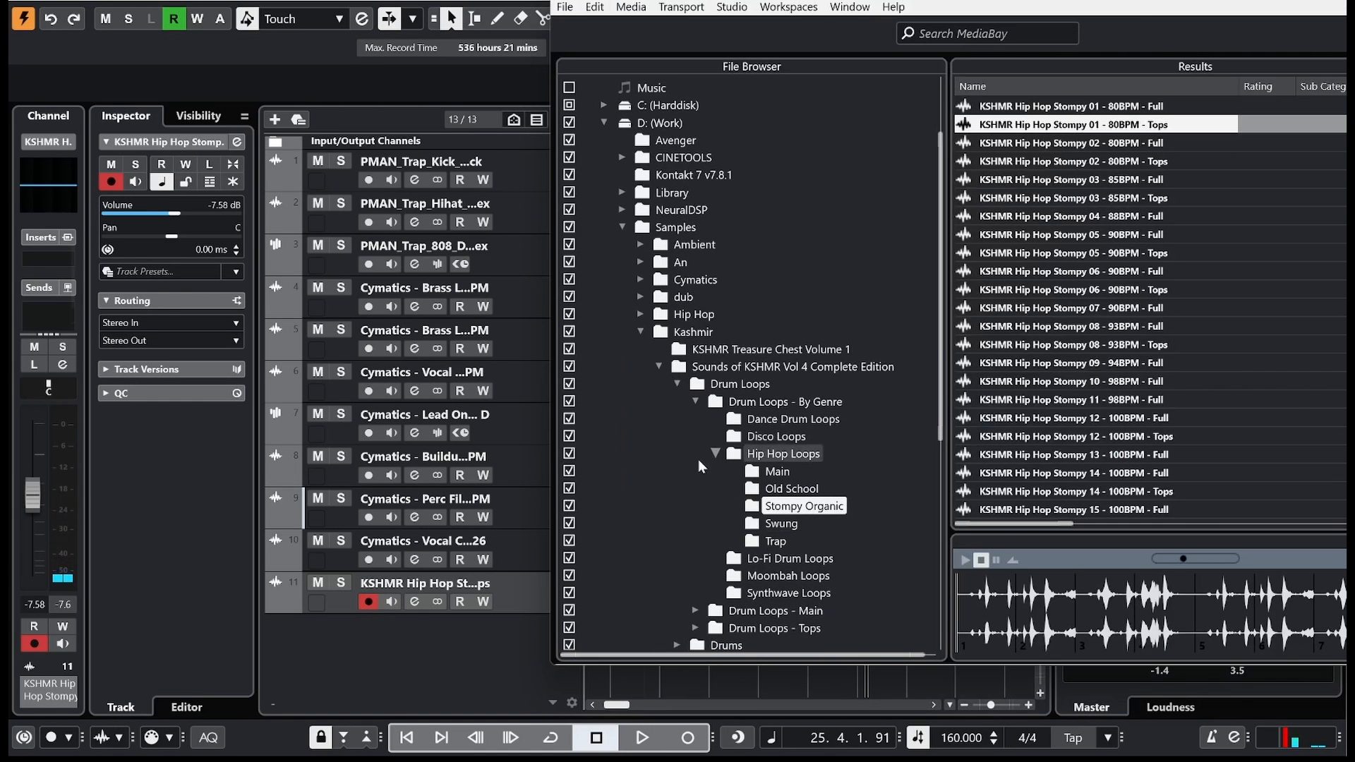
Step: In the Sounds of KSHMR Vol 4 library, collapse Drum Loops and open the Exhausts folder under FX, Exhausts & Noise FX
{"action": "left_click", "coordinate": [675, 383]}
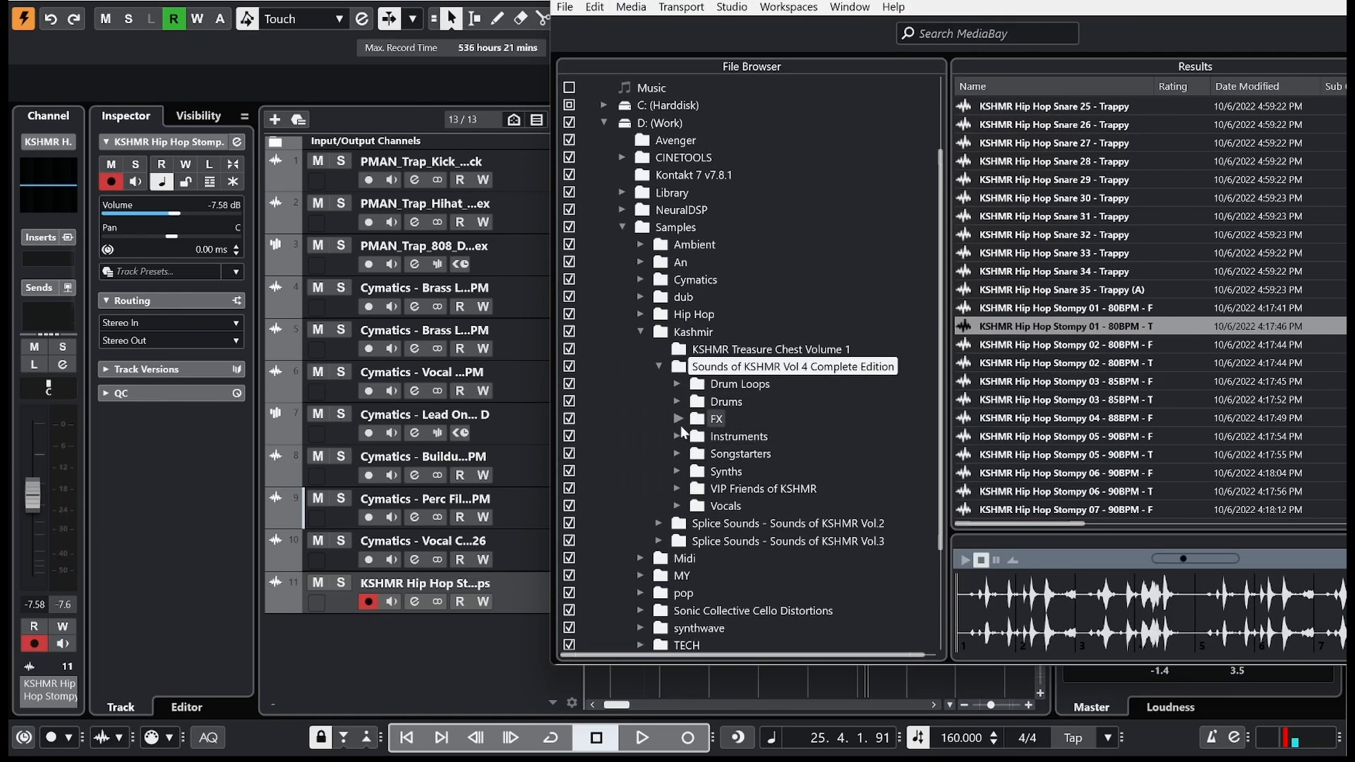
{"action": "left_click", "coordinate": [679, 420]}
{"action": "left_click", "coordinate": [697, 473]}
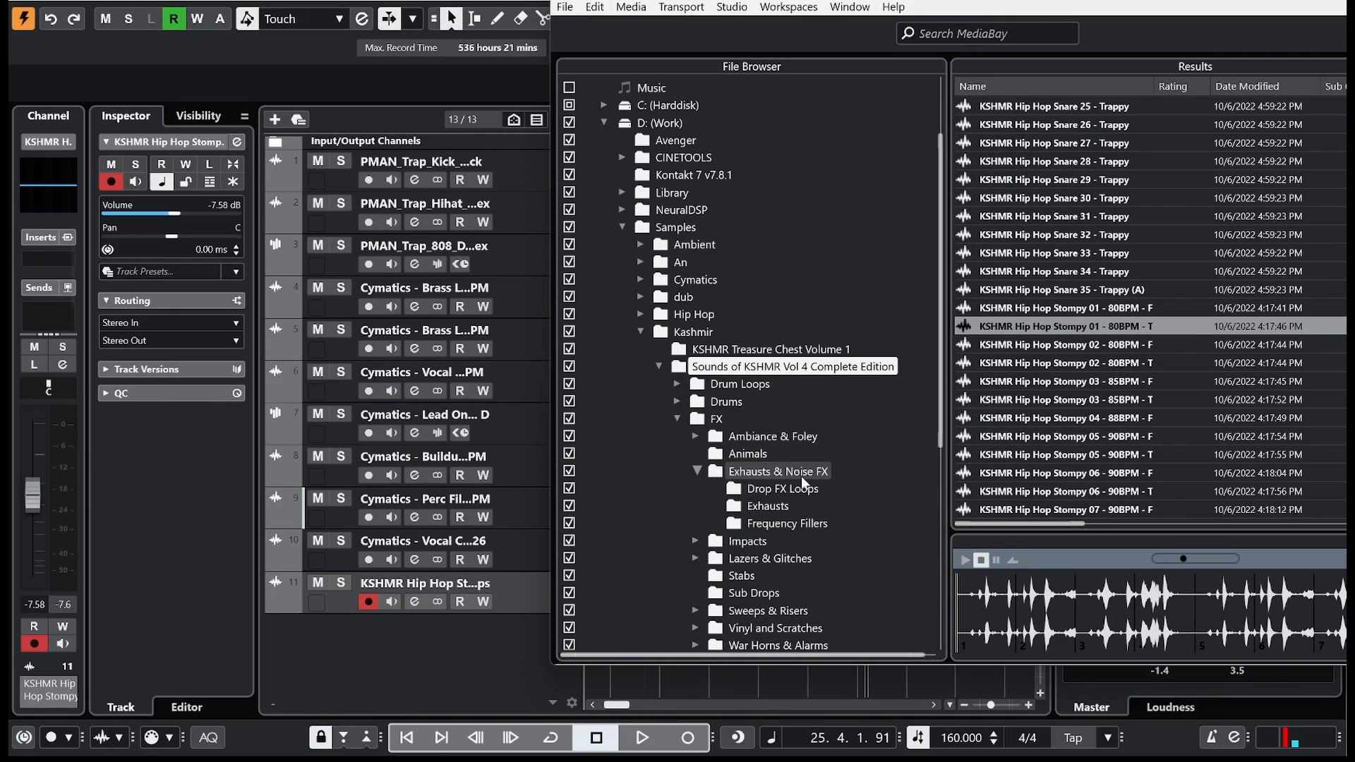
Step: Audition the KSHMR Exhaust samples one after another, from Exhaust 01 to Exhaust 09
{"action": "left_click", "coordinate": [1045, 108]}
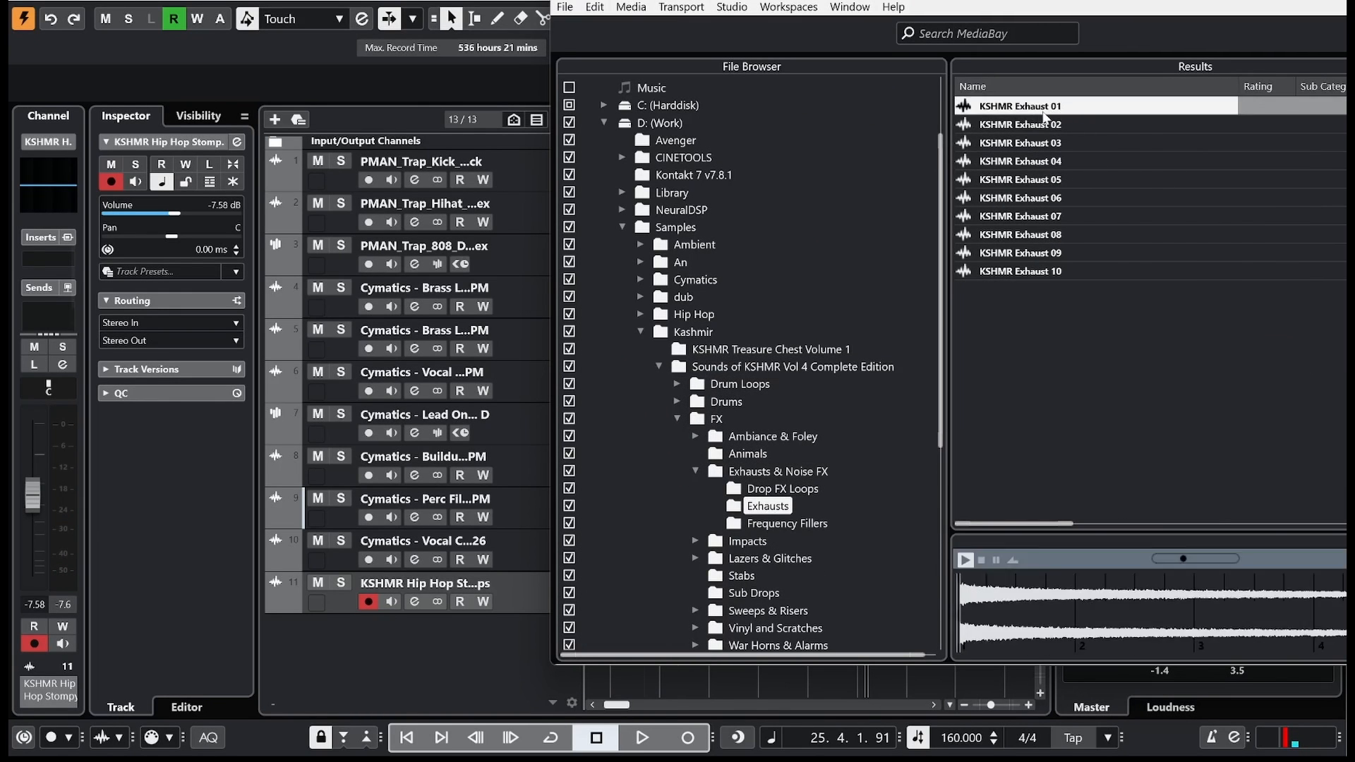
{"action": "left_click", "coordinate": [1040, 125]}
{"action": "left_click", "coordinate": [1040, 144]}
{"action": "left_click", "coordinate": [1039, 161]}
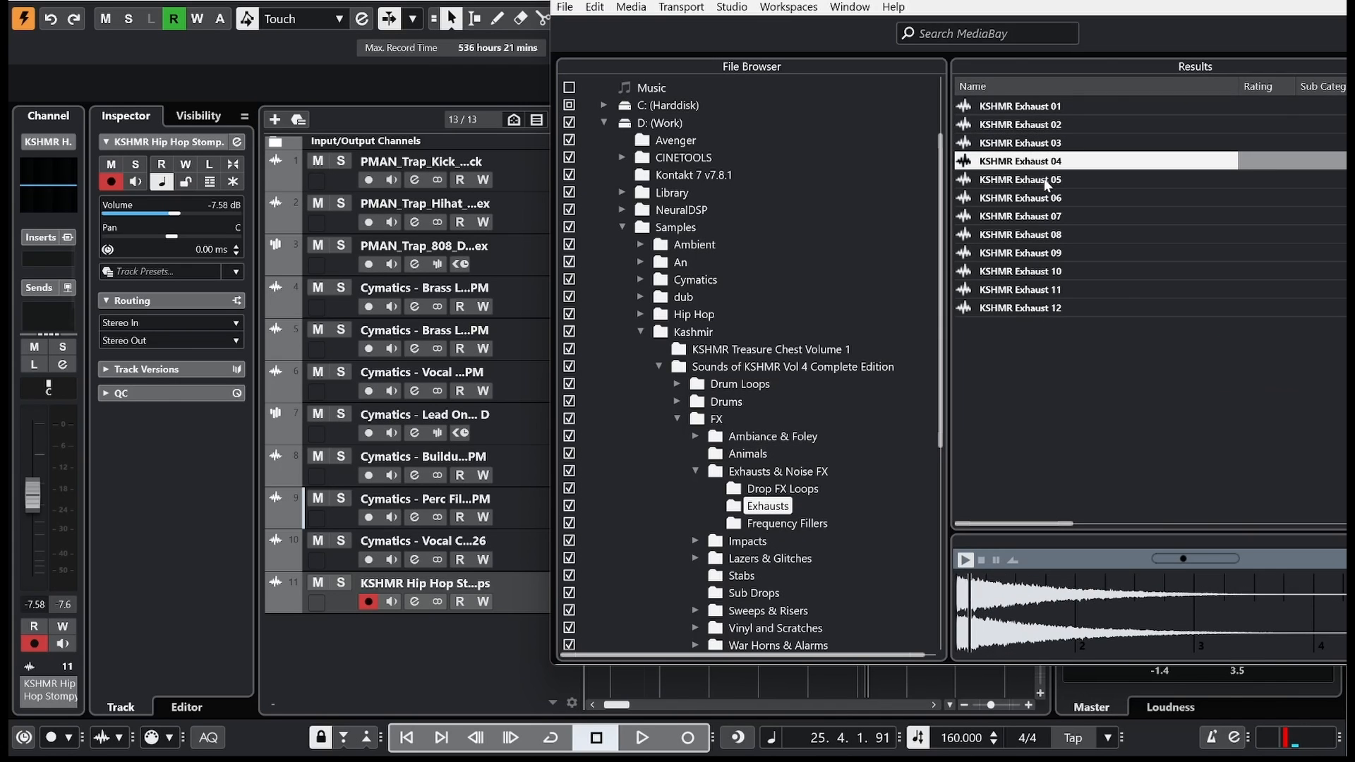
{"action": "left_click", "coordinate": [1037, 180]}
{"action": "left_click", "coordinate": [1034, 198]}
{"action": "left_click", "coordinate": [1032, 216]}
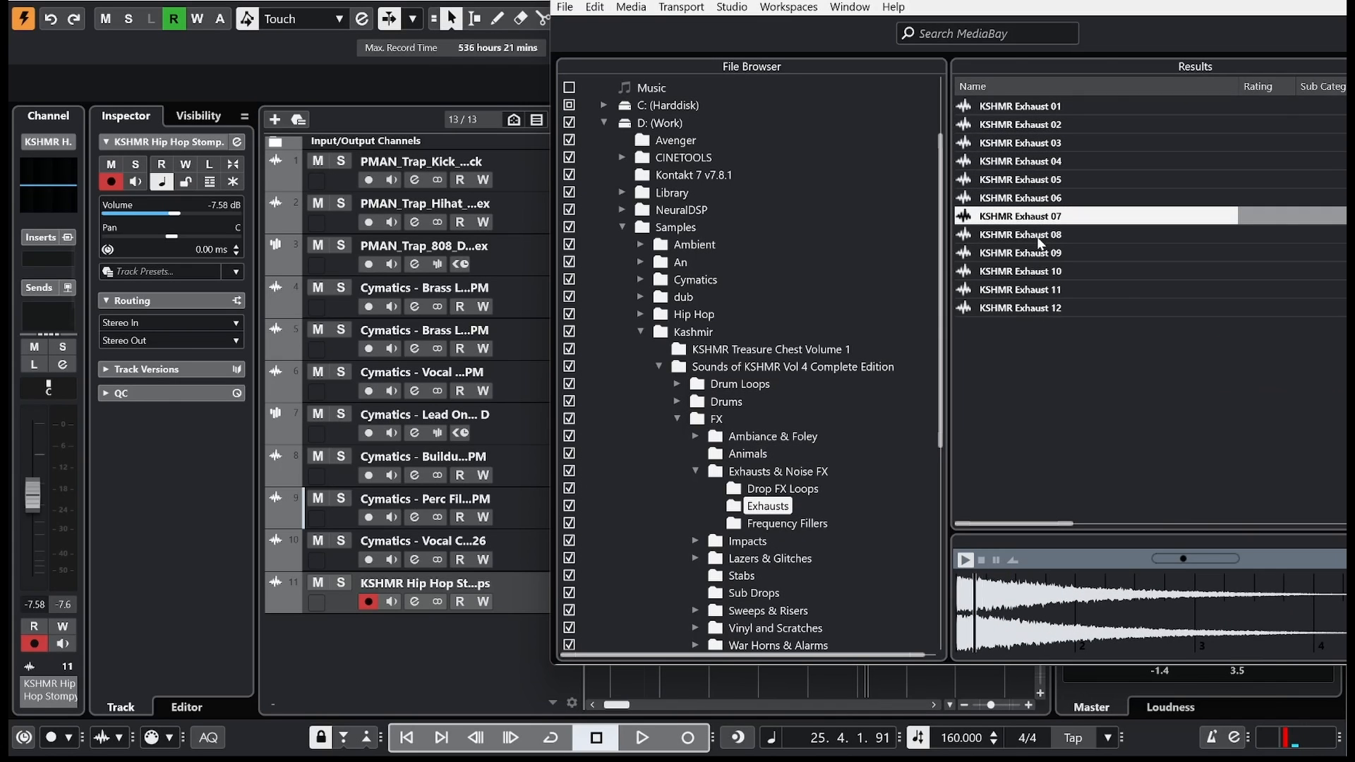
{"action": "left_click", "coordinate": [1035, 235]}
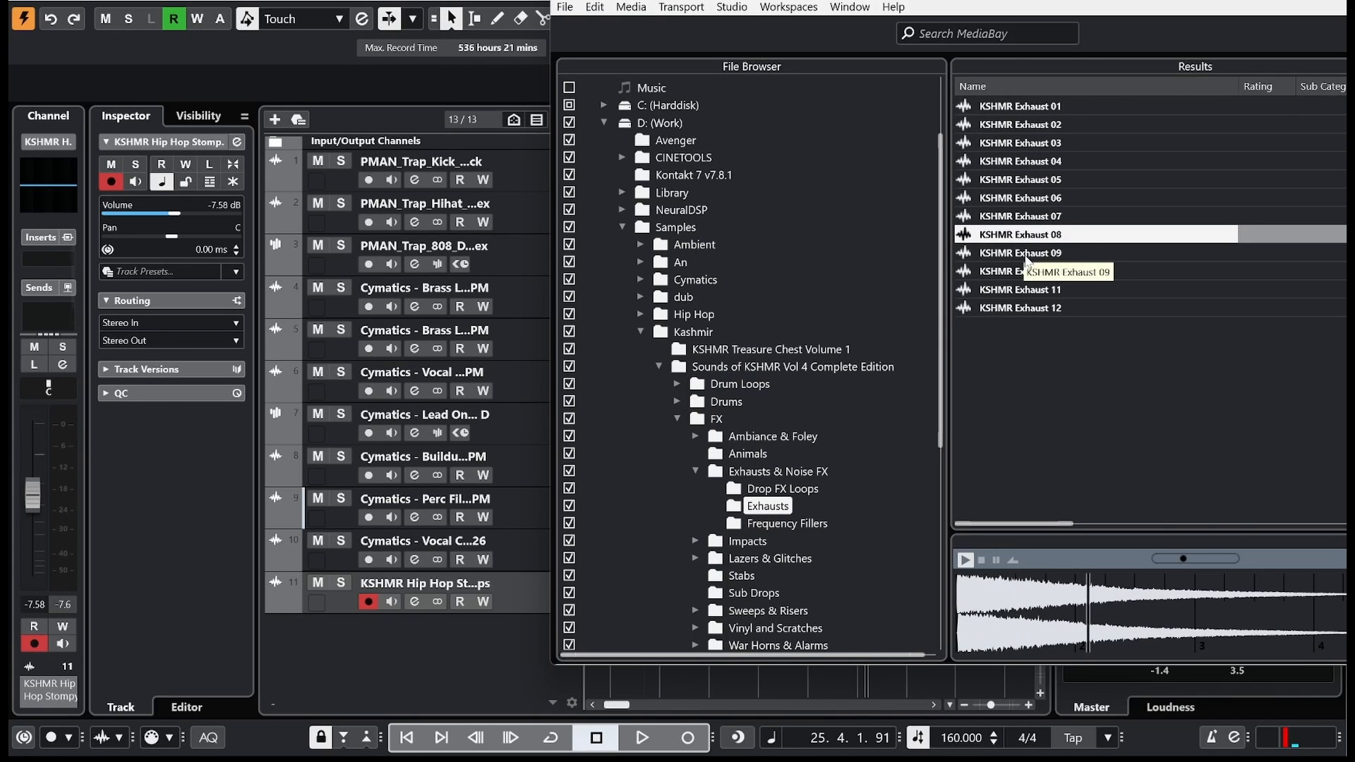
{"action": "left_click", "coordinate": [1030, 255]}
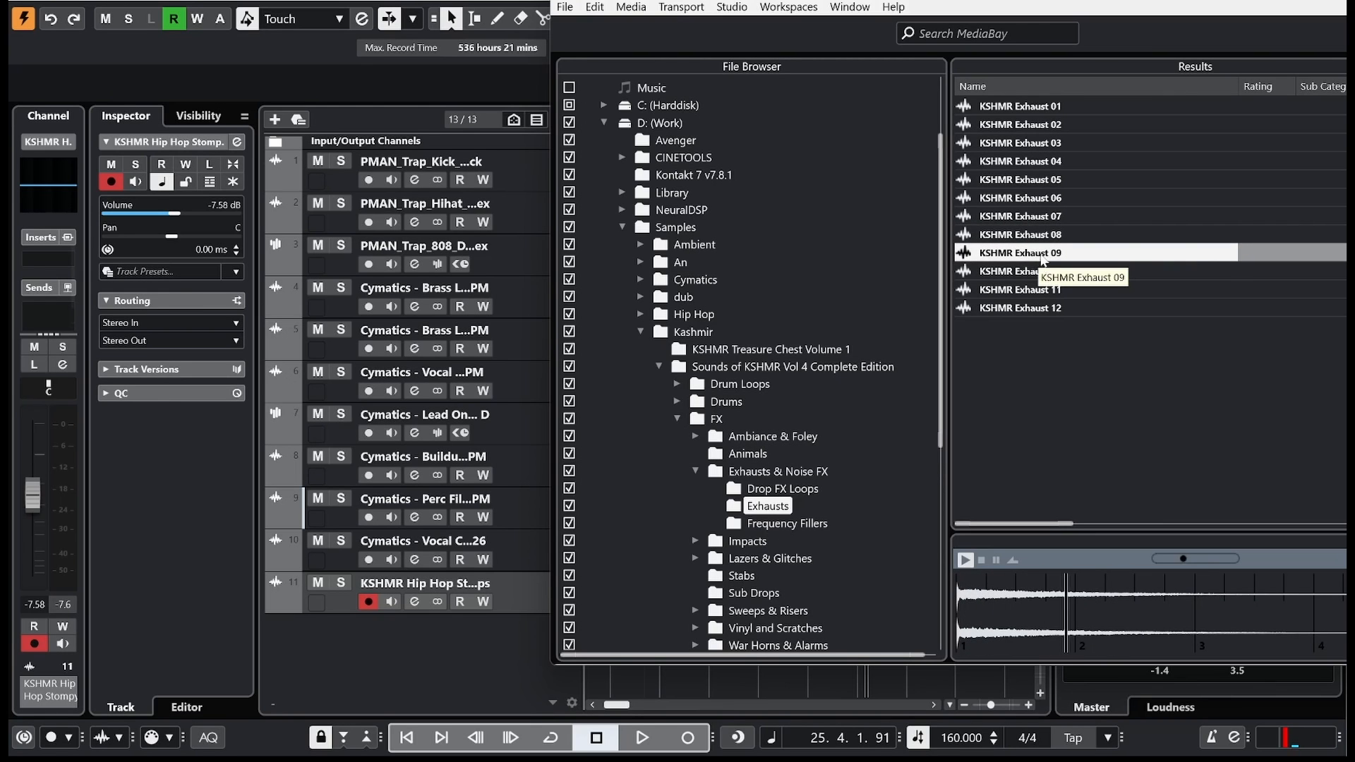
Step: Add KSHMR Exhaust 09 to the project on a new track below the drum loop and align its start with bar 9
{"action": "left_click_drag", "start_coordinate": [1049, 254], "coordinate": [788, 683]}
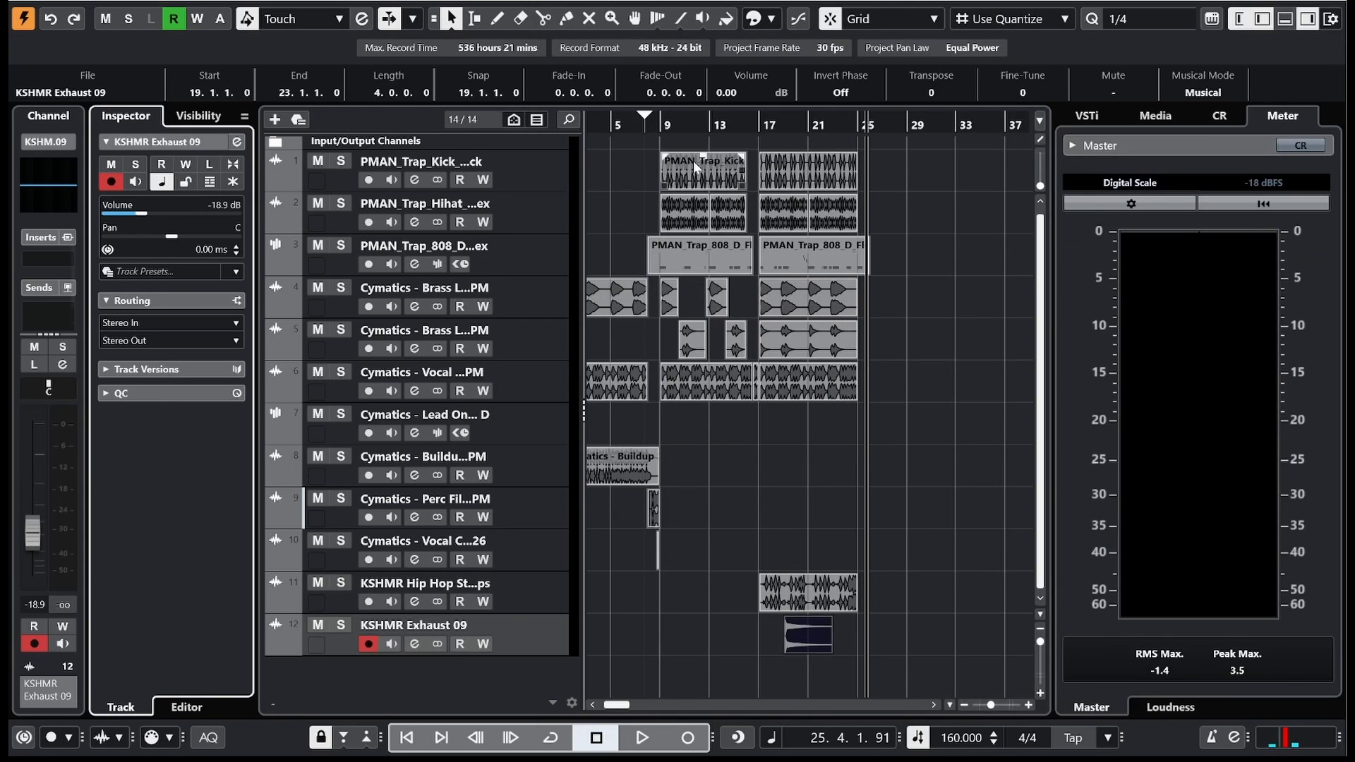
{"action": "left_click", "coordinate": [663, 124]}
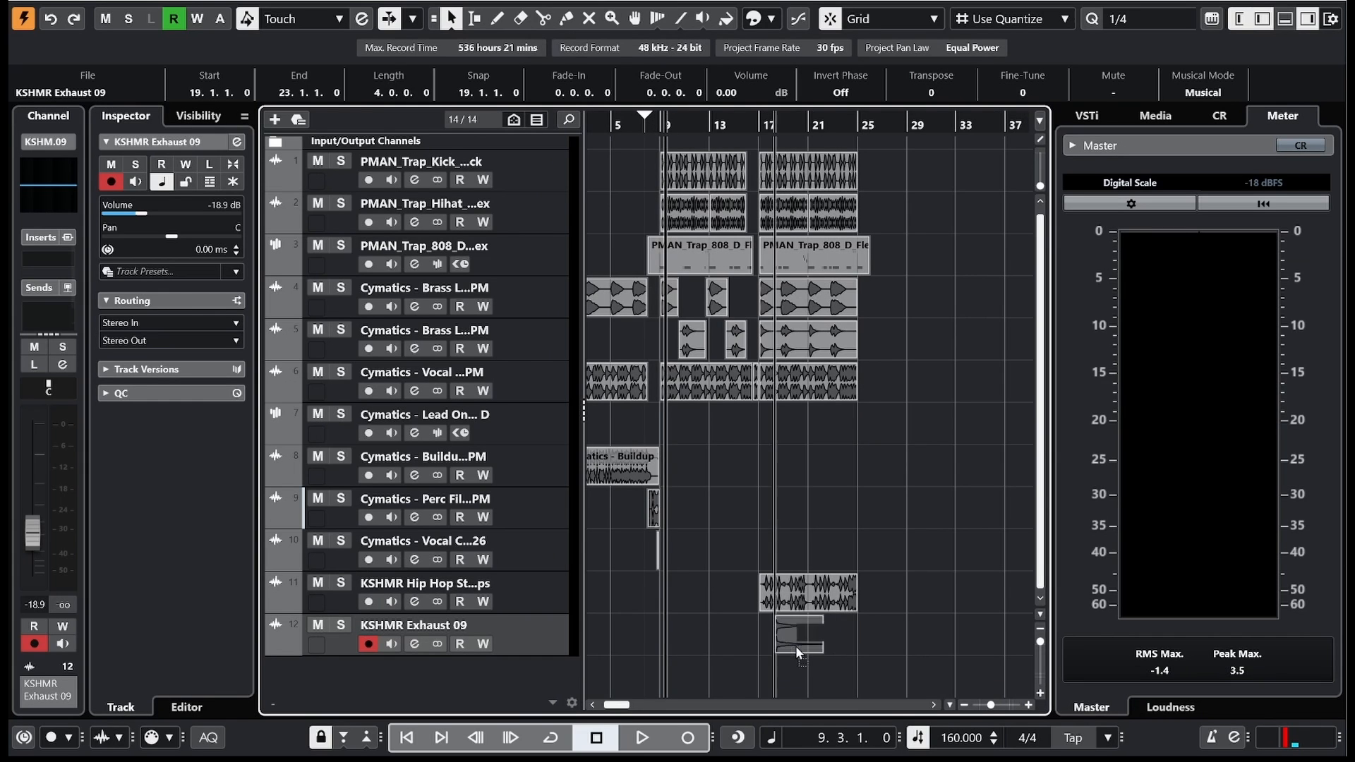
{"action": "left_click_drag", "start_coordinate": [798, 653], "coordinate": [684, 651]}
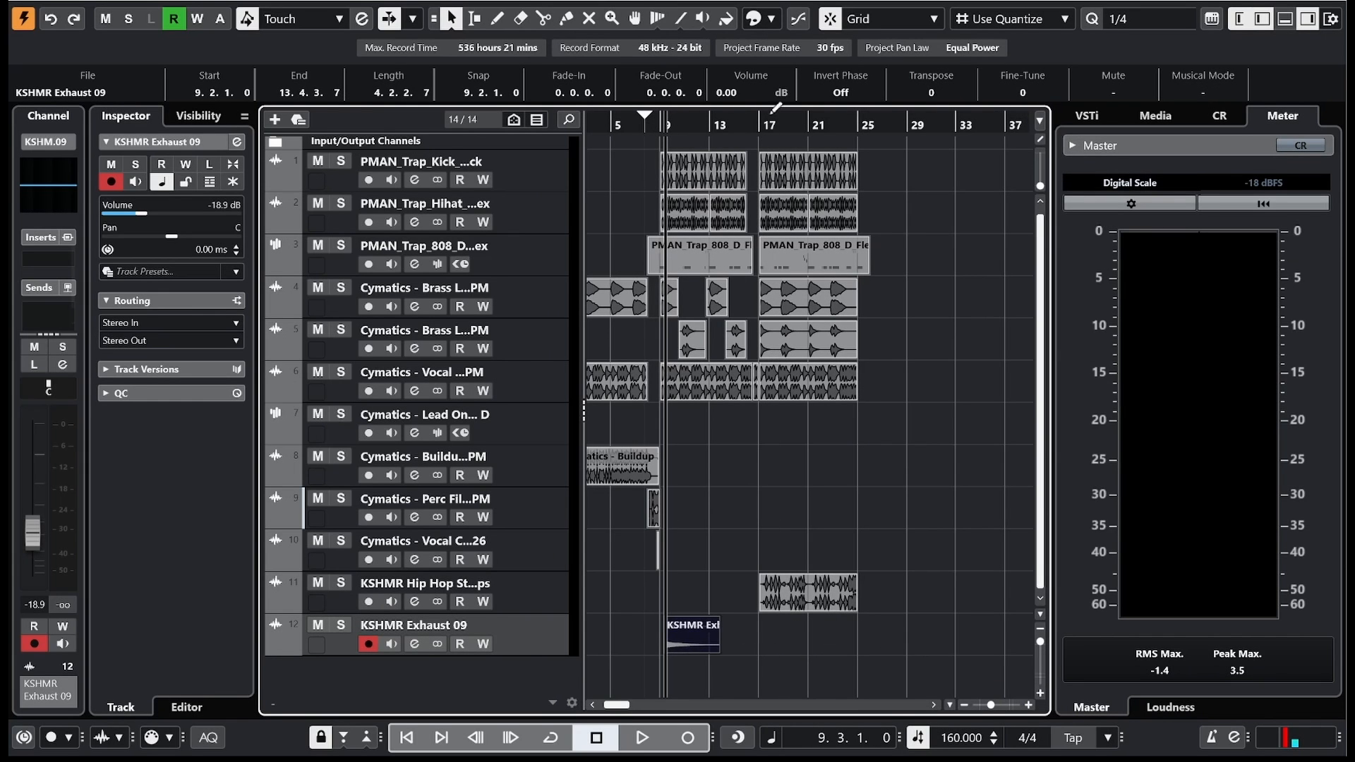
{"action": "scroll", "coordinate": [656, 145], "scroll_direction": "up", "scroll_amount": 4}
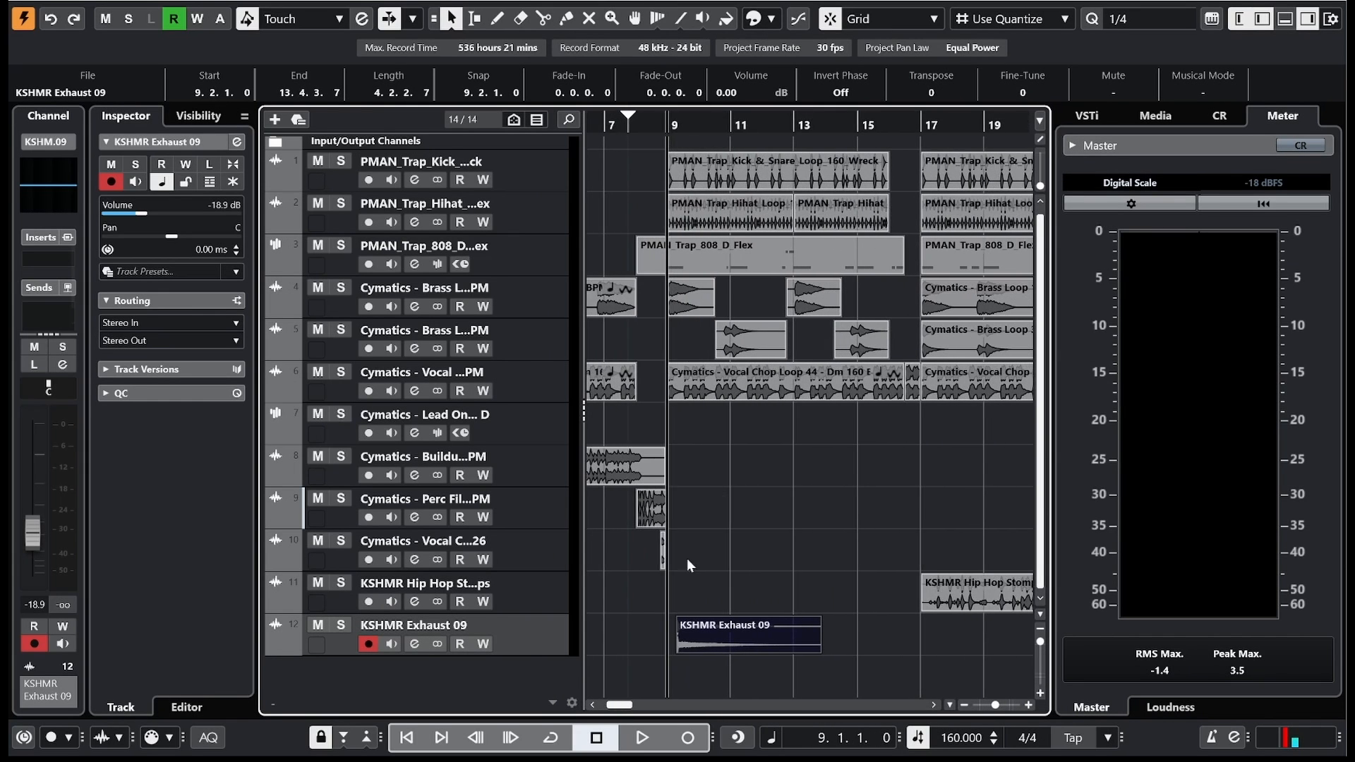
{"action": "left_click_drag", "start_coordinate": [720, 646], "coordinate": [715, 645]}
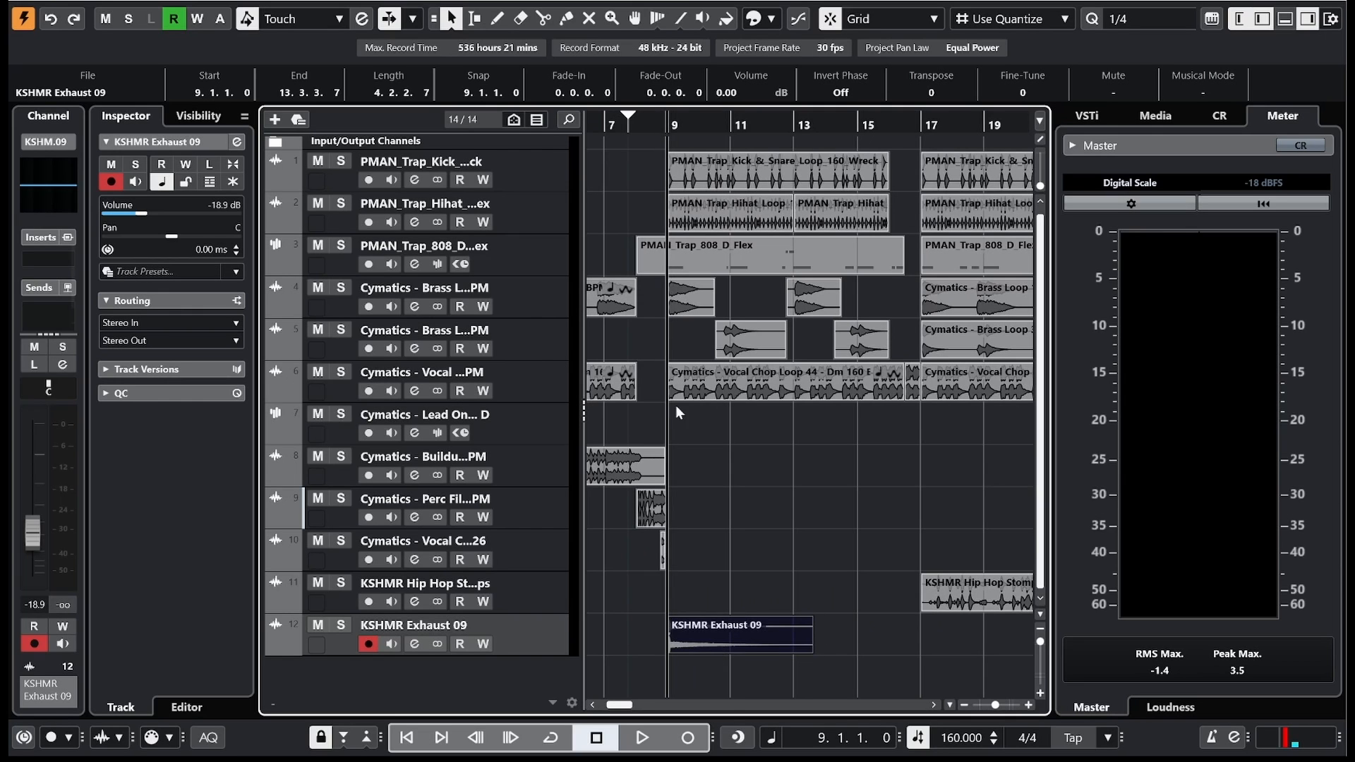
Step: Raise the KSHMR Exhaust 09 track's volume to -3.97 dB and play back the section from just before bar 9
{"action": "left_click", "coordinate": [181, 213]}
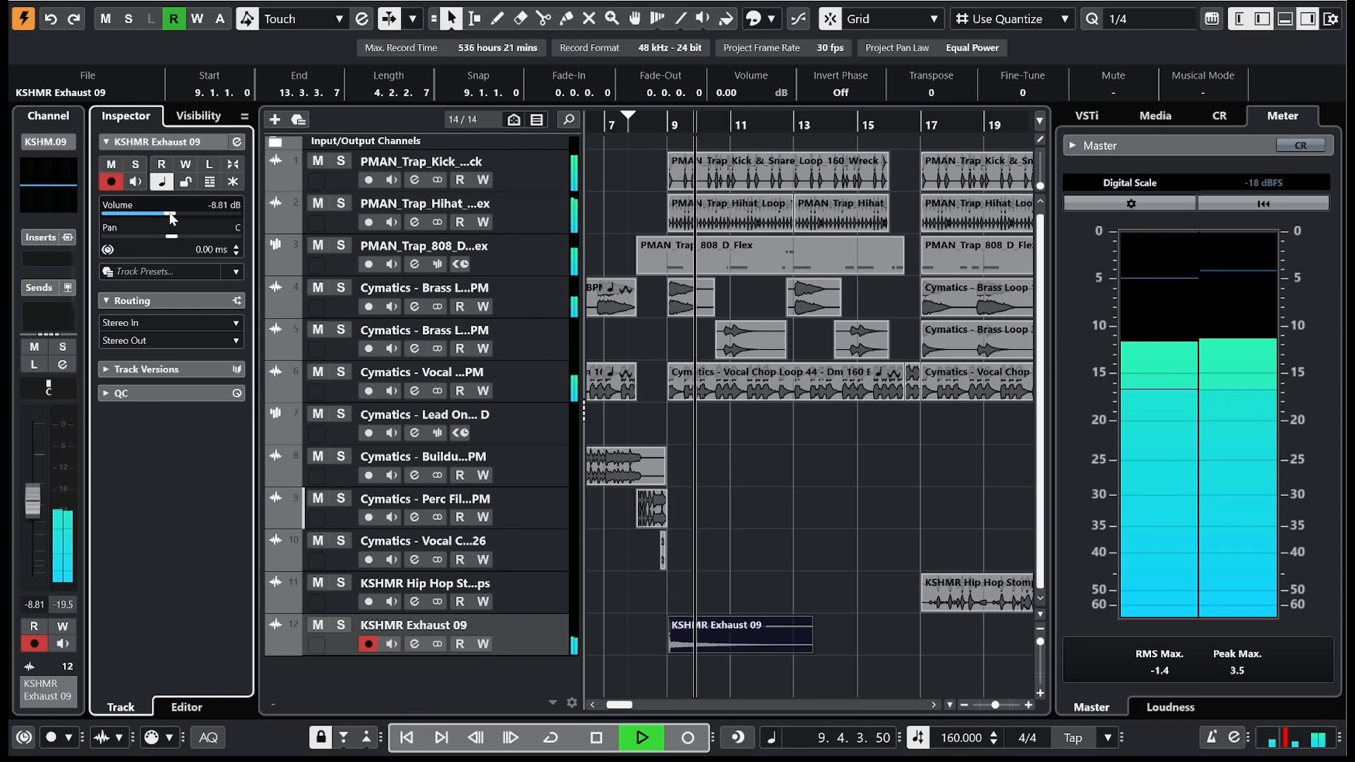
{"action": "left_click_drag", "start_coordinate": [181, 216], "coordinate": [199, 214]}
{"action": "left_click", "coordinate": [651, 131]}
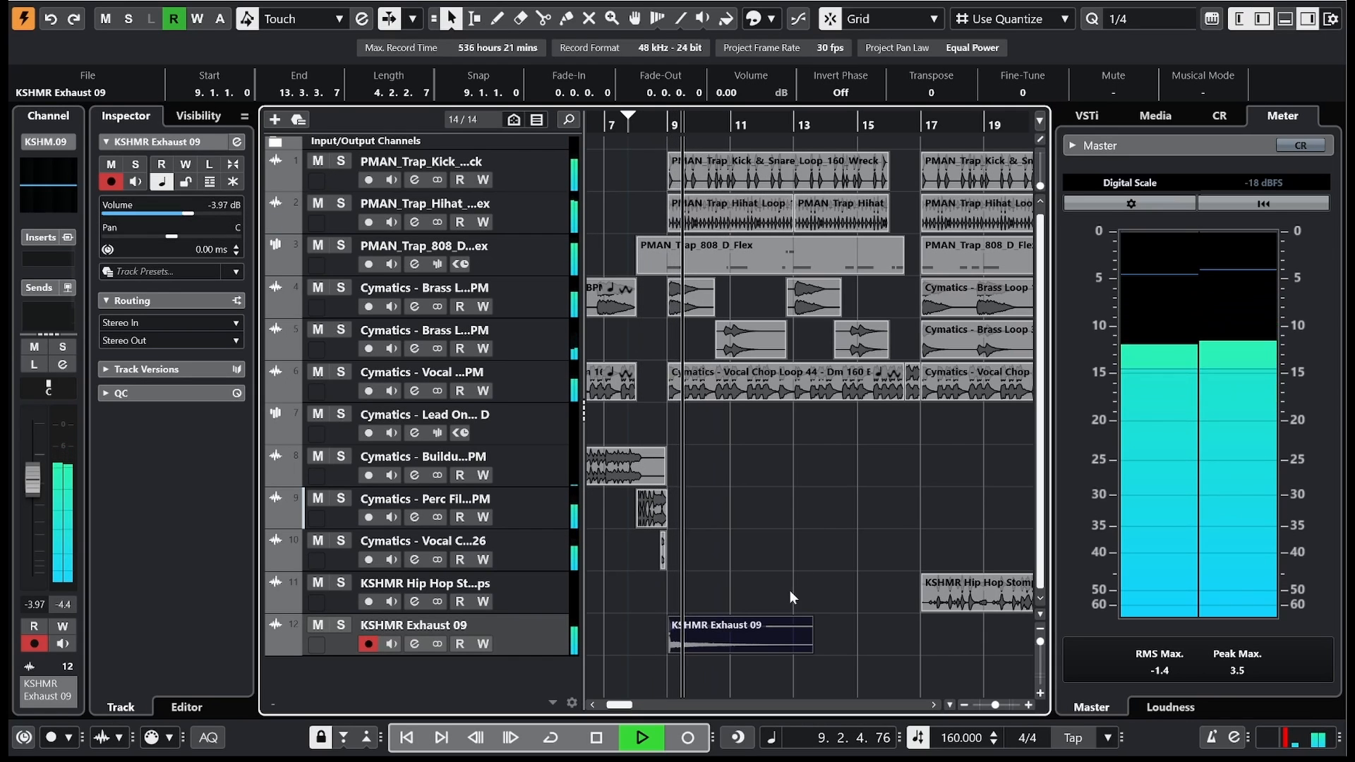
Step: Copy the KSHMR Exhaust 09 clip from bar 9 to bar 17 on the same track and stop playback
{"action": "left_click_drag", "start_coordinate": [812, 637], "coordinate": [825, 642]}
{"action": "left_click_drag", "start_coordinate": [843, 643], "coordinate": [950, 642]}
{"action": "left_click_drag", "start_coordinate": [995, 706], "coordinate": [986, 708]}
{"action": "key", "text": "space"}
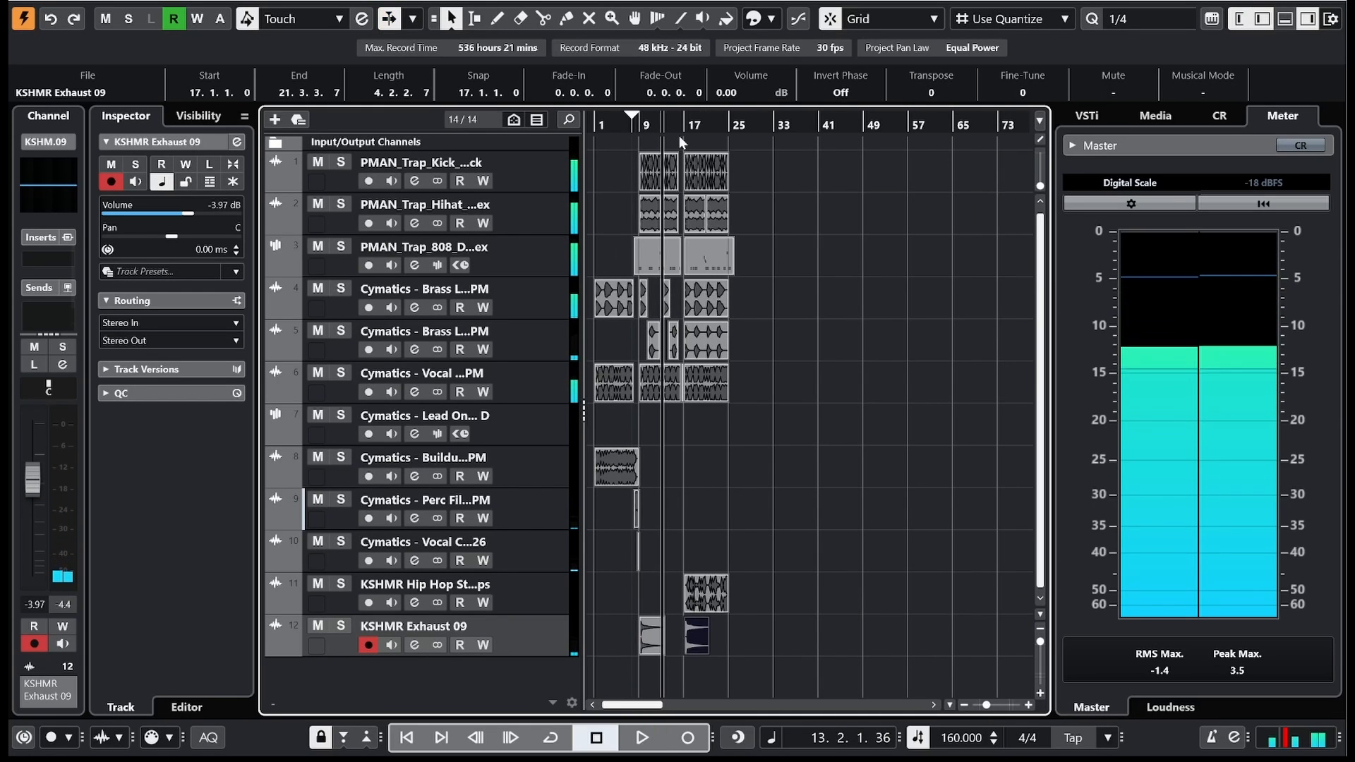
Step: Play from just before bar 17, shorten the bar 17 Exhaust 09 clip to four bars and duplicate it at bar 21
{"action": "left_click_drag", "start_coordinate": [680, 128], "coordinate": [681, 205]}
{"action": "key", "text": "space"}
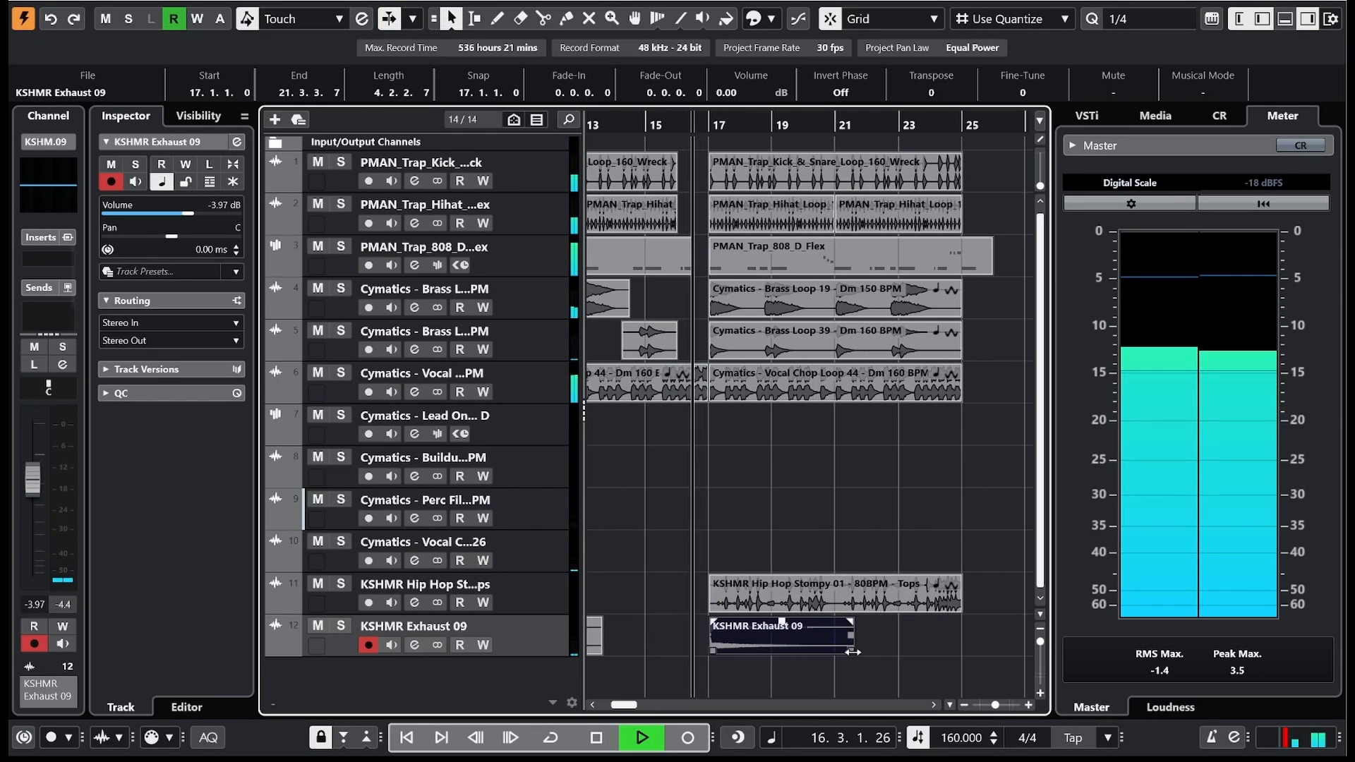
{"action": "left_click_drag", "start_coordinate": [854, 649], "coordinate": [997, 641]}
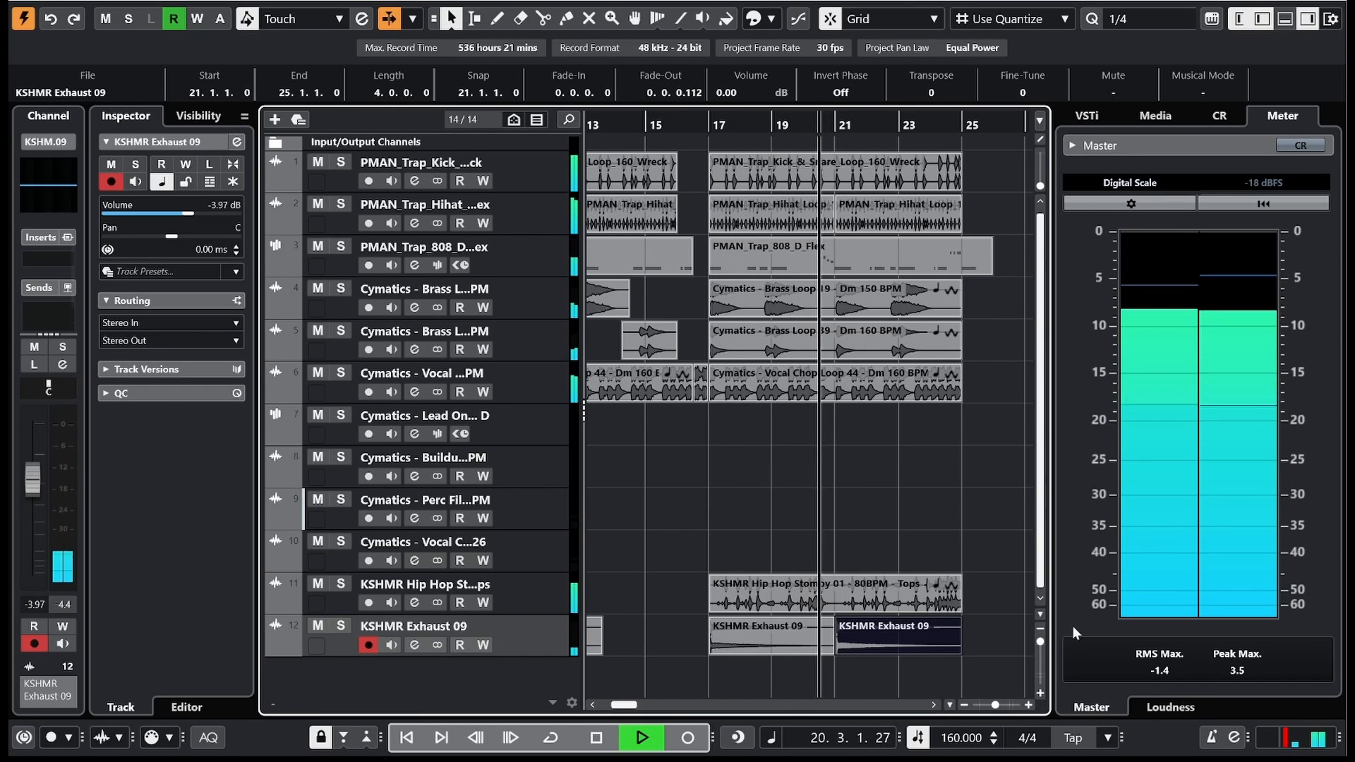
{"action": "left_click_drag", "start_coordinate": [995, 706], "coordinate": [991, 707]}
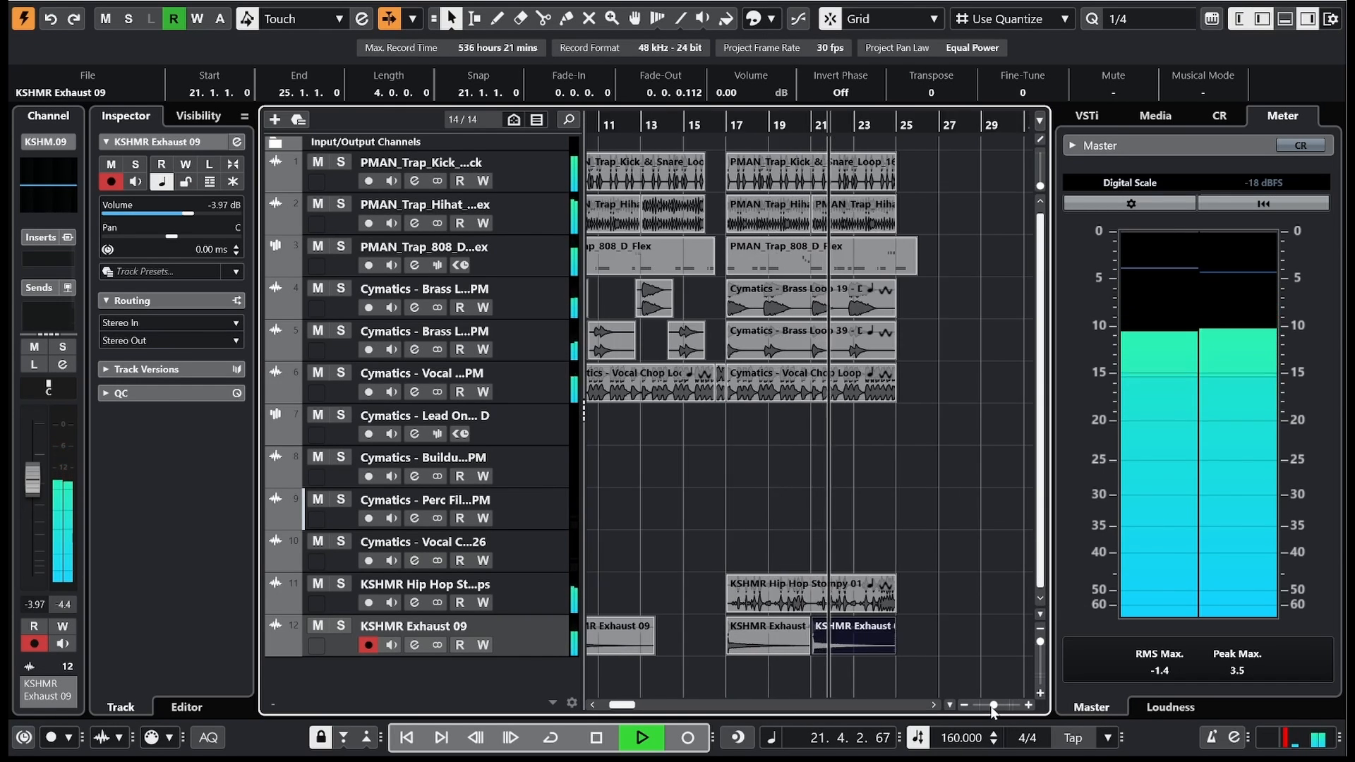
{"action": "key", "text": "space"}
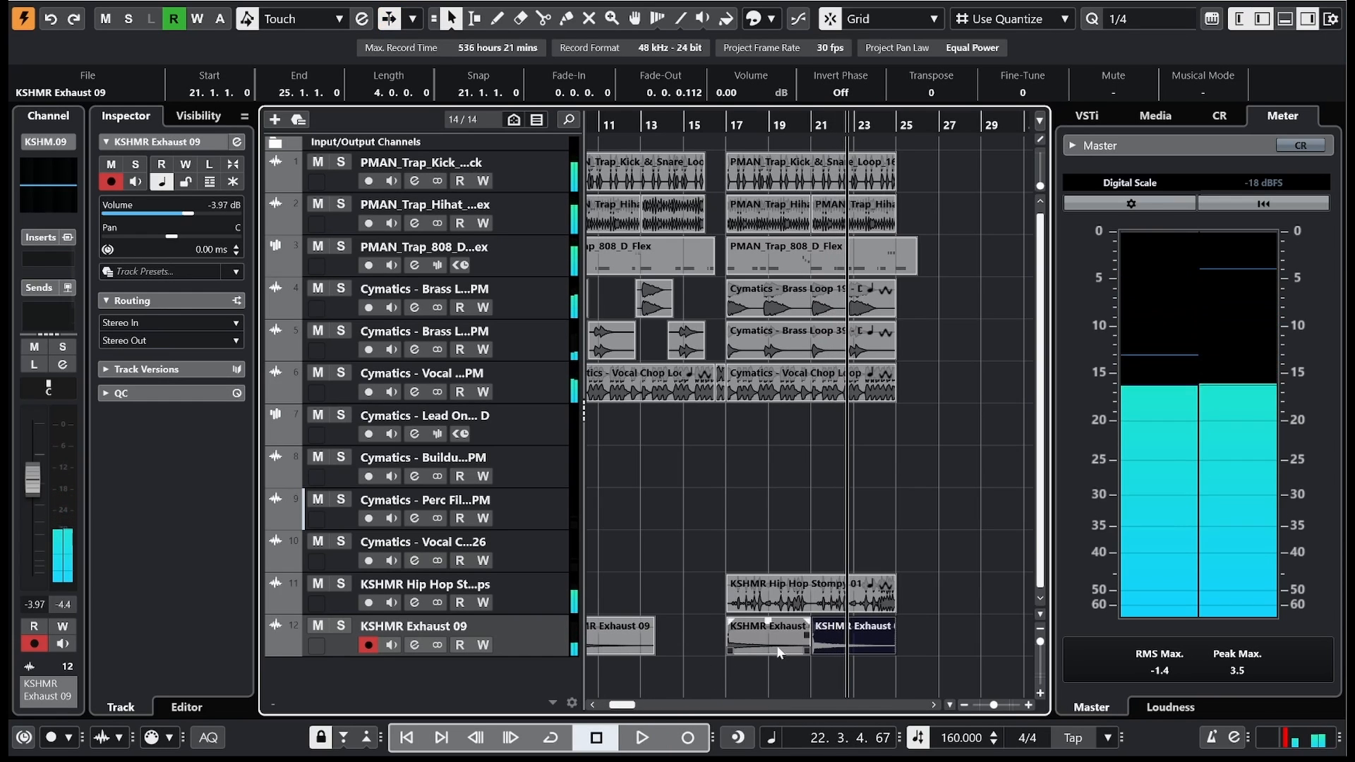
Step: Reopen MediaBay and open the Tom Fills folder under Drum Loops, Fills in the Cymatics Savage Drums for Trap Gold Edition library
{"action": "key", "text": "F5"}
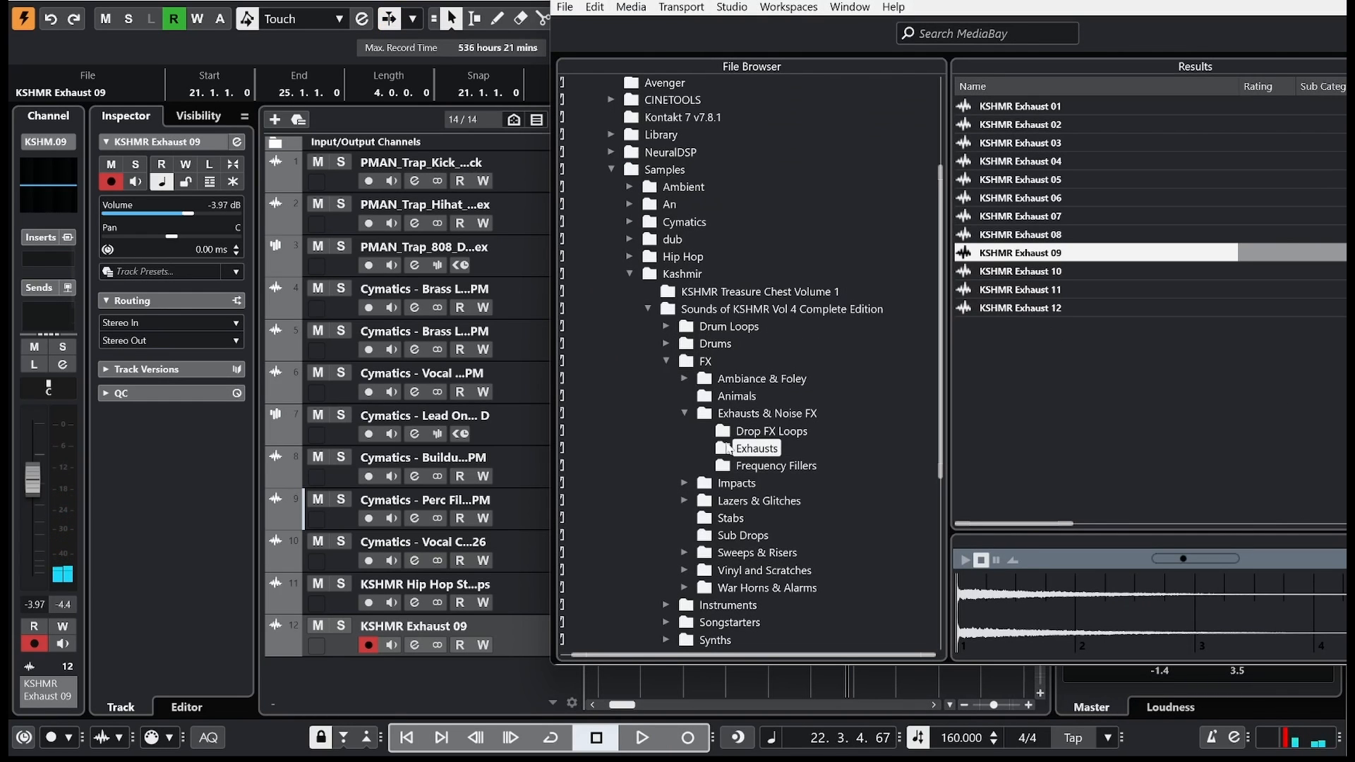
{"action": "double_click", "coordinate": [646, 275]}
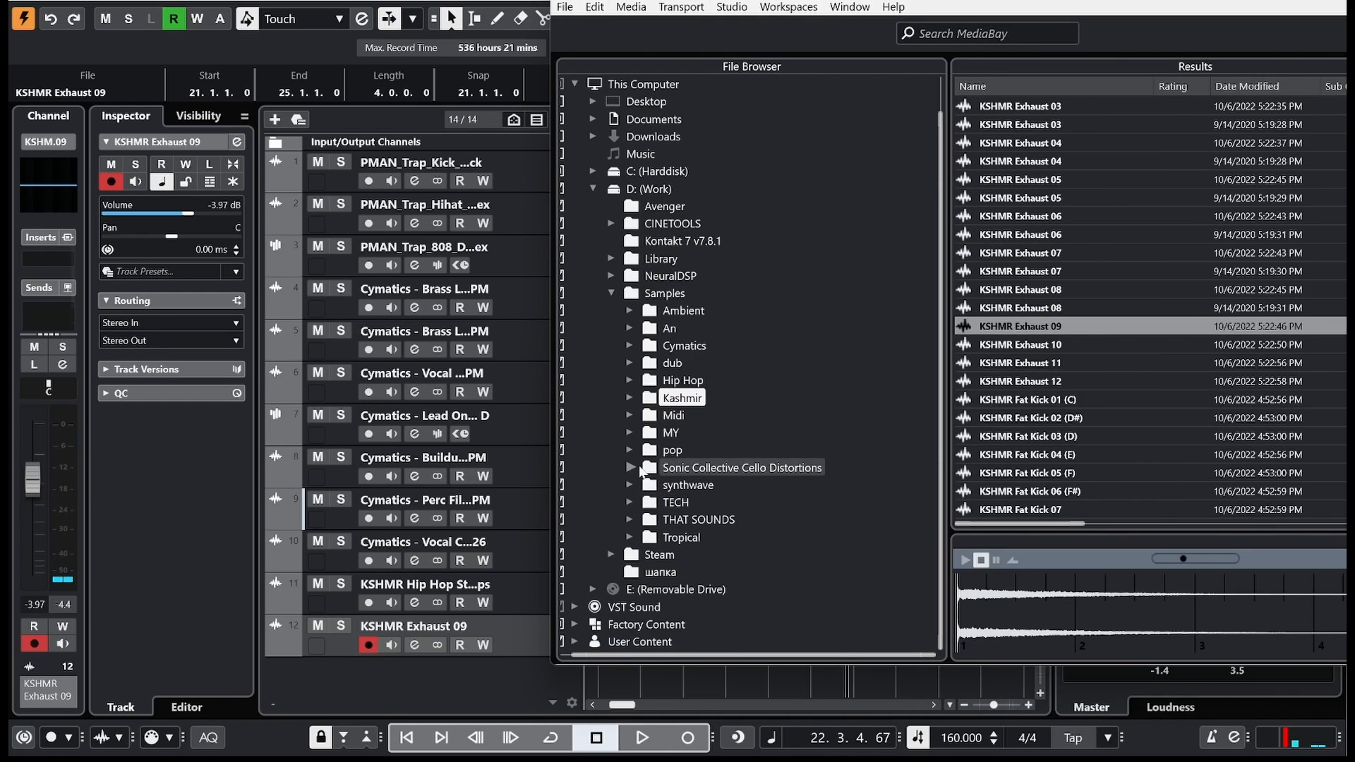
{"action": "left_click", "coordinate": [631, 346]}
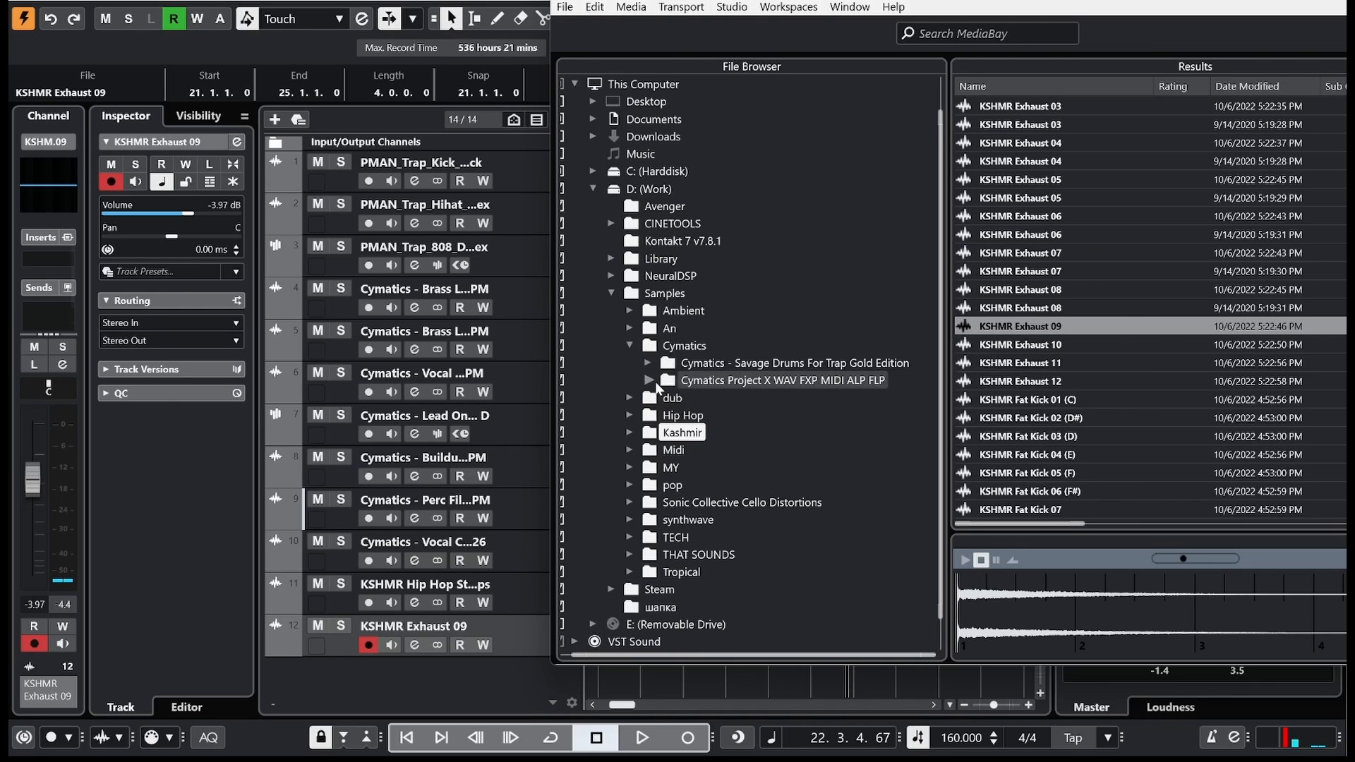
{"action": "left_click", "coordinate": [649, 381]}
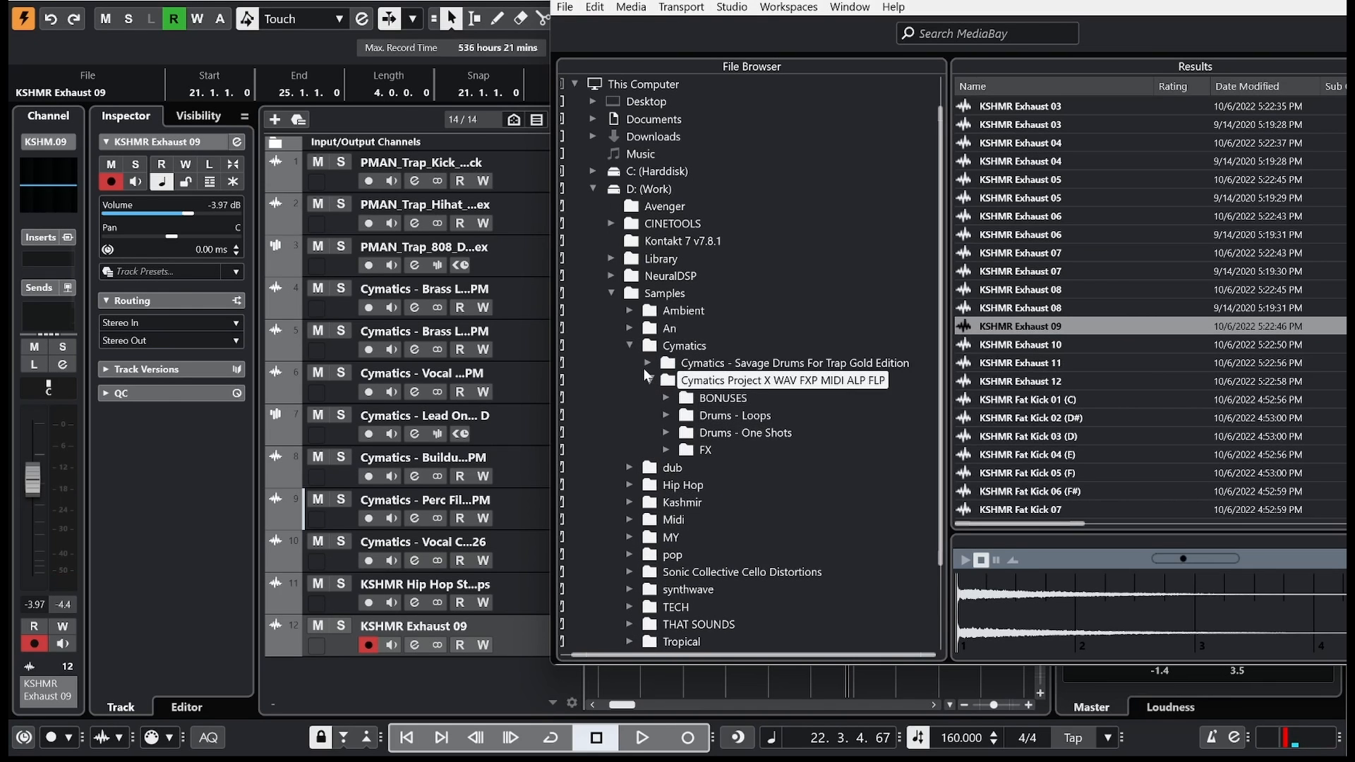
{"action": "left_click", "coordinate": [643, 365]}
{"action": "left_click", "coordinate": [667, 381]}
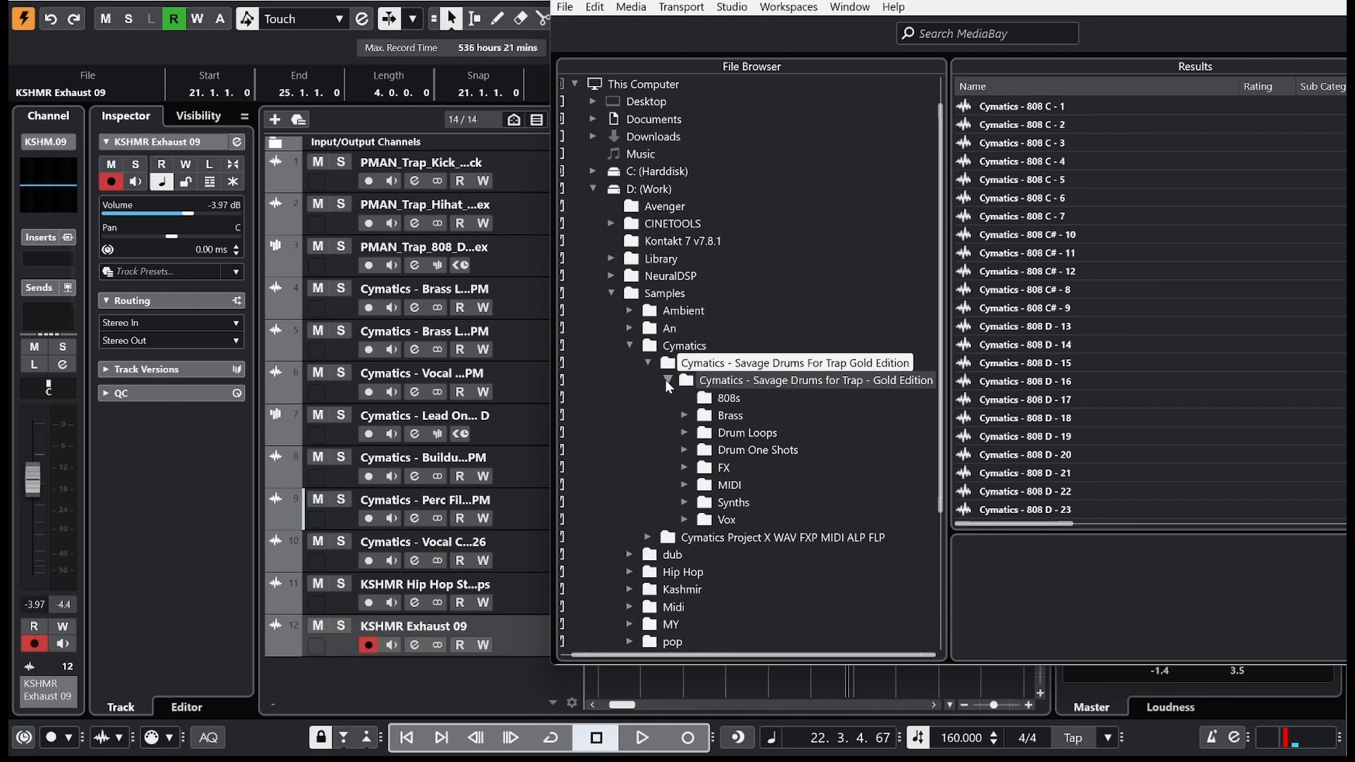
{"action": "left_click", "coordinate": [685, 433]}
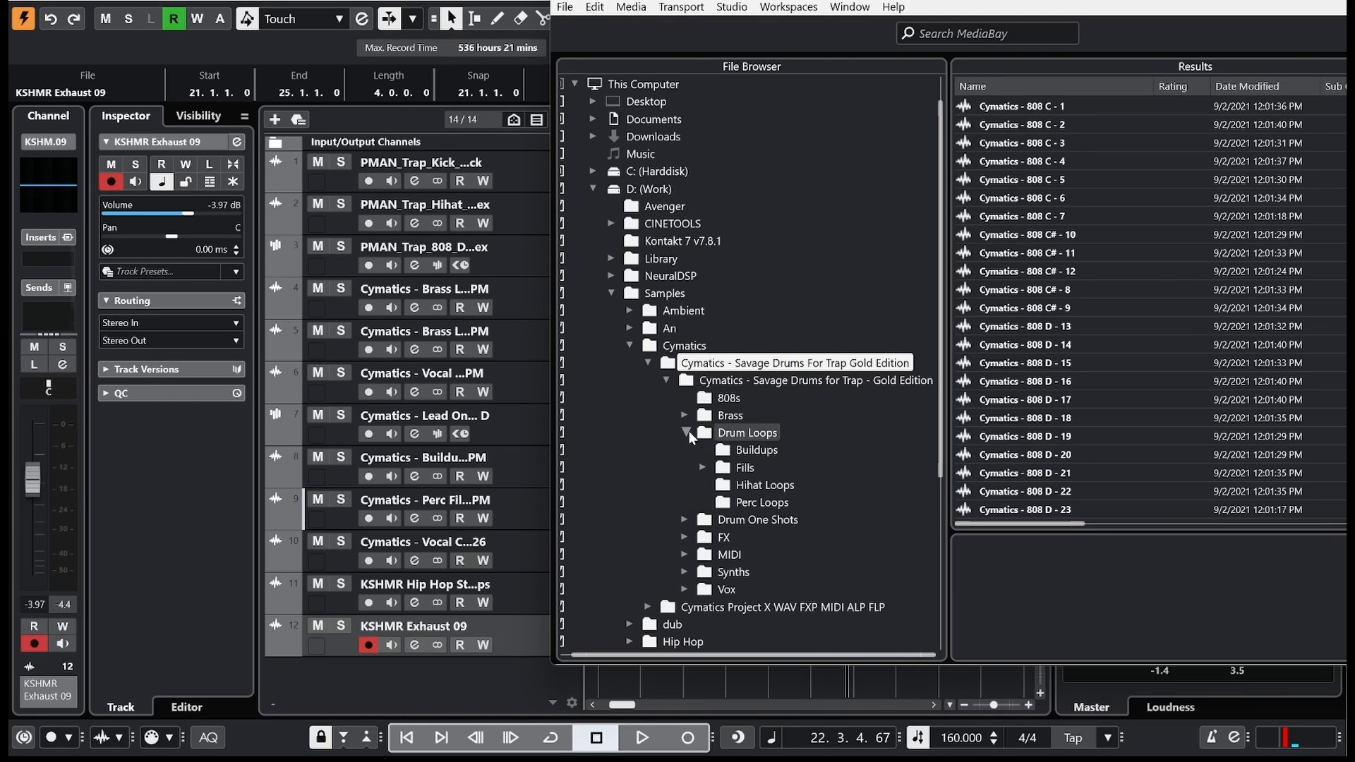
{"action": "left_click", "coordinate": [704, 469]}
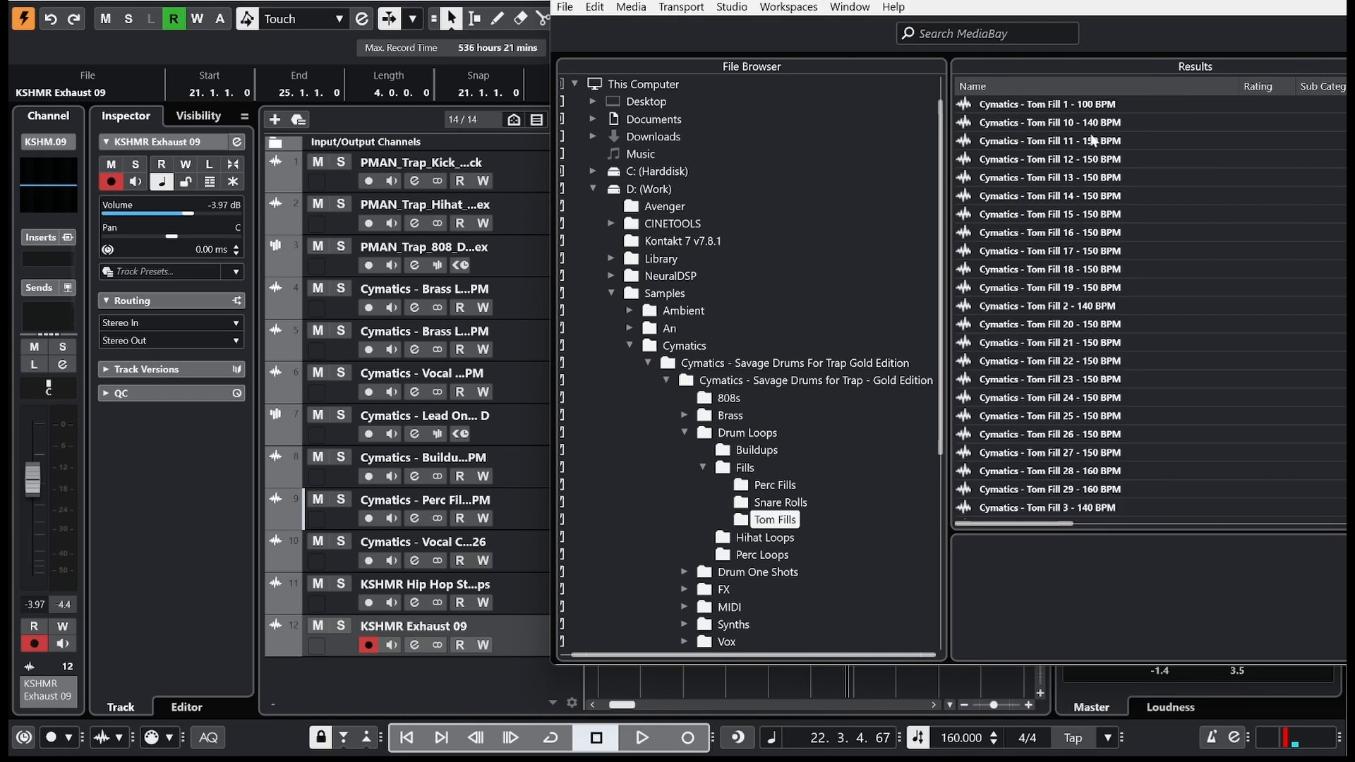
Step: Audition several Cymatics tom fills, including Tom Fill 4 - 140 BPM and Tom Fill 29 - 160 BPM
{"action": "left_click", "coordinate": [1096, 141]}
{"action": "left_click", "coordinate": [1117, 288]}
{"action": "left_click", "coordinate": [1117, 380]}
{"action": "scroll", "coordinate": [1118, 418], "scroll_direction": "down", "scroll_amount": 2}
{"action": "left_click", "coordinate": [1119, 417]}
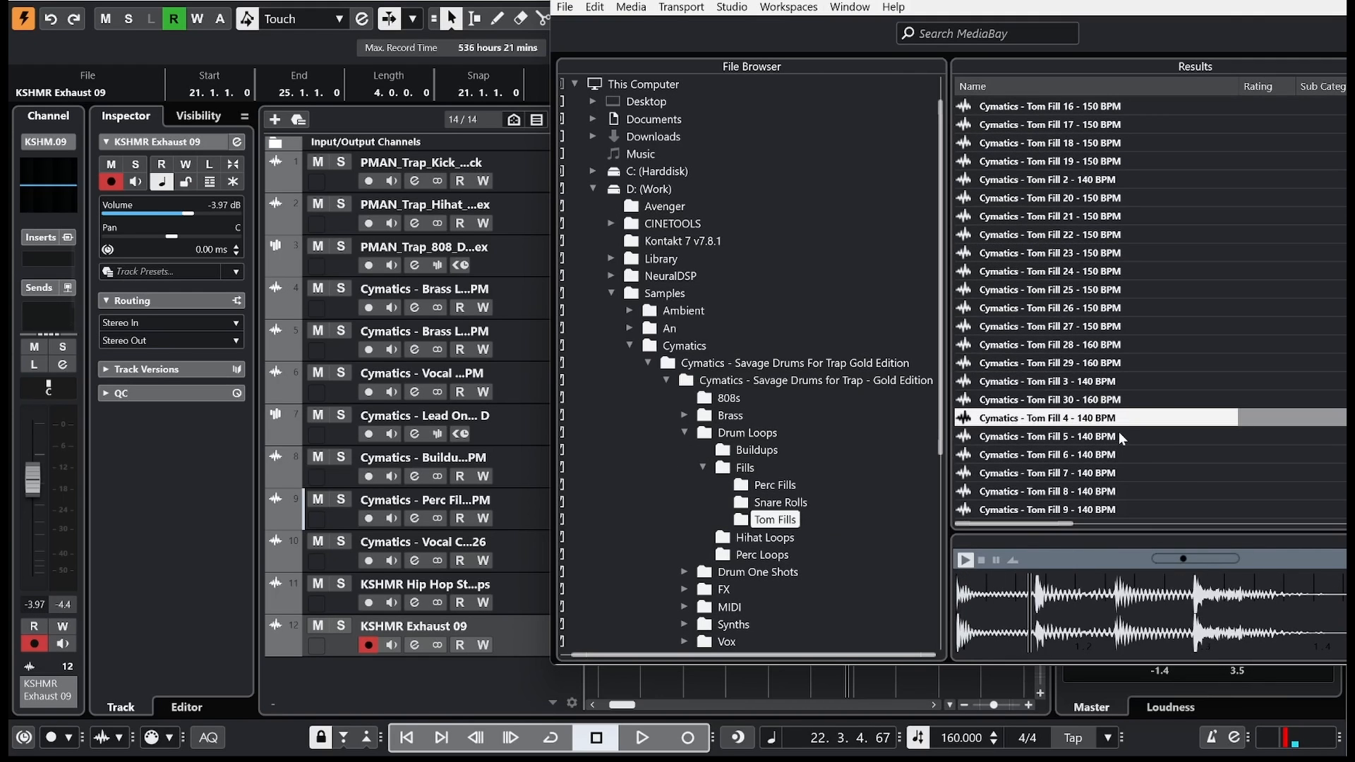
{"action": "left_click", "coordinate": [1113, 363]}
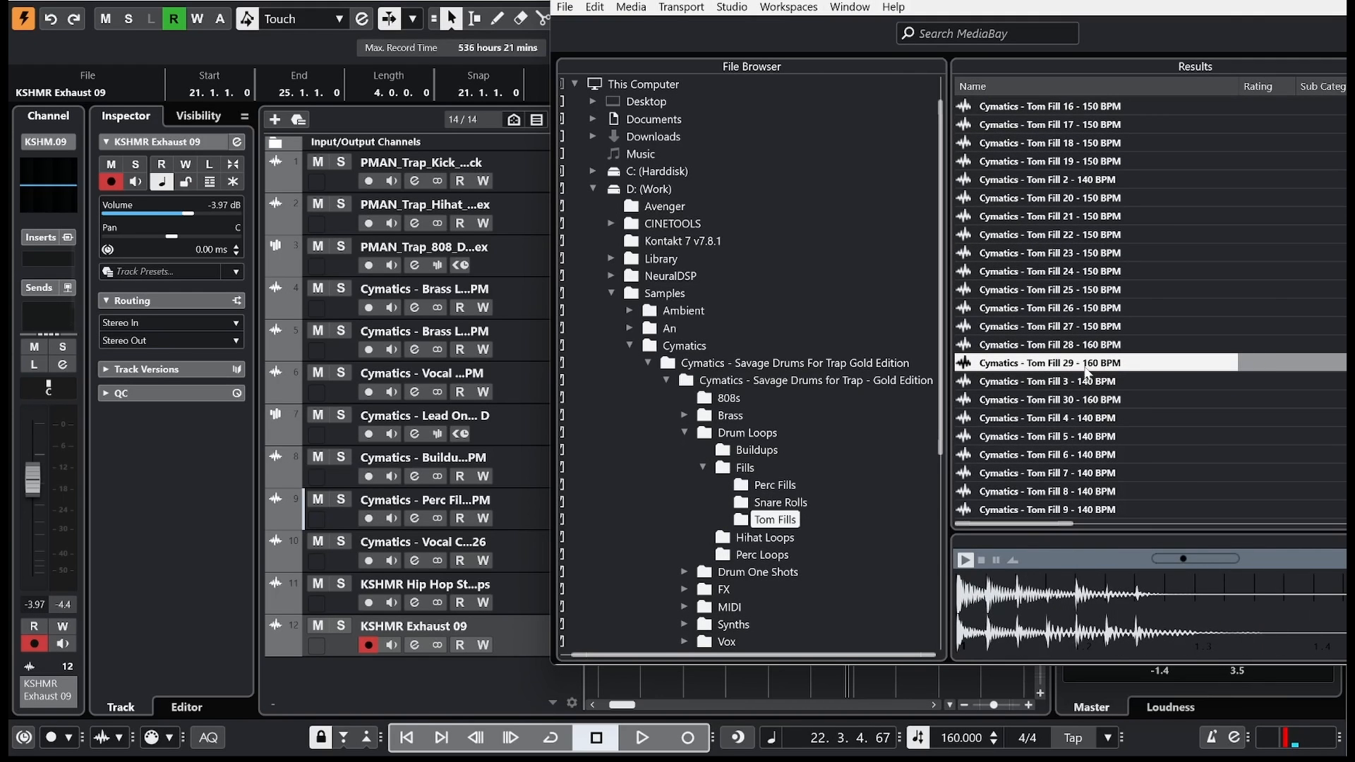
Step: Add Cymatics Tom Fill 29 - 160 BPM on a new track and fit it as a two-beat clip from 20.3 to bar 21
{"action": "left_click_drag", "start_coordinate": [1085, 366], "coordinate": [771, 680]}
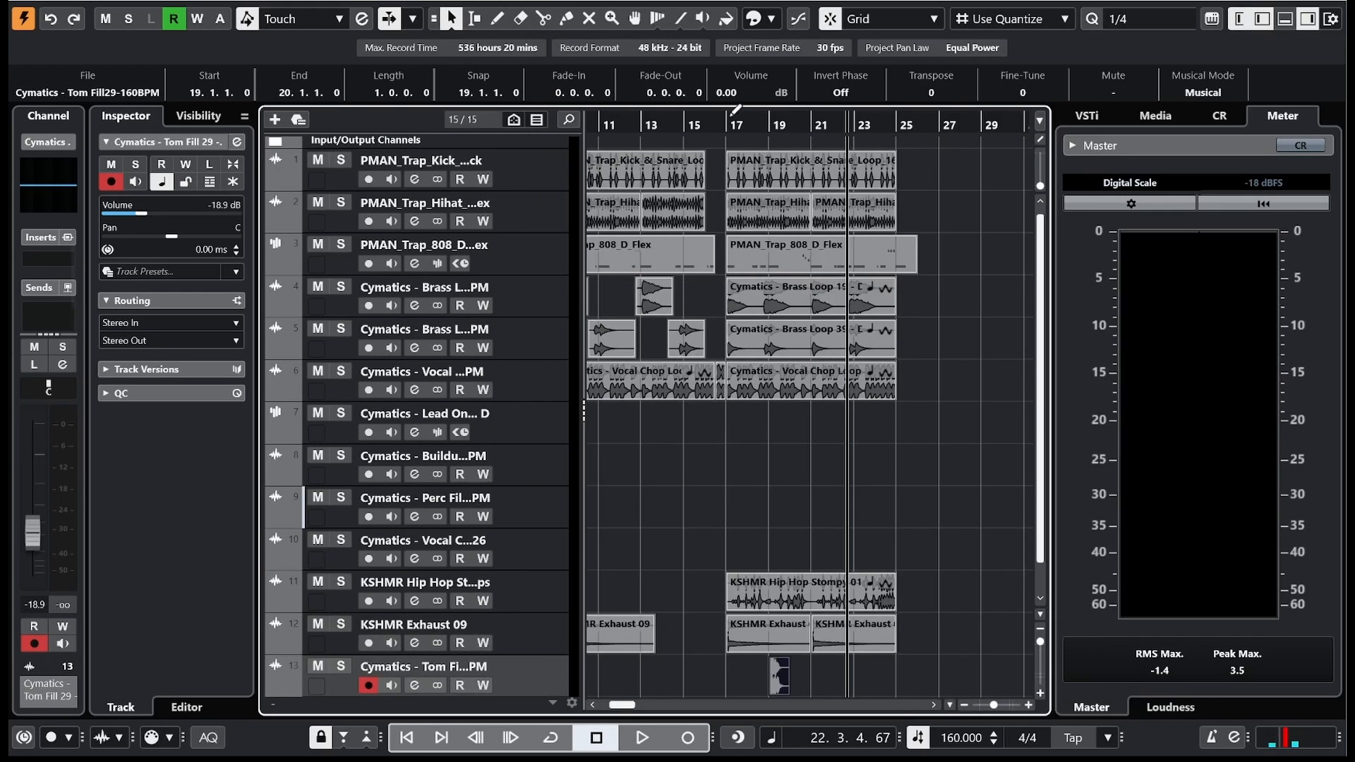
{"action": "left_click_drag", "start_coordinate": [720, 121], "coordinate": [722, 158]}
{"action": "scroll", "coordinate": [940, 427], "scroll_direction": "down", "scroll_amount": 1}
{"action": "key", "text": "space"}
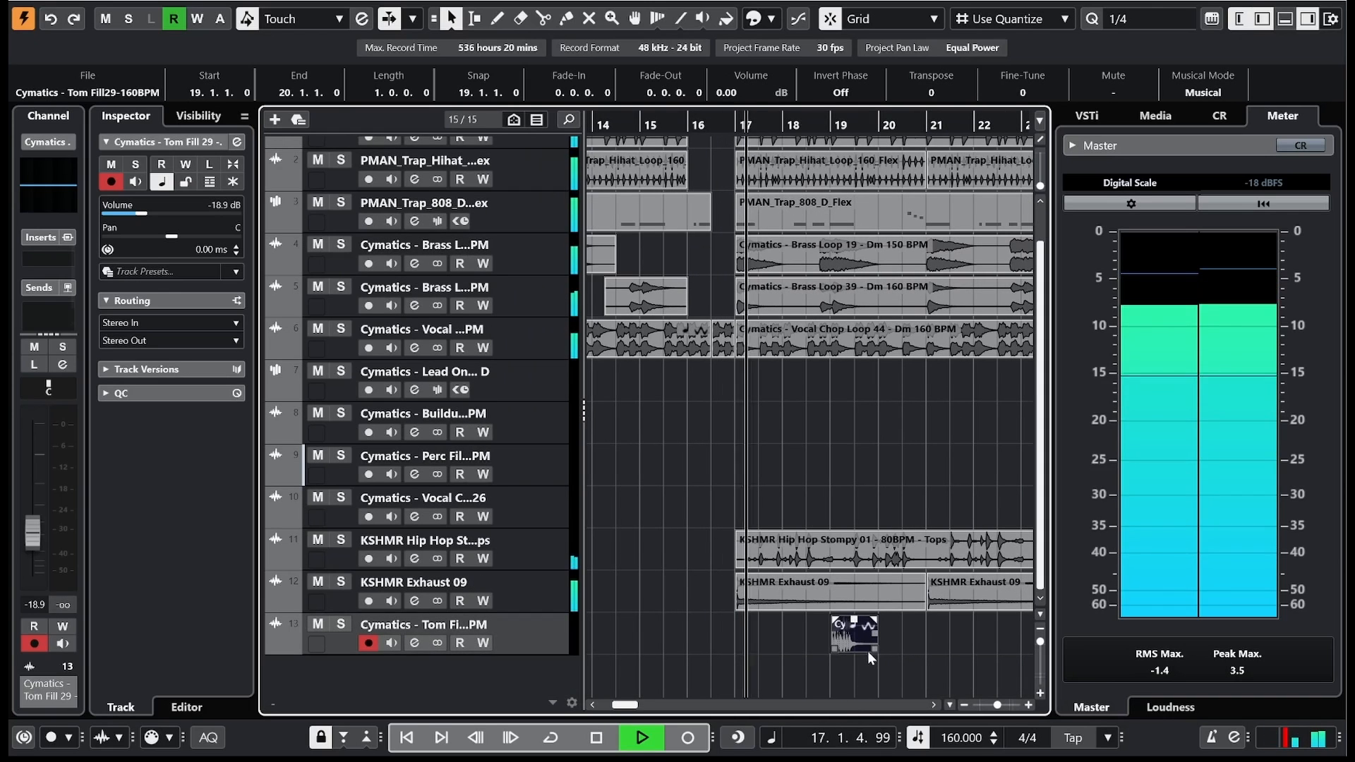
{"action": "left_click_drag", "start_coordinate": [875, 650], "coordinate": [910, 640]}
{"action": "key", "text": "space"}
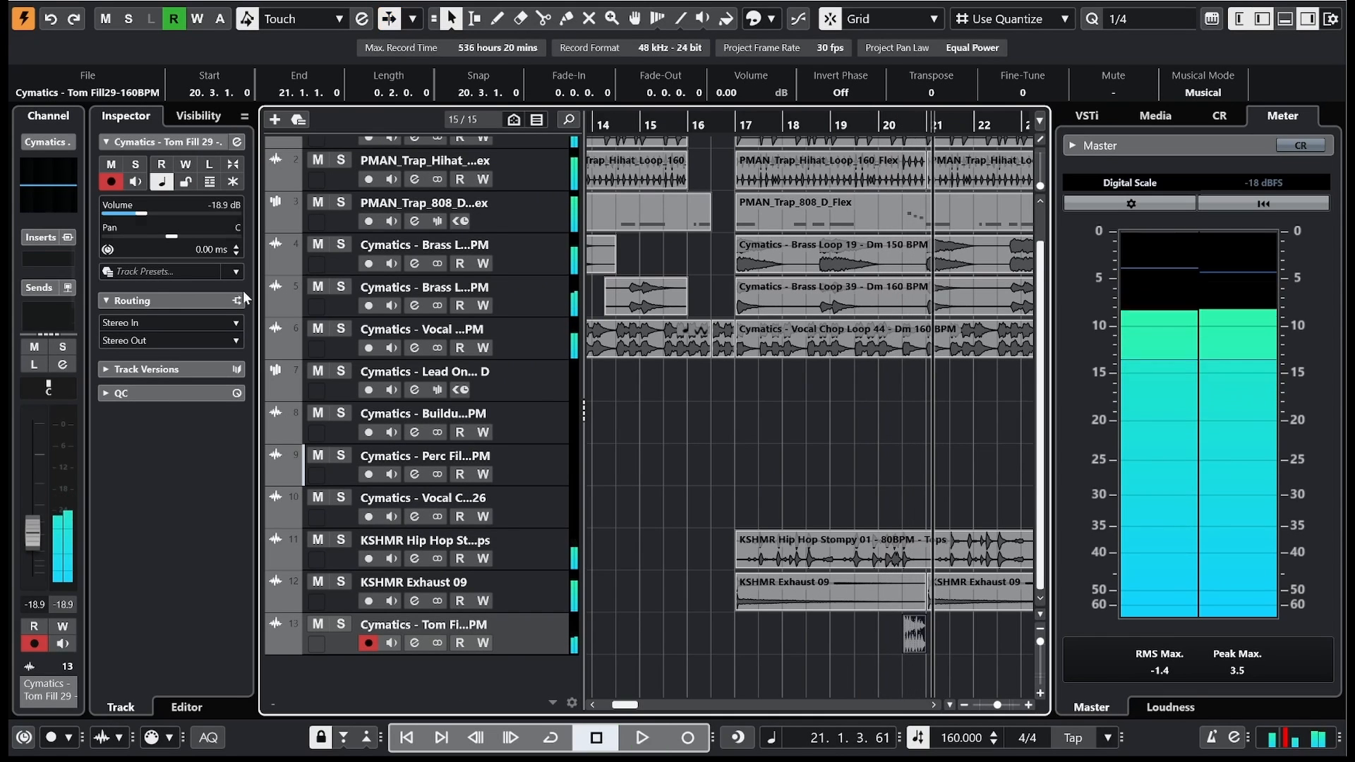
Step: Raise the Tom Fill 29 track's volume to -4.20 dB while replaying the fill from around bar 20
{"action": "left_click_drag", "start_coordinate": [165, 213], "coordinate": [178, 213]}
{"action": "left_click", "coordinate": [880, 125]}
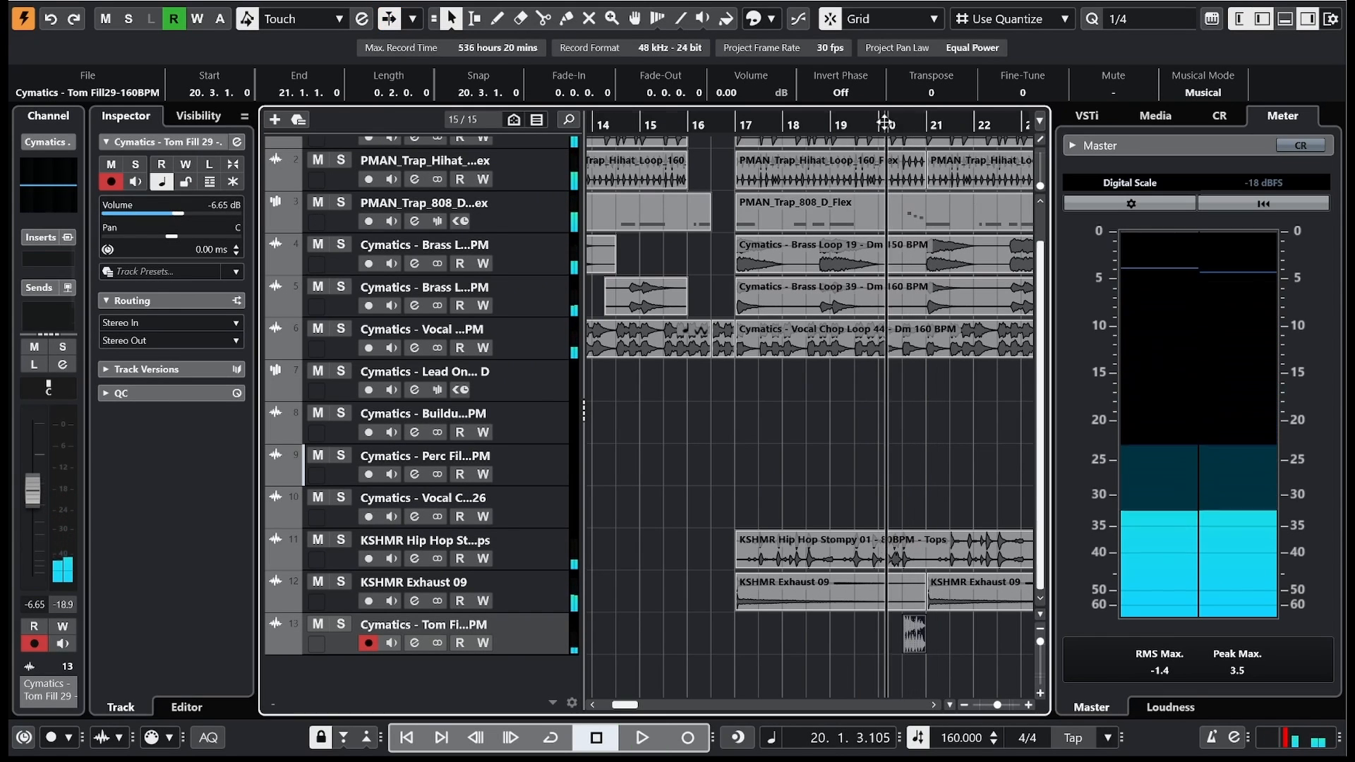
{"action": "key", "text": "space"}
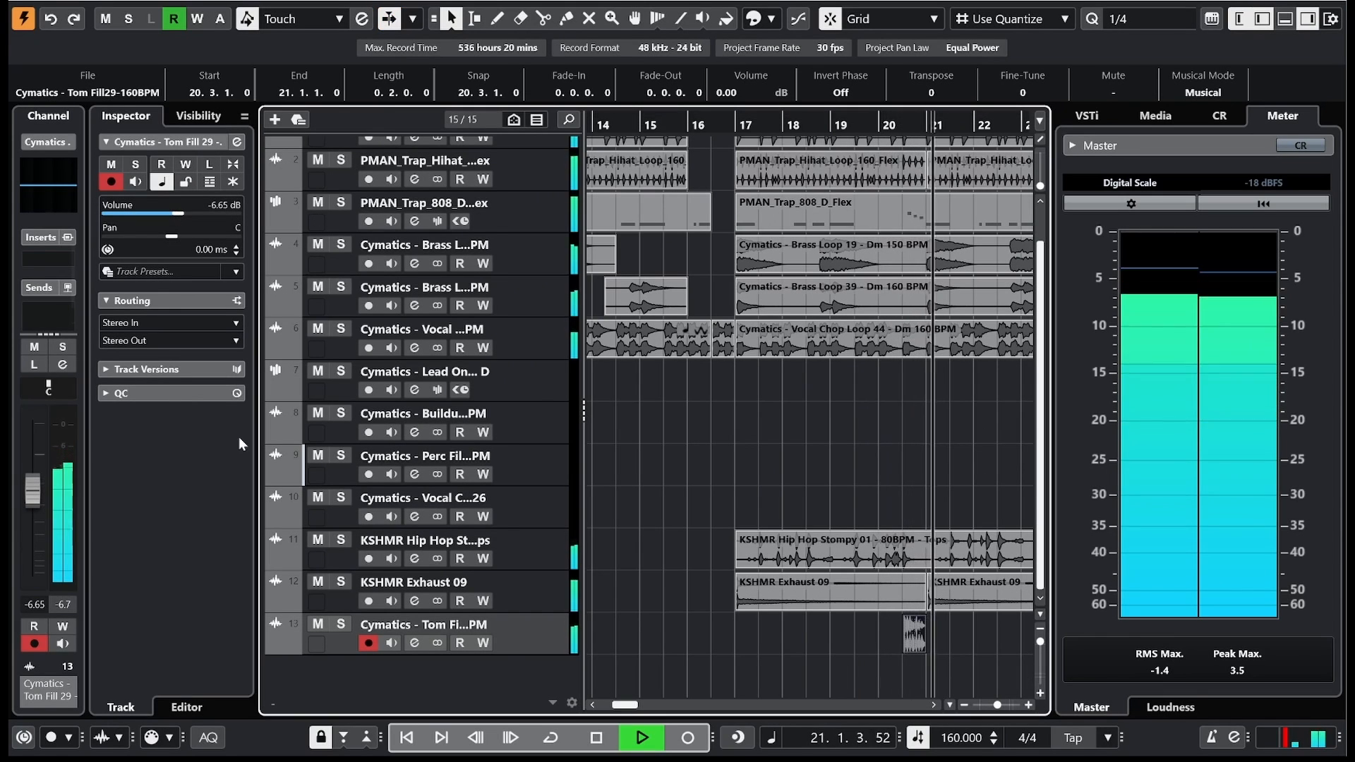
{"action": "left_click_drag", "start_coordinate": [172, 214], "coordinate": [183, 214]}
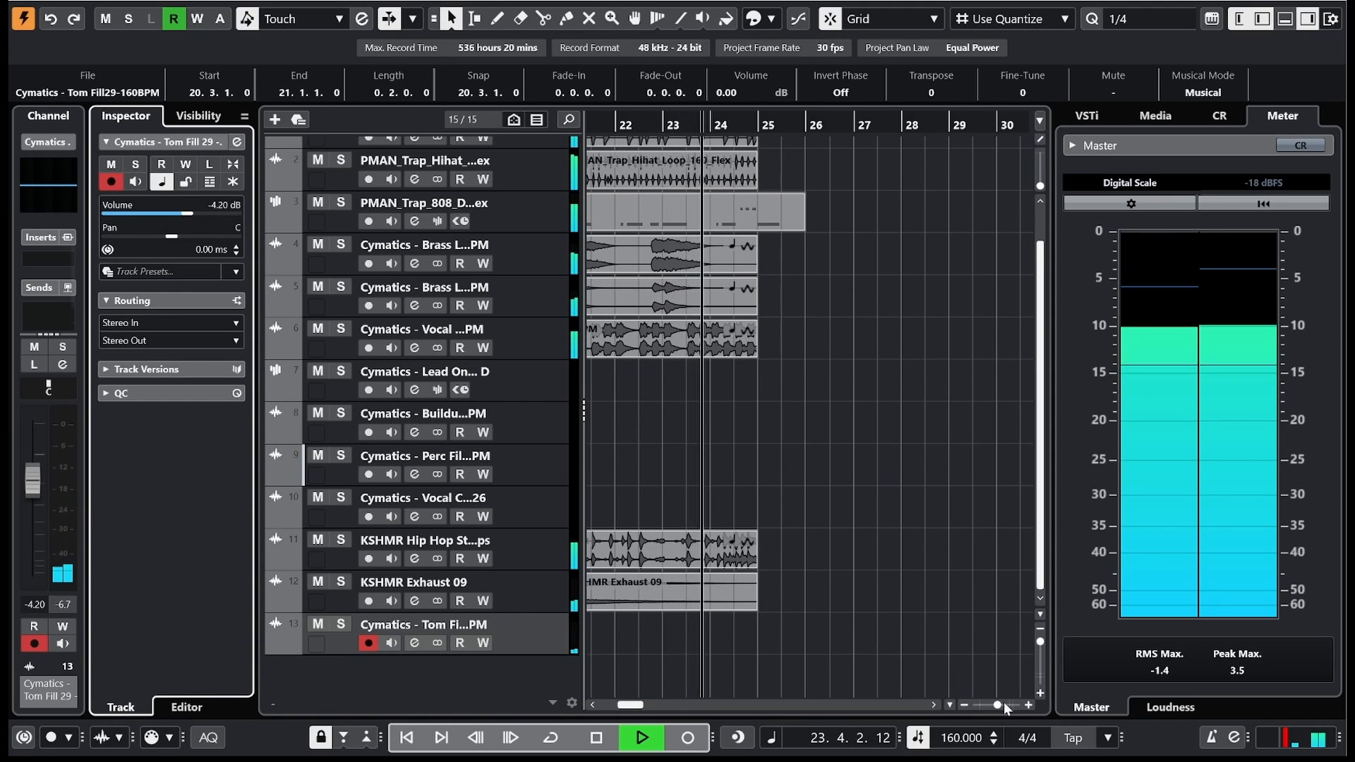
Step: Lower the KSHMR Hip Hop Stomps track's volume to -9.33 dB, stop playback and return the playhead to around bar 9
{"action": "left_click_drag", "start_coordinate": [997, 705], "coordinate": [982, 705]}
{"action": "left_click", "coordinate": [565, 565]}
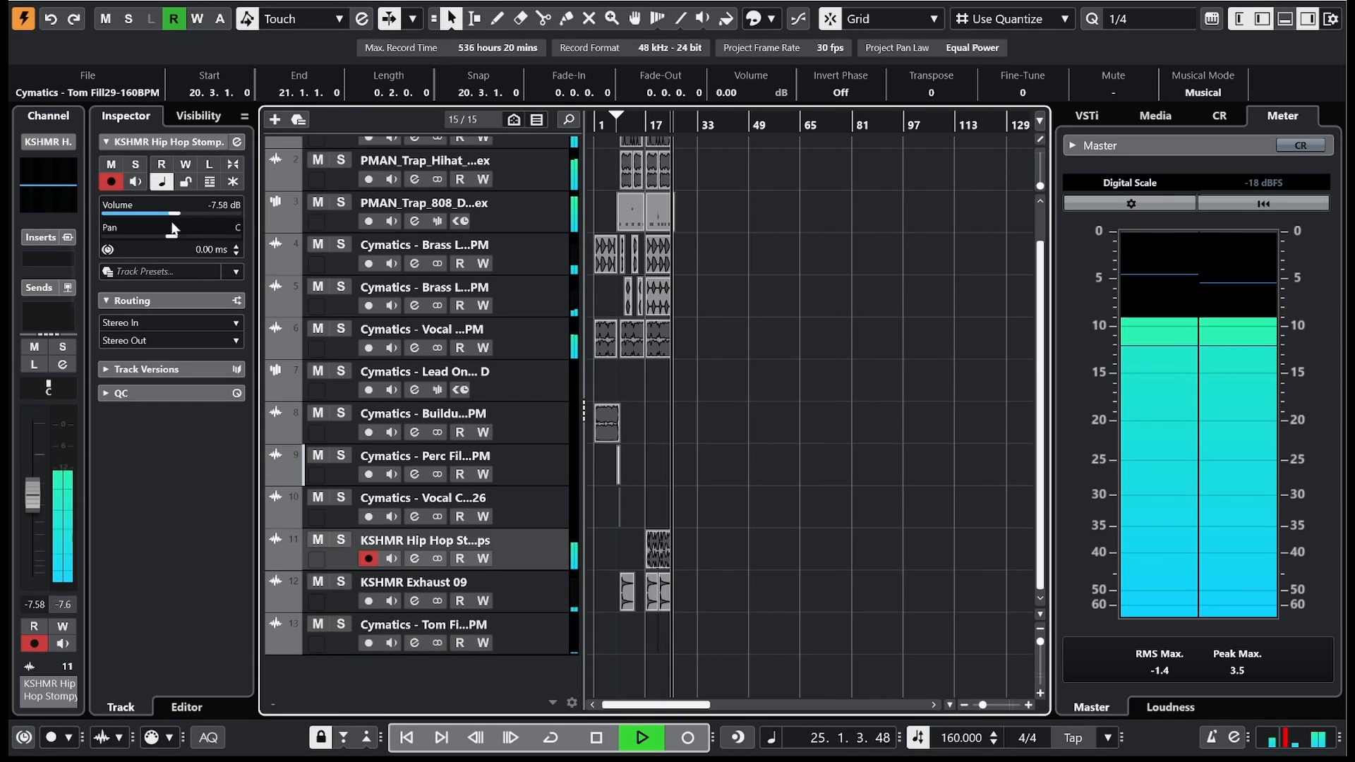
{"action": "key", "text": "space"}
{"action": "left_click", "coordinate": [621, 123]}
{"action": "left_click", "coordinate": [618, 123]}
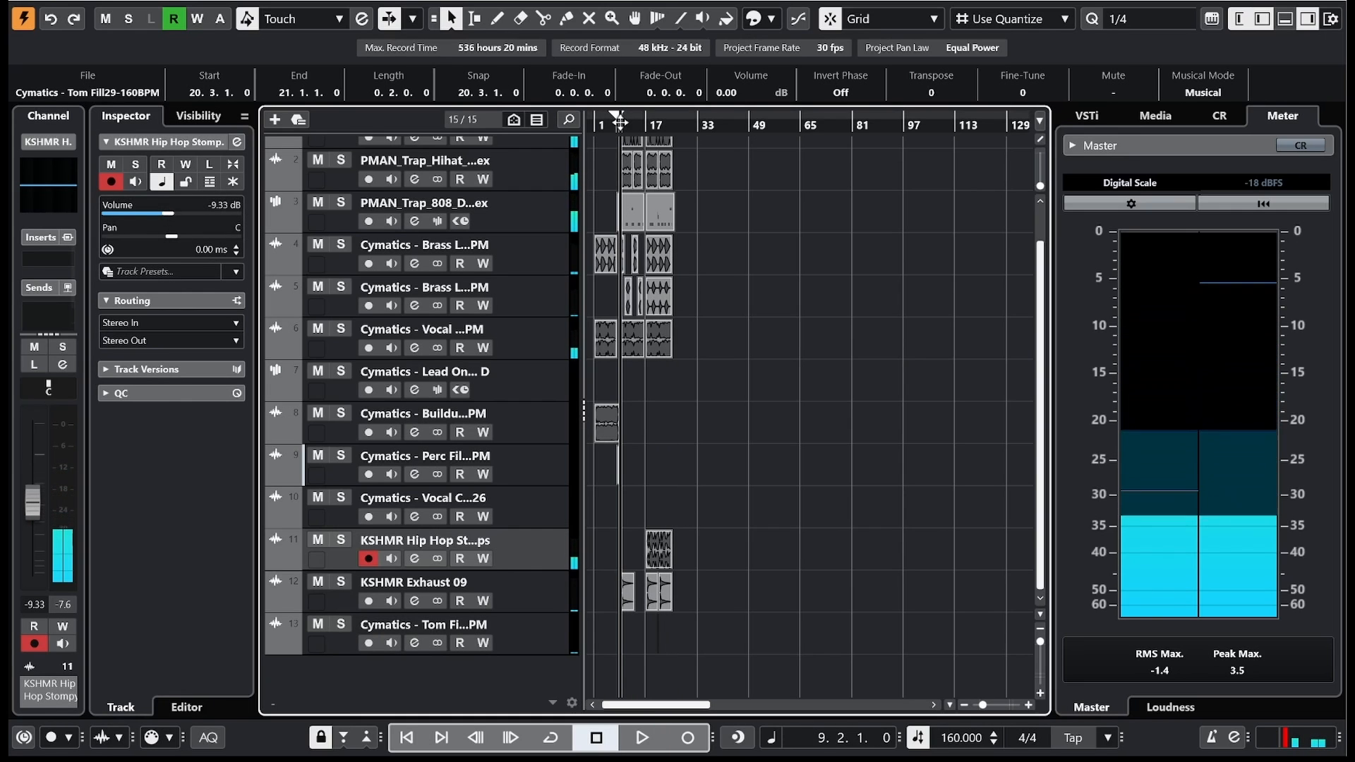
Step: Reopen MediaBay and open the Risers folder under FX in the Cymatics Savage Drums for Trap Gold Edition library
{"action": "key", "text": "F5"}
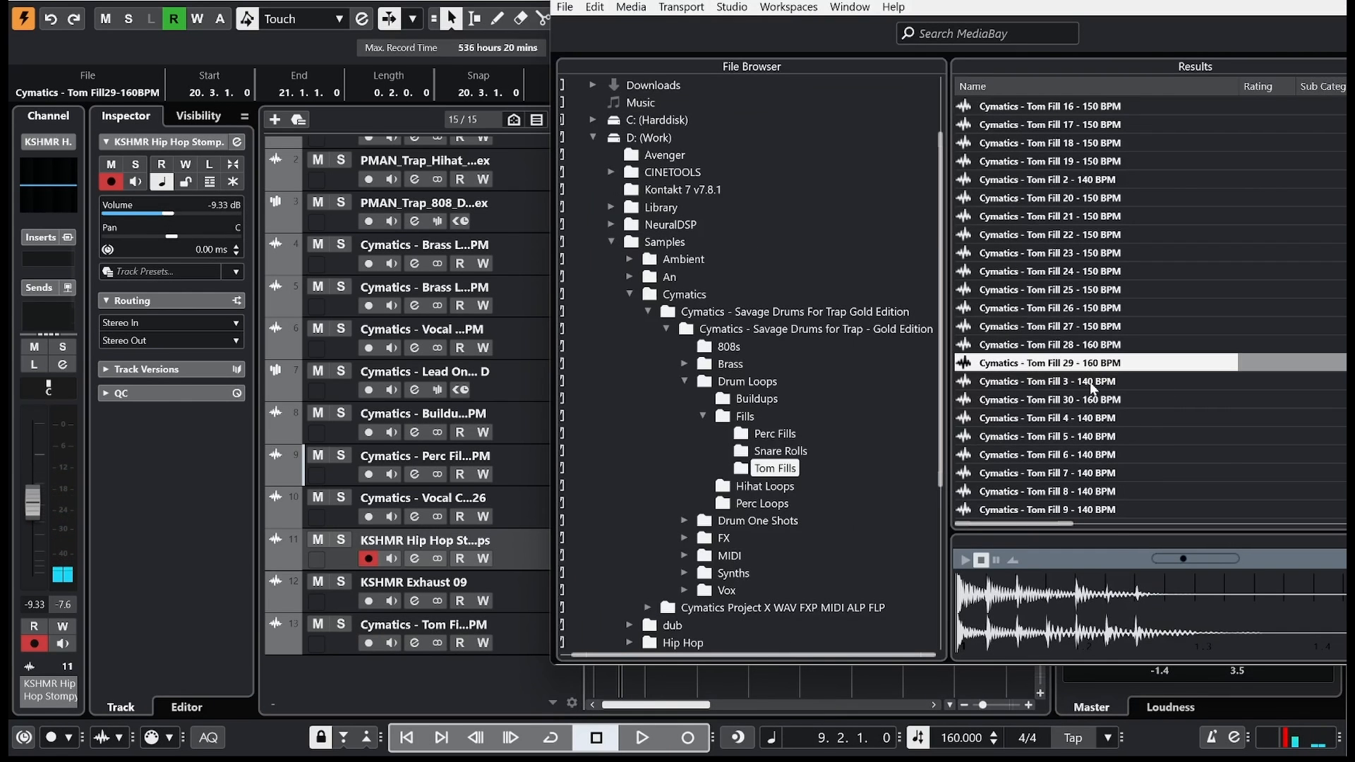
{"action": "left_click", "coordinate": [706, 417]}
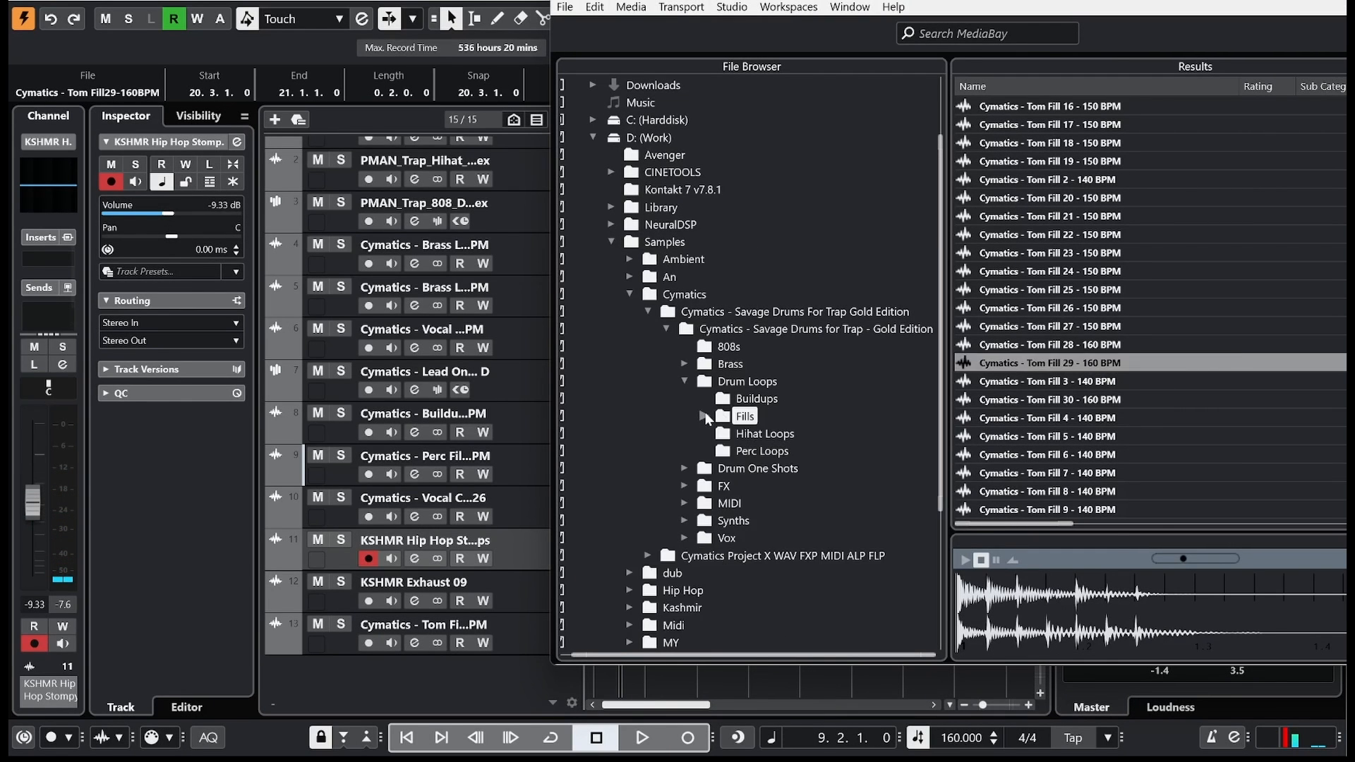
{"action": "left_click", "coordinate": [685, 486]}
{"action": "key", "text": "Down"}
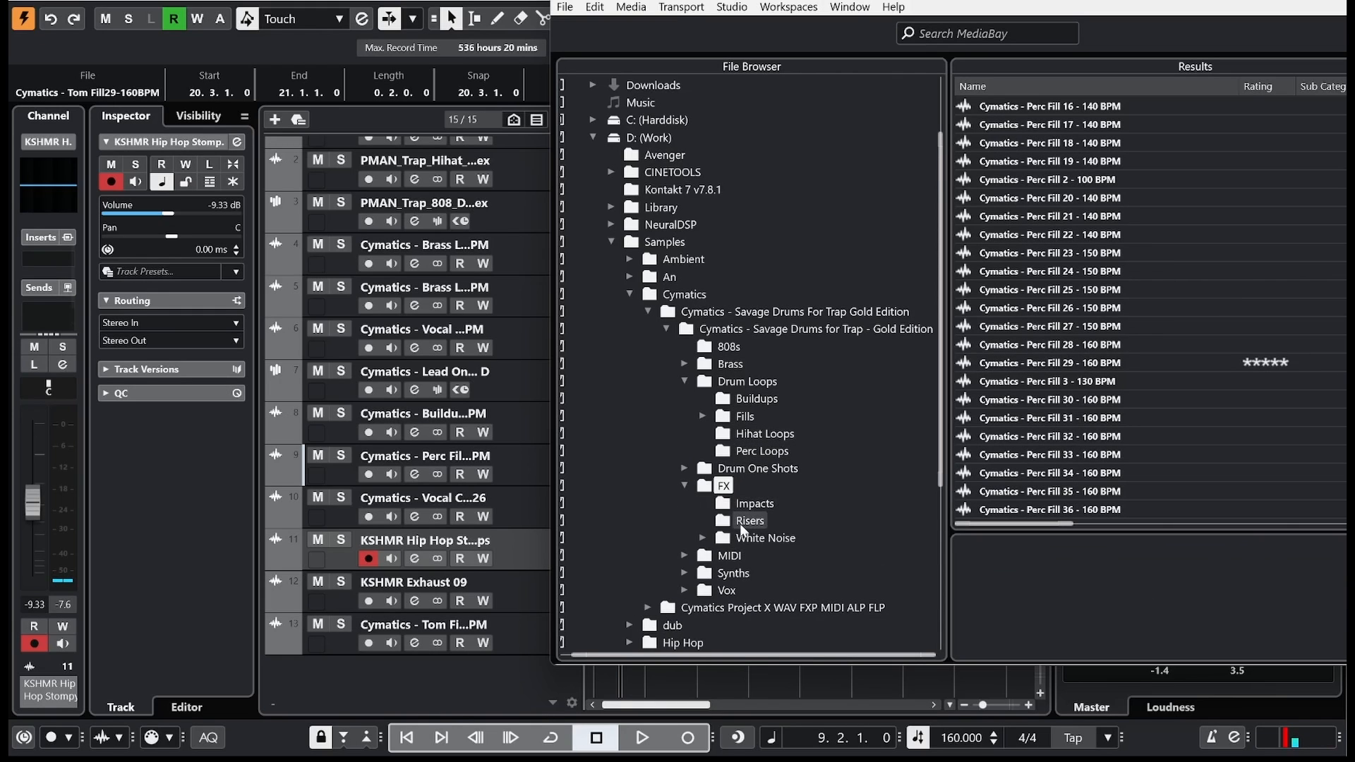
{"action": "key", "text": "Down"}
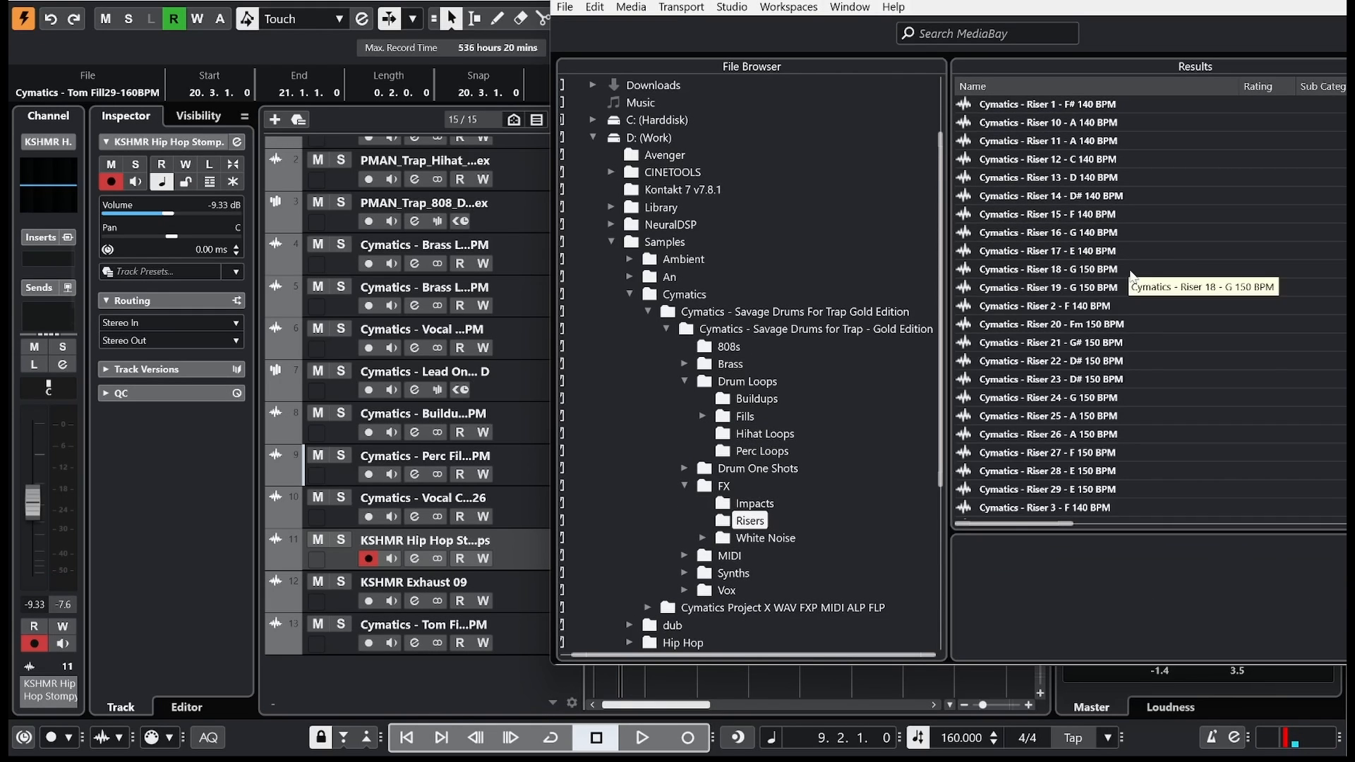
Step: Audition several Cymatics risers, including Riser 29 - E 150 BPM and Riser 38 - F 160 BPM
{"action": "left_click", "coordinate": [1084, 343]}
{"action": "scroll", "coordinate": [1084, 345], "scroll_direction": "down", "scroll_amount": 2}
{"action": "left_click", "coordinate": [1085, 346]}
{"action": "left_click", "coordinate": [1102, 399]}
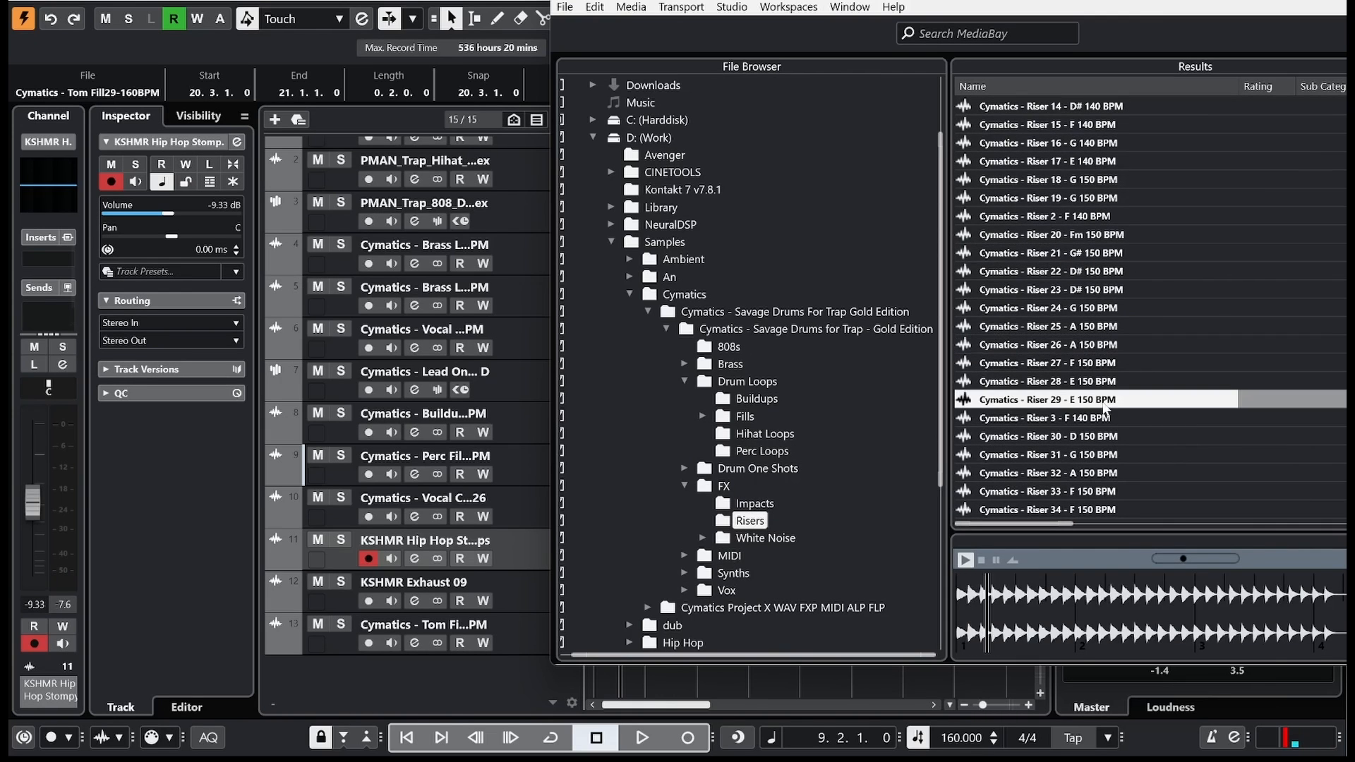
{"action": "left_click", "coordinate": [1103, 473]}
{"action": "scroll", "coordinate": [1104, 493], "scroll_direction": "down", "scroll_amount": 3}
{"action": "left_click", "coordinate": [1115, 401]}
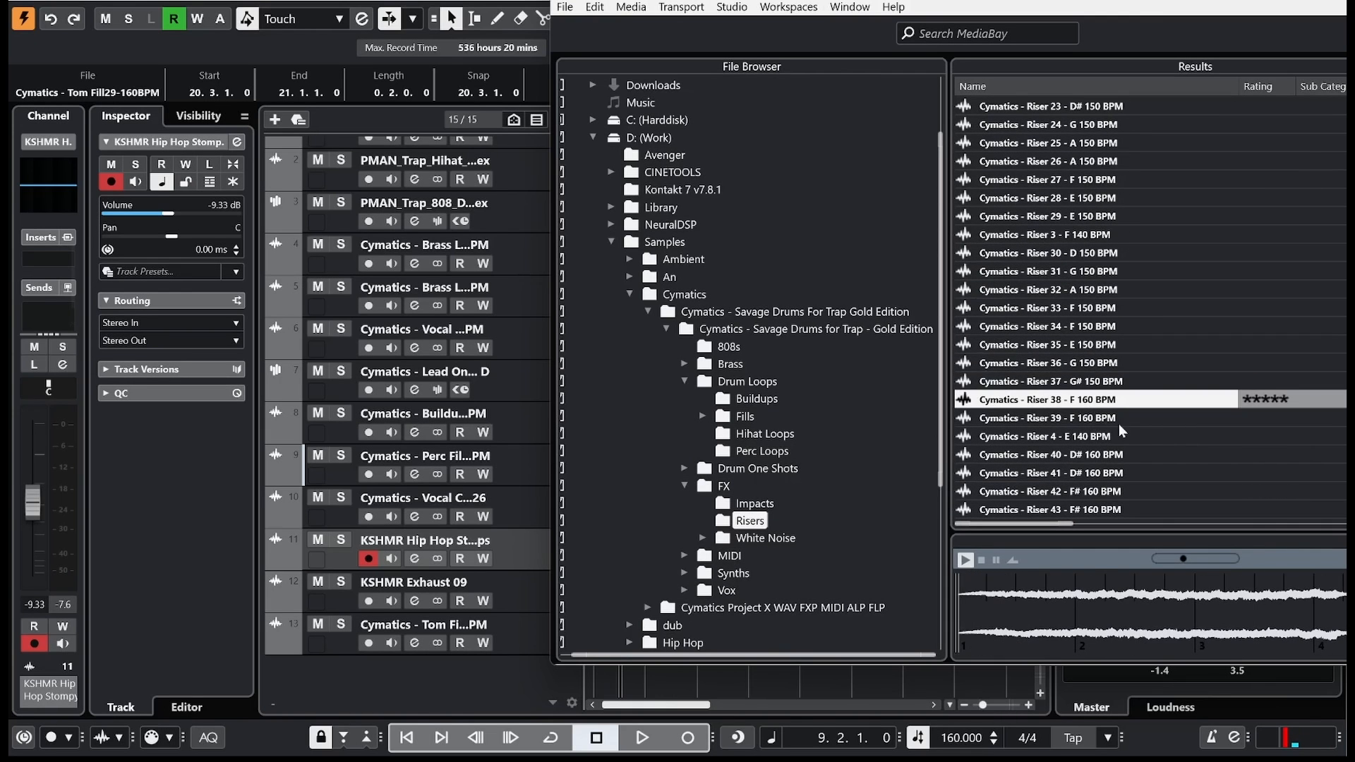
Step: Add Cymatics Riser 38 - F 160 BPM on a new track from bar 1, transposed by -3 and five bars long
{"action": "left_click_drag", "start_coordinate": [1085, 409], "coordinate": [585, 647]}
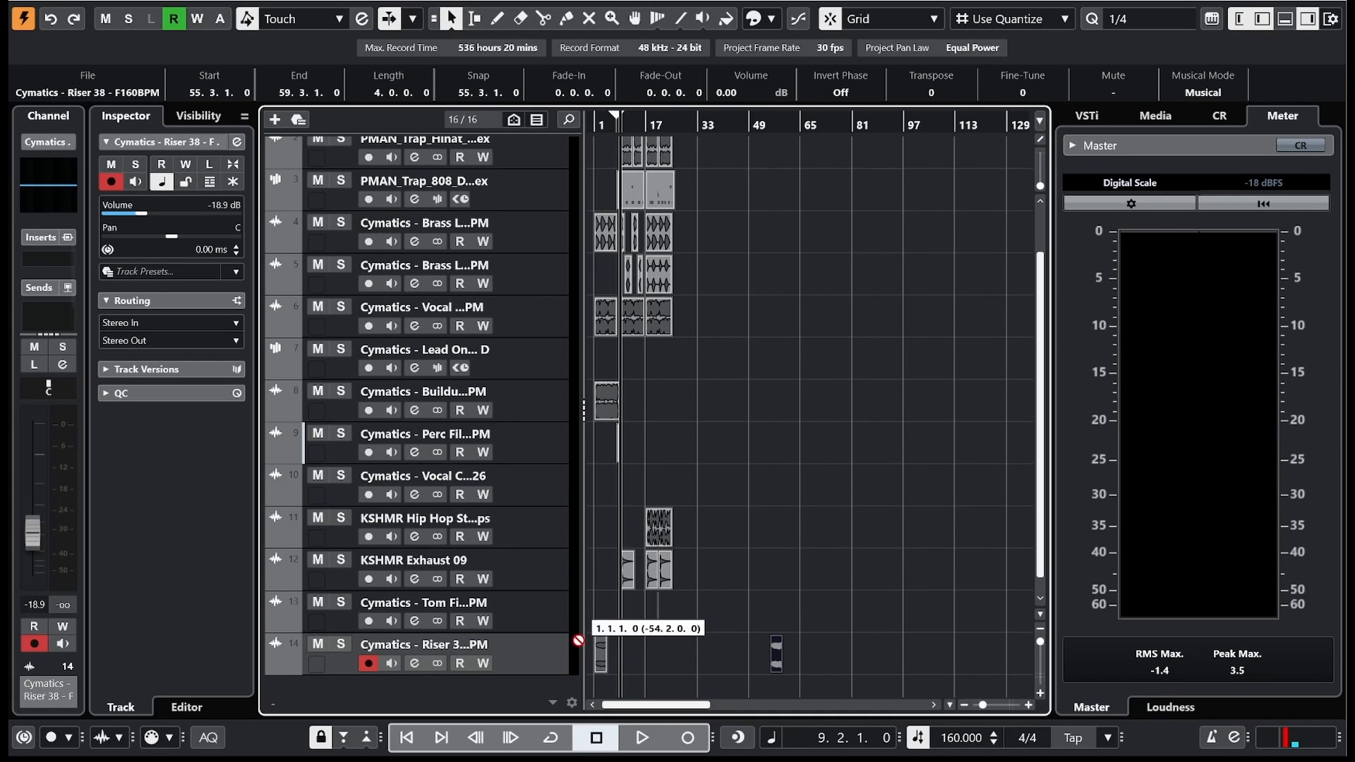
{"action": "left_click_drag", "start_coordinate": [644, 656], "coordinate": [595, 654]}
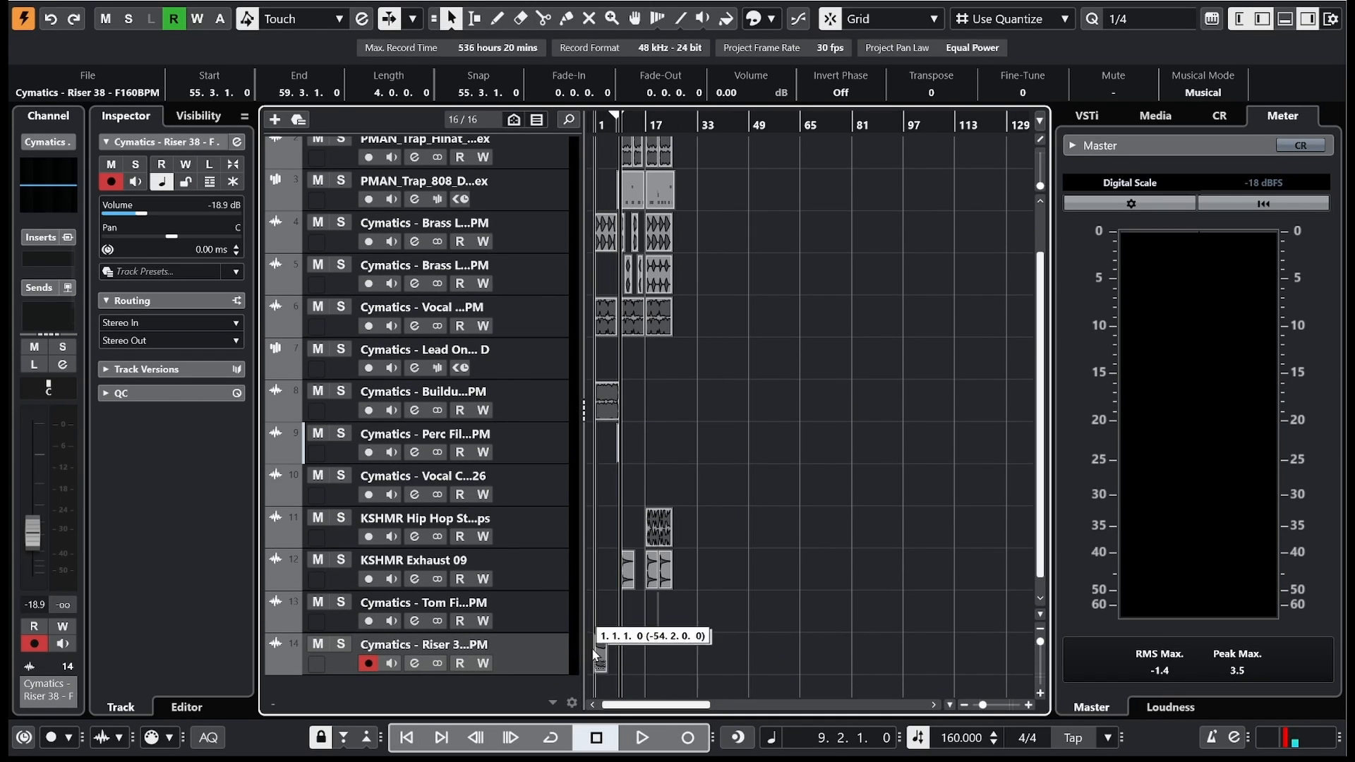
{"action": "left_click_drag", "start_coordinate": [597, 127], "coordinate": [549, 186]}
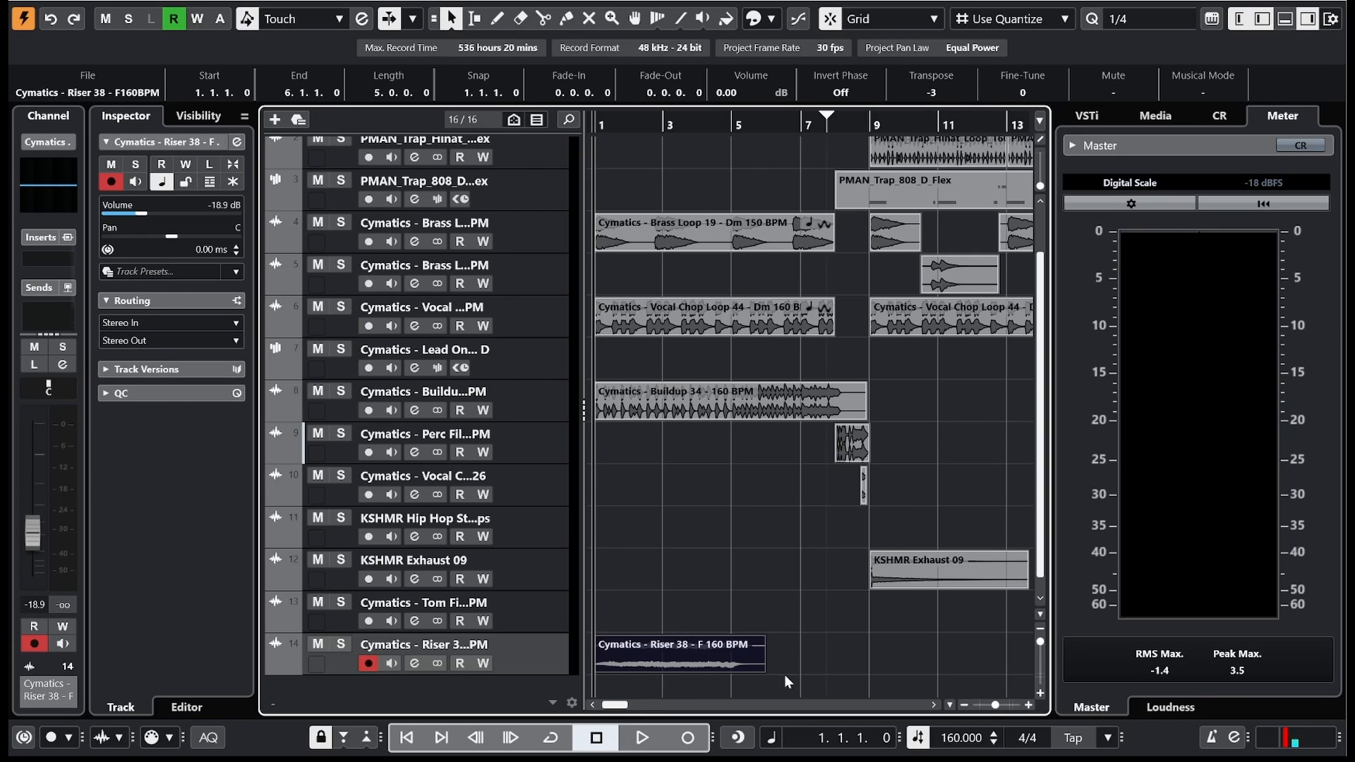
Step: Move the Riser 38 clip to start at bar 4 so that it ends at bar 9
{"action": "left_click_drag", "start_coordinate": [734, 665], "coordinate": [829, 647]}
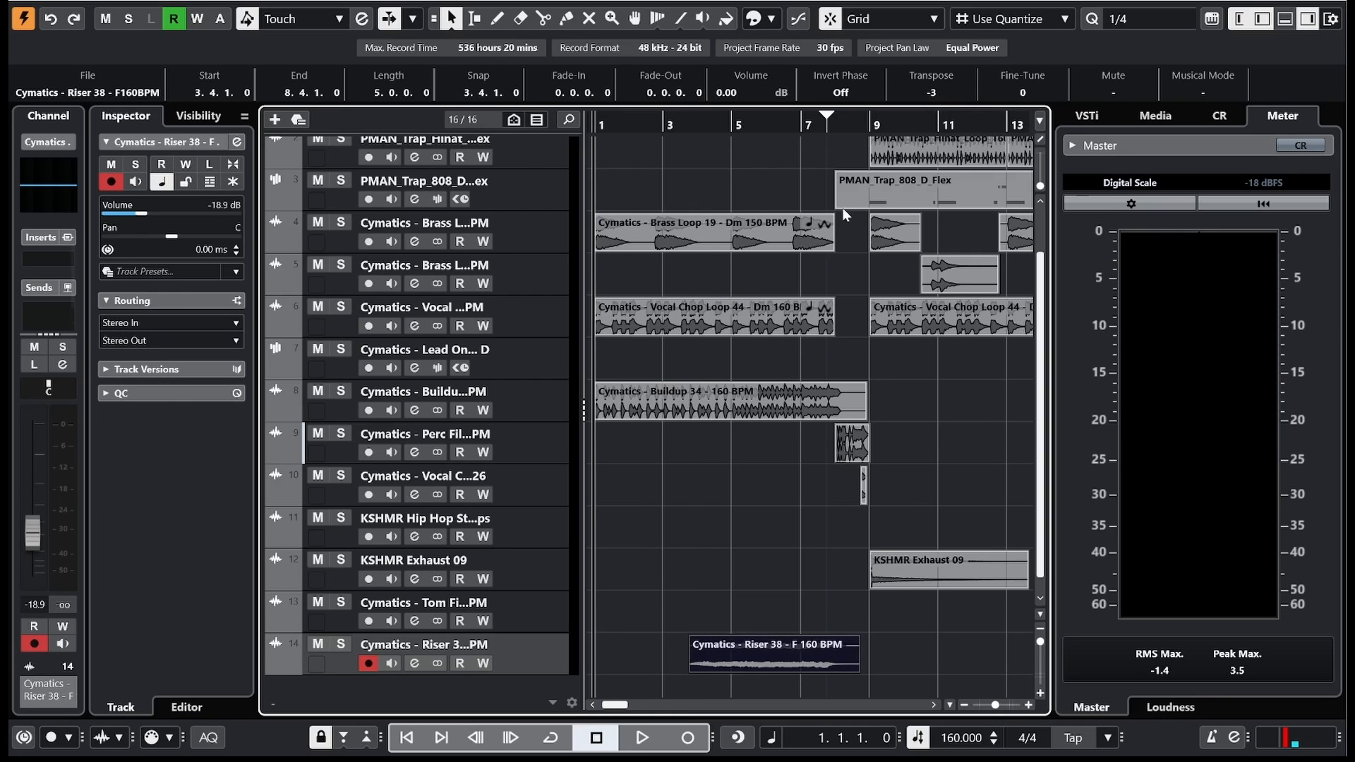
{"action": "left_click_drag", "start_coordinate": [829, 120], "coordinate": [865, 257]}
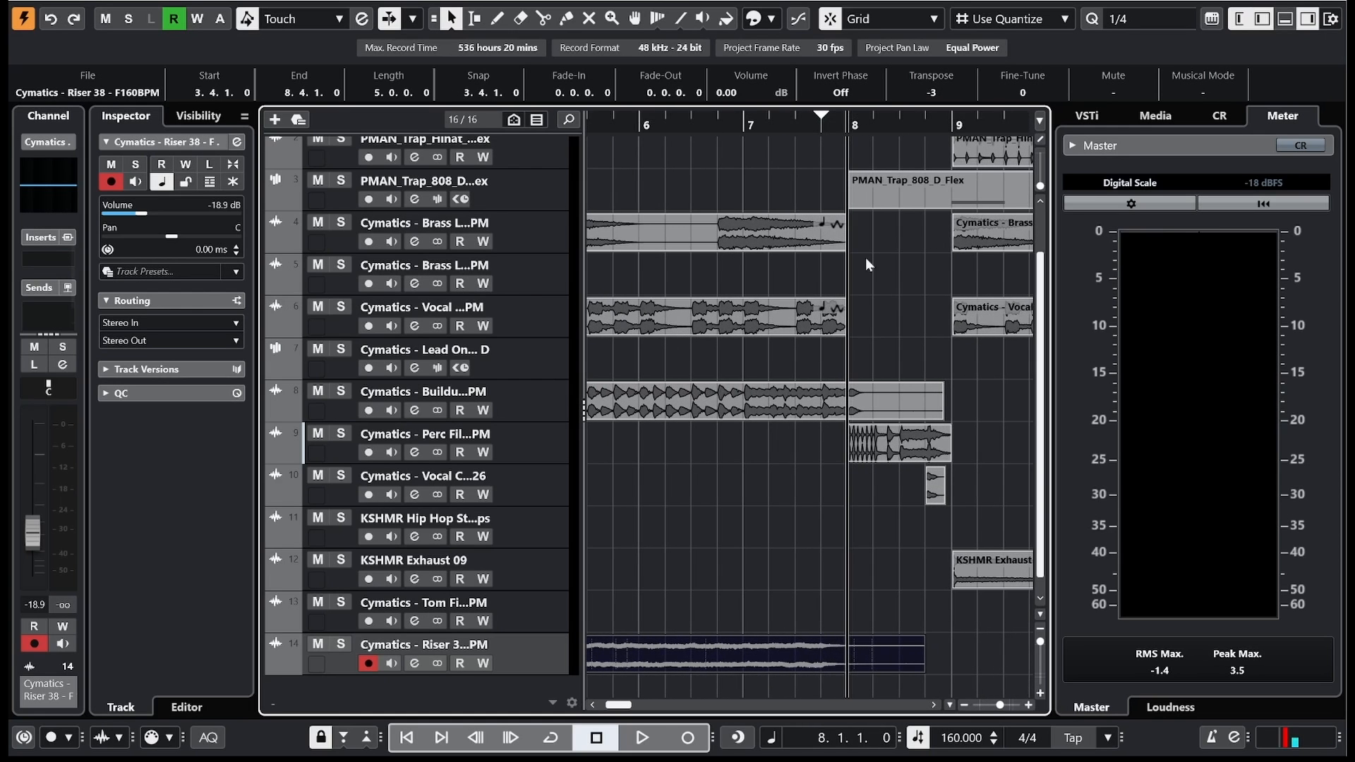
{"action": "left_click_drag", "start_coordinate": [847, 654], "coordinate": [874, 653]}
Step: Raise the Riser 38 track's volume to -4.20 dB while replaying the build-up leading into bar 9
{"action": "left_click_drag", "start_coordinate": [810, 125], "coordinate": [727, 113]}
{"action": "key", "text": "space"}
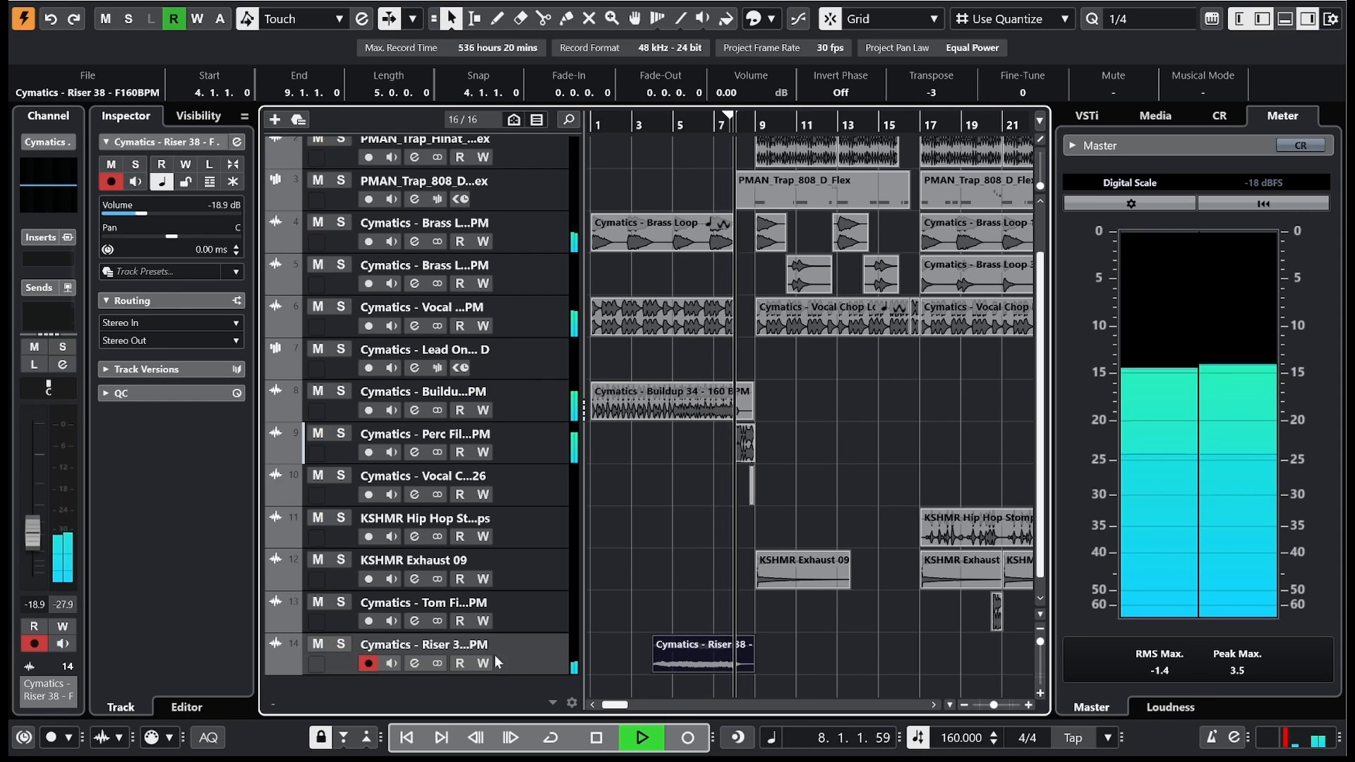
{"action": "left_click", "coordinate": [170, 213]}
{"action": "left_click", "coordinate": [716, 123]}
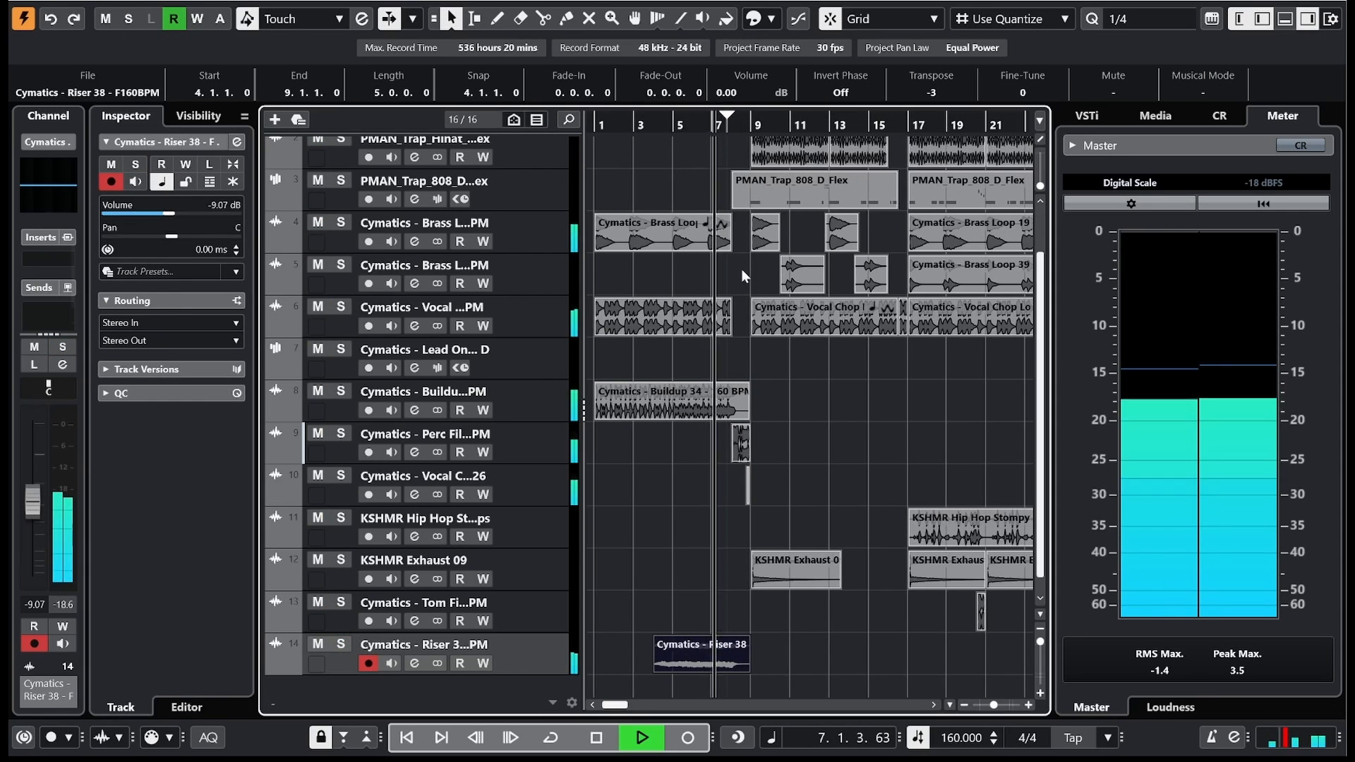
{"action": "left_click", "coordinate": [543, 454]}
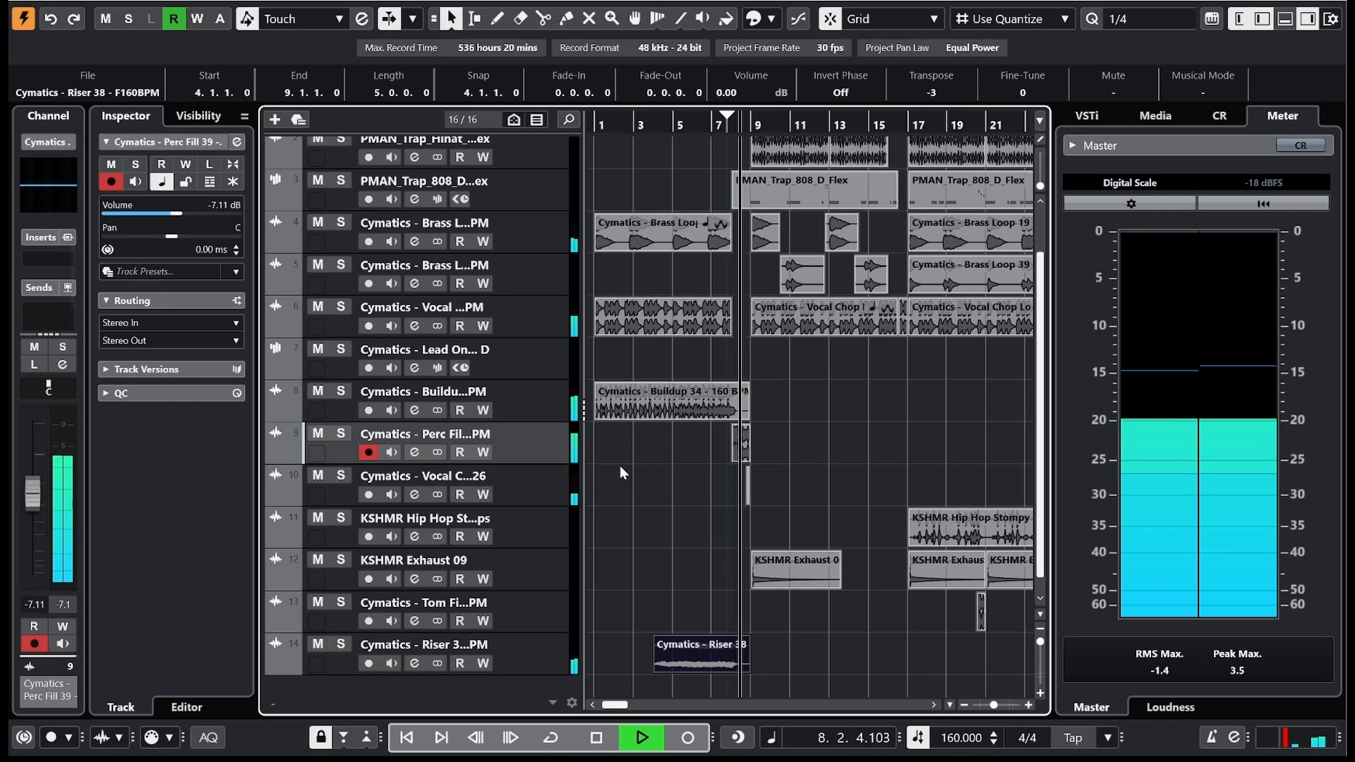
{"action": "key", "text": "space"}
{"action": "left_click", "coordinate": [564, 666]}
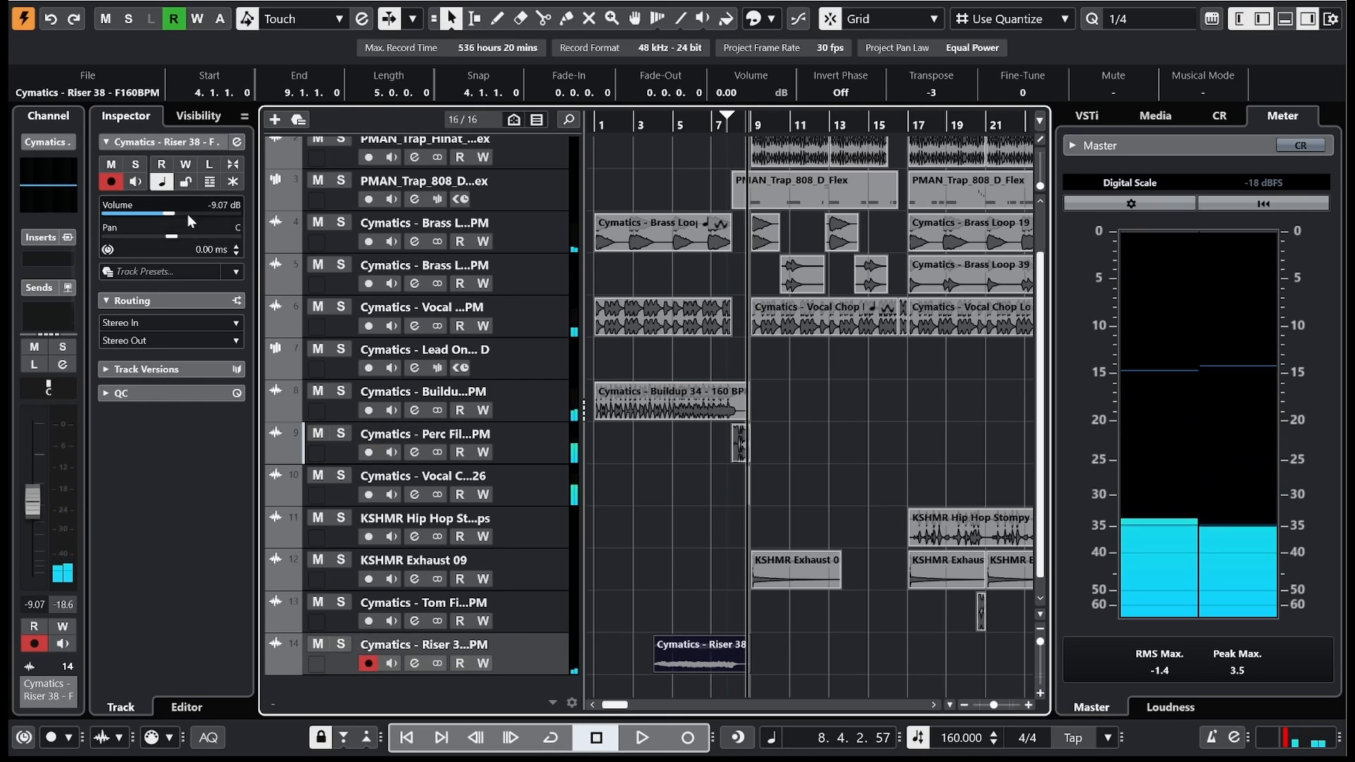
{"action": "left_click_drag", "start_coordinate": [188, 214], "coordinate": [206, 213]}
{"action": "key", "text": "space"}
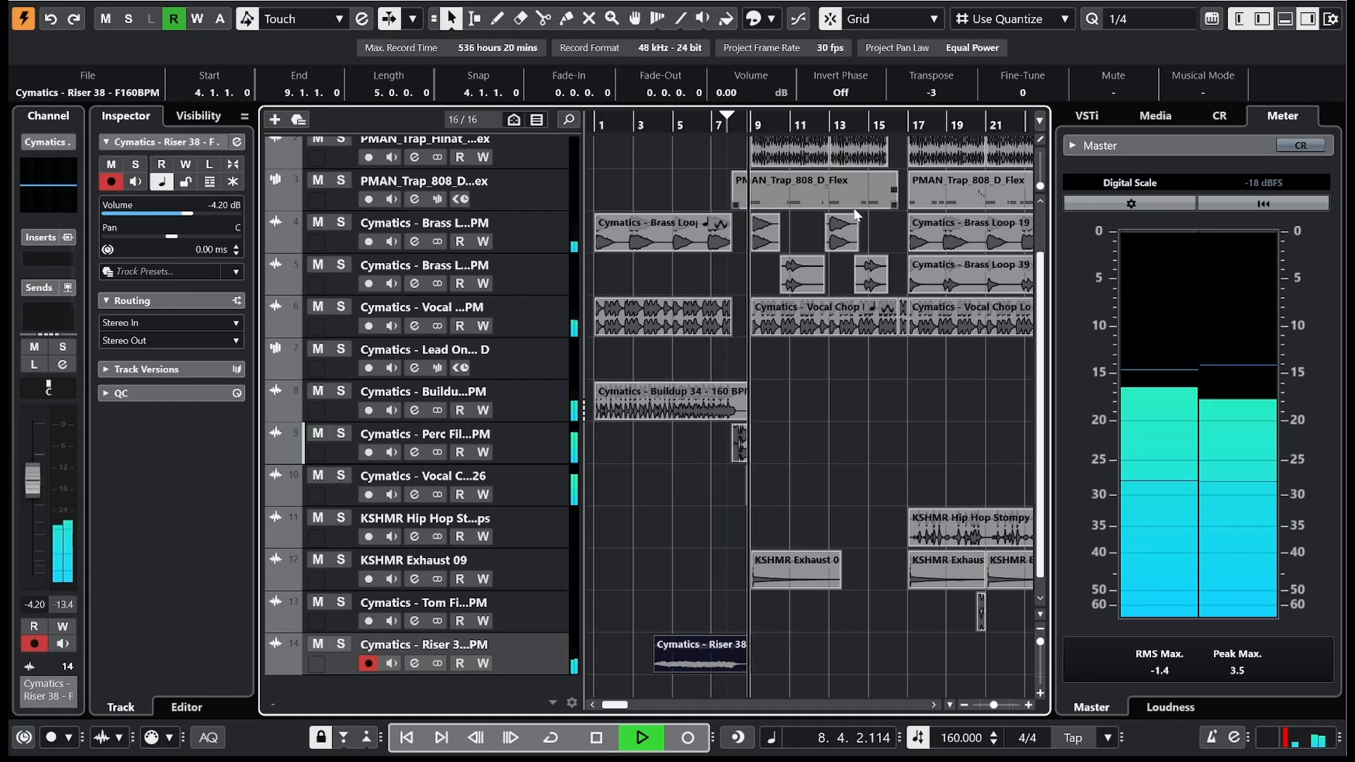
Step: Lower the KSHMR Exhaust 09 track's volume to -7.34 dB
{"action": "left_click", "coordinate": [747, 661]}
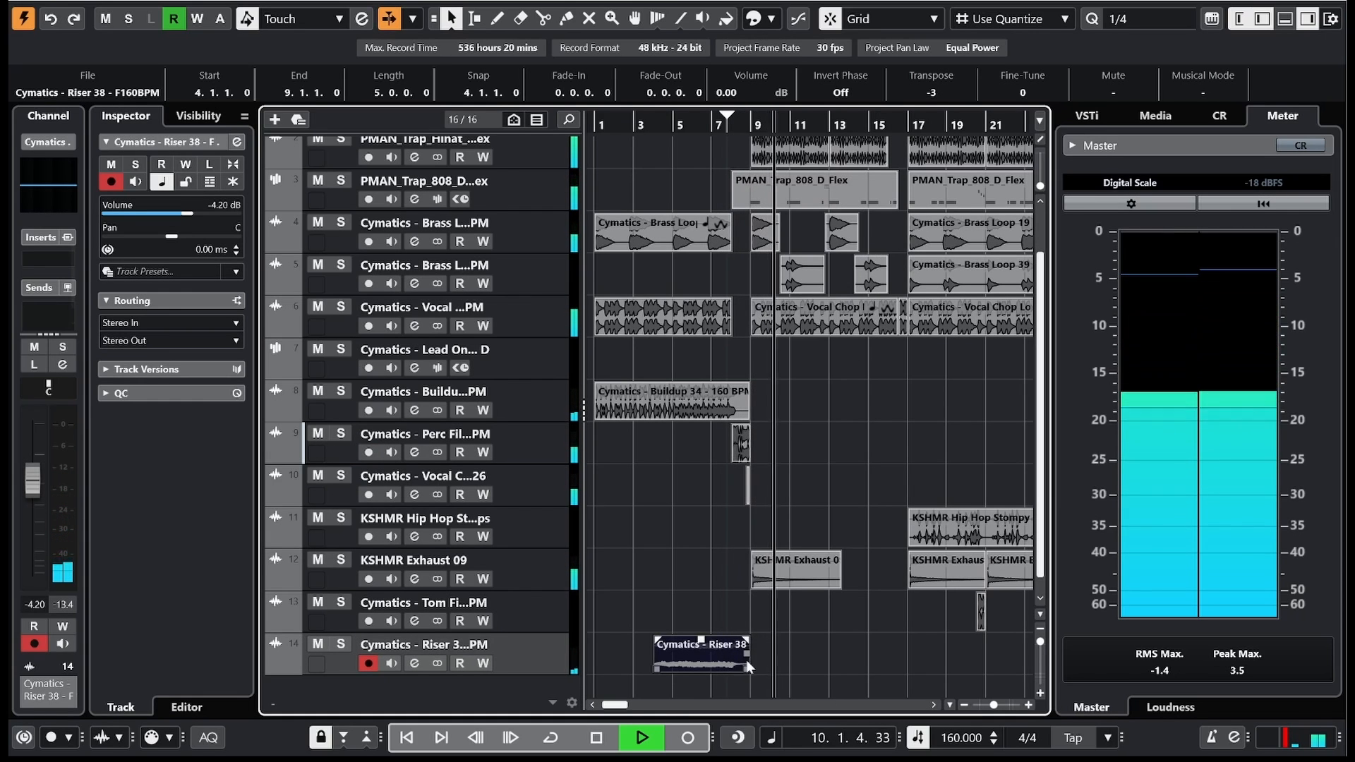
{"action": "left_click", "coordinate": [599, 574]}
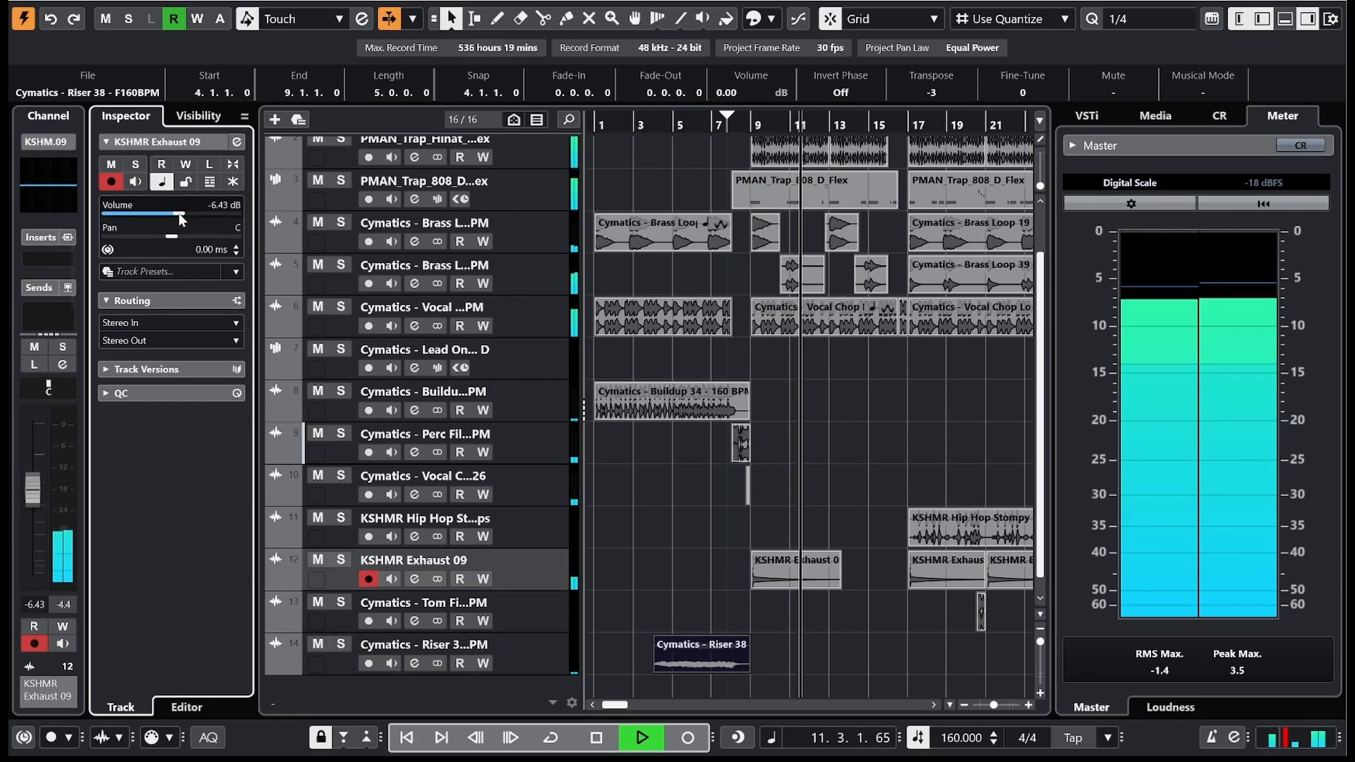
{"action": "left_click_drag", "start_coordinate": [178, 214], "coordinate": [175, 216]}
Step: Duplicate the Riser 38 clip and move the copy to start at bar 21
{"action": "left_click", "coordinate": [743, 658]}
{"action": "key", "text": "ctrl+d"}
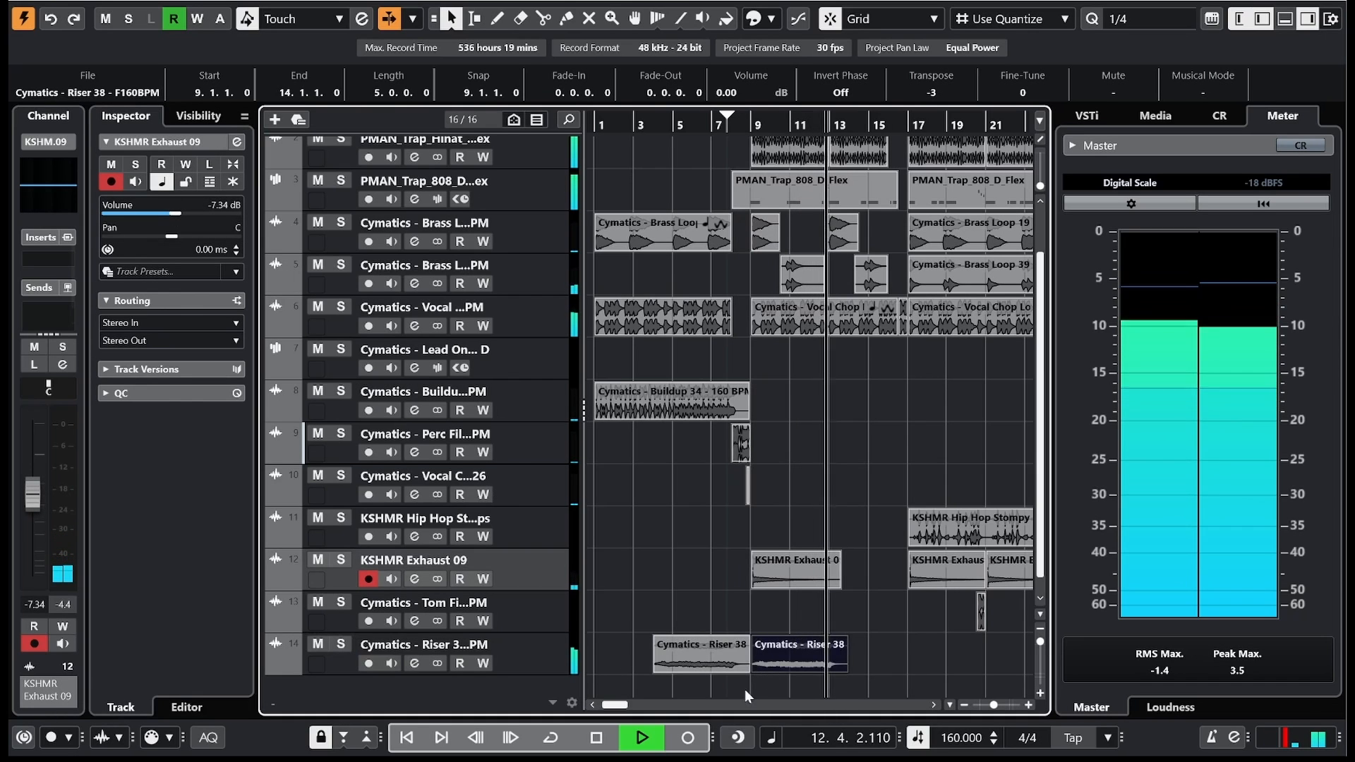
{"action": "left_click_drag", "start_coordinate": [621, 705], "coordinate": [625, 709]}
{"action": "left_click_drag", "start_coordinate": [738, 651], "coordinate": [967, 659]}
Step: Replay the section from around bar 22 and set the Riser 38 track's volume to -7.82 dB
{"action": "key", "text": "space"}
{"action": "left_click", "coordinate": [1000, 125]}
{"action": "key", "text": "space"}
{"action": "left_click", "coordinate": [943, 125]}
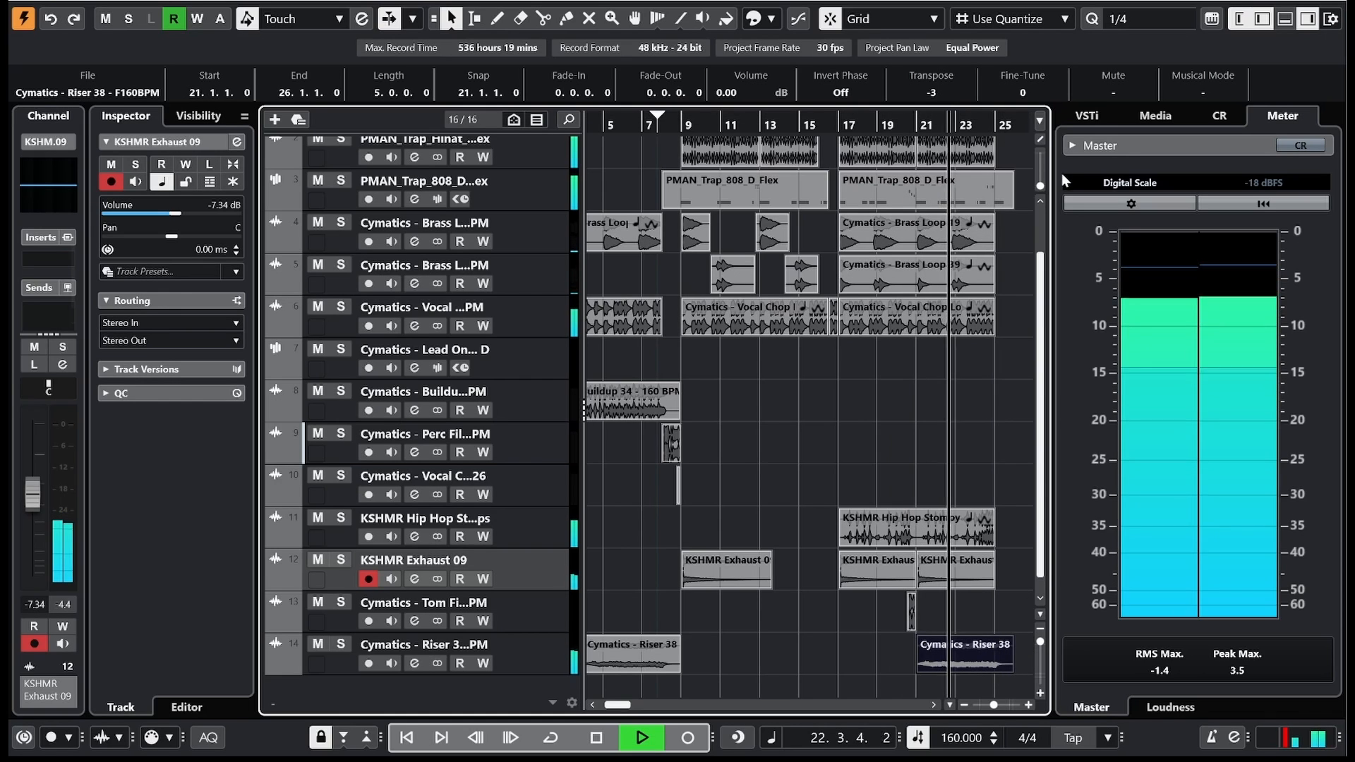
{"action": "left_click", "coordinate": [562, 672]}
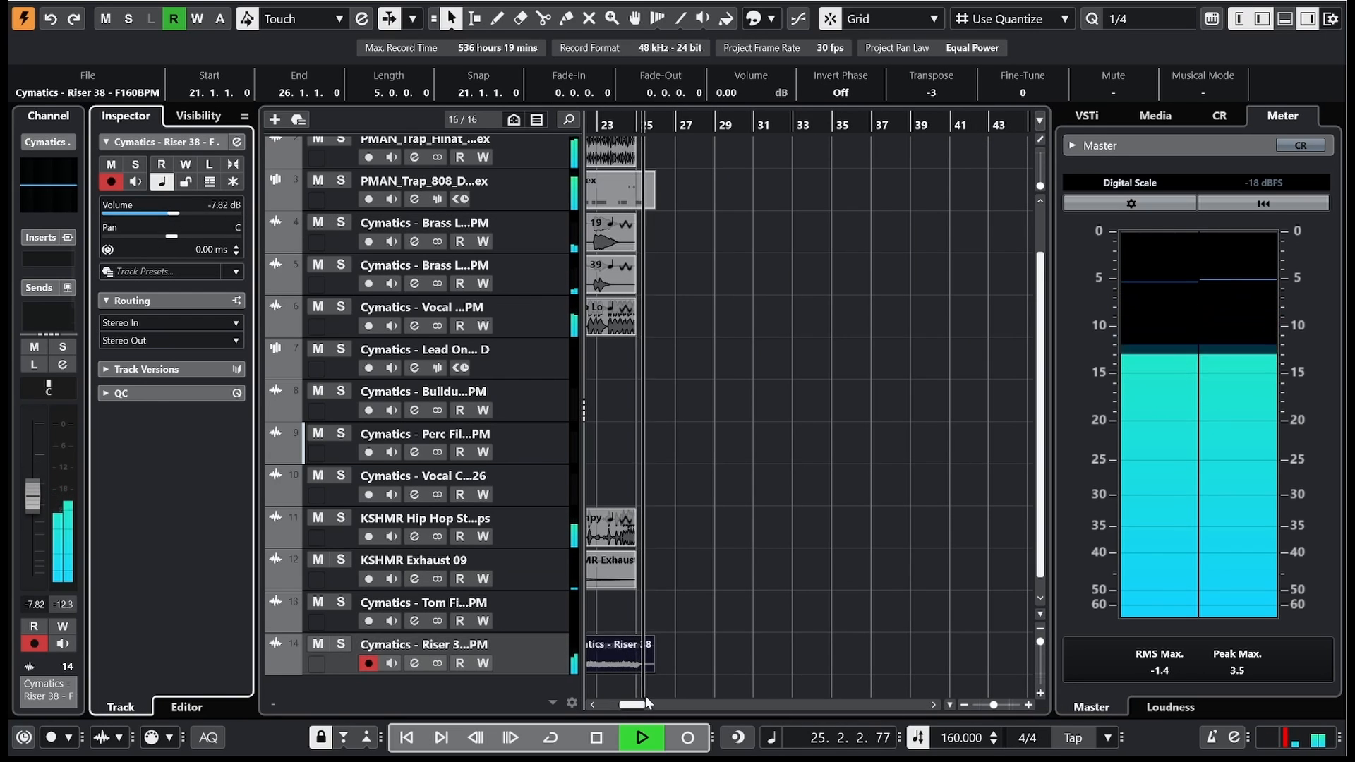
{"action": "left_click_drag", "start_coordinate": [641, 706], "coordinate": [628, 707]}
{"action": "key", "text": "space"}
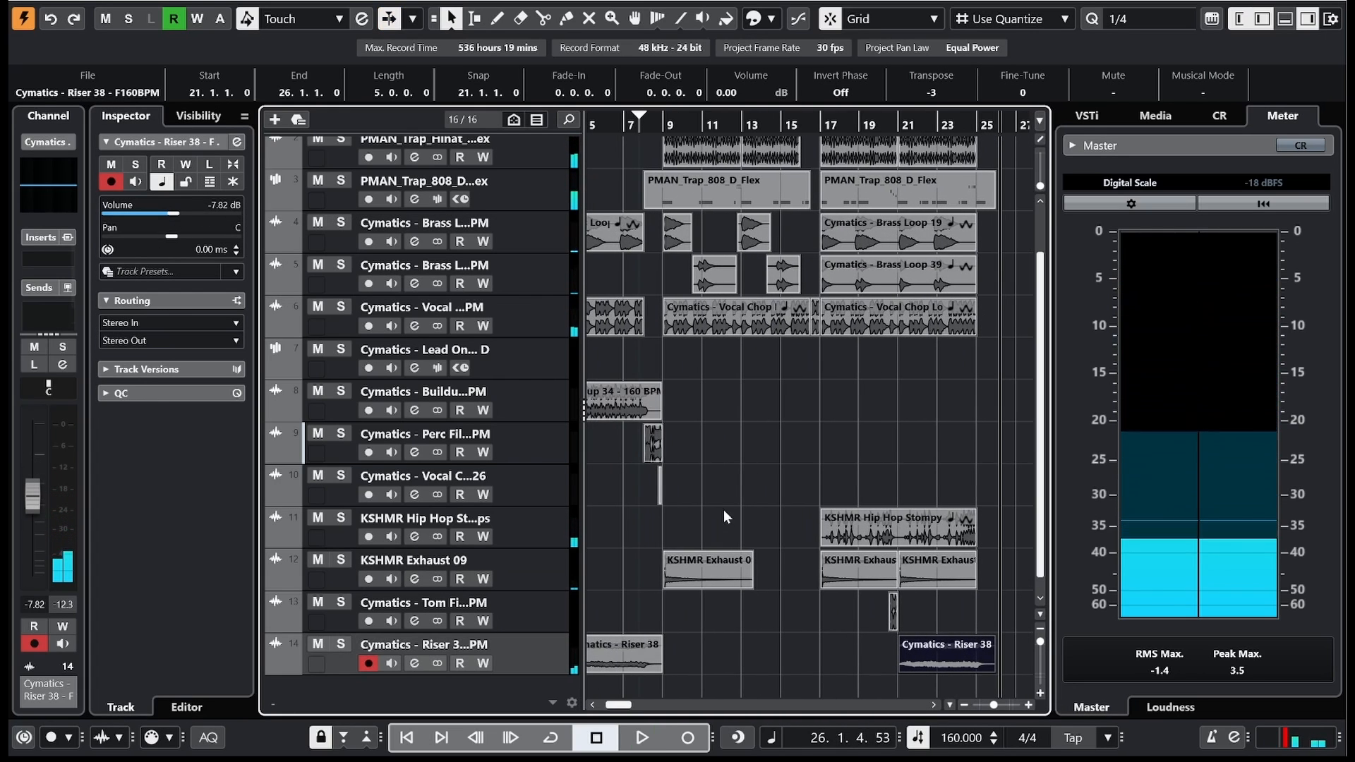
Step: Select the Vocal Chant 26 clip and its track, and move the playhead to bar 25
{"action": "left_click", "coordinate": [660, 487]}
{"action": "left_click", "coordinate": [544, 497]}
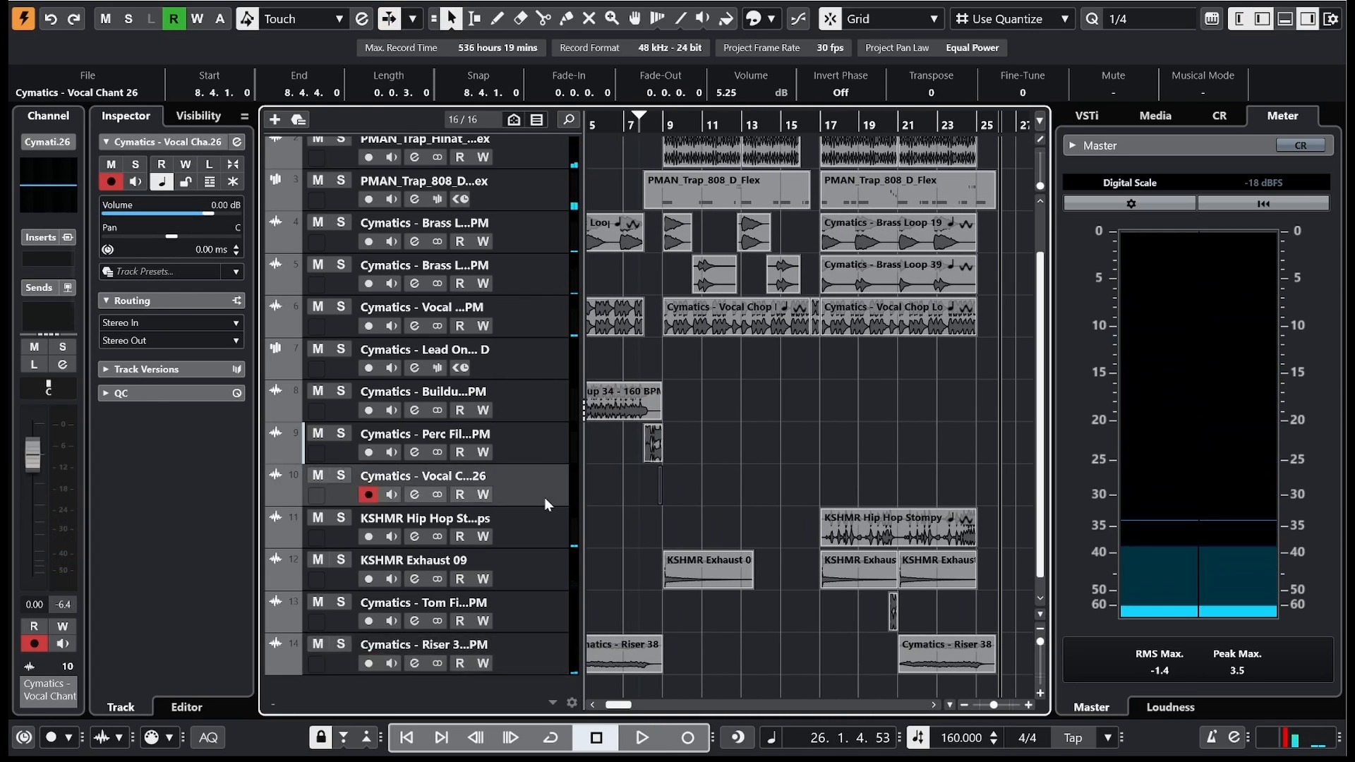
{"action": "left_click_drag", "start_coordinate": [967, 124], "coordinate": [977, 125]}
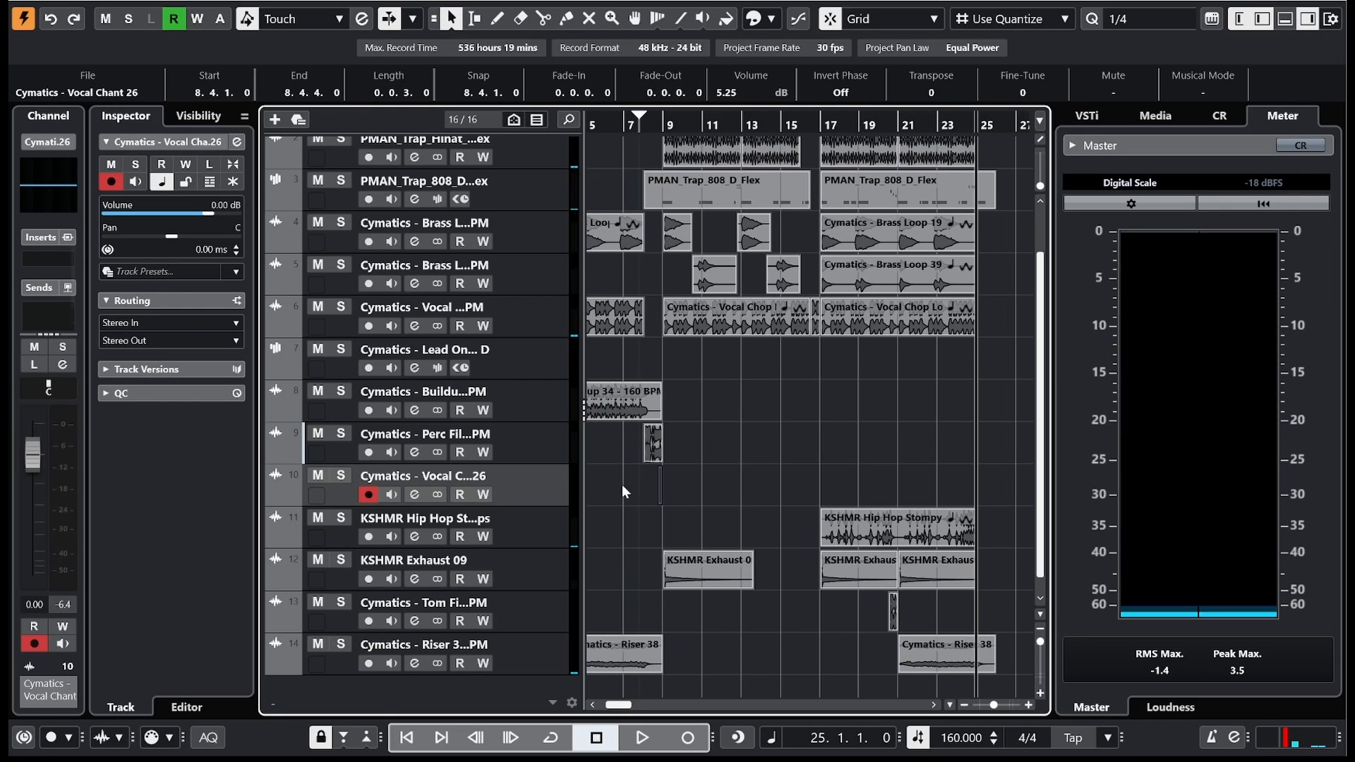
{"action": "key", "text": "g"}
{"action": "key", "text": "space"}
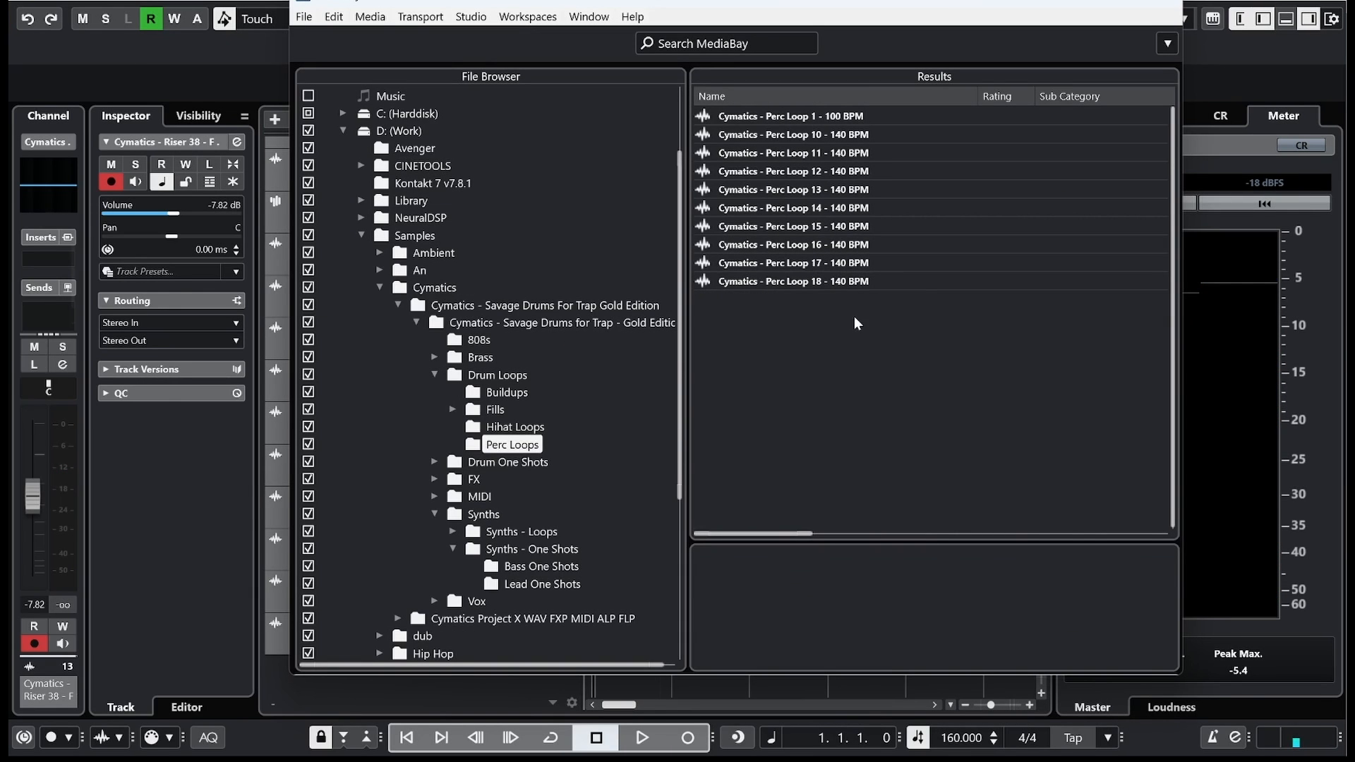
Step: Audition Cymatics Perc Loop 38 - 150 BPM and Perc Loop 50 - 160 BPM, and slightly lower the preview level
{"action": "scroll", "coordinate": [854, 341], "scroll_direction": "down", "scroll_amount": 3}
{"action": "left_click", "coordinate": [838, 410]}
{"action": "scroll", "coordinate": [895, 440], "scroll_direction": "down", "scroll_amount": 2}
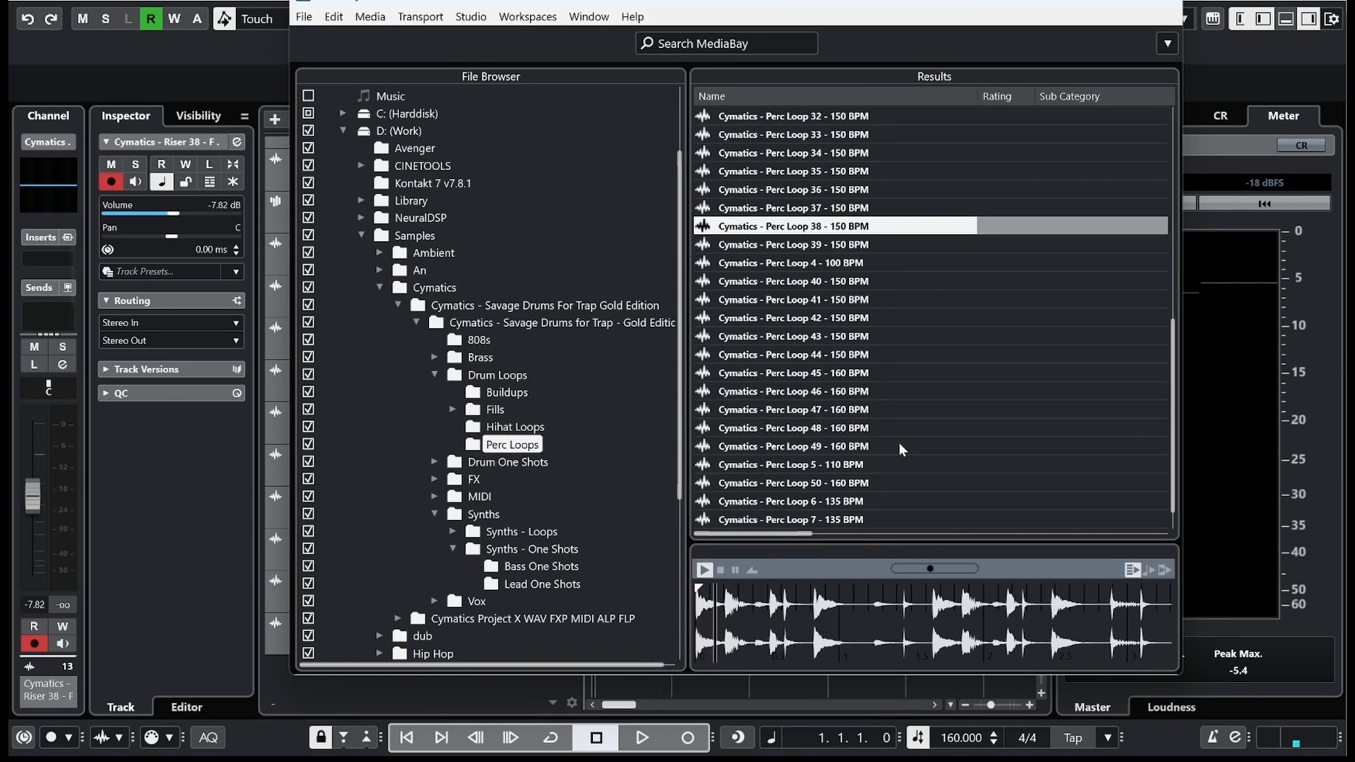
{"action": "scroll", "coordinate": [901, 450], "scroll_direction": "down", "scroll_amount": 2}
{"action": "left_click", "coordinate": [903, 446]}
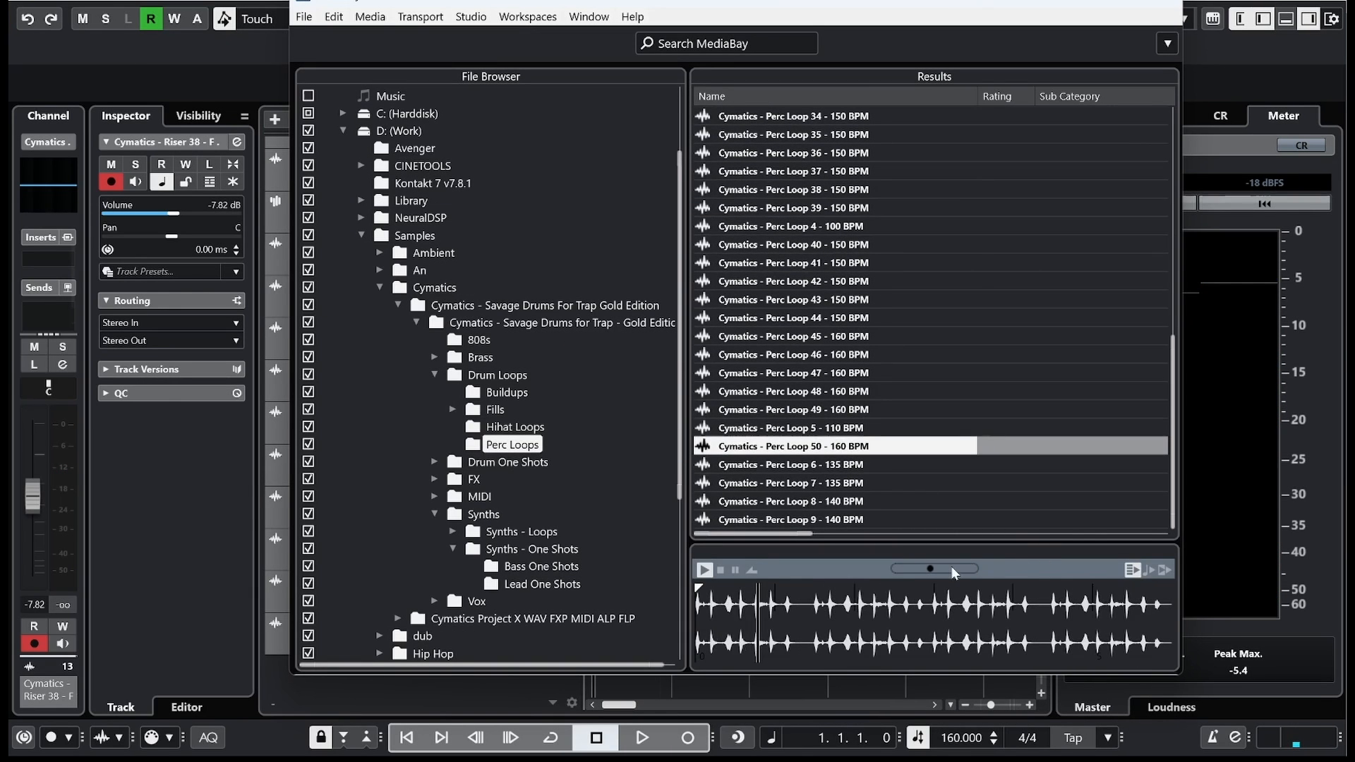
{"action": "left_click", "coordinate": [925, 568]}
Step: Compare the 160 BPM perc loops, including Perc Loops 45, 48 and 49, and select Perc Loop 50 - 160 BPM
{"action": "left_click", "coordinate": [840, 410]}
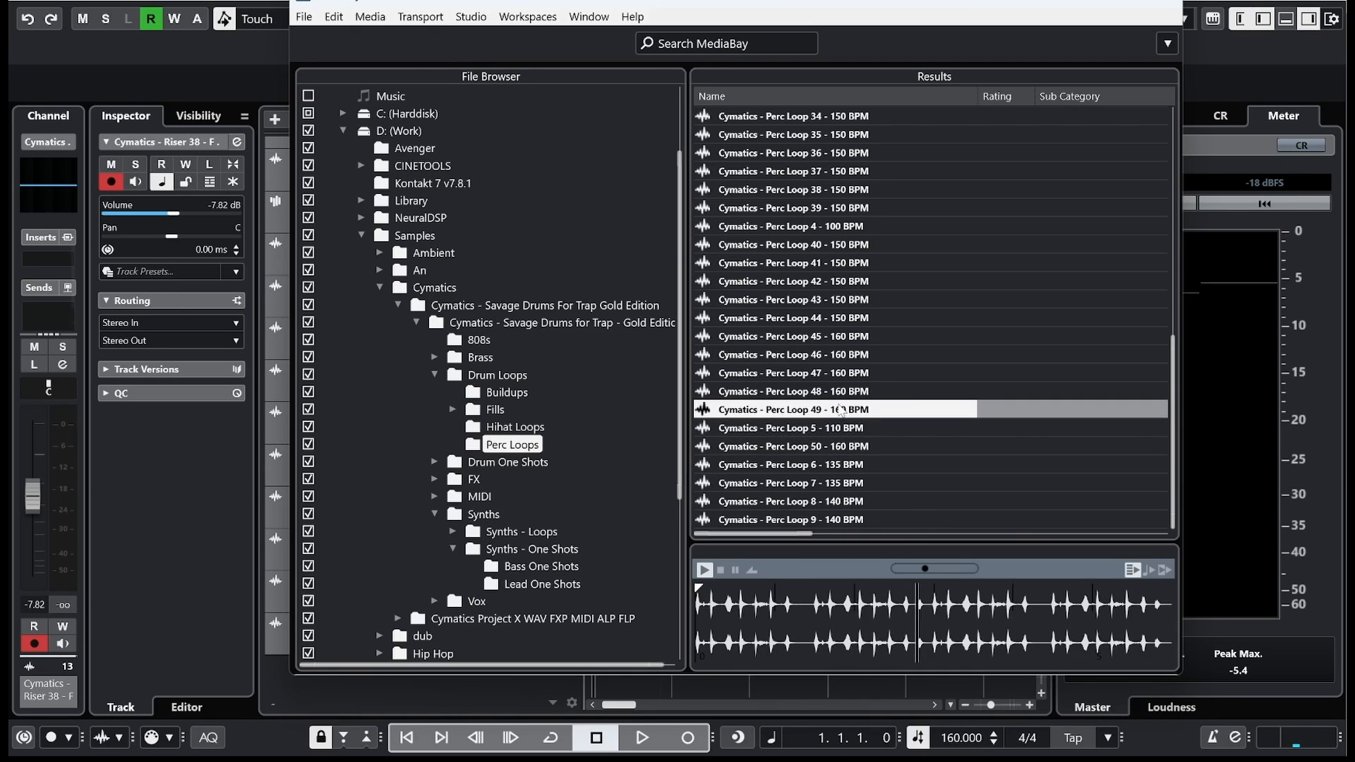
{"action": "left_click", "coordinate": [842, 392]}
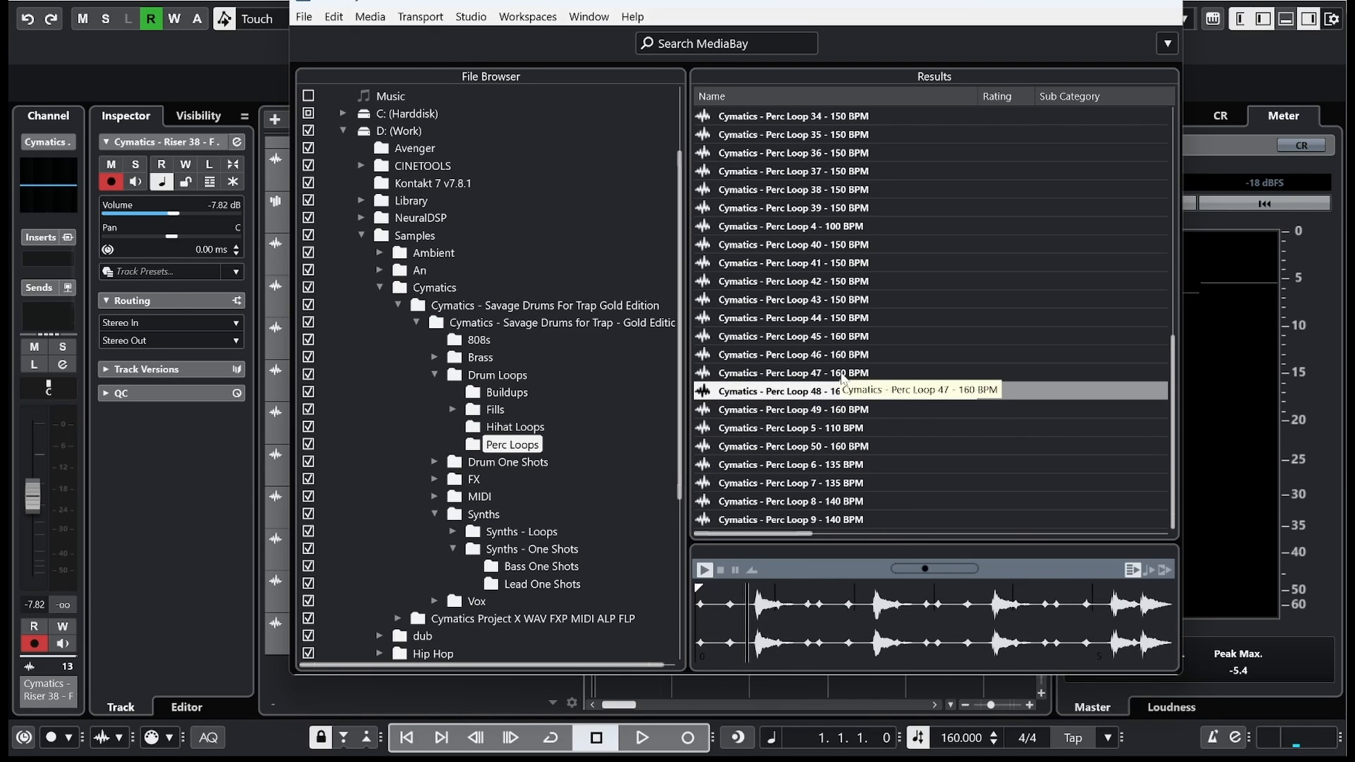
{"action": "left_click", "coordinate": [812, 416]}
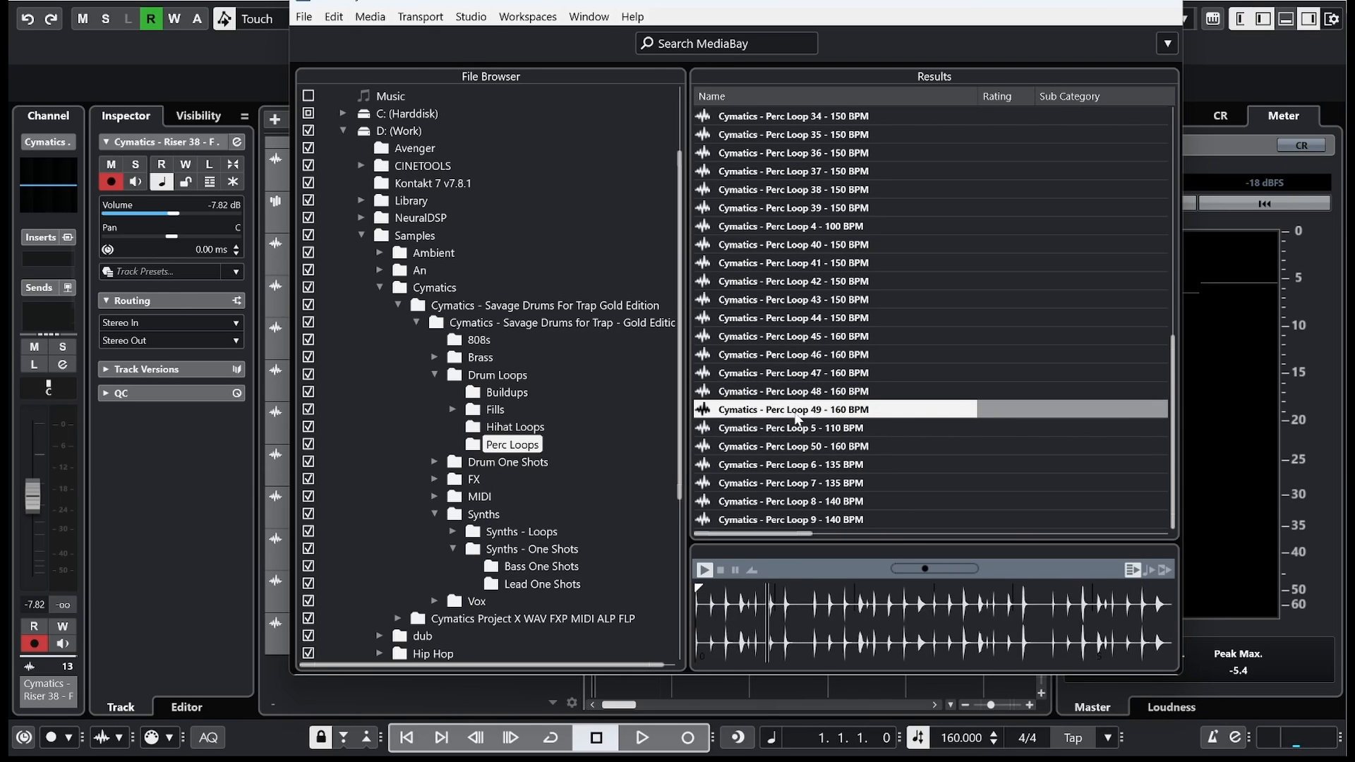
{"action": "left_click", "coordinate": [848, 358]}
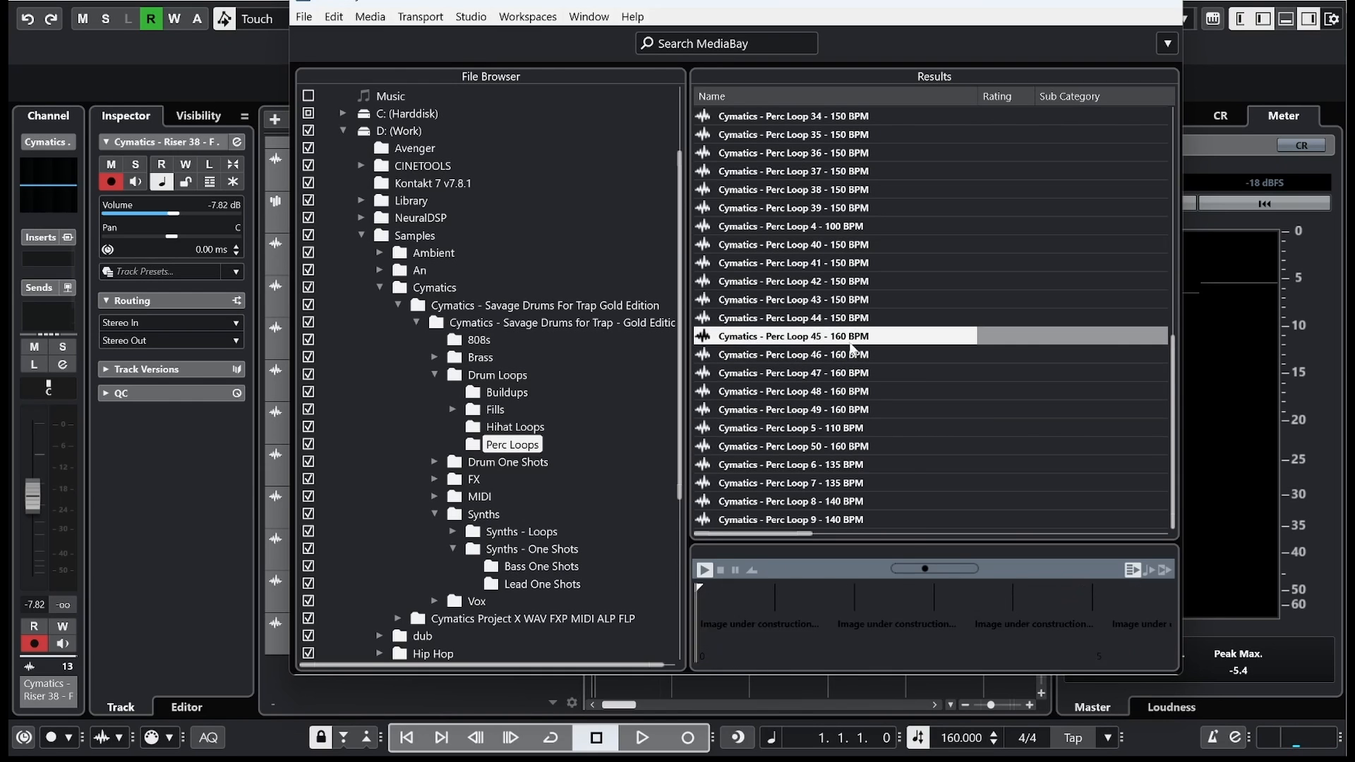
{"action": "left_click", "coordinate": [853, 392]}
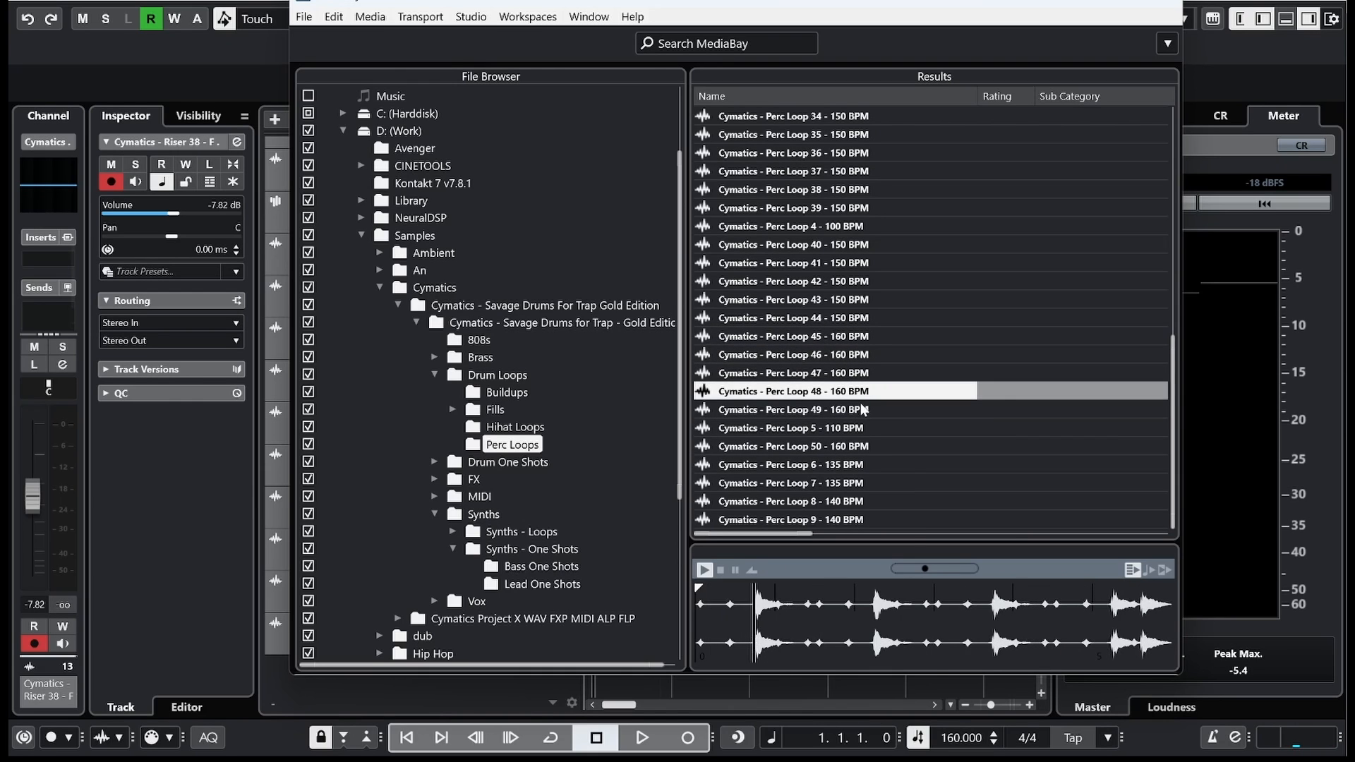
{"action": "left_click", "coordinate": [860, 410]}
{"action": "left_click", "coordinate": [852, 447]}
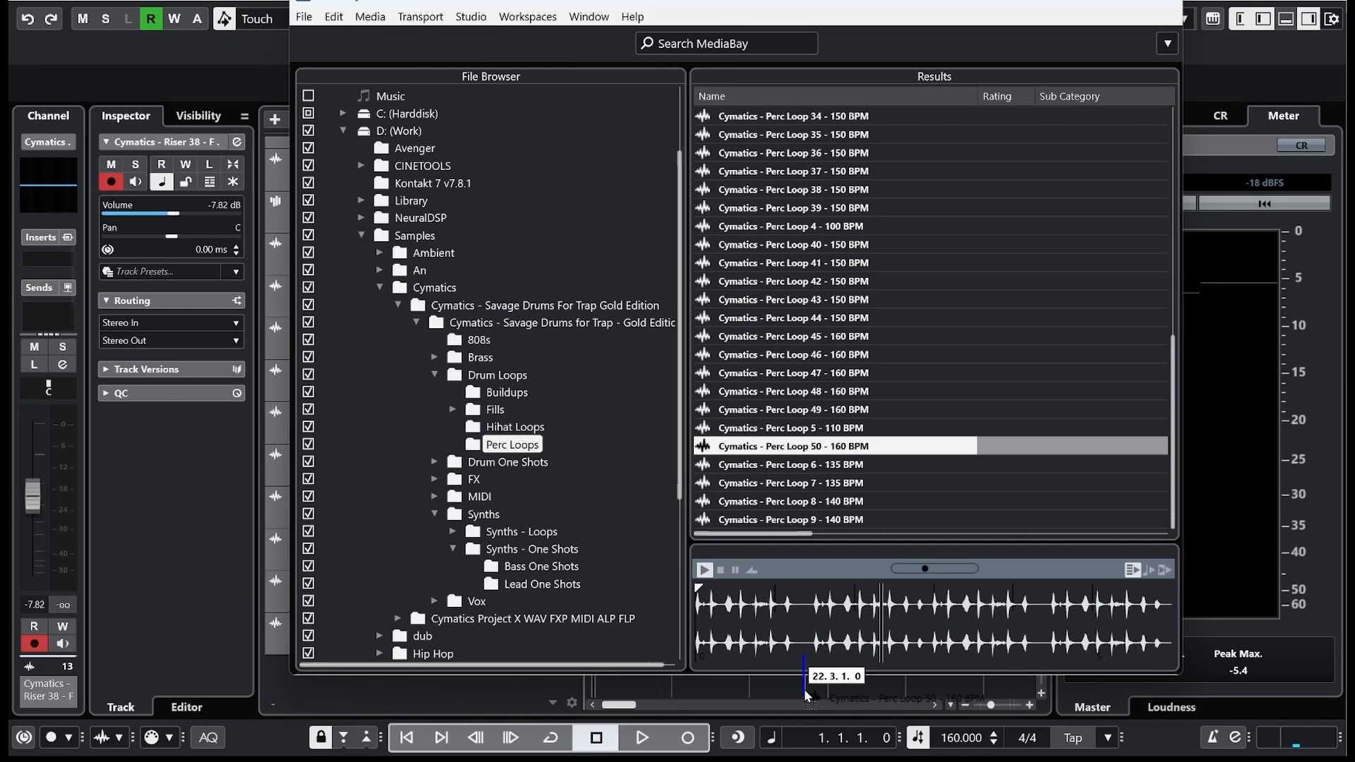
Step: Add Perc Loop 50 - 160 BPM on a new track, set the grid to 1/1 and move the clip to bar 17
{"action": "left_click_drag", "start_coordinate": [806, 695], "coordinate": [809, 686]}
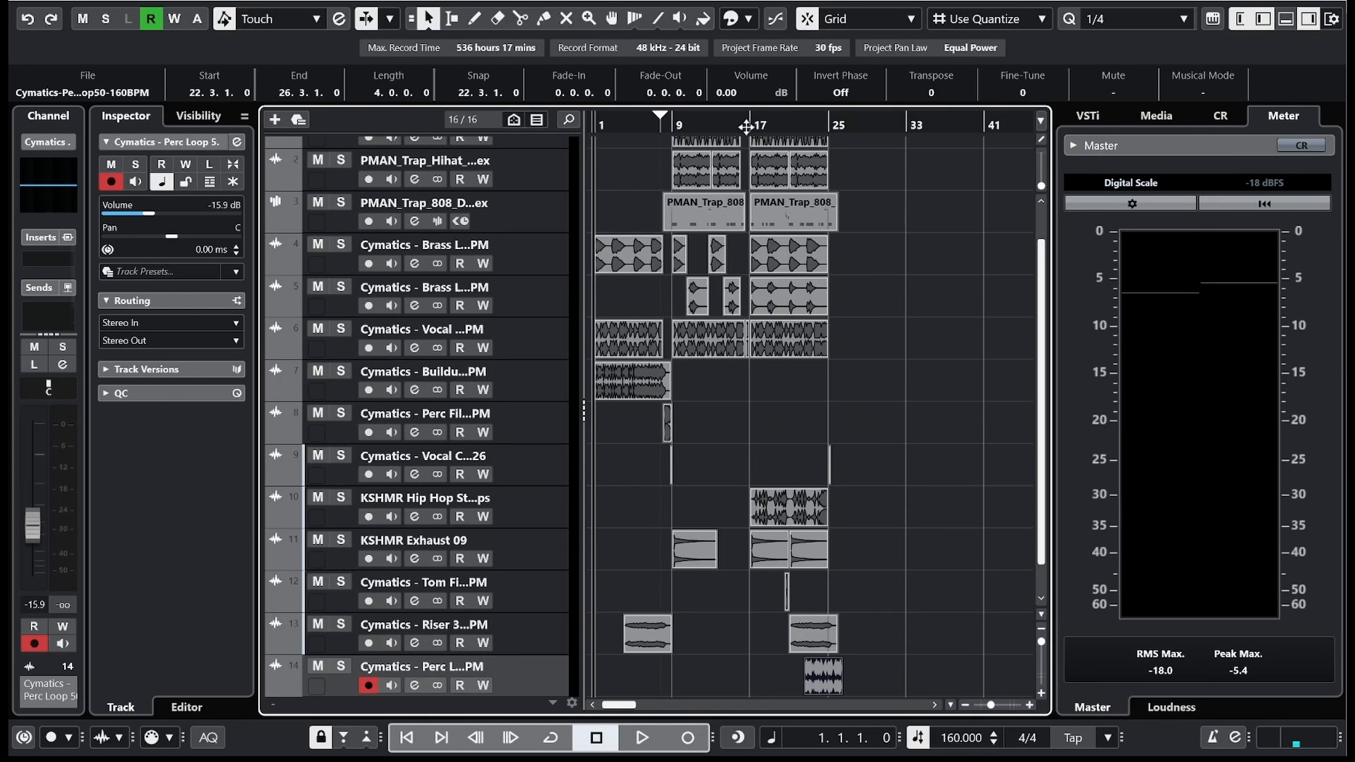
{"action": "left_click", "coordinate": [1157, 18]}
{"action": "left_click", "coordinate": [1122, 30]}
{"action": "left_click", "coordinate": [752, 116]}
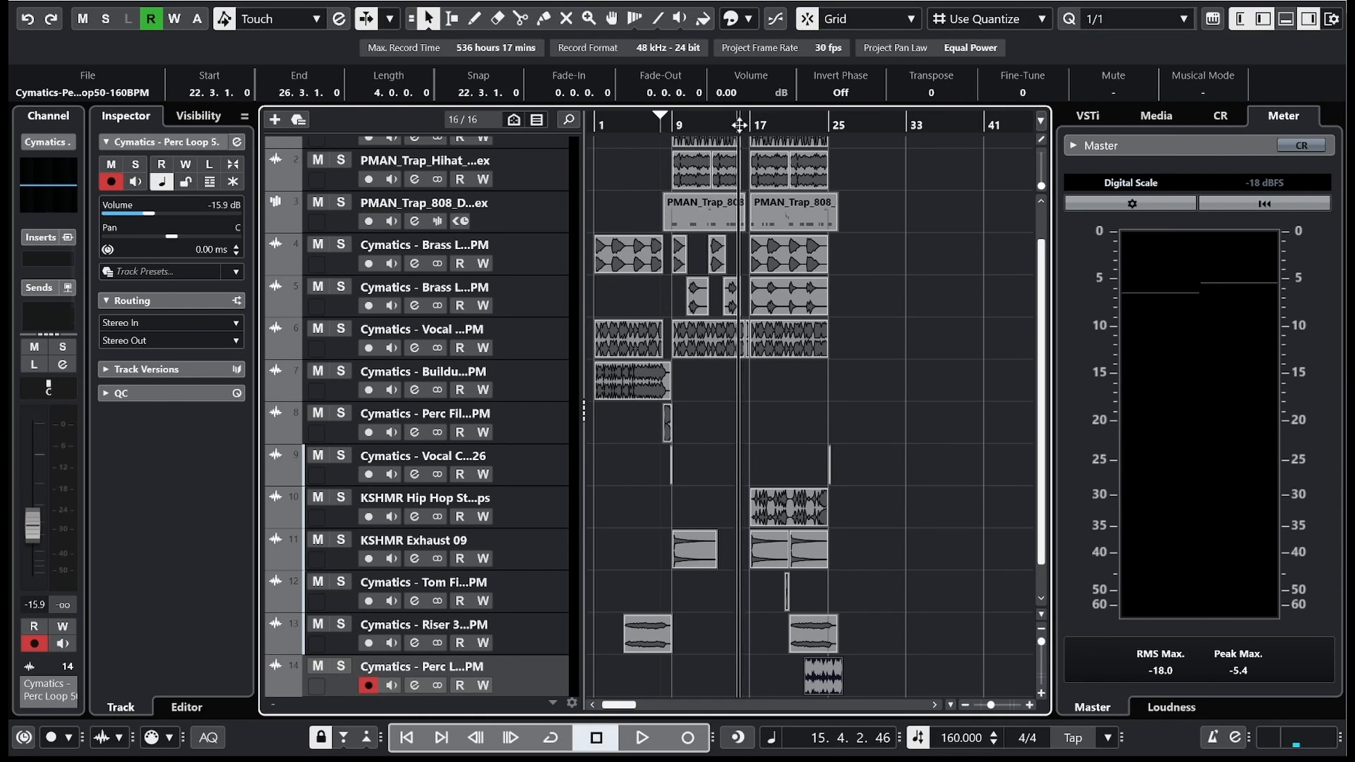
{"action": "left_click", "coordinate": [749, 115]}
{"action": "scroll", "coordinate": [820, 453], "scroll_direction": "down", "scroll_amount": 1}
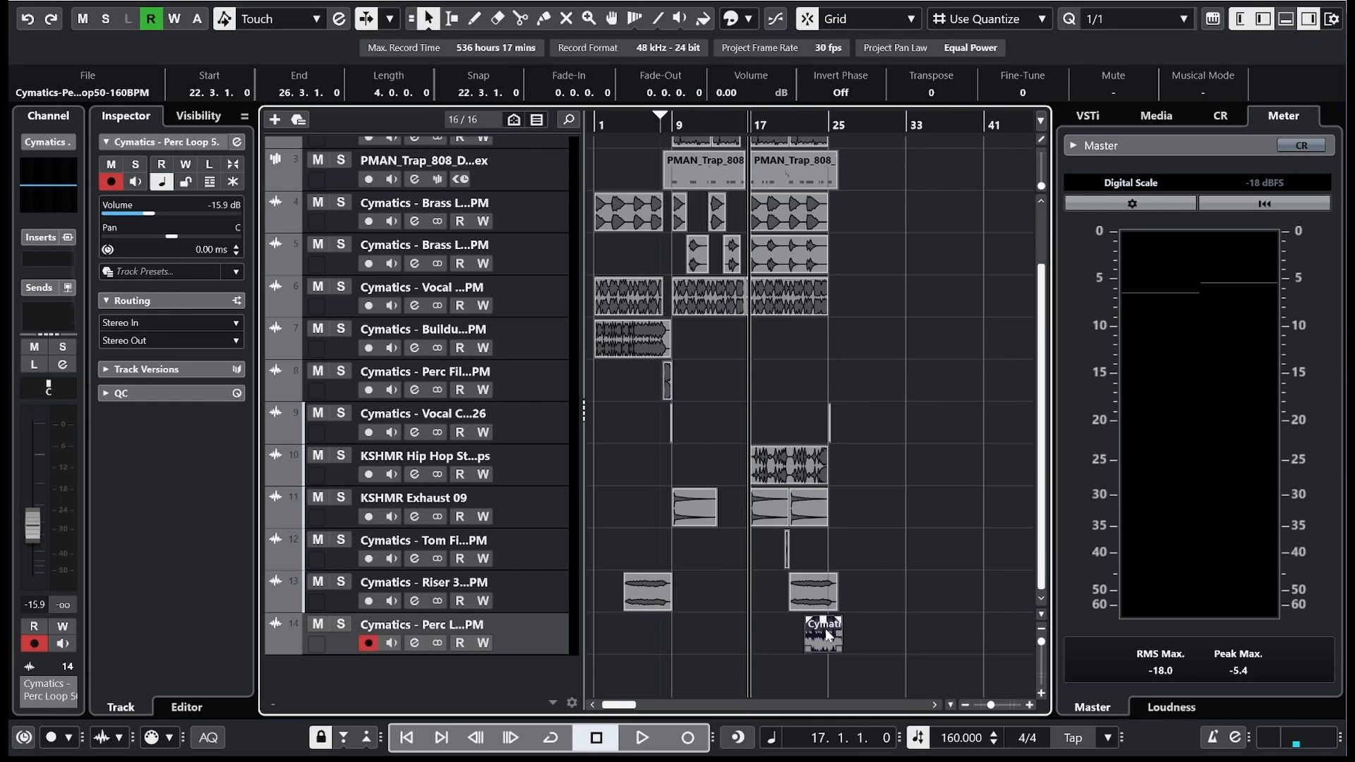
{"action": "left_click_drag", "start_coordinate": [824, 628], "coordinate": [768, 632]}
Step: Duplicate the Perc Loop 50 clip to bar 21 during playback and set its track's volume to -6.65 dB
{"action": "key", "text": "space"}
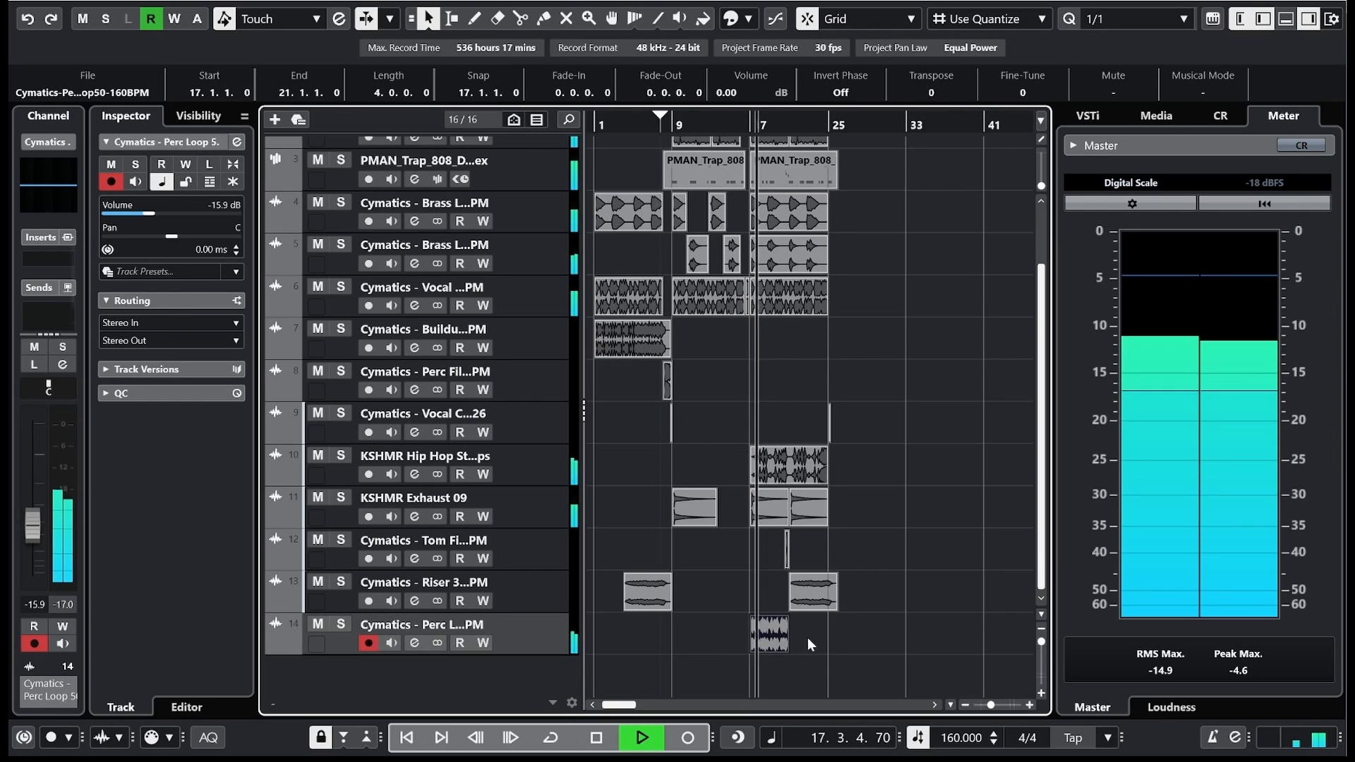
{"action": "key", "text": "ctrl+d"}
{"action": "mouse_move", "coordinate": [151, 213]}
{"action": "left_mouse_down"}
{"action": "mouse_move", "coordinate": [191, 214]}
{"action": "mouse_move", "coordinate": [177, 214]}
{"action": "left_mouse_up"}
Step: Solo the Perc Loop 50 track and insert the AutoPan effect in its first insert slot
{"action": "left_click", "coordinate": [340, 626]}
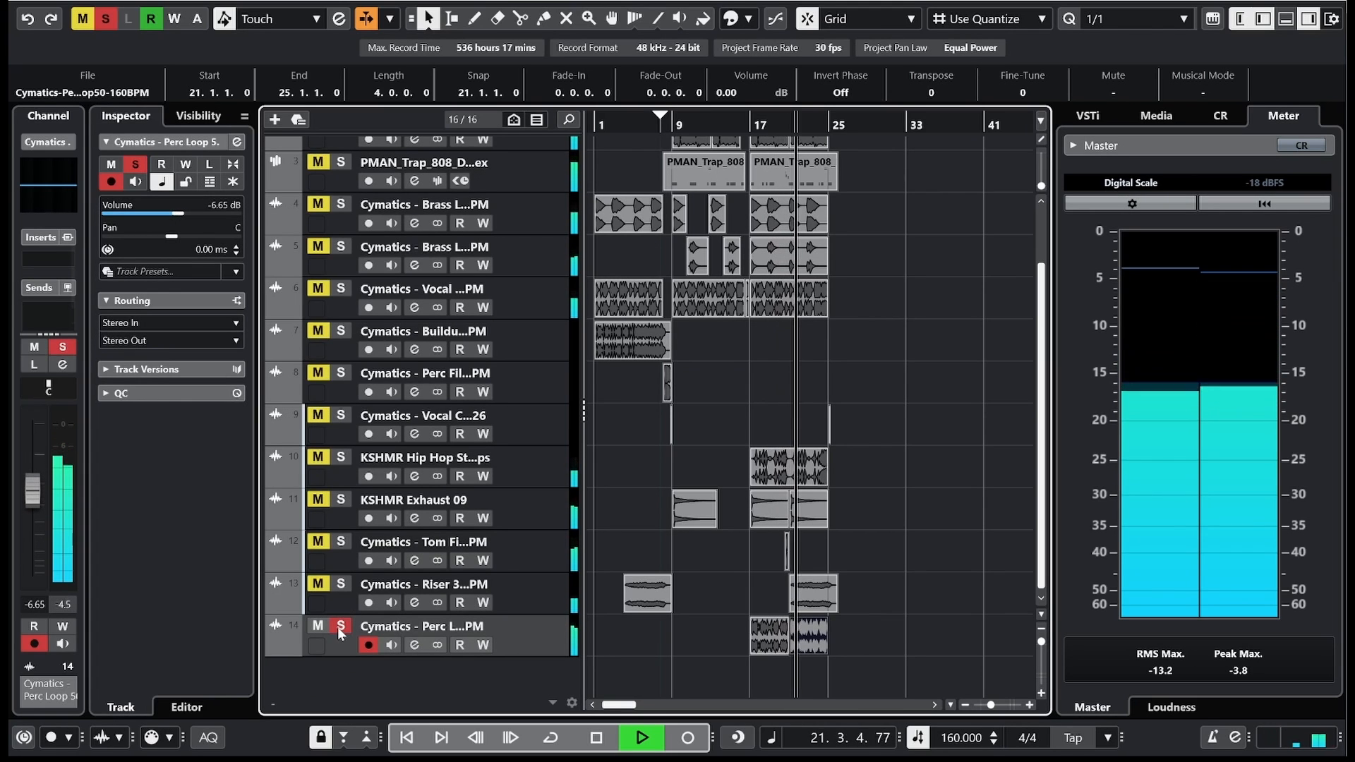
{"action": "key", "text": "space"}
{"action": "left_click", "coordinate": [64, 260]}
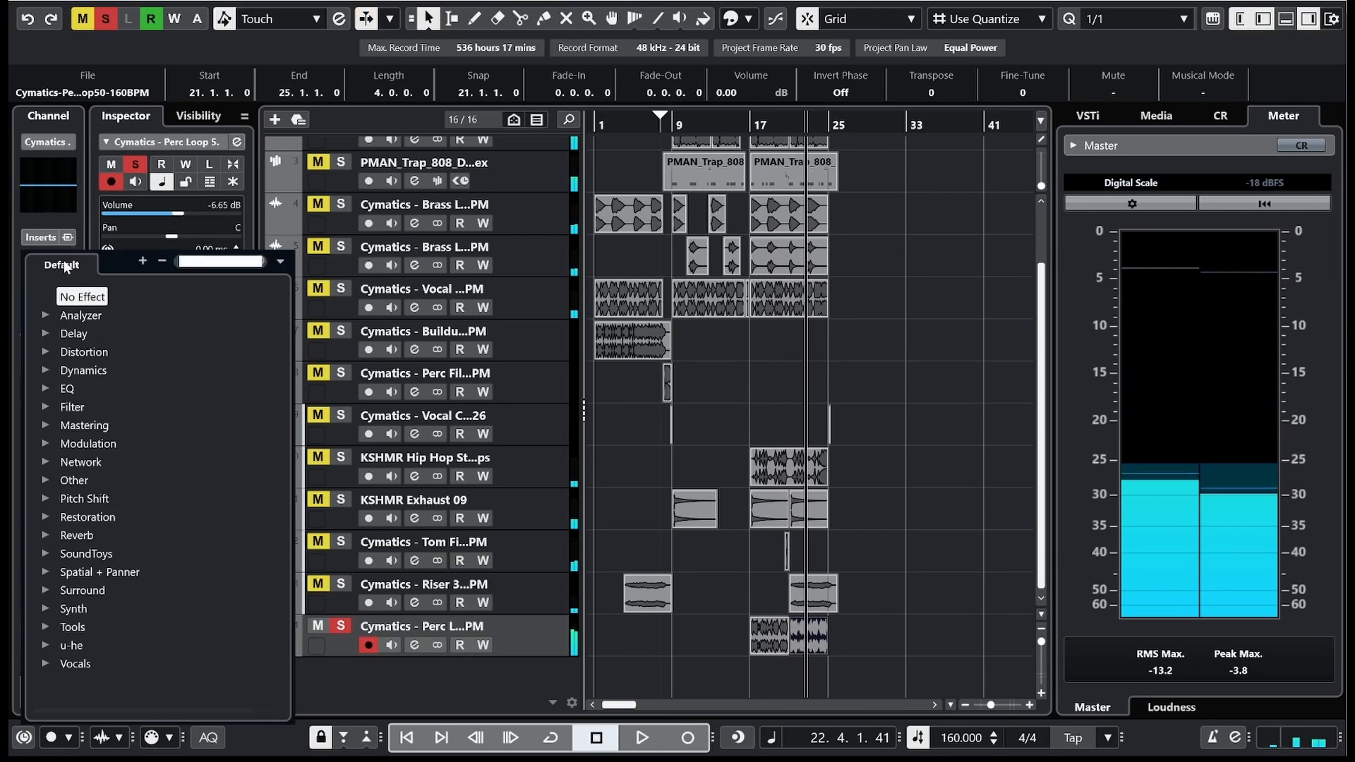
{"action": "type", "text": "pan"}
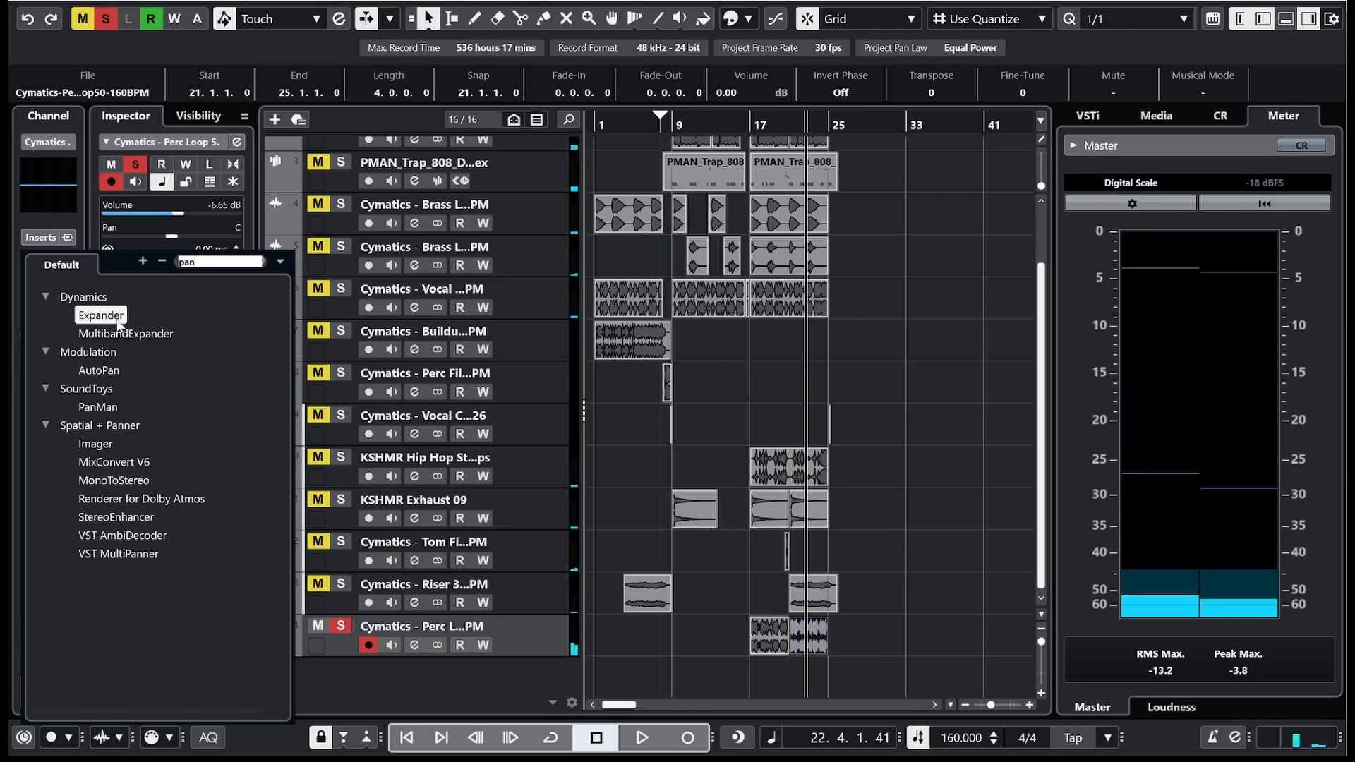
{"action": "left_click", "coordinate": [99, 371]}
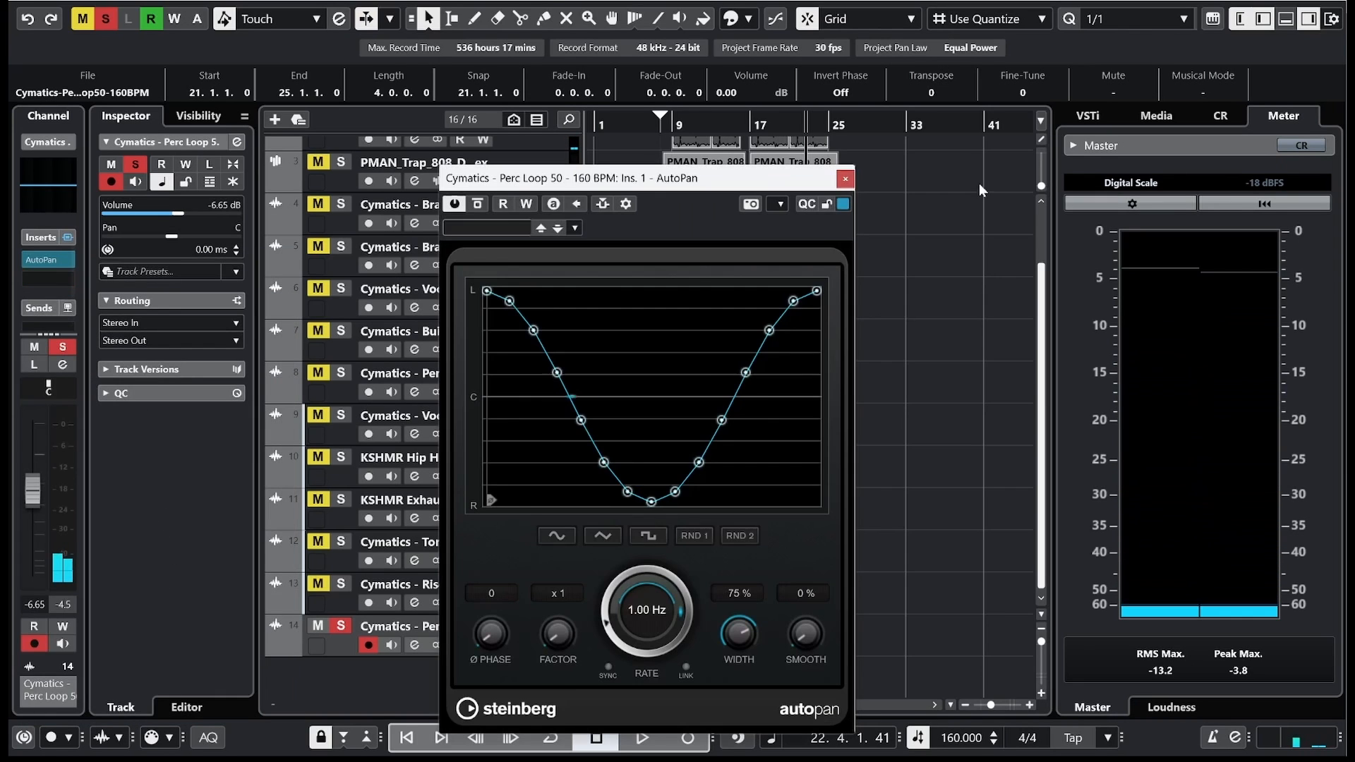
Step: Play the percussion loop from bar 17 and sync AutoPan's rate to the tempo at 1/1
{"action": "left_click", "coordinate": [748, 129]}
{"action": "key", "text": "space"}
{"action": "left_click", "coordinate": [608, 668]}
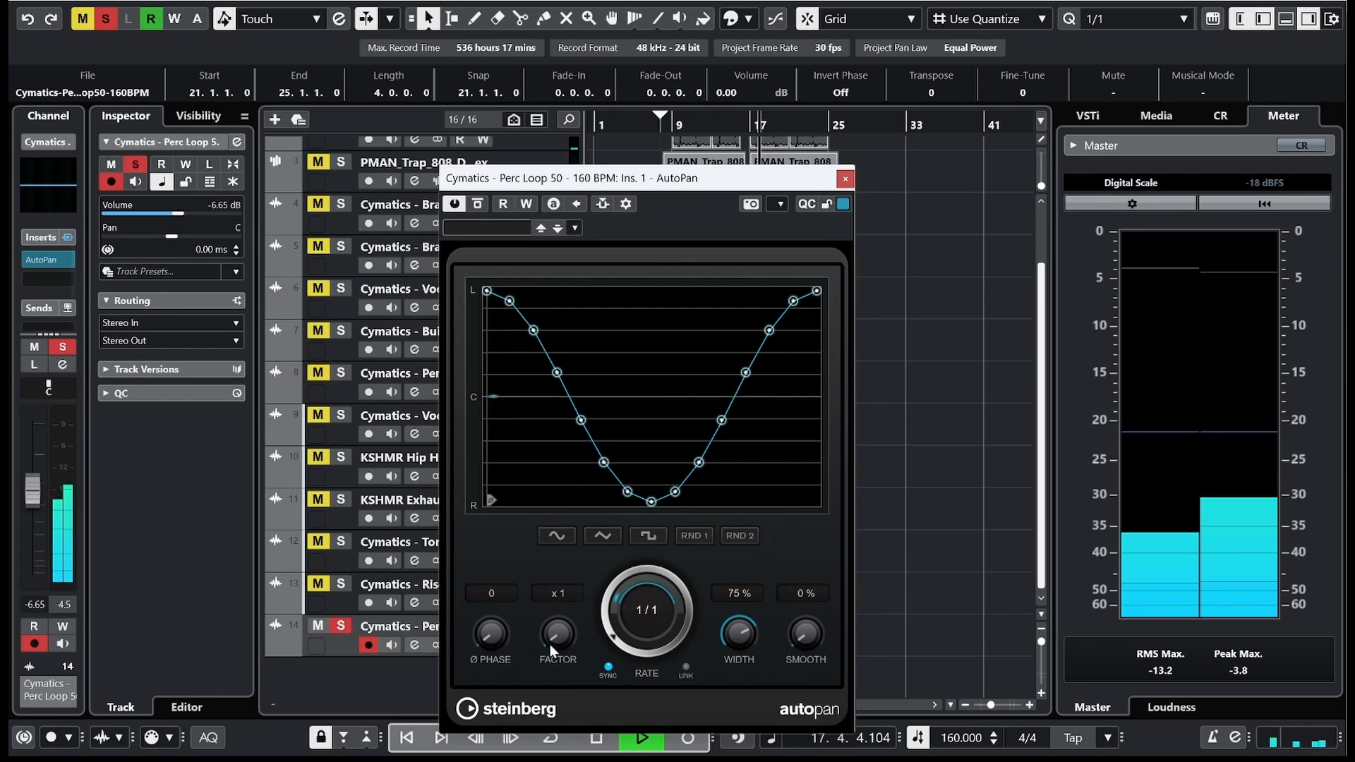
{"action": "left_click", "coordinate": [845, 178]}
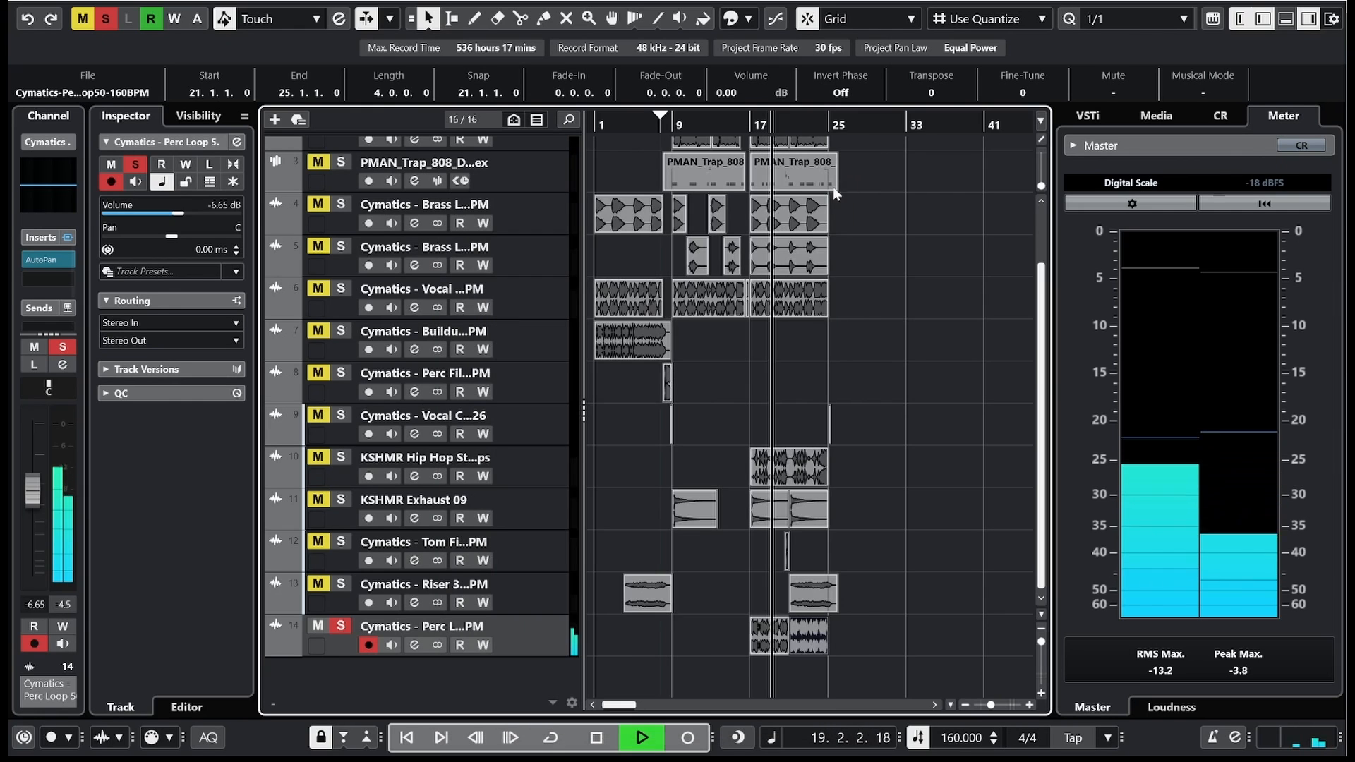
Step: Unsolo the Perc Loop 50 track and set its volume to -11.9 dB in the full mix
{"action": "left_click", "coordinate": [341, 626]}
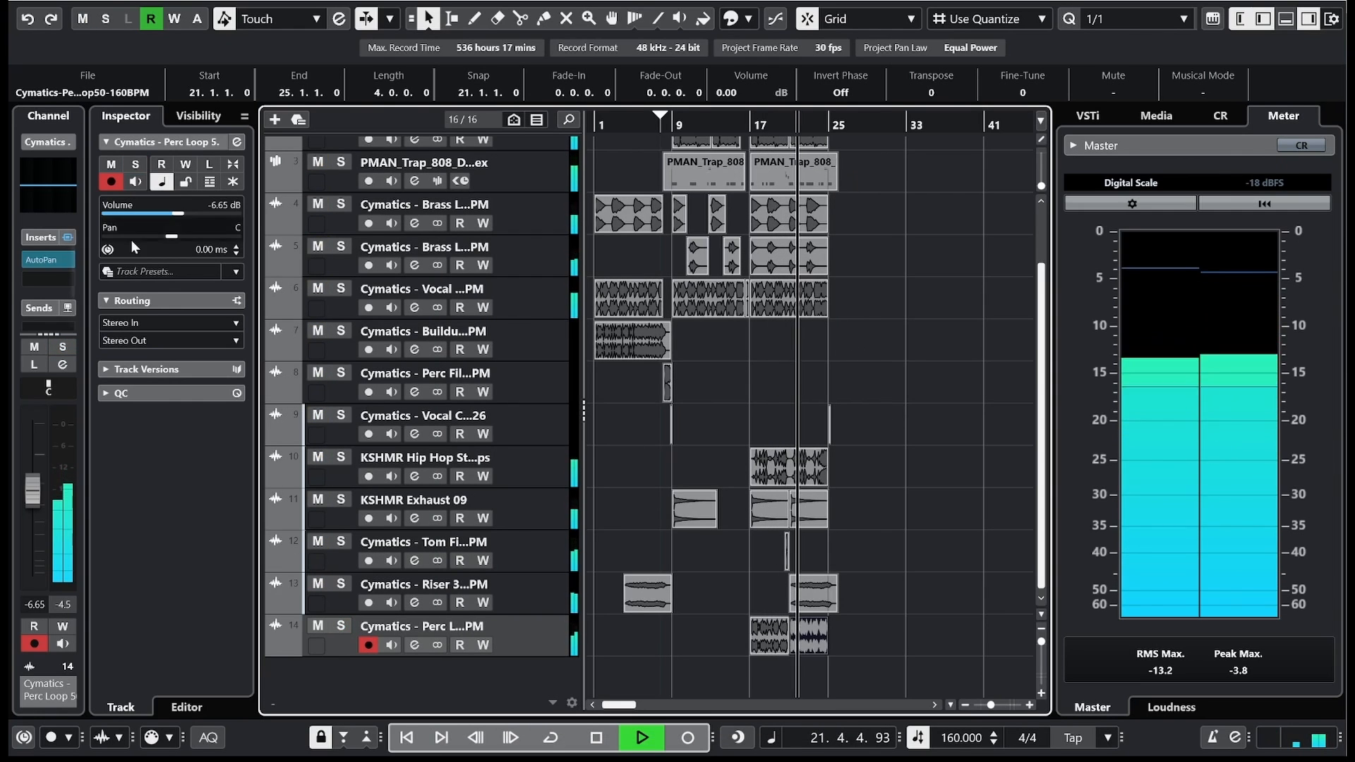
{"action": "left_click", "coordinate": [162, 211]}
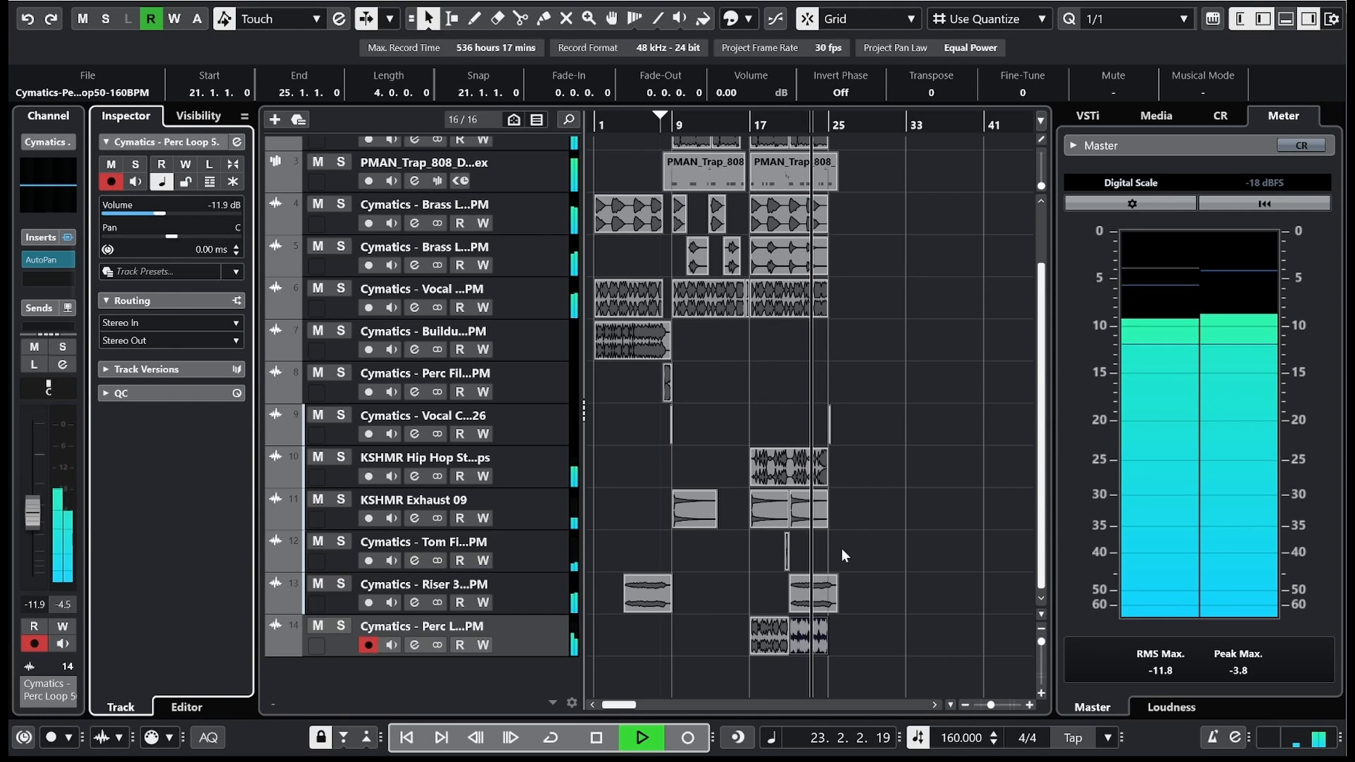
Step: Add a fade-in of about 1.2.3.5 to the Riser 38 clip at bar 21 and return the playhead to bar 1
{"action": "left_click_drag", "start_coordinate": [791, 577], "coordinate": [805, 578]}
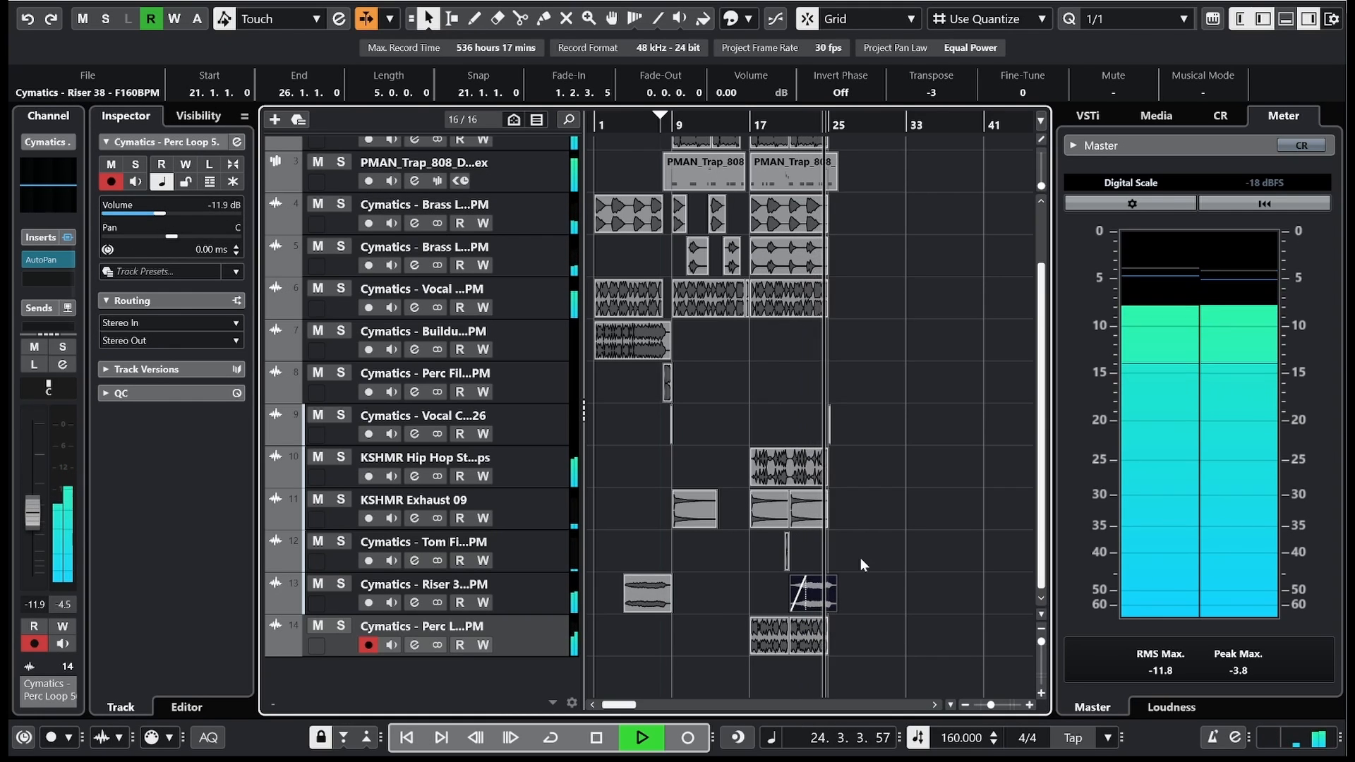
{"action": "key", "text": "space"}
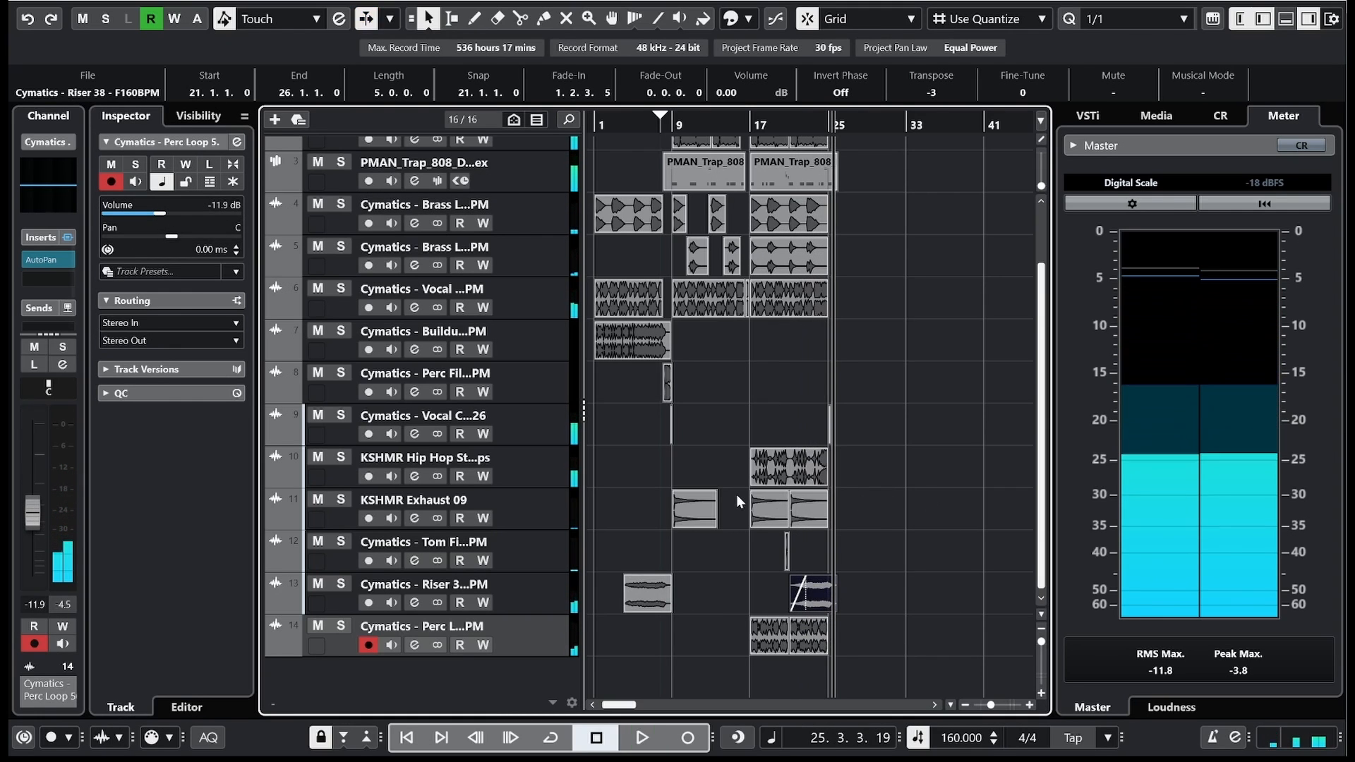
{"action": "left_click_drag", "start_coordinate": [742, 125], "coordinate": [564, 154]}
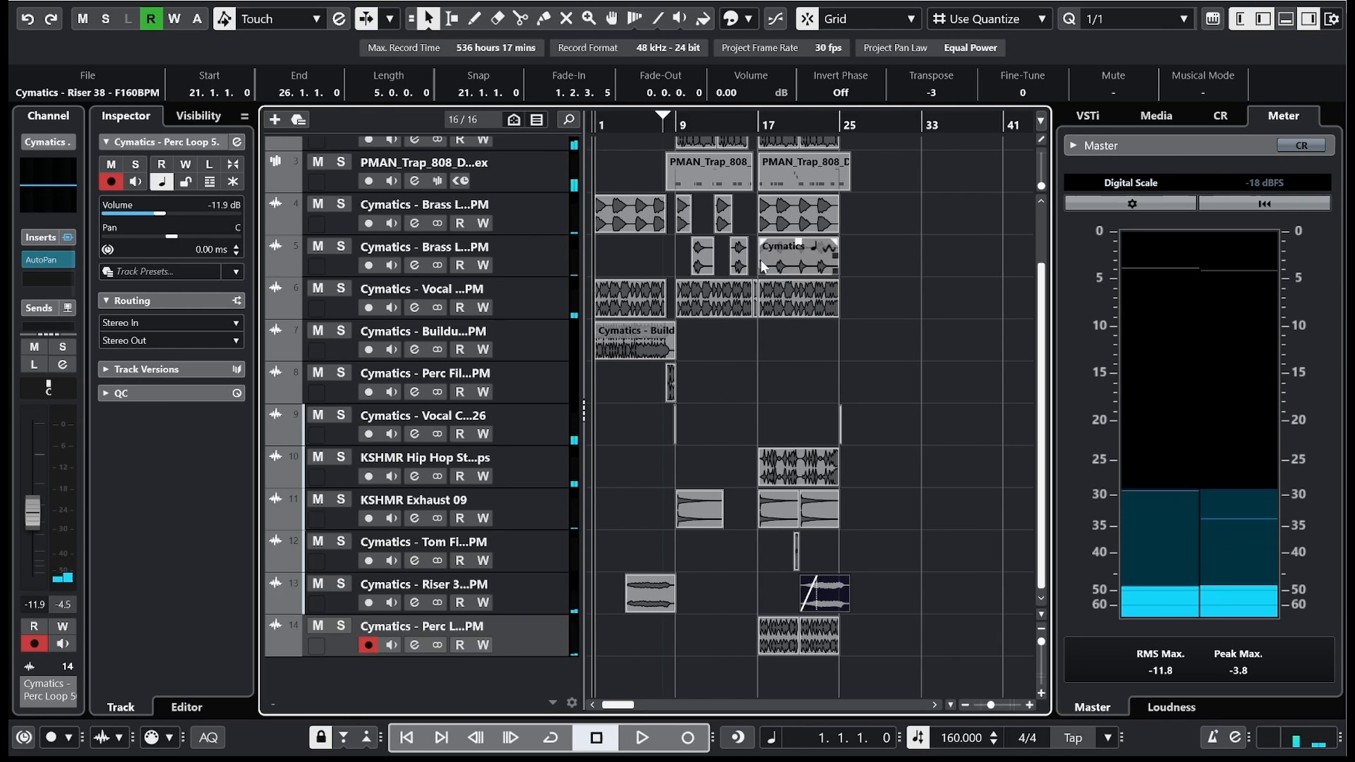
Step: Browse the Drum One Shots crashes, audition Cymatics - Crash 10 and place it on a new track at bar 9
{"action": "key", "text": "F5"}
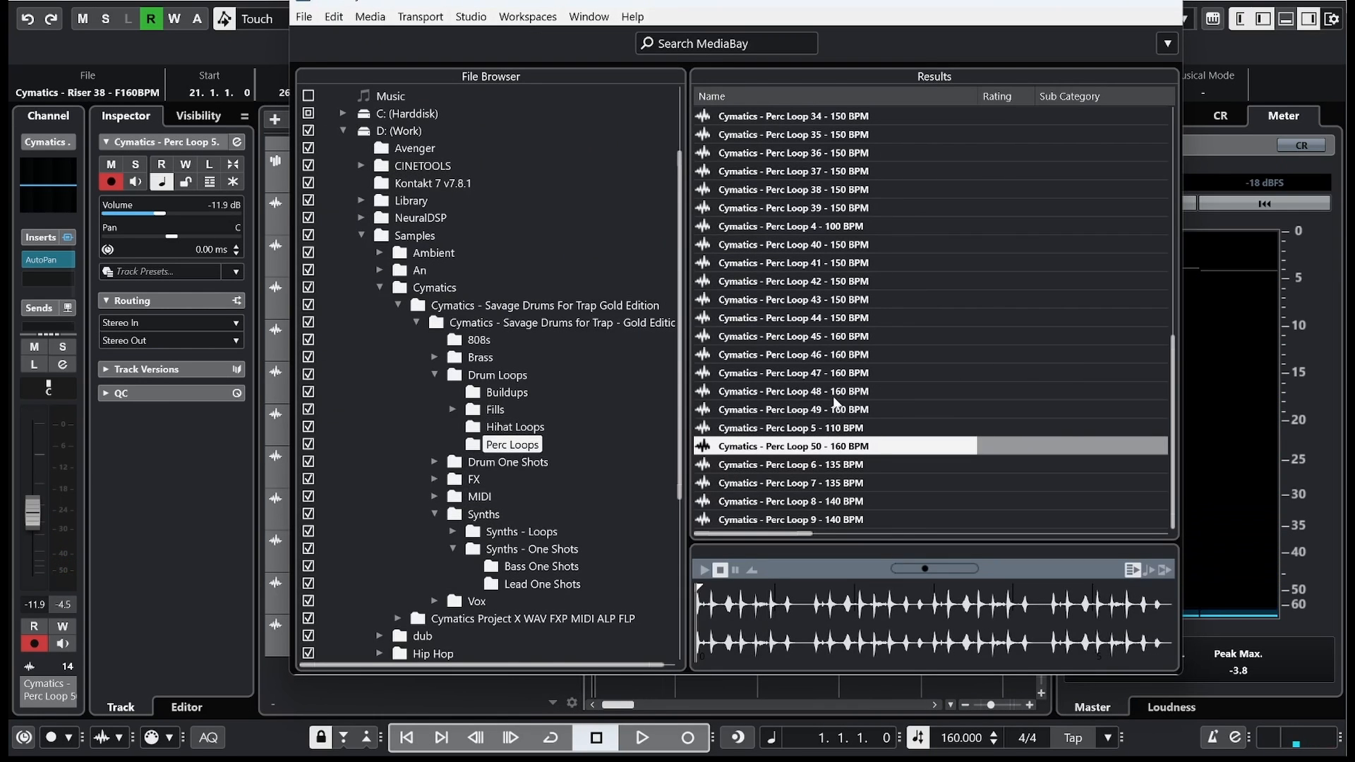
{"action": "left_click", "coordinate": [436, 462]}
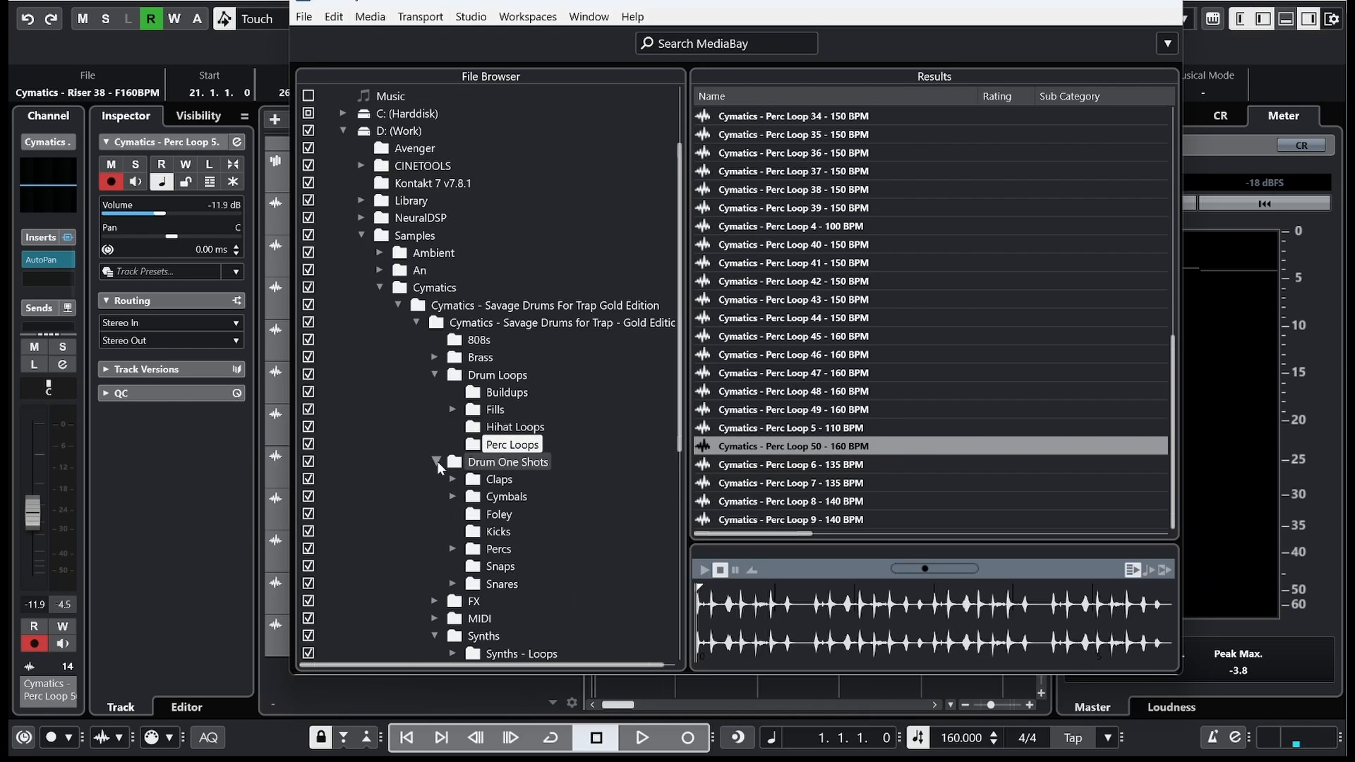
{"action": "left_click", "coordinate": [454, 497]}
{"action": "left_click", "coordinate": [517, 513]}
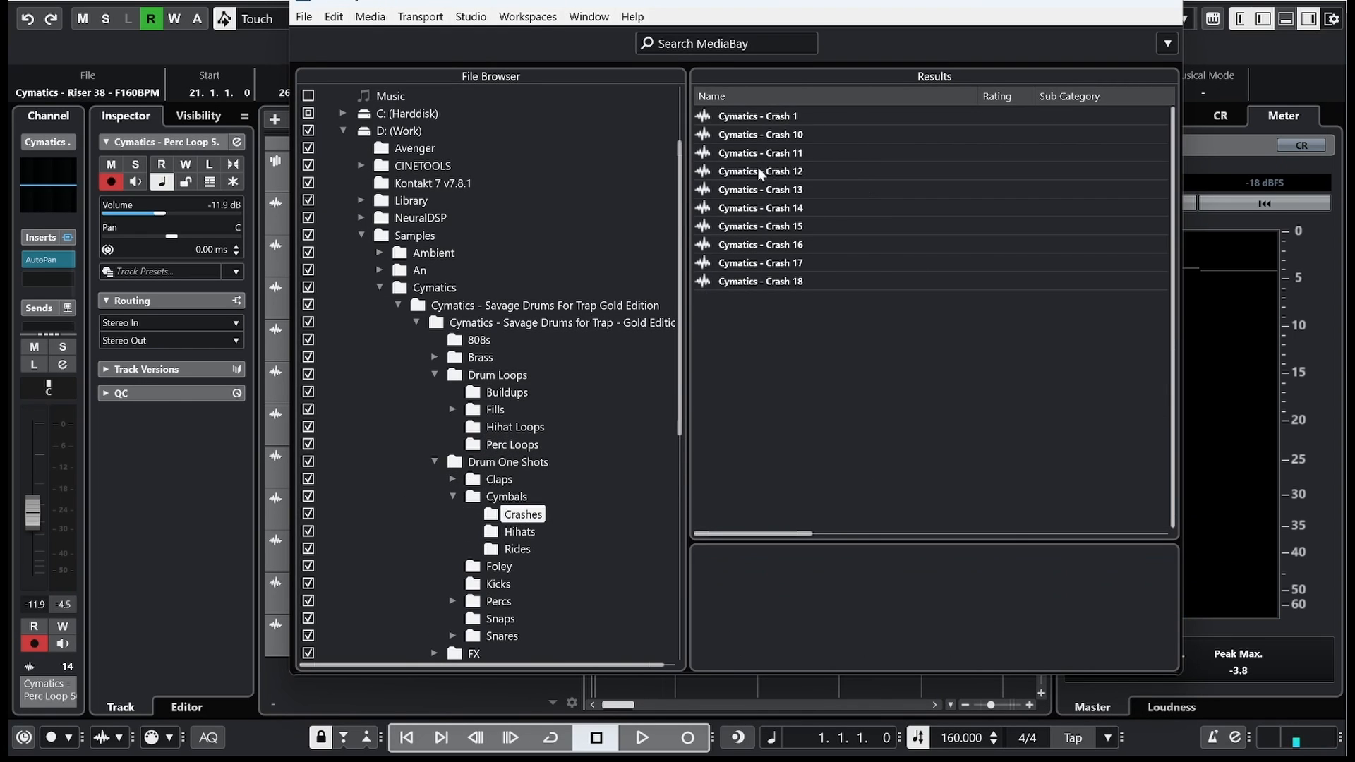
{"action": "left_click", "coordinate": [776, 135]}
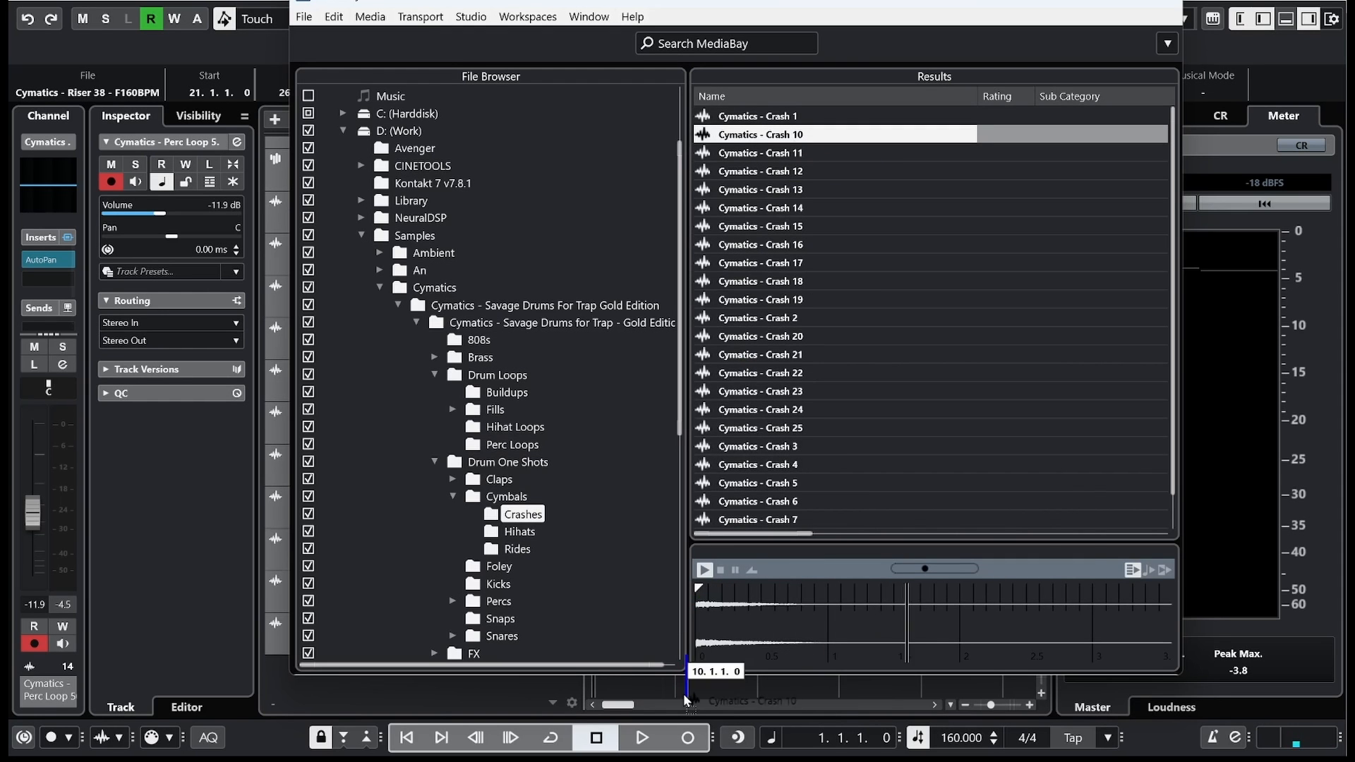
{"action": "left_click_drag", "start_coordinate": [683, 693], "coordinate": [680, 691]}
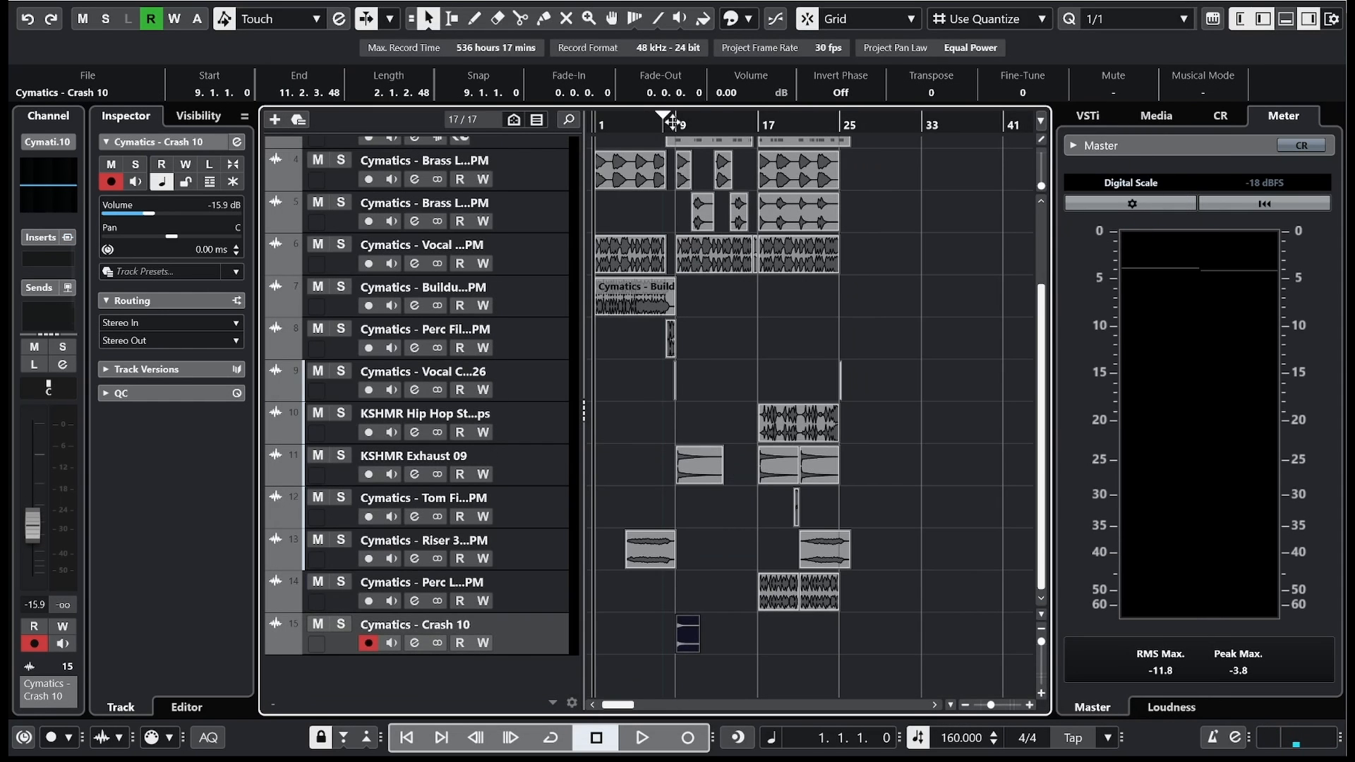
Step: Set the Crash 10 track's volume to -6.21 dB during playback and duplicate its clip to bar 17
{"action": "left_click_drag", "start_coordinate": [673, 124], "coordinate": [653, 155]}
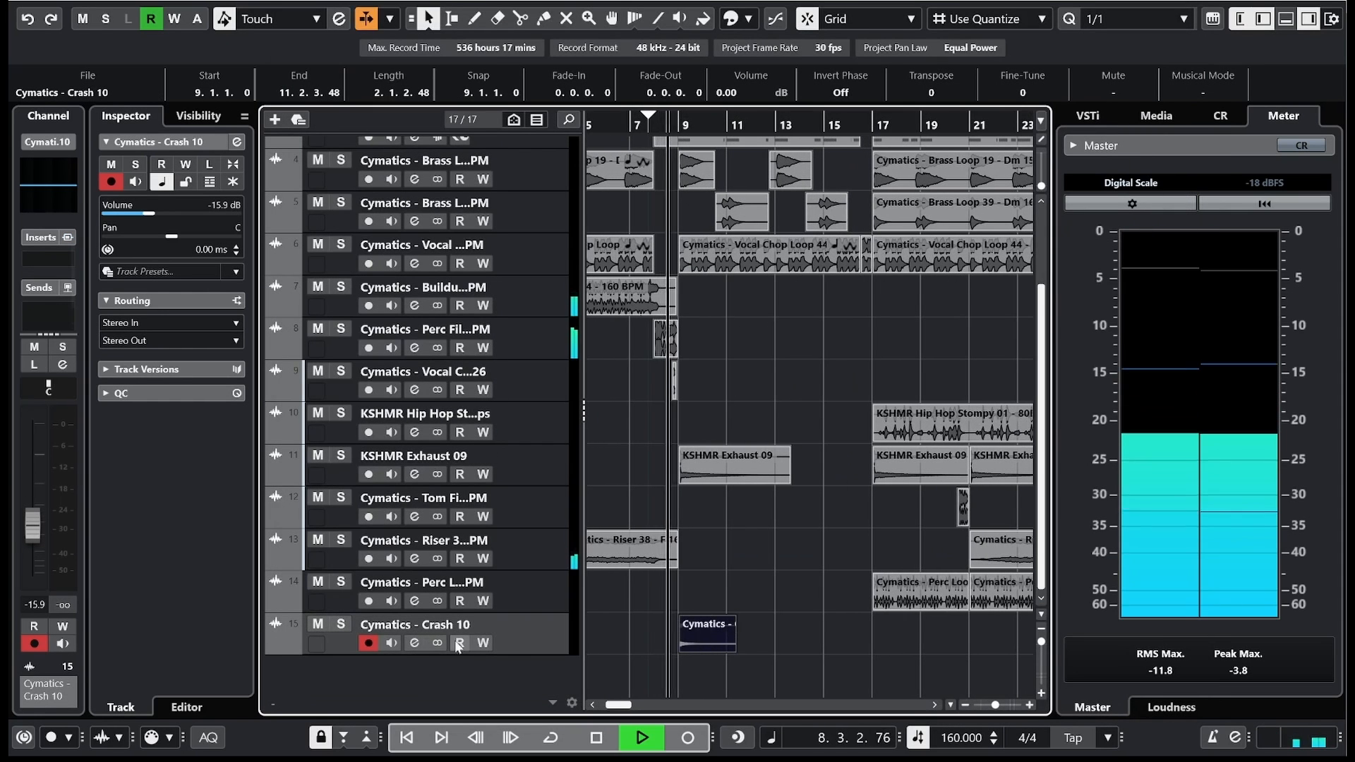
{"action": "left_click", "coordinate": [181, 213]}
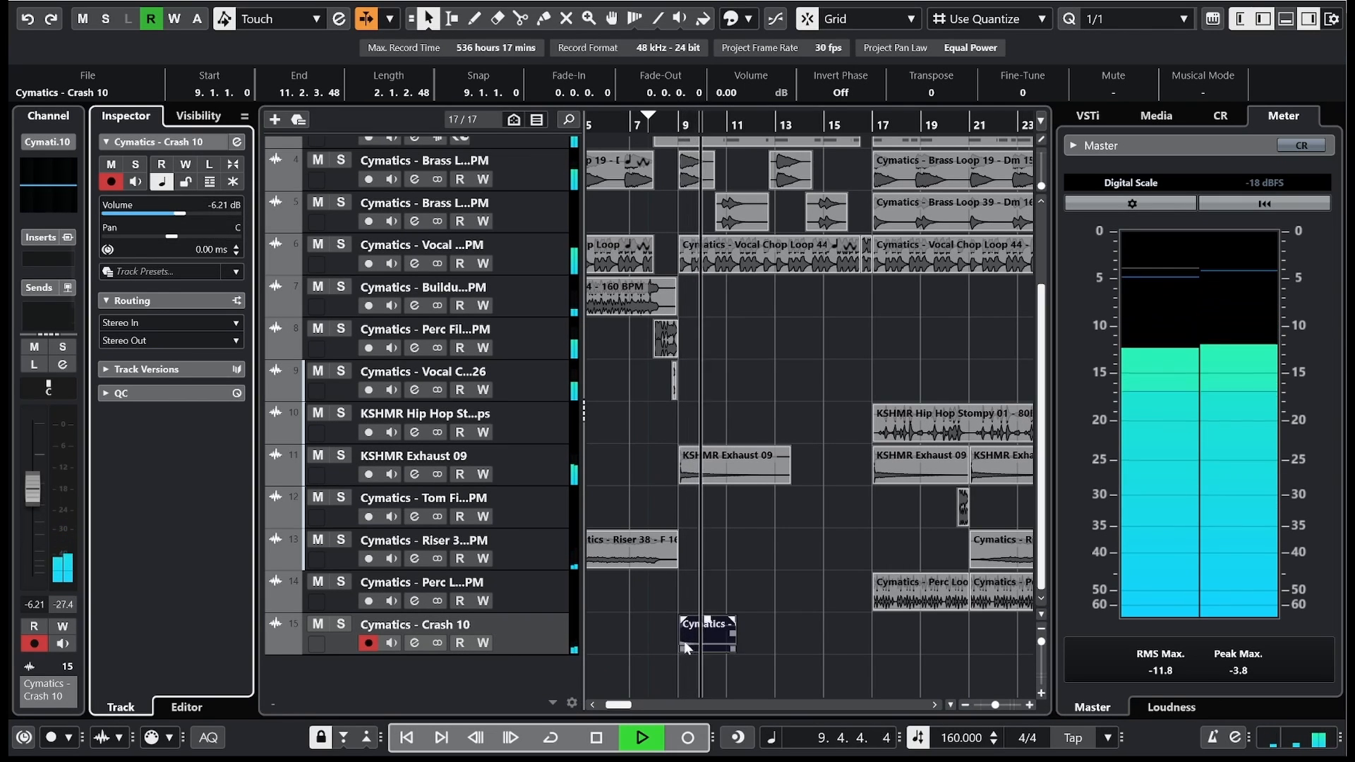
{"action": "left_click", "coordinate": [731, 638]}
{"action": "key", "text": "ctrl+d"}
{"action": "left_click_drag", "start_coordinate": [749, 633], "coordinate": [895, 641]}
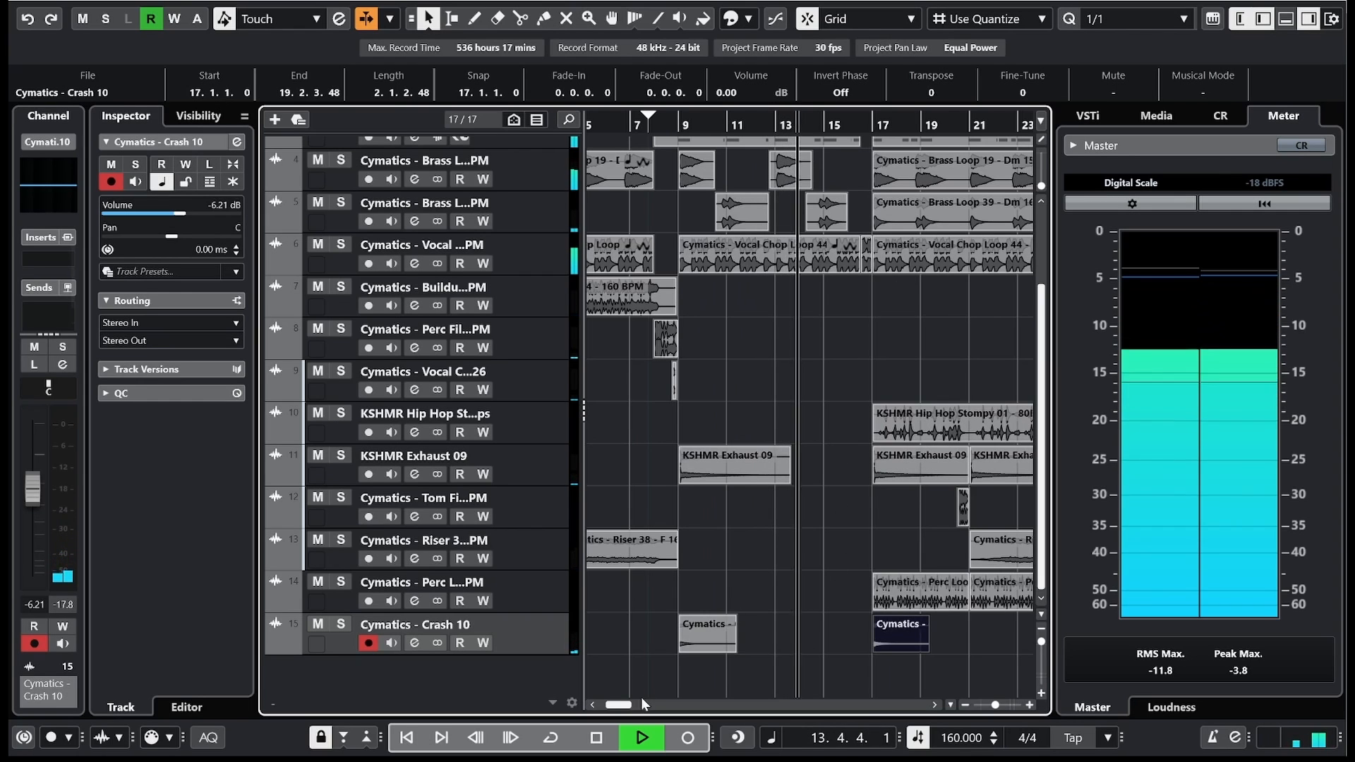
Step: Stop playback, place the playhead at bar 17 and set the grid quantize to 1/4
{"action": "left_click_drag", "start_coordinate": [624, 705], "coordinate": [630, 706]}
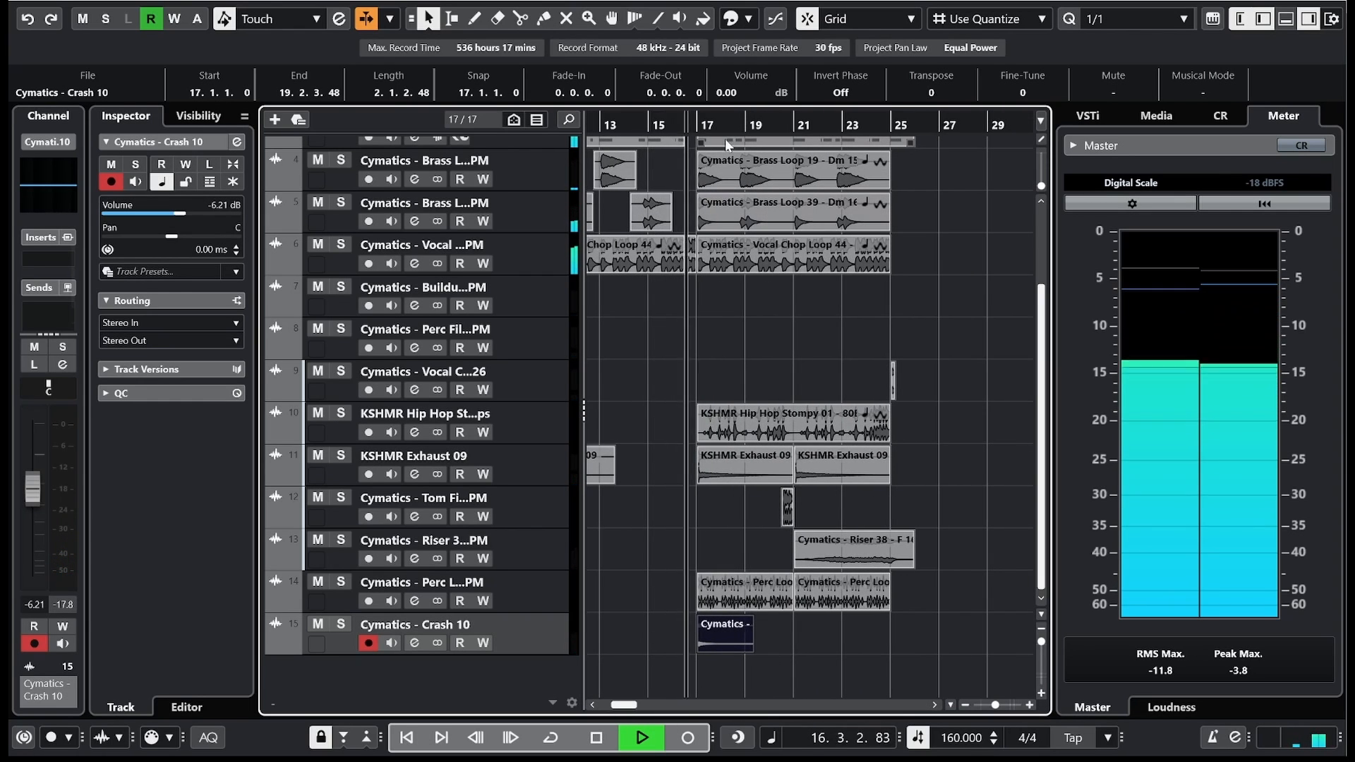
{"action": "key", "text": "space"}
{"action": "left_click_drag", "start_coordinate": [696, 122], "coordinate": [685, 180]}
{"action": "left_click", "coordinate": [1153, 25]}
{"action": "left_click", "coordinate": [1129, 79]}
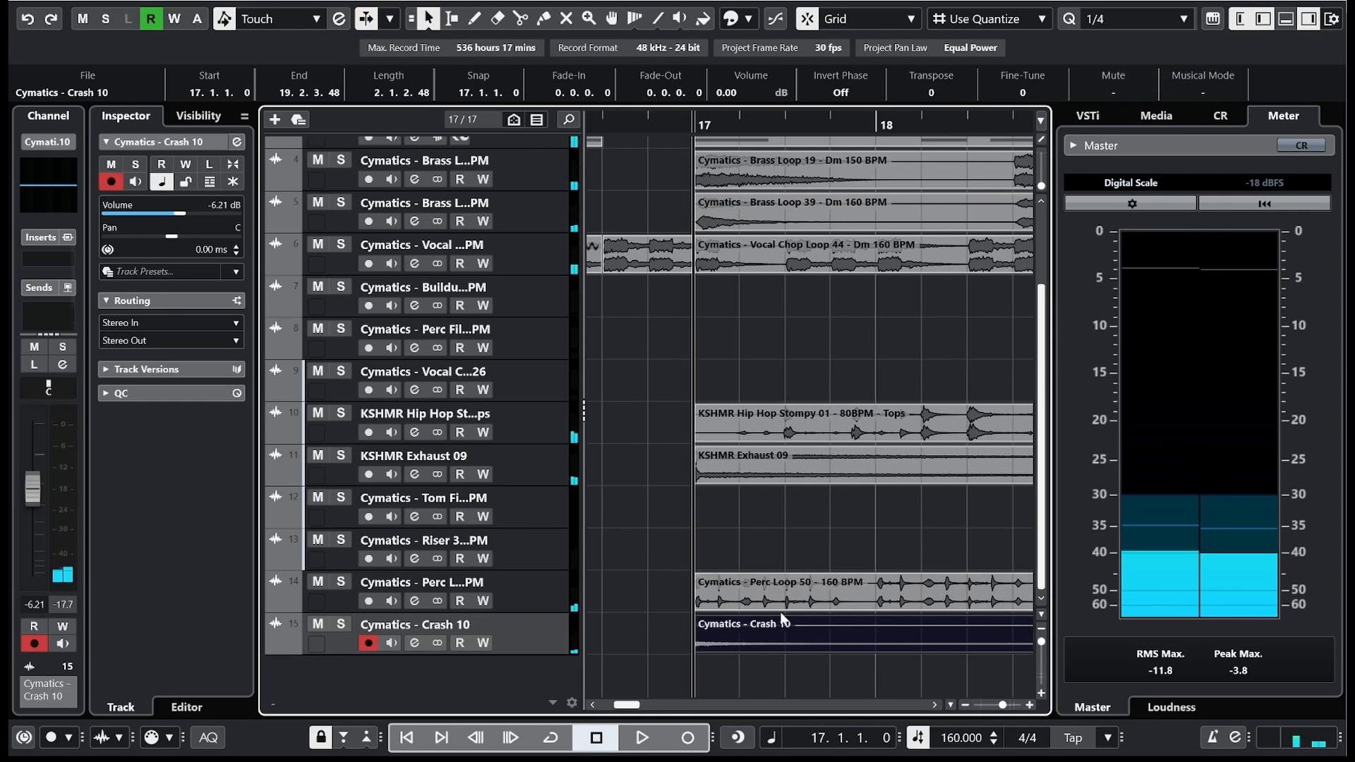
Step: Try the bar 17 Crash 10 clip at 17.2 with its track soloed, and move it back to bar 17
{"action": "left_click_drag", "start_coordinate": [711, 646], "coordinate": [756, 646]}
{"action": "key", "text": "space"}
{"action": "left_click", "coordinate": [340, 624]}
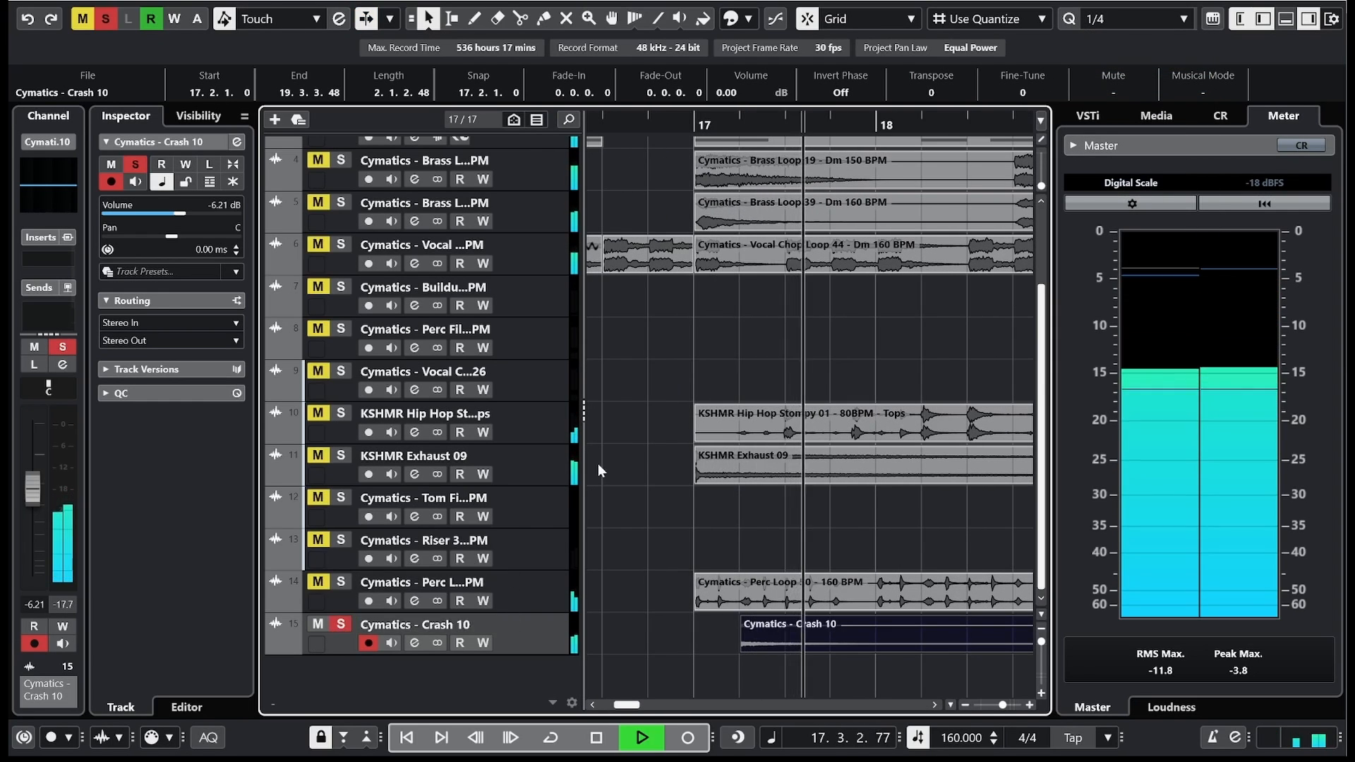
{"action": "key", "text": "space"}
{"action": "key", "text": "g"}
{"action": "left_click", "coordinate": [869, 644]}
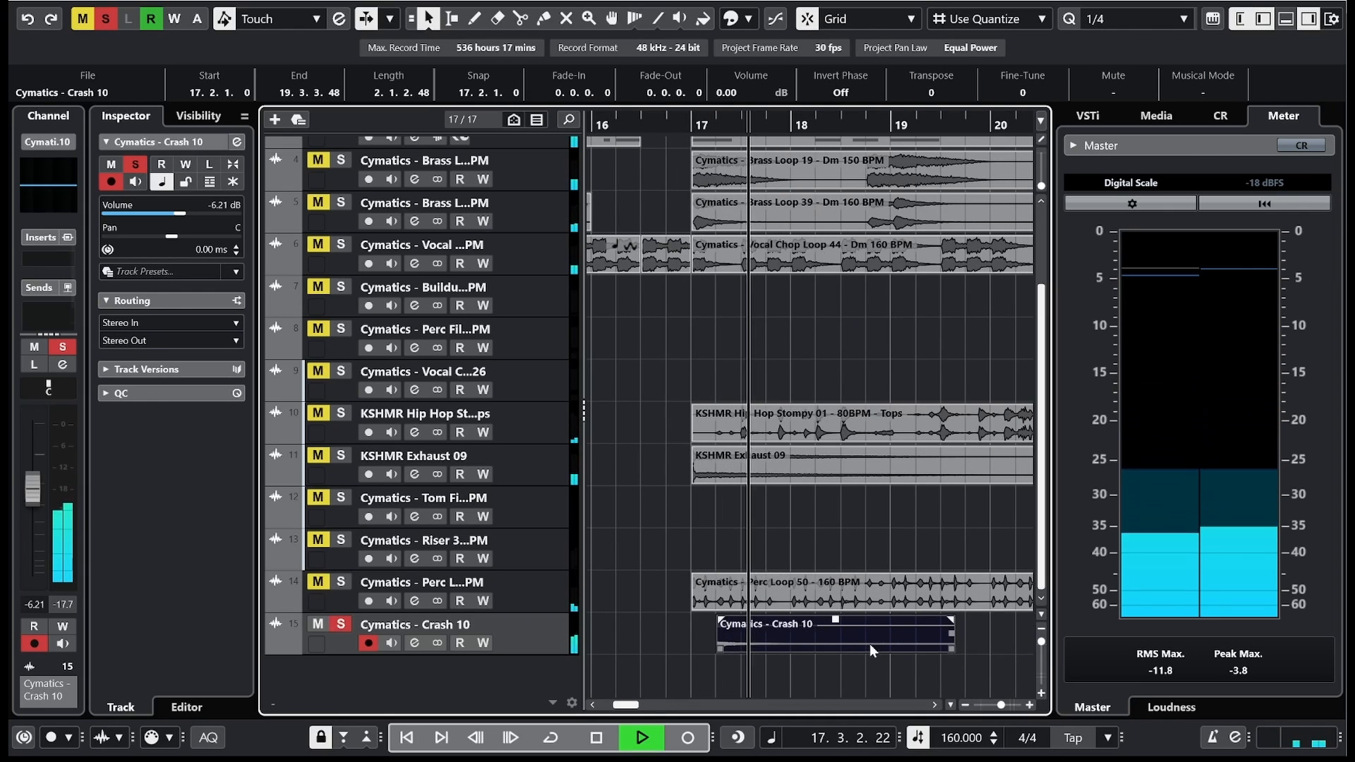
{"action": "key", "text": "space"}
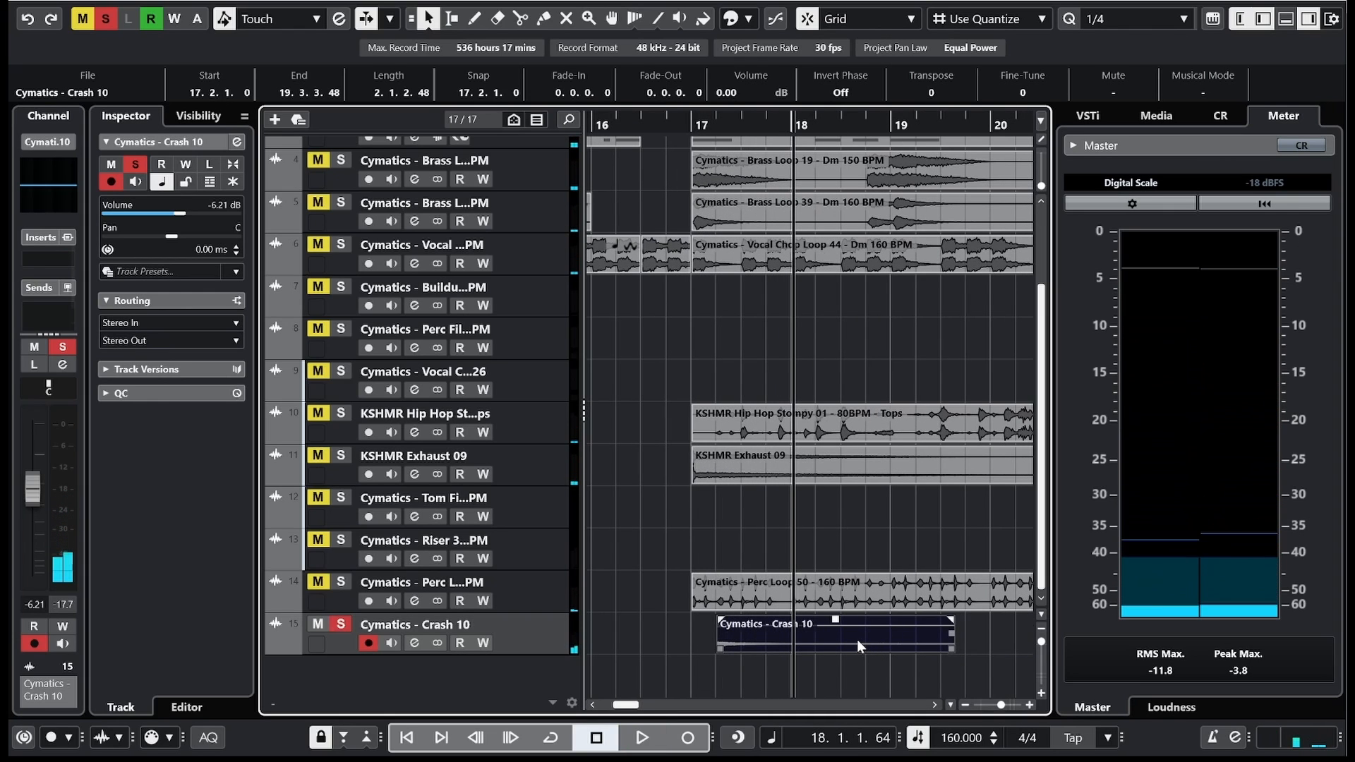
{"action": "left_click_drag", "start_coordinate": [856, 639], "coordinate": [814, 650]}
Step: Duplicate the bar 17 Crash 10 clip to bar 21 and unsolo the crash track
{"action": "left_click_drag", "start_coordinate": [662, 124], "coordinate": [669, 112]}
{"action": "key", "text": "ctrl+d"}
{"action": "left_click_drag", "start_coordinate": [858, 638], "coordinate": [942, 635]}
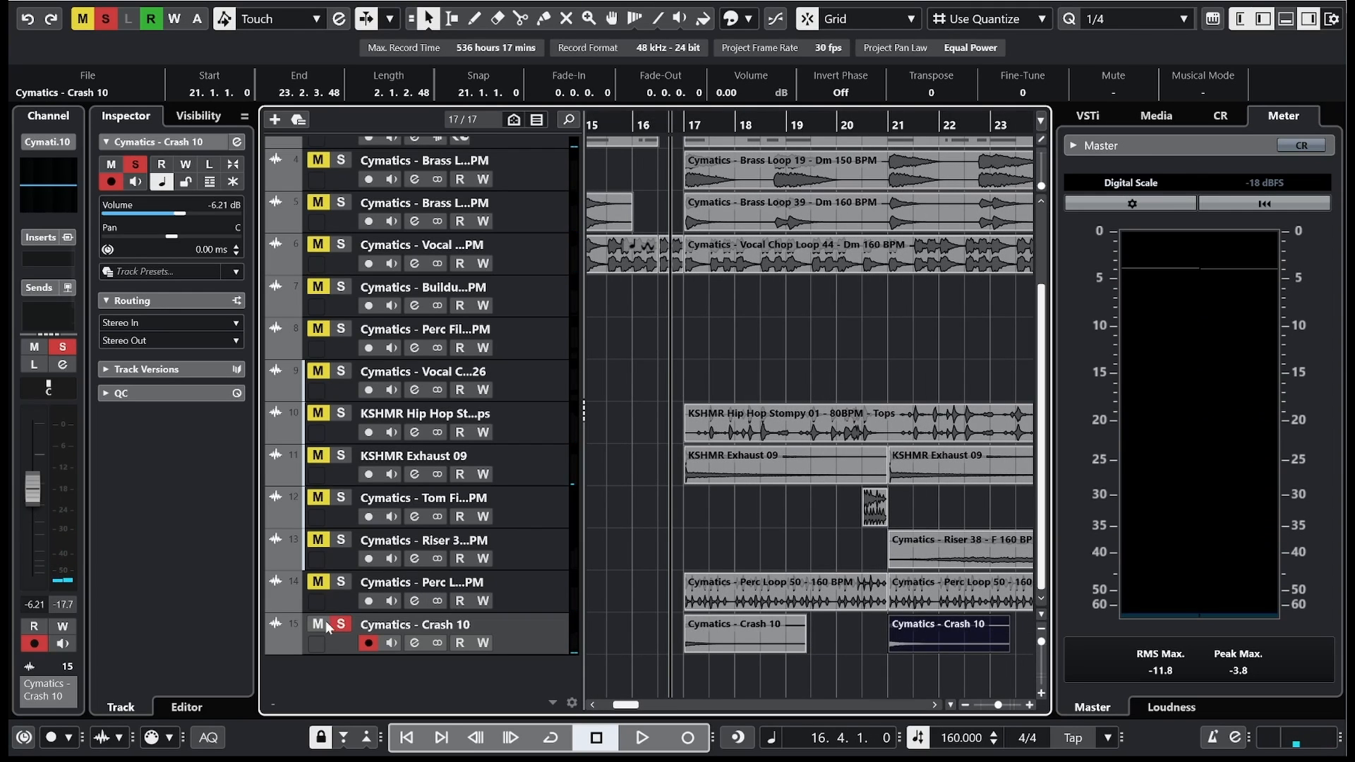
{"action": "key", "text": "space"}
{"action": "key", "text": "space"}
{"action": "left_click", "coordinate": [340, 624]}
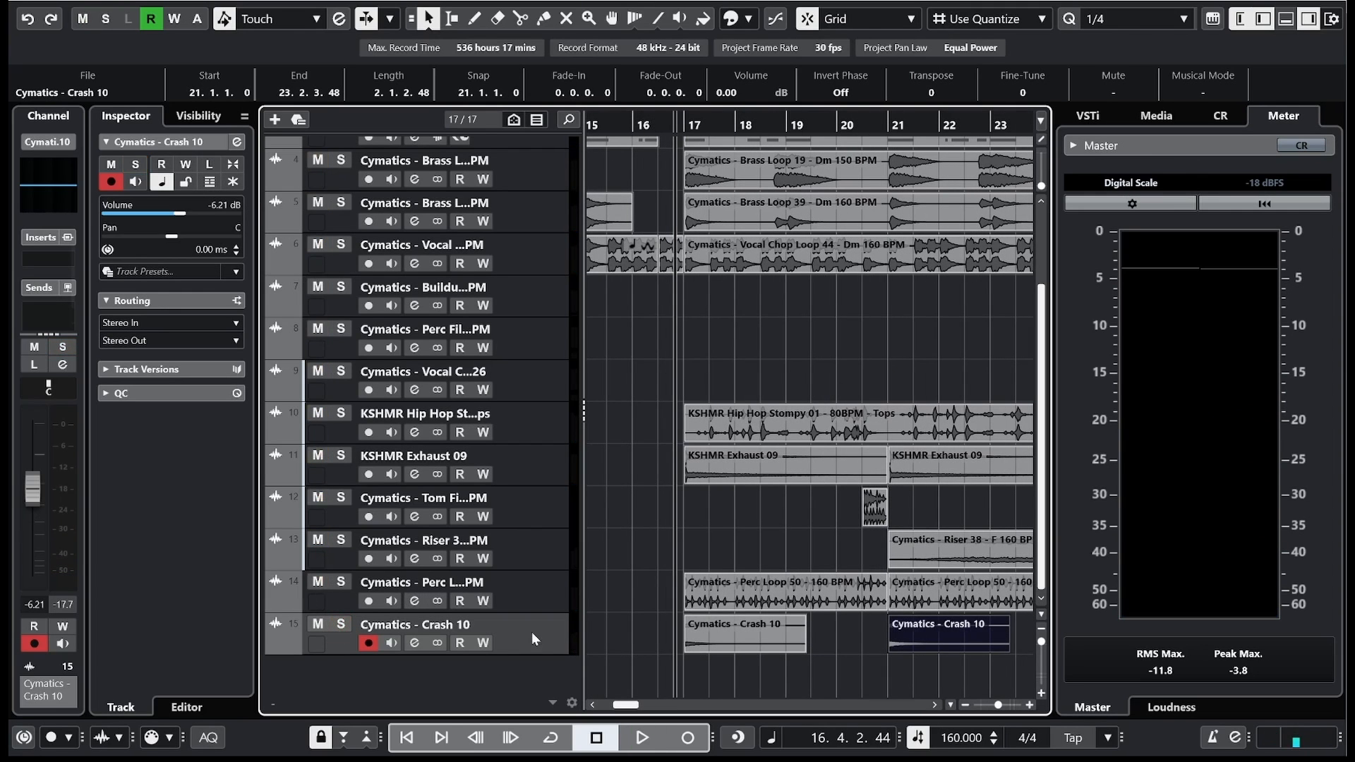
Step: Audition Cymatics Rides 1 and 10 to 13, place Ride 12 on a new track at 17.3 and play it in the mix
{"action": "key", "text": "F5"}
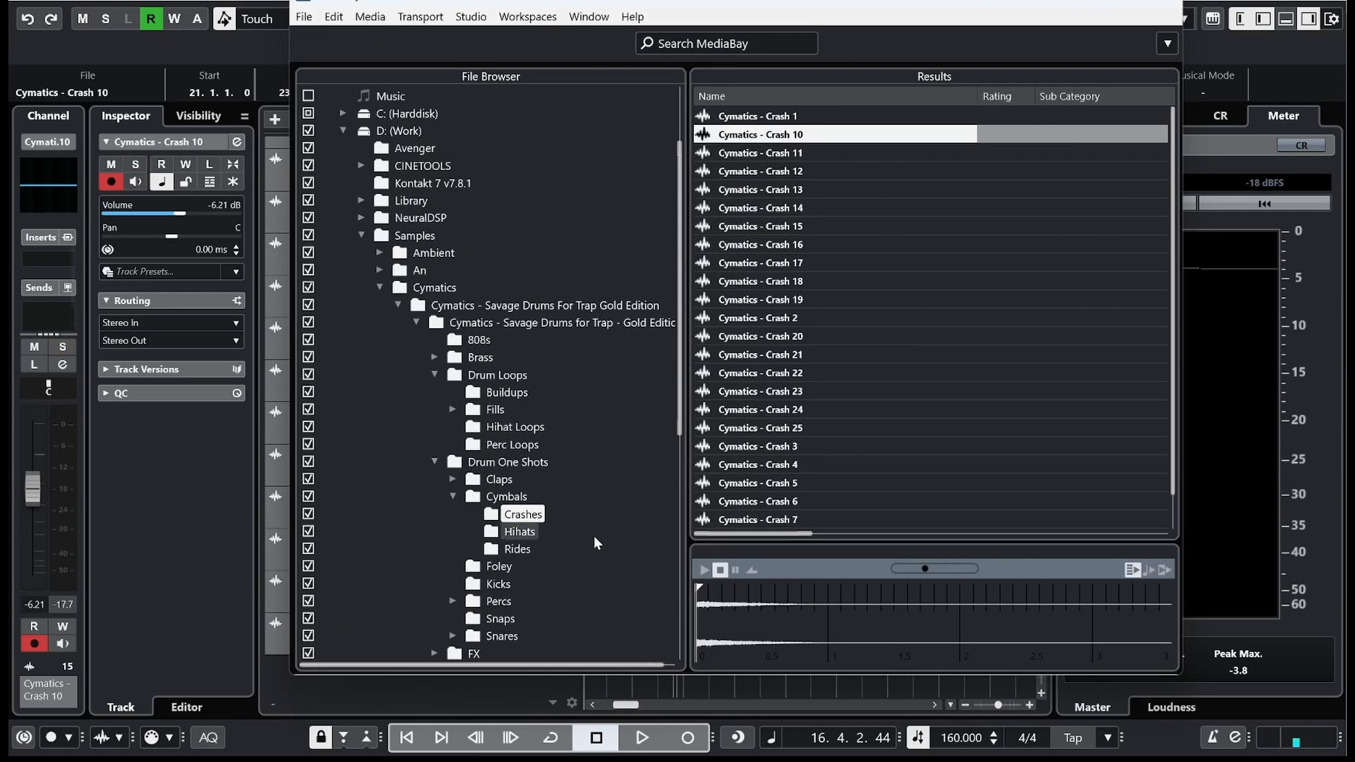
{"action": "left_click", "coordinate": [528, 550]}
{"action": "left_click", "coordinate": [788, 118]}
{"action": "left_click", "coordinate": [782, 134]}
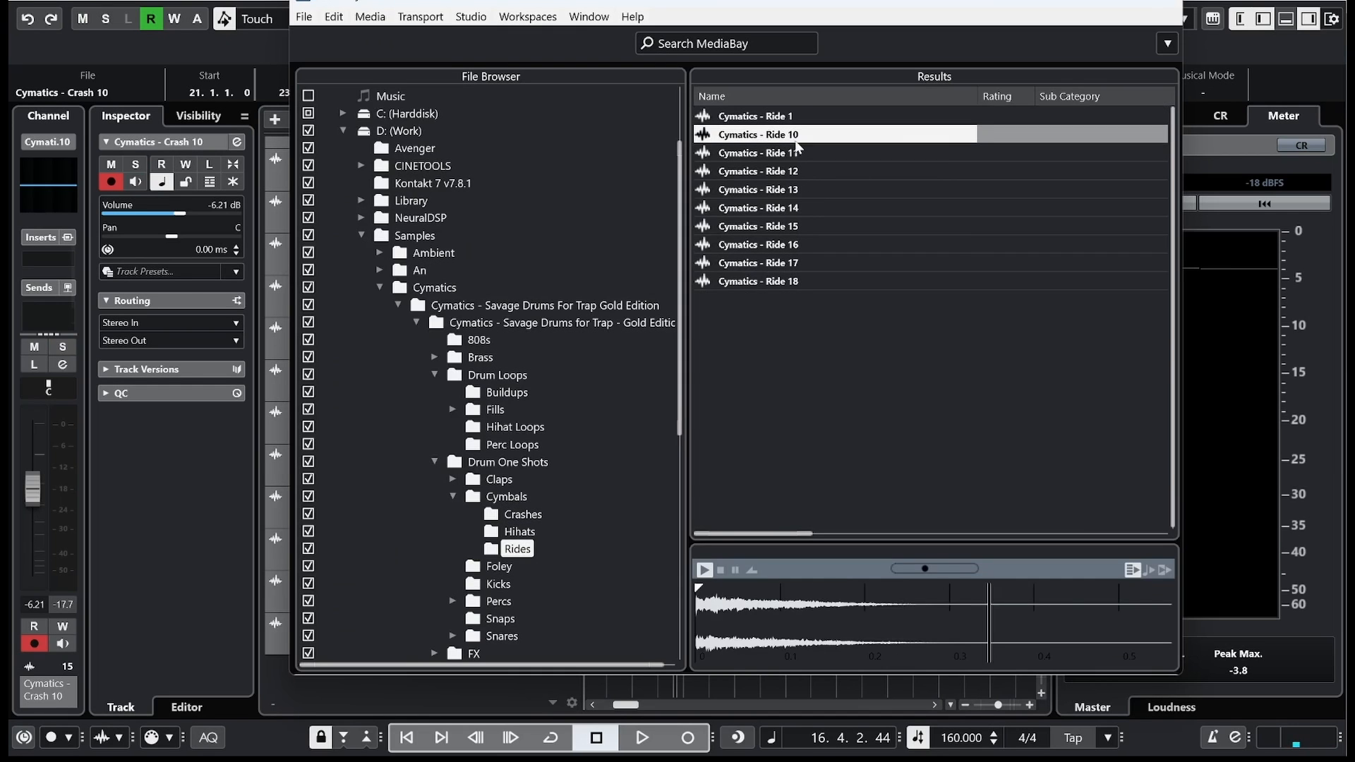
{"action": "left_click", "coordinate": [773, 154]}
{"action": "left_click", "coordinate": [780, 172]}
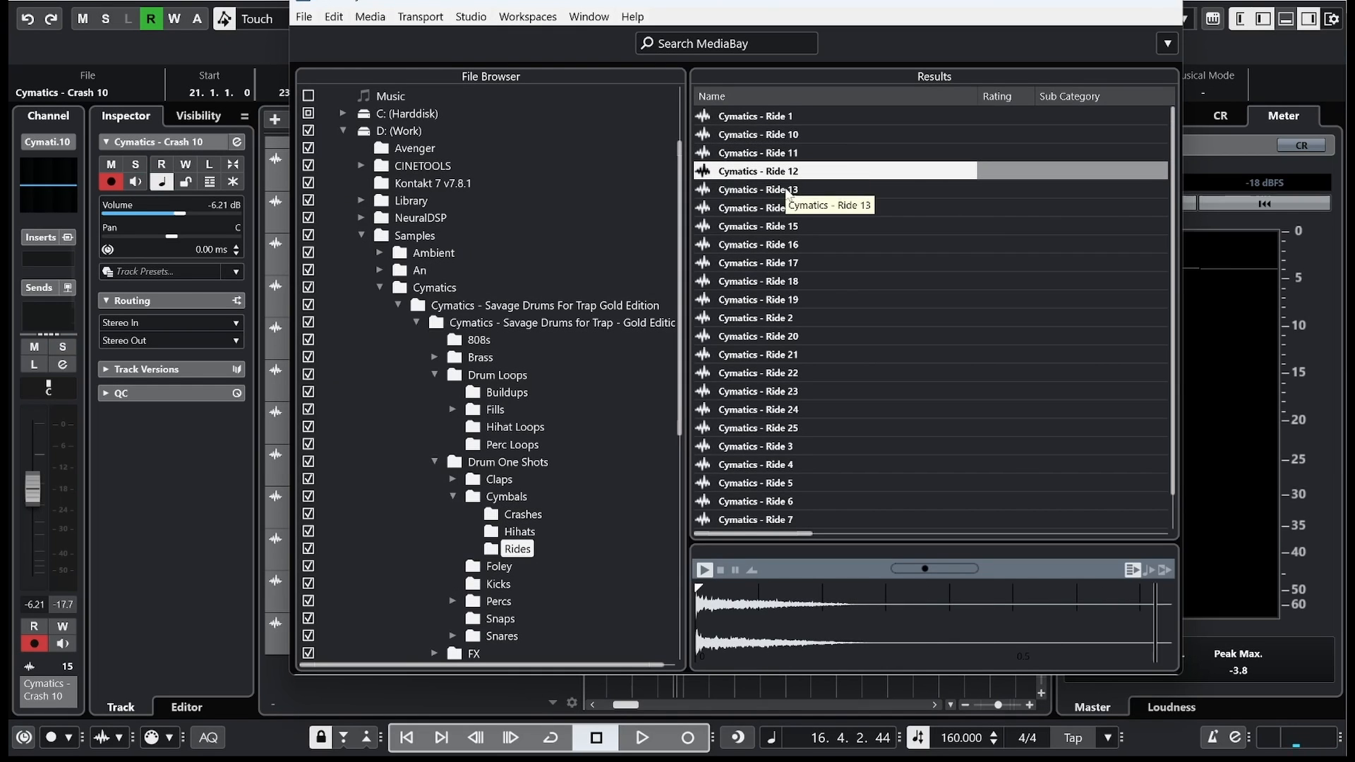
{"action": "left_click", "coordinate": [786, 189]}
{"action": "left_click", "coordinate": [787, 175]}
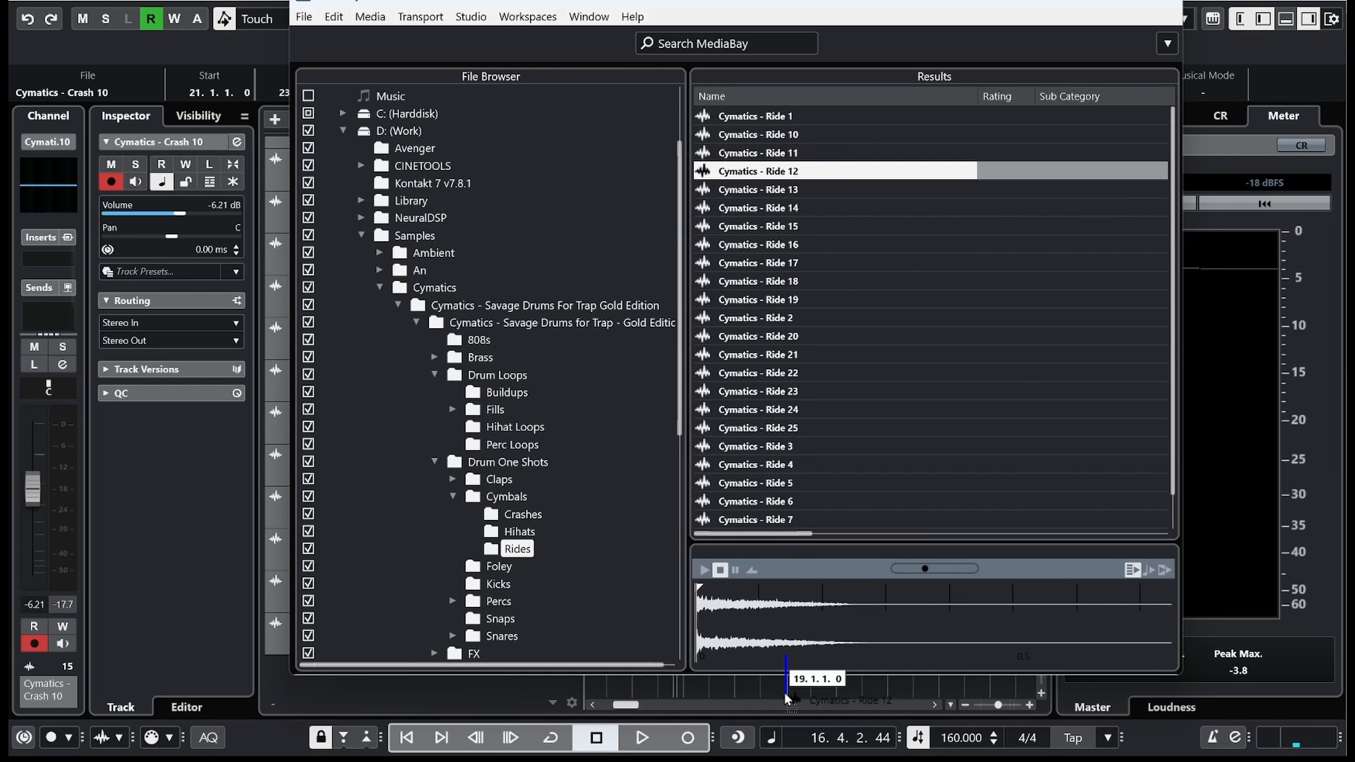
{"action": "left_click_drag", "start_coordinate": [776, 688], "coordinate": [727, 646]}
{"action": "key", "text": "space"}
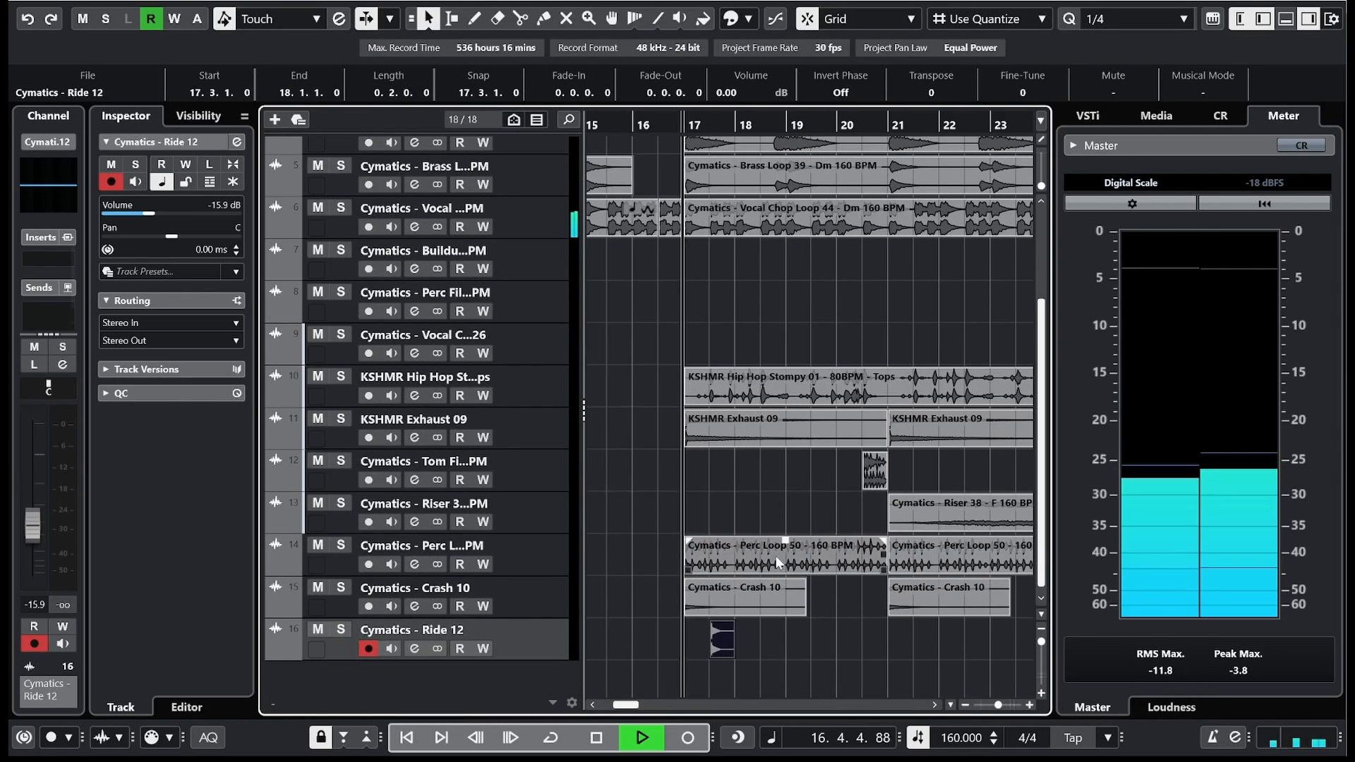
Step: Move the Ride 12 clip to 17.2 and set its track volume to -7.34 dB, checking it in playback from bar 17
{"action": "key", "text": "space"}
{"action": "key", "text": "h"}
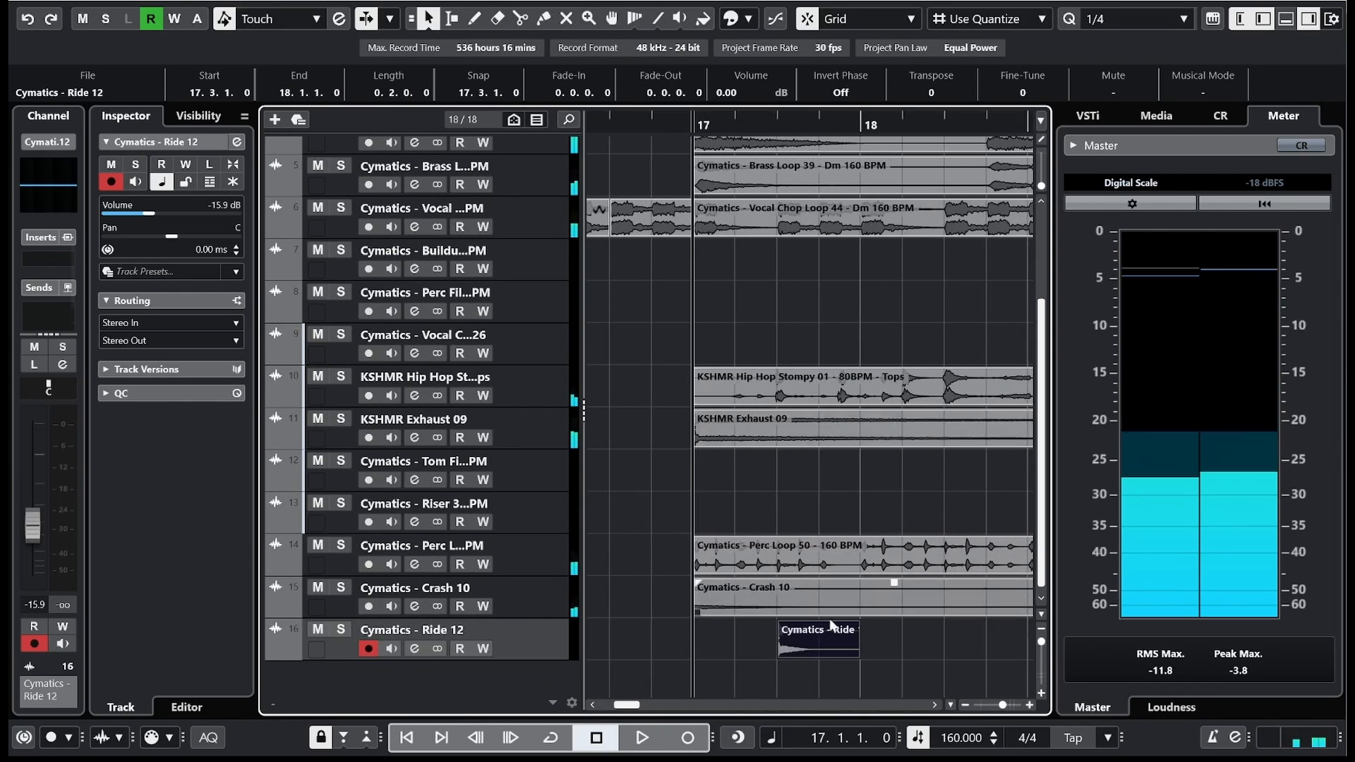
{"action": "left_click_drag", "start_coordinate": [831, 625], "coordinate": [786, 646]}
{"action": "key", "text": "space"}
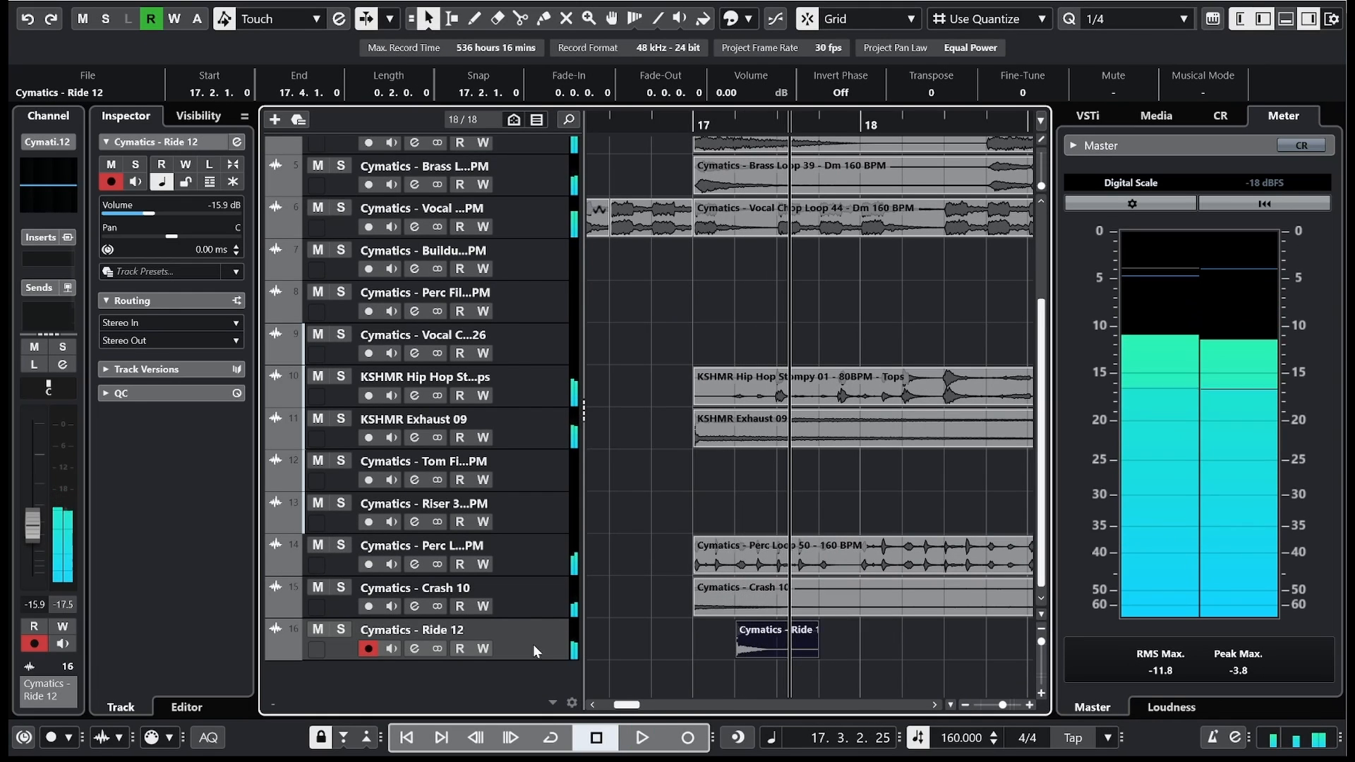
{"action": "left_click", "coordinate": [176, 213]}
{"action": "left_click", "coordinate": [699, 126]}
{"action": "key", "text": "space"}
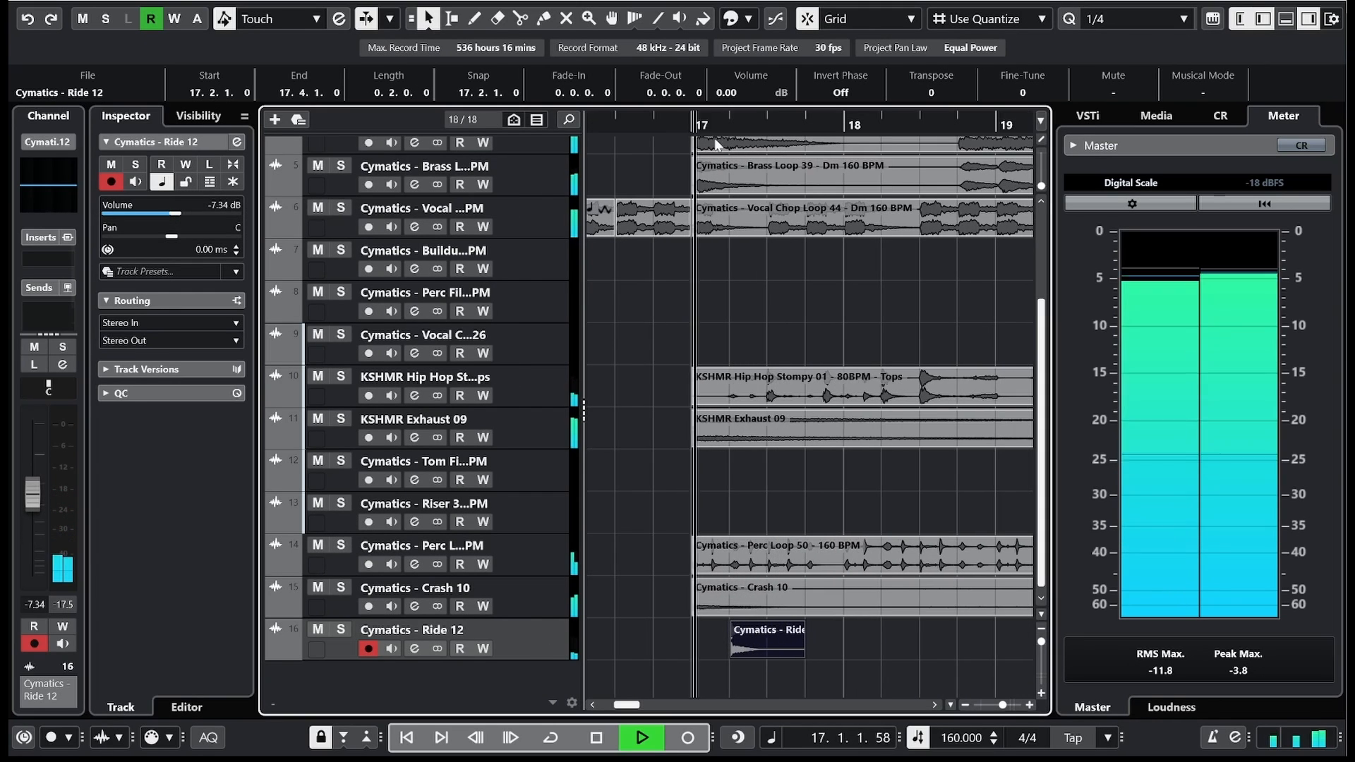
{"action": "key", "text": "space"}
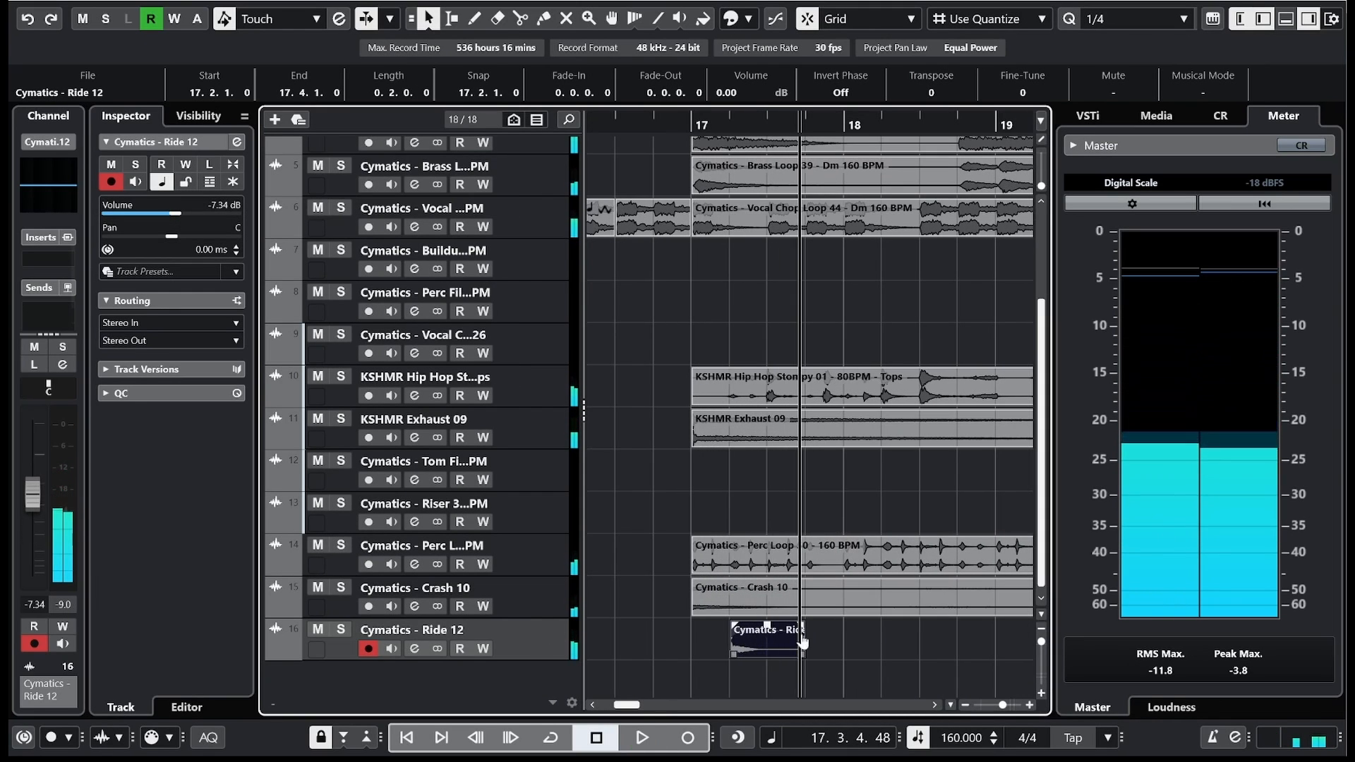
Step: Trim the end of the Ride 12 clip slightly and duplicate it every half bar up to 24.4
{"action": "left_click_drag", "start_coordinate": [802, 628], "coordinate": [799, 627]}
{"action": "key", "text": "ctrl+d"}
{"action": "key", "text": "ctrl+d"}
{"action": "key", "text": "ctrl+d"}
{"action": "key", "text": "ctrl+d"}
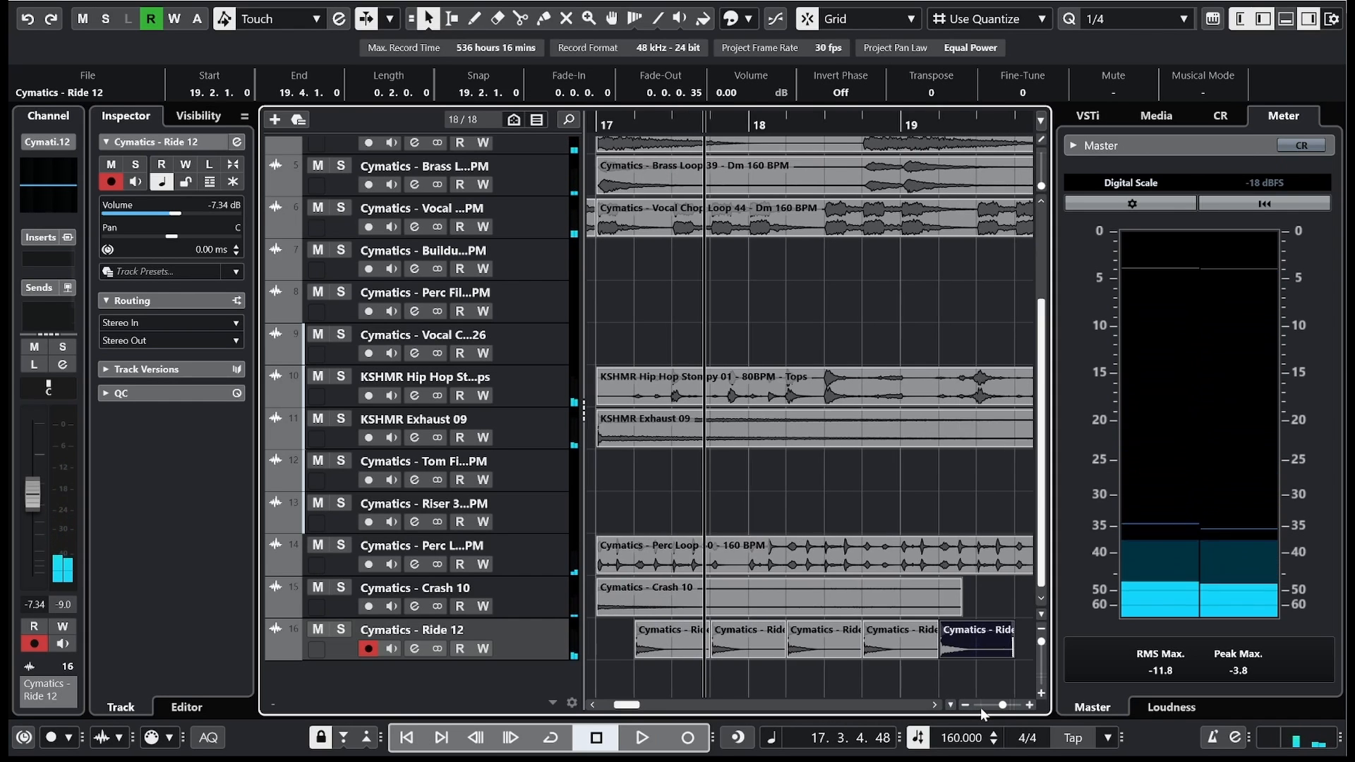
{"action": "key", "text": "ctrl+d"}
{"action": "key", "text": "ctrl+d"}
{"action": "left_click_drag", "start_coordinate": [999, 705], "coordinate": [992, 705]}
{"action": "key", "text": "ctrl+d"}
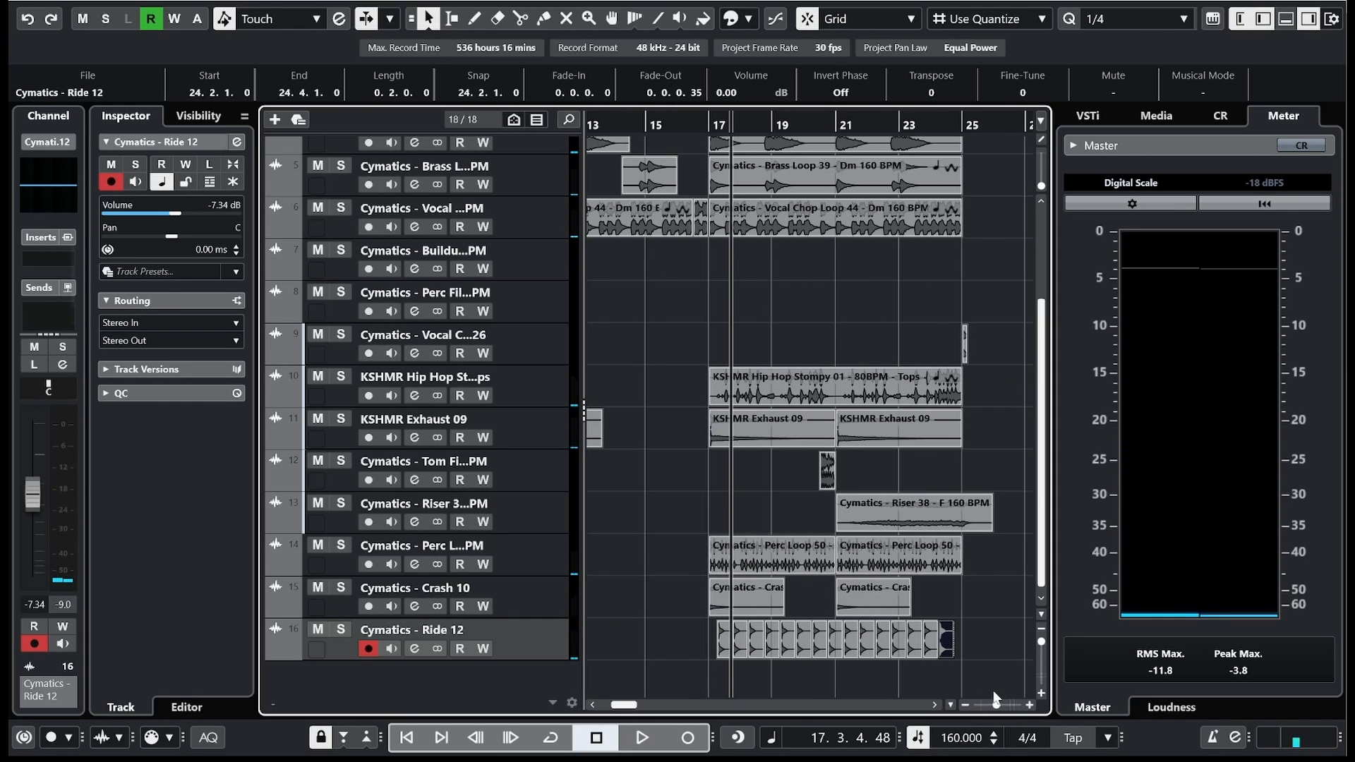
Step: Set the Ride 12 track to -13.1 dB with pan L51 during playback, and show its Standard Panner - Pan Left-Right automation lane
{"action": "key", "text": "space"}
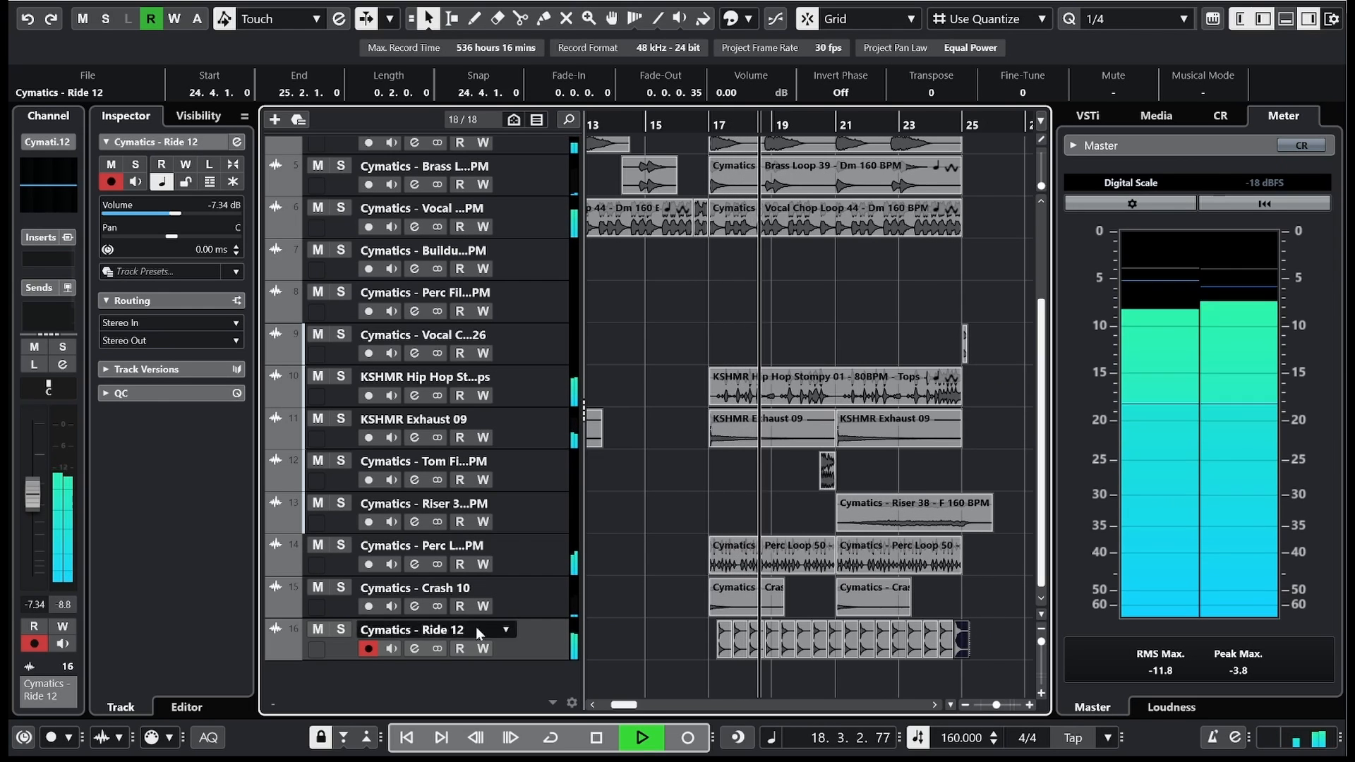
{"action": "left_click_drag", "start_coordinate": [181, 216], "coordinate": [139, 238]}
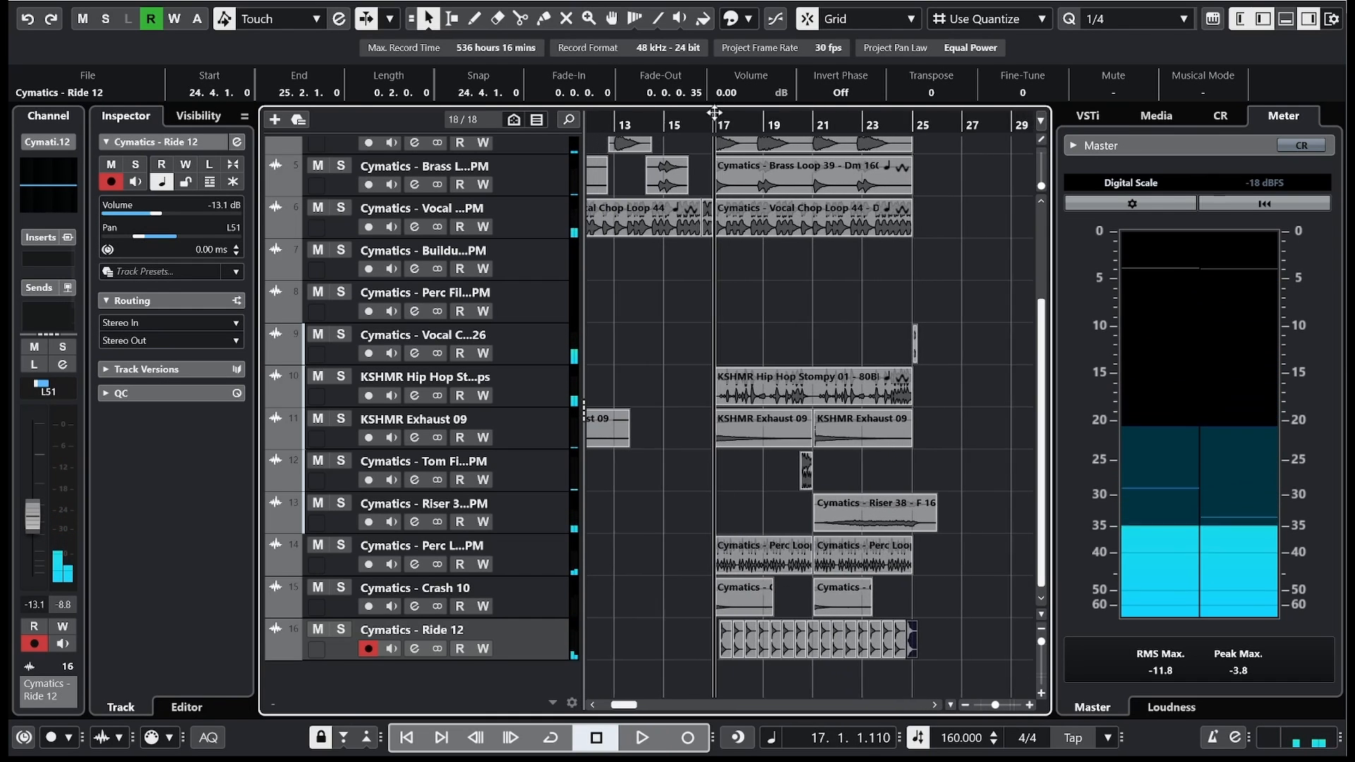
{"action": "left_click", "coordinate": [271, 652]}
{"action": "scroll", "coordinate": [695, 635], "scroll_direction": "down", "scroll_amount": 1}
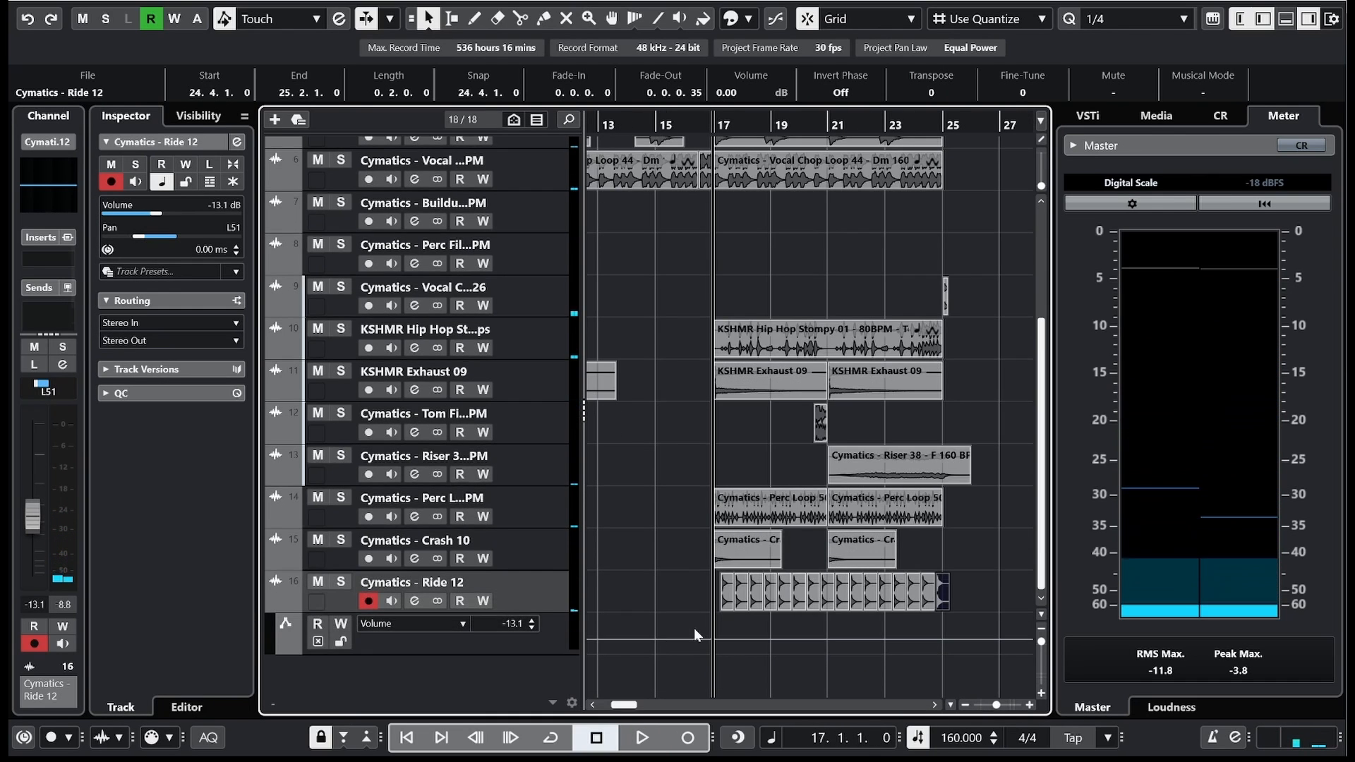
{"action": "key", "text": "h"}
{"action": "key", "text": "h"}
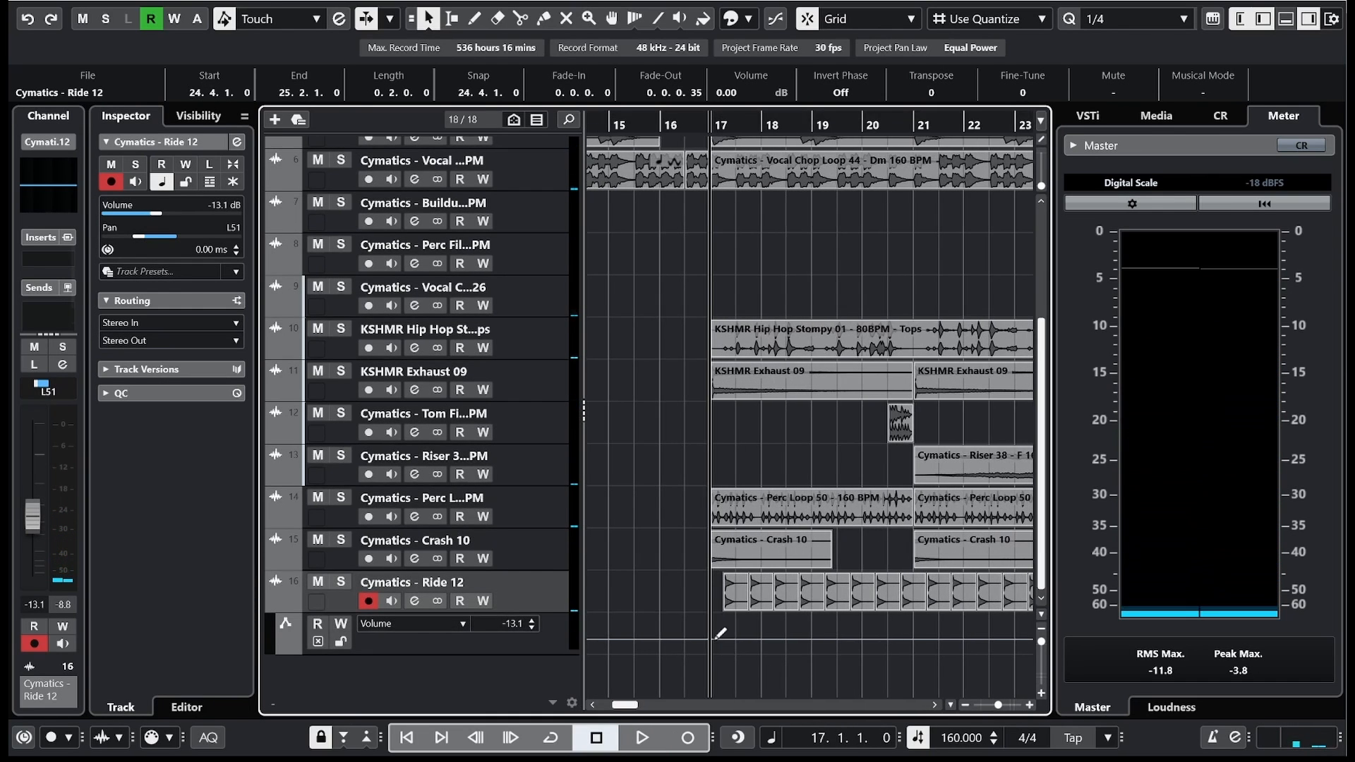
{"action": "right_click", "coordinate": [396, 630]}
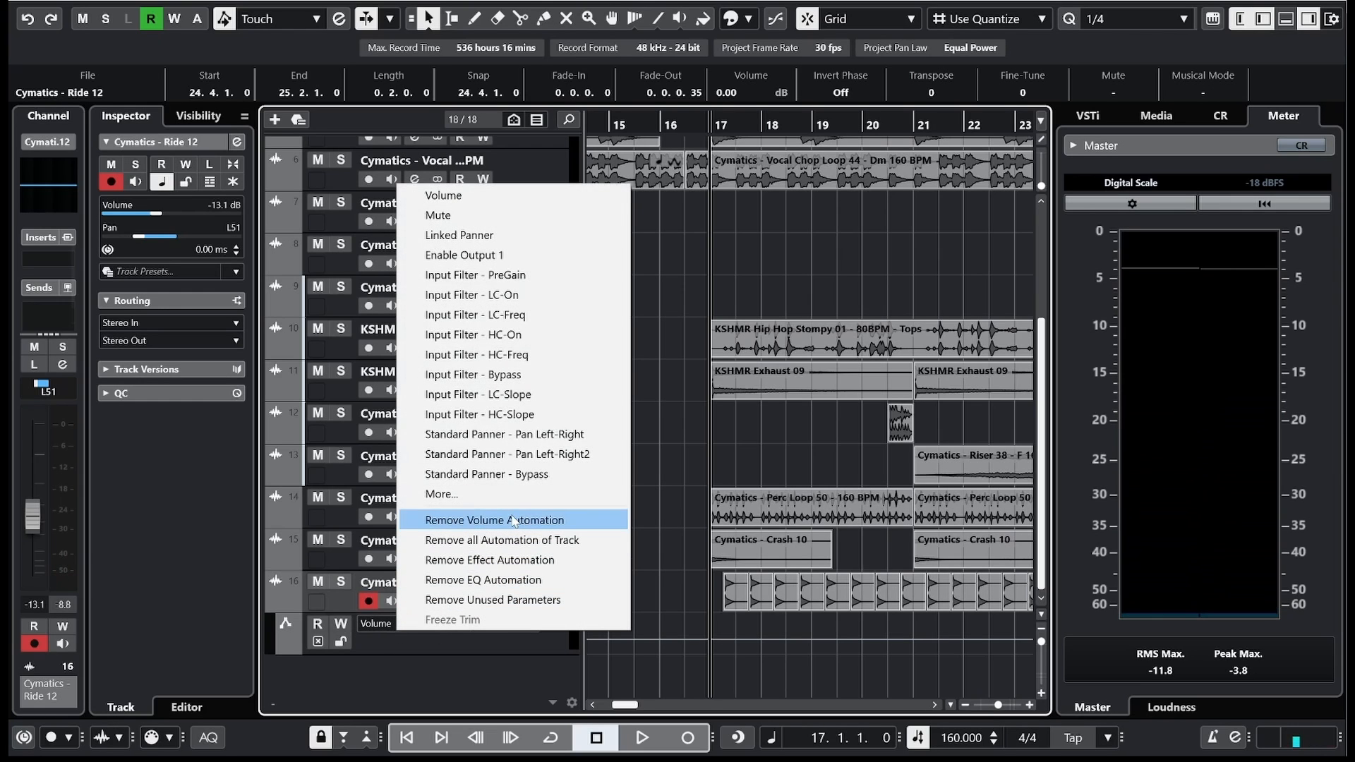
{"action": "left_click", "coordinate": [503, 434]}
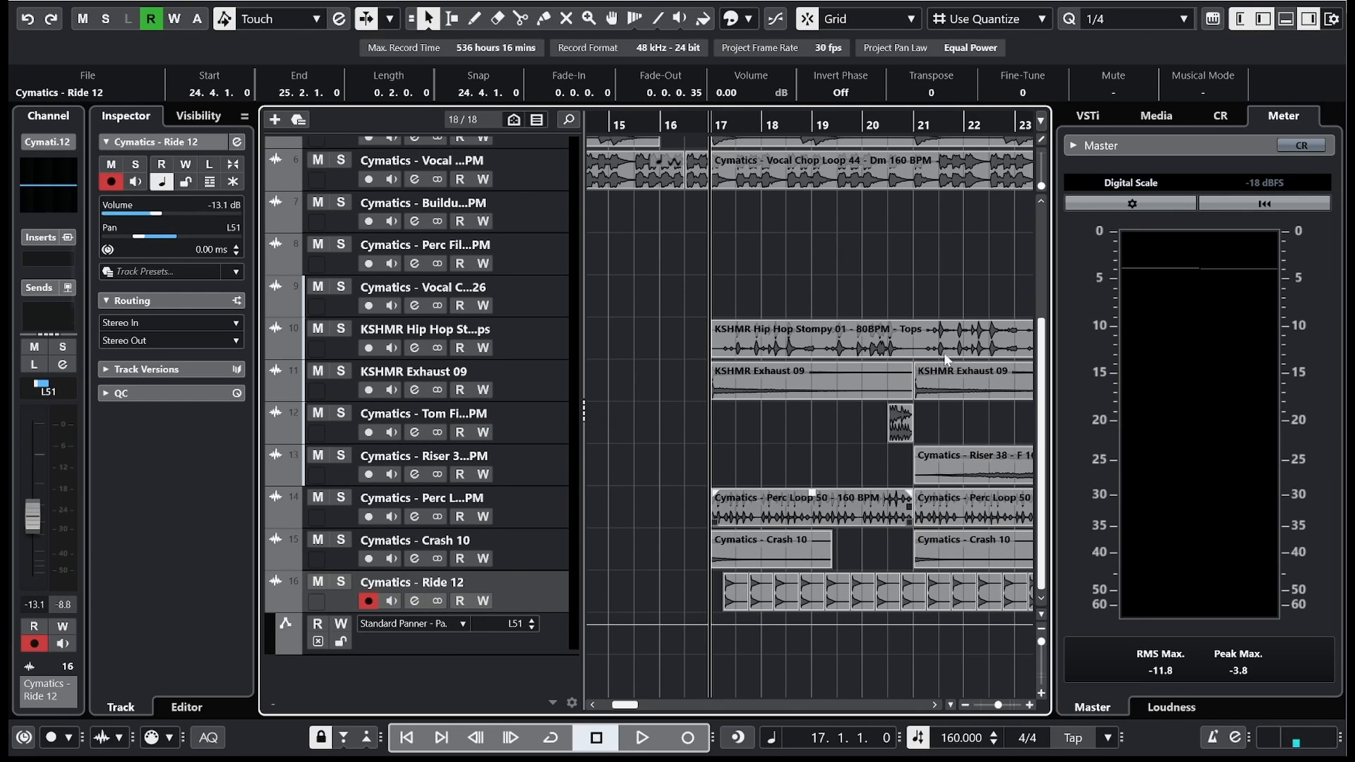
Step: Draw stepped pan automation for Ride 12, alternating between left and right every half bar from bar 17 to 24.4
{"action": "mouse_move", "coordinate": [761, 624]}
{"action": "left_mouse_down"}
{"action": "mouse_move", "coordinate": [762, 648]}
{"action": "mouse_move", "coordinate": [777, 629]}
{"action": "mouse_move", "coordinate": [805, 638]}
{"action": "mouse_move", "coordinate": [846, 619]}
{"action": "mouse_move", "coordinate": [865, 643]}
{"action": "mouse_move", "coordinate": [926, 624]}
{"action": "left_mouse_up"}
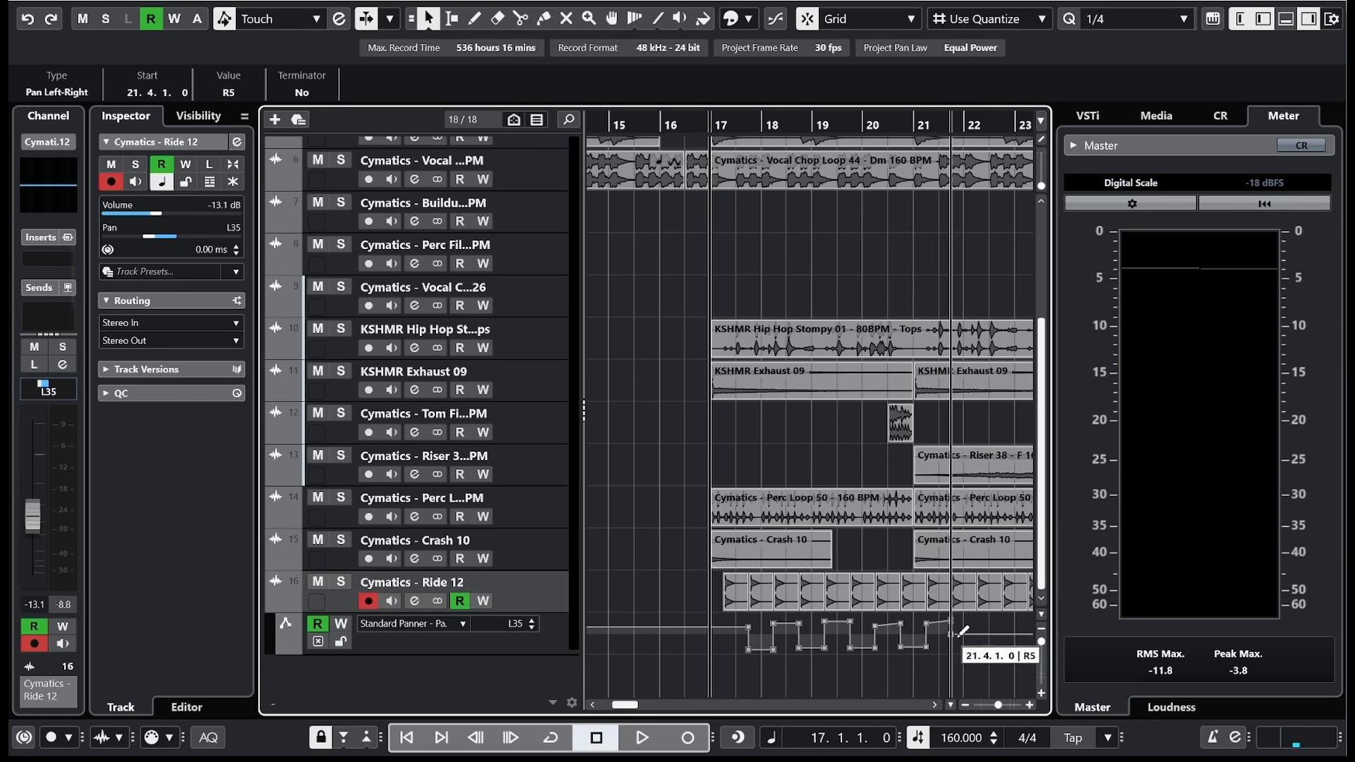
{"action": "left_click_drag", "start_coordinate": [986, 650], "coordinate": [981, 627]}
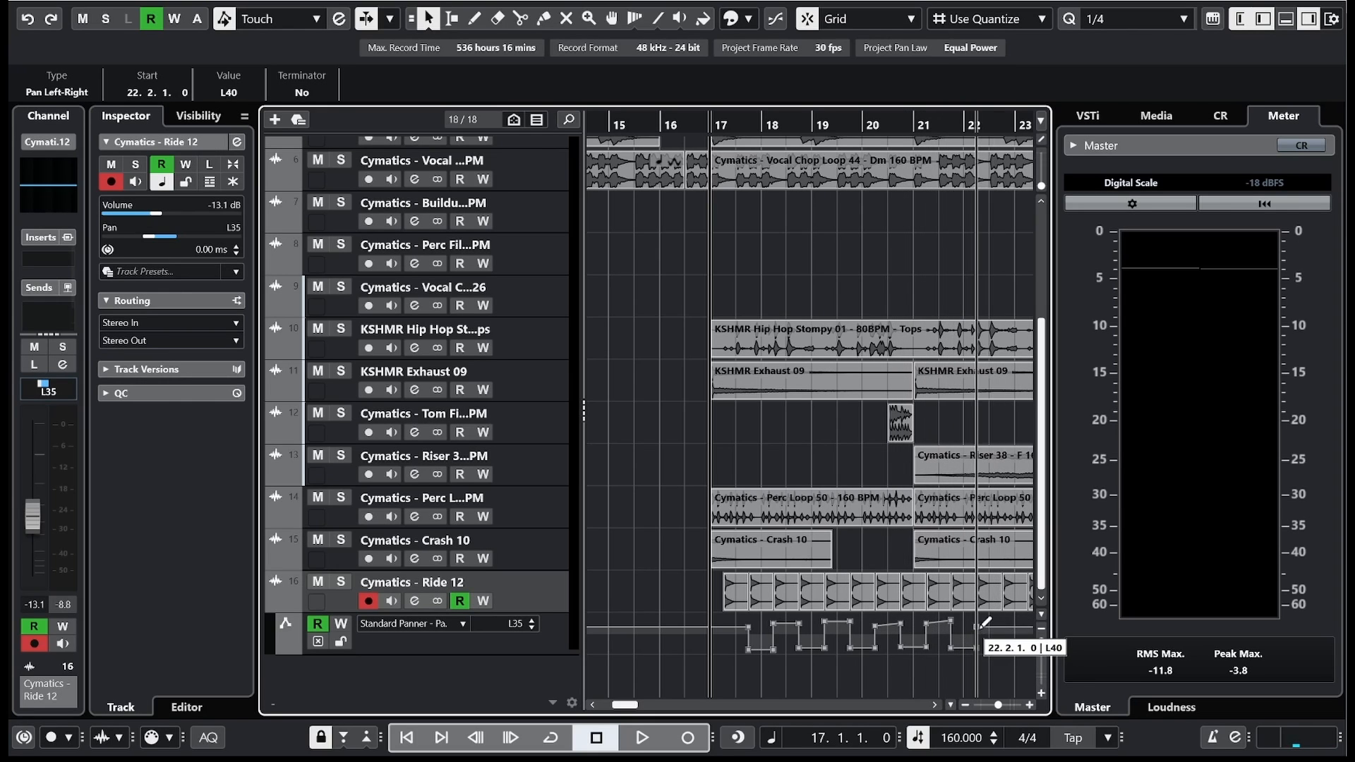
{"action": "left_click_drag", "start_coordinate": [625, 704], "coordinate": [631, 705]}
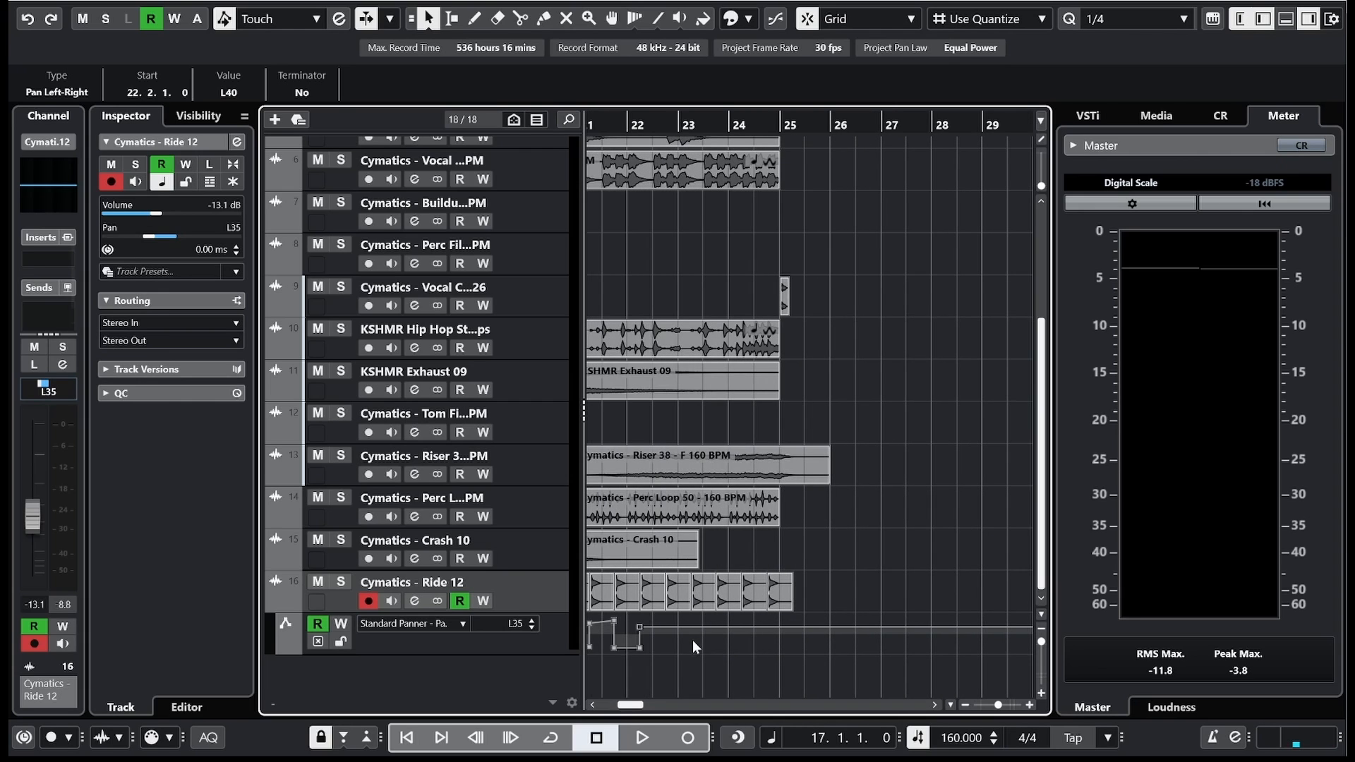
{"action": "mouse_move", "coordinate": [678, 621]}
{"action": "left_mouse_down"}
{"action": "mouse_move", "coordinate": [674, 642]}
{"action": "mouse_move", "coordinate": [725, 620]}
{"action": "mouse_move", "coordinate": [722, 644]}
{"action": "mouse_move", "coordinate": [750, 640]}
{"action": "mouse_move", "coordinate": [740, 630]}
{"action": "mouse_move", "coordinate": [767, 642]}
{"action": "left_mouse_up"}
Step: Play the soloed Ride 12 track from 17.3 to check its panning, hide its automation lane and unsolo it
{"action": "left_click_drag", "start_coordinate": [724, 117], "coordinate": [736, 97]}
{"action": "left_click_drag", "start_coordinate": [636, 125], "coordinate": [630, 143]}
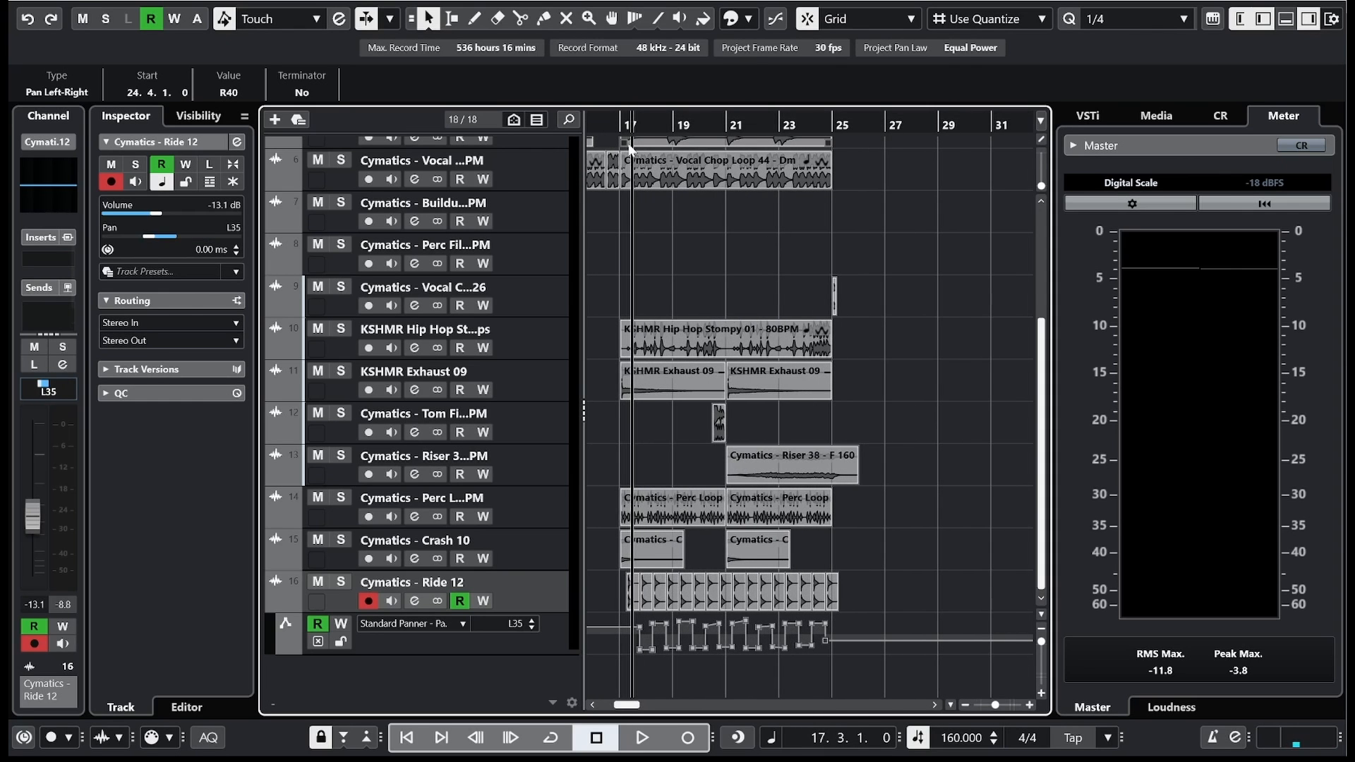
{"action": "key", "text": "s"}
{"action": "key", "text": "space"}
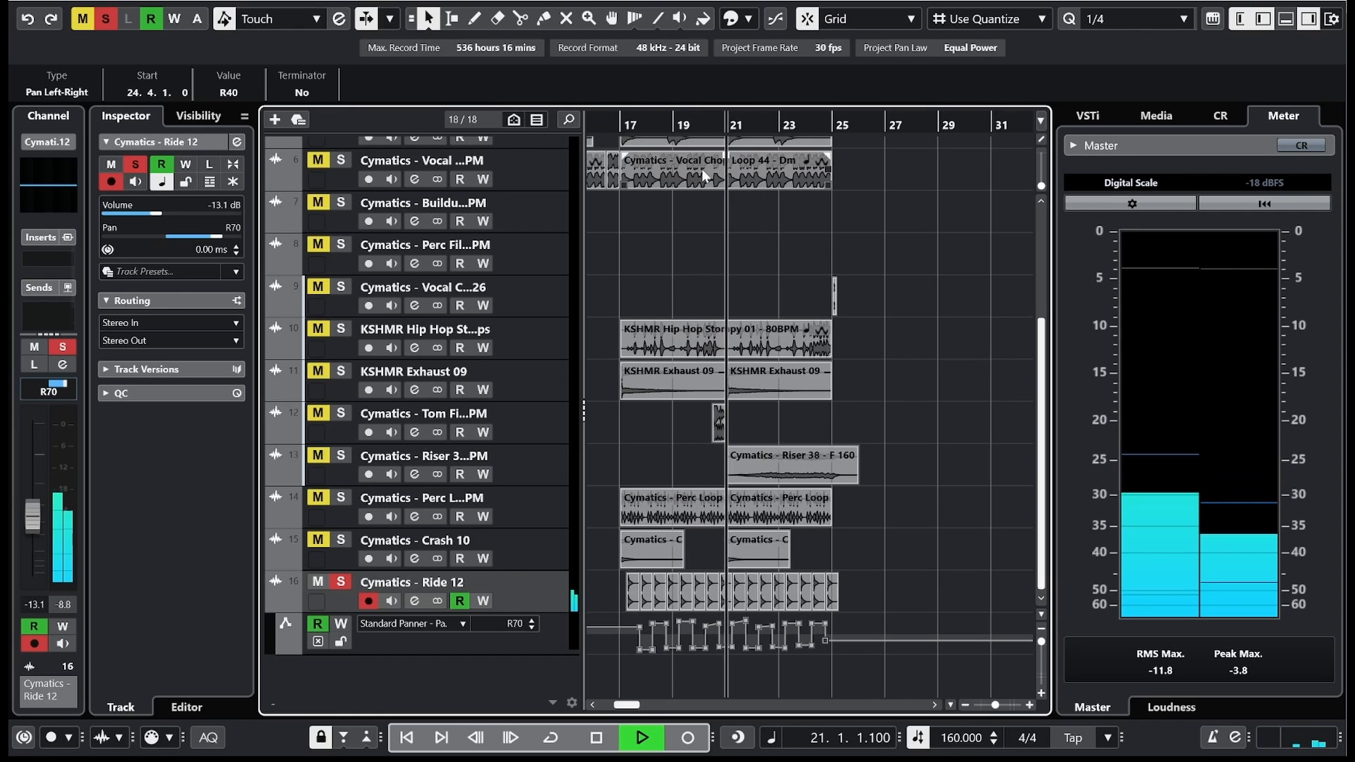
{"action": "left_click", "coordinate": [283, 623]}
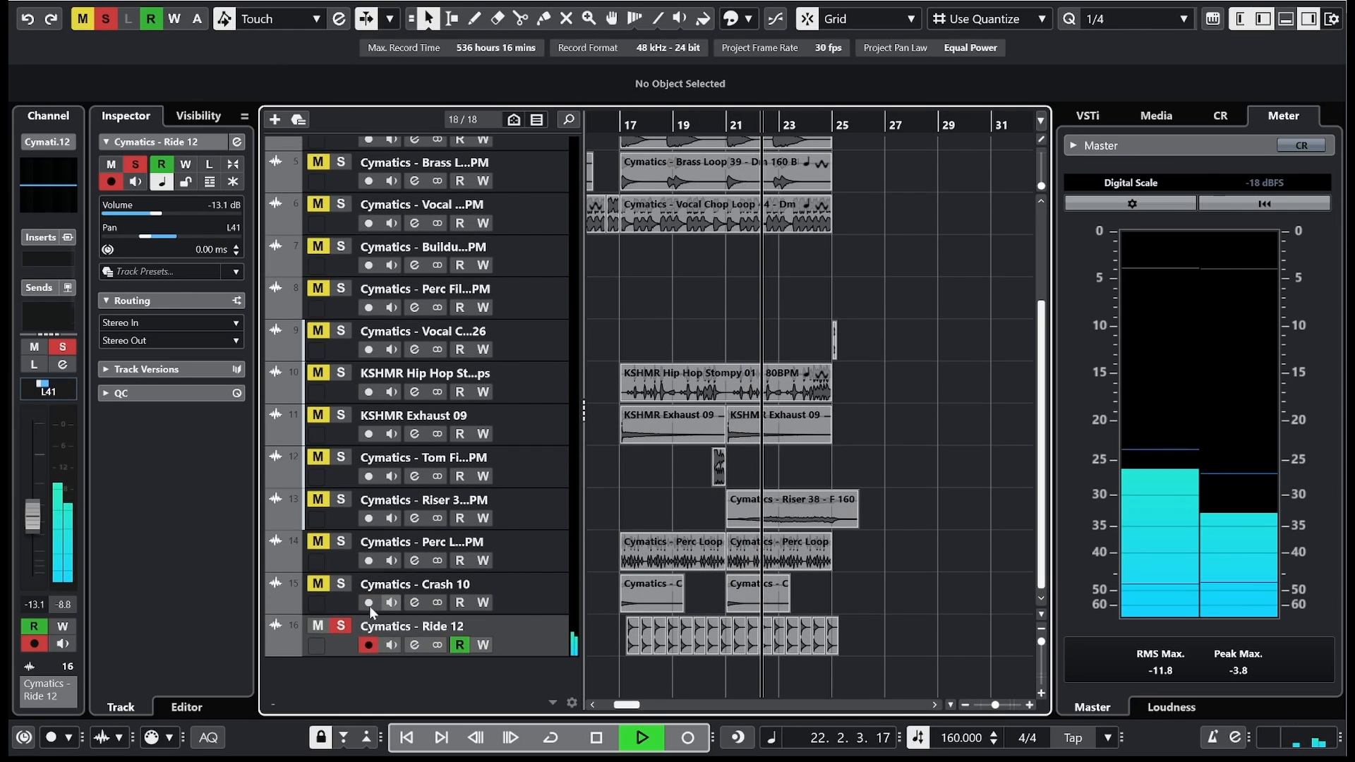
{"action": "left_click", "coordinate": [341, 626]}
{"action": "key", "text": "space"}
Step: Audition Cymatics Foley one-shots in MediaBay, including Chia Seeds 1, 3 and 4, Chips Crunching 1 and Ice 1
{"action": "left_click_drag", "start_coordinate": [601, 125], "coordinate": [445, 99]}
{"action": "key", "text": "F5"}
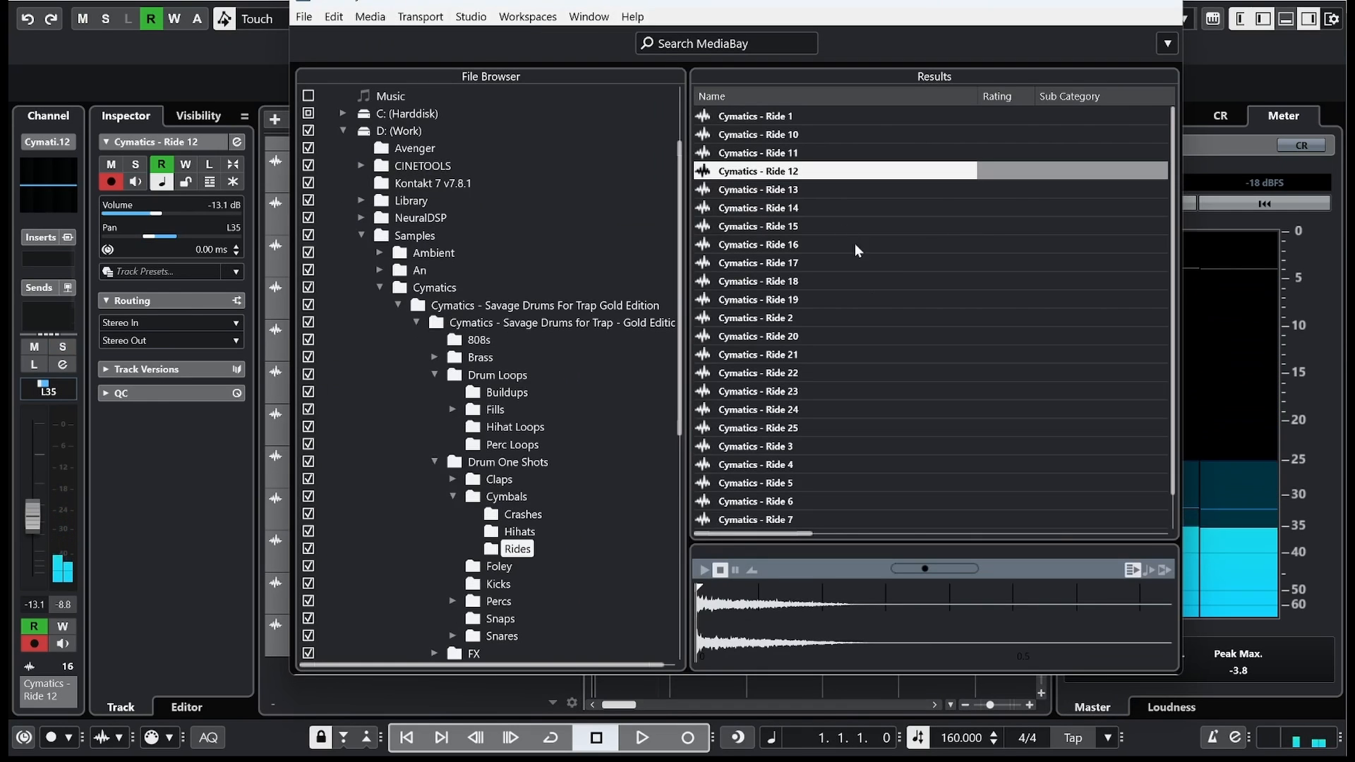
{"action": "scroll", "coordinate": [523, 544], "scroll_direction": "down", "scroll_amount": 2}
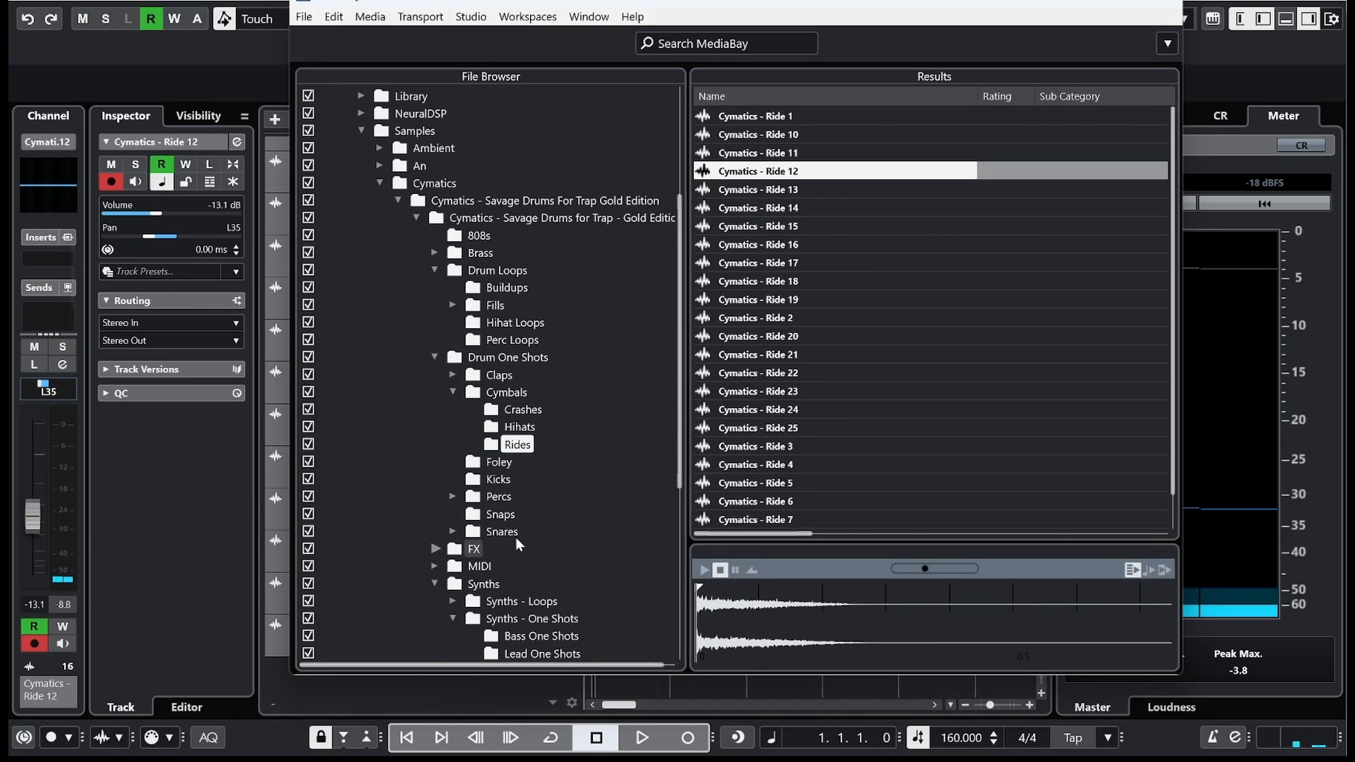
{"action": "left_click", "coordinate": [498, 461]}
{"action": "left_click", "coordinate": [812, 226]}
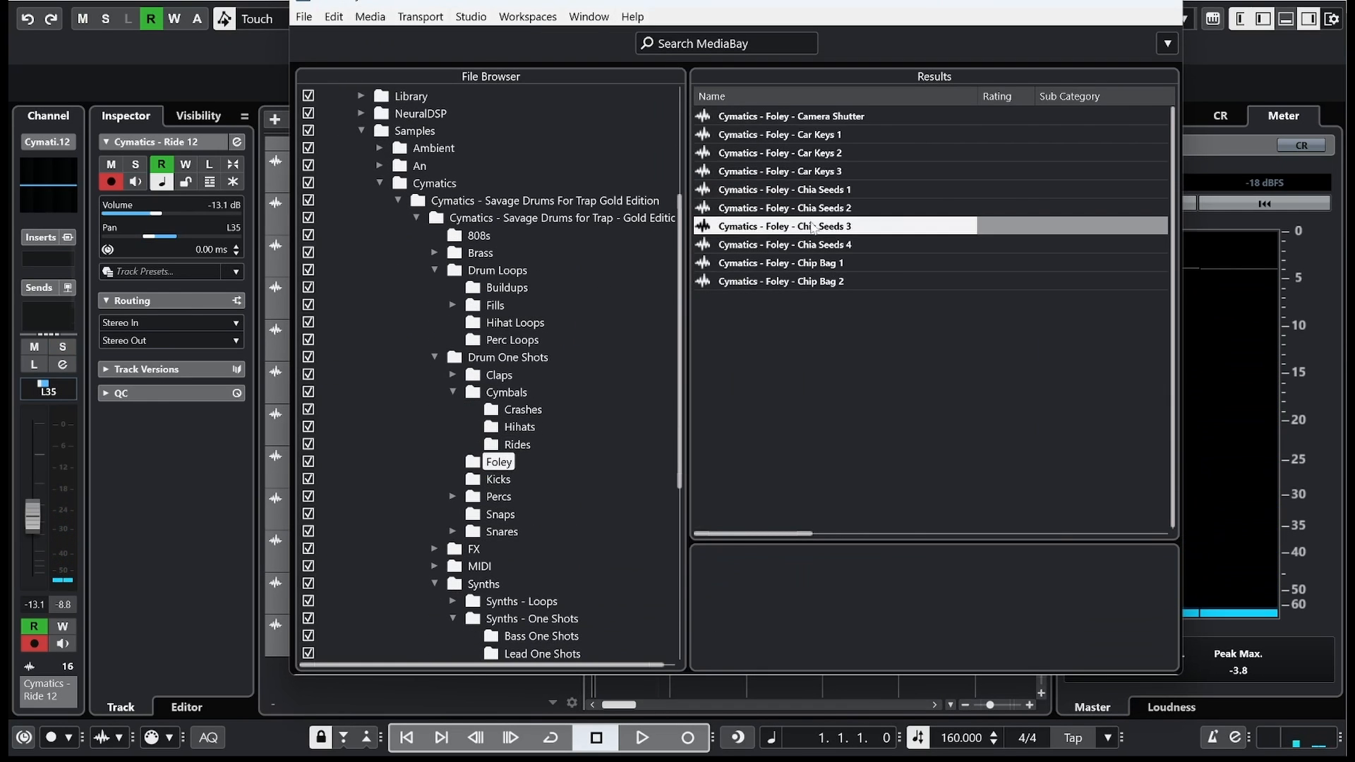
{"action": "left_click", "coordinate": [829, 190]}
{"action": "left_click", "coordinate": [822, 245]}
{"action": "left_click", "coordinate": [809, 299]}
{"action": "left_click", "coordinate": [789, 392]}
Step: Audition Snap 13 from the Cymatics Snaps folder, add it on a new track and position the clip at 8.4
{"action": "left_click", "coordinate": [500, 514]}
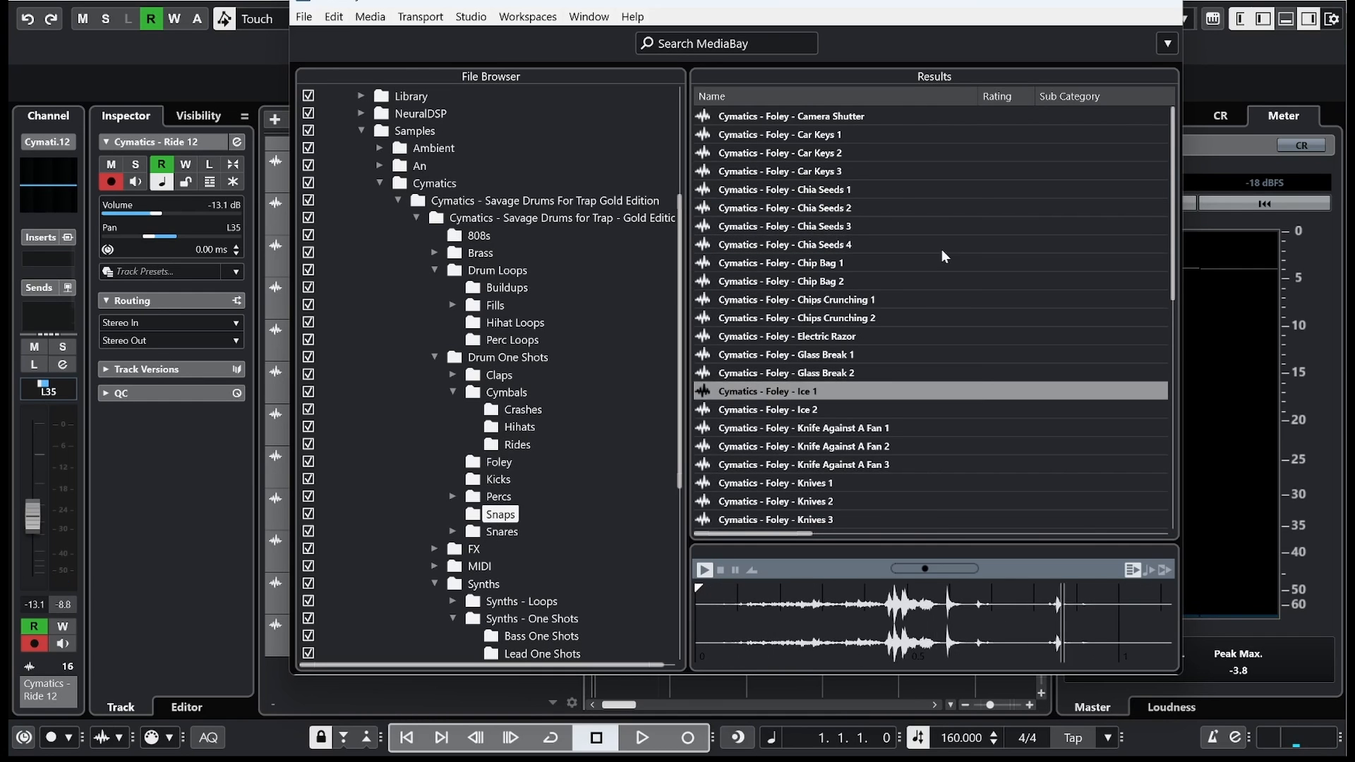
{"action": "left_click", "coordinate": [776, 190]}
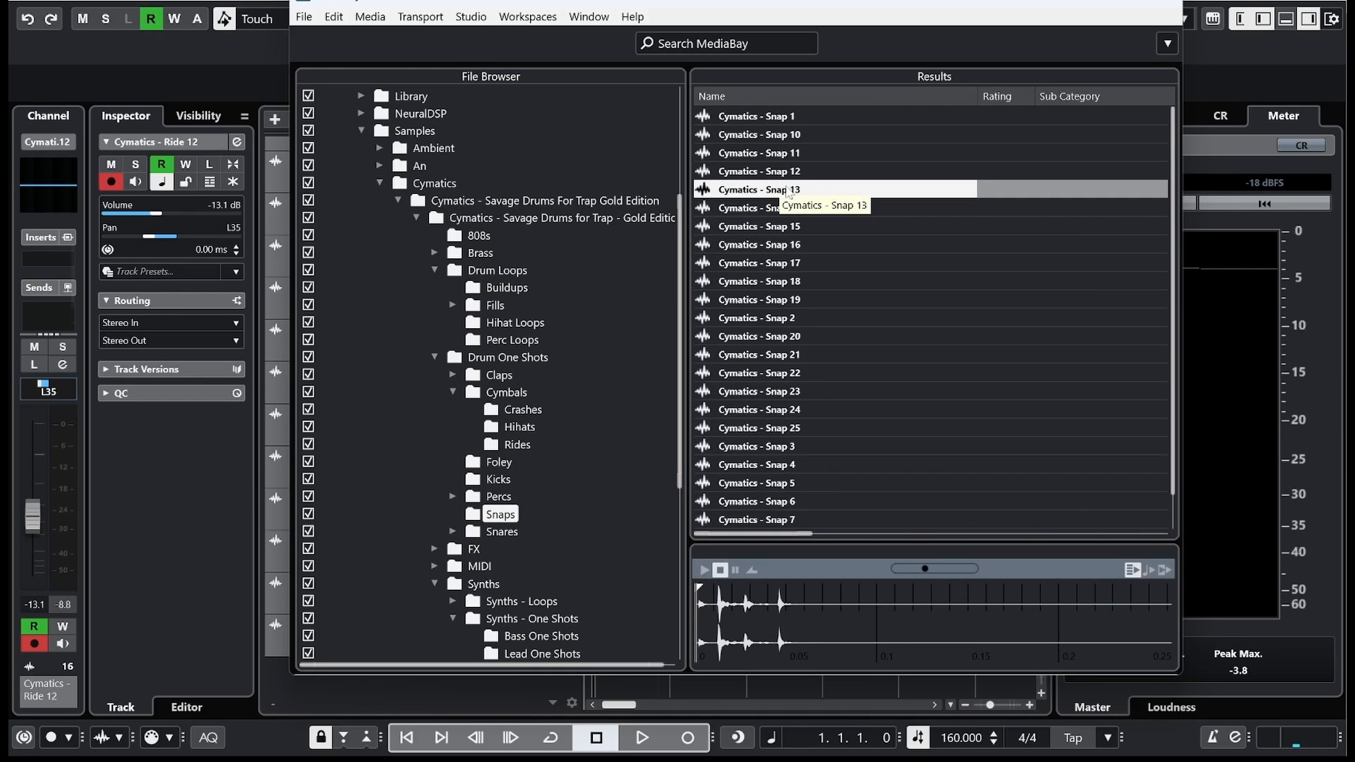
{"action": "left_click_drag", "start_coordinate": [771, 219], "coordinate": [644, 691]}
{"action": "left_click_drag", "start_coordinate": [646, 130], "coordinate": [642, 310]}
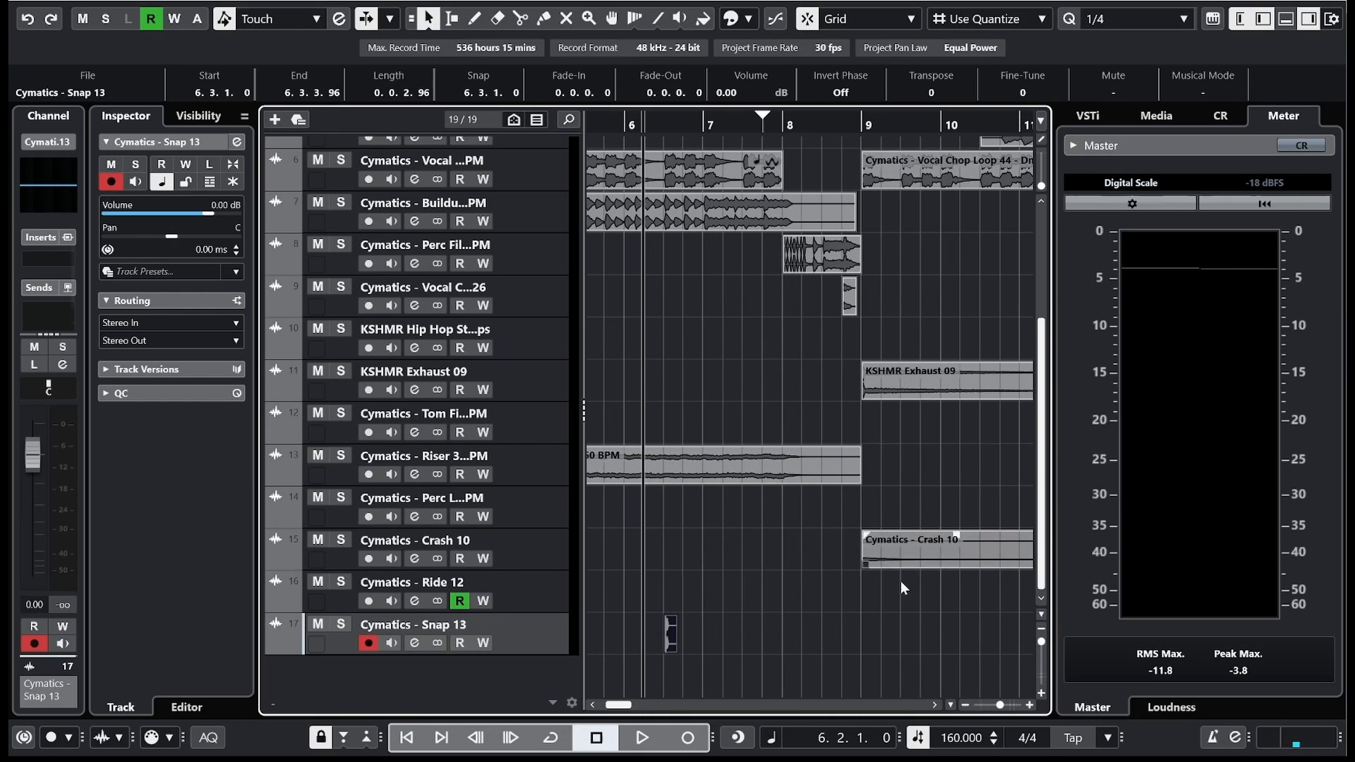
{"action": "left_click_drag", "start_coordinate": [692, 640], "coordinate": [853, 642]}
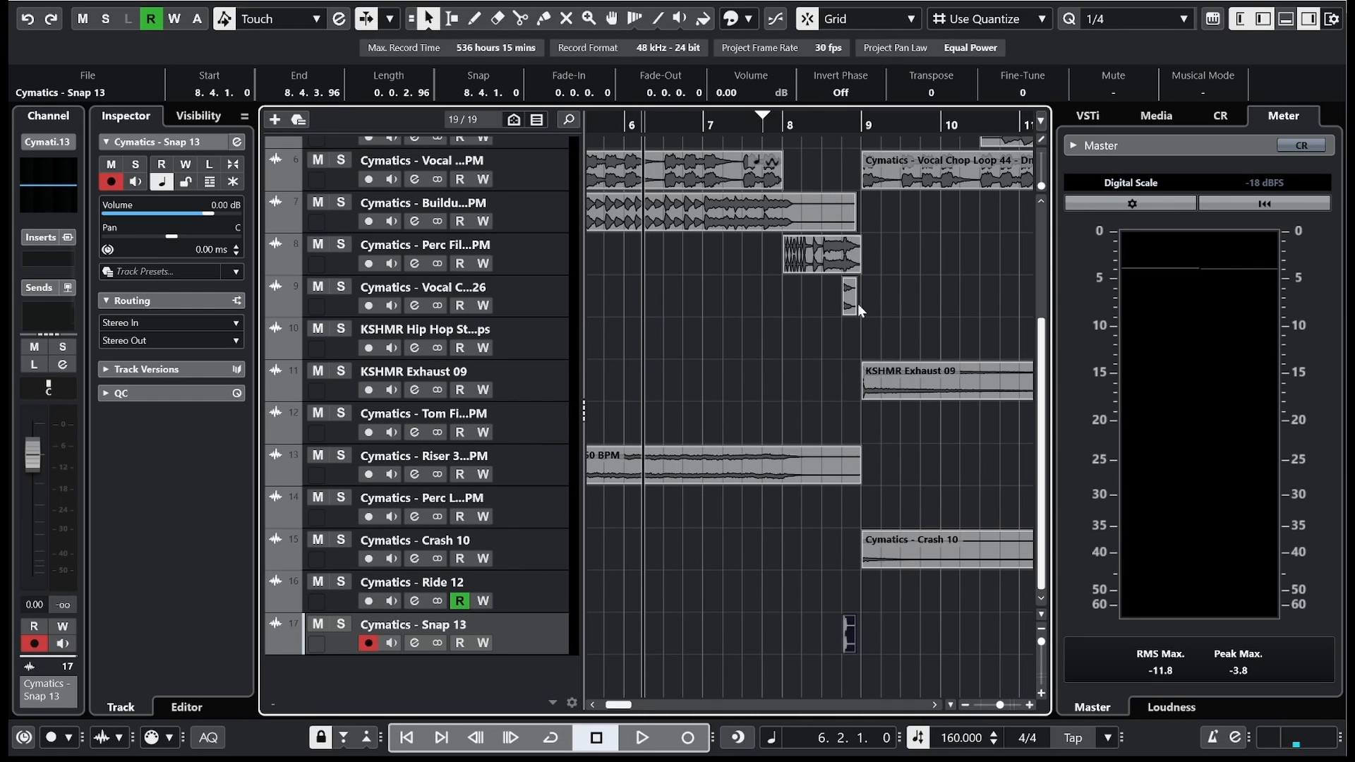
Step: Shorten the Perc Fill 39 clip to end at 8.4 and check the transition into bar 9 in playback
{"action": "left_click_drag", "start_coordinate": [782, 128], "coordinate": [773, 137]}
{"action": "key", "text": "space"}
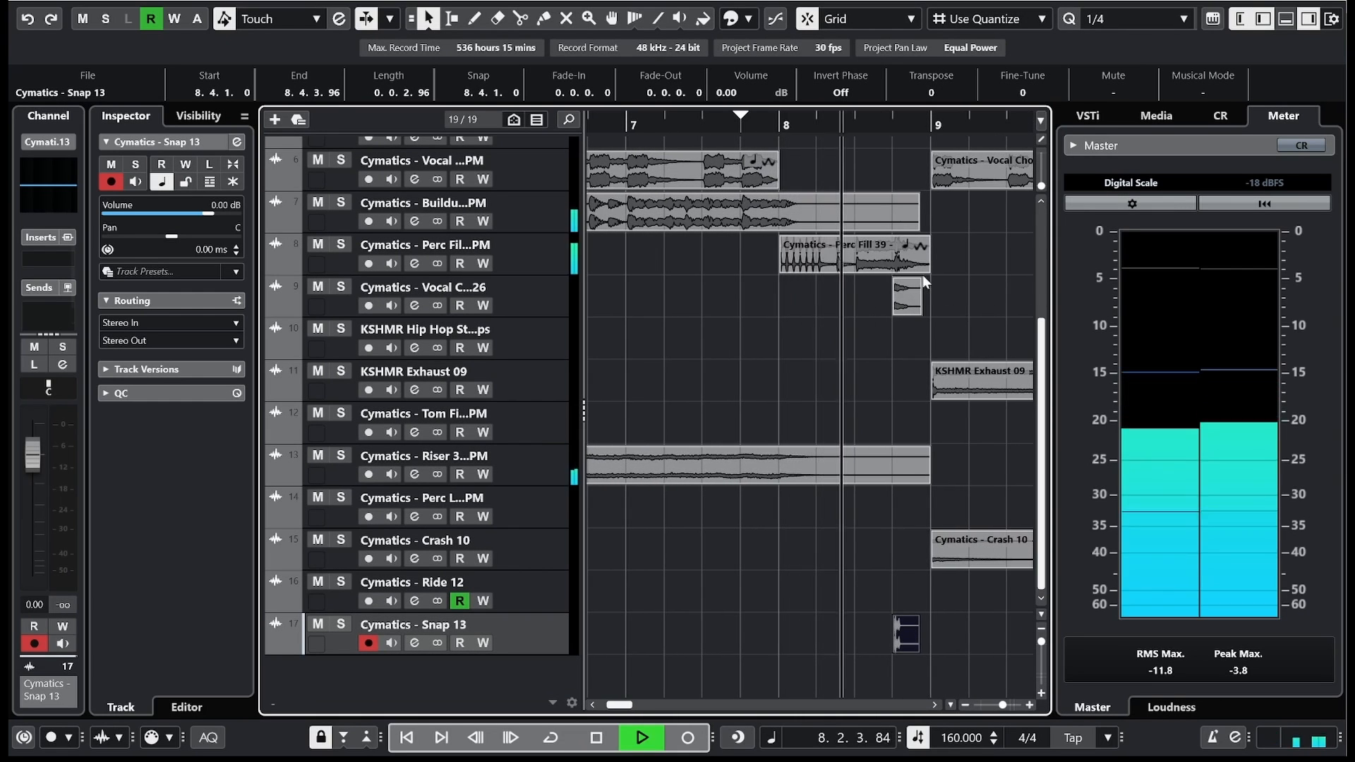
{"action": "left_click_drag", "start_coordinate": [929, 272], "coordinate": [902, 273]}
{"action": "key", "text": "space"}
{"action": "left_click_drag", "start_coordinate": [857, 129], "coordinate": [854, 139]}
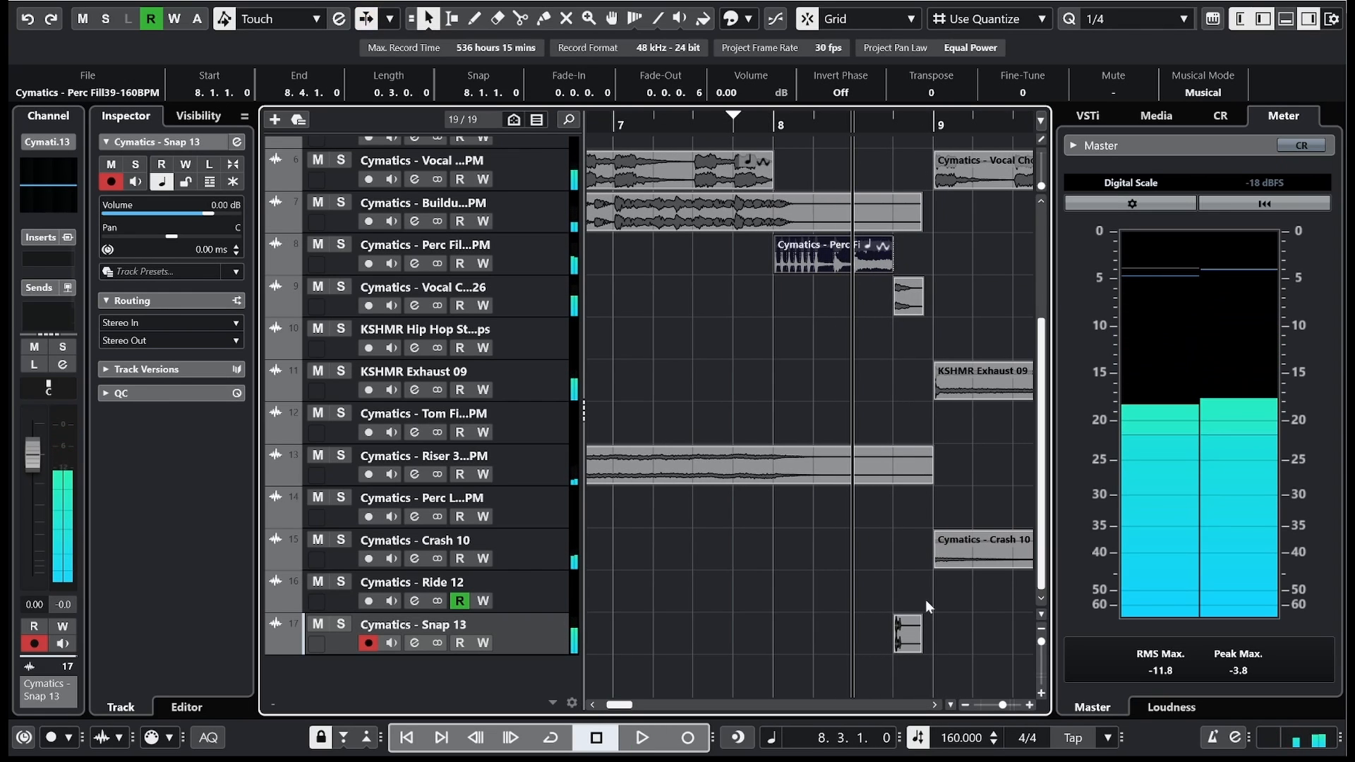
{"action": "key", "text": "space"}
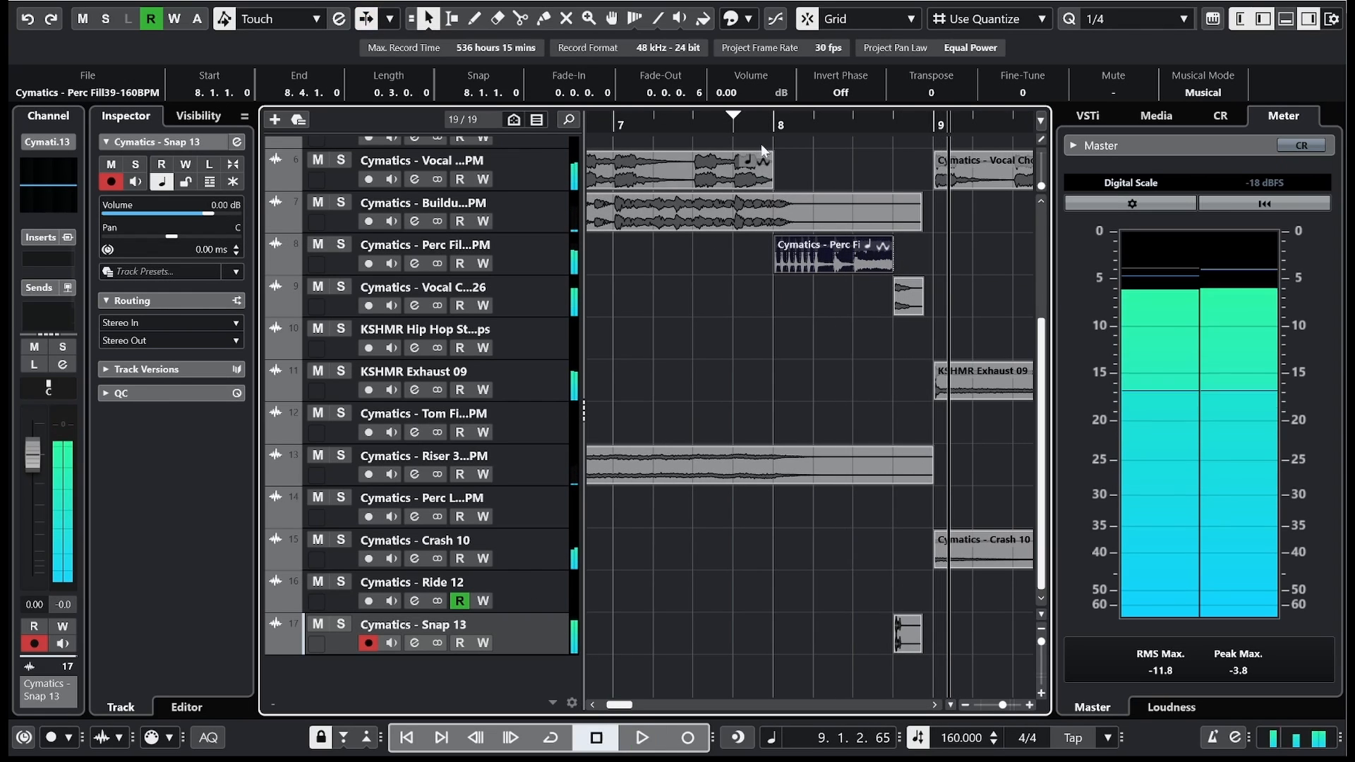
{"action": "key", "text": "space"}
{"action": "left_click_drag", "start_coordinate": [755, 127], "coordinate": [755, 65]}
{"action": "key", "text": "space"}
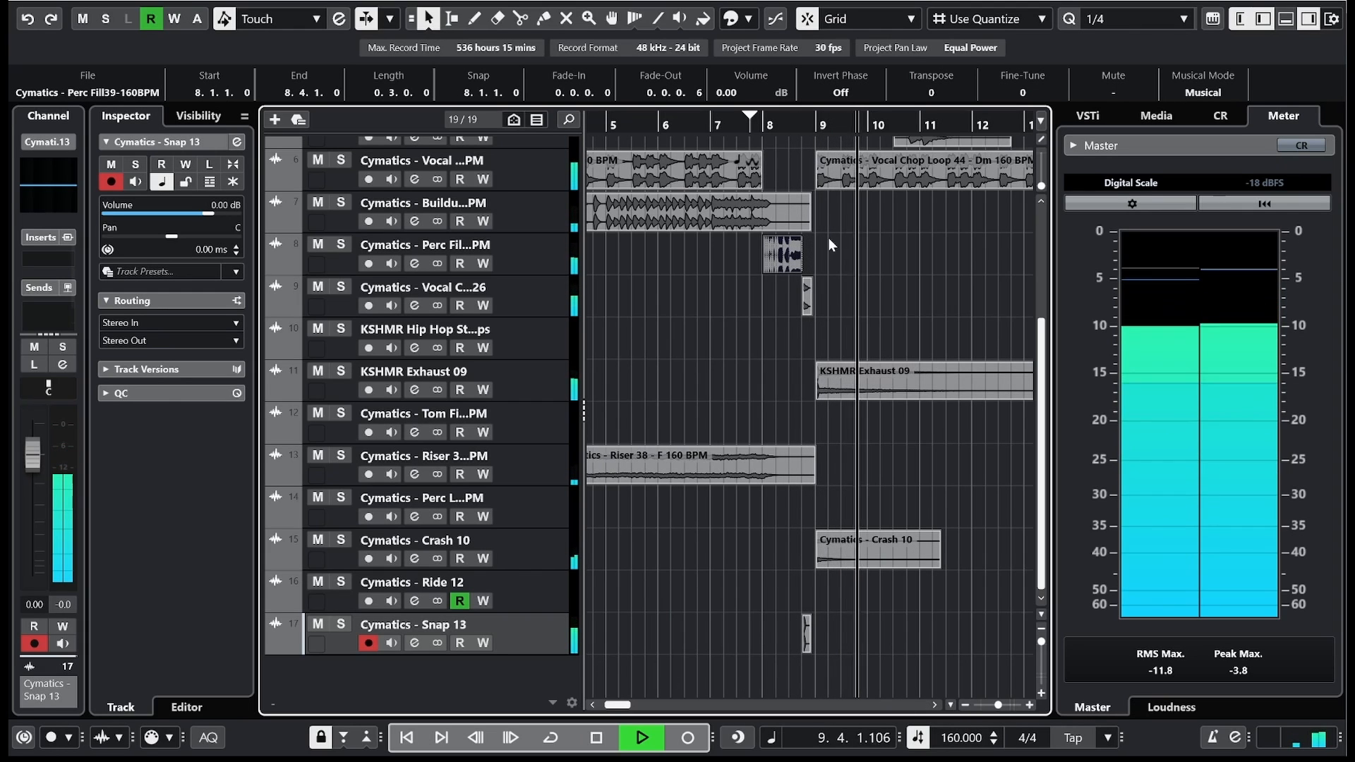
Step: Play the arrangement from the start and set the Brass Loop 39 track volume to -7.34 dB in the mix
{"action": "left_click_drag", "start_coordinate": [998, 704], "coordinate": [992, 705]}
{"action": "key", "text": "space"}
{"action": "left_click_drag", "start_coordinate": [608, 121], "coordinate": [444, 116]}
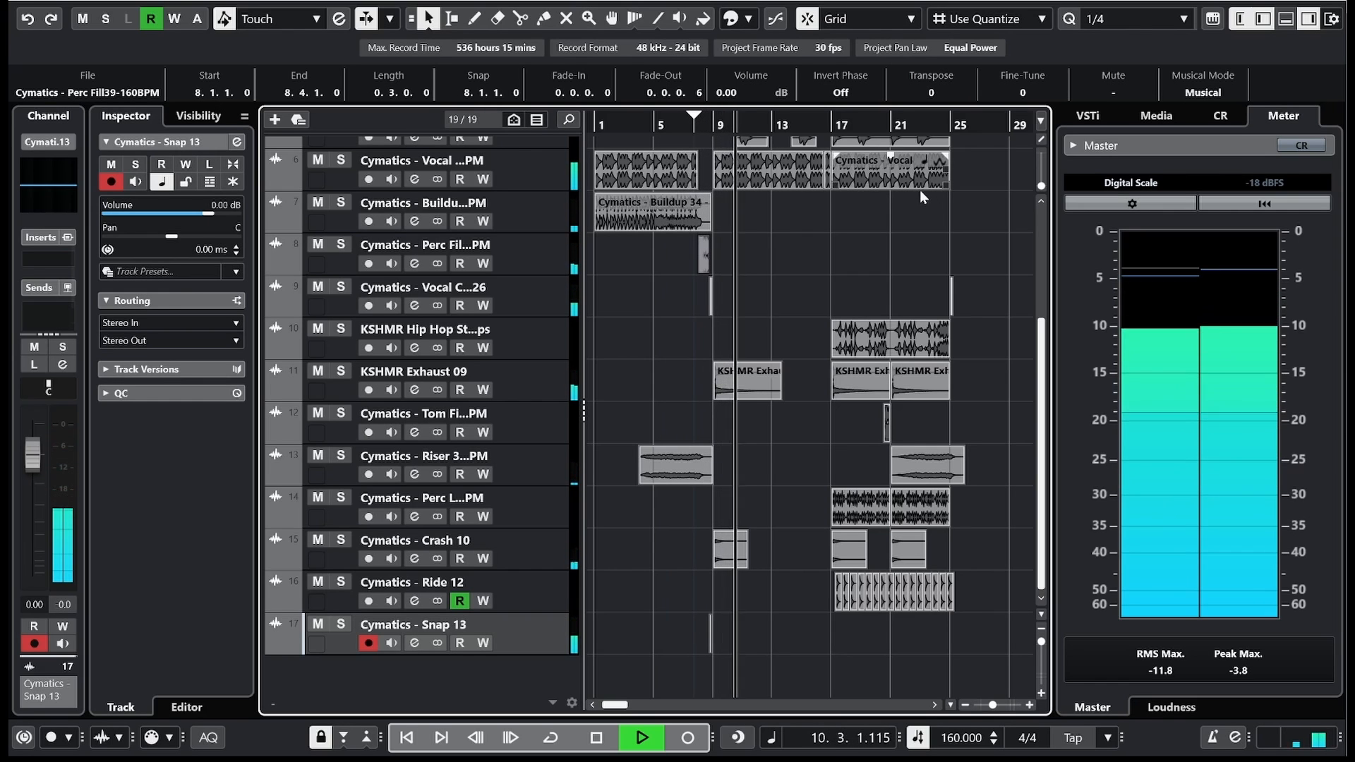
{"action": "scroll", "coordinate": [630, 279], "scroll_direction": "up", "scroll_amount": 5}
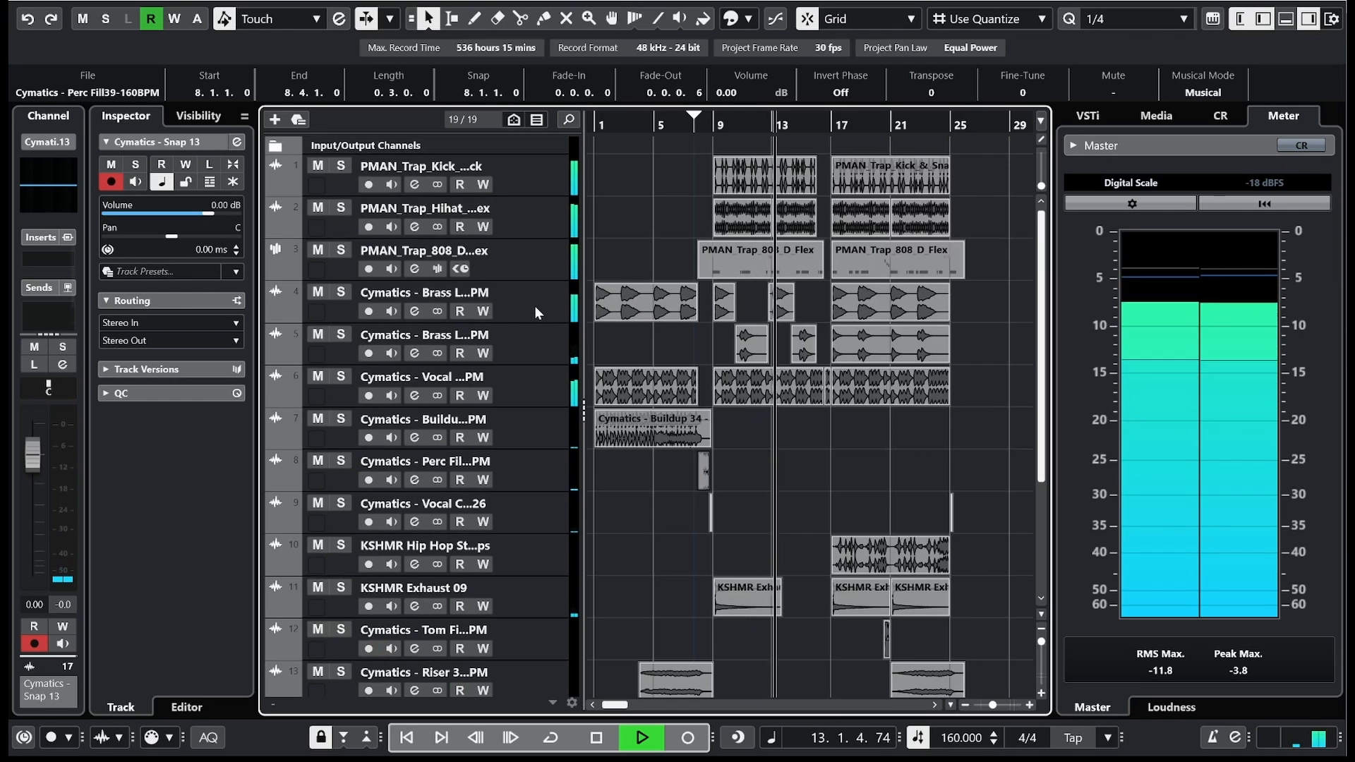
{"action": "left_click", "coordinate": [536, 343]}
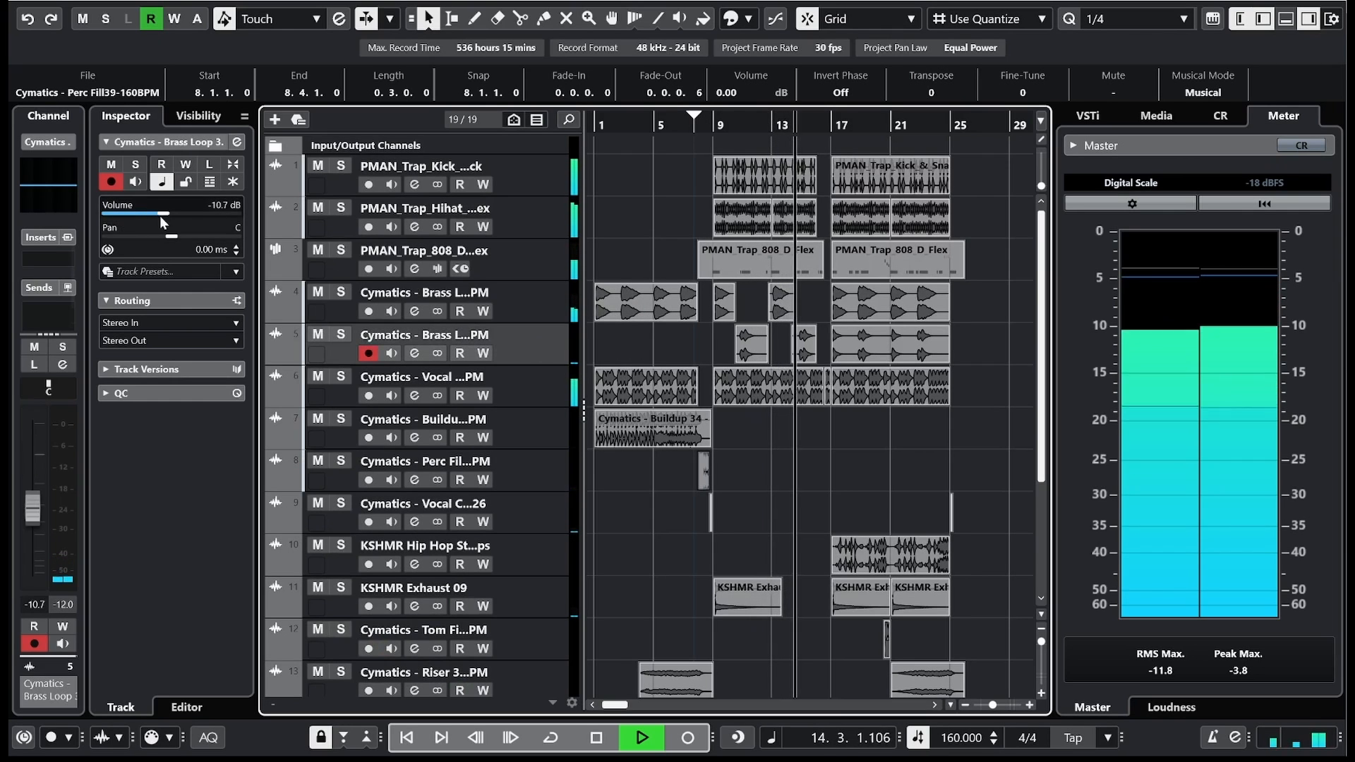
{"action": "left_click_drag", "start_coordinate": [160, 214], "coordinate": [175, 209]}
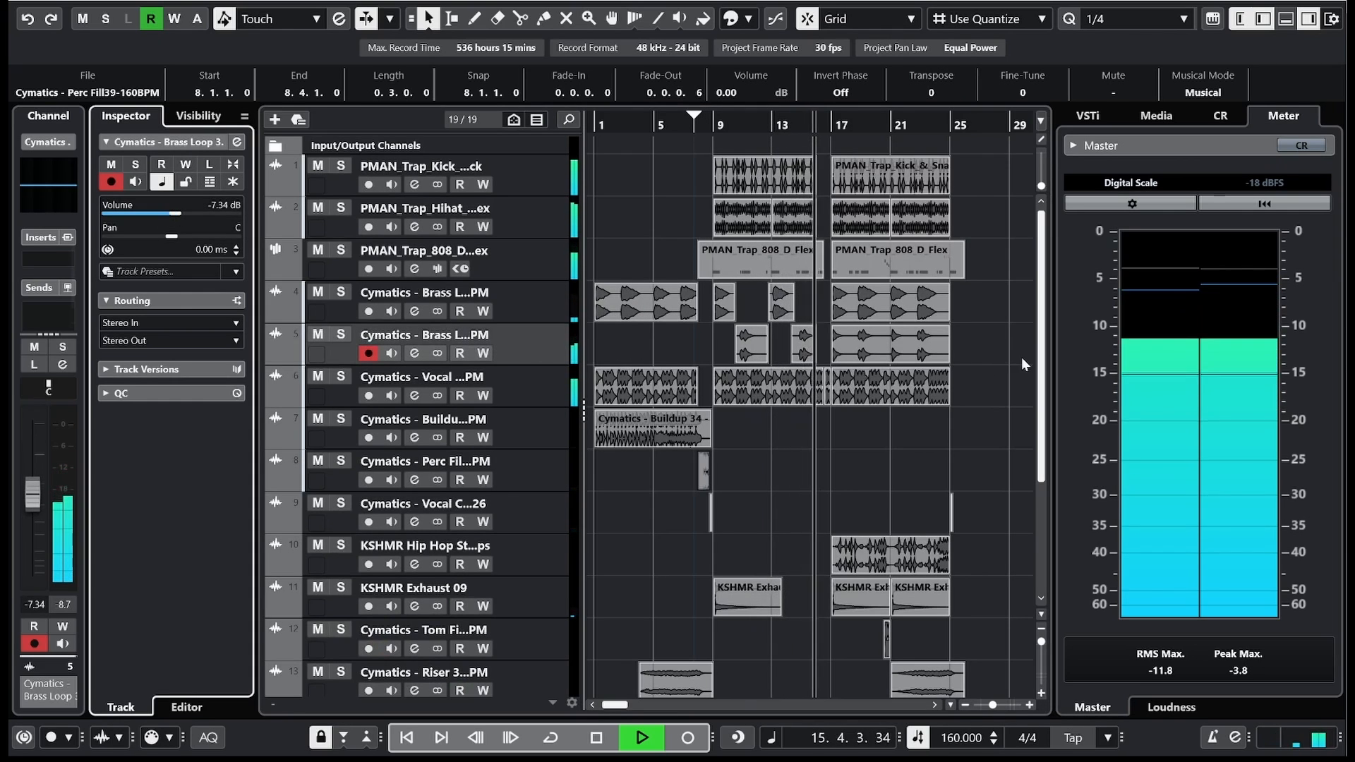
{"action": "key", "text": "space"}
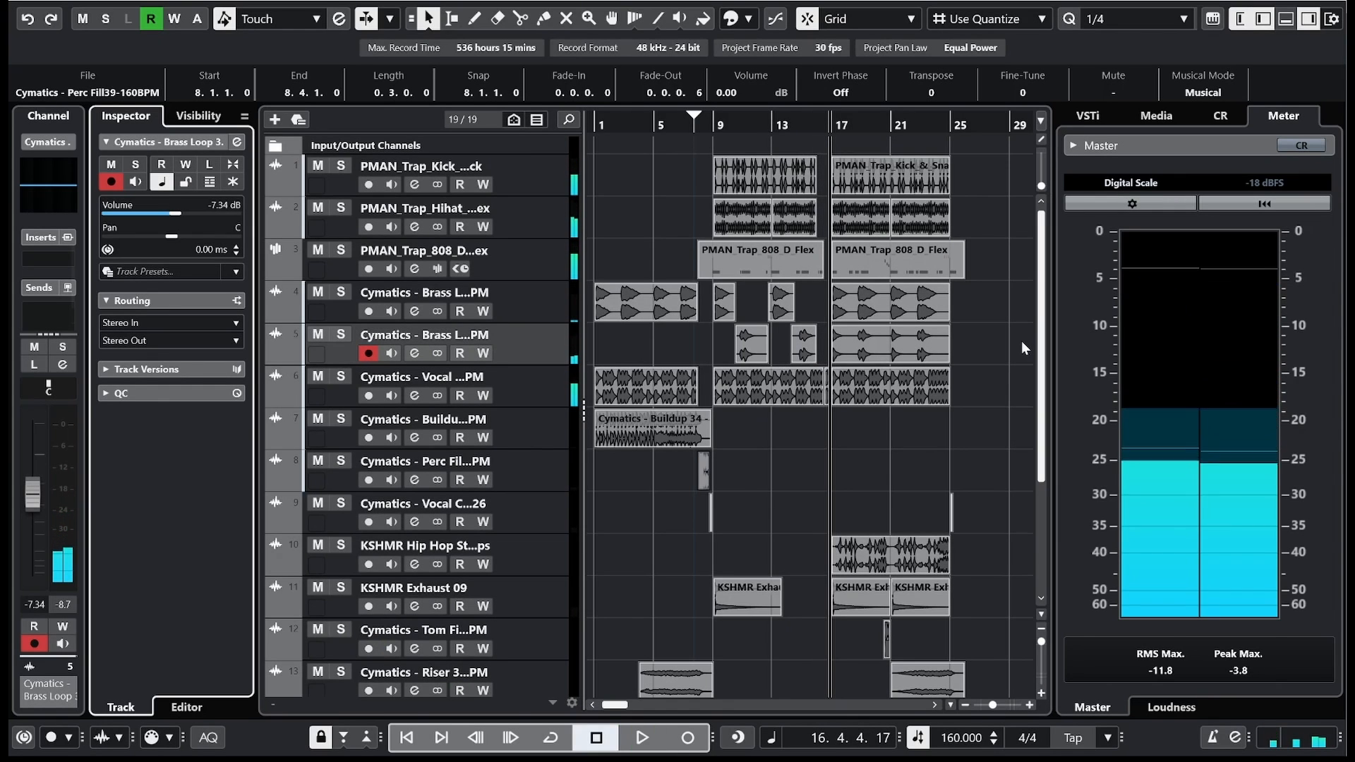
{"action": "key", "text": "space"}
{"action": "scroll", "coordinate": [1022, 529], "scroll_direction": "down", "scroll_amount": 3}
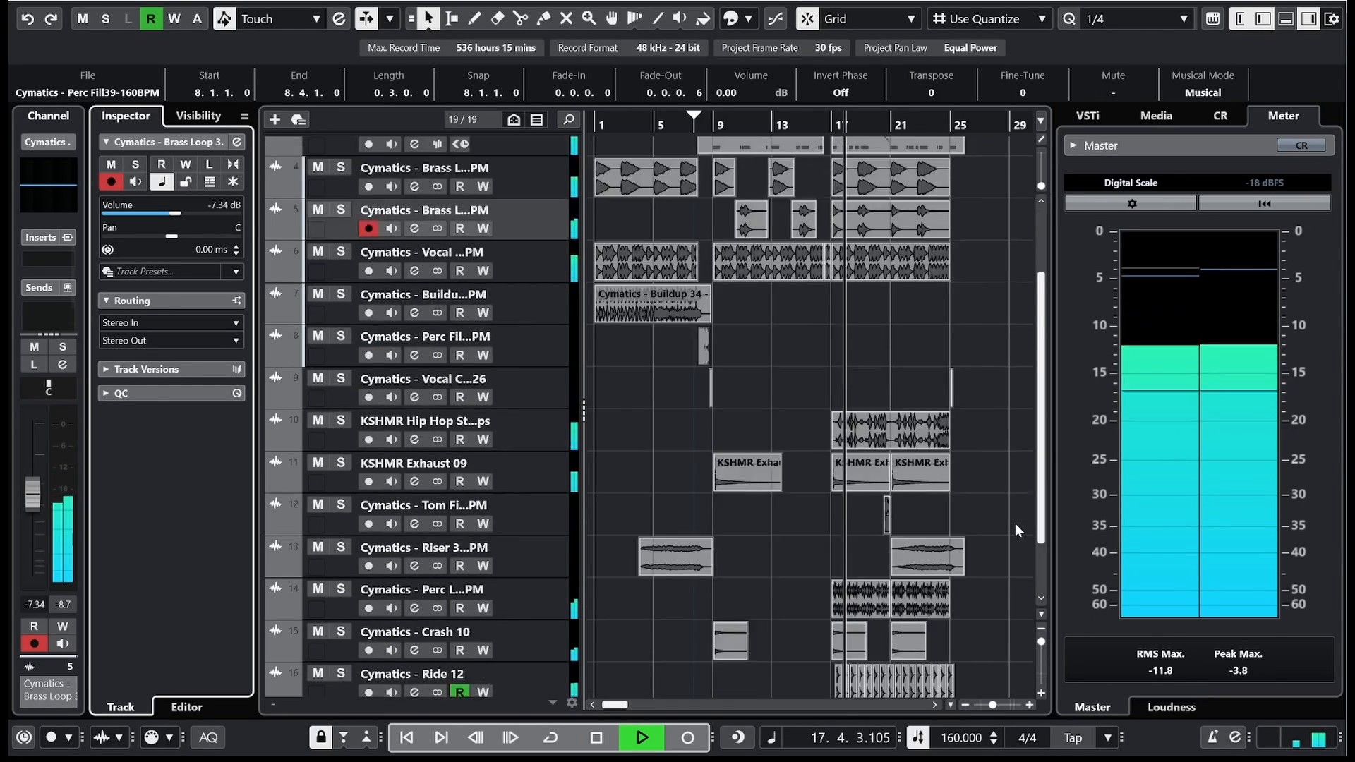
Step: Pan the Ride 12 track to R40 and give the Riser 38 clip at bar 21 a fade-in of about 1.2.3.5
{"action": "scroll", "coordinate": [1016, 525], "scroll_direction": "down", "scroll_amount": 2}
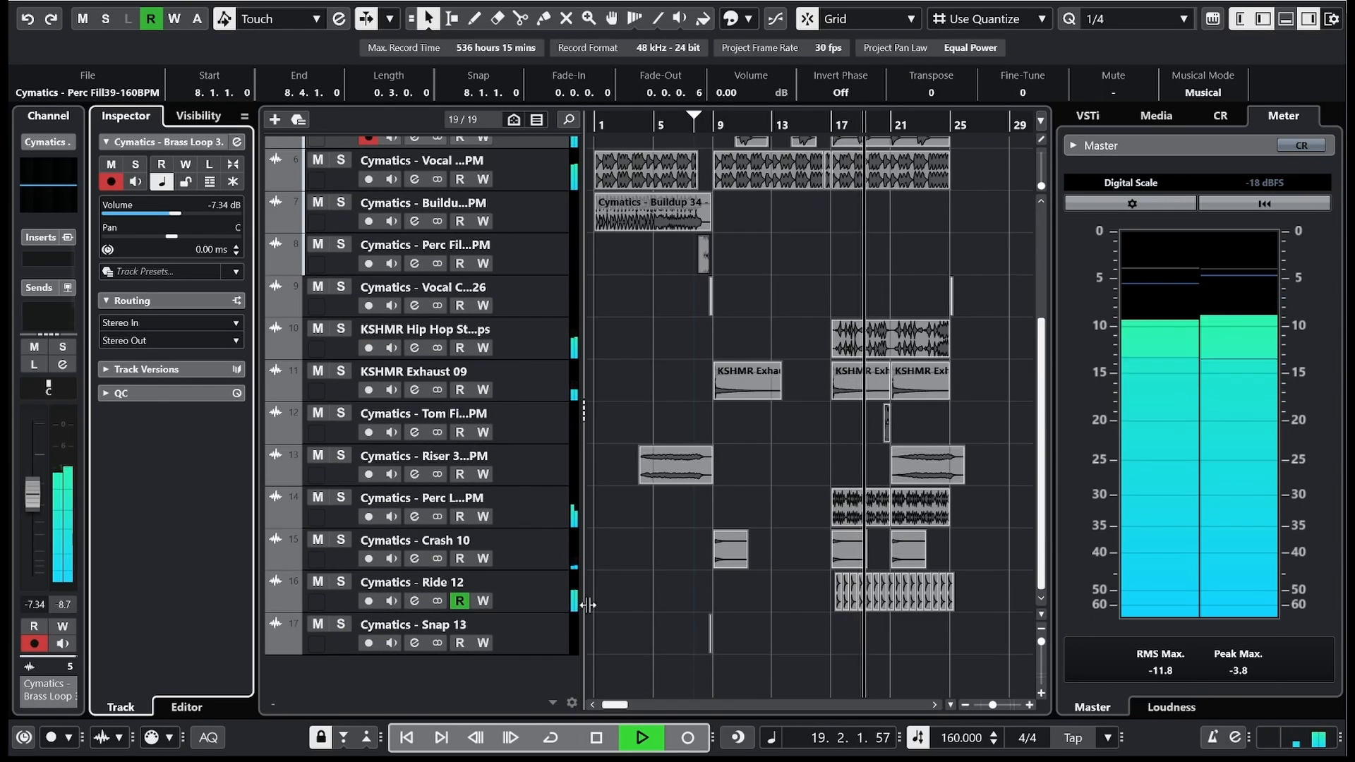
{"action": "left_click", "coordinate": [542, 587]}
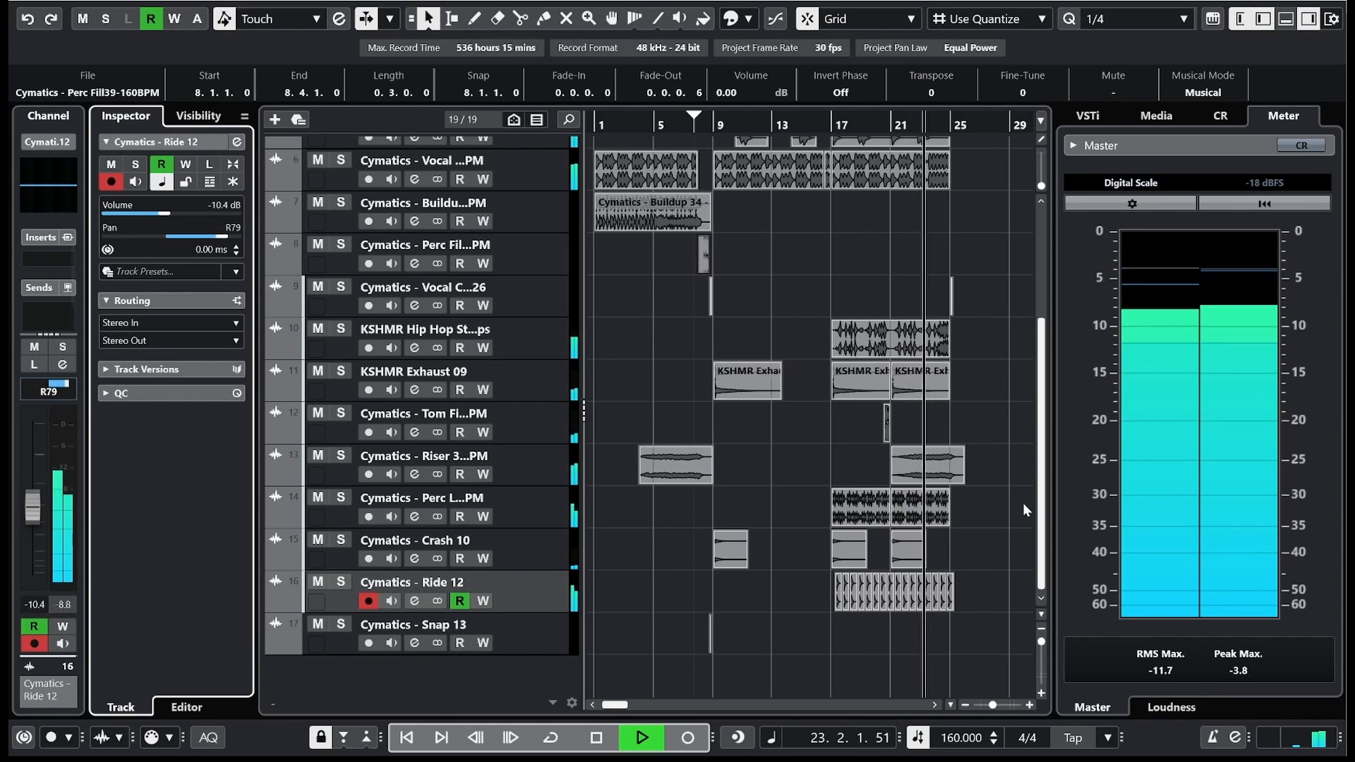
{"action": "left_click_drag", "start_coordinate": [938, 450], "coordinate": [916, 461]}
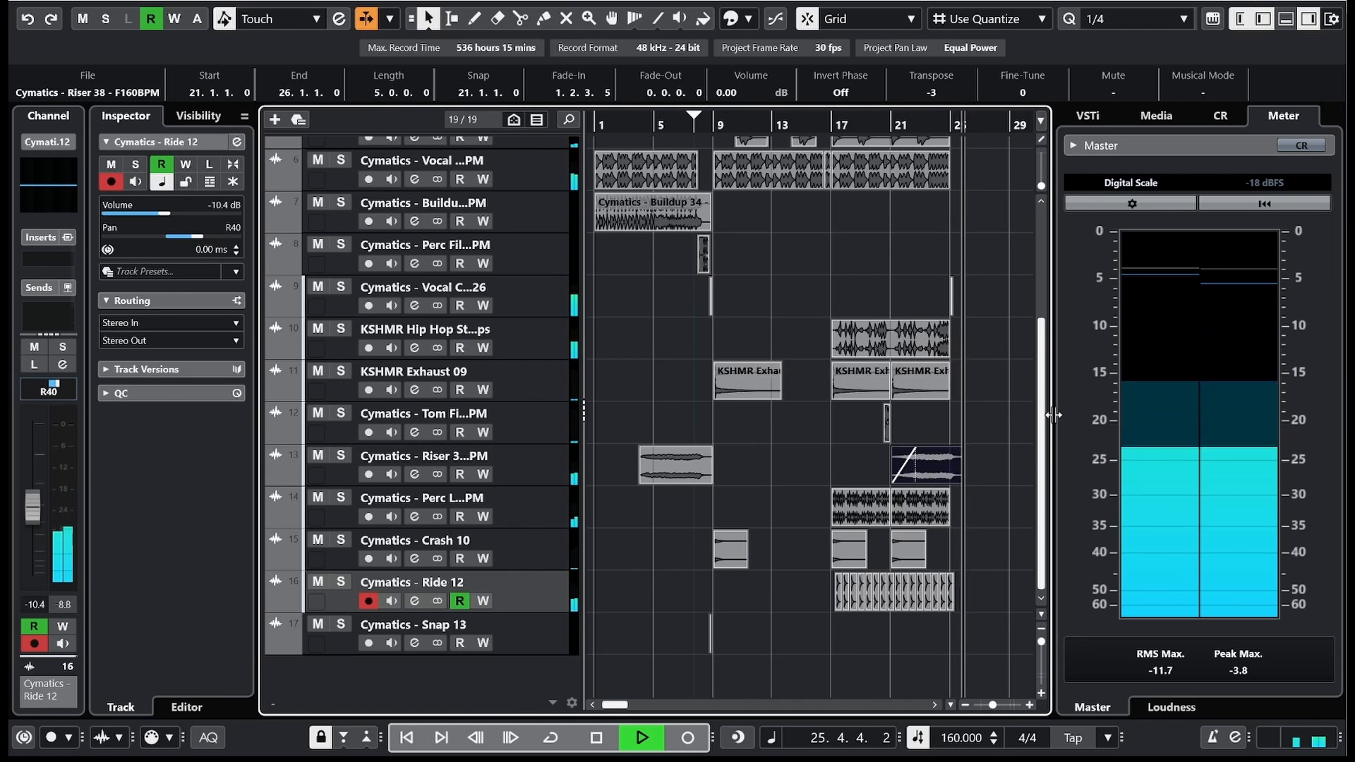
{"action": "key", "text": "space"}
Step: Audition White Noise Uplifters 12 and 1 in the Cymatics FX library and view the Risers folder
{"action": "key", "text": "F5"}
{"action": "scroll", "coordinate": [578, 460], "scroll_direction": "down", "scroll_amount": 2}
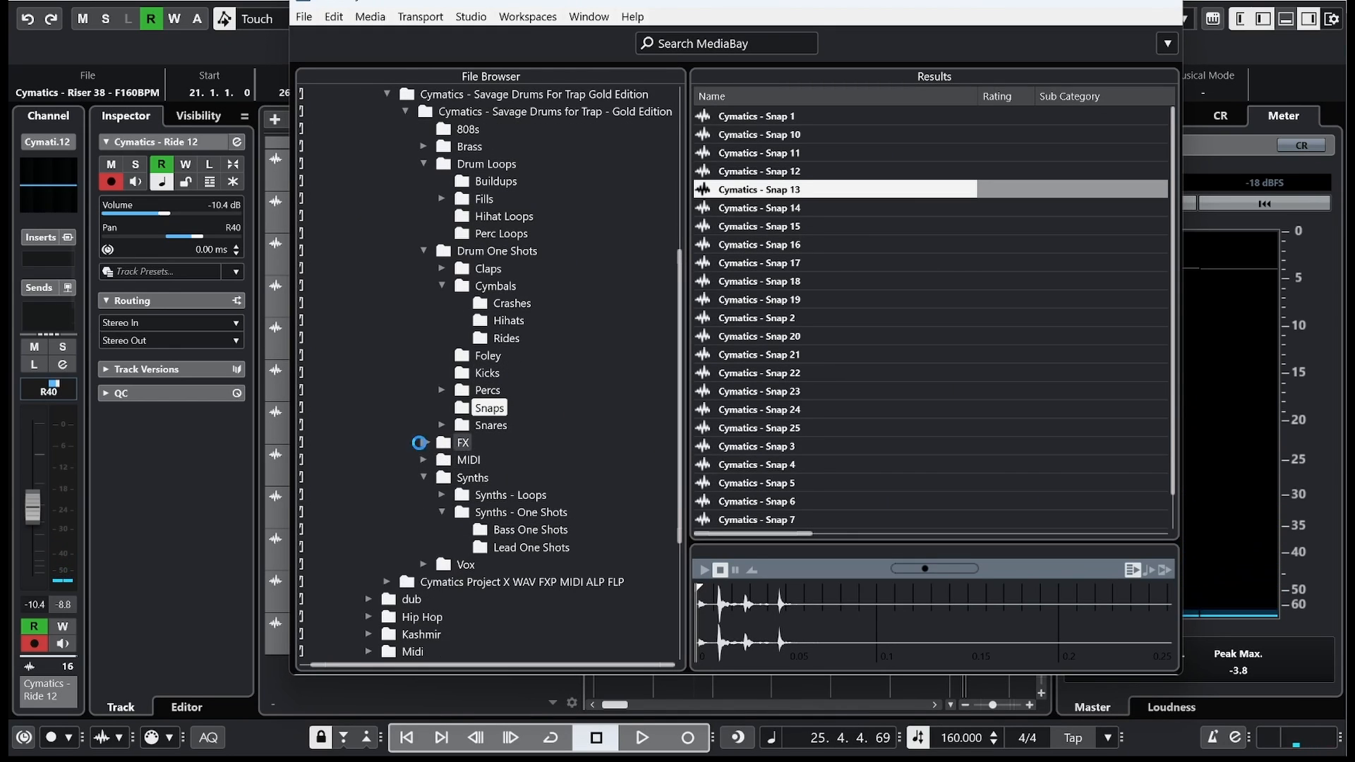
{"action": "left_click", "coordinate": [423, 442]}
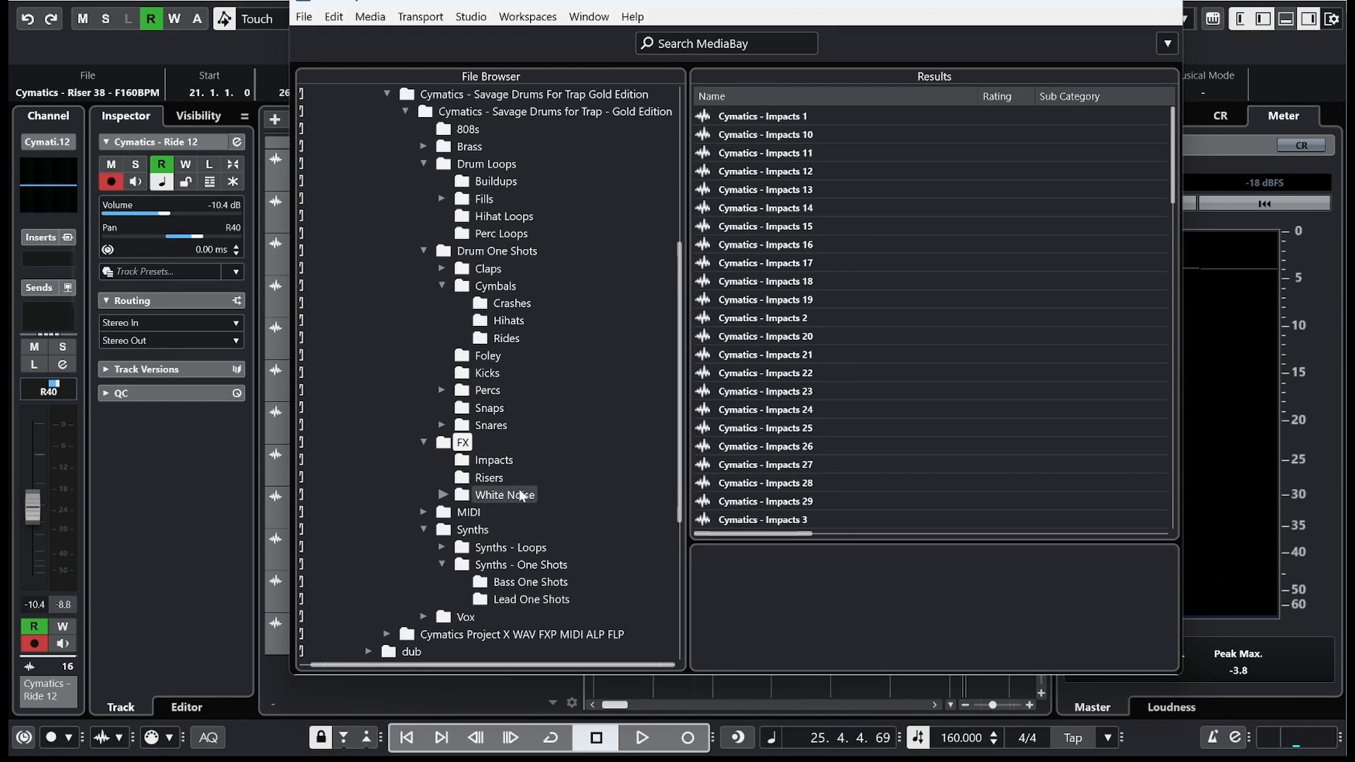
{"action": "left_click", "coordinate": [441, 495]}
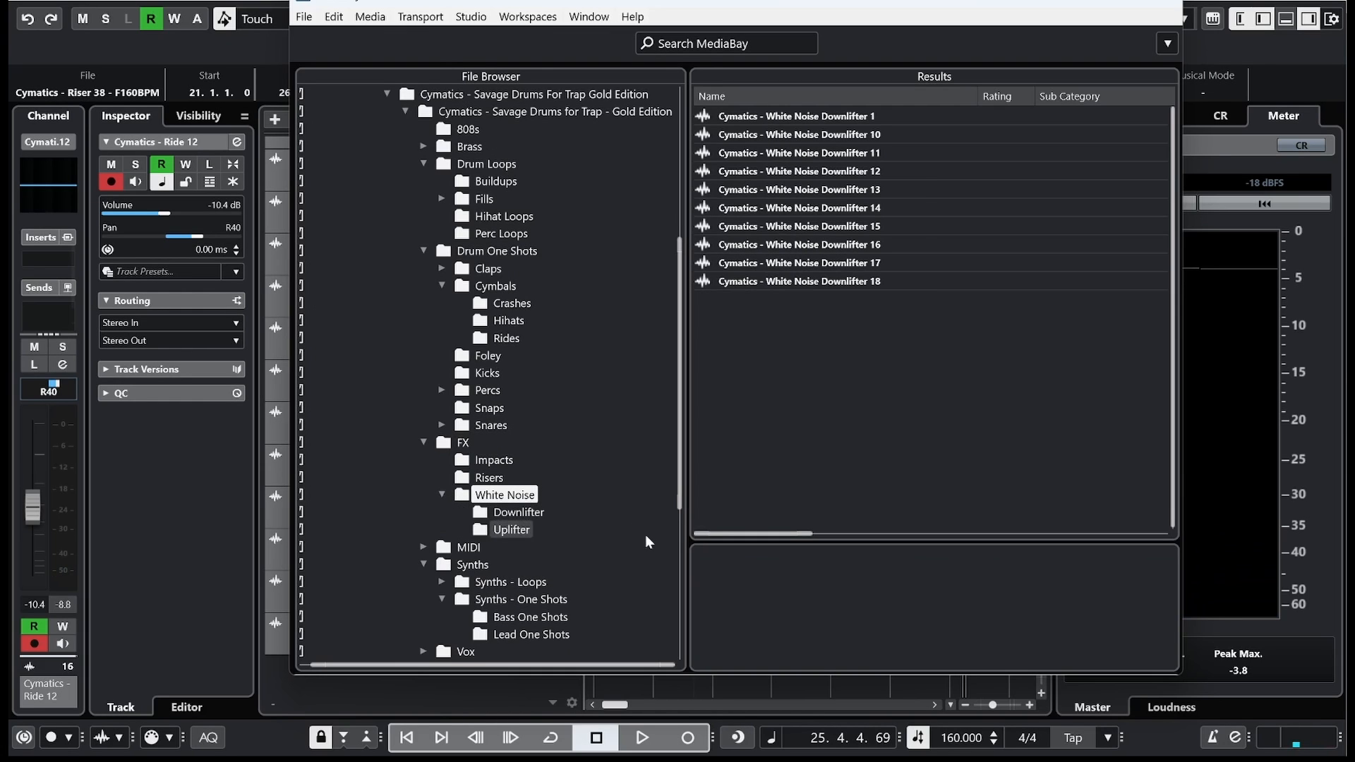
{"action": "left_click", "coordinate": [856, 171]}
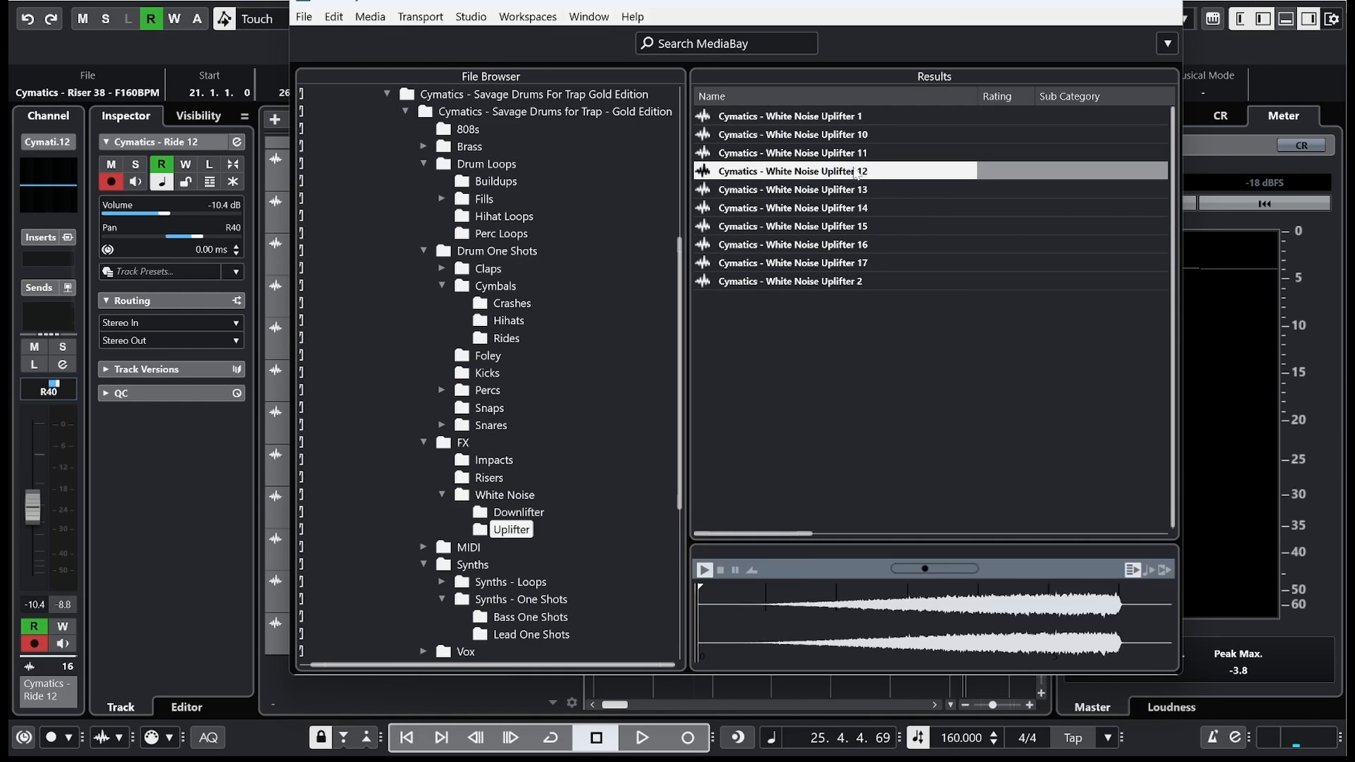
{"action": "left_click", "coordinate": [759, 118]}
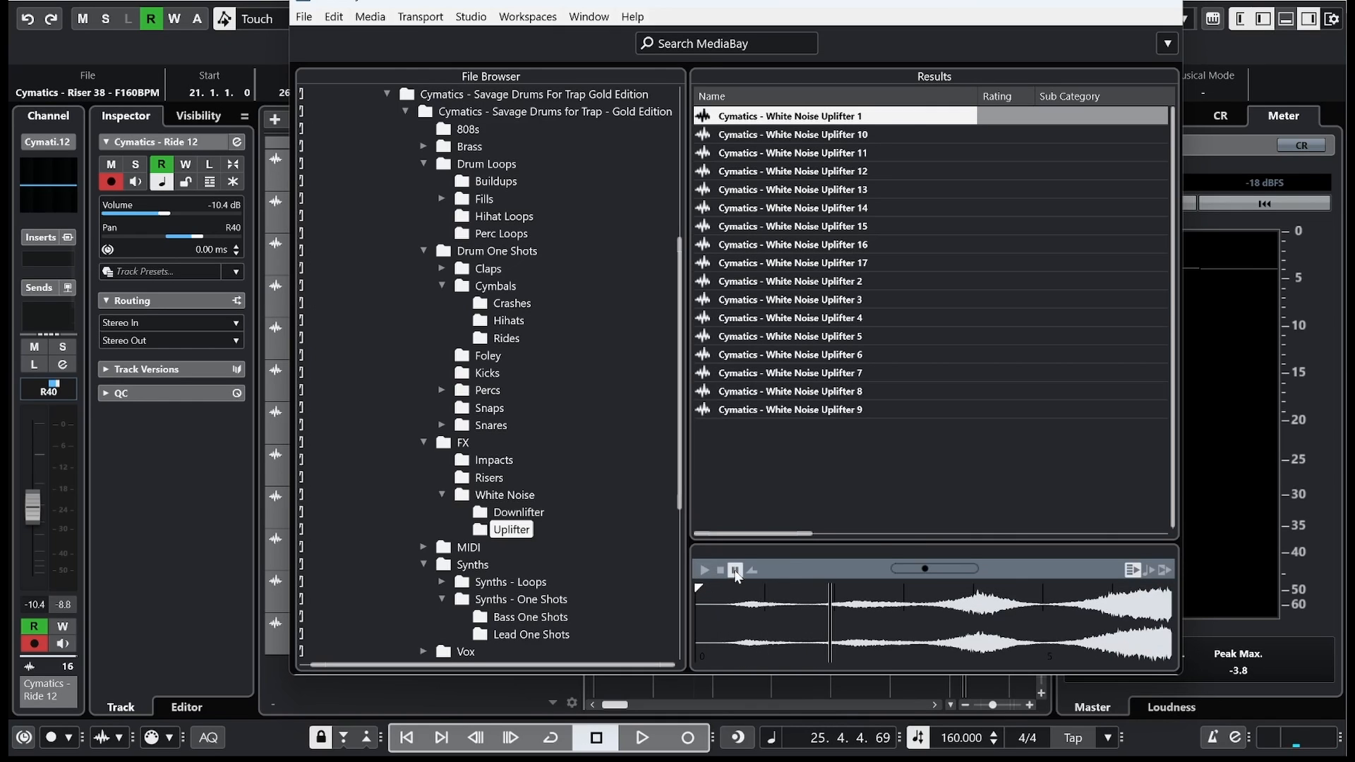
{"action": "left_click", "coordinate": [495, 479]}
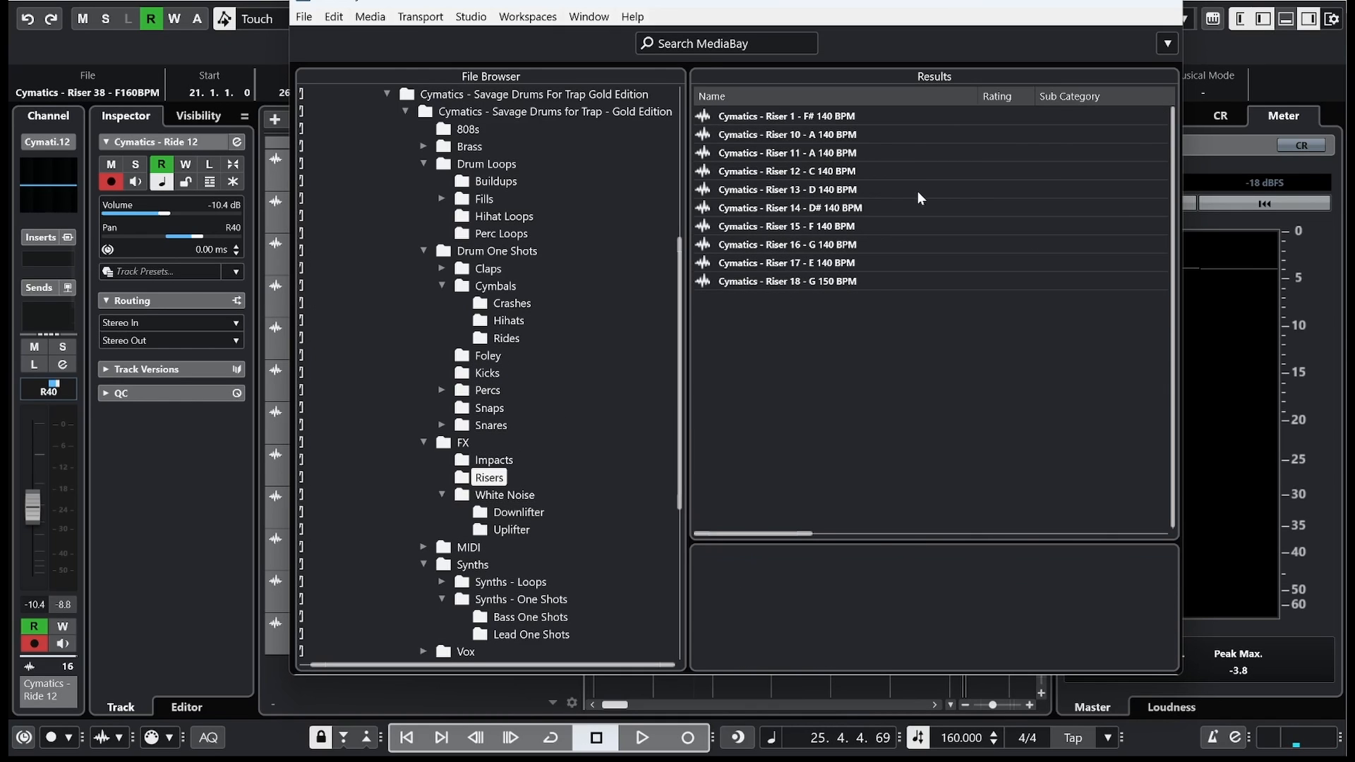
Step: Audition KSHMR Exhaust 01 from the Sounds of KSHMR Vol 4 Exhausts folder and place it on a new track at 10.2
{"action": "scroll", "coordinate": [492, 296], "scroll_direction": "up", "scroll_amount": 4}
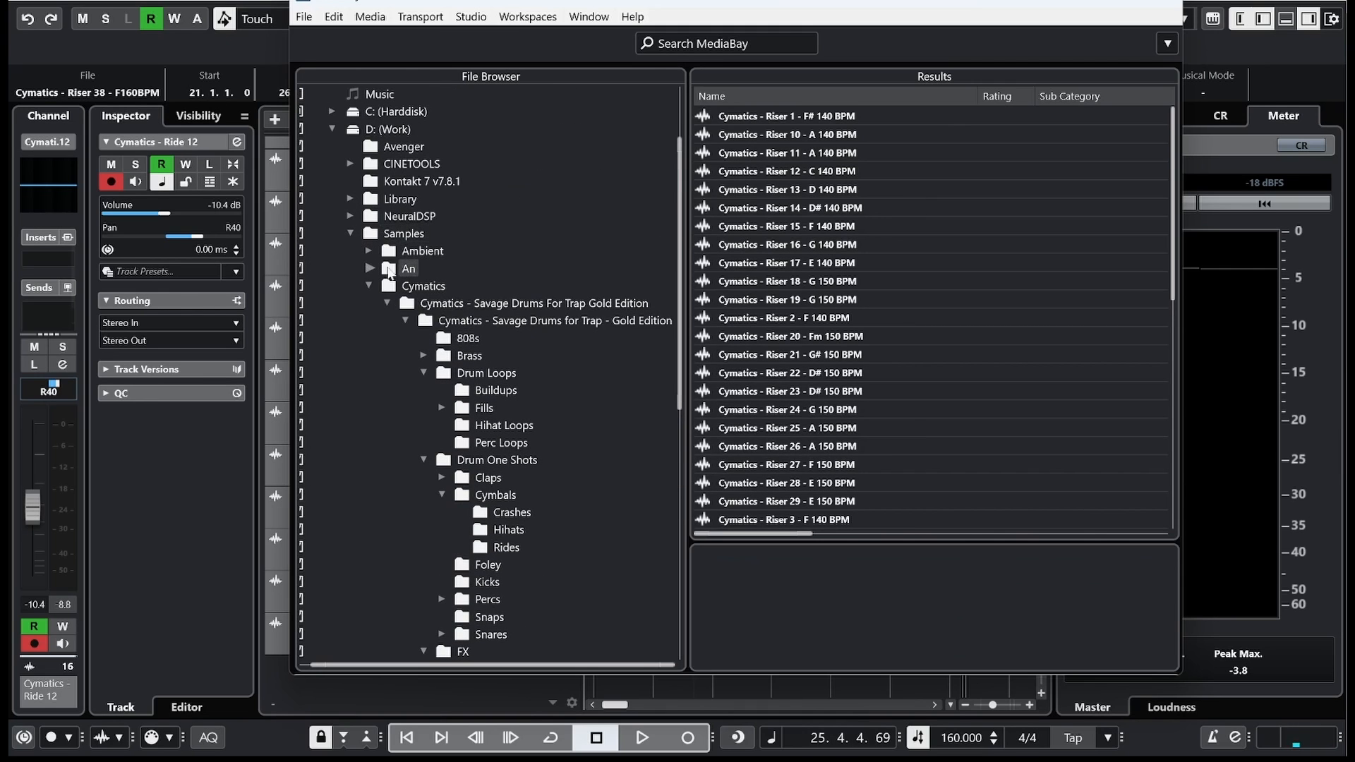
{"action": "left_click", "coordinate": [369, 286]}
{"action": "left_click", "coordinate": [369, 408]}
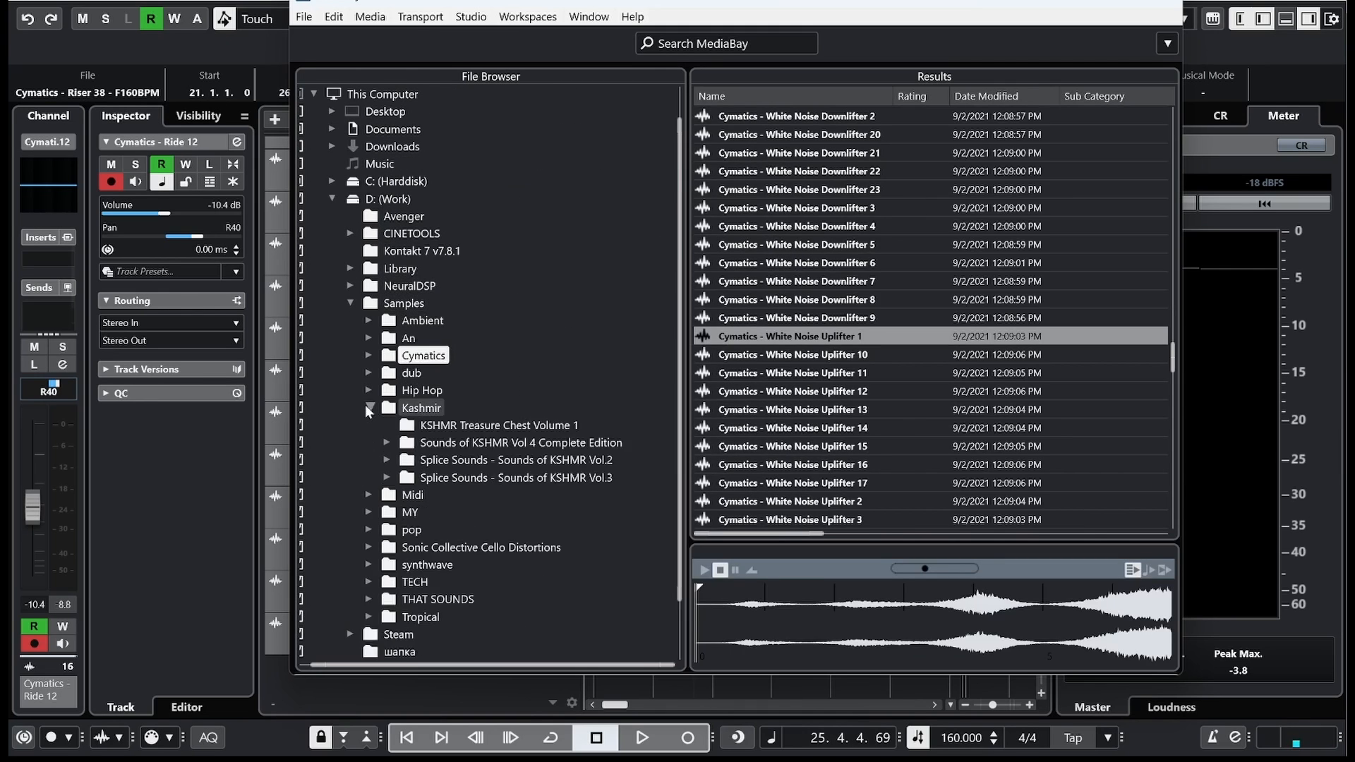
{"action": "left_click", "coordinate": [388, 443]}
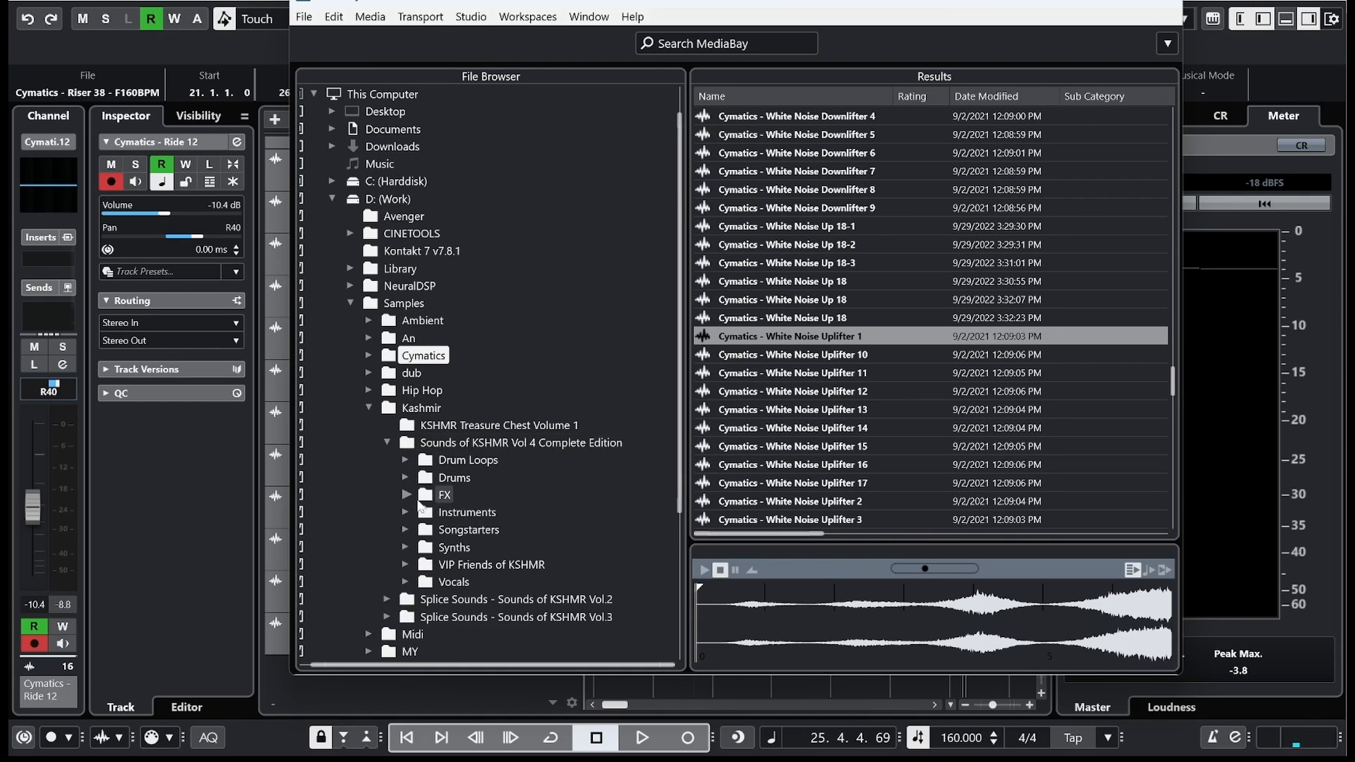
{"action": "left_click", "coordinate": [405, 494]}
{"action": "scroll", "coordinate": [504, 449], "scroll_direction": "down", "scroll_amount": 3}
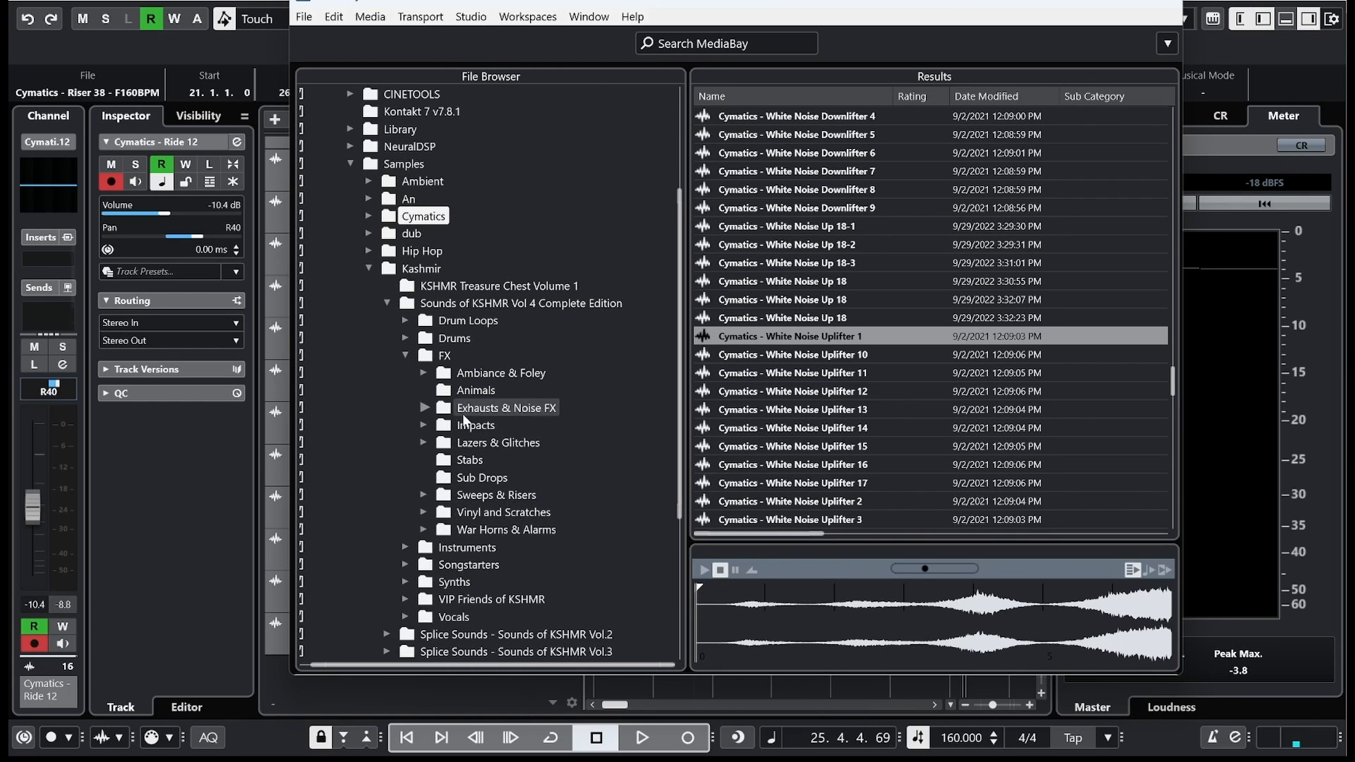
{"action": "left_click", "coordinate": [425, 408]}
{"action": "left_click", "coordinate": [496, 444]}
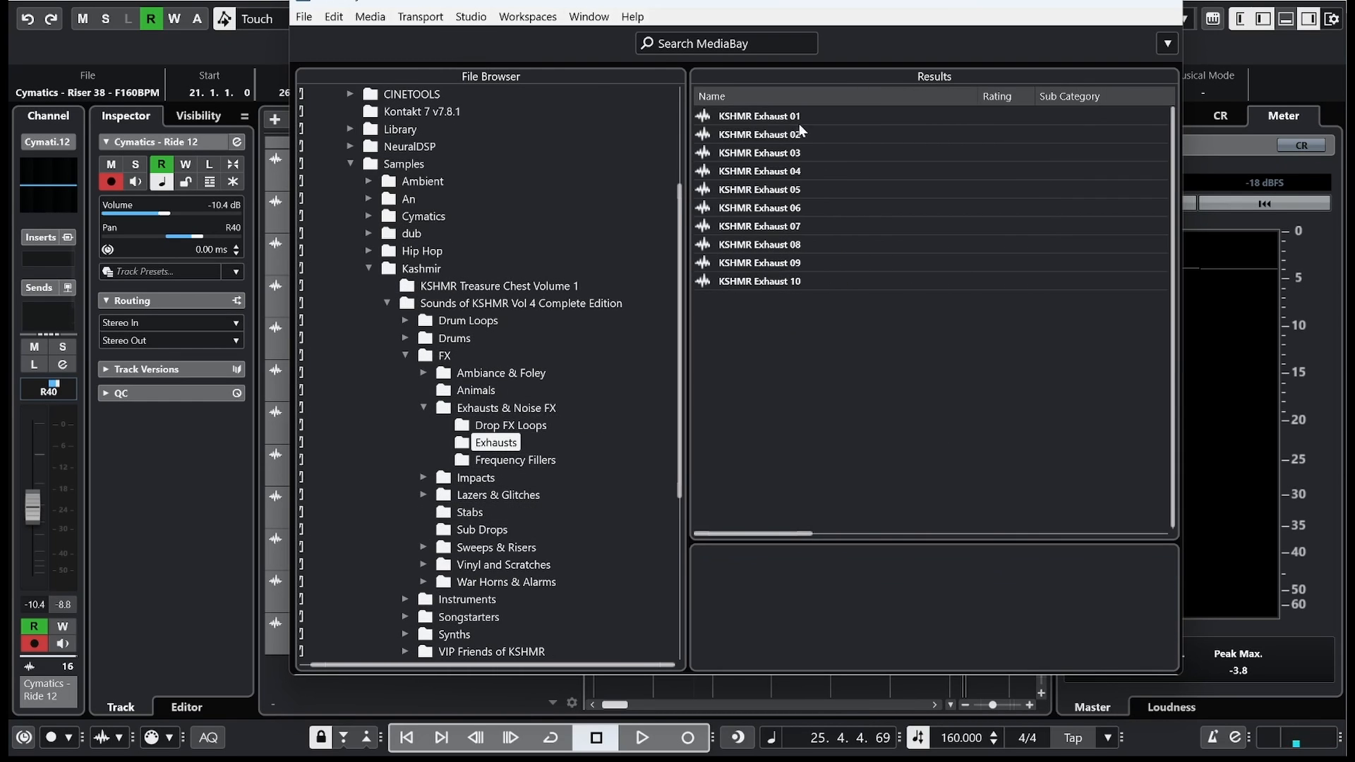
{"action": "left_click", "coordinate": [775, 117]}
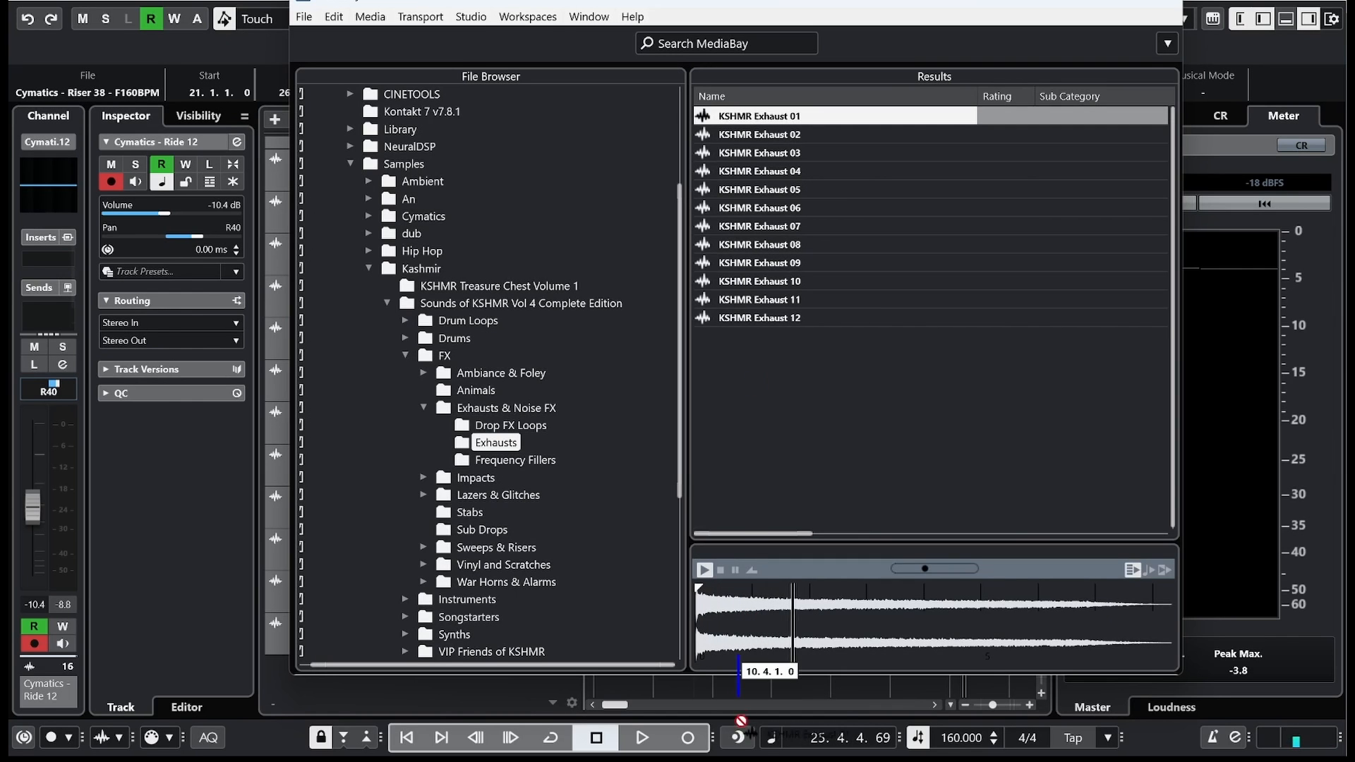
{"action": "left_click_drag", "start_coordinate": [736, 700], "coordinate": [731, 690]}
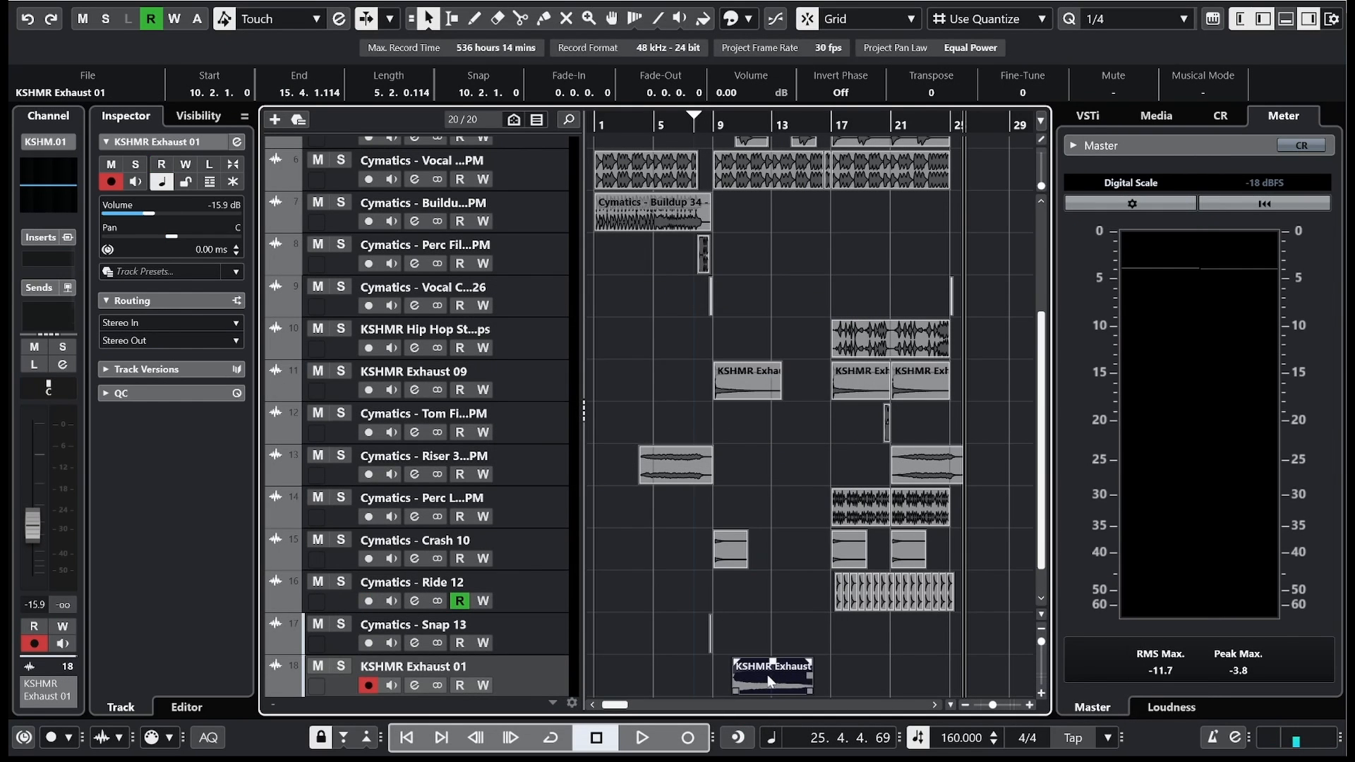
Step: Reverse the KSHMR Exhaust 01 clip and move it to span 19.4 to 25.2
{"action": "left_click", "coordinate": [161, 2]}
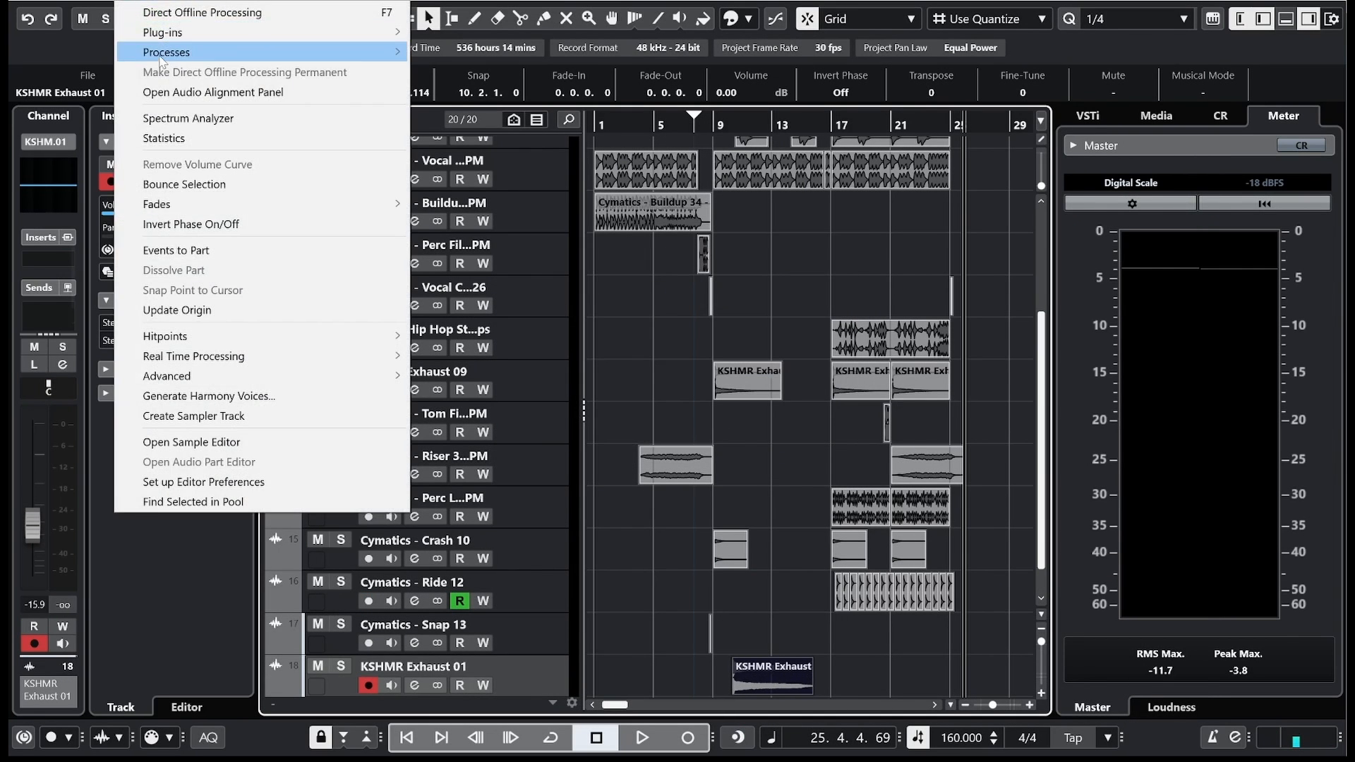
{"action": "mouse_move", "coordinate": [259, 60]}
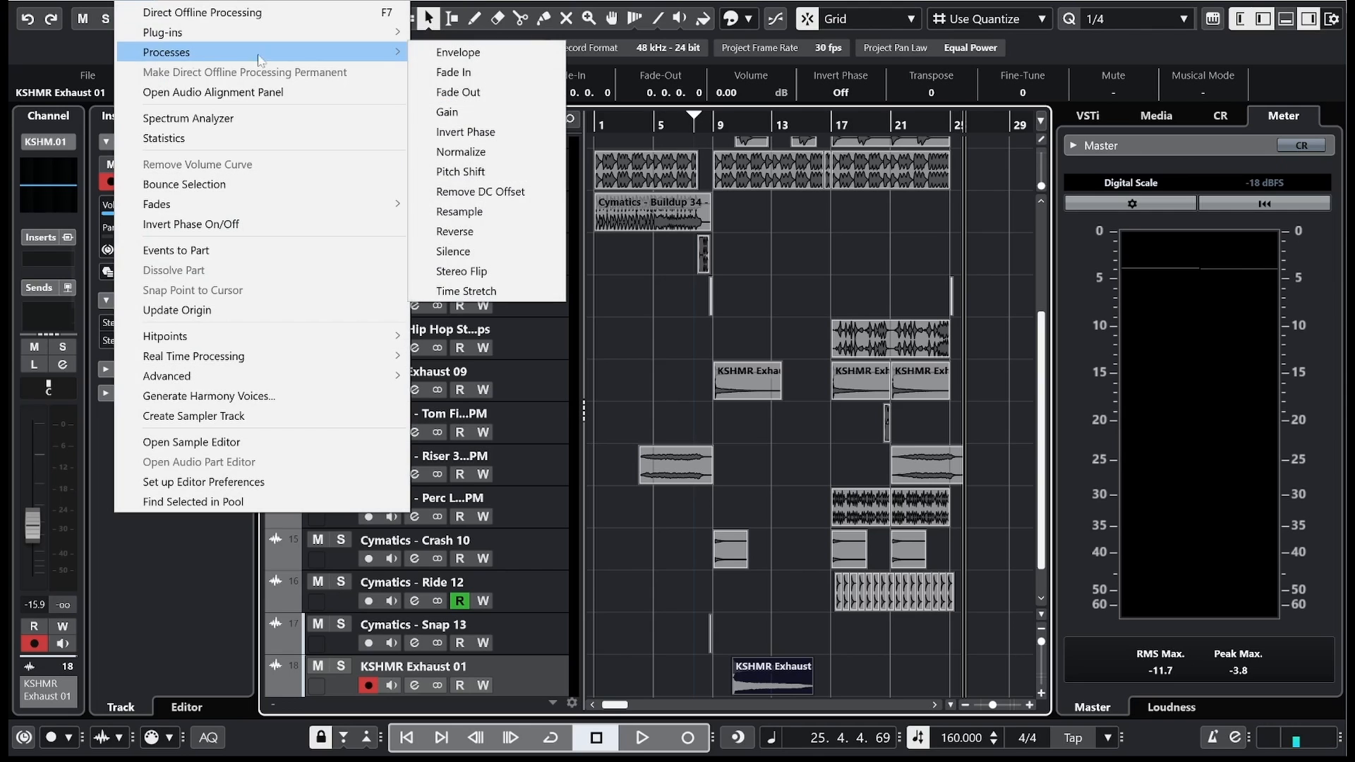
{"action": "left_click", "coordinate": [465, 232]}
{"action": "left_click_drag", "start_coordinate": [804, 681], "coordinate": [926, 659]}
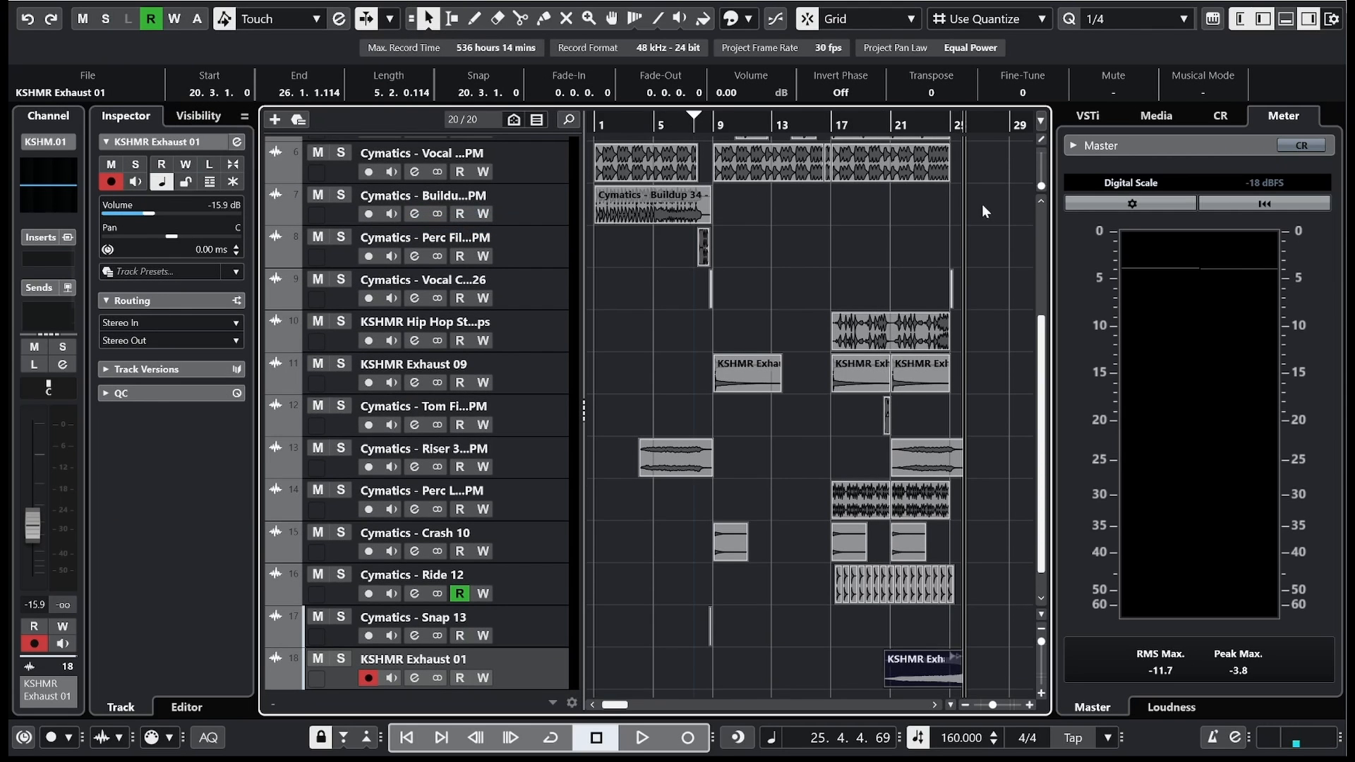
{"action": "left_click_drag", "start_coordinate": [956, 131], "coordinate": [938, 188]}
{"action": "left_click_drag", "start_coordinate": [1002, 683], "coordinate": [880, 647]}
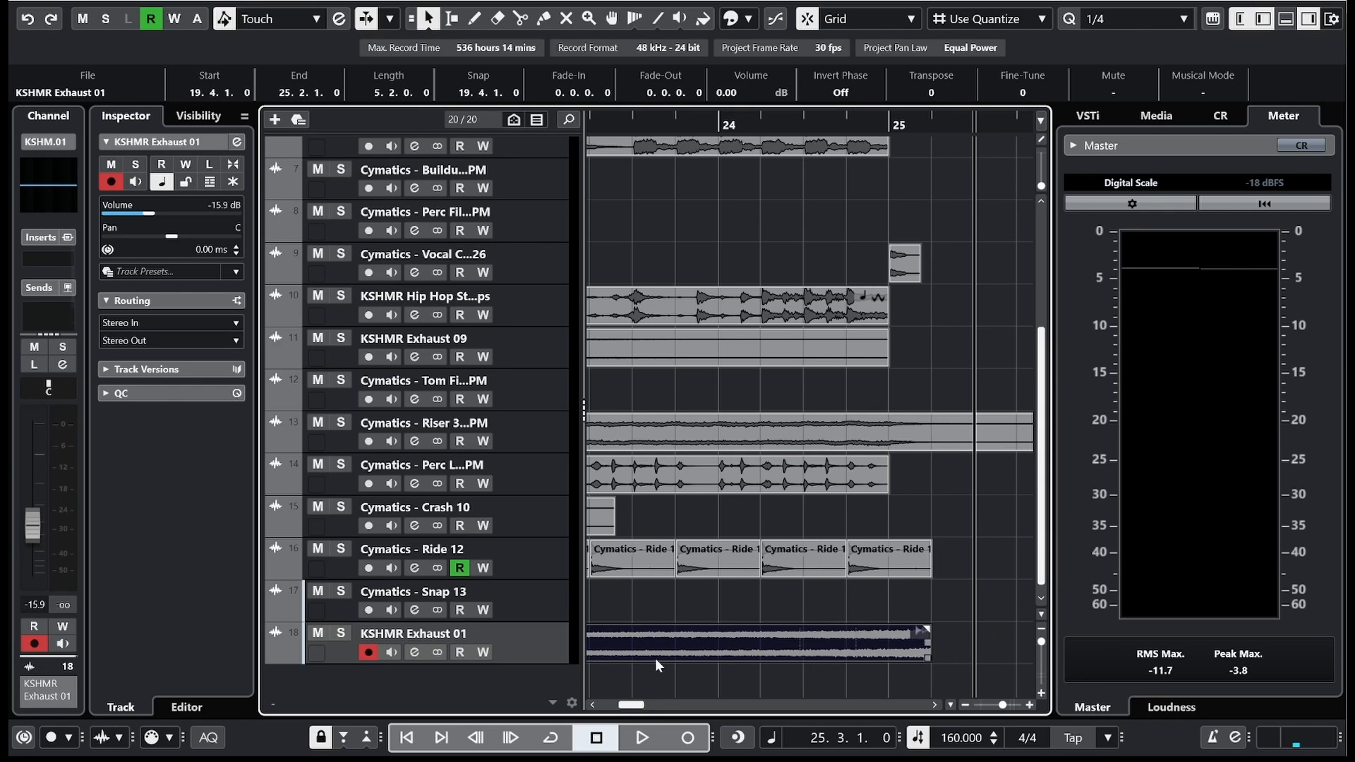
Step: Trim the start of the KSHMR Exhaust 01 clip to 21.1 and add a fade-in of about 2.3.2.34
{"action": "left_click_drag", "start_coordinate": [637, 705], "coordinate": [633, 705]}
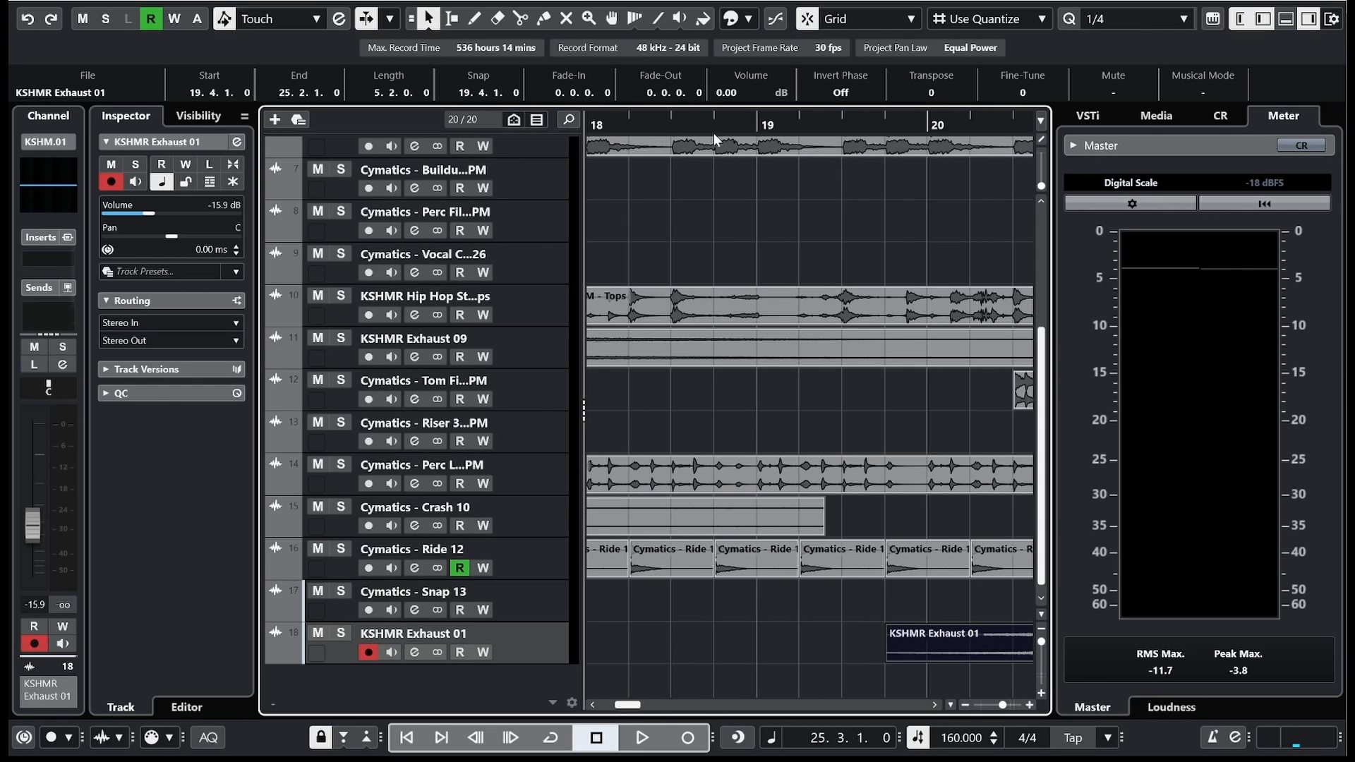
{"action": "left_click_drag", "start_coordinate": [713, 127], "coordinate": [701, 105]}
{"action": "left_click", "coordinate": [807, 132]}
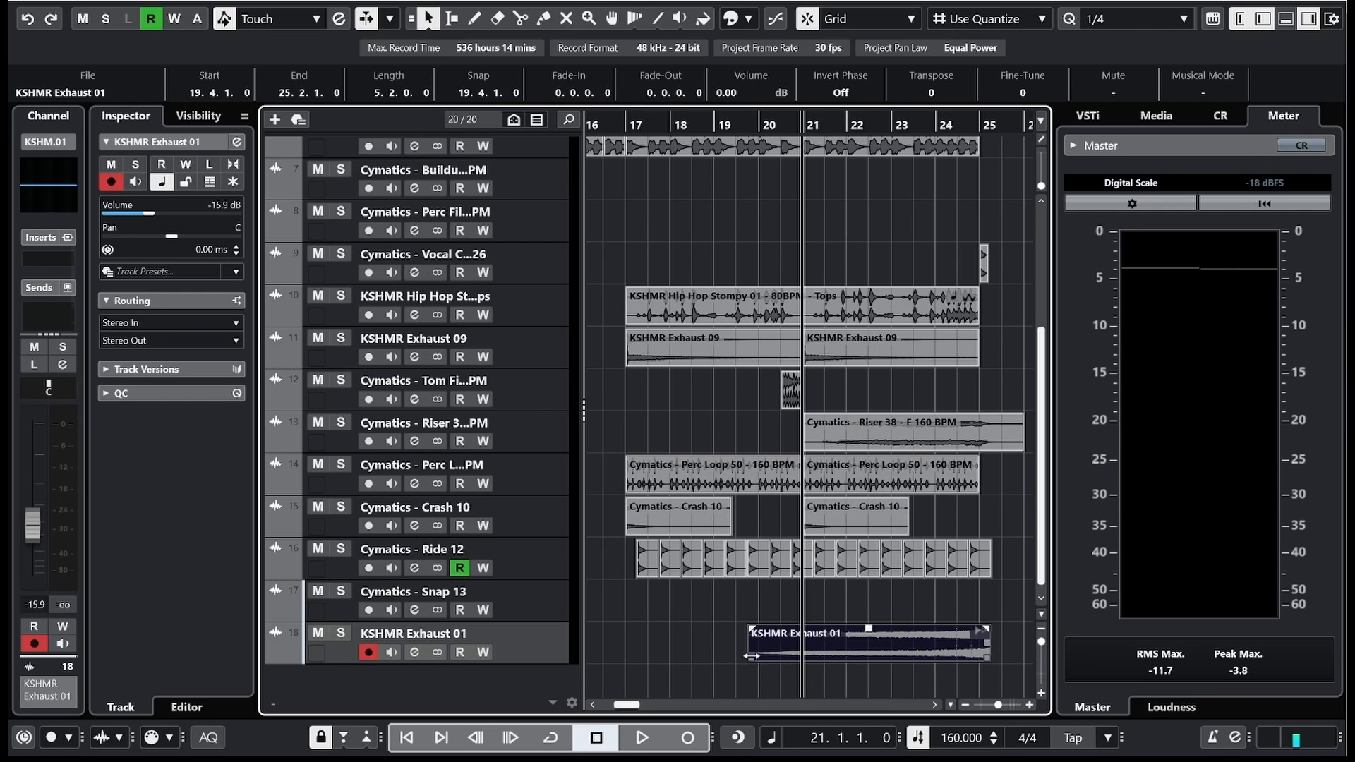
{"action": "left_click_drag", "start_coordinate": [751, 656], "coordinate": [809, 630]}
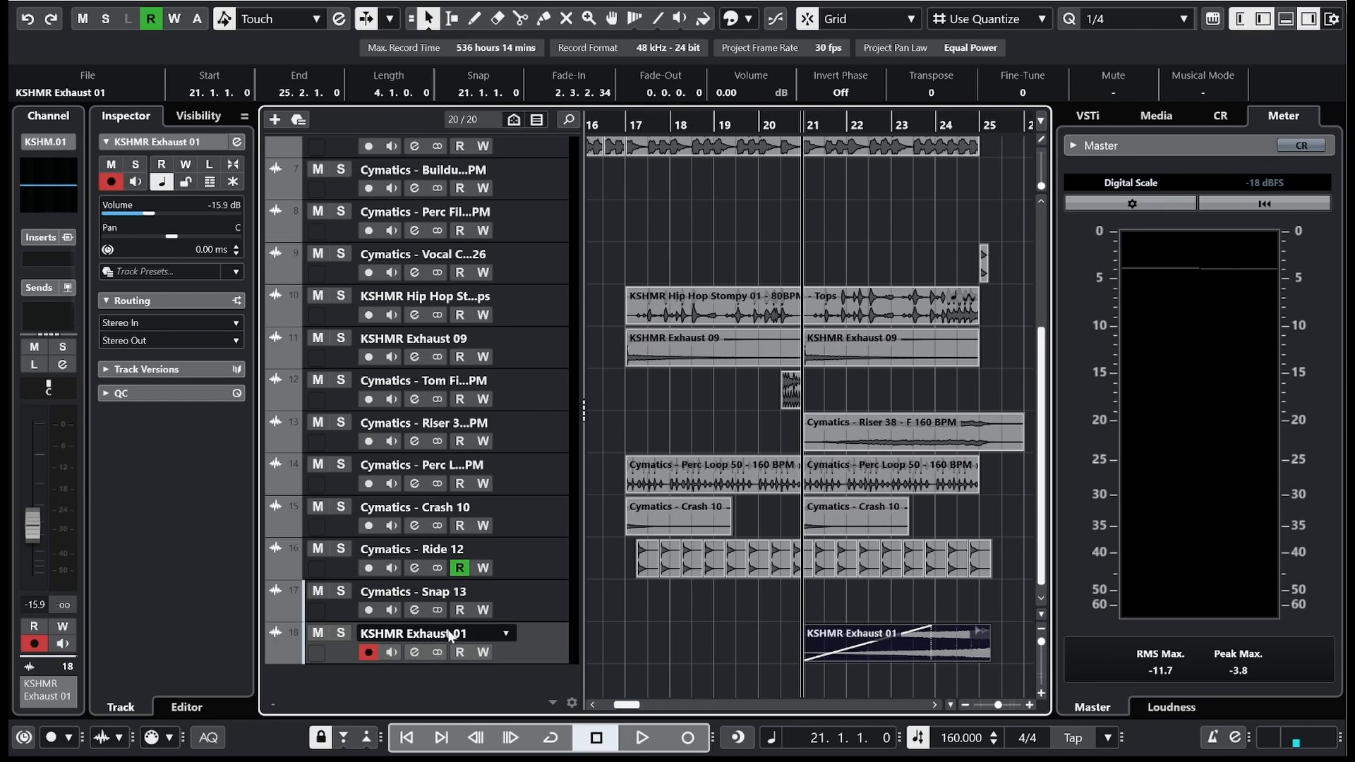
Step: Solo the KSHMR Exhaust 01 track and set its volume to -11.9 dB while it plays
{"action": "left_click", "coordinate": [340, 634]}
{"action": "key", "text": "space"}
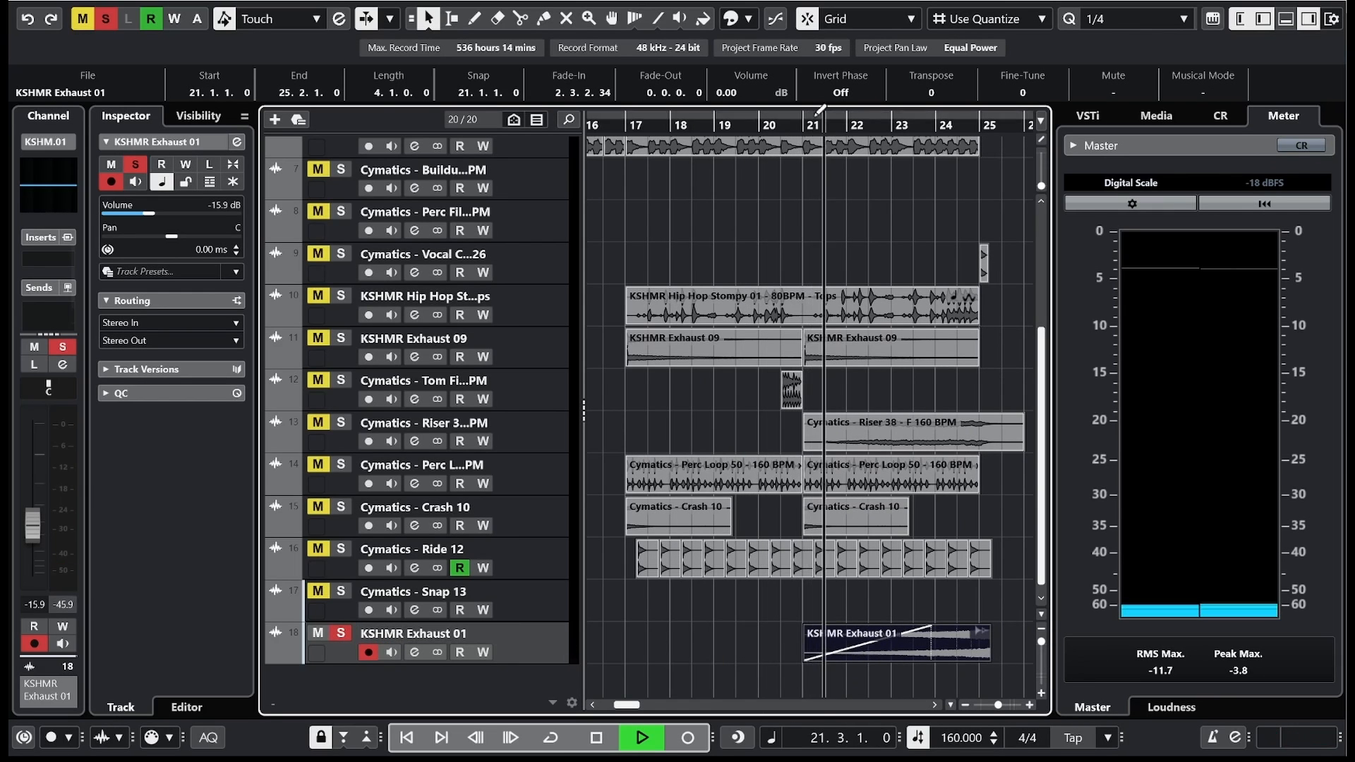
{"action": "left_click", "coordinate": [150, 213]}
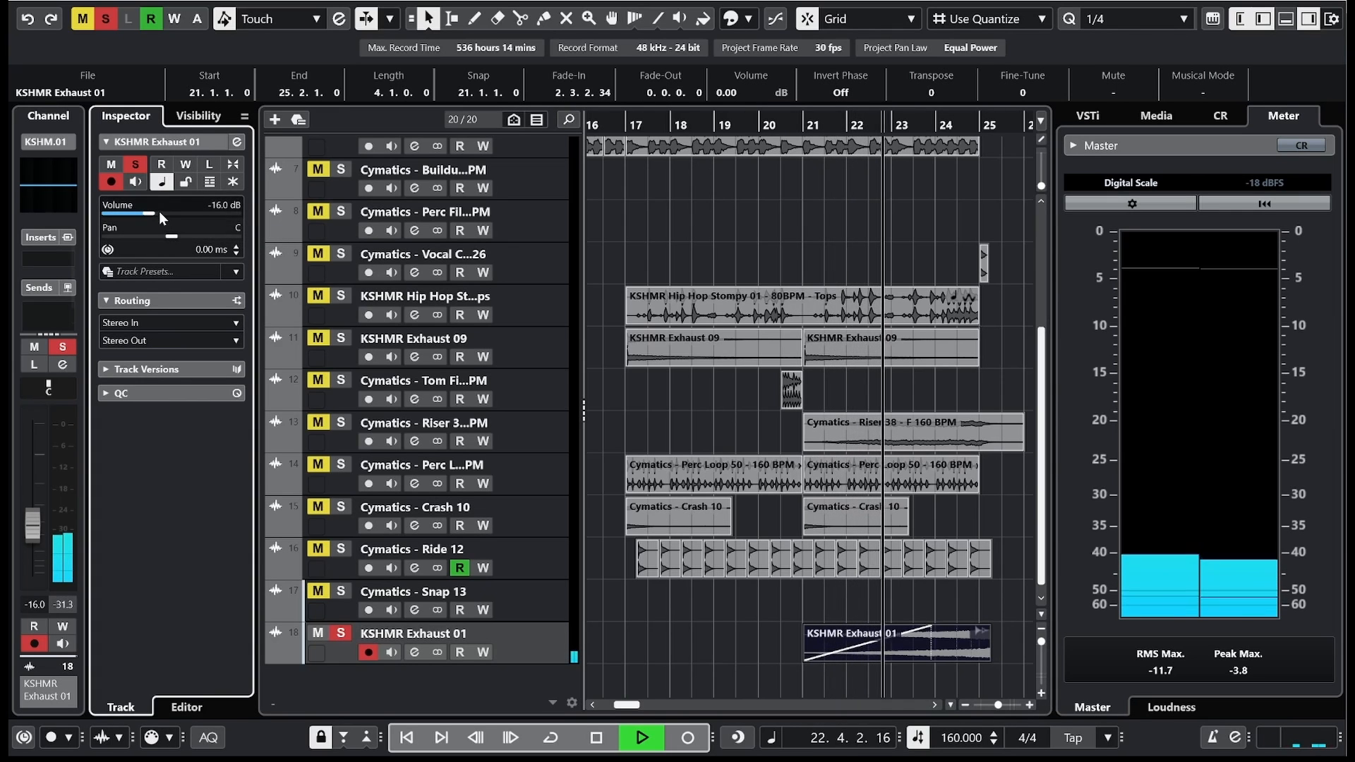
{"action": "left_click", "coordinate": [159, 212]}
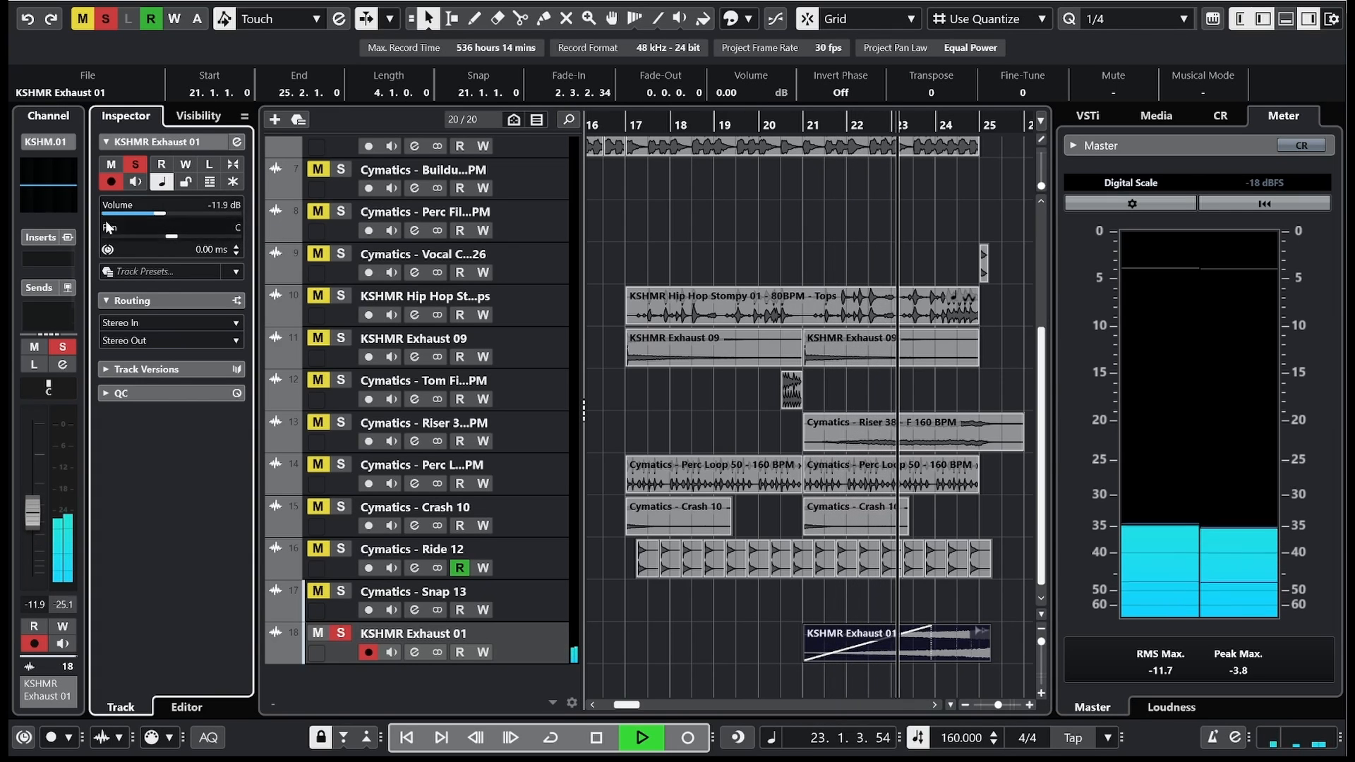
Step: Solo the vocal chant track as well and trim the end of the KSHMR Exhaust 01 clip to 25.1
{"action": "left_click", "coordinate": [341, 254]}
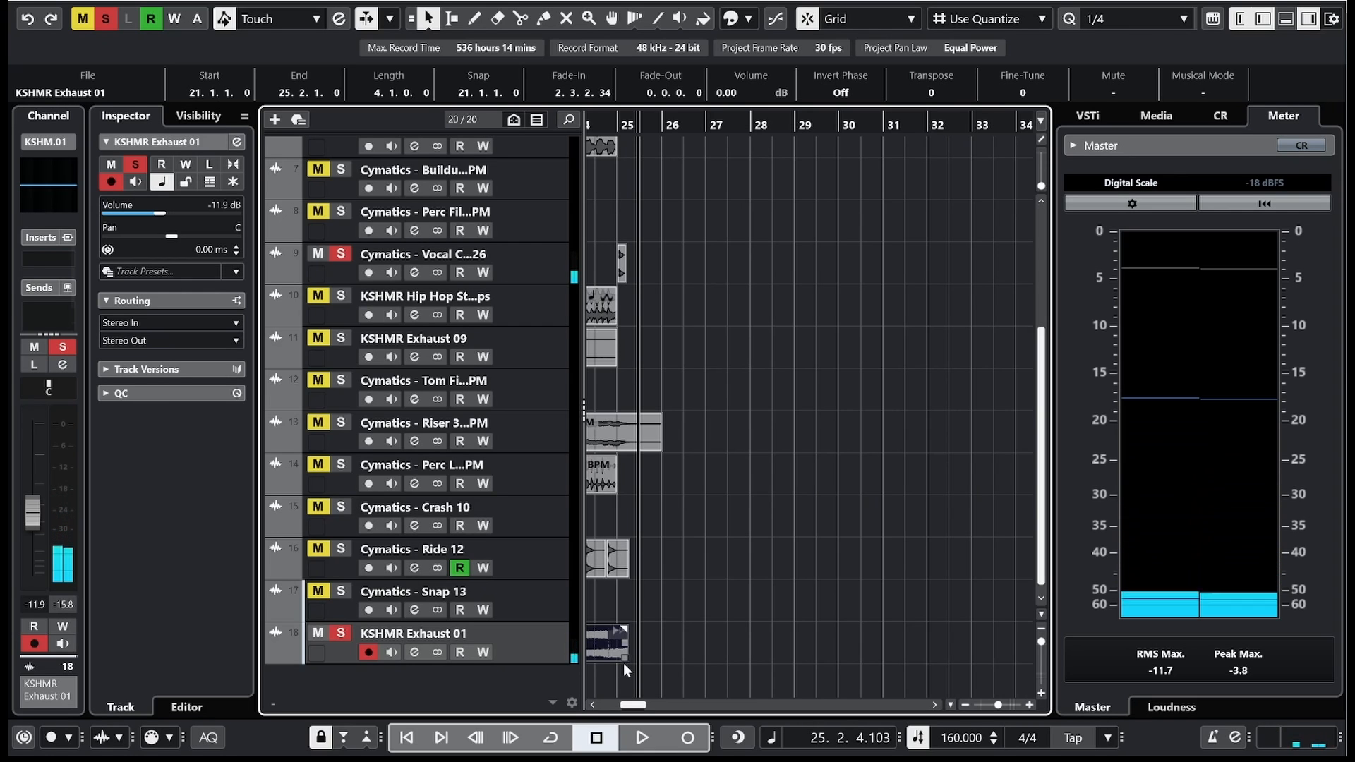
{"action": "left_click_drag", "start_coordinate": [623, 668], "coordinate": [618, 660]}
{"action": "left_click_drag", "start_coordinate": [597, 126], "coordinate": [604, 204]}
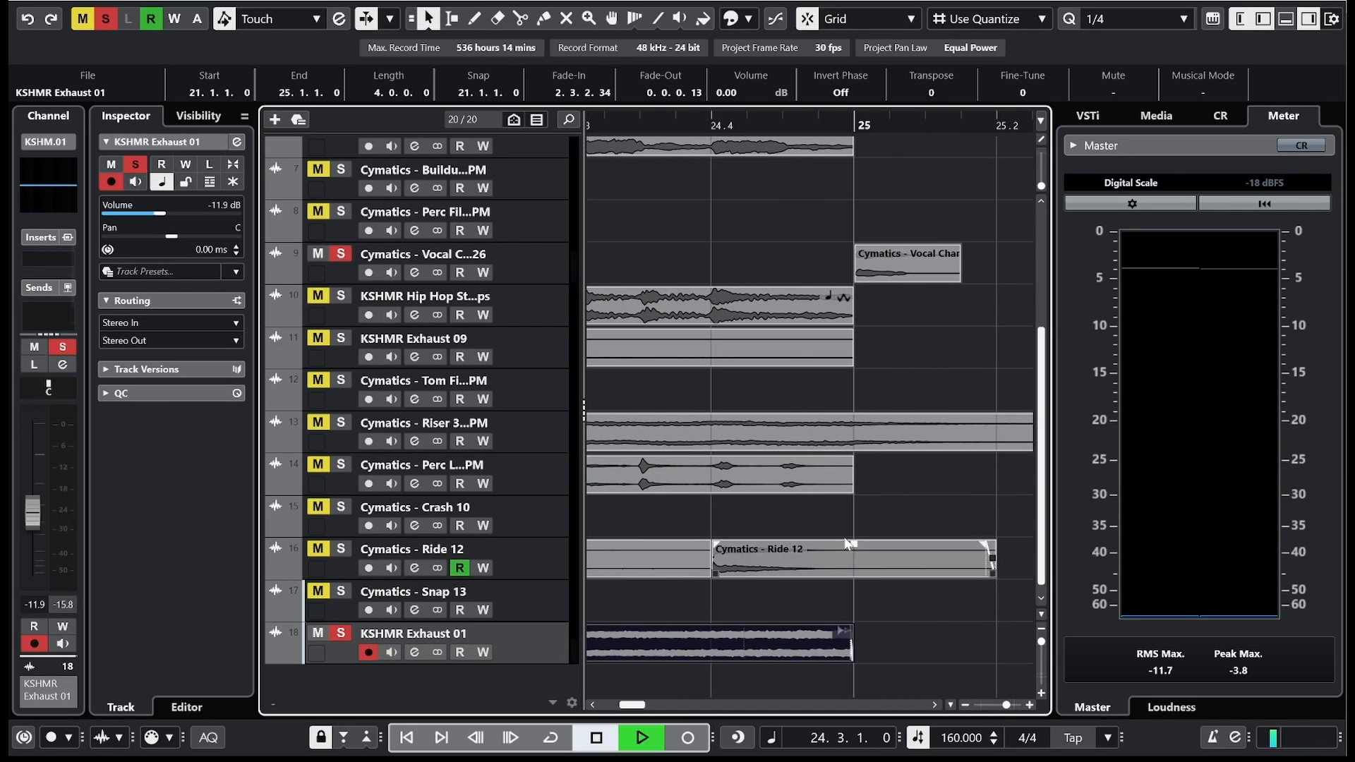
{"action": "key", "text": "space"}
Step: Clear all solos and play the full mix through the transition at bar 25
{"action": "left_click_drag", "start_coordinate": [662, 122], "coordinate": [662, 64]}
{"action": "left_click", "coordinate": [104, 20]}
{"action": "key", "text": "space"}
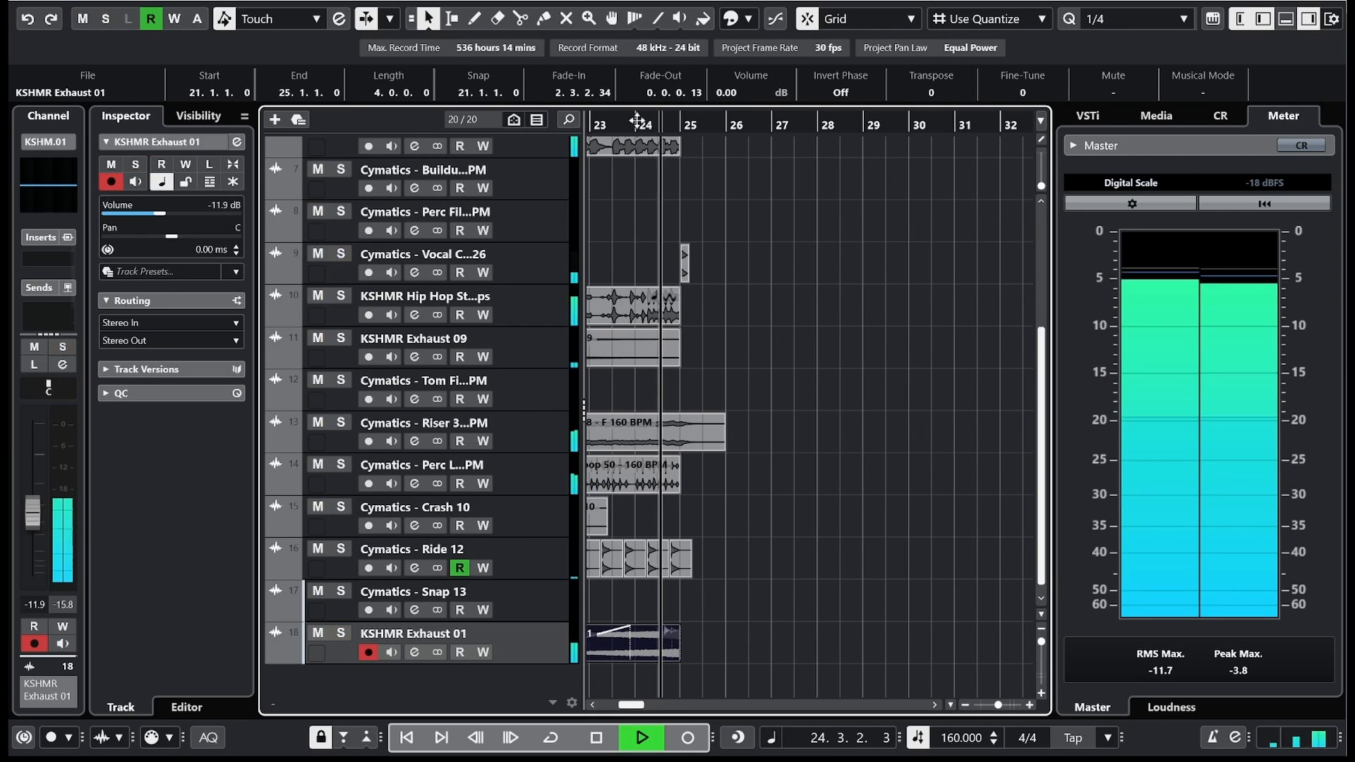
{"action": "left_click_drag", "start_coordinate": [633, 704], "coordinate": [629, 704]}
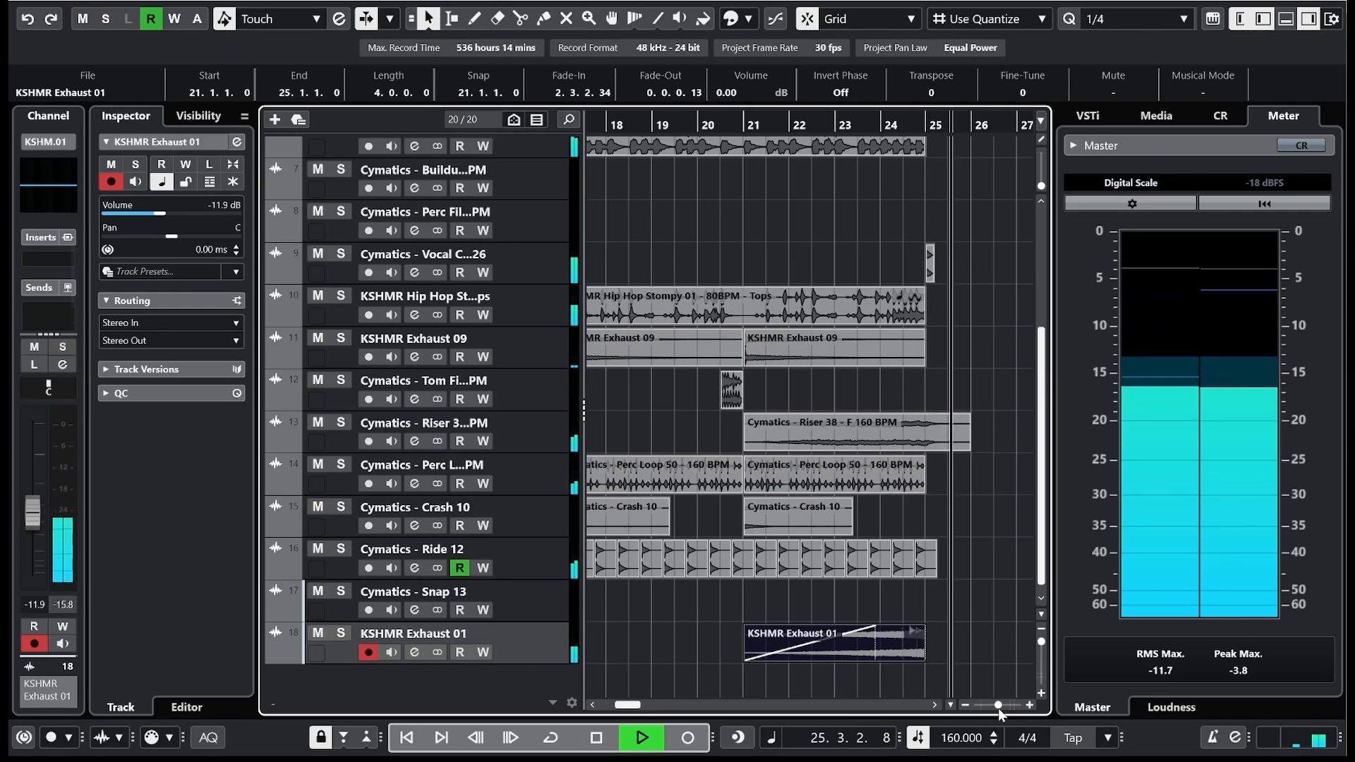
{"action": "key", "text": "g"}
{"action": "key", "text": "space"}
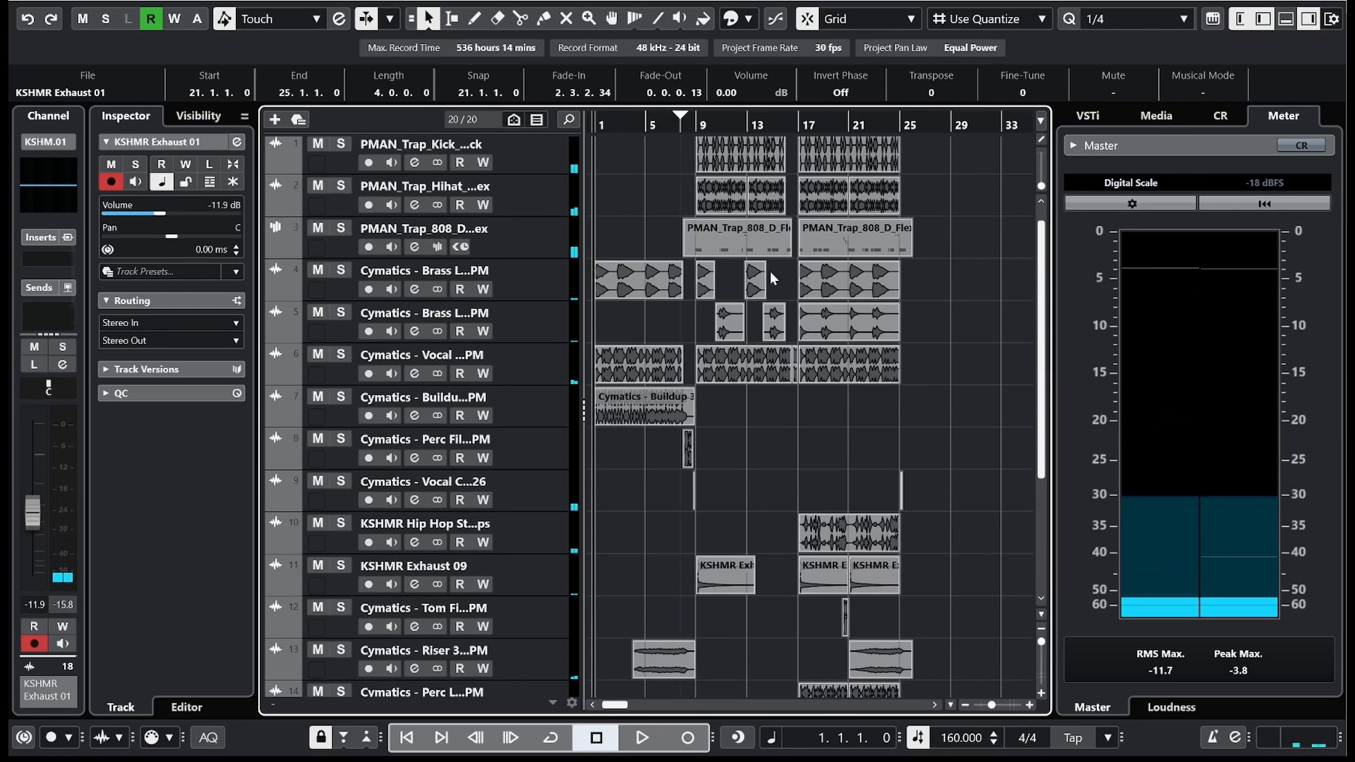
Step: Play the section around bar 20 and select the Tom Fill 29 track
{"action": "scroll", "coordinate": [861, 291], "scroll_direction": "down", "scroll_amount": 5}
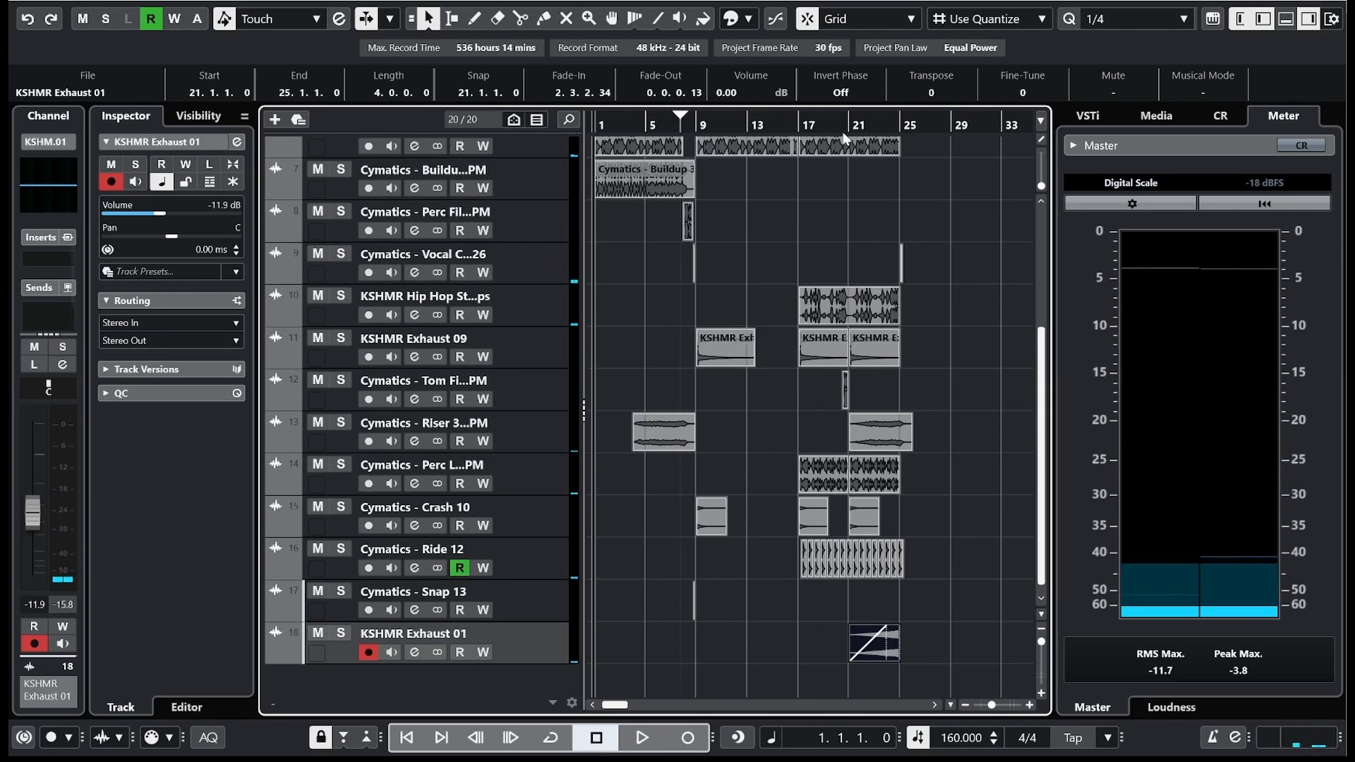
{"action": "left_click_drag", "start_coordinate": [840, 129], "coordinate": [840, 175]}
{"action": "key", "text": "space"}
{"action": "left_click", "coordinate": [508, 383]}
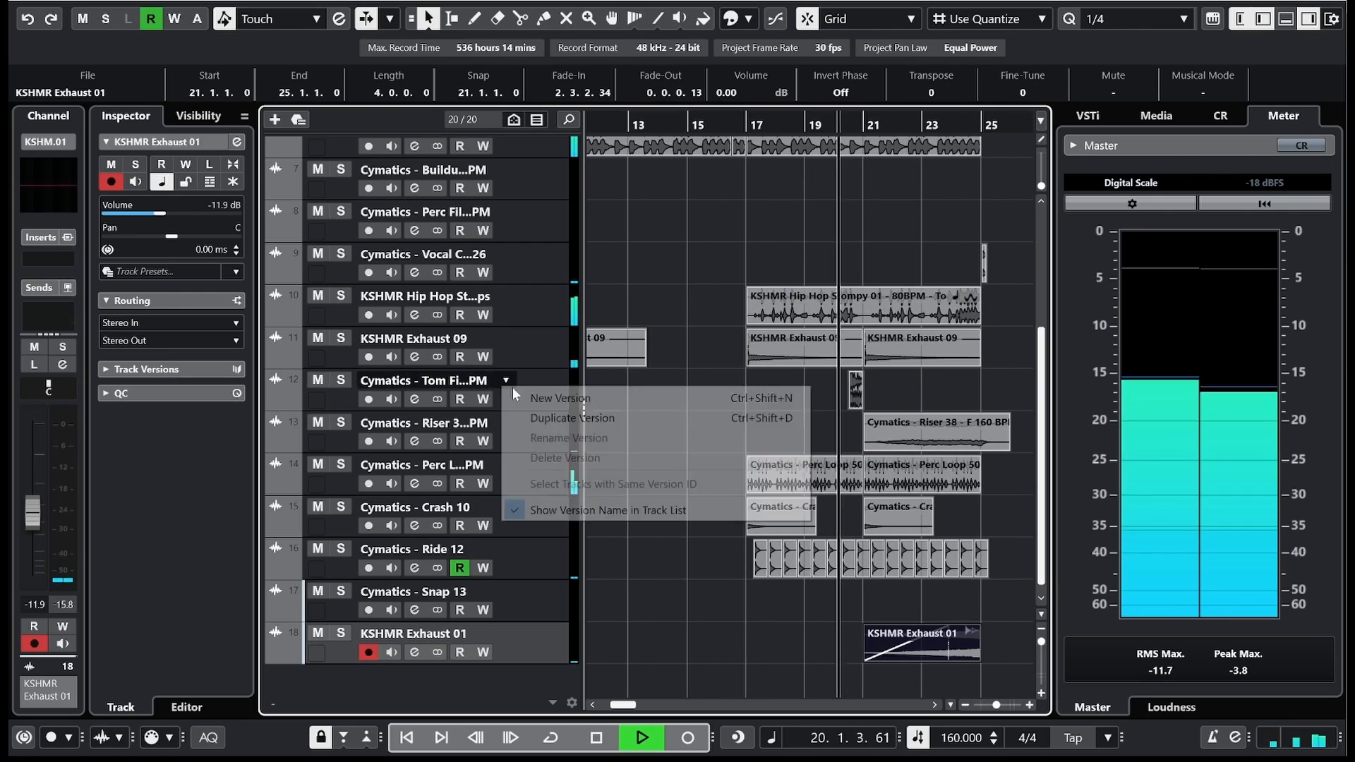
{"action": "left_click", "coordinate": [930, 396]}
{"action": "key", "text": "space"}
Step: Remove the Ride 12 hit at 20.4, just ahead of bar 21, leaving a gap in the ride pattern
{"action": "left_click_drag", "start_coordinate": [833, 125], "coordinate": [833, 141]}
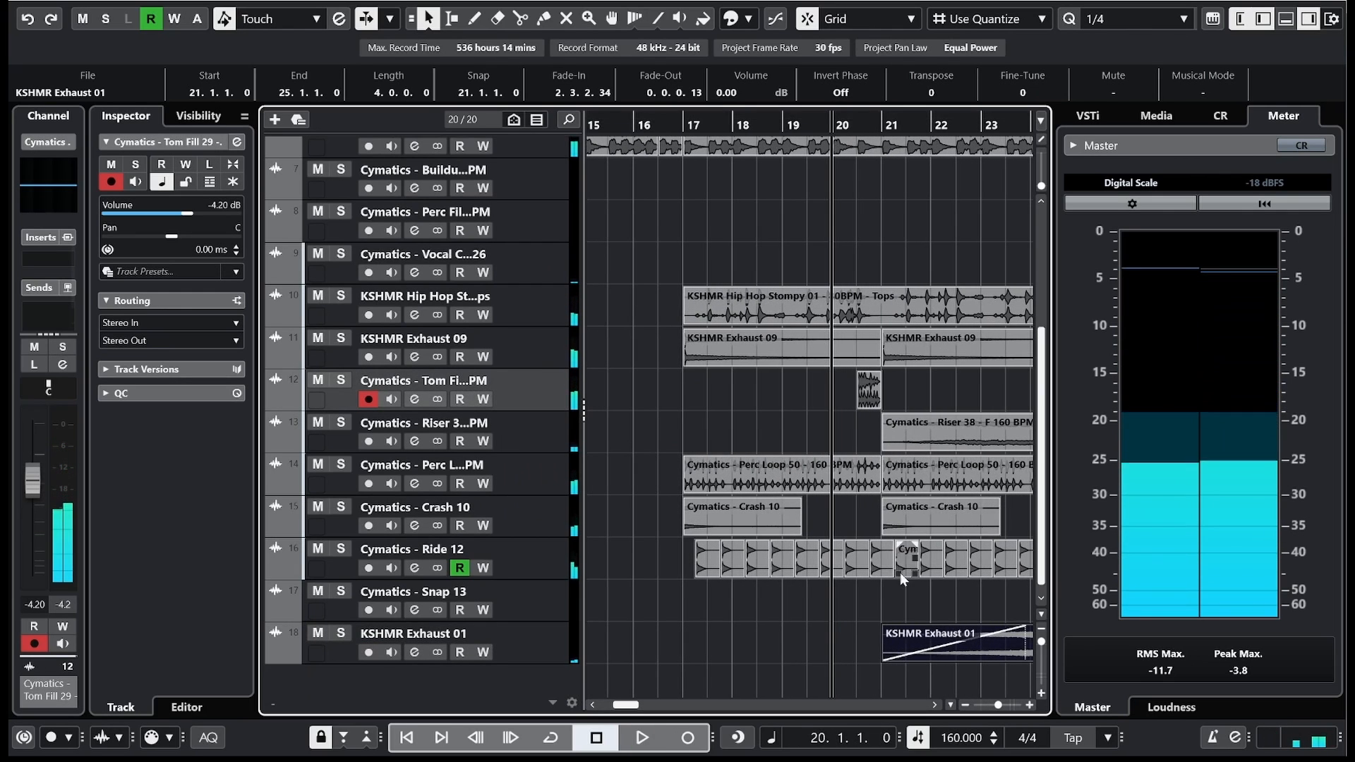
{"action": "key", "text": "space"}
{"action": "left_click_drag", "start_coordinate": [901, 570], "coordinate": [858, 561]}
{"action": "key", "text": "space"}
{"action": "key", "text": "h"}
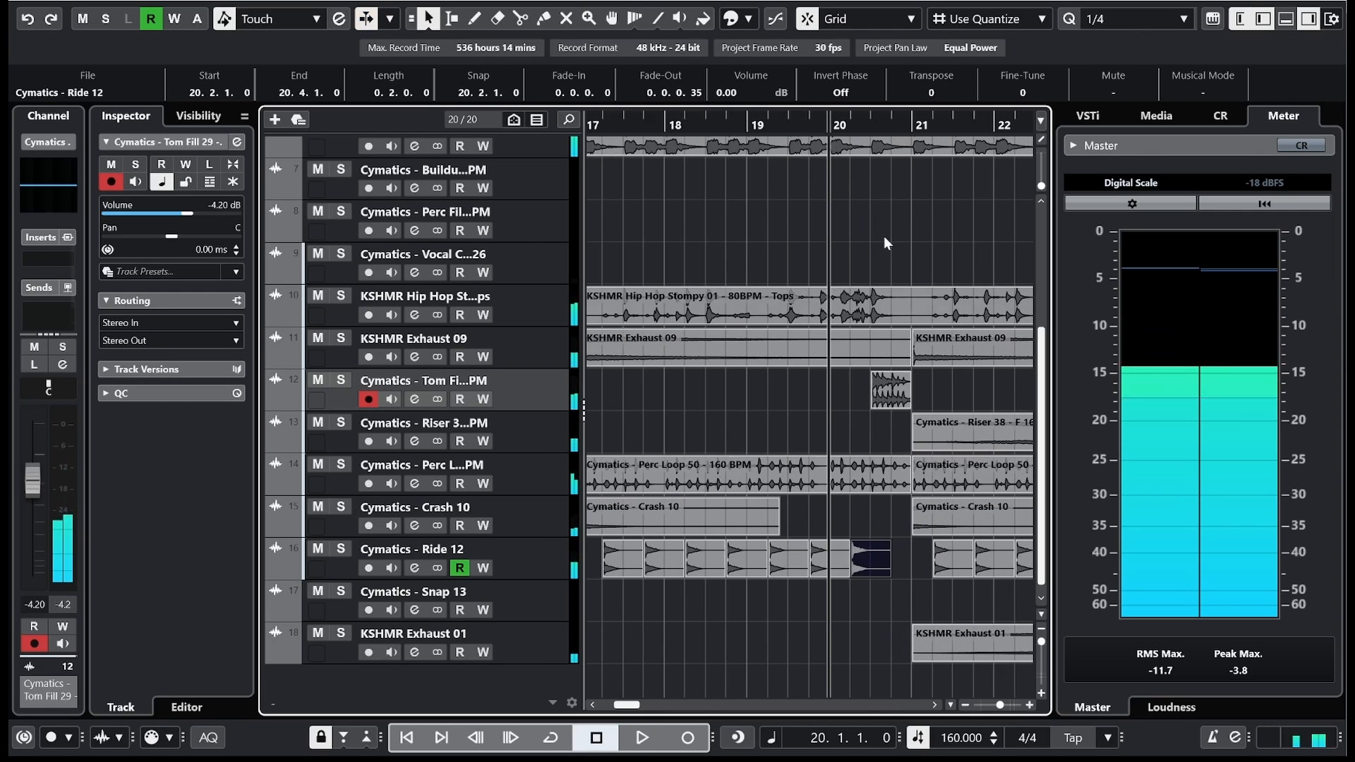
Step: Split the KSHMR Hip Hop Stompy tops clip at 20.3 and at 21.1
{"action": "left_click", "coordinate": [887, 295]}
{"action": "key", "text": "3"}
{"action": "left_click", "coordinate": [875, 305]}
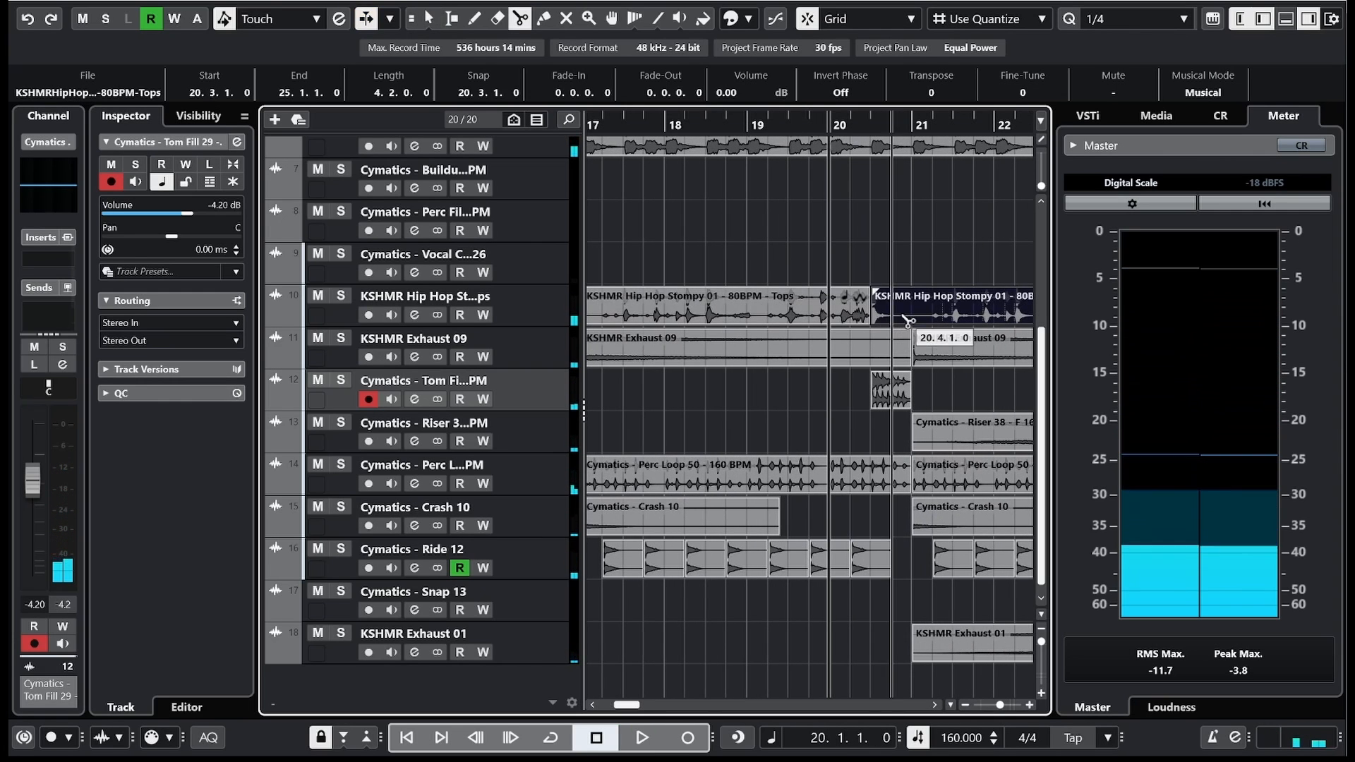
{"action": "left_click", "coordinate": [913, 314]}
{"action": "key", "text": "1"}
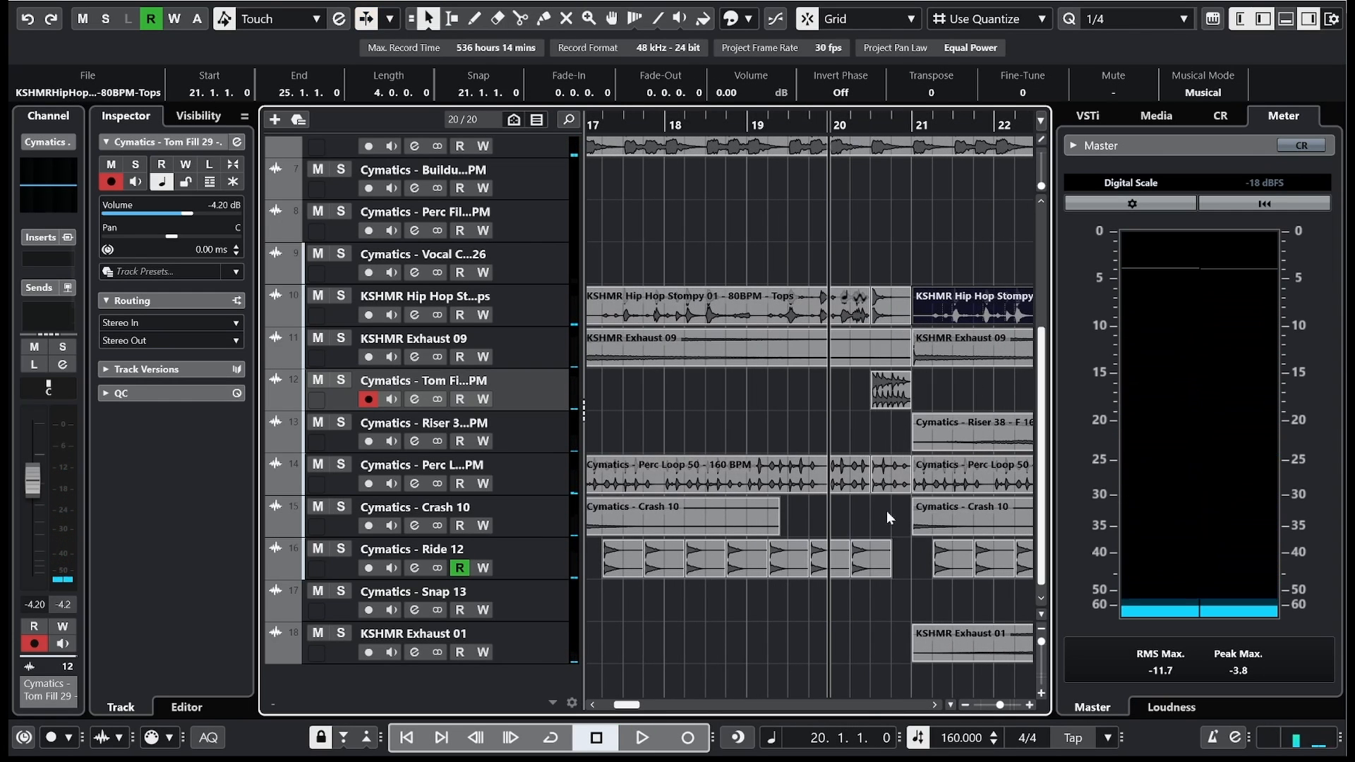
Step: Delete the Perc Loop 50 and Hip Hop Stompy tops segments between 20.3 and 21.1, around the tom fill
{"action": "left_click_drag", "start_coordinate": [886, 508], "coordinate": [883, 399]}
{"action": "left_click_drag", "start_coordinate": [875, 480], "coordinate": [891, 471]}
{"action": "key", "text": "Delete"}
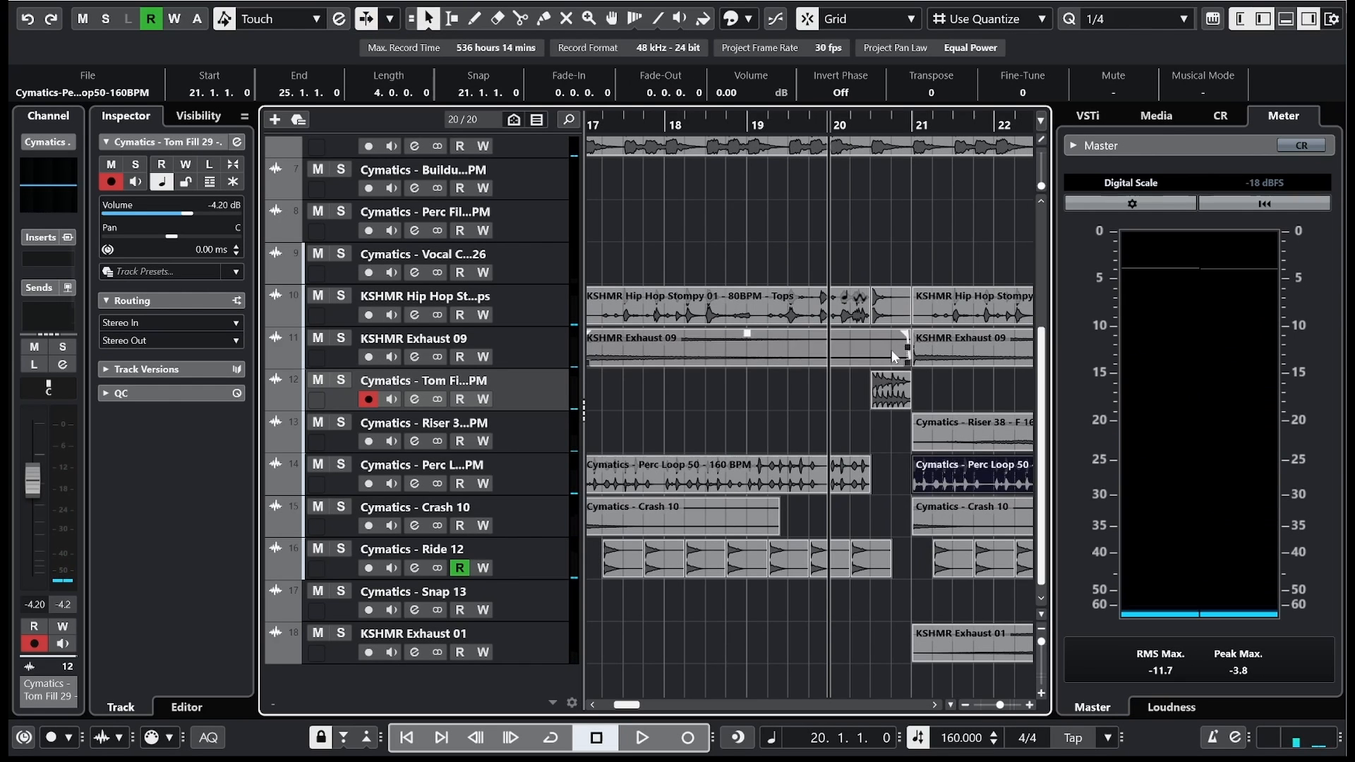
{"action": "left_click", "coordinate": [888, 306]}
{"action": "key", "text": "Delete"}
Step: Trim the end of the hi-hat clip that starts at bar 17 to 20.2 and play the transition through bar 24
{"action": "scroll", "coordinate": [906, 345], "scroll_direction": "up", "scroll_amount": 5}
{"action": "key", "text": "space"}
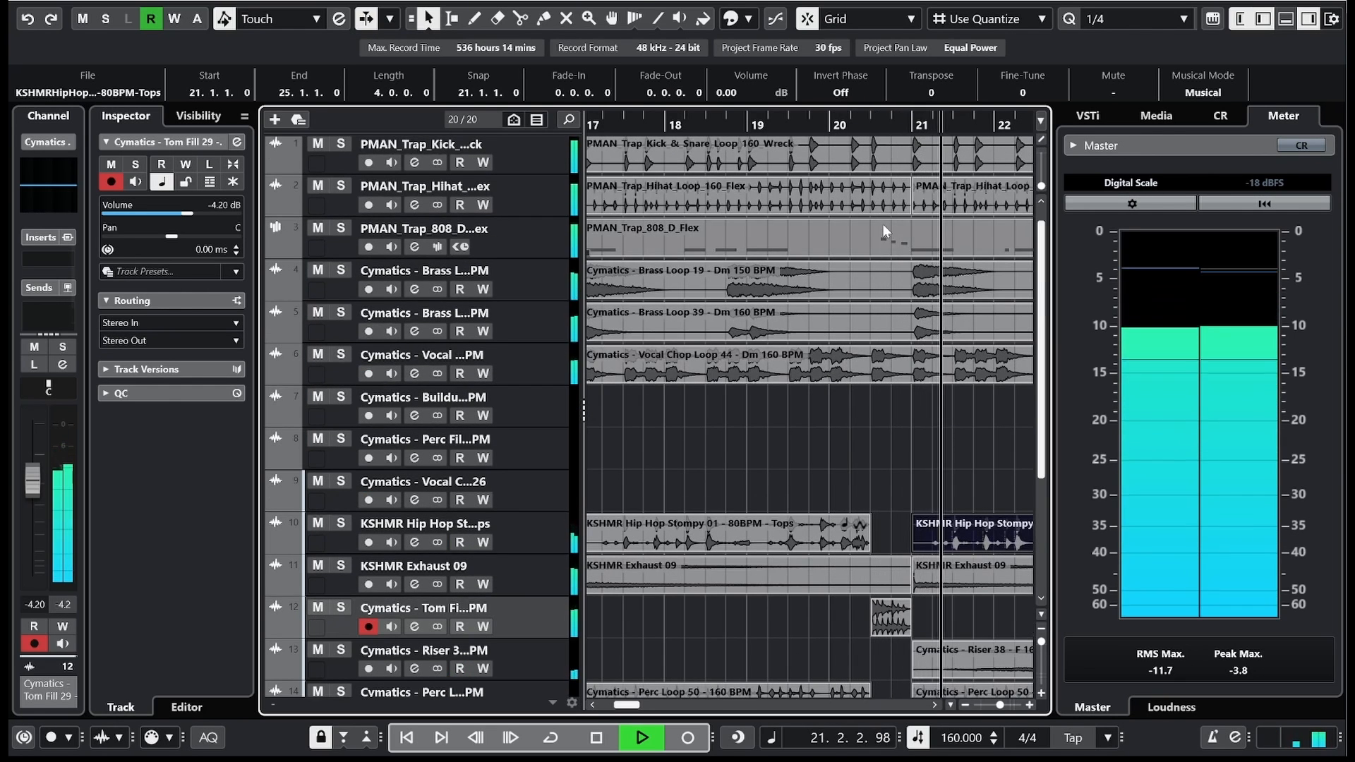
{"action": "key", "text": "space"}
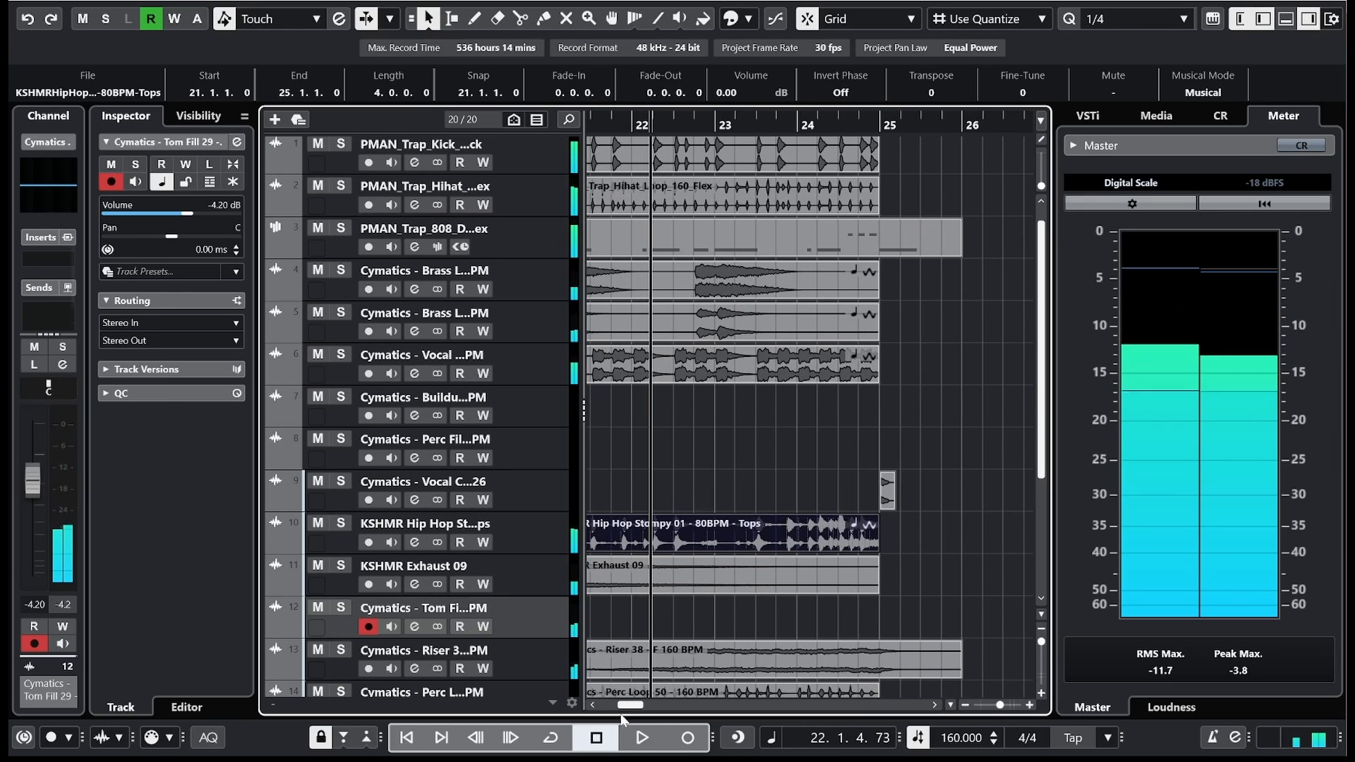
{"action": "scroll", "coordinate": [731, 226], "scroll_direction": "left", "scroll_amount": 3}
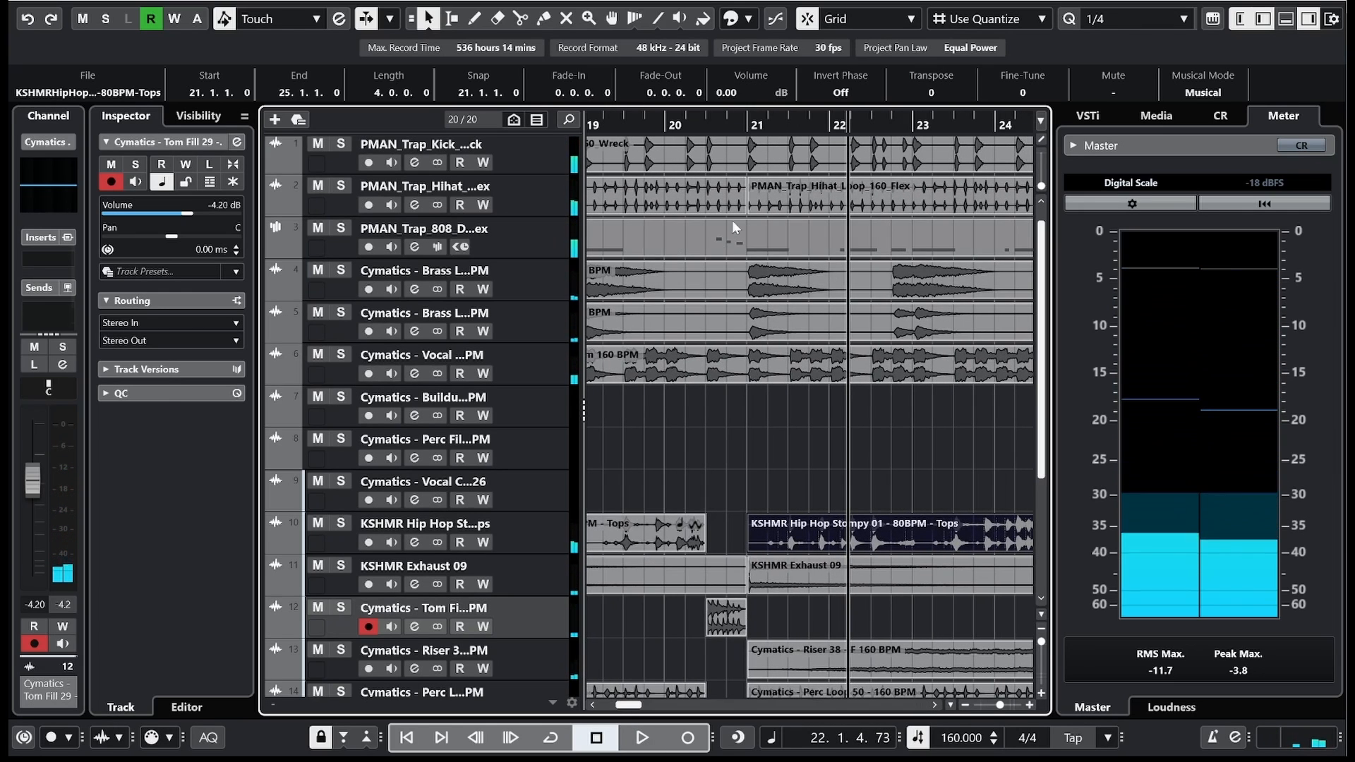
{"action": "left_click_drag", "start_coordinate": [737, 215], "coordinate": [687, 215]}
{"action": "key", "text": "space"}
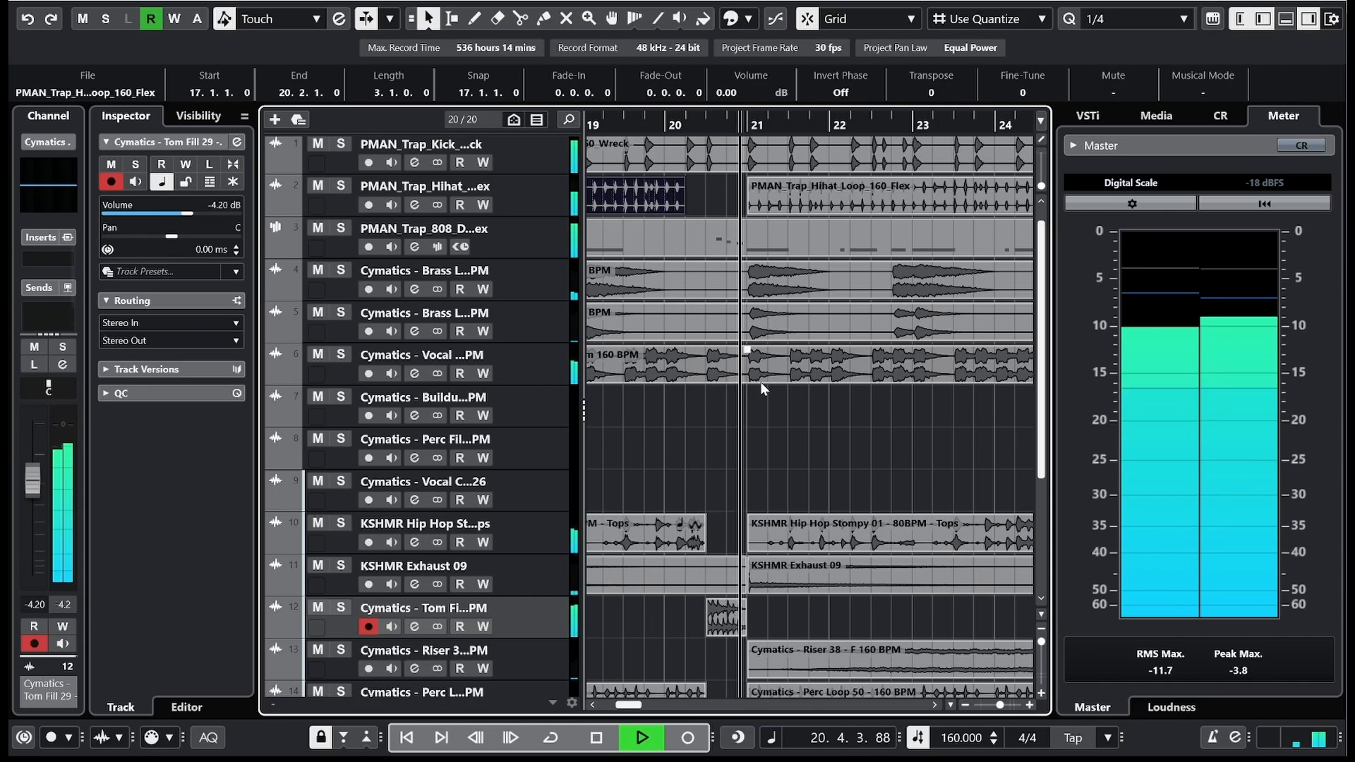
{"action": "left_click_drag", "start_coordinate": [999, 704], "coordinate": [991, 707]}
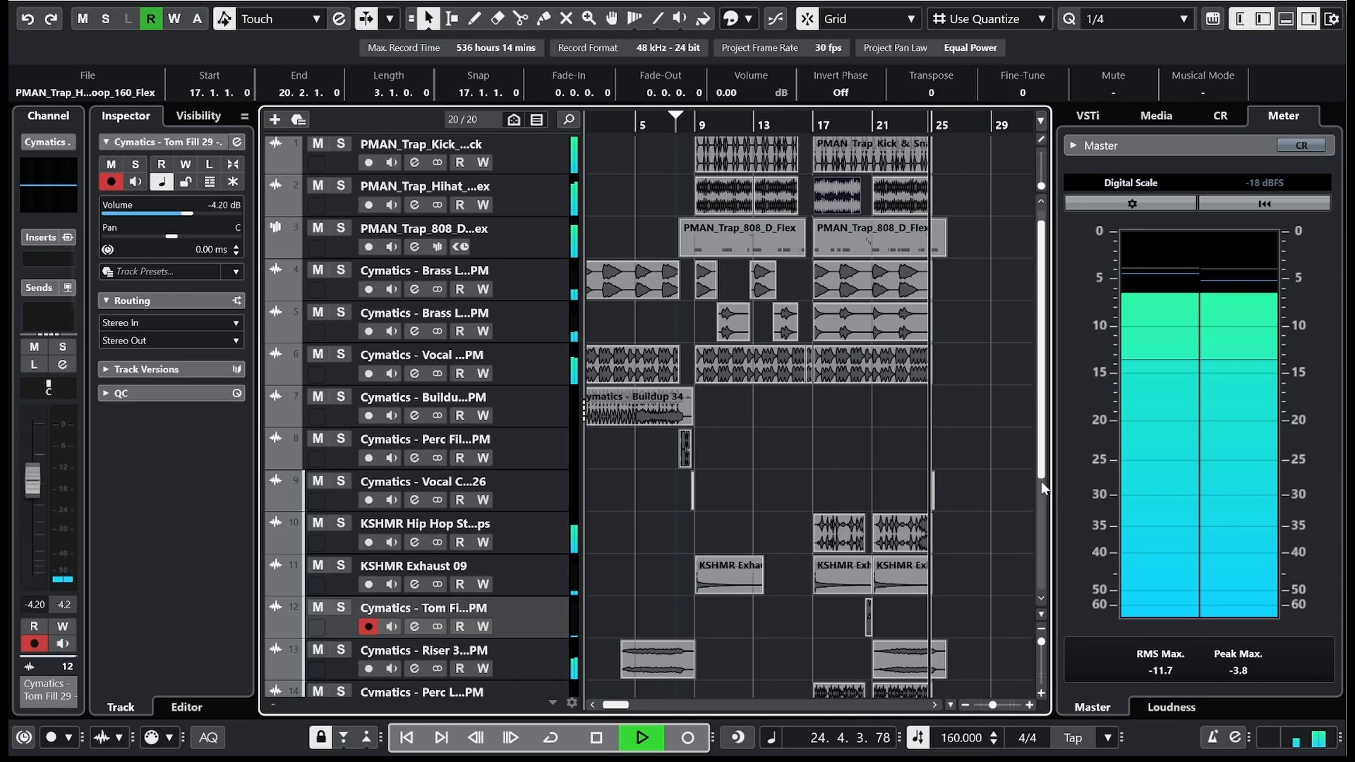
{"action": "scroll", "coordinate": [1005, 467], "scroll_direction": "up", "scroll_amount": 1}
{"action": "key", "text": "space"}
{"action": "left_click_drag", "start_coordinate": [608, 127], "coordinate": [591, 120]}
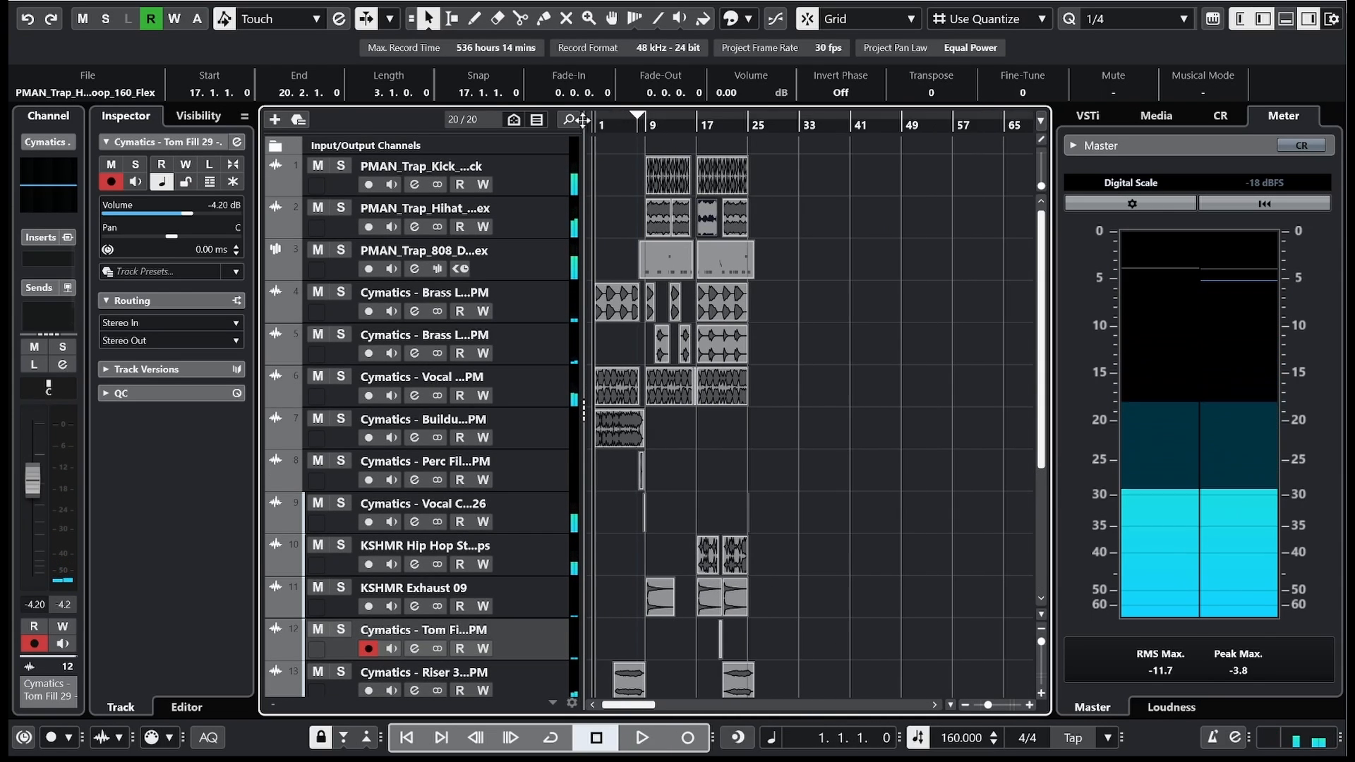
Step: Rename the kick and snare loop track as kick and colour it orange
{"action": "double_click", "coordinate": [407, 168]}
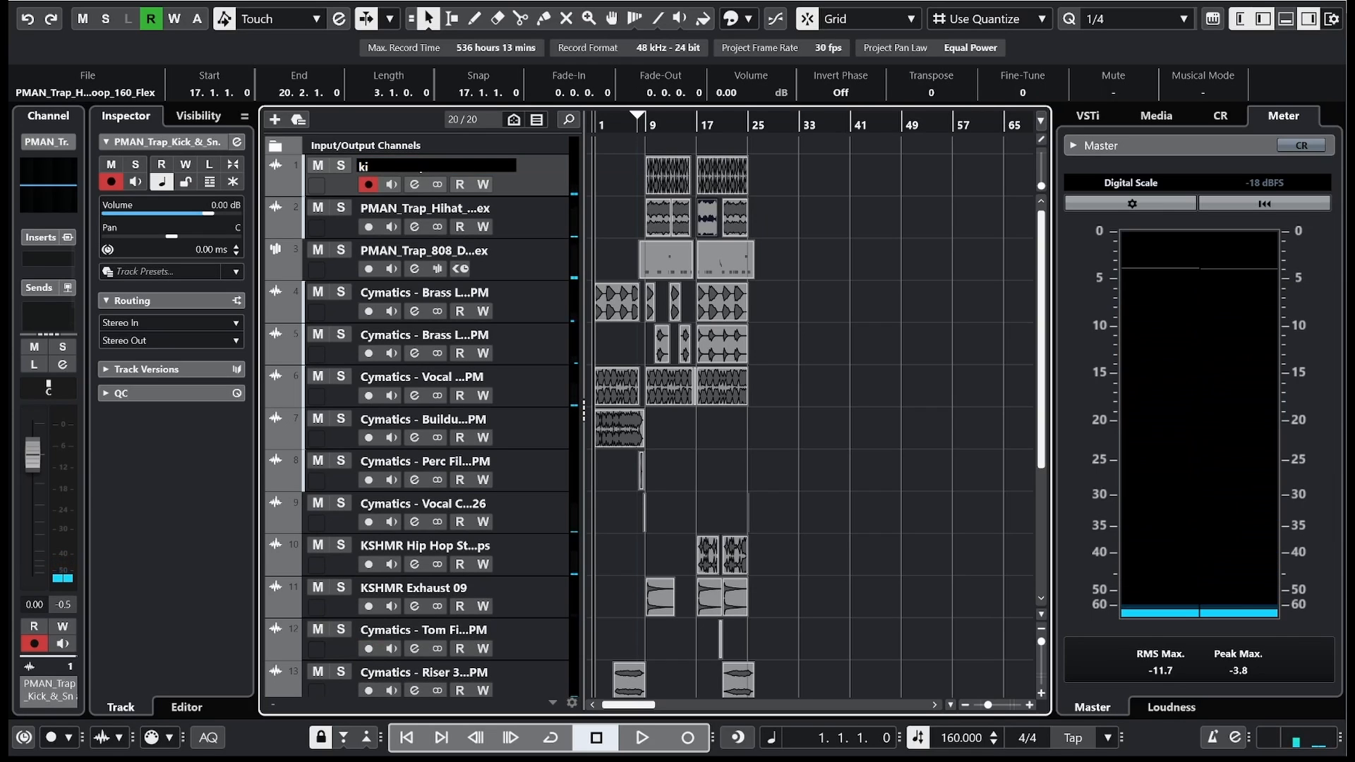
{"action": "left_click", "coordinate": [793, 254]}
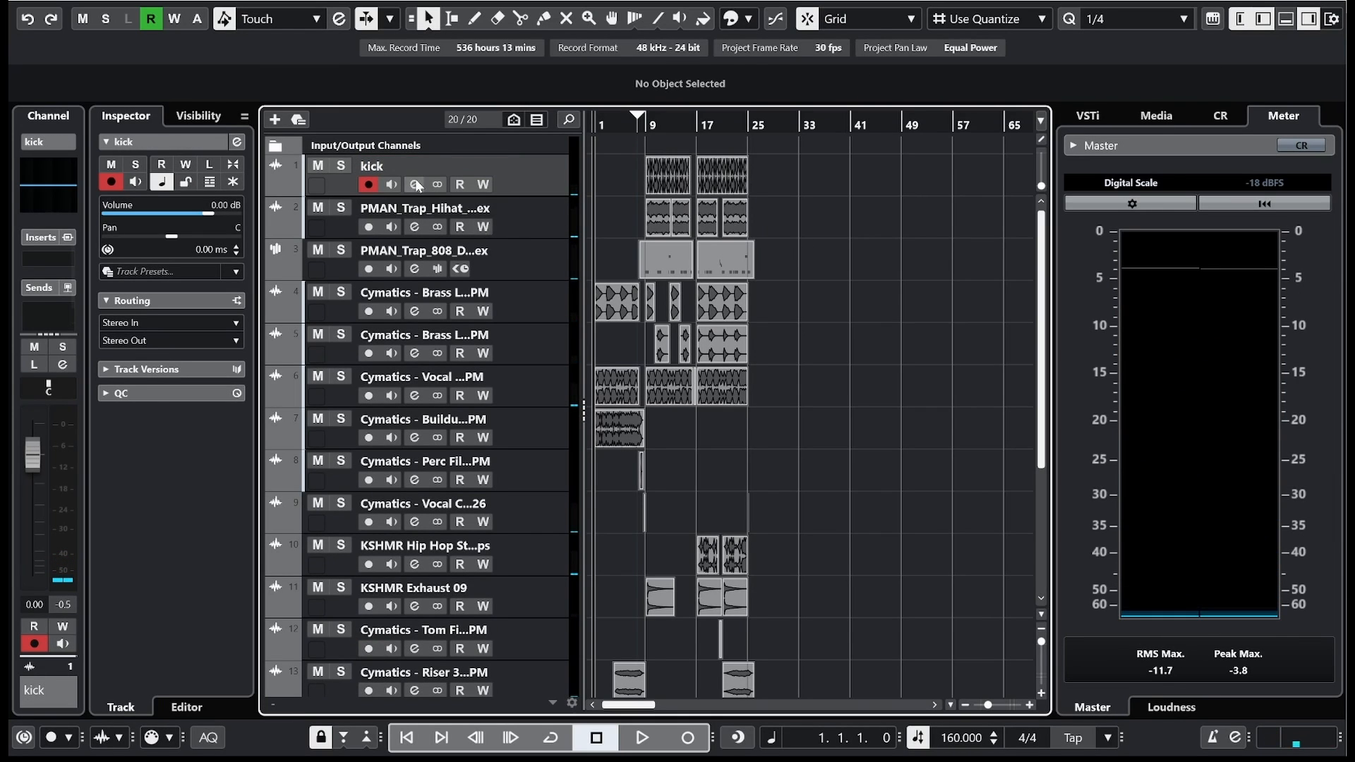
{"action": "left_click", "coordinate": [274, 186]}
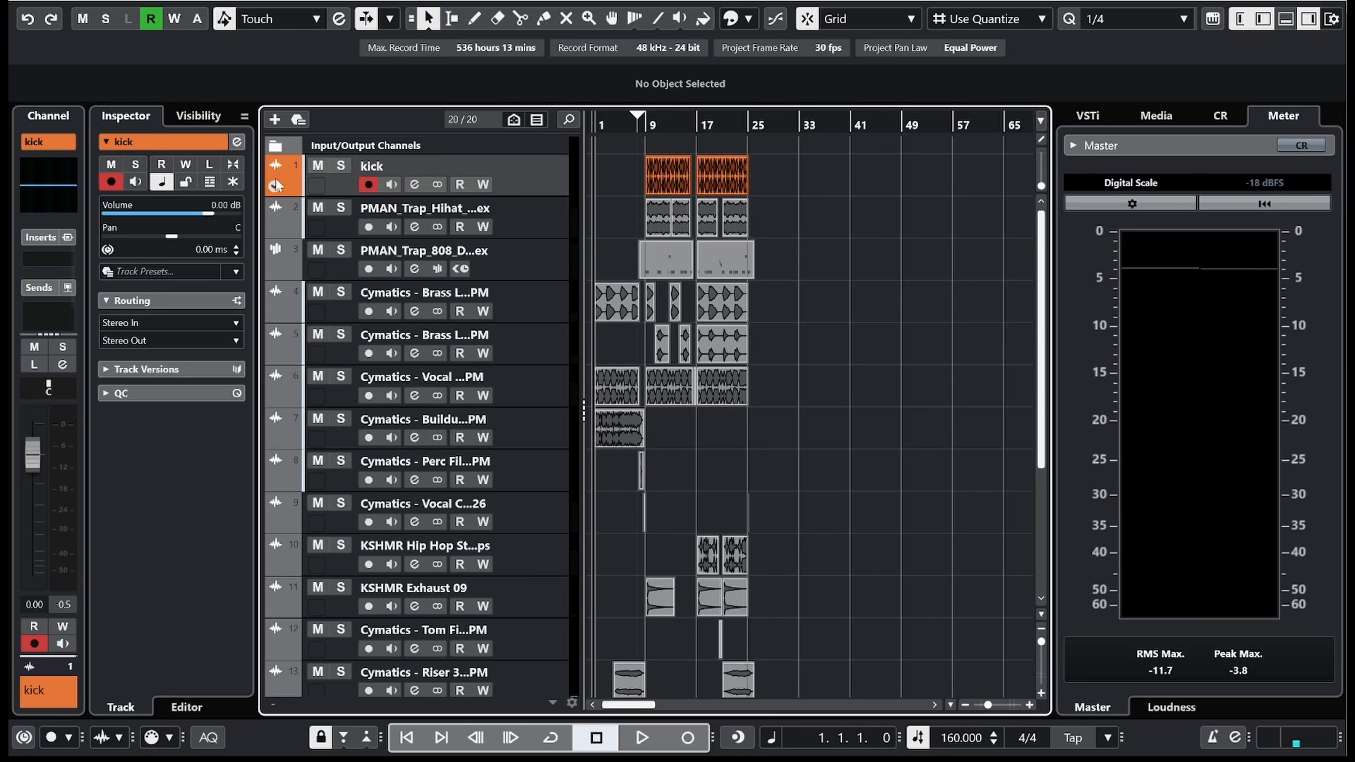
Step: Rename the PMAN Trap Hihat loop track as hih
{"action": "double_click", "coordinate": [446, 209]}
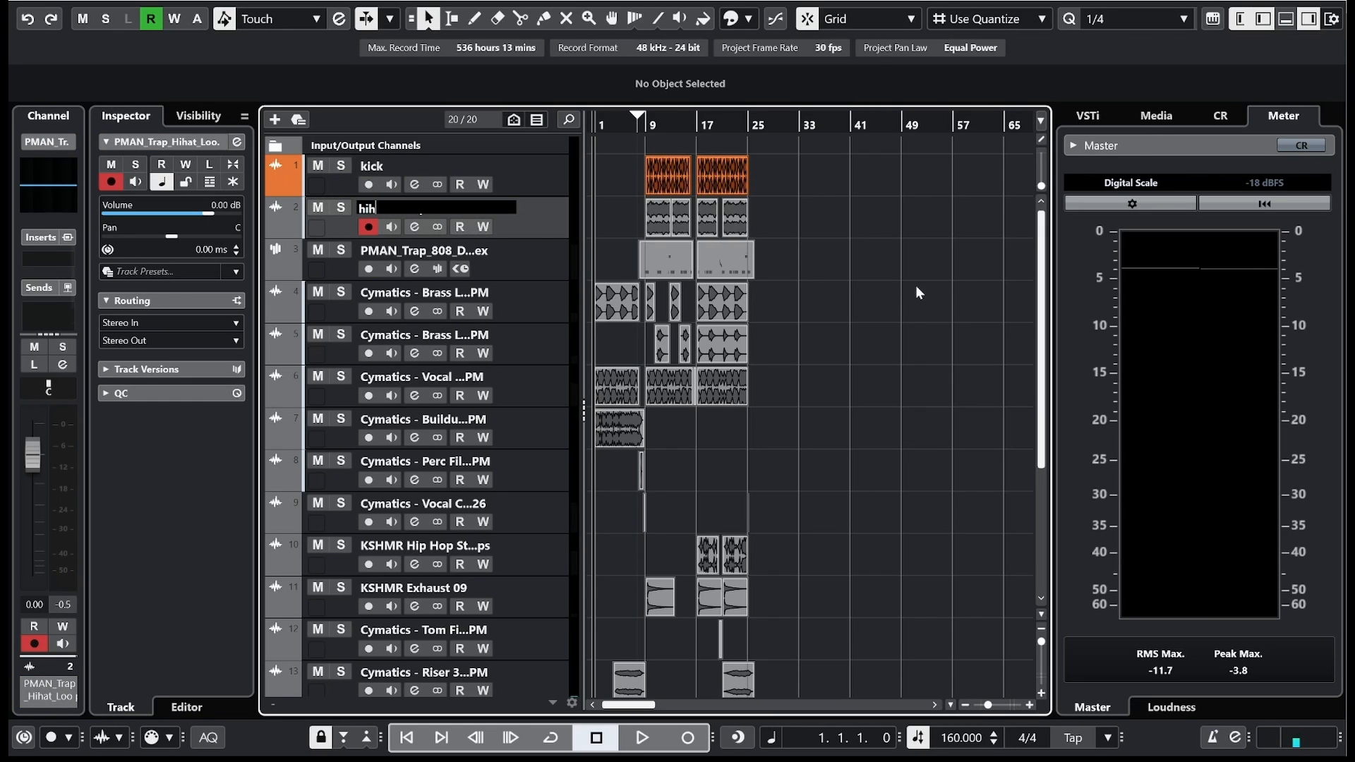
{"action": "type", "text": "hih"}
{"action": "key", "text": "Return"}
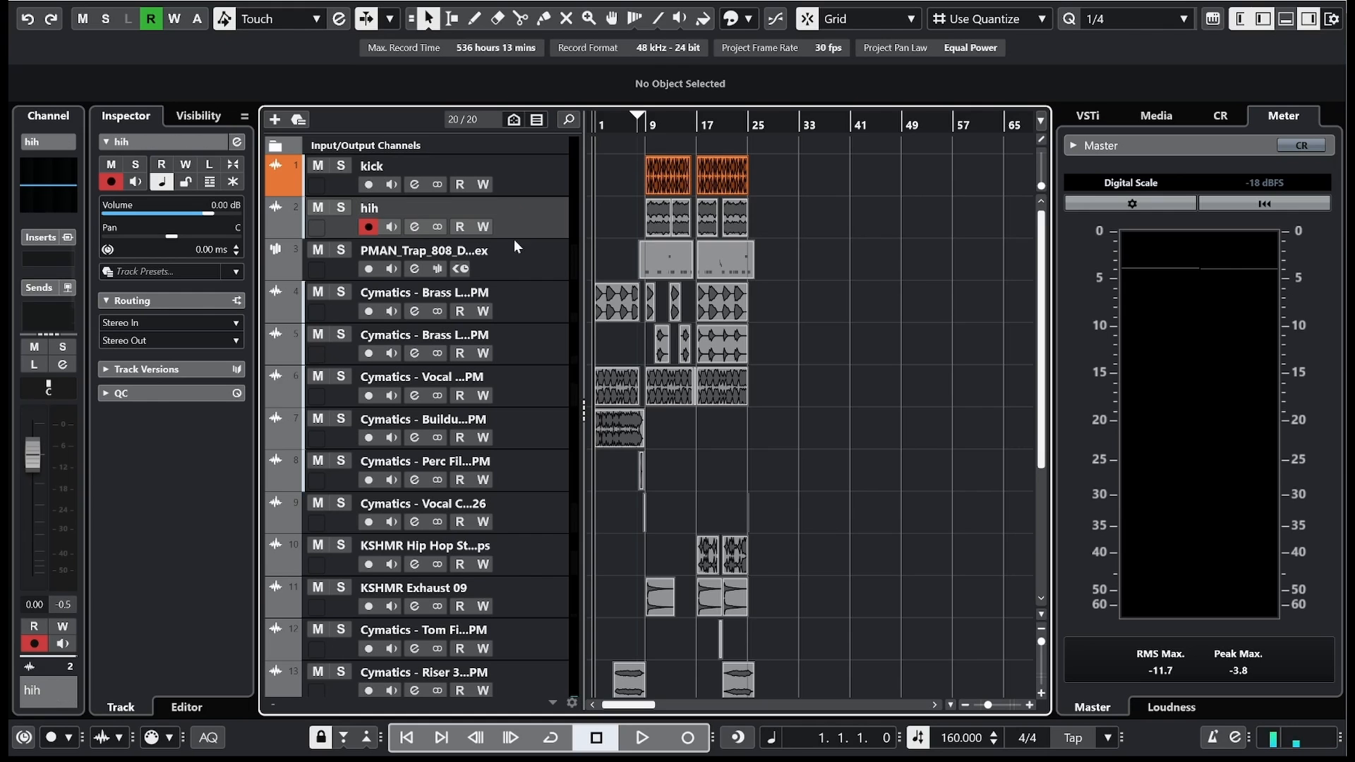
Step: Assign the factory bass drum picture to the kick track
{"action": "double_click", "coordinate": [315, 187]}
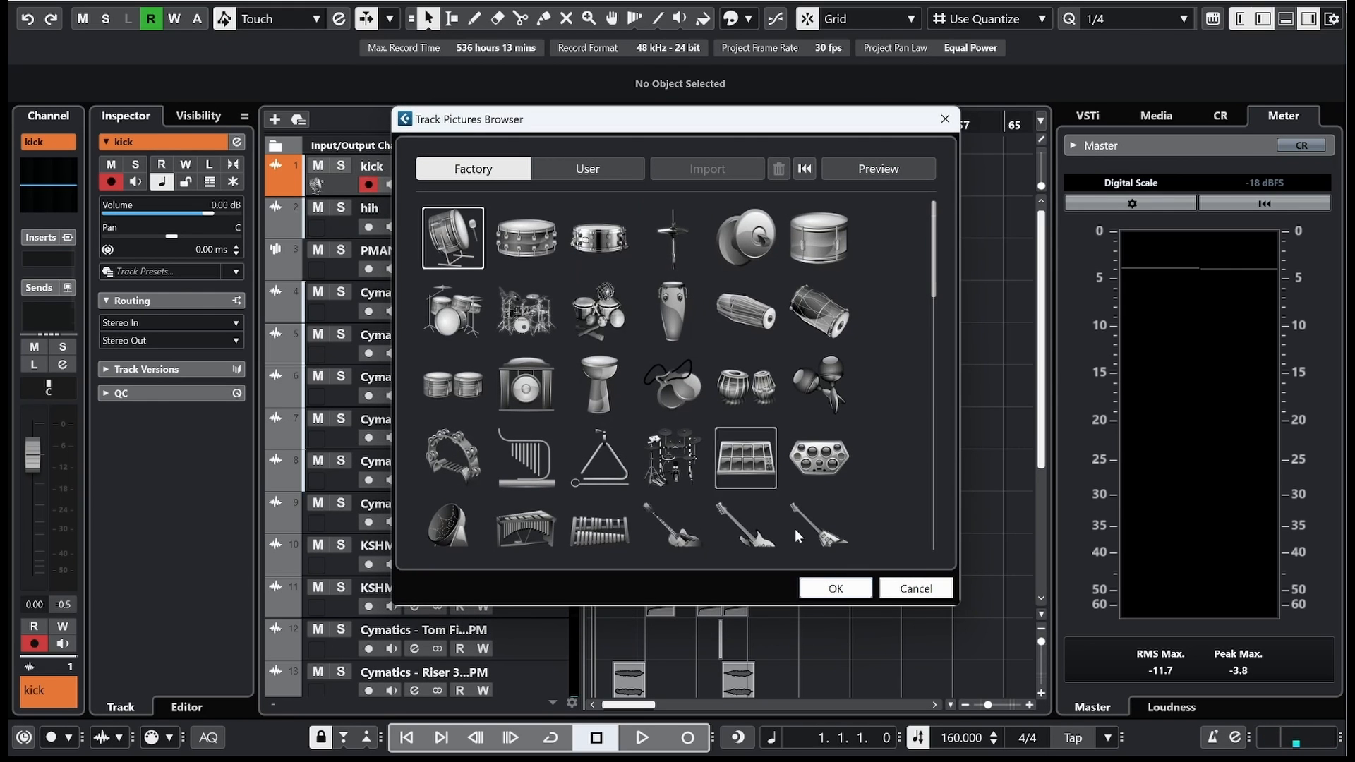
{"action": "left_click", "coordinate": [835, 587]}
Step: Try to assign the factory cymbals picture to the hih track
{"action": "double_click", "coordinate": [312, 229]}
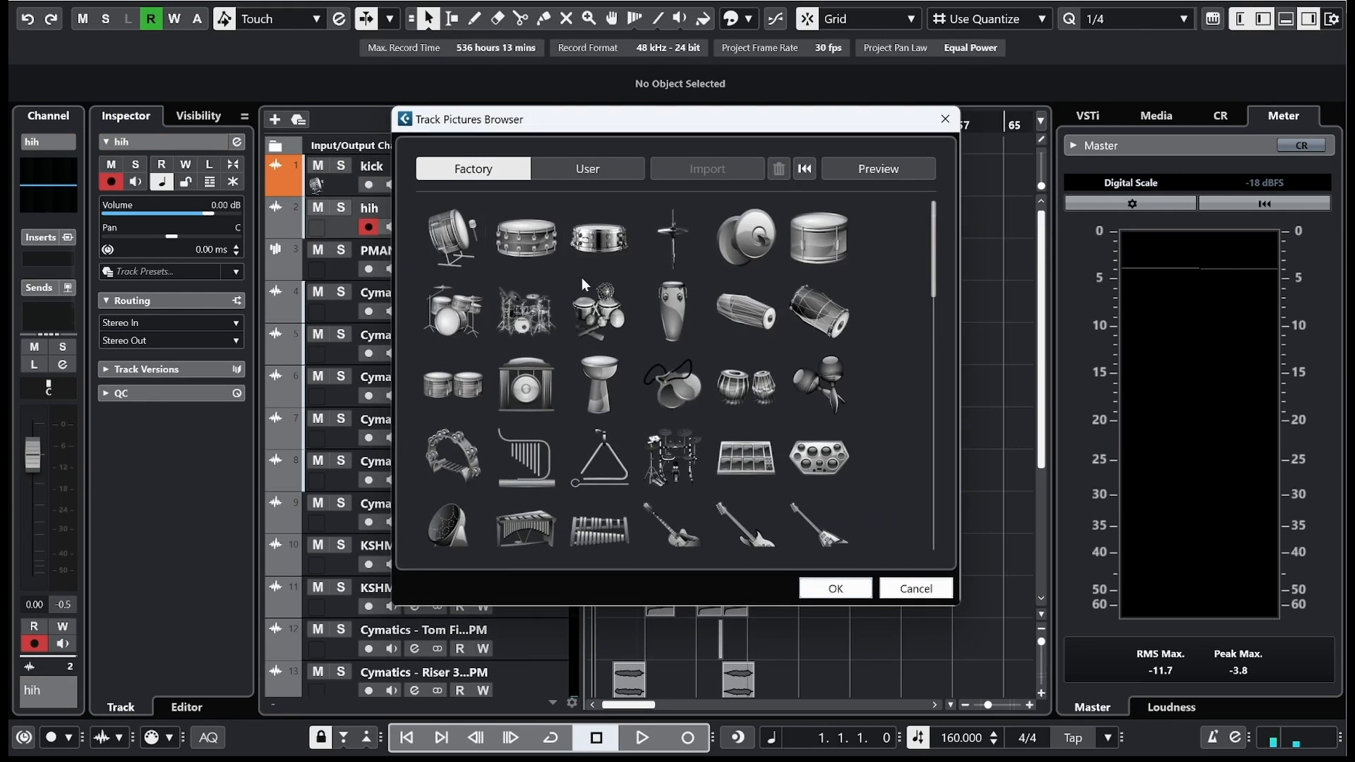
{"action": "scroll", "coordinate": [714, 535], "scroll_direction": "down", "scroll_amount": 1}
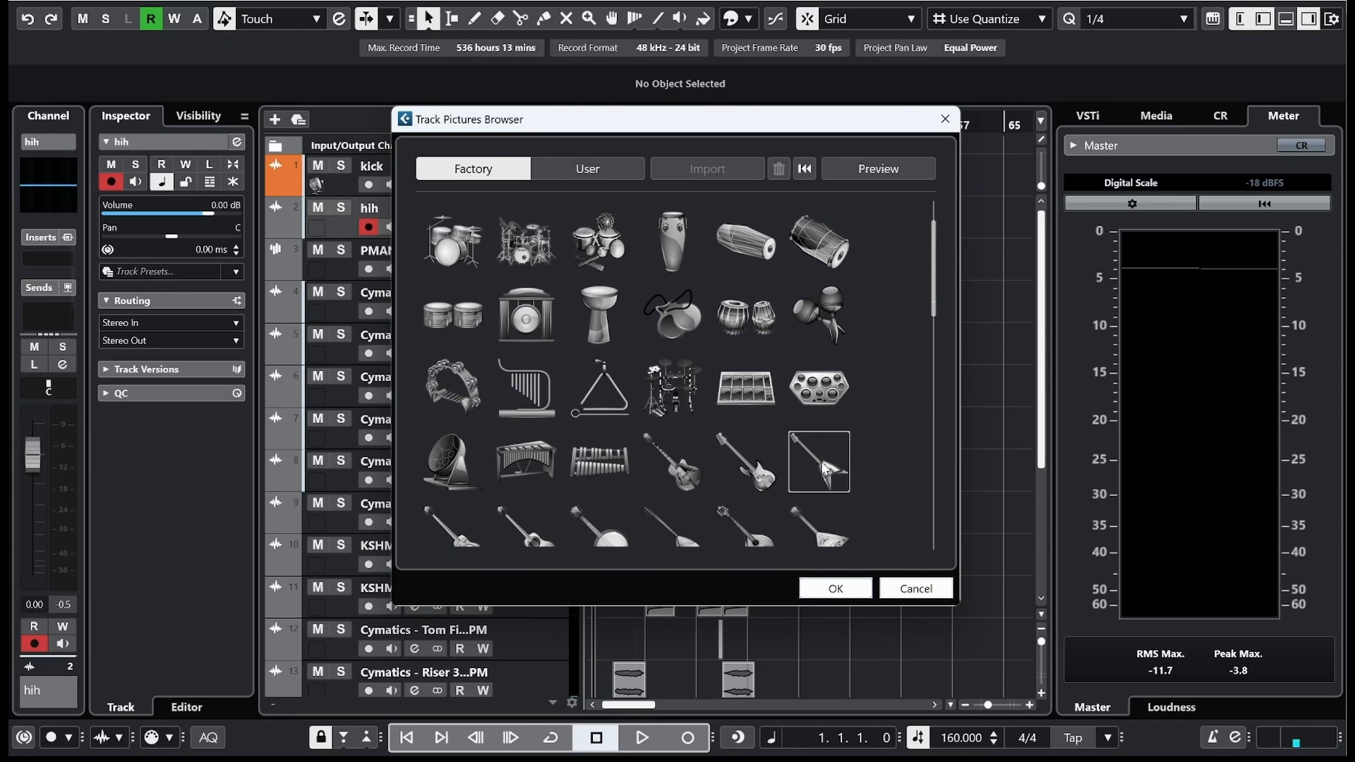
{"action": "left_click", "coordinate": [946, 122]}
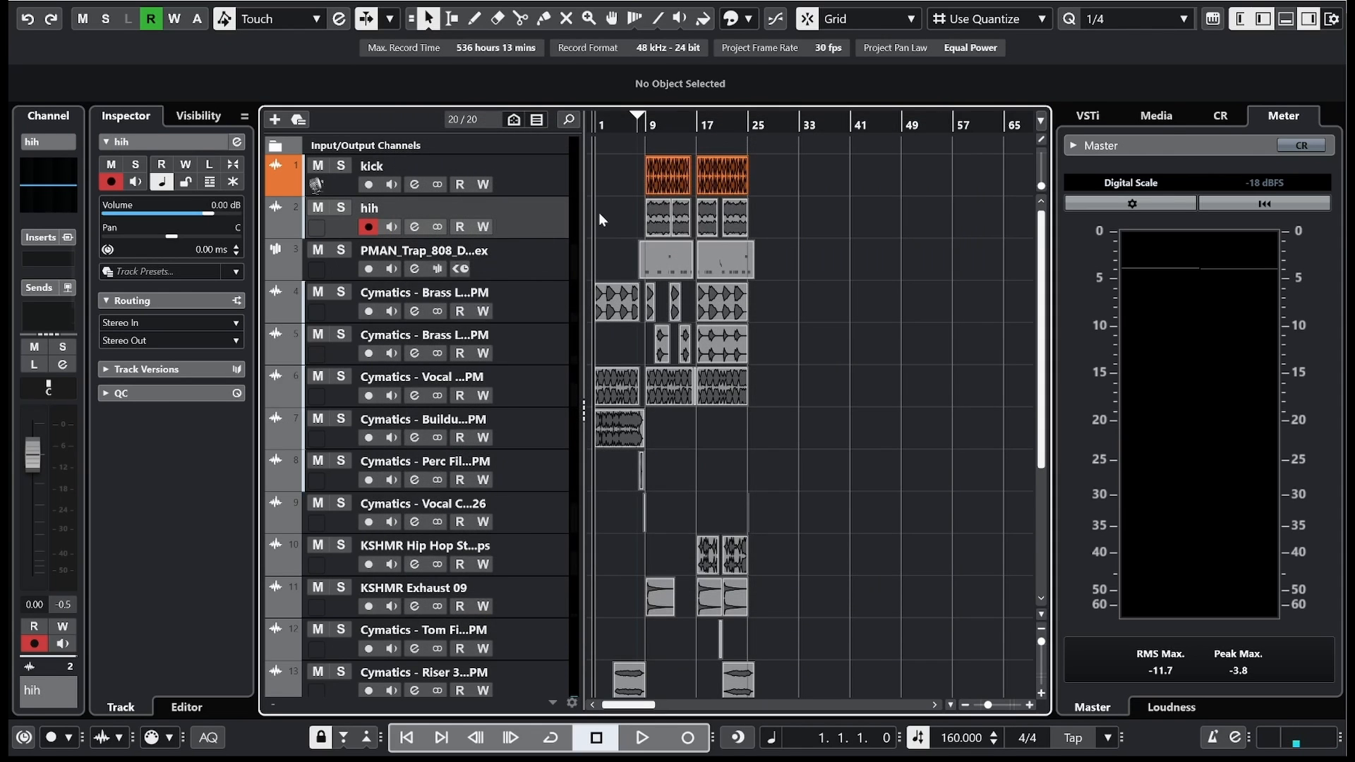
{"action": "double_click", "coordinate": [309, 223]}
{"action": "left_click", "coordinate": [760, 264]}
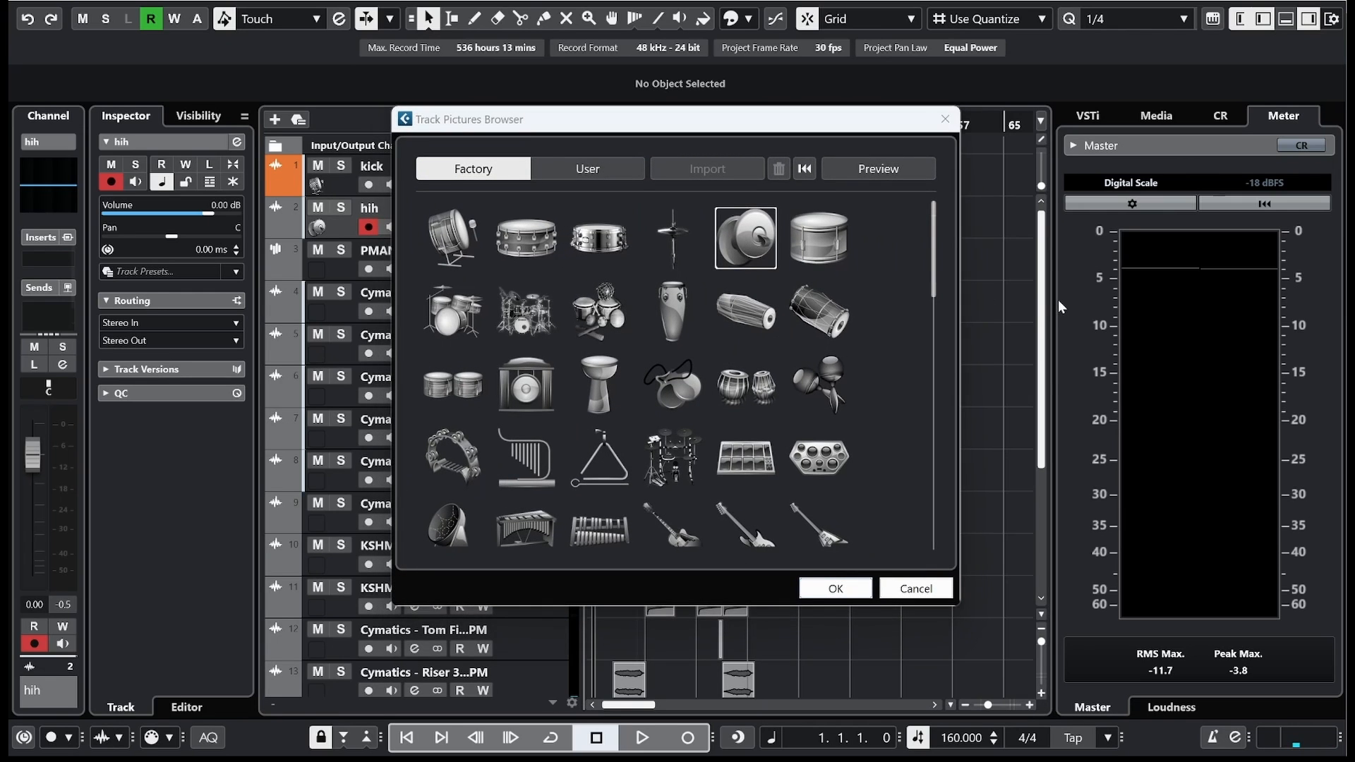
{"action": "left_click", "coordinate": [943, 121]}
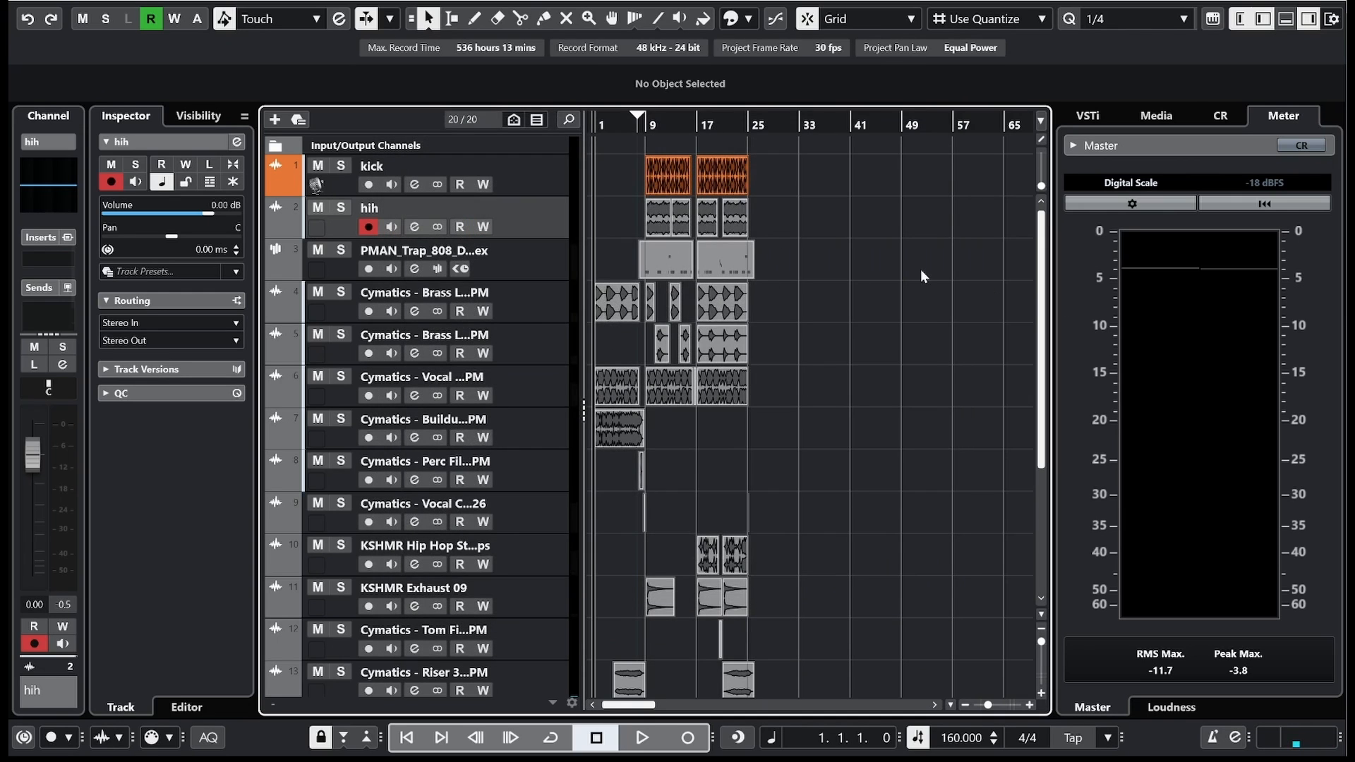
Step: Colour the hih track red and rename the PMAN Trap 808 track as 808
{"action": "left_click", "coordinate": [285, 224]}
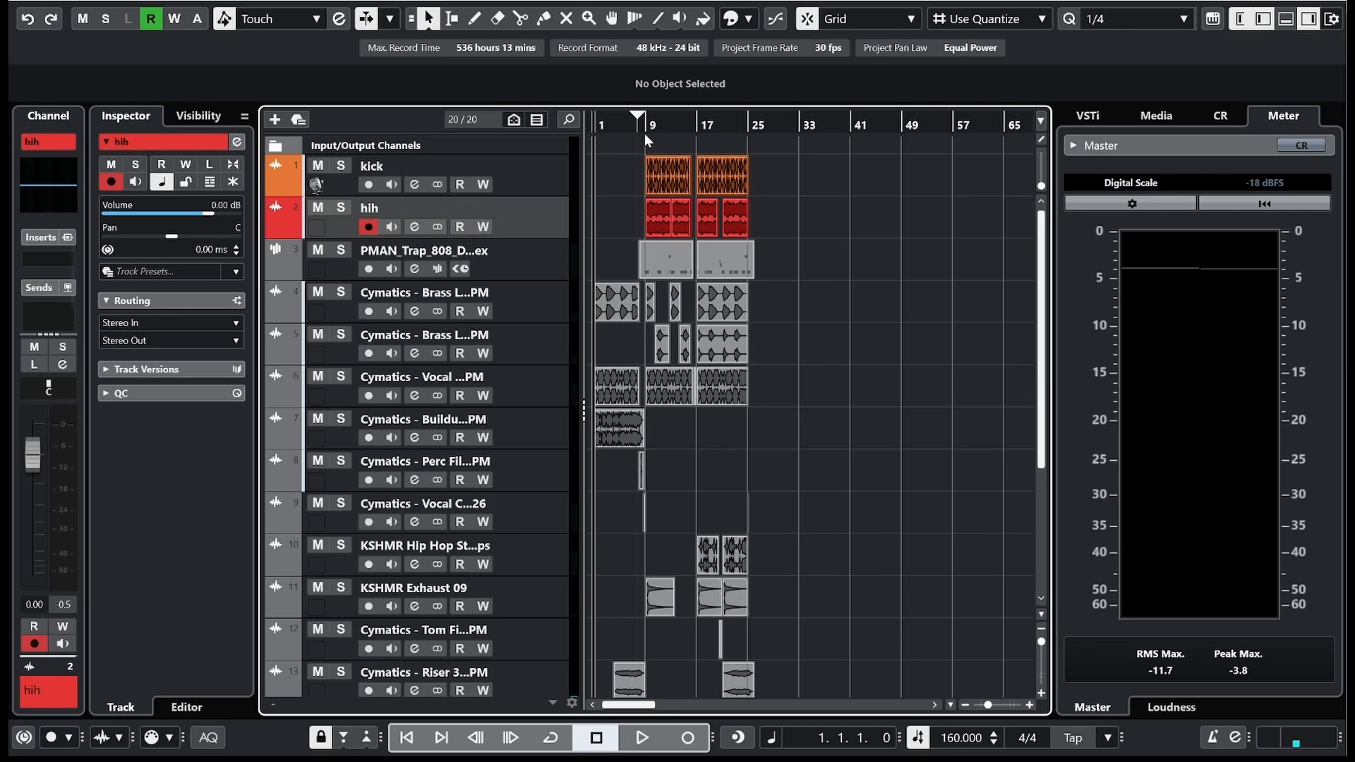
{"action": "left_click", "coordinate": [424, 253]}
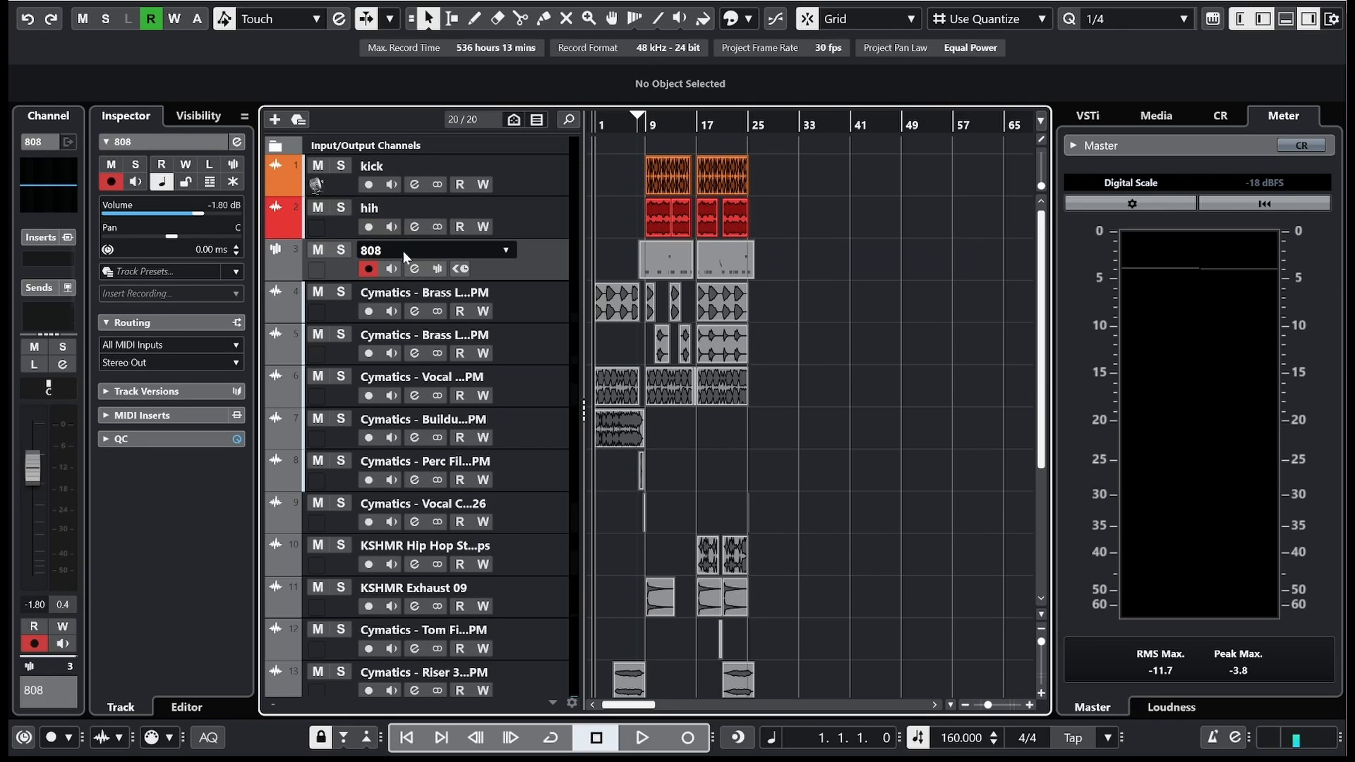
Step: Assign a factory electric guitar picture to the 808 track and colour the track yellow
{"action": "double_click", "coordinate": [317, 269]}
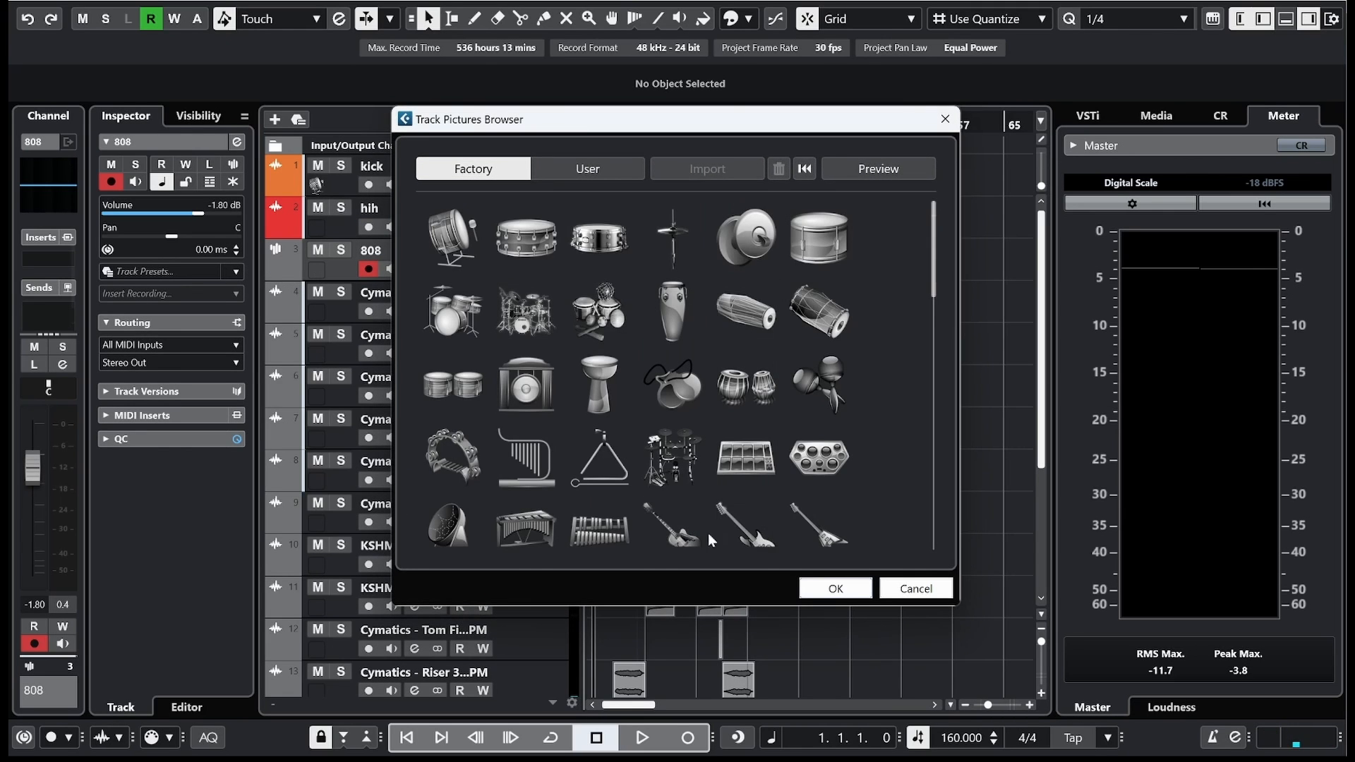
{"action": "scroll", "coordinate": [708, 532], "scroll_direction": "down", "scroll_amount": 1}
{"action": "double_click", "coordinate": [762, 463]}
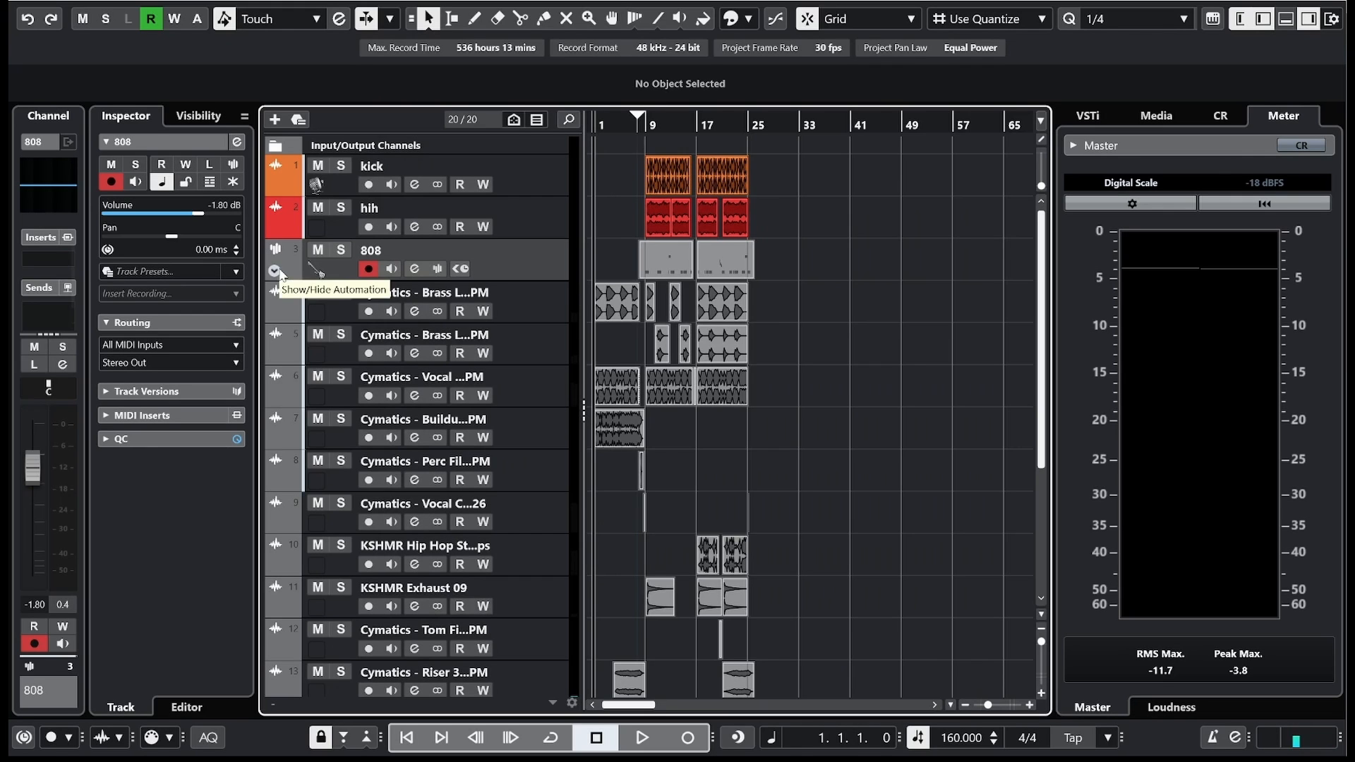
{"action": "scroll", "coordinate": [280, 276], "scroll_direction": "down", "scroll_amount": 2}
{"action": "scroll", "coordinate": [279, 275], "scroll_direction": "down", "scroll_amount": 1}
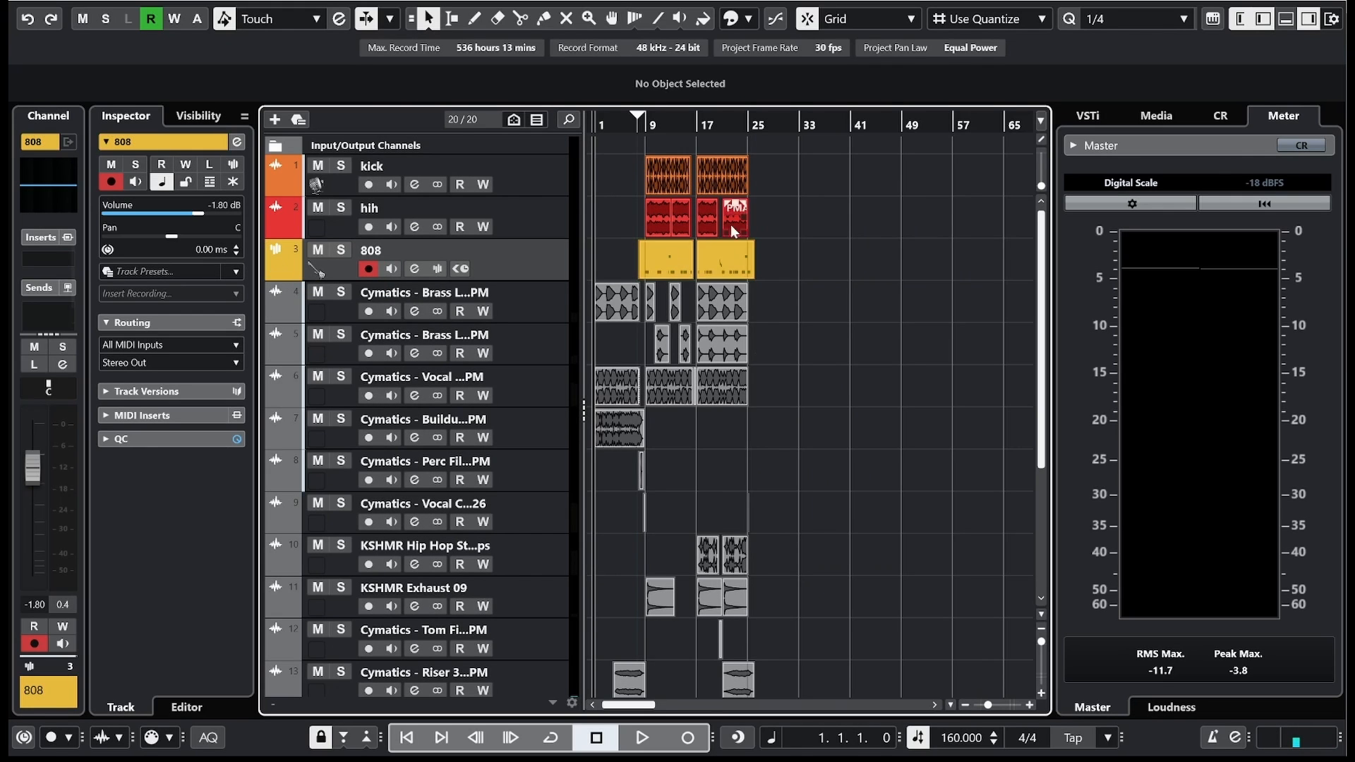
Step: Play the whole arrangement from the start past bar 25, checking all tracks from the kick down to KSHMR Exhaust 01
{"action": "left_click_drag", "start_coordinate": [609, 127], "coordinate": [544, 143]}
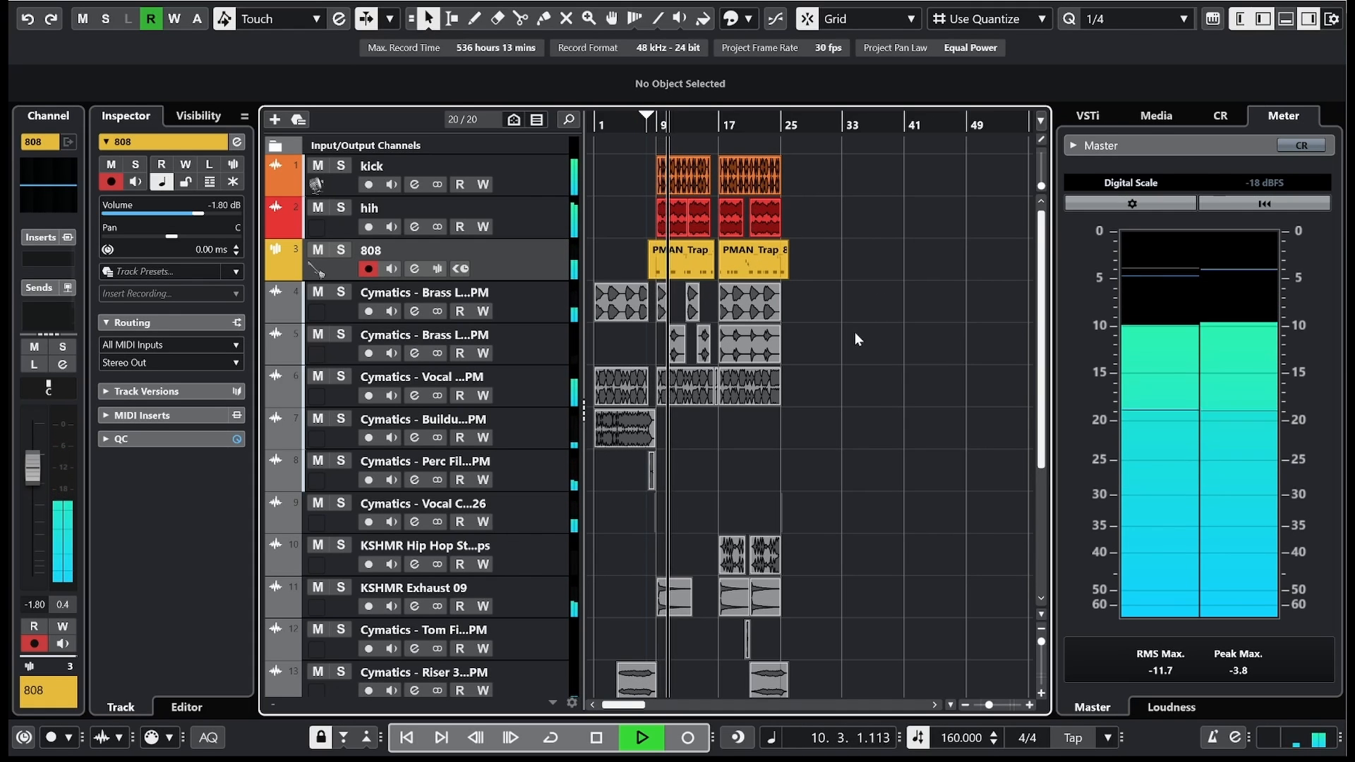
{"action": "scroll", "coordinate": [867, 337], "scroll_direction": "down", "scroll_amount": 3}
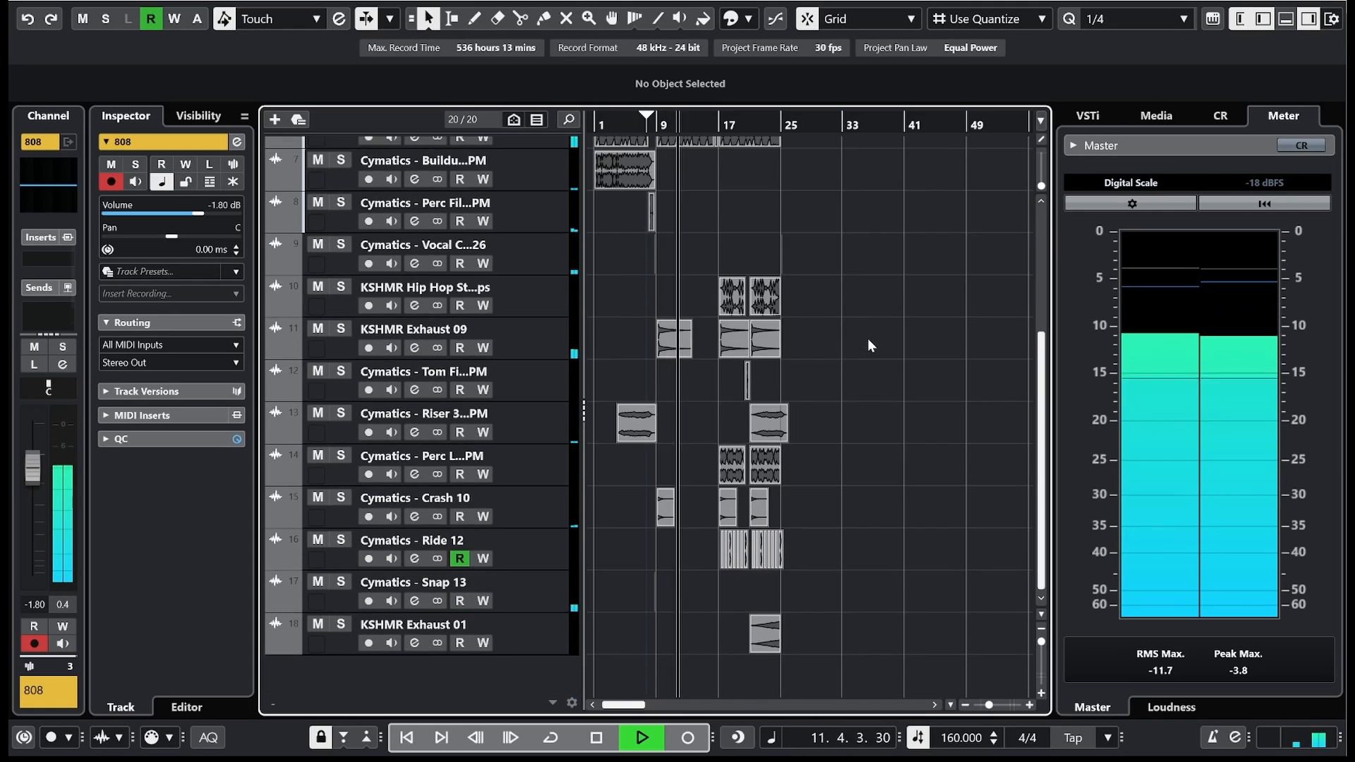
{"action": "scroll", "coordinate": [878, 324], "scroll_direction": "up", "scroll_amount": 3}
{"action": "scroll", "coordinate": [872, 354], "scroll_direction": "up", "scroll_amount": 1}
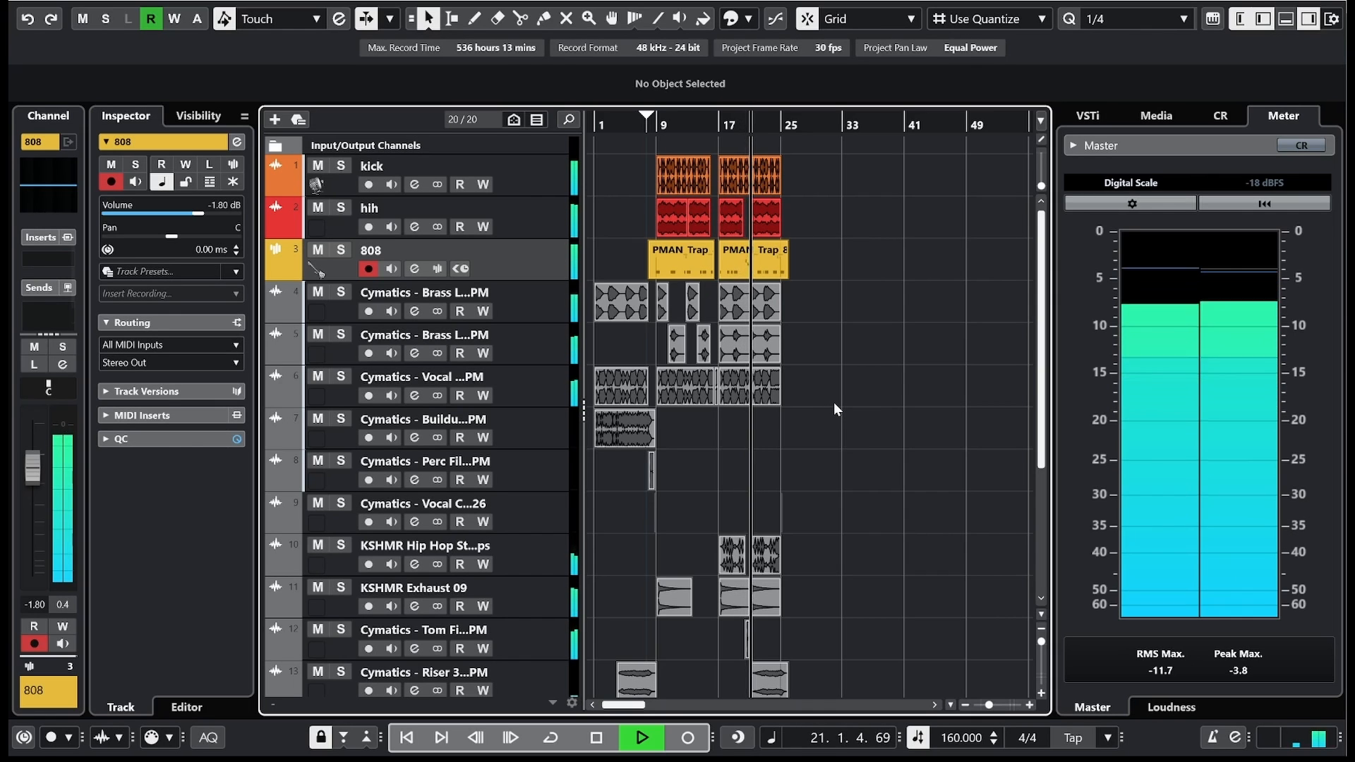
{"action": "scroll", "coordinate": [834, 402], "scroll_direction": "down", "scroll_amount": 4}
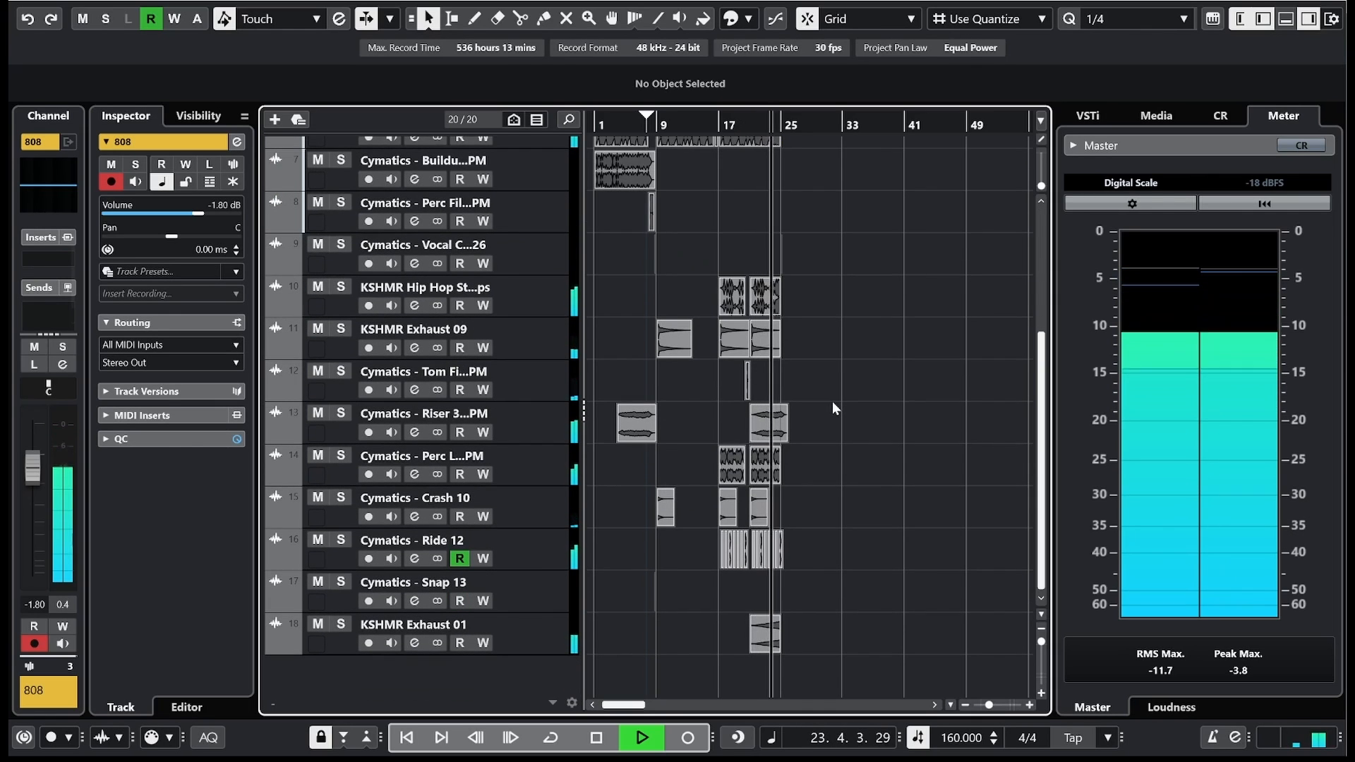
{"action": "scroll", "coordinate": [824, 400], "scroll_direction": "up", "scroll_amount": 4}
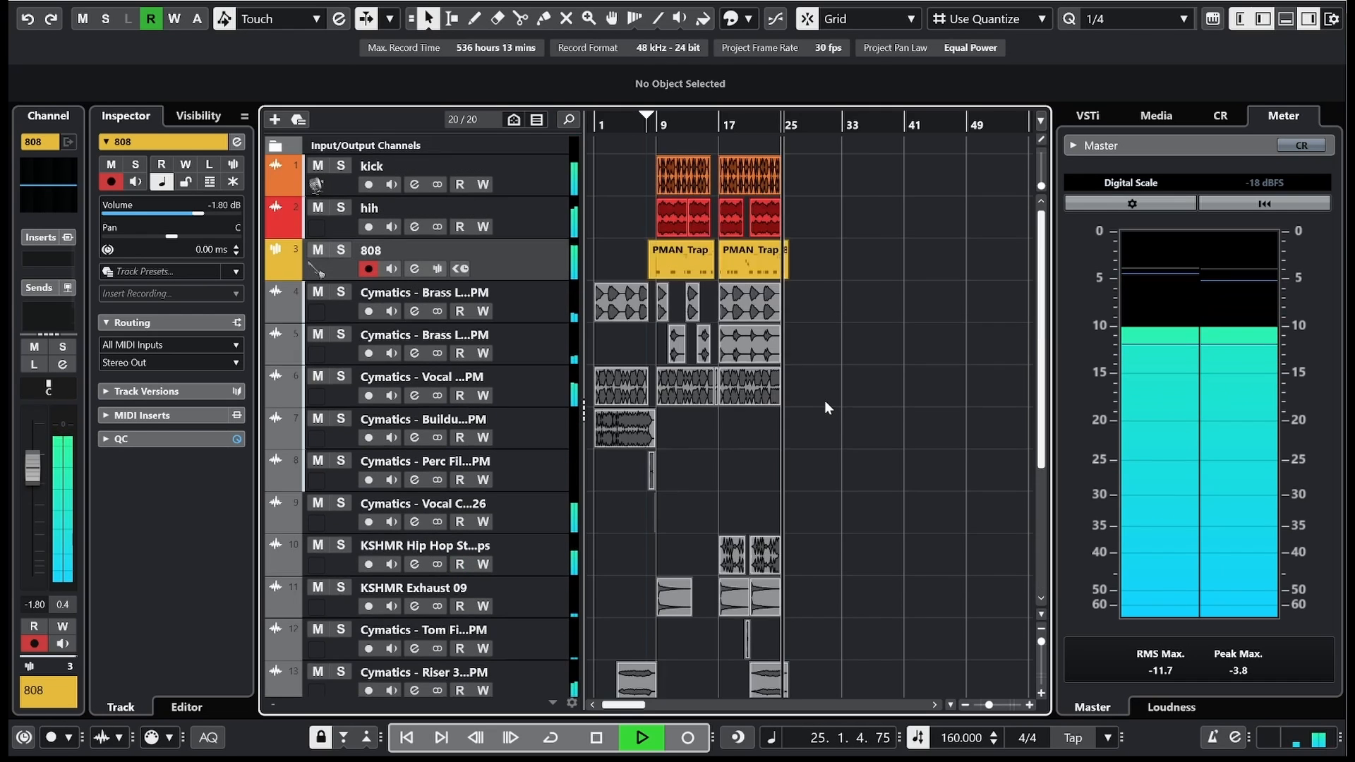
{"action": "key", "text": "space"}
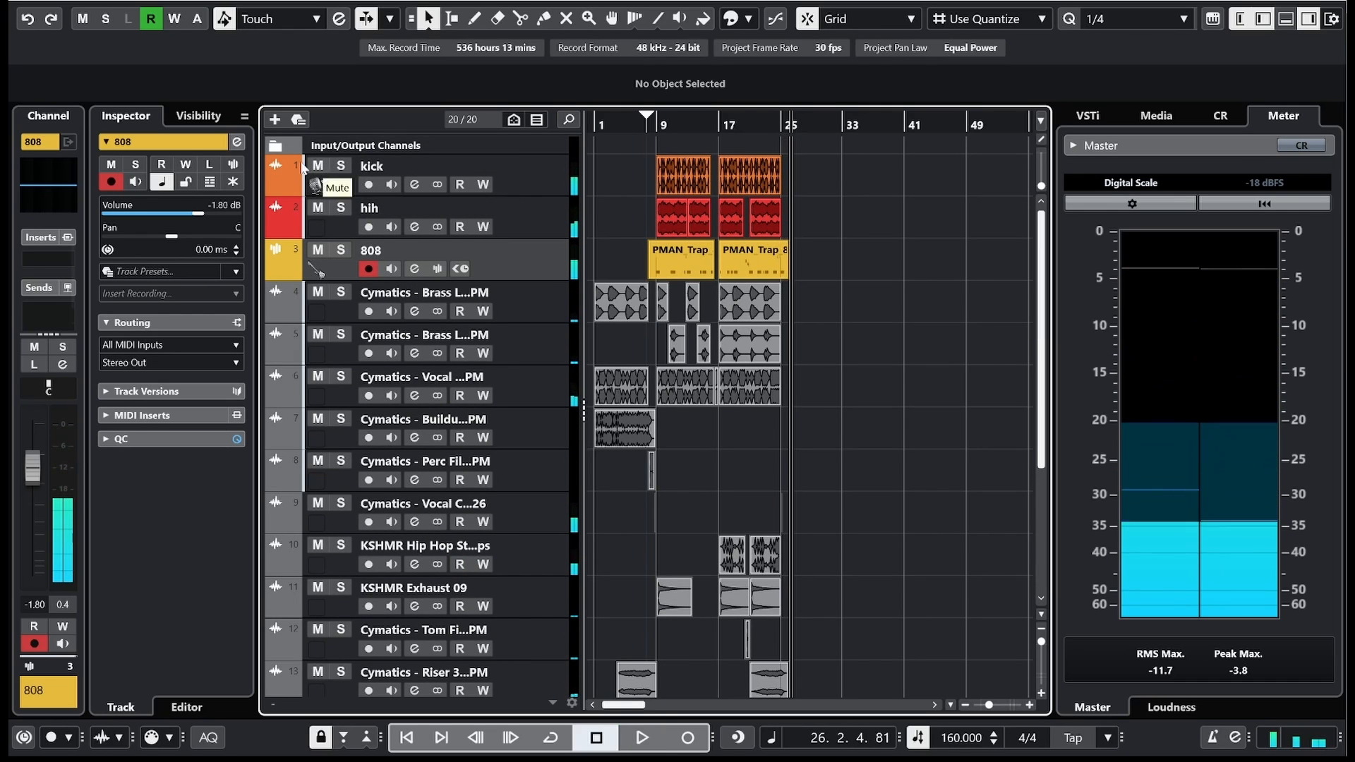
Step: Reveal the Stereo Out channel, set the cycle range over bars 17 to 25, and insert OTT in its third insert slot
{"action": "left_click", "coordinate": [276, 146]}
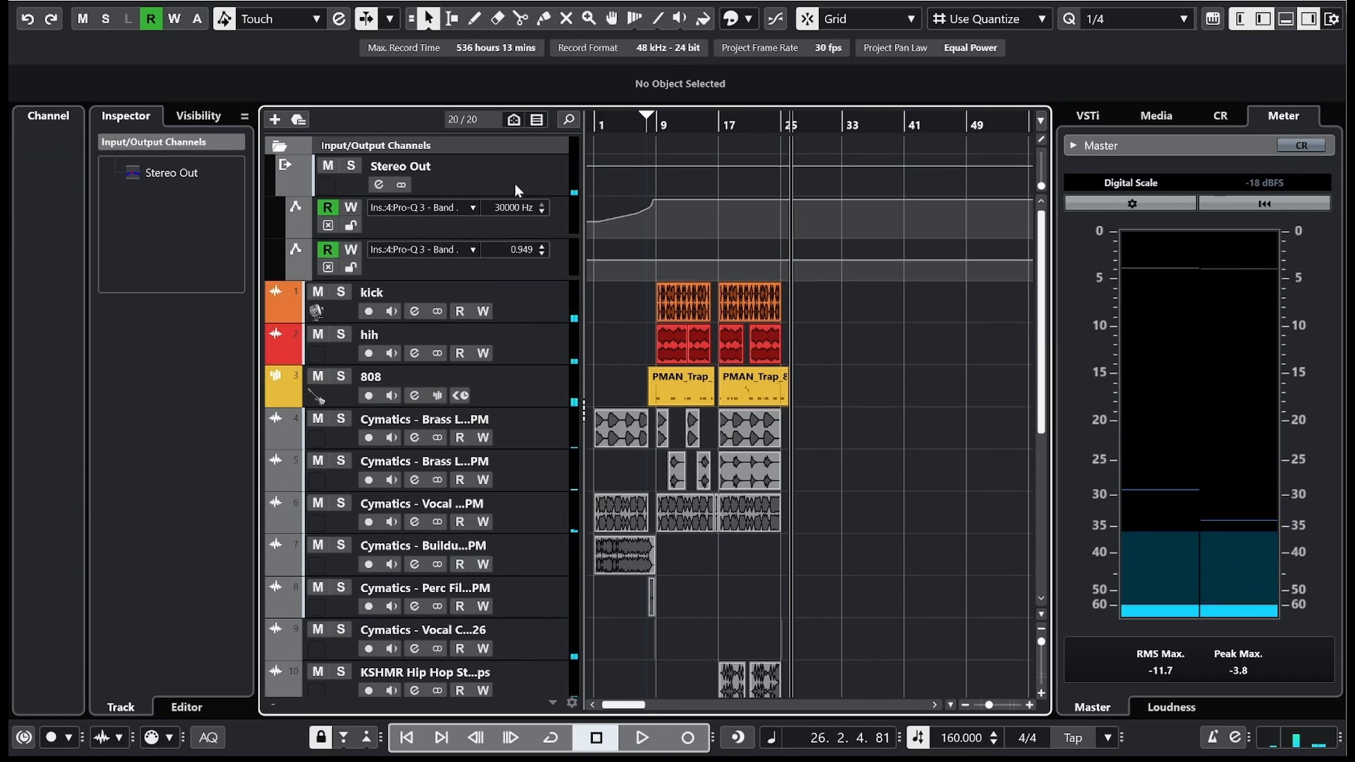
{"action": "left_click", "coordinate": [720, 131]}
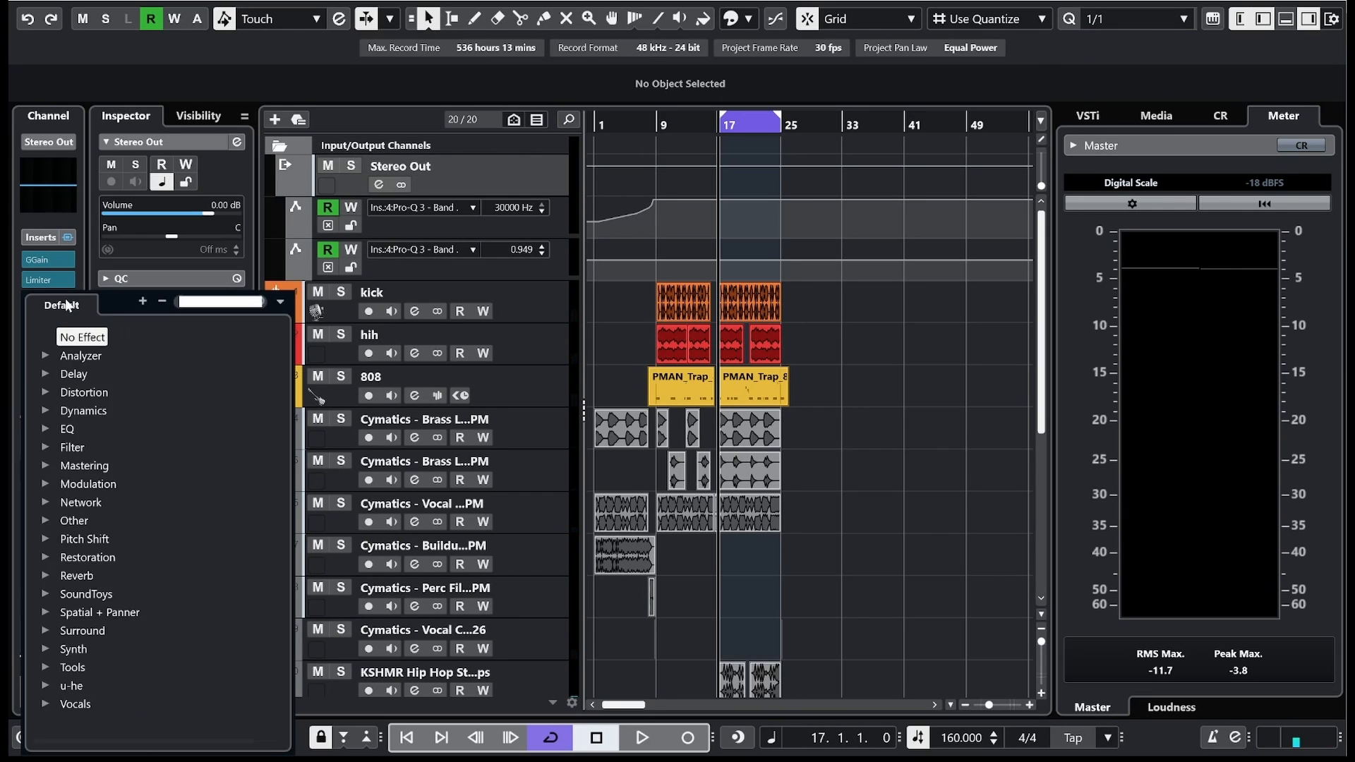
{"action": "type", "text": "o"}
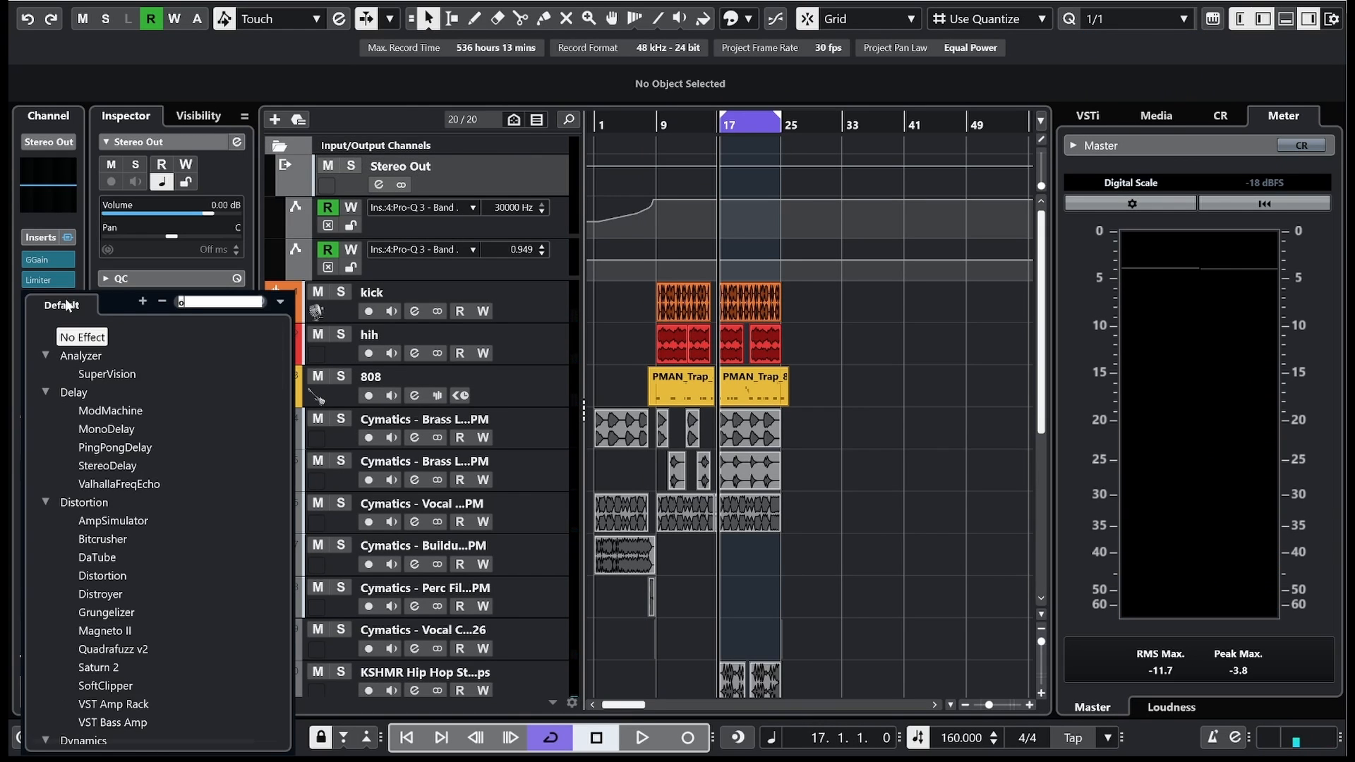
{"action": "type", "text": "tt"}
{"action": "left_click", "coordinate": [86, 356]}
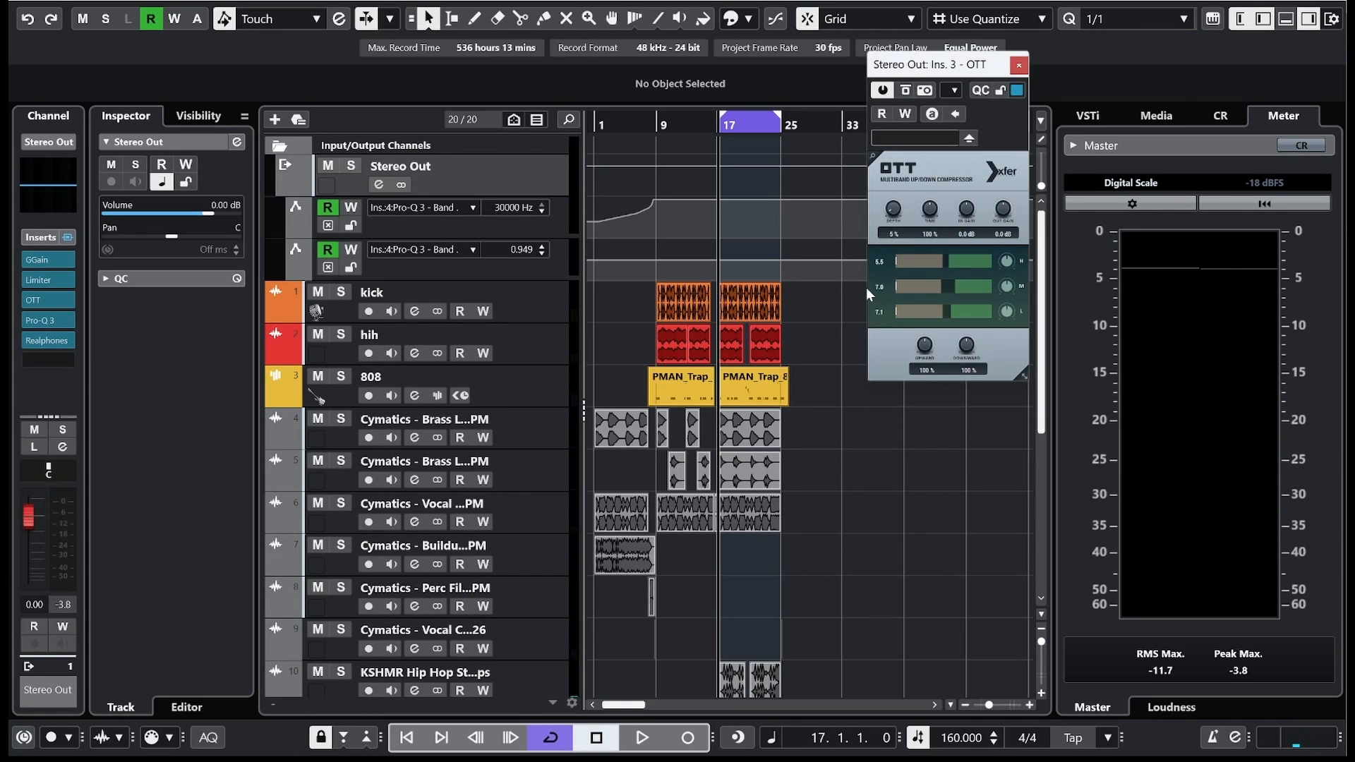
Step: Remove the Limiter from the Stereo Out inserts and move OTT up into the second slot
{"action": "left_click", "coordinate": [65, 278]}
{"action": "left_click", "coordinate": [70, 322]}
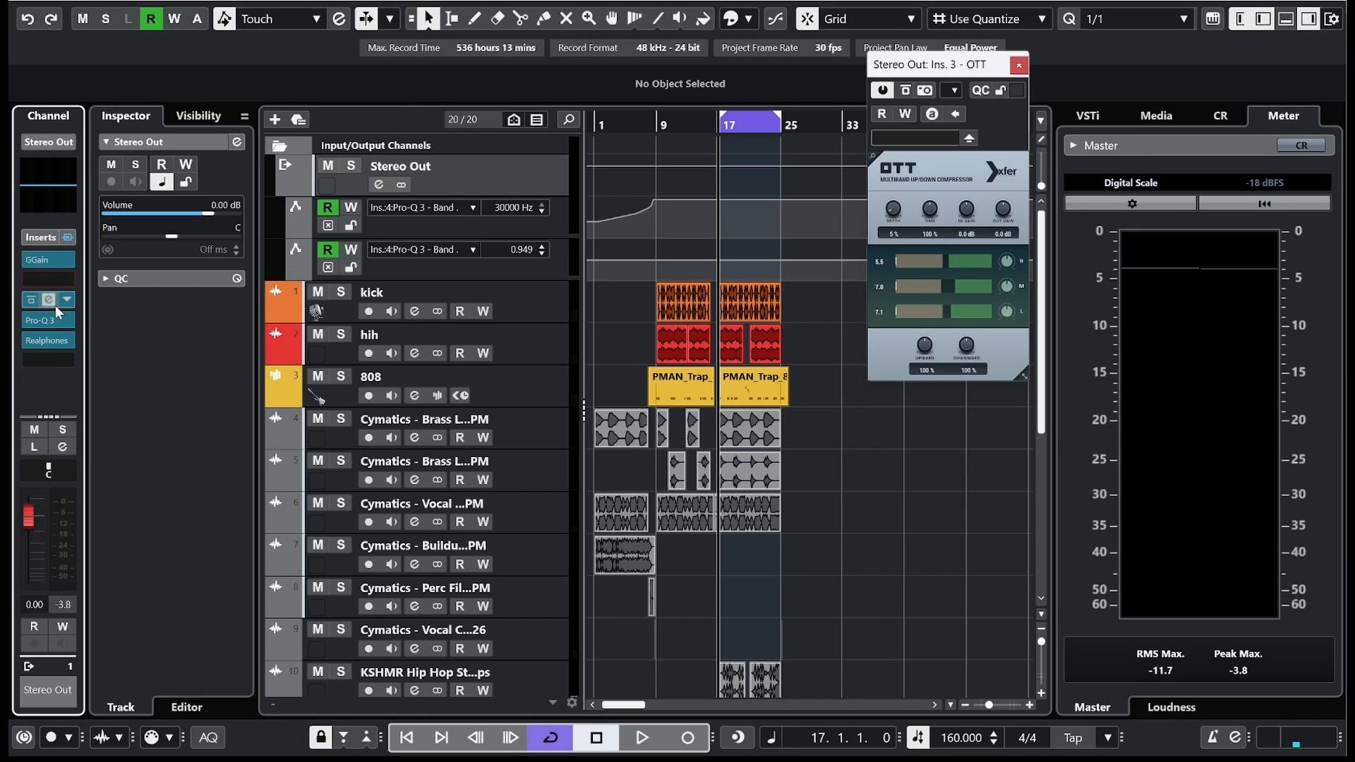
{"action": "mouse_move", "coordinate": [56, 304]}
{"action": "left_mouse_down"}
{"action": "mouse_move", "coordinate": [55, 290]}
{"action": "mouse_move", "coordinate": [55, 301]}
{"action": "left_mouse_up"}
Step: Insert Pro-L 2 after Pro-Q 3 on the Stereo Out channel and set its oversampling to 4x
{"action": "left_click", "coordinate": [51, 341]}
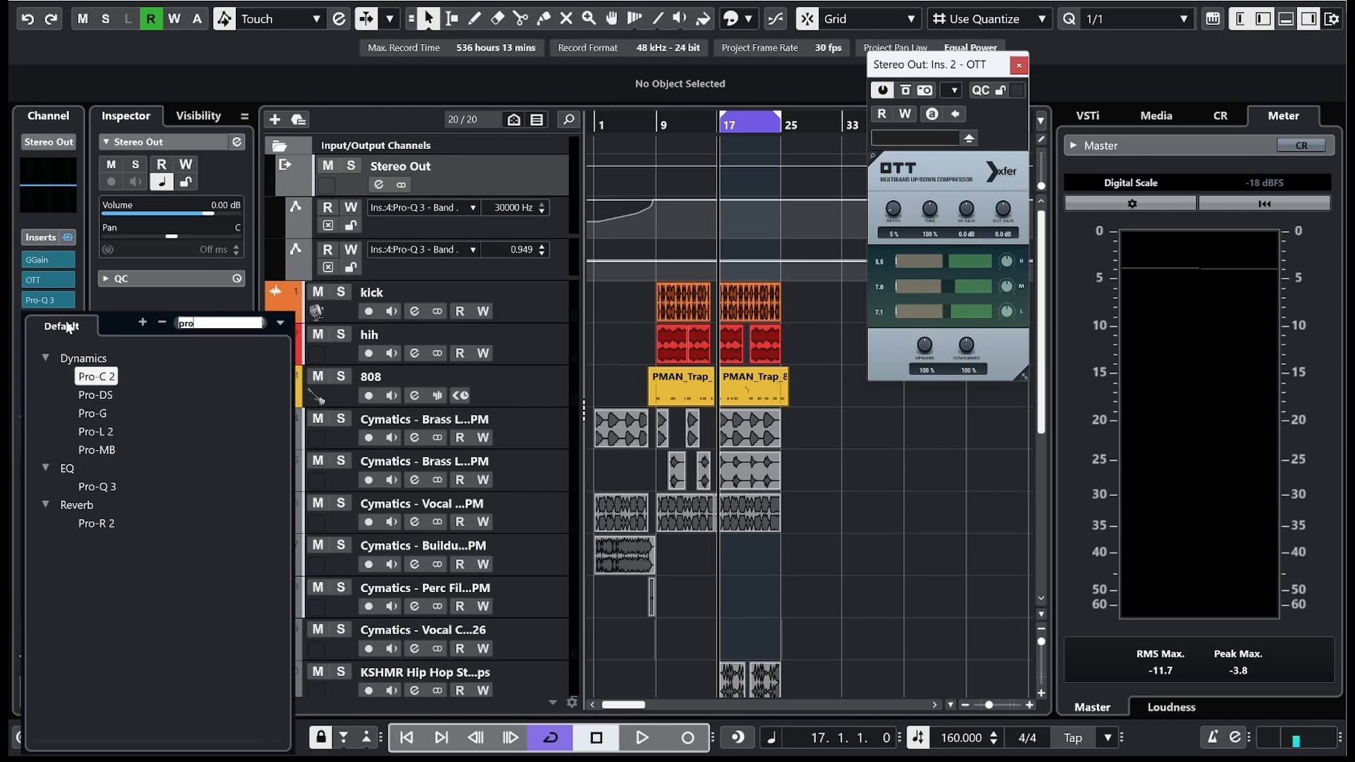
{"action": "left_click", "coordinate": [95, 394]}
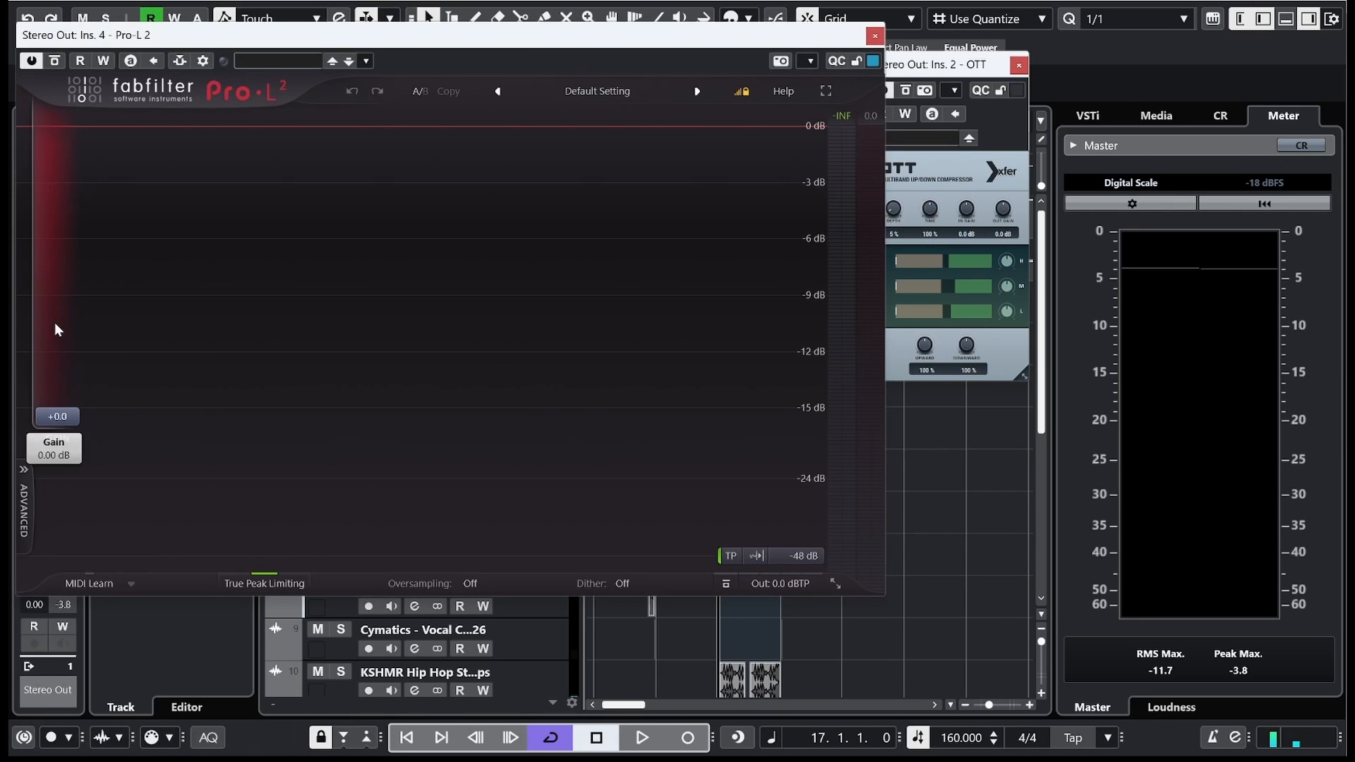
{"action": "left_click", "coordinate": [465, 587]}
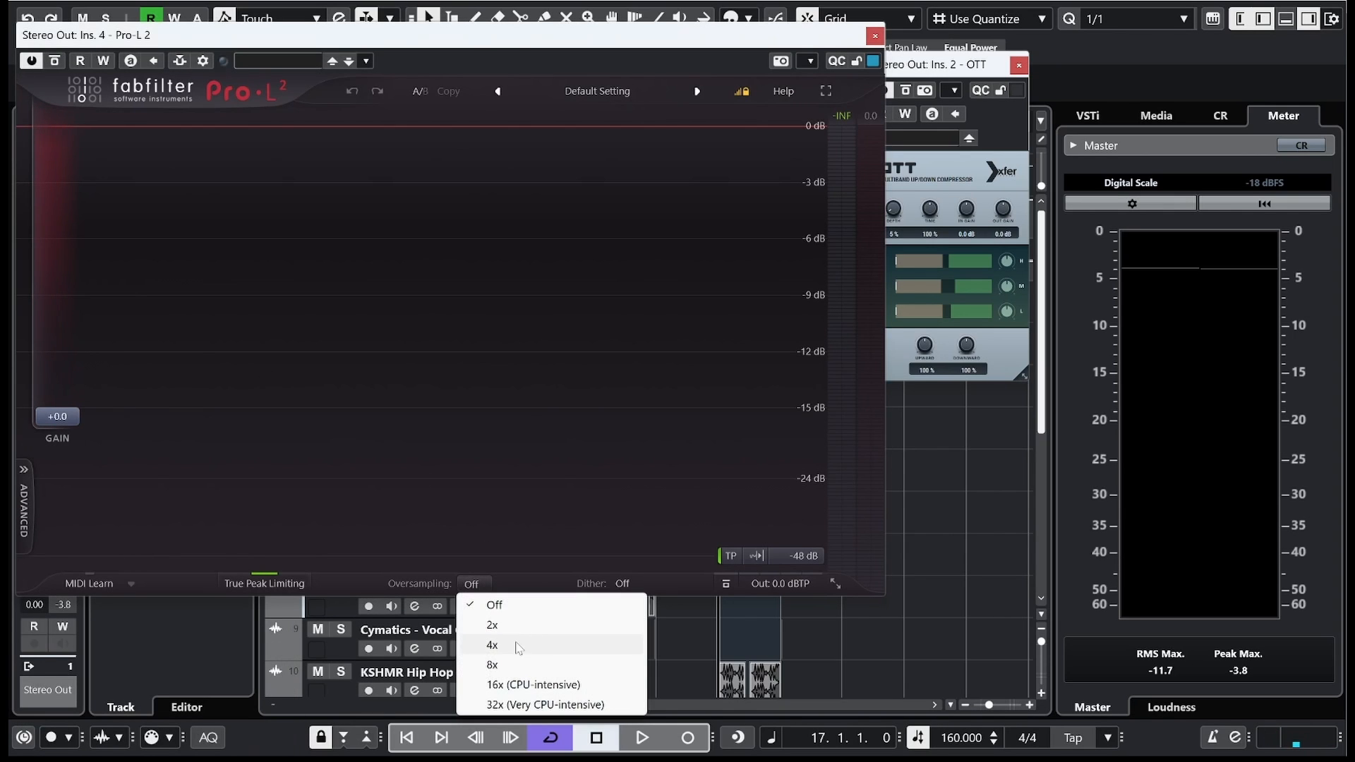
{"action": "left_click", "coordinate": [517, 646]}
{"action": "left_click", "coordinate": [875, 36]}
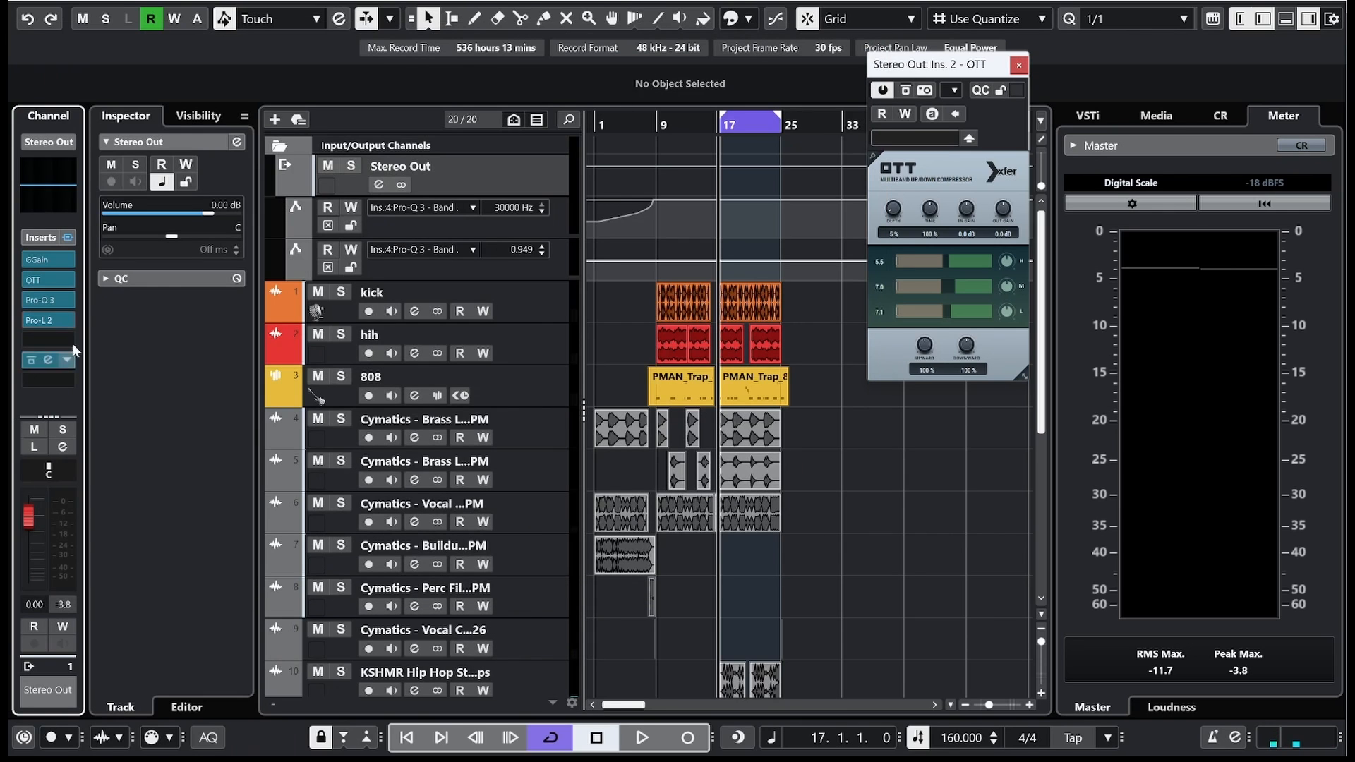
Step: Move Pro-L 2 down one insert slot on Stereo Out and insert Magneto II between Pro-Q 3 and Pro-L 2
{"action": "left_click_drag", "start_coordinate": [46, 325], "coordinate": [48, 337]}
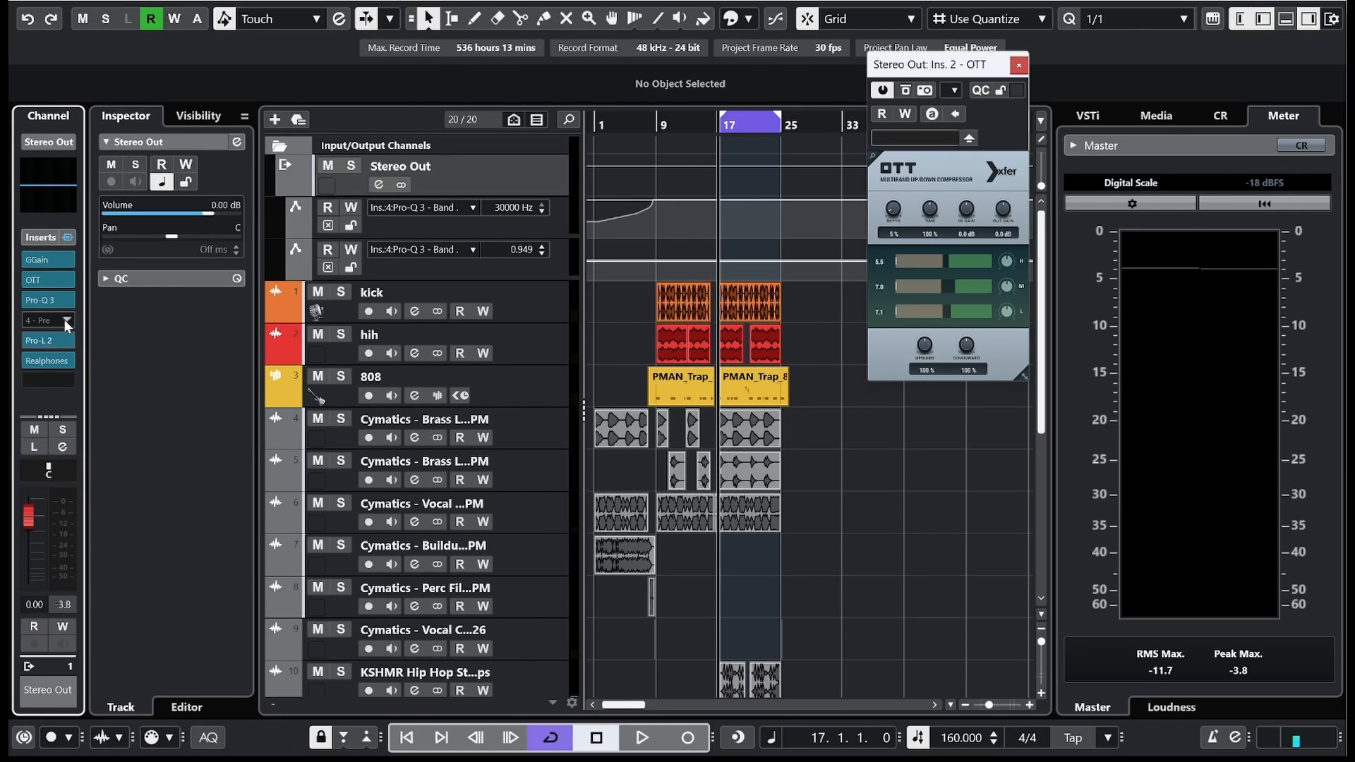
{"action": "left_click", "coordinate": [64, 319]}
{"action": "type", "text": "mag"}
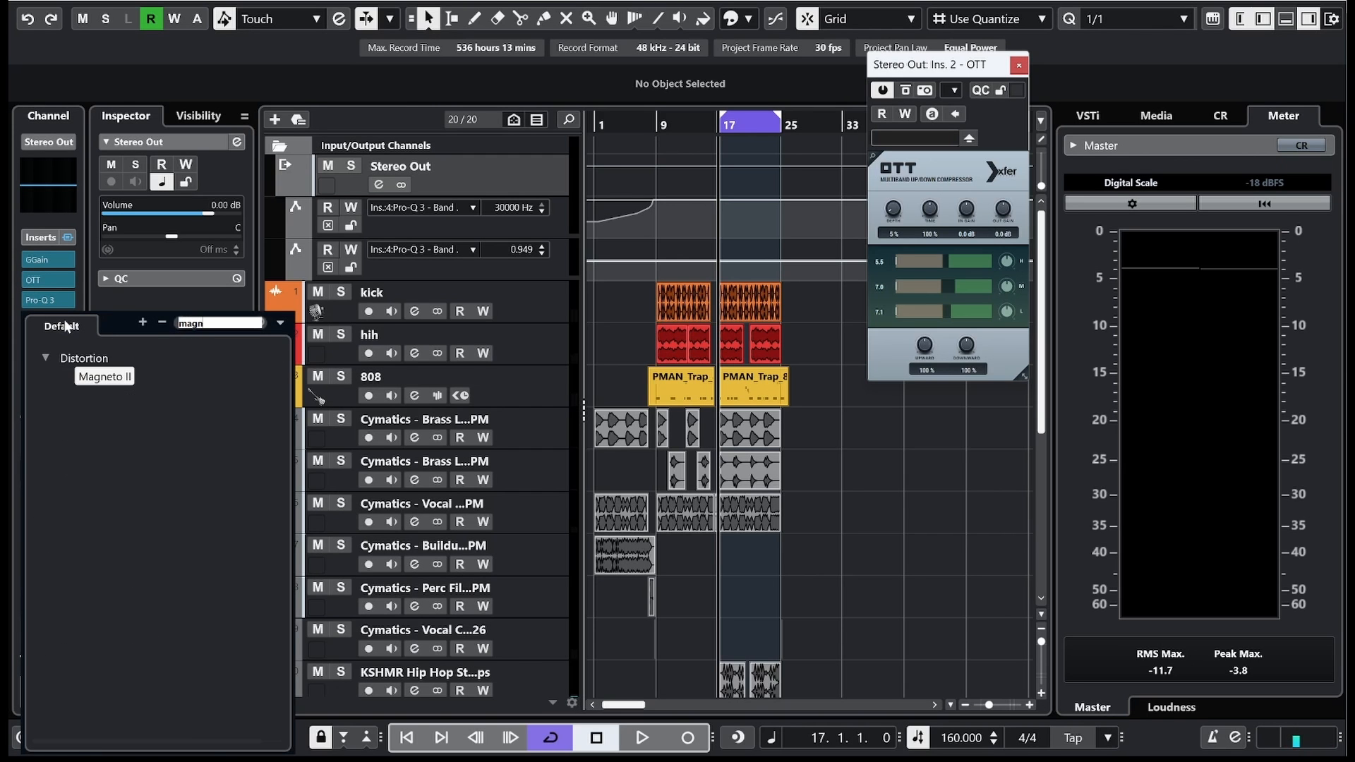
{"action": "type", "text": "n"}
{"action": "left_click", "coordinate": [113, 379]}
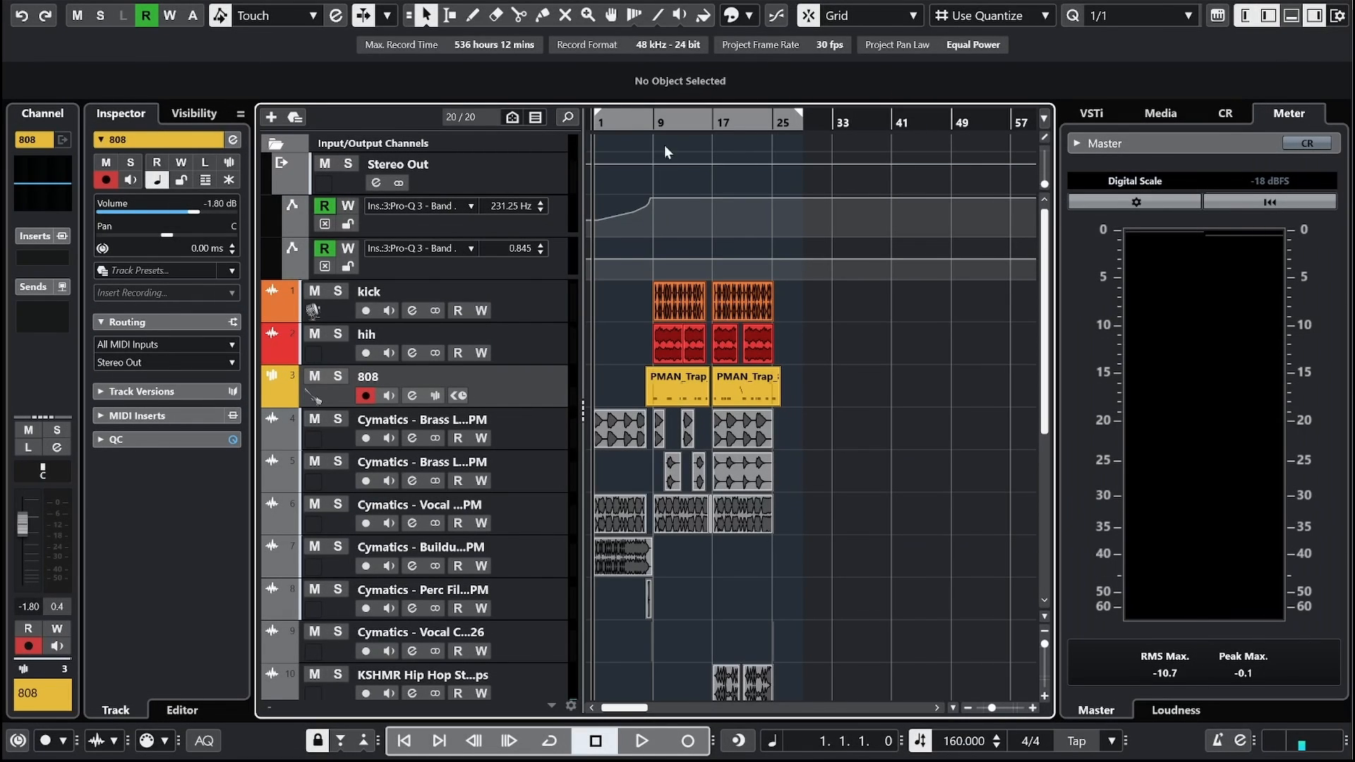
Step: Switch off the Realphones insert on Stereo Out and play the arrangement from the start
{"action": "left_click", "coordinate": [533, 179]}
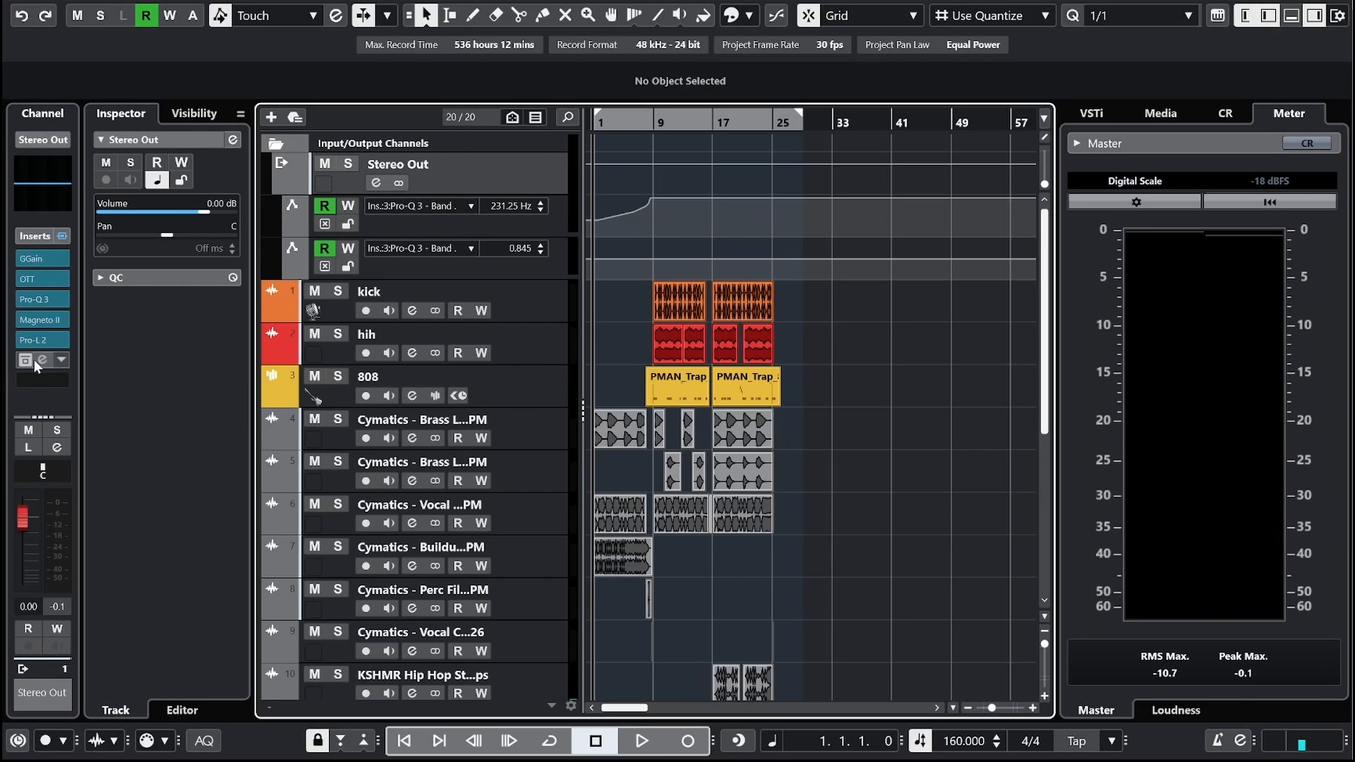
{"action": "key", "text": "space"}
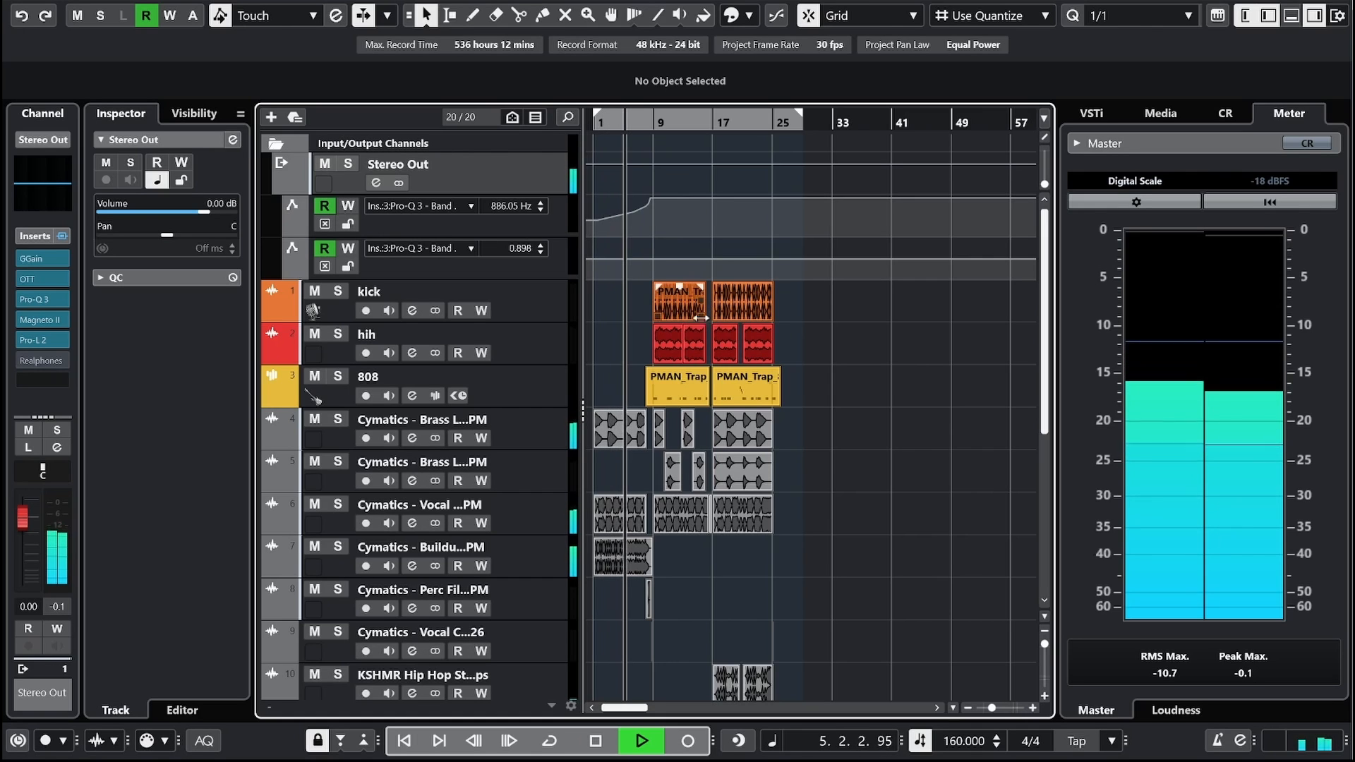
Step: Mute the hih track and solo the kick and 808 tracks during playback
{"action": "left_click", "coordinate": [531, 347]}
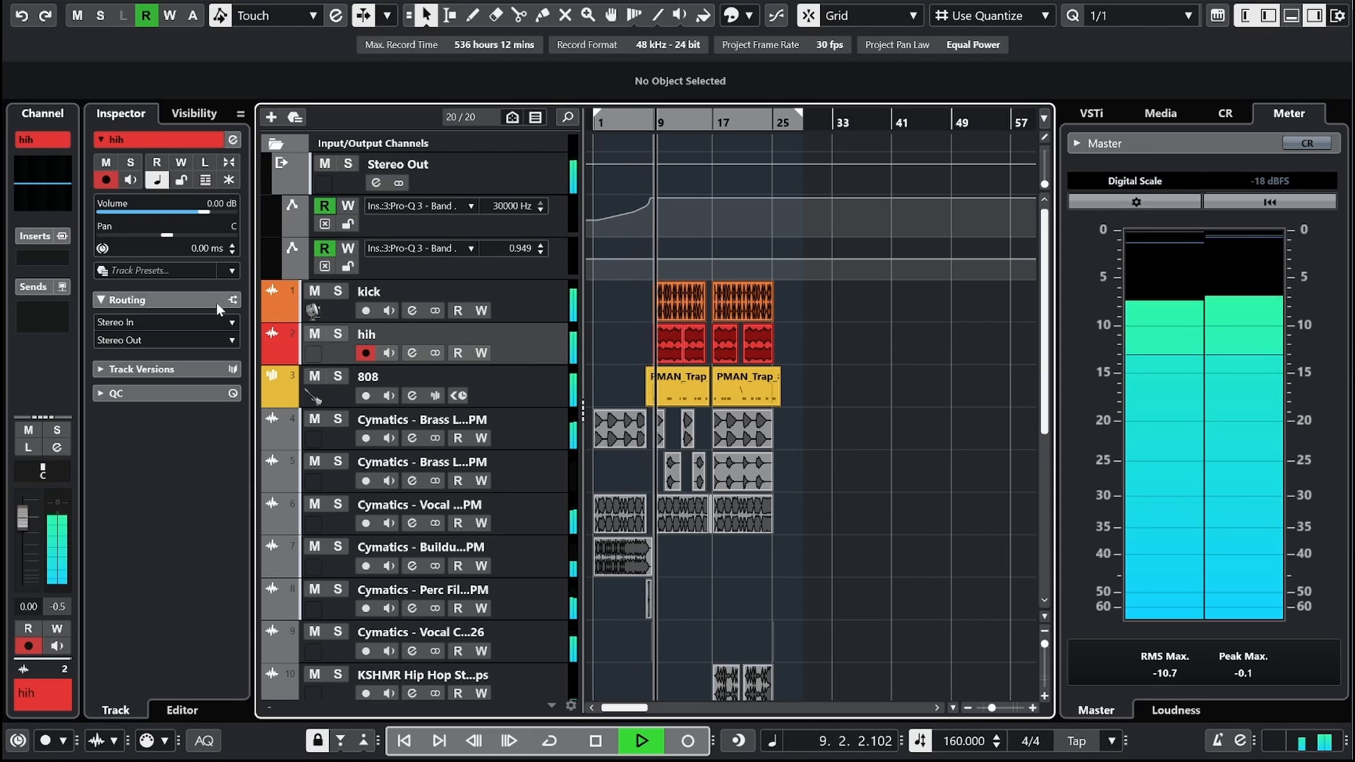
{"action": "left_click", "coordinate": [315, 334]}
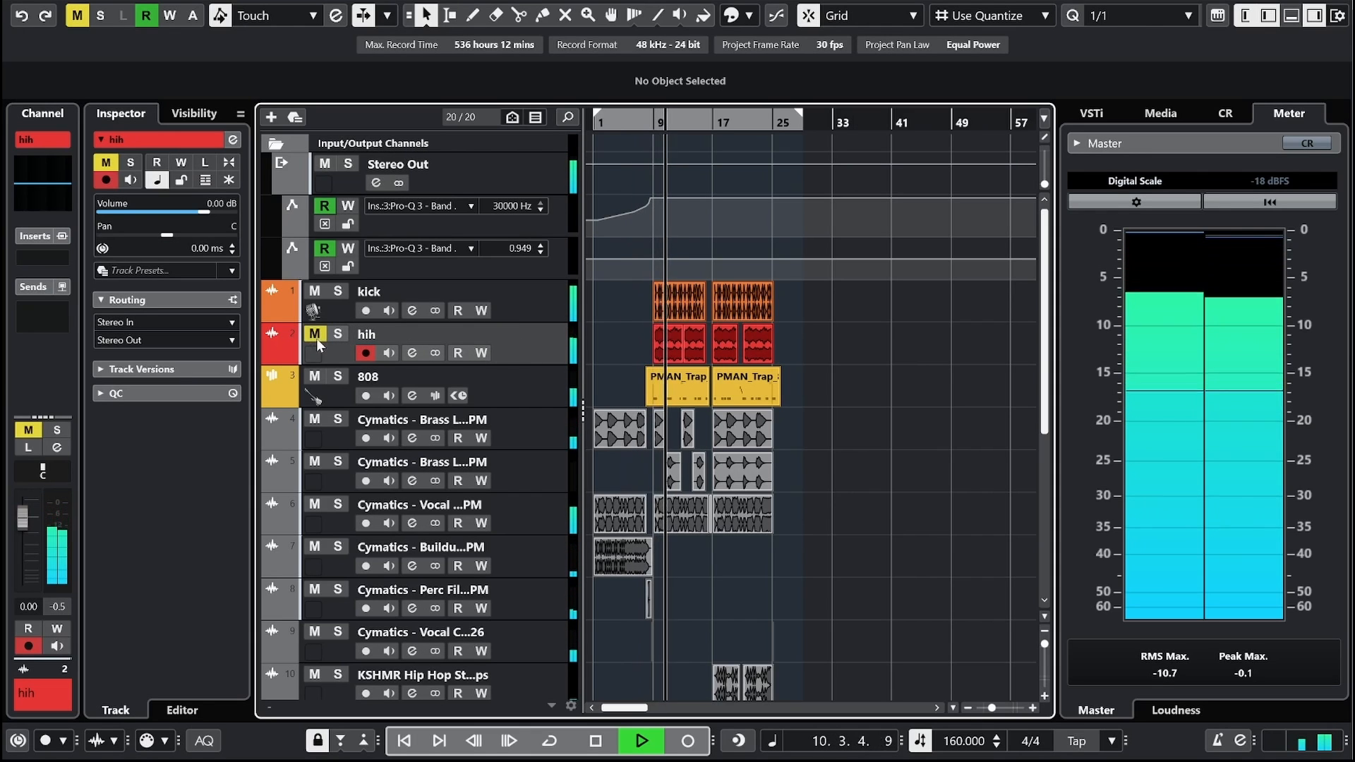
{"action": "left_click", "coordinate": [337, 290]}
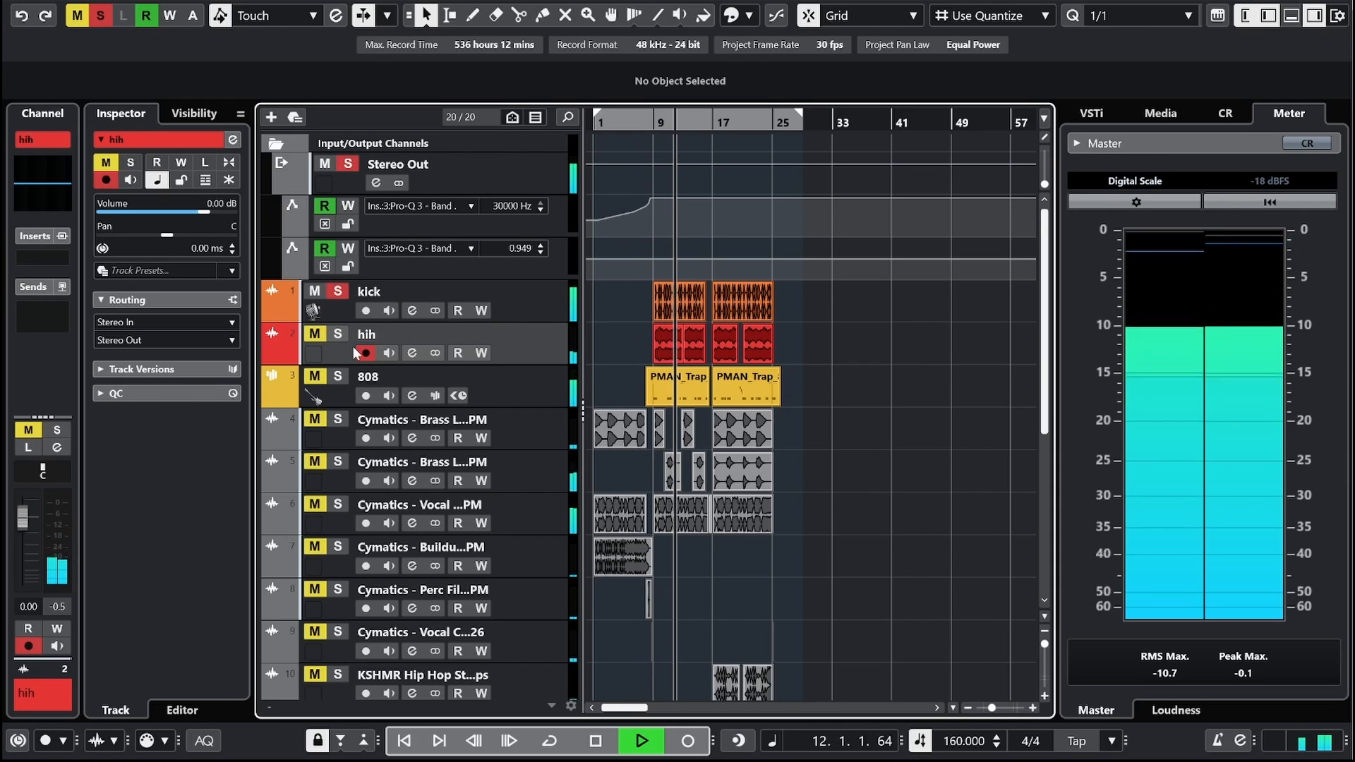
{"action": "left_click", "coordinate": [338, 376]}
Step: Move the 808 track directly below the kick and set the 808 volume to -0.07 dB
{"action": "left_click", "coordinate": [532, 385]}
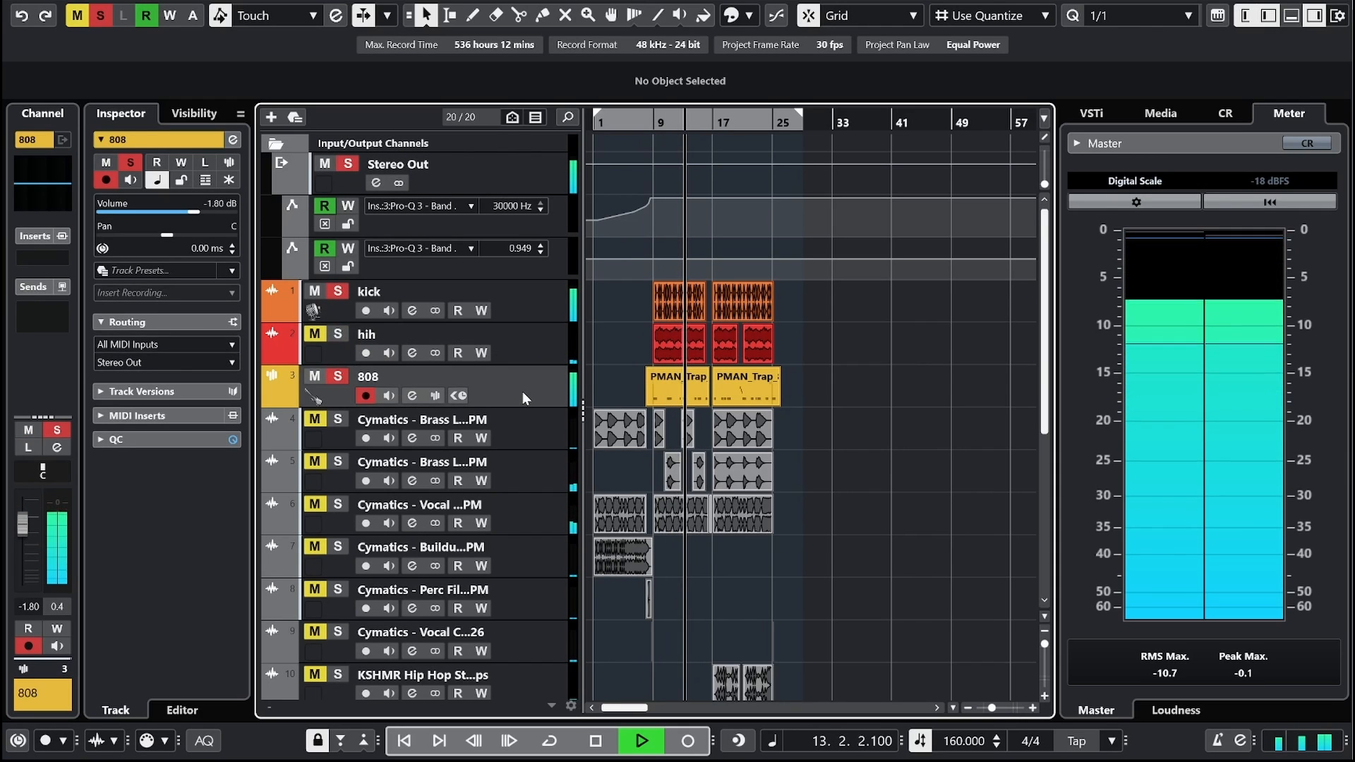
{"action": "left_click_drag", "start_coordinate": [523, 398], "coordinate": [533, 353]}
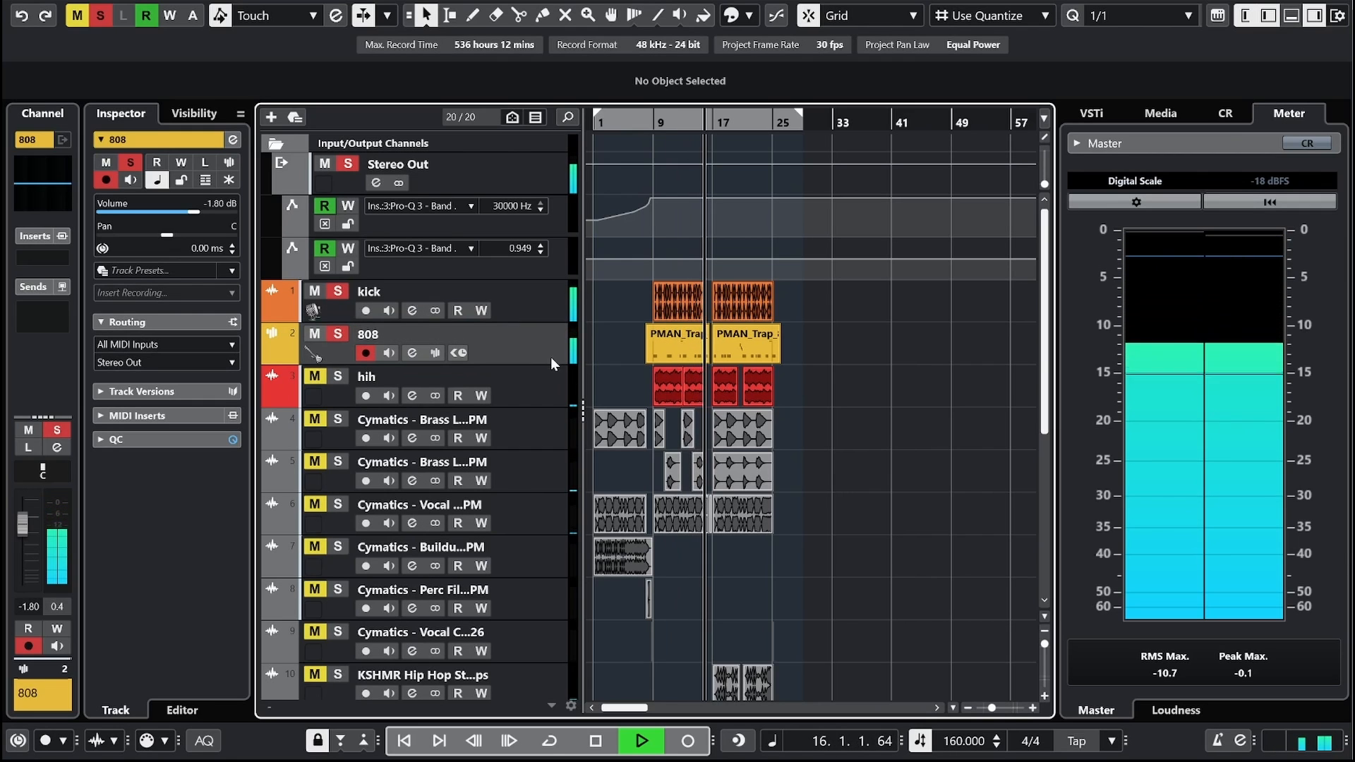
{"action": "left_click", "coordinate": [558, 307]}
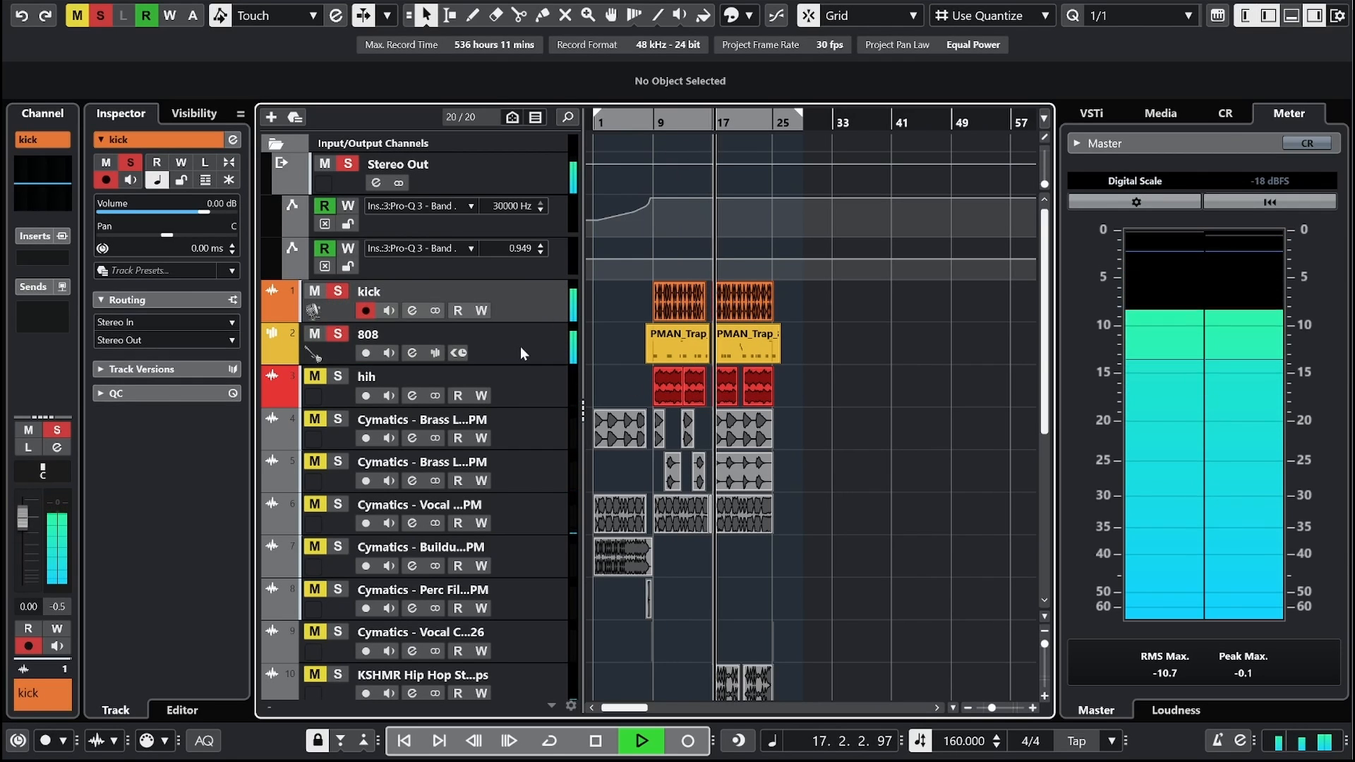
{"action": "left_click", "coordinate": [519, 346]}
{"action": "left_click_drag", "start_coordinate": [202, 214], "coordinate": [209, 210]}
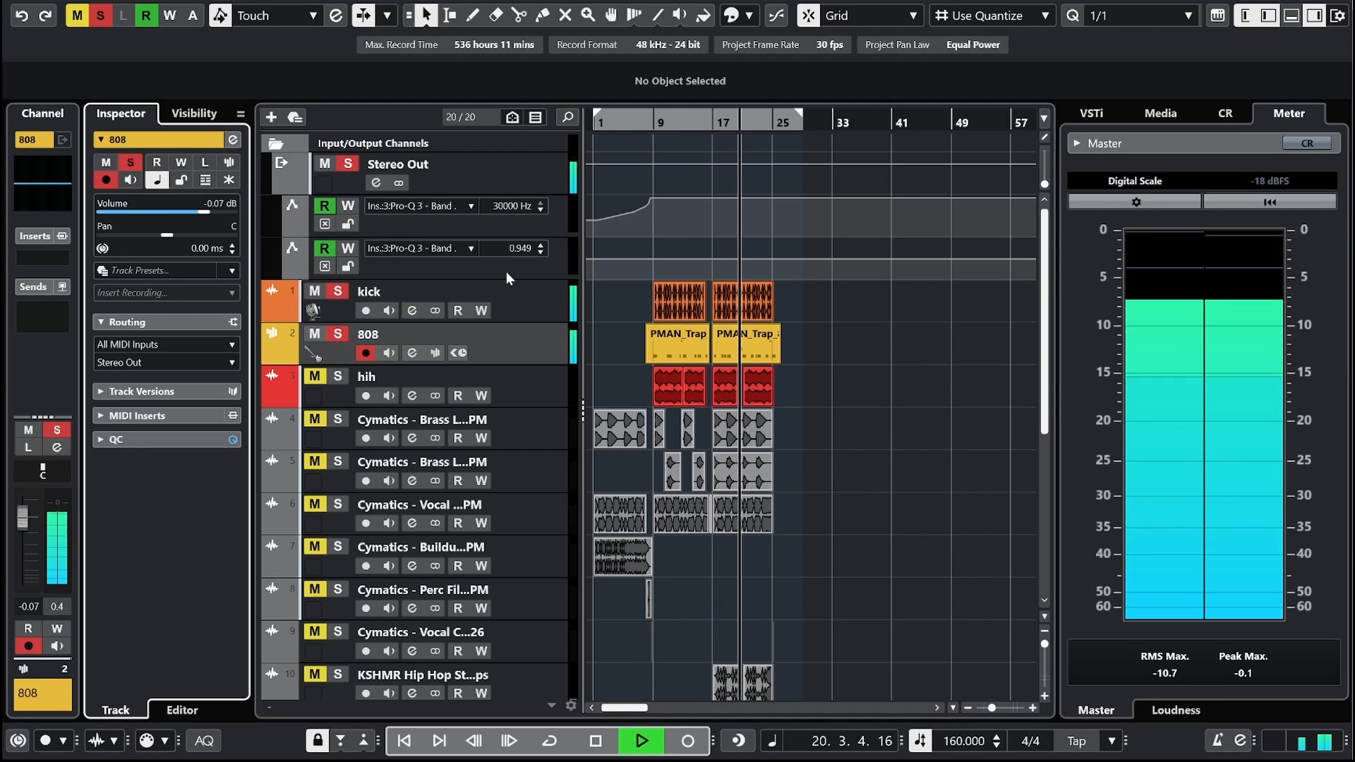
Step: Add the hih track to the soloed tracks, set its volume to -1.80 dB, and stop playback
{"action": "left_click", "coordinate": [336, 379]}
{"action": "left_click", "coordinate": [541, 387]}
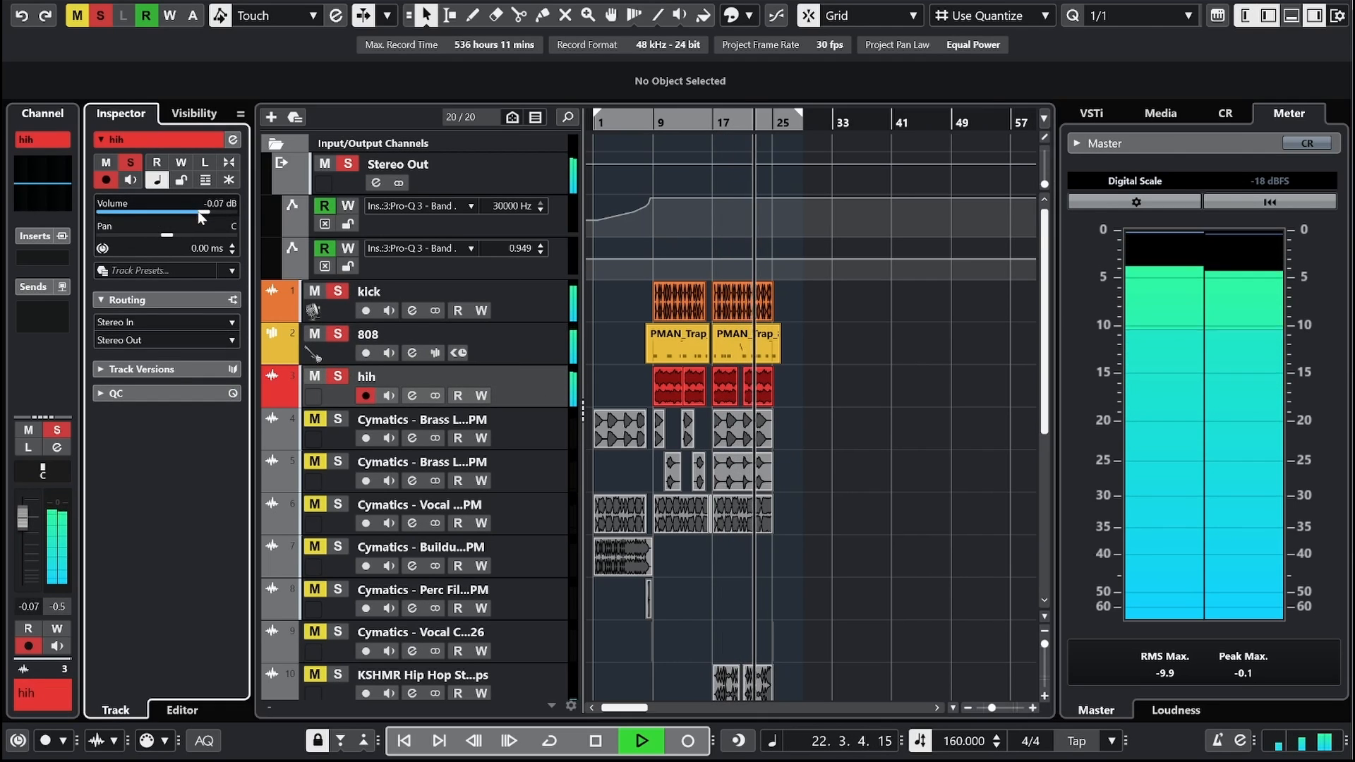
{"action": "key", "text": "space"}
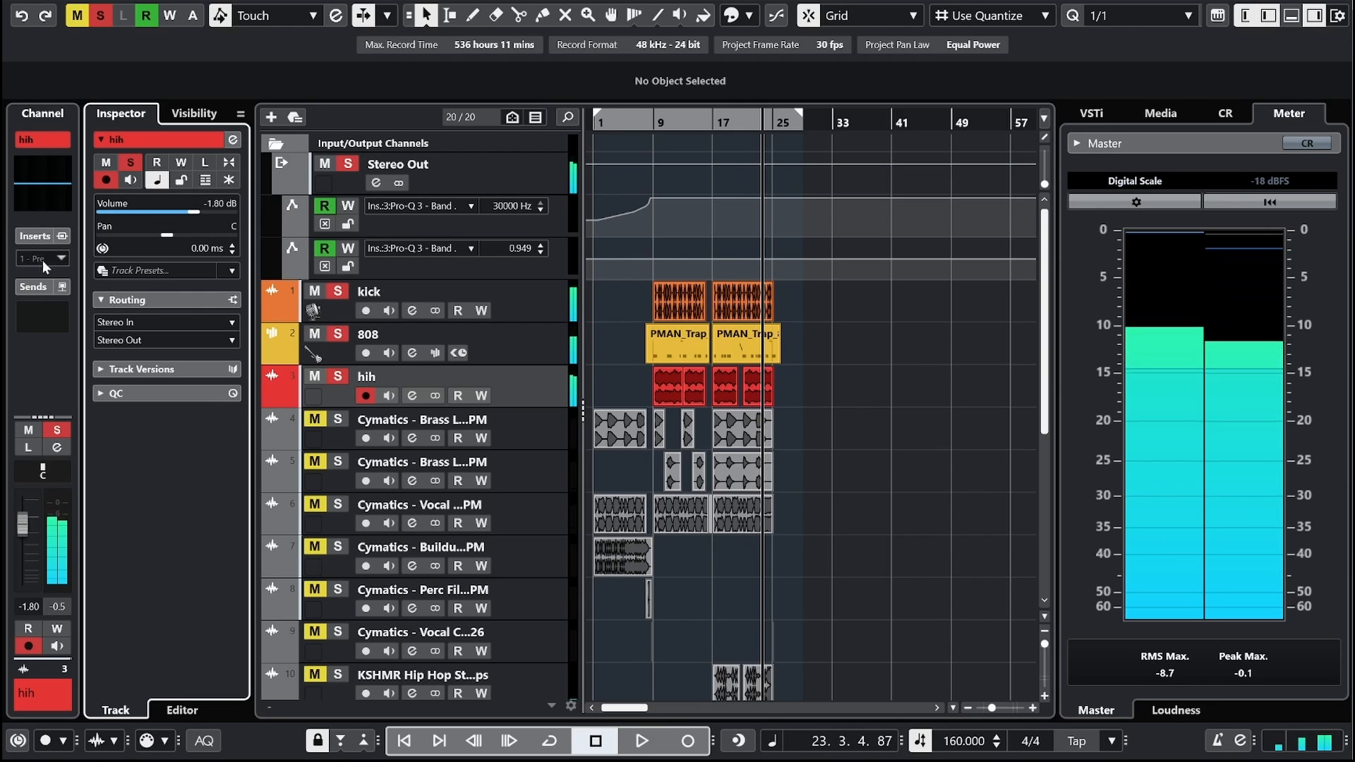
Step: Insert Pro-Q 3 in the hih track's first insert slot and play from around bar 11 to see its spectrum
{"action": "left_click", "coordinate": [63, 256]}
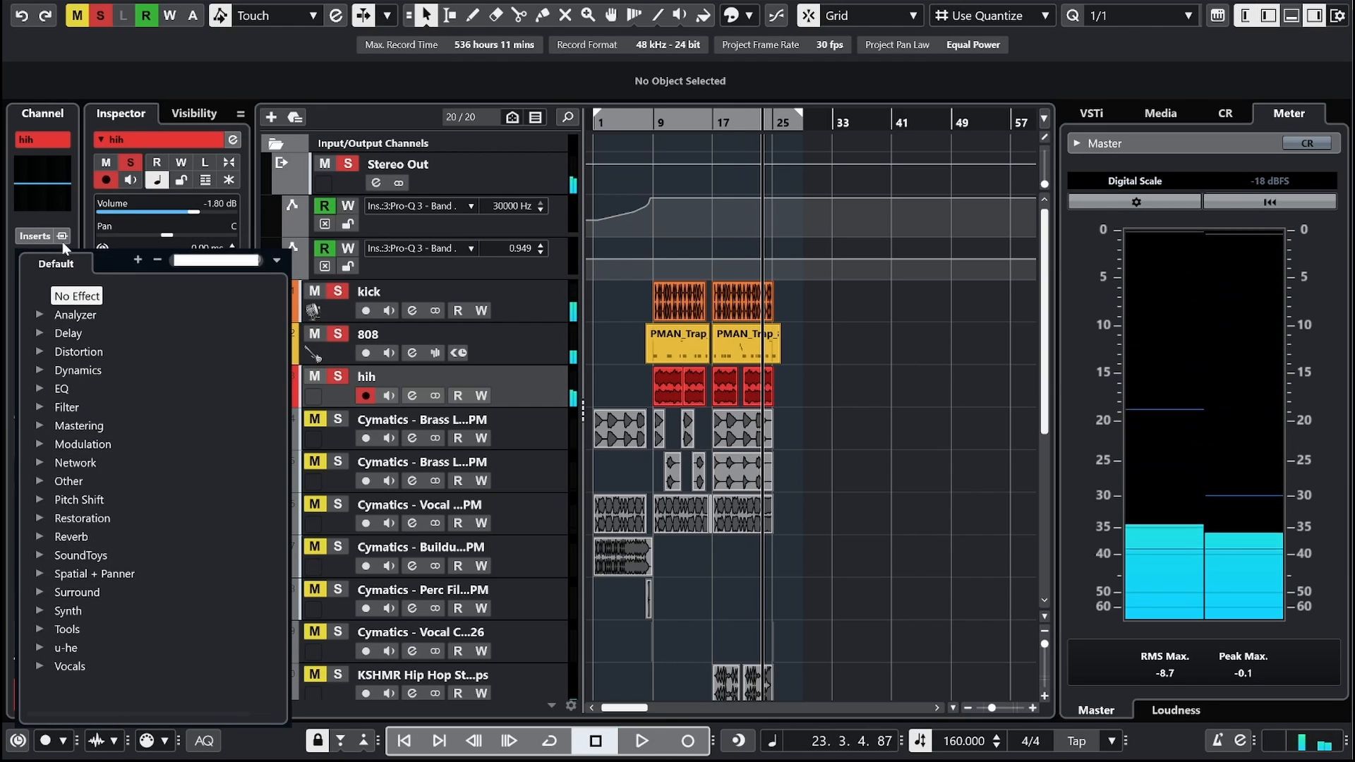
{"action": "type", "text": "proq"}
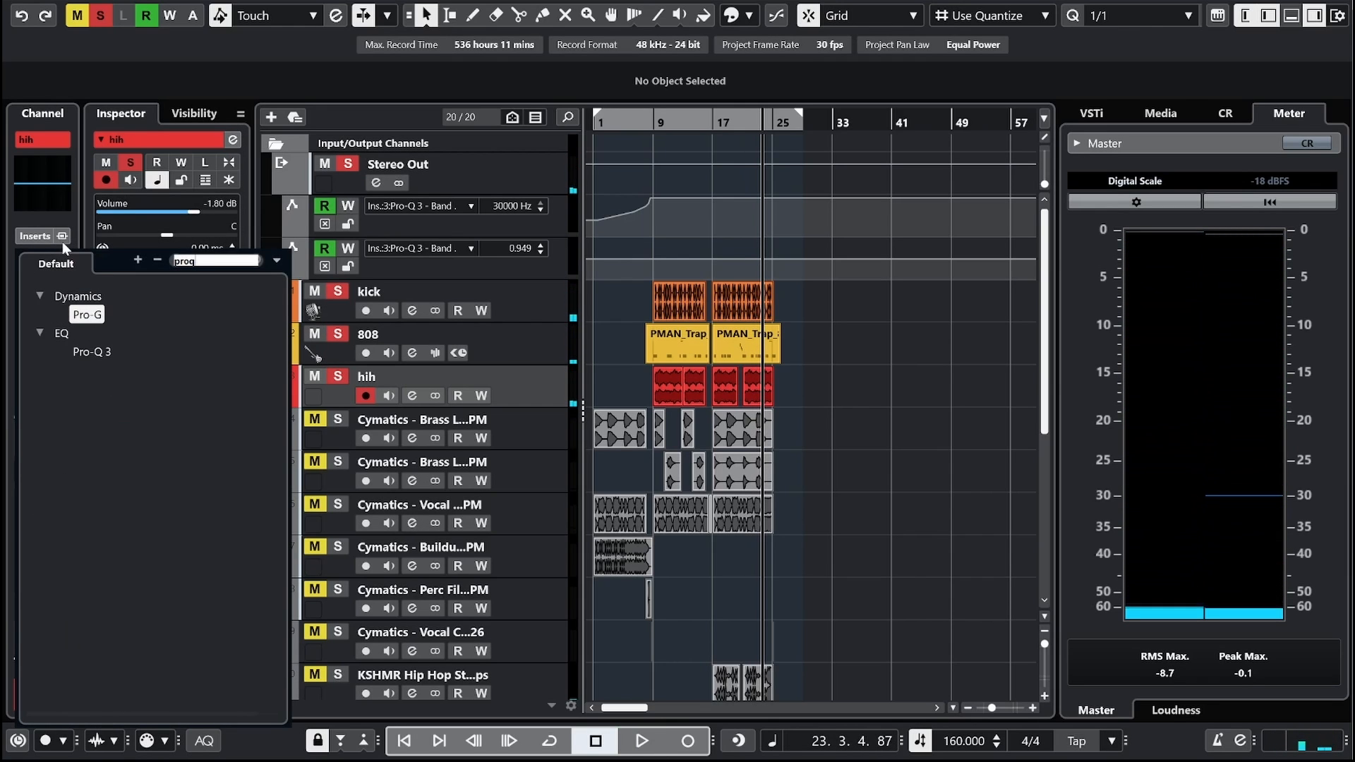
{"action": "left_click", "coordinate": [96, 352]}
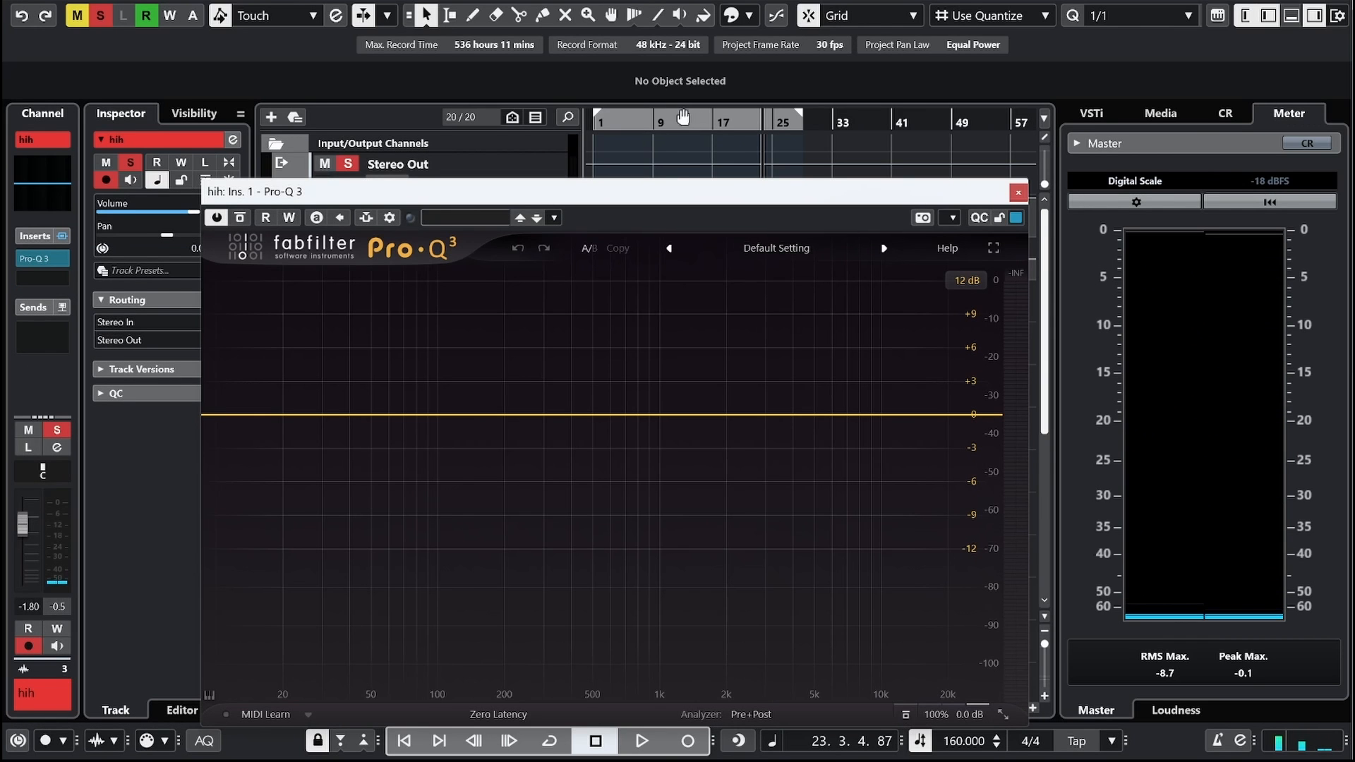
{"action": "left_click", "coordinate": [669, 125]}
{"action": "key", "text": "space"}
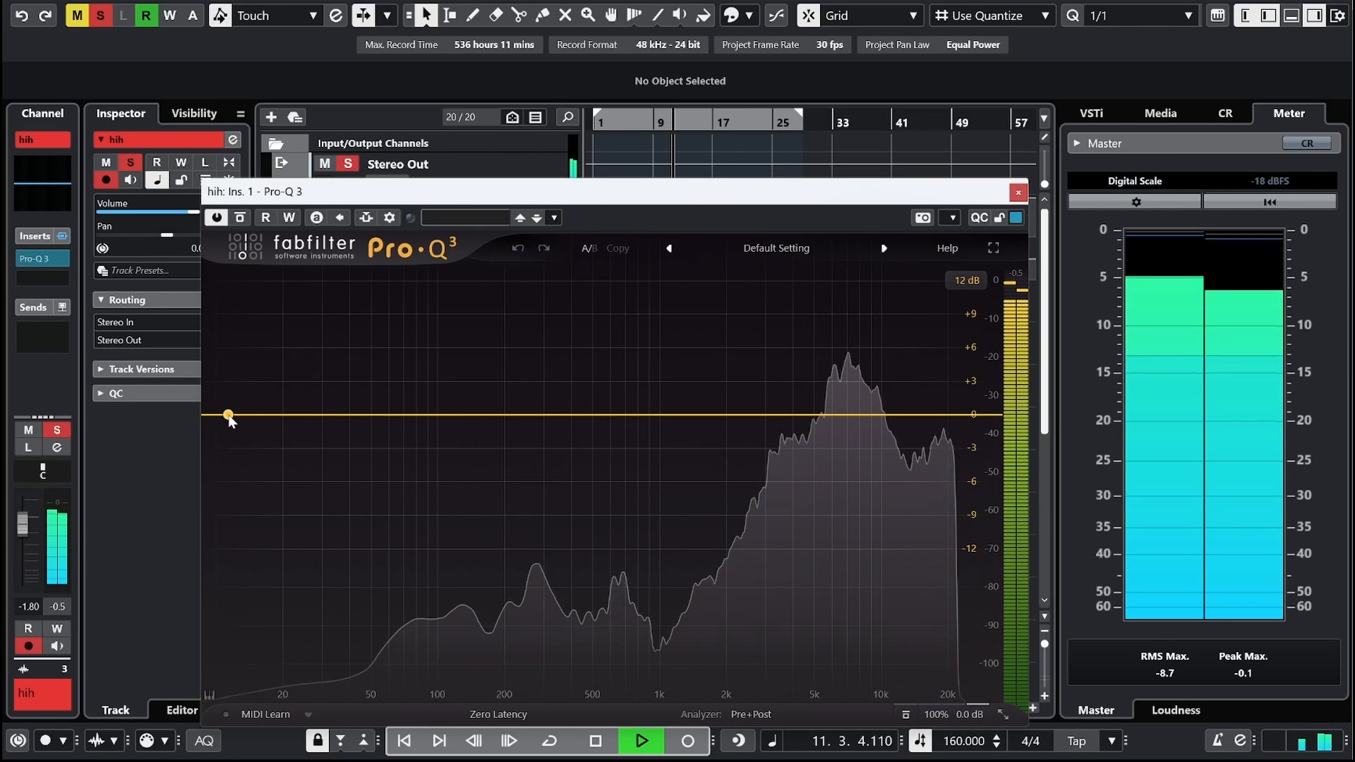
Step: Add a low cut at about 100 Hz and a dynamic bell cut of about 3 dB near 7.1 kHz to the hih EQ
{"action": "left_click_drag", "start_coordinate": [228, 415], "coordinate": [436, 414]}
{"action": "left_click", "coordinate": [850, 415]}
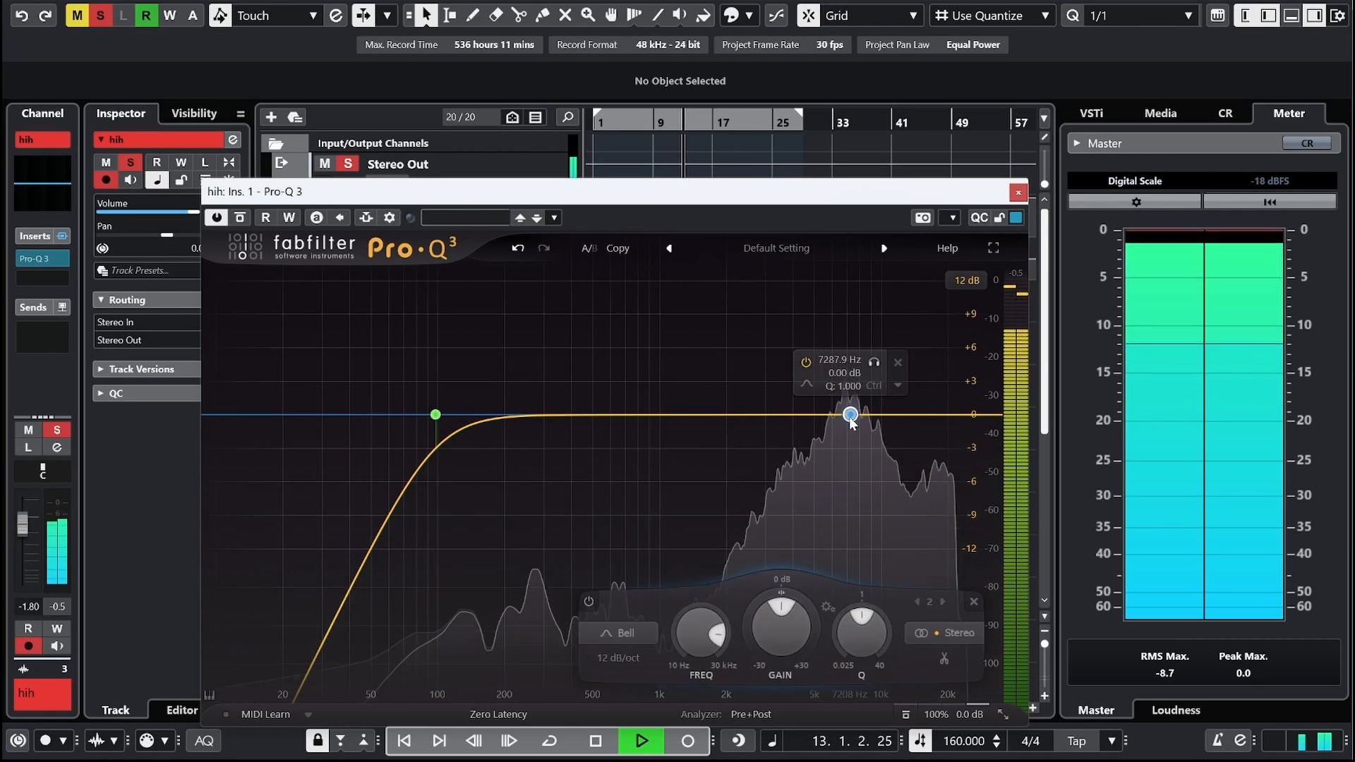
{"action": "left_click_drag", "start_coordinate": [851, 418], "coordinate": [853, 449]}
{"action": "right_click", "coordinate": [851, 449]}
{"action": "left_click", "coordinate": [917, 502]}
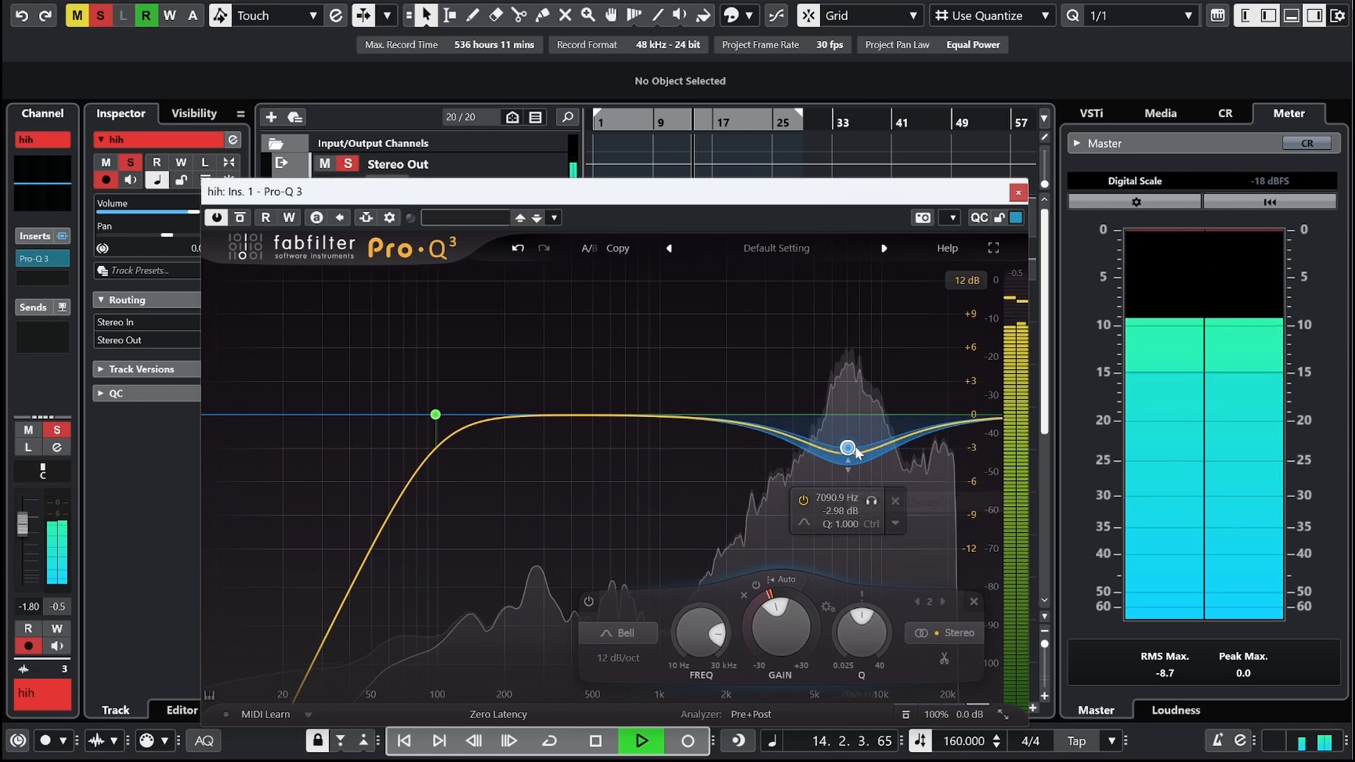
Step: Add a 12 dB/oct high cut just below 20 kHz to the hih EQ and close the plug-in window
{"action": "left_click", "coordinate": [976, 415]}
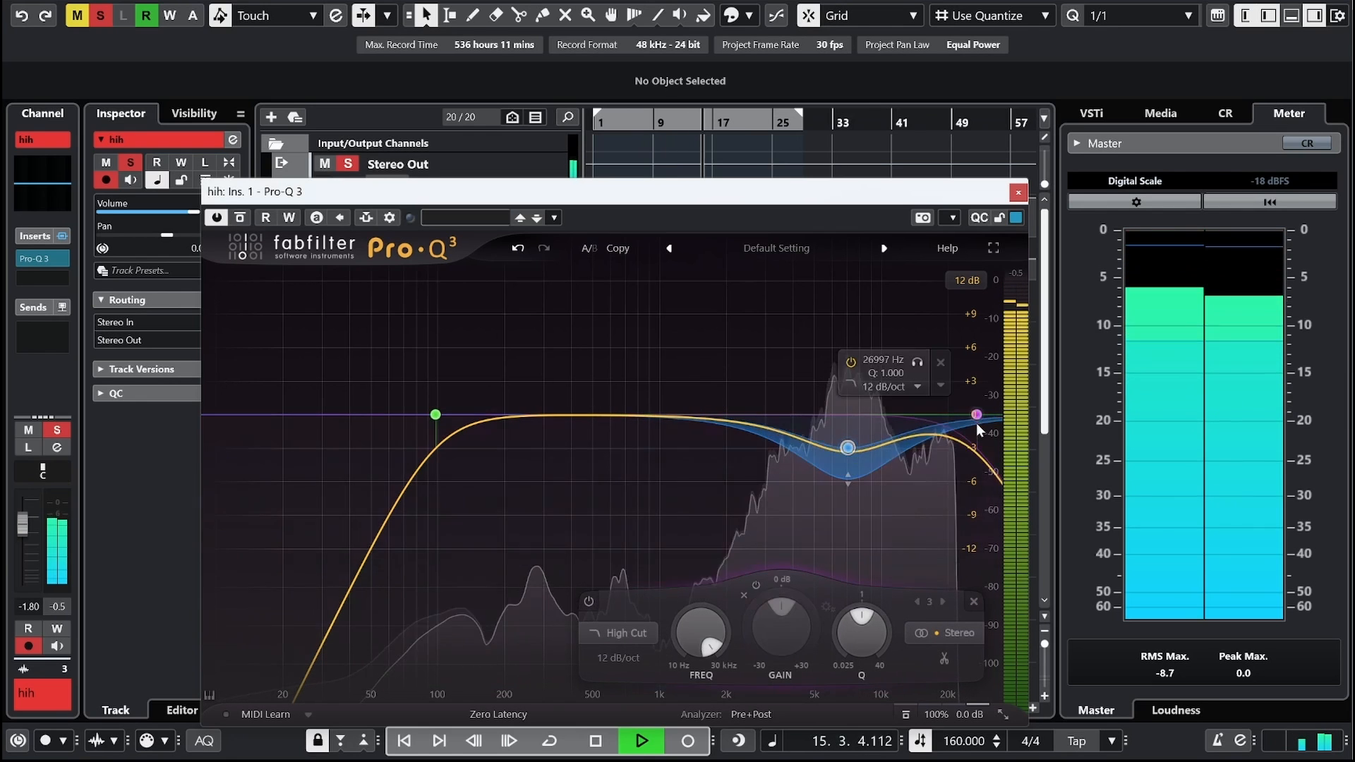
{"action": "left_click_drag", "start_coordinate": [976, 422], "coordinate": [933, 416]}
{"action": "left_click", "coordinate": [1012, 187]}
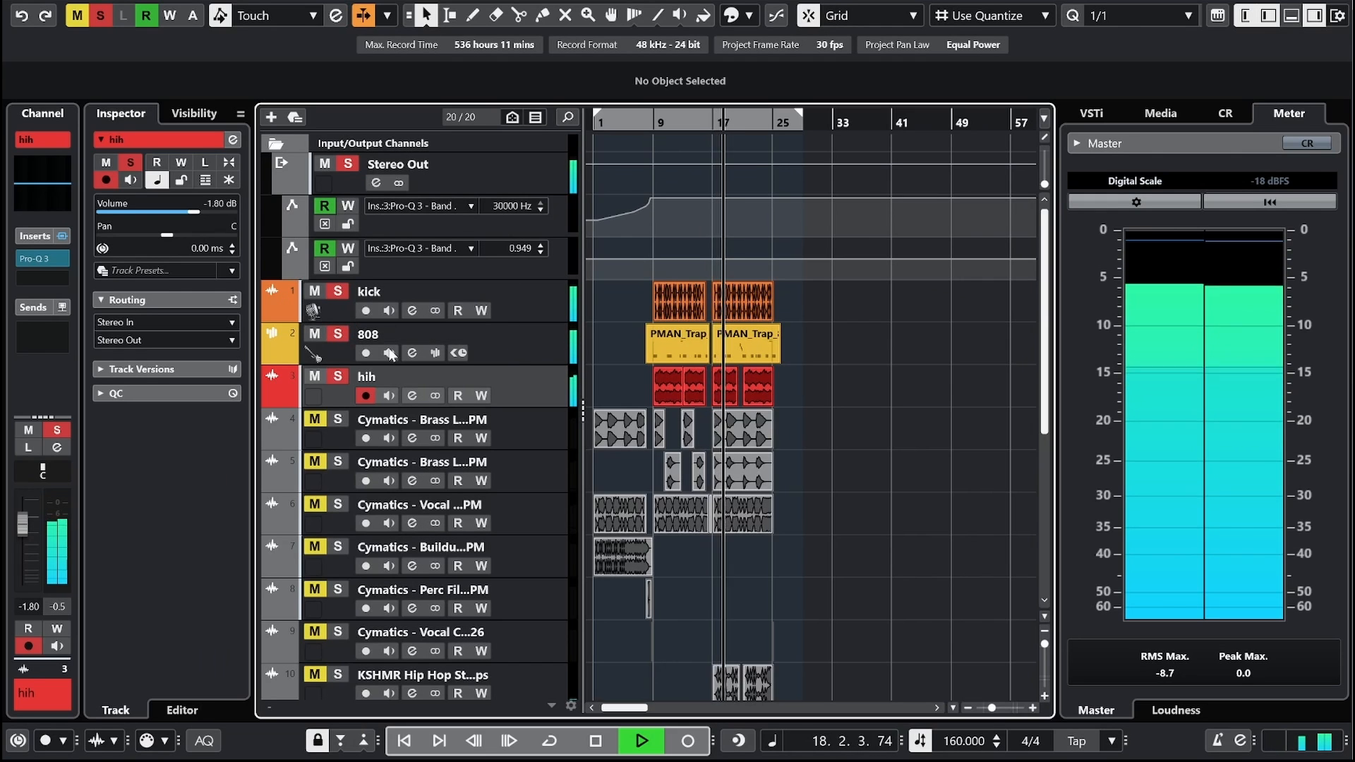
Step: Solo the first brass loop track, set its volume to -6.88 dB, and solo the second brass loop track
{"action": "left_click", "coordinate": [337, 419]}
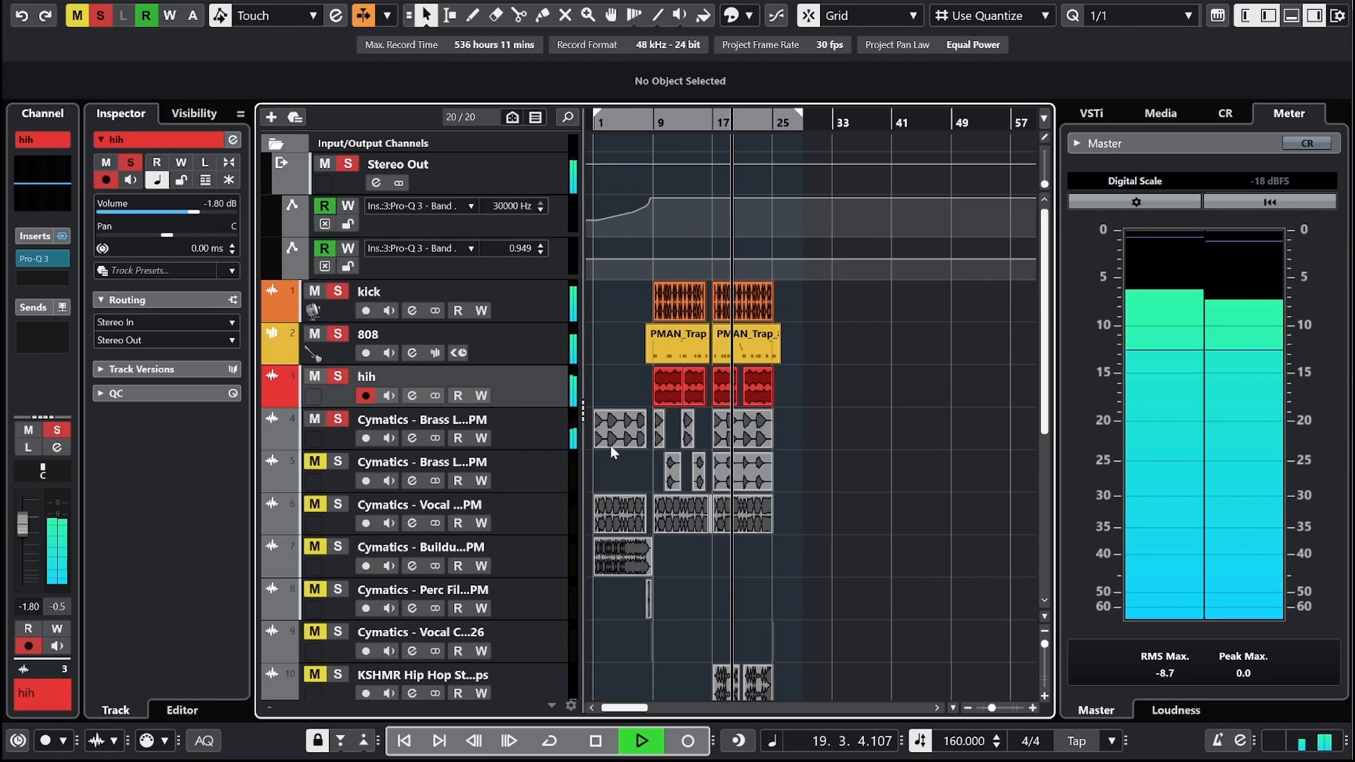
{"action": "left_click", "coordinate": [558, 429]}
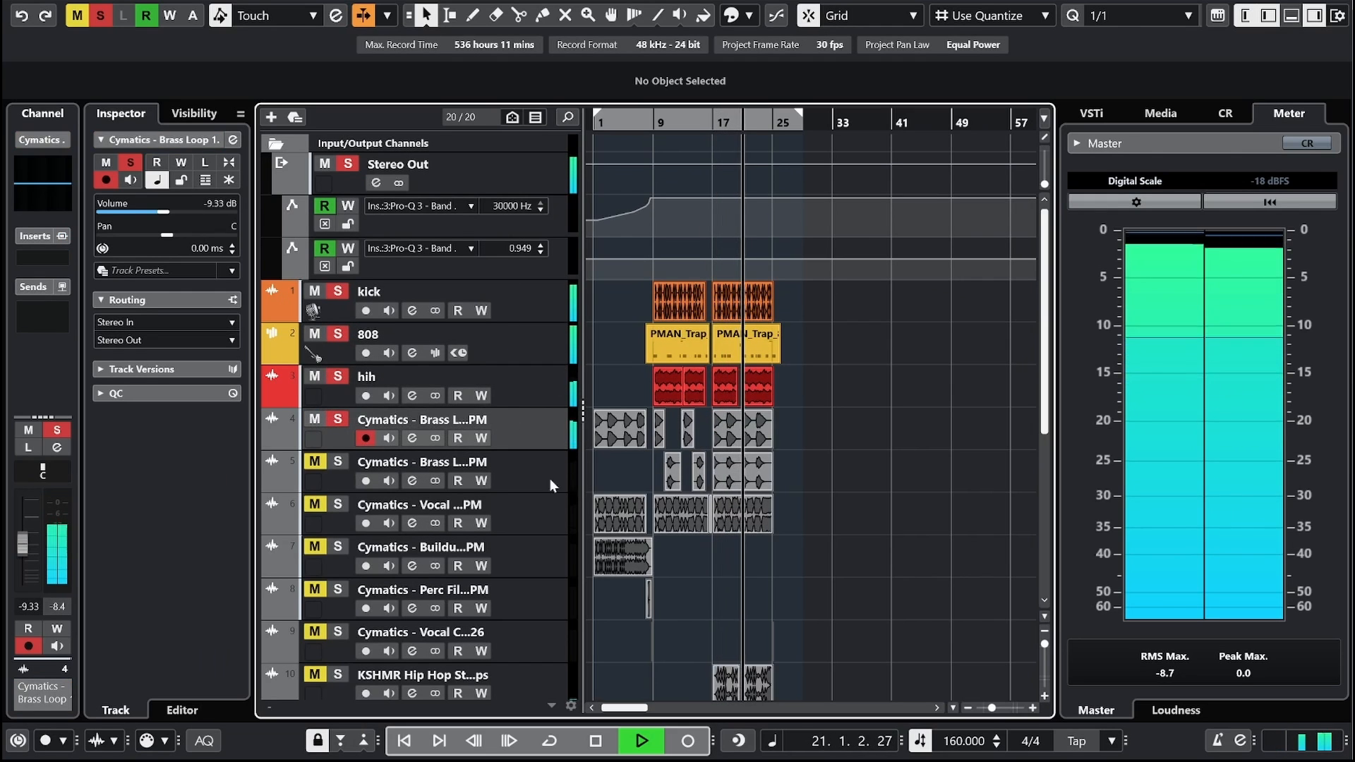
{"action": "left_click", "coordinate": [172, 212]}
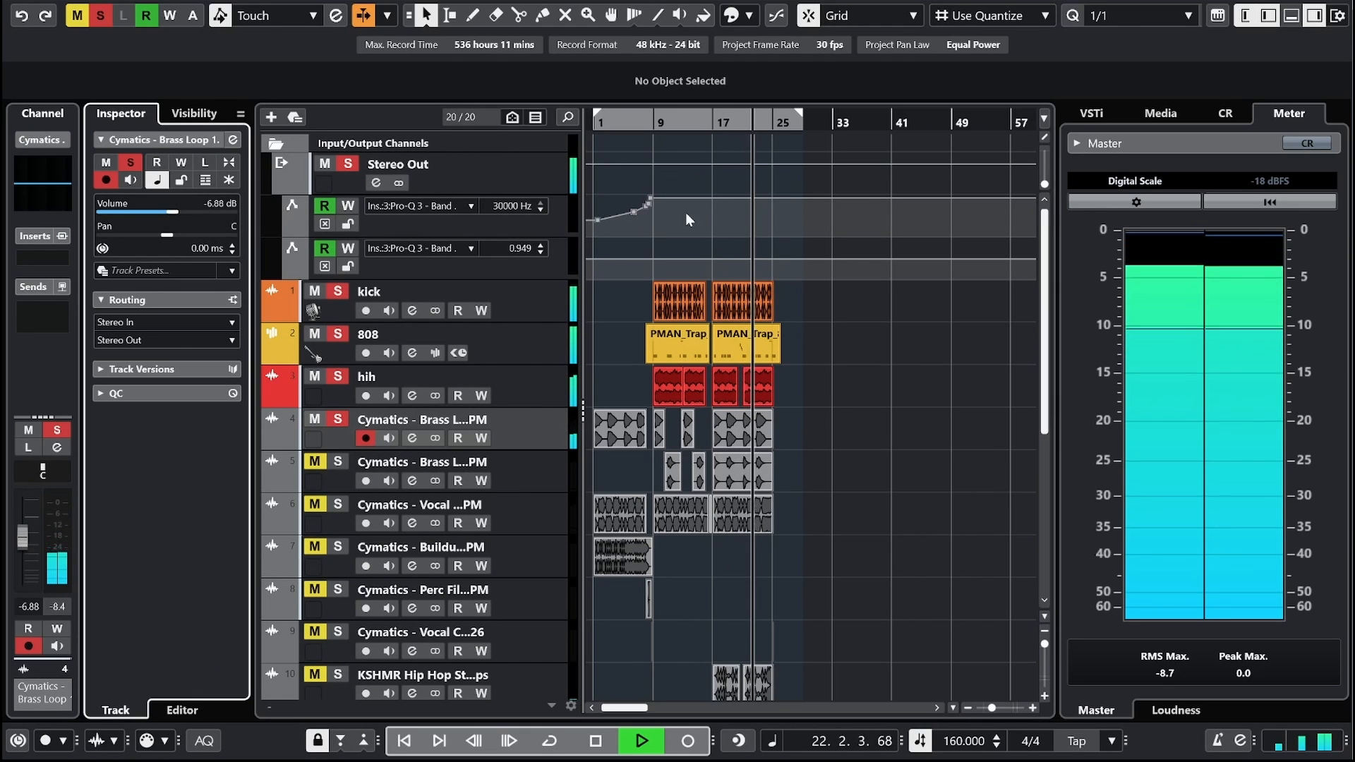
{"action": "left_click", "coordinate": [341, 469]}
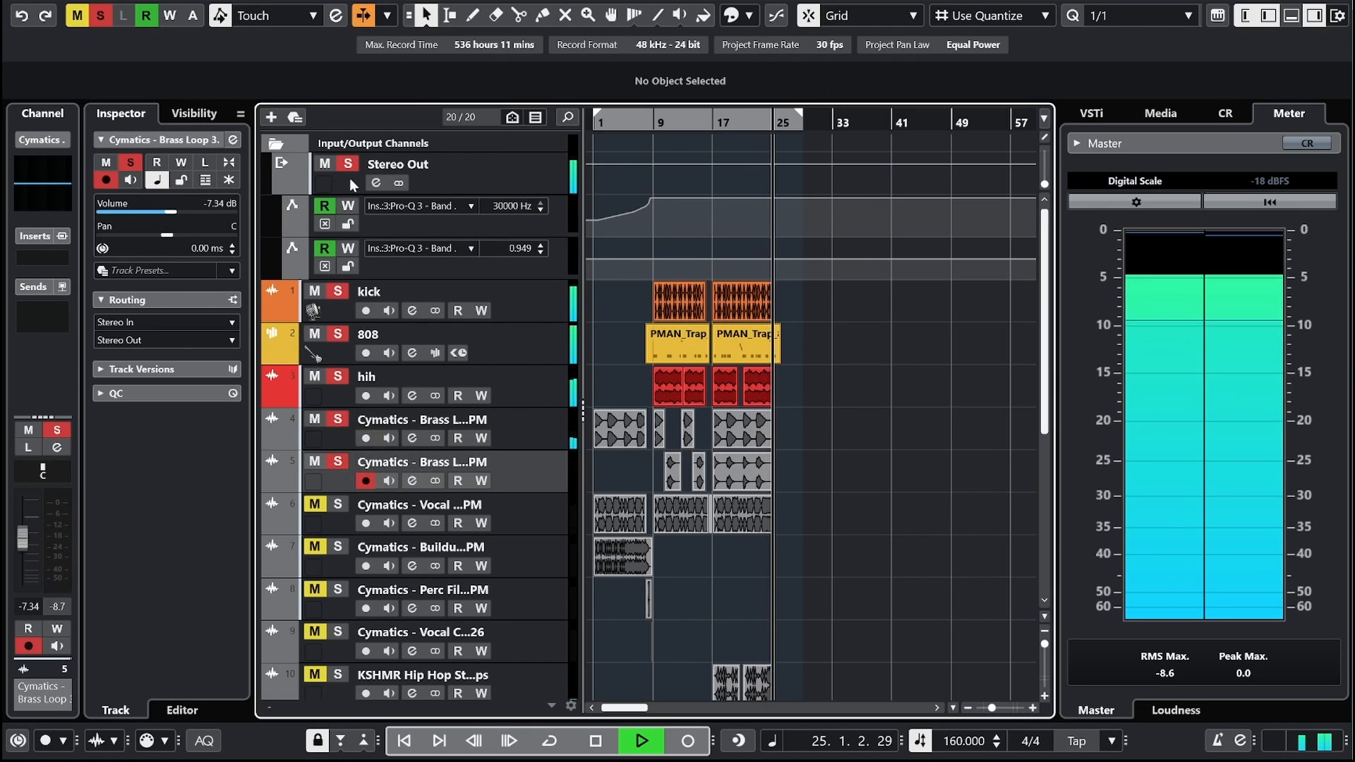
Step: Replay the brass parts from bar 9, solo the second brass loop track and set its volume to -5.98 dB
{"action": "key", "text": "space"}
{"action": "left_click", "coordinate": [648, 130]}
{"action": "key", "text": "space"}
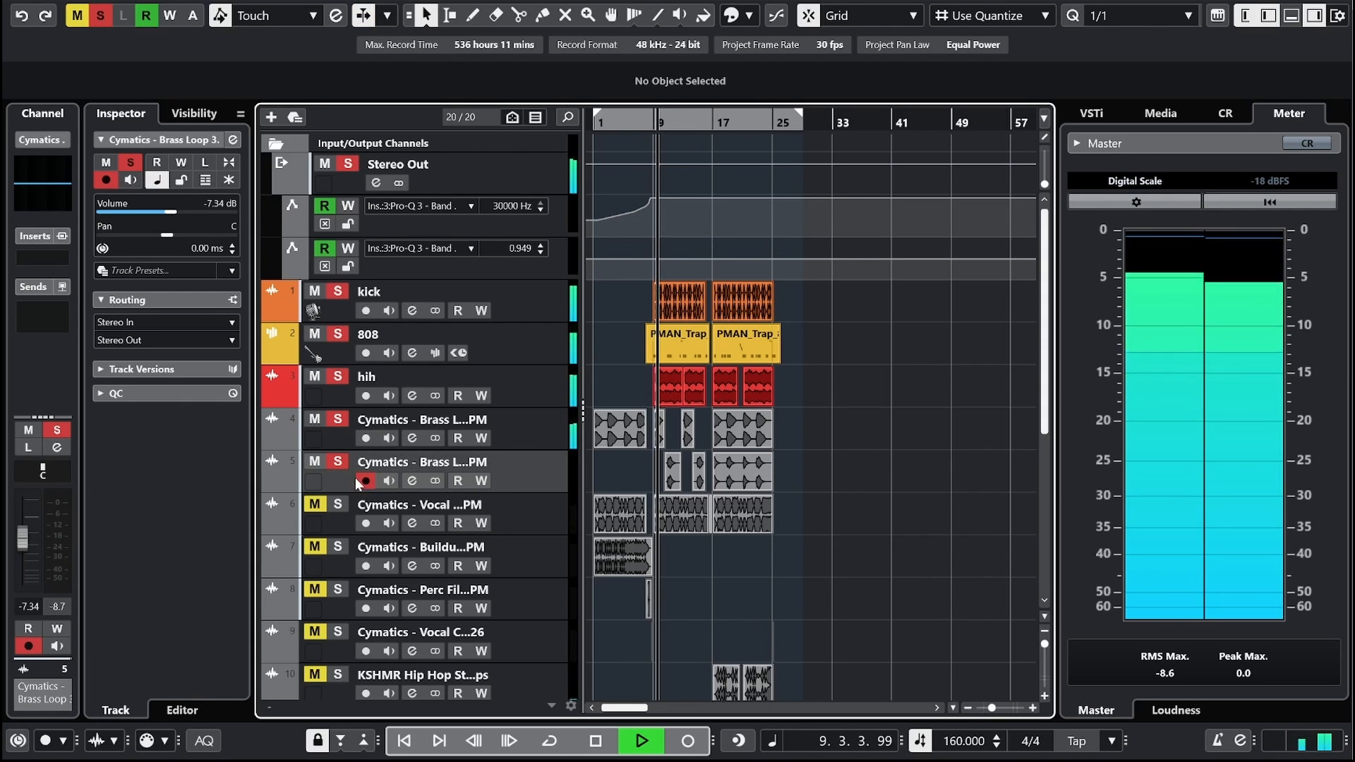
{"action": "left_click", "coordinate": [528, 420]}
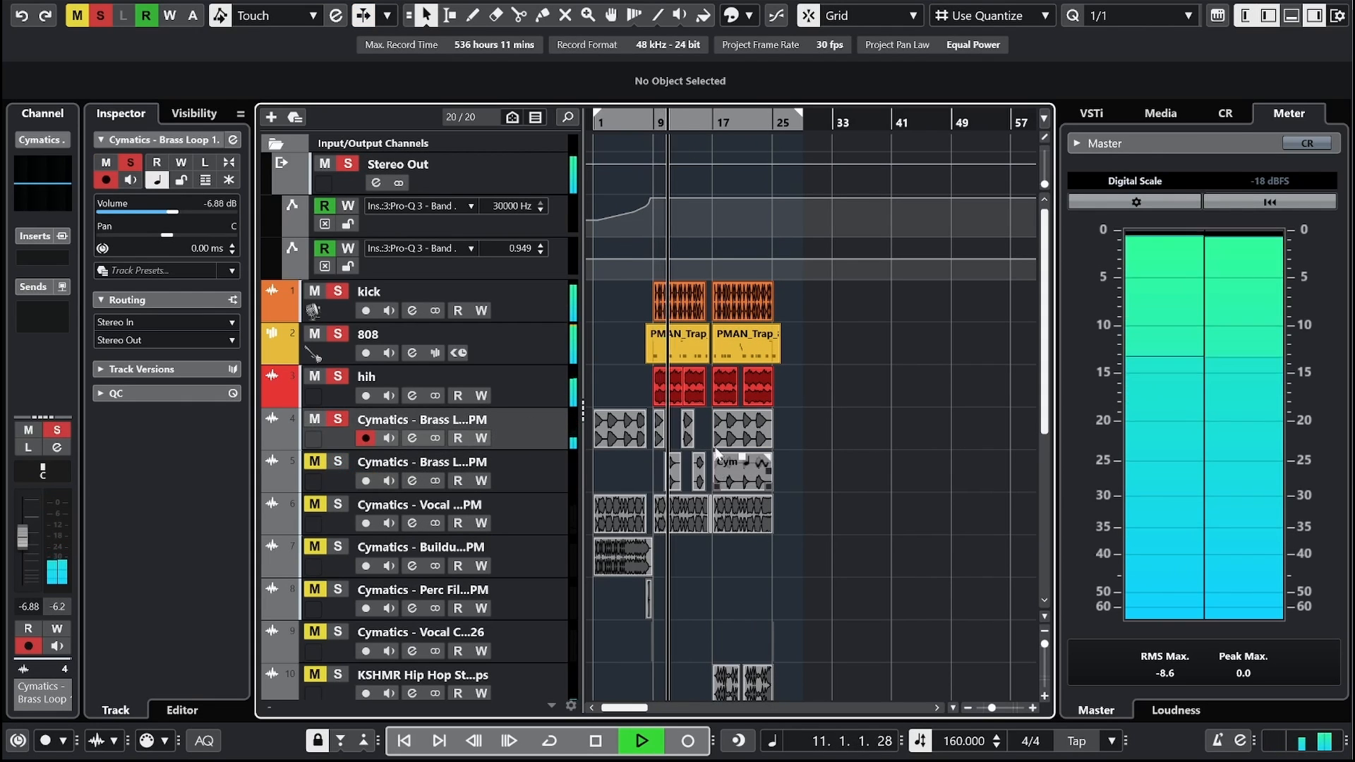
{"action": "left_click", "coordinate": [668, 141]}
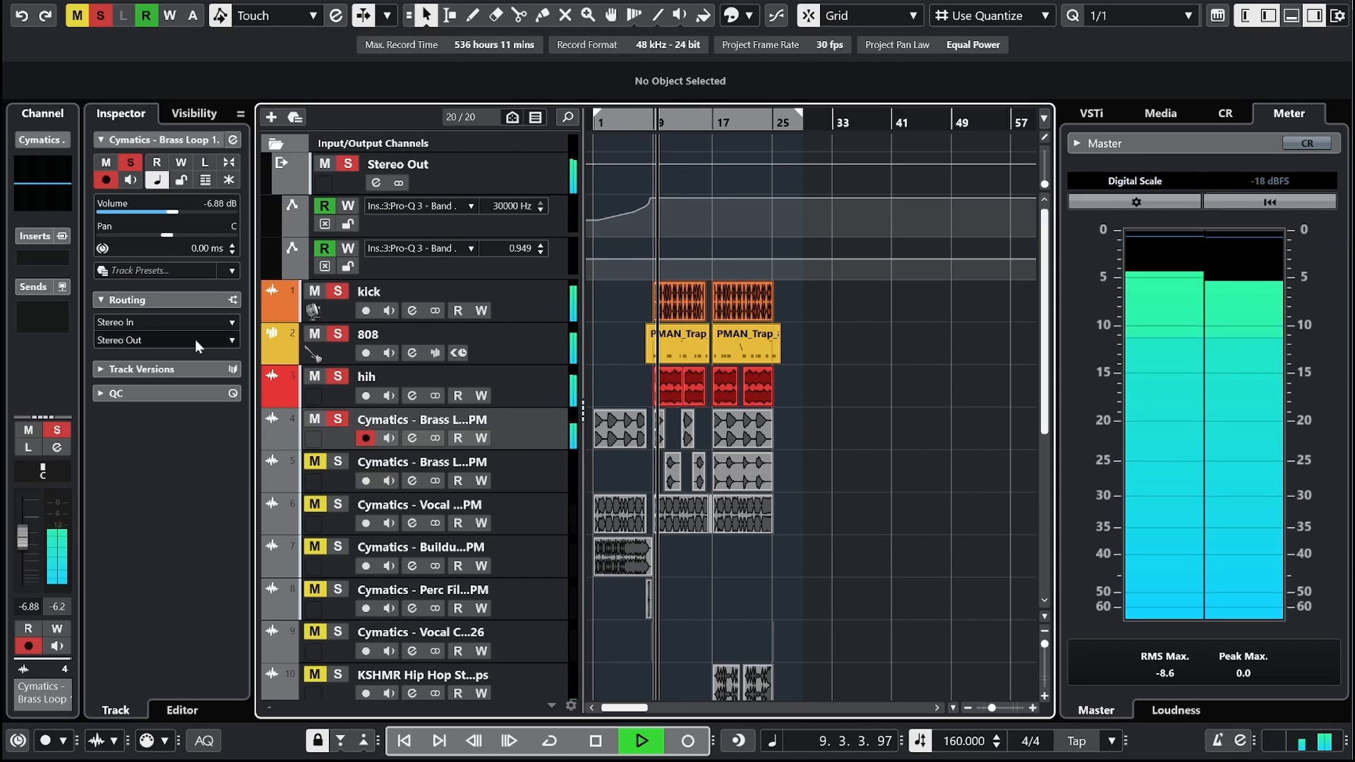
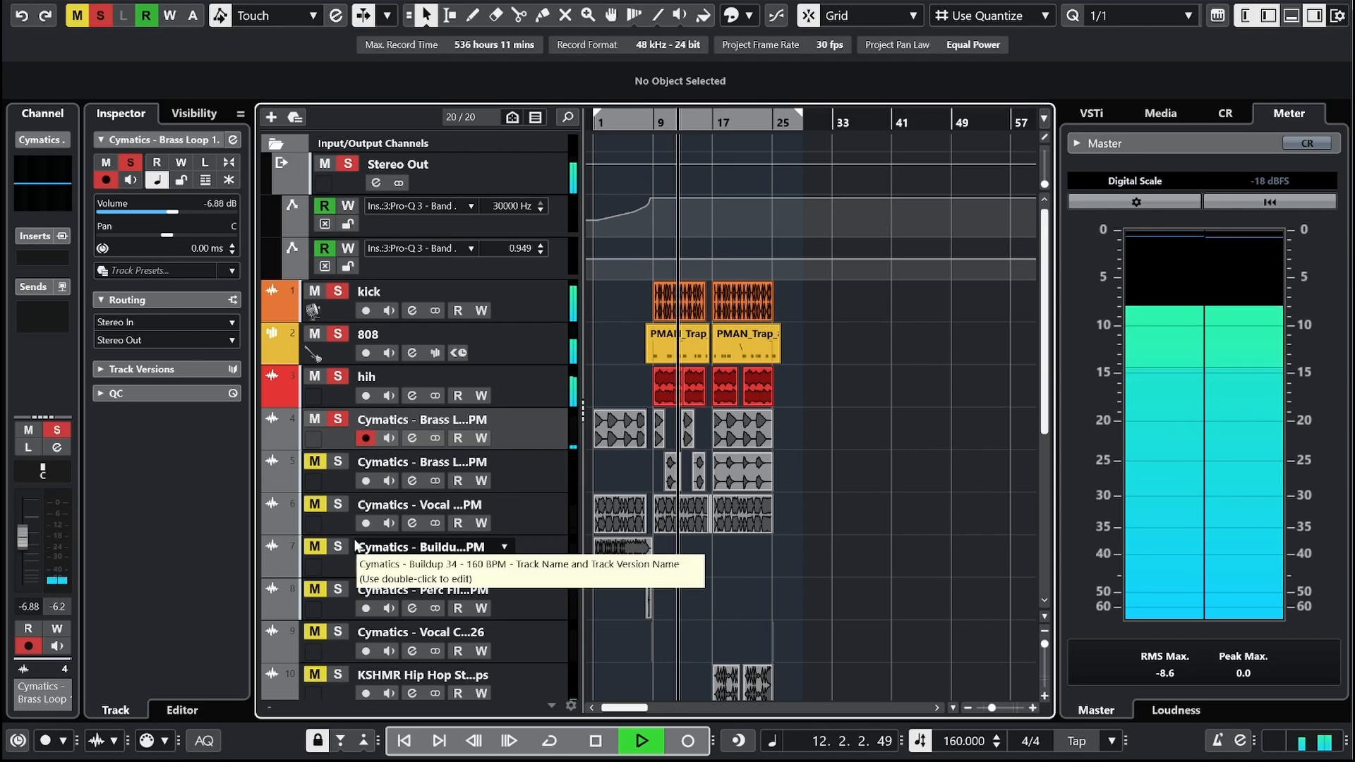
{"action": "left_click", "coordinate": [337, 464]}
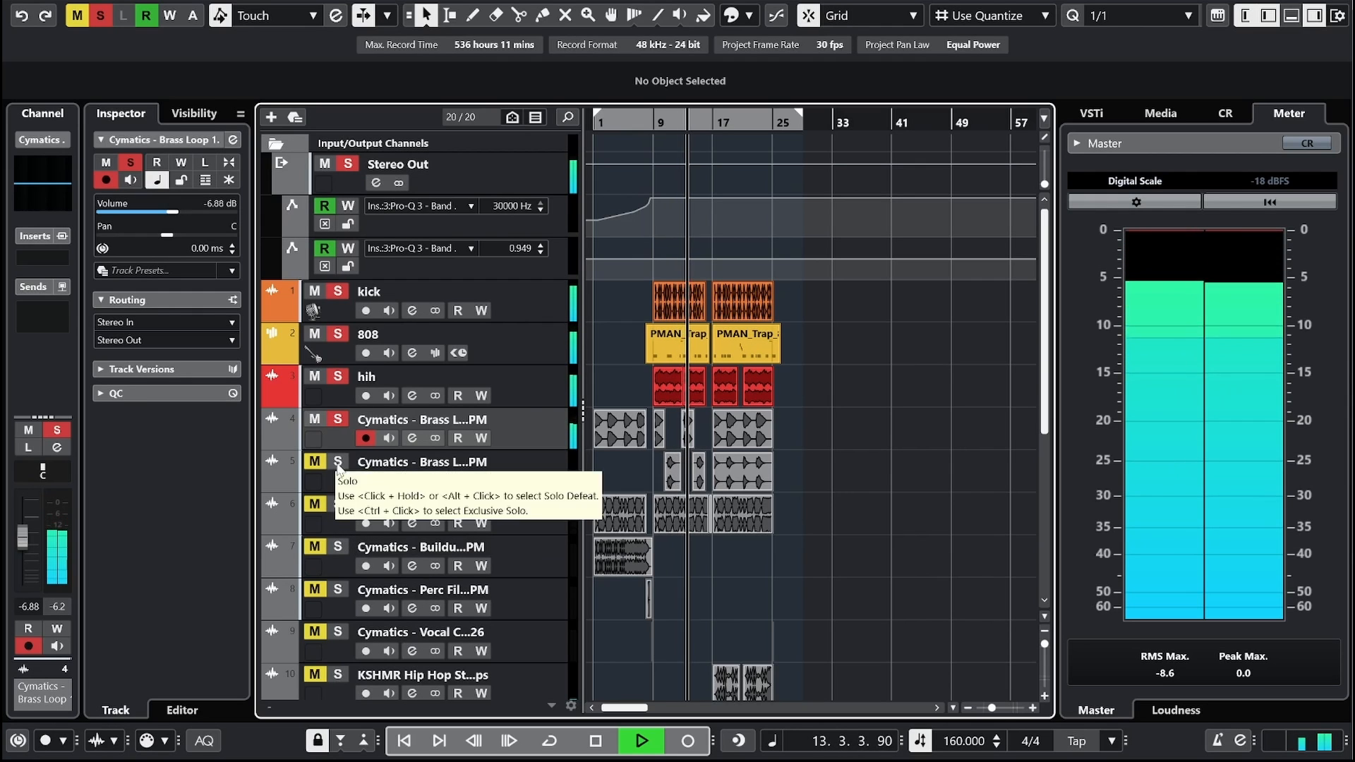
{"action": "left_click", "coordinate": [504, 485]}
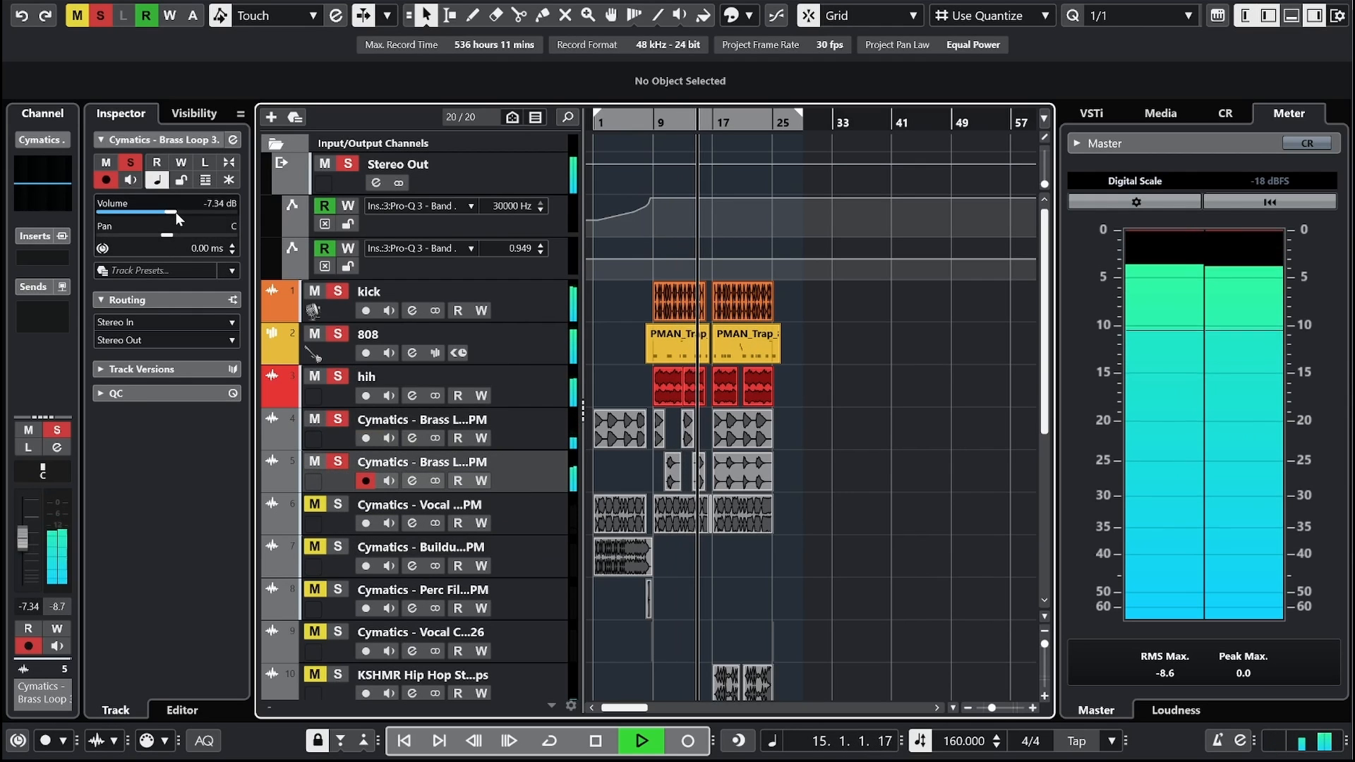
{"action": "left_click_drag", "start_coordinate": [176, 213], "coordinate": [181, 211]}
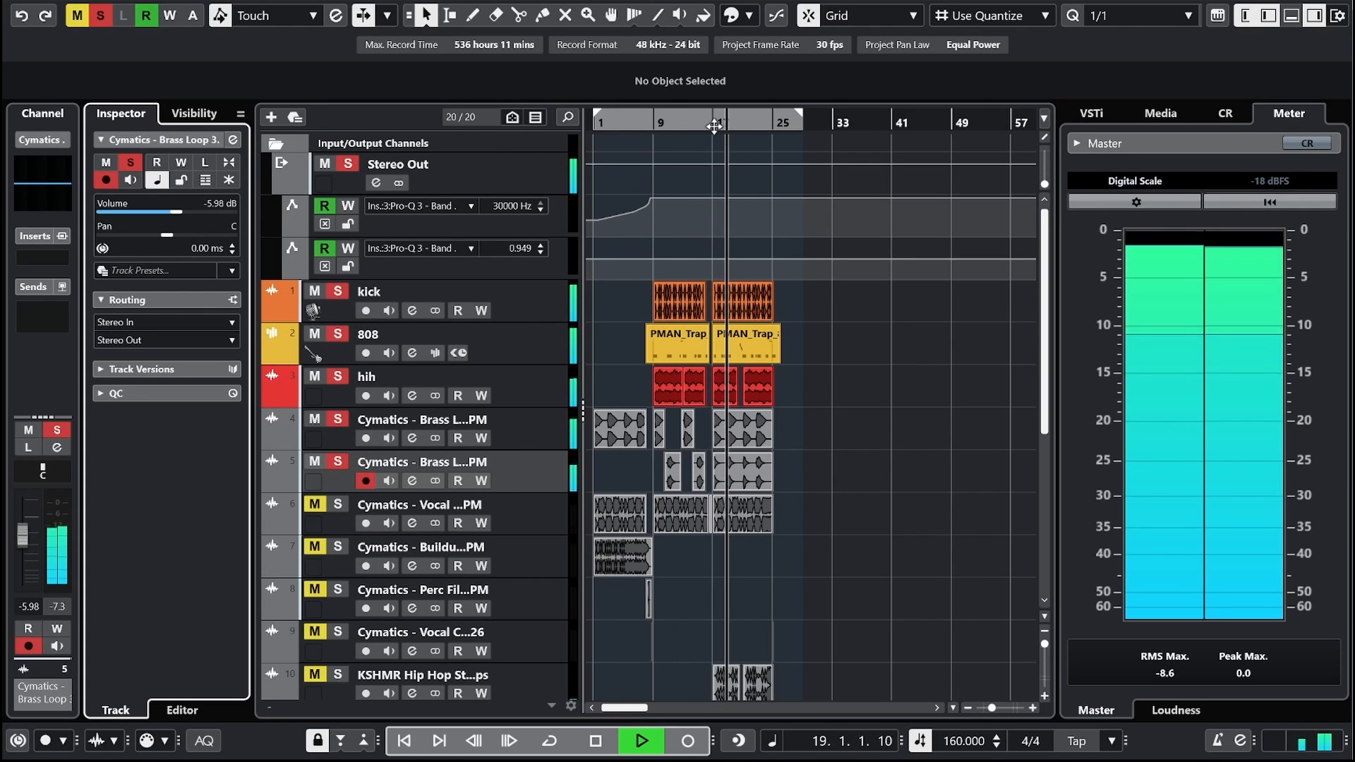
Step: With a 1/8 quantize value, split the first brass loop's clip starting at bar 17 at 18.3.3, 20.4.1 and 22.3.1
{"action": "left_click_drag", "start_coordinate": [714, 126], "coordinate": [734, 210]}
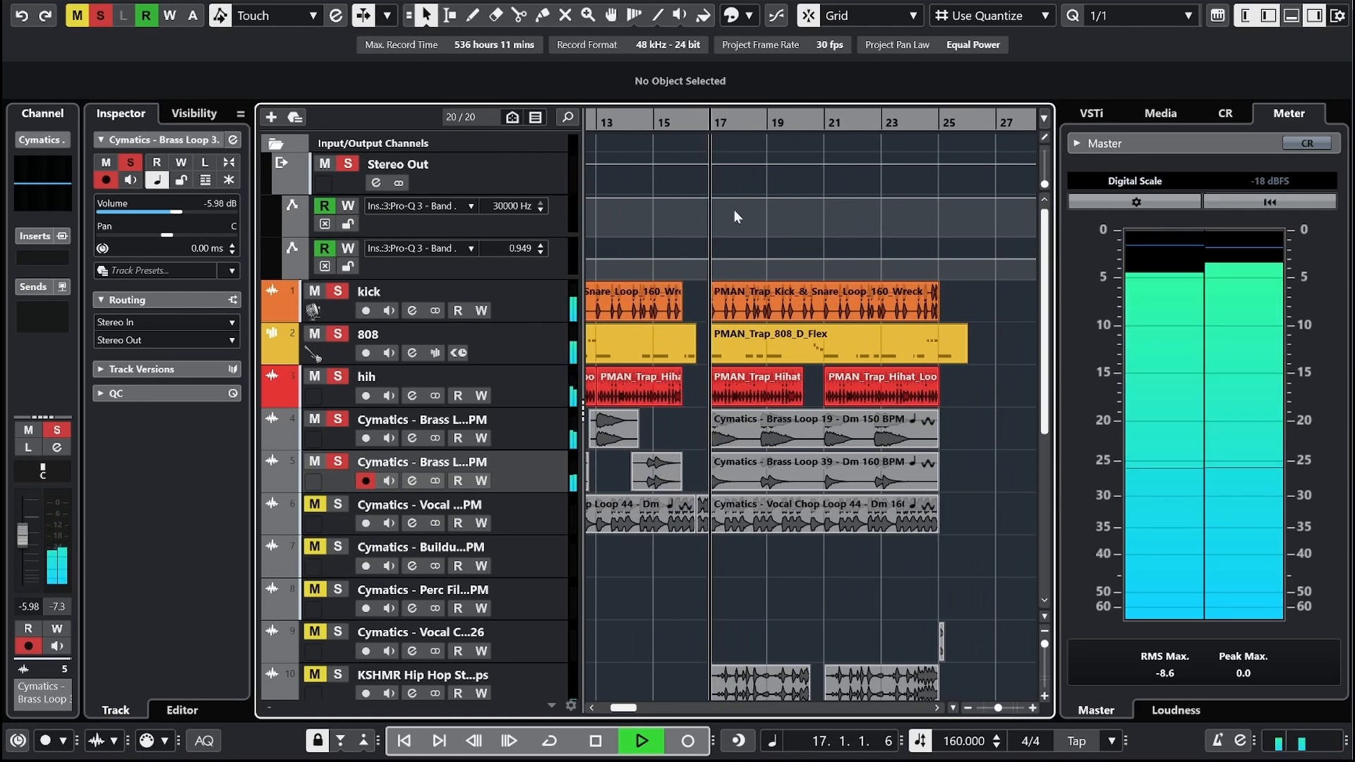
{"action": "left_click", "coordinate": [739, 480]}
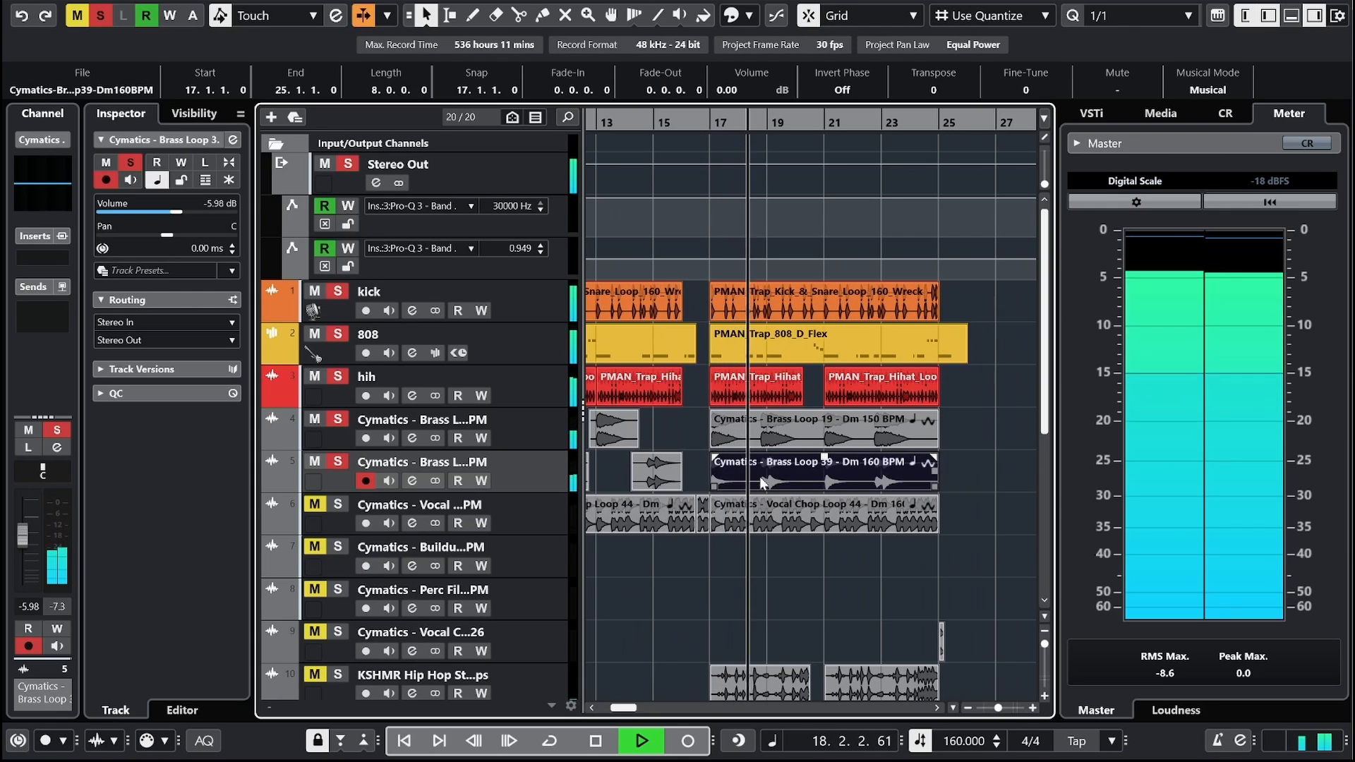
{"action": "key", "text": "3"}
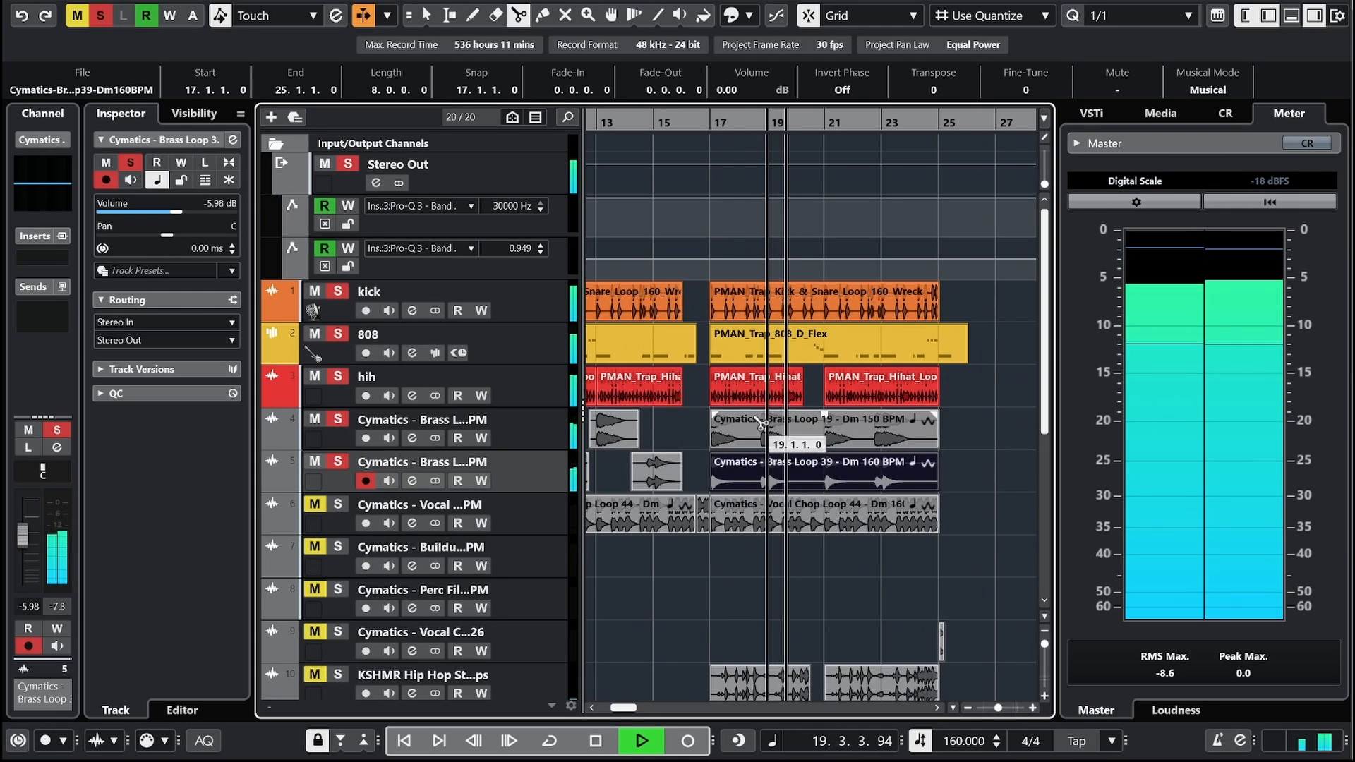
{"action": "left_click", "coordinate": [1129, 16]}
{"action": "left_click", "coordinate": [1122, 99]}
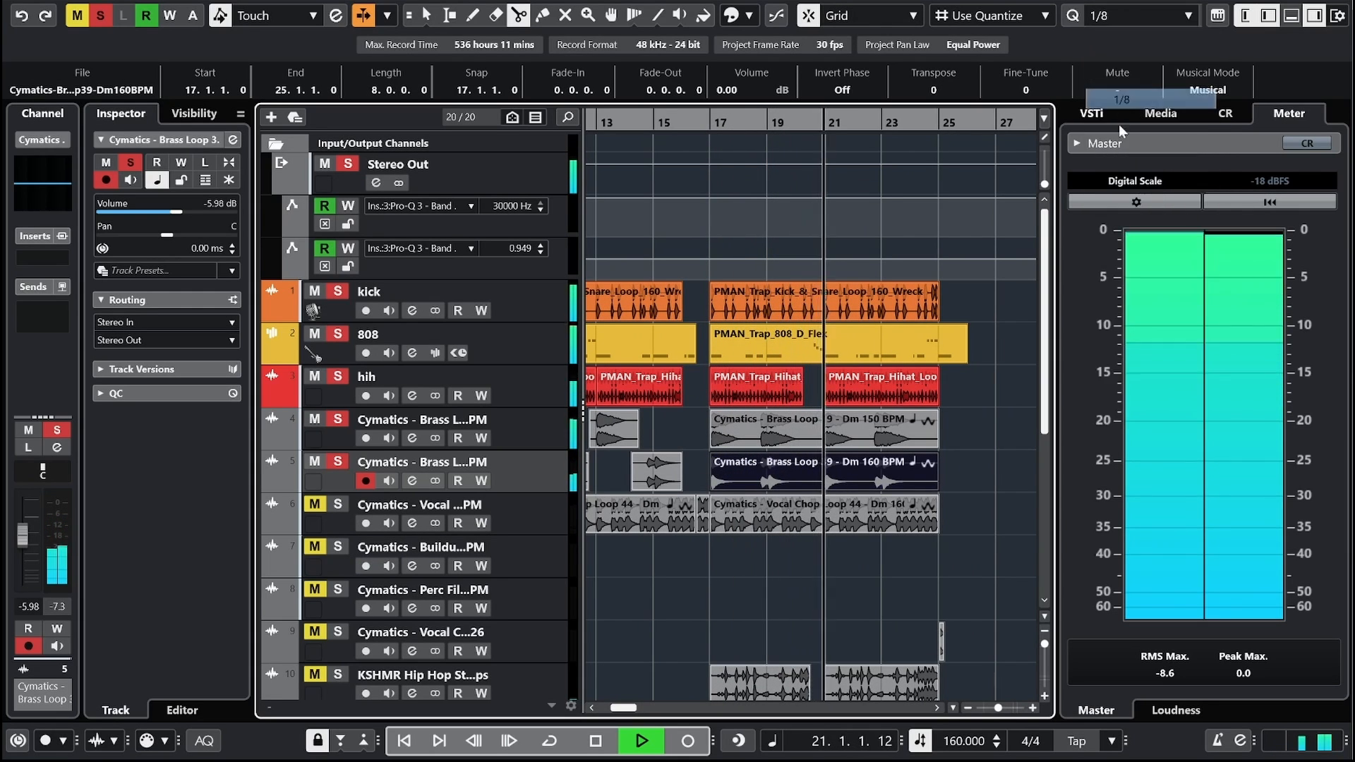
{"action": "left_click", "coordinate": [757, 443]}
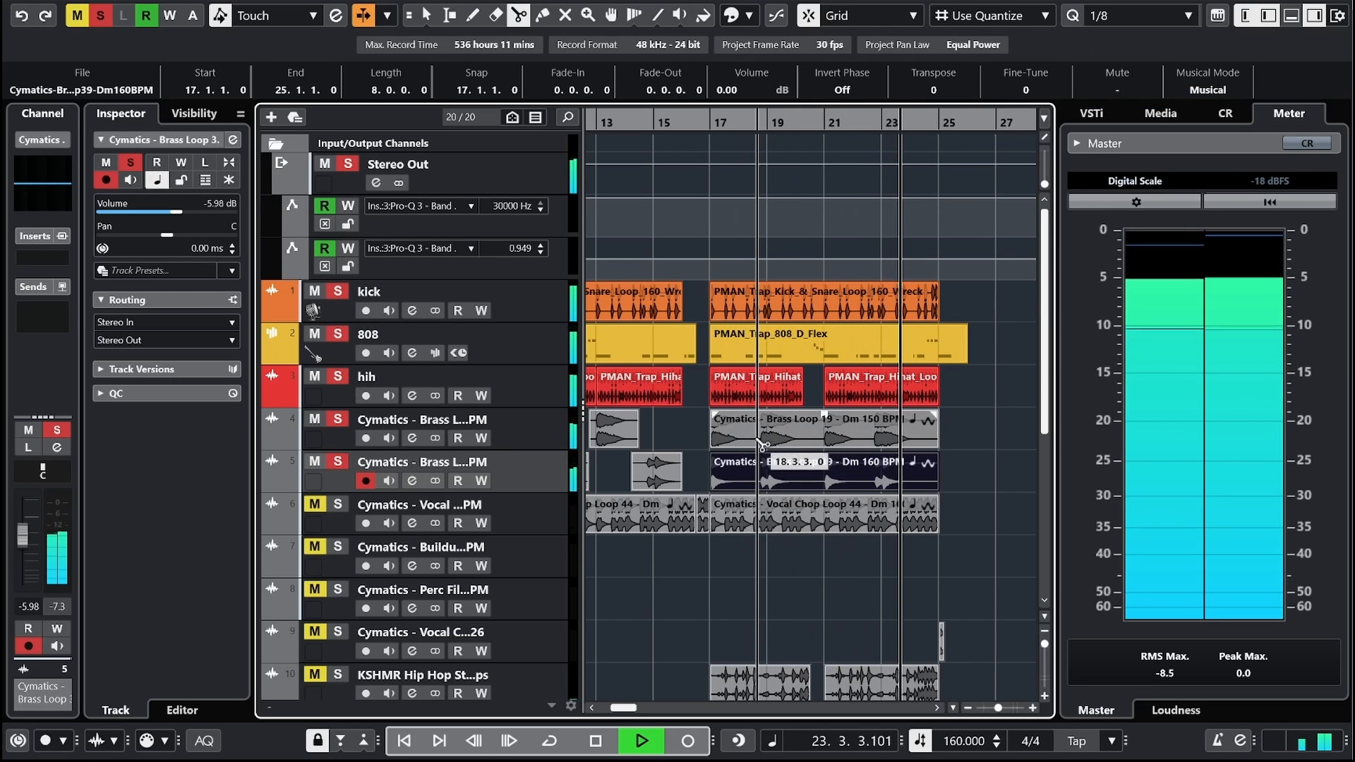
{"action": "left_click", "coordinate": [818, 443]}
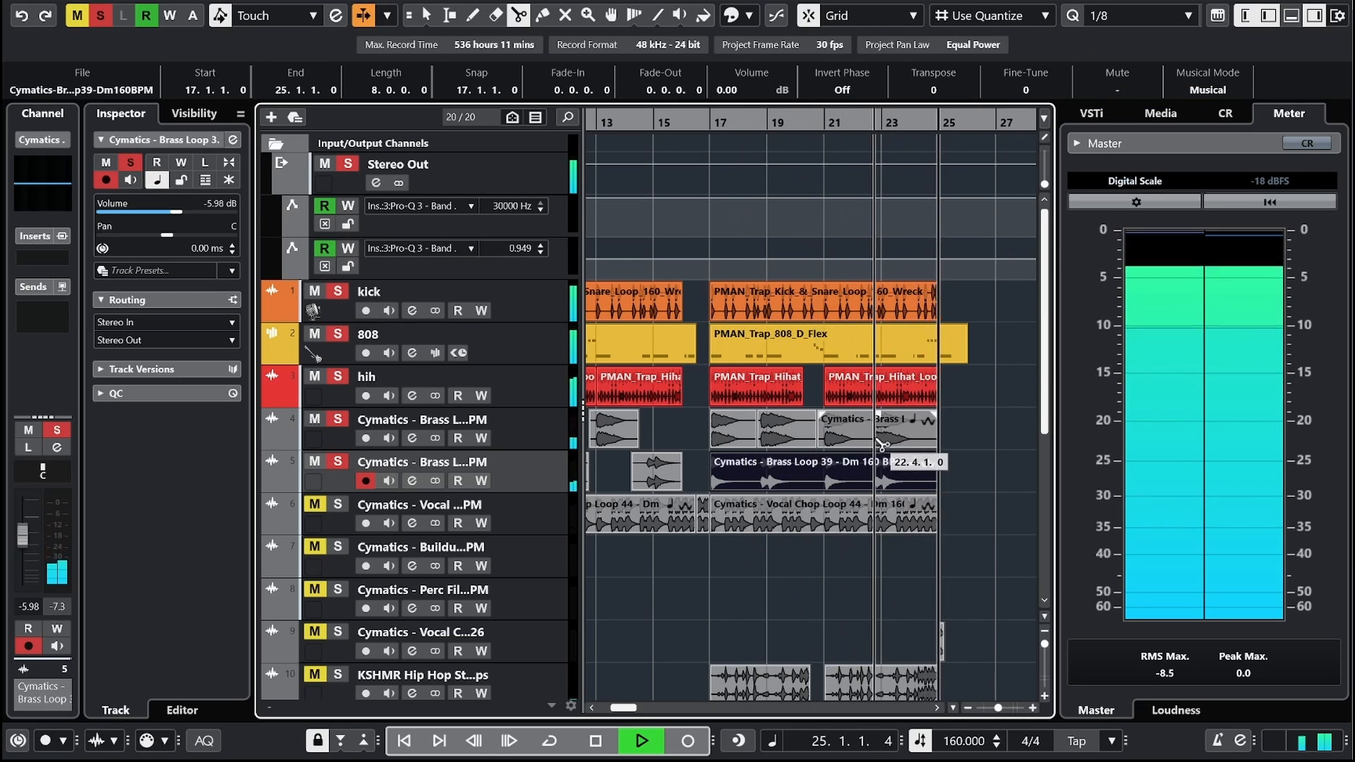
{"action": "left_click", "coordinate": [867, 444]}
Step: Stop playback and split the second brass loop's clip starting at bar 17 at 18.4.1, 20.4.1 and 22.3.1
{"action": "key", "text": "space"}
{"action": "left_click", "coordinate": [760, 465]}
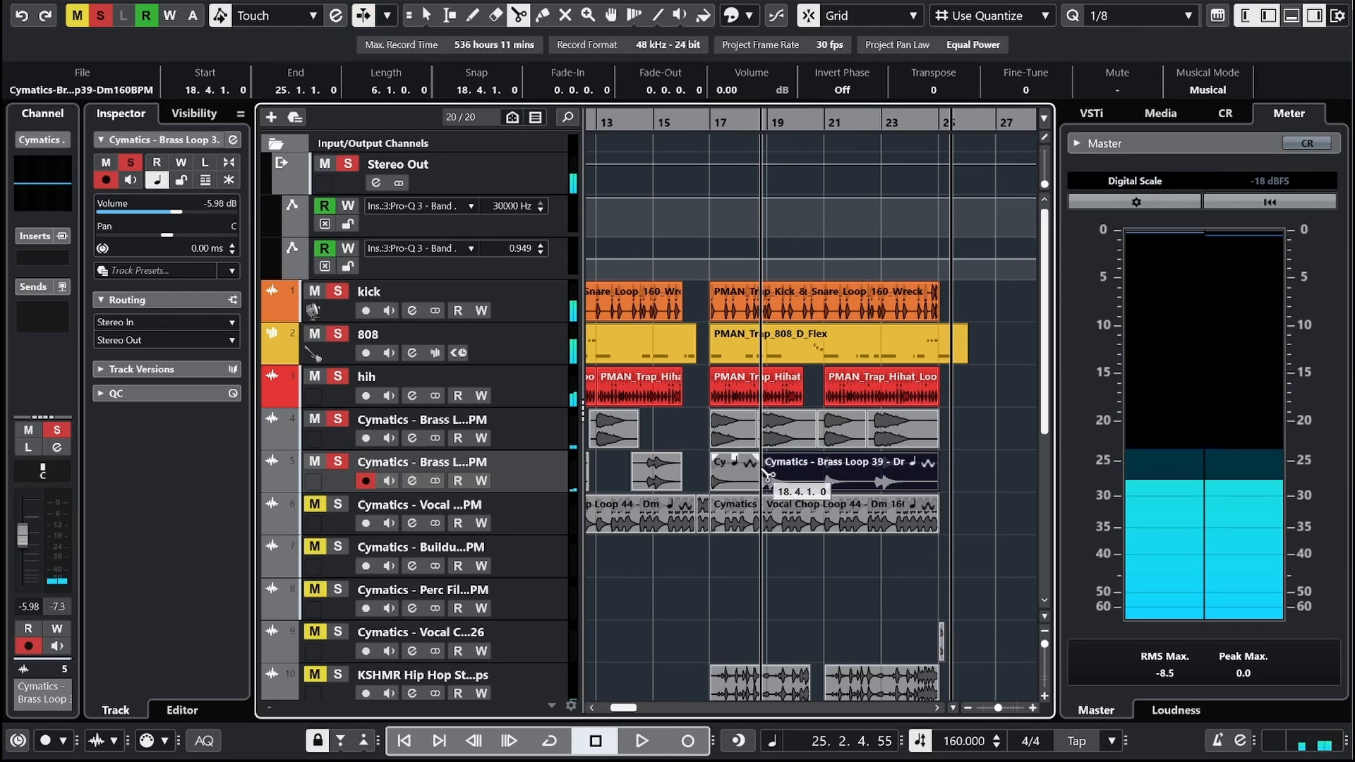
{"action": "left_click", "coordinate": [867, 480]}
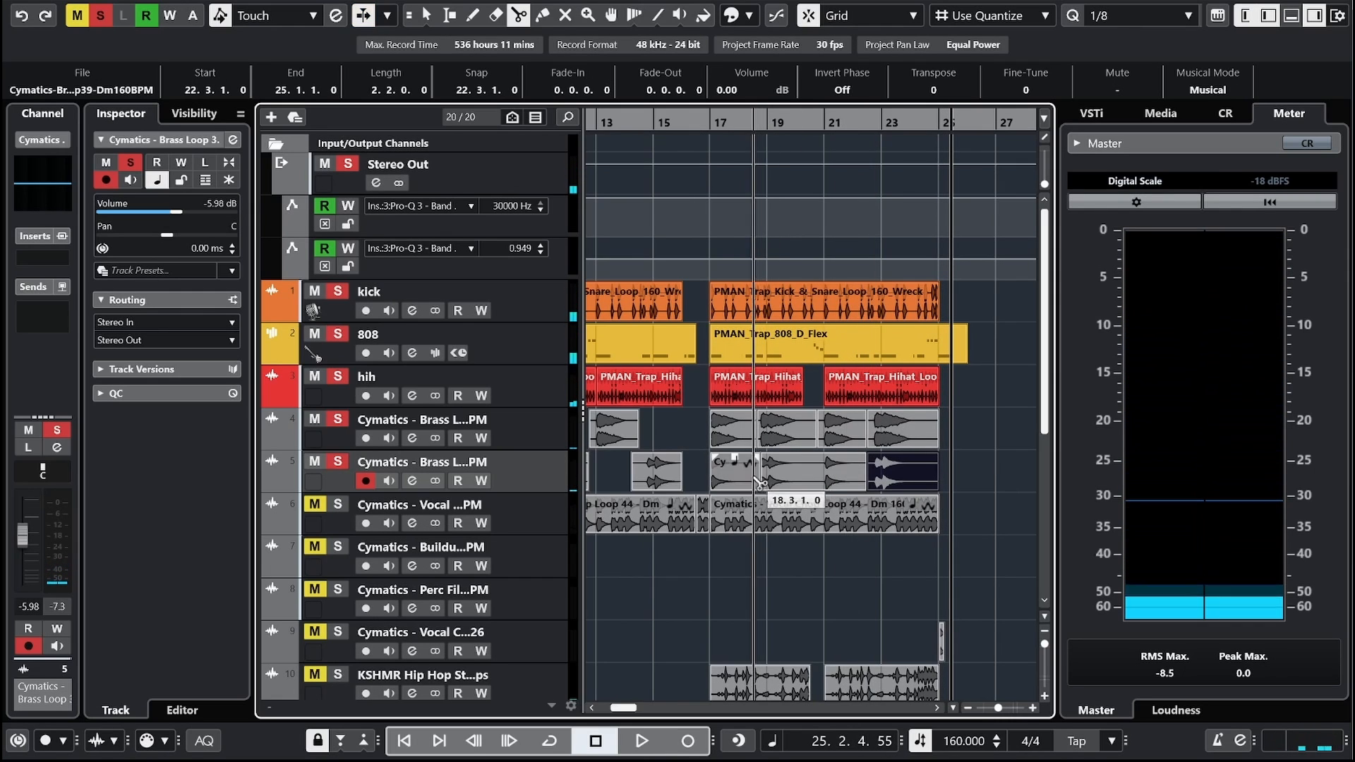
{"action": "left_click", "coordinate": [820, 482]}
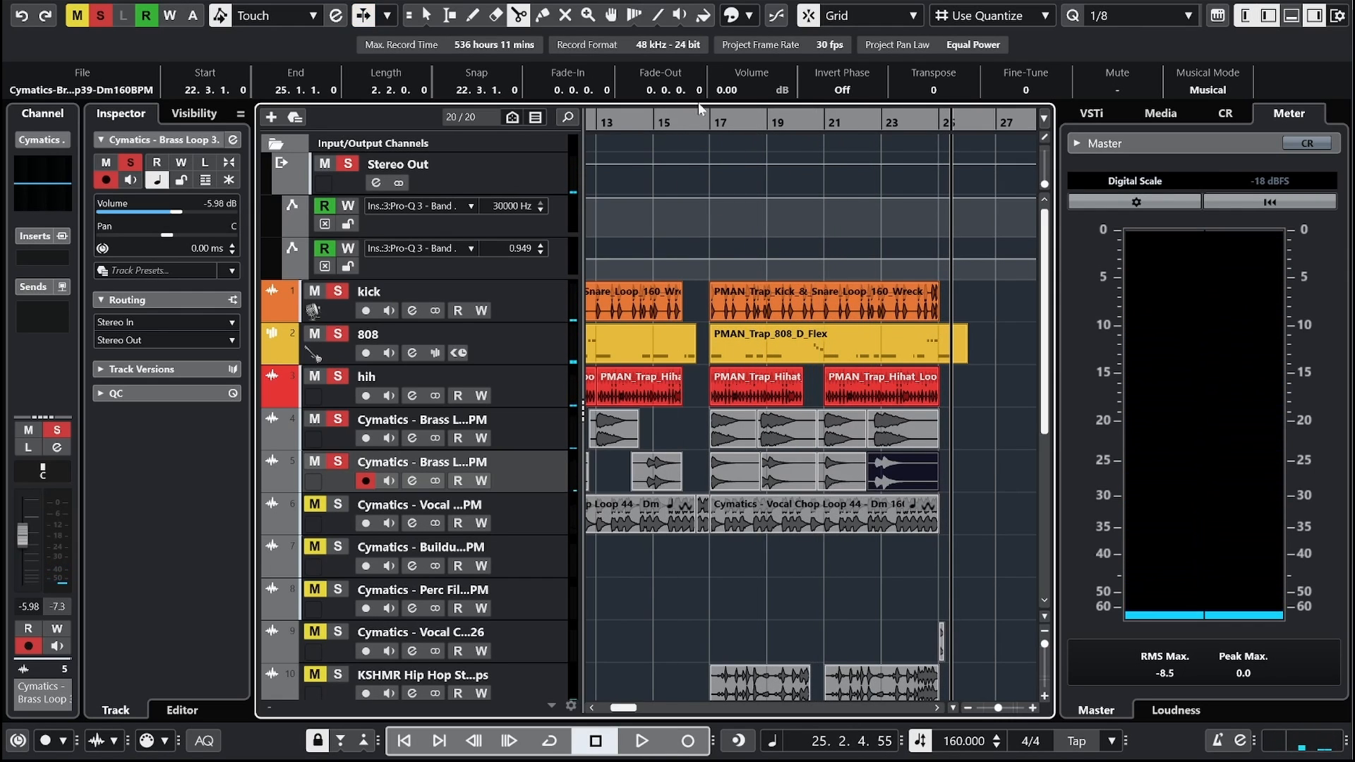
Step: Try muting the second brass loop's first and third parts and the first brass loop's second part while playing from bar 17
{"action": "left_click", "coordinate": [703, 120]}
{"action": "key", "text": "space"}
{"action": "left_click", "coordinate": [564, 15]}
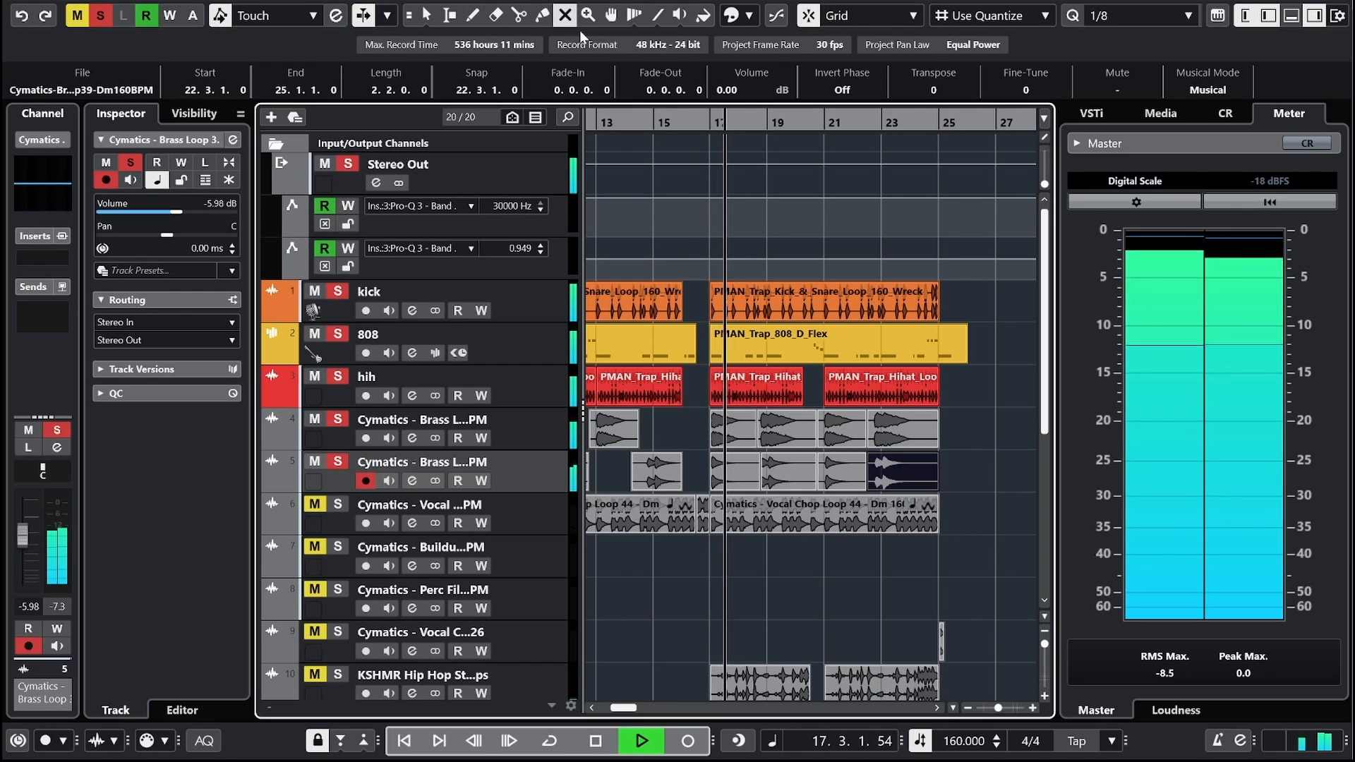
{"action": "left_click", "coordinate": [731, 471]}
{"action": "left_click", "coordinate": [839, 481]}
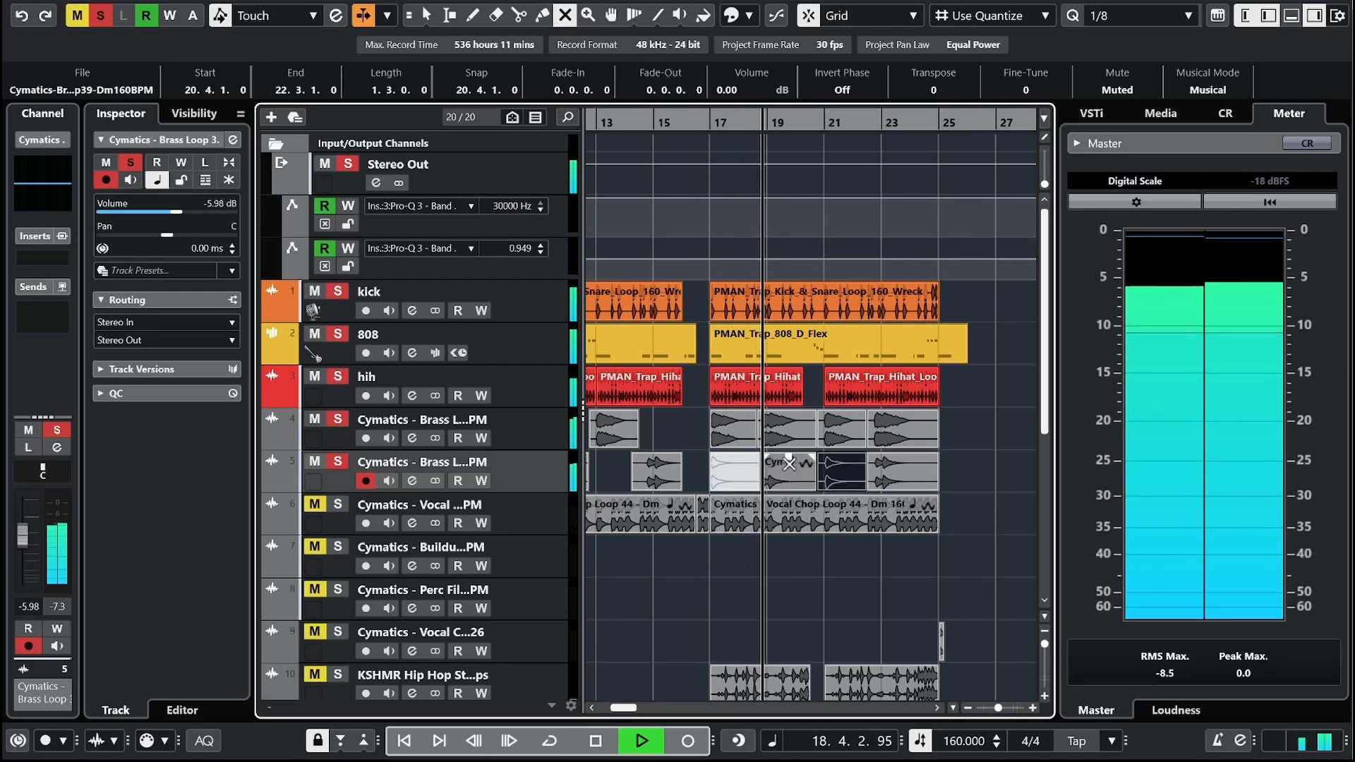
{"action": "left_click", "coordinate": [785, 428]}
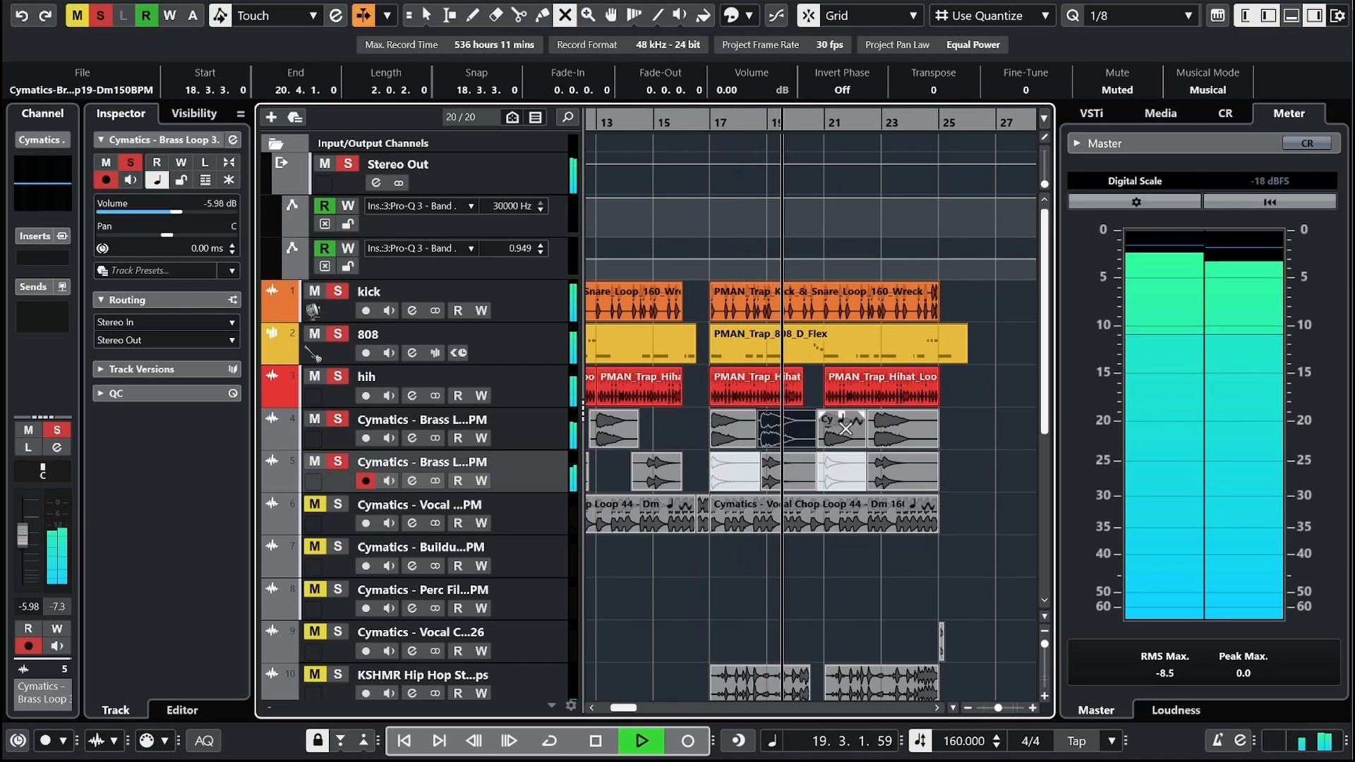
{"action": "left_click", "coordinate": [710, 123]}
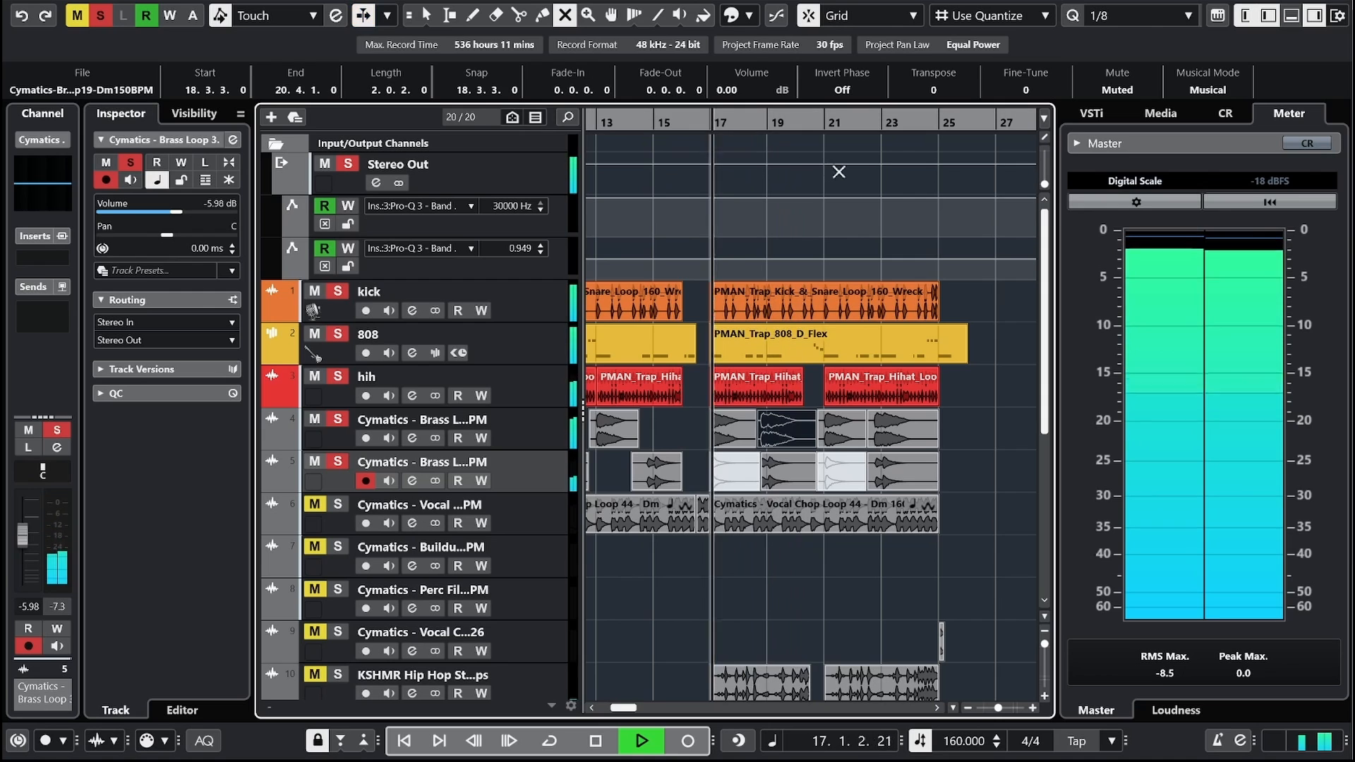
Step: Unmute the three muted brass parts after bar 17
{"action": "left_click", "coordinate": [725, 478]}
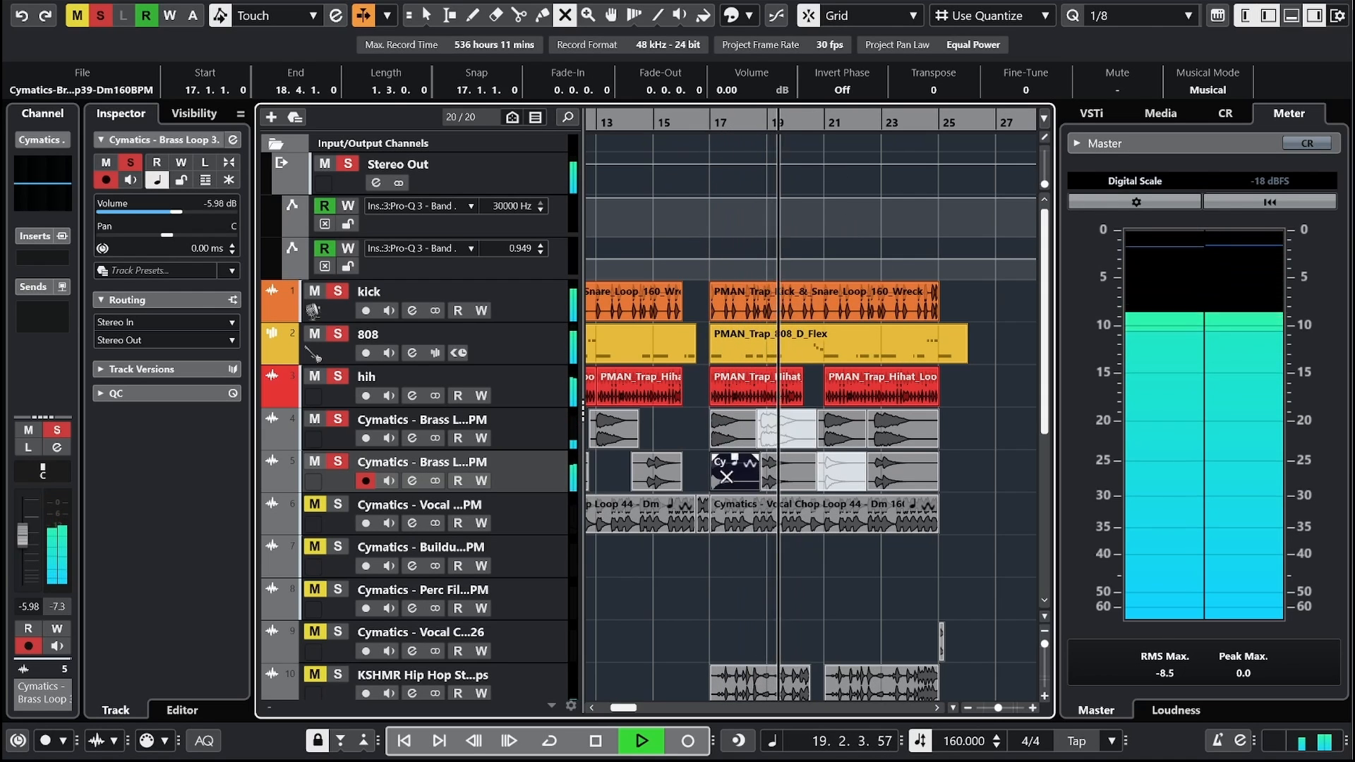
{"action": "left_click", "coordinate": [797, 434]}
{"action": "left_click", "coordinate": [840, 474]}
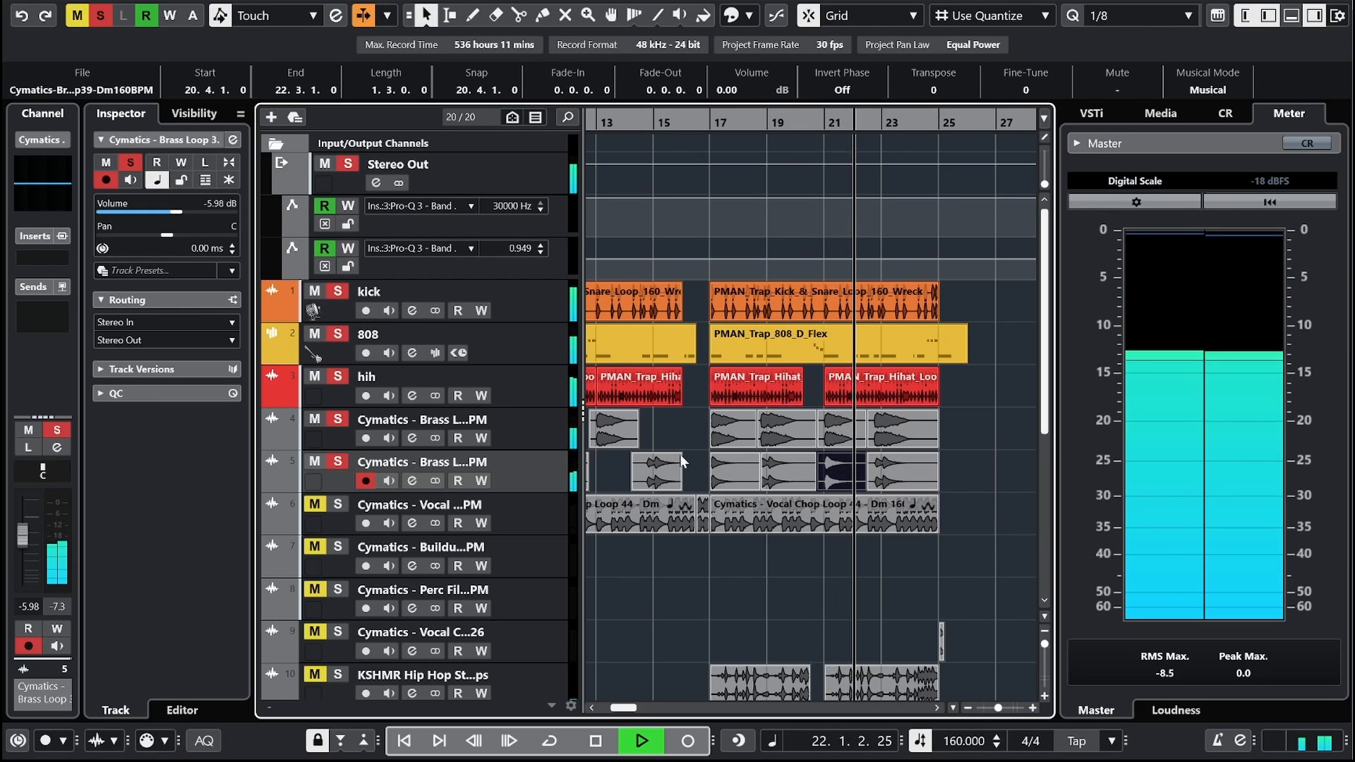
Step: Set the clip volume of the second brass loop's first part after bar 17 to -1.63 dB and lower its third part slightly
{"action": "key", "text": "space"}
{"action": "left_click", "coordinate": [726, 475]}
{"action": "left_click_drag", "start_coordinate": [736, 464], "coordinate": [736, 466]}
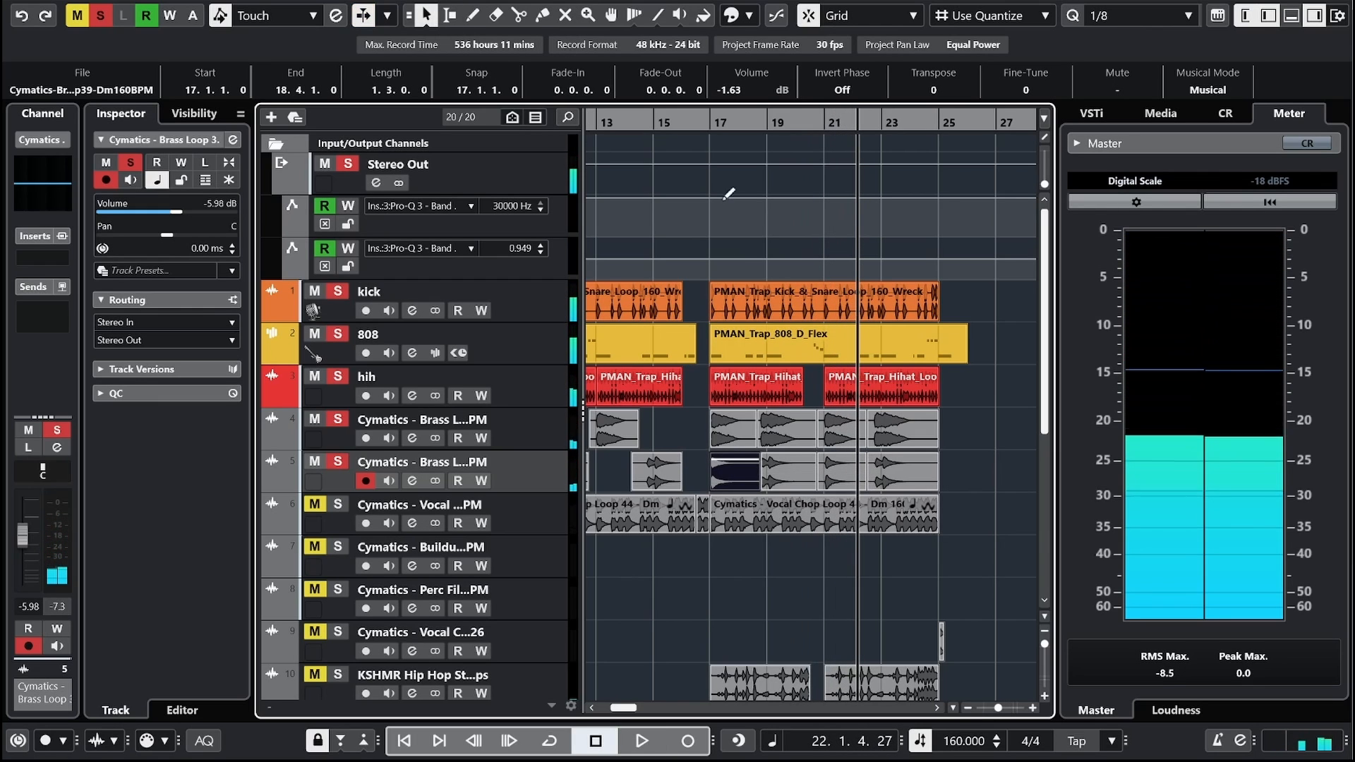
{"action": "left_click", "coordinate": [709, 123]}
{"action": "key", "text": "space"}
{"action": "left_click", "coordinate": [842, 472]}
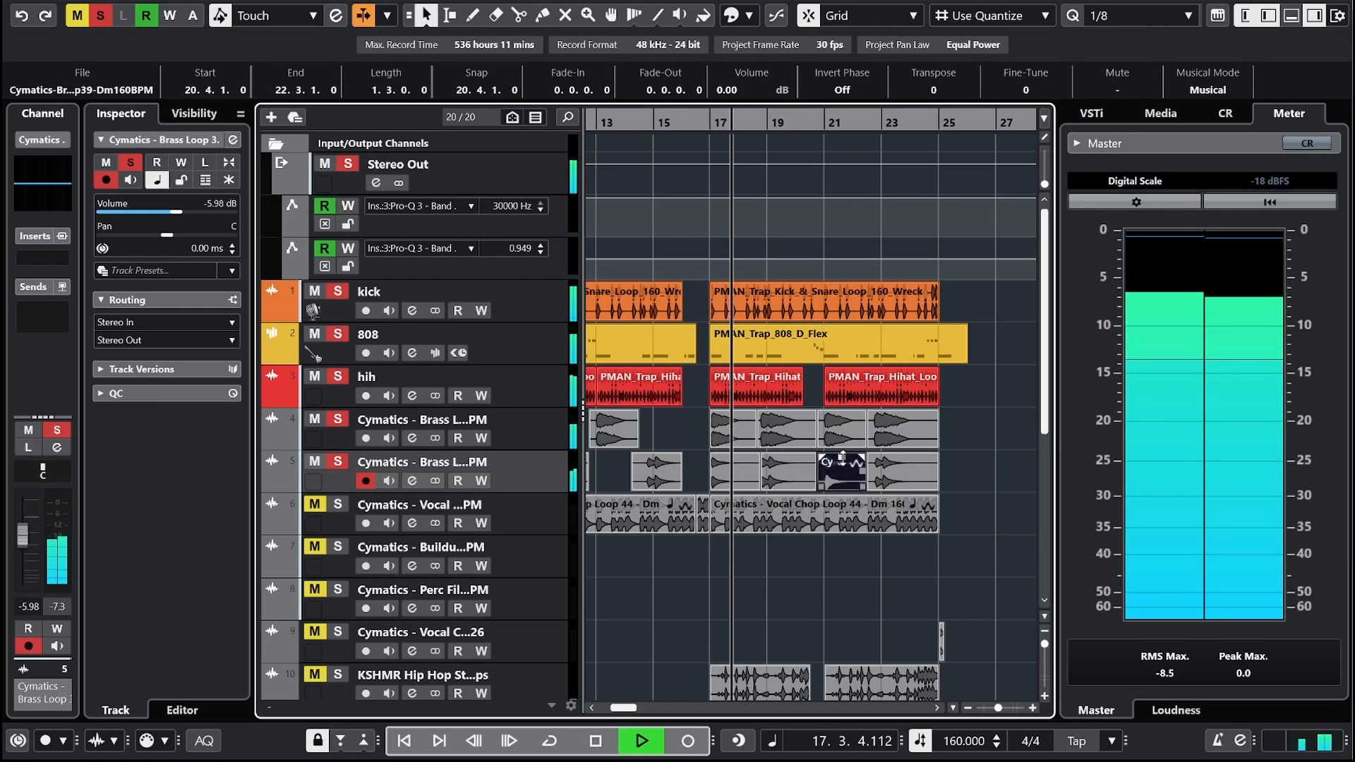
{"action": "left_click_drag", "start_coordinate": [841, 458], "coordinate": [842, 464]}
Step: Replay from about bar 18 and set the clip volume of the first brass loop's last part to -3.01 dB
{"action": "left_click", "coordinate": [785, 477]}
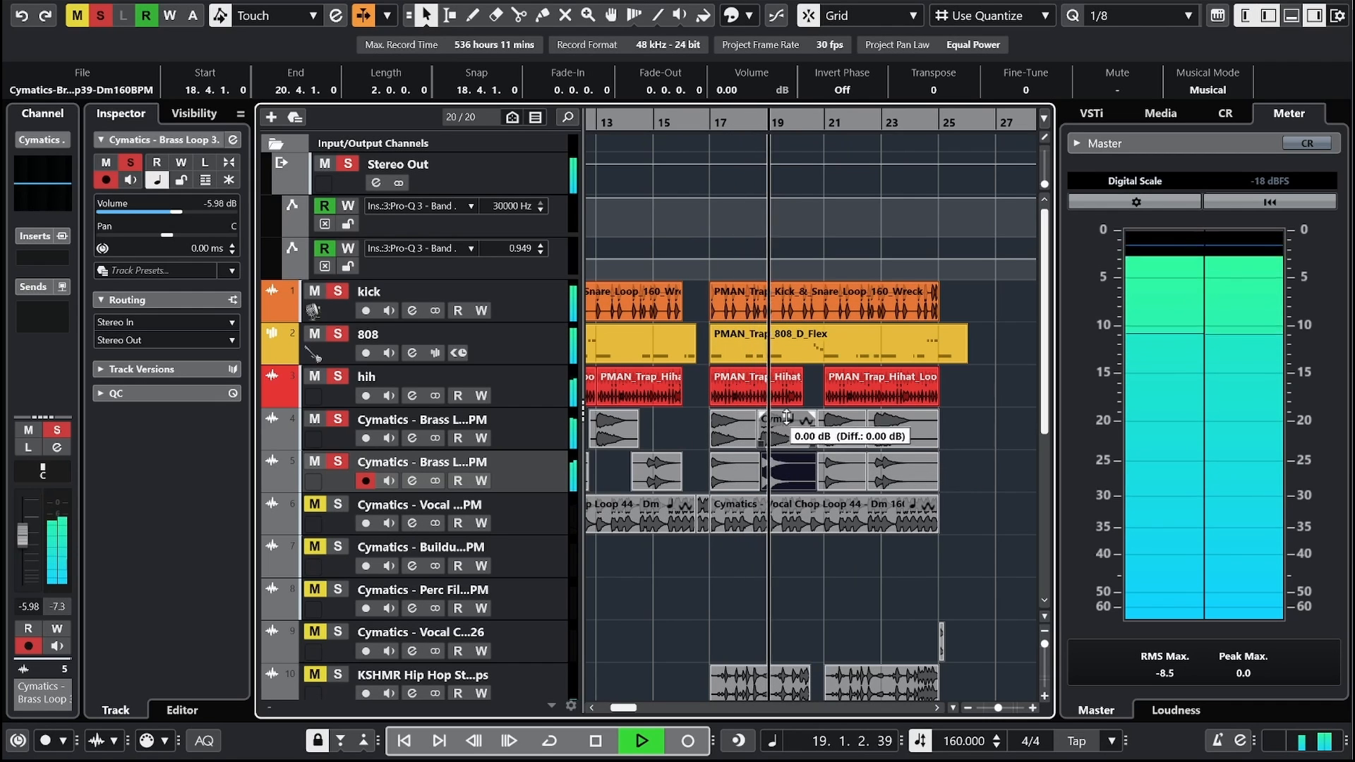
{"action": "left_click", "coordinate": [756, 122]}
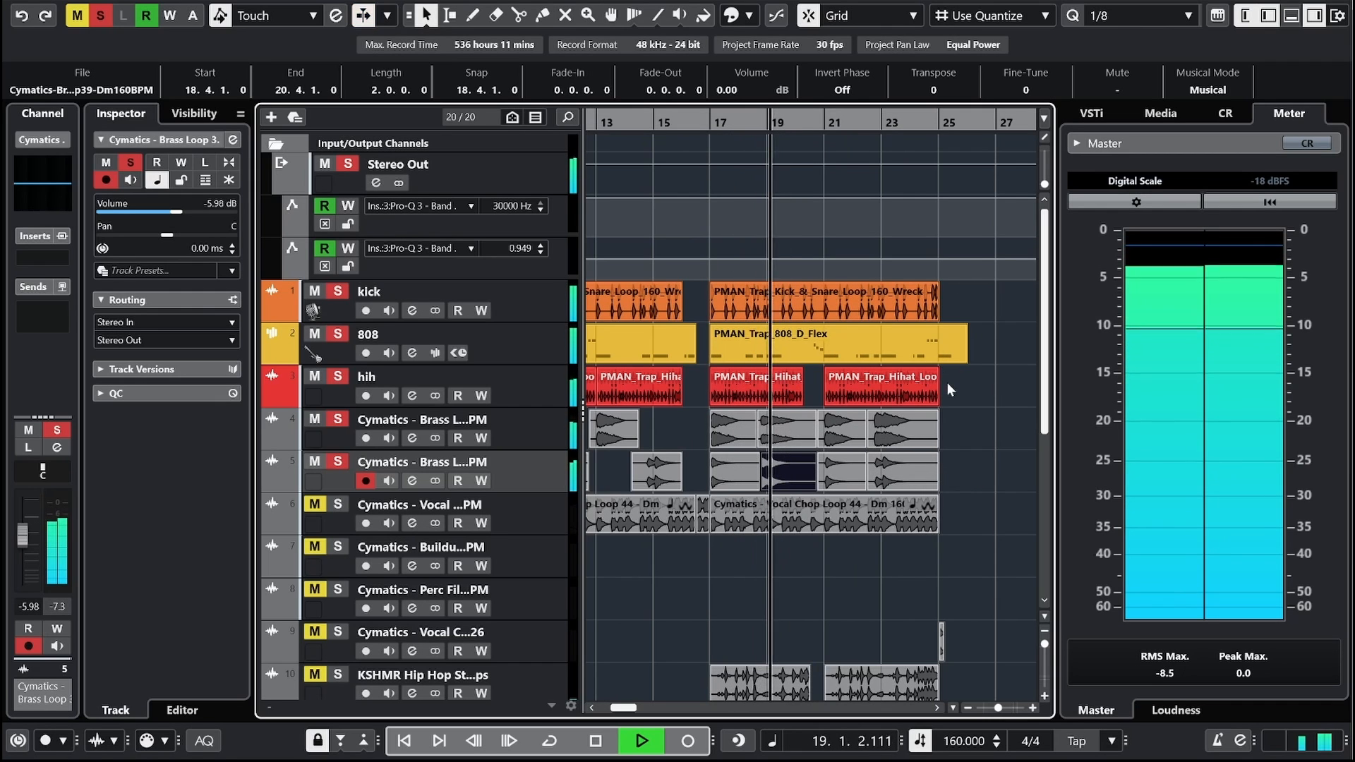
{"action": "left_click", "coordinate": [891, 436]}
{"action": "left_click_drag", "start_coordinate": [902, 418], "coordinate": [902, 426]}
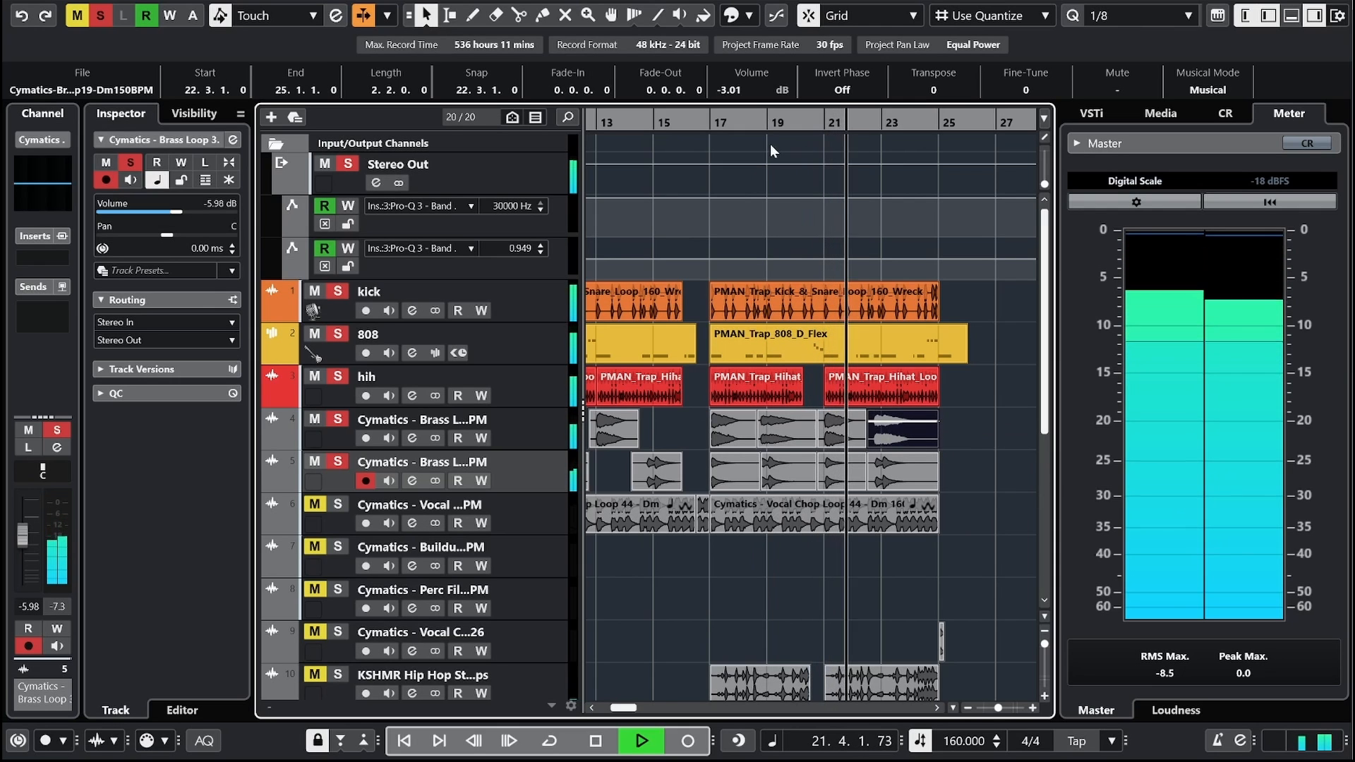
Step: Stop playback and set the Fireface USB audio driver's buffer size to 512 samples
{"action": "key", "text": "space"}
{"action": "left_click", "coordinate": [350, 2]}
{"action": "left_click", "coordinate": [434, 369]}
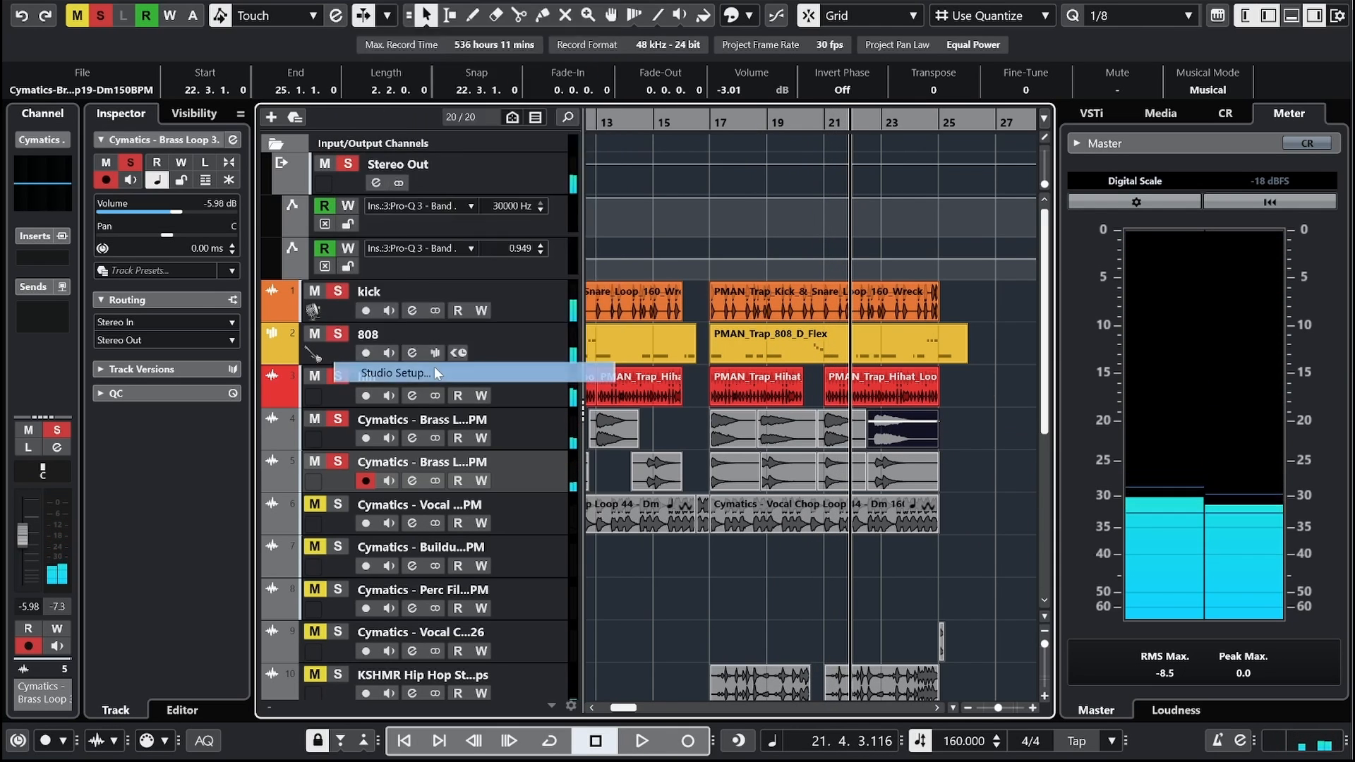
{"action": "left_click", "coordinate": [731, 59]}
{"action": "left_click", "coordinate": [702, 175]}
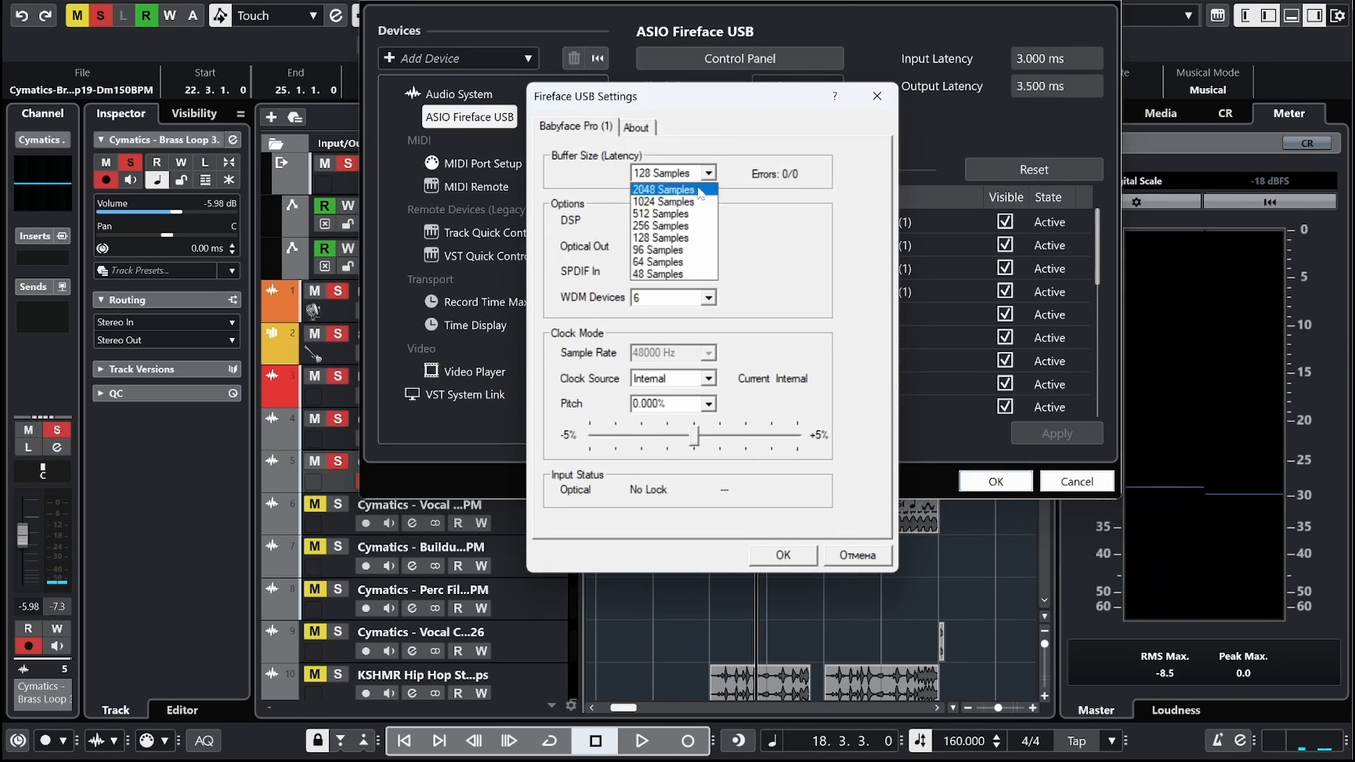
{"action": "left_click", "coordinate": [660, 213]}
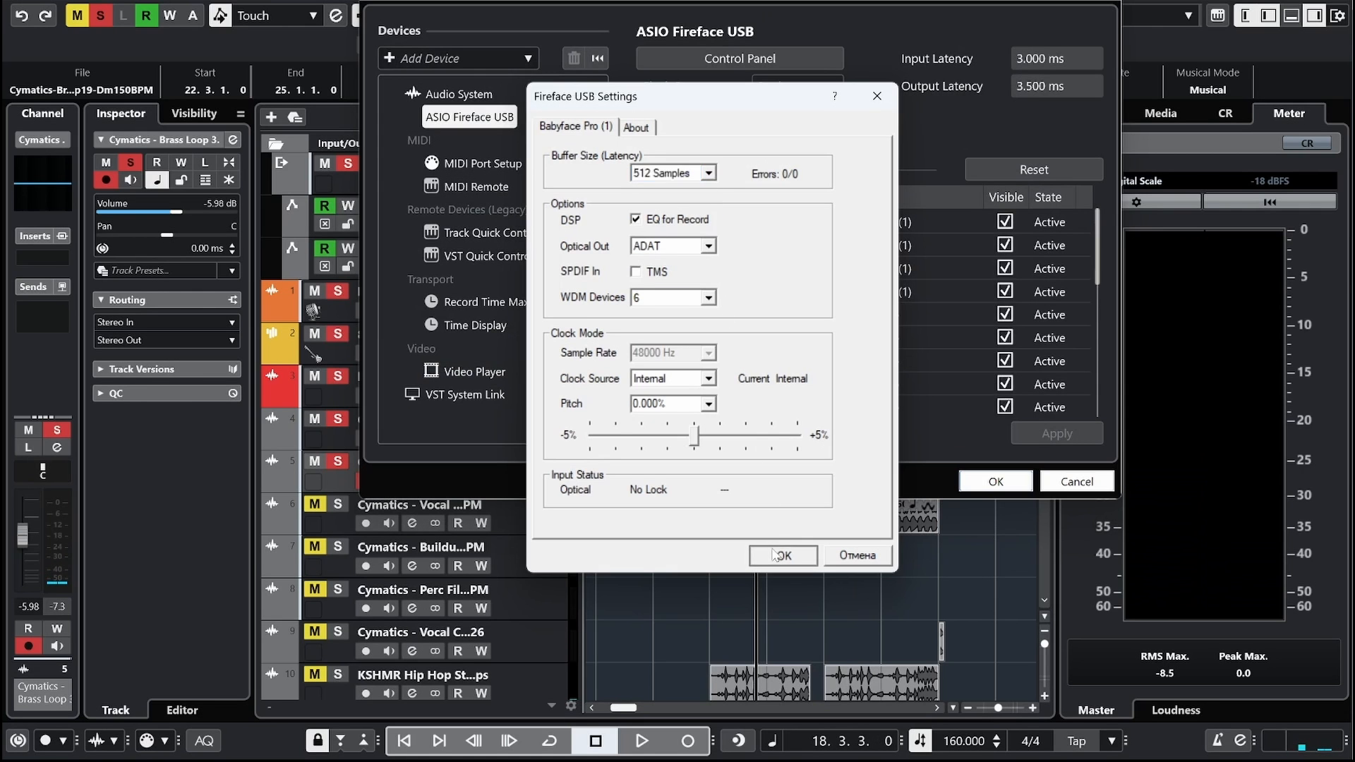
{"action": "left_click", "coordinate": [779, 555]}
{"action": "left_click", "coordinate": [994, 482]}
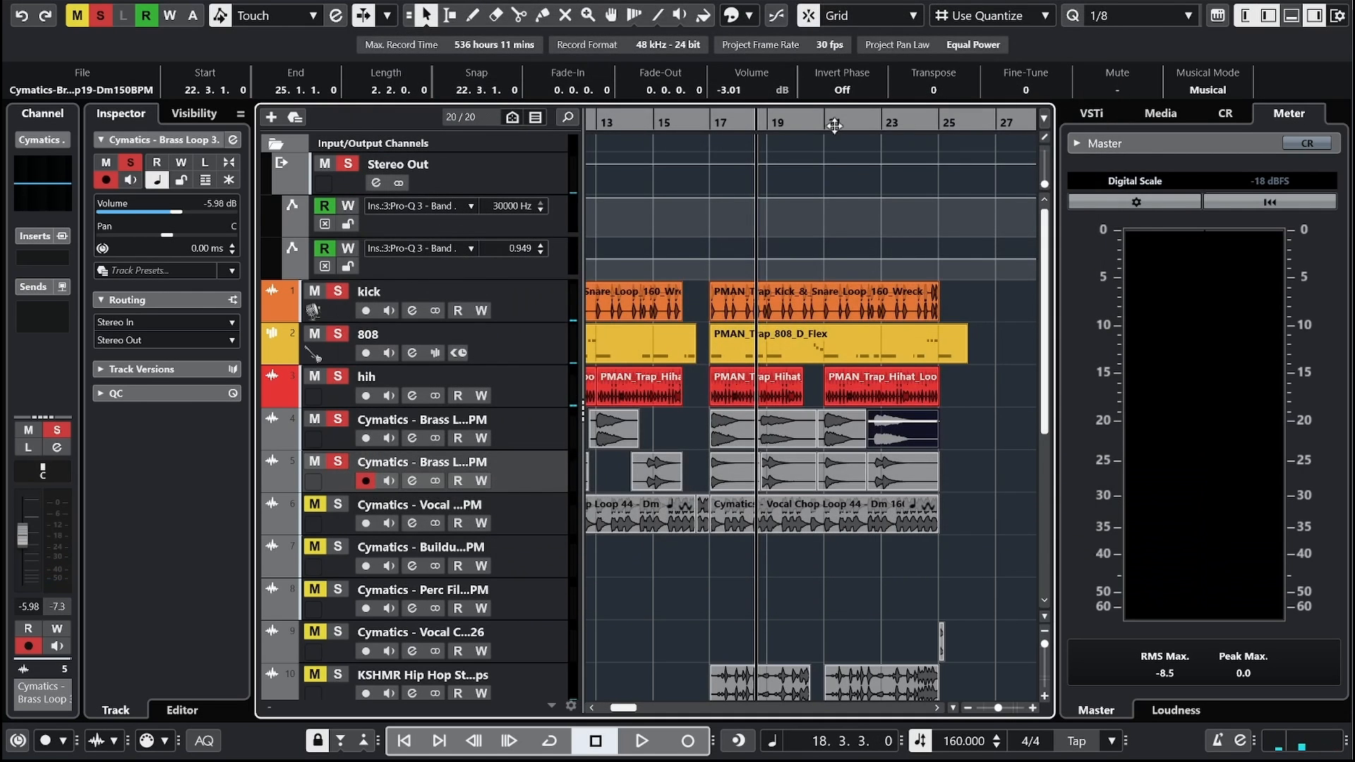
Step: Restart playback from about bar 9 and insert Pro-Q 3 on the kick track
{"action": "left_click_drag", "start_coordinate": [834, 125], "coordinate": [841, 92]}
{"action": "key", "text": "space"}
{"action": "left_click_drag", "start_coordinate": [672, 127], "coordinate": [682, 148]}
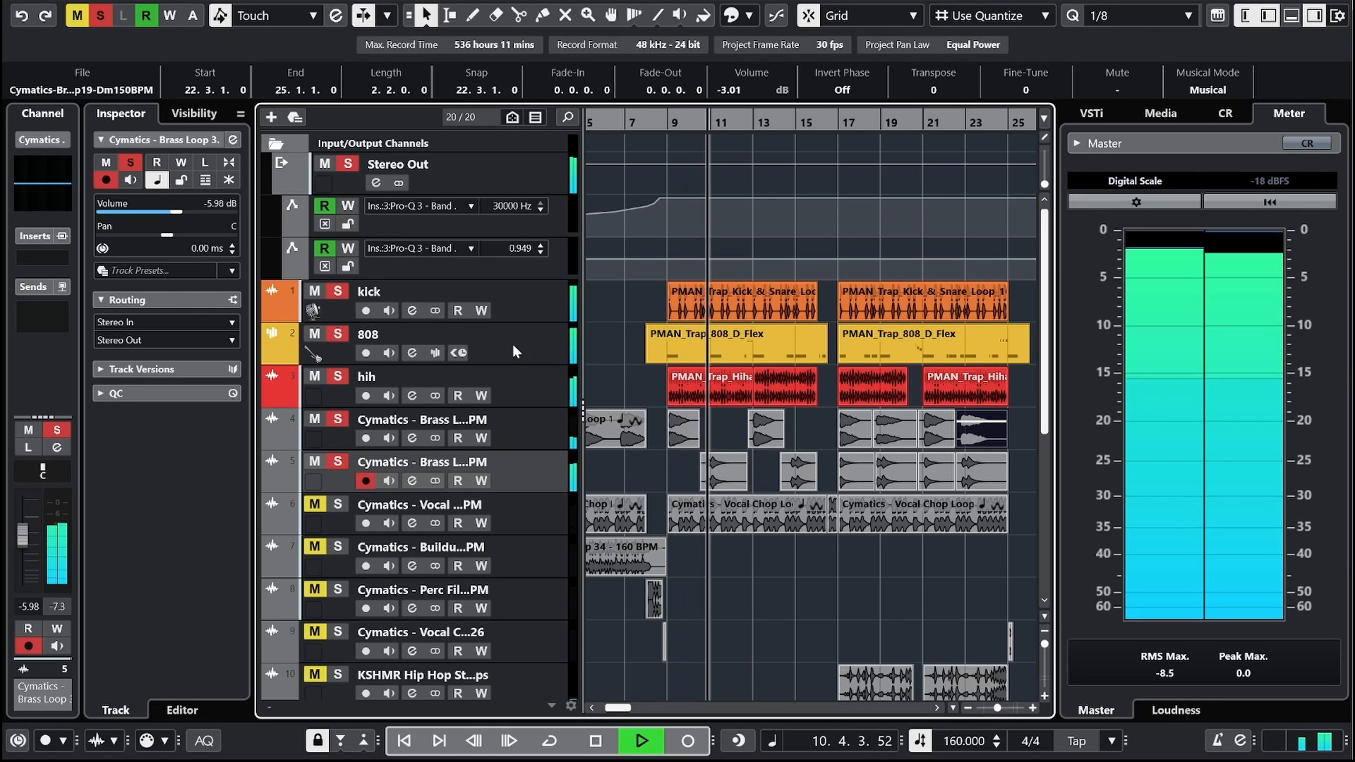
{"action": "left_click", "coordinate": [549, 313]}
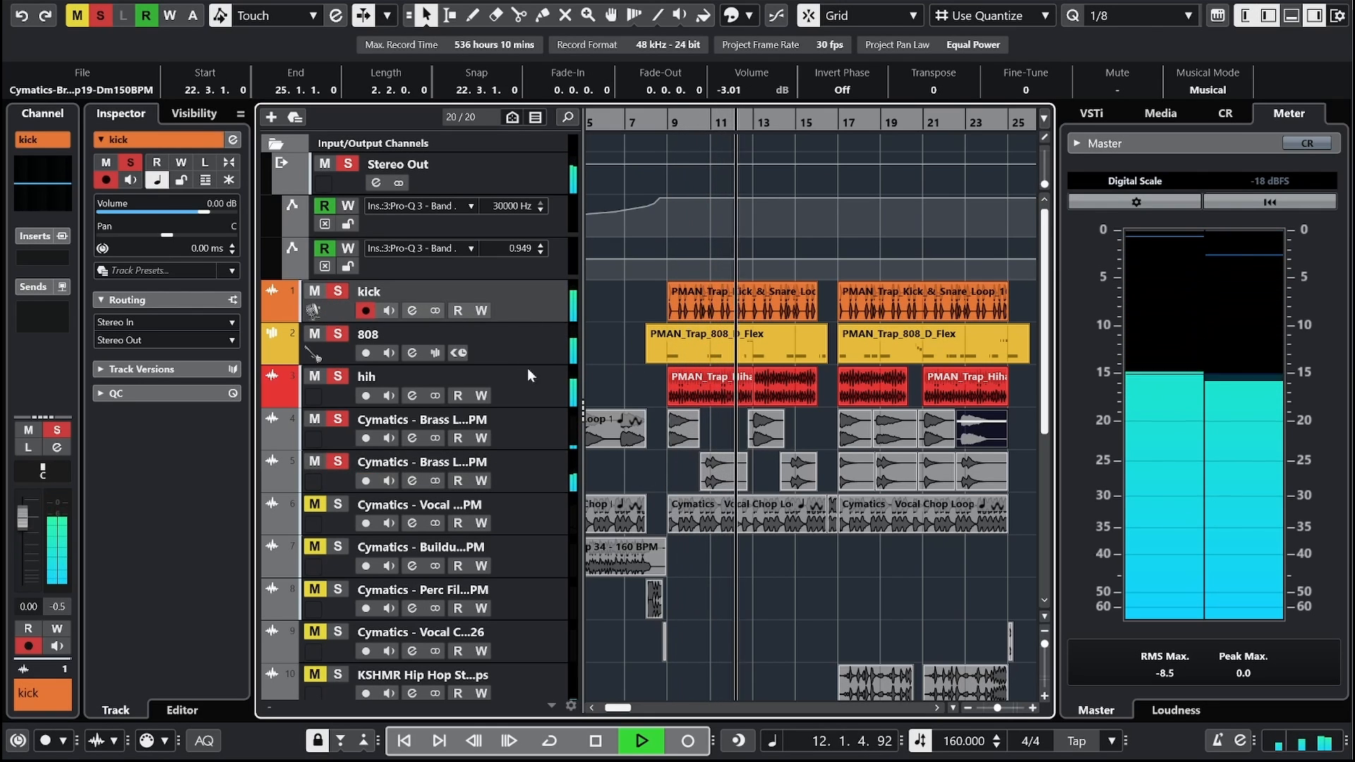
{"action": "left_click", "coordinate": [58, 264]}
{"action": "type", "text": "p"}
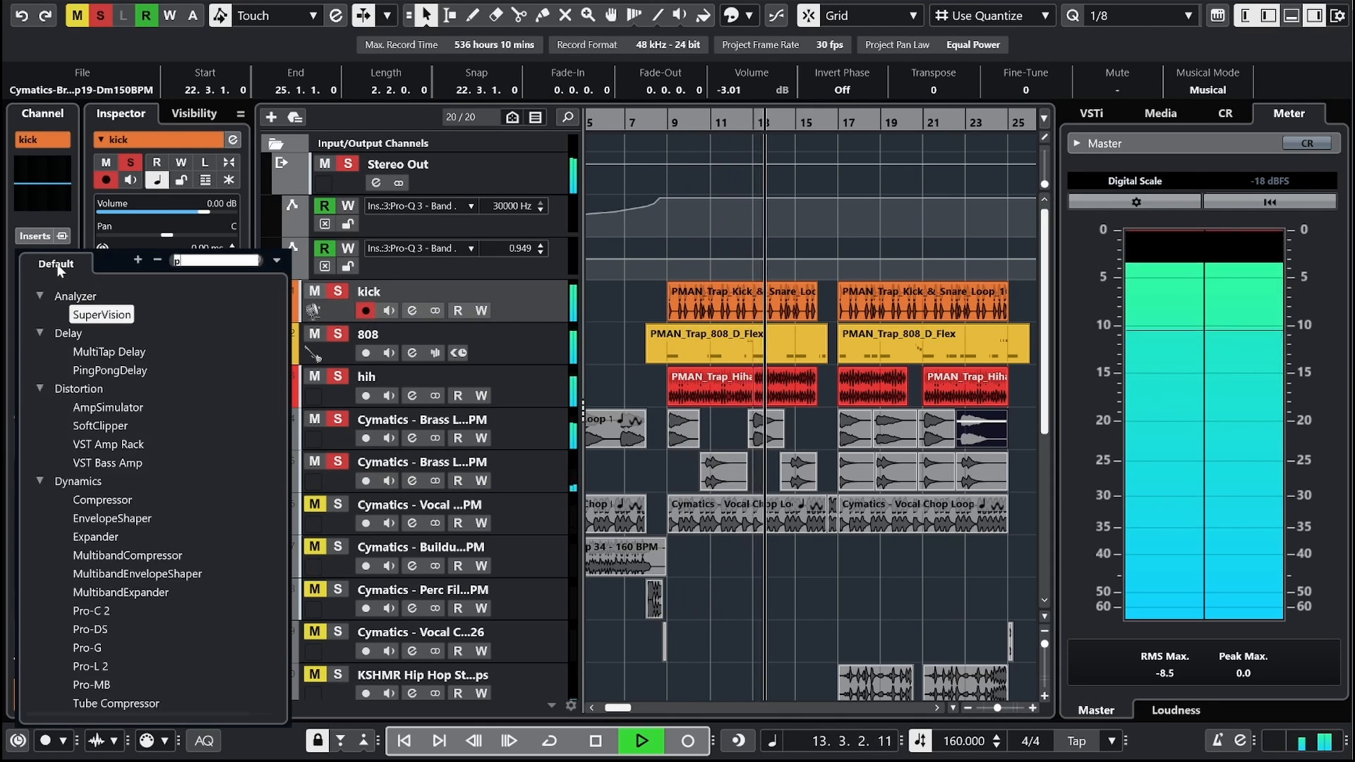
{"action": "type", "text": "roq"}
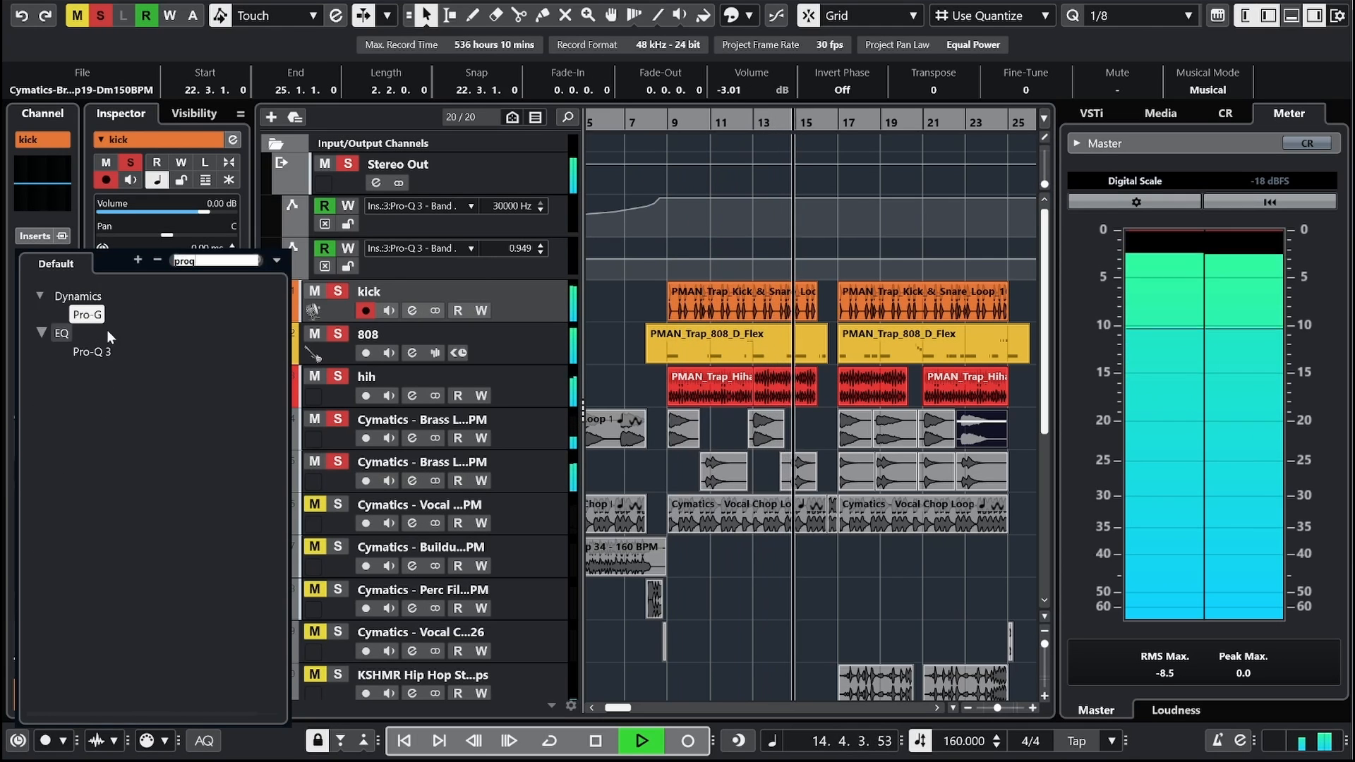
{"action": "left_click", "coordinate": [102, 350]}
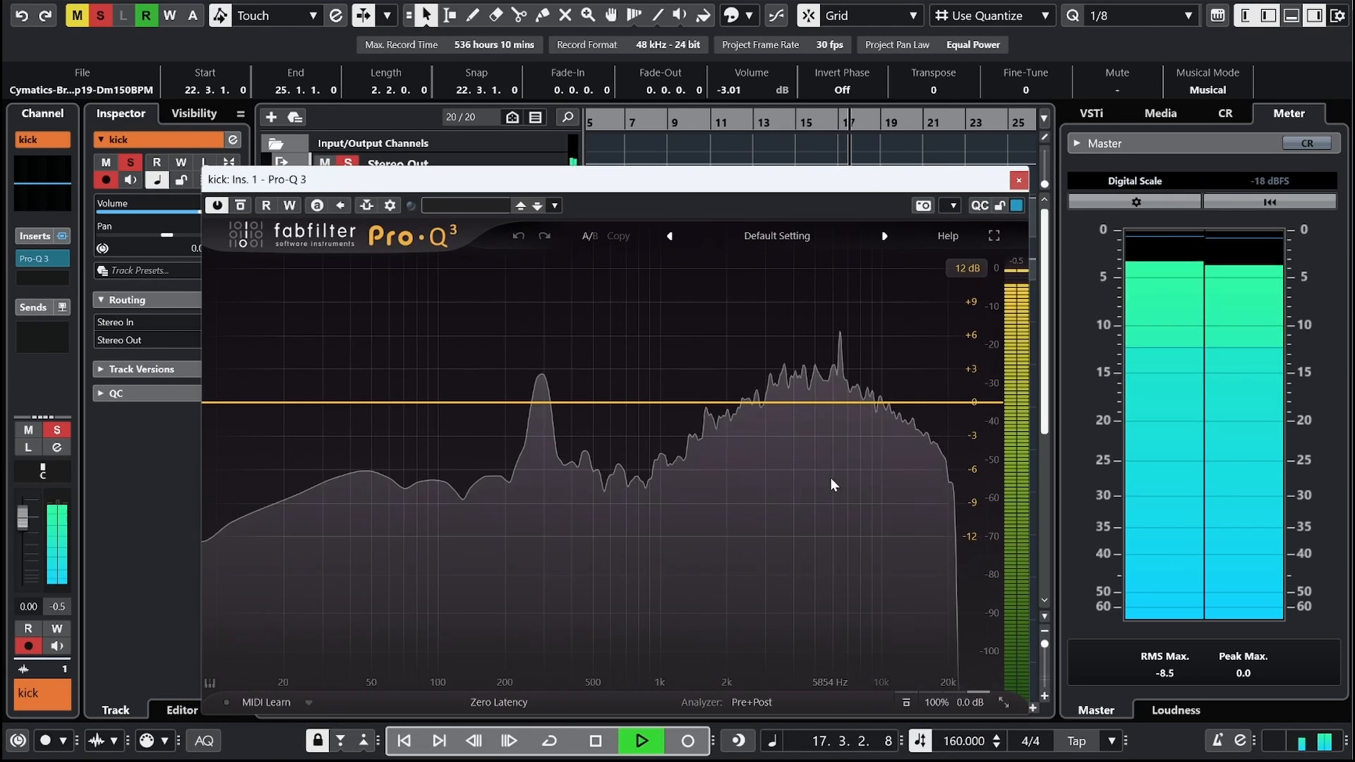
Step: Add a dynamic bell cut to the kick's equaliser at about 6937 Hz with -2.08 dB gain, then close the plug-in
{"action": "left_click", "coordinate": [841, 416]}
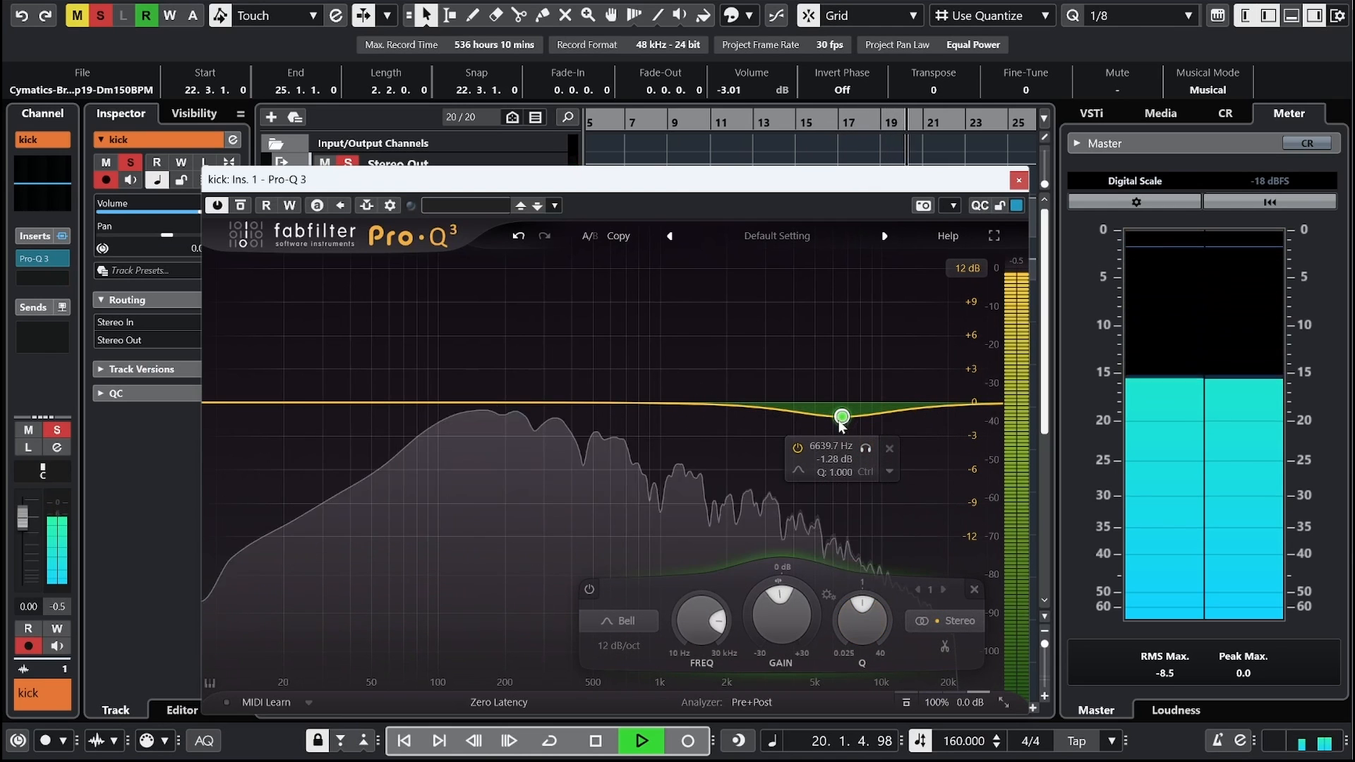
{"action": "left_click_drag", "start_coordinate": [841, 417], "coordinate": [840, 427]}
{"action": "right_click", "coordinate": [839, 427]}
{"action": "left_click", "coordinate": [819, 396]}
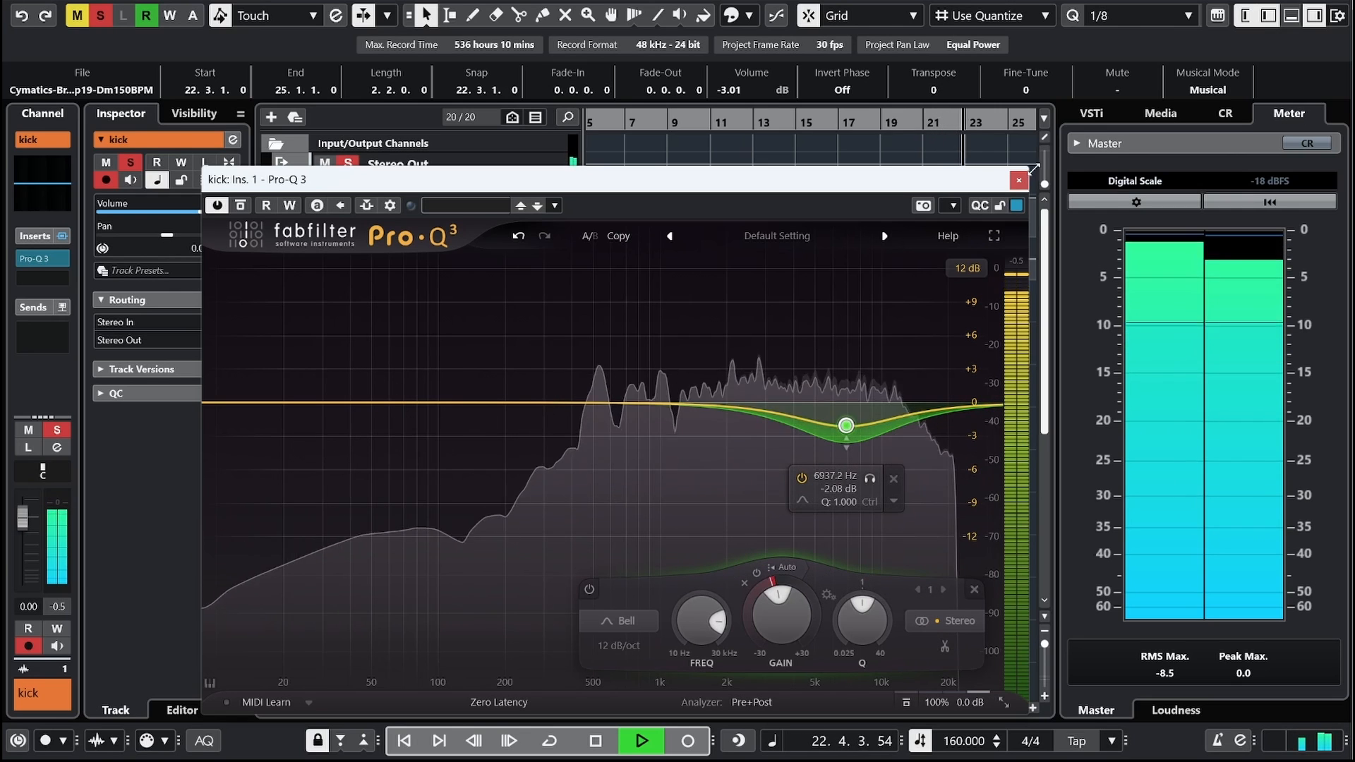
{"action": "left_click", "coordinate": [1013, 181]}
Step: Replay from about bar 12 with the vocal chop loop soloed and insert Pro-Q 3 on its track
{"action": "left_click_drag", "start_coordinate": [746, 126], "coordinate": [746, 99]}
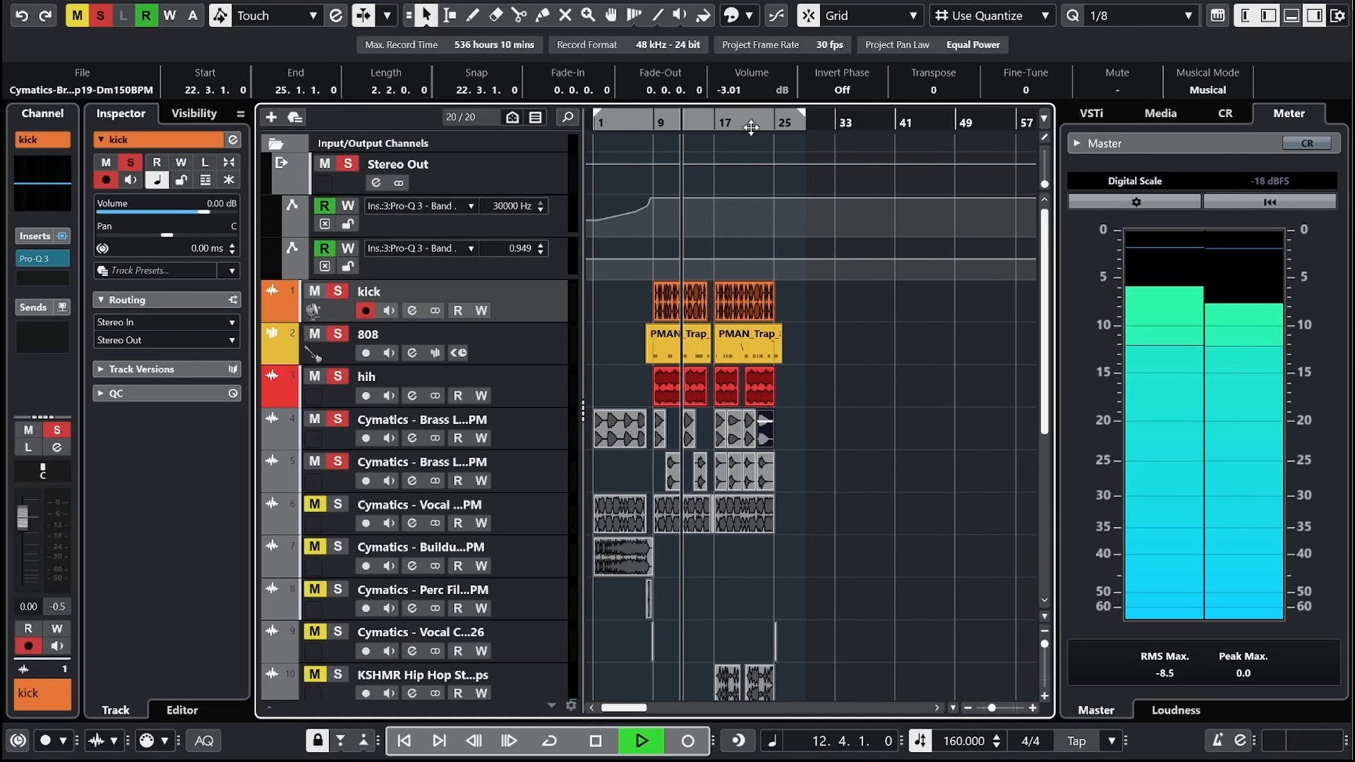
{"action": "left_click", "coordinate": [524, 525]}
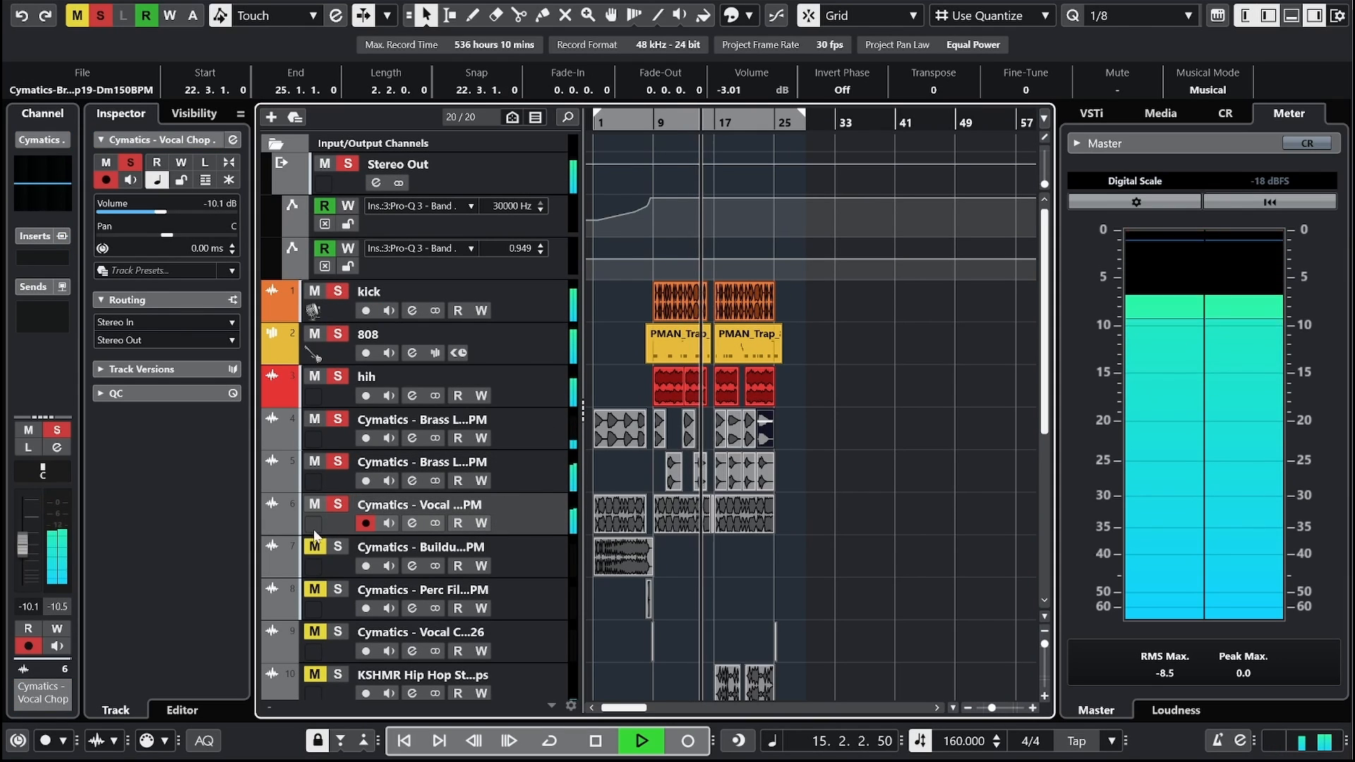
{"action": "left_click", "coordinate": [62, 260]}
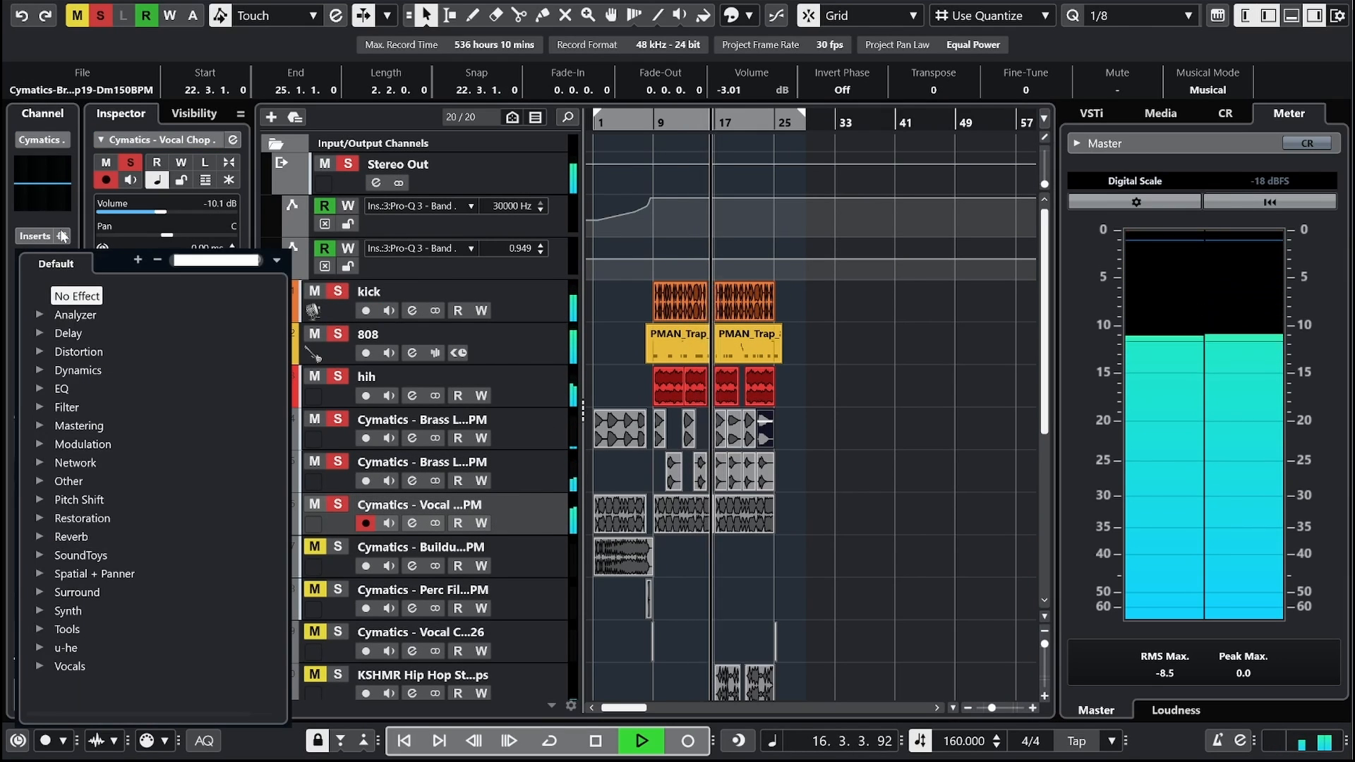
{"action": "type", "text": "proq"}
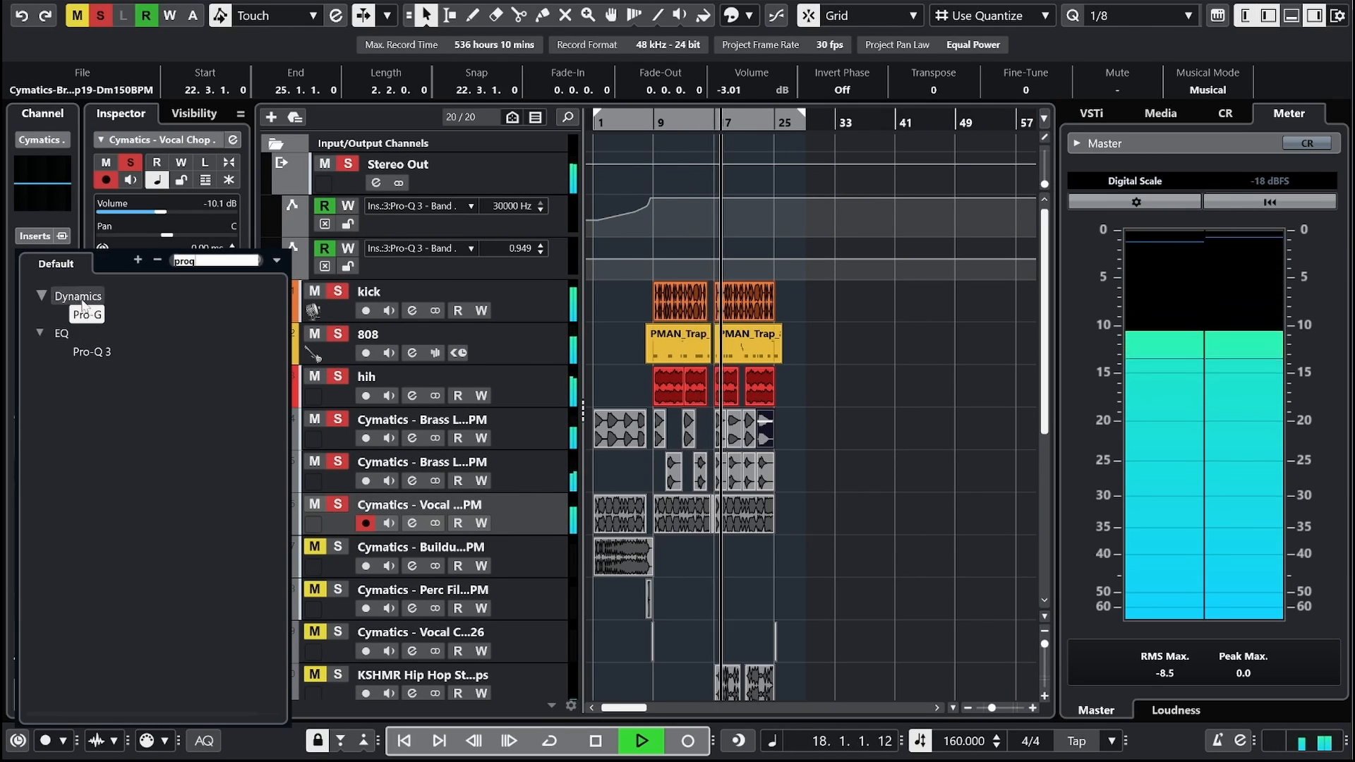
{"action": "left_click", "coordinate": [92, 352]}
Step: Add a 12 dB/oct low cut at about 103 Hz to the vocal chop loop and close the equaliser
{"action": "left_click", "coordinate": [256, 448]}
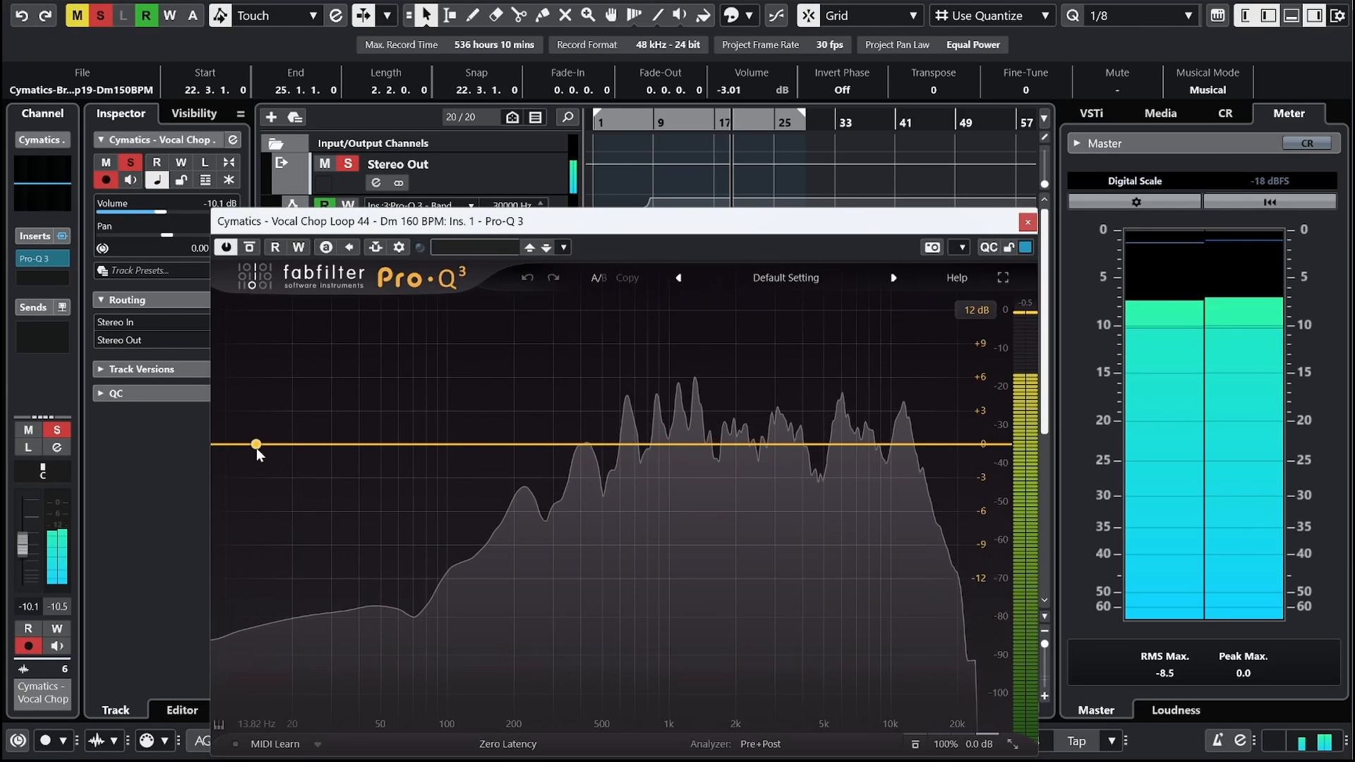
{"action": "left_click_drag", "start_coordinate": [257, 448], "coordinate": [451, 451]}
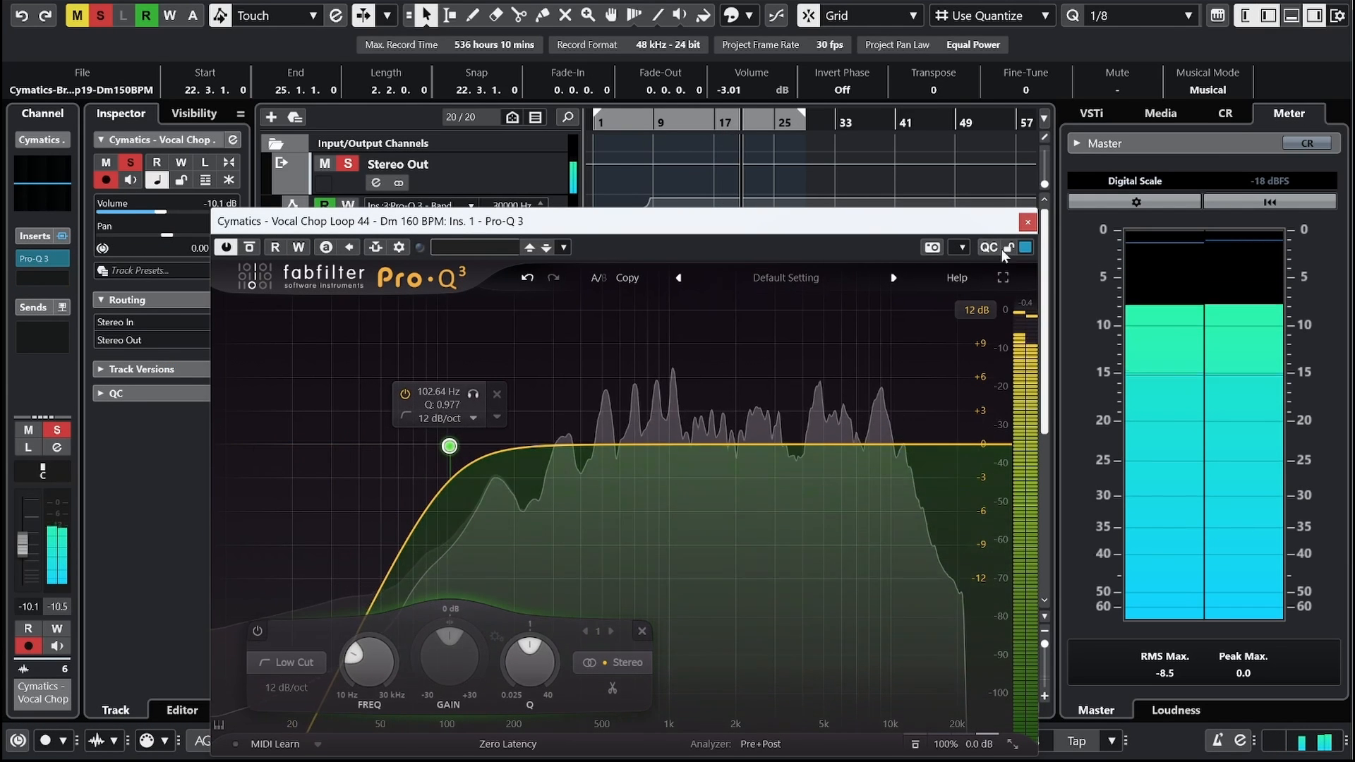
{"action": "left_click", "coordinate": [1027, 222]}
Step: Replay from bar 1 with the buildup track soloed and set its volume to -3.75 dB
{"action": "scroll", "coordinate": [612, 519], "scroll_direction": "down", "scroll_amount": 3}
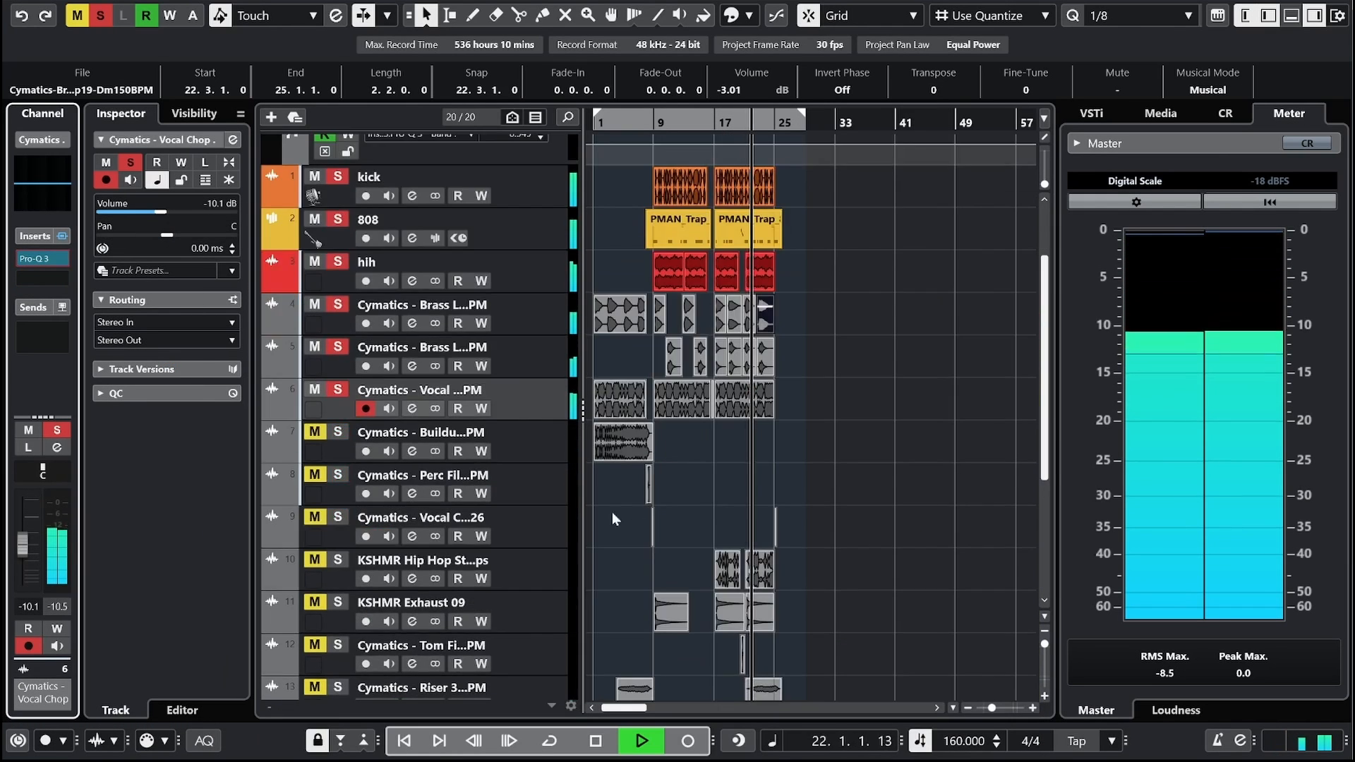
{"action": "scroll", "coordinate": [766, 537], "scroll_direction": "down", "scroll_amount": 5}
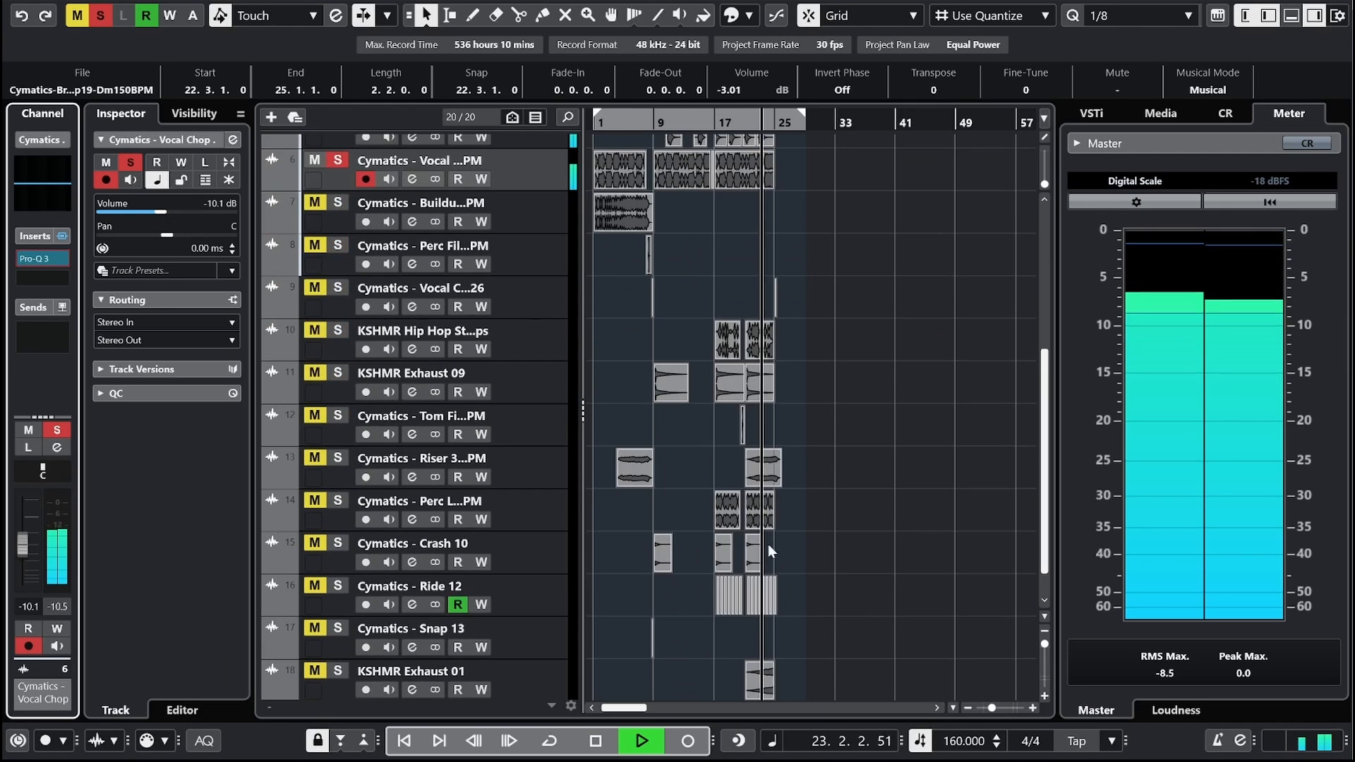
{"action": "scroll", "coordinate": [648, 464], "scroll_direction": "up", "scroll_amount": 5}
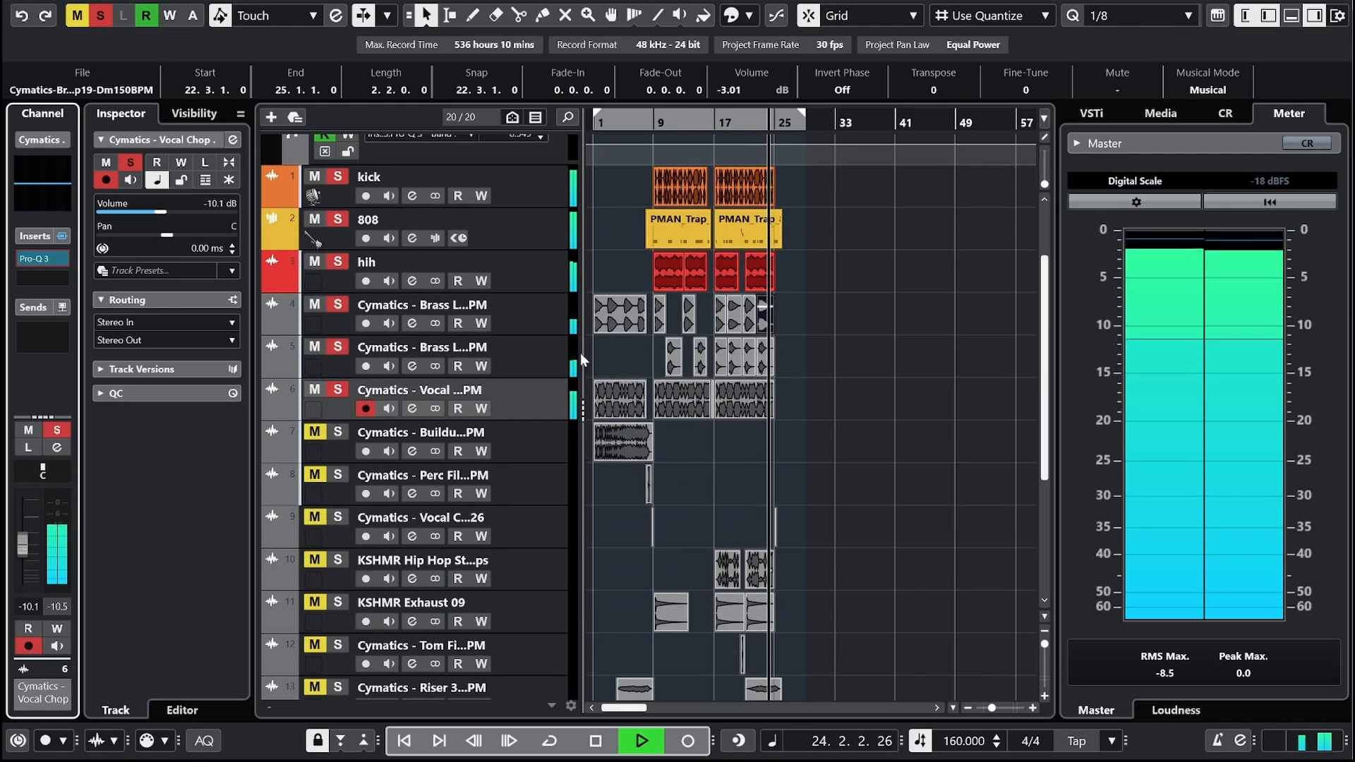
{"action": "left_click", "coordinate": [595, 124]}
{"action": "left_click", "coordinate": [793, 475]}
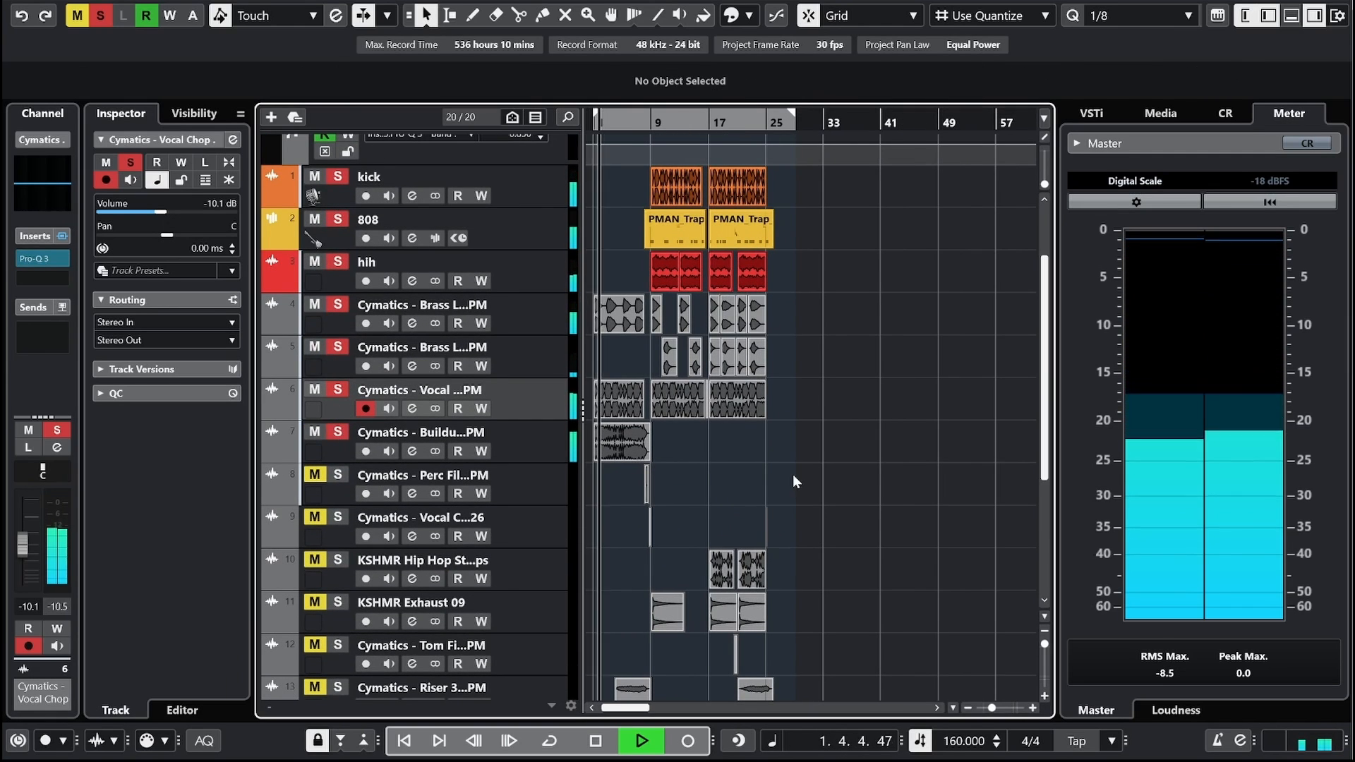
{"action": "left_click", "coordinate": [529, 447]}
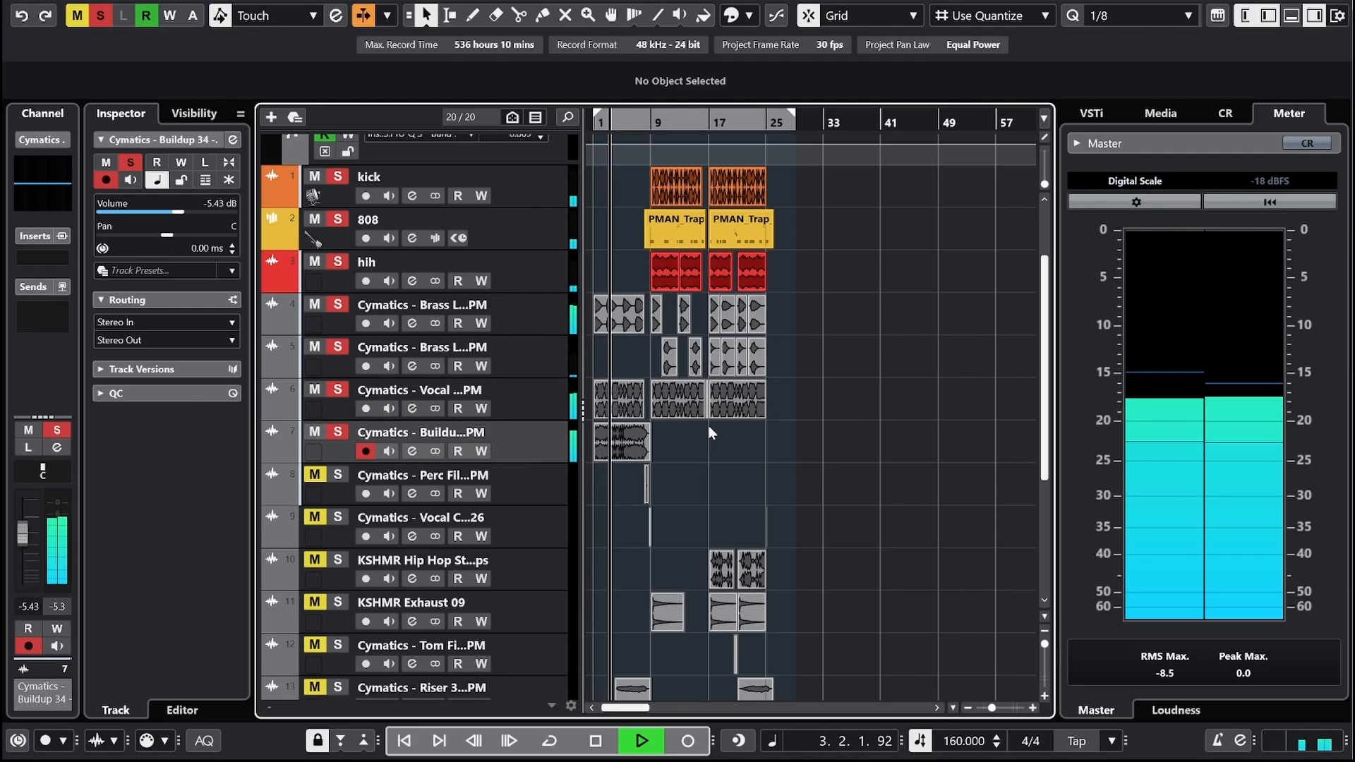
{"action": "left_click_drag", "start_coordinate": [173, 213], "coordinate": [185, 216]}
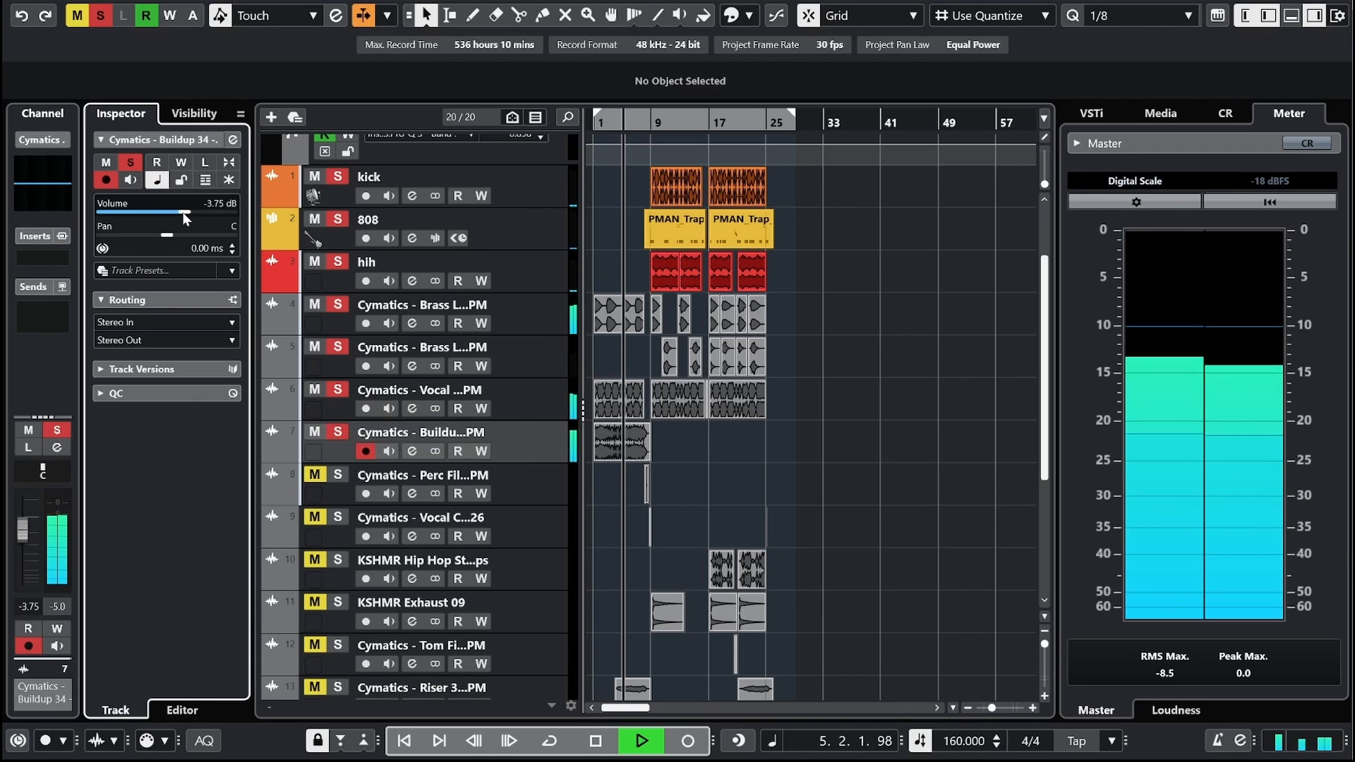
Step: Solo the percussion fill track, replay its section and extend the Perc Fill 39 clip's end to bar 9
{"action": "left_click", "coordinate": [746, 495]}
{"action": "left_click", "coordinate": [540, 501]}
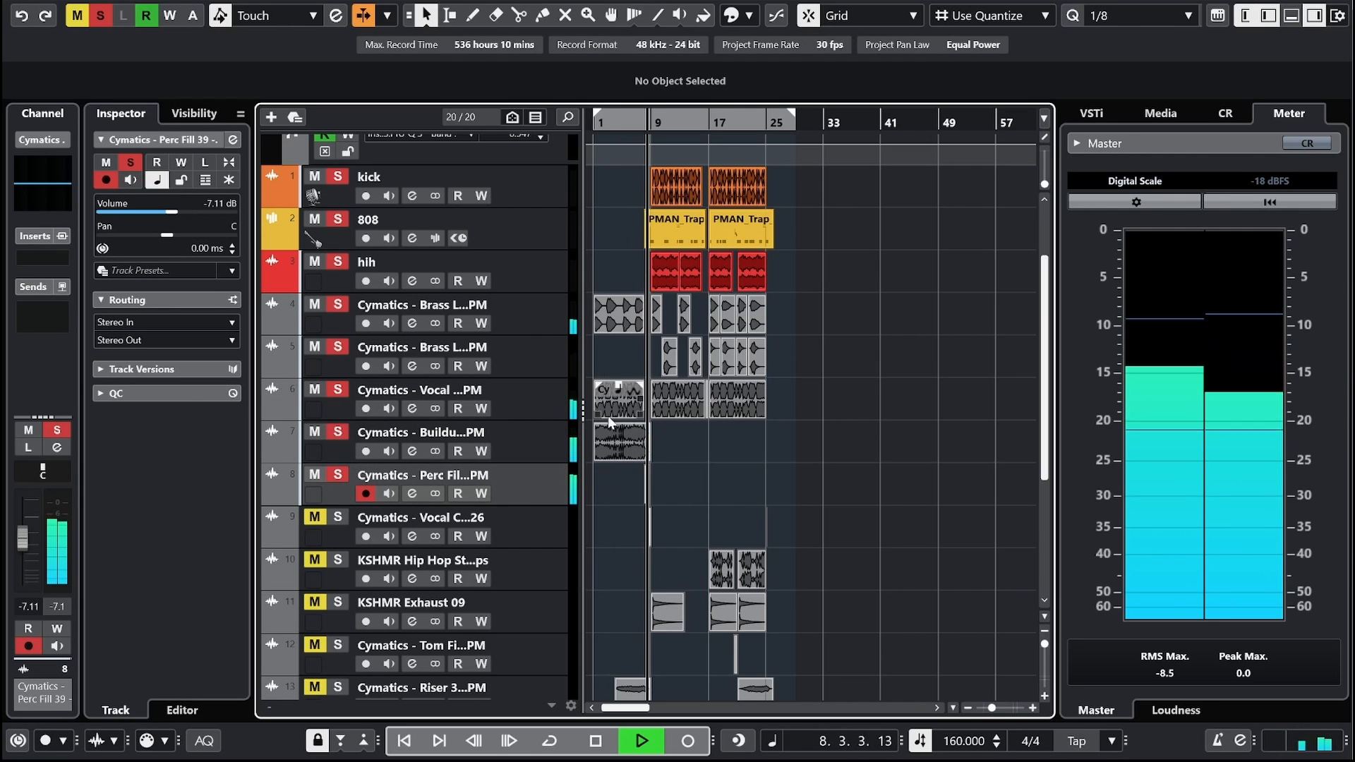
{"action": "key", "text": "space"}
{"action": "key", "text": "h"}
{"action": "key", "text": "h"}
{"action": "key", "text": "h"}
{"action": "key", "text": "h"}
{"action": "key", "text": "h"}
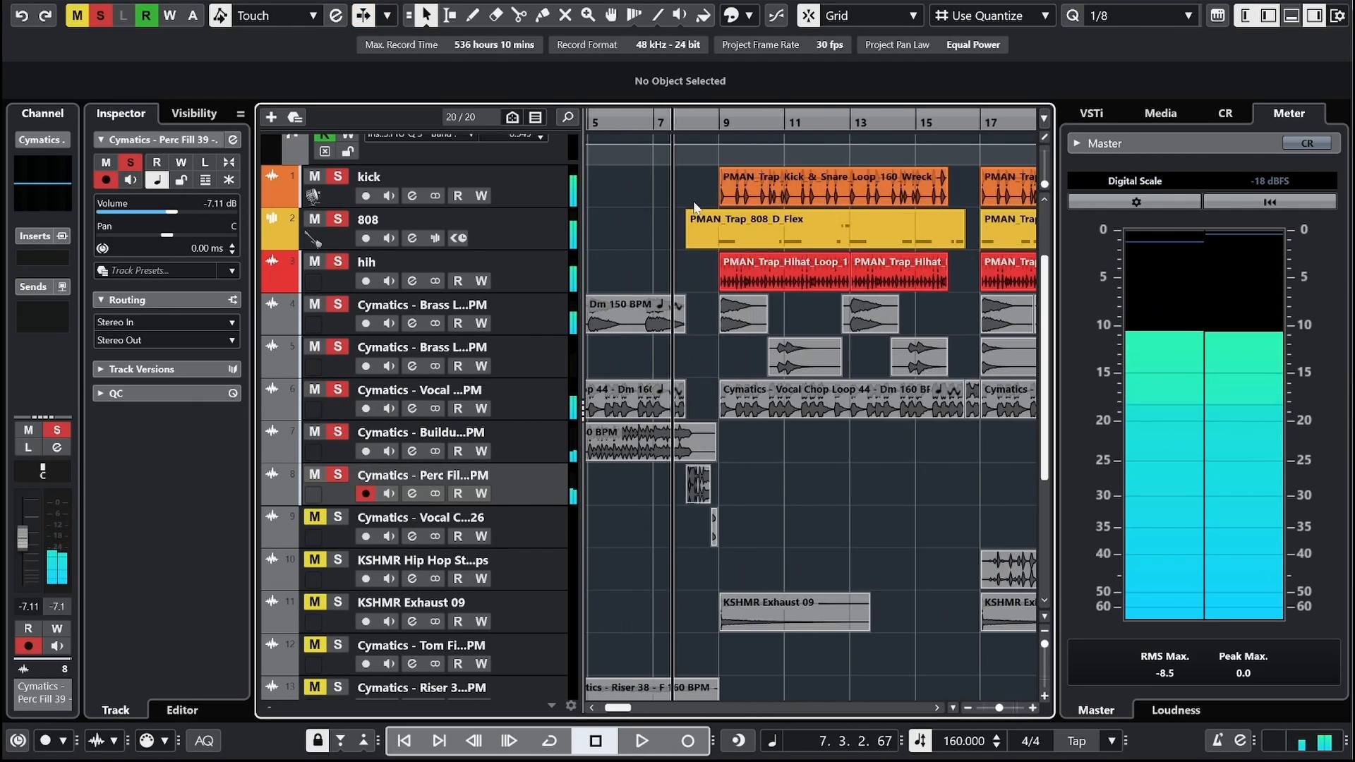
{"action": "key", "text": "space"}
{"action": "left_click_drag", "start_coordinate": [930, 500], "coordinate": [981, 502]}
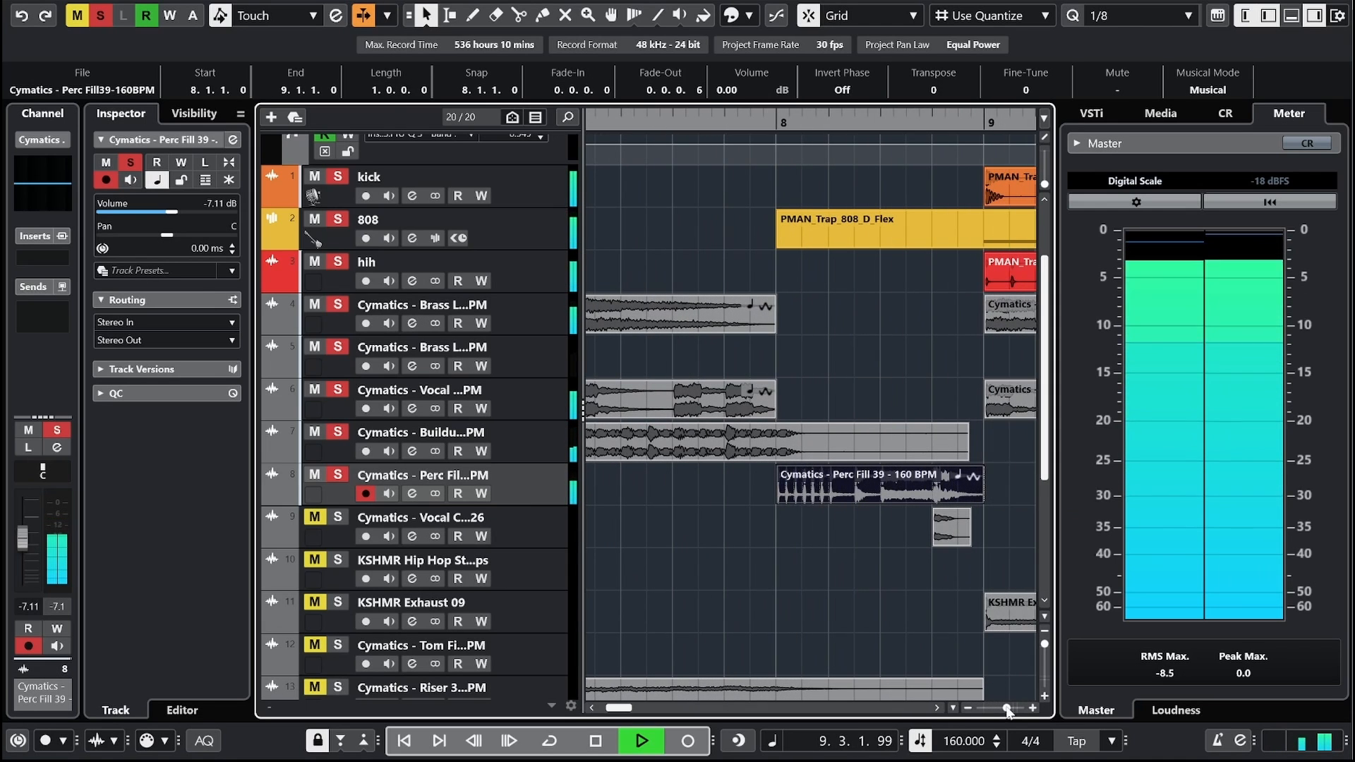
Step: Solo the Vocal Chant 26 track, replay from about bar 7 and select the track
{"action": "left_click_drag", "start_coordinate": [1006, 707], "coordinate": [994, 708]}
{"action": "left_click", "coordinate": [338, 521]}
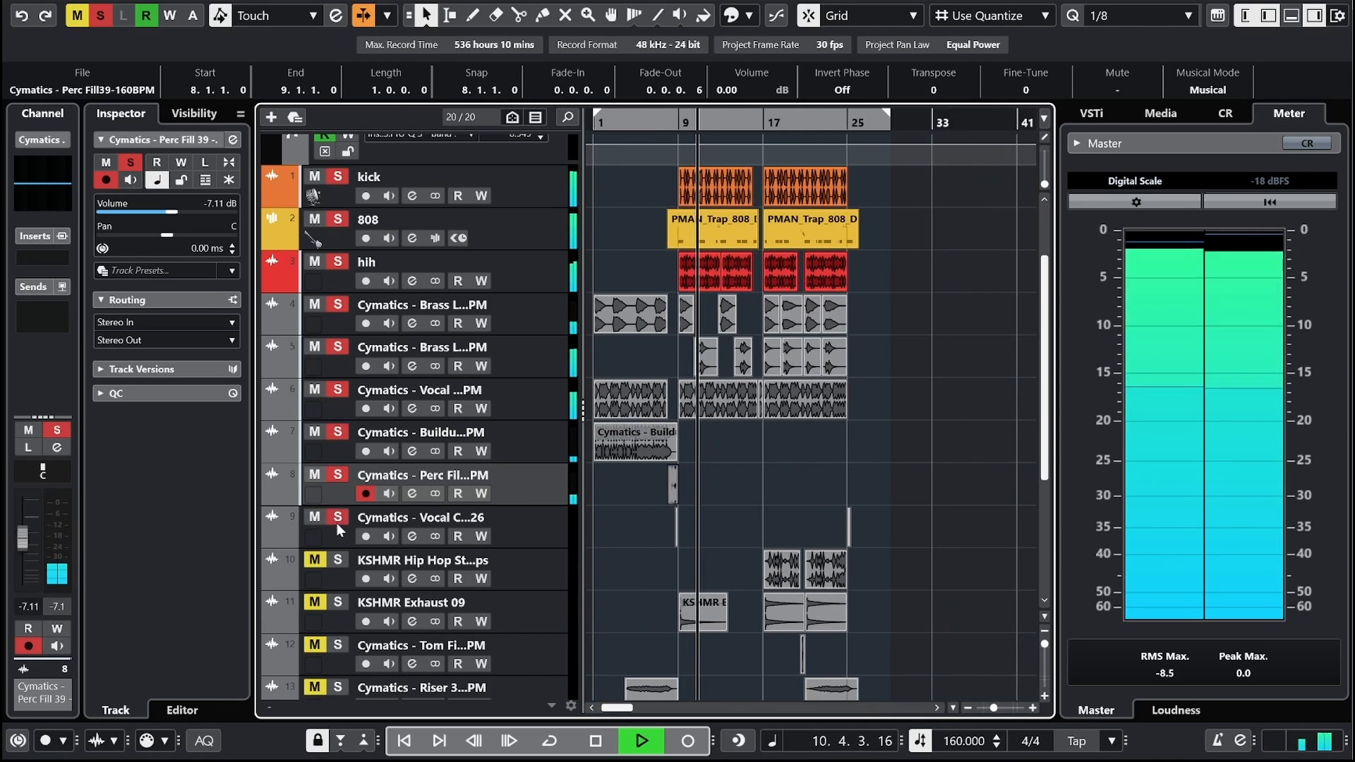
{"action": "left_click_drag", "start_coordinate": [658, 123], "coordinate": [661, 134]}
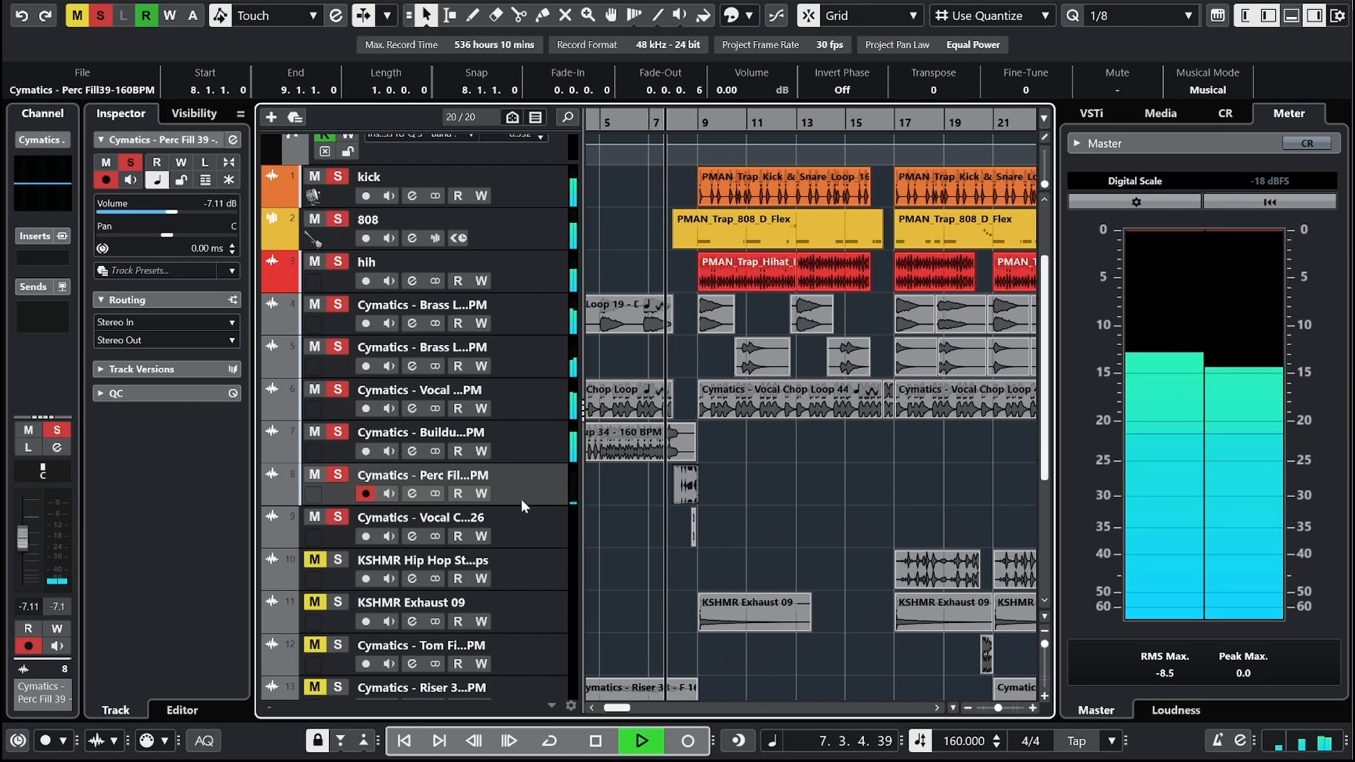
{"action": "left_click", "coordinate": [526, 534]}
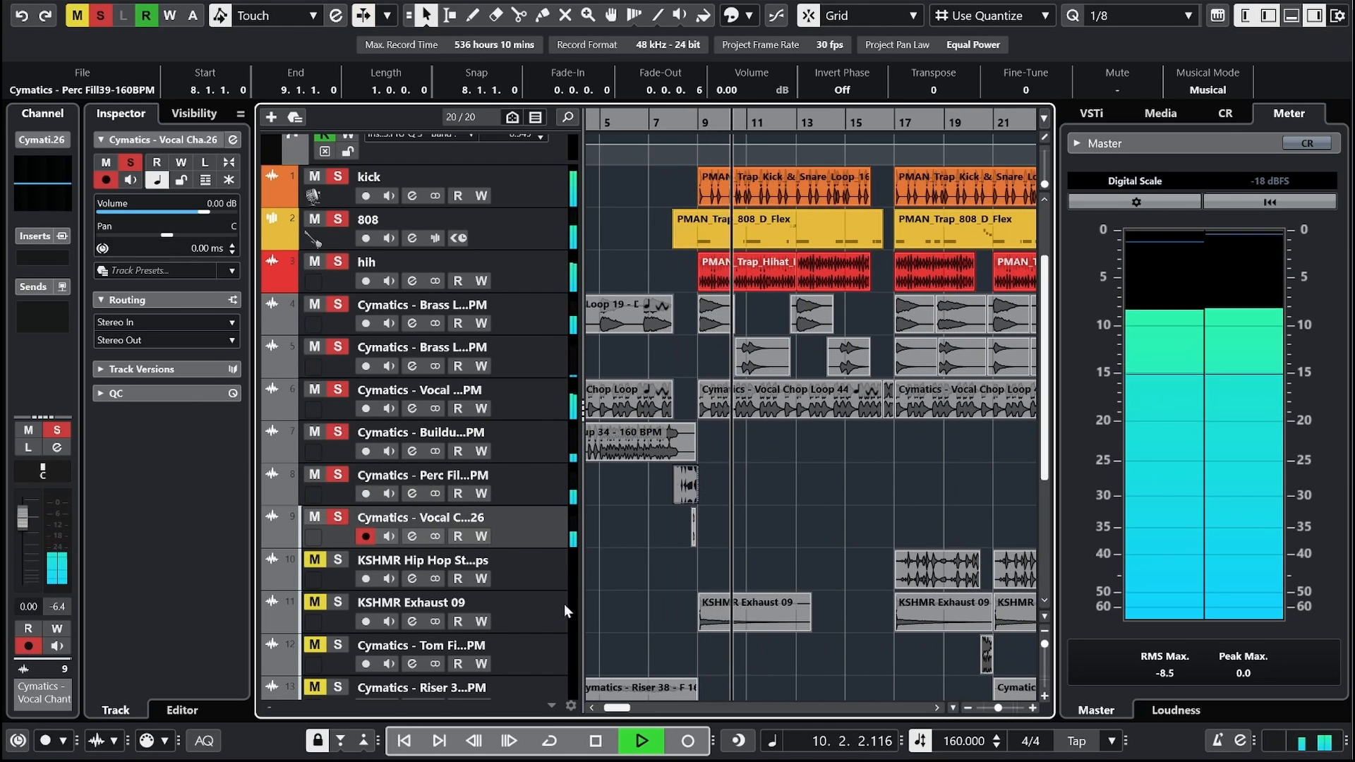
Step: Solo KSHMR Exhaust 09, replay from bar 8.4 and move its track above the KSHMR Hip Hop Stomps track
{"action": "left_click", "coordinate": [338, 602]}
{"action": "left_click", "coordinate": [692, 124]}
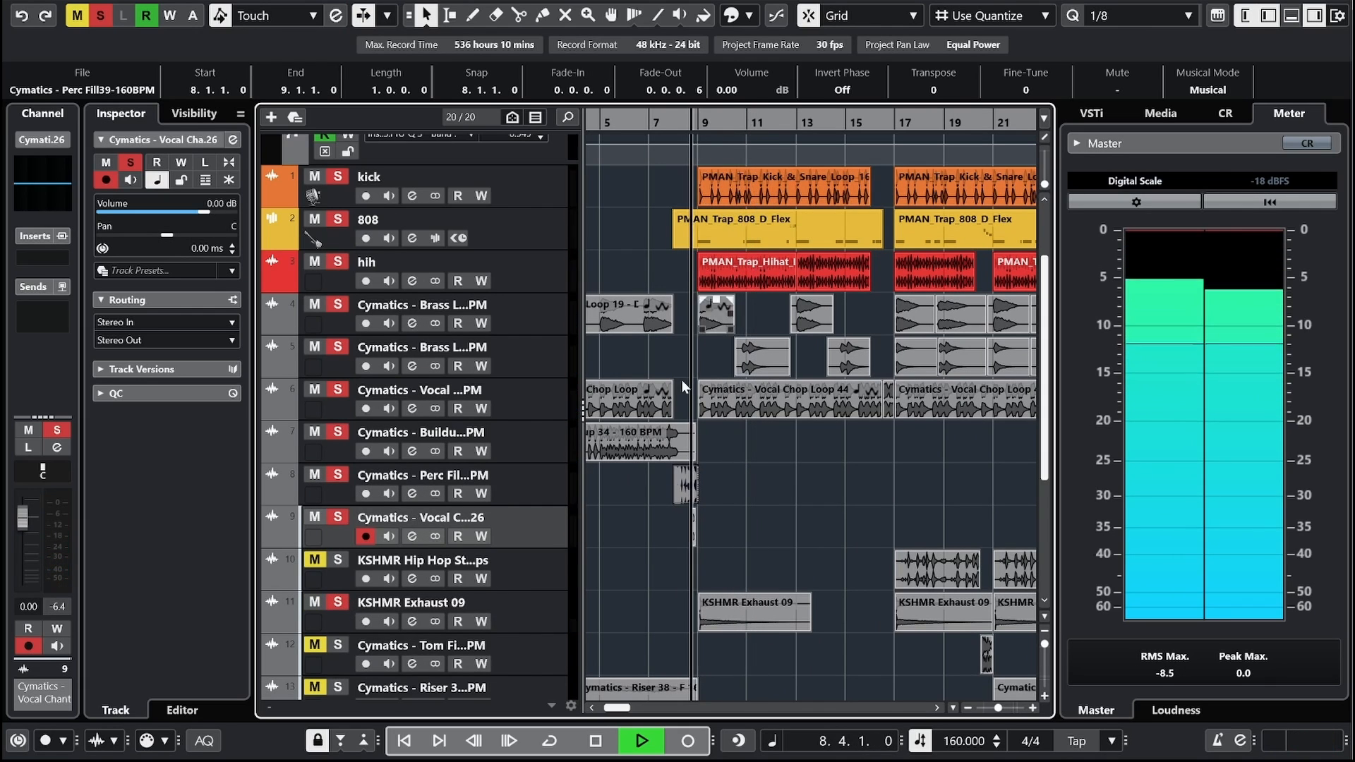
{"action": "left_click_drag", "start_coordinate": [553, 605], "coordinate": [547, 575]}
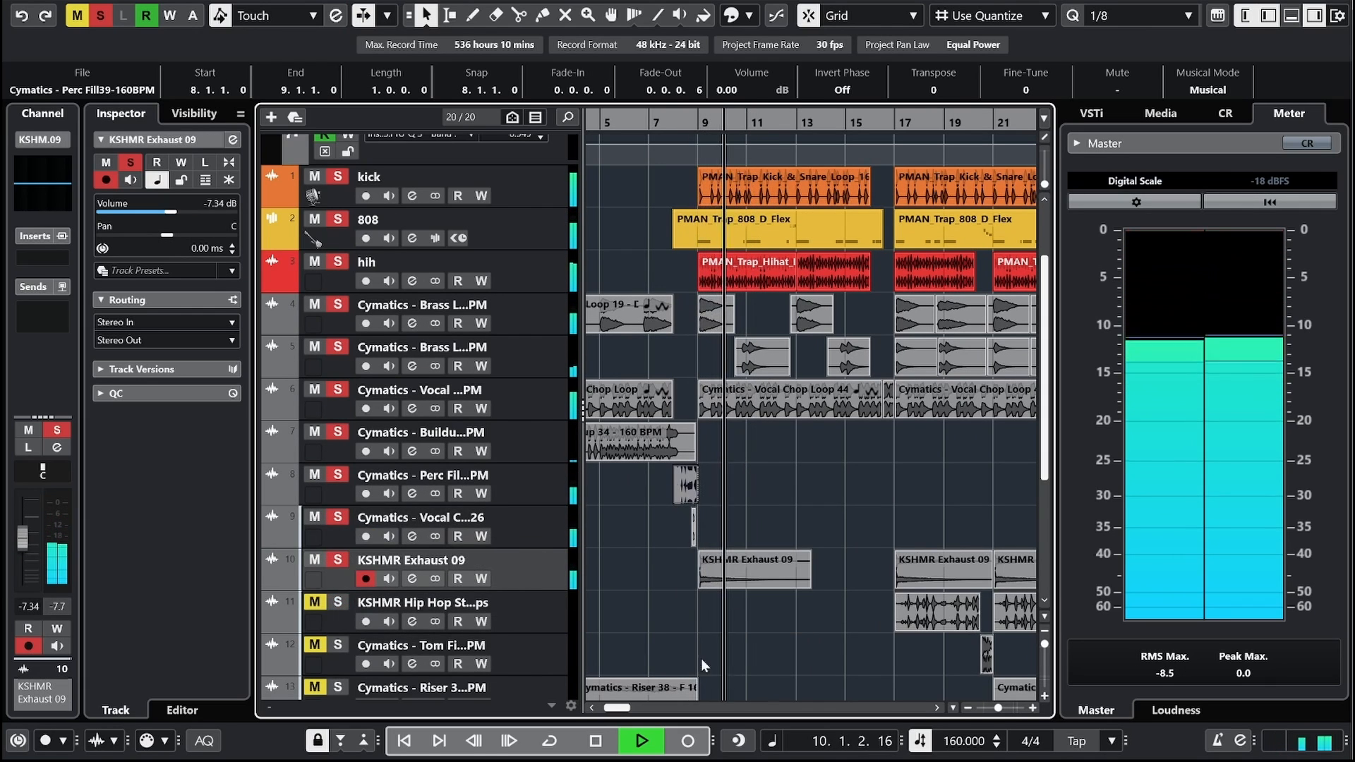
Step: Set the KSHMR Exhaust 09 track's volume to -5.70 dB and replay from just before bar 9
{"action": "left_click_drag", "start_coordinate": [1002, 709], "coordinate": [994, 709]}
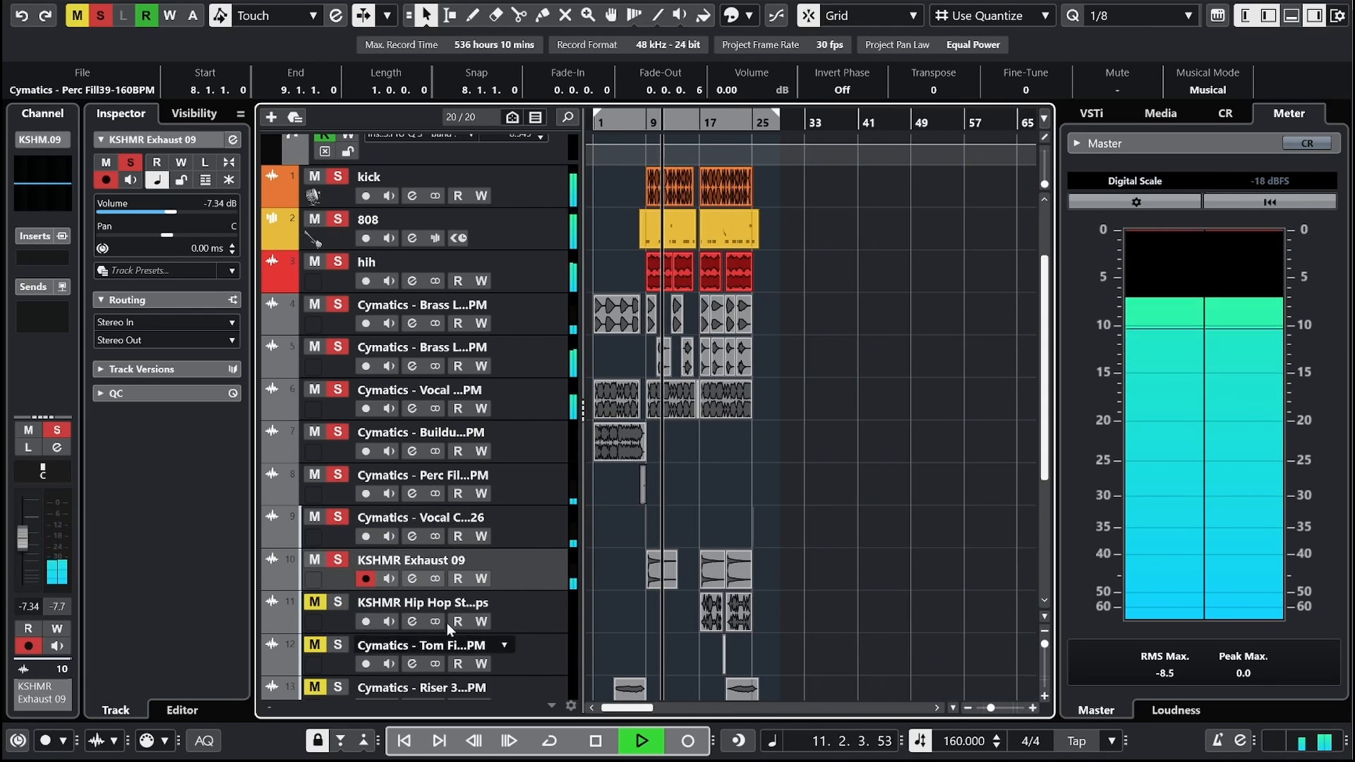
{"action": "scroll", "coordinate": [466, 610], "scroll_direction": "down", "scroll_amount": 5}
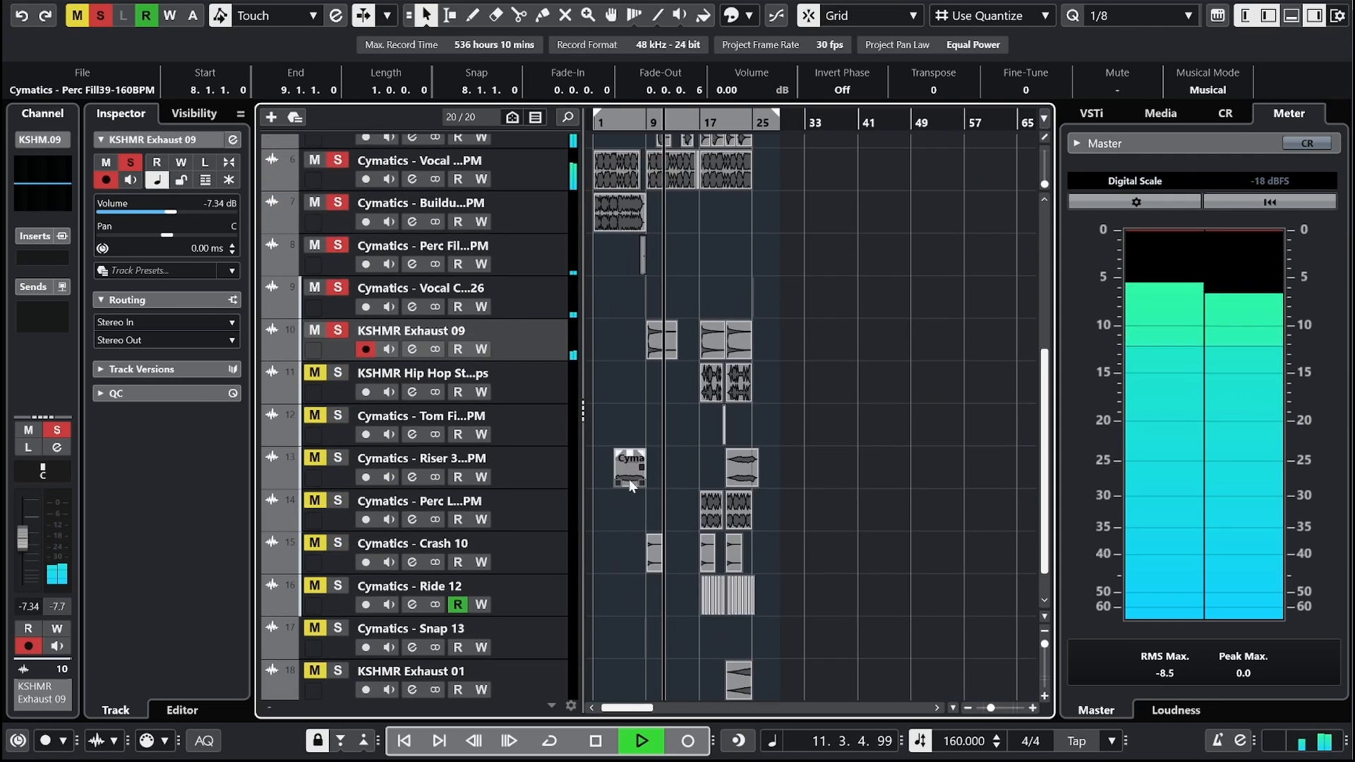
{"action": "left_click", "coordinate": [176, 211]}
{"action": "left_click_drag", "start_coordinate": [180, 210], "coordinate": [182, 210]}
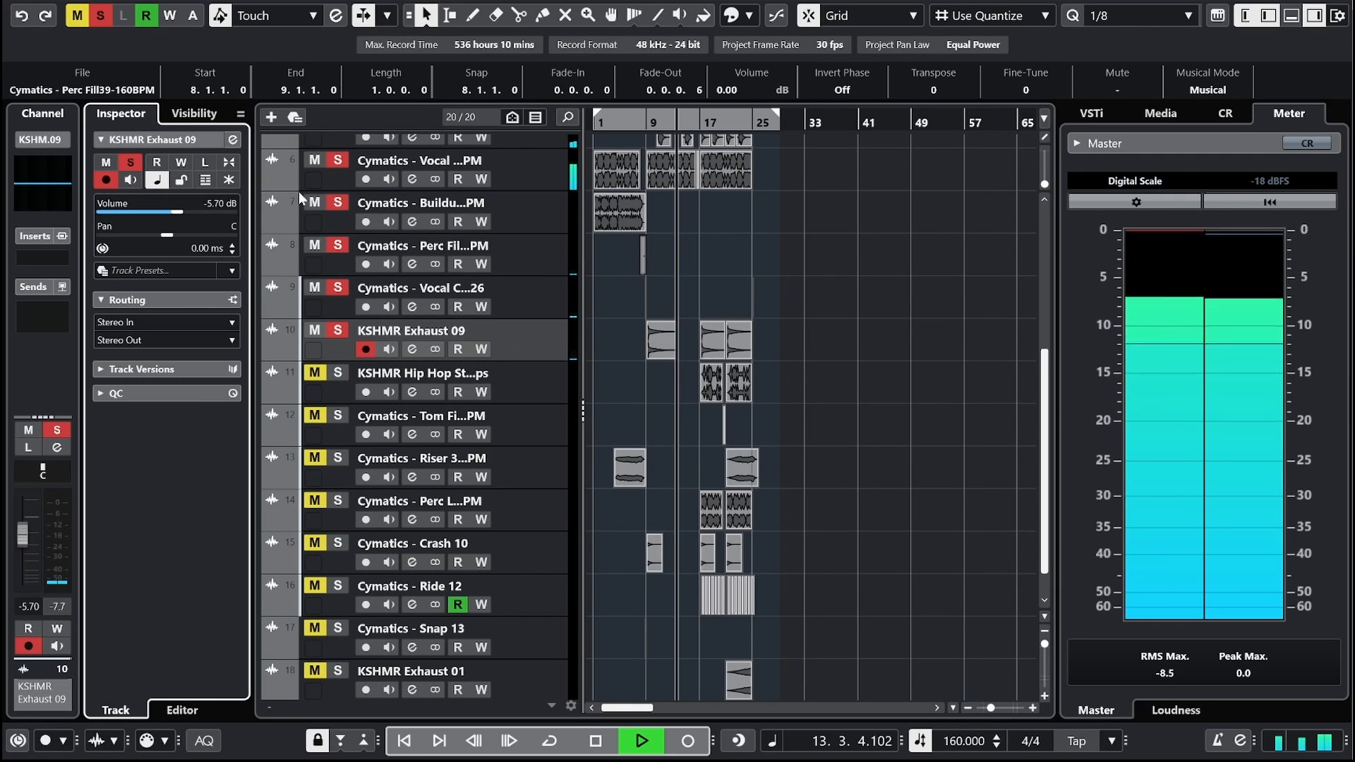
{"action": "left_click", "coordinate": [638, 126]}
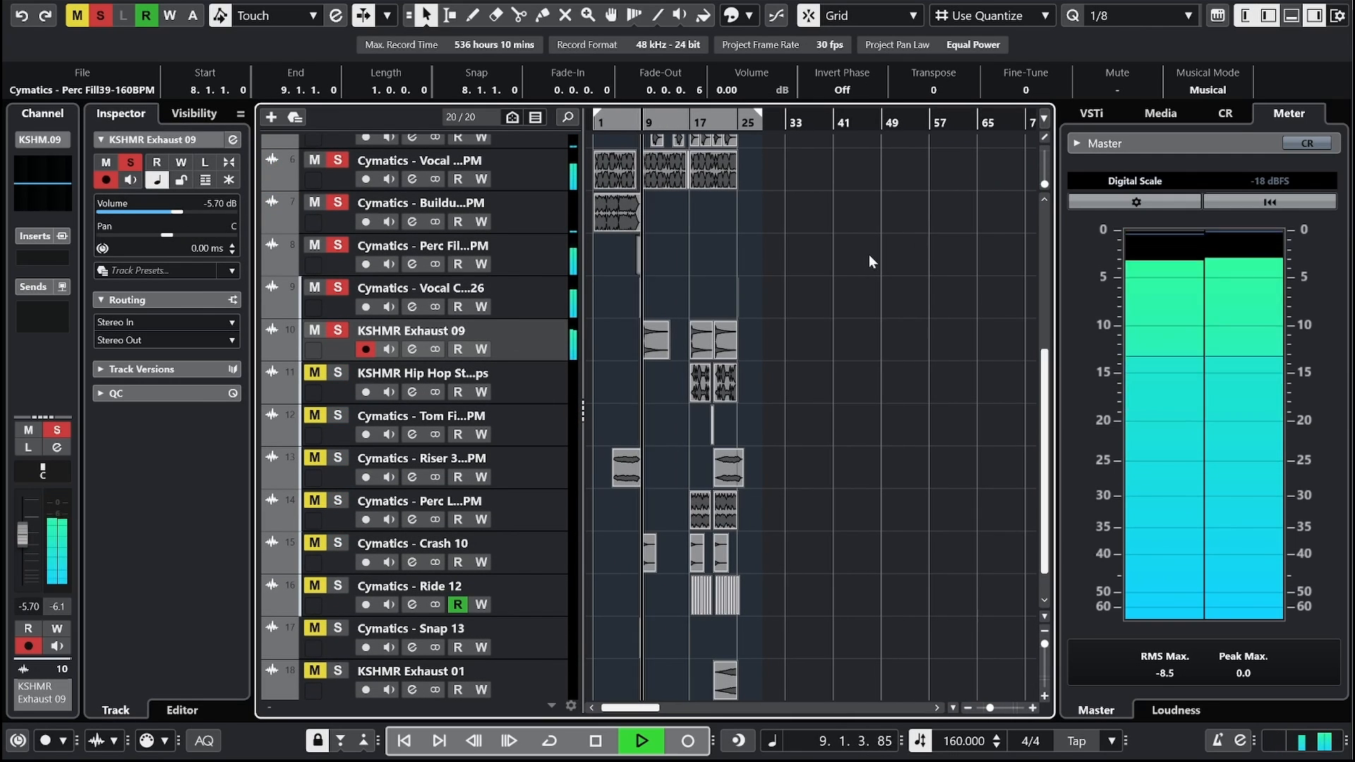
Step: Solo the KSHMR Hip Hop Stomps track, replay from about bar 17 and select the track
{"action": "left_click", "coordinate": [339, 374]}
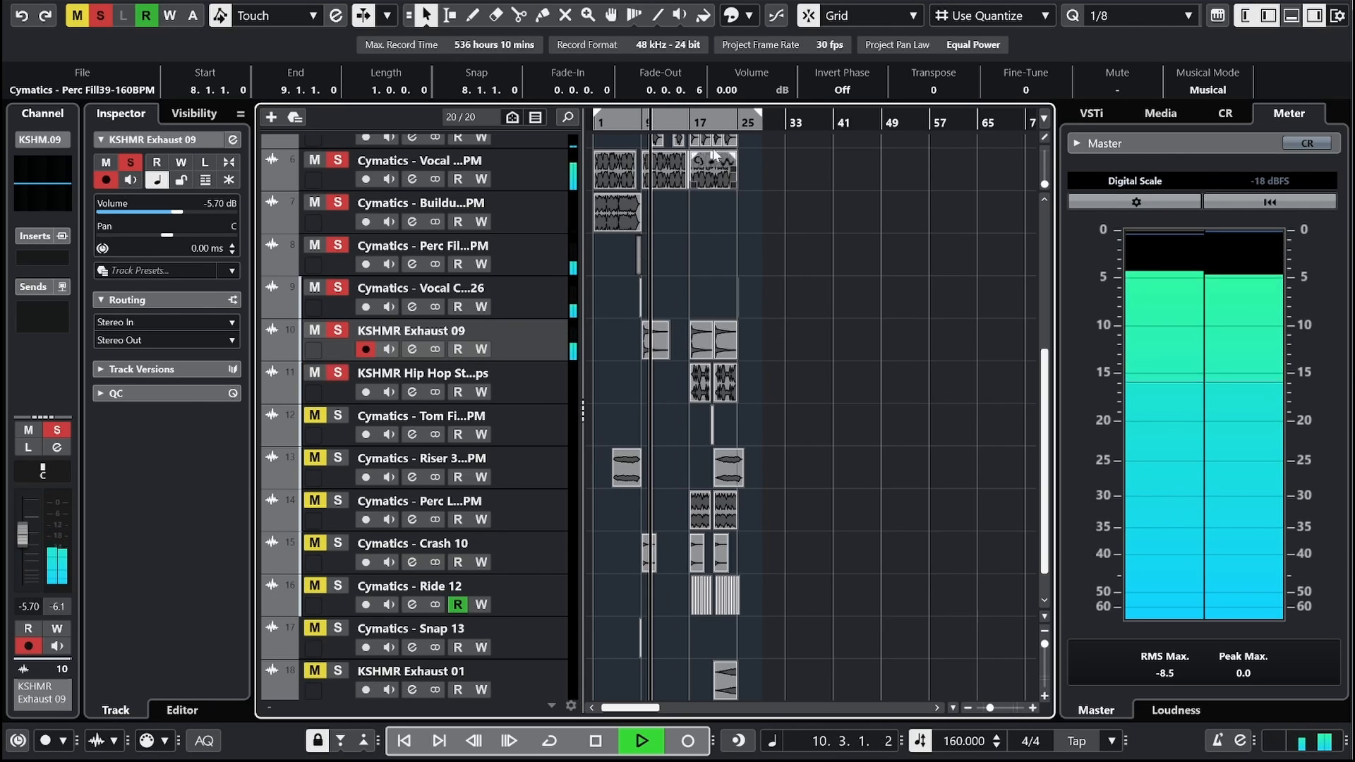
{"action": "left_click", "coordinate": [687, 120]}
{"action": "left_click", "coordinate": [510, 393]}
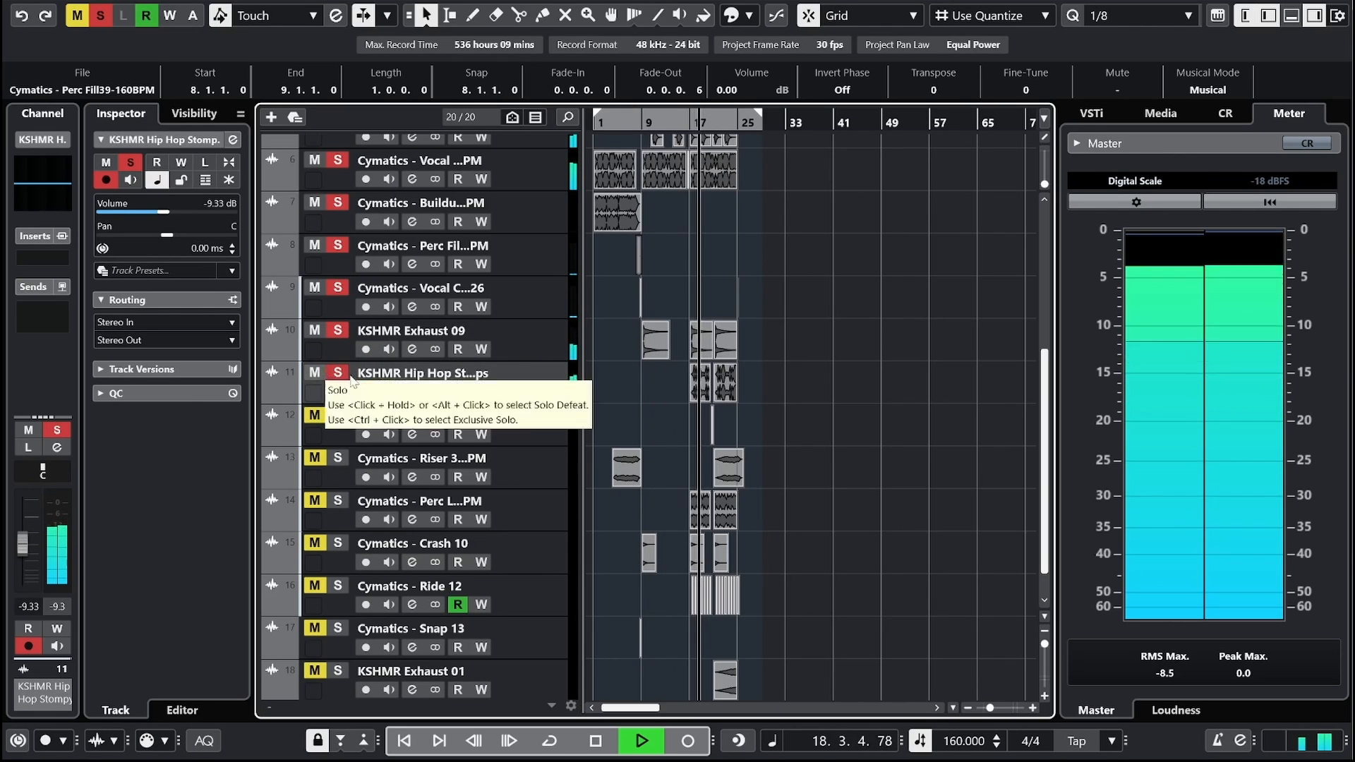
Step: Insert Pro-Q 3 on the KSHMR Hip Hop Stomps track with a low cut at about 270 Hz and set the track's volume to -6.43 dB
{"action": "left_click", "coordinate": [41, 239]}
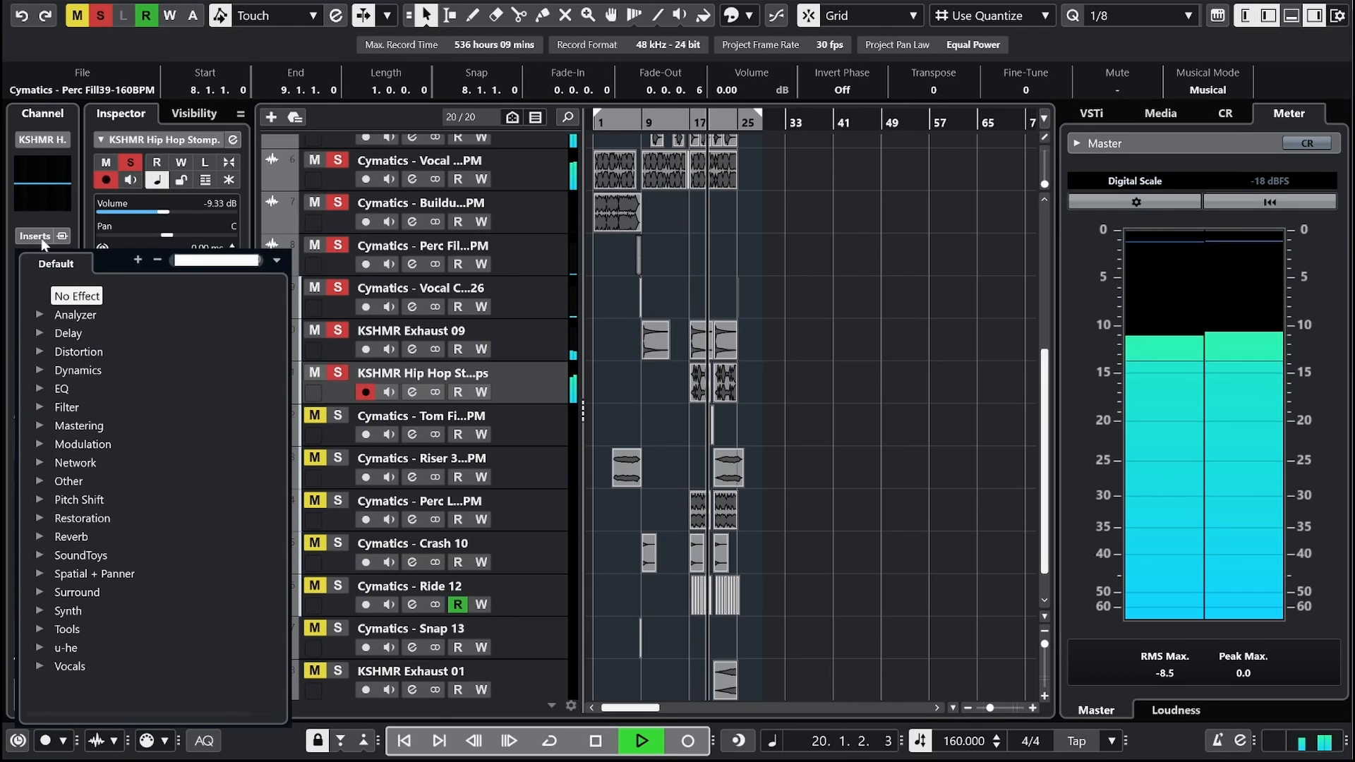
{"action": "type", "text": "proq"}
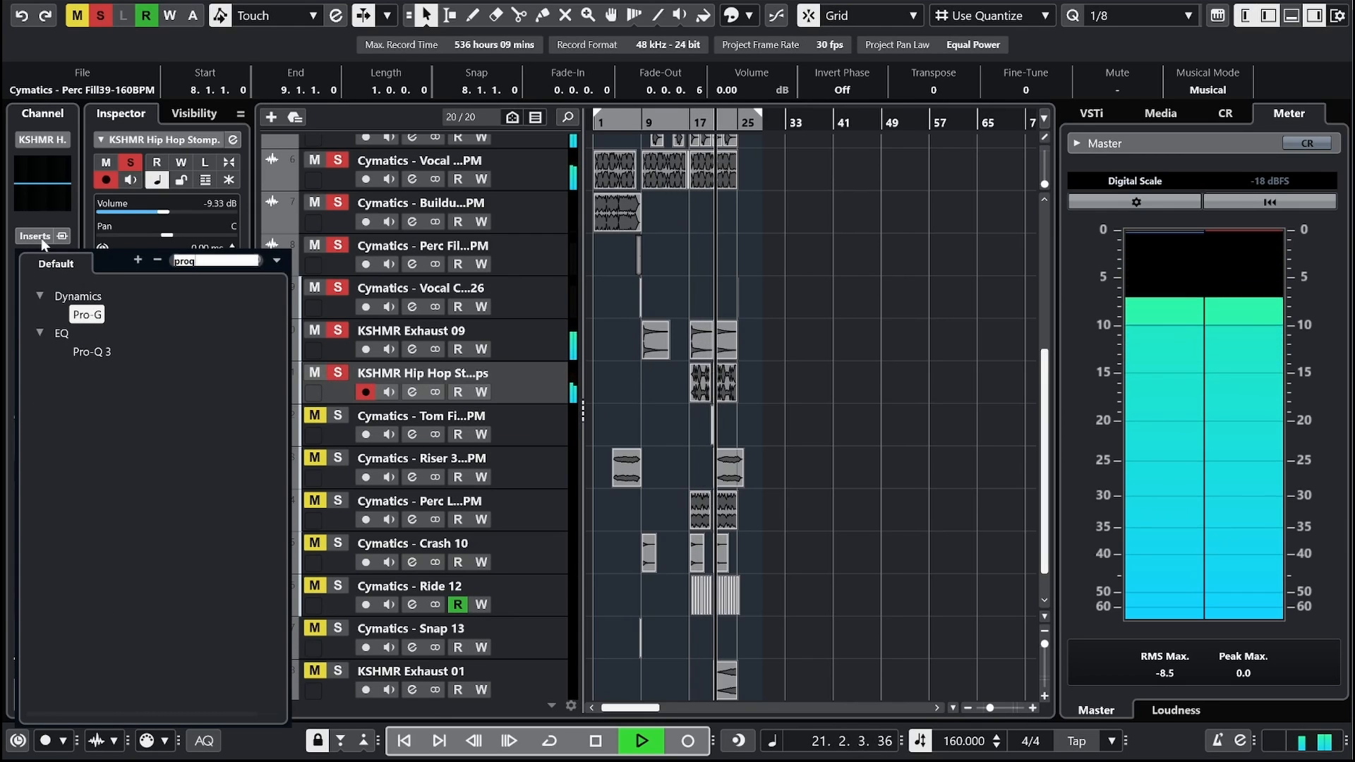
{"action": "left_click", "coordinate": [80, 352]}
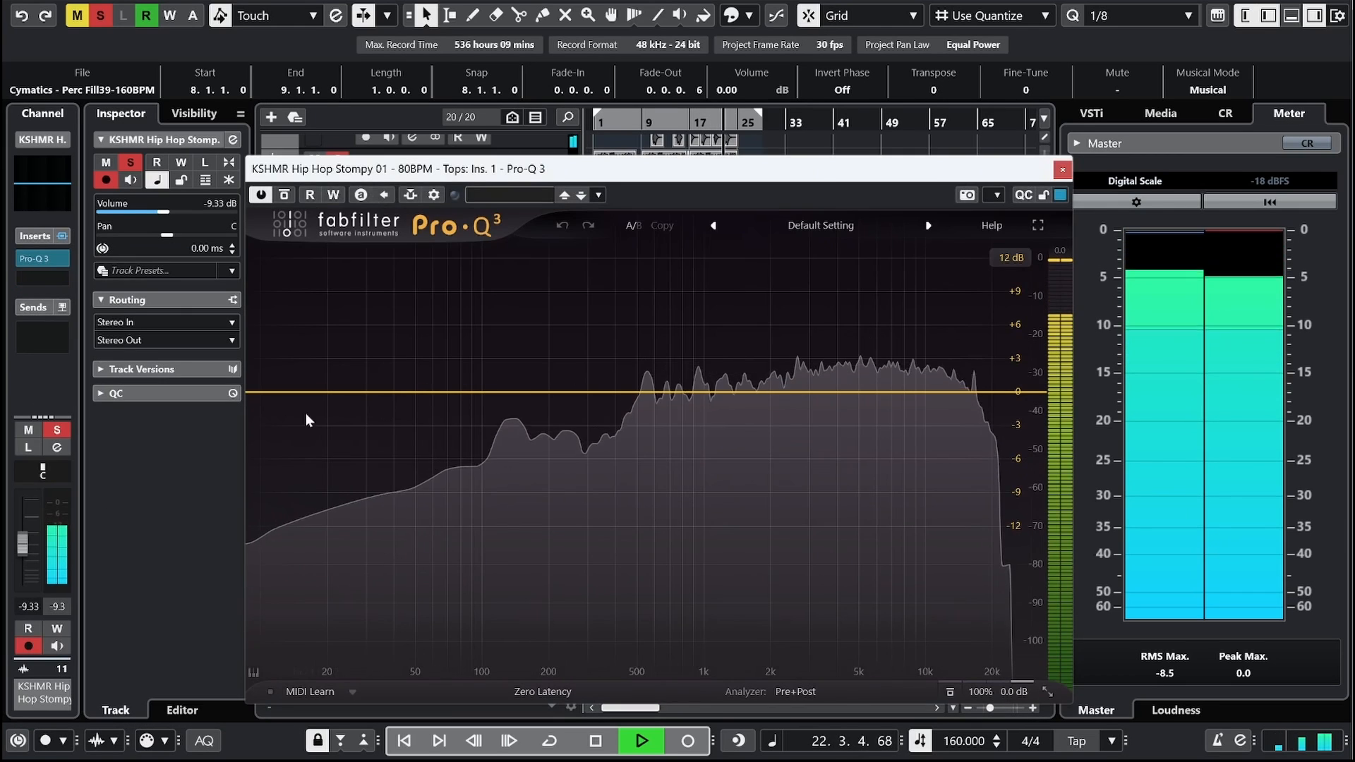
{"action": "left_click_drag", "start_coordinate": [255, 393], "coordinate": [578, 376]}
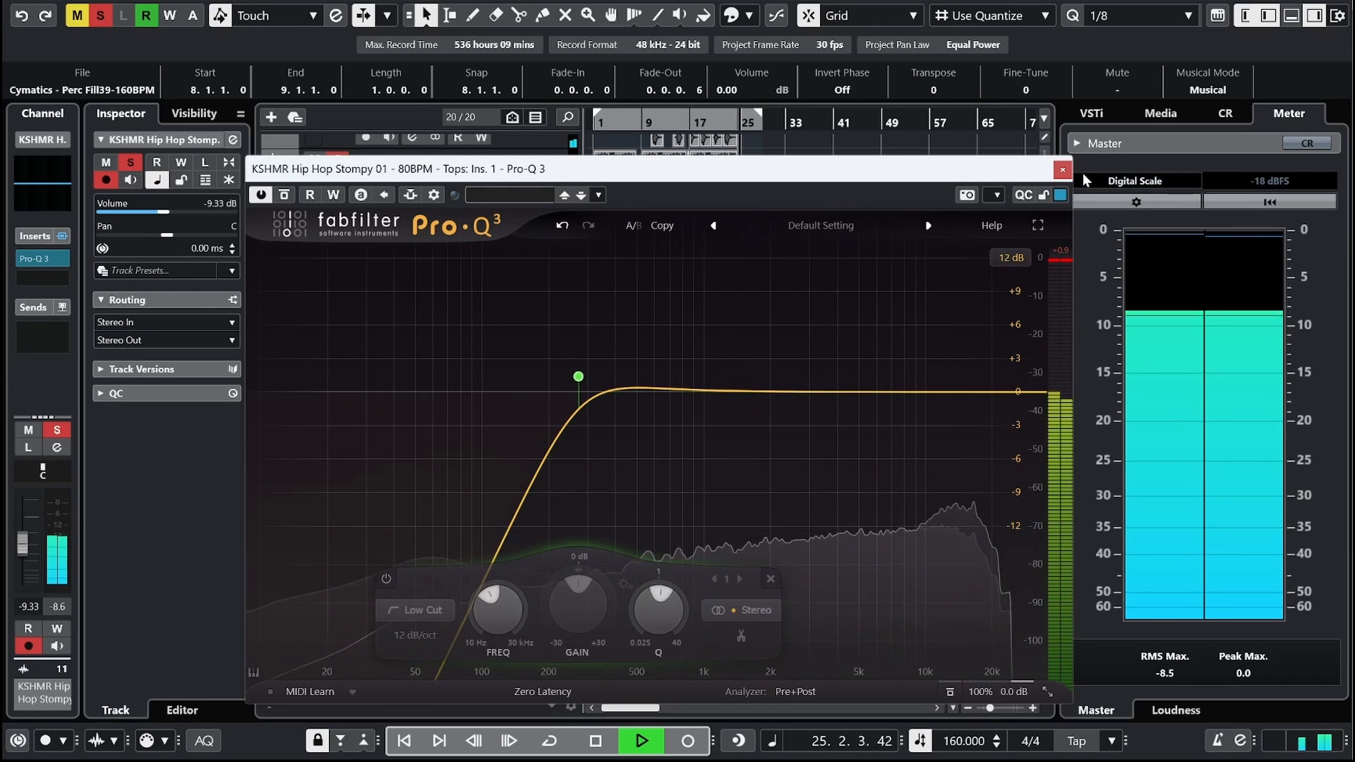
{"action": "left_click", "coordinate": [1062, 170]}
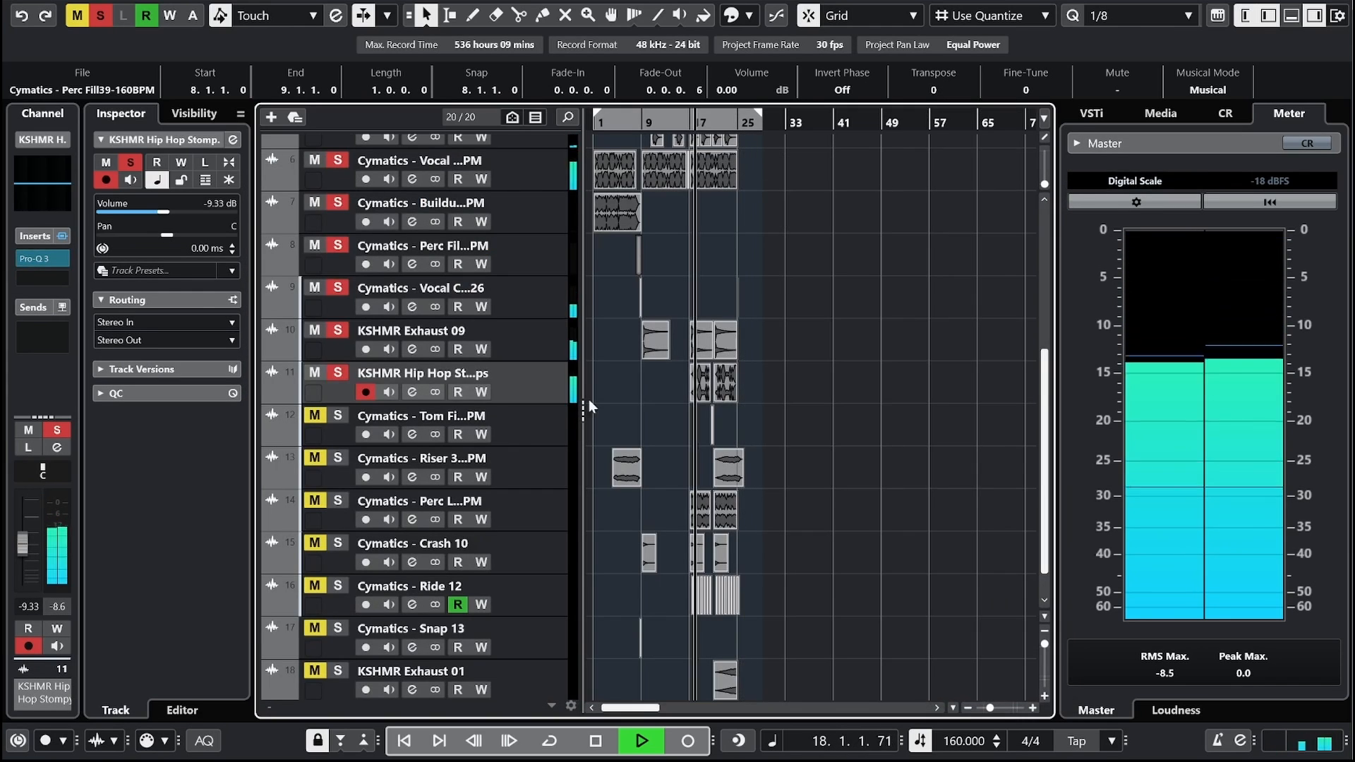
{"action": "mouse_move", "coordinate": [169, 212]}
{"action": "left_mouse_down"}
{"action": "mouse_move", "coordinate": [206, 218]}
{"action": "mouse_move", "coordinate": [190, 221]}
{"action": "left_mouse_up"}
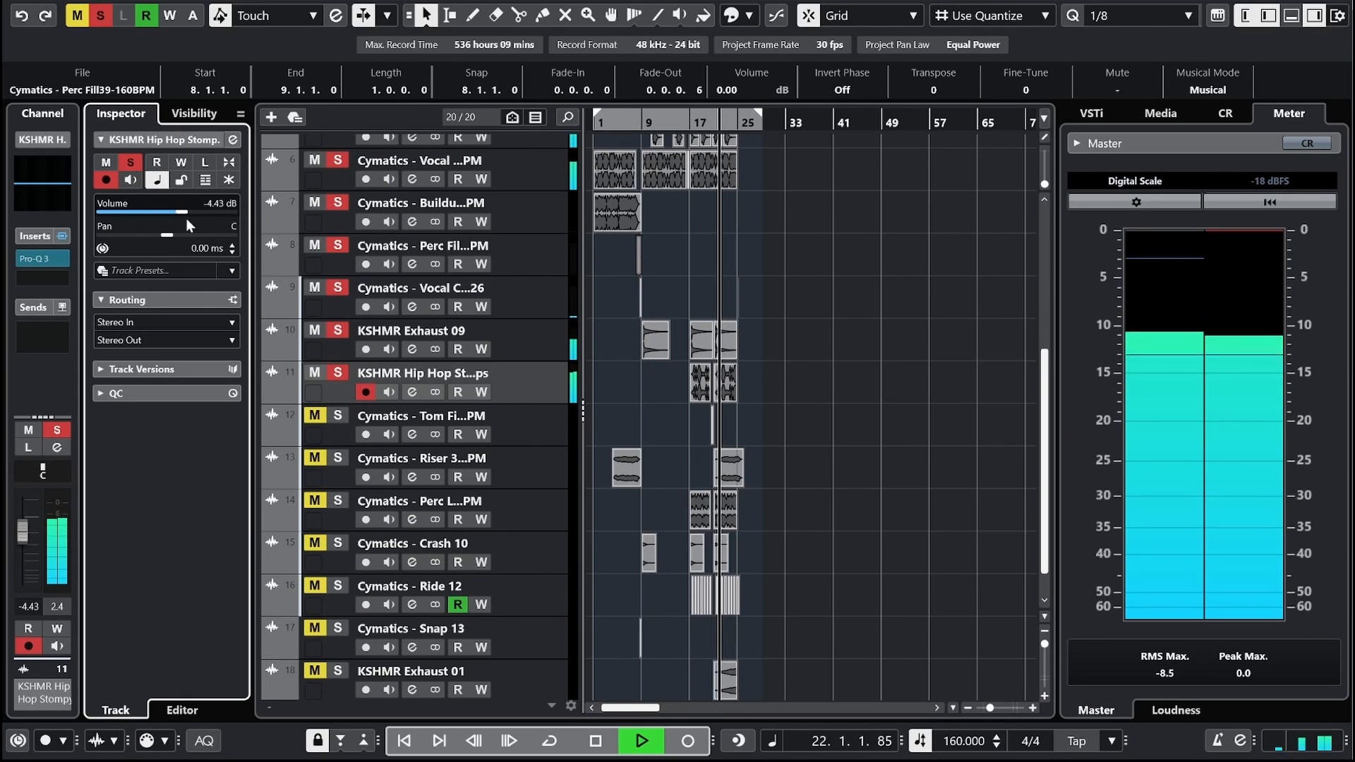
{"action": "left_click_drag", "start_coordinate": [185, 218], "coordinate": [179, 218]}
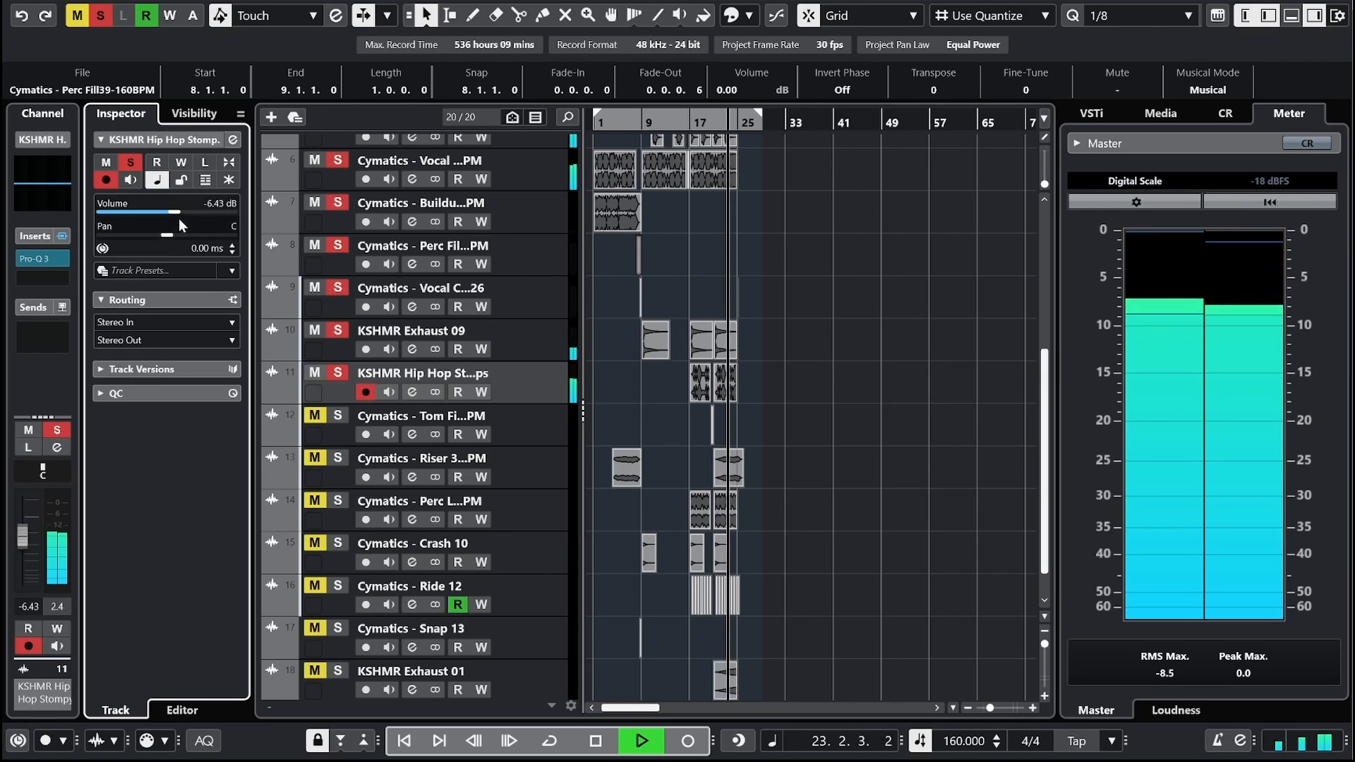
Step: Solo the tom fill track and replay its section leading into bar 21
{"action": "left_click_drag", "start_coordinate": [656, 124], "coordinate": [573, 146]}
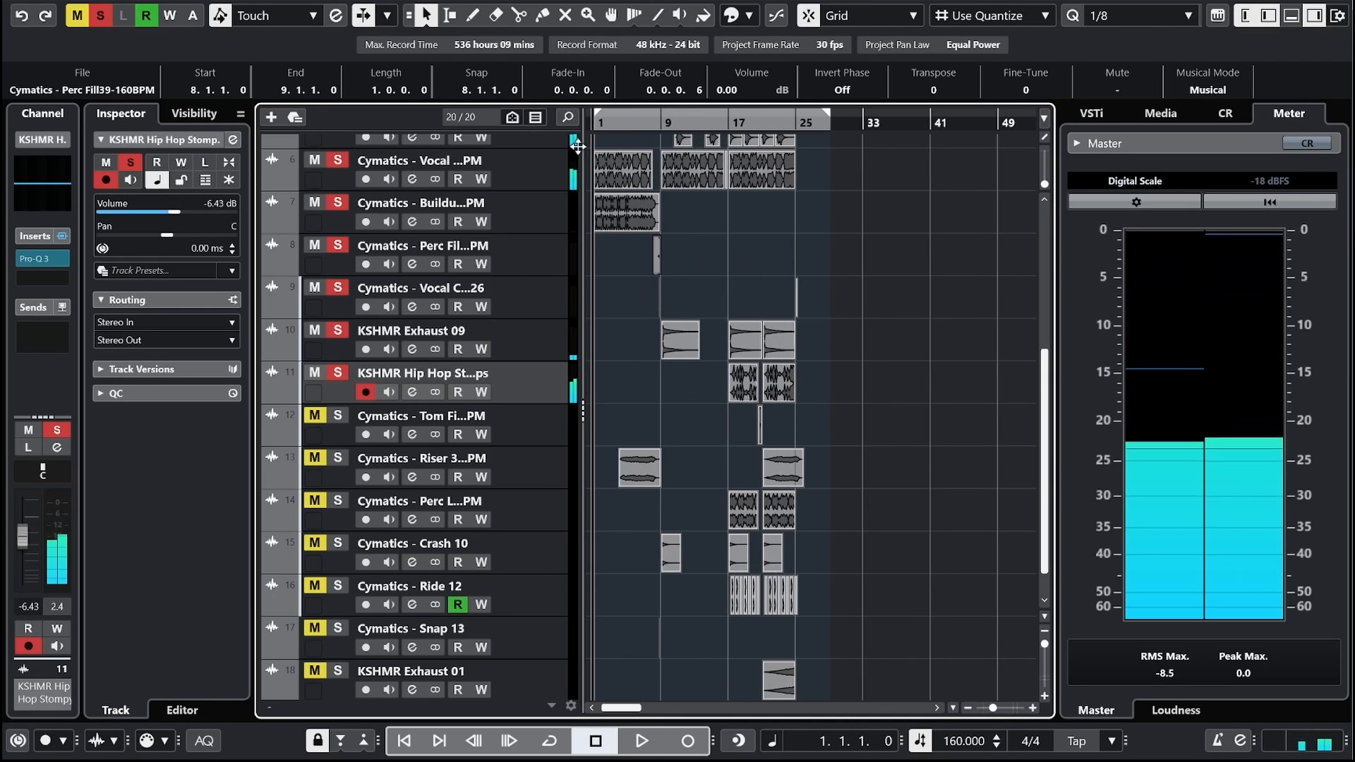
{"action": "left_click", "coordinate": [747, 127]}
{"action": "left_click_drag", "start_coordinate": [746, 126], "coordinate": [730, 161]}
{"action": "key", "text": "space"}
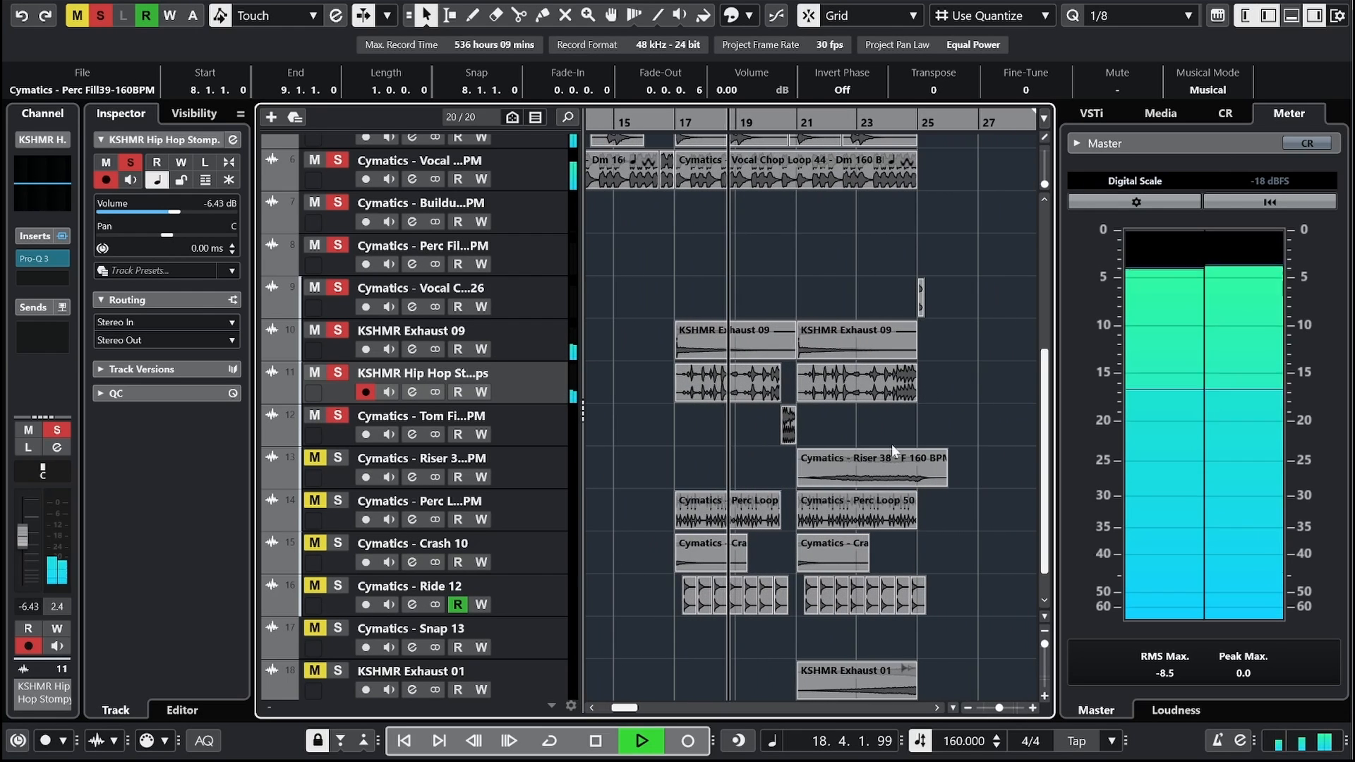
{"action": "scroll", "coordinate": [840, 490], "scroll_direction": "down", "scroll_amount": 1}
{"action": "scroll", "coordinate": [783, 498], "scroll_direction": "up", "scroll_amount": 5}
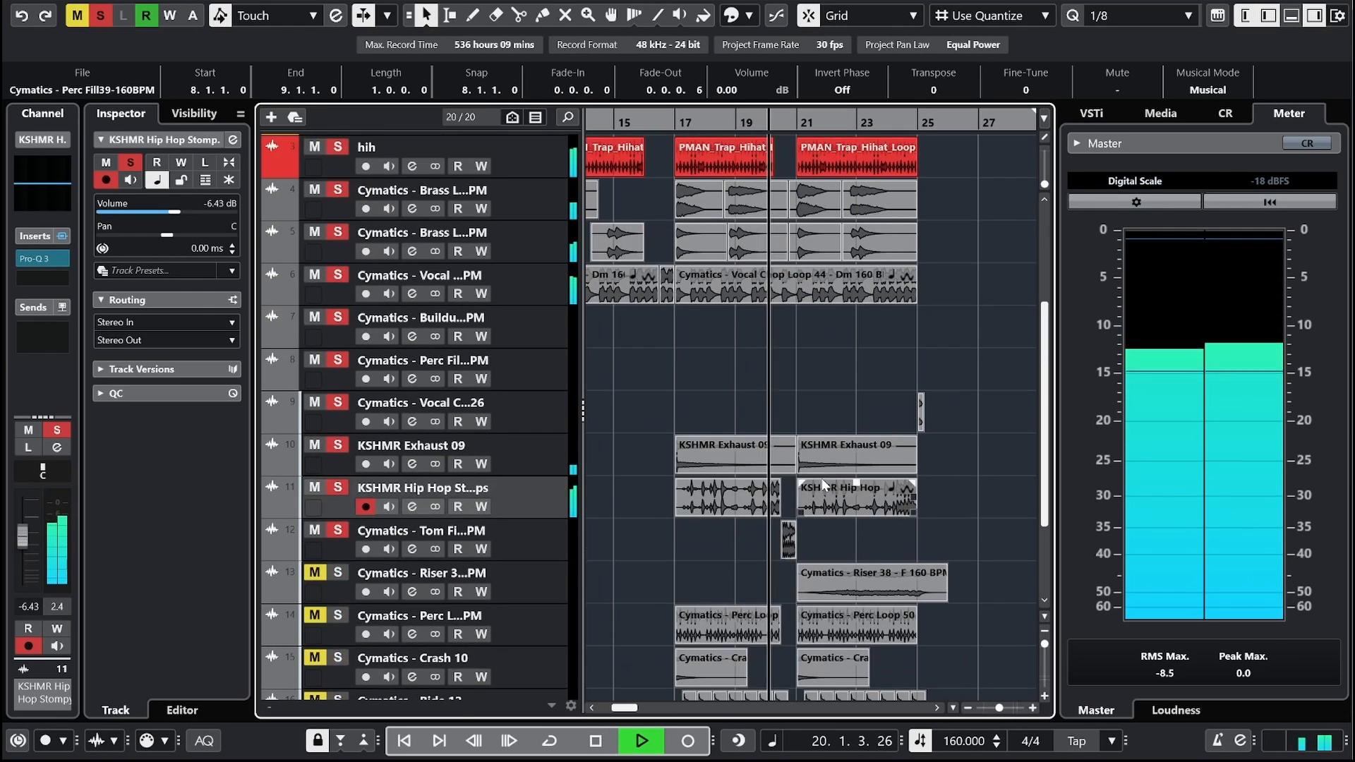
{"action": "scroll", "coordinate": [797, 476], "scroll_direction": "down", "scroll_amount": 5}
{"action": "key", "text": "space"}
{"action": "scroll", "coordinate": [819, 229], "scroll_direction": "up", "scroll_amount": 5}
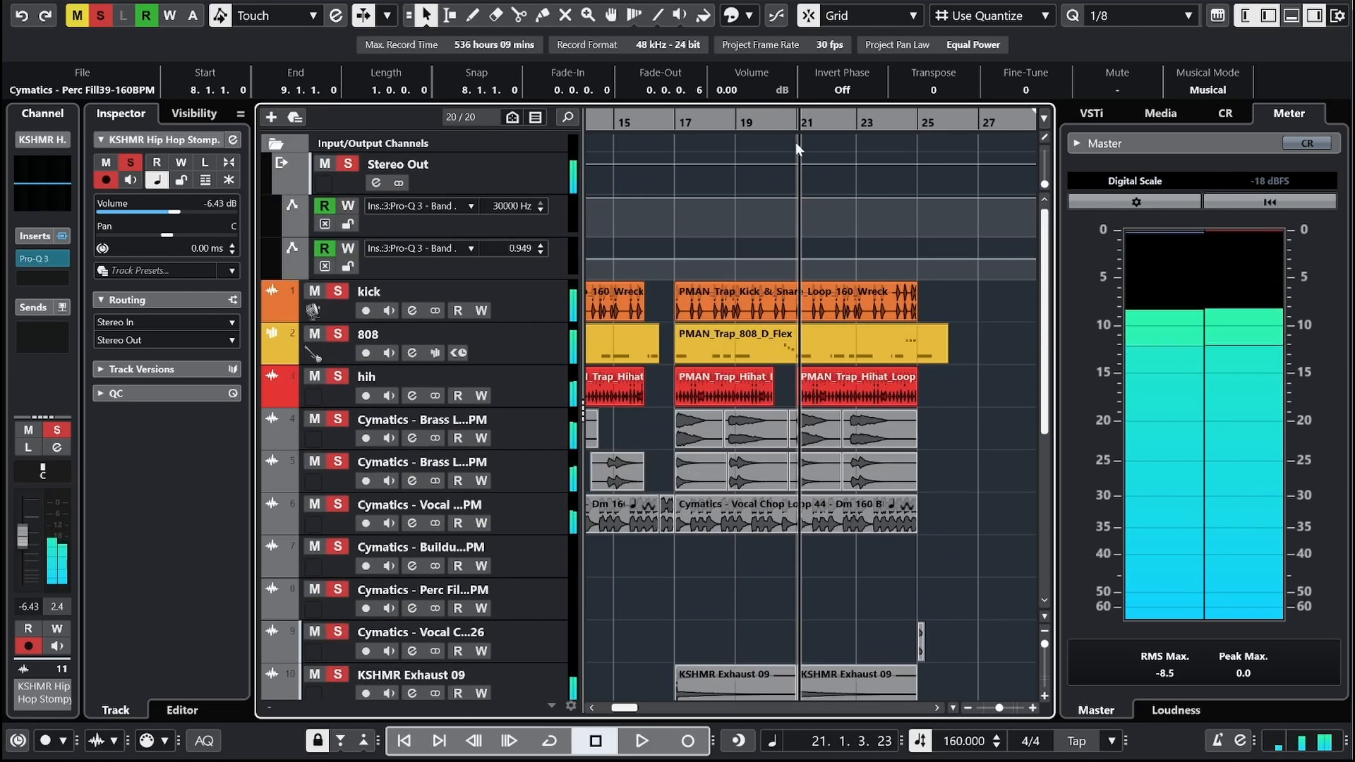
{"action": "mouse_move", "coordinate": [780, 125]}
{"action": "left_mouse_down"}
{"action": "mouse_move", "coordinate": [758, 156]}
{"action": "mouse_move", "coordinate": [786, 126]}
{"action": "left_mouse_up"}
{"action": "key", "text": "space"}
{"action": "key", "text": "space"}
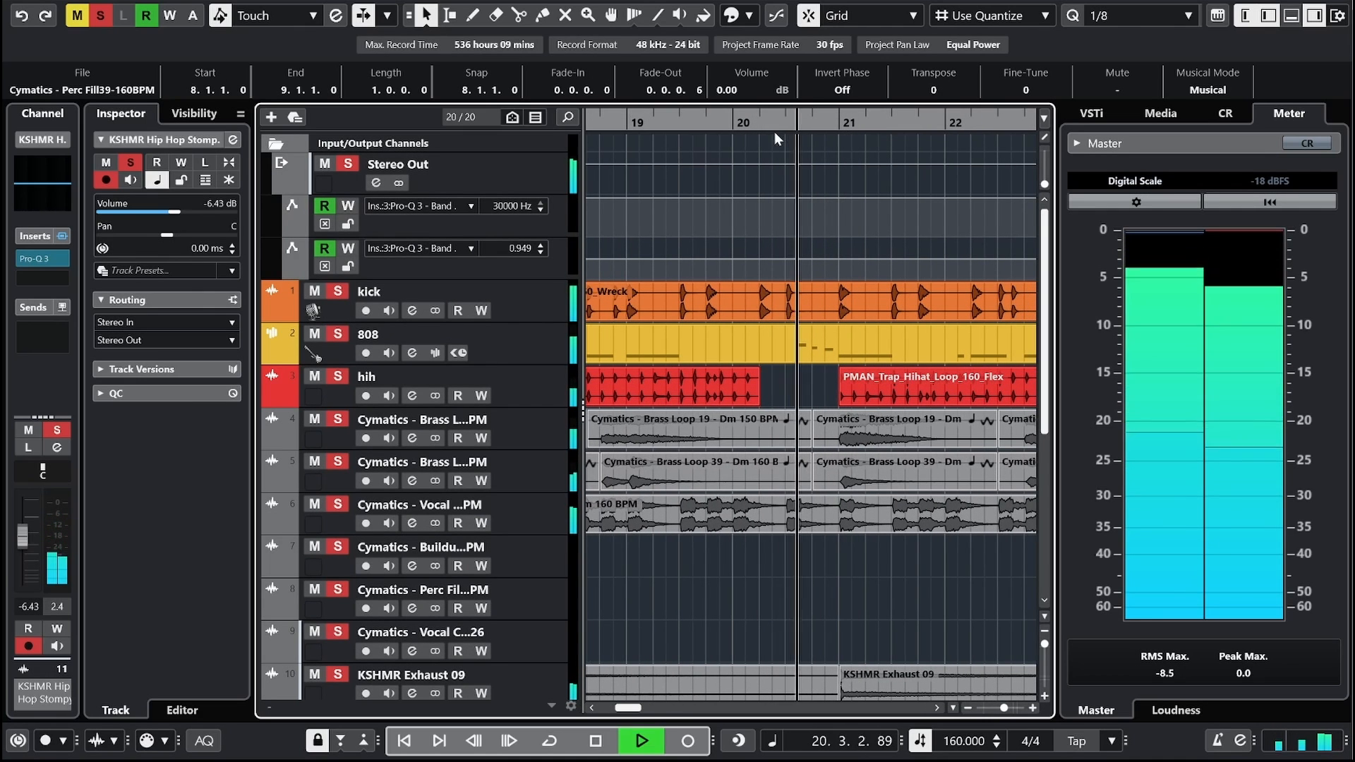
Step: Split the Vocal Chop Loop 44 clip at 20.3.1 and at bar 21, and mute the piece in between
{"action": "key", "text": "space"}
{"action": "left_click", "coordinate": [781, 127]}
{"action": "left_click", "coordinate": [829, 515]}
{"action": "key", "text": "3"}
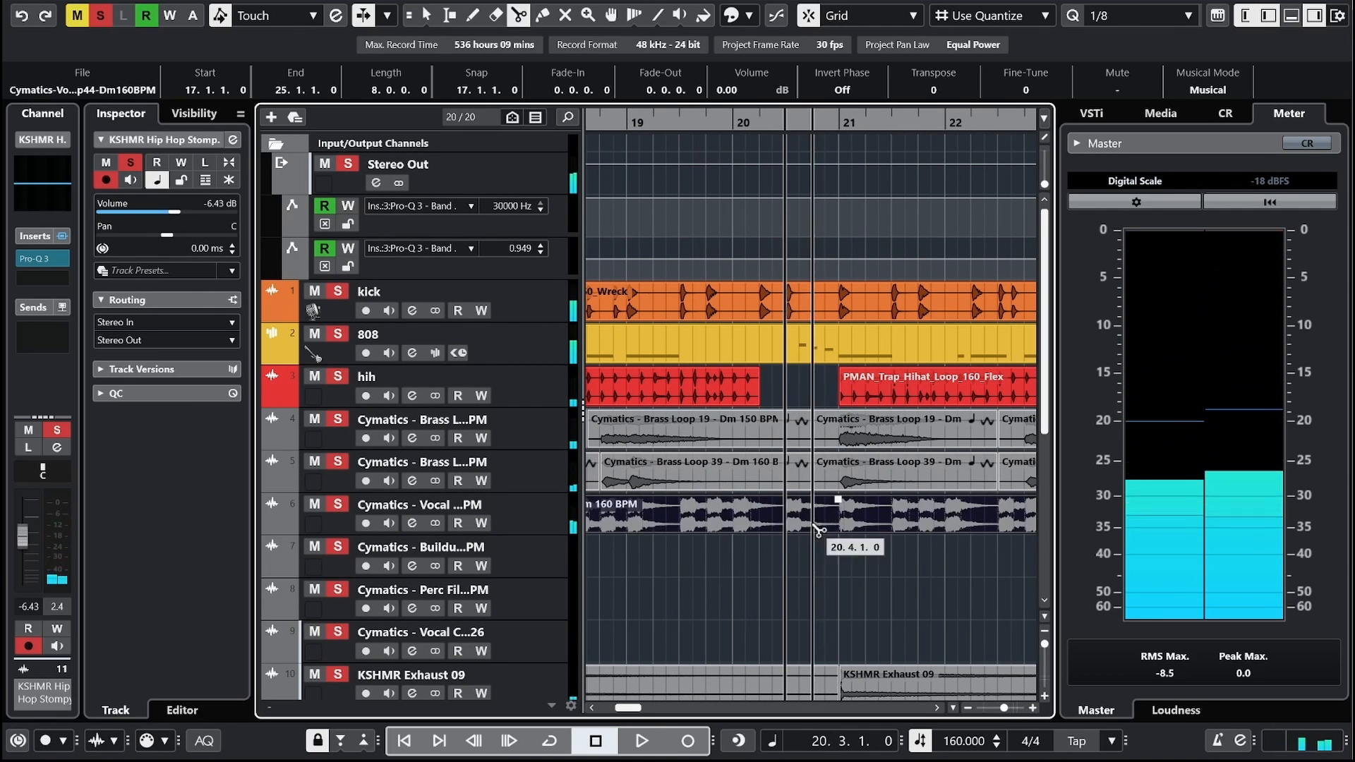
{"action": "left_click", "coordinate": [788, 520]}
{"action": "left_click", "coordinate": [839, 521]}
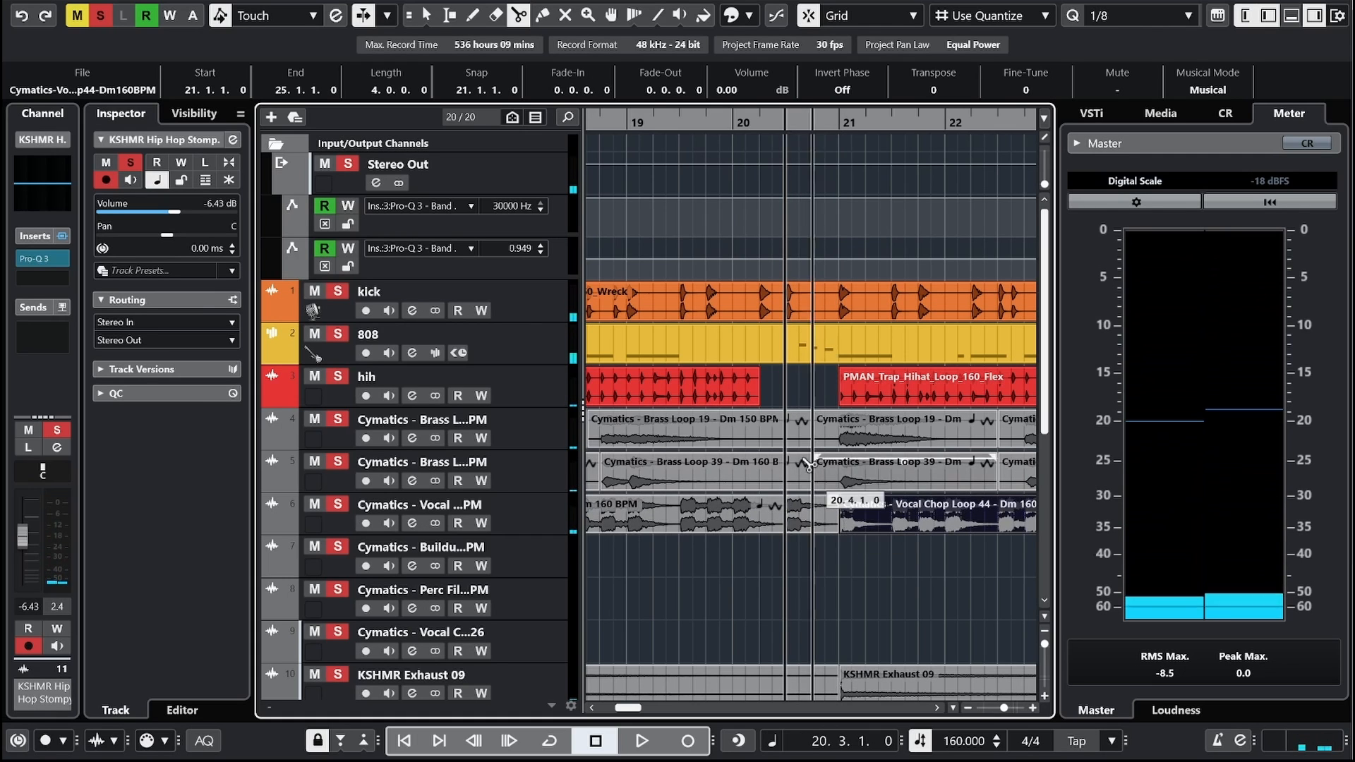
{"action": "left_click", "coordinate": [825, 526]}
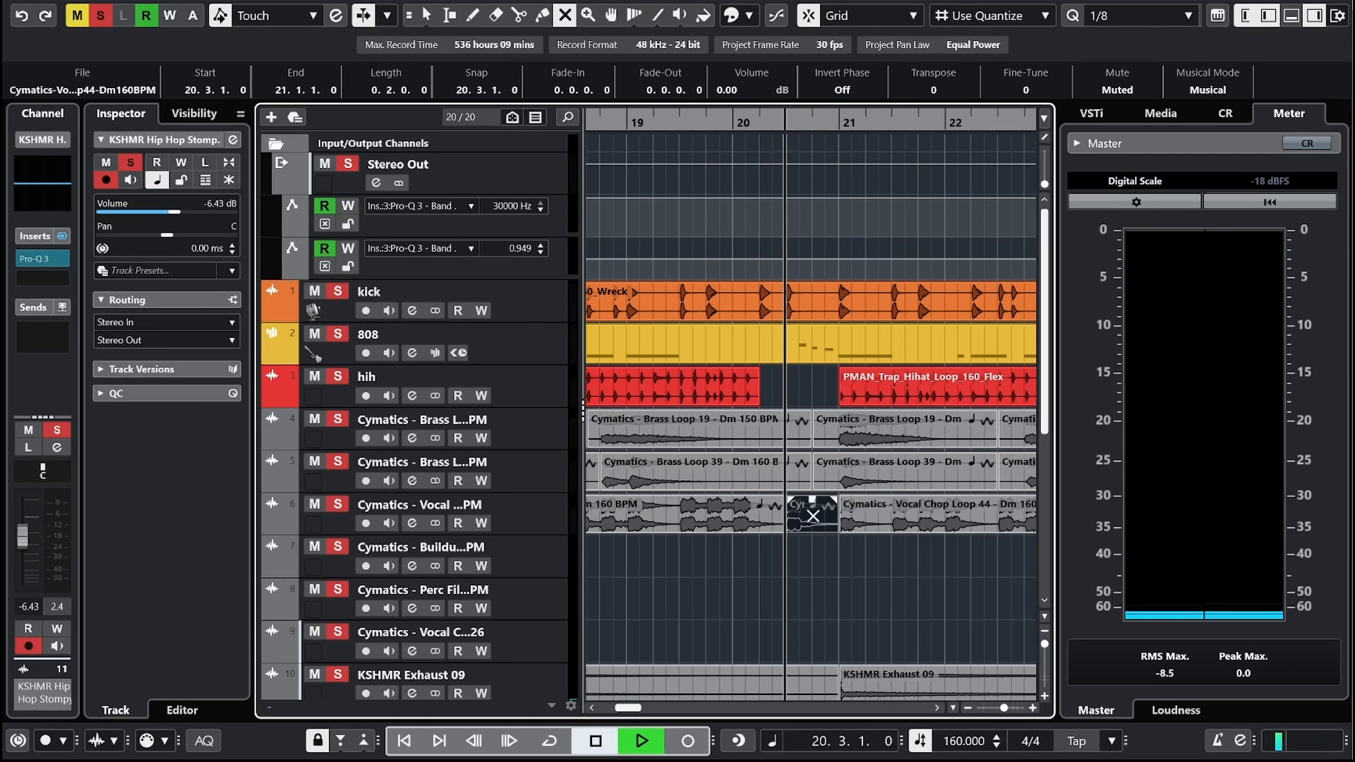
Step: Replay the passage leading into bar 21 to check the vocal cut and the tom fill
{"action": "key", "text": "space"}
{"action": "left_click", "coordinate": [712, 122]}
{"action": "key", "text": "space"}
{"action": "key", "text": "1"}
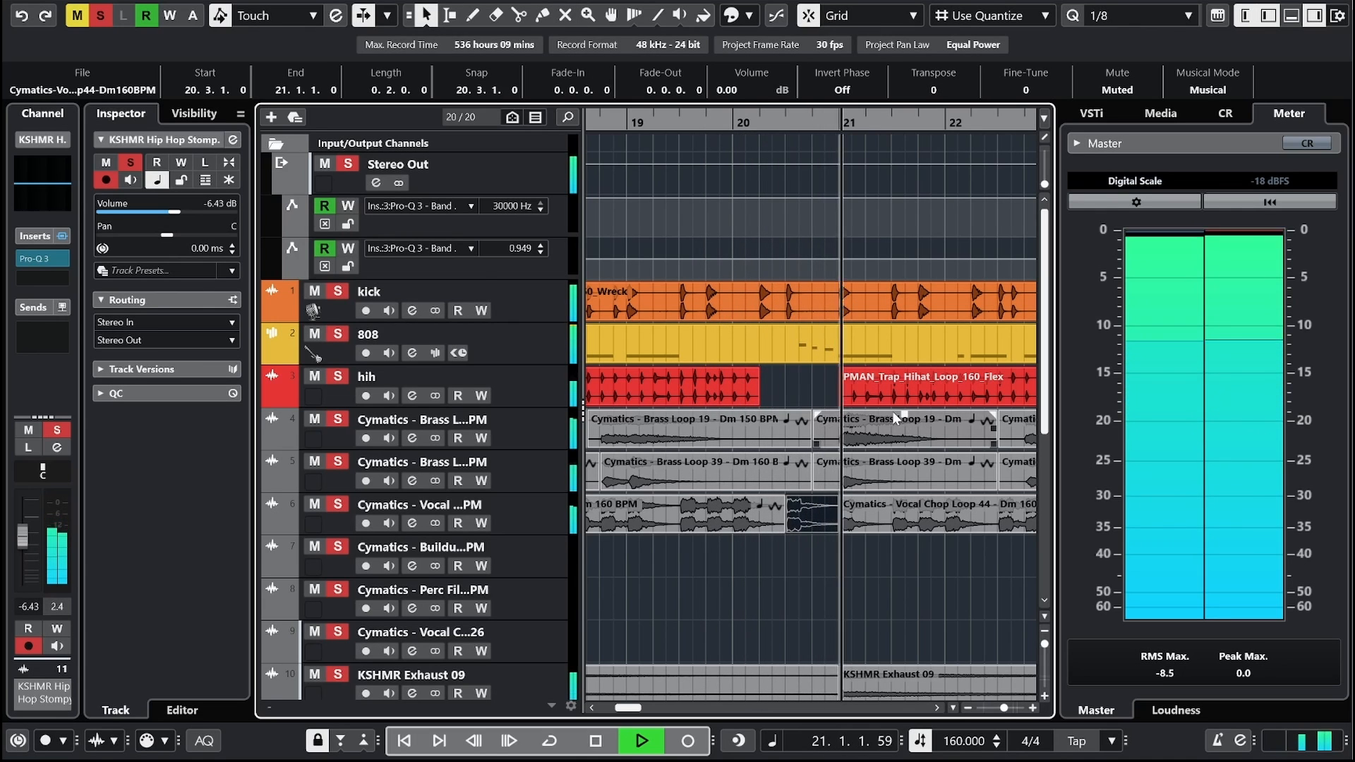
{"action": "scroll", "coordinate": [889, 451], "scroll_direction": "down", "scroll_amount": 6}
{"action": "key", "text": "space"}
{"action": "left_click_drag", "start_coordinate": [820, 123], "coordinate": [821, 69]}
{"action": "key", "text": "space"}
Step: Solo the Riser 38 track, set its volume to -5.43 dB and stop playback
{"action": "left_click", "coordinate": [417, 426]}
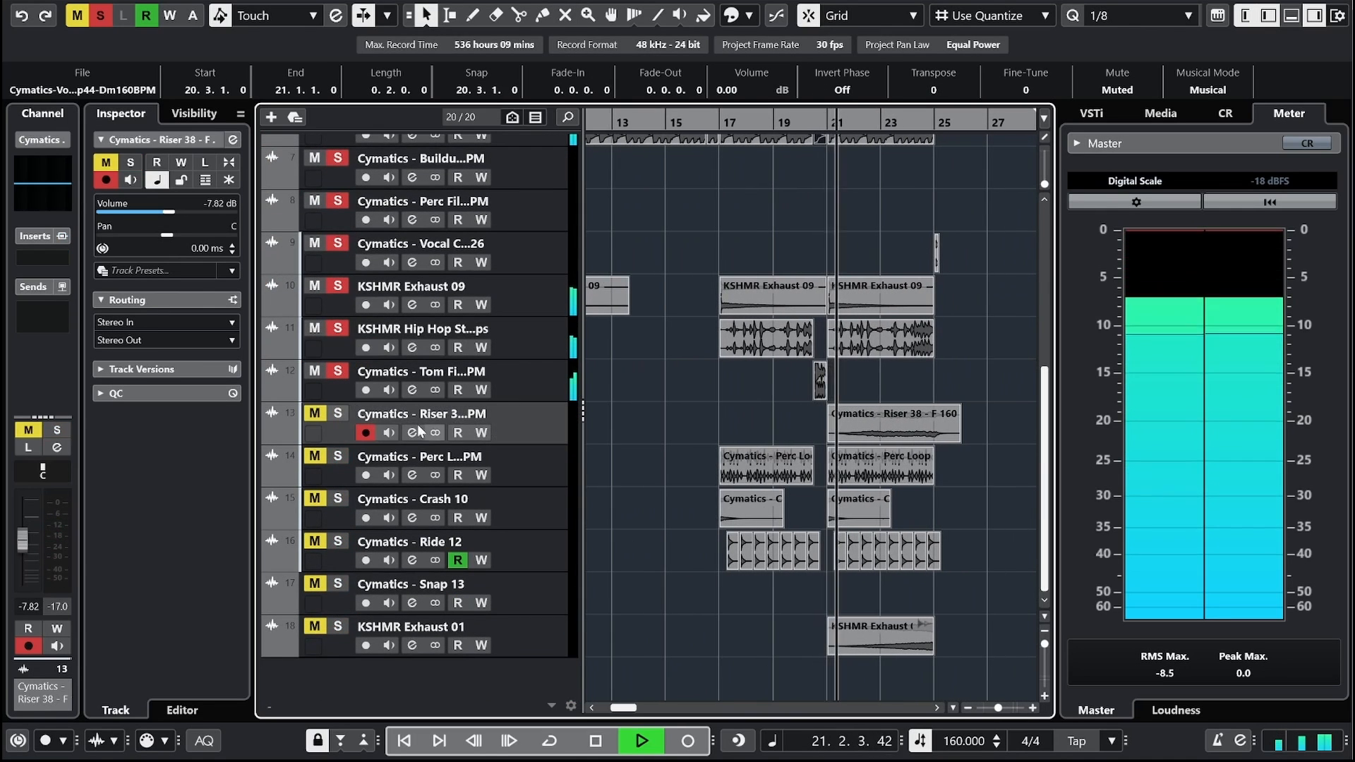
{"action": "left_click", "coordinate": [337, 415]}
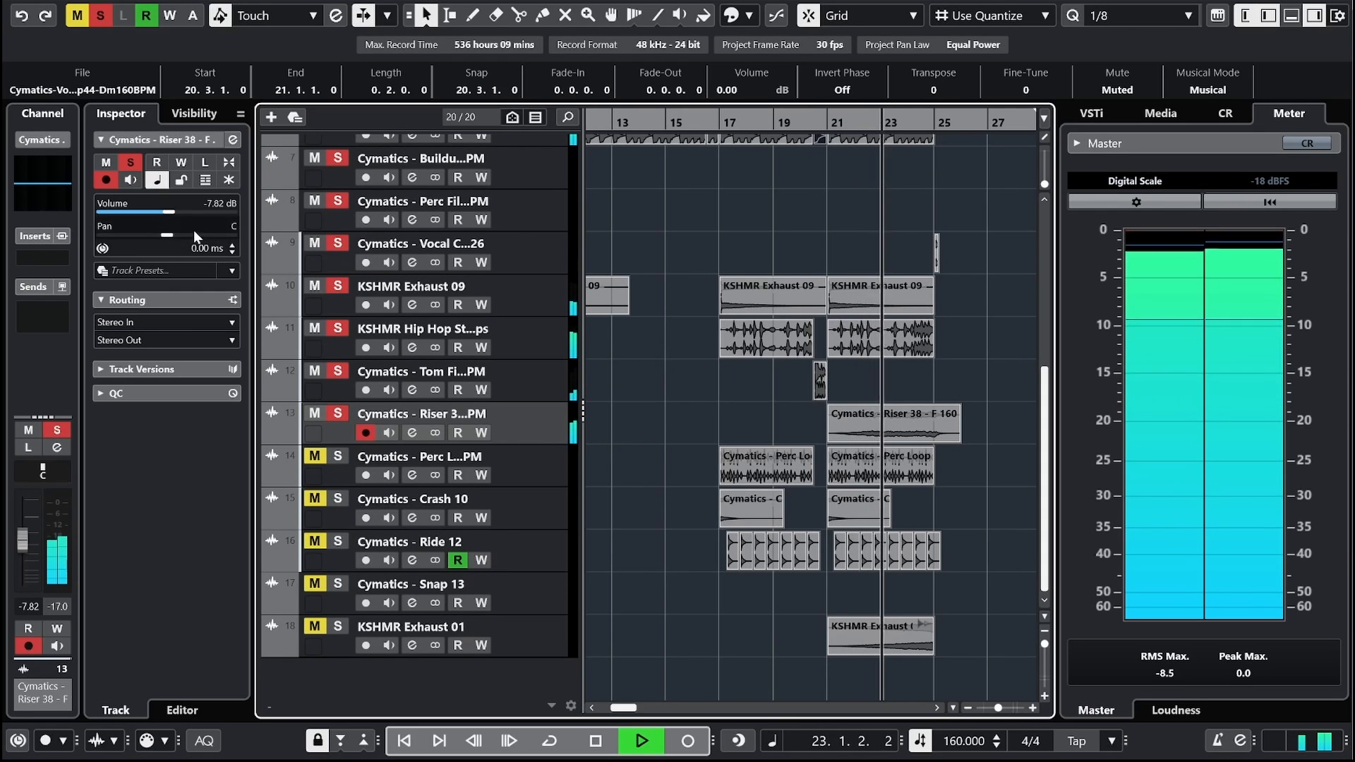
{"action": "left_click_drag", "start_coordinate": [174, 210], "coordinate": [179, 213]}
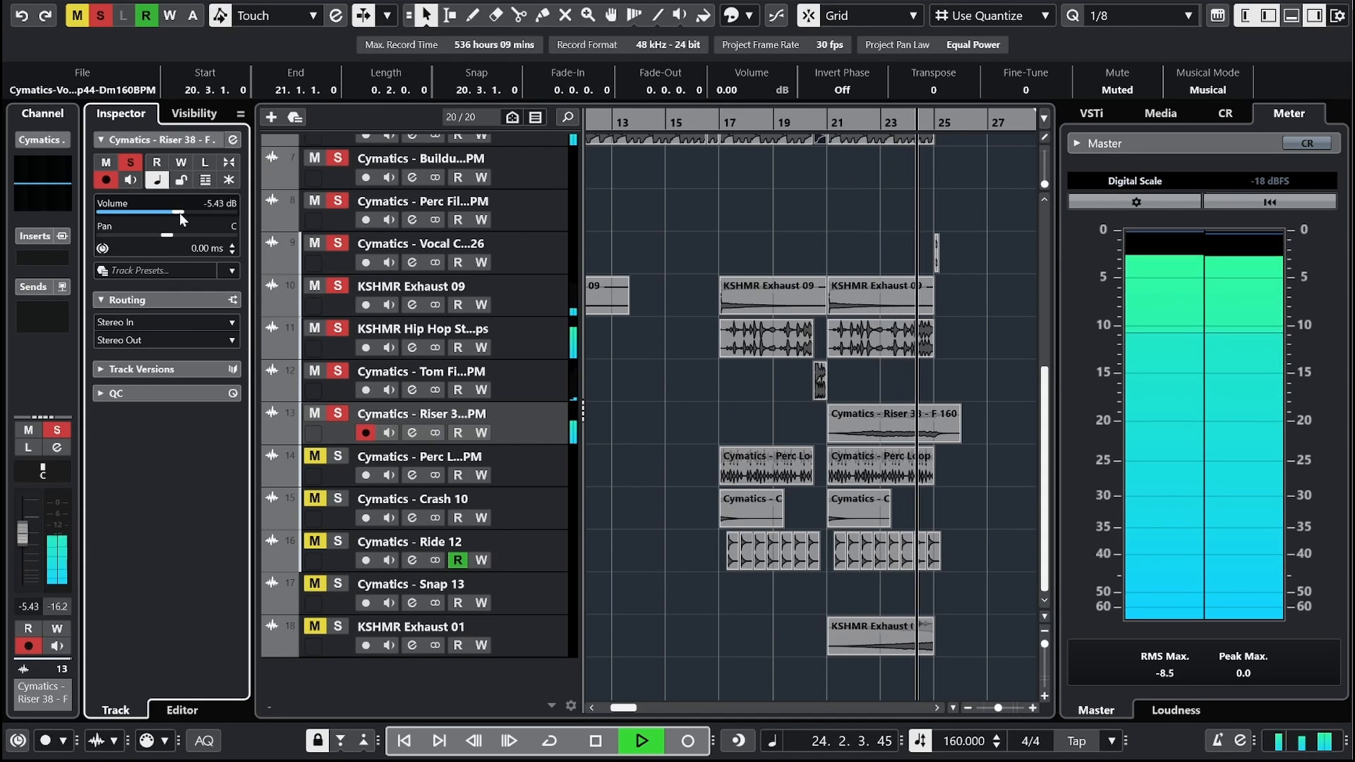
{"action": "key", "text": "space"}
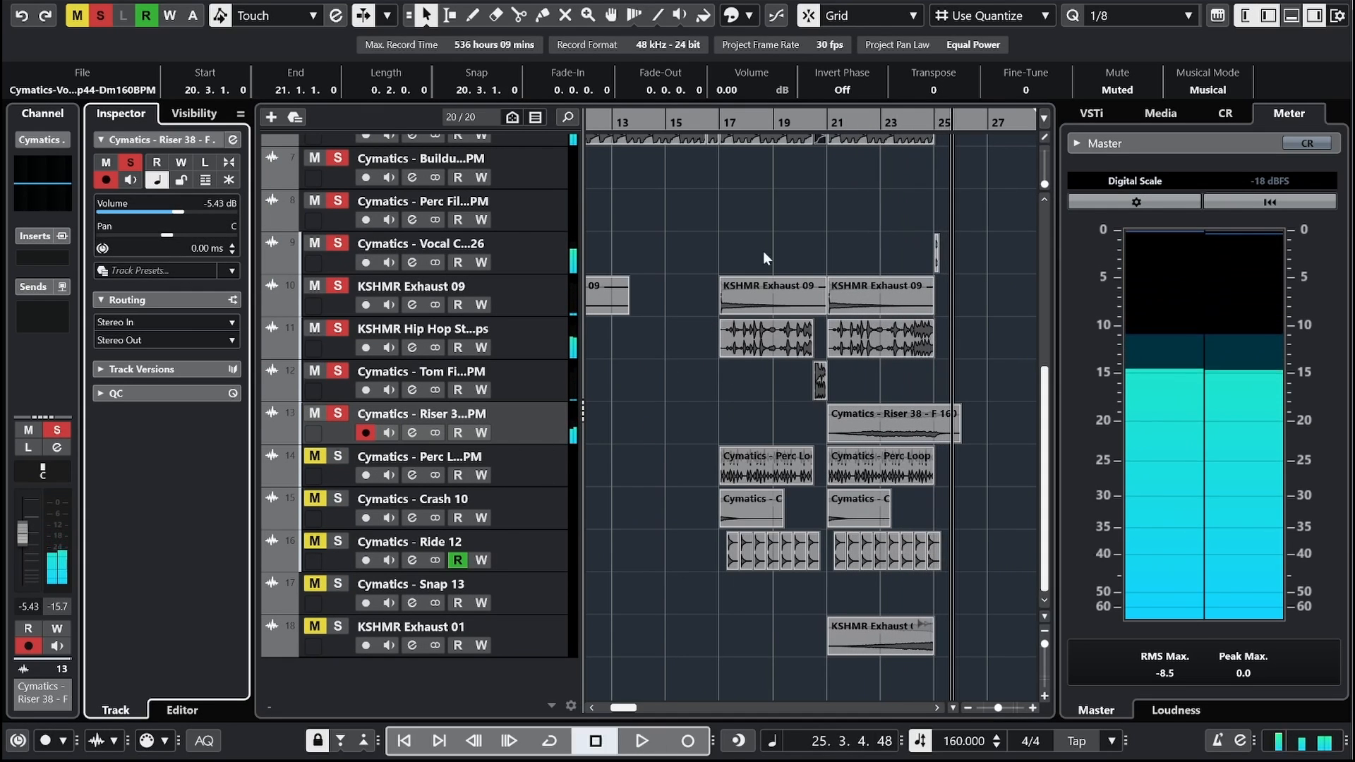
Step: Replay from about bar 17 and solo only the Perc Loop 50 track
{"action": "left_click", "coordinate": [713, 123]}
{"action": "key", "text": "space"}
{"action": "left_click", "coordinate": [337, 456]}
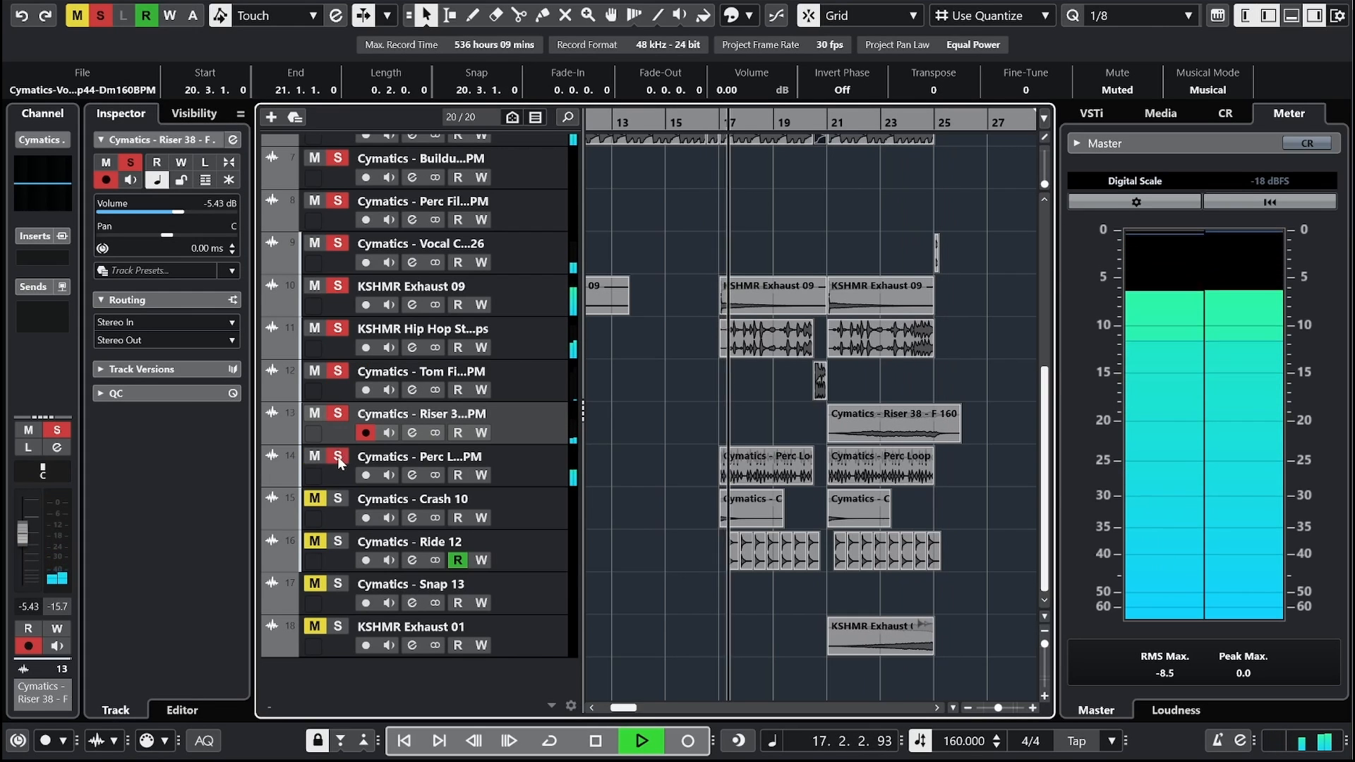
{"action": "left_click", "coordinate": [530, 463]}
{"action": "left_click", "coordinate": [100, 17]}
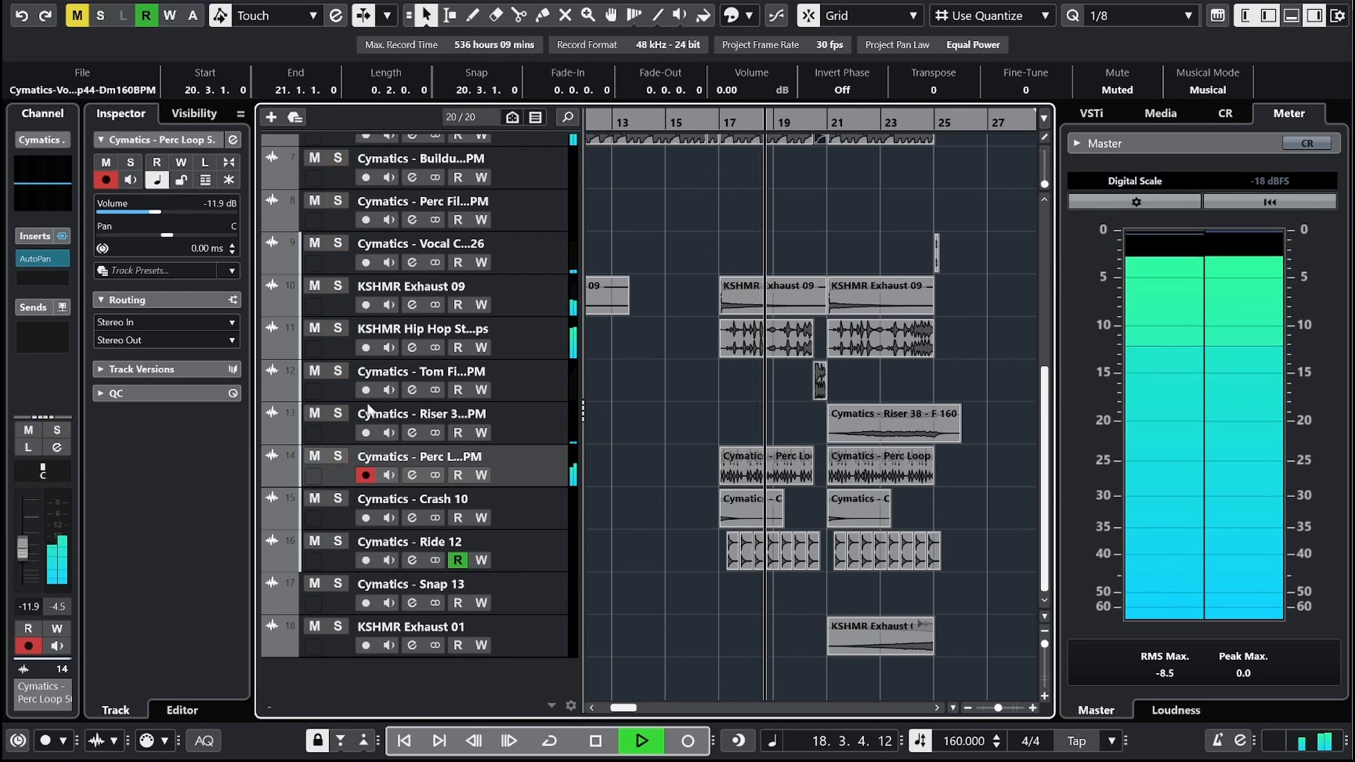
{"action": "left_click", "coordinate": [338, 455]}
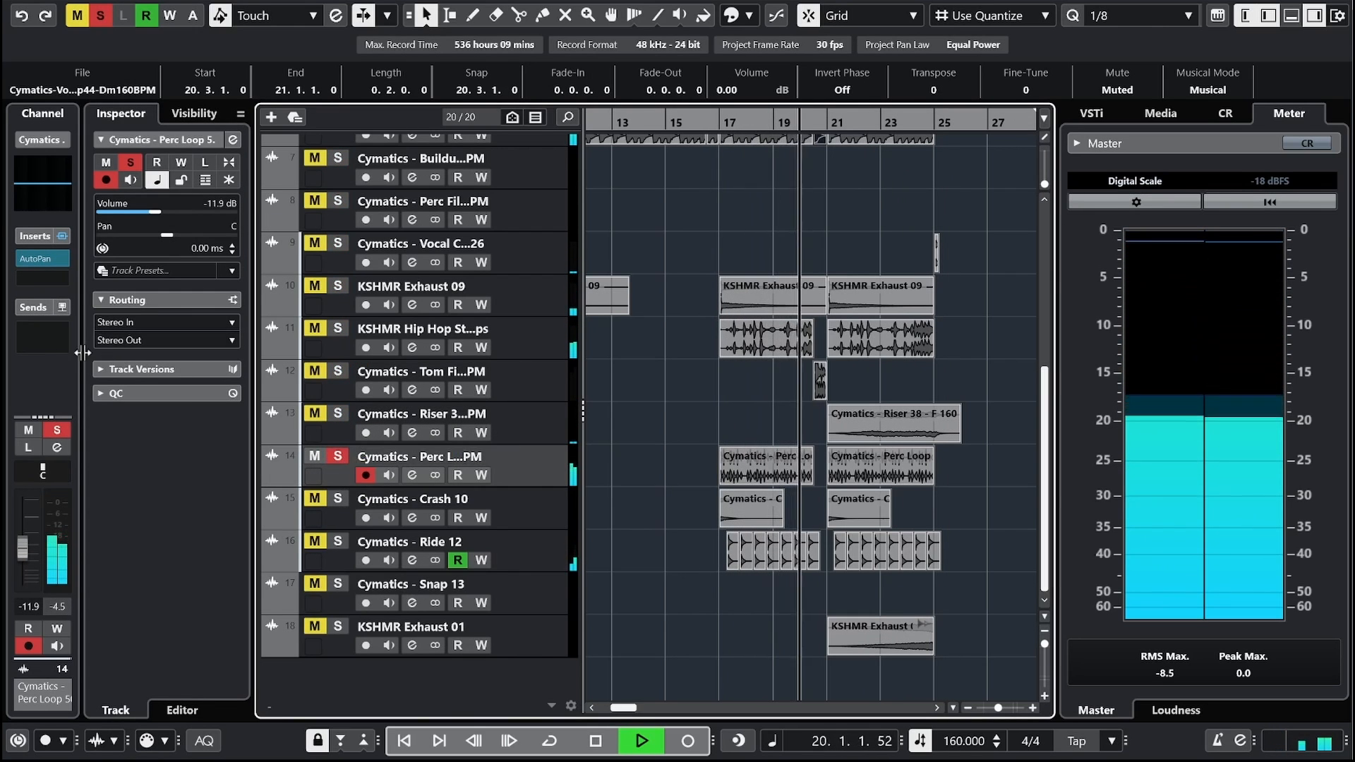
Step: Insert Pro-Q 3 after AutoPan on the Perc Loop 50 track with a bell cut of -4.21 dB at 10636 Hz
{"action": "left_click", "coordinate": [63, 279]}
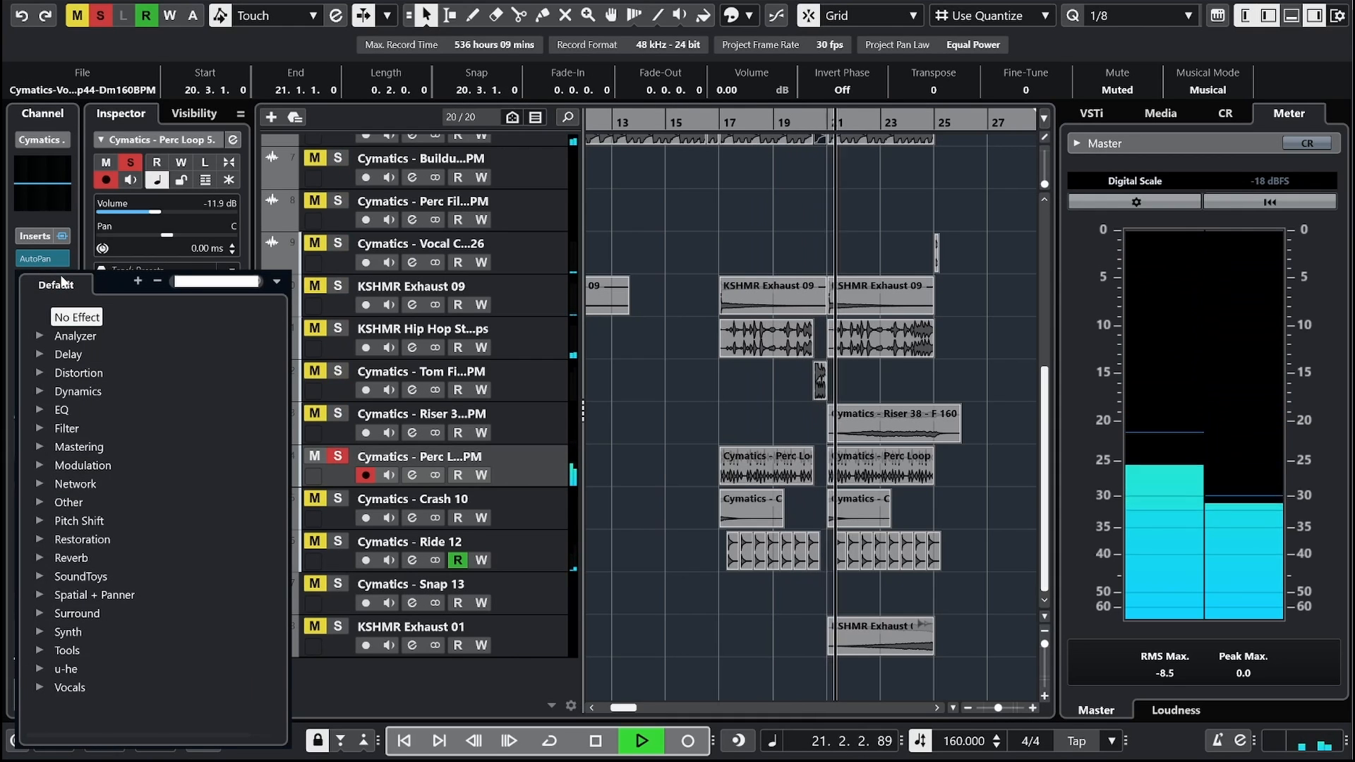
{"action": "type", "text": "pro"}
{"action": "left_click", "coordinate": [92, 446]}
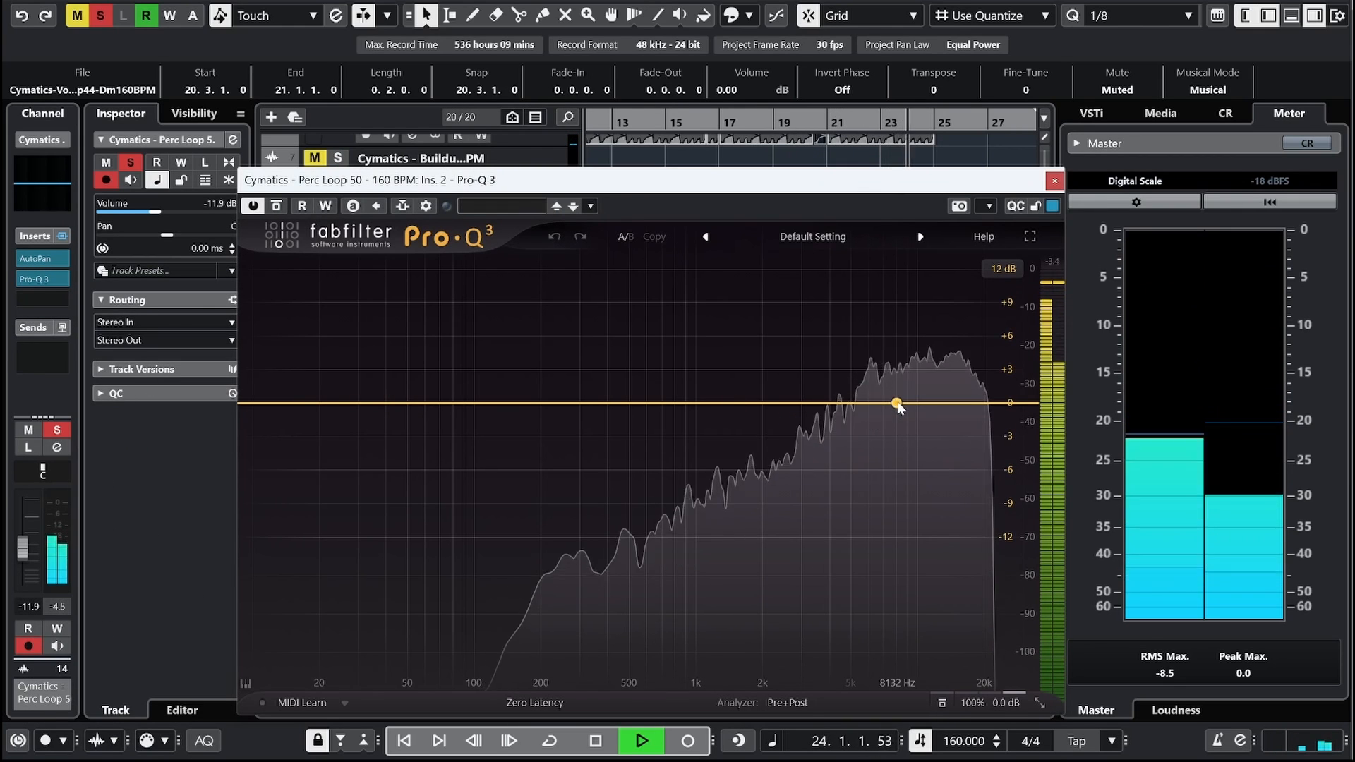
{"action": "left_click_drag", "start_coordinate": [898, 404], "coordinate": [923, 450]}
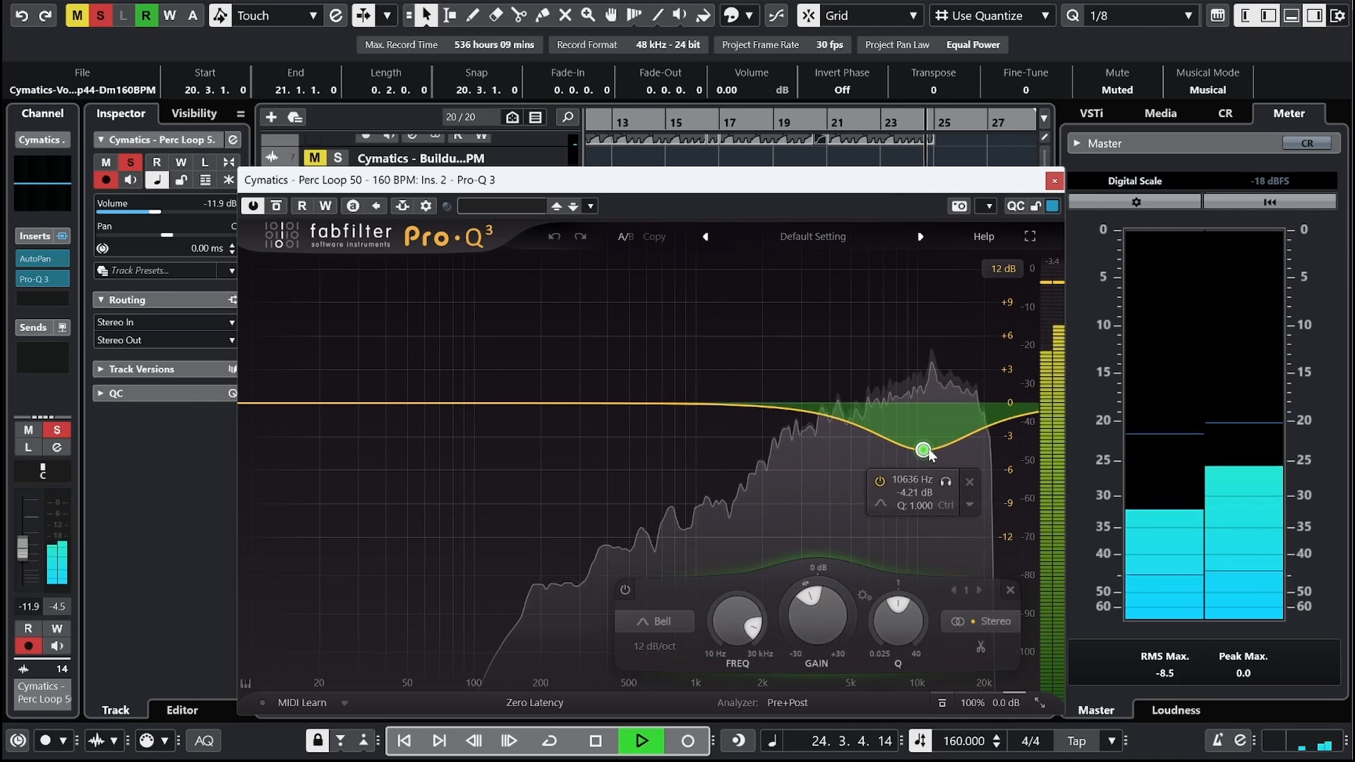
{"action": "left_click", "coordinate": [1054, 182]}
Step: Unsolo the Perc Loop 50 track, set its volume to -6.88 dB and replay from bar 17
{"action": "left_click", "coordinate": [856, 121]}
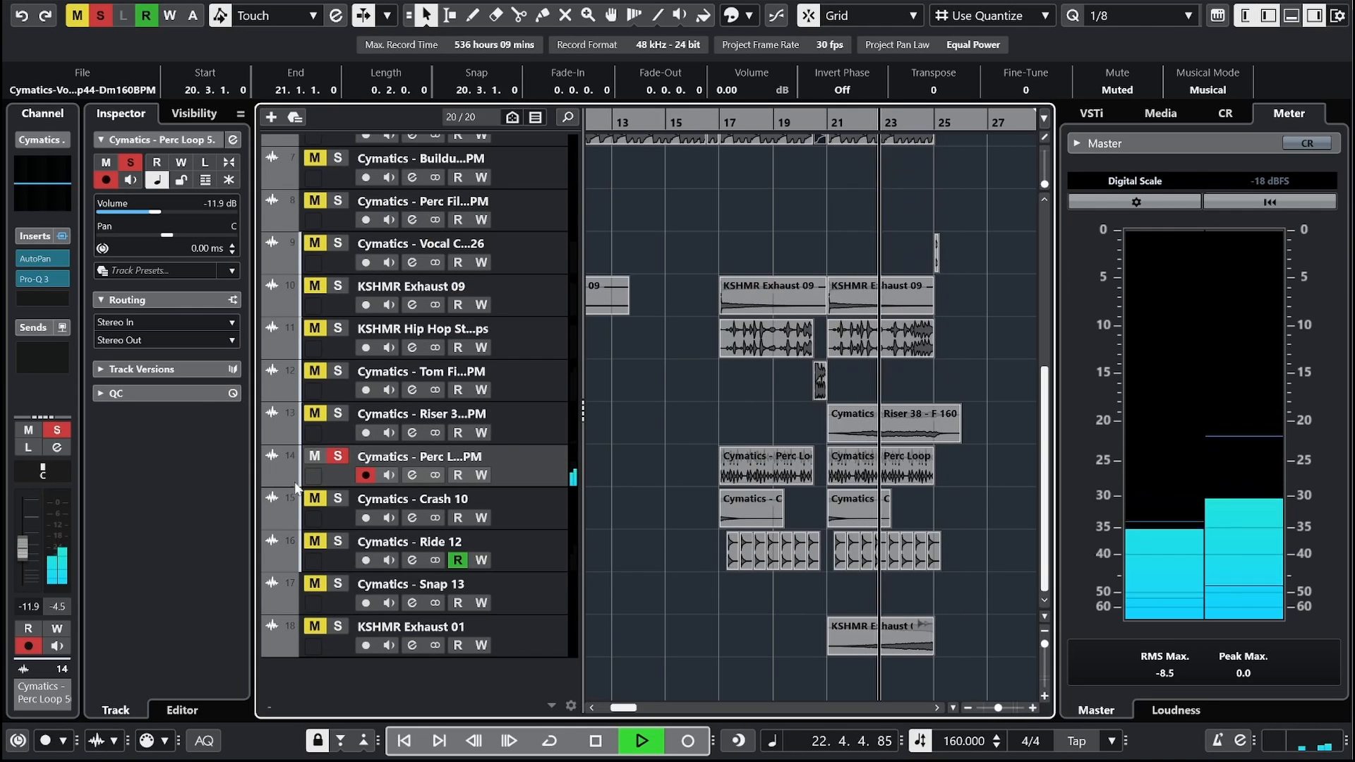
{"action": "left_click", "coordinate": [337, 457]}
{"action": "left_click_drag", "start_coordinate": [154, 211], "coordinate": [173, 212]}
{"action": "left_click", "coordinate": [721, 121]}
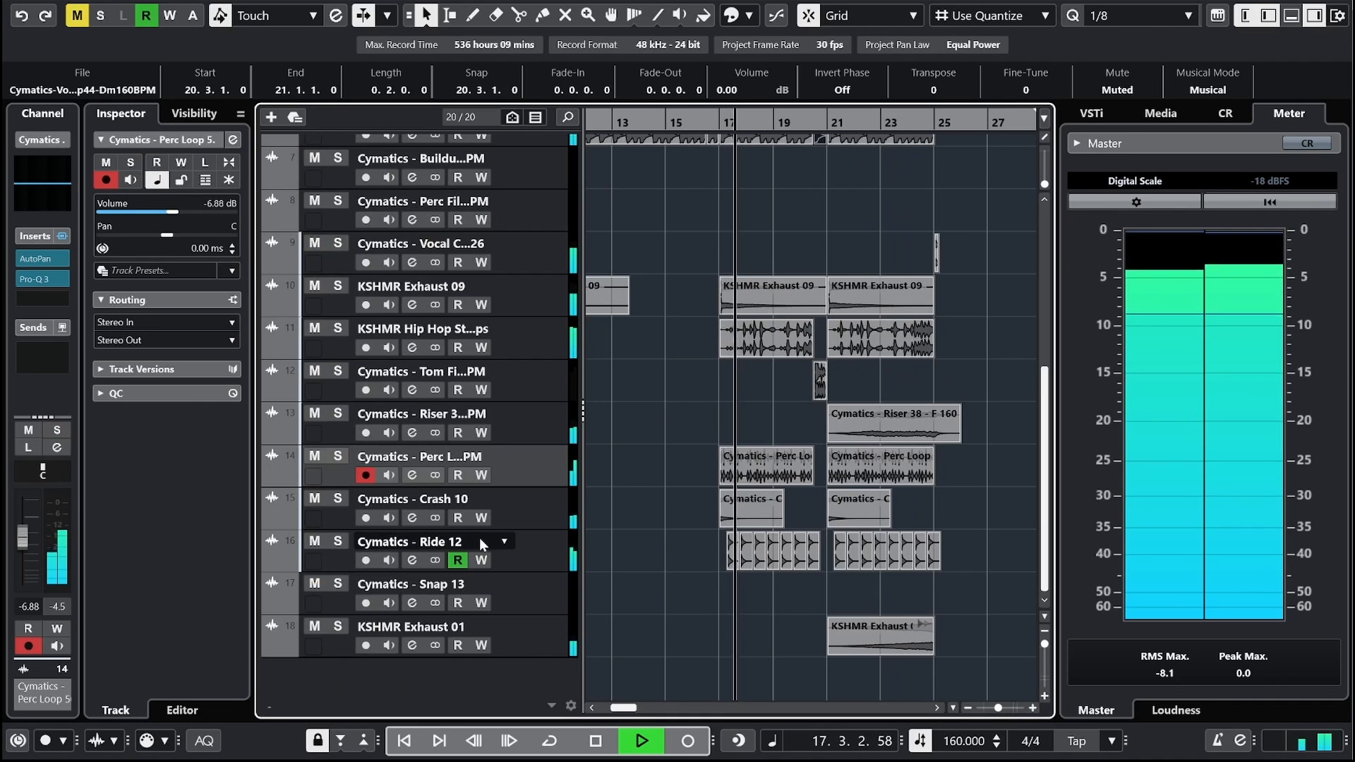
Step: Solo the Crash 10 track, select it and replay from about bar 17
{"action": "left_click", "coordinate": [338, 498]}
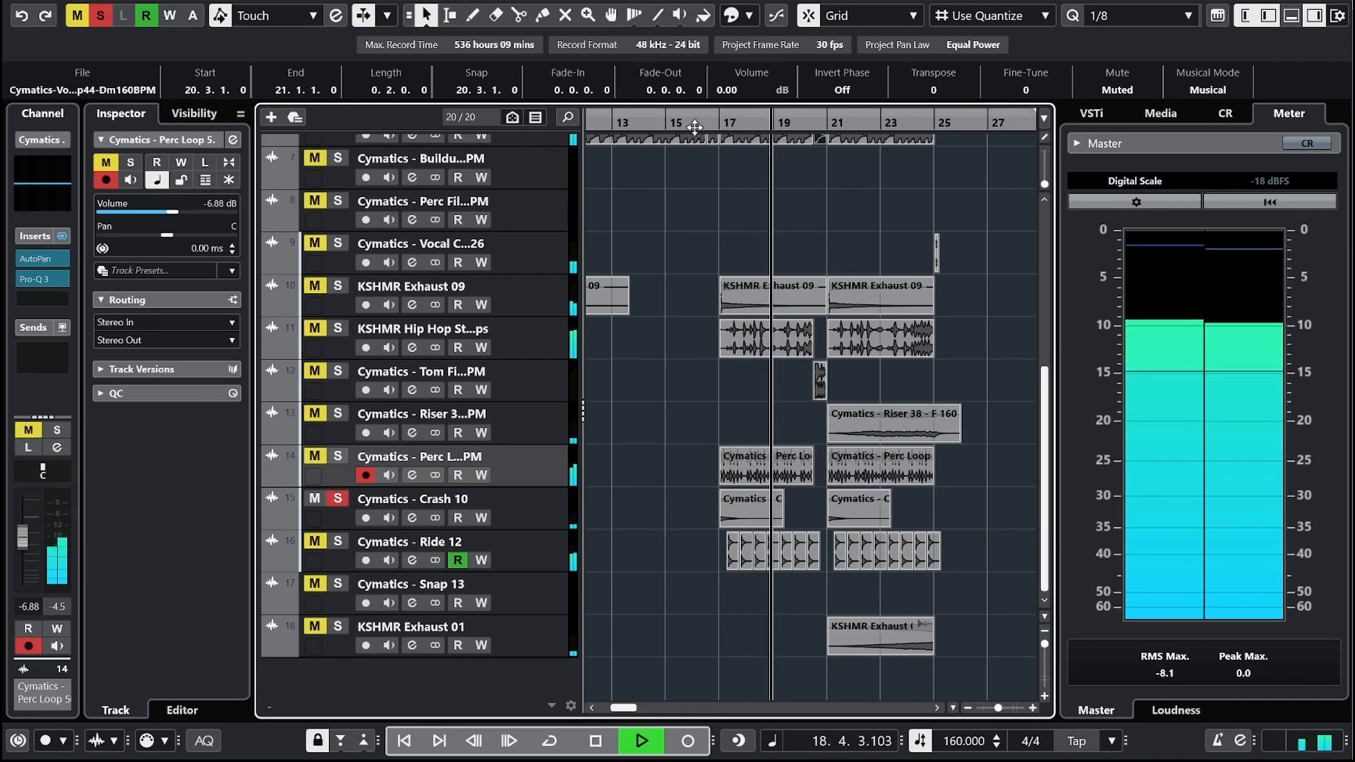
{"action": "left_click", "coordinate": [462, 522]}
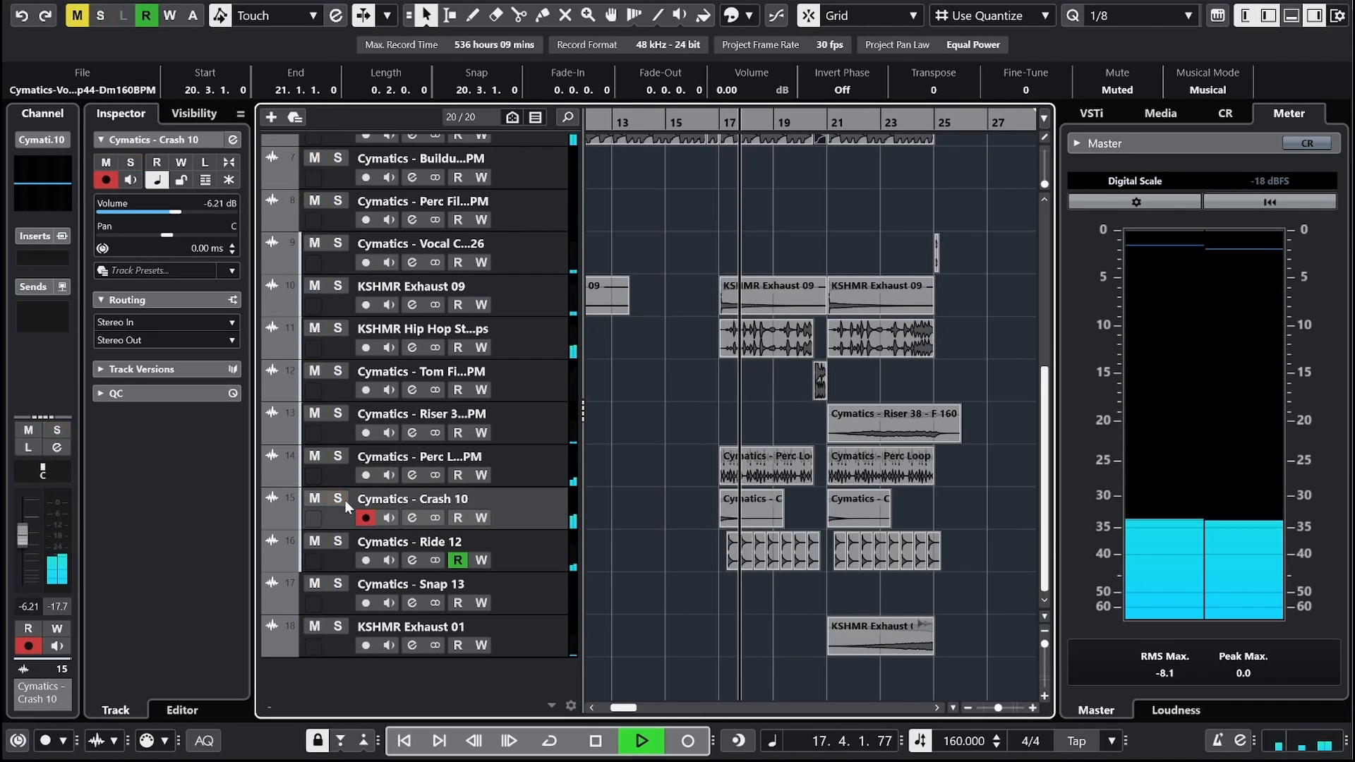
{"action": "left_click", "coordinate": [718, 119]}
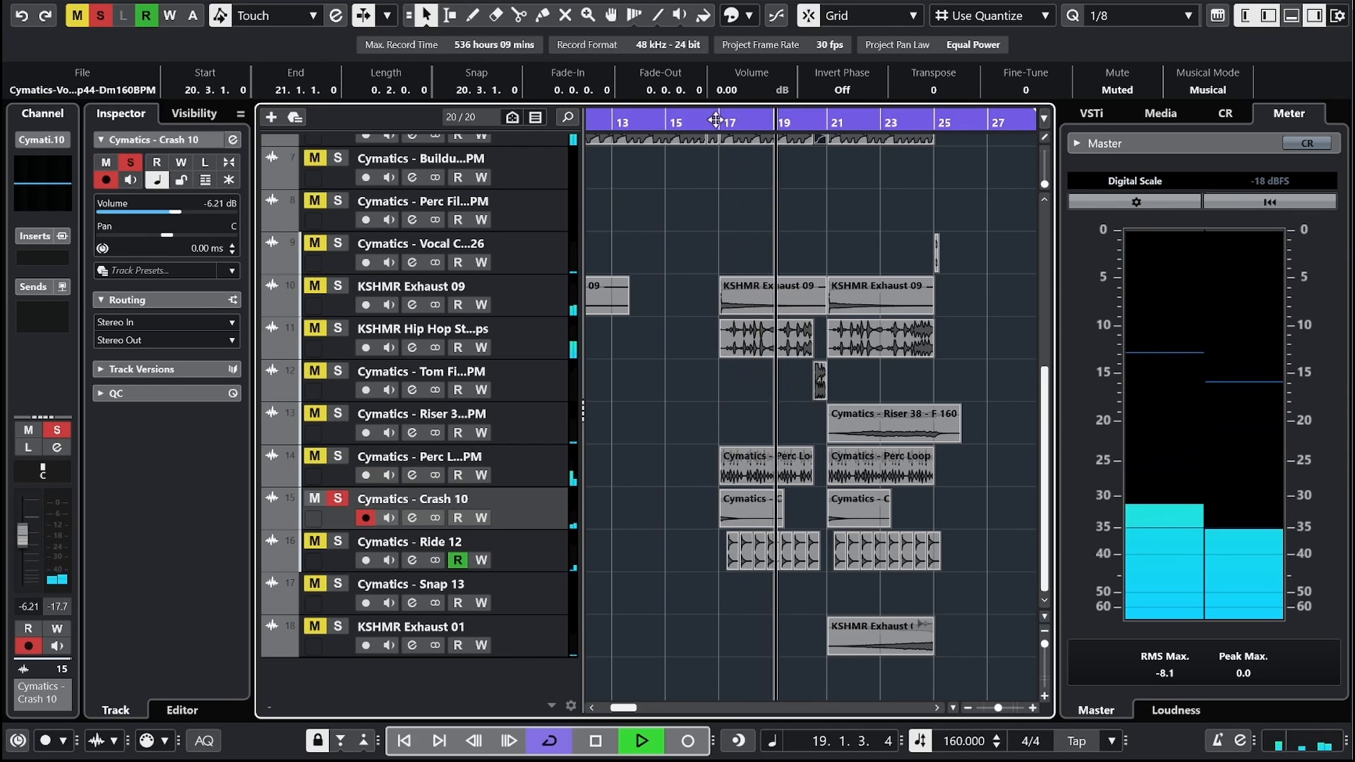
{"action": "left_click", "coordinate": [715, 122]}
Step: Unsolo the Crash 10 track, set its volume to -3.12 dB and replay from about bar 17
{"action": "left_click", "coordinate": [338, 499]}
{"action": "left_click", "coordinate": [187, 212]}
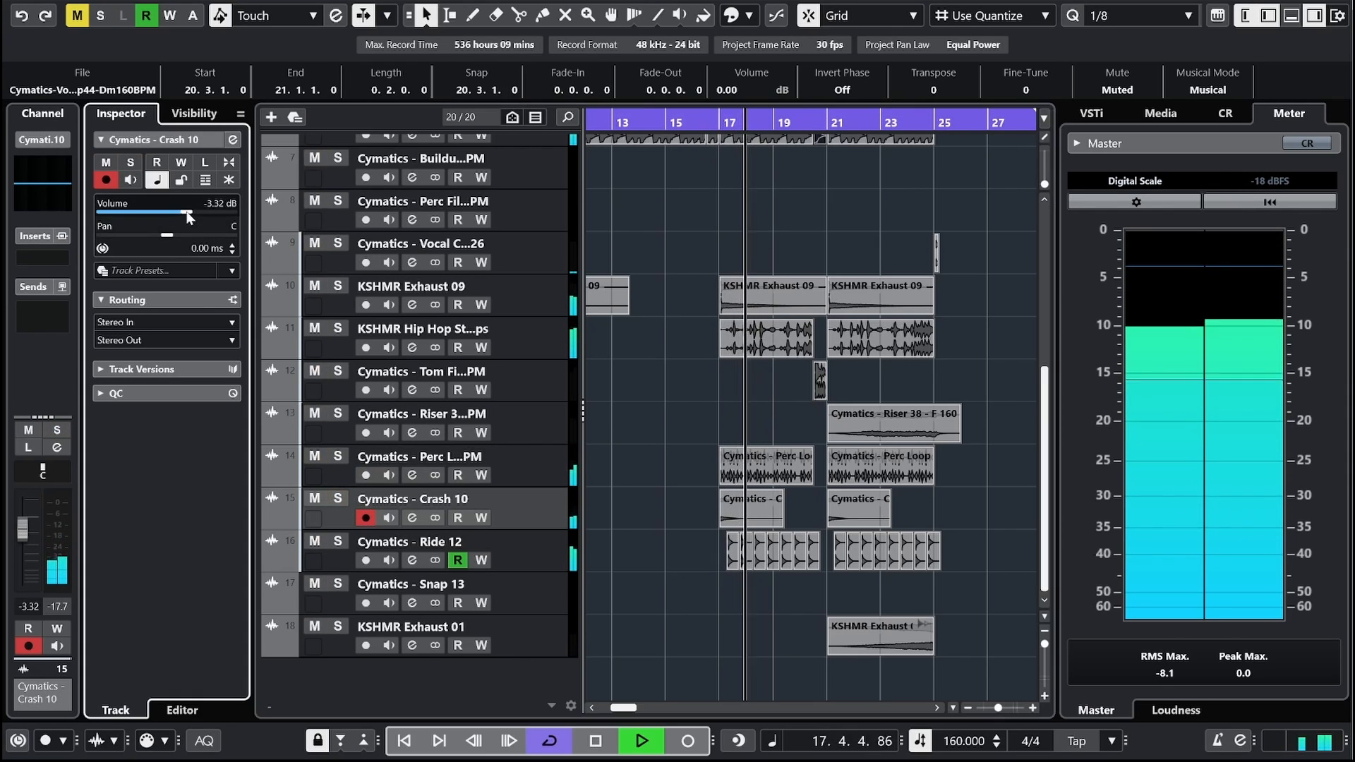
{"action": "left_click_drag", "start_coordinate": [713, 122], "coordinate": [711, 128]}
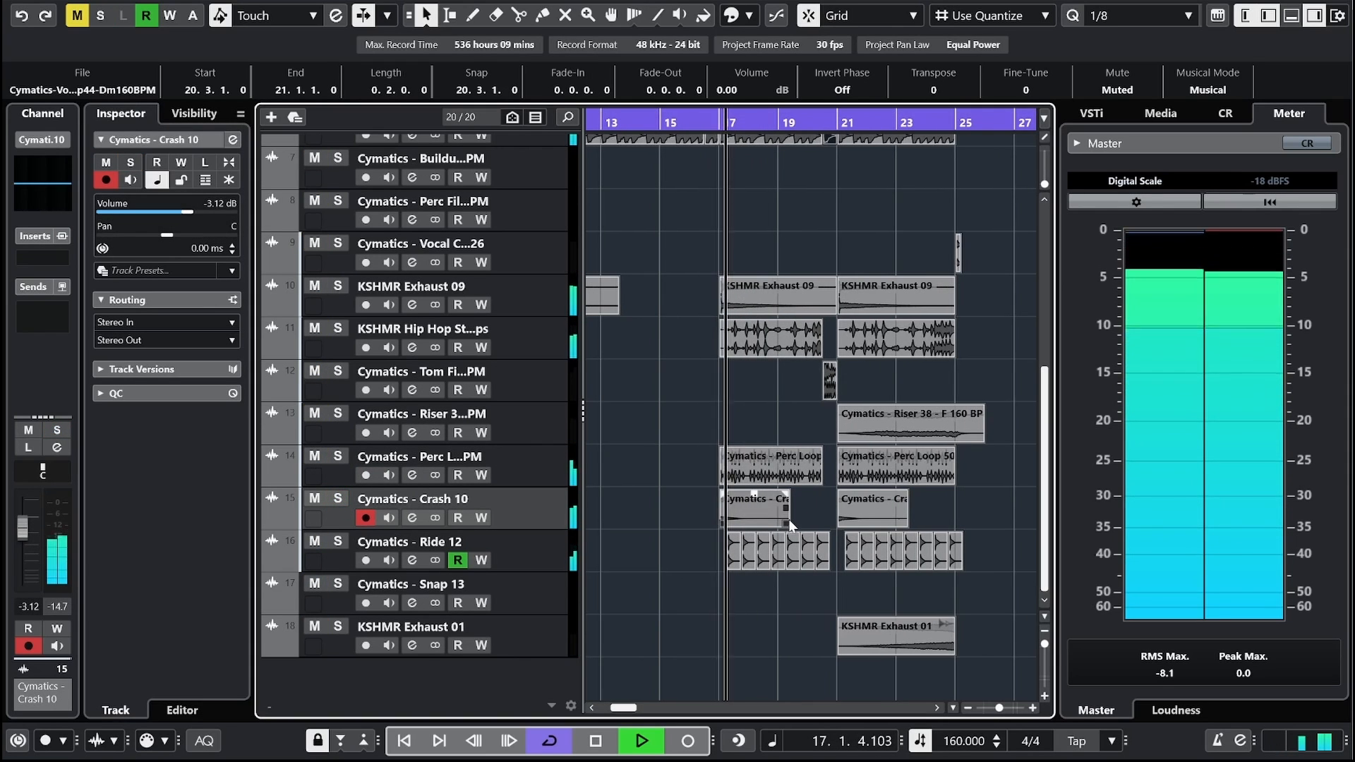
Step: Trim the end of the Crash 10 clip at bar 17 back to 19.1.3.0 and resume playback
{"action": "left_click_drag", "start_coordinate": [788, 521], "coordinate": [778, 521]}
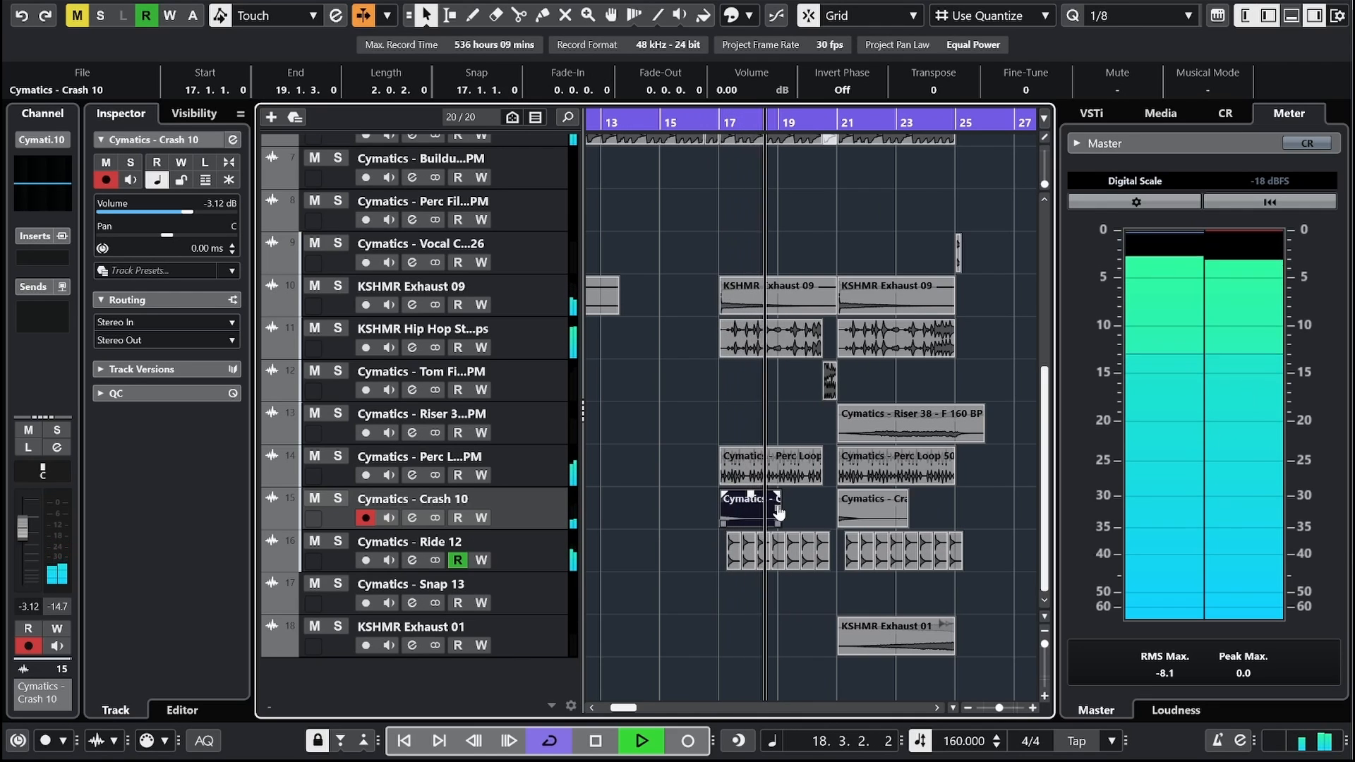
{"action": "key", "text": "space"}
{"action": "key", "text": "Right"}
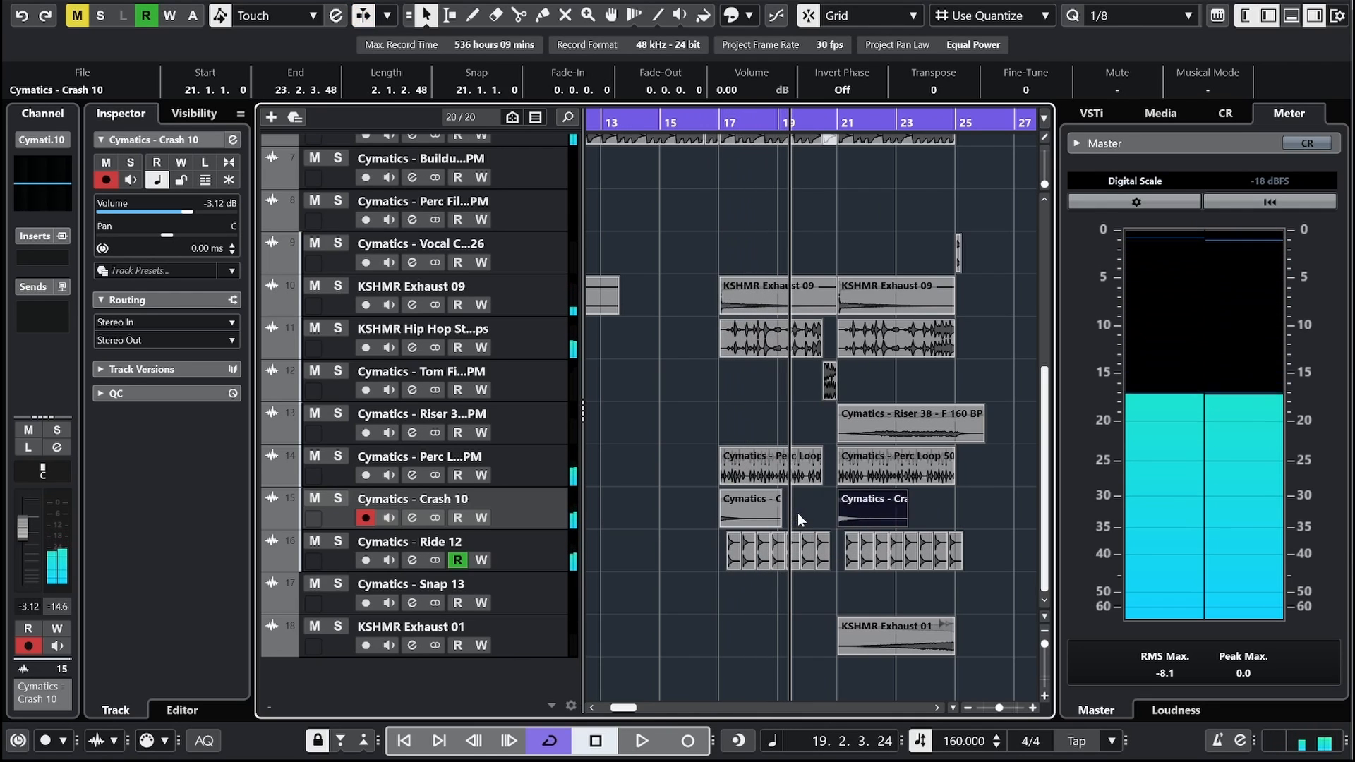
{"action": "key", "text": "space"}
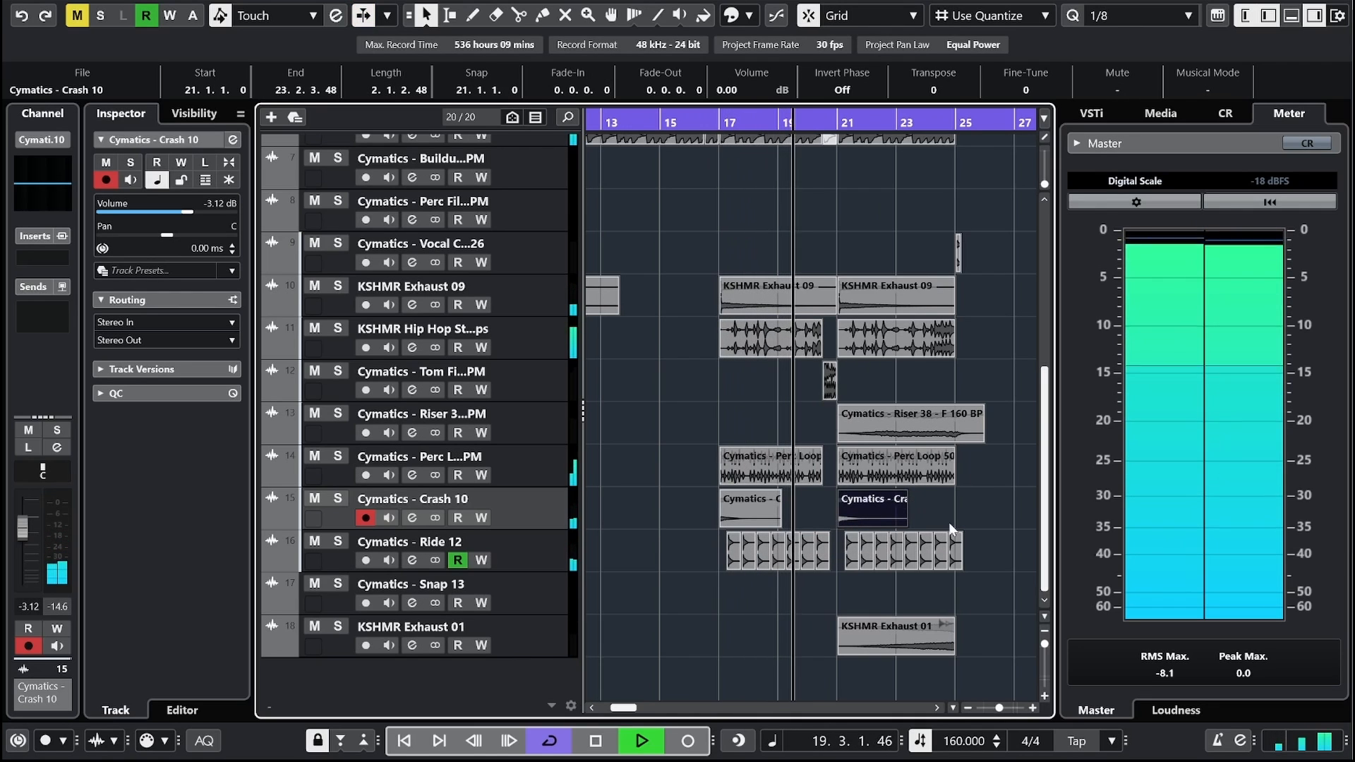
Step: Set the Ride 12 track's volume to -6.88 dB
{"action": "left_click", "coordinate": [436, 564]}
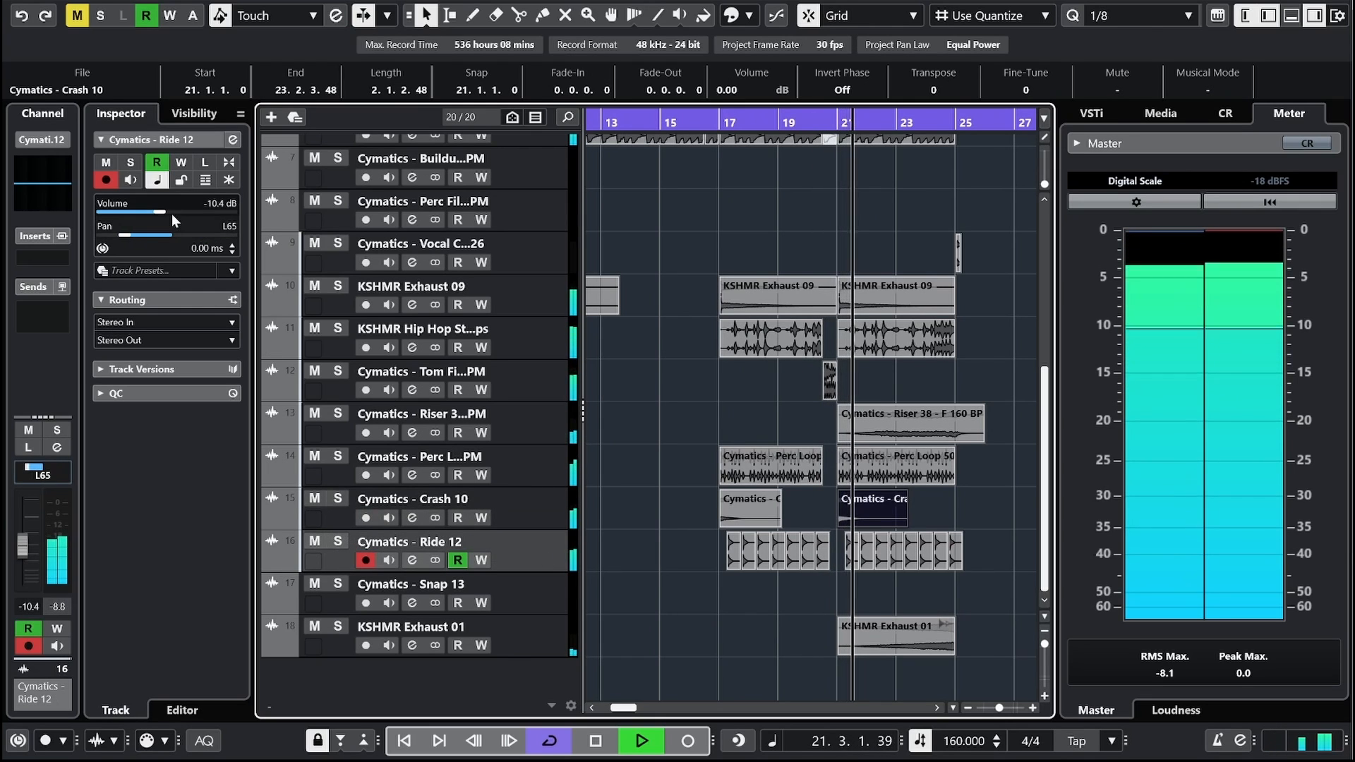
{"action": "left_click_drag", "start_coordinate": [173, 212], "coordinate": [172, 211]}
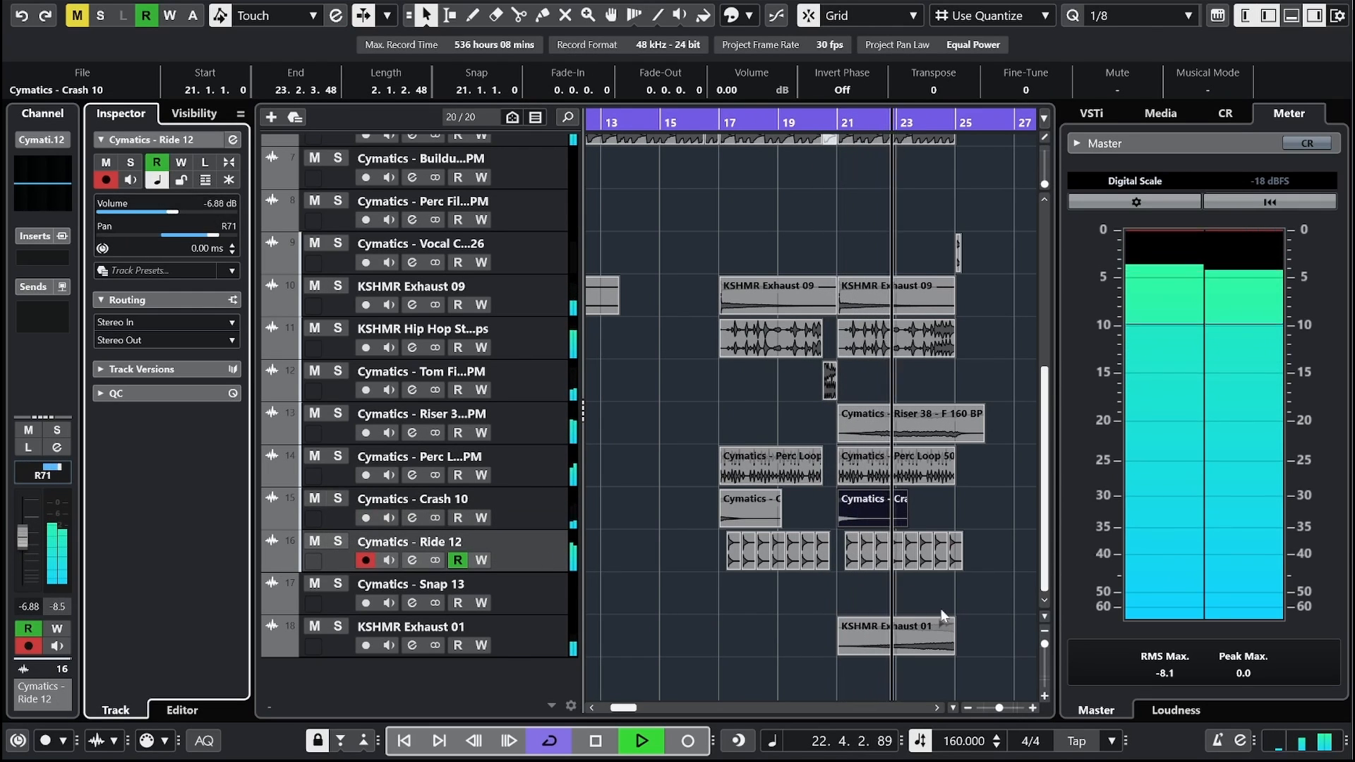
Step: Move the KSHMR Exhaust 01 track above Snap 13 and set its volume to -8.31 dB
{"action": "left_click_drag", "start_coordinate": [548, 637], "coordinate": [536, 587]}
{"action": "left_click_drag", "start_coordinate": [181, 216], "coordinate": [168, 215]}
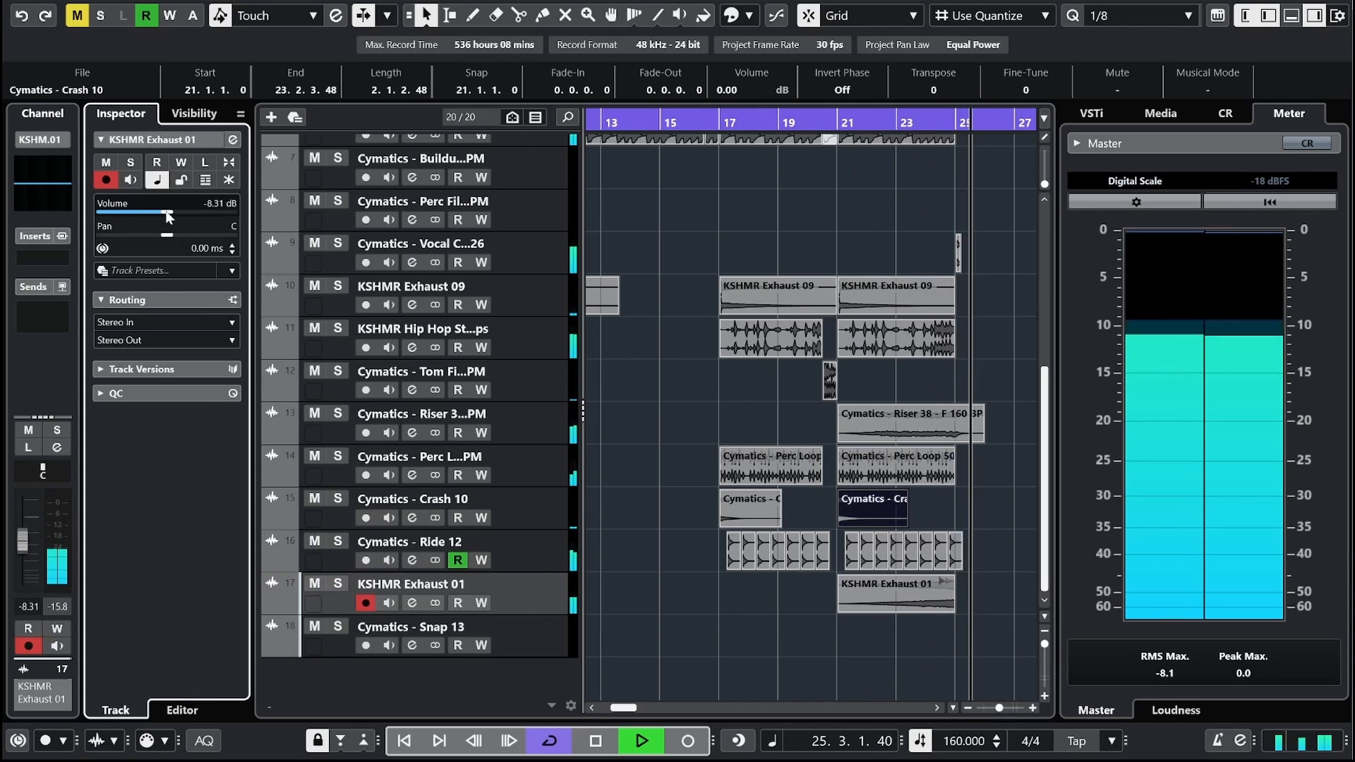
Step: Solo the KSHMR Exhaust 01 track, replay from about bar 21 and insert Pro-Q 3 on it
{"action": "left_click_drag", "start_coordinate": [856, 123], "coordinate": [855, 115]}
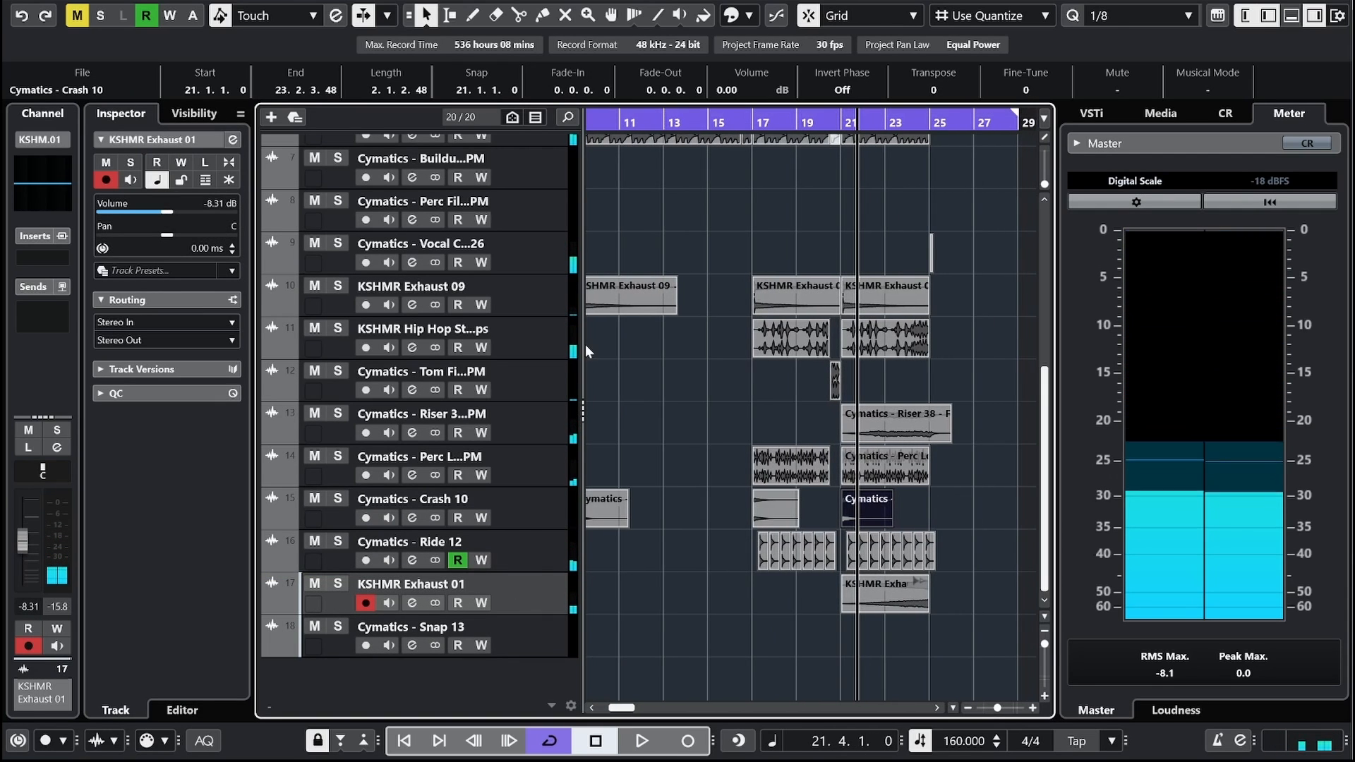
{"action": "left_click", "coordinate": [338, 583]}
{"action": "left_click", "coordinate": [58, 248]}
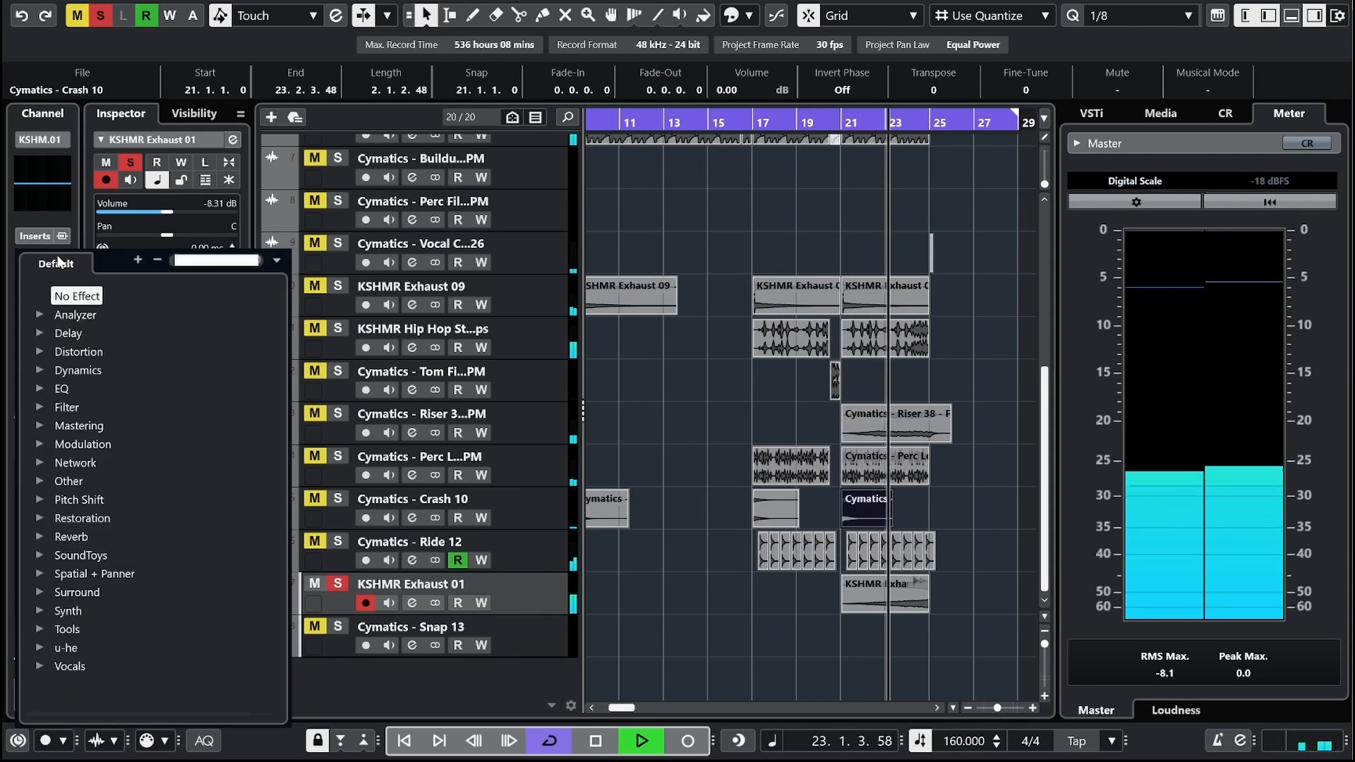
{"action": "type", "text": "pro"}
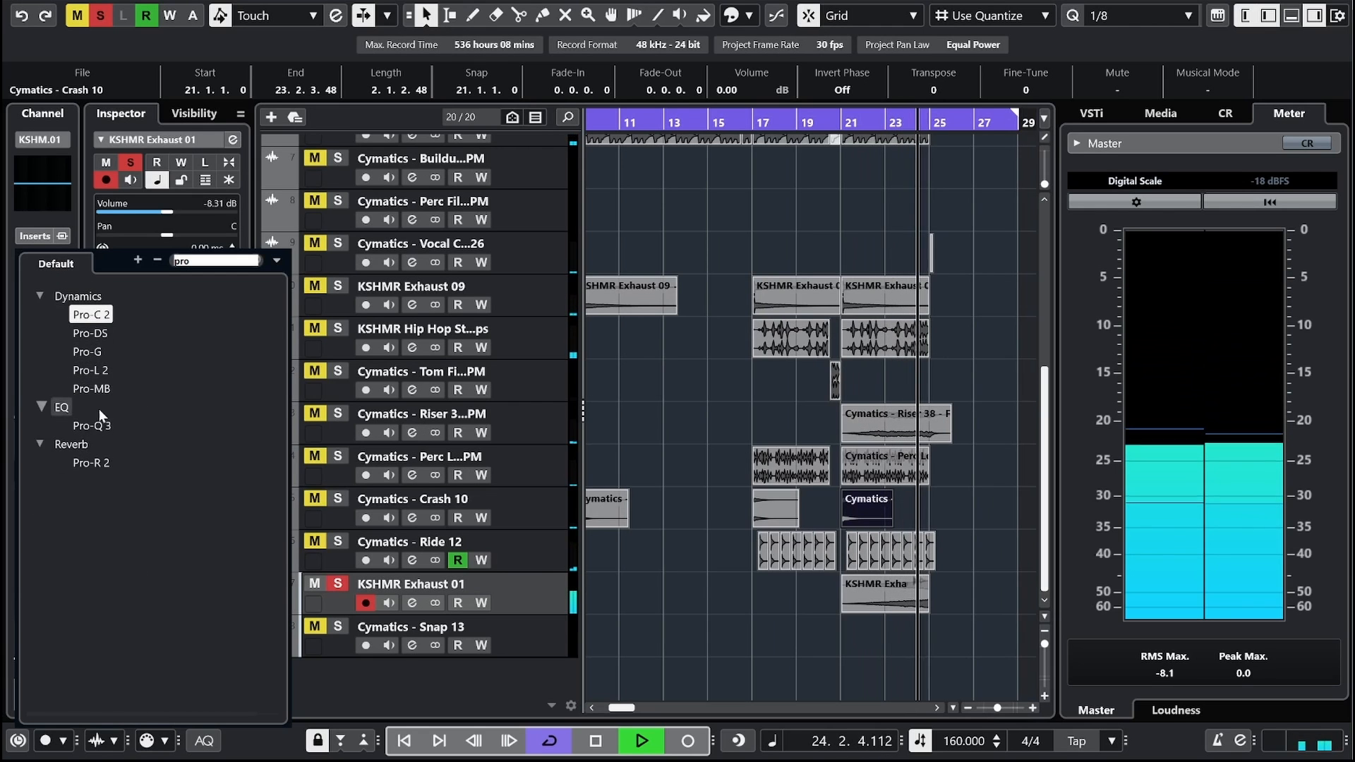
{"action": "left_click", "coordinate": [92, 426]}
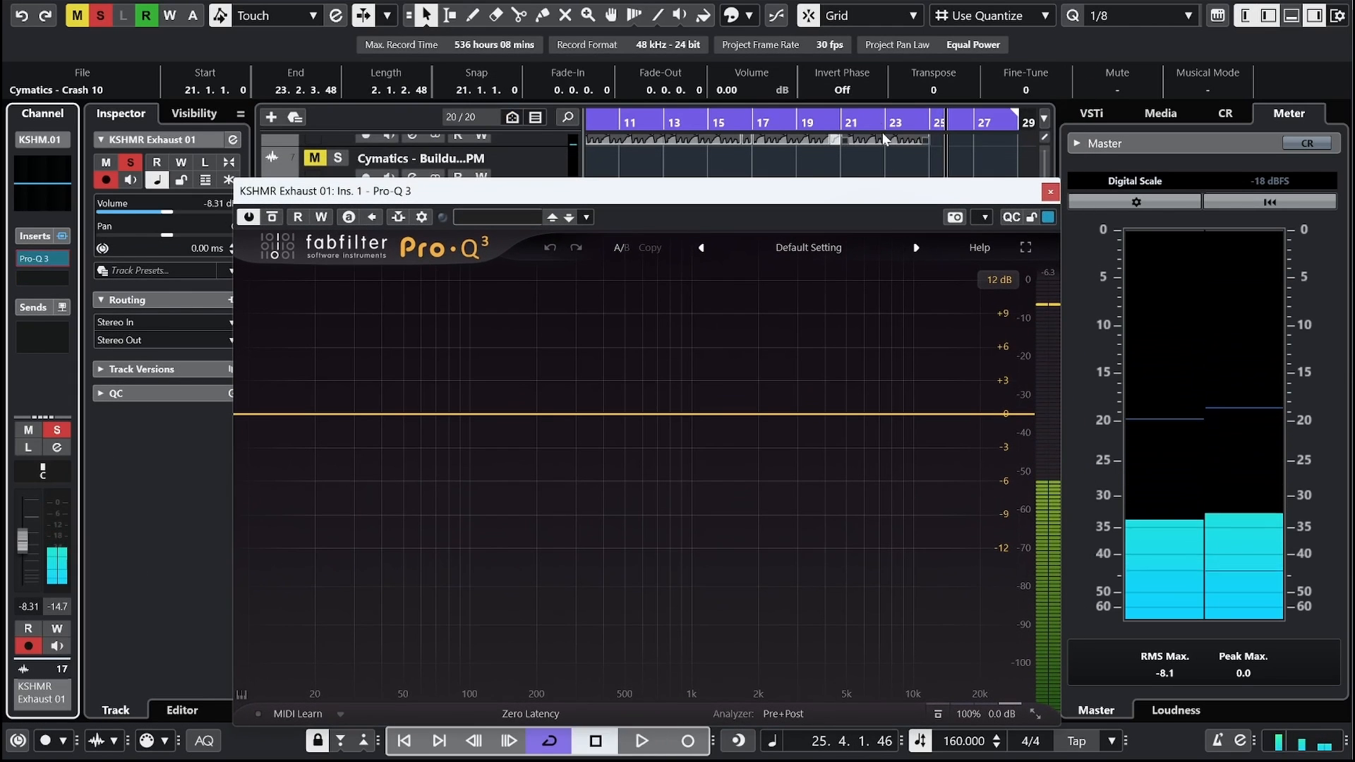
Step: Add a low cut at about 450 Hz and a high cut at 12675 Hz in the KSHMR Exhaust 01 Pro-Q 3 while playing from bar 21
{"action": "left_click", "coordinate": [853, 123]}
{"action": "key", "text": "space"}
{"action": "left_click_drag", "start_coordinate": [271, 416], "coordinate": [614, 423]}
{"action": "left_click_drag", "start_coordinate": [1011, 422], "coordinate": [935, 417]}
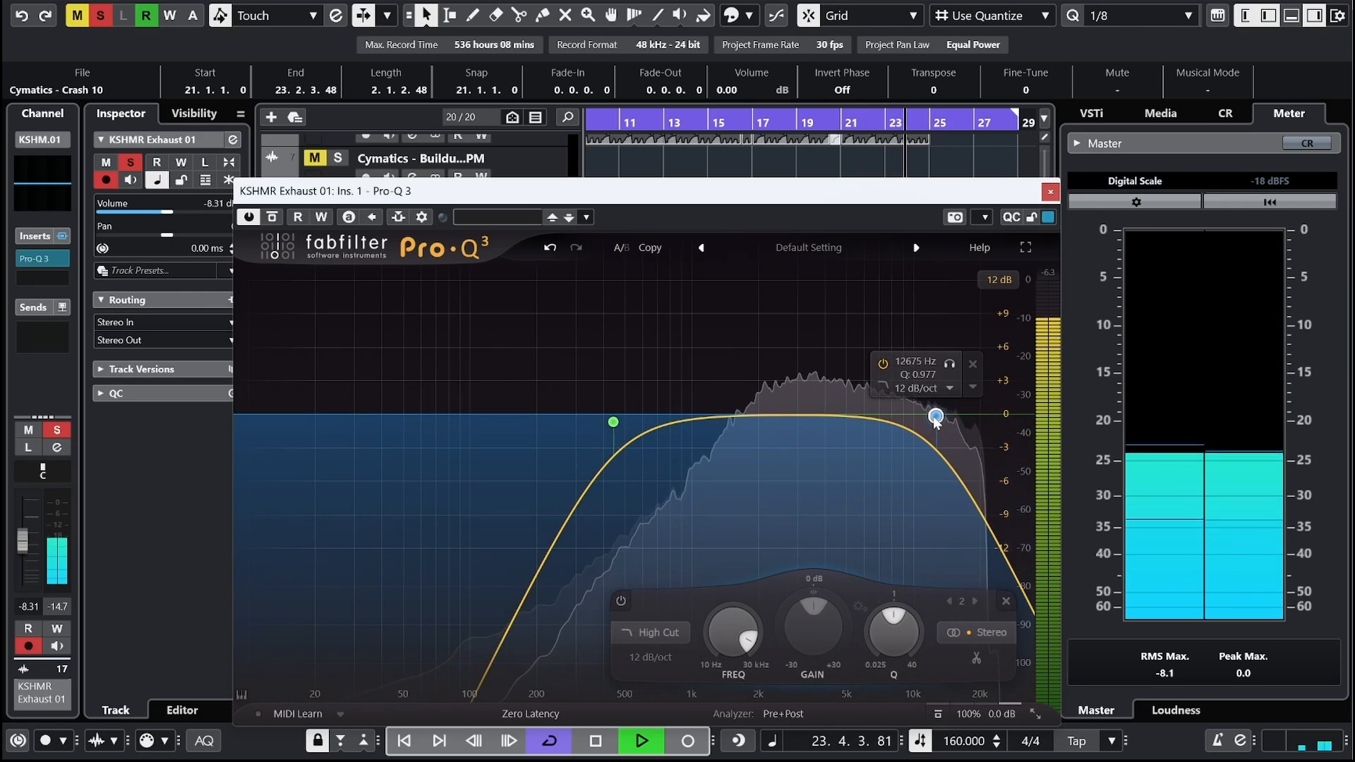
{"action": "left_click", "coordinate": [1050, 191]}
{"action": "key", "text": "space"}
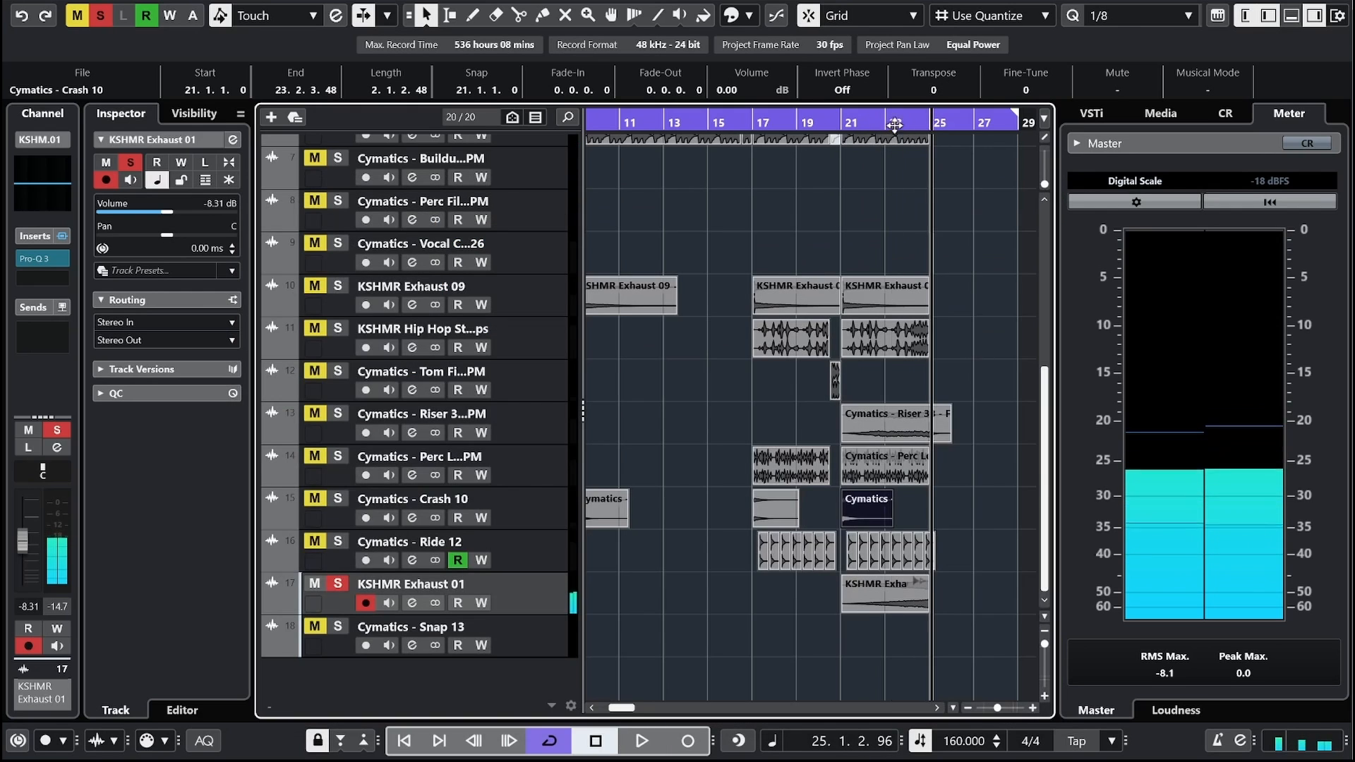
Step: Unsolo the KSHMR Exhaust 01 track, play it in the full mix and return to the project start
{"action": "key", "text": "s"}
{"action": "key", "text": "space"}
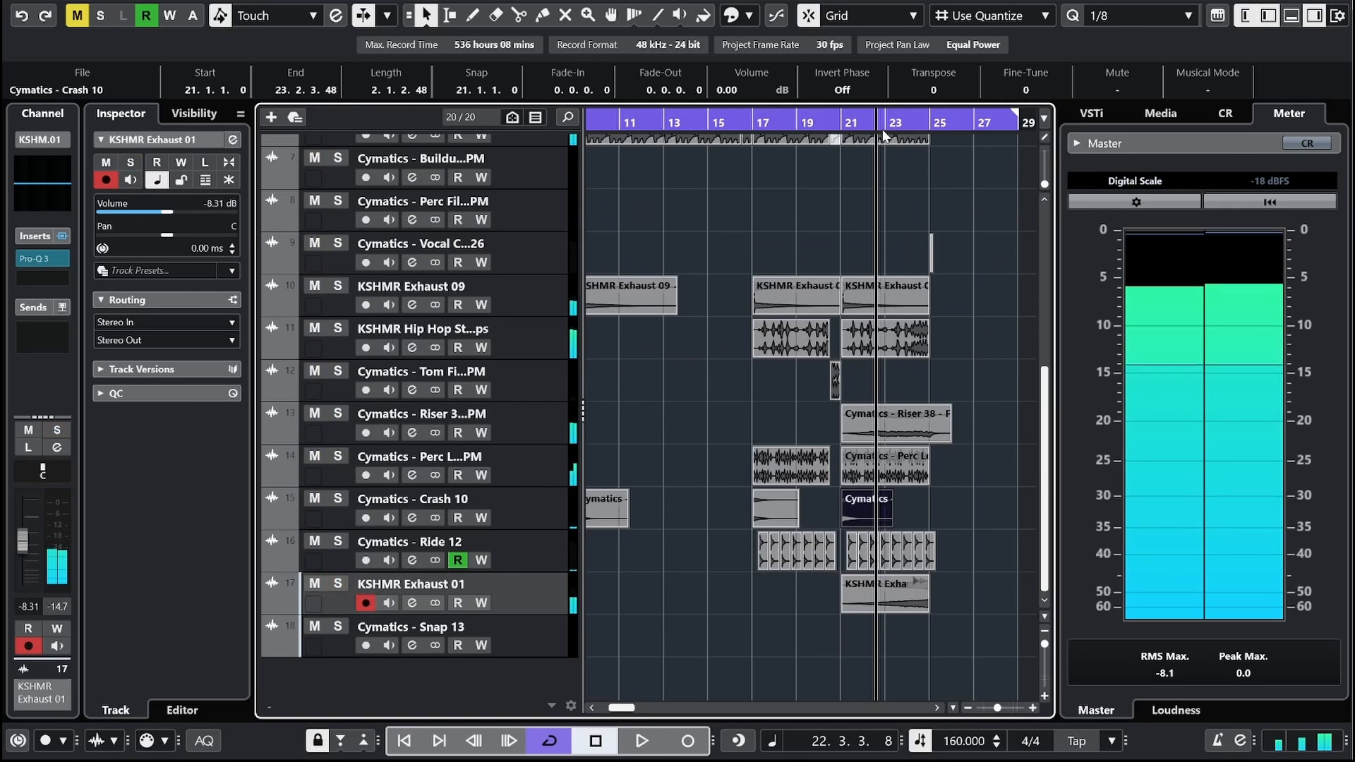
{"action": "left_click_drag", "start_coordinate": [875, 121], "coordinate": [667, 192]}
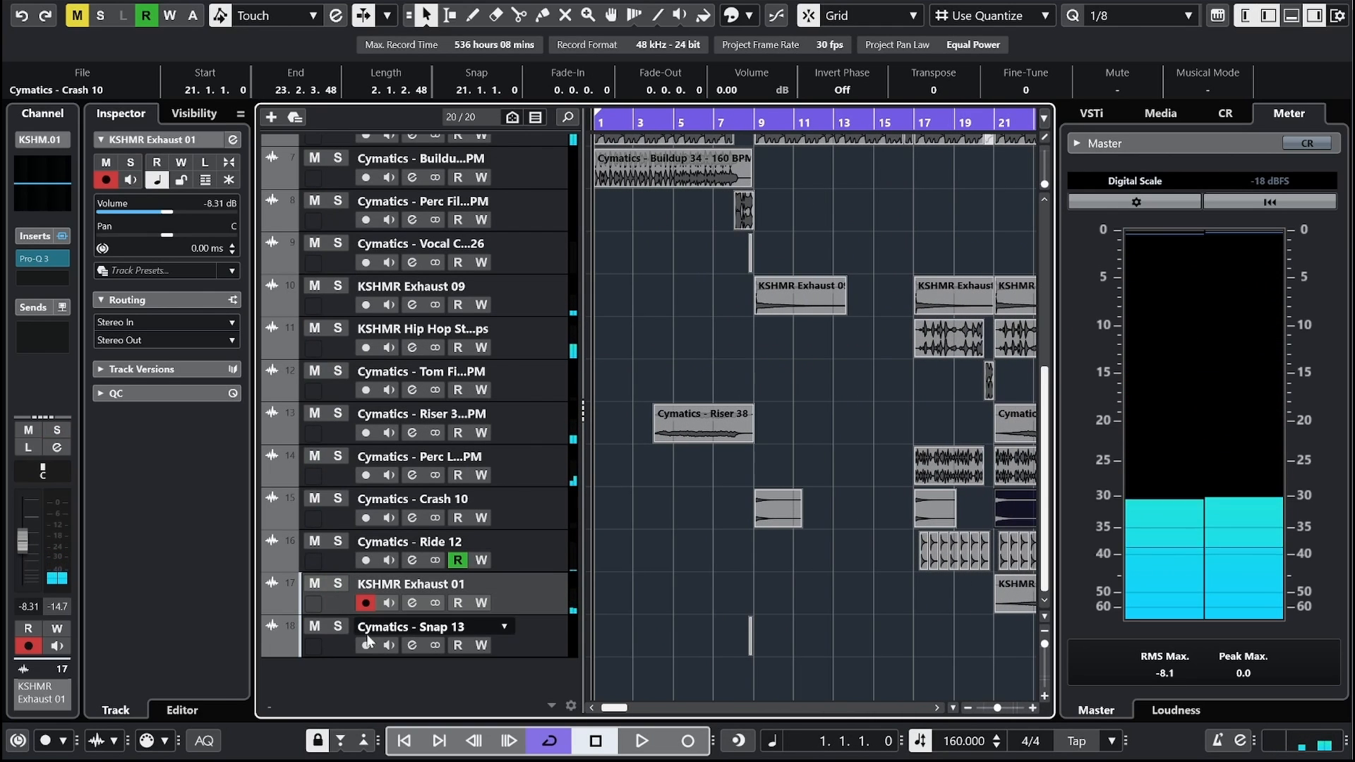
Step: Solo the Snap 13 track, listen to it from about bar 8 and select the track
{"action": "left_click", "coordinate": [339, 626]}
{"action": "left_click_drag", "start_coordinate": [776, 123], "coordinate": [694, 209]}
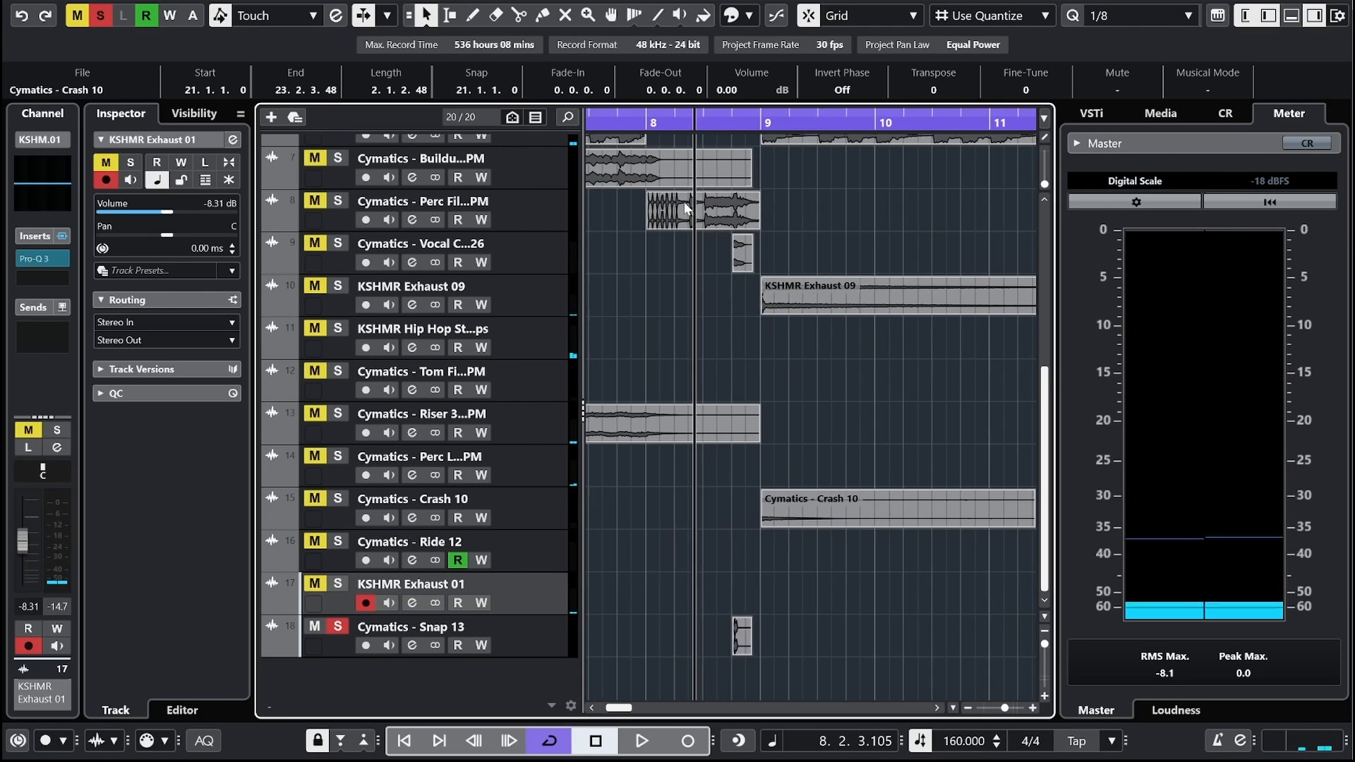
{"action": "key", "text": "space"}
{"action": "key", "text": "space"}
{"action": "key", "text": "Down"}
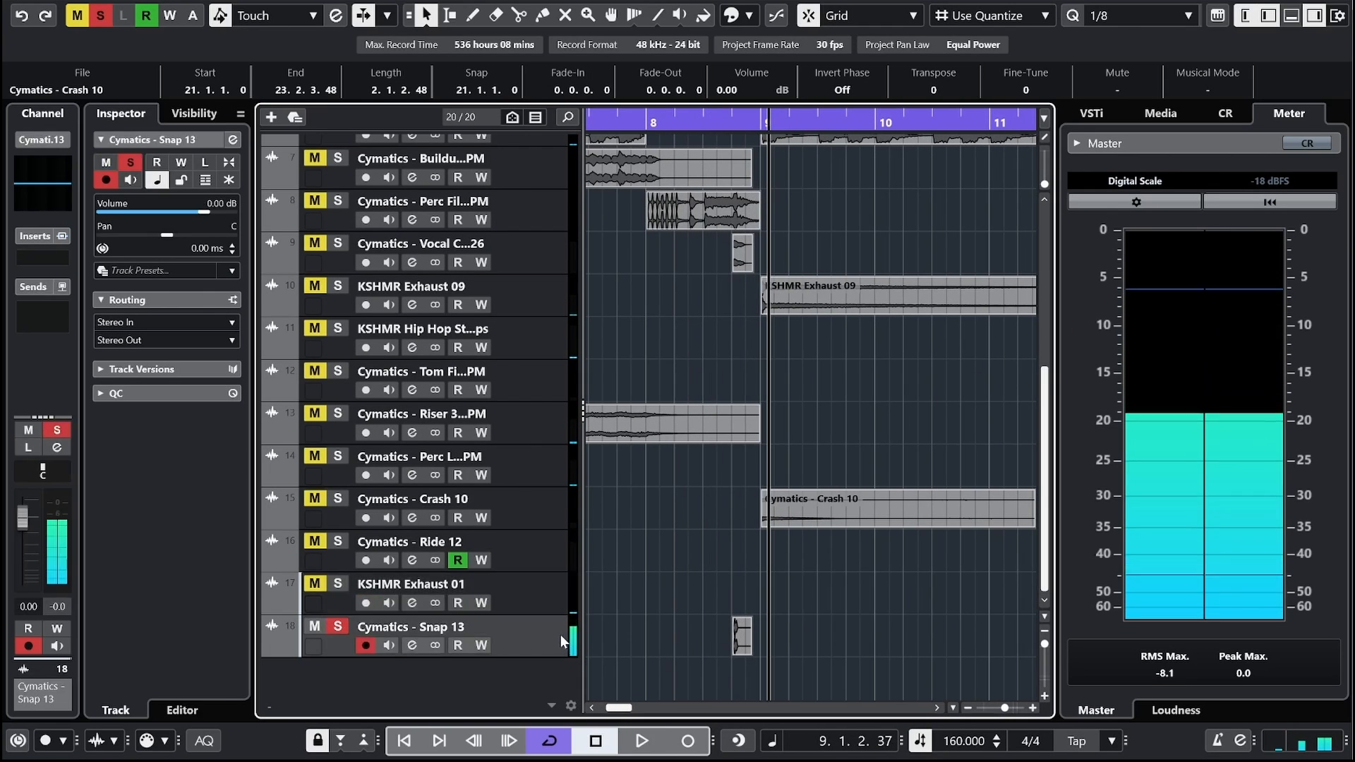
Step: Unsolo the Snap 13 track and return the playhead to bar 1 with the whole arrangement in view
{"action": "left_click_drag", "start_coordinate": [617, 127], "coordinate": [614, 101]}
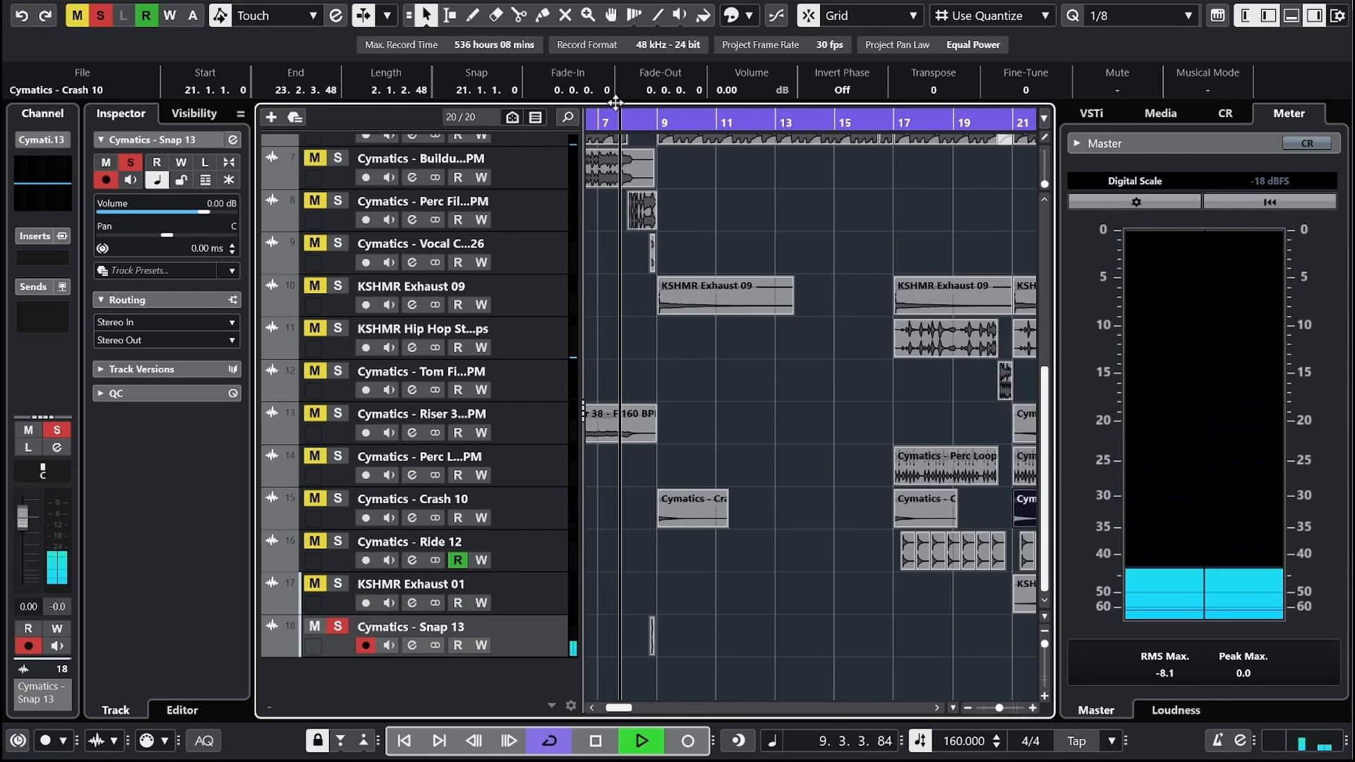
{"action": "key", "text": "KP_Decimal"}
{"action": "key", "text": "space"}
{"action": "key", "text": "g"}
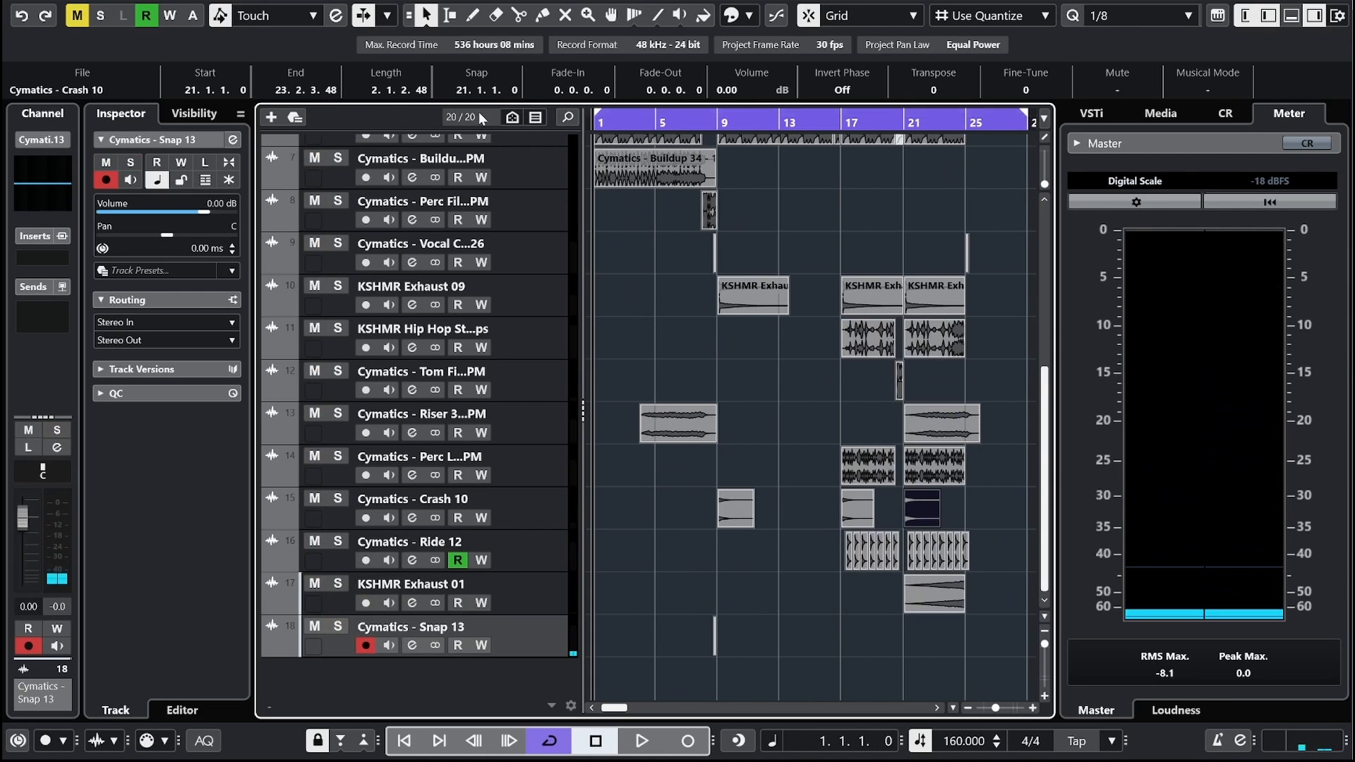
Step: Unmute the hih track while playing the full arrangement from bar 1, and select the Stereo Out channel
{"action": "scroll", "coordinate": [889, 371], "scroll_direction": "up", "scroll_amount": 5}
{"action": "scroll", "coordinate": [988, 587], "scroll_direction": "down", "scroll_amount": 5}
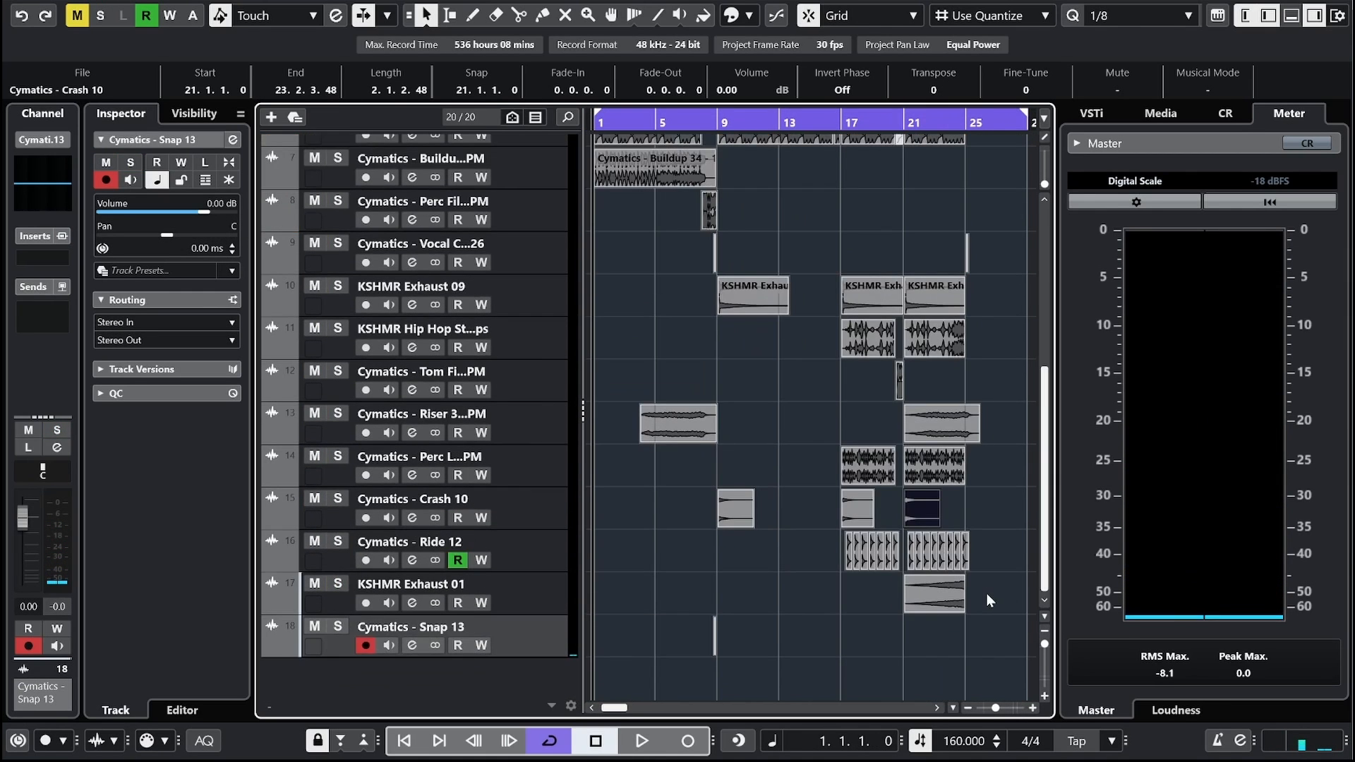
{"action": "scroll", "coordinate": [985, 593], "scroll_direction": "up", "scroll_amount": 6}
{"action": "left_click", "coordinate": [880, 459]}
{"action": "scroll", "coordinate": [832, 353], "scroll_direction": "down", "scroll_amount": 5}
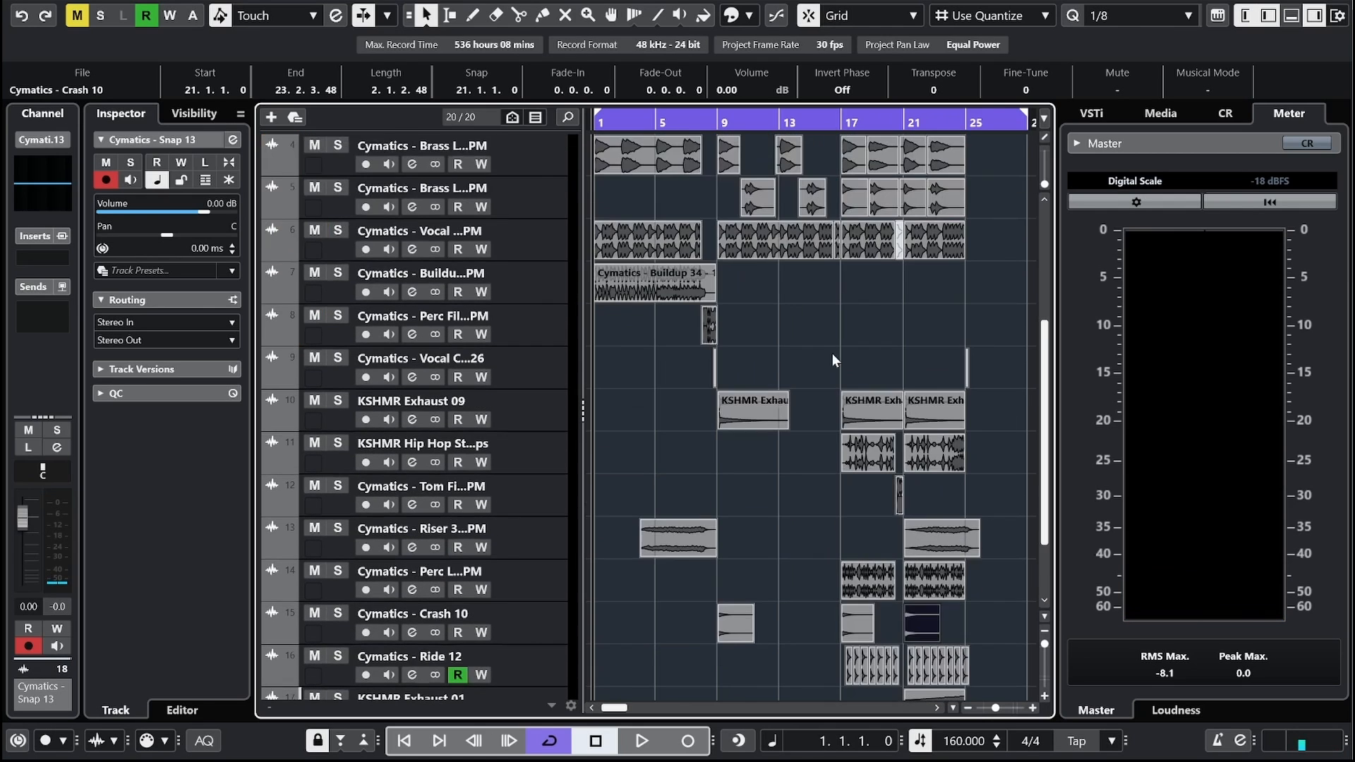
{"action": "scroll", "coordinate": [987, 466], "scroll_direction": "up", "scroll_amount": 5}
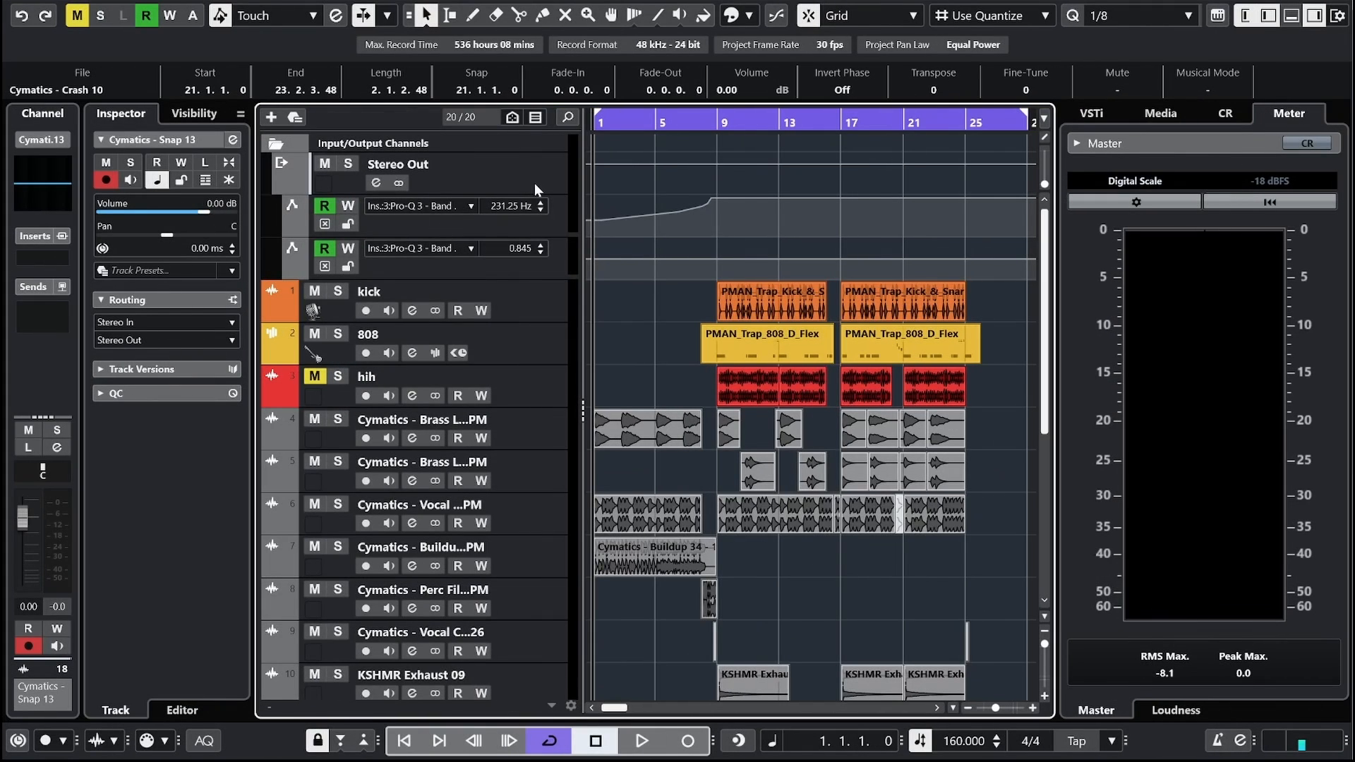
{"action": "key", "text": "space"}
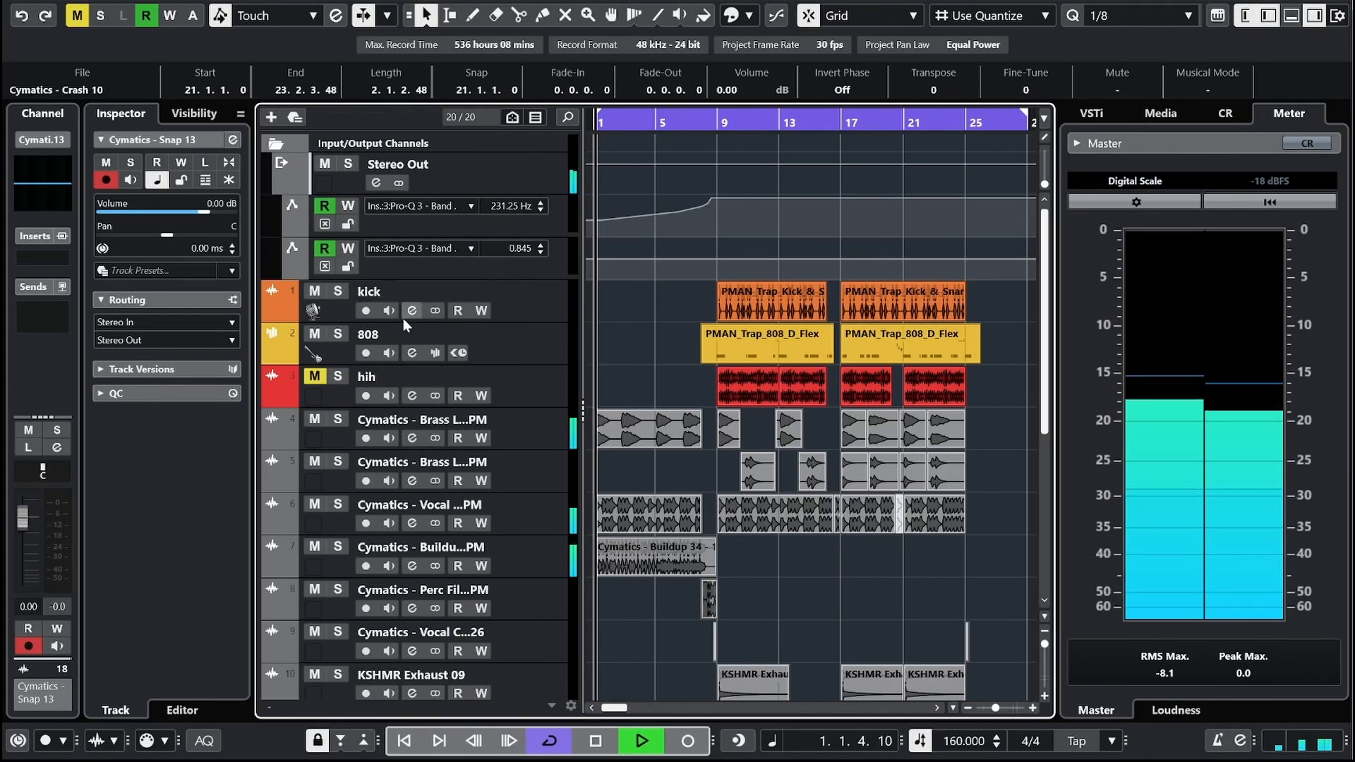
{"action": "left_click", "coordinate": [315, 376]}
{"action": "left_click", "coordinate": [535, 169]}
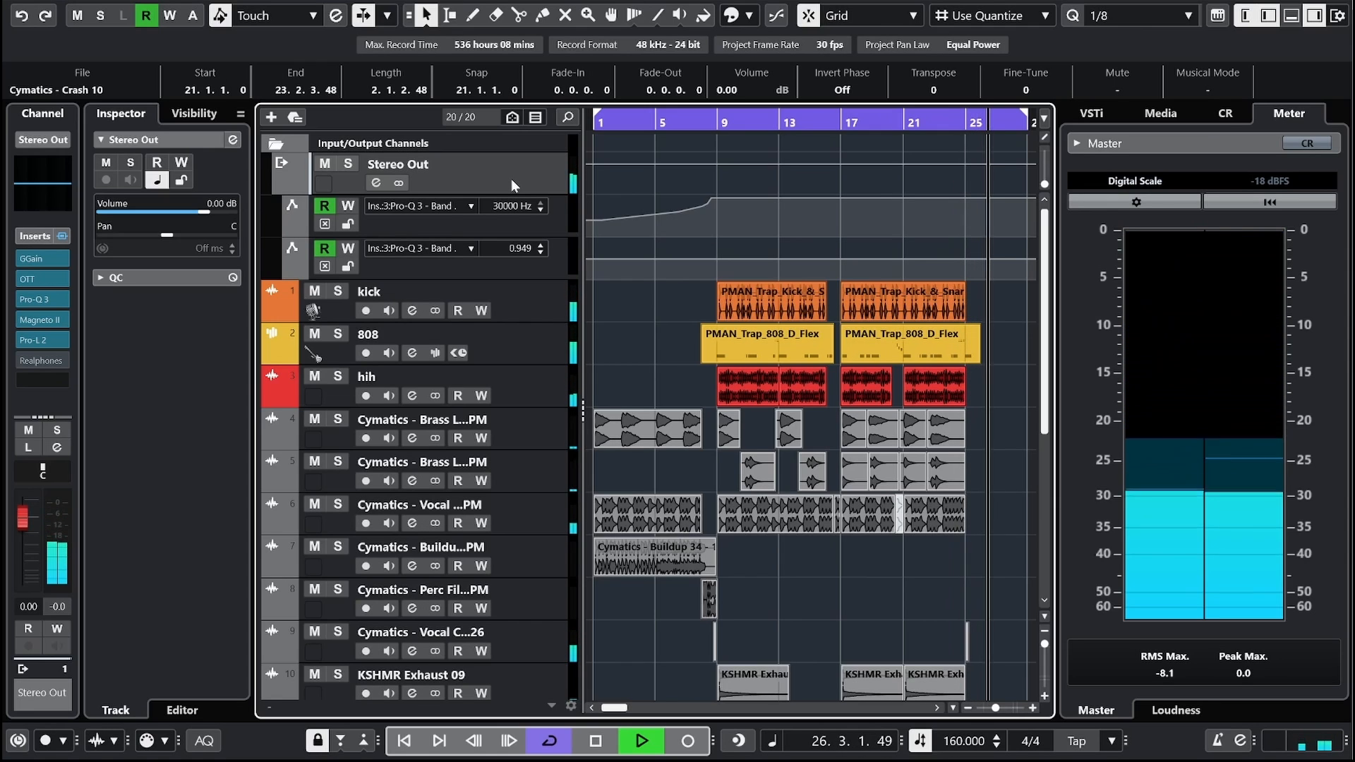
{"action": "key", "text": "space"}
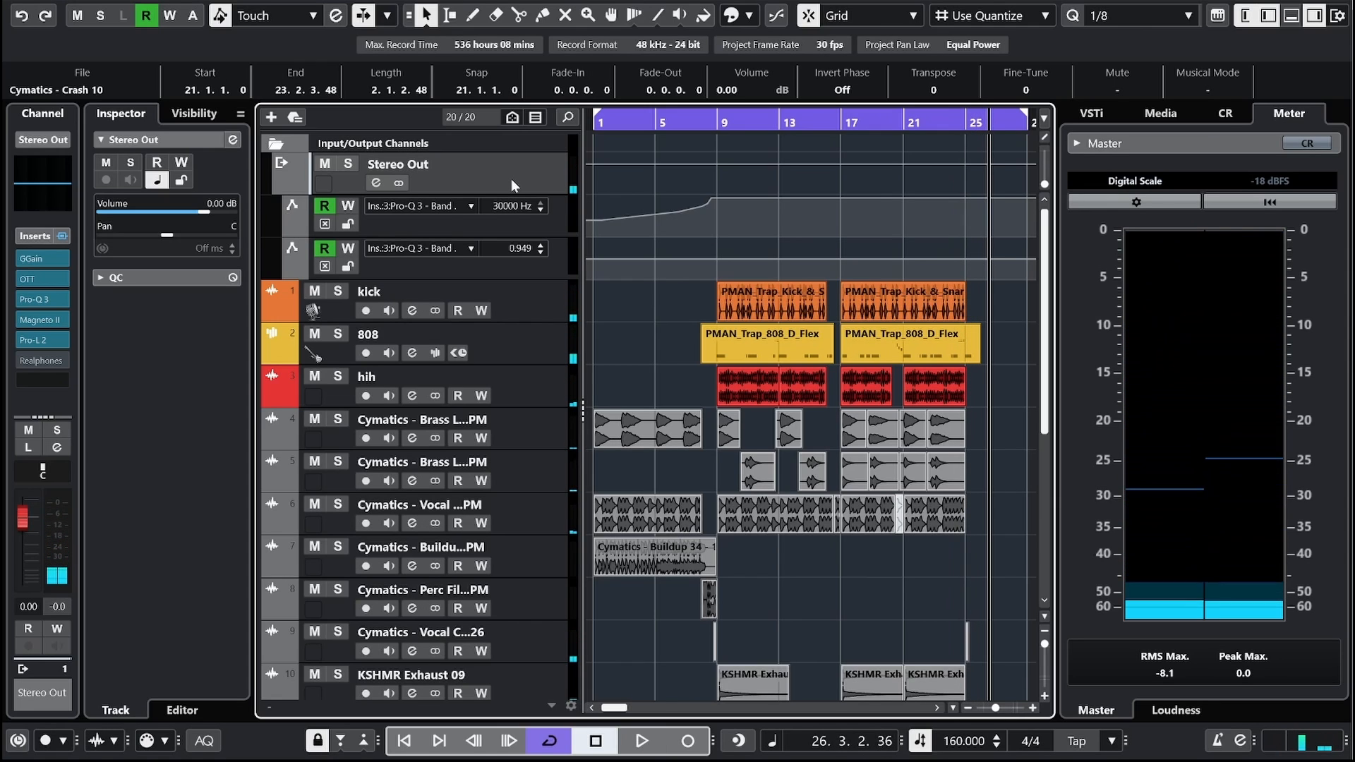